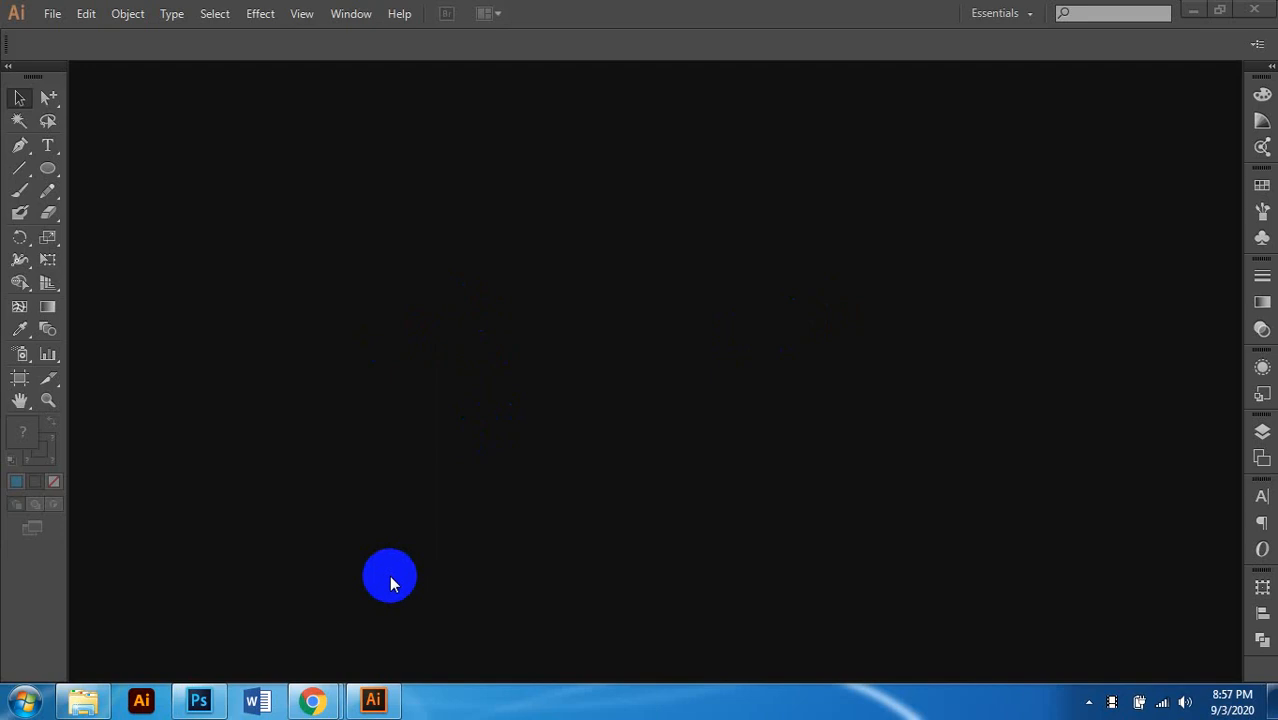
Step: Open Explorer and browse to the Dangler, Sticker & X-Banner class folder
{"action": "left_click", "coordinate": [86, 694]}
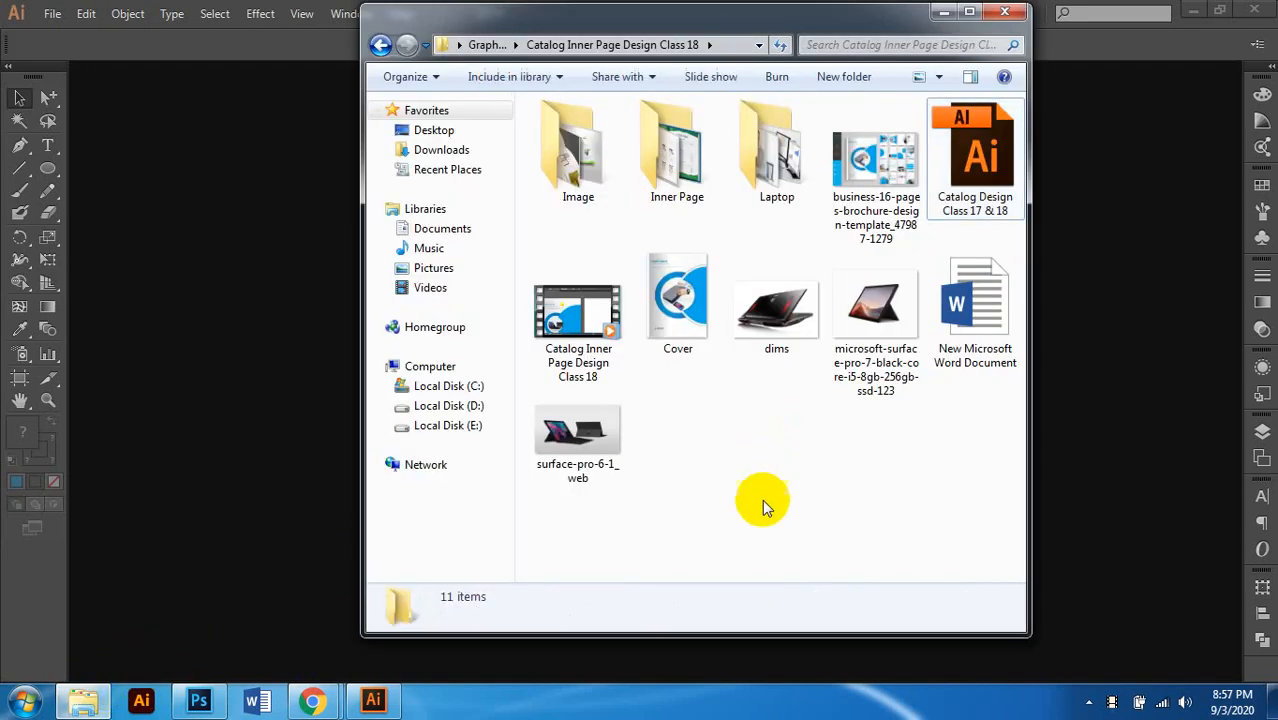
{"action": "left_click", "coordinate": [459, 45]}
{"action": "left_click", "coordinate": [492, 46]}
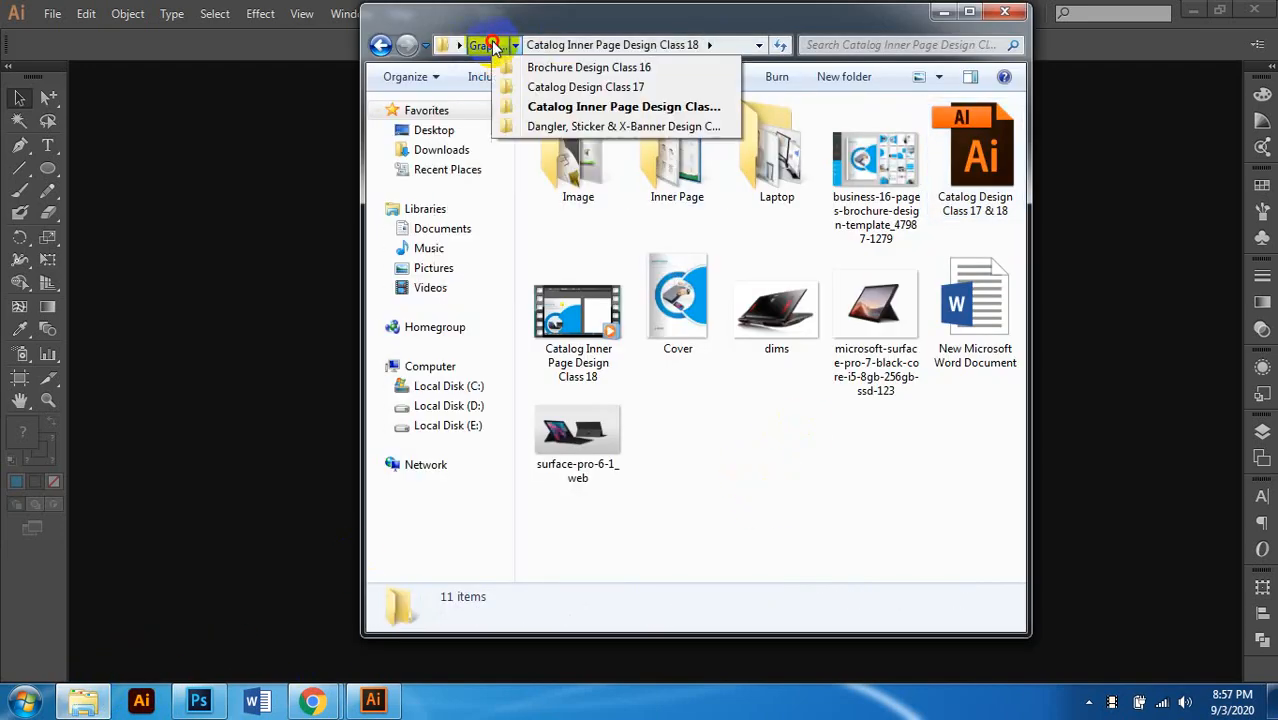
{"action": "left_click", "coordinate": [490, 45]}
{"action": "double_click", "coordinate": [700, 188]}
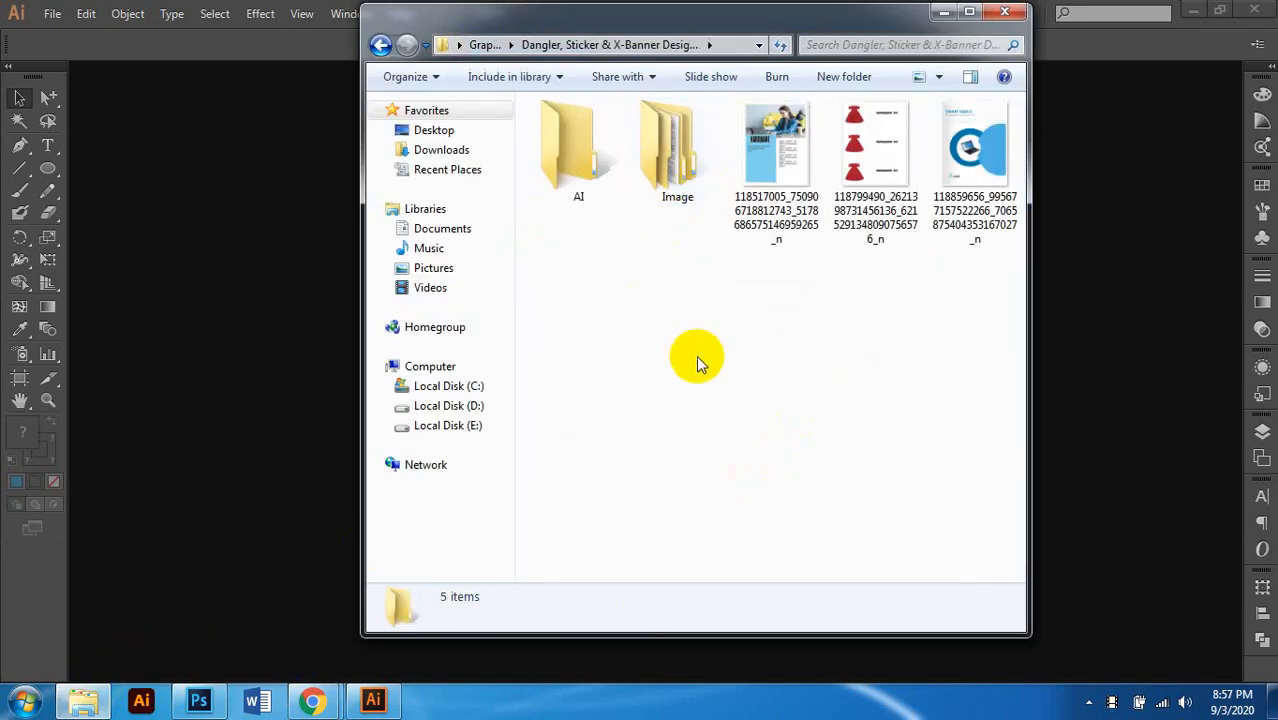
Step: Open Dangler, Sticker & X-Banner Design Class 19, then Image, then Dangler
{"action": "left_click", "coordinate": [380, 45]}
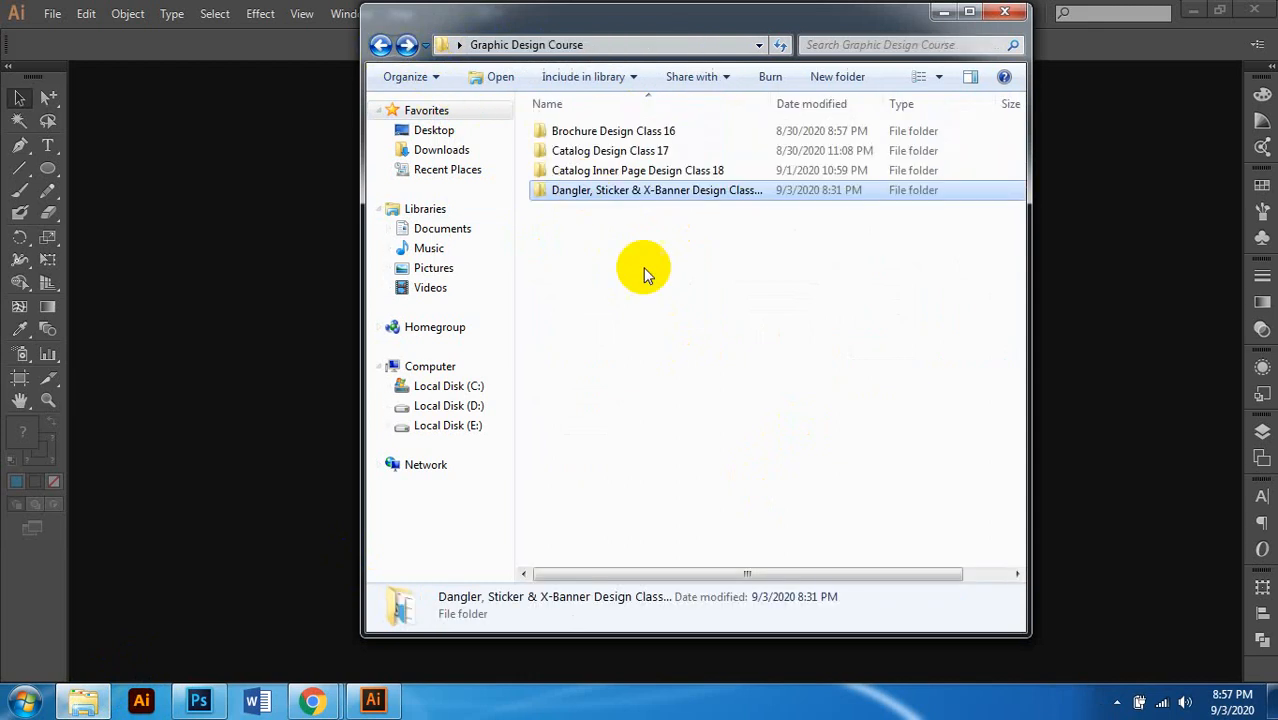
{"action": "double_click", "coordinate": [624, 192]}
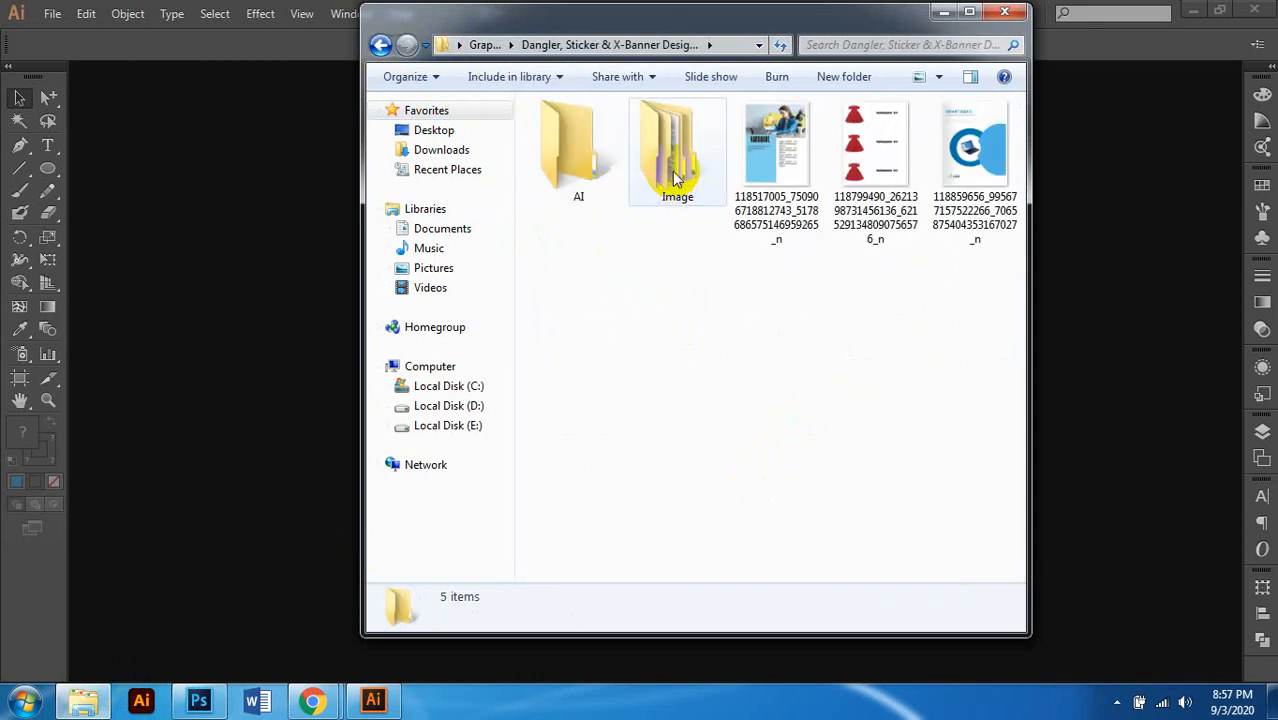
{"action": "double_click", "coordinate": [676, 178]}
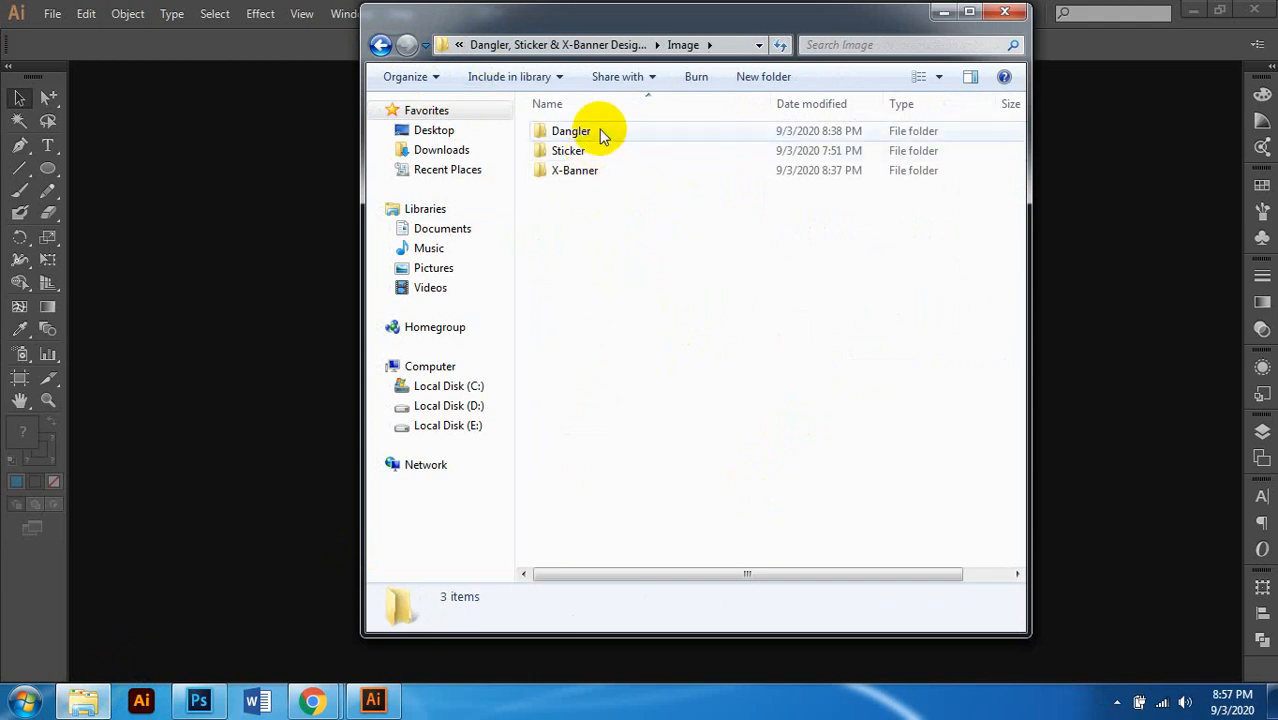
{"action": "double_click", "coordinate": [600, 133]}
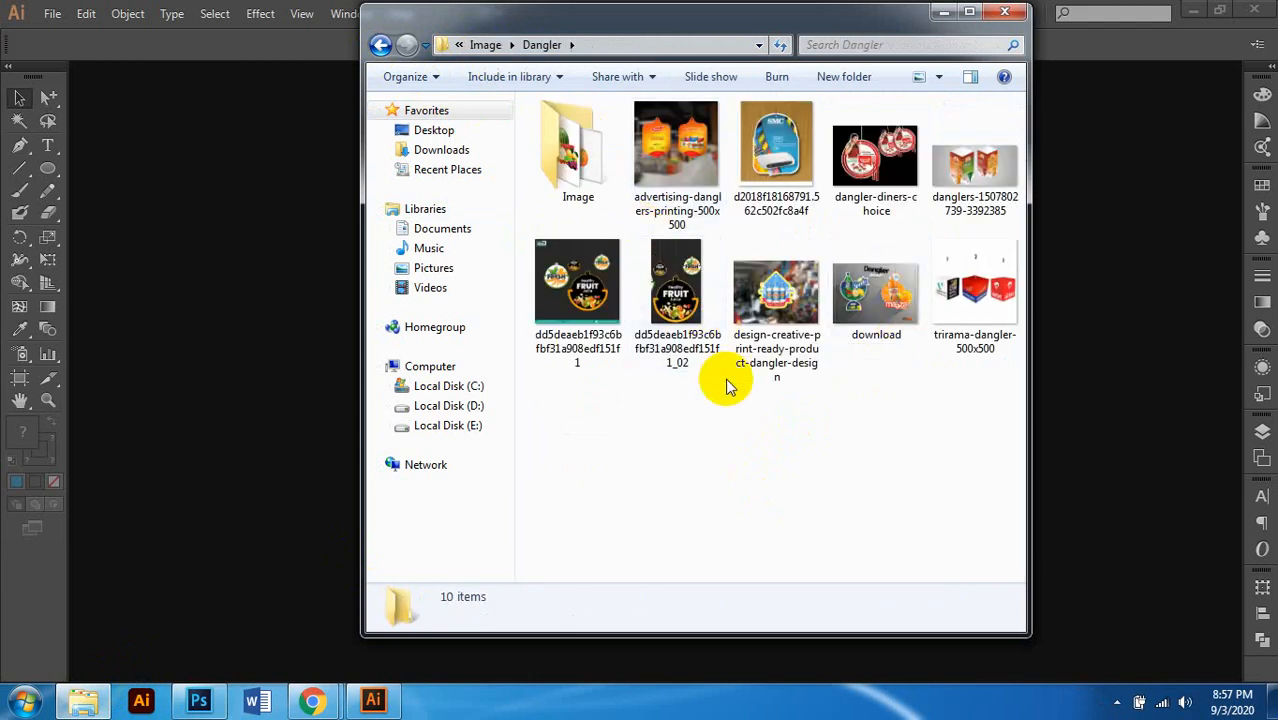
Step: Refresh the Dangler folder and select the advertising-danglers-printing-500x500 picture
{"action": "right_click", "coordinate": [728, 386]}
{"action": "left_click", "coordinate": [773, 451]}
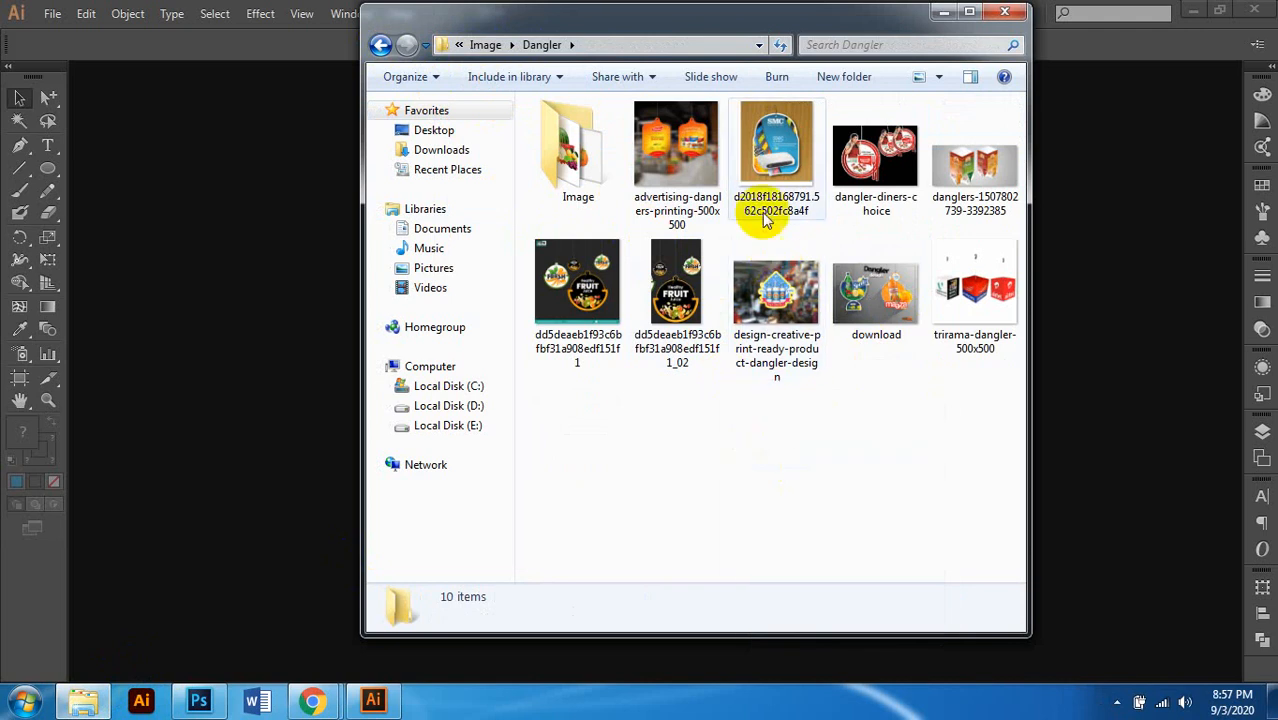
{"action": "left_click", "coordinate": [718, 150]}
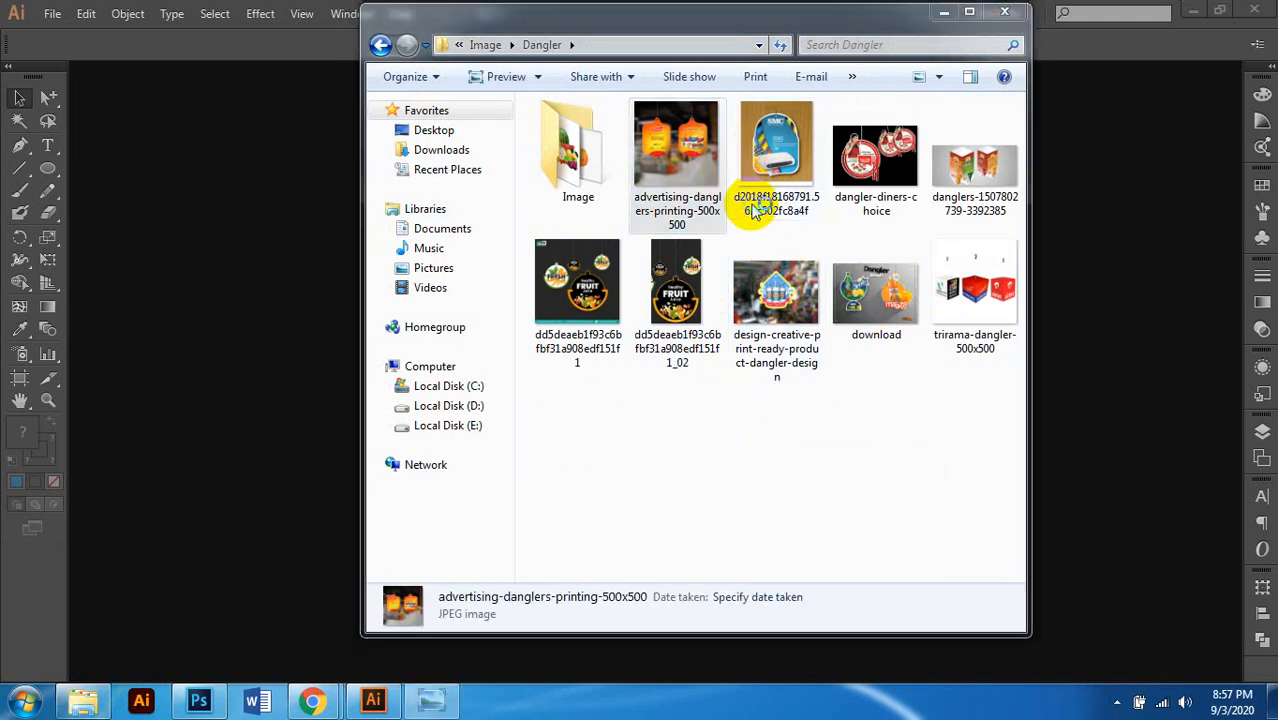
Step: Zoom the first dangler, then view the SMC tag, Diners Choice and syrup dangler images
{"action": "scroll", "coordinate": [665, 381], "scroll_direction": "up", "scroll_amount": 2}
{"action": "scroll", "coordinate": [690, 364], "scroll_direction": "down", "scroll_amount": 1}
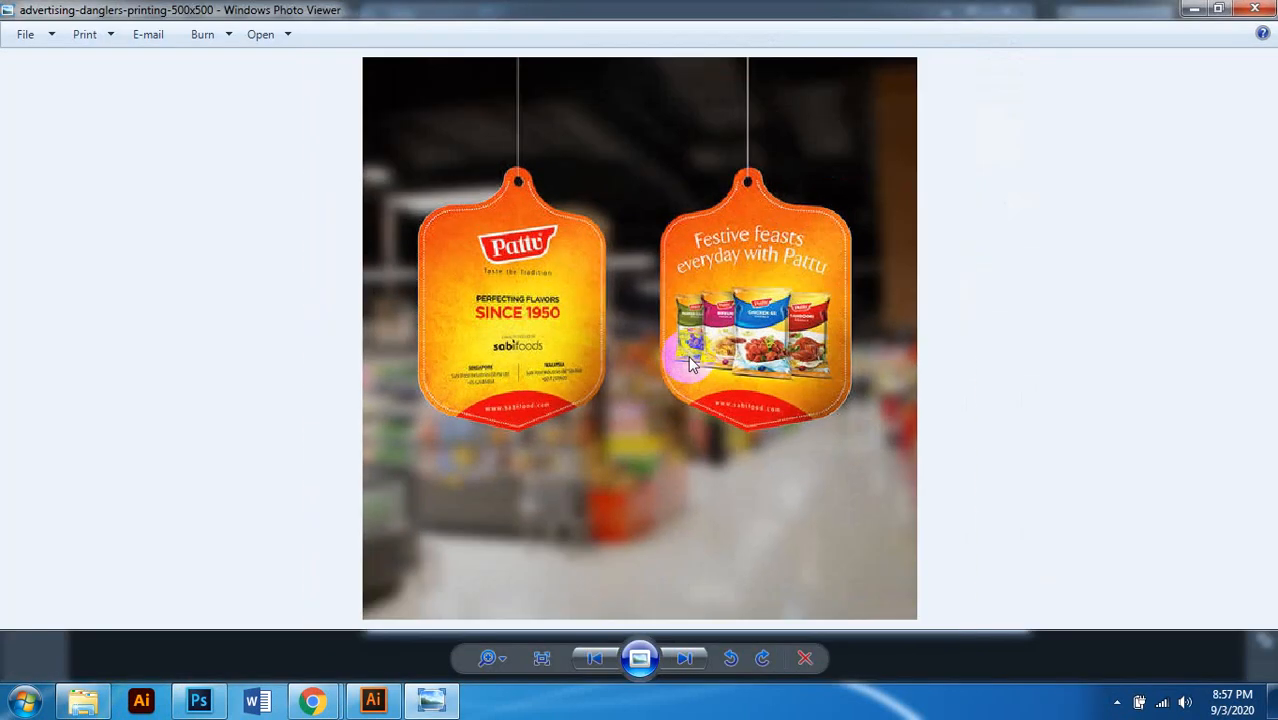
{"action": "scroll", "coordinate": [690, 364], "scroll_direction": "down", "scroll_amount": 1}
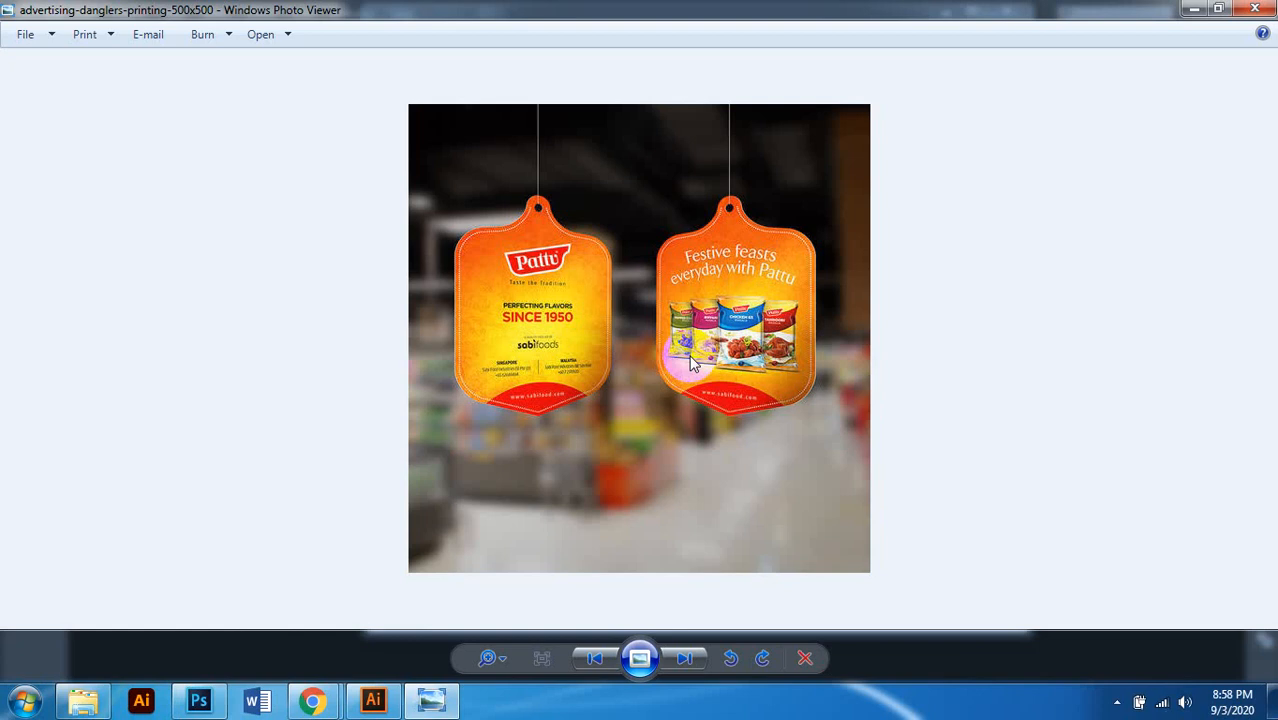
{"action": "key", "text": "Right"}
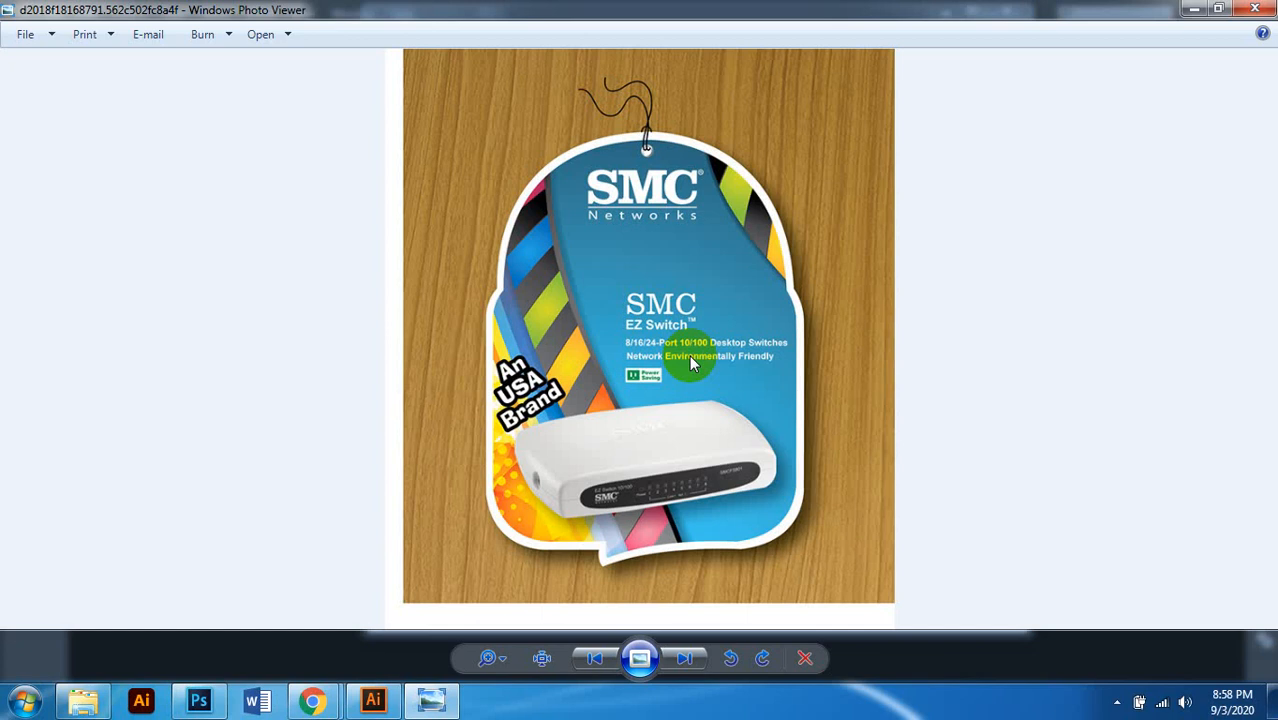
{"action": "key", "text": "Right"}
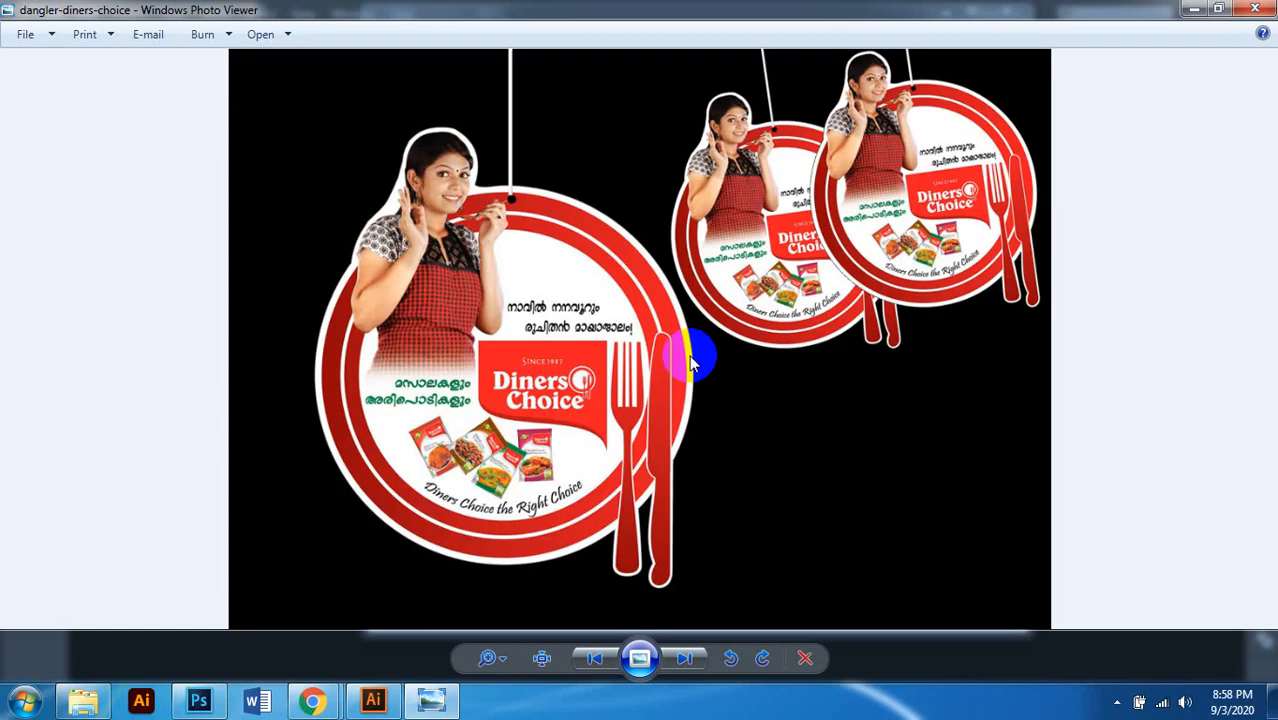
{"action": "key", "text": "Right"}
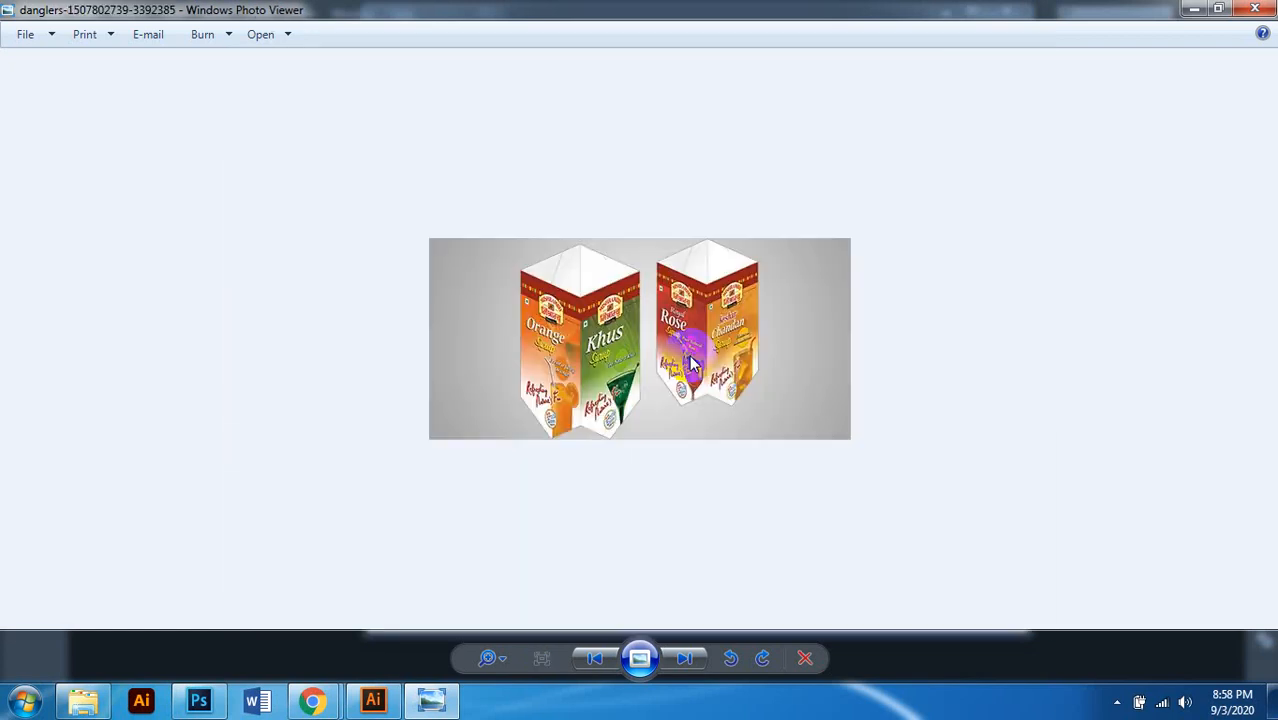
Step: Zoom around the syrup danglers, then view the two fruit juice dangler images
{"action": "scroll", "coordinate": [693, 365], "scroll_direction": "up", "scroll_amount": 3}
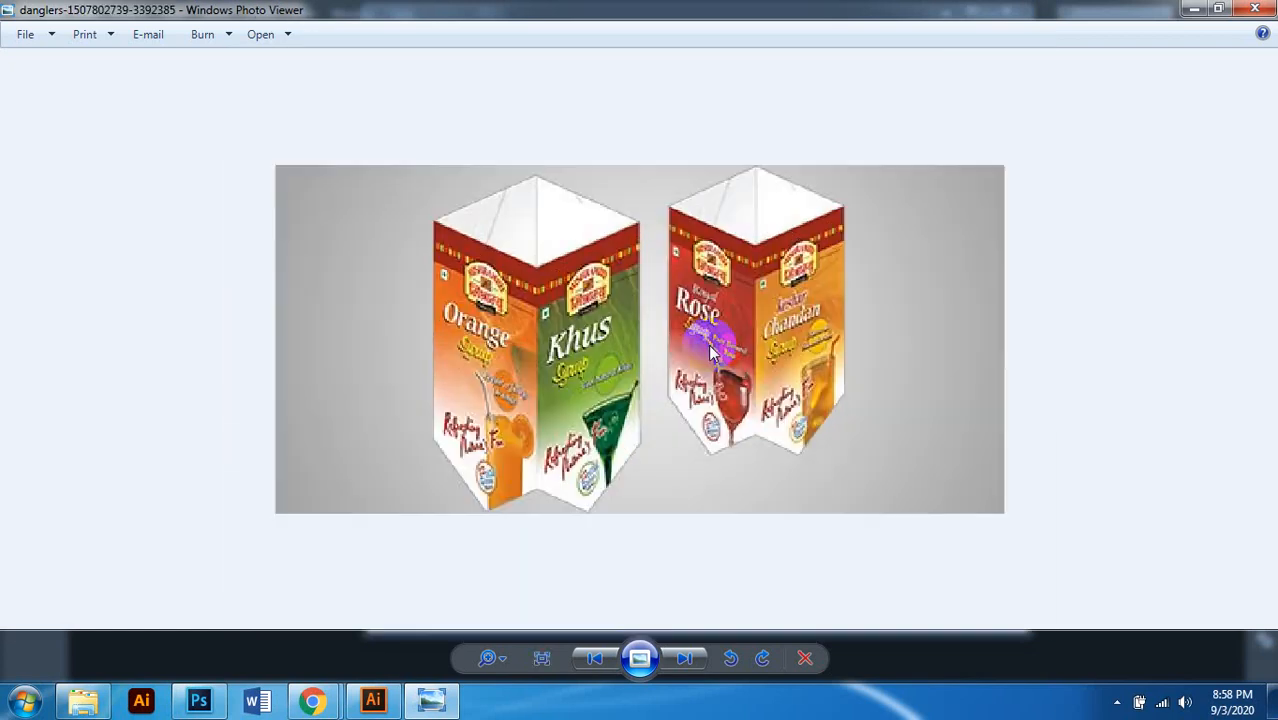
{"action": "scroll", "coordinate": [727, 340], "scroll_direction": "down", "scroll_amount": 1}
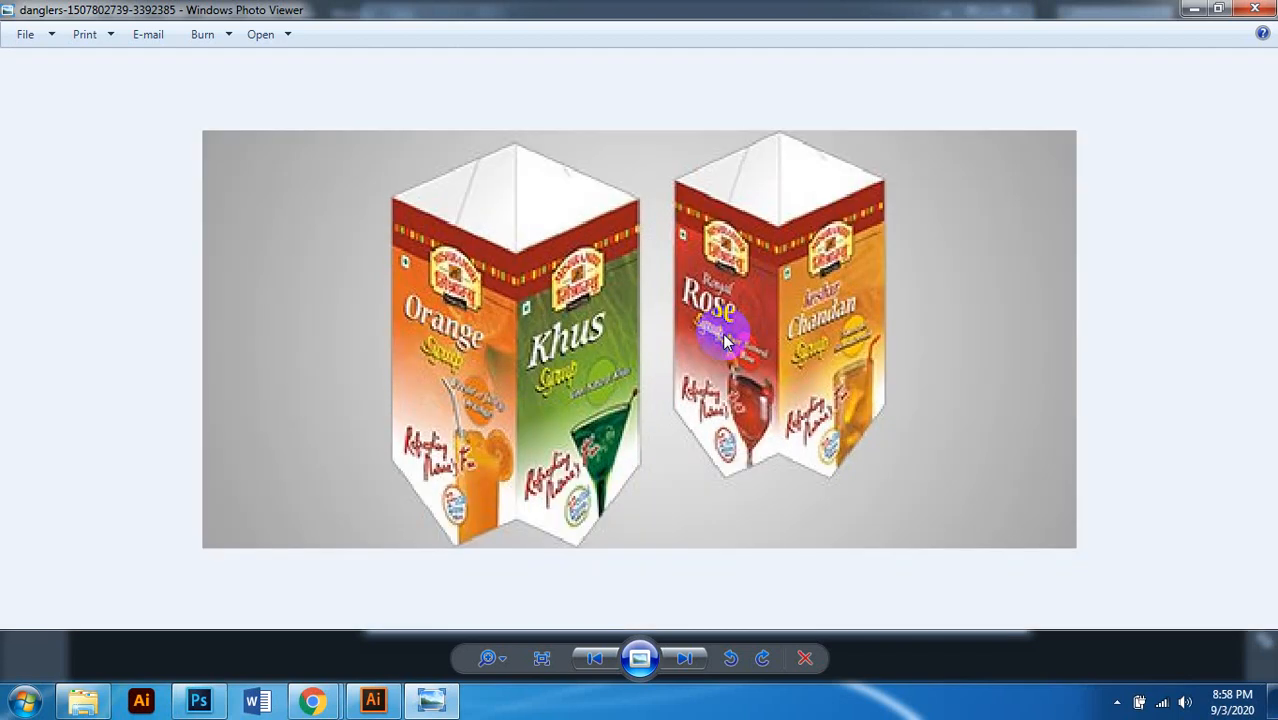
{"action": "scroll", "coordinate": [655, 375], "scroll_direction": "down", "scroll_amount": 1}
{"action": "scroll", "coordinate": [657, 378], "scroll_direction": "up", "scroll_amount": 1}
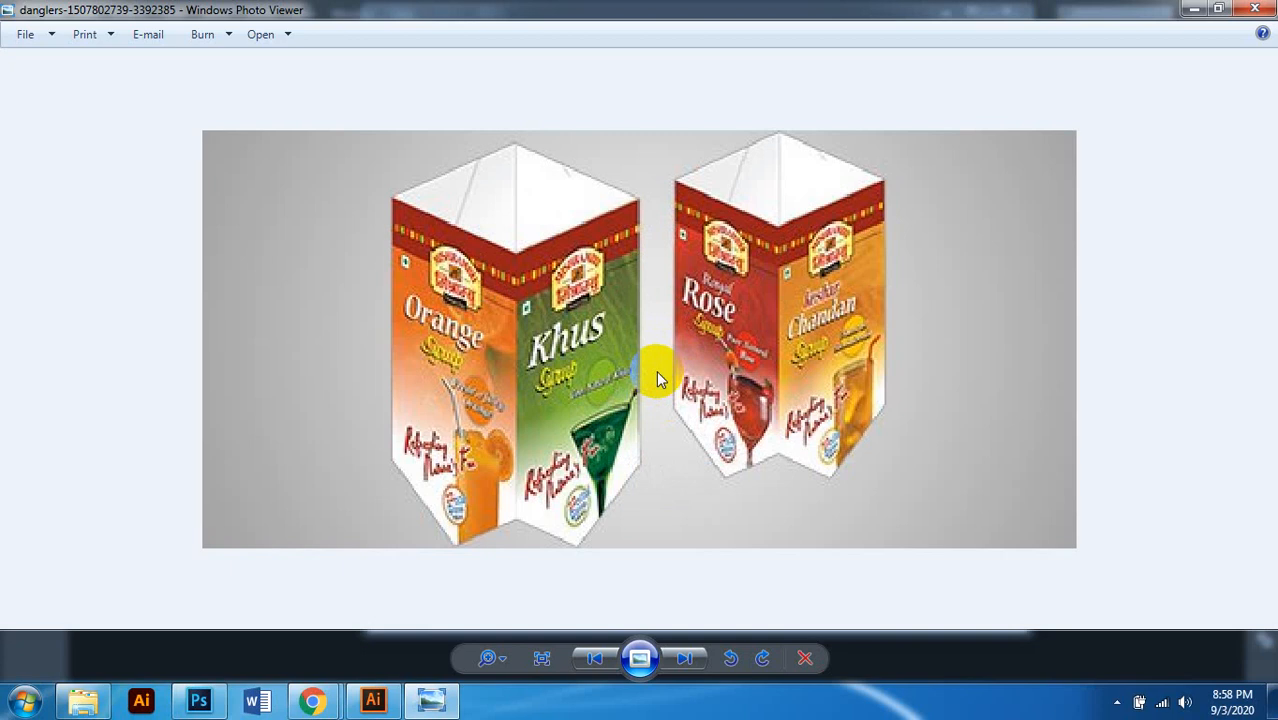
{"action": "scroll", "coordinate": [656, 378], "scroll_direction": "down", "scroll_amount": 1}
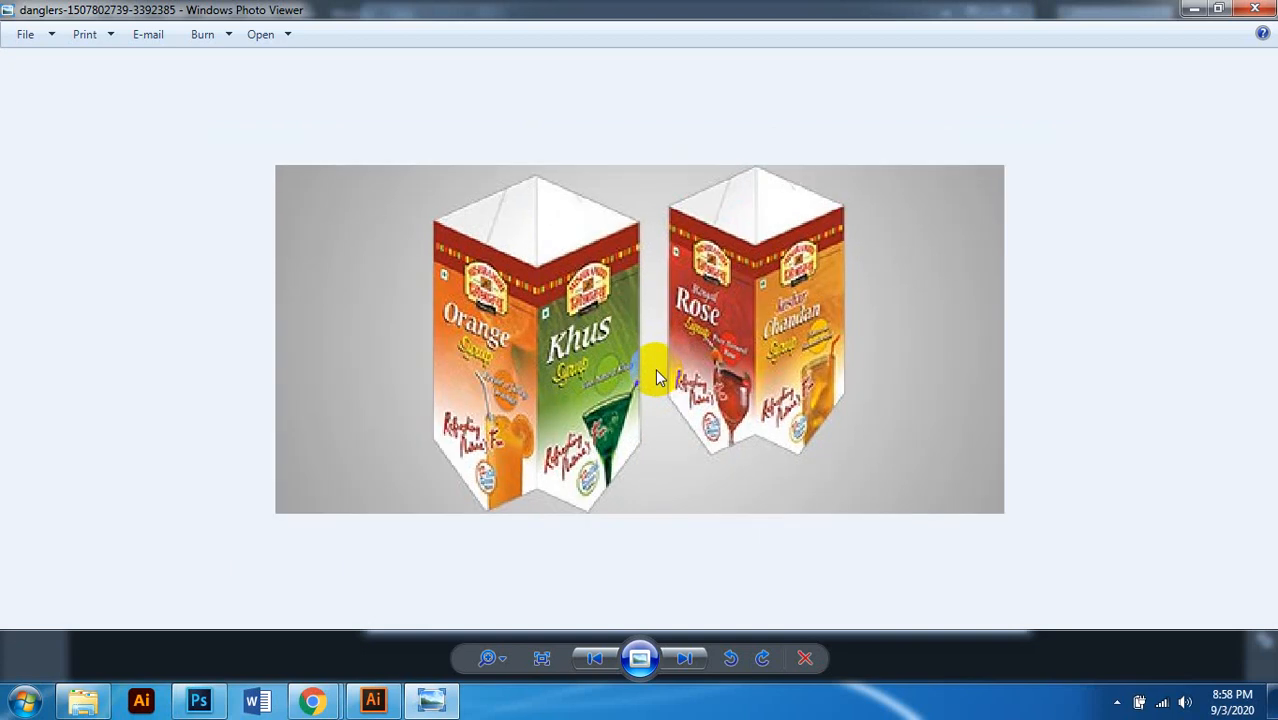
{"action": "scroll", "coordinate": [656, 374], "scroll_direction": "down", "scroll_amount": 1}
{"action": "scroll", "coordinate": [656, 374], "scroll_direction": "up", "scroll_amount": 1}
{"action": "key", "text": "Right"}
{"action": "key", "text": "Right"}
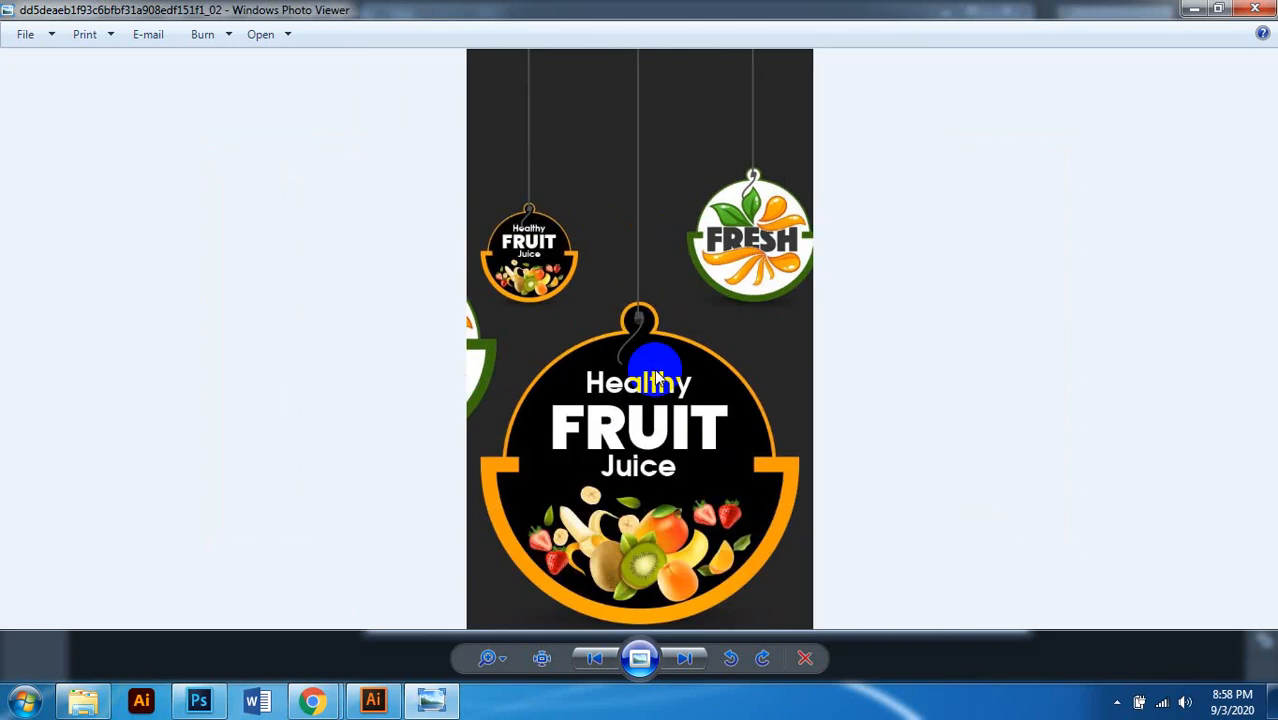
{"action": "key", "text": "Right"}
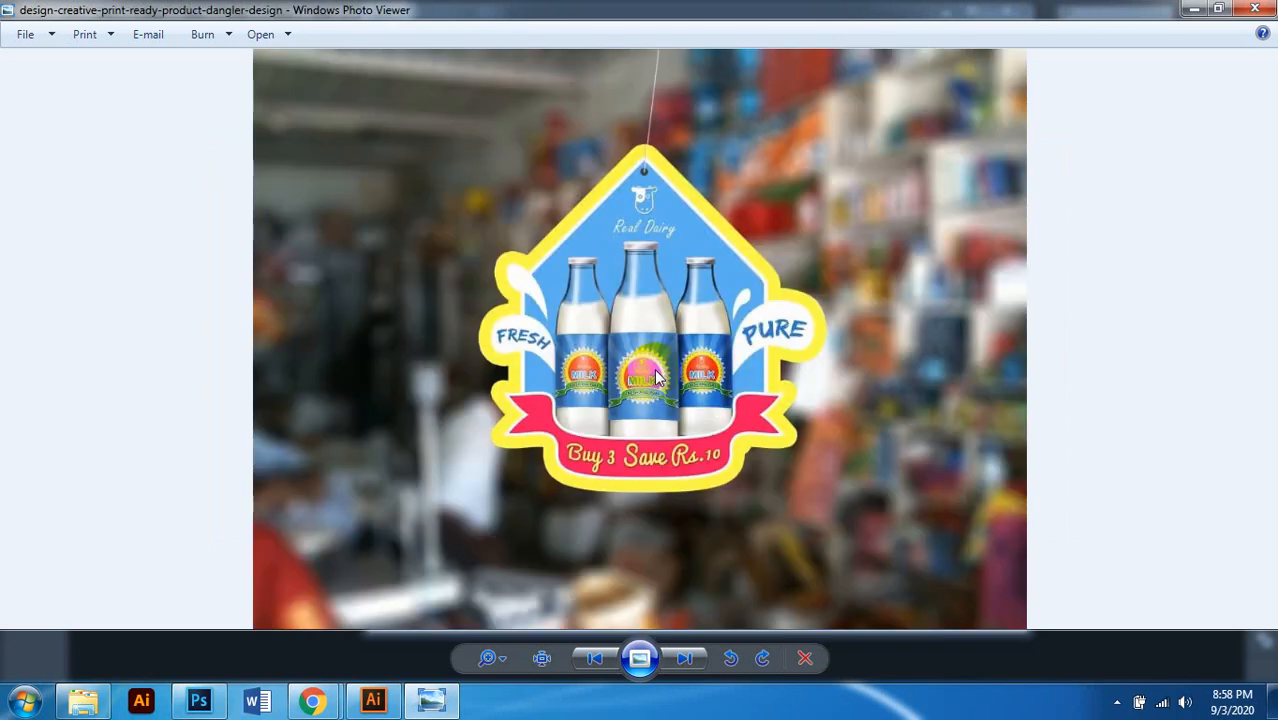
{"action": "scroll", "coordinate": [650, 370], "scroll_direction": "up", "scroll_amount": 1}
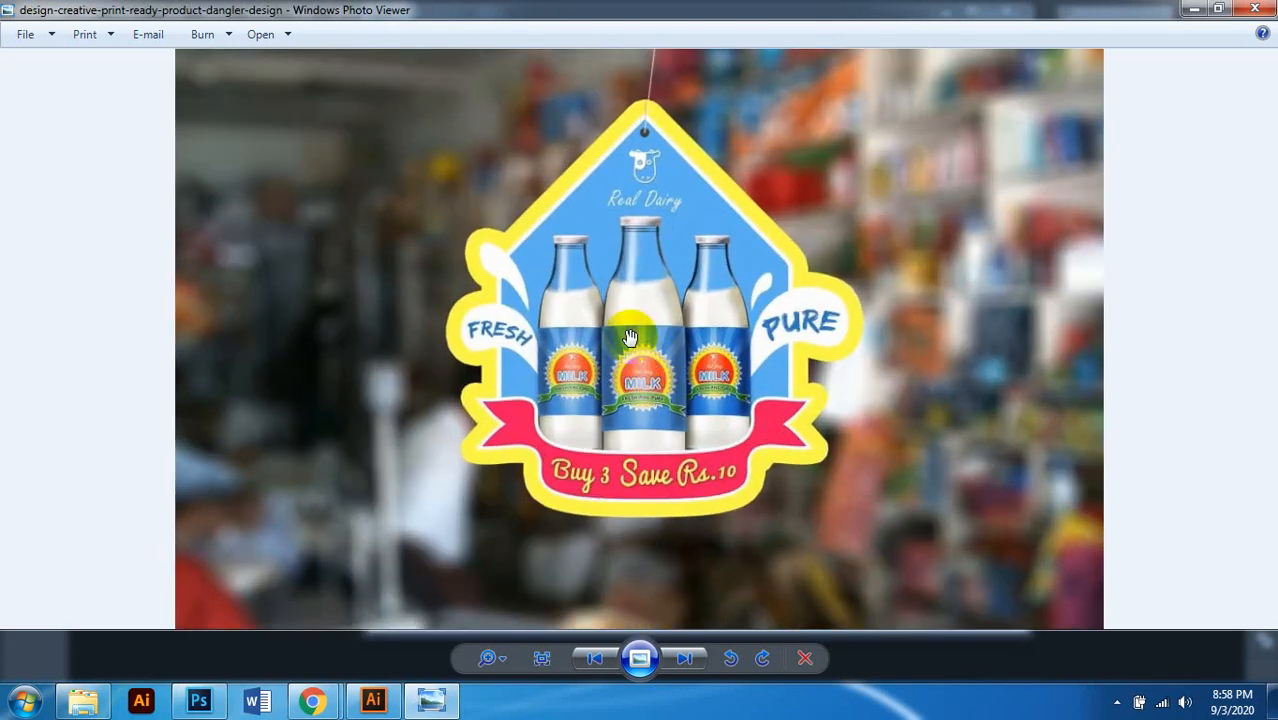
{"action": "scroll", "coordinate": [718, 285], "scroll_direction": "up", "scroll_amount": 1}
{"action": "scroll", "coordinate": [712, 290], "scroll_direction": "down", "scroll_amount": 1}
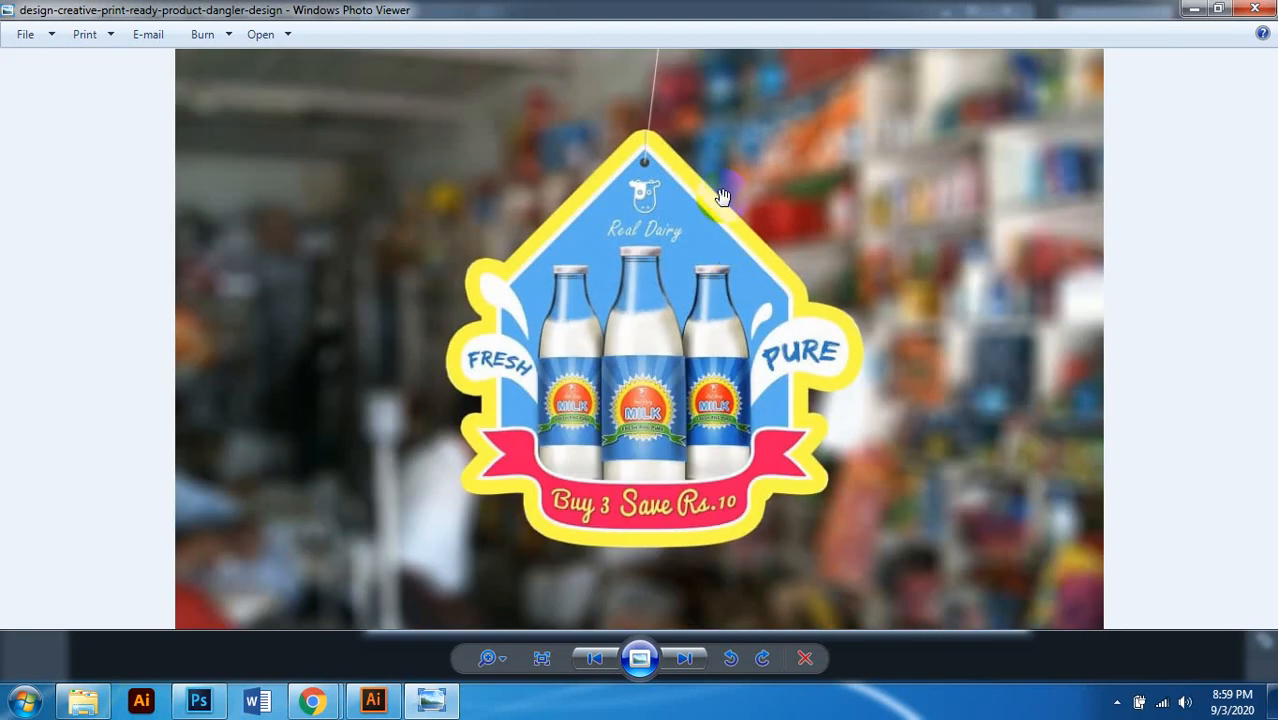
Step: View the Sprite and Maaza dangler image, zooming in and out to study it
{"action": "left_click", "coordinate": [676, 664]}
{"action": "scroll", "coordinate": [686, 300], "scroll_direction": "up", "scroll_amount": 4}
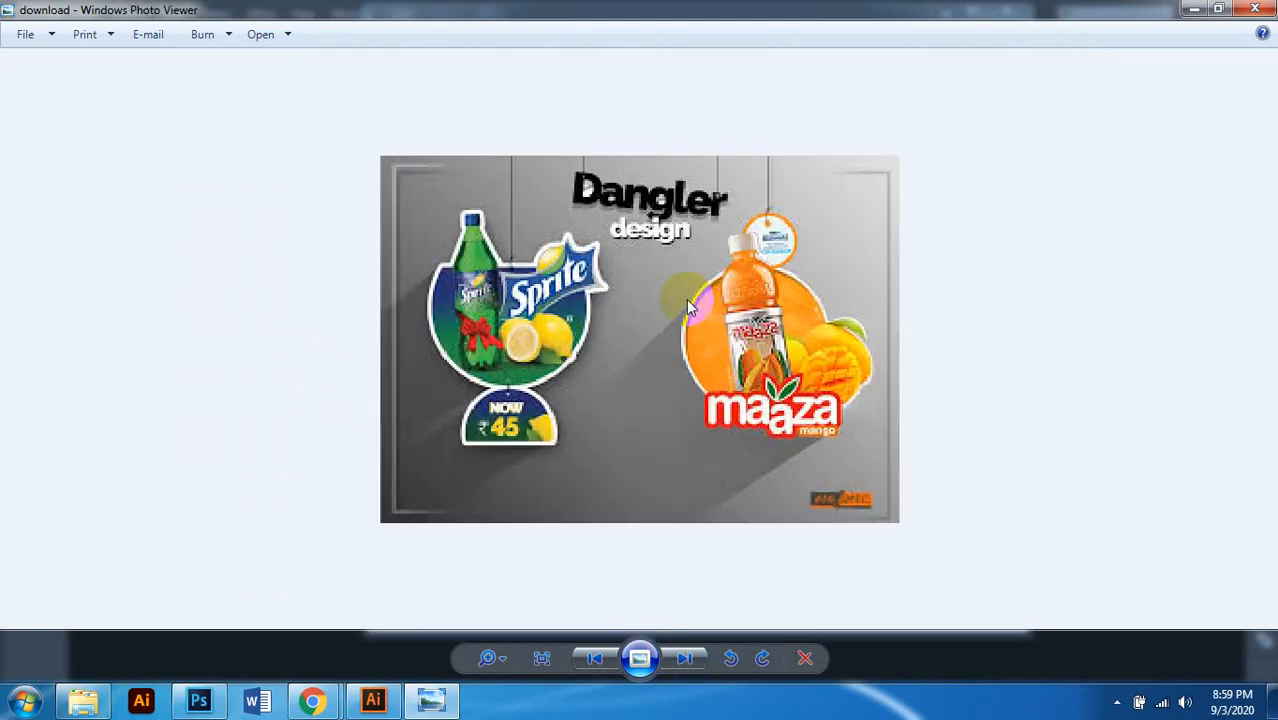
{"action": "scroll", "coordinate": [686, 300], "scroll_direction": "down", "scroll_amount": 4}
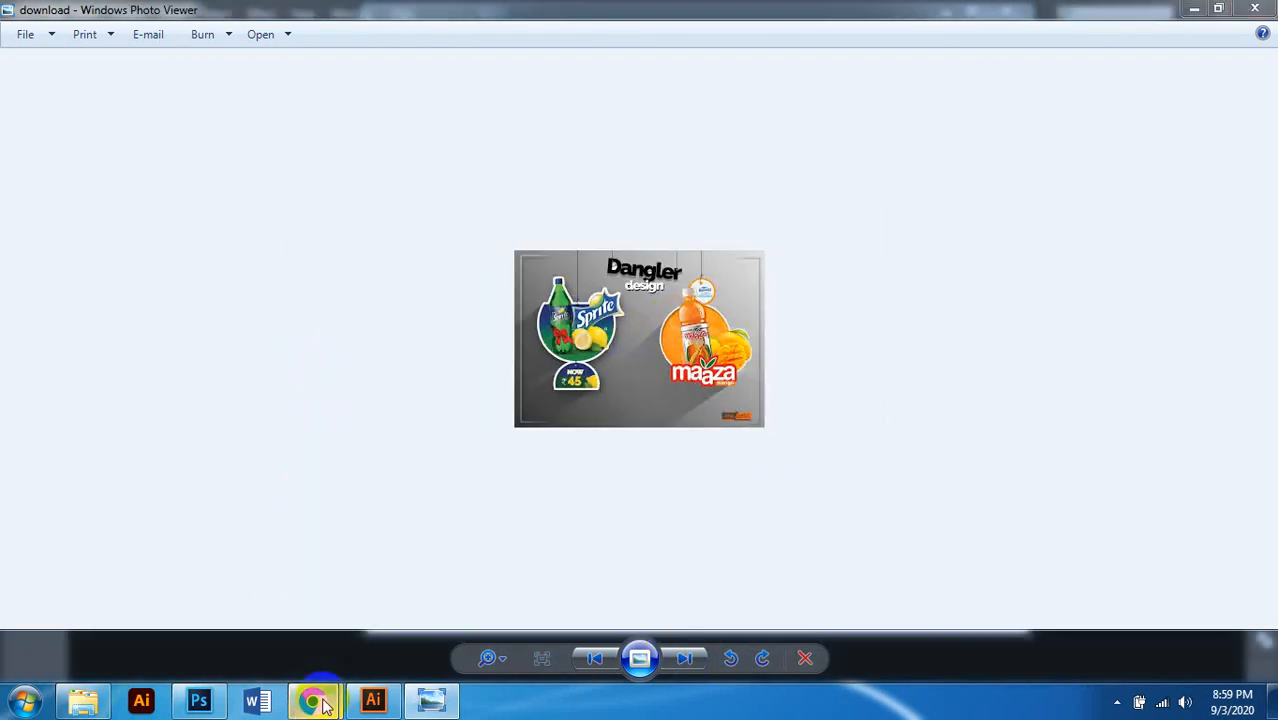
{"action": "mouse_move", "coordinate": [312, 700]}
{"action": "mouse_move", "coordinate": [258, 607]}
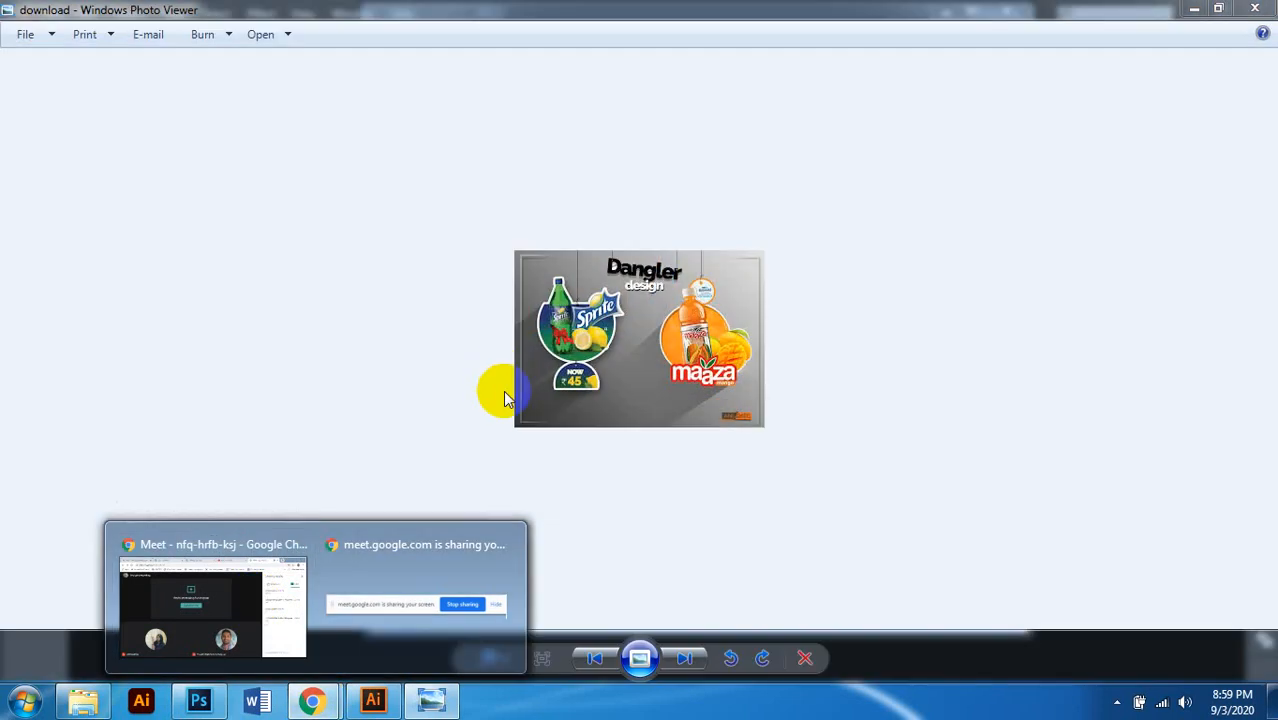
{"action": "scroll", "coordinate": [650, 388], "scroll_direction": "up", "scroll_amount": 2}
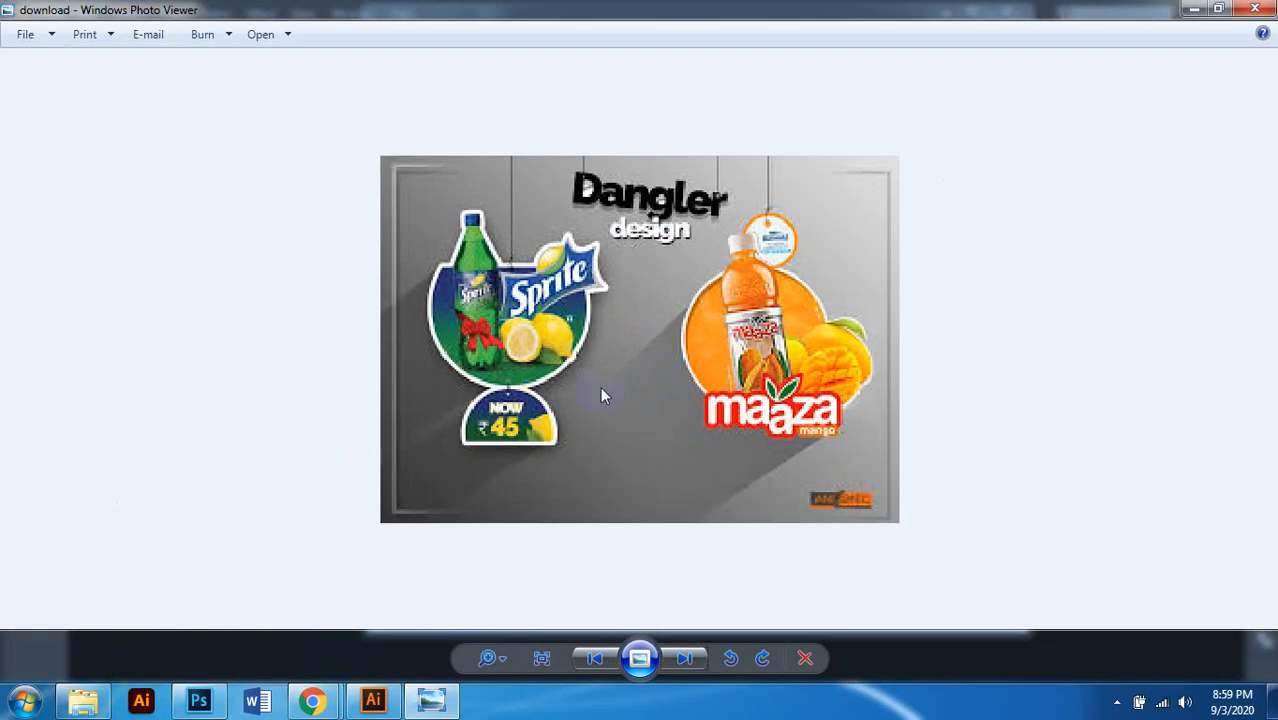
{"action": "scroll", "coordinate": [598, 392], "scroll_direction": "up", "scroll_amount": 1}
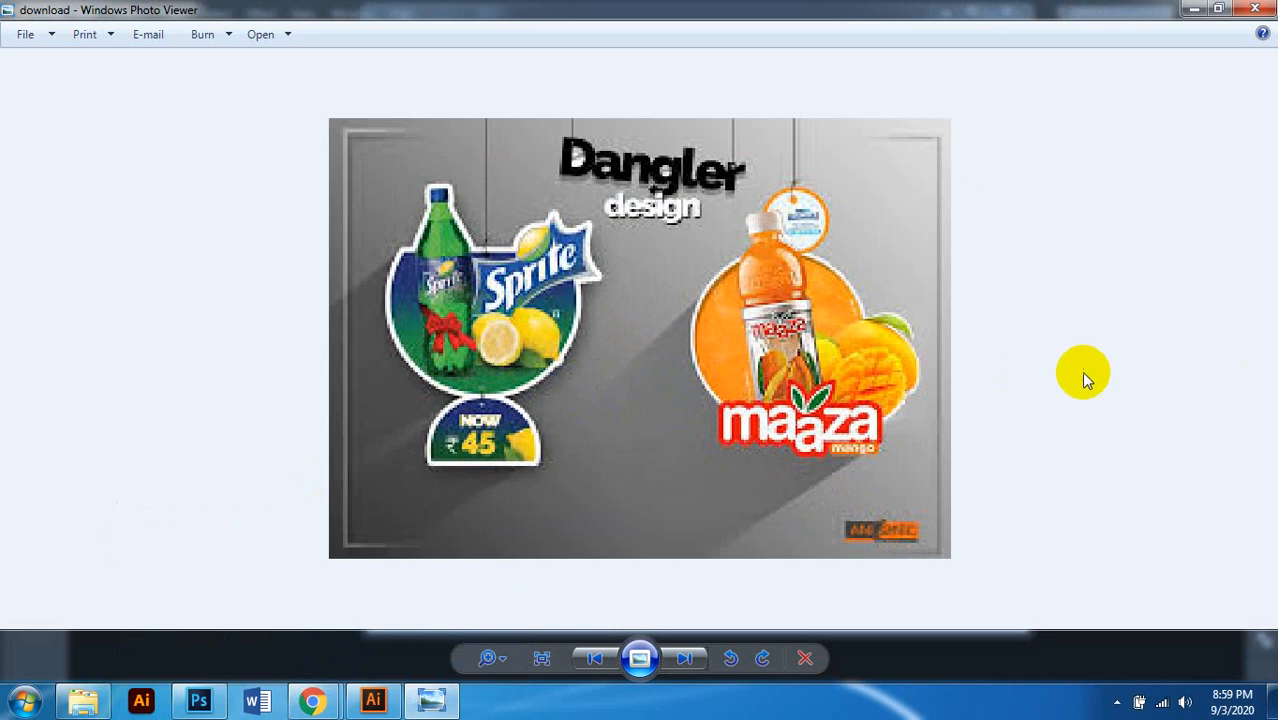
{"action": "scroll", "coordinate": [667, 420], "scroll_direction": "down", "scroll_amount": 1}
{"action": "scroll", "coordinate": [666, 416], "scroll_direction": "up", "scroll_amount": 2}
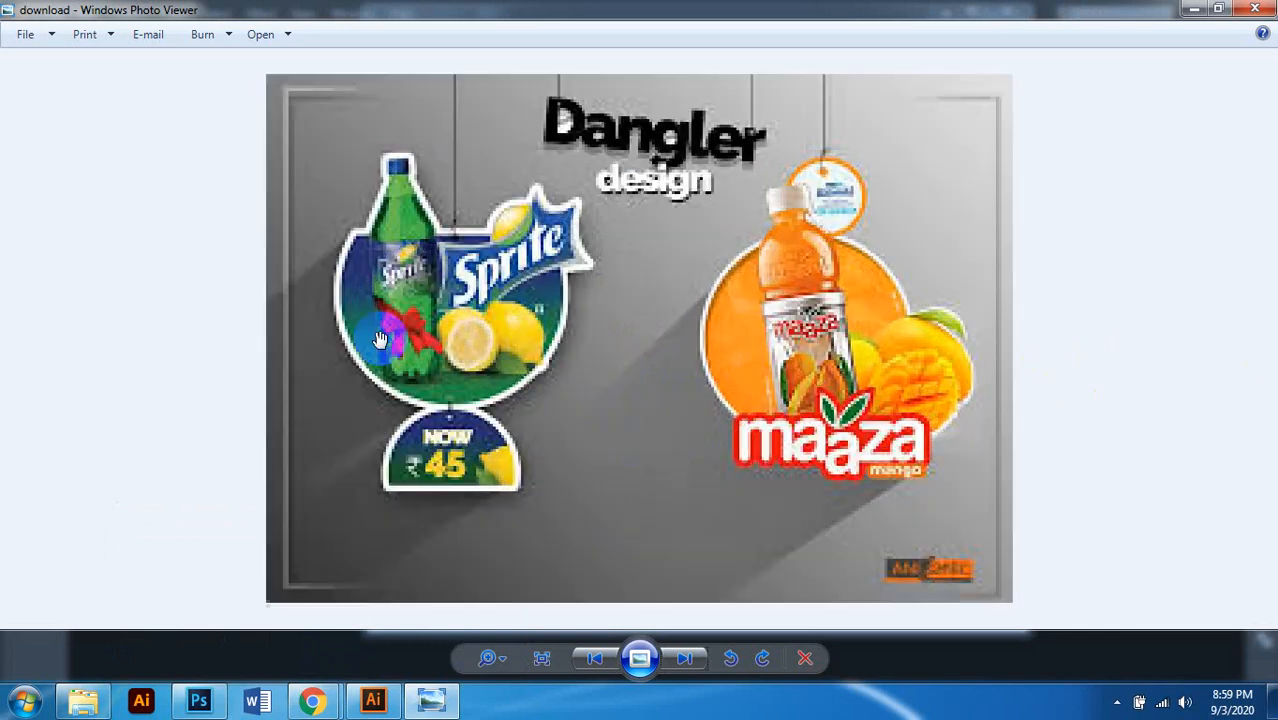
{"action": "scroll", "coordinate": [380, 340], "scroll_direction": "up", "scroll_amount": 1}
{"action": "scroll", "coordinate": [820, 220], "scroll_direction": "down", "scroll_amount": 1}
{"action": "scroll", "coordinate": [828, 190], "scroll_direction": "down", "scroll_amount": 1}
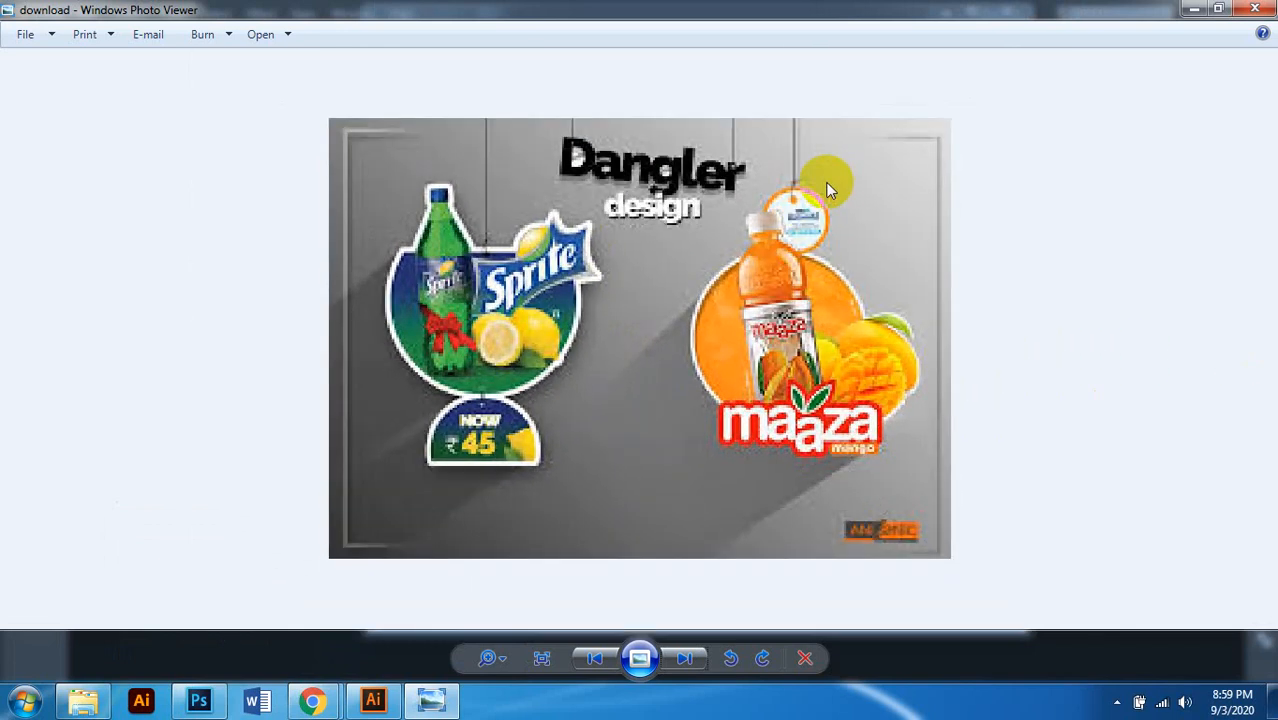
Step: Browse the hanging cube, Pattu and SMC danglers, then close Photo Viewer
{"action": "left_click", "coordinate": [683, 660]}
{"action": "scroll", "coordinate": [679, 479], "scroll_direction": "up", "scroll_amount": 2}
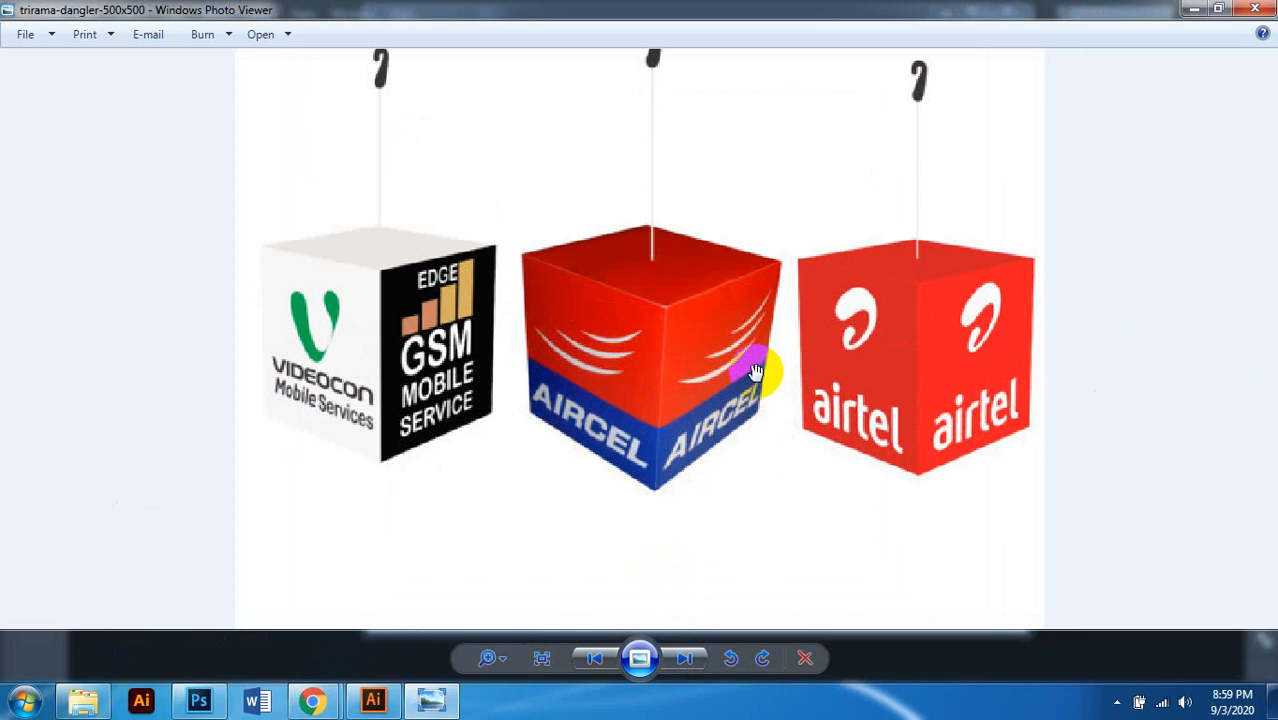
{"action": "scroll", "coordinate": [755, 368], "scroll_direction": "down", "scroll_amount": 1}
{"action": "left_click", "coordinate": [683, 660]}
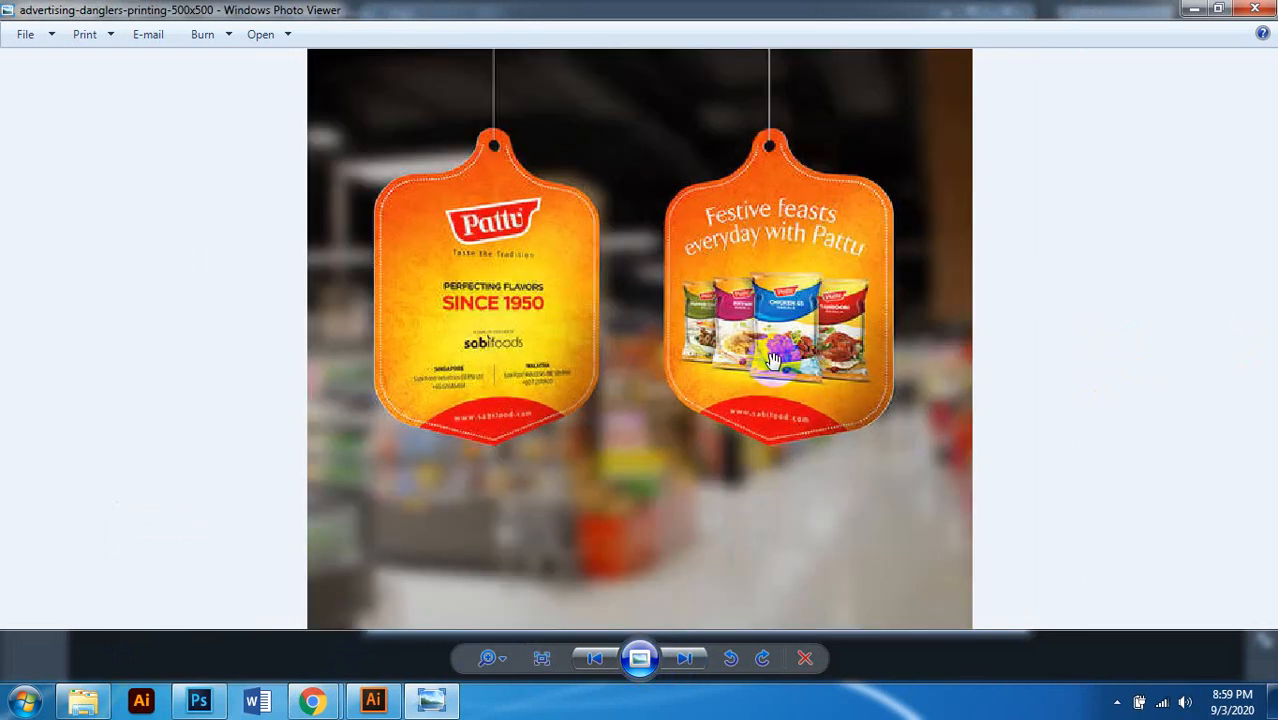
{"action": "scroll", "coordinate": [773, 360], "scroll_direction": "down", "scroll_amount": 2}
{"action": "left_click", "coordinate": [692, 658]}
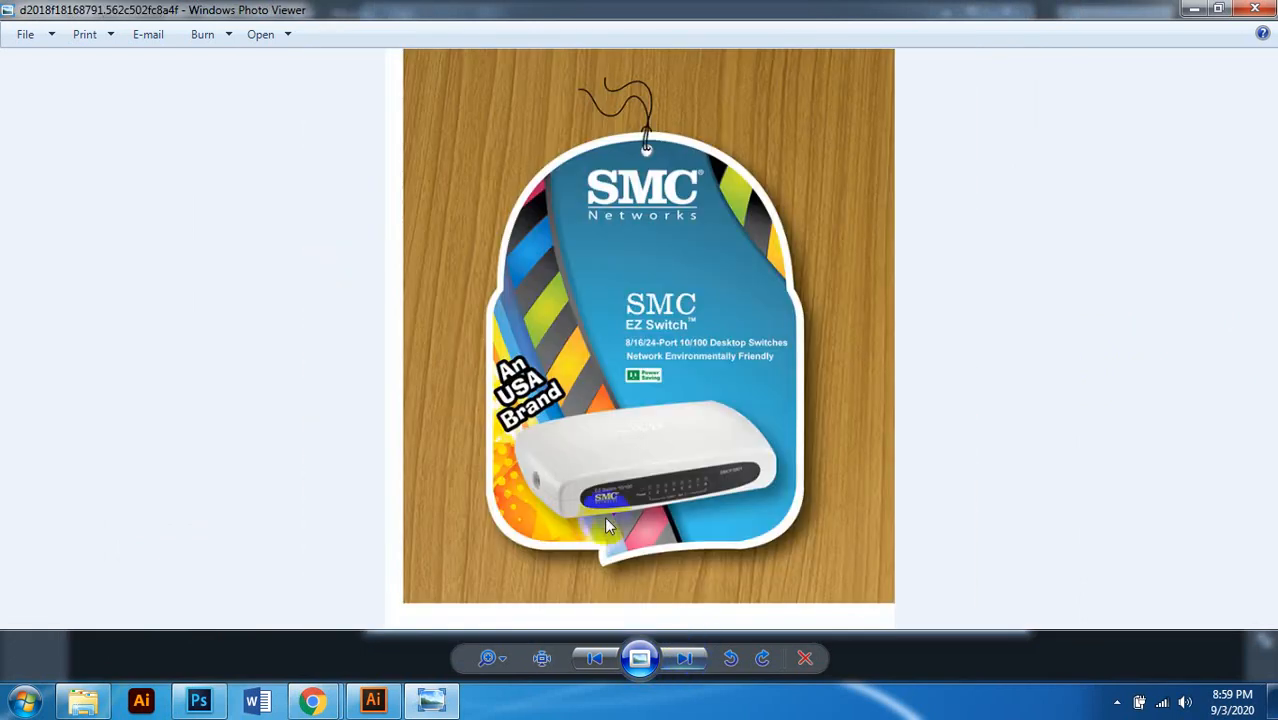
{"action": "left_click", "coordinate": [1250, 9]}
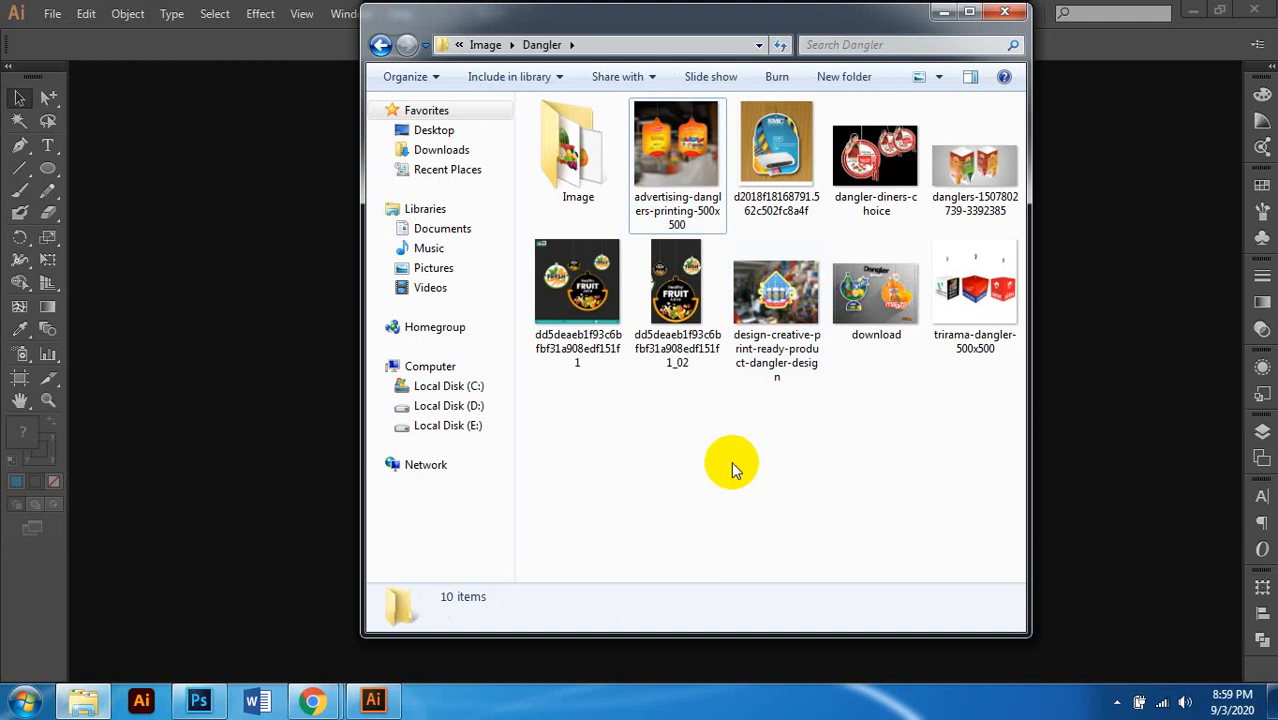
Step: Go to Image > Sticker and open the 1-500x500 bottle picture full size
{"action": "left_click", "coordinate": [379, 45]}
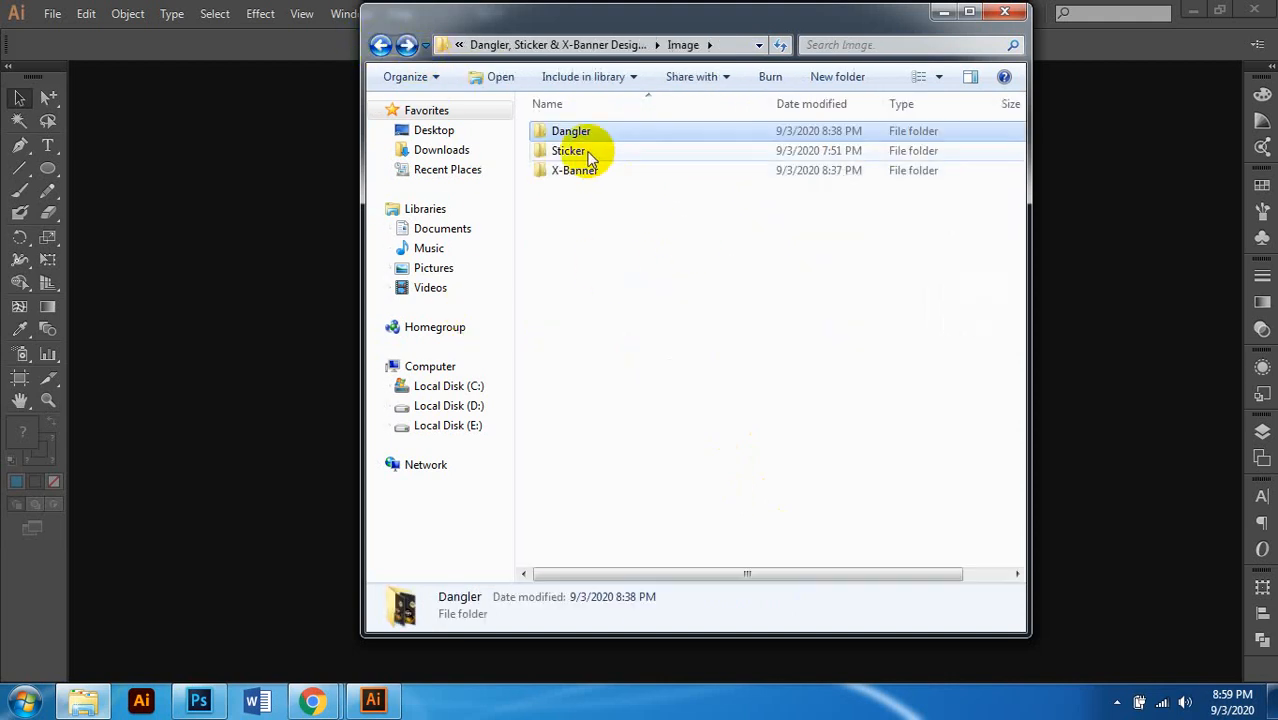
{"action": "double_click", "coordinate": [588, 155]}
{"action": "left_click", "coordinate": [610, 170]}
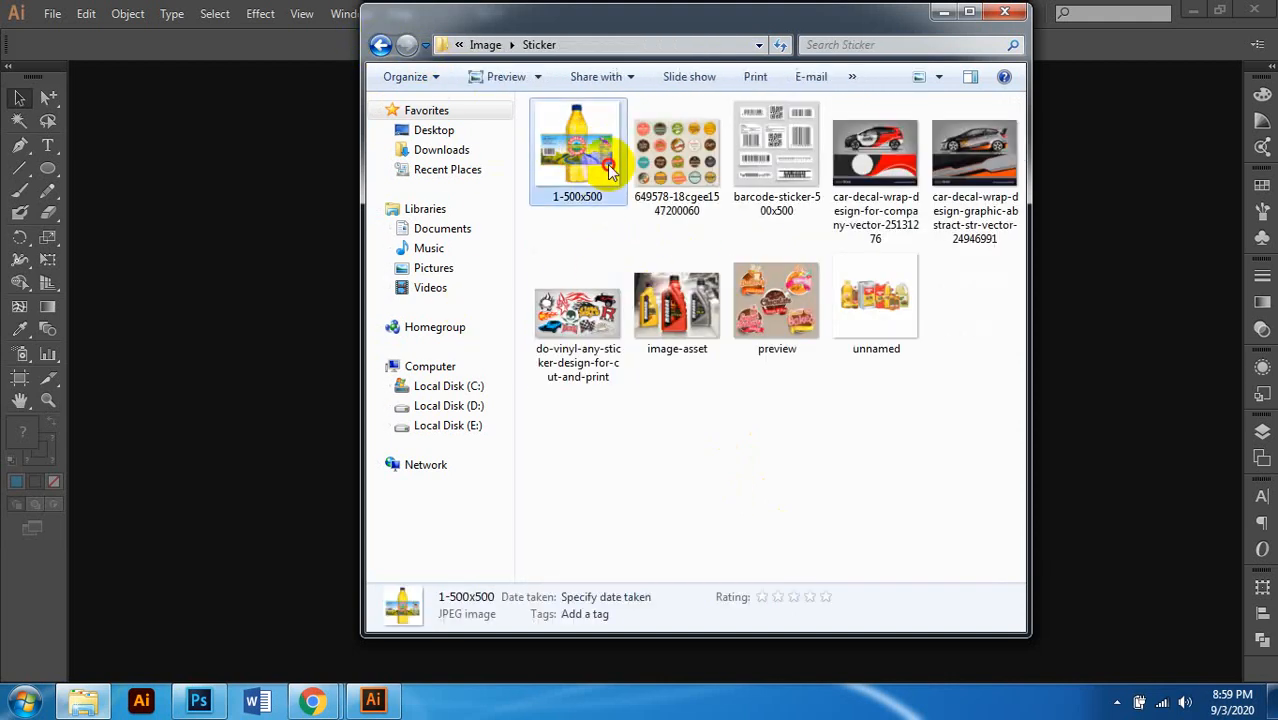
{"action": "double_click", "coordinate": [610, 170]}
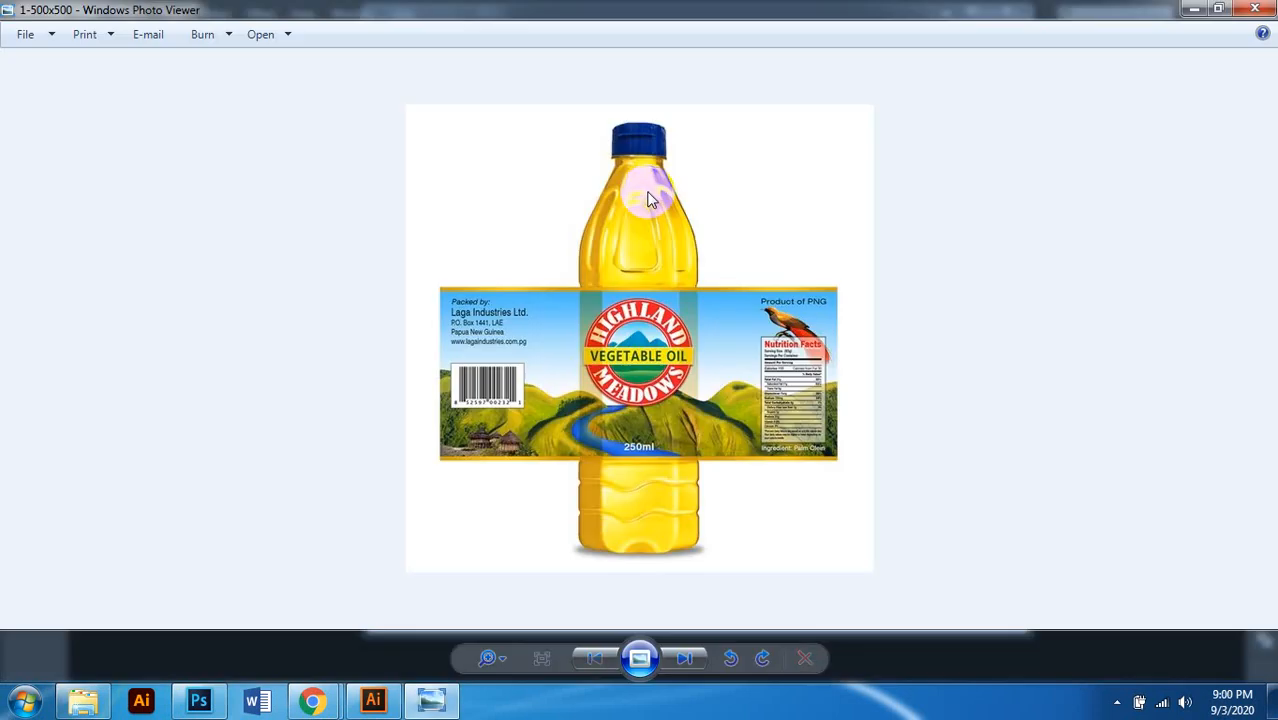
{"action": "scroll", "coordinate": [750, 505], "scroll_direction": "up", "scroll_amount": 2}
{"action": "scroll", "coordinate": [770, 475], "scroll_direction": "down", "scroll_amount": 2}
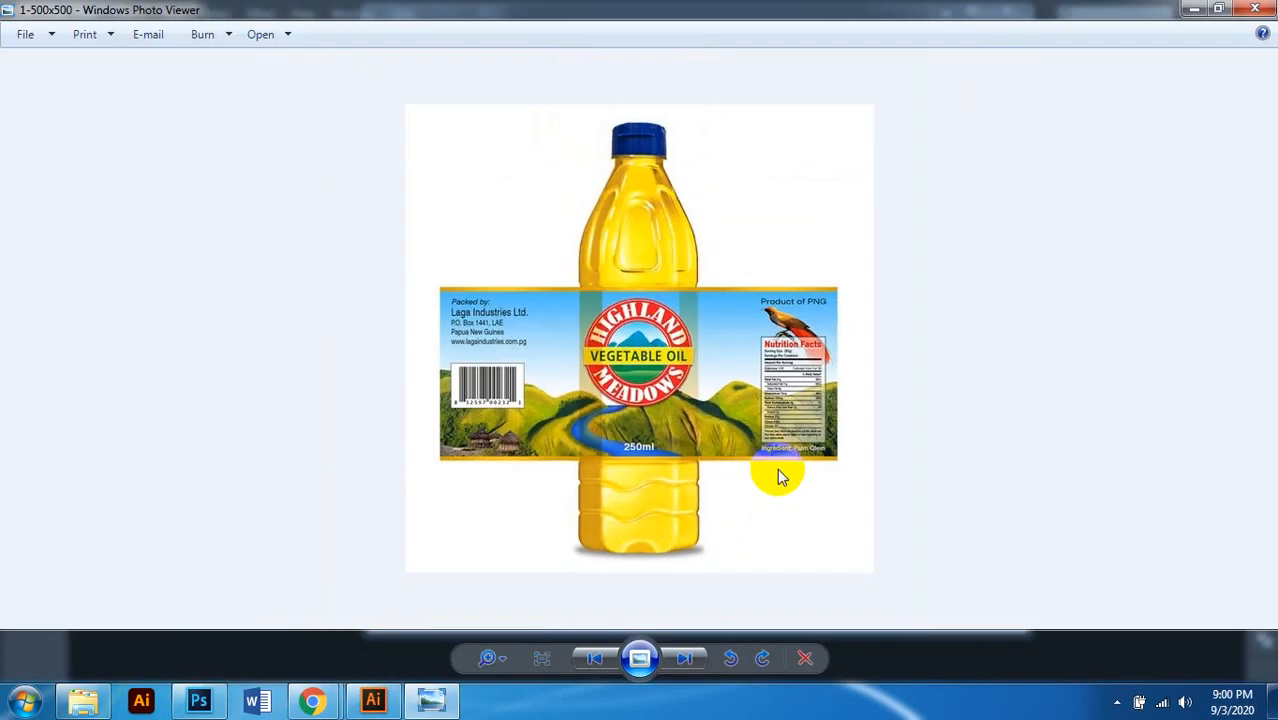
Step: Browse the retro badges sheet, barcode stickers and red car decal pictures
{"action": "left_click", "coordinate": [685, 658]}
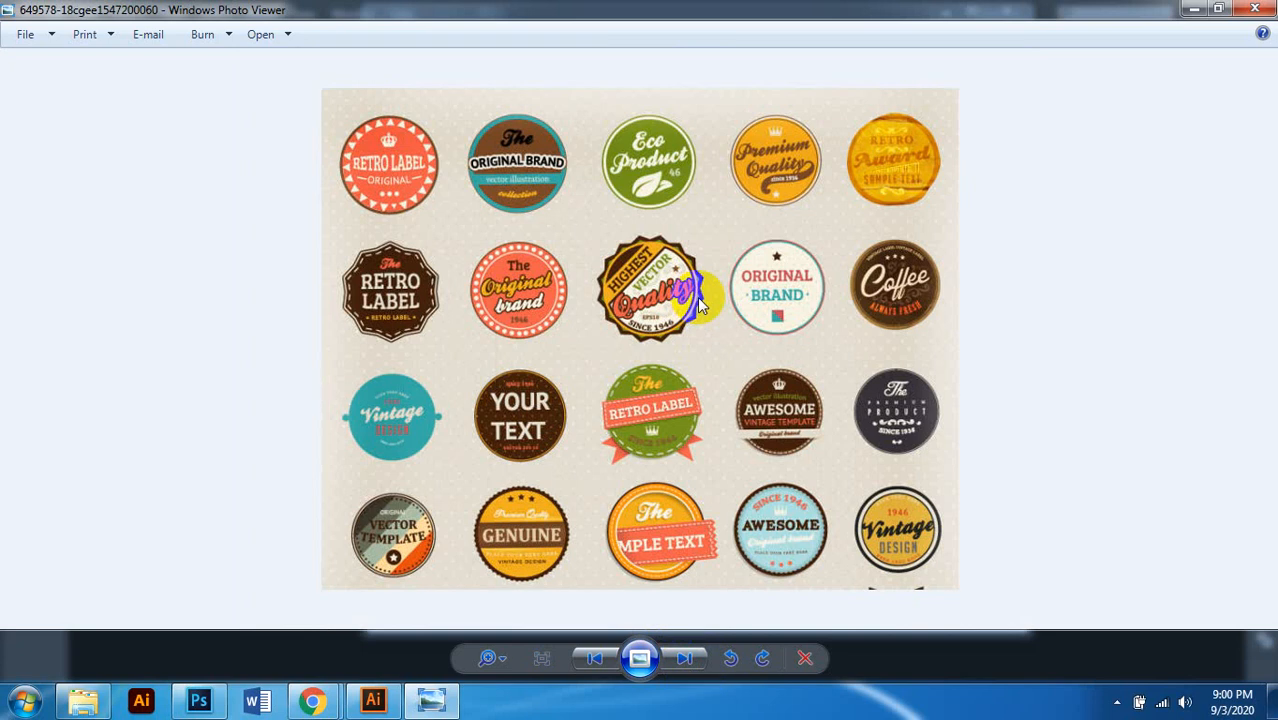
{"action": "scroll", "coordinate": [695, 303], "scroll_direction": "up", "scroll_amount": 1}
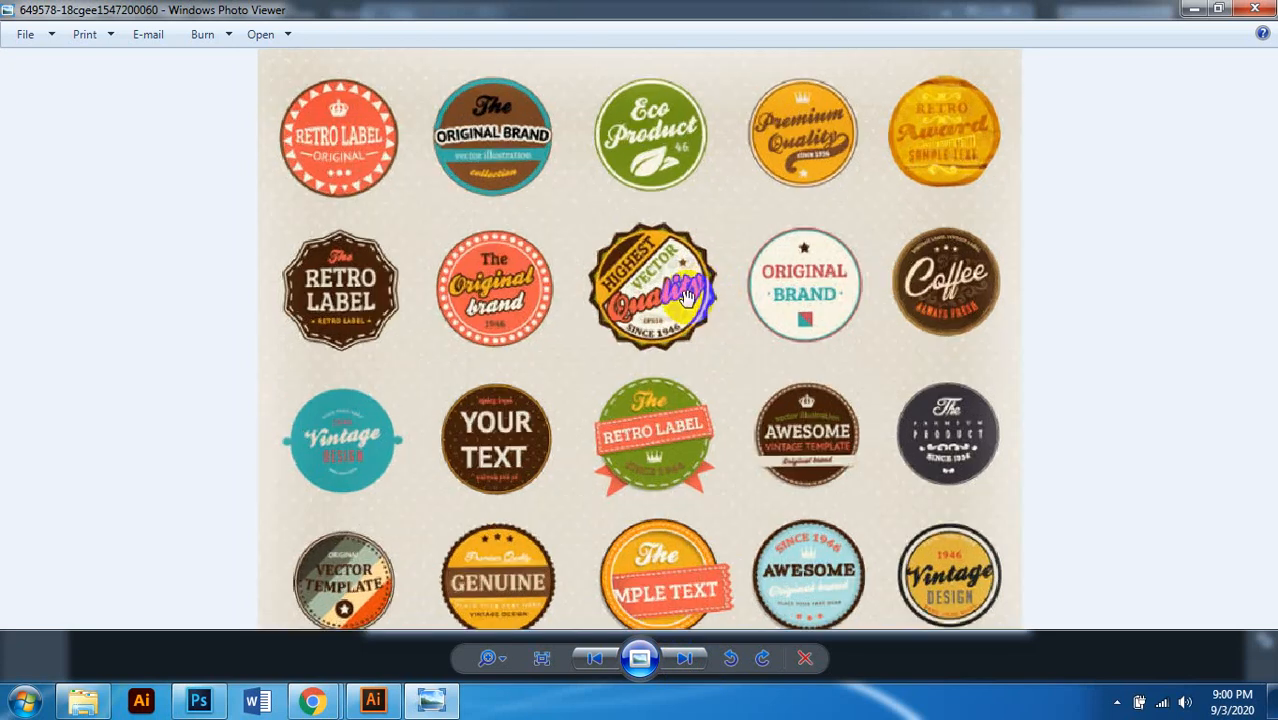
{"action": "scroll", "coordinate": [686, 300], "scroll_direction": "down", "scroll_amount": 1}
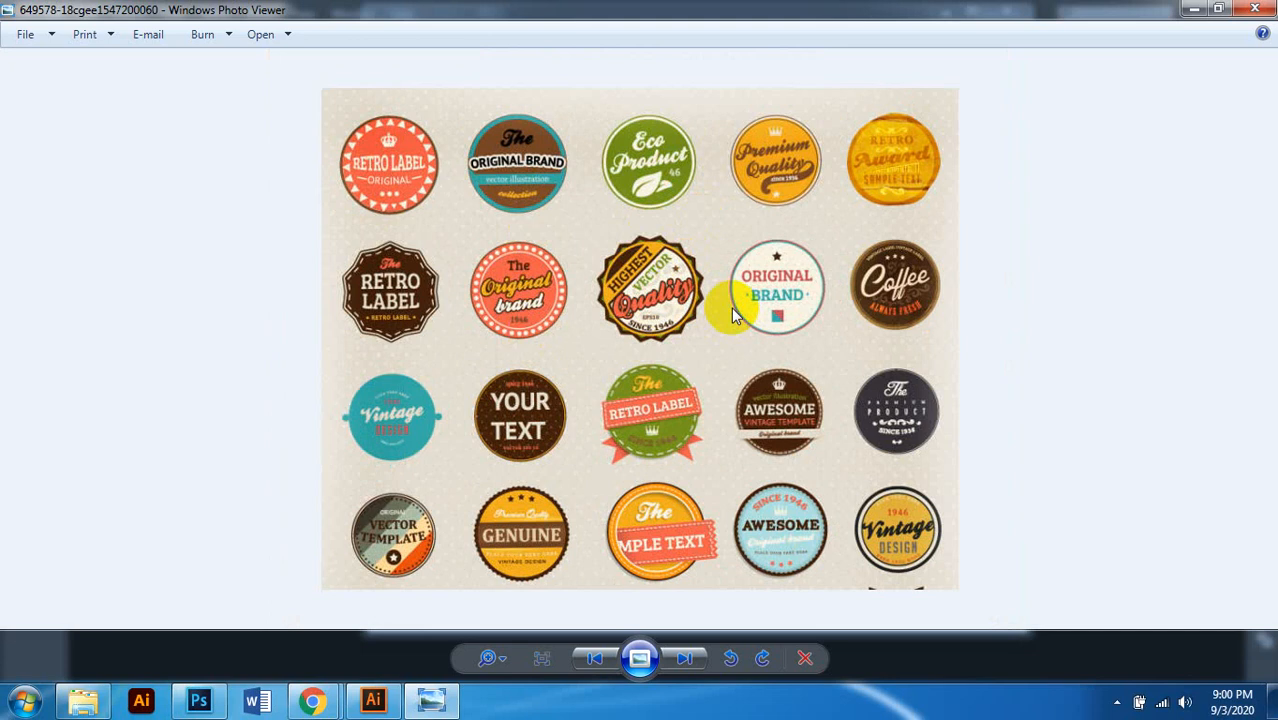
{"action": "left_click", "coordinate": [684, 658]}
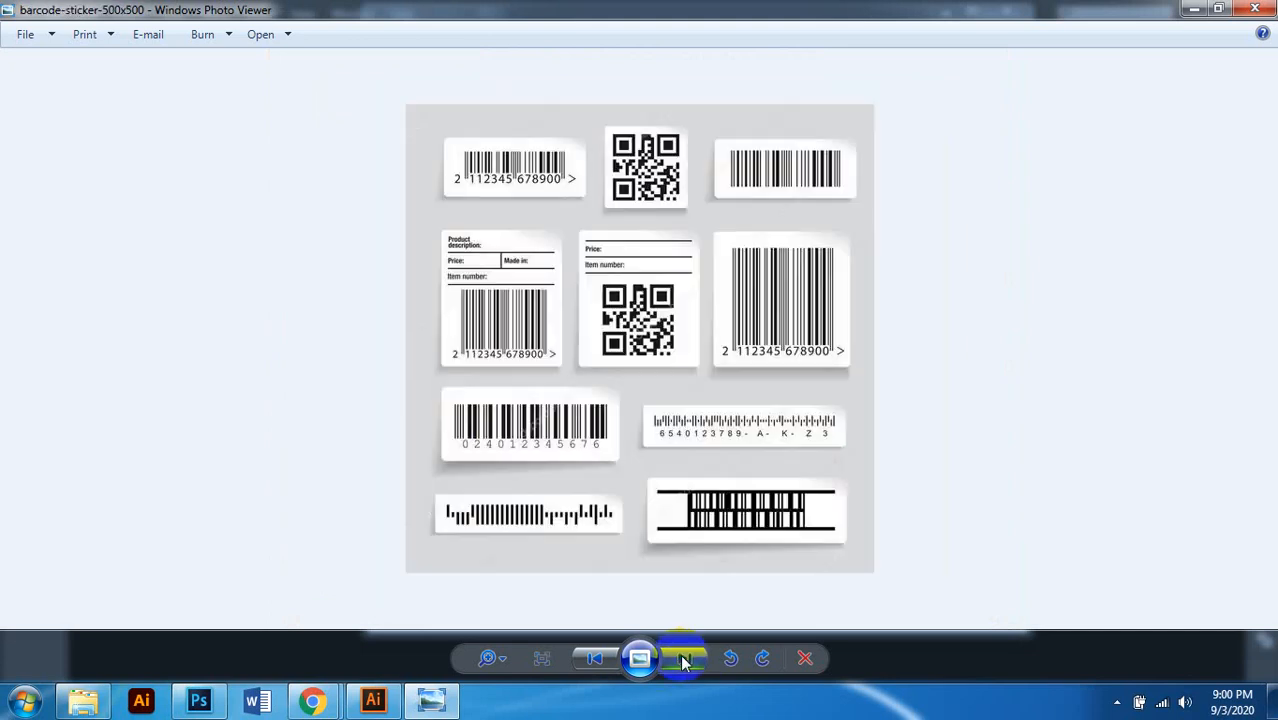
{"action": "scroll", "coordinate": [758, 392], "scroll_direction": "up", "scroll_amount": 1}
{"action": "scroll", "coordinate": [760, 395], "scroll_direction": "down", "scroll_amount": 1}
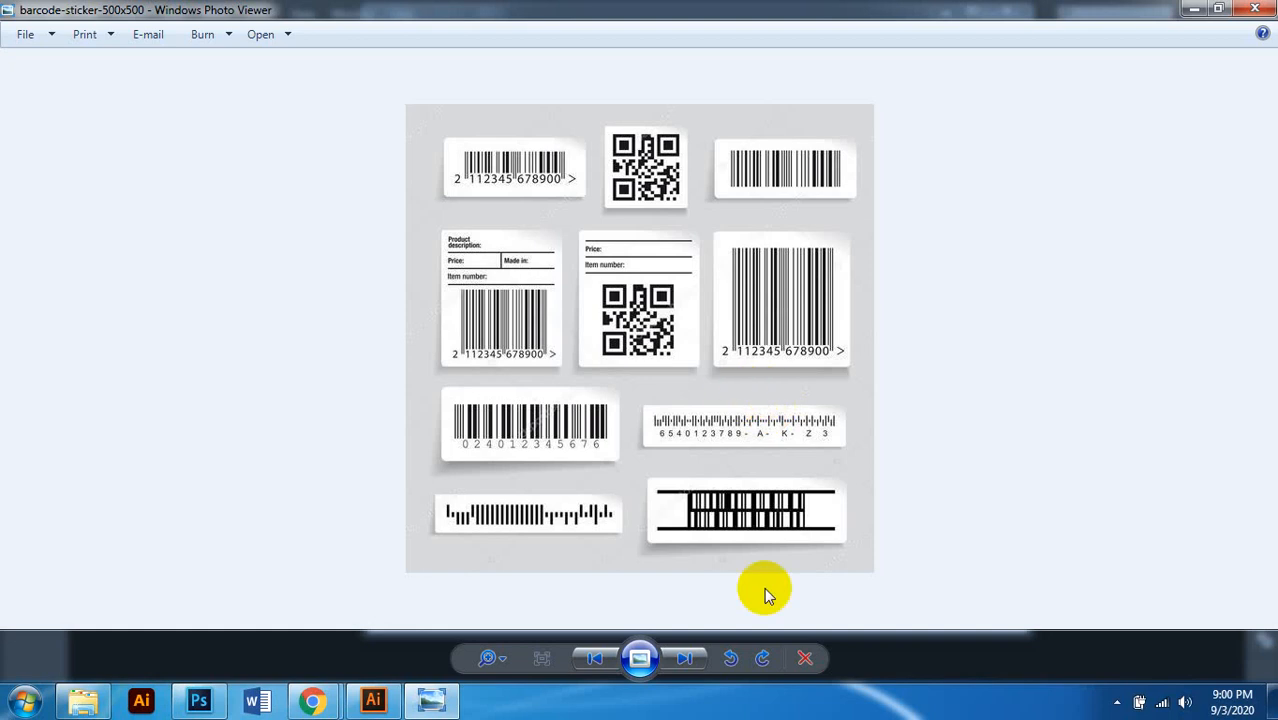
{"action": "left_click", "coordinate": [690, 662]}
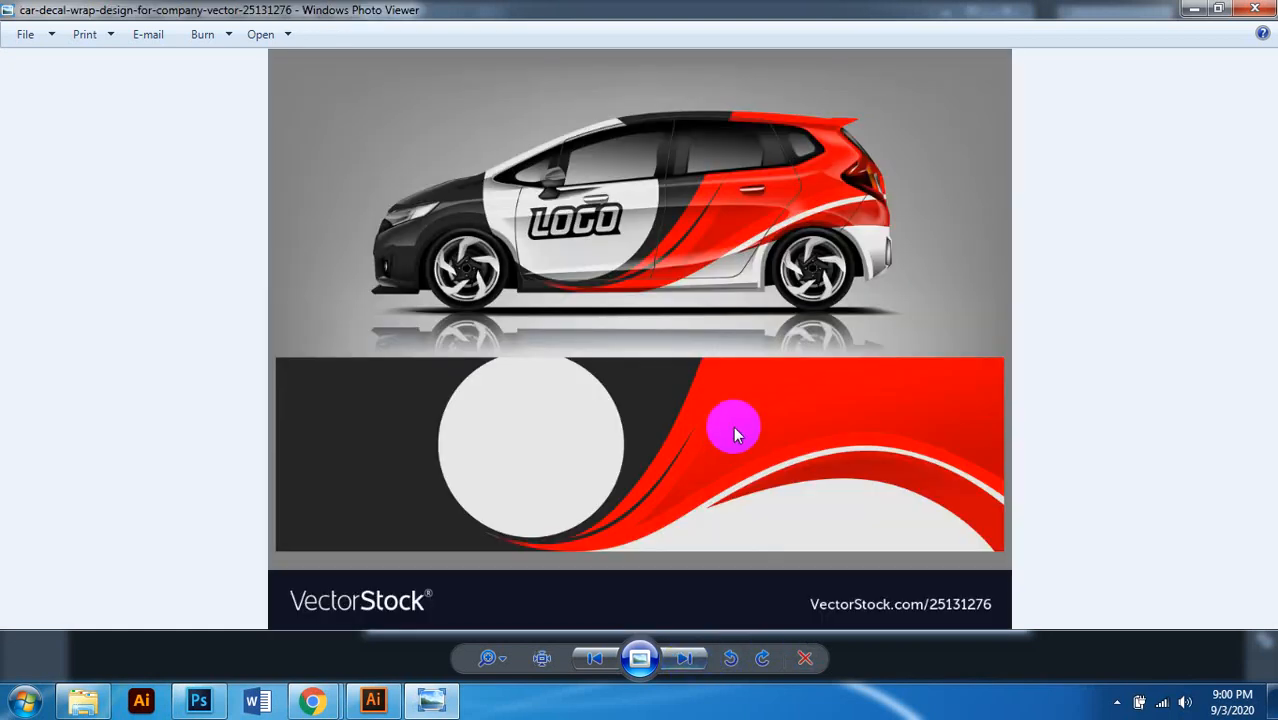
{"action": "scroll", "coordinate": [735, 432], "scroll_direction": "up", "scroll_amount": 1}
{"action": "scroll", "coordinate": [747, 409], "scroll_direction": "down", "scroll_amount": 1}
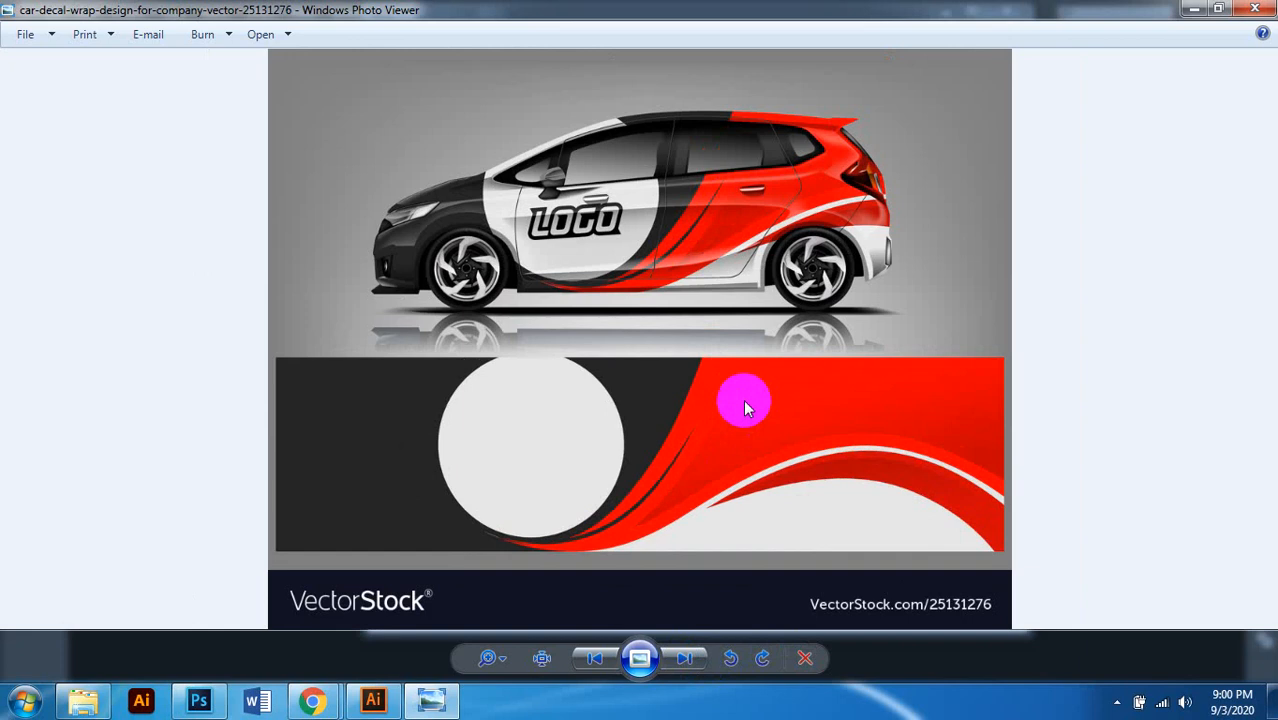
Step: Continue through the rally car, vinyl collage, MORGAS oil, food labels and oil lineup pictures
{"action": "left_click", "coordinate": [686, 657]}
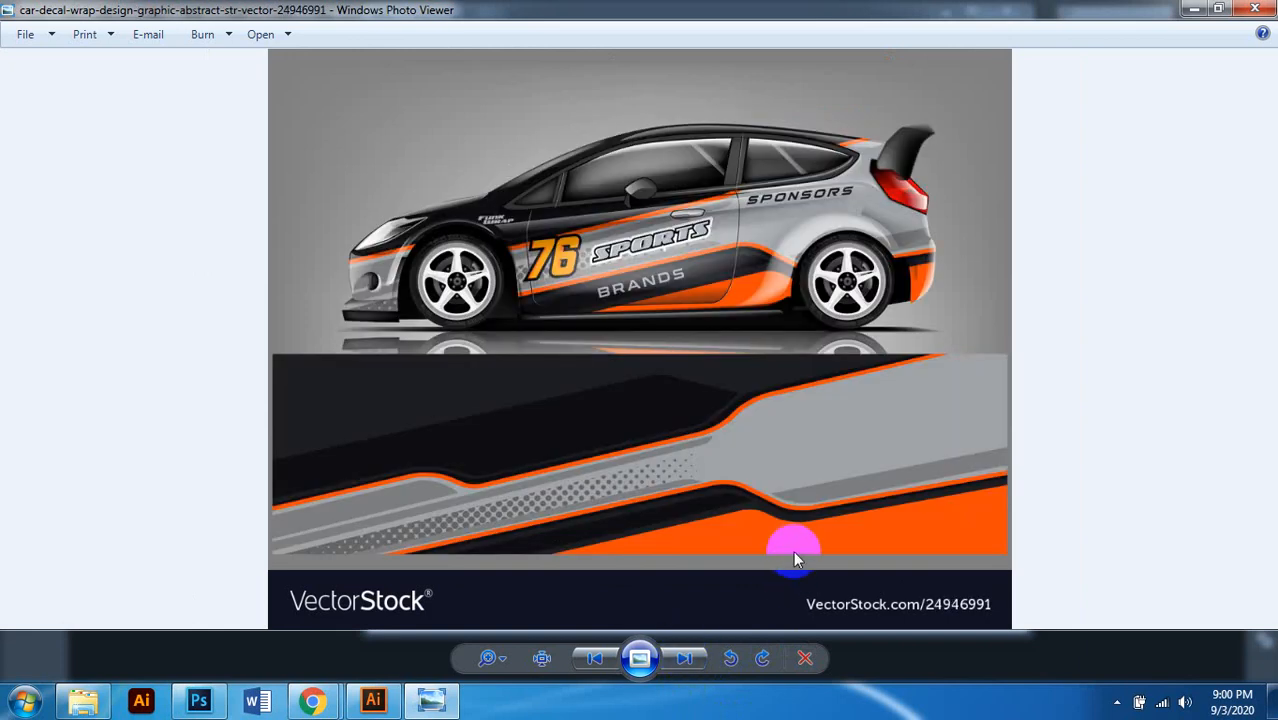
{"action": "left_click", "coordinate": [685, 660]}
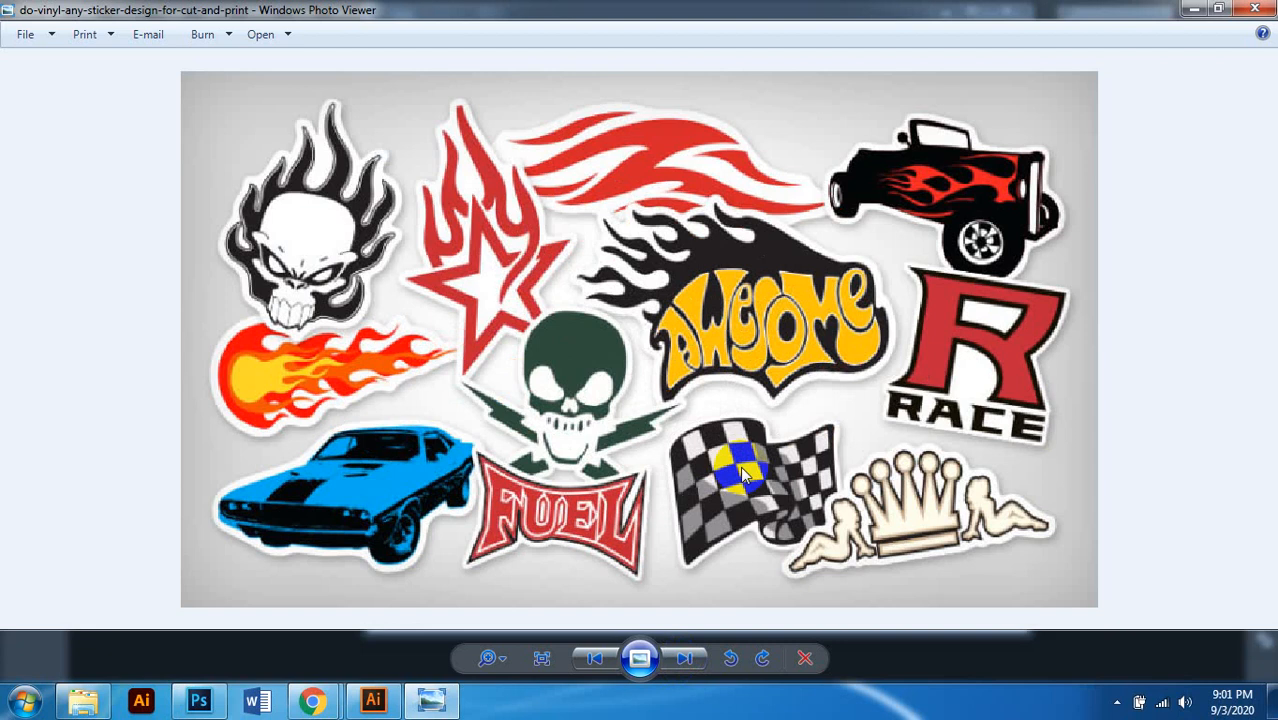
{"action": "left_click", "coordinate": [684, 659]}
{"action": "scroll", "coordinate": [670, 333], "scroll_direction": "up", "scroll_amount": 2}
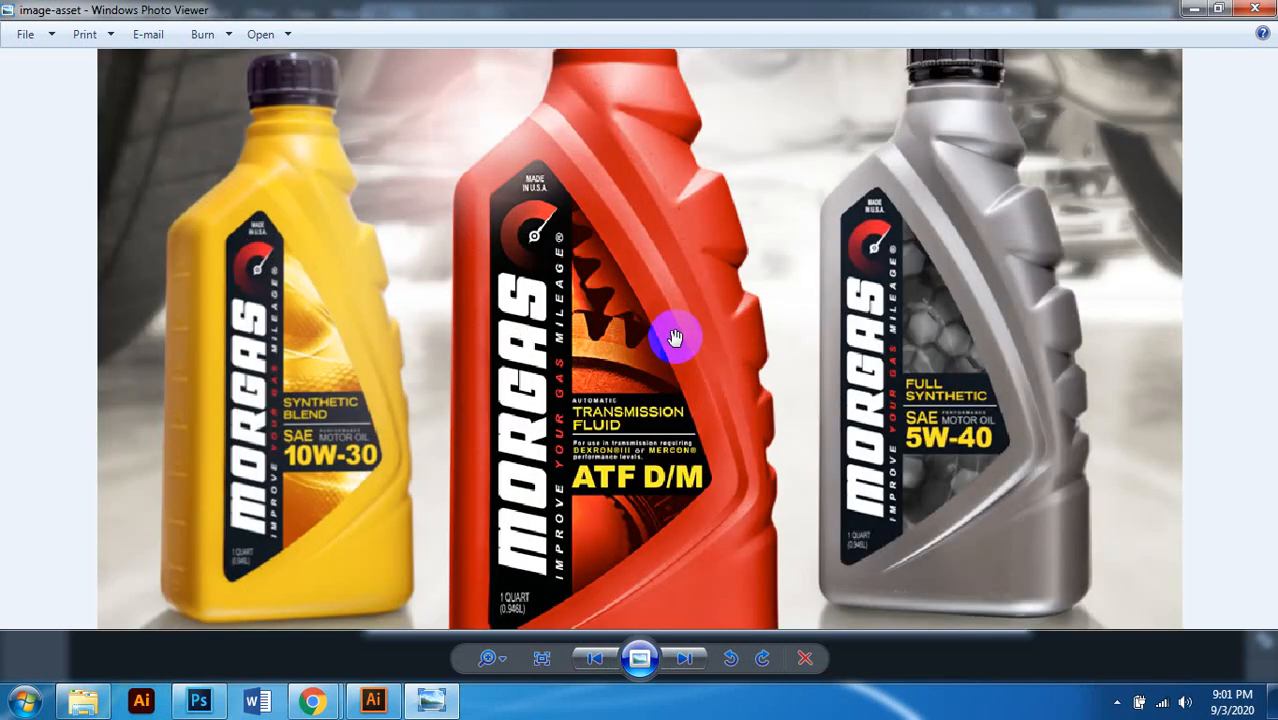
{"action": "scroll", "coordinate": [675, 336], "scroll_direction": "down", "scroll_amount": 2}
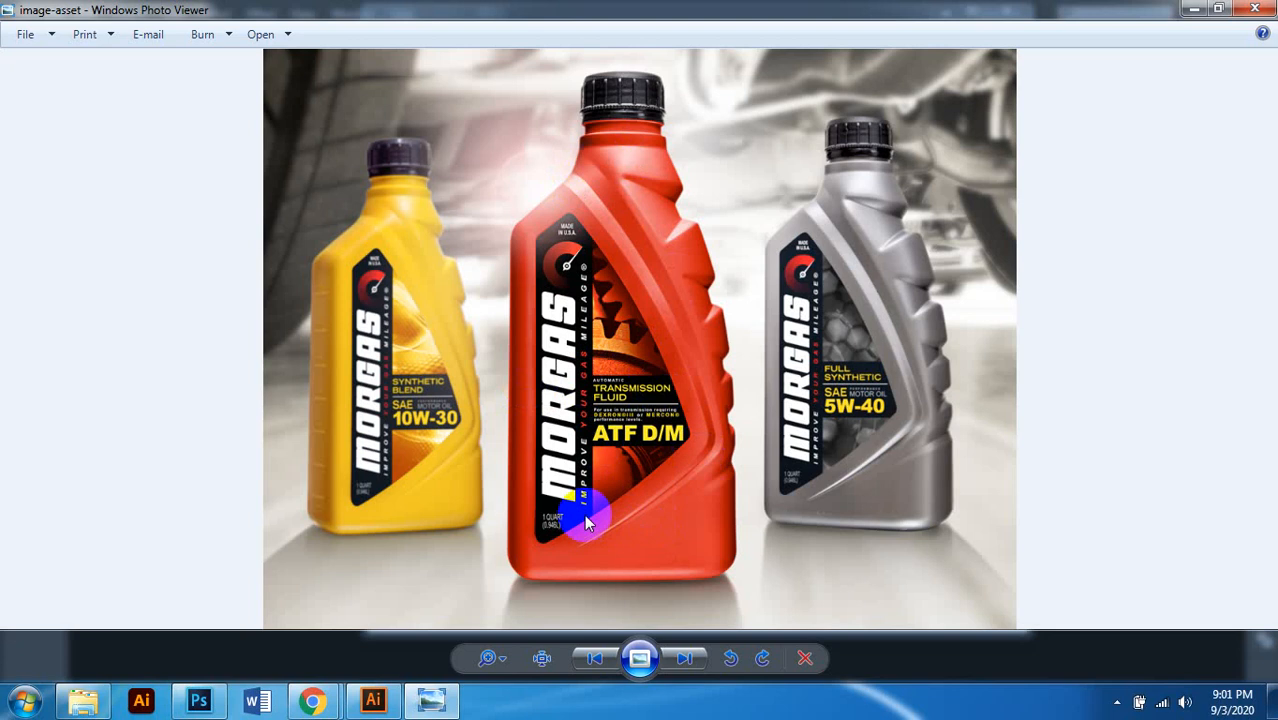
{"action": "left_click", "coordinate": [684, 660]}
{"action": "scroll", "coordinate": [855, 333], "scroll_direction": "up", "scroll_amount": 2}
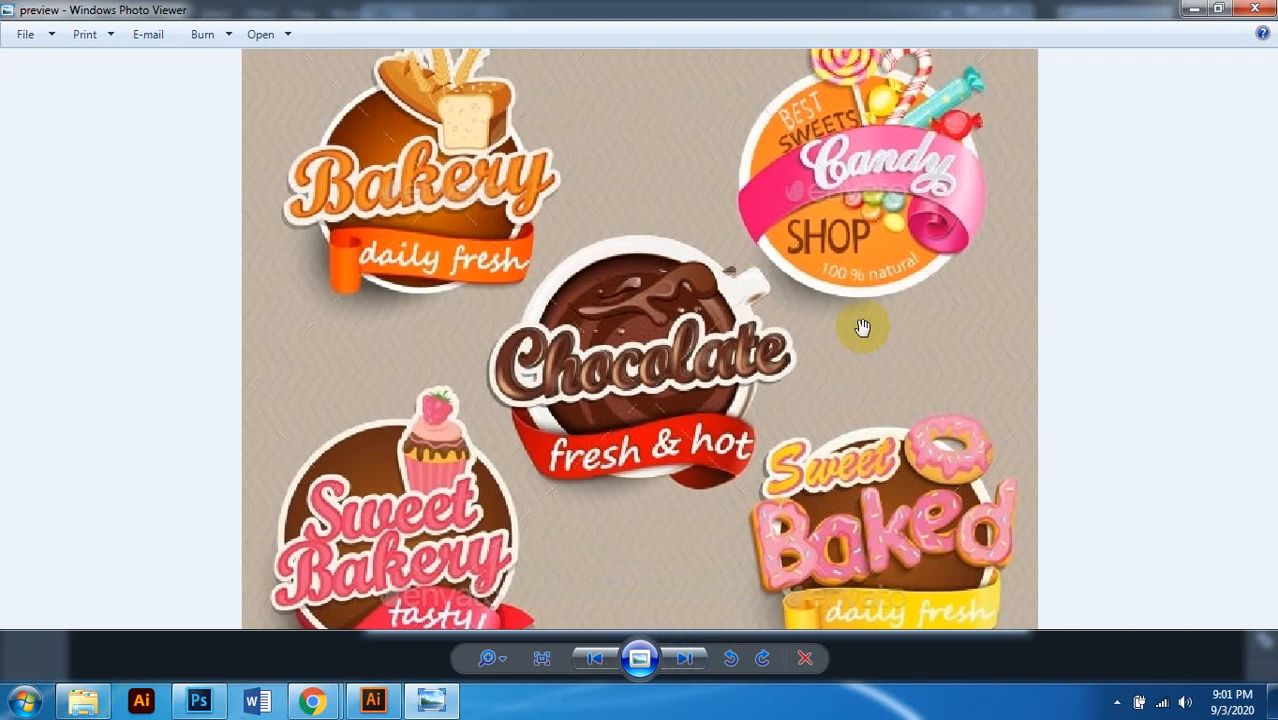
{"action": "scroll", "coordinate": [863, 328], "scroll_direction": "down", "scroll_amount": 2}
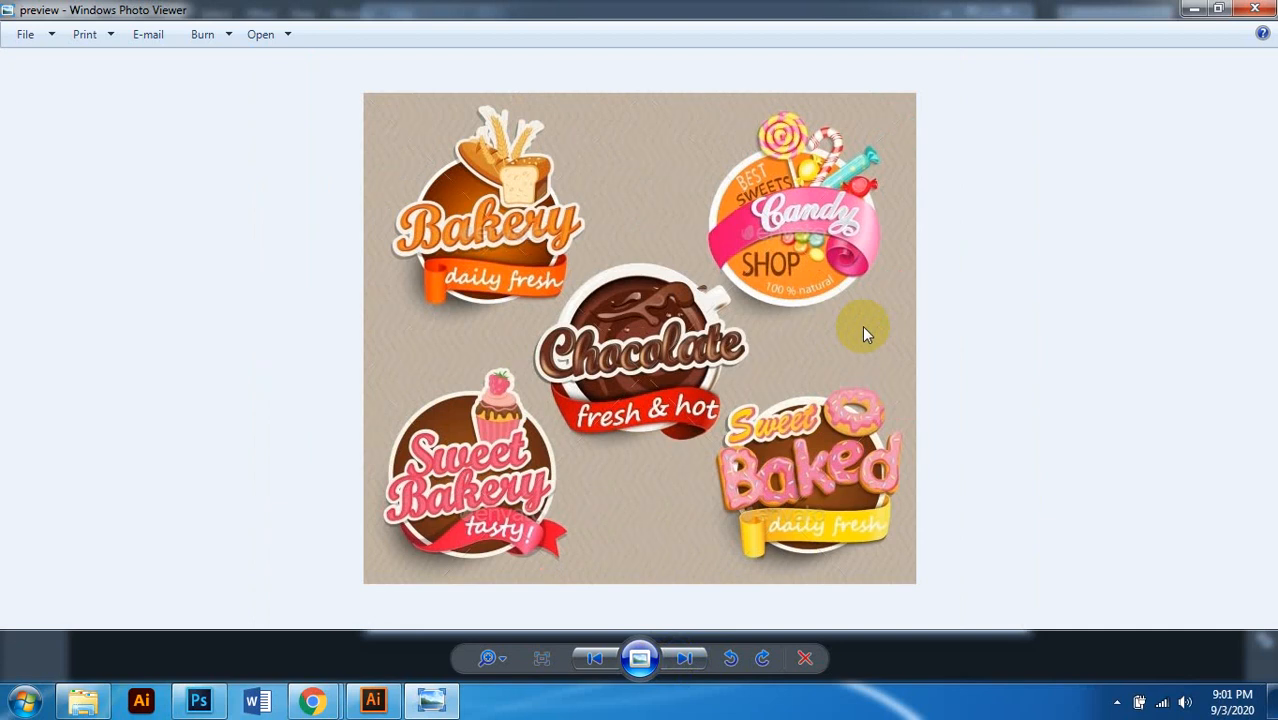
{"action": "left_click", "coordinate": [688, 658]}
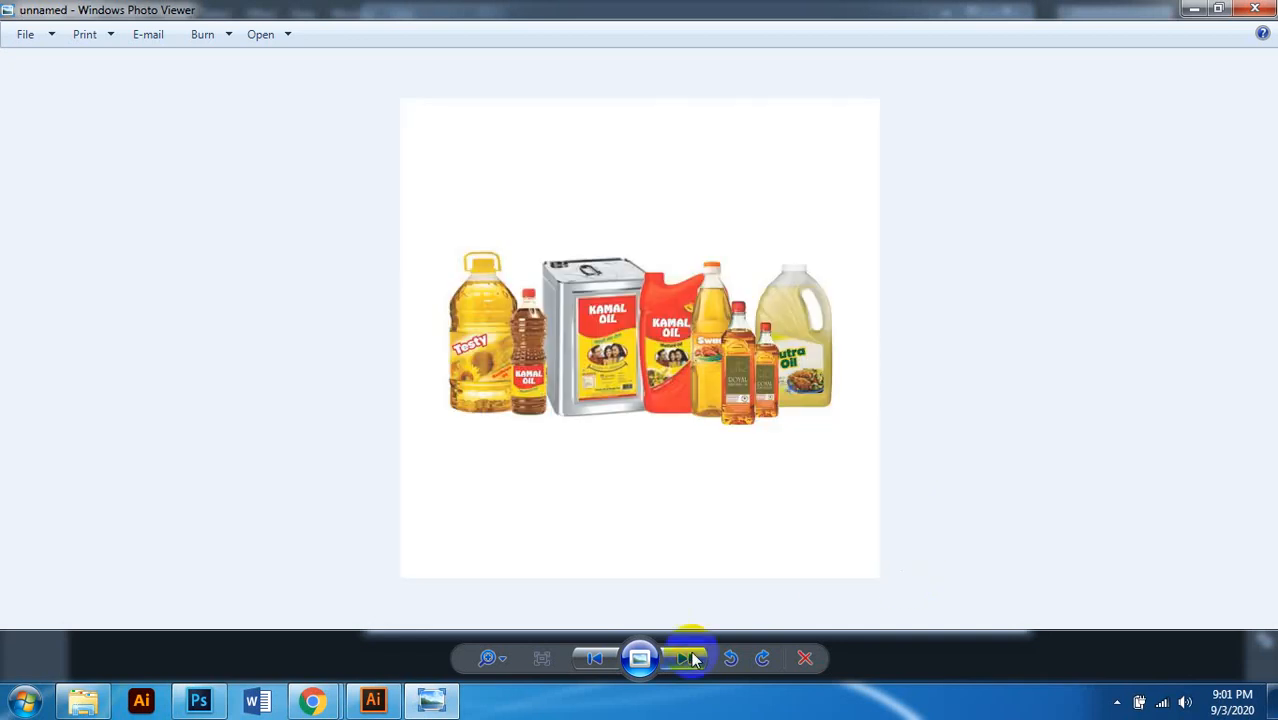
Step: Zoom the oil bottles lineup, then view the vegetable oil bottle picture
{"action": "scroll", "coordinate": [727, 474], "scroll_direction": "up", "scroll_amount": 3}
{"action": "scroll", "coordinate": [753, 470], "scroll_direction": "down", "scroll_amount": 2}
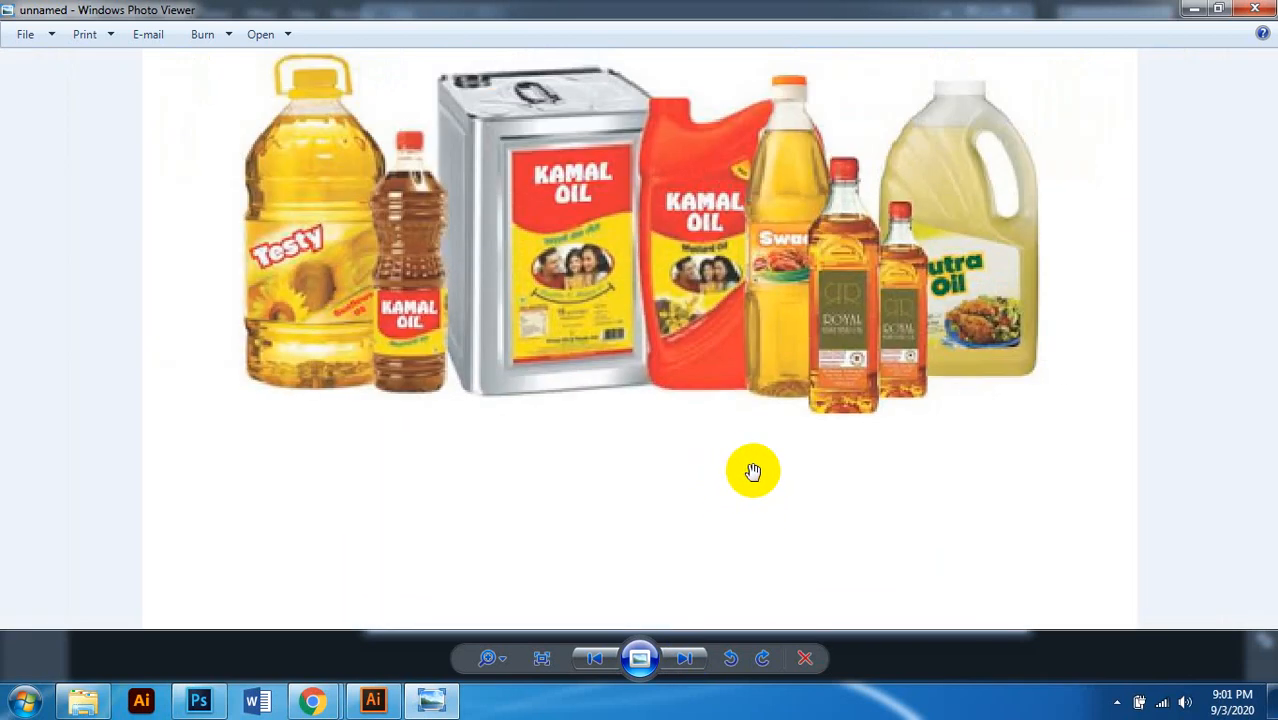
{"action": "scroll", "coordinate": [555, 392], "scroll_direction": "up", "scroll_amount": 1}
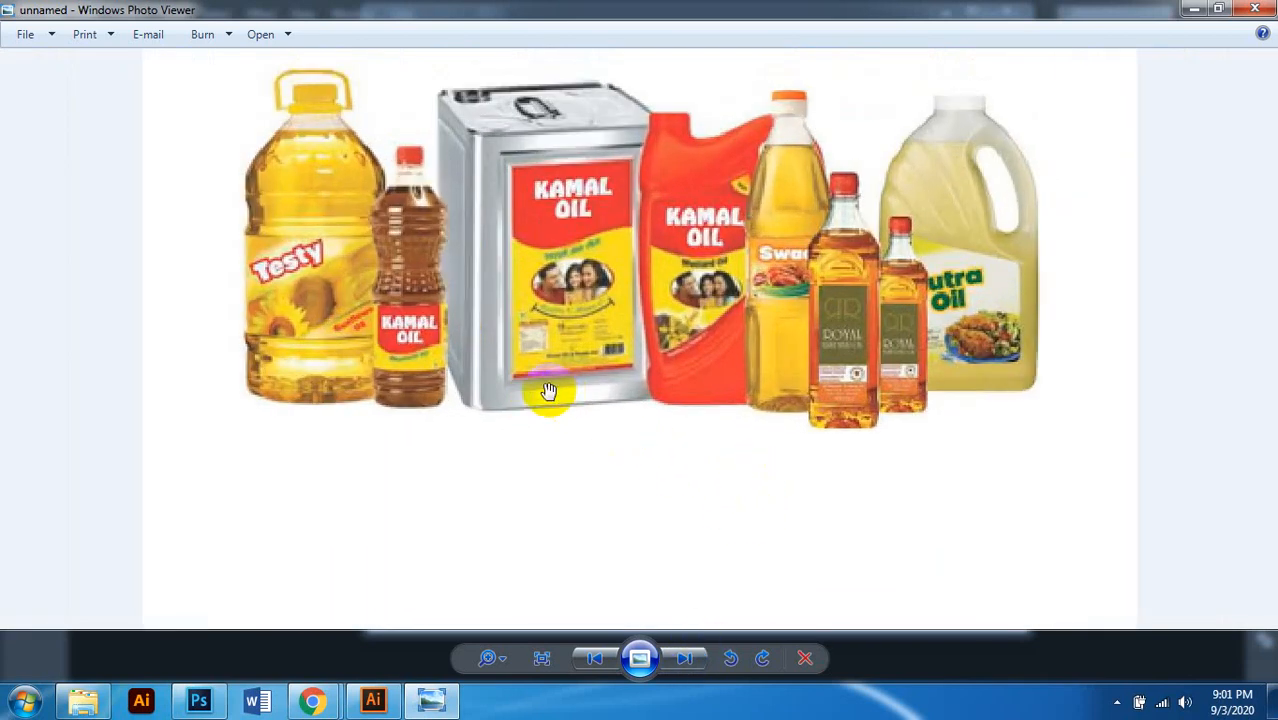
{"action": "scroll", "coordinate": [631, 491], "scroll_direction": "down", "scroll_amount": 1}
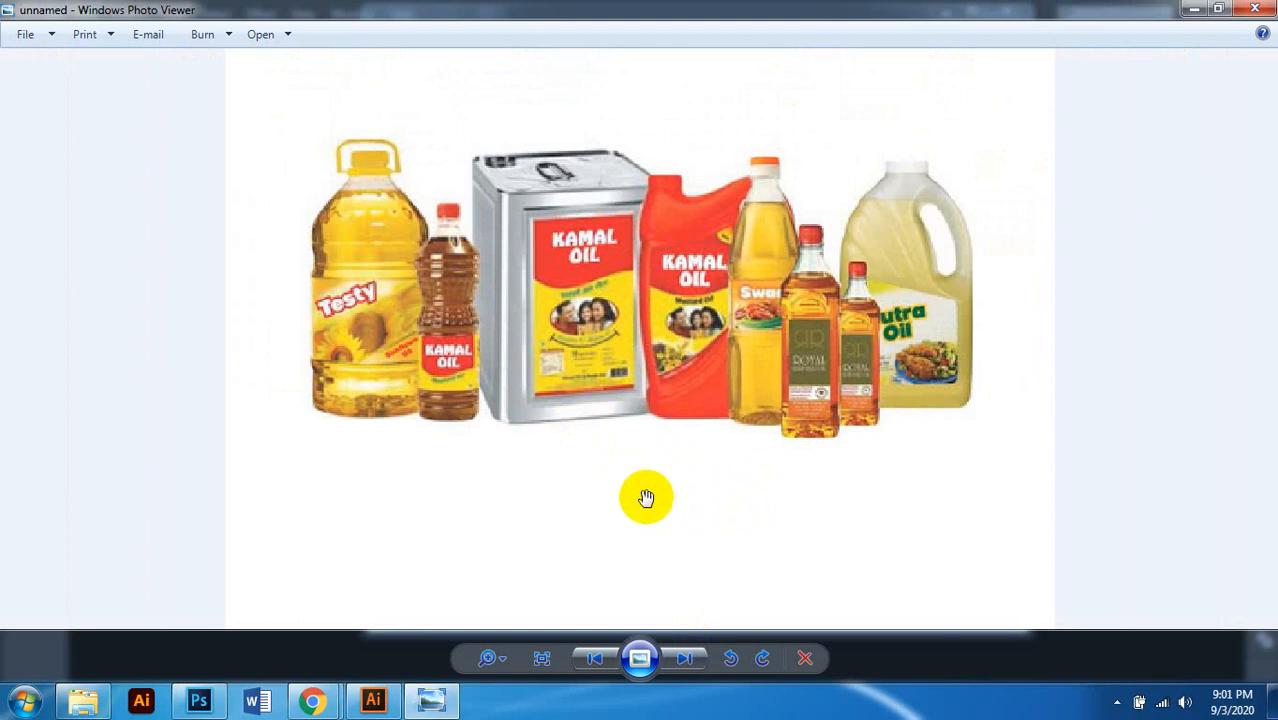
{"action": "left_click", "coordinate": [686, 660]}
{"action": "scroll", "coordinate": [687, 368], "scroll_direction": "up", "scroll_amount": 2}
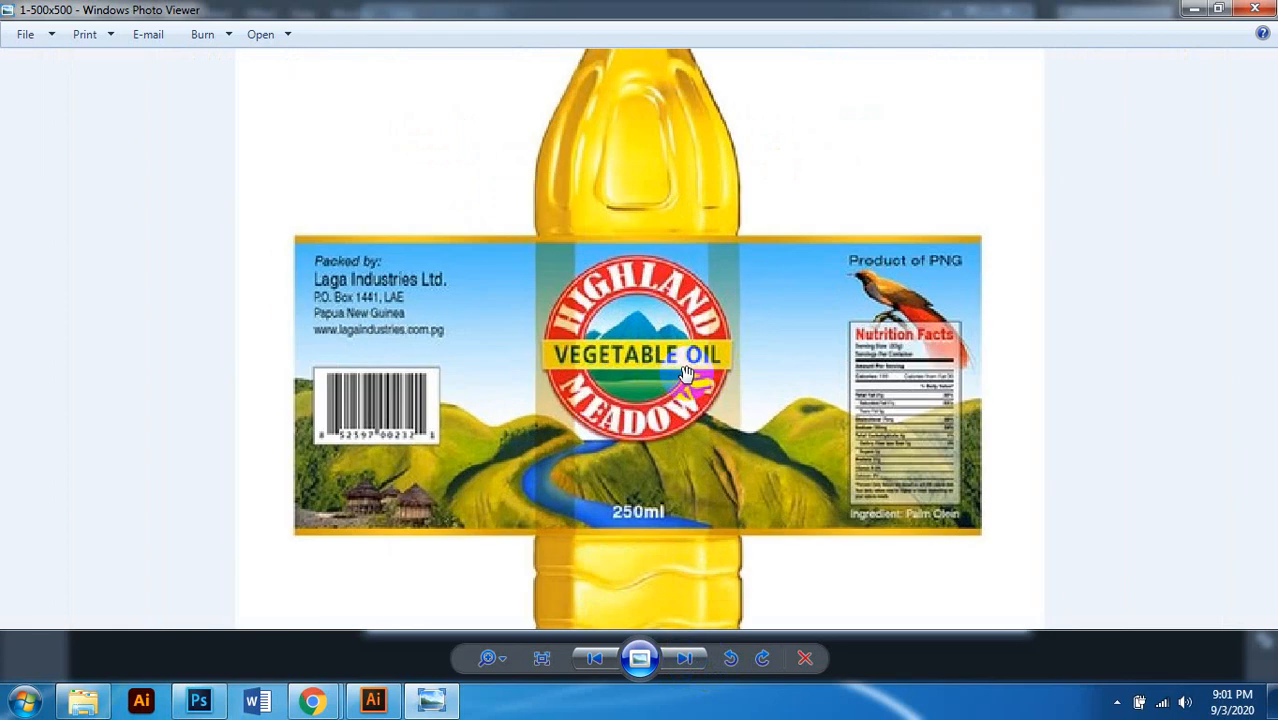
{"action": "scroll", "coordinate": [937, 298], "scroll_direction": "down", "scroll_amount": 2}
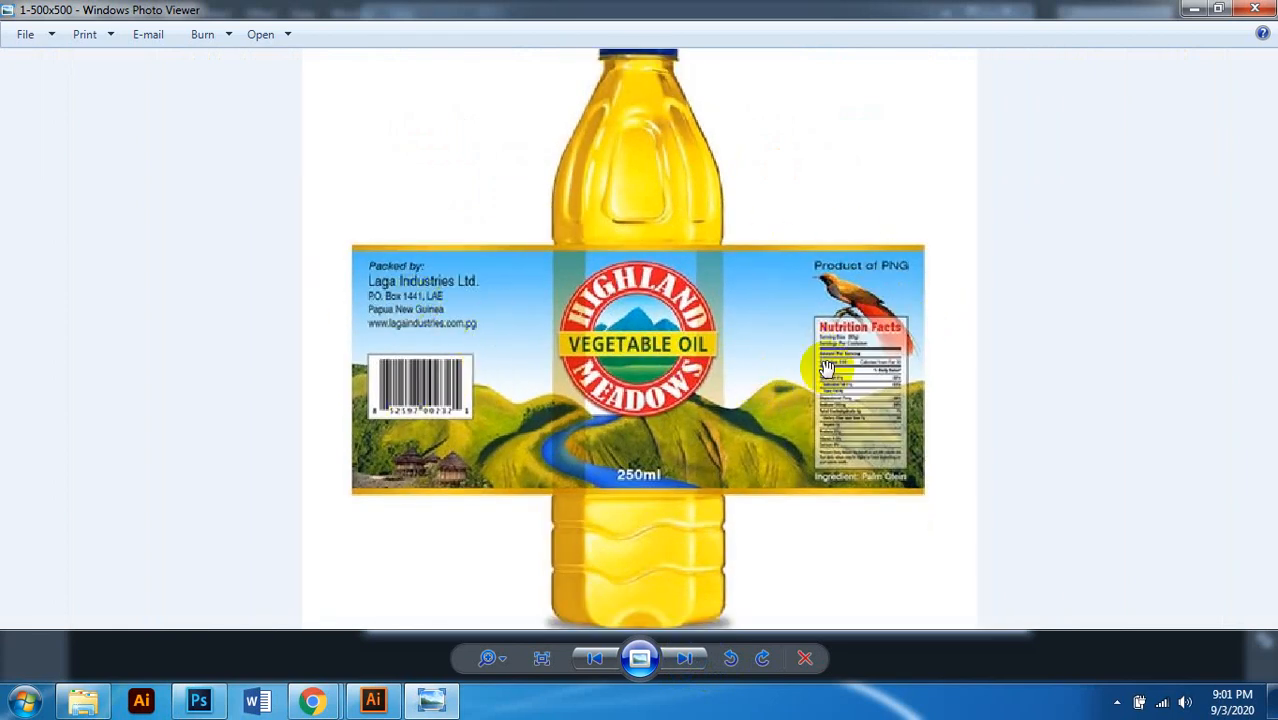
{"action": "left_click", "coordinate": [765, 442]}
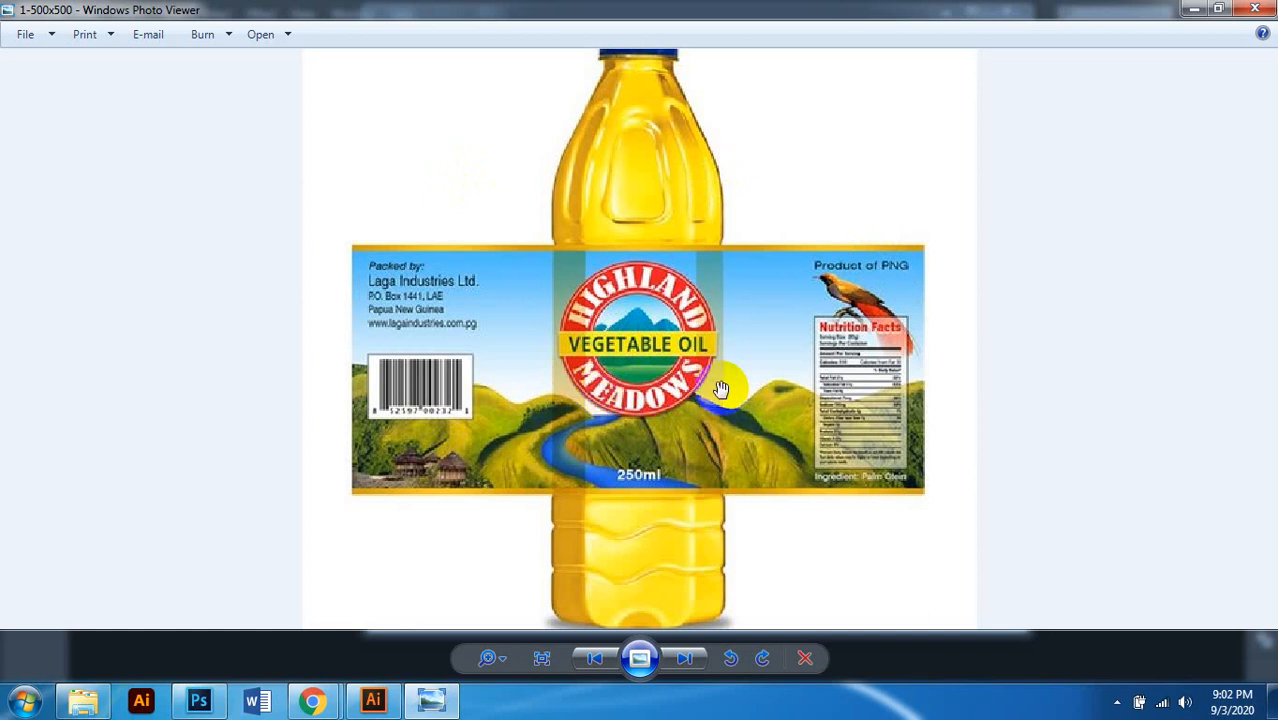
Step: Skip past the retro badges and barcode stickers, then close Photo Viewer
{"action": "scroll", "coordinate": [668, 442], "scroll_direction": "down", "scroll_amount": 2}
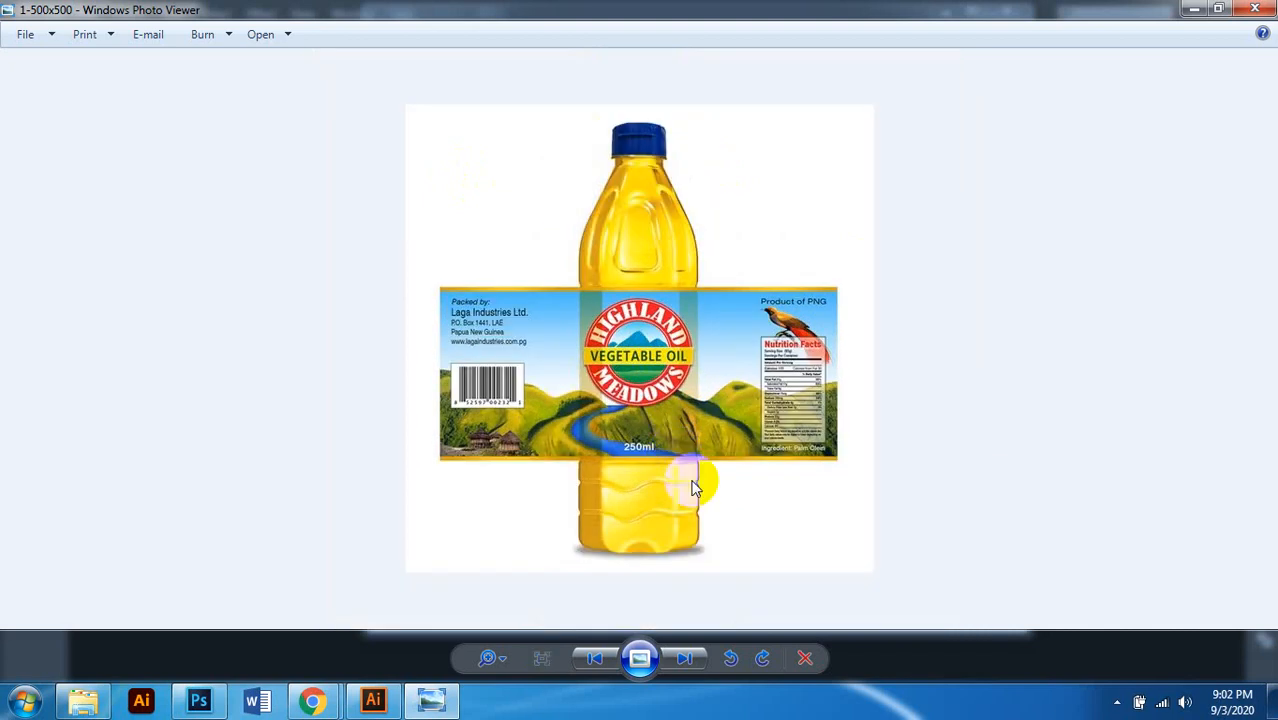
{"action": "left_click", "coordinate": [700, 657]}
{"action": "left_click", "coordinate": [700, 657]}
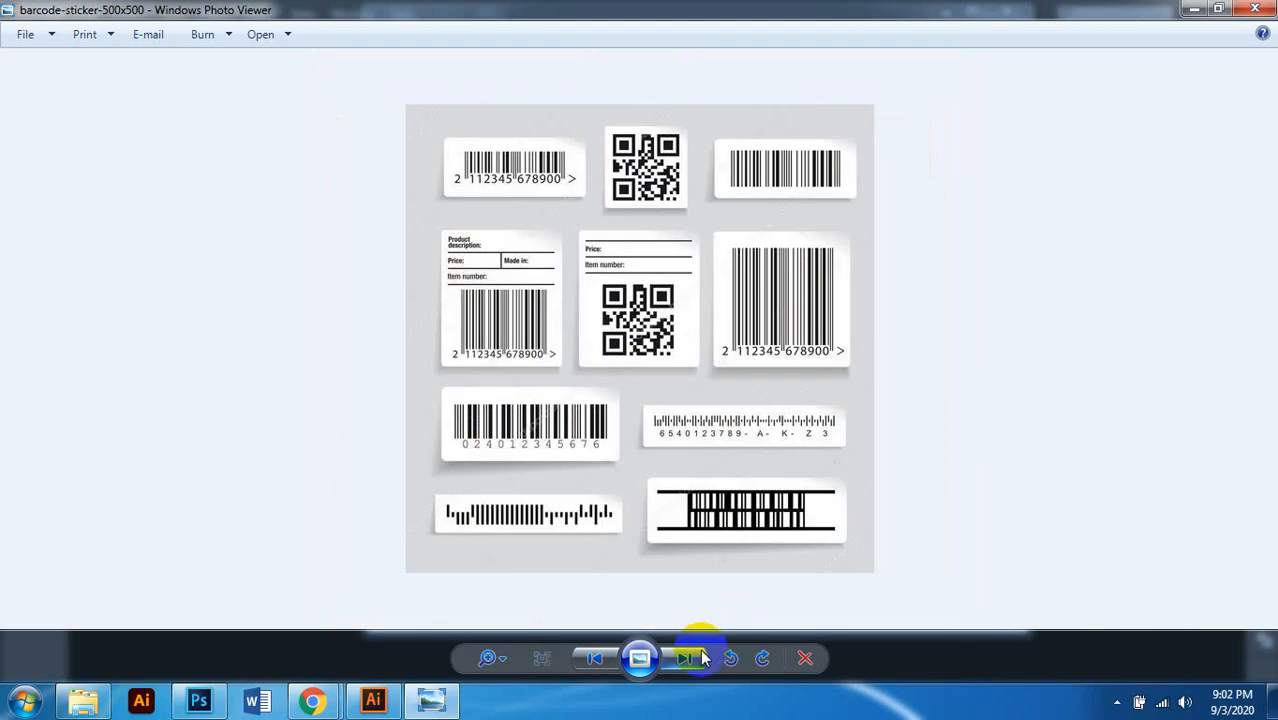
{"action": "left_click", "coordinate": [1255, 9]}
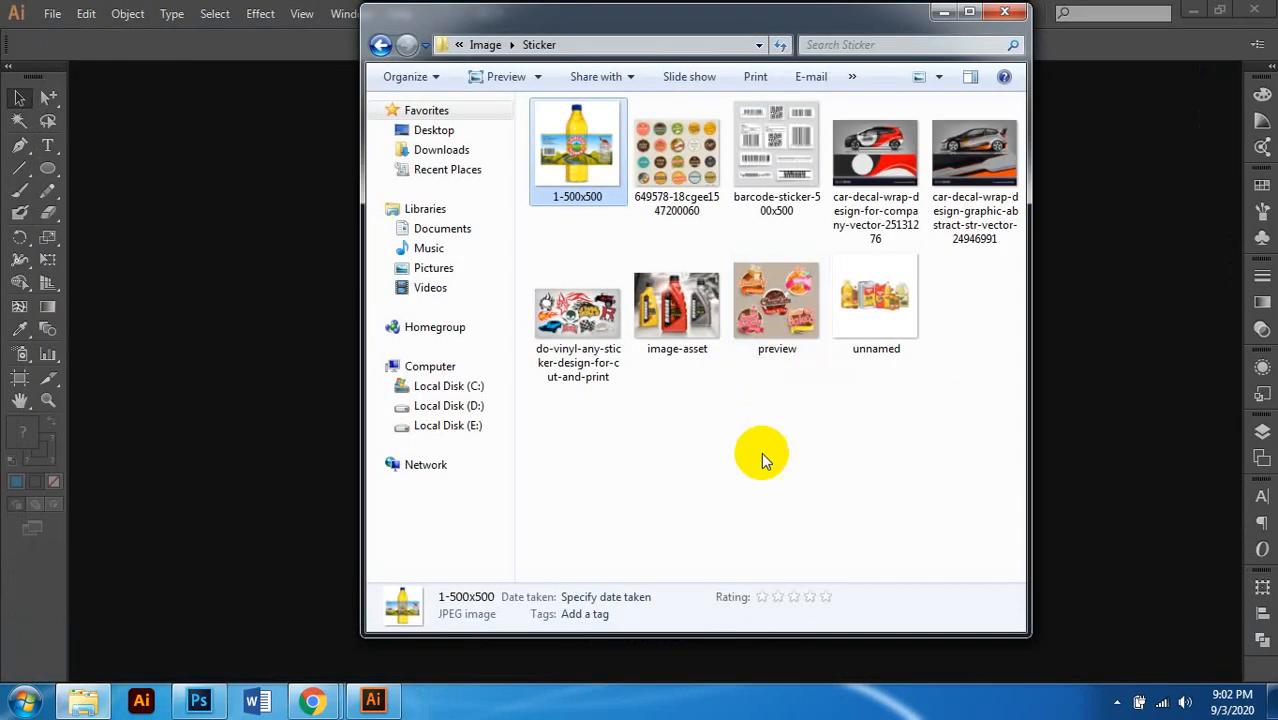
Step: Return from Sticker to the Dangler folder and open the Fruit Juice dangler image
{"action": "left_click", "coordinate": [763, 455]}
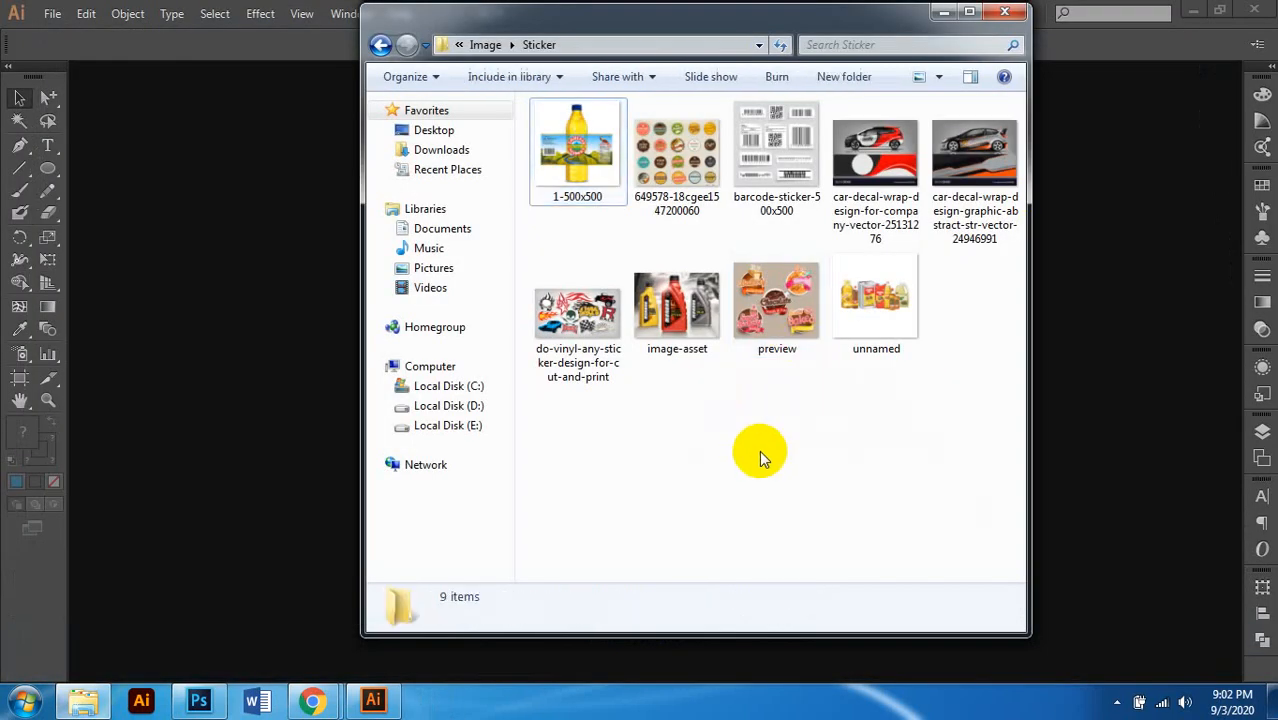
{"action": "left_click", "coordinate": [381, 44]}
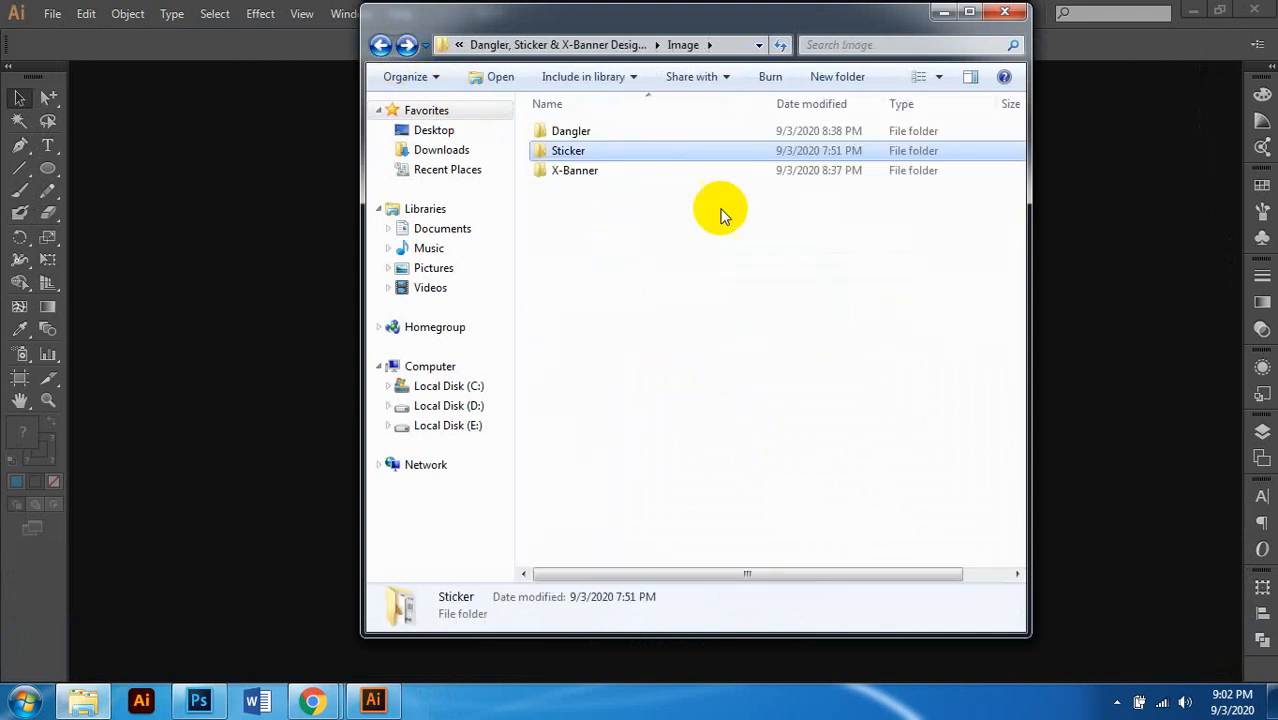
{"action": "double_click", "coordinate": [570, 131]}
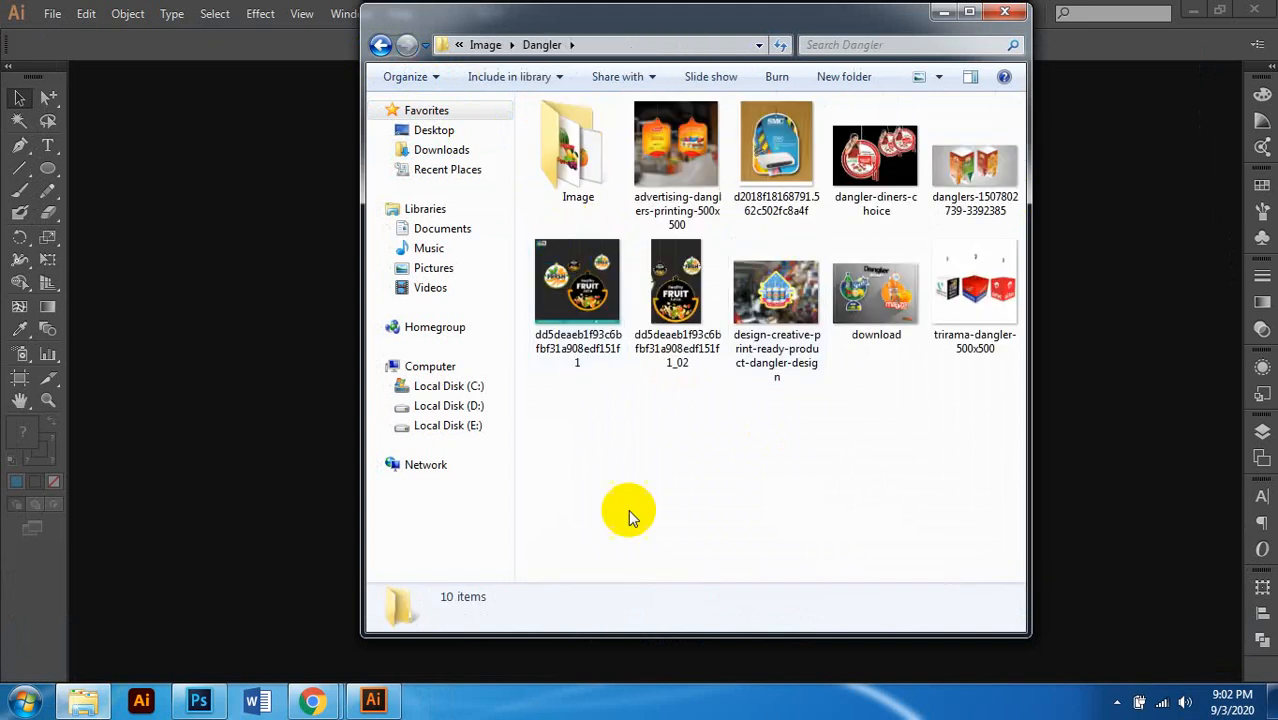
{"action": "mouse_move", "coordinate": [308, 679]}
{"action": "mouse_move", "coordinate": [280, 633]}
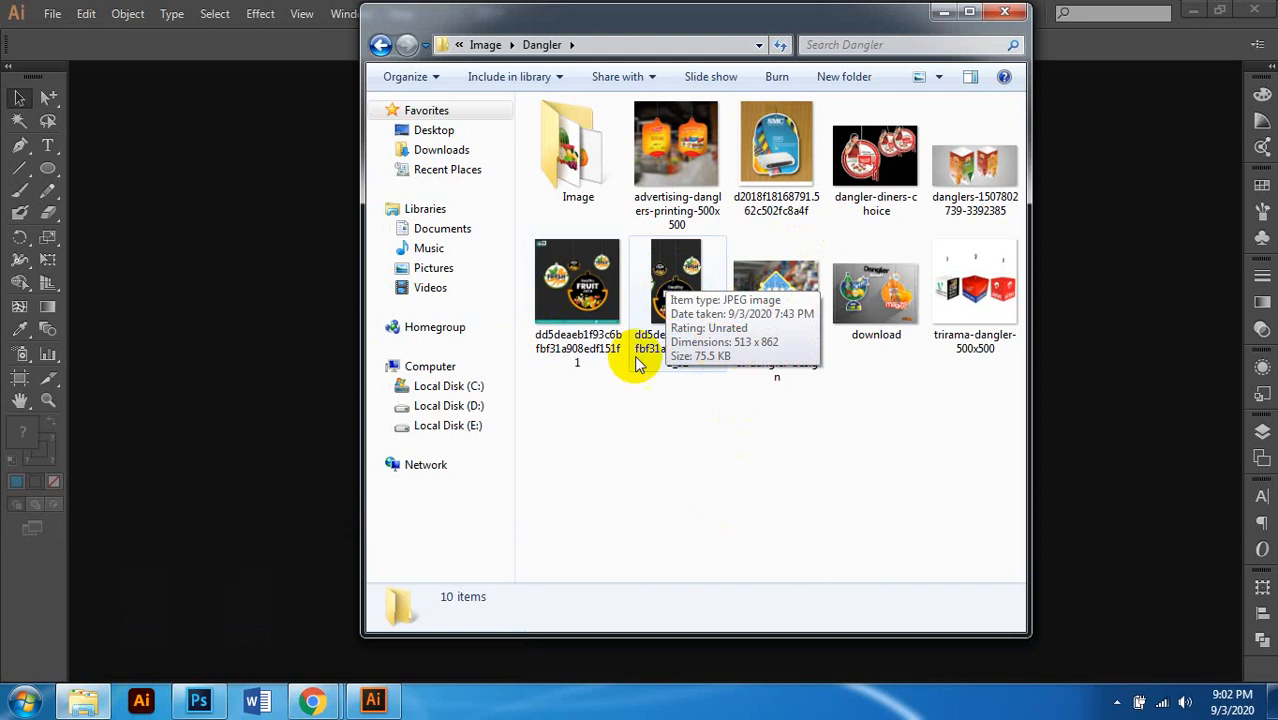
{"action": "double_click", "coordinate": [688, 285]}
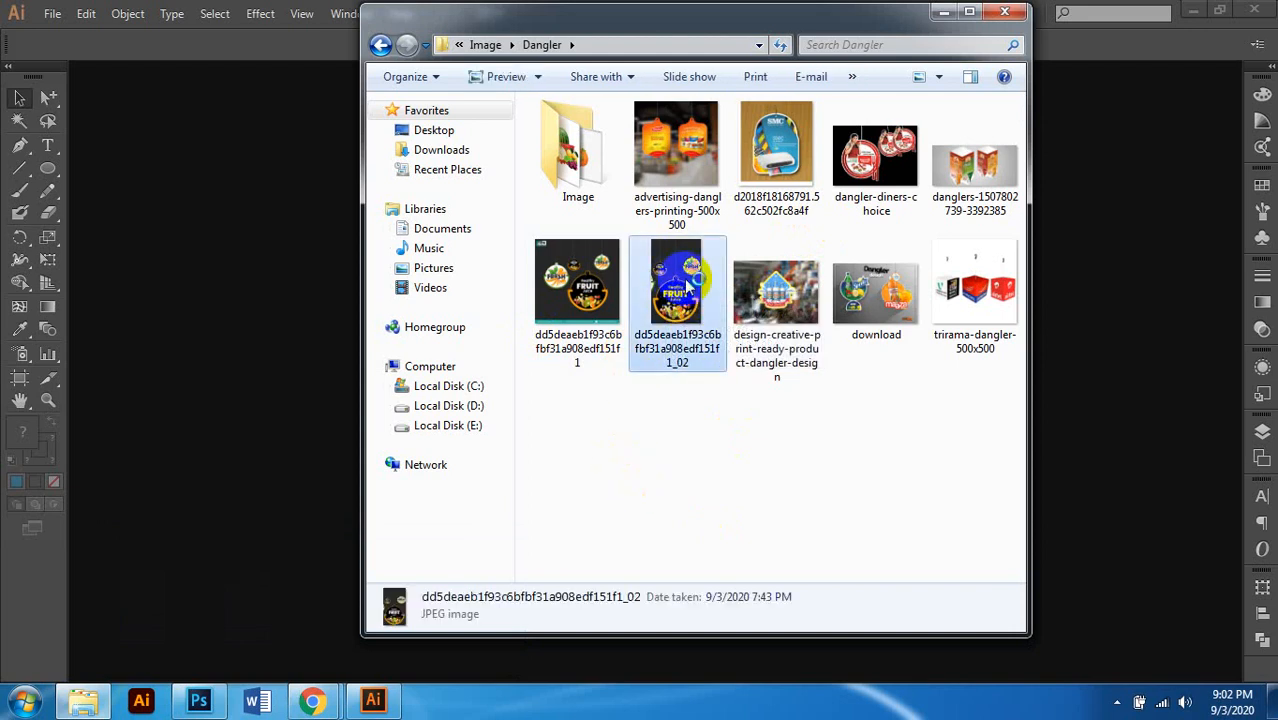
Step: Zoom the Fruit Juice dangler, browse several other dangler references, then close the viewer
{"action": "scroll", "coordinate": [670, 320], "scroll_direction": "up", "scroll_amount": 5}
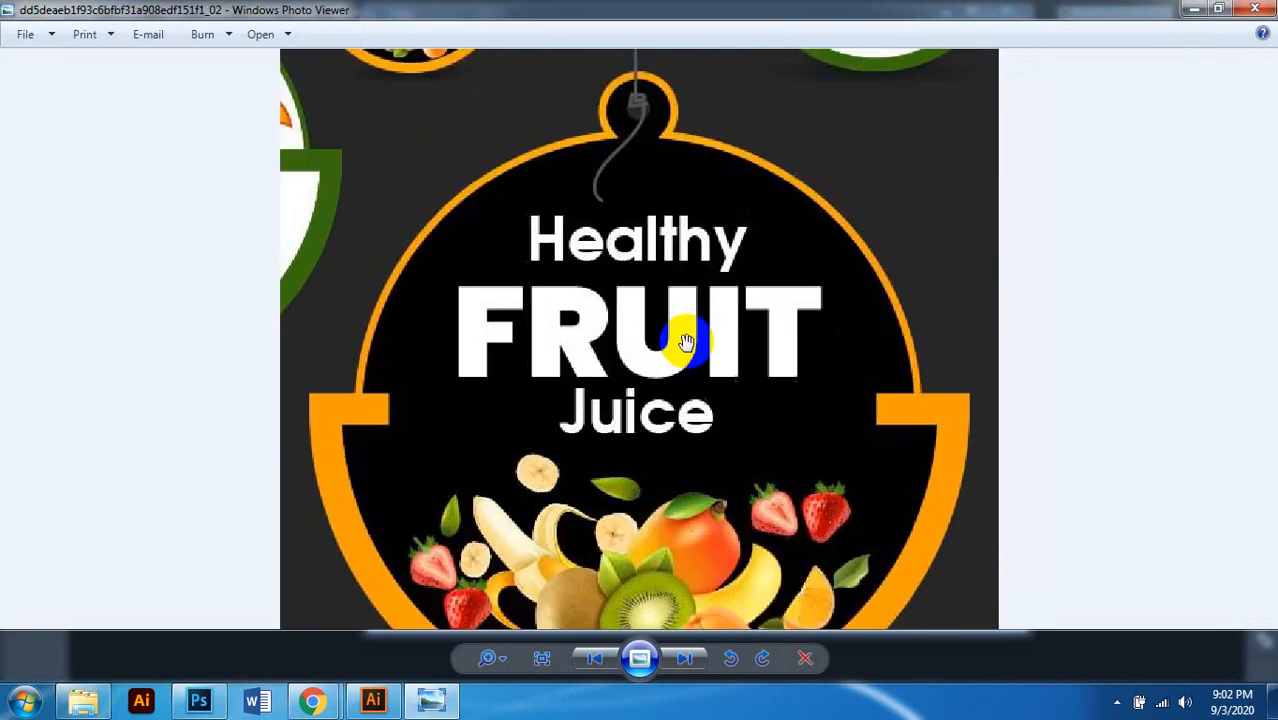
{"action": "scroll", "coordinate": [668, 232], "scroll_direction": "down", "scroll_amount": 5}
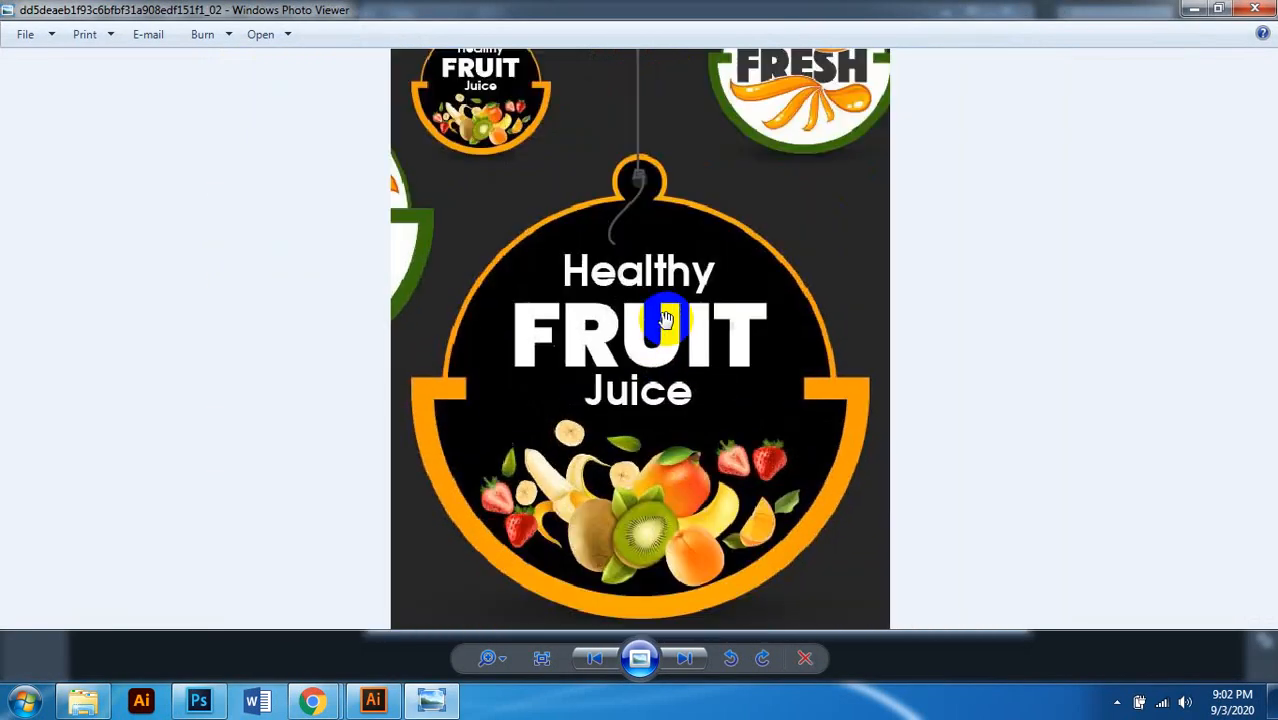
{"action": "left_click", "coordinate": [688, 660]}
{"action": "scroll", "coordinate": [736, 234], "scroll_direction": "up", "scroll_amount": 4}
{"action": "scroll", "coordinate": [690, 134], "scroll_direction": "down", "scroll_amount": 2}
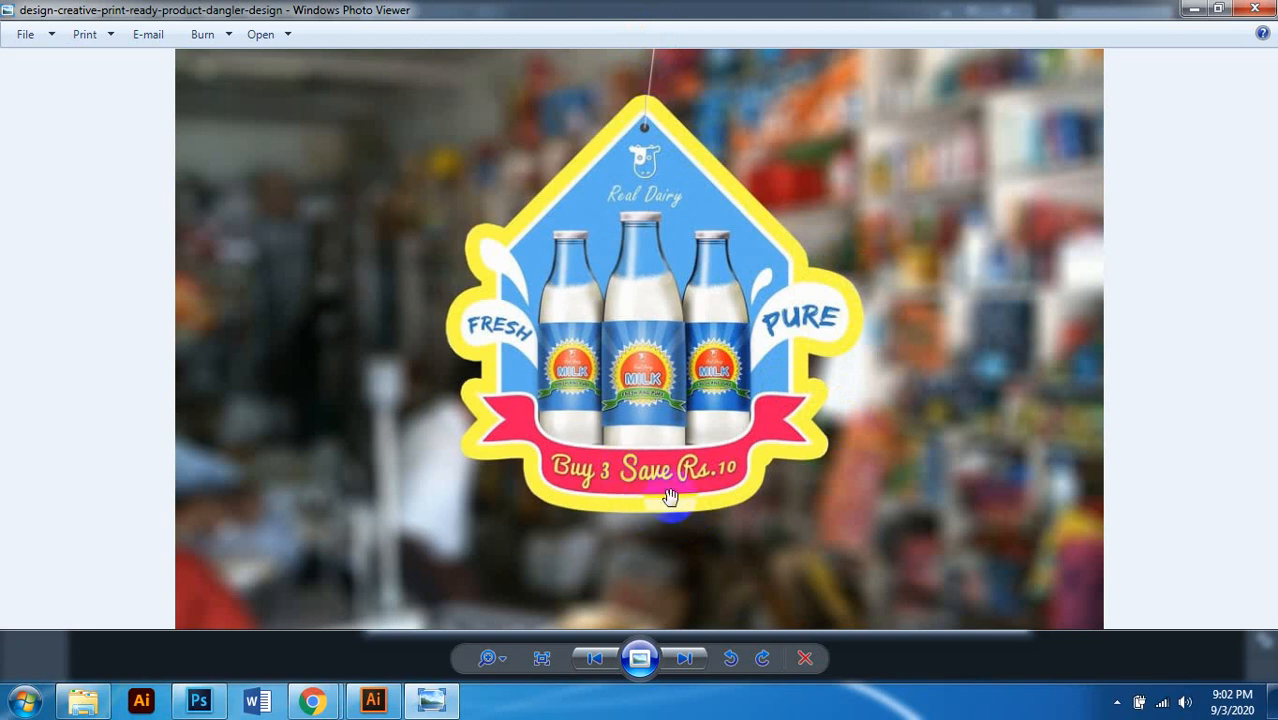
{"action": "scroll", "coordinate": [668, 500], "scroll_direction": "up", "scroll_amount": 1}
{"action": "scroll", "coordinate": [672, 488], "scroll_direction": "down", "scroll_amount": 2}
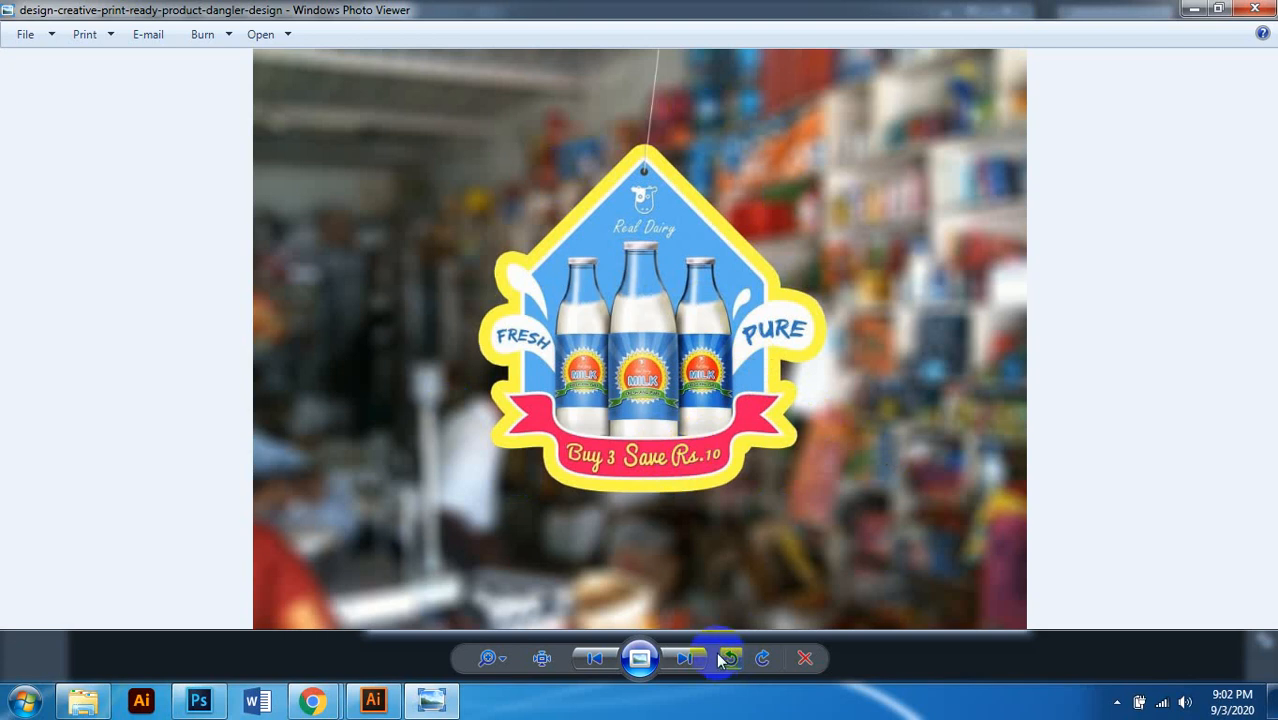
{"action": "left_click", "coordinate": [686, 658]}
{"action": "left_click", "coordinate": [688, 658]}
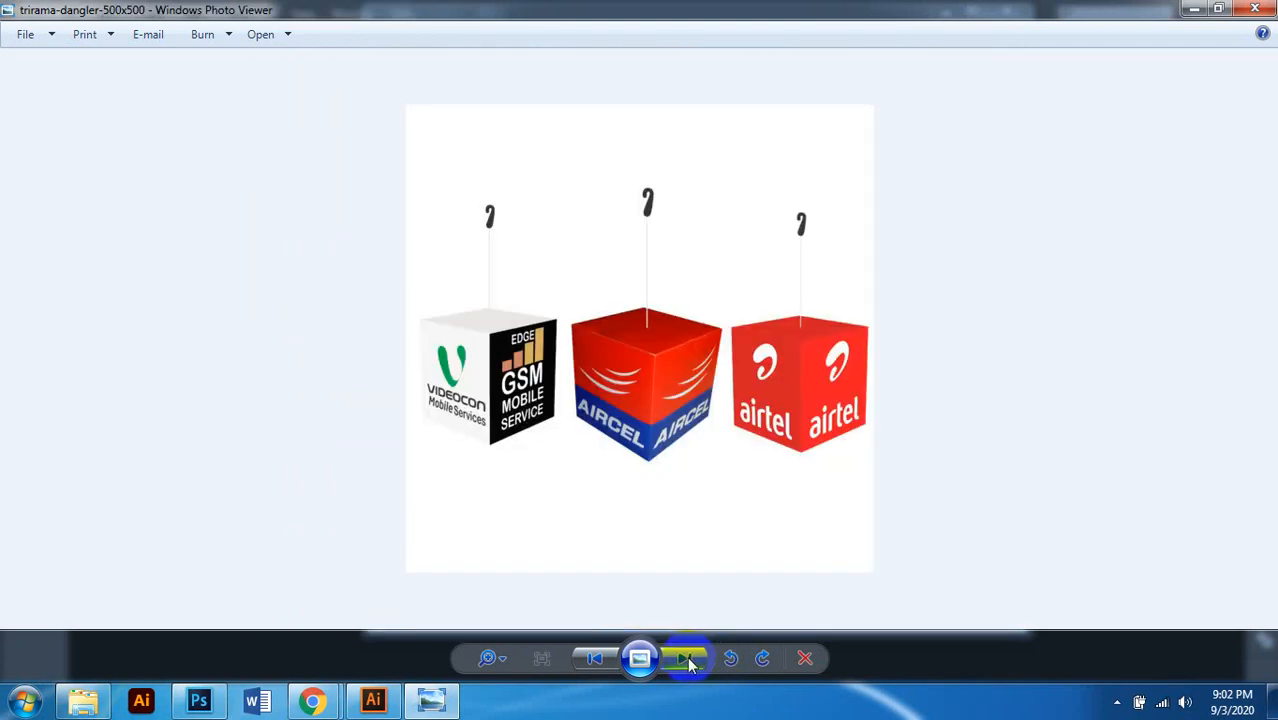
{"action": "left_click", "coordinate": [688, 657]}
{"action": "left_click", "coordinate": [688, 657]}
{"action": "left_click", "coordinate": [1251, 10]}
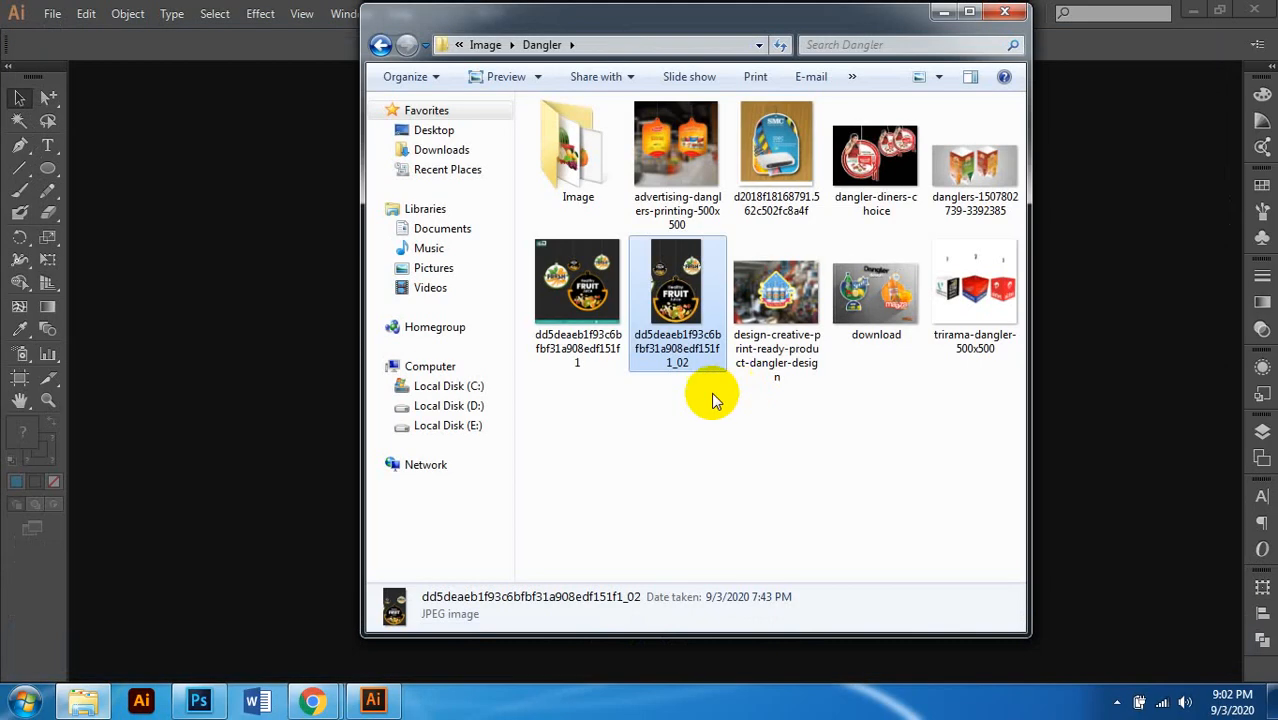
Step: Refresh the Dangler folder and reopen the Fruit Juice dangler image
{"action": "left_click", "coordinate": [702, 397]}
{"action": "left_click", "coordinate": [688, 298]}
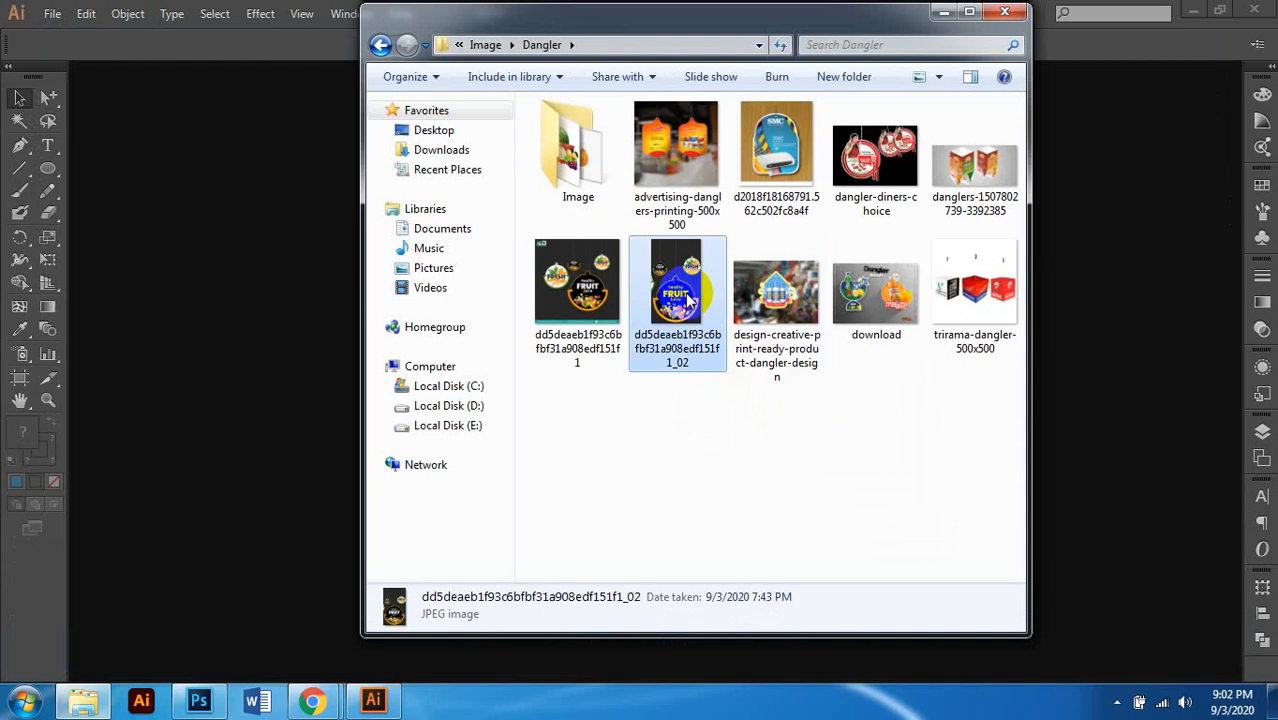
{"action": "left_click", "coordinate": [750, 392]}
{"action": "right_click", "coordinate": [756, 392]}
{"action": "left_click", "coordinate": [805, 466]}
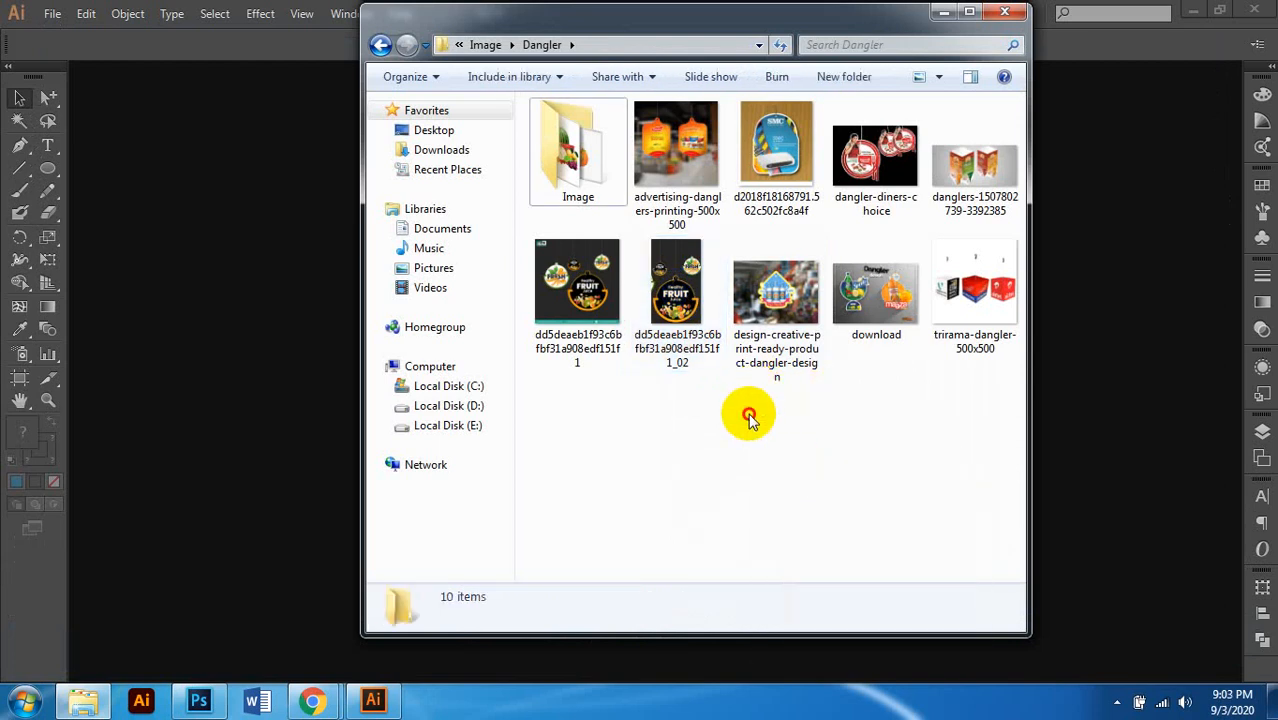
{"action": "left_click", "coordinate": [700, 285]}
{"action": "double_click", "coordinate": [700, 290]}
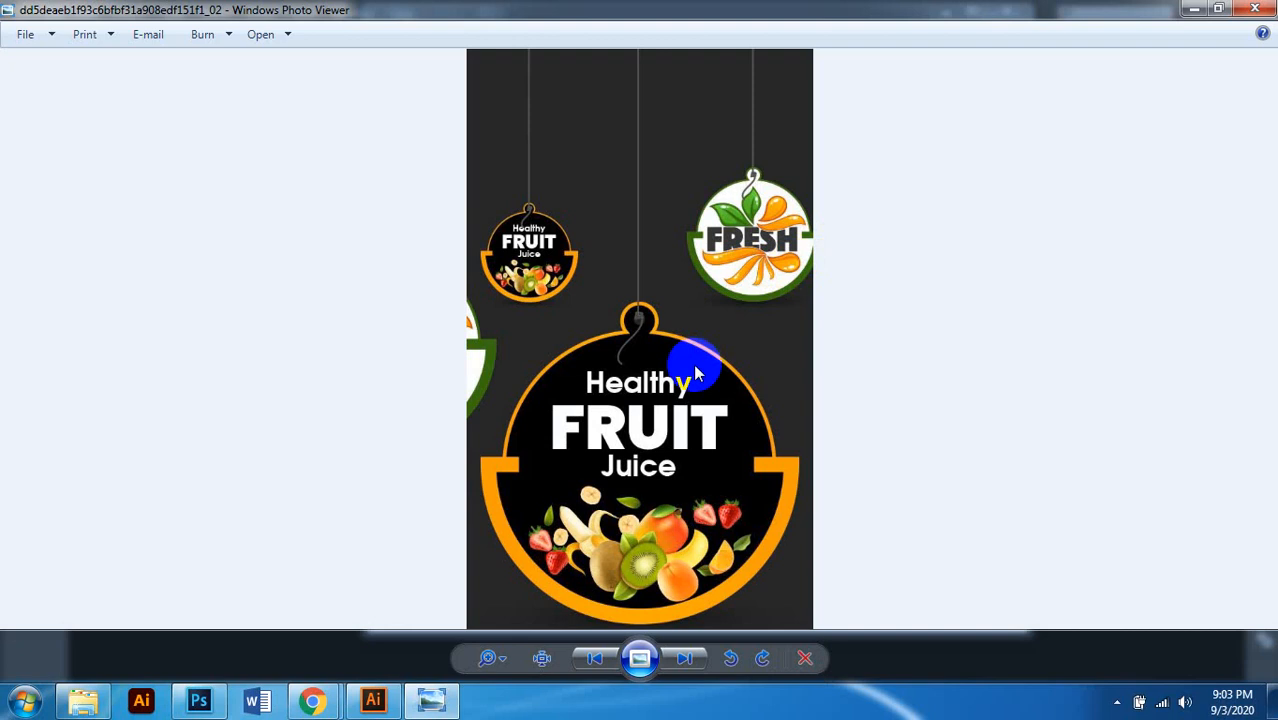
Step: Check the bottom of the Fruit Juice dangler, then close Photo Viewer
{"action": "scroll", "coordinate": [688, 366], "scroll_direction": "up", "scroll_amount": 3}
{"action": "left_click_drag", "start_coordinate": [668, 468], "coordinate": [641, 273]}
{"action": "left_click", "coordinate": [1246, 7]}
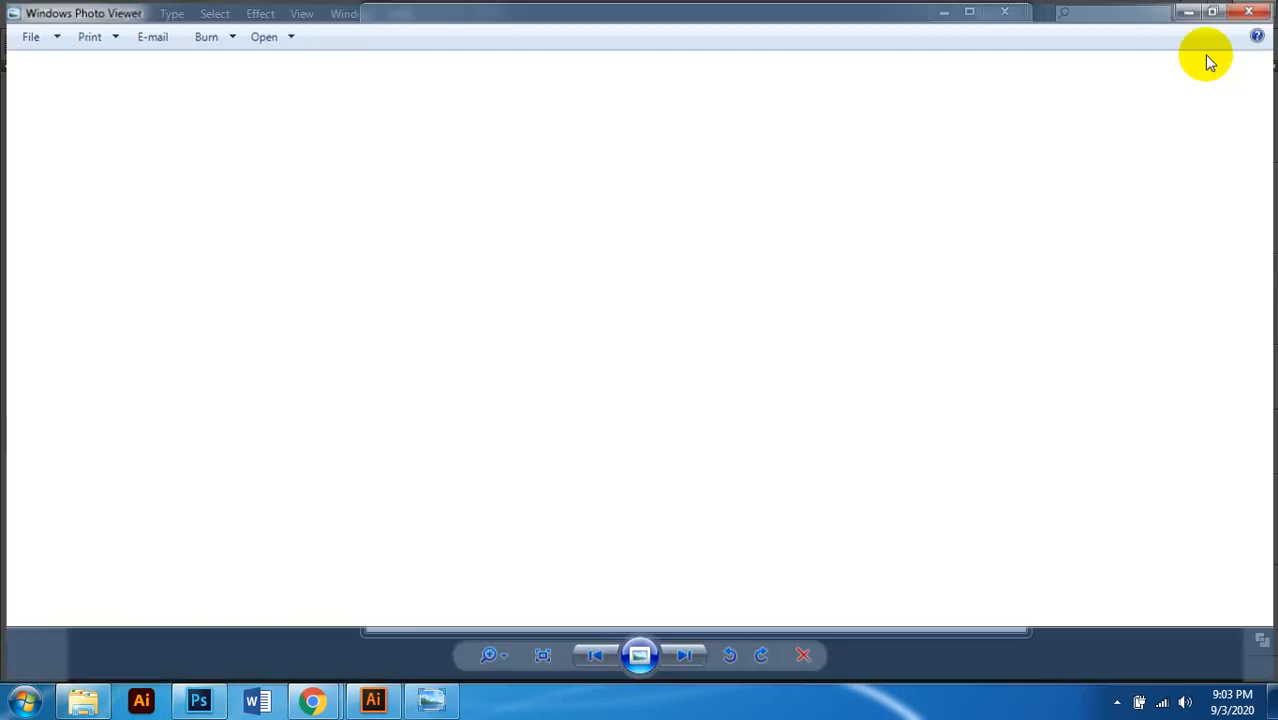
{"action": "left_click", "coordinate": [736, 422]}
Step: Bring Illustrator forward and start a new document from File > New
{"action": "left_click", "coordinate": [679, 317]}
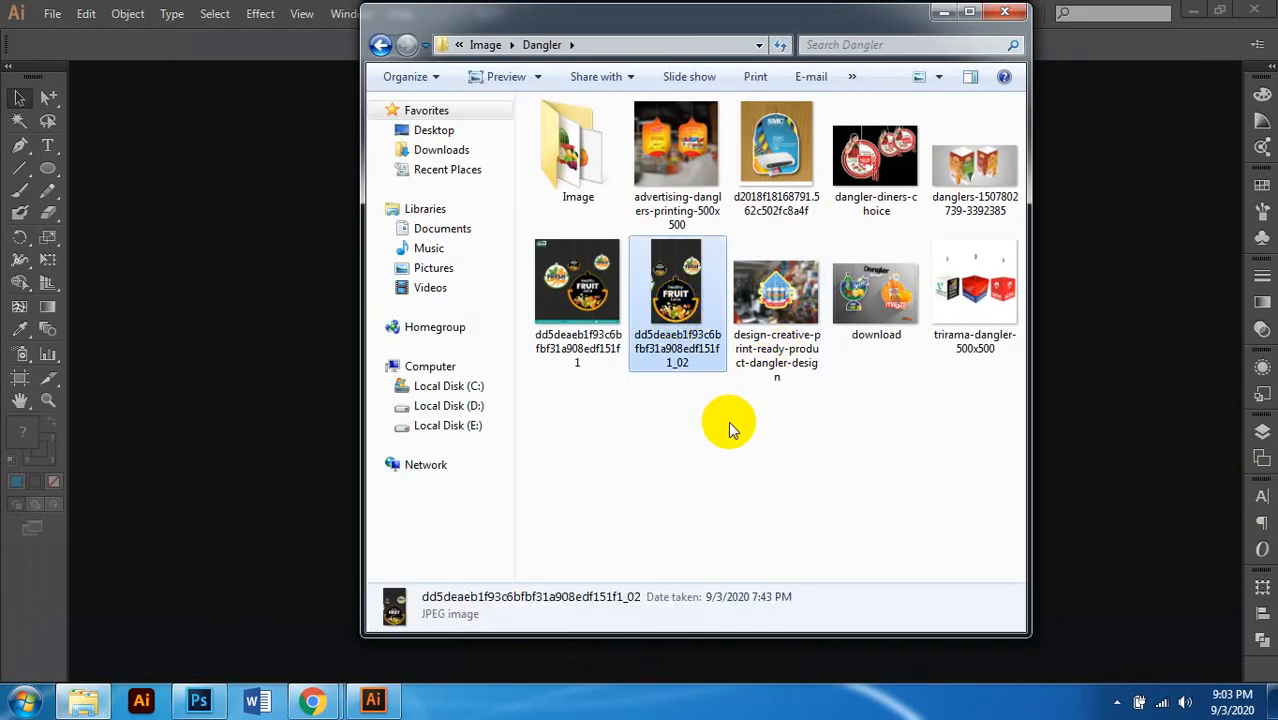
{"action": "left_click", "coordinate": [1166, 43]}
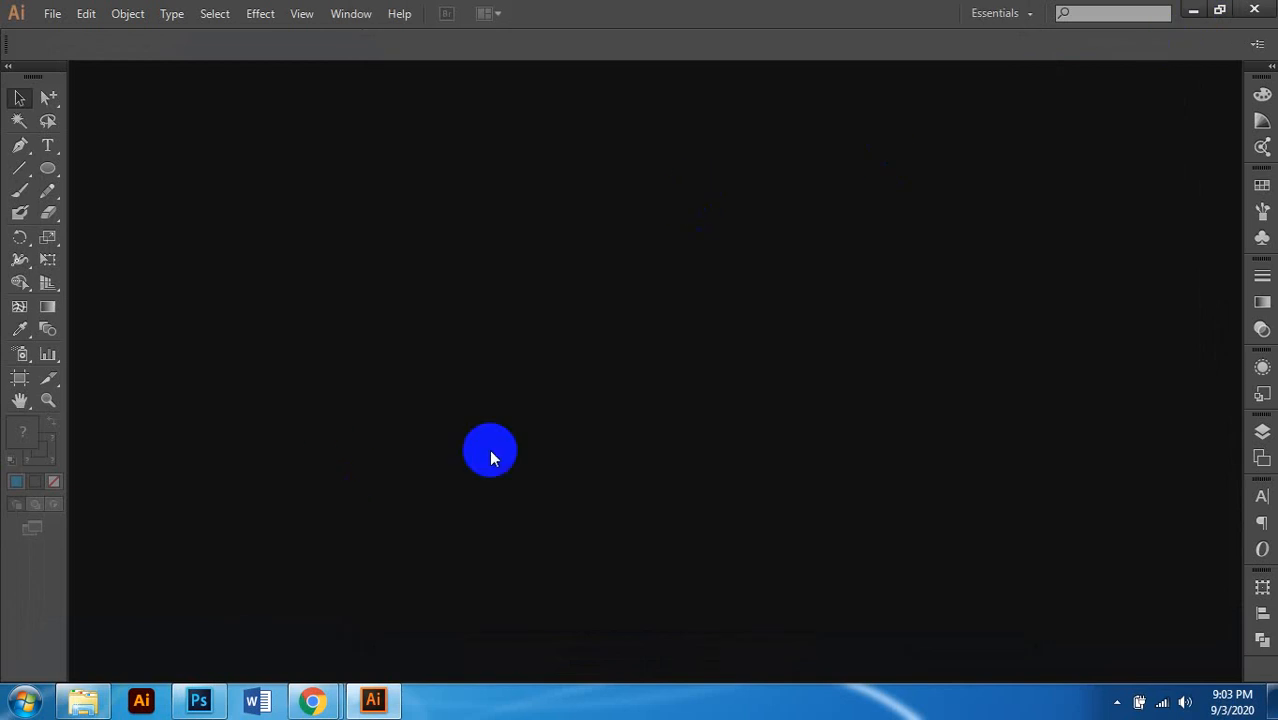
{"action": "key", "text": "ctrl+n"}
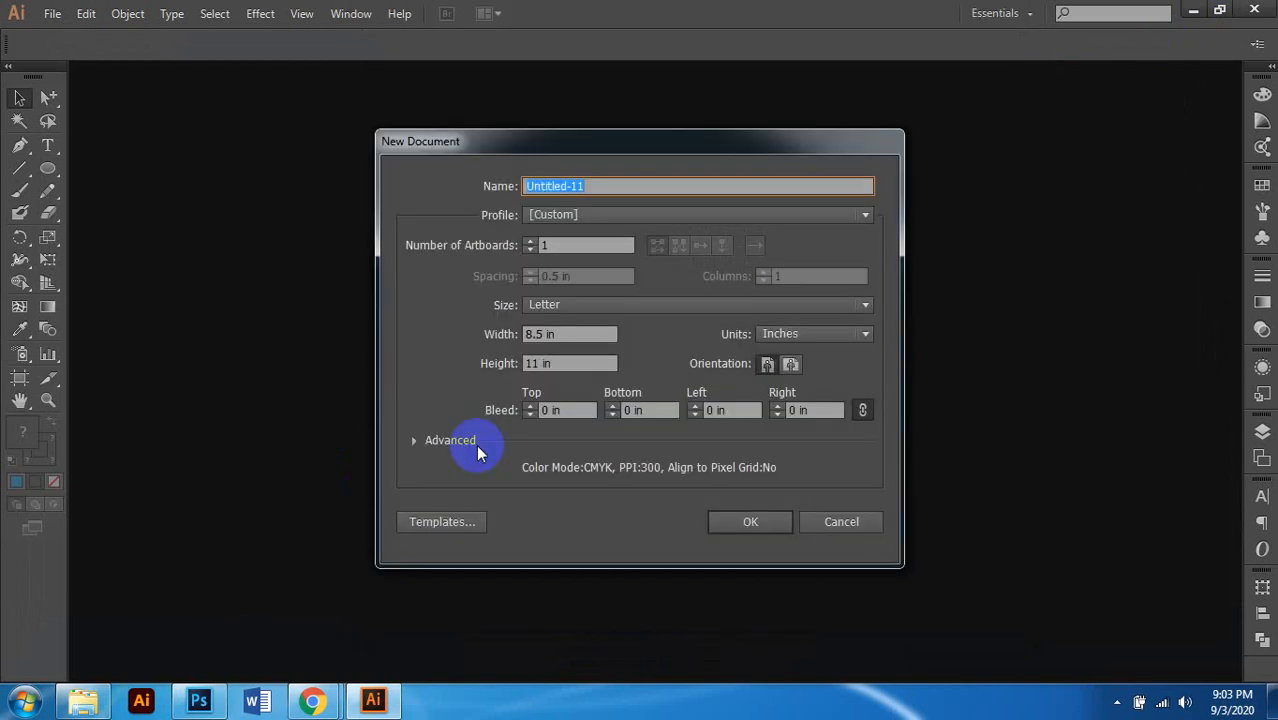
{"action": "left_click", "coordinate": [838, 521]}
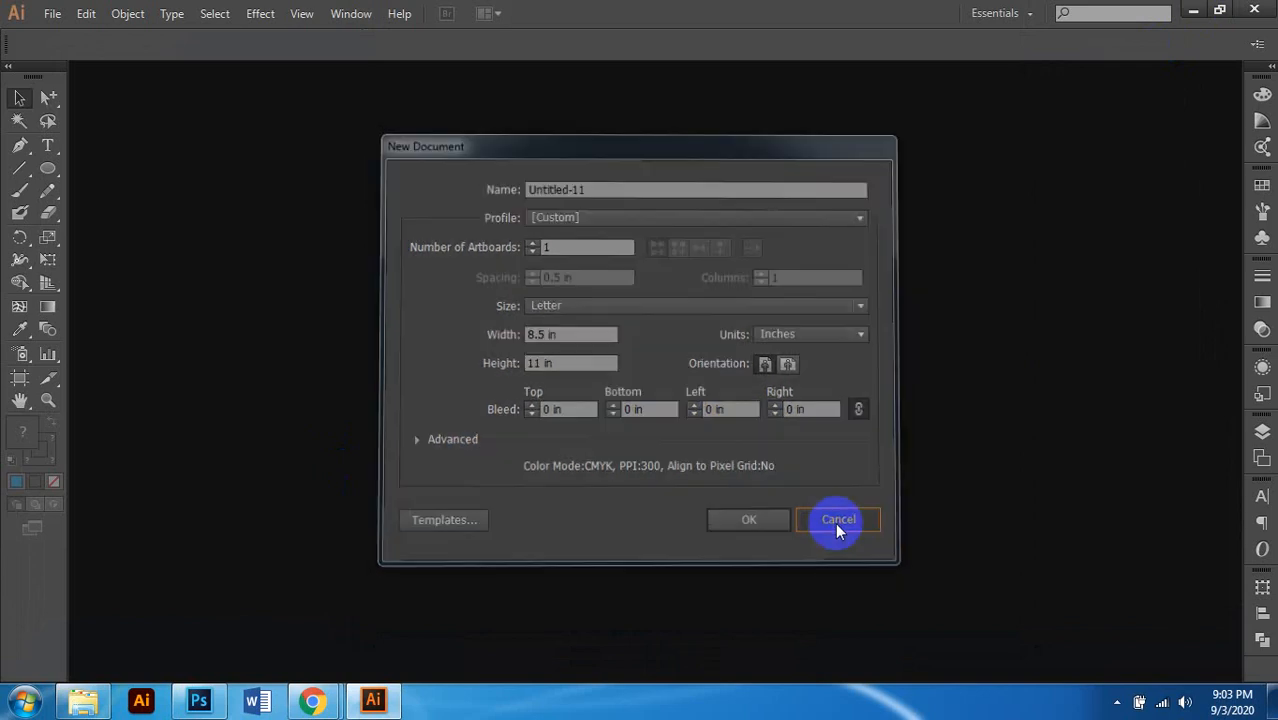
{"action": "left_click", "coordinate": [52, 13]}
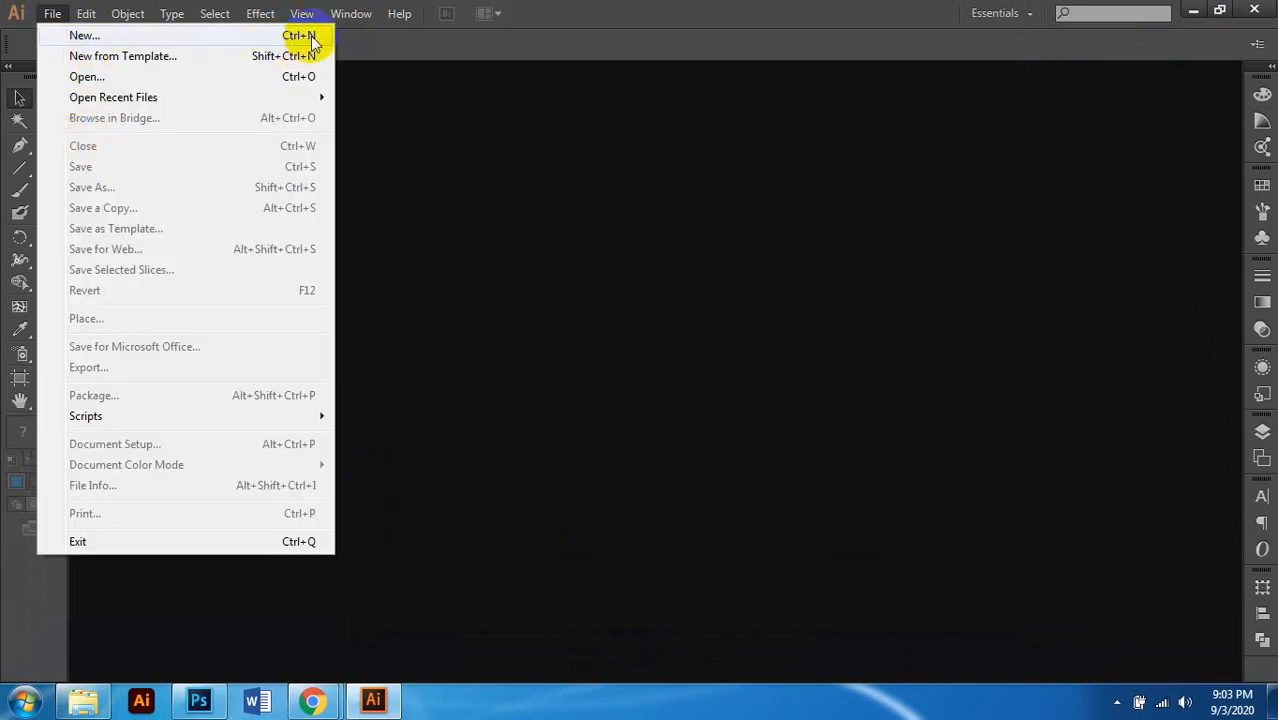
{"action": "left_click", "coordinate": [84, 36]}
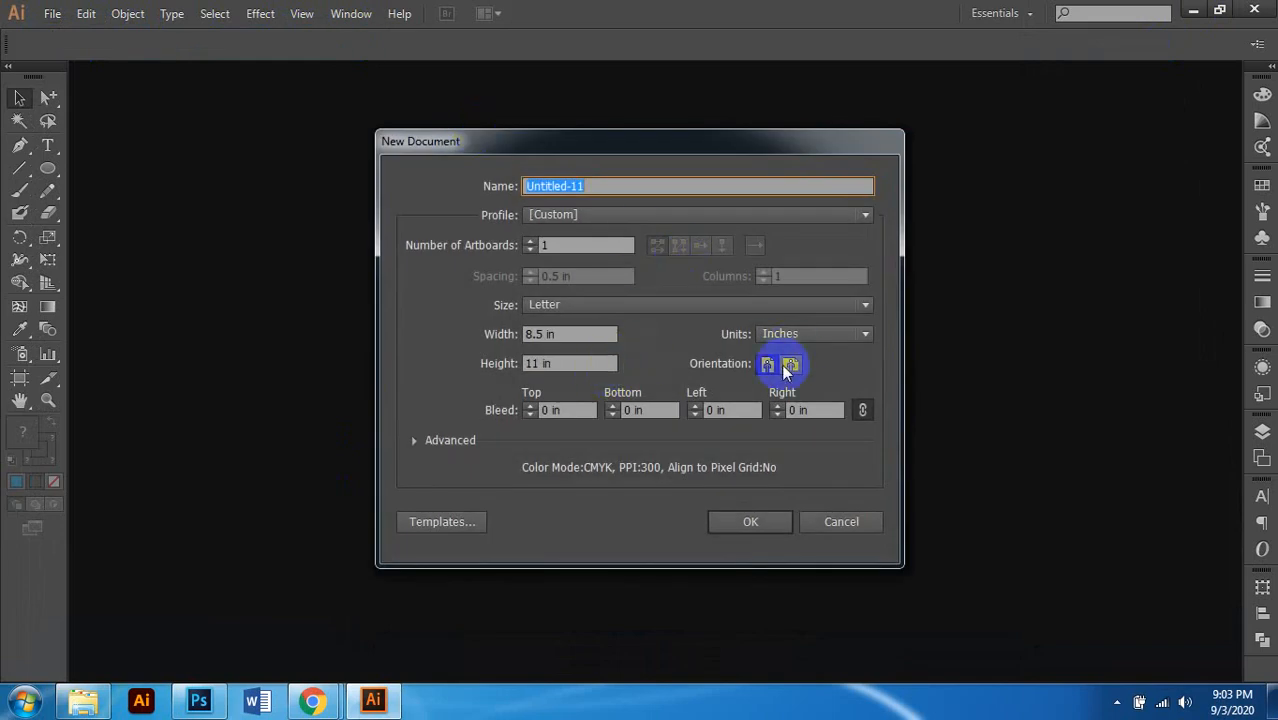
Step: Set the new document's width and height to 7 in
{"action": "left_click", "coordinate": [560, 335]}
{"action": "type", "text": "7"}
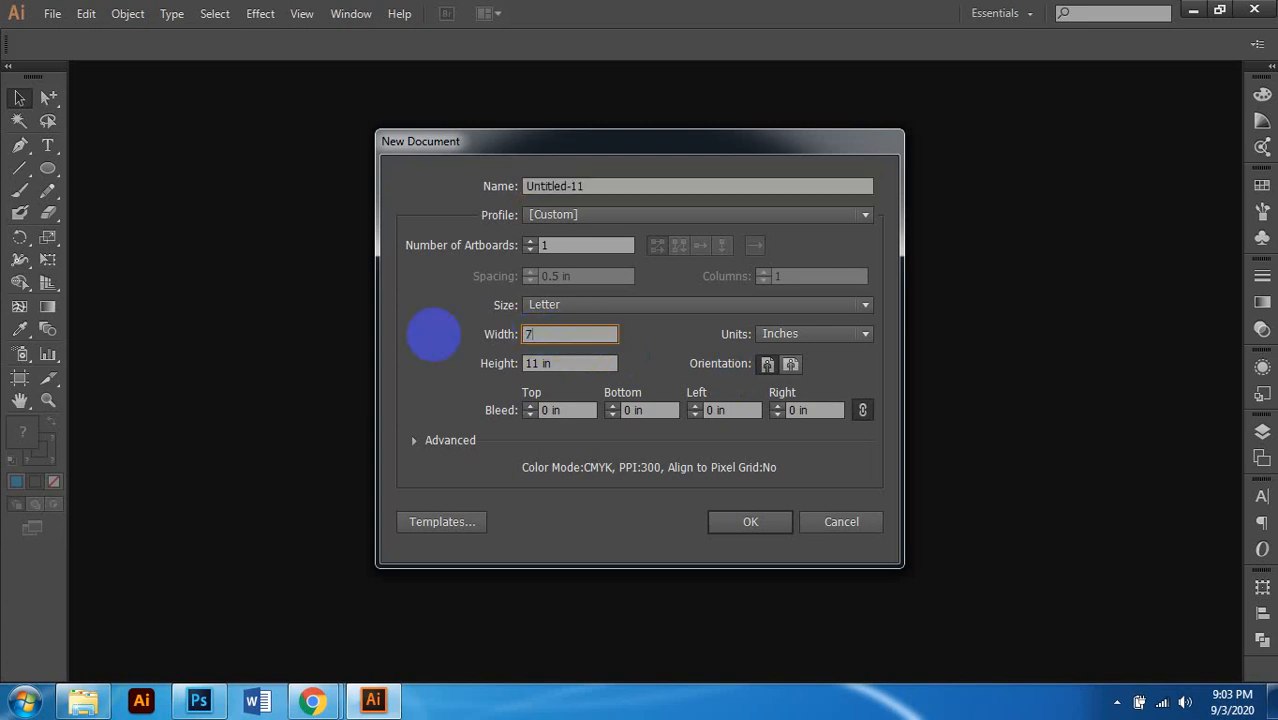
{"action": "key", "text": "Tab"}
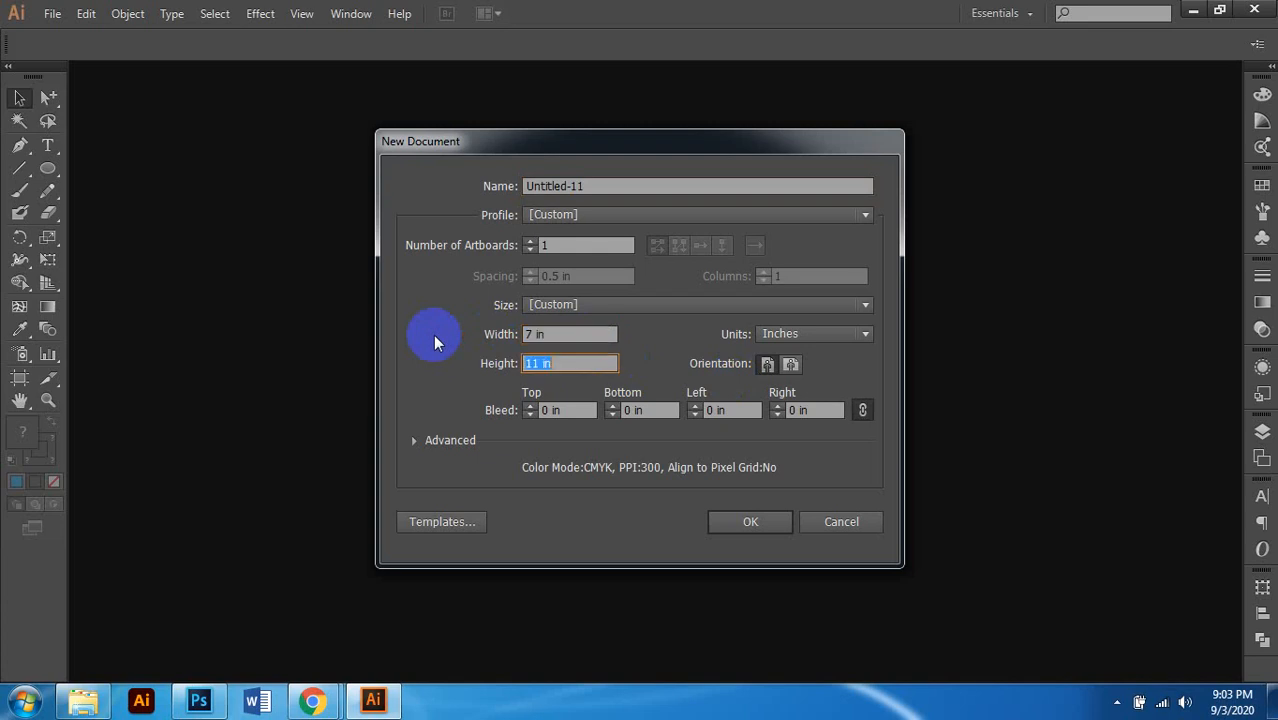
{"action": "key", "text": "Tab"}
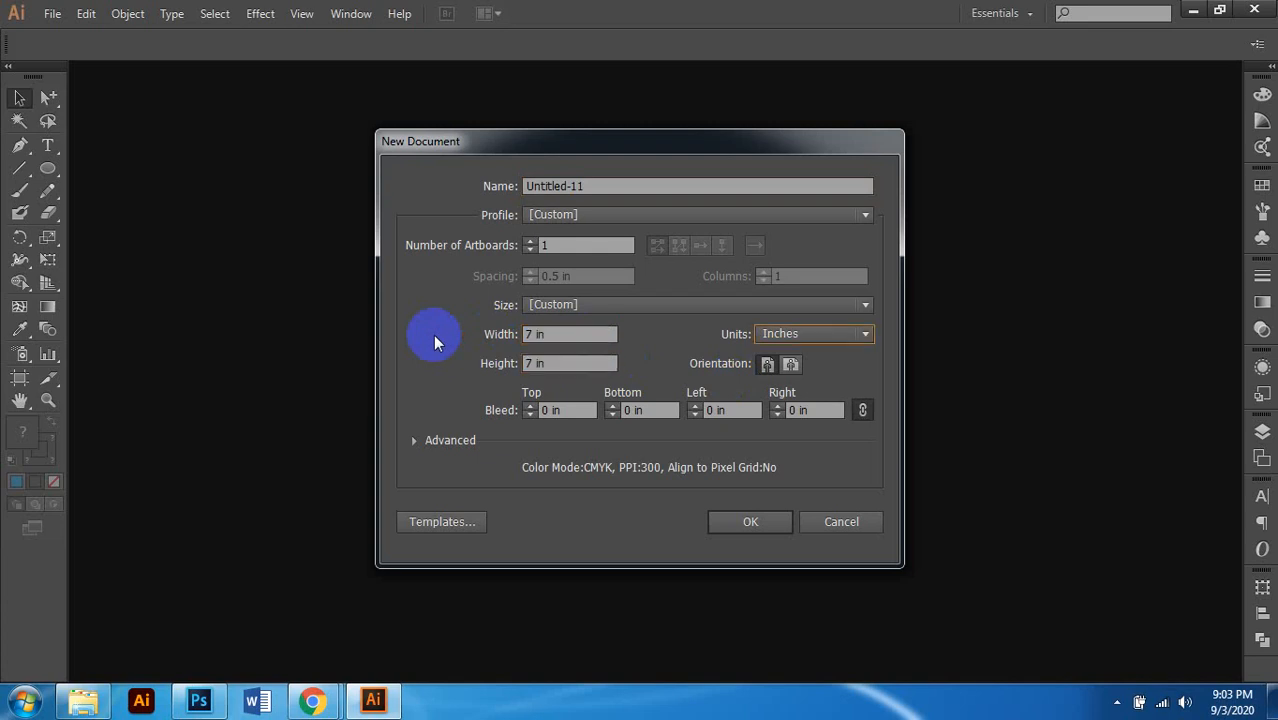
{"action": "left_click", "coordinate": [662, 411]}
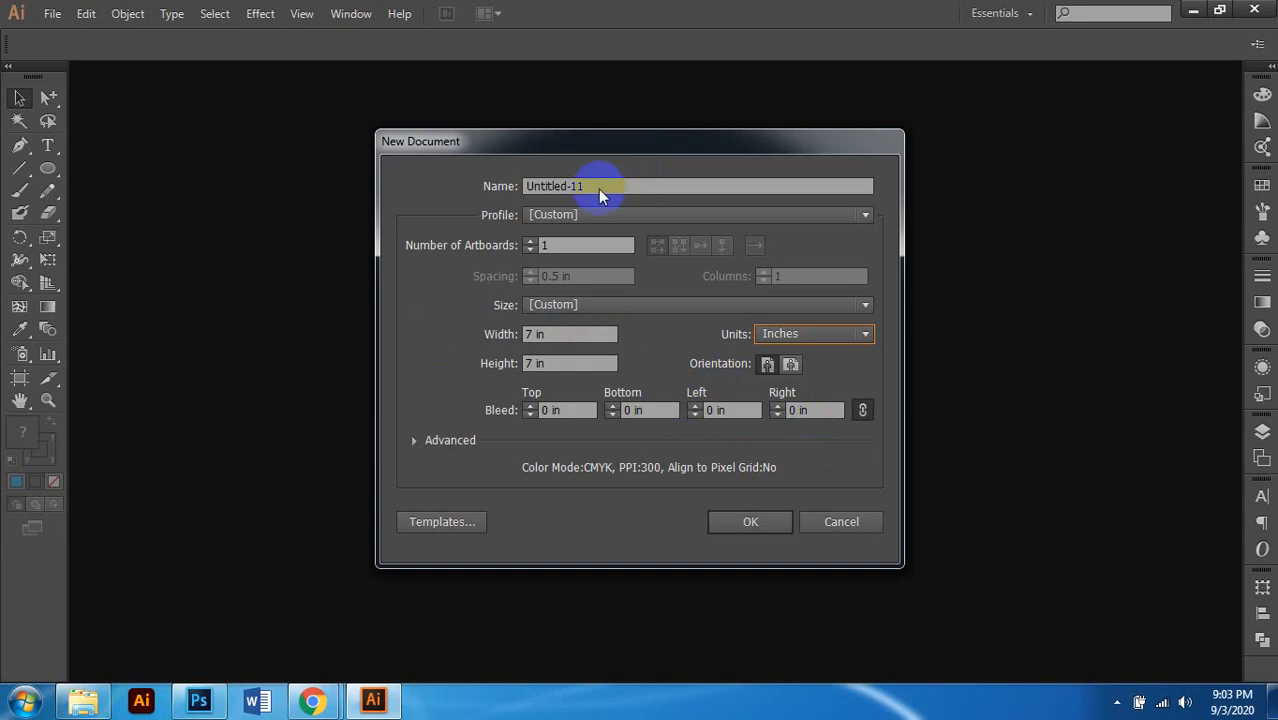
Step: Create the 7 x 7 in document and view the artboard at actual 100% size
{"action": "left_click", "coordinate": [757, 521]}
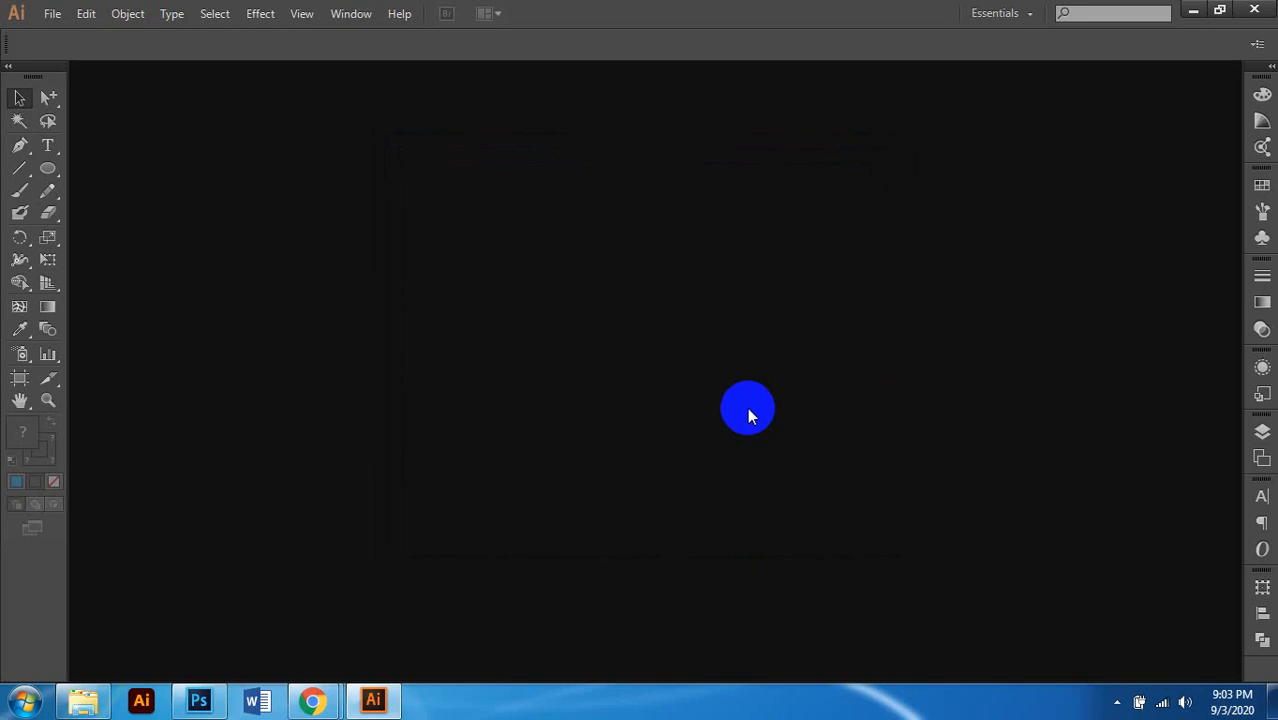
{"action": "key", "text": "ctrl+1"}
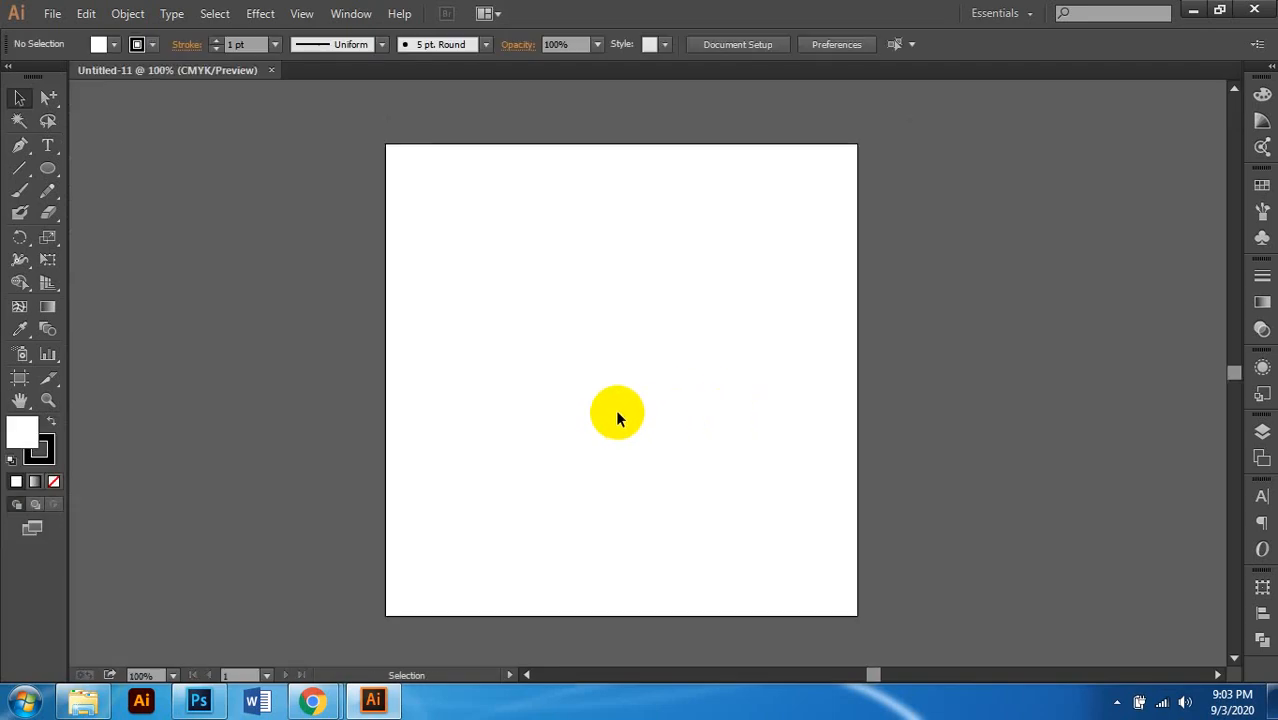
{"action": "scroll", "coordinate": [626, 409], "scroll_direction": "right", "scroll_amount": 1}
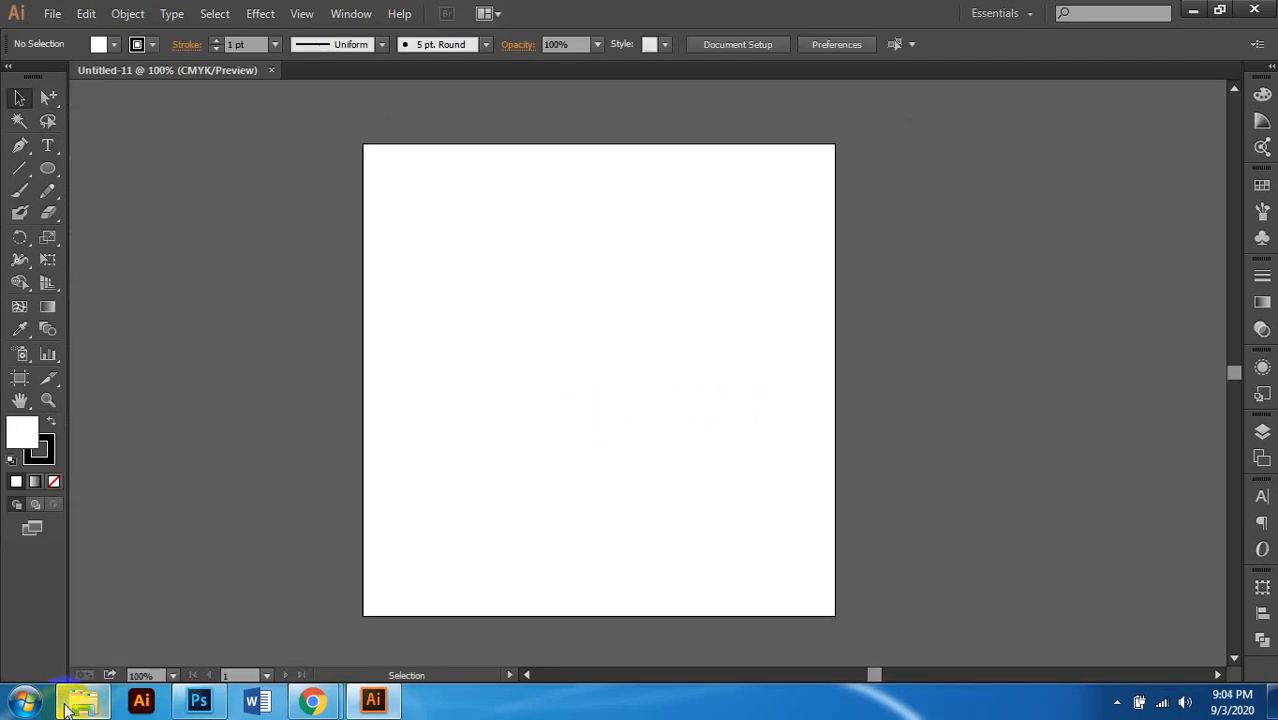
Step: Draw a 7 x 7 in square rectangle by entering its exact size
{"action": "left_click_drag", "start_coordinate": [47, 168], "coordinate": [106, 169]}
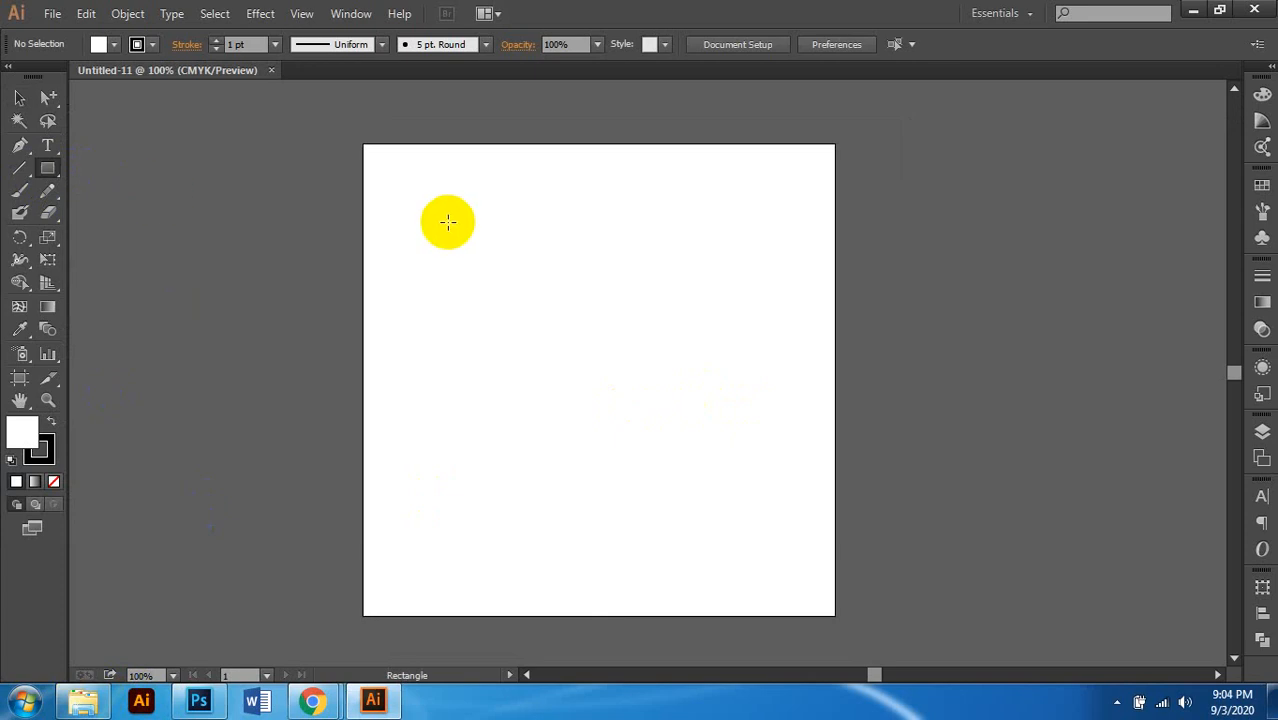
{"action": "scroll", "coordinate": [542, 271], "scroll_direction": "left", "scroll_amount": 2}
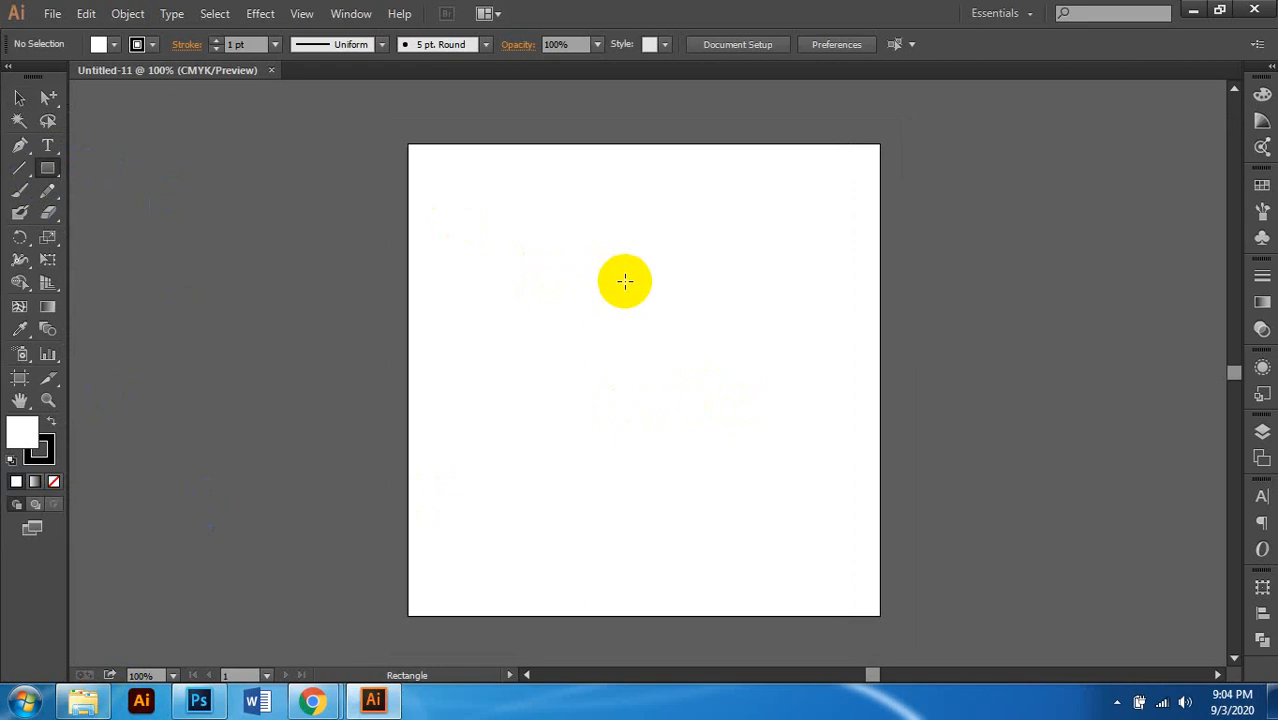
{"action": "left_click", "coordinate": [507, 293]}
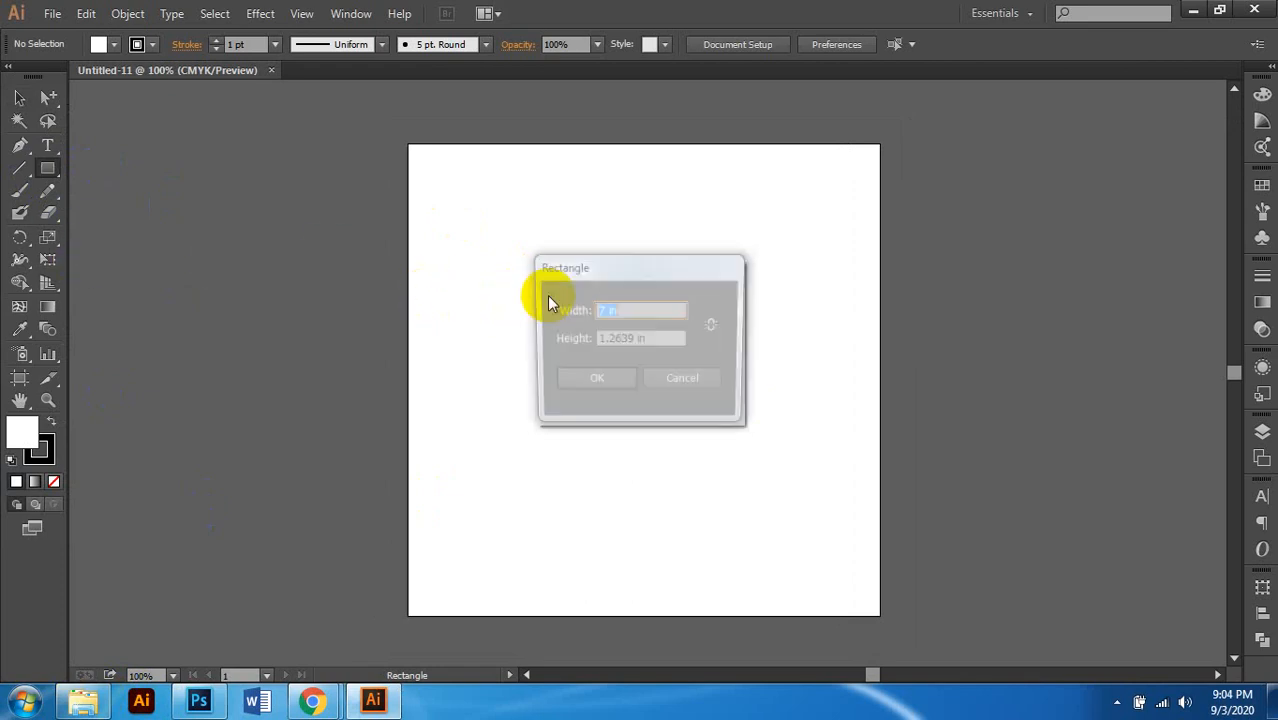
{"action": "left_click", "coordinate": [622, 340]}
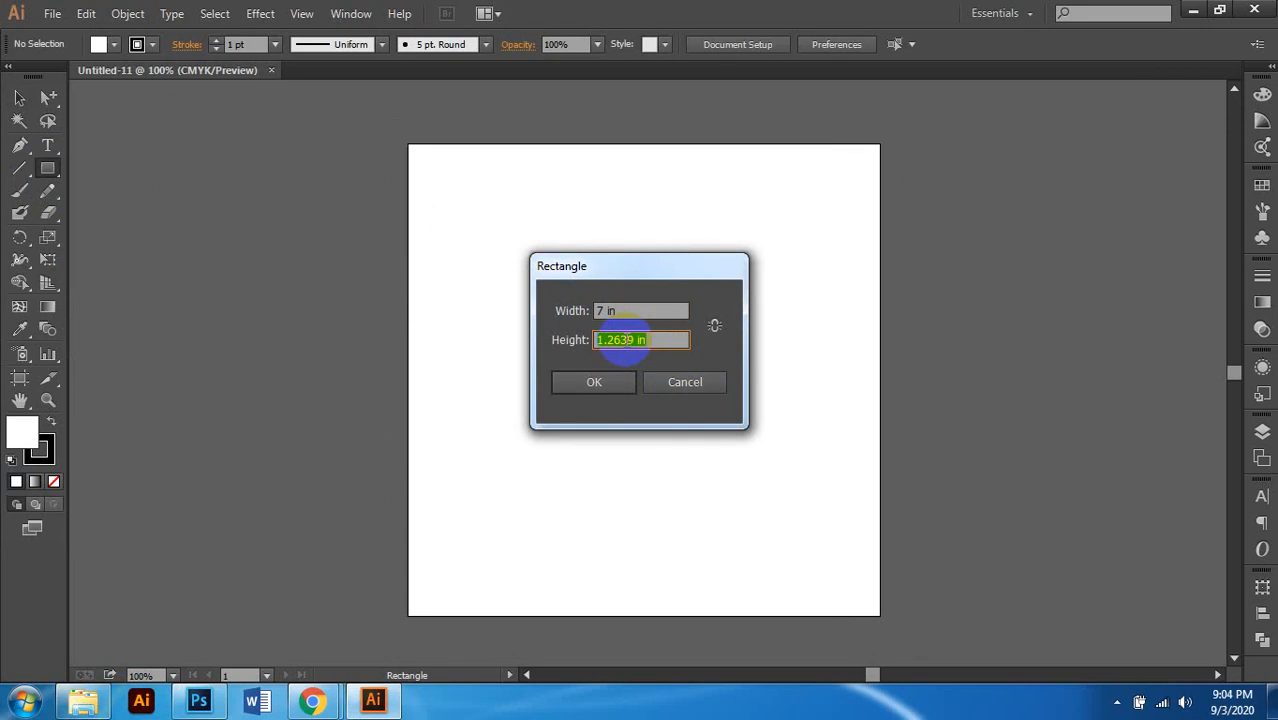
{"action": "type", "text": "7"}
{"action": "key", "text": "Return"}
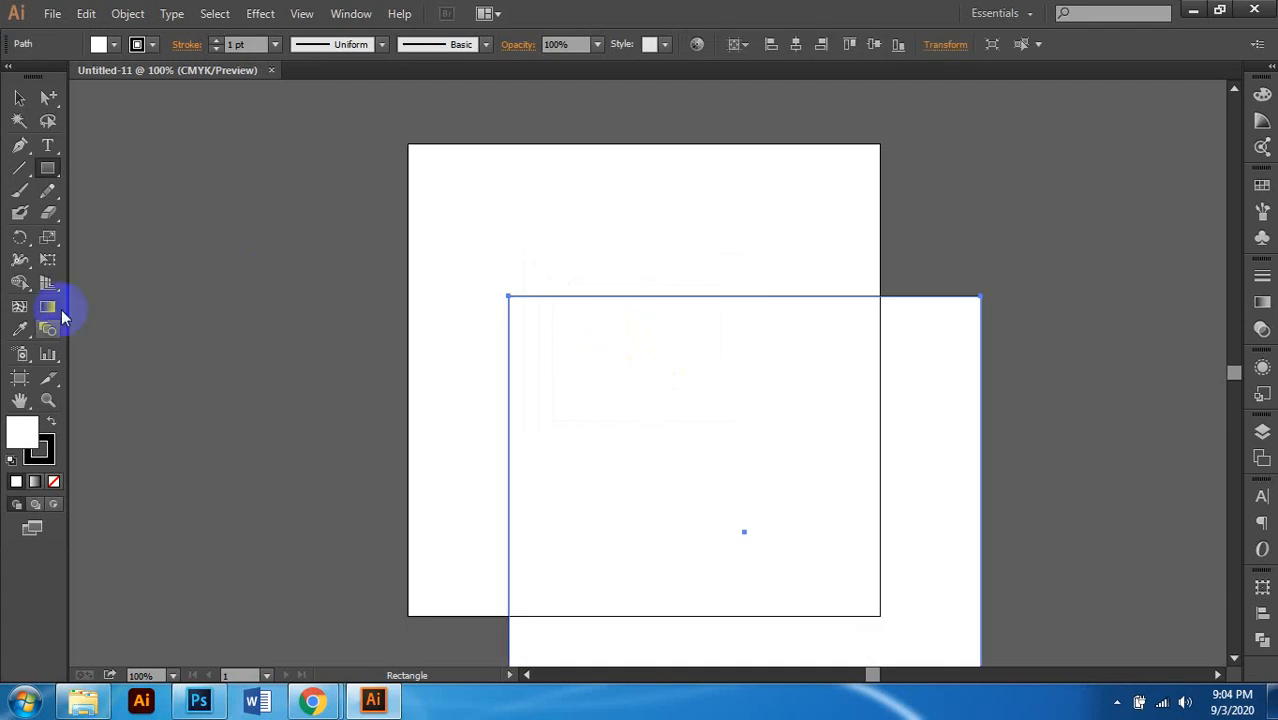
Step: Align the rectangle to the artboard and centre it horizontally
{"action": "left_click", "coordinate": [19, 98]}
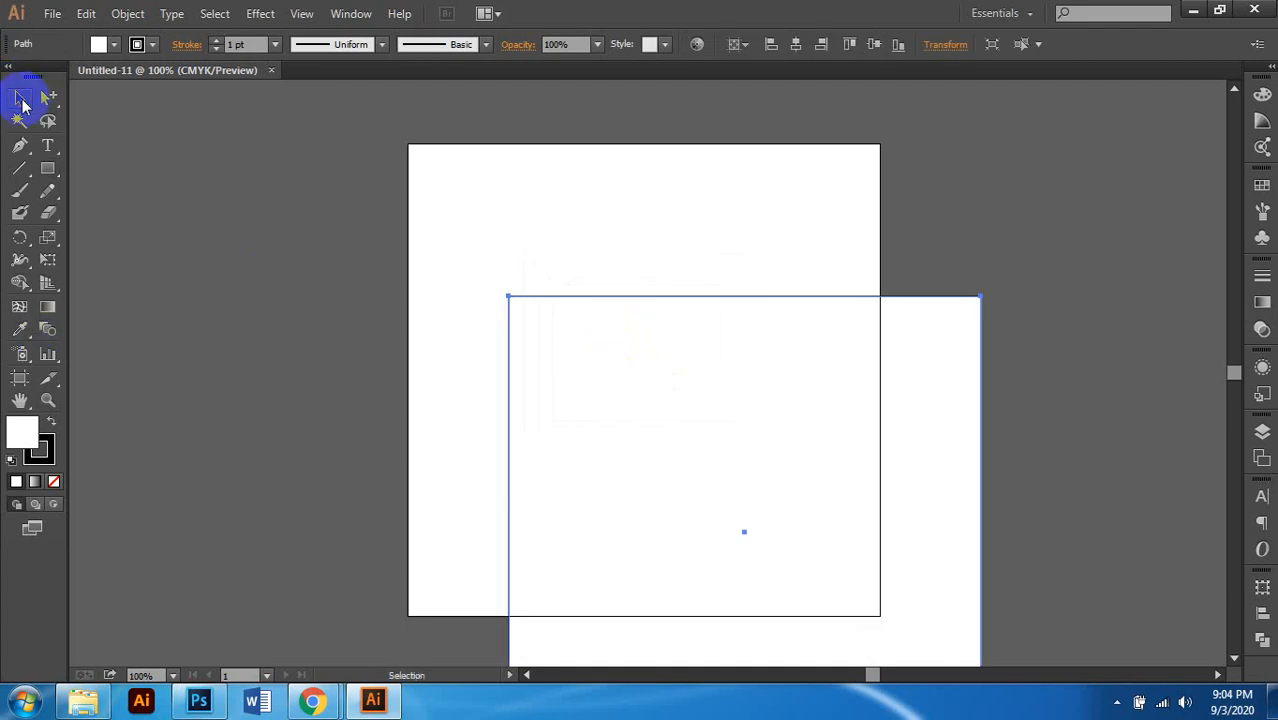
{"action": "left_click", "coordinate": [737, 44]}
{"action": "left_click", "coordinate": [765, 122]}
{"action": "left_click", "coordinate": [797, 44]}
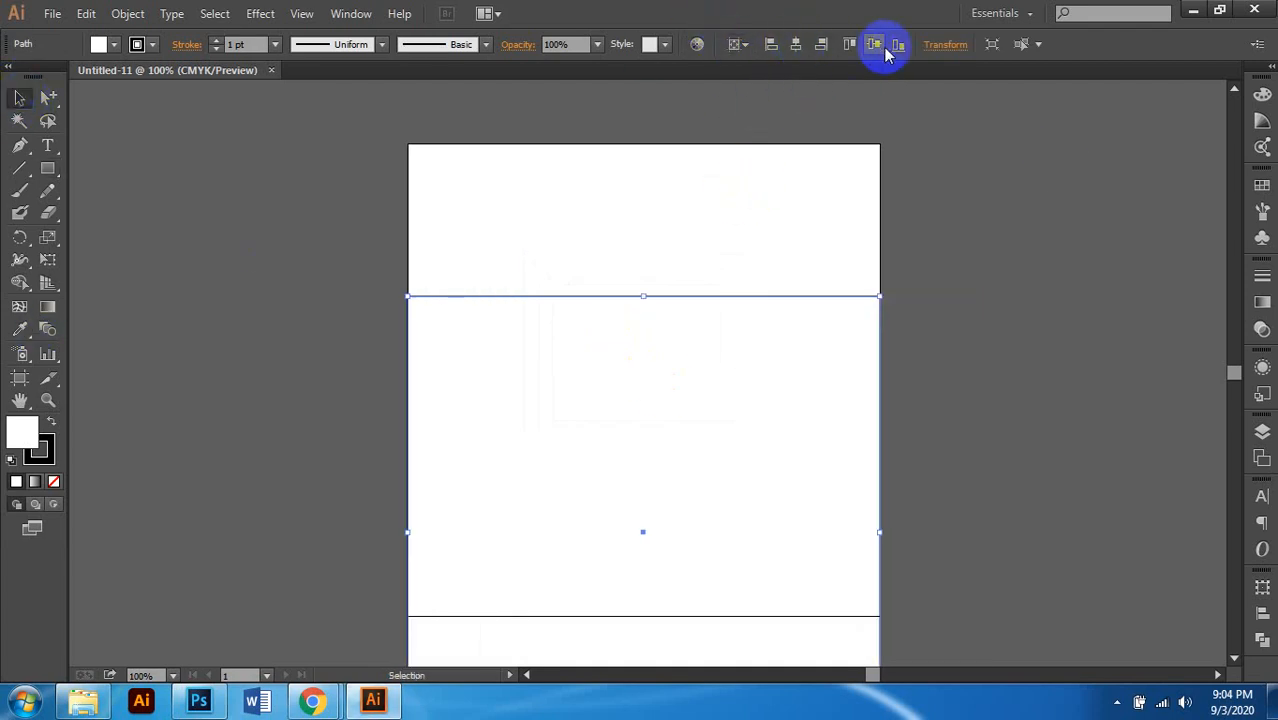
{"action": "scroll", "coordinate": [639, 241], "scroll_direction": "right", "scroll_amount": 1}
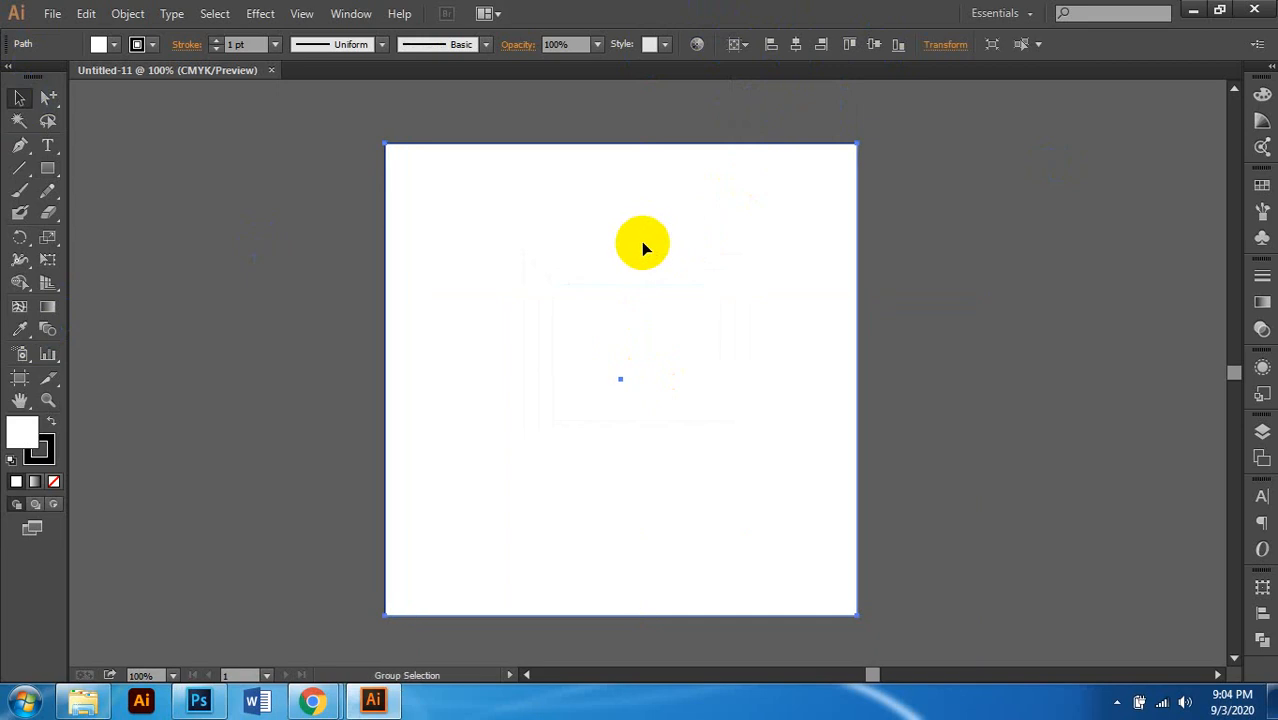
{"action": "scroll", "coordinate": [643, 243], "scroll_direction": "left", "scroll_amount": 1}
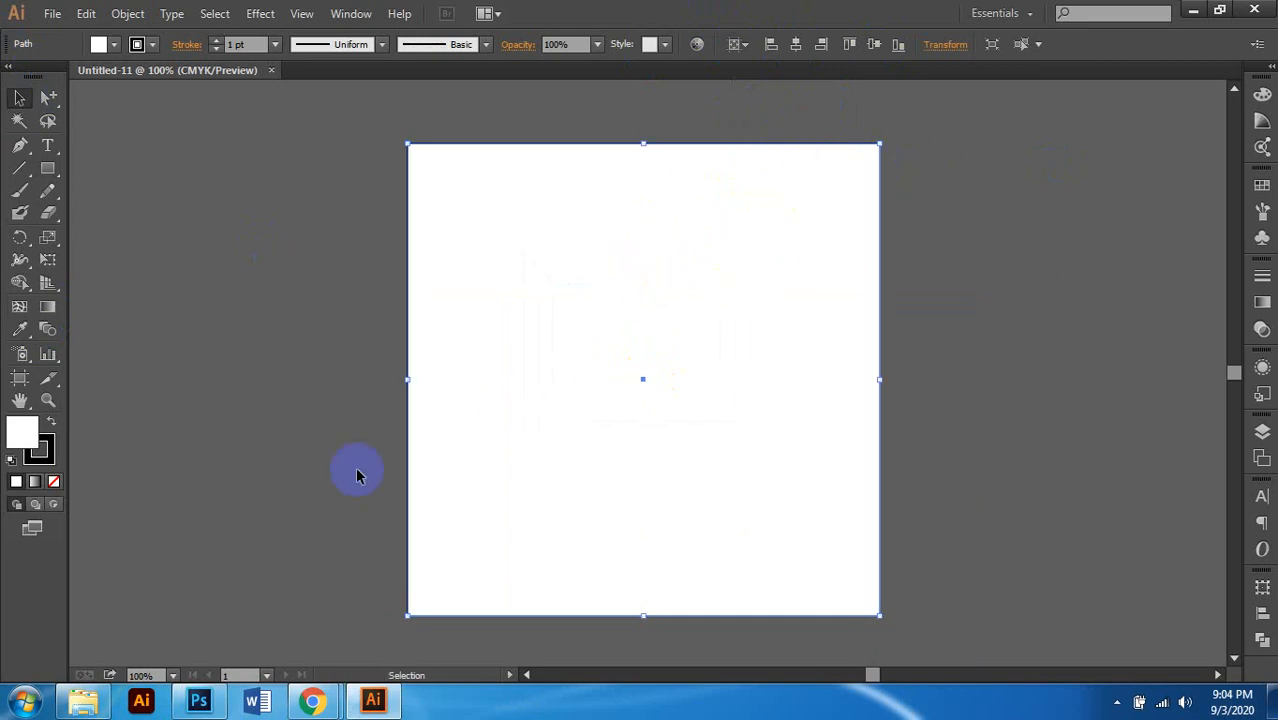
{"action": "left_click", "coordinate": [83, 700]}
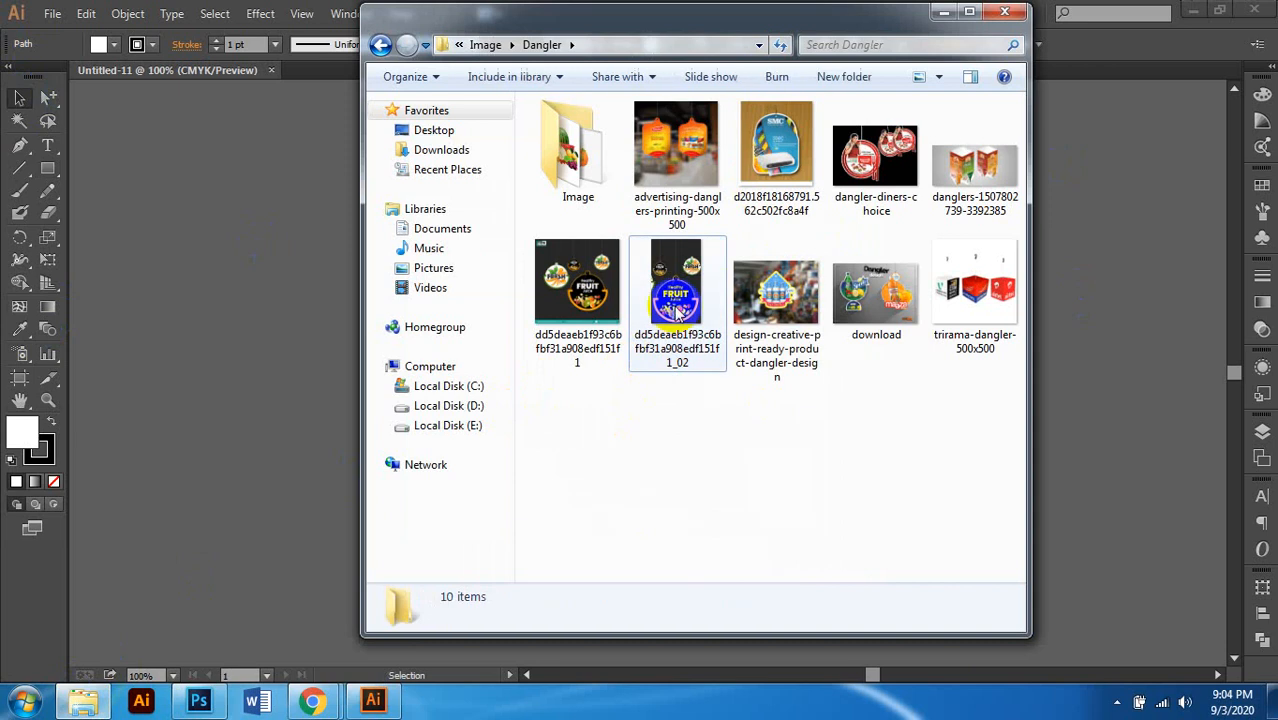
Step: Drag the Healthy FRUIT Juice dangler photo from the Dangler folder onto the canvas
{"action": "left_click", "coordinate": [686, 287]}
{"action": "left_click_drag", "start_coordinate": [686, 287], "coordinate": [261, 315]}
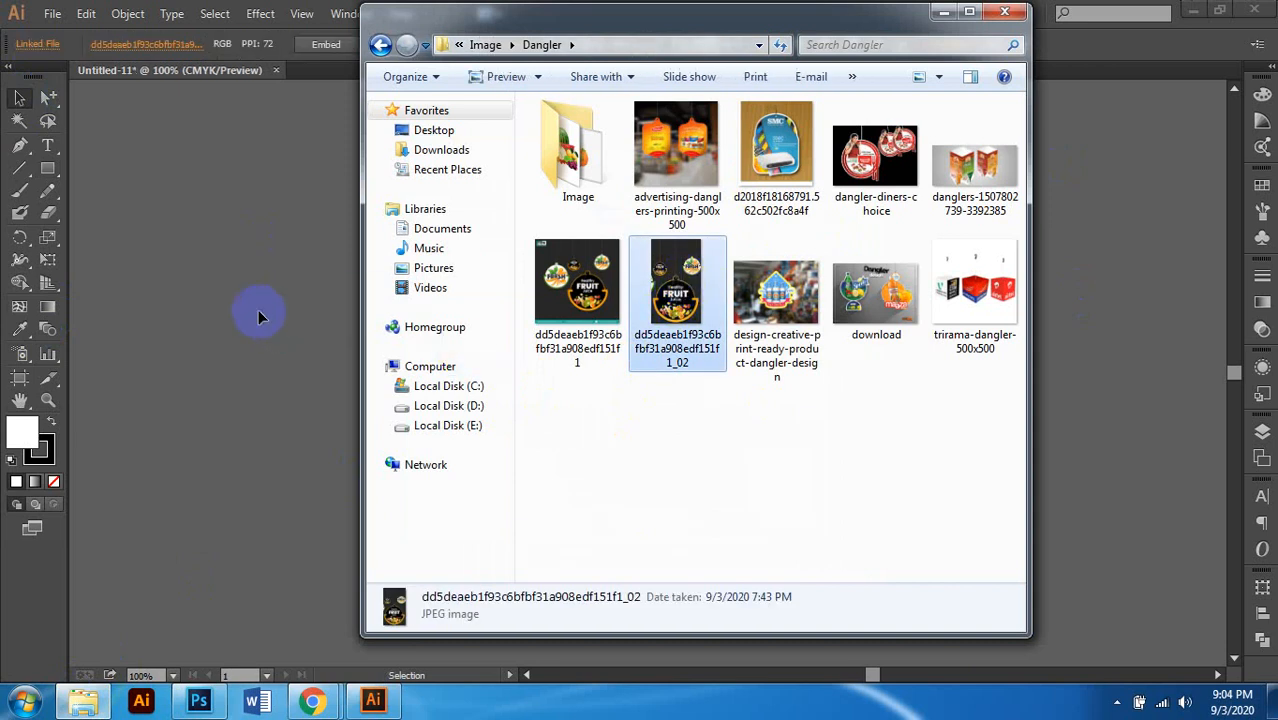
{"action": "scroll", "coordinate": [457, 318], "scroll_direction": "down", "scroll_amount": 2}
{"action": "scroll", "coordinate": [457, 316], "scroll_direction": "left", "scroll_amount": 5}
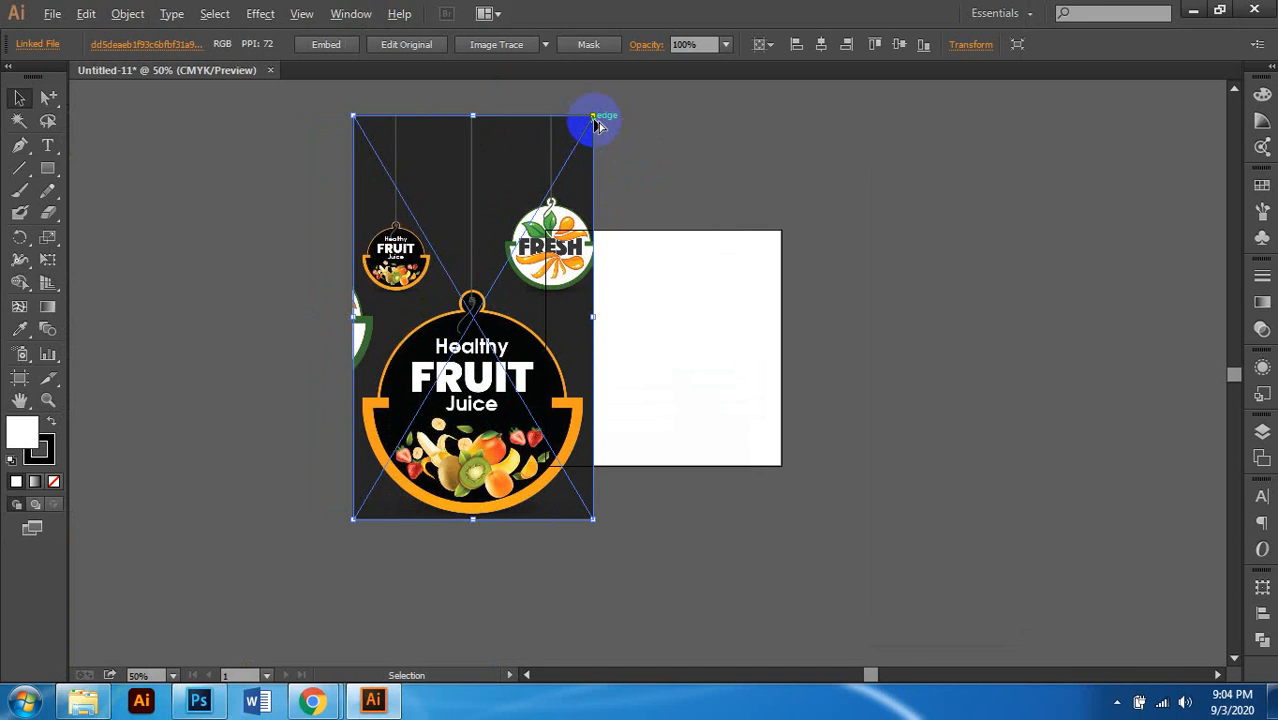
Step: Scale the placed photo down to 3.51 x 5.9 in
{"action": "left_click_drag", "start_coordinate": [596, 122], "coordinate": [473, 330]}
{"action": "scroll", "coordinate": [506, 314], "scroll_direction": "up", "scroll_amount": 3}
{"action": "scroll", "coordinate": [532, 322], "scroll_direction": "down", "scroll_amount": 3}
{"action": "scroll", "coordinate": [529, 316], "scroll_direction": "down", "scroll_amount": 2}
{"action": "scroll", "coordinate": [677, 343], "scroll_direction": "up", "scroll_amount": 1}
{"action": "scroll", "coordinate": [545, 338], "scroll_direction": "right", "scroll_amount": 1}
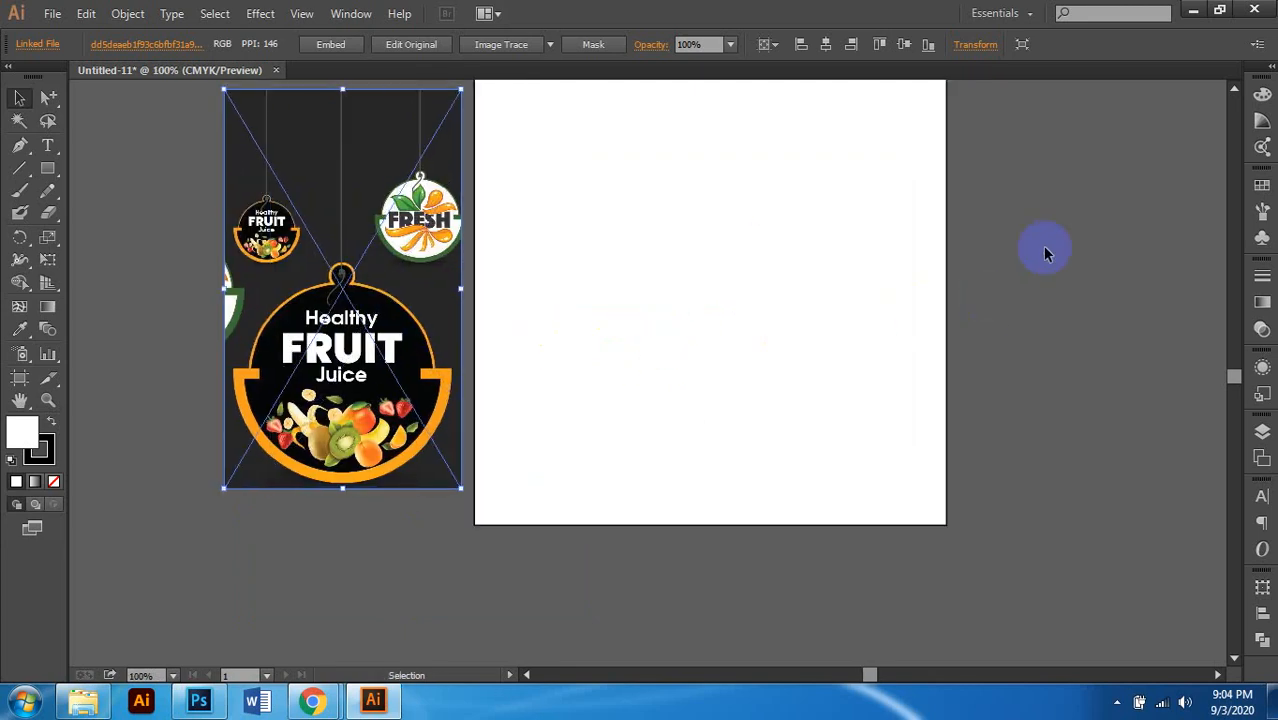
Step: Deselect the reference photo and pan around to study its details
{"action": "left_click", "coordinate": [520, 400]}
{"action": "scroll", "coordinate": [408, 354], "scroll_direction": "up", "scroll_amount": 2}
{"action": "scroll", "coordinate": [419, 348], "scroll_direction": "left", "scroll_amount": 2}
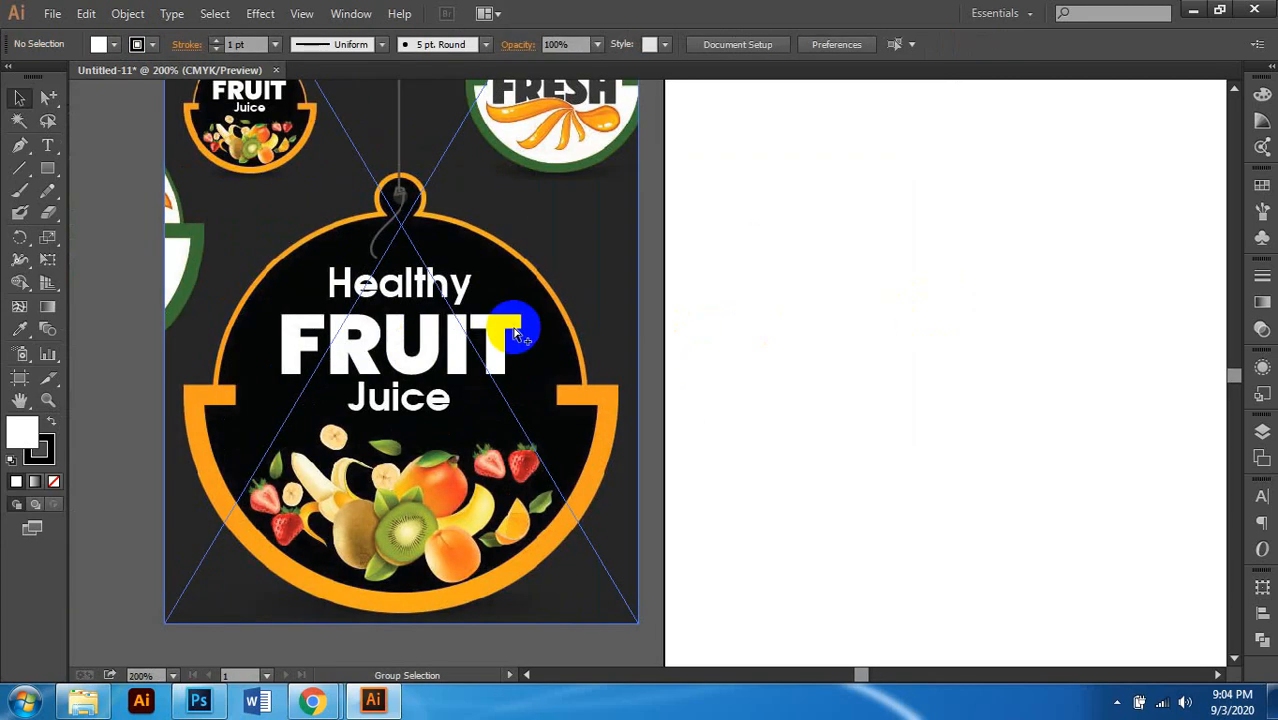
{"action": "scroll", "coordinate": [517, 330], "scroll_direction": "left", "scroll_amount": 2}
{"action": "scroll", "coordinate": [512, 335], "scroll_direction": "down", "scroll_amount": 2}
{"action": "scroll", "coordinate": [505, 330], "scroll_direction": "up", "scroll_amount": 1}
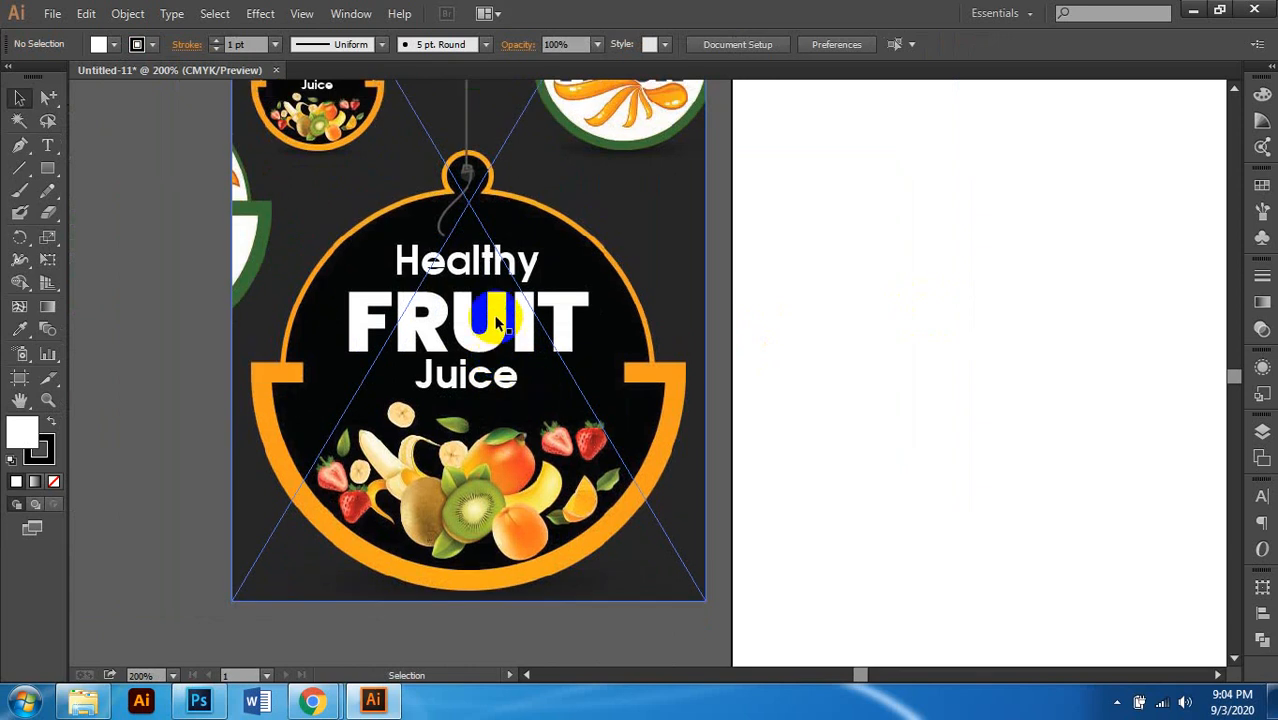
{"action": "left_click", "coordinate": [497, 322]}
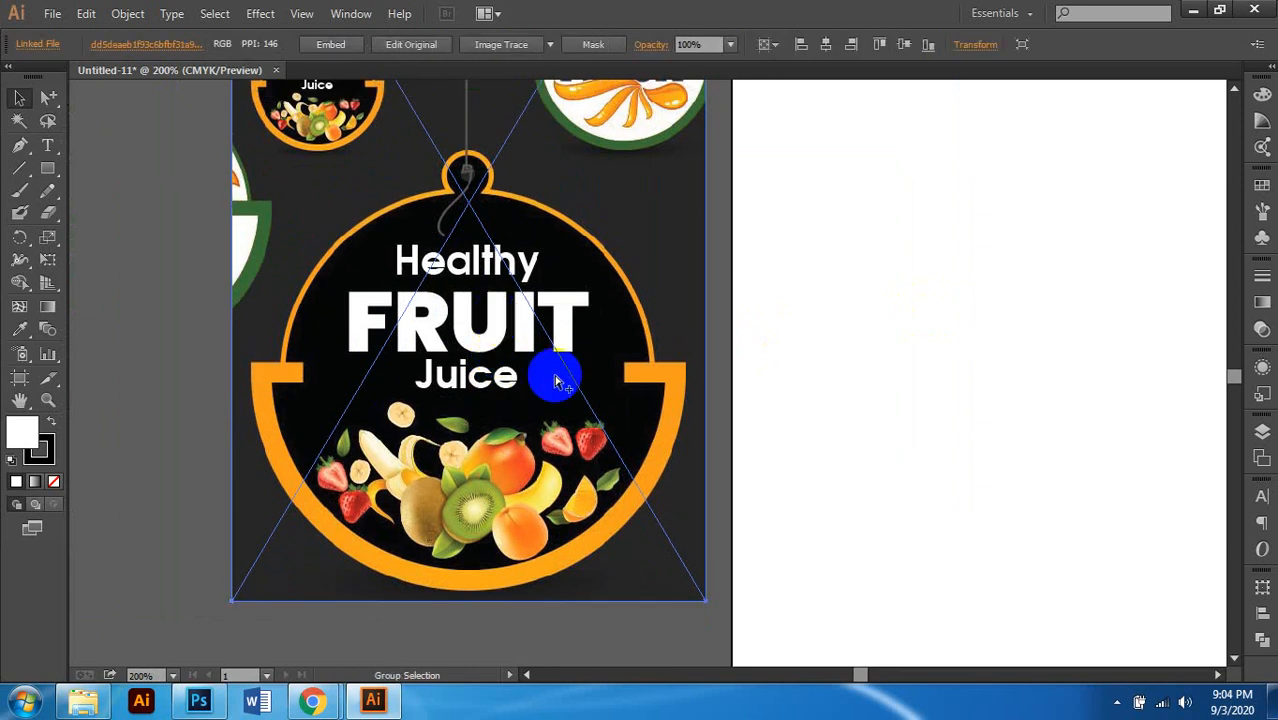
{"action": "key", "text": "ctrl+shift+a"}
{"action": "scroll", "coordinate": [553, 378], "scroll_direction": "down", "scroll_amount": 2}
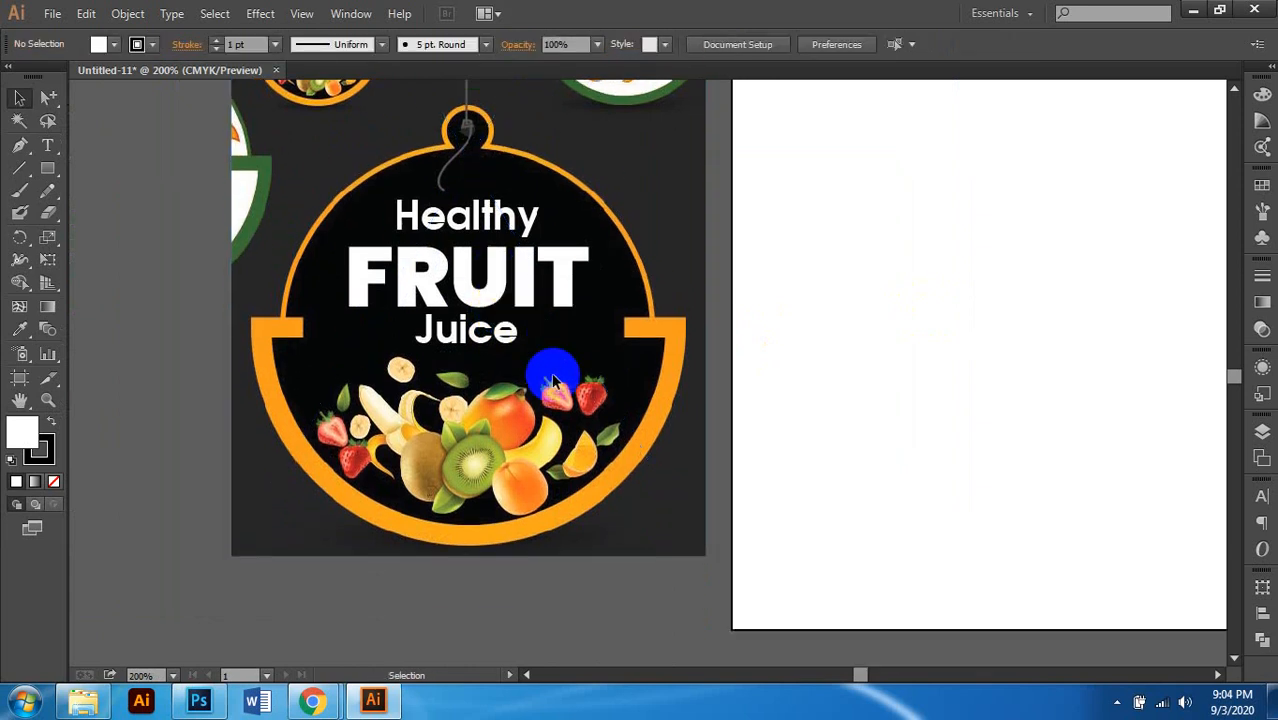
{"action": "scroll", "coordinate": [512, 392], "scroll_direction": "right", "scroll_amount": 1}
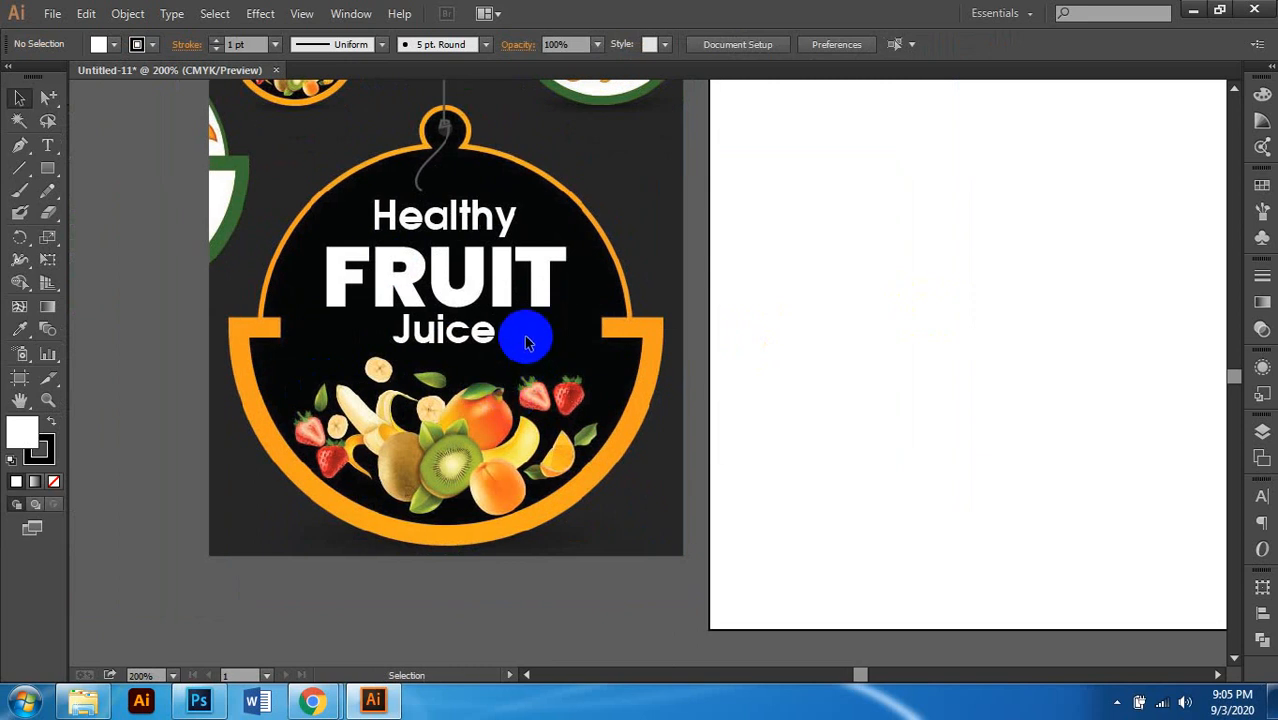
{"action": "scroll", "coordinate": [498, 327], "scroll_direction": "right", "scroll_amount": 1}
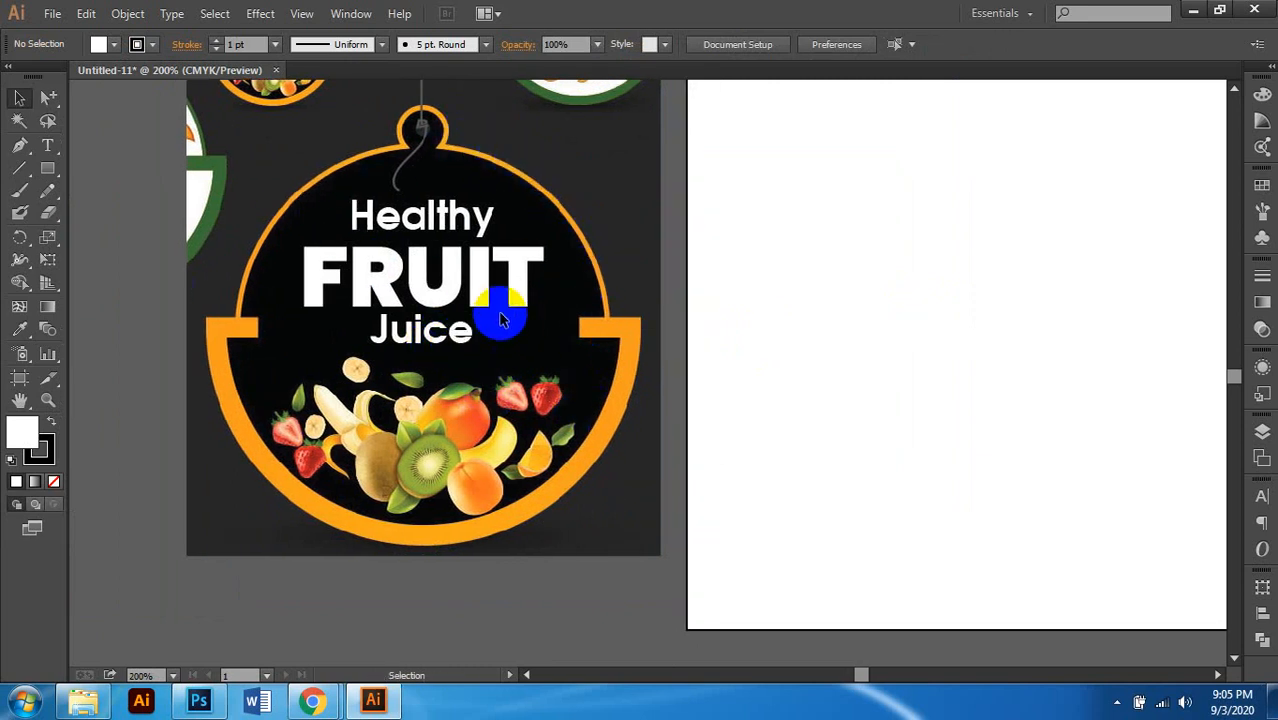
{"action": "scroll", "coordinate": [495, 308], "scroll_direction": "right", "scroll_amount": 1}
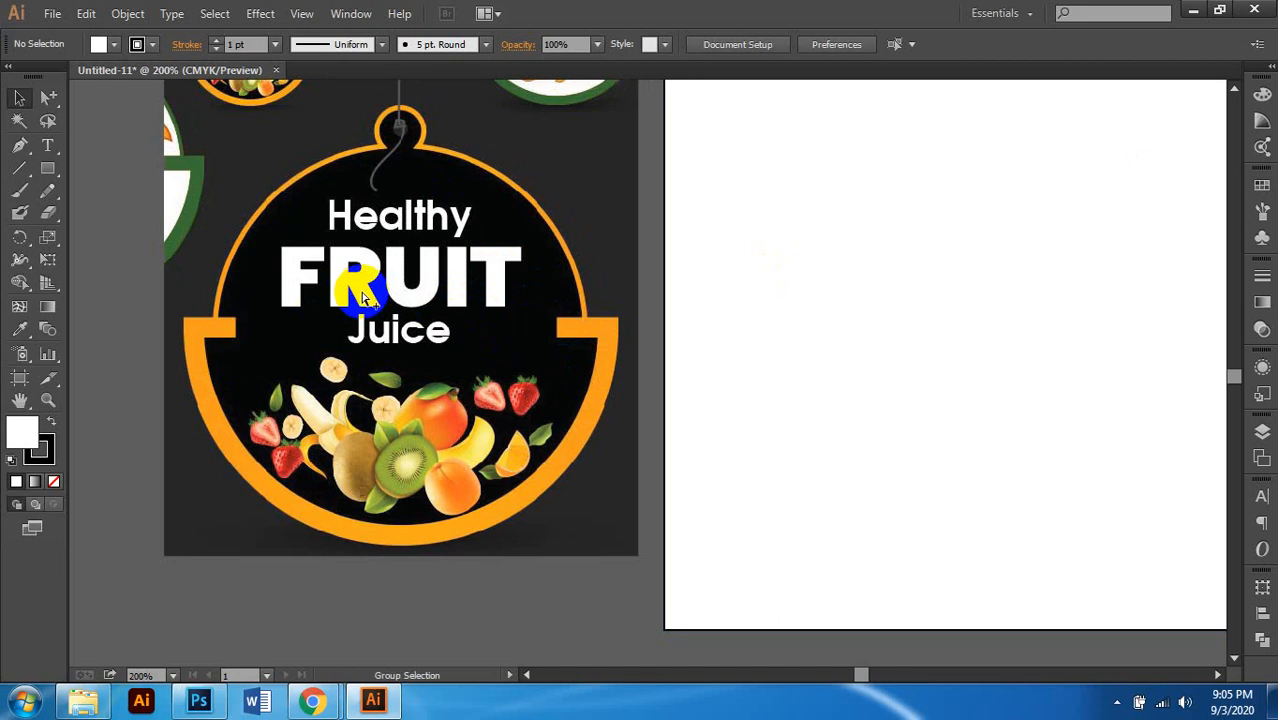
{"action": "scroll", "coordinate": [348, 285], "scroll_direction": "left", "scroll_amount": 2}
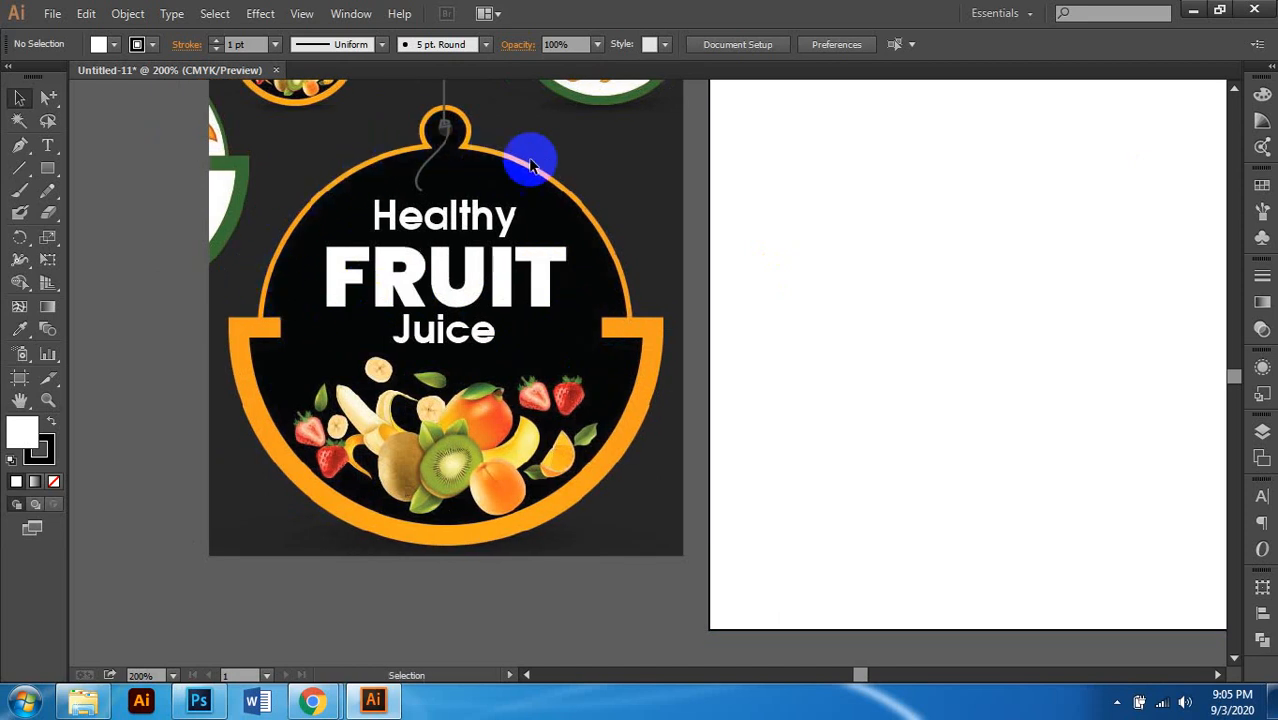
{"action": "scroll", "coordinate": [528, 352], "scroll_direction": "down", "scroll_amount": 1}
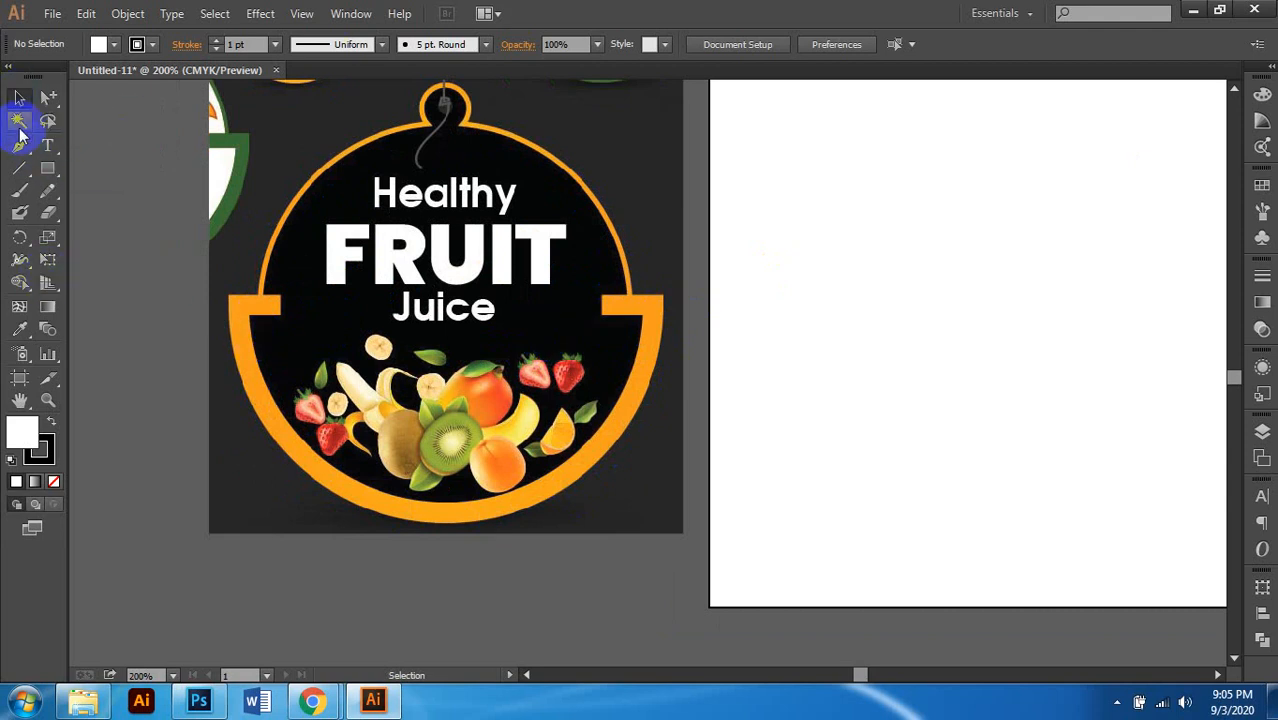
Step: Zoom out so the reference photo and artboard are visible together
{"action": "left_click_drag", "start_coordinate": [47, 167], "coordinate": [137, 212]}
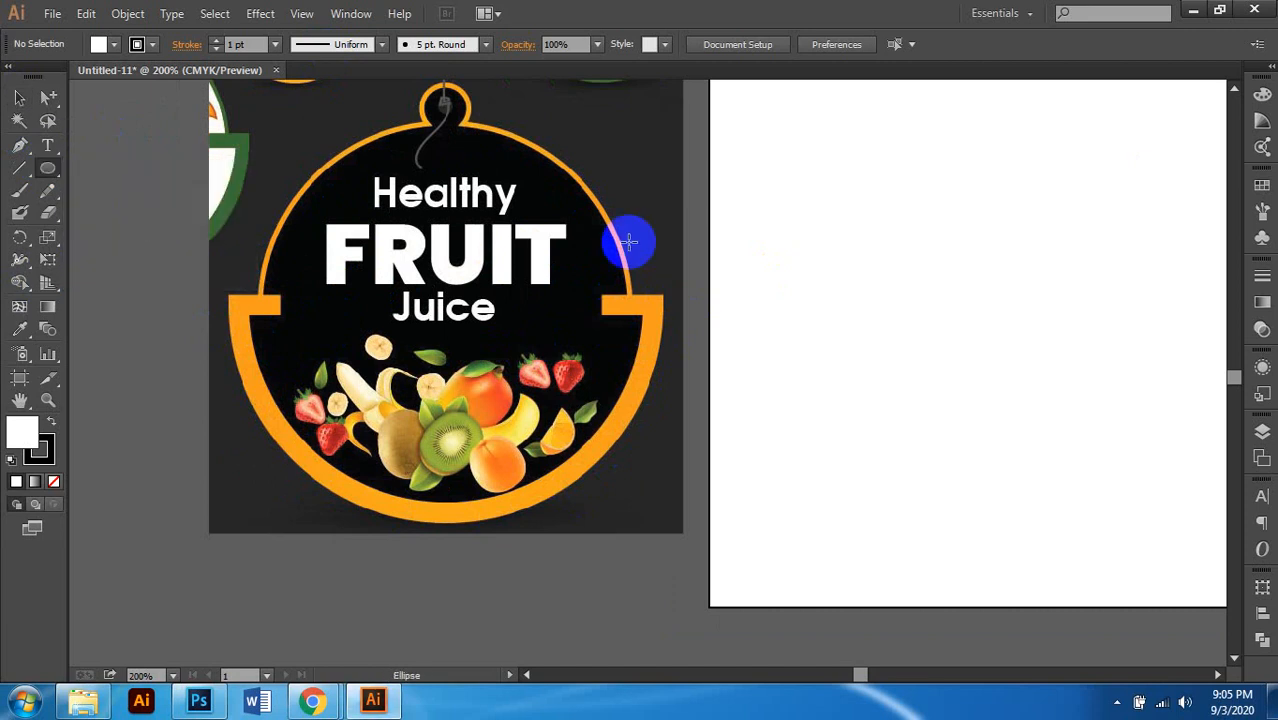
{"action": "key", "text": "ctrl+minus"}
{"action": "scroll", "coordinate": [604, 299], "scroll_direction": "right", "scroll_amount": 4}
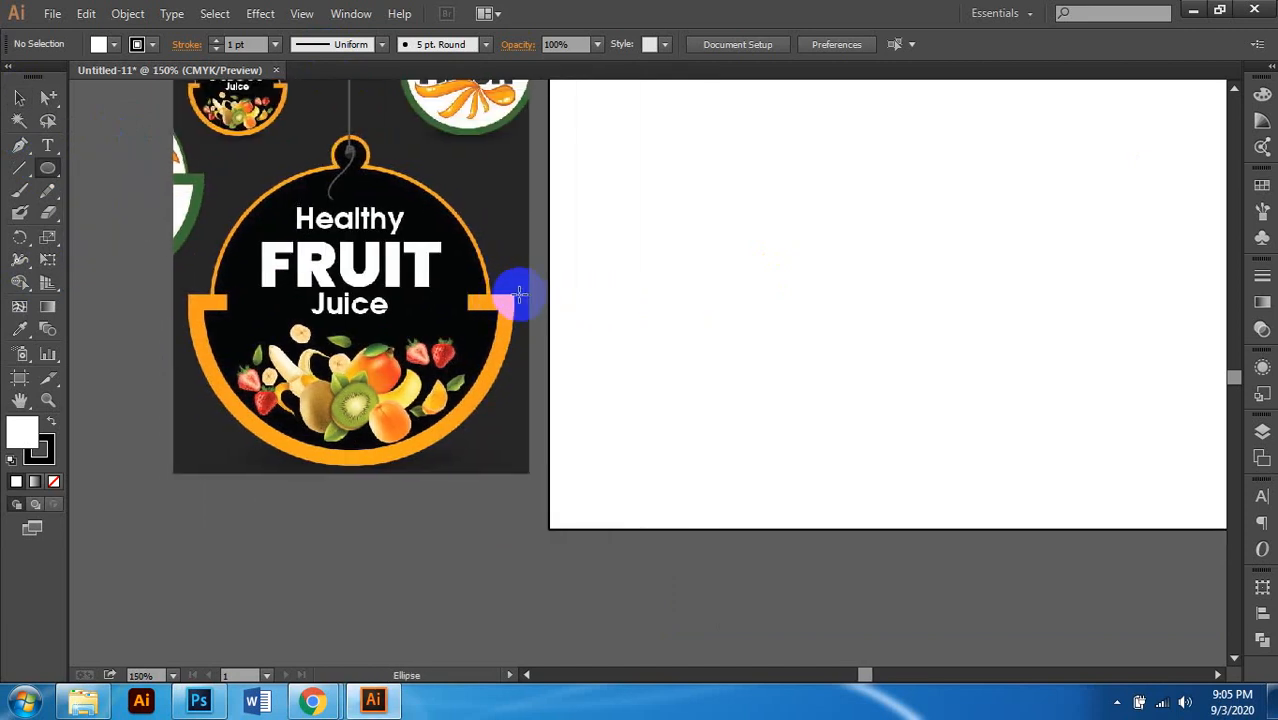
{"action": "scroll", "coordinate": [519, 294], "scroll_direction": "up", "scroll_amount": 2}
{"action": "scroll", "coordinate": [655, 309], "scroll_direction": "right", "scroll_amount": 1}
{"action": "key", "text": "ctrl+minus"}
{"action": "key", "text": "ctrl+minus"}
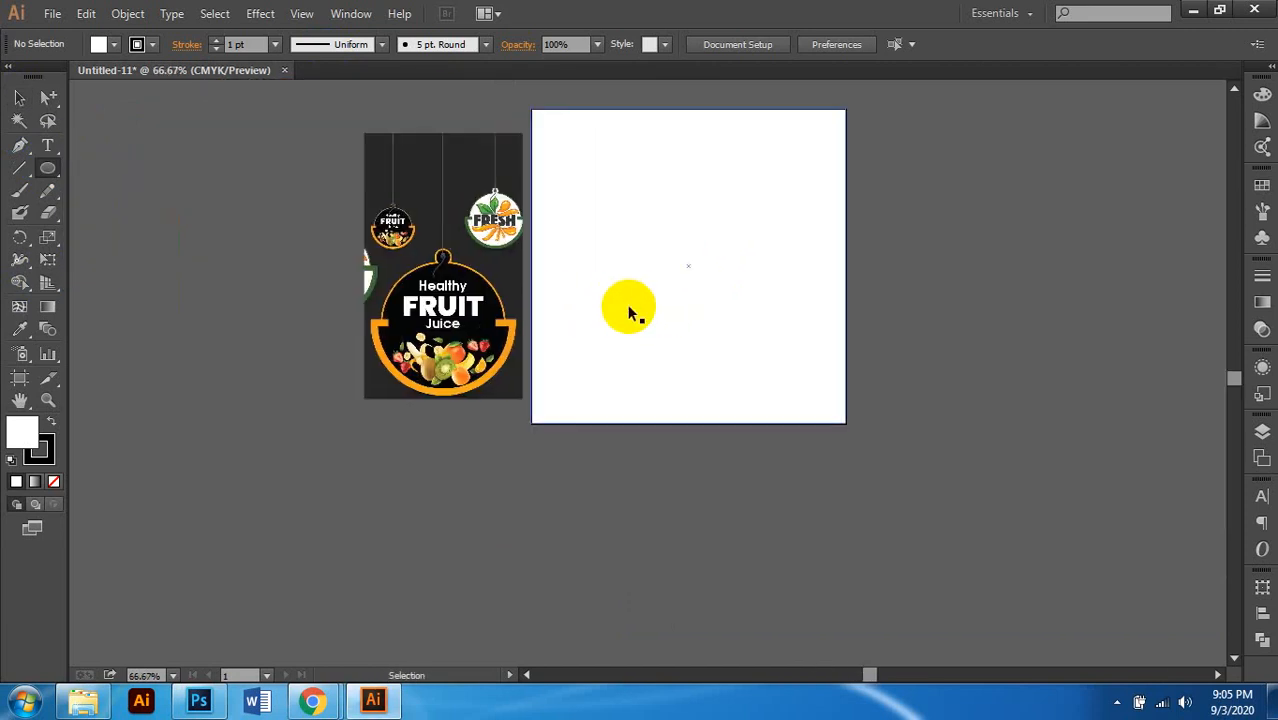
Step: Enlarge the reference photo from its corner and move it further left
{"action": "left_click", "coordinate": [20, 106]}
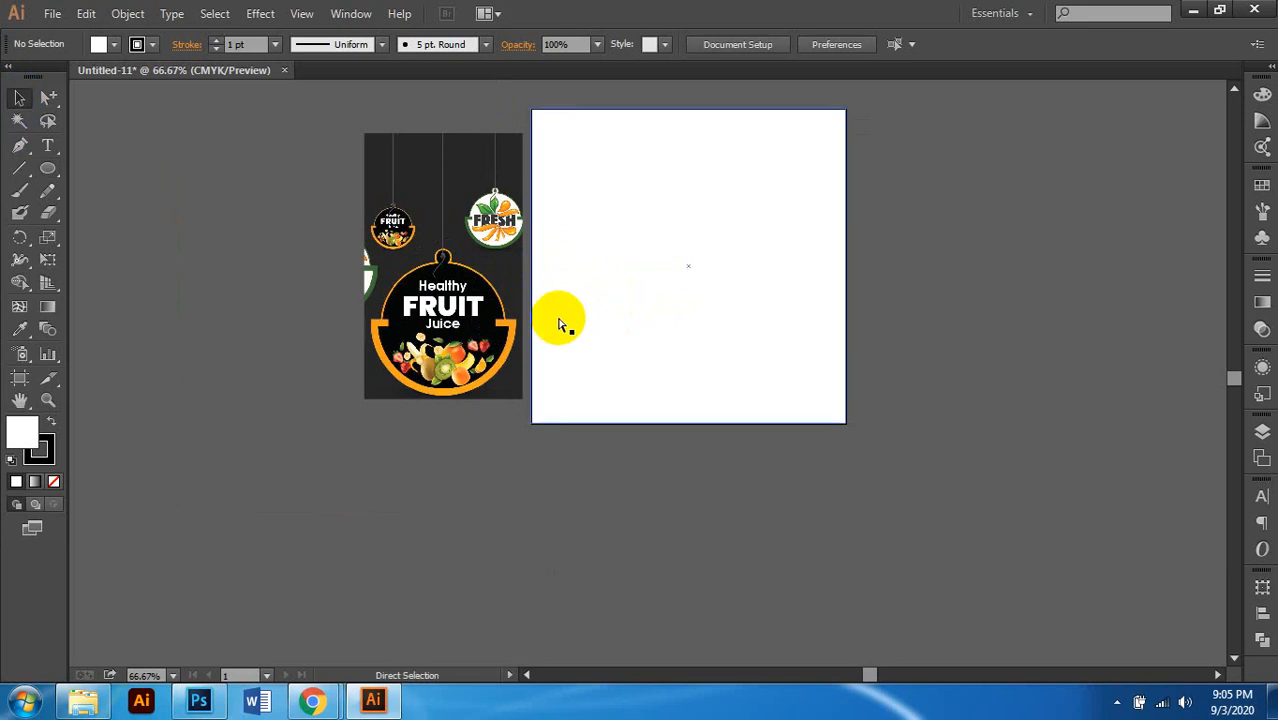
{"action": "key", "text": "ctrl+alt+2"}
{"action": "scroll", "coordinate": [427, 345], "scroll_direction": "left", "scroll_amount": 1}
{"action": "left_click", "coordinate": [472, 494]}
{"action": "left_click", "coordinate": [466, 366]}
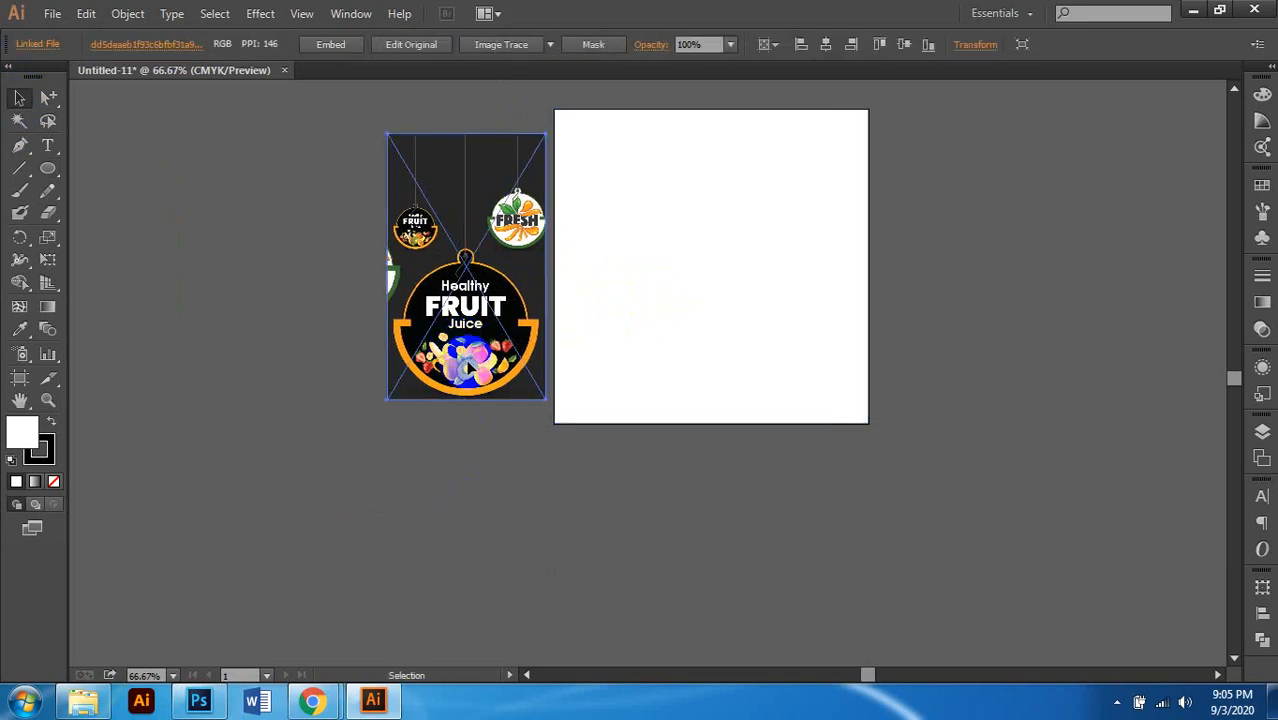
{"action": "left_click_drag", "start_coordinate": [544, 399], "coordinate": [634, 472]}
{"action": "left_click_drag", "start_coordinate": [548, 374], "coordinate": [391, 298]}
Step: Shift the photo about 0.43 in closer to the artboard and switch to the Ellipse Tool
{"action": "scroll", "coordinate": [410, 385], "scroll_direction": "up", "scroll_amount": 1}
{"action": "scroll", "coordinate": [470, 342], "scroll_direction": "down", "scroll_amount": 2}
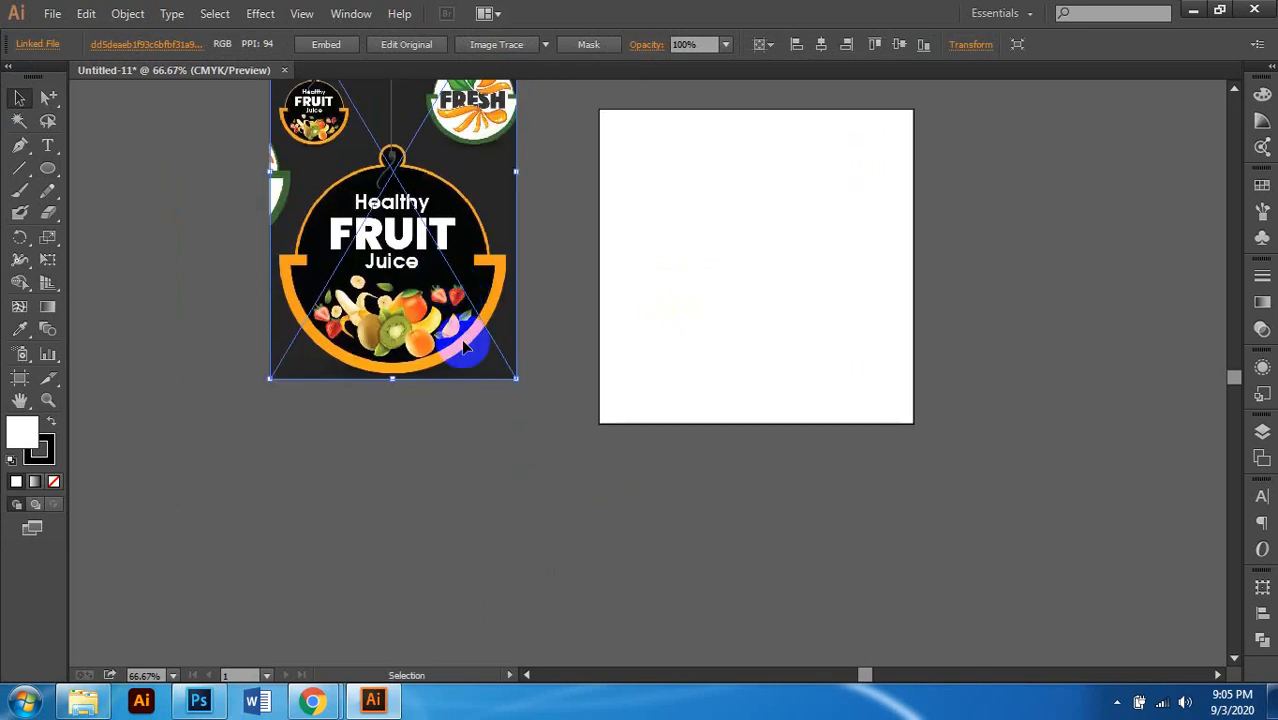
{"action": "scroll", "coordinate": [463, 348], "scroll_direction": "up", "scroll_amount": 1}
{"action": "scroll", "coordinate": [462, 362], "scroll_direction": "up", "scroll_amount": 2}
{"action": "scroll", "coordinate": [465, 360], "scroll_direction": "up", "scroll_amount": 1}
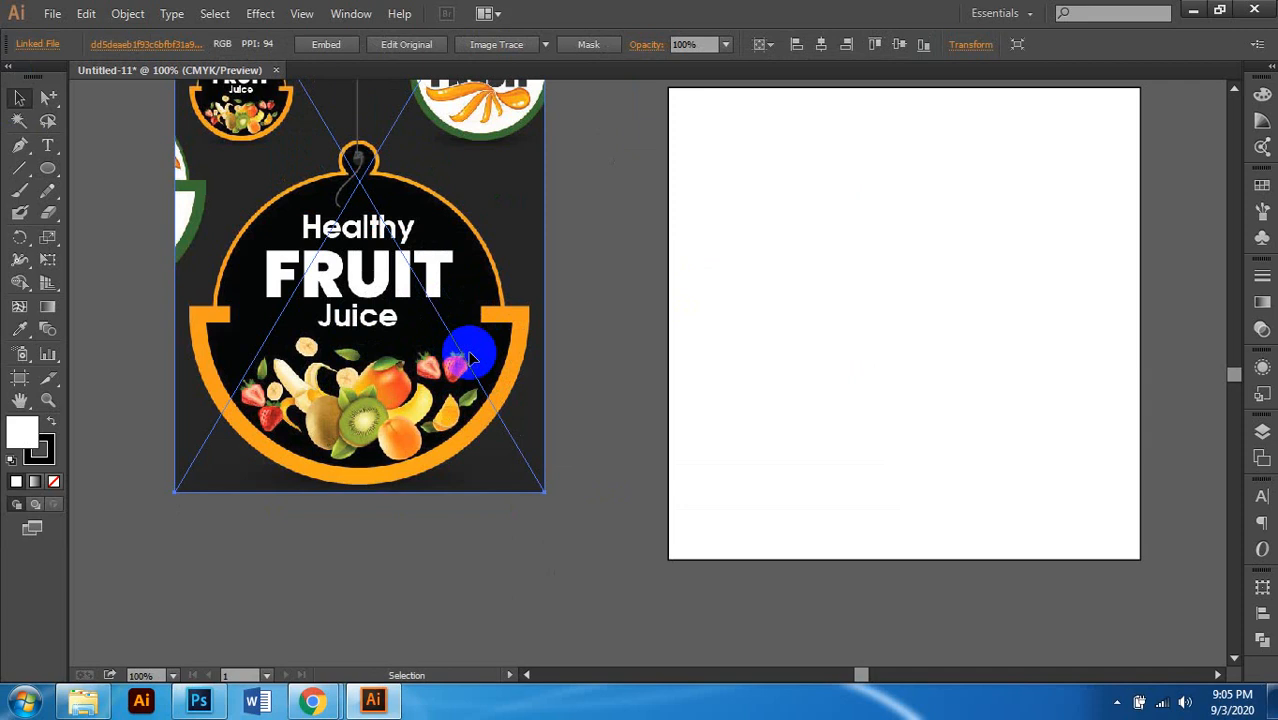
{"action": "scroll", "coordinate": [657, 418], "scroll_direction": "right", "scroll_amount": 1}
{"action": "left_click", "coordinate": [532, 400]}
{"action": "left_click_drag", "start_coordinate": [366, 341], "coordinate": [473, 336]}
{"action": "scroll", "coordinate": [450, 420], "scroll_direction": "right", "scroll_amount": 5}
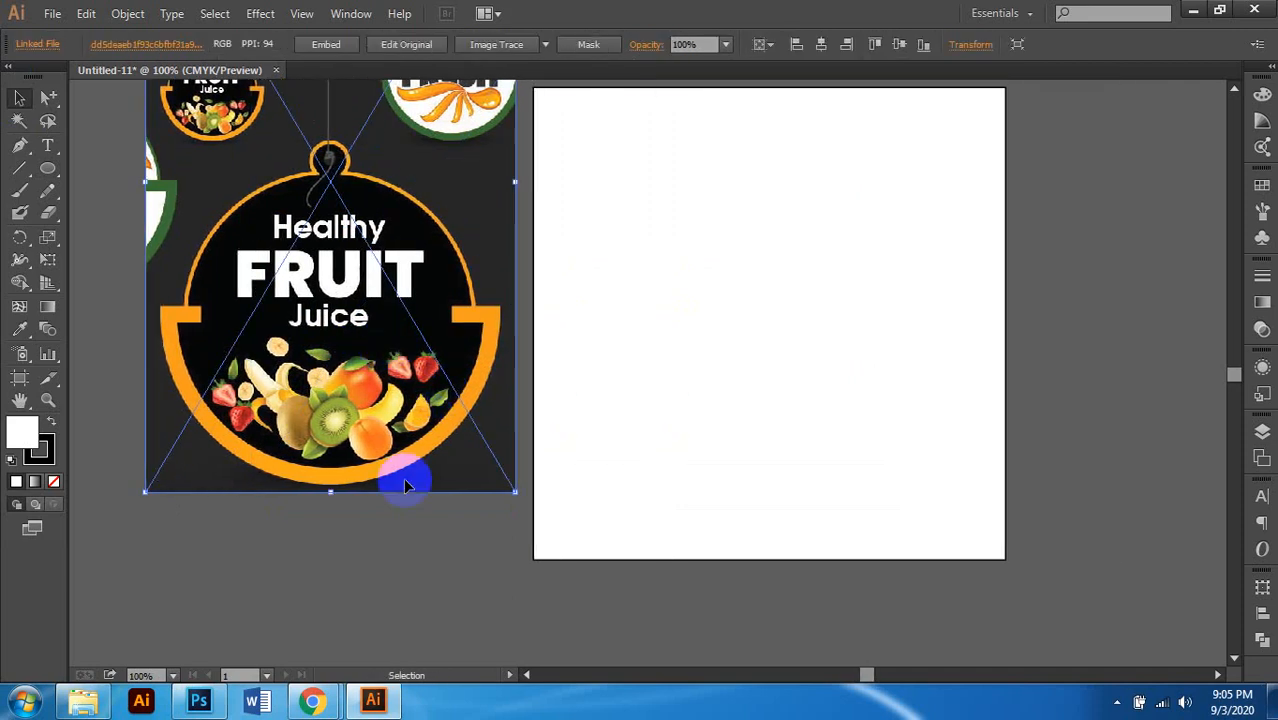
{"action": "left_click", "coordinate": [397, 530]}
{"action": "left_click_drag", "start_coordinate": [55, 178], "coordinate": [128, 204]}
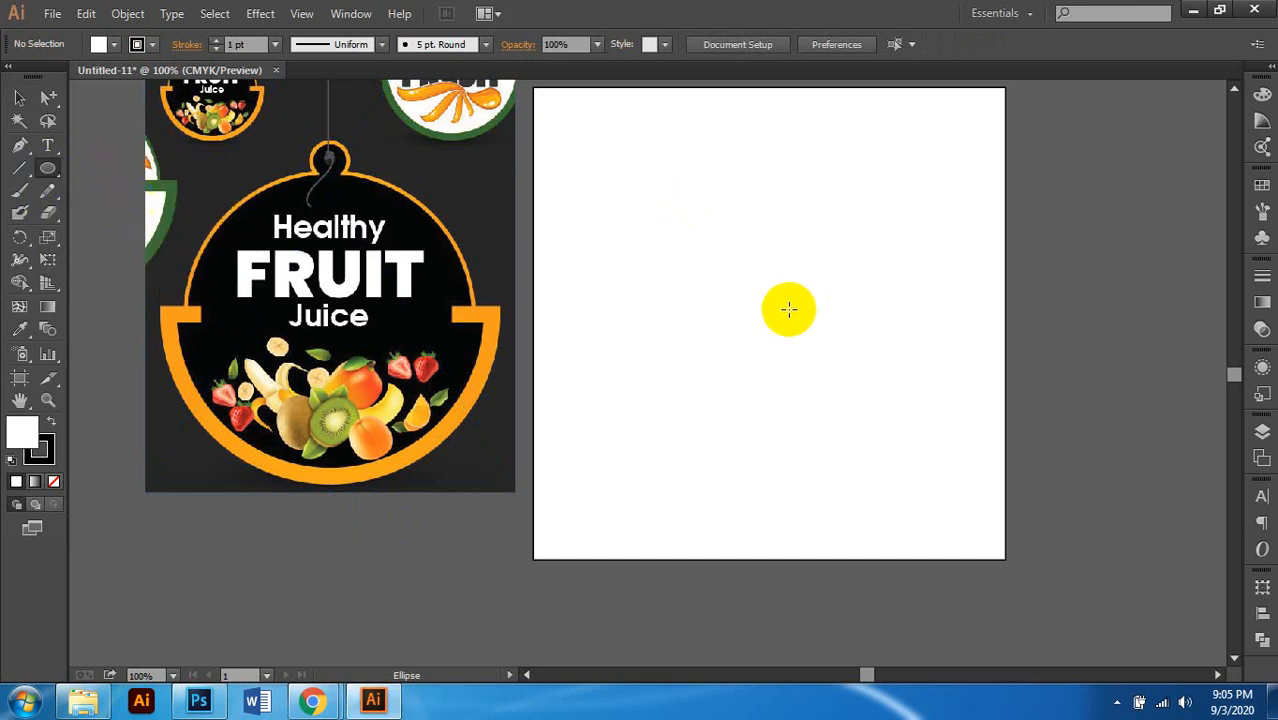
Step: Draw a large circle outward from the artboard centre
{"action": "left_click_drag", "start_coordinate": [770, 322], "coordinate": [924, 476]}
{"action": "scroll", "coordinate": [904, 451], "scroll_direction": "right", "scroll_amount": 1}
{"action": "left_click", "coordinate": [19, 97]}
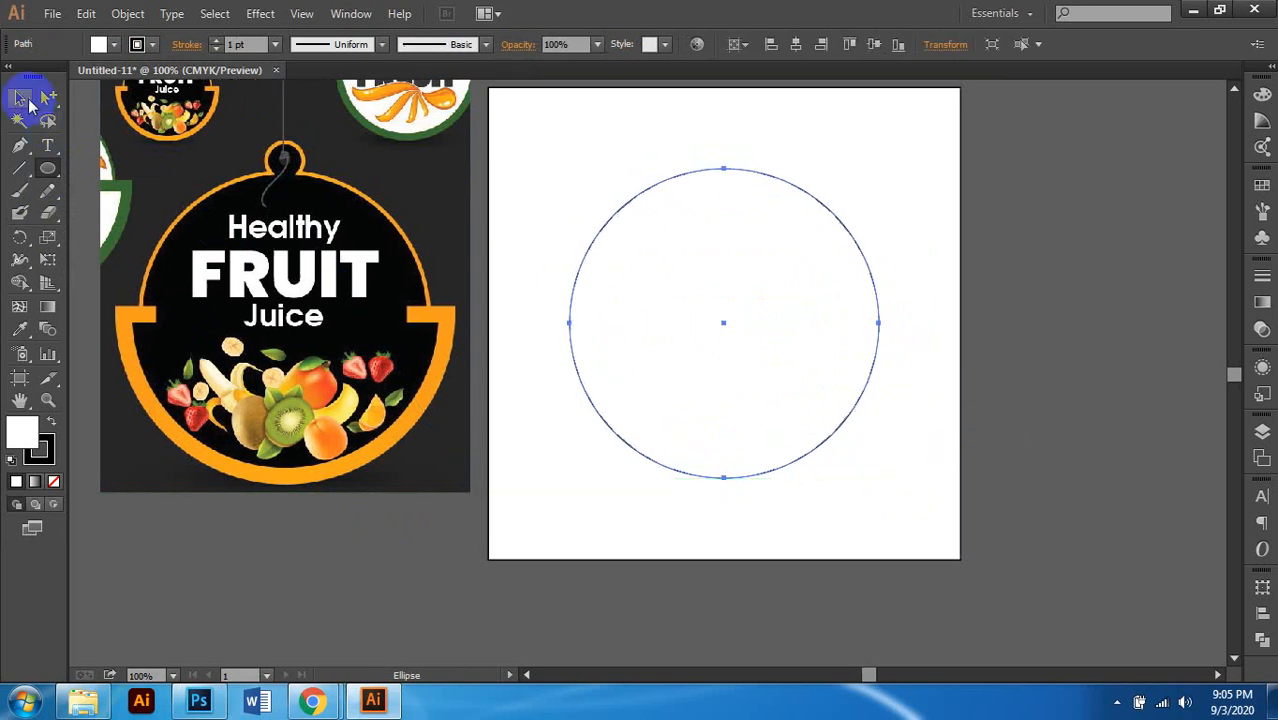
{"action": "left_click", "coordinate": [311, 288]}
{"action": "scroll", "coordinate": [311, 288], "scroll_direction": "left", "scroll_amount": 1}
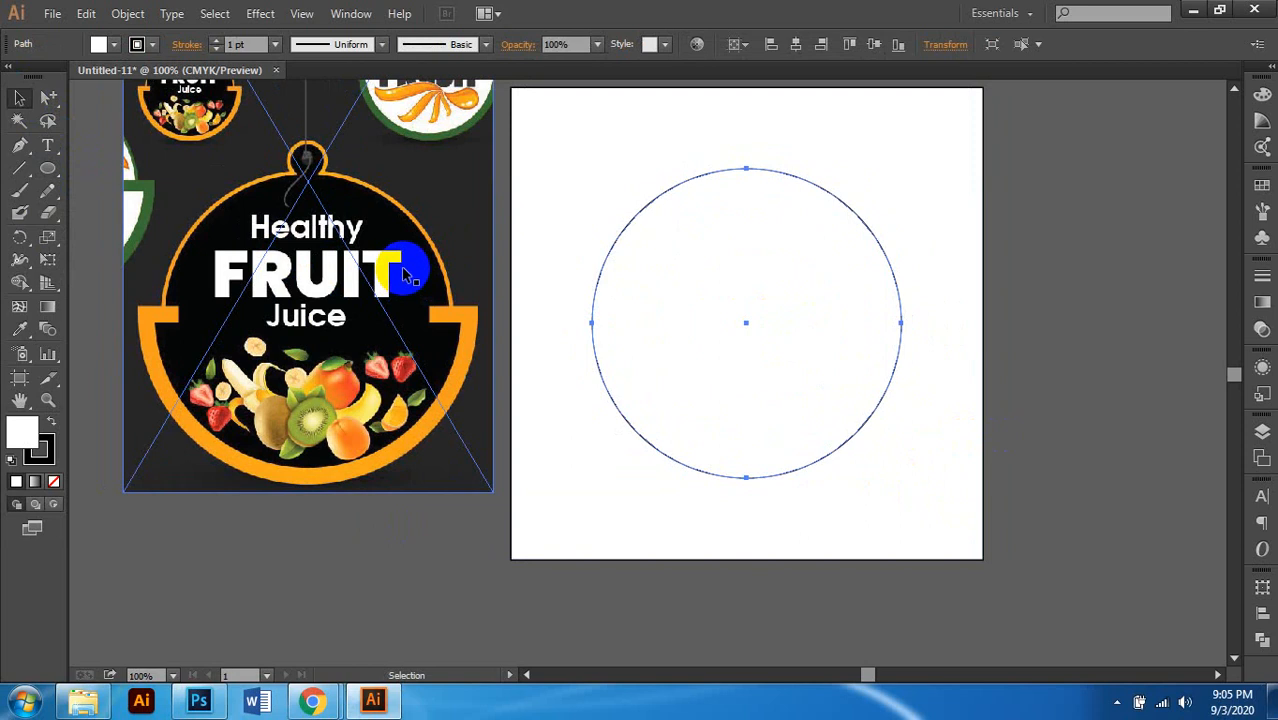
Step: Undo an accidental move of the white rectangle and clear the selection
{"action": "left_click", "coordinate": [833, 323]}
{"action": "scroll", "coordinate": [853, 316], "scroll_direction": "right", "scroll_amount": 1}
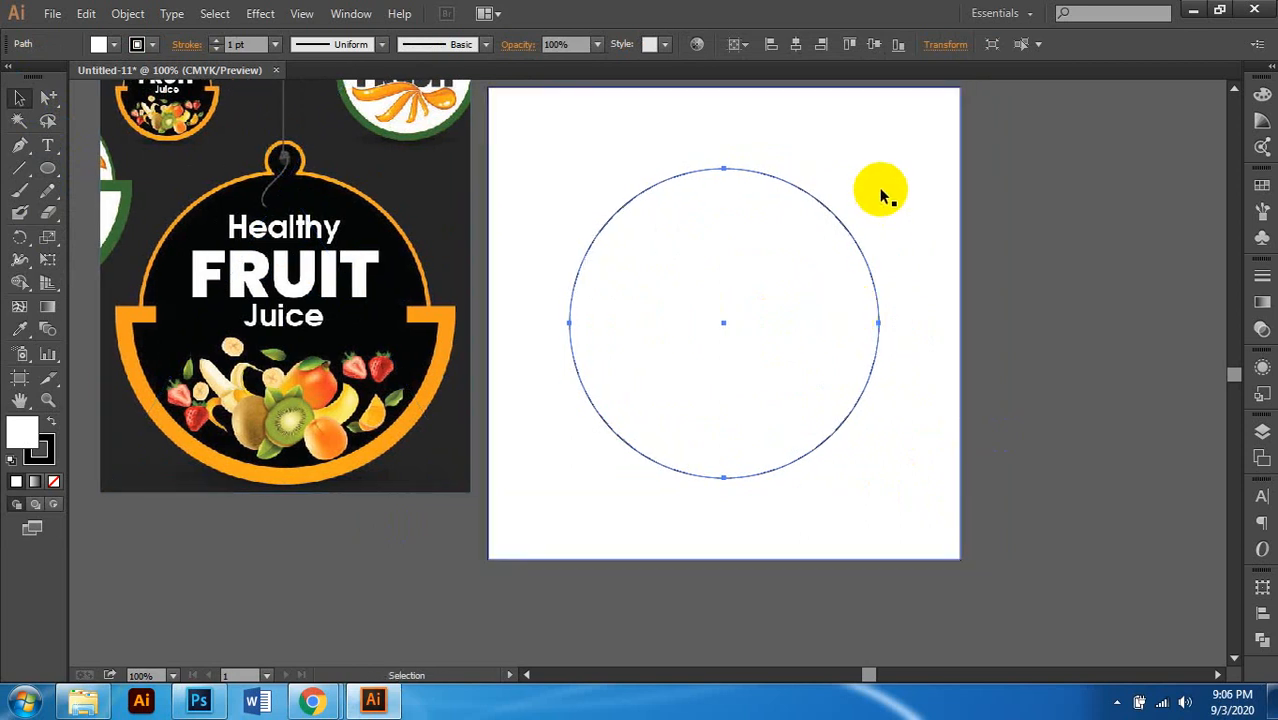
{"action": "left_click_drag", "start_coordinate": [879, 194], "coordinate": [777, 289]}
{"action": "key", "text": "ctrl+z"}
{"action": "scroll", "coordinate": [900, 290], "scroll_direction": "up", "scroll_amount": 3}
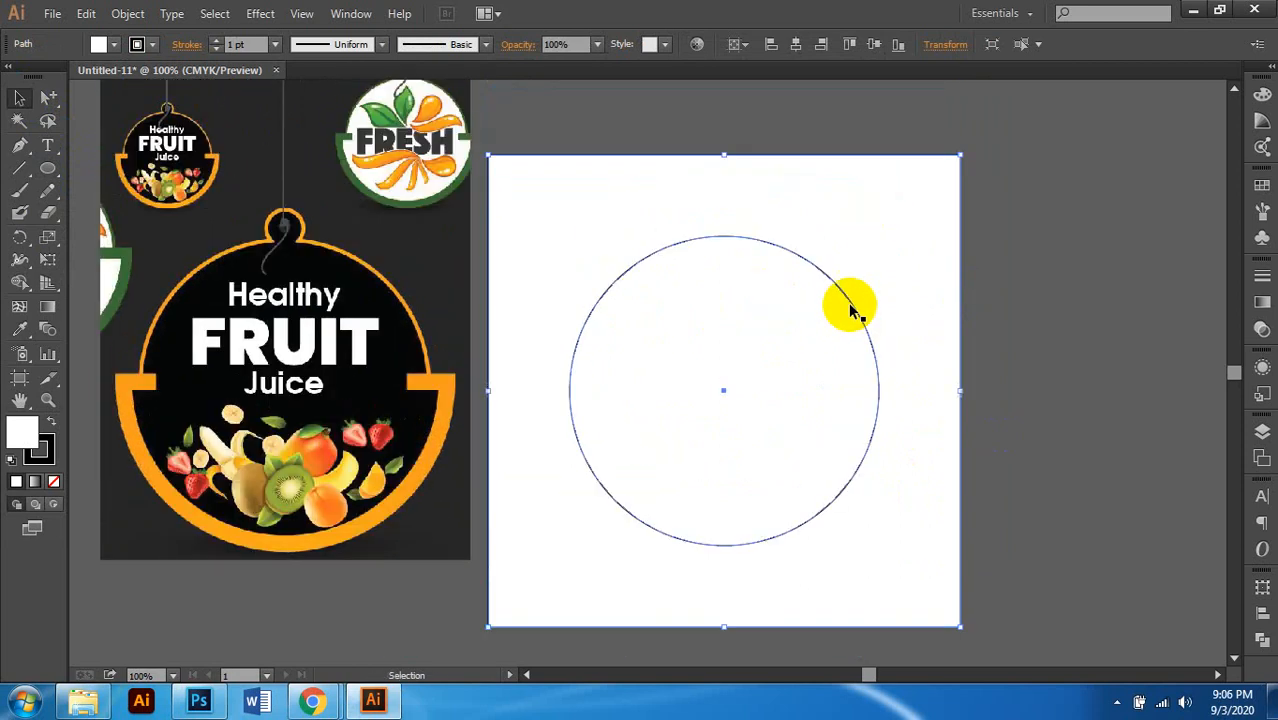
{"action": "scroll", "coordinate": [890, 257], "scroll_direction": "down", "scroll_amount": 1}
{"action": "key", "text": "ctrl+shift+a"}
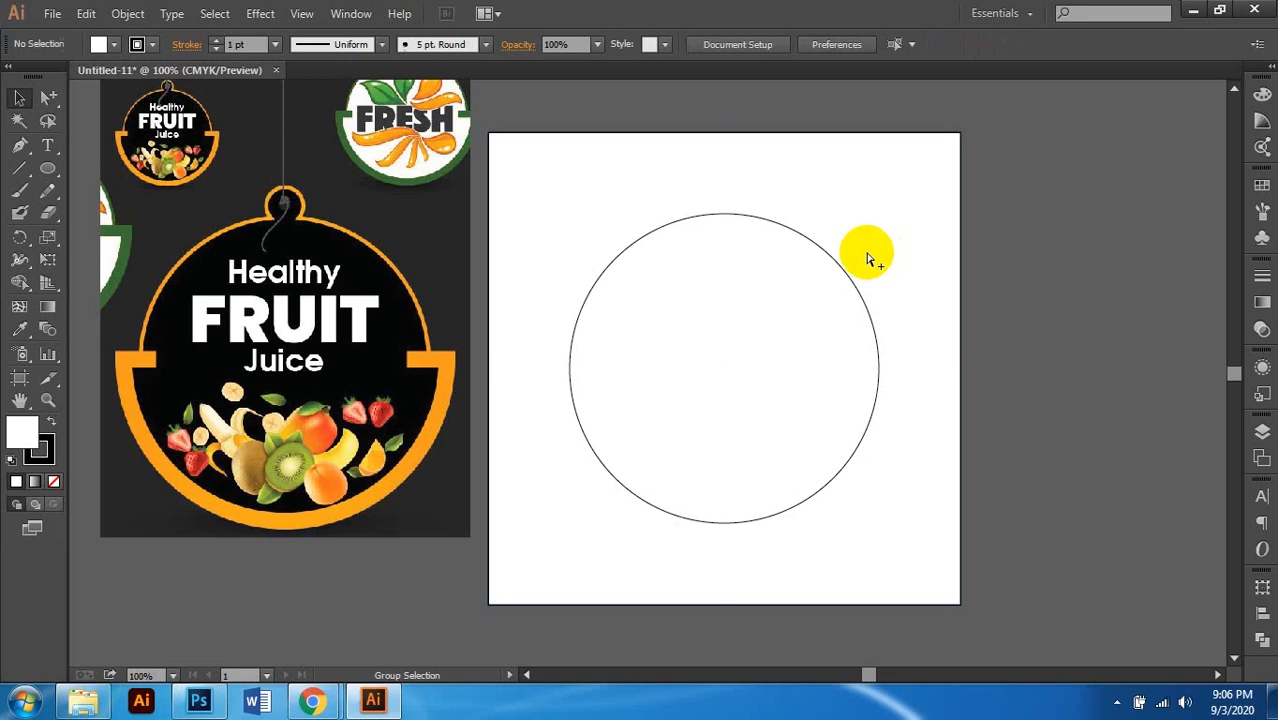
Step: Select the circle with its bounding box shown and add the reference photo to the selection
{"action": "left_click", "coordinate": [727, 337]}
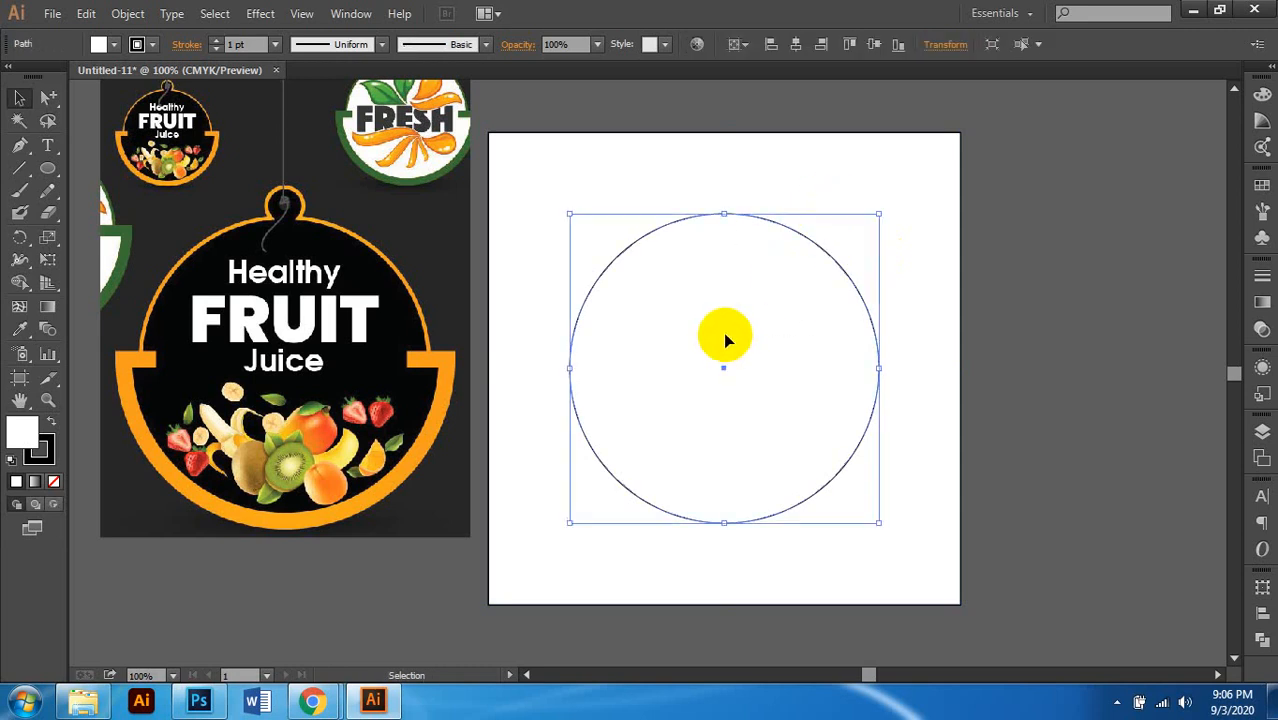
{"action": "scroll", "coordinate": [723, 332], "scroll_direction": "down", "scroll_amount": 2}
{"action": "scroll", "coordinate": [723, 332], "scroll_direction": "left", "scroll_amount": 1}
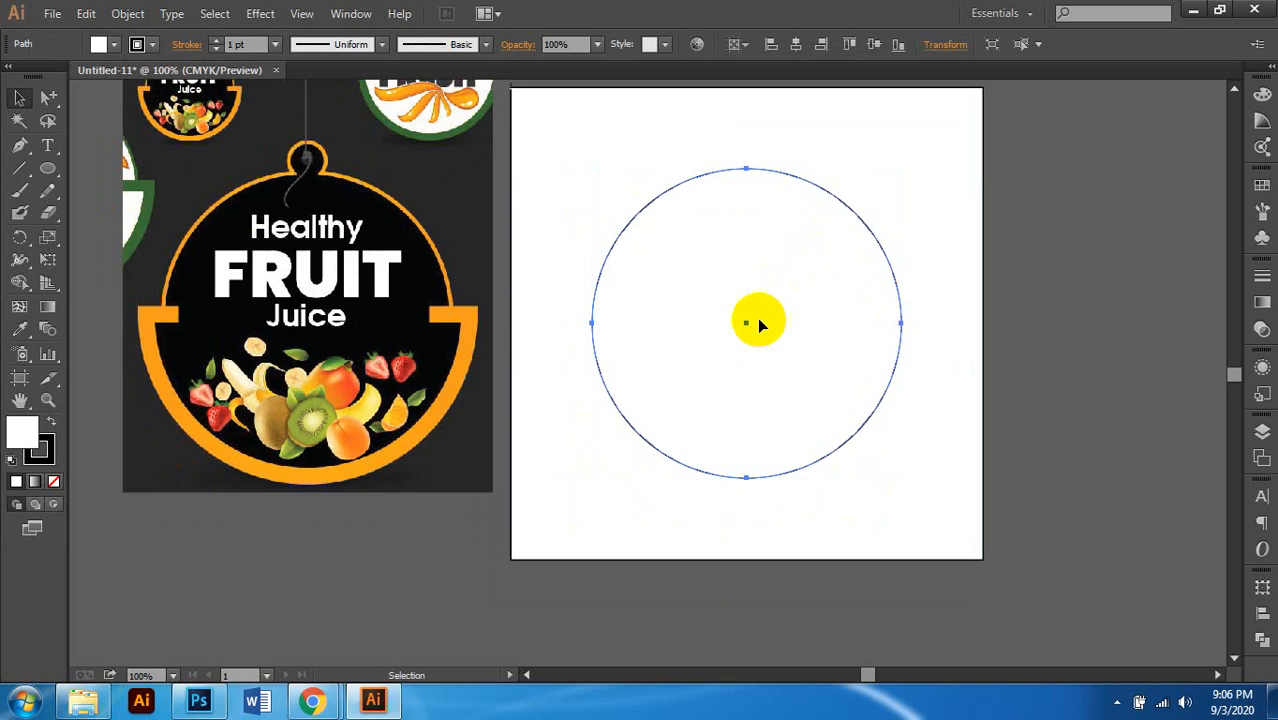
{"action": "scroll", "coordinate": [759, 291], "scroll_direction": "right", "scroll_amount": 2}
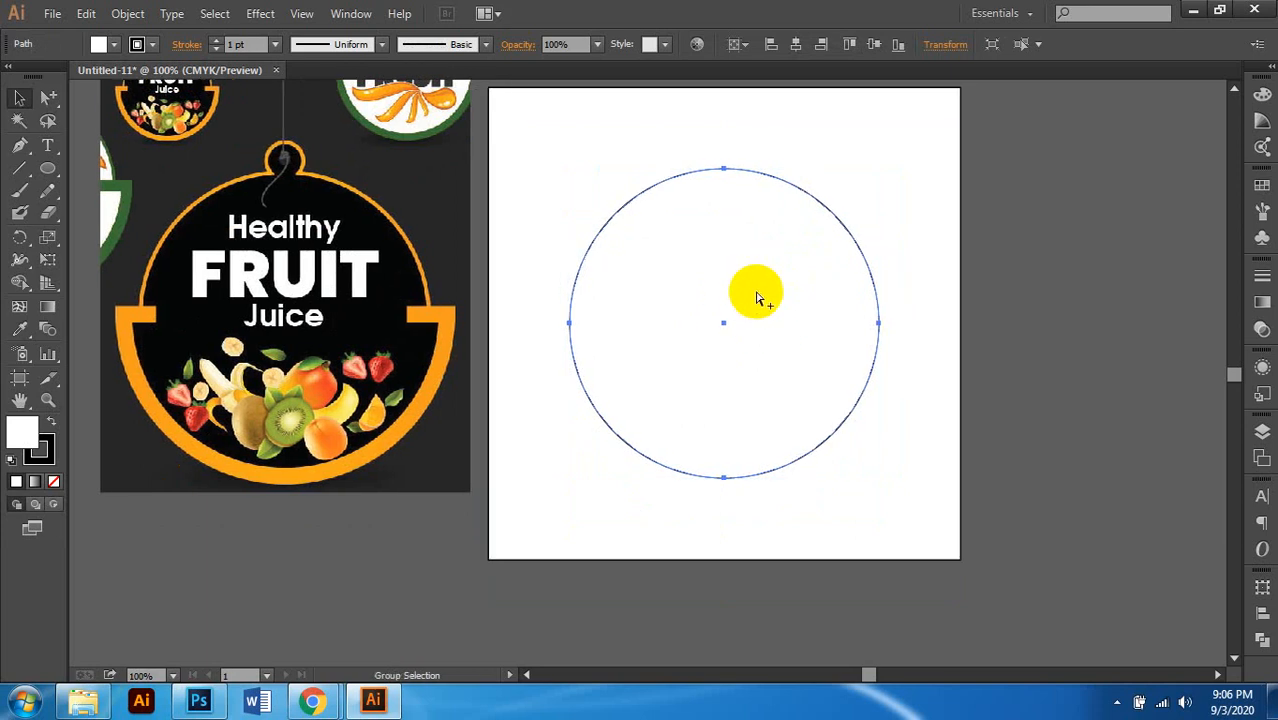
{"action": "key", "text": "ctrl+shift+b"}
{"action": "left_click", "coordinate": [112, 335], "text": "shift"}
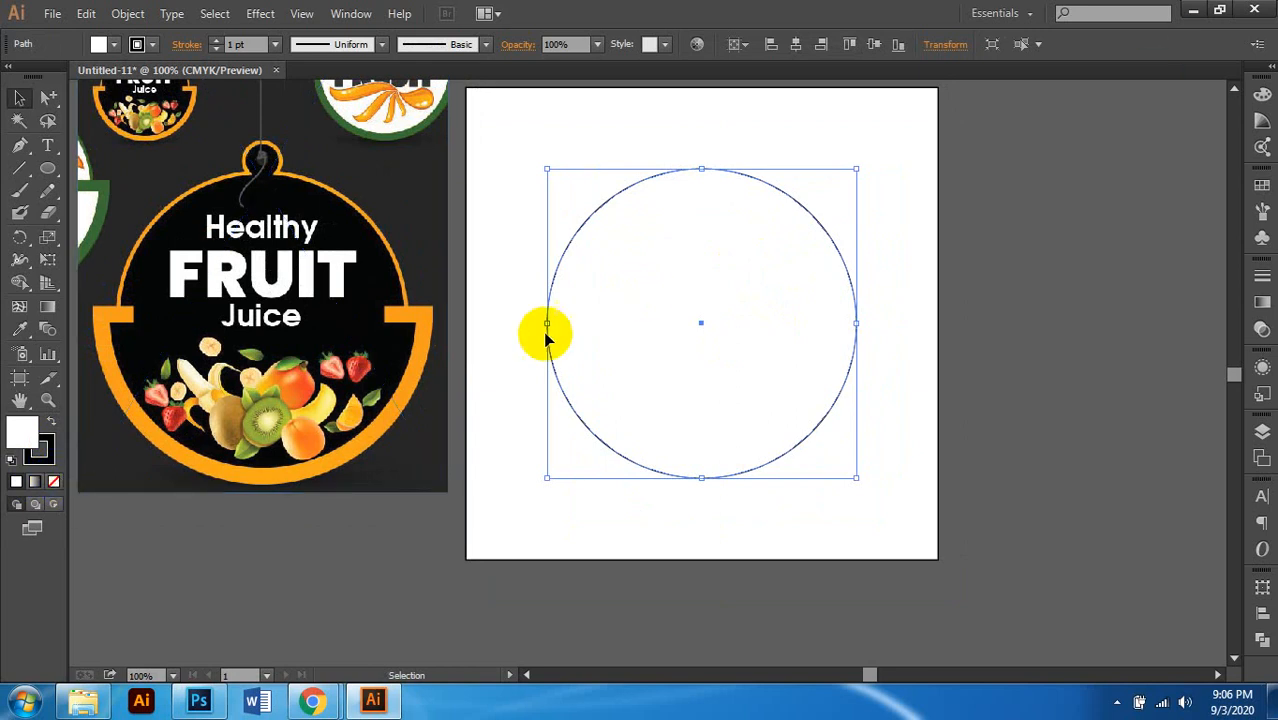
Step: Make the circle's fill solid black (K 100) in the Color panel
{"action": "left_click", "coordinate": [1258, 100]}
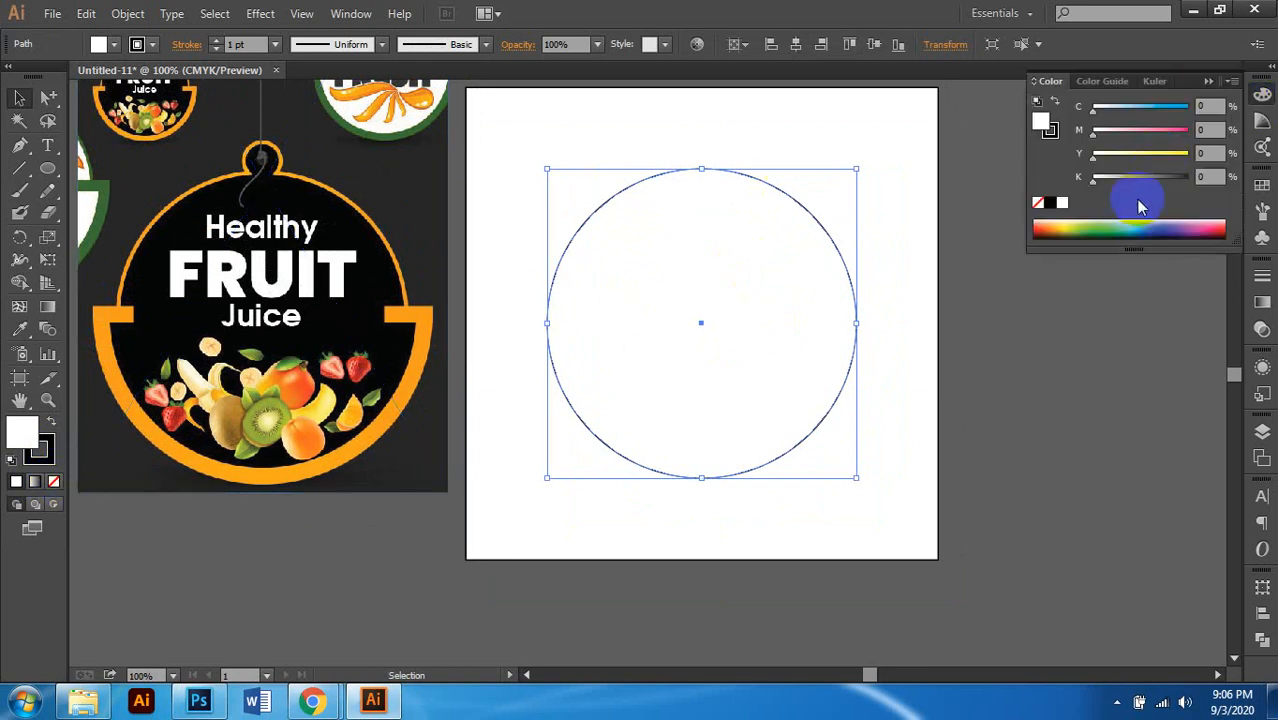
{"action": "left_click_drag", "start_coordinate": [1148, 156], "coordinate": [1226, 149]}
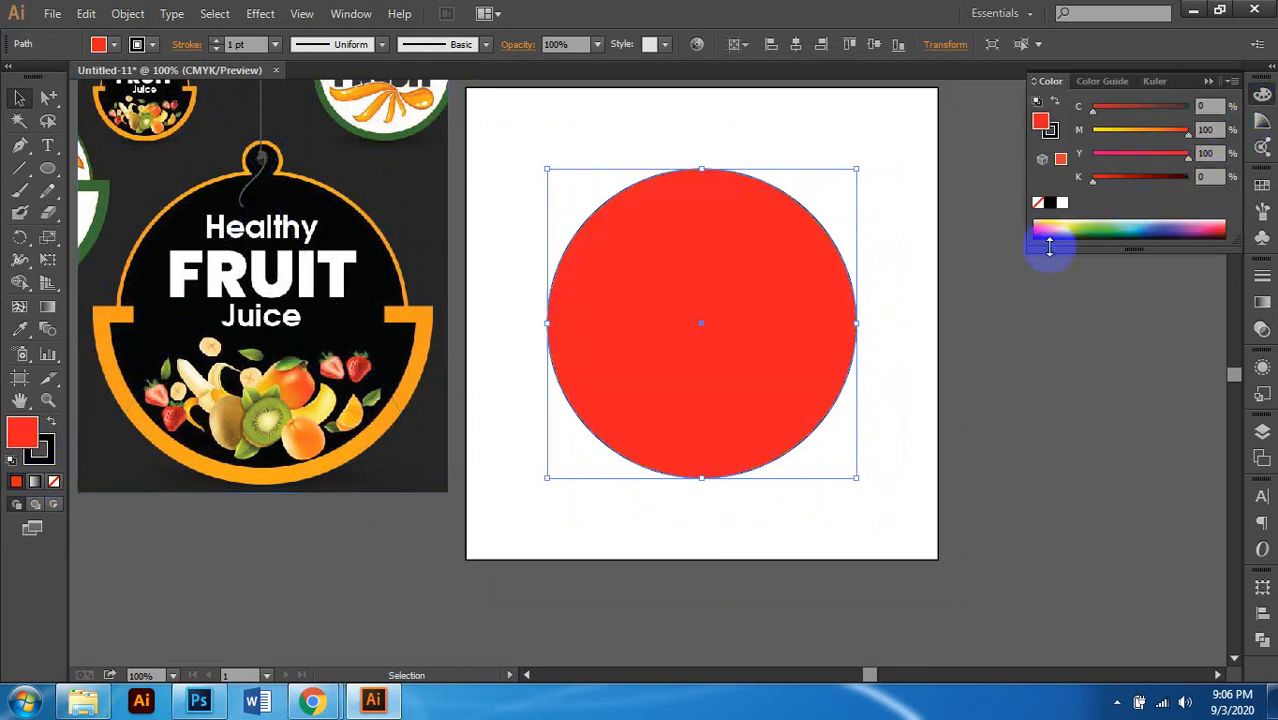
{"action": "left_click_drag", "start_coordinate": [1144, 182], "coordinate": [965, 129]}
{"action": "scroll", "coordinate": [790, 368], "scroll_direction": "right", "scroll_amount": 1}
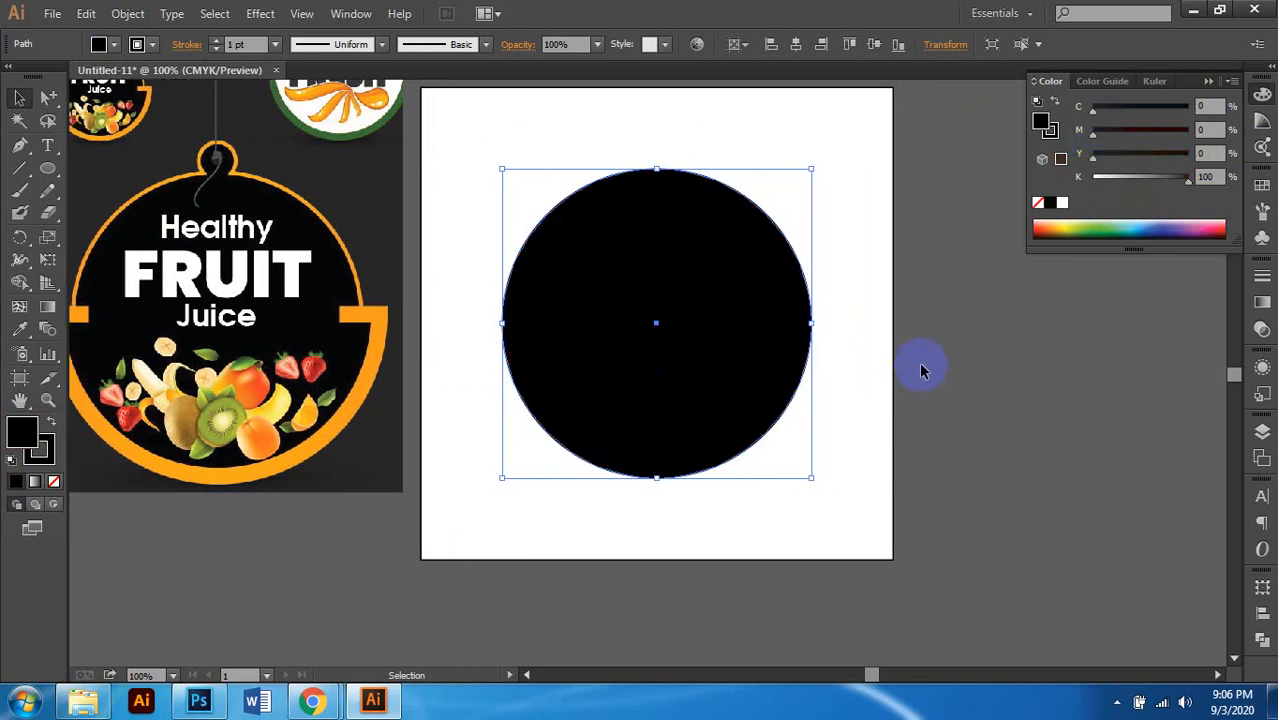
Step: Set the circle's outline to orange, C0 M50 Y100 K0
{"action": "left_click", "coordinate": [54, 482]}
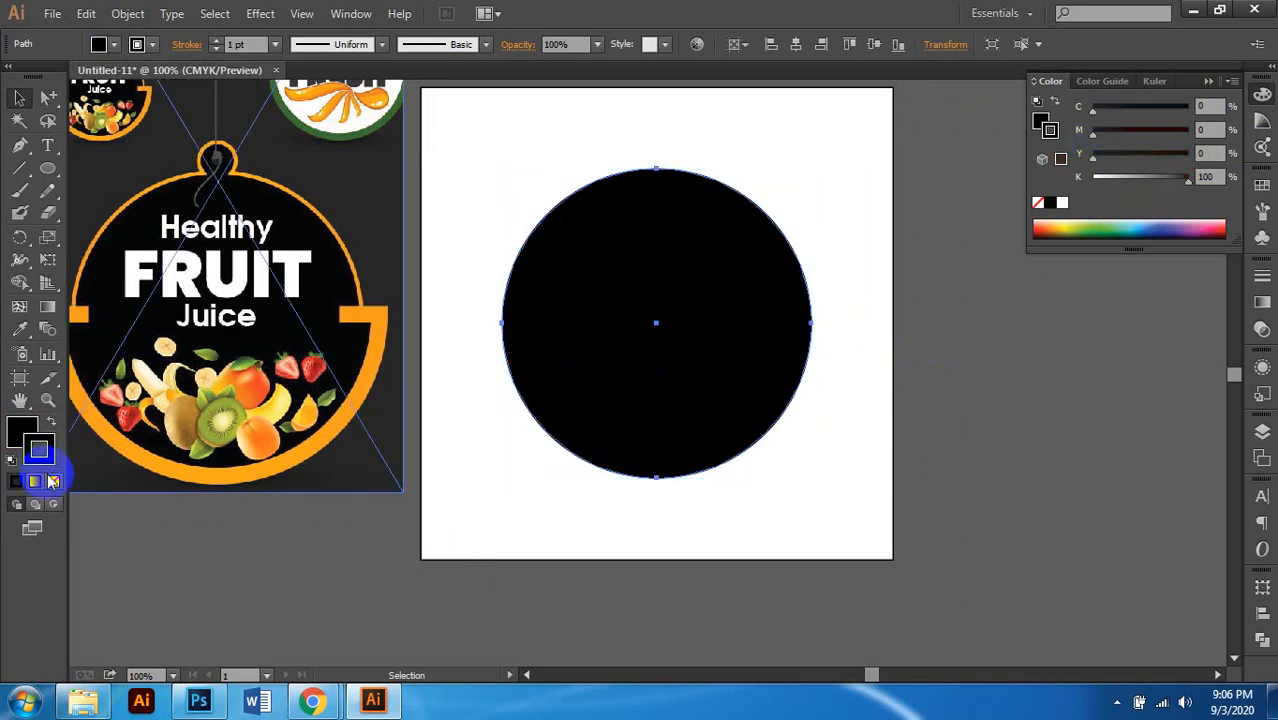
{"action": "left_click_drag", "start_coordinate": [1163, 180], "coordinate": [919, 188]}
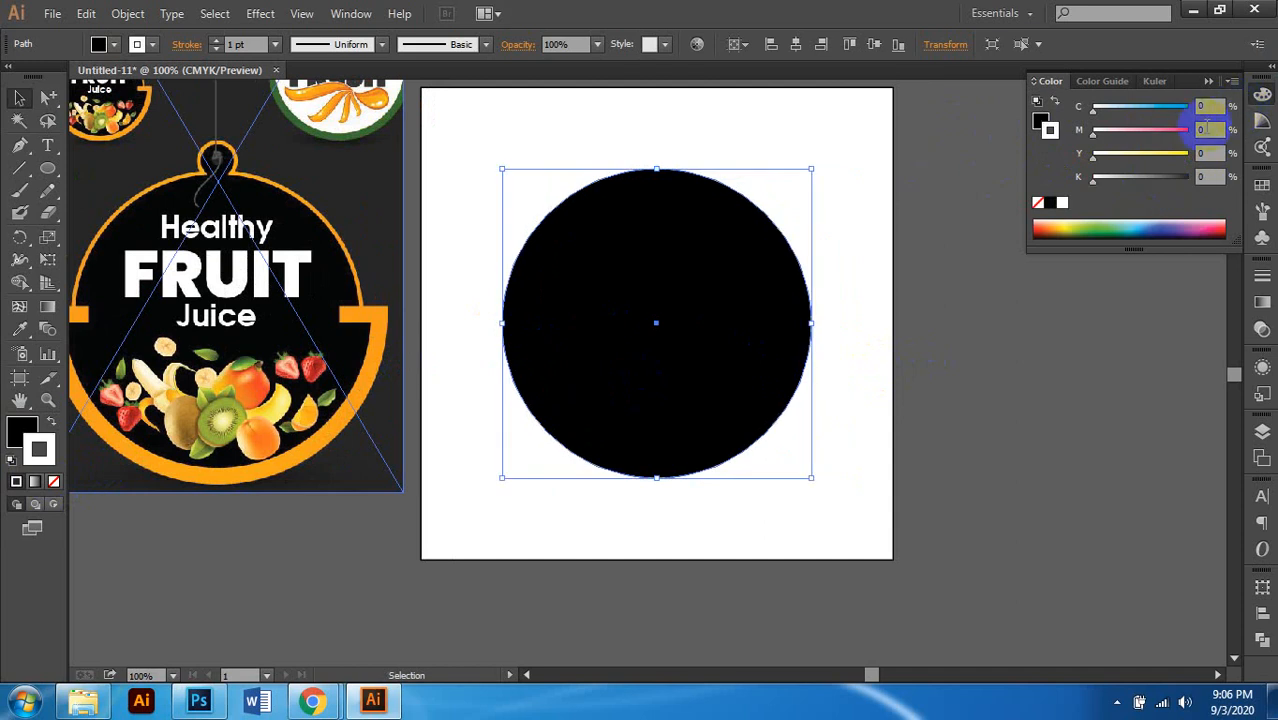
{"action": "left_click", "coordinate": [1186, 156]}
{"action": "left_click_drag", "start_coordinate": [1211, 130], "coordinate": [1107, 130]}
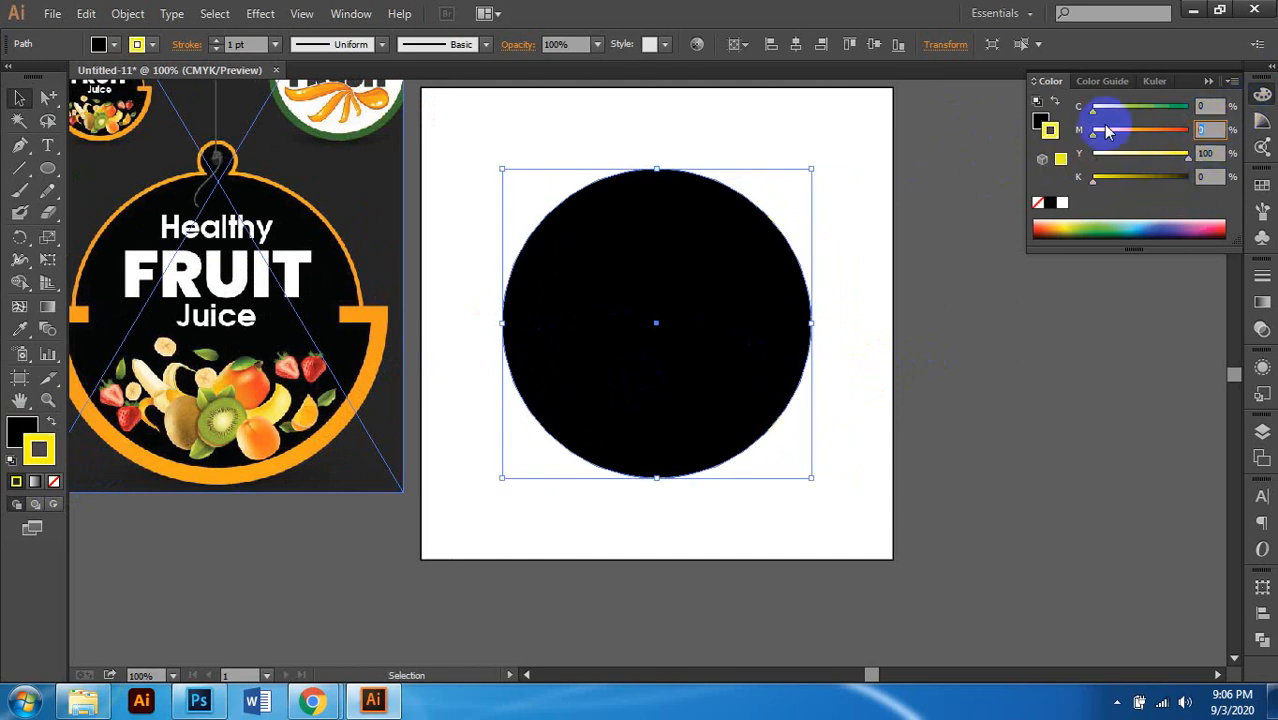
{"action": "type", "text": "50"}
{"action": "key", "text": "Return"}
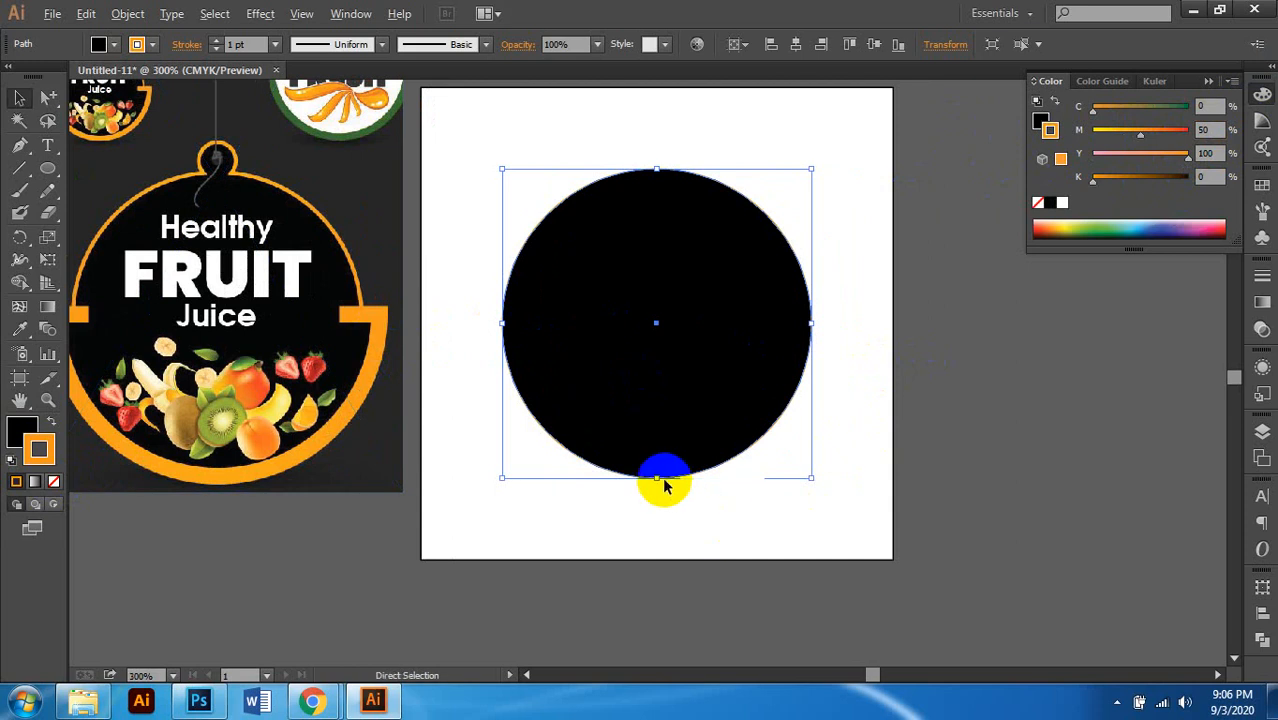
{"action": "scroll", "coordinate": [664, 484], "scroll_direction": "up", "scroll_amount": 5}
{"action": "scroll", "coordinate": [647, 488], "scroll_direction": "down", "scroll_amount": 4}
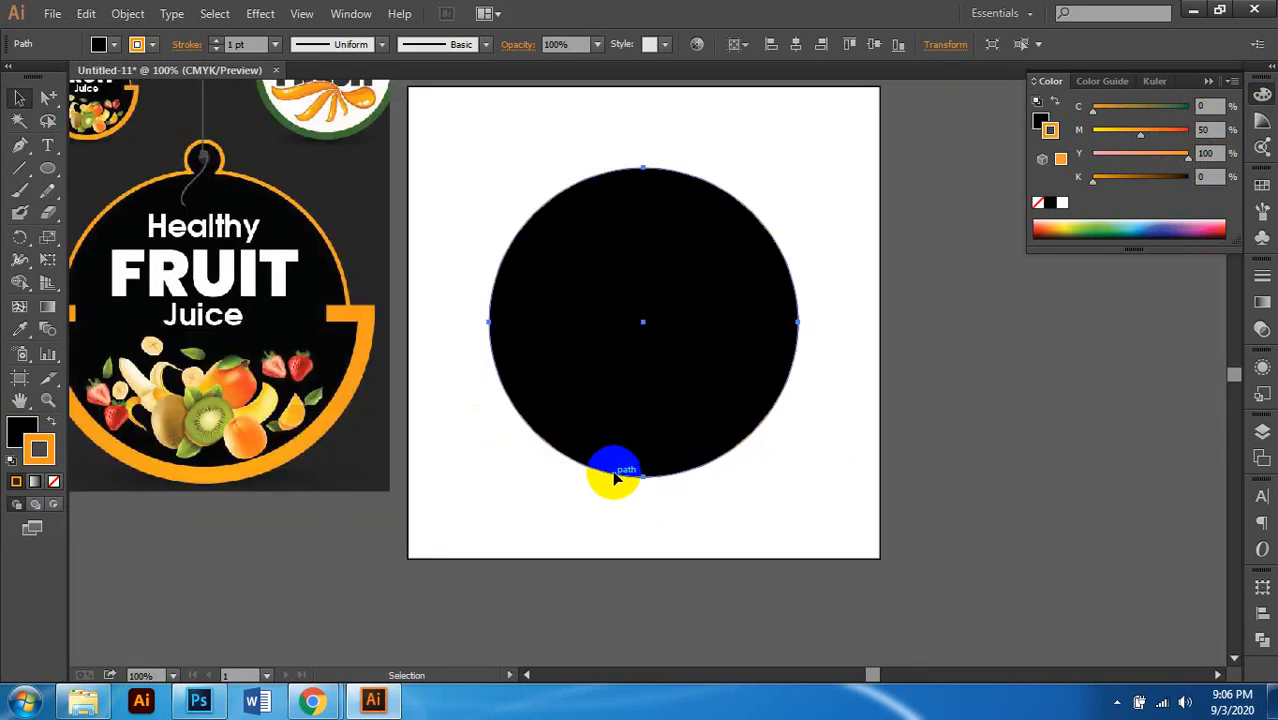
{"action": "scroll", "coordinate": [640, 405], "scroll_direction": "up", "scroll_amount": 1}
{"action": "scroll", "coordinate": [640, 392], "scroll_direction": "right", "scroll_amount": 1}
{"action": "scroll", "coordinate": [507, 272], "scroll_direction": "up", "scroll_amount": 3}
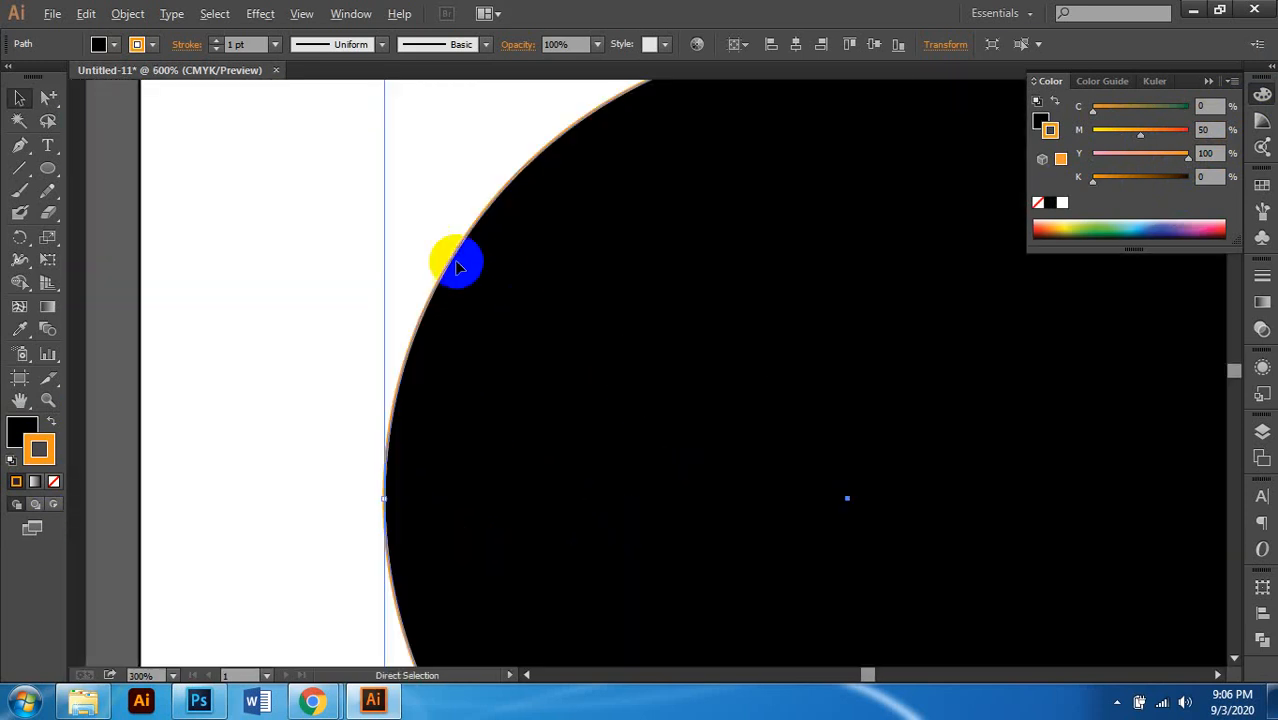
{"action": "scroll", "coordinate": [456, 265], "scroll_direction": "up", "scroll_amount": 2}
{"action": "scroll", "coordinate": [430, 281], "scroll_direction": "down", "scroll_amount": 5}
{"action": "scroll", "coordinate": [430, 284], "scroll_direction": "down", "scroll_amount": 1}
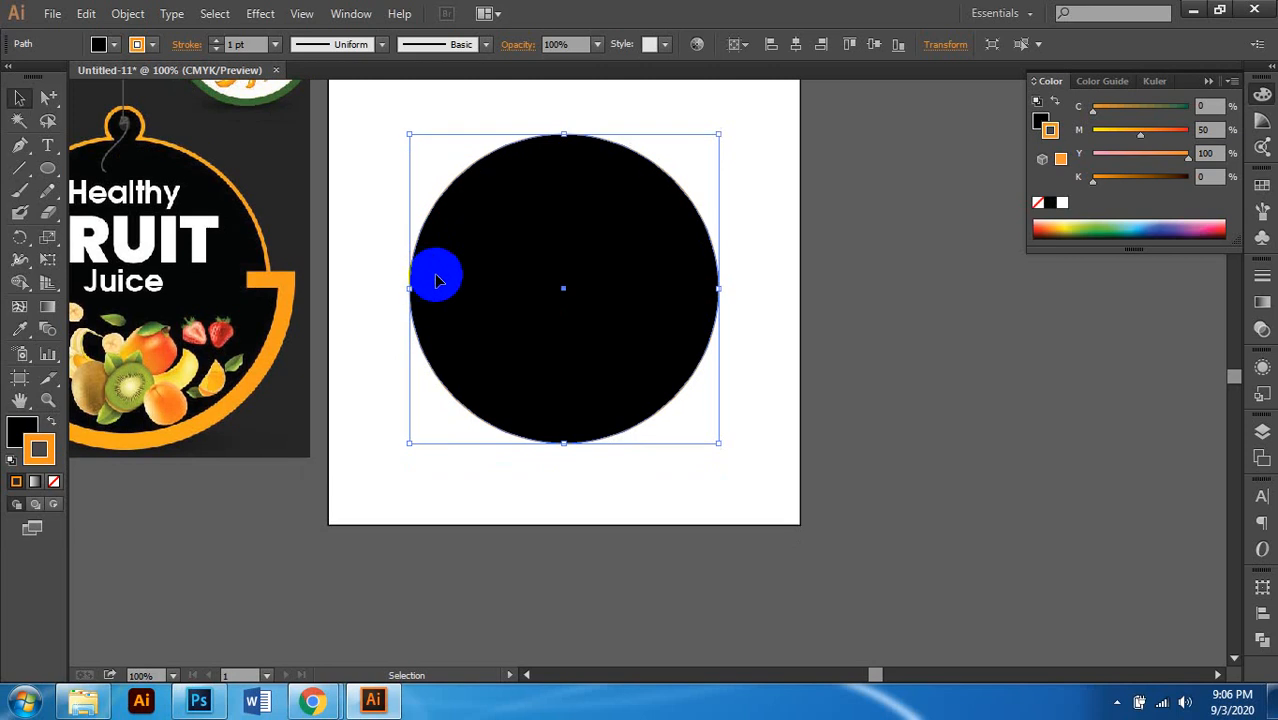
Step: Make the circle's outline 5 pt thick
{"action": "left_click", "coordinate": [275, 45]}
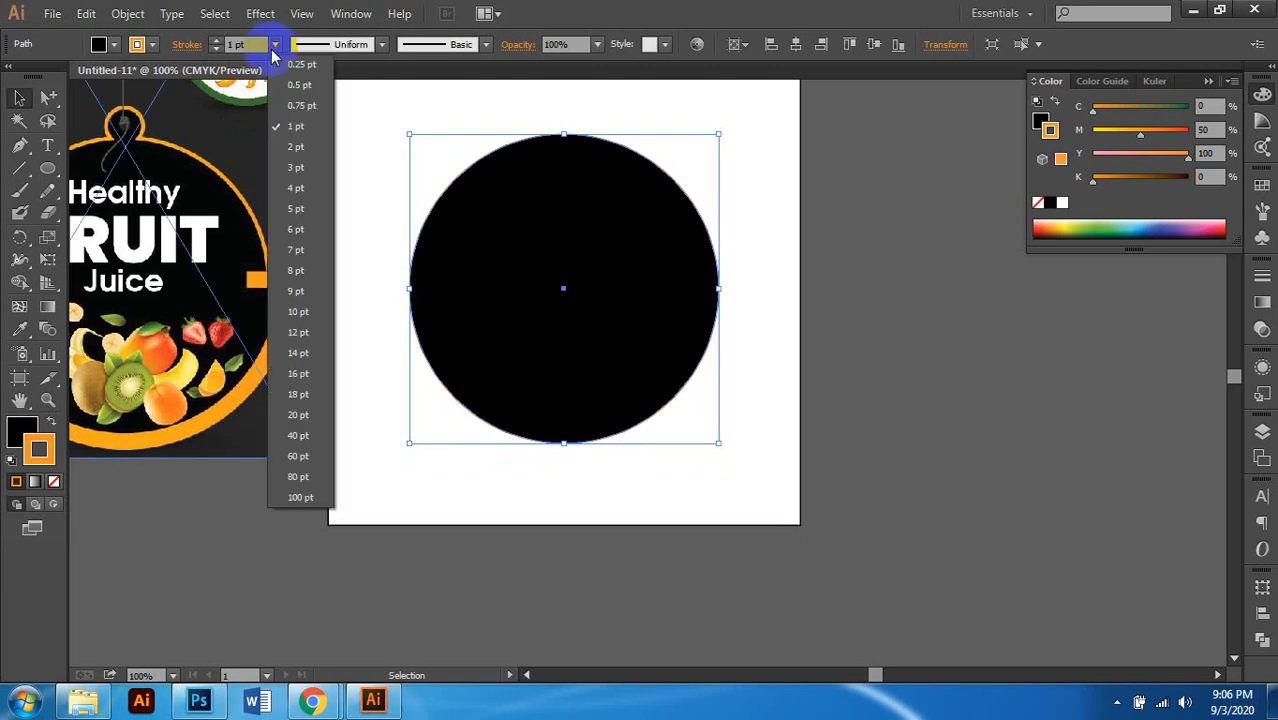
{"action": "left_click", "coordinate": [302, 212]}
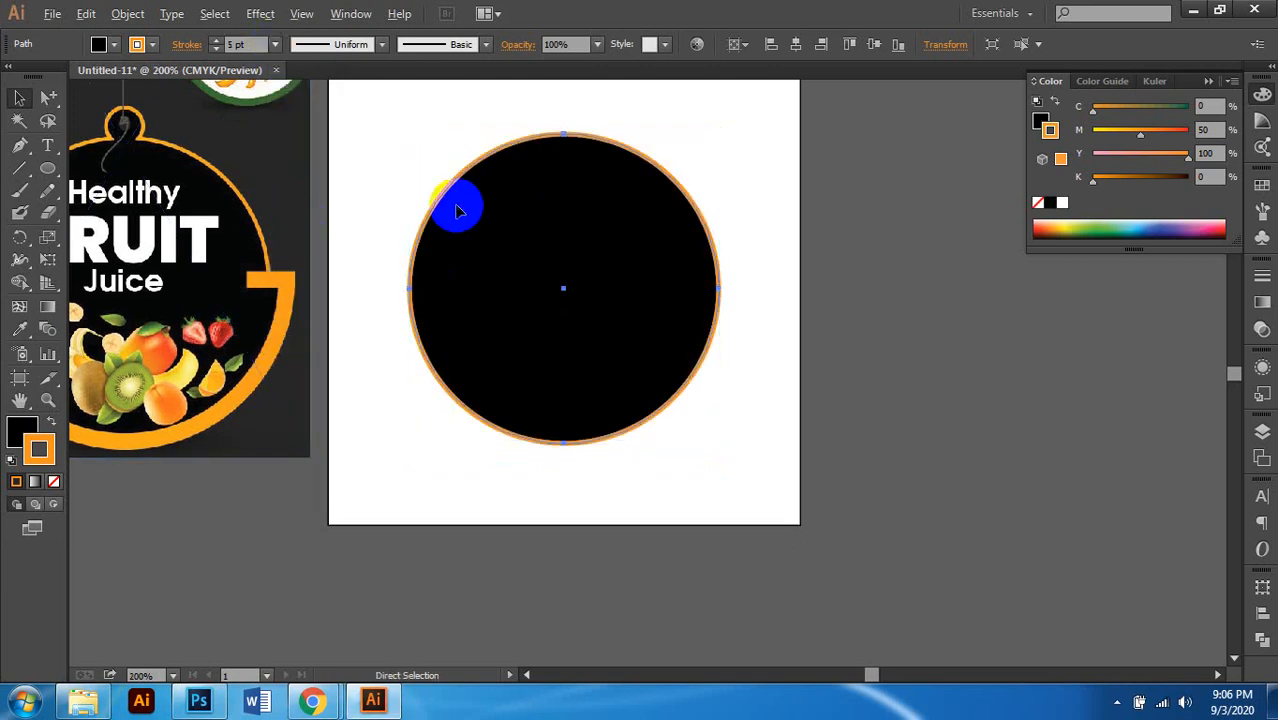
{"action": "scroll", "coordinate": [459, 203], "scroll_direction": "up", "scroll_amount": 2}
{"action": "scroll", "coordinate": [451, 208], "scroll_direction": "down", "scroll_amount": 1}
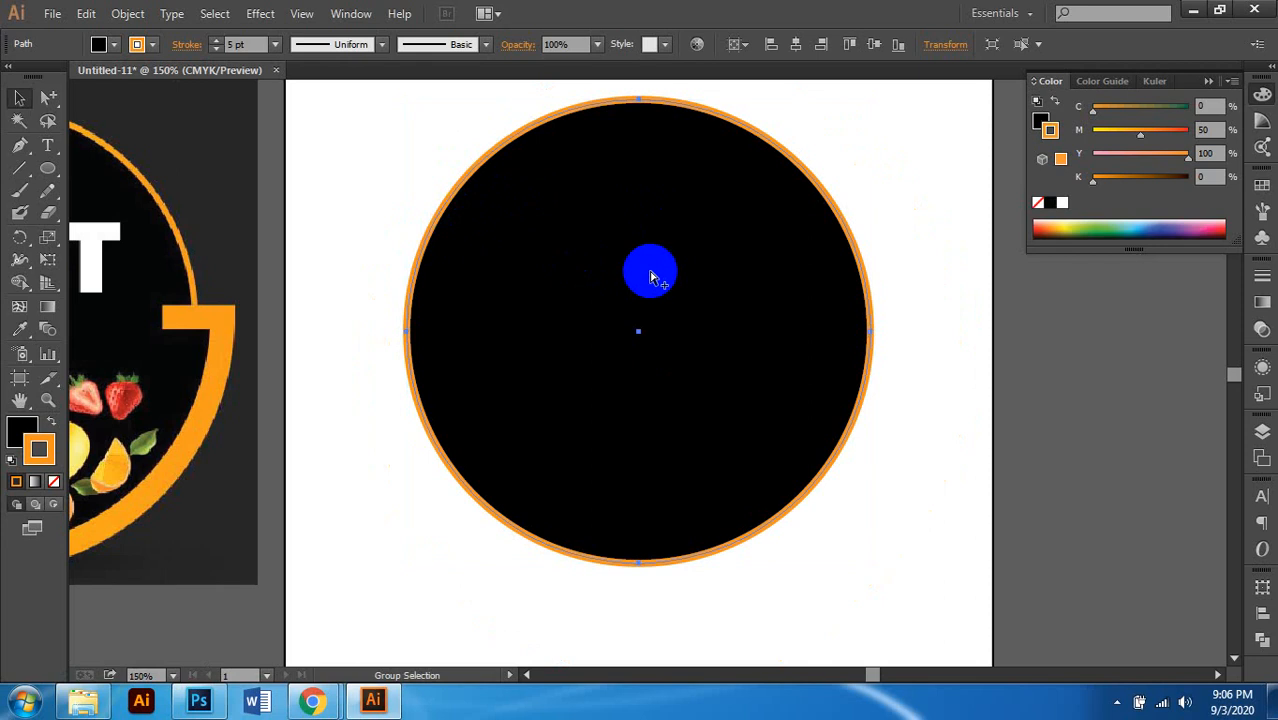
{"action": "scroll", "coordinate": [650, 271], "scroll_direction": "left", "scroll_amount": 1}
Step: Lower the outline's magenta to 35 for a yellower orange (C0 M35 Y100 K0)
{"action": "left_click", "coordinate": [1201, 134]}
{"action": "left_click_drag", "start_coordinate": [1212, 132], "coordinate": [1064, 115]}
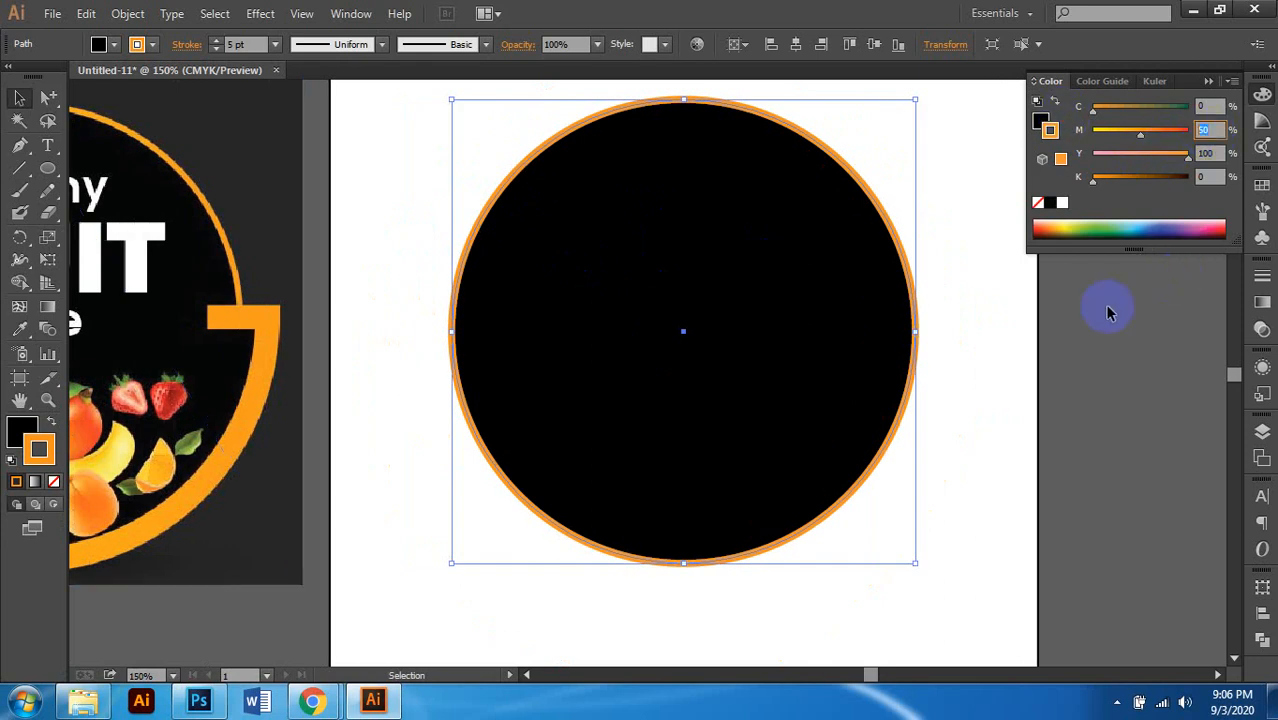
{"action": "type", "text": "35"}
{"action": "key", "text": "Return"}
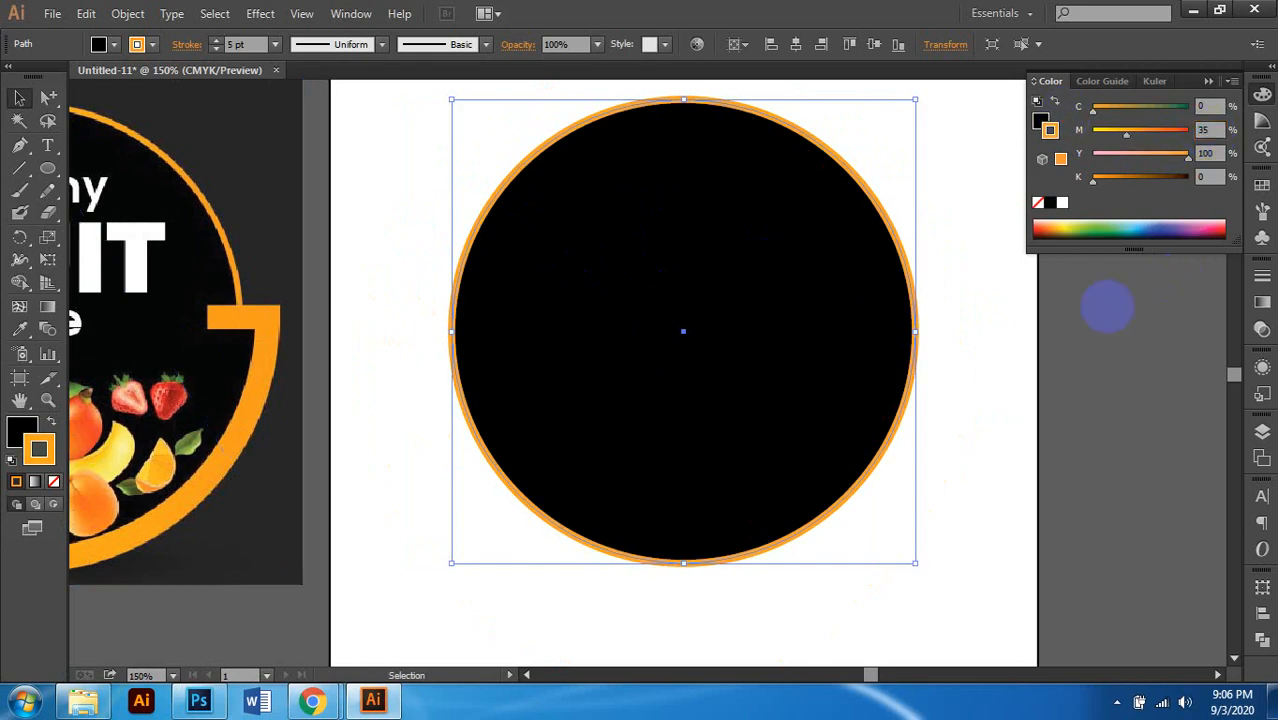
{"action": "left_click", "coordinate": [512, 590]}
{"action": "scroll", "coordinate": [514, 591], "scroll_direction": "left", "scroll_amount": 2}
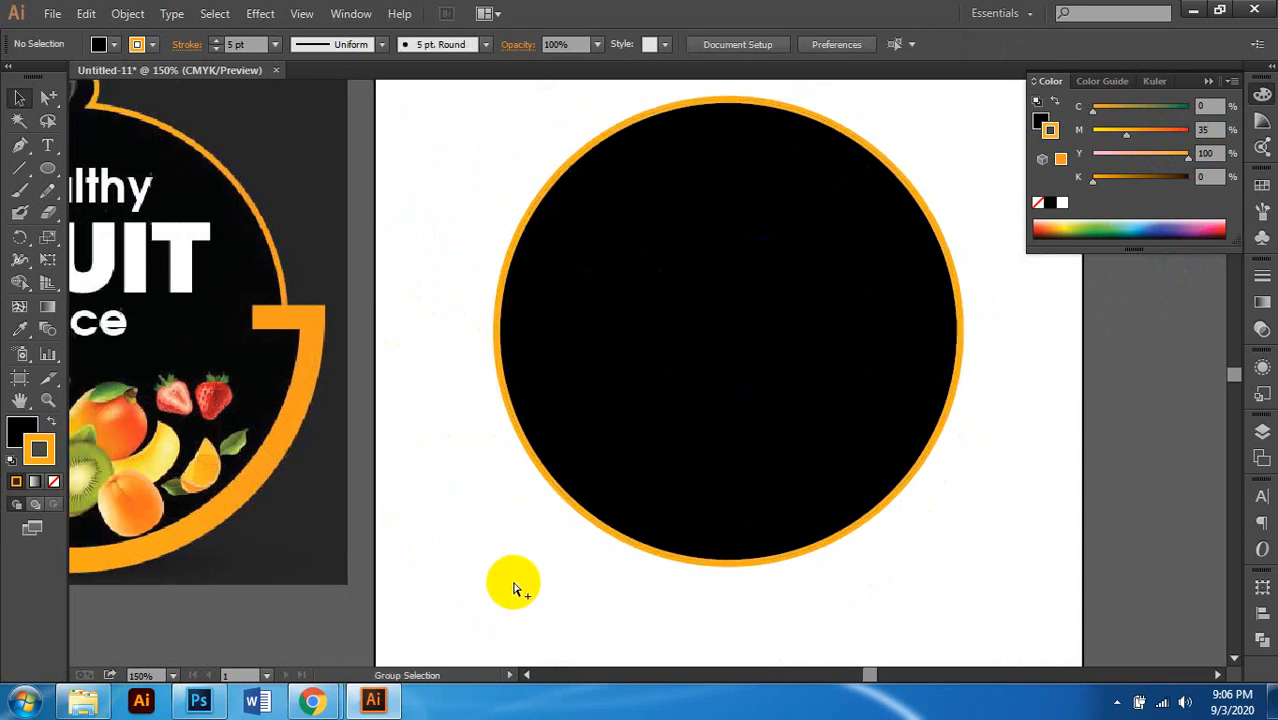
{"action": "scroll", "coordinate": [540, 560], "scroll_direction": "up", "scroll_amount": 1}
{"action": "scroll", "coordinate": [587, 512], "scroll_direction": "down", "scroll_amount": 2}
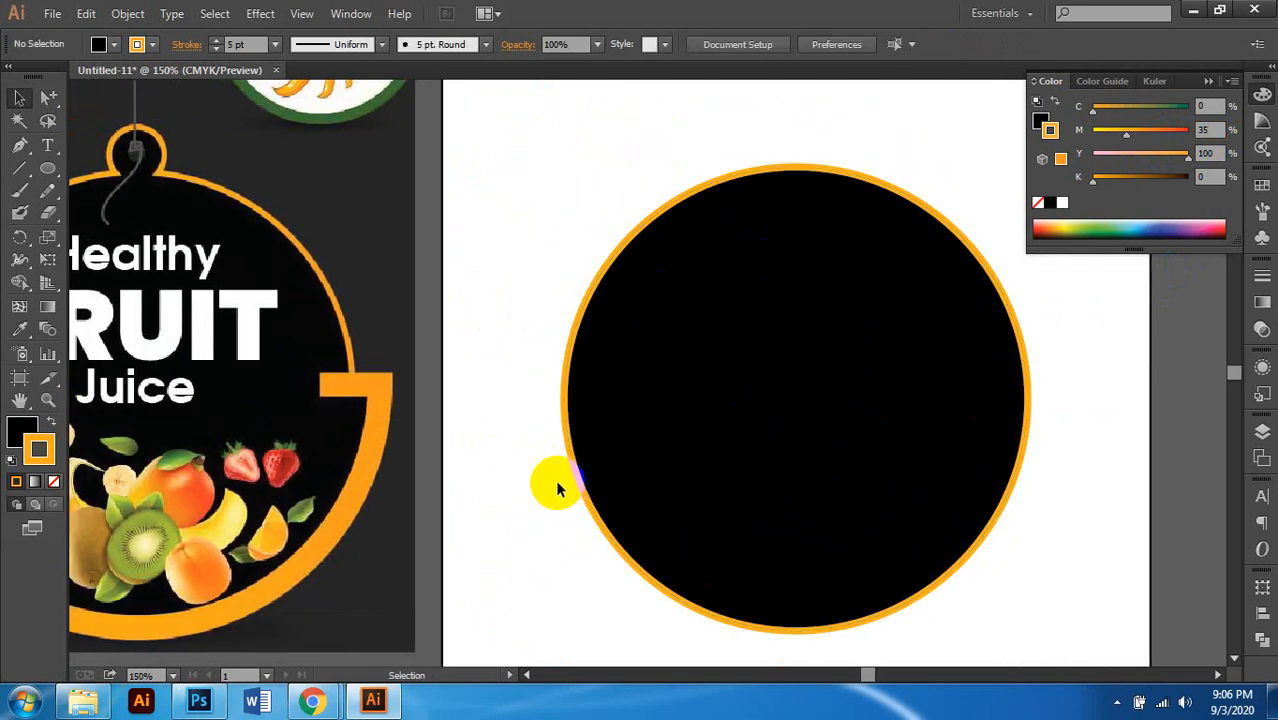
{"action": "scroll", "coordinate": [556, 477], "scroll_direction": "down", "scroll_amount": 1}
Step: Select the outlined circle for resizing
{"action": "left_click", "coordinate": [697, 413]}
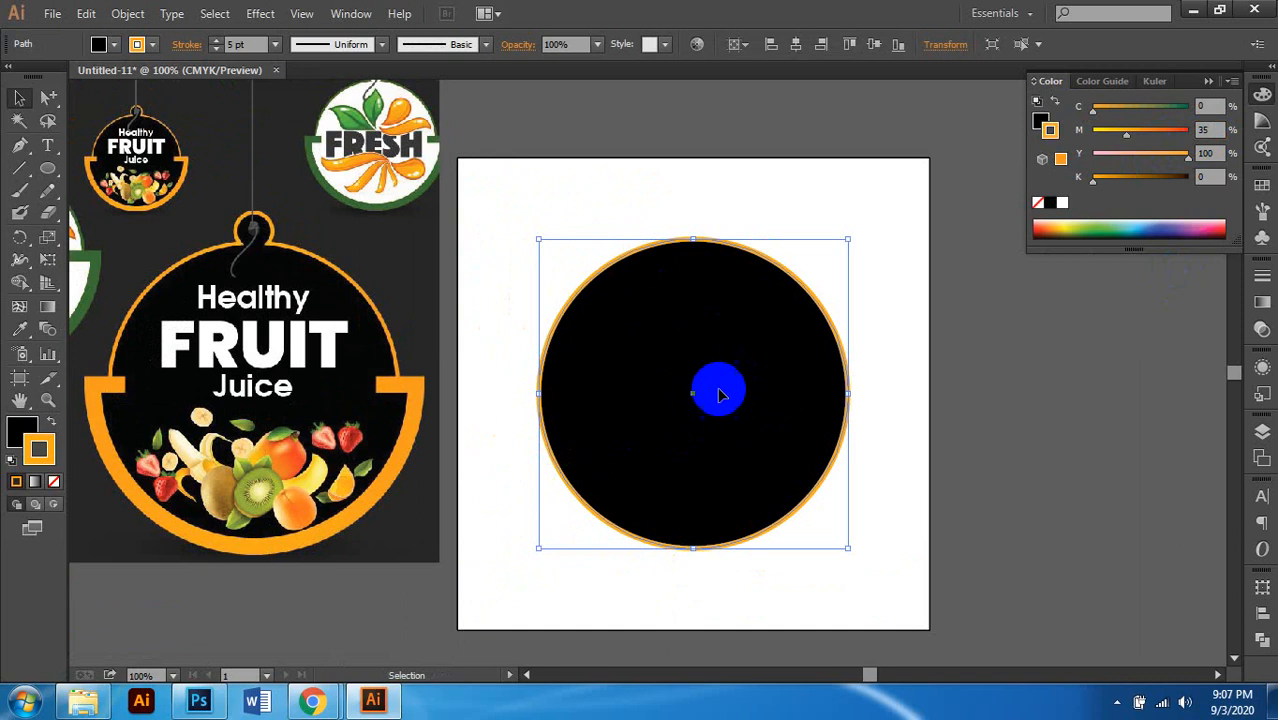
{"action": "scroll", "coordinate": [673, 478], "scroll_direction": "down", "scroll_amount": 1}
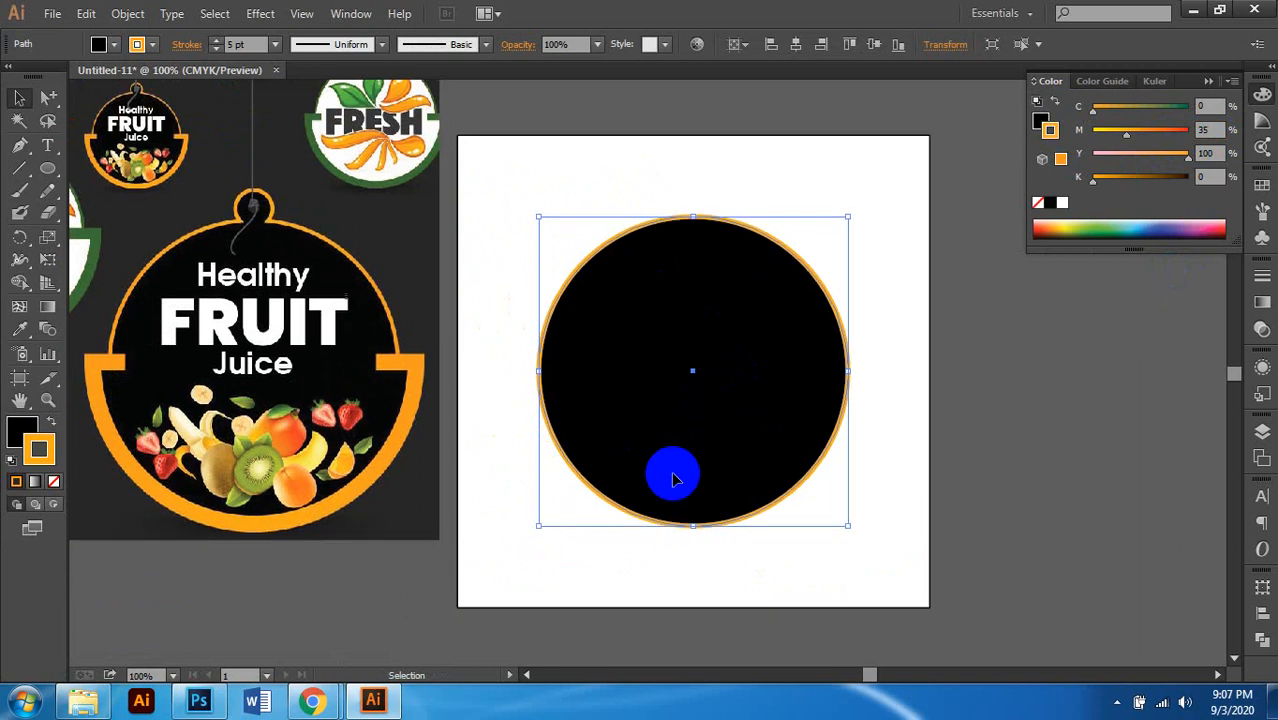
{"action": "scroll", "coordinate": [673, 478], "scroll_direction": "left", "scroll_amount": 1}
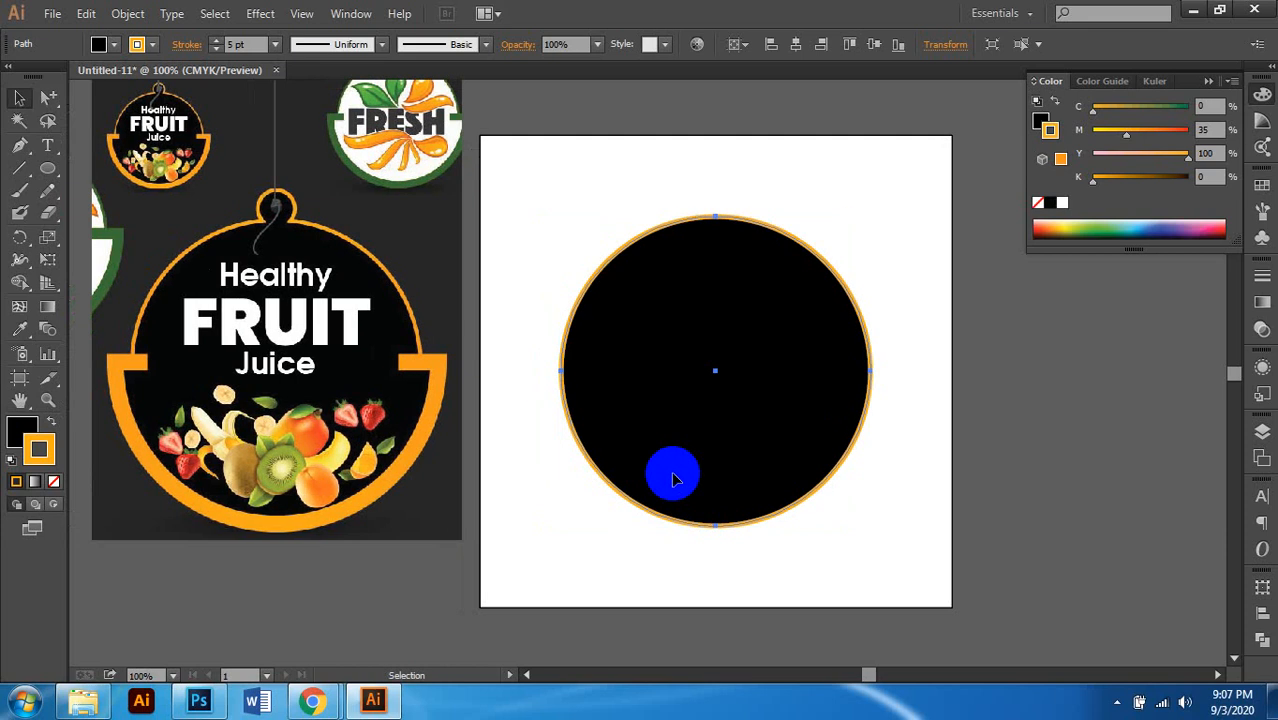
{"action": "left_click", "coordinate": [887, 343]}
{"action": "left_click", "coordinate": [702, 394]}
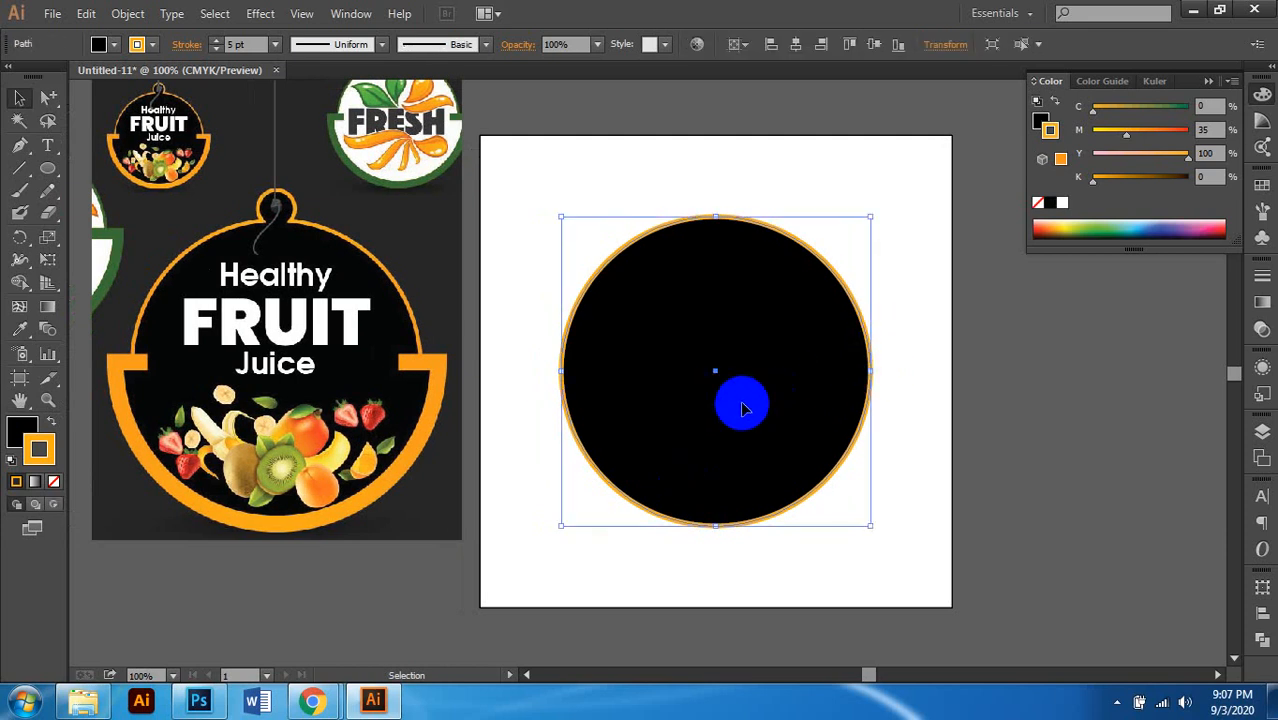
{"action": "scroll", "coordinate": [743, 408], "scroll_direction": "down", "scroll_amount": 1}
{"action": "scroll", "coordinate": [745, 393], "scroll_direction": "left", "scroll_amount": 2}
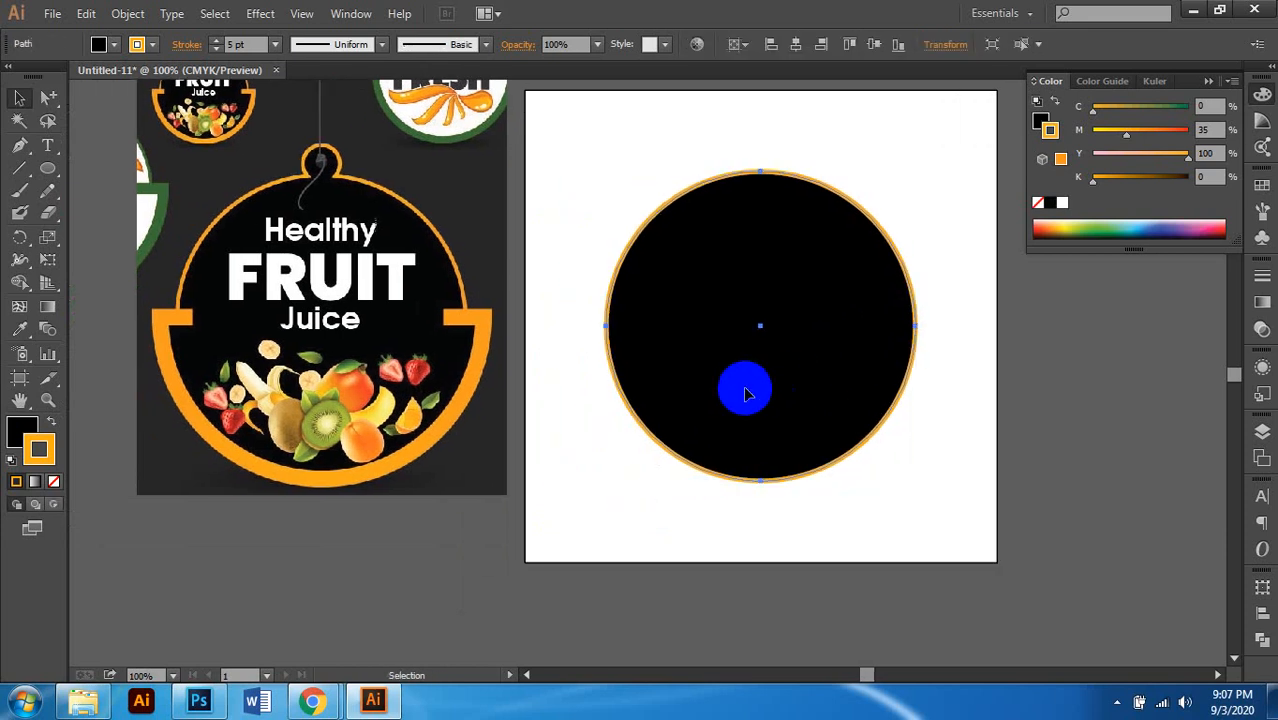
{"action": "scroll", "coordinate": [730, 400], "scroll_direction": "up", "scroll_amount": 1}
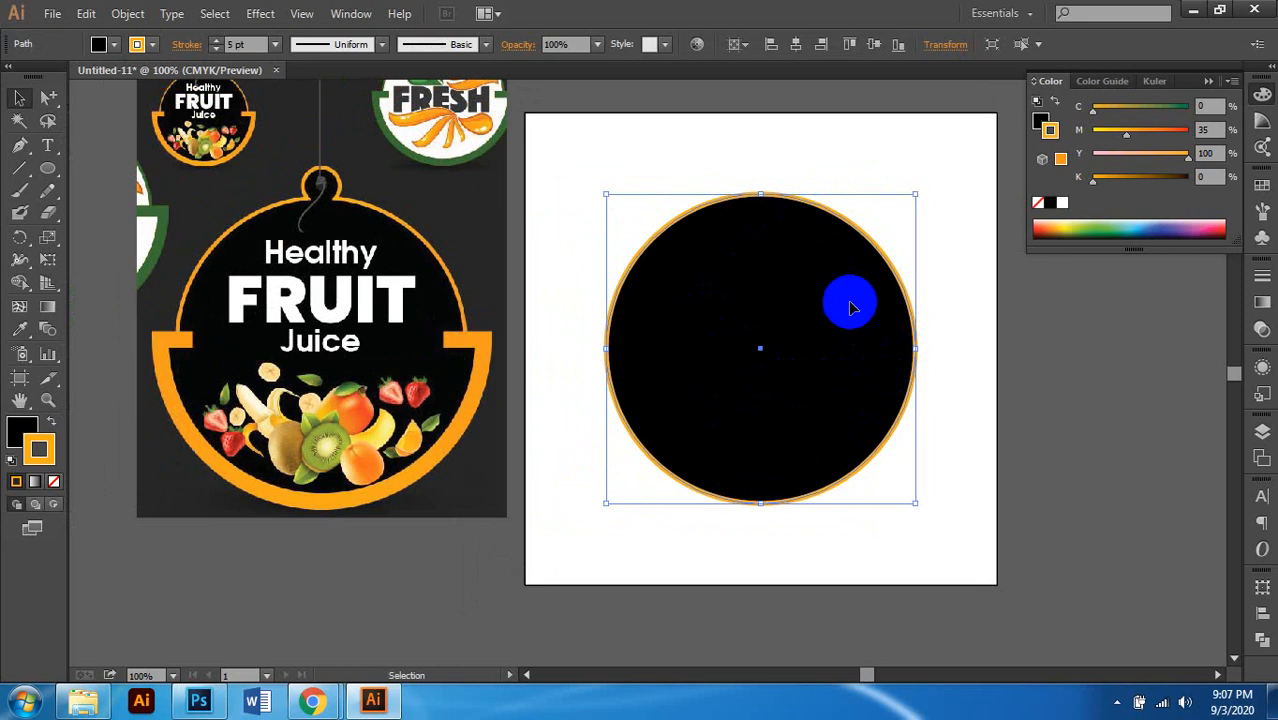
{"action": "scroll", "coordinate": [790, 304], "scroll_direction": "right", "scroll_amount": 1}
{"action": "left_click", "coordinate": [808, 306]}
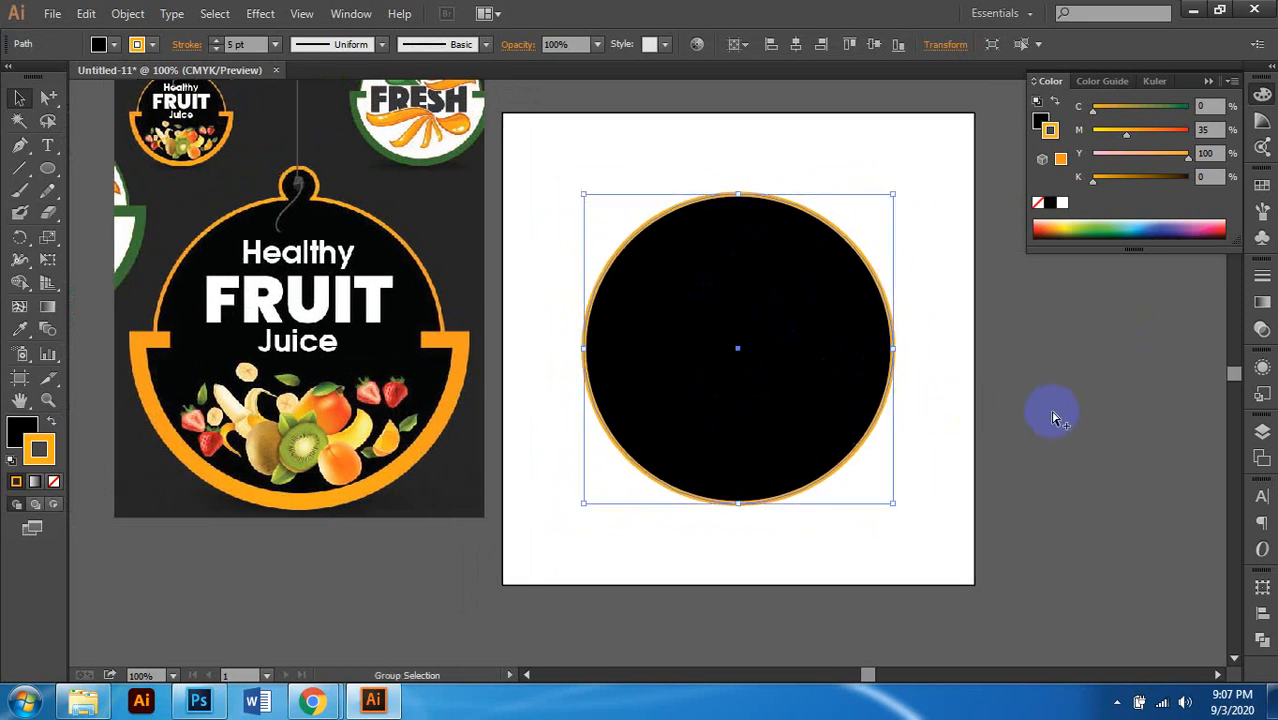
Step: Place a copy on top, enlarge it to 5.25 in across, and cut it away, keeping the original
{"action": "key", "text": "ctrl+shift+b"}
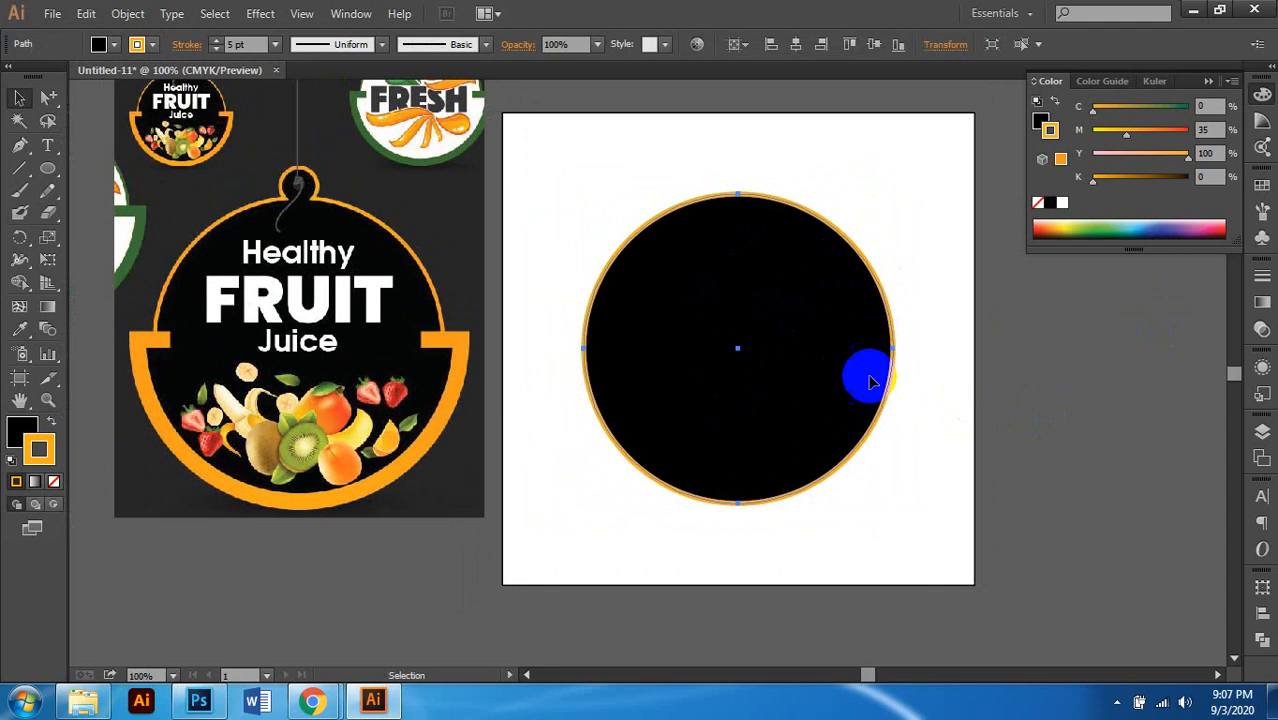
{"action": "left_click", "coordinate": [714, 225]}
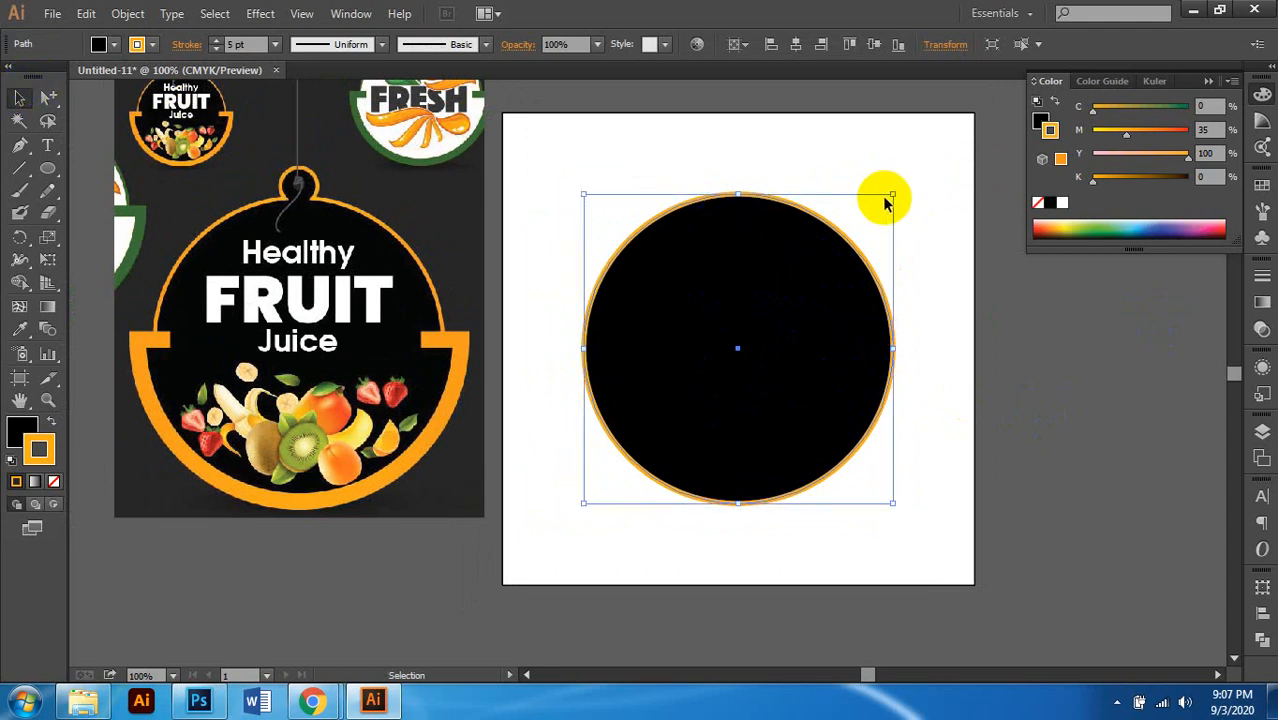
{"action": "left_click_drag", "start_coordinate": [892, 198], "coordinate": [918, 170]}
{"action": "scroll", "coordinate": [912, 257], "scroll_direction": "down", "scroll_amount": 2}
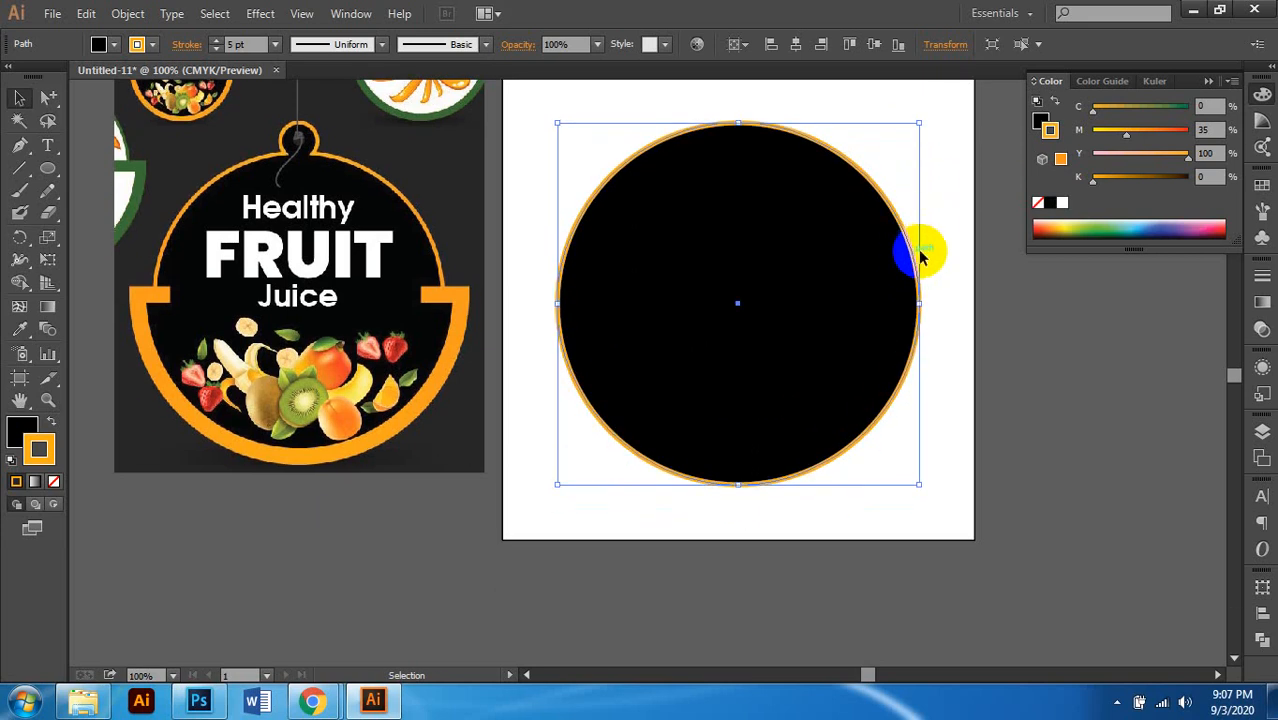
{"action": "scroll", "coordinate": [919, 260], "scroll_direction": "right", "scroll_amount": 1}
{"action": "key", "text": "ctrl+x"}
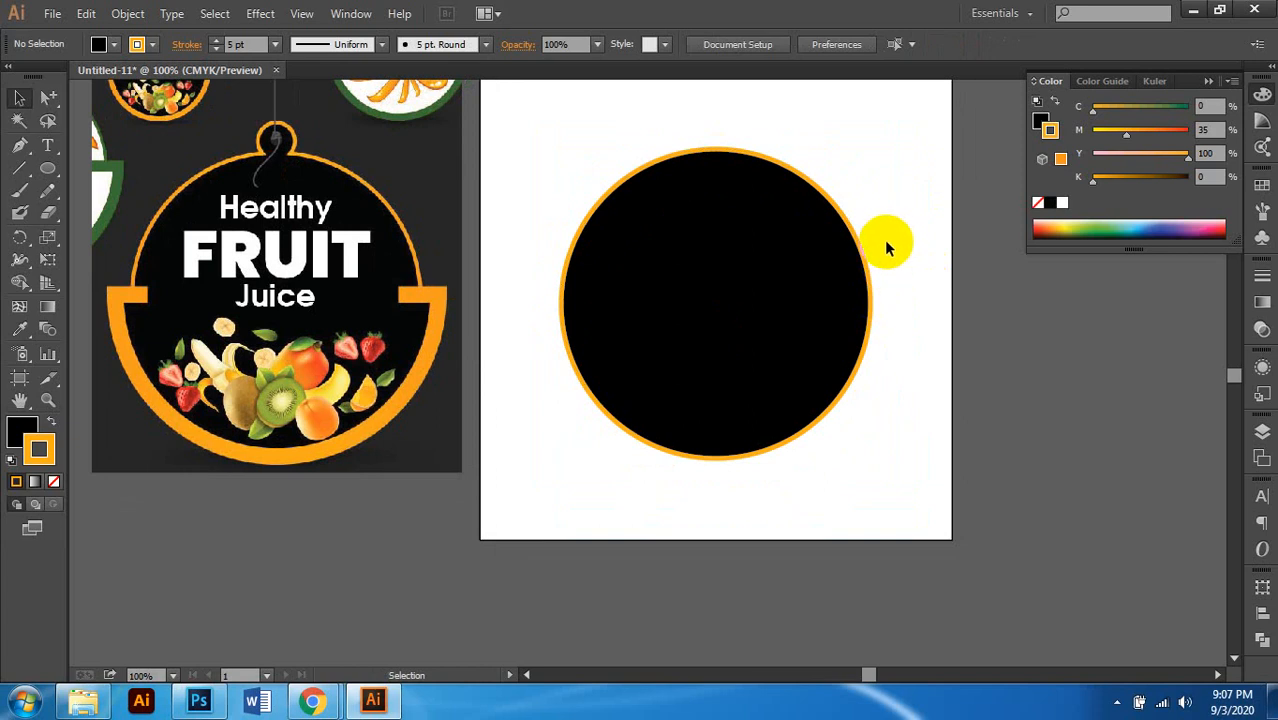
{"action": "left_click", "coordinate": [816, 222]}
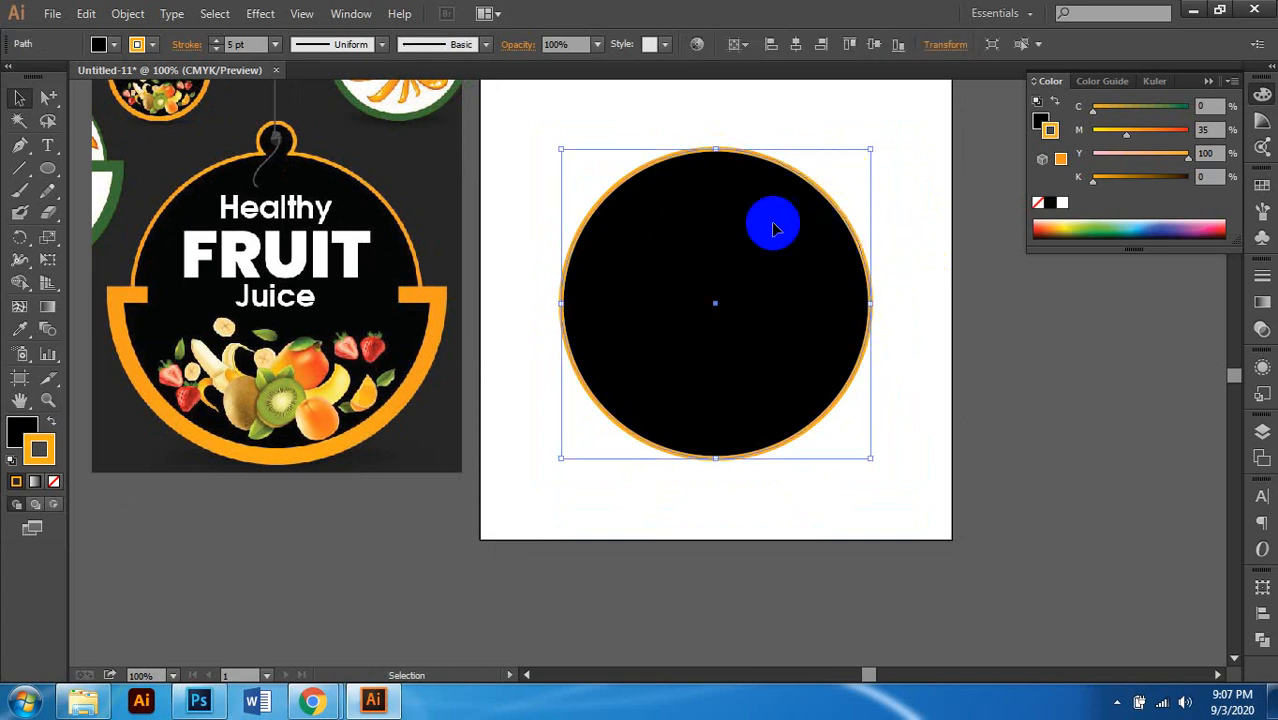
Step: Paste the enlarged circle in front and set its fill to None
{"action": "key", "text": "ctrl+f"}
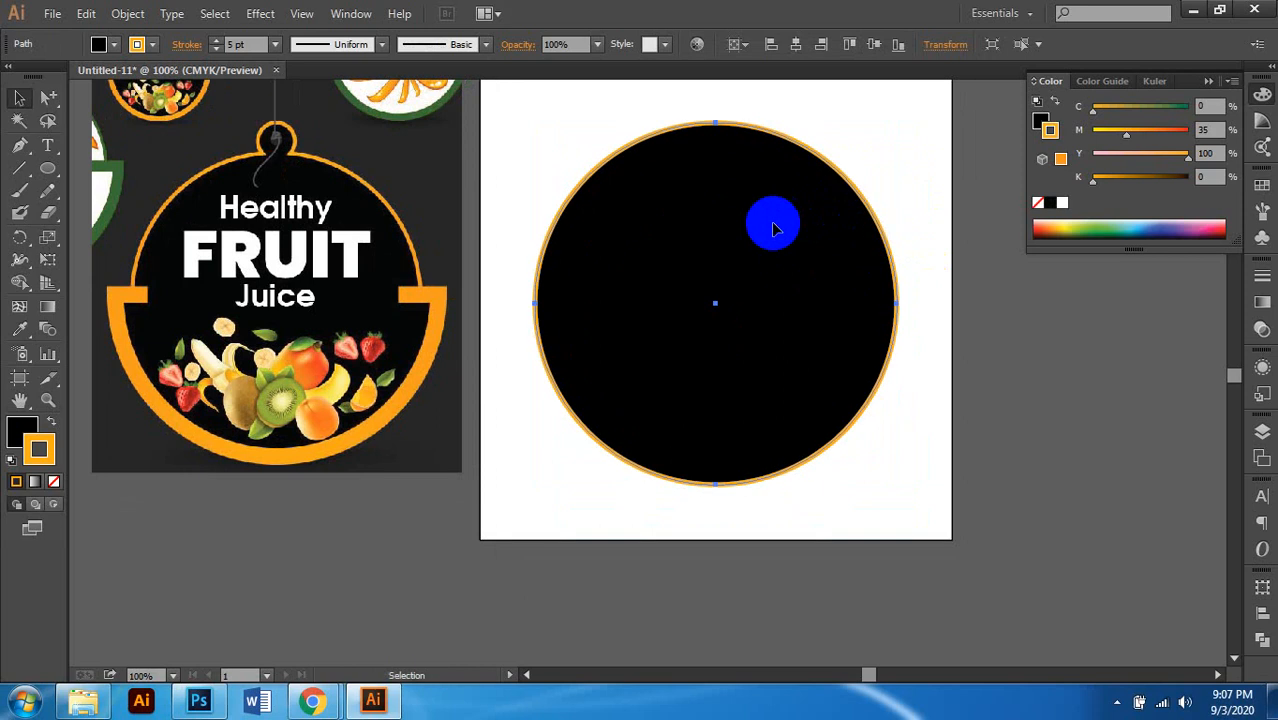
{"action": "left_click", "coordinate": [1055, 346]}
{"action": "left_click", "coordinate": [789, 309]}
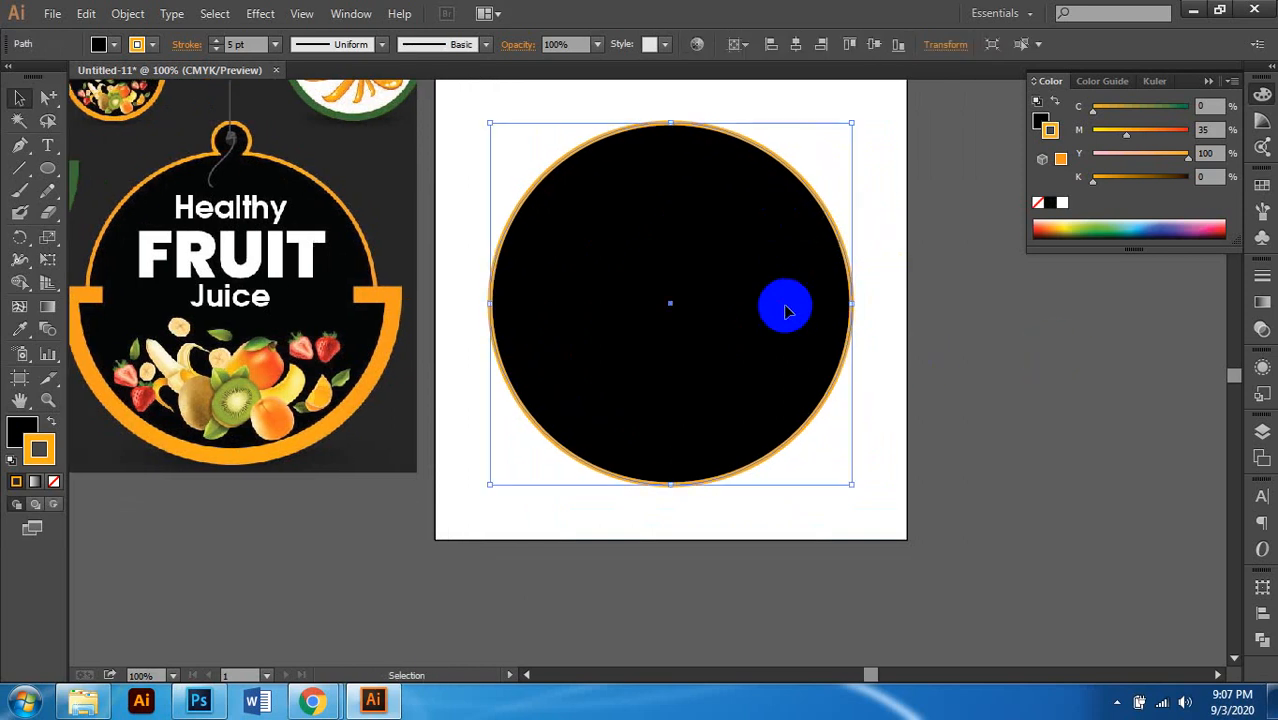
{"action": "left_click", "coordinate": [30, 430]}
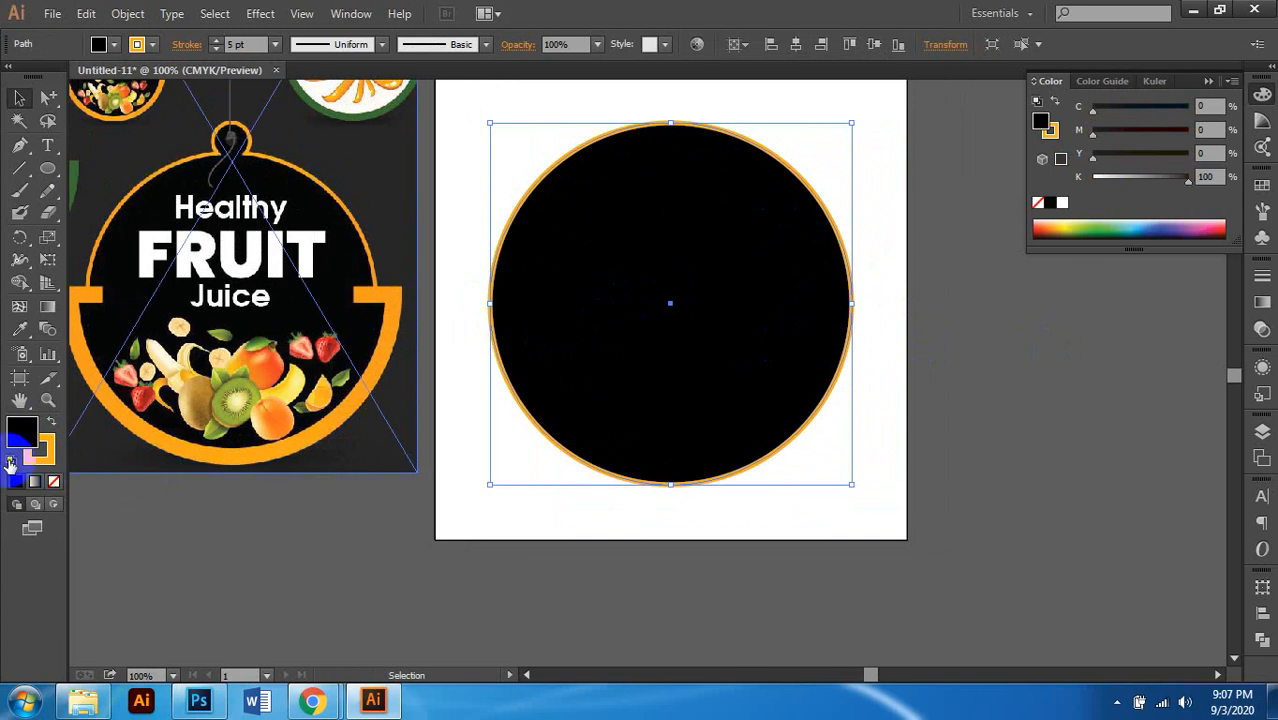
{"action": "left_click", "coordinate": [54, 484]}
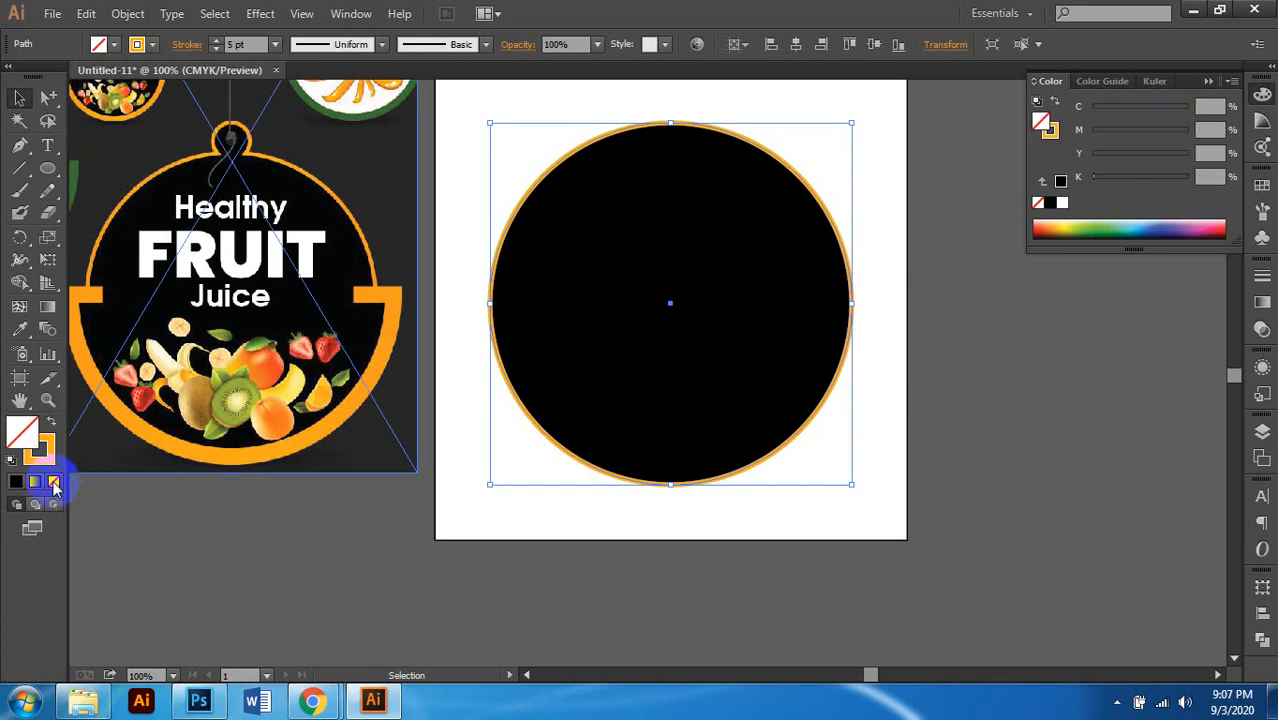
{"action": "scroll", "coordinate": [787, 346], "scroll_direction": "left", "scroll_amount": 1}
Step: Set the inner circle's black fill to None, keeping only its orange stroke
{"action": "left_click", "coordinate": [1081, 368]}
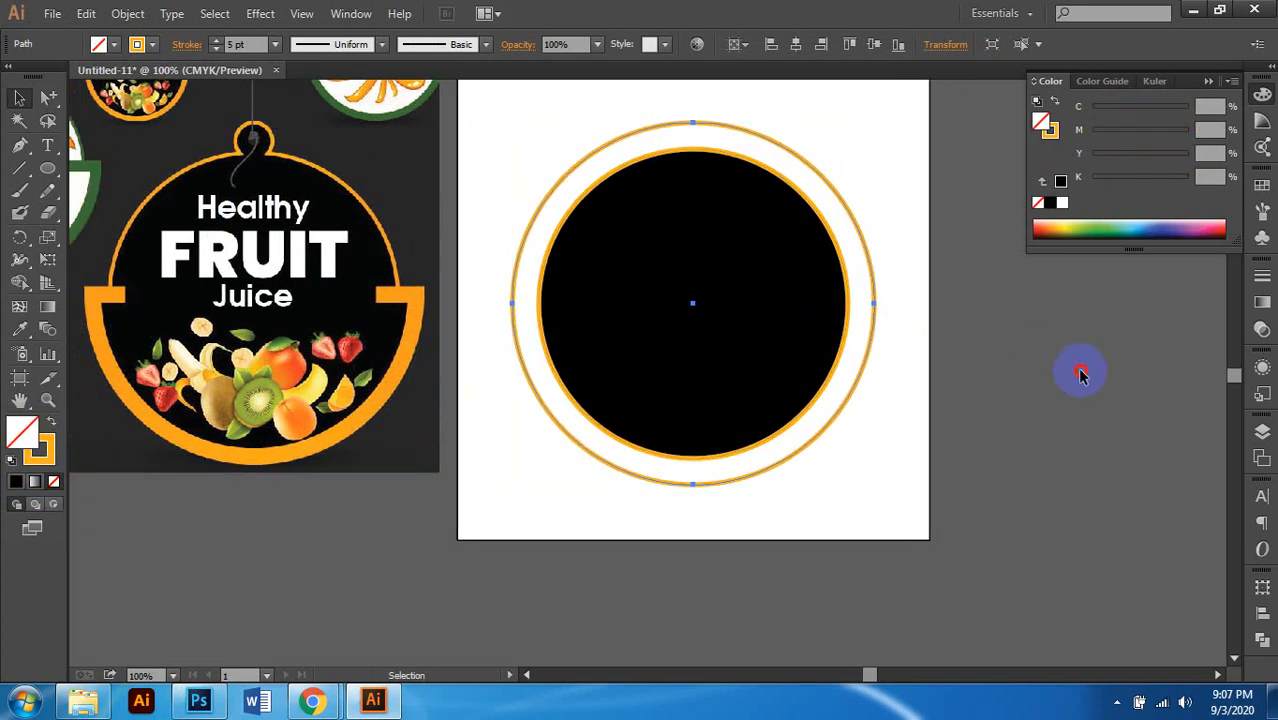
{"action": "left_click", "coordinate": [827, 342]}
{"action": "left_click", "coordinate": [23, 430]}
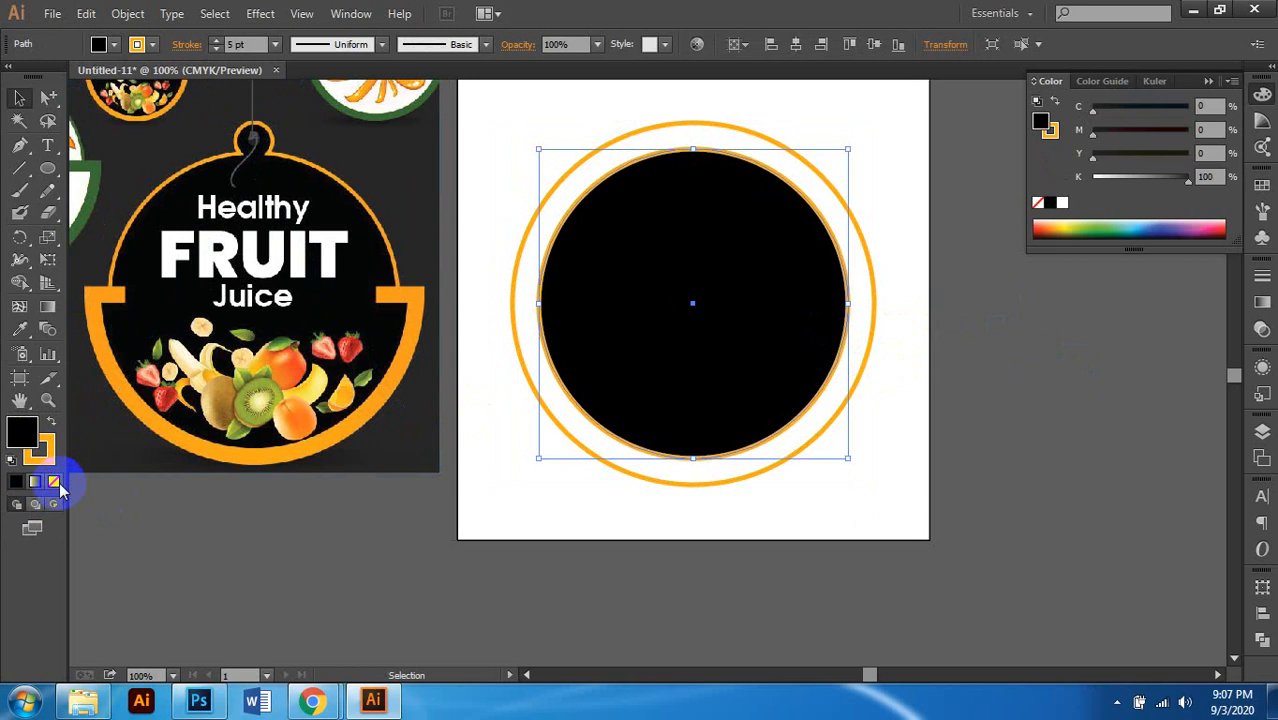
{"action": "left_click", "coordinate": [54, 481]}
{"action": "scroll", "coordinate": [692, 366], "scroll_direction": "left", "scroll_amount": 1}
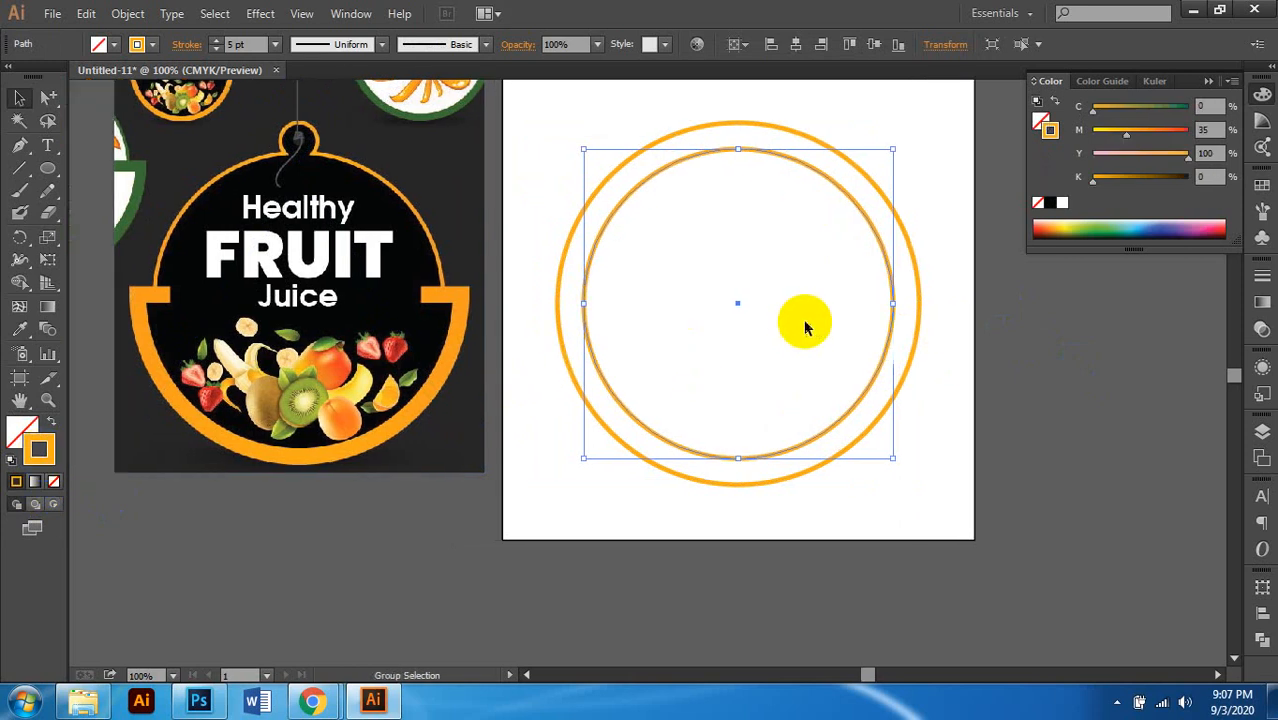
{"action": "scroll", "coordinate": [804, 322], "scroll_direction": "right", "scroll_amount": 1}
{"action": "left_click", "coordinate": [1056, 367]}
{"action": "scroll", "coordinate": [790, 405], "scroll_direction": "left", "scroll_amount": 1}
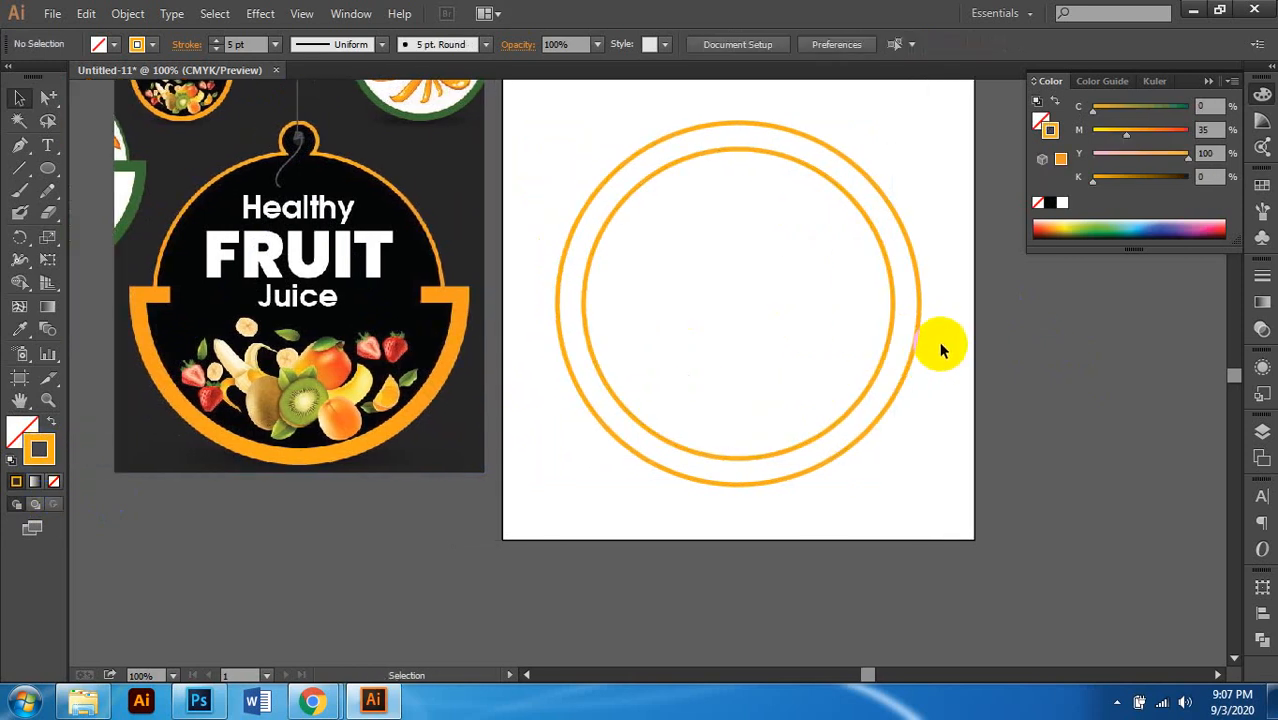
{"action": "left_click_drag", "start_coordinate": [944, 323], "coordinate": [826, 369]}
{"action": "scroll", "coordinate": [826, 369], "scroll_direction": "right", "scroll_amount": 1}
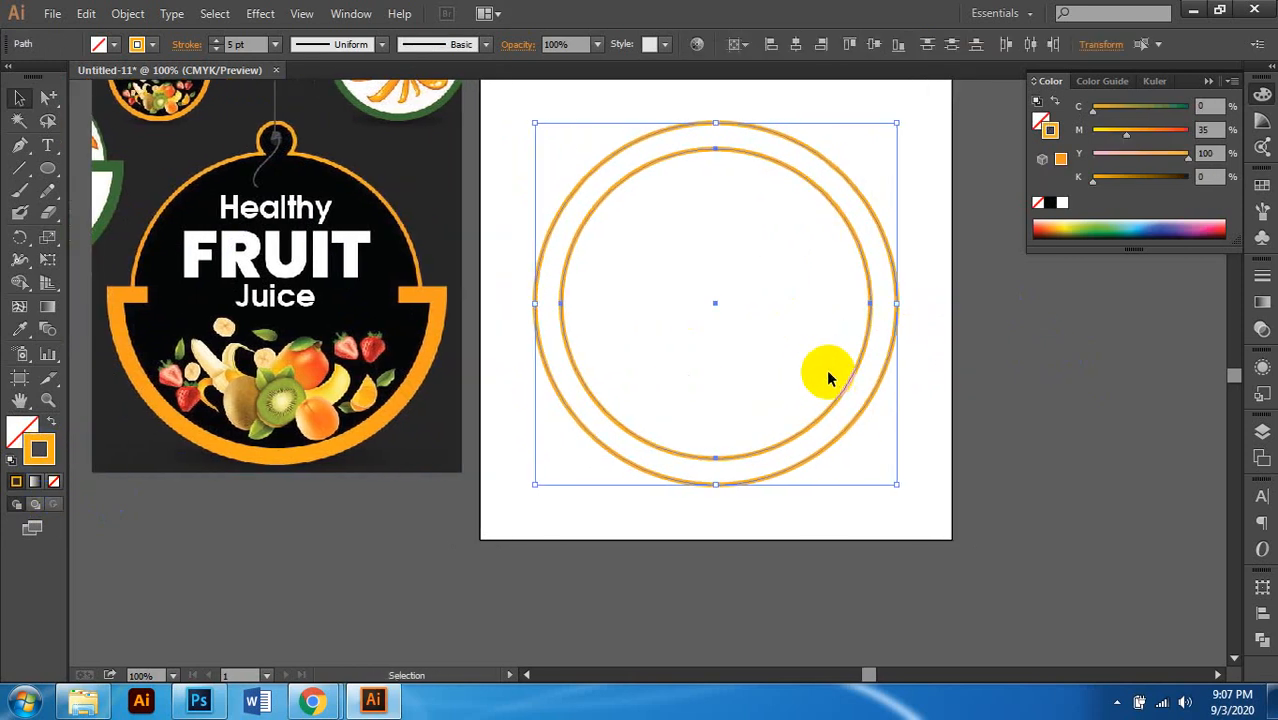
{"action": "scroll", "coordinate": [832, 345], "scroll_direction": "left", "scroll_amount": 1}
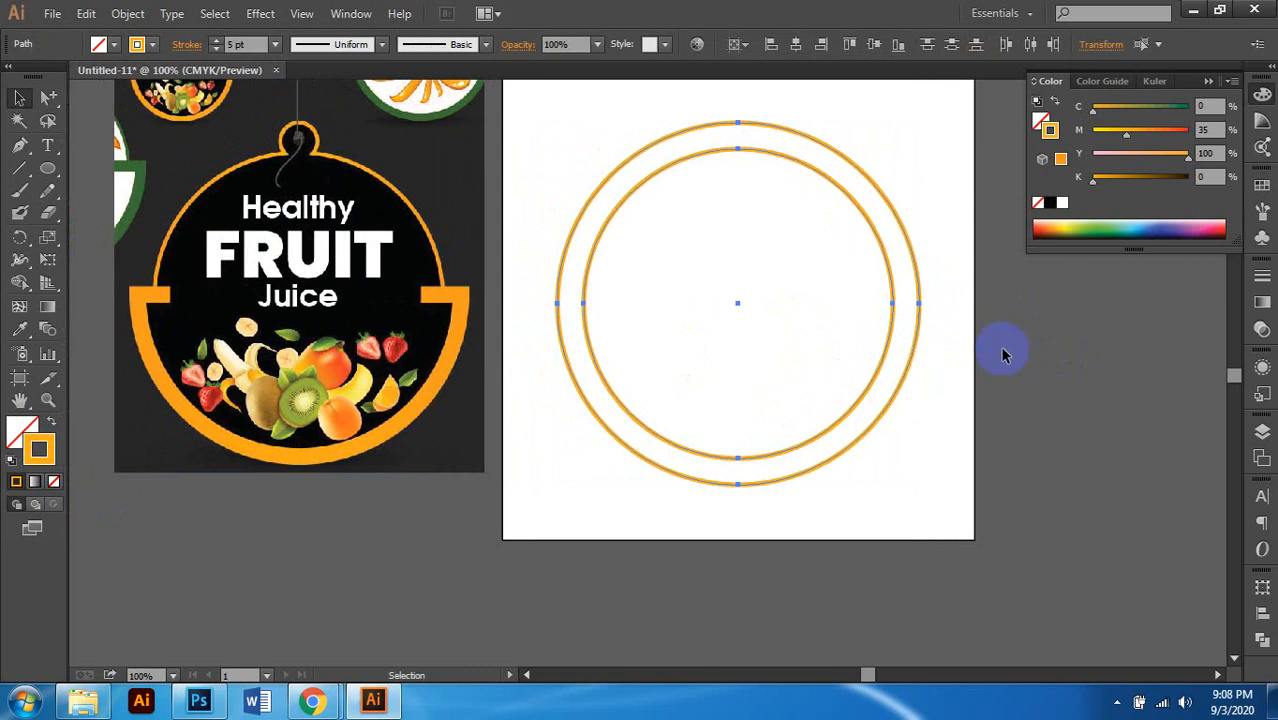
{"action": "left_click", "coordinate": [1036, 345]}
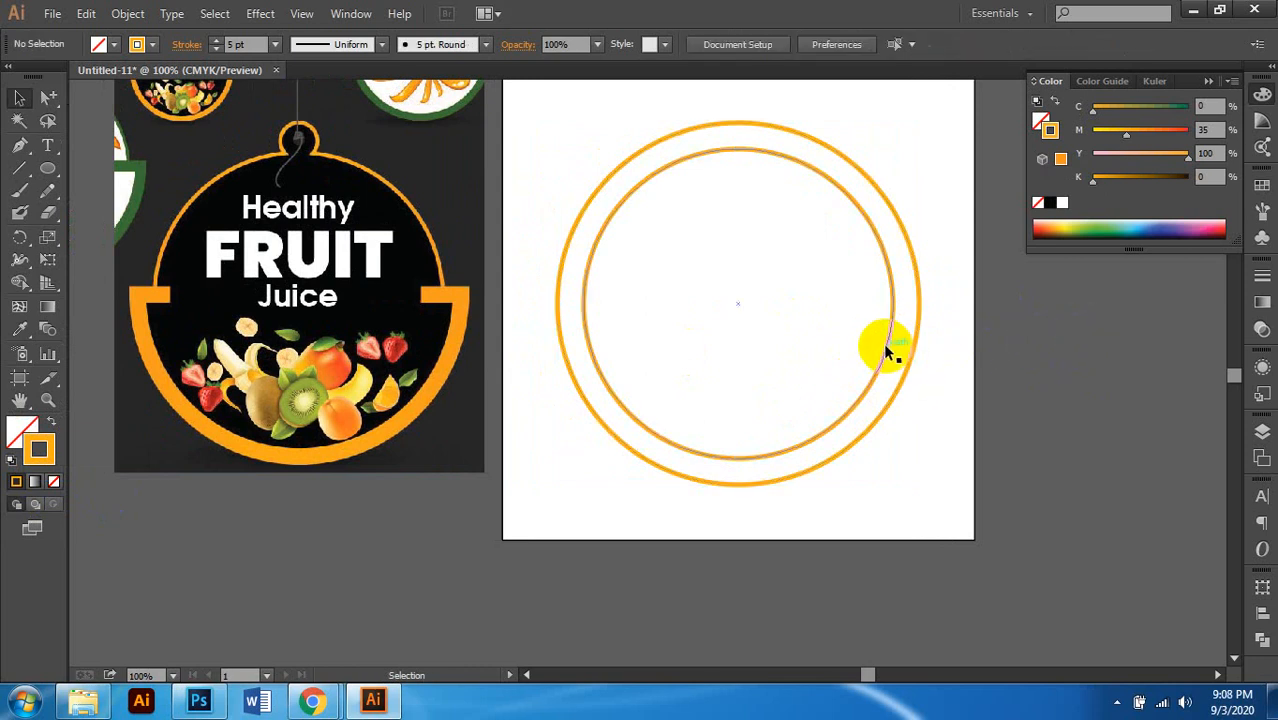
{"action": "left_click", "coordinate": [887, 349]}
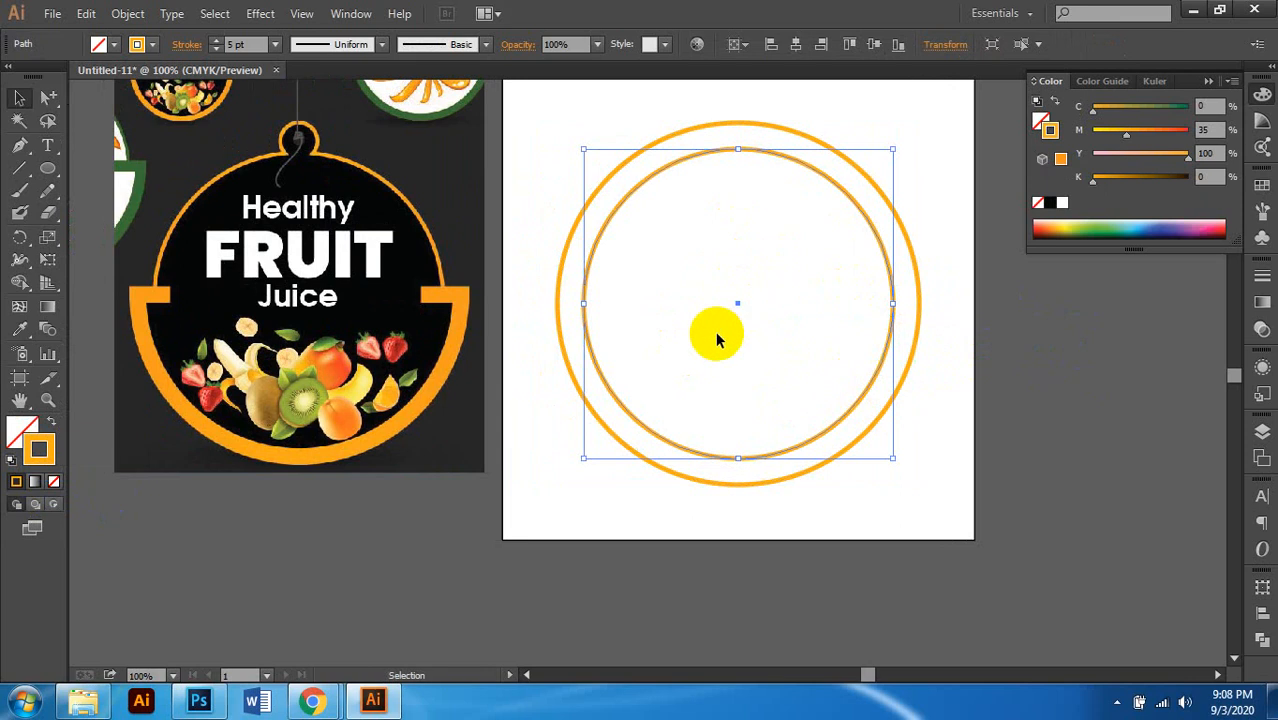
{"action": "left_click", "coordinate": [892, 324], "text": "alt"}
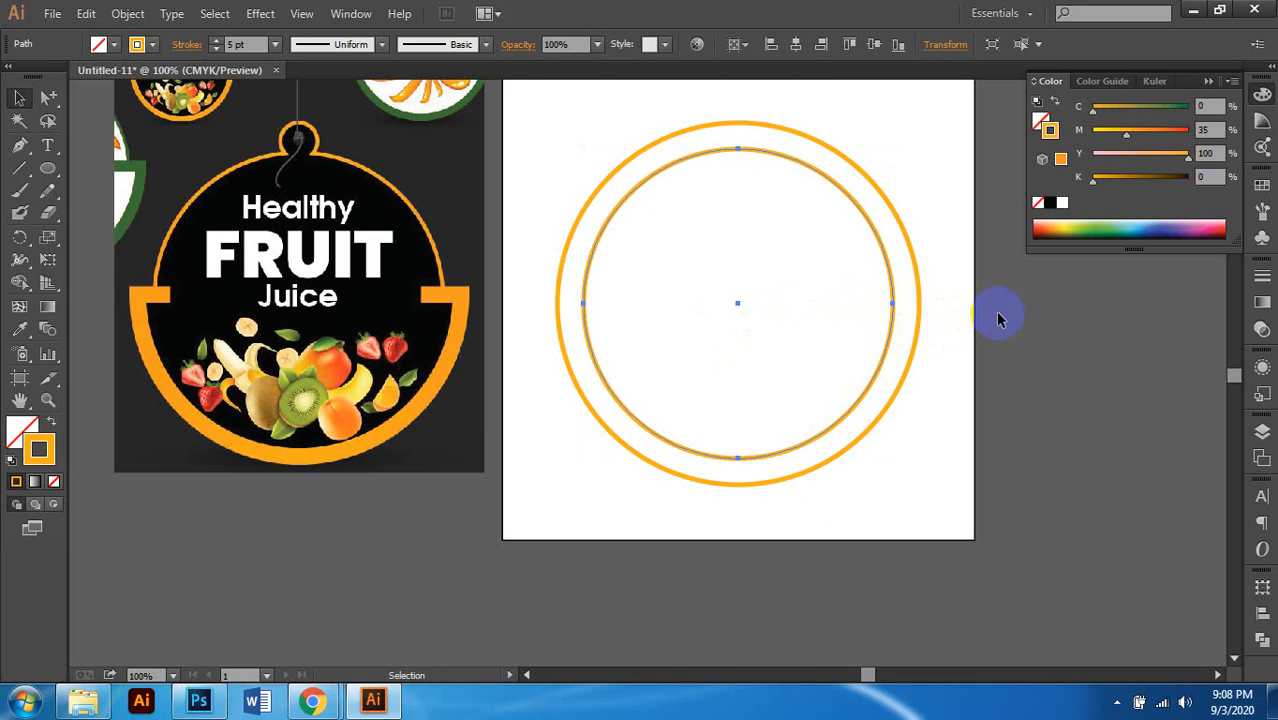
{"action": "left_click_drag", "start_coordinate": [941, 228], "coordinate": [842, 305]}
{"action": "scroll", "coordinate": [842, 308], "scroll_direction": "left", "scroll_amount": 1}
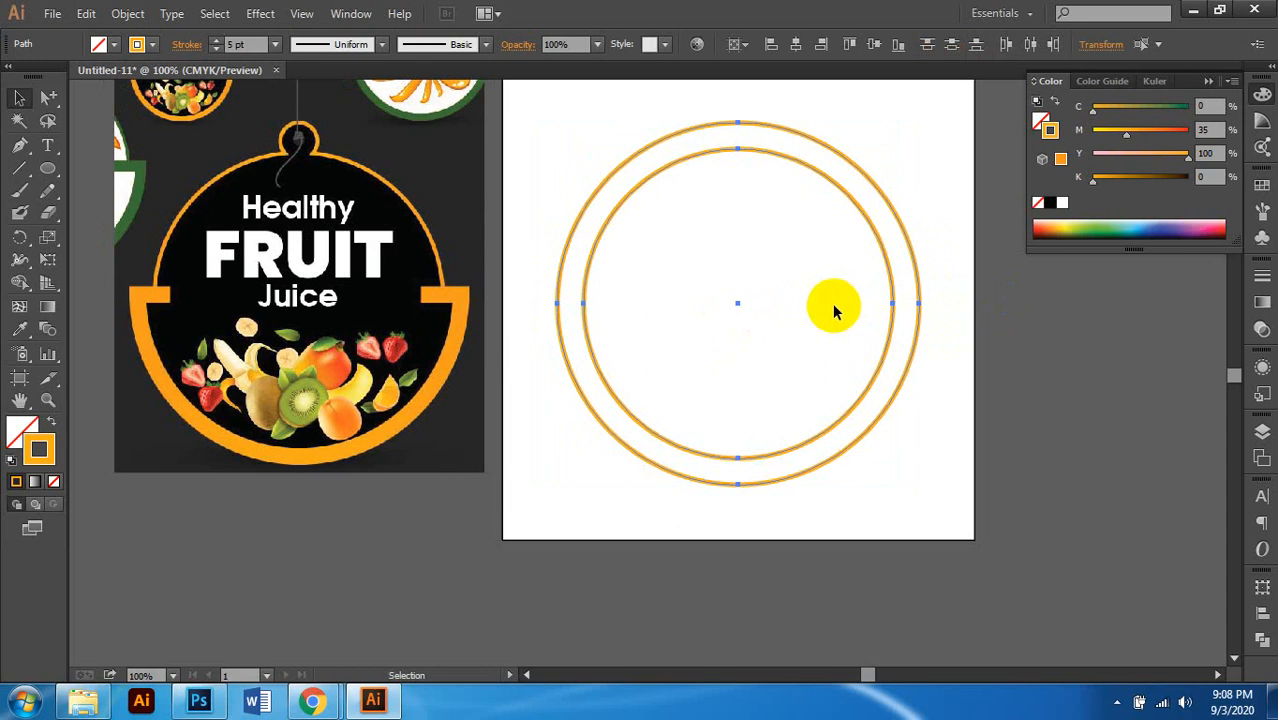
{"action": "left_click", "coordinate": [1013, 316]}
{"action": "left_click", "coordinate": [913, 340]}
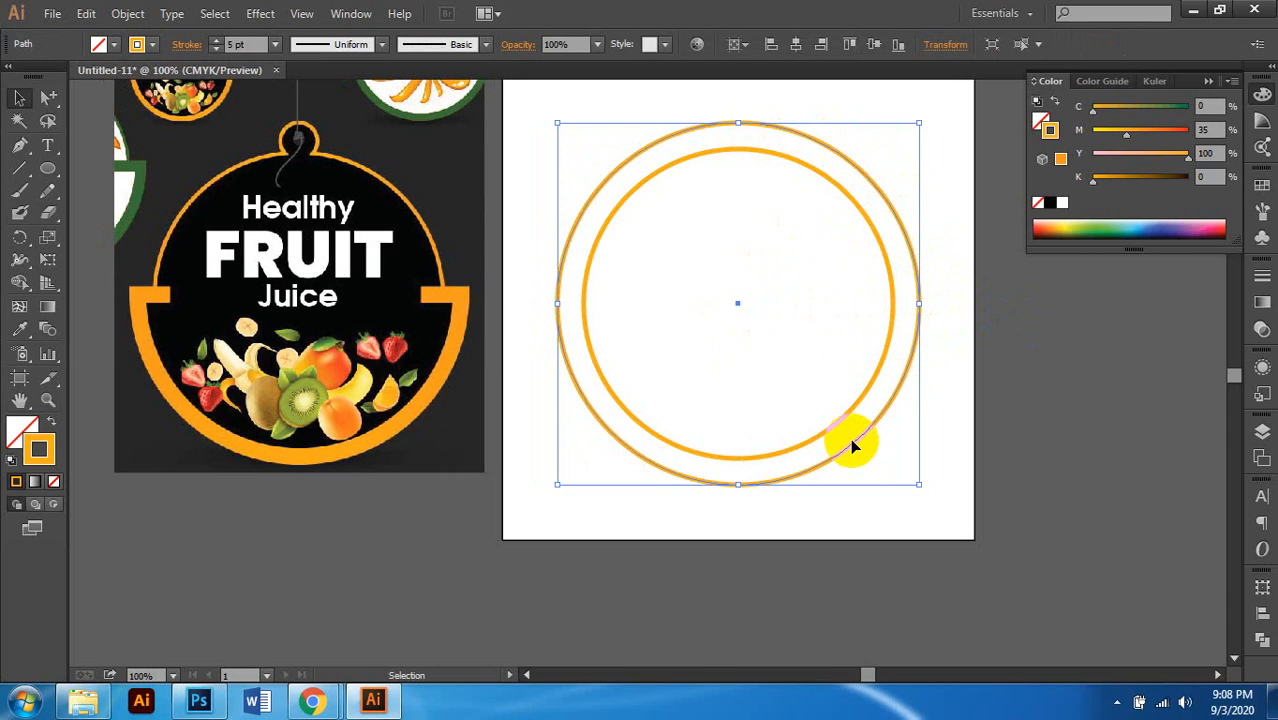
Step: Draw a rectangle with the Rectangle tool over the top half of the circles
{"action": "left_click", "coordinate": [49, 168]}
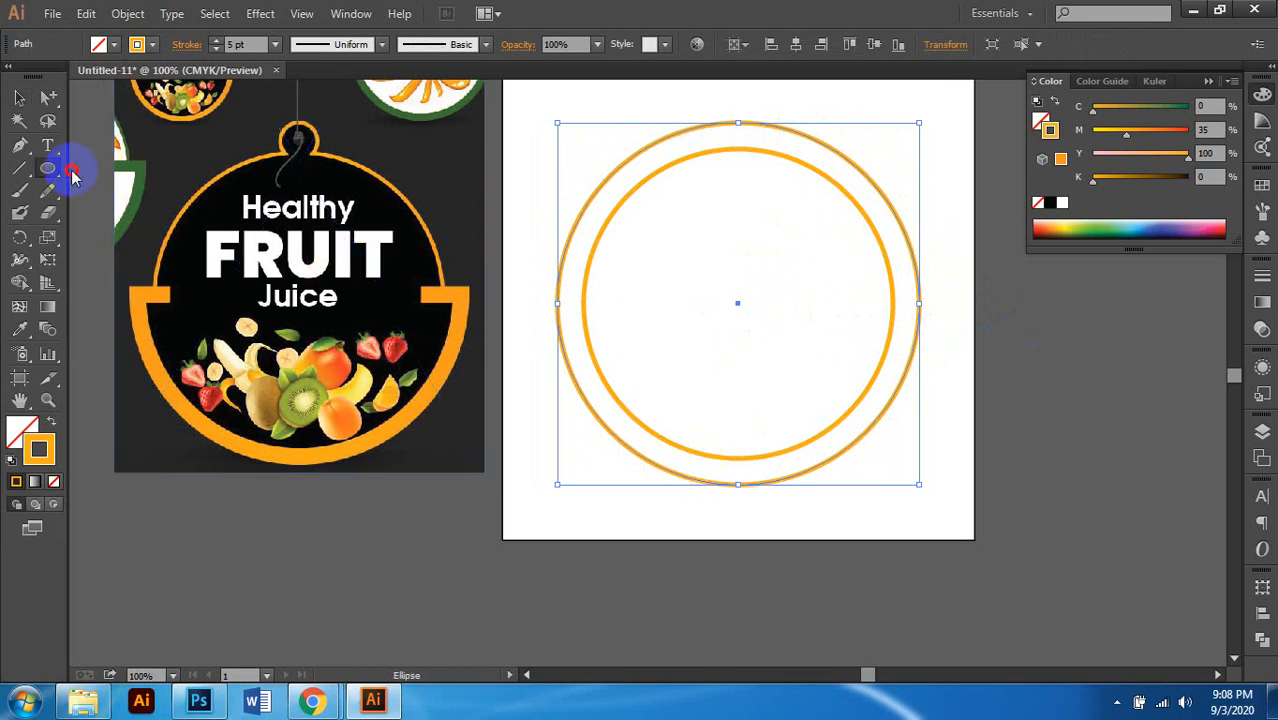
{"action": "right_click", "coordinate": [72, 175]}
{"action": "left_click", "coordinate": [120, 155]}
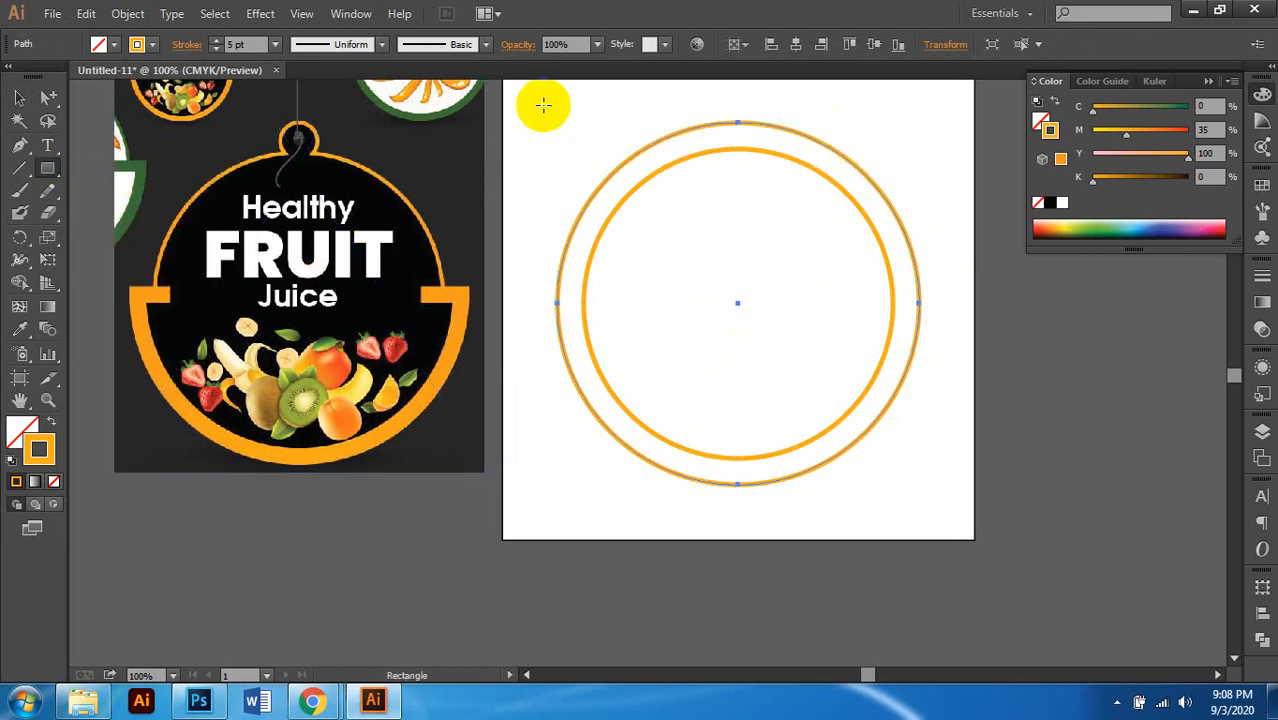
{"action": "left_click_drag", "start_coordinate": [536, 106], "coordinate": [938, 322]}
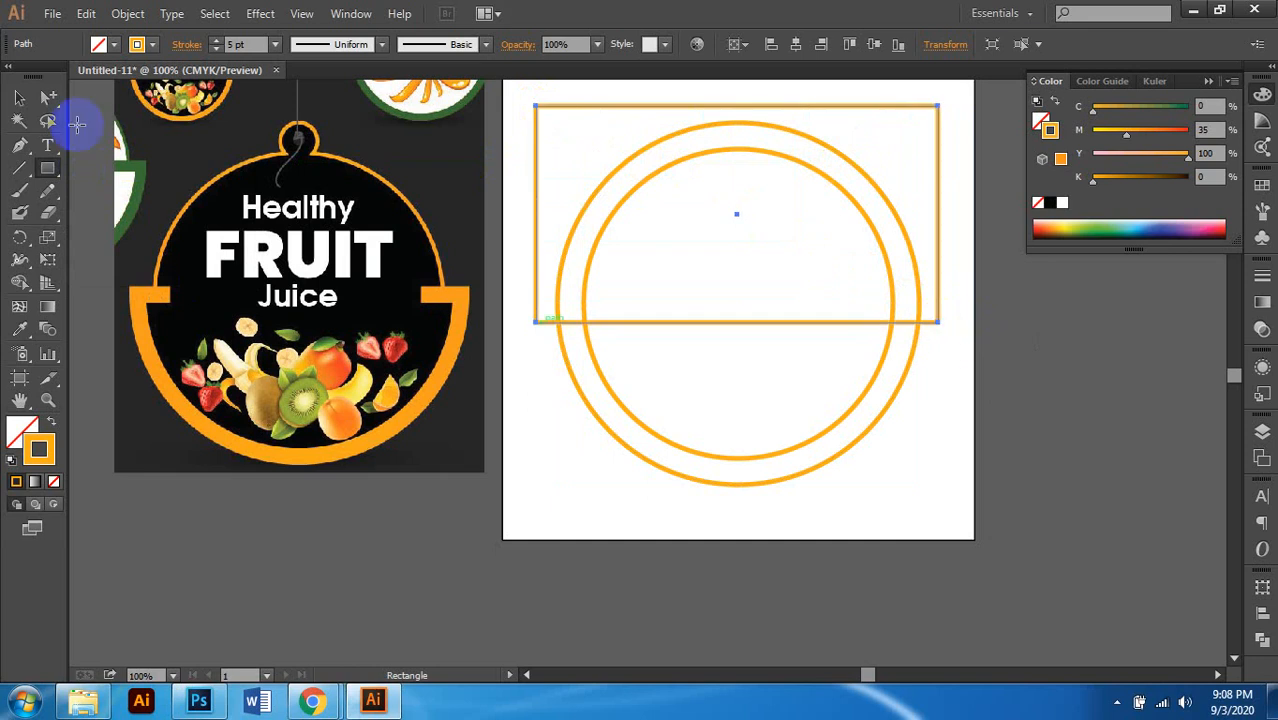
{"action": "left_click", "coordinate": [17, 98]}
Step: In Outline view (Ctrl+Y), raise the rectangle toward the circles' centre
{"action": "scroll", "coordinate": [777, 255], "scroll_direction": "right", "scroll_amount": 1}
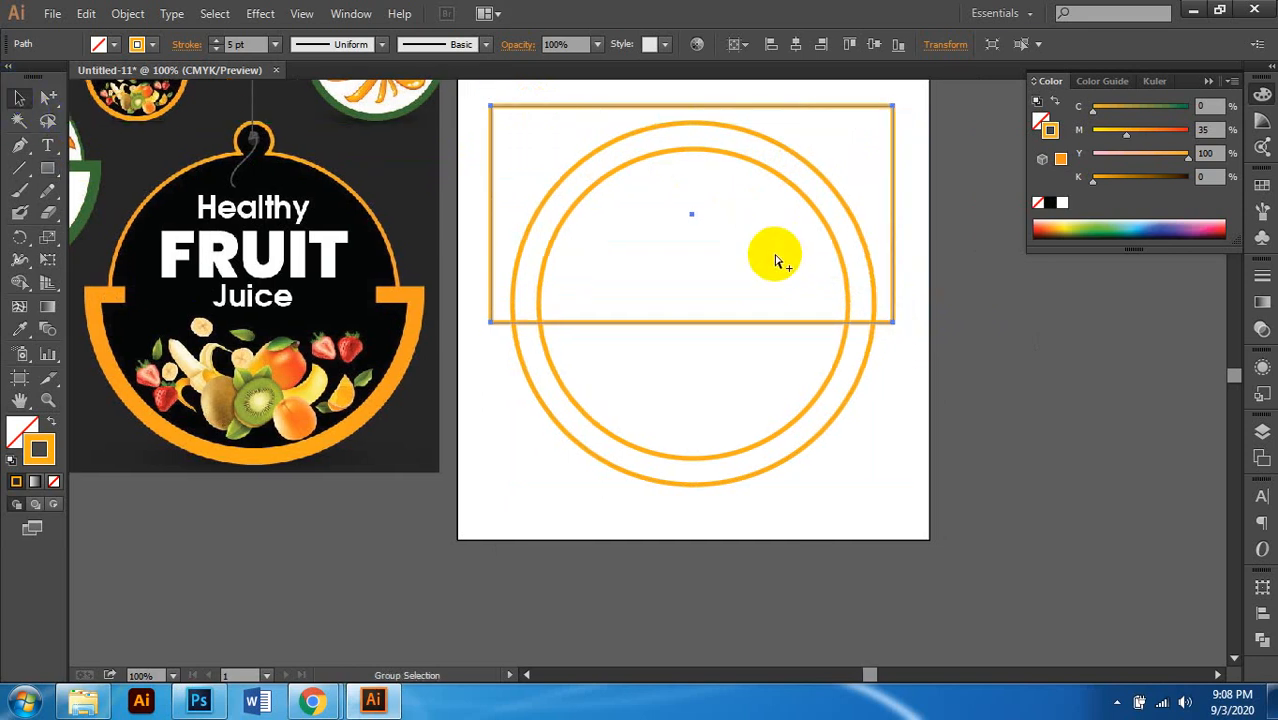
{"action": "key", "text": "ctrl+y"}
{"action": "scroll", "coordinate": [699, 328], "scroll_direction": "up", "scroll_amount": 1}
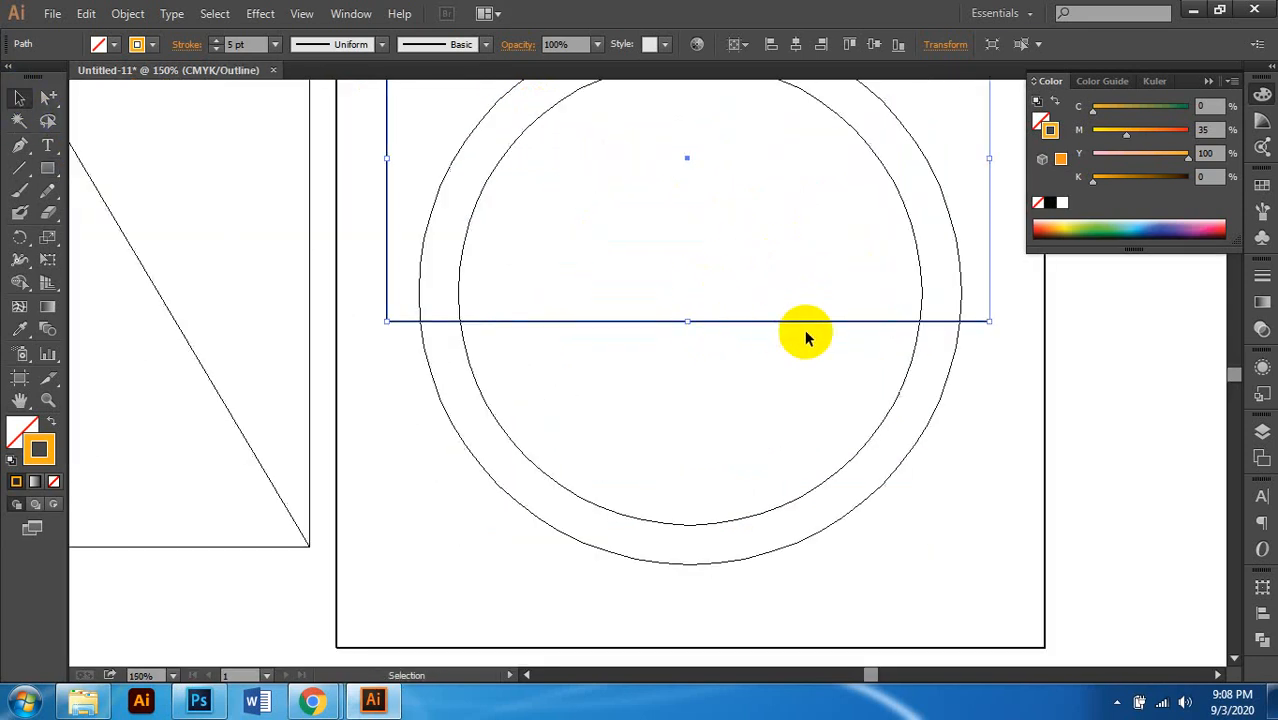
{"action": "left_click", "coordinate": [933, 172]}
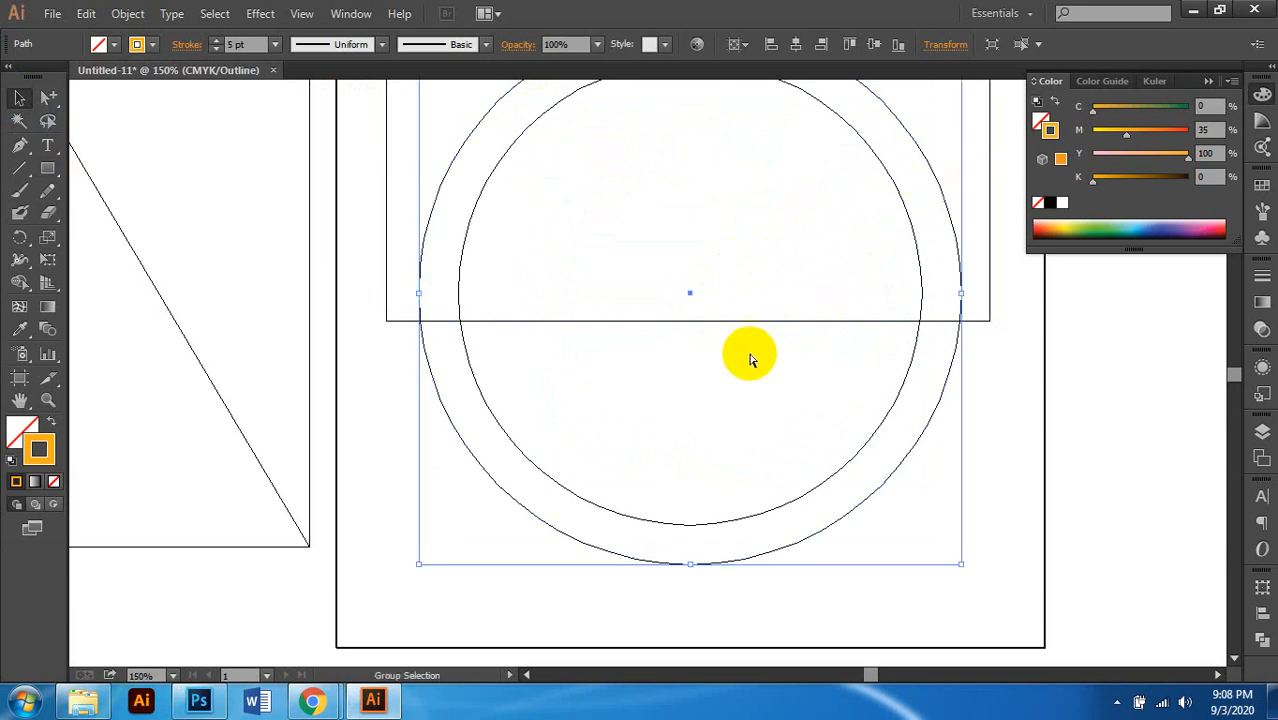
{"action": "scroll", "coordinate": [752, 358], "scroll_direction": "up", "scroll_amount": 1}
{"action": "left_click", "coordinate": [756, 307]}
{"action": "scroll", "coordinate": [673, 331], "scroll_direction": "up", "scroll_amount": 2}
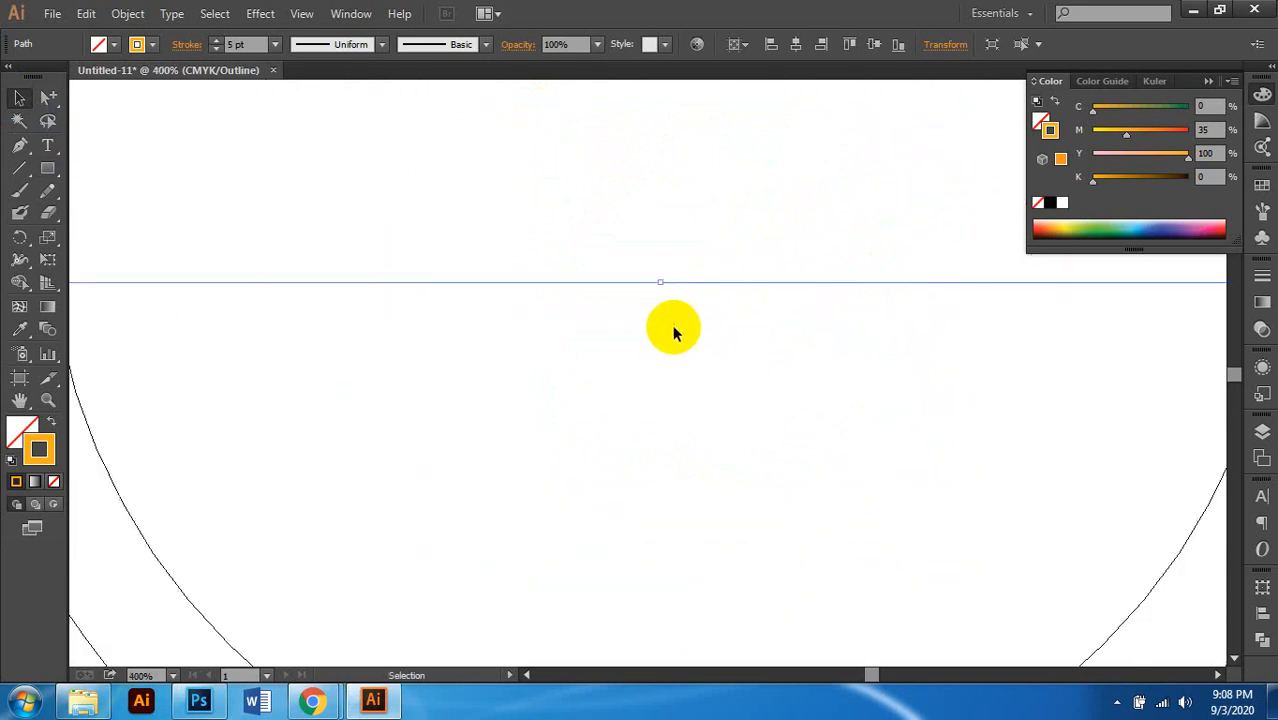
{"action": "scroll", "coordinate": [673, 331], "scroll_direction": "up", "scroll_amount": 1}
{"action": "scroll", "coordinate": [665, 348], "scroll_direction": "down", "scroll_amount": 1}
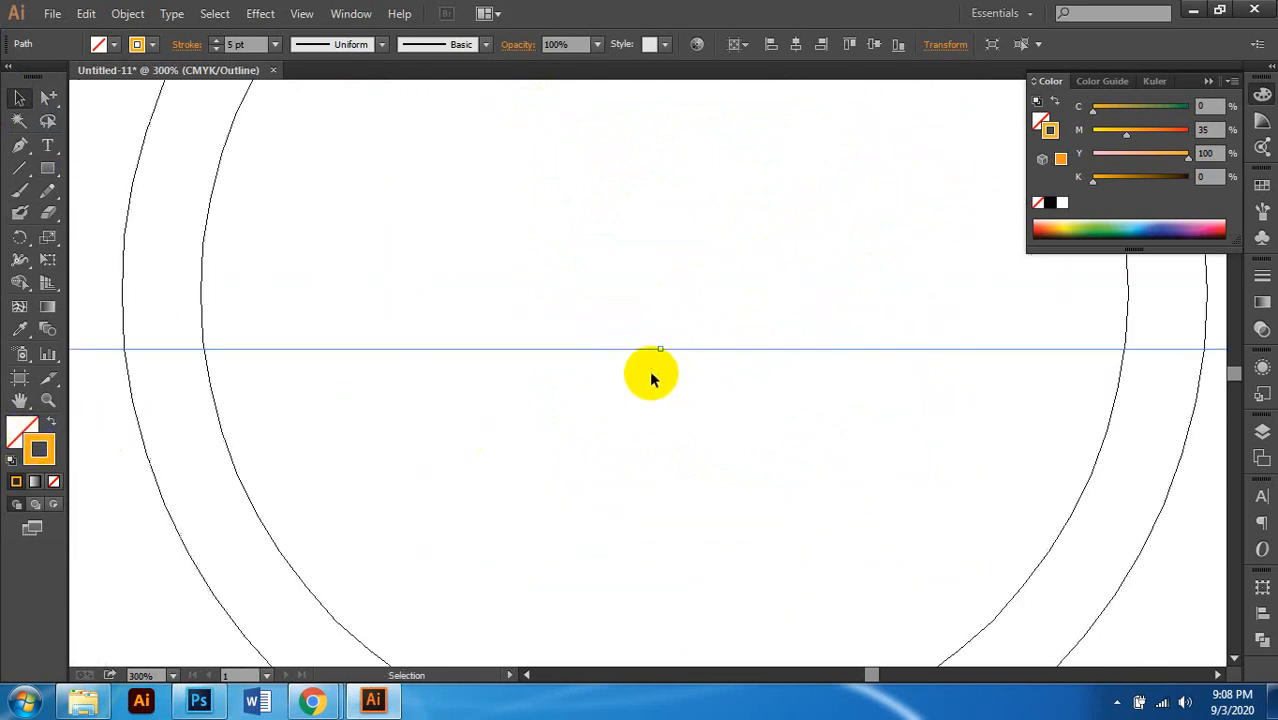
{"action": "left_click_drag", "start_coordinate": [659, 347], "coordinate": [653, 252]}
{"action": "scroll", "coordinate": [653, 335], "scroll_direction": "down", "scroll_amount": 2}
{"action": "scroll", "coordinate": [653, 339], "scroll_direction": "up", "scroll_amount": 1}
{"action": "scroll", "coordinate": [653, 343], "scroll_direction": "up", "scroll_amount": 1}
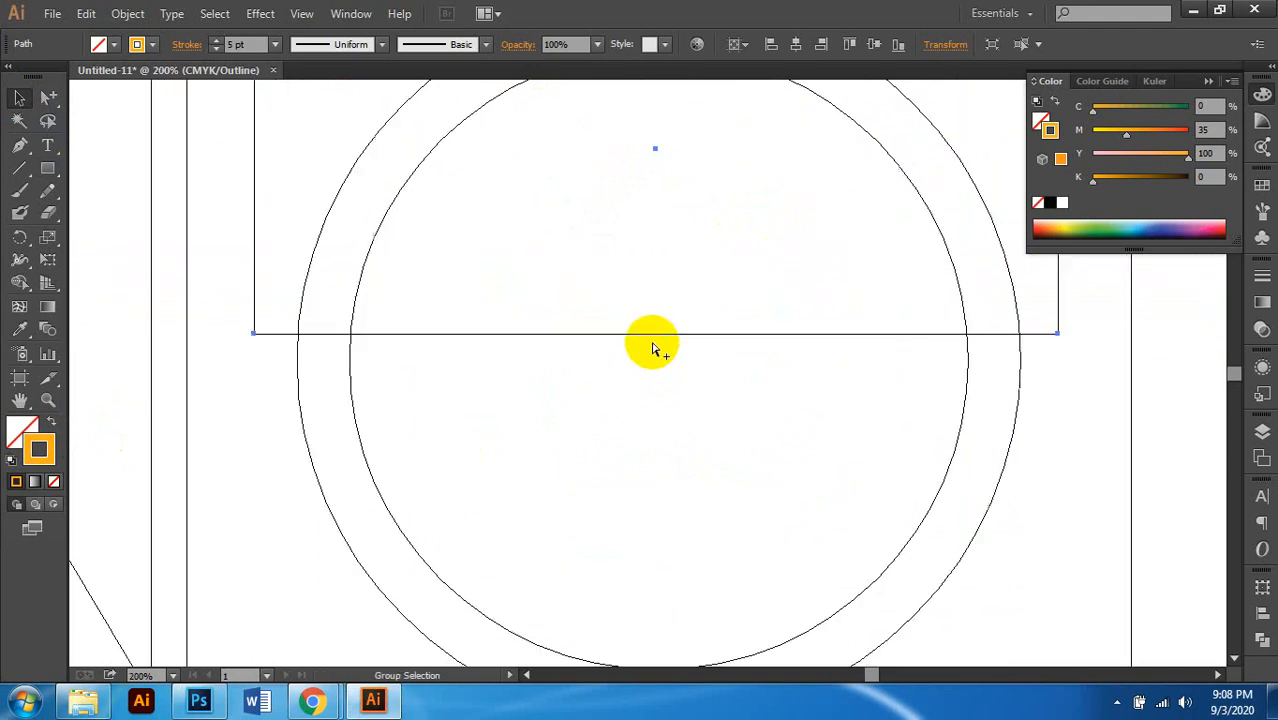
{"action": "key", "text": "ctrl+y"}
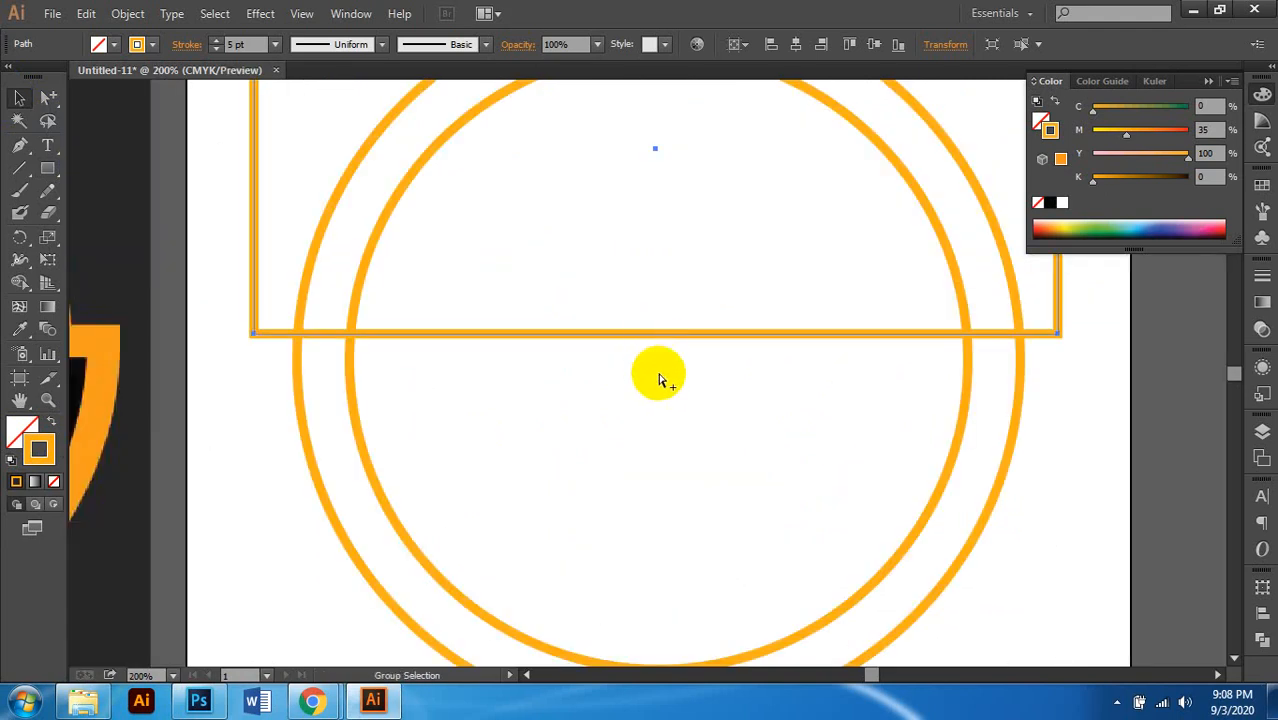
{"action": "key", "text": "ctrl+y"}
Step: Align the rectangle's bottom edge with the circles' horizontal centre line, then return to colour preview
{"action": "left_click_drag", "start_coordinate": [856, 434], "coordinate": [965, 520]}
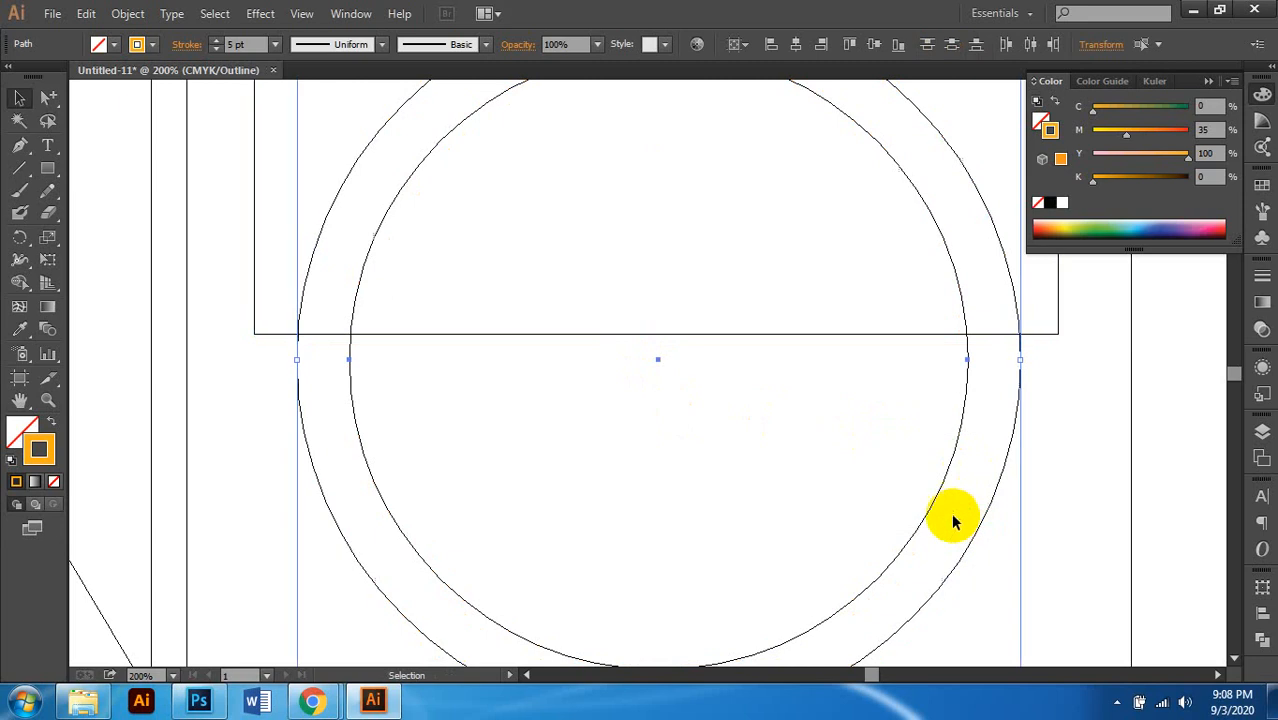
{"action": "scroll", "coordinate": [675, 405], "scroll_direction": "up", "scroll_amount": 1}
{"action": "left_click", "coordinate": [675, 297]}
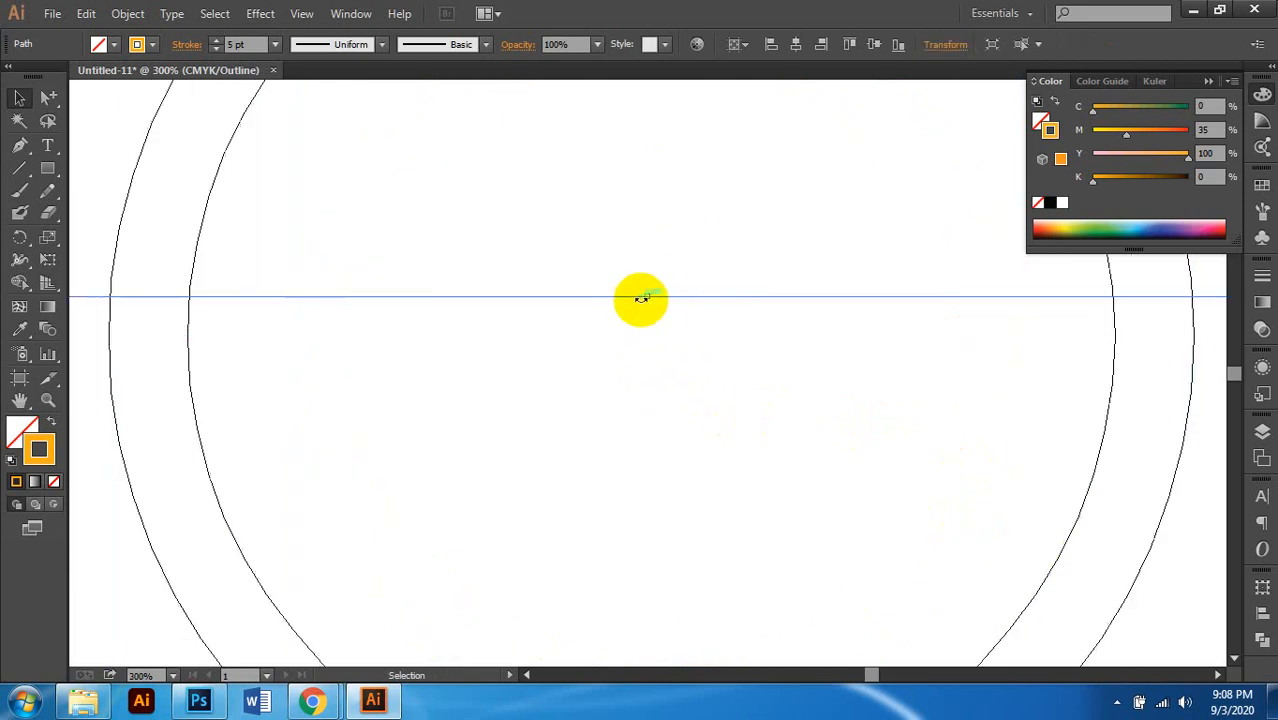
{"action": "left_click_drag", "start_coordinate": [646, 298], "coordinate": [646, 341]}
{"action": "scroll", "coordinate": [646, 342], "scroll_direction": "down", "scroll_amount": 2}
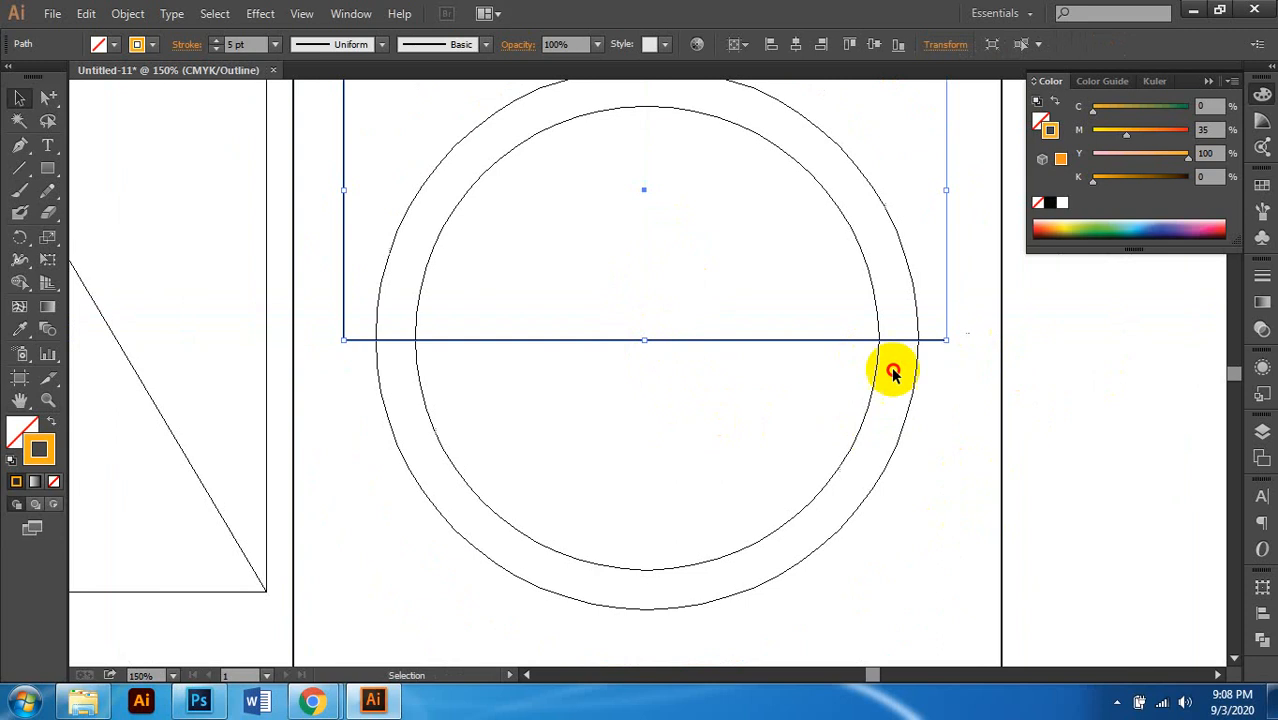
{"action": "left_click", "coordinate": [870, 385], "text": "shift"}
{"action": "scroll", "coordinate": [773, 391], "scroll_direction": "up", "scroll_amount": 1}
{"action": "left_click", "coordinate": [686, 372]}
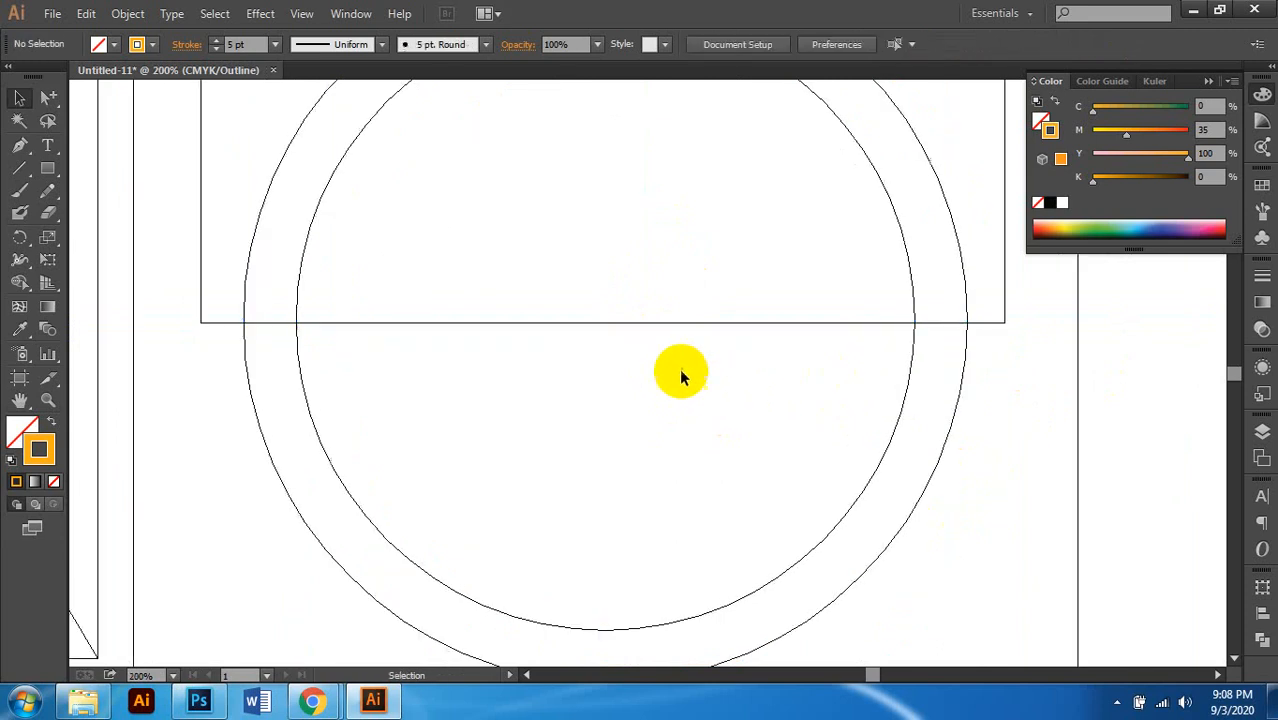
{"action": "scroll", "coordinate": [684, 372], "scroll_direction": "down", "scroll_amount": 1}
{"action": "scroll", "coordinate": [740, 354], "scroll_direction": "down", "scroll_amount": 1}
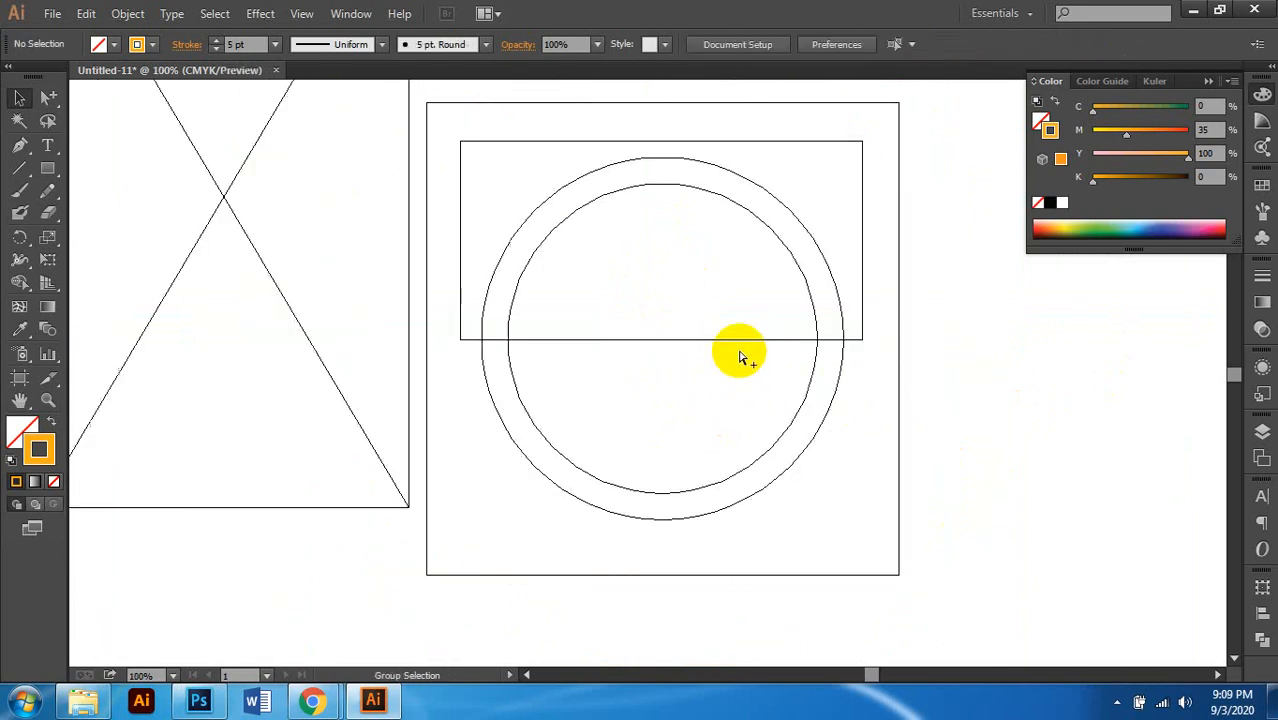
{"action": "key", "text": "ctrl+y"}
{"action": "scroll", "coordinate": [714, 357], "scroll_direction": "up", "scroll_amount": 1}
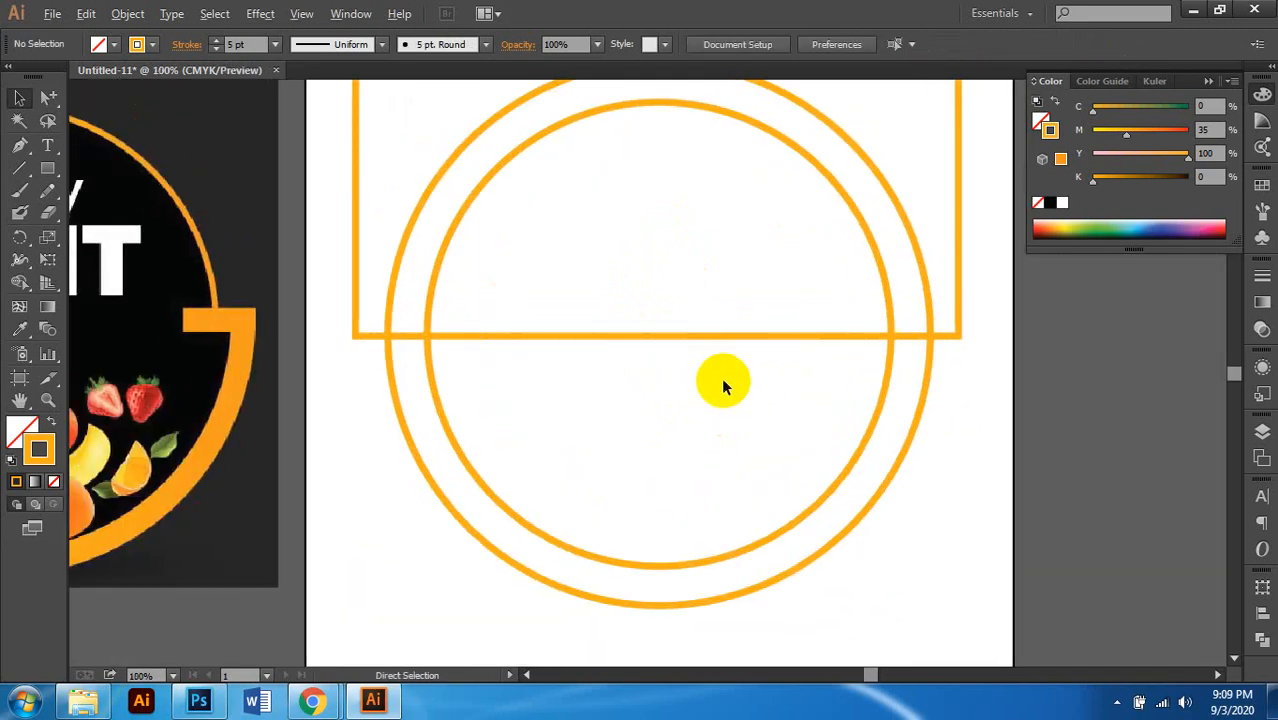
{"action": "scroll", "coordinate": [721, 377], "scroll_direction": "down", "scroll_amount": 1}
{"action": "left_click", "coordinate": [862, 260]}
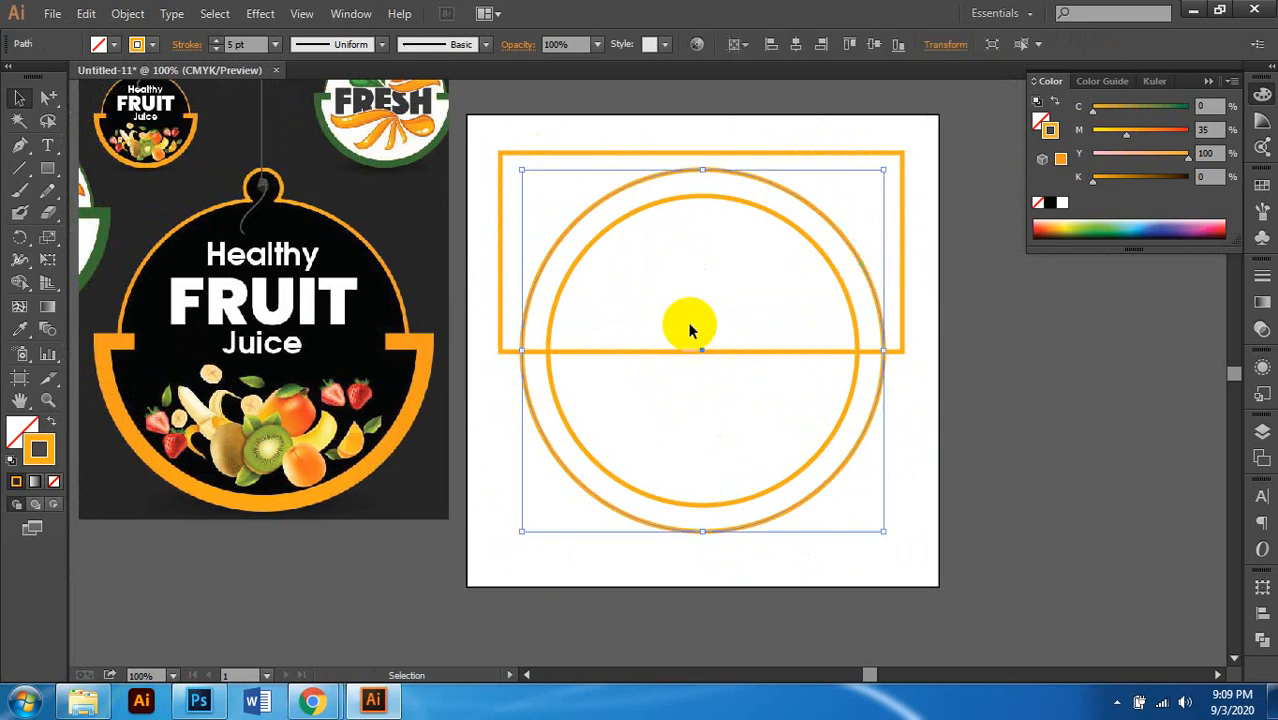
Step: Select the outer circle with the rectangle and apply Pathfinder Divide
{"action": "left_click", "coordinate": [902, 188], "text": "shift"}
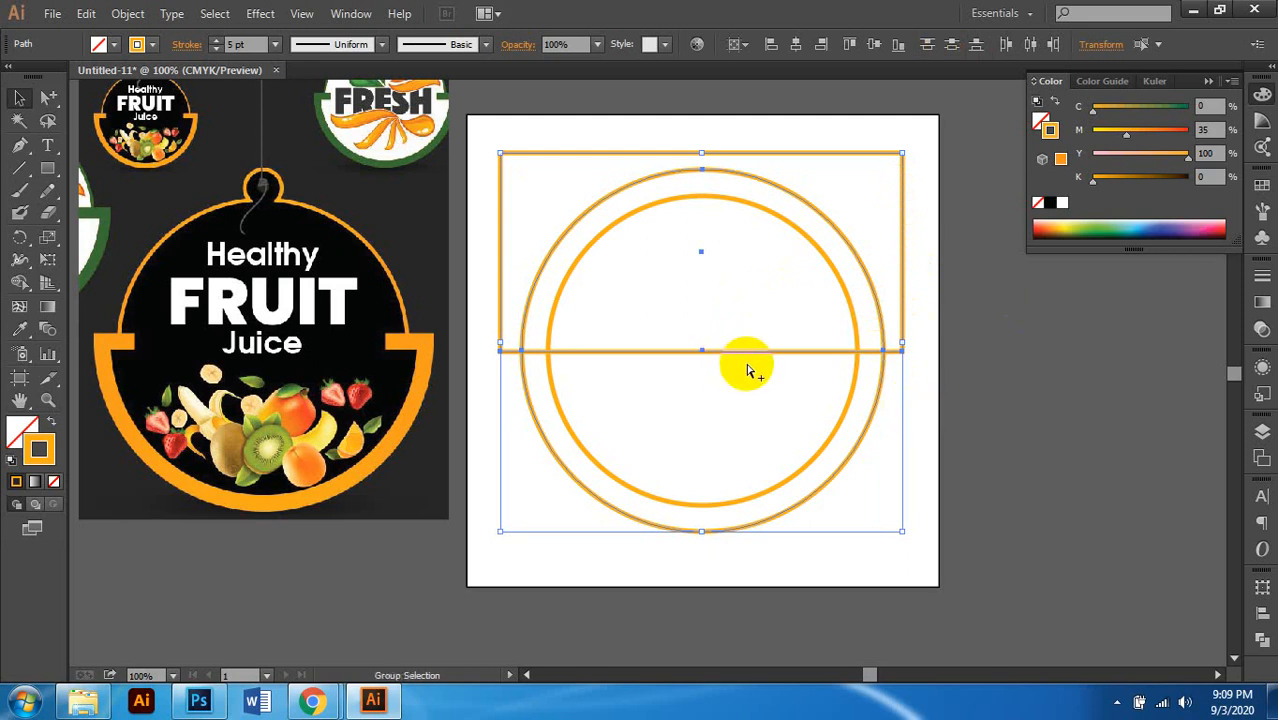
{"action": "scroll", "coordinate": [749, 368], "scroll_direction": "left", "scroll_amount": 1}
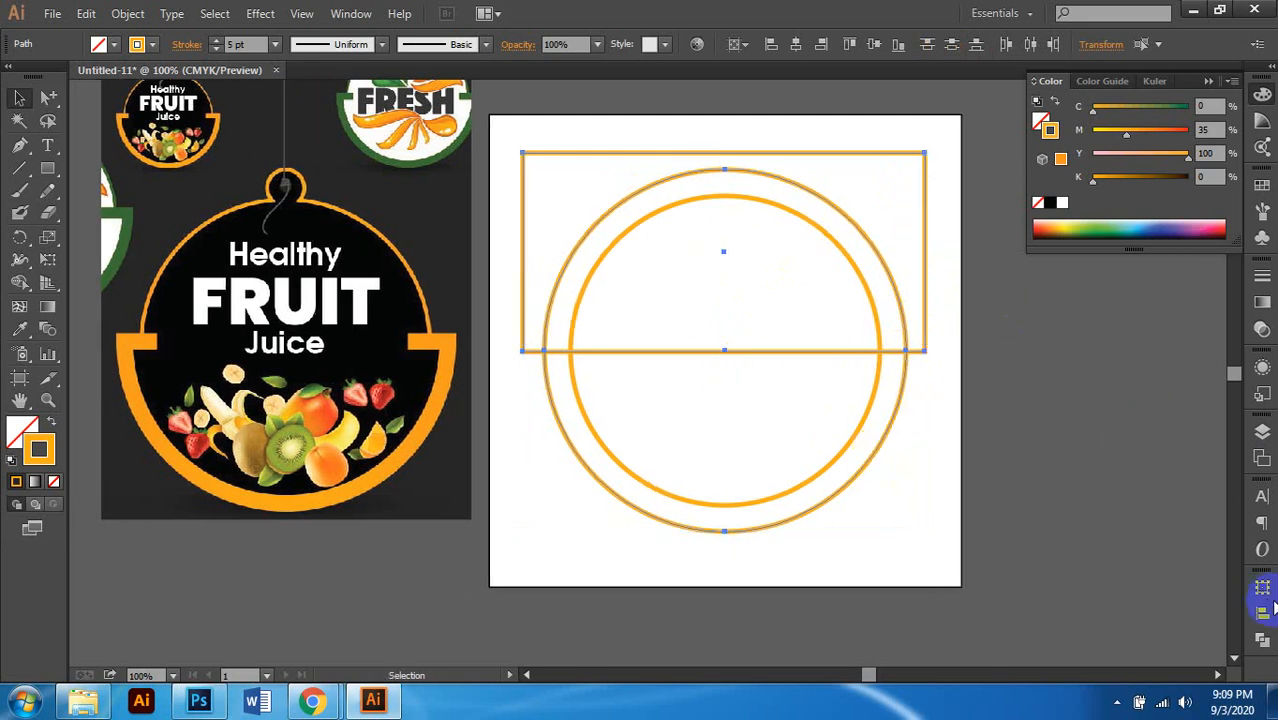
{"action": "left_click", "coordinate": [1262, 640]}
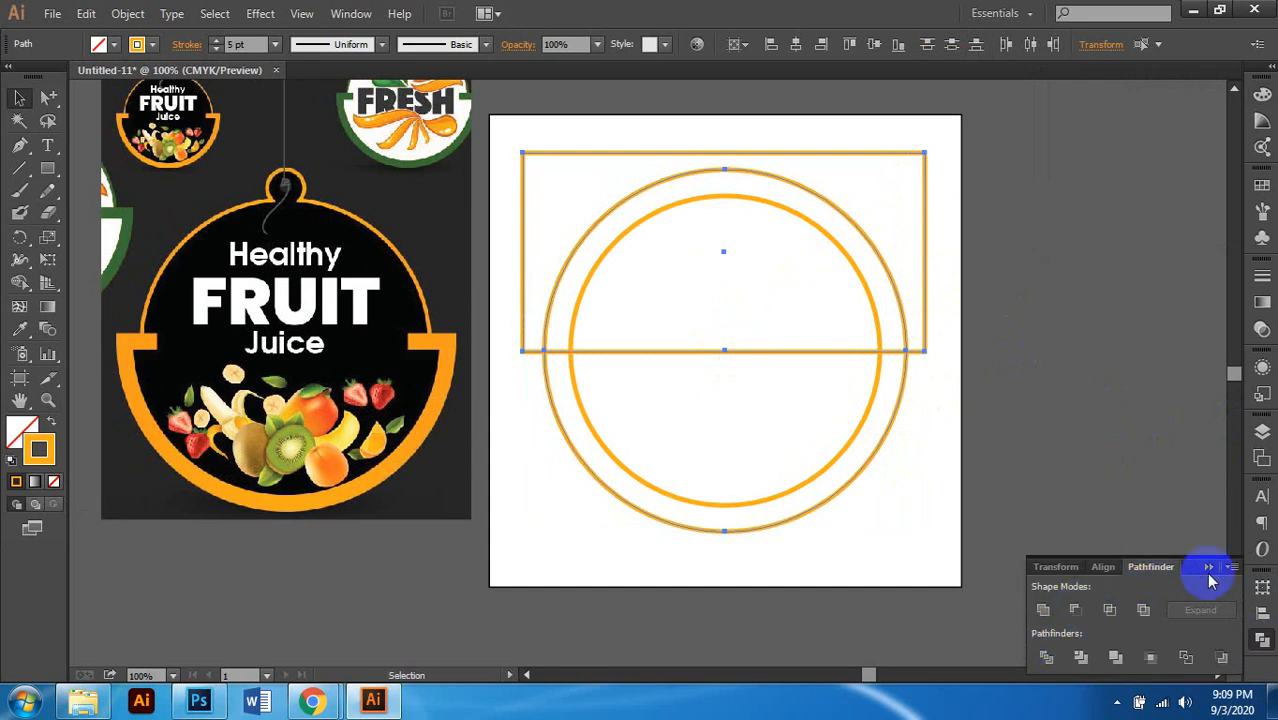
{"action": "left_click", "coordinate": [1045, 660]}
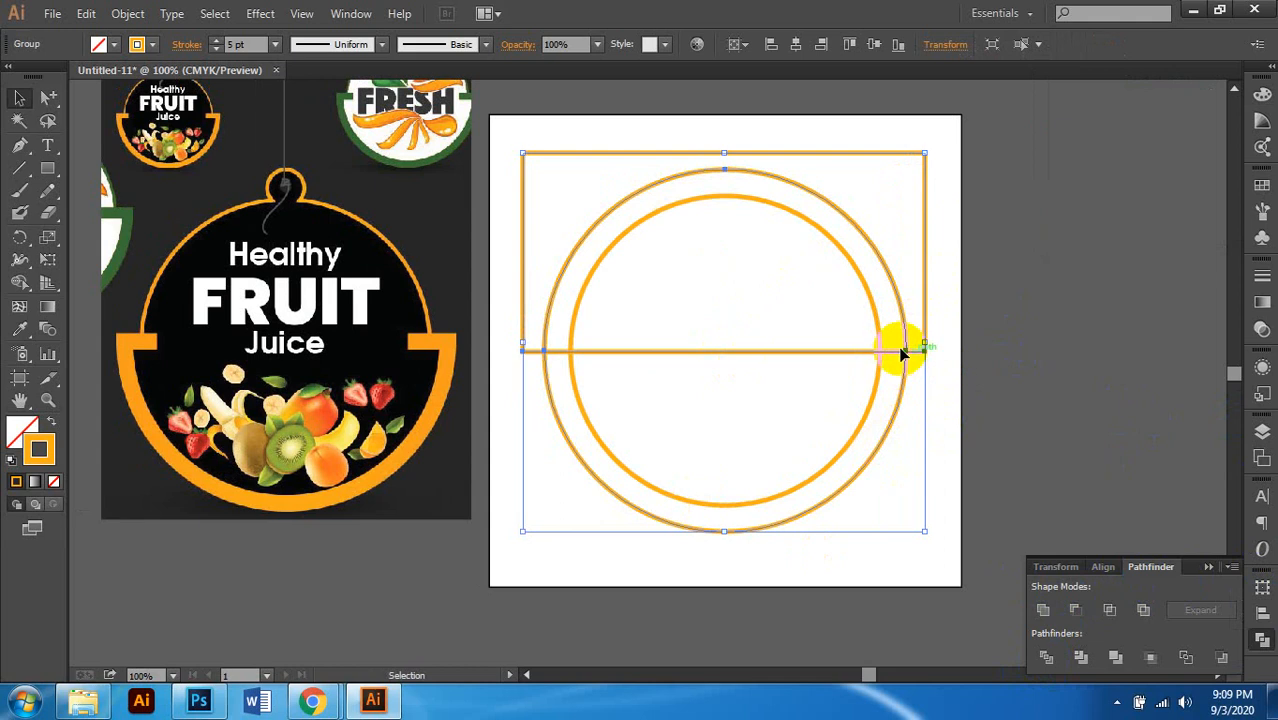
Step: Ungroup the divided pieces, then delete the rectangle piece and the upper outer arc
{"action": "right_click", "coordinate": [901, 352]}
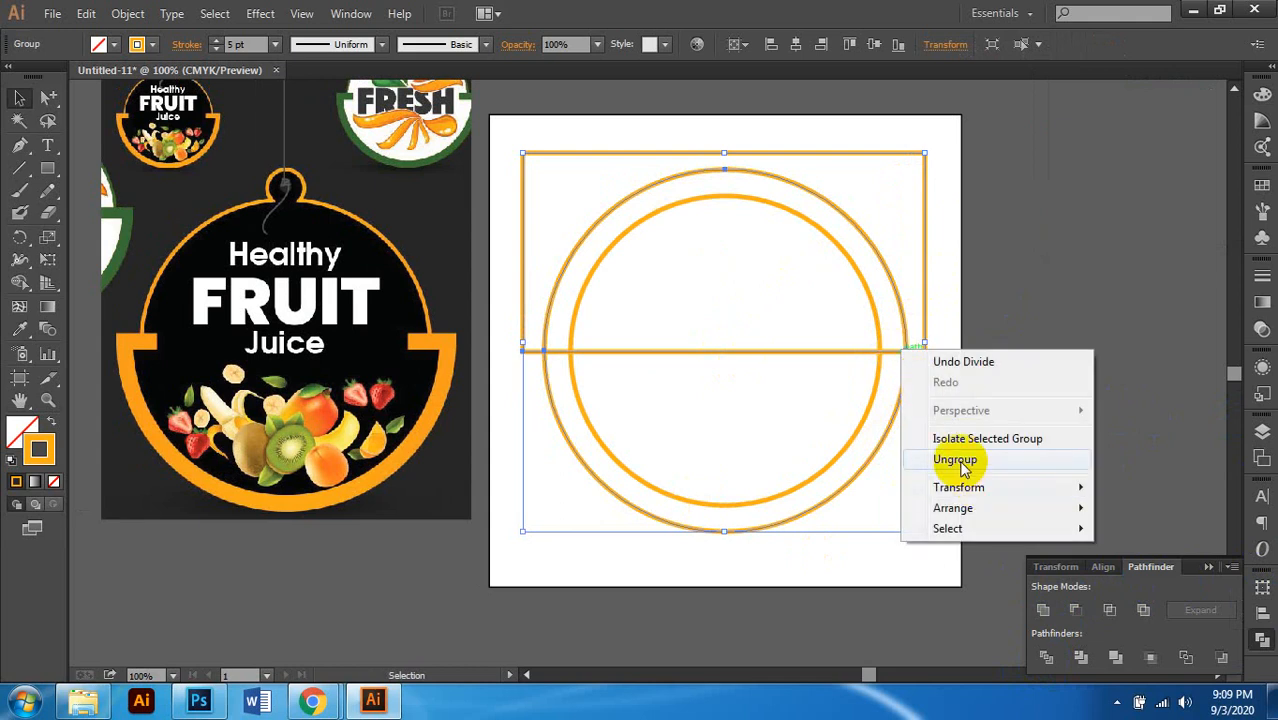
{"action": "left_click", "coordinate": [958, 462]}
{"action": "left_click", "coordinate": [1135, 285]}
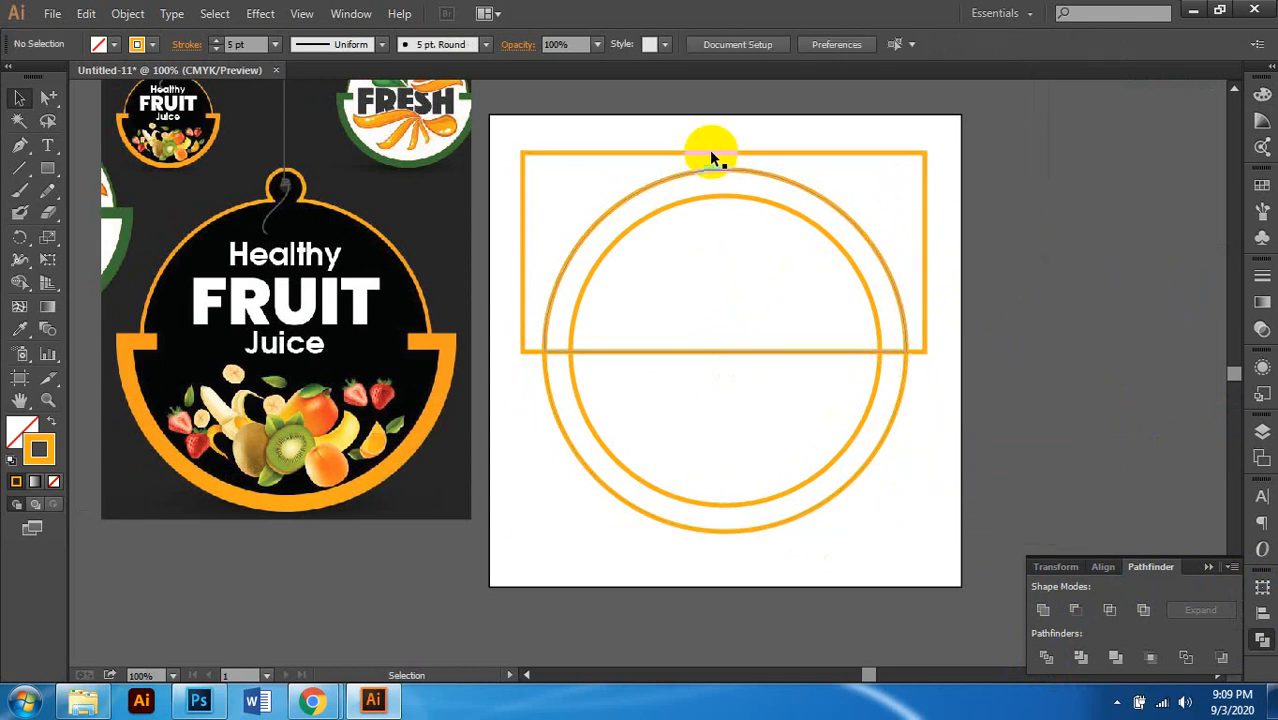
{"action": "left_click", "coordinate": [726, 155]}
{"action": "key", "text": "Delete"}
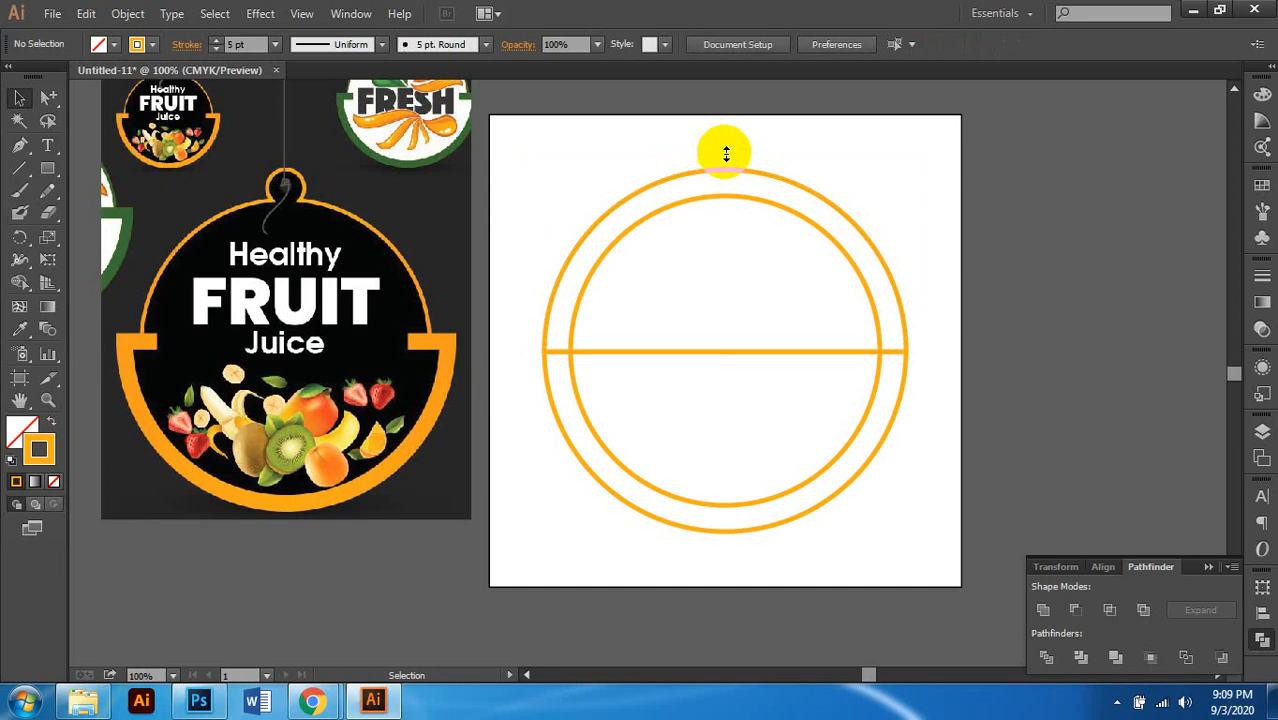
{"action": "left_click", "coordinate": [733, 353]}
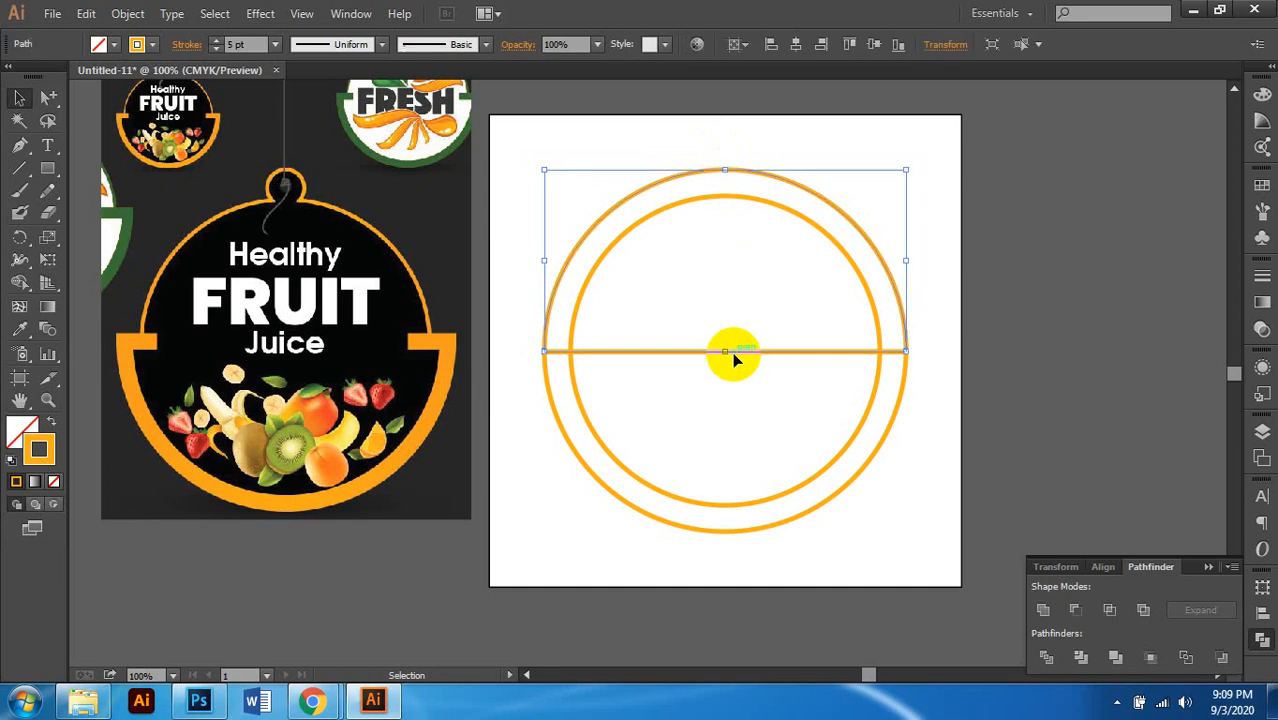
{"action": "key", "text": "Delete"}
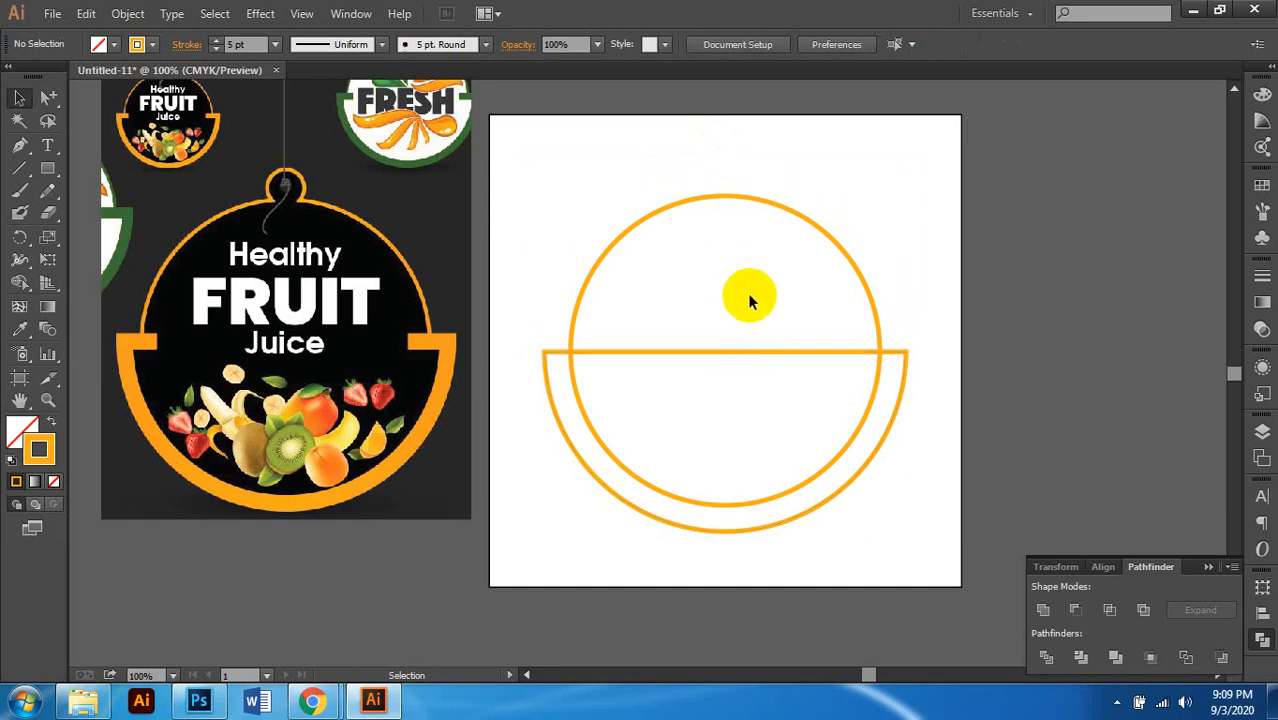
Step: Select the remaining lower half of the outer circle to check the bowl shape
{"action": "left_click", "coordinate": [725, 352]}
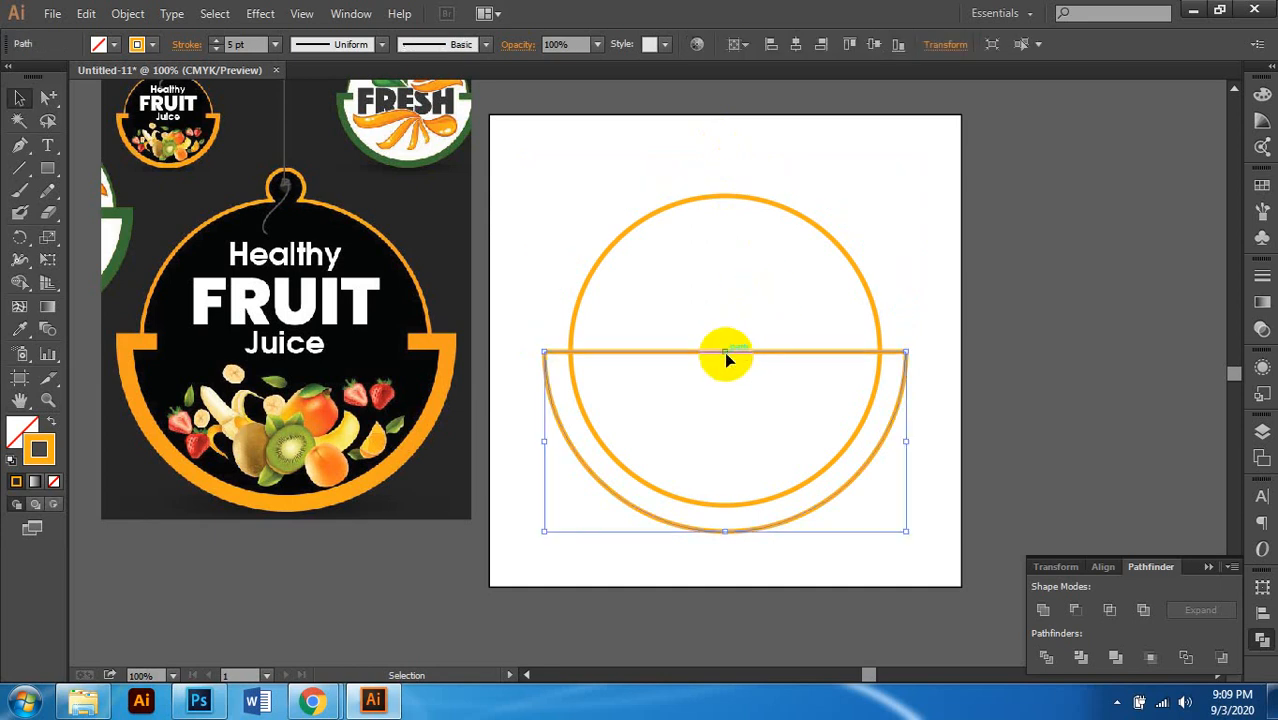
{"action": "scroll", "coordinate": [845, 451], "scroll_direction": "right", "scroll_amount": 1}
{"action": "scroll", "coordinate": [845, 451], "scroll_direction": "left", "scroll_amount": 1}
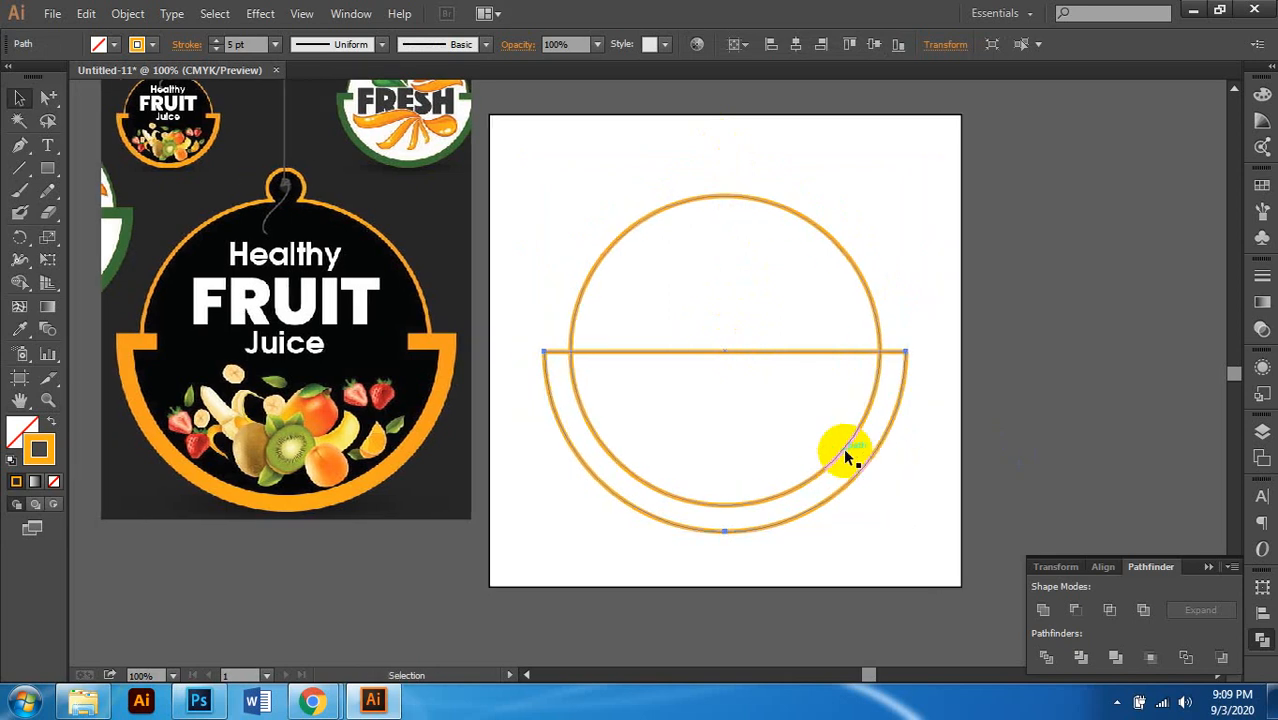
{"action": "scroll", "coordinate": [845, 451], "scroll_direction": "left", "scroll_amount": 1}
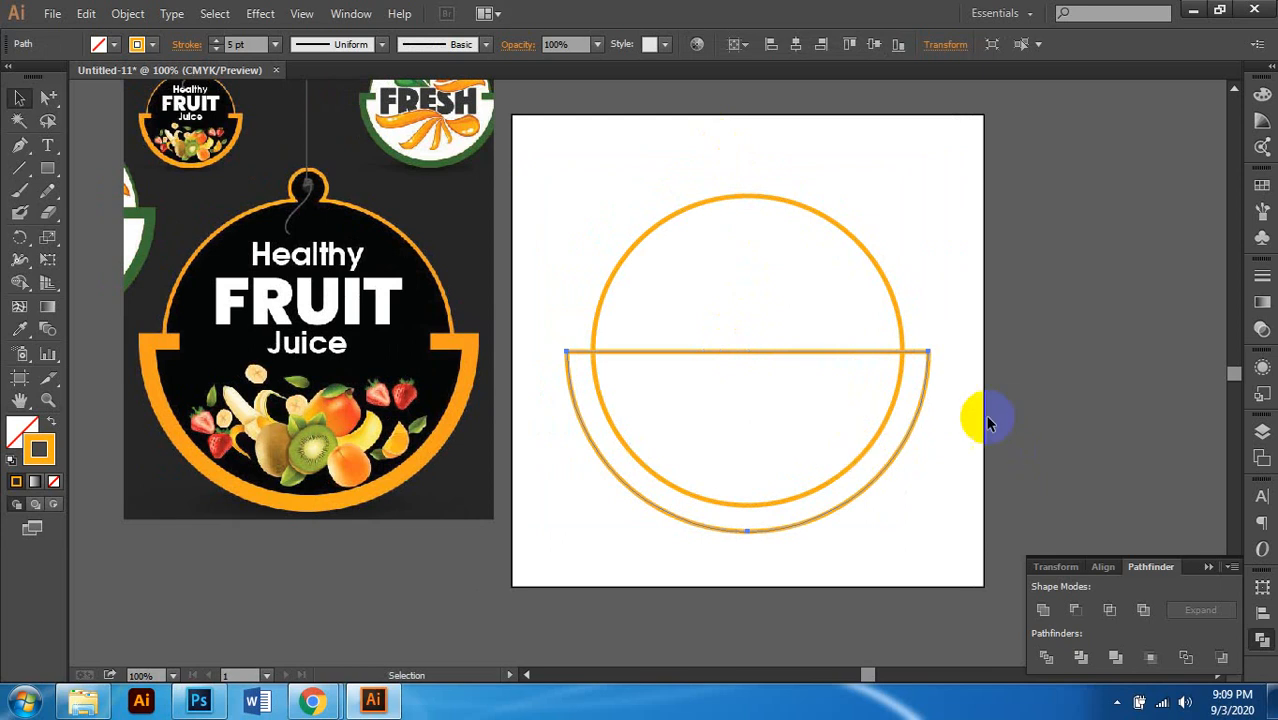
{"action": "scroll", "coordinate": [832, 415], "scroll_direction": "left", "scroll_amount": 1}
{"action": "scroll", "coordinate": [832, 420], "scroll_direction": "right", "scroll_amount": 1}
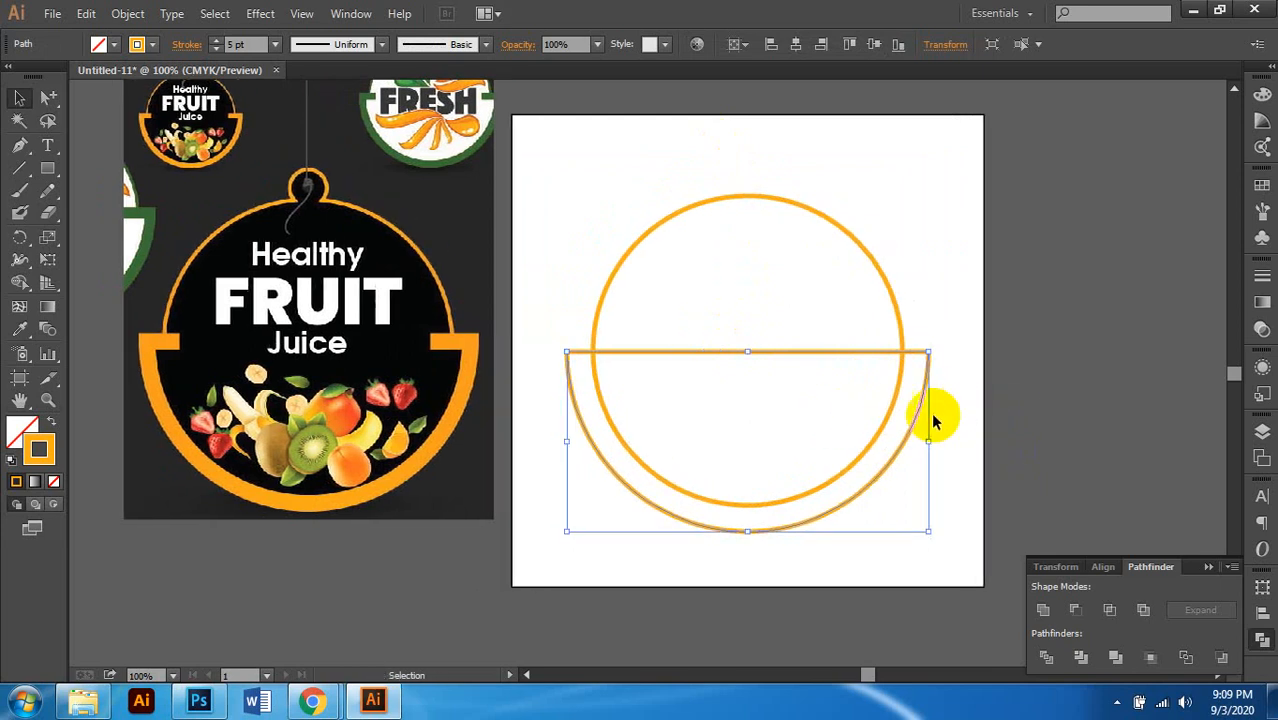
{"action": "left_click", "coordinate": [907, 330]}
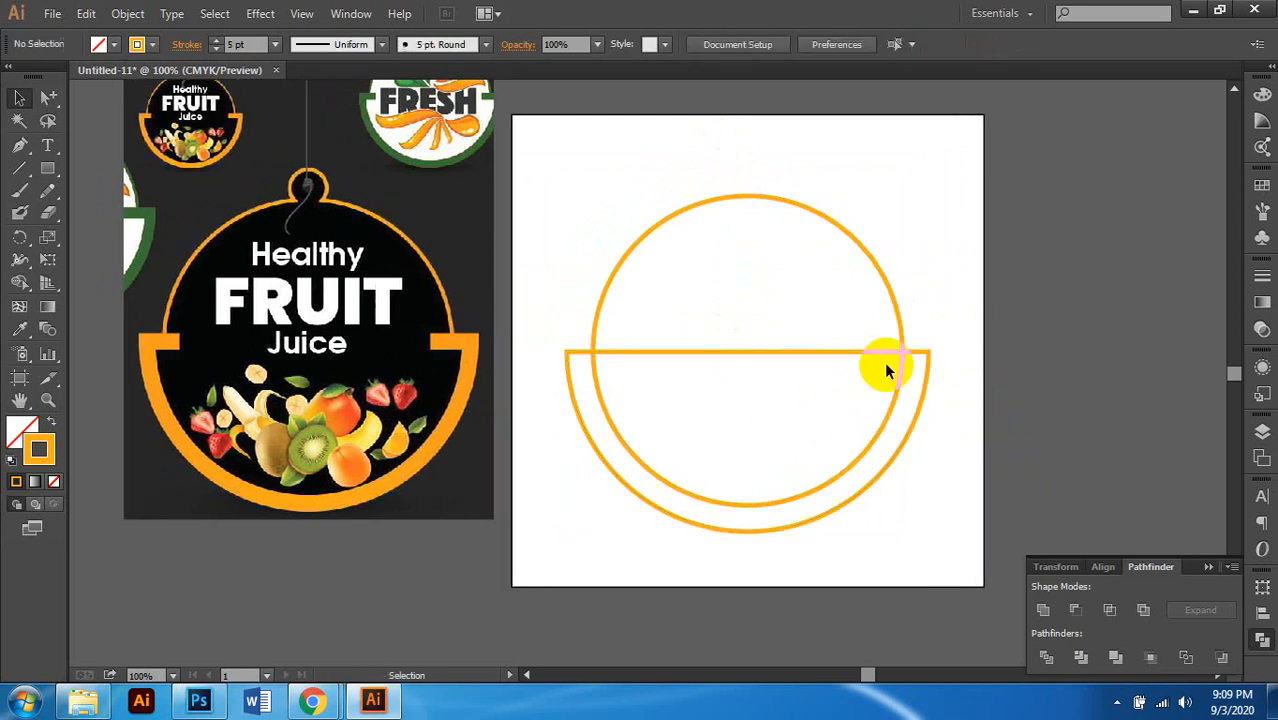
{"action": "left_click", "coordinate": [805, 358]}
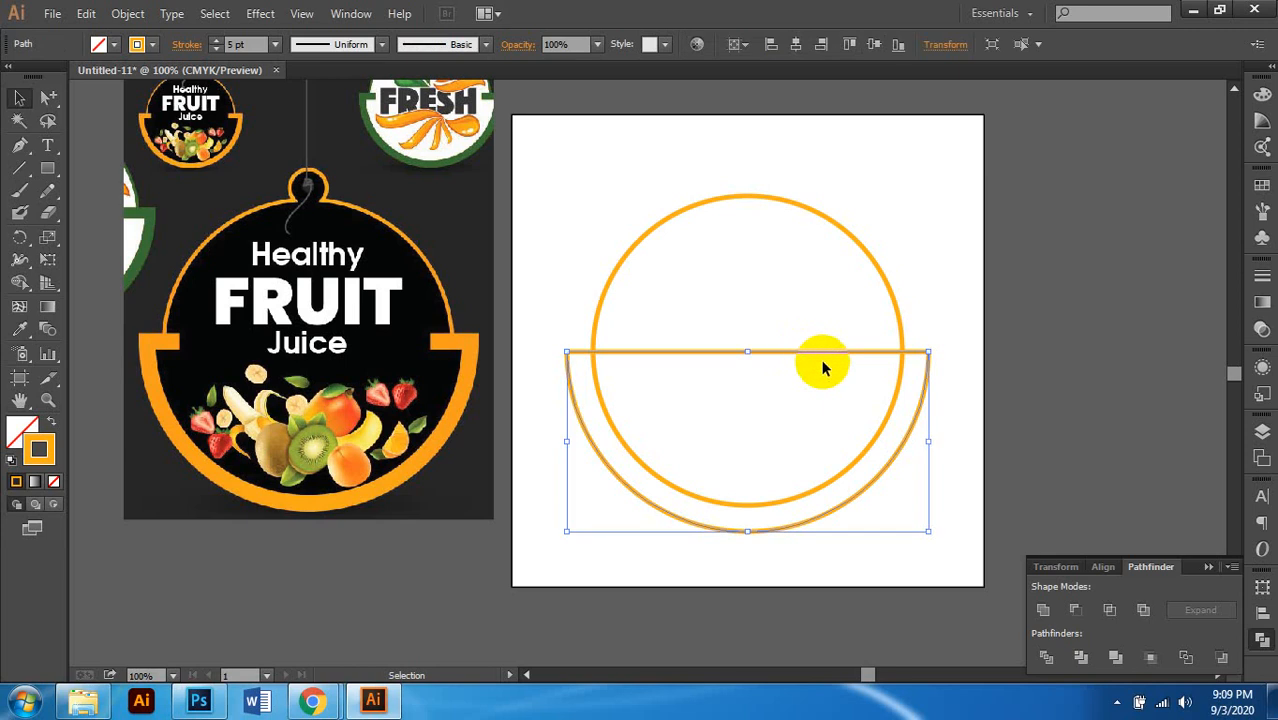
{"action": "scroll", "coordinate": [819, 362], "scroll_direction": "left", "scroll_amount": 1}
{"action": "scroll", "coordinate": [776, 378], "scroll_direction": "right", "scroll_amount": 3}
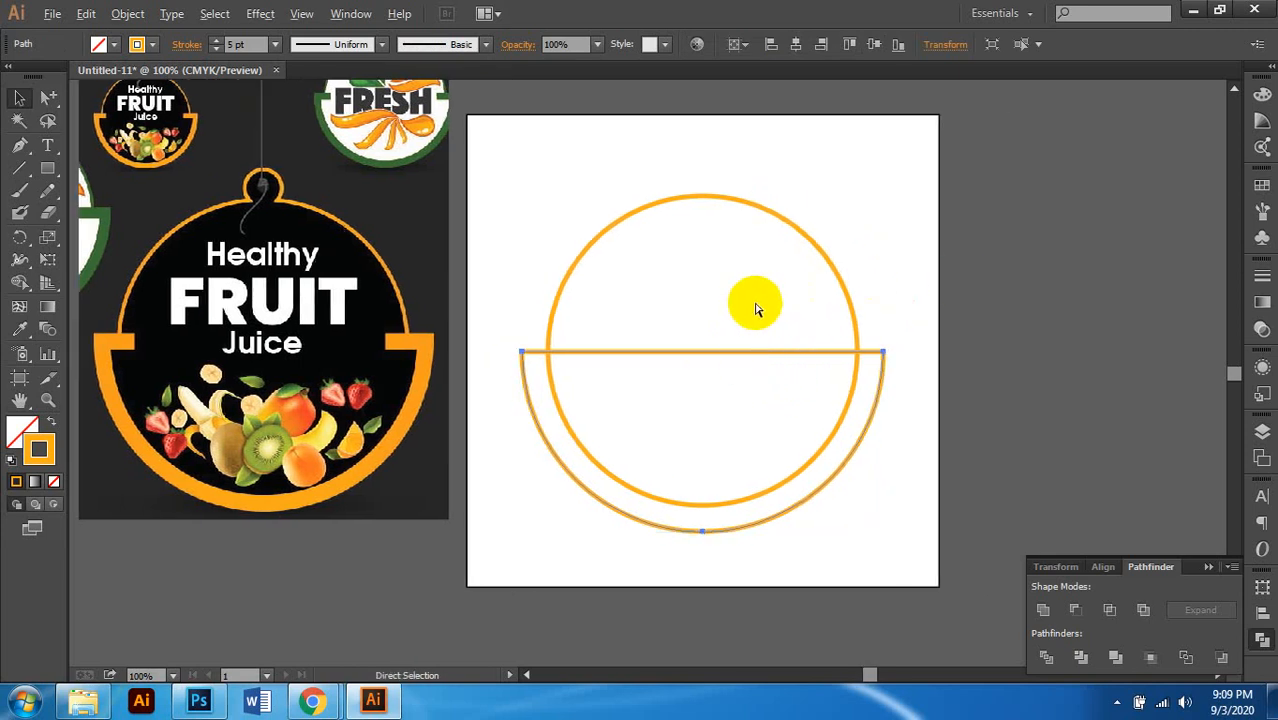
Step: Alt-drag a copy of the inner circle off the artboard to the right
{"action": "scroll", "coordinate": [800, 307], "scroll_direction": "right", "scroll_amount": 1}
{"action": "scroll", "coordinate": [880, 304], "scroll_direction": "down", "scroll_amount": 1}
{"action": "left_click", "coordinate": [890, 299]}
{"action": "scroll", "coordinate": [887, 291], "scroll_direction": "up", "scroll_amount": 2}
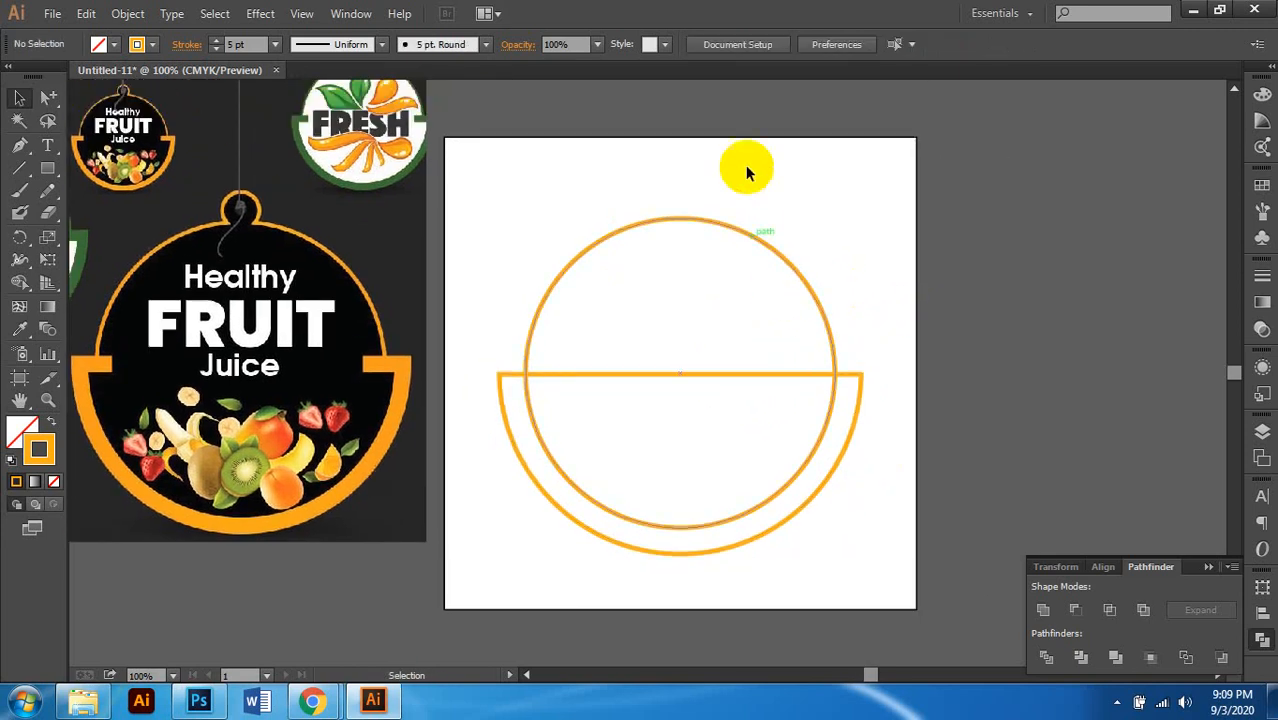
{"action": "left_click", "coordinate": [716, 257]}
{"action": "left_click", "coordinate": [856, 245]}
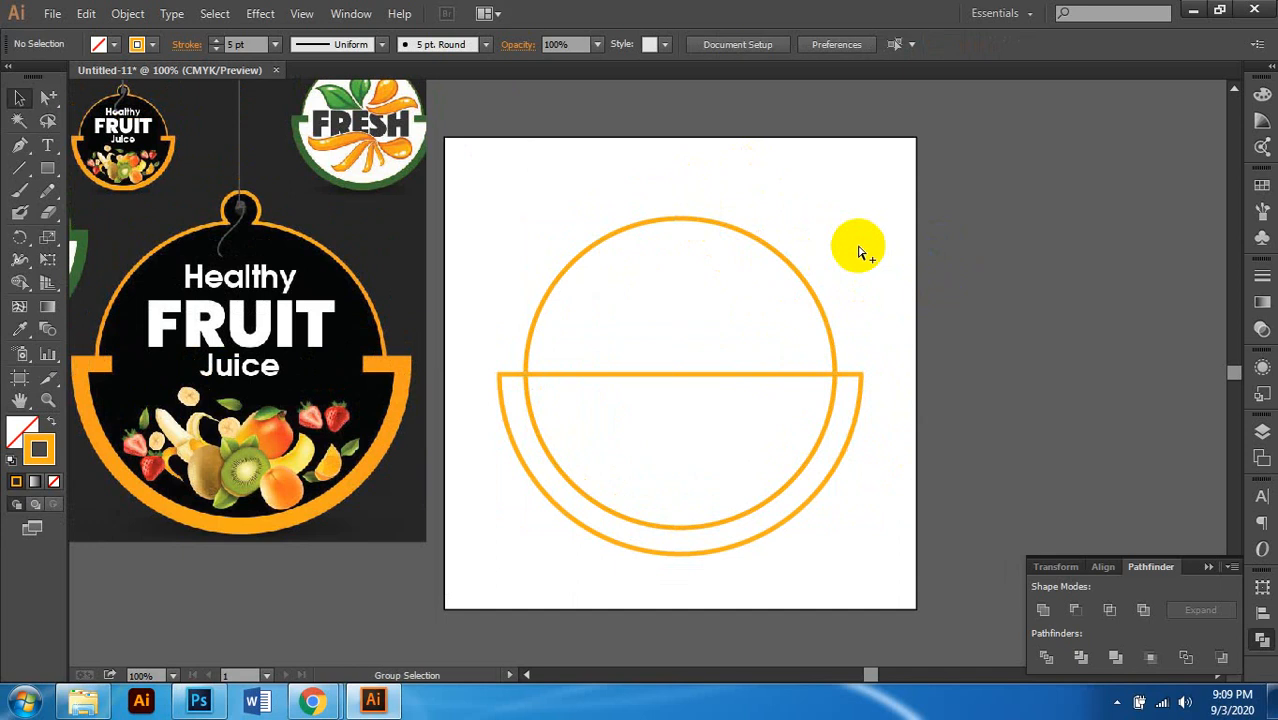
{"action": "left_click", "coordinate": [783, 286], "text": "ctrl"}
{"action": "key", "text": "ctrl+minus"}
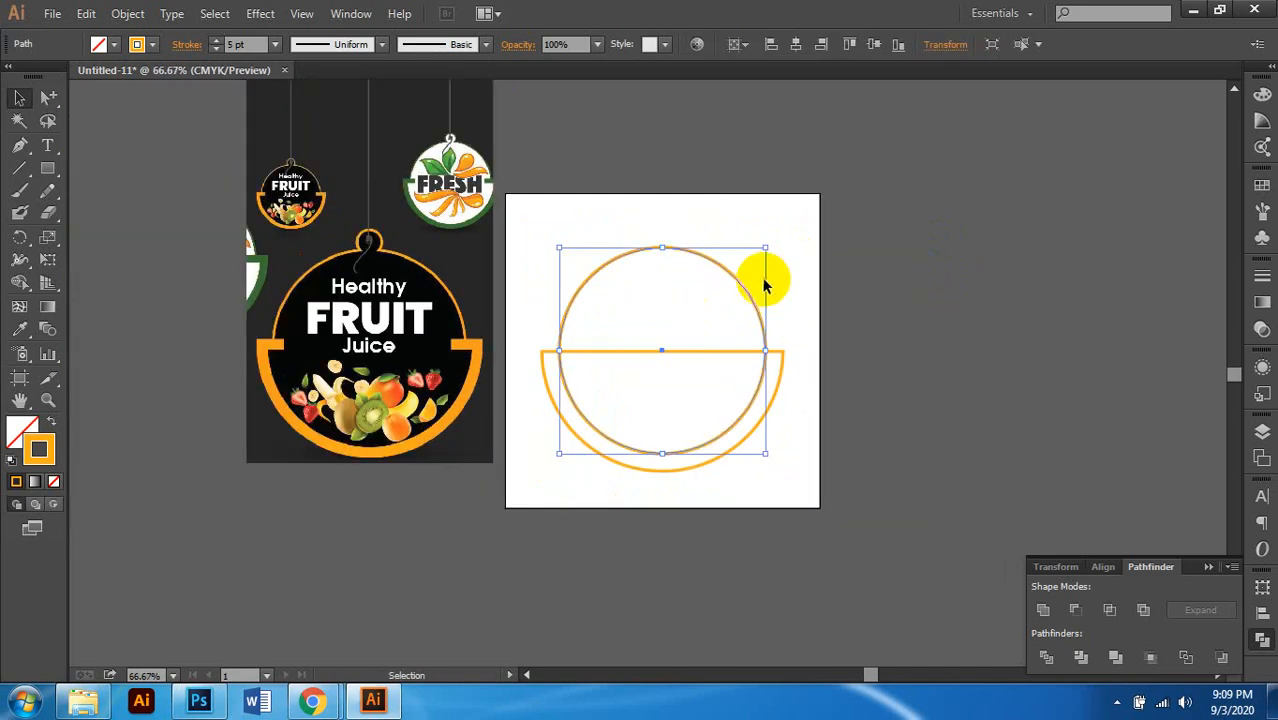
{"action": "left_click_drag", "start_coordinate": [752, 290], "coordinate": [1063, 290]}
{"action": "left_click", "coordinate": [863, 540]}
Step: Reselect the half-bowl shape and switch to a path drawing tool
{"action": "scroll", "coordinate": [609, 371], "scroll_direction": "up", "scroll_amount": 1}
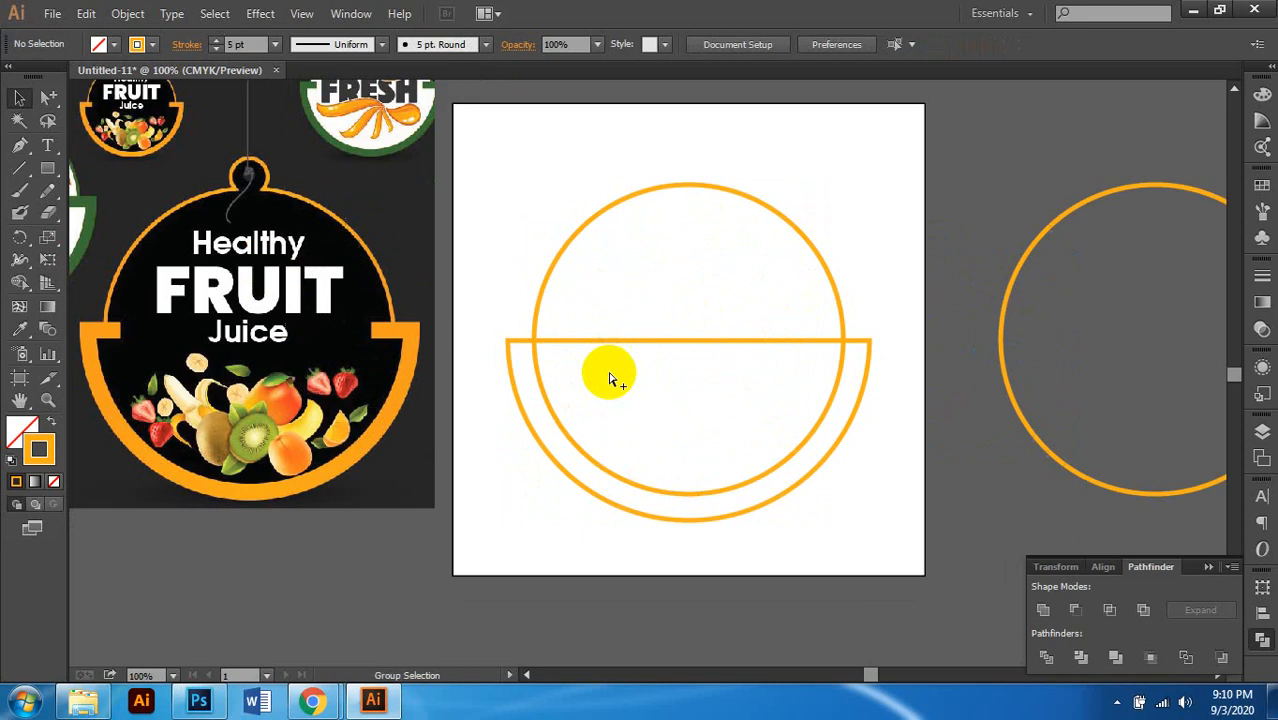
{"action": "scroll", "coordinate": [609, 371], "scroll_direction": "right", "scroll_amount": 3}
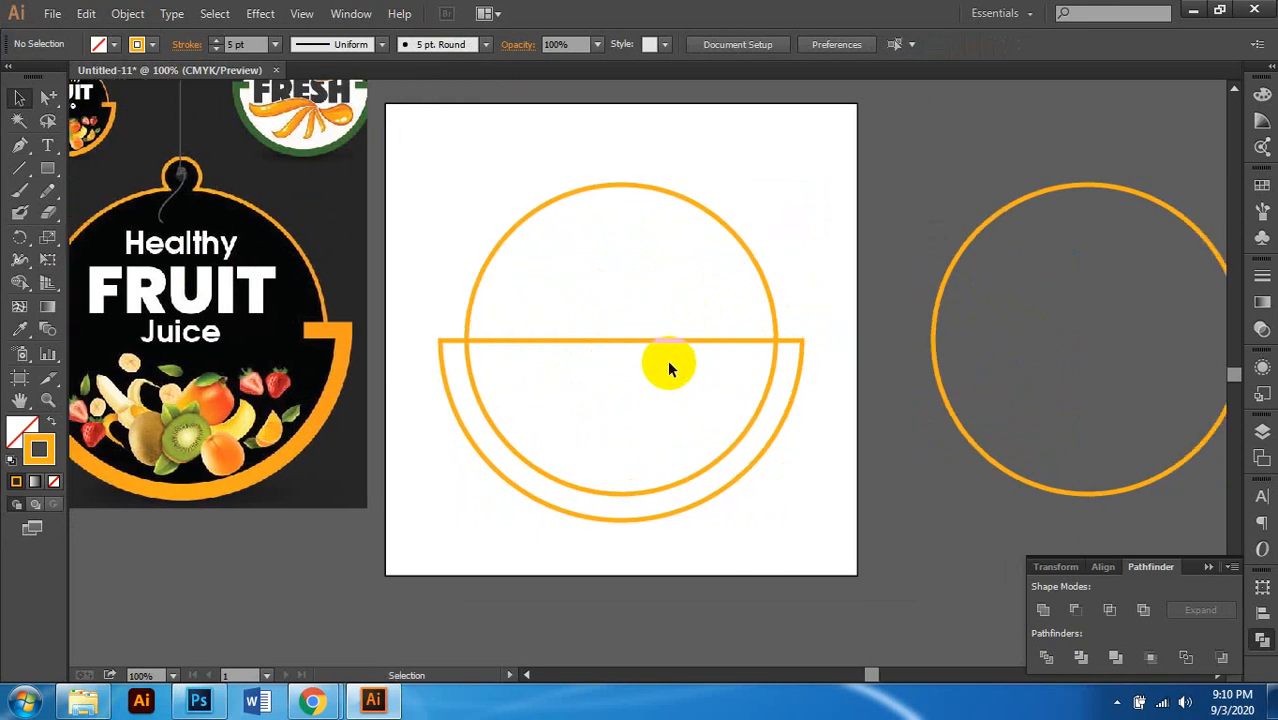
{"action": "scroll", "coordinate": [667, 359], "scroll_direction": "left", "scroll_amount": 1}
{"action": "left_click", "coordinate": [667, 339]}
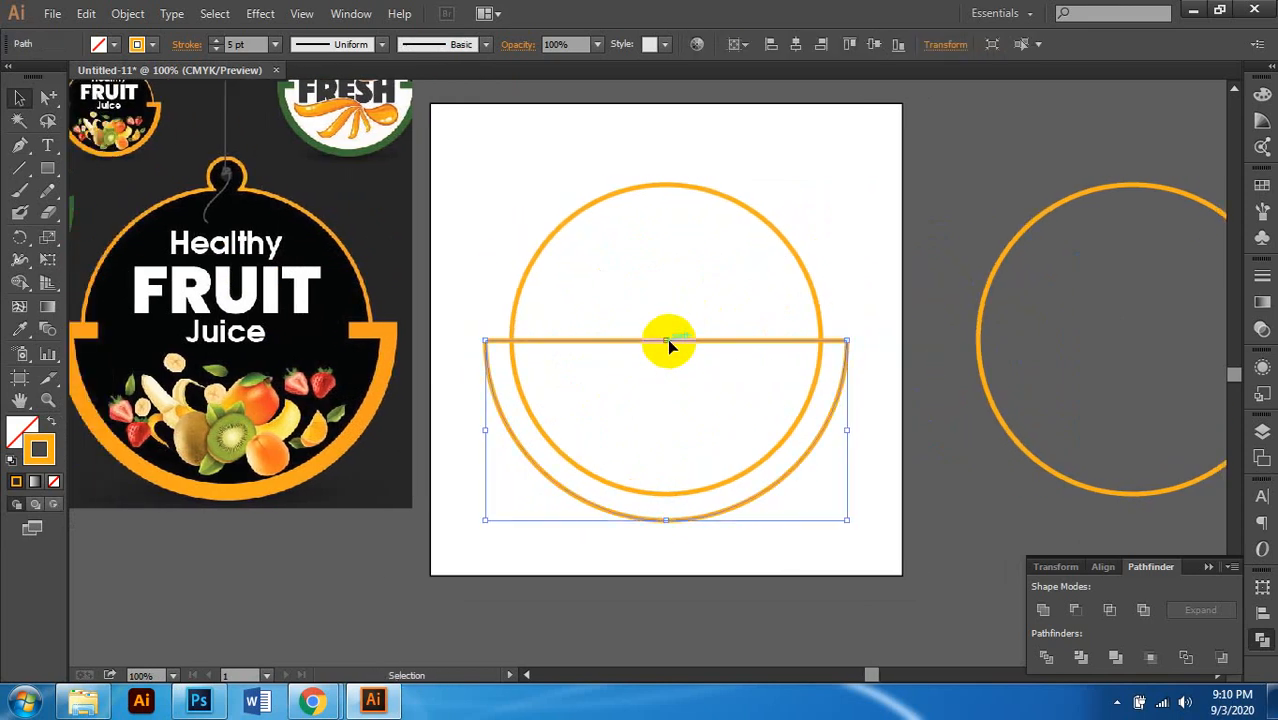
{"action": "scroll", "coordinate": [742, 351], "scroll_direction": "up", "scroll_amount": 1}
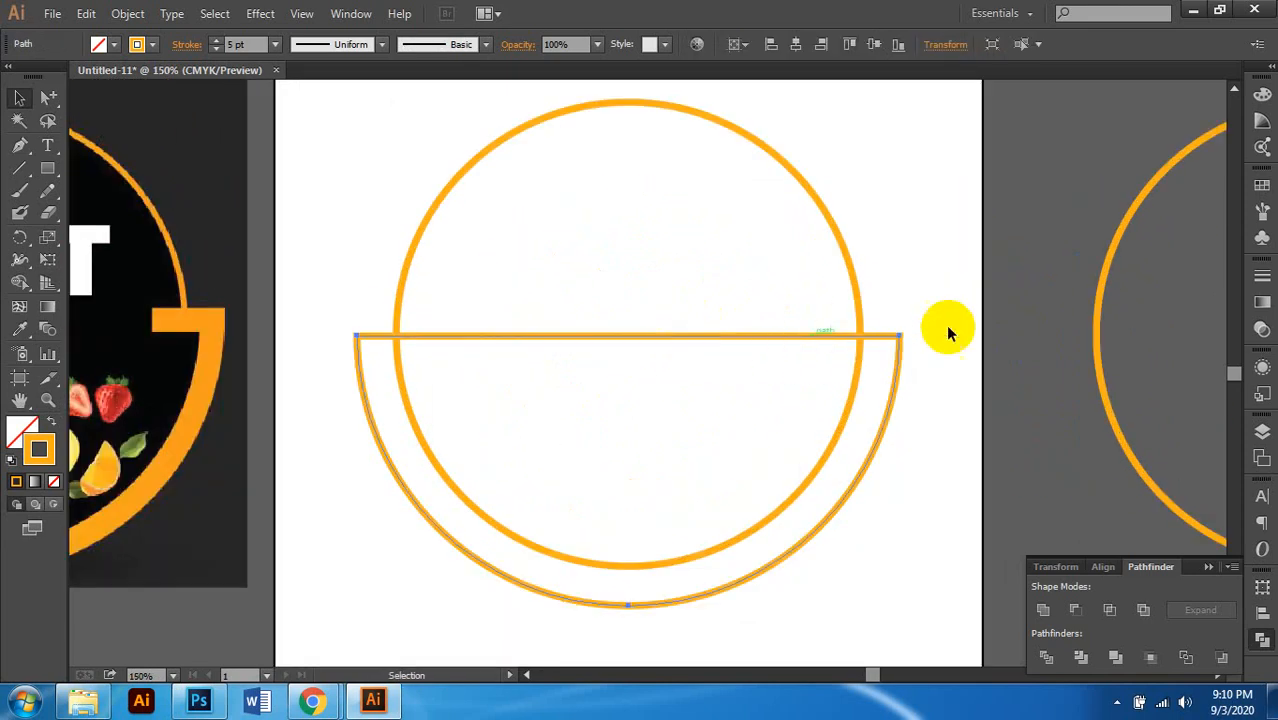
{"action": "left_click", "coordinate": [19, 147]}
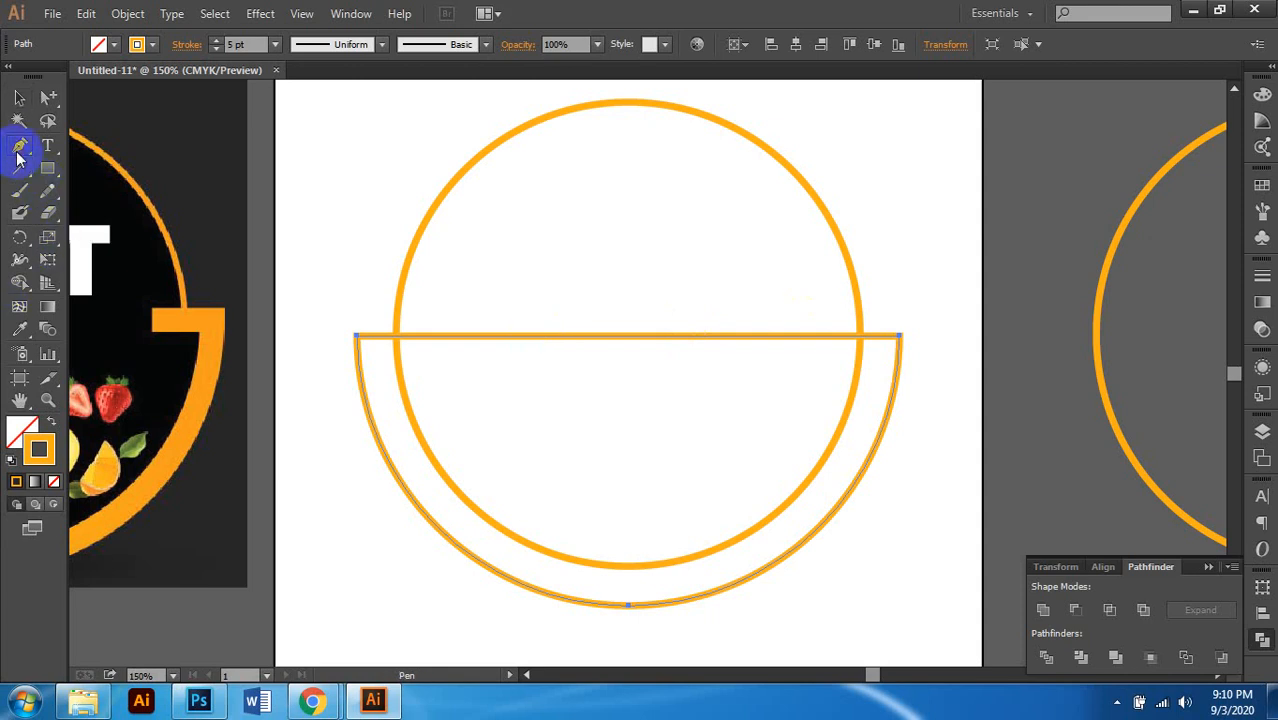
{"action": "scroll", "coordinate": [638, 330], "scroll_direction": "down", "scroll_amount": 1}
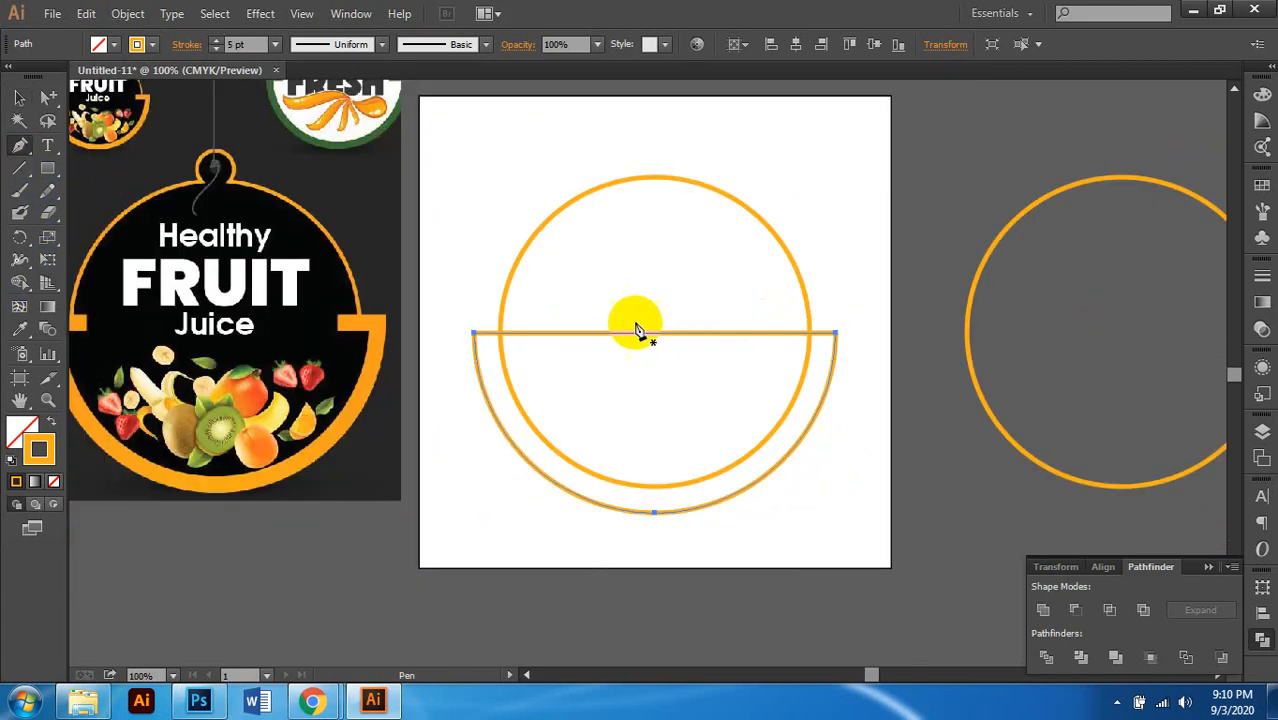
Step: Draw a thin rectangle across the half-bowl's straight top edge and select both shapes together
{"action": "left_click", "coordinate": [48, 170]}
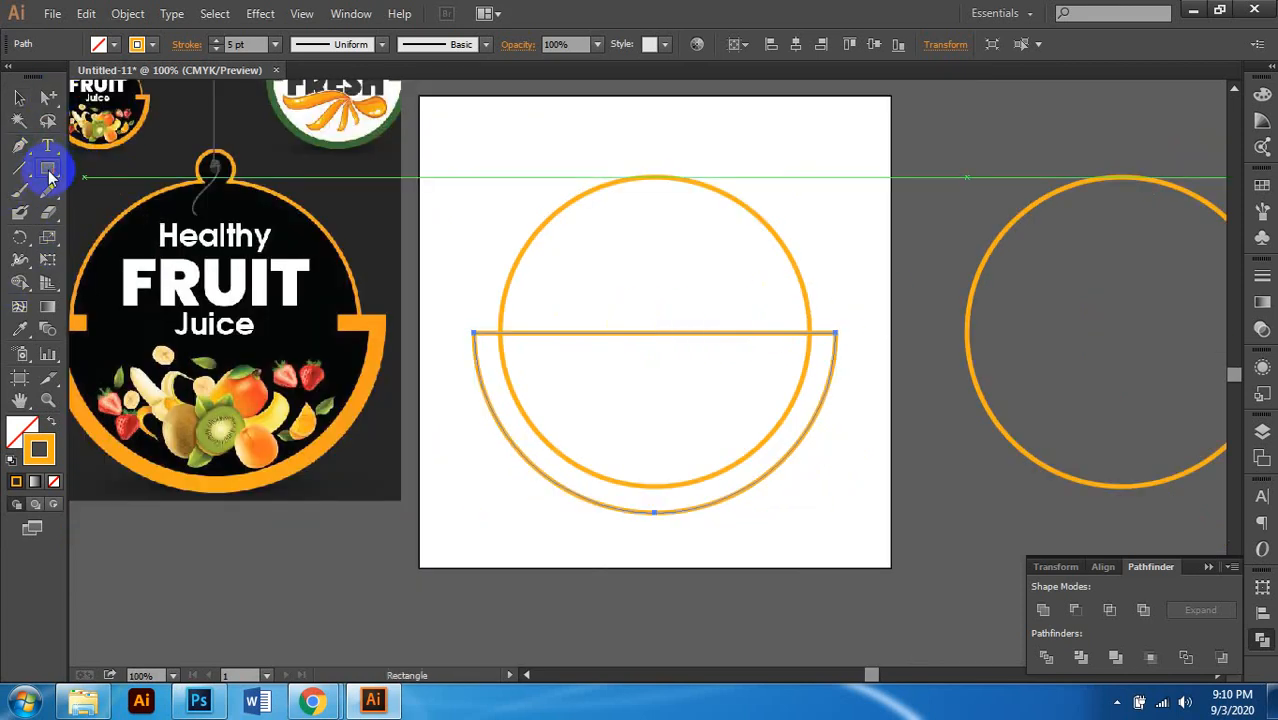
{"action": "left_click_drag", "start_coordinate": [529, 299], "coordinate": [786, 364]}
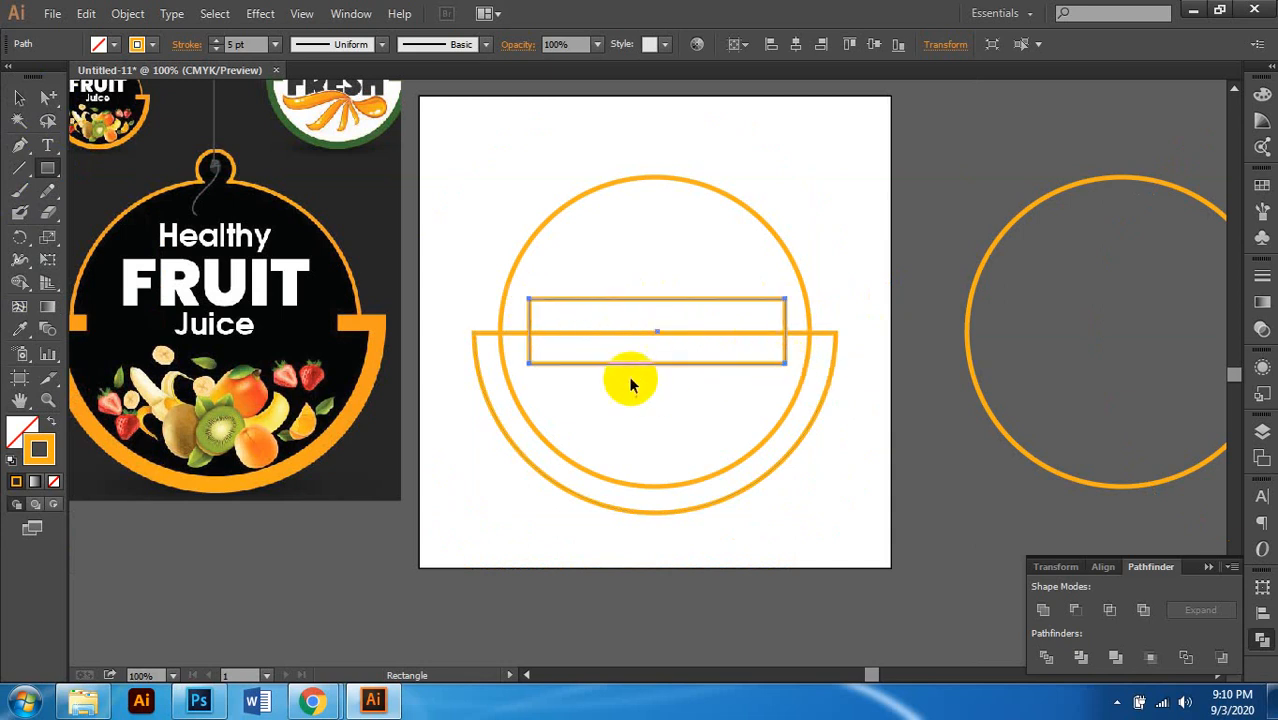
{"action": "scroll", "coordinate": [632, 373], "scroll_direction": "up", "scroll_amount": 1}
{"action": "left_click", "coordinate": [19, 97]}
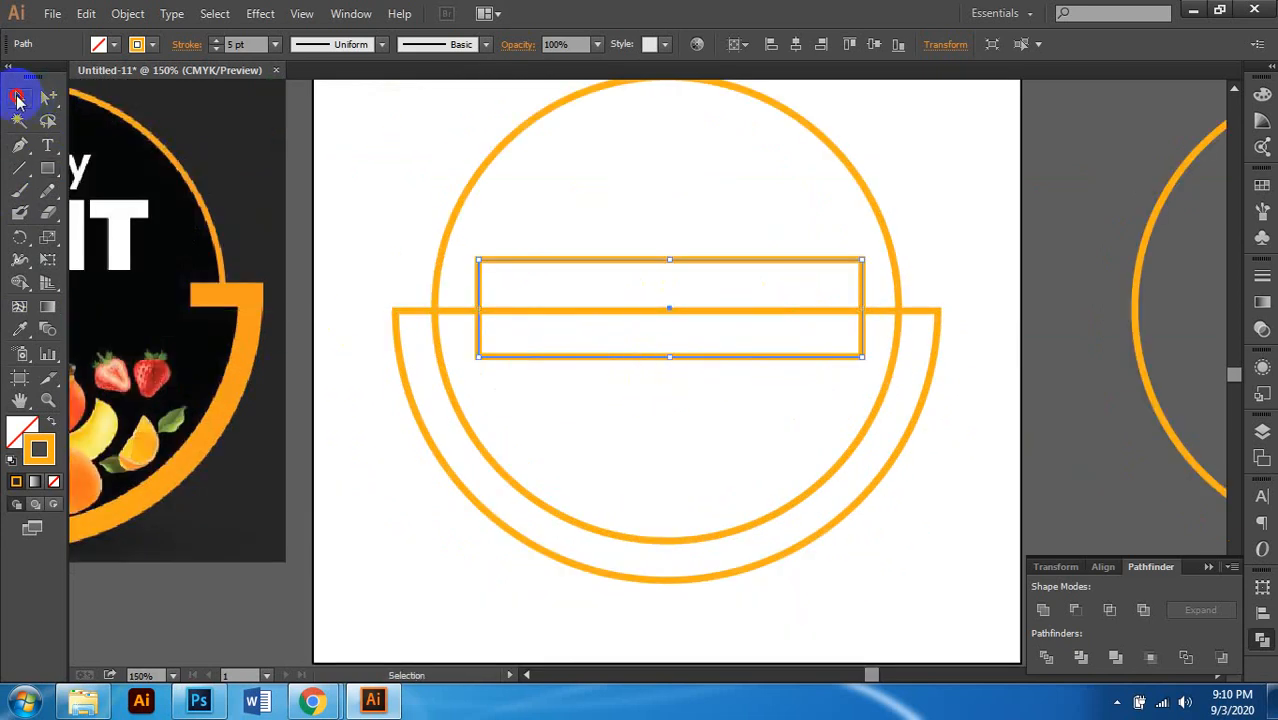
{"action": "scroll", "coordinate": [540, 270], "scroll_direction": "left", "scroll_amount": 1}
{"action": "scroll", "coordinate": [558, 288], "scroll_direction": "down", "scroll_amount": 1}
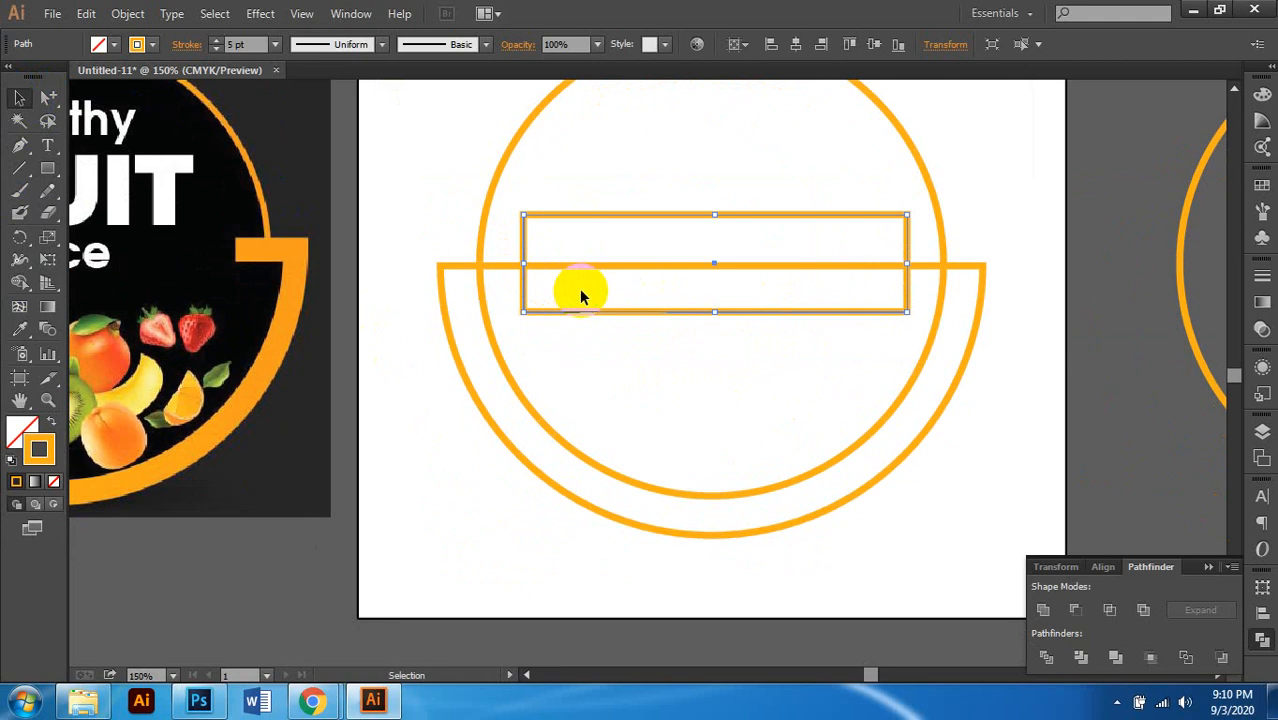
{"action": "scroll", "coordinate": [661, 347], "scroll_direction": "left", "scroll_amount": 1}
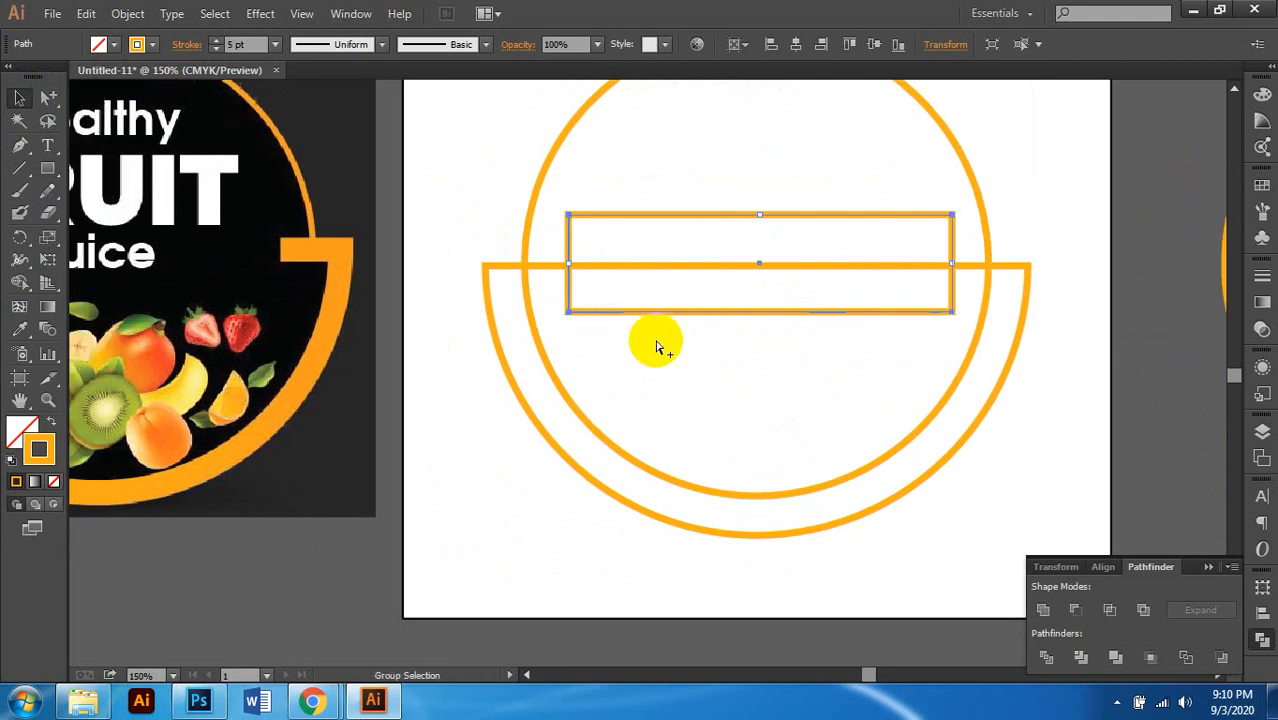
{"action": "left_click", "coordinate": [1018, 270], "text": "shift"}
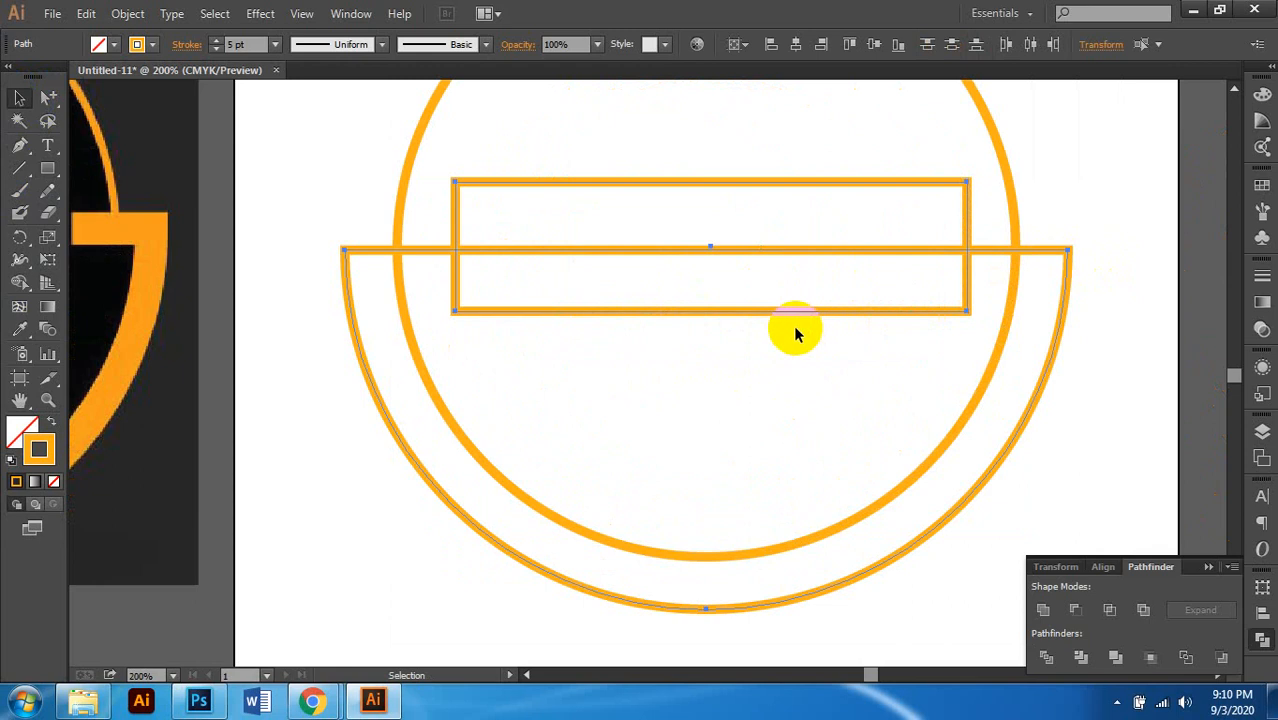
{"action": "scroll", "coordinate": [677, 351], "scroll_direction": "down", "scroll_amount": 1}
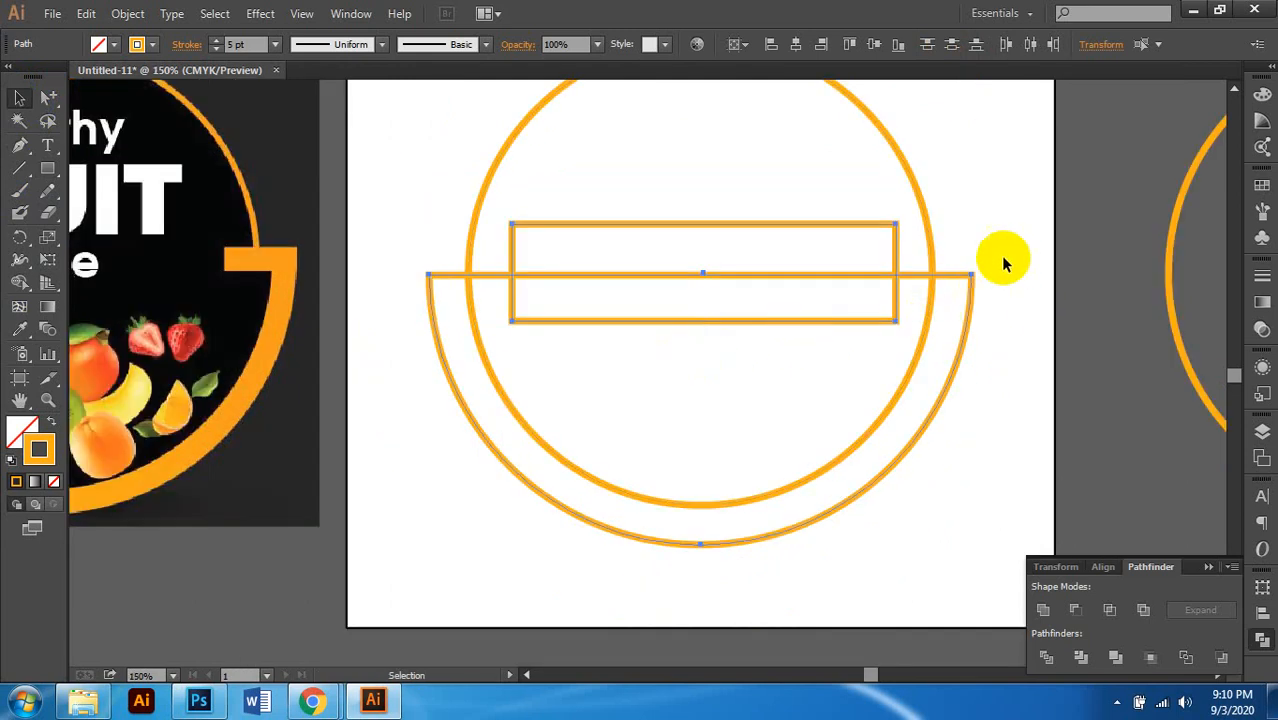
{"action": "scroll", "coordinate": [957, 250], "scroll_direction": "down", "scroll_amount": 1}
{"action": "scroll", "coordinate": [961, 219], "scroll_direction": "right", "scroll_amount": 1}
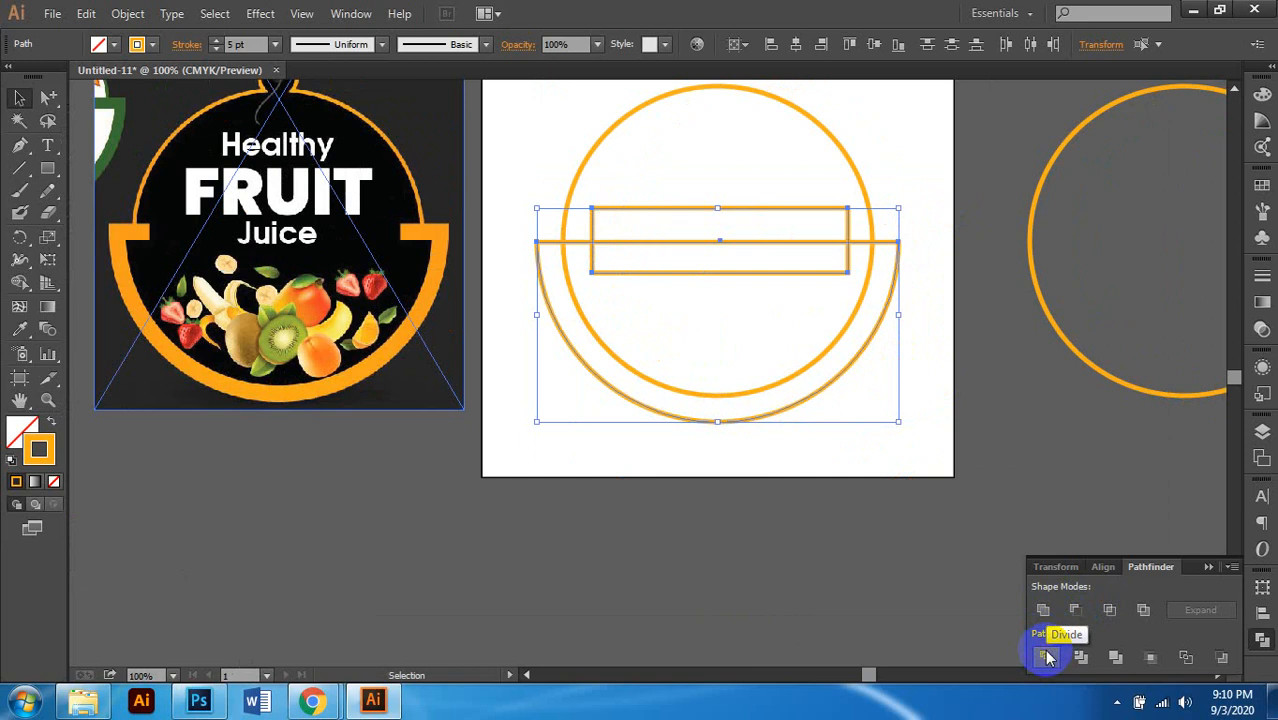
Step: Divide the half-bowl with the thin rectangle and ungroup the resulting pieces
{"action": "left_click", "coordinate": [1047, 657]}
{"action": "left_click", "coordinate": [953, 310]}
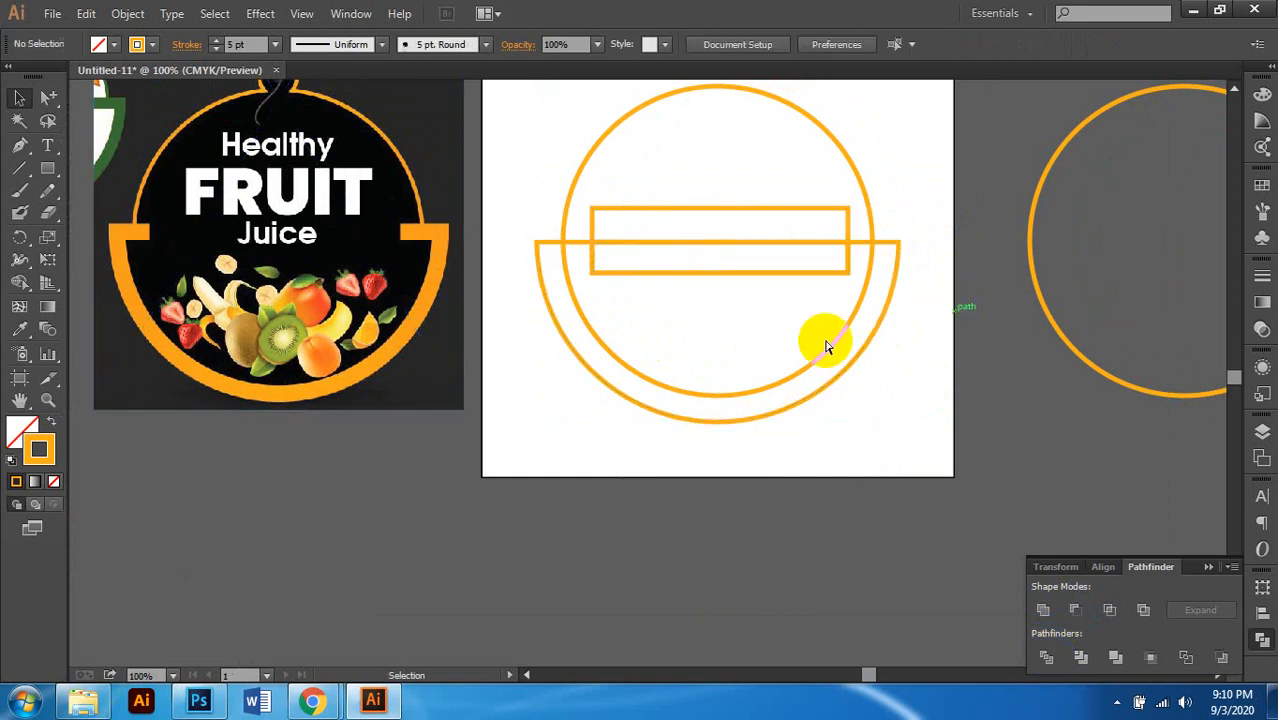
{"action": "scroll", "coordinate": [826, 343], "scroll_direction": "up", "scroll_amount": 1}
{"action": "scroll", "coordinate": [806, 362], "scroll_direction": "down", "scroll_amount": 1}
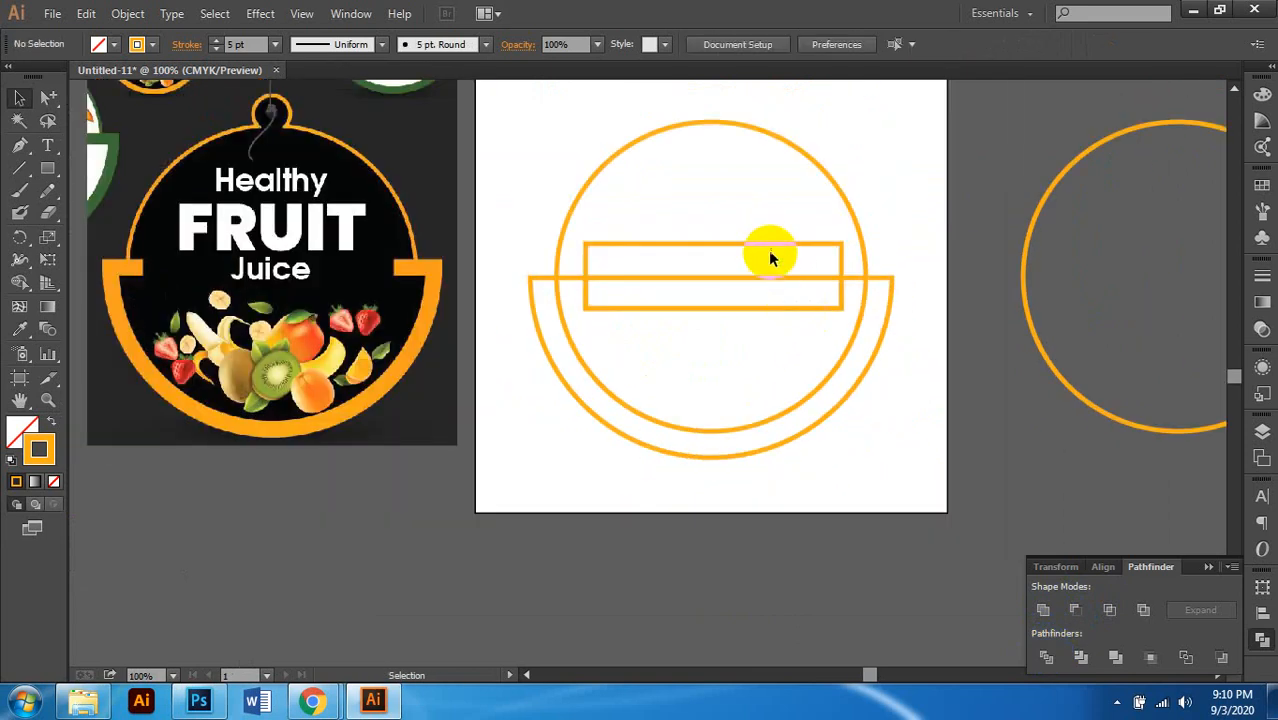
{"action": "left_click", "coordinate": [762, 245]}
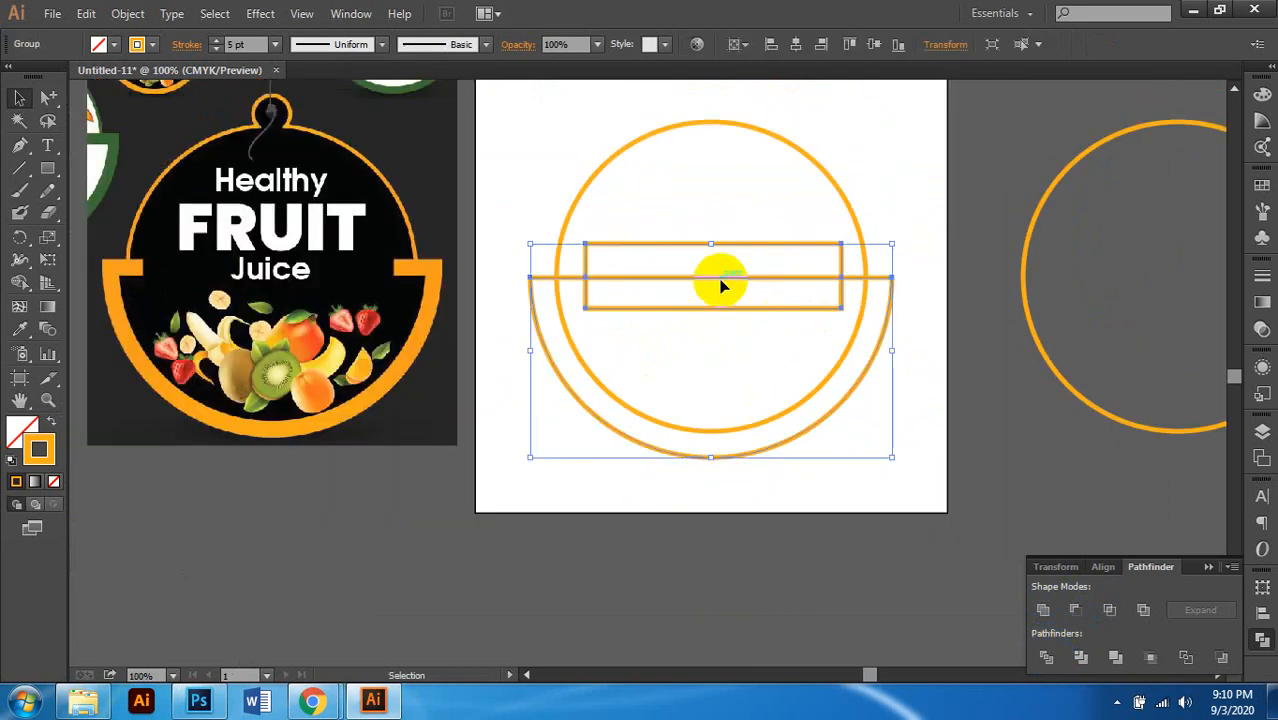
{"action": "right_click", "coordinate": [723, 287]}
{"action": "left_click", "coordinate": [772, 391]}
Step: Flatten the rectangle onto the half-circle's top line and delete the leftover rectangle piece
{"action": "left_click", "coordinate": [723, 298]}
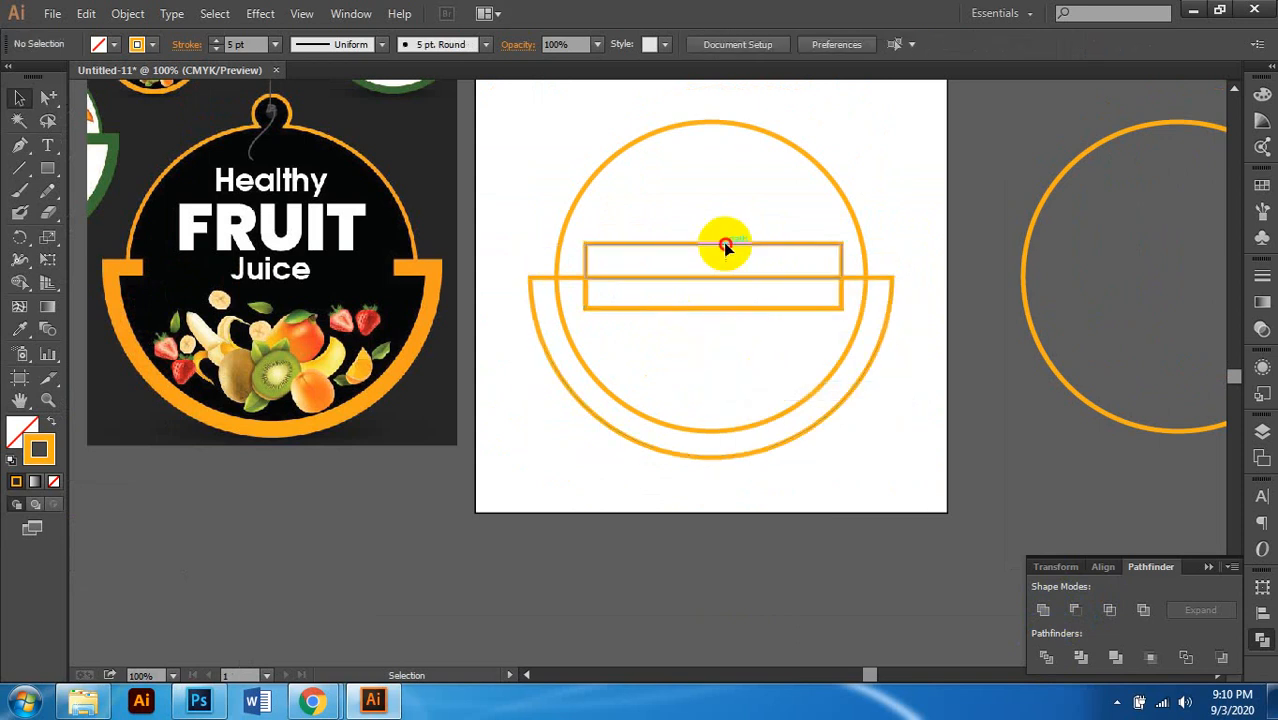
{"action": "left_click_drag", "start_coordinate": [723, 242], "coordinate": [743, 283]}
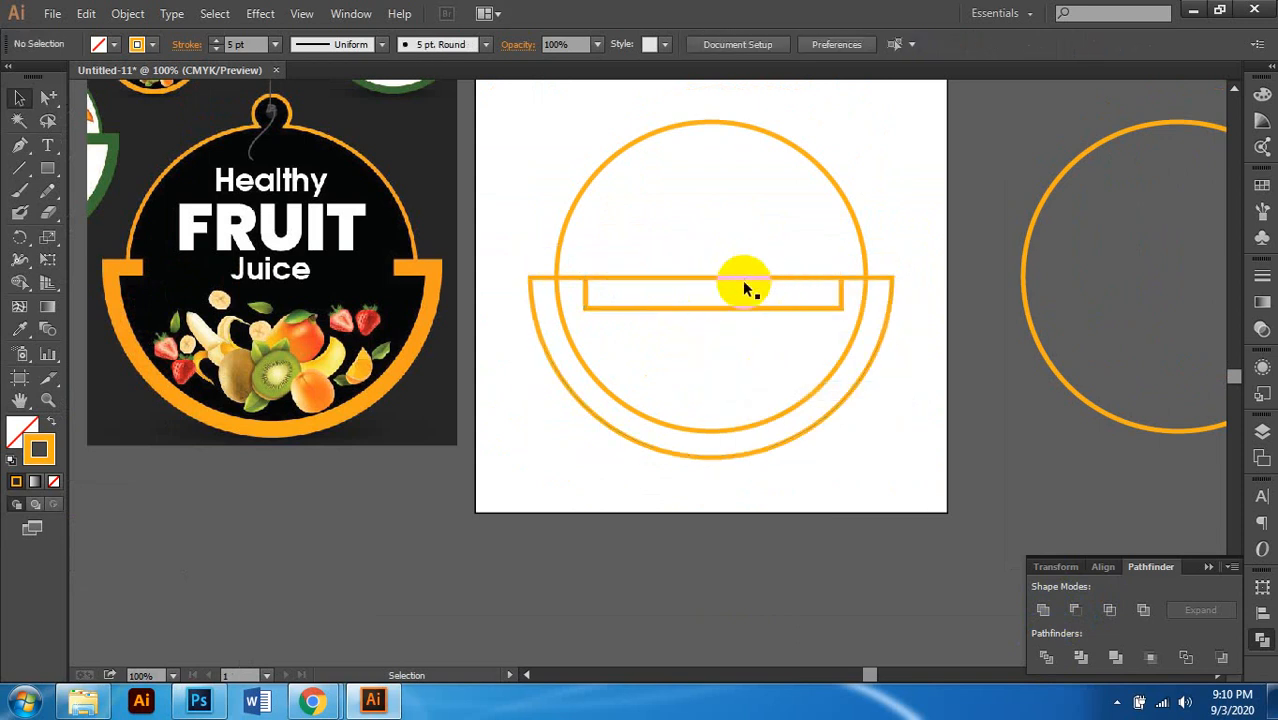
{"action": "left_click", "coordinate": [744, 278]}
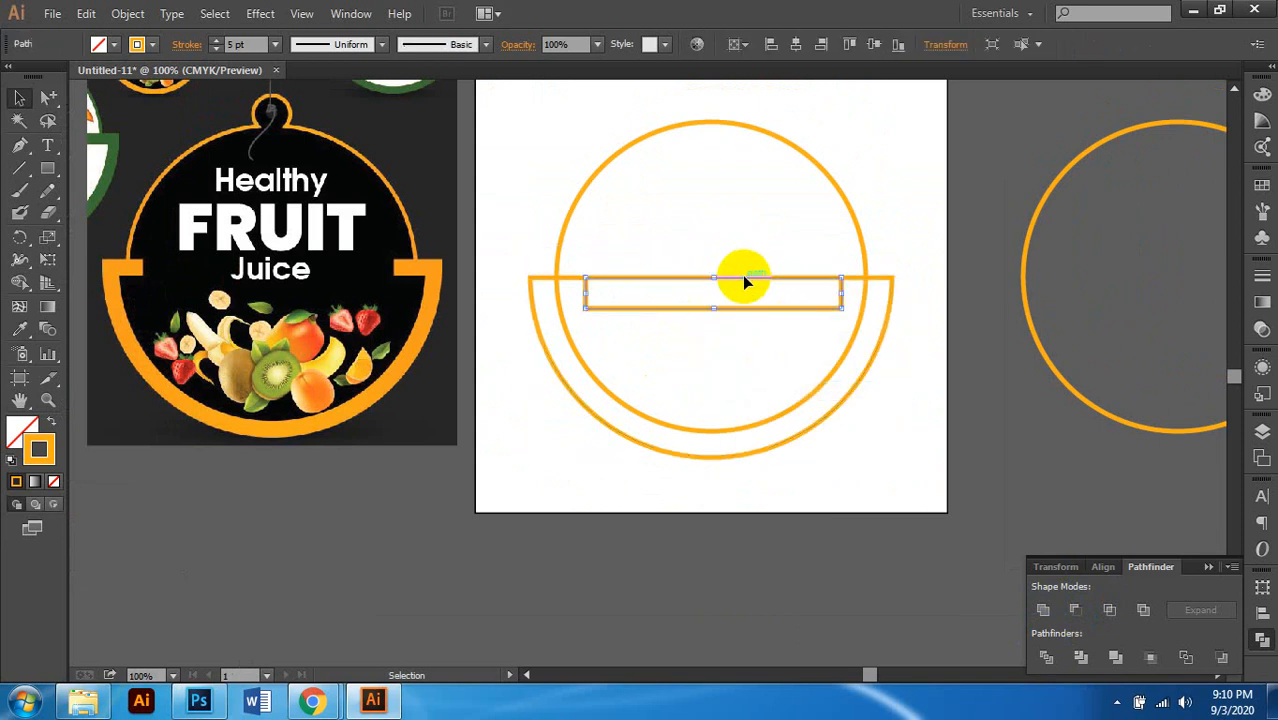
{"action": "key", "text": "Delete"}
{"action": "left_click", "coordinate": [768, 308]}
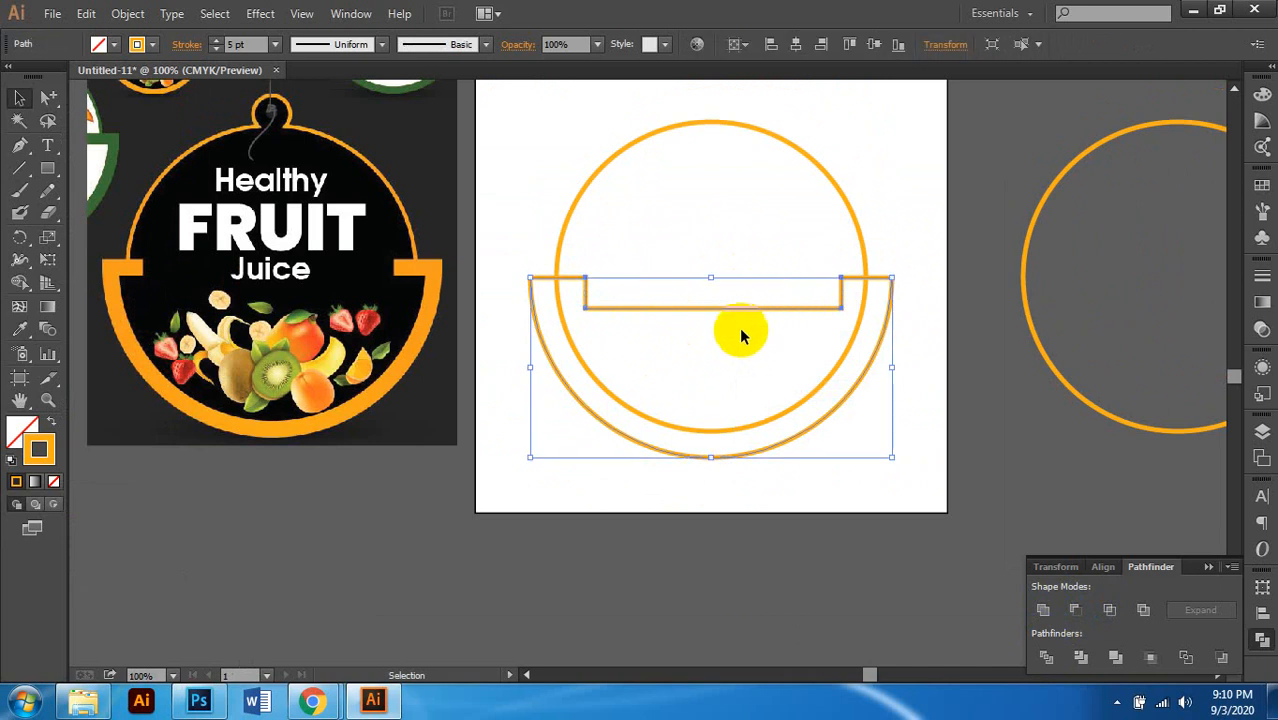
{"action": "left_click", "coordinate": [50, 172]}
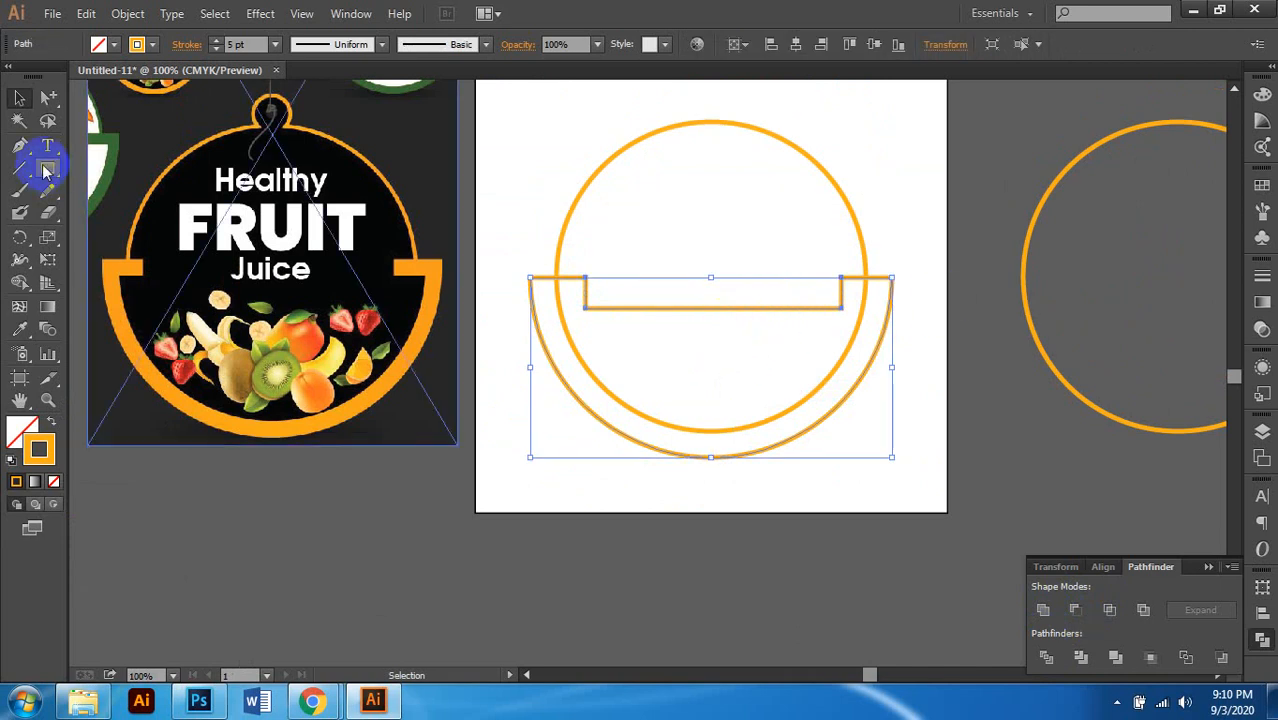
{"action": "left_click", "coordinate": [49, 99]}
{"action": "scroll", "coordinate": [568, 319], "scroll_direction": "left", "scroll_amount": 1}
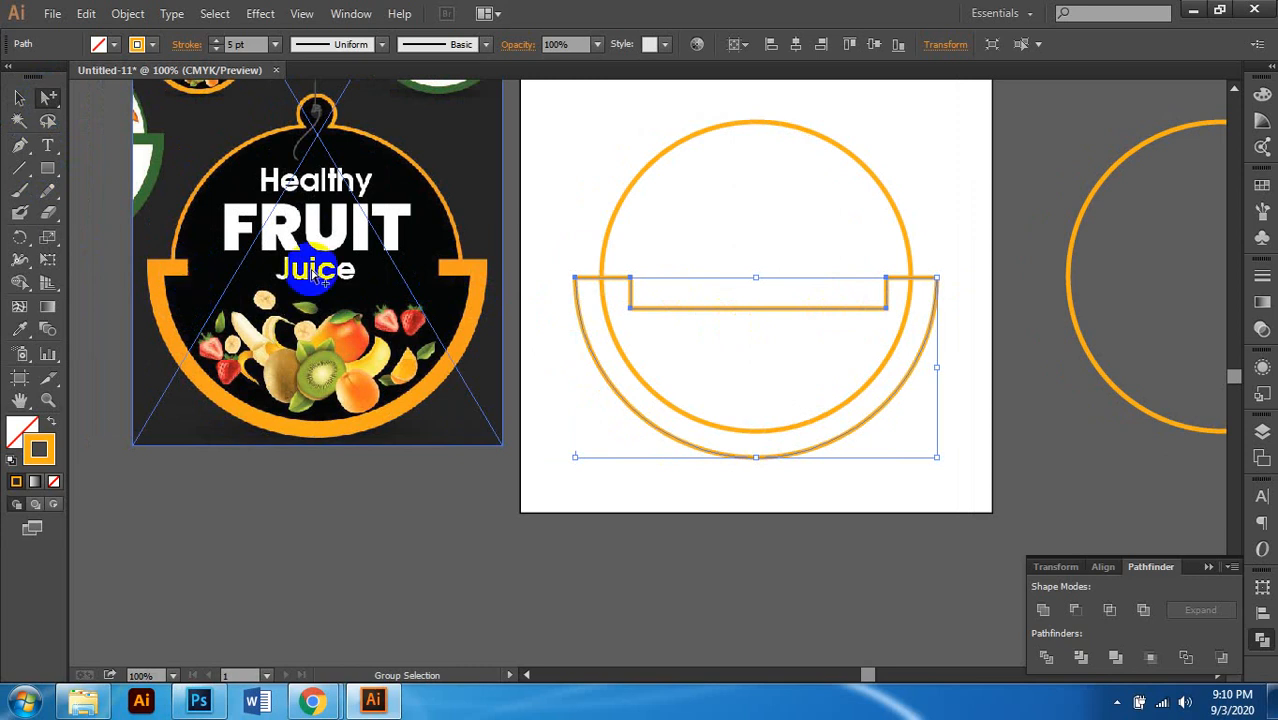
{"action": "scroll", "coordinate": [565, 303], "scroll_direction": "up", "scroll_amount": 2}
{"action": "scroll", "coordinate": [690, 290], "scroll_direction": "right", "scroll_amount": 1}
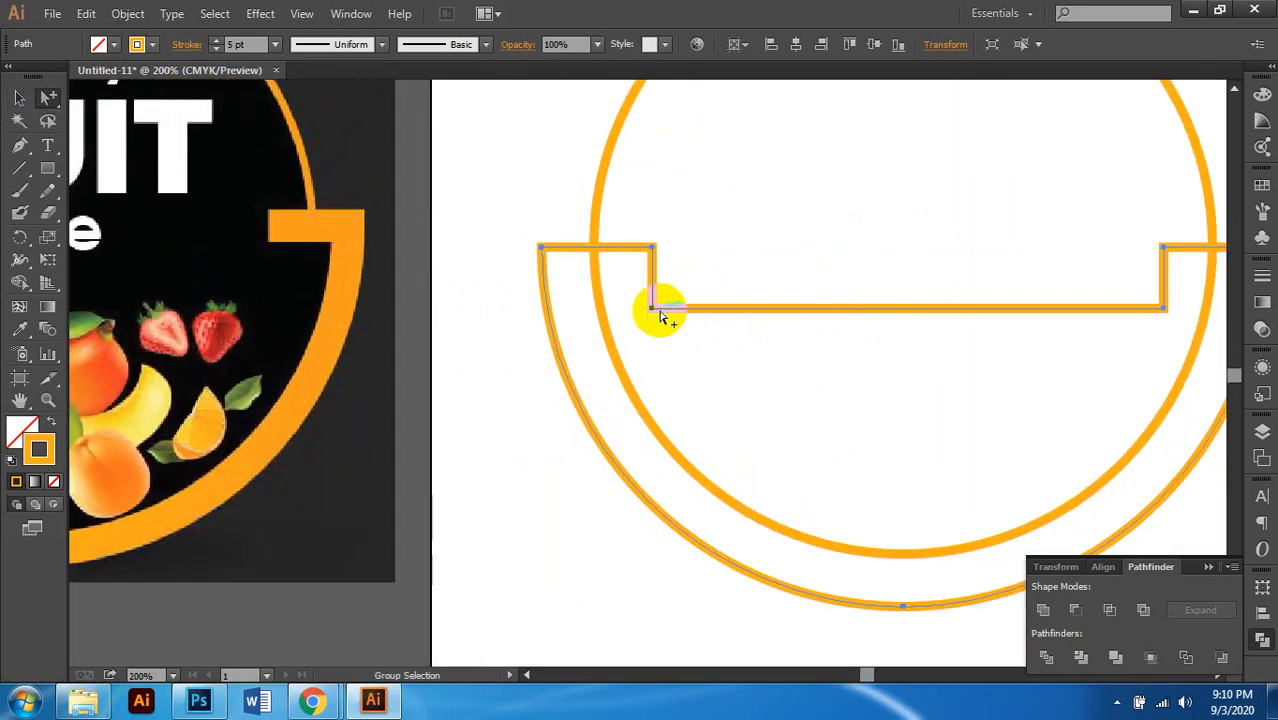
{"action": "scroll", "coordinate": [740, 350], "scroll_direction": "right", "scroll_amount": 1}
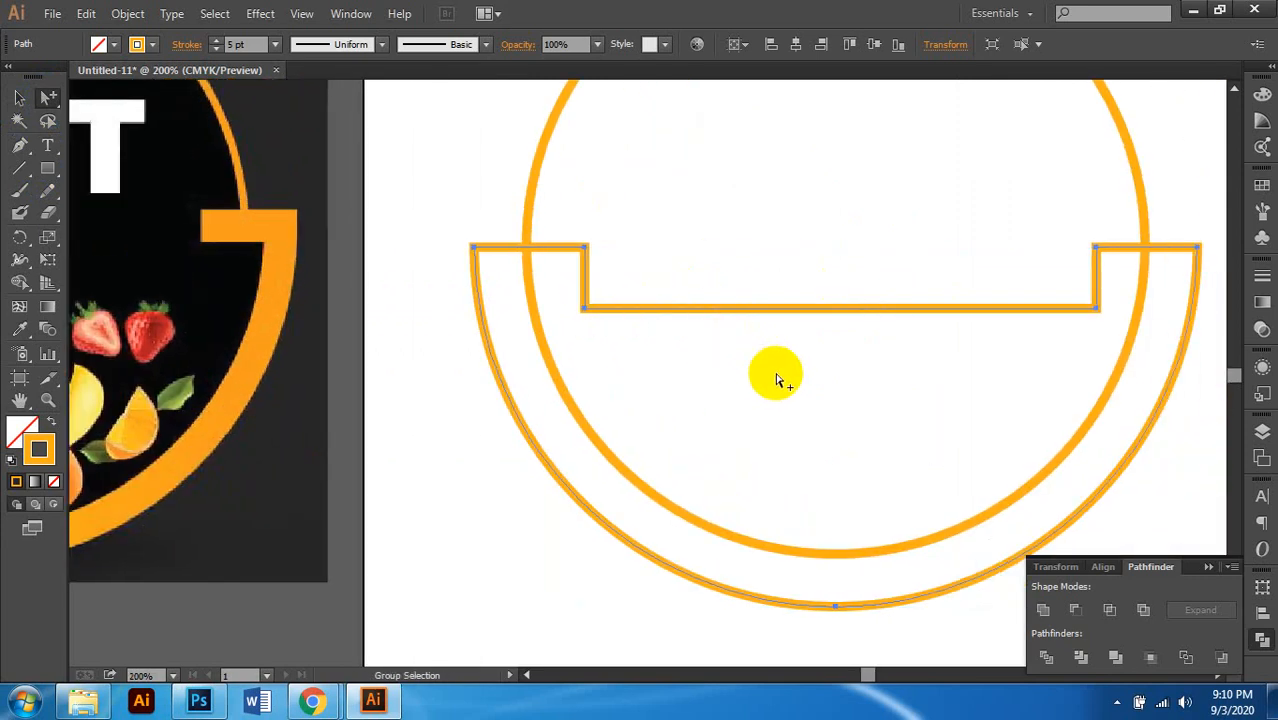
{"action": "scroll", "coordinate": [698, 380], "scroll_direction": "down", "scroll_amount": 2}
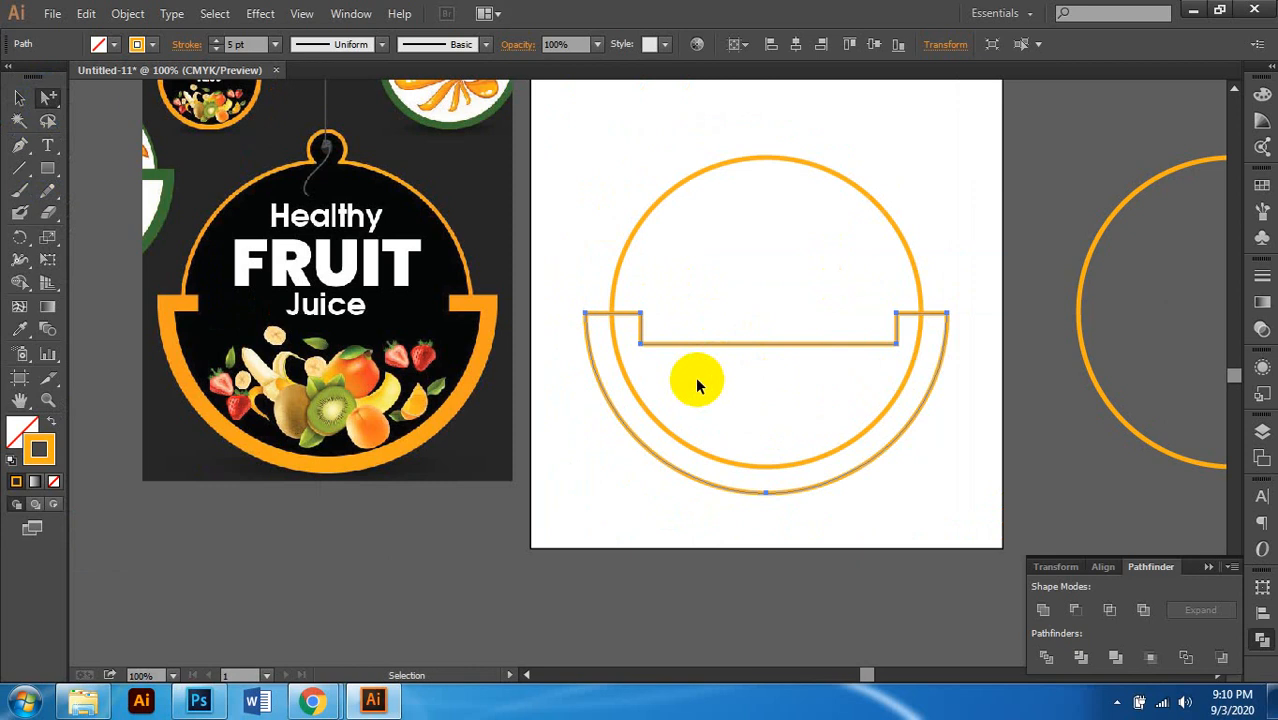
{"action": "scroll", "coordinate": [697, 386], "scroll_direction": "left", "scroll_amount": 1}
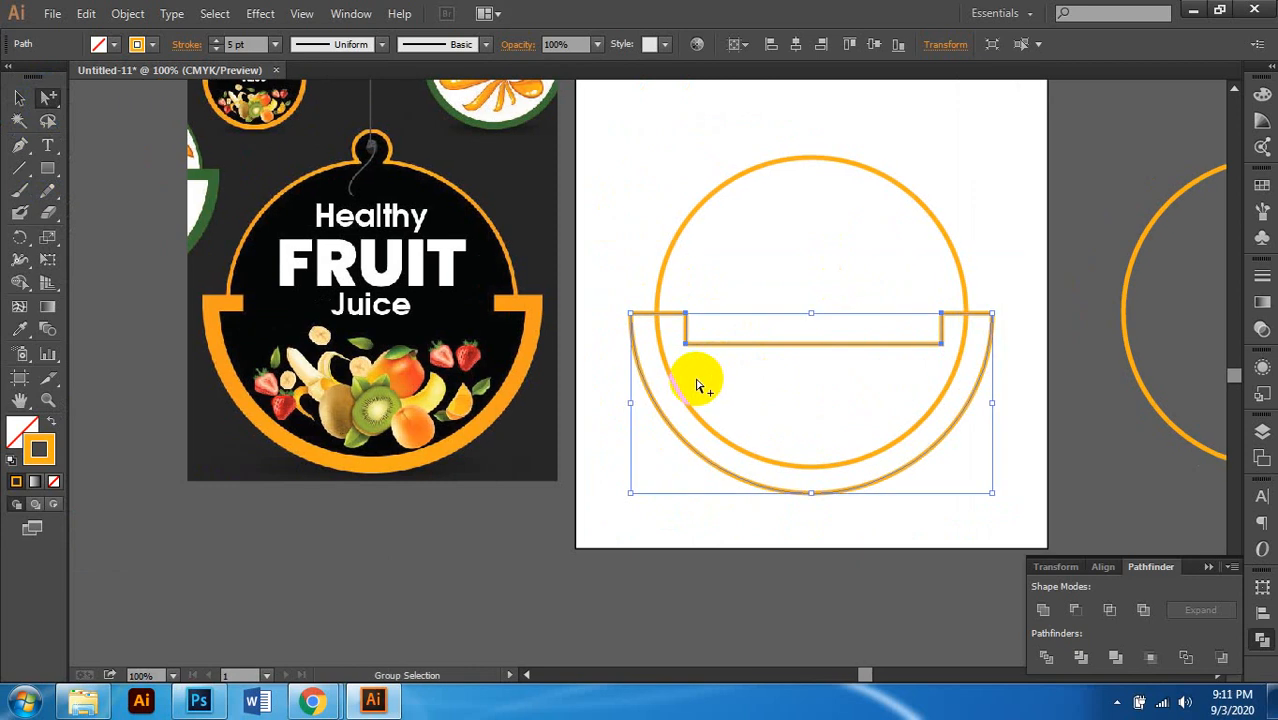
{"action": "scroll", "coordinate": [724, 378], "scroll_direction": "right", "scroll_amount": 1}
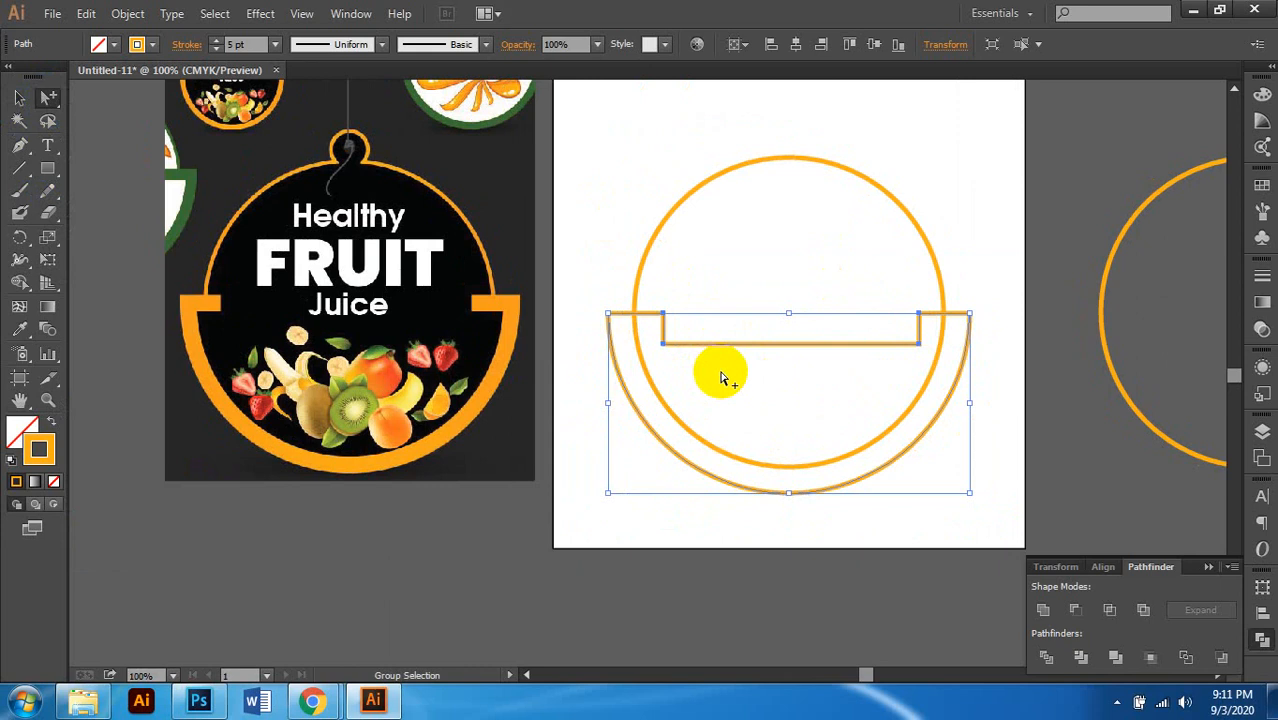
{"action": "key", "text": "Delete"}
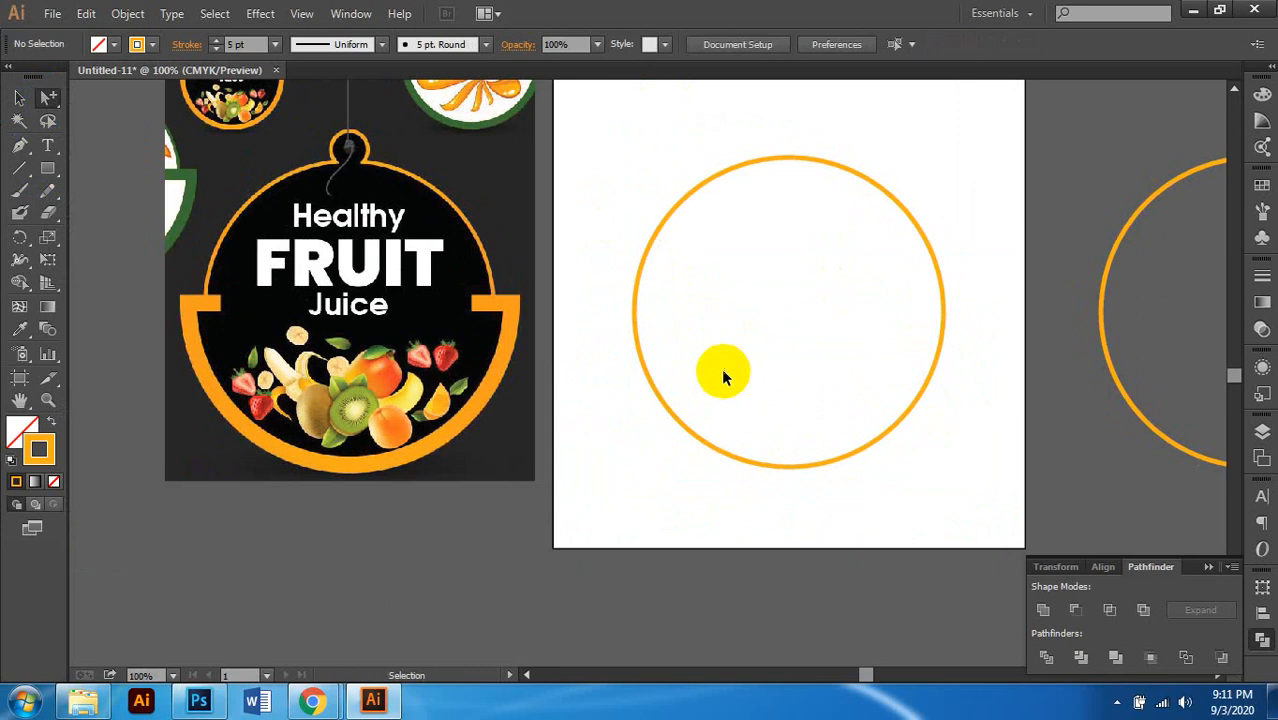
{"action": "key", "text": "ctrl+z"}
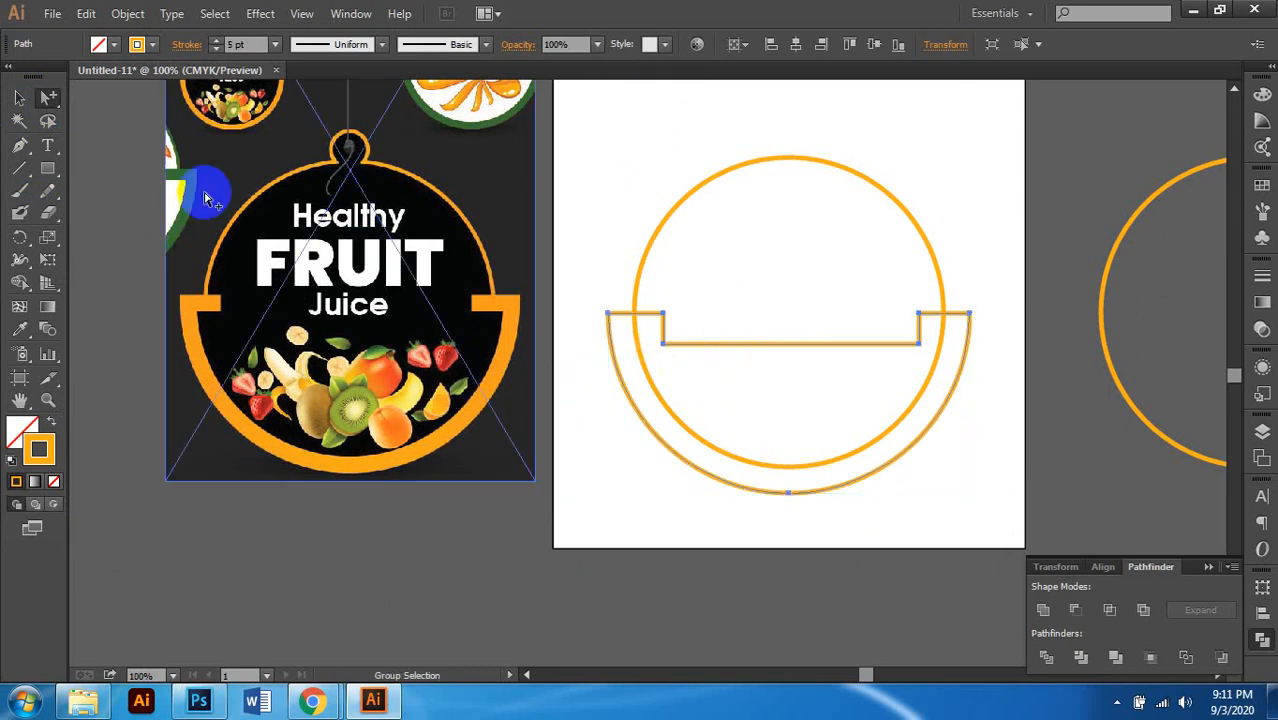
{"action": "left_click", "coordinate": [50, 98]}
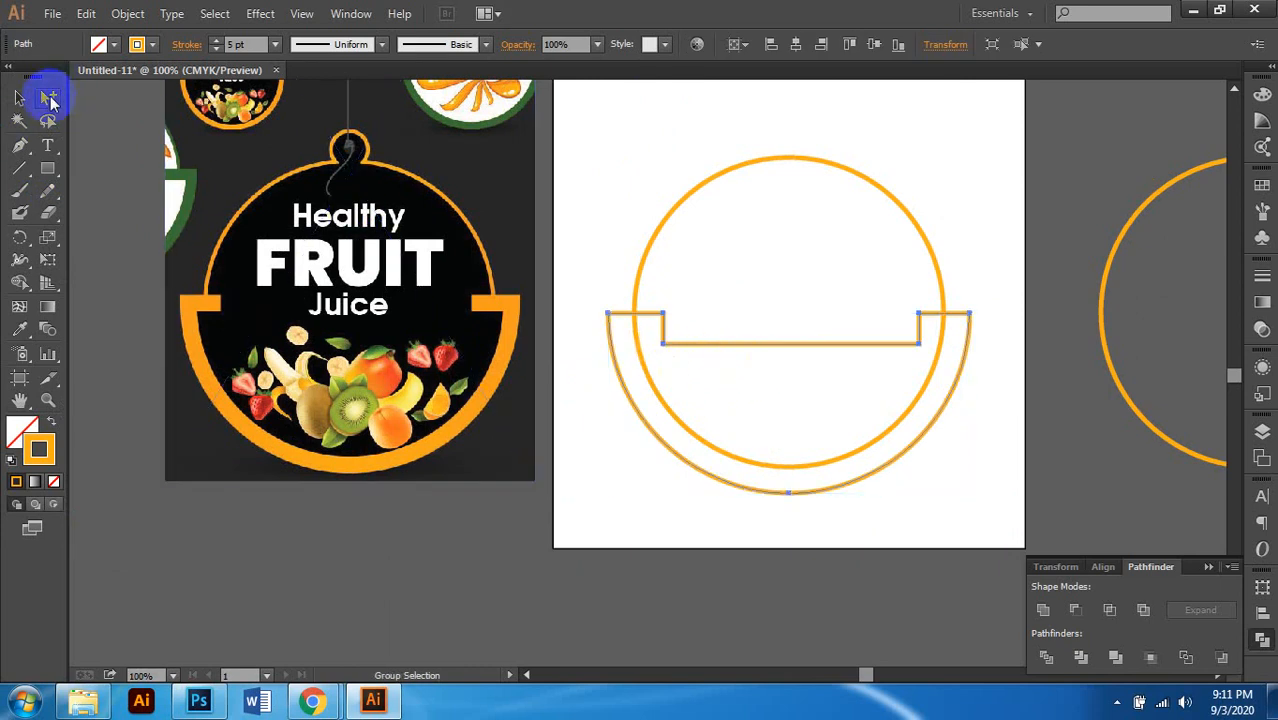
{"action": "left_click", "coordinate": [700, 362]}
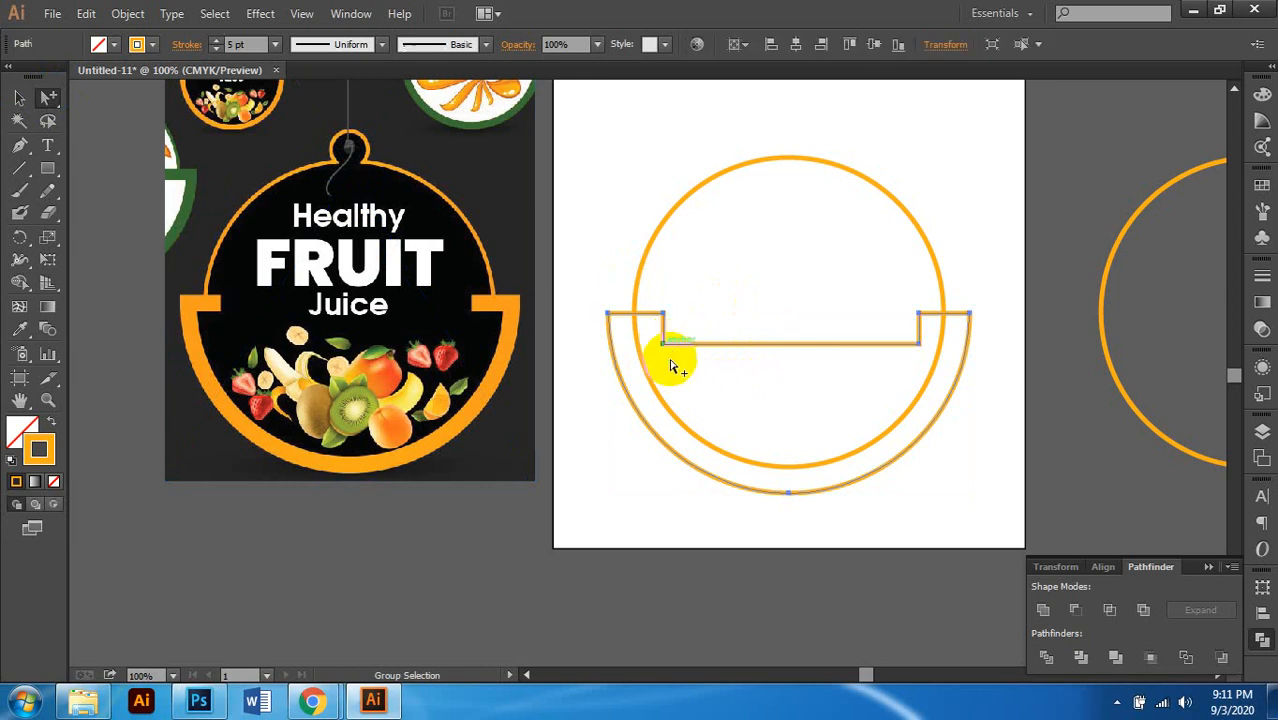
{"action": "left_click", "coordinate": [664, 345]}
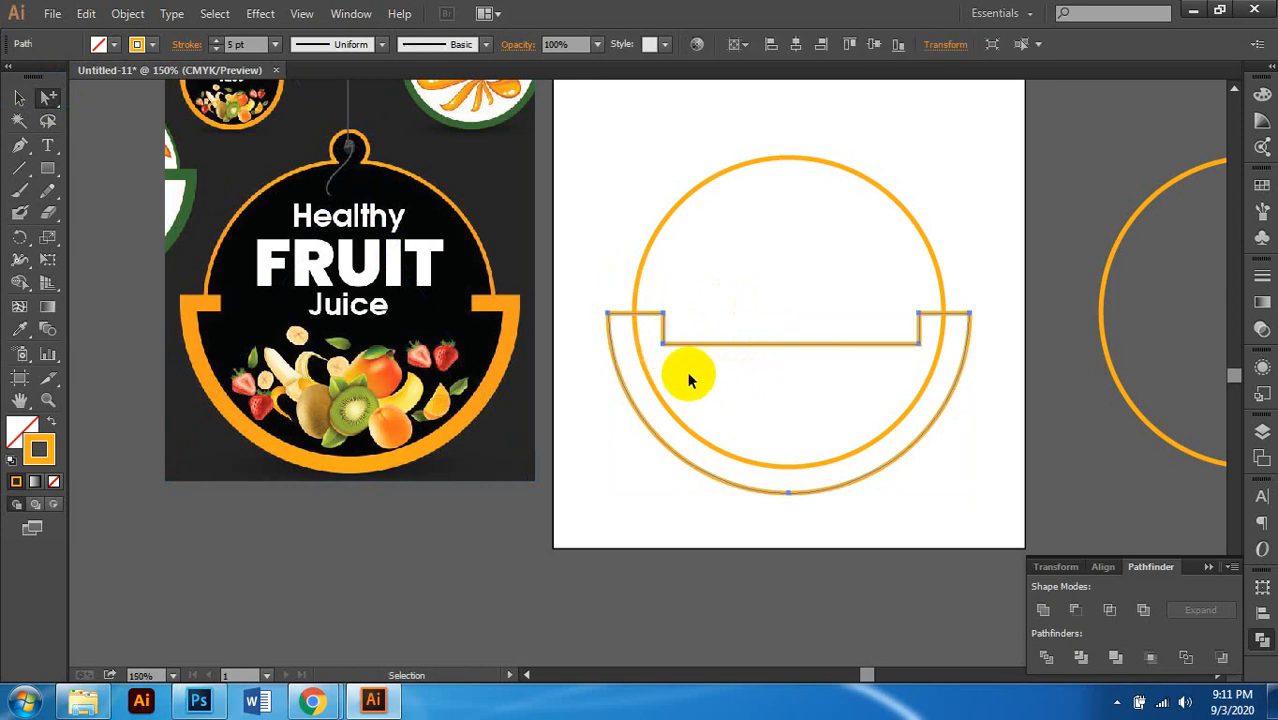
{"action": "scroll", "coordinate": [687, 371], "scroll_direction": "up", "scroll_amount": 1}
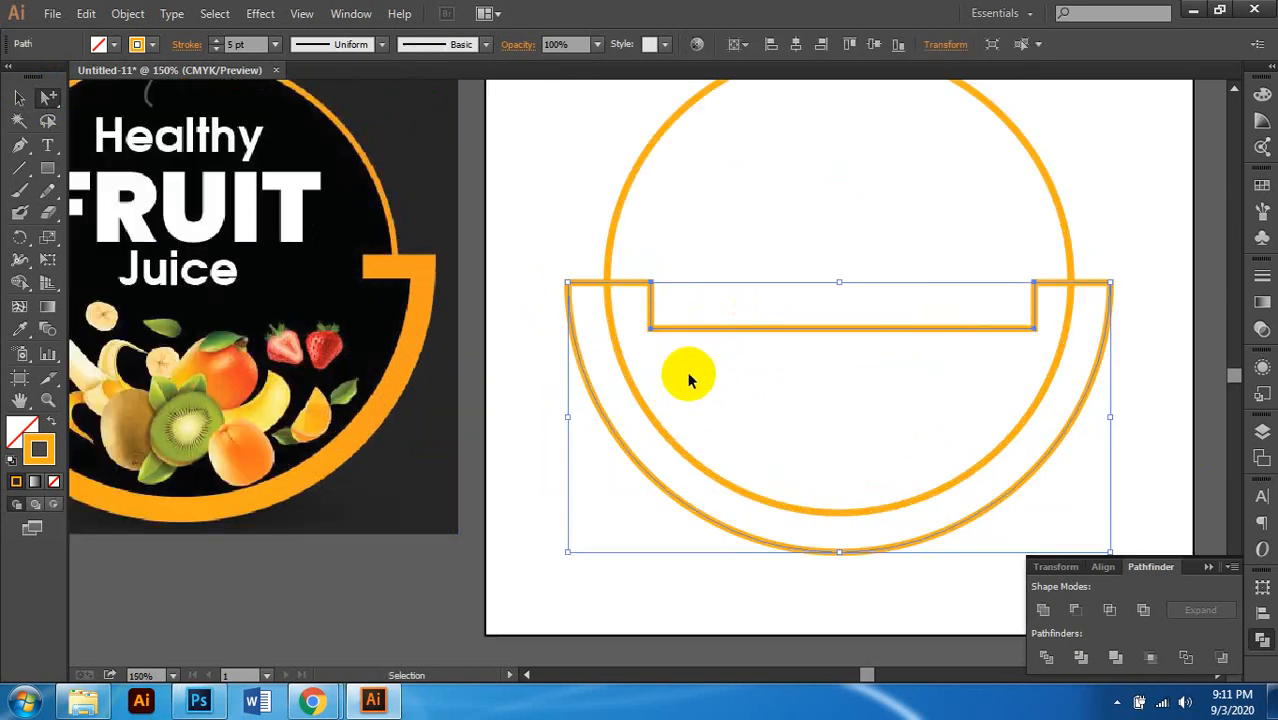
Step: Delete the notch's lower-left and lower-right corner anchors with Direct Selection
{"action": "left_click", "coordinate": [650, 329]}
{"action": "left_click", "coordinate": [12, 97]}
{"action": "left_click_drag", "start_coordinate": [47, 97], "coordinate": [114, 92]}
{"action": "left_click_drag", "start_coordinate": [636, 322], "coordinate": [703, 392]}
{"action": "key", "text": "Delete"}
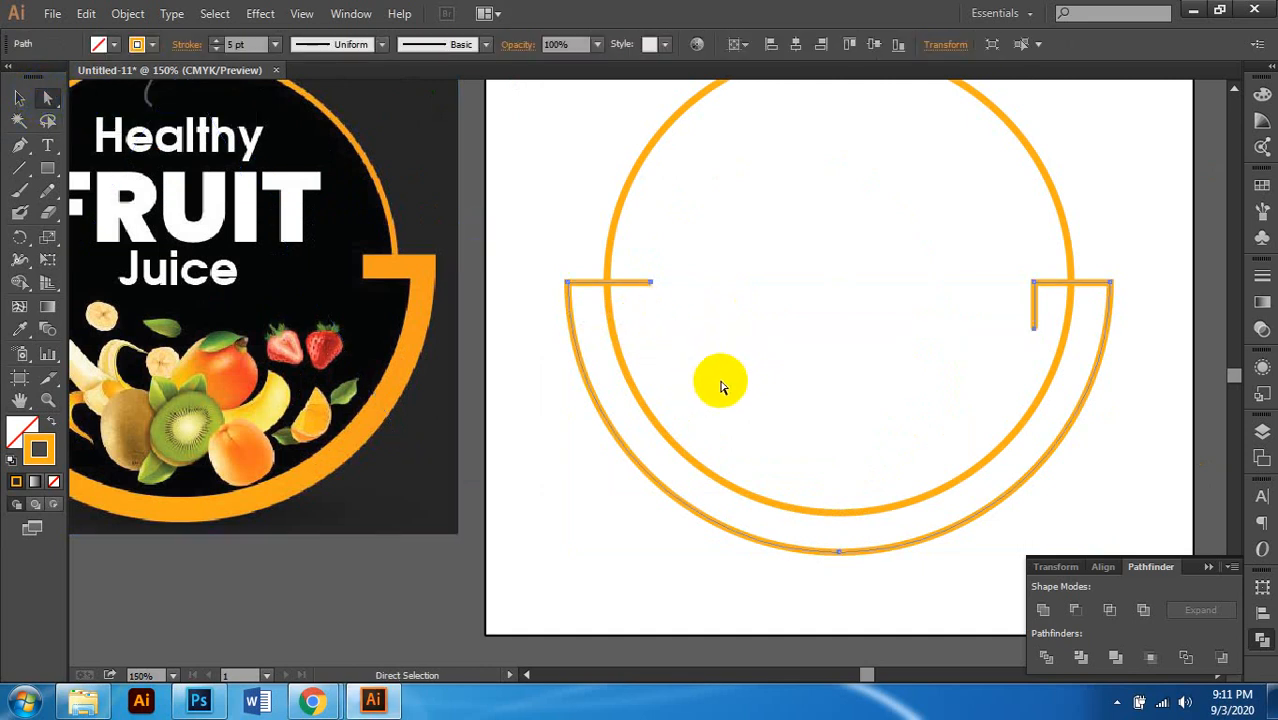
{"action": "left_click_drag", "start_coordinate": [1042, 320], "coordinate": [970, 419]}
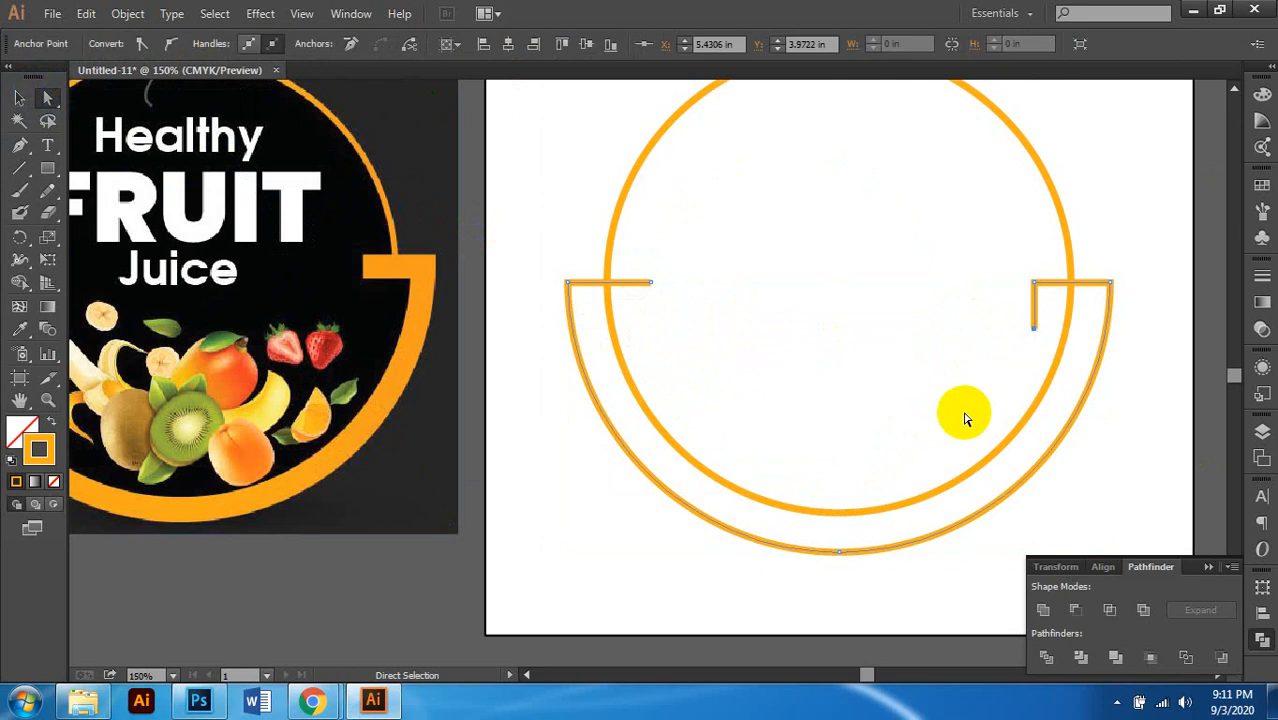
{"action": "key", "text": "Delete"}
Step: Zoom out to check the artboard, then zoom back in and select the outer arc's anchors
{"action": "key", "text": "ctrl+minus"}
{"action": "key", "text": "ctrl+minus"}
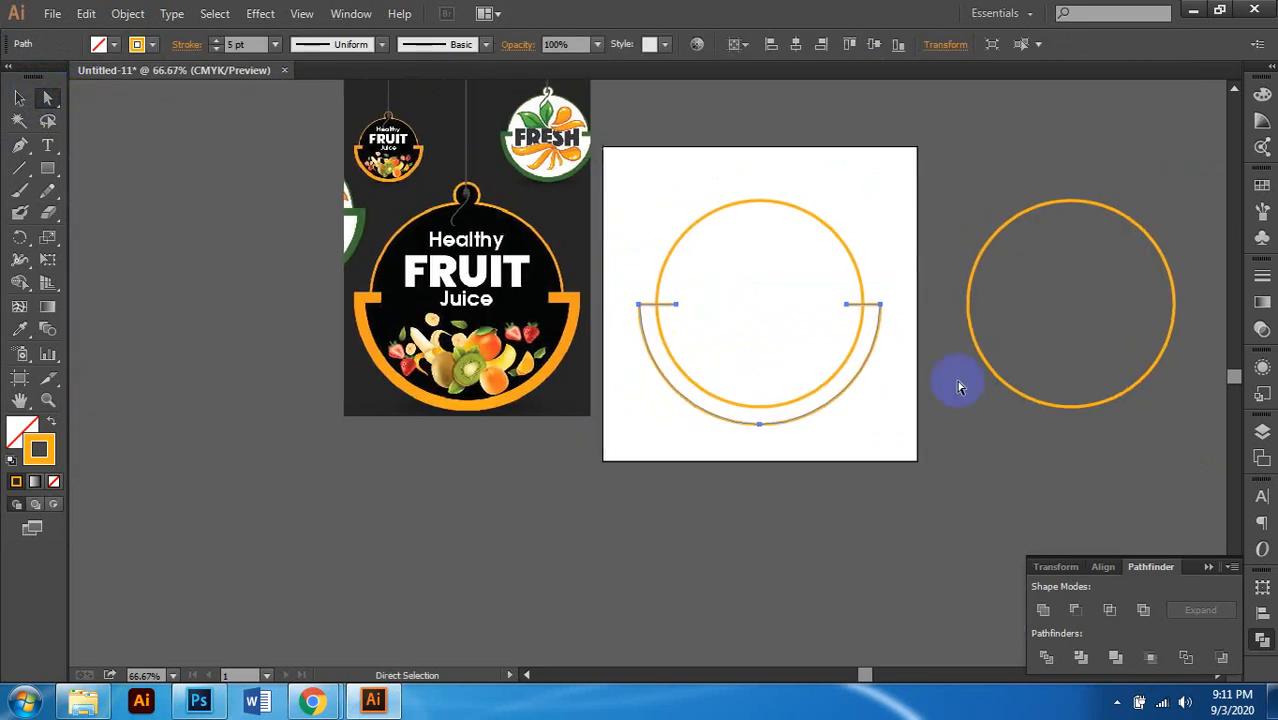
{"action": "left_click", "coordinate": [752, 393]}
{"action": "scroll", "coordinate": [740, 391], "scroll_direction": "up", "scroll_amount": 1}
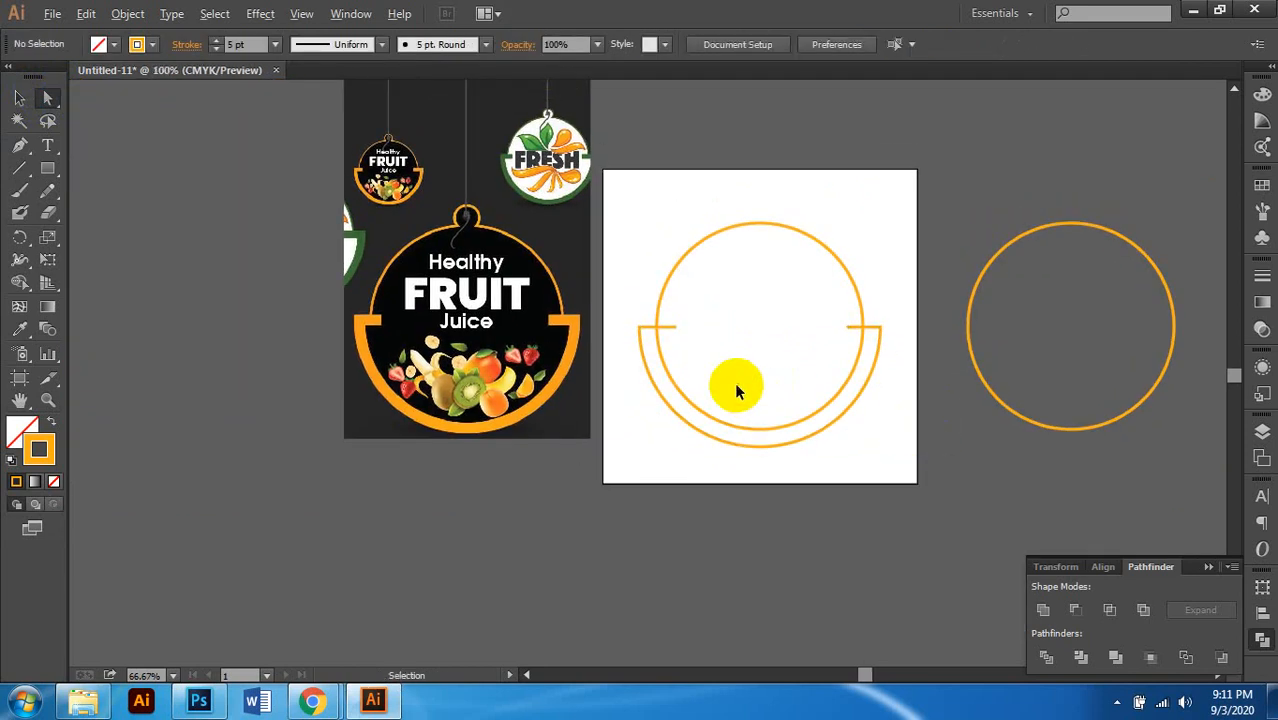
{"action": "key", "text": "ctrl+plus"}
{"action": "scroll", "coordinate": [734, 383], "scroll_direction": "down", "scroll_amount": 1}
{"action": "scroll", "coordinate": [734, 383], "scroll_direction": "left", "scroll_amount": 1}
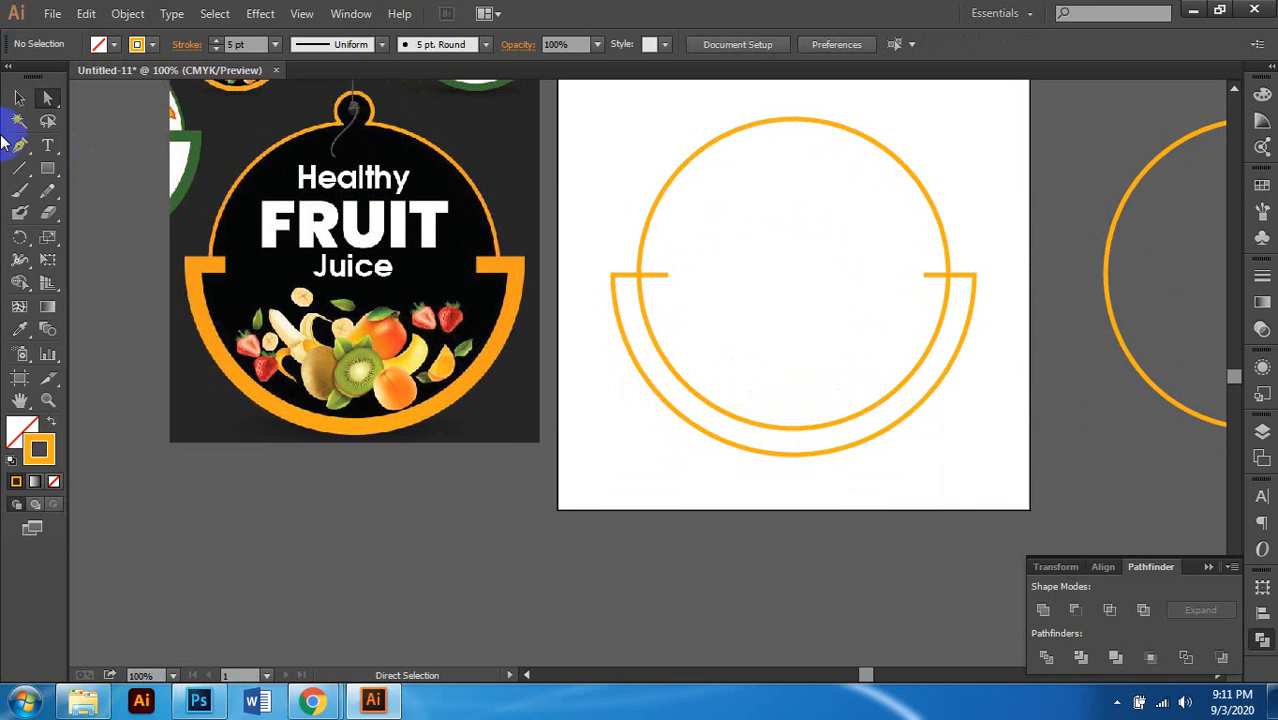
{"action": "scroll", "coordinate": [733, 317], "scroll_direction": "right", "scroll_amount": 1}
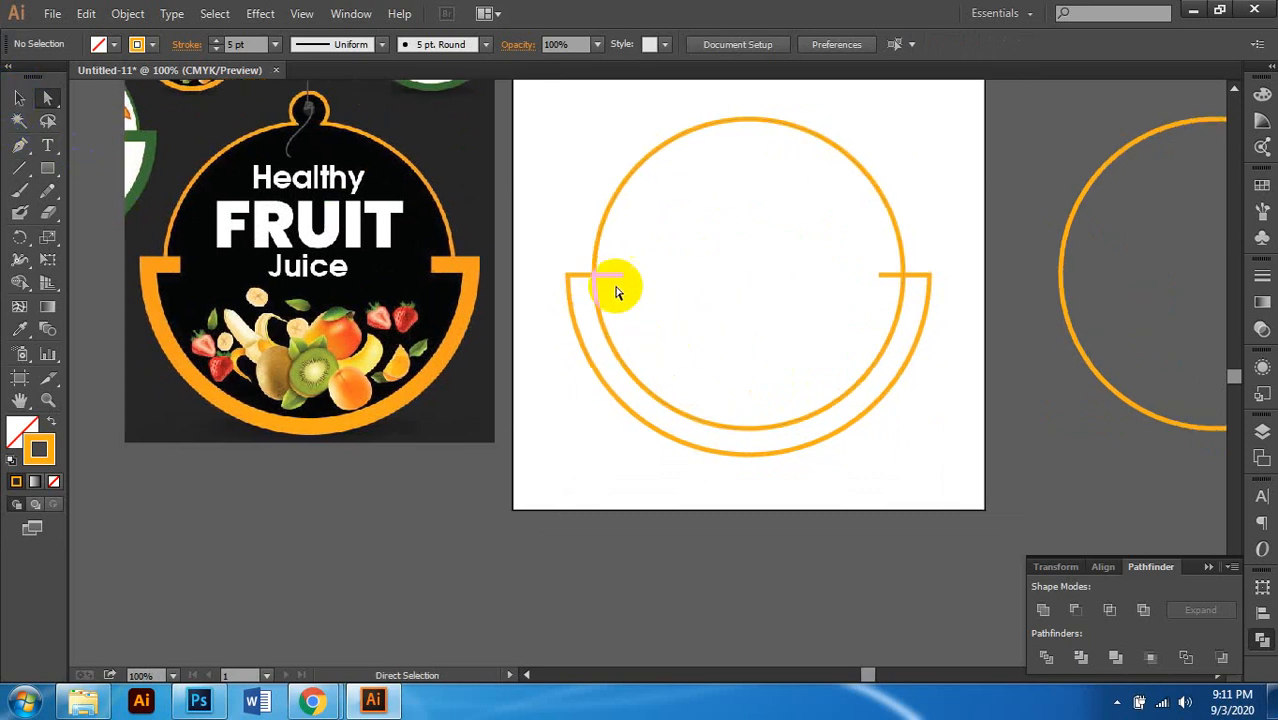
{"action": "left_click", "coordinate": [612, 390]}
Step: With the Selection tool, select the inner orange circle plus the outer ledged half-bowl arc
{"action": "left_click", "coordinate": [19, 98]}
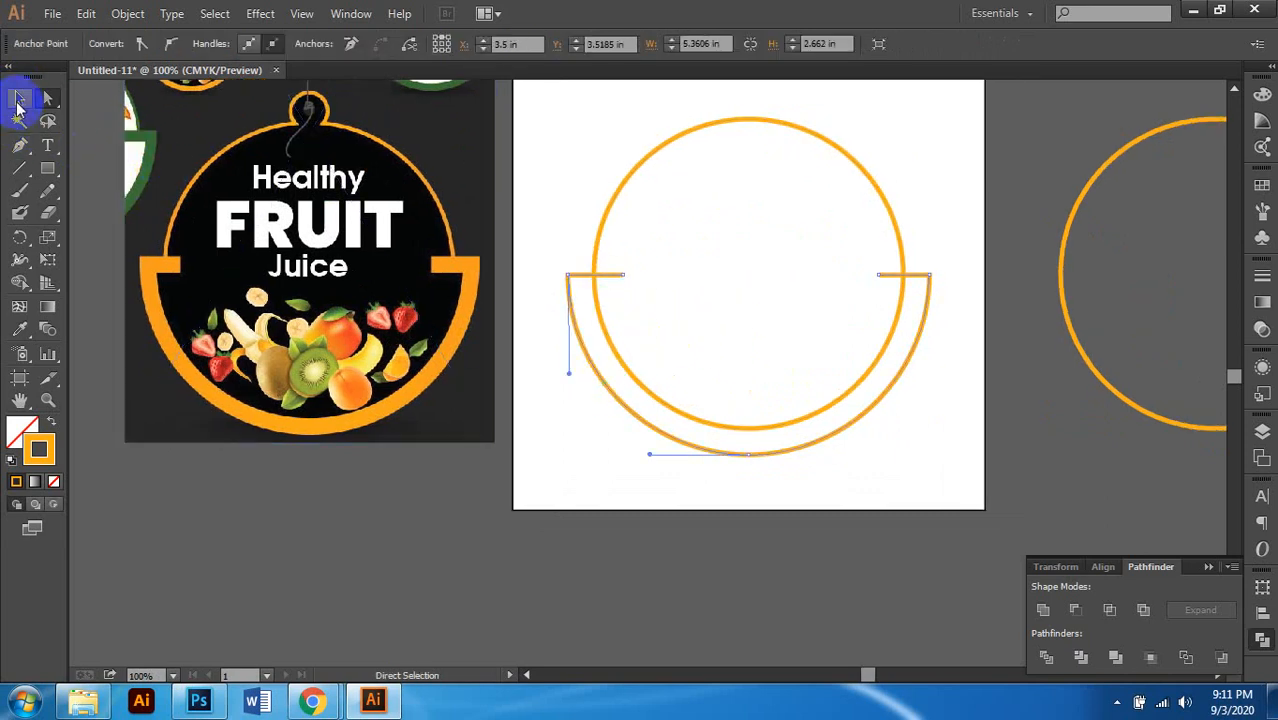
{"action": "left_click", "coordinate": [868, 435]}
{"action": "left_click", "coordinate": [849, 417]}
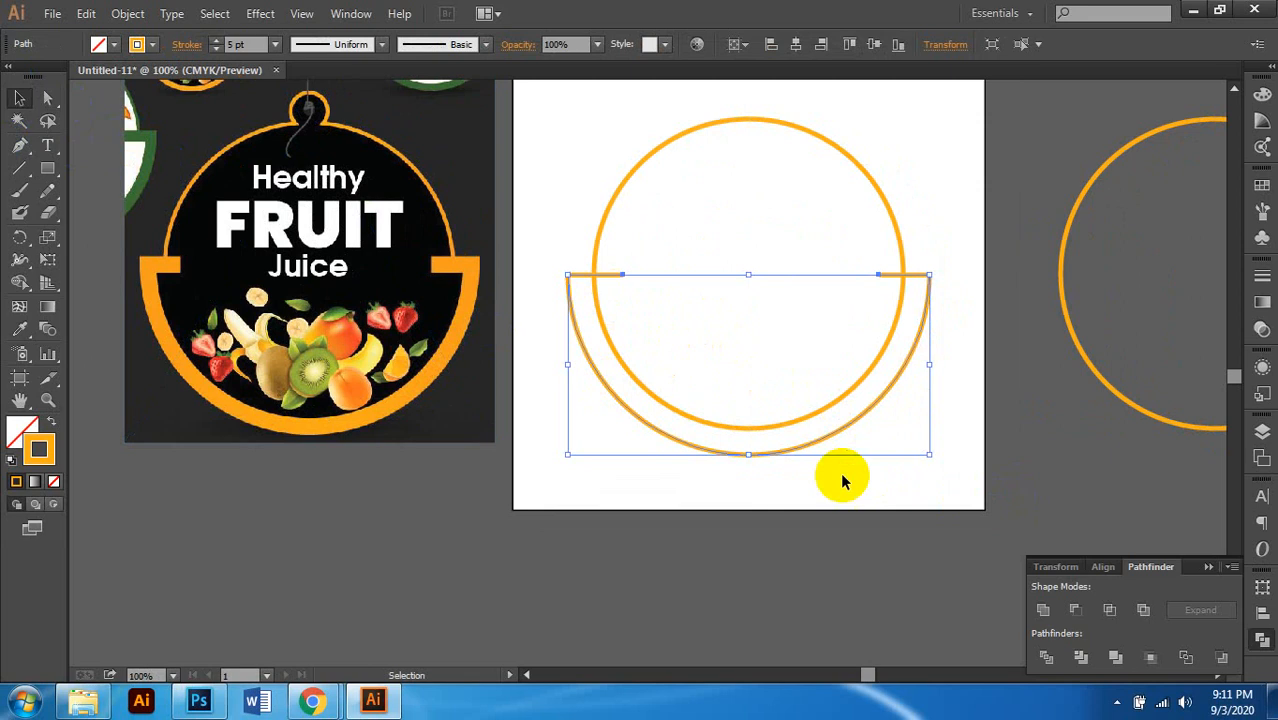
{"action": "left_click", "coordinate": [1027, 360]}
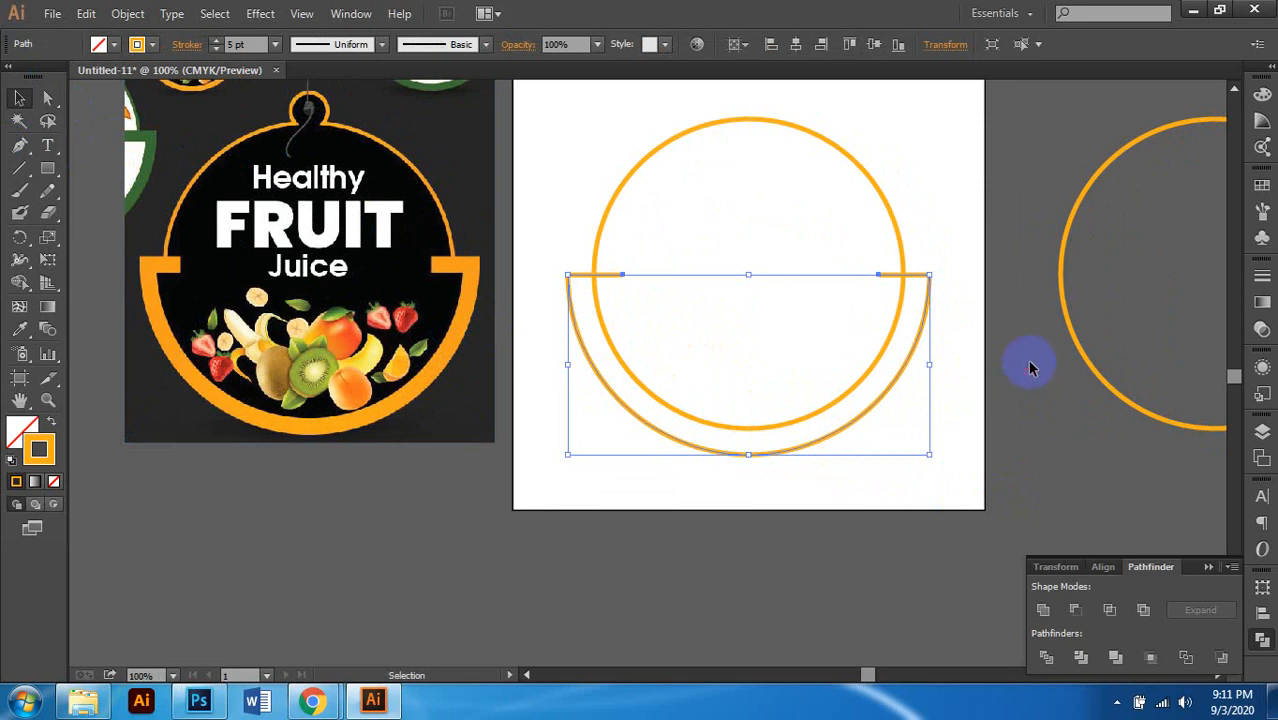
{"action": "scroll", "coordinate": [753, 387], "scroll_direction": "up", "scroll_amount": 2}
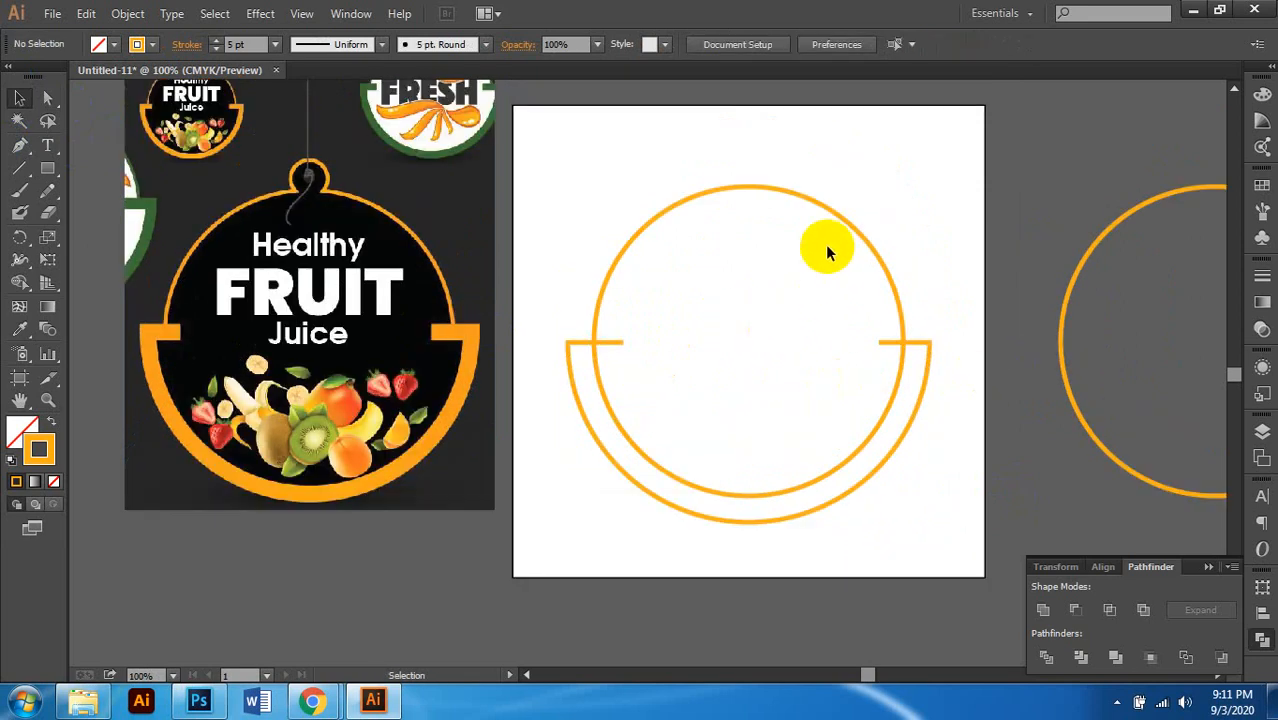
{"action": "left_click", "coordinate": [827, 208]}
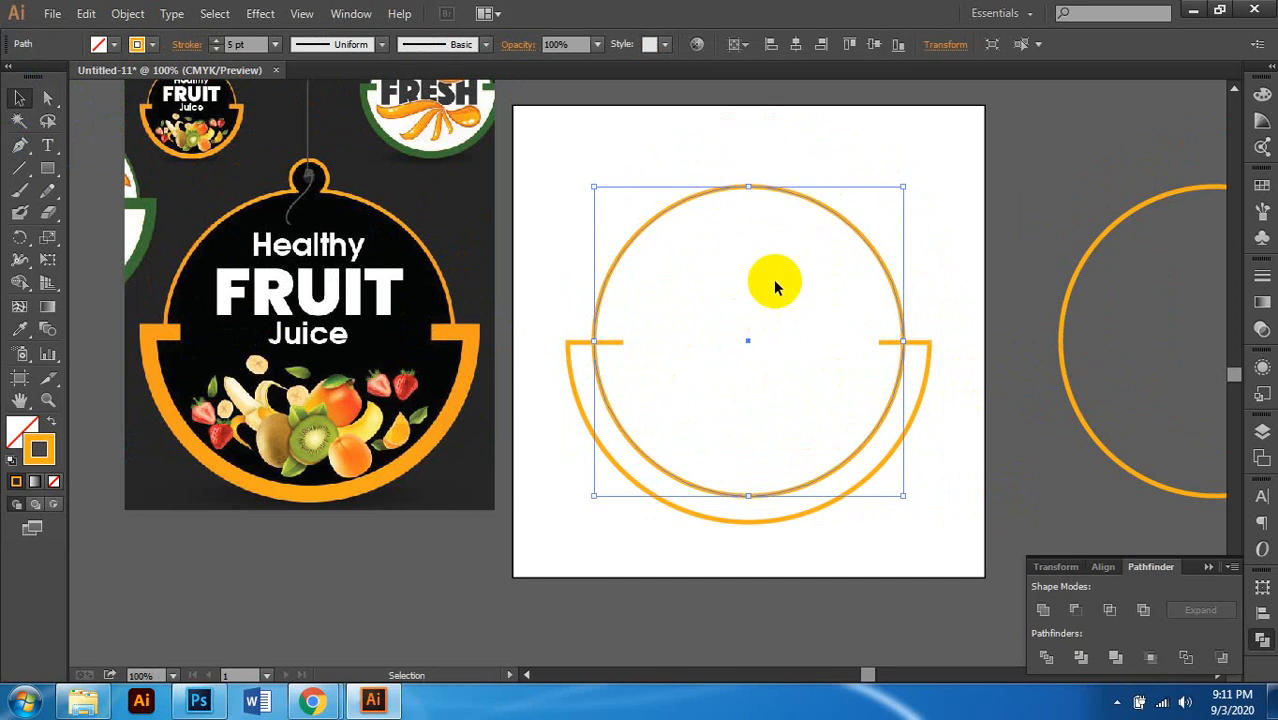
{"action": "left_click", "coordinate": [920, 348], "text": "shift"}
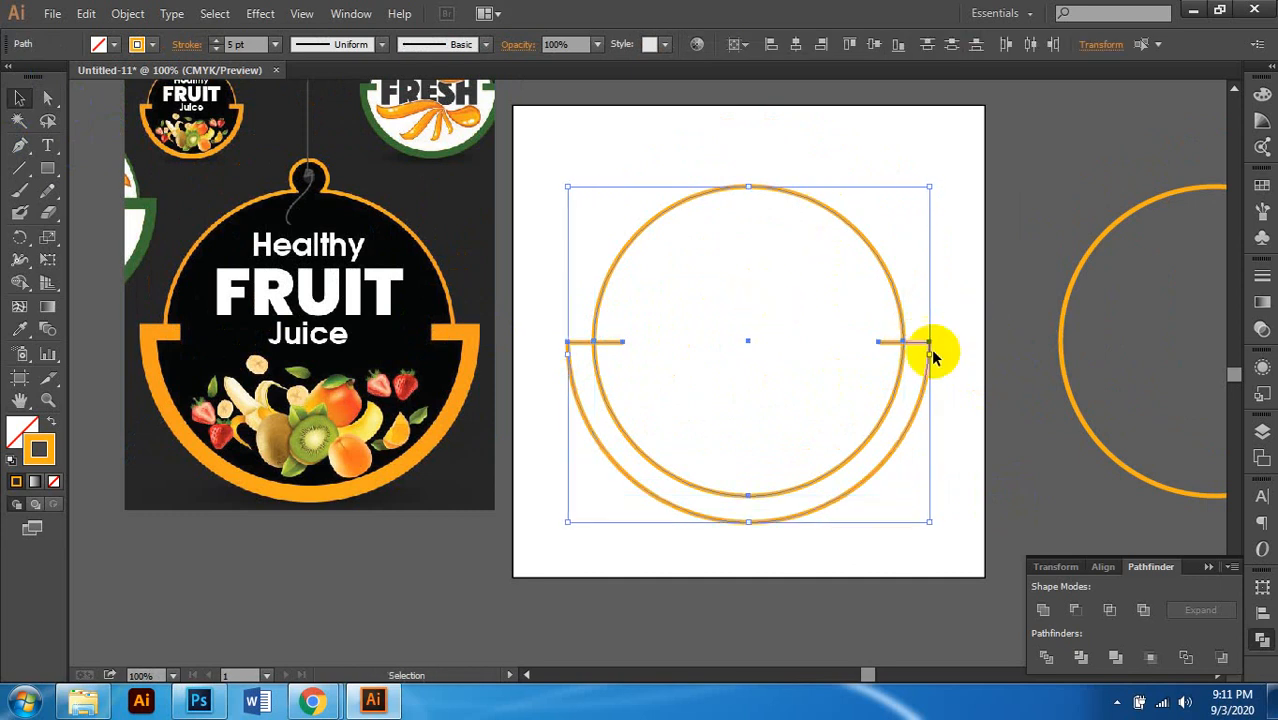
{"action": "scroll", "coordinate": [922, 346], "scroll_direction": "down", "scroll_amount": 1}
{"action": "scroll", "coordinate": [926, 352], "scroll_direction": "right", "scroll_amount": 1}
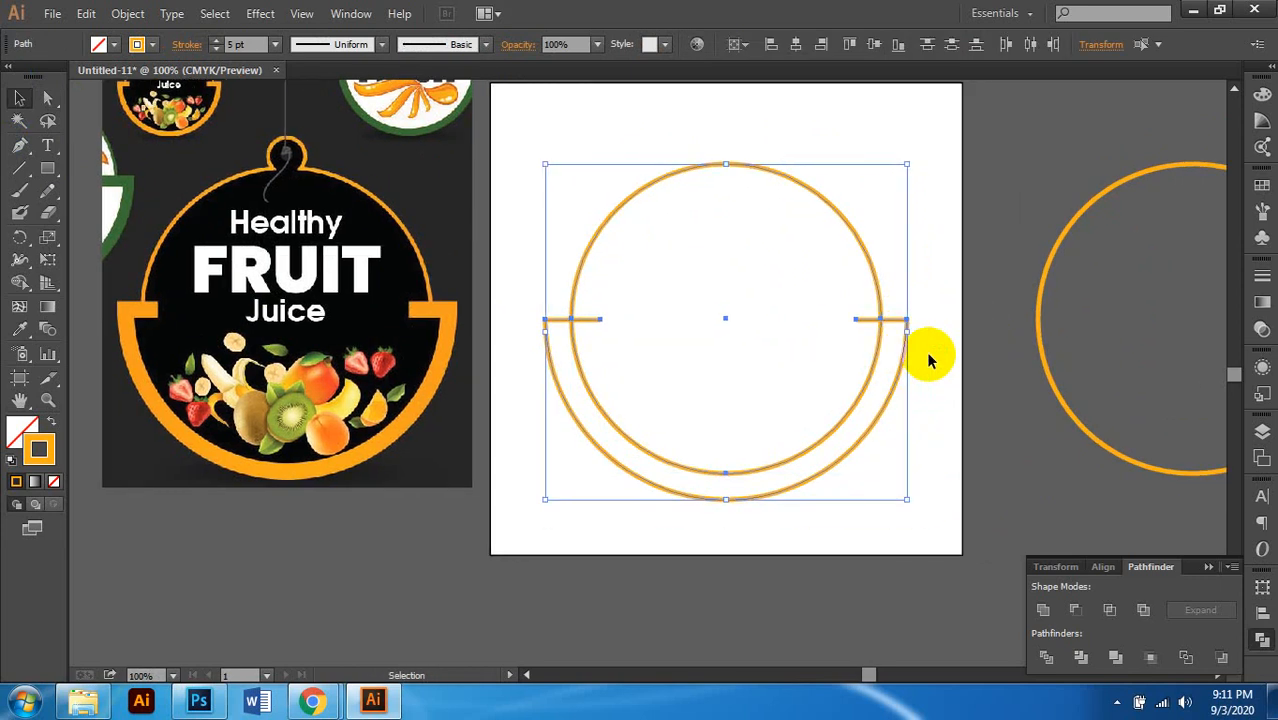
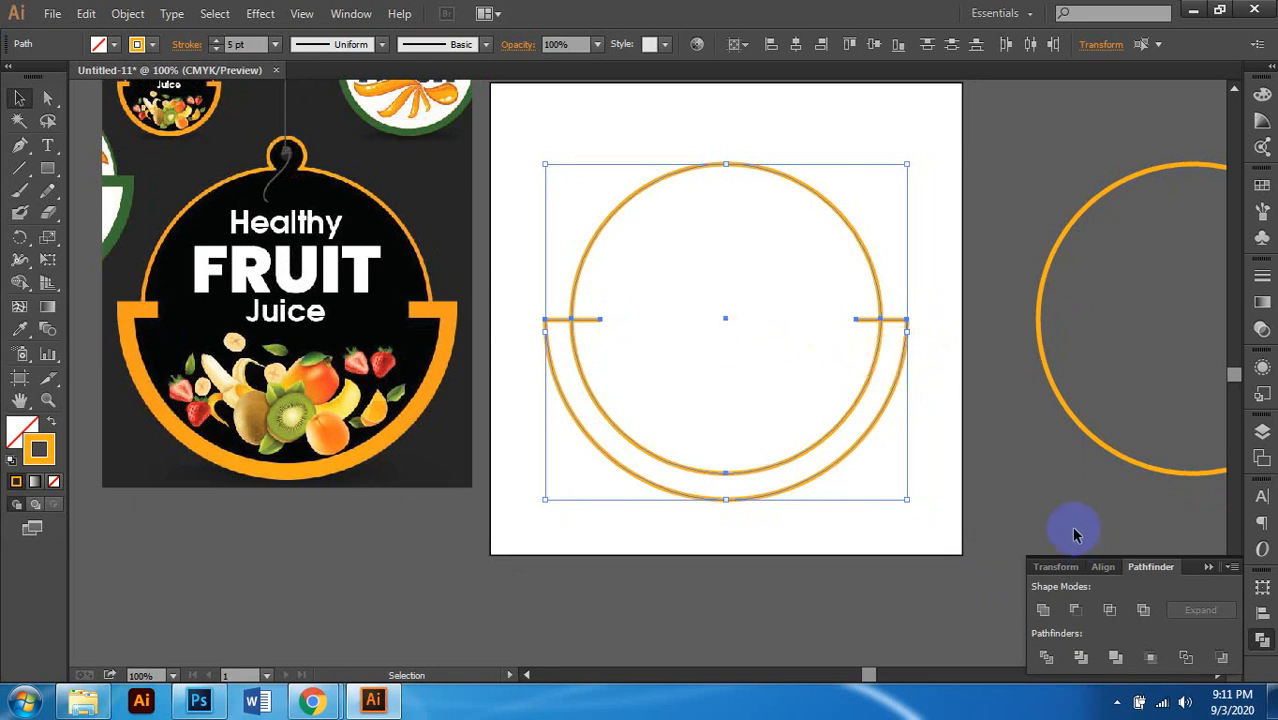
Step: Select the outer stubbed arc and inner orange circle, apply Pathfinder Divide, then deselect
{"action": "left_click", "coordinate": [1046, 658]}
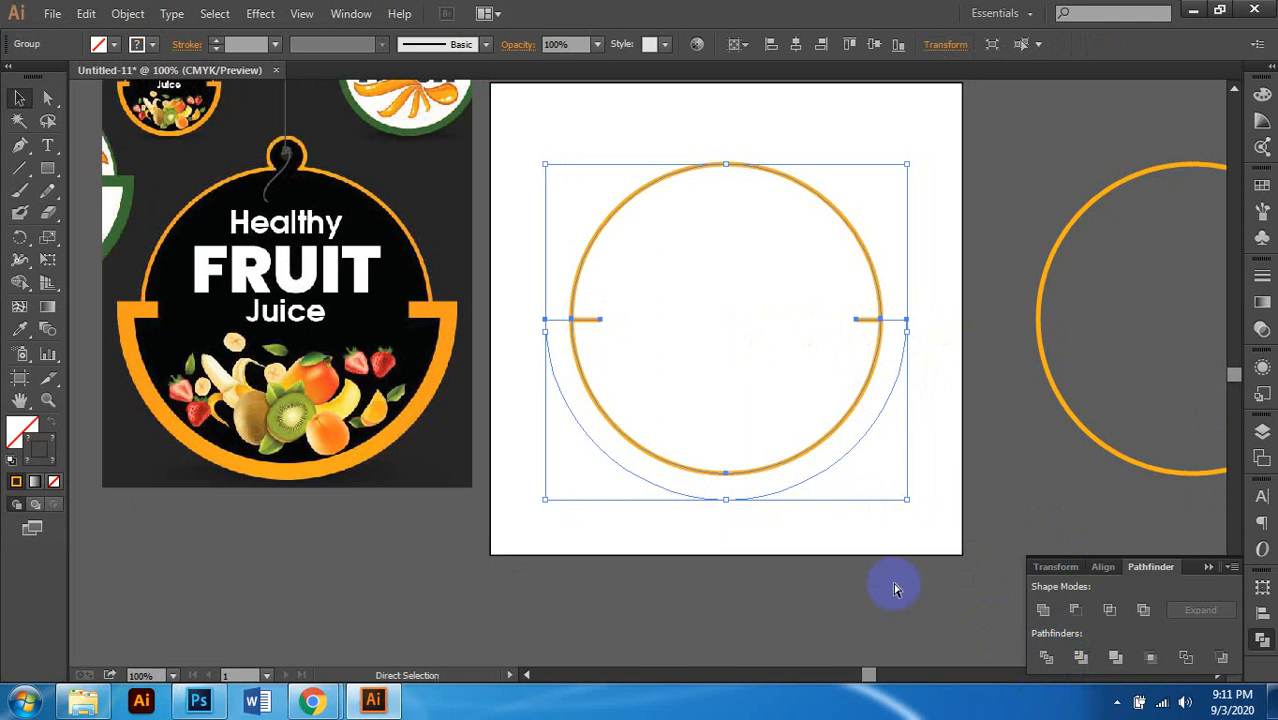
{"action": "left_click", "coordinate": [919, 502]}
{"action": "left_click", "coordinate": [905, 378]}
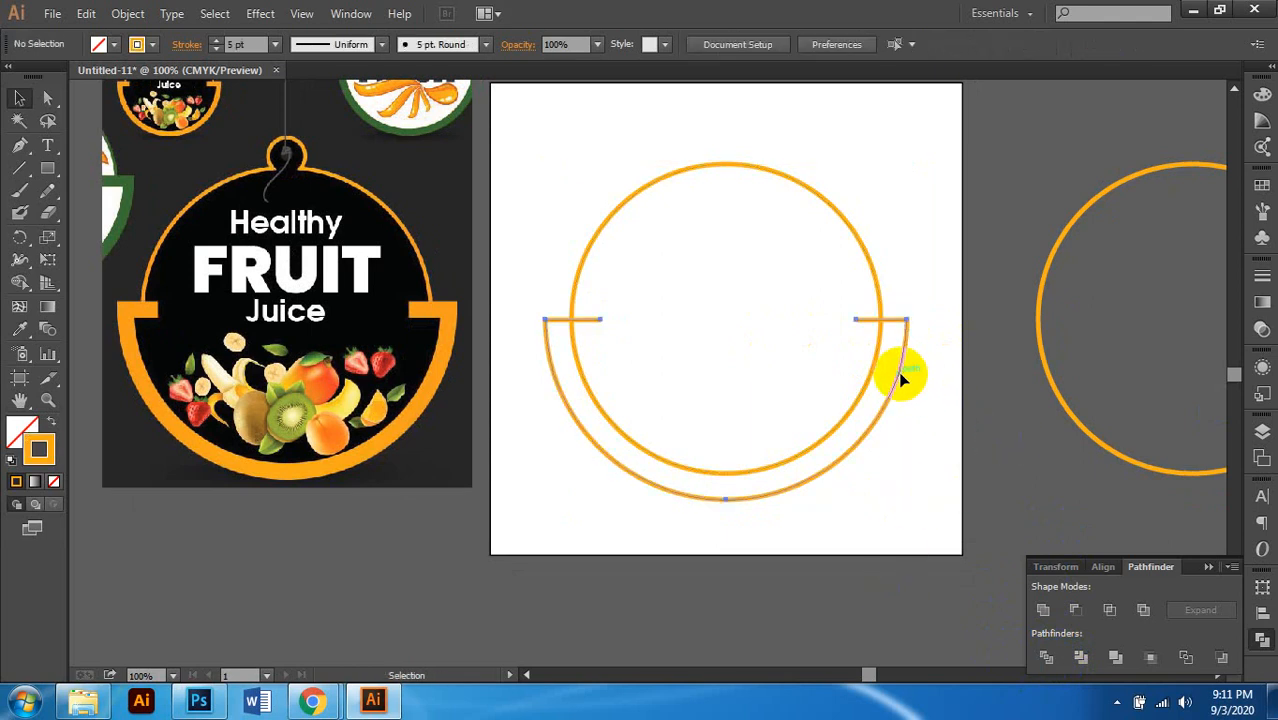
{"action": "left_click", "coordinate": [876, 291], "text": "shift"}
{"action": "left_click", "coordinate": [1080, 658]}
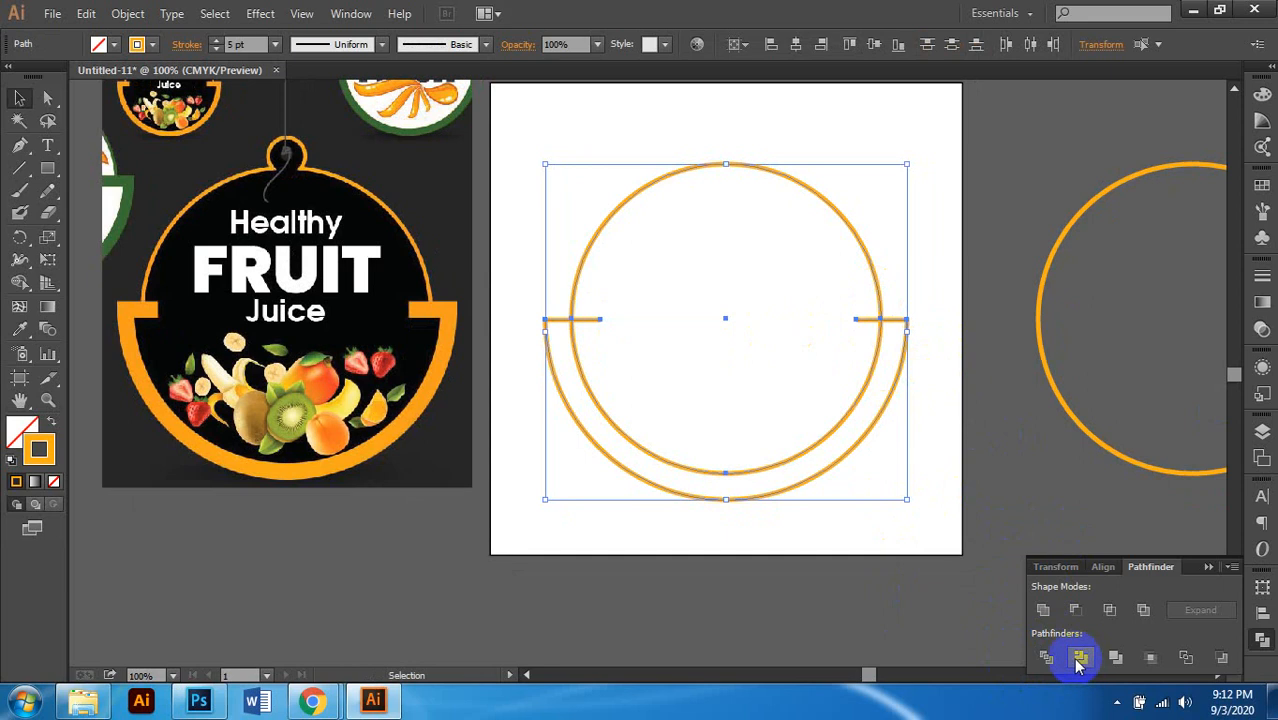
{"action": "left_click", "coordinate": [1047, 657]}
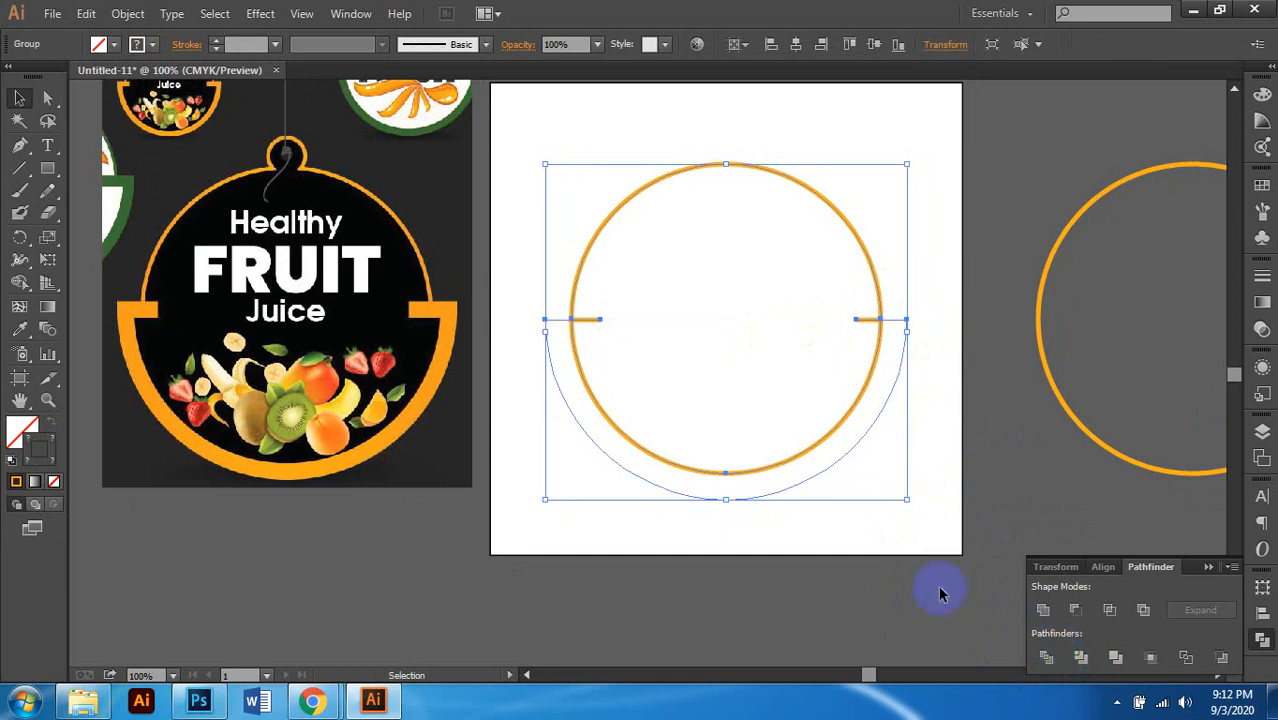
{"action": "left_click", "coordinate": [893, 523]}
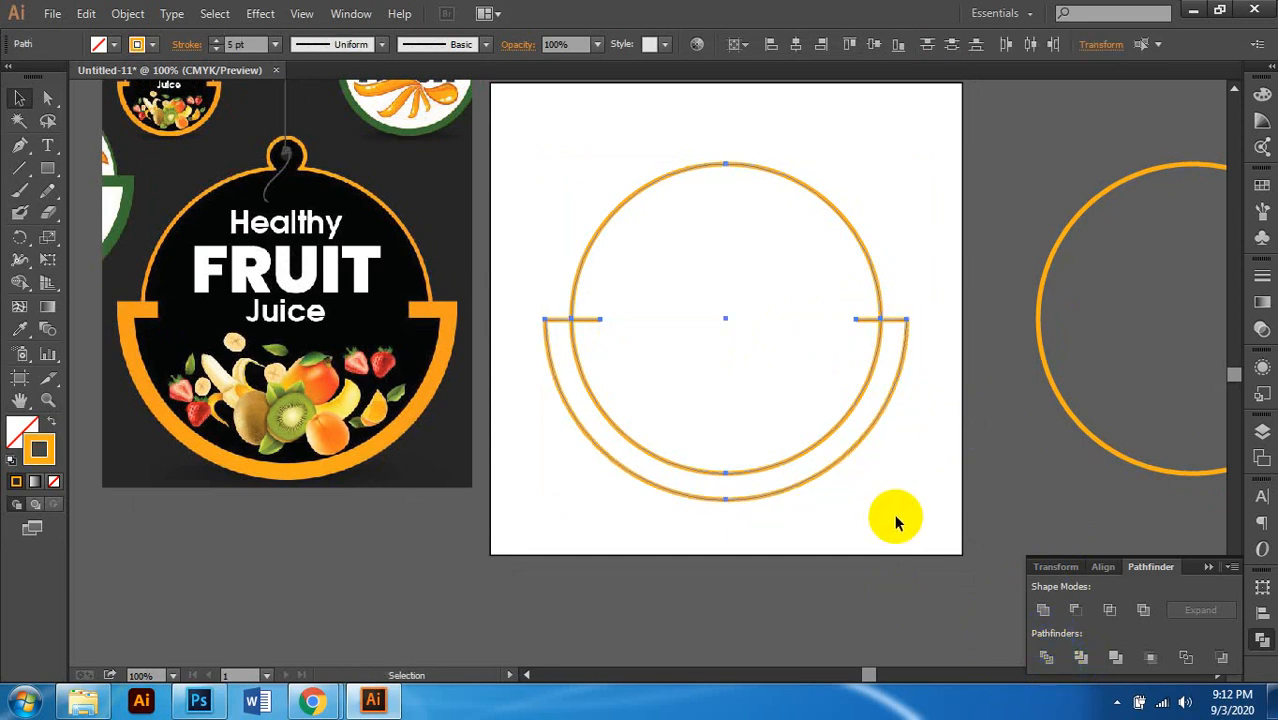
{"action": "left_click", "coordinate": [810, 470]}
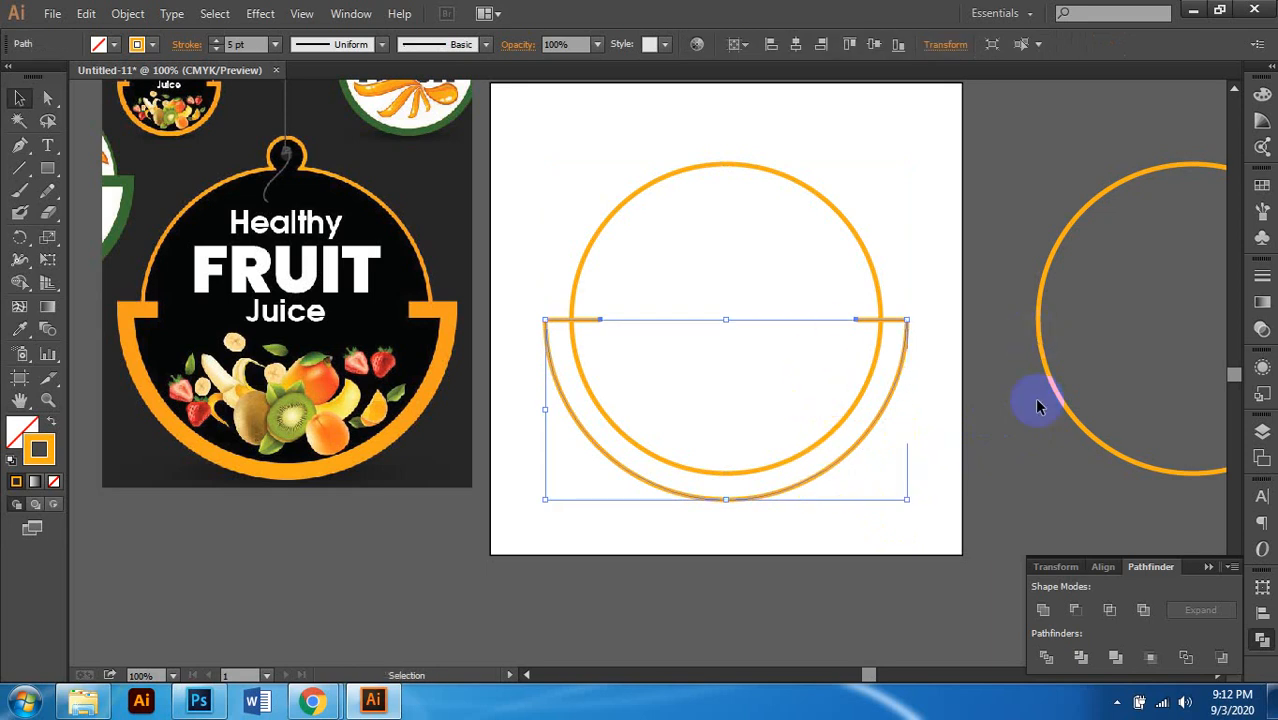
{"action": "left_click", "coordinate": [895, 362]}
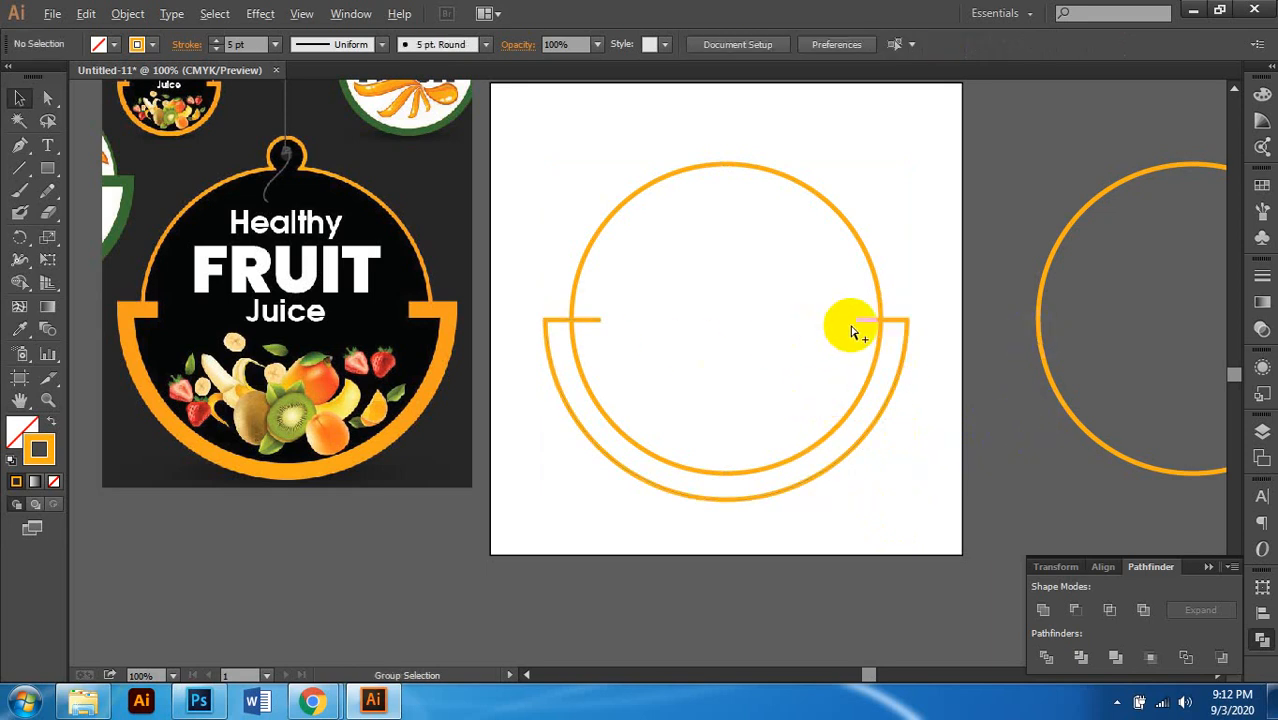
Step: With the Pen tool, draw a straight line from the left stub's end to the right stub's end
{"action": "left_click", "coordinate": [887, 324]}
{"action": "scroll", "coordinate": [840, 332], "scroll_direction": "up", "scroll_amount": 1}
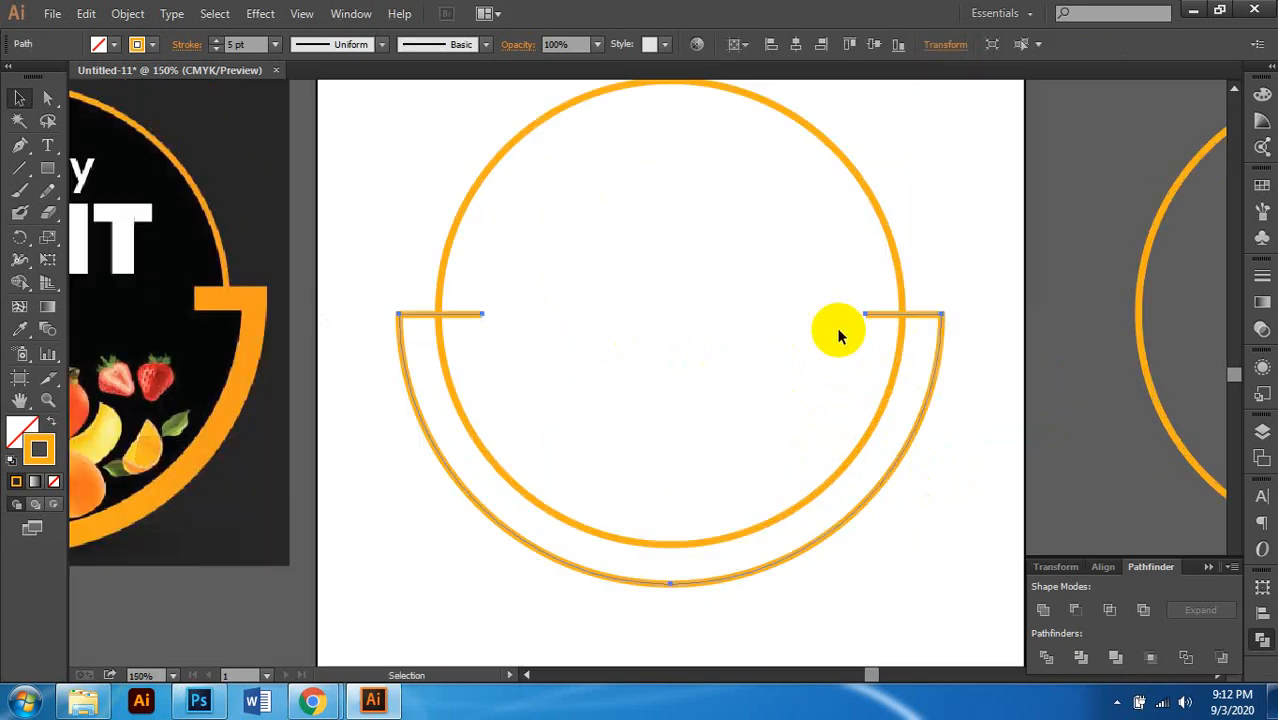
{"action": "left_click", "coordinate": [19, 145]}
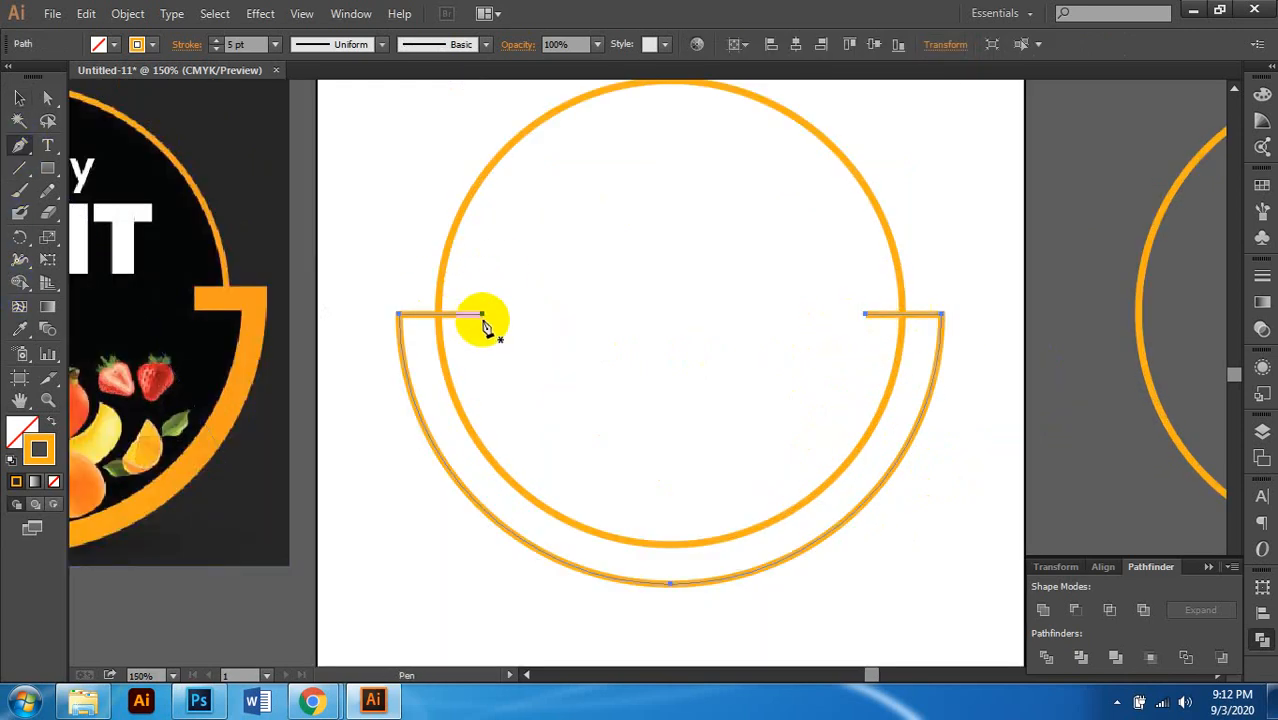
{"action": "left_click_drag", "start_coordinate": [482, 316], "coordinate": [571, 314]}
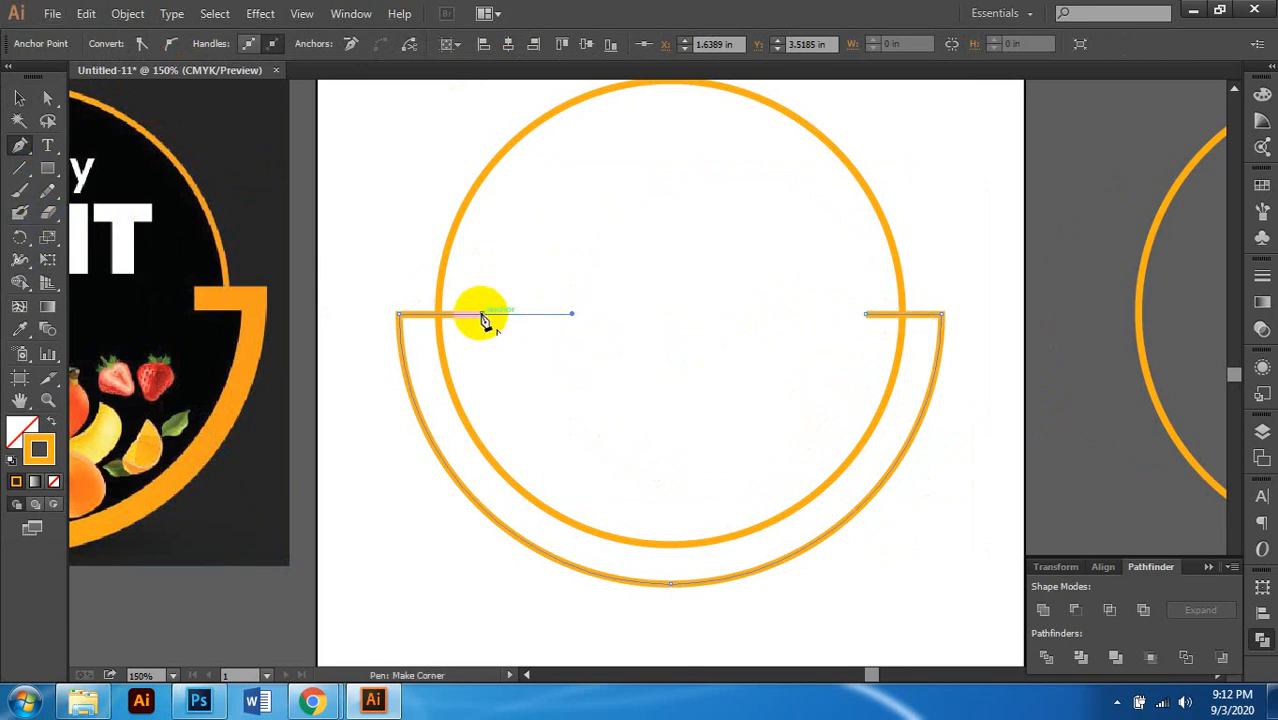
{"action": "left_click_drag", "start_coordinate": [482, 318], "coordinate": [544, 314]}
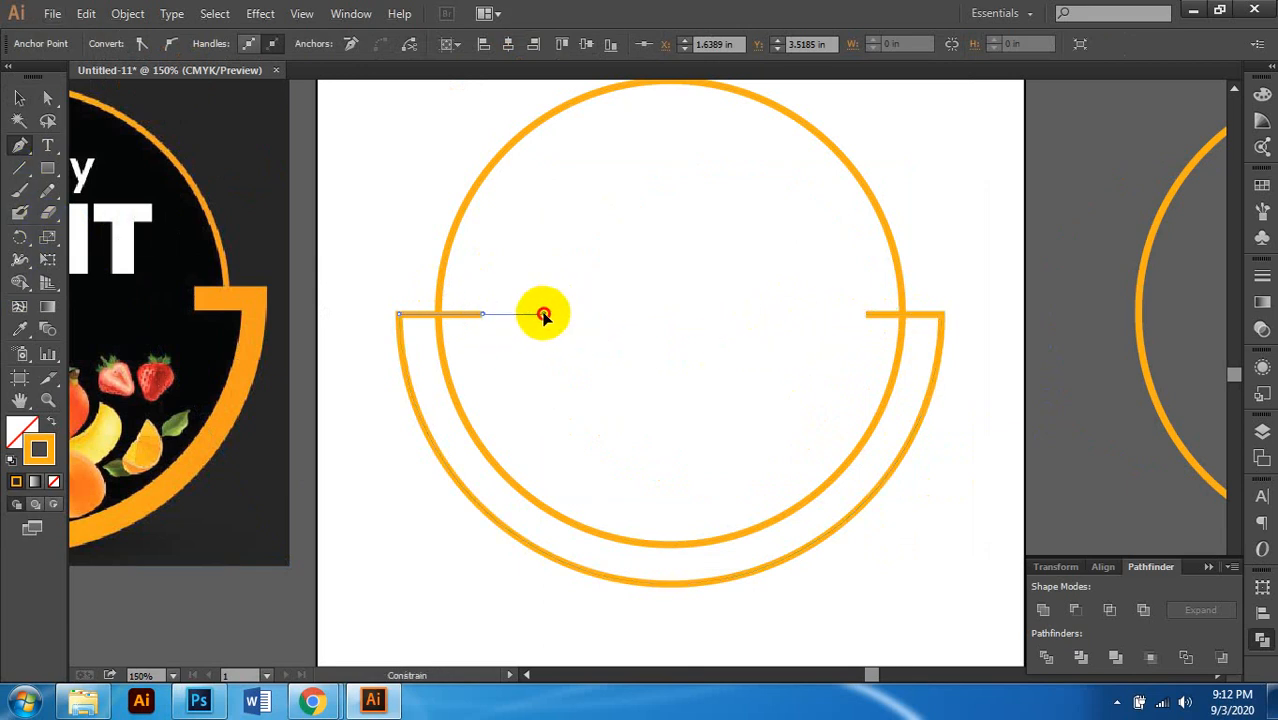
{"action": "left_click_drag", "start_coordinate": [865, 322], "coordinate": [869, 323]}
{"action": "left_click", "coordinate": [866, 316]}
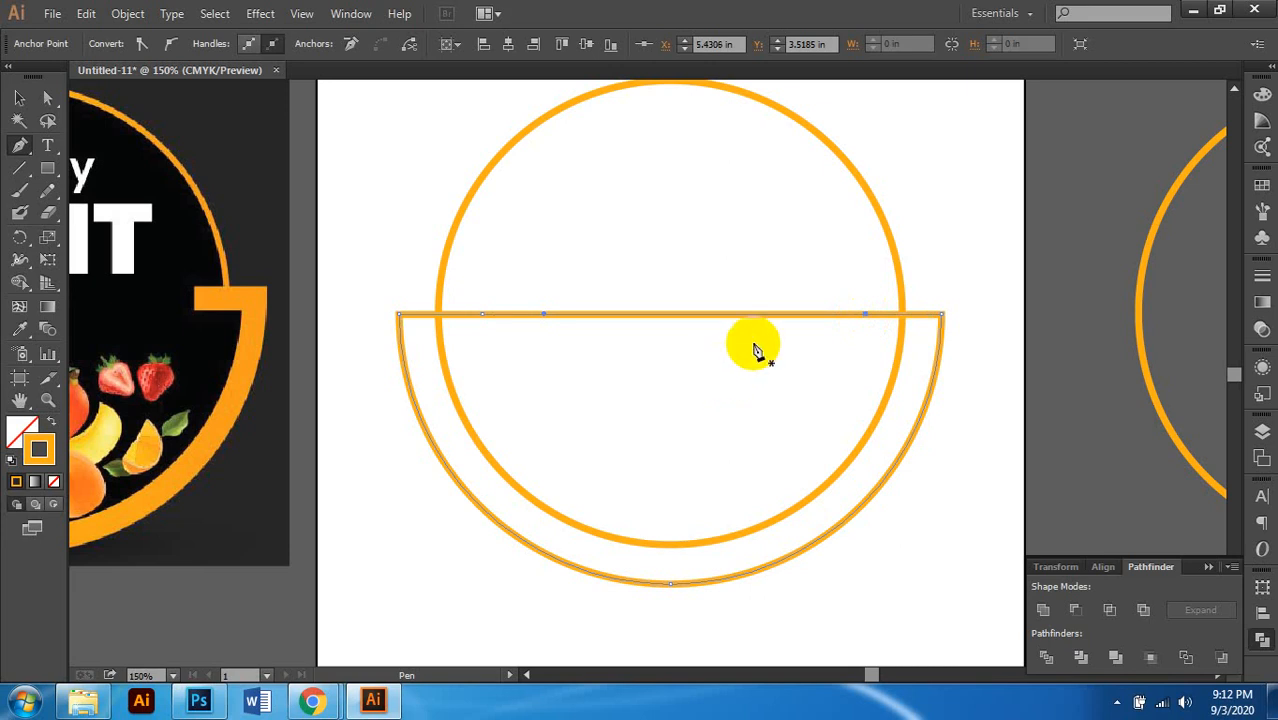
{"action": "key", "text": "ctrl+minus"}
{"action": "left_click", "coordinate": [21, 104]}
{"action": "left_click", "coordinate": [876, 280]}
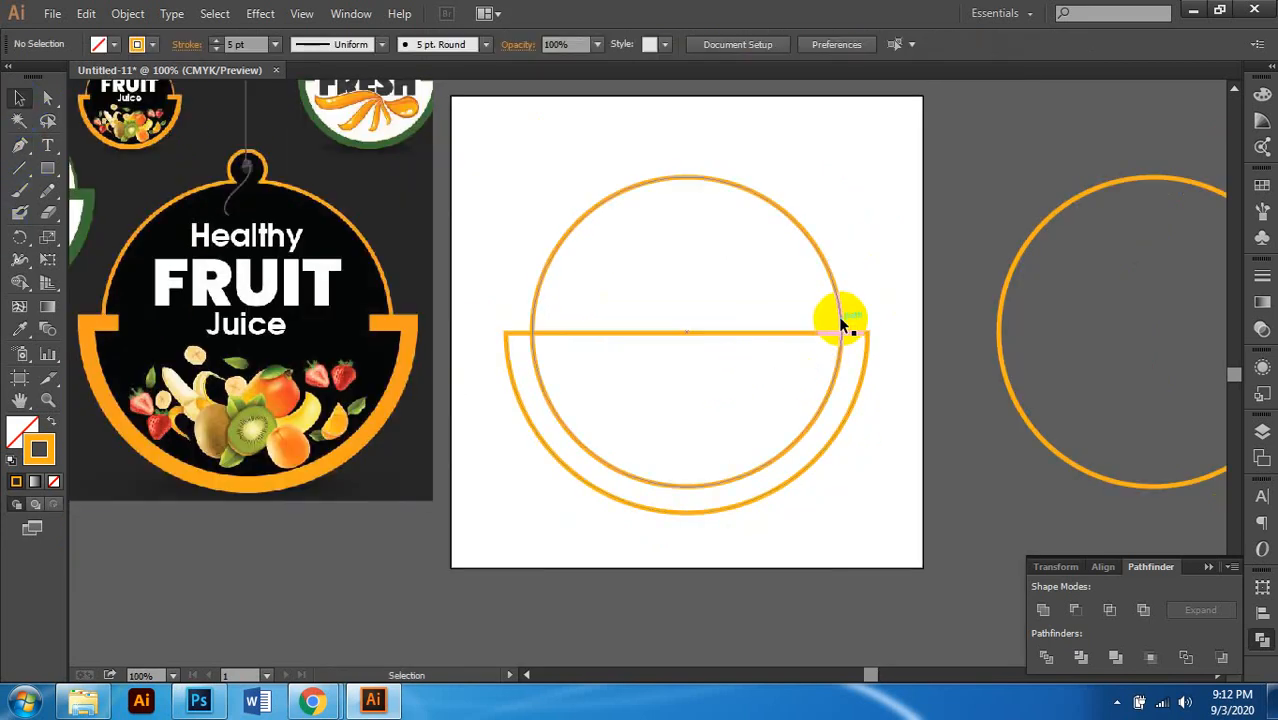
Step: Divide the closed half-circle and inner circle with Pathfinder, then ungroup the pieces
{"action": "left_click", "coordinate": [830, 334]}
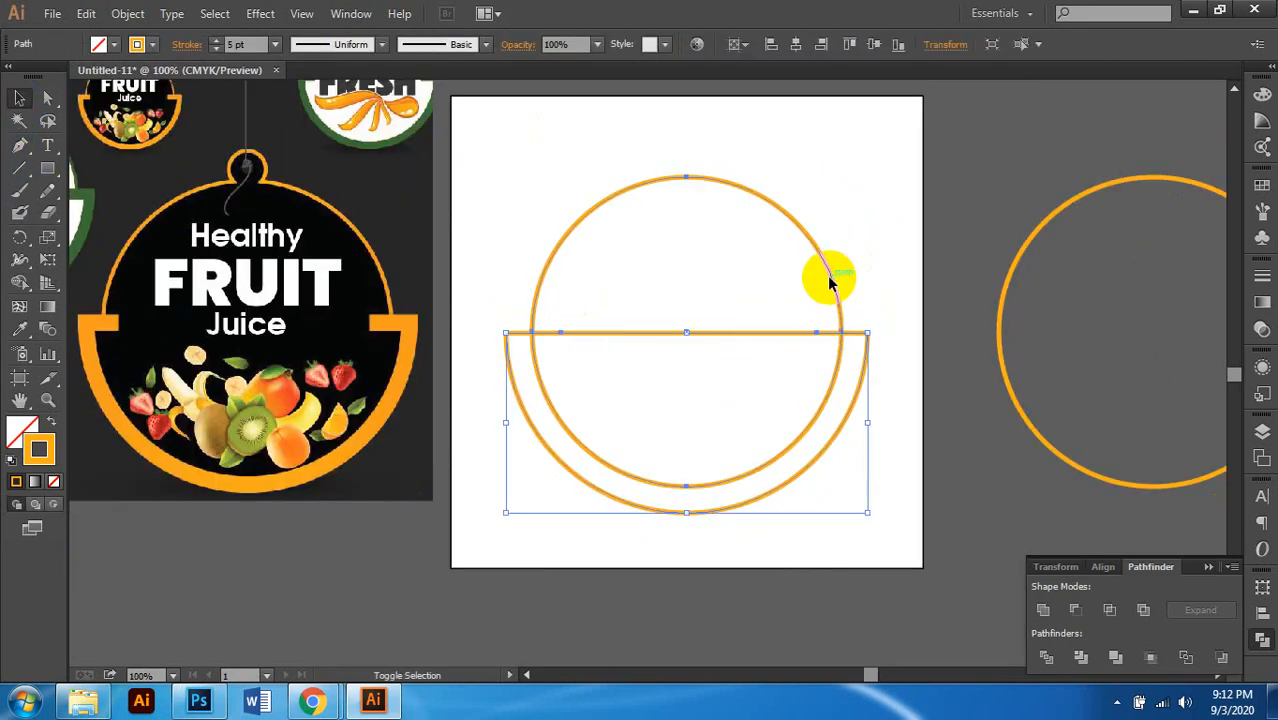
{"action": "left_click", "coordinate": [831, 277], "text": "shift"}
{"action": "left_click", "coordinate": [1047, 657]}
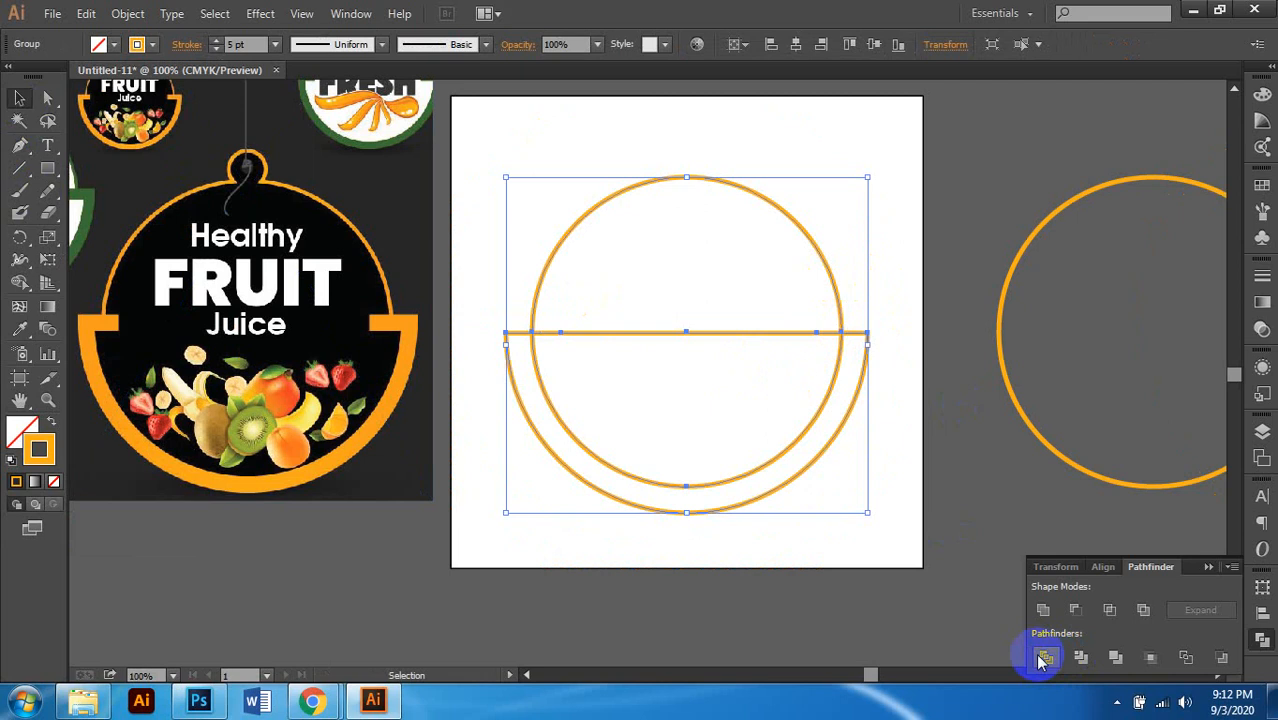
{"action": "right_click", "coordinate": [782, 338]}
{"action": "left_click", "coordinate": [850, 444]}
{"action": "left_click", "coordinate": [778, 354]}
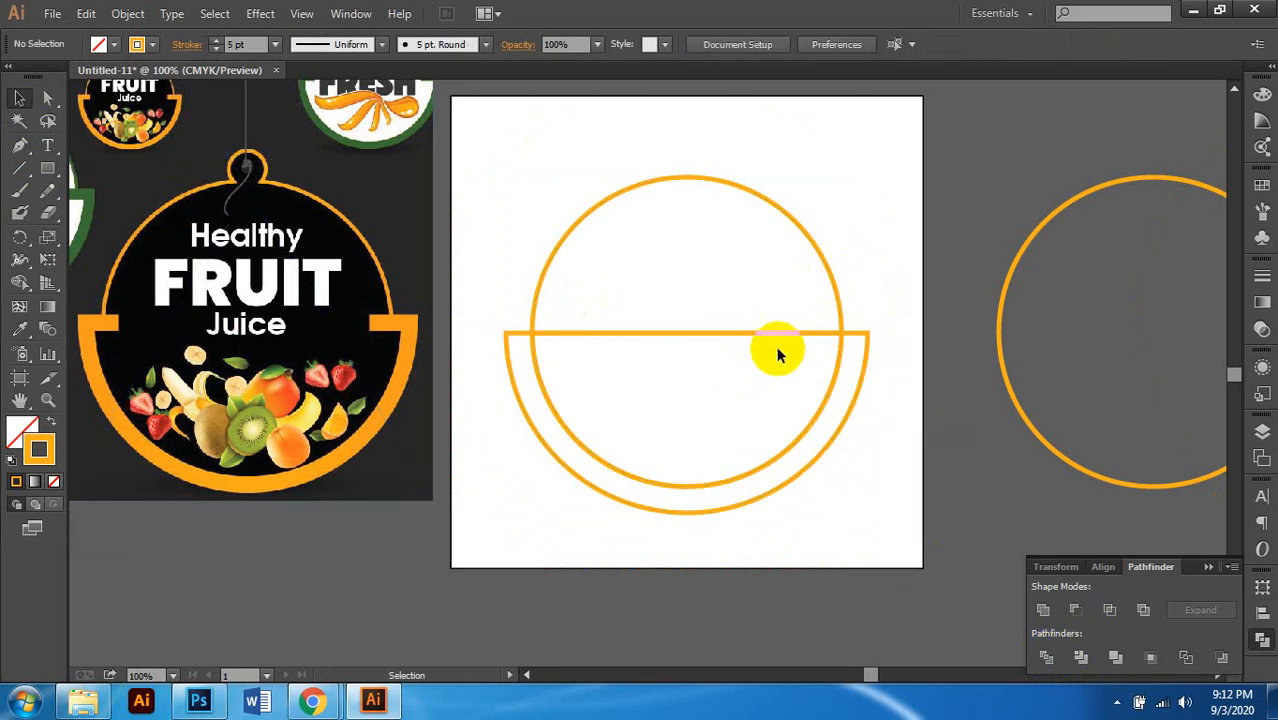
Step: Check the pieces, delete and restore the lower half-ring, then select the upper half-circle
{"action": "left_click", "coordinate": [772, 338]}
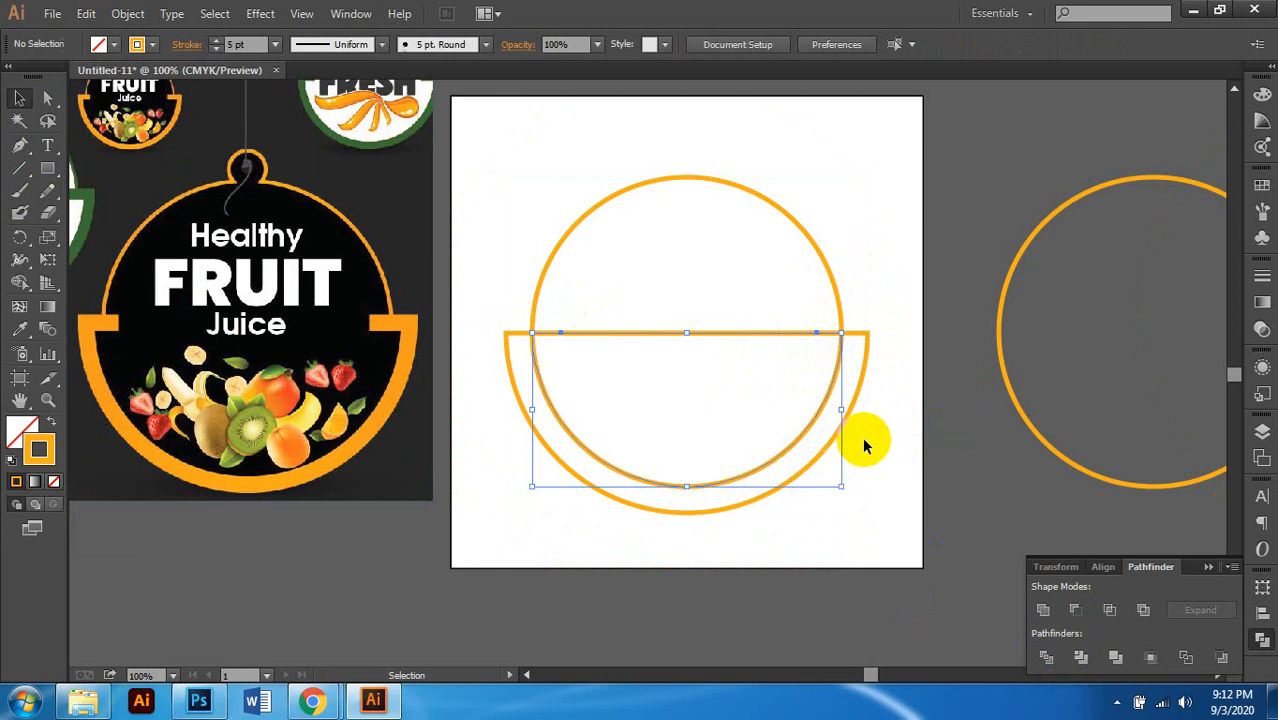
{"action": "left_click", "coordinate": [782, 372]}
{"action": "left_click", "coordinate": [767, 338]}
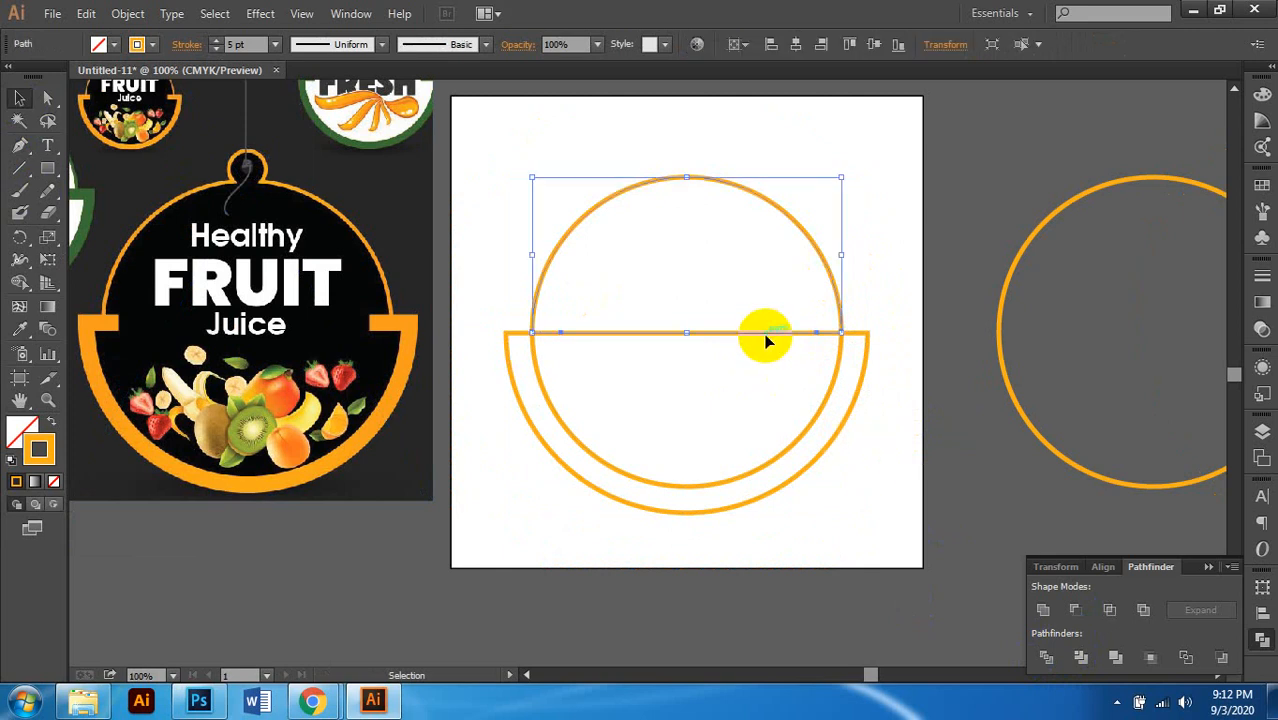
{"action": "left_click", "coordinate": [811, 427]}
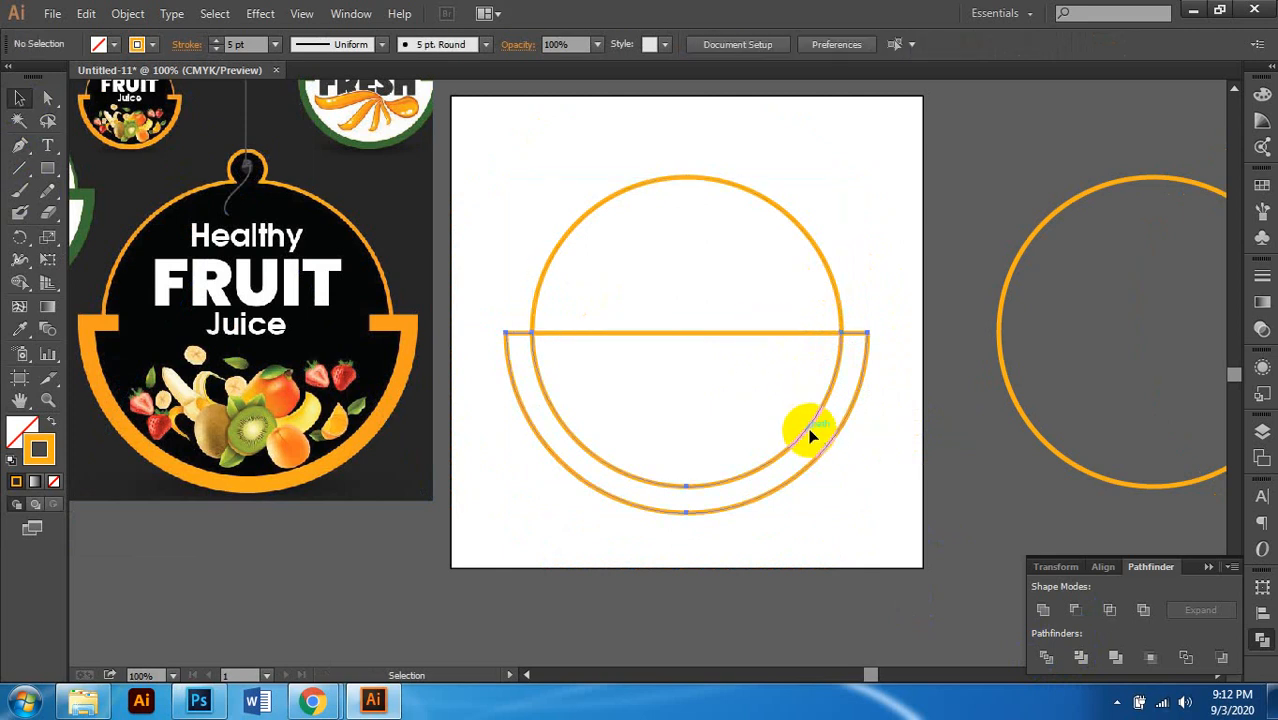
{"action": "left_click", "coordinate": [811, 432]}
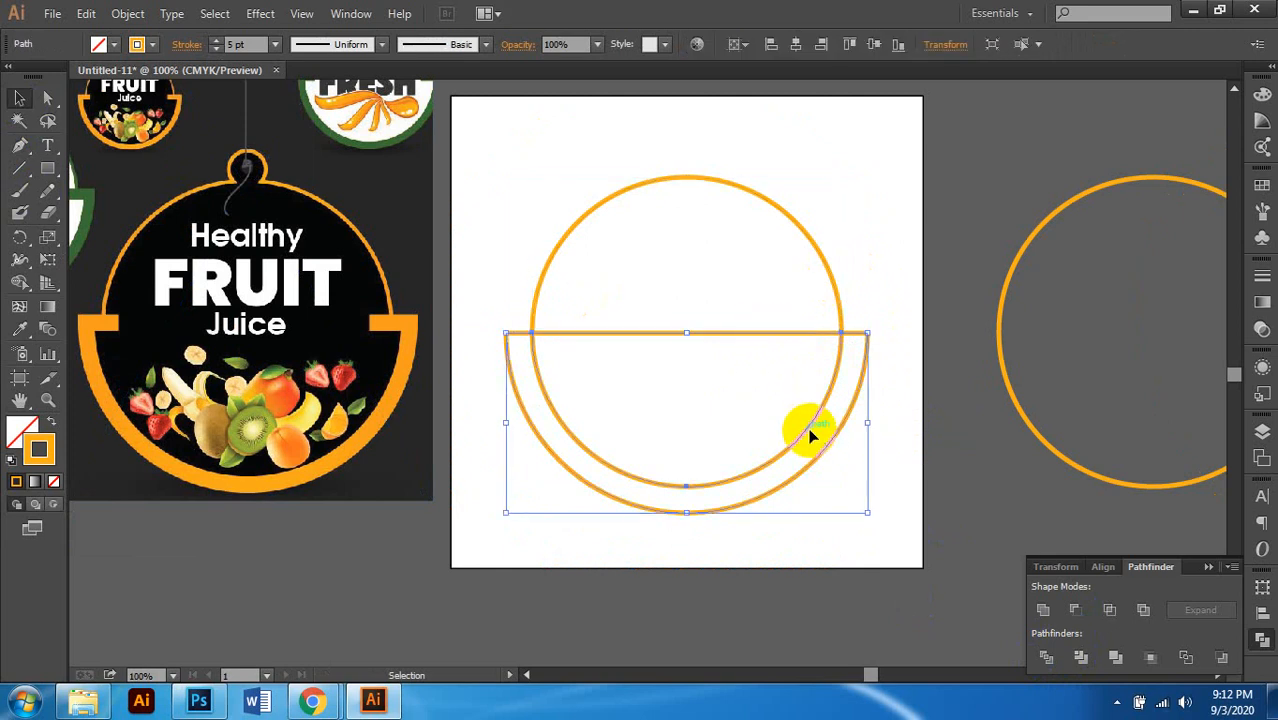
{"action": "key", "text": "Delete"}
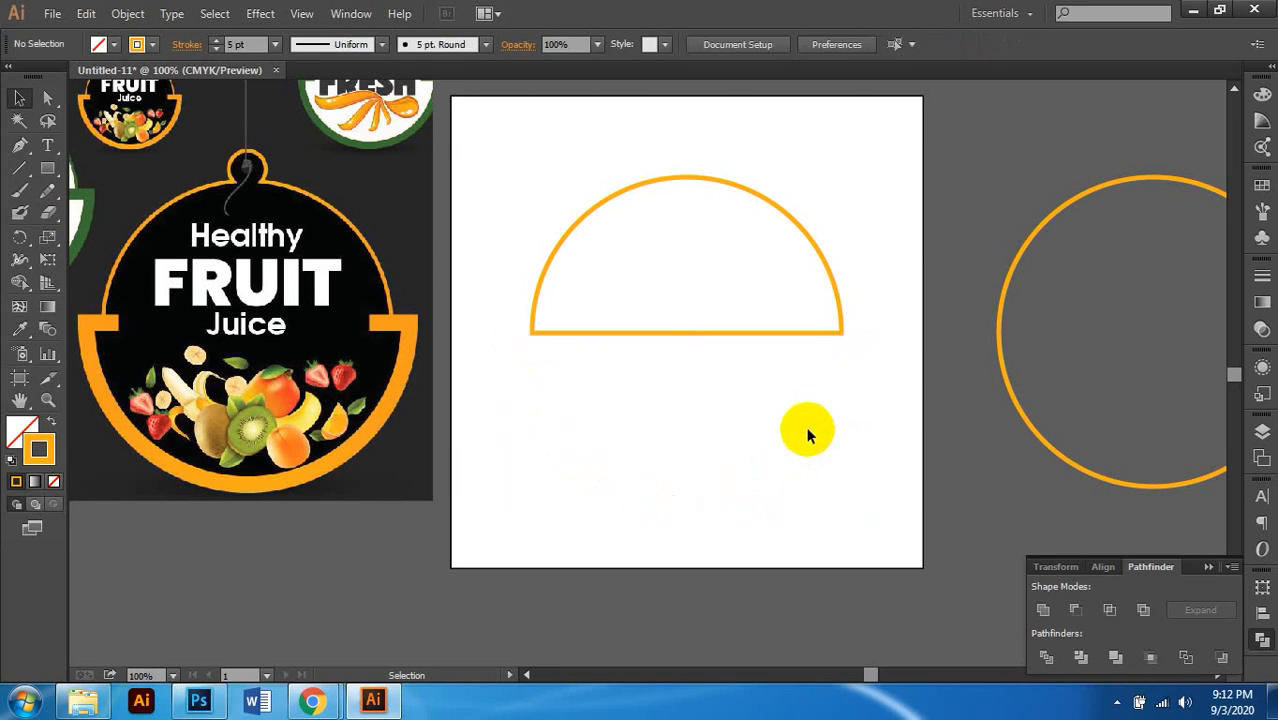
{"action": "key", "text": "ctrl+z"}
{"action": "left_click", "coordinate": [735, 350]}
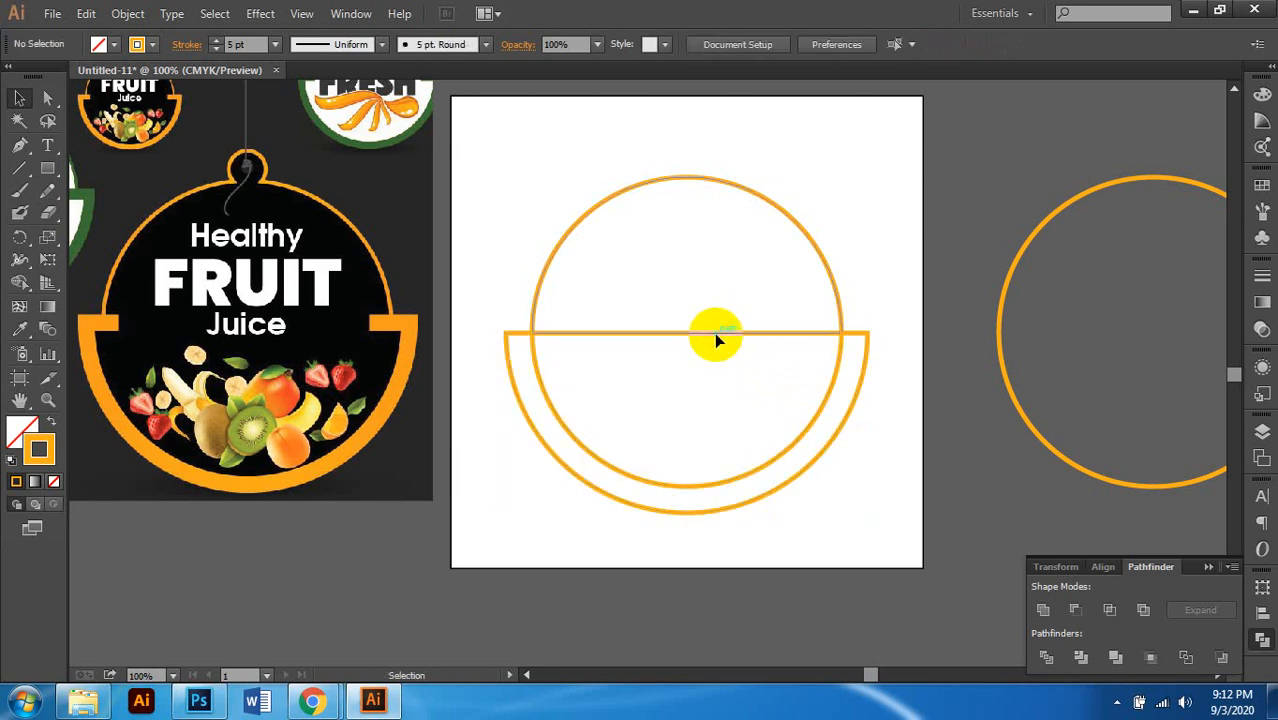
{"action": "left_click", "coordinate": [714, 332]}
Step: With Direct Selection, delete the middle of the horizontal crossbar line
{"action": "left_click", "coordinate": [47, 97]}
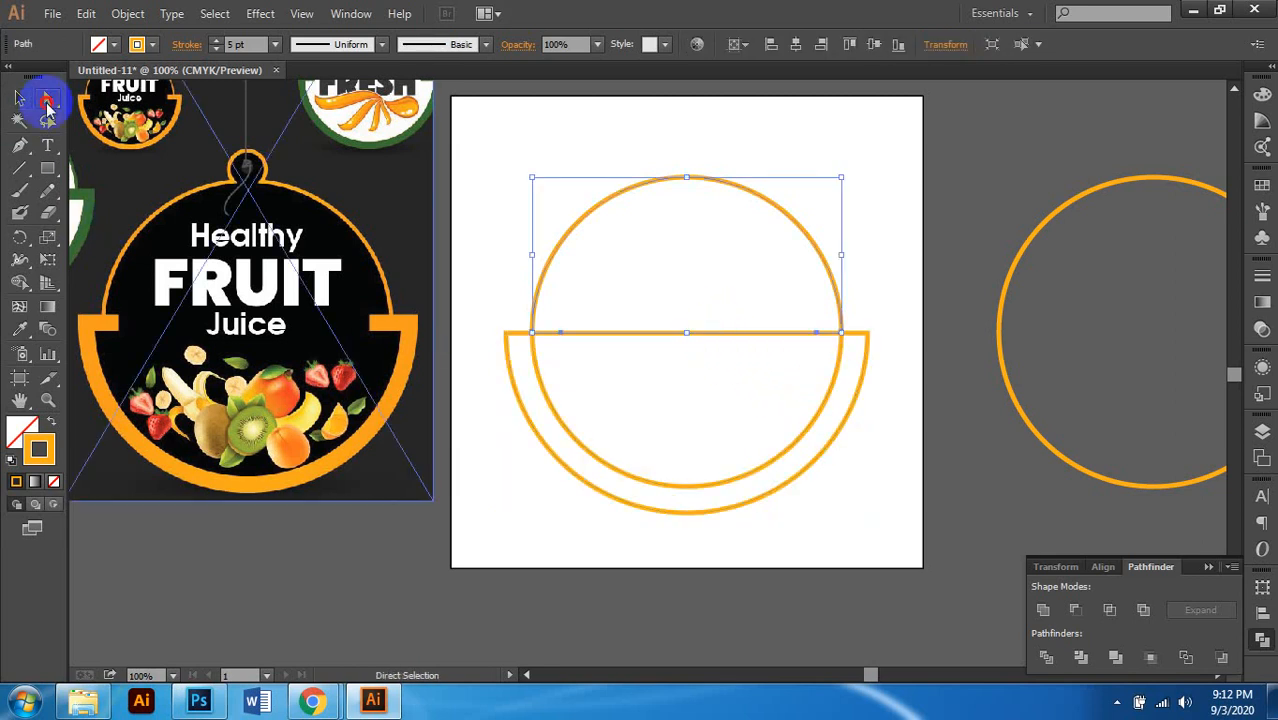
{"action": "left_click", "coordinate": [700, 295]}
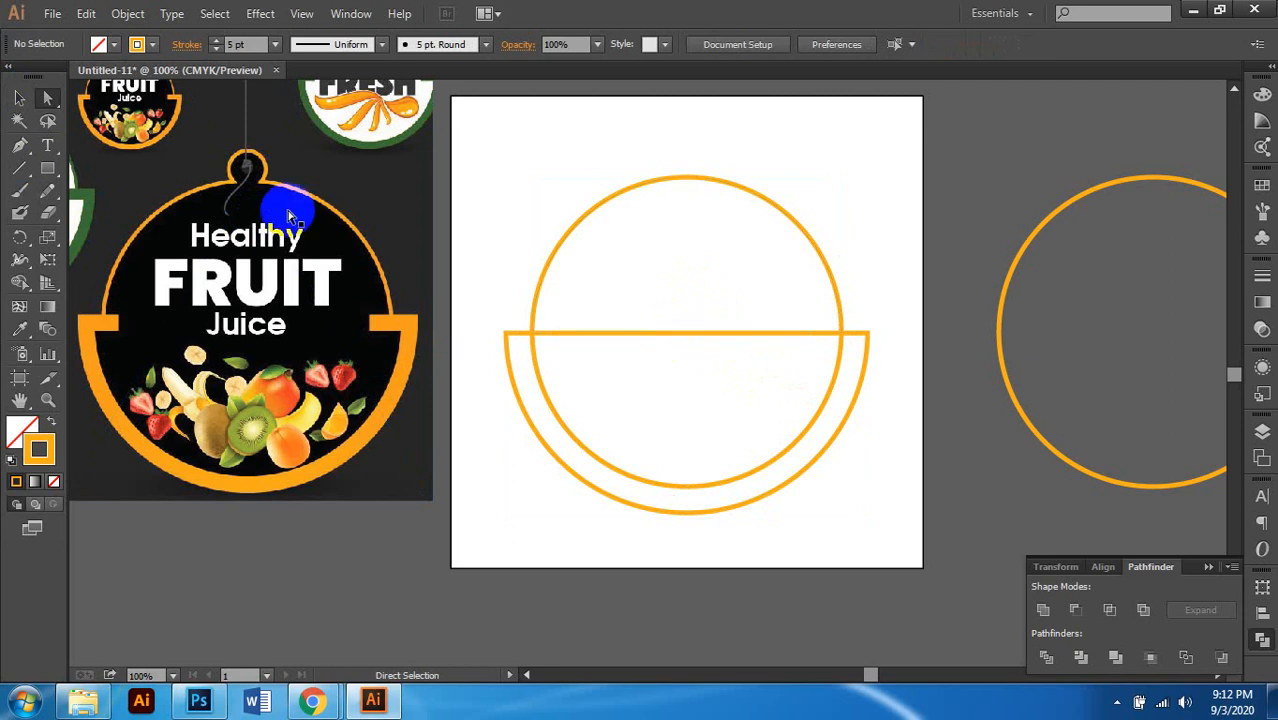
{"action": "left_click", "coordinate": [700, 334]}
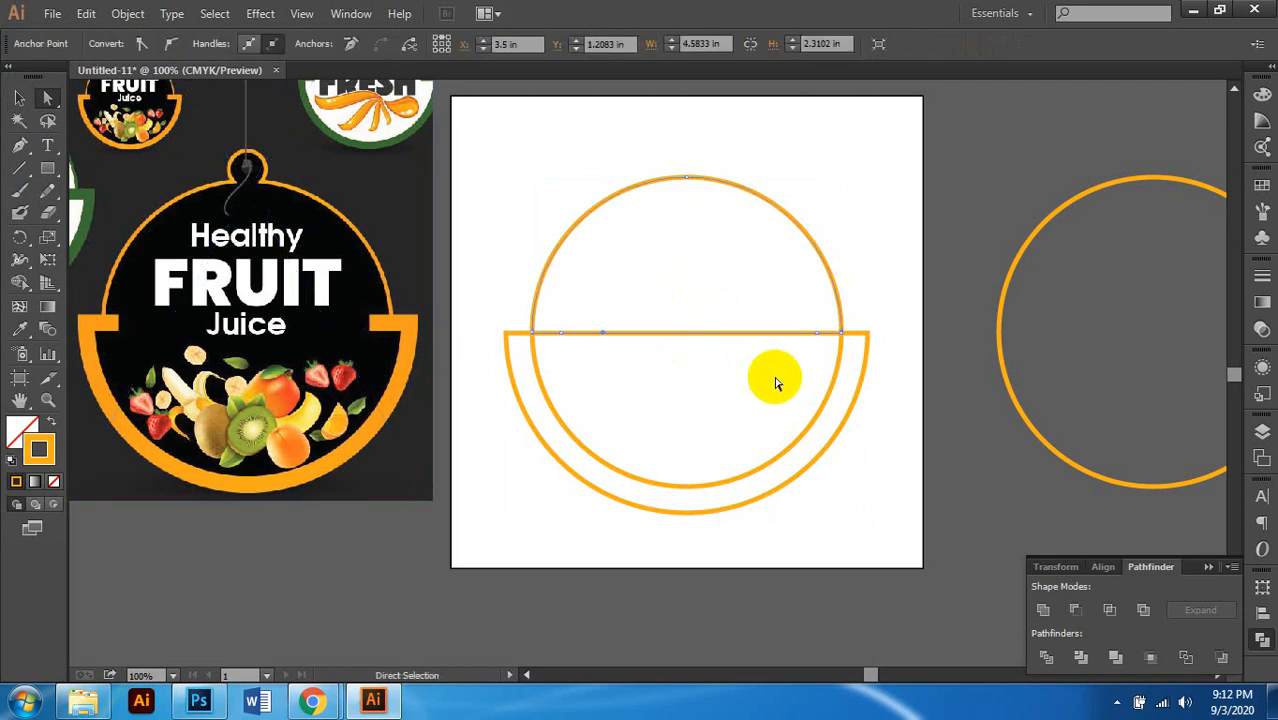
{"action": "key", "text": "Delete"}
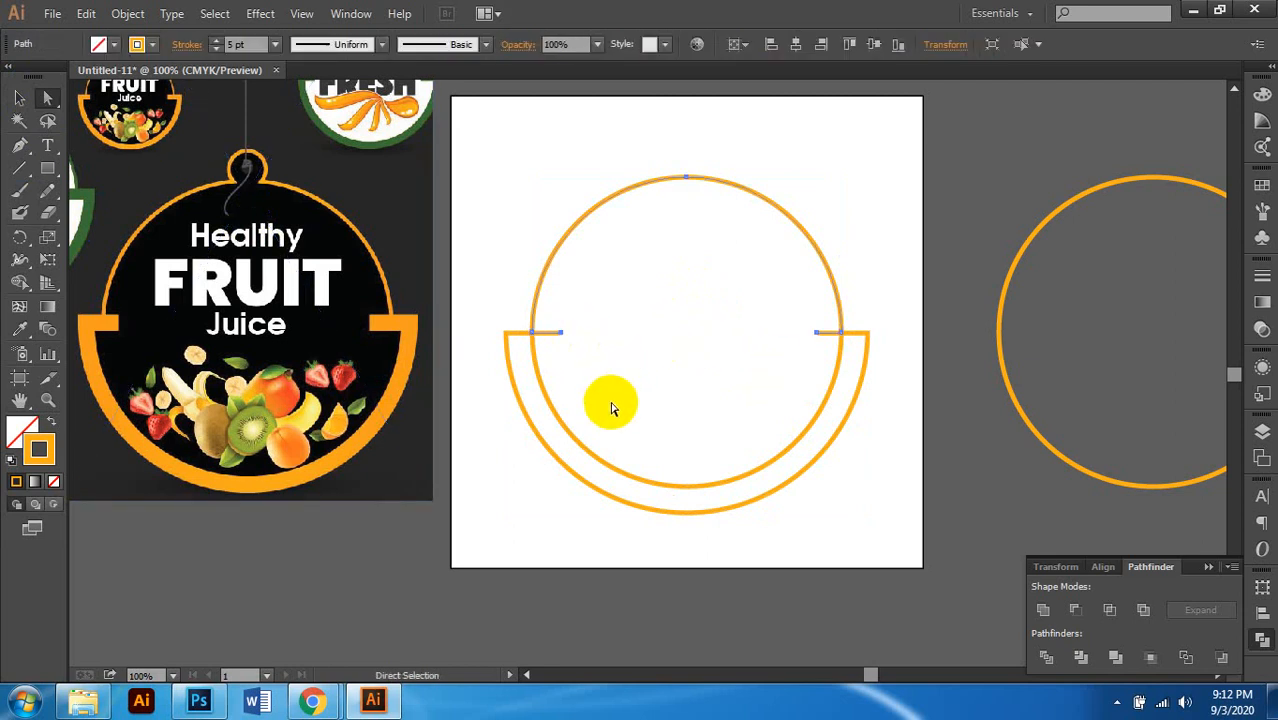
Step: Delete the inner lower-right arc segment, leaving the upper arc and lower frame with stubs
{"action": "scroll", "coordinate": [612, 407], "scroll_direction": "down", "scroll_amount": 1}
{"action": "scroll", "coordinate": [612, 407], "scroll_direction": "up", "scroll_amount": 1}
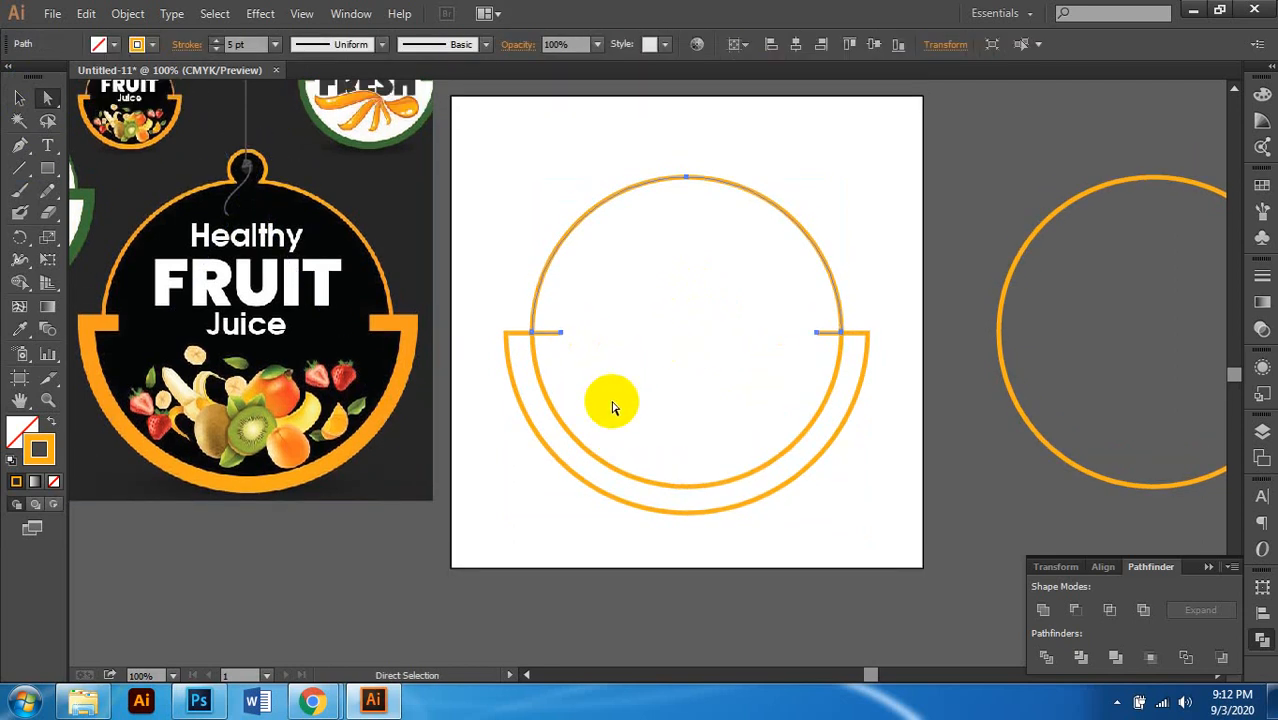
{"action": "left_click", "coordinate": [676, 490]}
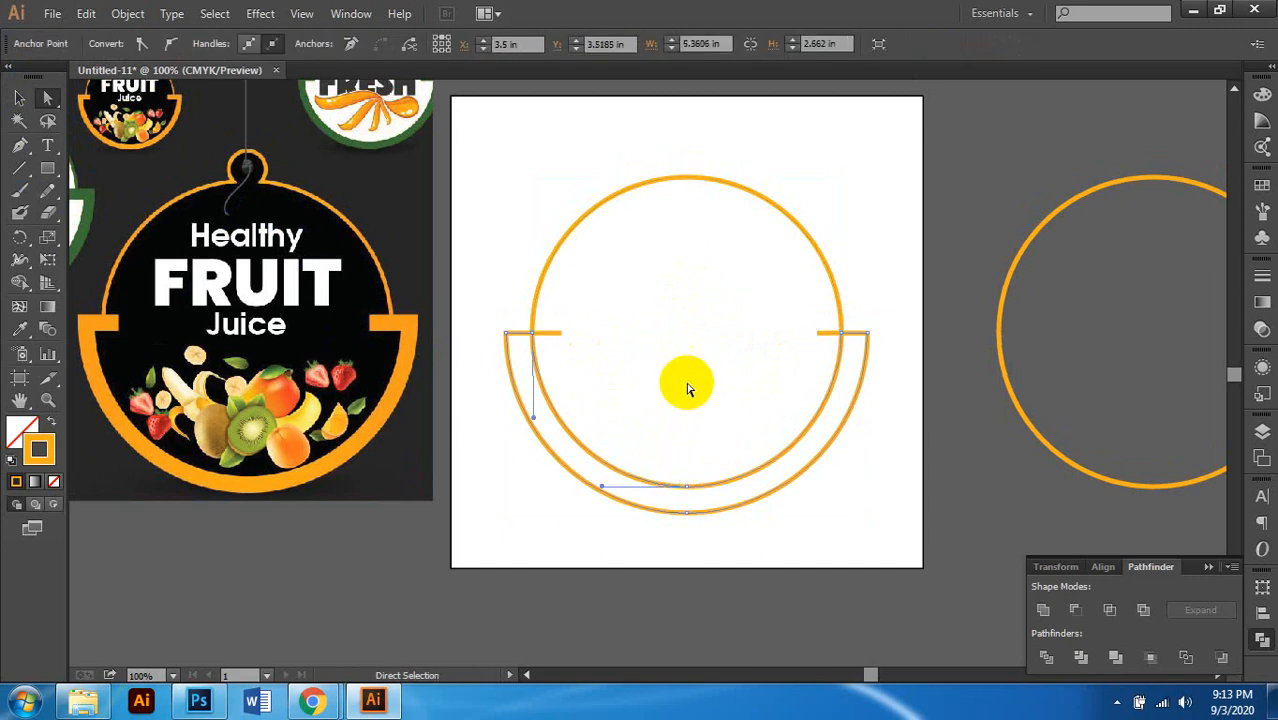
{"action": "left_click", "coordinate": [688, 487]}
{"action": "key", "text": "Delete"}
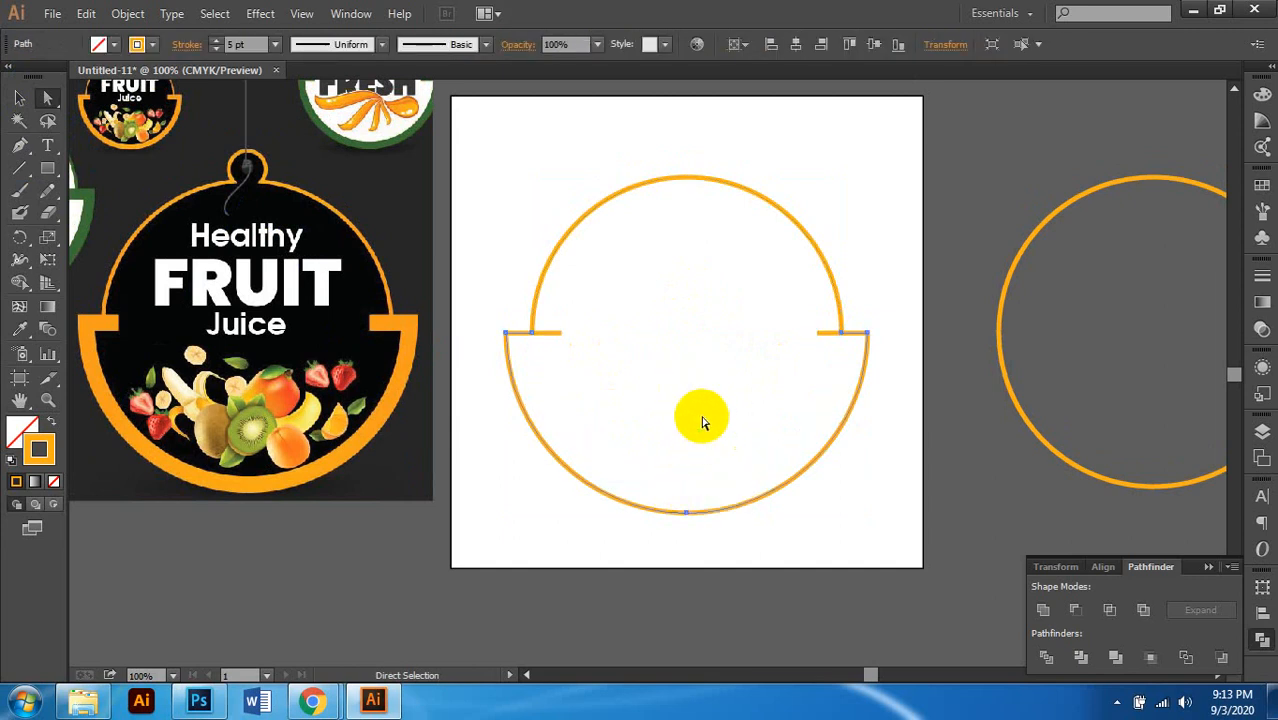
{"action": "left_click", "coordinate": [893, 321]}
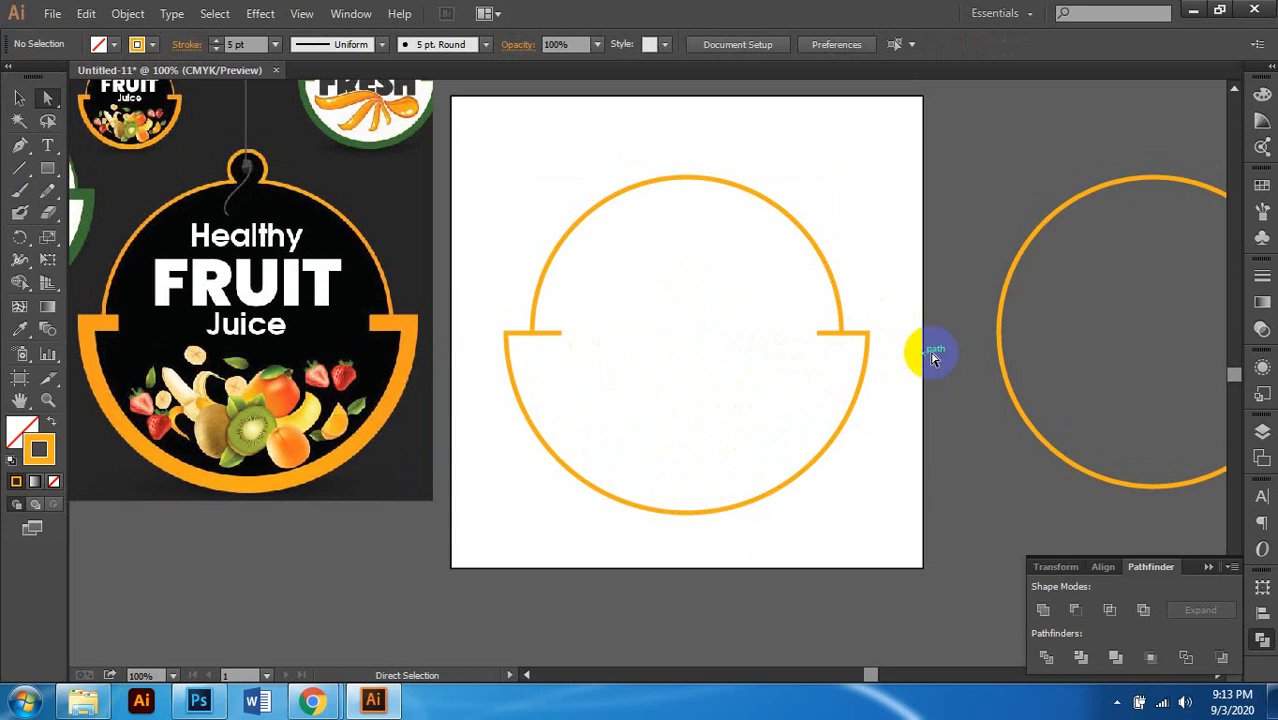
{"action": "scroll", "coordinate": [830, 347], "scroll_direction": "up", "scroll_amount": 1}
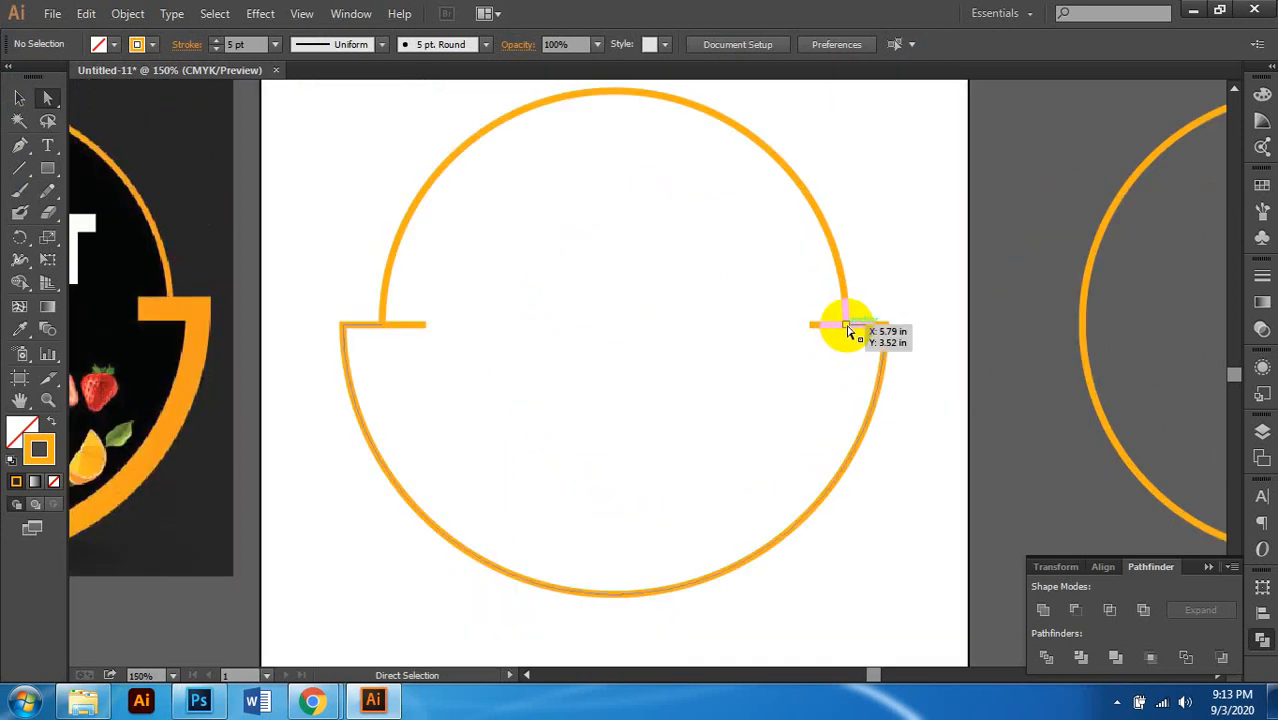
Step: Delete the overlapping extra segment at the upper arc's left end
{"action": "left_click", "coordinate": [811, 328]}
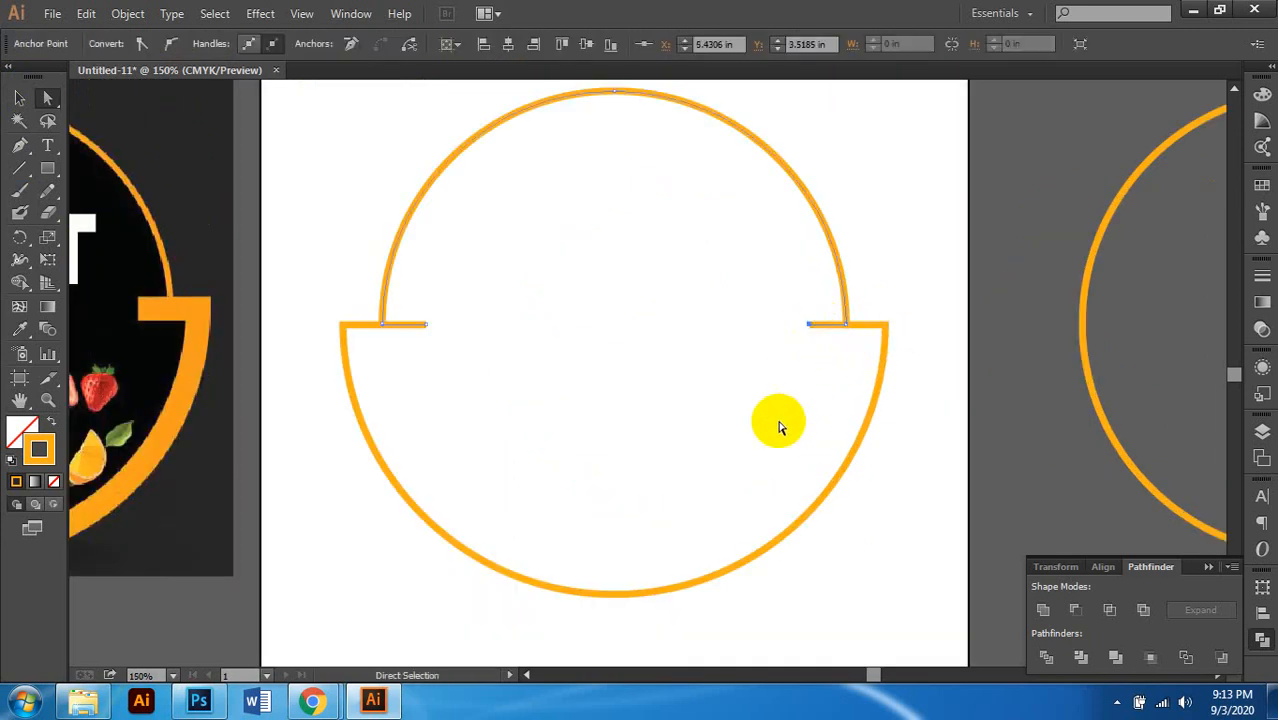
{"action": "left_click", "coordinate": [785, 424]}
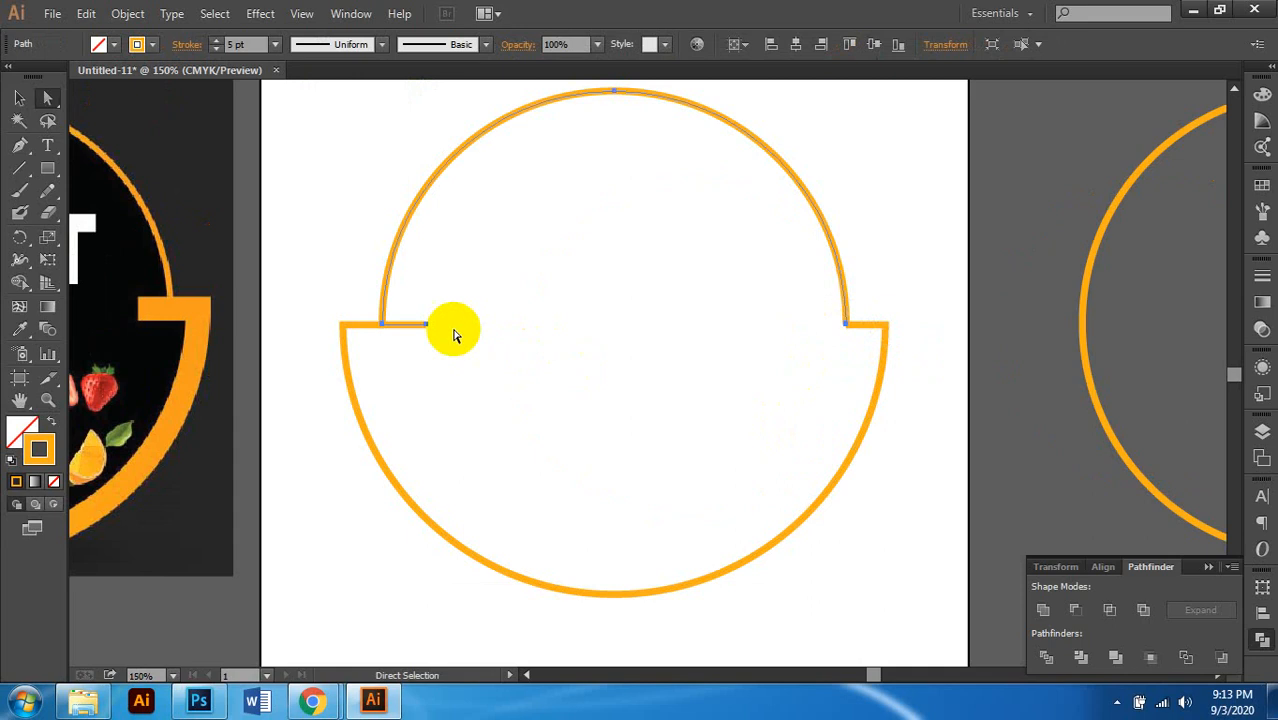
{"action": "left_click", "coordinate": [412, 305]}
{"action": "left_click_drag", "start_coordinate": [412, 305], "coordinate": [462, 357]}
{"action": "key", "text": "Delete"}
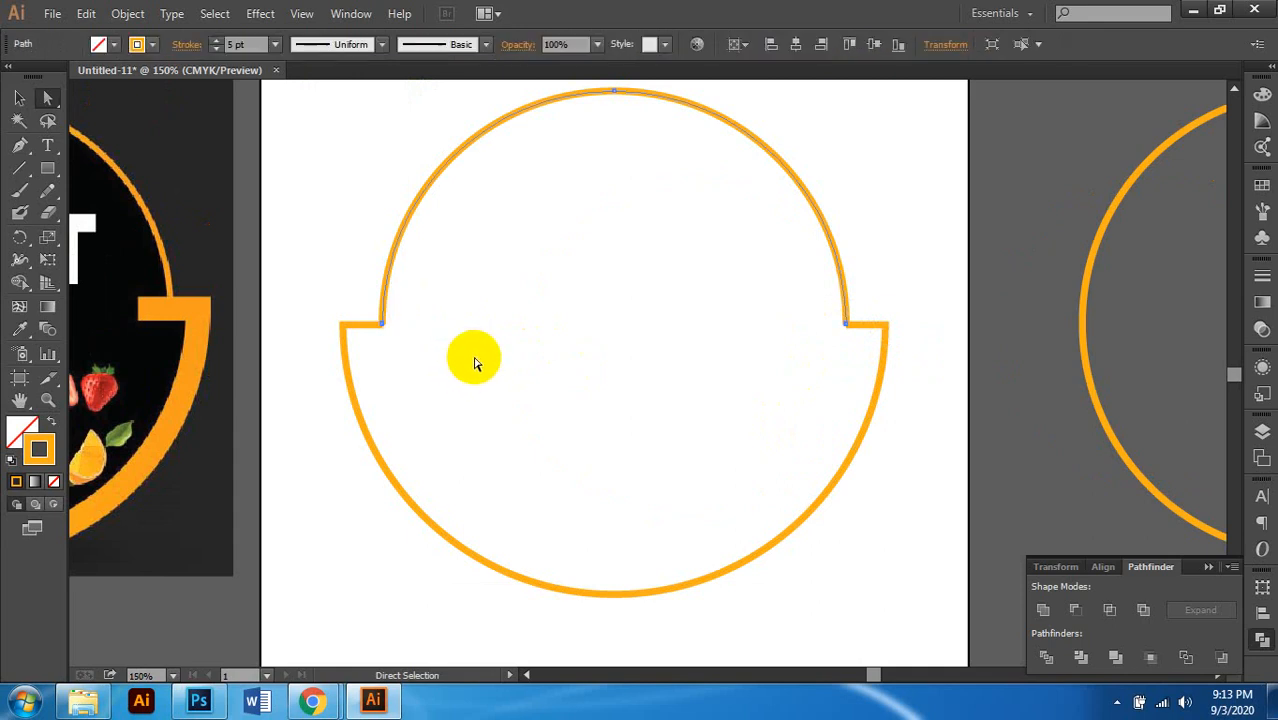
{"action": "left_click", "coordinate": [413, 354]}
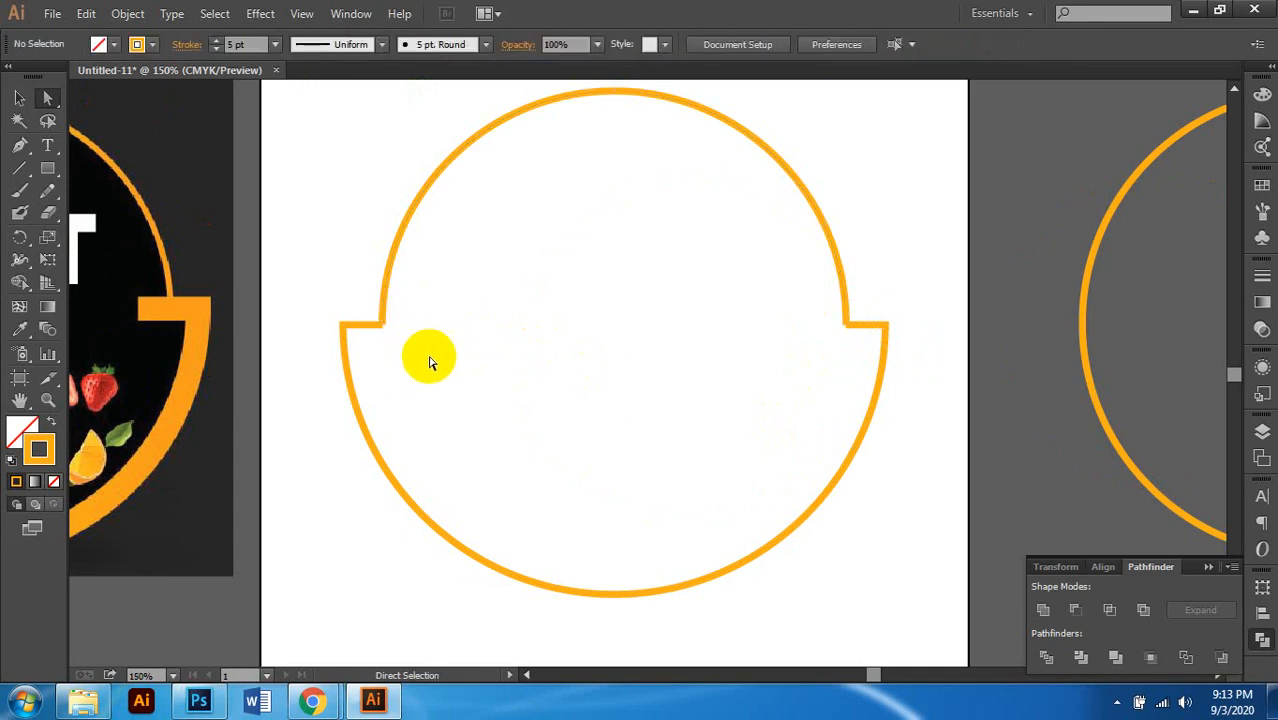
Step: Marquee the end points at the left notch and Join them into one path
{"action": "scroll", "coordinate": [440, 360], "scroll_direction": "left", "scroll_amount": 1}
{"action": "left_click_drag", "start_coordinate": [450, 360], "coordinate": [409, 313]}
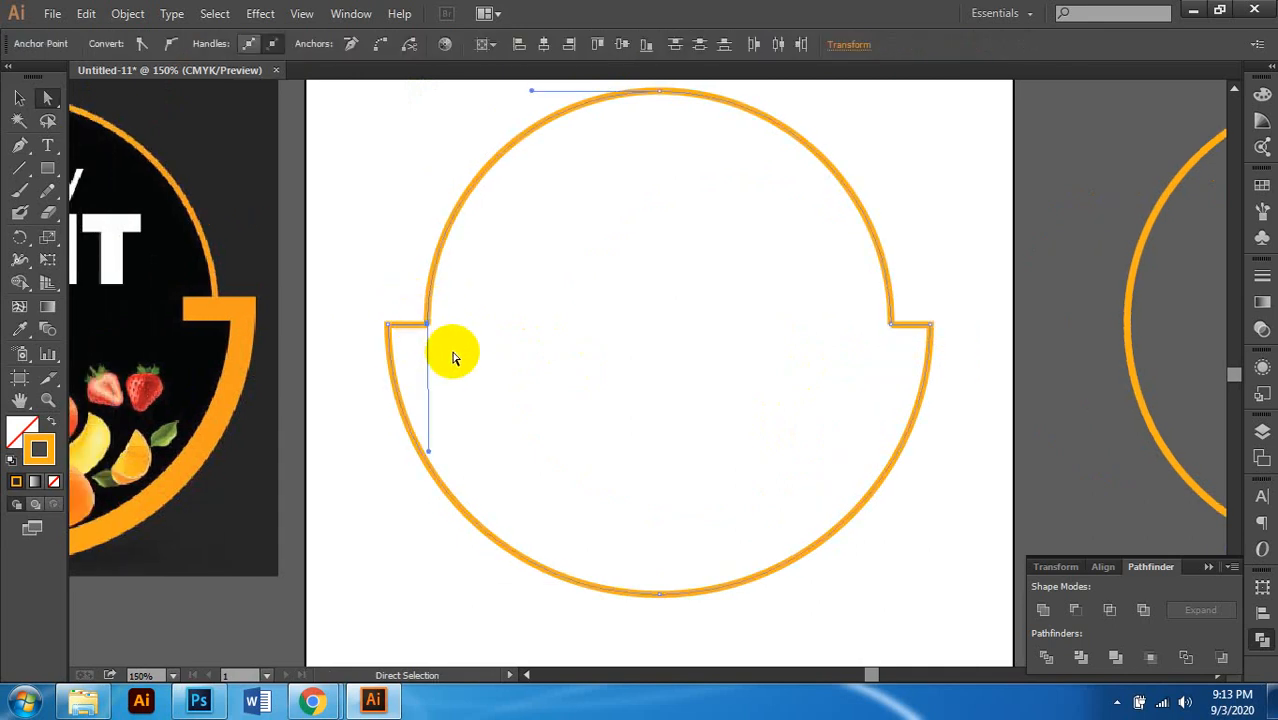
{"action": "left_click_drag", "start_coordinate": [452, 352], "coordinate": [398, 303]}
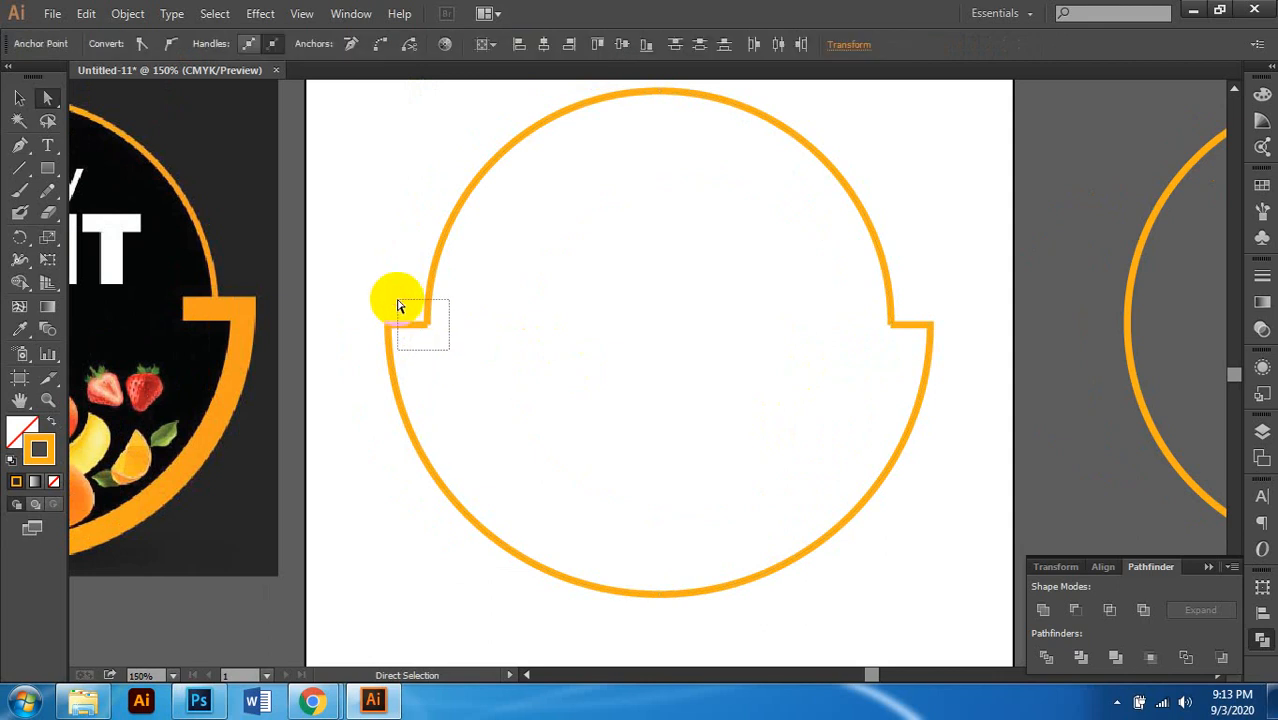
{"action": "right_click", "coordinate": [423, 322]}
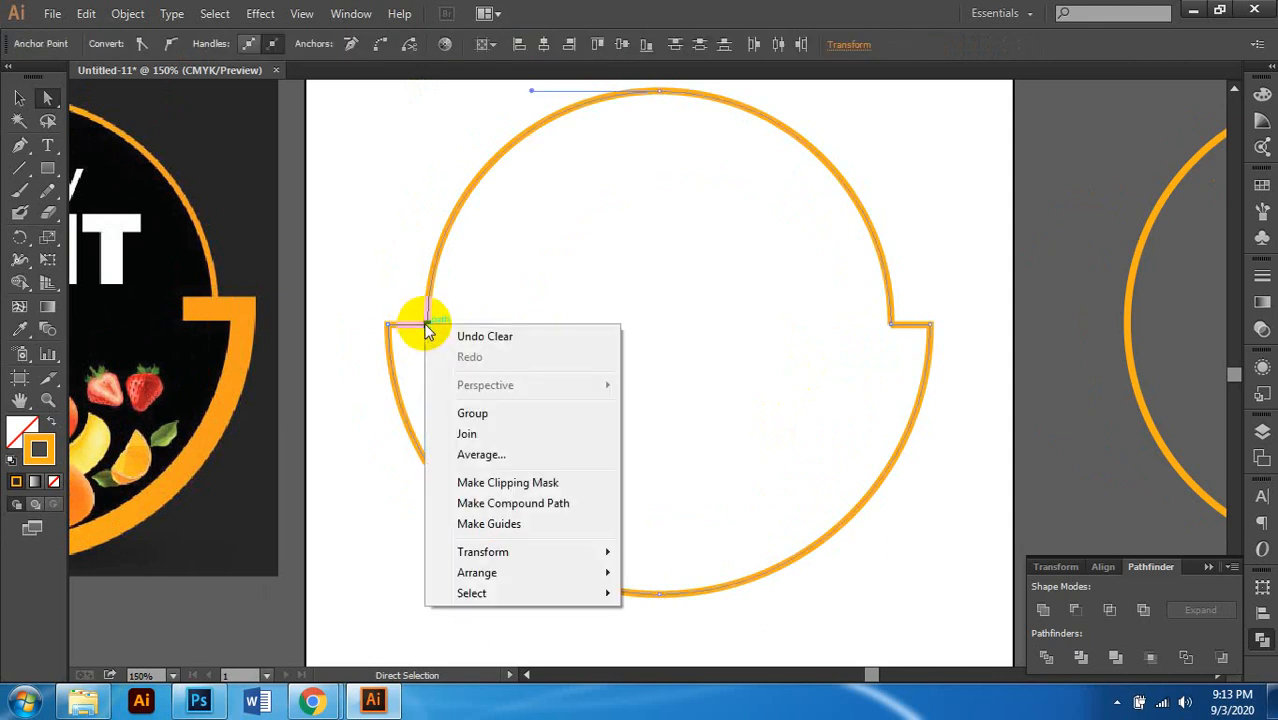
{"action": "left_click", "coordinate": [499, 434]}
{"action": "left_click", "coordinate": [551, 390]}
Step: Join the right notch's end points to close the outline, then select the whole path
{"action": "left_click_drag", "start_coordinate": [857, 358], "coordinate": [900, 310]}
{"action": "right_click", "coordinate": [892, 331]}
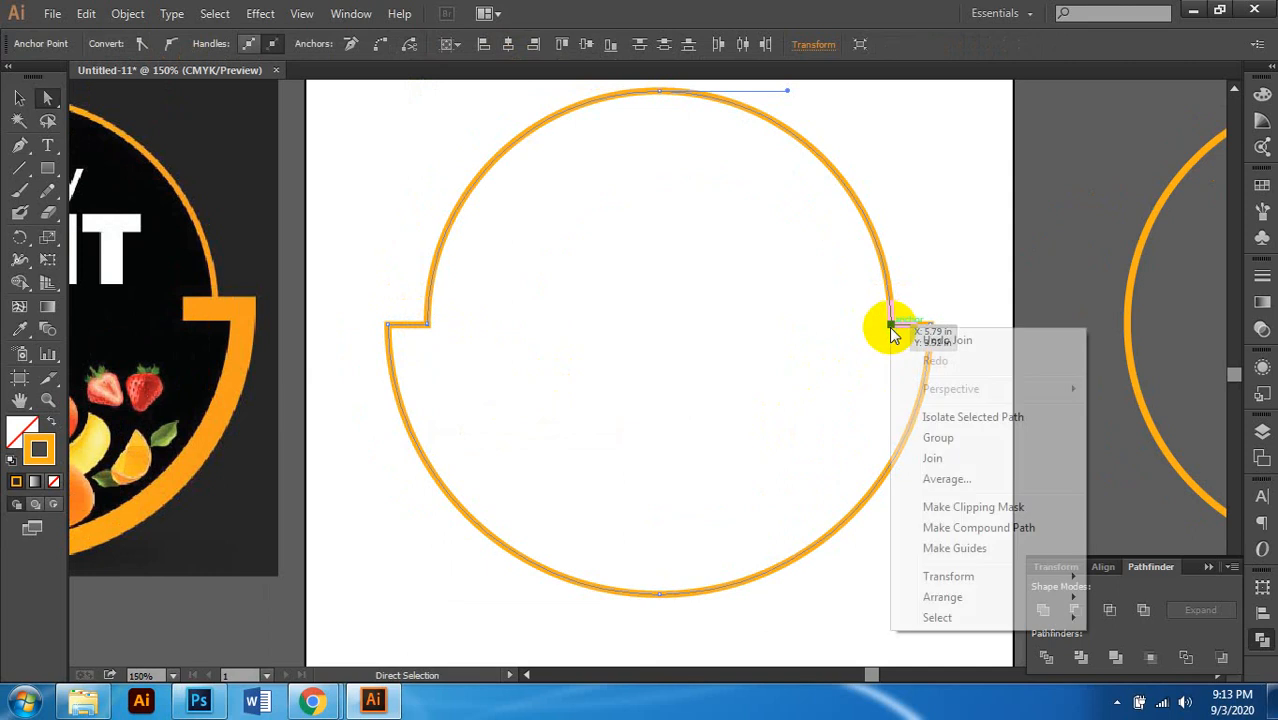
{"action": "left_click", "coordinate": [940, 458]}
{"action": "left_click", "coordinate": [739, 421]}
{"action": "scroll", "coordinate": [739, 421], "scroll_direction": "down", "scroll_amount": 1}
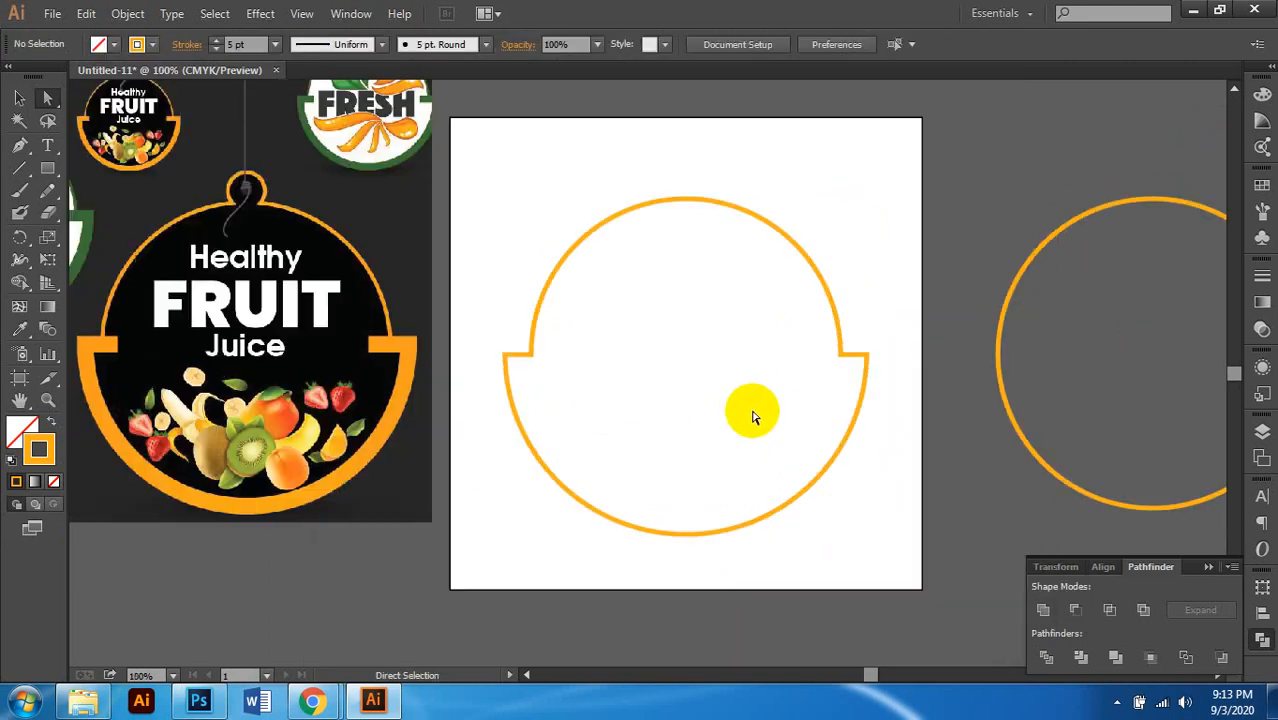
{"action": "left_click", "coordinate": [19, 97]}
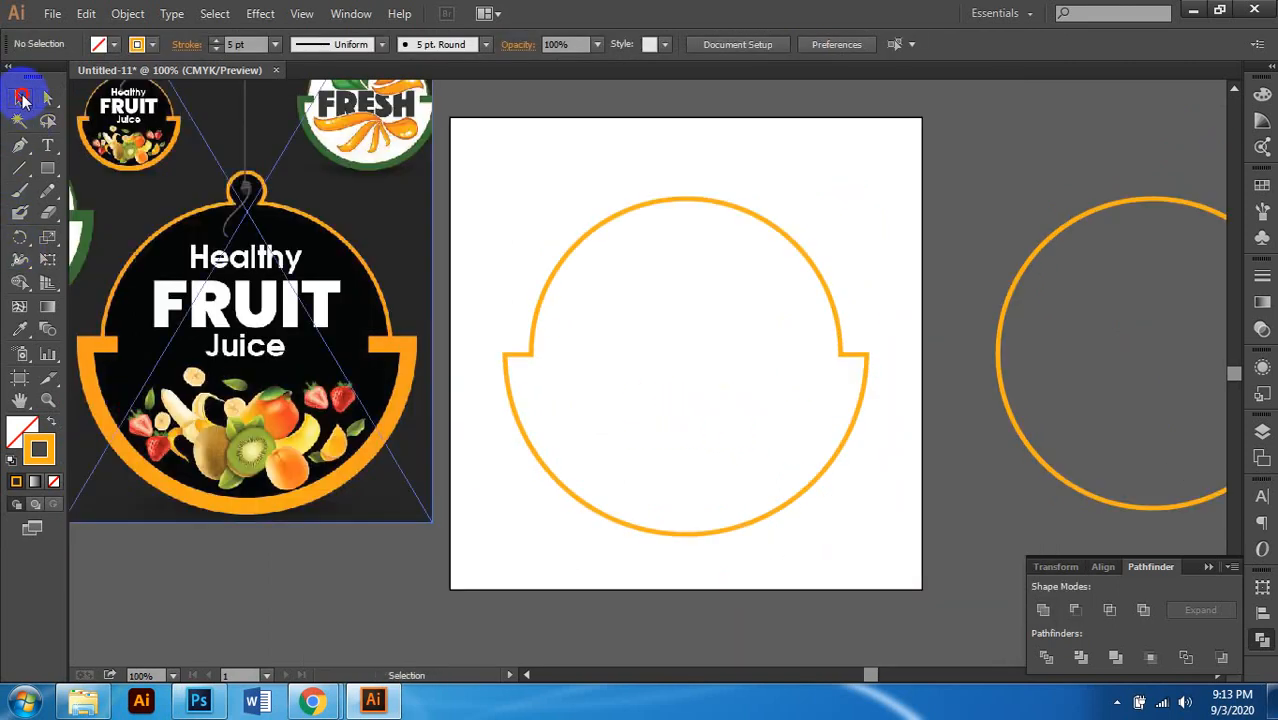
{"action": "left_click", "coordinate": [662, 199]}
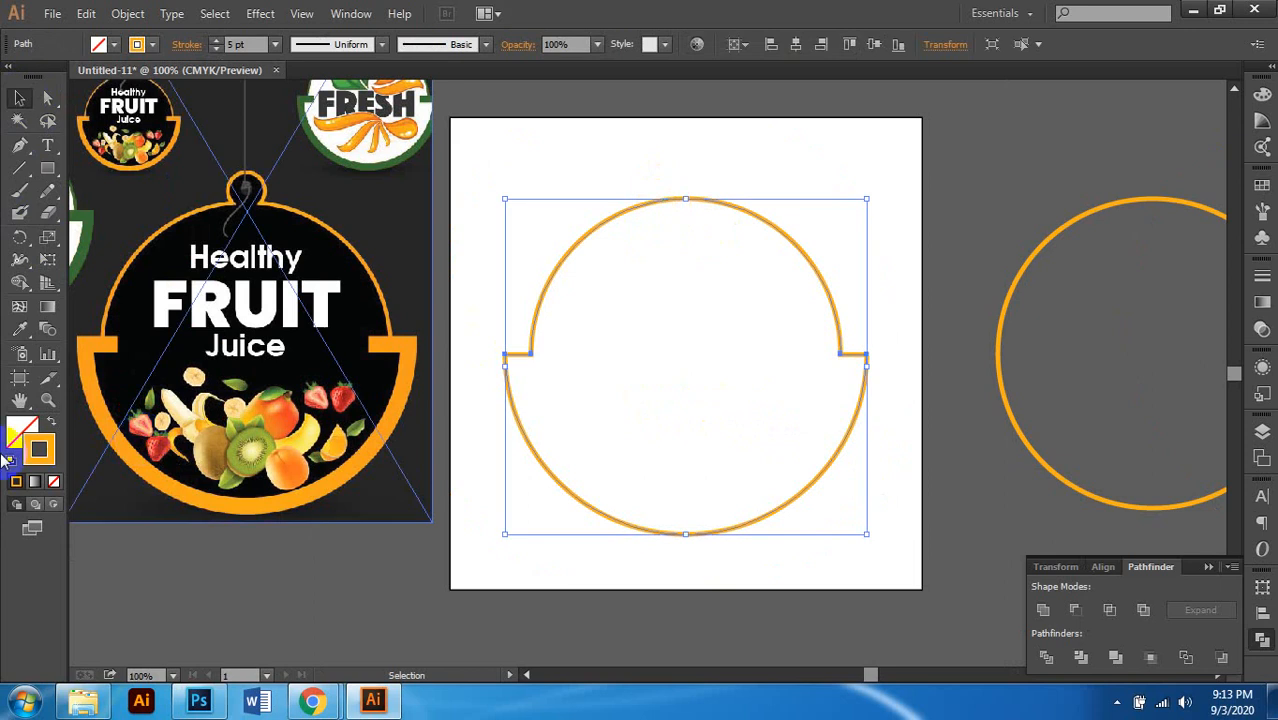
Step: Fill the closed notched outline with black from the Color panel, keeping its orange stroke
{"action": "left_click", "coordinate": [31, 426]}
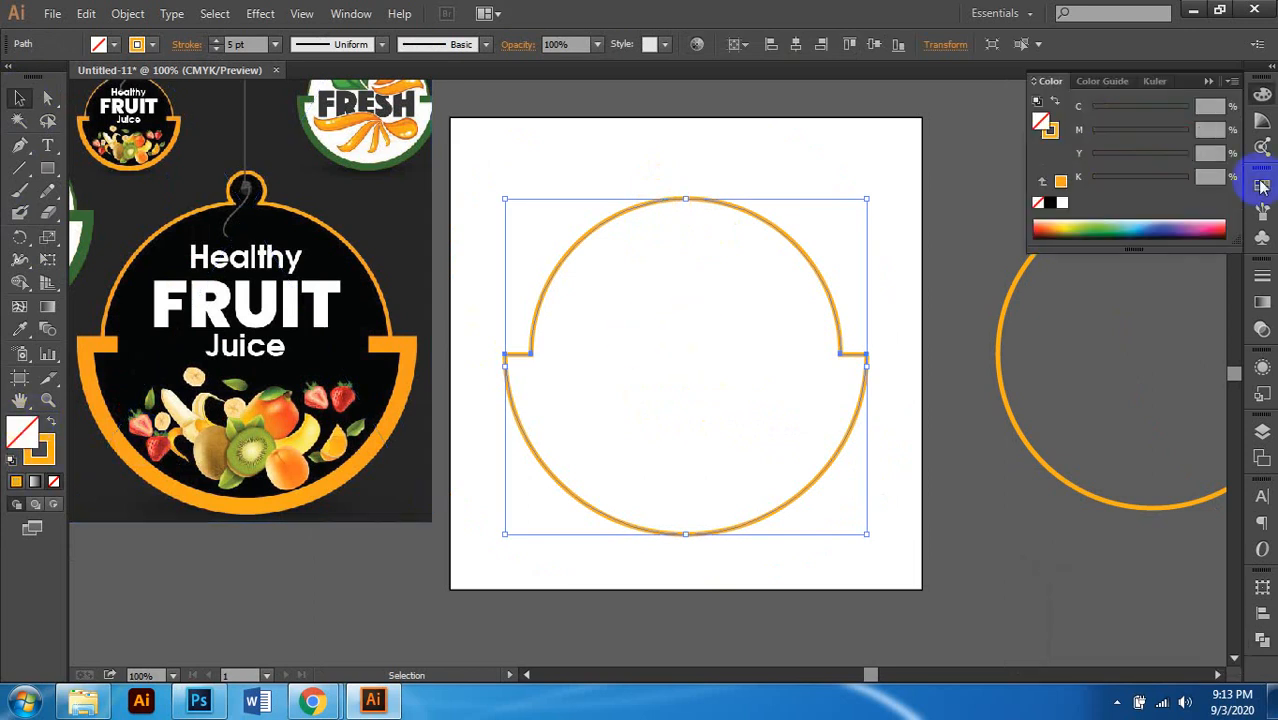
{"action": "left_click", "coordinate": [1057, 203]}
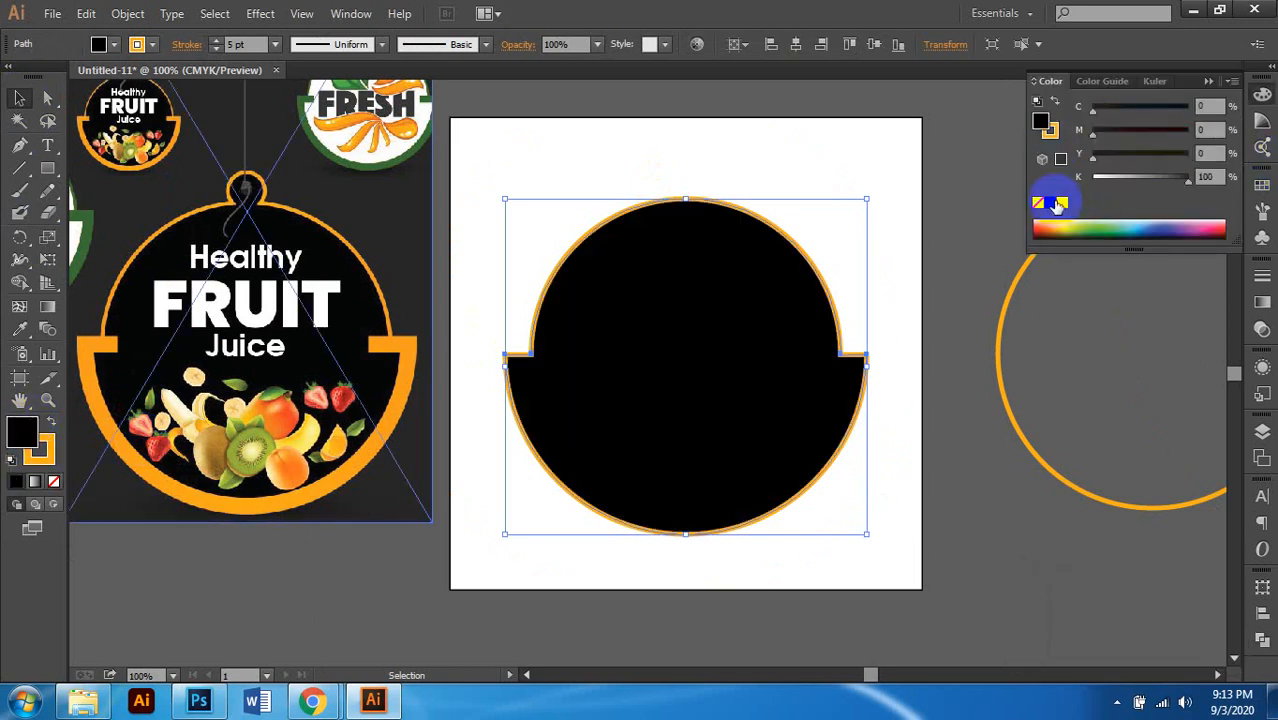
{"action": "scroll", "coordinate": [842, 277], "scroll_direction": "right", "scroll_amount": 1}
{"action": "left_click", "coordinate": [849, 265]}
{"action": "scroll", "coordinate": [845, 265], "scroll_direction": "left", "scroll_amount": 1}
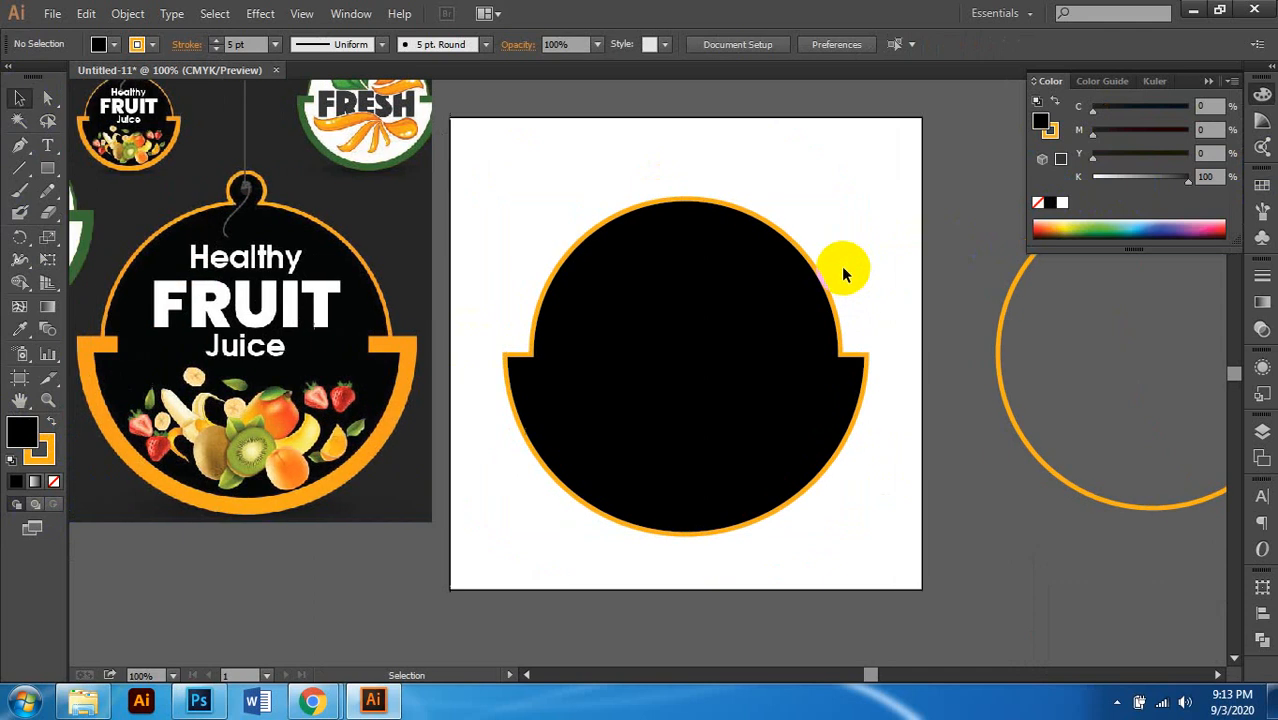
{"action": "left_click", "coordinate": [809, 263]}
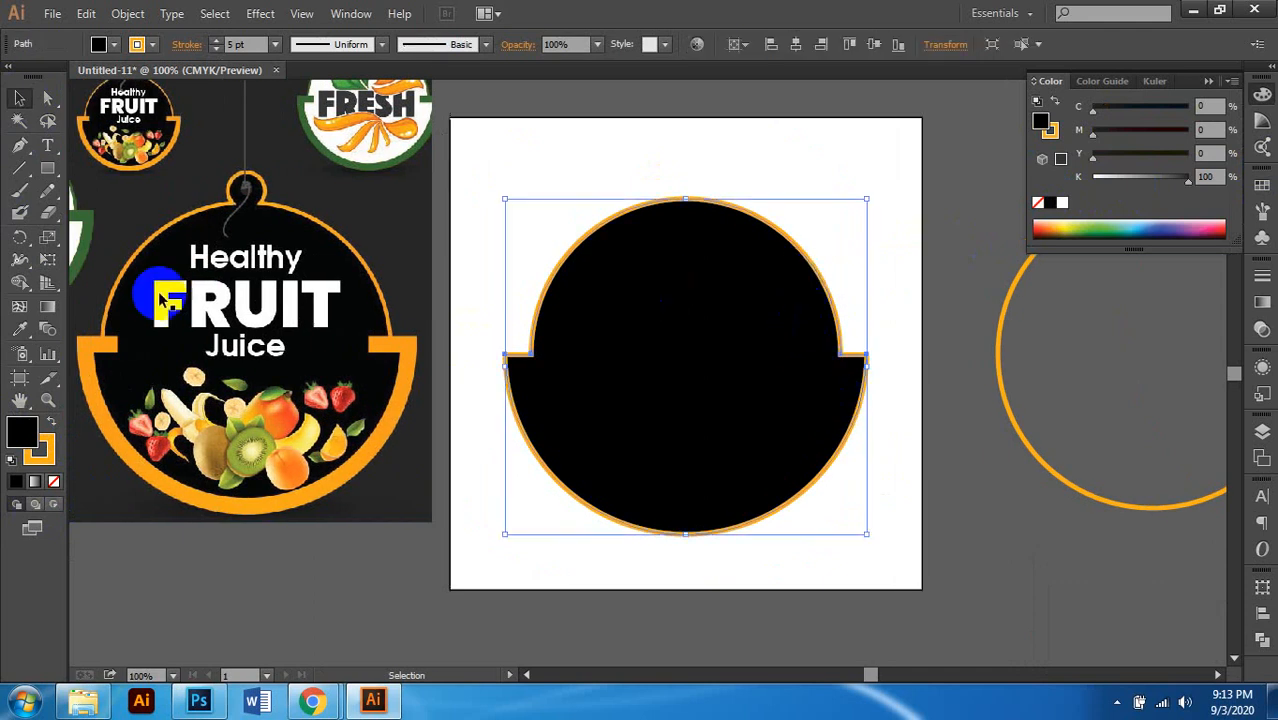
{"action": "left_click", "coordinate": [1017, 392]}
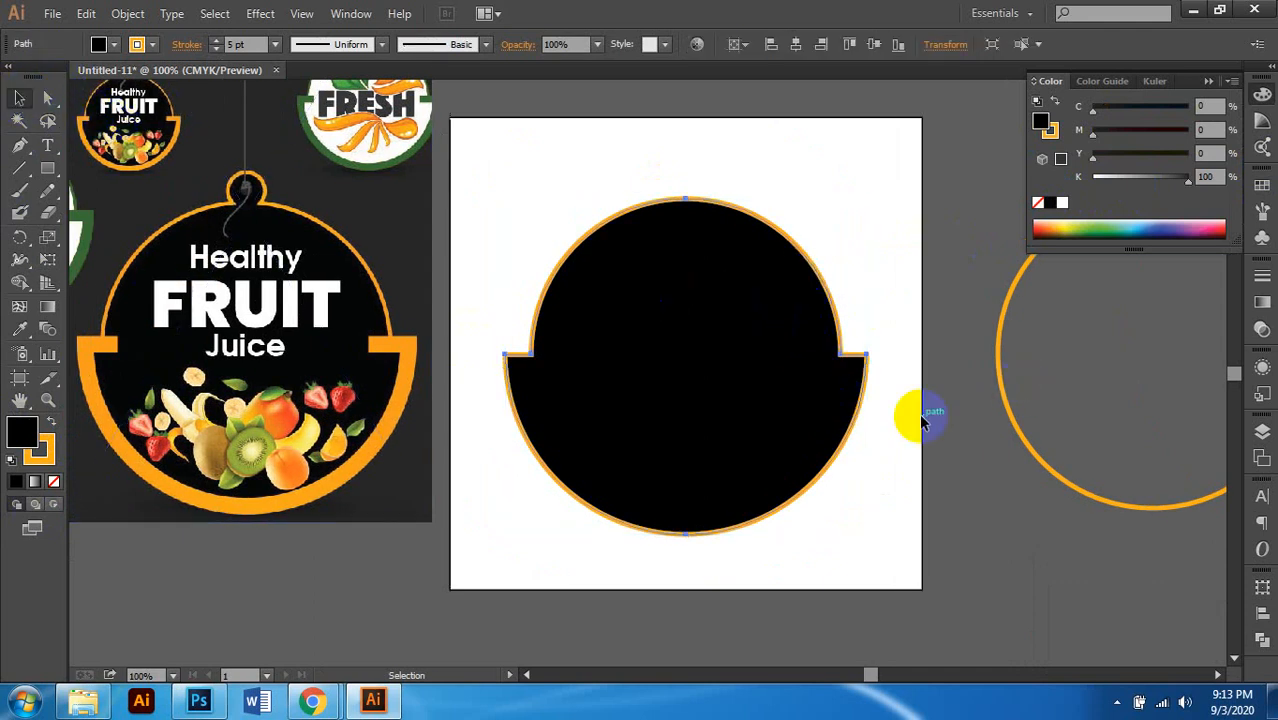
{"action": "left_click", "coordinate": [845, 127]}
{"action": "scroll", "coordinate": [822, 205], "scroll_direction": "up", "scroll_amount": 1}
{"action": "scroll", "coordinate": [822, 205], "scroll_direction": "left", "scroll_amount": 1}
{"action": "scroll", "coordinate": [822, 205], "scroll_direction": "down", "scroll_amount": 1}
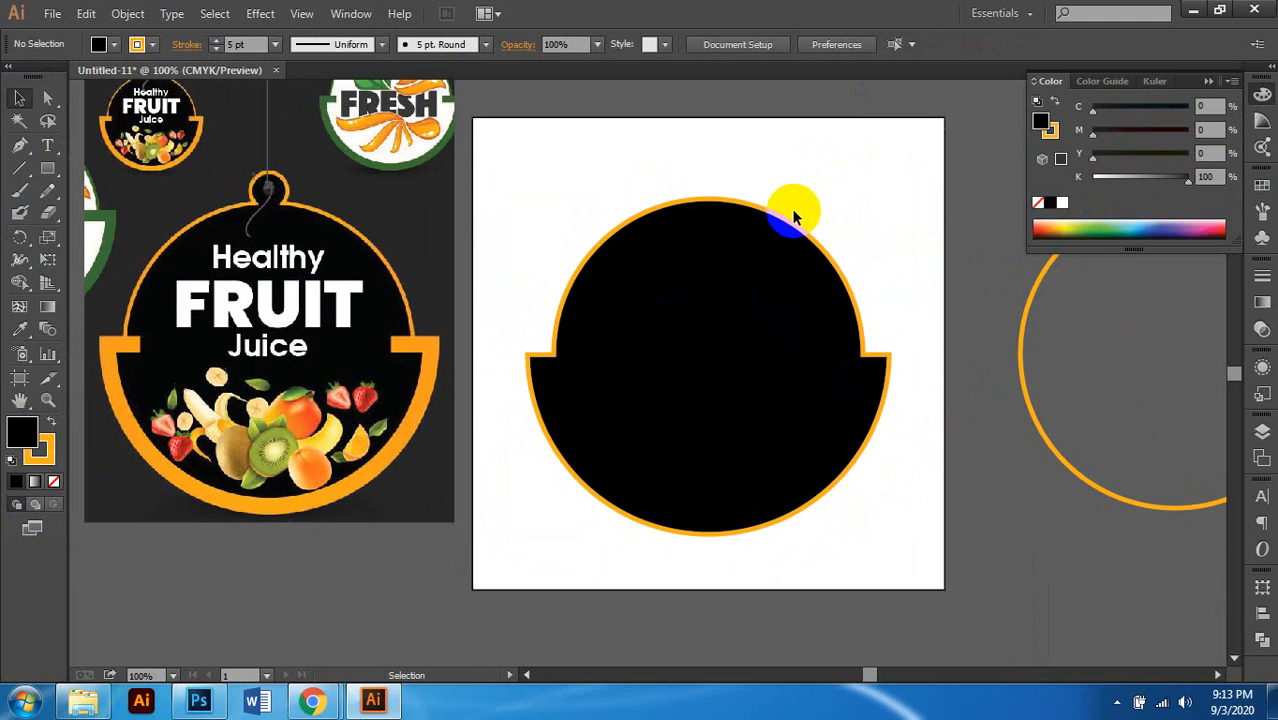
{"action": "scroll", "coordinate": [699, 264], "scroll_direction": "down", "scroll_amount": 1}
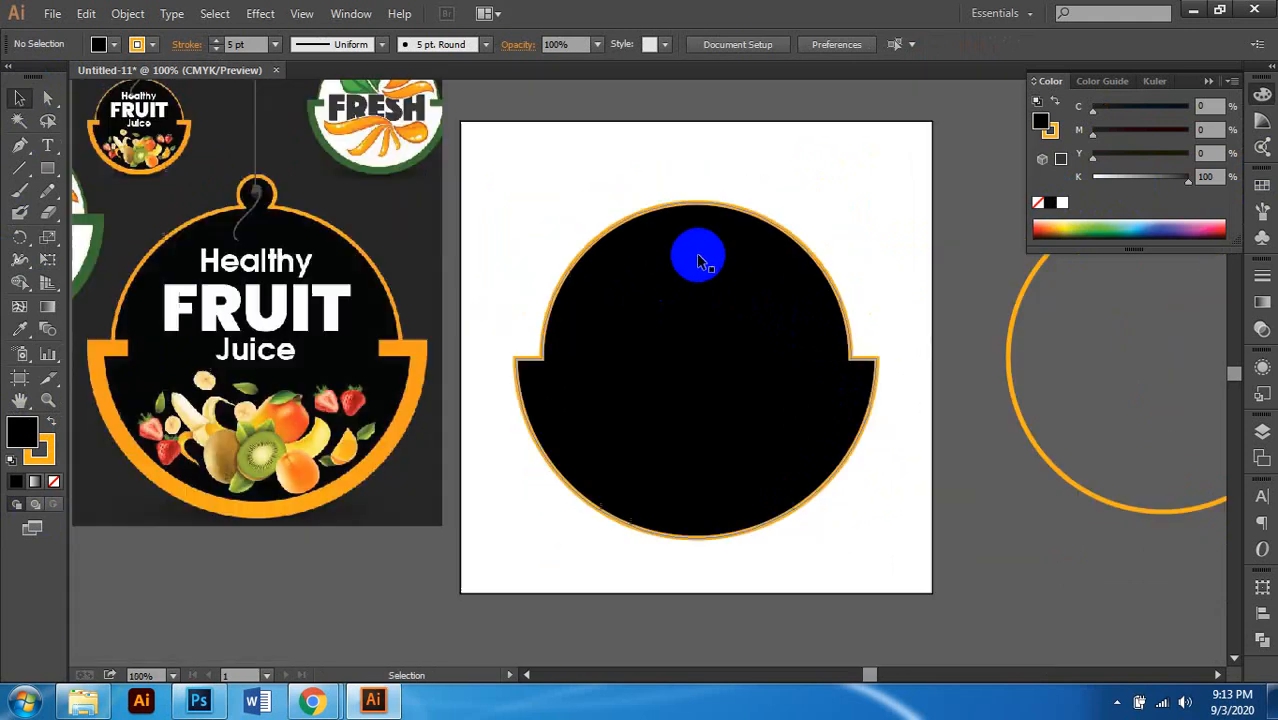
{"action": "scroll", "coordinate": [576, 408], "scroll_direction": "up", "scroll_amount": 4}
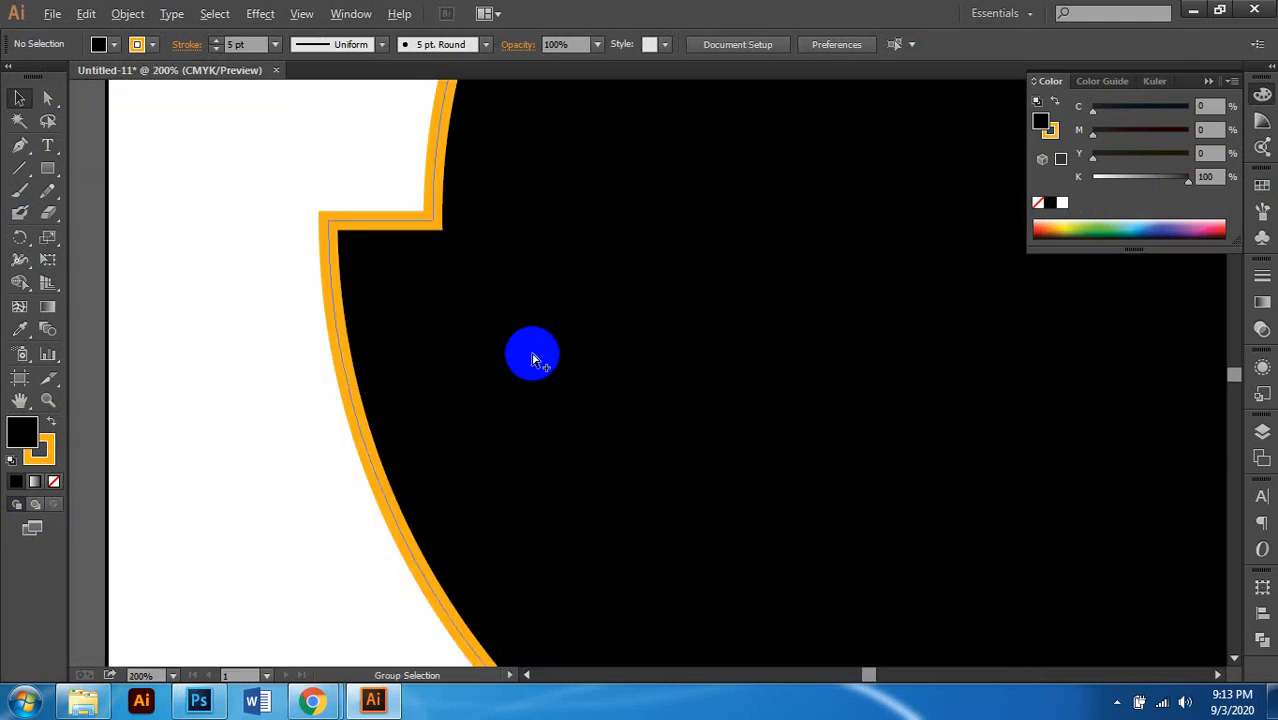
{"action": "scroll", "coordinate": [532, 360], "scroll_direction": "down", "scroll_amount": 2}
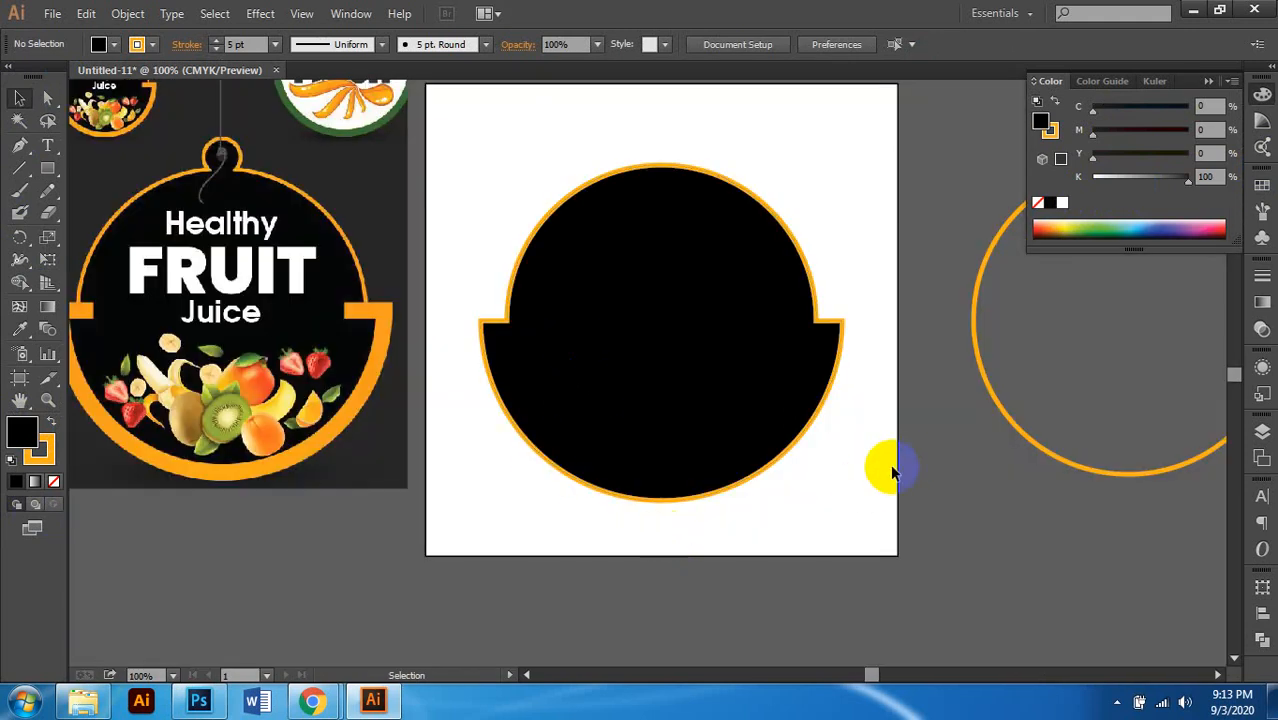
{"action": "scroll", "coordinate": [853, 340], "scroll_direction": "up", "scroll_amount": 1}
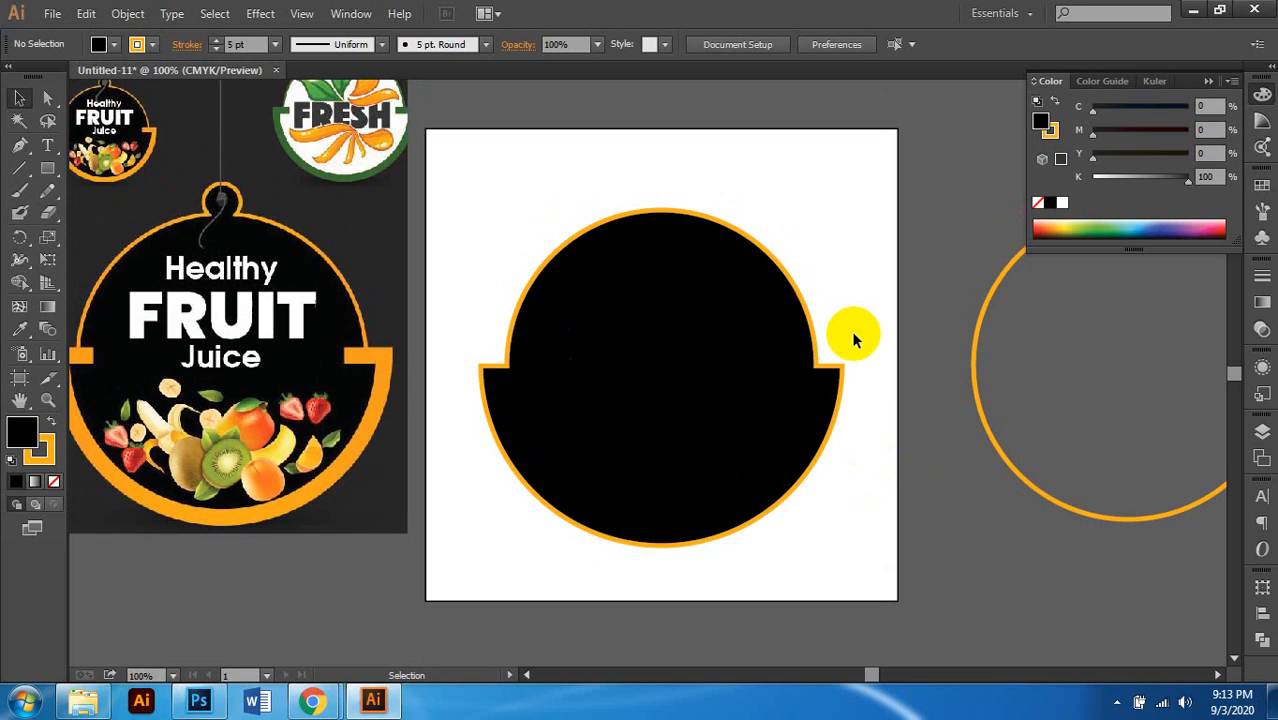
Step: Select the background rectangle and darken its fill to dark grey
{"action": "left_click", "coordinate": [765, 127]}
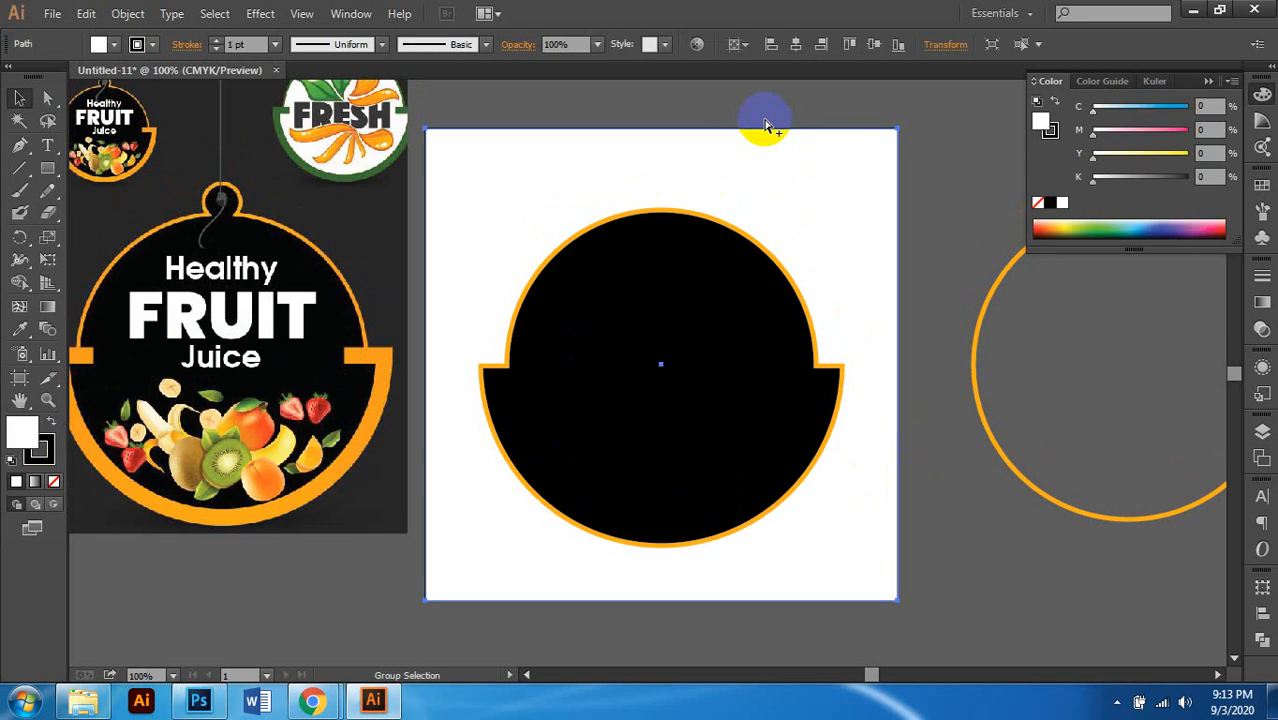
{"action": "left_click", "coordinate": [787, 120]}
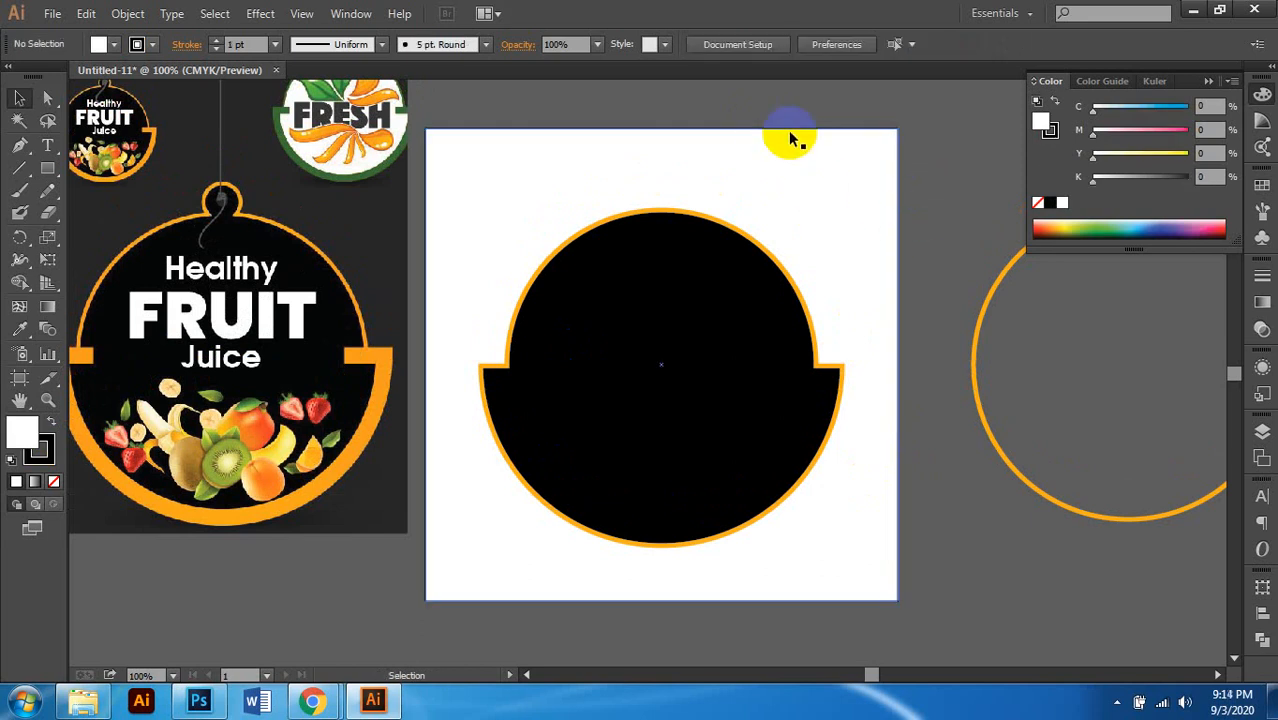
{"action": "left_click", "coordinate": [787, 124]}
{"action": "left_click", "coordinate": [42, 456]}
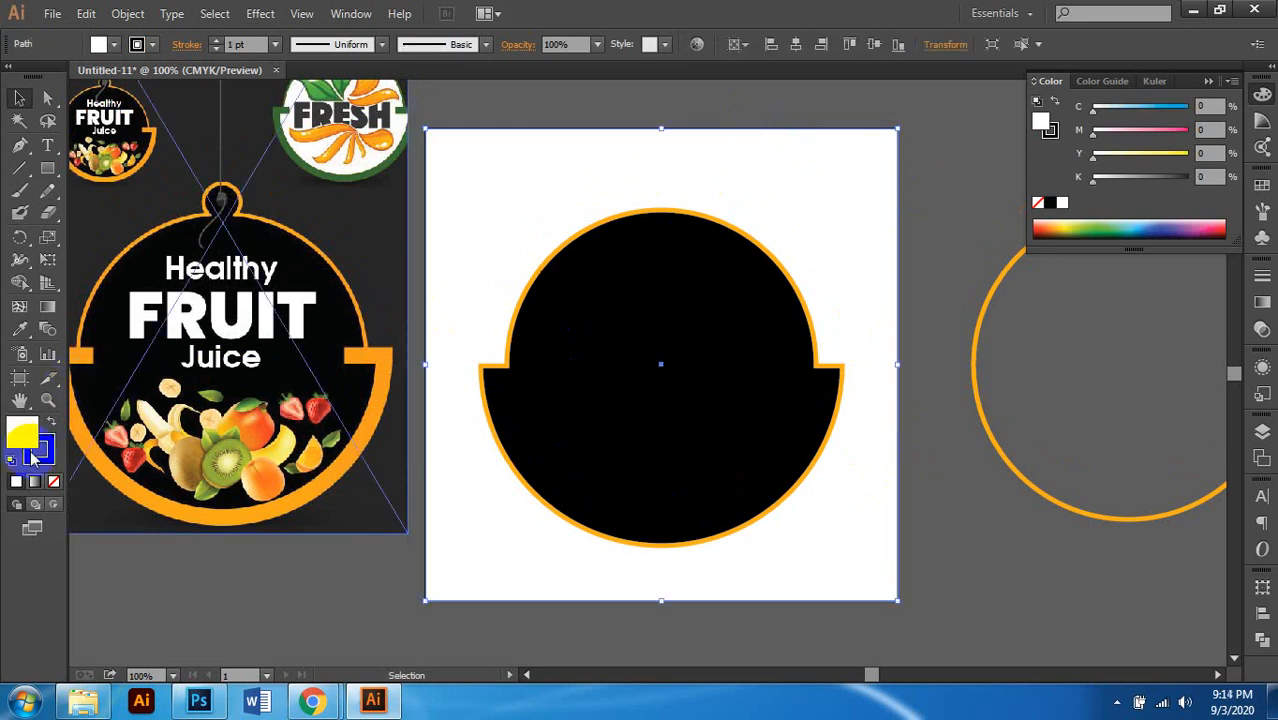
{"action": "left_click", "coordinate": [1171, 178]}
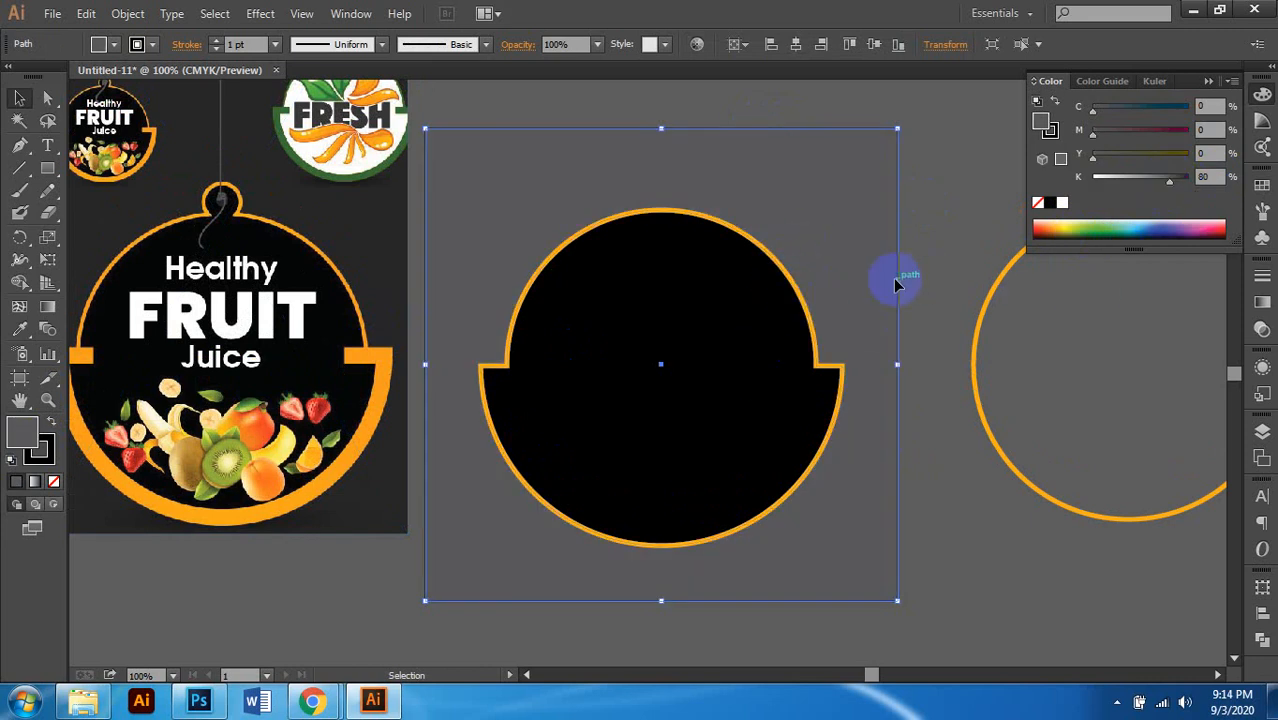
Step: Give the selection a white stroke, trying 2 pt before settling on 4 pt
{"action": "left_click", "coordinate": [193, 374], "text": "shift"}
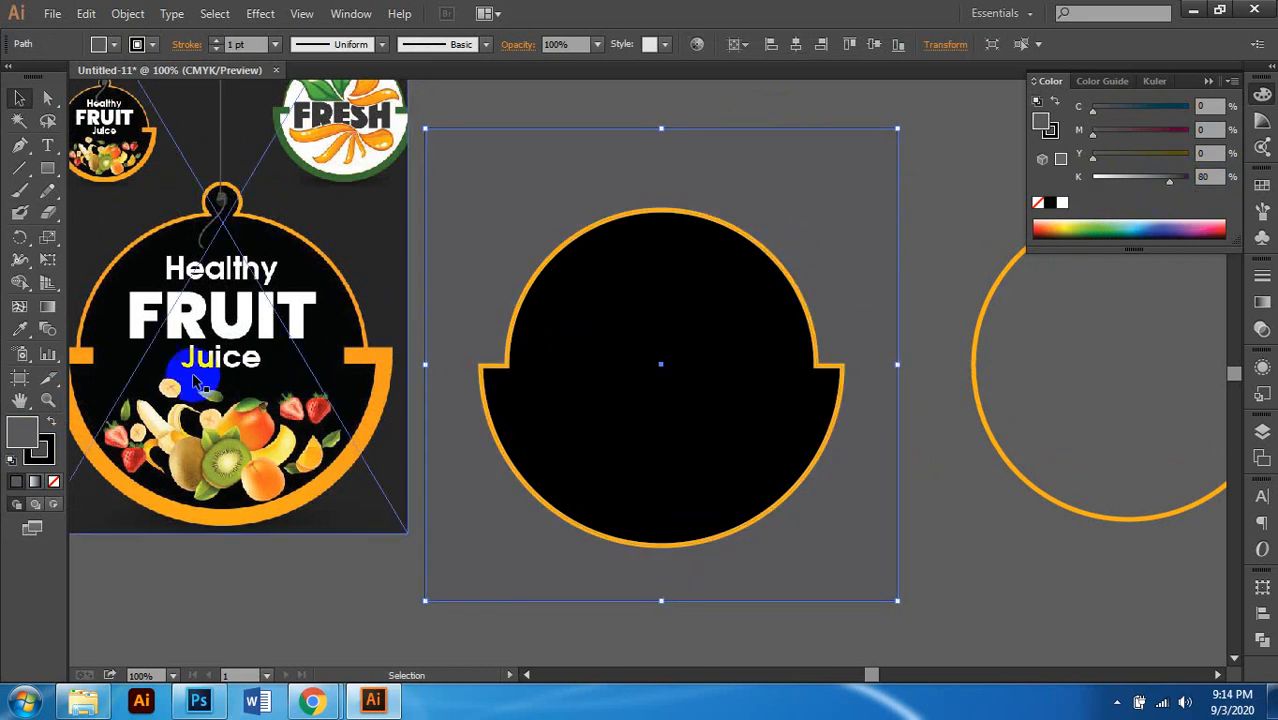
{"action": "left_click", "coordinate": [1055, 140]}
{"action": "left_click", "coordinate": [1076, 216]}
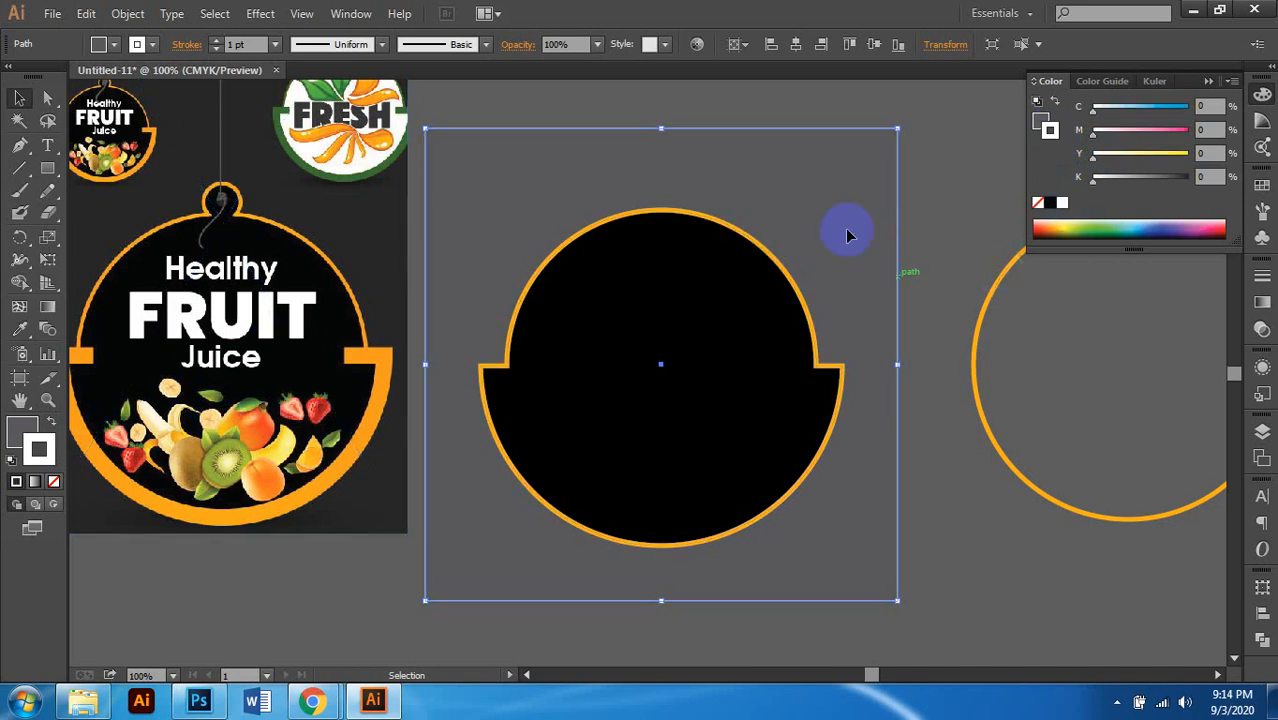
{"action": "left_click", "coordinate": [277, 45]}
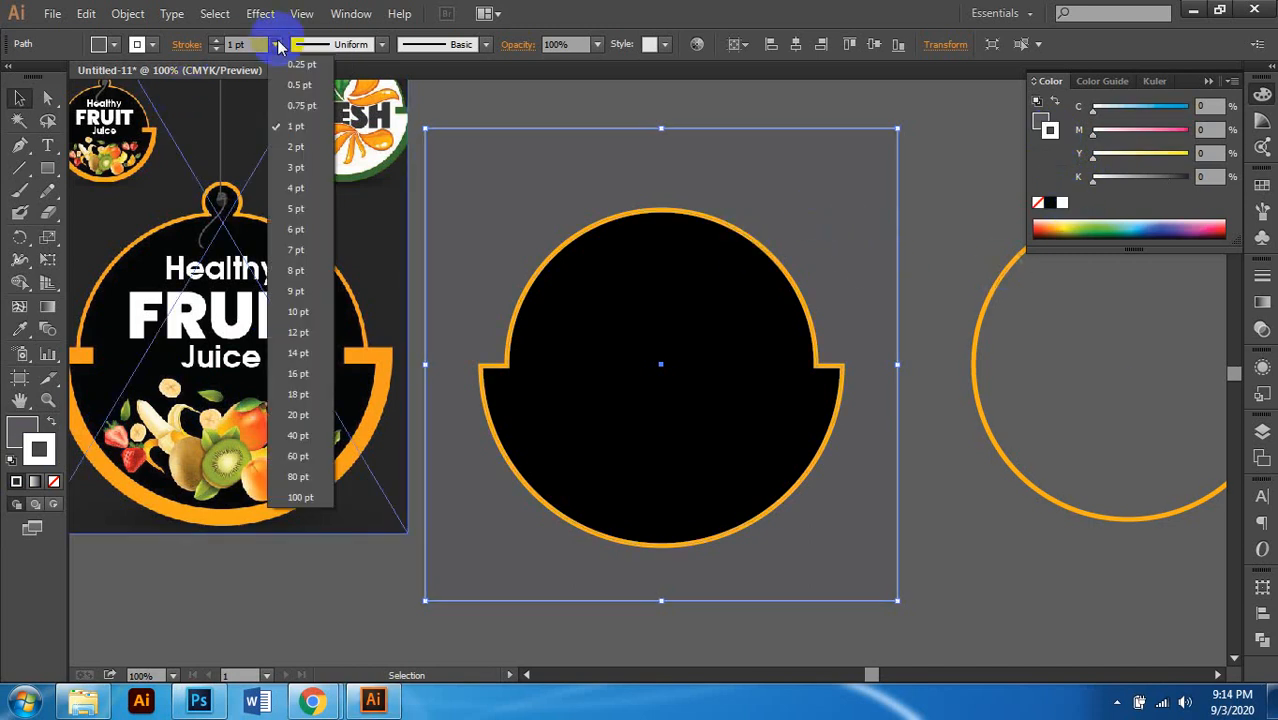
{"action": "left_click", "coordinate": [296, 147]}
{"action": "left_click", "coordinate": [651, 196]}
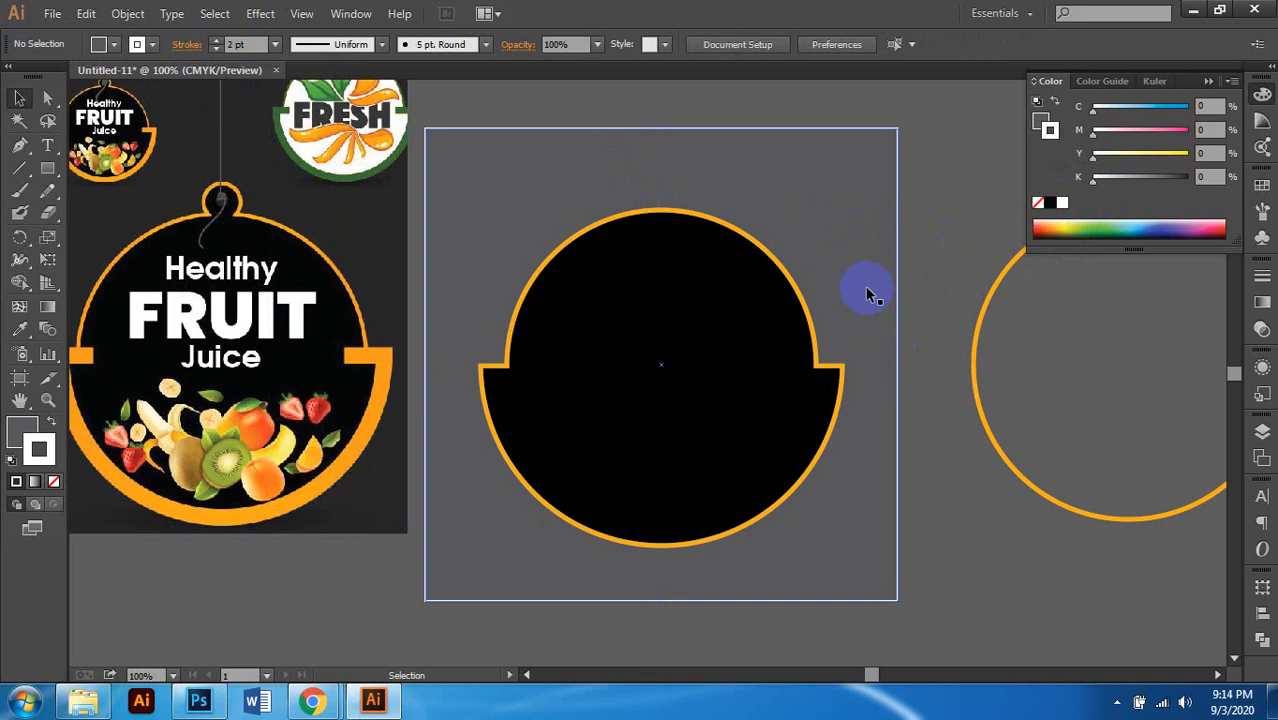
{"action": "left_click", "coordinate": [275, 45]}
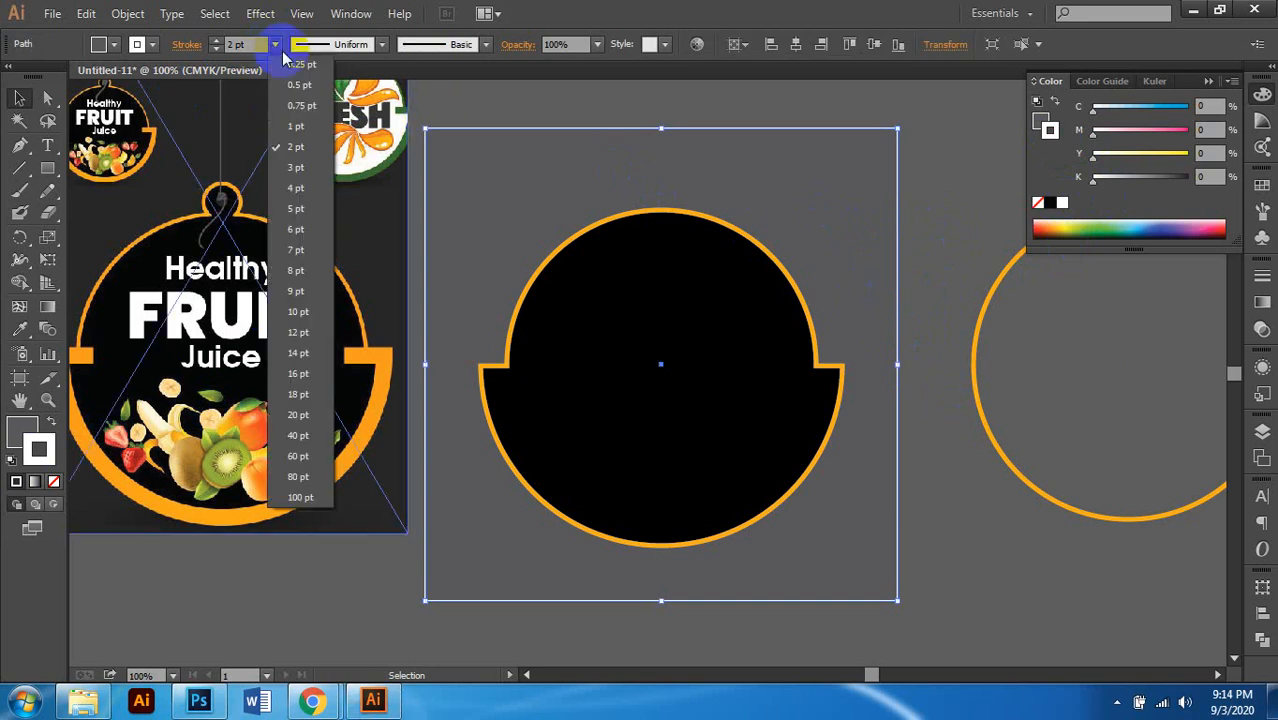
{"action": "left_click", "coordinate": [296, 196]}
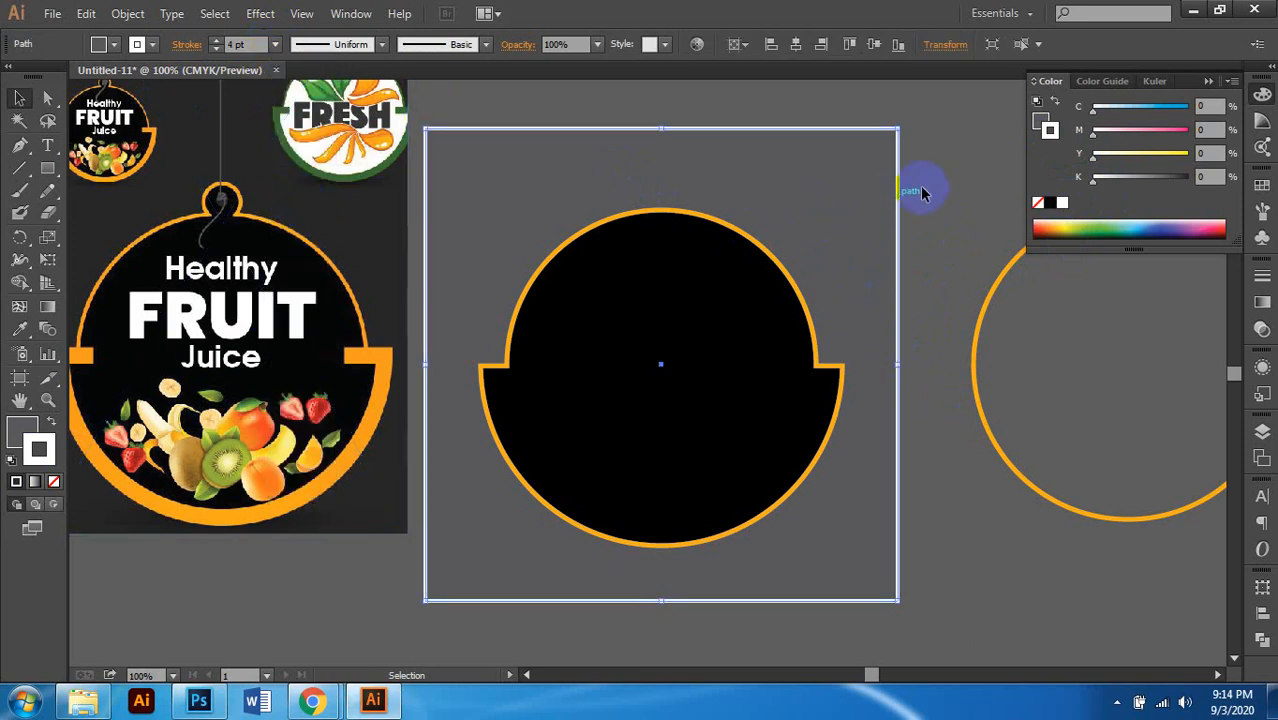
{"action": "left_click", "coordinate": [876, 357]}
{"action": "scroll", "coordinate": [874, 360], "scroll_direction": "right", "scroll_amount": 1}
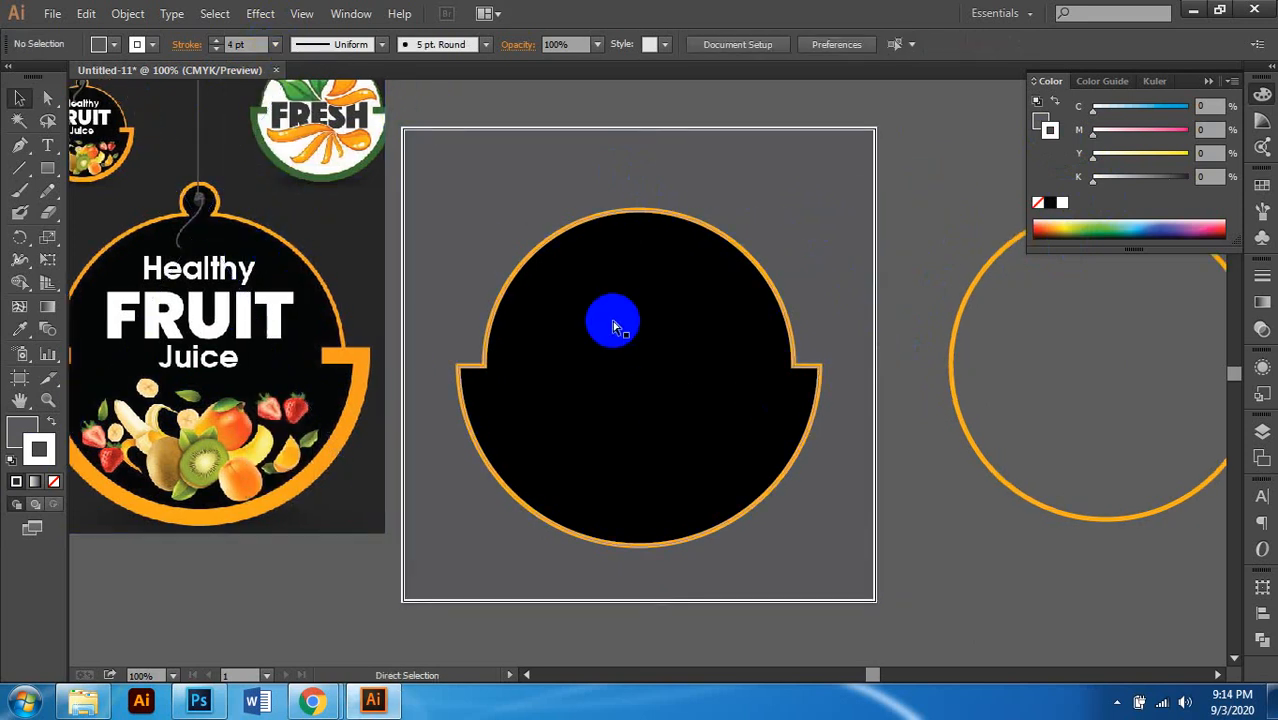
Step: Select the lower bowl of the notched black tag shape
{"action": "left_click_drag", "start_coordinate": [612, 322], "coordinate": [654, 328]}
{"action": "left_click", "coordinate": [728, 366]}
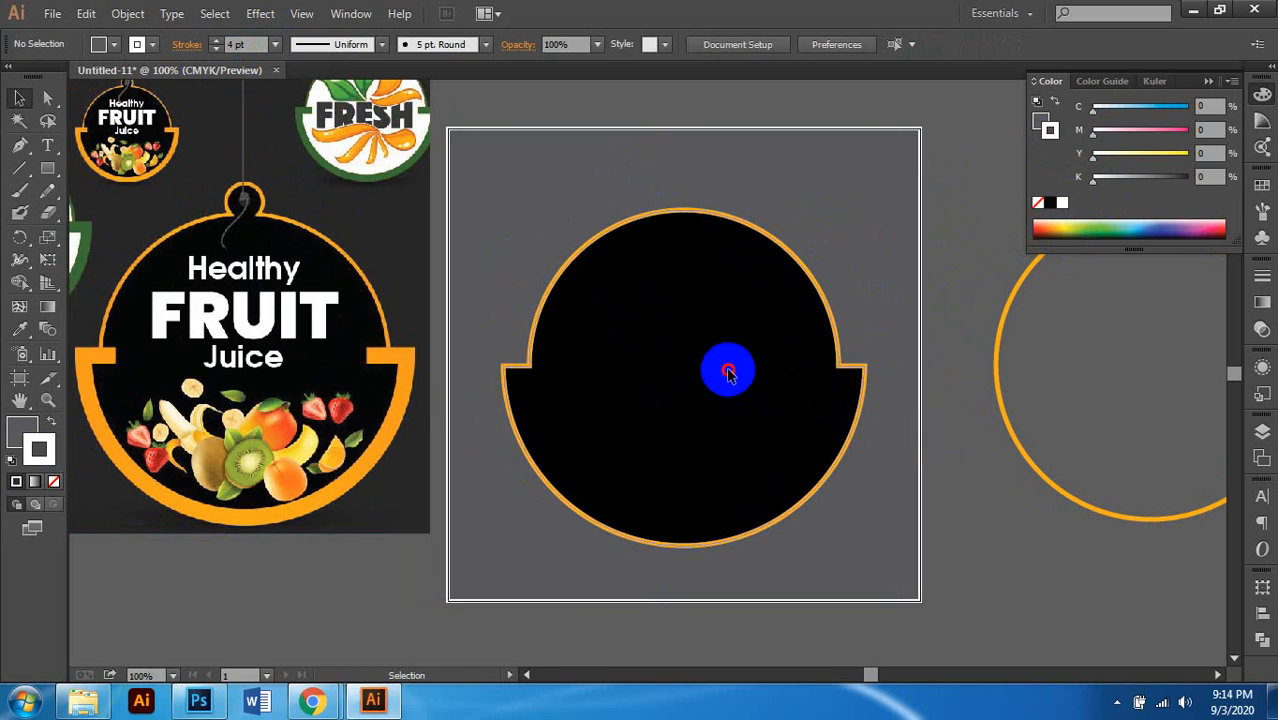
{"action": "scroll", "coordinate": [1010, 422], "scroll_direction": "right", "scroll_amount": 2}
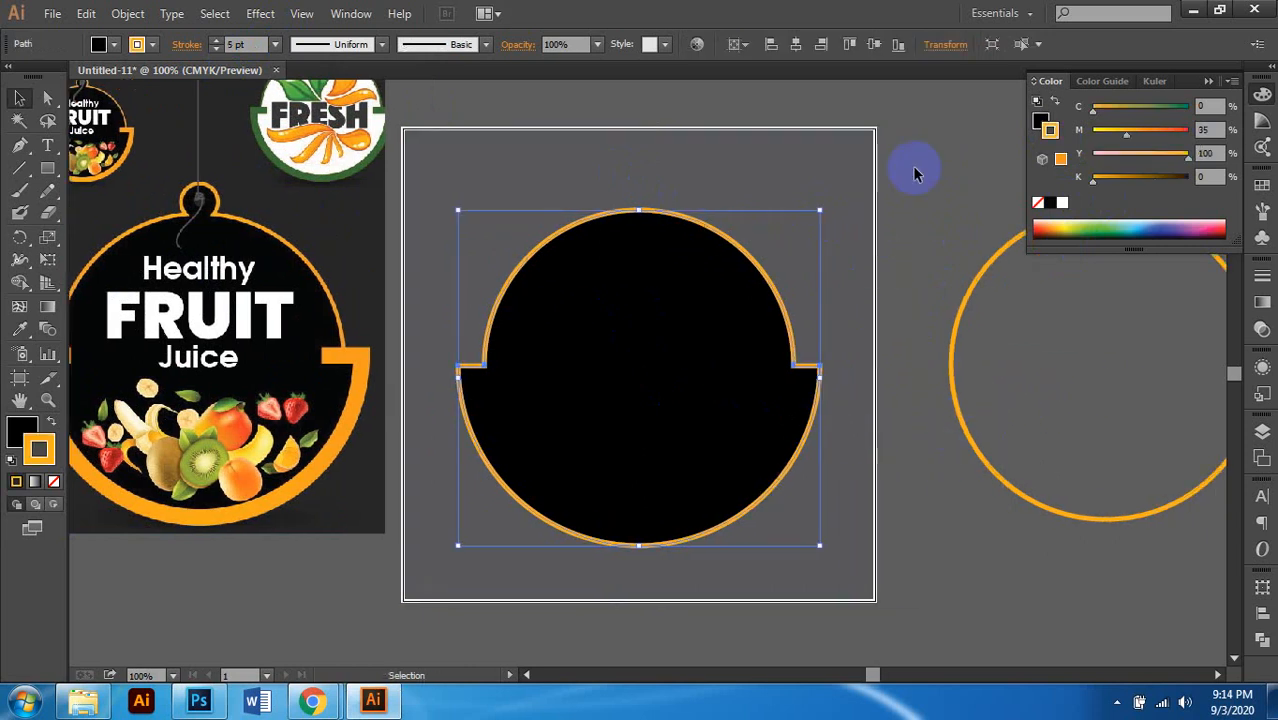
{"action": "left_click", "coordinate": [862, 226]}
{"action": "key", "text": "ctrl+2"}
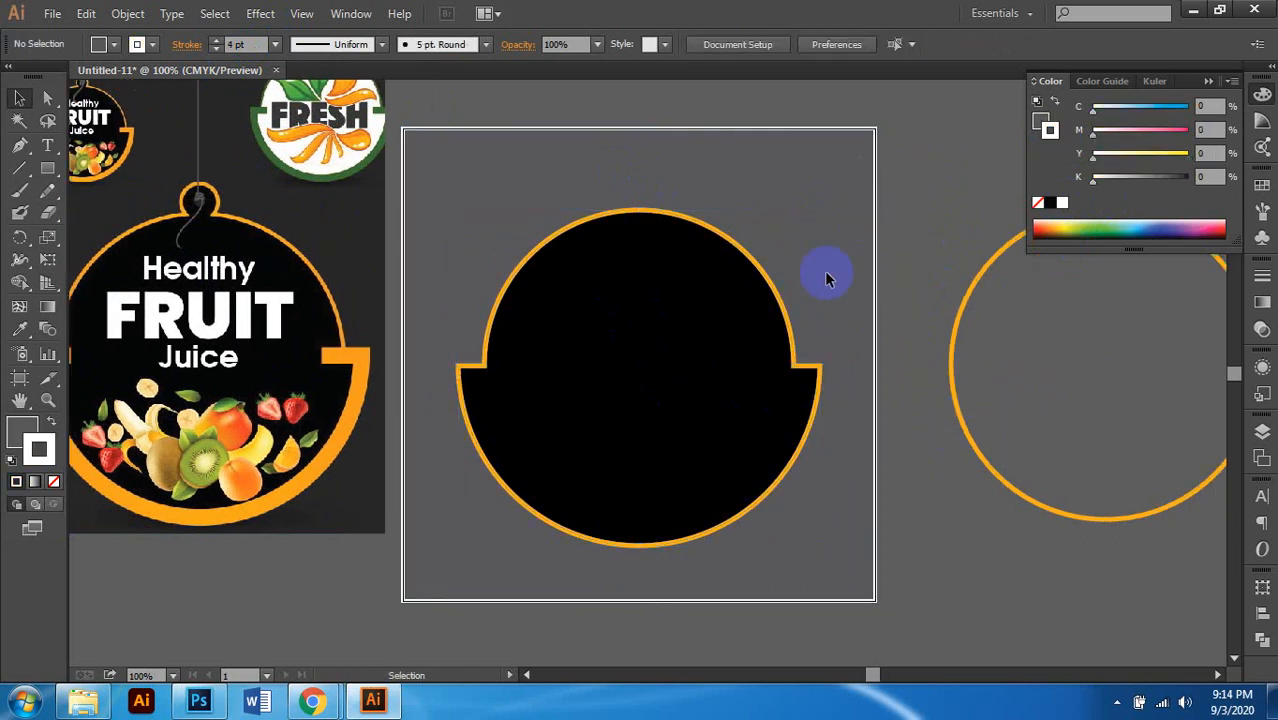
{"action": "left_click", "coordinate": [742, 300]}
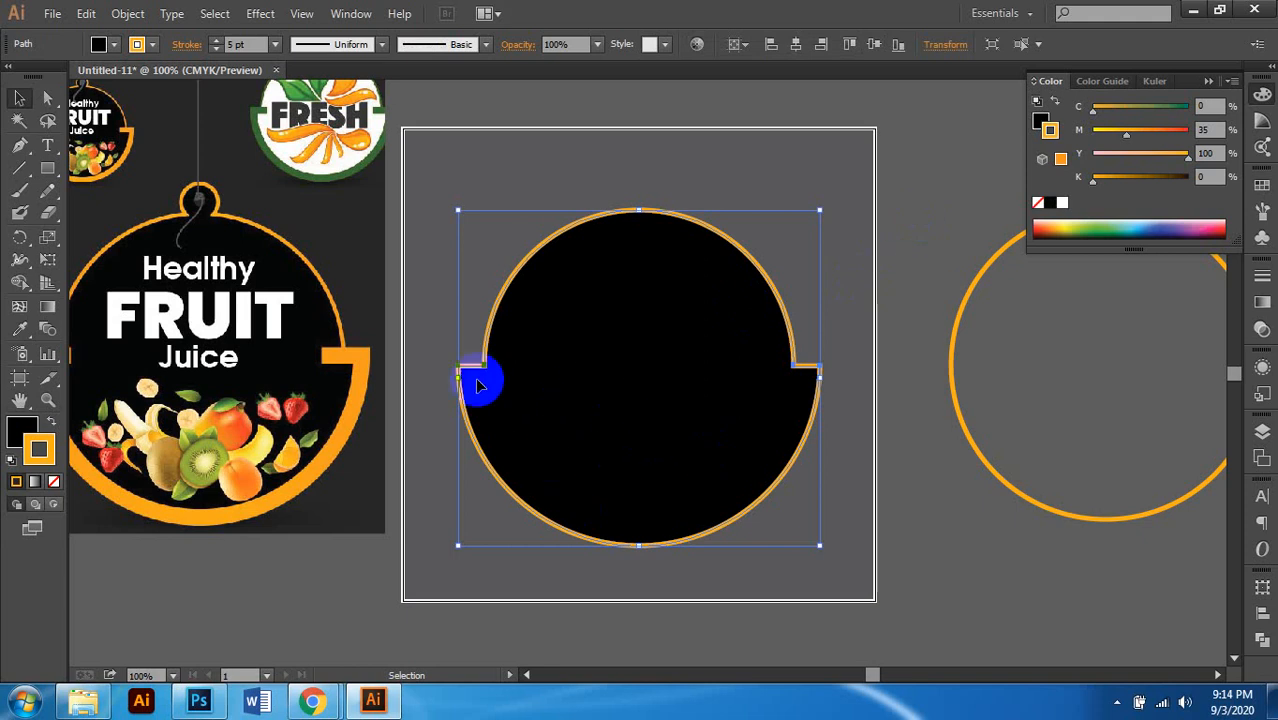
{"action": "left_click", "coordinate": [910, 265]}
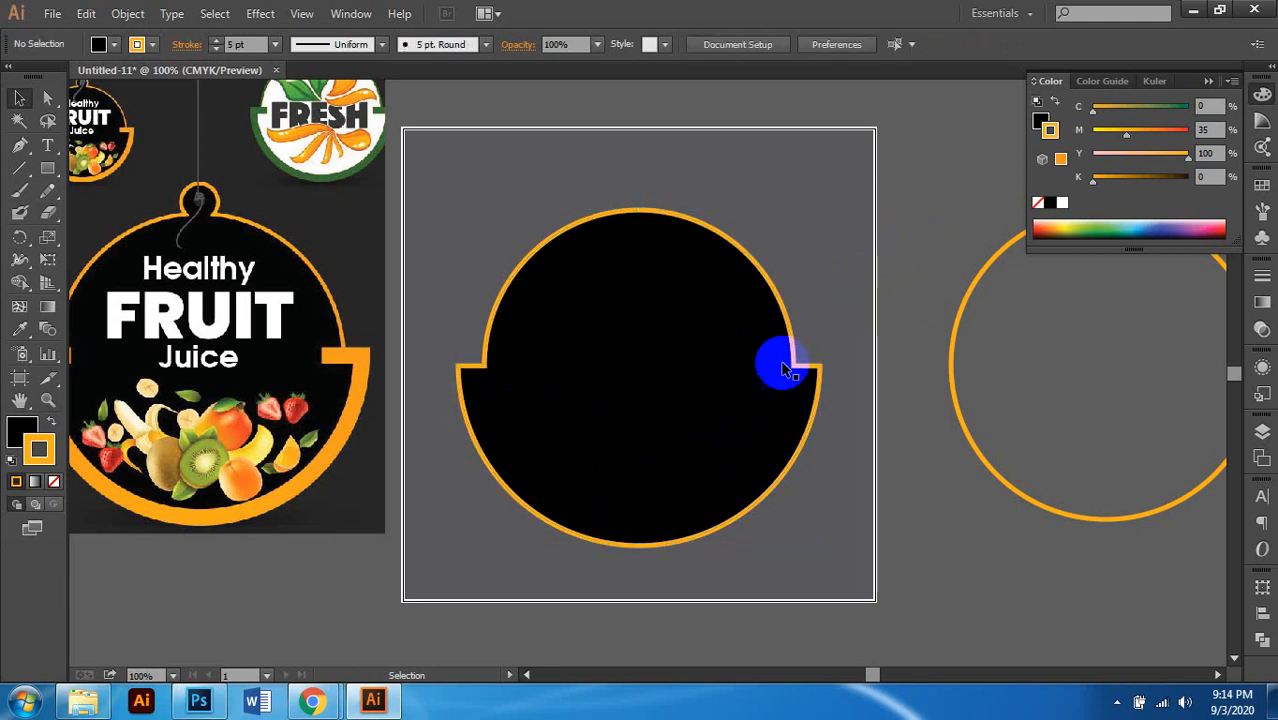
{"action": "scroll", "coordinate": [785, 362], "scroll_direction": "down", "scroll_amount": 1}
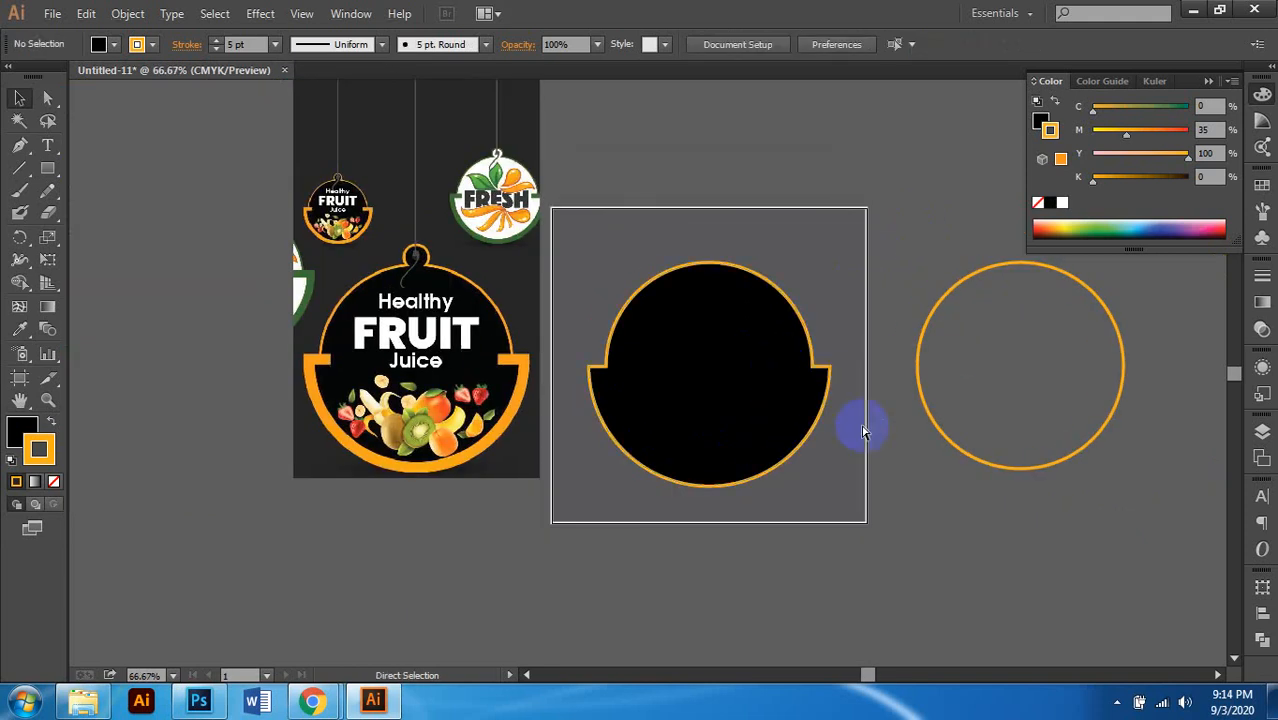
{"action": "left_click", "coordinate": [866, 435]}
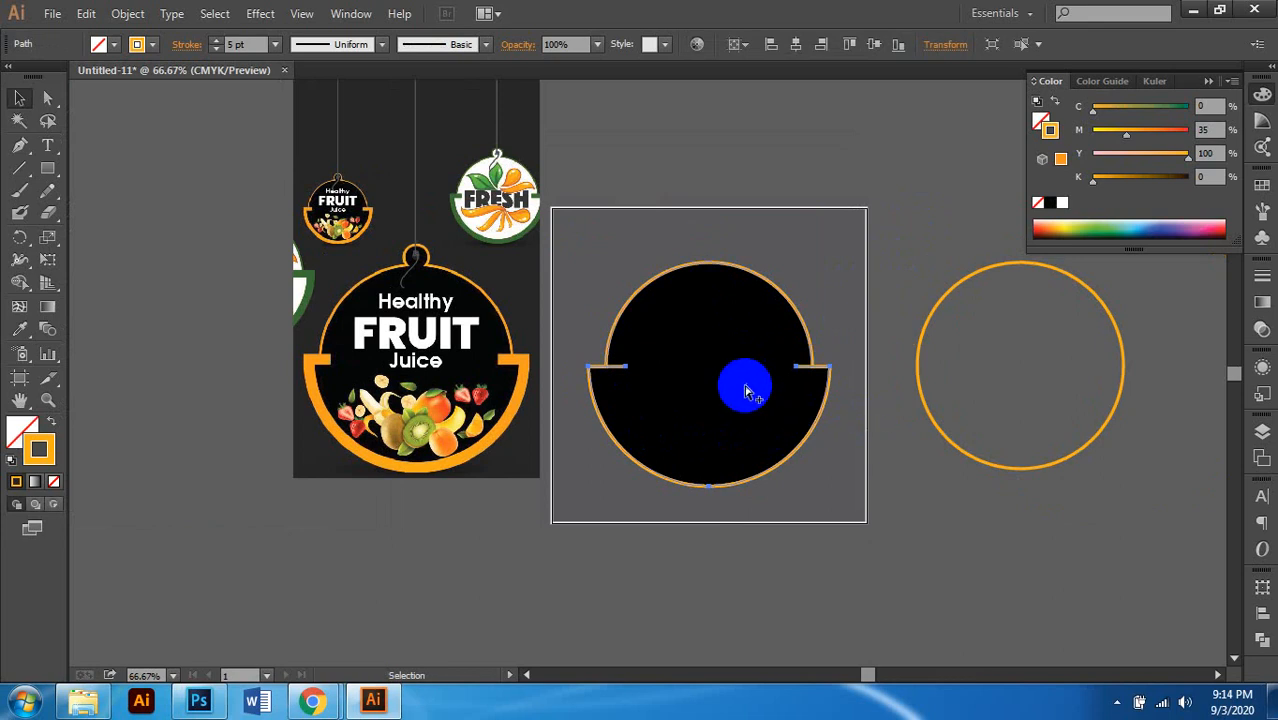
{"action": "scroll", "coordinate": [747, 387], "scroll_direction": "up", "scroll_amount": 2}
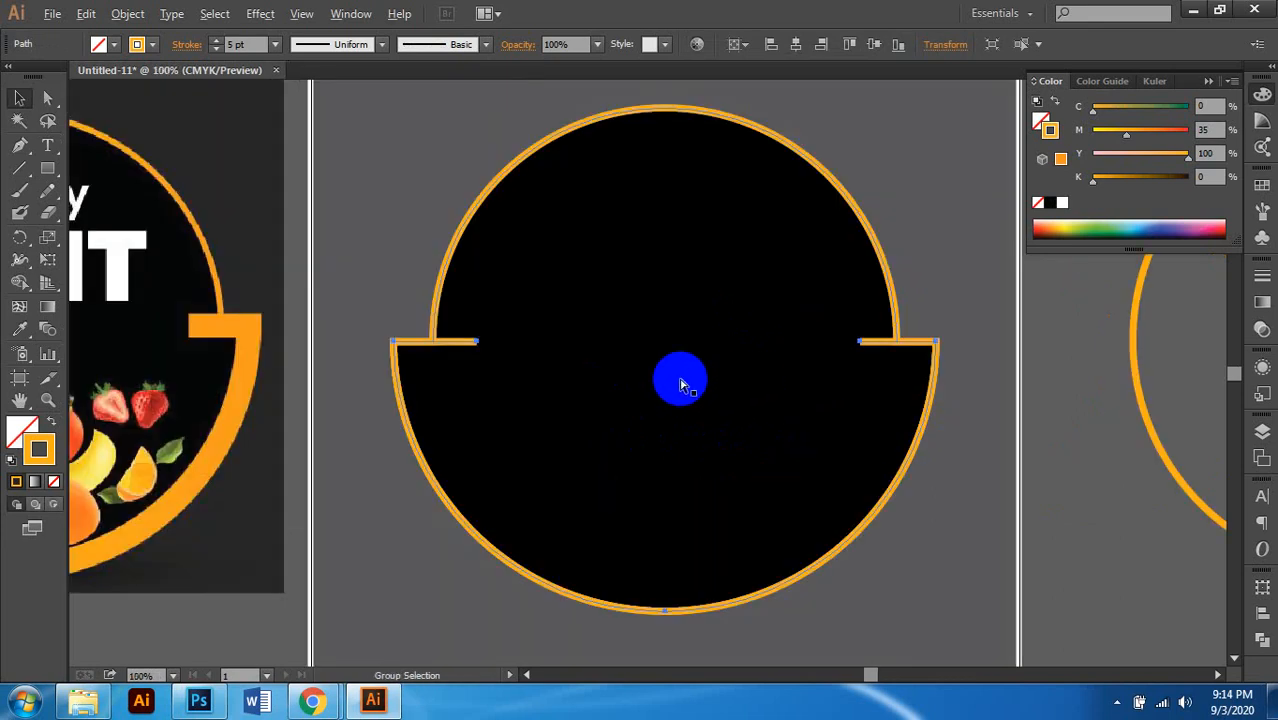
{"action": "scroll", "coordinate": [680, 385], "scroll_direction": "down", "scroll_amount": 1}
Step: Set the lower outline's stroke weight to 18 pt, after trying 14 pt and 20 pt
{"action": "left_click", "coordinate": [275, 44]}
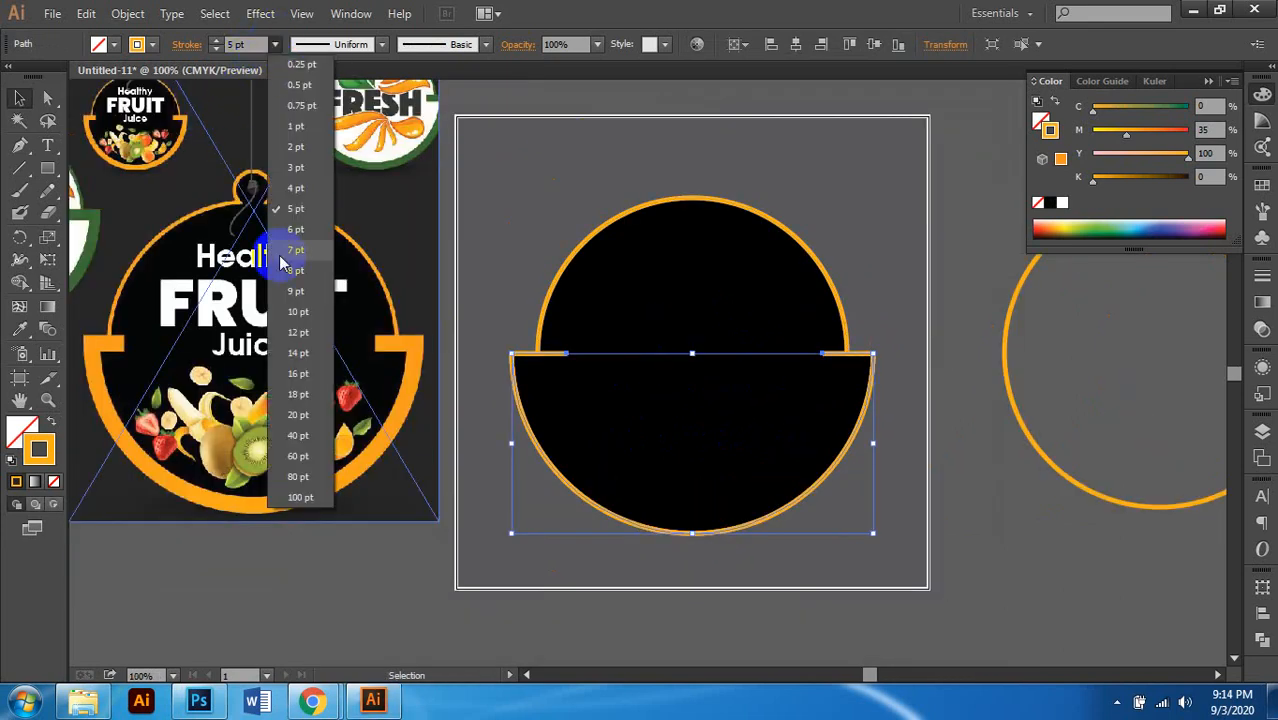
{"action": "left_click", "coordinate": [302, 353]}
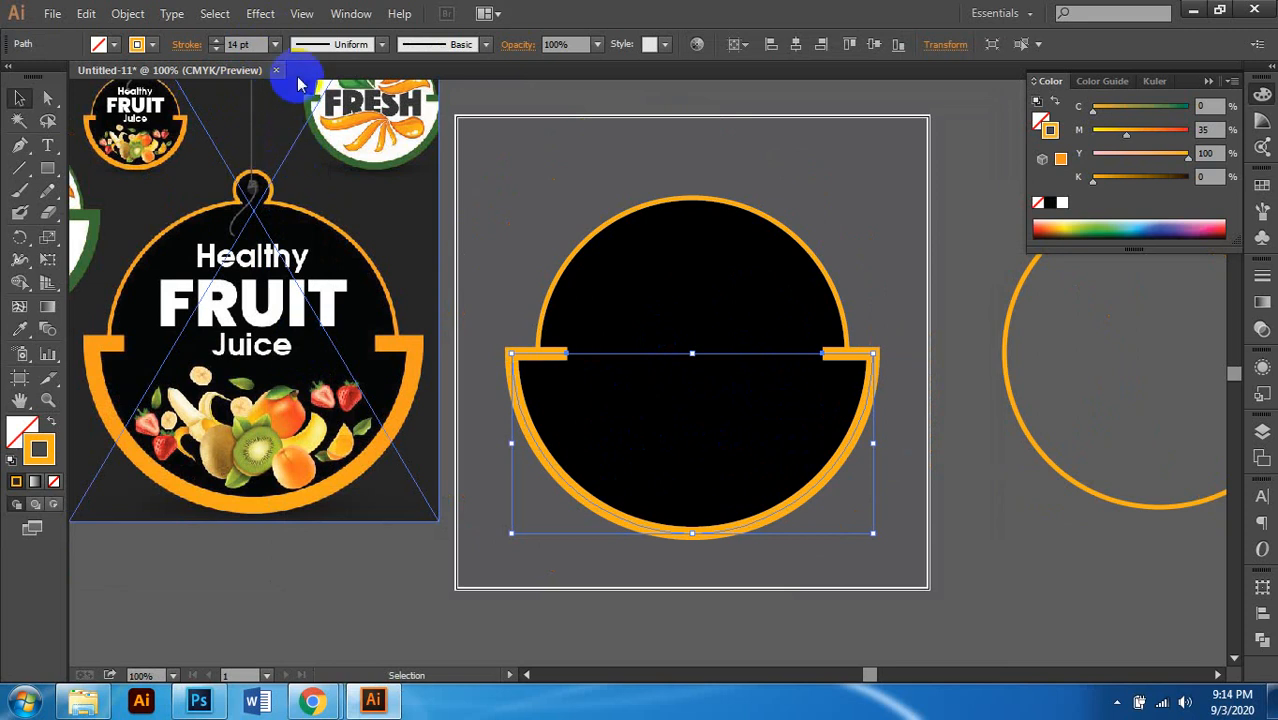
{"action": "left_click", "coordinate": [275, 44]}
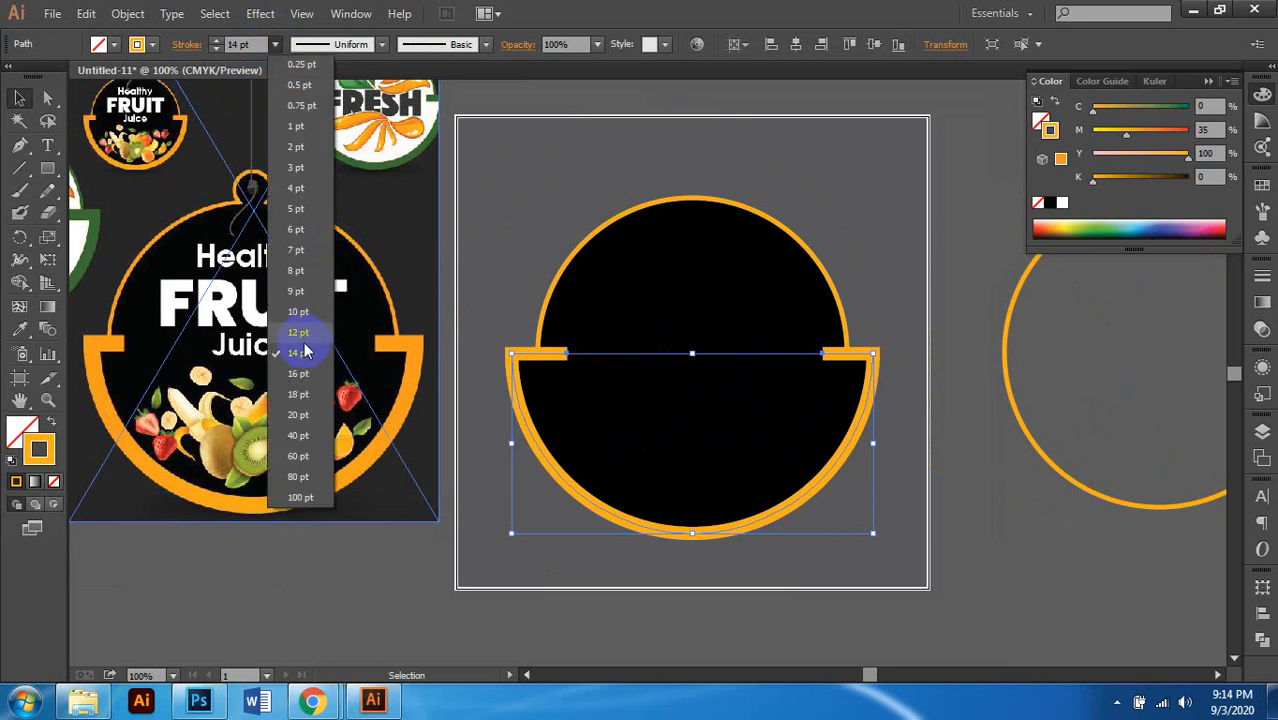
{"action": "left_click", "coordinate": [297, 414]}
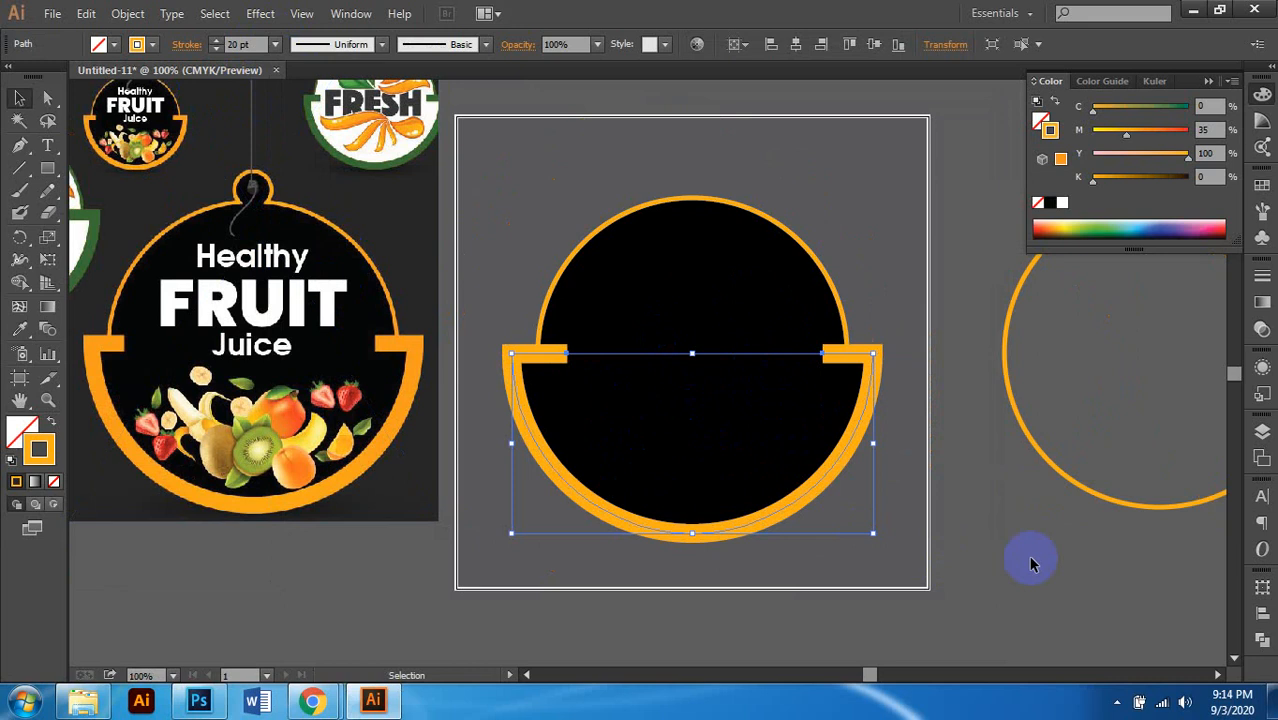
{"action": "left_click", "coordinate": [276, 45]}
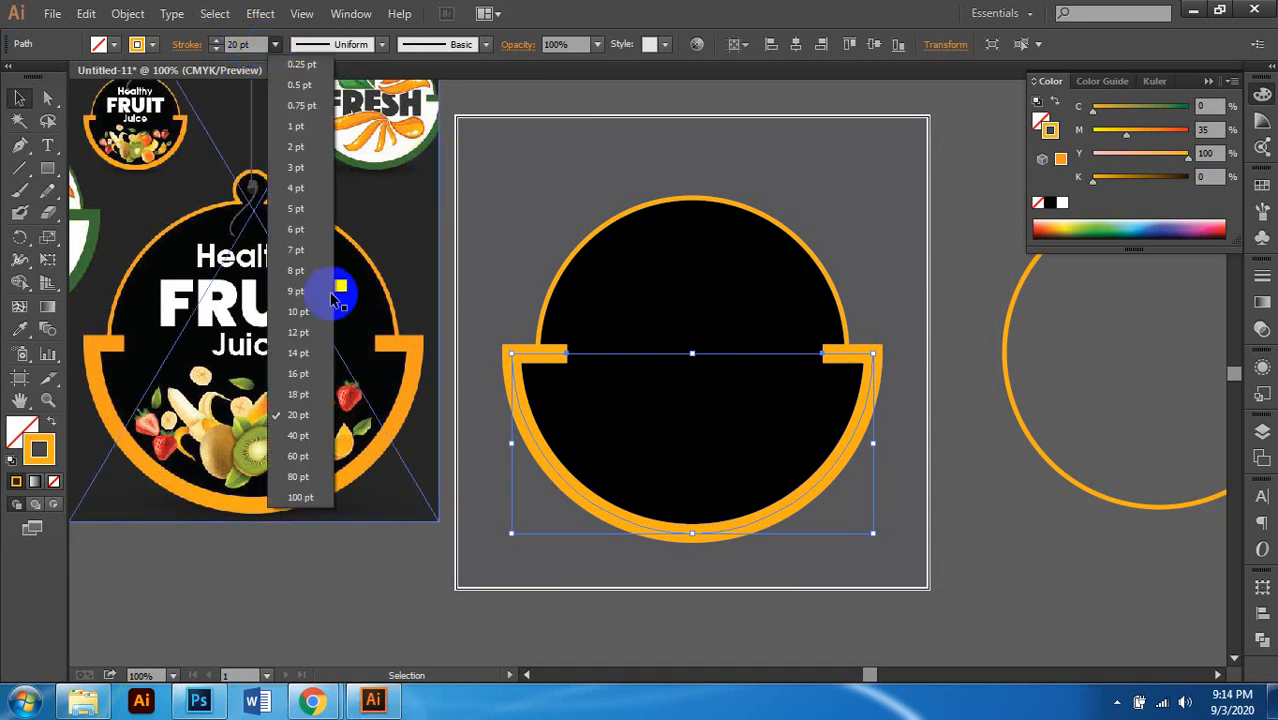
{"action": "left_click", "coordinate": [298, 394]}
{"action": "left_click", "coordinate": [980, 492]}
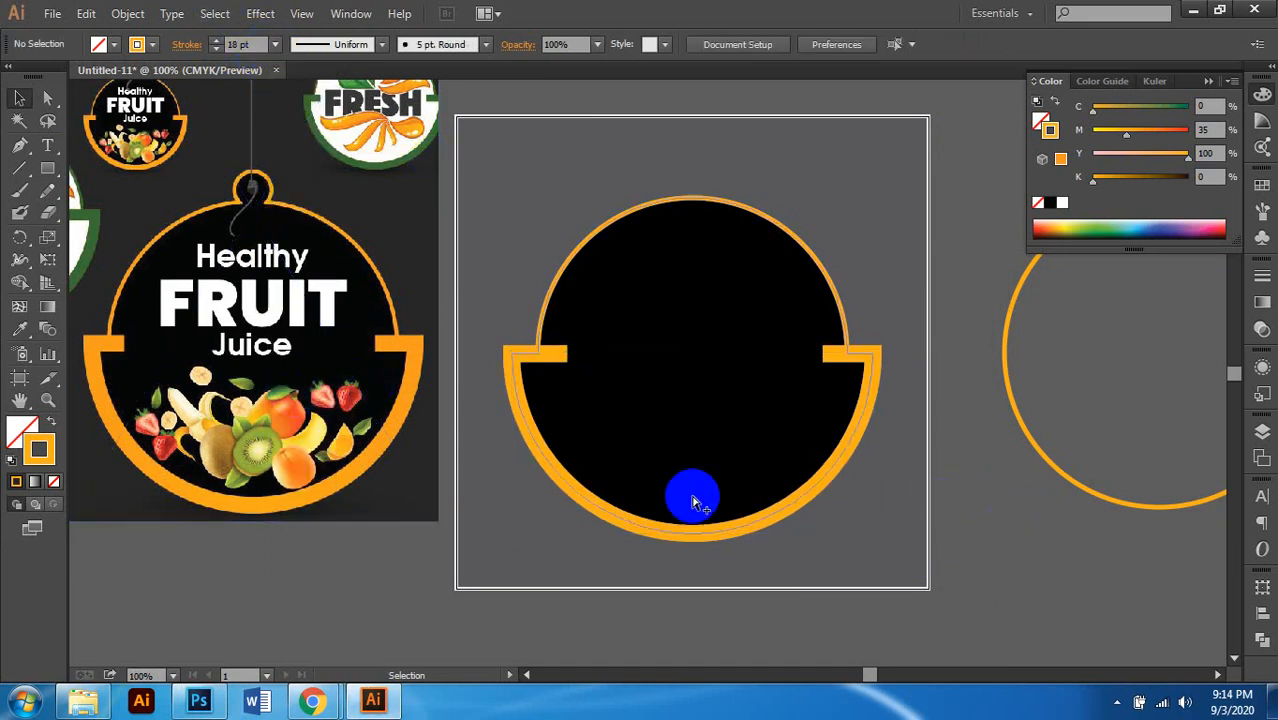
{"action": "scroll", "coordinate": [693, 497], "scroll_direction": "down", "scroll_amount": 1}
{"action": "scroll", "coordinate": [693, 497], "scroll_direction": "down", "scroll_amount": 1}
{"action": "scroll", "coordinate": [693, 498], "scroll_direction": "left", "scroll_amount": 2}
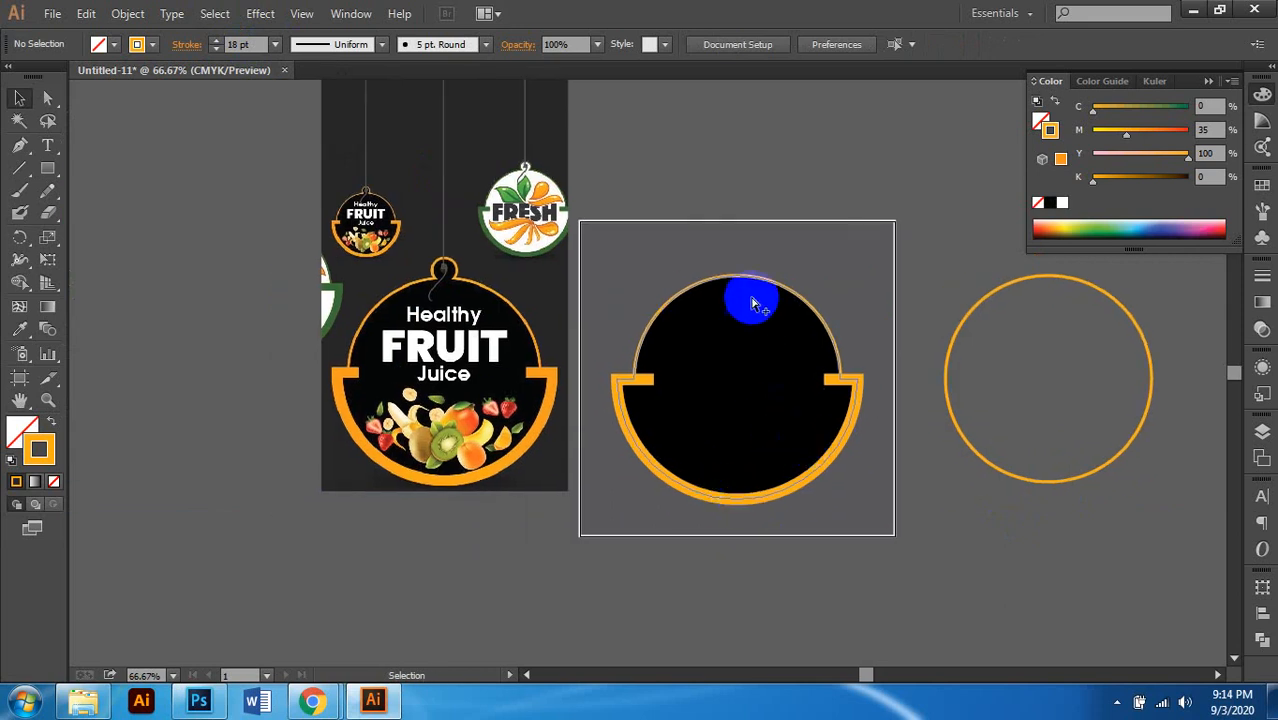
{"action": "scroll", "coordinate": [752, 303], "scroll_direction": "up", "scroll_amount": 2}
{"action": "left_click", "coordinate": [740, 258]}
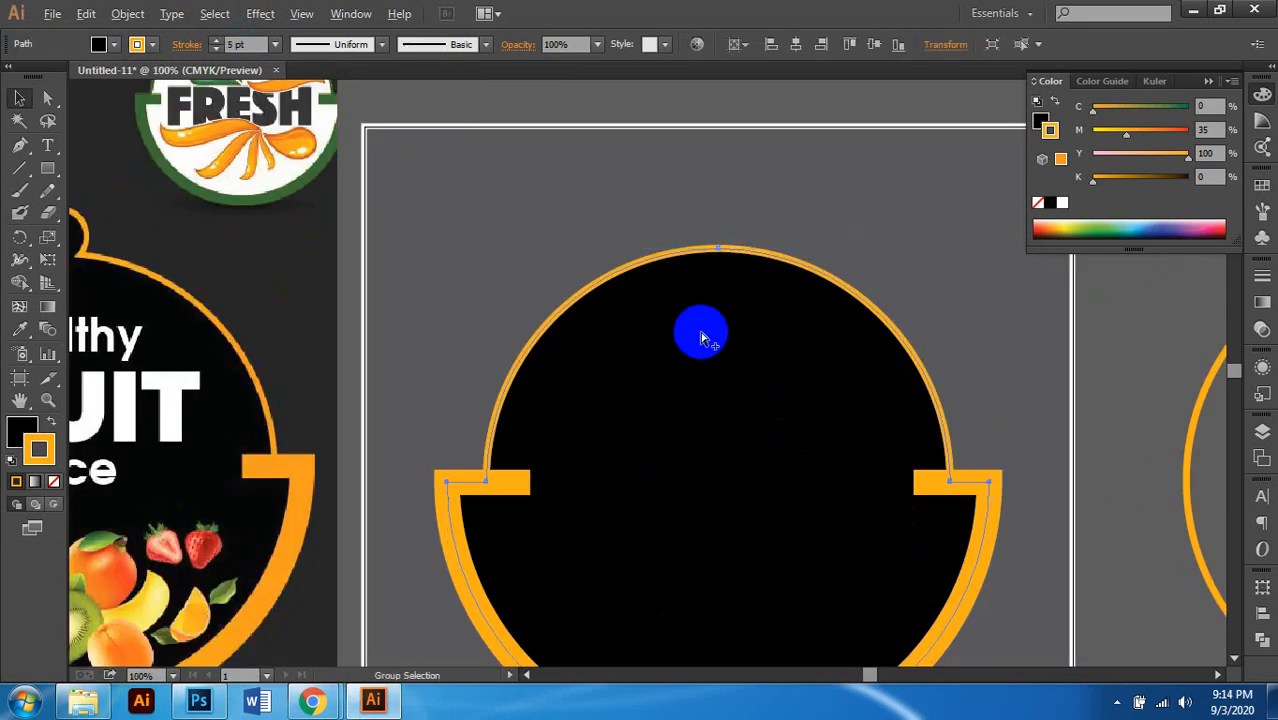
Step: Draw a small circle on the top edge of the black tag
{"action": "scroll", "coordinate": [702, 334], "scroll_direction": "down", "scroll_amount": 2}
{"action": "scroll", "coordinate": [719, 294], "scroll_direction": "up", "scroll_amount": 4}
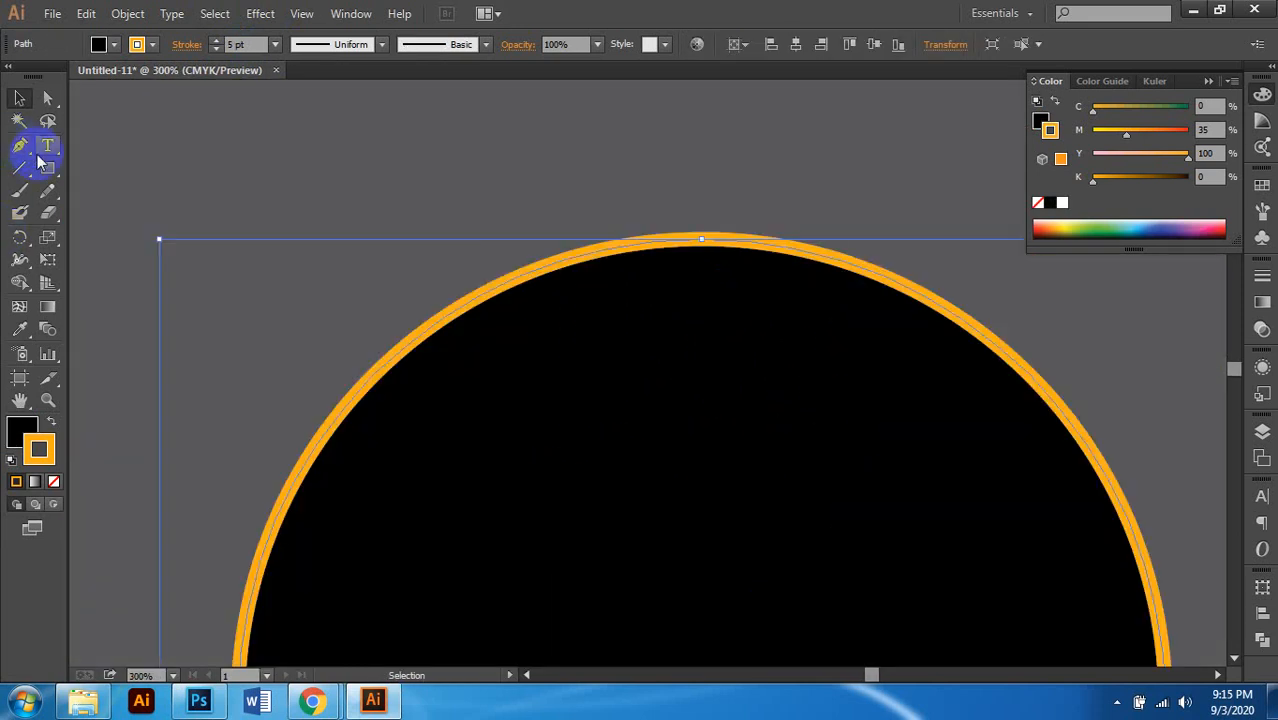
{"action": "left_click_drag", "start_coordinate": [47, 167], "coordinate": [140, 213]}
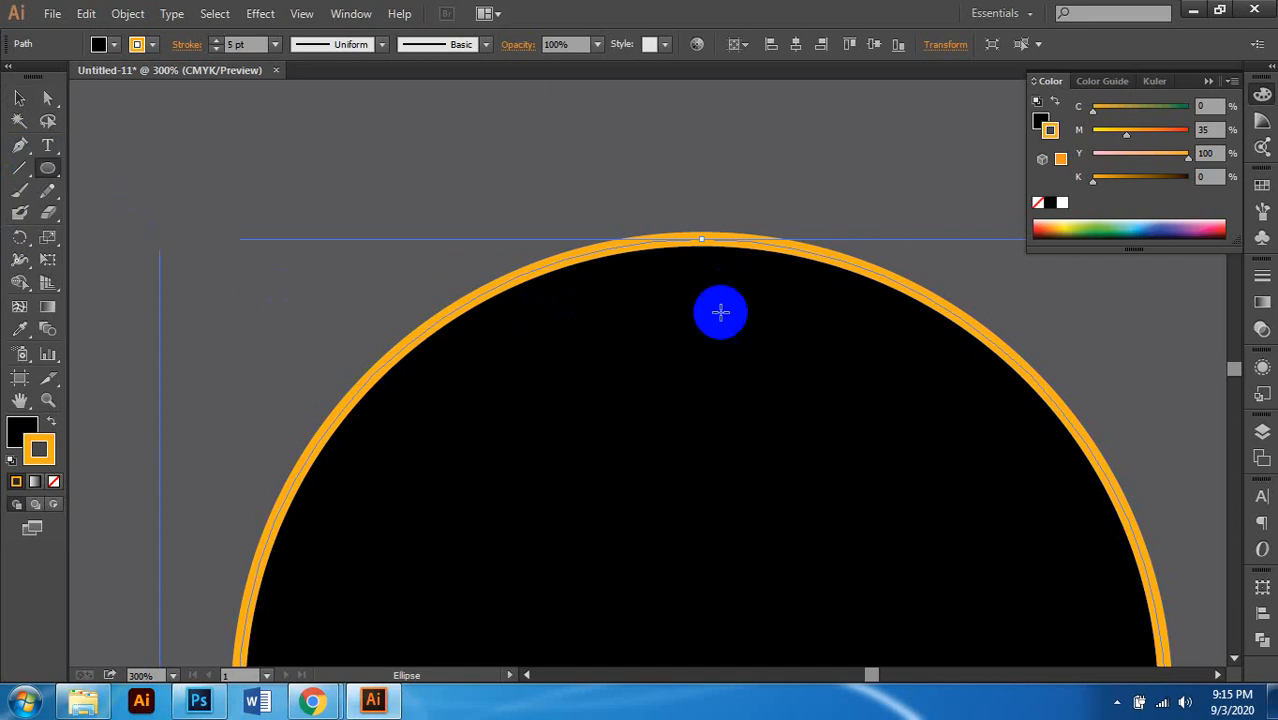
{"action": "scroll", "coordinate": [676, 305], "scroll_direction": "down", "scroll_amount": 4}
{"action": "scroll", "coordinate": [677, 309], "scroll_direction": "left", "scroll_amount": 1}
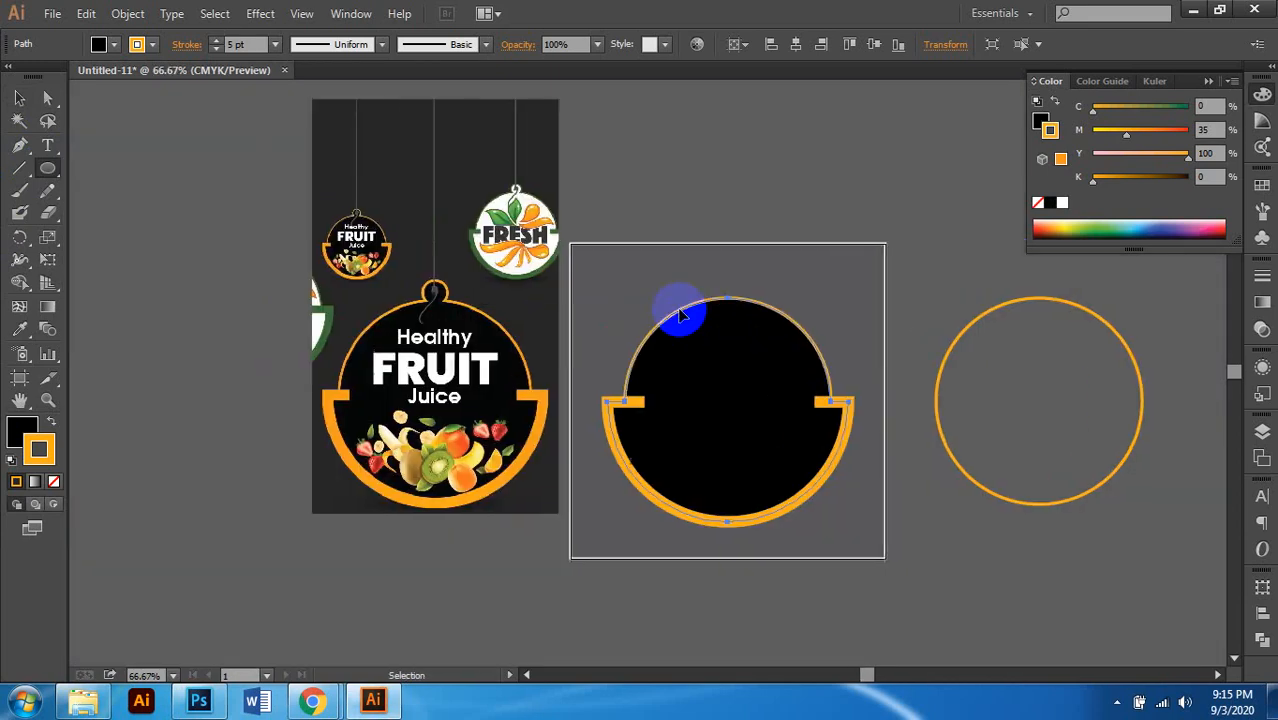
{"action": "scroll", "coordinate": [712, 300], "scroll_direction": "up", "scroll_amount": 4}
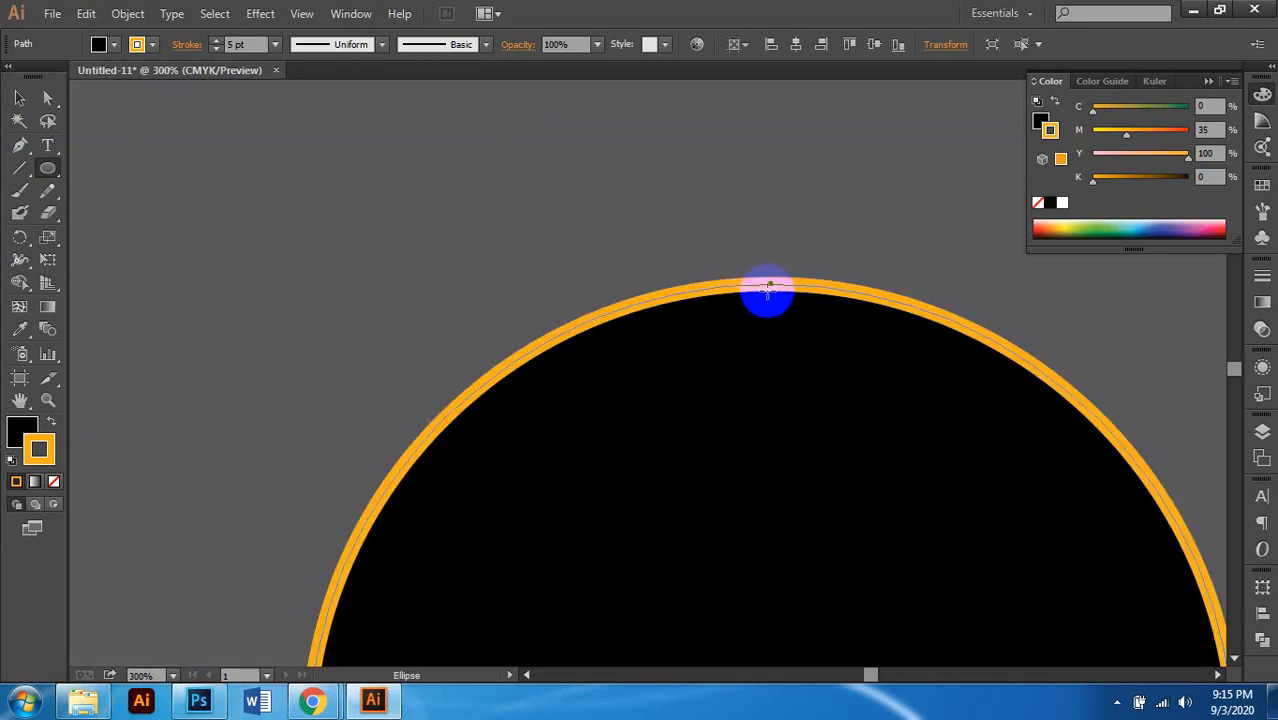
{"action": "left_click_drag", "start_coordinate": [770, 283], "coordinate": [803, 370]}
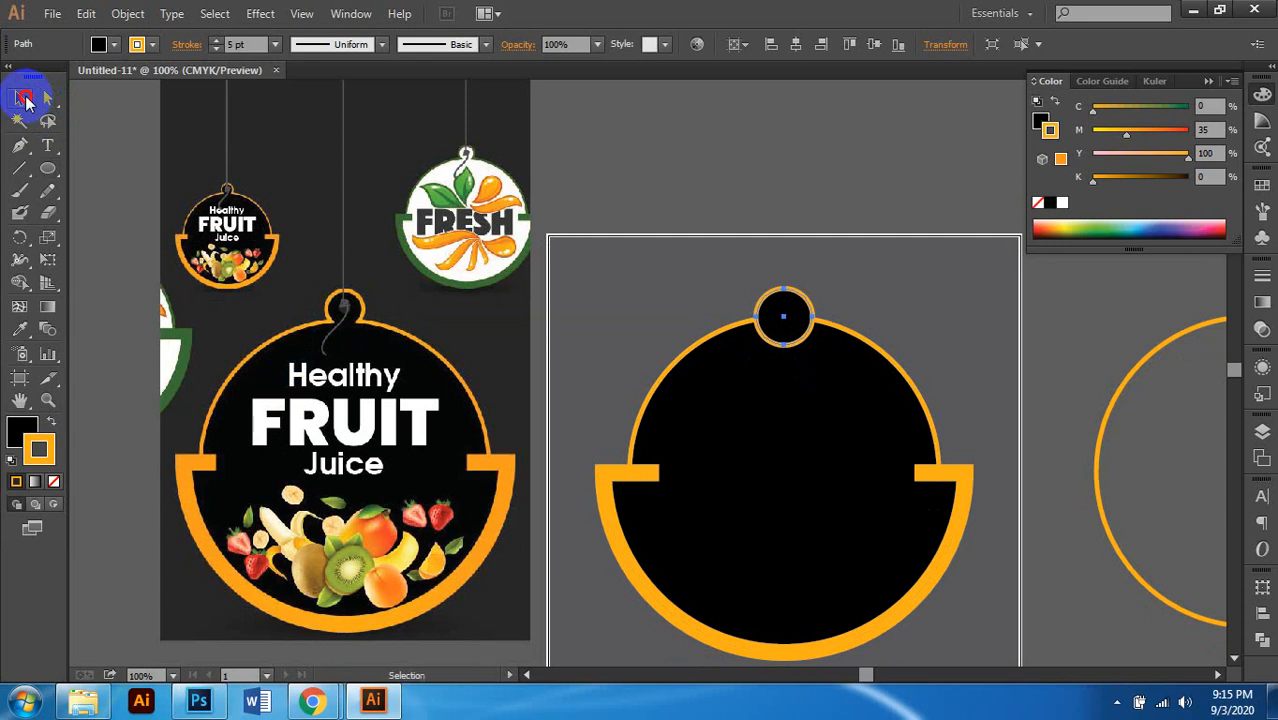
{"action": "left_click", "coordinate": [668, 337]}
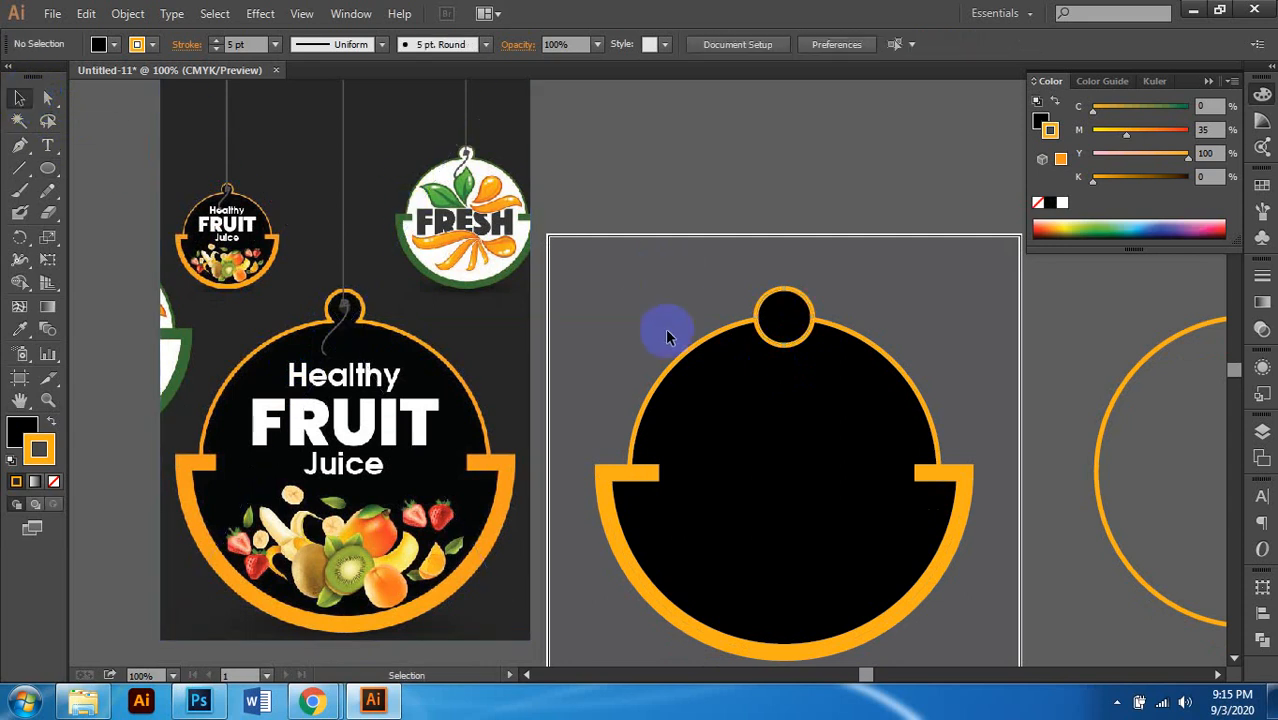
Step: Shrink the hanger circle to about 0.53 in and position it on the tag's top edge
{"action": "scroll", "coordinate": [803, 377], "scroll_direction": "up", "scroll_amount": 2}
{"action": "scroll", "coordinate": [798, 367], "scroll_direction": "left", "scroll_amount": 1}
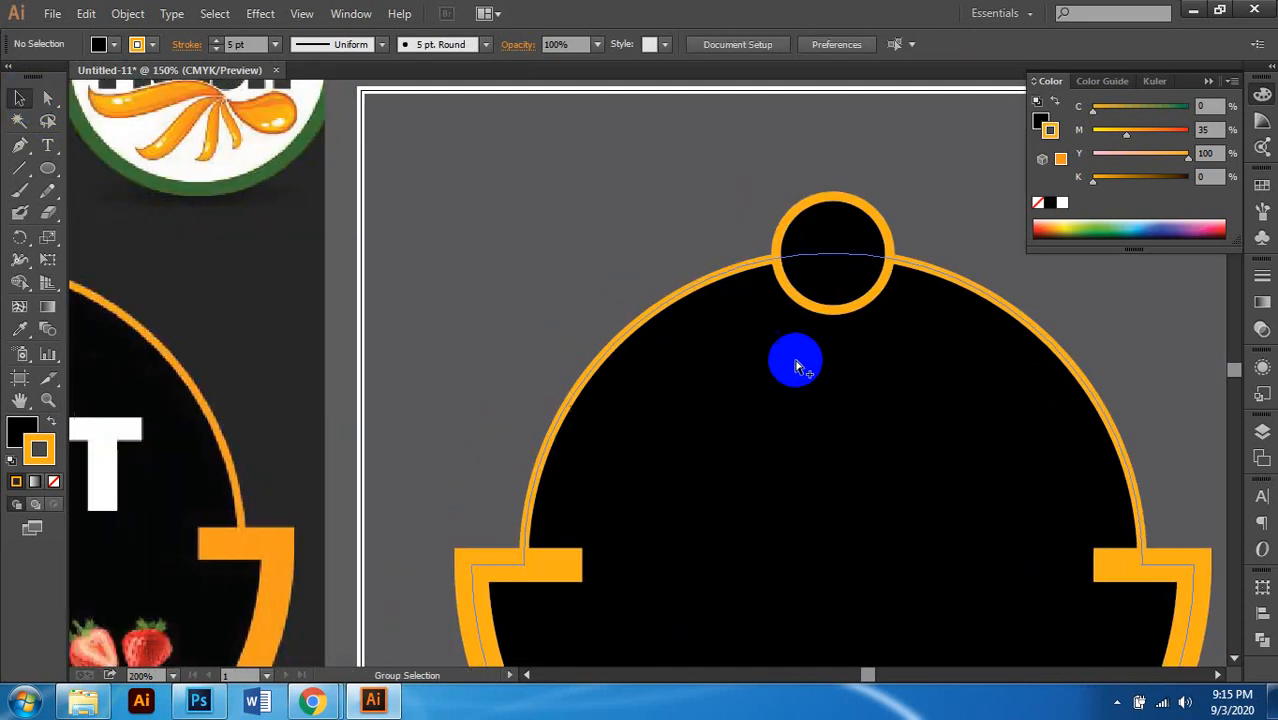
{"action": "scroll", "coordinate": [797, 366], "scroll_direction": "down", "scroll_amount": 2}
{"action": "left_click", "coordinate": [813, 309]}
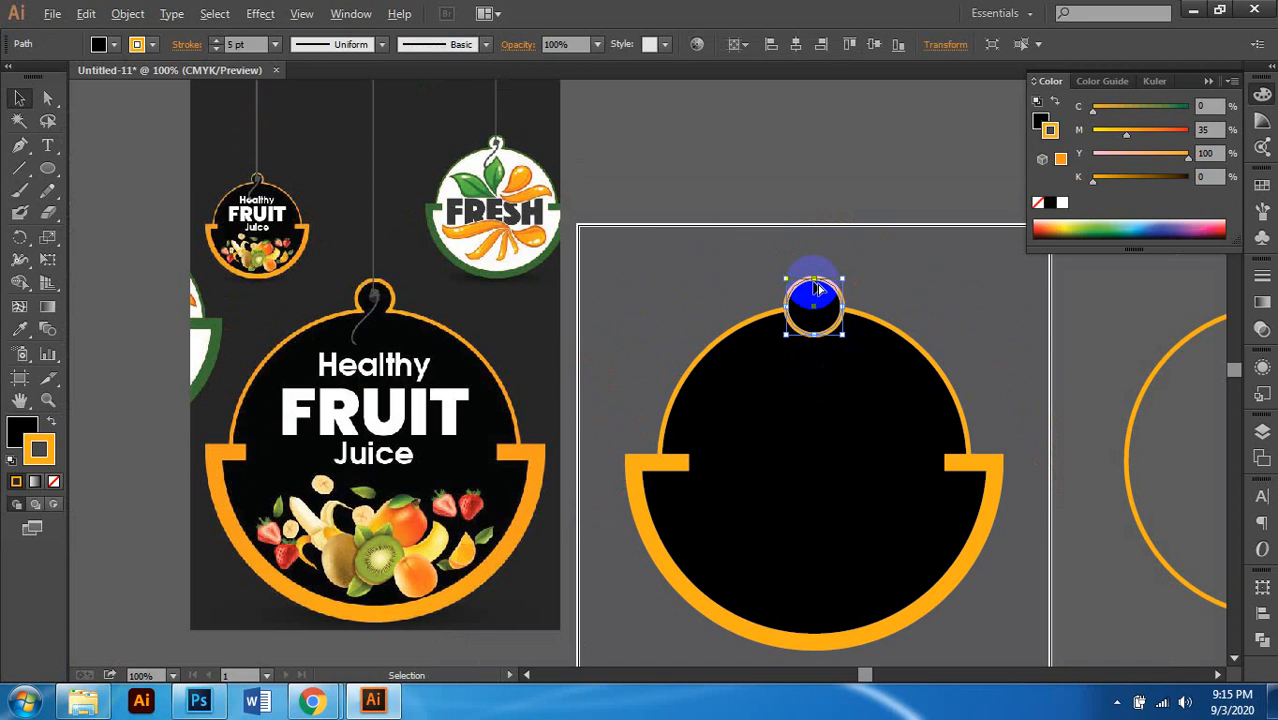
{"action": "left_click_drag", "start_coordinate": [815, 283], "coordinate": [815, 288]}
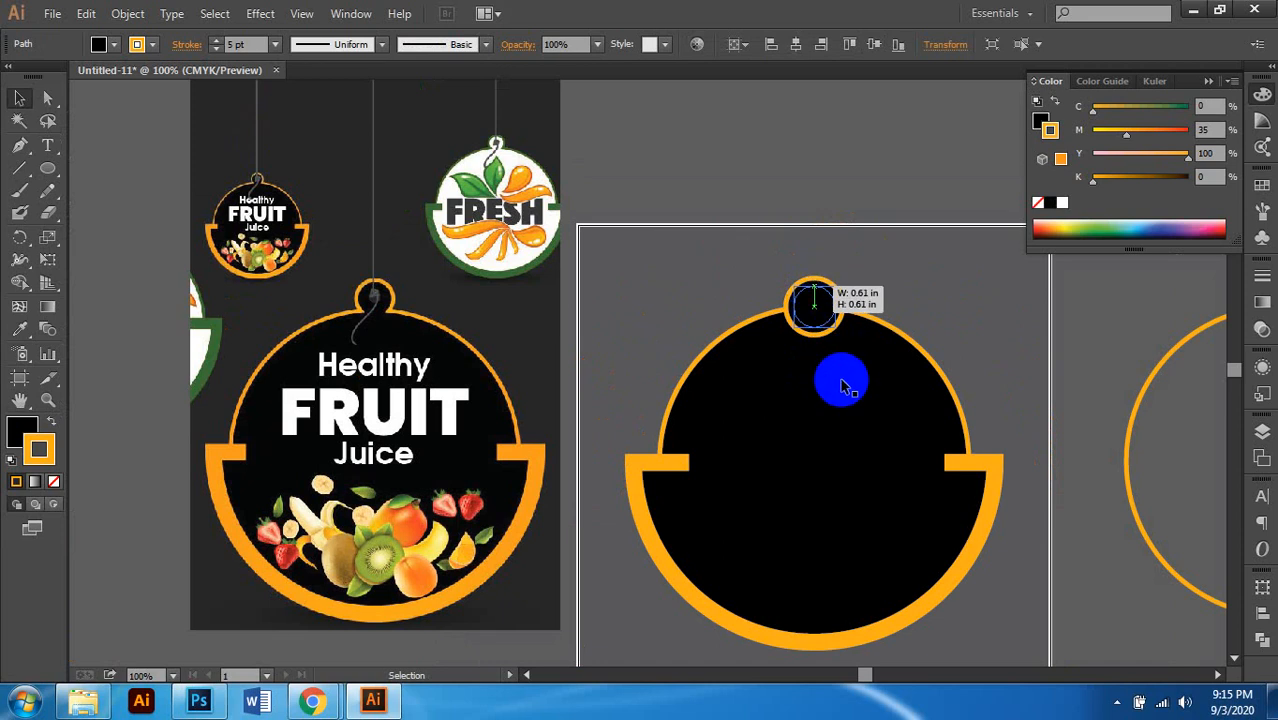
{"action": "scroll", "coordinate": [815, 300], "scroll_direction": "up", "scroll_amount": 2}
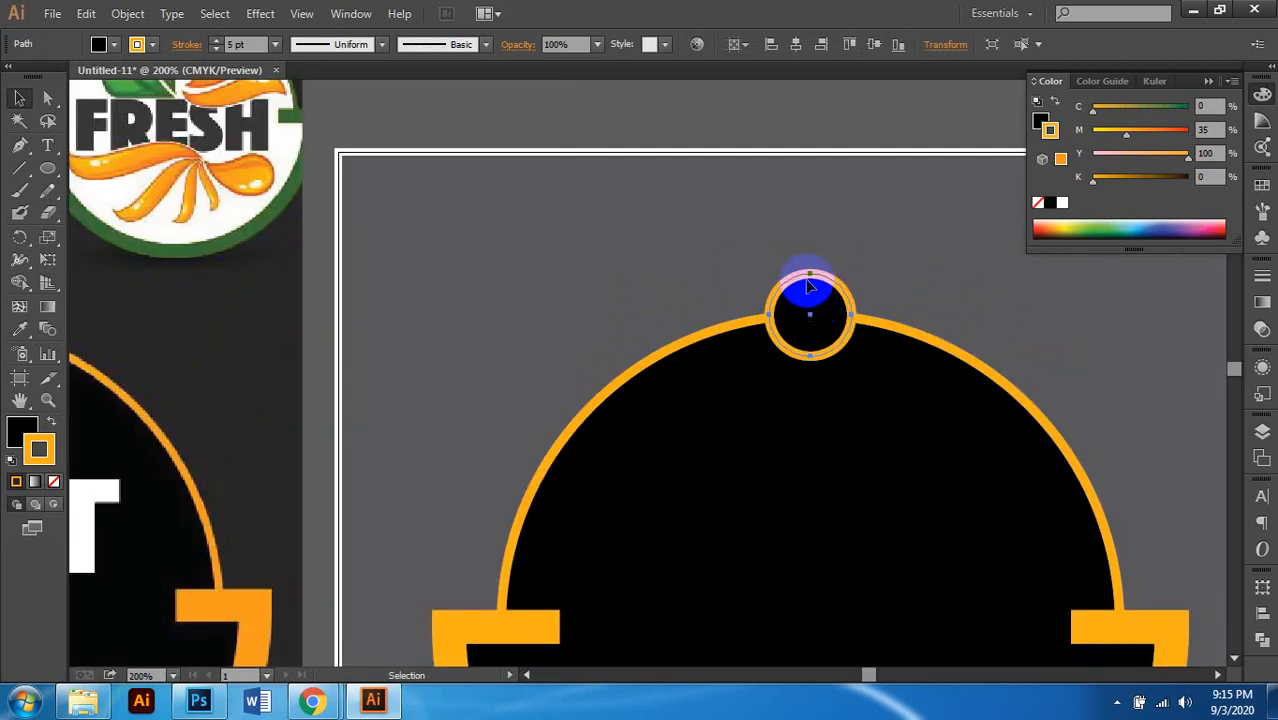
{"action": "mouse_move", "coordinate": [811, 283]}
{"action": "left_mouse_down"}
{"action": "mouse_move", "coordinate": [812, 309]}
{"action": "mouse_move", "coordinate": [810, 282]}
{"action": "left_mouse_up"}
{"action": "scroll", "coordinate": [914, 338], "scroll_direction": "down", "scroll_amount": 2}
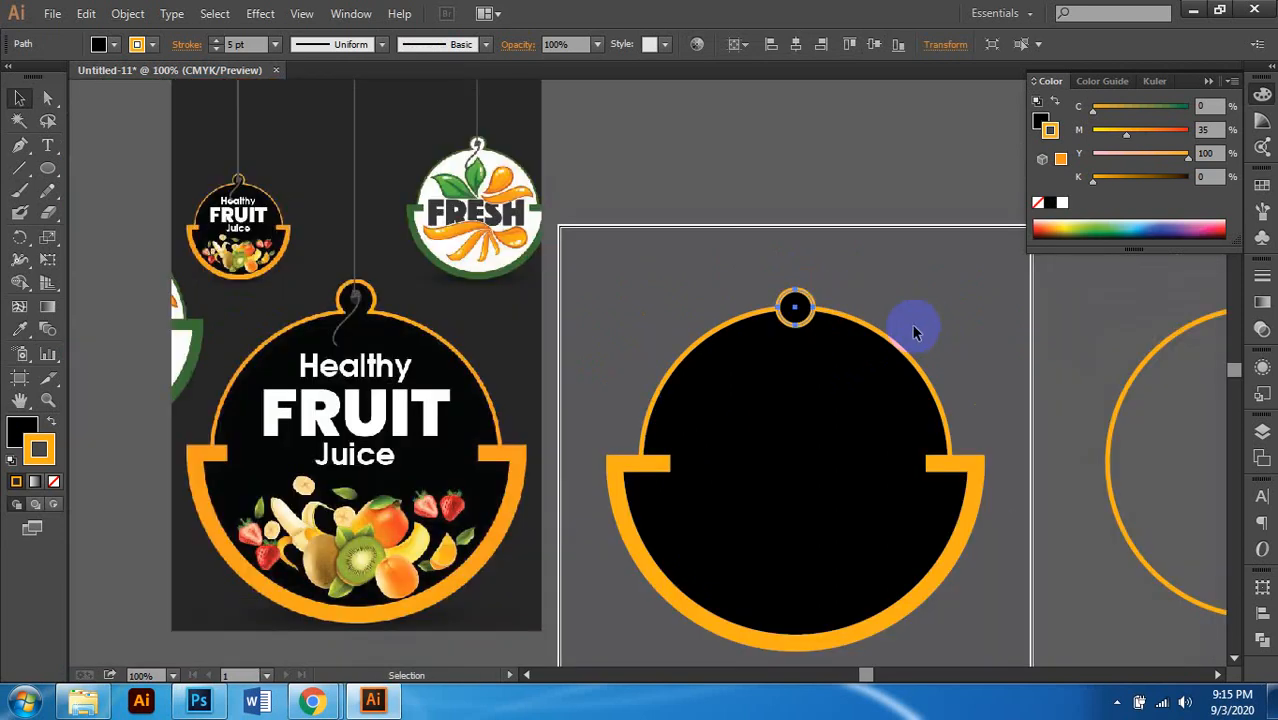
{"action": "left_click", "coordinate": [843, 314]}
Step: Compare the hanger with the reference tag's hanger, then reselect the small hanger circle
{"action": "scroll", "coordinate": [776, 348], "scroll_direction": "up", "scroll_amount": 1}
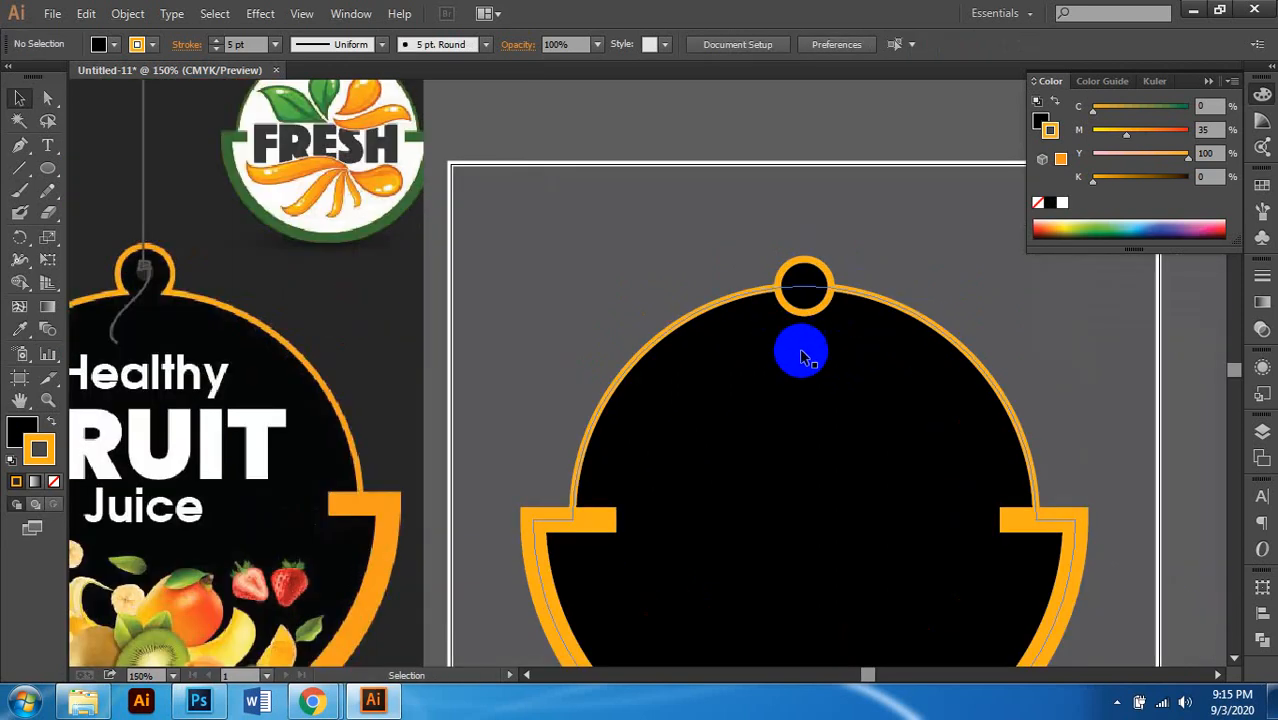
{"action": "scroll", "coordinate": [813, 320], "scroll_direction": "up", "scroll_amount": 2}
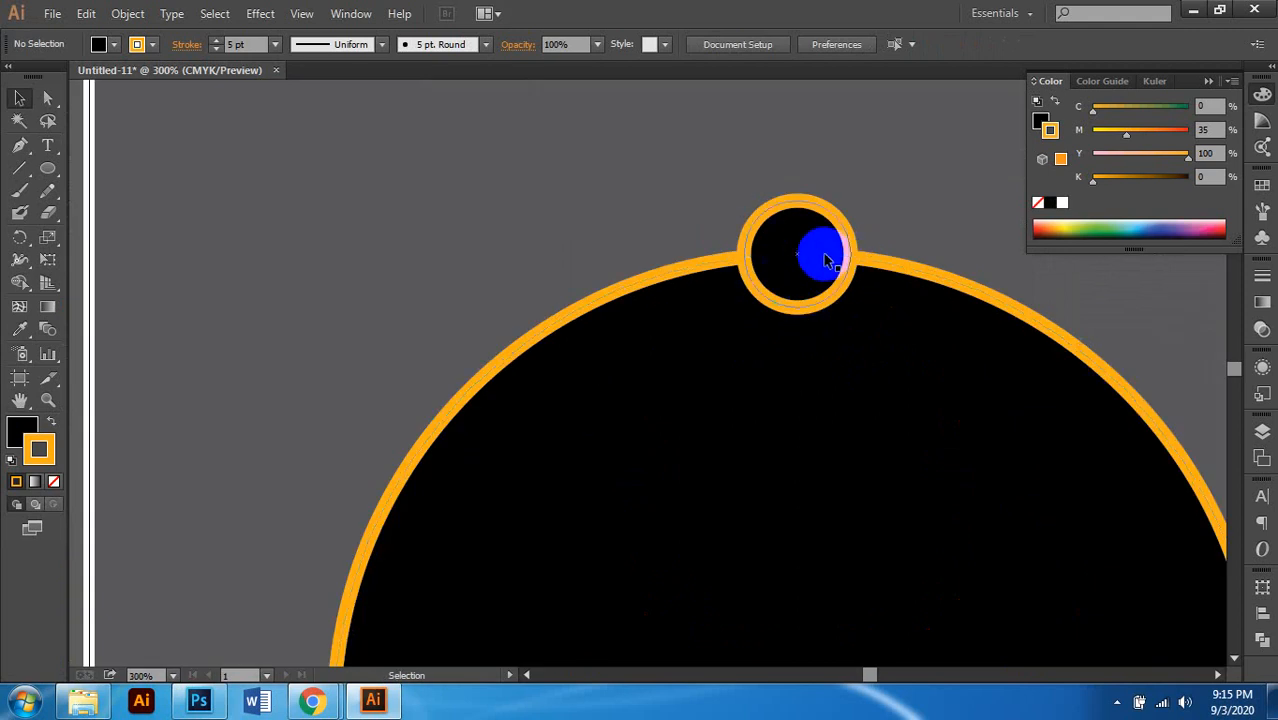
{"action": "scroll", "coordinate": [793, 277], "scroll_direction": "down", "scroll_amount": 3}
{"action": "mouse_move", "coordinate": [793, 267]}
{"action": "left_mouse_down"}
{"action": "mouse_move", "coordinate": [288, 280]}
{"action": "mouse_move", "coordinate": [350, 247]}
{"action": "left_mouse_up"}
{"action": "scroll", "coordinate": [350, 247], "scroll_direction": "up", "scroll_amount": 2}
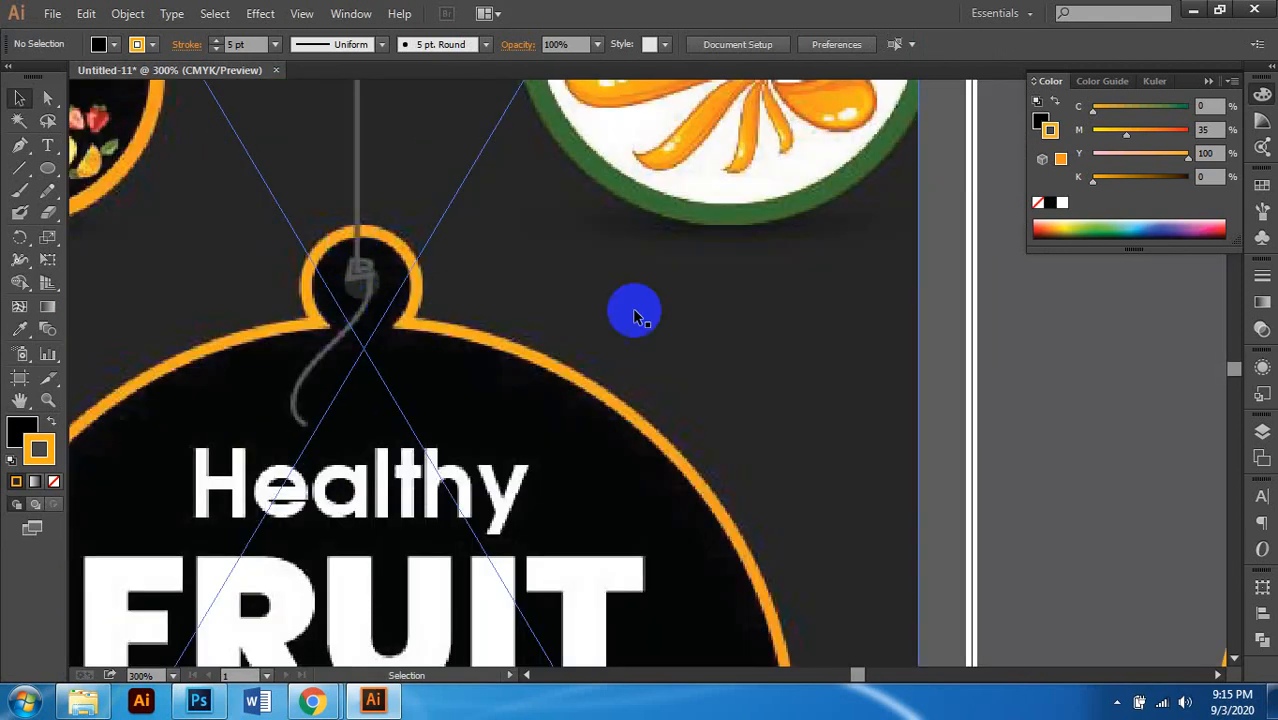
{"action": "scroll", "coordinate": [385, 328], "scroll_direction": "down", "scroll_amount": 3}
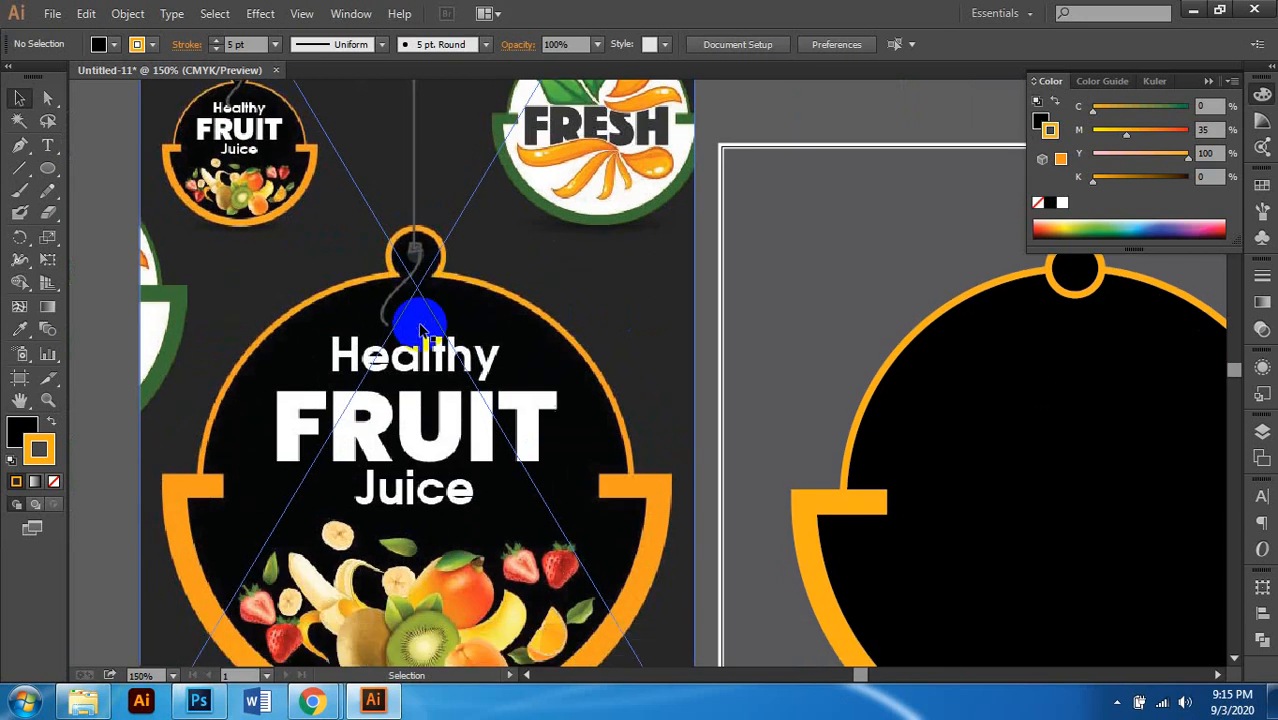
{"action": "scroll", "coordinate": [420, 330], "scroll_direction": "down", "scroll_amount": 1}
{"action": "scroll", "coordinate": [422, 329], "scroll_direction": "right", "scroll_amount": 1}
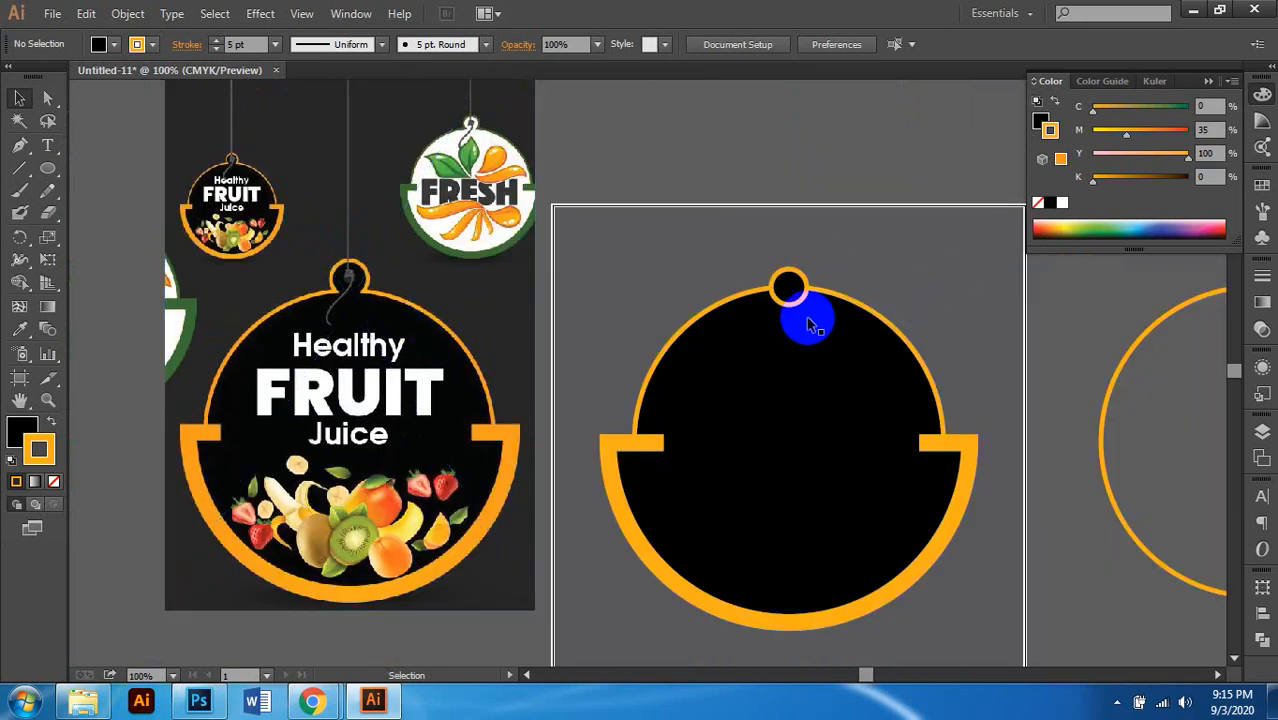
{"action": "scroll", "coordinate": [797, 315], "scroll_direction": "up", "scroll_amount": 2}
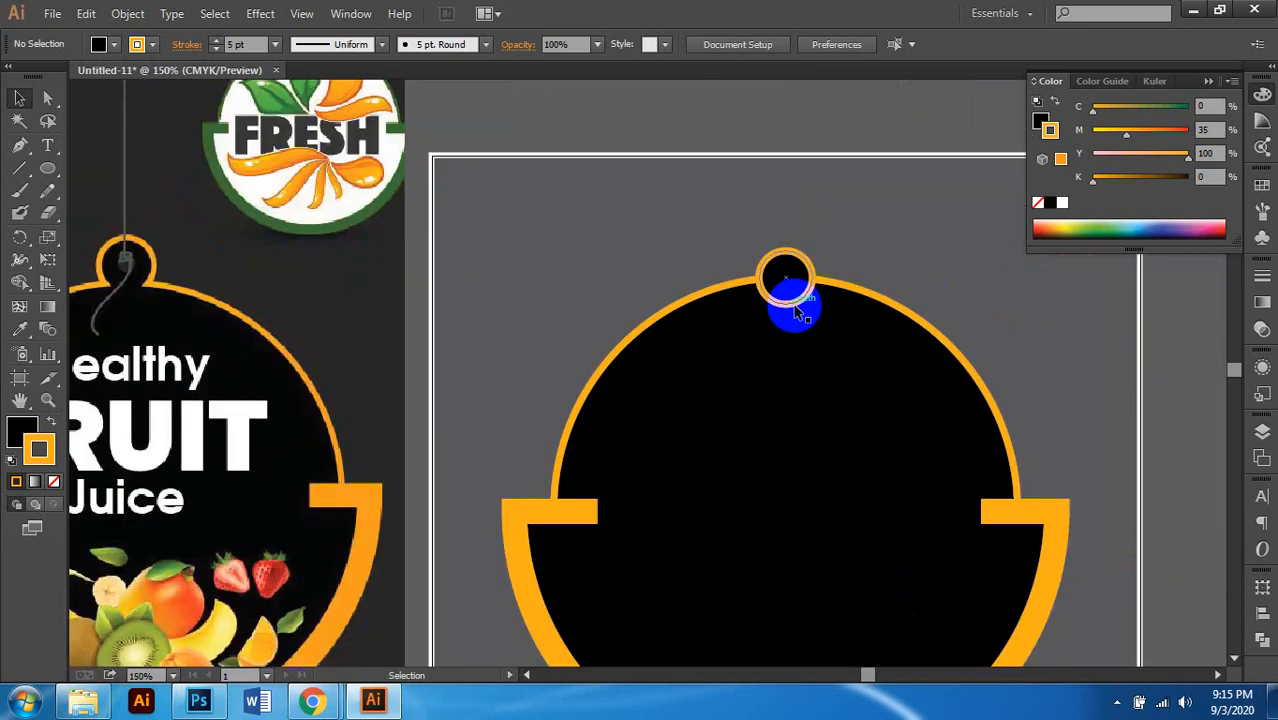
{"action": "scroll", "coordinate": [755, 305], "scroll_direction": "down", "scroll_amount": 2}
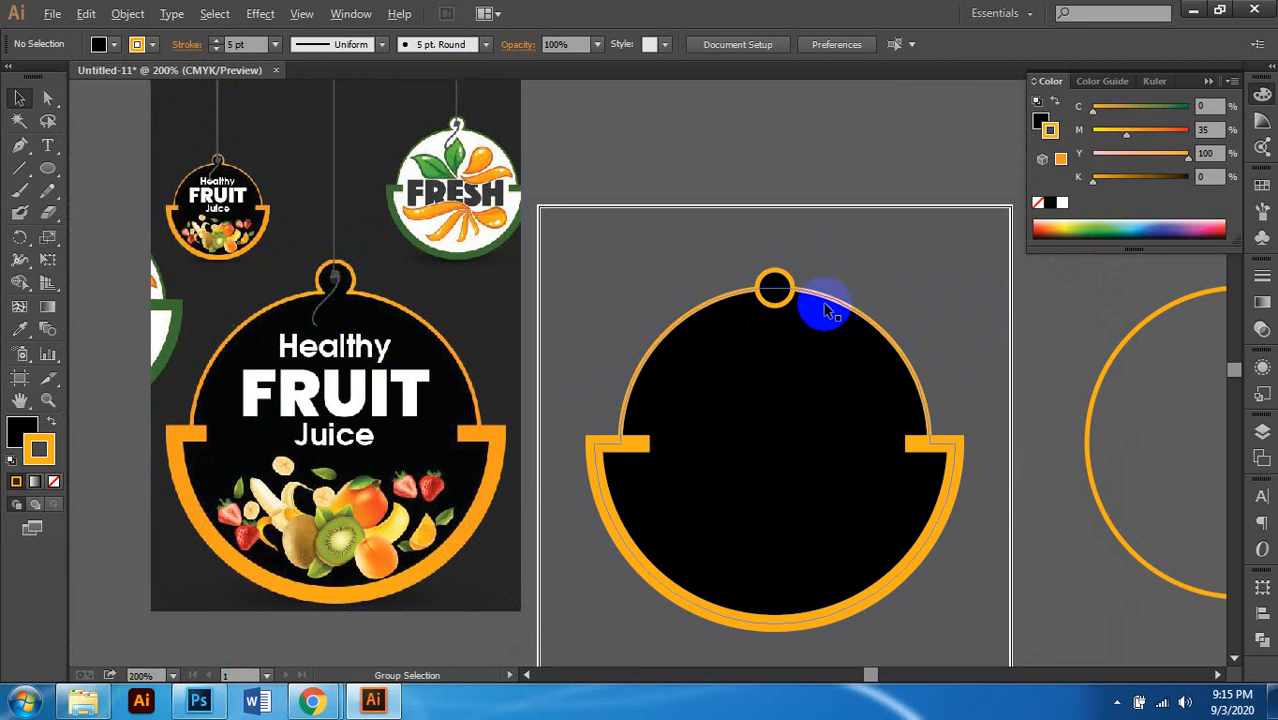
{"action": "scroll", "coordinate": [835, 305], "scroll_direction": "up", "scroll_amount": 2}
{"action": "left_click", "coordinate": [705, 270]}
{"action": "scroll", "coordinate": [706, 270], "scroll_direction": "up", "scroll_amount": 1}
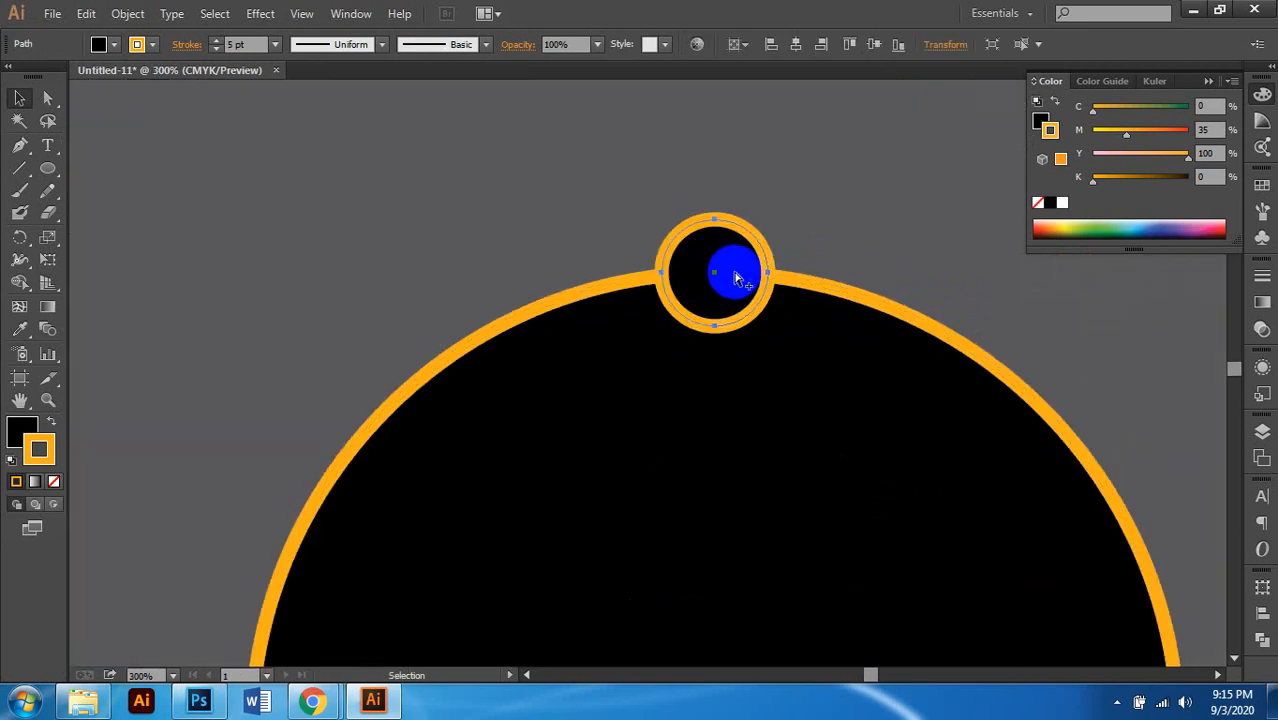
{"action": "scroll", "coordinate": [733, 272], "scroll_direction": "up", "scroll_amount": 1}
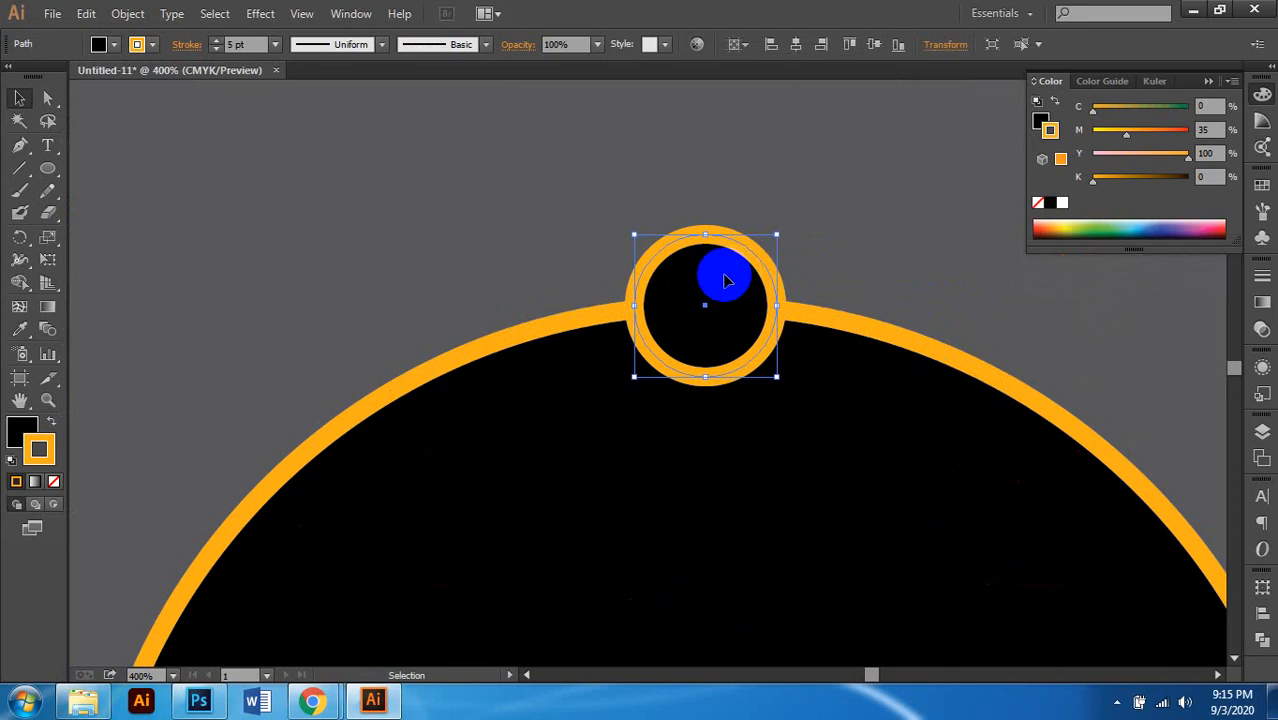
{"action": "scroll", "coordinate": [726, 281], "scroll_direction": "down", "scroll_amount": 1}
{"action": "scroll", "coordinate": [838, 300], "scroll_direction": "up", "scroll_amount": 3}
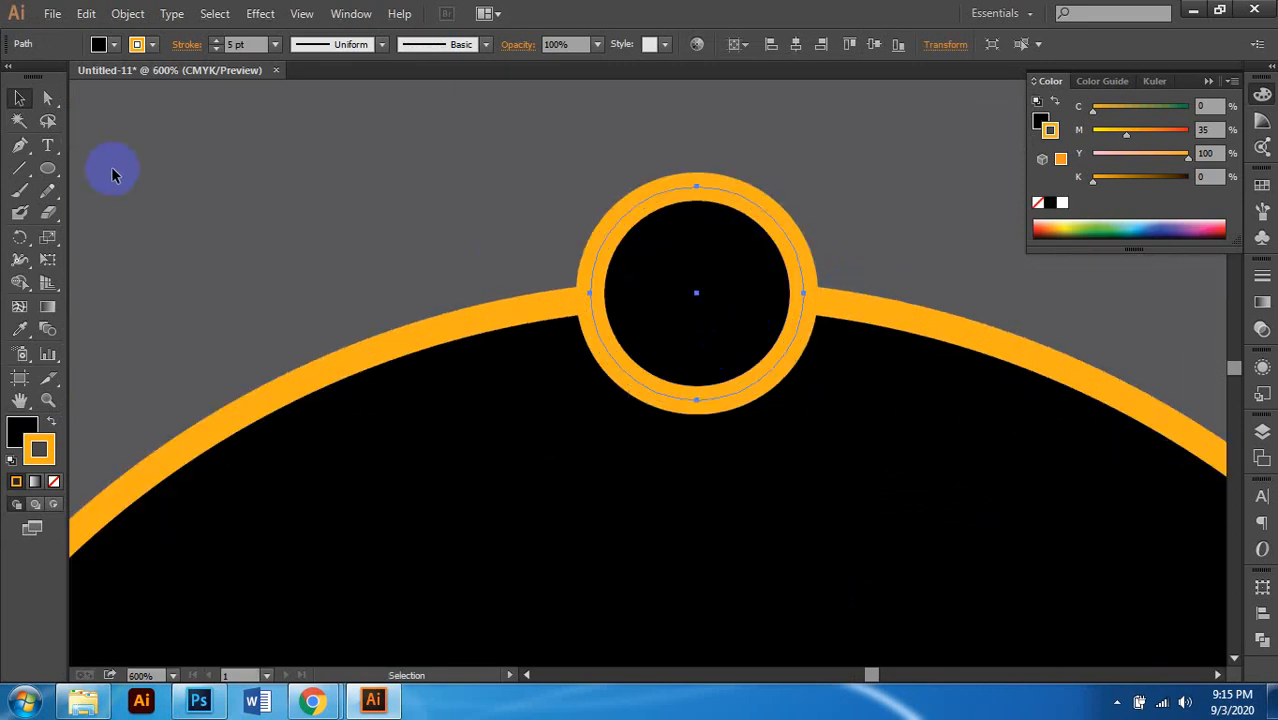
Step: Set the hanger ring's stroke to 4 pt and duplicate it in front
{"action": "left_click", "coordinate": [275, 44]}
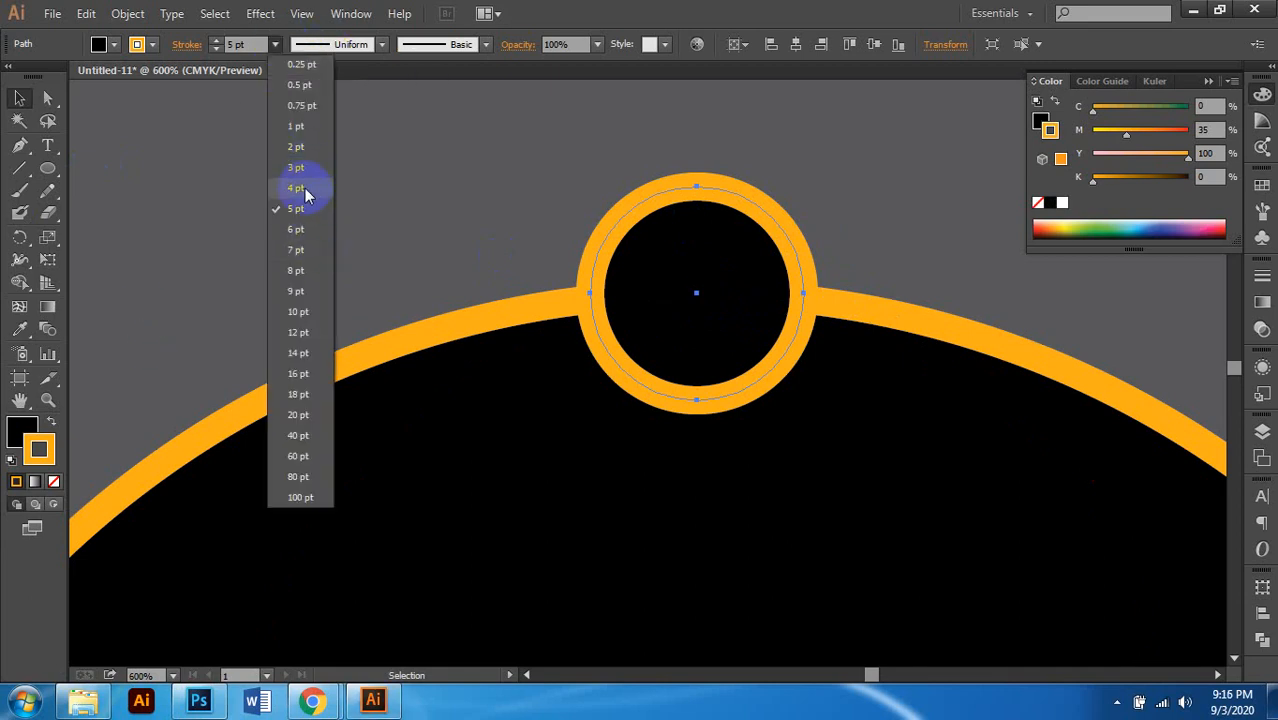
{"action": "left_click", "coordinate": [306, 189]}
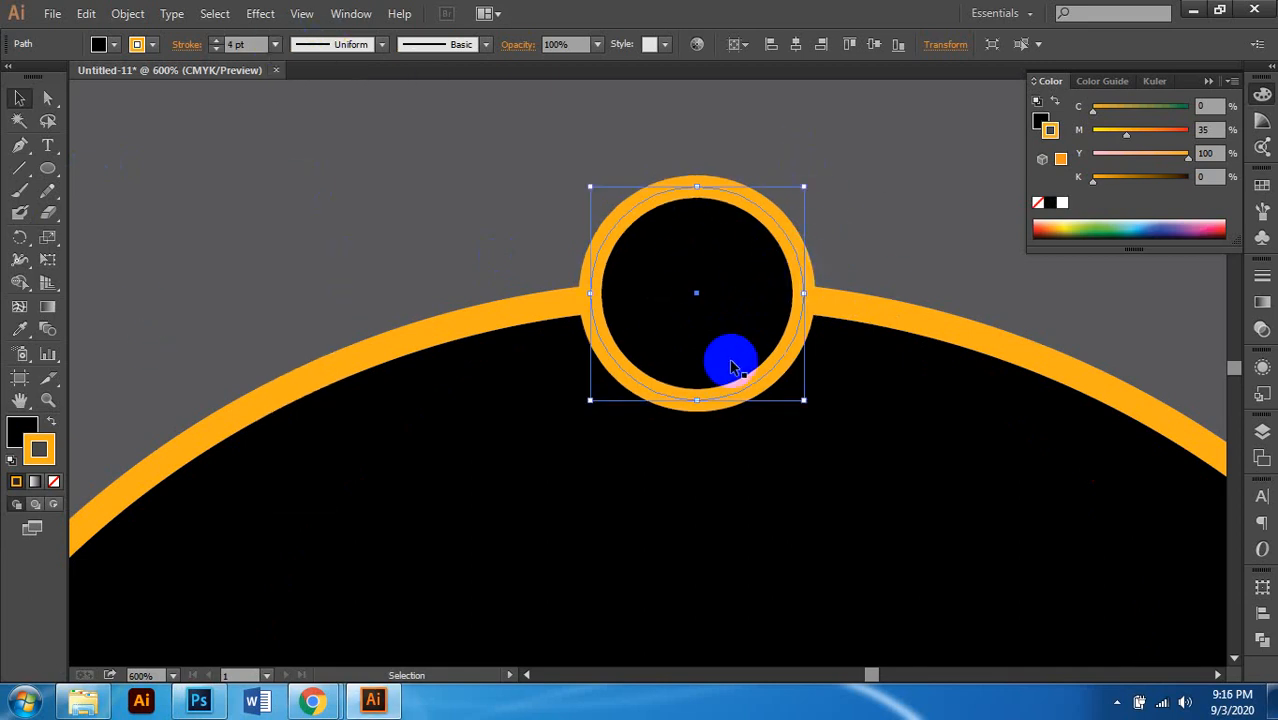
{"action": "key", "text": "ctrl+shift+b"}
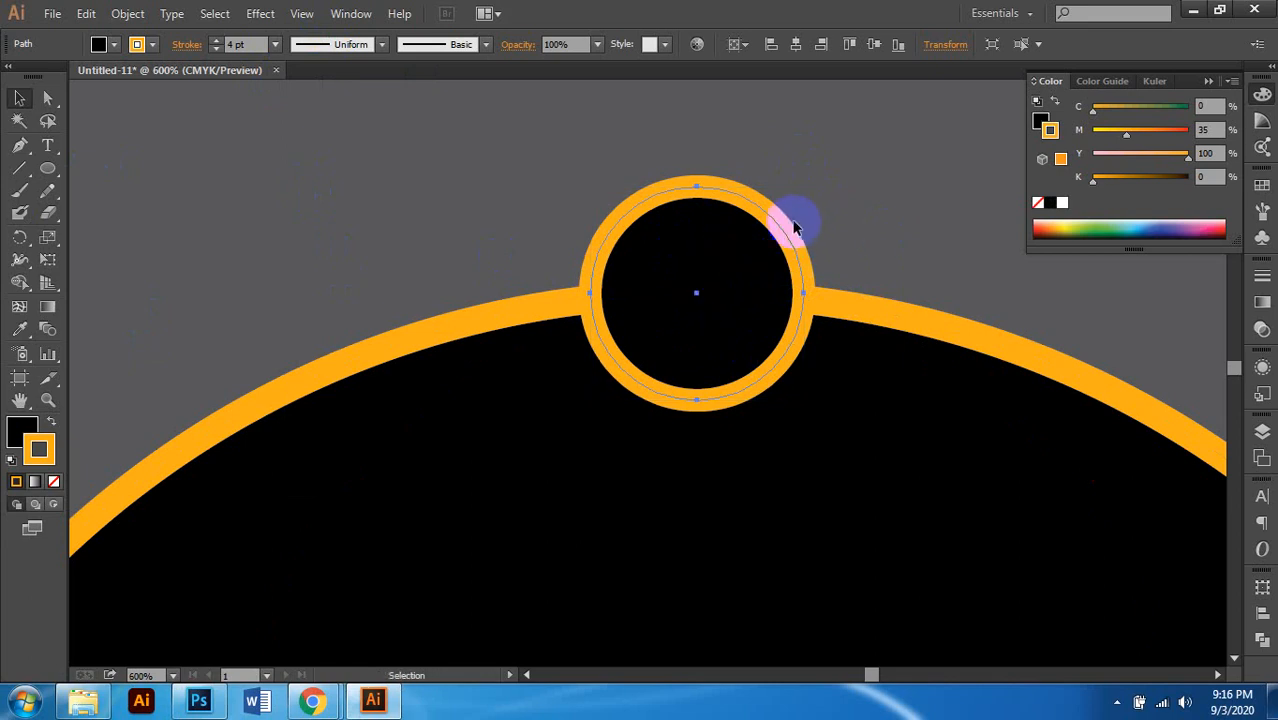
{"action": "left_click", "coordinate": [19, 97]}
{"action": "left_click", "coordinate": [765, 216]}
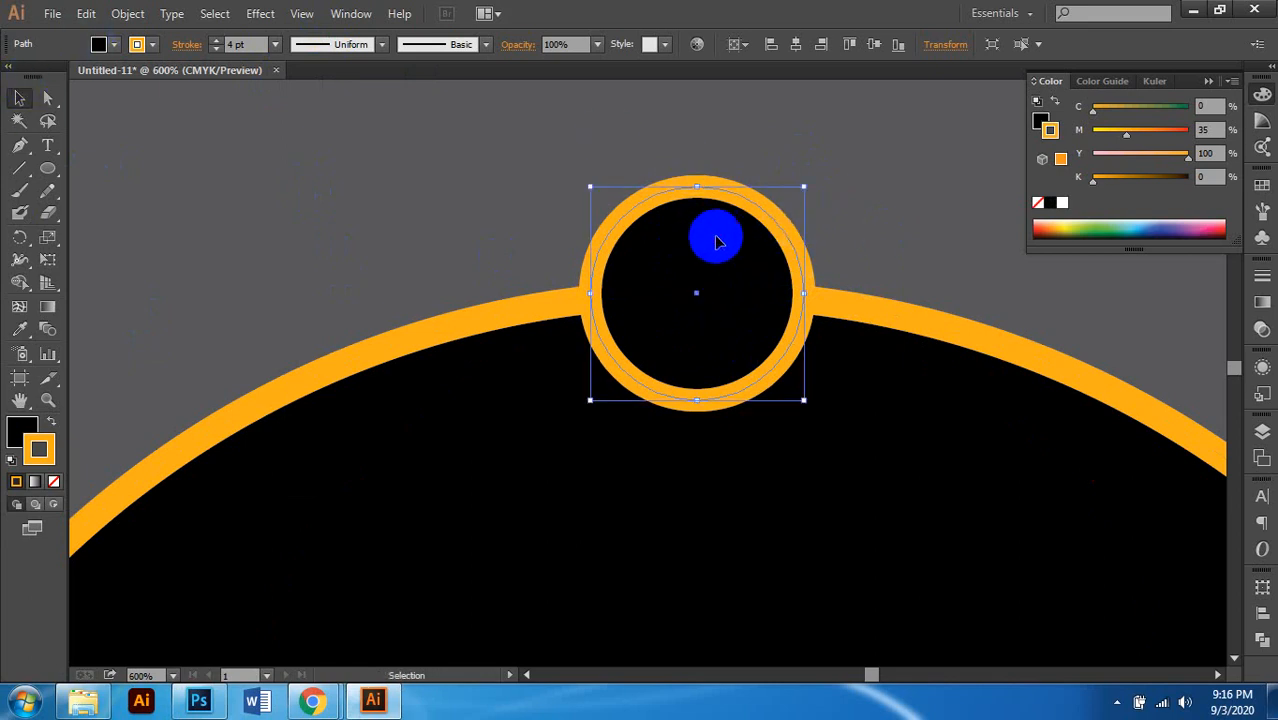
Step: Shrink the copy to about 0.32 in, centre it inside the big ring, and select both rings
{"action": "left_click_drag", "start_coordinate": [805, 187], "coordinate": [762, 237]}
{"action": "left_click_drag", "start_coordinate": [713, 277], "coordinate": [706, 254]}
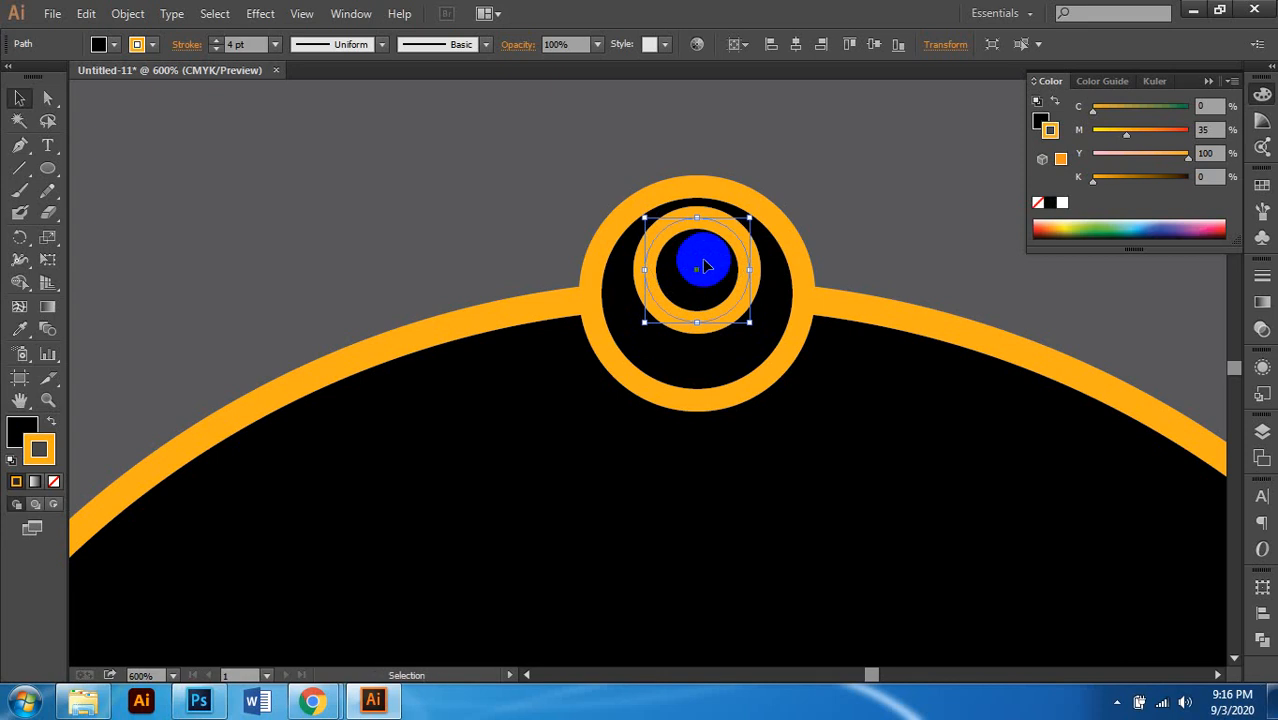
{"action": "left_click_drag", "start_coordinate": [700, 307], "coordinate": [700, 320]}
{"action": "left_click", "coordinate": [800, 270], "text": "shift"}
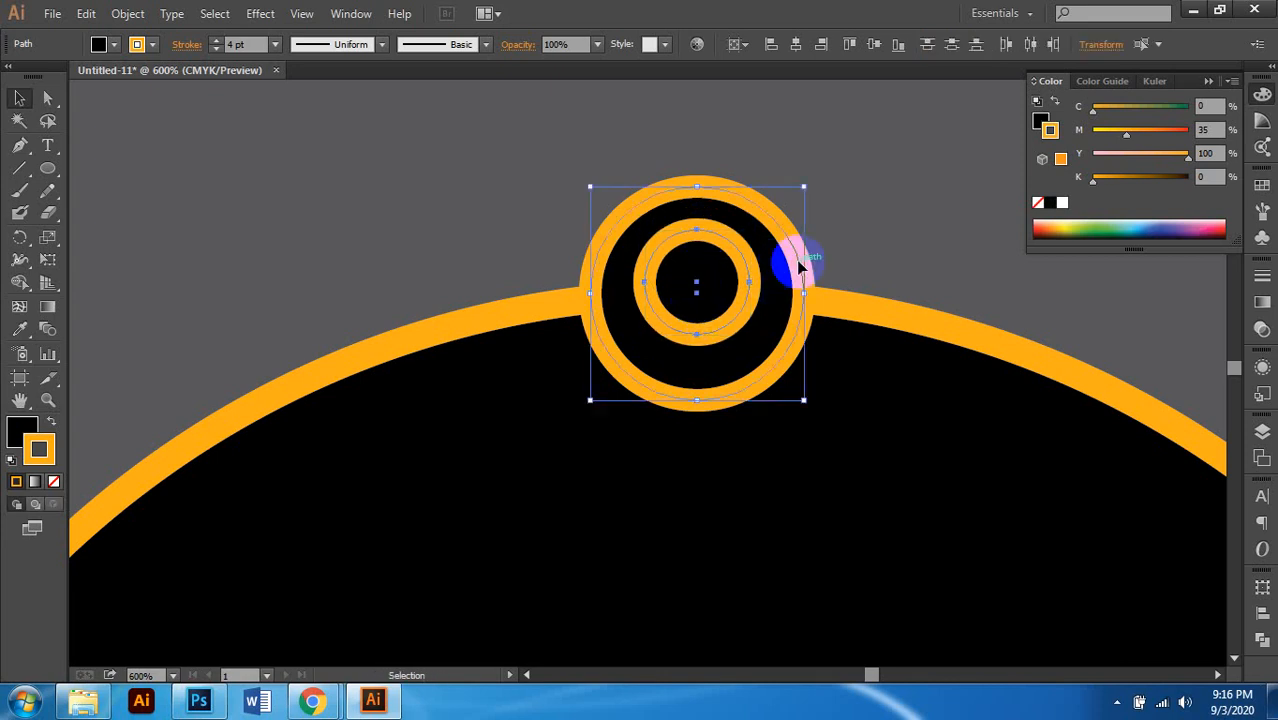
{"action": "scroll", "coordinate": [695, 226], "scroll_direction": "down", "scroll_amount": 2, "text": "alt"}
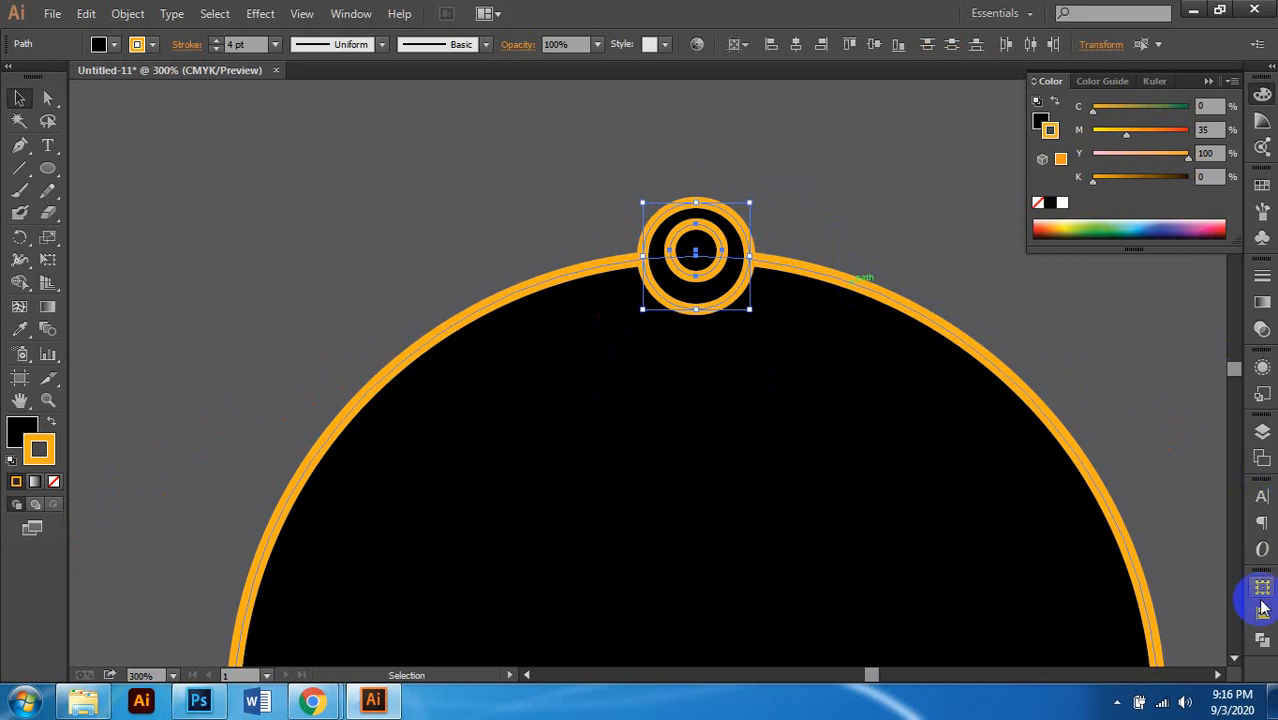
{"action": "left_click", "coordinate": [1262, 640]}
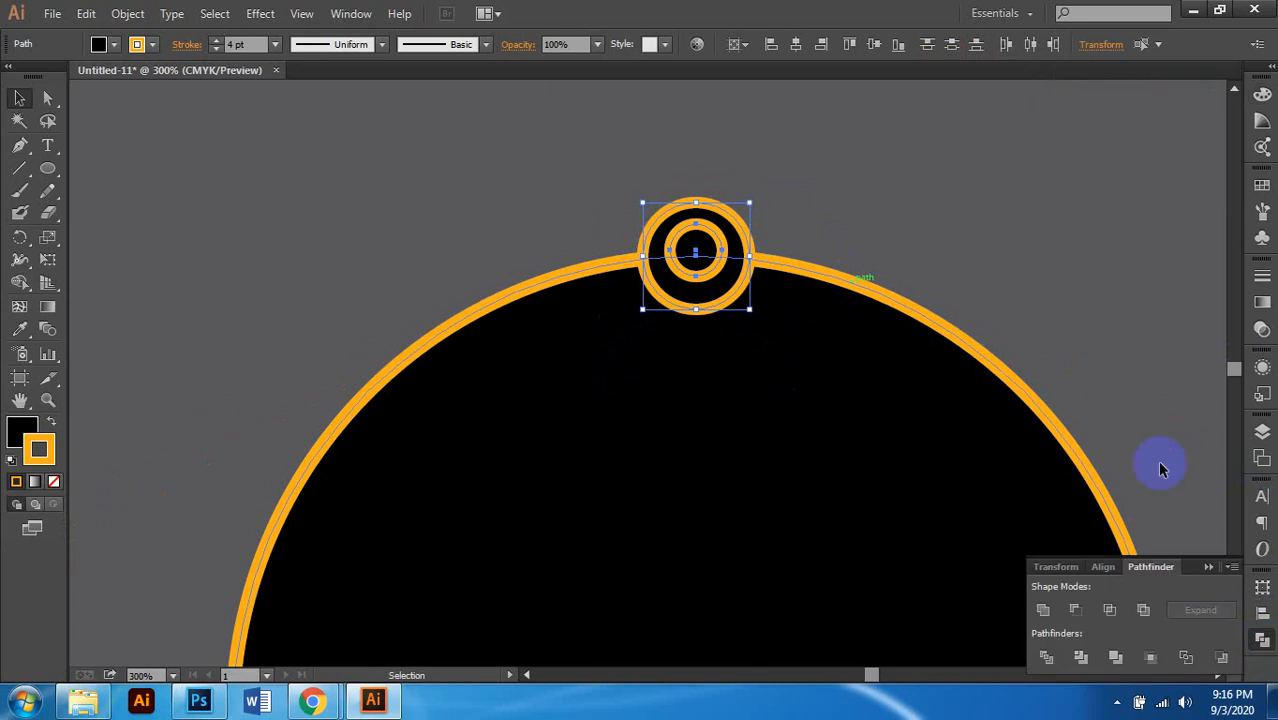
{"action": "left_click", "coordinate": [1074, 612]}
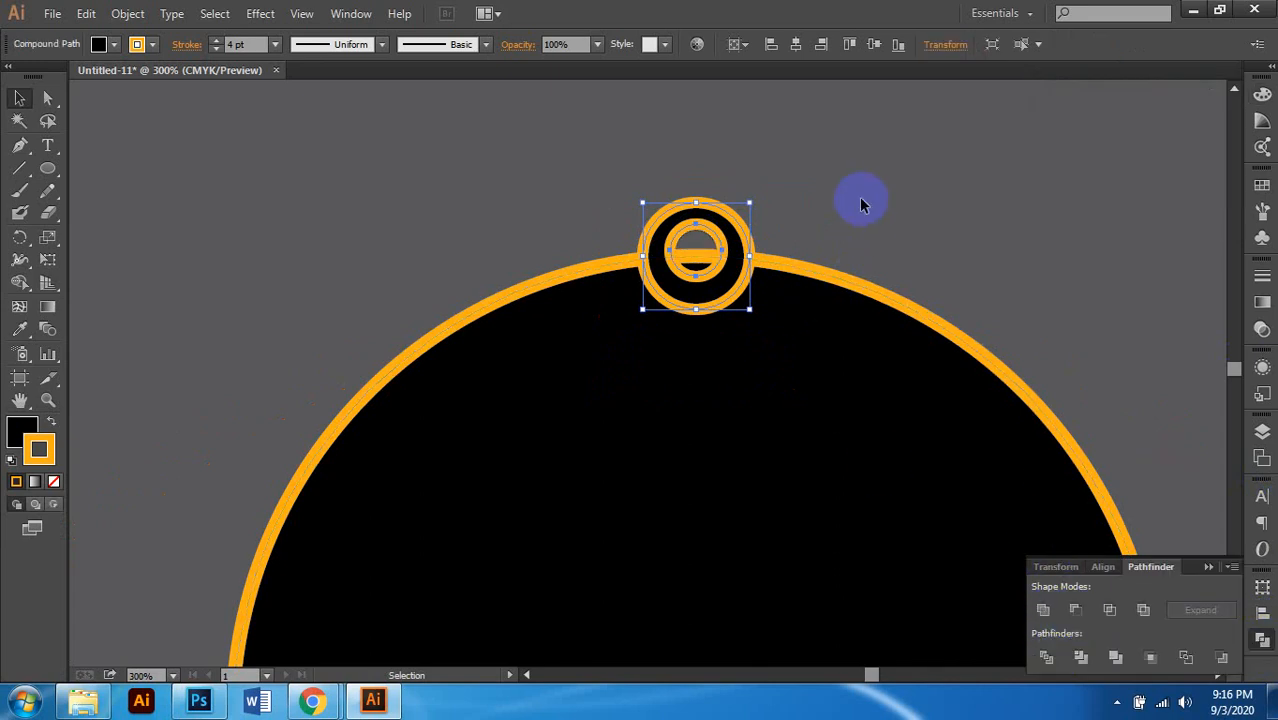
{"action": "scroll", "coordinate": [706, 268], "scroll_direction": "down", "scroll_amount": 2}
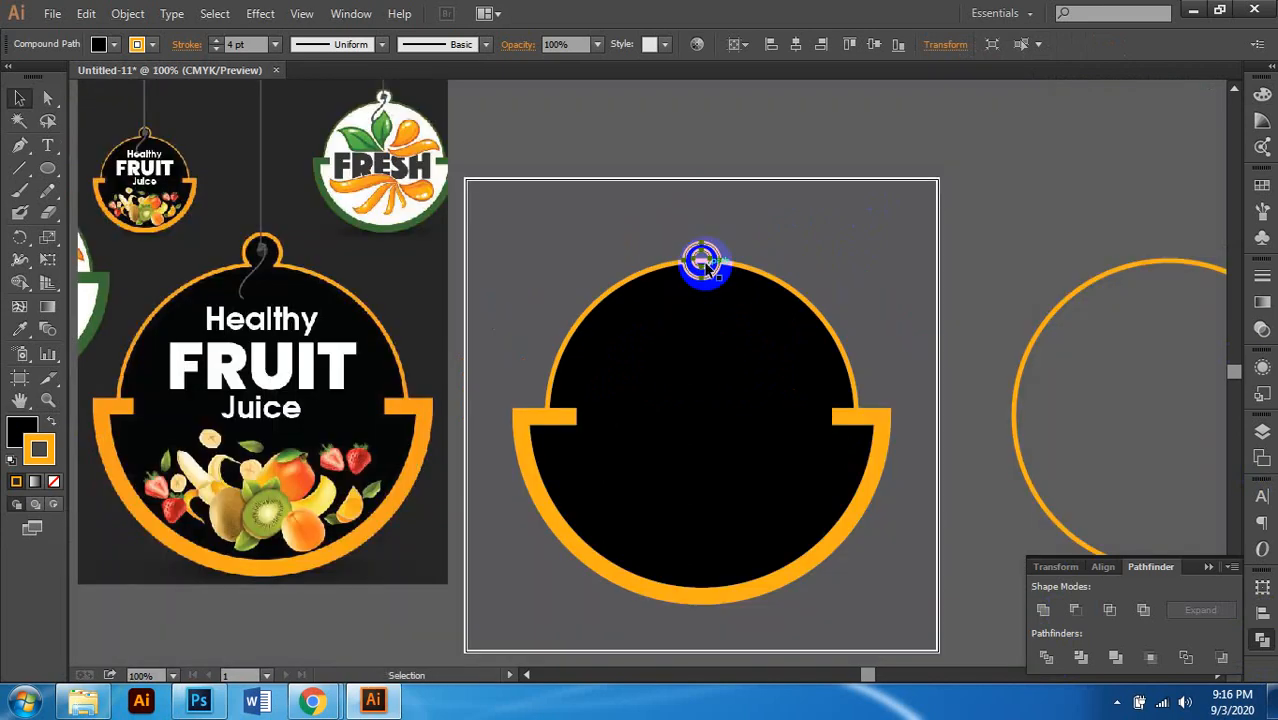
{"action": "scroll", "coordinate": [708, 268], "scroll_direction": "left", "scroll_amount": 1}
{"action": "scroll", "coordinate": [726, 281], "scroll_direction": "up", "scroll_amount": 1}
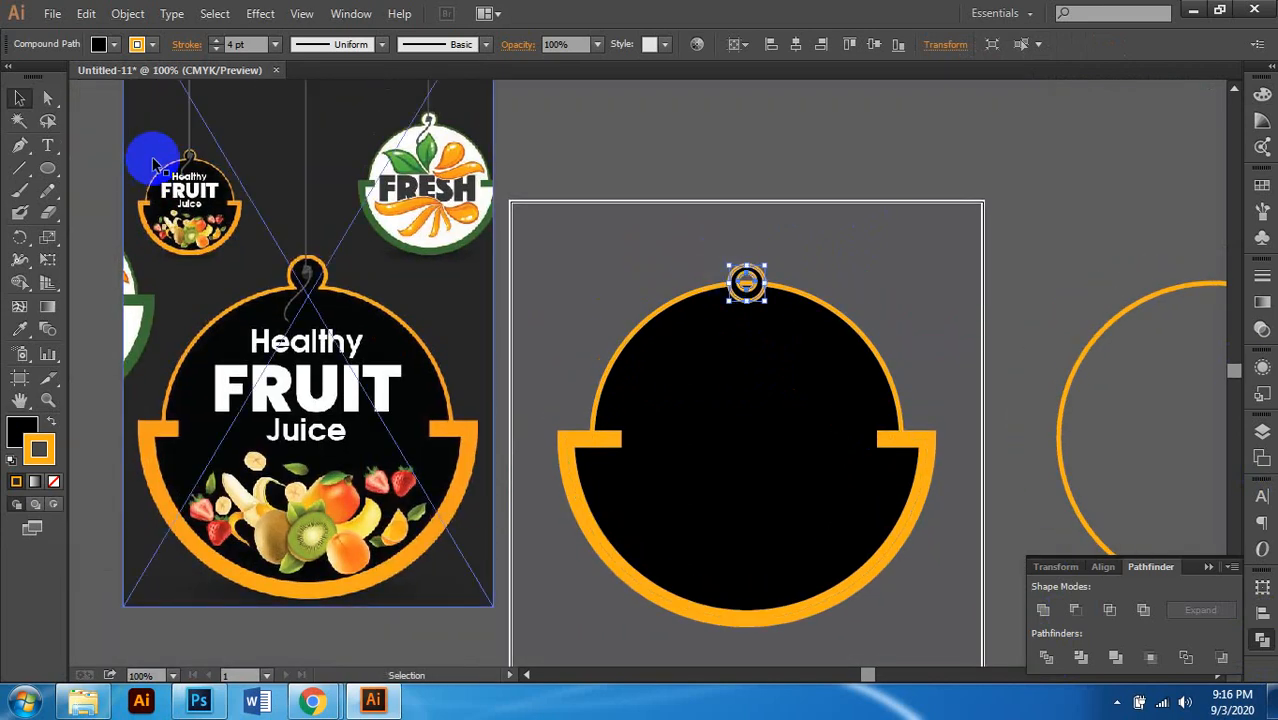
{"action": "scroll", "coordinate": [172, 125], "scroll_direction": "up", "scroll_amount": 3}
{"action": "scroll", "coordinate": [258, 275], "scroll_direction": "left", "scroll_amount": 1}
{"action": "scroll", "coordinate": [285, 251], "scroll_direction": "down", "scroll_amount": 2}
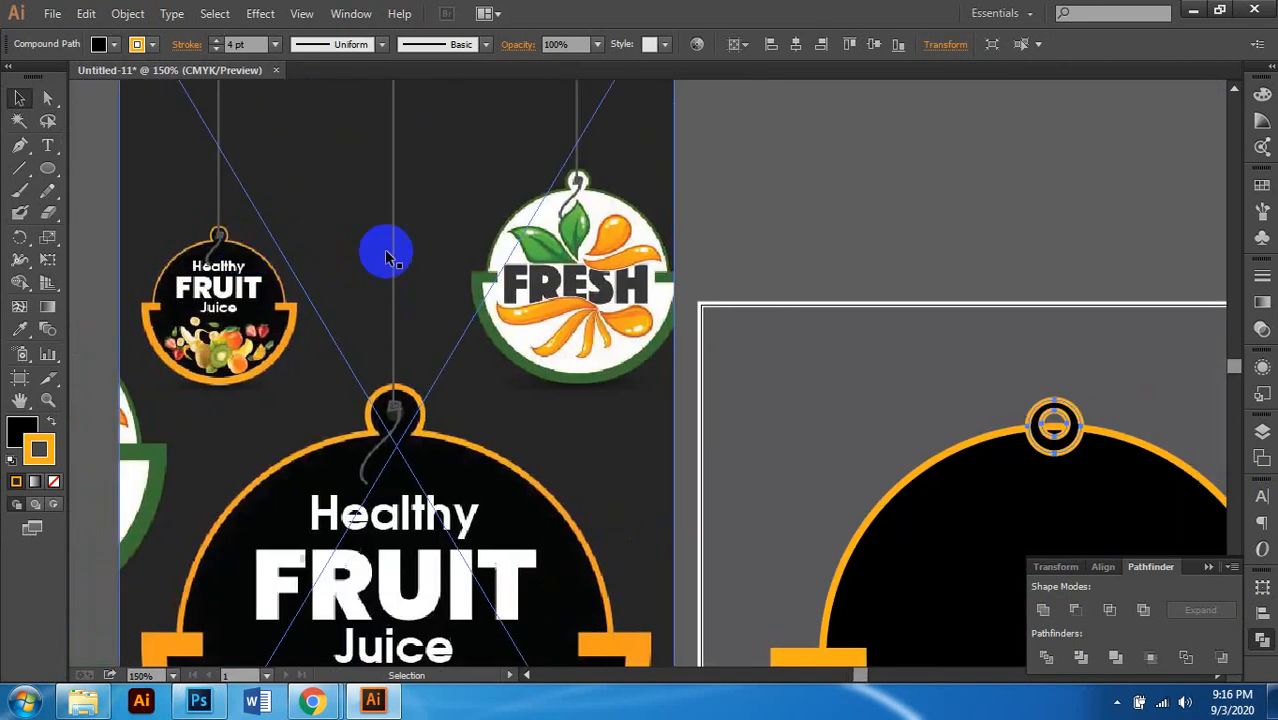
{"action": "scroll", "coordinate": [622, 291], "scroll_direction": "right", "scroll_amount": 1}
{"action": "scroll", "coordinate": [582, 297], "scroll_direction": "right", "scroll_amount": 1}
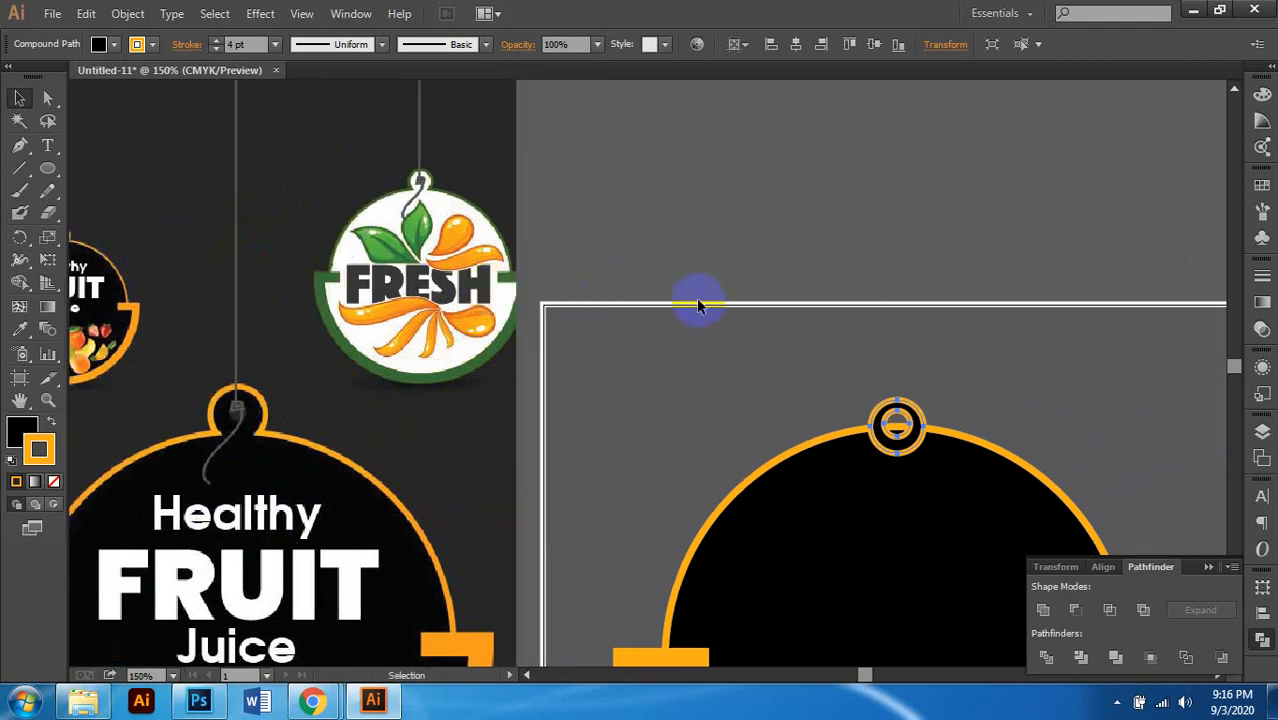
{"action": "scroll", "coordinate": [597, 320], "scroll_direction": "left", "scroll_amount": 1}
{"action": "scroll", "coordinate": [599, 321], "scroll_direction": "right", "scroll_amount": 2}
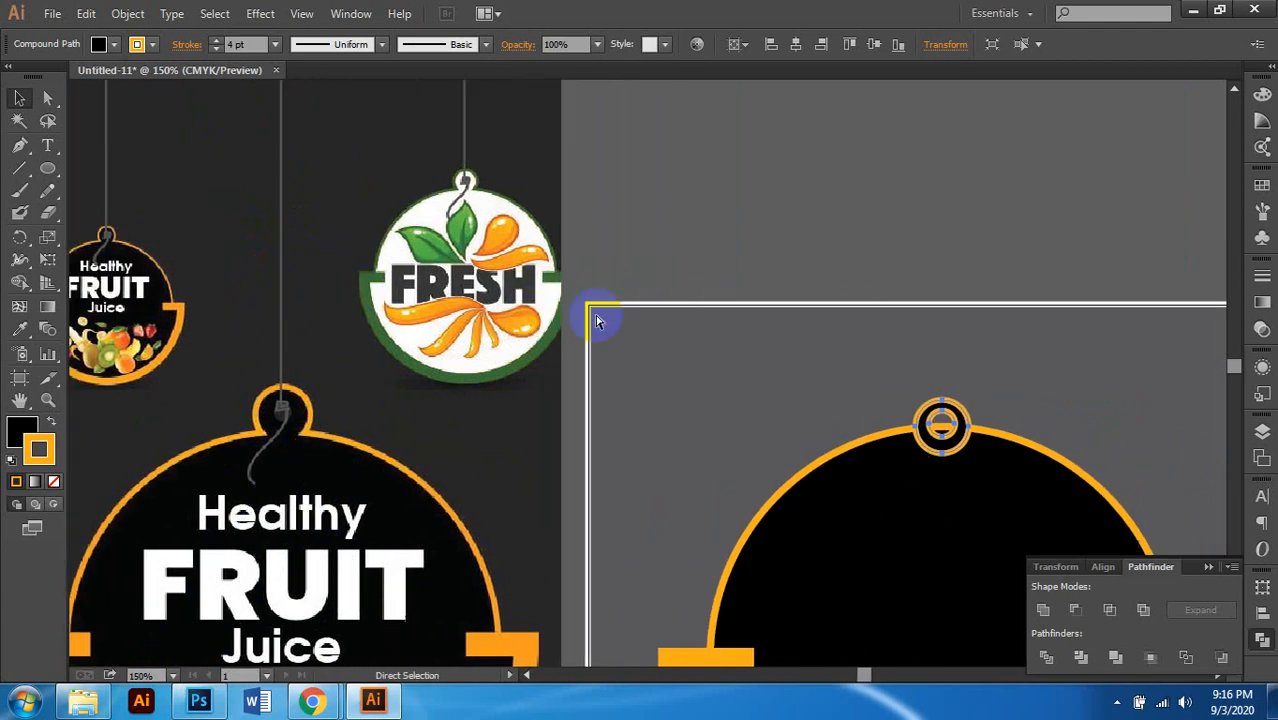
{"action": "scroll", "coordinate": [935, 481], "scroll_direction": "up", "scroll_amount": 2}
{"action": "key", "text": "ctrl+z"}
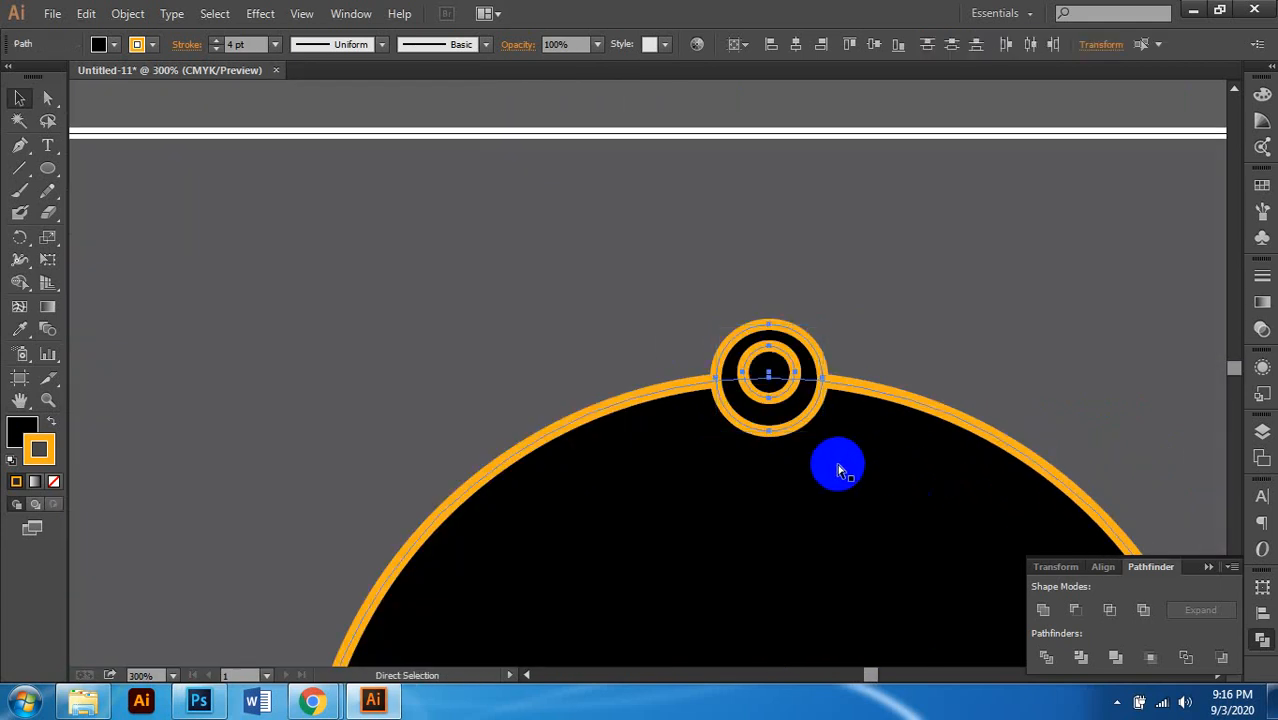
{"action": "left_click", "coordinate": [884, 331]}
{"action": "scroll", "coordinate": [808, 397], "scroll_direction": "up", "scroll_amount": 2}
{"action": "left_click", "coordinate": [808, 397]}
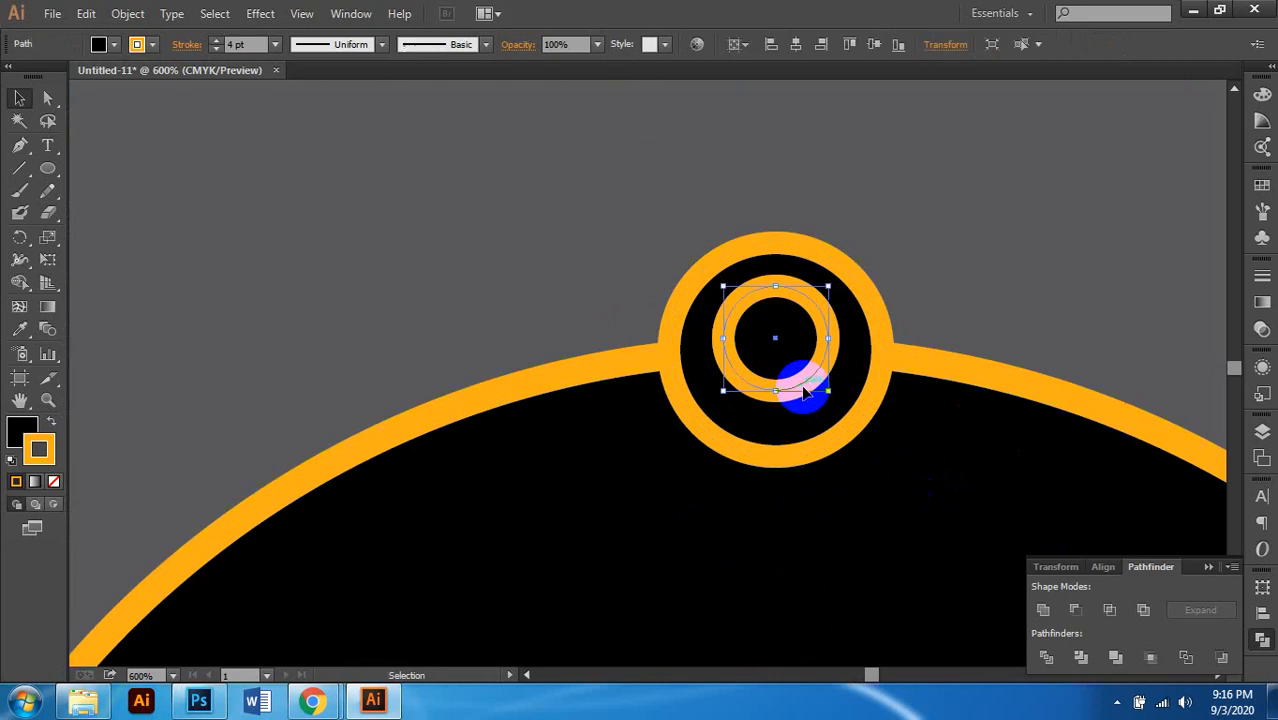
{"action": "key", "text": "Delete"}
{"action": "scroll", "coordinate": [765, 360], "scroll_direction": "down", "scroll_amount": 4}
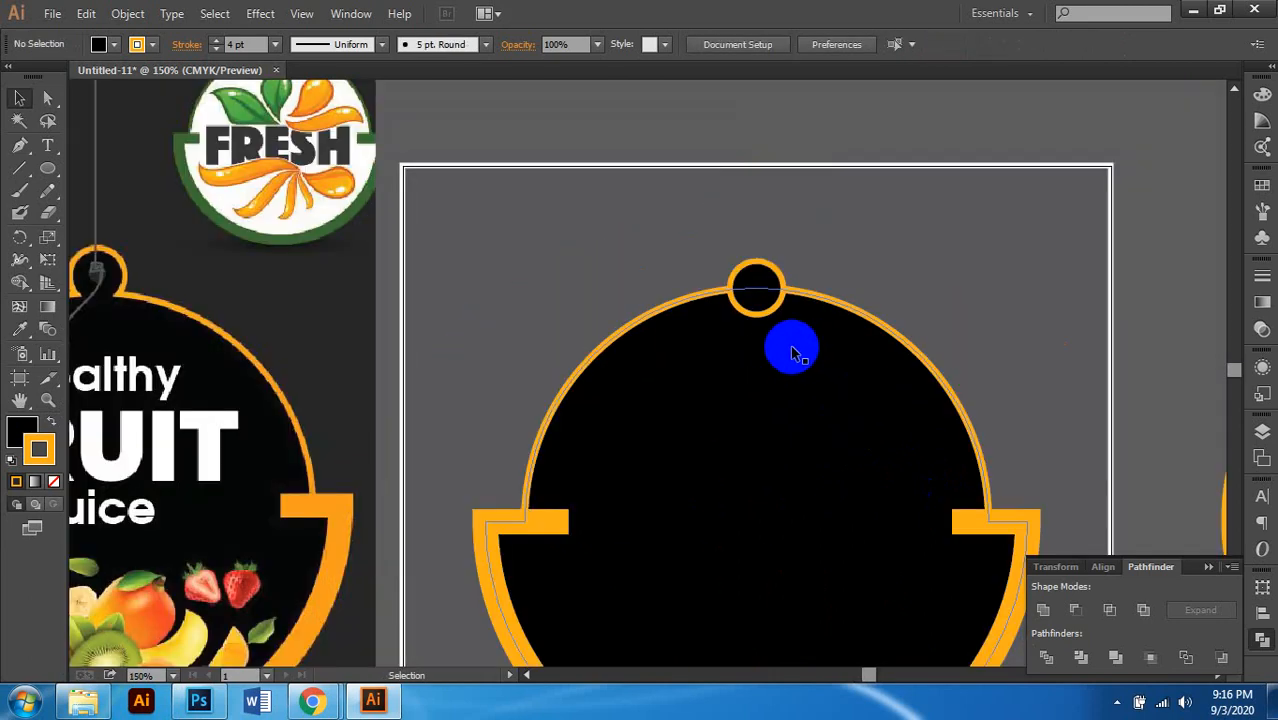
{"action": "left_click", "coordinate": [792, 353]}
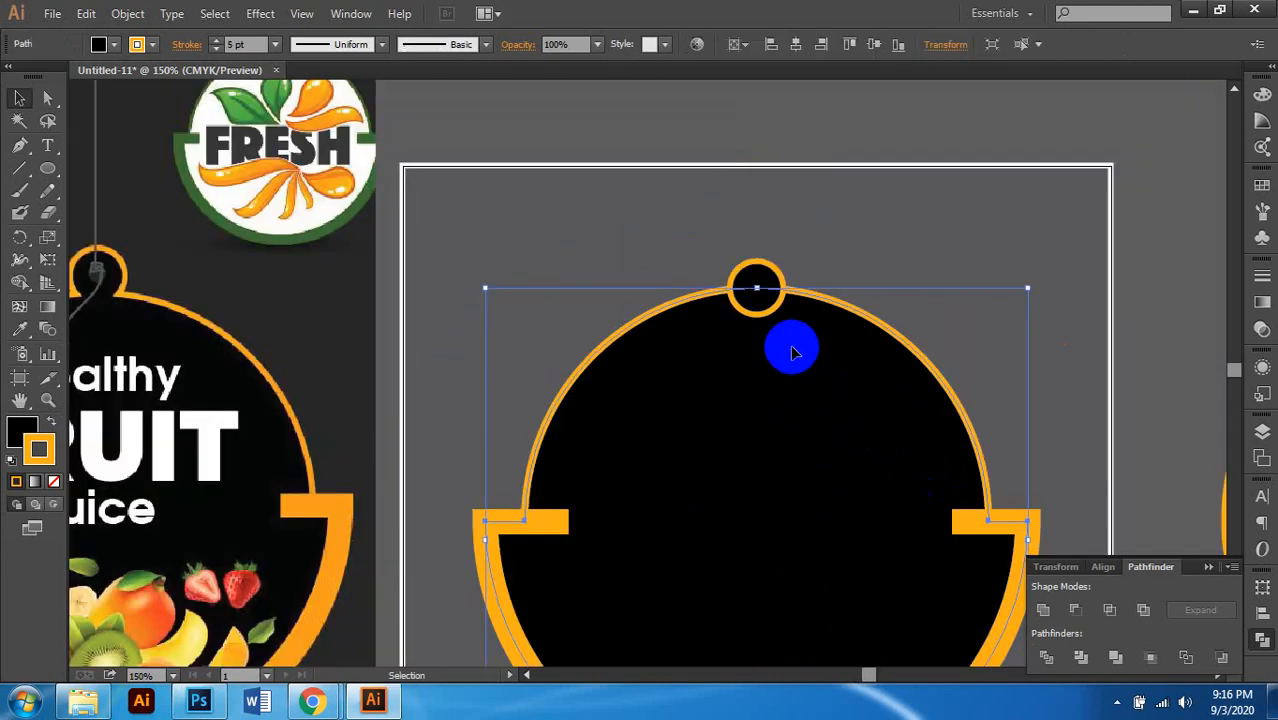
{"action": "scroll", "coordinate": [713, 337], "scroll_direction": "down", "scroll_amount": 1}
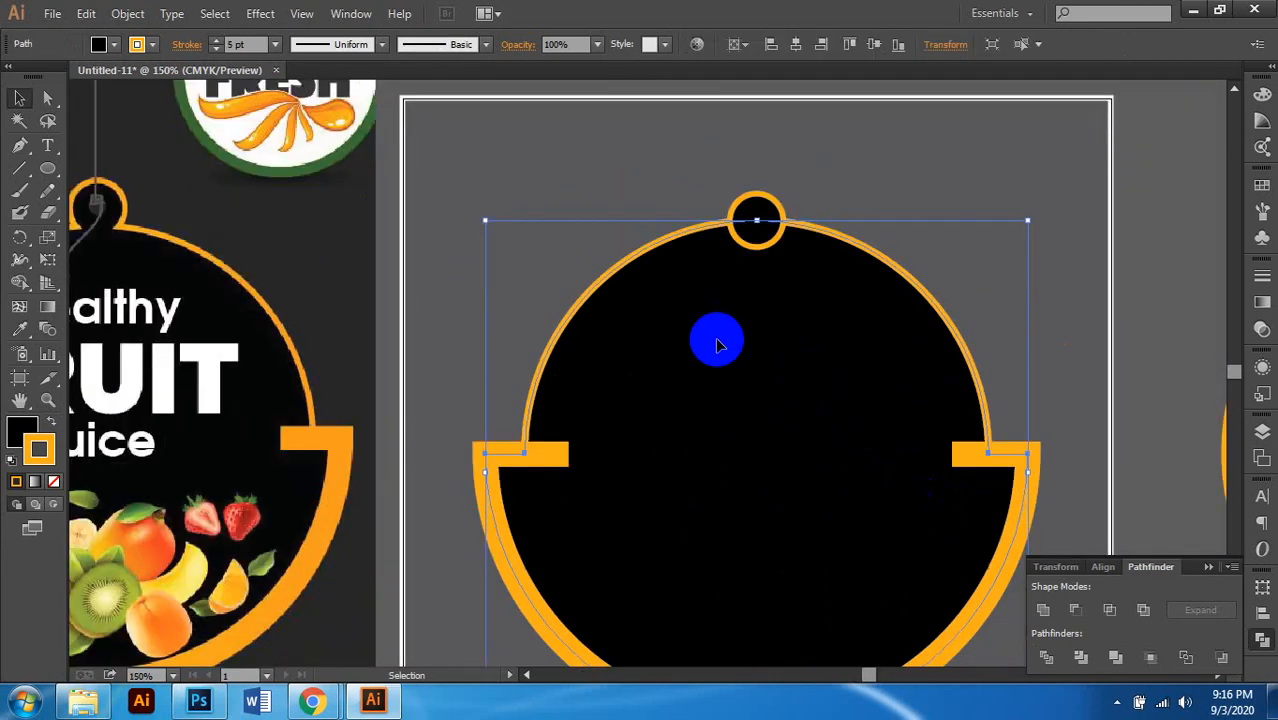
{"action": "left_click", "coordinate": [862, 162]}
{"action": "left_click", "coordinate": [775, 202]}
{"action": "left_click", "coordinate": [808, 285], "text": "shift"}
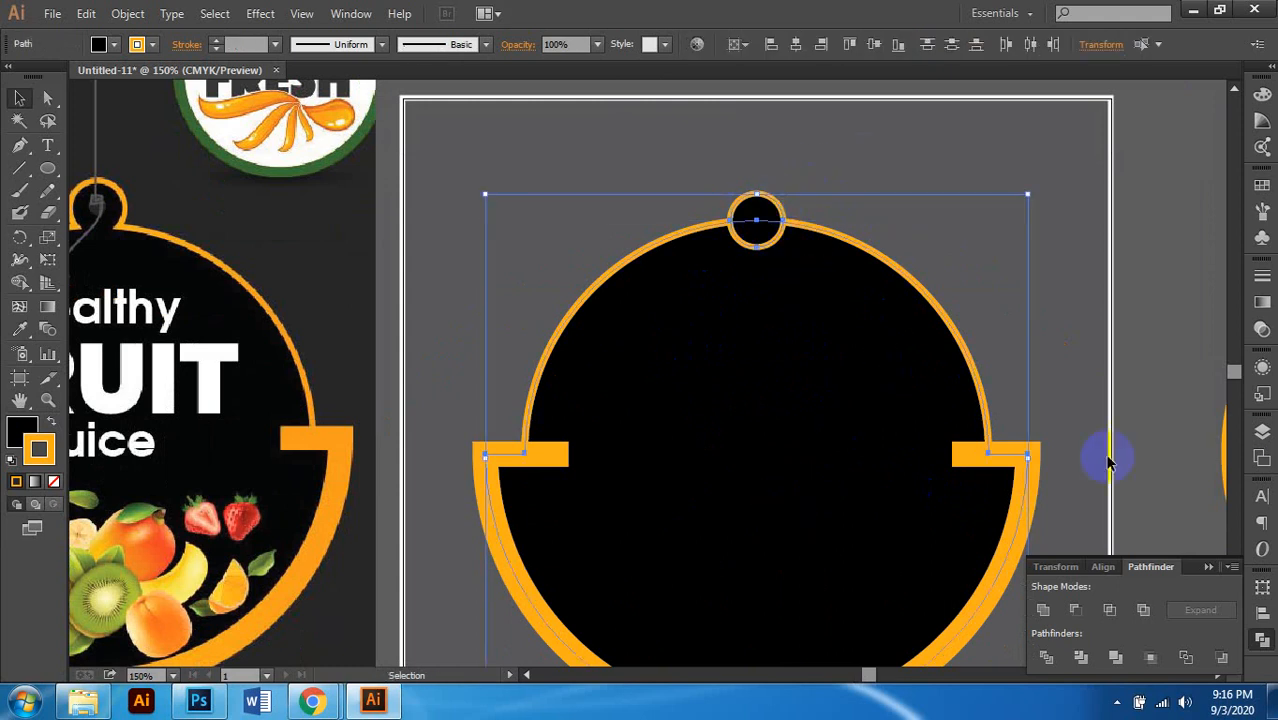
{"action": "scroll", "coordinate": [776, 449], "scroll_direction": "down", "scroll_amount": 1}
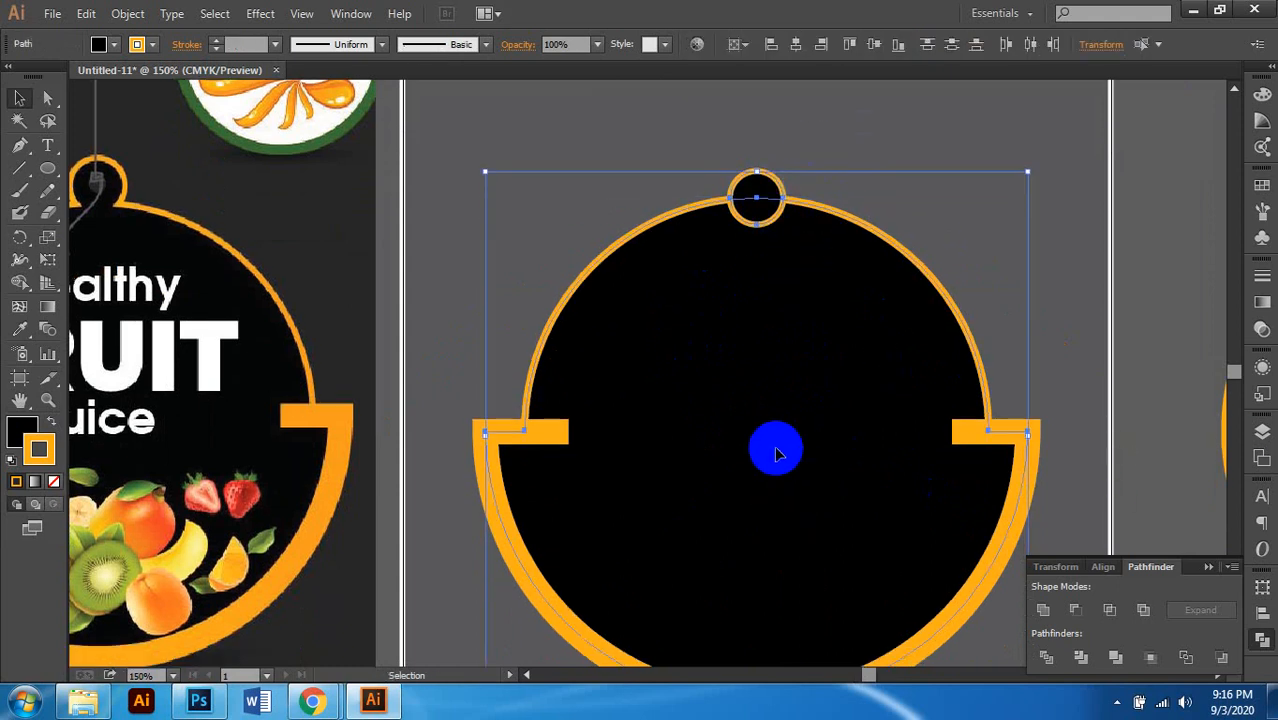
{"action": "left_click", "coordinate": [1047, 620]}
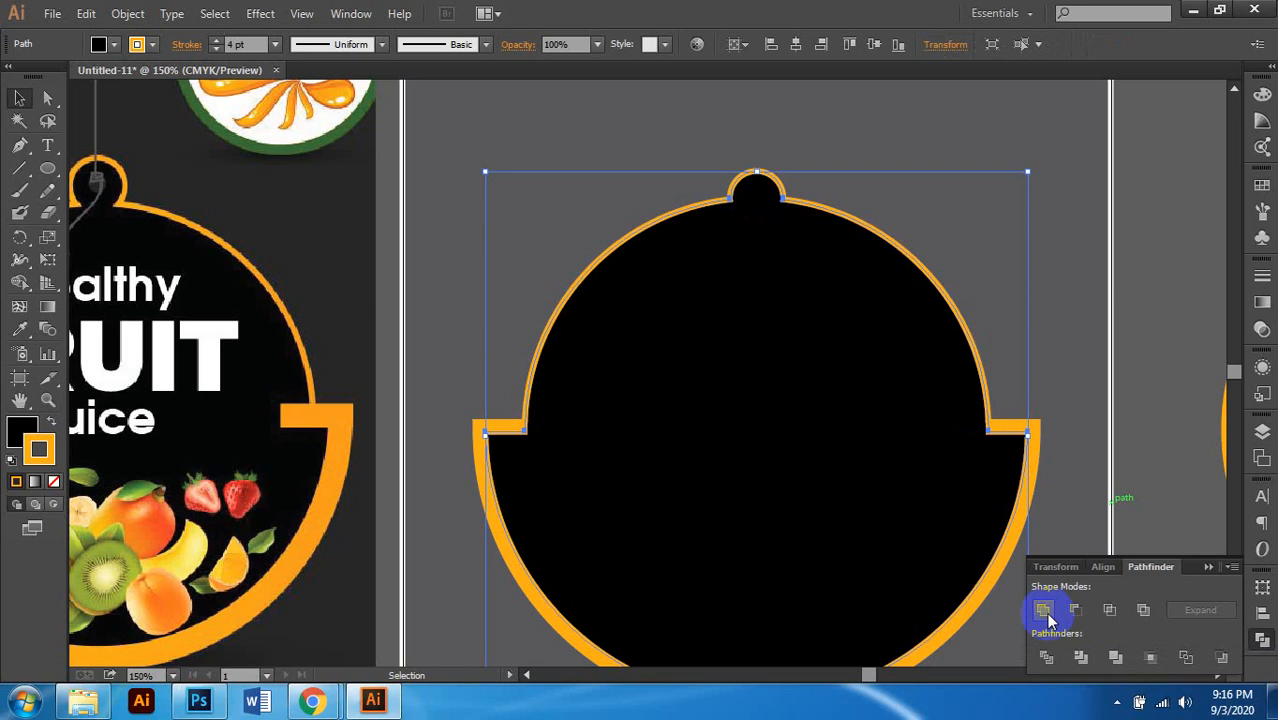
{"action": "scroll", "coordinate": [667, 530], "scroll_direction": "down", "scroll_amount": 3}
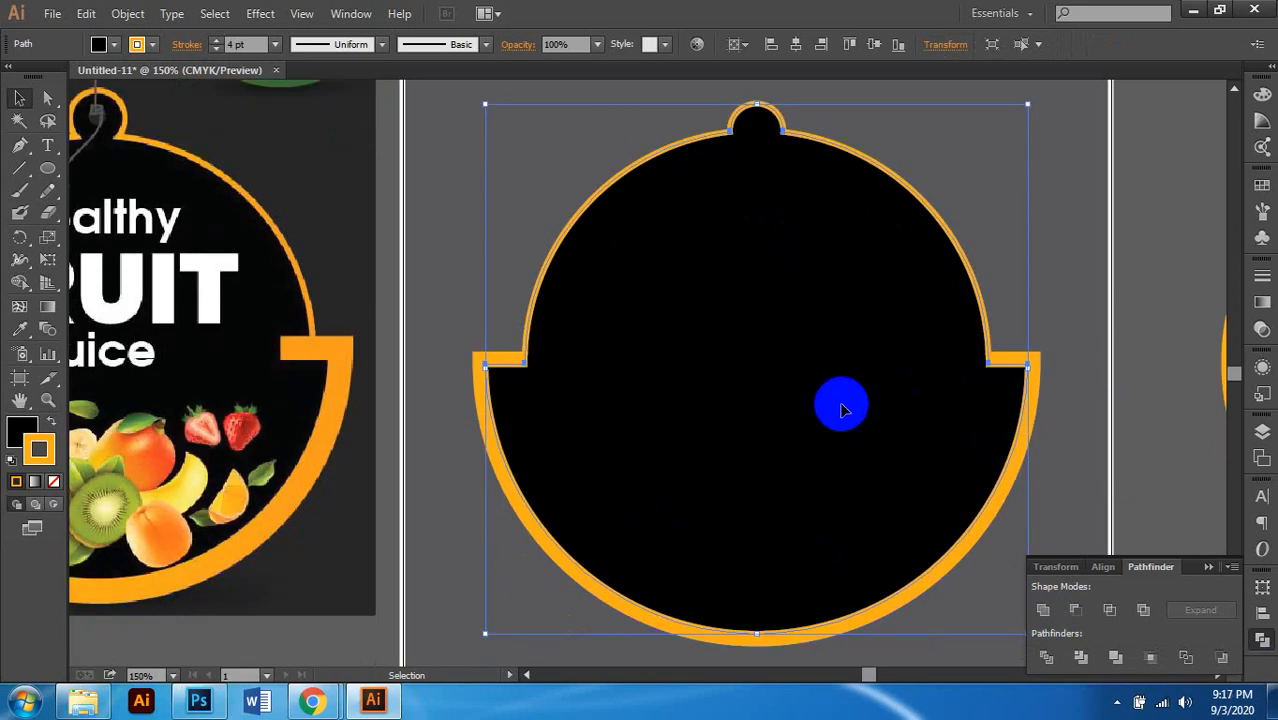
{"action": "scroll", "coordinate": [817, 396], "scroll_direction": "down", "scroll_amount": 1}
{"action": "key", "text": "ctrl+z"}
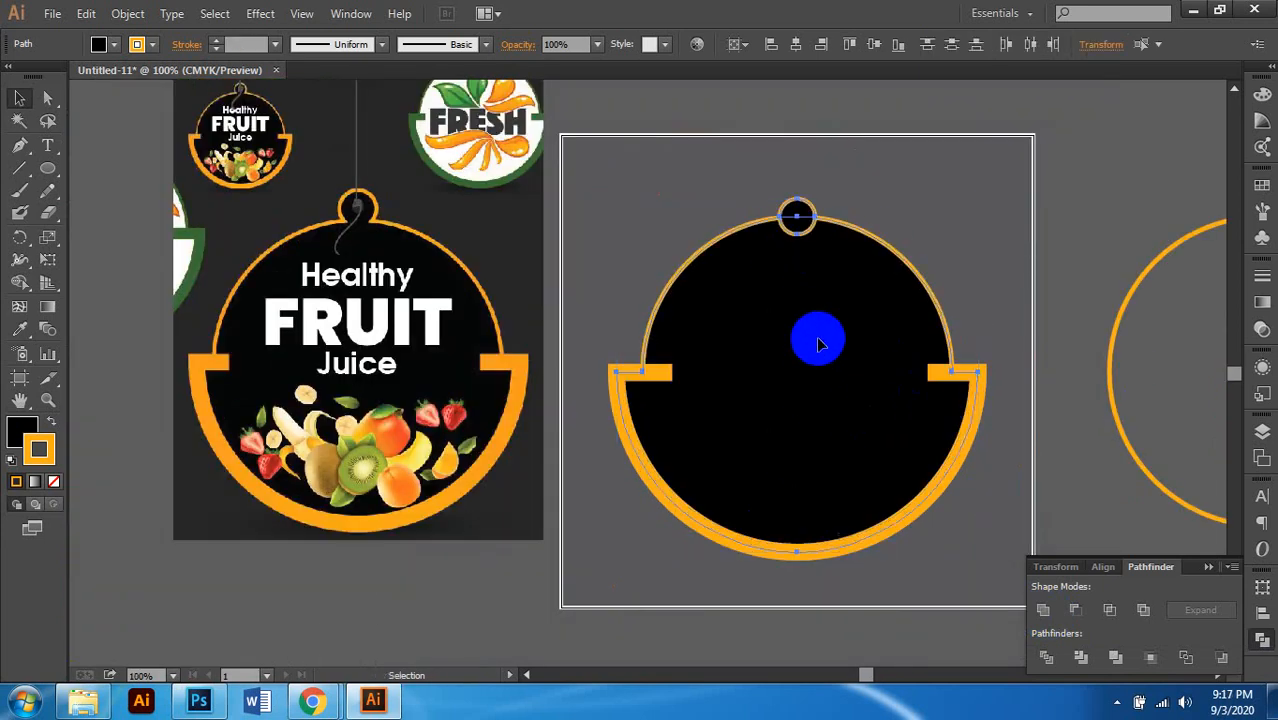
Step: Nudge the small top circle up slightly, then select it with the tag arc and unite them
{"action": "scroll", "coordinate": [888, 249], "scroll_direction": "up", "scroll_amount": 2}
{"action": "scroll", "coordinate": [888, 249], "scroll_direction": "up", "scroll_amount": 1}
{"action": "left_click", "coordinate": [762, 277]}
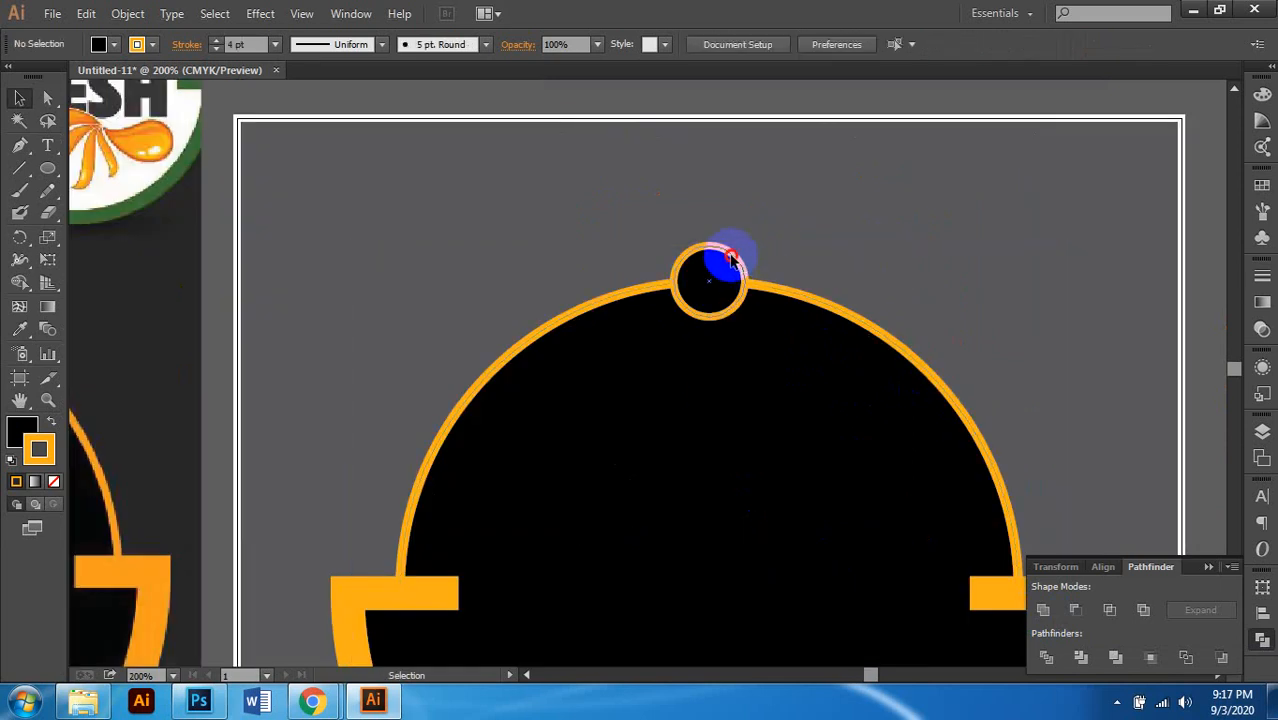
{"action": "left_click", "coordinate": [733, 258]}
{"action": "key", "text": "Up"}
{"action": "key", "text": "Up"}
{"action": "key", "text": "Up"}
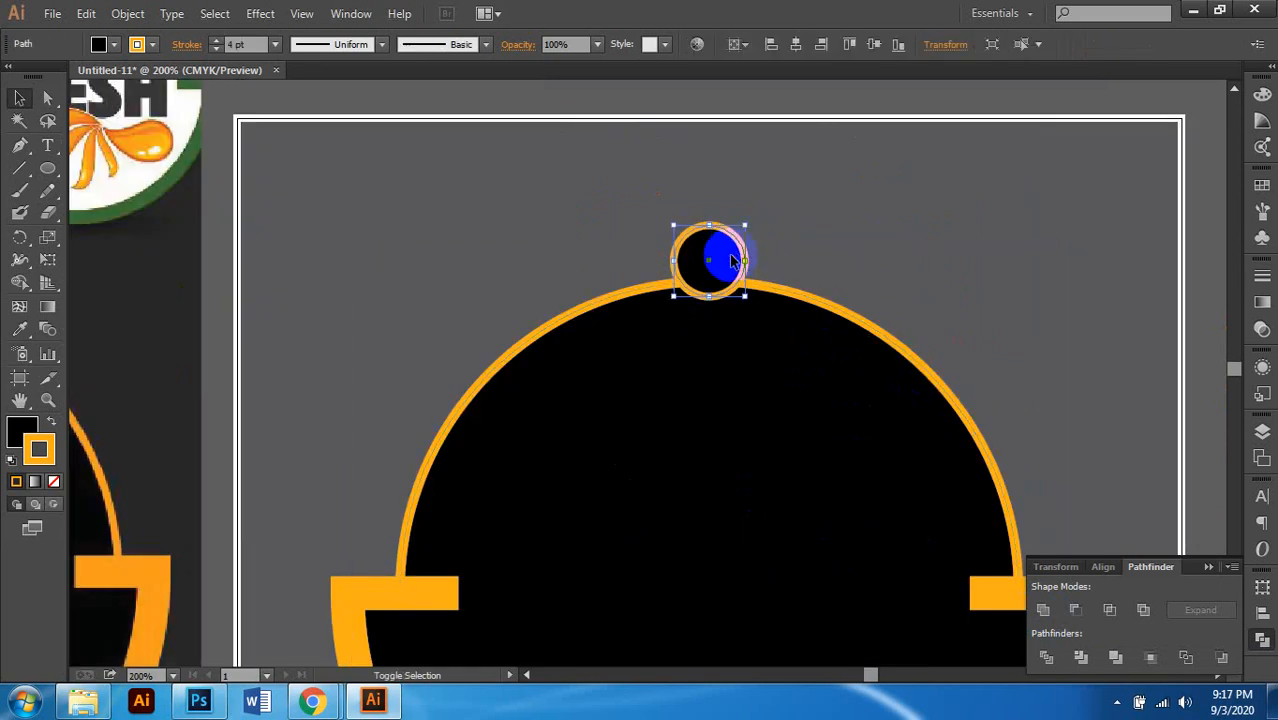
{"action": "scroll", "coordinate": [733, 262], "scroll_direction": "down", "scroll_amount": 1}
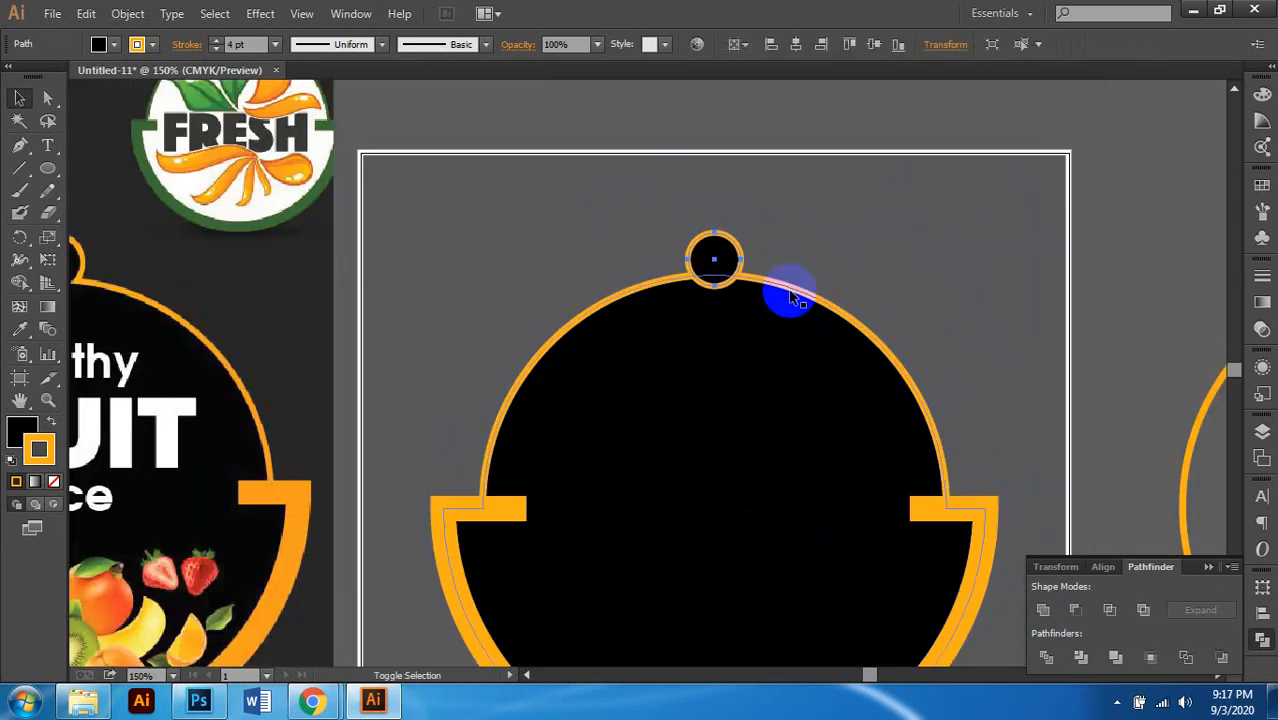
{"action": "left_click", "coordinate": [790, 295]}
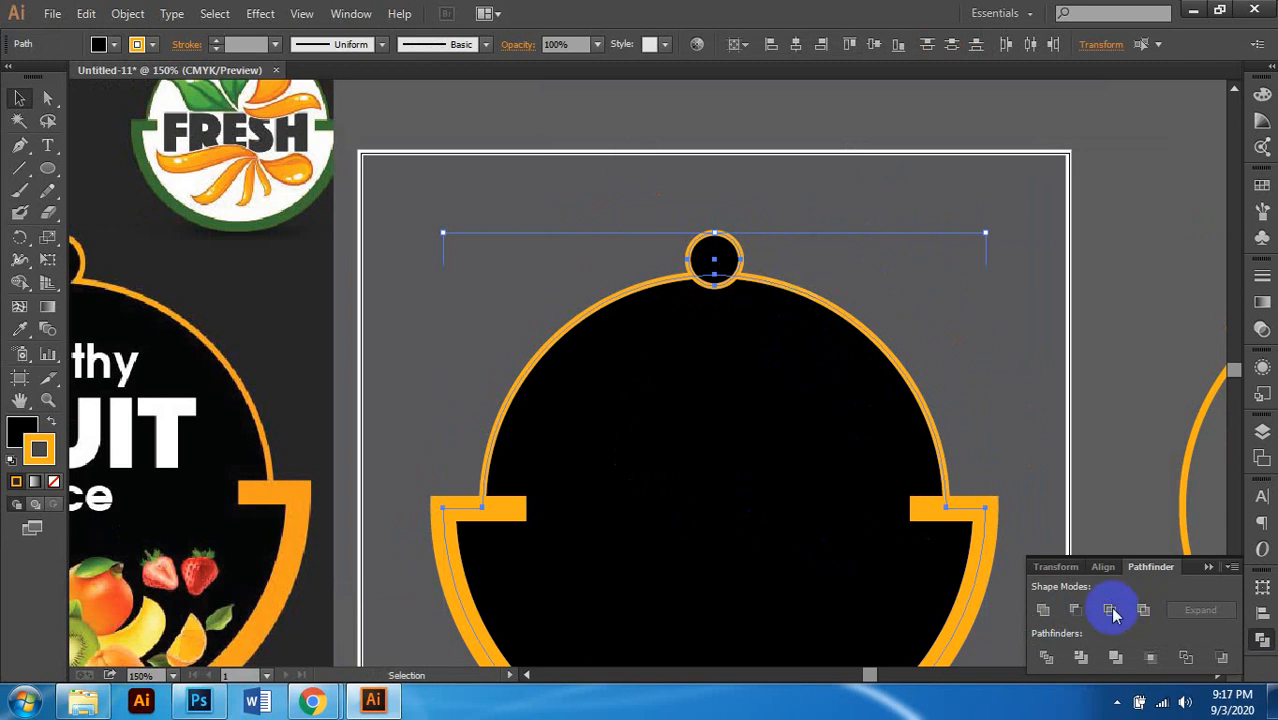
{"action": "left_click", "coordinate": [1045, 612]}
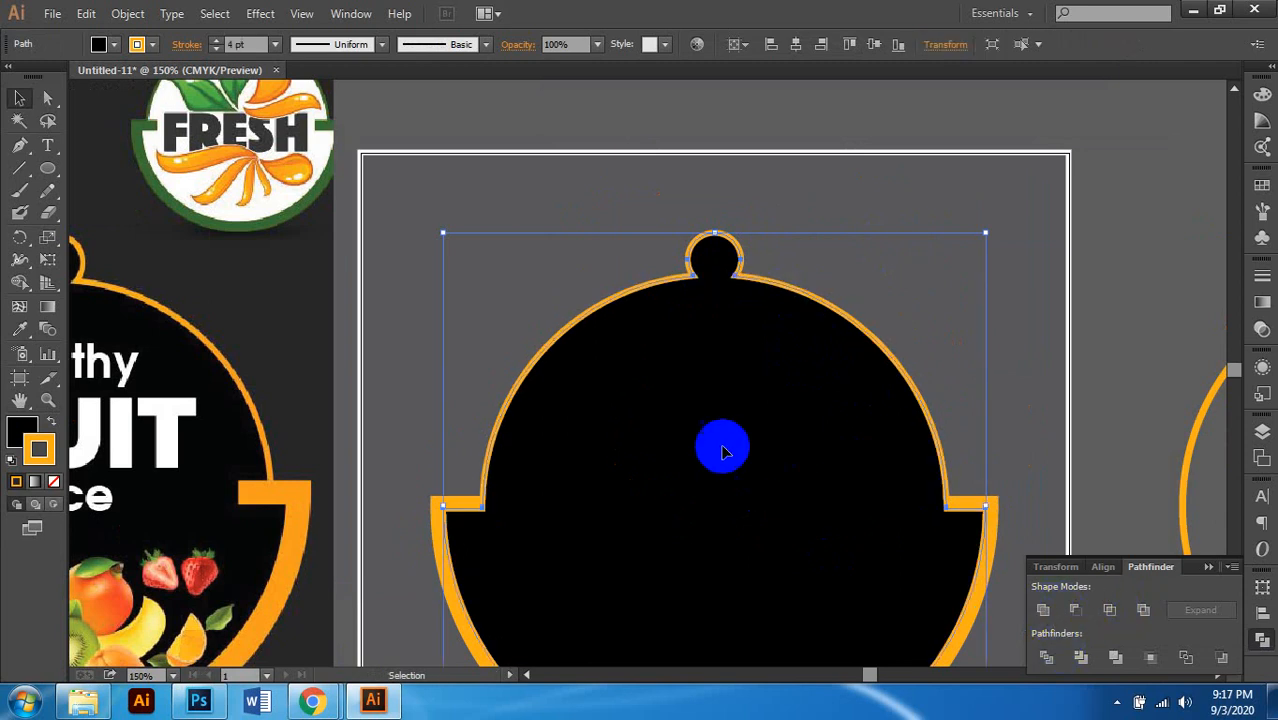
Step: Delete the straight top segment of the orange band, leaving a U-shaped rim
{"action": "scroll", "coordinate": [730, 425], "scroll_direction": "down", "scroll_amount": 1}
{"action": "scroll", "coordinate": [907, 306], "scroll_direction": "down", "scroll_amount": 1}
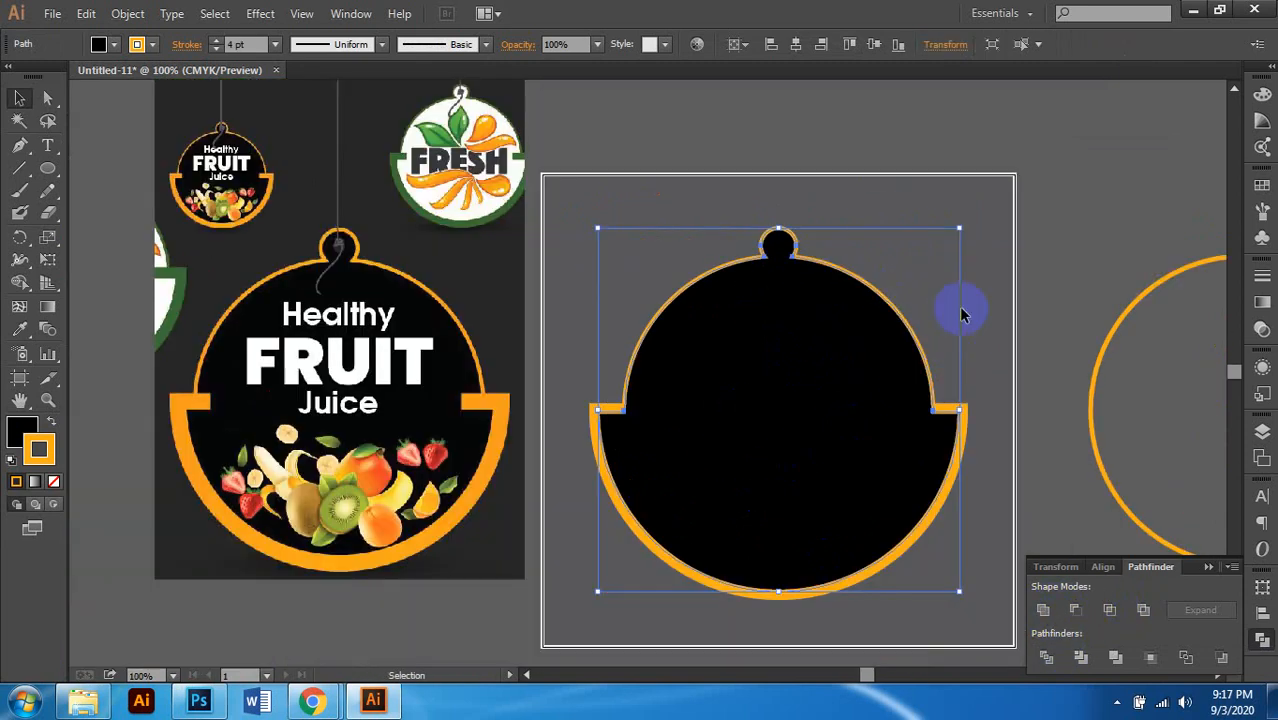
{"action": "scroll", "coordinate": [938, 298], "scroll_direction": "right", "scroll_amount": 1}
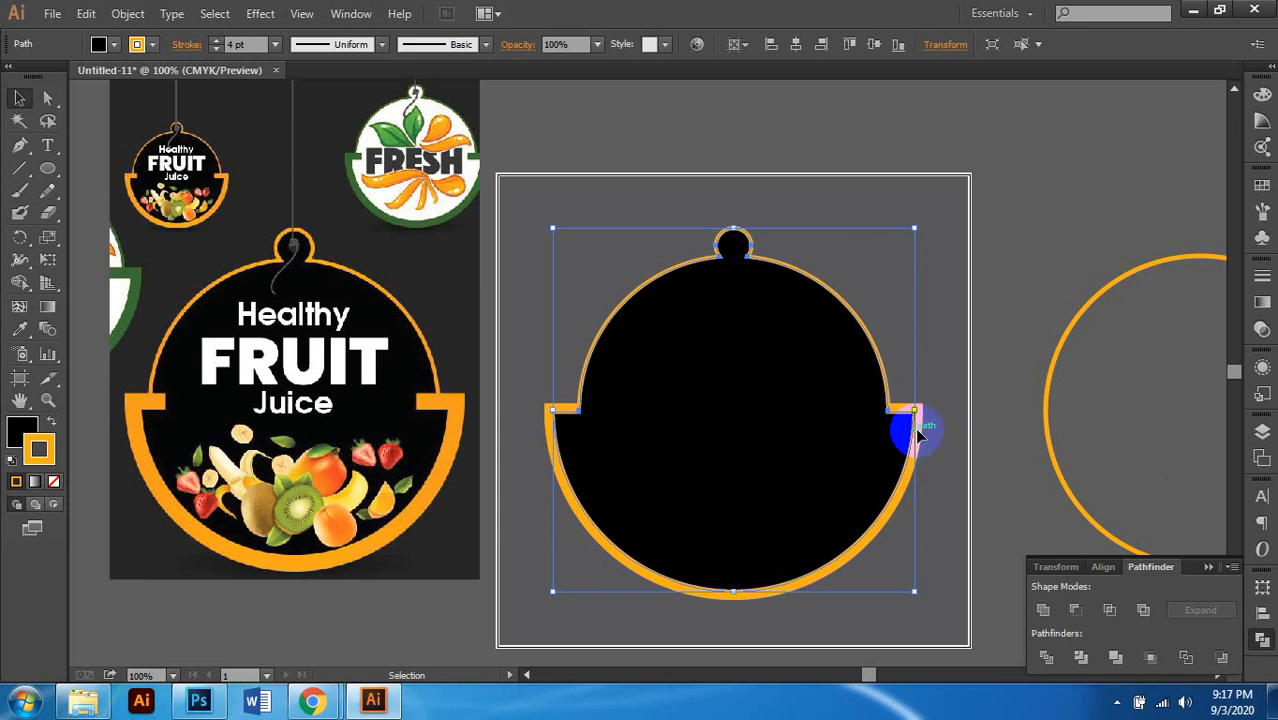
{"action": "scroll", "coordinate": [925, 430], "scroll_direction": "up", "scroll_amount": 2}
{"action": "left_click", "coordinate": [918, 430]}
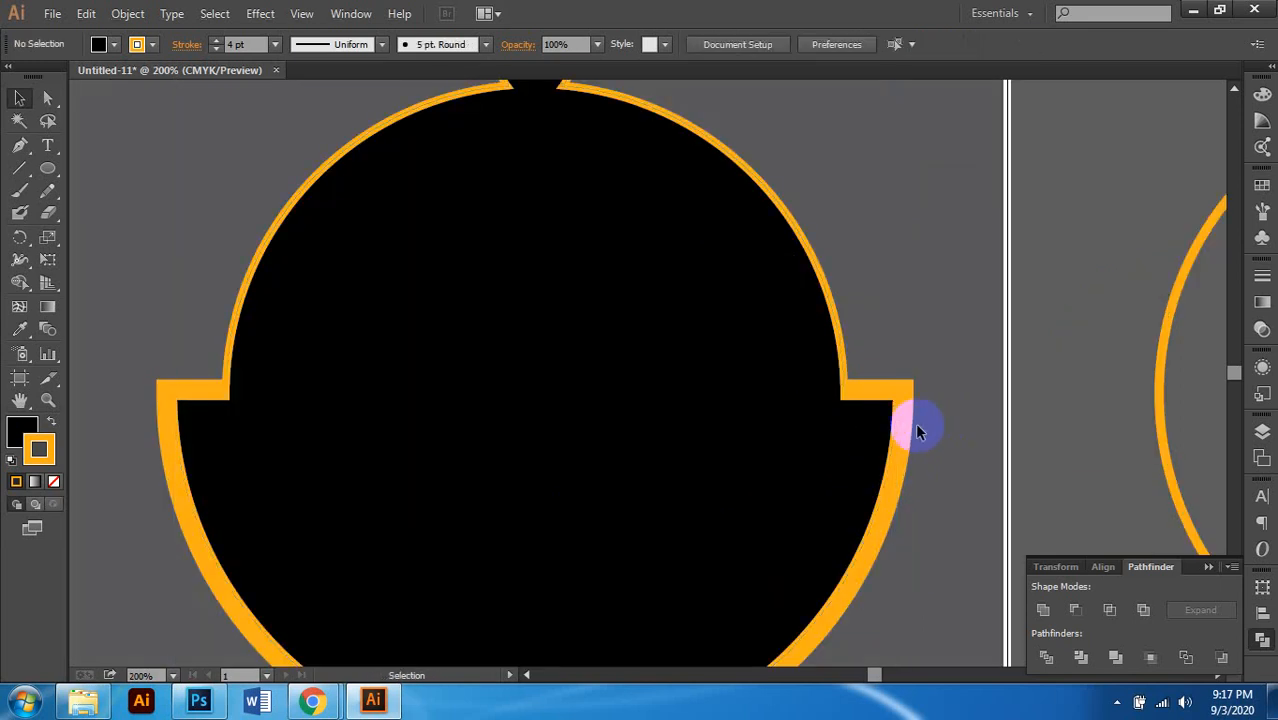
{"action": "left_click", "coordinate": [917, 452]}
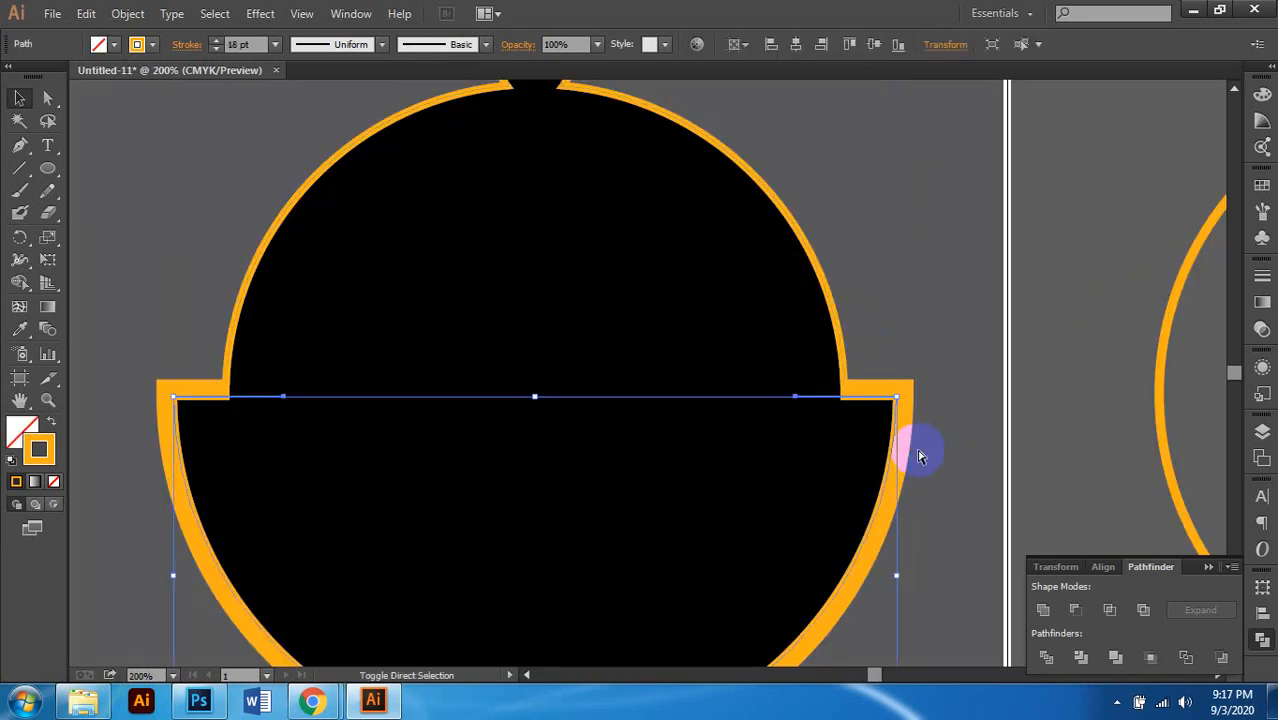
{"action": "key", "text": "Delete"}
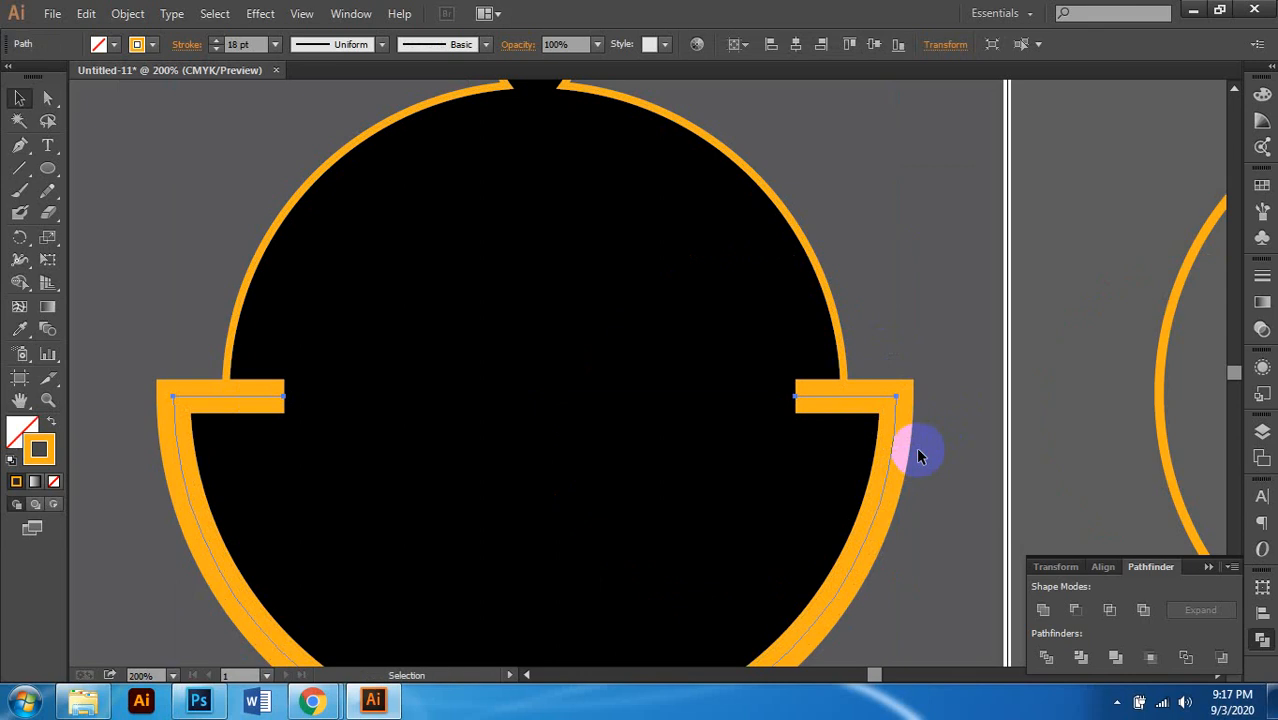
Step: Select the finished tag and the background rectangle behind it, then zoom out
{"action": "scroll", "coordinate": [919, 451], "scroll_direction": "down", "scroll_amount": 2}
{"action": "left_click", "coordinate": [990, 297]}
{"action": "scroll", "coordinate": [887, 426], "scroll_direction": "down", "scroll_amount": 1}
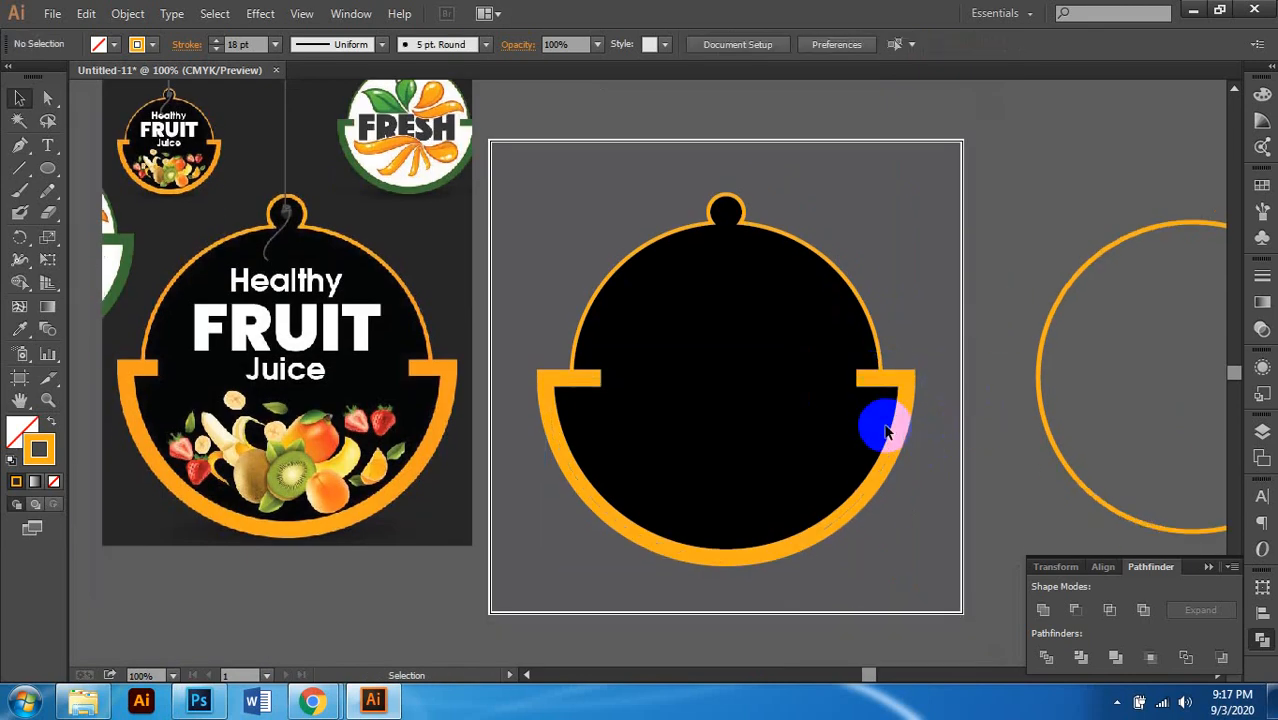
{"action": "scroll", "coordinate": [905, 478], "scroll_direction": "right", "scroll_amount": 1}
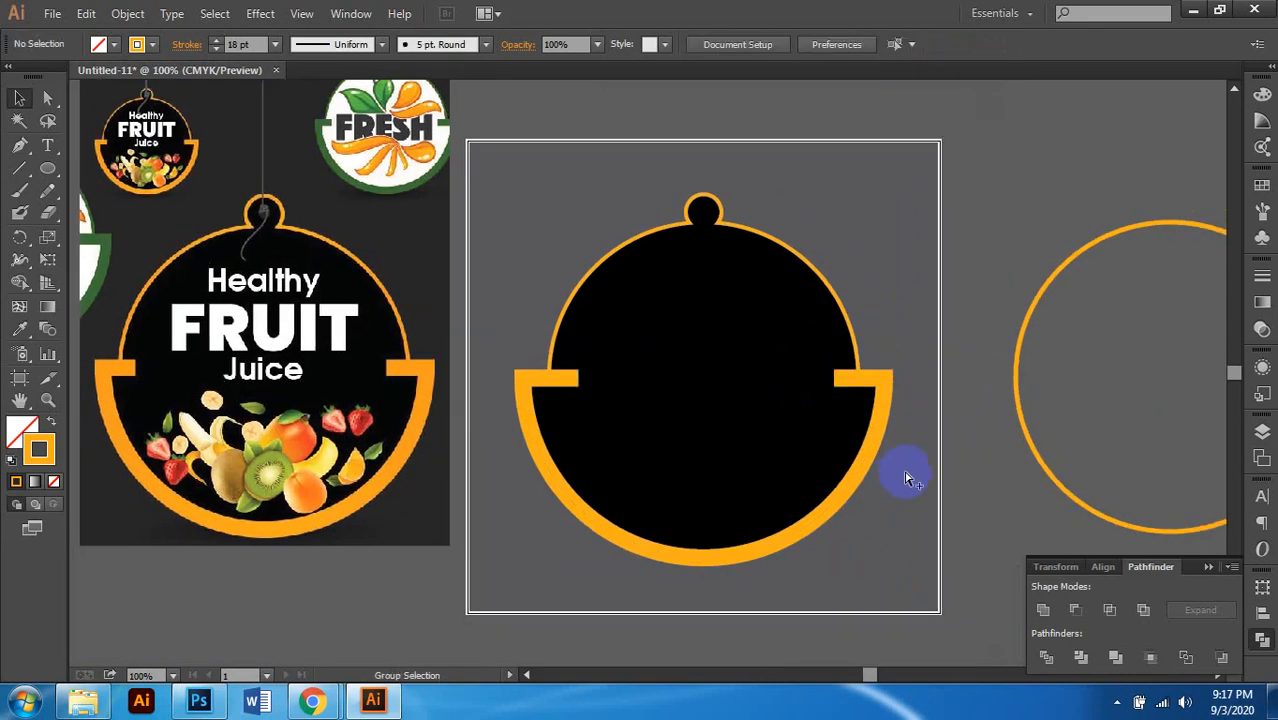
{"action": "left_click", "coordinate": [905, 478]}
{"action": "scroll", "coordinate": [905, 478], "scroll_direction": "right", "scroll_amount": 2}
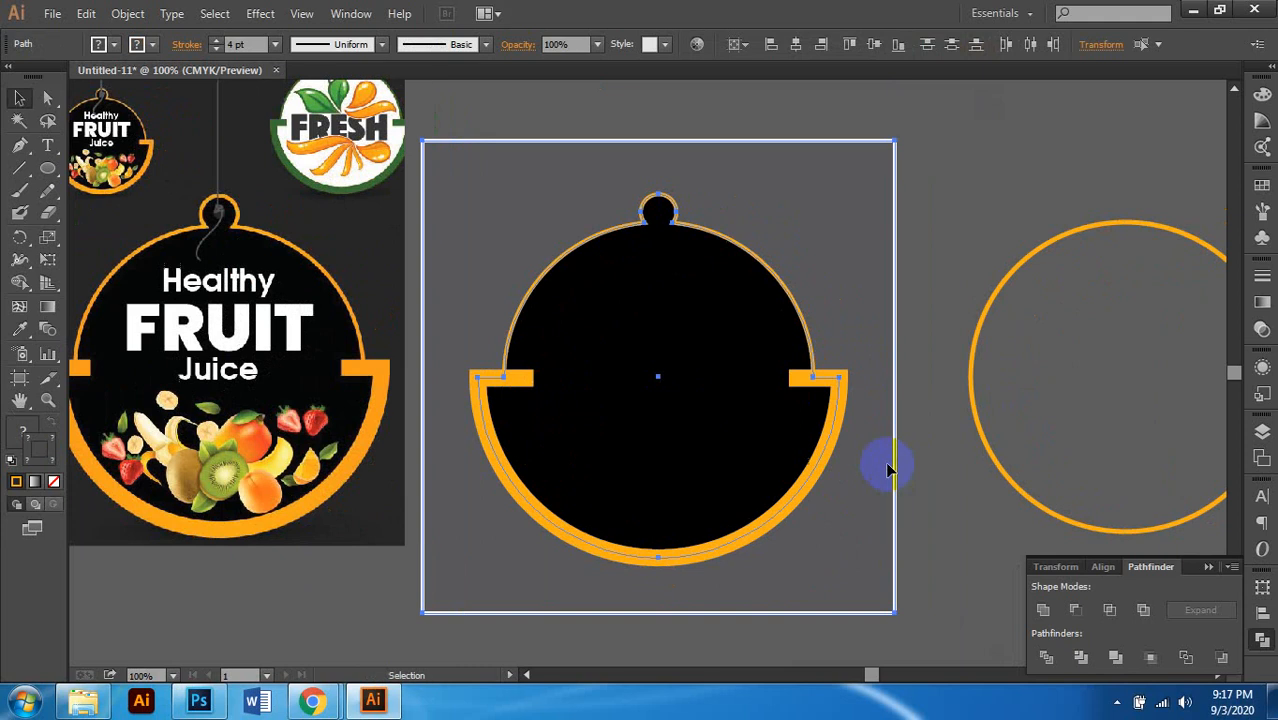
{"action": "left_click", "coordinate": [938, 197]}
{"action": "left_click", "coordinate": [864, 256]}
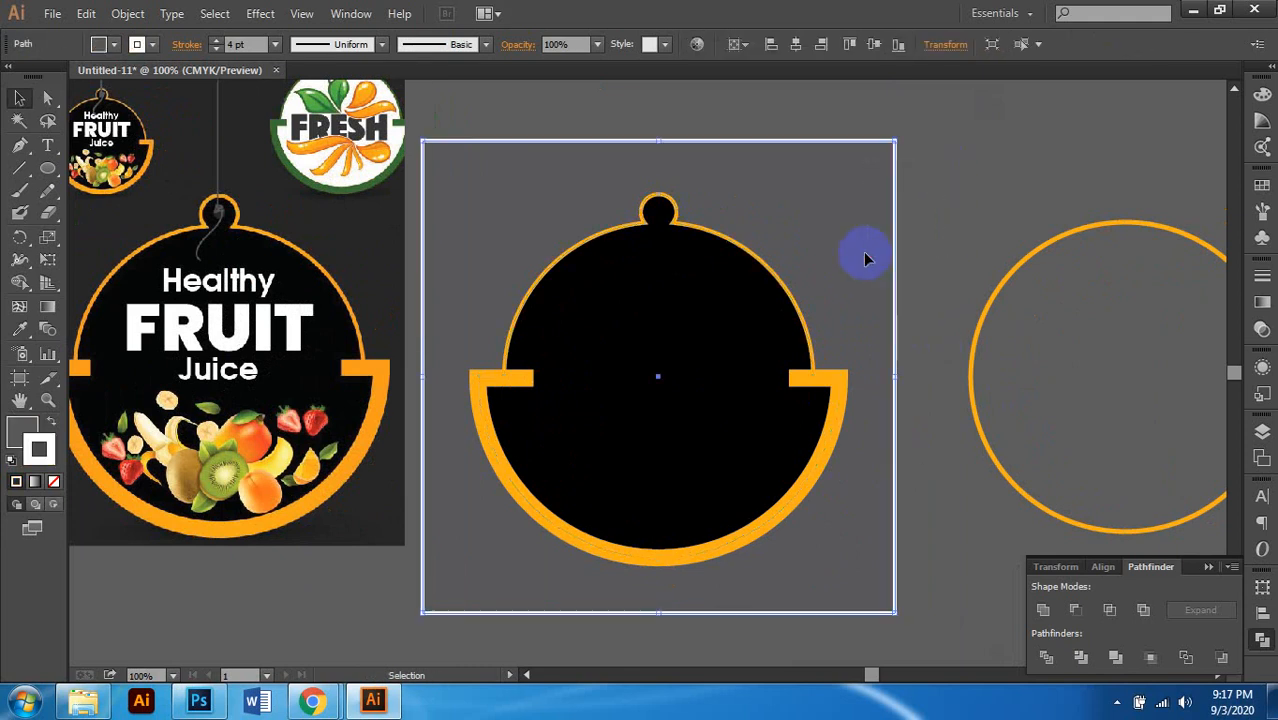
{"action": "key", "text": "ctrl+2"}
Step: Place a text line near the top of the black tag with a white fill for 'Healthy'
{"action": "scroll", "coordinate": [845, 252], "scroll_direction": "down", "scroll_amount": 2}
{"action": "scroll", "coordinate": [800, 268], "scroll_direction": "left", "scroll_amount": 1}
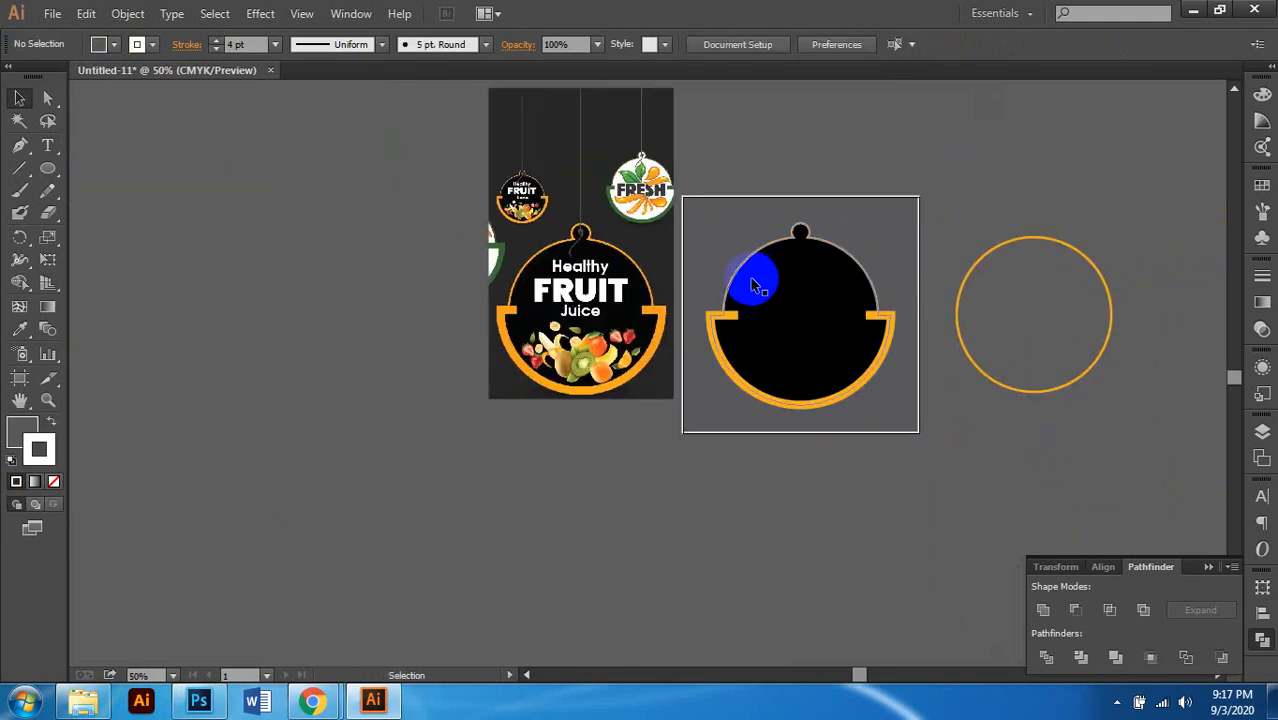
{"action": "scroll", "coordinate": [633, 325], "scroll_direction": "up", "scroll_amount": 2}
{"action": "scroll", "coordinate": [632, 323], "scroll_direction": "up", "scroll_amount": 2}
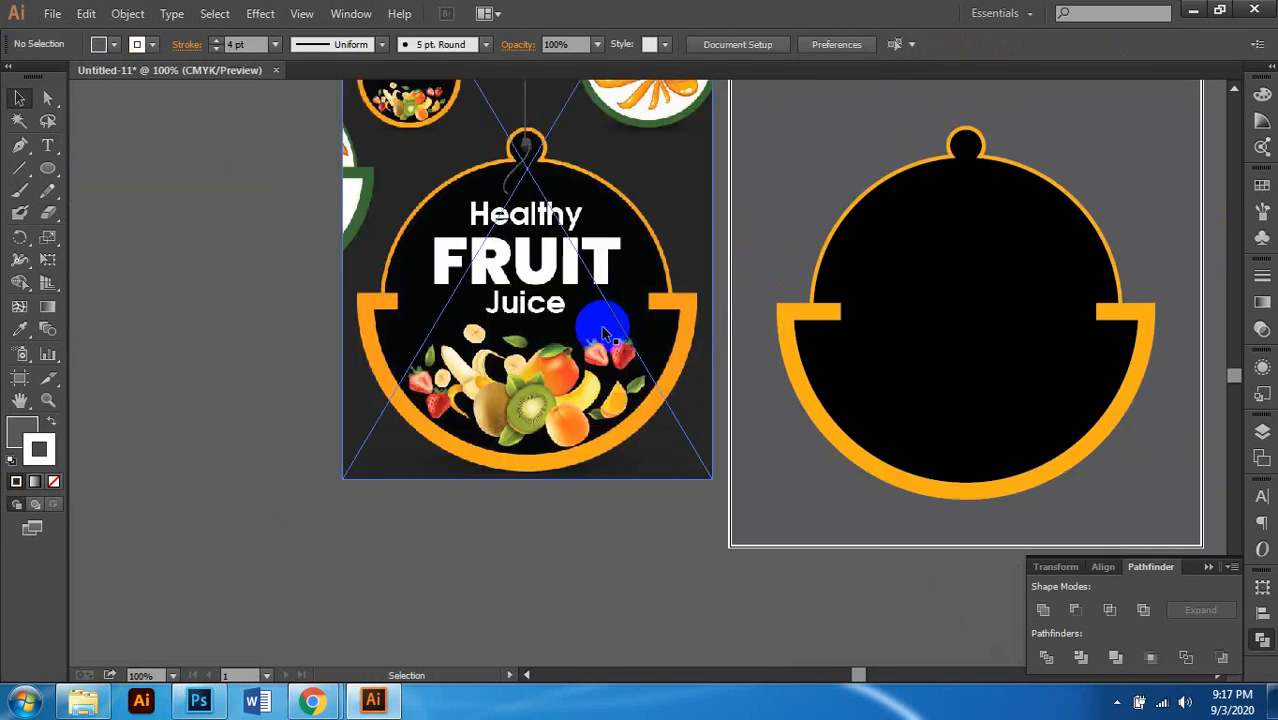
{"action": "scroll", "coordinate": [603, 333], "scroll_direction": "down", "scroll_amount": 1}
{"action": "scroll", "coordinate": [640, 333], "scroll_direction": "right", "scroll_amount": 2}
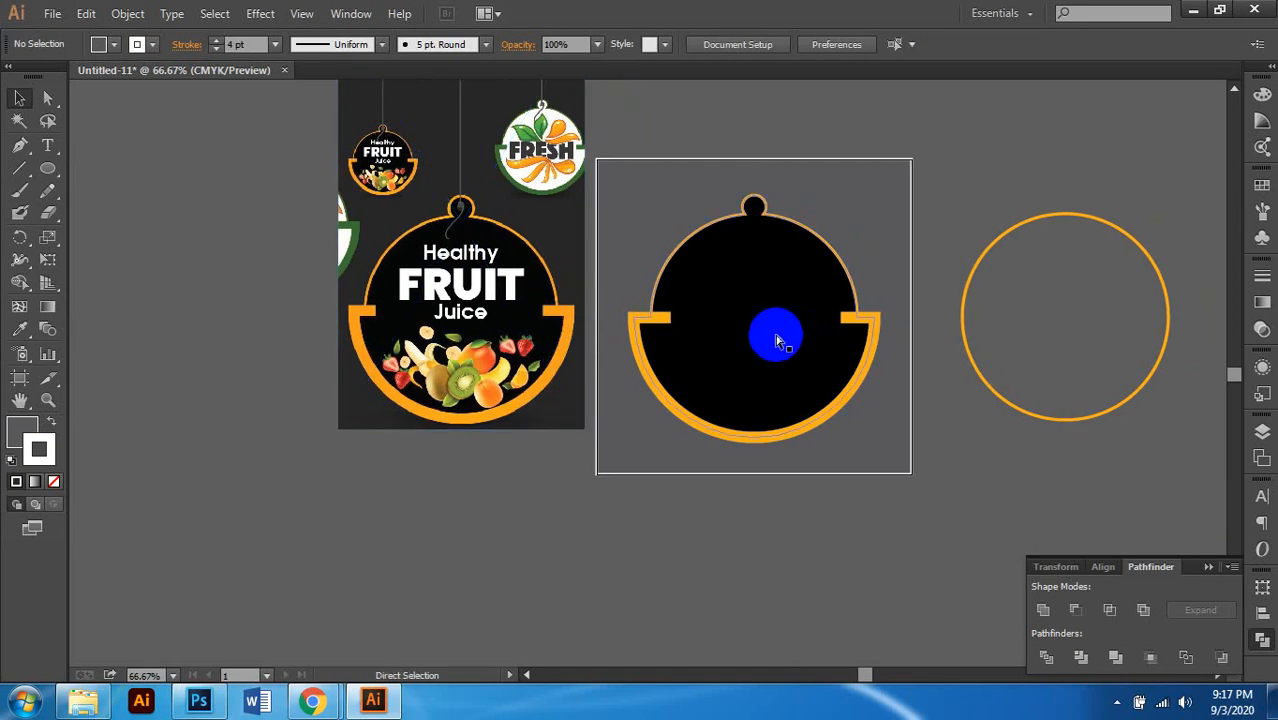
{"action": "scroll", "coordinate": [773, 347], "scroll_direction": "up", "scroll_amount": 1}
{"action": "scroll", "coordinate": [773, 347], "scroll_direction": "down", "scroll_amount": 1}
{"action": "scroll", "coordinate": [773, 347], "scroll_direction": "left", "scroll_amount": 1}
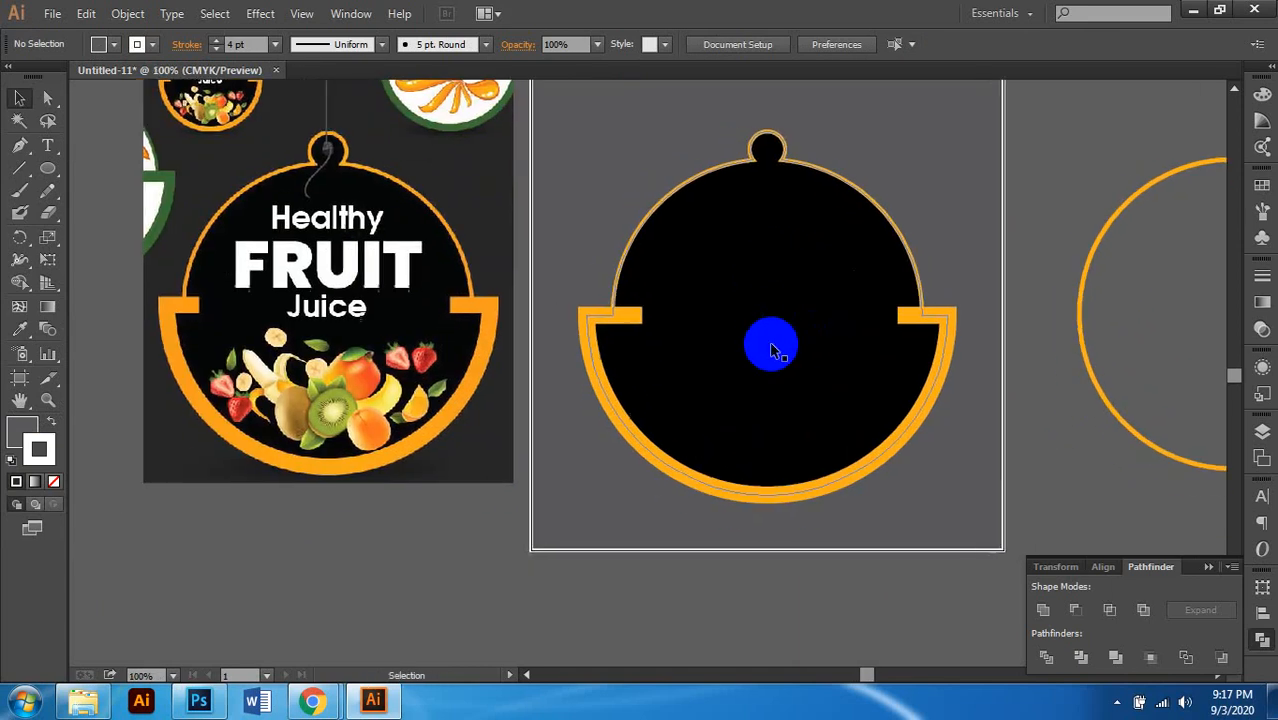
{"action": "left_click", "coordinate": [47, 145]}
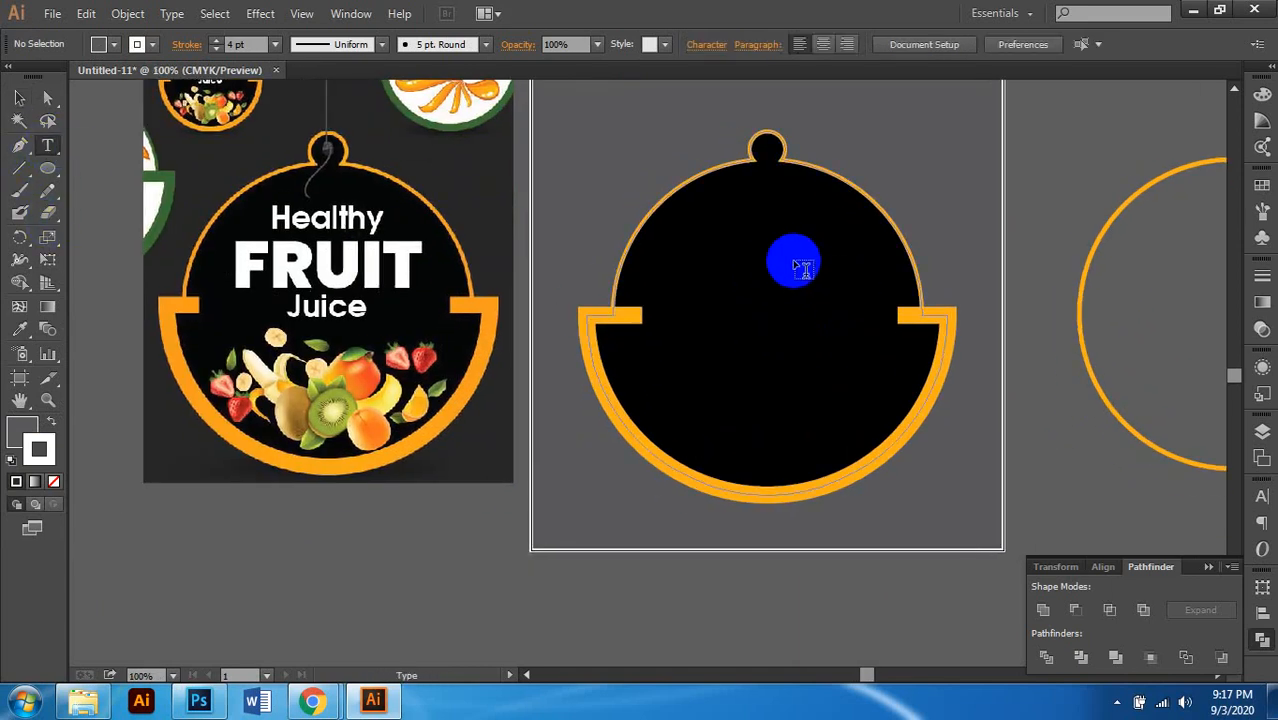
{"action": "left_click", "coordinate": [768, 250]}
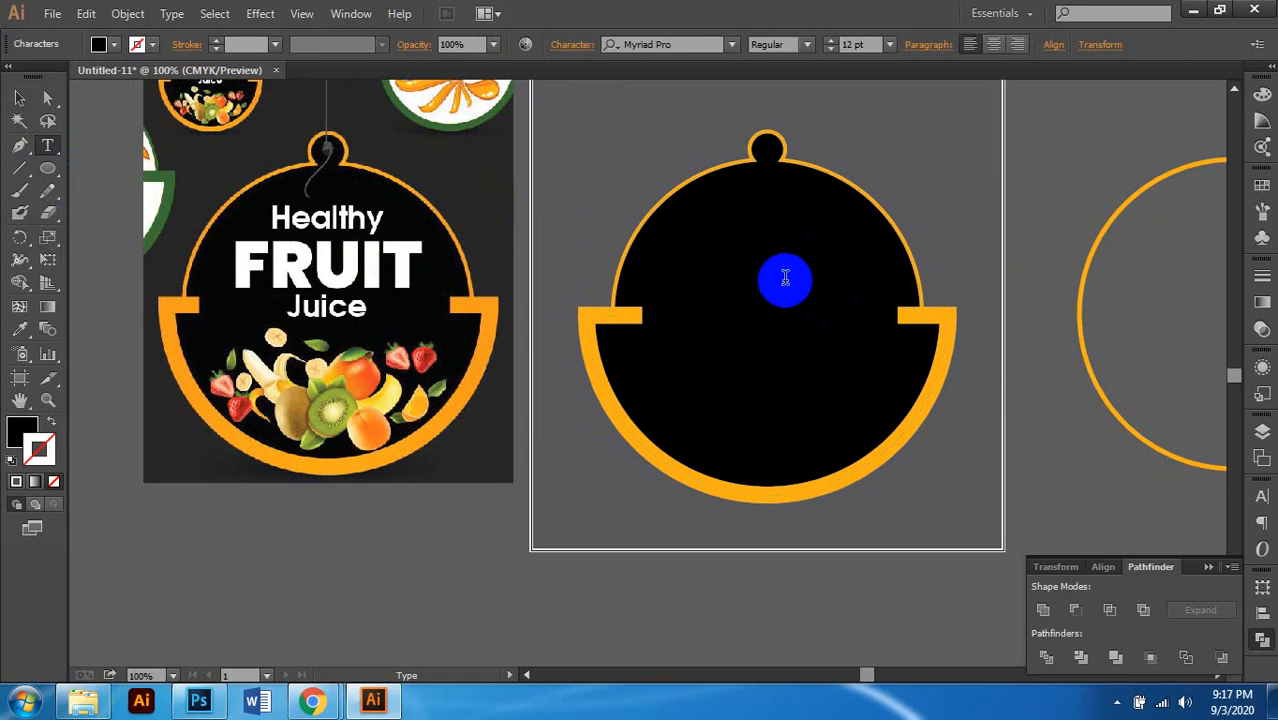
{"action": "left_click", "coordinate": [1262, 94]}
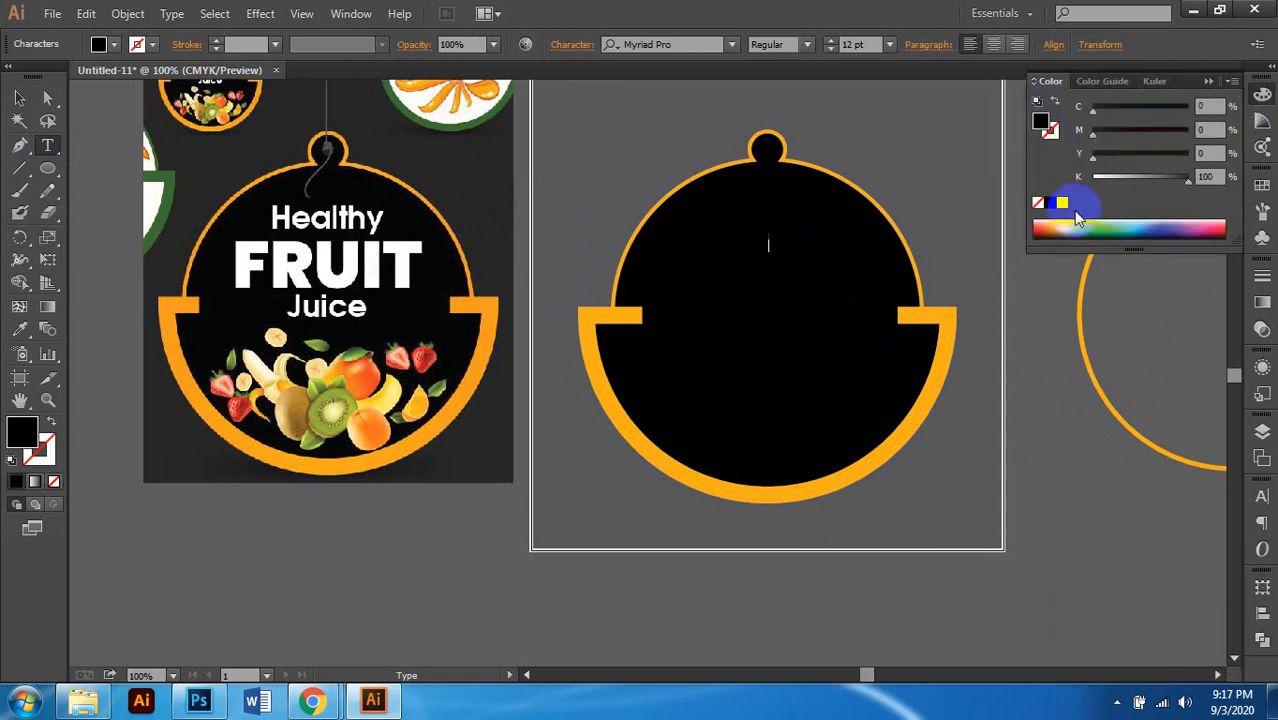
{"action": "left_click", "coordinate": [1061, 204]}
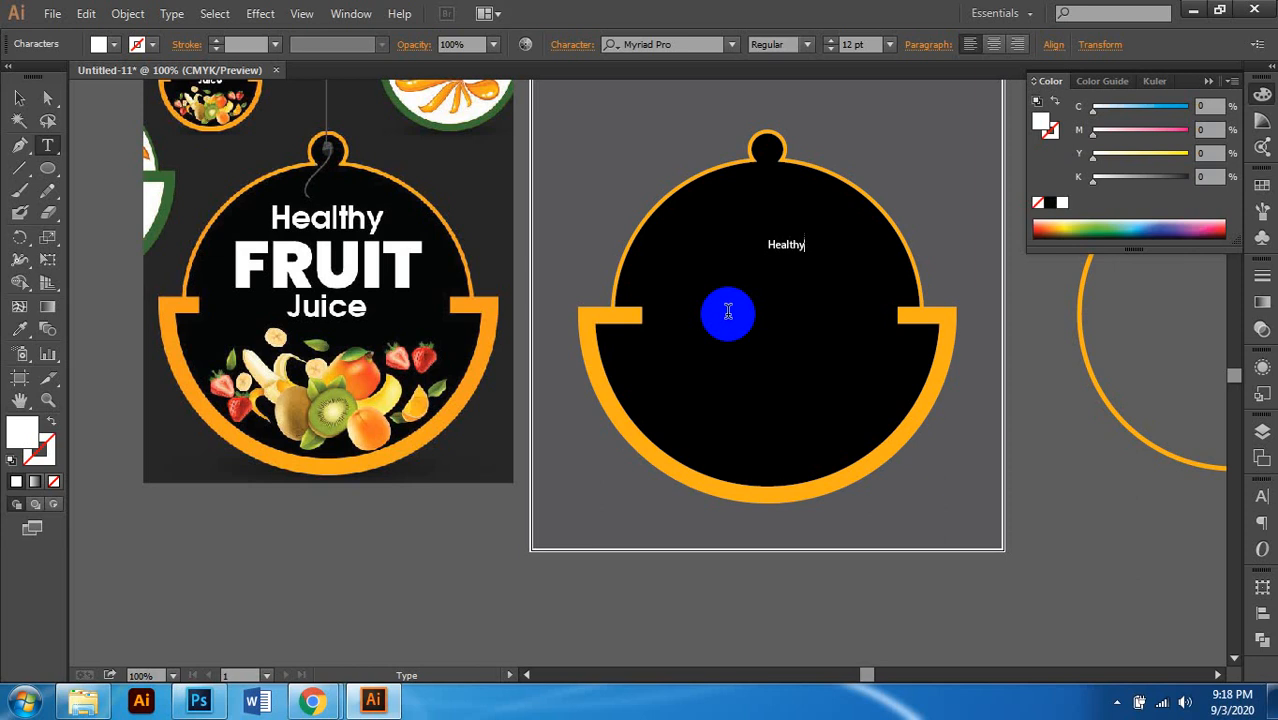
Step: Set the Healthy text to 25 pt and centre-align it
{"action": "left_click", "coordinate": [19, 98]}
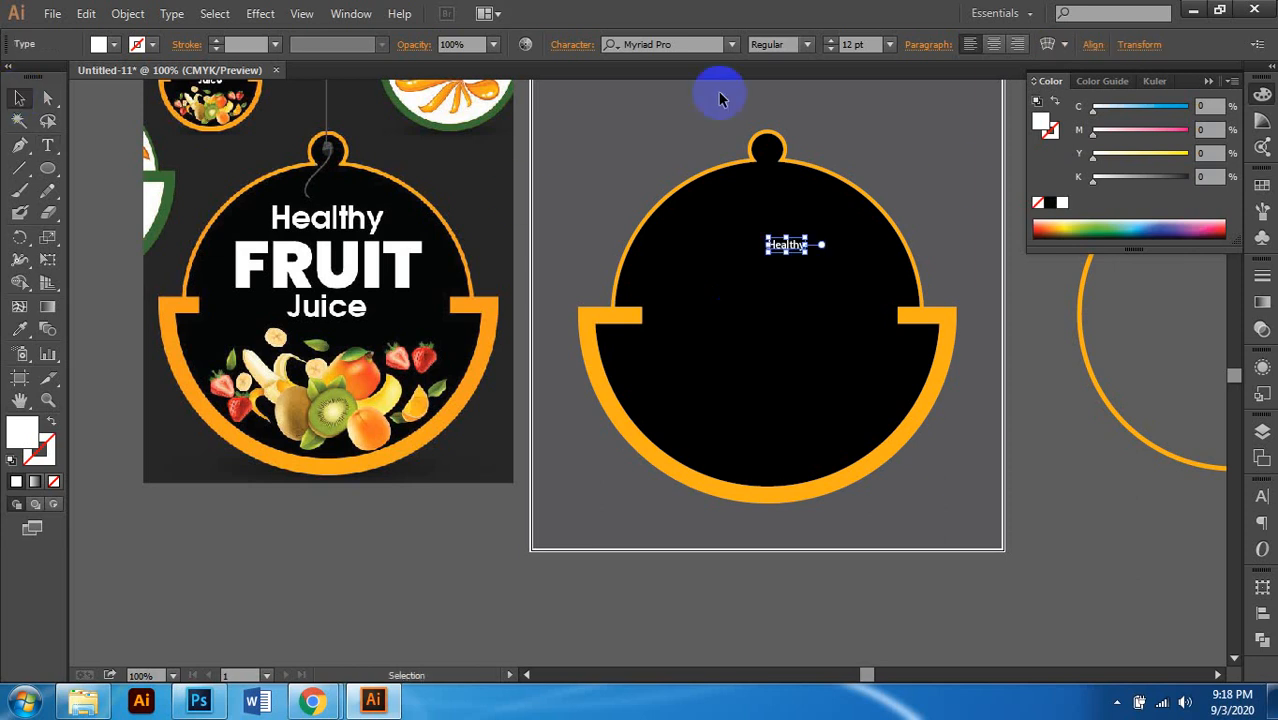
{"action": "left_click", "coordinate": [847, 45]}
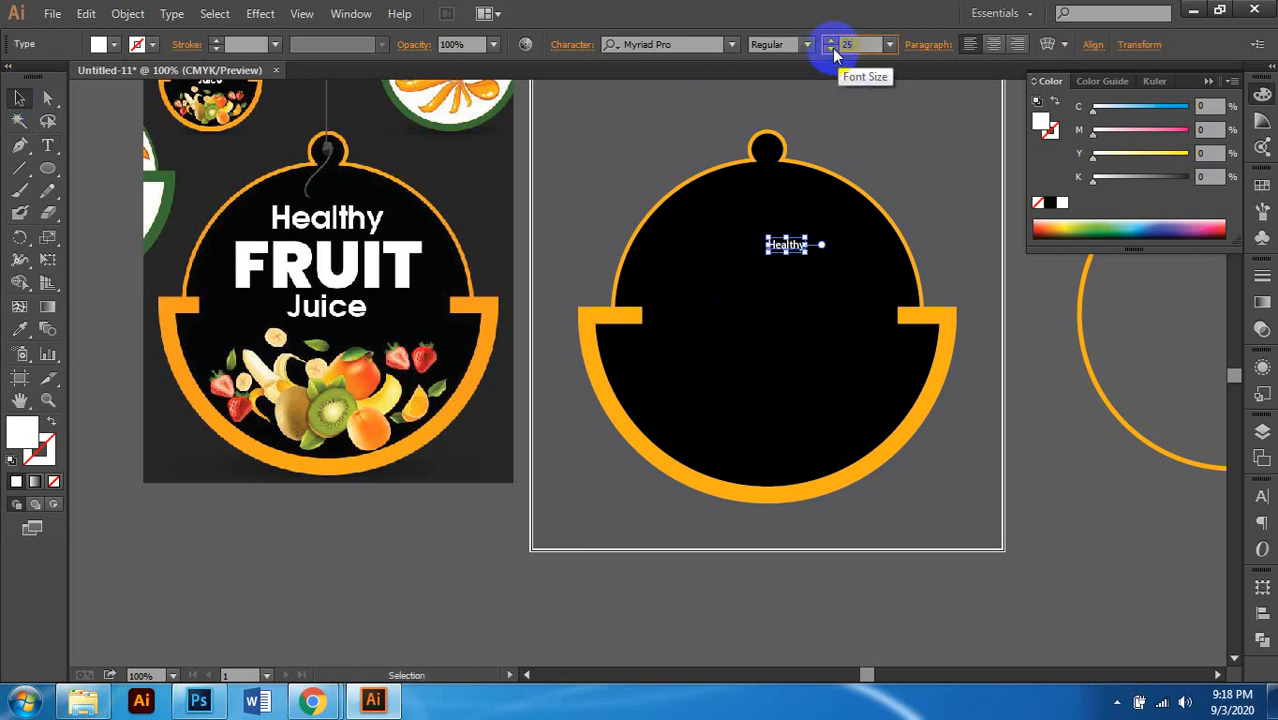
{"action": "type", "text": "25"}
{"action": "key", "text": "Return"}
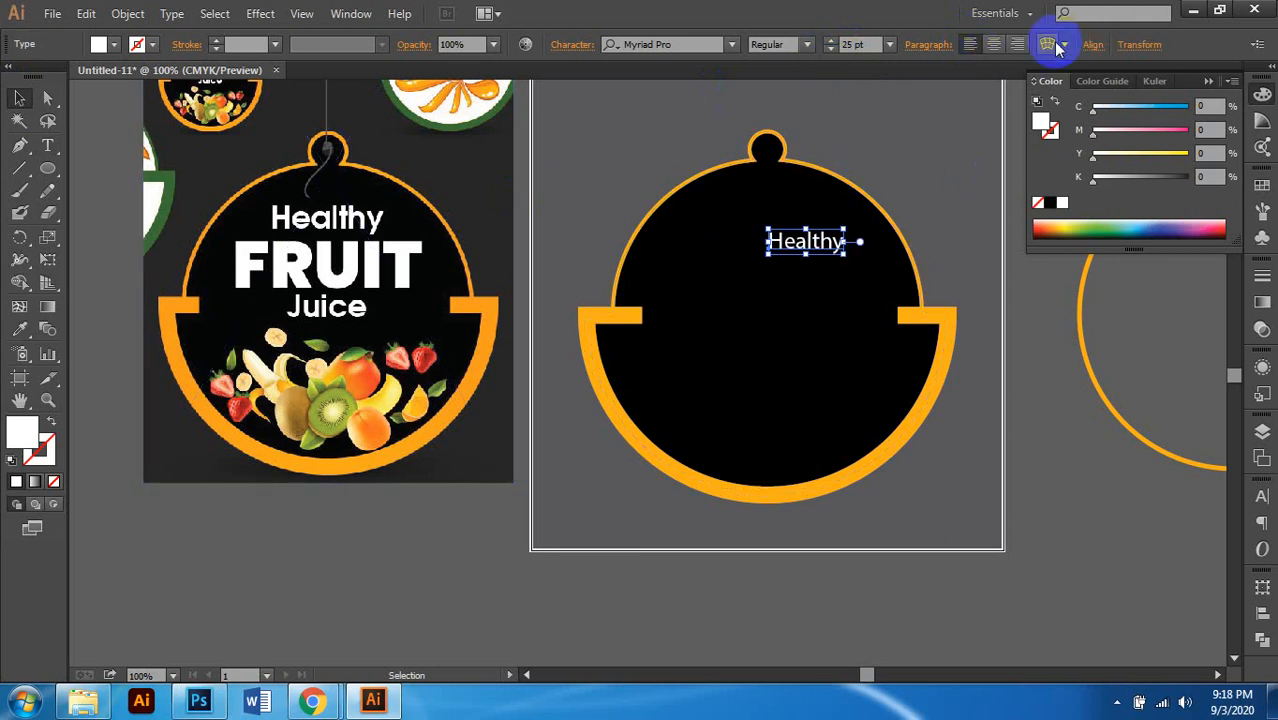
{"action": "left_click", "coordinate": [998, 47]}
{"action": "scroll", "coordinate": [811, 246], "scroll_direction": "up", "scroll_amount": 1}
{"action": "scroll", "coordinate": [811, 247], "scroll_direction": "right", "scroll_amount": 1}
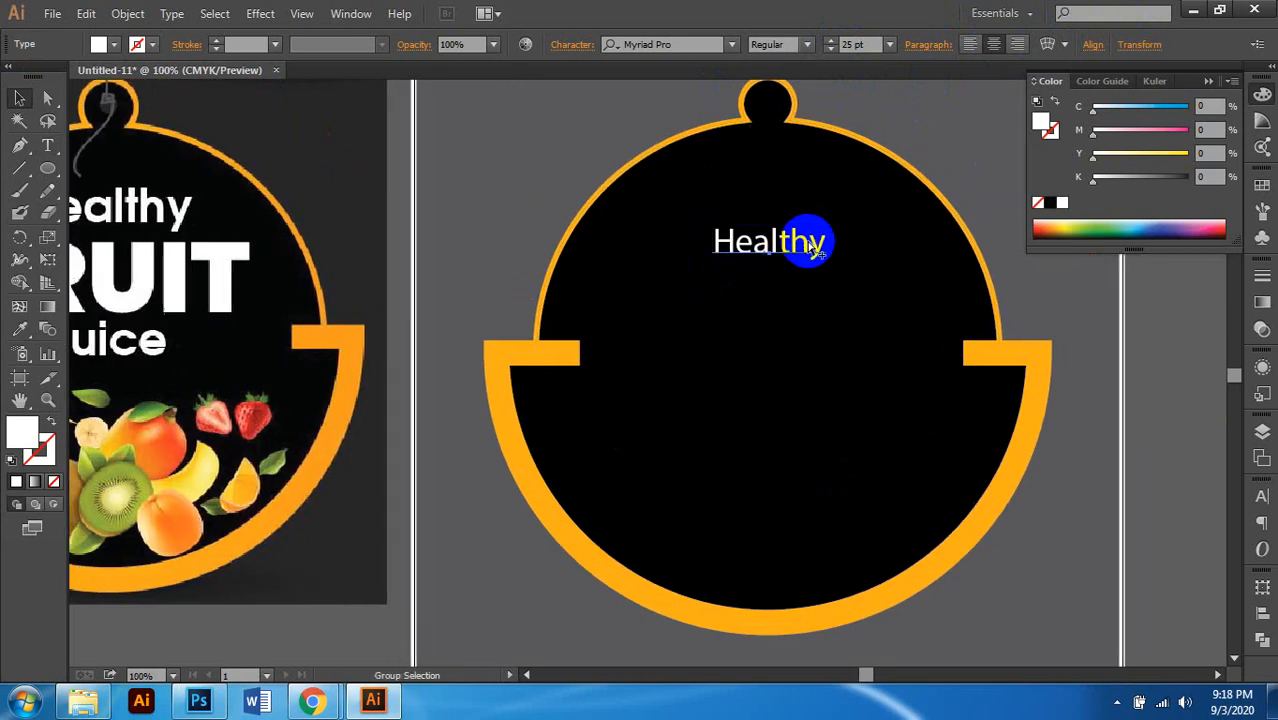
{"action": "scroll", "coordinate": [813, 246], "scroll_direction": "down", "scroll_amount": 1}
{"action": "scroll", "coordinate": [756, 260], "scroll_direction": "up", "scroll_amount": 2}
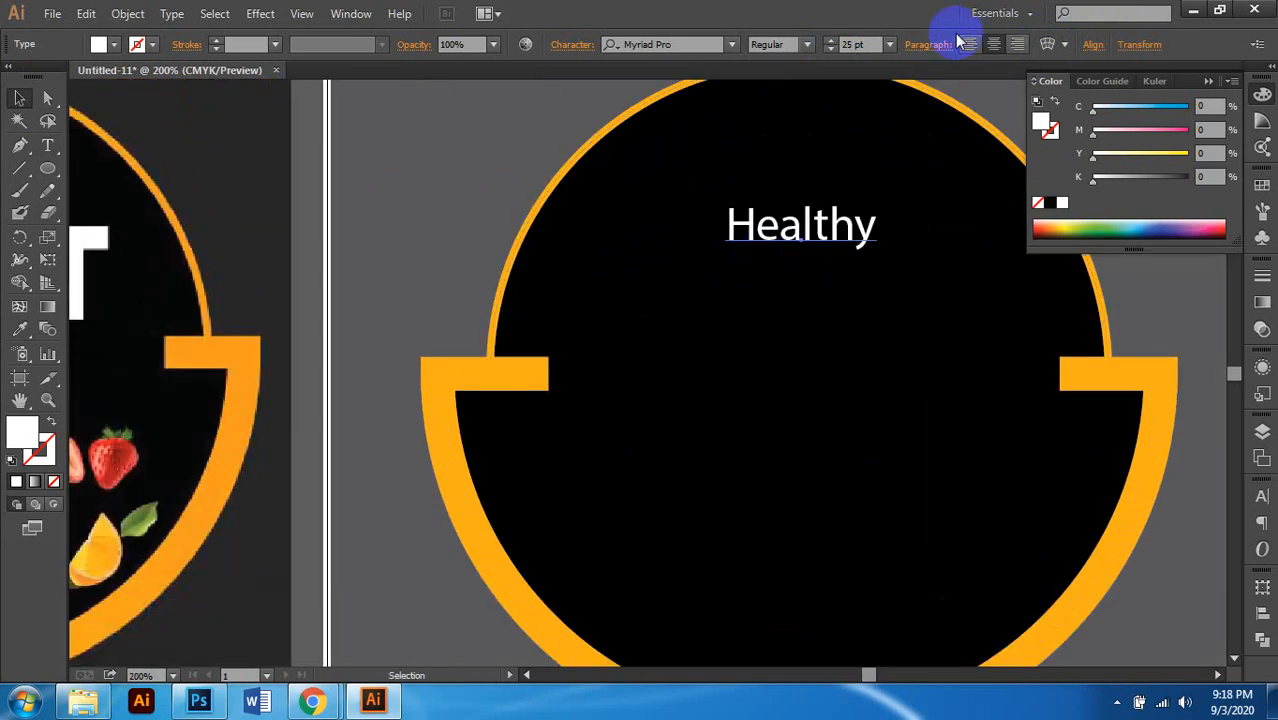
Step: Make Healthy Semibold at 38 pt and nudge it up on the tag
{"action": "left_click", "coordinate": [813, 47]}
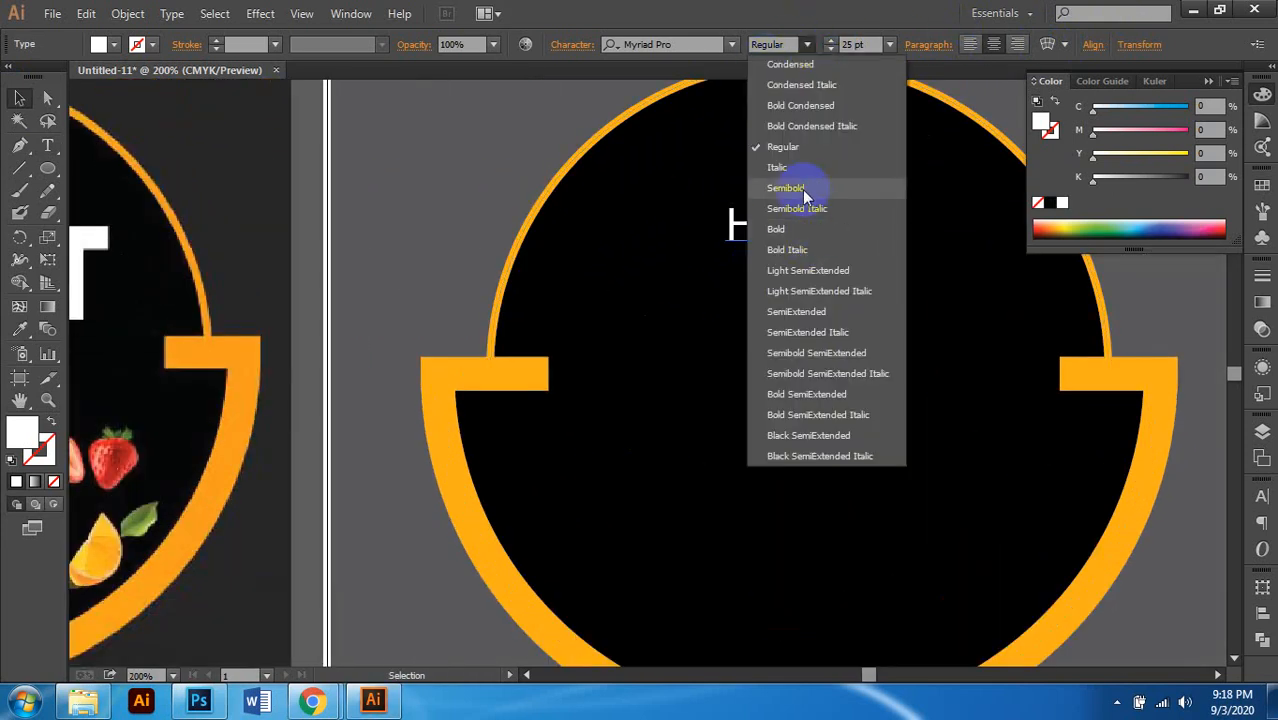
{"action": "left_click", "coordinate": [795, 186]}
{"action": "scroll", "coordinate": [738, 262], "scroll_direction": "down", "scroll_amount": 2}
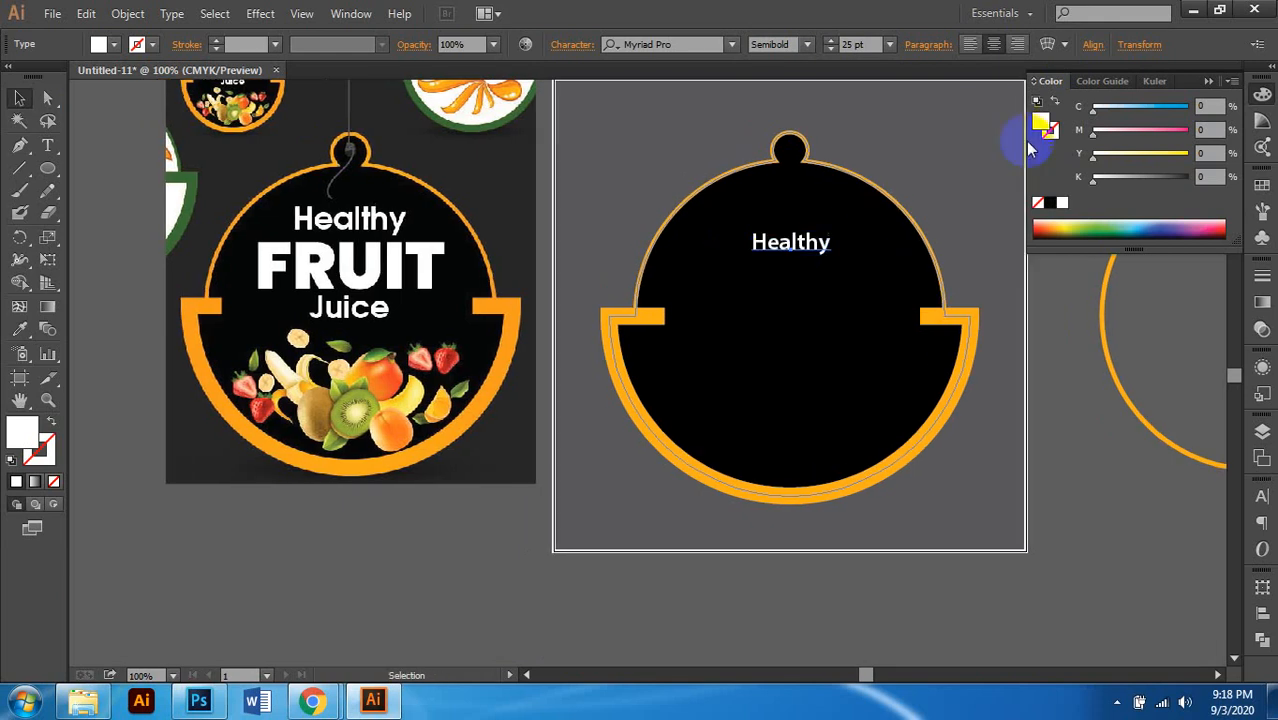
{"action": "left_click", "coordinate": [856, 45]}
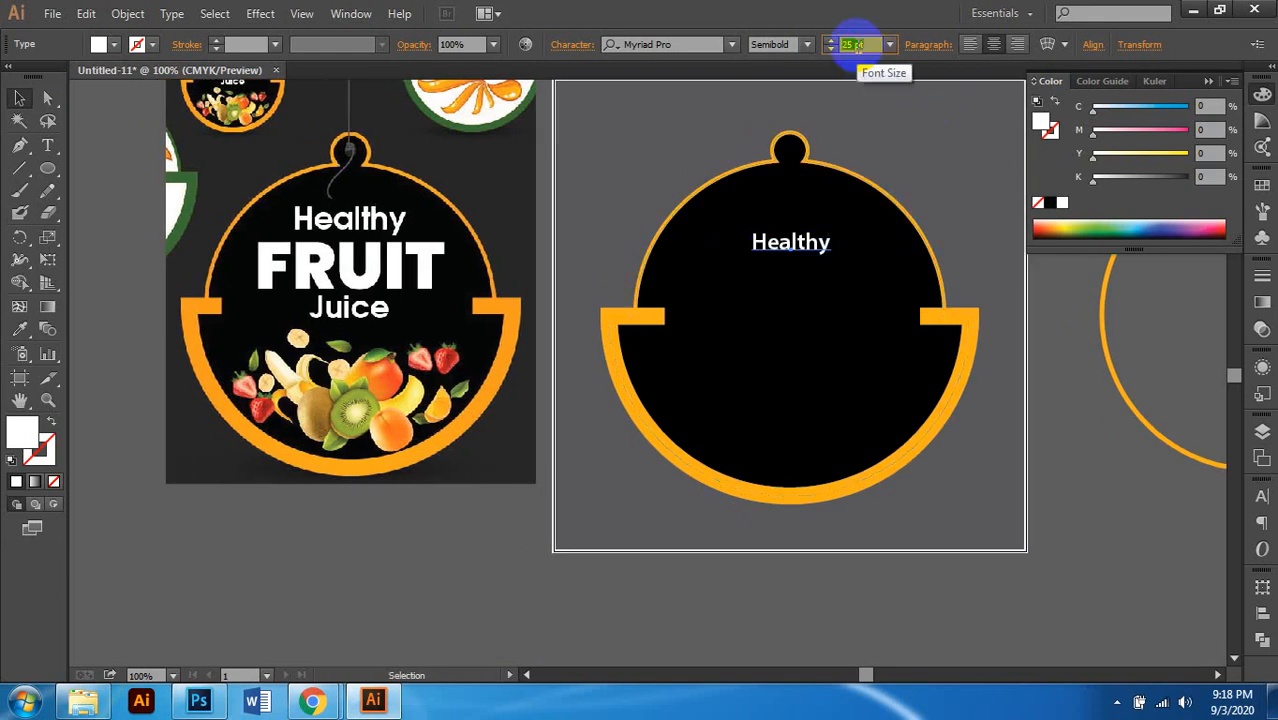
{"action": "type", "text": "35"}
{"action": "key", "text": "Return"}
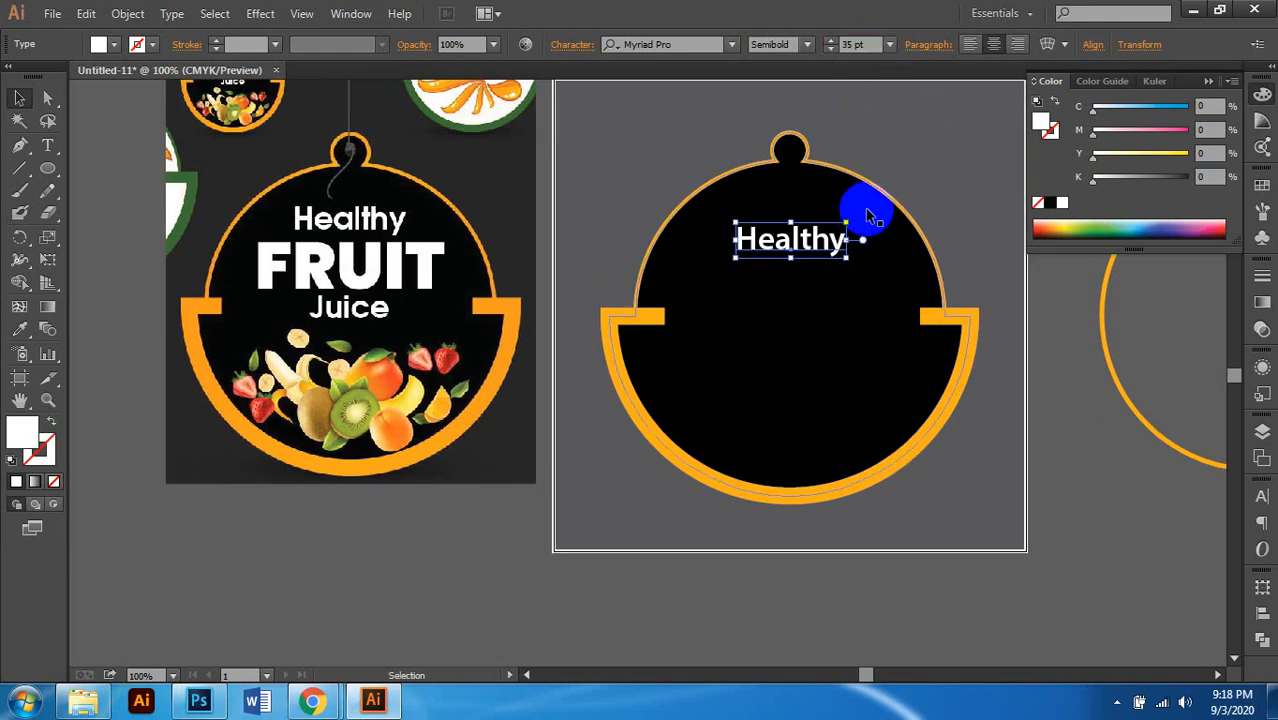
{"action": "key", "text": "shift+Up"}
{"action": "key", "text": "shift+Up"}
{"action": "key", "text": "shift+Up"}
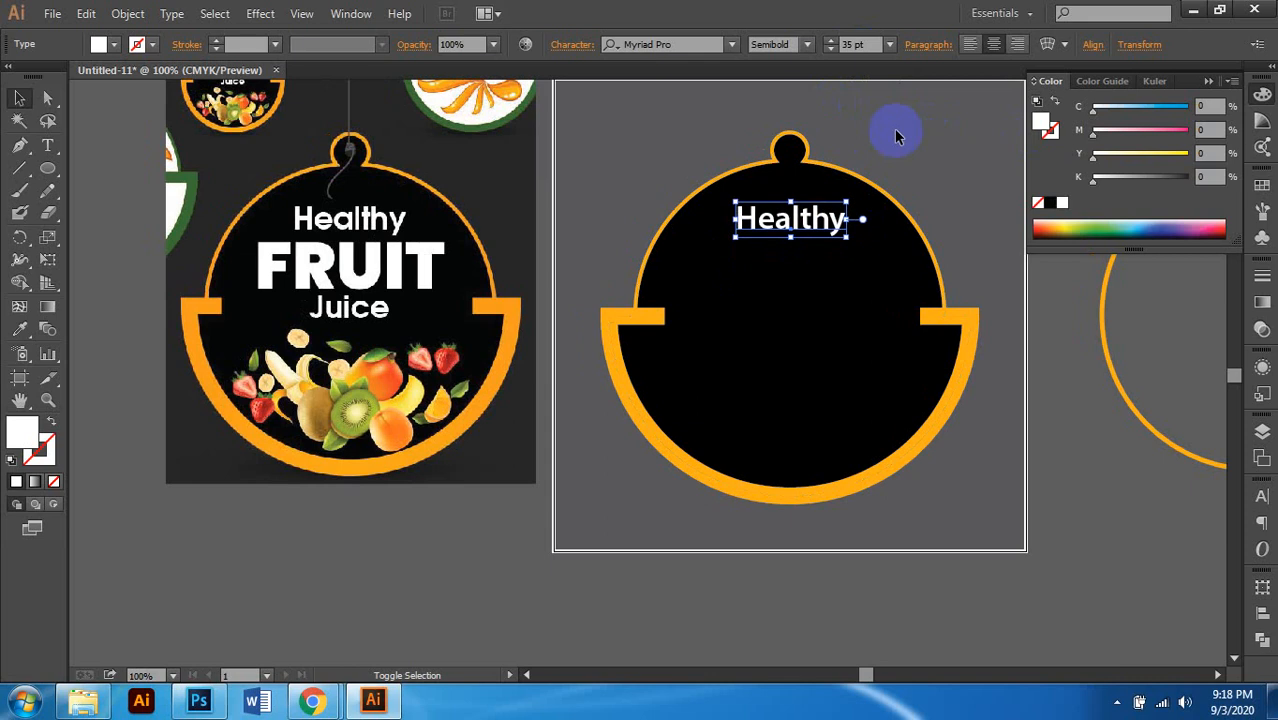
{"action": "left_click", "coordinate": [855, 45]}
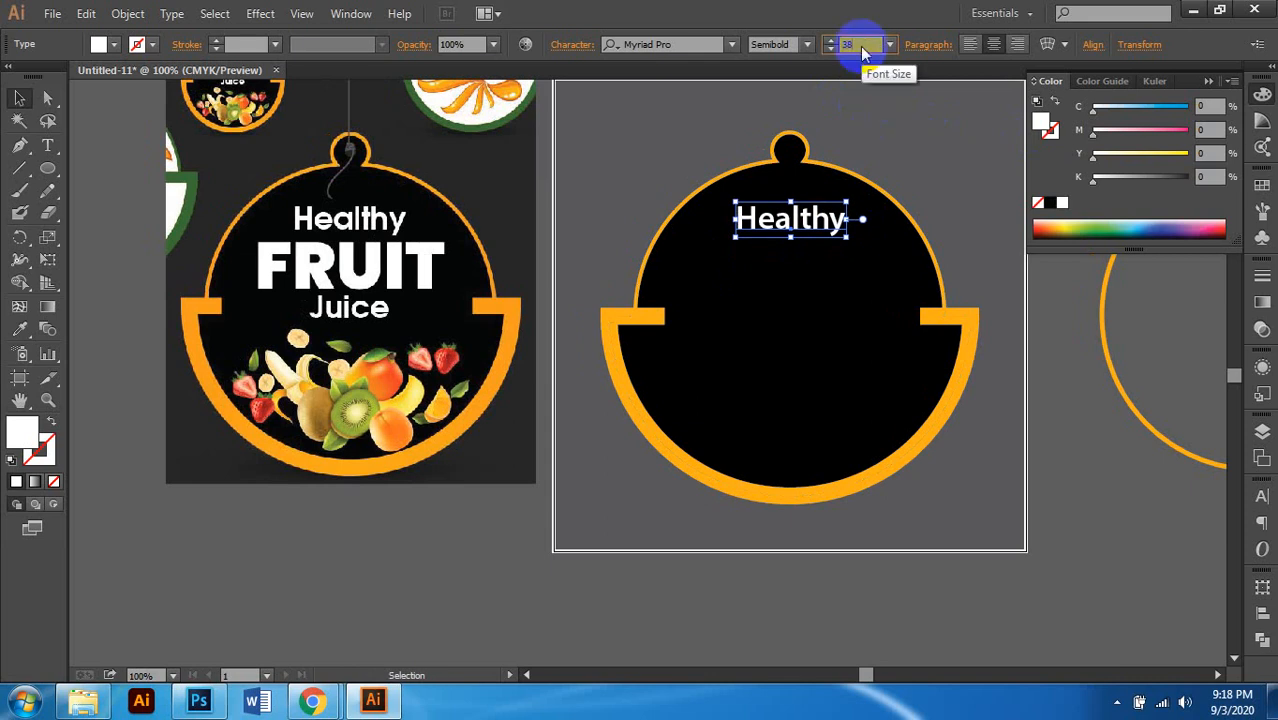
{"action": "type", "text": "38"}
{"action": "key", "text": "Return"}
{"action": "scroll", "coordinate": [757, 335], "scroll_direction": "right", "scroll_amount": 1}
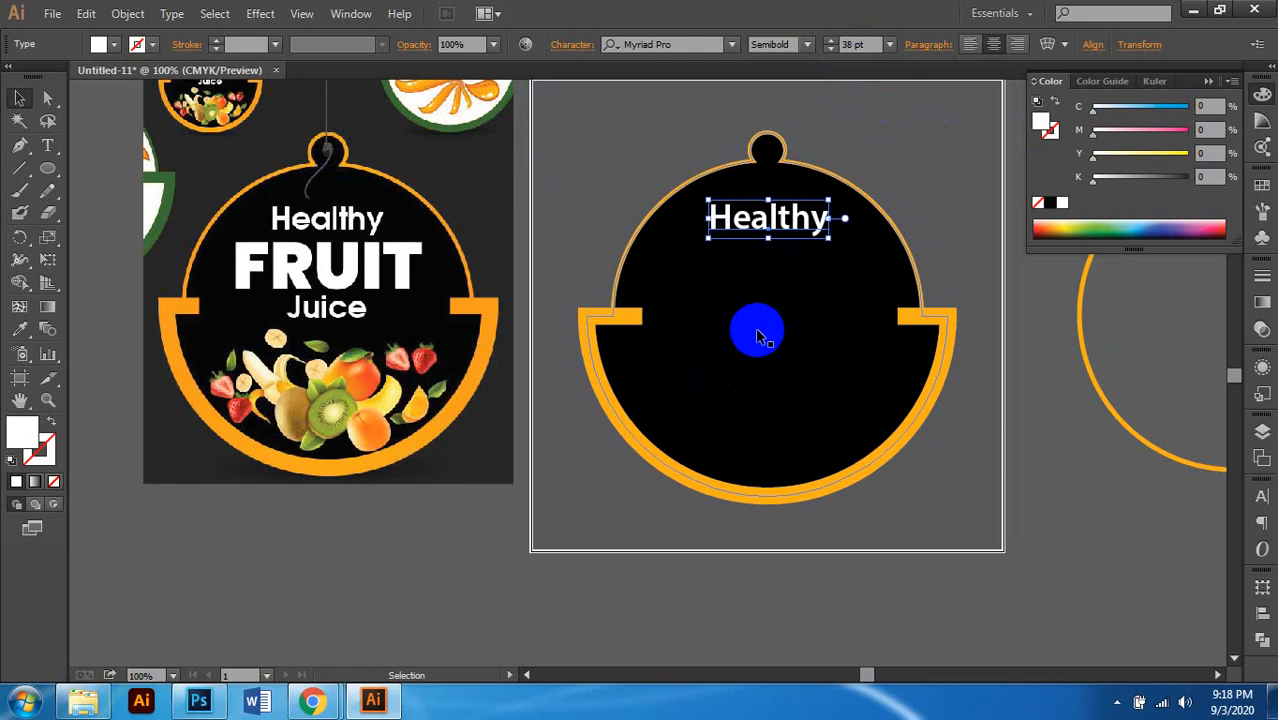
Step: Duplicate Healthy directly below it and change the copy's text to 'FRUIT'
{"action": "left_click_drag", "start_coordinate": [765, 228], "coordinate": [775, 270]}
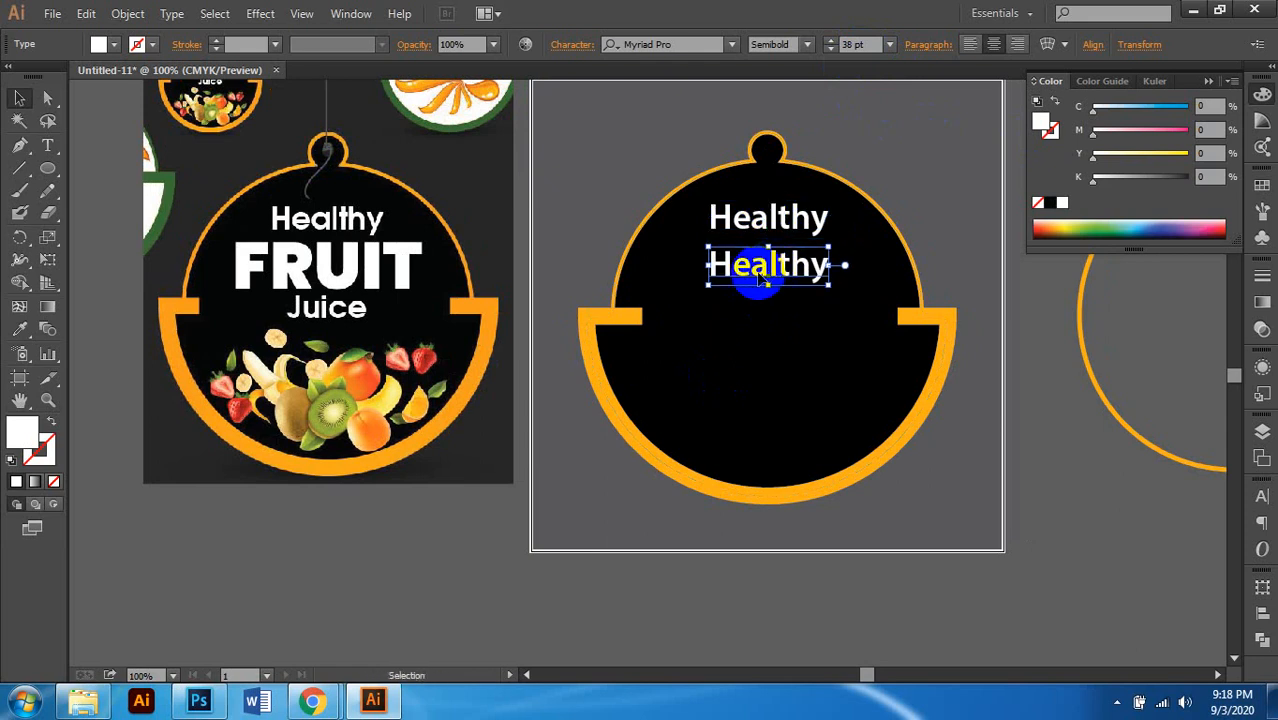
{"action": "double_click", "coordinate": [768, 268]}
{"action": "double_click", "coordinate": [768, 268]}
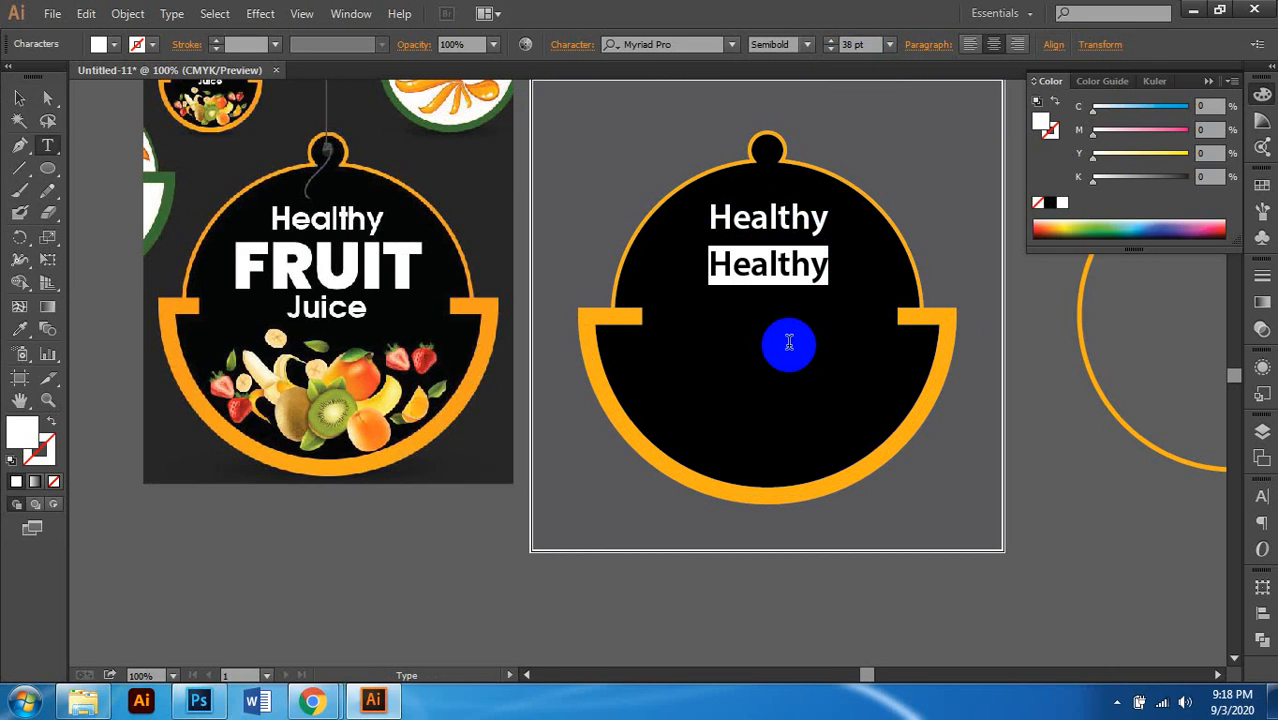
{"action": "type", "text": "FRUIT"}
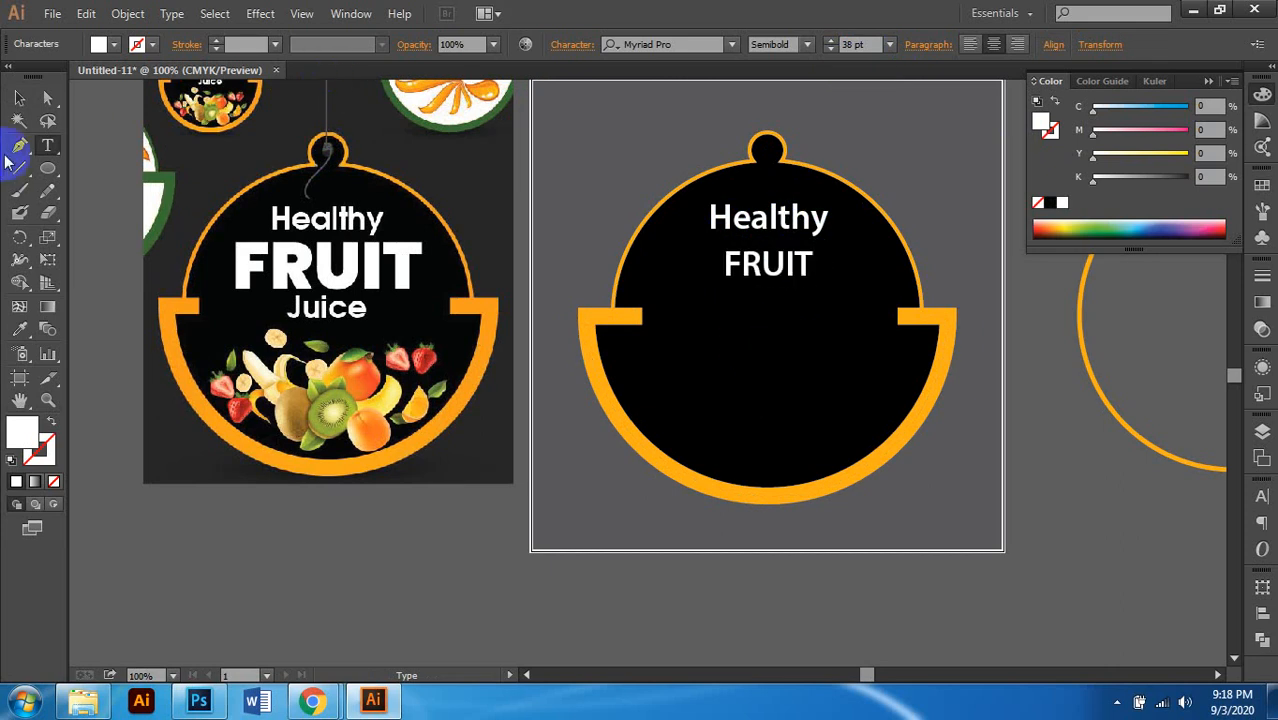
{"action": "left_click", "coordinate": [19, 100]}
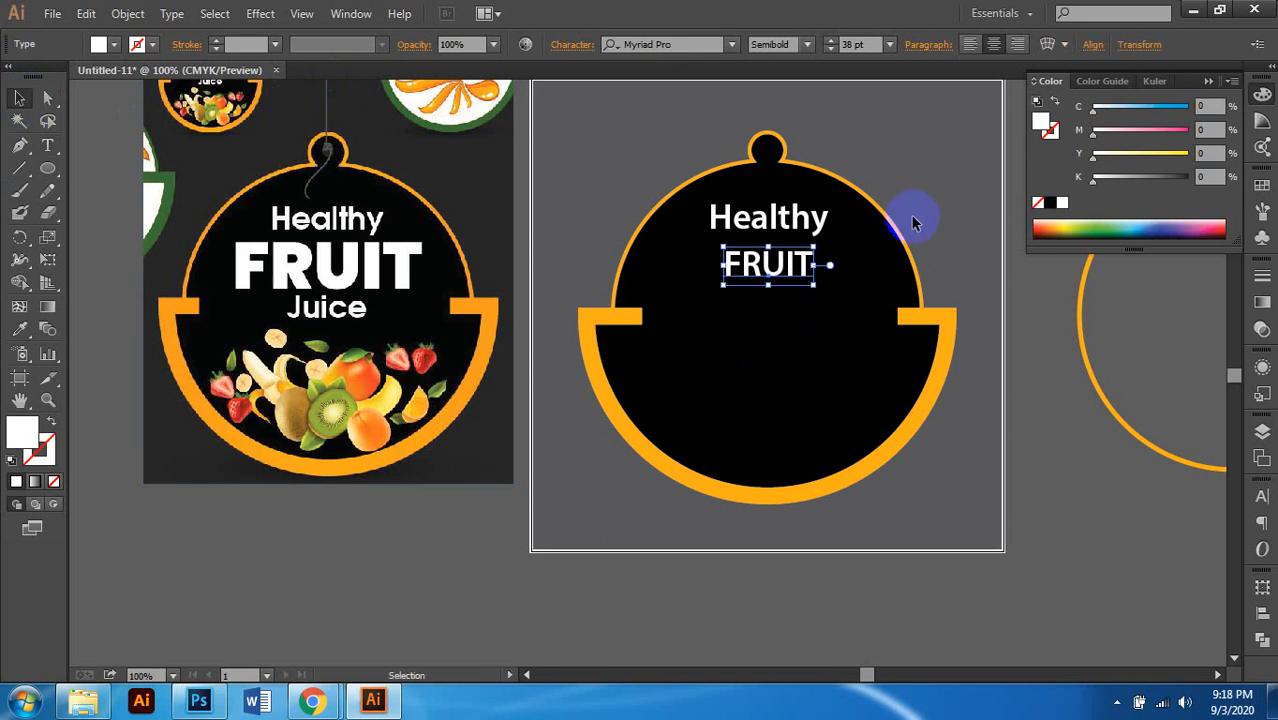
Step: Set FRUIT to Bold at 65 pt
{"action": "left_click", "coordinate": [807, 44]}
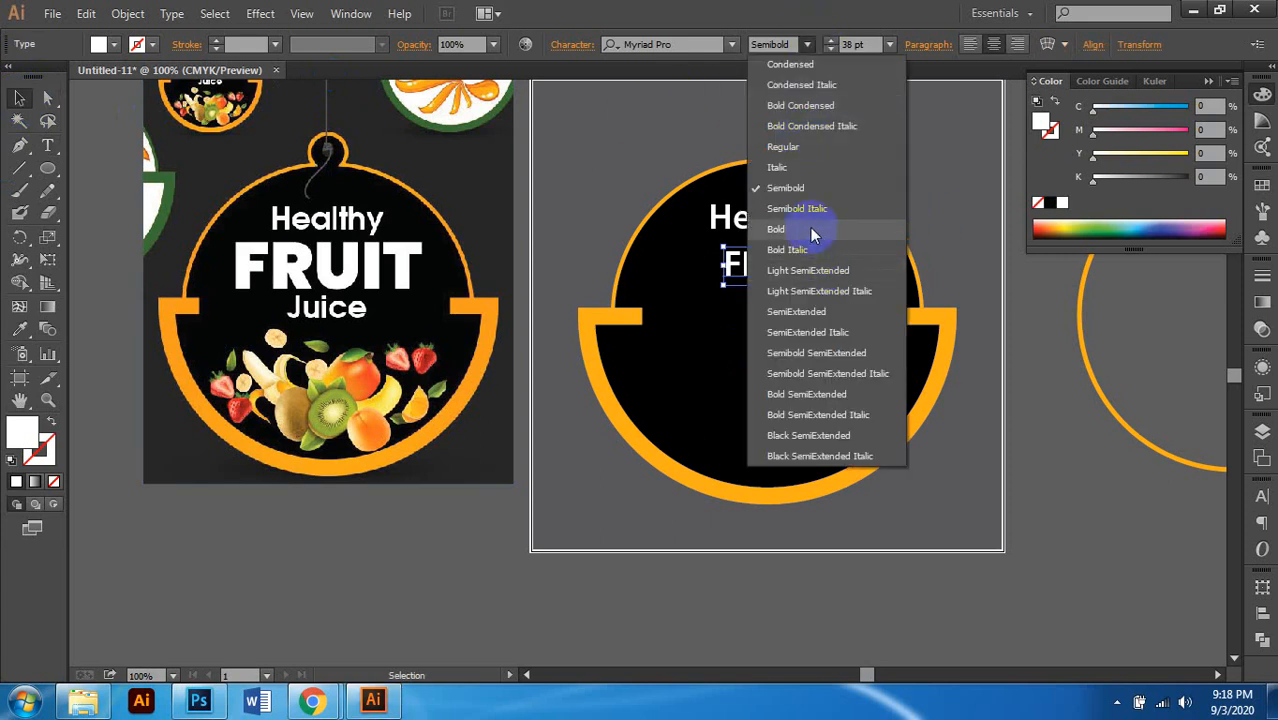
{"action": "left_click", "coordinate": [810, 229]}
{"action": "left_click", "coordinate": [856, 45]}
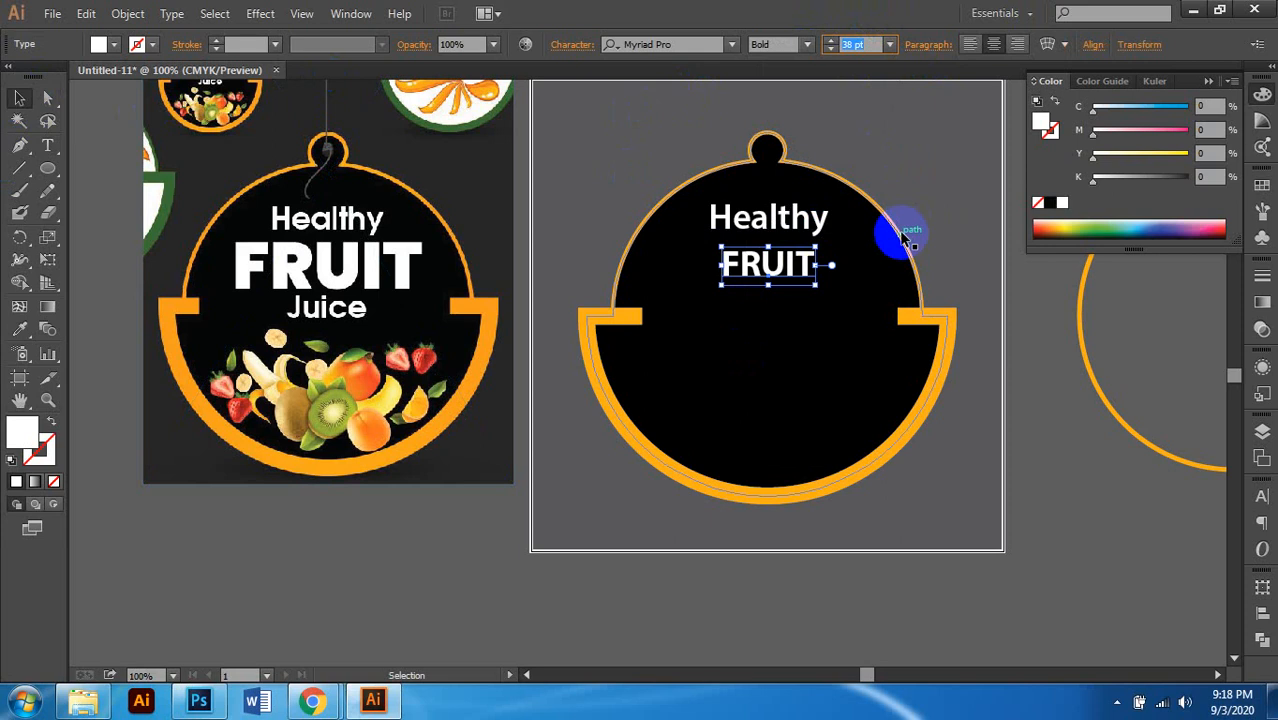
{"action": "type", "text": "65"}
{"action": "key", "text": "Return"}
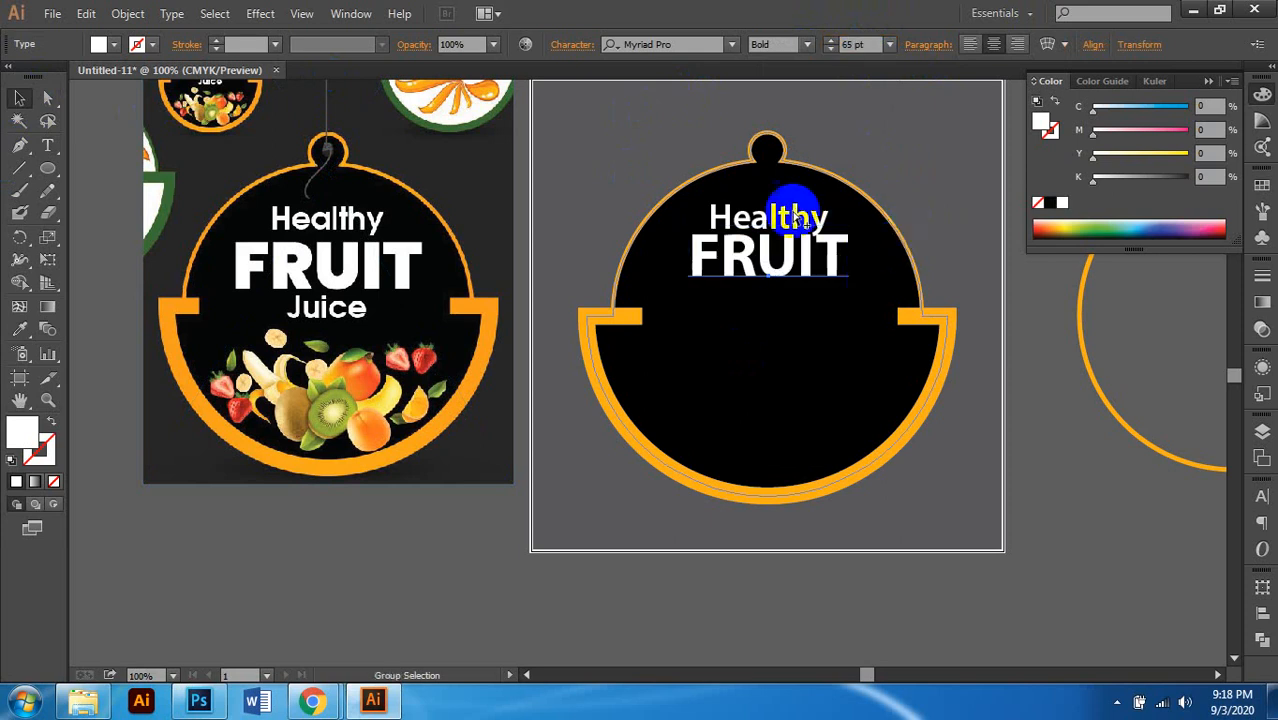
Step: Nudge FRUIT to sit just below Healthy, checking it against the reference design
{"action": "scroll", "coordinate": [792, 222], "scroll_direction": "up", "scroll_amount": 1}
{"action": "key", "text": "shift+Down"}
{"action": "key", "text": "shift+Down"}
{"action": "key", "text": "shift+Down"}
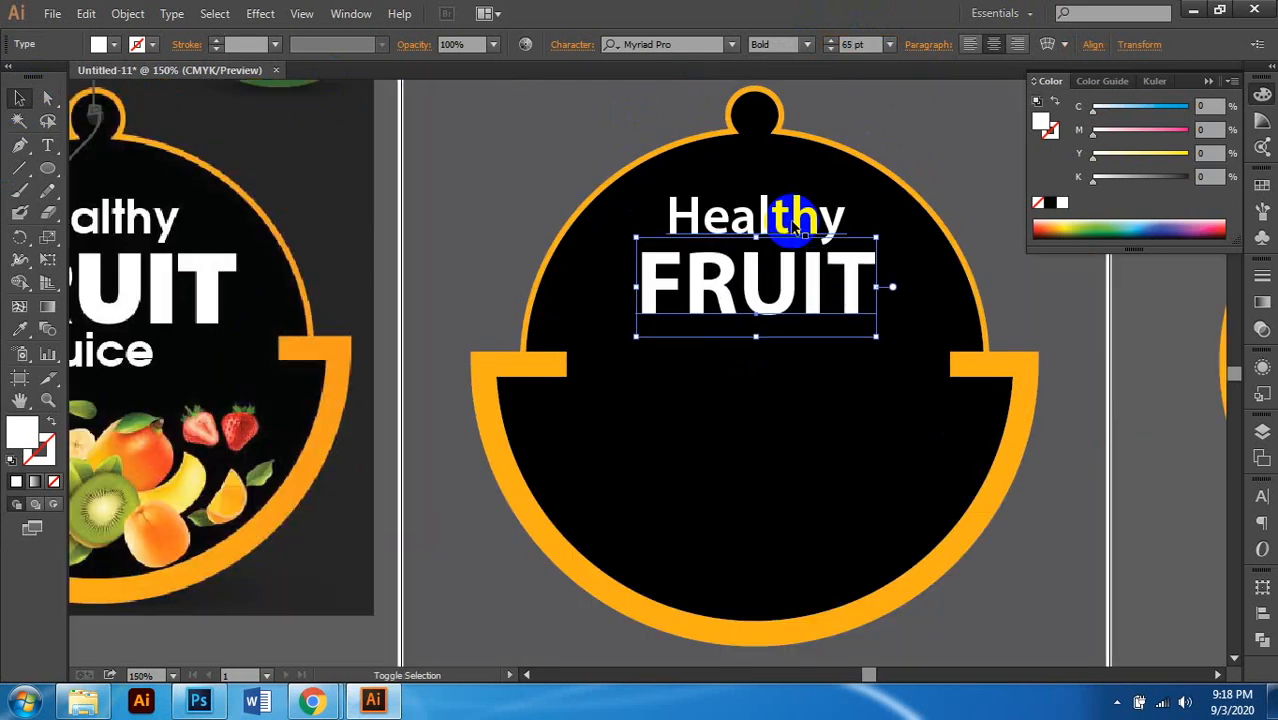
{"action": "key", "text": "Up"}
{"action": "key", "text": "Up"}
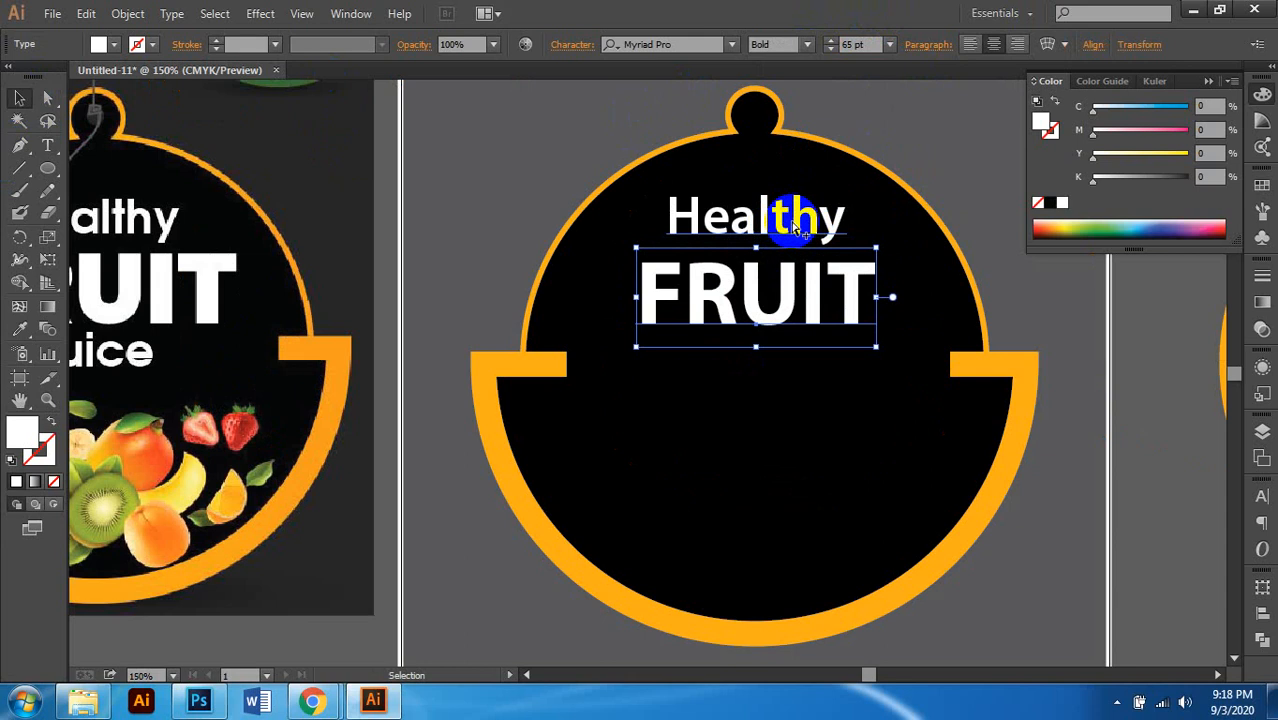
{"action": "scroll", "coordinate": [792, 222], "scroll_direction": "down", "scroll_amount": 1}
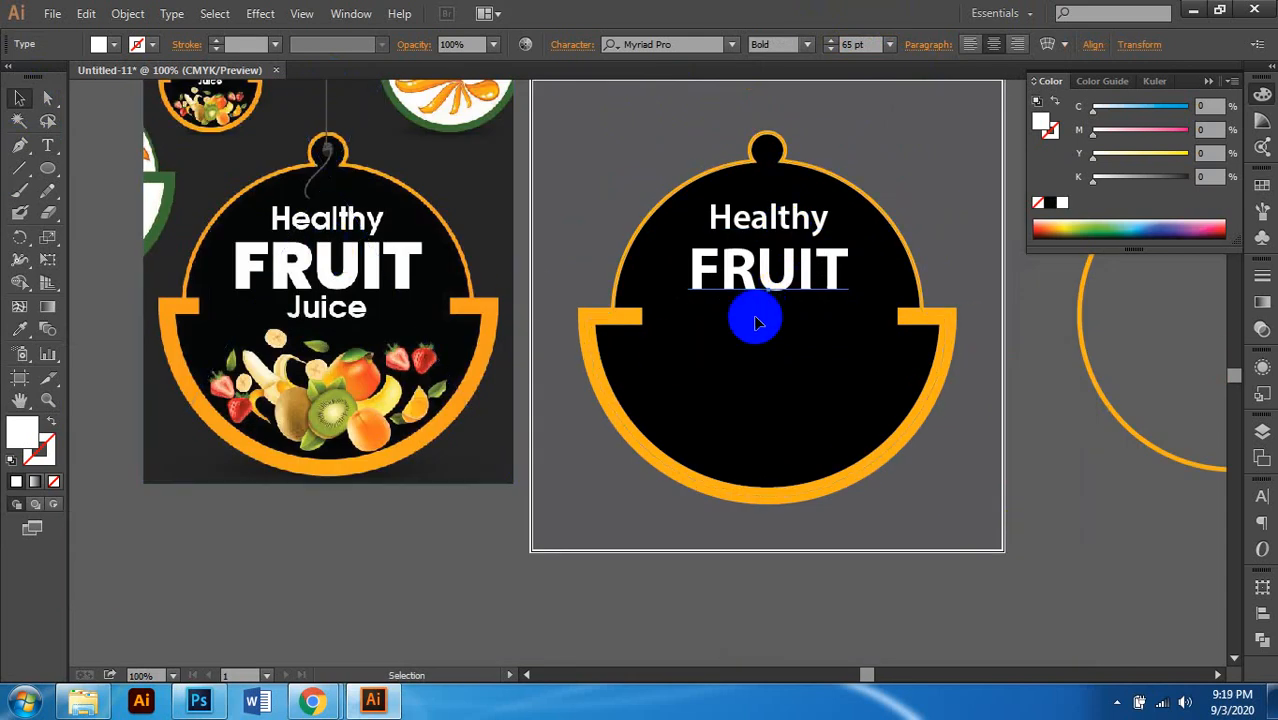
{"action": "left_click", "coordinate": [316, 282]}
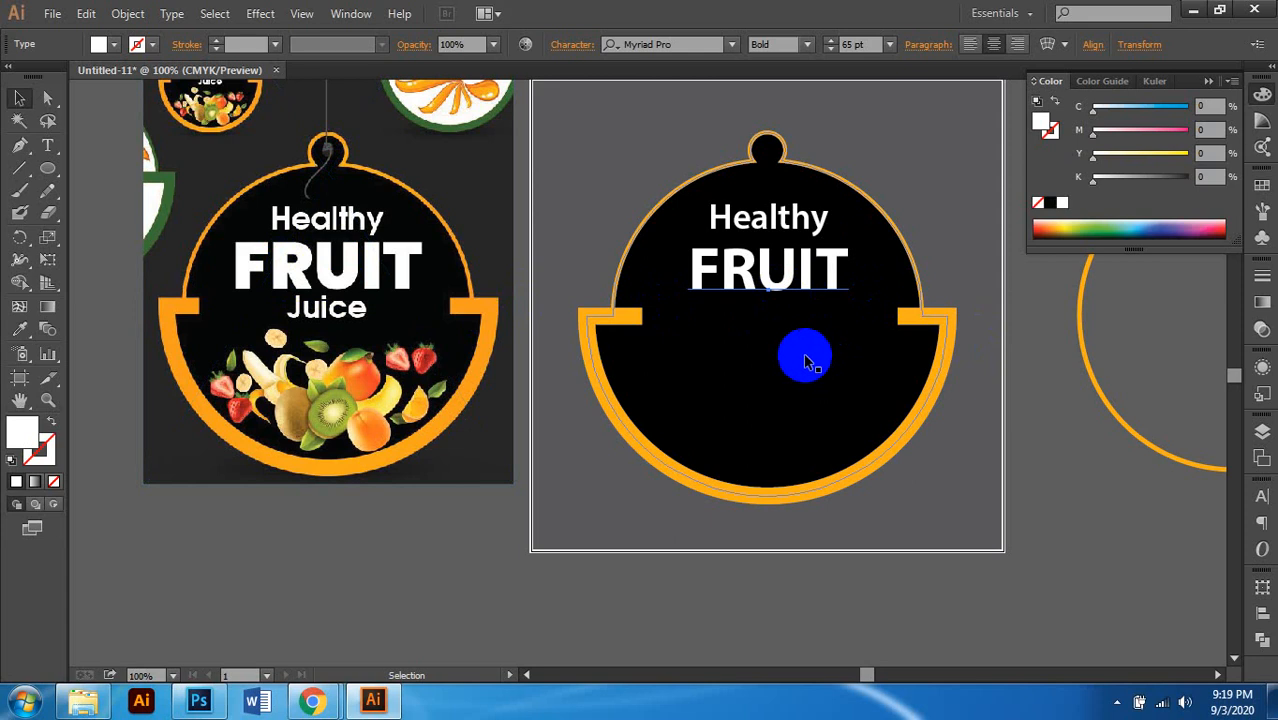
Step: Change FRUIT's font to Arial Narrow Bold
{"action": "left_click", "coordinate": [678, 42]}
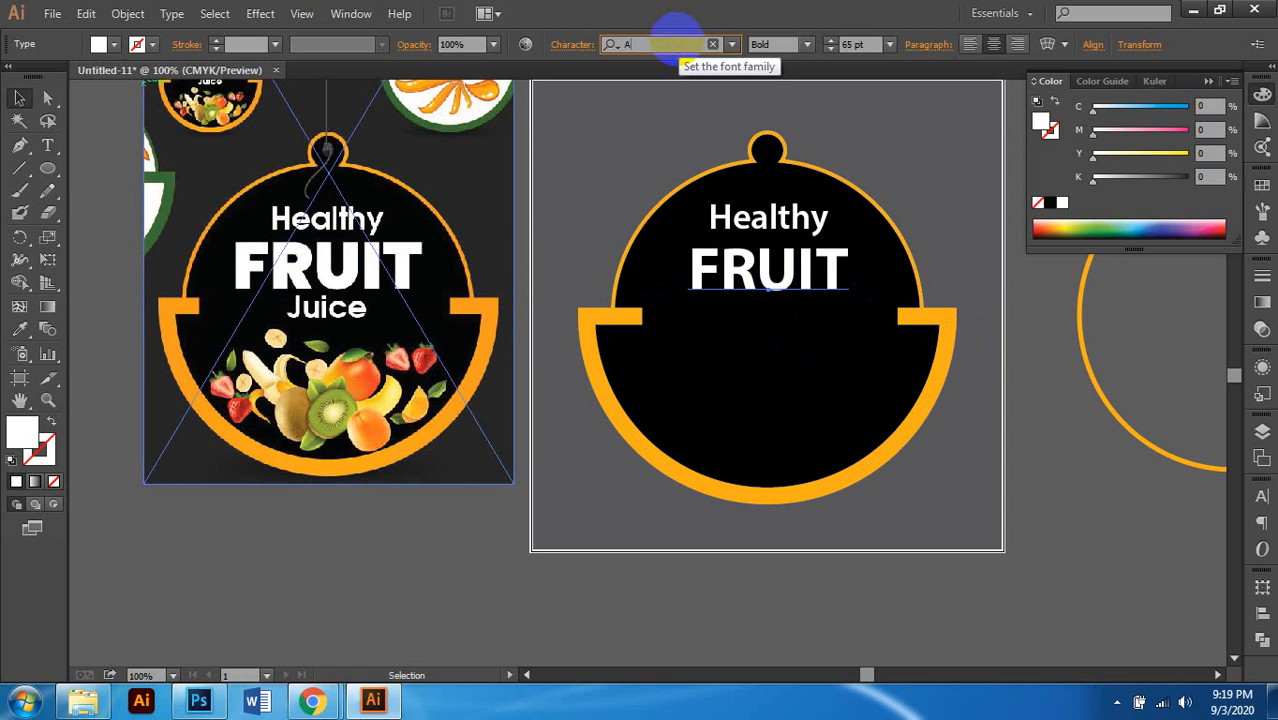
{"action": "type", "text": "ARIAL"}
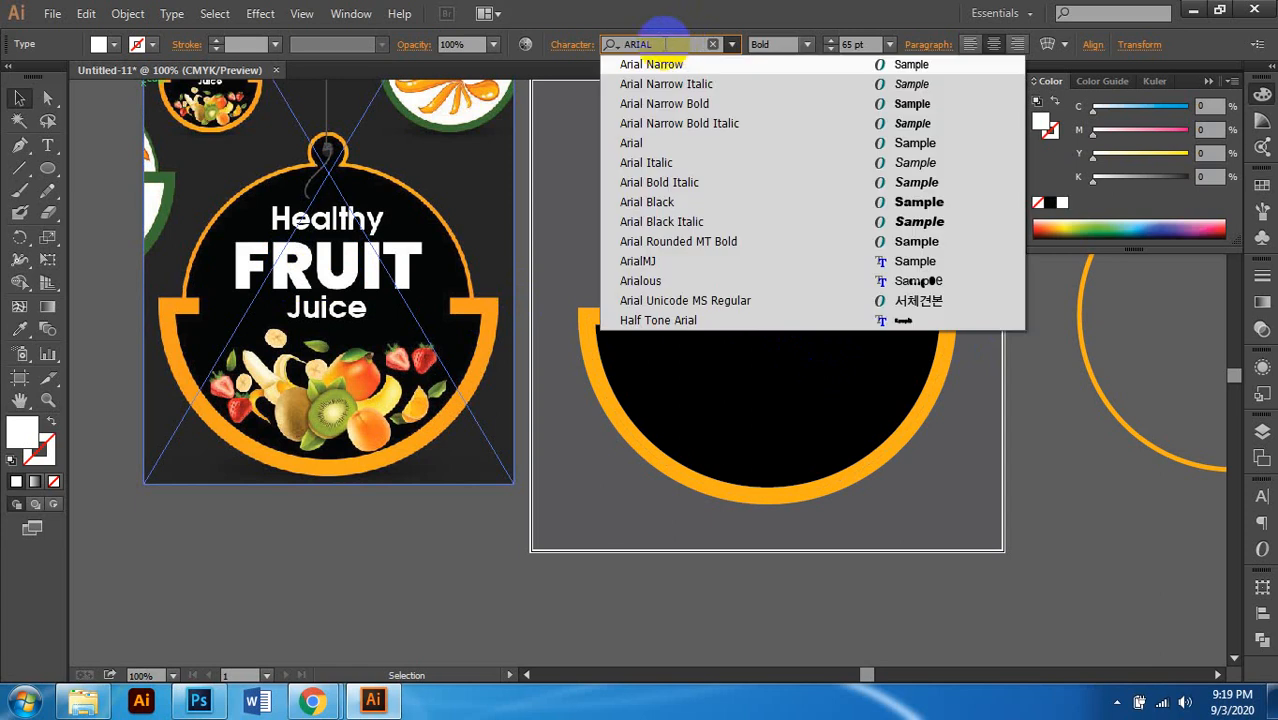
{"action": "left_click", "coordinate": [699, 143]}
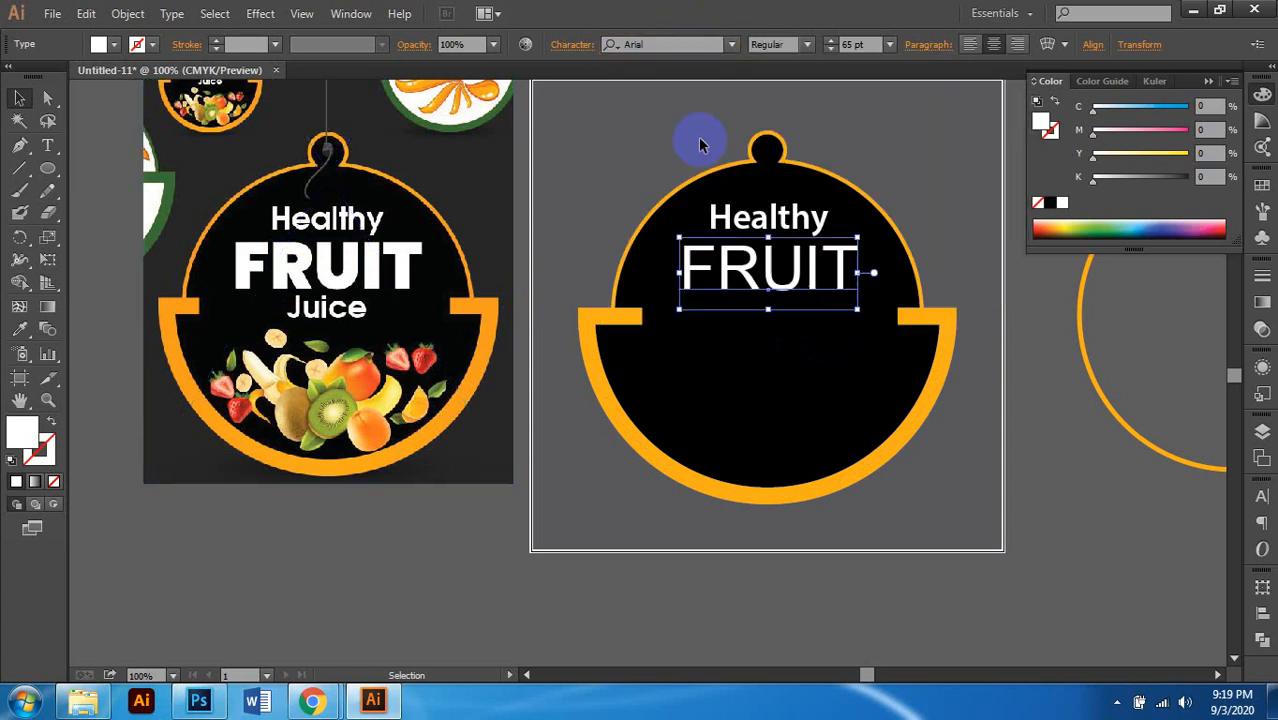
{"action": "left_click", "coordinate": [735, 47]}
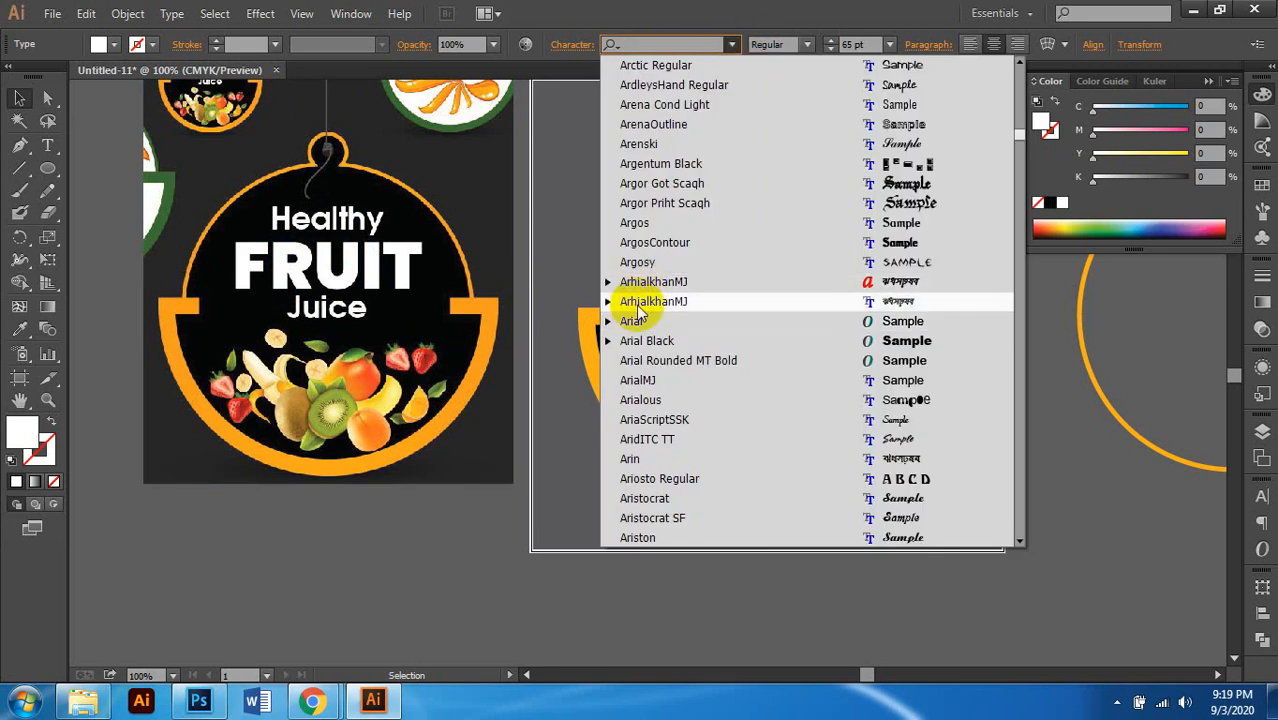
{"action": "left_click", "coordinate": [632, 321]}
{"action": "left_click", "coordinate": [806, 44]}
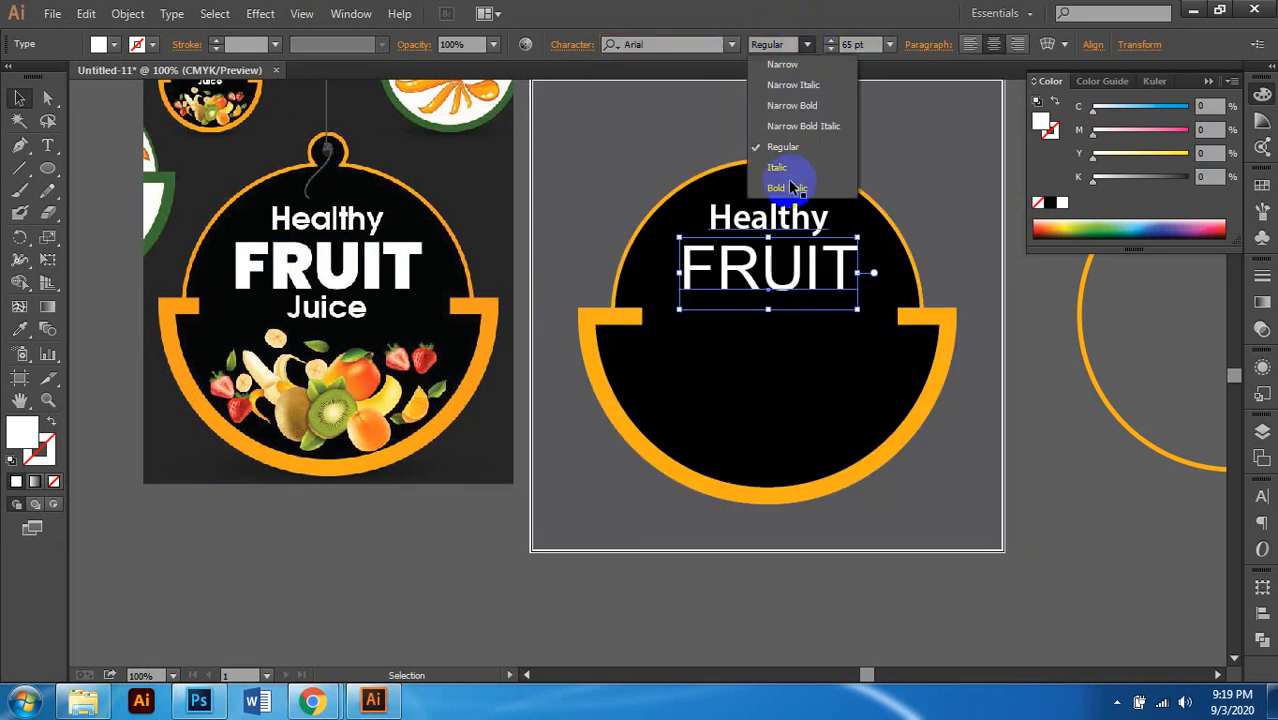
{"action": "left_click", "coordinate": [804, 105]}
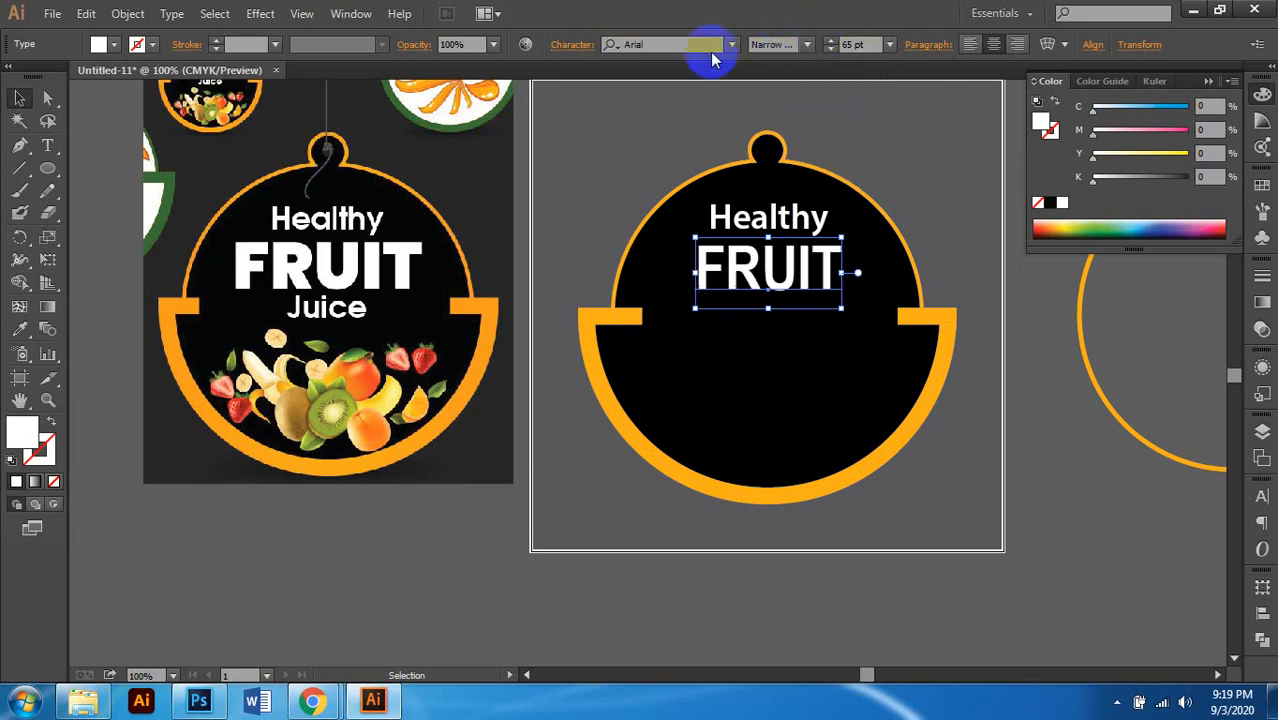
Step: Stretch FRUIT to 121% horizontal scale in the Character settings
{"action": "left_click", "coordinate": [576, 45]}
{"action": "left_click", "coordinate": [543, 215]}
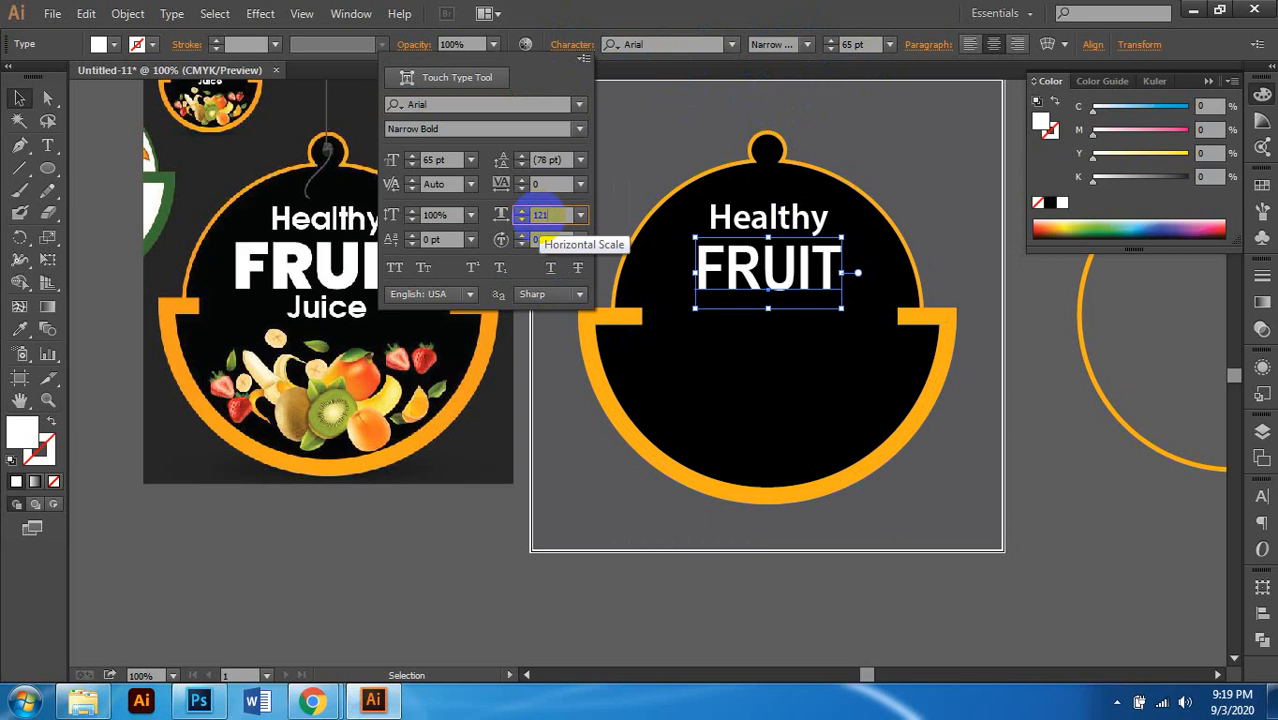
{"action": "key", "text": "Return"}
{"action": "key", "text": "space"}
{"action": "left_click_drag", "start_coordinate": [875, 306], "coordinate": [765, 313]}
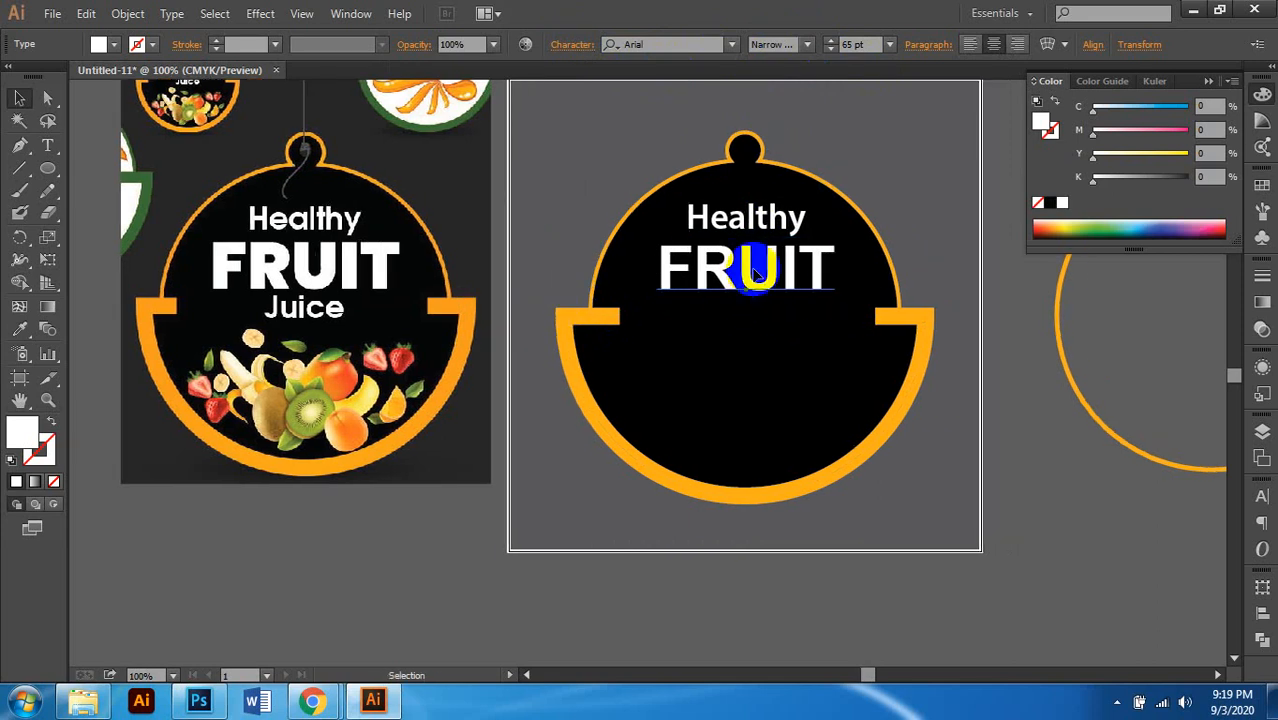
{"action": "scroll", "coordinate": [728, 280], "scroll_direction": "up", "scroll_amount": 1}
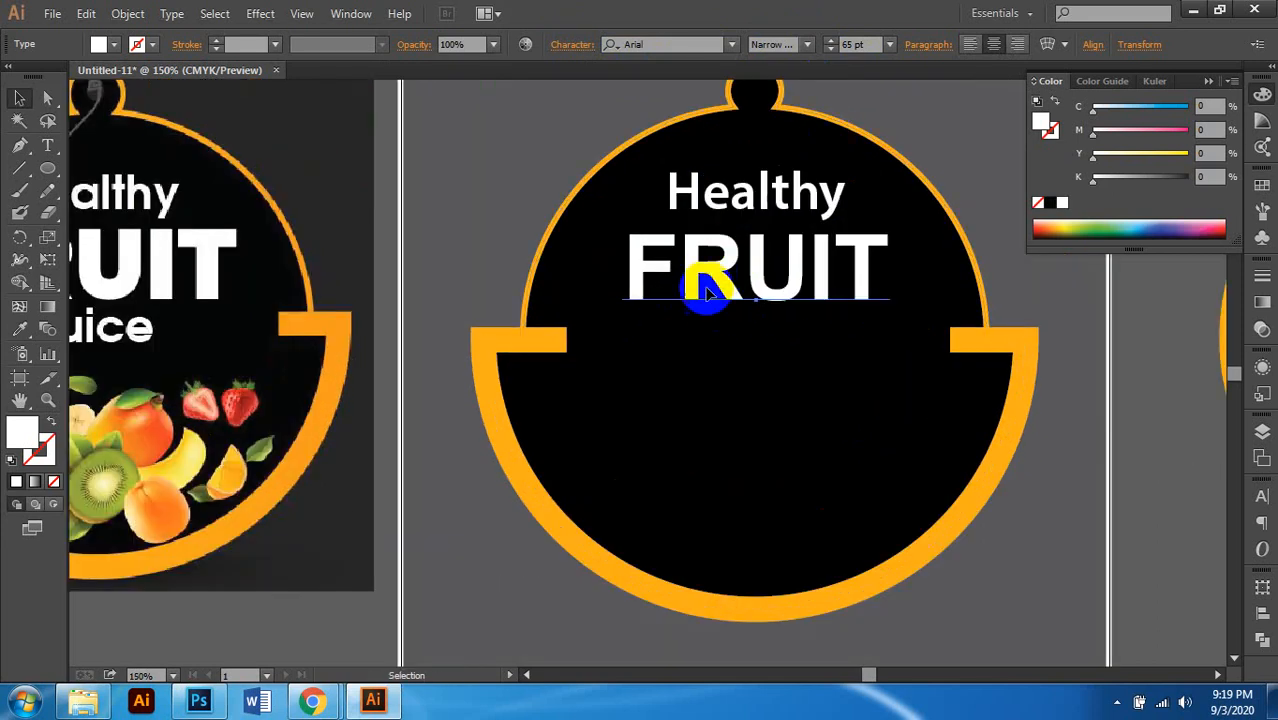
{"action": "scroll", "coordinate": [706, 300], "scroll_direction": "down", "scroll_amount": 2}
{"action": "scroll", "coordinate": [713, 294], "scroll_direction": "up", "scroll_amount": 1}
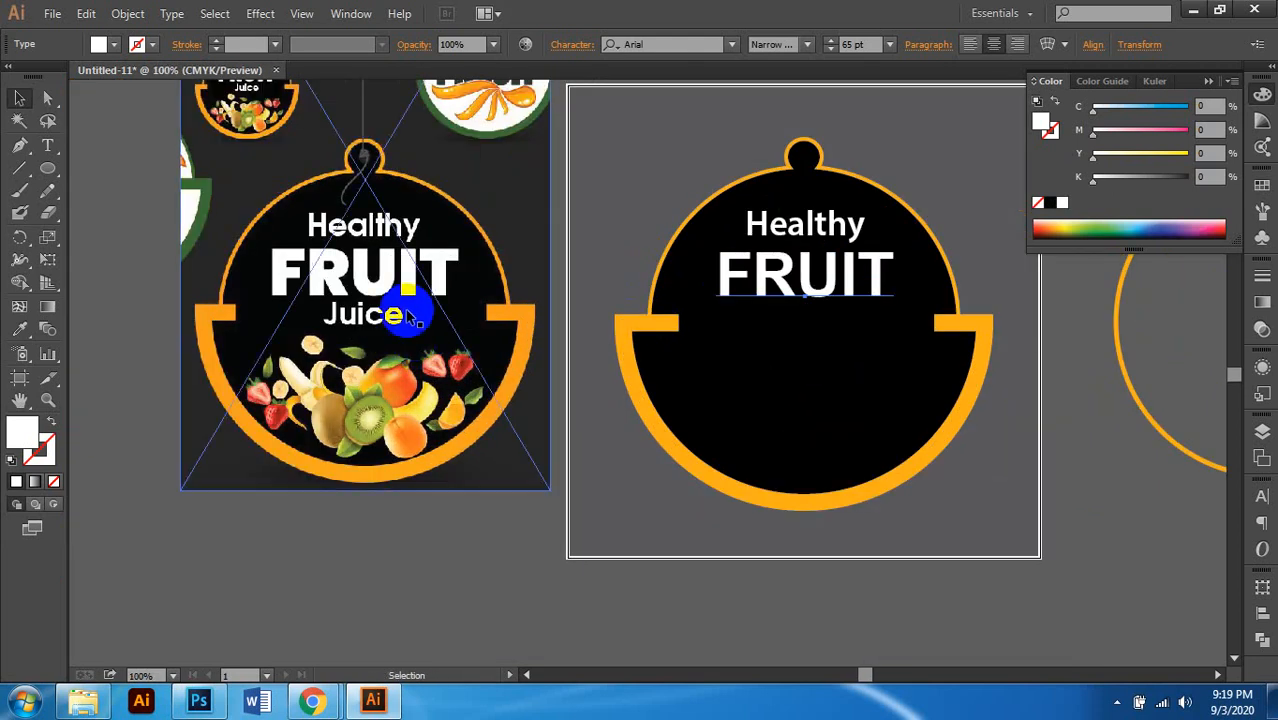
{"action": "scroll", "coordinate": [438, 290], "scroll_direction": "down", "scroll_amount": 1}
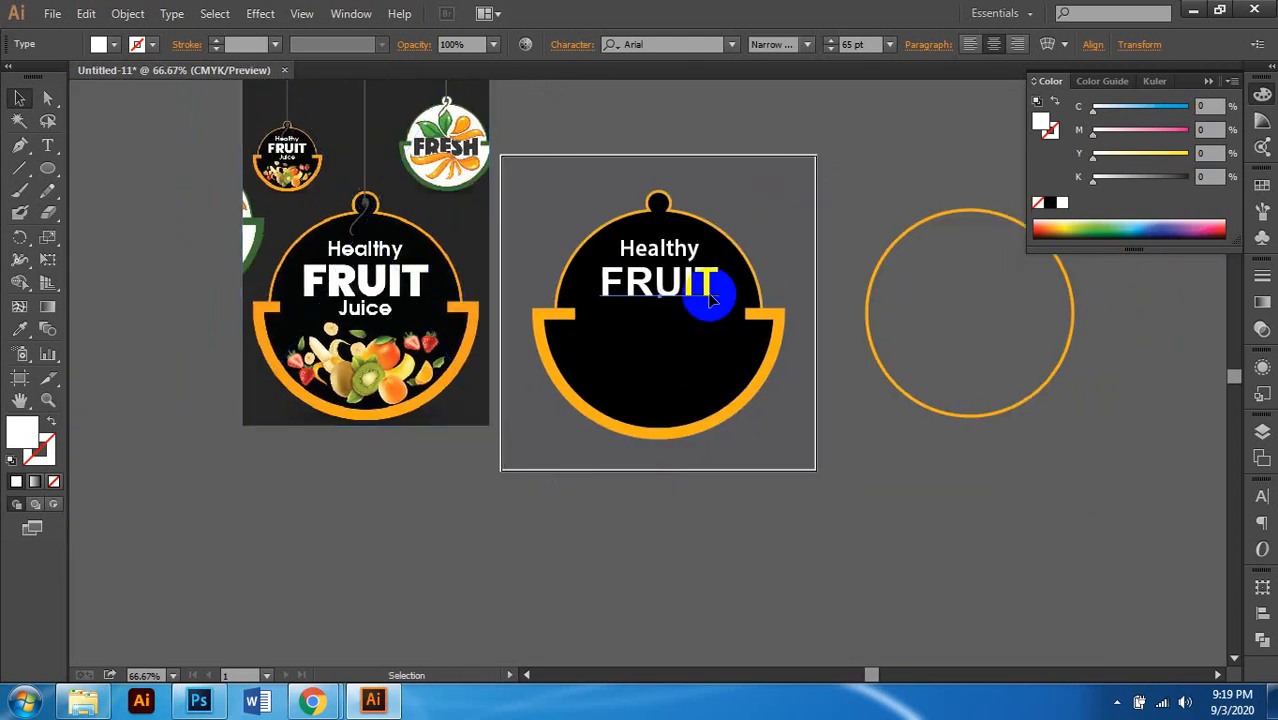
{"action": "scroll", "coordinate": [666, 300], "scroll_direction": "up", "scroll_amount": 1}
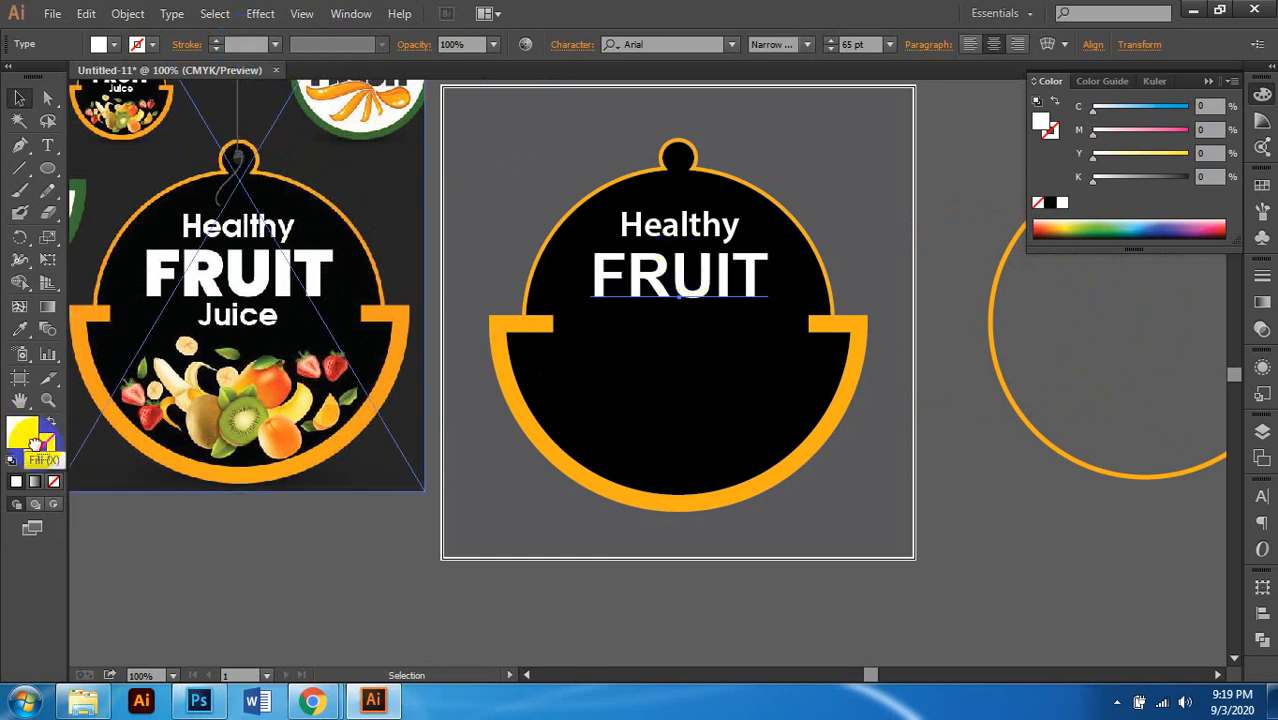
Step: Give the FRUIT heading a white stroke at 4 pt weight
{"action": "left_click_drag", "start_coordinate": [35, 443], "coordinate": [45, 458]}
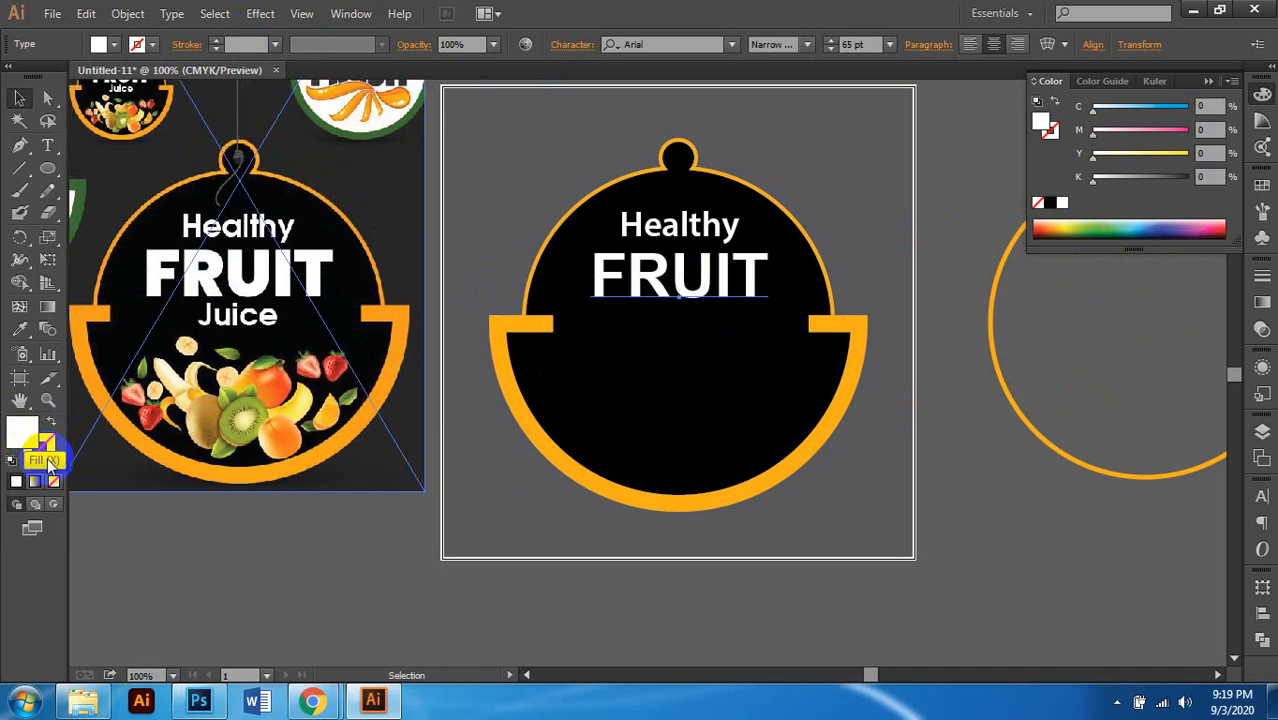
{"action": "left_click_drag", "start_coordinate": [22, 430], "coordinate": [42, 459]}
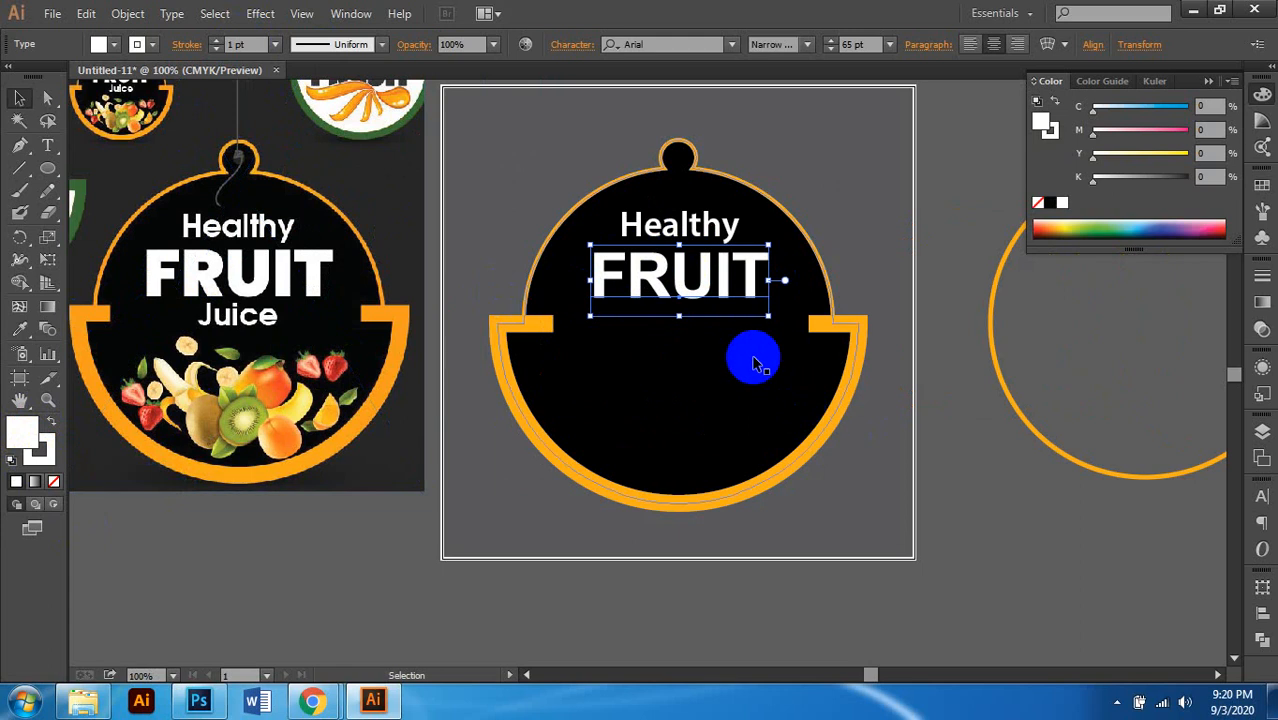
{"action": "key", "text": "ctrl+z"}
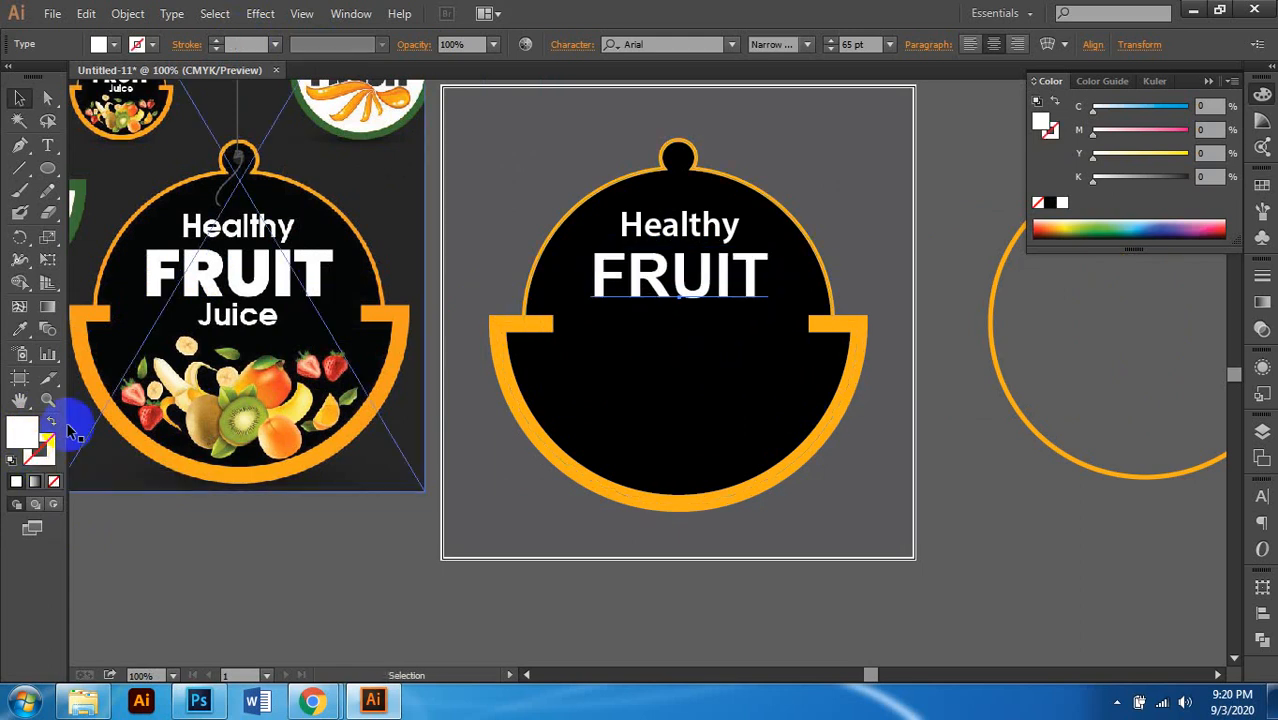
{"action": "left_click", "coordinate": [930, 218]}
{"action": "left_click", "coordinate": [143, 456]}
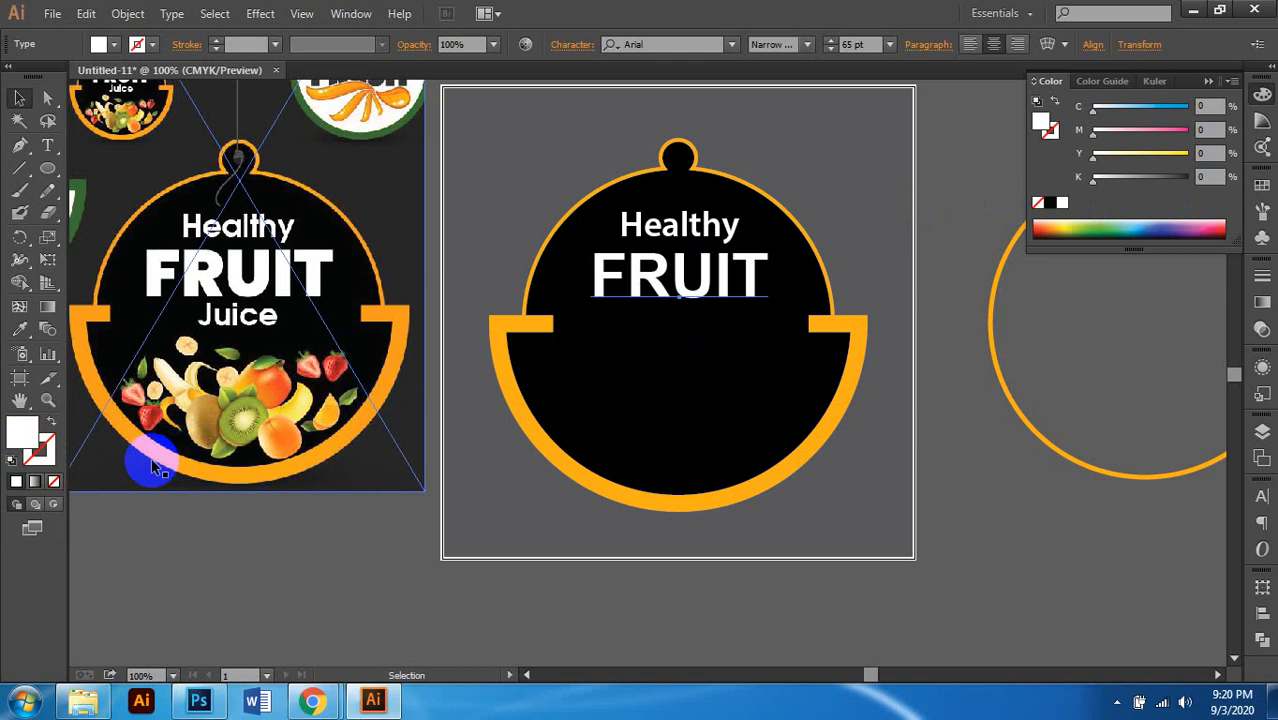
{"action": "left_click", "coordinate": [40, 448]}
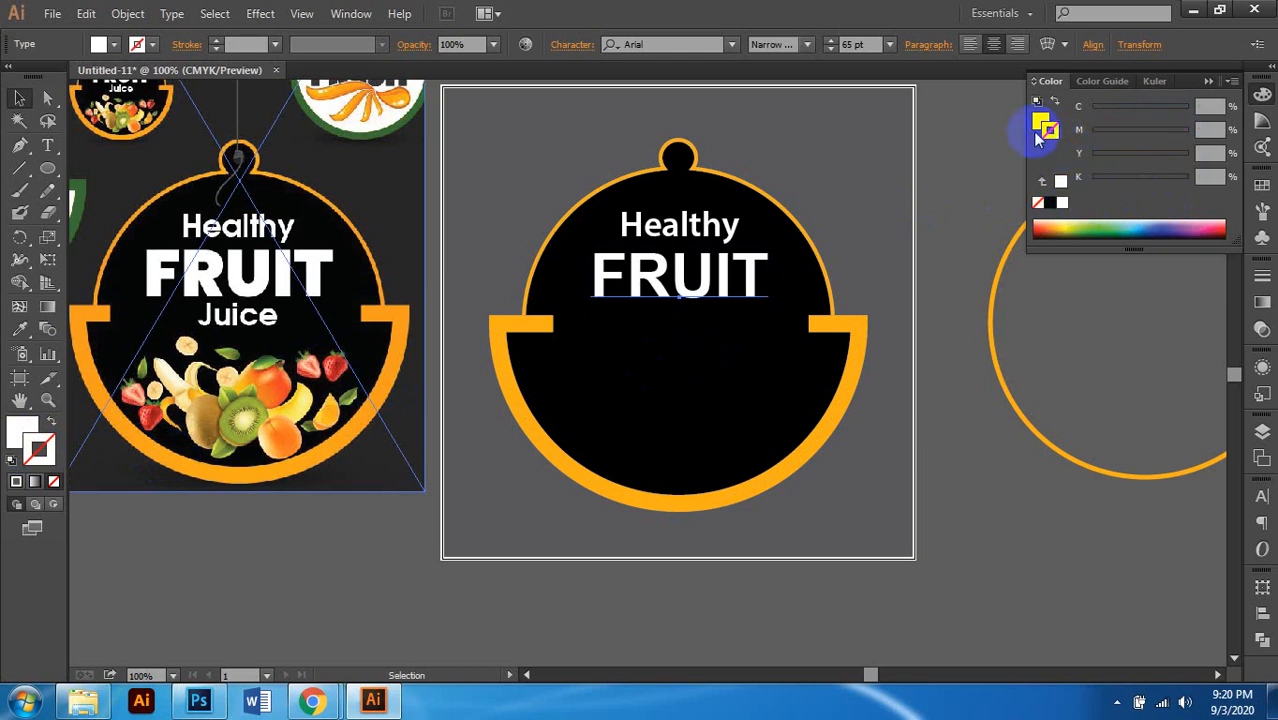
{"action": "left_click", "coordinate": [1063, 207]}
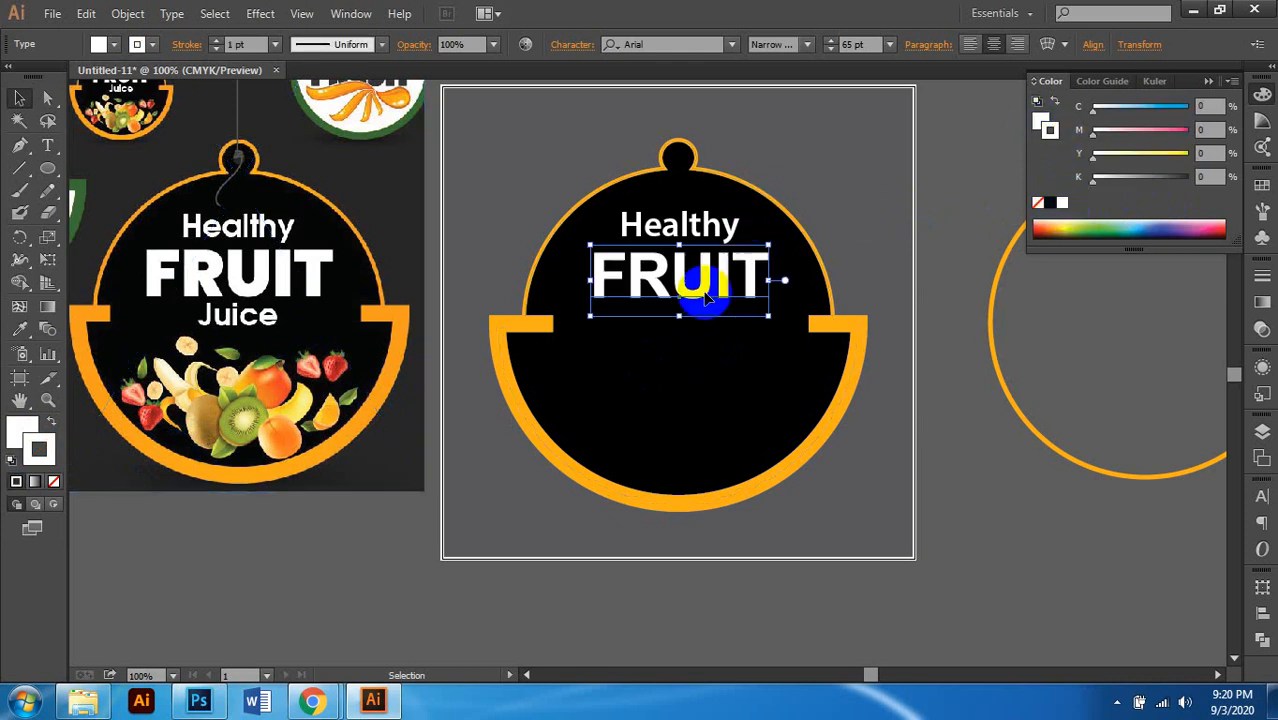
{"action": "left_click", "coordinate": [276, 45]}
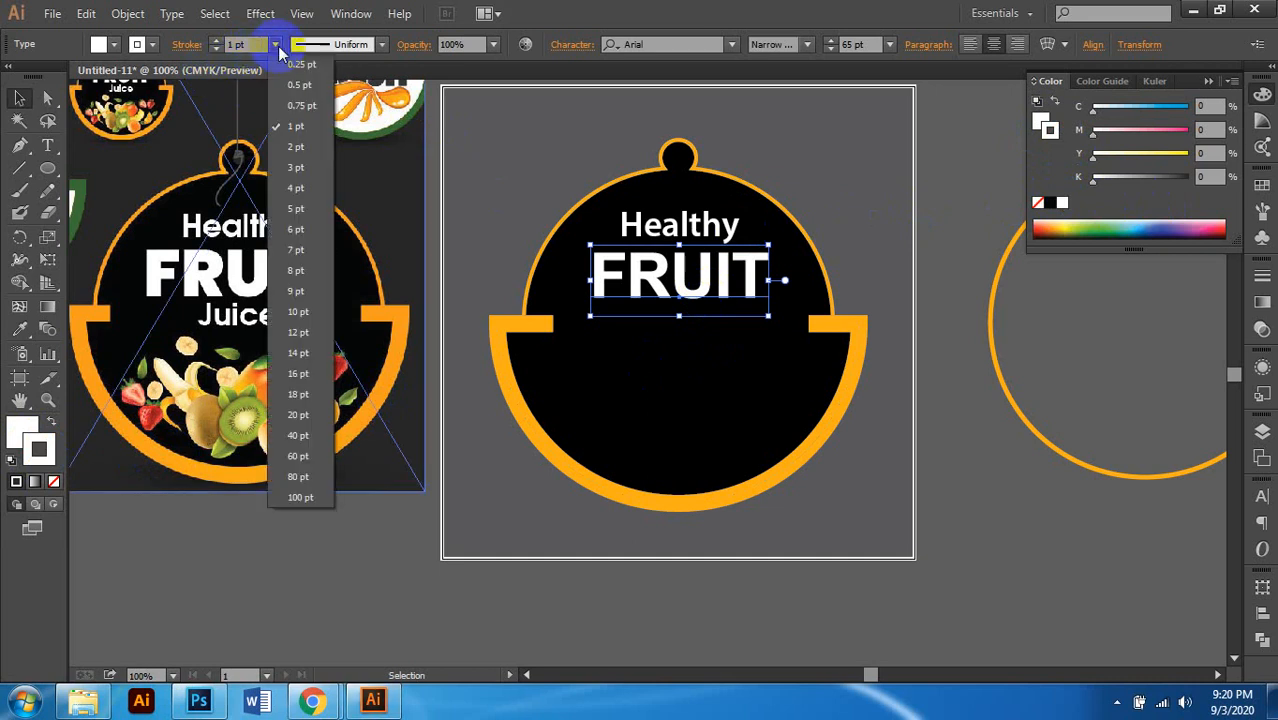
{"action": "left_click", "coordinate": [296, 190]}
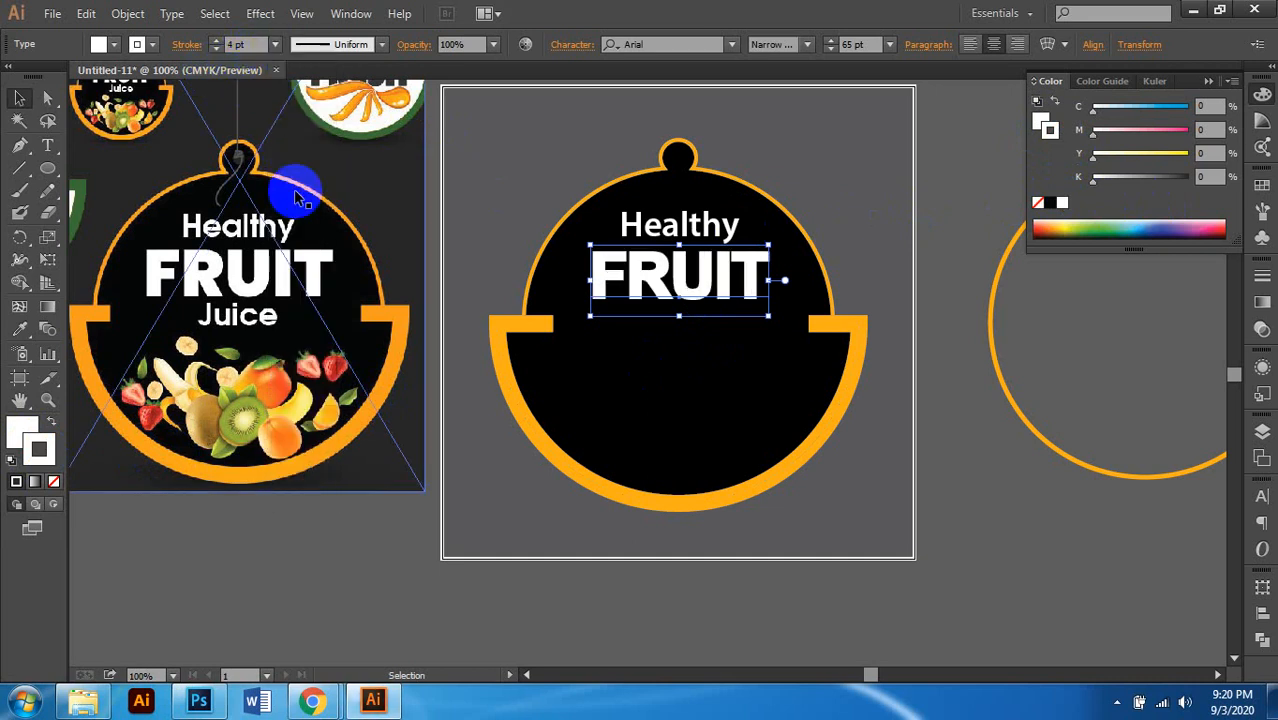
{"action": "scroll", "coordinate": [346, 243], "scroll_direction": "left", "scroll_amount": 1}
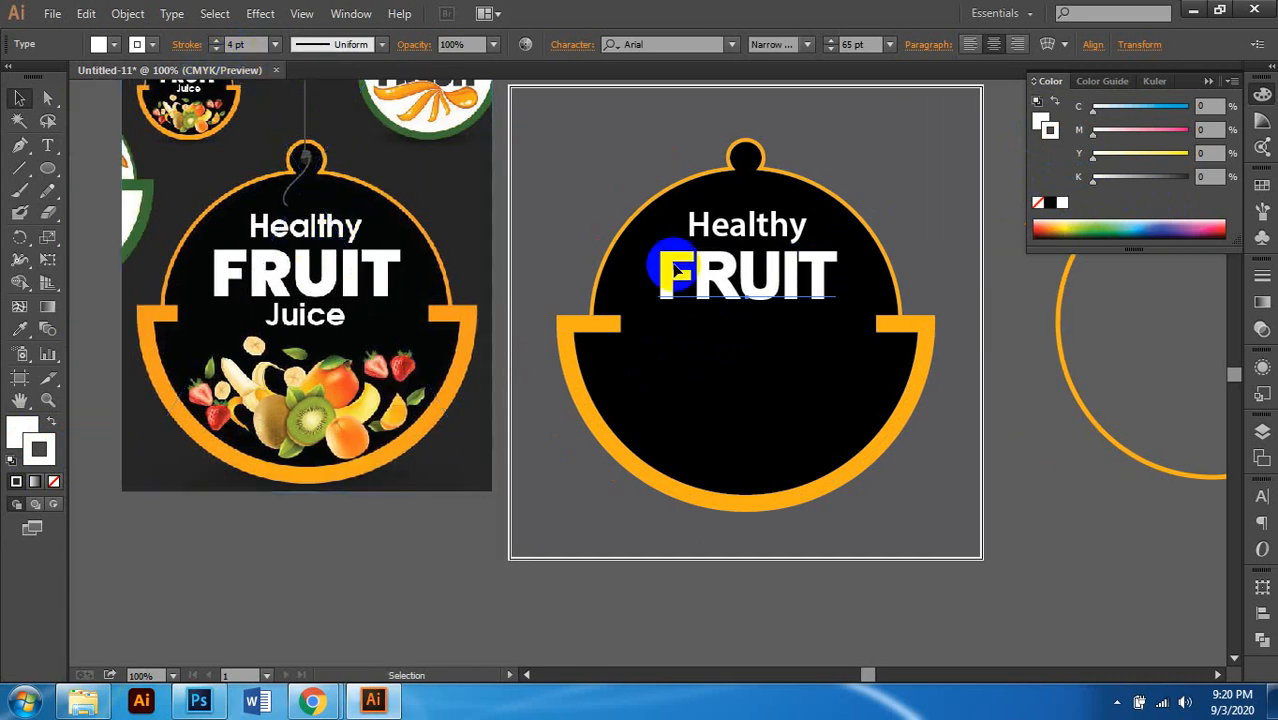
Step: Widen FRUIT's letter spacing by setting its tracking to 3 in the Character panel
{"action": "left_click", "coordinate": [567, 47]}
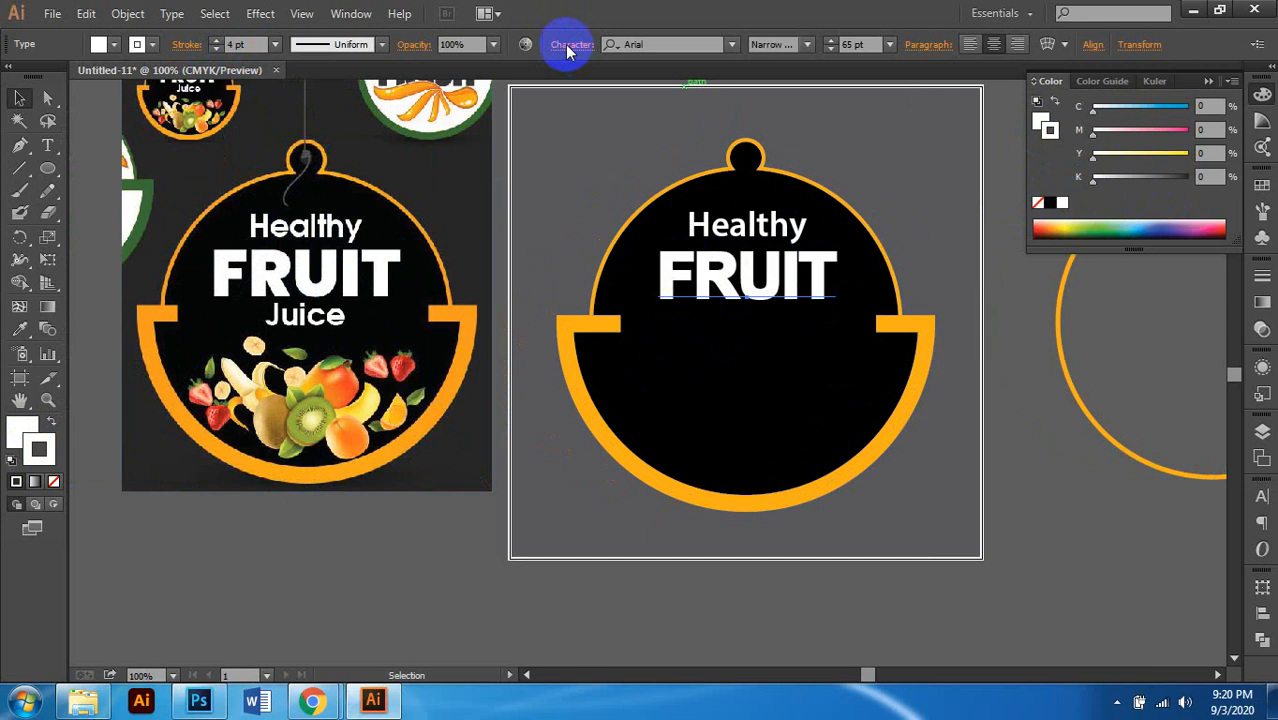
{"action": "left_click", "coordinate": [553, 187]}
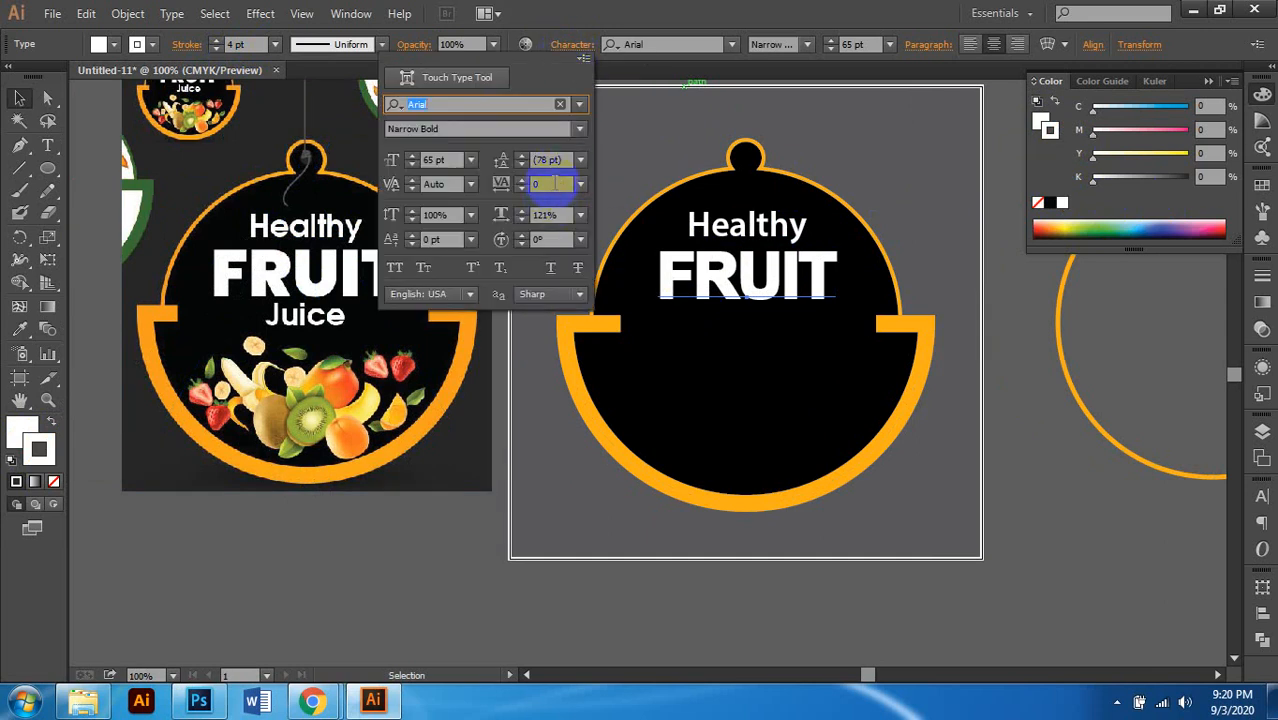
{"action": "left_click", "coordinate": [553, 183]}
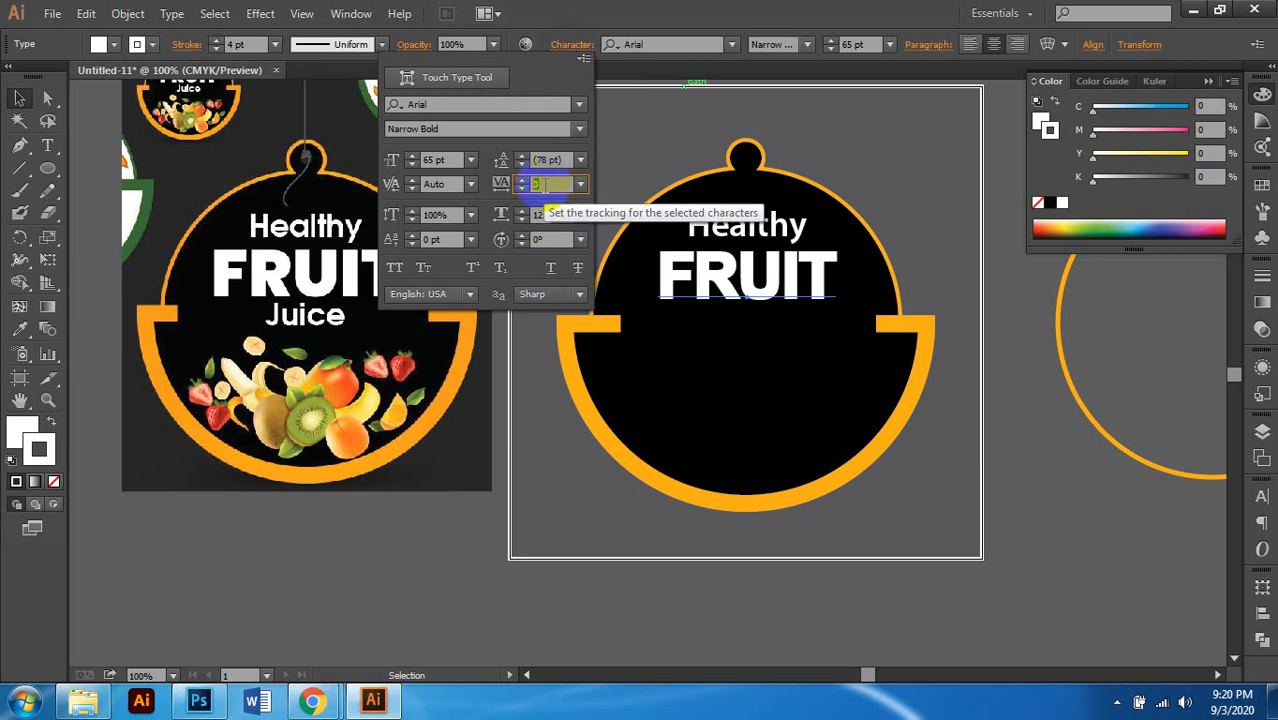
{"action": "type", "text": "3"}
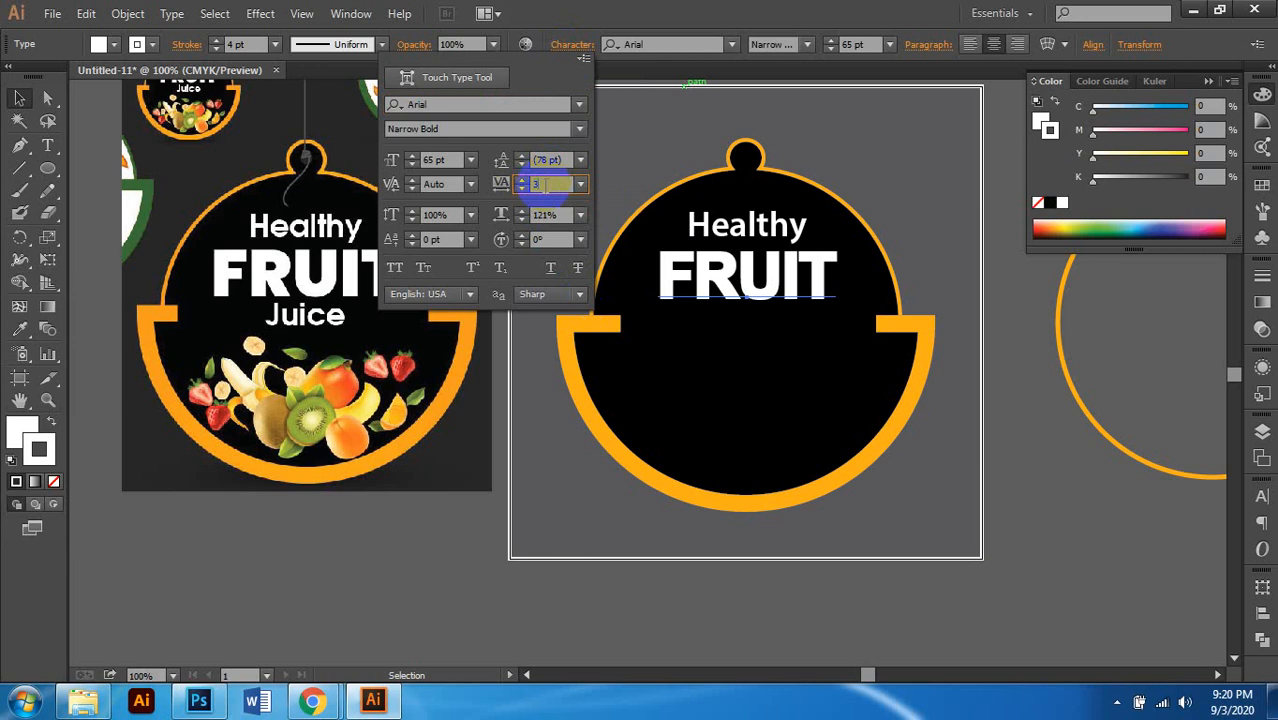
{"action": "key", "text": "Return"}
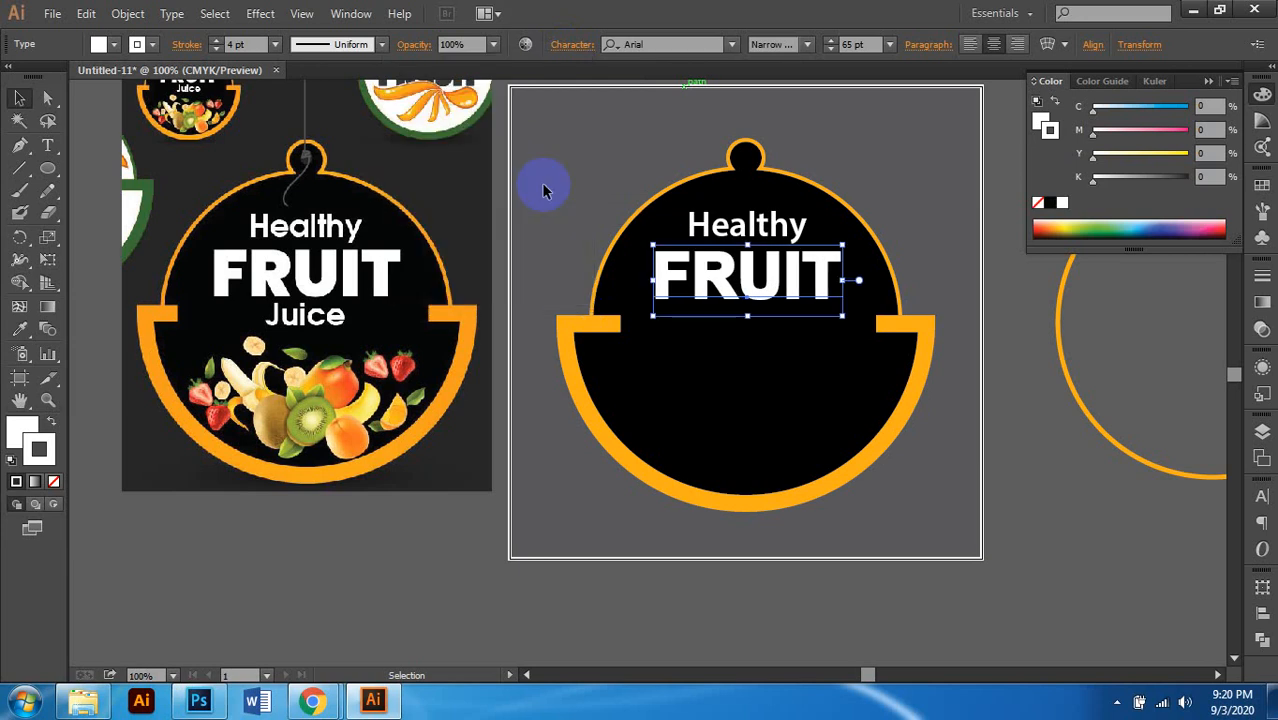
{"action": "left_click", "coordinate": [1005, 423]}
{"action": "scroll", "coordinate": [688, 365], "scroll_direction": "up", "scroll_amount": 1}
{"action": "scroll", "coordinate": [787, 340], "scroll_direction": "down", "scroll_amount": 2}
{"action": "scroll", "coordinate": [840, 325], "scroll_direction": "left", "scroll_amount": 1}
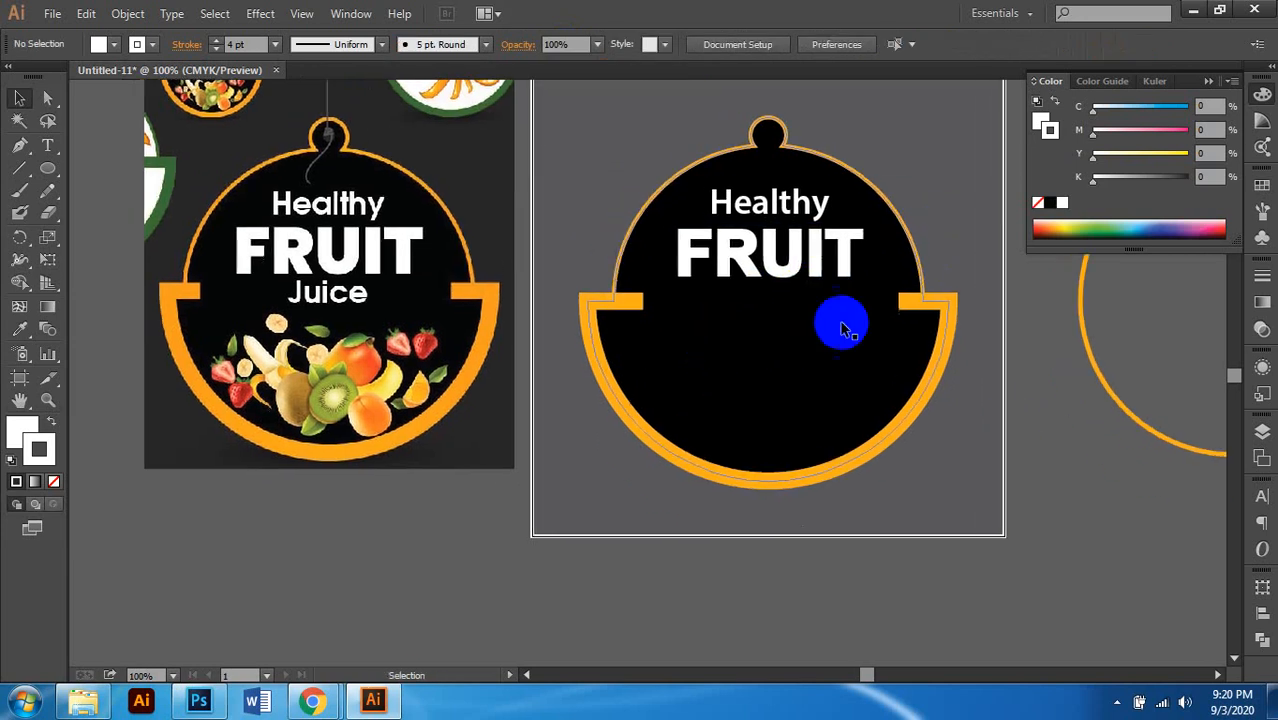
{"action": "scroll", "coordinate": [840, 345], "scroll_direction": "right", "scroll_amount": 1}
Step: Duplicate Healthy below FRUIT and retype the copy as 'Juice'
{"action": "mouse_move", "coordinate": [747, 200]}
{"action": "left_mouse_down"}
{"action": "mouse_move", "coordinate": [777, 312]}
{"action": "mouse_move", "coordinate": [760, 308]}
{"action": "left_mouse_up"}
{"action": "double_click", "coordinate": [750, 308]}
{"action": "double_click", "coordinate": [752, 308]}
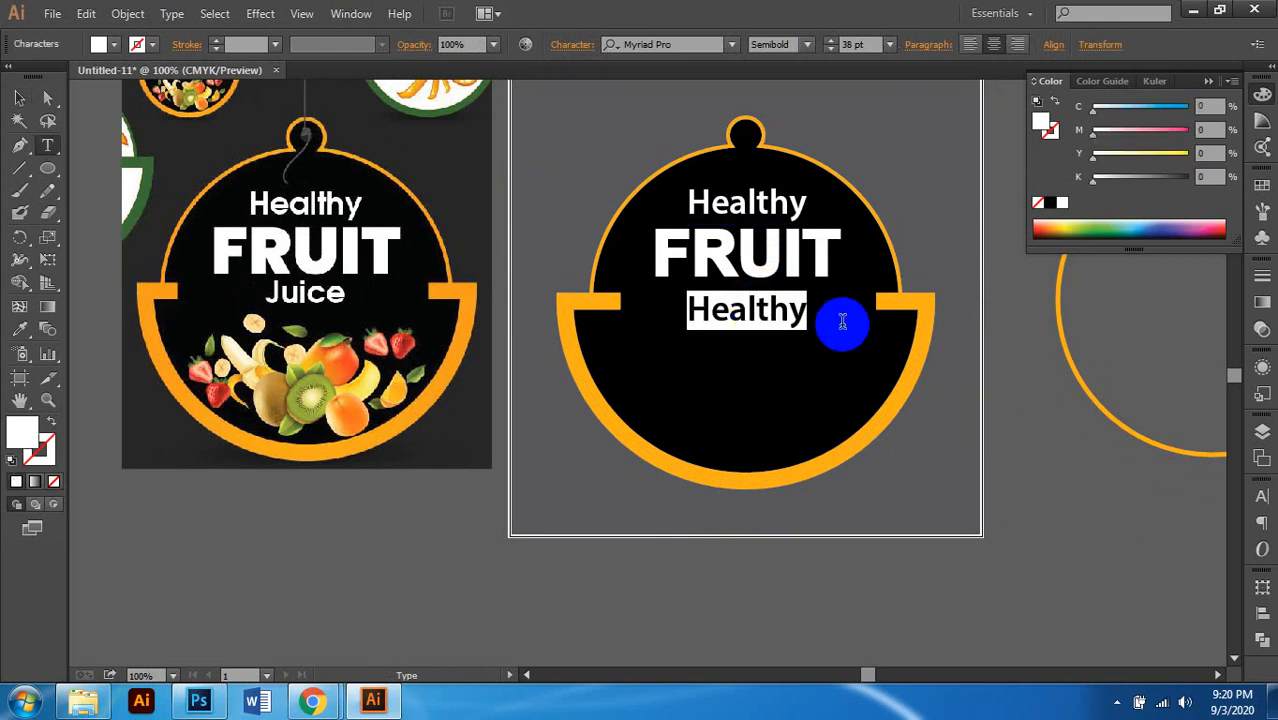
{"action": "type", "text": "j"}
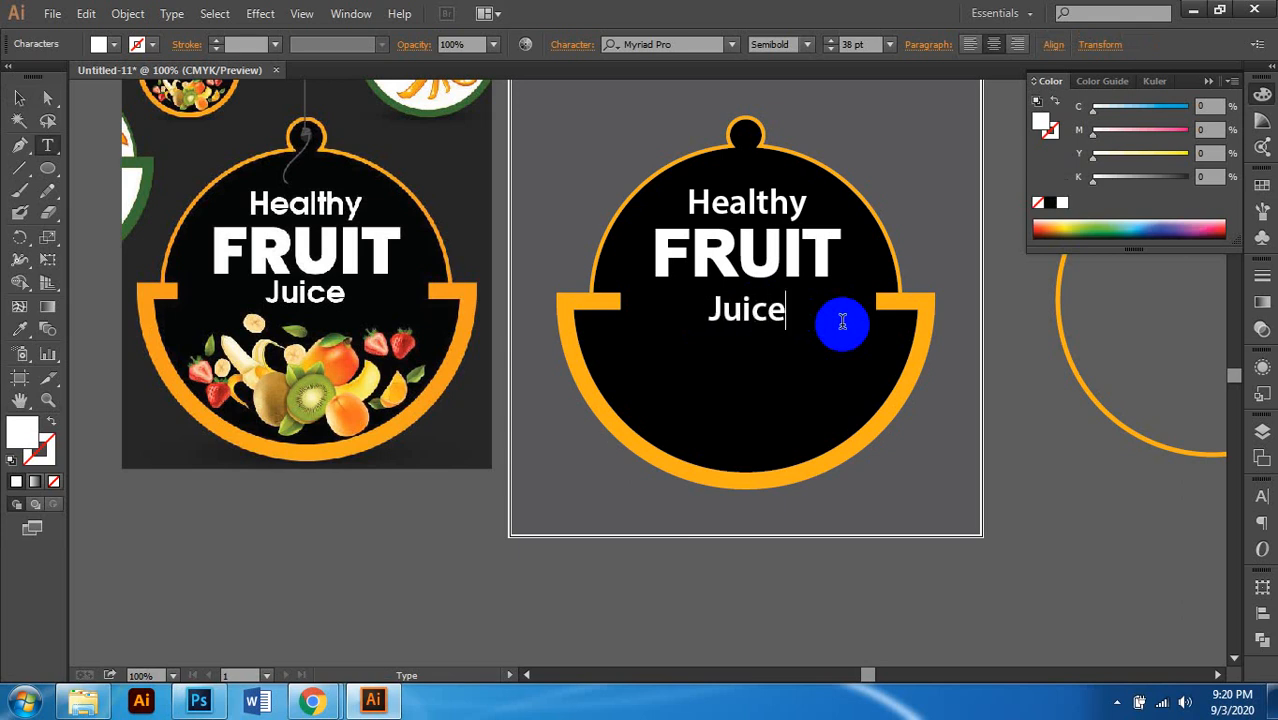
{"action": "left_click", "coordinate": [18, 95]}
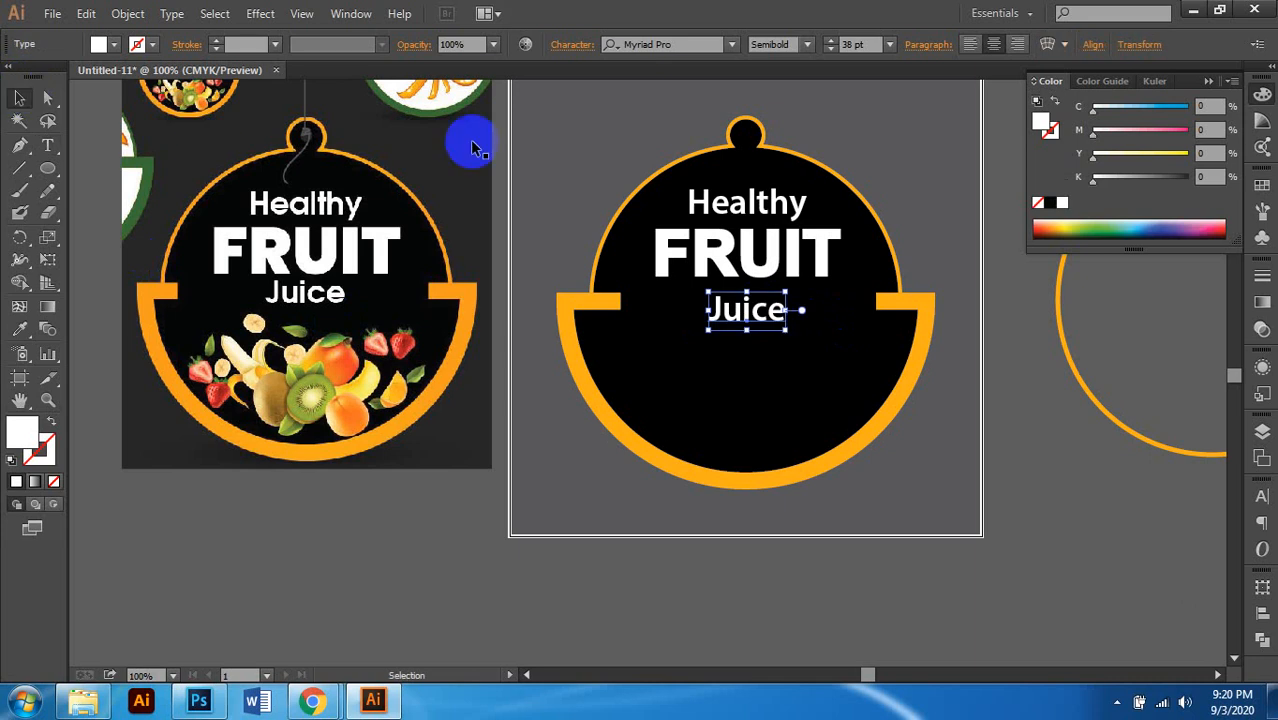
{"action": "scroll", "coordinate": [745, 365], "scroll_direction": "down", "scroll_amount": 1}
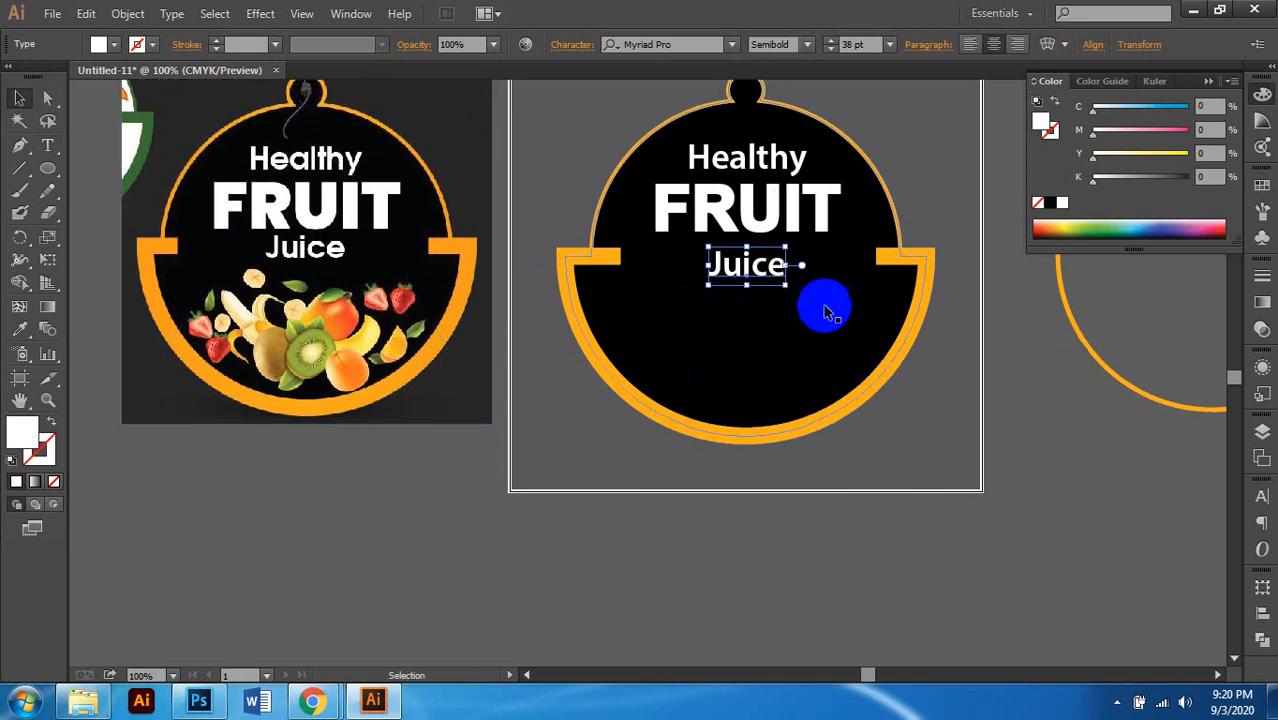
Step: Nudge Juice up toward FRUIT, then shift FRUIT and Juice down slightly
{"action": "key", "text": "Up"}
{"action": "key", "text": "Up"}
{"action": "key", "text": "Up"}
{"action": "key", "text": "Up"}
{"action": "key", "text": "Up"}
{"action": "key", "text": "Up"}
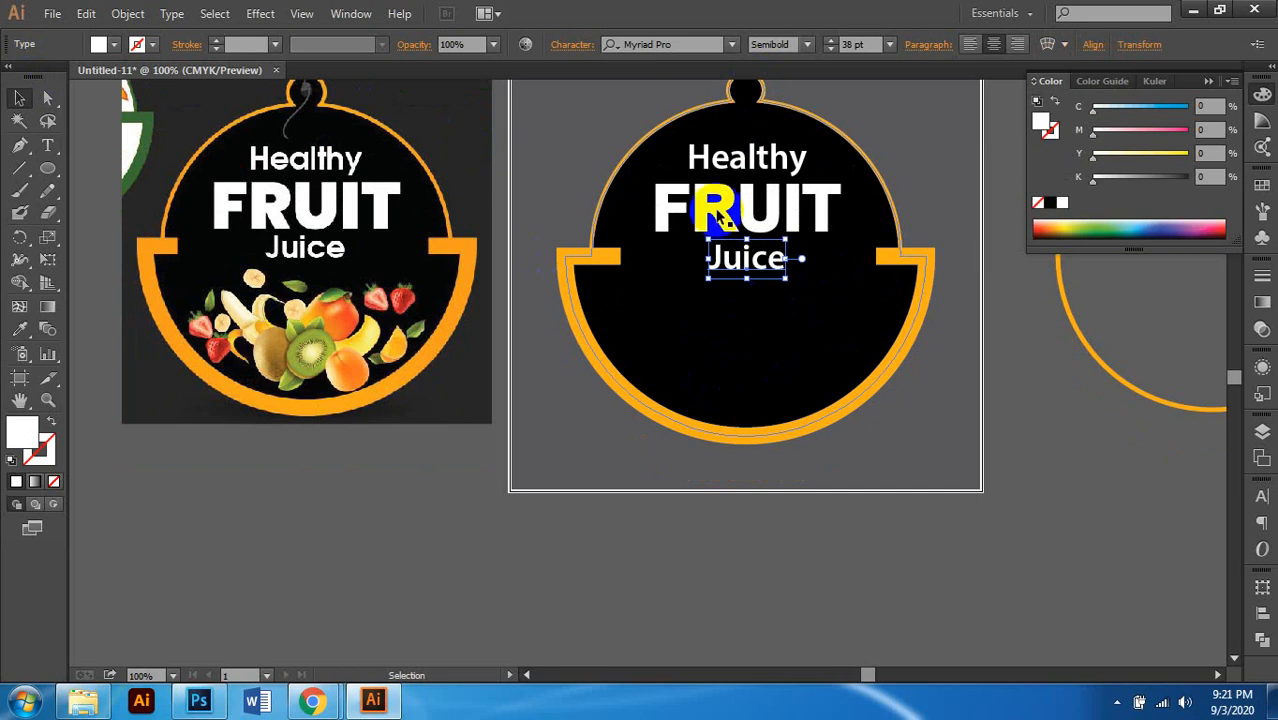
{"action": "left_click", "coordinate": [766, 212], "text": "shift"}
{"action": "key", "text": "Down"}
{"action": "key", "text": "Down"}
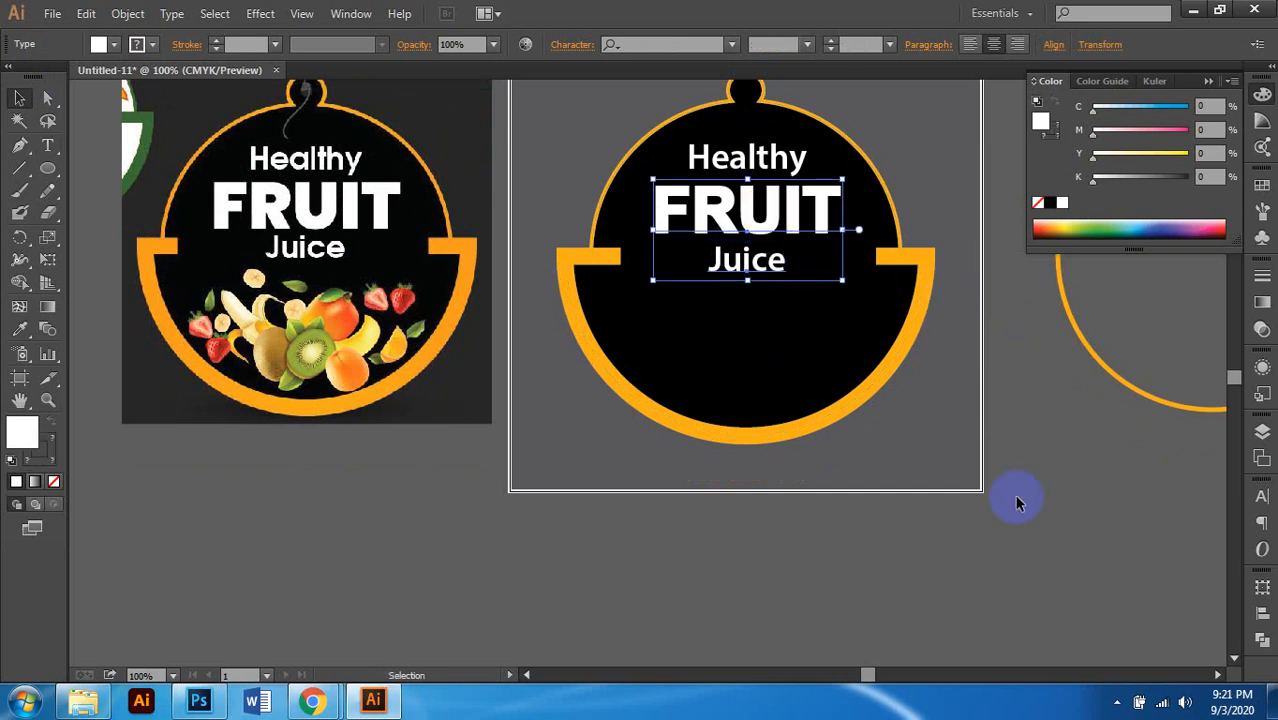
{"action": "left_click", "coordinate": [1022, 470]}
{"action": "scroll", "coordinate": [1036, 410], "scroll_direction": "right", "scroll_amount": 2}
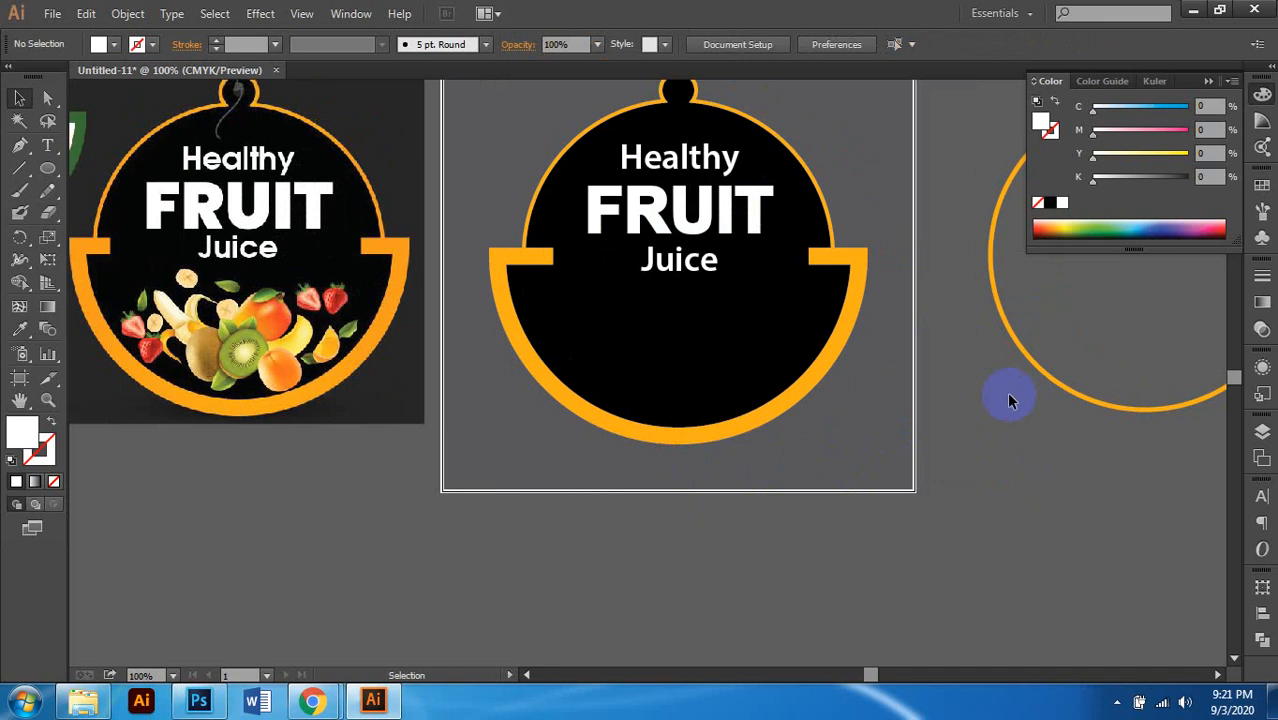
Step: Check the Healthy and FRUIT selection, then zoom out to review the tag at 66.67%
{"action": "left_click", "coordinate": [685, 212]}
{"action": "left_click", "coordinate": [678, 168], "text": "shift"}
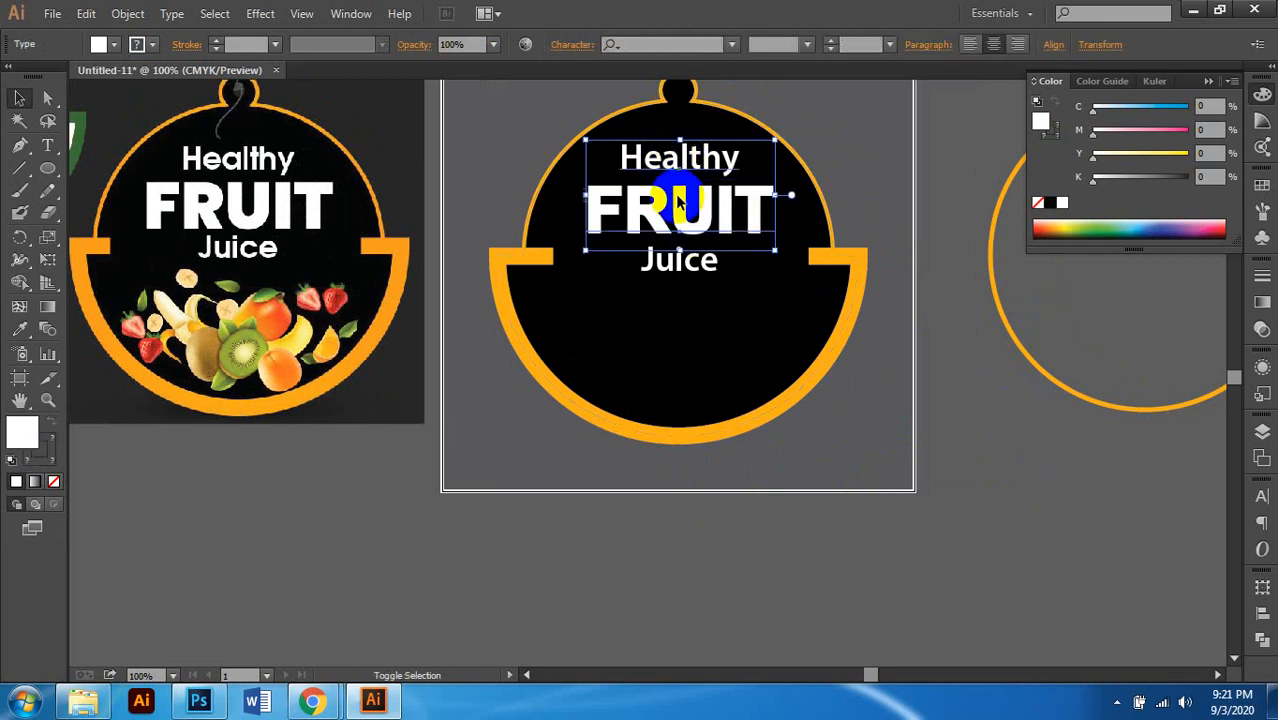
{"action": "left_click", "coordinate": [684, 288], "text": "shift"}
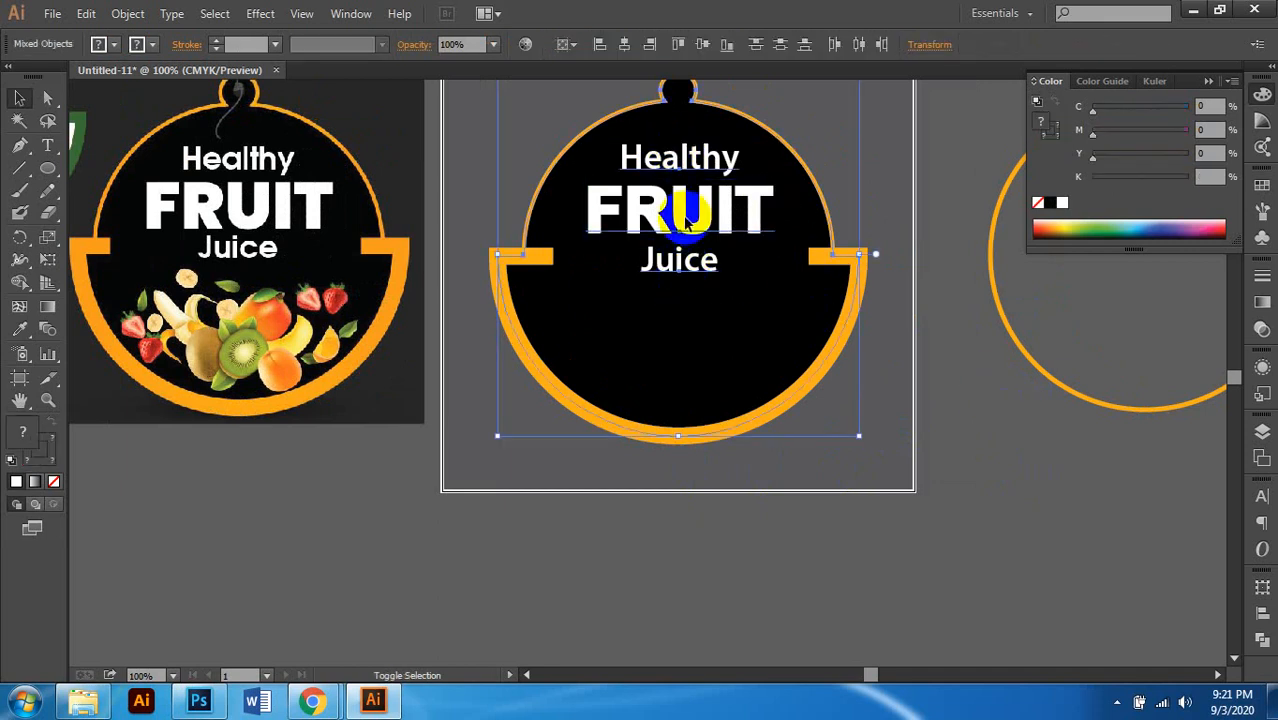
{"action": "left_click", "coordinate": [730, 366], "text": "shift"}
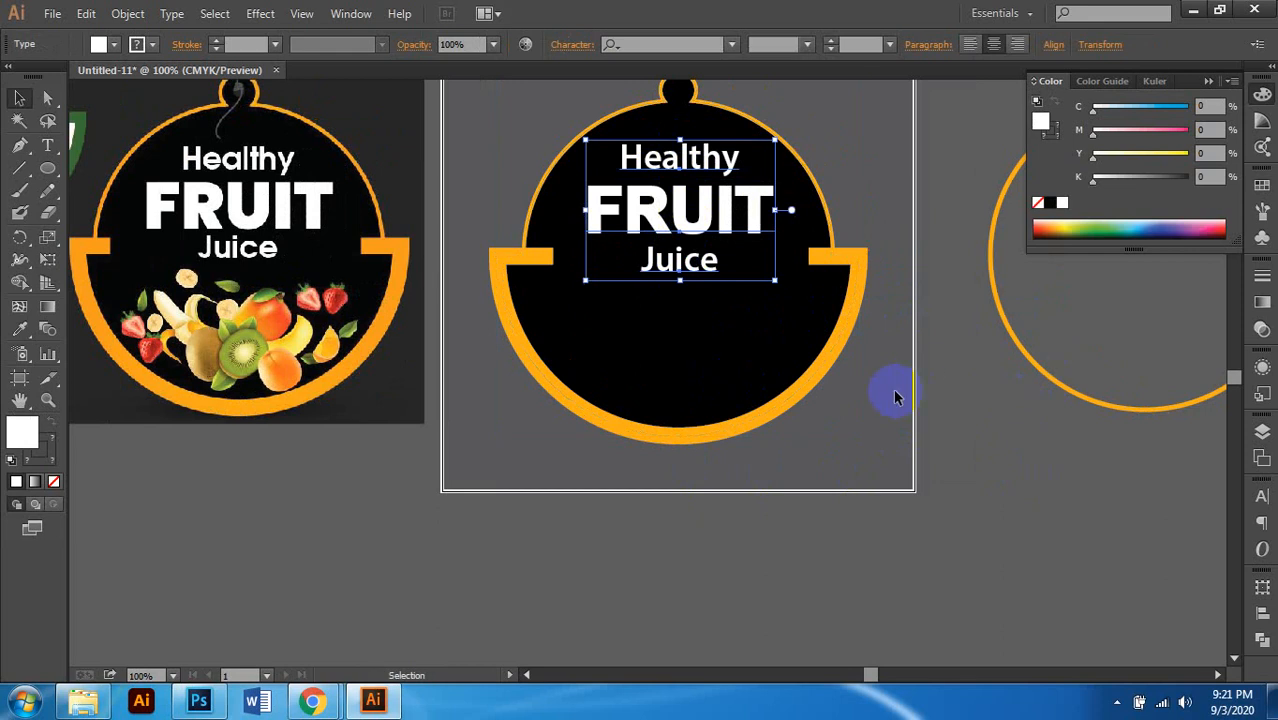
{"action": "scroll", "coordinate": [728, 214], "scroll_direction": "up", "scroll_amount": 2}
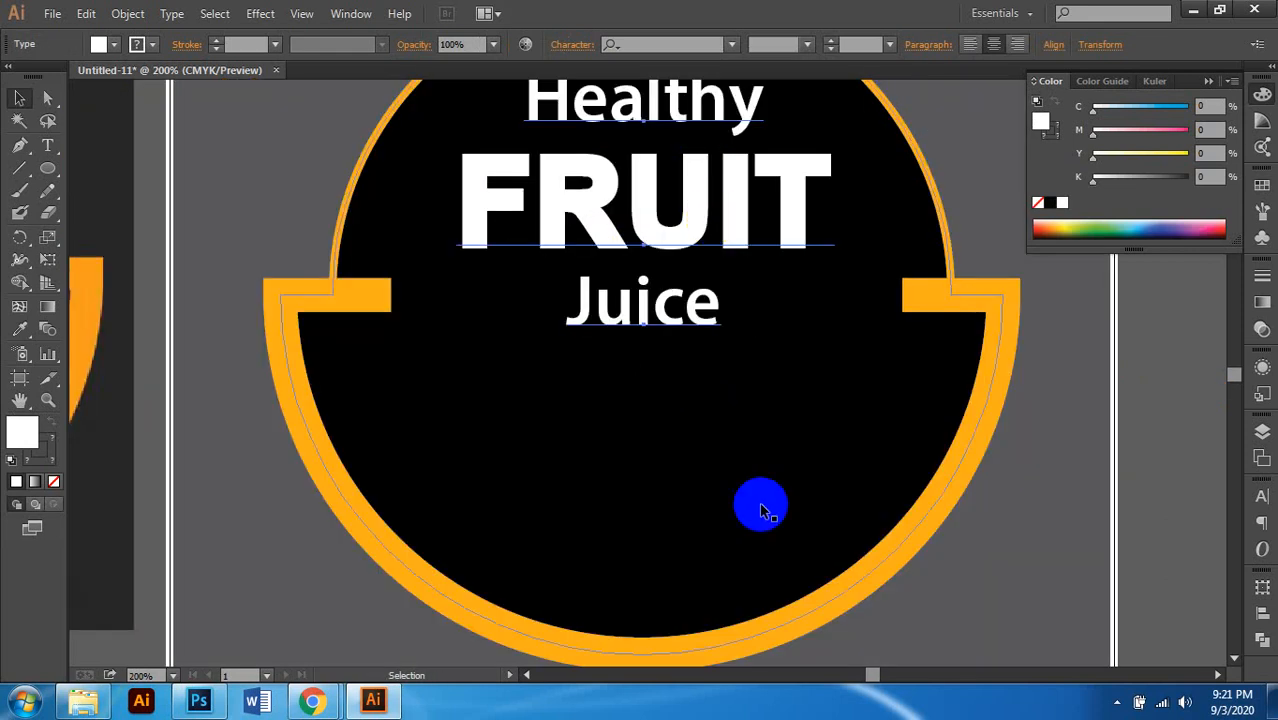
{"action": "scroll", "coordinate": [762, 338], "scroll_direction": "down", "scroll_amount": 1}
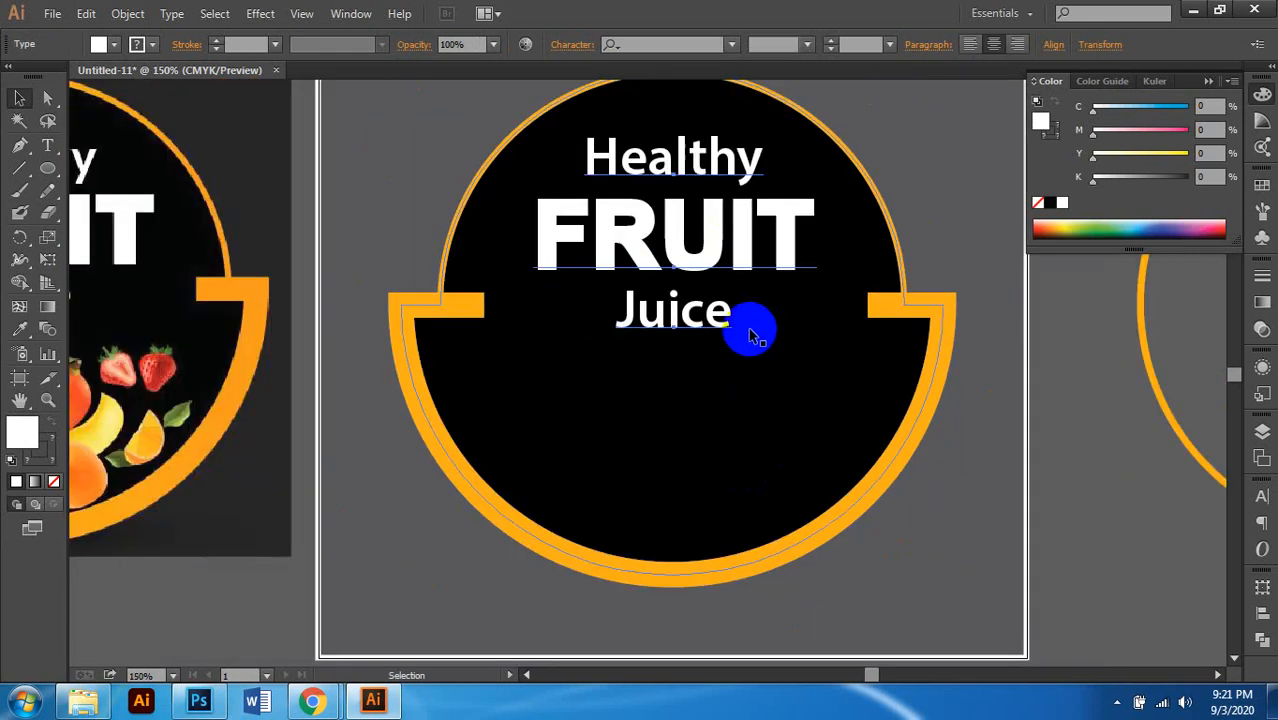
{"action": "scroll", "coordinate": [716, 316], "scroll_direction": "down", "scroll_amount": 1}
{"action": "left_click", "coordinate": [979, 440]}
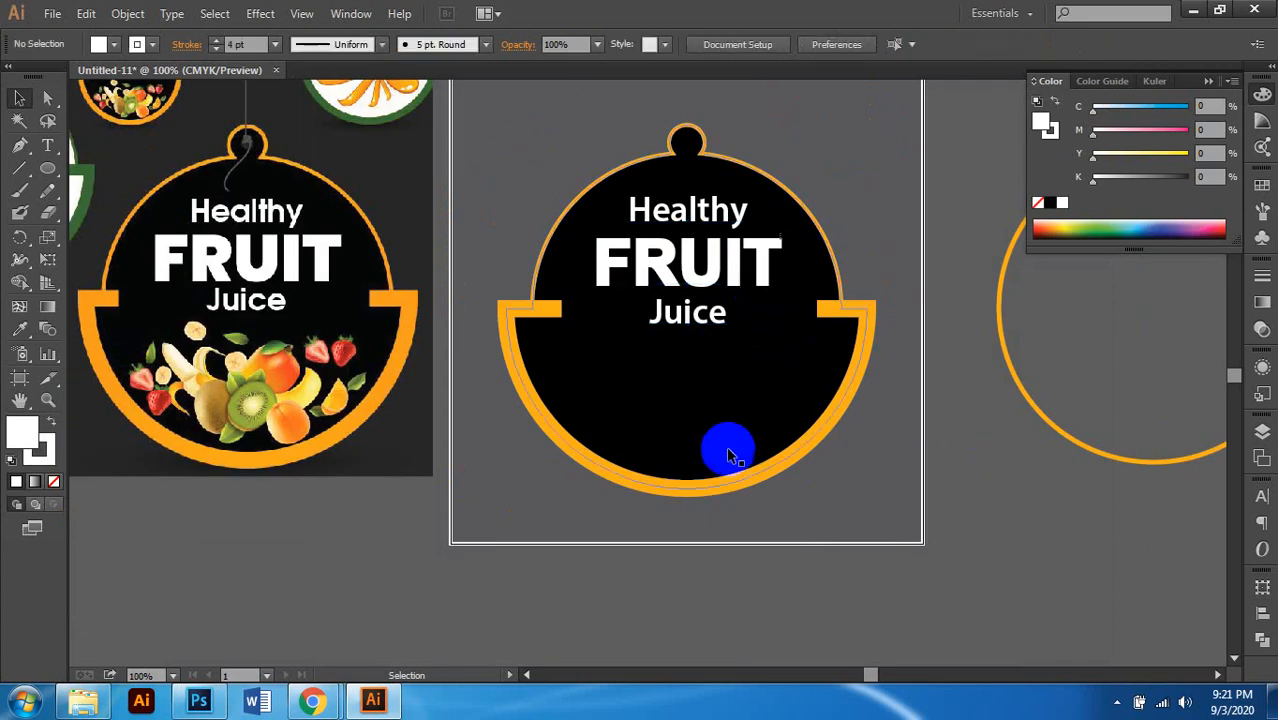
{"action": "scroll", "coordinate": [726, 445], "scroll_direction": "down", "scroll_amount": 1}
{"action": "scroll", "coordinate": [693, 420], "scroll_direction": "down", "scroll_amount": 1}
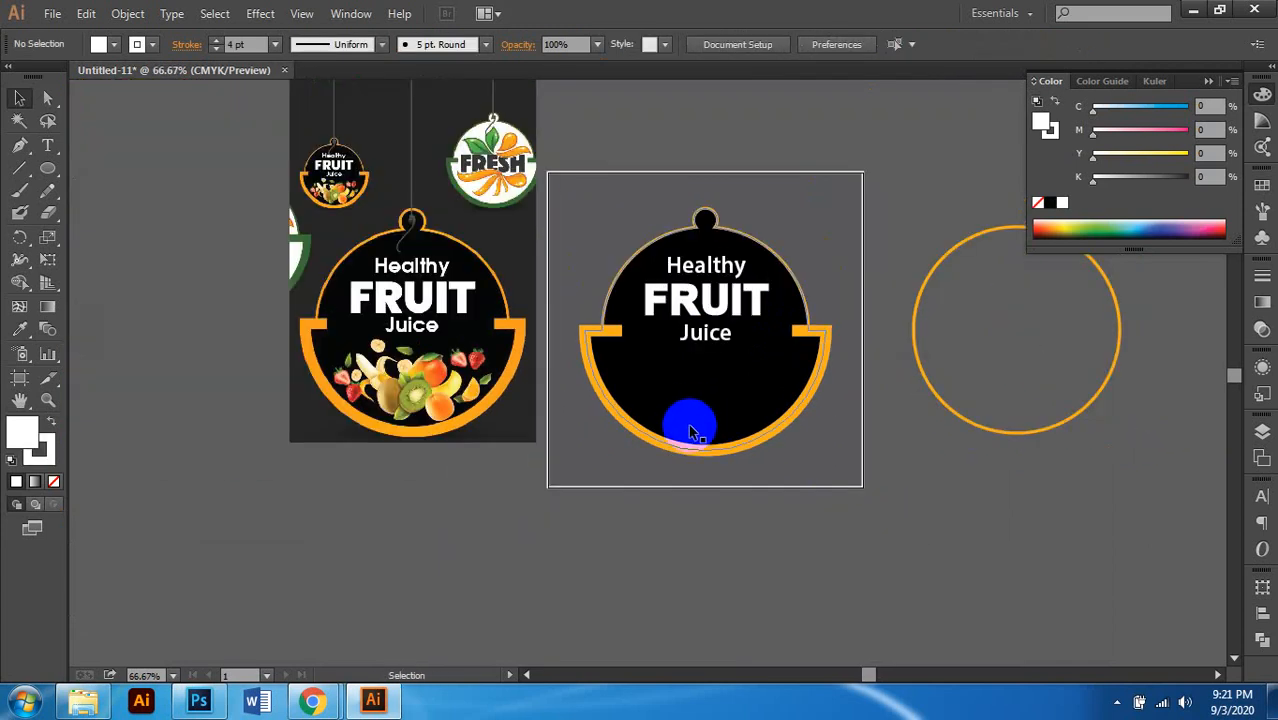
{"action": "scroll", "coordinate": [680, 394], "scroll_direction": "up", "scroll_amount": 1}
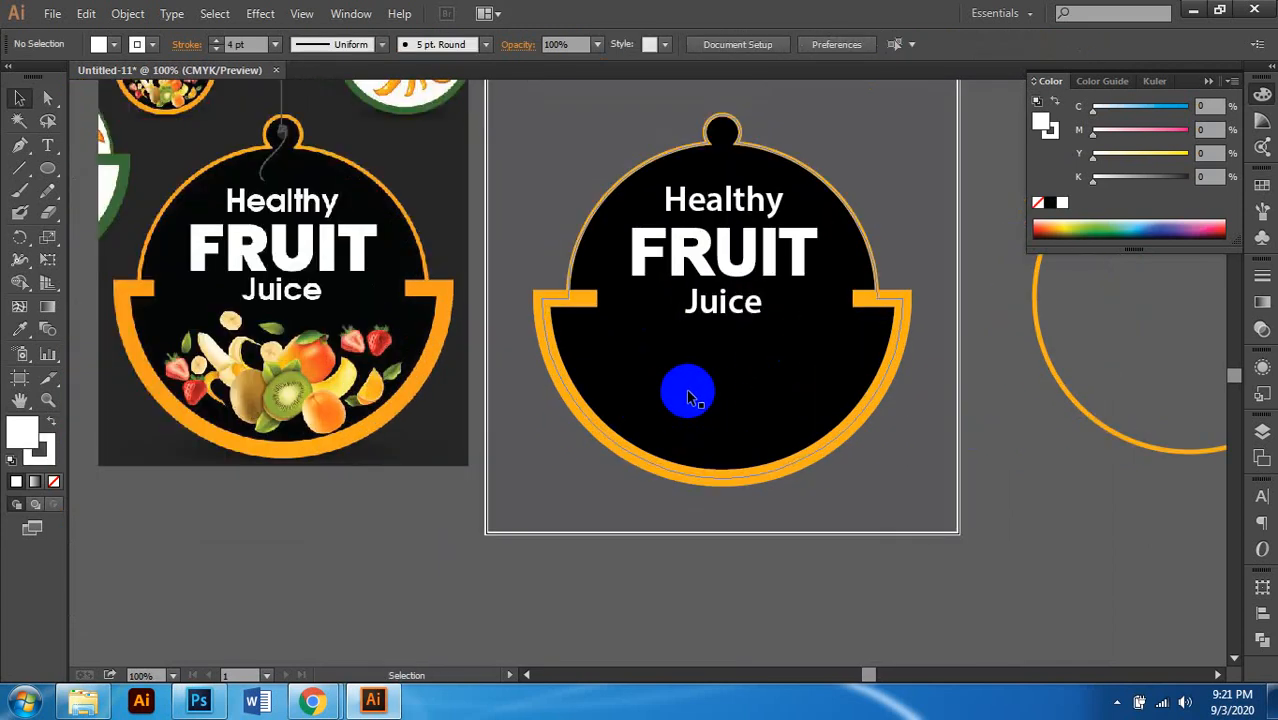
{"action": "scroll", "coordinate": [689, 391], "scroll_direction": "down", "scroll_amount": 1}
{"action": "scroll", "coordinate": [689, 391], "scroll_direction": "up", "scroll_amount": 1}
{"action": "scroll", "coordinate": [697, 386], "scroll_direction": "right", "scroll_amount": 1}
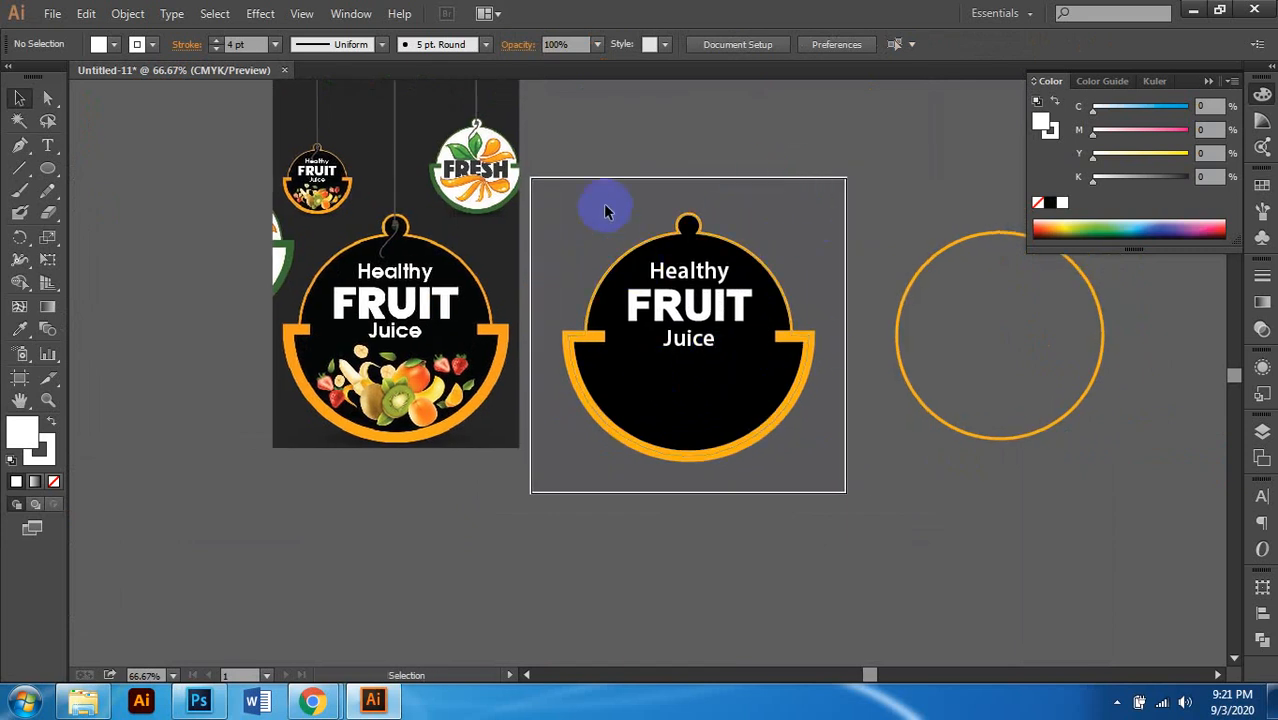
Step: Drag unnamed.png from the Dangler Image folder onto the Illustrator canvas
{"action": "left_click", "coordinate": [105, 702]}
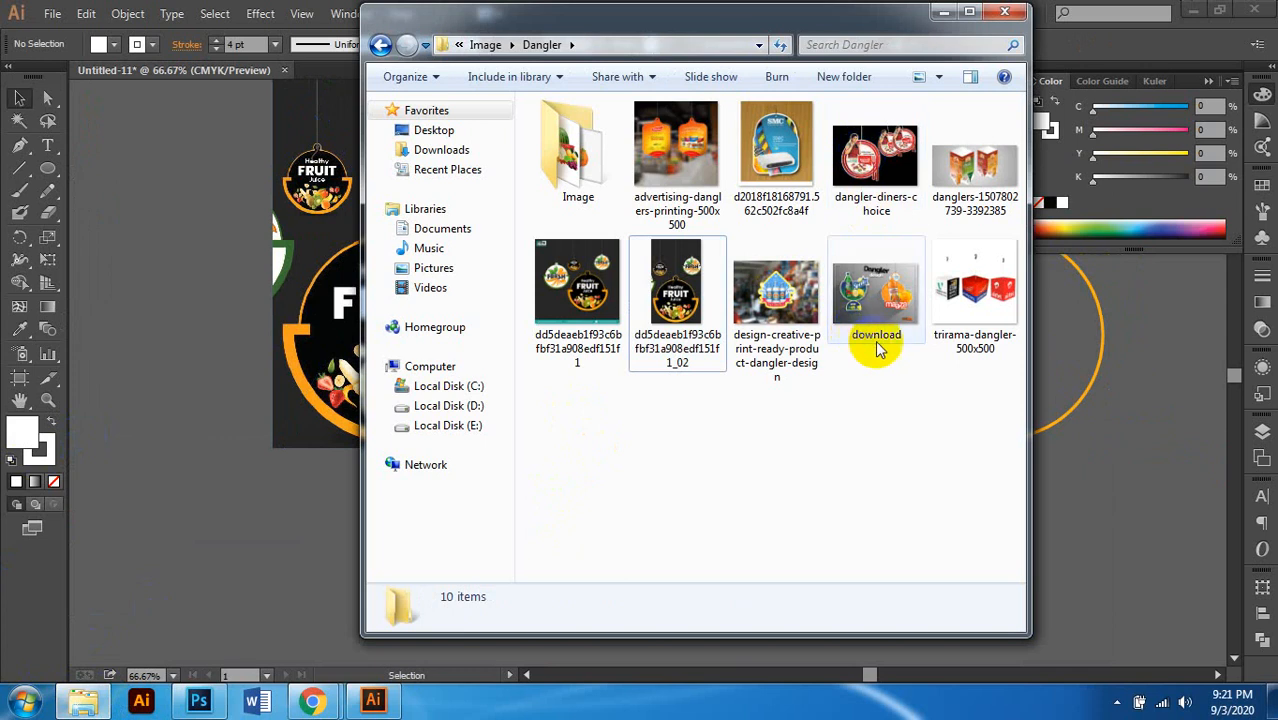
{"action": "double_click", "coordinate": [578, 150]}
{"action": "left_click", "coordinate": [676, 289]}
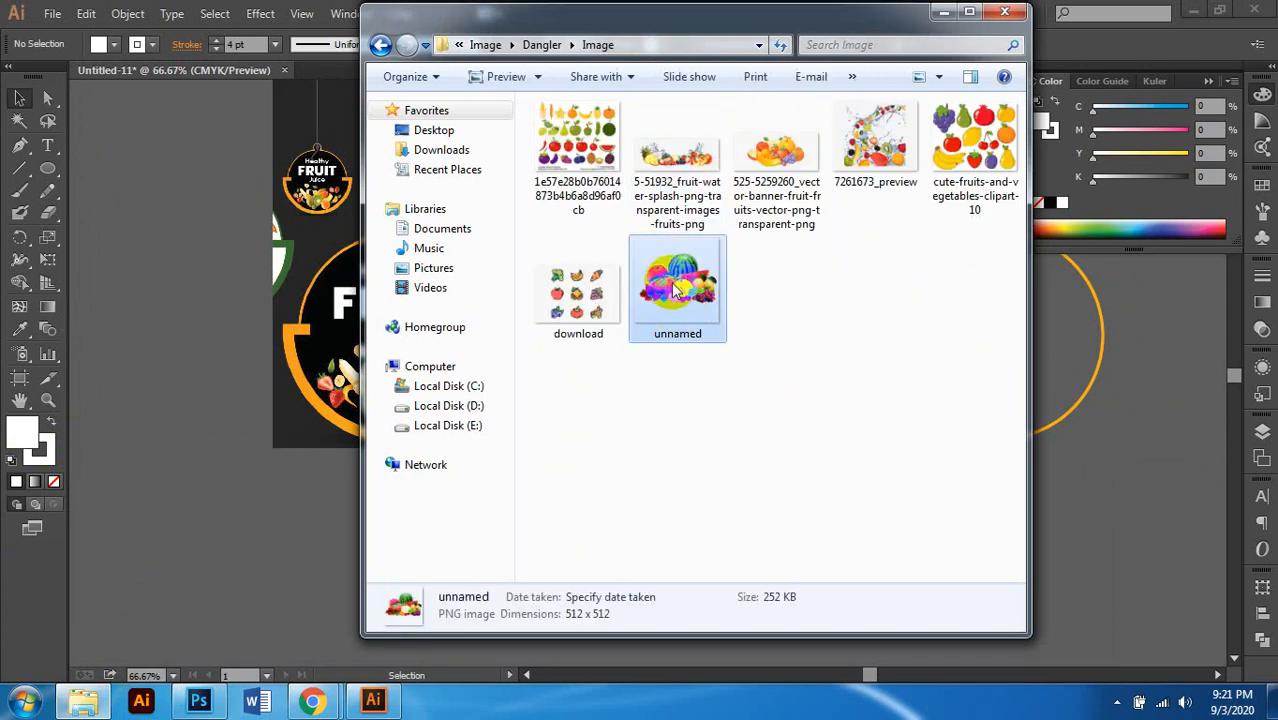
{"action": "left_click_drag", "start_coordinate": [670, 289], "coordinate": [138, 297]}
{"action": "left_click", "coordinate": [138, 295]}
{"action": "scroll", "coordinate": [217, 300], "scroll_direction": "left", "scroll_amount": 3}
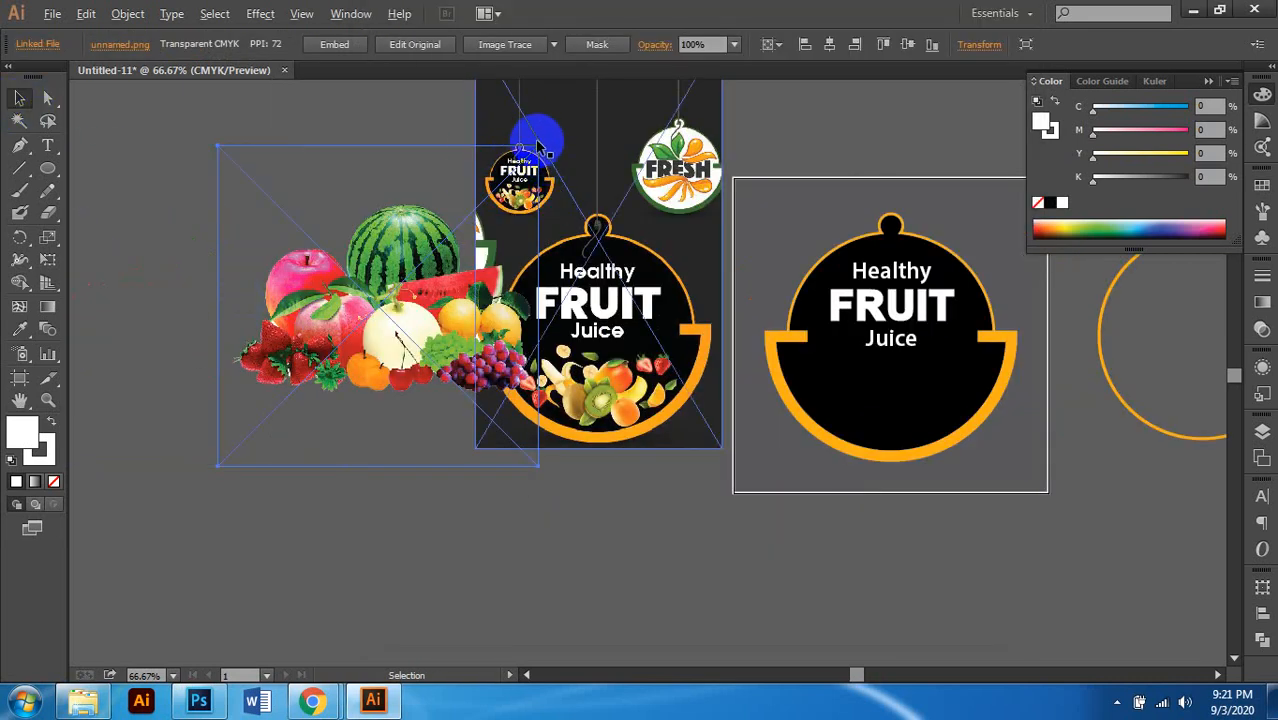
Step: Scale the fruit photo down, move it below Juice, and resize it to about 2.76 in
{"action": "left_click", "coordinate": [148, 126]}
{"action": "left_click", "coordinate": [245, 184]}
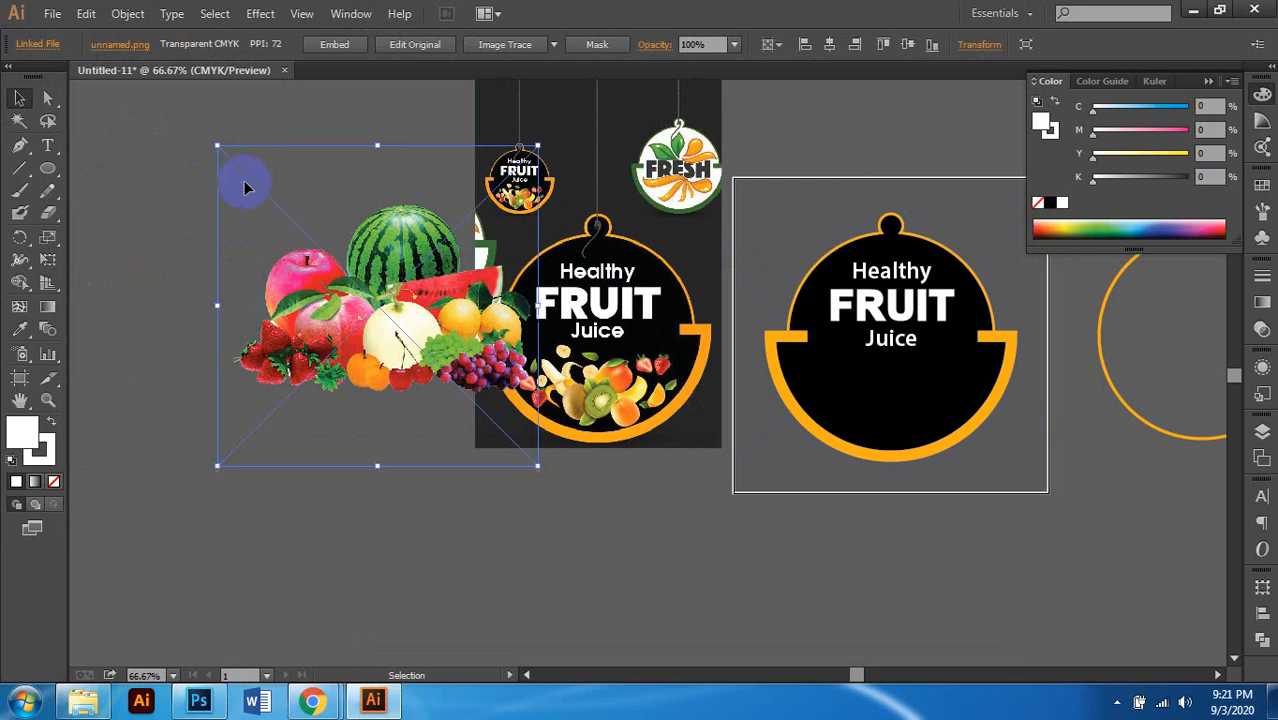
{"action": "left_click_drag", "start_coordinate": [538, 146], "coordinate": [462, 290]}
{"action": "left_click_drag", "start_coordinate": [380, 310], "coordinate": [893, 402]}
{"action": "scroll", "coordinate": [864, 404], "scroll_direction": "right", "scroll_amount": 1}
{"action": "scroll", "coordinate": [846, 403], "scroll_direction": "up", "scroll_amount": 2}
{"action": "left_click_drag", "start_coordinate": [835, 432], "coordinate": [886, 542]}
{"action": "scroll", "coordinate": [880, 532], "scroll_direction": "right", "scroll_amount": 1}
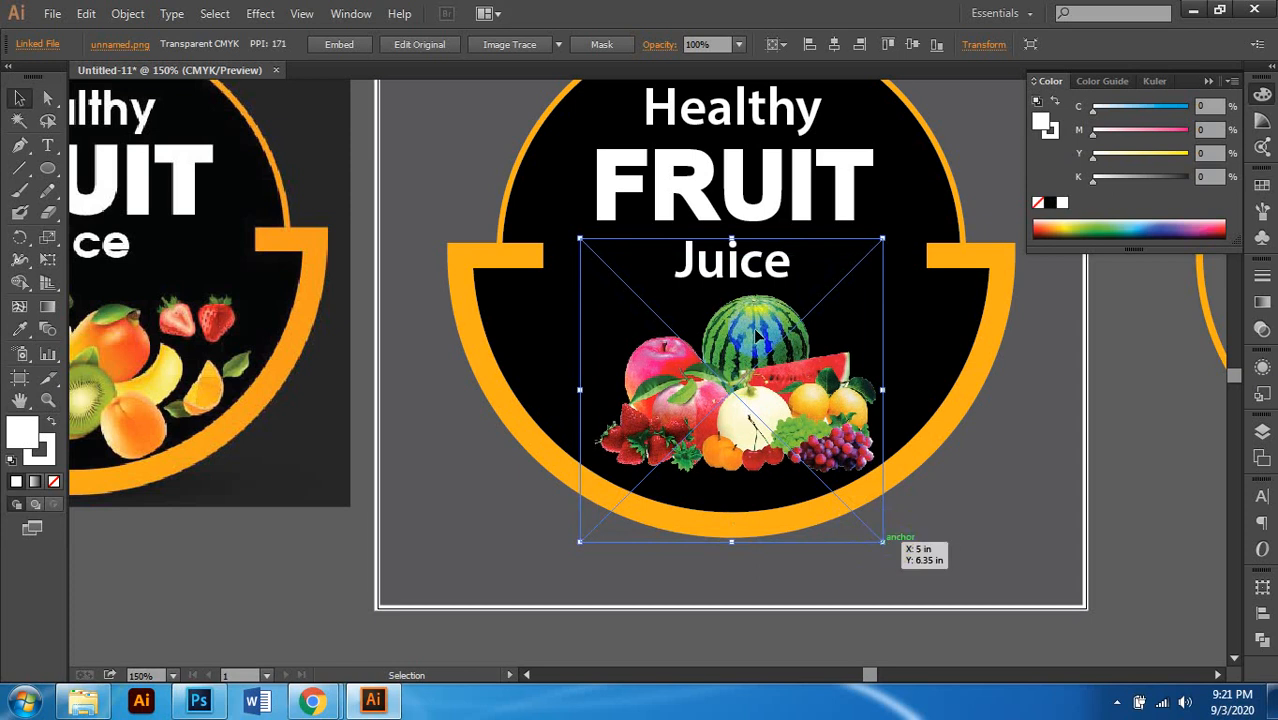
{"action": "left_click_drag", "start_coordinate": [731, 240], "coordinate": [727, 277]}
{"action": "scroll", "coordinate": [757, 381], "scroll_direction": "down", "scroll_amount": 1}
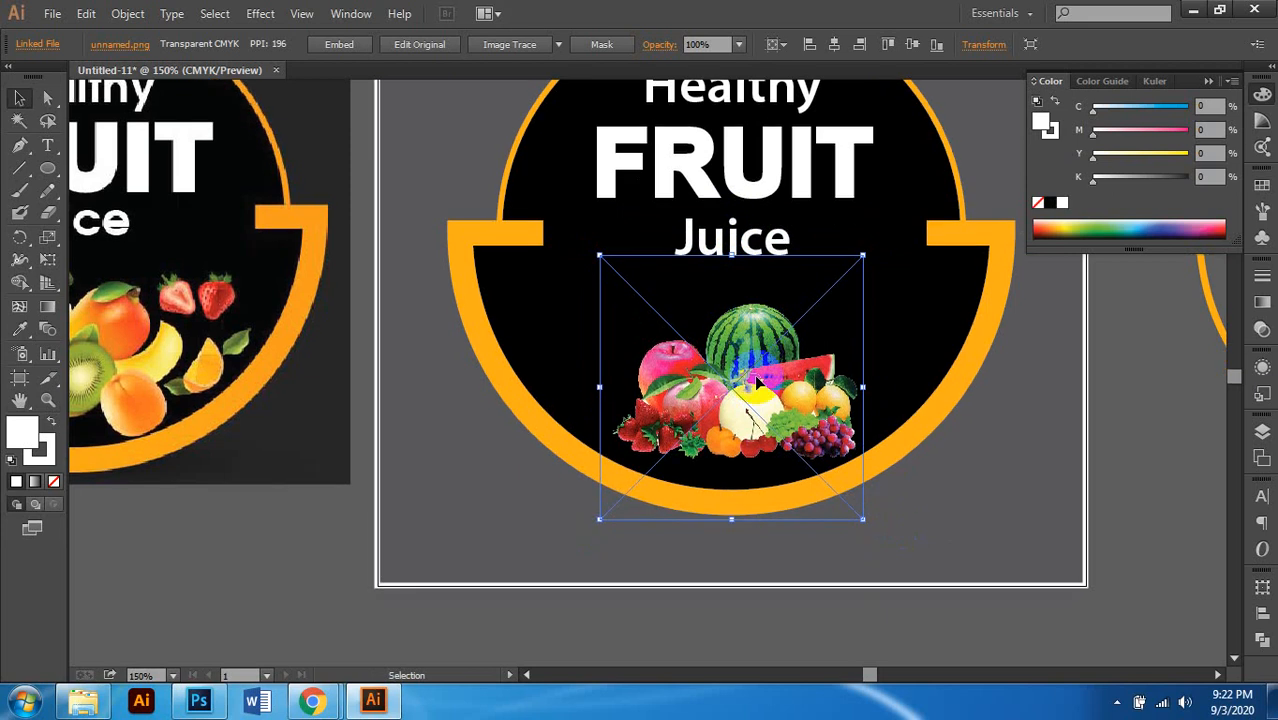
{"action": "scroll", "coordinate": [757, 381], "scroll_direction": "down", "scroll_amount": 2}
{"action": "scroll", "coordinate": [727, 205], "scroll_direction": "up", "scroll_amount": 1}
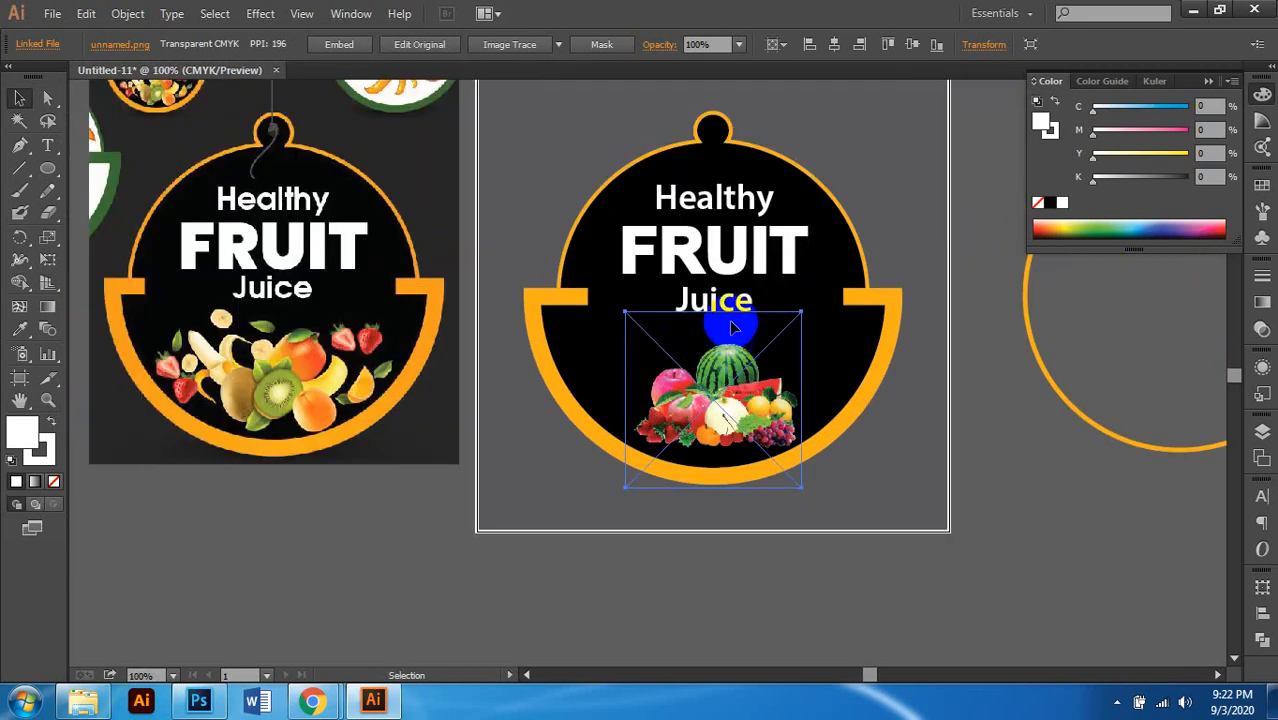
Step: Select the three text lines and fruit photo and horizontally centre them, aligned to selection
{"action": "left_click", "coordinate": [715, 312], "text": "shift"}
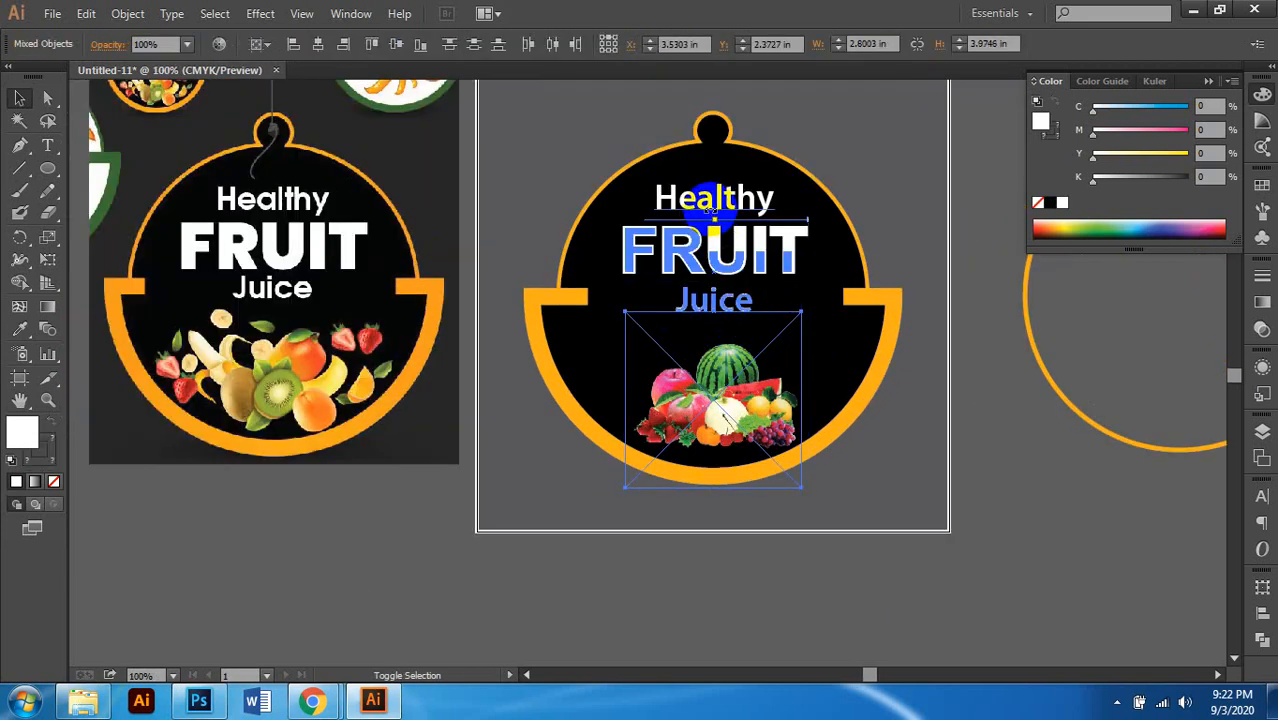
{"action": "left_click", "coordinate": [716, 214], "text": "shift"}
{"action": "left_click", "coordinate": [715, 198], "text": "shift"}
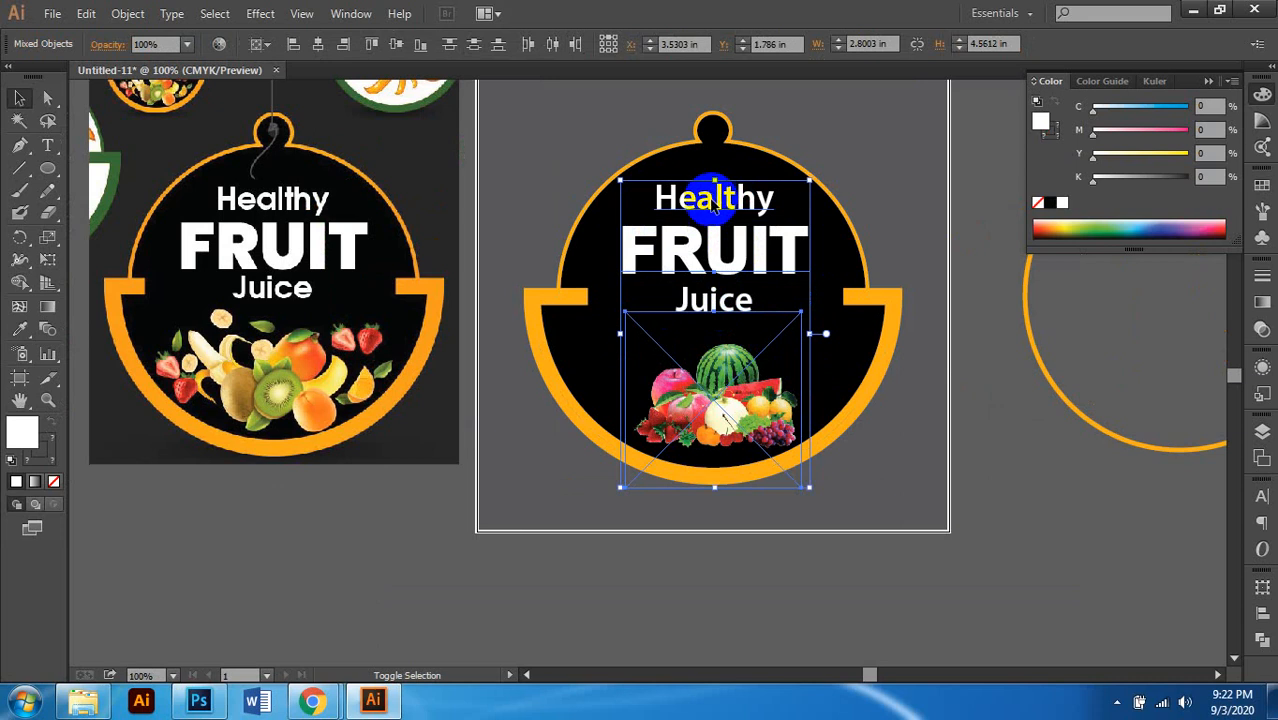
{"action": "scroll", "coordinate": [785, 300], "scroll_direction": "right", "scroll_amount": 1}
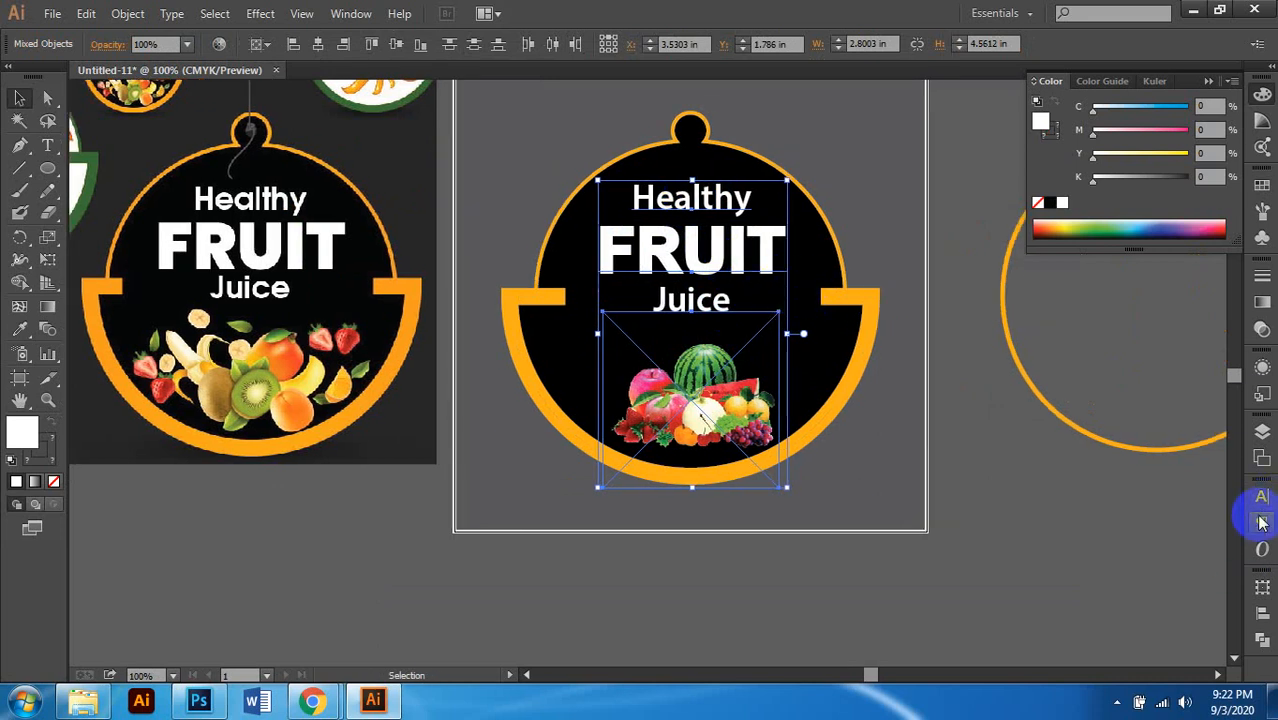
{"action": "left_click", "coordinate": [1262, 642]}
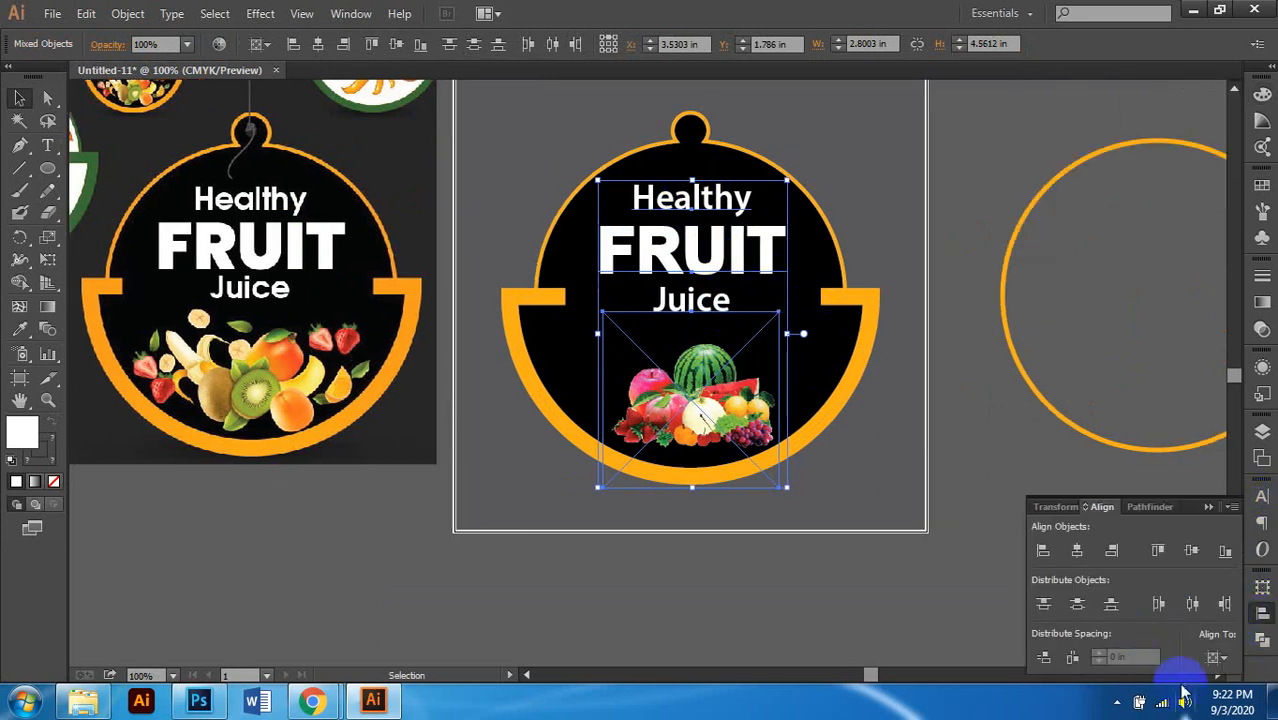
{"action": "left_click", "coordinate": [1215, 658]}
{"action": "left_click", "coordinate": [1160, 596]}
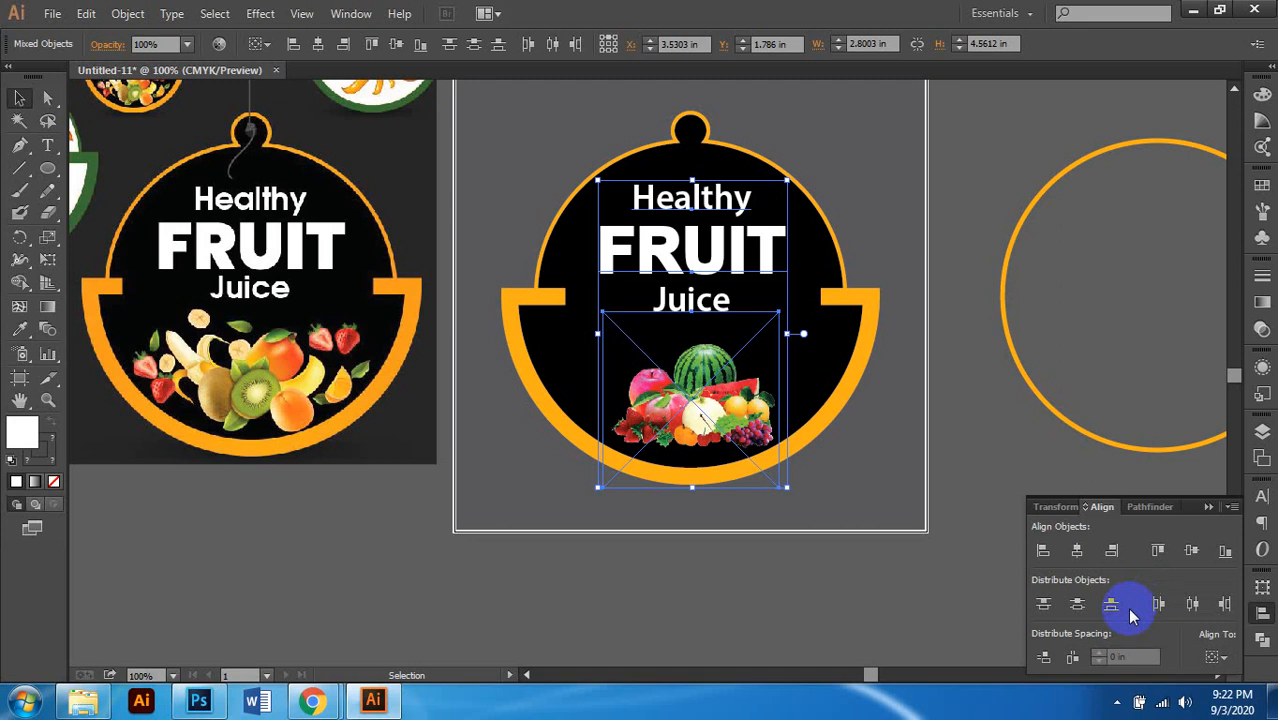
{"action": "left_click", "coordinate": [1075, 550]}
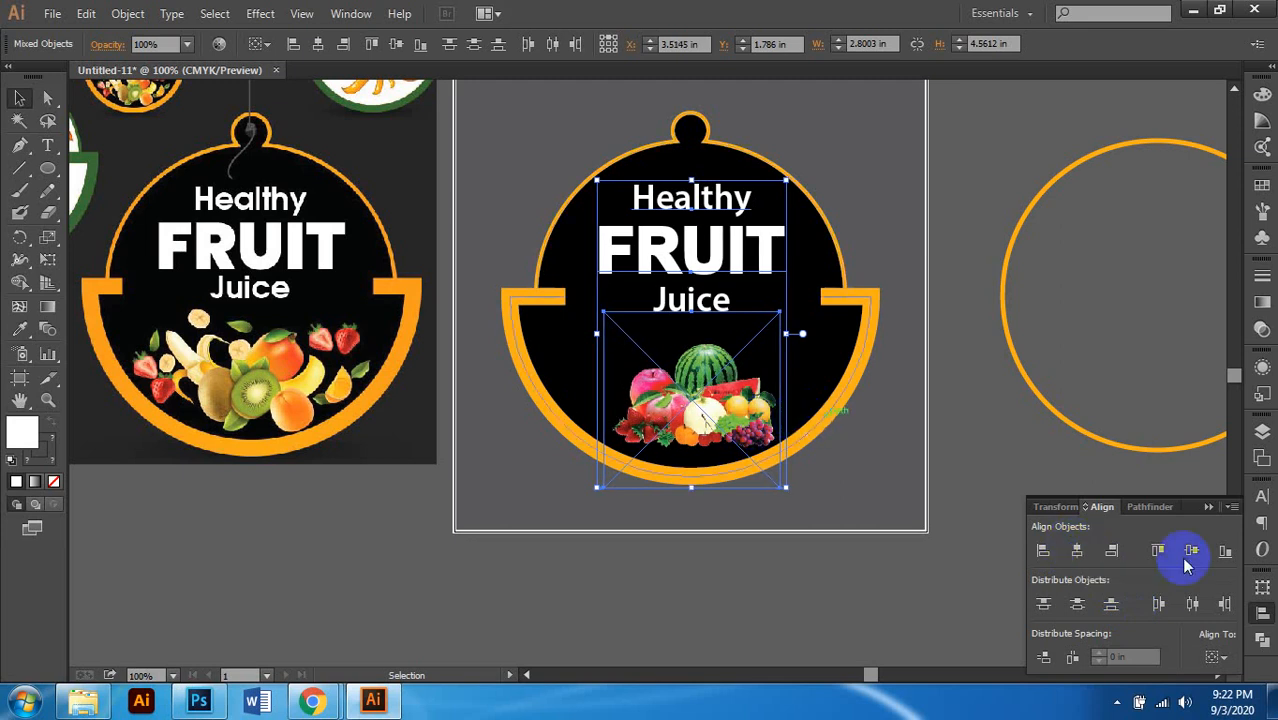
Step: Raise the fruit picture slightly and zoom out to view the whole tag
{"action": "scroll", "coordinate": [667, 432], "scroll_direction": "right", "scroll_amount": 1}
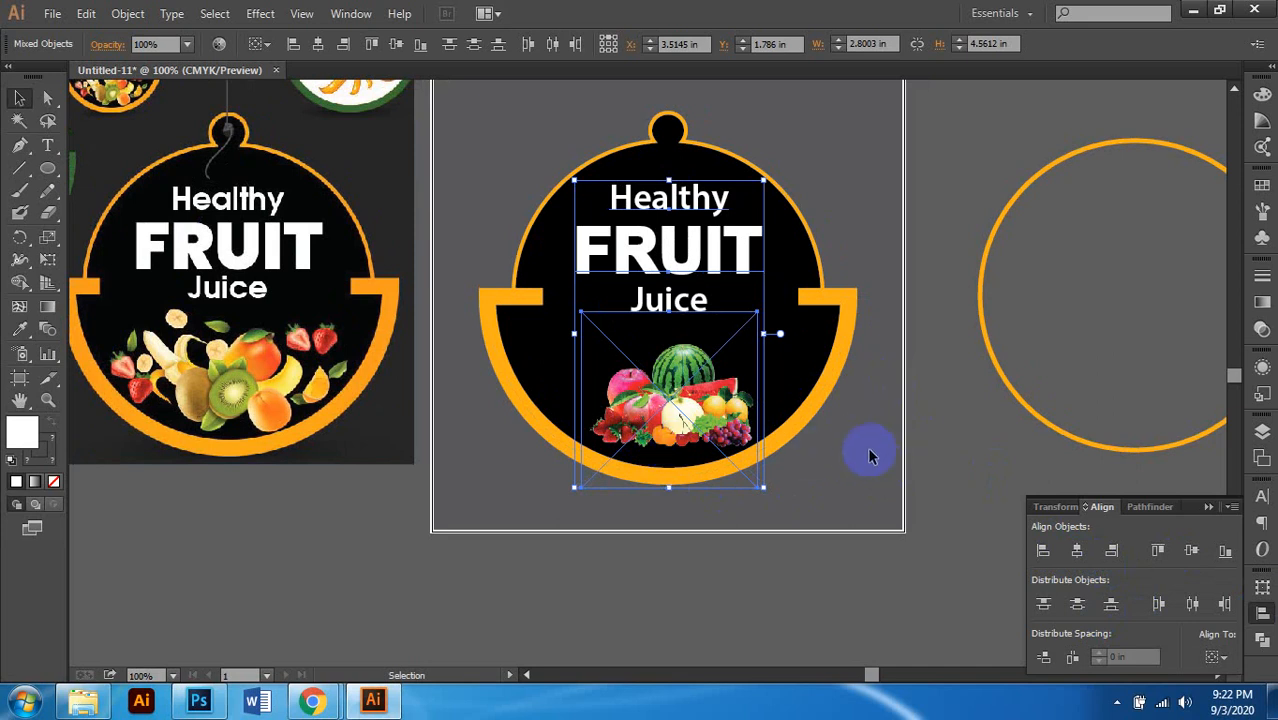
{"action": "left_click", "coordinate": [608, 502]}
{"action": "scroll", "coordinate": [672, 405], "scroll_direction": "down", "scroll_amount": 2}
{"action": "left_click", "coordinate": [672, 405]}
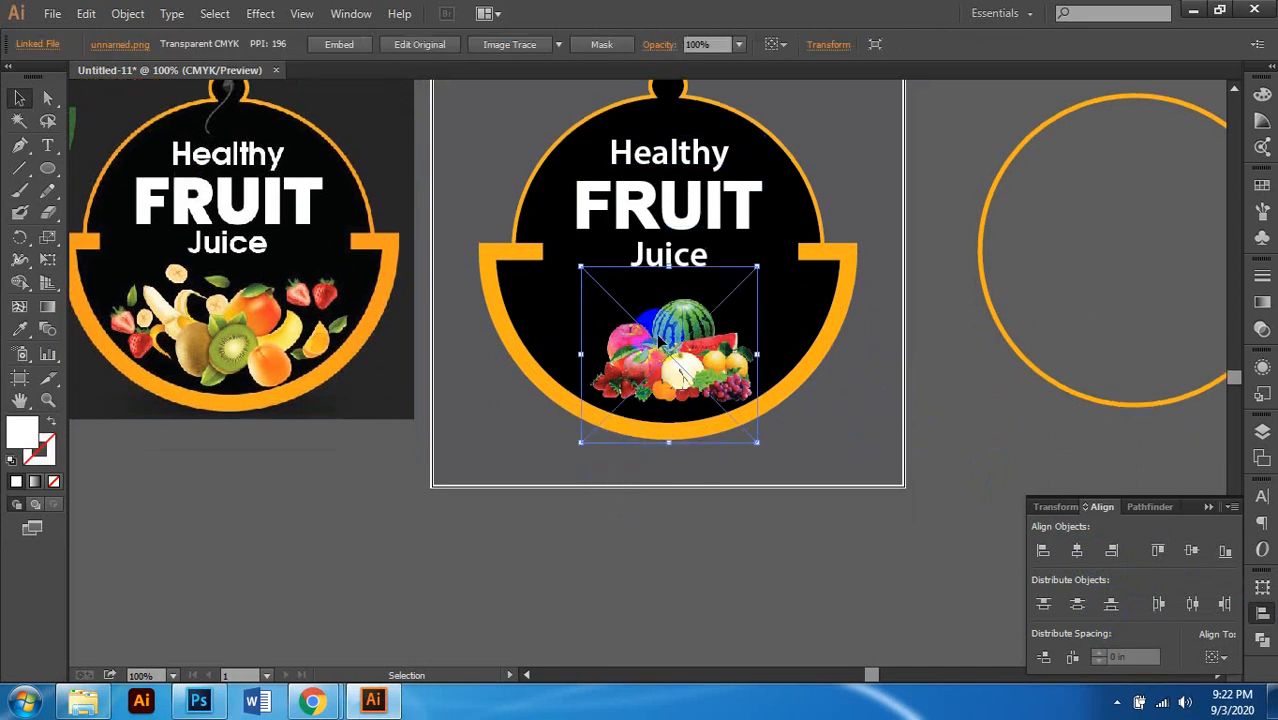
{"action": "left_click_drag", "start_coordinate": [680, 372], "coordinate": [655, 337]}
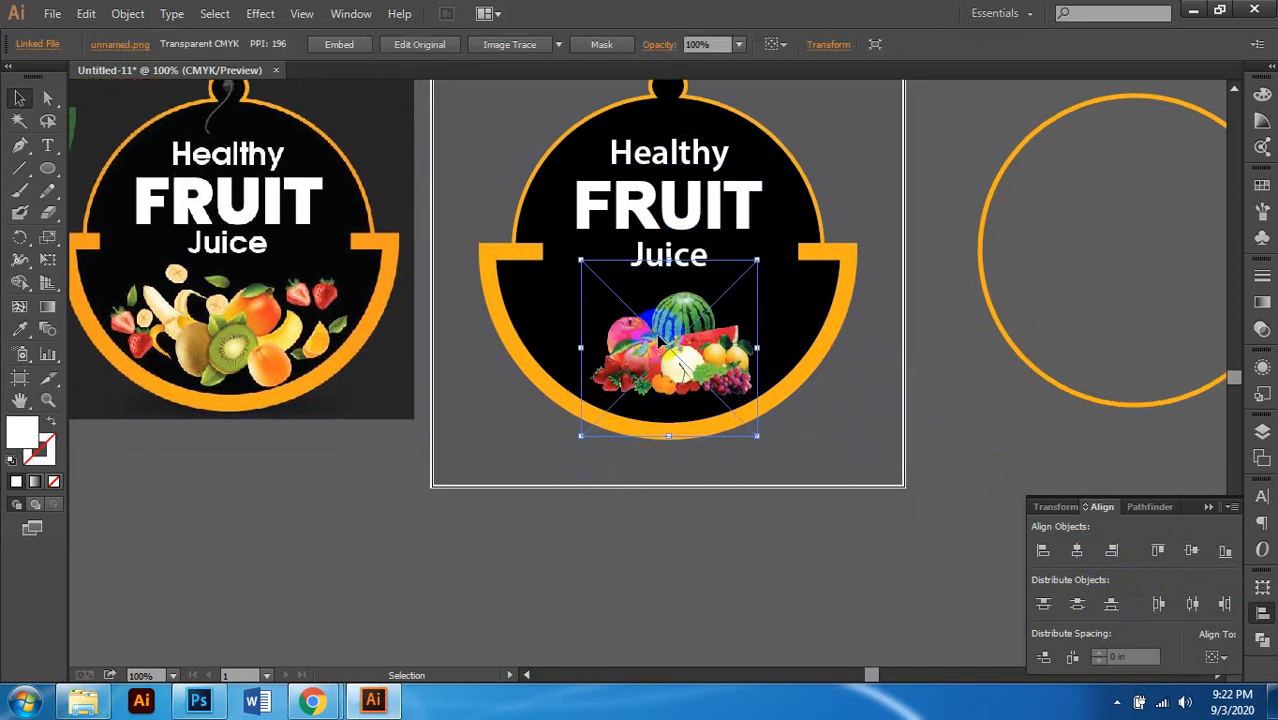
{"action": "left_click", "coordinate": [634, 495]}
{"action": "key", "text": "ctrl+minus"}
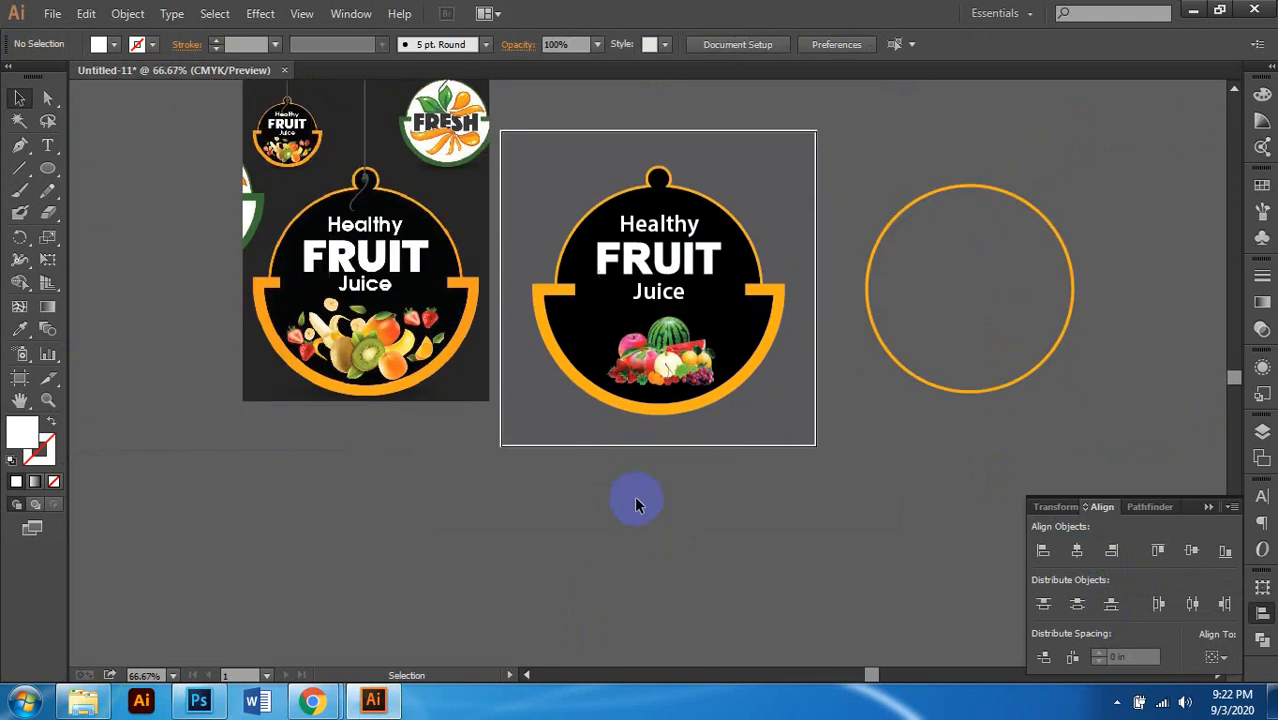
Step: Group the Healthy, FRUIT and Juice text lines together with Ctrl+G
{"action": "scroll", "coordinate": [617, 487], "scroll_direction": "up", "scroll_amount": 1}
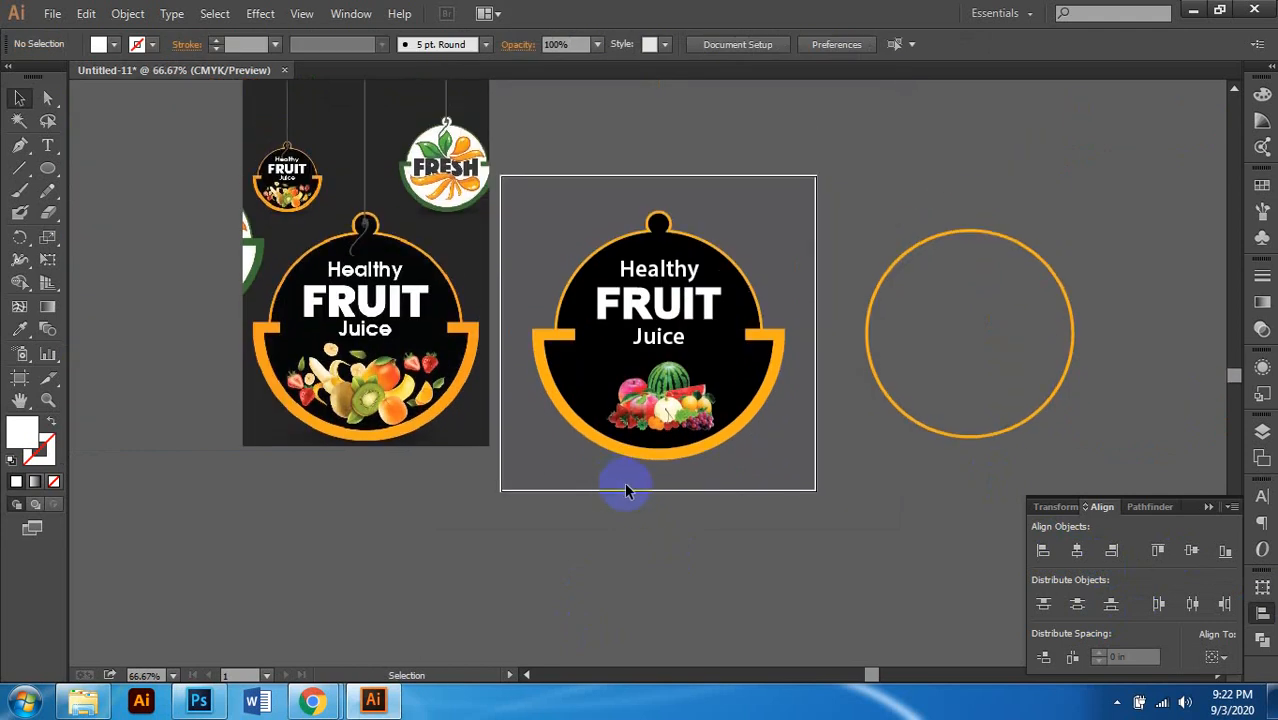
{"action": "scroll", "coordinate": [708, 418], "scroll_direction": "up", "scroll_amount": 1}
{"action": "scroll", "coordinate": [686, 416], "scroll_direction": "up", "scroll_amount": 1}
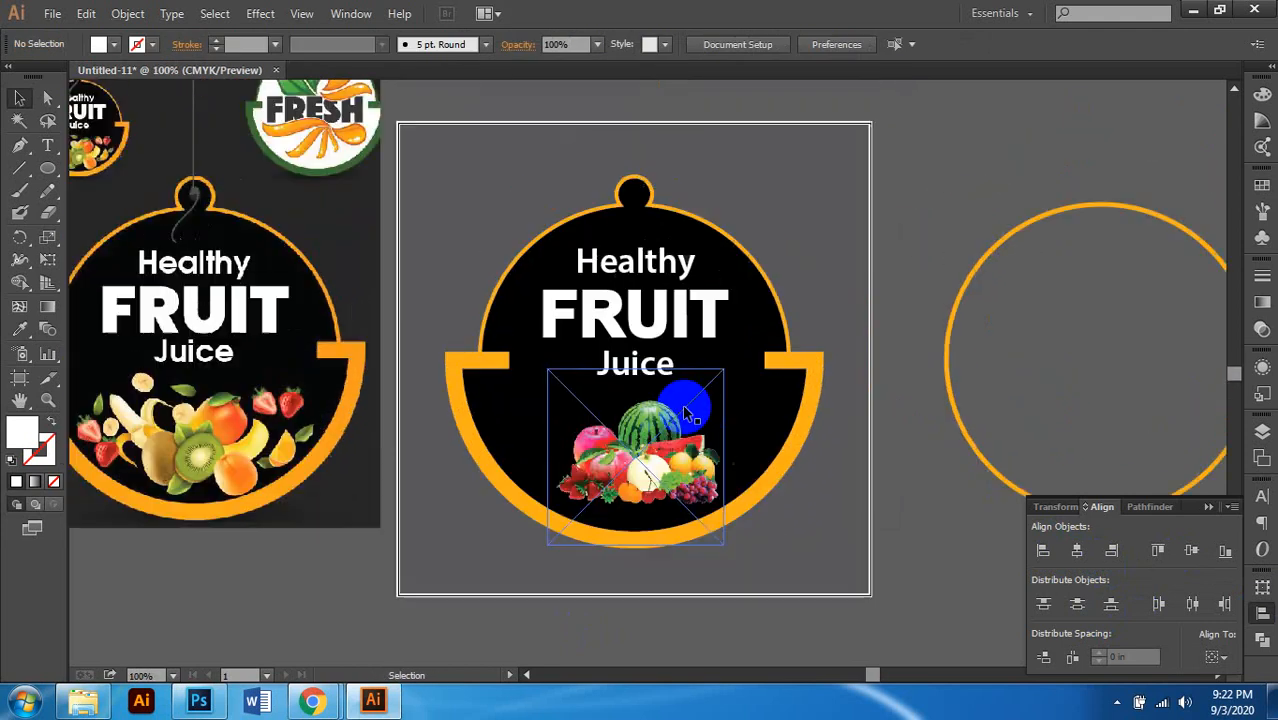
{"action": "scroll", "coordinate": [684, 405], "scroll_direction": "up", "scroll_amount": 1}
{"action": "scroll", "coordinate": [617, 419], "scroll_direction": "down", "scroll_amount": 1}
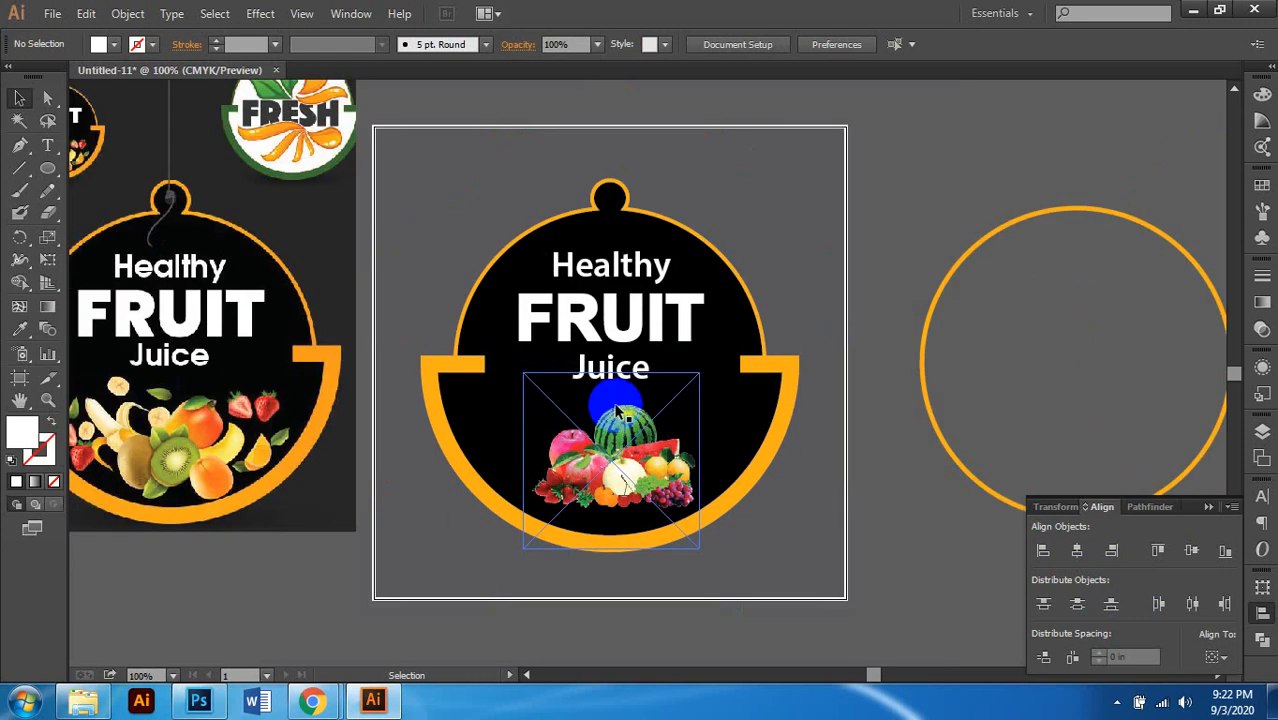
{"action": "scroll", "coordinate": [660, 400], "scroll_direction": "right", "scroll_amount": 1}
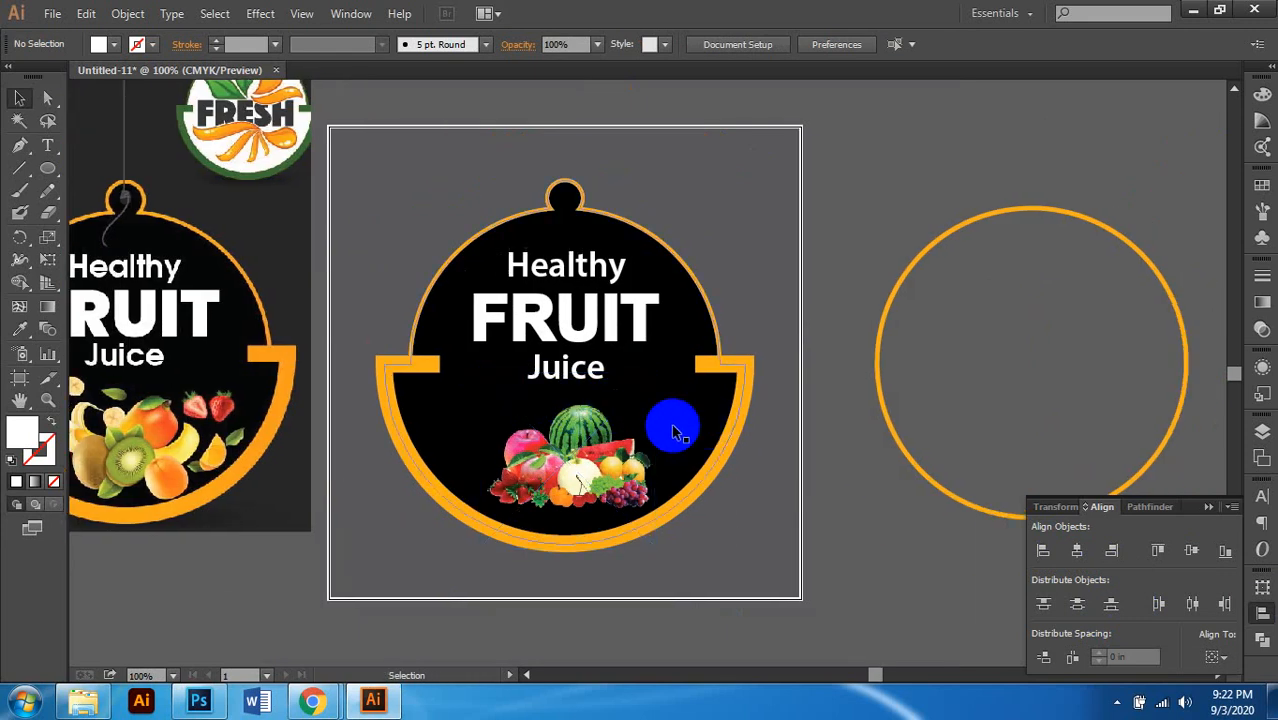
{"action": "scroll", "coordinate": [670, 422], "scroll_direction": "left", "scroll_amount": 1}
{"action": "left_click", "coordinate": [605, 456]}
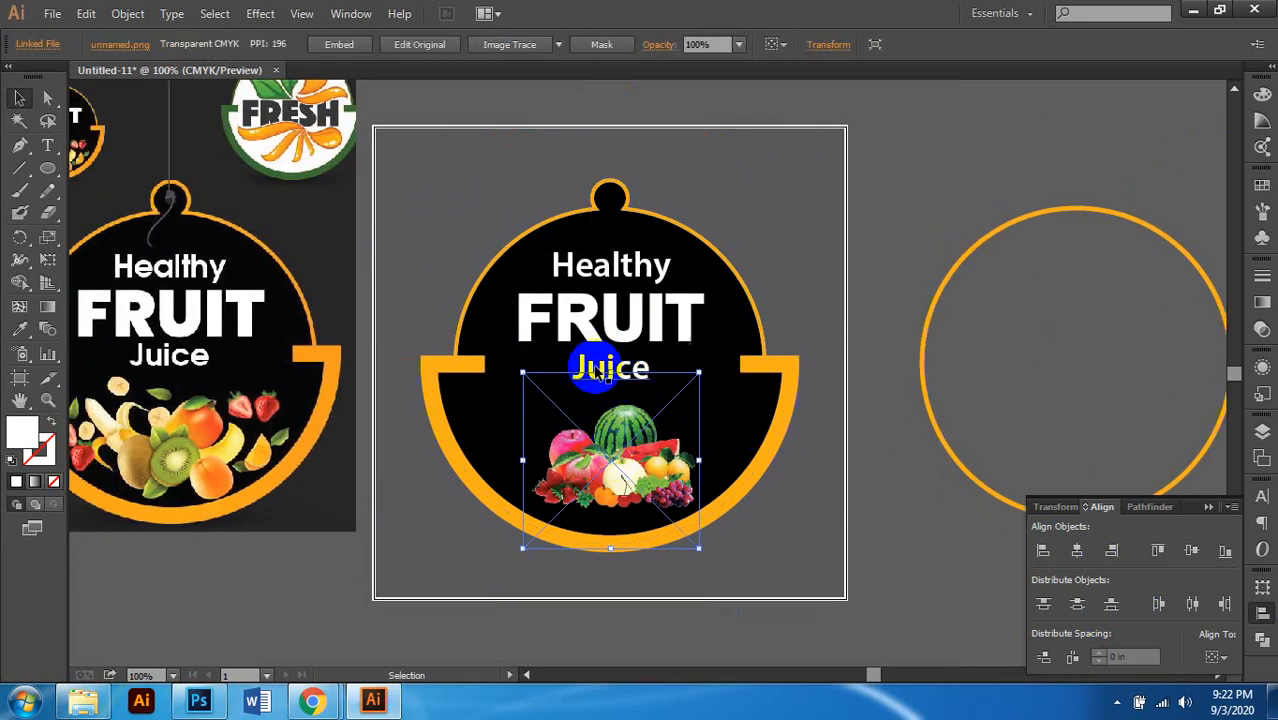
{"action": "left_click", "coordinate": [617, 375]}
{"action": "left_click", "coordinate": [620, 318], "text": "shift"}
{"action": "left_click", "coordinate": [616, 262], "text": "shift"}
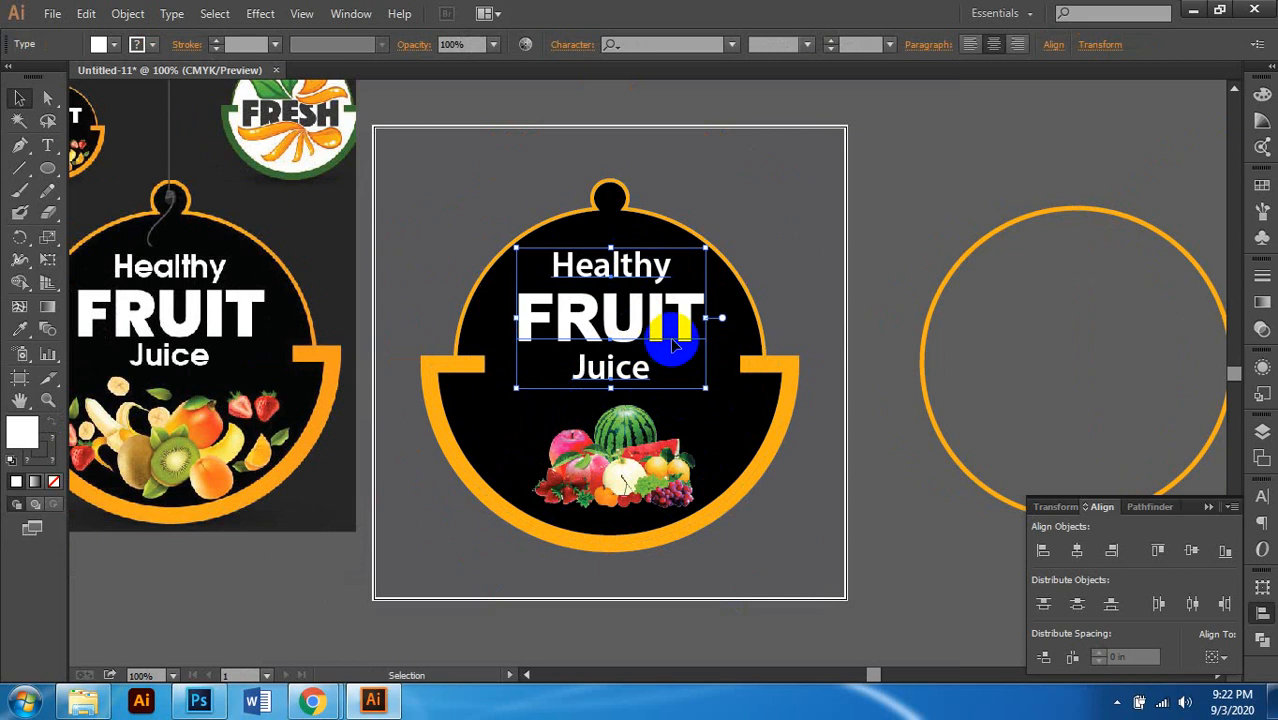
{"action": "key", "text": "ctrl+g"}
Step: Group the text lines with the fruit image into one unit
{"action": "left_click", "coordinate": [627, 447]}
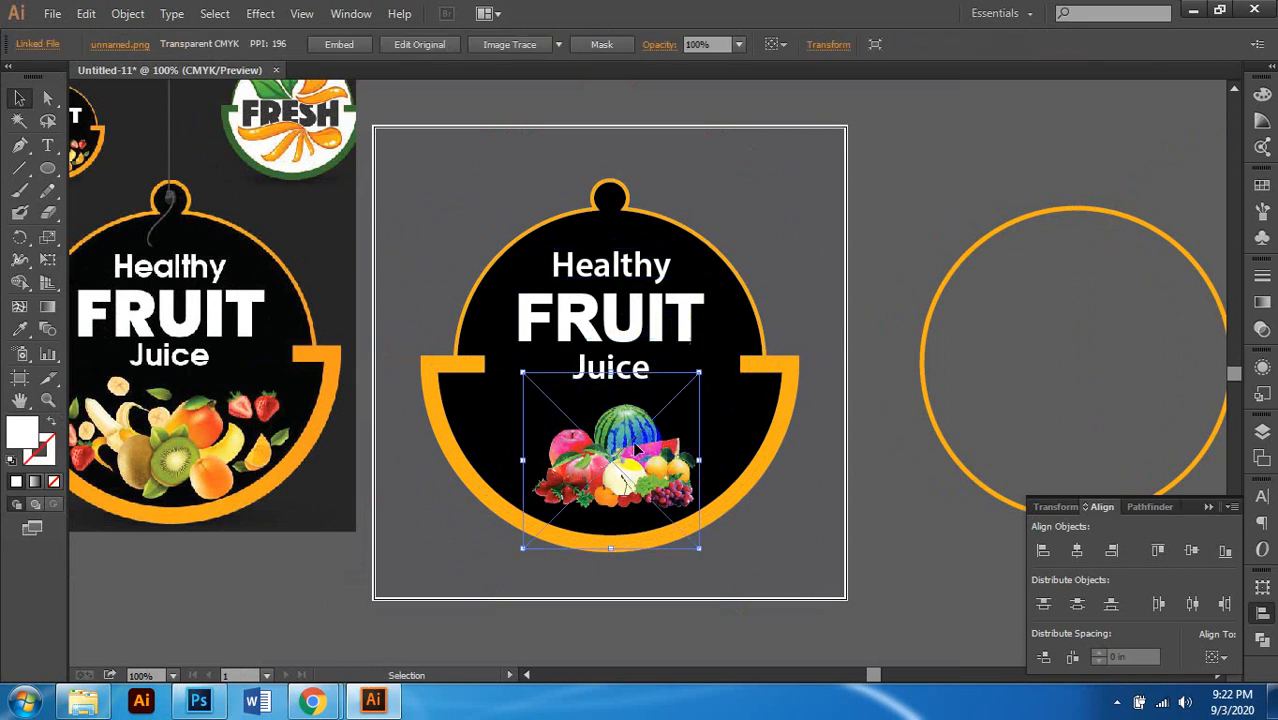
{"action": "left_click", "coordinate": [630, 341]}
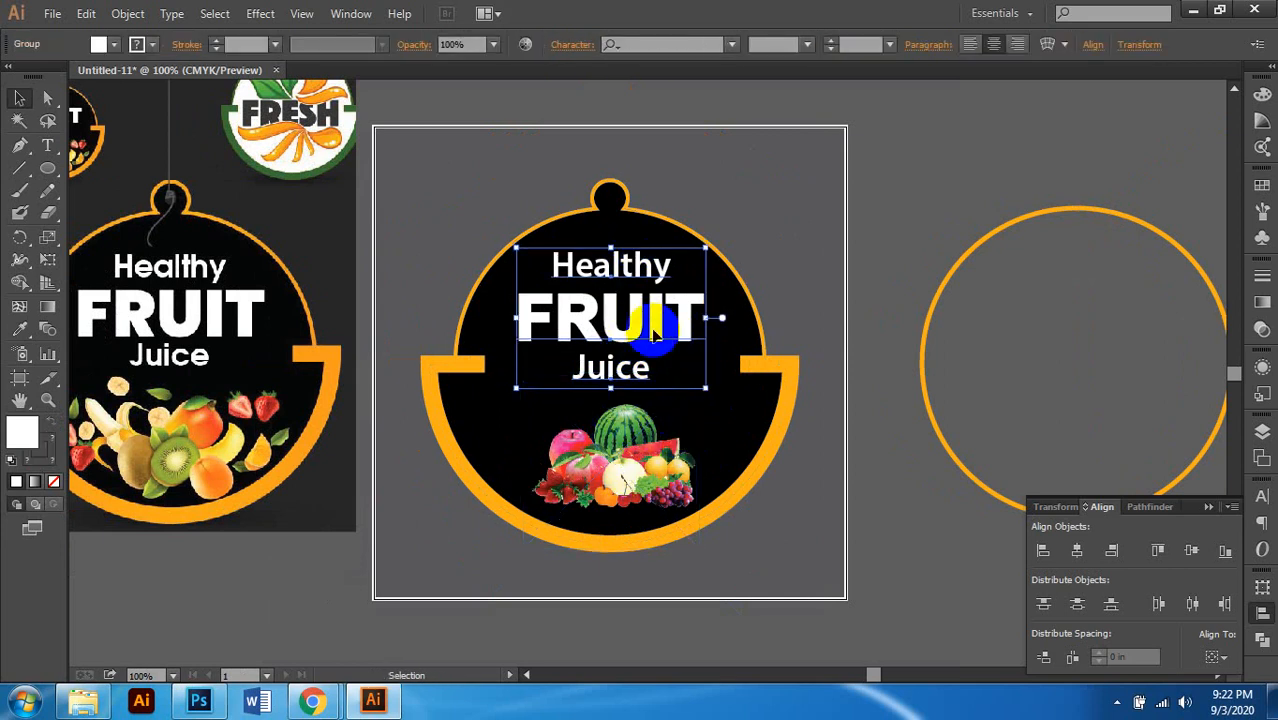
{"action": "right_click", "coordinate": [603, 318]}
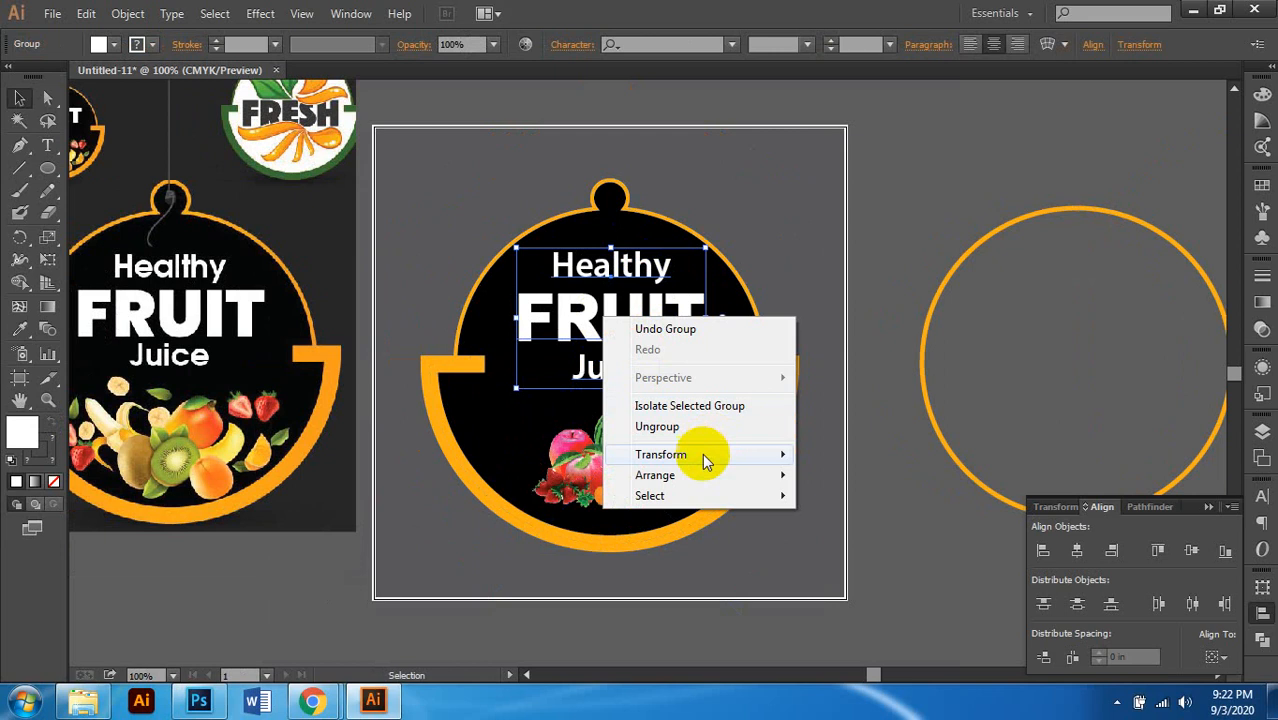
{"action": "left_click", "coordinate": [615, 550]}
{"action": "left_click", "coordinate": [630, 478]}
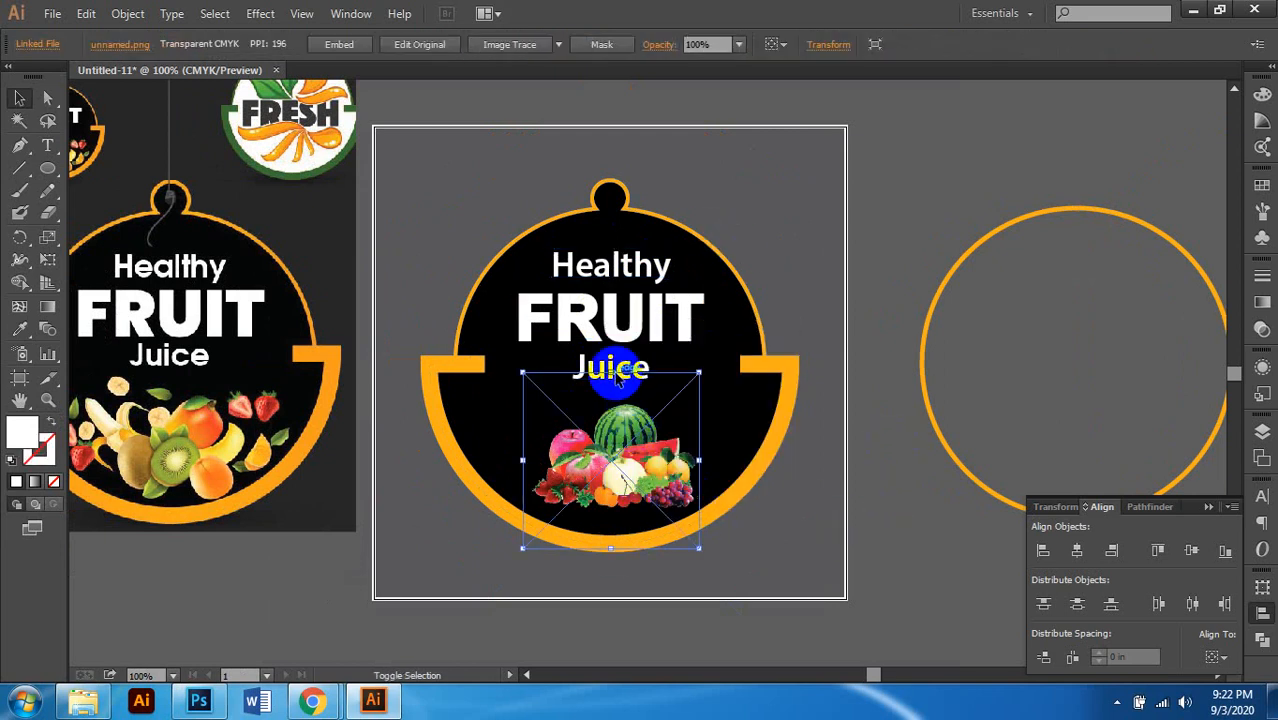
{"action": "left_click", "coordinate": [610, 300]}
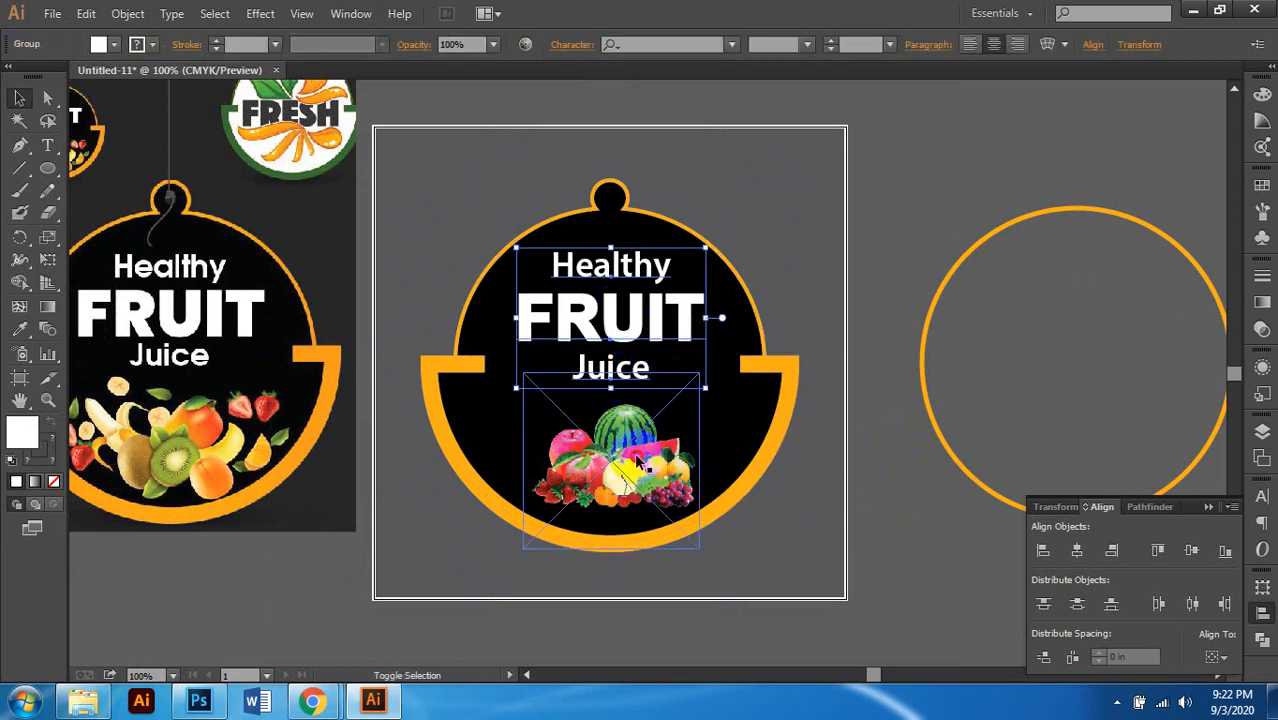
{"action": "left_click", "coordinate": [638, 462], "text": "shift"}
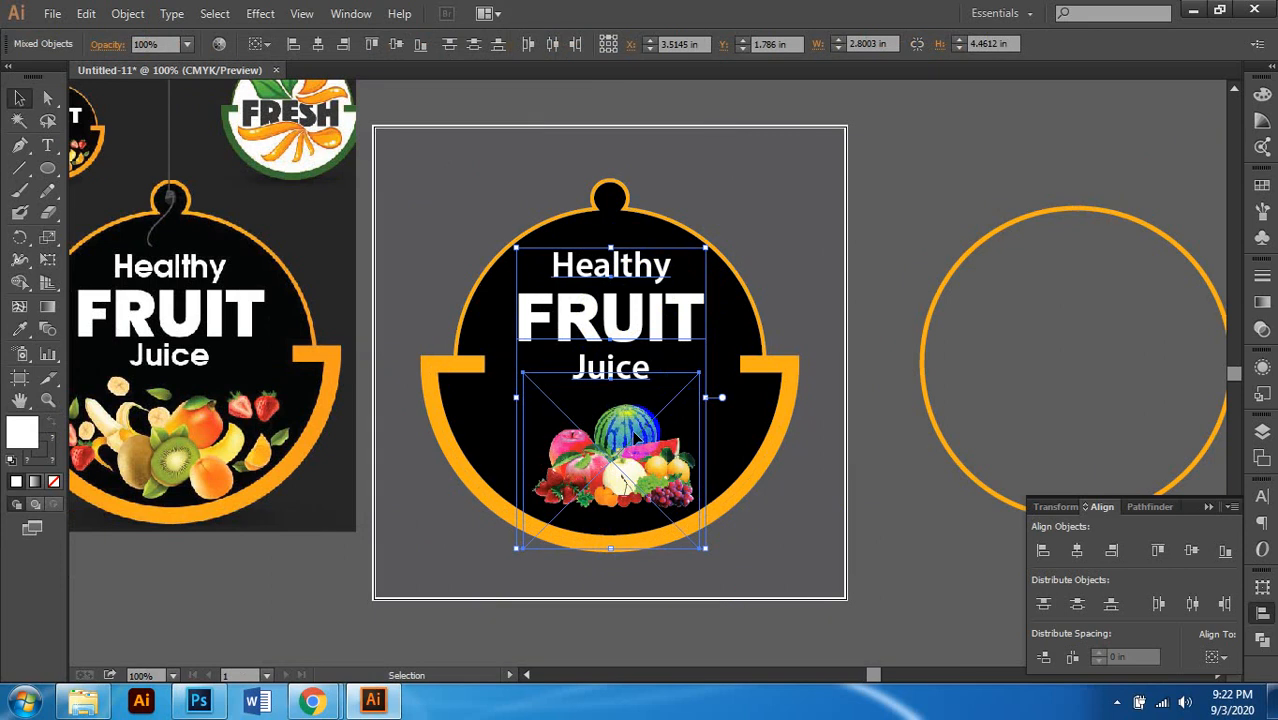
{"action": "right_click", "coordinate": [636, 438]}
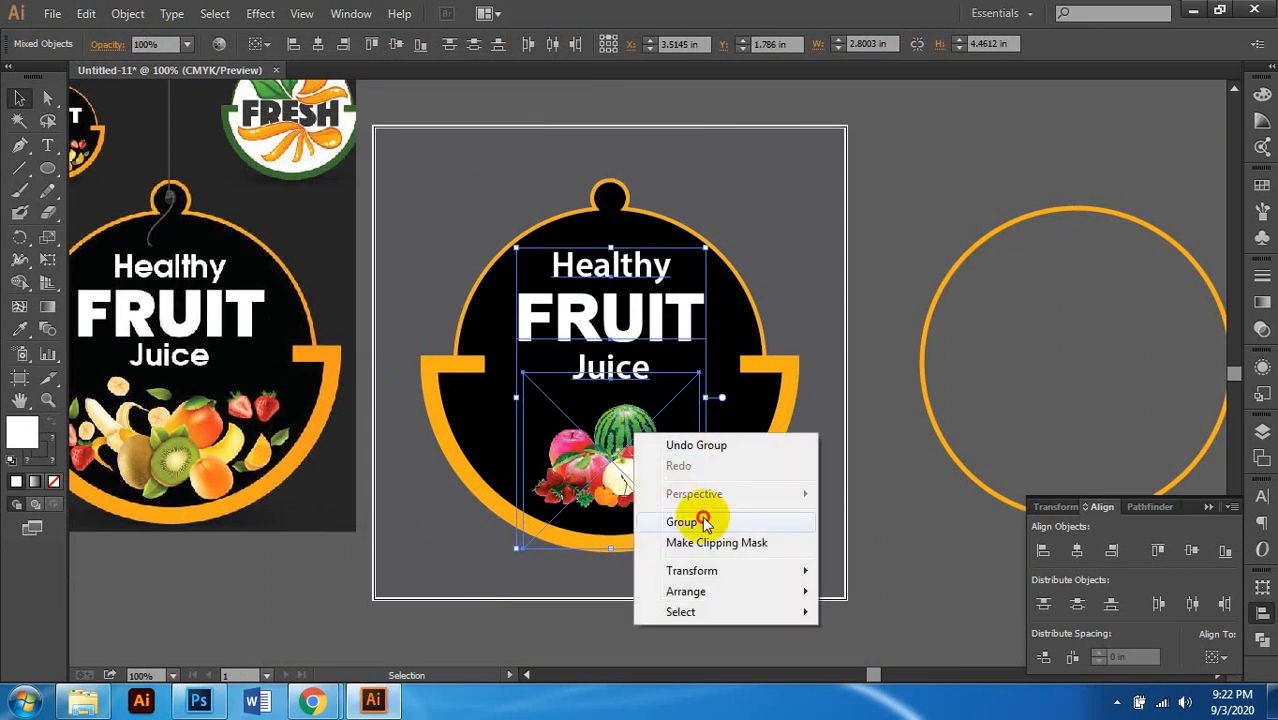
{"action": "left_click", "coordinate": [703, 517]}
{"action": "left_click", "coordinate": [756, 253]}
{"action": "left_click", "coordinate": [770, 371]}
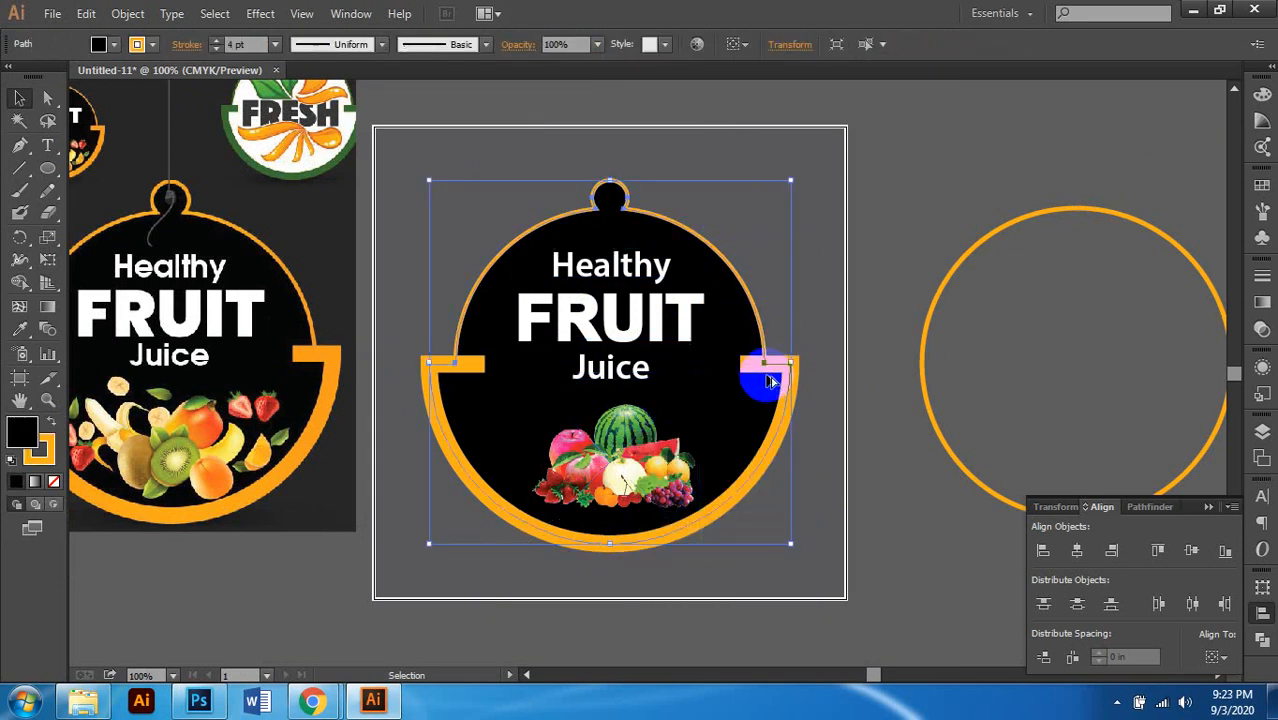
Step: Hide the text-and-fruit group, group the orange ring with the black circle, then show everything again
{"action": "scroll", "coordinate": [768, 380], "scroll_direction": "up", "scroll_amount": 1}
{"action": "left_click", "coordinate": [558, 292]}
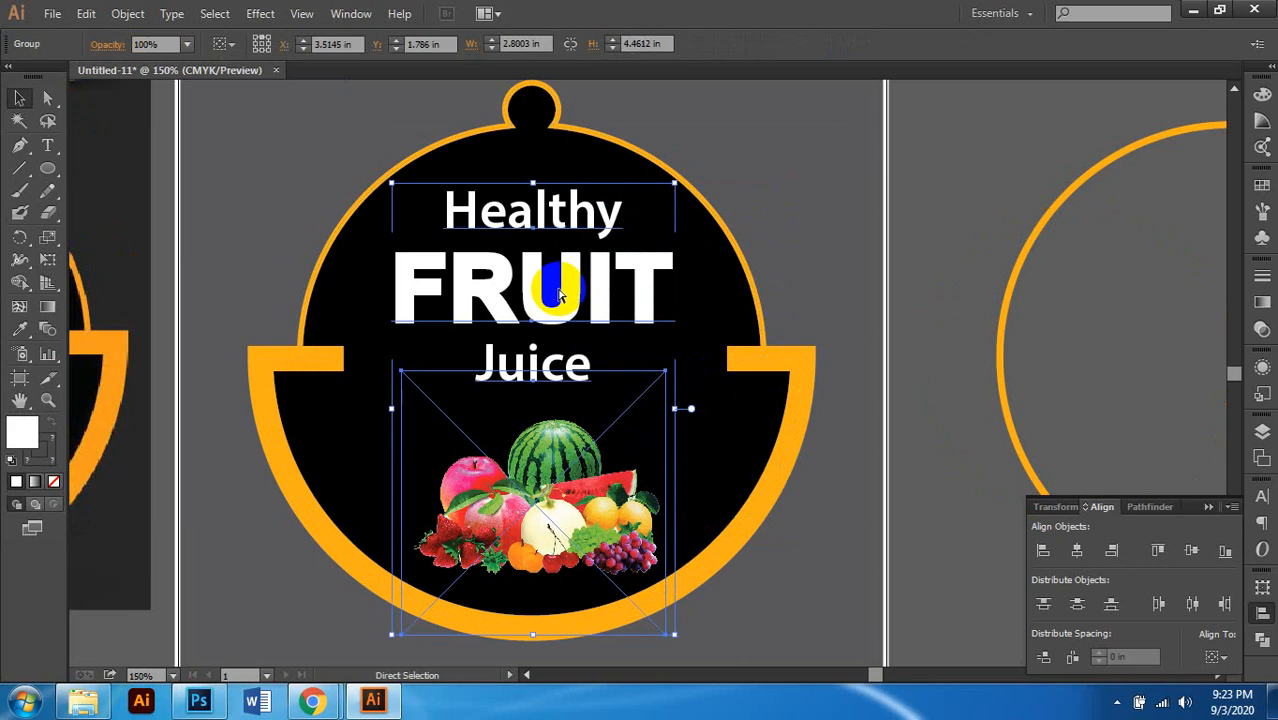
{"action": "key", "text": "Delete"}
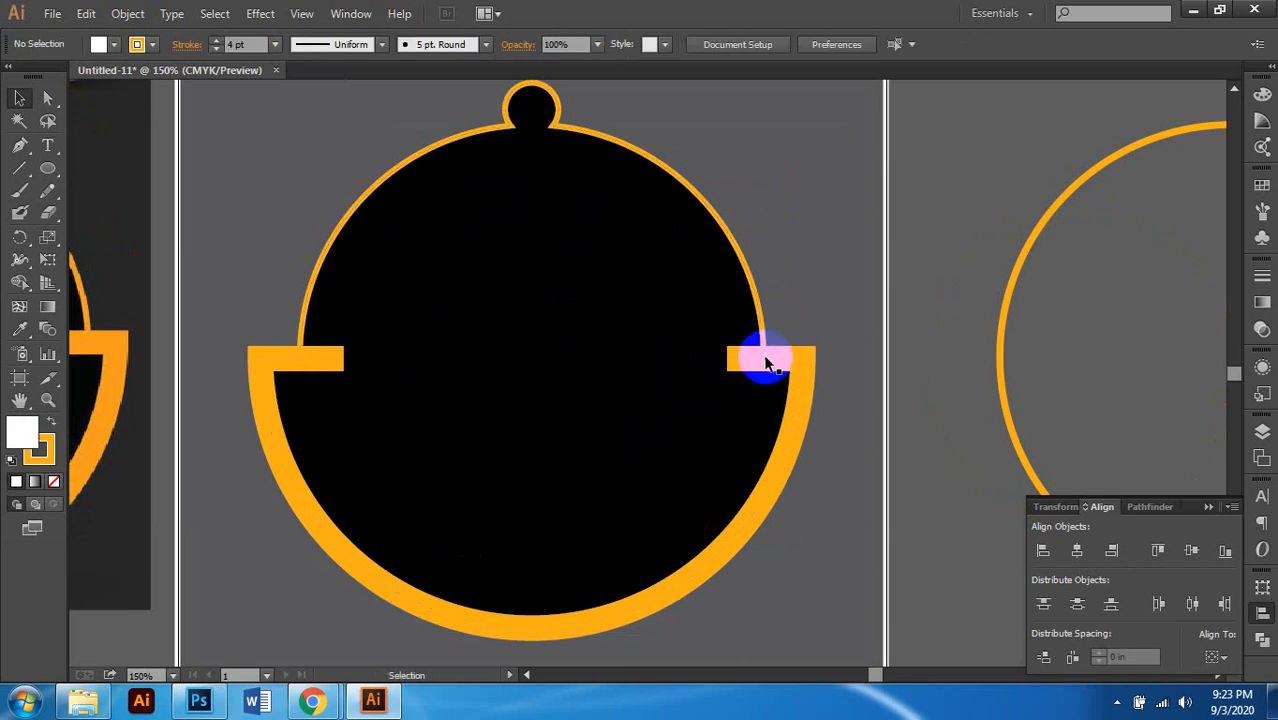
{"action": "left_click", "coordinate": [767, 365]}
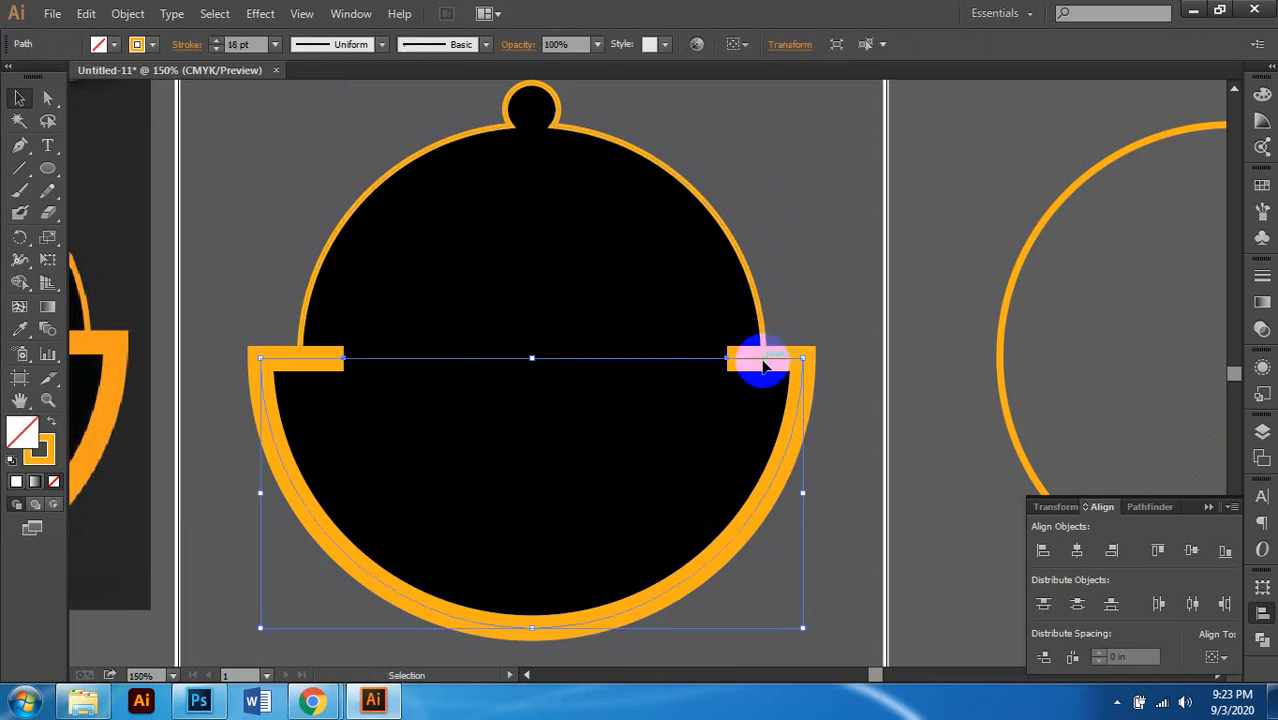
{"action": "left_click", "coordinate": [676, 183], "text": "shift"}
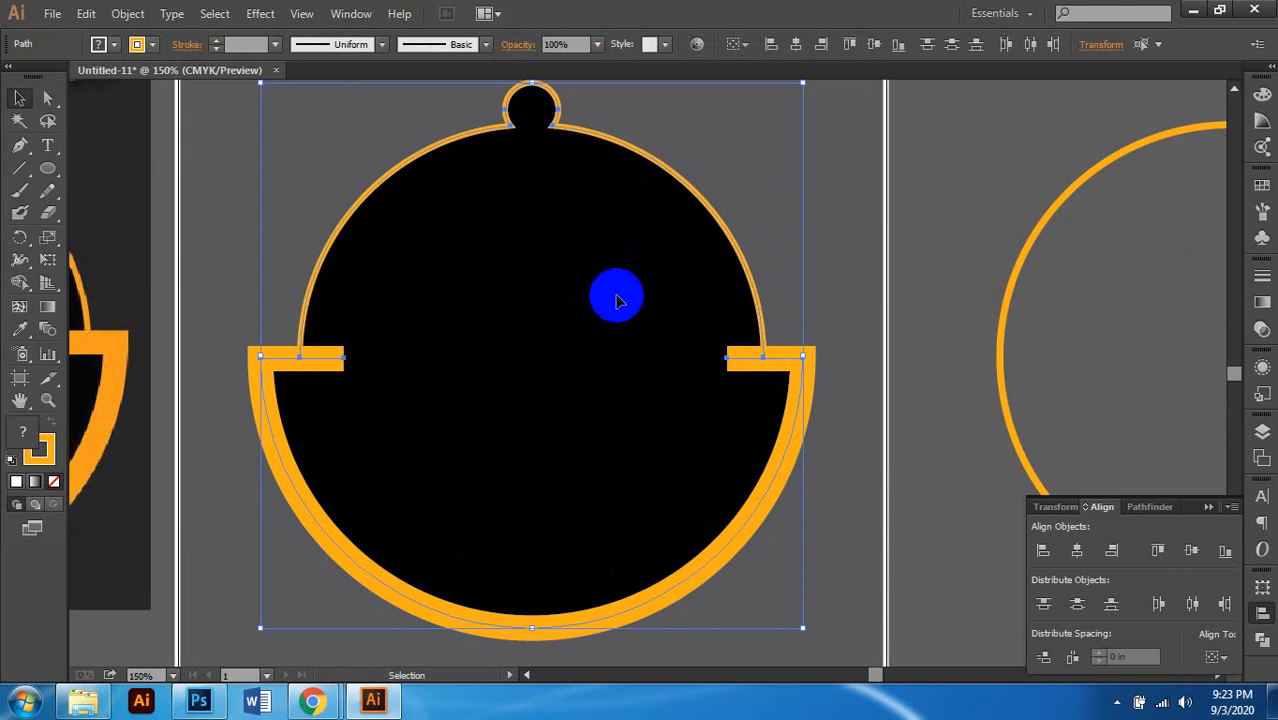
{"action": "right_click", "coordinate": [617, 300]}
{"action": "left_click", "coordinate": [656, 358]}
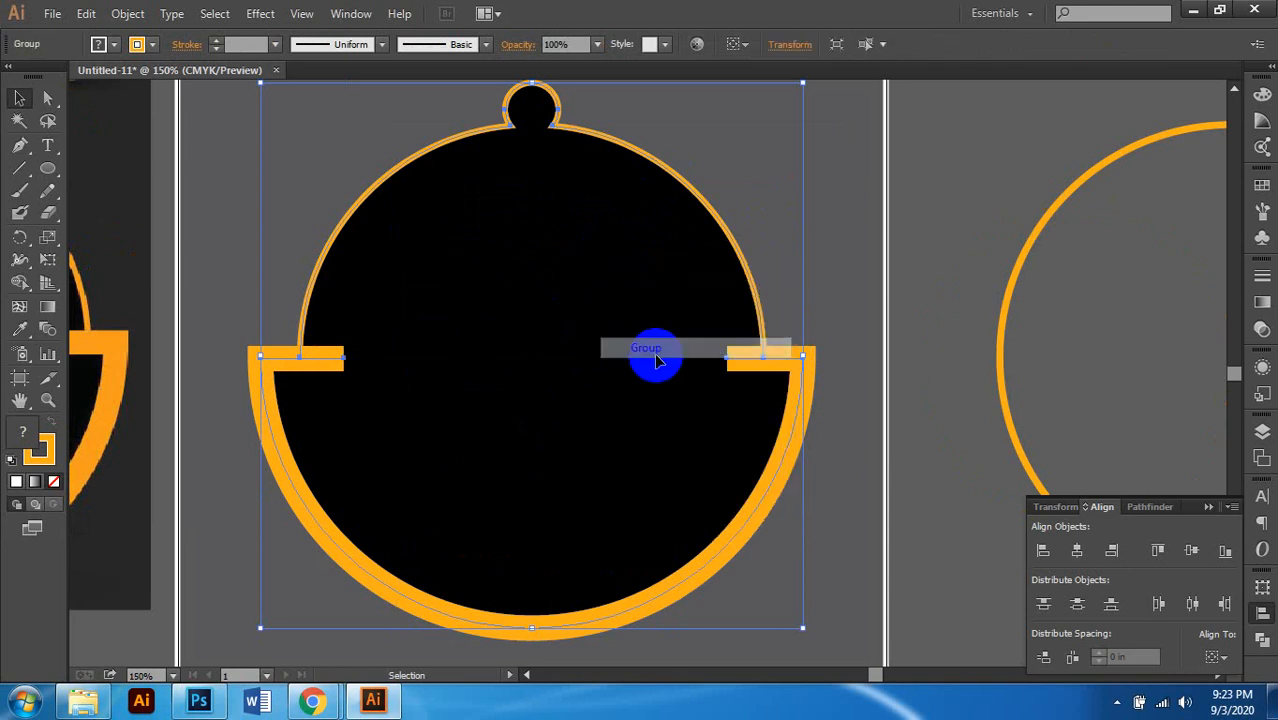
{"action": "scroll", "coordinate": [594, 360], "scroll_direction": "down", "scroll_amount": 1}
{"action": "key", "text": "ctrl+alt+3"}
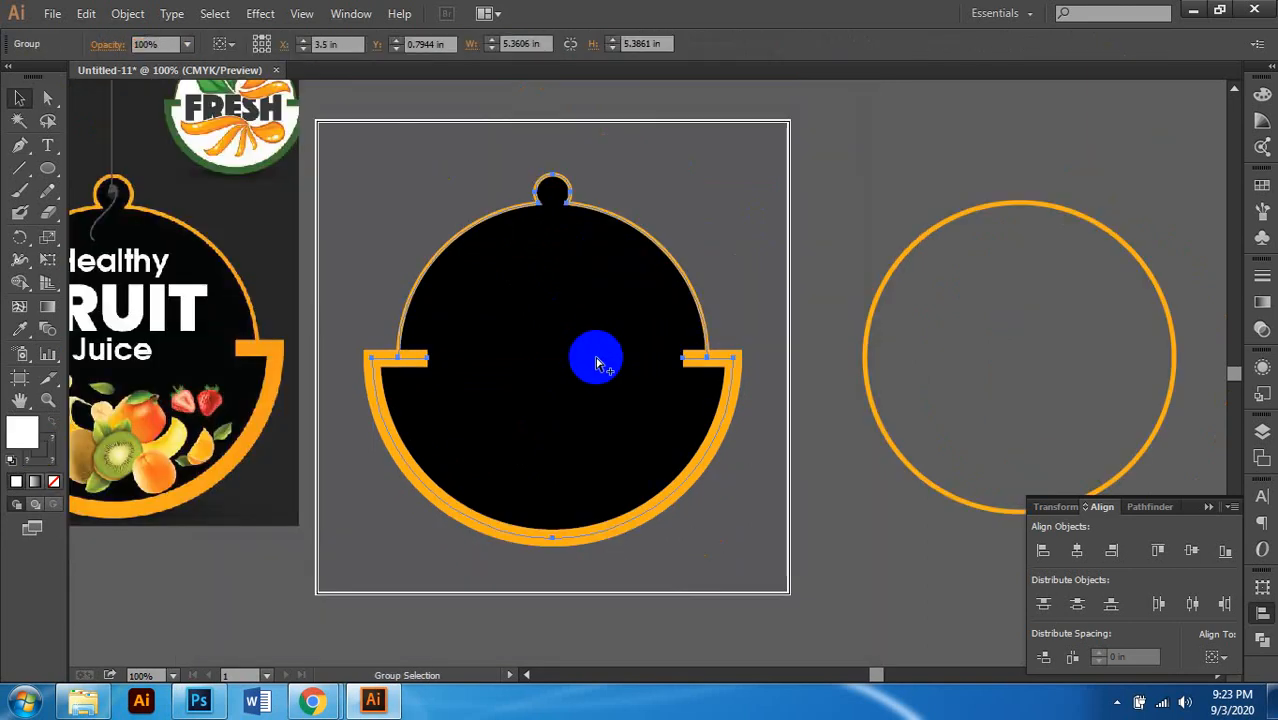
{"action": "left_click", "coordinate": [811, 171]}
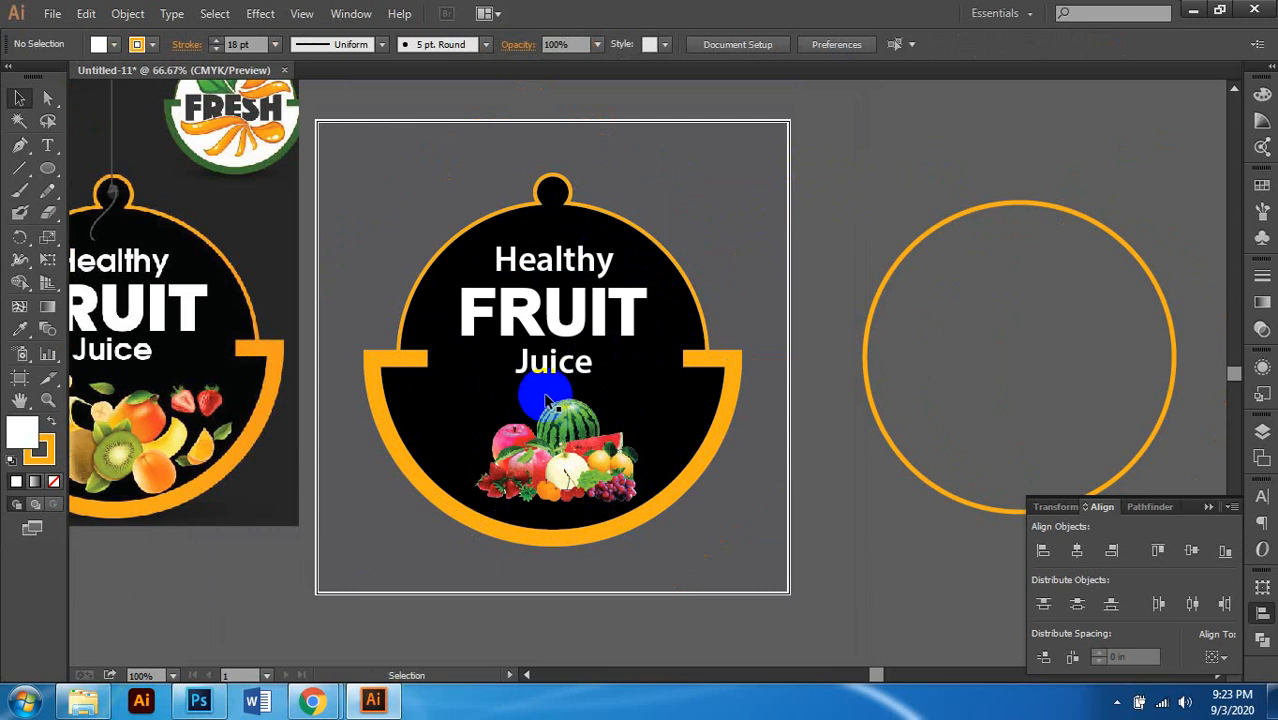
Step: Select the spare orange circle right of the artboard and delete it
{"action": "scroll", "coordinate": [545, 400], "scroll_direction": "down", "scroll_amount": 2}
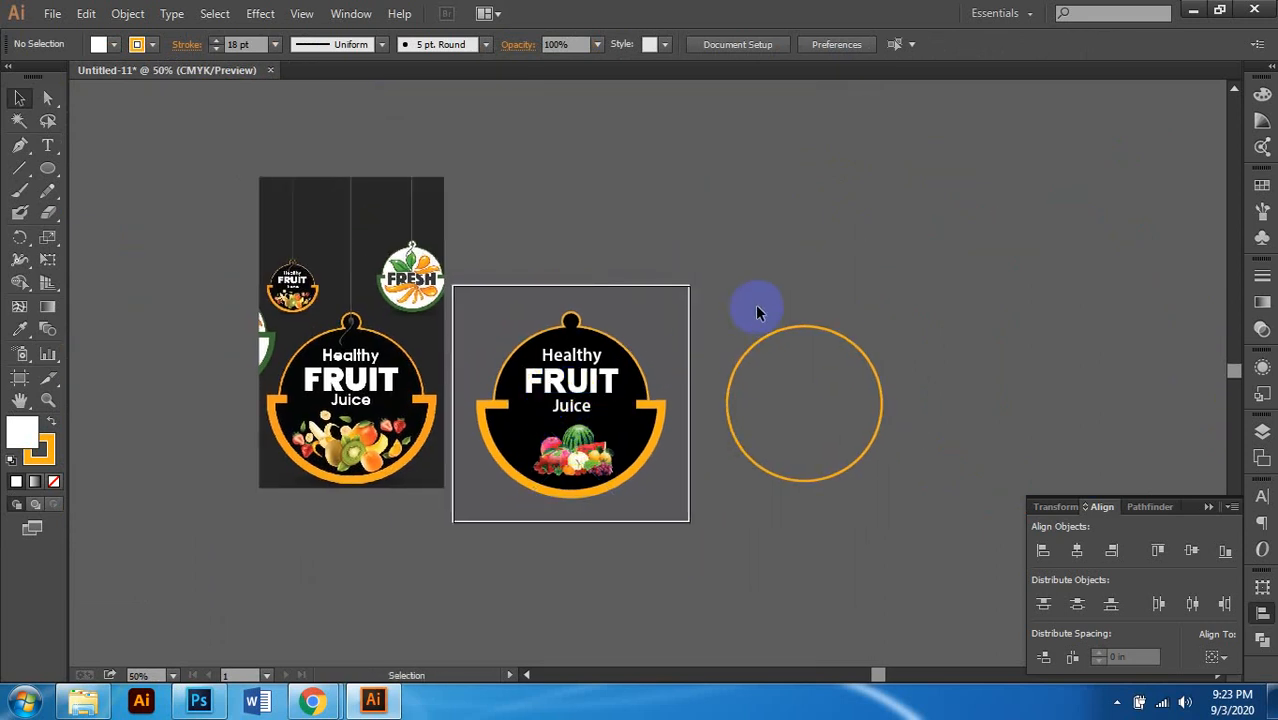
{"action": "mouse_move", "coordinate": [322, 703]}
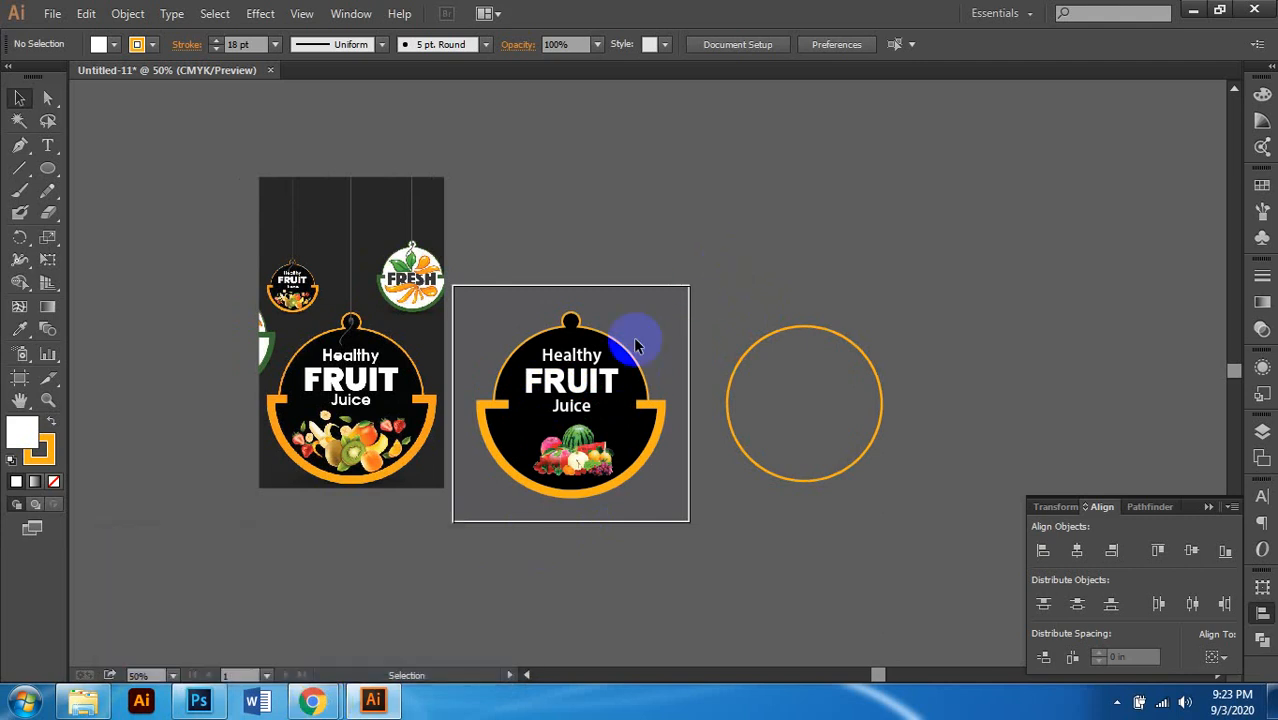
{"action": "left_click", "coordinate": [543, 465]}
{"action": "scroll", "coordinate": [543, 460], "scroll_direction": "up", "scroll_amount": 1}
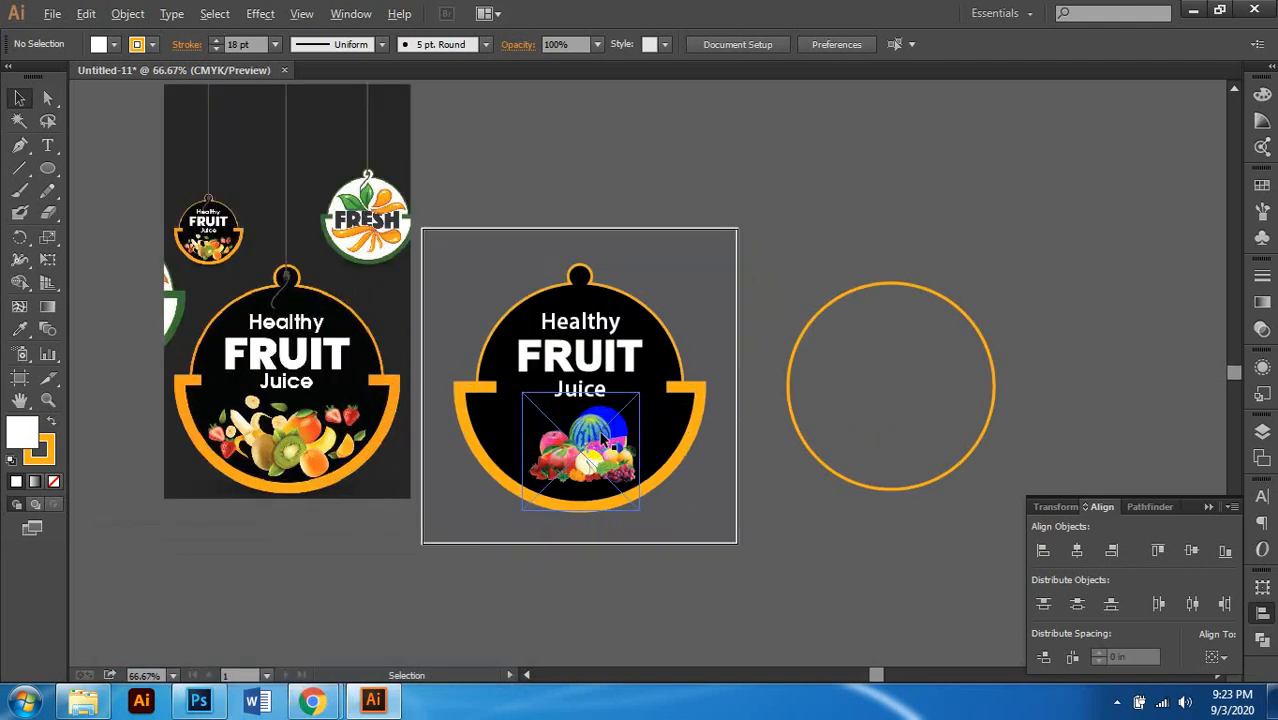
{"action": "scroll", "coordinate": [602, 440], "scroll_direction": "up", "scroll_amount": 1}
{"action": "scroll", "coordinate": [665, 414], "scroll_direction": "down", "scroll_amount": 1}
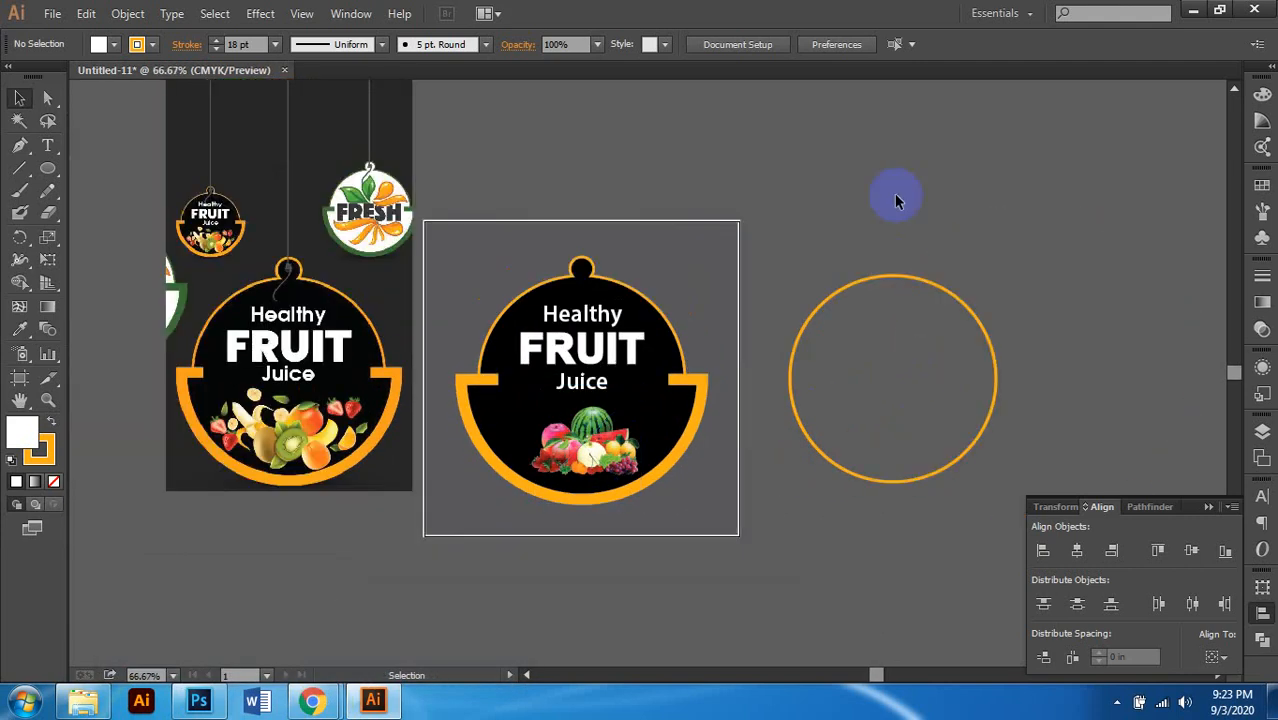
{"action": "left_click", "coordinate": [923, 402]}
{"action": "key", "text": "Delete"}
Step: Select the fruit image inside the tag, then clear the selection to review the finished tag
{"action": "left_click", "coordinate": [583, 430]}
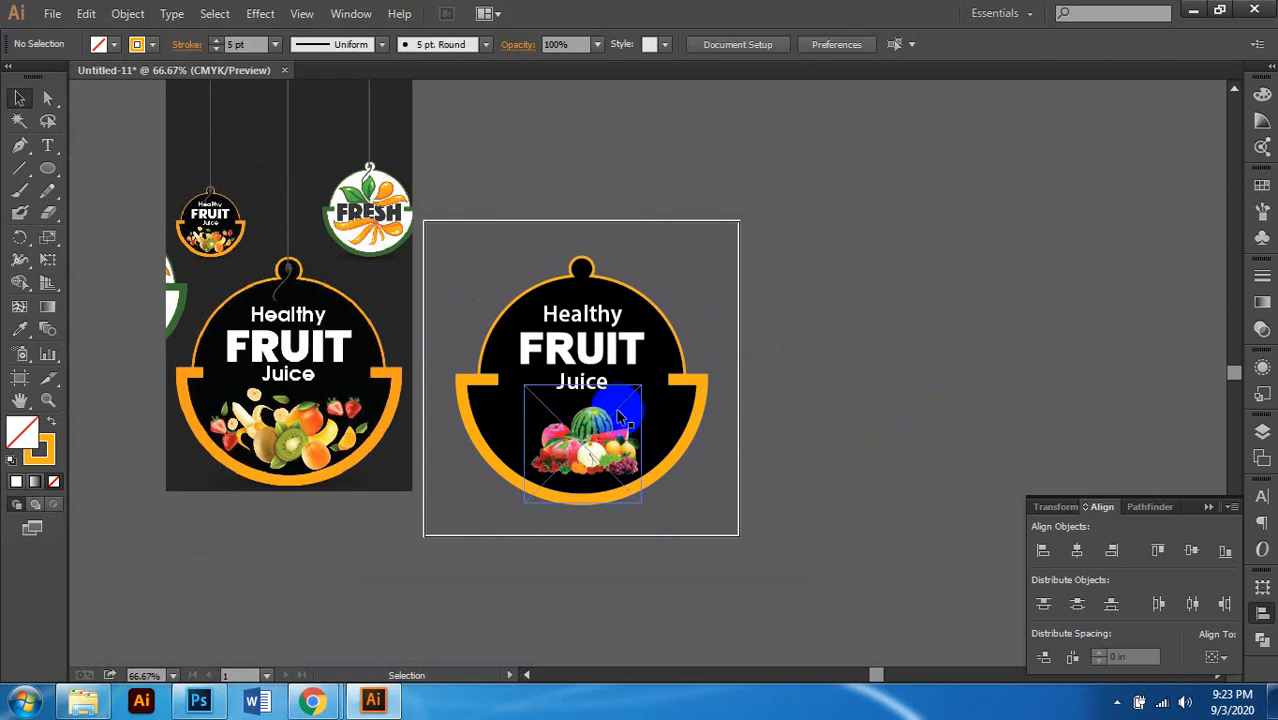
{"action": "scroll", "coordinate": [580, 429], "scroll_direction": "left", "scroll_amount": 2}
{"action": "scroll", "coordinate": [580, 429], "scroll_direction": "up", "scroll_amount": 1}
{"action": "scroll", "coordinate": [580, 429], "scroll_direction": "left", "scroll_amount": 1}
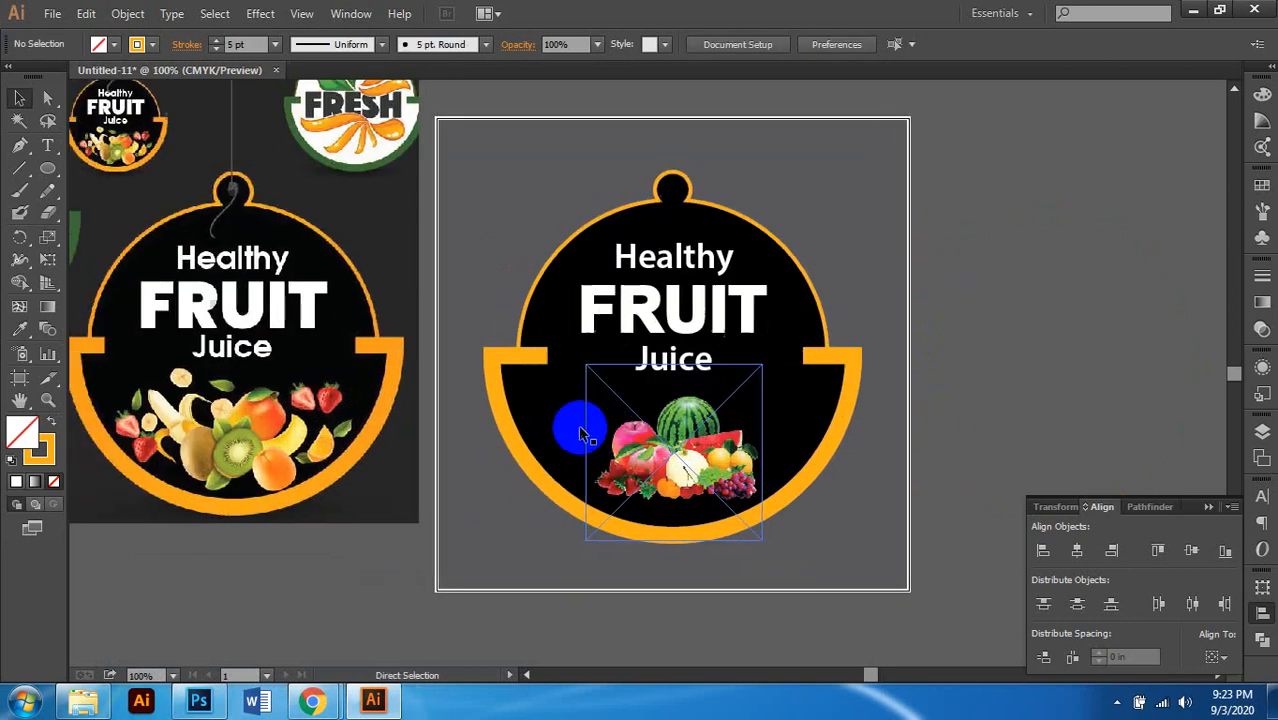
{"action": "left_click", "coordinate": [580, 430]}
{"action": "scroll", "coordinate": [1055, 371], "scroll_direction": "right", "scroll_amount": 2}
{"action": "scroll", "coordinate": [1055, 371], "scroll_direction": "down", "scroll_amount": 1}
{"action": "left_click", "coordinate": [903, 372]}
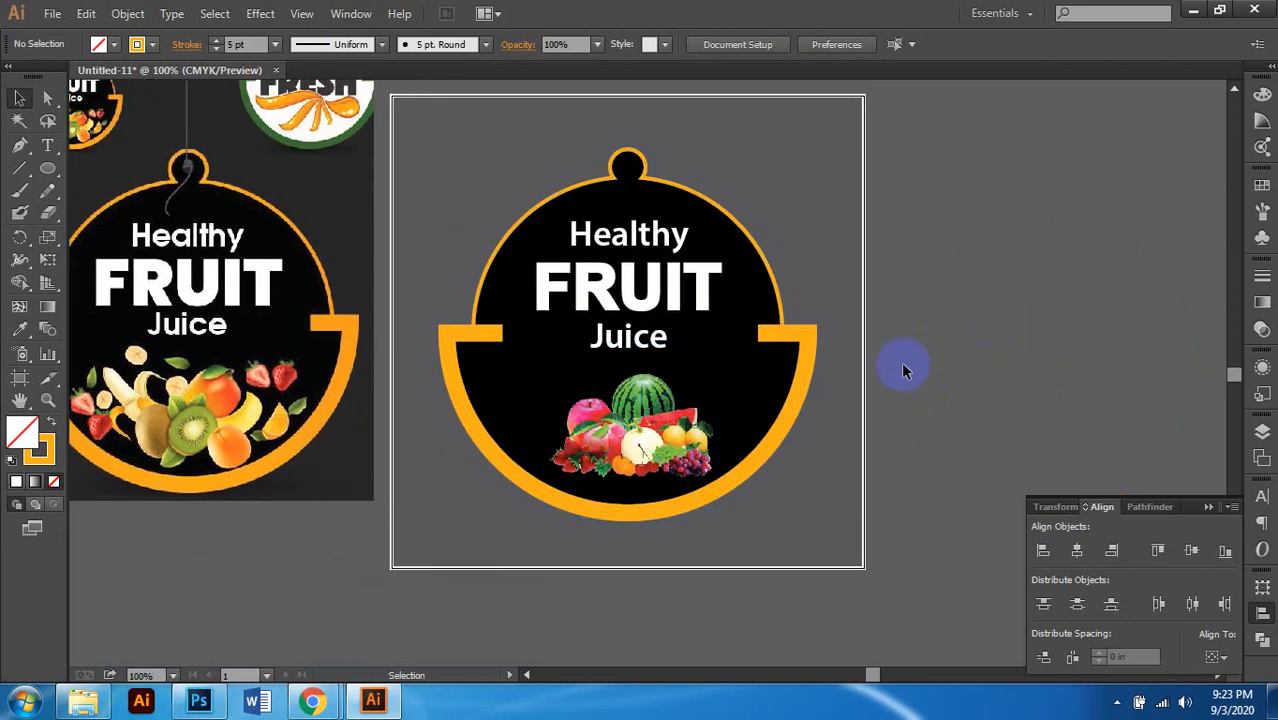
{"action": "scroll", "coordinate": [873, 374], "scroll_direction": "up", "scroll_amount": 1}
{"action": "scroll", "coordinate": [870, 371], "scroll_direction": "right", "scroll_amount": 1}
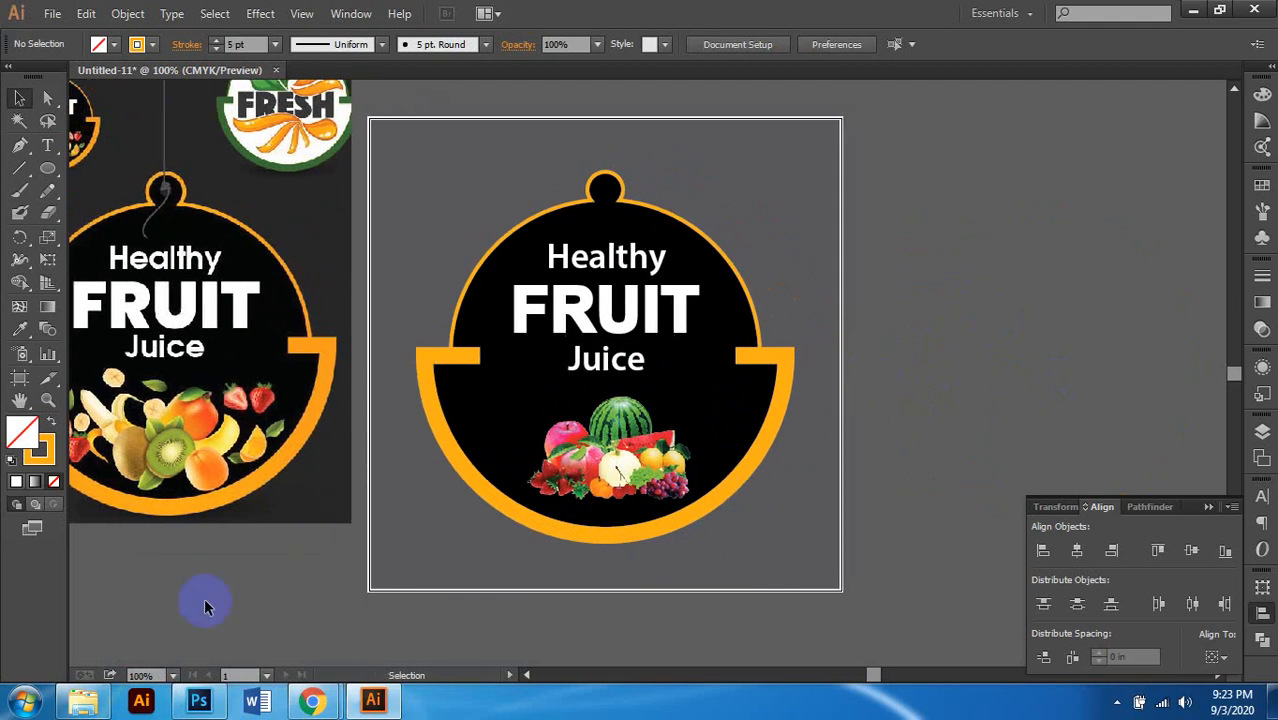
Step: Bring the reference-image folder window in Explorer back to the front
{"action": "left_click", "coordinate": [78, 703]}
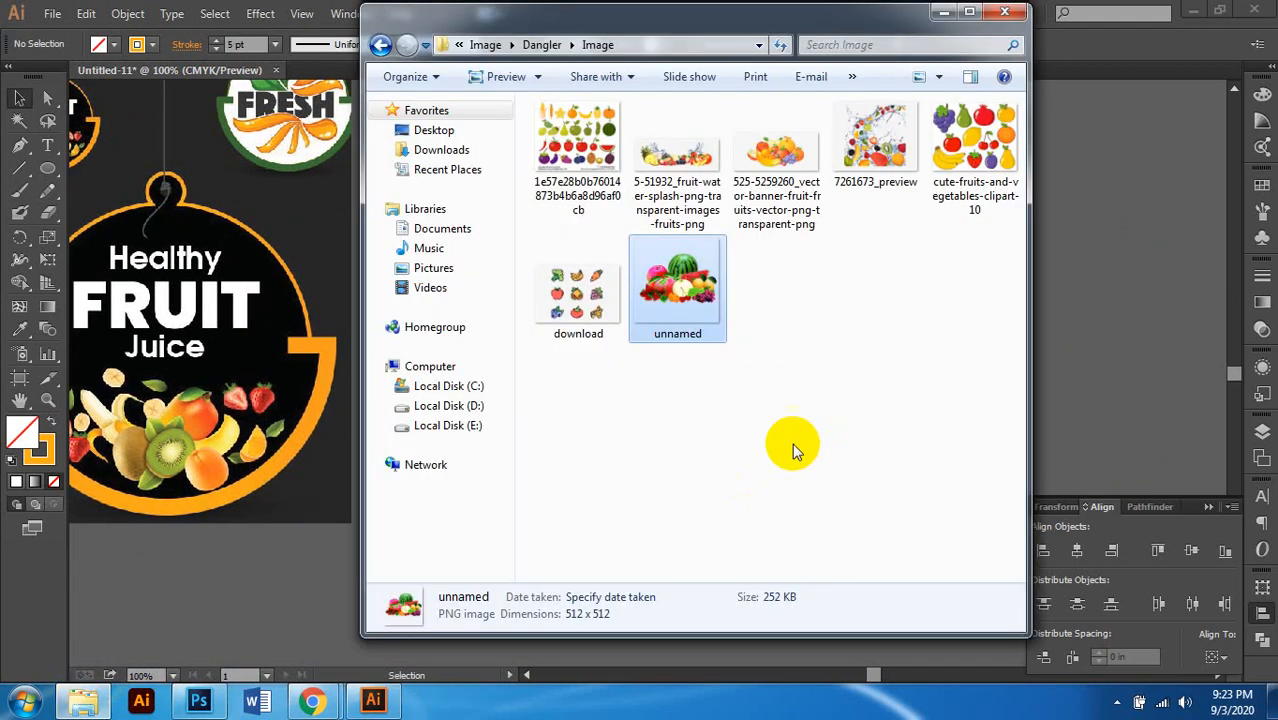
{"action": "mouse_move", "coordinate": [314, 703]}
{"action": "mouse_move", "coordinate": [287, 628]}
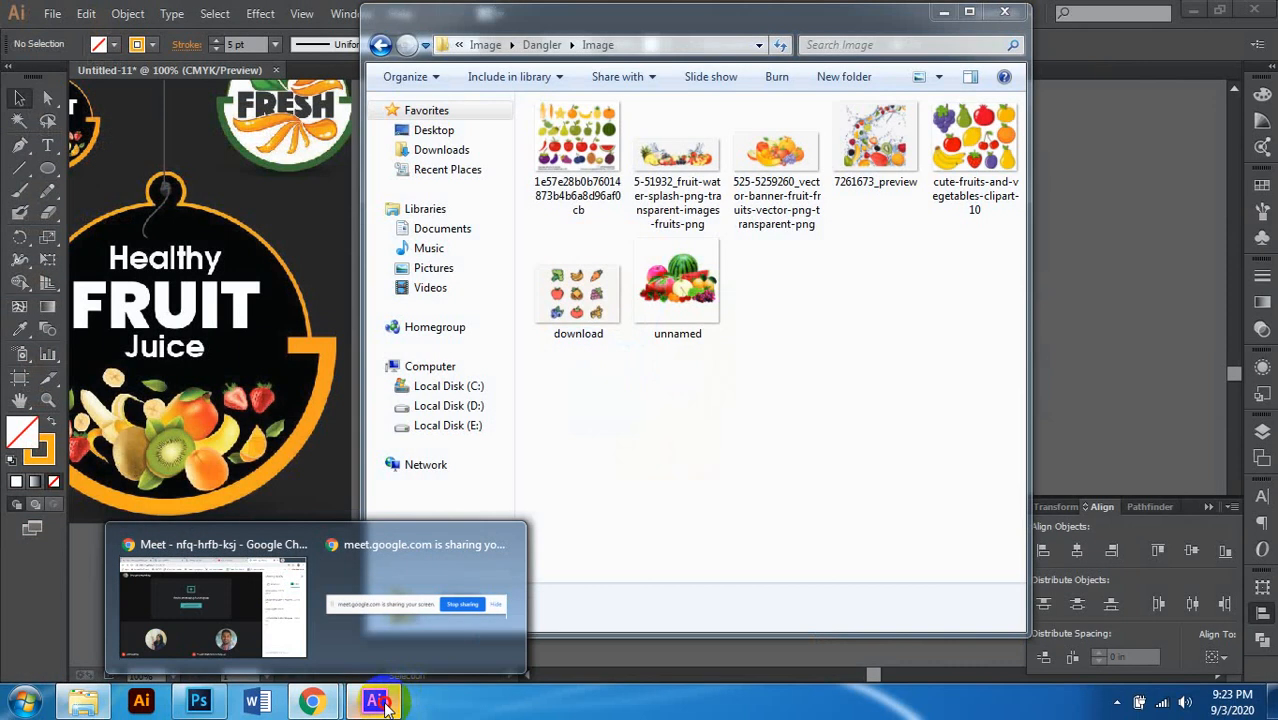
{"action": "left_click", "coordinate": [373, 700]}
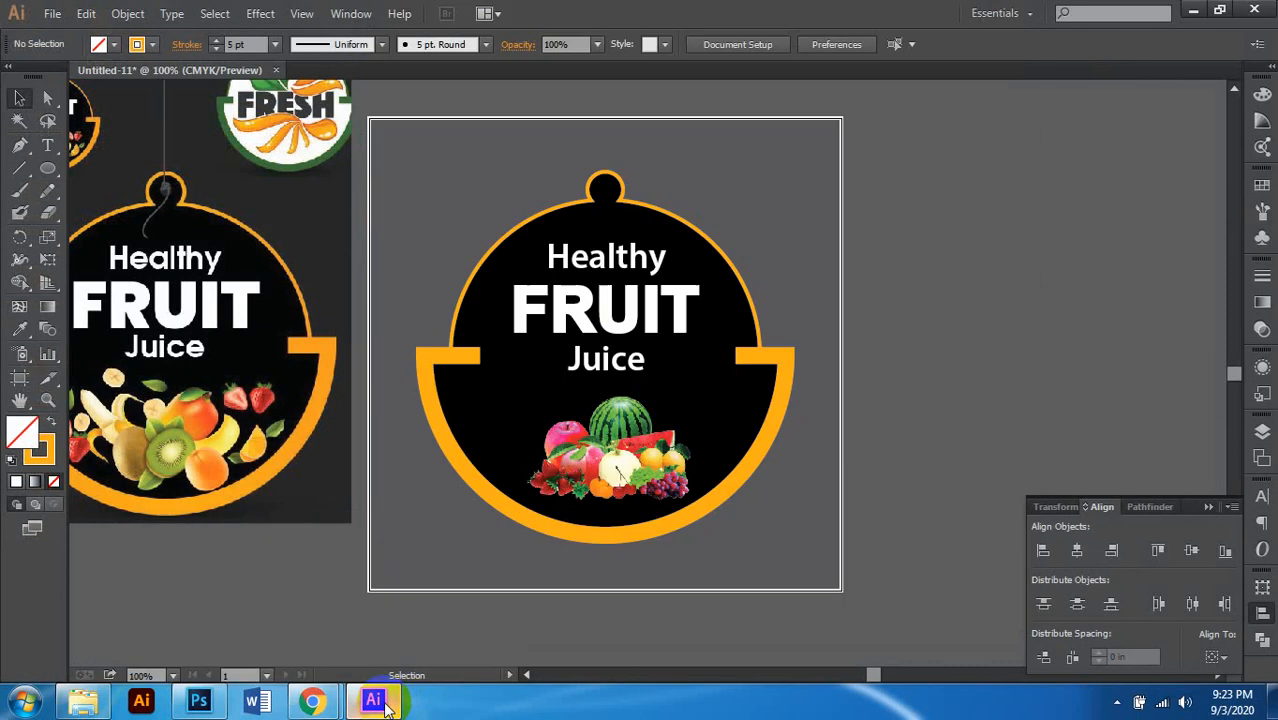
{"action": "left_click", "coordinate": [82, 702]}
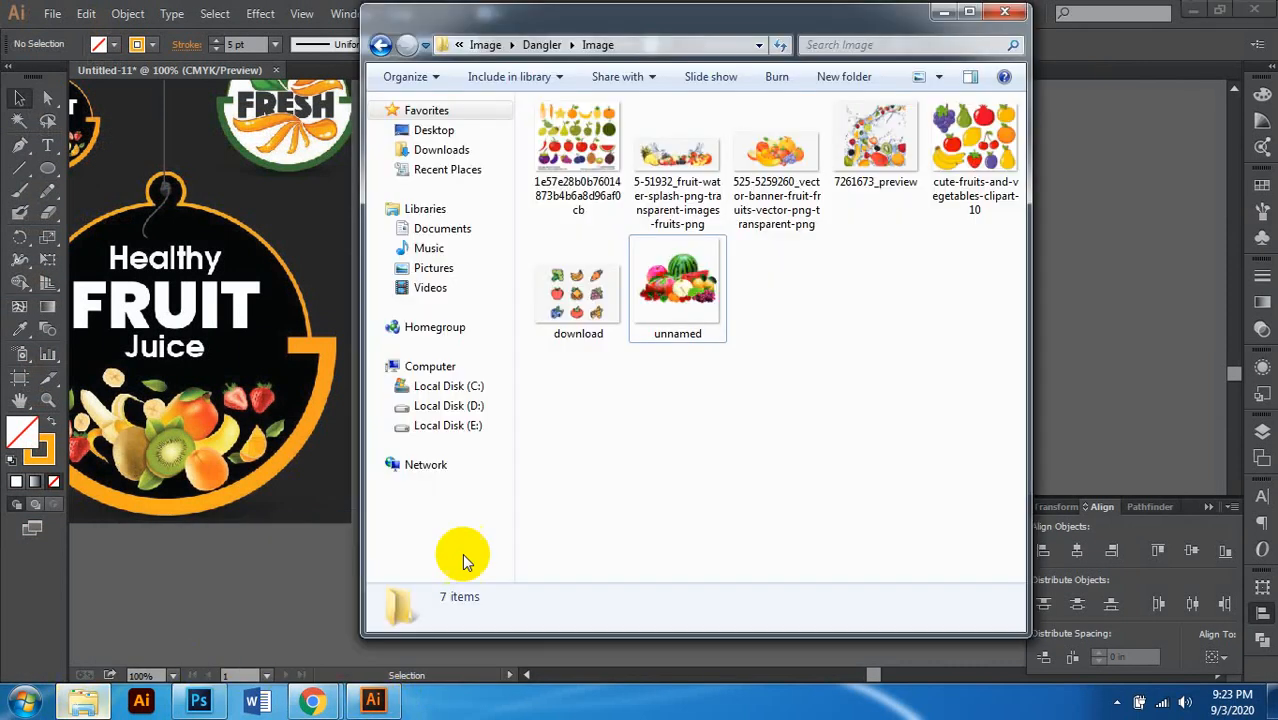
Step: Go up to Graphic Design Course, then into the class folder, Image, X-Banner; open the first image
{"action": "left_click", "coordinate": [480, 45]}
{"action": "left_click", "coordinate": [586, 50]}
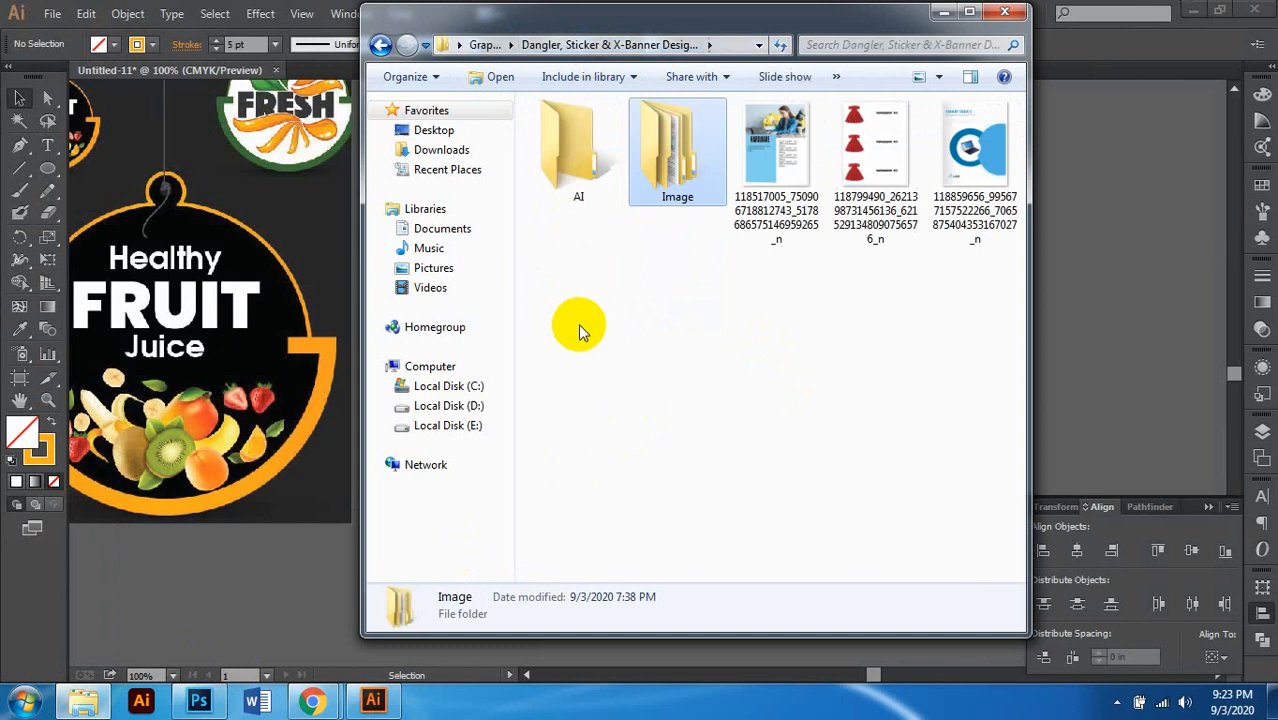
{"action": "left_click", "coordinate": [486, 45]}
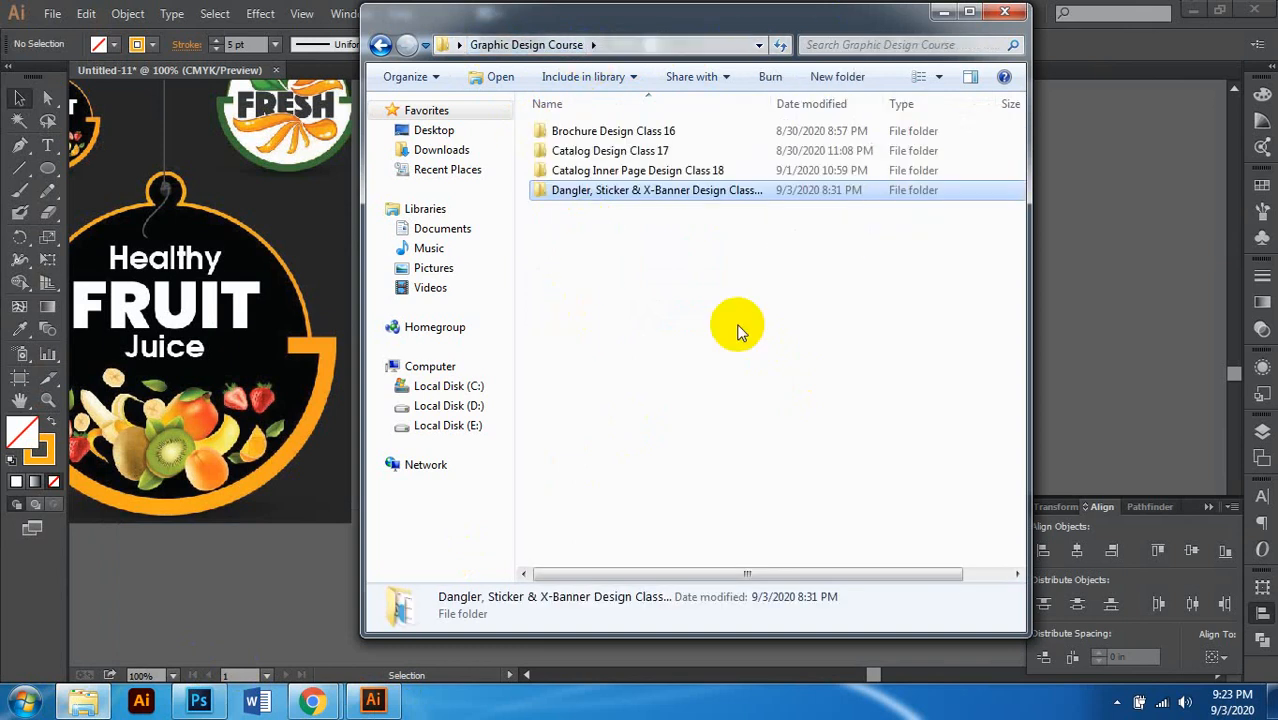
{"action": "double_click", "coordinate": [650, 190]}
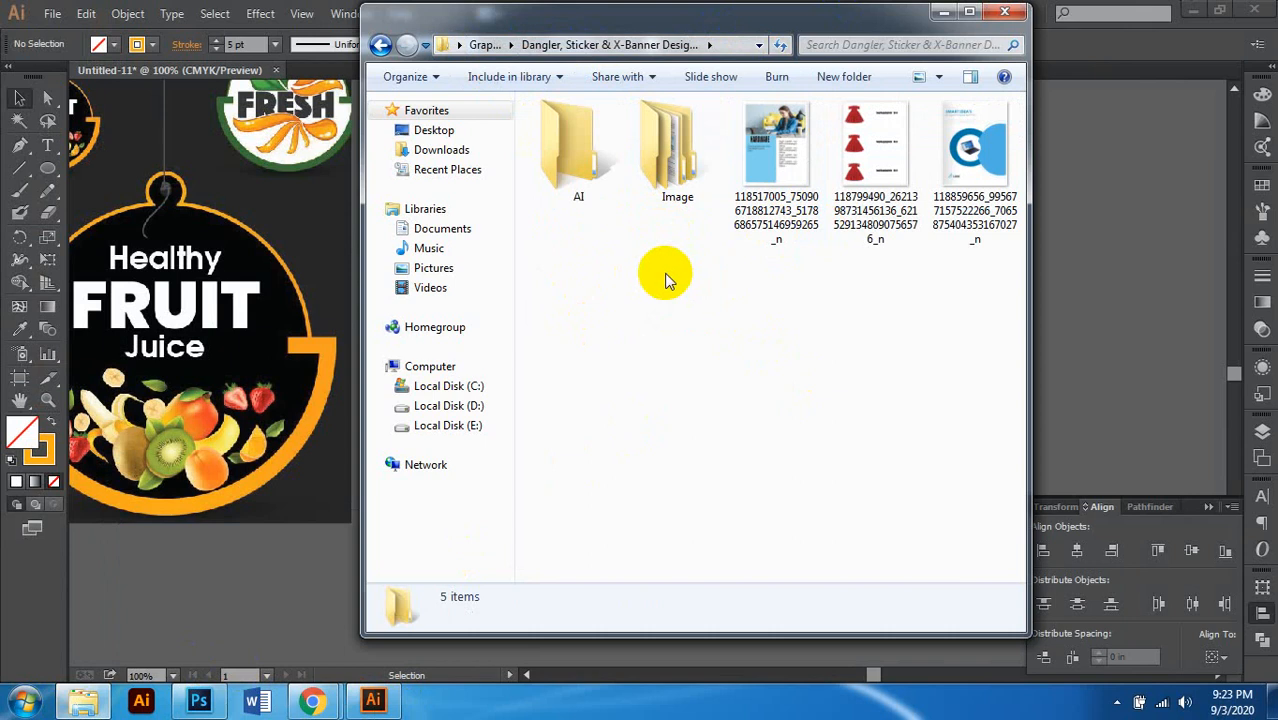
{"action": "double_click", "coordinate": [679, 177]}
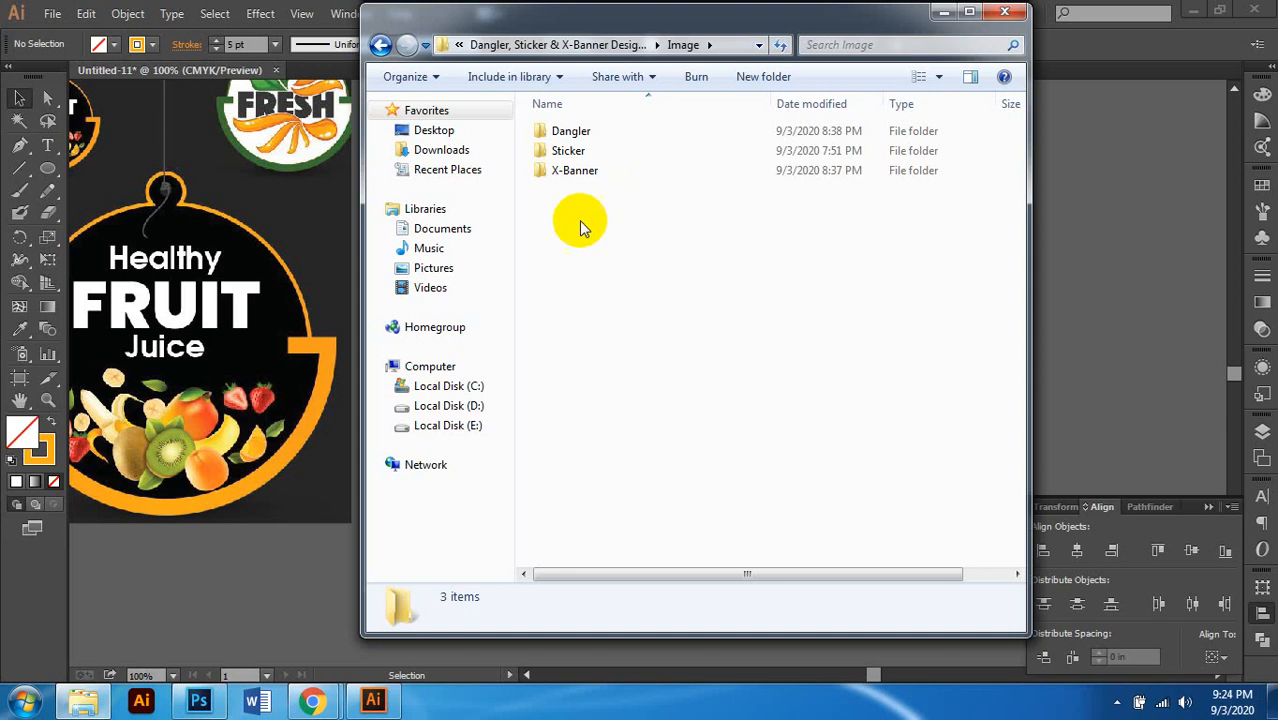
{"action": "double_click", "coordinate": [586, 176]}
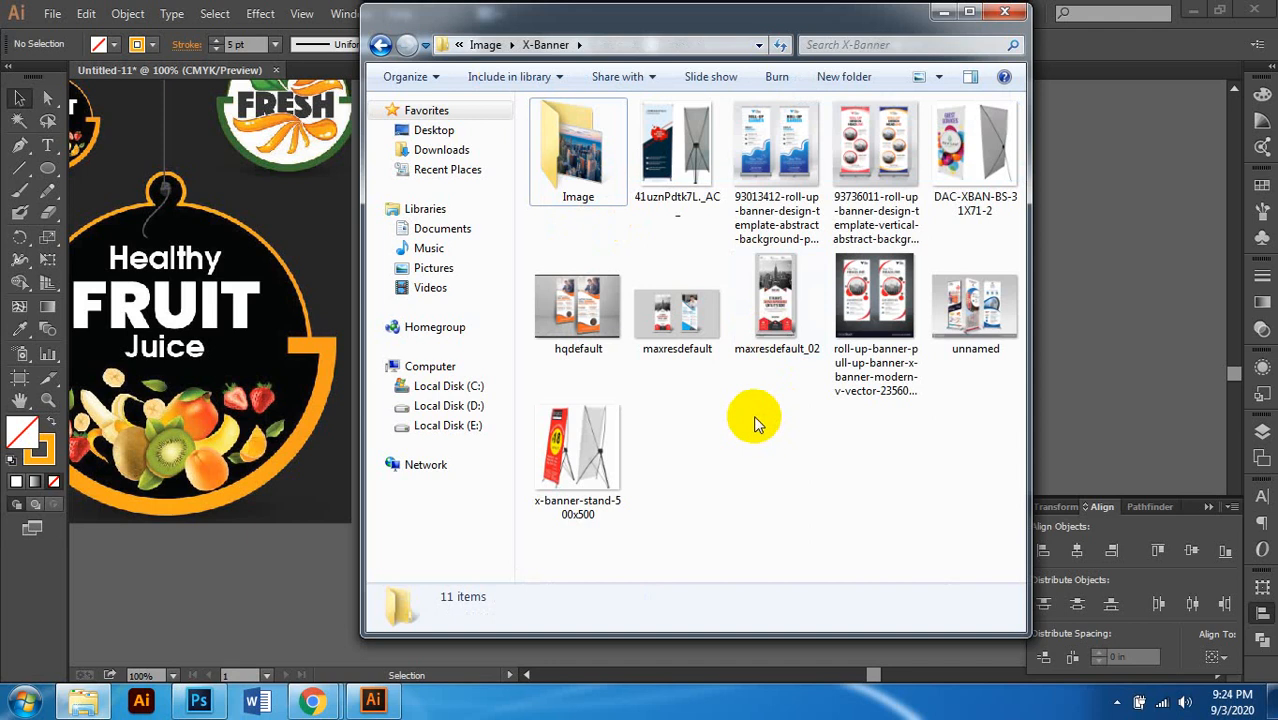
{"action": "left_click", "coordinate": [689, 168]}
{"action": "double_click", "coordinate": [697, 195]}
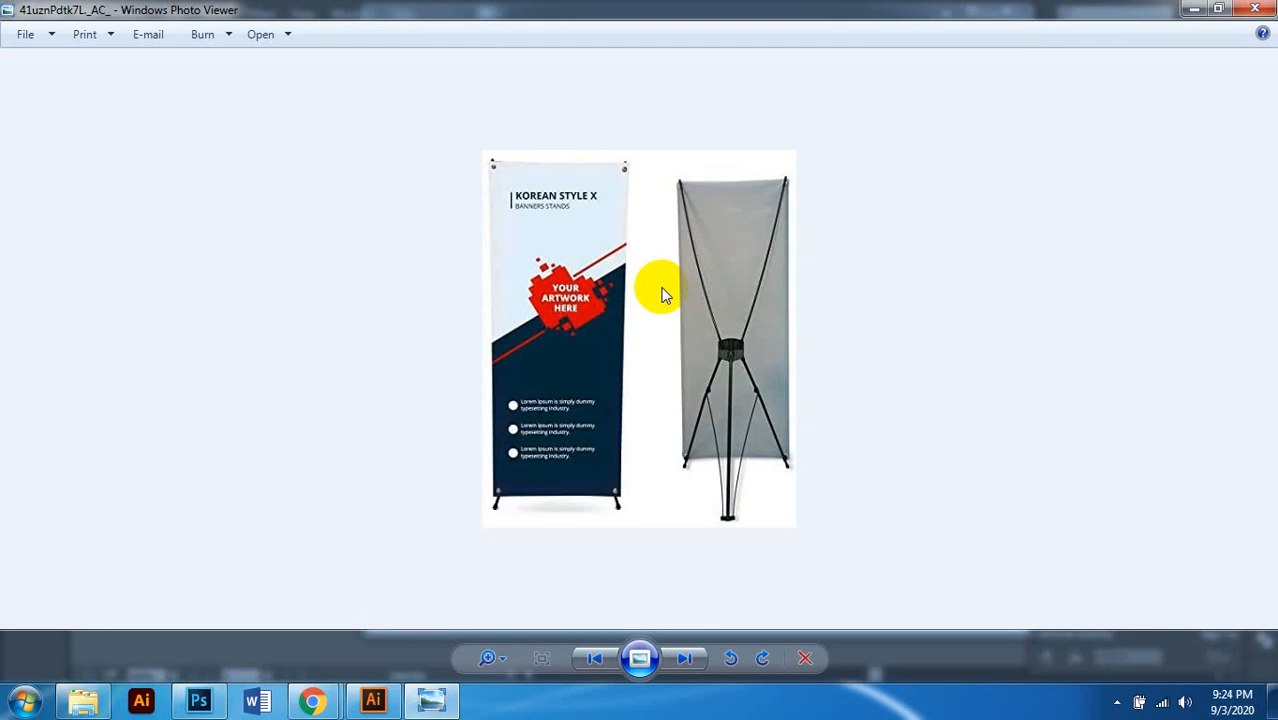
Step: Step through the banner references until the orange 'REAL BUSINESS SOLUTION' hqdefault roll-ups appear
{"action": "left_click", "coordinate": [685, 660]}
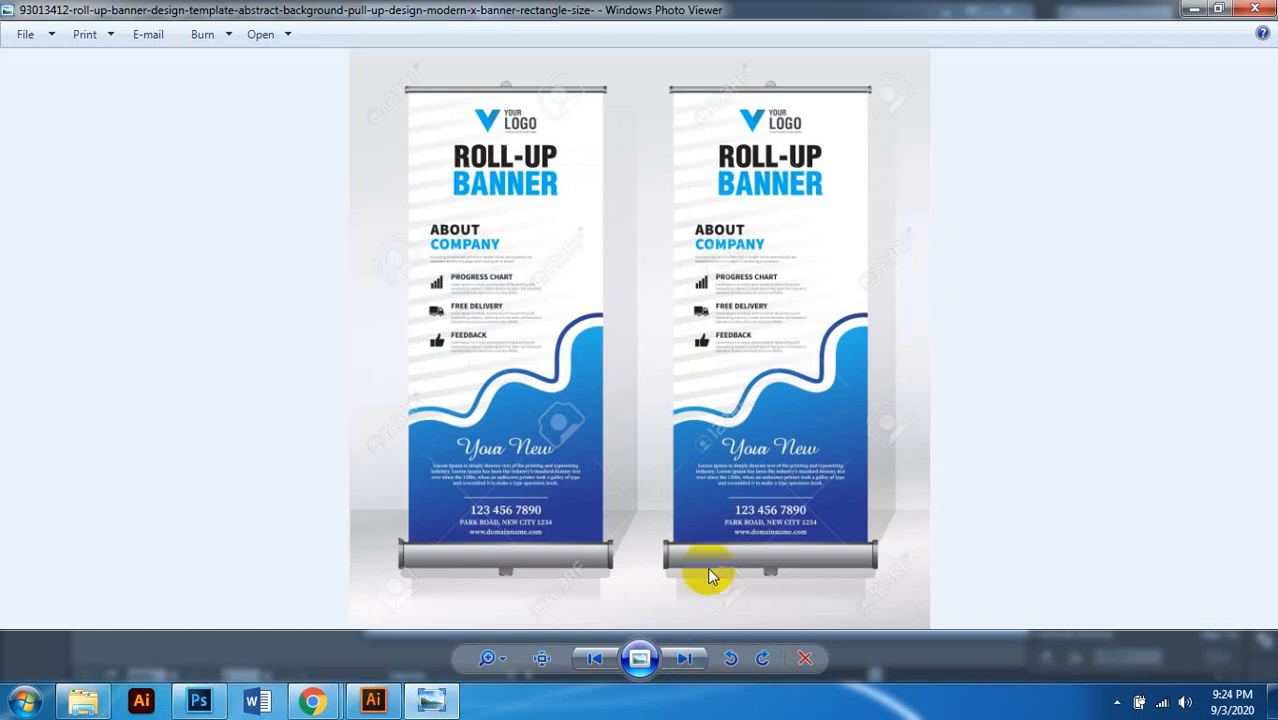
{"action": "left_click", "coordinate": [685, 660]}
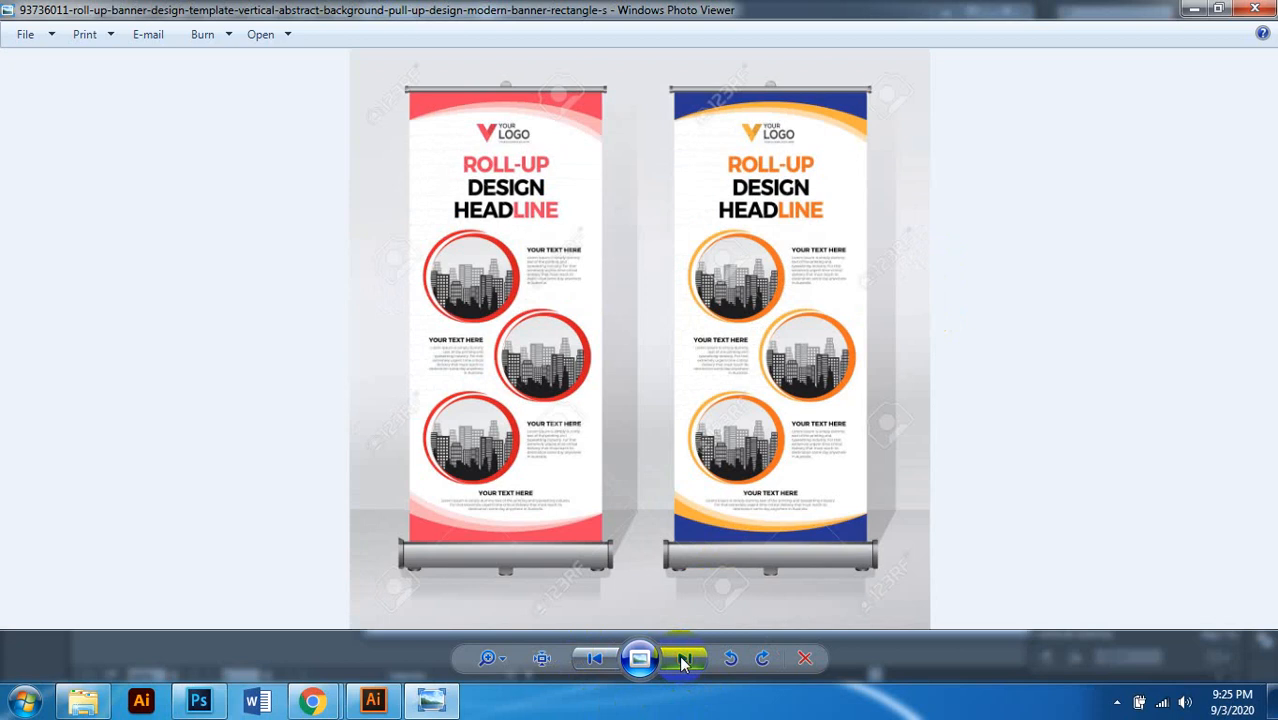
{"action": "left_click", "coordinate": [594, 660]}
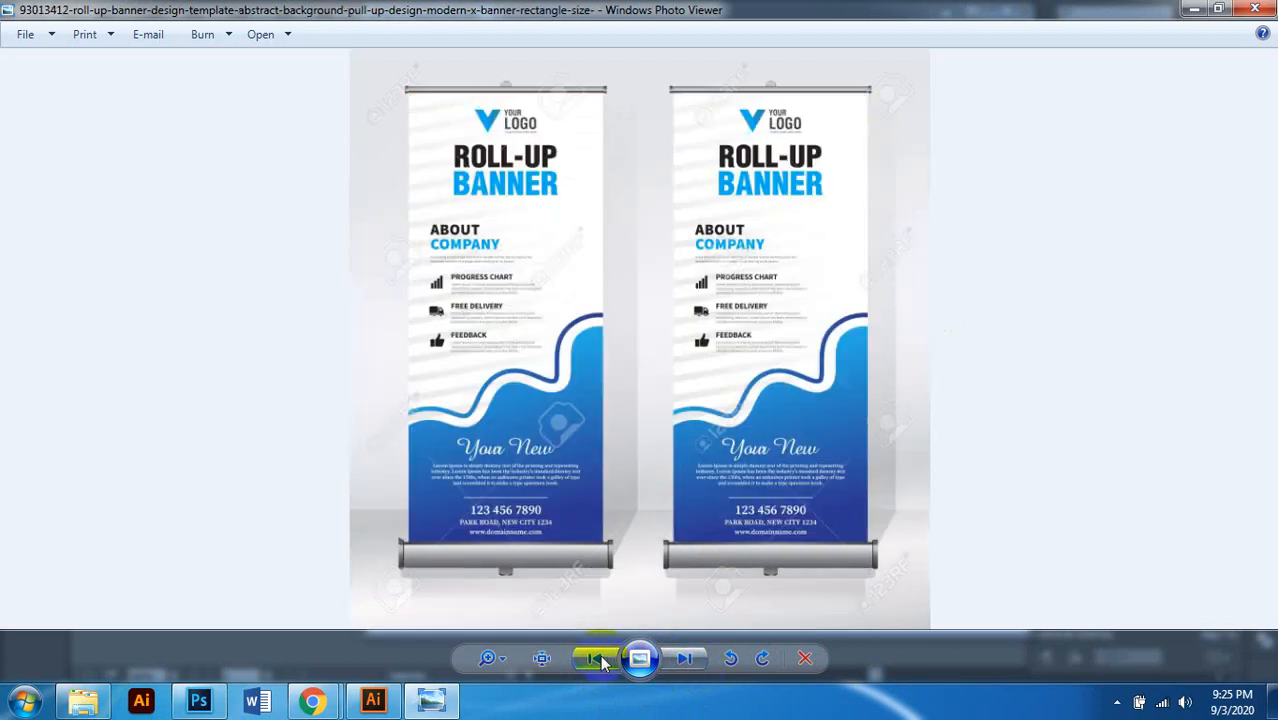
{"action": "left_click", "coordinate": [594, 659]}
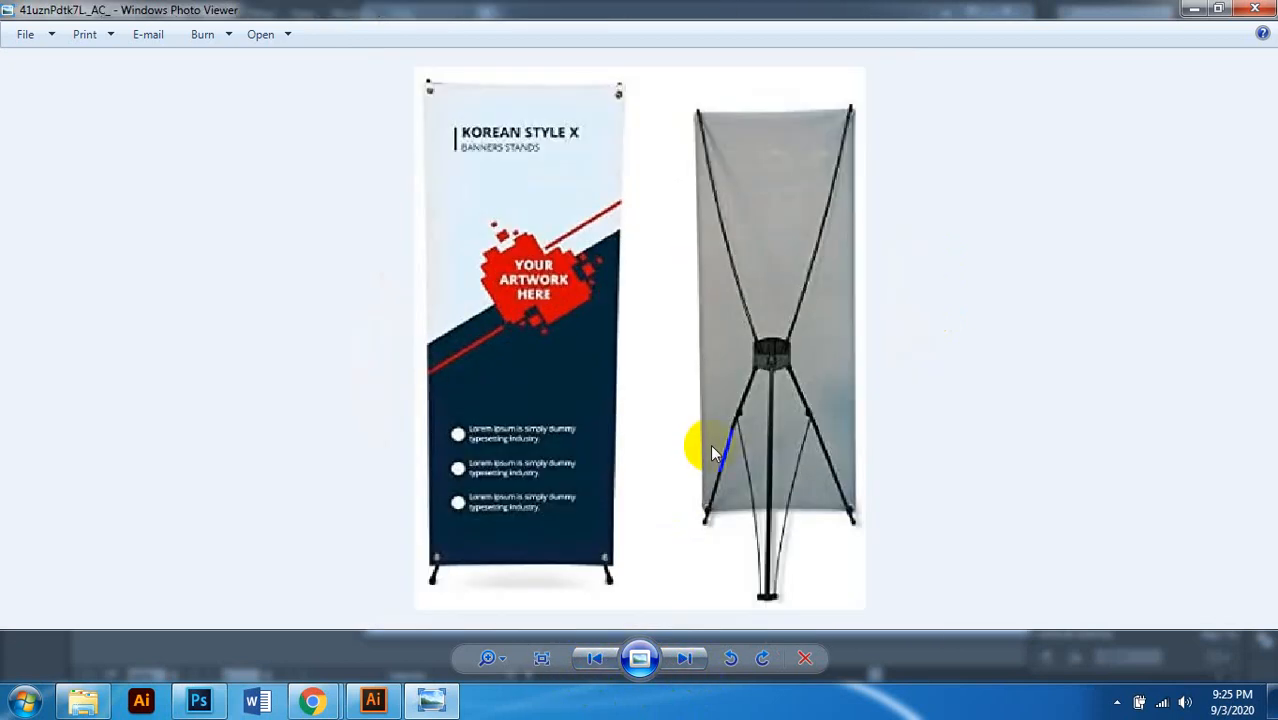
{"action": "left_click", "coordinate": [686, 658]}
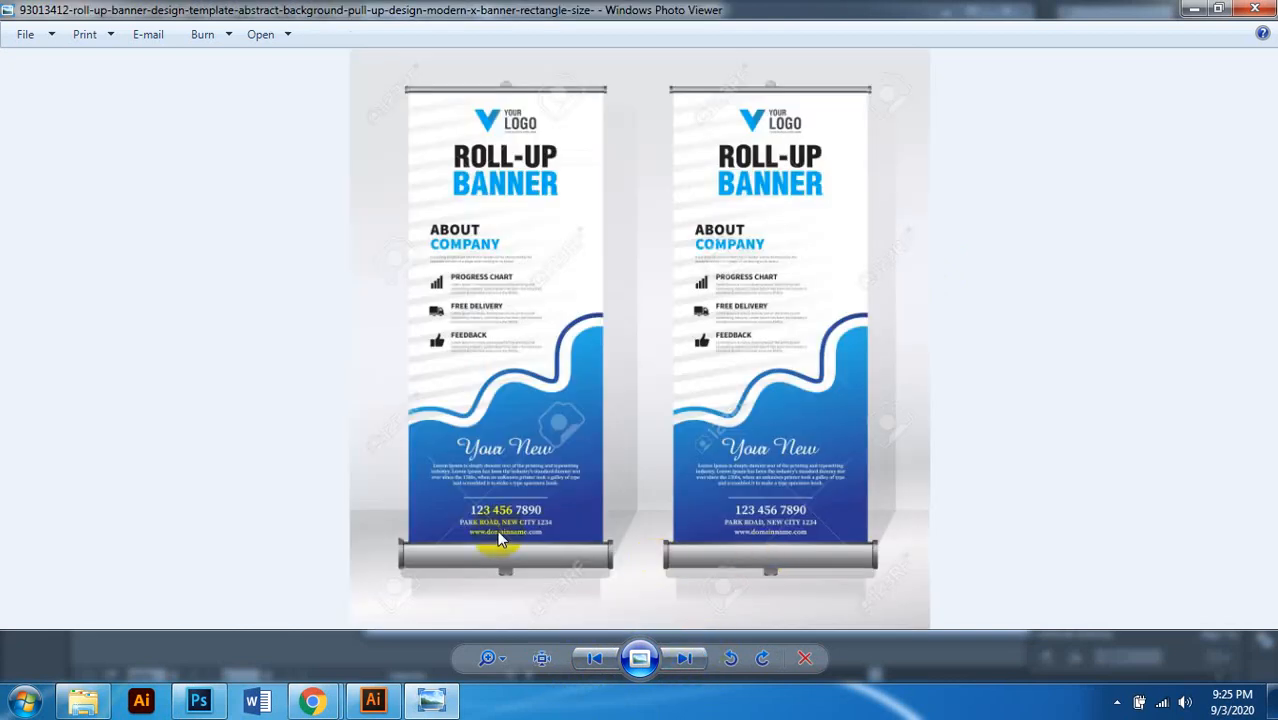
{"action": "left_click", "coordinate": [686, 660]}
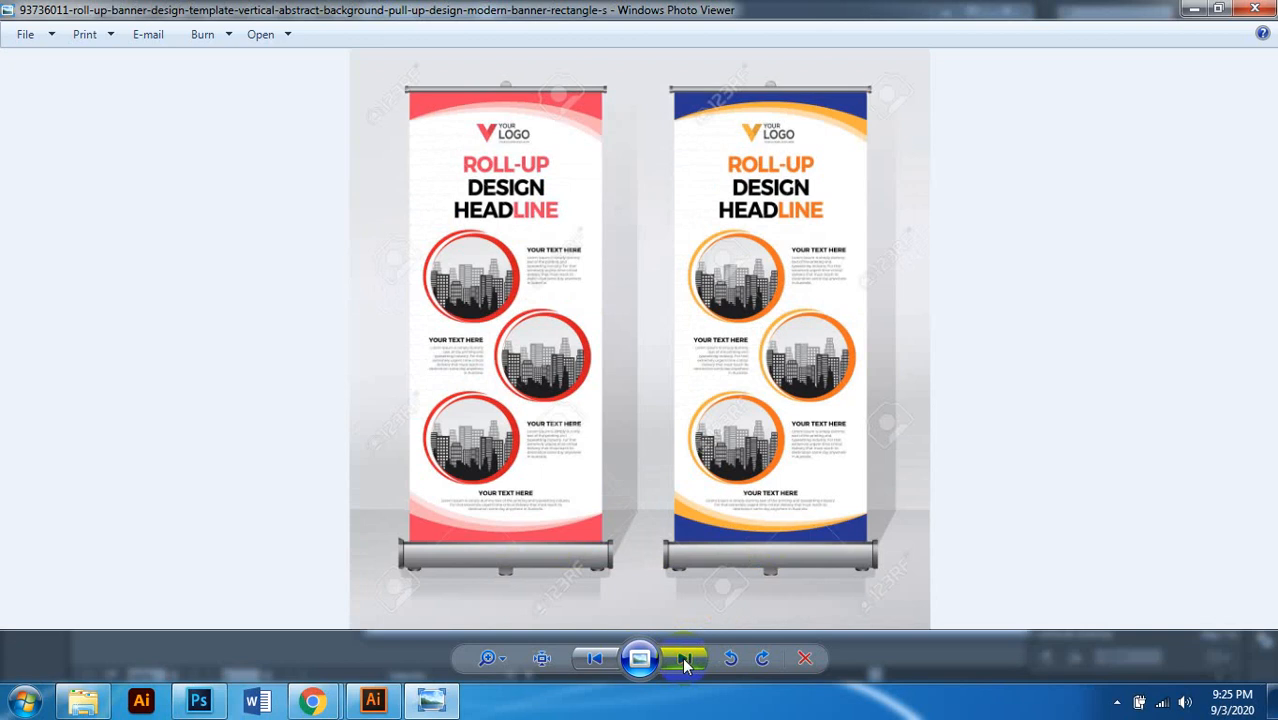
{"action": "left_click", "coordinate": [686, 660]}
{"action": "left_click", "coordinate": [686, 660]}
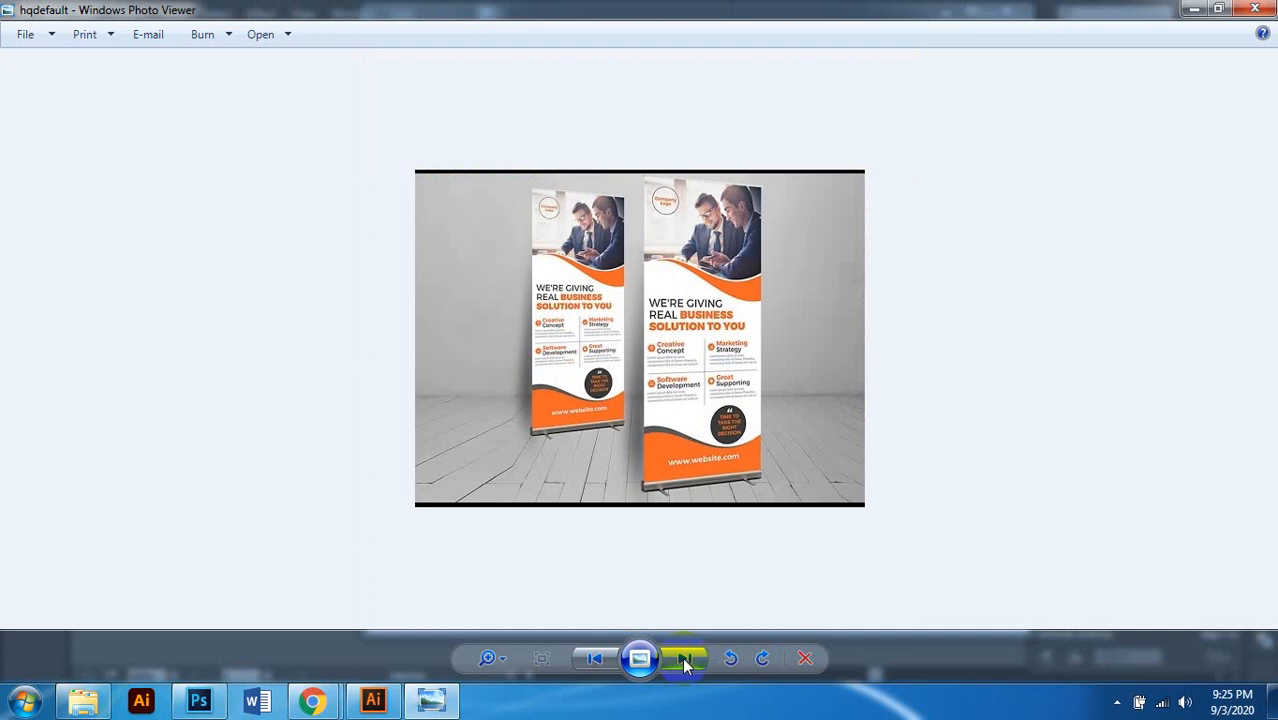
Step: Zoom in and out on the orange roll-up banner image to inspect it
{"action": "scroll", "coordinate": [689, 397], "scroll_direction": "up", "scroll_amount": 4}
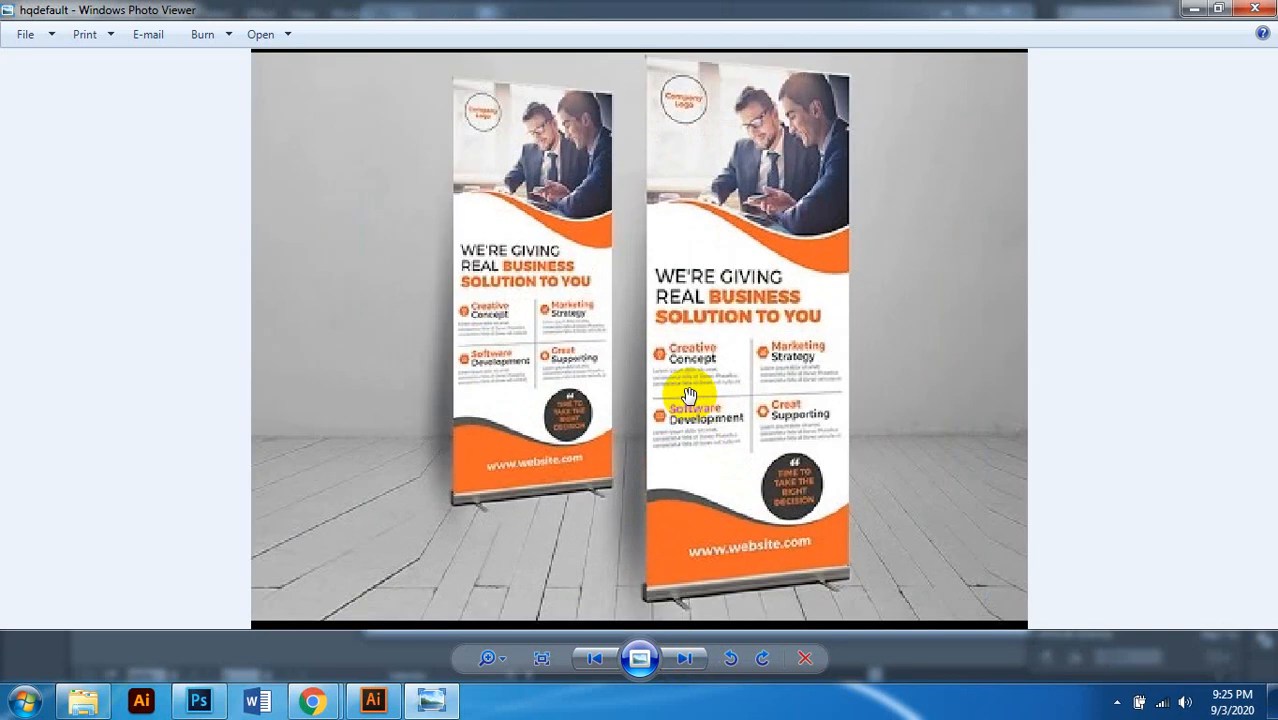
{"action": "scroll", "coordinate": [689, 397], "scroll_direction": "down", "scroll_amount": 2}
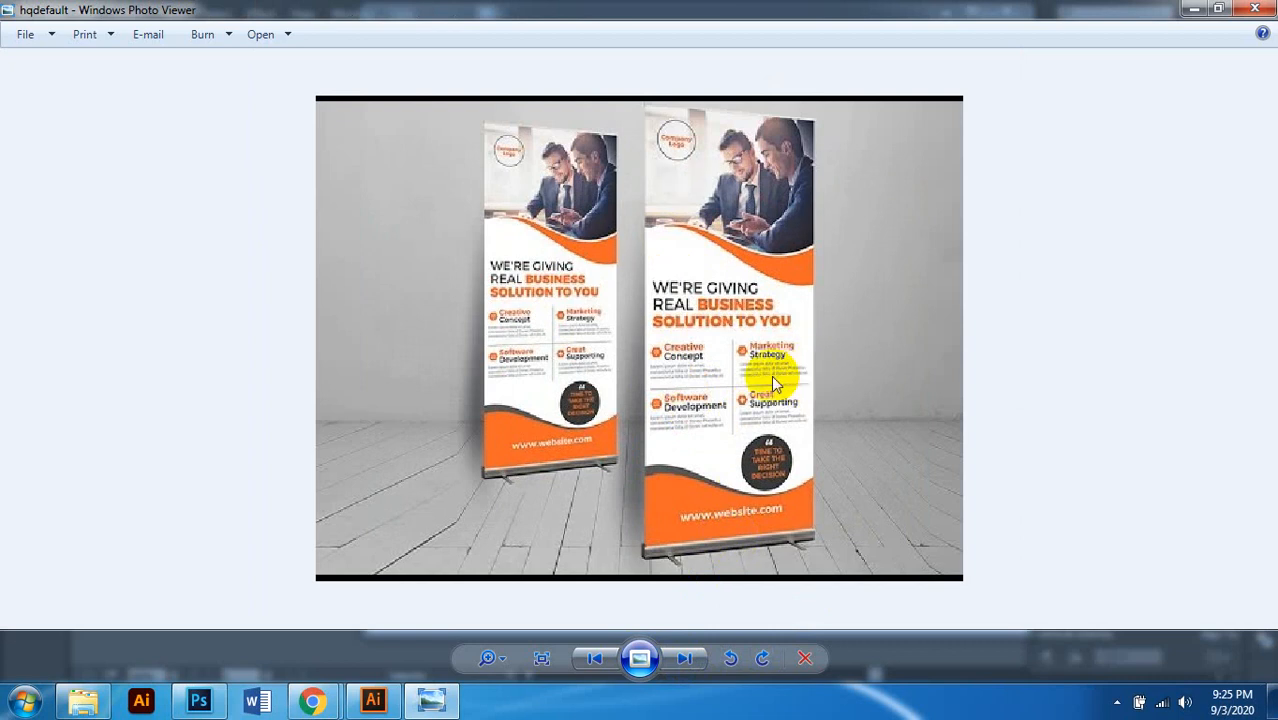
{"action": "scroll", "coordinate": [738, 381], "scroll_direction": "up", "scroll_amount": 1}
{"action": "scroll", "coordinate": [740, 385], "scroll_direction": "down", "scroll_amount": 1}
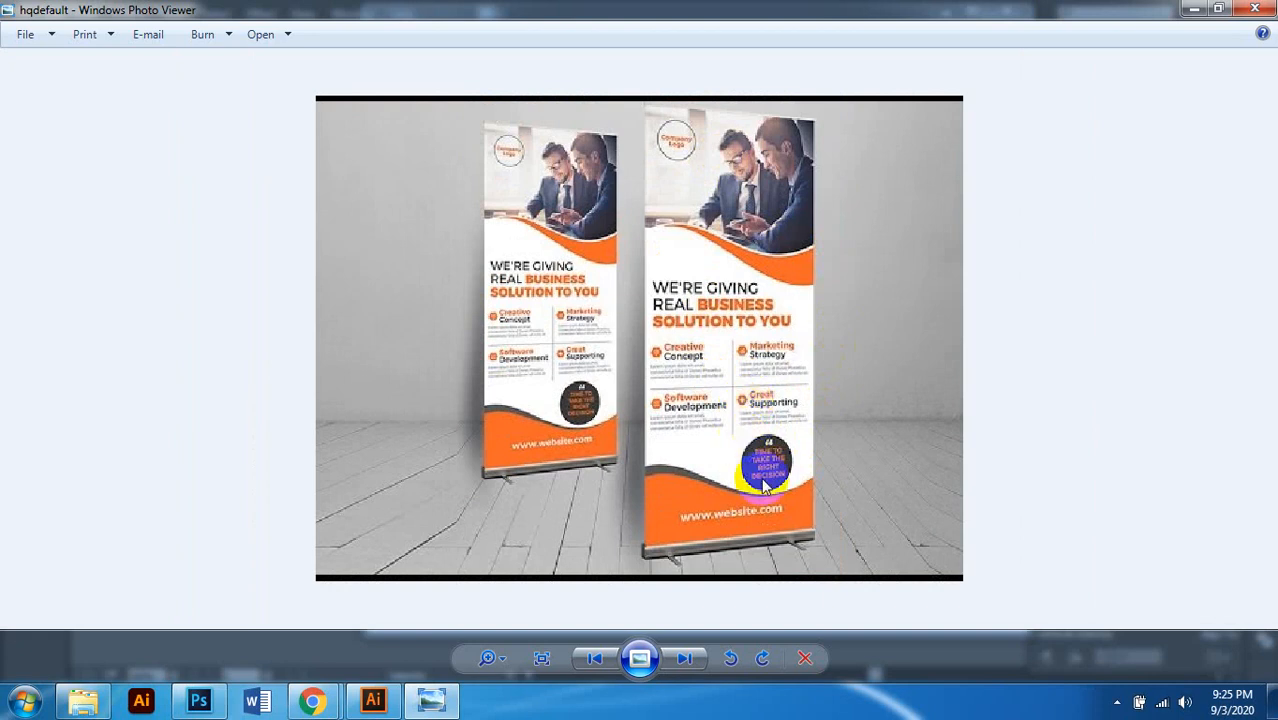
Step: Cycle through the remaining references back to the Korean Style X banner, then close the viewer
{"action": "left_click", "coordinate": [685, 658]}
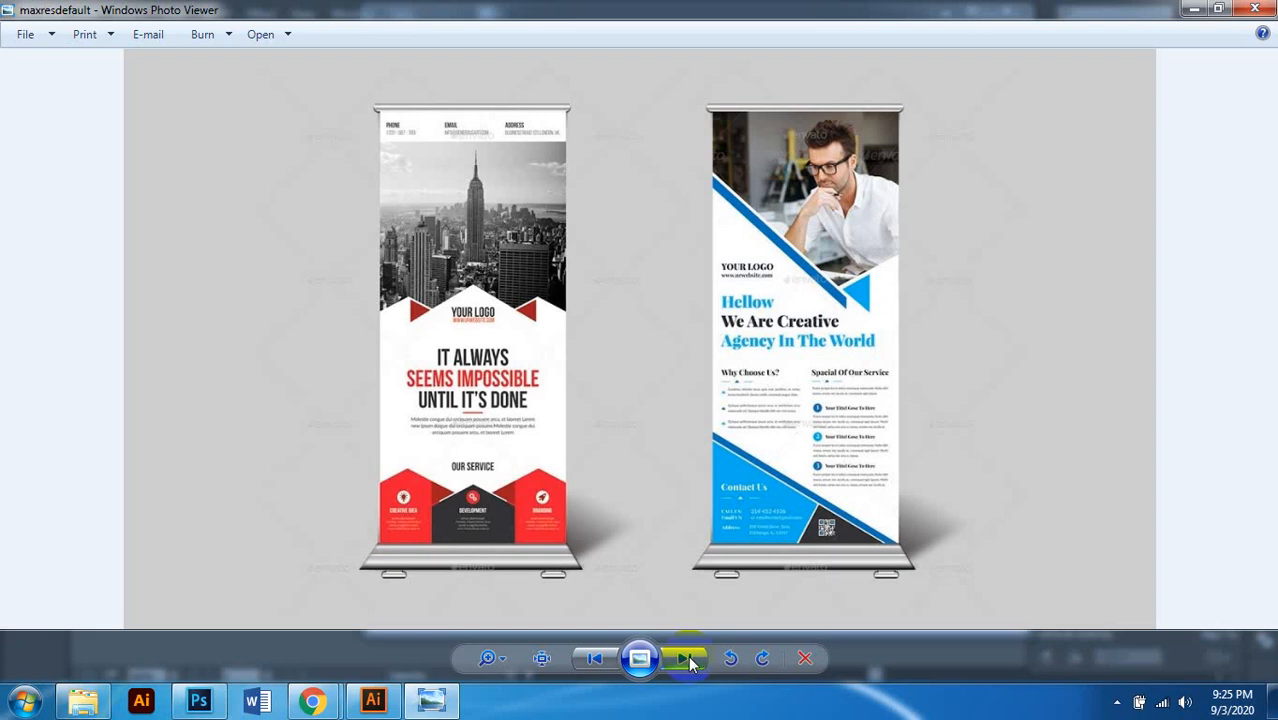
{"action": "left_click", "coordinate": [688, 658]}
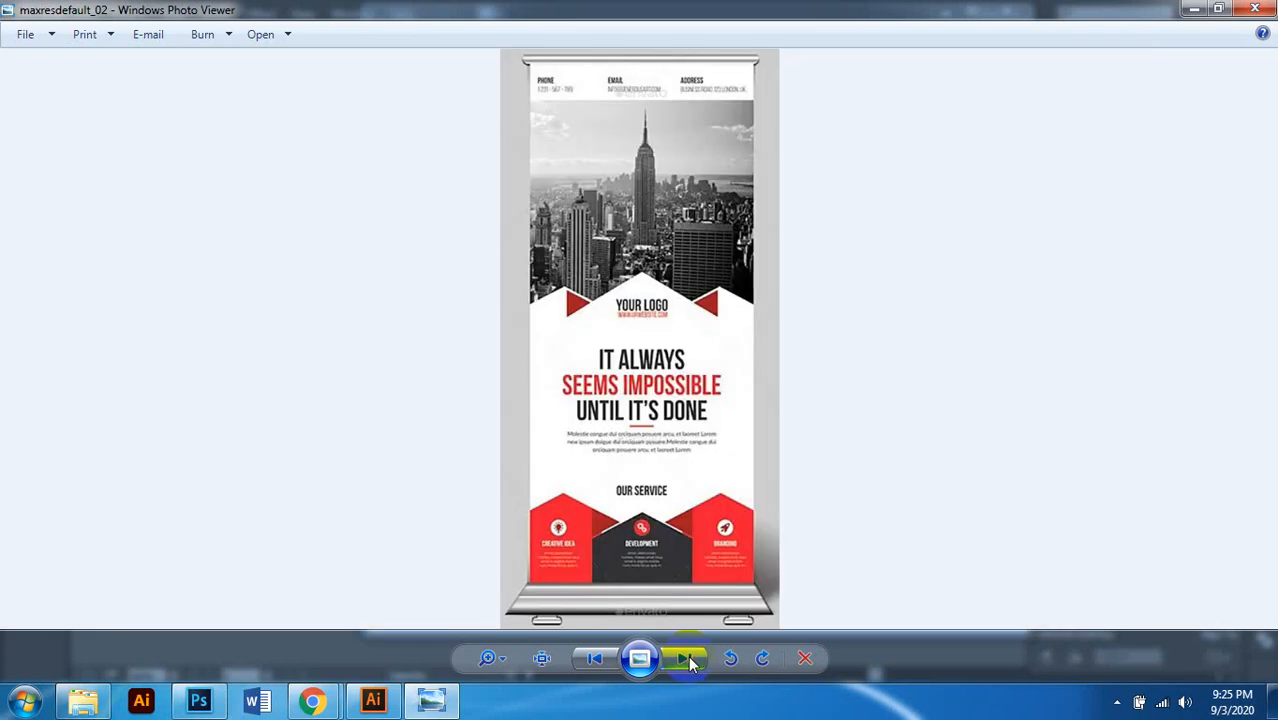
{"action": "left_click", "coordinate": [688, 660]}
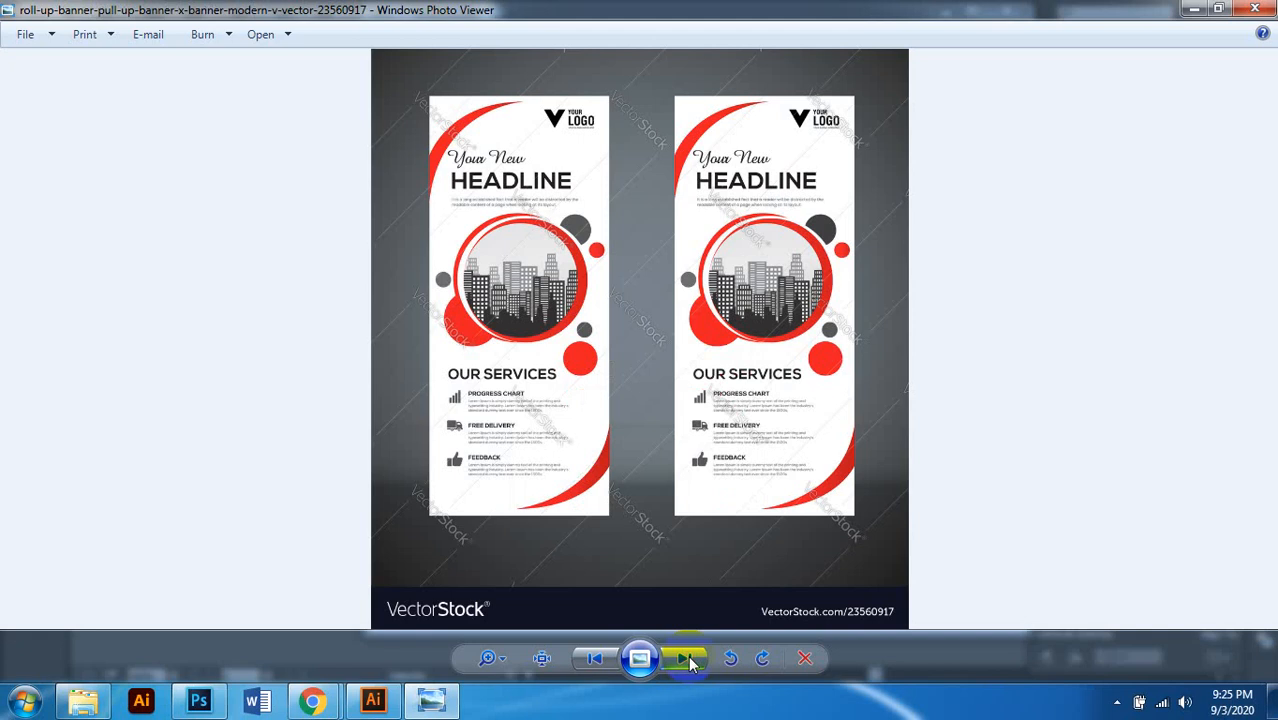
{"action": "left_click", "coordinate": [688, 660]}
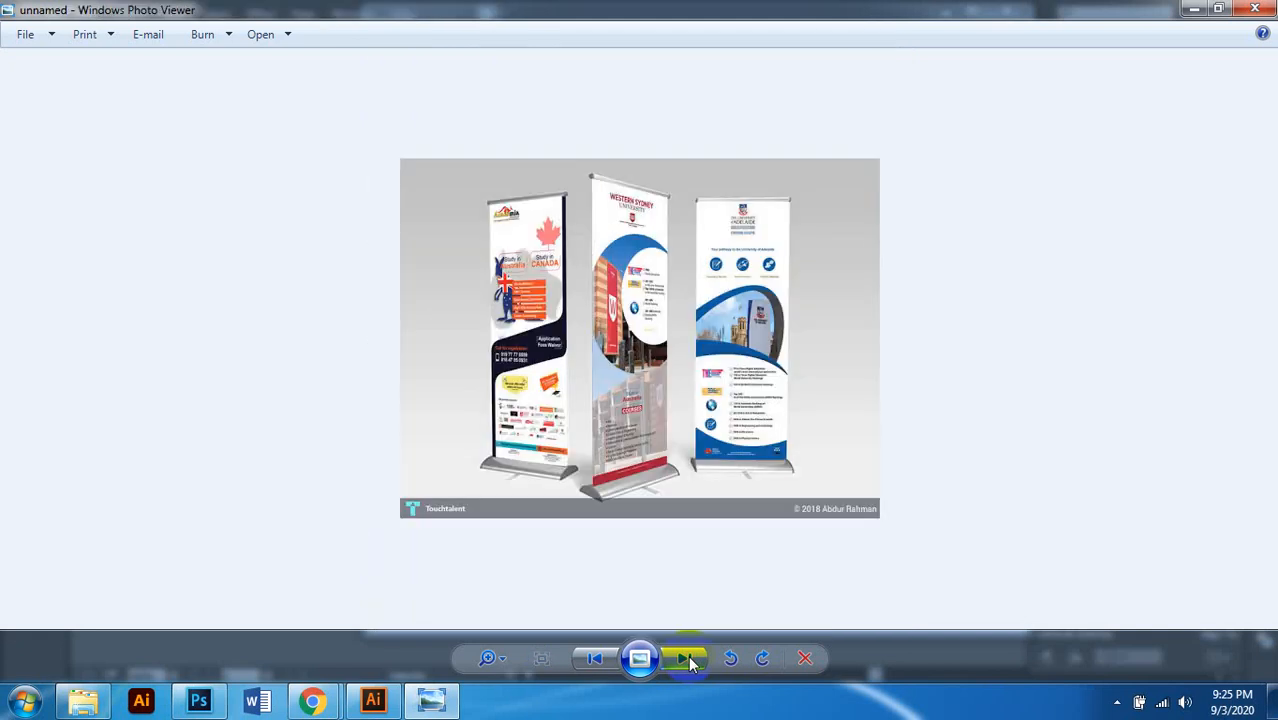
{"action": "left_click", "coordinate": [688, 660]}
{"action": "left_click", "coordinate": [688, 660]}
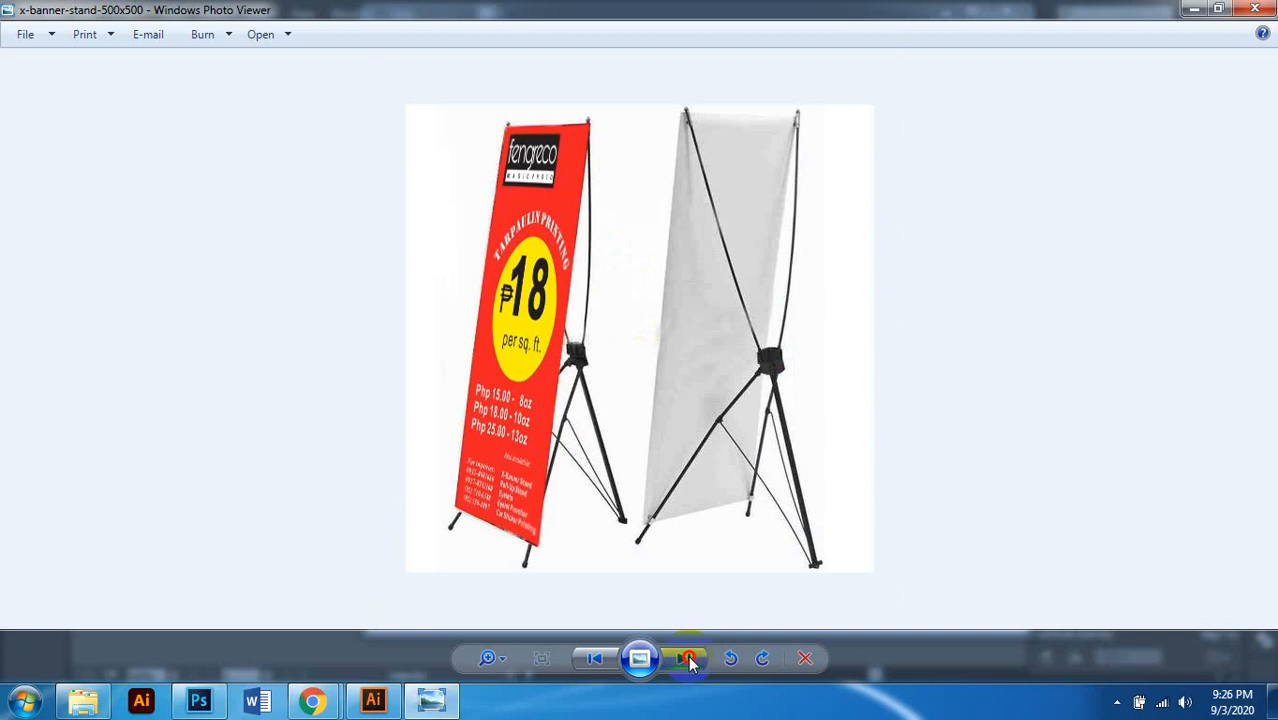
{"action": "left_click", "coordinate": [1255, 9]}
{"action": "left_click", "coordinate": [760, 435]}
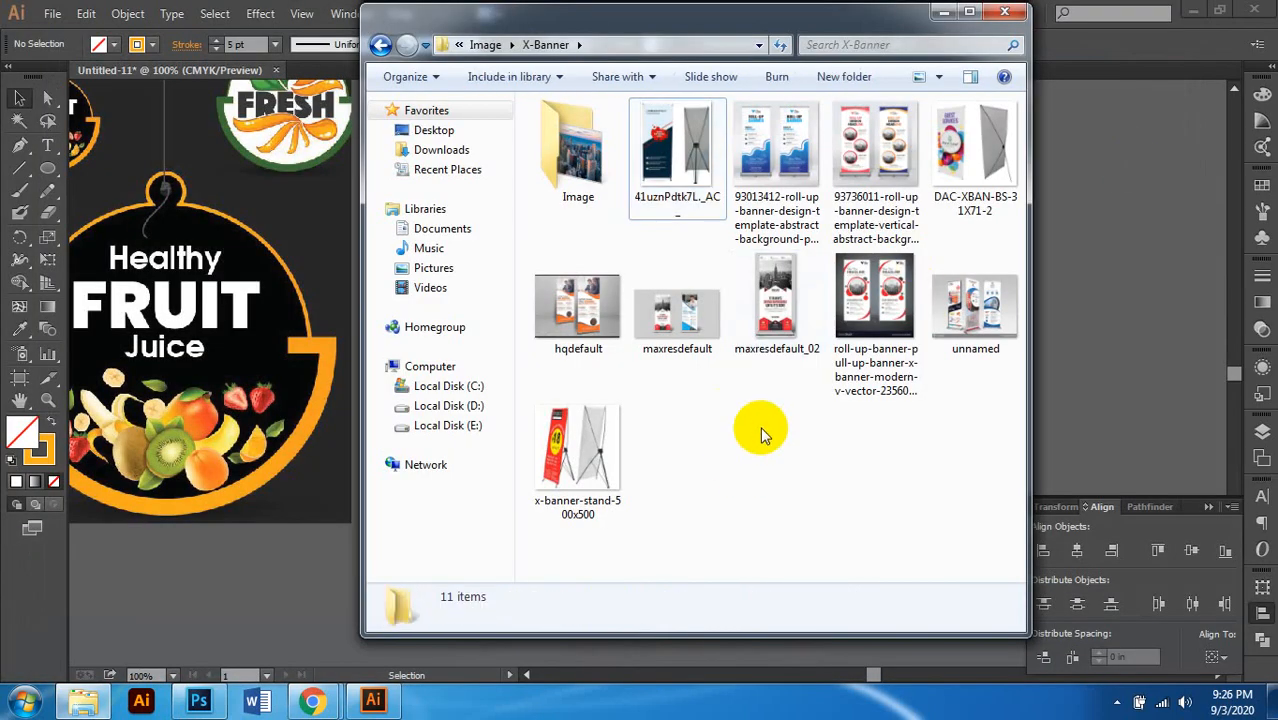
{"action": "left_click", "coordinate": [766, 312]}
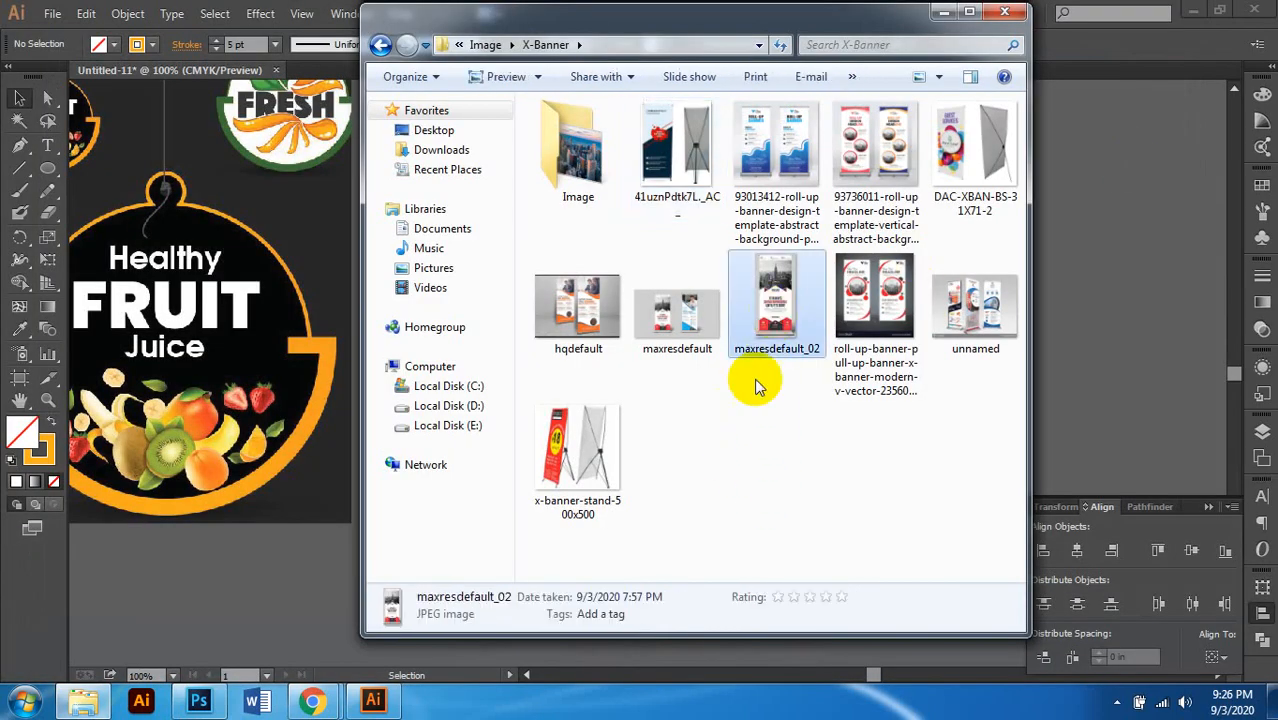
{"action": "key", "text": "Return"}
{"action": "scroll", "coordinate": [702, 312], "scroll_direction": "up", "scroll_amount": 4}
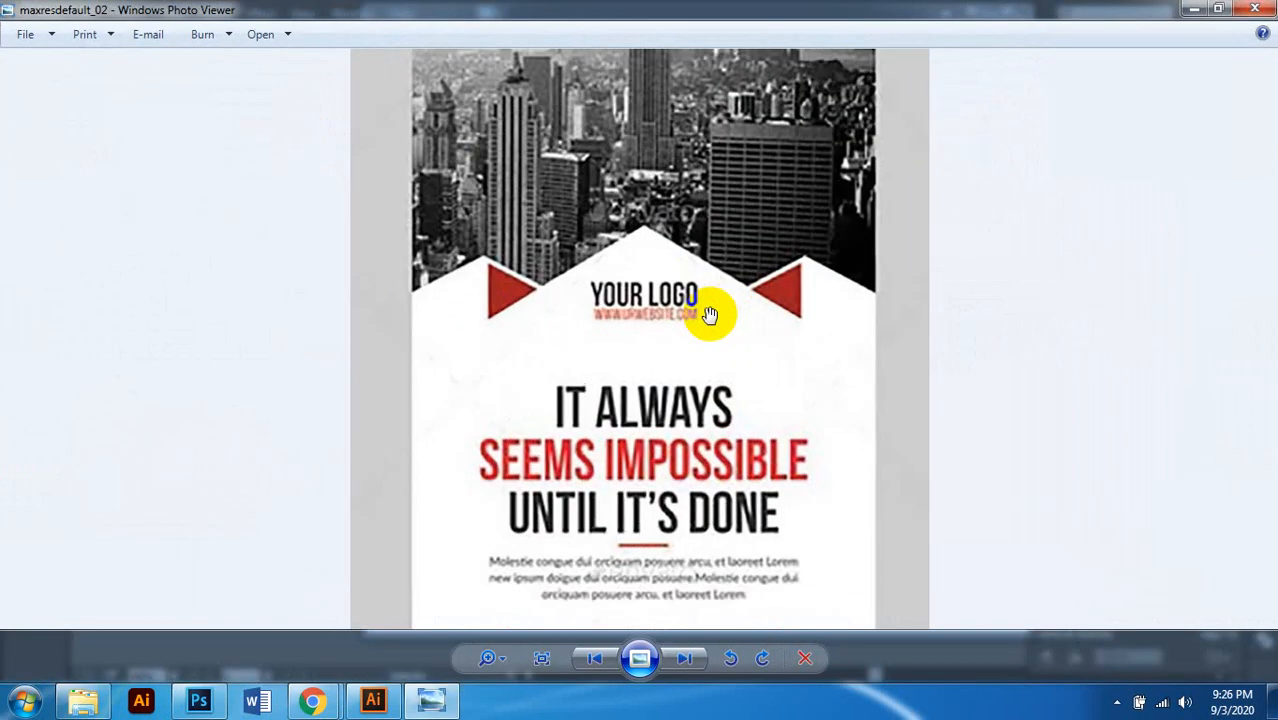
{"action": "left_click_drag", "start_coordinate": [750, 167], "coordinate": [790, 434]}
{"action": "scroll", "coordinate": [727, 416], "scroll_direction": "down", "scroll_amount": 3}
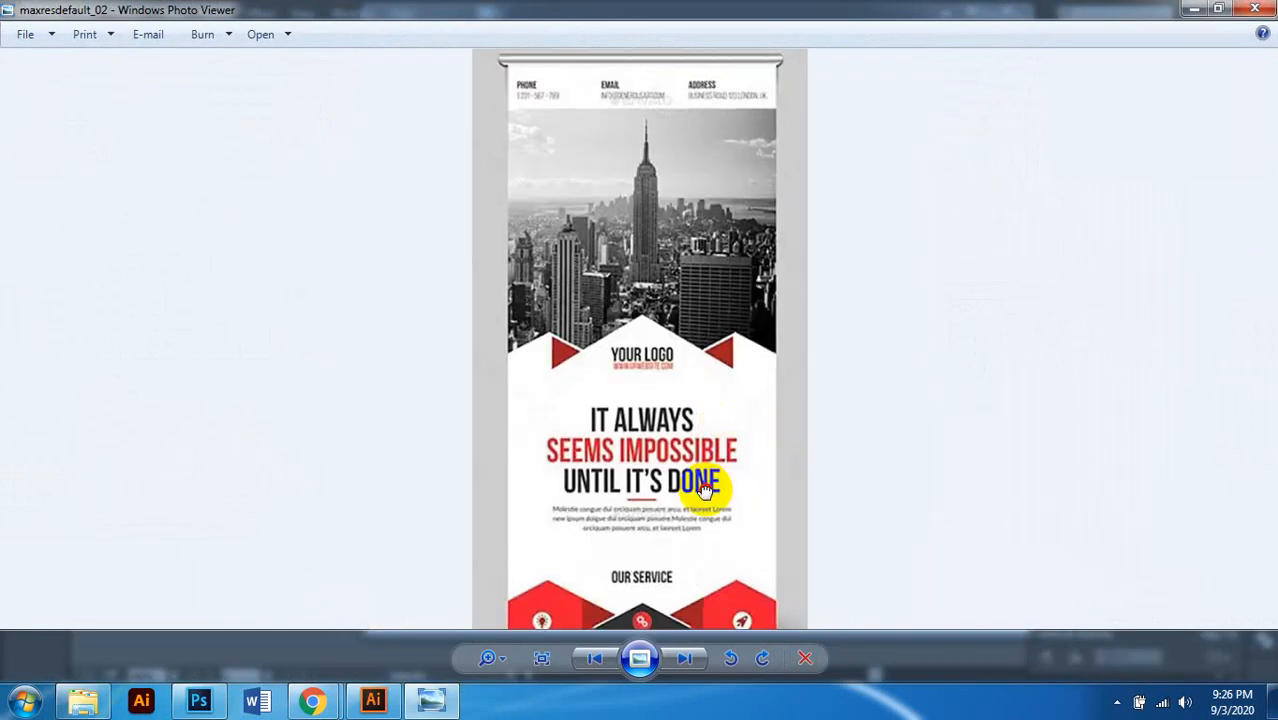
{"action": "scroll", "coordinate": [685, 86], "scroll_direction": "up", "scroll_amount": 2}
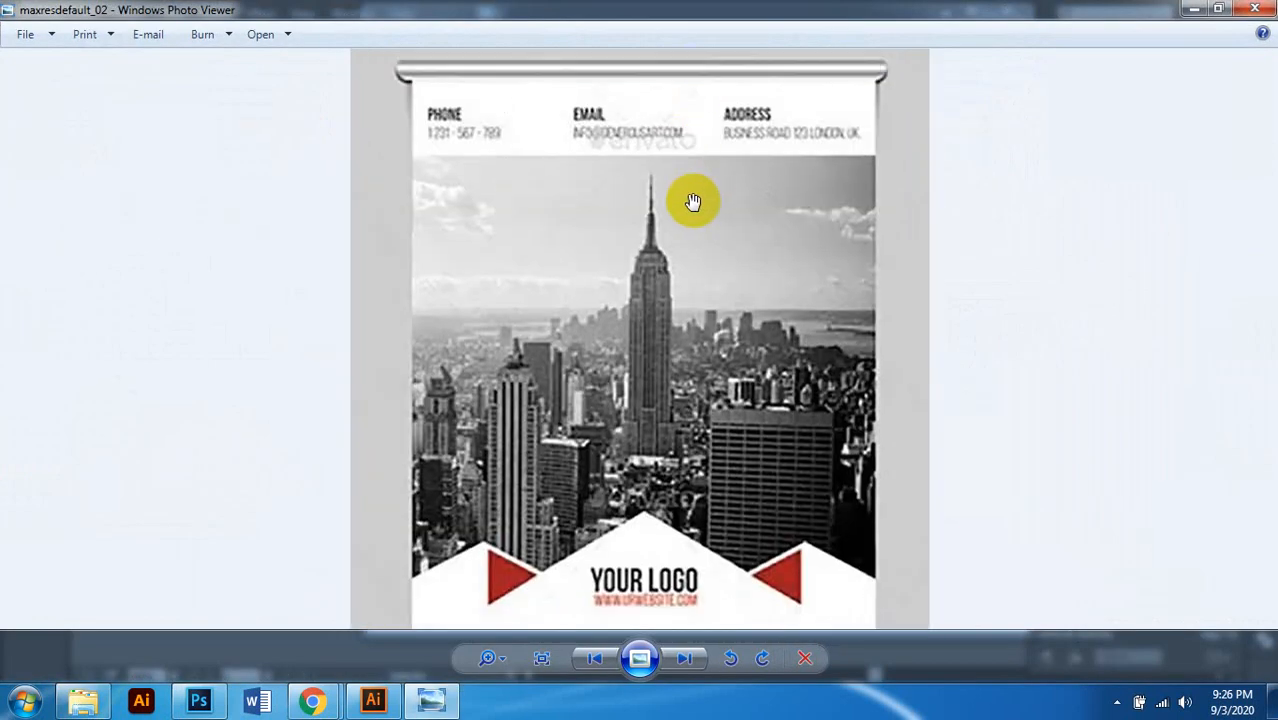
{"action": "scroll", "coordinate": [760, 177], "scroll_direction": "down", "scroll_amount": 2}
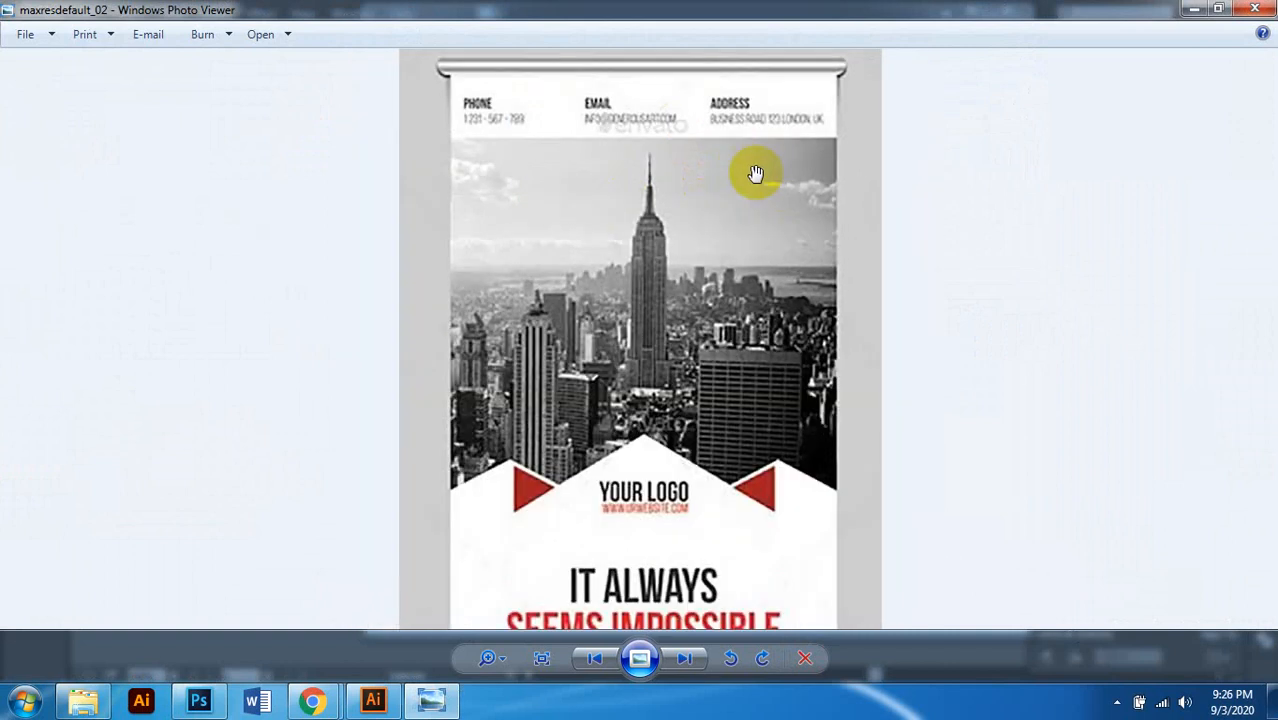
{"action": "scroll", "coordinate": [686, 260], "scroll_direction": "up", "scroll_amount": 3}
{"action": "left_click_drag", "start_coordinate": [705, 410], "coordinate": [628, 190]}
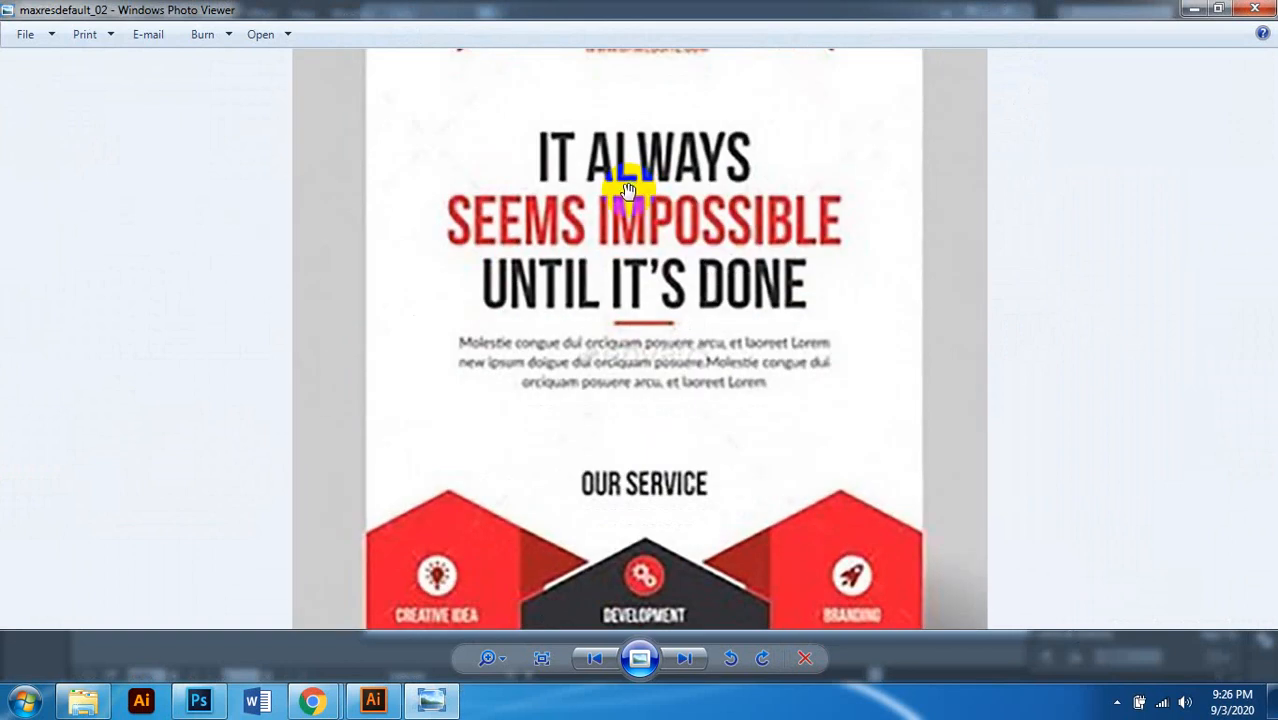
{"action": "scroll", "coordinate": [629, 198], "scroll_direction": "down", "scroll_amount": 3}
{"action": "scroll", "coordinate": [633, 303], "scroll_direction": "up", "scroll_amount": 2}
{"action": "left_click_drag", "start_coordinate": [633, 303], "coordinate": [727, 209]}
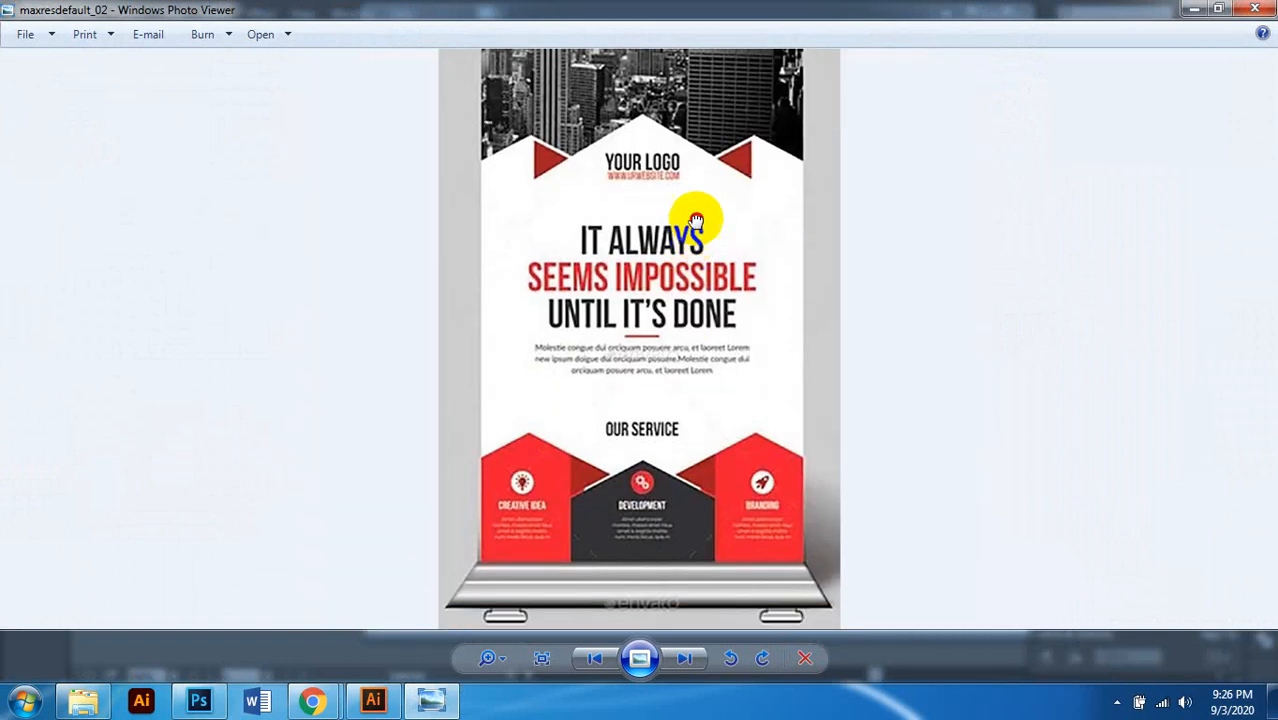
{"action": "scroll", "coordinate": [784, 277], "scroll_direction": "down", "scroll_amount": 2}
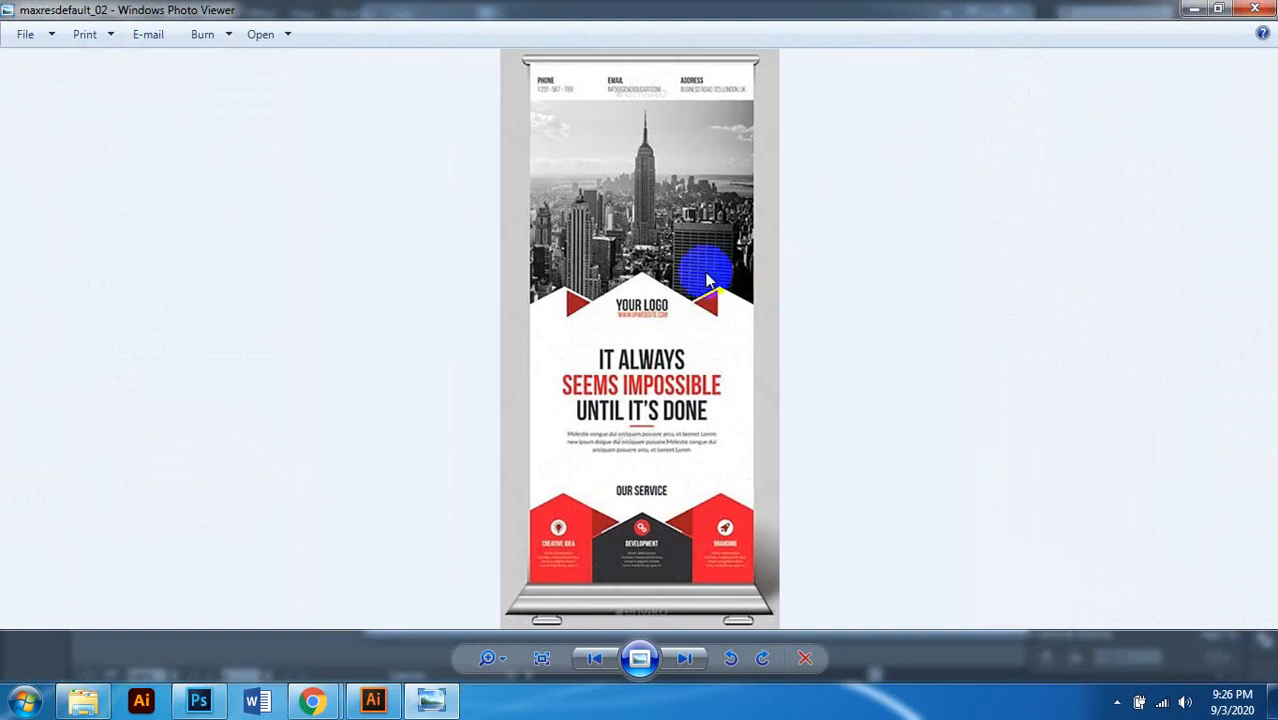
{"action": "left_click", "coordinate": [1255, 9]}
{"action": "left_click", "coordinate": [745, 424]}
{"action": "left_click", "coordinate": [796, 299]}
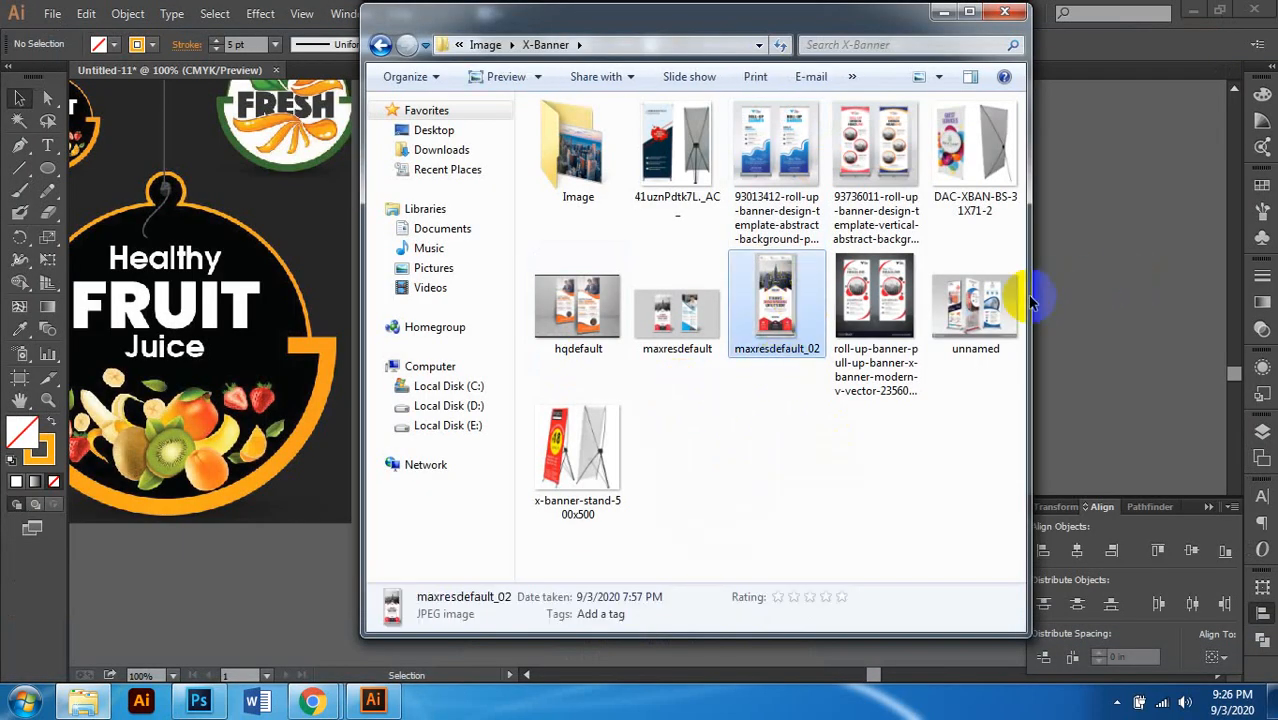
Step: Return to Illustrator and start a new document (Ctrl+N), ready to edit its 7 in width
{"action": "left_click", "coordinate": [1155, 248]}
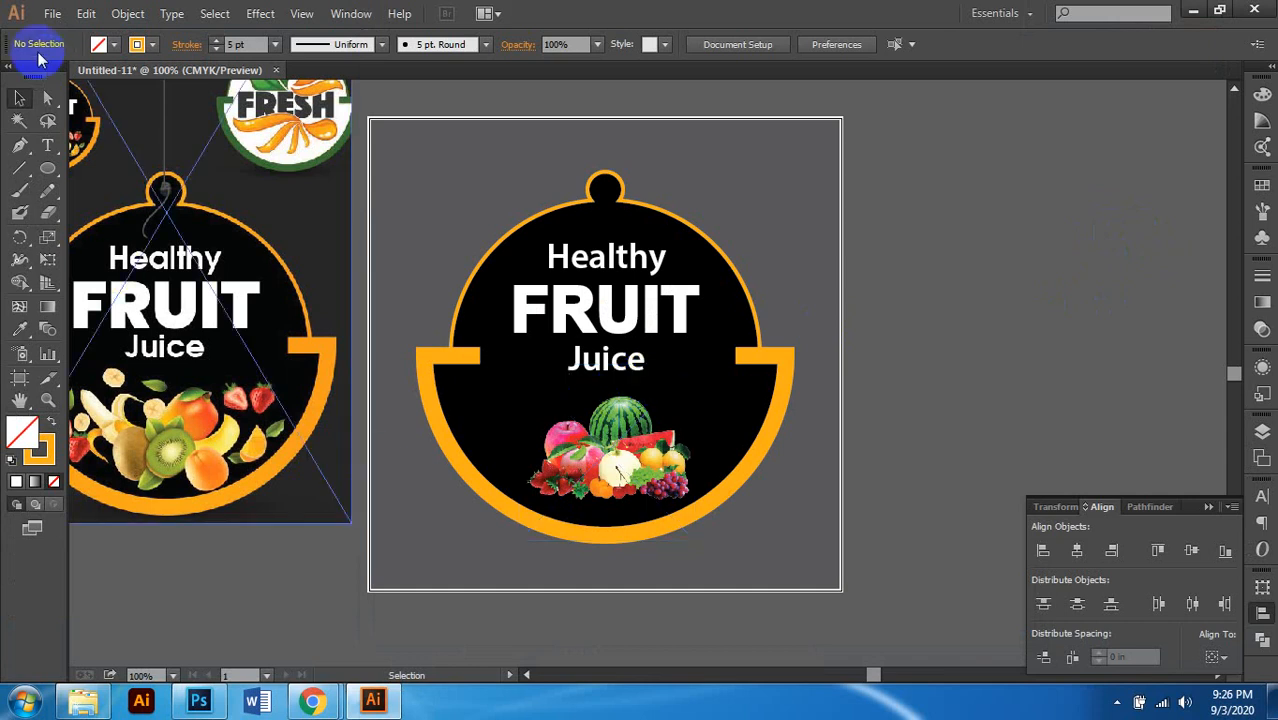
{"action": "left_click", "coordinate": [52, 13]}
{"action": "left_click", "coordinate": [230, 176]}
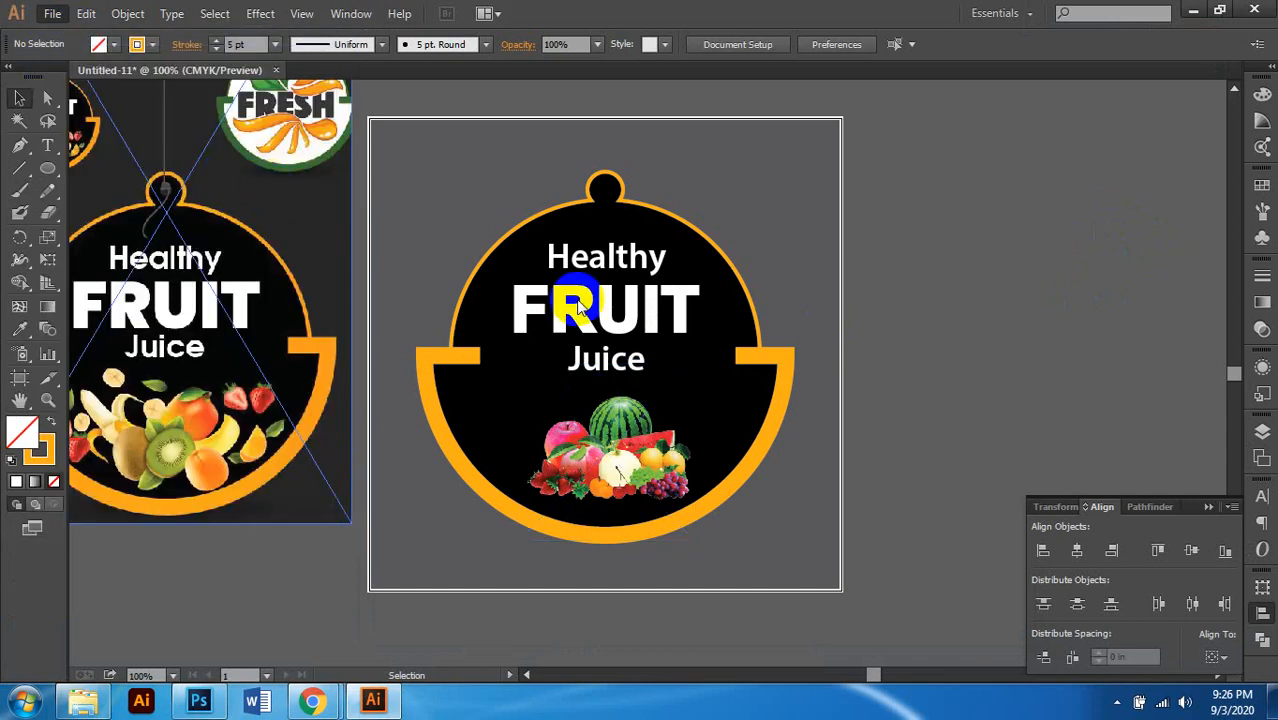
{"action": "key", "text": "ctrl+n"}
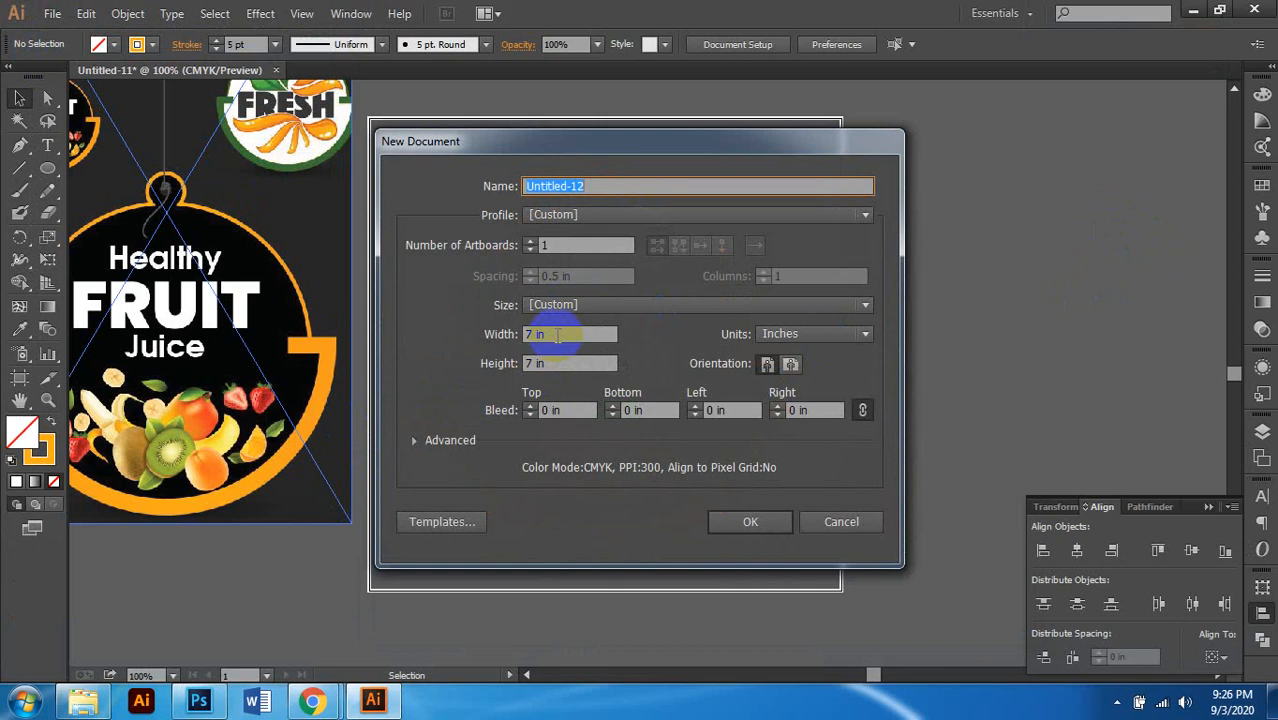
{"action": "left_click", "coordinate": [555, 334]}
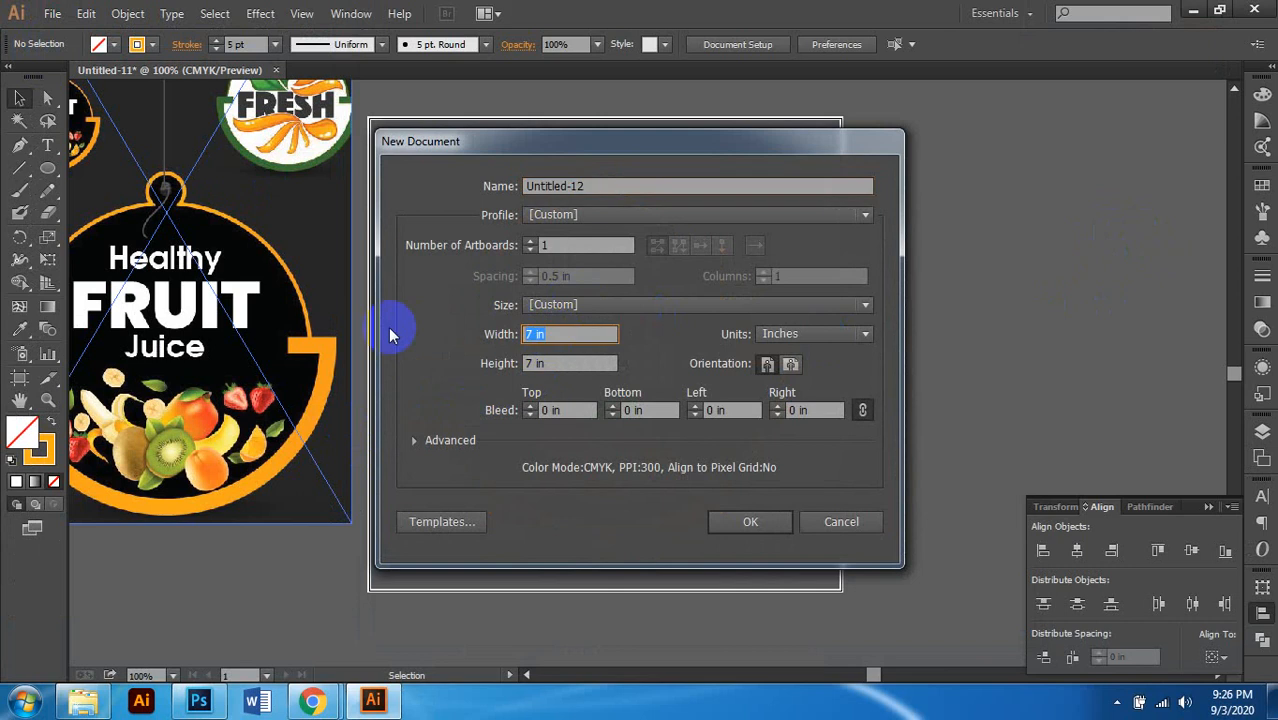
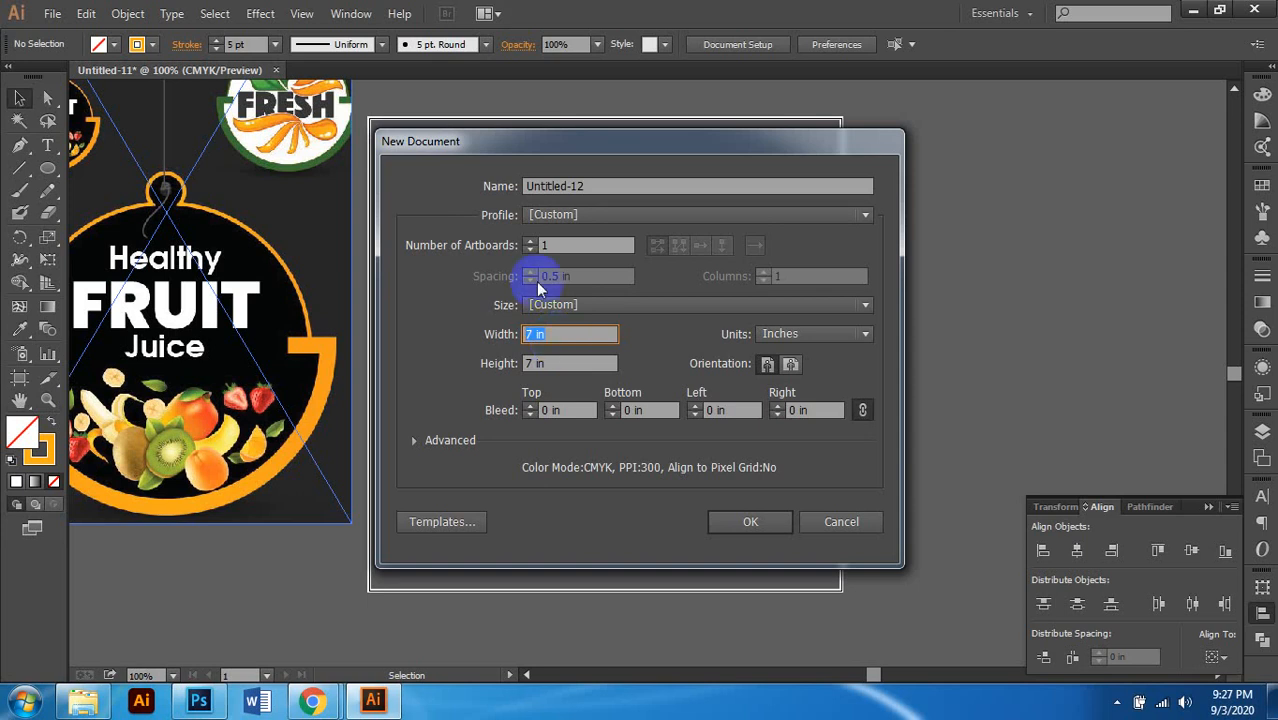
Step: Set the new document to 2 in wide by 5 in tall, portrait, and create it
{"action": "left_click", "coordinate": [566, 337]}
{"action": "left_click_drag", "start_coordinate": [566, 337], "coordinate": [467, 336]}
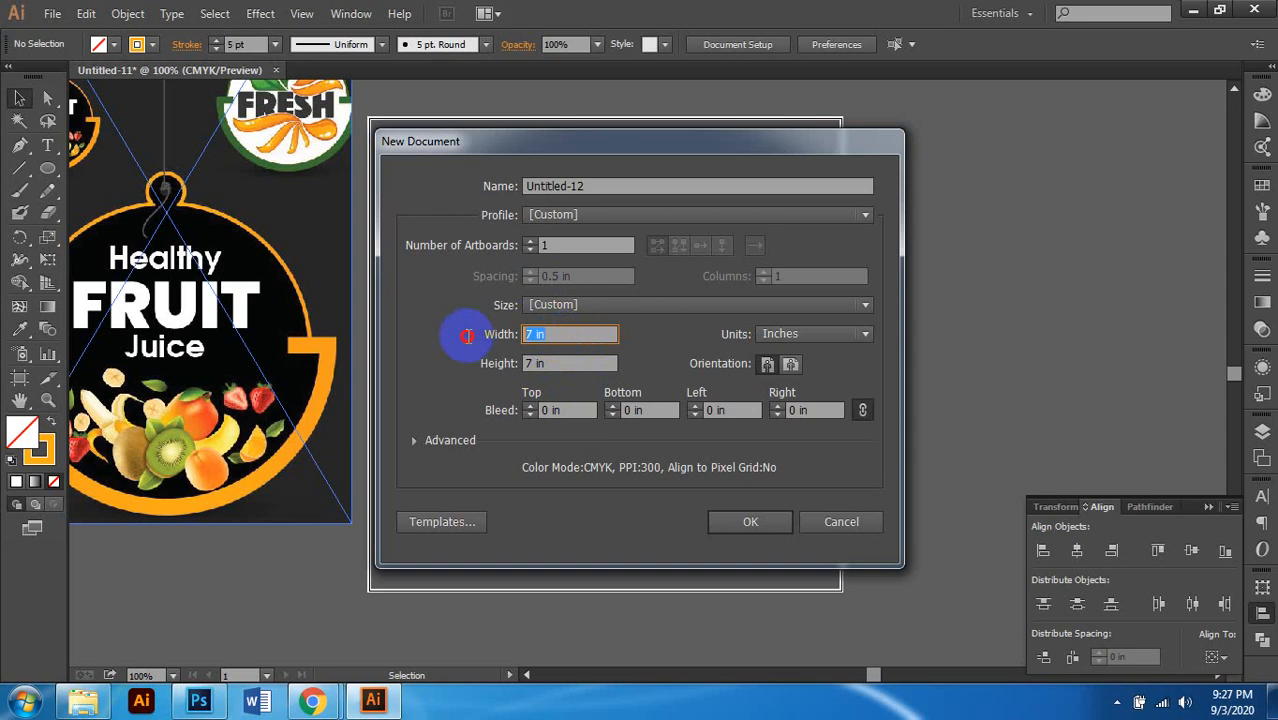
{"action": "type", "text": "2"}
{"action": "key", "text": "Tab"}
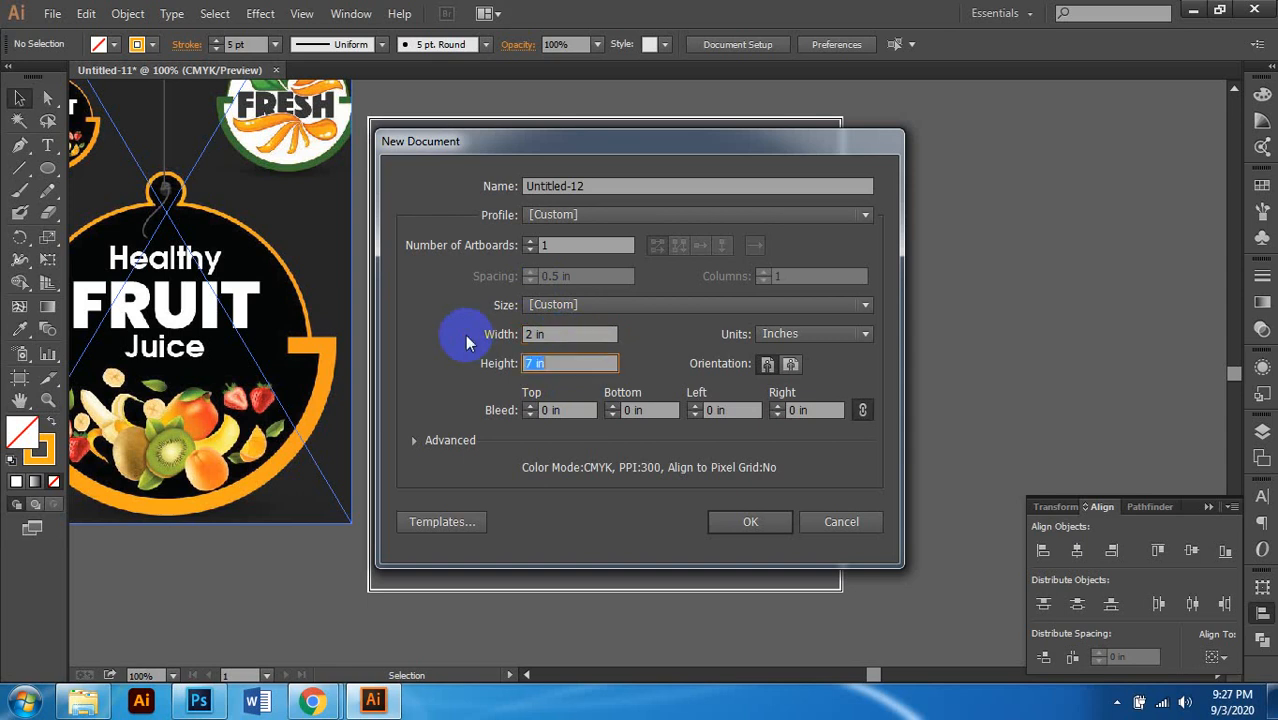
{"action": "type", "text": "5"}
{"action": "left_click", "coordinate": [565, 362]}
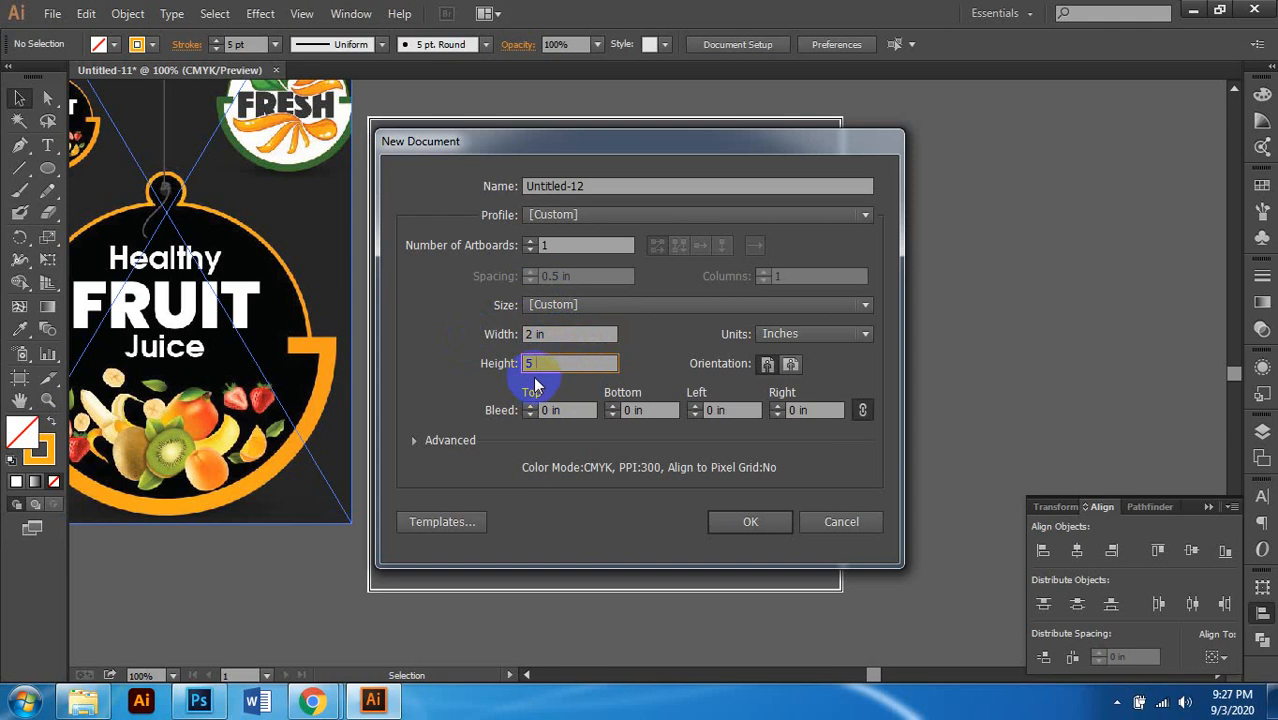
{"action": "key", "text": "shift+Tab"}
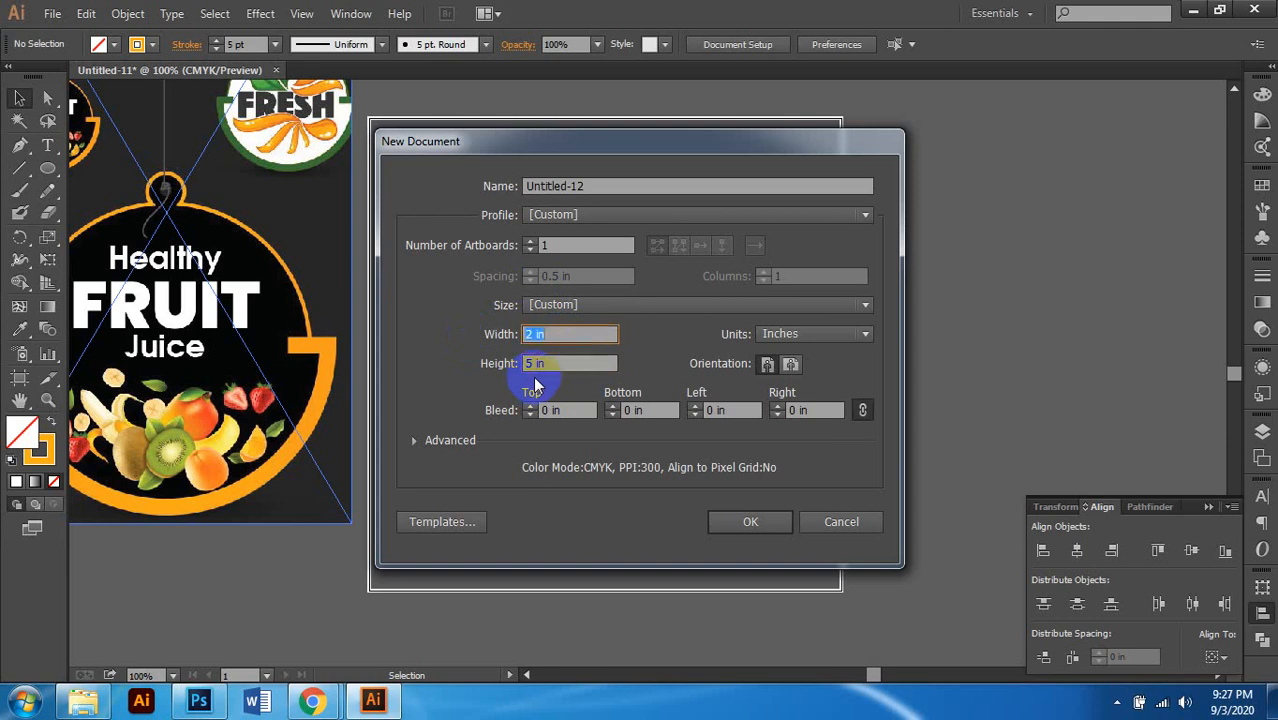
{"action": "left_click", "coordinate": [766, 366]}
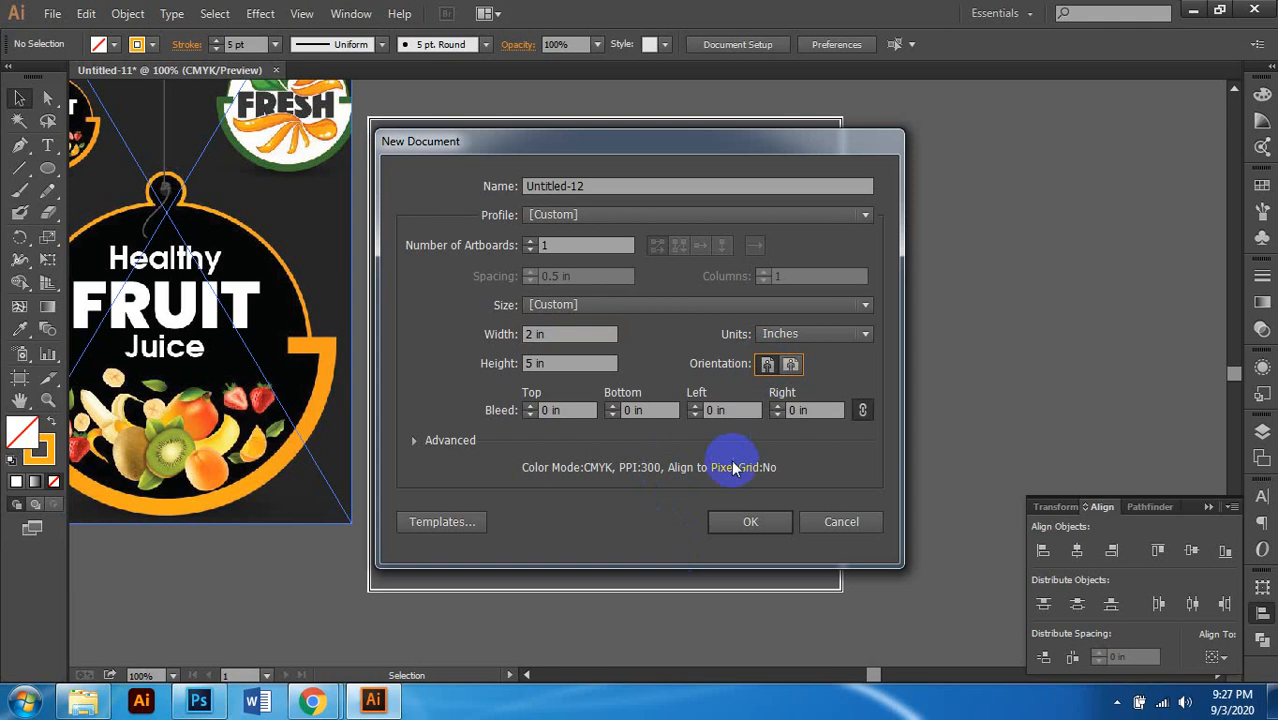
{"action": "left_click", "coordinate": [751, 522]}
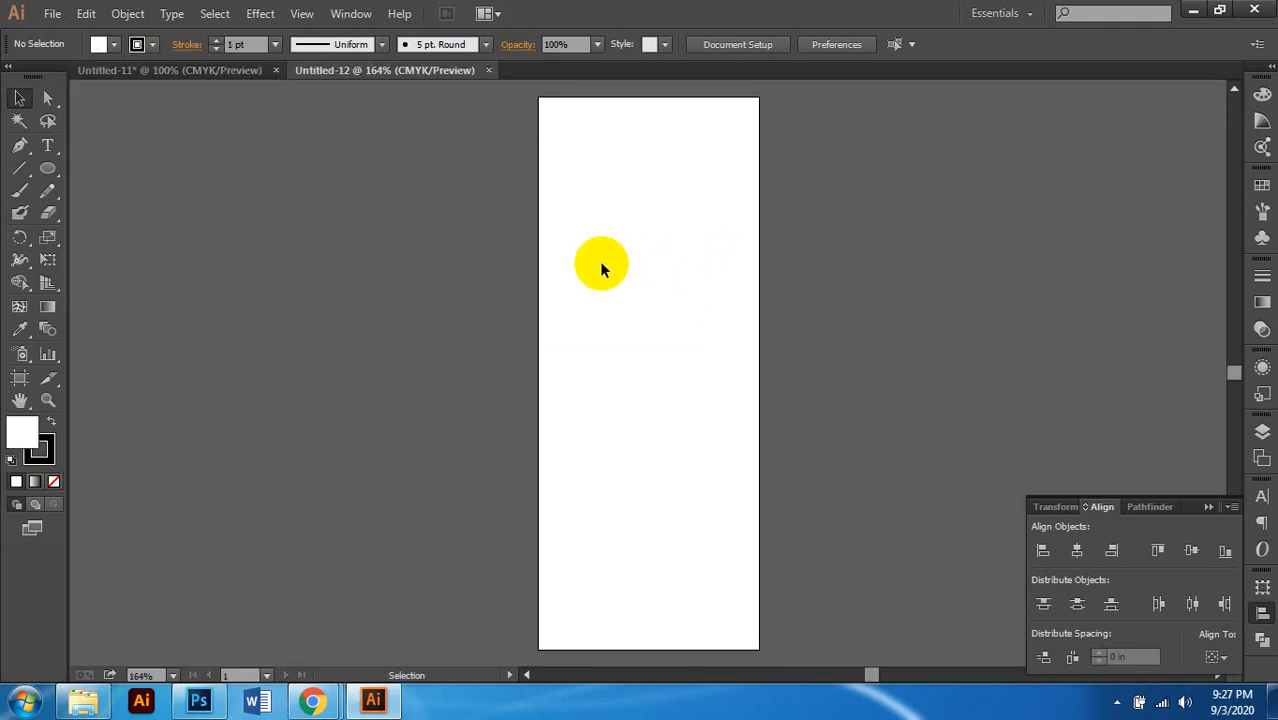
Step: Draw a 2 in by 5 in rectangle with exact dimensions using the Rectangle tool
{"action": "scroll", "coordinate": [602, 268], "scroll_direction": "down", "scroll_amount": 1}
{"action": "scroll", "coordinate": [602, 268], "scroll_direction": "right", "scroll_amount": 2}
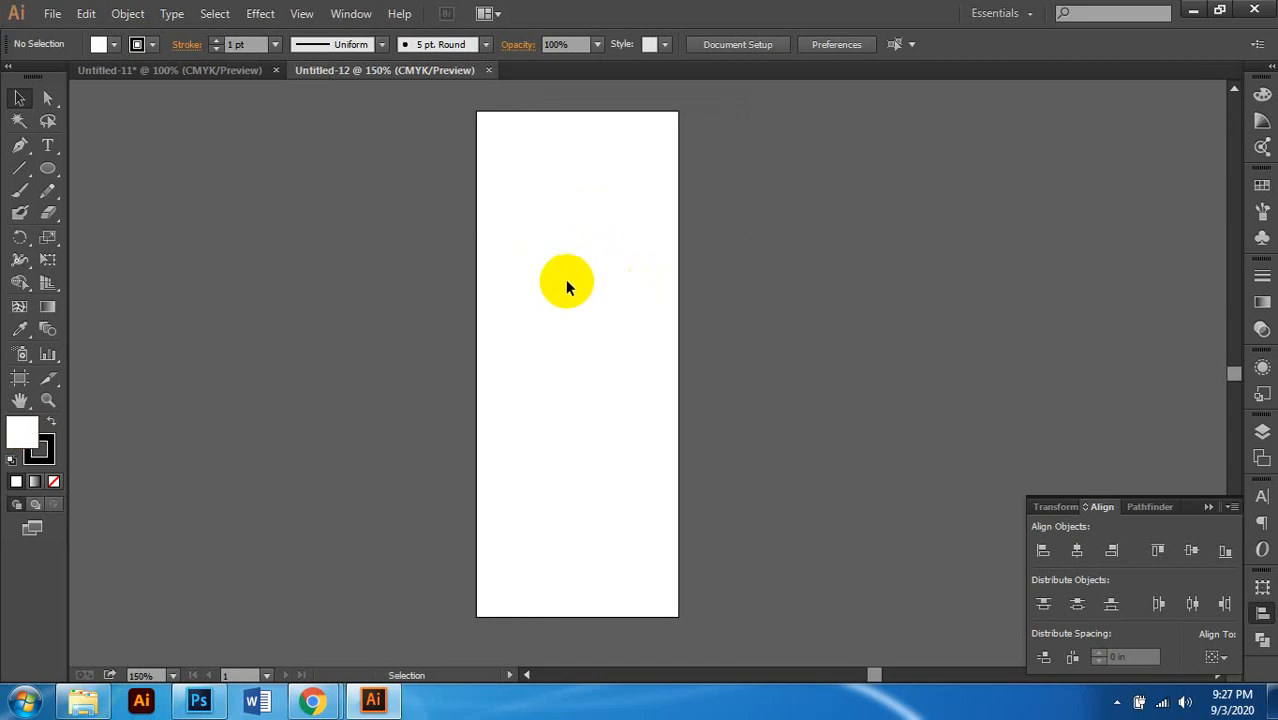
{"action": "scroll", "coordinate": [566, 285], "scroll_direction": "left", "scroll_amount": 2}
{"action": "scroll", "coordinate": [566, 285], "scroll_direction": "right", "scroll_amount": 1}
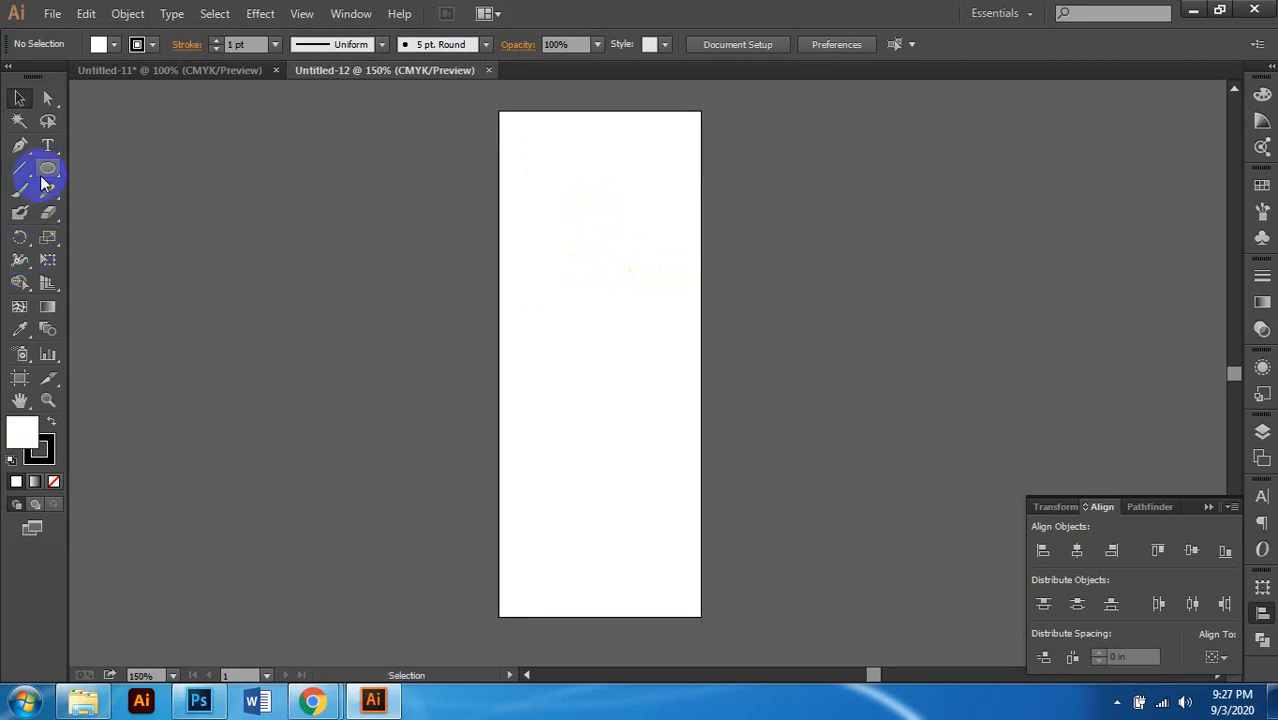
{"action": "left_click_drag", "start_coordinate": [47, 170], "coordinate": [108, 166]}
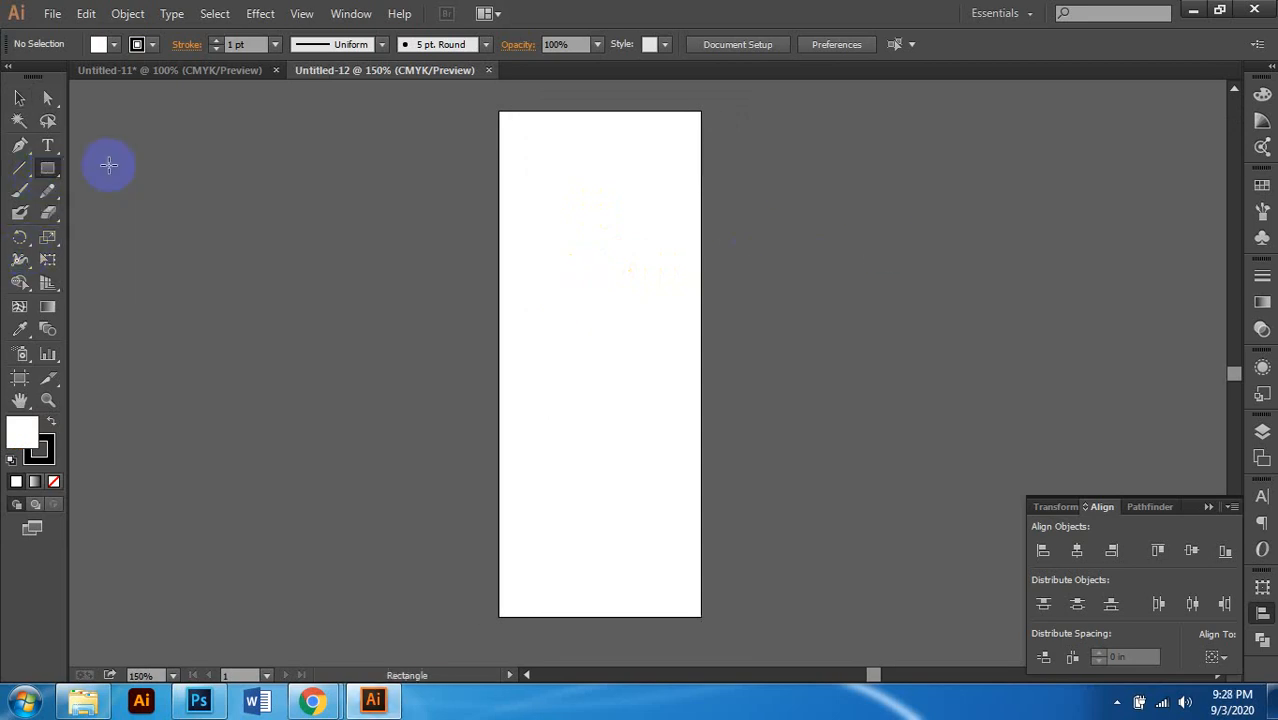
{"action": "left_click", "coordinate": [443, 246]}
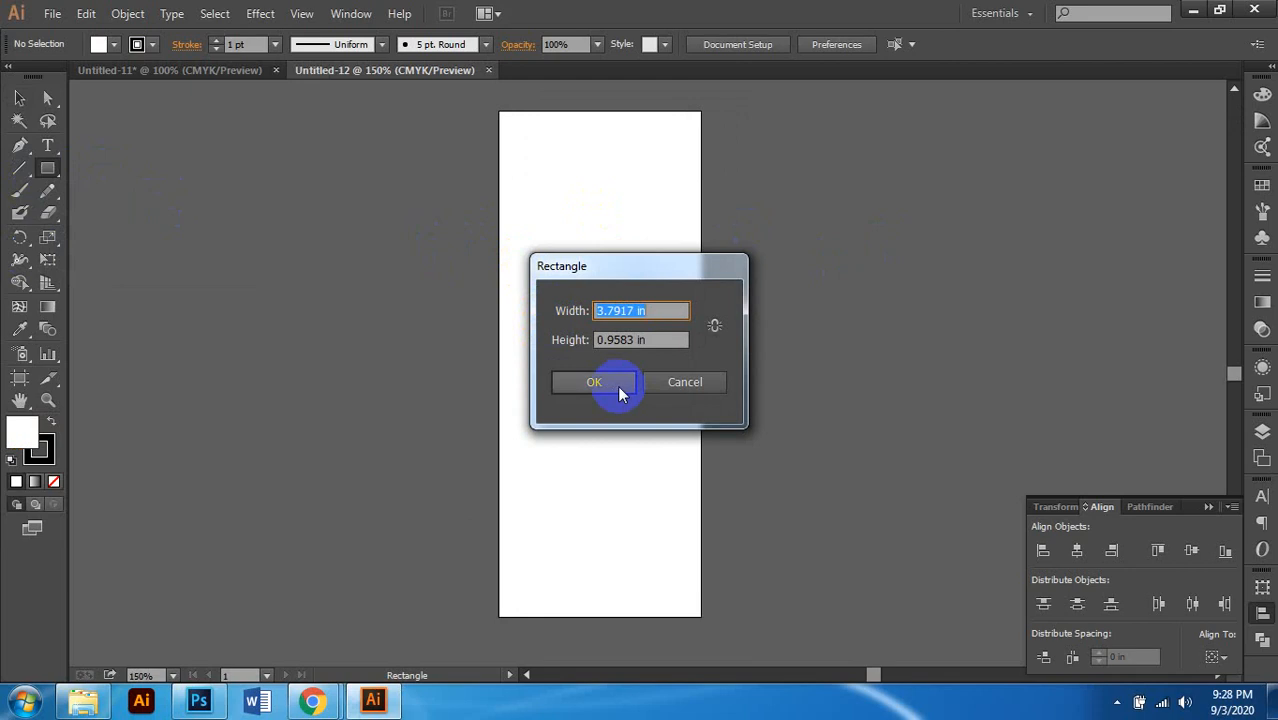
{"action": "type", "text": "2"}
{"action": "key", "text": "Tab"}
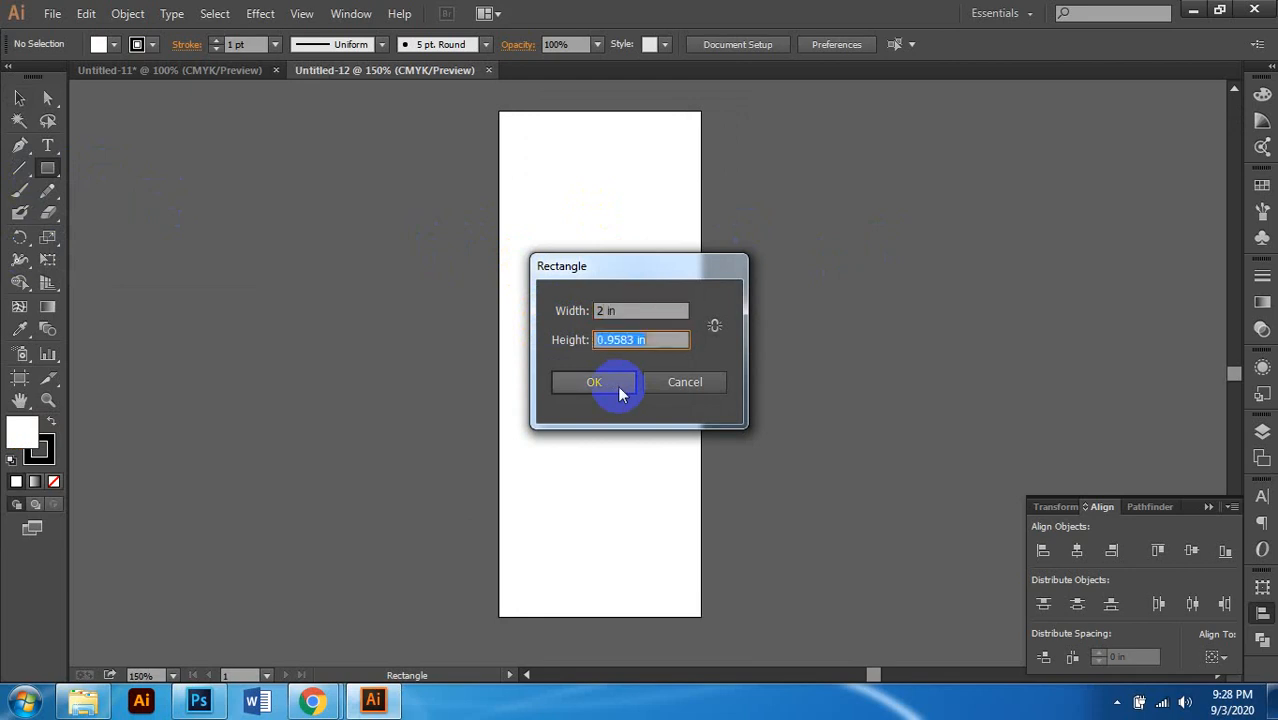
{"action": "type", "text": "5"}
{"action": "left_click", "coordinate": [619, 388]}
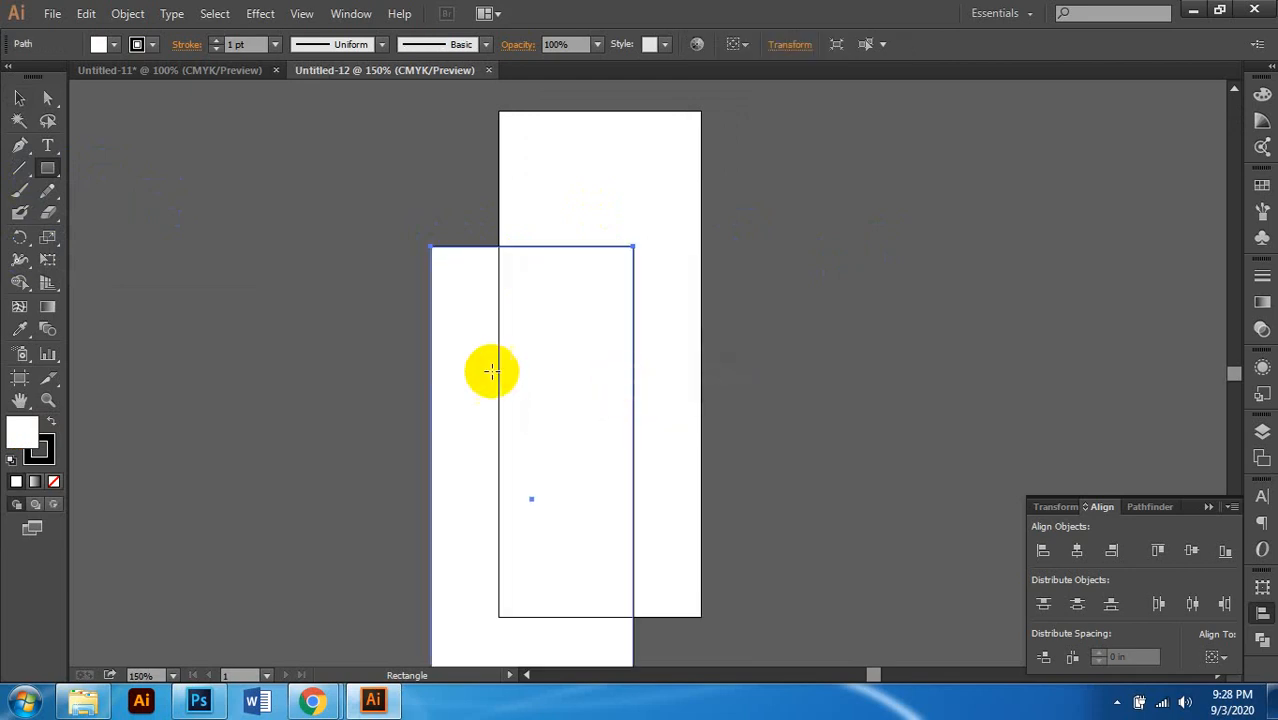
Step: Align the rectangle to the artboard, centred horizontally and vertically, then reselect it
{"action": "left_click", "coordinate": [19, 97]}
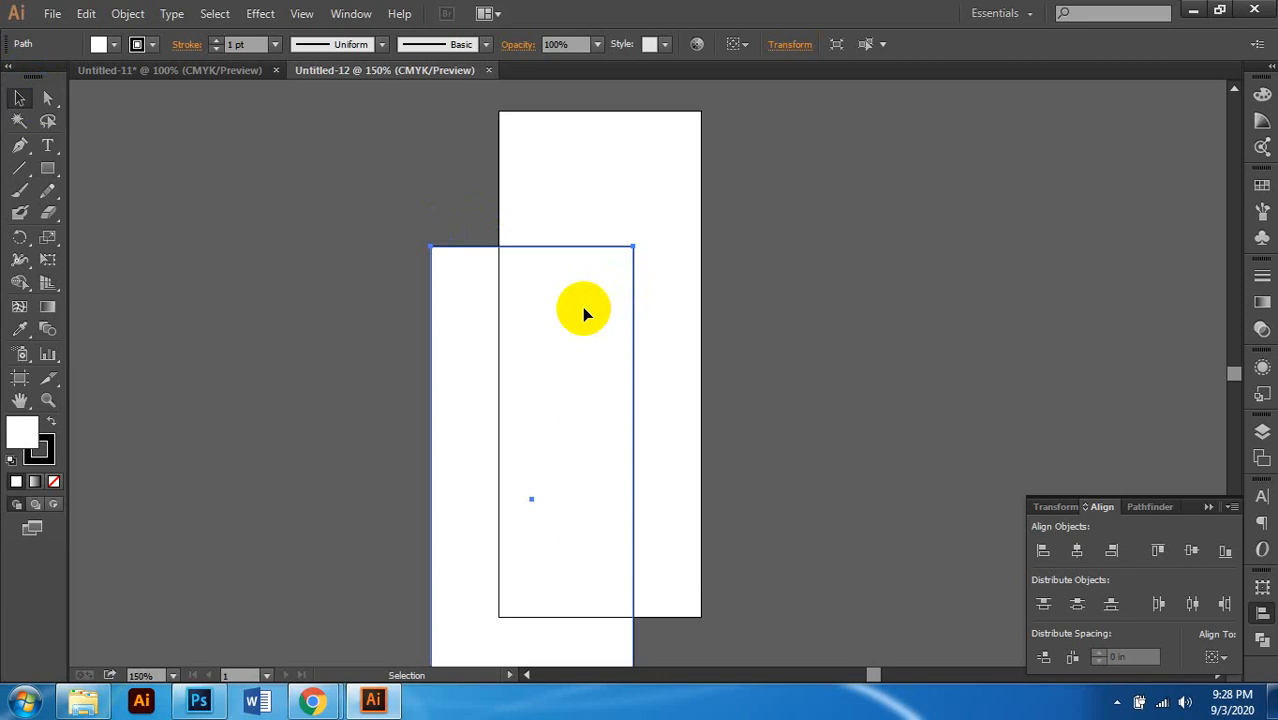
{"action": "scroll", "coordinate": [582, 307], "scroll_direction": "up", "scroll_amount": 1}
{"action": "left_click_drag", "start_coordinate": [574, 344], "coordinate": [631, 260]}
{"action": "scroll", "coordinate": [631, 260], "scroll_direction": "up", "scroll_amount": 1}
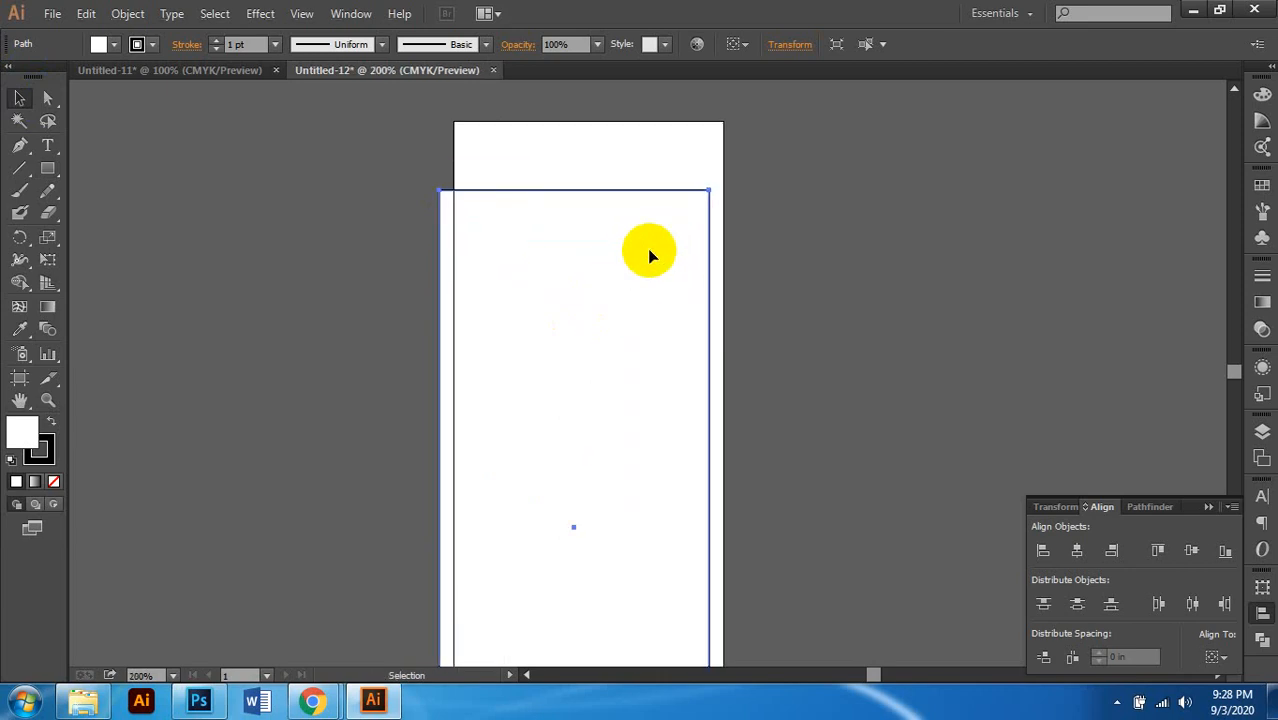
{"action": "left_click", "coordinate": [1218, 659]}
{"action": "left_click", "coordinate": [1162, 628]}
{"action": "left_click", "coordinate": [1191, 550]}
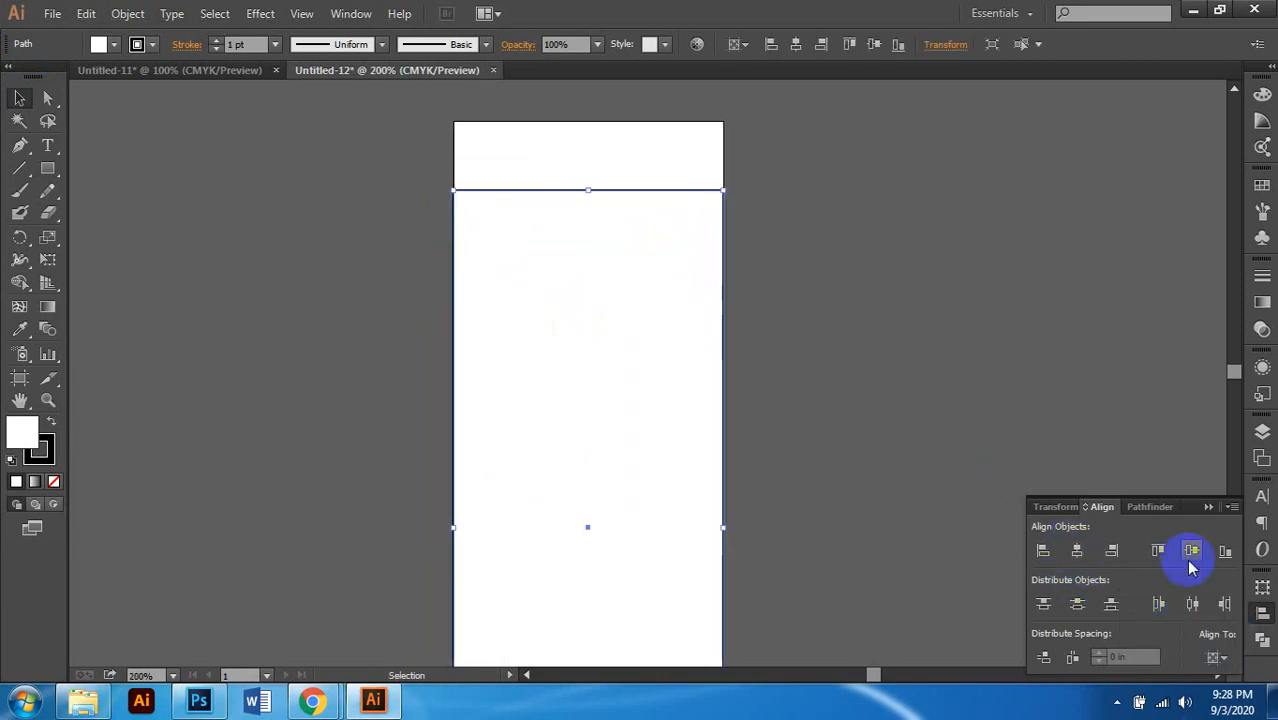
{"action": "left_click", "coordinate": [1190, 562]}
{"action": "scroll", "coordinate": [613, 352], "scroll_direction": "down", "scroll_amount": 1}
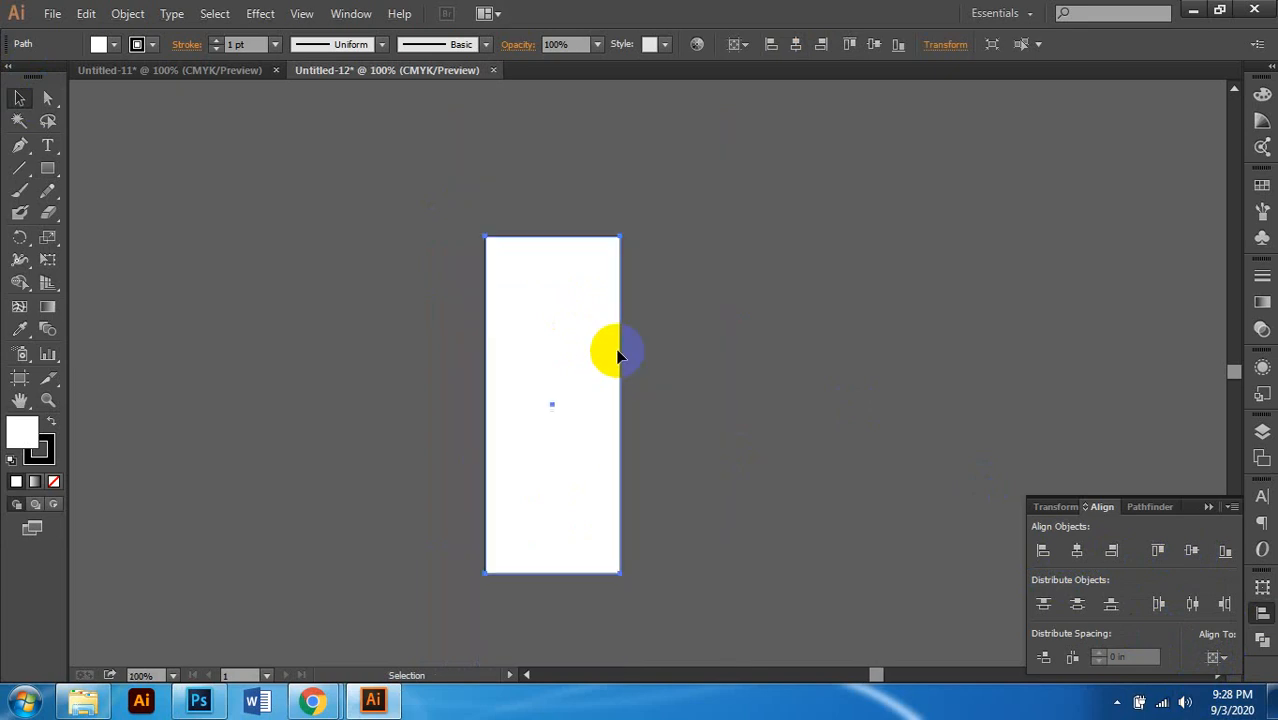
{"action": "left_click", "coordinate": [740, 345]}
{"action": "scroll", "coordinate": [585, 415], "scroll_direction": "up", "scroll_amount": 3}
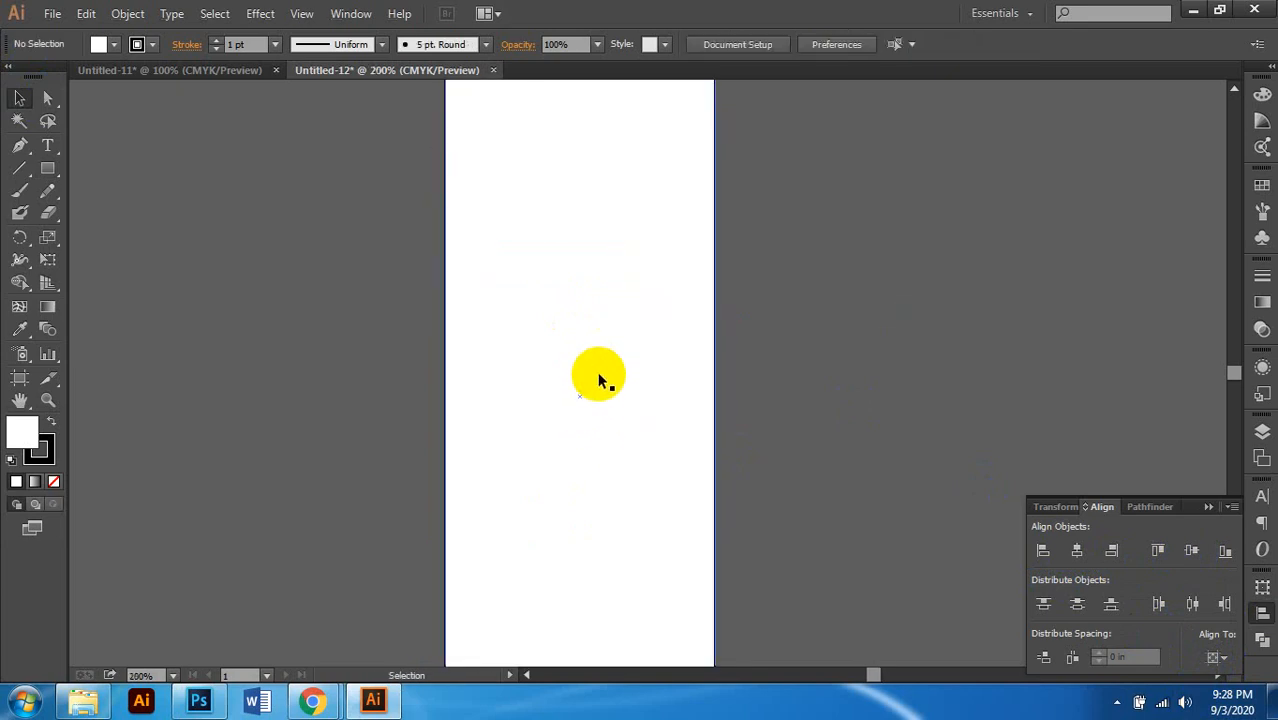
{"action": "scroll", "coordinate": [692, 308], "scroll_direction": "down", "scroll_amount": 1}
{"action": "left_click", "coordinate": [656, 353]}
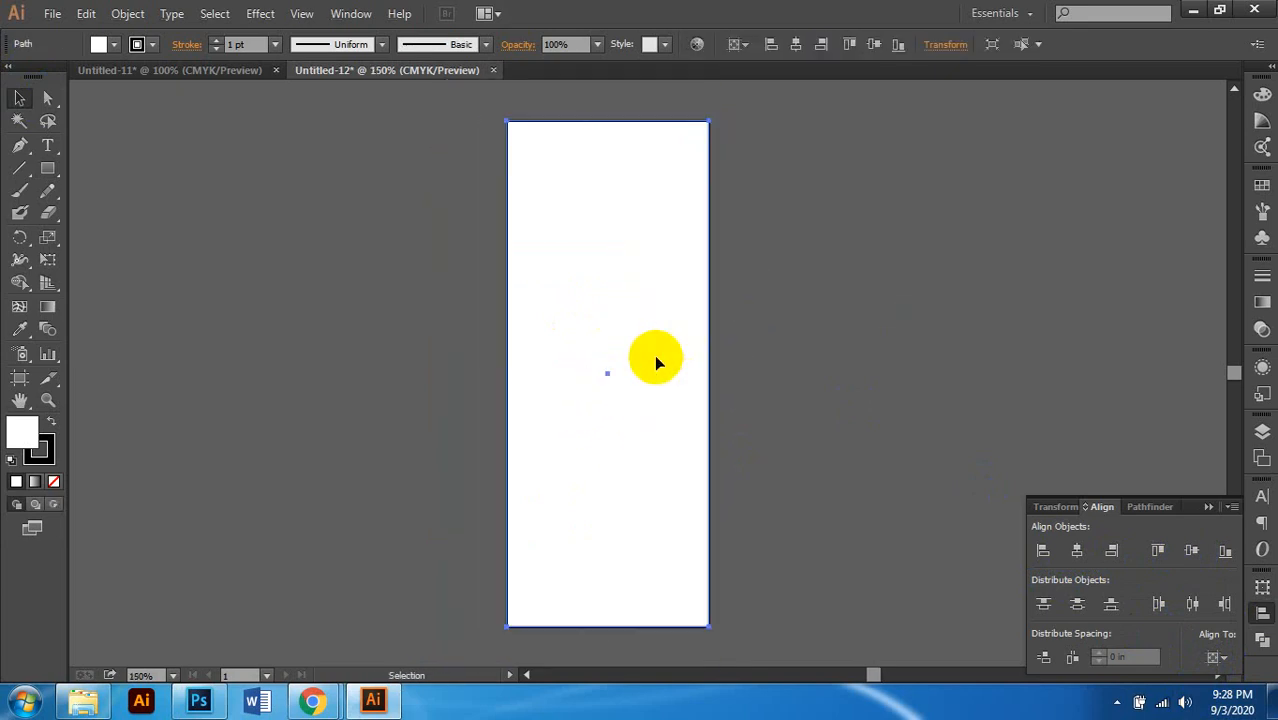
{"action": "left_click", "coordinate": [83, 700]}
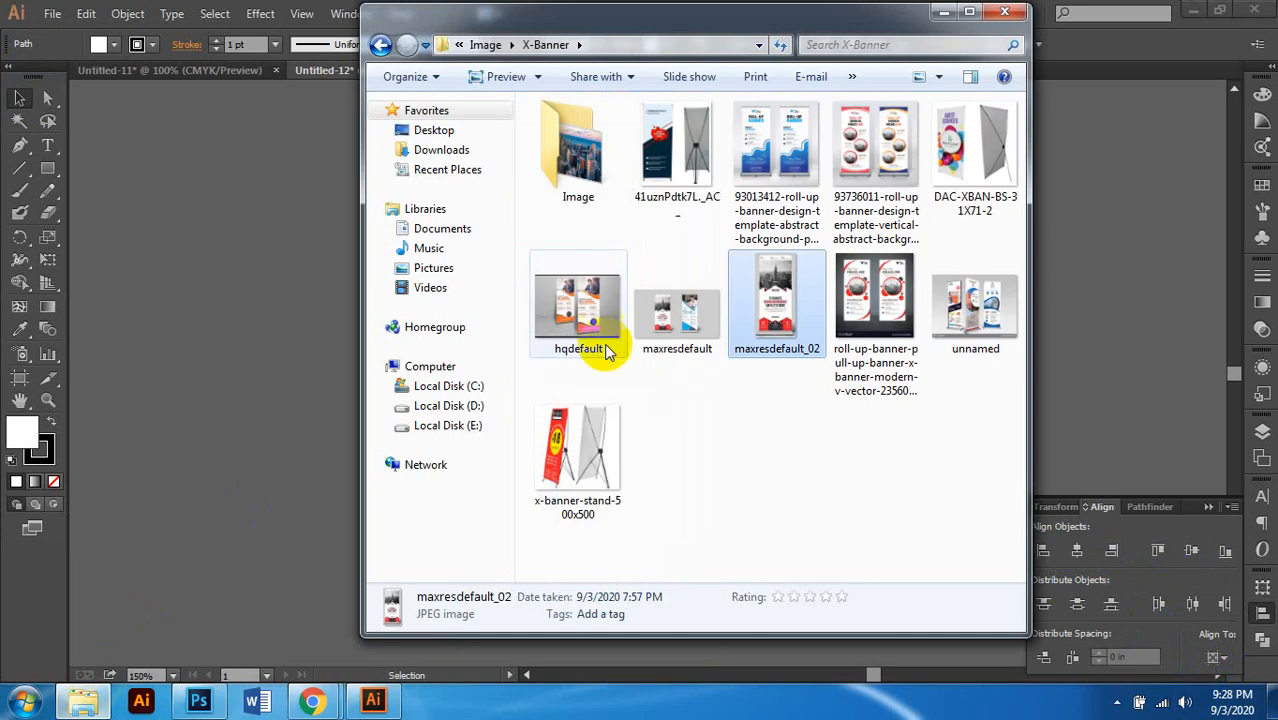
{"action": "left_click_drag", "start_coordinate": [770, 300], "coordinate": [265, 334]}
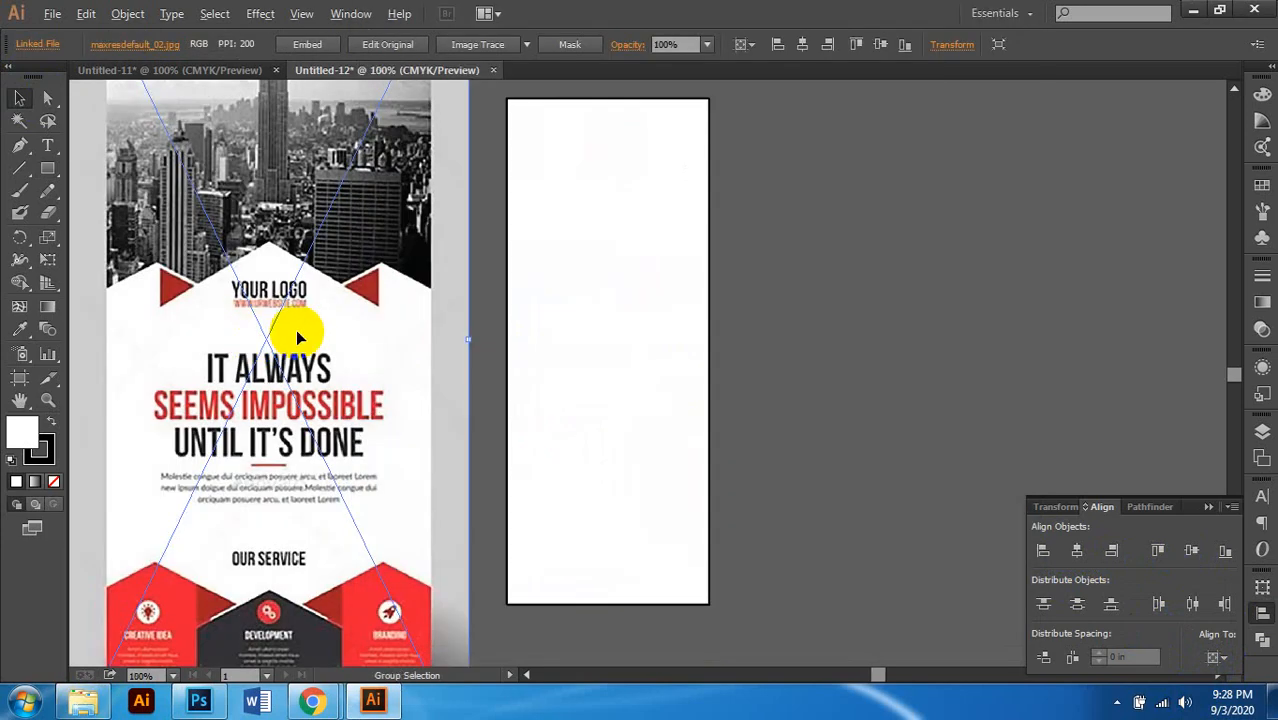
{"action": "scroll", "coordinate": [297, 337], "scroll_direction": "down", "scroll_amount": 1}
{"action": "scroll", "coordinate": [297, 337], "scroll_direction": "up", "scroll_amount": 1}
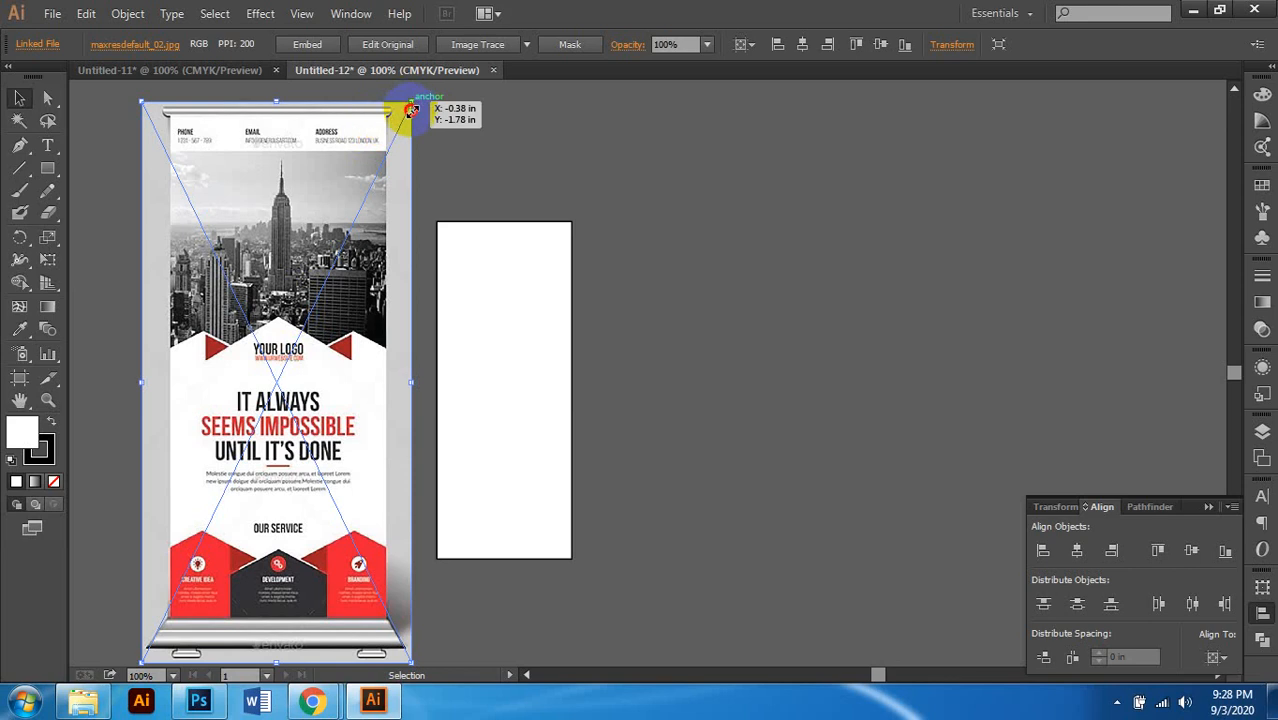
{"action": "left_click_drag", "start_coordinate": [412, 109], "coordinate": [398, 166]}
{"action": "scroll", "coordinate": [344, 262], "scroll_direction": "down", "scroll_amount": 3}
{"action": "scroll", "coordinate": [344, 263], "scroll_direction": "left", "scroll_amount": 2}
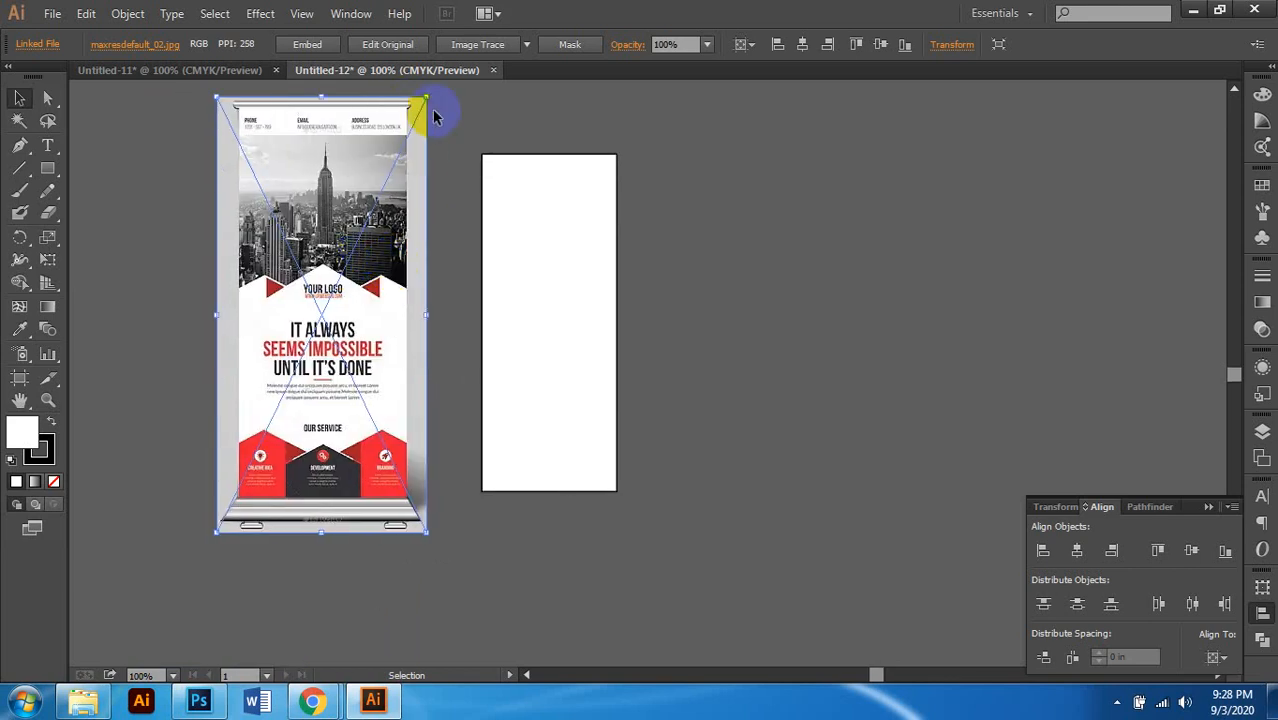
{"action": "left_click_drag", "start_coordinate": [426, 99], "coordinate": [421, 113]}
{"action": "left_click_drag", "start_coordinate": [362, 252], "coordinate": [419, 286]}
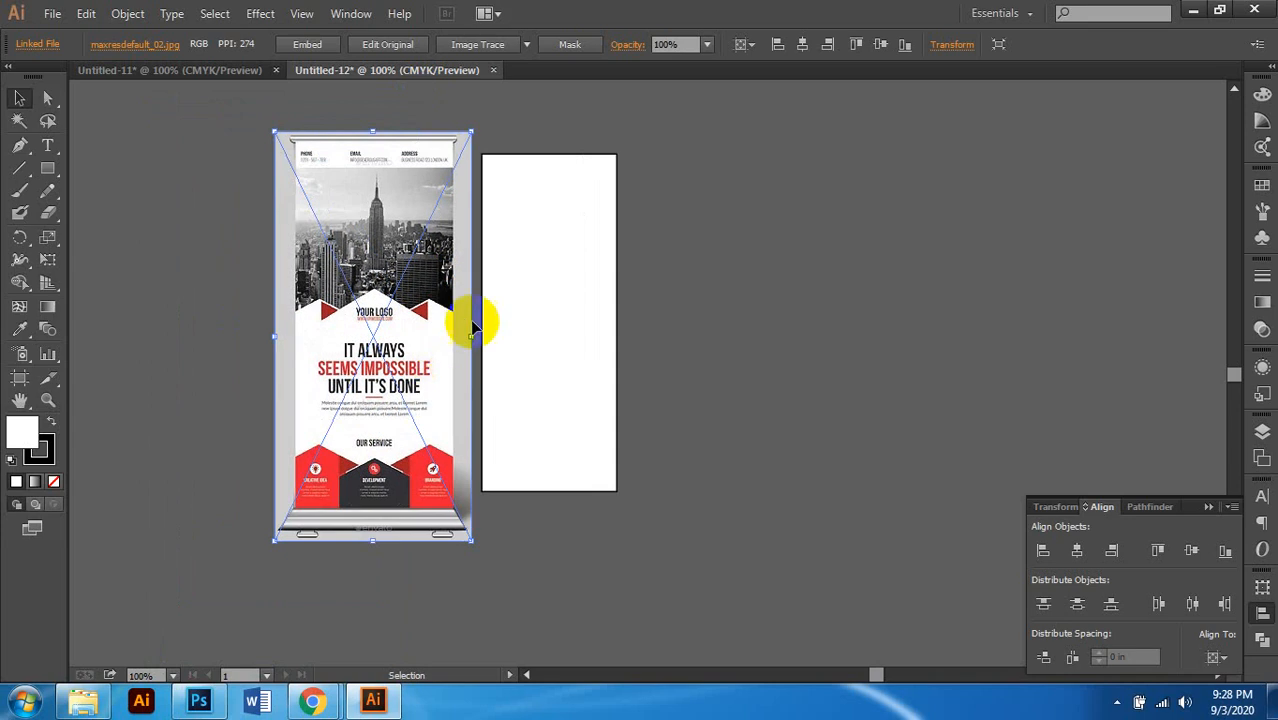
{"action": "left_click_drag", "start_coordinate": [469, 336], "coordinate": [465, 342]}
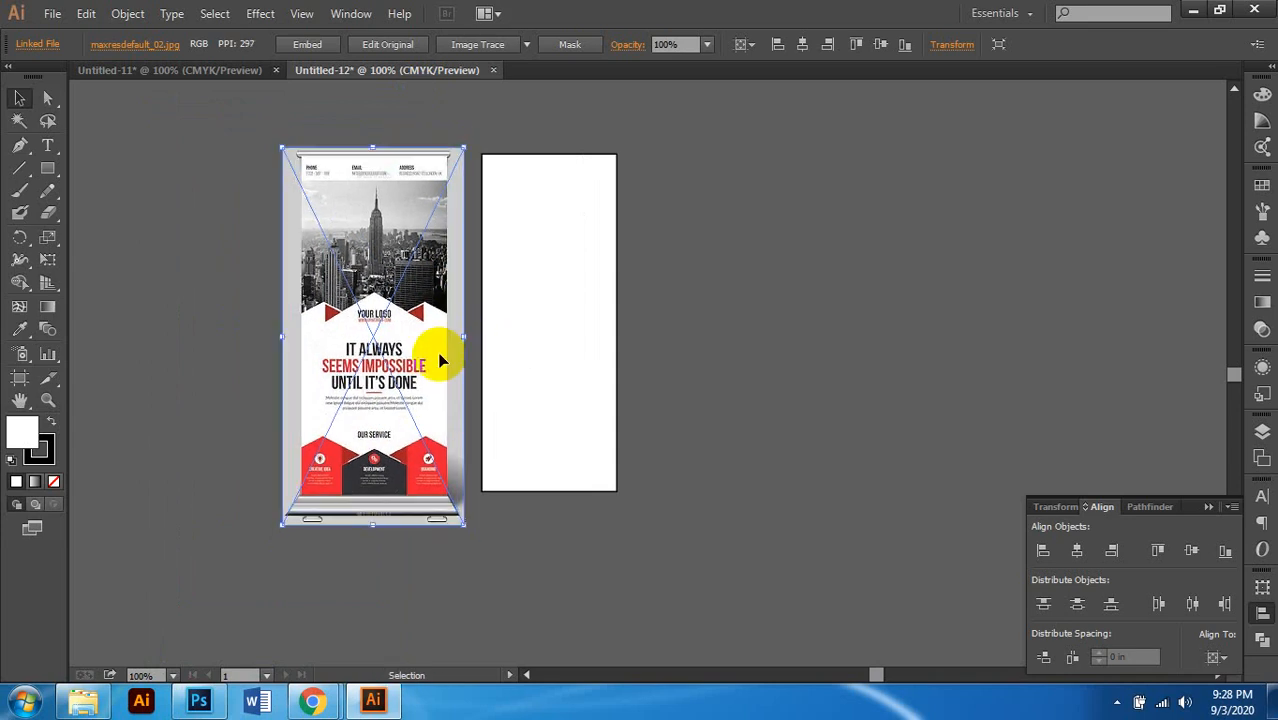
{"action": "key", "text": "ctrl+equal"}
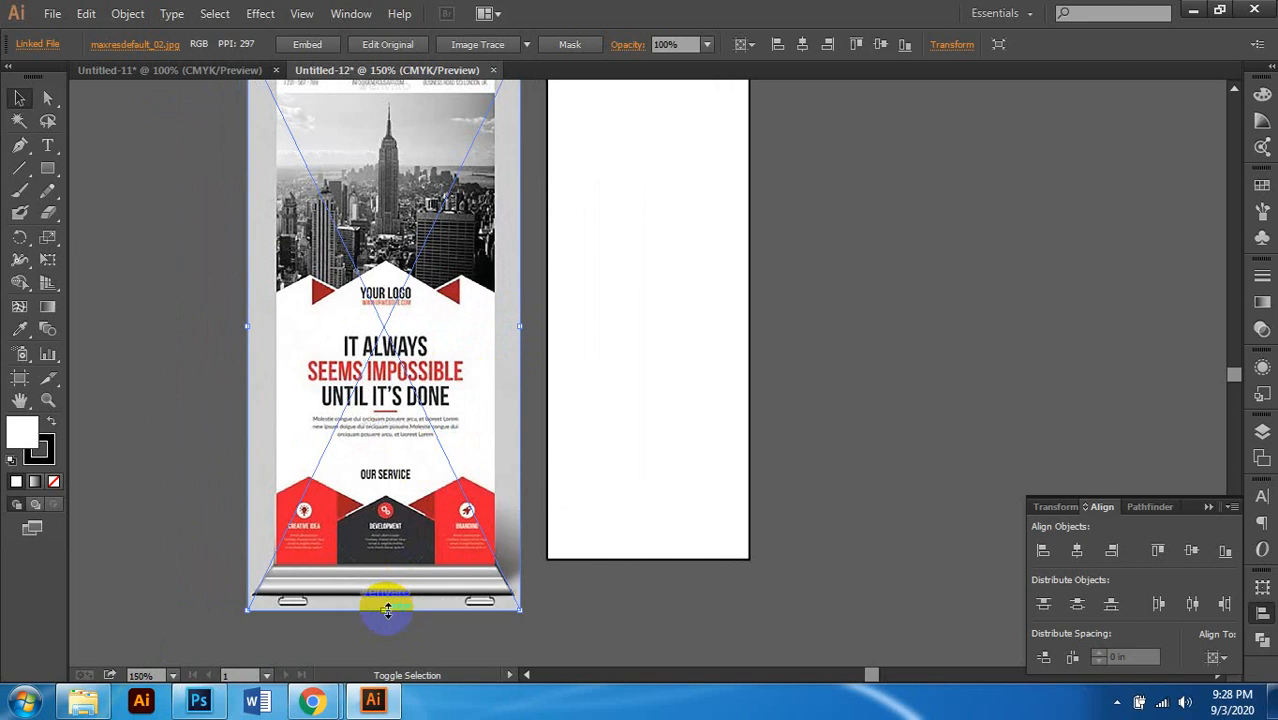
{"action": "left_click_drag", "start_coordinate": [388, 611], "coordinate": [390, 572]}
{"action": "scroll", "coordinate": [499, 540], "scroll_direction": "up", "scroll_amount": 2}
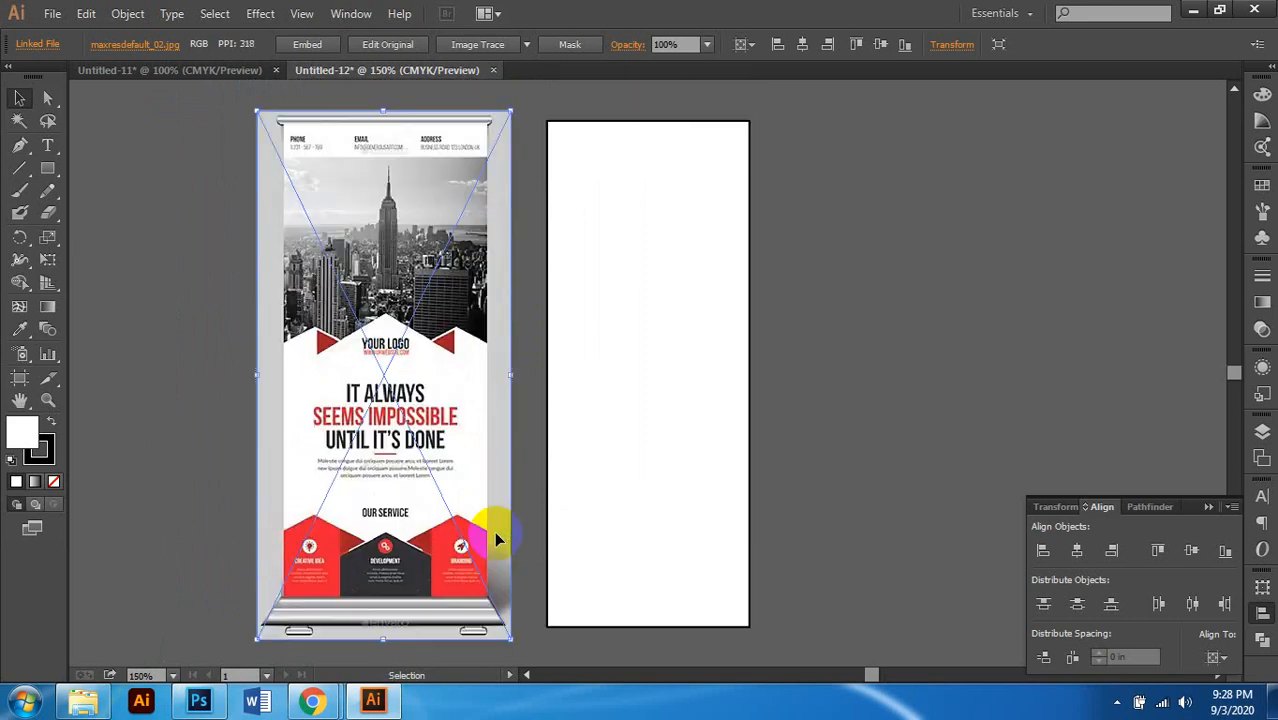
{"action": "key", "text": "shift+Right"}
{"action": "key", "text": "shift+Right"}
{"action": "key", "text": "shift+Right"}
{"action": "key", "text": "shift+Right"}
{"action": "key", "text": "shift+Right"}
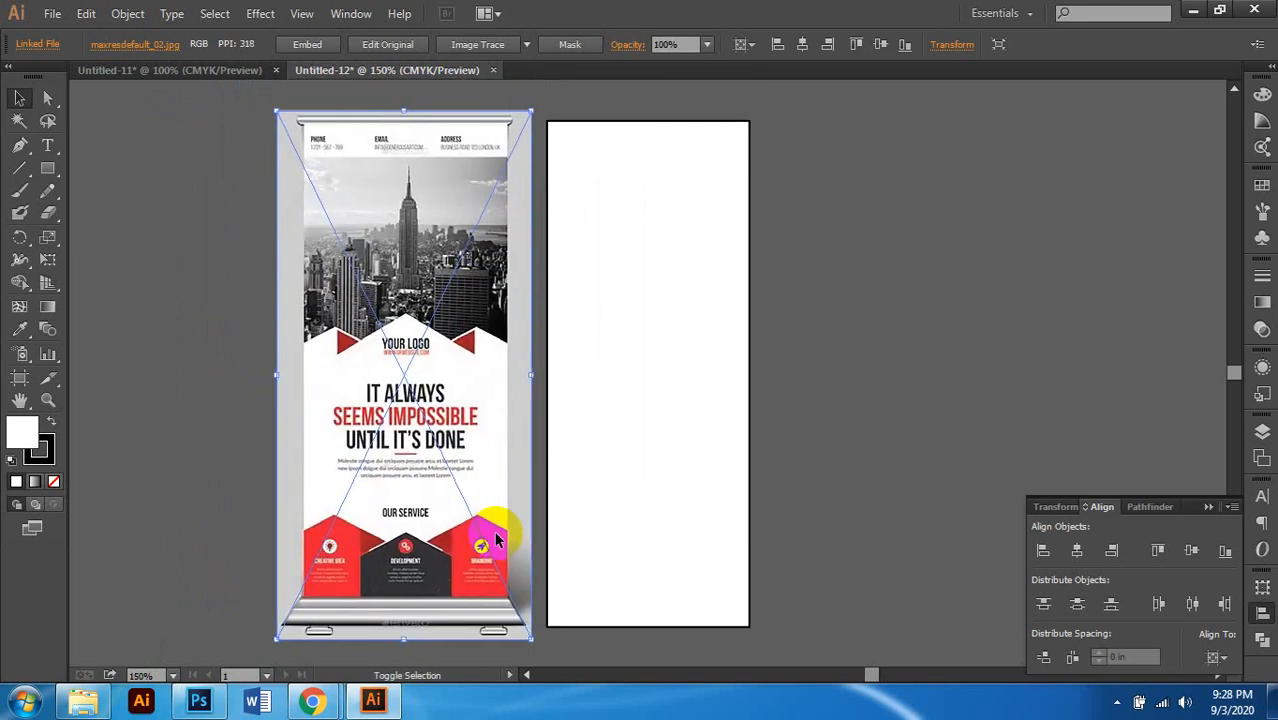
{"action": "key", "text": "shift+Right"}
{"action": "scroll", "coordinate": [496, 460], "scroll_direction": "right", "scroll_amount": 1}
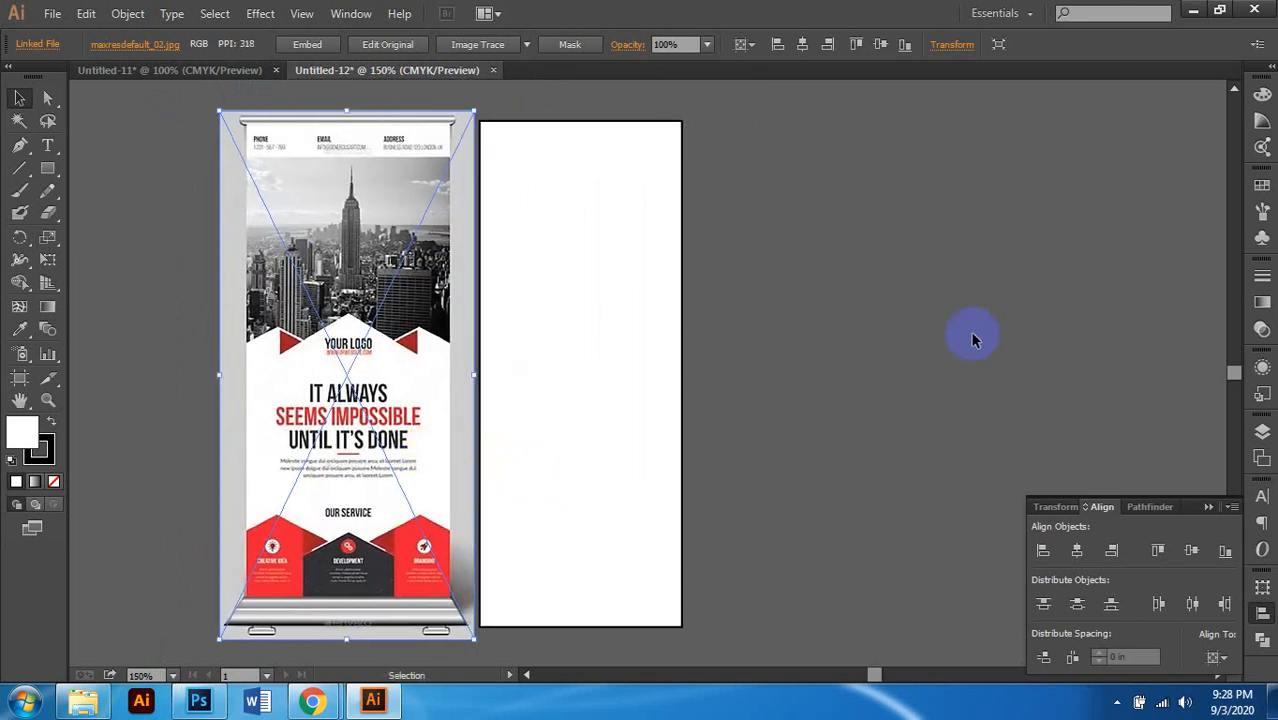
{"action": "left_click", "coordinate": [971, 338]}
{"action": "scroll", "coordinate": [786, 360], "scroll_direction": "down", "scroll_amount": 1}
{"action": "scroll", "coordinate": [777, 354], "scroll_direction": "left", "scroll_amount": 1}
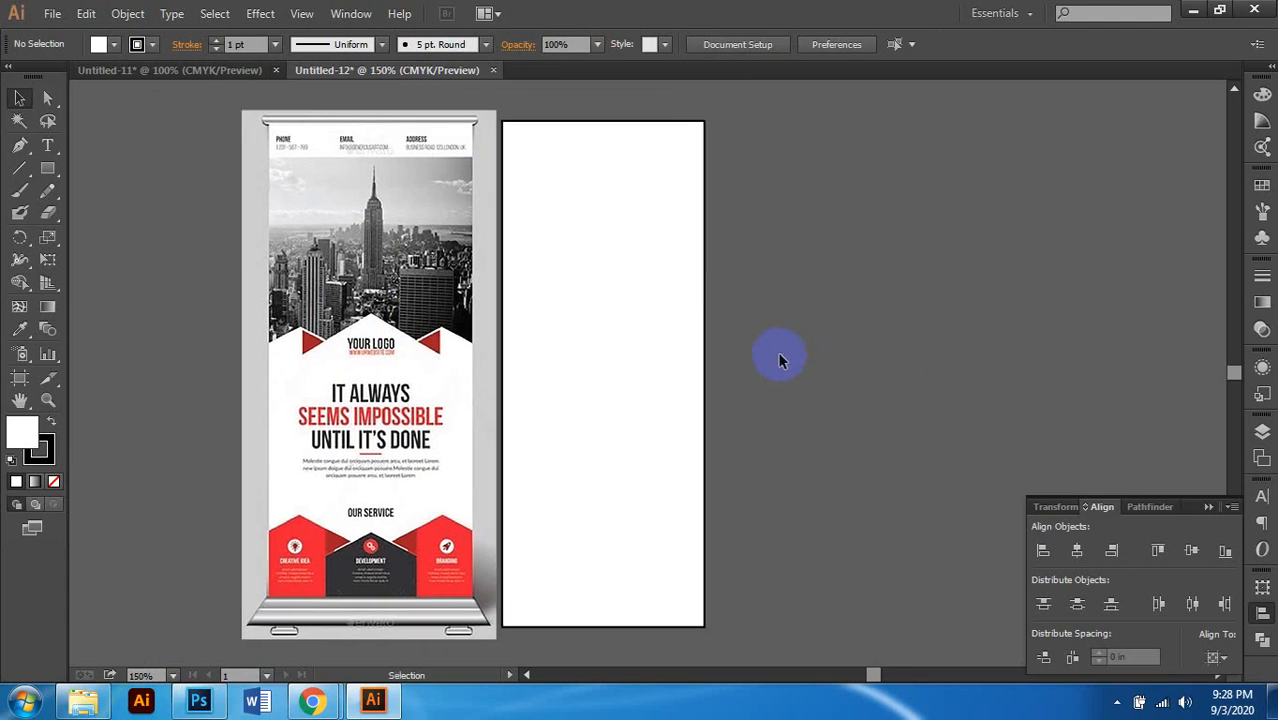
{"action": "scroll", "coordinate": [779, 356], "scroll_direction": "right", "scroll_amount": 1}
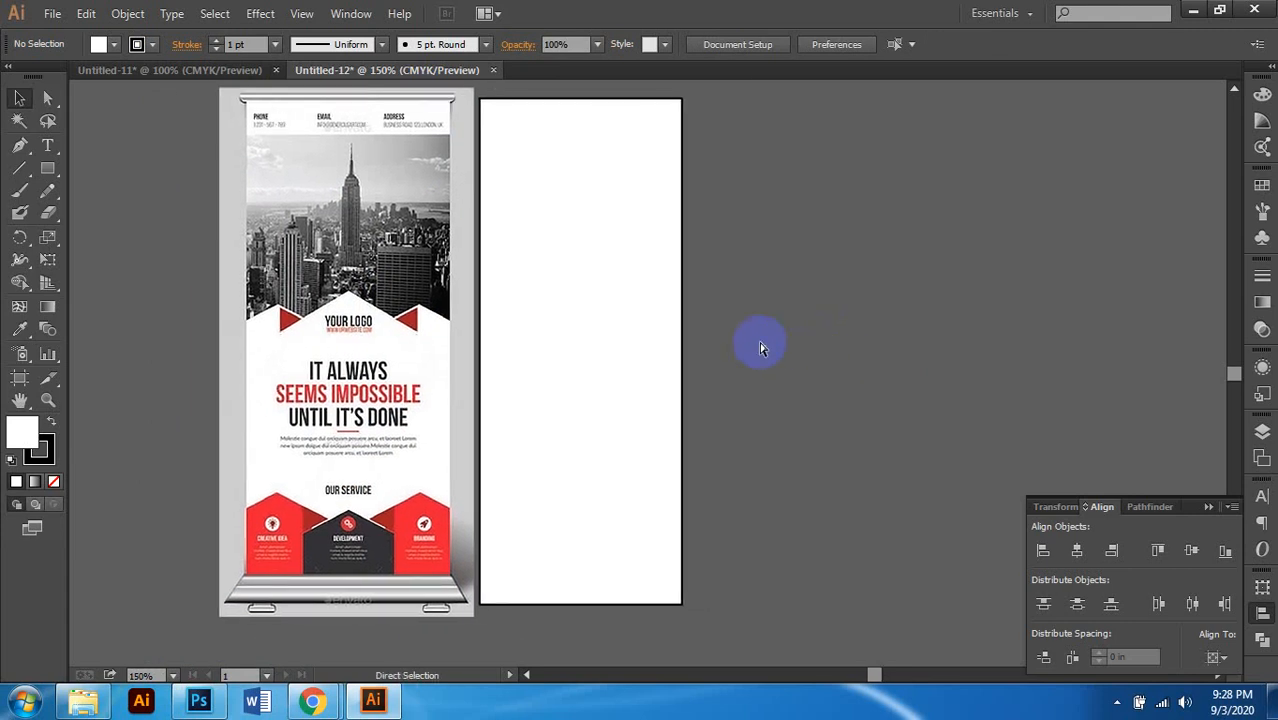
{"action": "scroll", "coordinate": [756, 342], "scroll_direction": "right", "scroll_amount": 2}
{"action": "left_click_drag", "start_coordinate": [685, 243], "coordinate": [632, 355]}
{"action": "scroll", "coordinate": [720, 315], "scroll_direction": "left", "scroll_amount": 1}
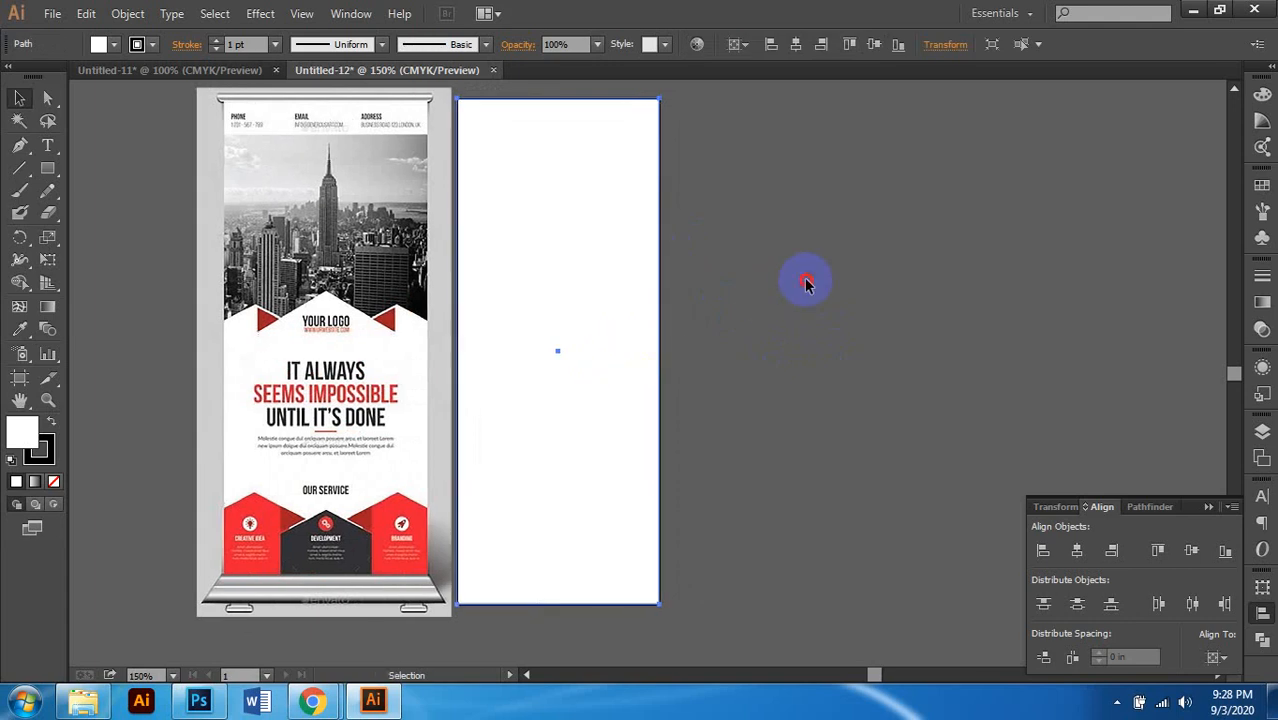
{"action": "left_click", "coordinate": [804, 277]}
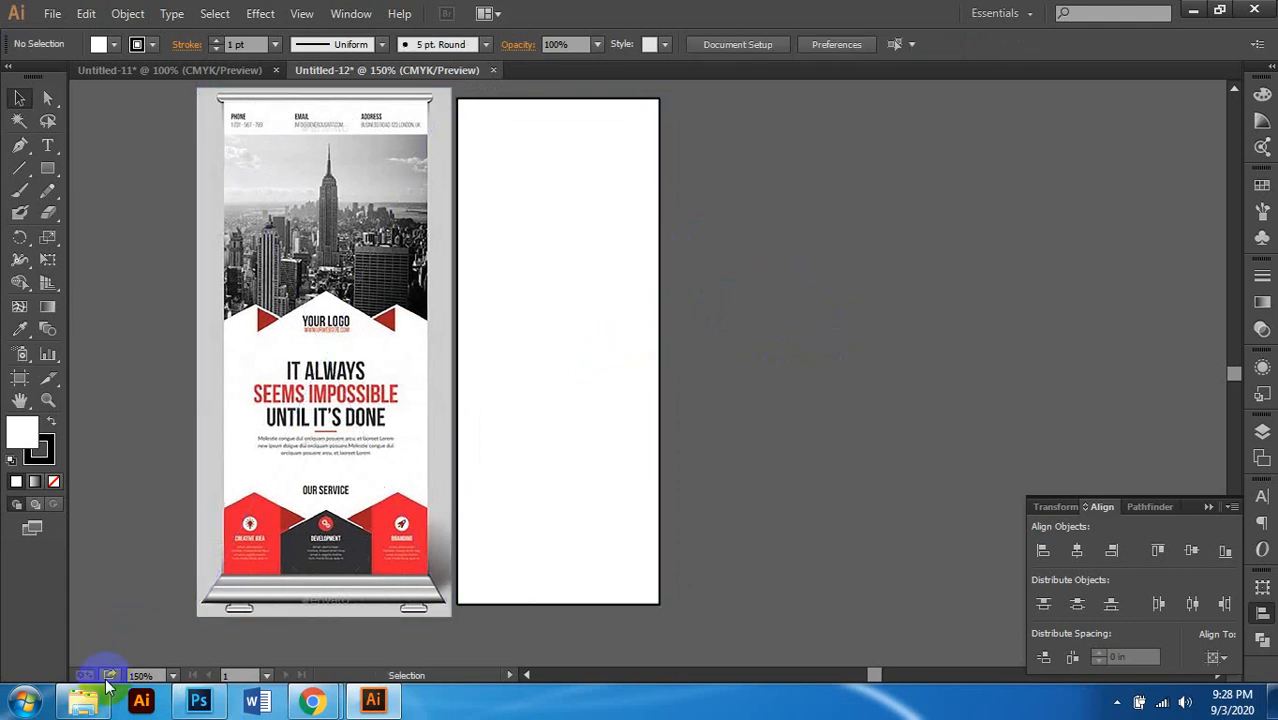
{"action": "scroll", "coordinate": [394, 295], "scroll_direction": "up", "scroll_amount": 1}
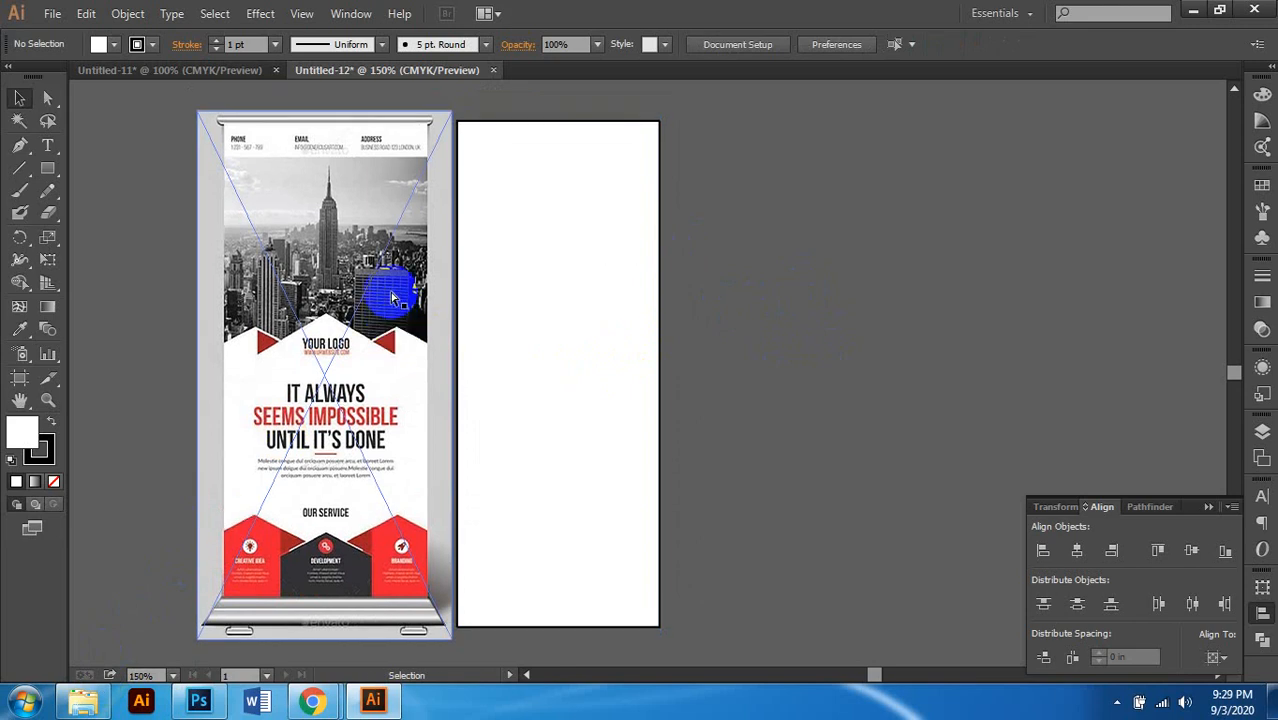
{"action": "scroll", "coordinate": [394, 295], "scroll_direction": "left", "scroll_amount": 3}
{"action": "scroll", "coordinate": [399, 302], "scroll_direction": "up", "scroll_amount": 2}
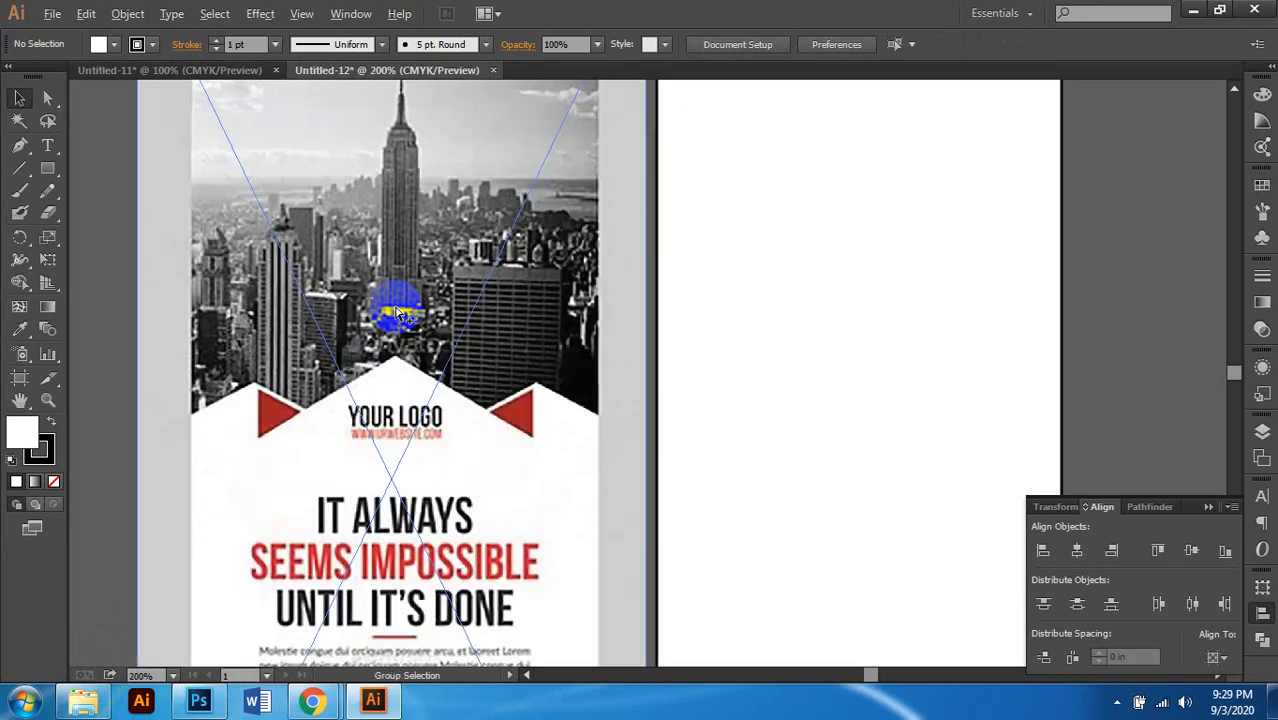
{"action": "scroll", "coordinate": [398, 308], "scroll_direction": "down", "scroll_amount": 1}
{"action": "scroll", "coordinate": [396, 313], "scroll_direction": "up", "scroll_amount": 2}
{"action": "scroll", "coordinate": [396, 313], "scroll_direction": "down", "scroll_amount": 1}
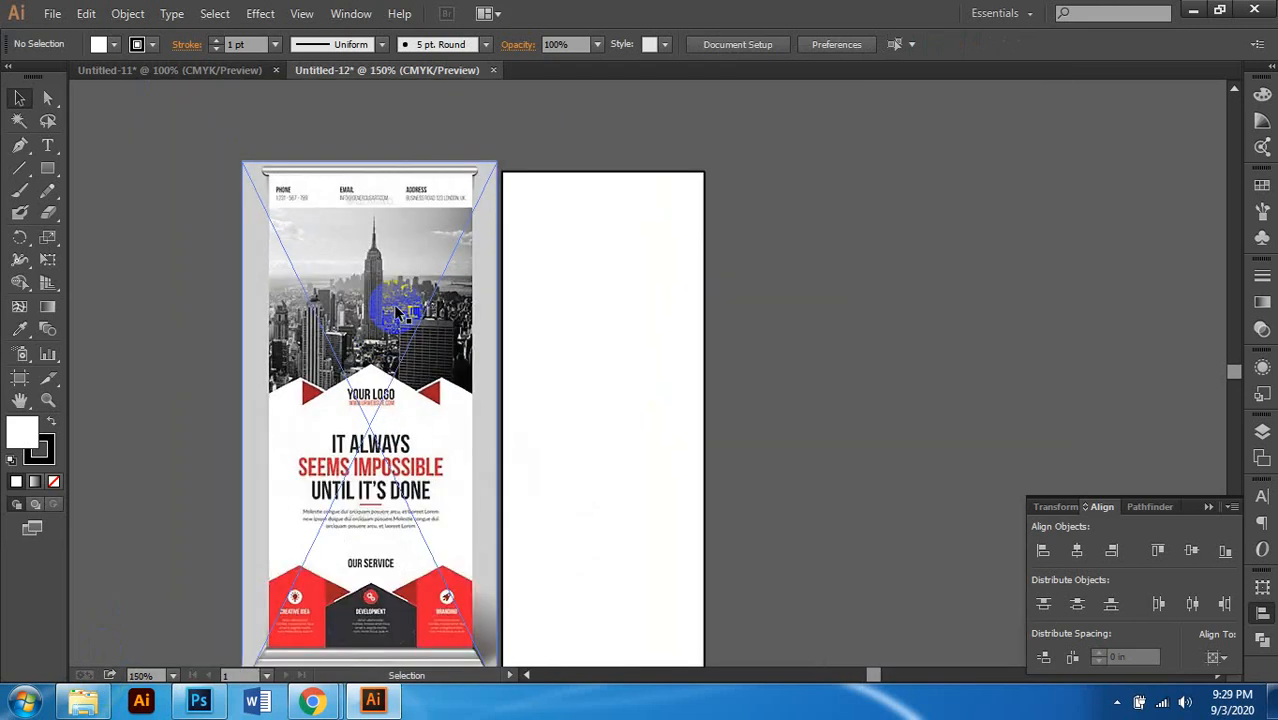
{"action": "scroll", "coordinate": [396, 314], "scroll_direction": "down", "scroll_amount": 4}
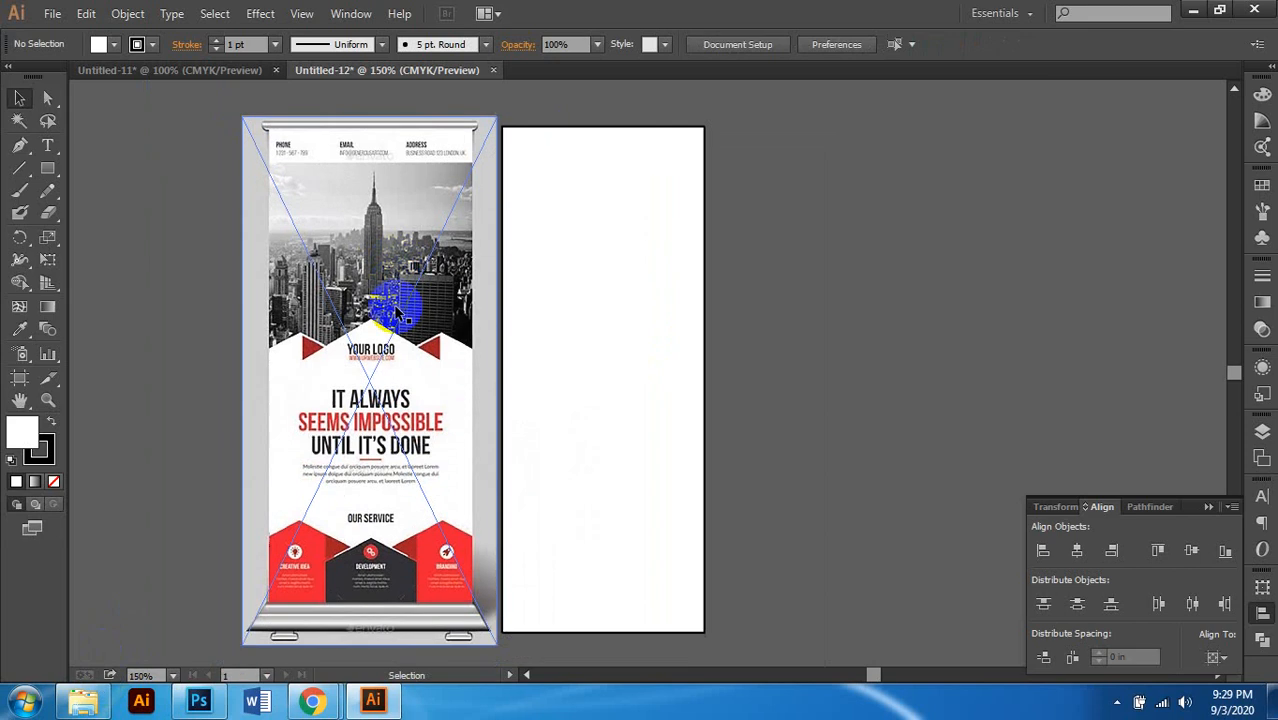
{"action": "scroll", "coordinate": [380, 270], "scroll_direction": "up", "scroll_amount": 4}
{"action": "scroll", "coordinate": [391, 245], "scroll_direction": "up", "scroll_amount": 2}
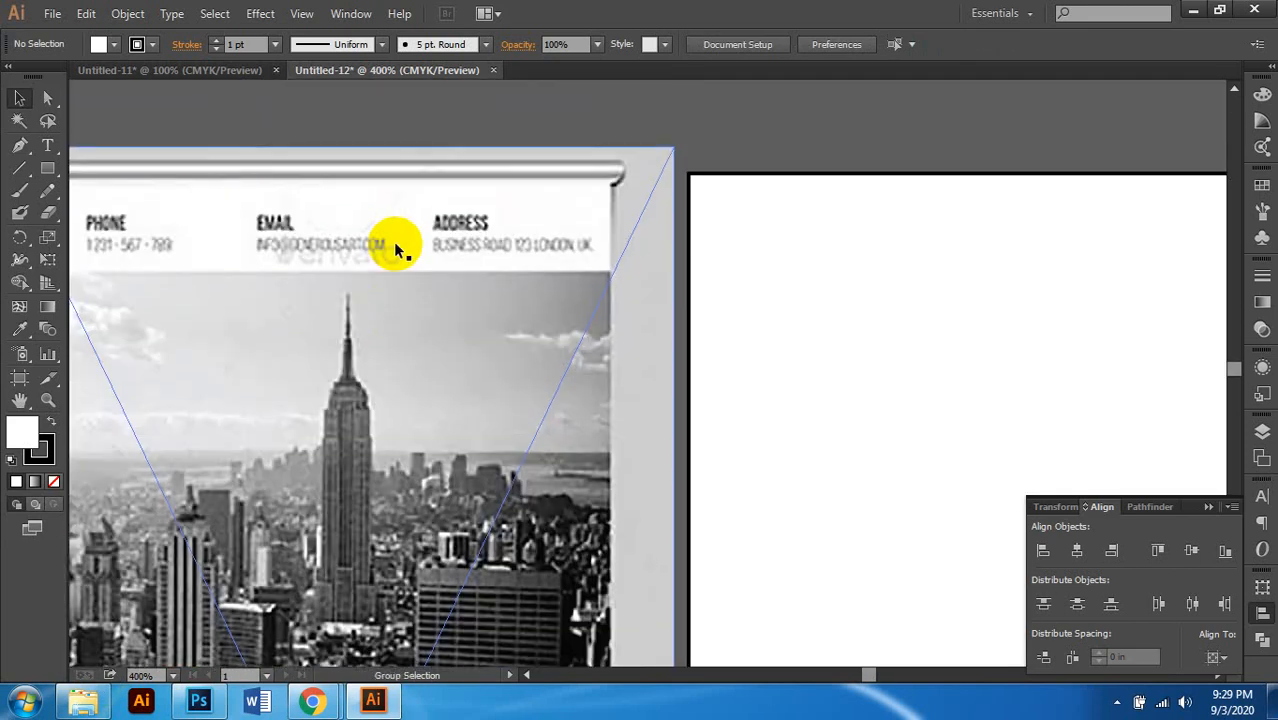
{"action": "scroll", "coordinate": [393, 244], "scroll_direction": "down", "scroll_amount": 1}
{"action": "scroll", "coordinate": [396, 255], "scroll_direction": "right", "scroll_amount": 1}
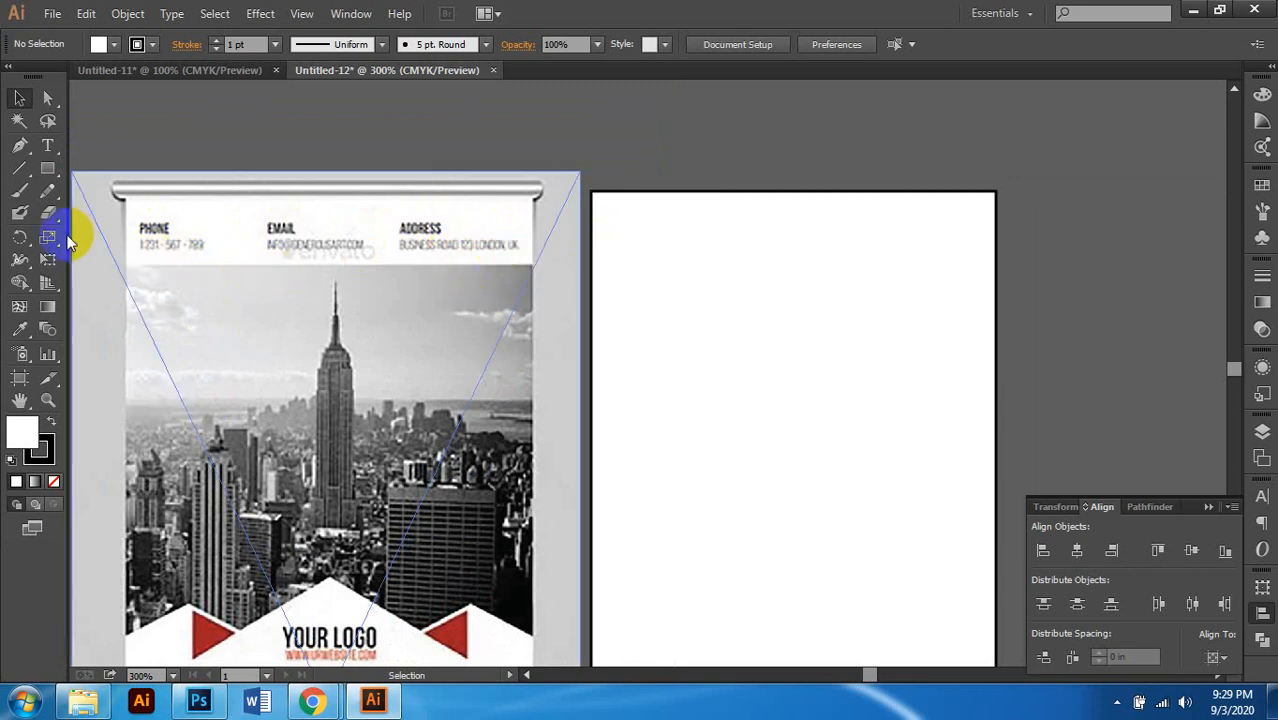
Step: Type the label 'PHONE' inside the white panel
{"action": "left_click", "coordinate": [48, 147]}
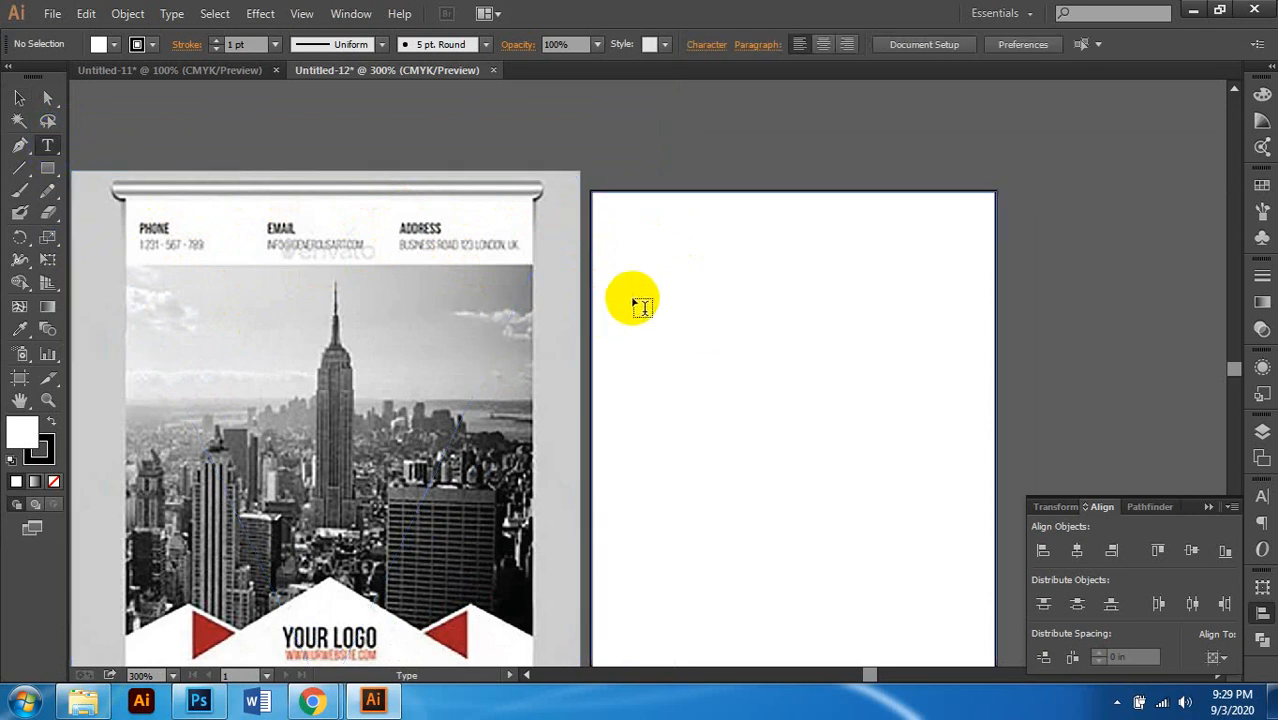
{"action": "scroll", "coordinate": [634, 285], "scroll_direction": "right", "scroll_amount": 1}
{"action": "scroll", "coordinate": [630, 288], "scroll_direction": "up", "scroll_amount": 1}
{"action": "left_click", "coordinate": [693, 311]}
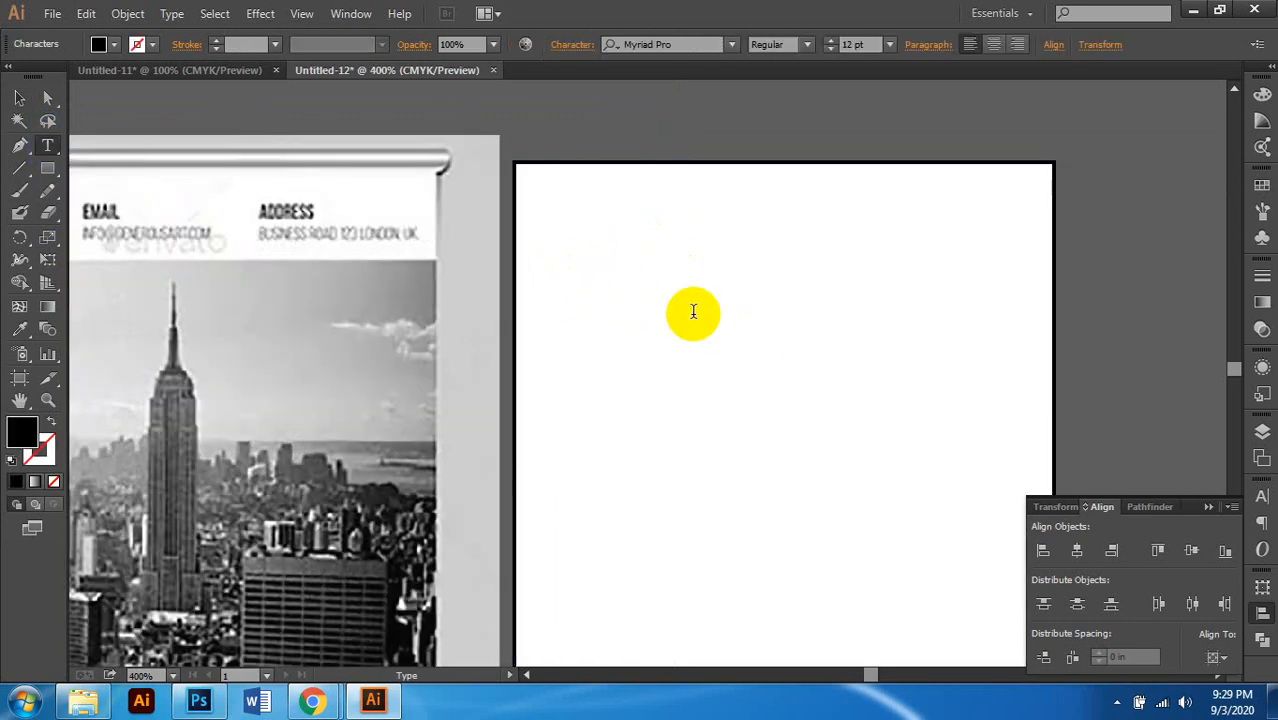
{"action": "type", "text": "PHONE"}
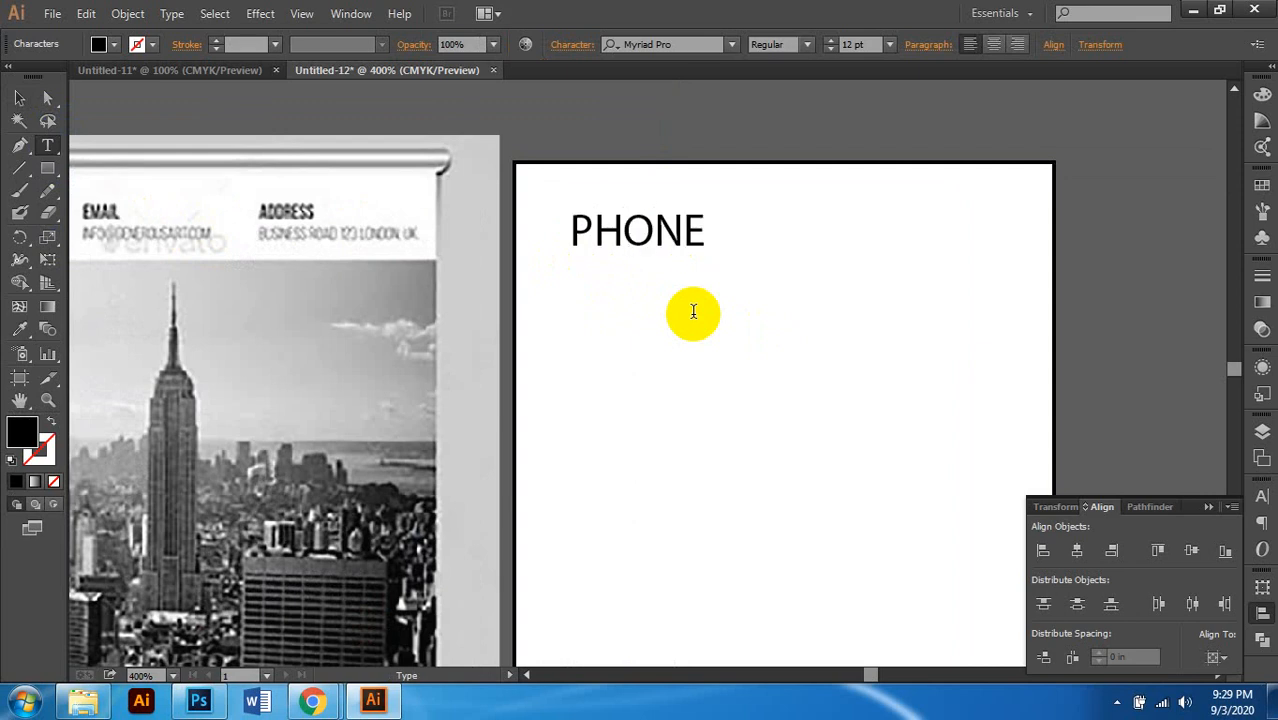
Step: Set the PHONE label to 6 pt and Semibold
{"action": "left_click", "coordinate": [19, 97]}
{"action": "left_click", "coordinate": [855, 44]}
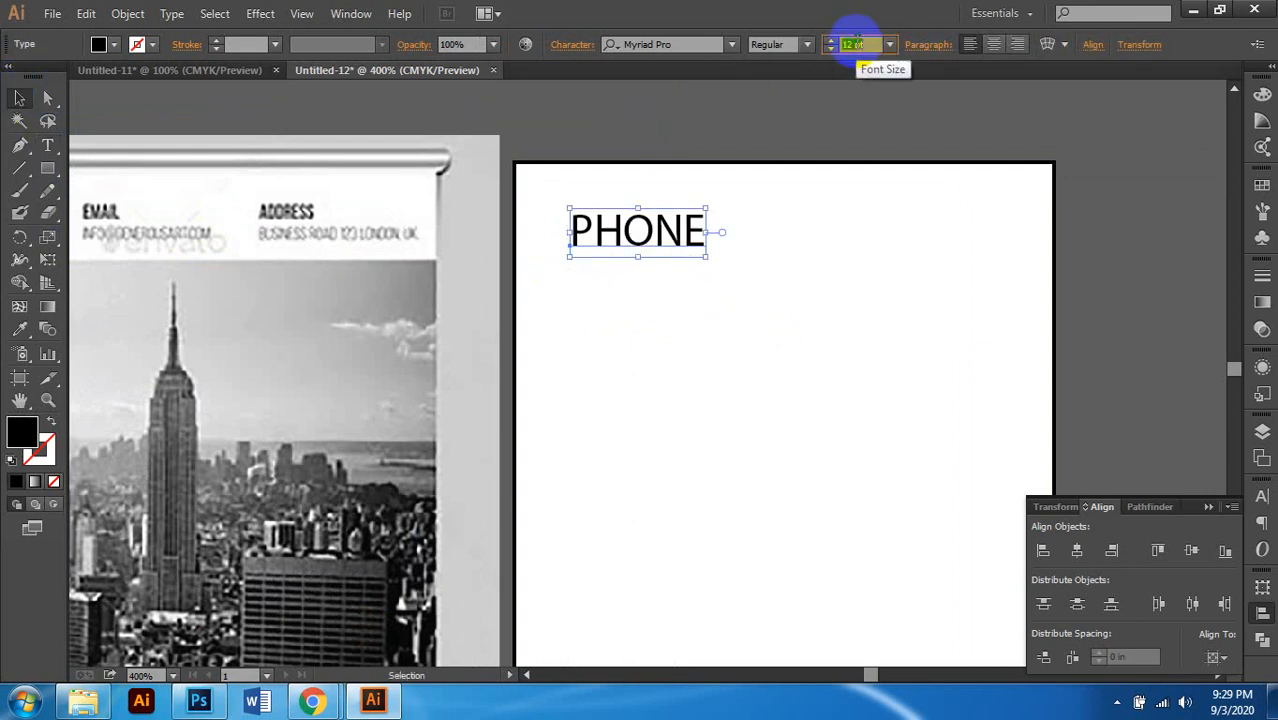
{"action": "type", "text": "6"}
{"action": "key", "text": "Return"}
{"action": "left_click", "coordinate": [699, 280]}
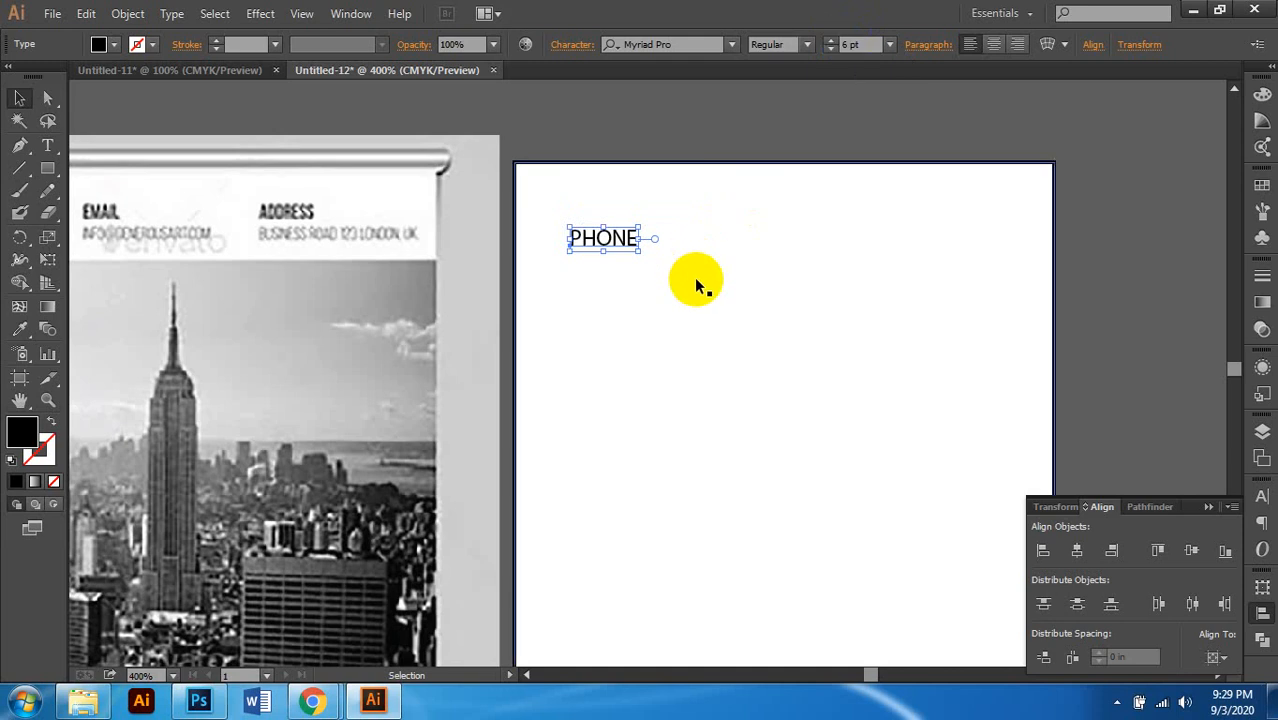
{"action": "scroll", "coordinate": [697, 285], "scroll_direction": "left", "scroll_amount": 1}
{"action": "left_click", "coordinate": [806, 44]}
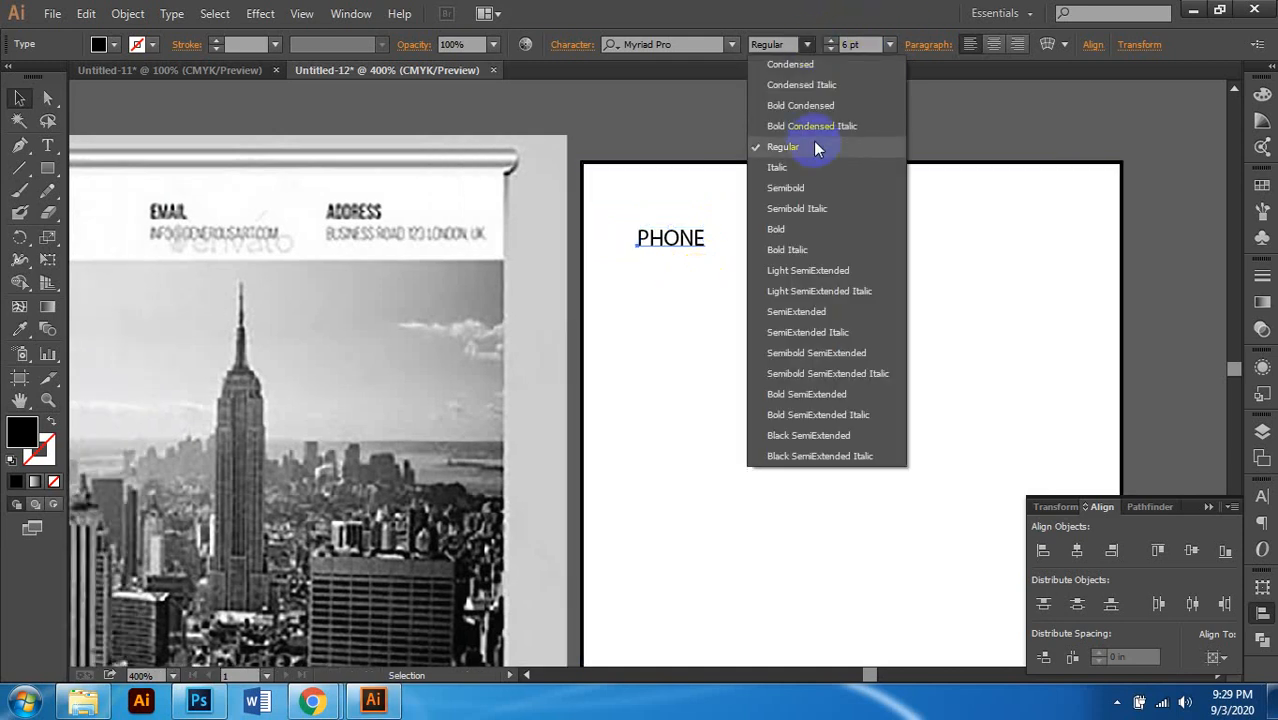
{"action": "left_click", "coordinate": [810, 190]}
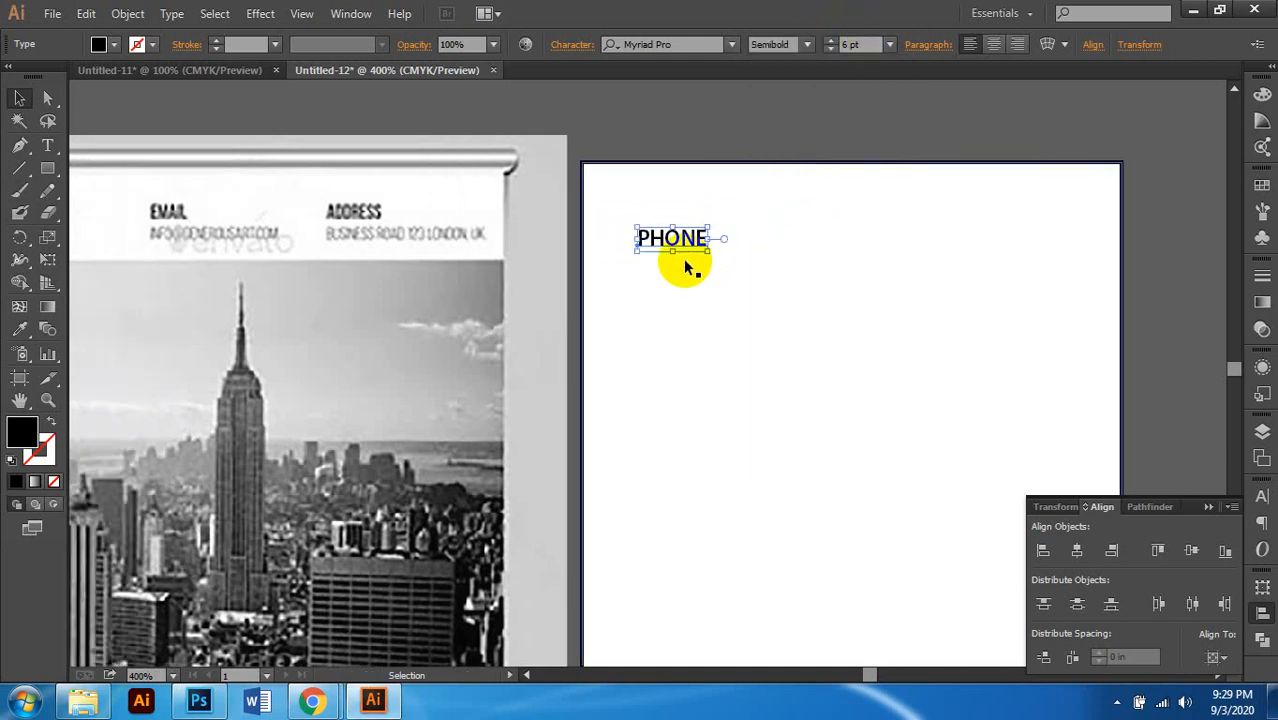
Step: Nudge the PHONE label up toward the panel's top, then select the white panel
{"action": "key", "text": "Escape"}
{"action": "key", "text": "ctrl+minus"}
{"action": "scroll", "coordinate": [749, 258], "scroll_direction": "left", "scroll_amount": 1}
{"action": "scroll", "coordinate": [760, 260], "scroll_direction": "up", "scroll_amount": 2}
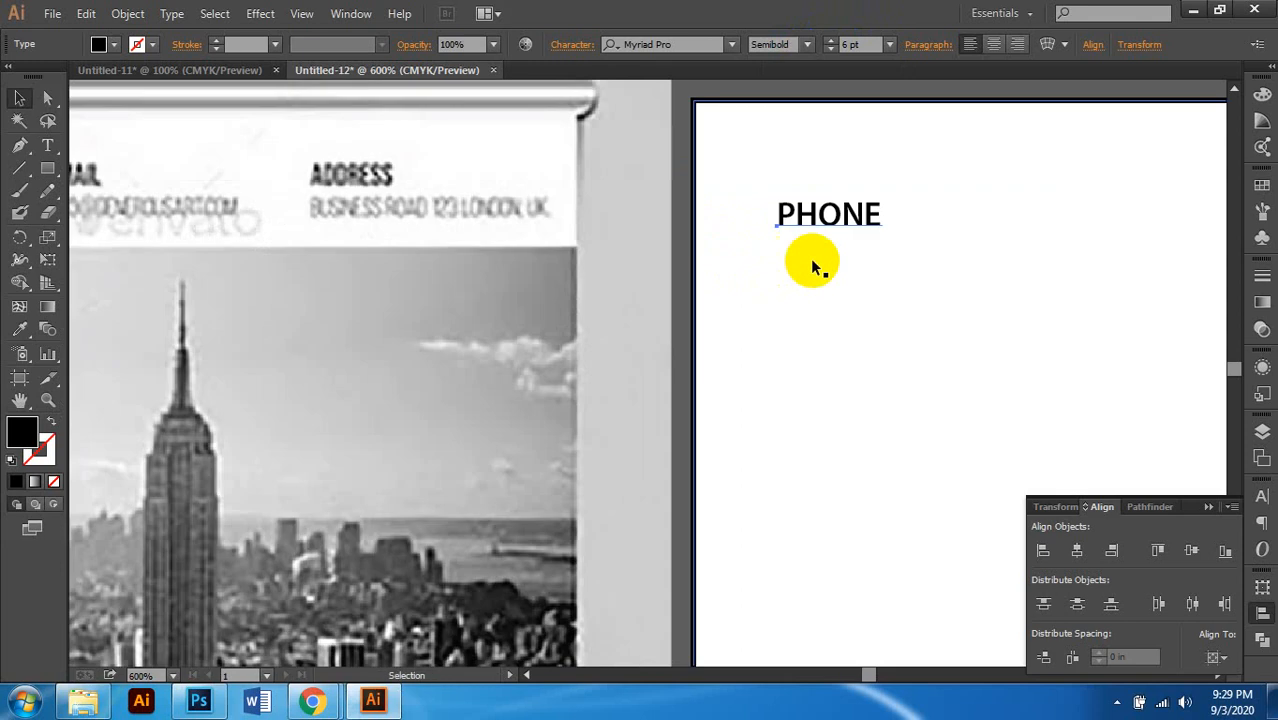
{"action": "scroll", "coordinate": [815, 261], "scroll_direction": "left", "scroll_amount": 1}
{"action": "scroll", "coordinate": [825, 261], "scroll_direction": "down", "scroll_amount": 1}
{"action": "scroll", "coordinate": [860, 278], "scroll_direction": "up", "scroll_amount": 1}
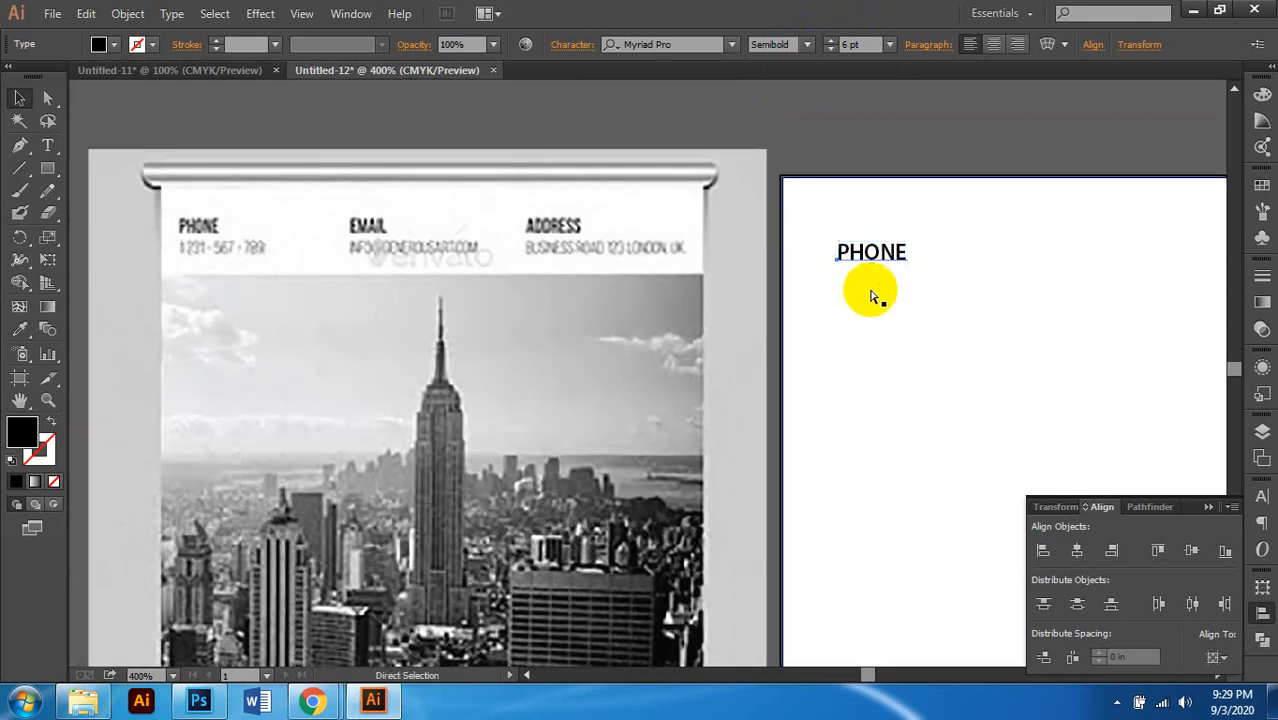
{"action": "scroll", "coordinate": [865, 285], "scroll_direction": "right", "scroll_amount": 1}
{"action": "left_click_drag", "start_coordinate": [838, 256], "coordinate": [829, 240]}
{"action": "scroll", "coordinate": [797, 276], "scroll_direction": "right", "scroll_amount": 1}
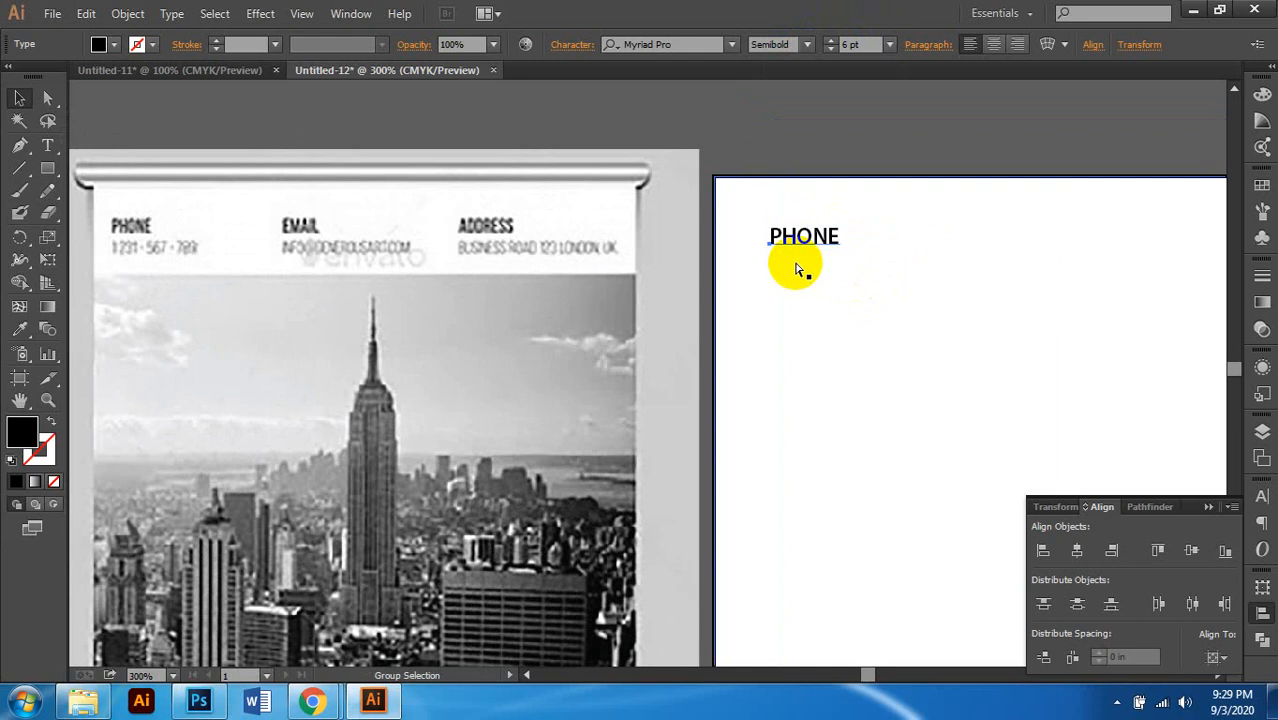
{"action": "scroll", "coordinate": [802, 265], "scroll_direction": "down", "scroll_amount": 1}
{"action": "scroll", "coordinate": [859, 188], "scroll_direction": "down", "scroll_amount": 1}
{"action": "left_click", "coordinate": [853, 160]}
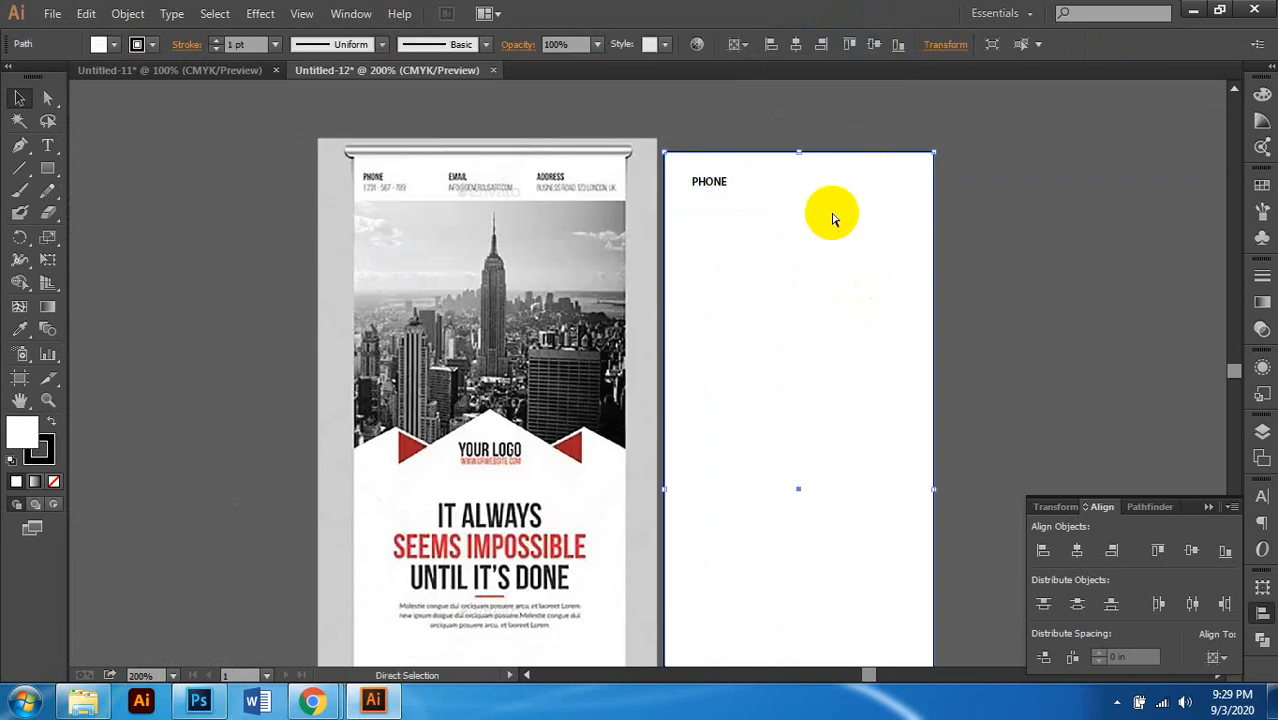
Step: Open Object > Path > Offset Path for the white panel with preview enabled
{"action": "scroll", "coordinate": [828, 208], "scroll_direction": "right", "scroll_amount": 1}
{"action": "scroll", "coordinate": [823, 213], "scroll_direction": "up", "scroll_amount": 1}
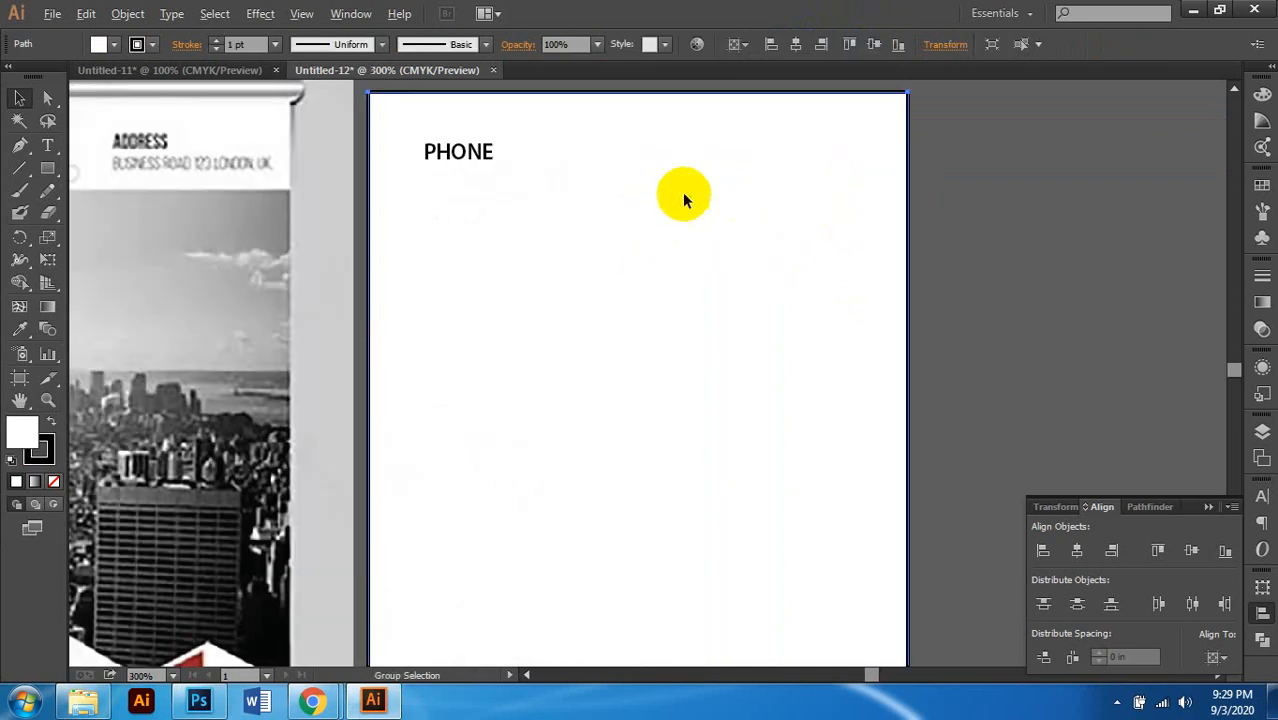
{"action": "scroll", "coordinate": [712, 222], "scroll_direction": "down", "scroll_amount": 1}
{"action": "scroll", "coordinate": [722, 200], "scroll_direction": "up", "scroll_amount": 1}
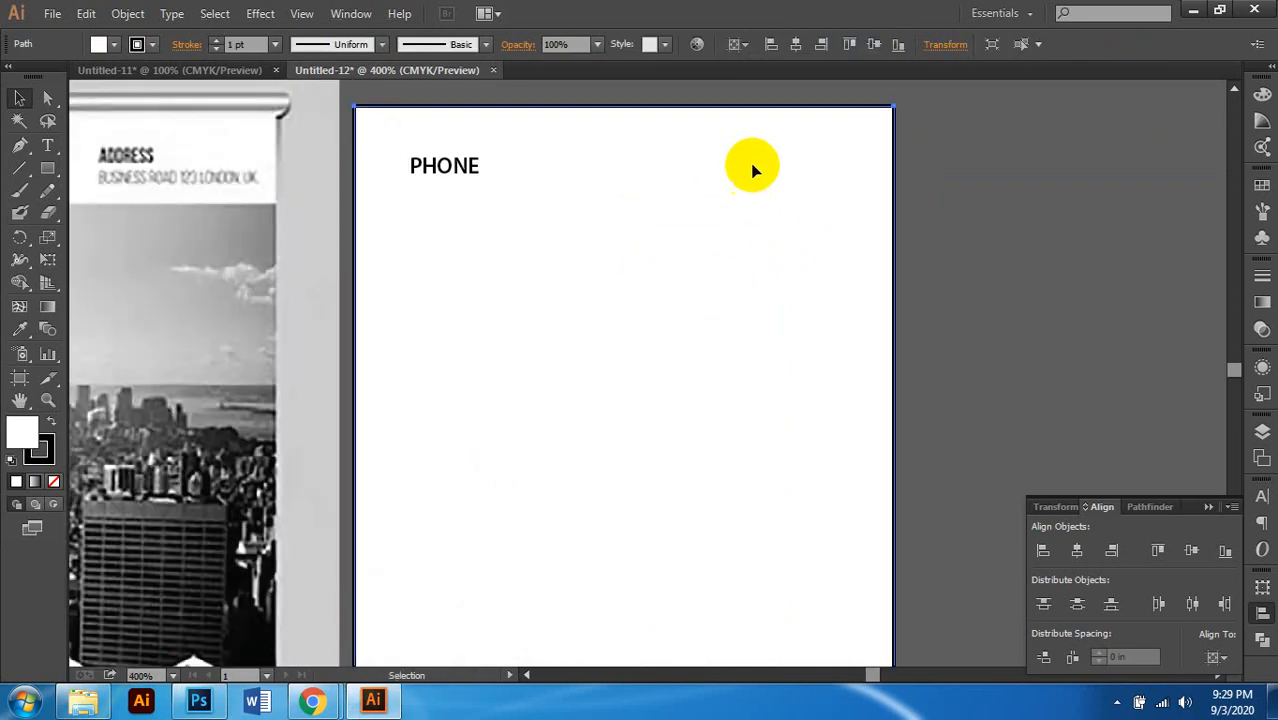
{"action": "left_click", "coordinate": [130, 14]}
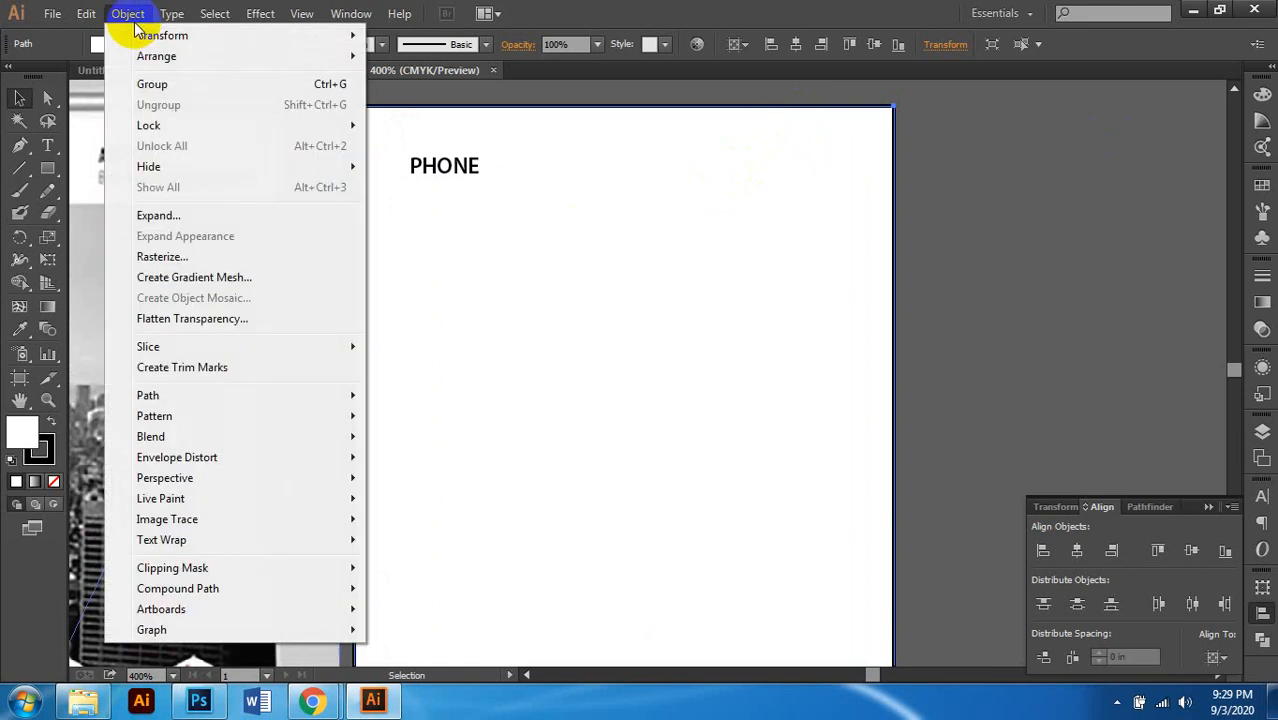
{"action": "mouse_move", "coordinate": [86, 12]}
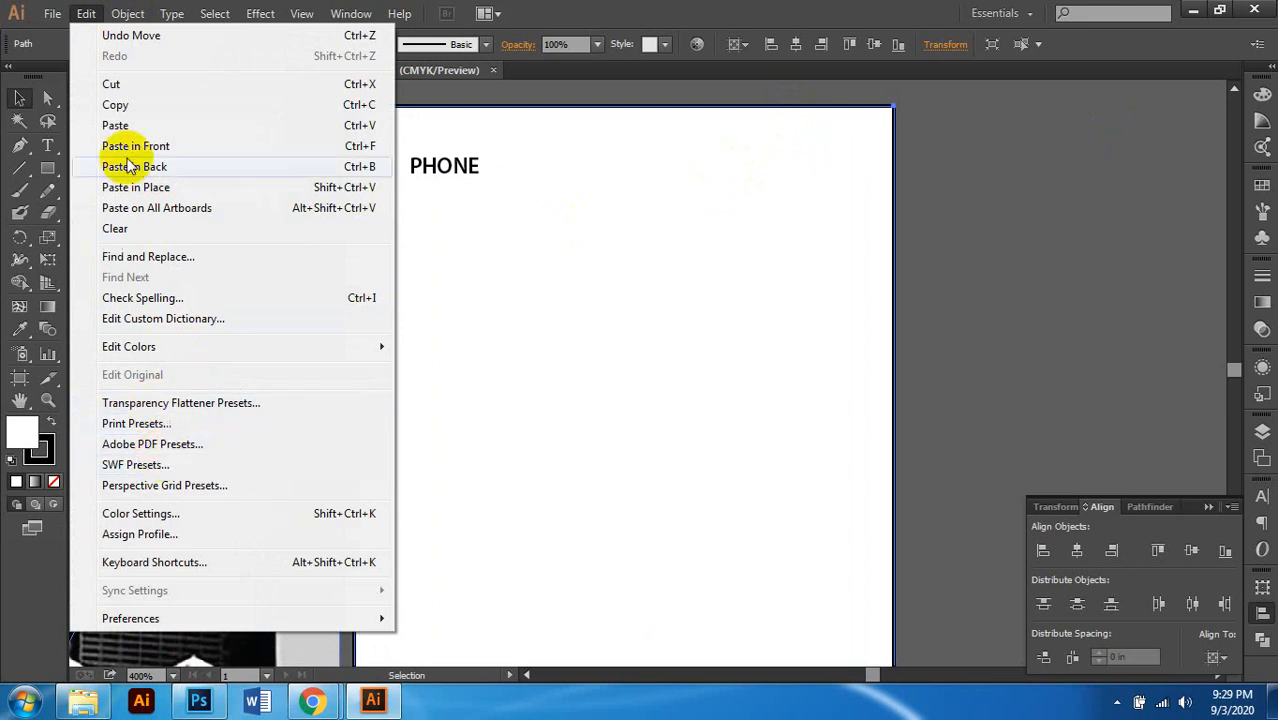
{"action": "mouse_move", "coordinate": [127, 14]}
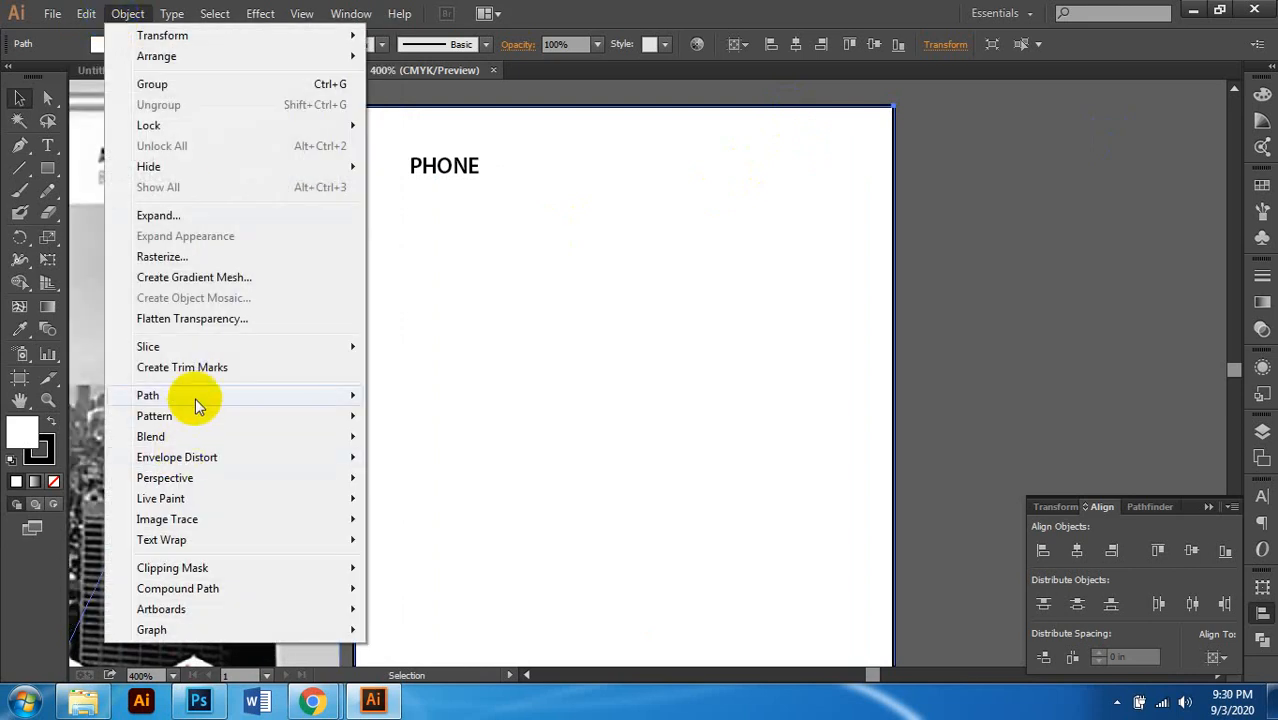
{"action": "mouse_move", "coordinate": [195, 397]}
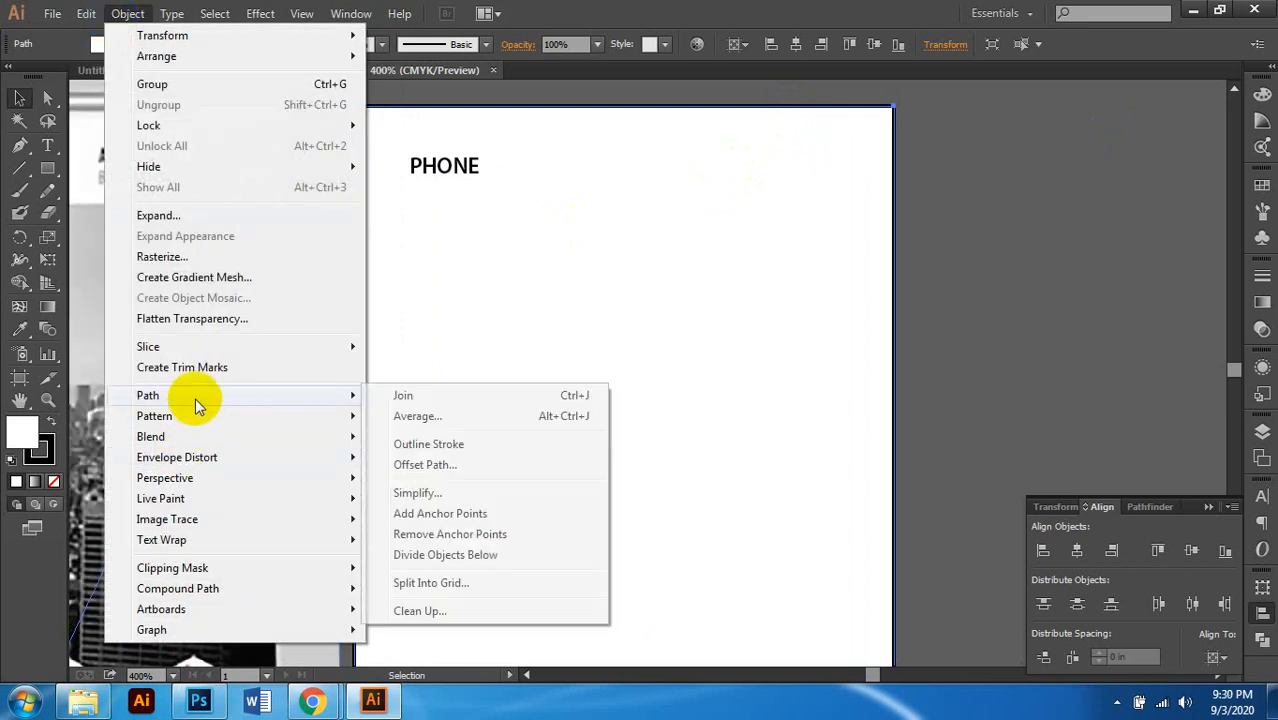
{"action": "left_click", "coordinate": [458, 468]}
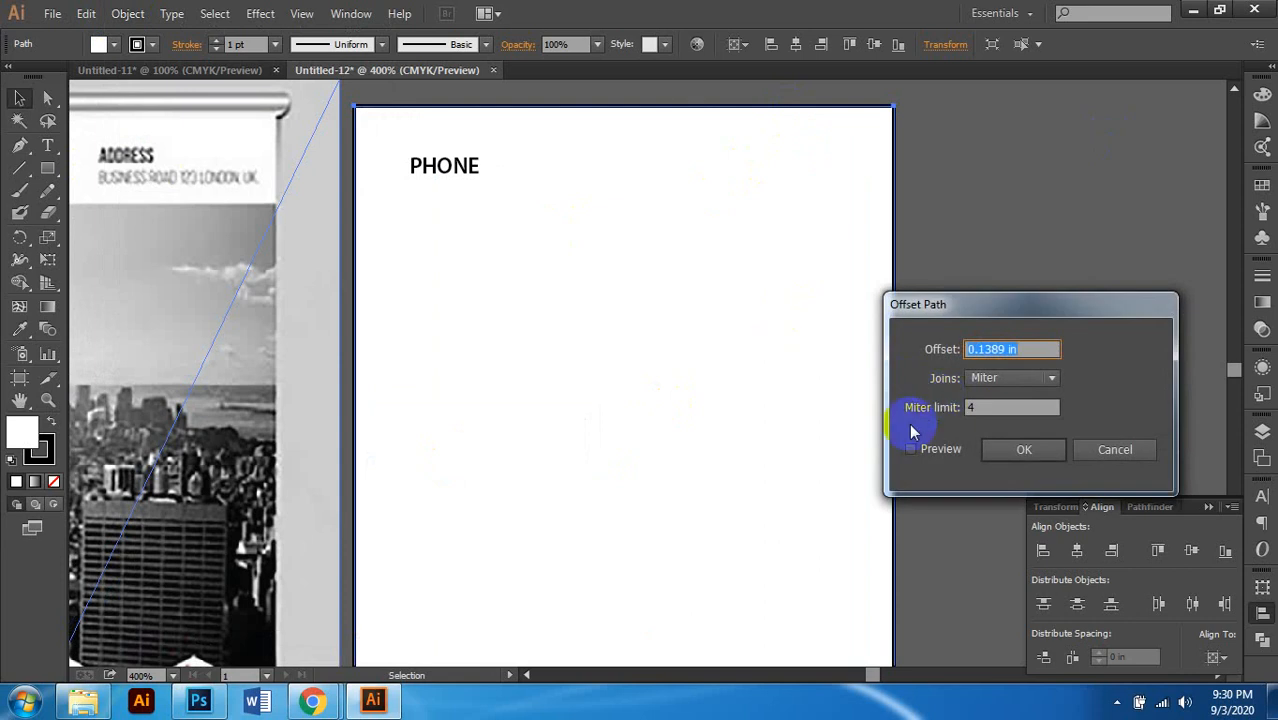
{"action": "left_click", "coordinate": [942, 452]}
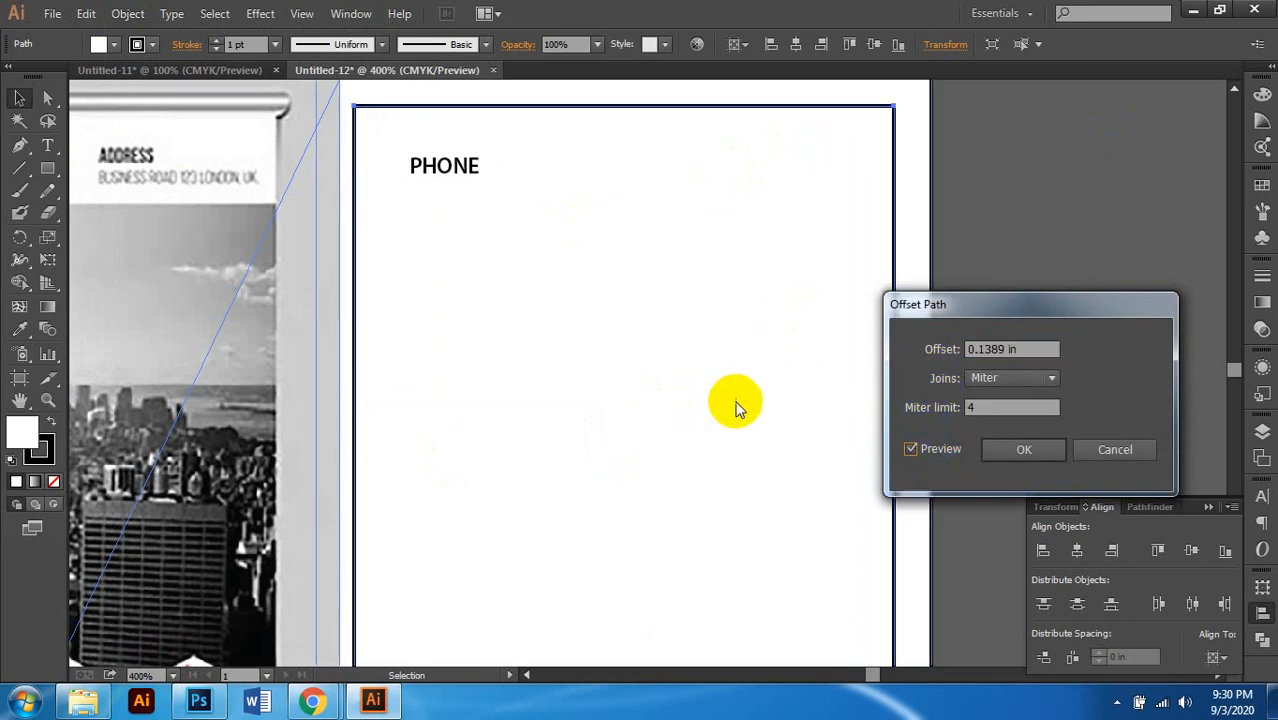
Step: Try offset values of 0.05 in and 0.5 in in the preview
{"action": "left_click", "coordinate": [972, 349]}
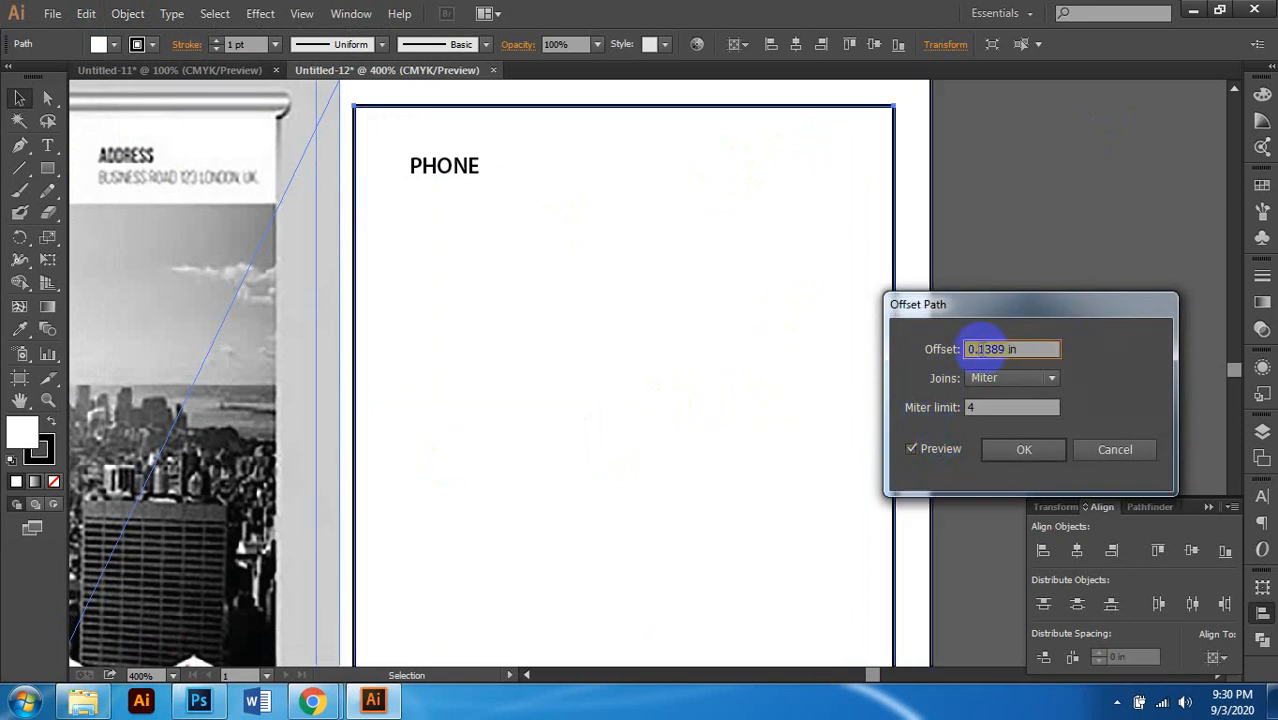
{"action": "left_click", "coordinate": [982, 349]}
{"action": "left_click_drag", "start_coordinate": [980, 349], "coordinate": [1093, 347]}
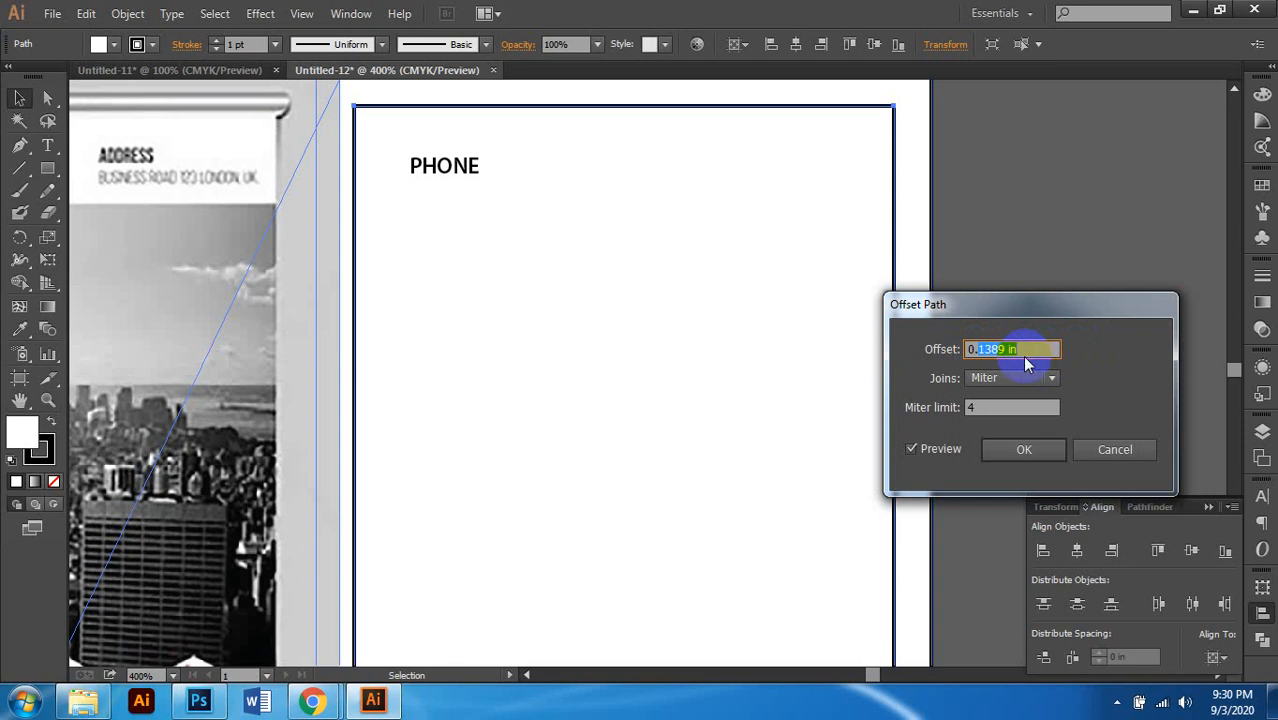
{"action": "type", "text": "05"}
{"action": "left_click", "coordinate": [1002, 408]}
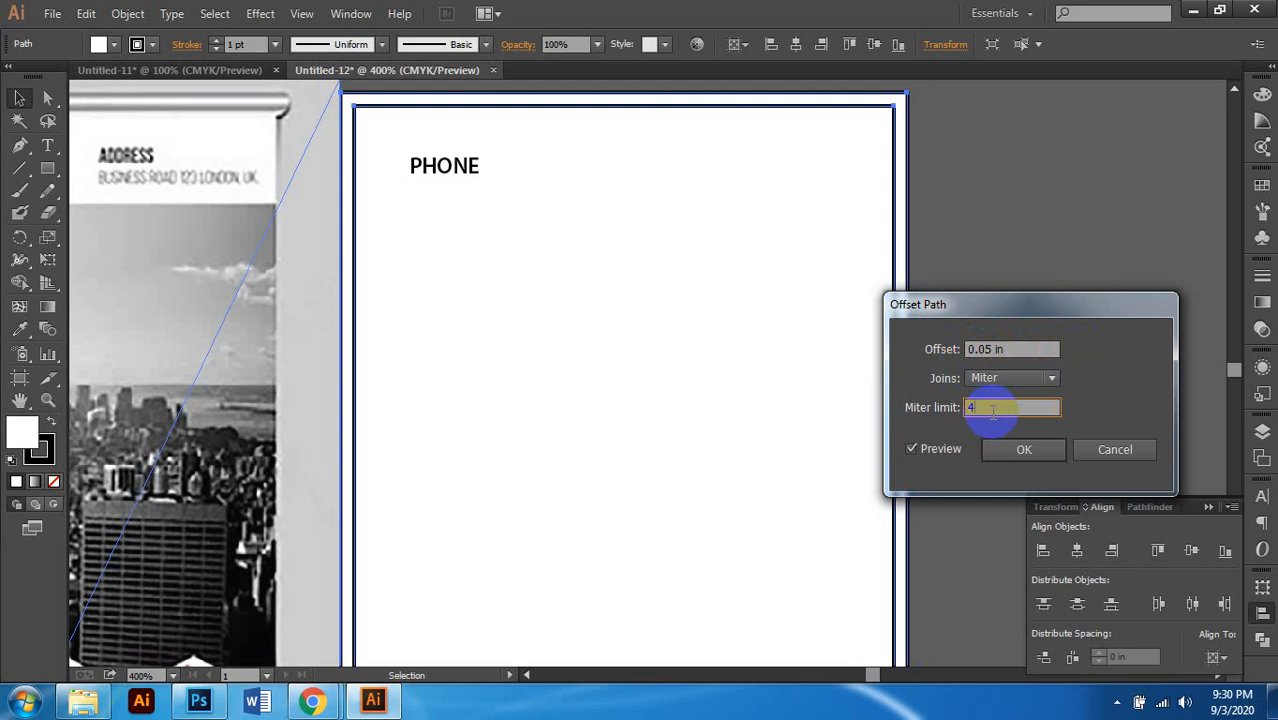
{"action": "left_click", "coordinate": [983, 348]}
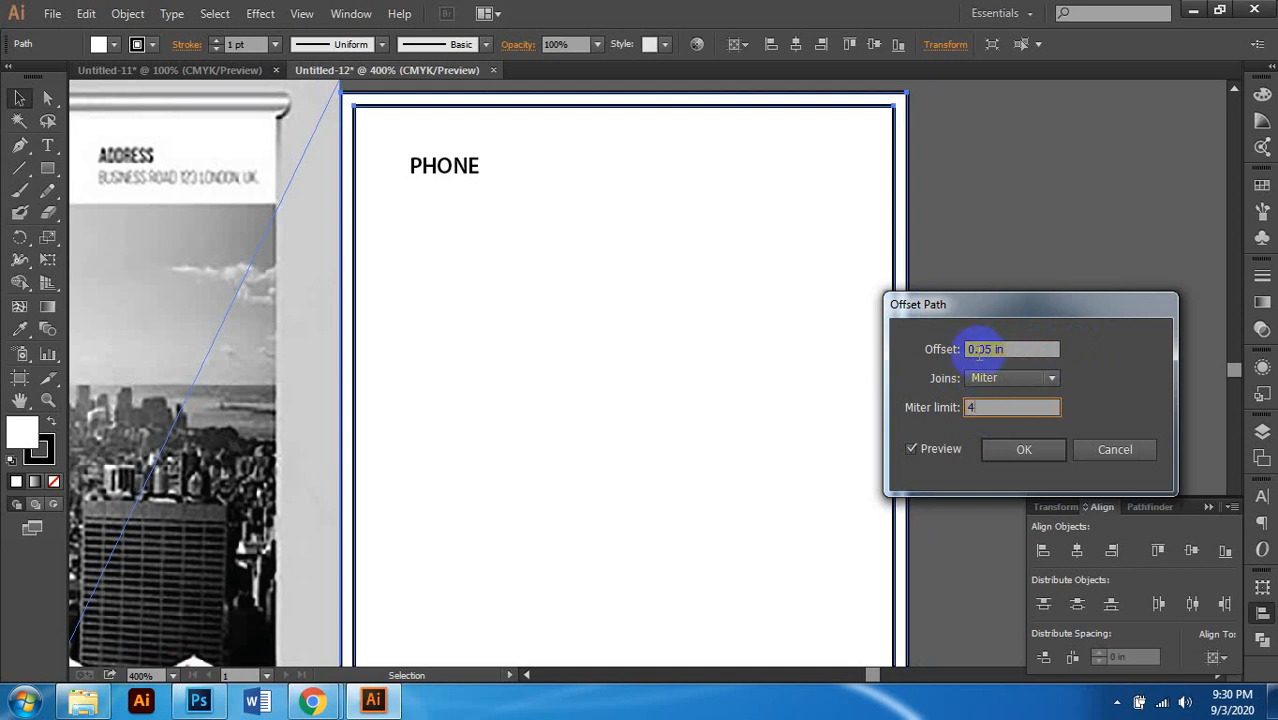
{"action": "left_click", "coordinate": [977, 352]}
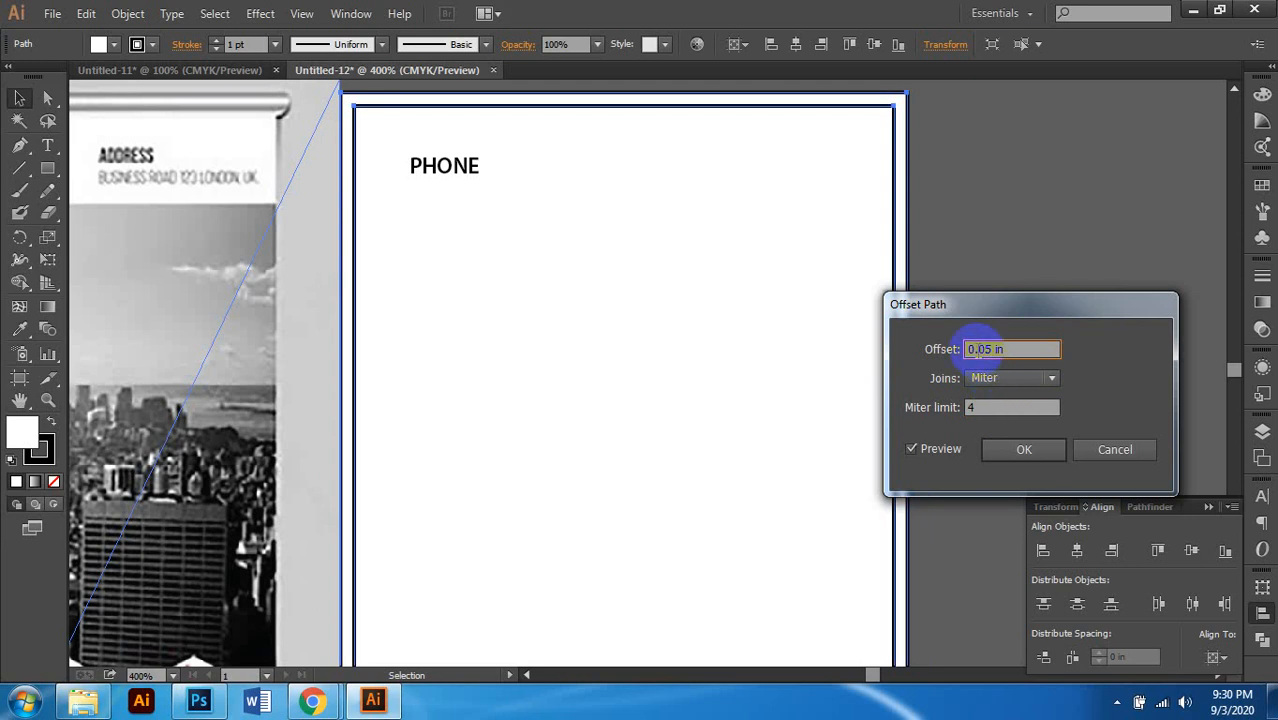
{"action": "left_click_drag", "start_coordinate": [976, 349], "coordinate": [988, 349]}
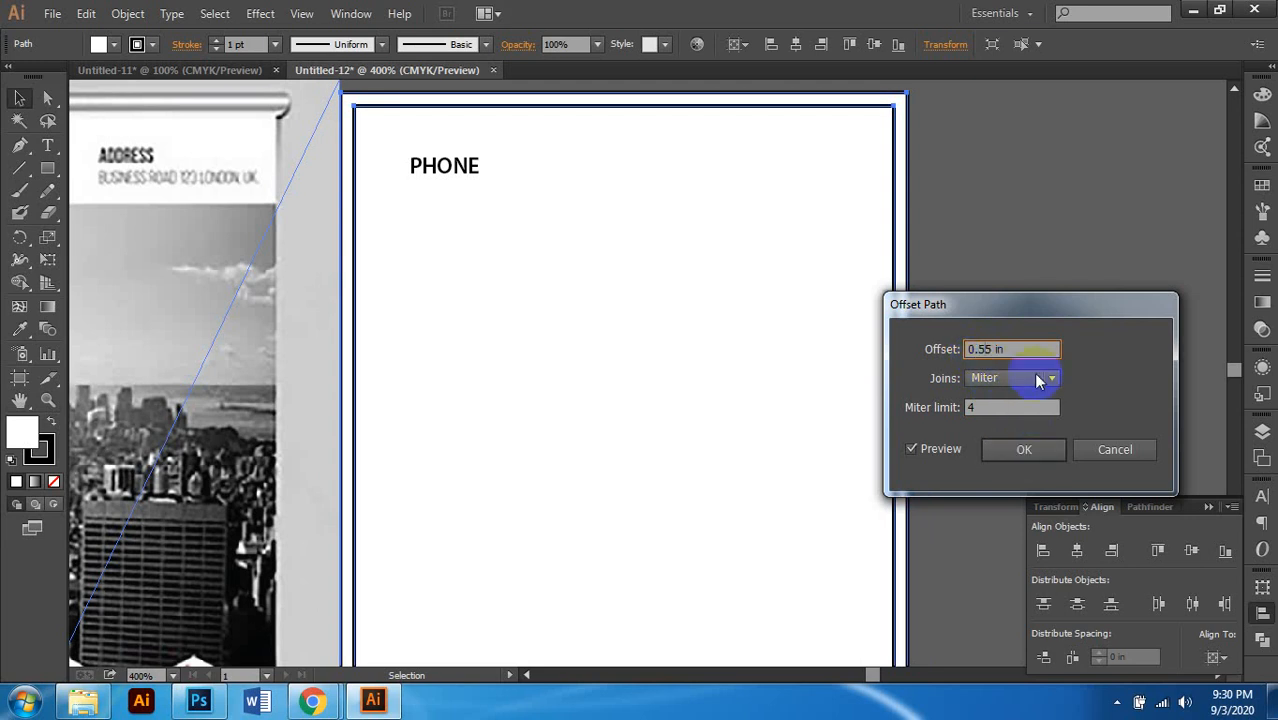
{"action": "key", "text": "BackSpace"}
{"action": "left_click", "coordinate": [997, 406]}
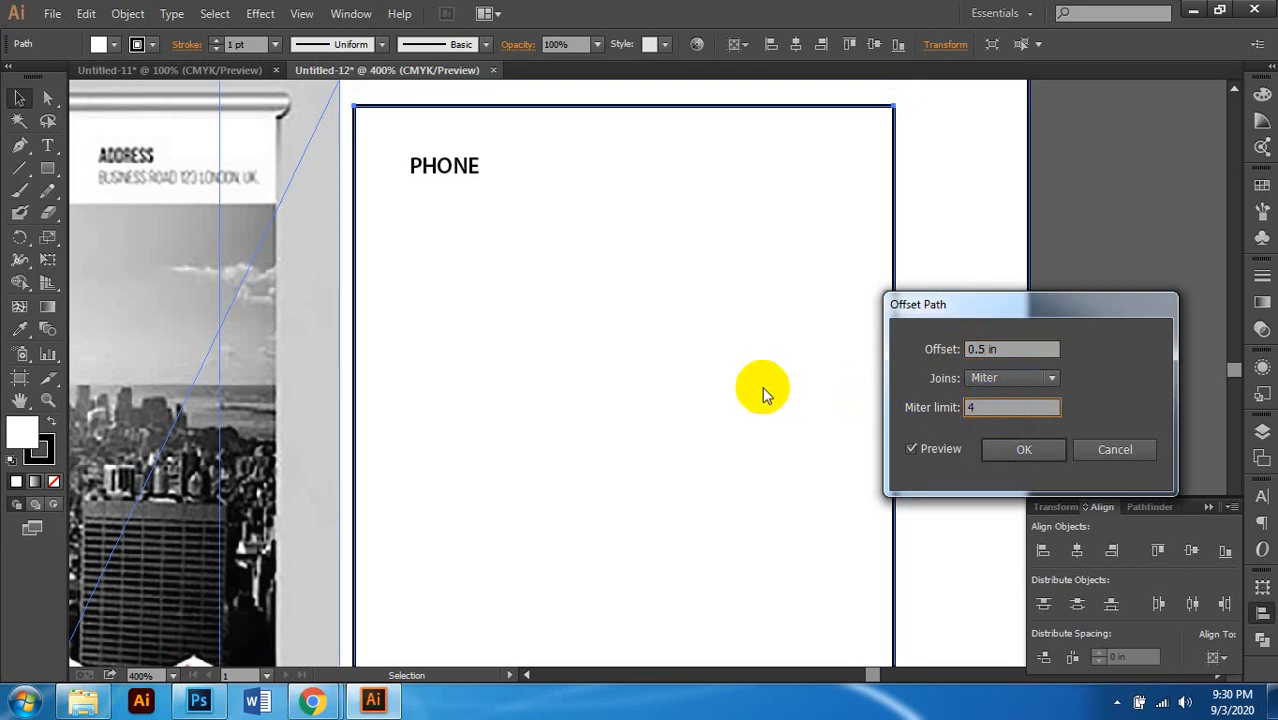
Step: Set the offset to -0.05 in and create the inset path
{"action": "left_click", "coordinate": [990, 352]}
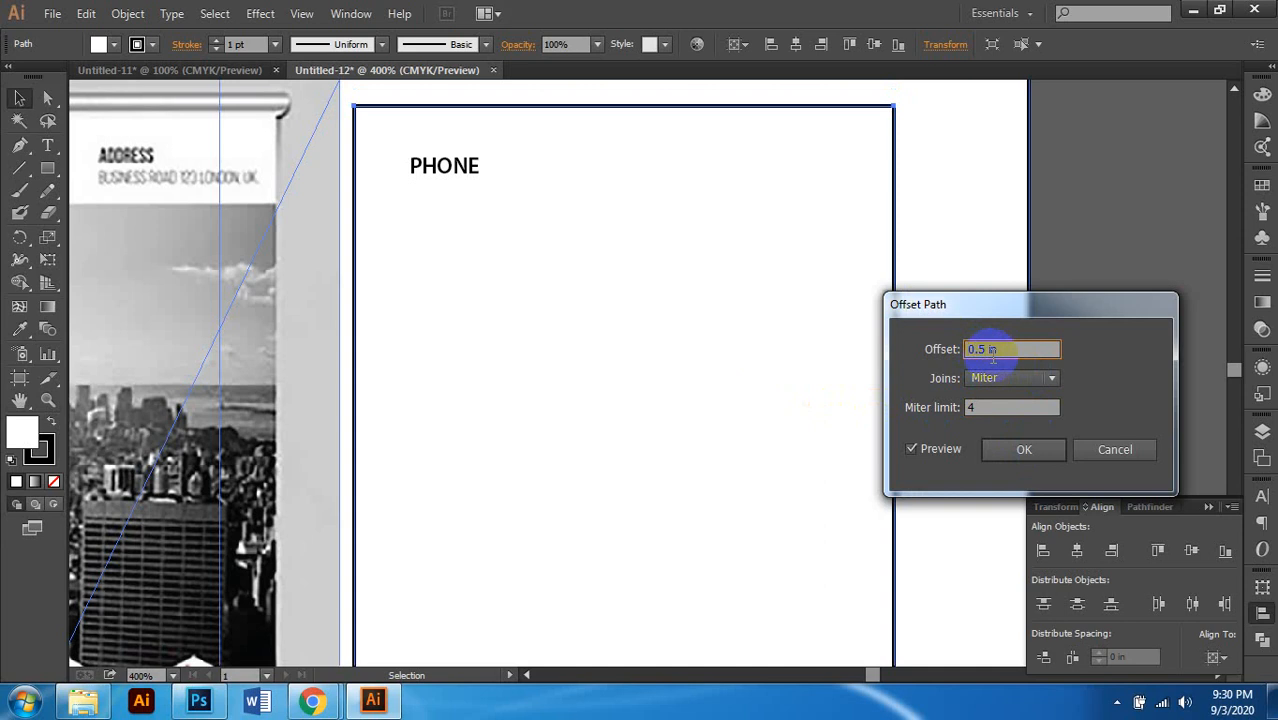
{"action": "type", "text": "-0.5"}
{"action": "left_click", "coordinate": [995, 410]}
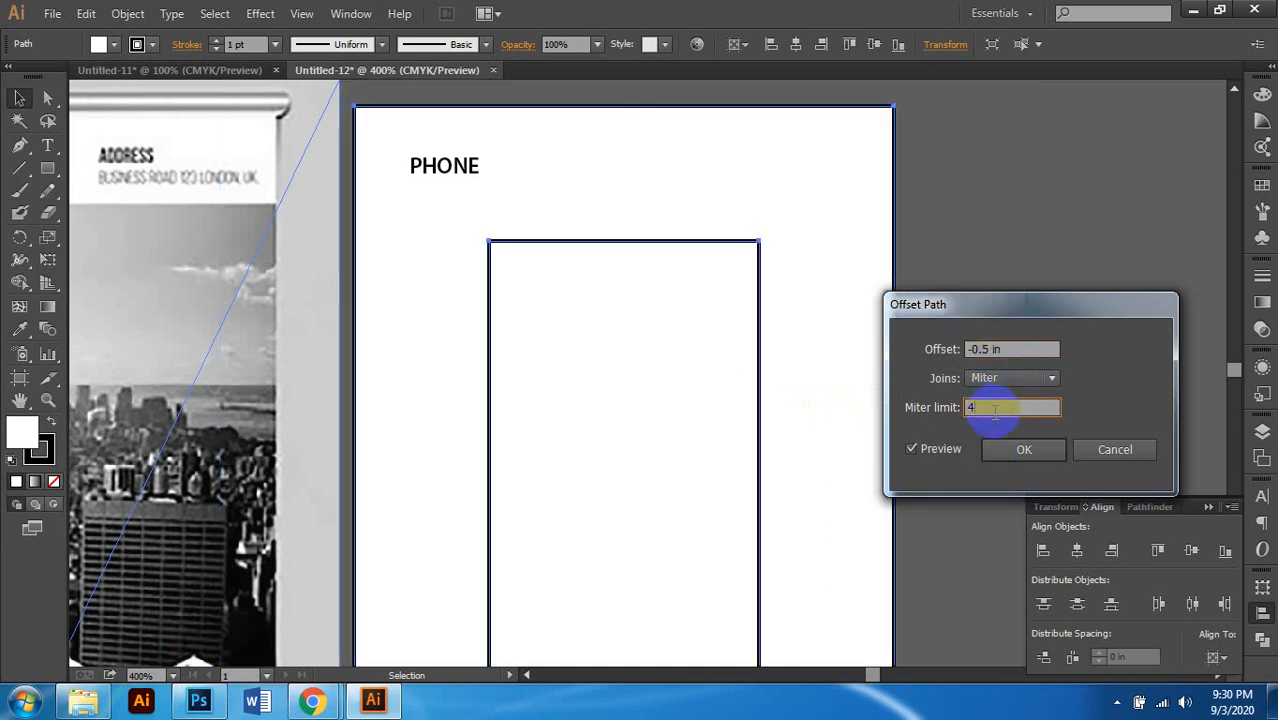
{"action": "left_click", "coordinate": [985, 352]}
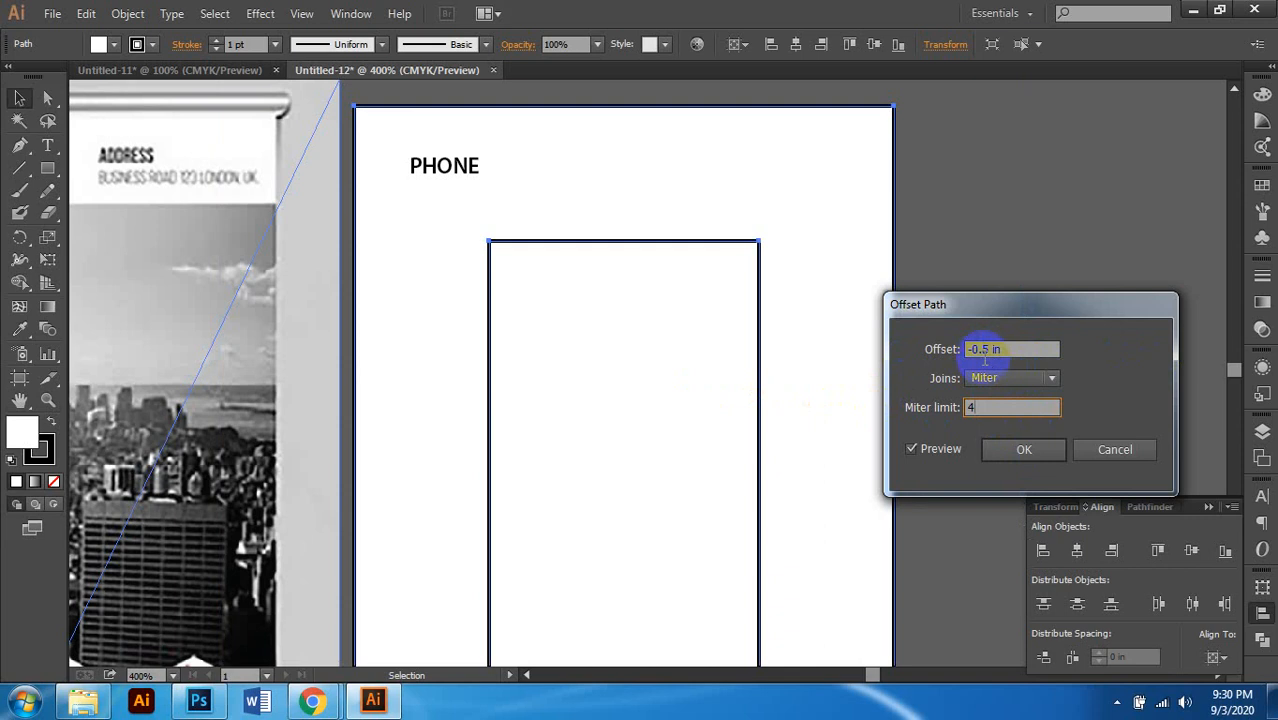
{"action": "left_click", "coordinate": [1016, 408]}
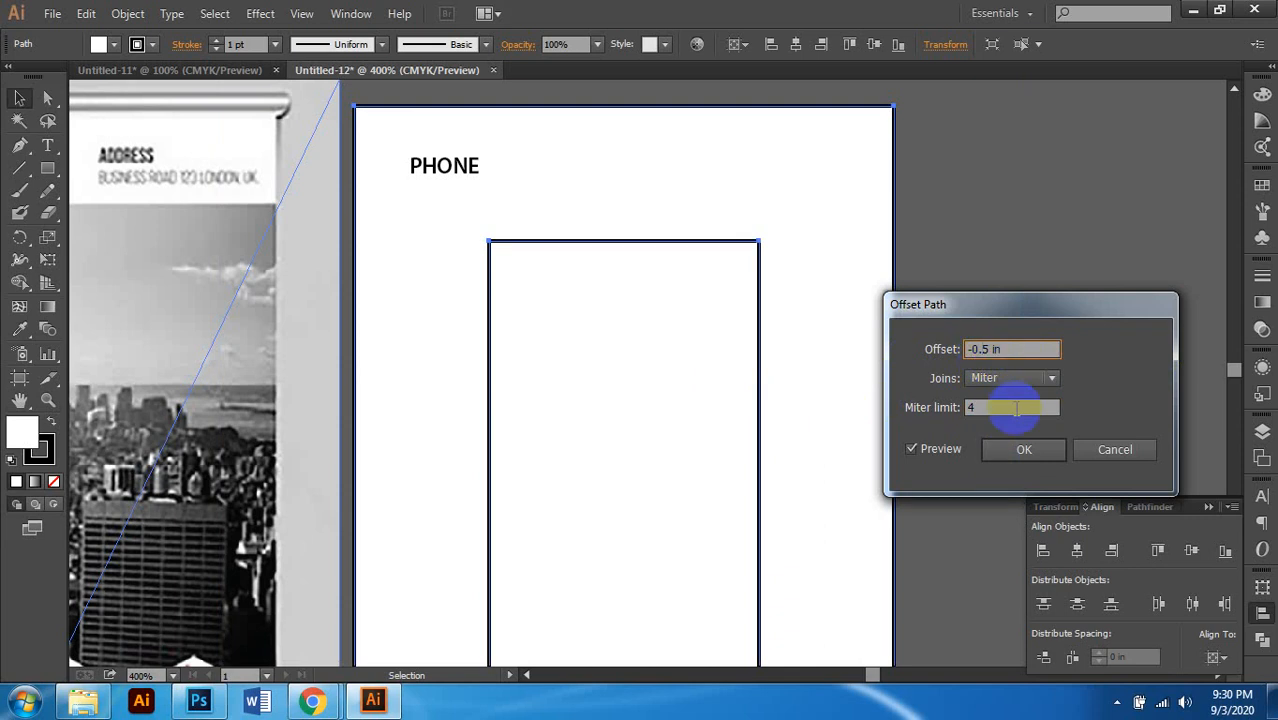
{"action": "type", "text": "0"}
{"action": "left_click", "coordinate": [1018, 409]}
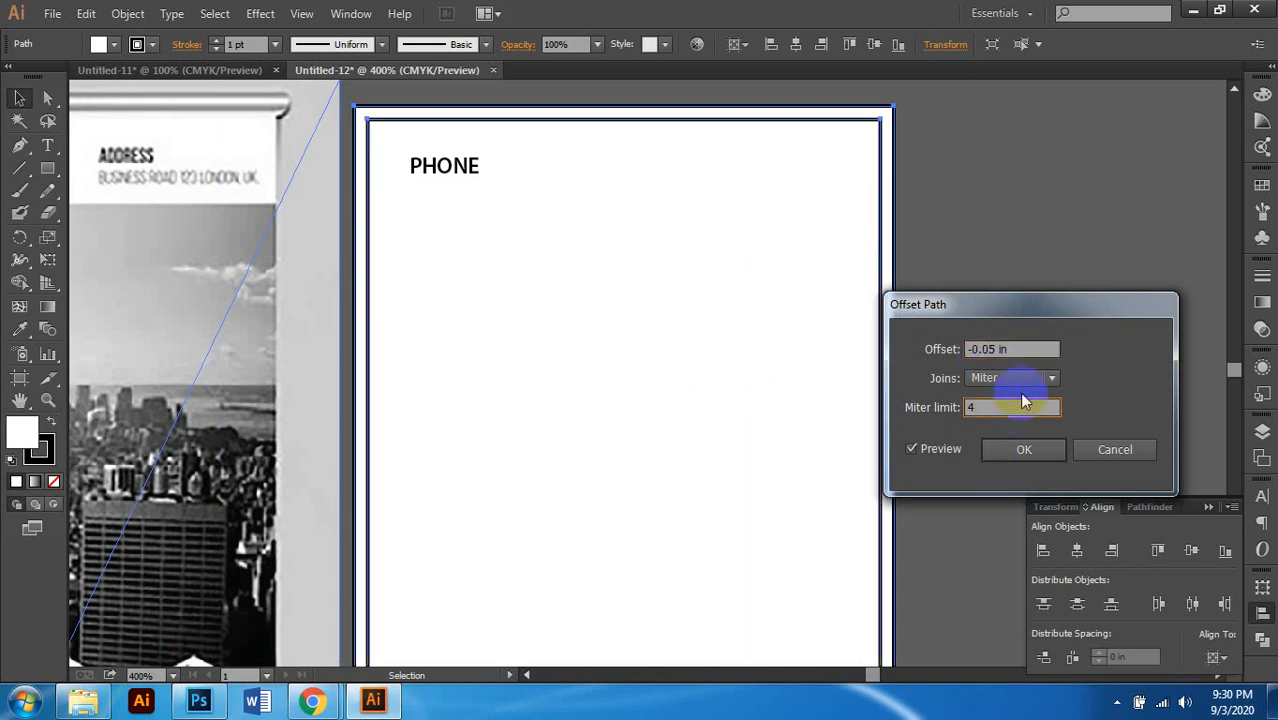
{"action": "left_click", "coordinate": [1031, 454]}
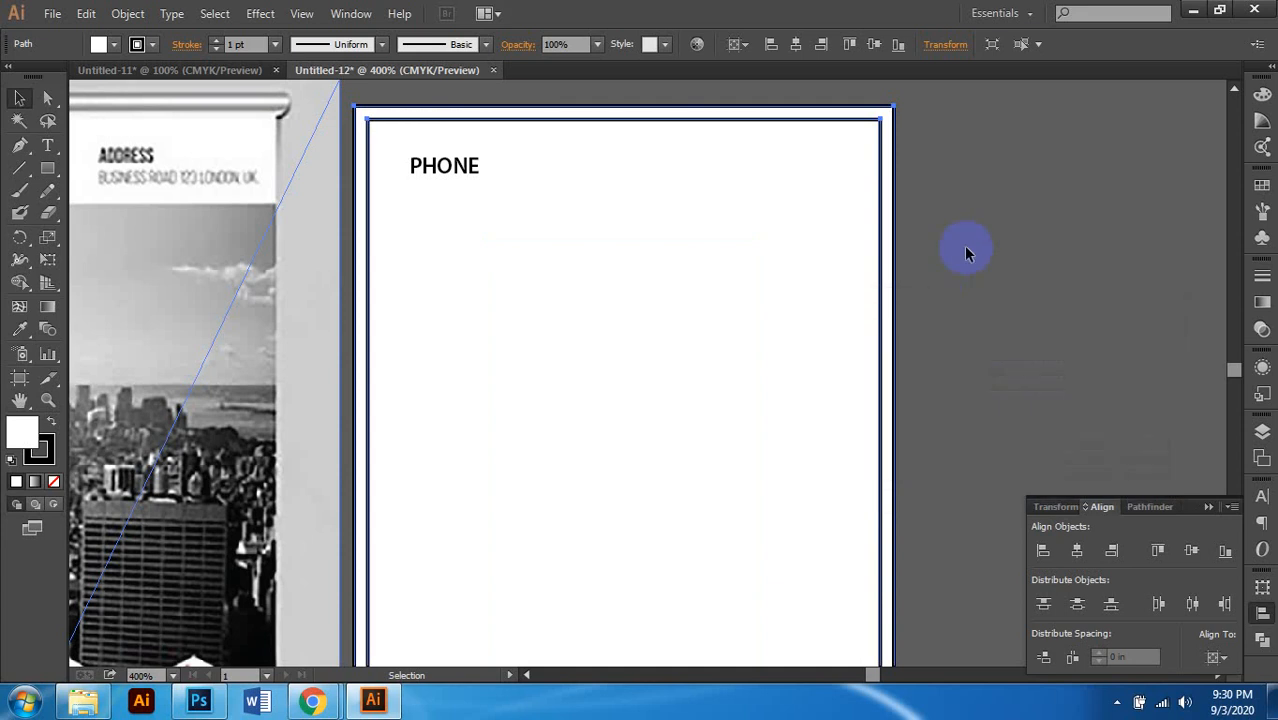
Step: Use Make Guides from the inset rectangle's context menu to mark the panel's margin
{"action": "left_click", "coordinate": [963, 246]}
{"action": "scroll", "coordinate": [885, 140], "scroll_direction": "up", "scroll_amount": 1}
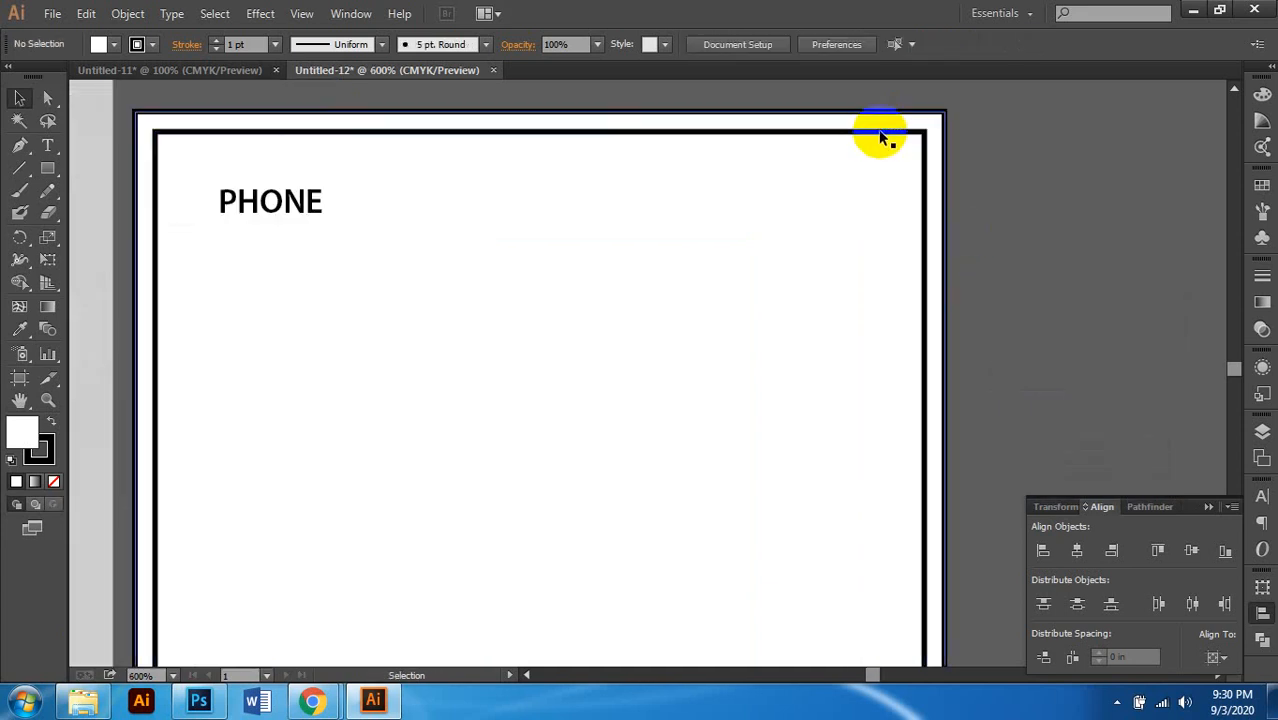
{"action": "right_click", "coordinate": [882, 134]}
{"action": "left_click", "coordinate": [950, 353]}
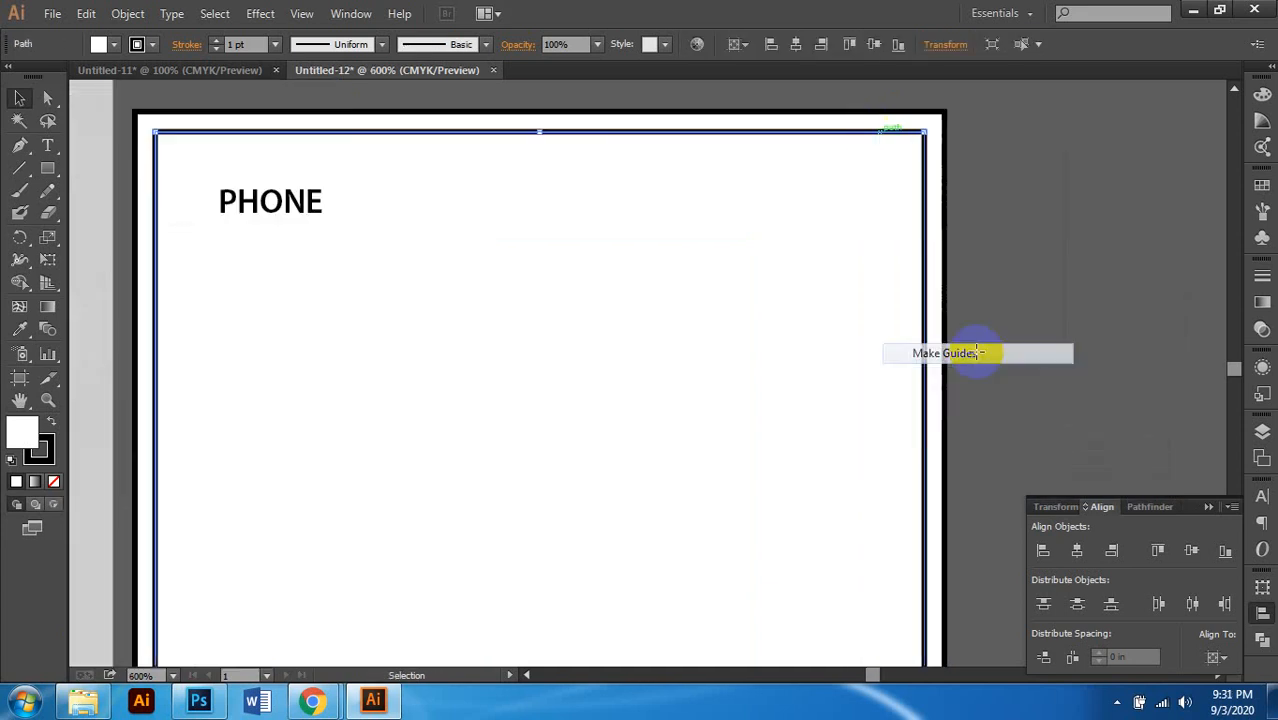
{"action": "scroll", "coordinate": [830, 262], "scroll_direction": "down", "scroll_amount": 2}
{"action": "scroll", "coordinate": [760, 270], "scroll_direction": "down", "scroll_amount": 1}
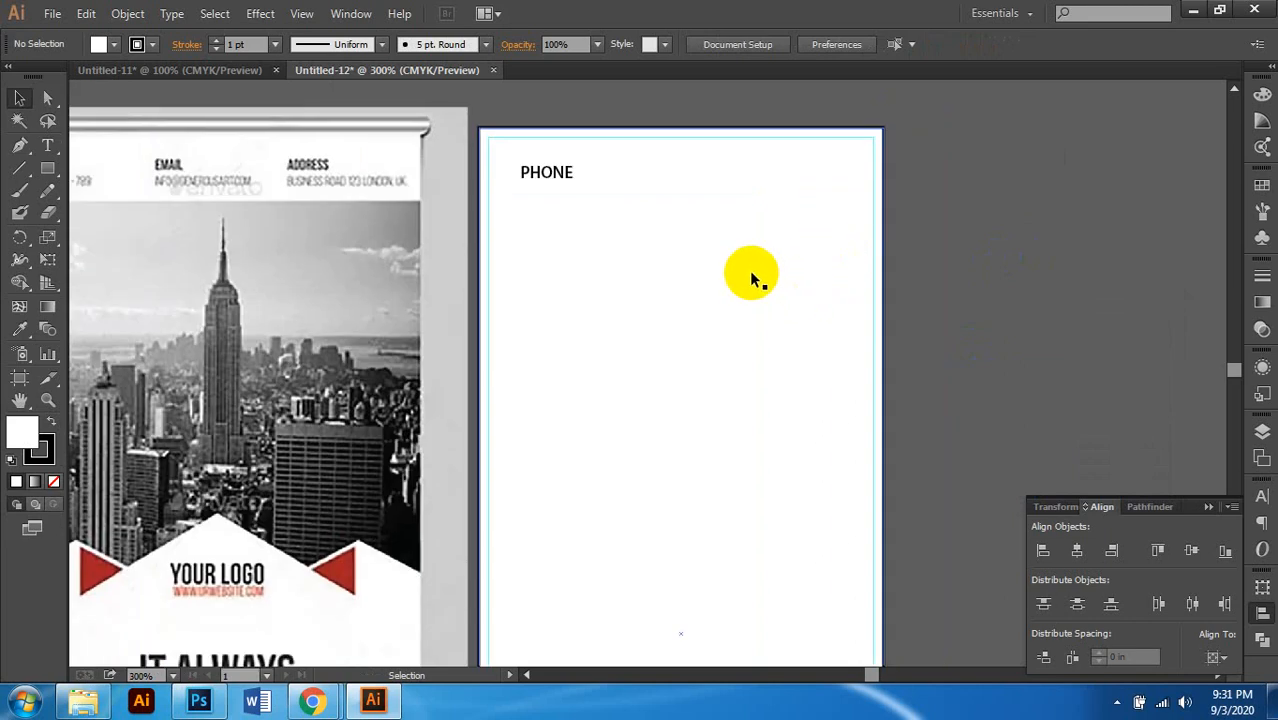
{"action": "scroll", "coordinate": [530, 200], "scroll_direction": "up", "scroll_amount": 3}
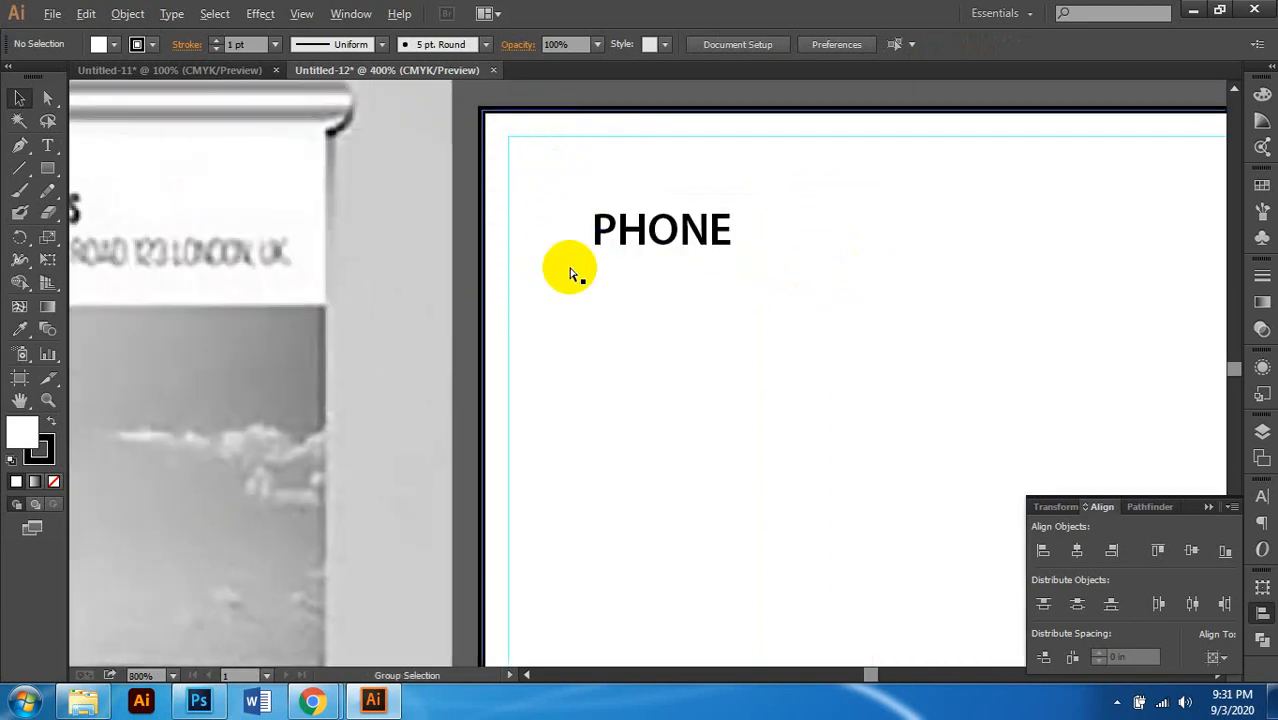
{"action": "scroll", "coordinate": [571, 265], "scroll_direction": "down", "scroll_amount": 2}
{"action": "scroll", "coordinate": [690, 225], "scroll_direction": "up", "scroll_amount": 1}
{"action": "right_click", "coordinate": [614, 152]}
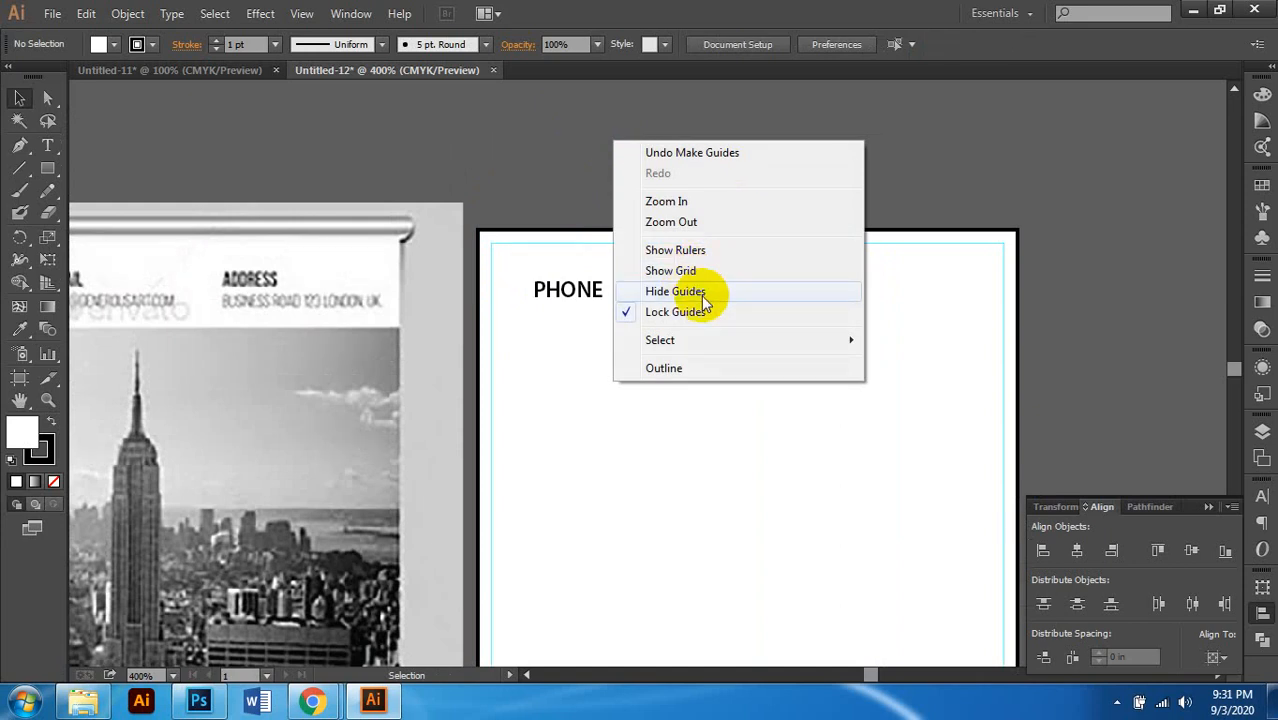
{"action": "left_click", "coordinate": [848, 126]}
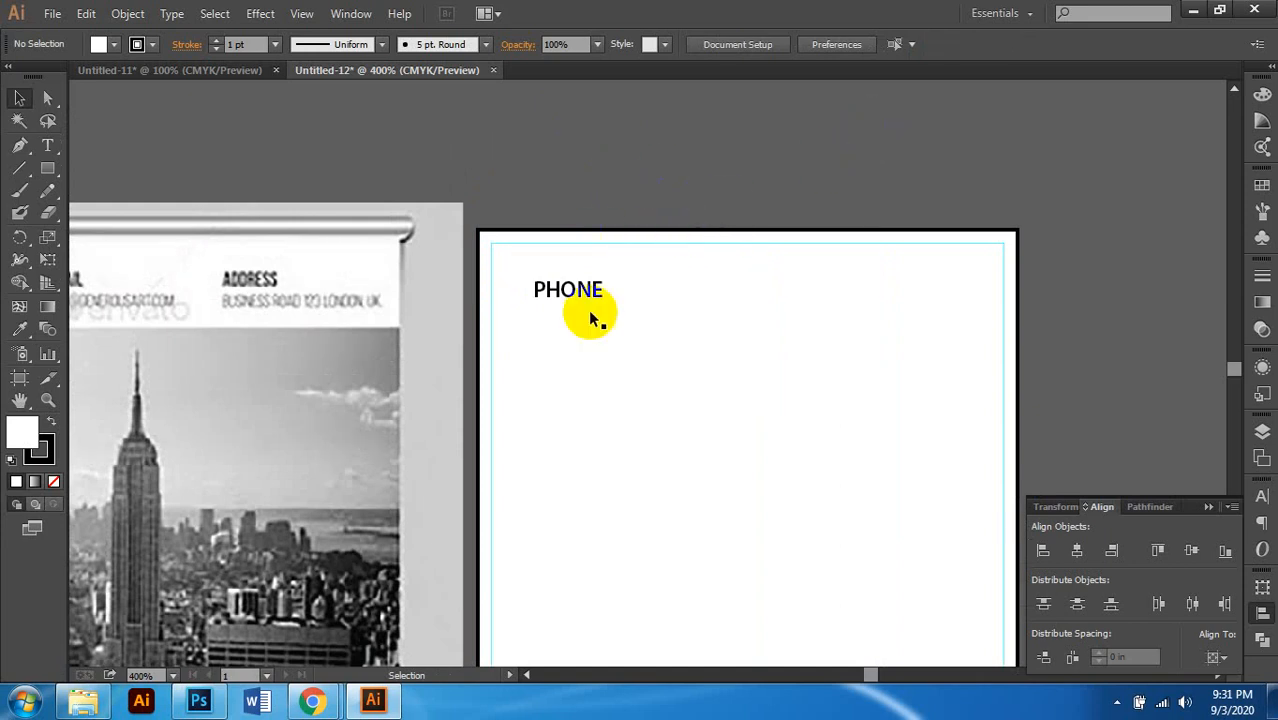
{"action": "scroll", "coordinate": [561, 300], "scroll_direction": "up", "scroll_amount": 2}
Step: Copy the PHONE label downward and retype the copy as a placeholder phone number
{"action": "left_click", "coordinate": [616, 288]}
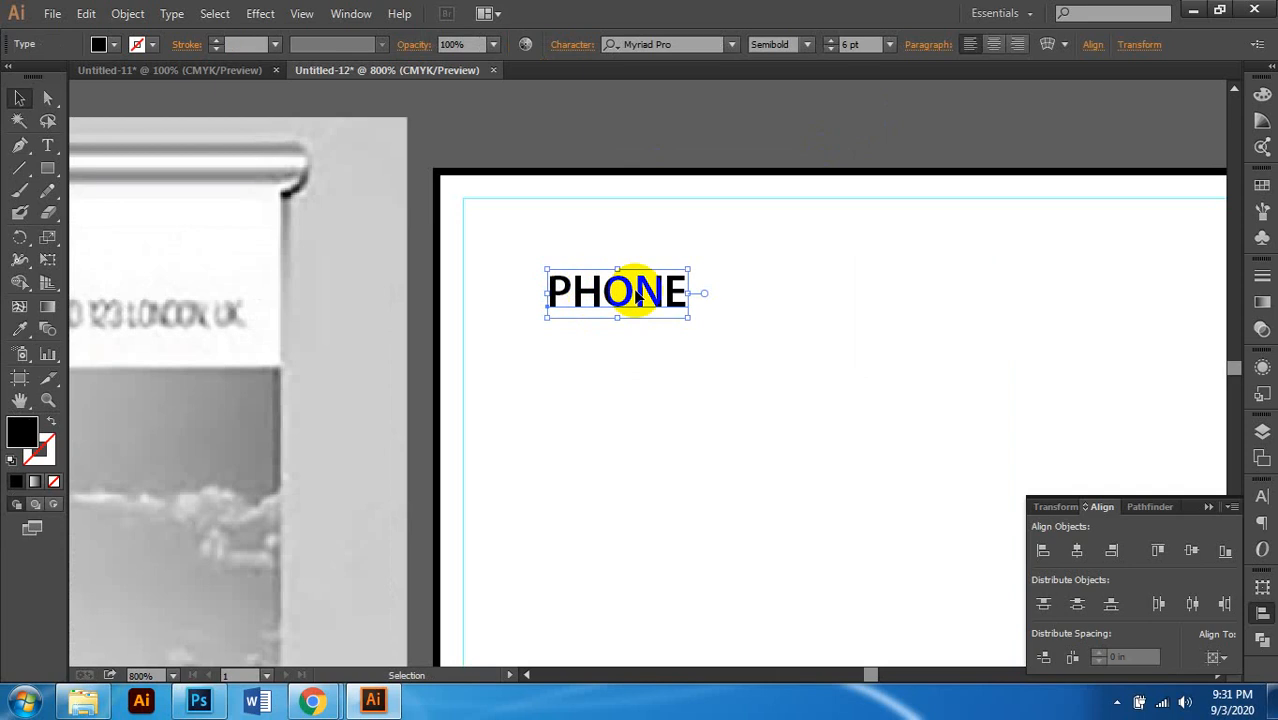
{"action": "left_click_drag", "start_coordinate": [628, 288], "coordinate": [600, 257]}
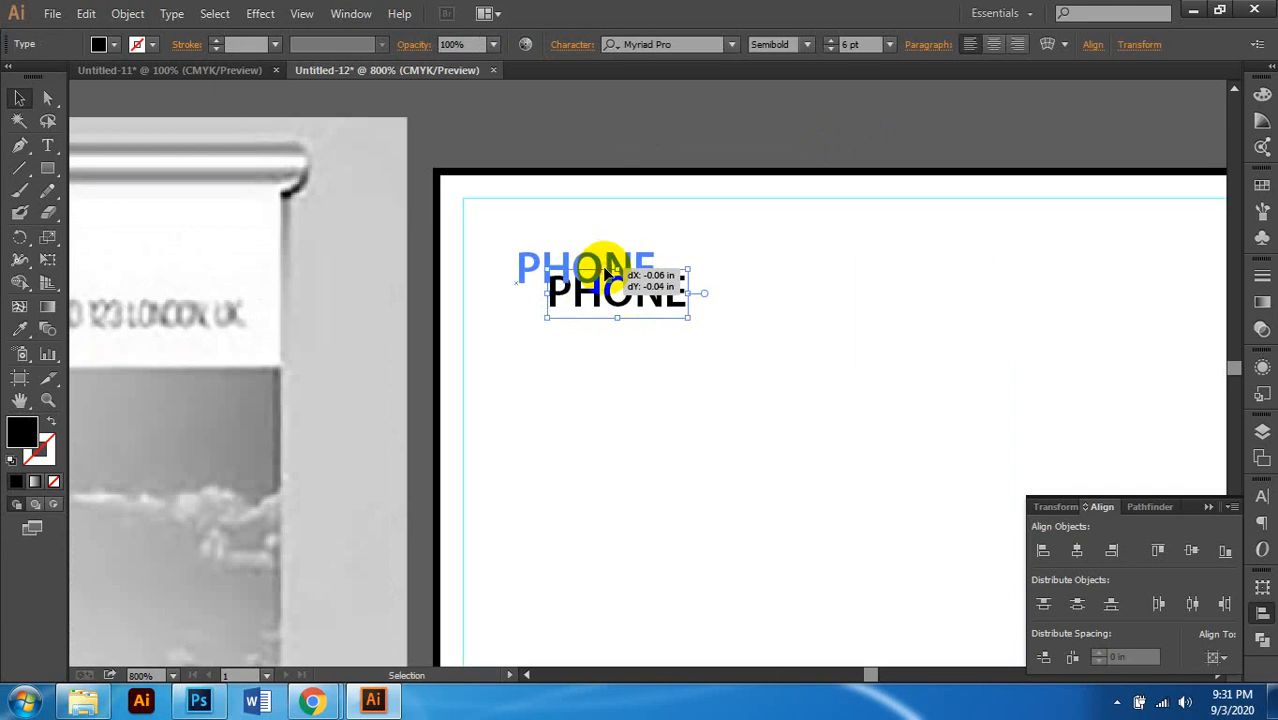
{"action": "scroll", "coordinate": [600, 257], "scroll_direction": "down", "scroll_amount": 2}
{"action": "left_click", "coordinate": [650, 150]}
{"action": "scroll", "coordinate": [650, 208], "scroll_direction": "left", "scroll_amount": 3}
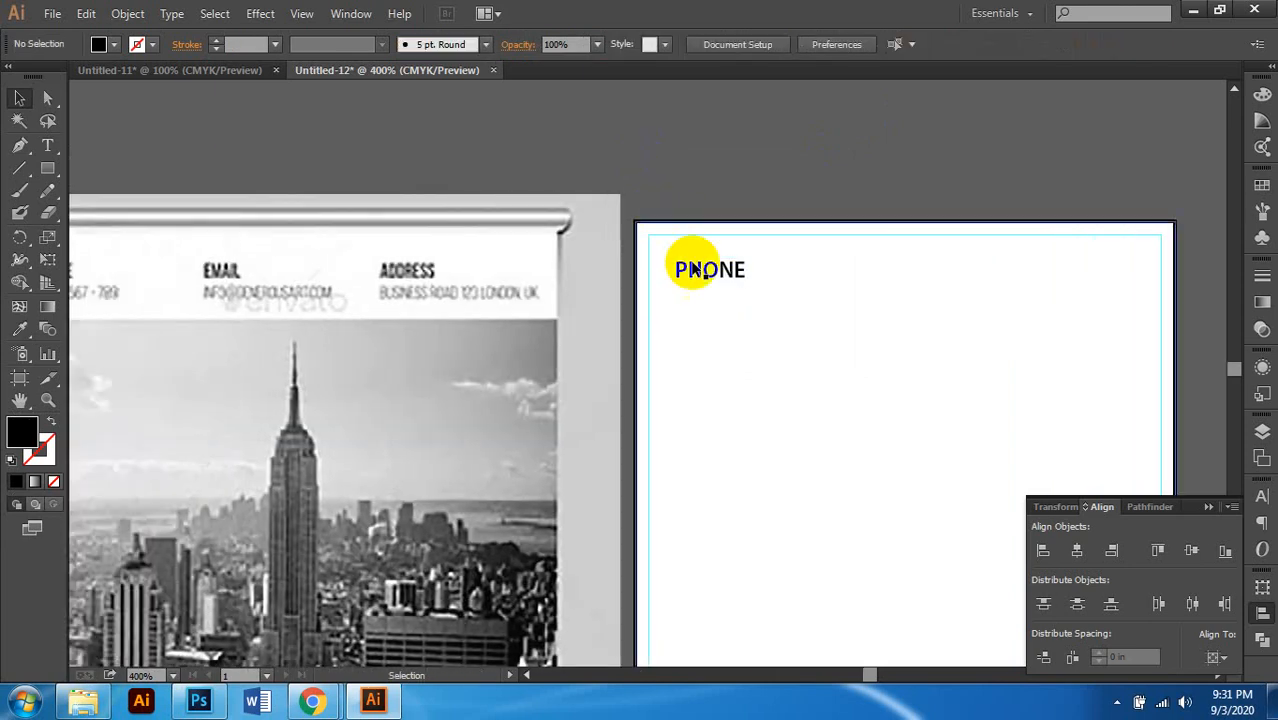
{"action": "scroll", "coordinate": [628, 340], "scroll_direction": "left", "scroll_amount": 3}
{"action": "left_click_drag", "start_coordinate": [856, 266], "coordinate": [865, 305]}
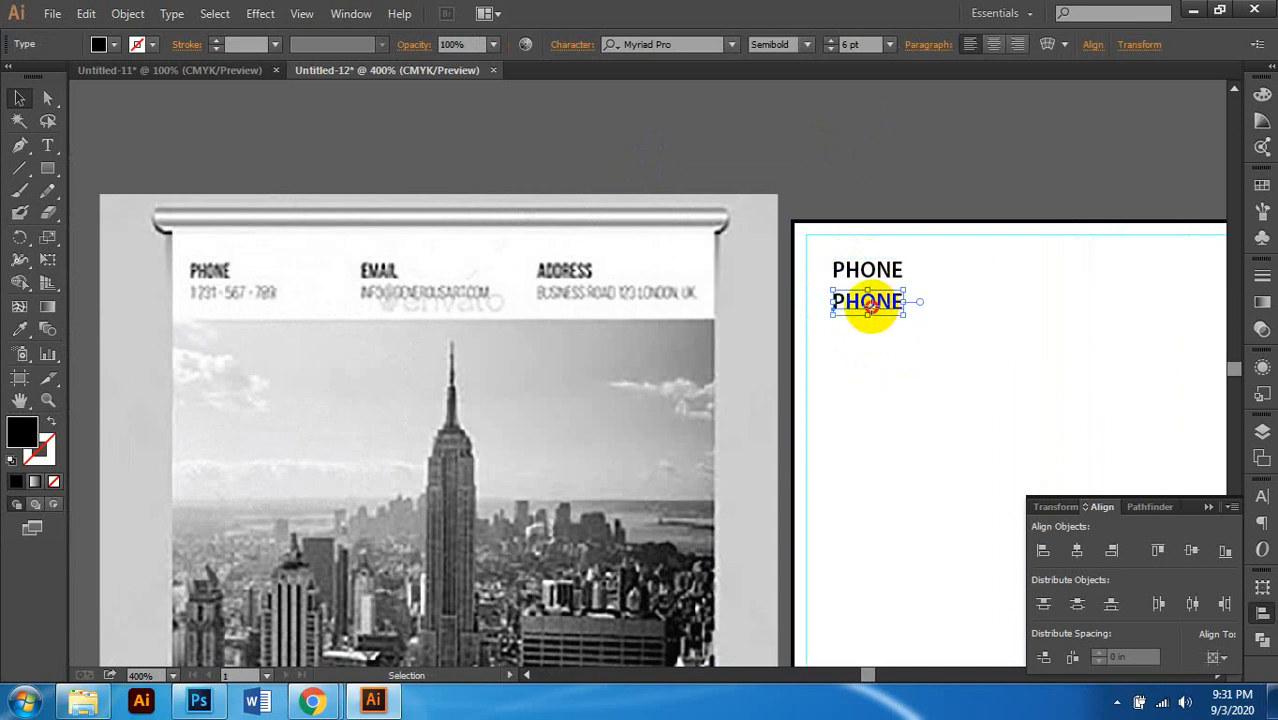
{"action": "double_click", "coordinate": [870, 305]}
{"action": "double_click", "coordinate": [870, 305]}
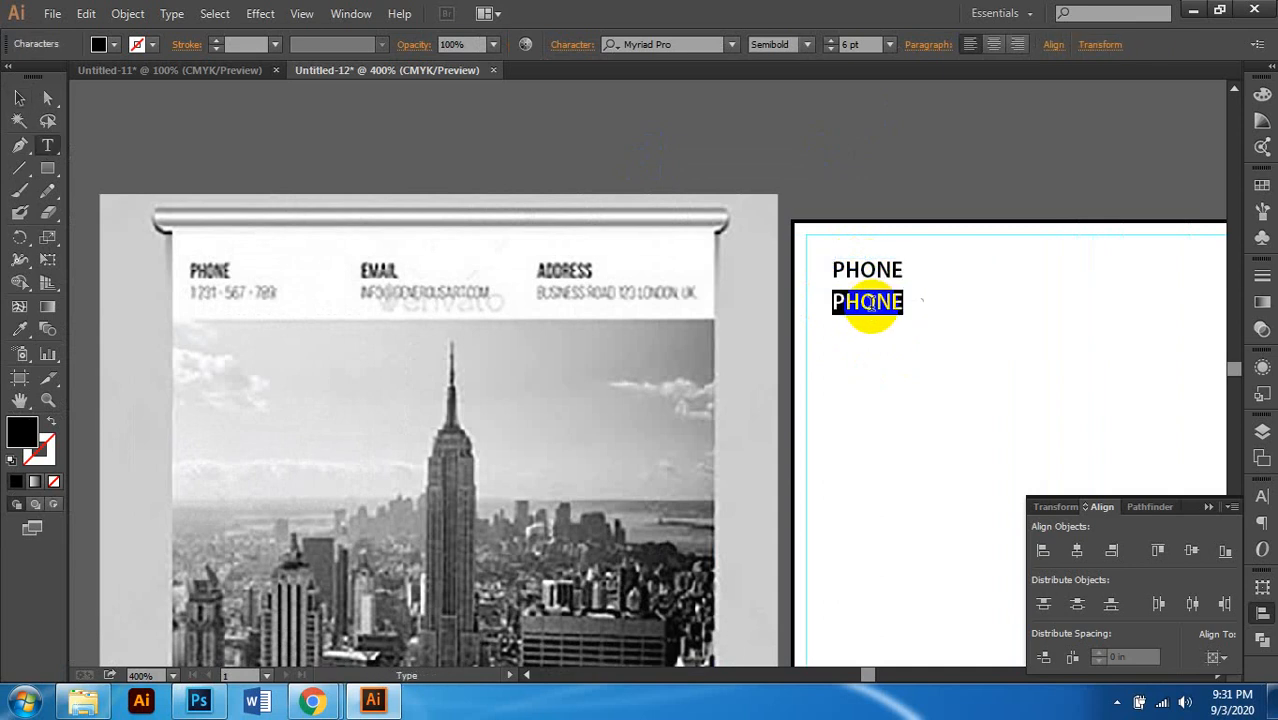
{"action": "type", "text": "123"}
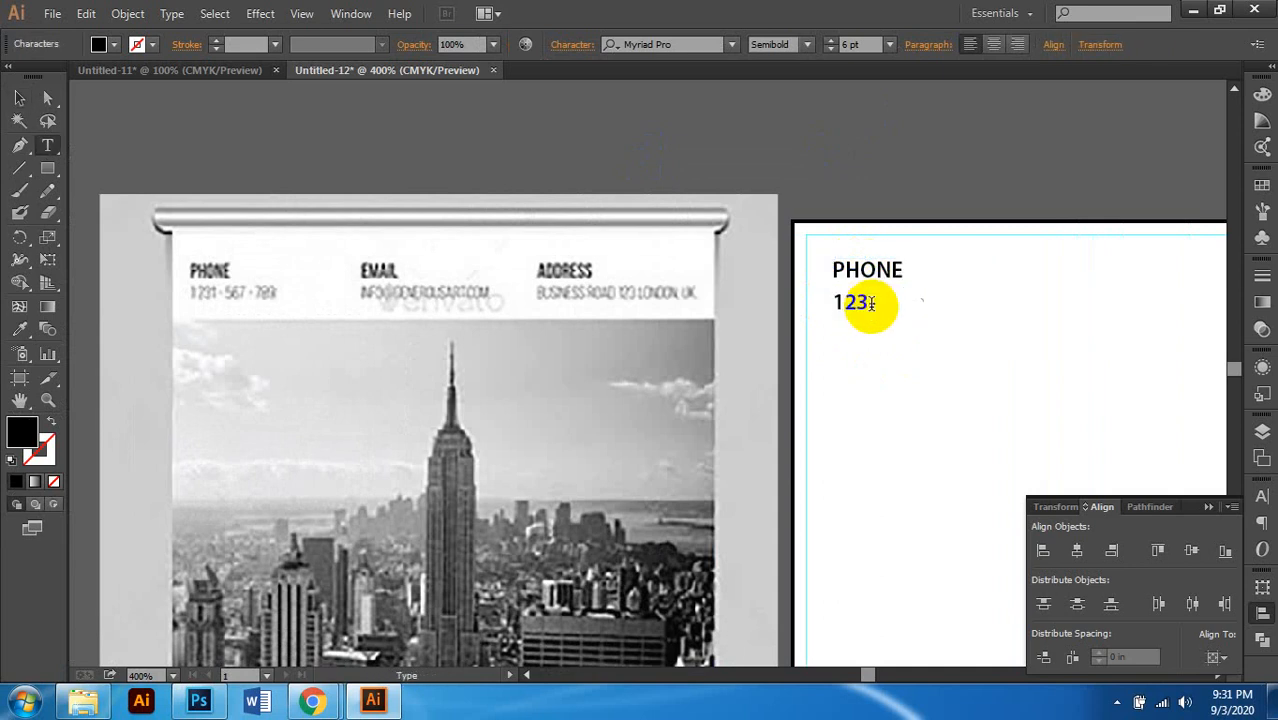
{"action": "type", "text": "456-789"}
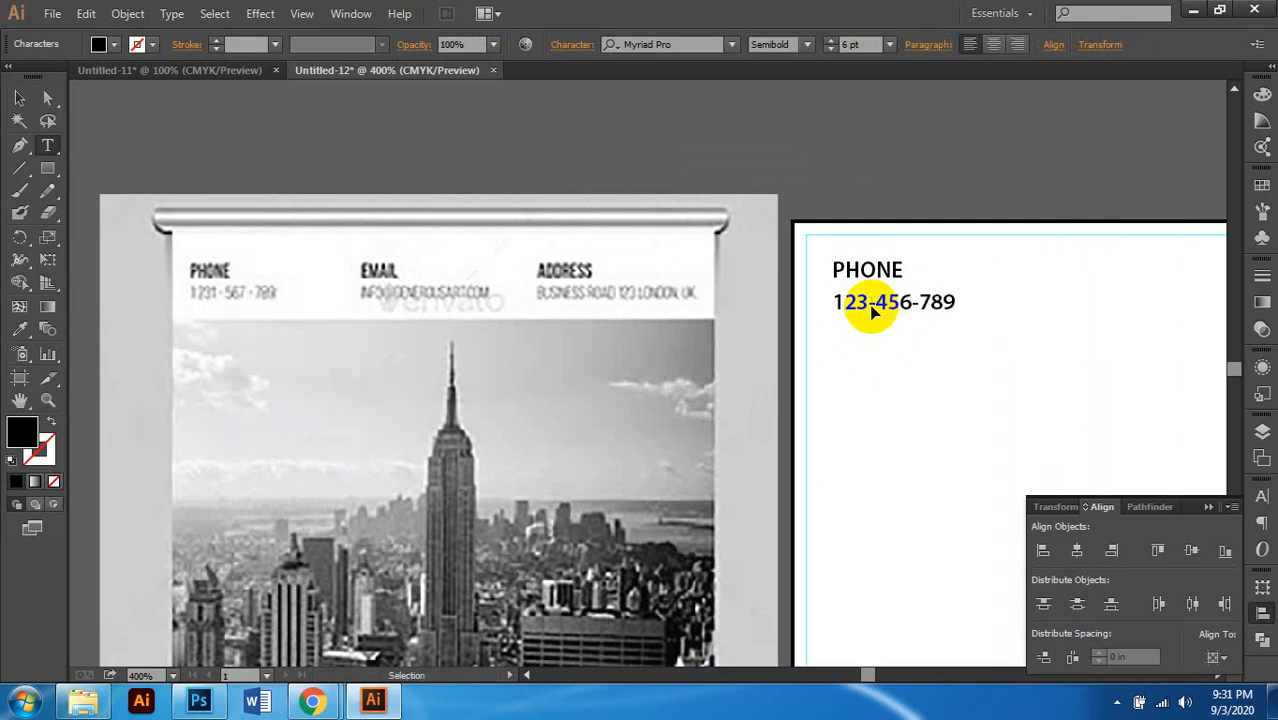
Step: Style the number text as 75% grey, 5 pt, Regular weight
{"action": "scroll", "coordinate": [874, 307], "scroll_direction": "right", "scroll_amount": 1}
{"action": "left_click", "coordinate": [24, 102]}
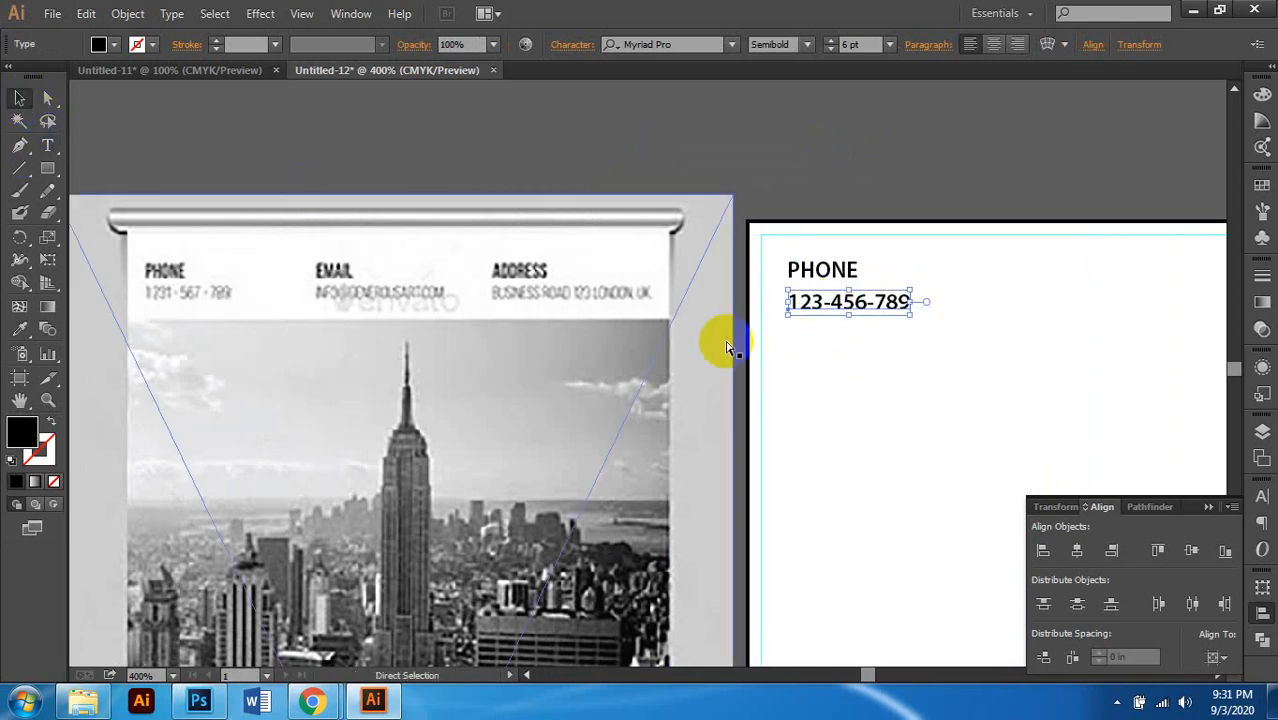
{"action": "scroll", "coordinate": [722, 339], "scroll_direction": "right", "scroll_amount": 1}
{"action": "left_click", "coordinate": [1262, 94]}
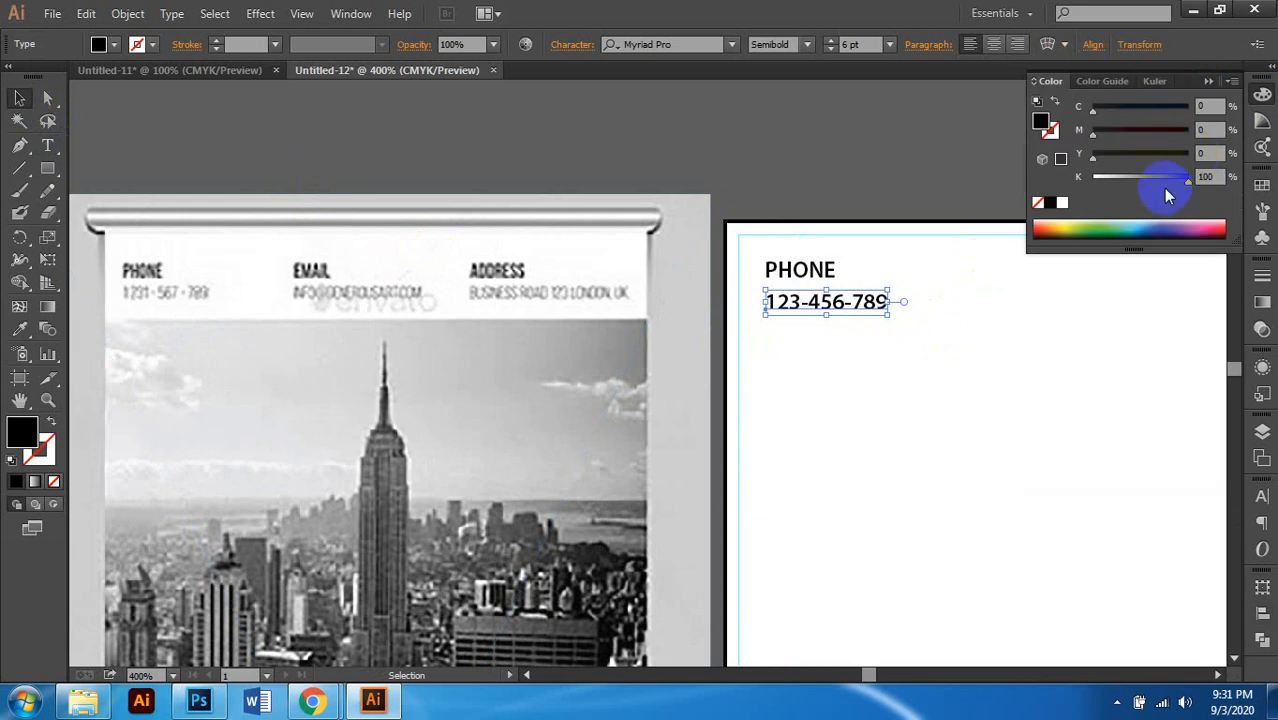
{"action": "left_click", "coordinate": [1168, 176]}
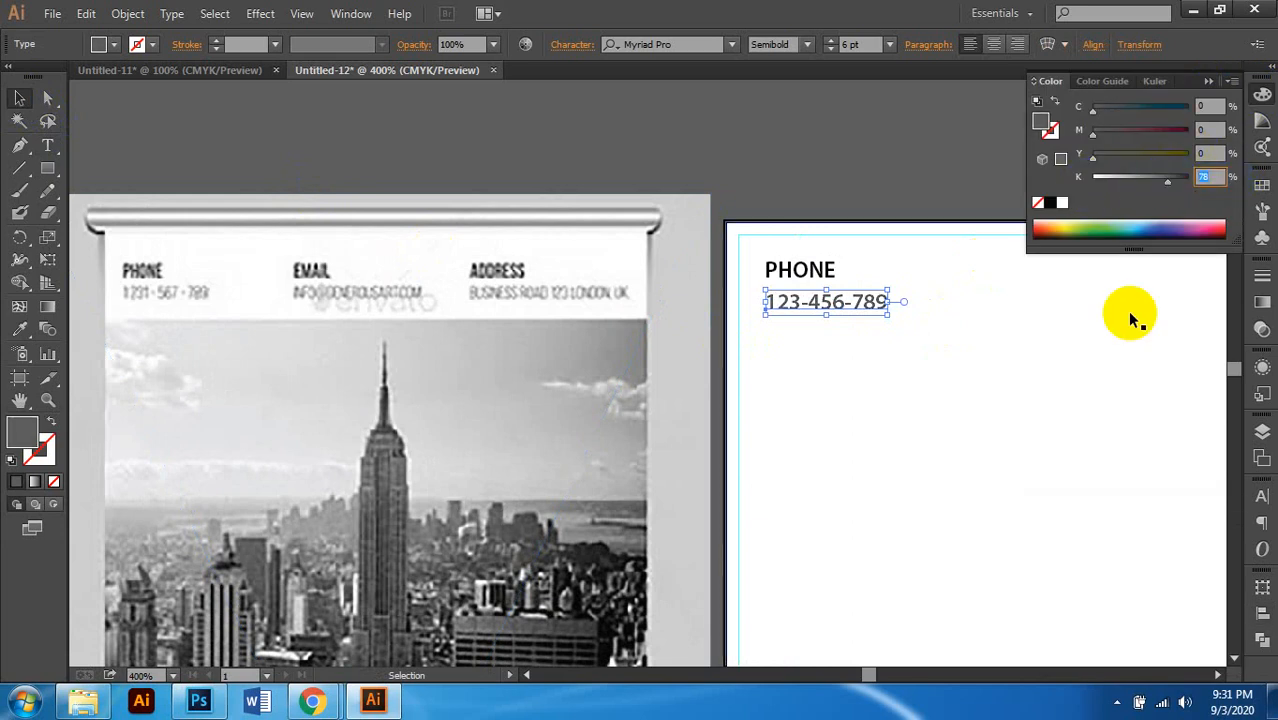
{"action": "type", "text": "75"}
{"action": "key", "text": "Return"}
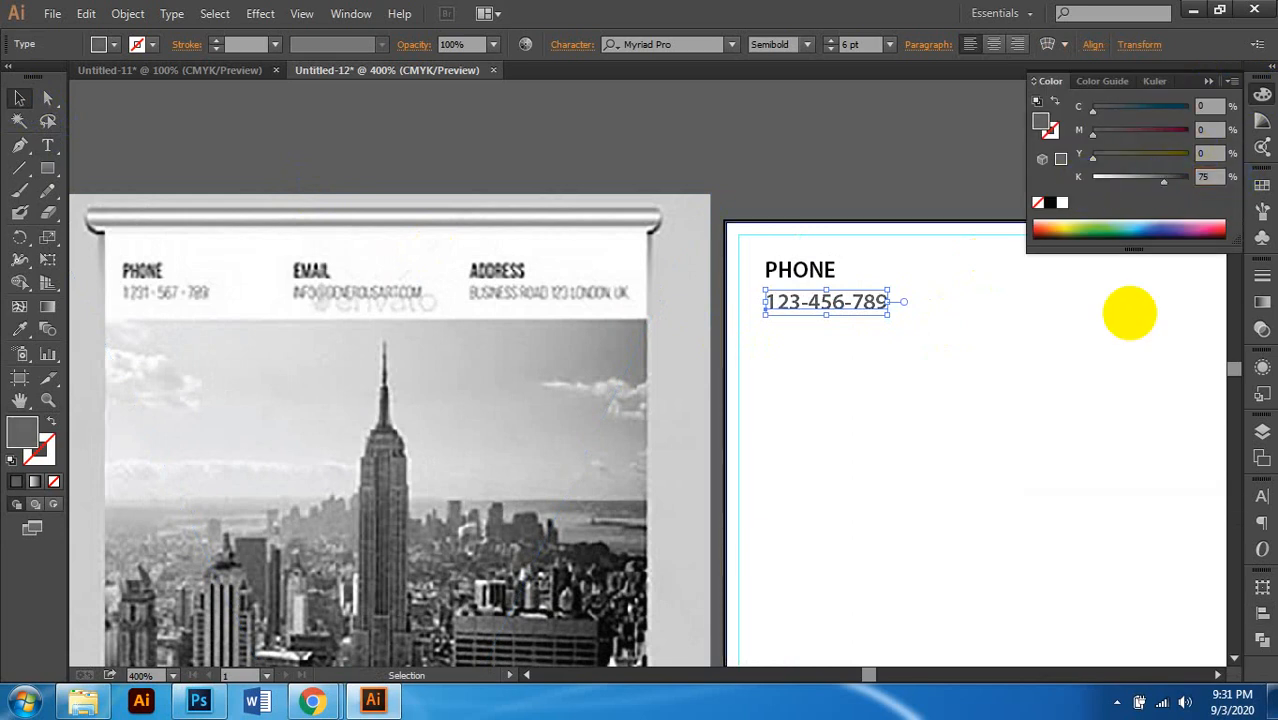
{"action": "left_click", "coordinate": [830, 49]}
{"action": "scroll", "coordinate": [835, 320], "scroll_direction": "up", "scroll_amount": 1}
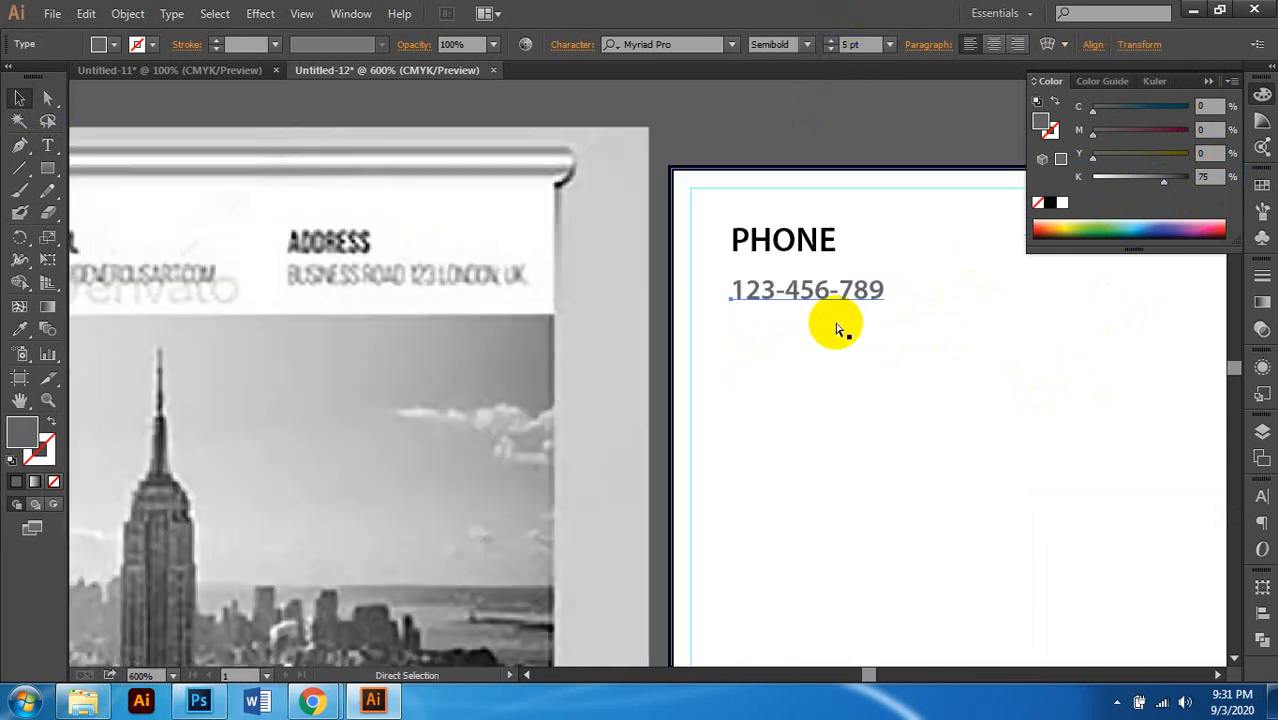
{"action": "left_click", "coordinate": [806, 44]}
{"action": "left_click", "coordinate": [783, 147]}
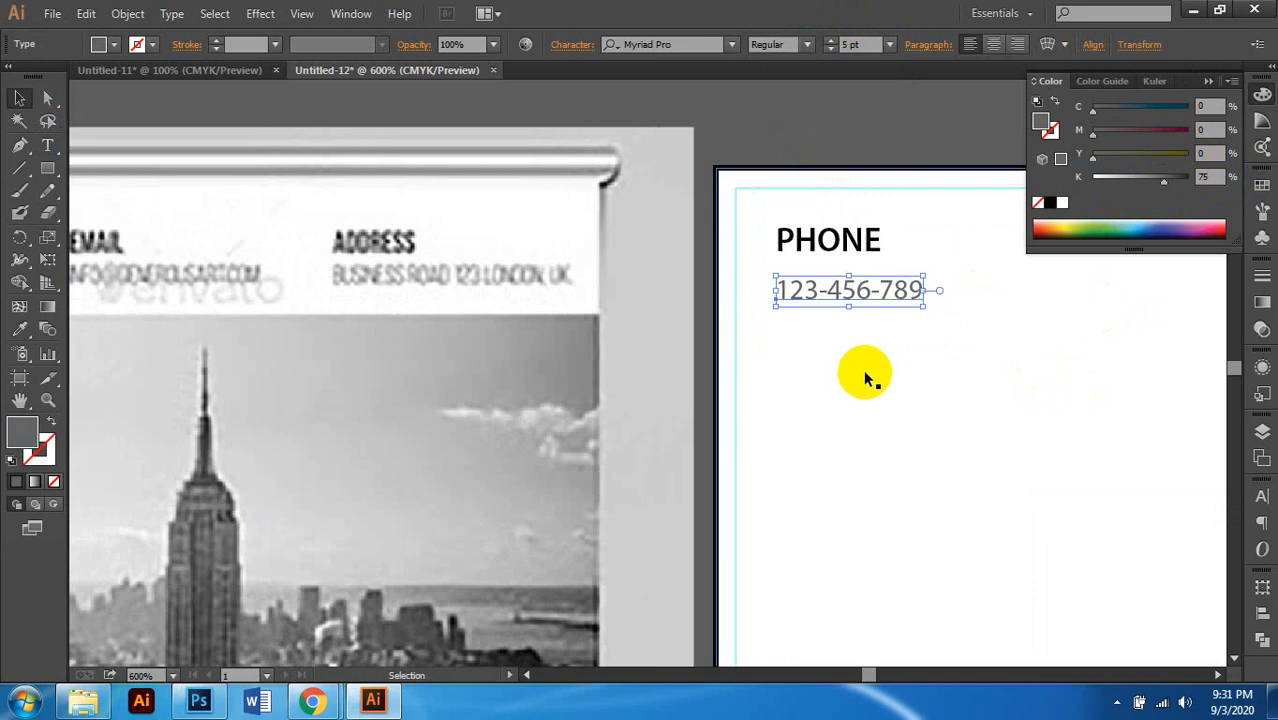
Step: Nudge the number line into place just beneath PHONE
{"action": "key", "text": "Down"}
{"action": "key", "text": "Down"}
{"action": "key", "text": "Down"}
{"action": "key", "text": "Down"}
{"action": "key", "text": "Down"}
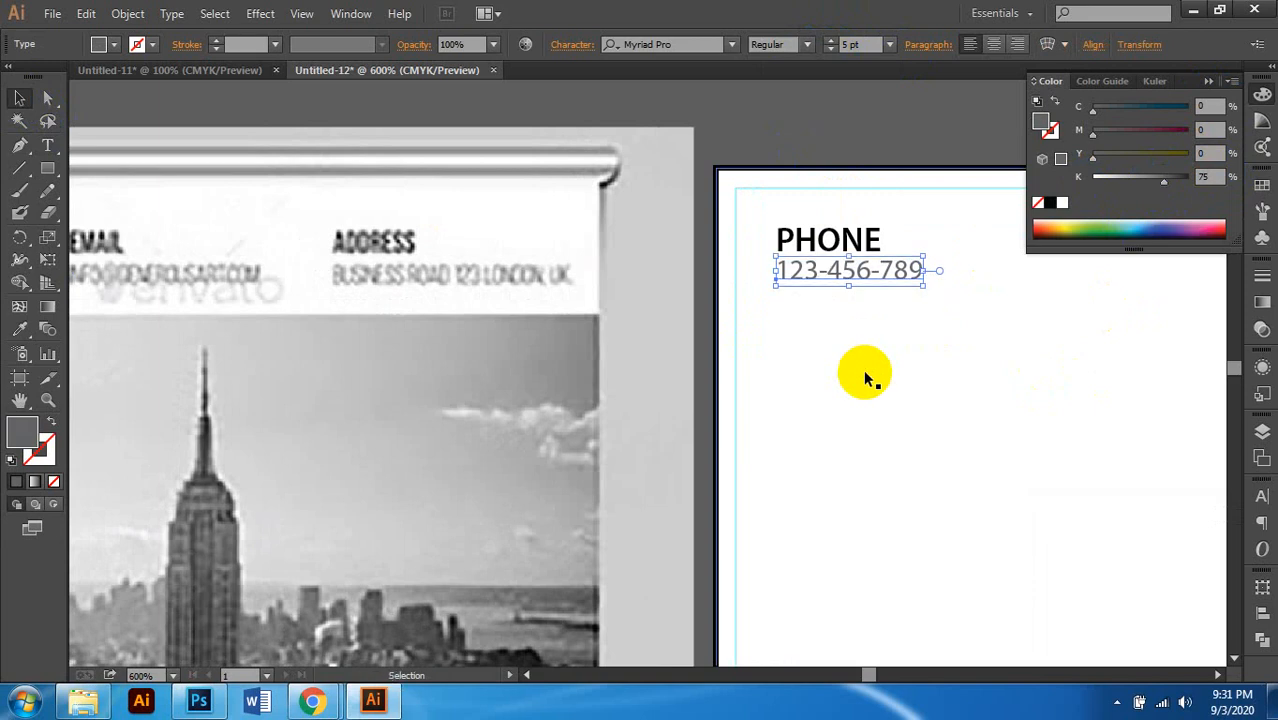
{"action": "key", "text": "Up"}
{"action": "key", "text": "Up"}
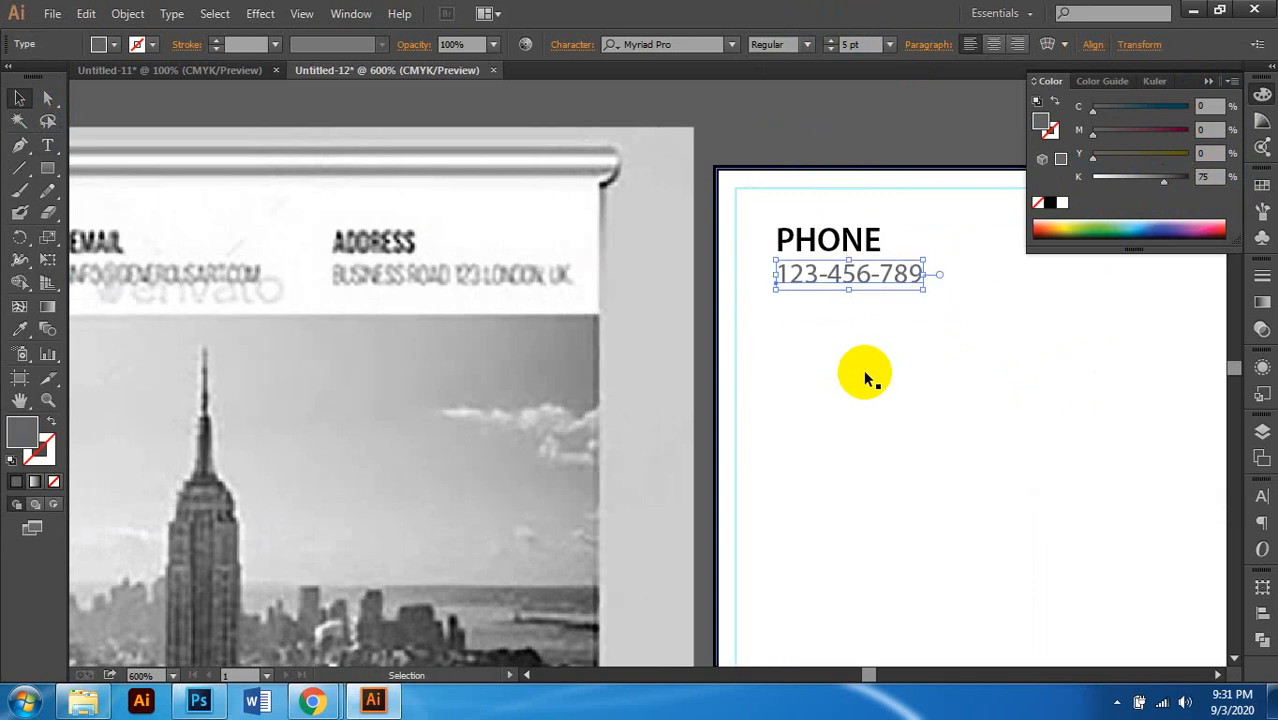
{"action": "left_click", "coordinate": [865, 378]}
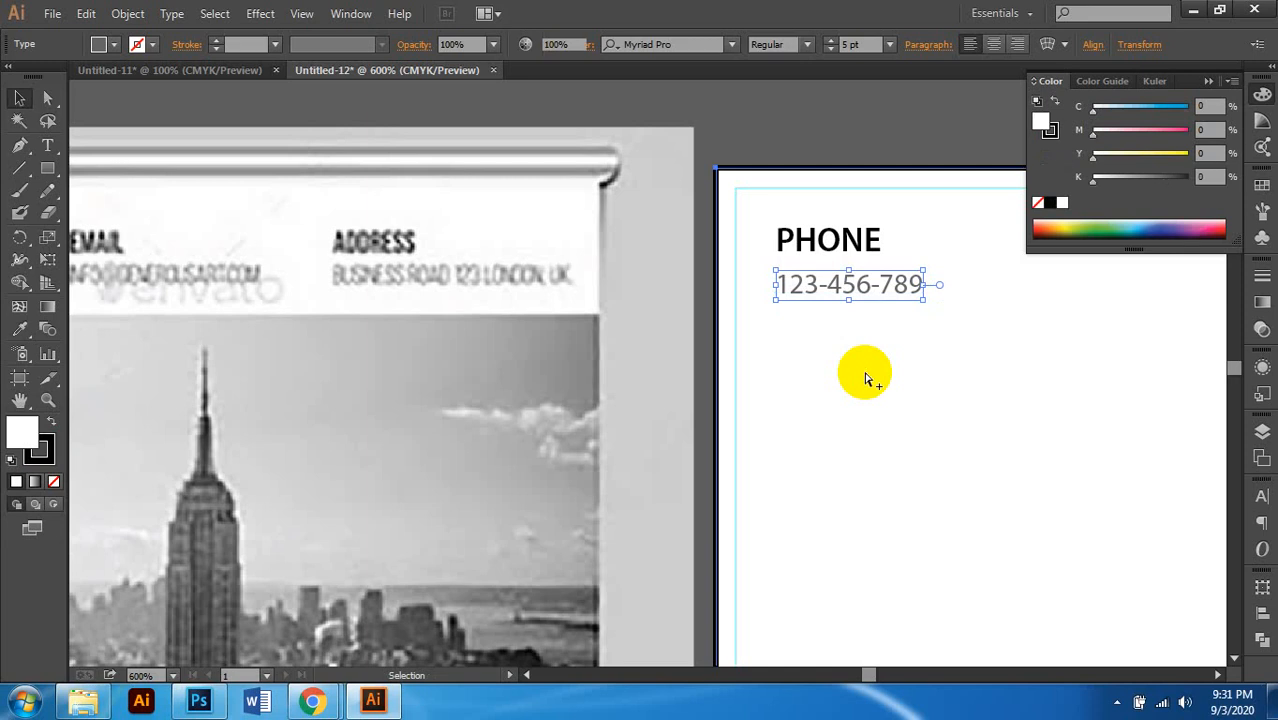
{"action": "scroll", "coordinate": [858, 370], "scroll_direction": "down", "scroll_amount": 1}
{"action": "scroll", "coordinate": [815, 305], "scroll_direction": "right", "scroll_amount": 2}
{"action": "key", "text": "a"}
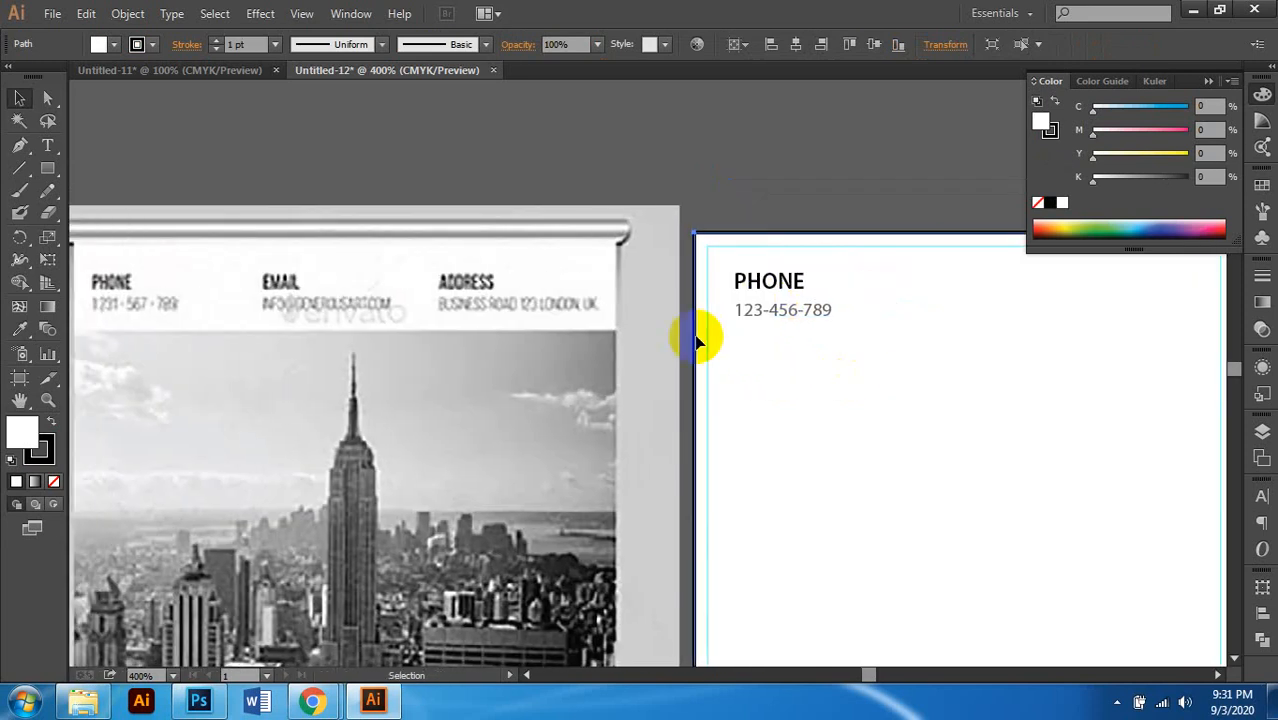
{"action": "scroll", "coordinate": [821, 252], "scroll_direction": "left", "scroll_amount": 2}
{"action": "key", "text": "v"}
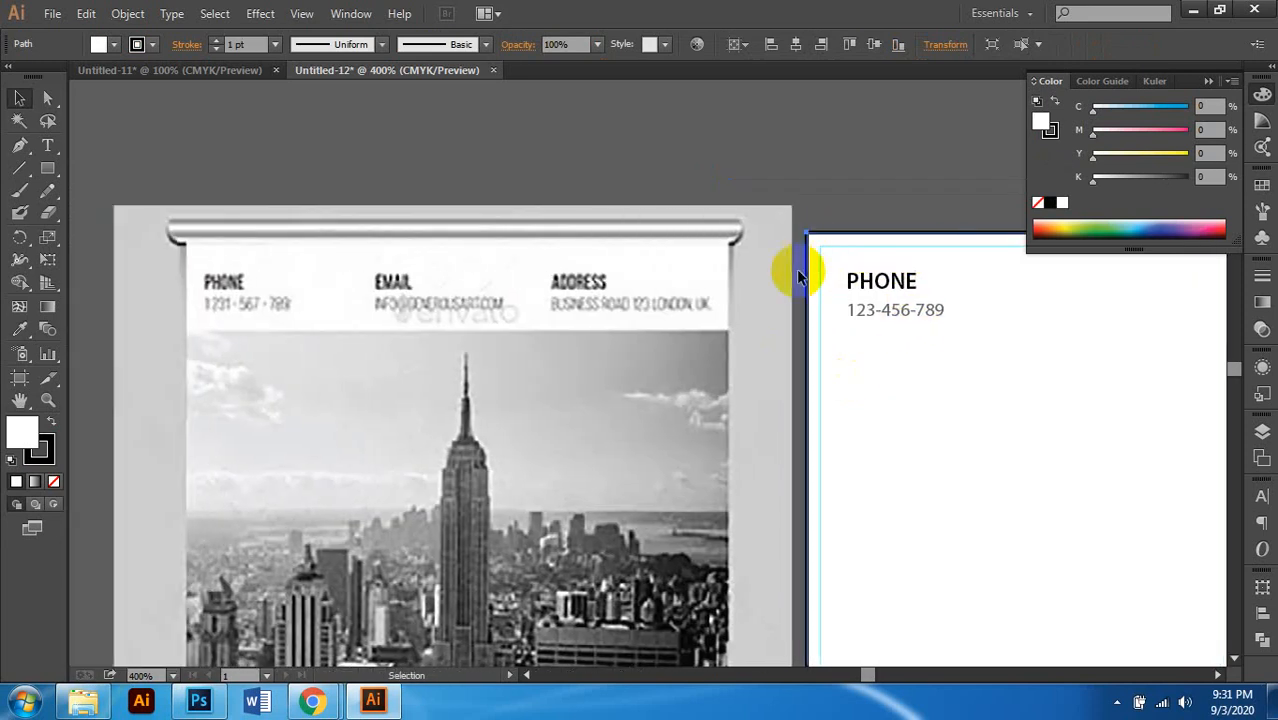
{"action": "scroll", "coordinate": [860, 333], "scroll_direction": "right", "scroll_amount": 1}
Step: Nudge the phone number up and group it with the PHONE heading
{"action": "left_click", "coordinate": [855, 315]}
{"action": "key", "text": "Up"}
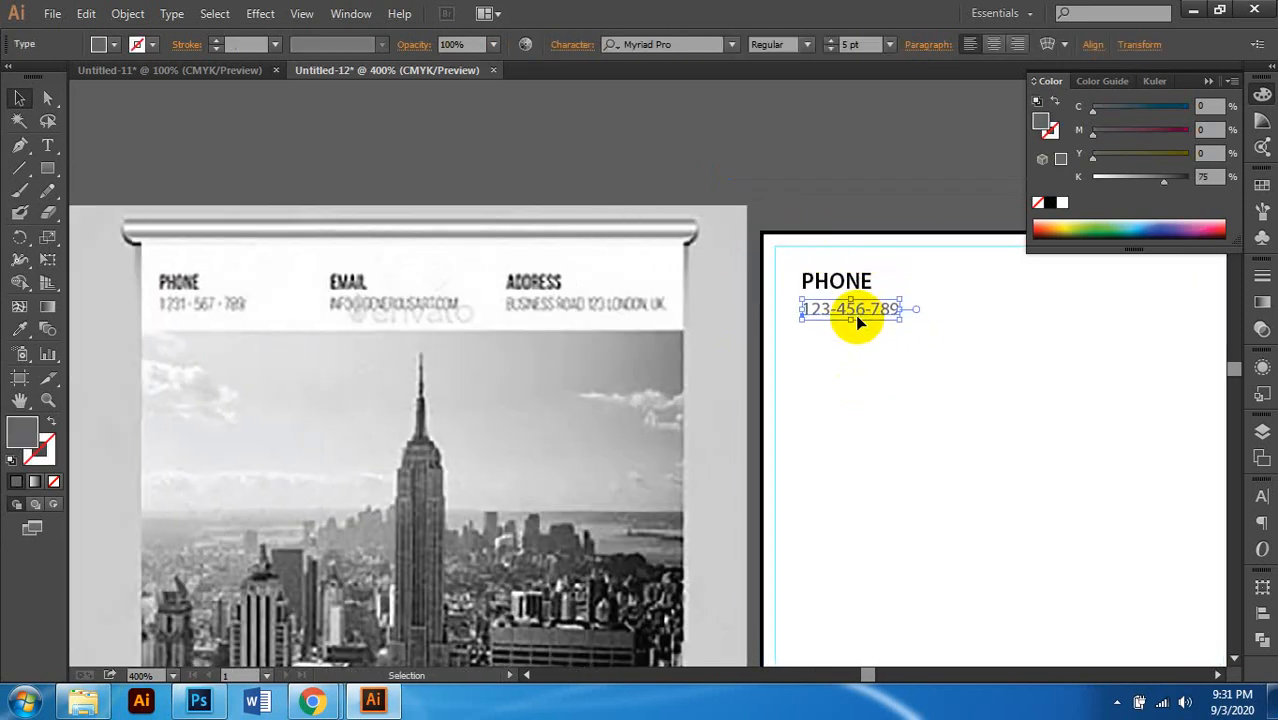
{"action": "left_click", "coordinate": [820, 285], "text": "shift"}
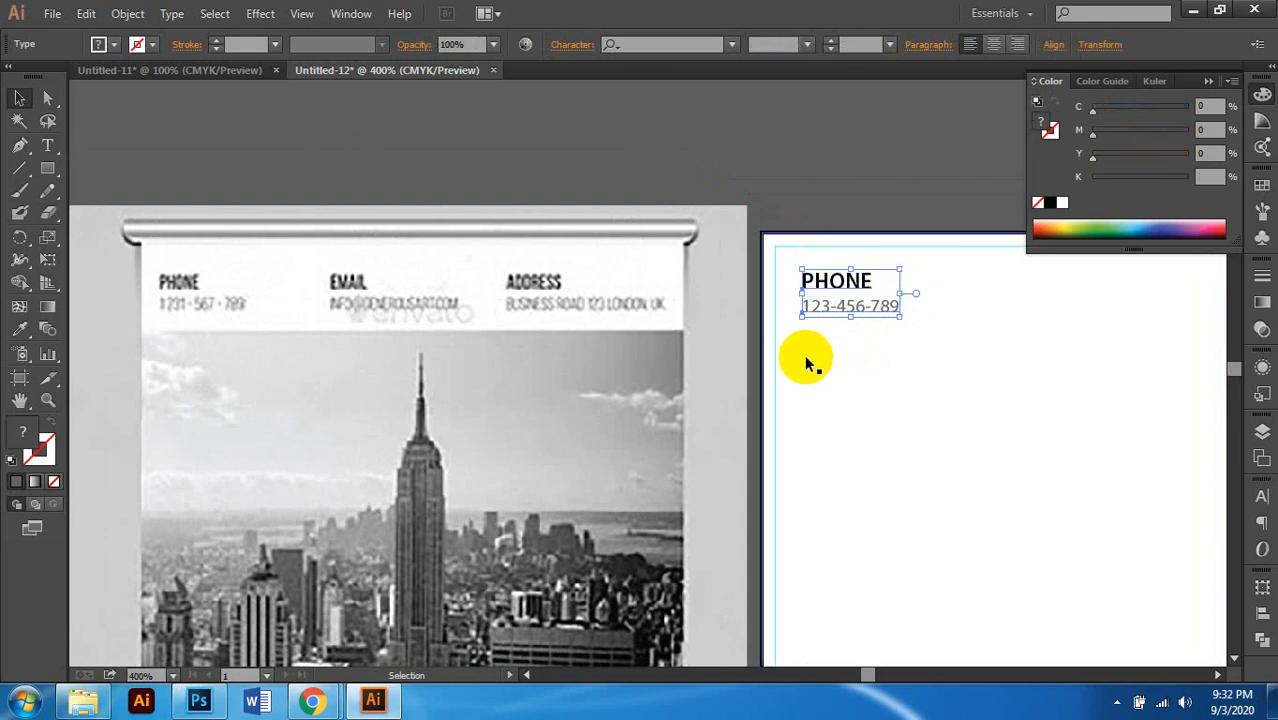
{"action": "scroll", "coordinate": [881, 350], "scroll_direction": "right", "scroll_amount": 1}
{"action": "key", "text": "ctrl+g"}
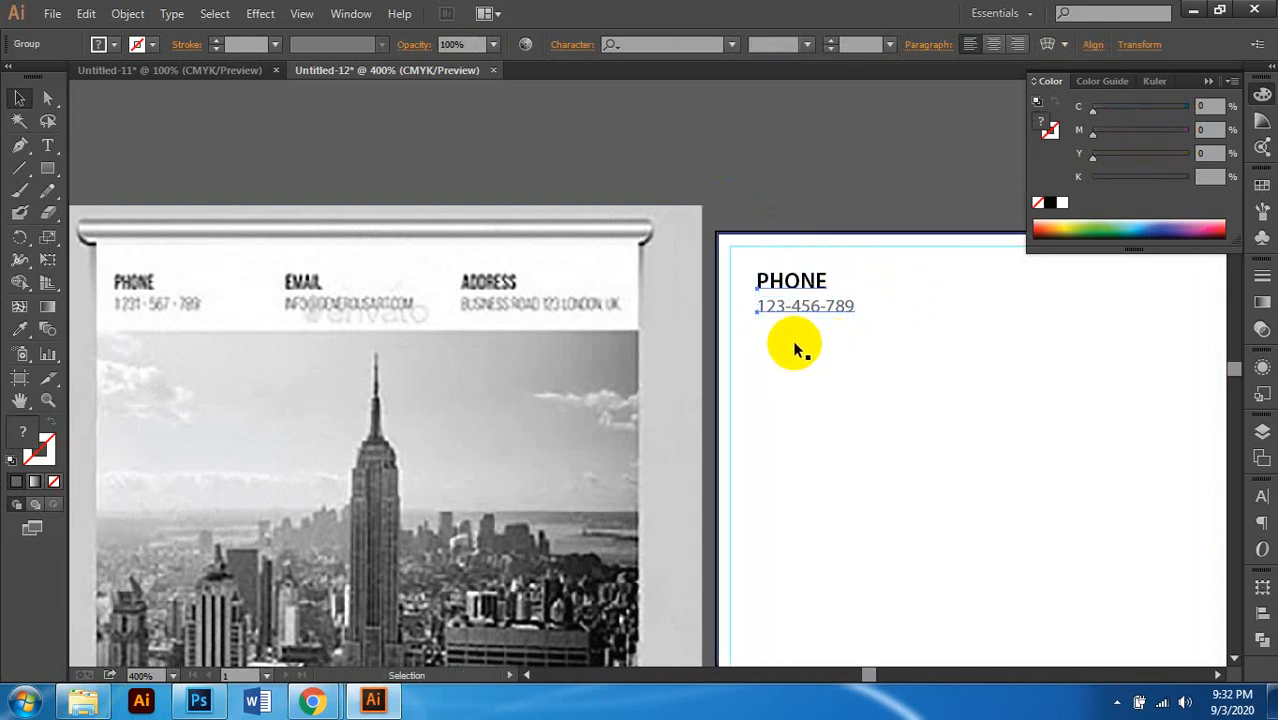
Step: Duplicate the PHONE group twice to the right, making three evenly spaced contact columns
{"action": "scroll", "coordinate": [785, 336], "scroll_direction": "down", "scroll_amount": 1}
{"action": "scroll", "coordinate": [785, 336], "scroll_direction": "right", "scroll_amount": 1}
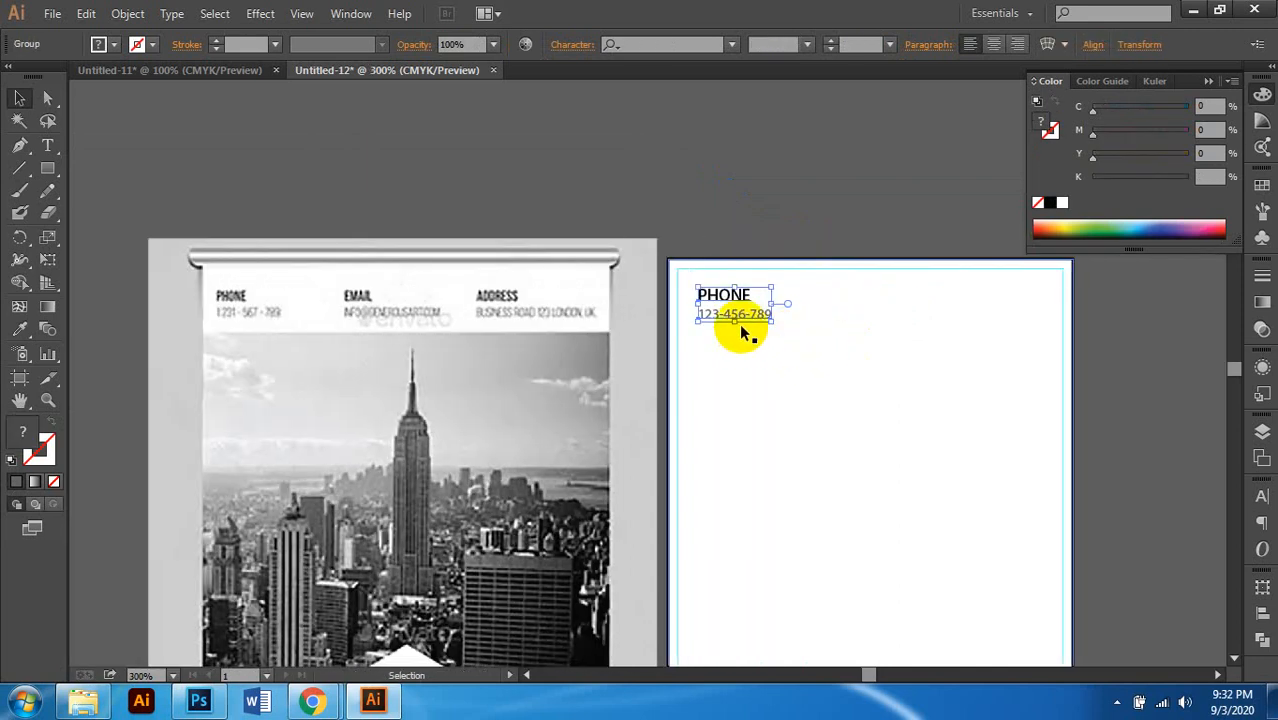
{"action": "left_click_drag", "start_coordinate": [736, 320], "coordinate": [860, 331]}
{"action": "key", "text": "ctrl+shift+b"}
{"action": "key", "text": "ctrl+d"}
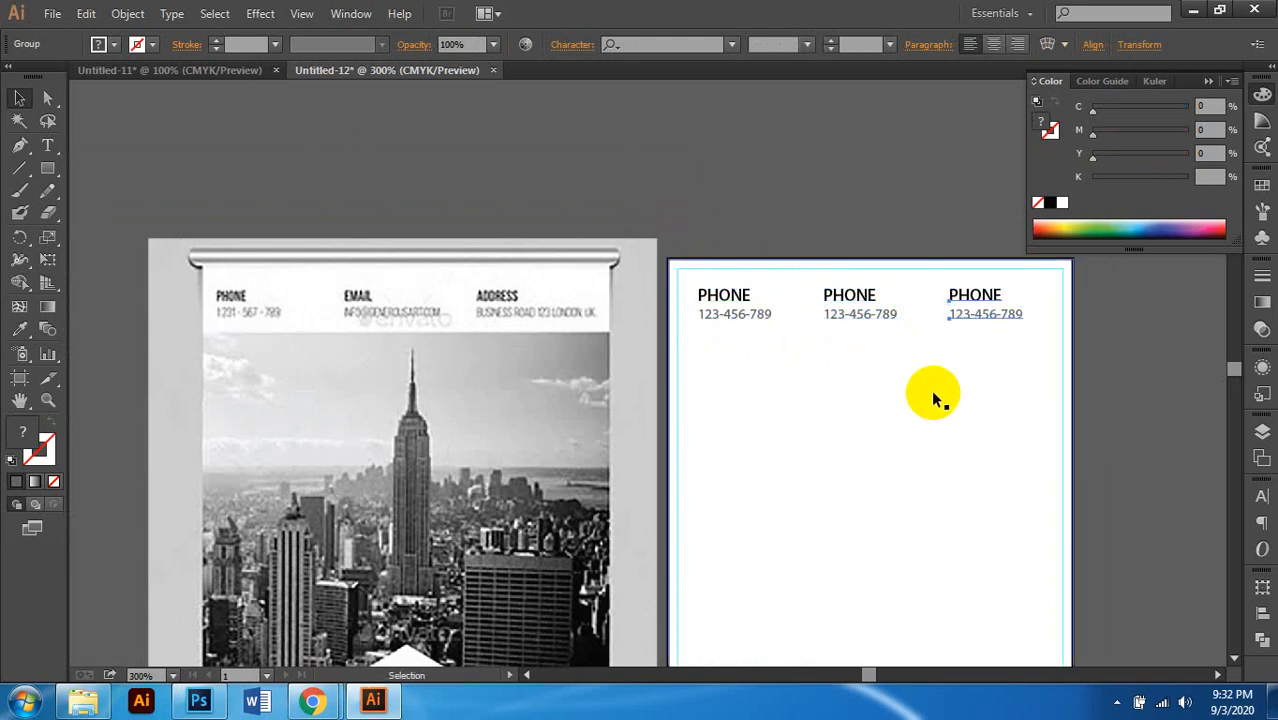
{"action": "scroll", "coordinate": [910, 370], "scroll_direction": "right", "scroll_amount": 2}
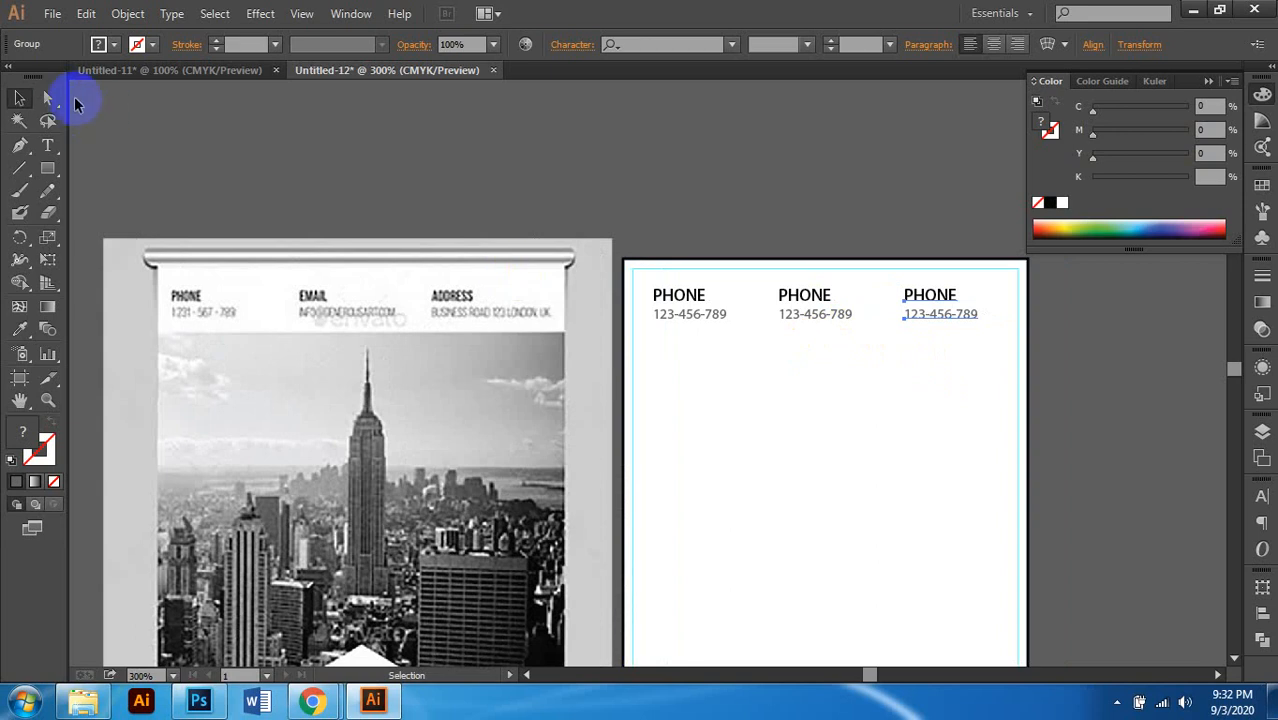
{"action": "left_click", "coordinate": [48, 98]}
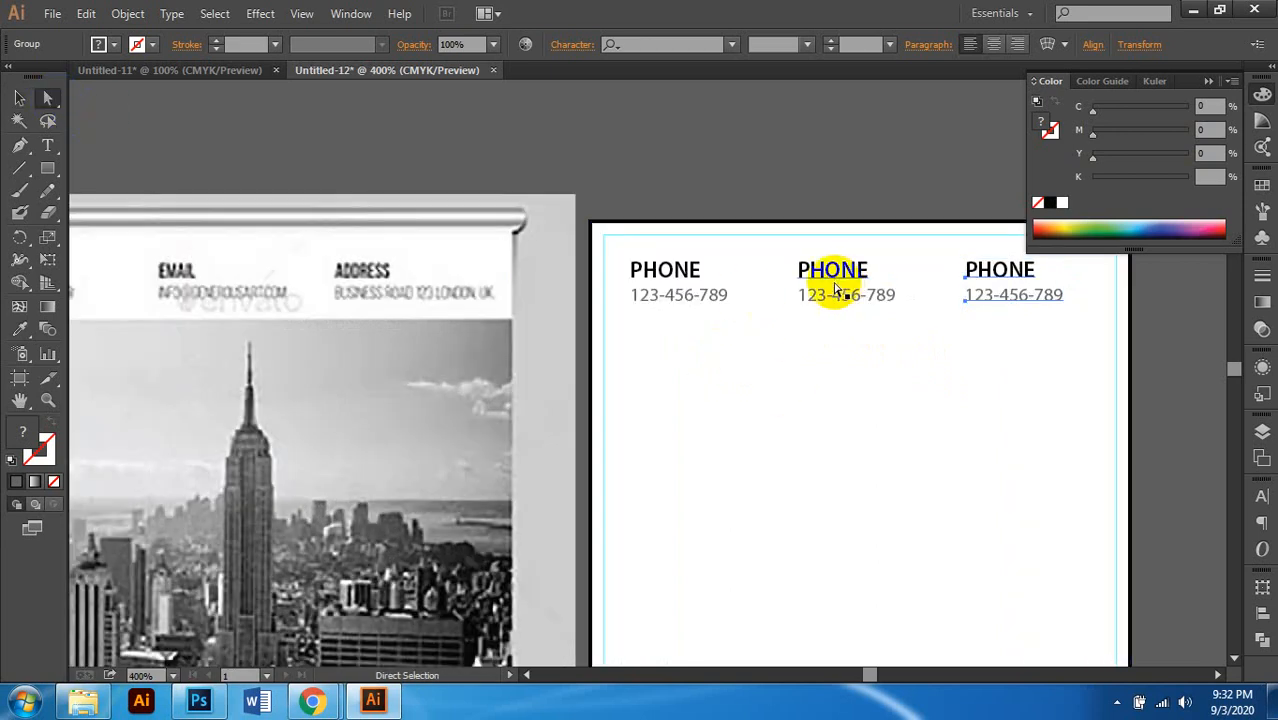
Step: Change the middle column's PHONE heading to EMAIL
{"action": "double_click", "coordinate": [827, 290]}
{"action": "double_click", "coordinate": [812, 285]}
{"action": "scroll", "coordinate": [810, 302], "scroll_direction": "right", "scroll_amount": 2}
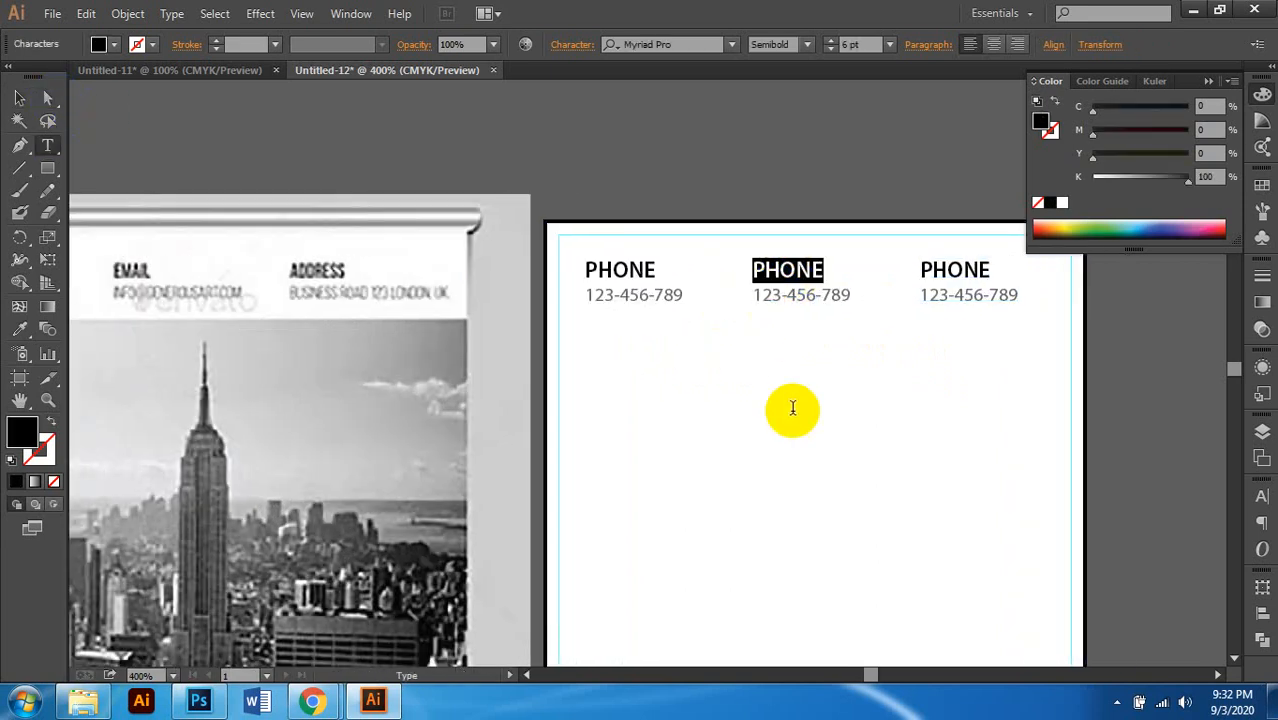
{"action": "type", "text": "e"}
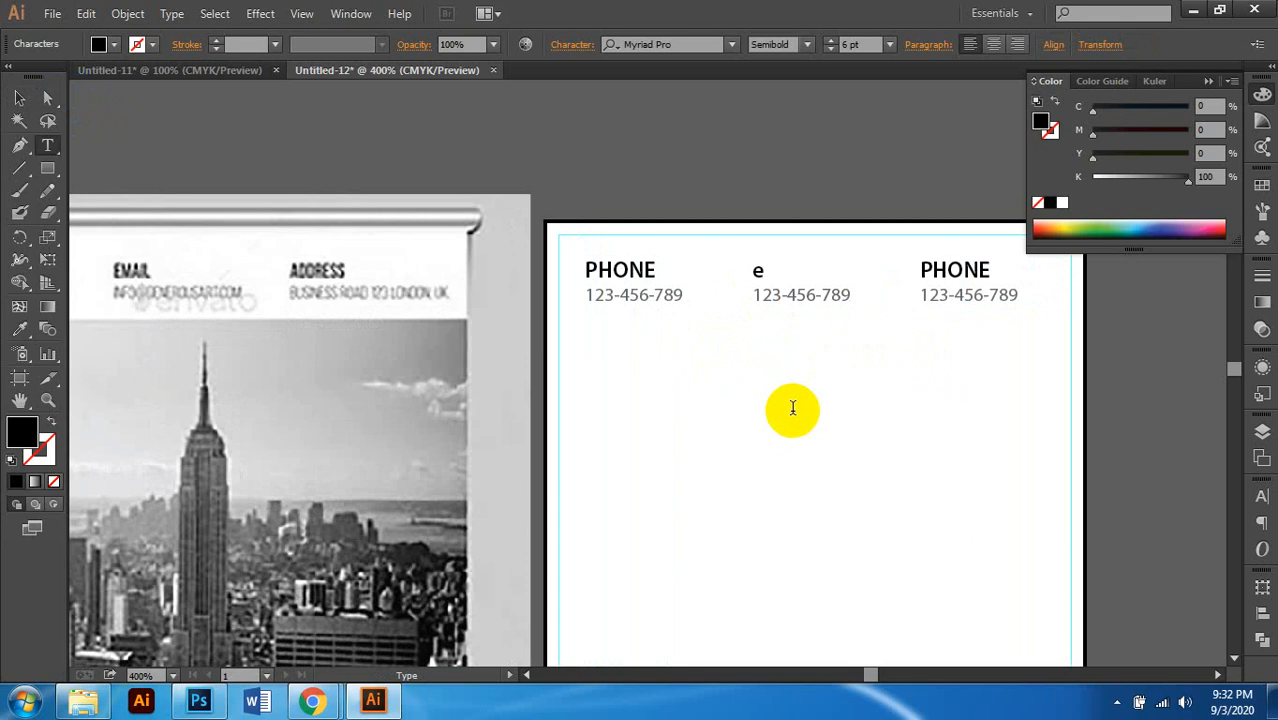
{"action": "key", "text": "BackSpace"}
{"action": "type", "text": "EMN"}
{"action": "key", "text": "BackSpace"}
{"action": "type", "text": "AIL"}
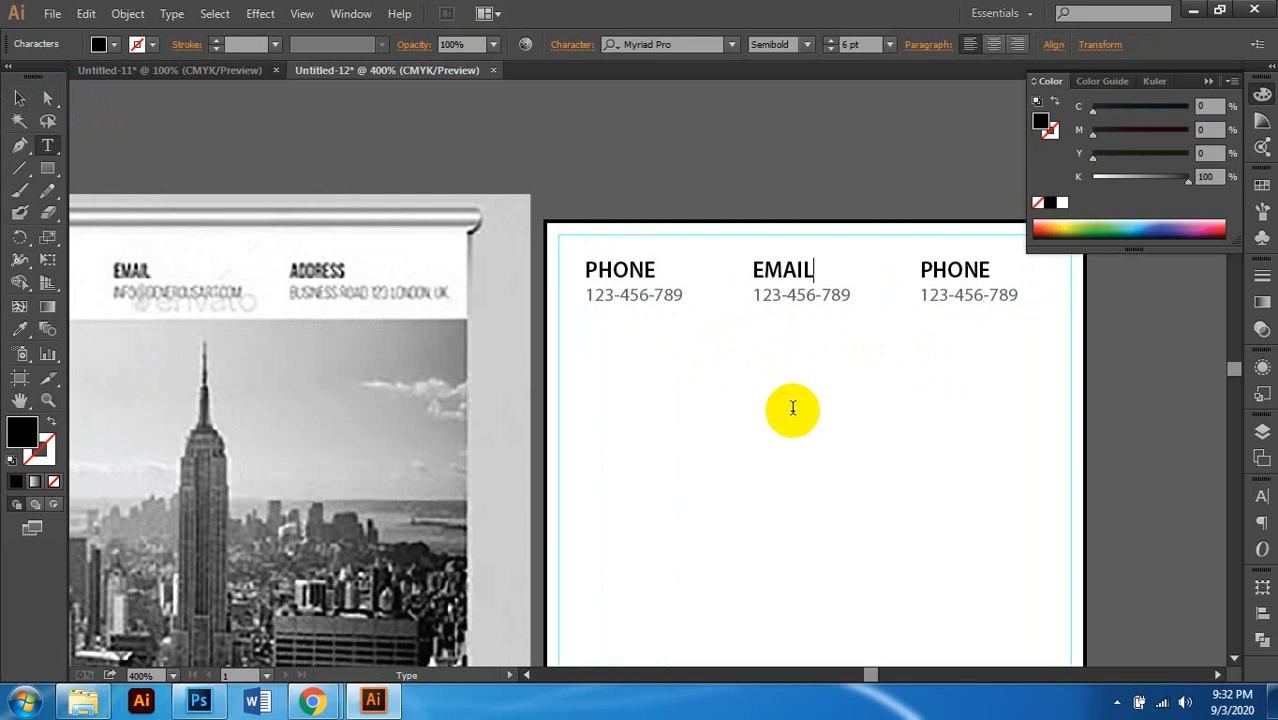
Step: Replace the middle column's number with a placeholder e-mail address set at 4.5 pt
{"action": "double_click", "coordinate": [787, 297]}
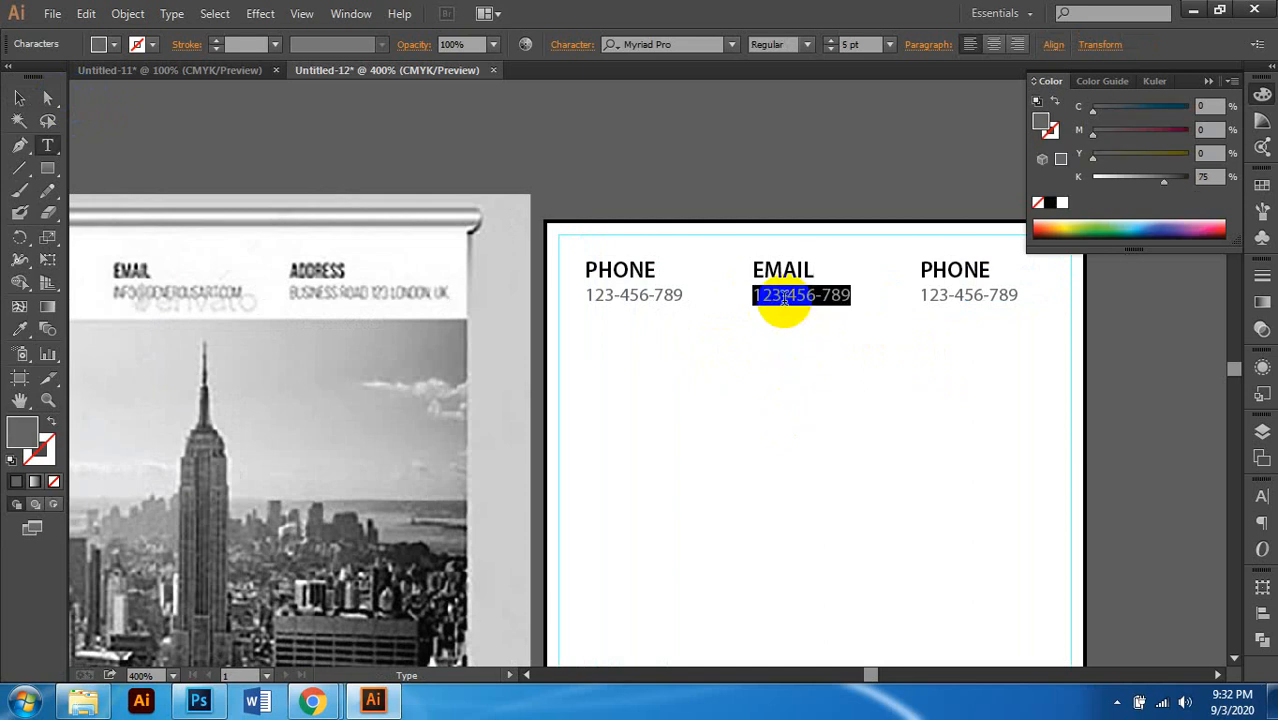
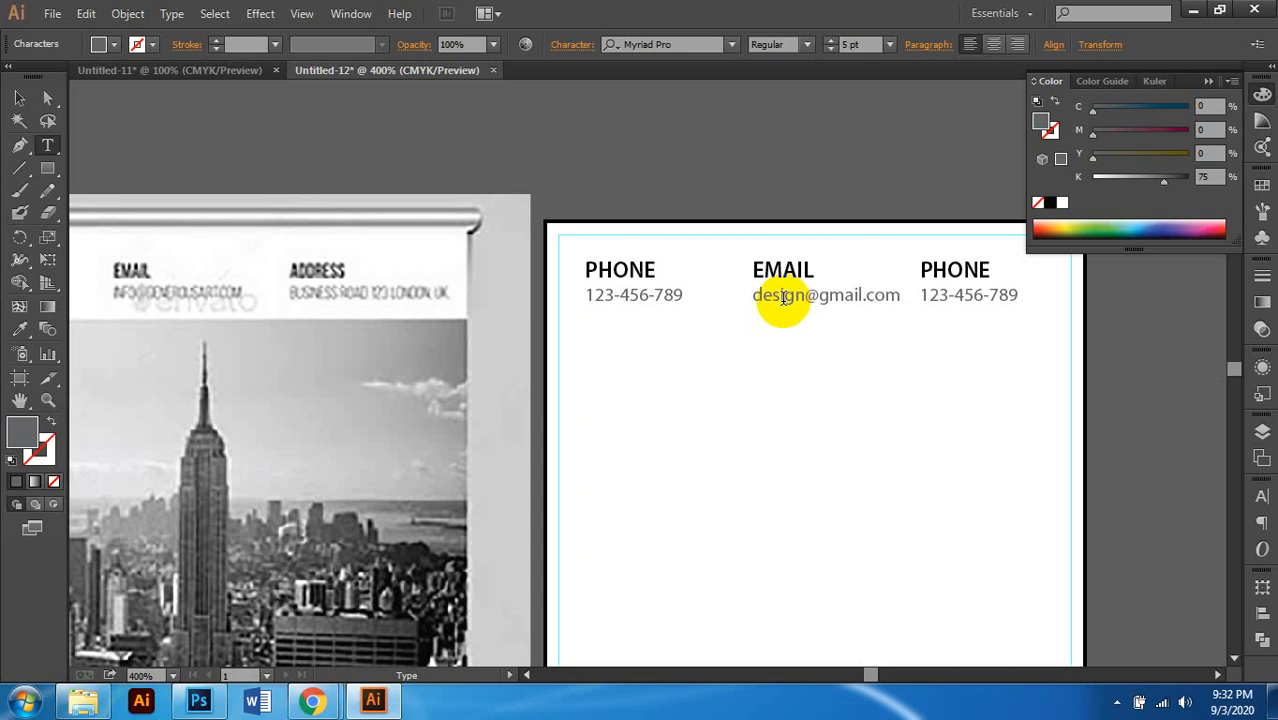
{"action": "scroll", "coordinate": [781, 297], "scroll_direction": "right", "scroll_amount": 1}
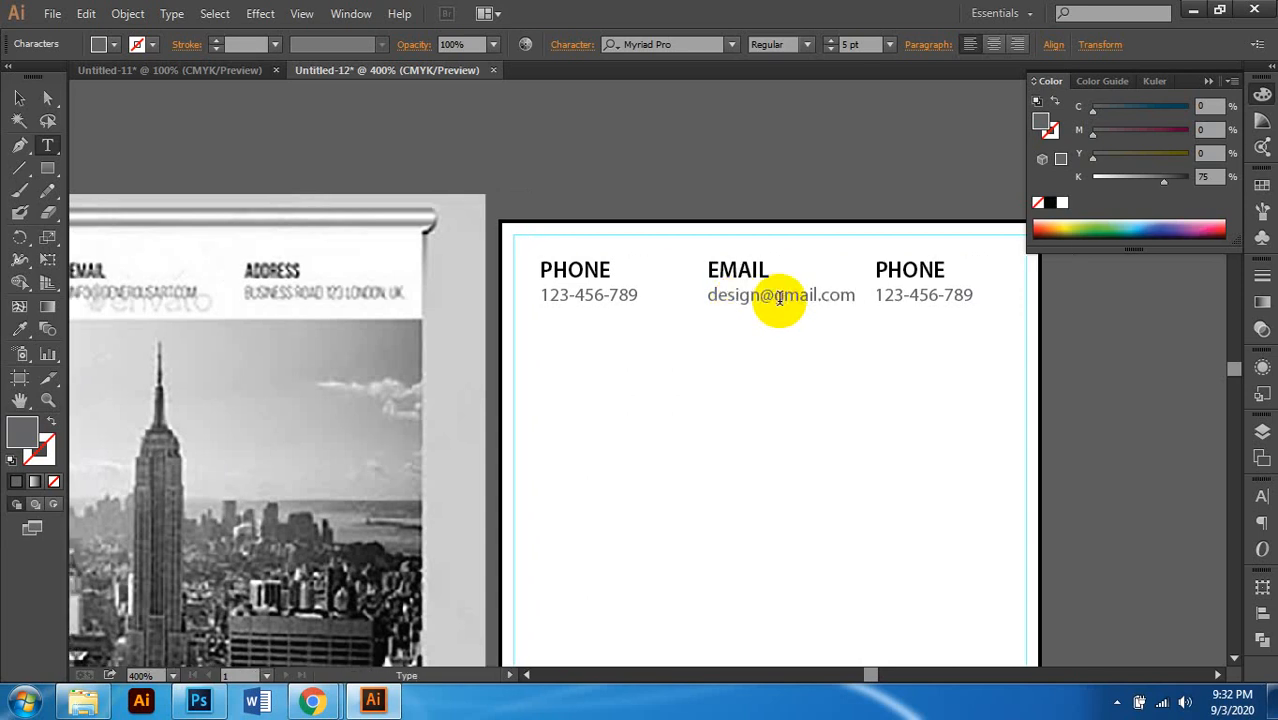
{"action": "triple_click", "coordinate": [781, 297]}
{"action": "left_click", "coordinate": [830, 48]}
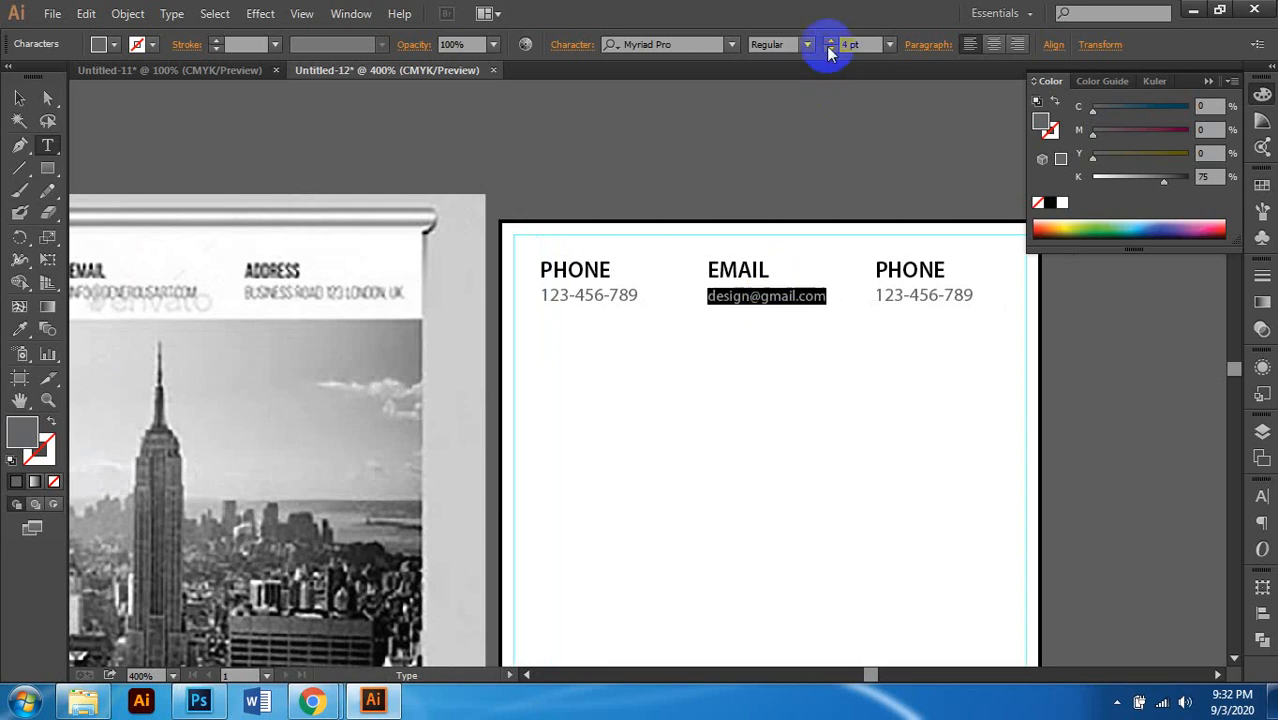
{"action": "scroll", "coordinate": [790, 360], "scroll_direction": "right", "scroll_amount": 1}
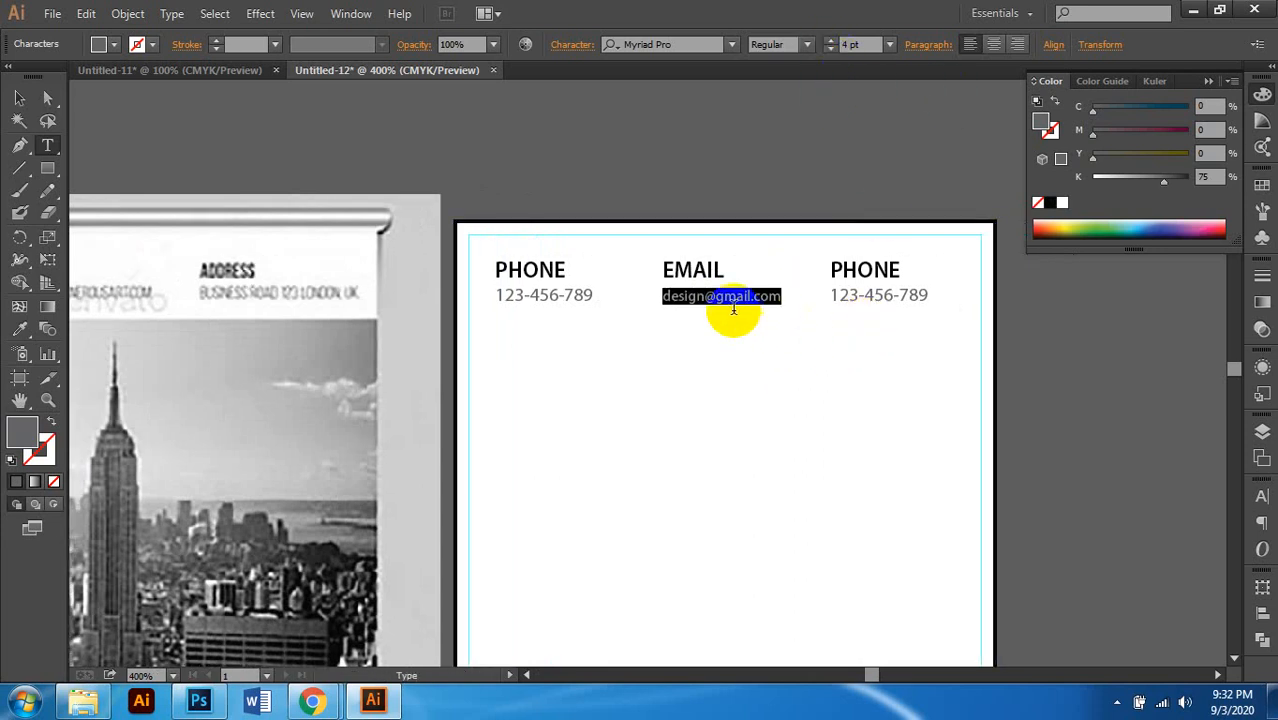
{"action": "left_click", "coordinate": [848, 44]}
{"action": "type", "text": "4.5"}
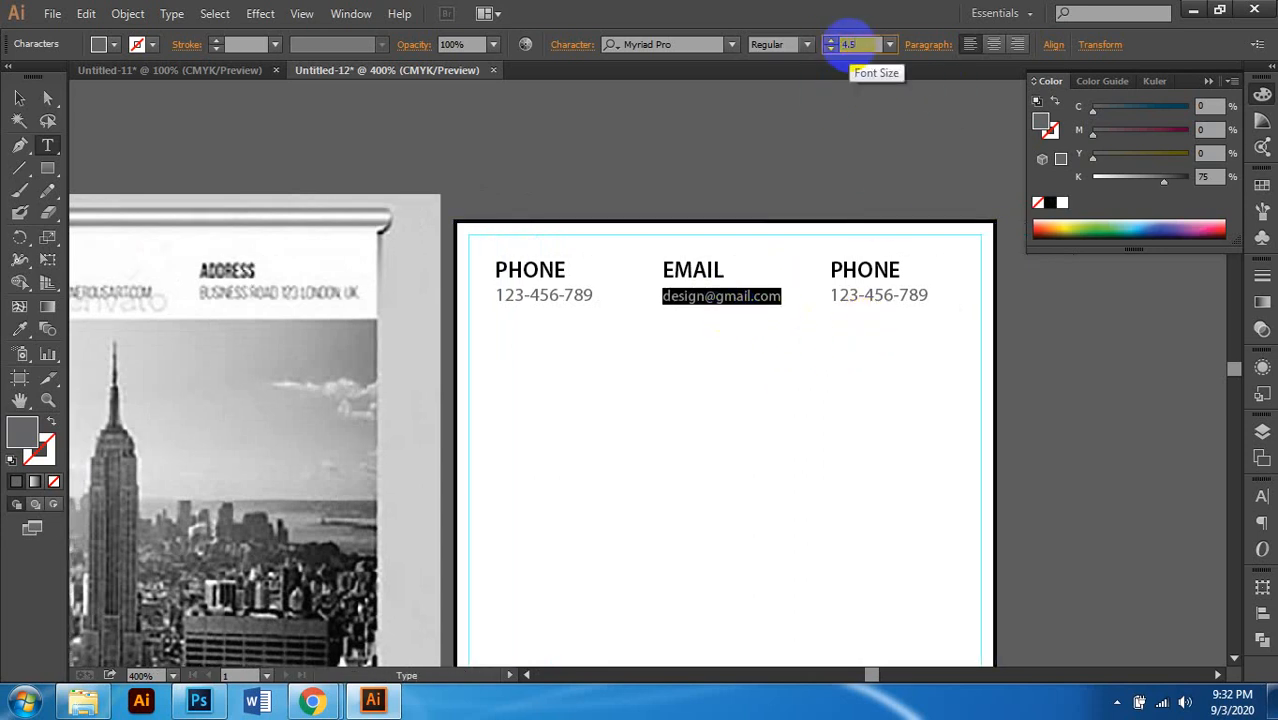
{"action": "key", "text": "Return"}
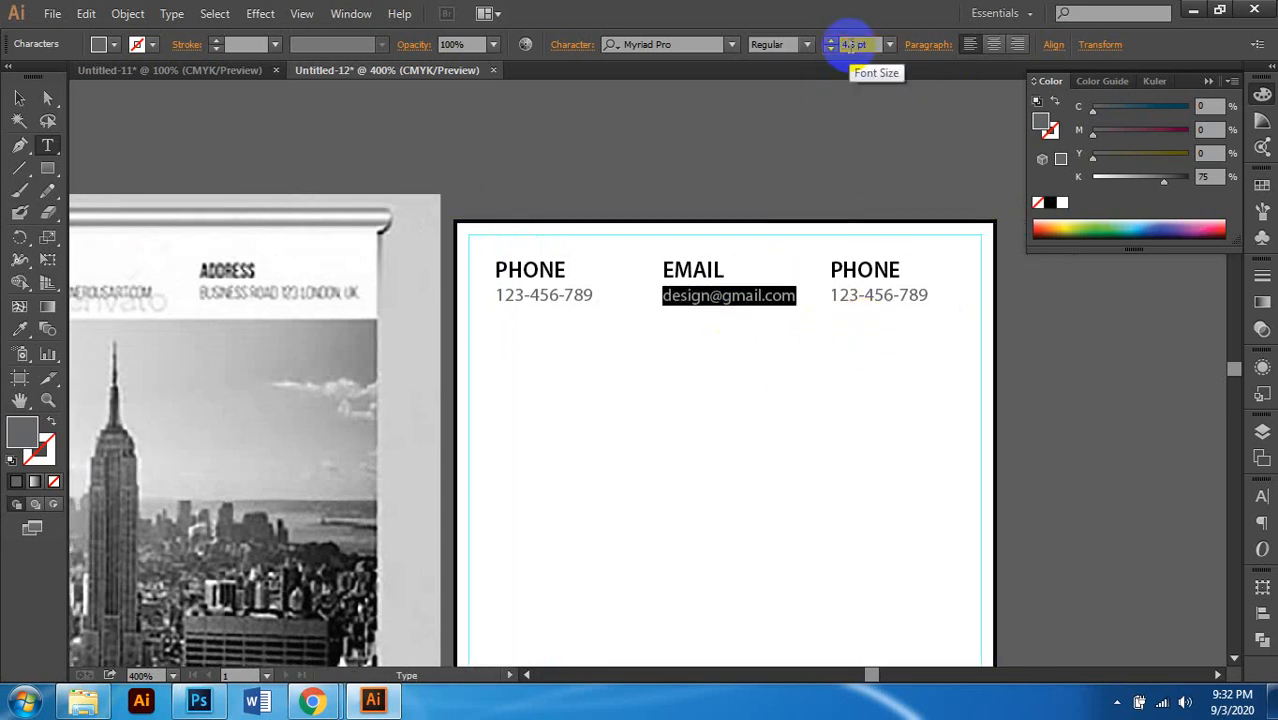
{"action": "left_click", "coordinate": [866, 296]}
{"action": "double_click", "coordinate": [867, 295]}
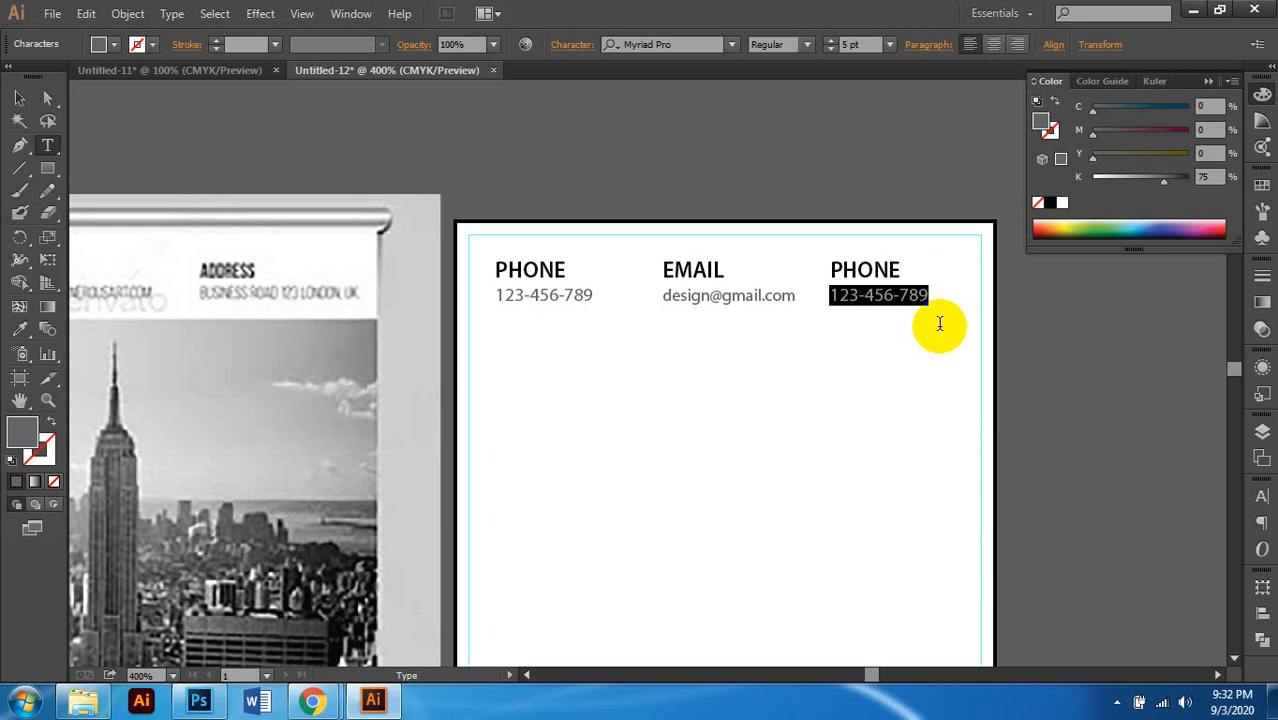
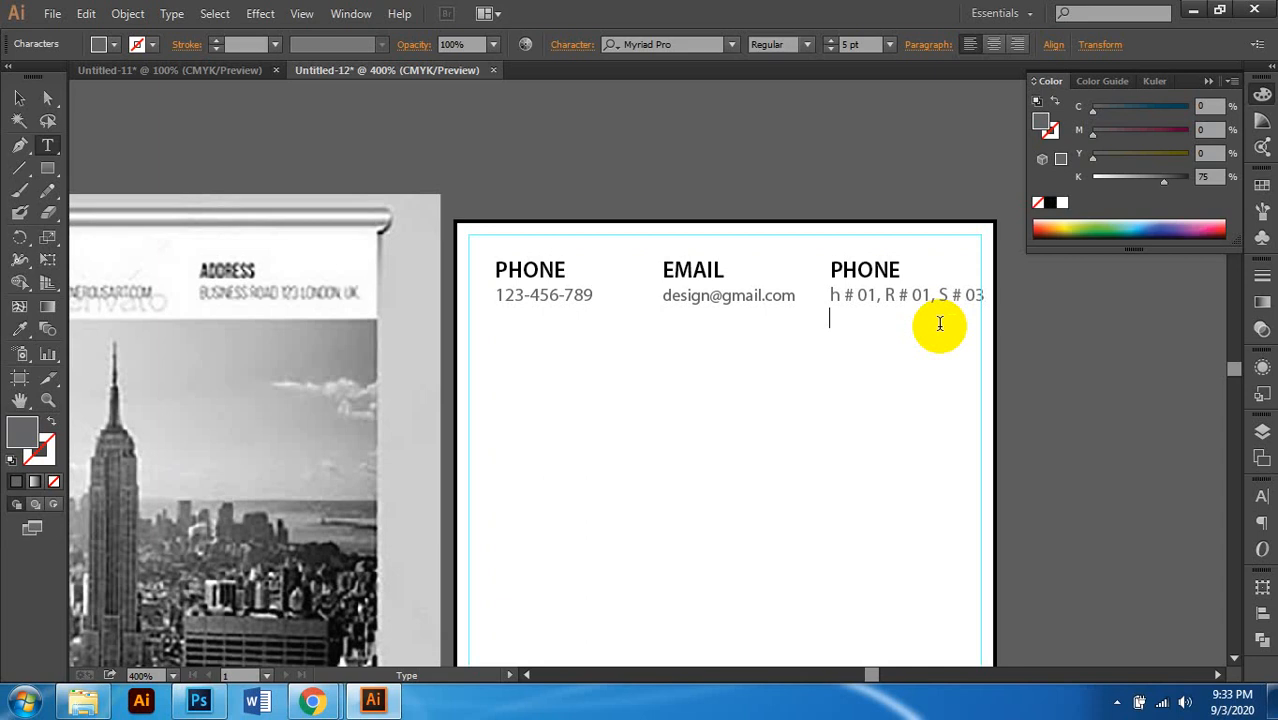
Step: Type a two-line placeholder street address in place of the right-hand phone number
{"action": "key", "text": "Return"}
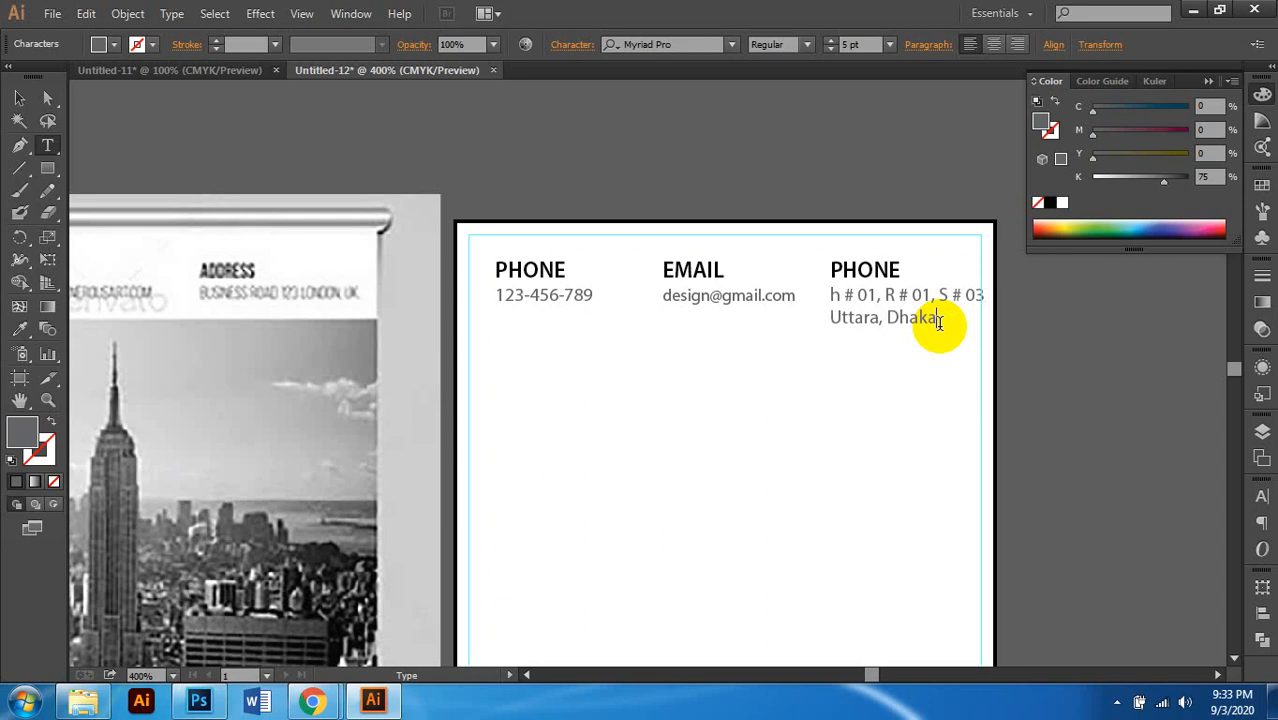
{"action": "scroll", "coordinate": [883, 300], "scroll_direction": "up", "scroll_amount": 1}
{"action": "scroll", "coordinate": [813, 289], "scroll_direction": "left", "scroll_amount": 1}
{"action": "scroll", "coordinate": [813, 290], "scroll_direction": "down", "scroll_amount": 1}
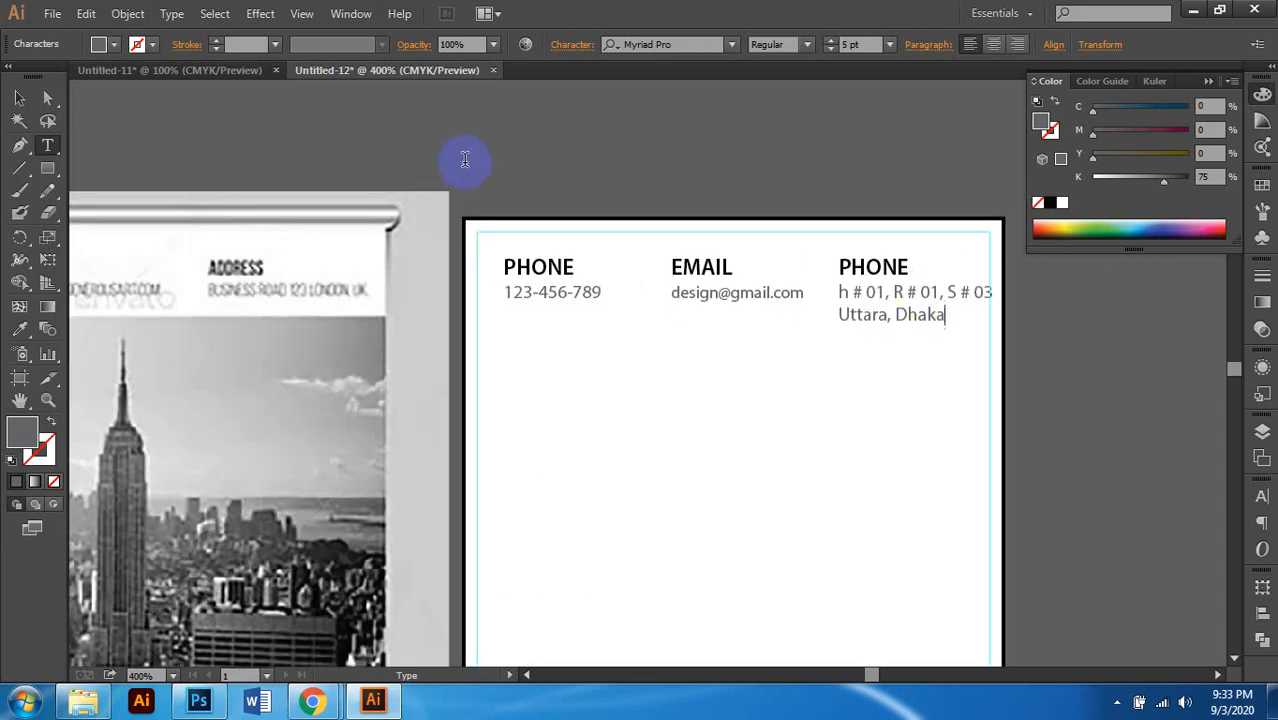
Step: Nudge the email and address columns left to even out the contact row
{"action": "left_click", "coordinate": [19, 98]}
{"action": "scroll", "coordinate": [650, 345], "scroll_direction": "up", "scroll_amount": 1}
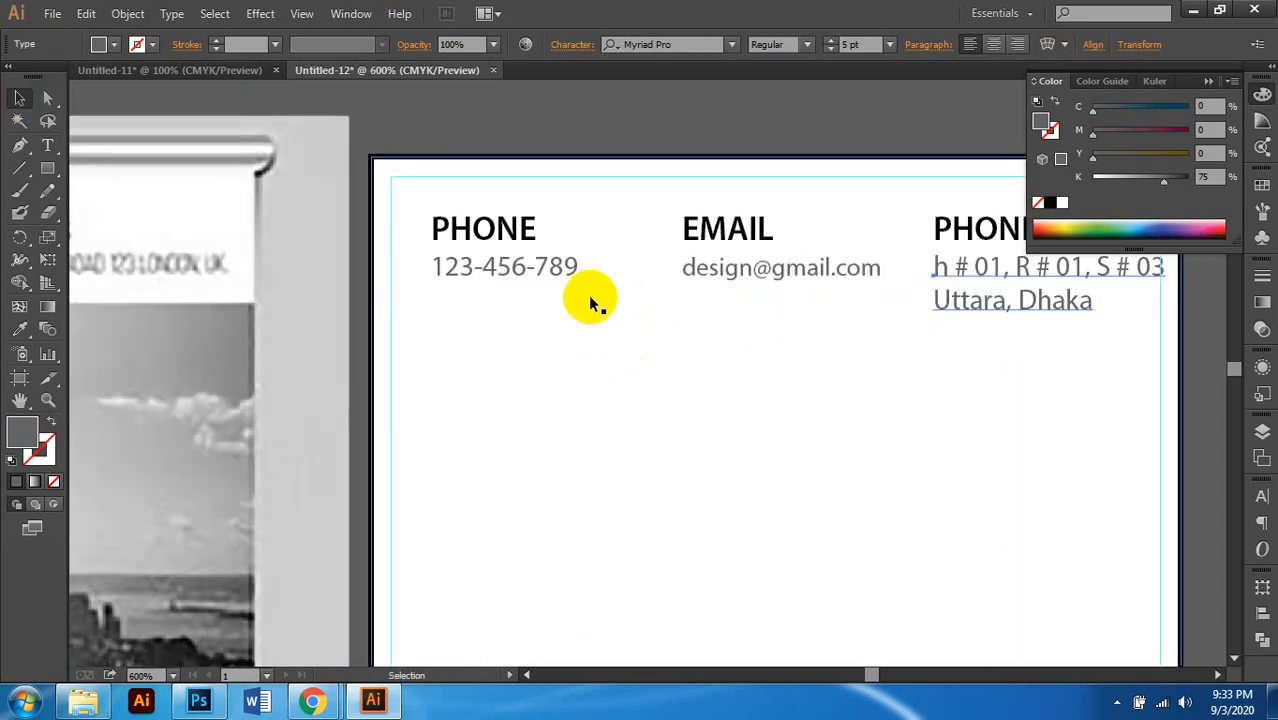
{"action": "scroll", "coordinate": [588, 298], "scroll_direction": "down", "scroll_amount": 1}
{"action": "scroll", "coordinate": [685, 262], "scroll_direction": "right", "scroll_amount": 1}
{"action": "left_click", "coordinate": [635, 287]}
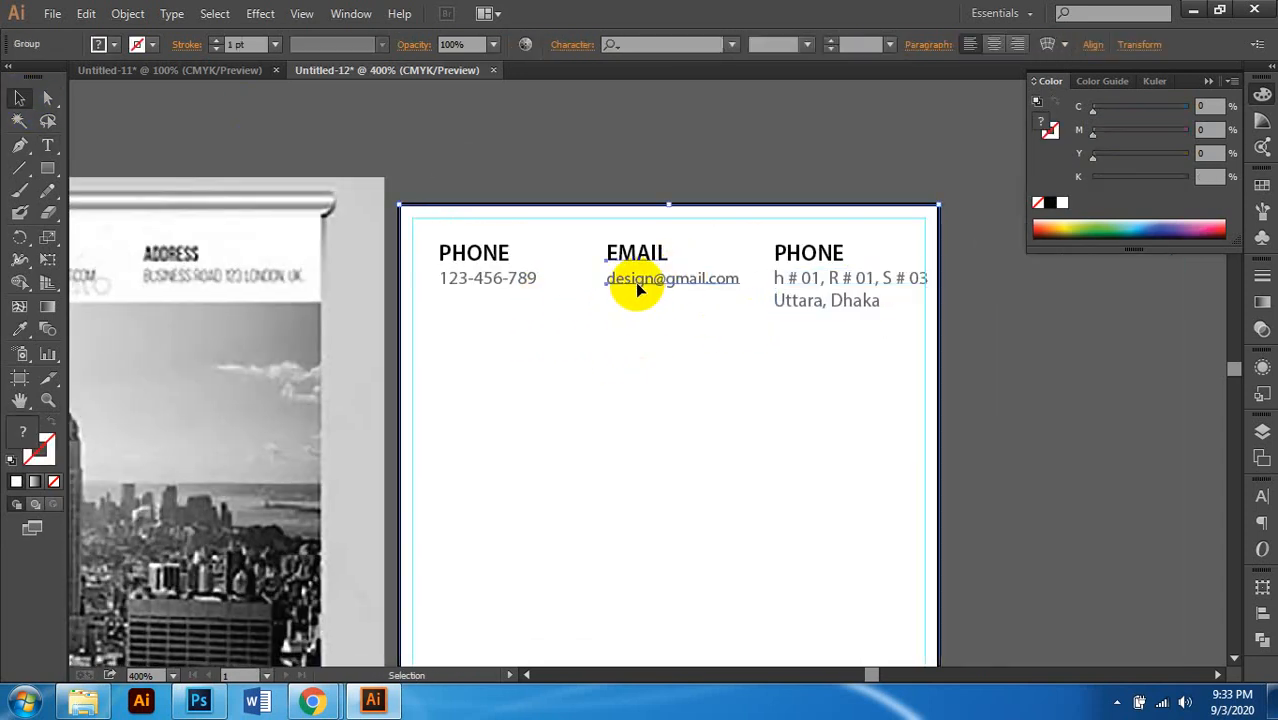
{"action": "key", "text": "Left"}
{"action": "key", "text": "Left"}
{"action": "key", "text": "Left"}
{"action": "key", "text": "Left"}
{"action": "key", "text": "Left"}
{"action": "key", "text": "Left"}
{"action": "key", "text": "Left"}
{"action": "key", "text": "Left"}
{"action": "key", "text": "Left"}
{"action": "key", "text": "Left"}
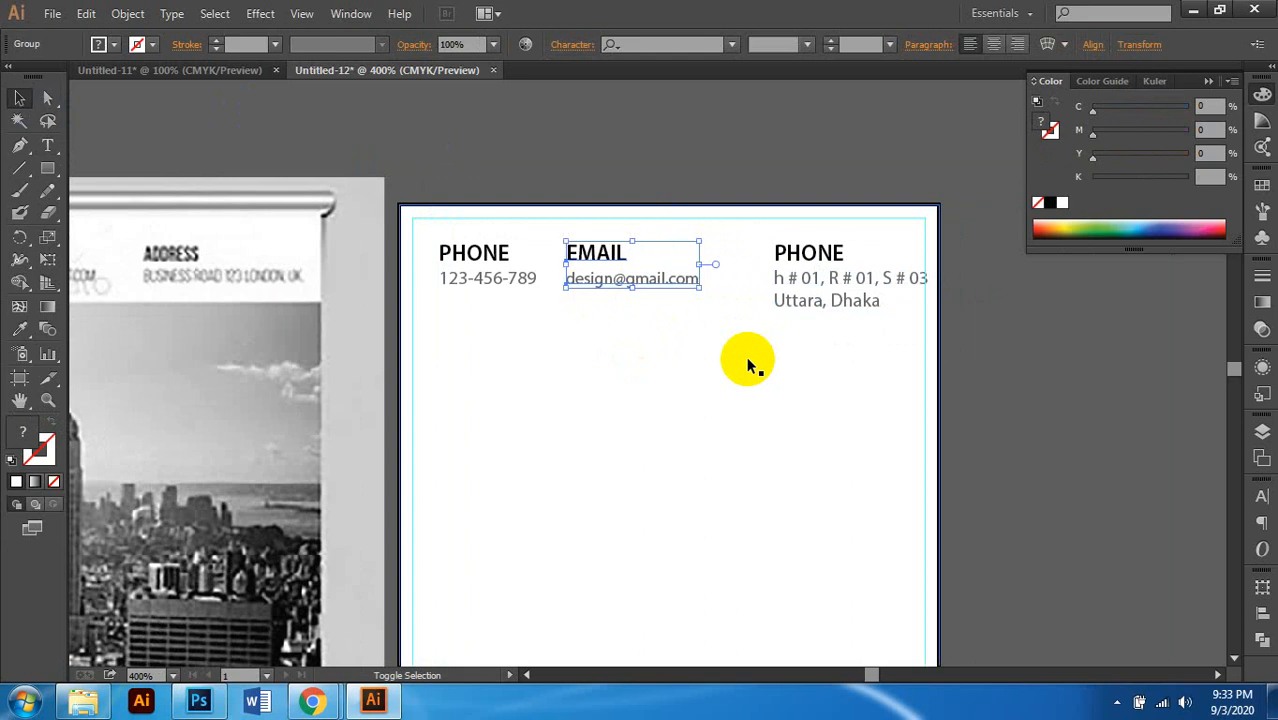
{"action": "key", "text": "Right"}
{"action": "key", "text": "Right"}
{"action": "key", "text": "Right"}
{"action": "left_click", "coordinate": [810, 295]}
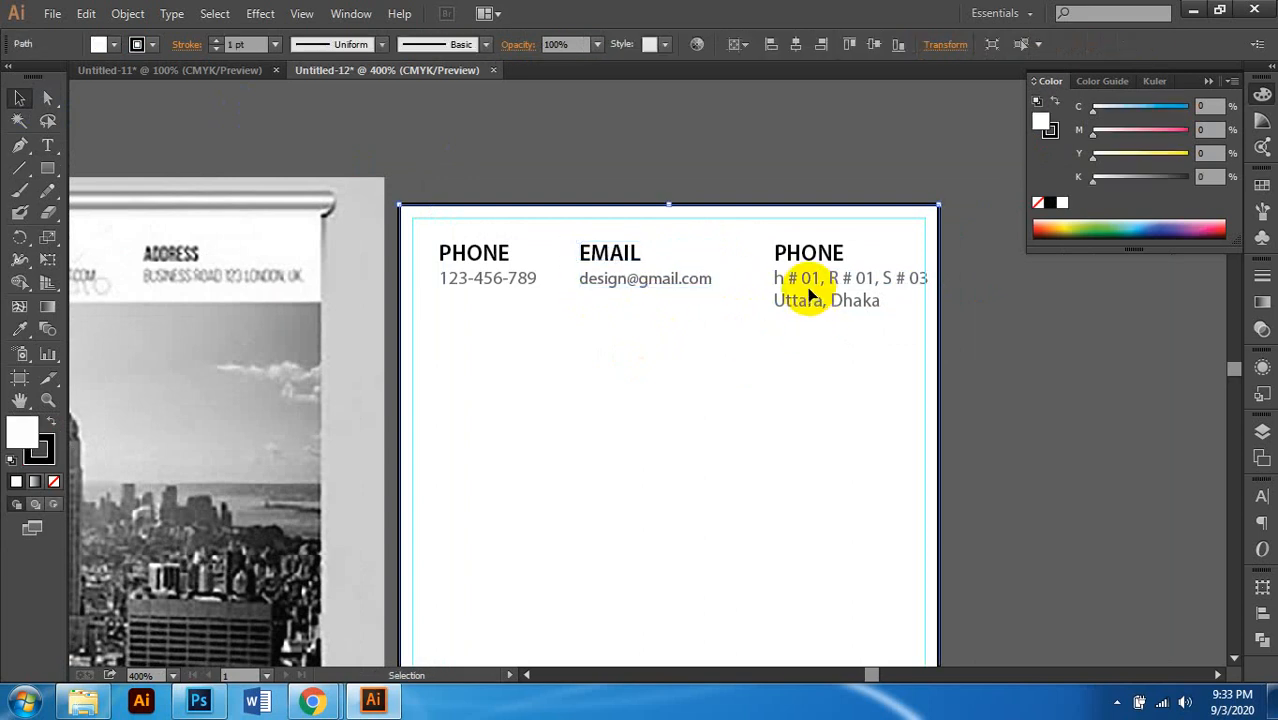
{"action": "left_click", "coordinate": [799, 278]}
{"action": "key", "text": "Left"}
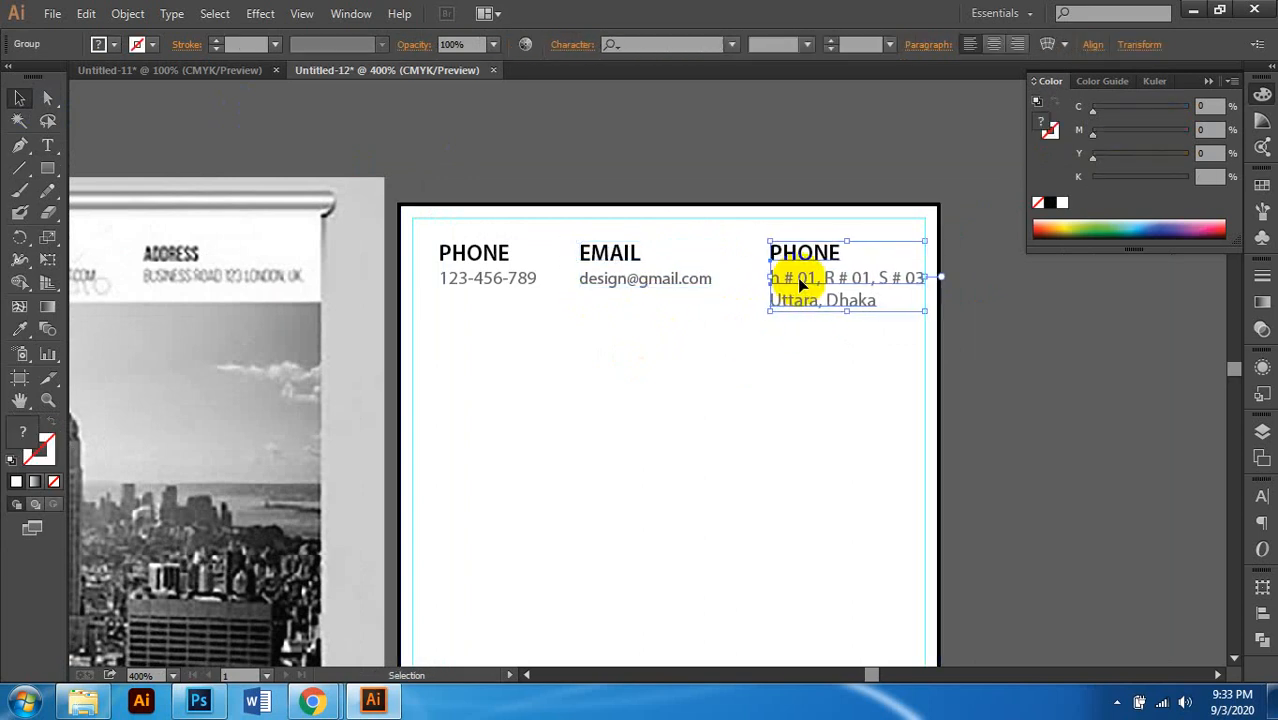
{"action": "key", "text": "Left"}
{"action": "key", "text": "Left"}
{"action": "key", "text": "Left"}
{"action": "key", "text": "Left"}
{"action": "key", "text": "Left"}
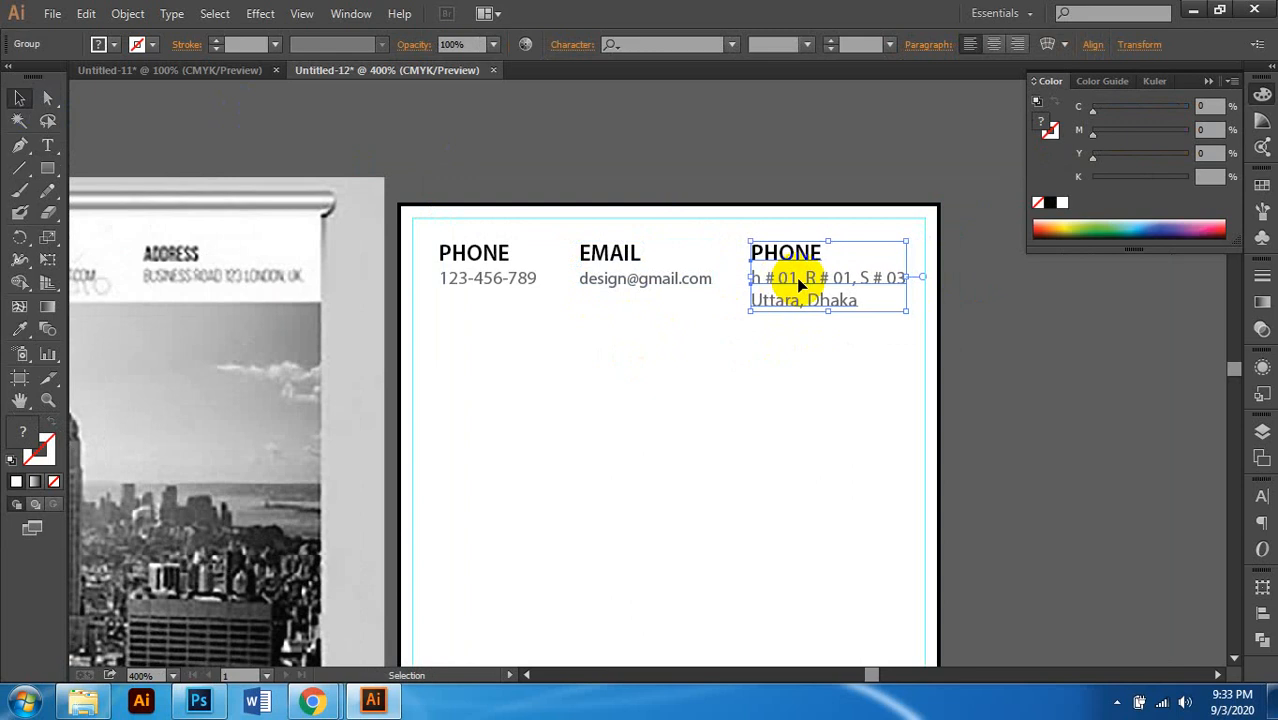
{"action": "scroll", "coordinate": [810, 280], "scroll_direction": "right", "scroll_amount": 2}
{"action": "left_click", "coordinate": [969, 358]}
Step: Give the white panel a black outline
{"action": "scroll", "coordinate": [969, 358], "scroll_direction": "down", "scroll_amount": 1}
{"action": "scroll", "coordinate": [969, 358], "scroll_direction": "right", "scroll_amount": 1}
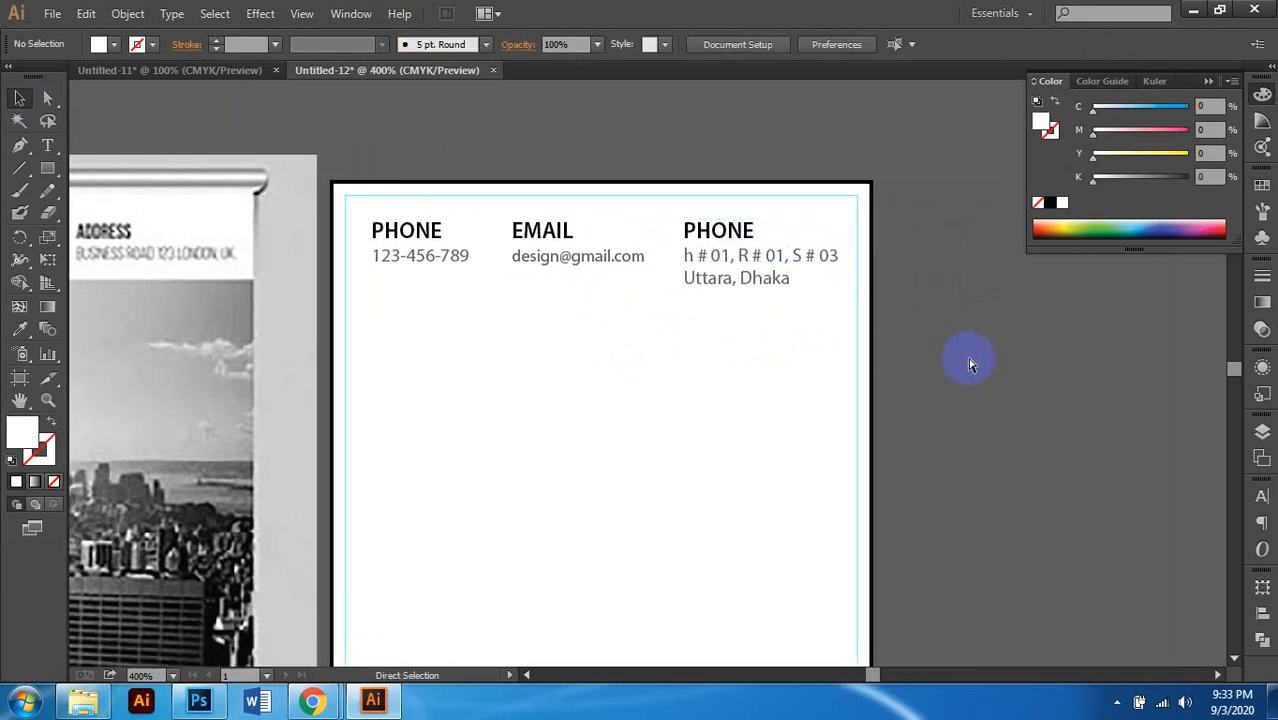
{"action": "scroll", "coordinate": [969, 363], "scroll_direction": "left", "scroll_amount": 1}
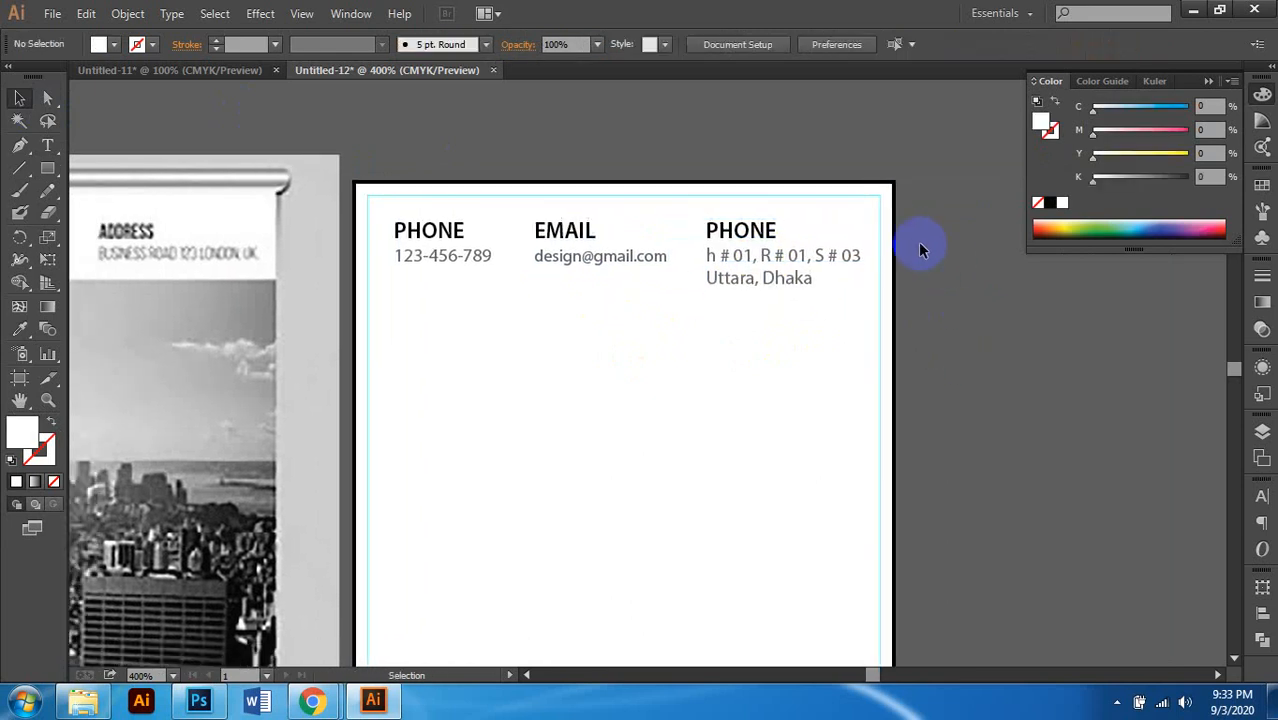
{"action": "left_click", "coordinate": [1078, 238]}
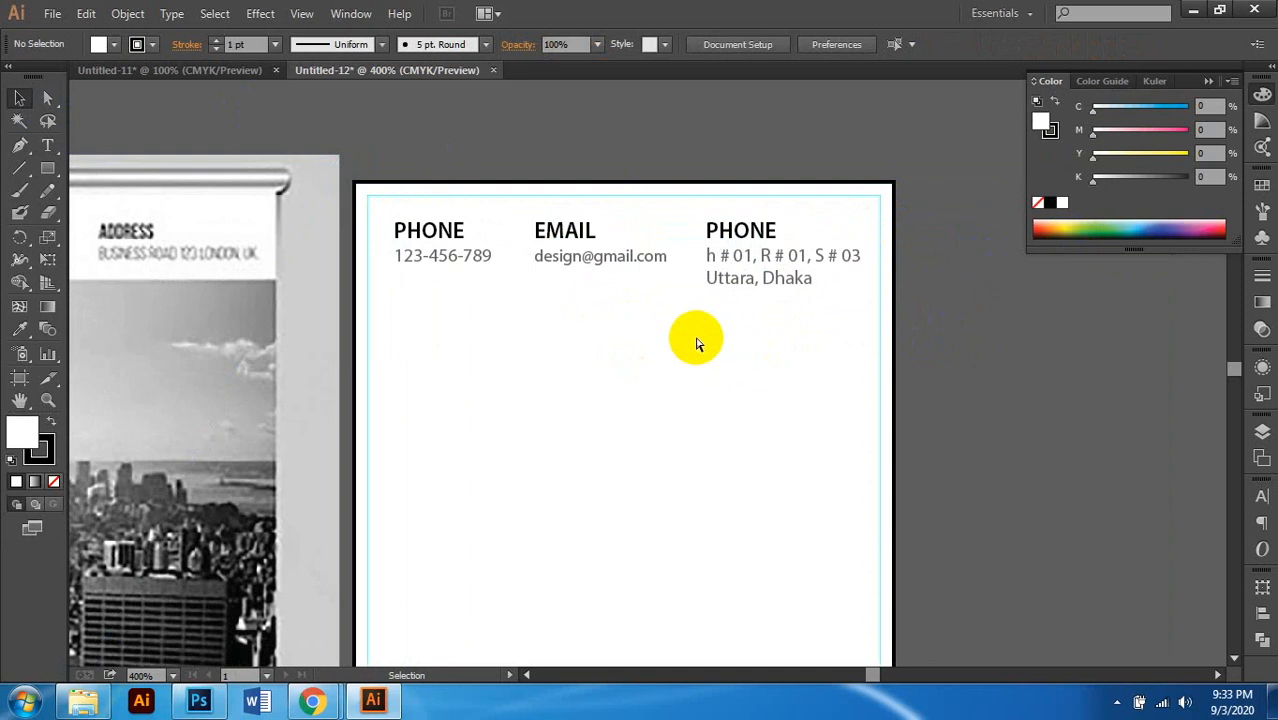
Step: Drag the city skyline photo from the X-Banner Image folder onto the banner canvas
{"action": "scroll", "coordinate": [718, 360], "scroll_direction": "down", "scroll_amount": 3}
{"action": "scroll", "coordinate": [617, 340], "scroll_direction": "down", "scroll_amount": 1}
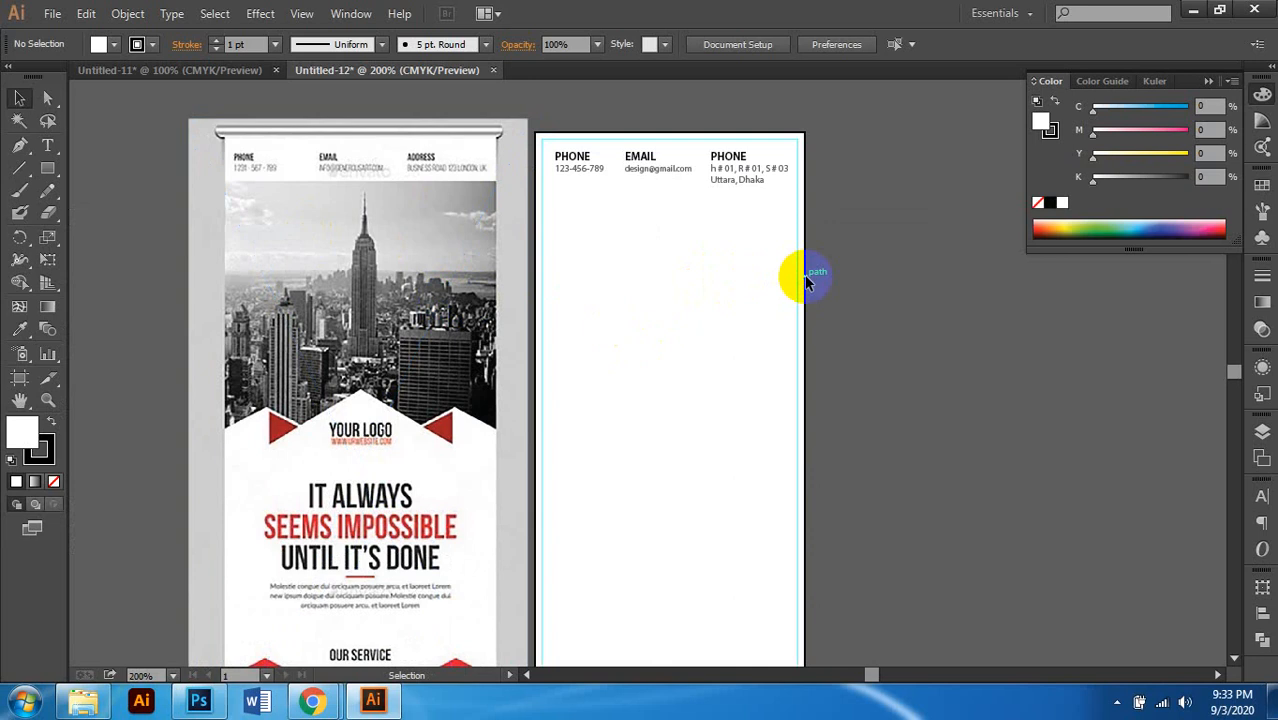
{"action": "scroll", "coordinate": [600, 325], "scroll_direction": "right", "scroll_amount": 1}
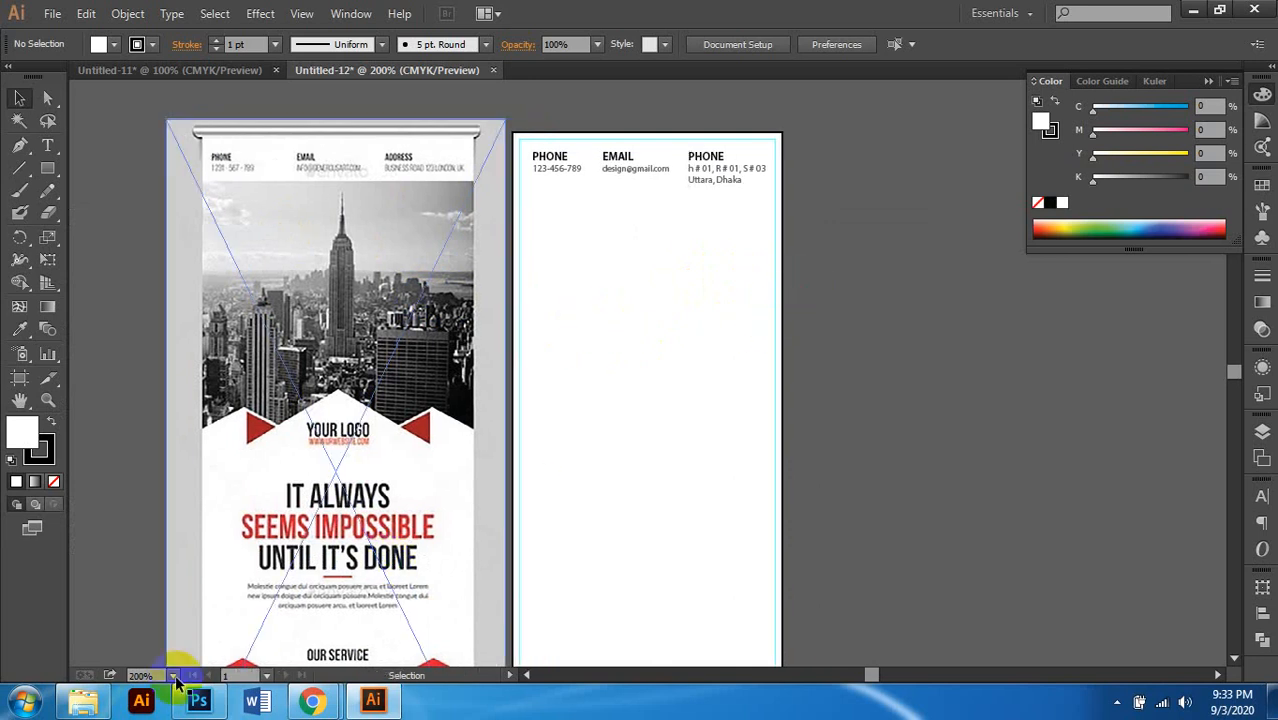
{"action": "left_click", "coordinate": [83, 700]}
{"action": "left_click", "coordinate": [715, 485]}
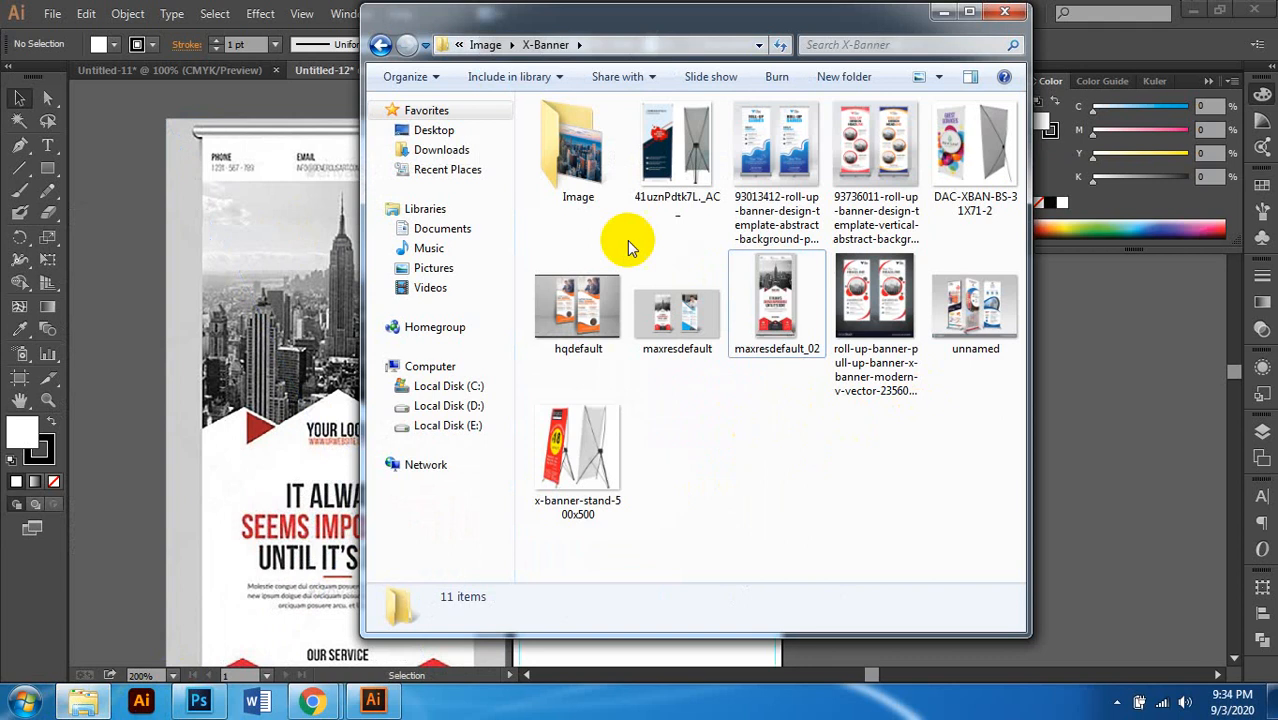
{"action": "double_click", "coordinate": [576, 152]}
{"action": "left_click", "coordinate": [570, 145]}
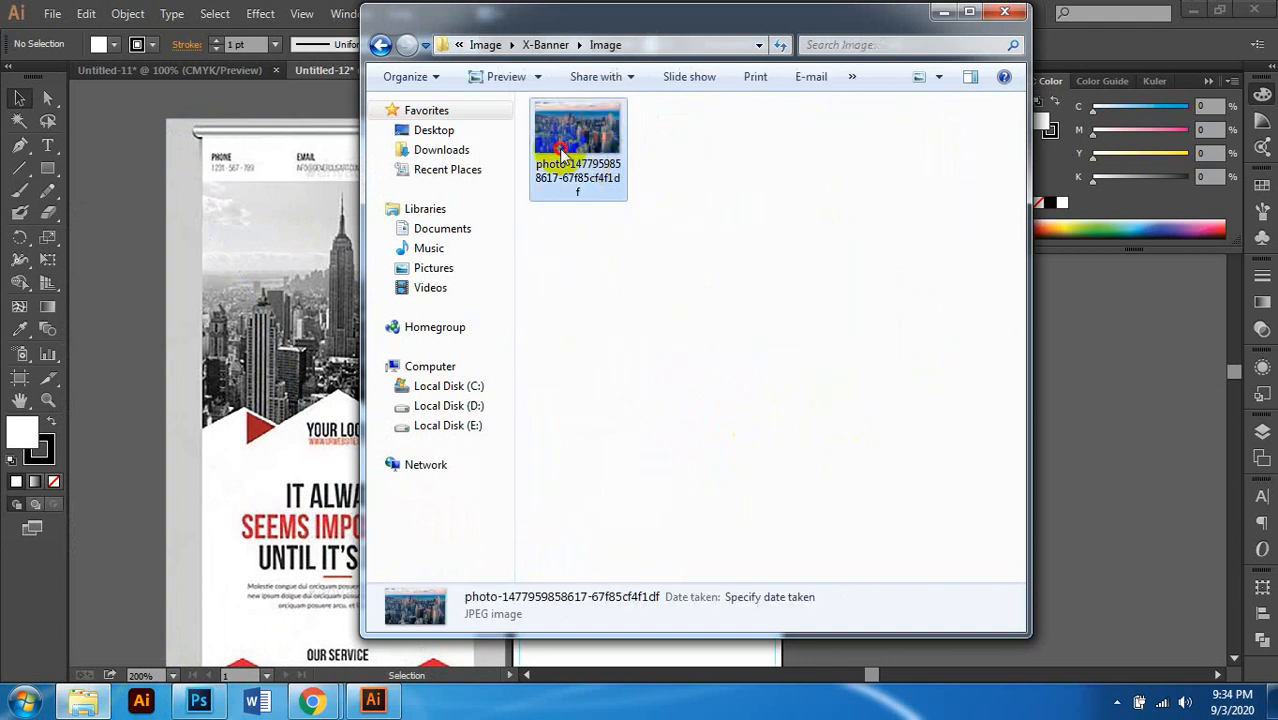
{"action": "left_click_drag", "start_coordinate": [560, 155], "coordinate": [1093, 434]}
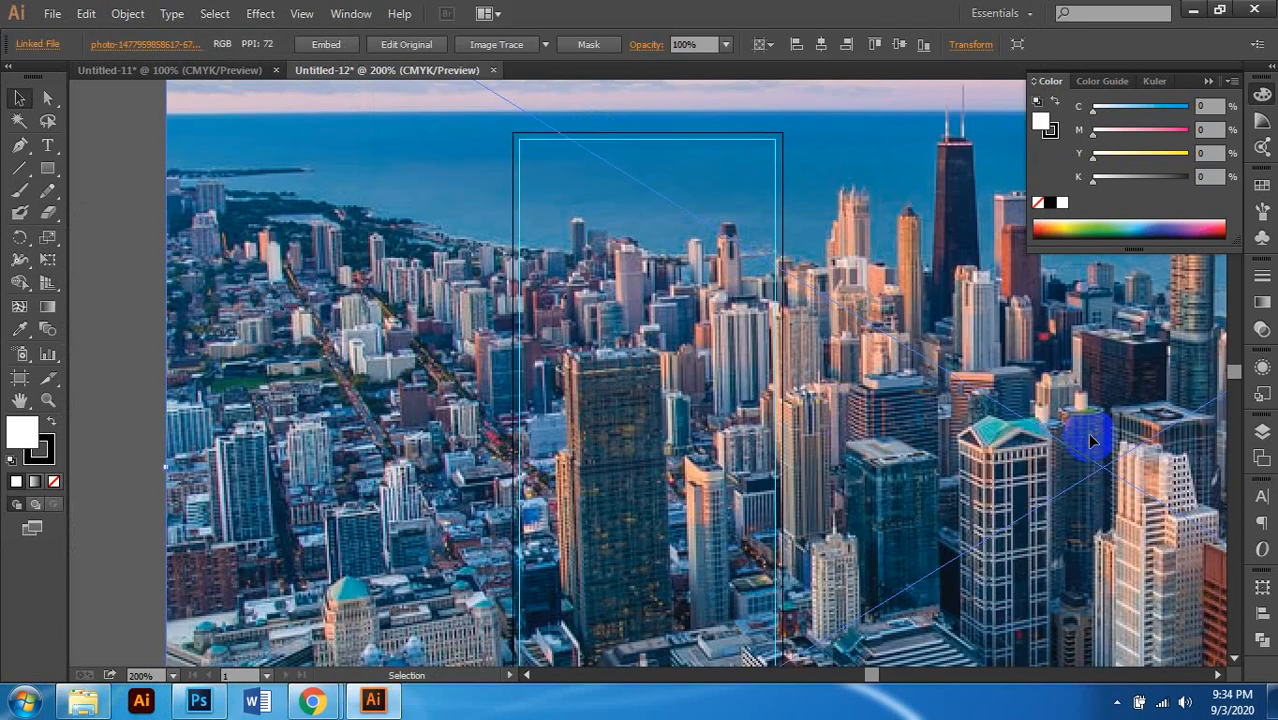
Step: Scale the city photo down and move it up near the contact row
{"action": "scroll", "coordinate": [838, 408], "scroll_direction": "down", "scroll_amount": 2}
{"action": "scroll", "coordinate": [720, 408], "scroll_direction": "right", "scroll_amount": 3}
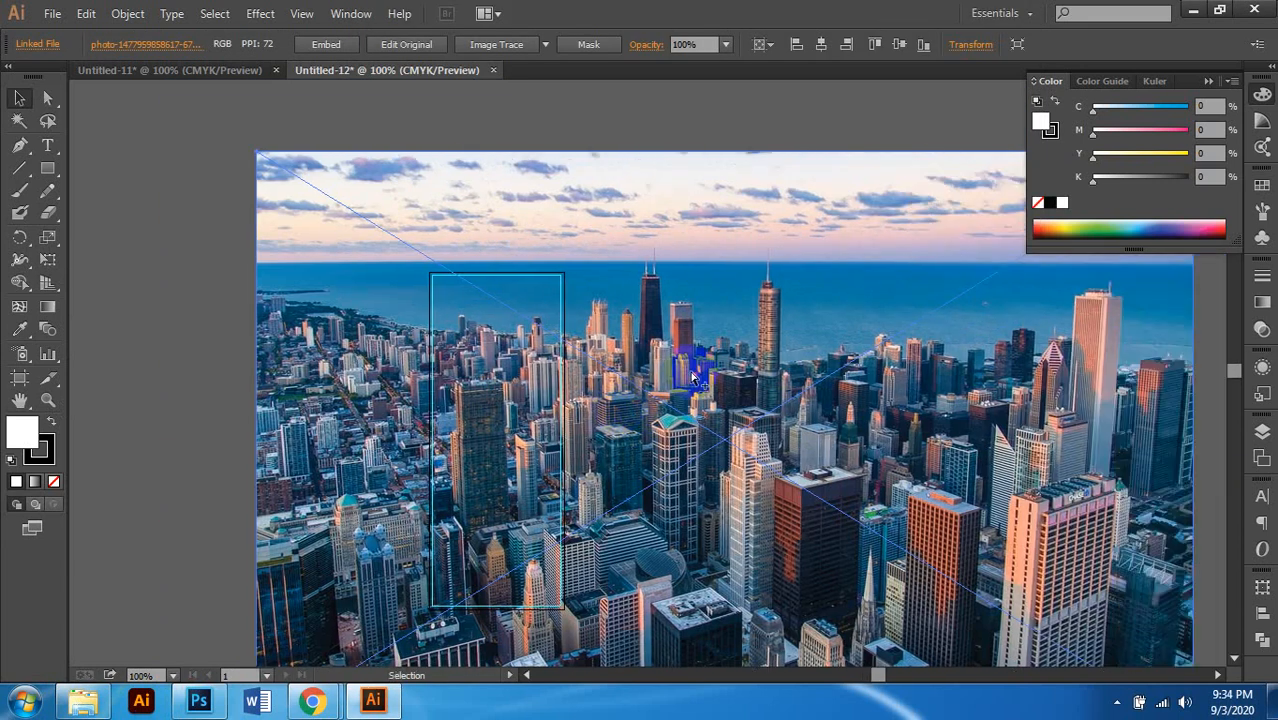
{"action": "scroll", "coordinate": [693, 375], "scroll_direction": "down", "scroll_amount": 1}
{"action": "left_click_drag", "start_coordinate": [874, 263], "coordinate": [536, 291]}
{"action": "scroll", "coordinate": [578, 430], "scroll_direction": "up", "scroll_amount": 3}
{"action": "scroll", "coordinate": [560, 293], "scroll_direction": "up", "scroll_amount": 3}
{"action": "scroll", "coordinate": [590, 289], "scroll_direction": "up", "scroll_amount": 2}
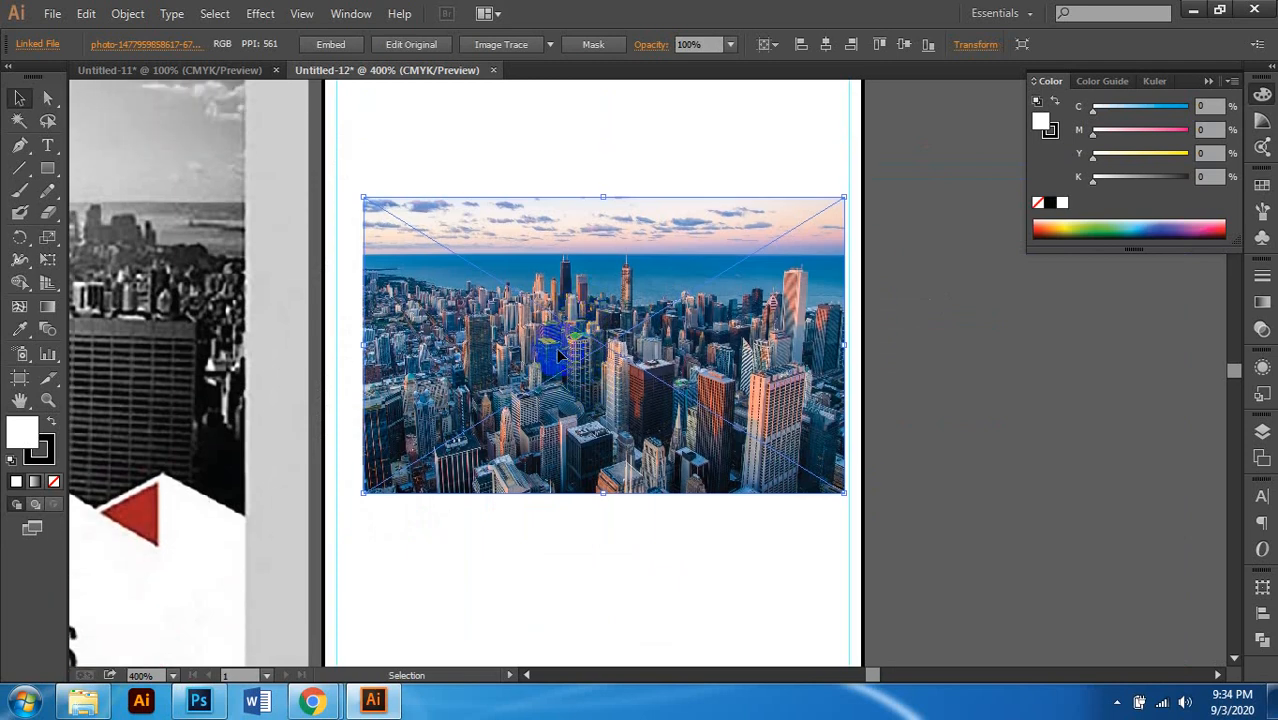
{"action": "scroll", "coordinate": [556, 347], "scroll_direction": "down", "scroll_amount": 1}
{"action": "scroll", "coordinate": [580, 390], "scroll_direction": "left", "scroll_amount": 2}
{"action": "left_click_drag", "start_coordinate": [582, 392], "coordinate": [544, 258]}
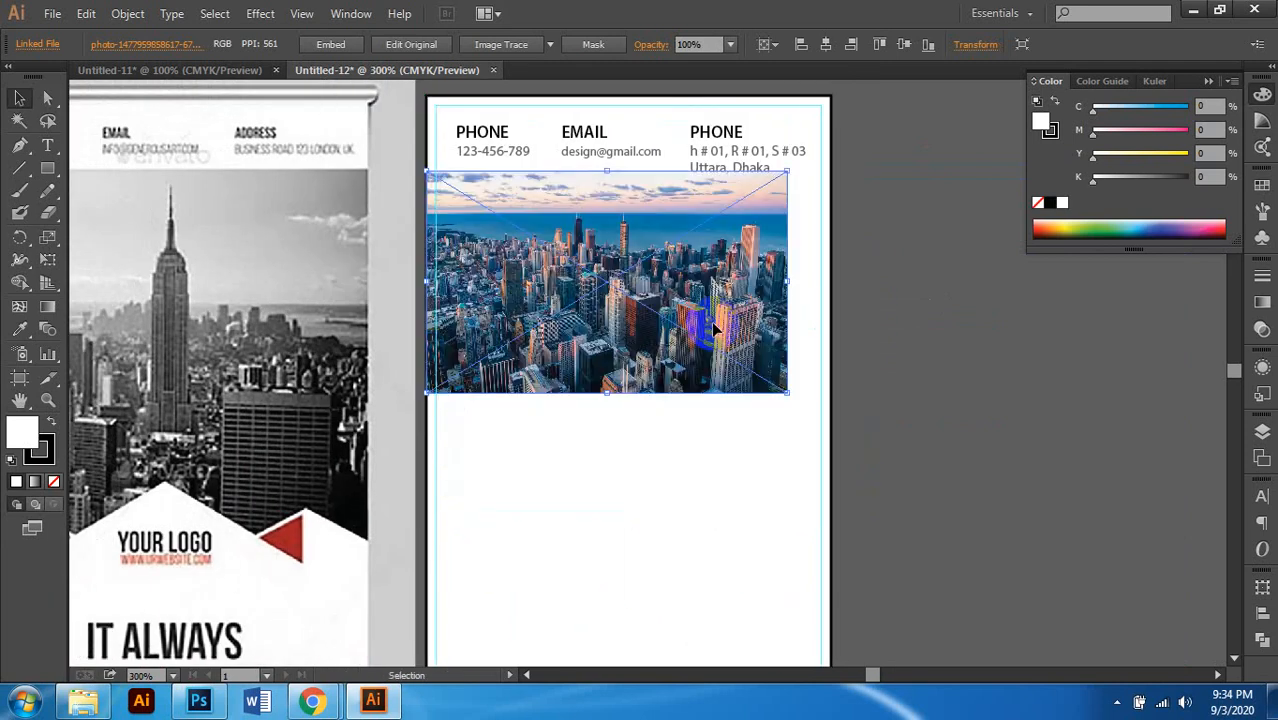
Step: Stretch the photo to the artboard's right edge and lower it below the address
{"action": "left_click_drag", "start_coordinate": [791, 398], "coordinate": [826, 444]}
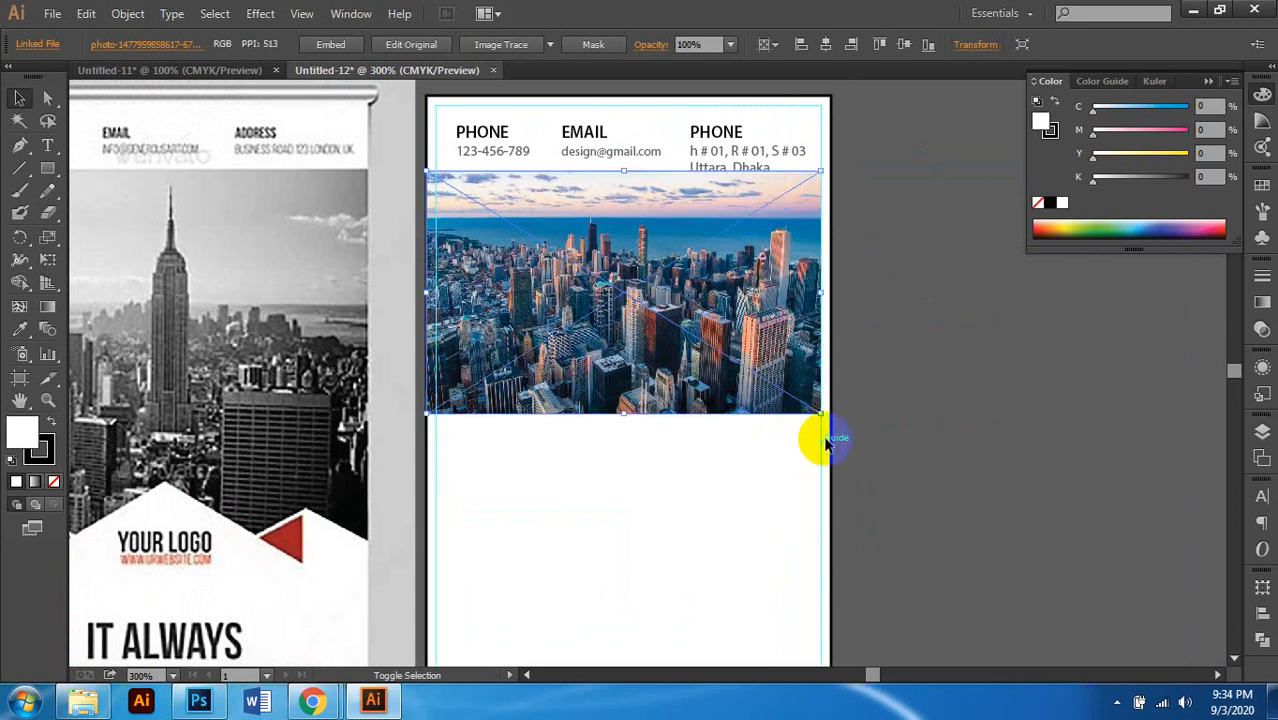
{"action": "scroll", "coordinate": [828, 443], "scroll_direction": "up", "scroll_amount": 4}
{"action": "left_click_drag", "start_coordinate": [789, 337], "coordinate": [756, 386]}
{"action": "scroll", "coordinate": [756, 386], "scroll_direction": "down", "scroll_amount": 3}
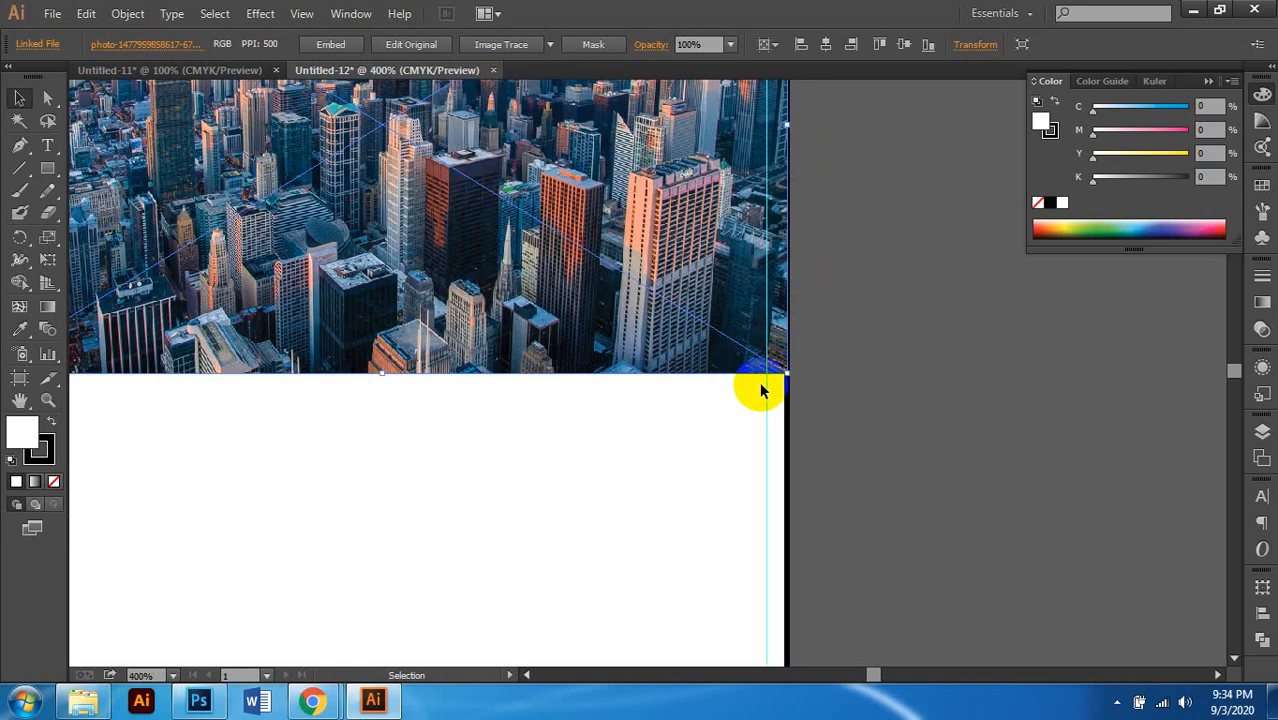
{"action": "scroll", "coordinate": [728, 392], "scroll_direction": "down", "scroll_amount": 2}
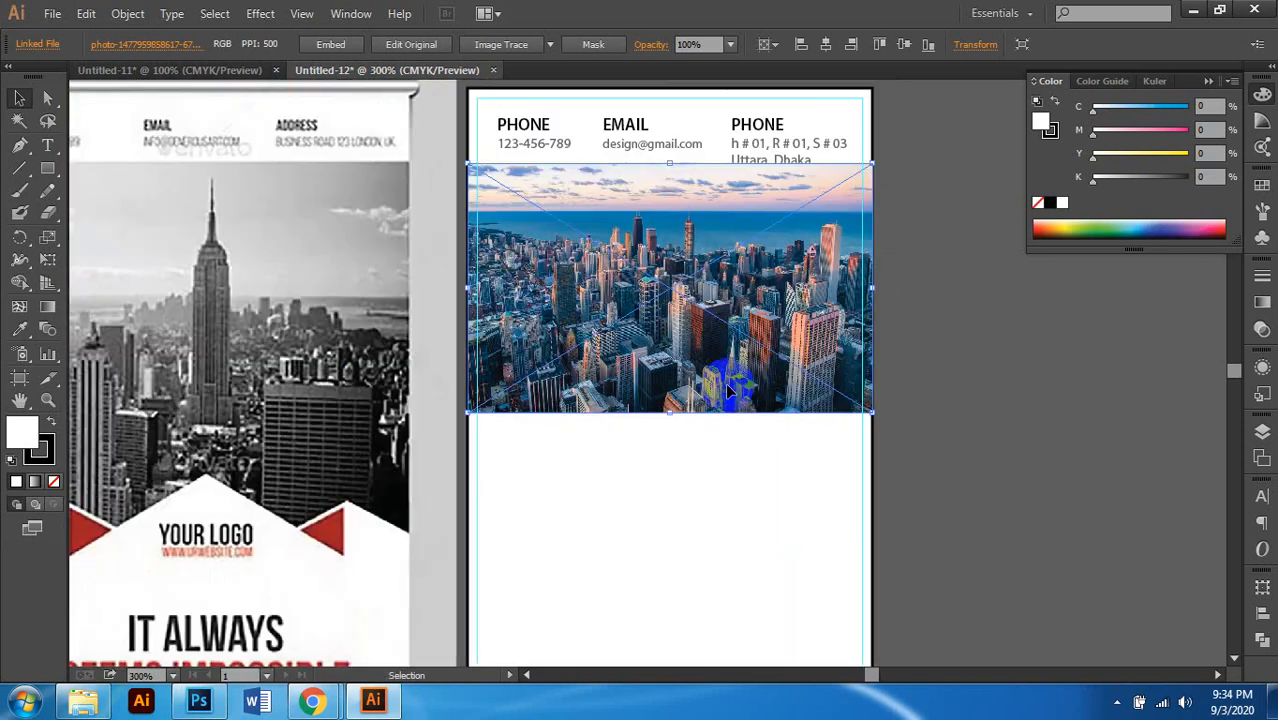
{"action": "scroll", "coordinate": [743, 386], "scroll_direction": "left", "scroll_amount": 1}
{"action": "left_click_drag", "start_coordinate": [776, 358], "coordinate": [778, 414]}
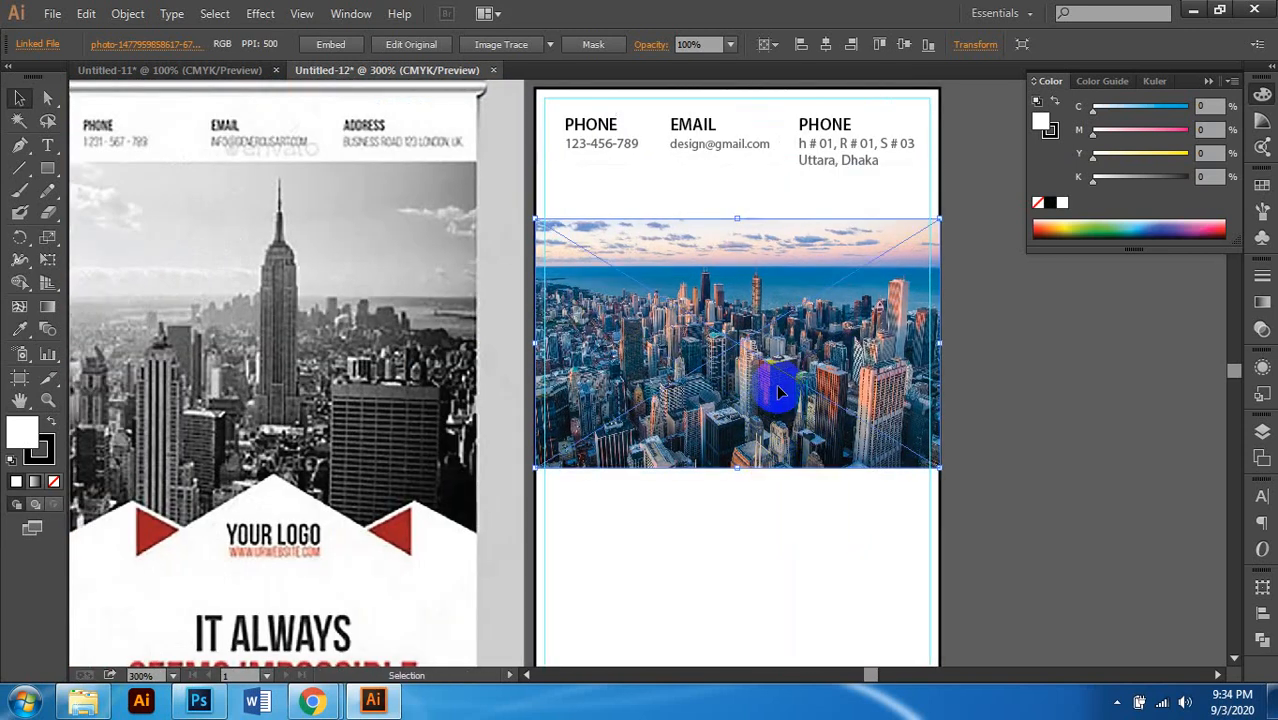
{"action": "scroll", "coordinate": [776, 387], "scroll_direction": "left", "scroll_amount": 1}
{"action": "scroll", "coordinate": [773, 381], "scroll_direction": "up", "scroll_amount": 1}
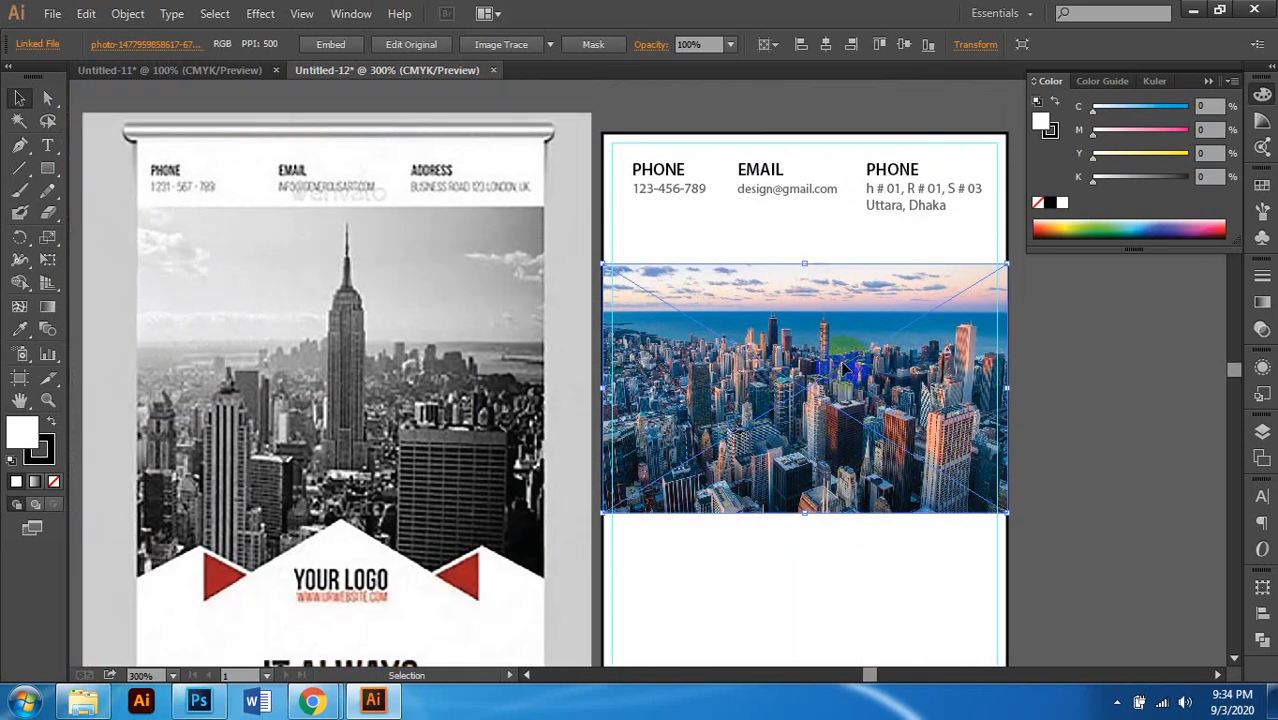
Step: Nudge the address and email text groups slightly upward
{"action": "left_click", "coordinate": [898, 197]}
{"action": "left_click", "coordinate": [760, 198], "text": "shift"}
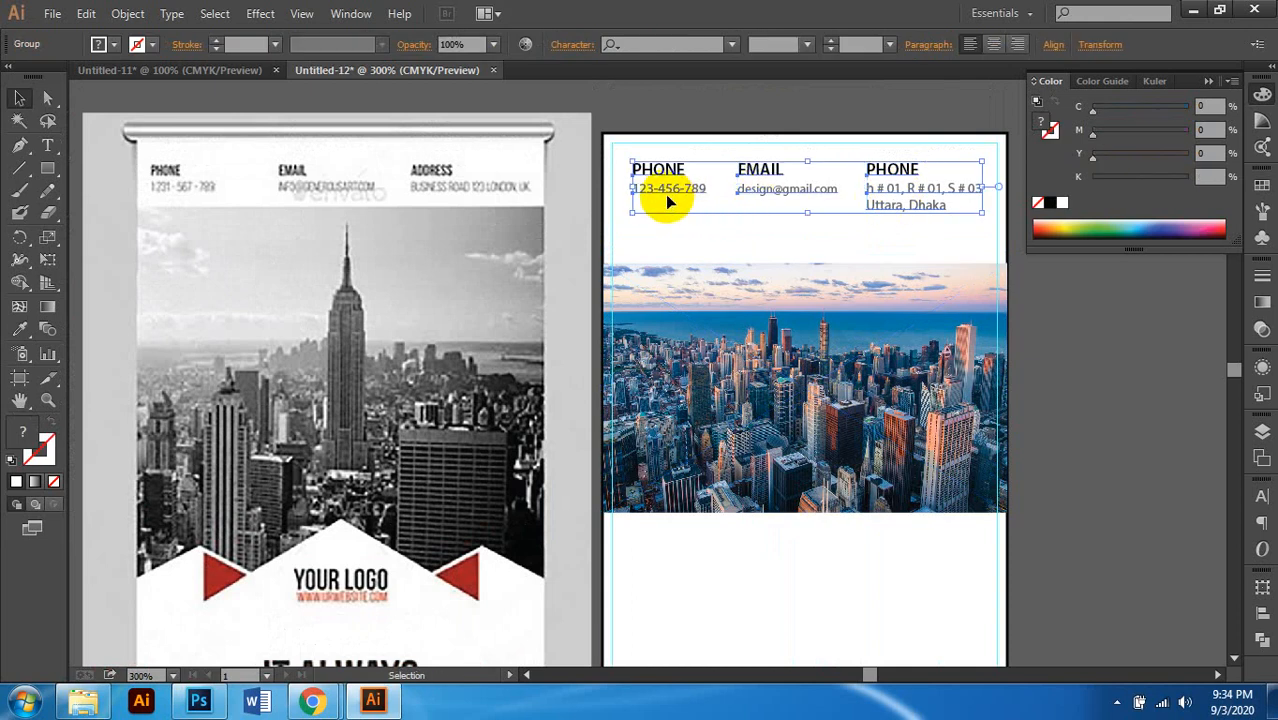
{"action": "key", "text": "Up"}
{"action": "key", "text": "Up"}
{"action": "key", "text": "Up"}
{"action": "key", "text": "Up"}
{"action": "key", "text": "Up"}
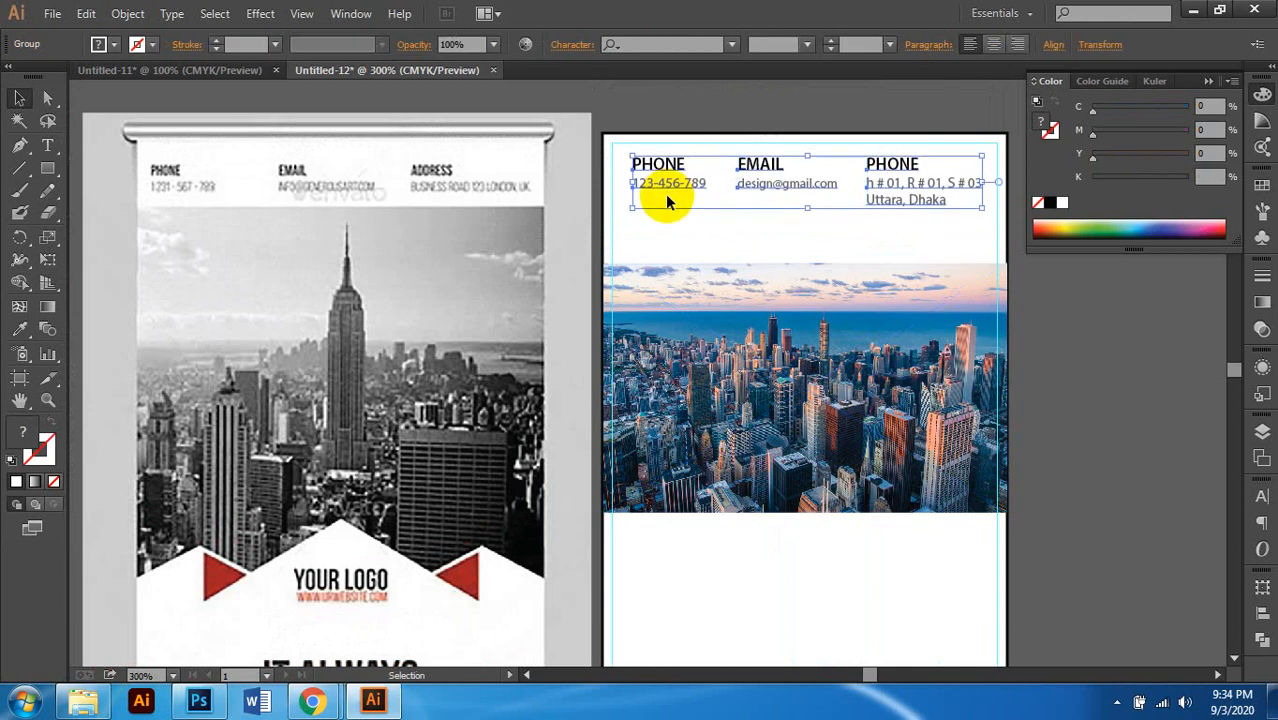
{"action": "scroll", "coordinate": [673, 208], "scroll_direction": "right", "scroll_amount": 1}
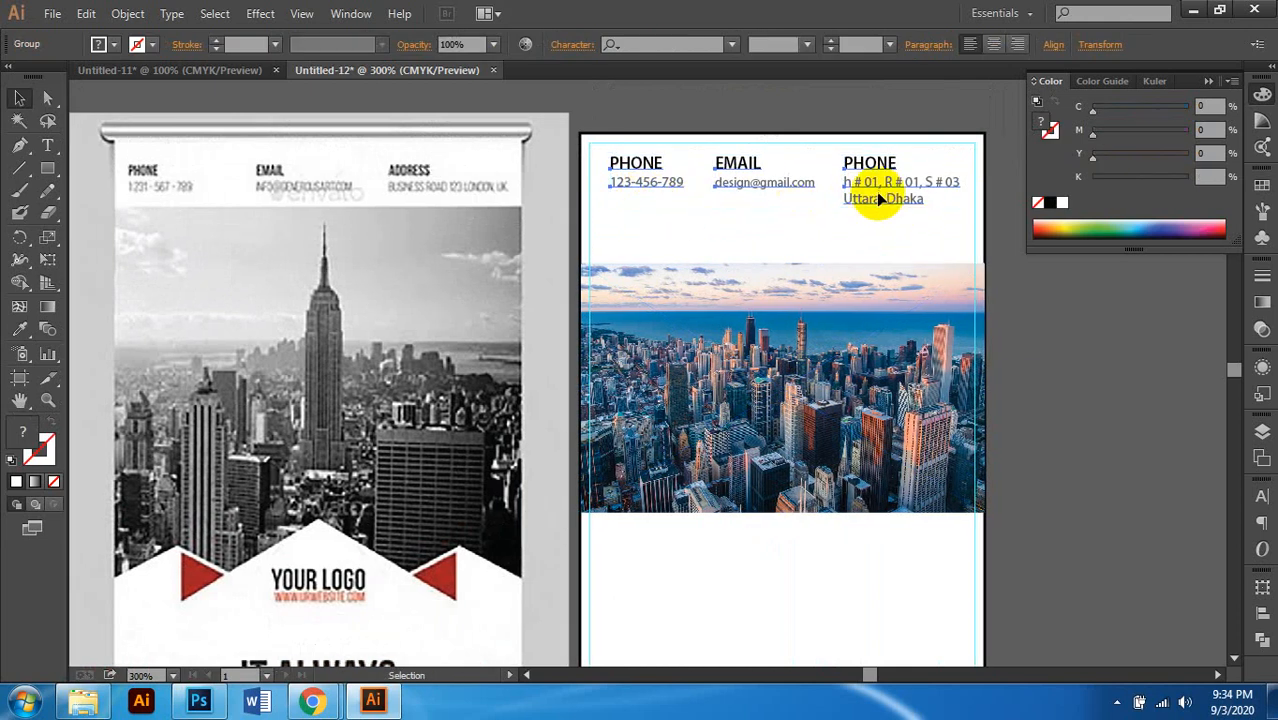
Step: Nudge the city photo to sit just beneath the contact text
{"action": "left_click", "coordinate": [845, 278]}
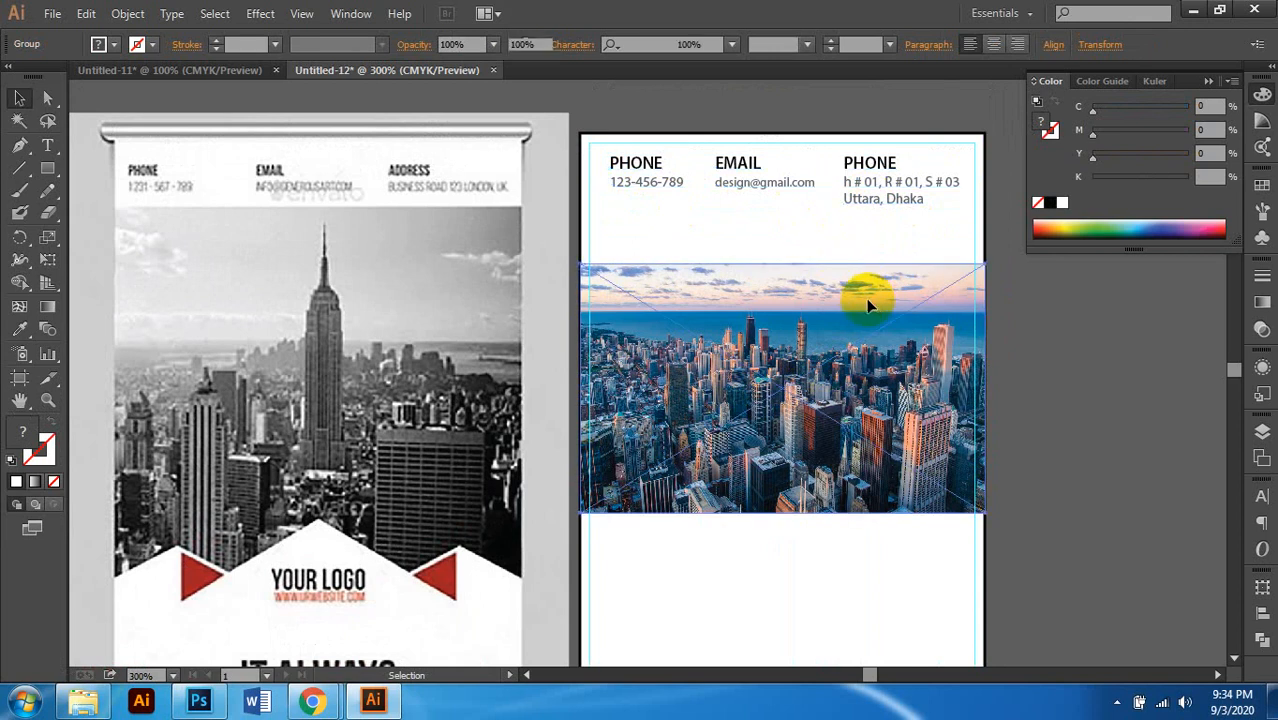
{"action": "key", "text": "Up"}
{"action": "key", "text": "Up"}
{"action": "key", "text": "Up"}
{"action": "key", "text": "Up"}
{"action": "key", "text": "Up"}
{"action": "key", "text": "Up"}
{"action": "key", "text": "Up"}
{"action": "key", "text": "Up"}
{"action": "key", "text": "Up"}
{"action": "key", "text": "Up"}
{"action": "key", "text": "Up"}
{"action": "key", "text": "Up"}
{"action": "key", "text": "Up"}
{"action": "key", "text": "Up"}
{"action": "key", "text": "Up"}
{"action": "key", "text": "Up"}
{"action": "key", "text": "Up"}
{"action": "key", "text": "Up"}
{"action": "key", "text": "Up"}
{"action": "key", "text": "Up"}
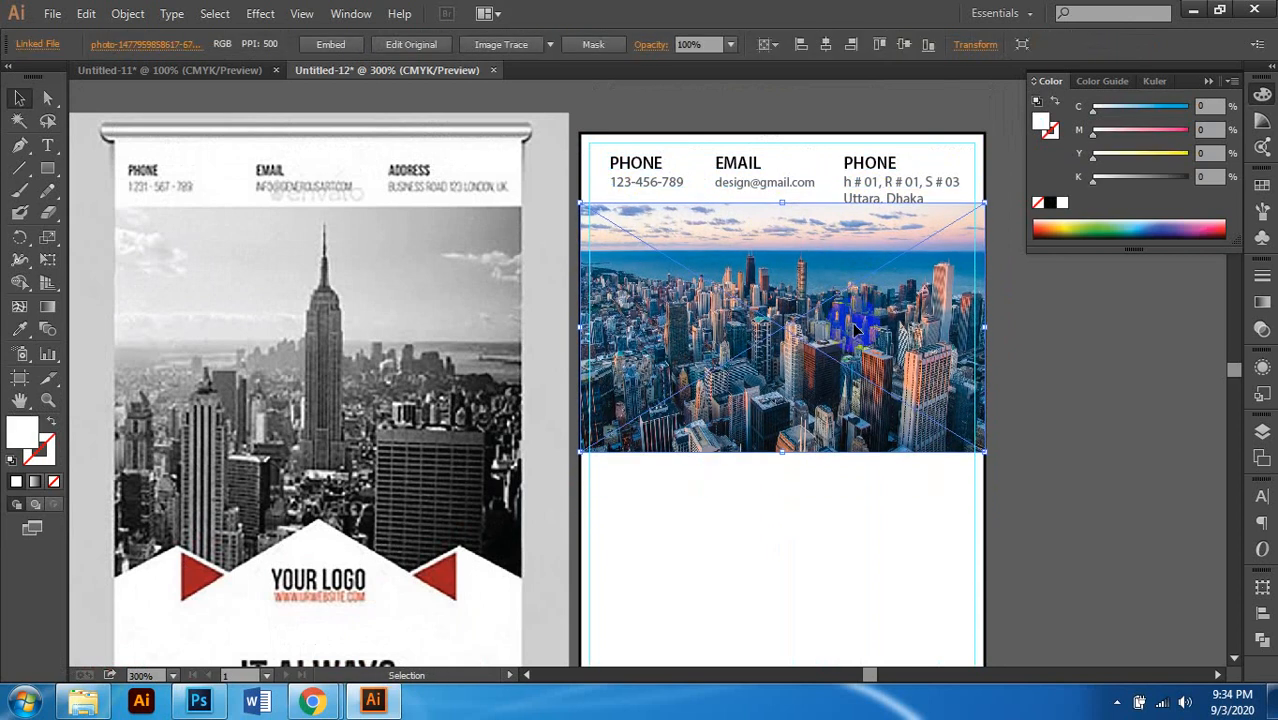
{"action": "key", "text": "Down"}
{"action": "key", "text": "Down"}
{"action": "key", "text": "Down"}
{"action": "key", "text": "Down"}
{"action": "key", "text": "Down"}
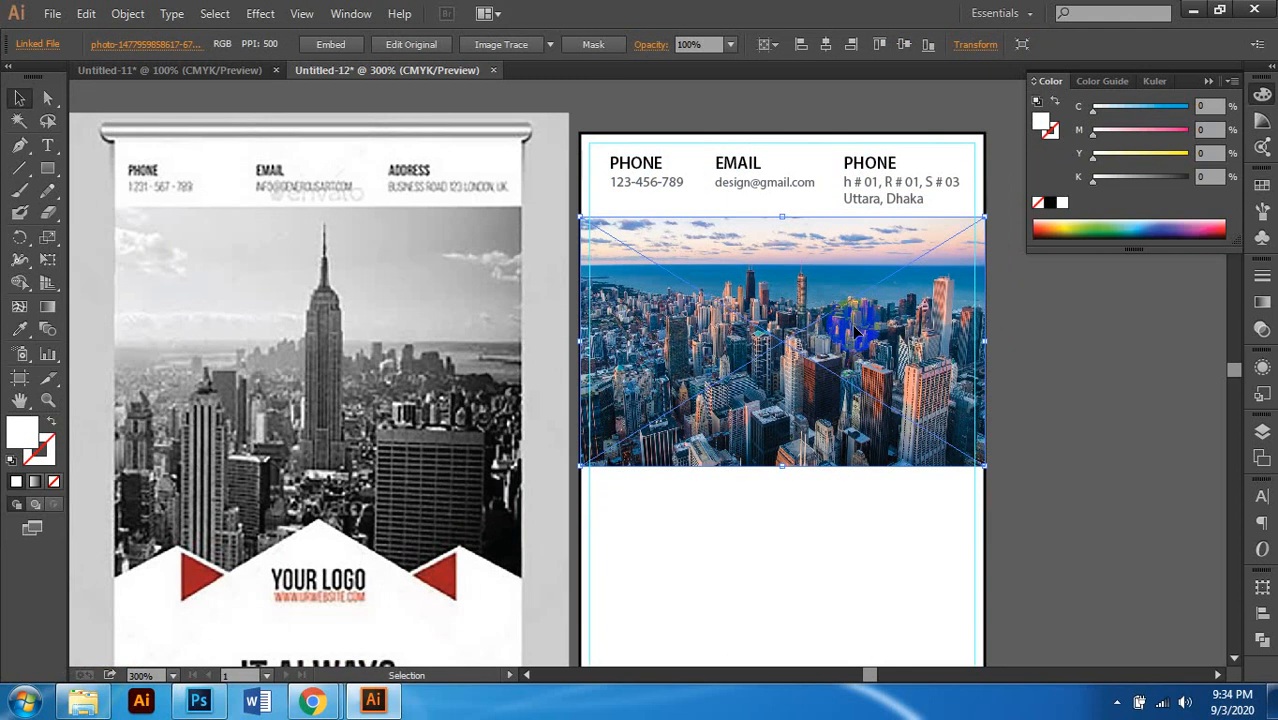
{"action": "scroll", "coordinate": [945, 398], "scroll_direction": "right", "scroll_amount": 1}
Step: Enlarge the city photo proportionally so it overhangs the artboard's right edge
{"action": "left_click", "coordinate": [1032, 395]}
{"action": "scroll", "coordinate": [842, 391], "scroll_direction": "down", "scroll_amount": 3}
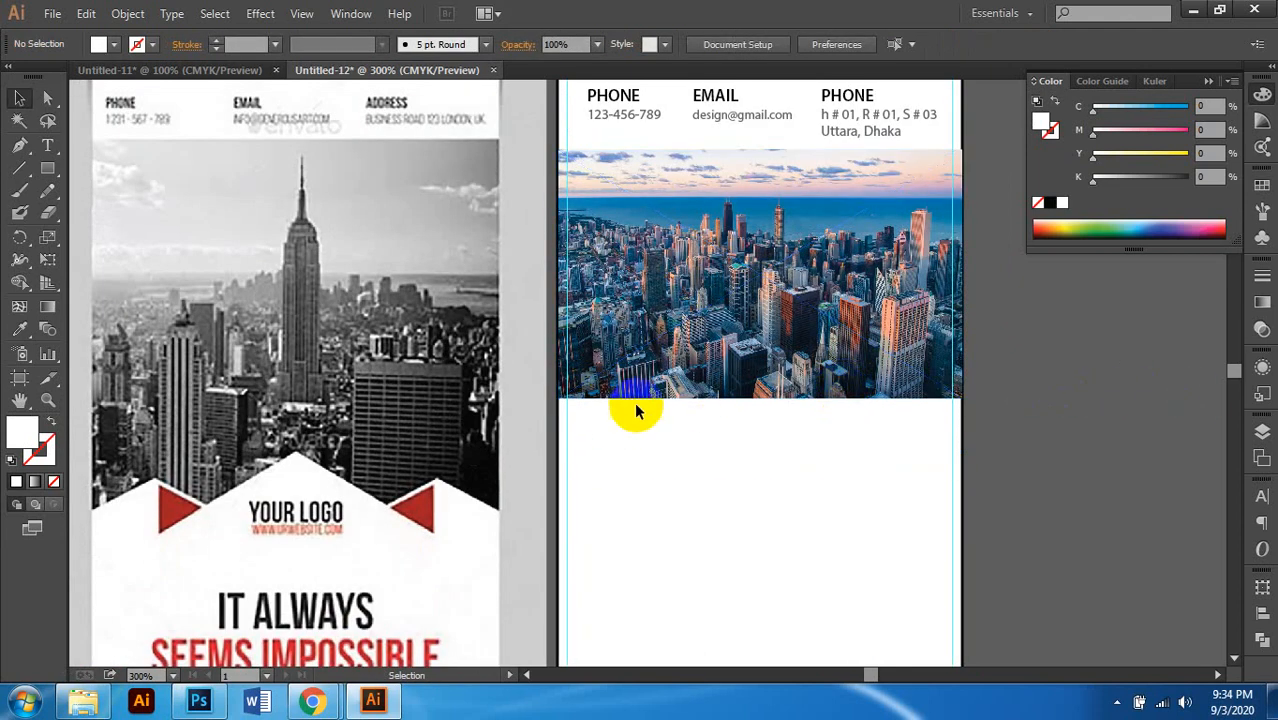
{"action": "scroll", "coordinate": [633, 408], "scroll_direction": "right", "scroll_amount": 2}
{"action": "left_click", "coordinate": [716, 386]}
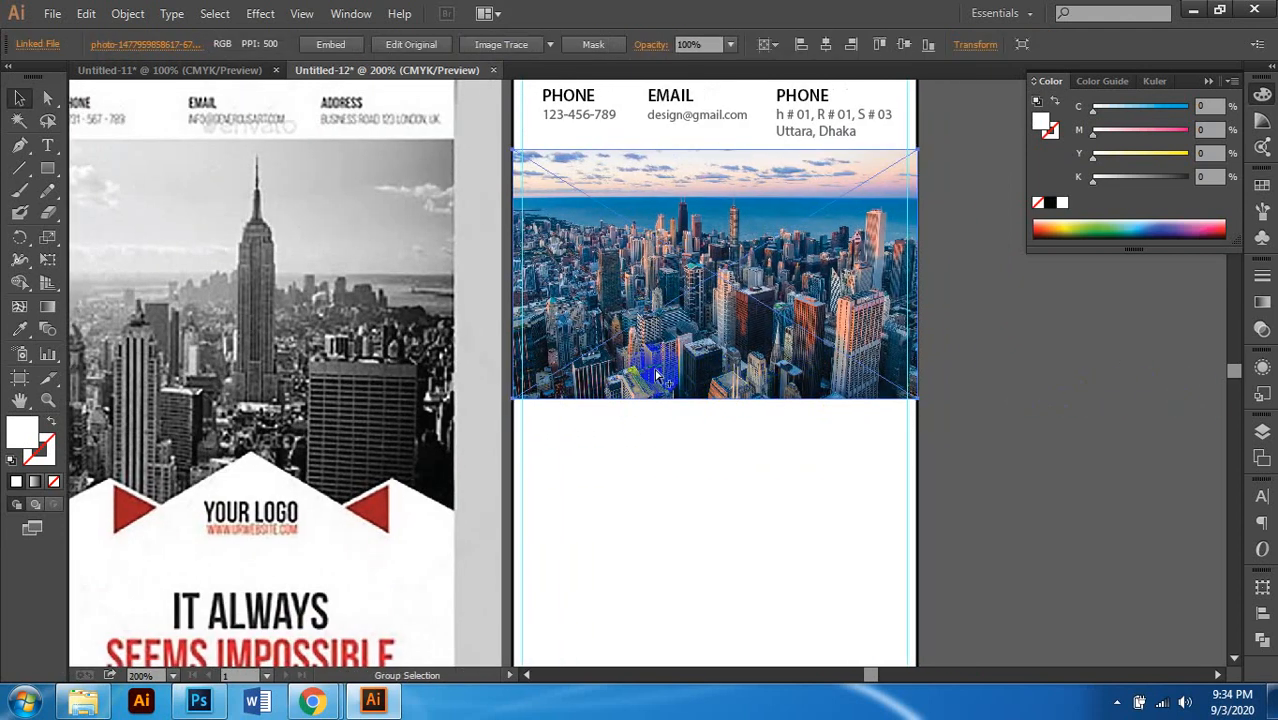
{"action": "scroll", "coordinate": [657, 376], "scroll_direction": "down", "scroll_amount": 1}
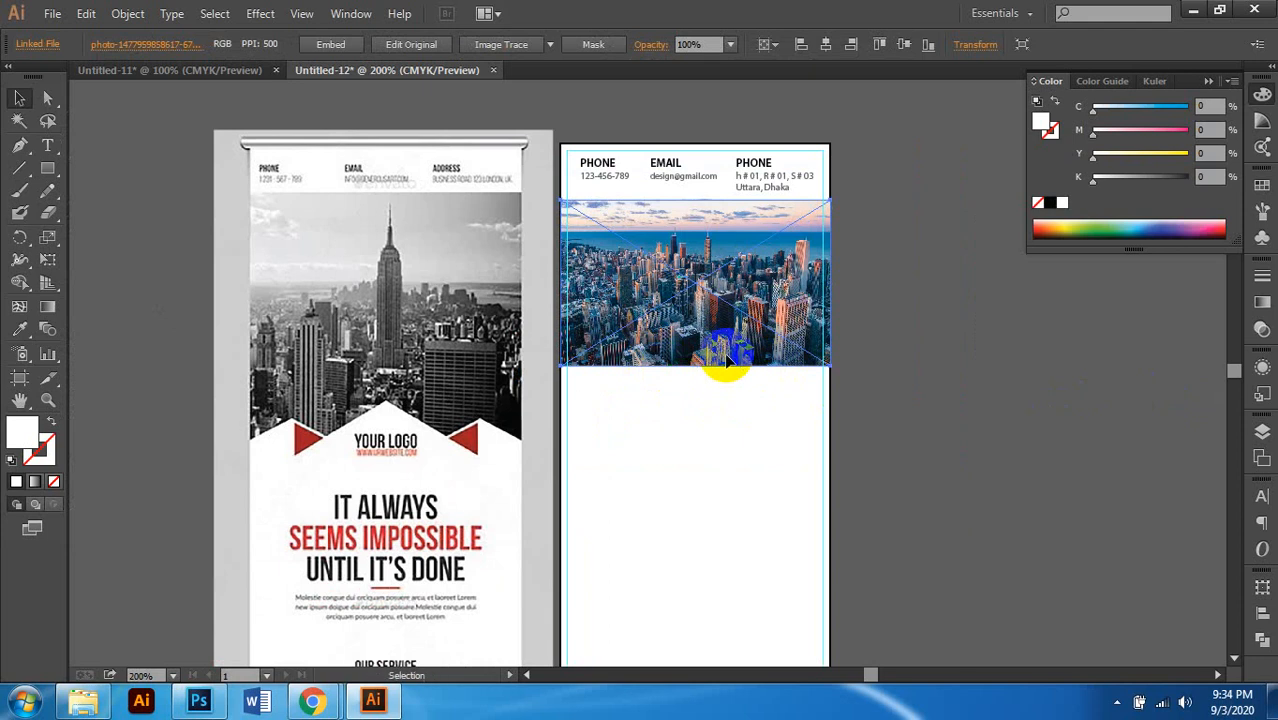
{"action": "scroll", "coordinate": [705, 335], "scroll_direction": "left", "scroll_amount": 1}
{"action": "scroll", "coordinate": [707, 337], "scroll_direction": "right", "scroll_amount": 2}
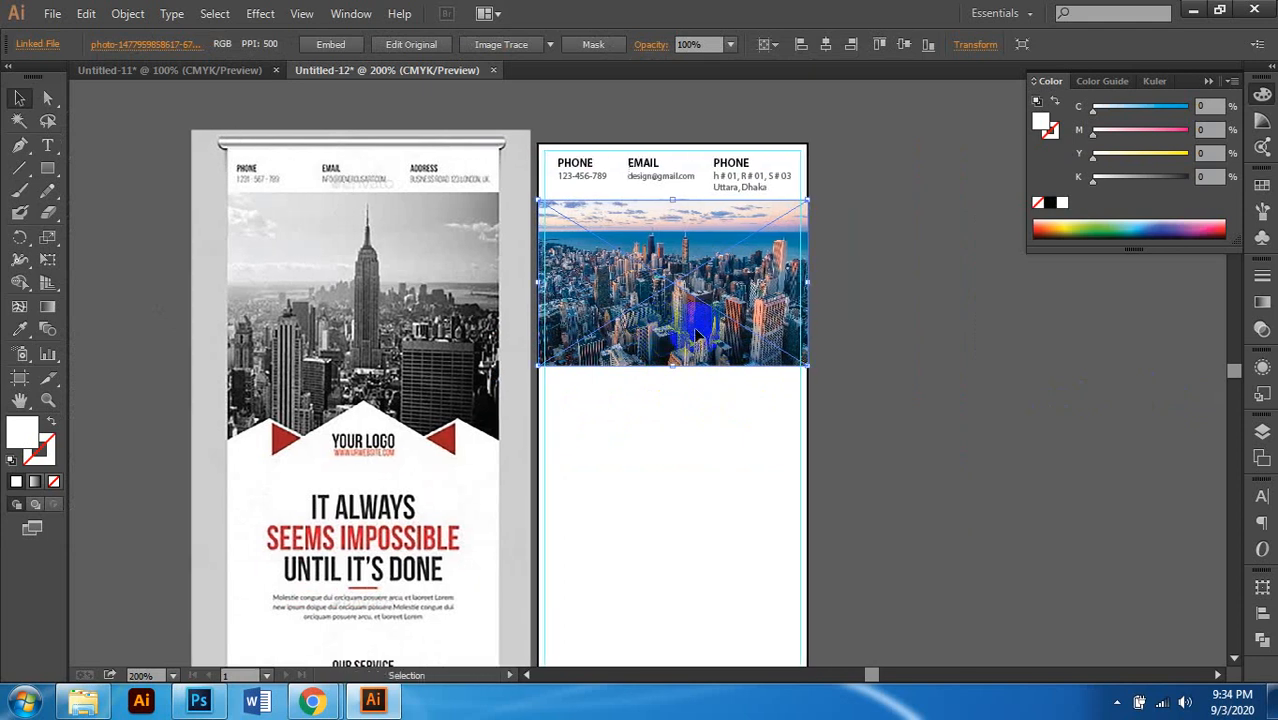
{"action": "left_click_drag", "start_coordinate": [806, 366], "coordinate": [952, 484]}
{"action": "scroll", "coordinate": [952, 484], "scroll_direction": "right", "scroll_amount": 2}
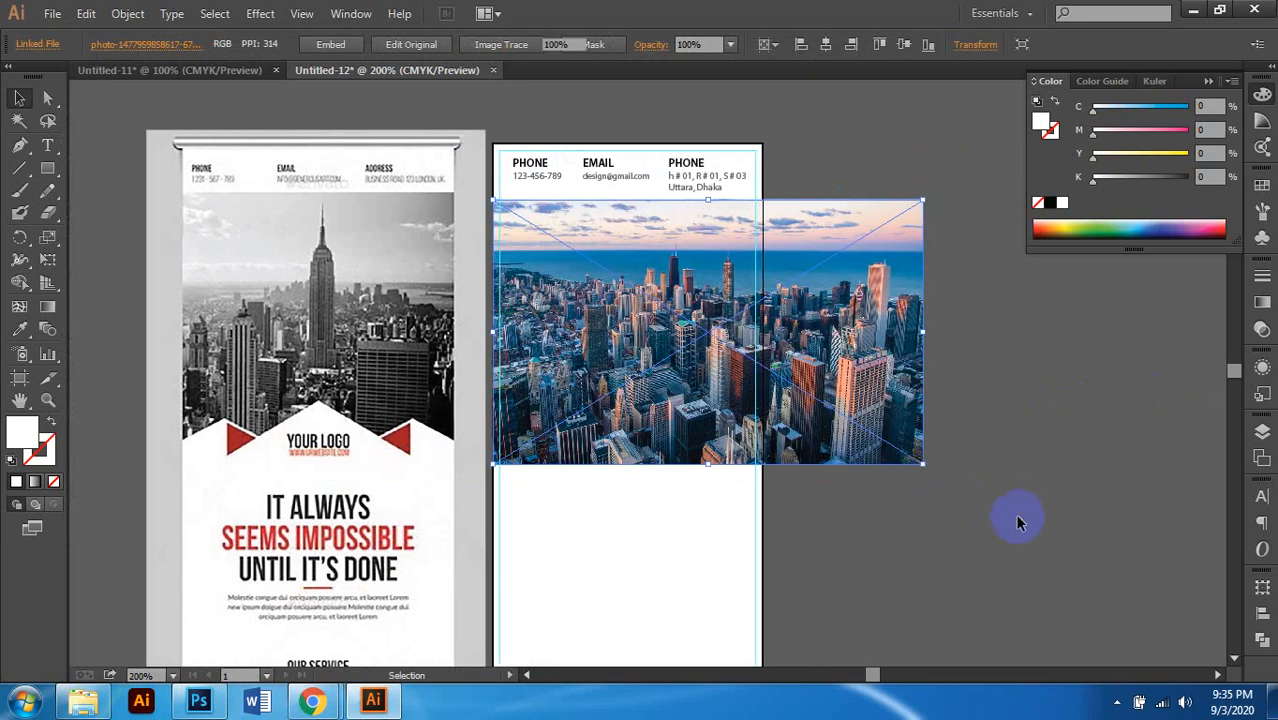
Step: Slide the city photo left about 0.8 in so it overhangs both panel edges
{"action": "left_click", "coordinate": [1019, 520]}
{"action": "scroll", "coordinate": [768, 504], "scroll_direction": "down", "scroll_amount": 2}
{"action": "scroll", "coordinate": [768, 504], "scroll_direction": "left", "scroll_amount": 1}
{"action": "left_click", "coordinate": [803, 408]}
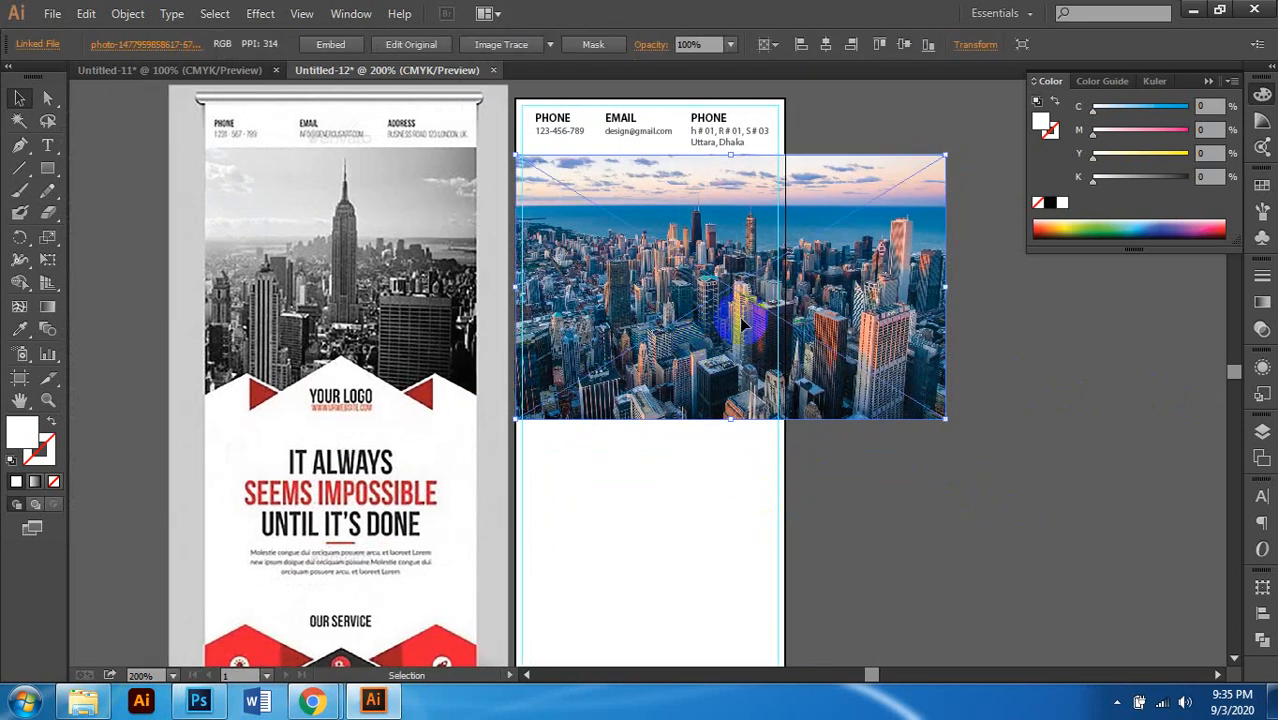
{"action": "left_click_drag", "start_coordinate": [893, 335], "coordinate": [783, 337]}
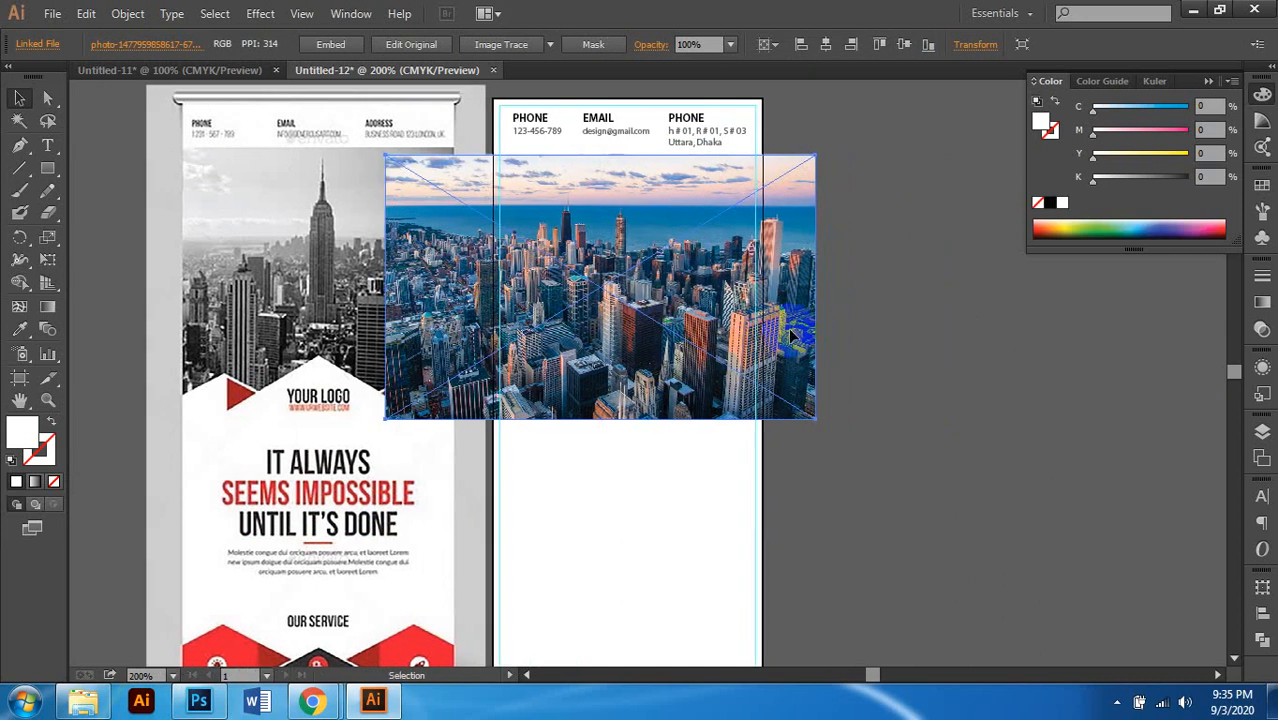
{"action": "scroll", "coordinate": [897, 312], "scroll_direction": "down", "scroll_amount": 1}
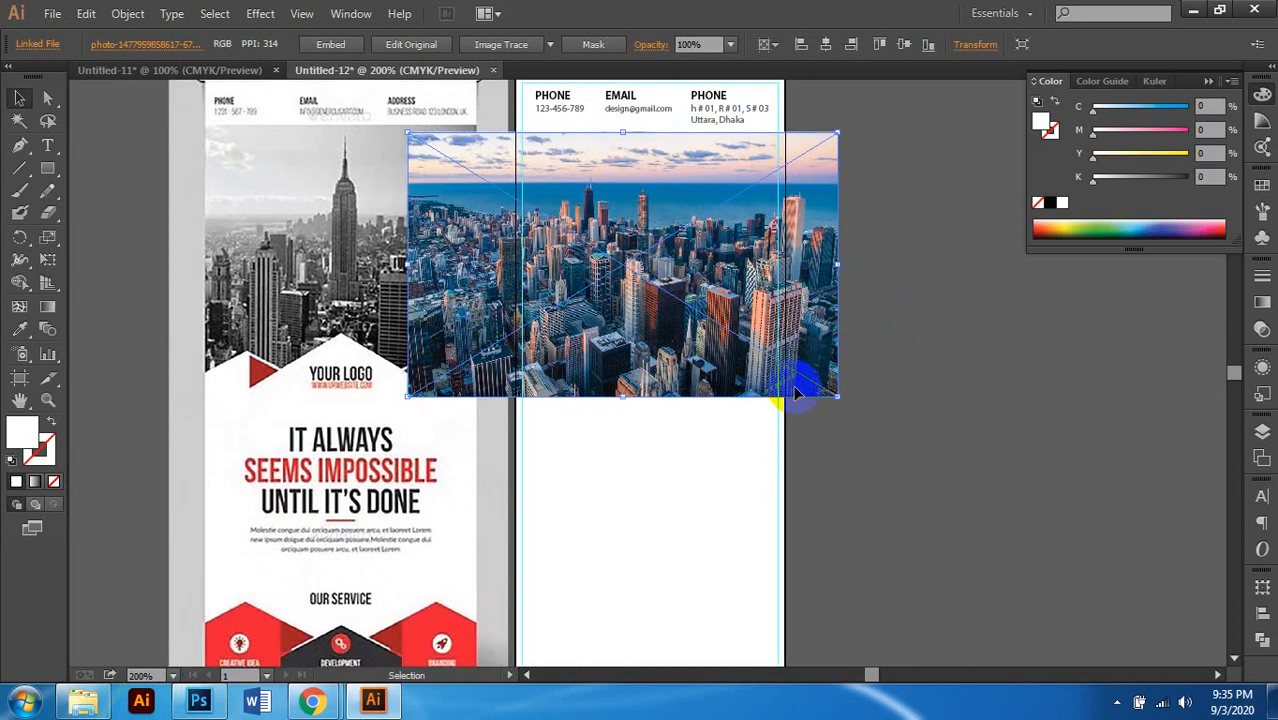
{"action": "left_click", "coordinate": [785, 458]}
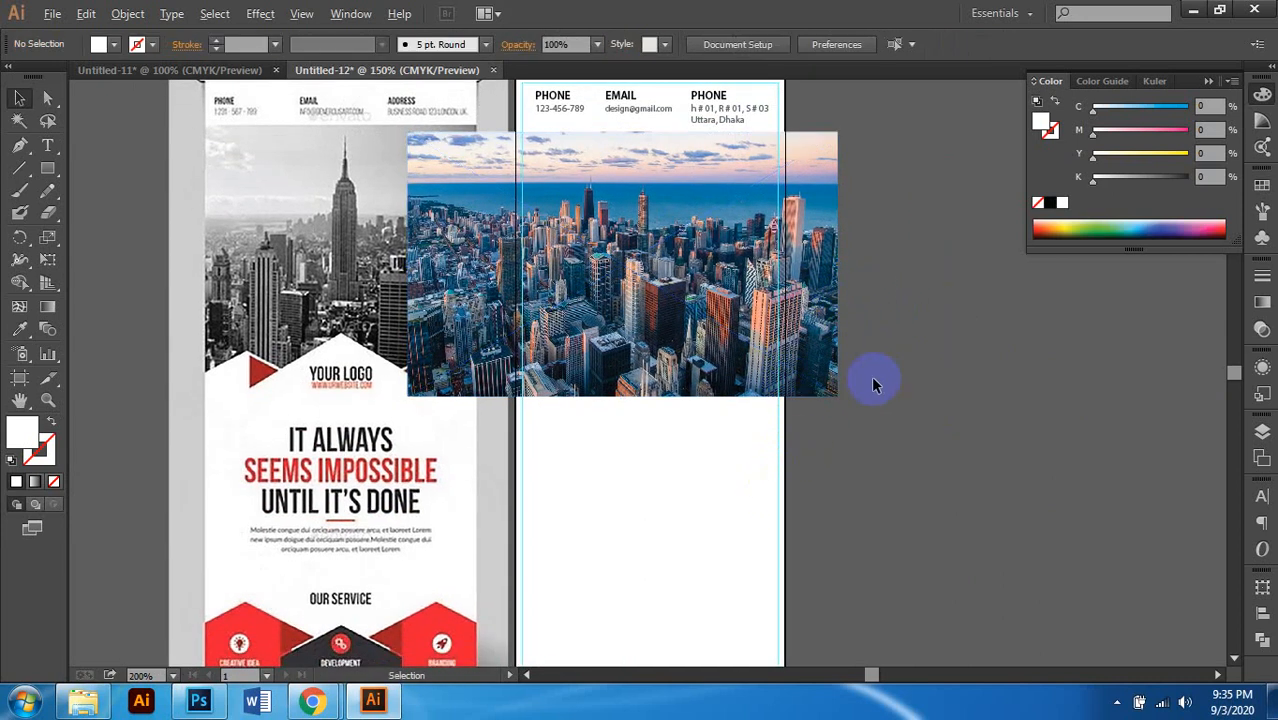
{"action": "scroll", "coordinate": [873, 385], "scroll_direction": "down", "scroll_amount": 1, "text": "alt"}
{"action": "scroll", "coordinate": [899, 371], "scroll_direction": "up", "scroll_amount": 2}
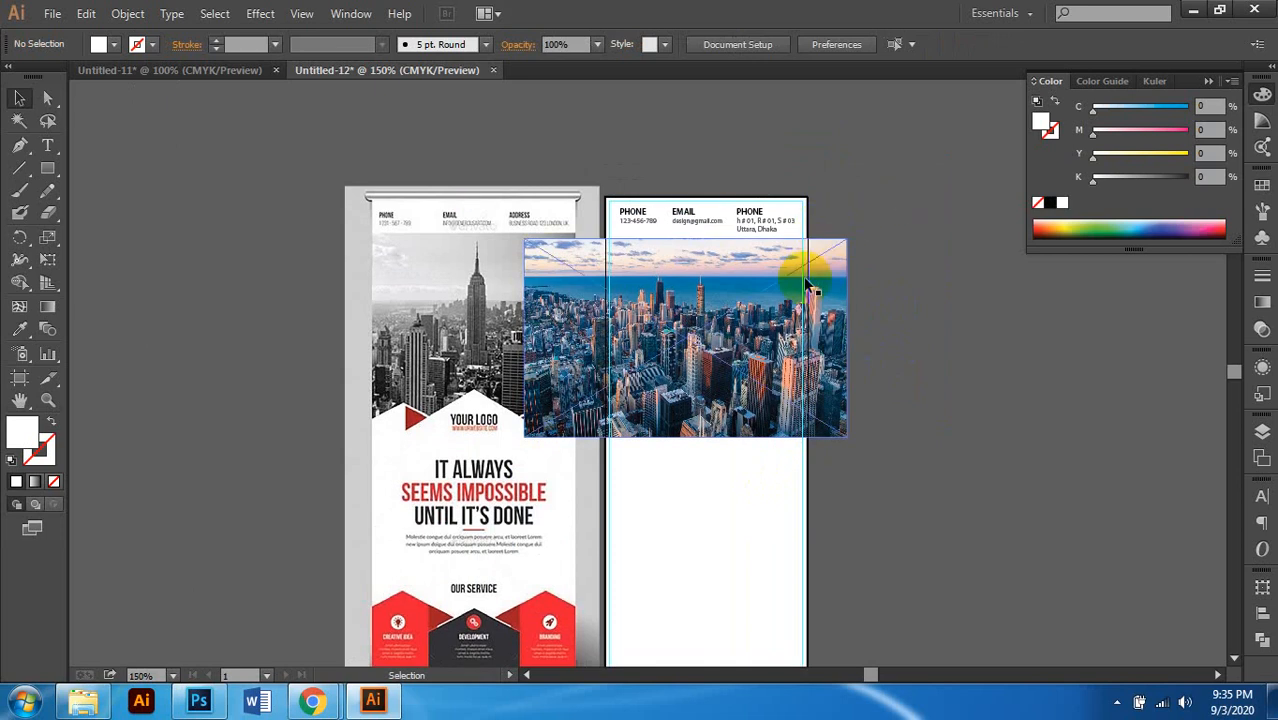
{"action": "scroll", "coordinate": [806, 285], "scroll_direction": "up", "scroll_amount": 1, "text": "alt"}
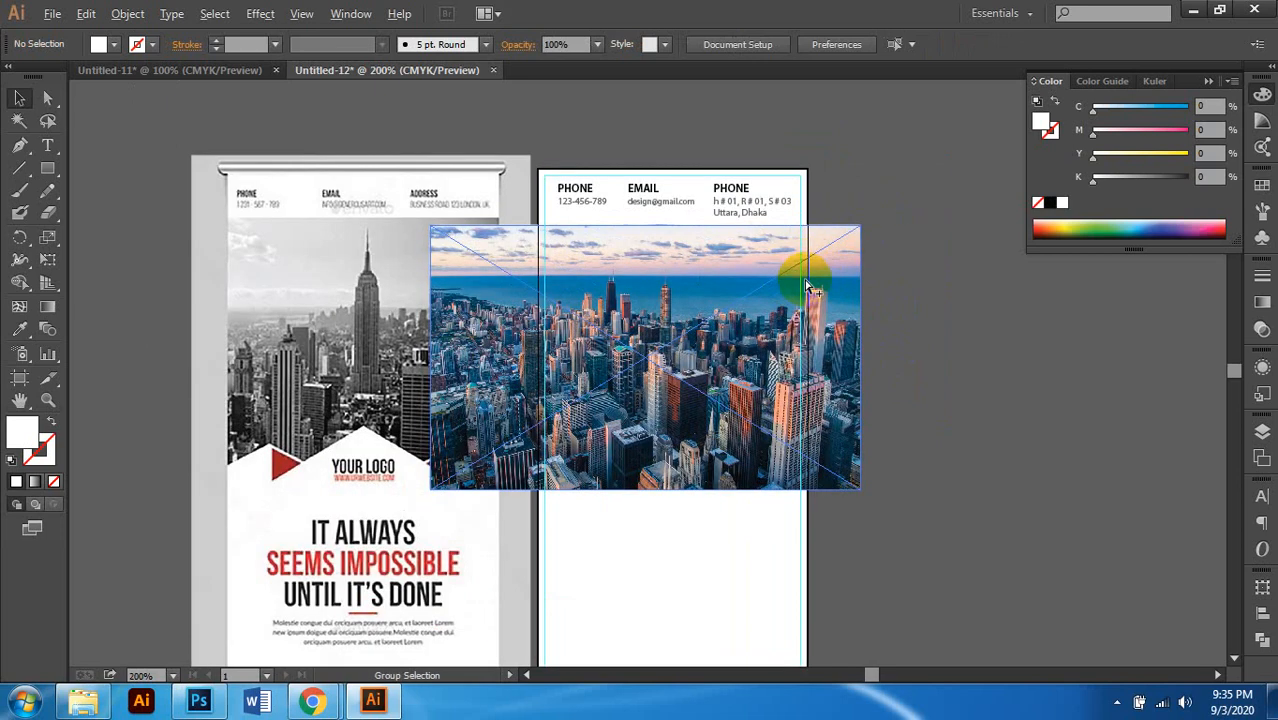
{"action": "left_click", "coordinate": [810, 287]}
{"action": "left_click", "coordinate": [1002, 297]}
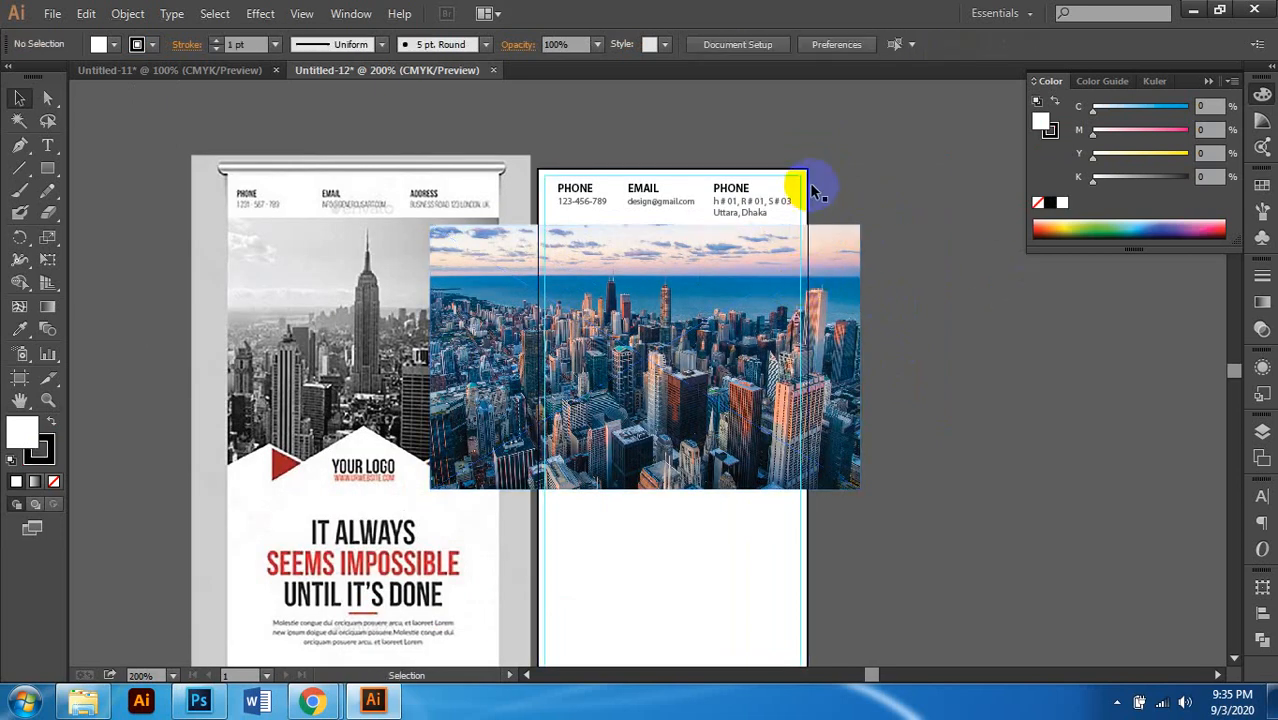
Step: Bring the white page rectangle to the front and set its fill to None
{"action": "left_click", "coordinate": [807, 188]}
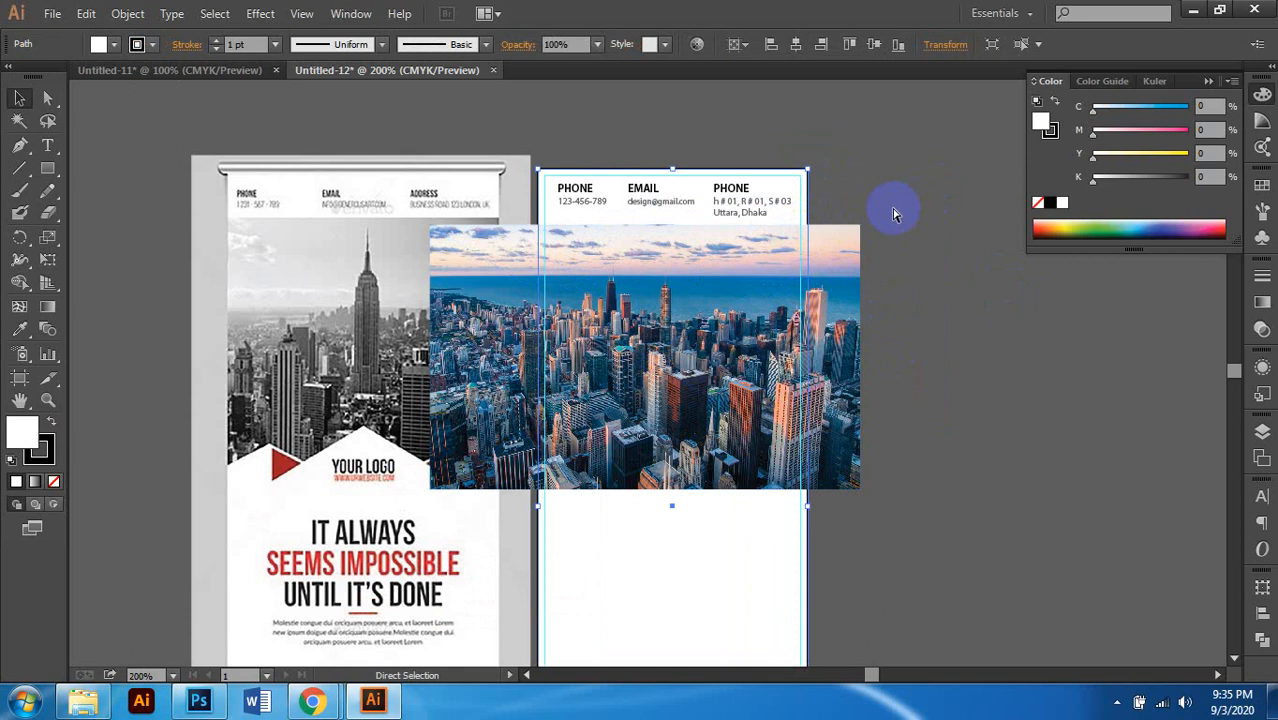
{"action": "left_click", "coordinate": [893, 250]}
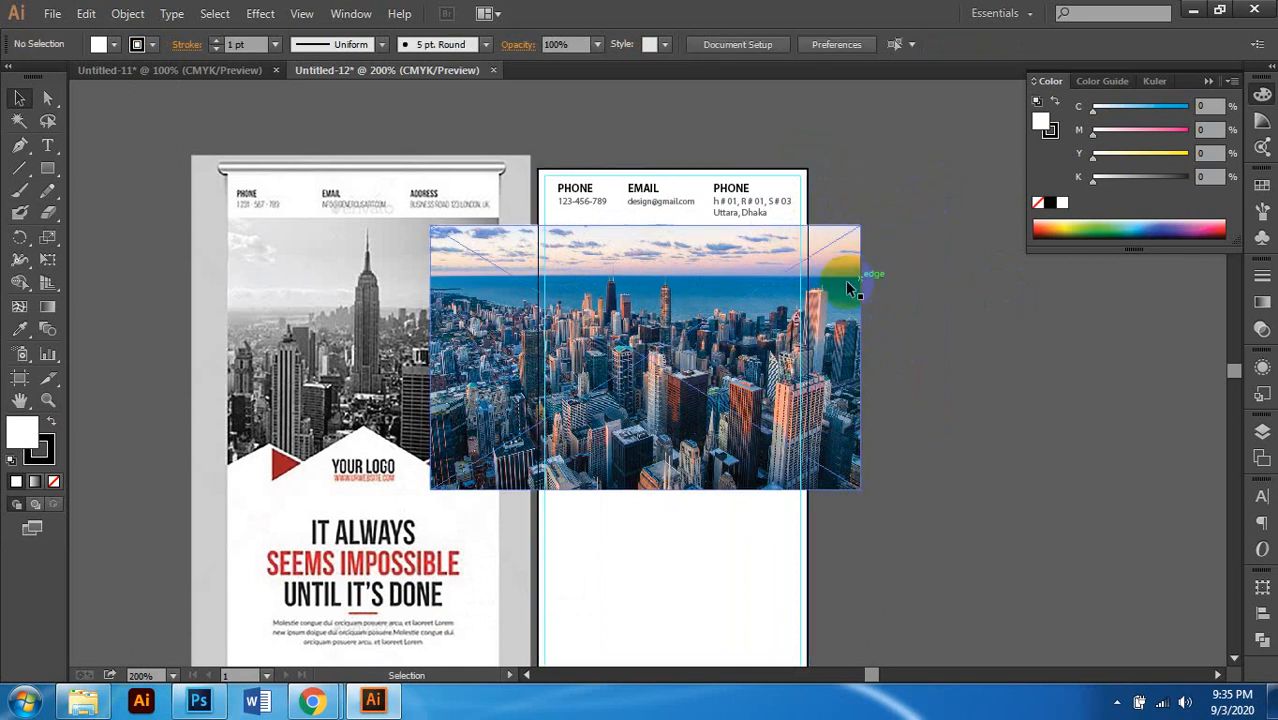
{"action": "left_click", "coordinate": [806, 196]}
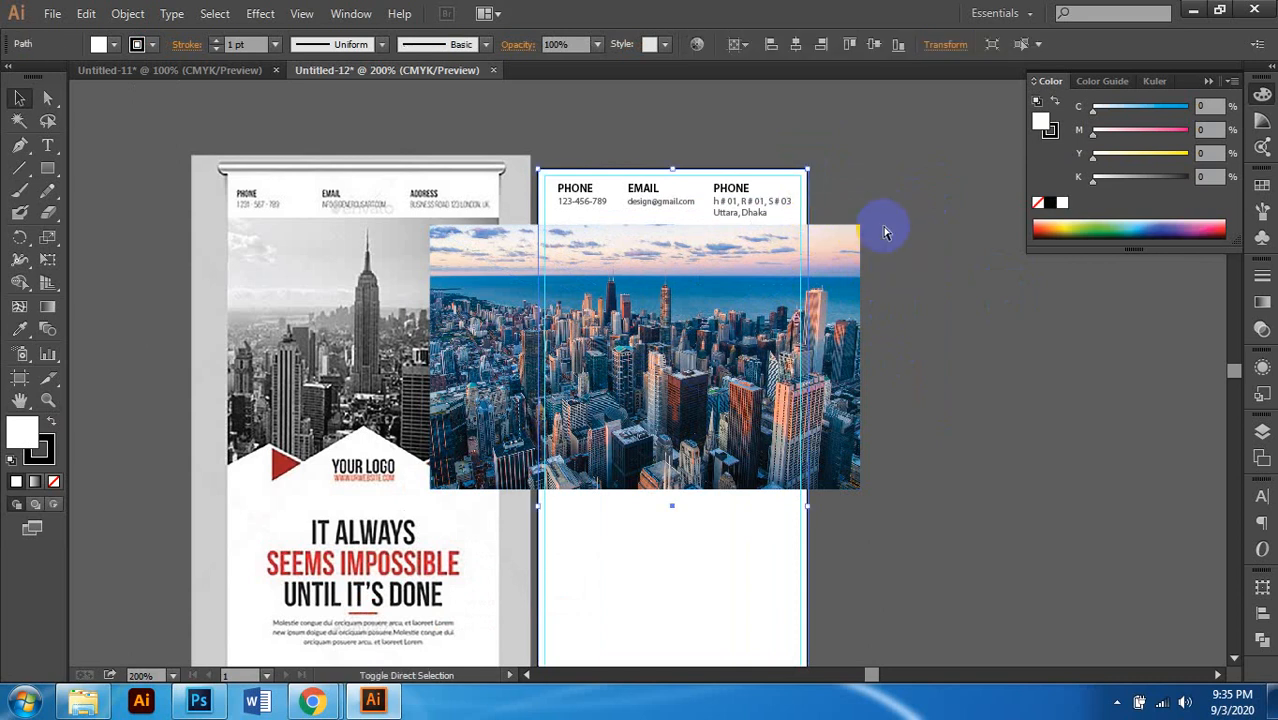
{"action": "key", "text": "ctrl+shift+bracketright"}
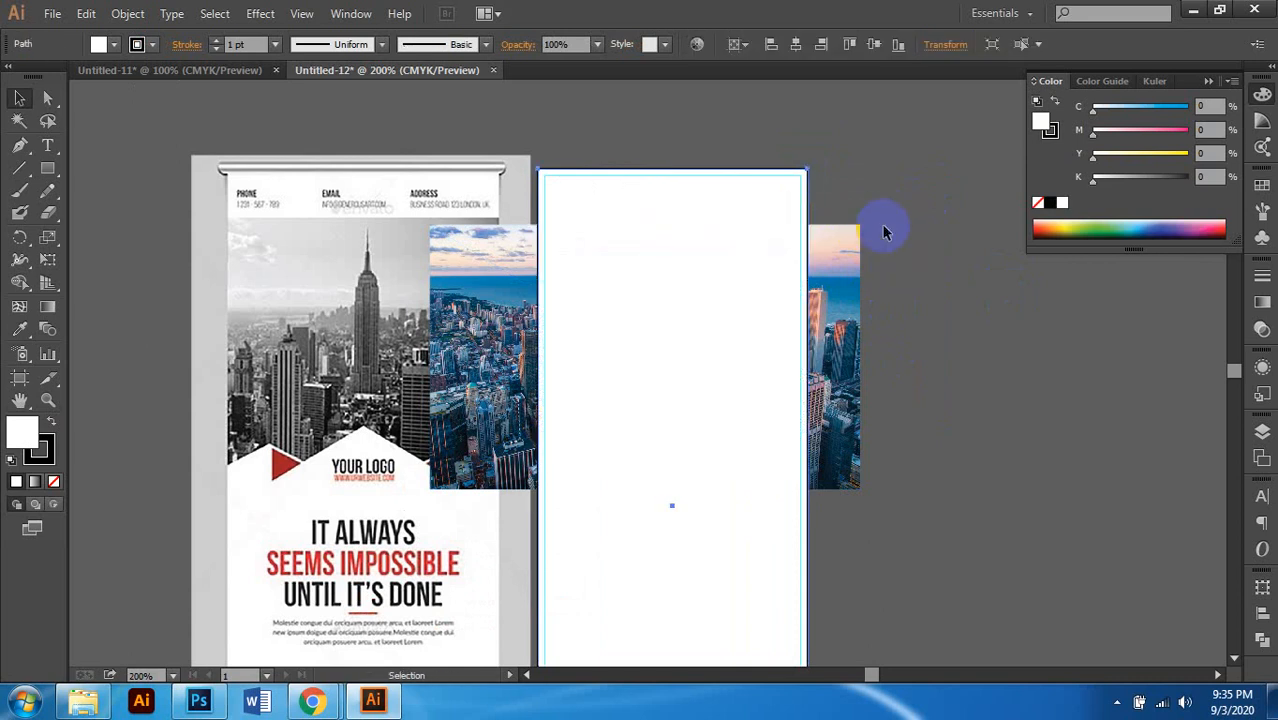
{"action": "left_click", "coordinate": [55, 483]}
{"action": "left_click", "coordinate": [38, 452]}
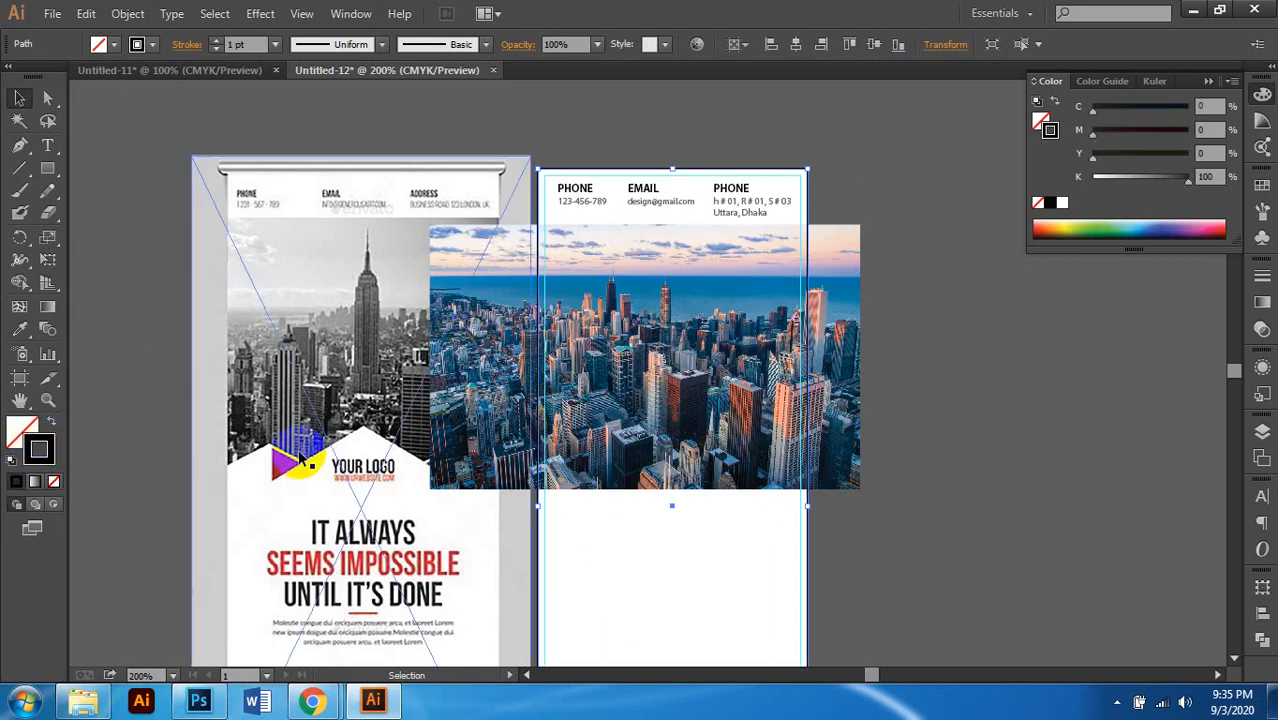
Step: Make a clipping mask of the rectangle and city photo, trimming it to the panel width
{"action": "left_click", "coordinate": [845, 347], "text": "shift"}
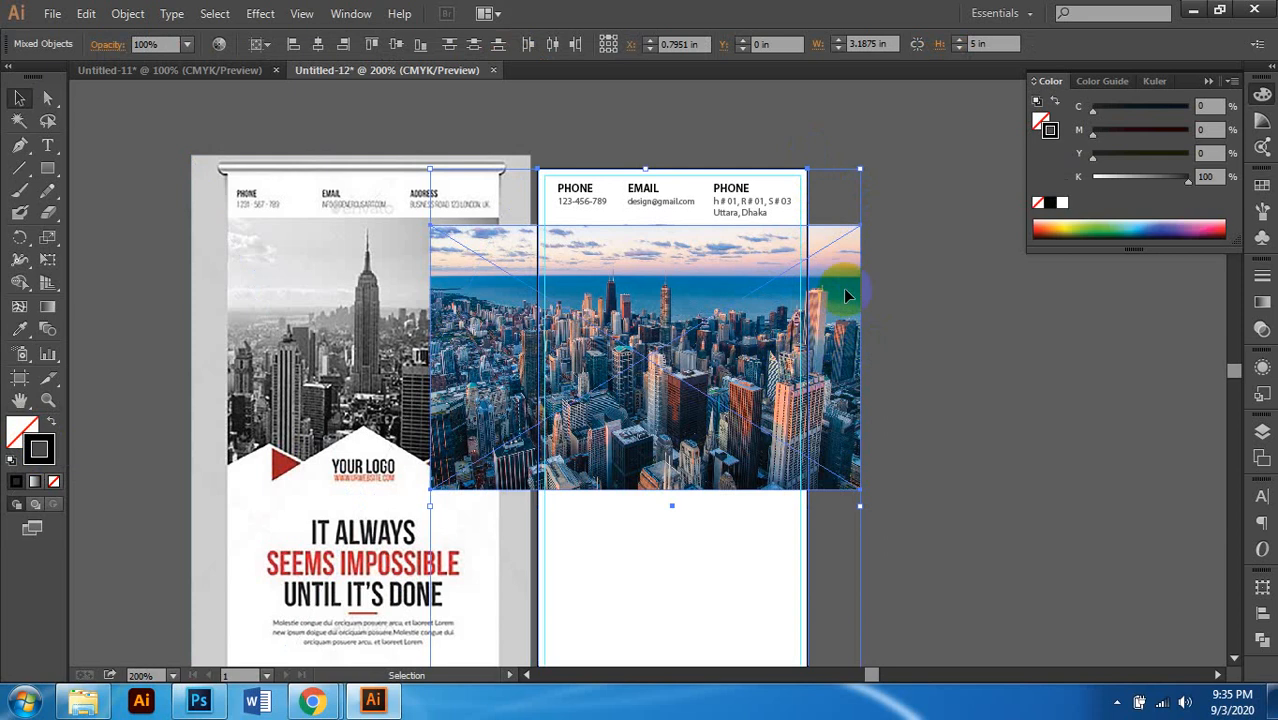
{"action": "right_click", "coordinate": [845, 294]}
{"action": "left_click", "coordinate": [921, 400]}
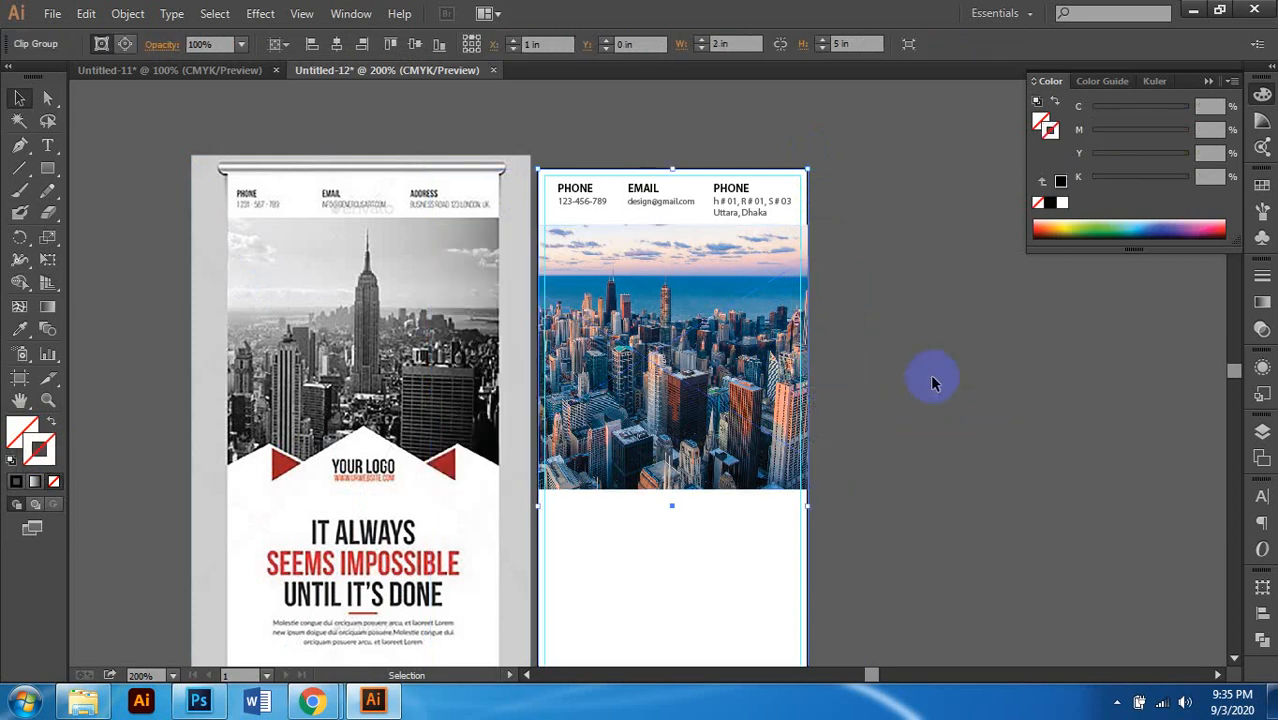
{"action": "left_click", "coordinate": [885, 395]}
{"action": "scroll", "coordinate": [800, 400], "scroll_direction": "down", "scroll_amount": 1}
{"action": "scroll", "coordinate": [790, 395], "scroll_direction": "up", "scroll_amount": 3, "text": "alt"}
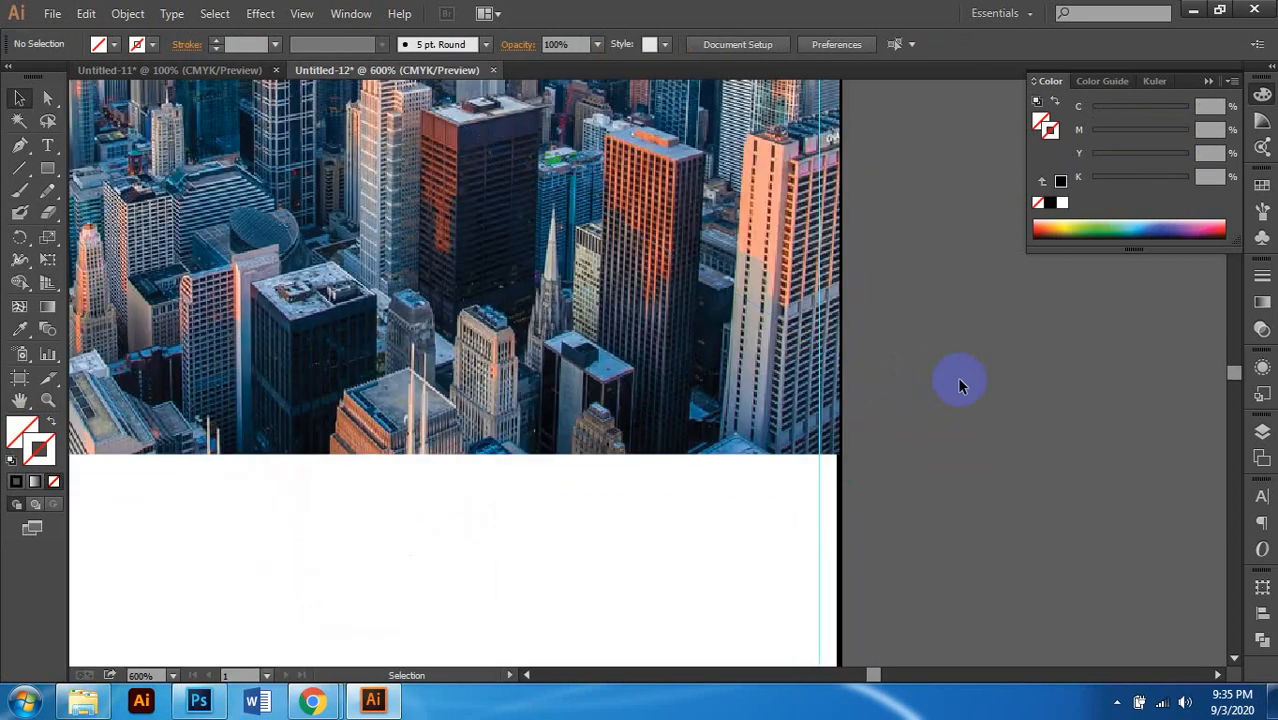
{"action": "scroll", "coordinate": [780, 433], "scroll_direction": "down", "scroll_amount": 3, "text": "alt"}
{"action": "scroll", "coordinate": [765, 417], "scroll_direction": "down", "scroll_amount": 2}
{"action": "scroll", "coordinate": [800, 400], "scroll_direction": "down", "scroll_amount": 1, "text": "ctrl"}
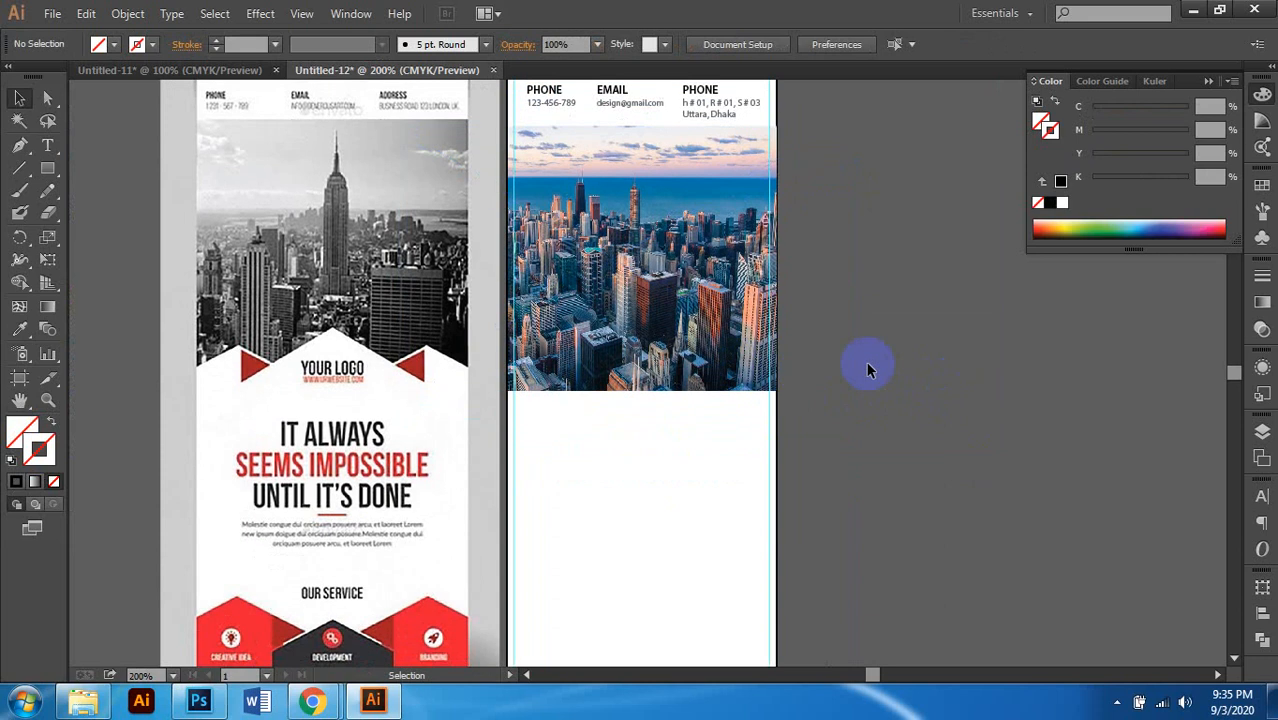
{"action": "scroll", "coordinate": [740, 385], "scroll_direction": "down", "scroll_amount": 2, "text": "alt"}
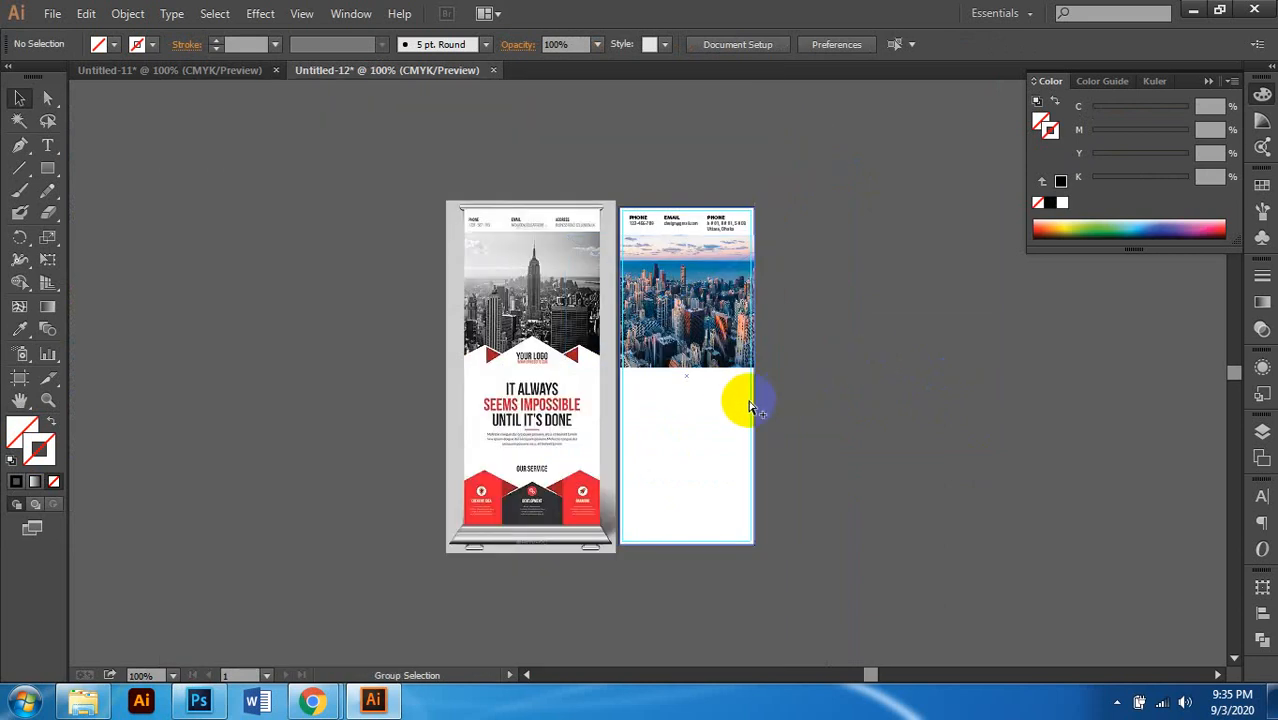
{"action": "scroll", "coordinate": [750, 405], "scroll_direction": "up", "scroll_amount": 1, "text": "alt"}
{"action": "scroll", "coordinate": [505, 432], "scroll_direction": "down", "scroll_amount": 1}
{"action": "scroll", "coordinate": [322, 372], "scroll_direction": "up", "scroll_amount": 2, "text": "alt"}
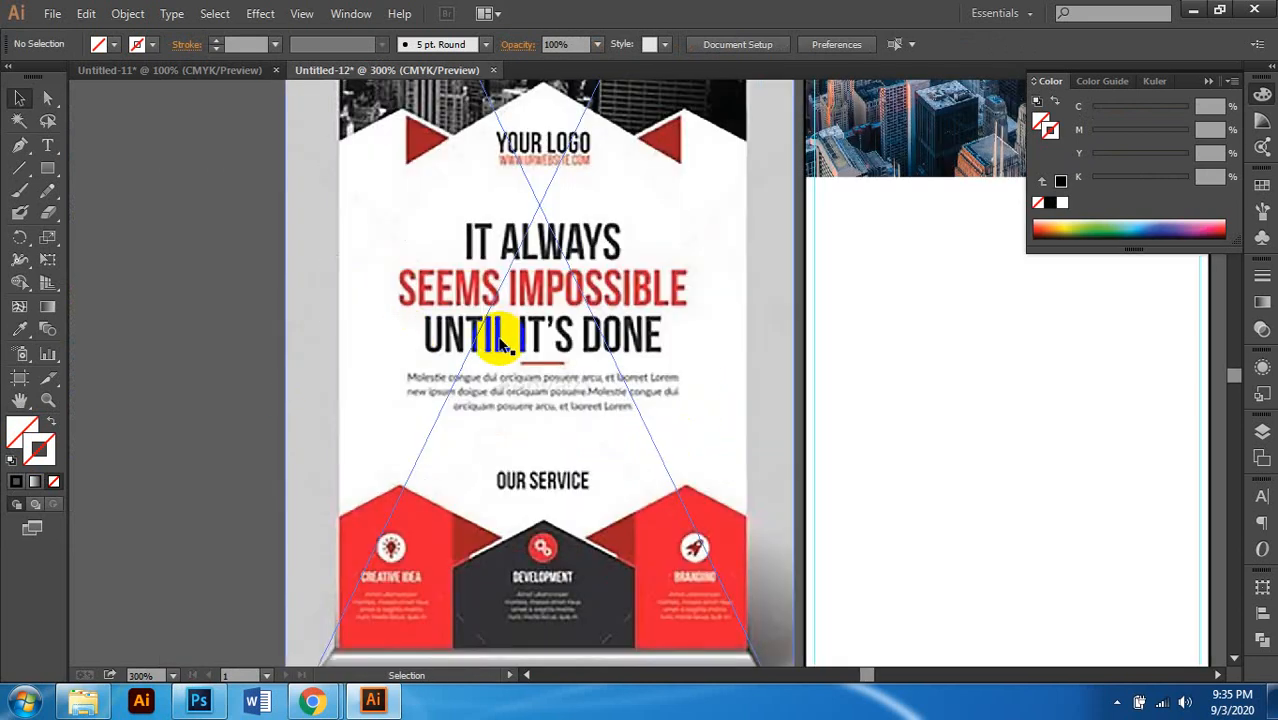
{"action": "scroll", "coordinate": [509, 348], "scroll_direction": "down", "scroll_amount": 1, "text": "ctrl"}
{"action": "scroll", "coordinate": [500, 345], "scroll_direction": "down", "scroll_amount": 2, "text": "alt"}
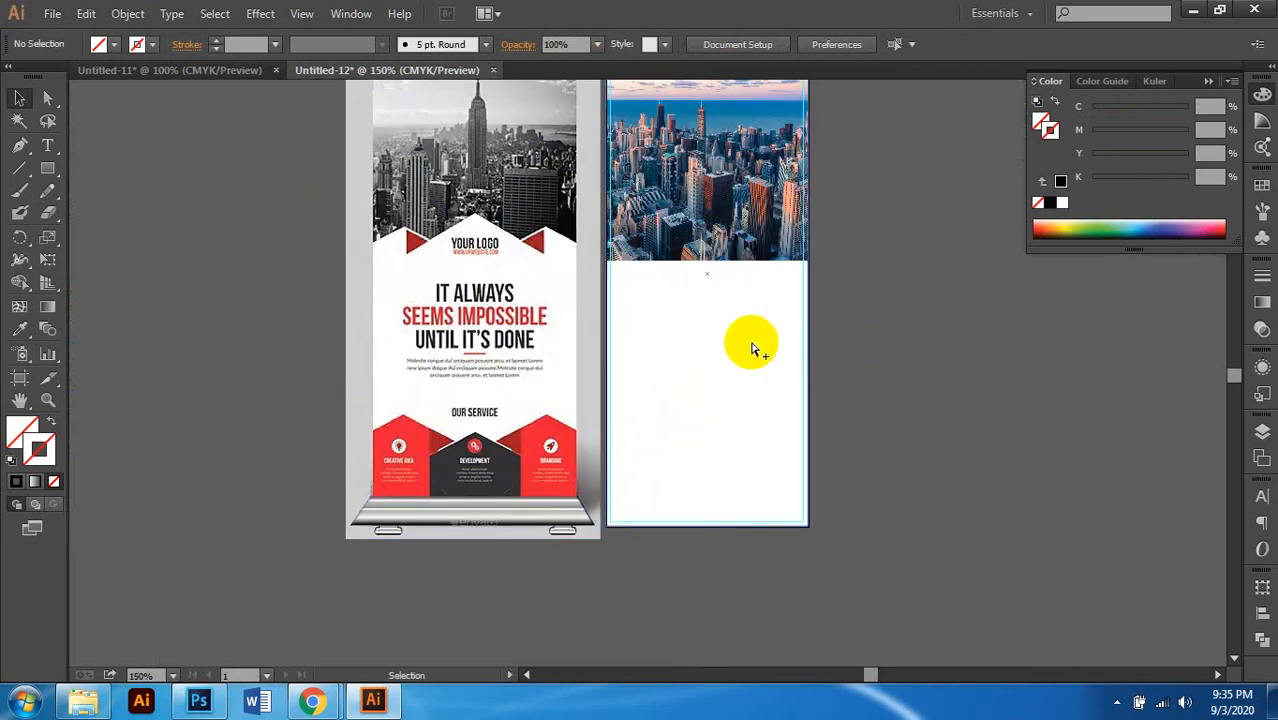
{"action": "scroll", "coordinate": [752, 345], "scroll_direction": "up", "scroll_amount": 1, "text": "alt"}
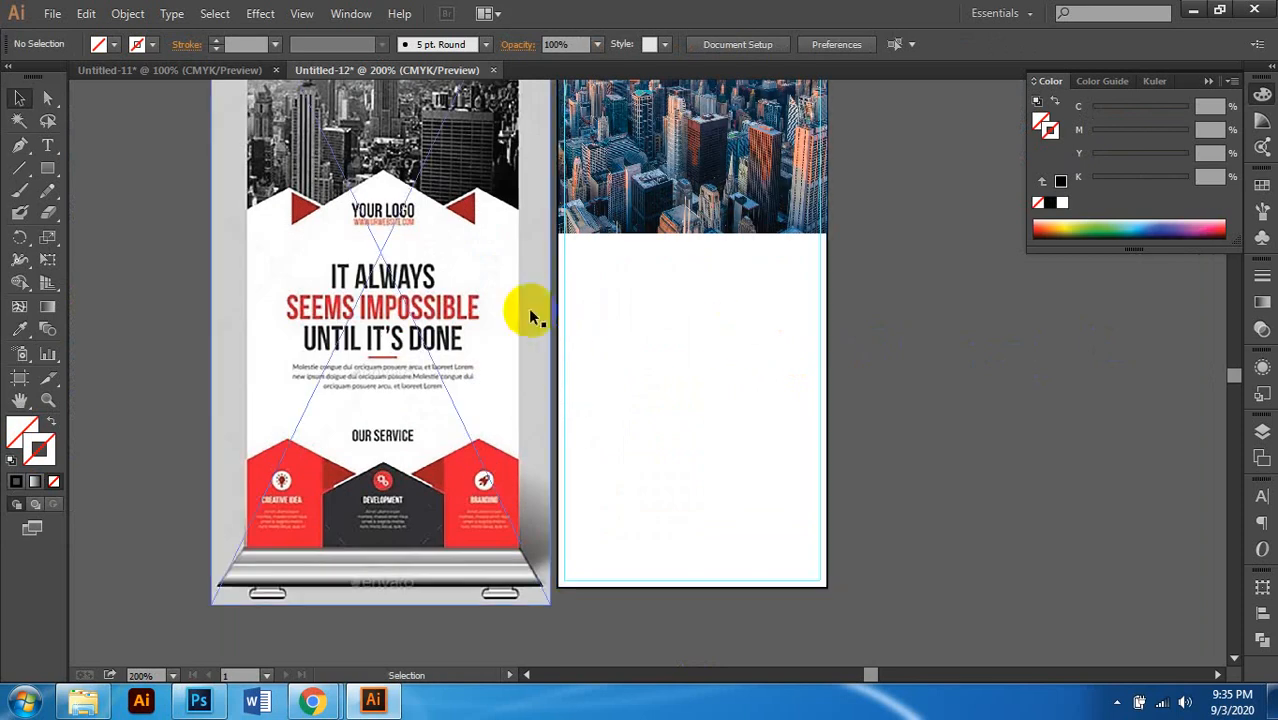
{"action": "left_click", "coordinate": [561, 300]}
{"action": "scroll", "coordinate": [960, 342], "scroll_direction": "up", "scroll_amount": 3}
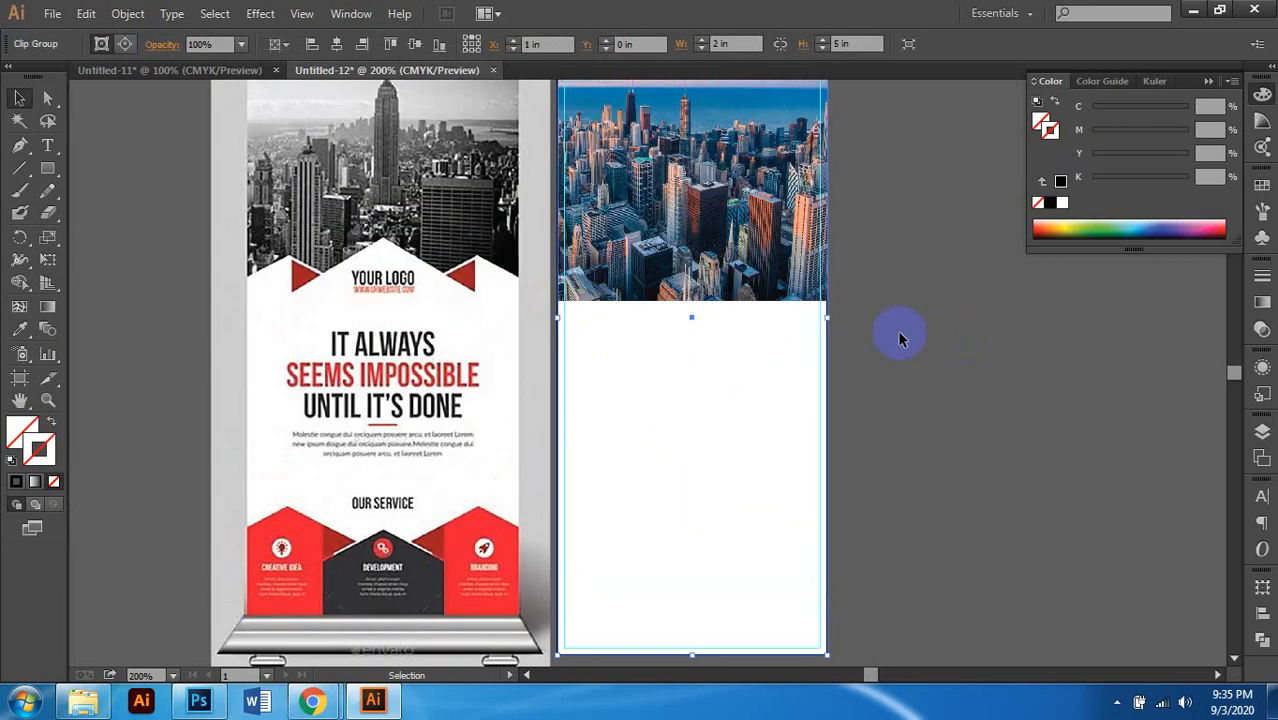
{"action": "scroll", "coordinate": [873, 338], "scroll_direction": "up", "scroll_amount": 1}
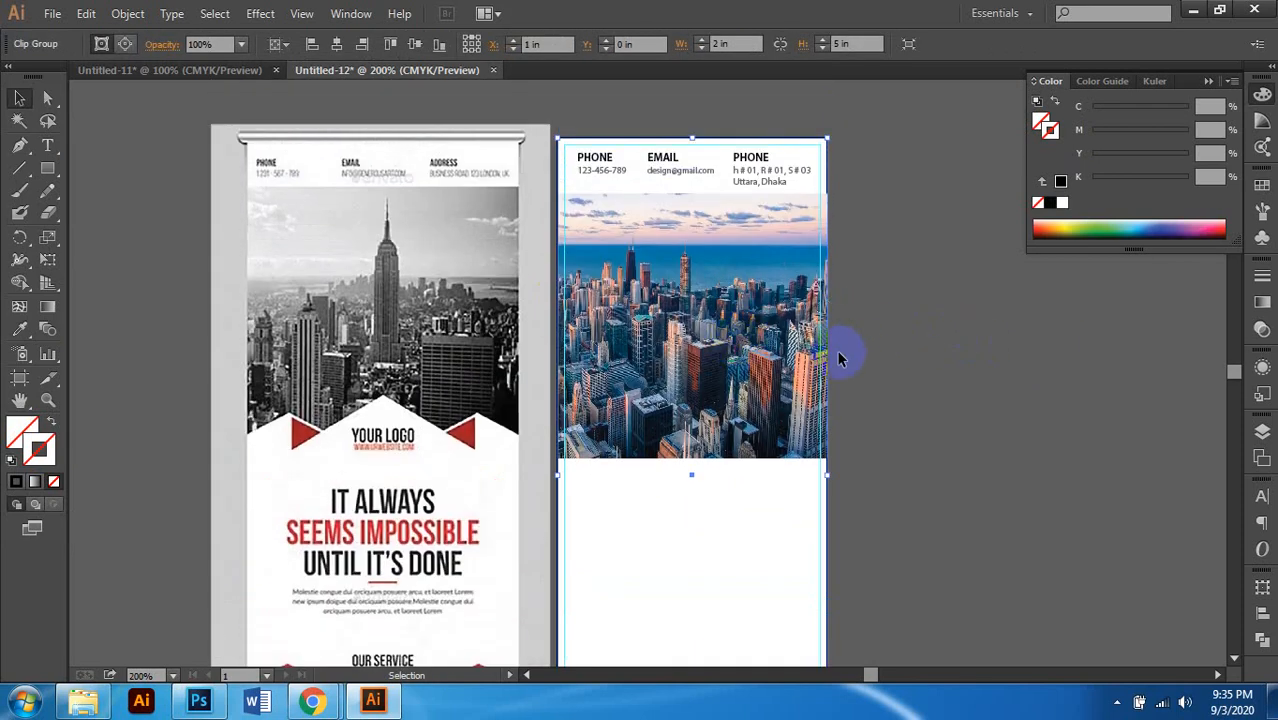
{"action": "scroll", "coordinate": [838, 358], "scroll_direction": "down", "scroll_amount": 2}
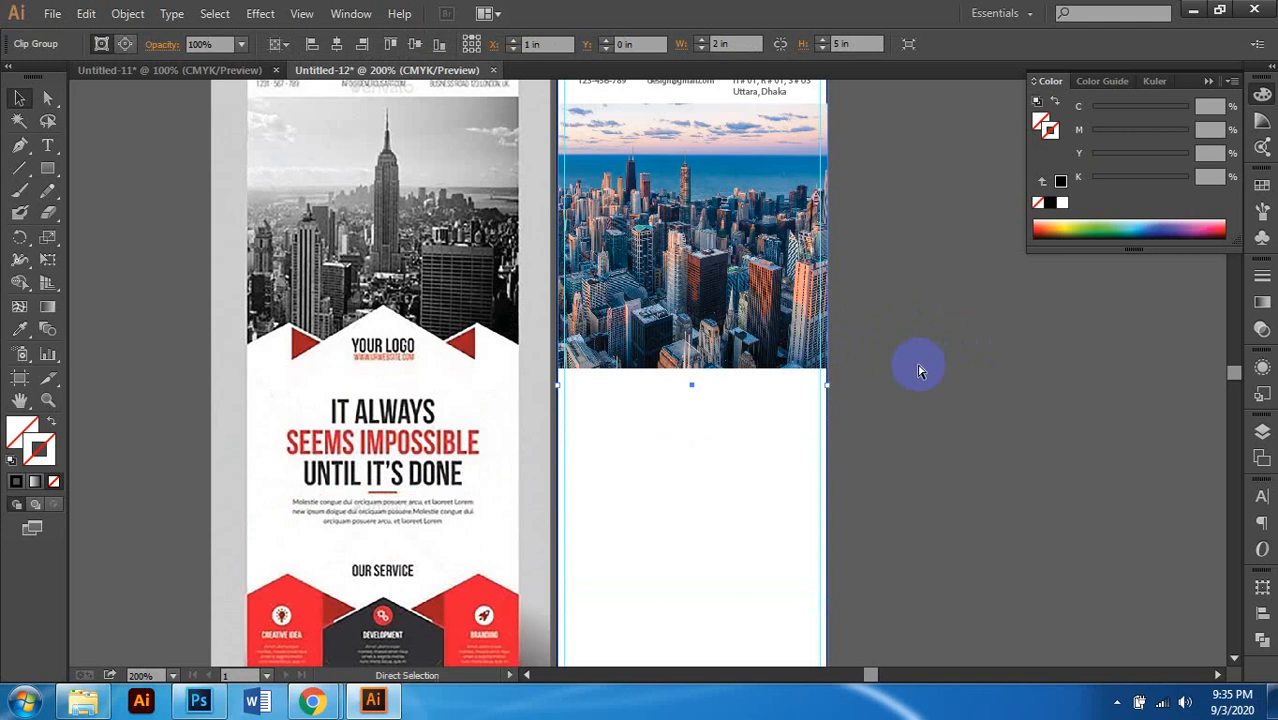
{"action": "left_click", "coordinate": [918, 370]}
{"action": "scroll", "coordinate": [901, 370], "scroll_direction": "up", "scroll_amount": 2}
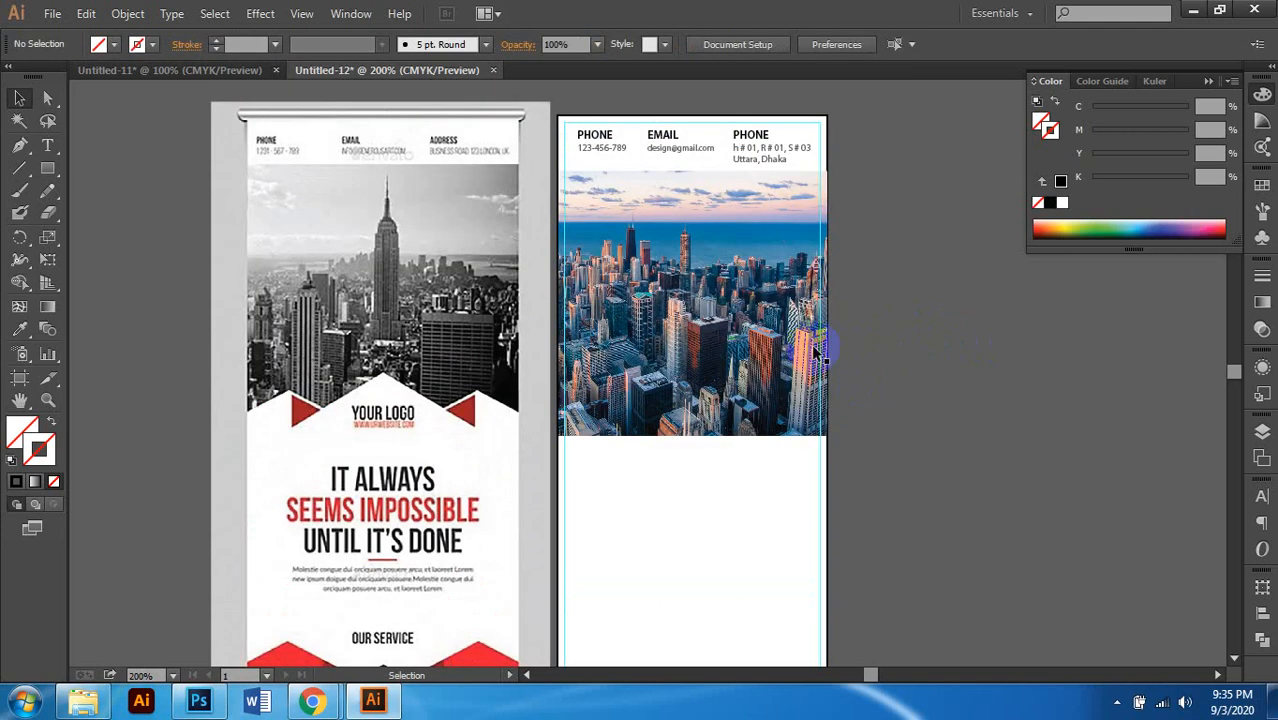
{"action": "left_click", "coordinate": [767, 119]}
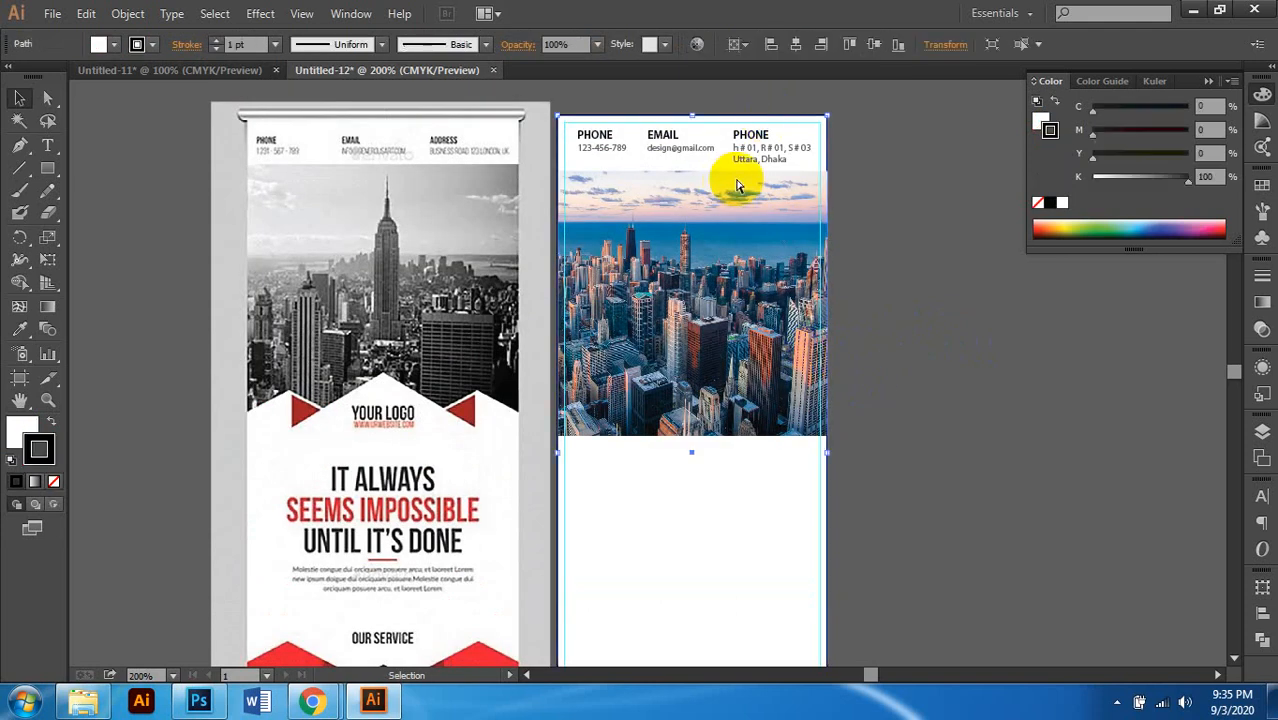
{"action": "scroll", "coordinate": [737, 186], "scroll_direction": "right", "scroll_amount": 1}
{"action": "scroll", "coordinate": [737, 186], "scroll_direction": "down", "scroll_amount": 1}
{"action": "scroll", "coordinate": [705, 252], "scroll_direction": "left", "scroll_amount": 2}
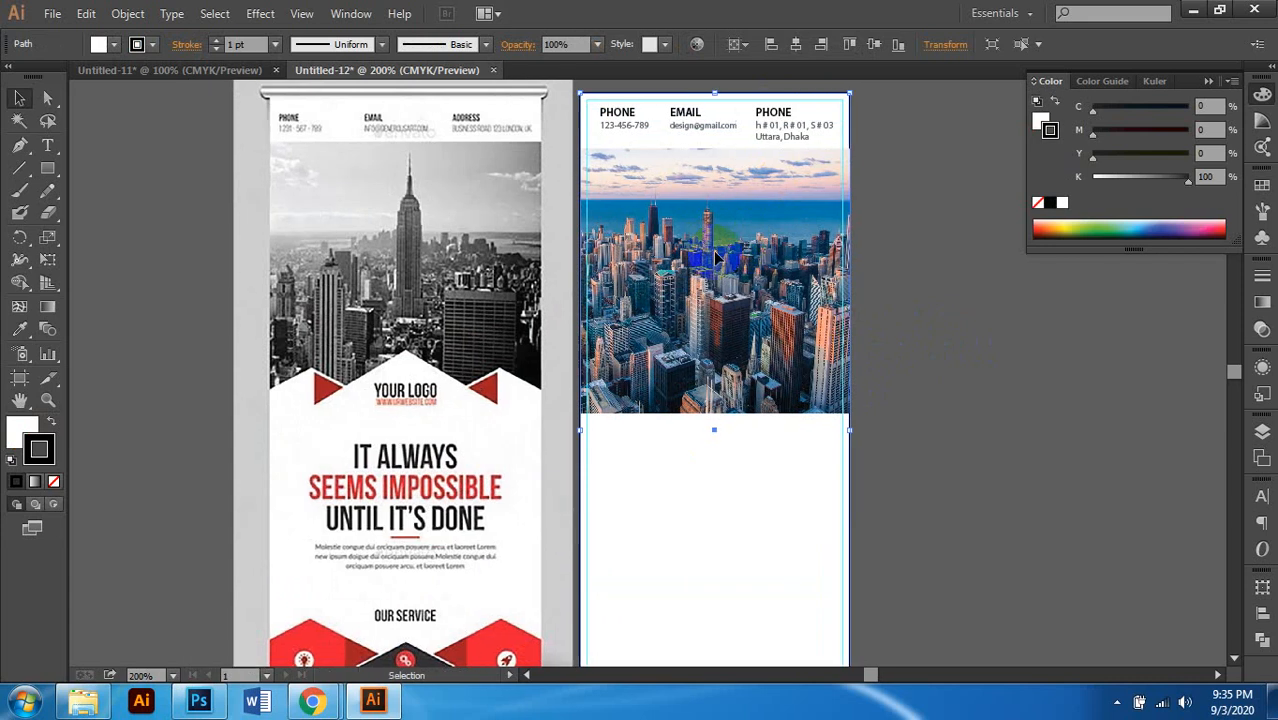
{"action": "scroll", "coordinate": [914, 352], "scroll_direction": "down", "scroll_amount": 1}
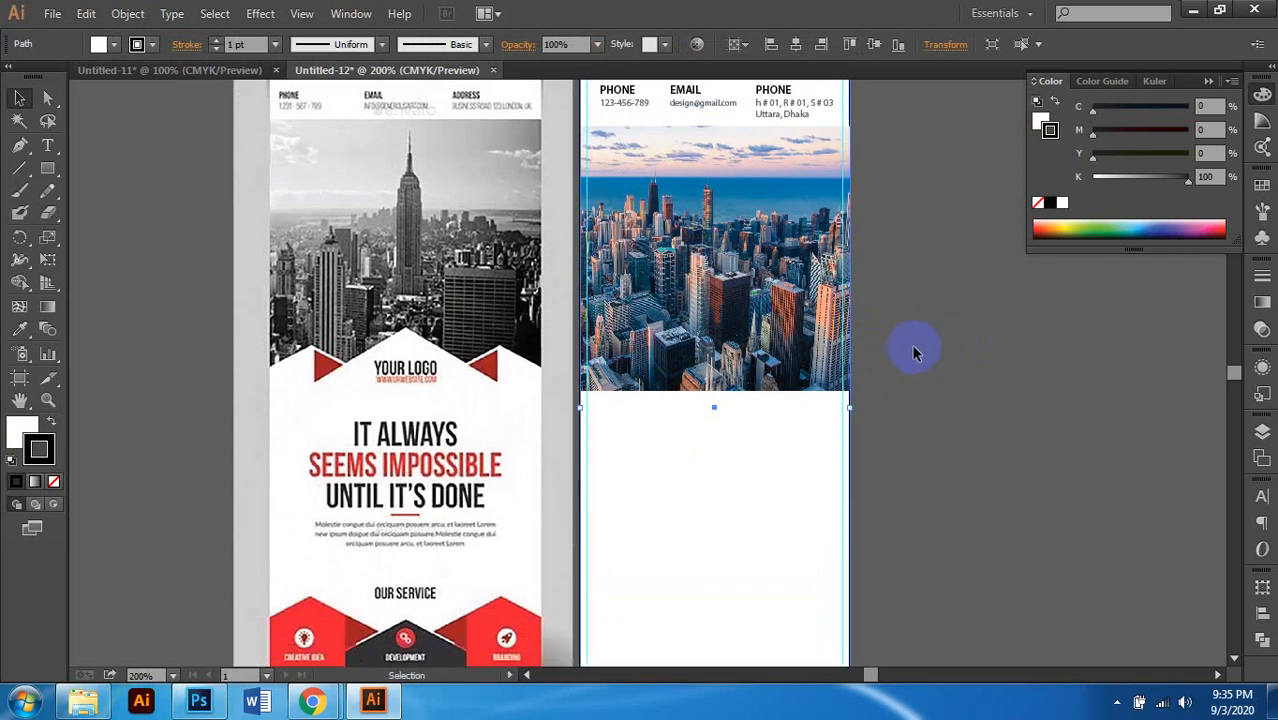
{"action": "scroll", "coordinate": [913, 350], "scroll_direction": "down", "scroll_amount": 3}
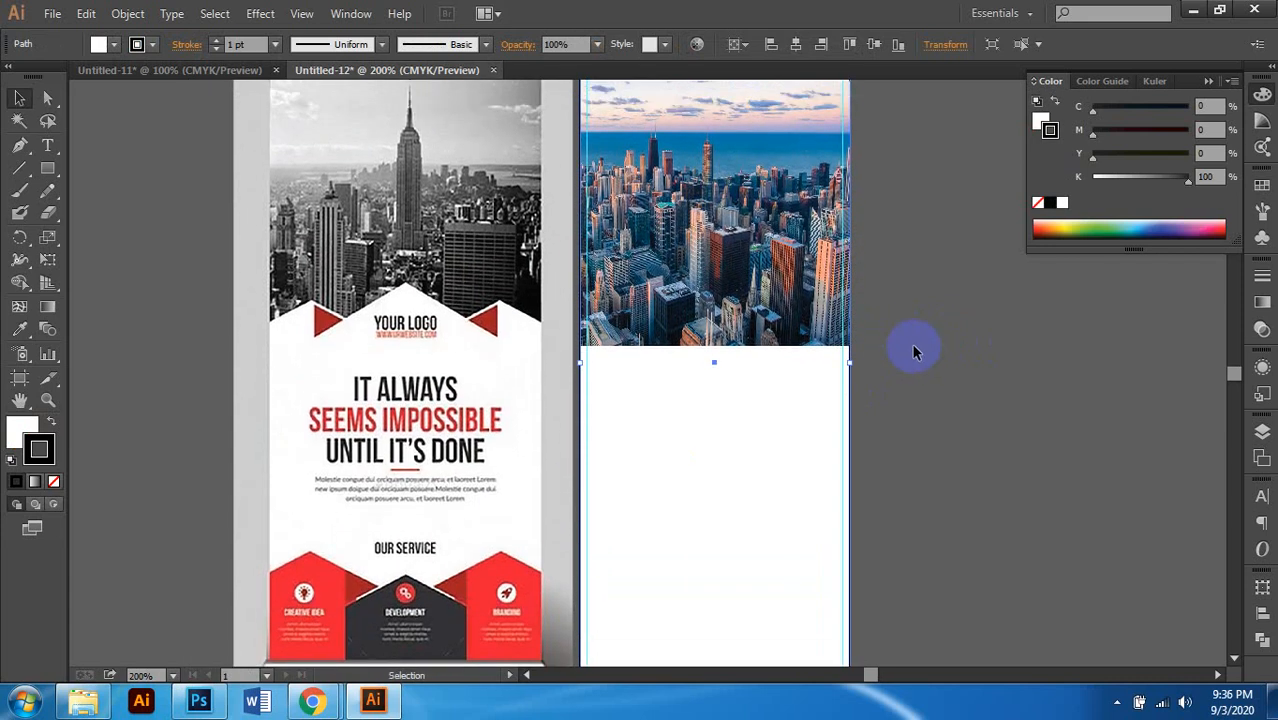
{"action": "left_click", "coordinate": [803, 318]}
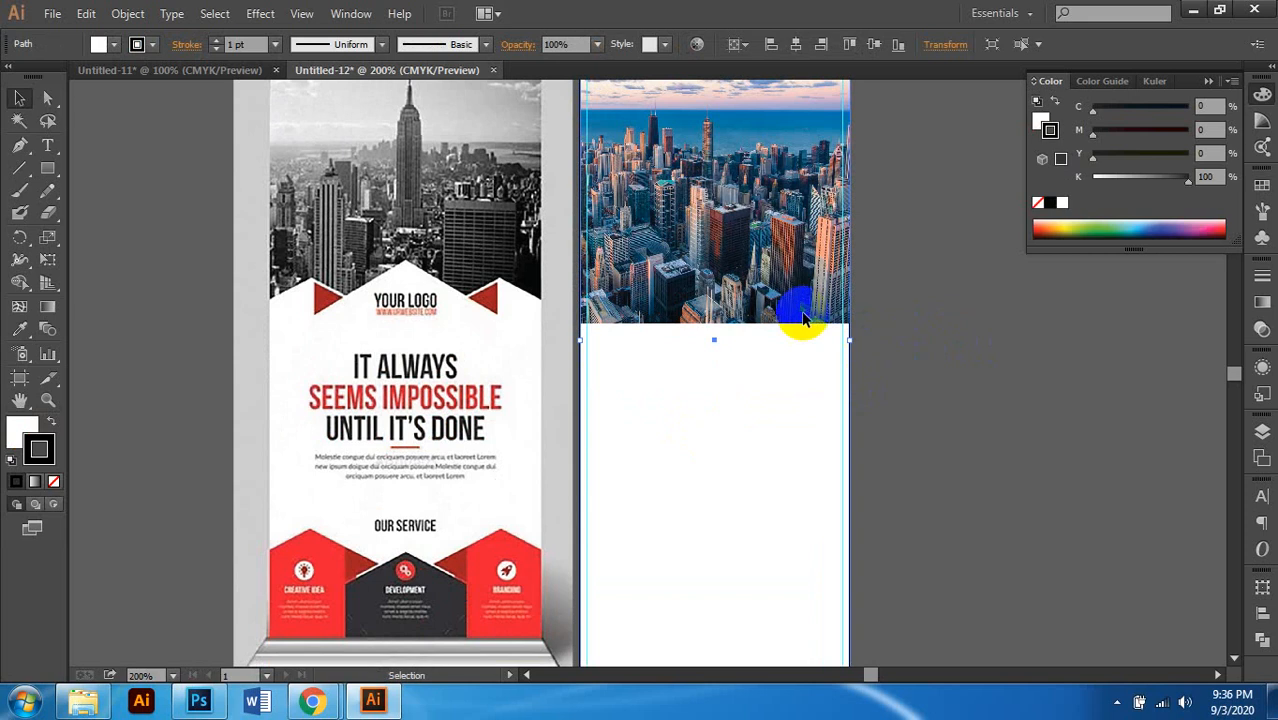
{"action": "scroll", "coordinate": [817, 318], "scroll_direction": "up", "scroll_amount": 3}
{"action": "key", "text": "ctrl+minus"}
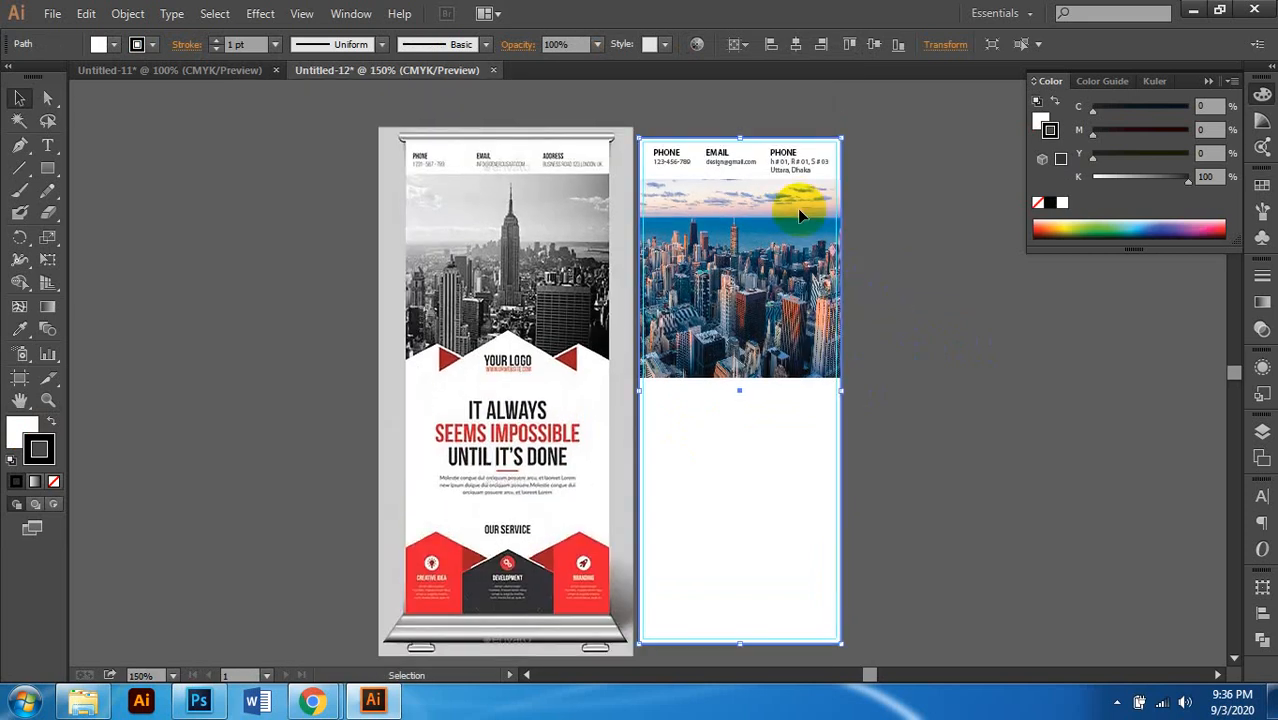
{"action": "left_click", "coordinate": [845, 226]}
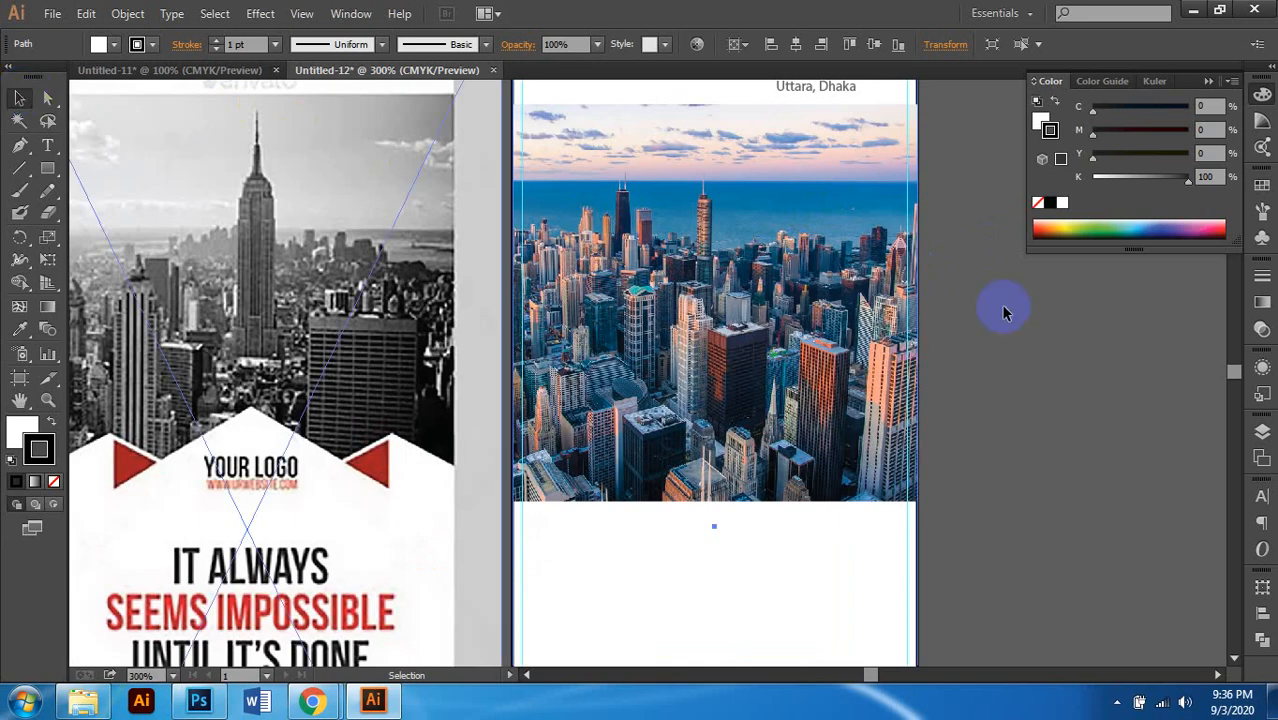
{"action": "scroll", "coordinate": [783, 208], "scroll_direction": "up", "scroll_amount": 3}
Step: Drag the white panel's top edge into the lower part of the skyline photo
{"action": "left_click_drag", "start_coordinate": [713, 175], "coordinate": [746, 487]}
{"action": "scroll", "coordinate": [741, 442], "scroll_direction": "down", "scroll_amount": 2}
{"action": "scroll", "coordinate": [736, 430], "scroll_direction": "down", "scroll_amount": 3}
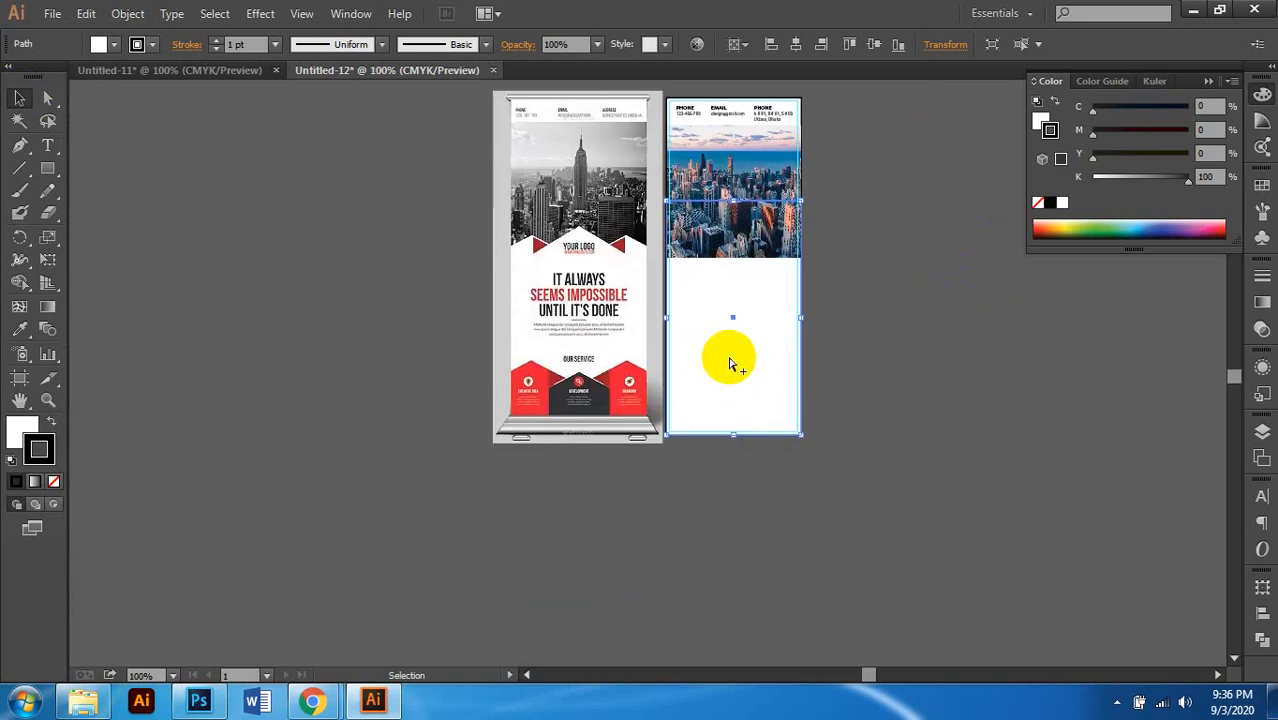
{"action": "scroll", "coordinate": [731, 361], "scroll_direction": "up", "scroll_amount": 1}
{"action": "scroll", "coordinate": [740, 255], "scroll_direction": "up", "scroll_amount": 3}
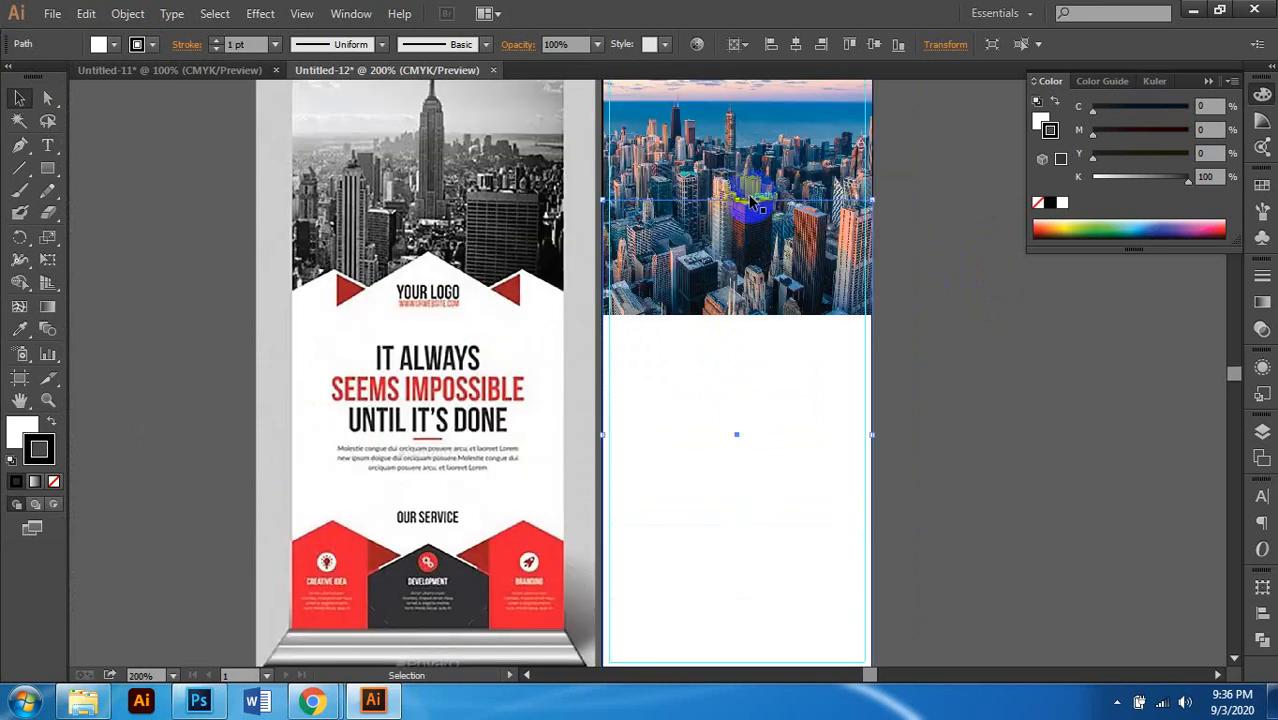
{"action": "left_click_drag", "start_coordinate": [738, 202], "coordinate": [757, 350]}
{"action": "scroll", "coordinate": [747, 340], "scroll_direction": "down", "scroll_amount": 2}
{"action": "scroll", "coordinate": [749, 335], "scroll_direction": "up", "scroll_amount": 1}
{"action": "scroll", "coordinate": [742, 326], "scroll_direction": "down", "scroll_amount": 1}
{"action": "scroll", "coordinate": [733, 319], "scroll_direction": "down", "scroll_amount": 1}
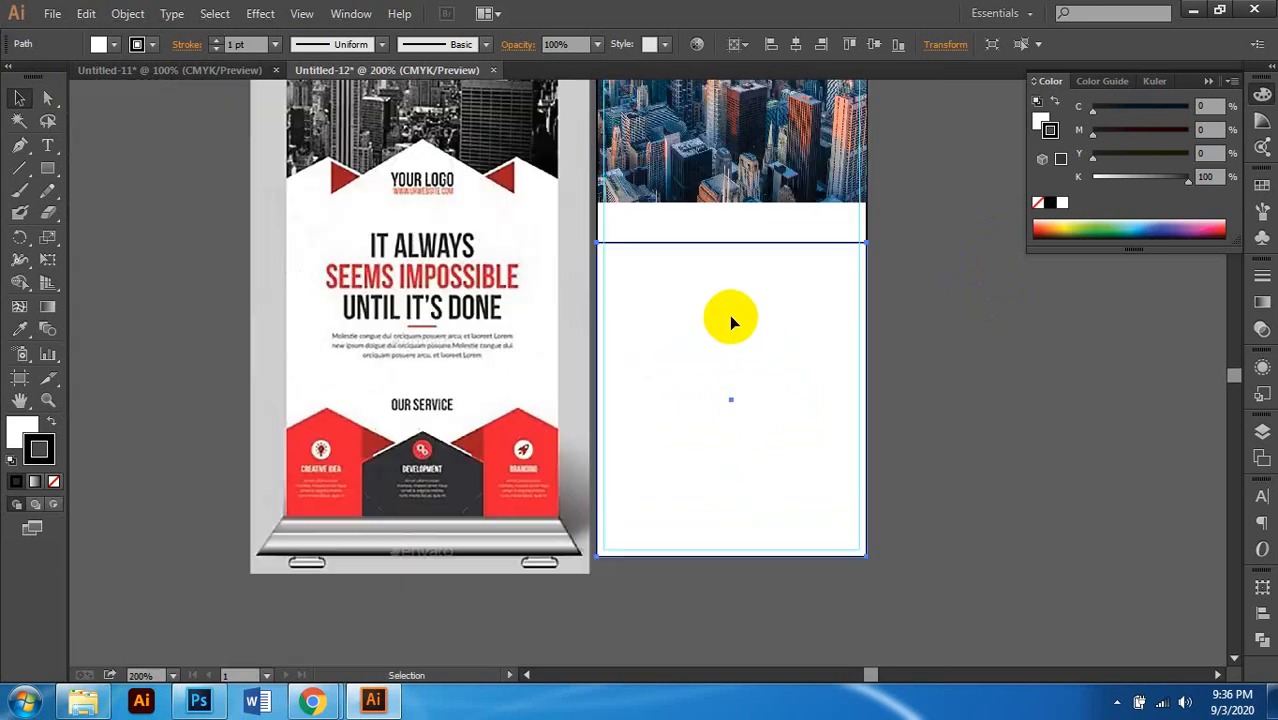
{"action": "scroll", "coordinate": [731, 317], "scroll_direction": "up", "scroll_amount": 2}
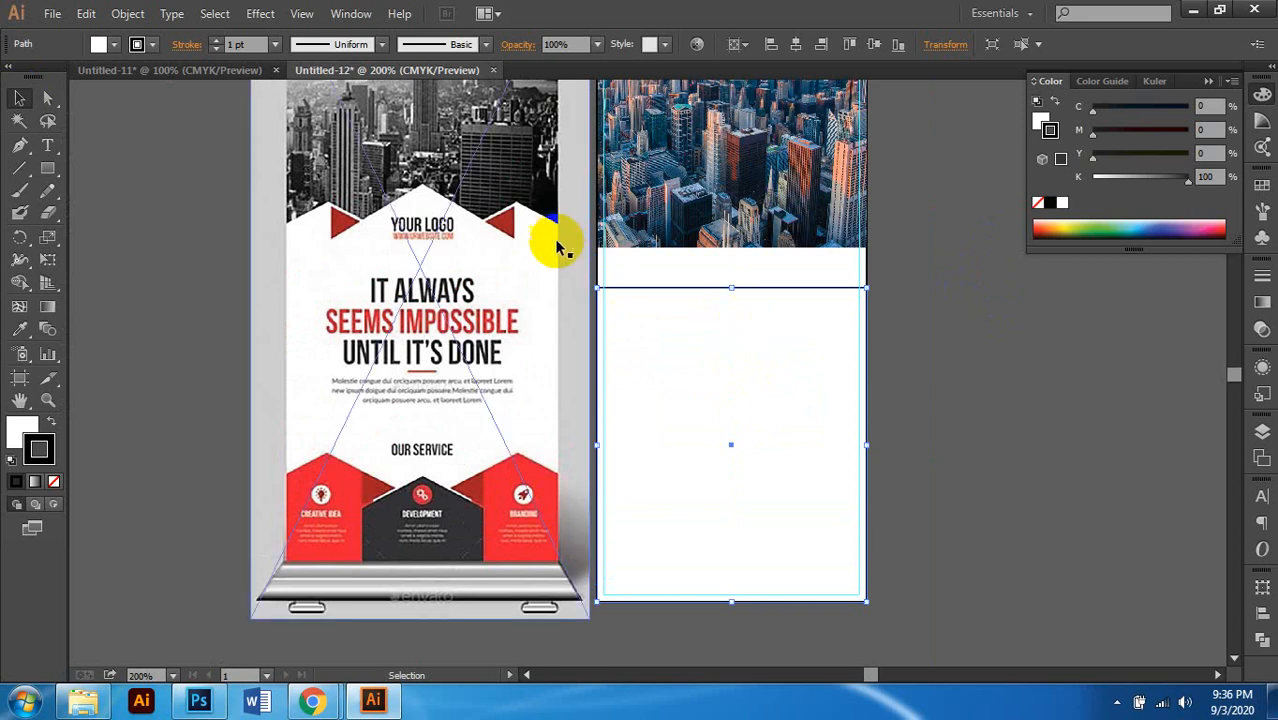
{"action": "scroll", "coordinate": [426, 272], "scroll_direction": "up", "scroll_amount": 1}
{"action": "scroll", "coordinate": [427, 272], "scroll_direction": "up", "scroll_amount": 4}
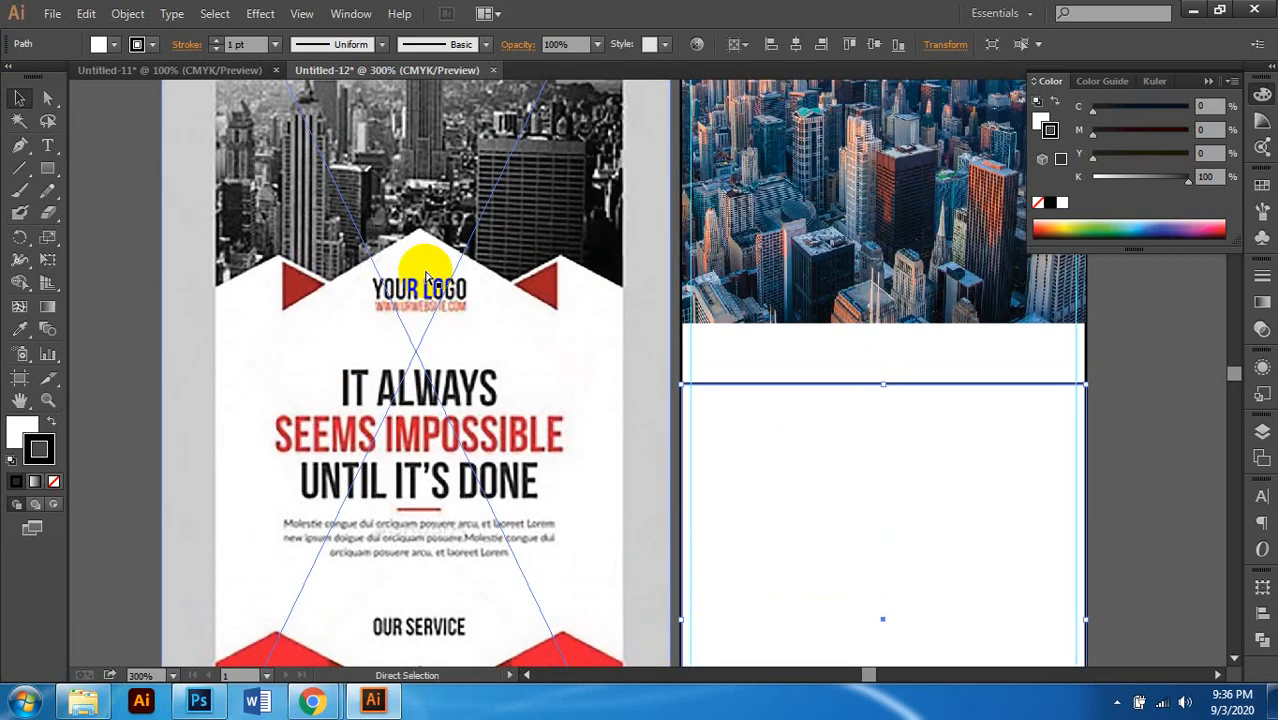
{"action": "scroll", "coordinate": [428, 270], "scroll_direction": "left", "scroll_amount": 1}
{"action": "scroll", "coordinate": [428, 270], "scroll_direction": "up", "scroll_amount": 1}
{"action": "scroll", "coordinate": [445, 267], "scroll_direction": "left", "scroll_amount": 2}
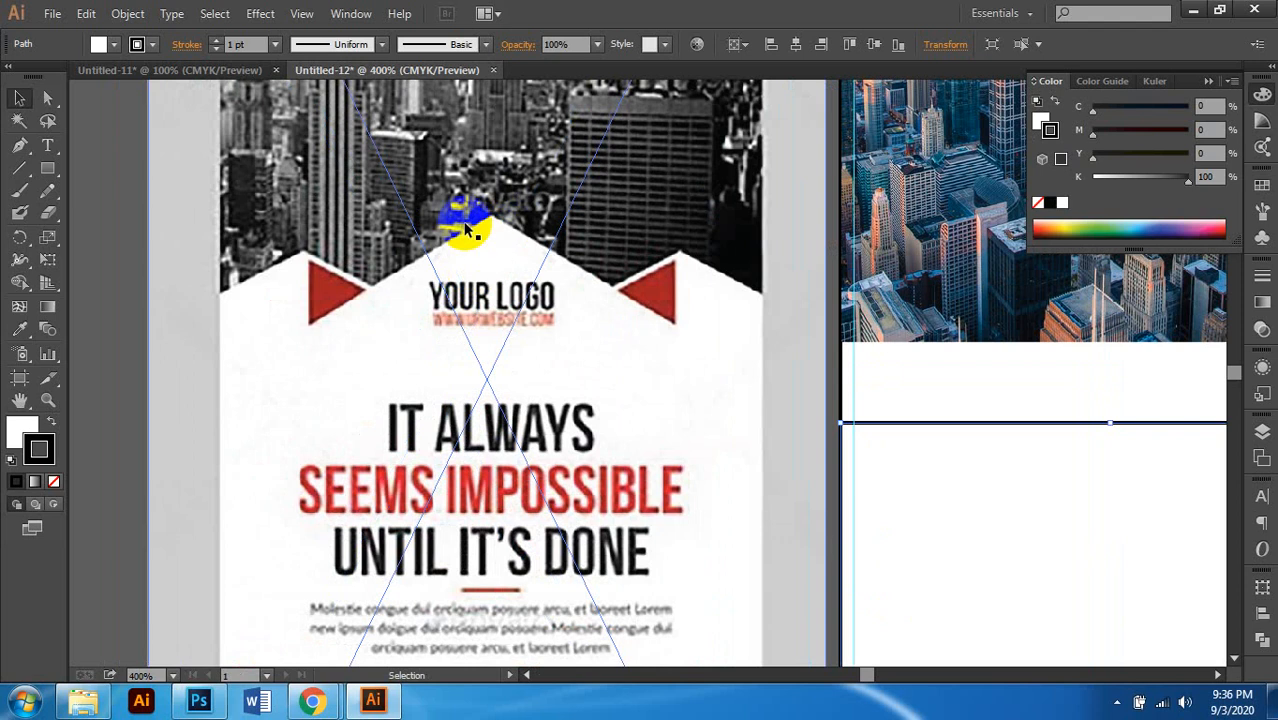
{"action": "scroll", "coordinate": [492, 242], "scroll_direction": "down", "scroll_amount": 3}
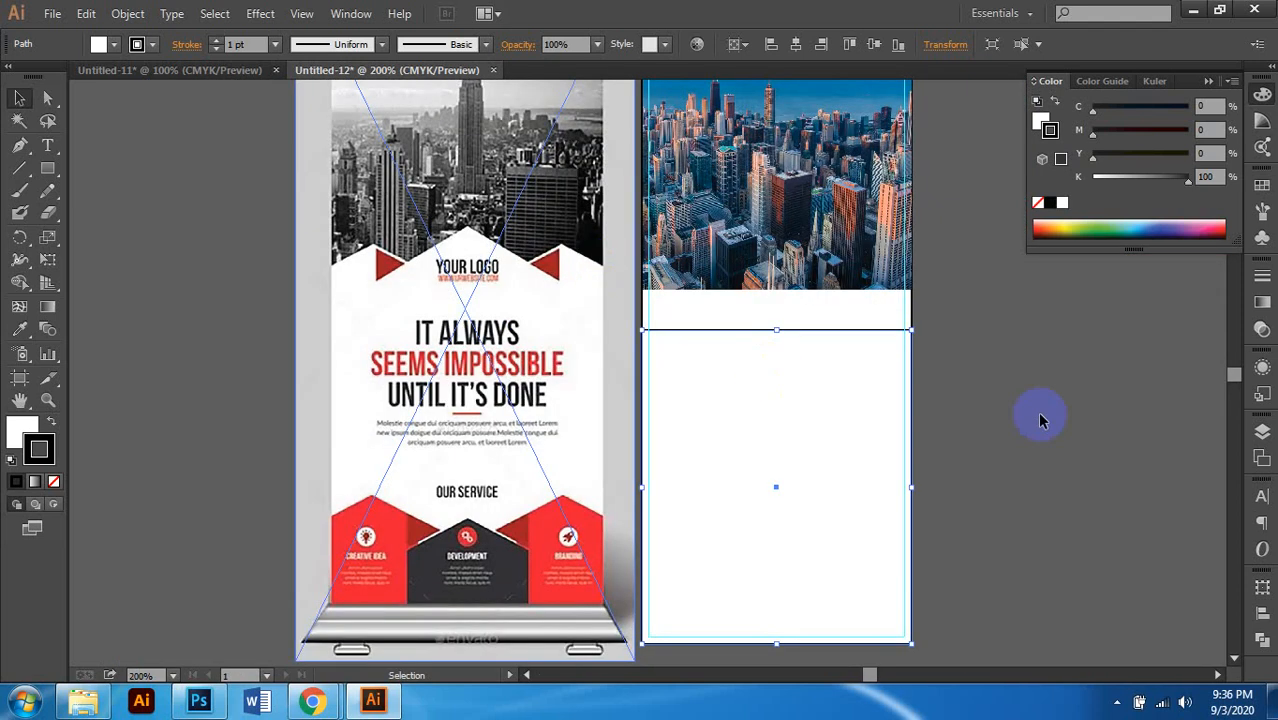
{"action": "scroll", "coordinate": [862, 362], "scroll_direction": "up", "scroll_amount": 1}
{"action": "scroll", "coordinate": [773, 358], "scroll_direction": "up", "scroll_amount": 2}
{"action": "scroll", "coordinate": [836, 362], "scroll_direction": "up", "scroll_amount": 2}
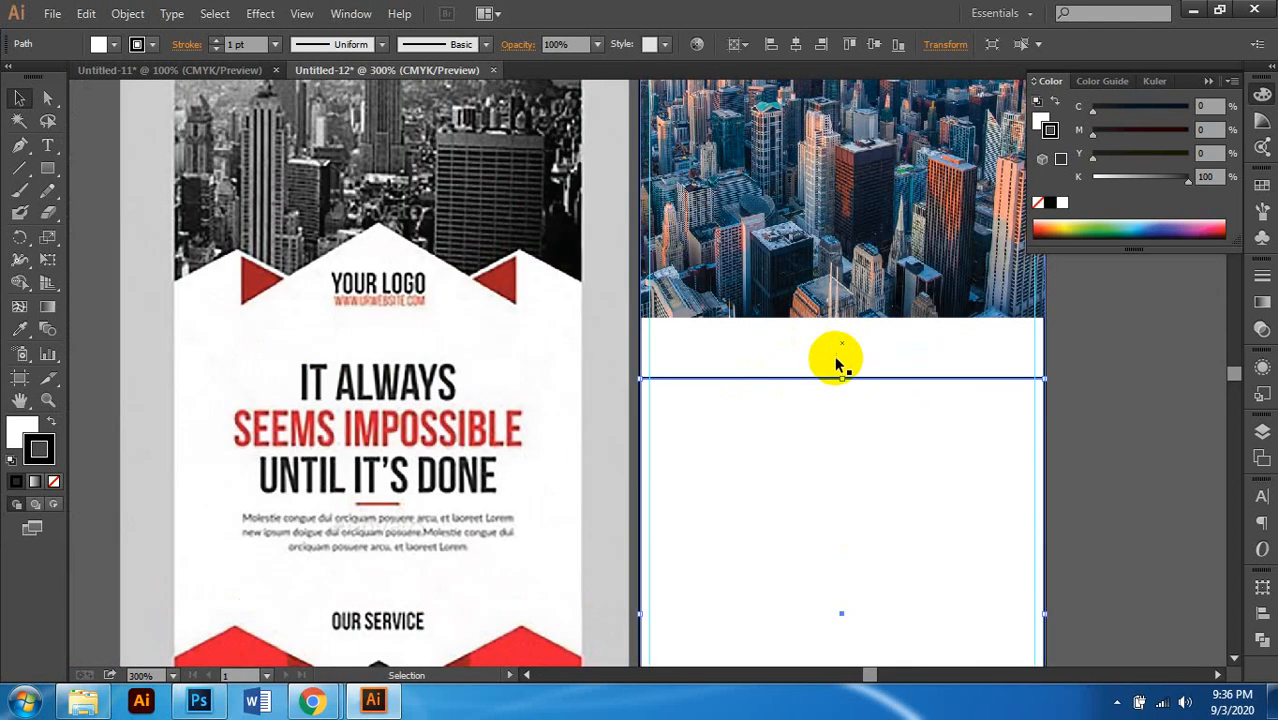
Step: Raise the white panel's top to the photo's base and bring the panel to front
{"action": "left_click_drag", "start_coordinate": [838, 378], "coordinate": [830, 243]}
{"action": "scroll", "coordinate": [880, 315], "scroll_direction": "right", "scroll_amount": 1}
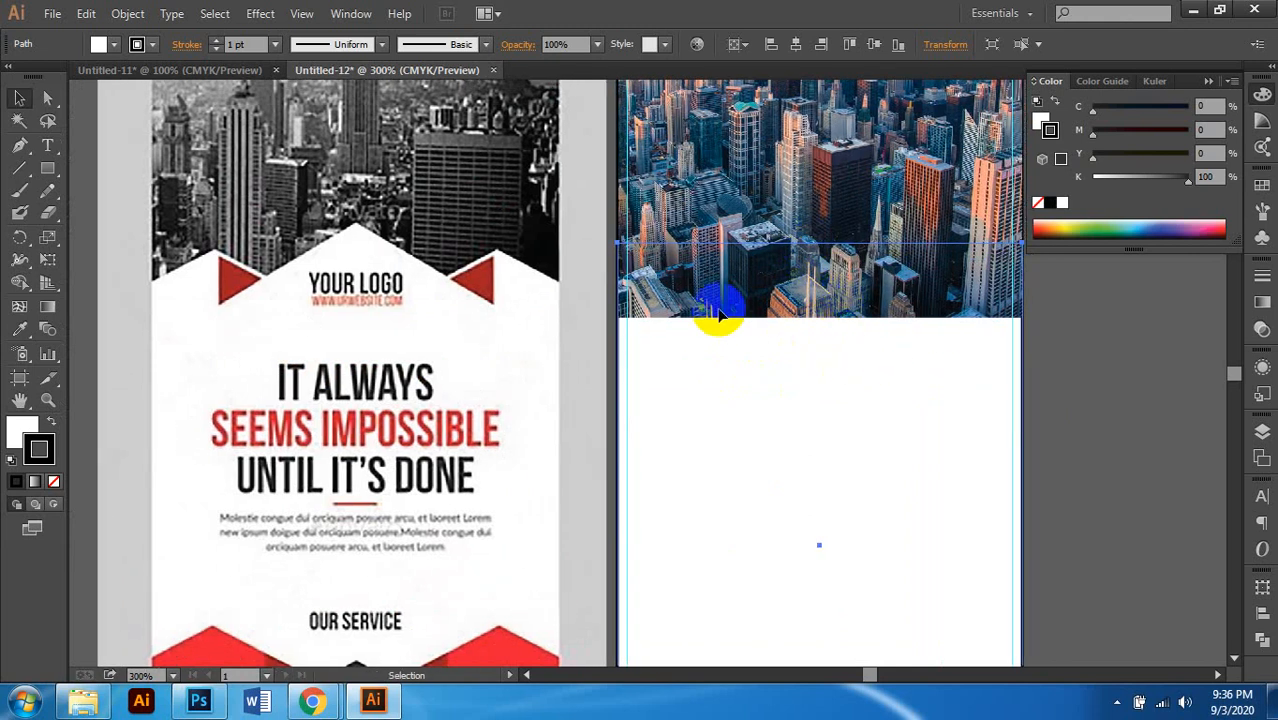
{"action": "scroll", "coordinate": [715, 310], "scroll_direction": "right", "scroll_amount": 1}
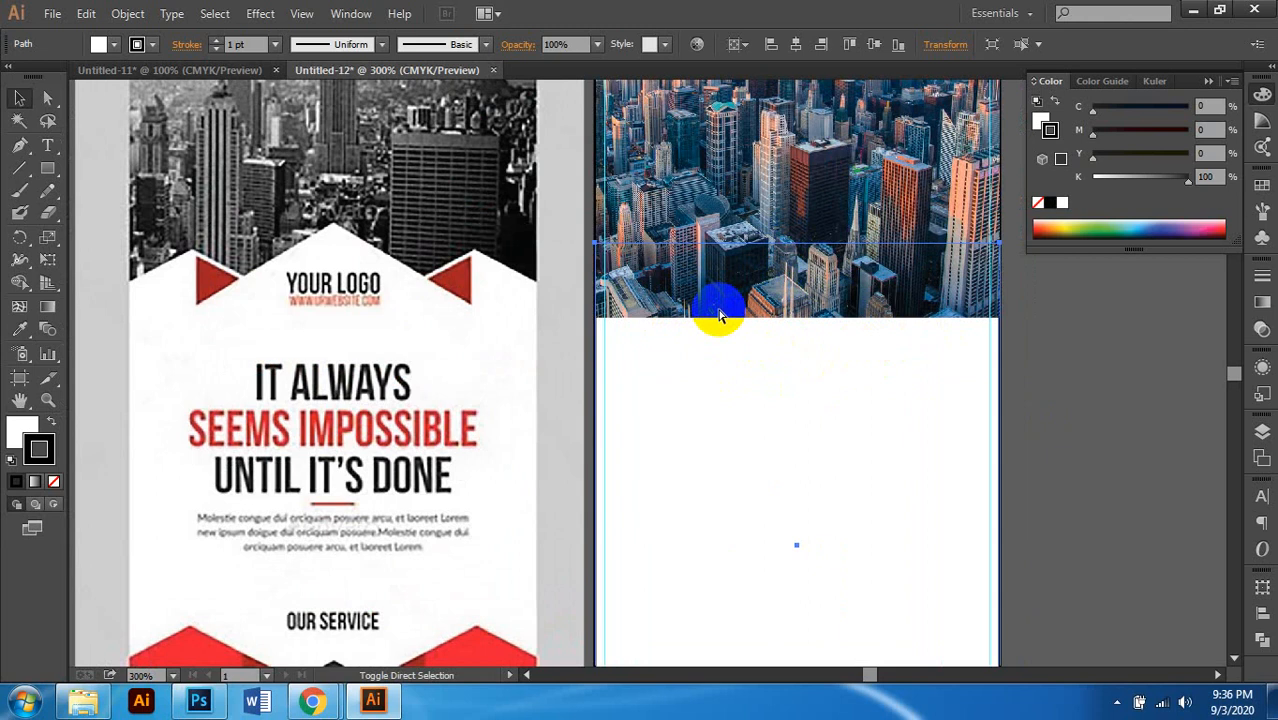
{"action": "key", "text": "ctrl+shift+]"}
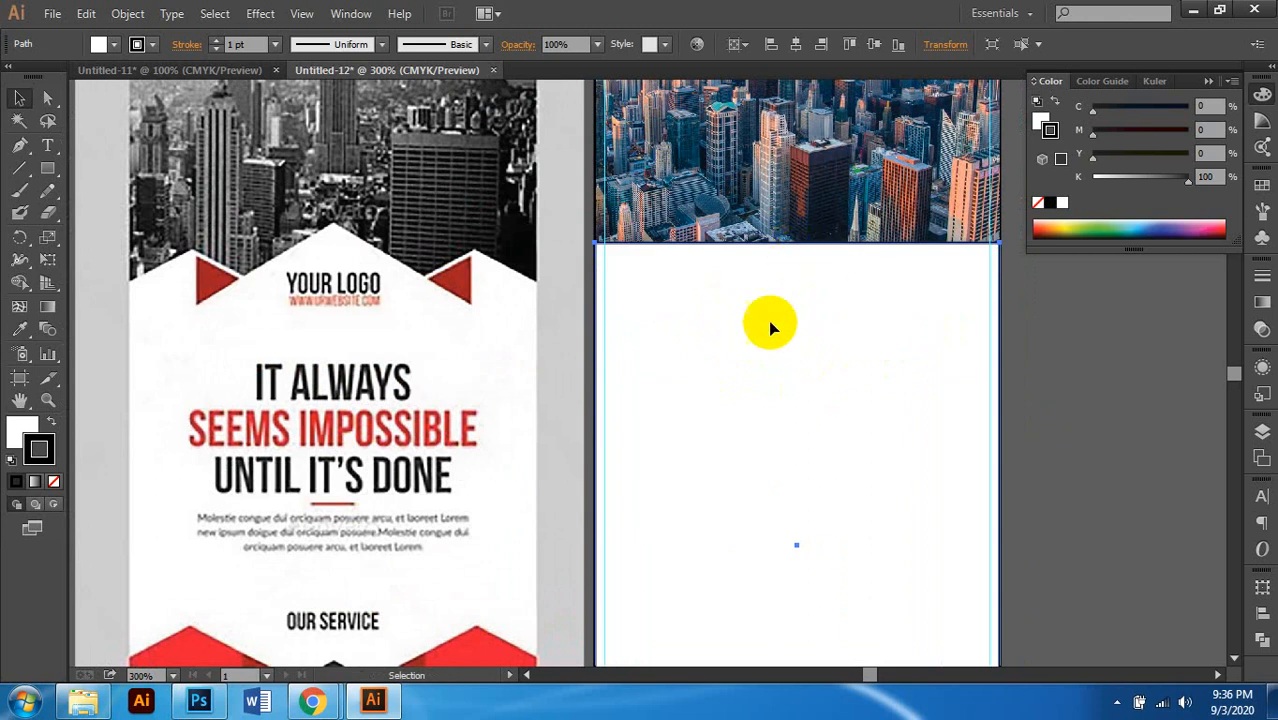
{"action": "scroll", "coordinate": [736, 262], "scroll_direction": "right", "scroll_amount": 1}
Step: Try adding an anchor point on the white panel's top edge with the Add Anchor Point tool
{"action": "scroll", "coordinate": [733, 260], "scroll_direction": "up", "scroll_amount": 1}
{"action": "scroll", "coordinate": [730, 258], "scroll_direction": "up", "scroll_amount": 3}
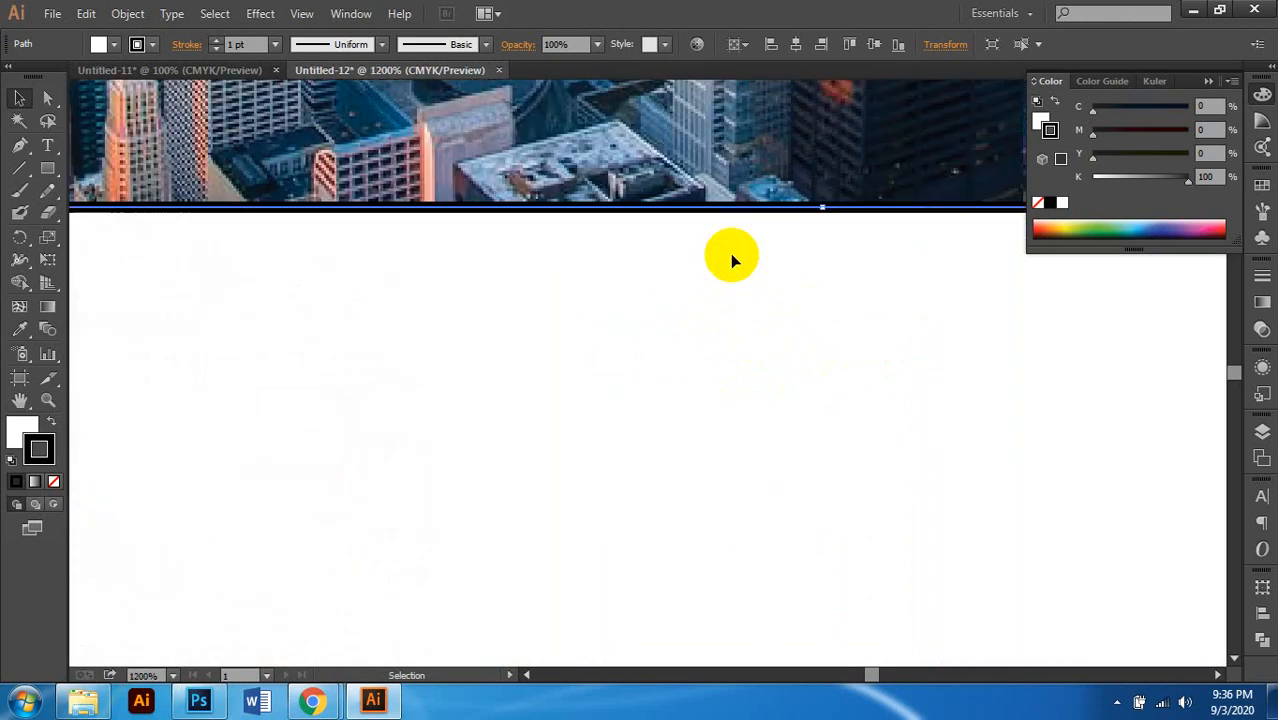
{"action": "scroll", "coordinate": [822, 215], "scroll_direction": "up", "scroll_amount": 5}
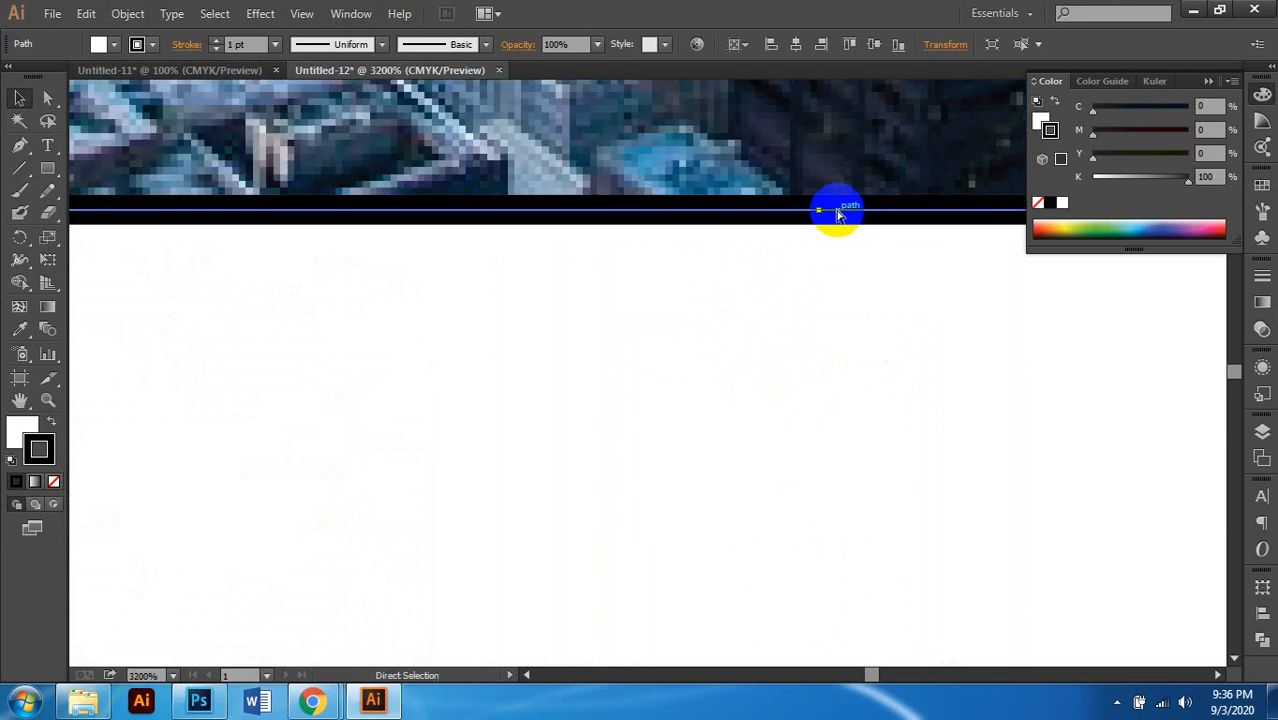
{"action": "left_click", "coordinate": [21, 150]}
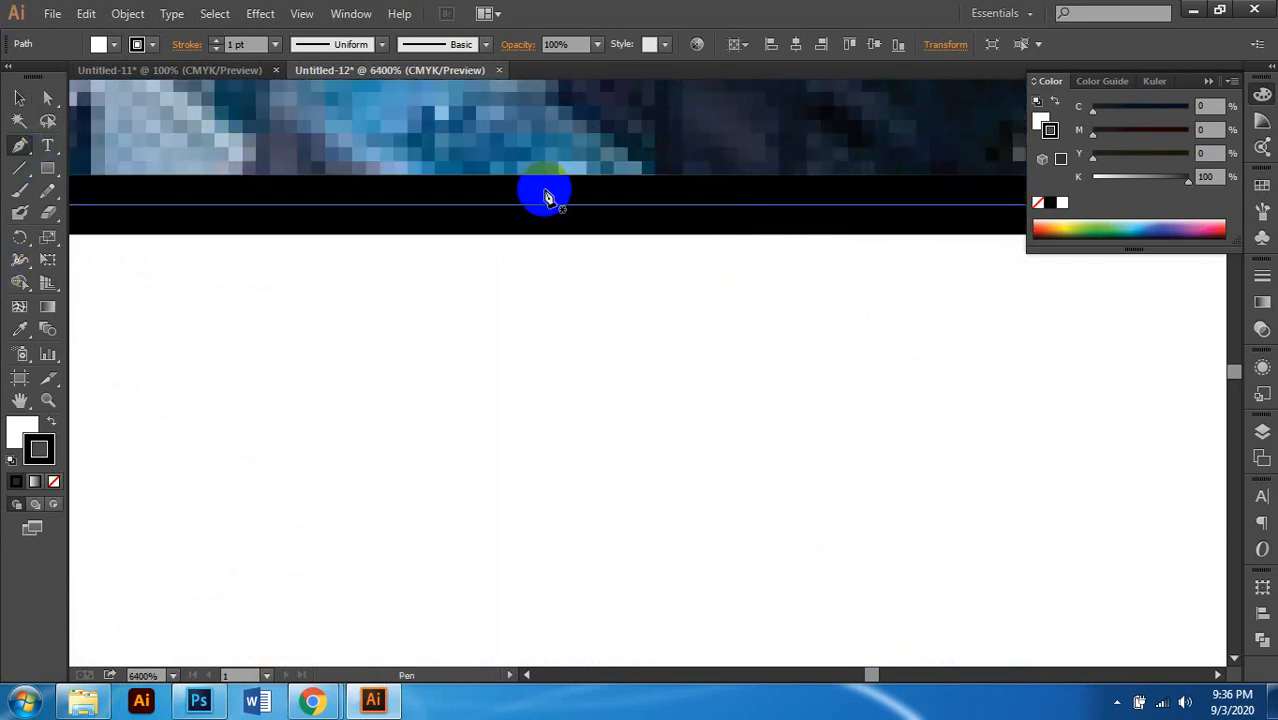
{"action": "left_click", "coordinate": [713, 206]}
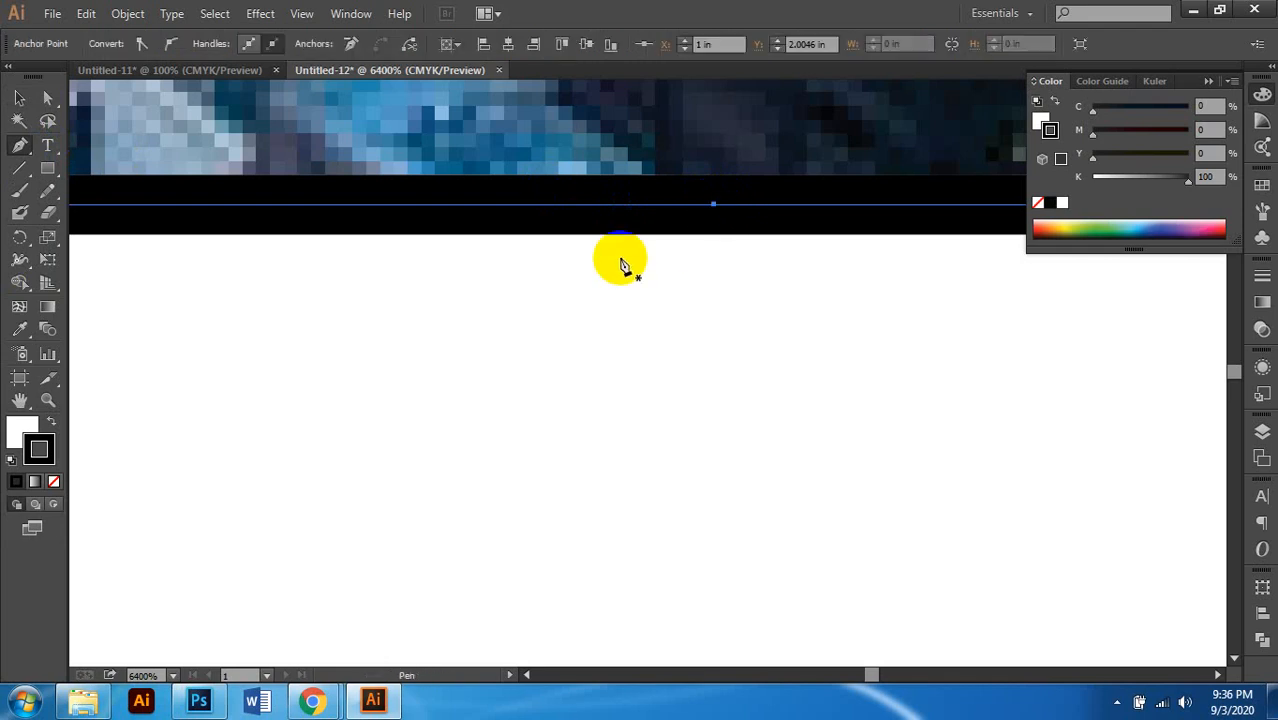
{"action": "scroll", "coordinate": [621, 259], "scroll_direction": "down", "scroll_amount": 9}
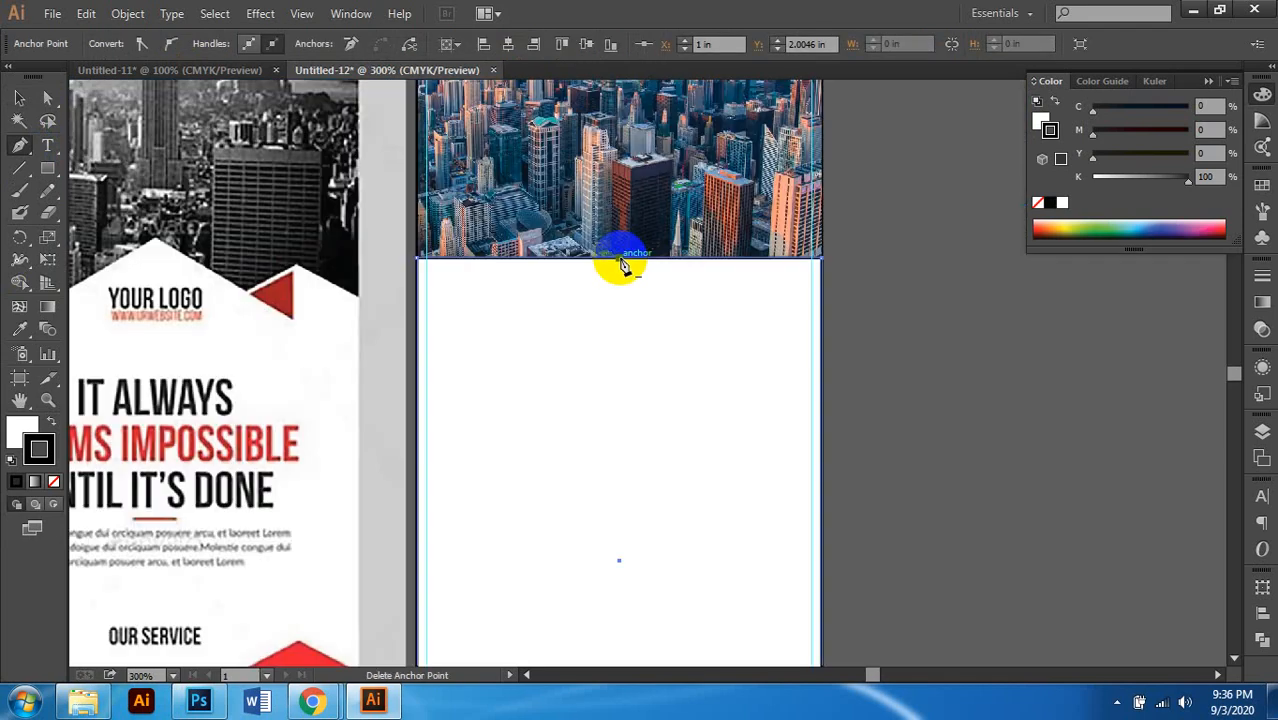
{"action": "scroll", "coordinate": [690, 261], "scroll_direction": "left", "scroll_amount": 1}
Step: Reselect the white panel rectangle by its top edge
{"action": "left_click", "coordinate": [45, 100]}
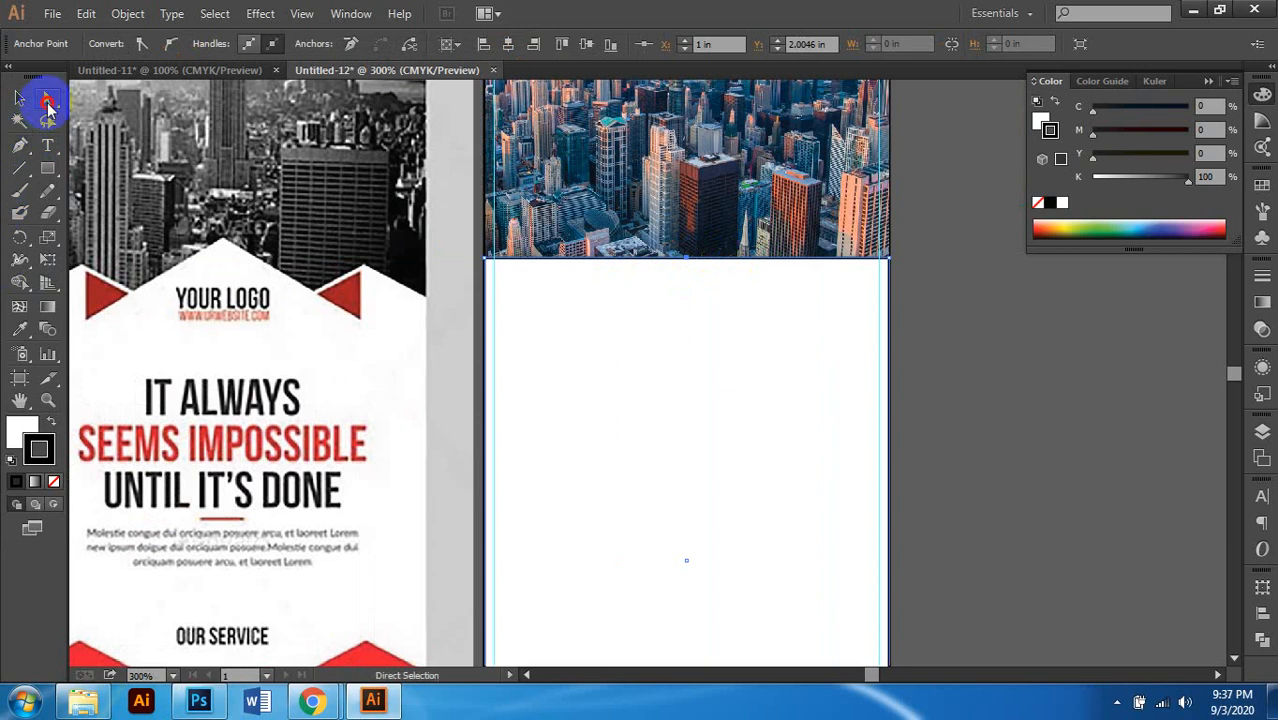
{"action": "scroll", "coordinate": [686, 280], "scroll_direction": "down", "scroll_amount": 1}
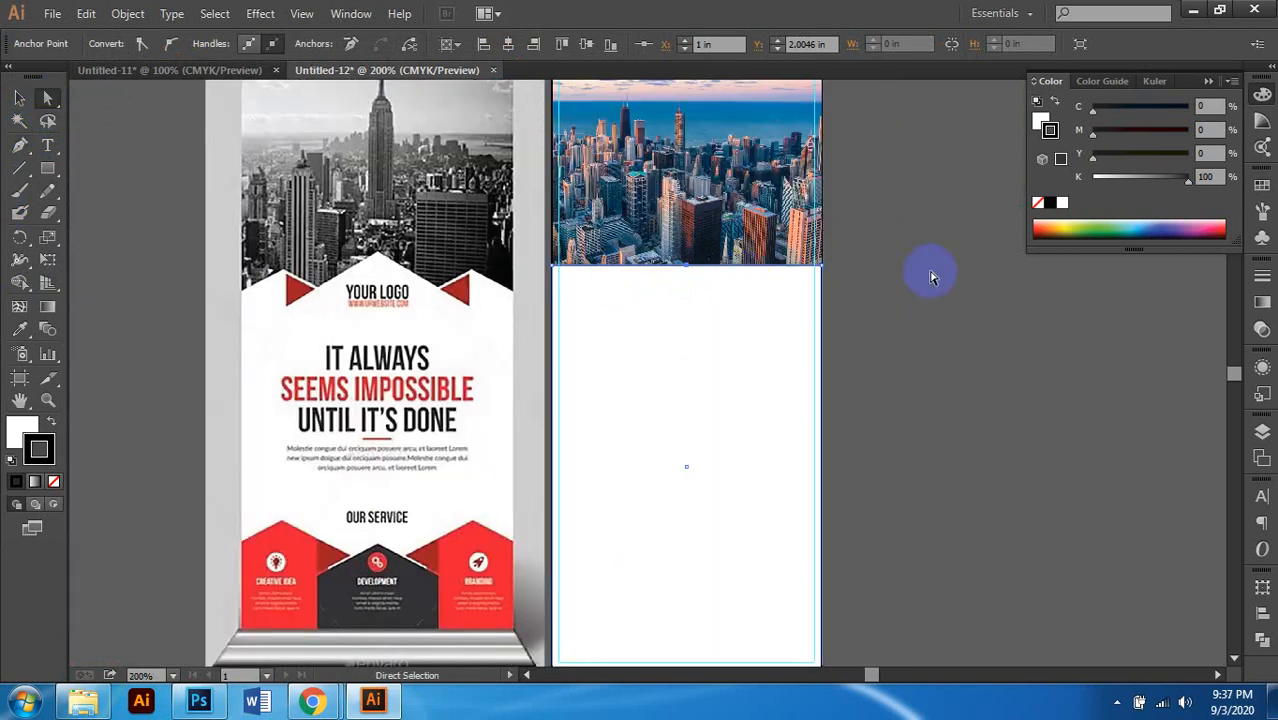
{"action": "scroll", "coordinate": [598, 321], "scroll_direction": "up", "scroll_amount": 2}
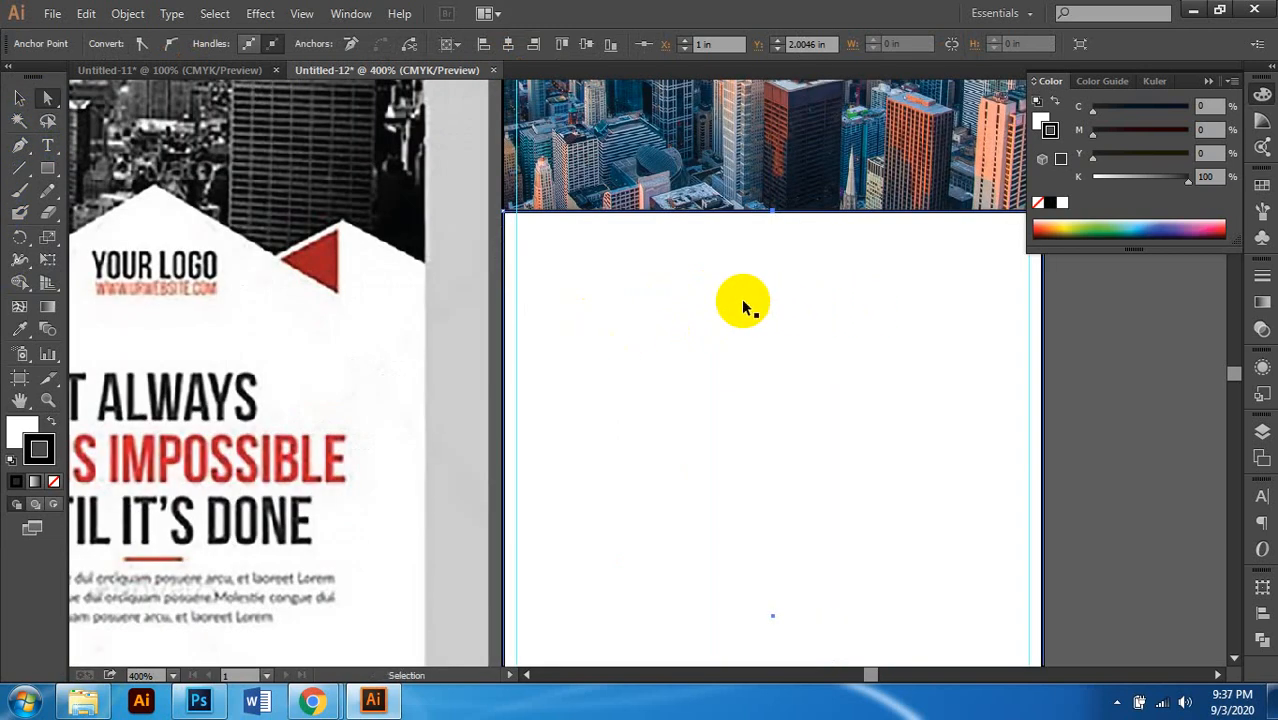
{"action": "left_click", "coordinate": [741, 299]}
{"action": "scroll", "coordinate": [702, 288], "scroll_direction": "down", "scroll_amount": 1}
{"action": "left_click", "coordinate": [19, 97]}
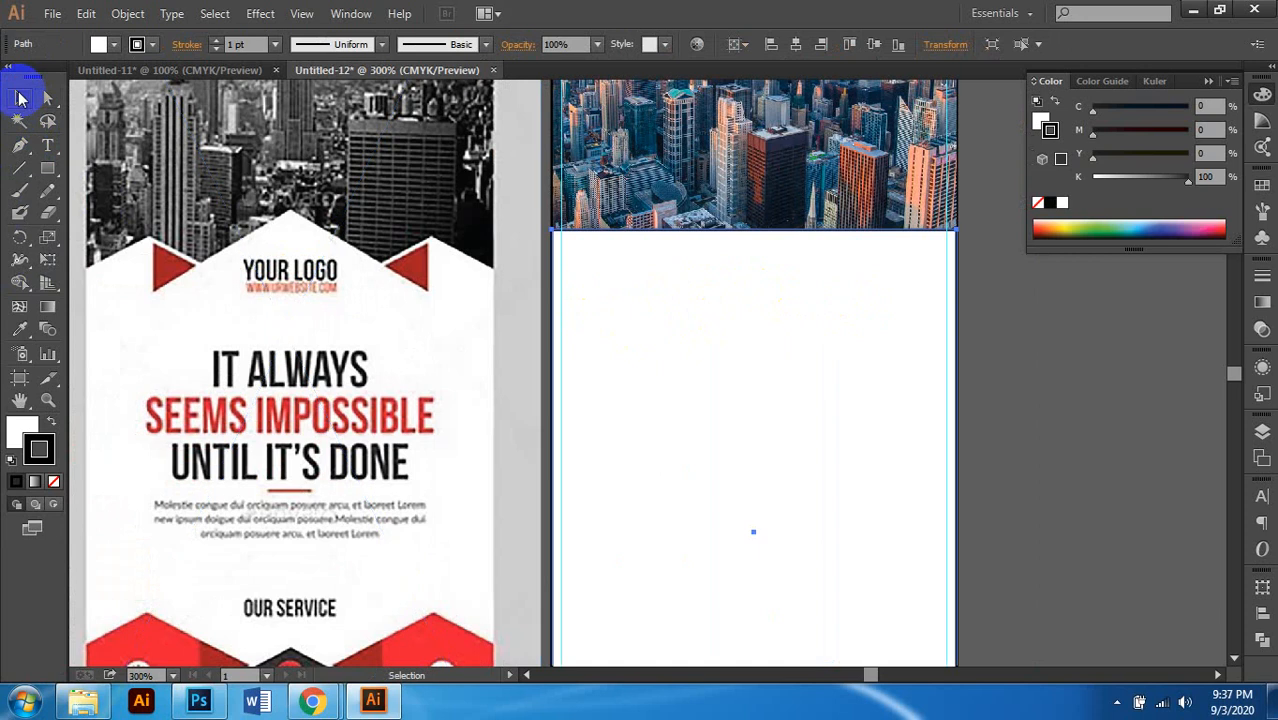
{"action": "left_click", "coordinate": [746, 333]}
{"action": "left_click", "coordinate": [773, 278]}
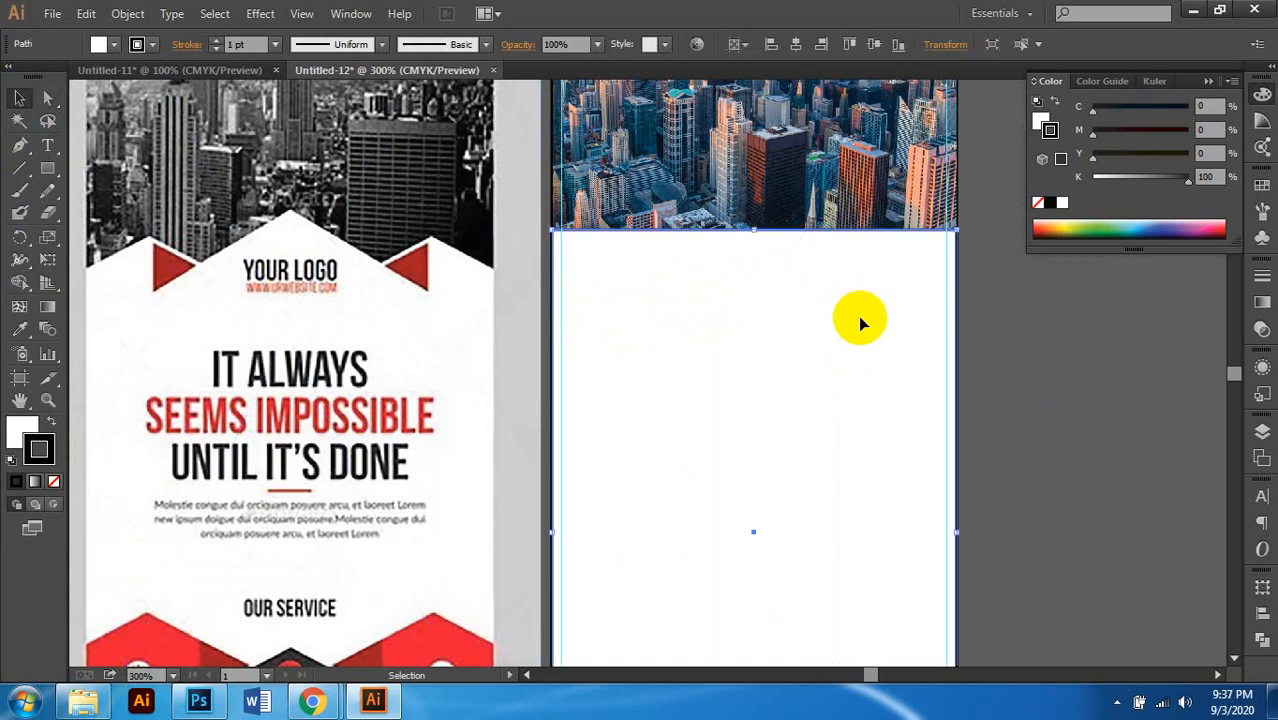
{"action": "scroll", "coordinate": [736, 370], "scroll_direction": "right", "scroll_amount": 1}
{"action": "left_click", "coordinate": [979, 392]}
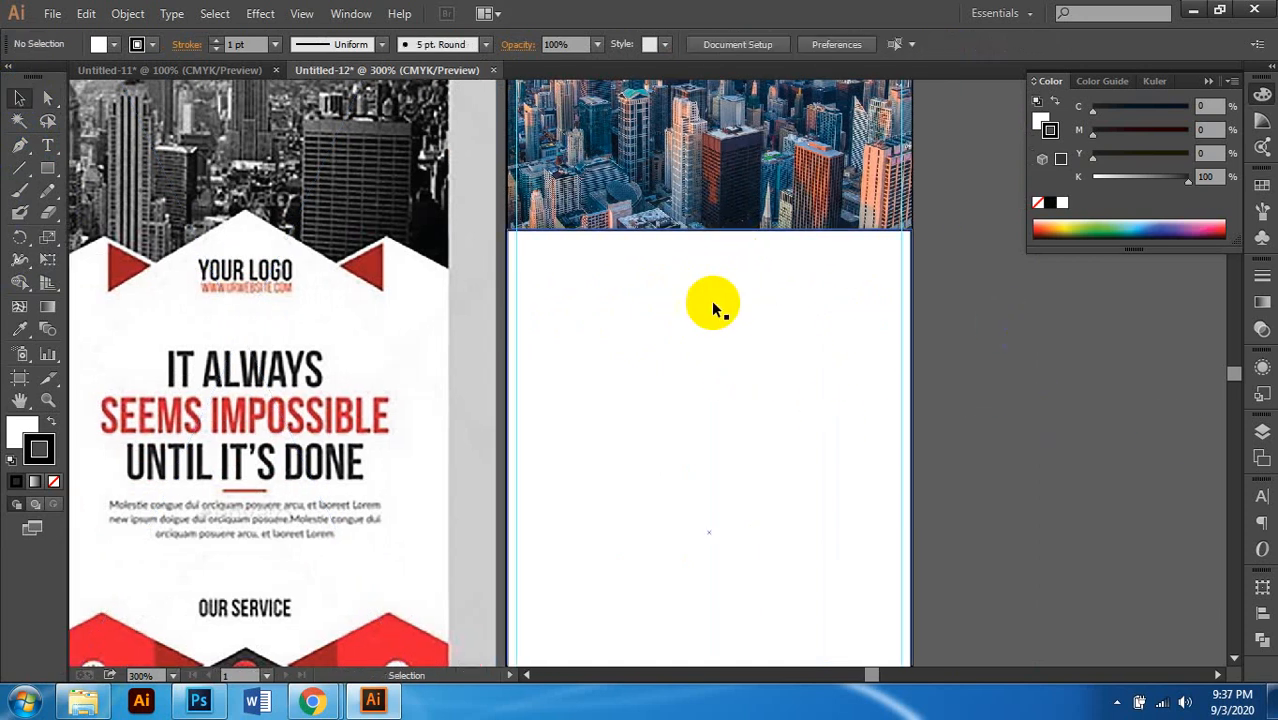
{"action": "scroll", "coordinate": [736, 251], "scroll_direction": "up", "scroll_amount": 1}
{"action": "left_click", "coordinate": [727, 208]}
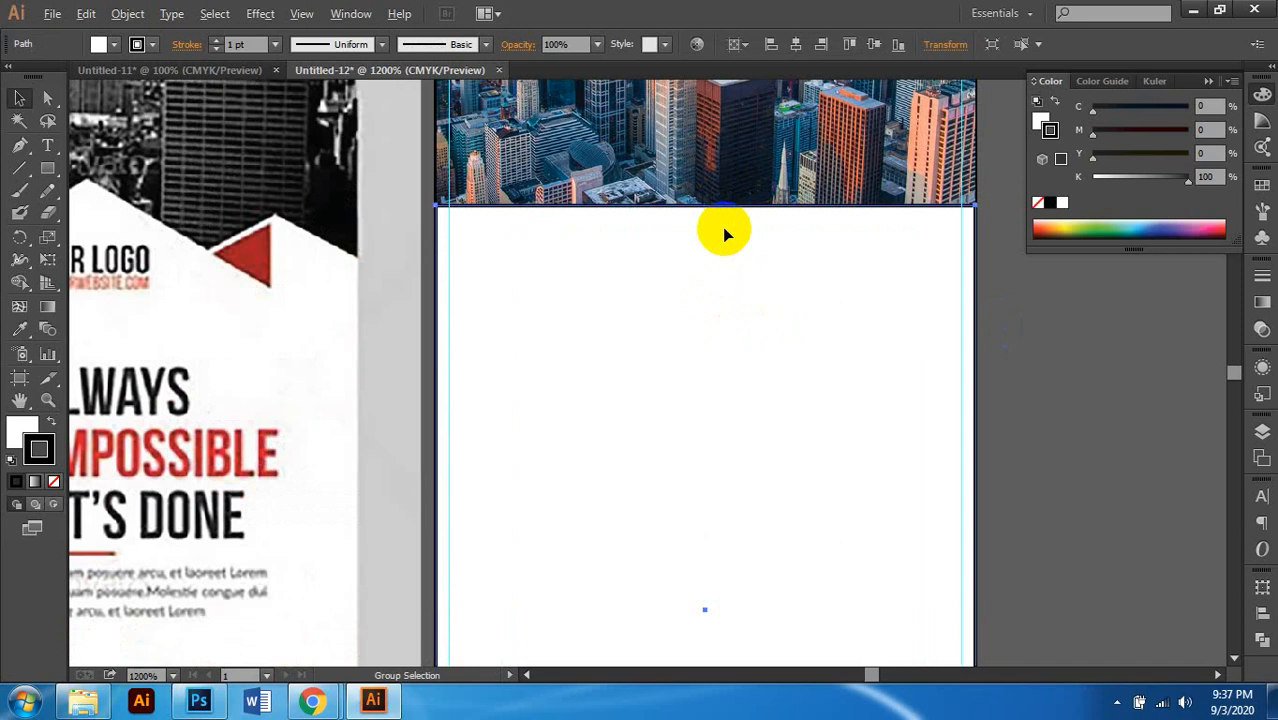
{"action": "scroll", "coordinate": [722, 227], "scroll_direction": "up", "scroll_amount": 4}
{"action": "scroll", "coordinate": [707, 214], "scroll_direction": "up", "scroll_amount": 1}
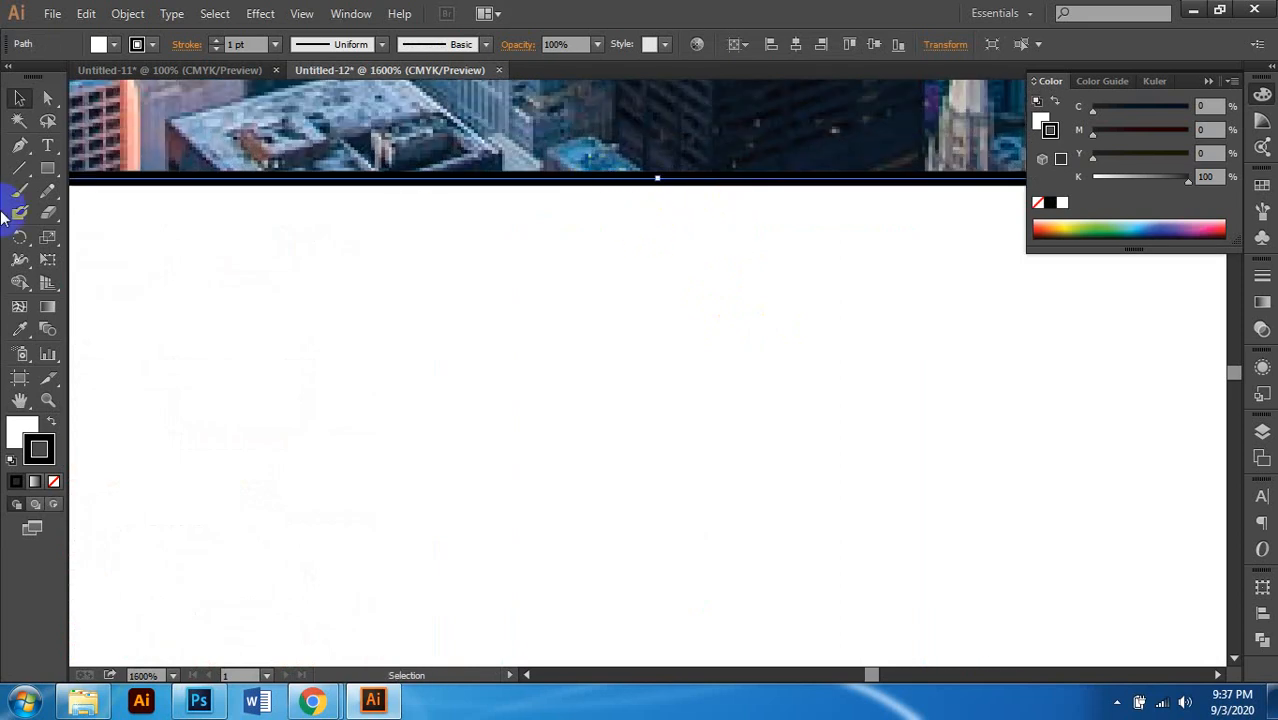
Step: Add an anchor point at the centre of the panel's top edge, at X 1 in
{"action": "left_click", "coordinate": [19, 145]}
{"action": "scroll", "coordinate": [594, 213], "scroll_direction": "up", "scroll_amount": 1}
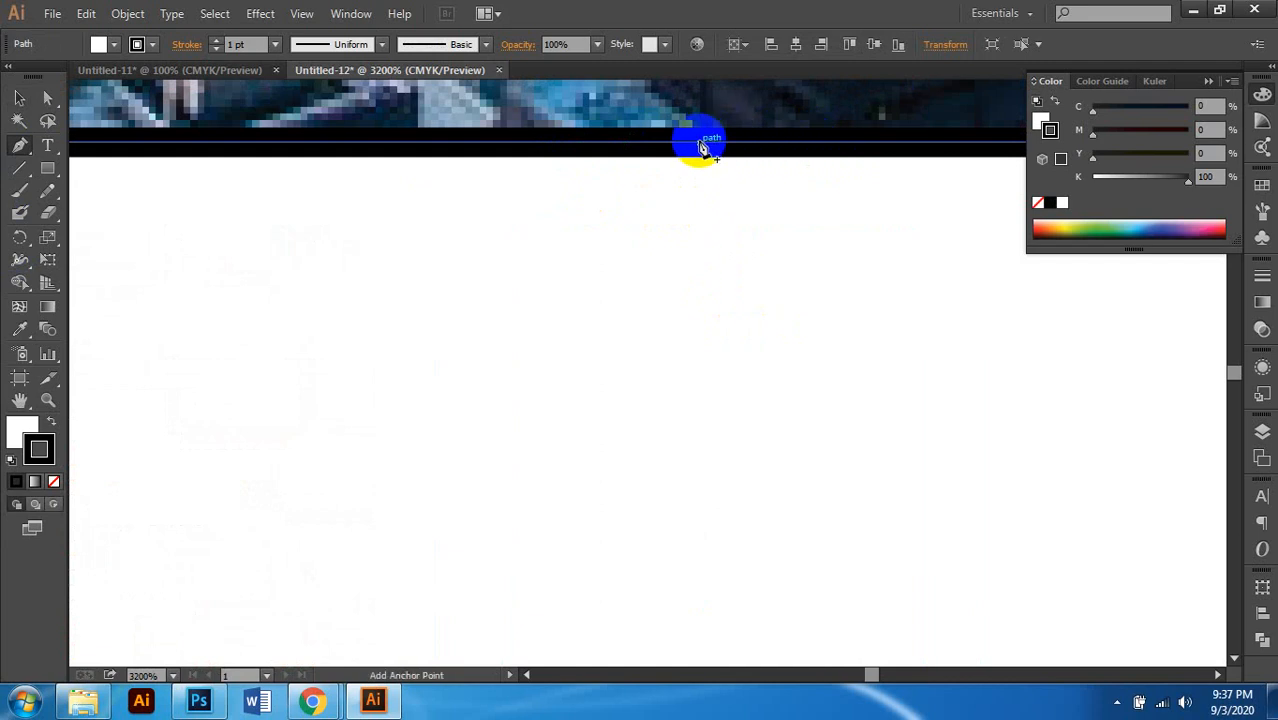
{"action": "left_click", "coordinate": [729, 145]}
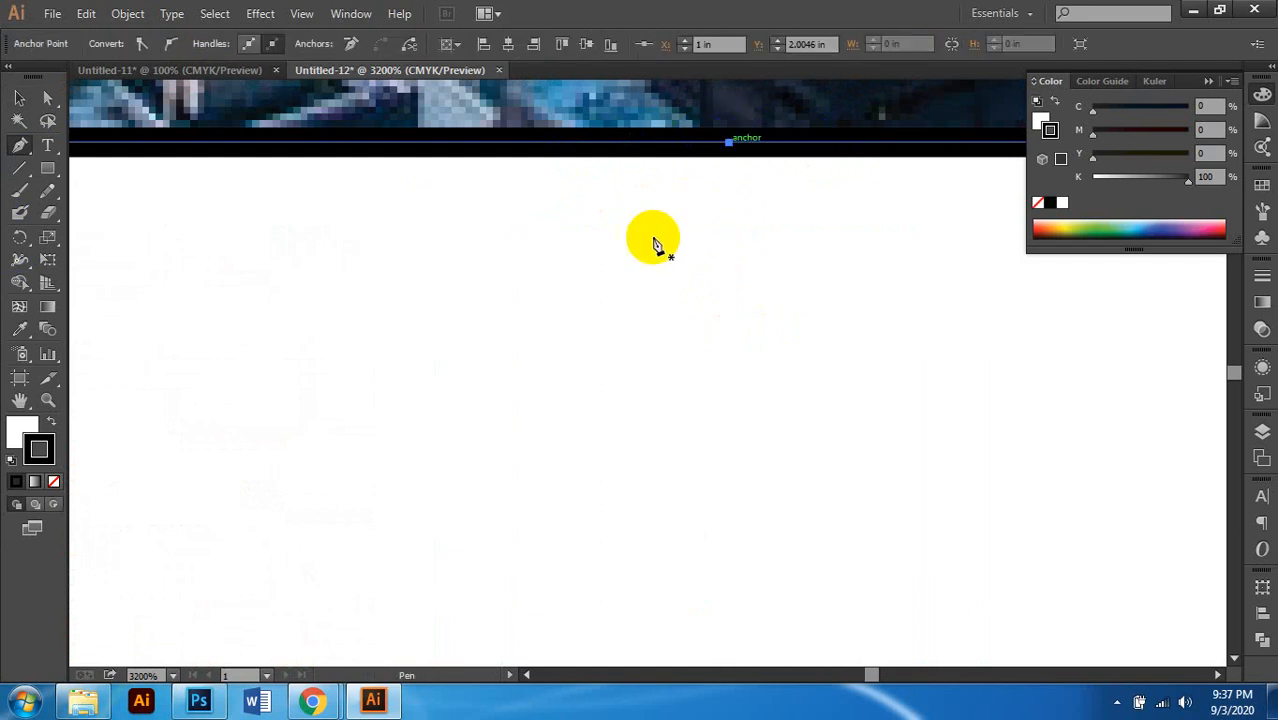
{"action": "scroll", "coordinate": [650, 240], "scroll_direction": "down", "scroll_amount": 2}
{"action": "left_click", "coordinate": [47, 97]}
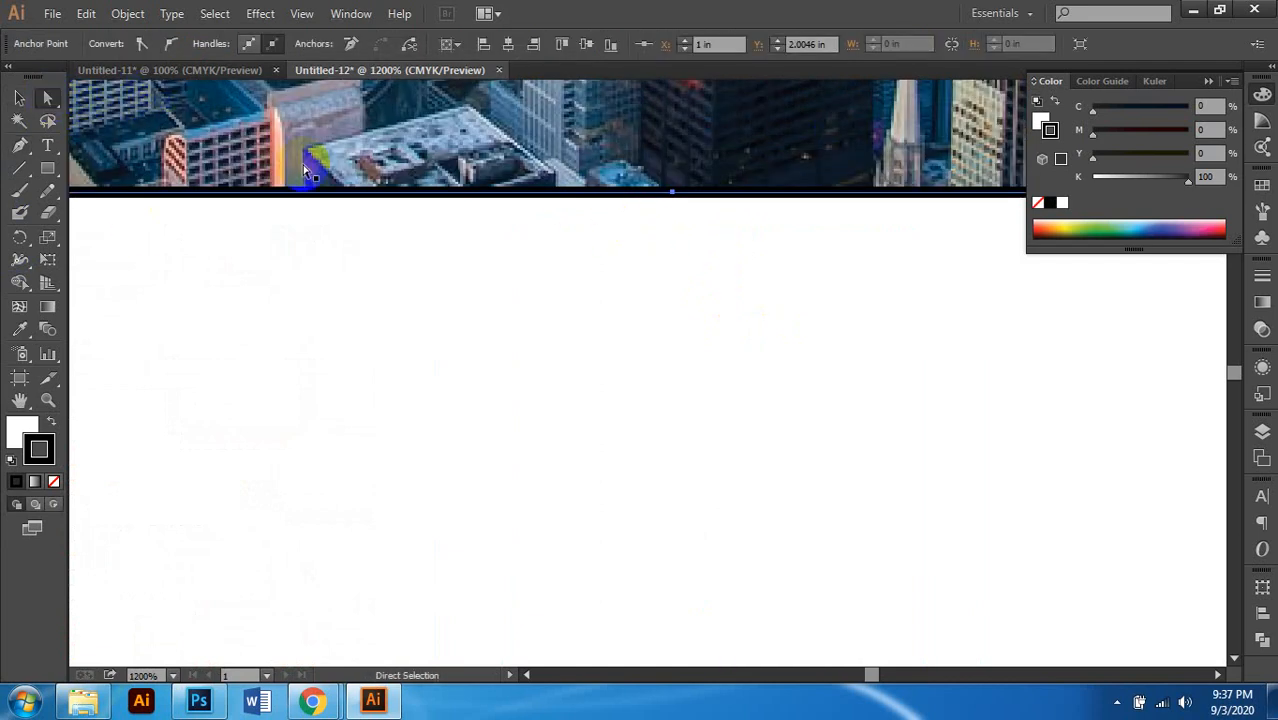
{"action": "scroll", "coordinate": [576, 202], "scroll_direction": "down", "scroll_amount": 3}
{"action": "scroll", "coordinate": [607, 214], "scroll_direction": "left", "scroll_amount": 1}
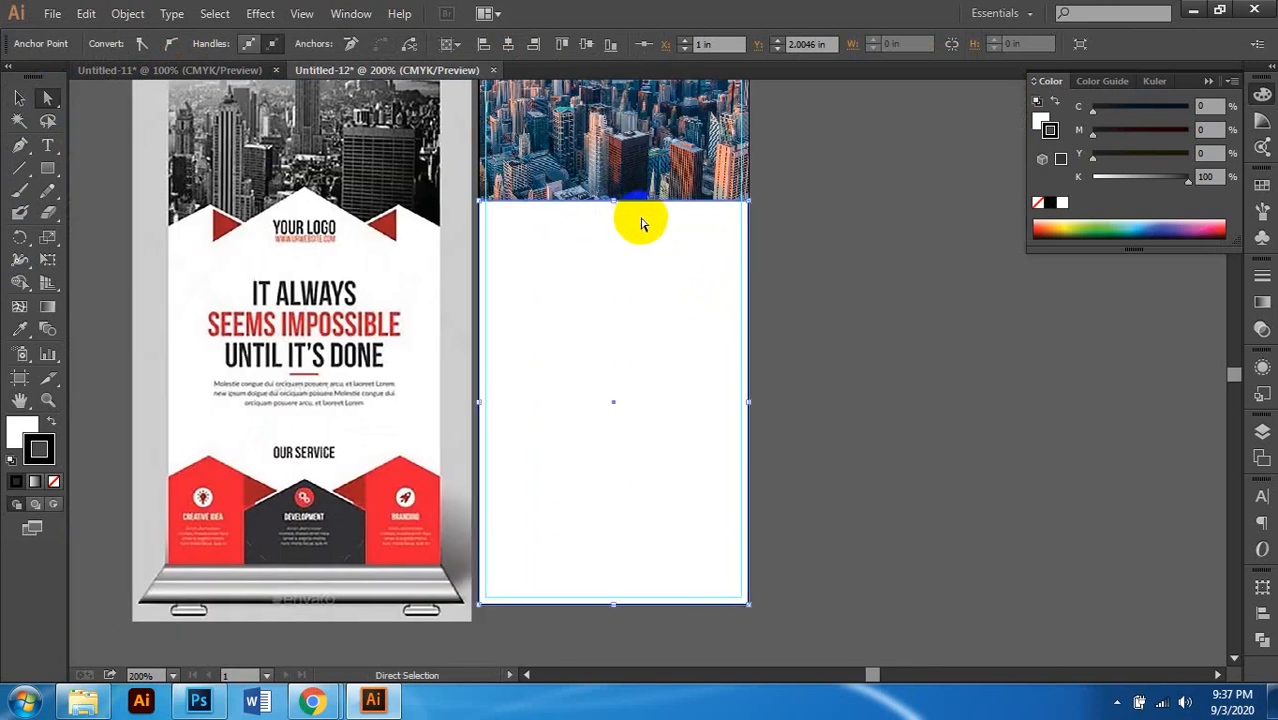
{"action": "scroll", "coordinate": [630, 220], "scroll_direction": "left", "scroll_amount": 1}
{"action": "scroll", "coordinate": [625, 220], "scroll_direction": "up", "scroll_amount": 1}
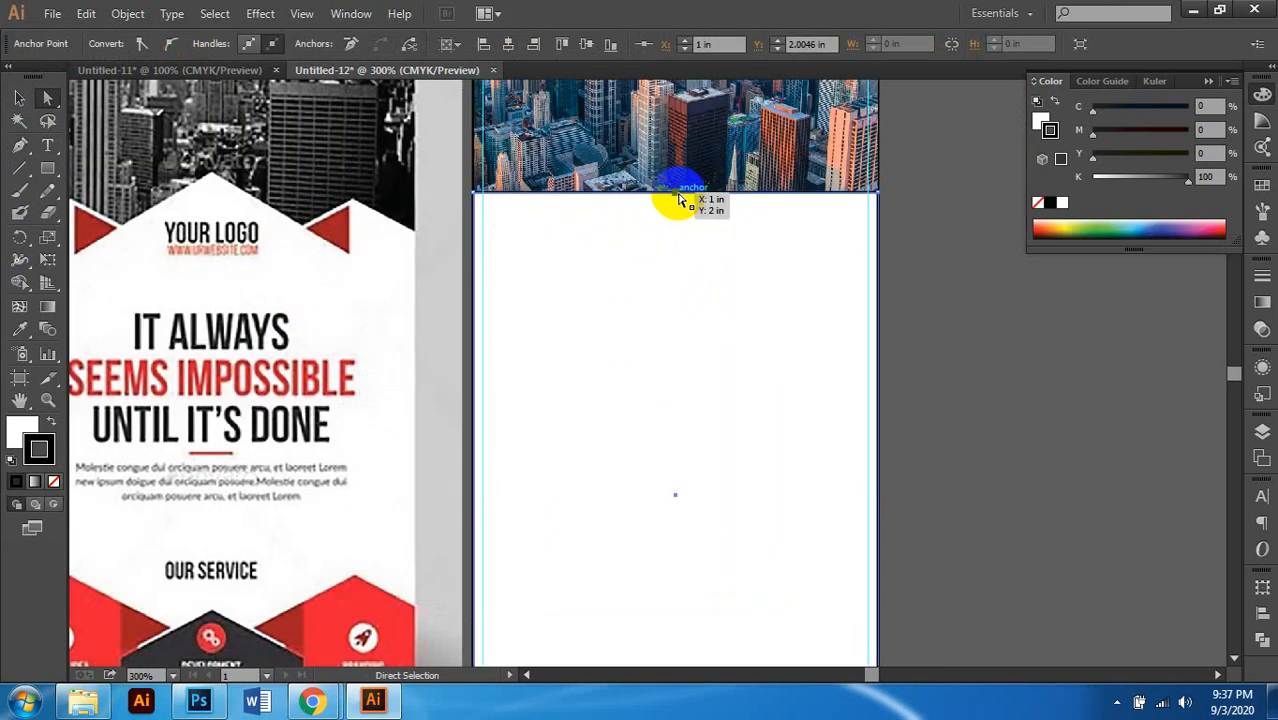
{"action": "left_click", "coordinate": [477, 195]}
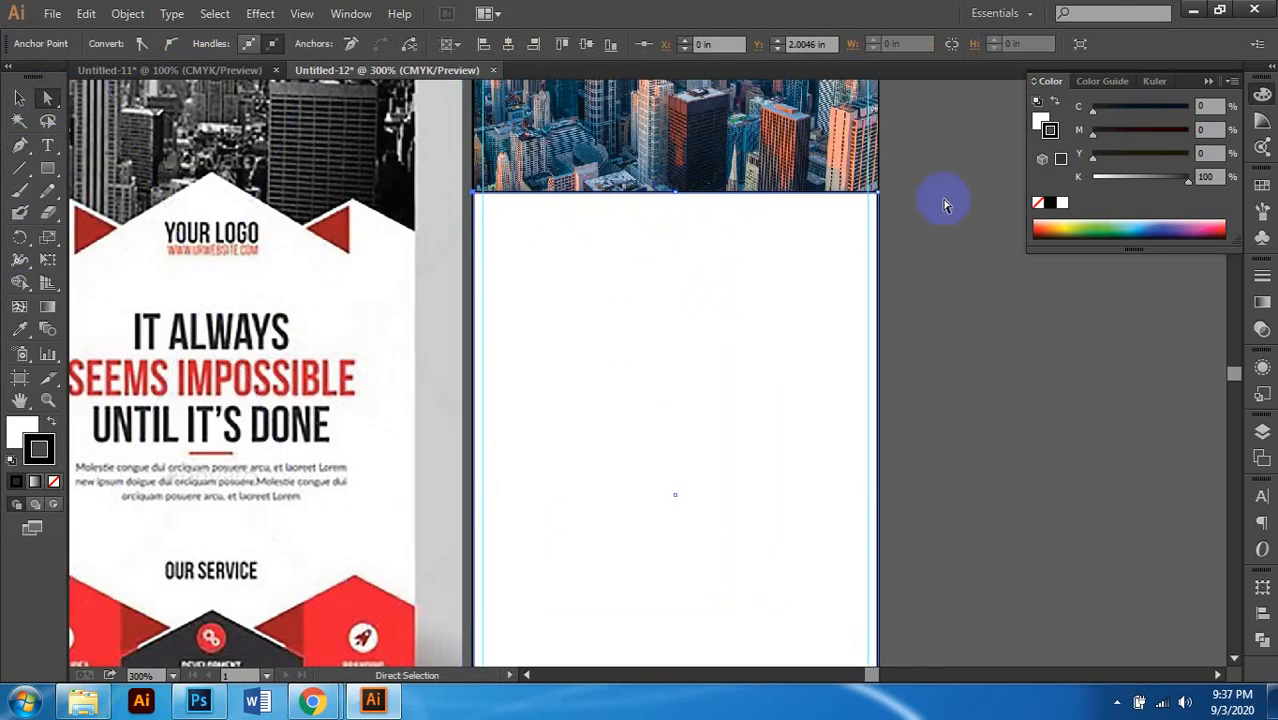
{"action": "left_click", "coordinate": [879, 197], "text": "shift"}
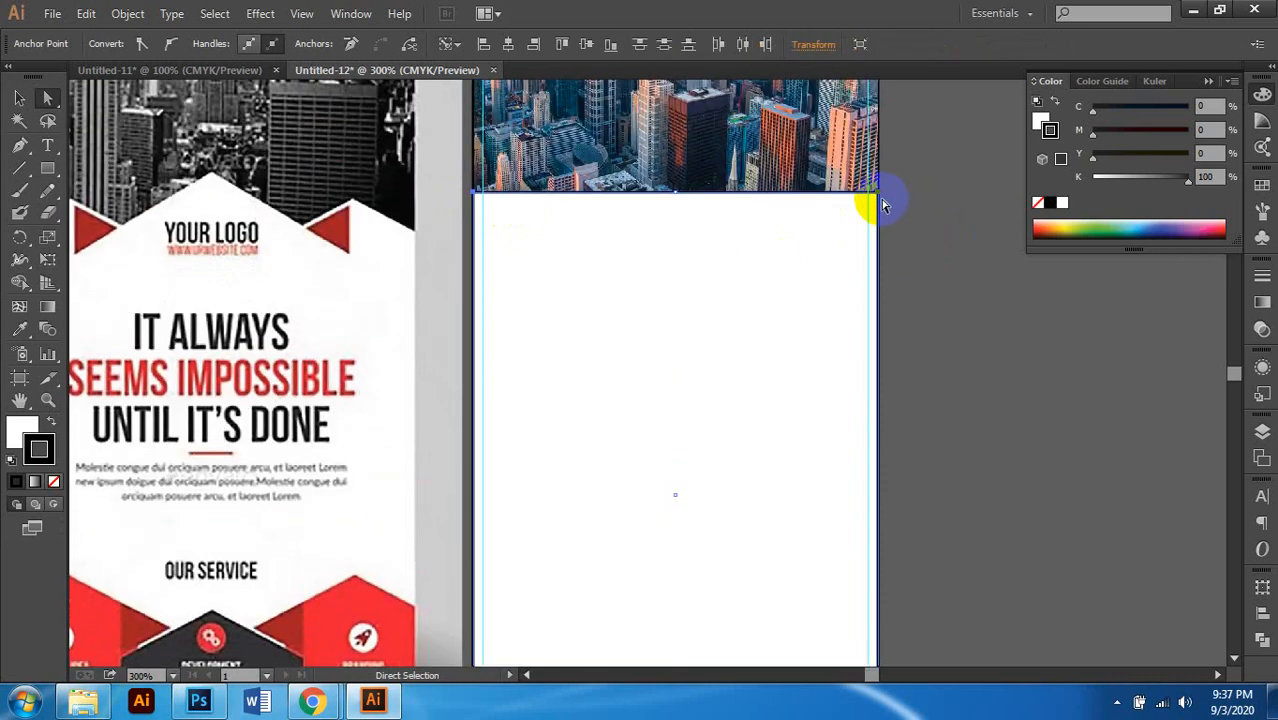
{"action": "left_click_drag", "start_coordinate": [881, 199], "coordinate": [880, 356]}
{"action": "key", "text": "ctrl+minus"}
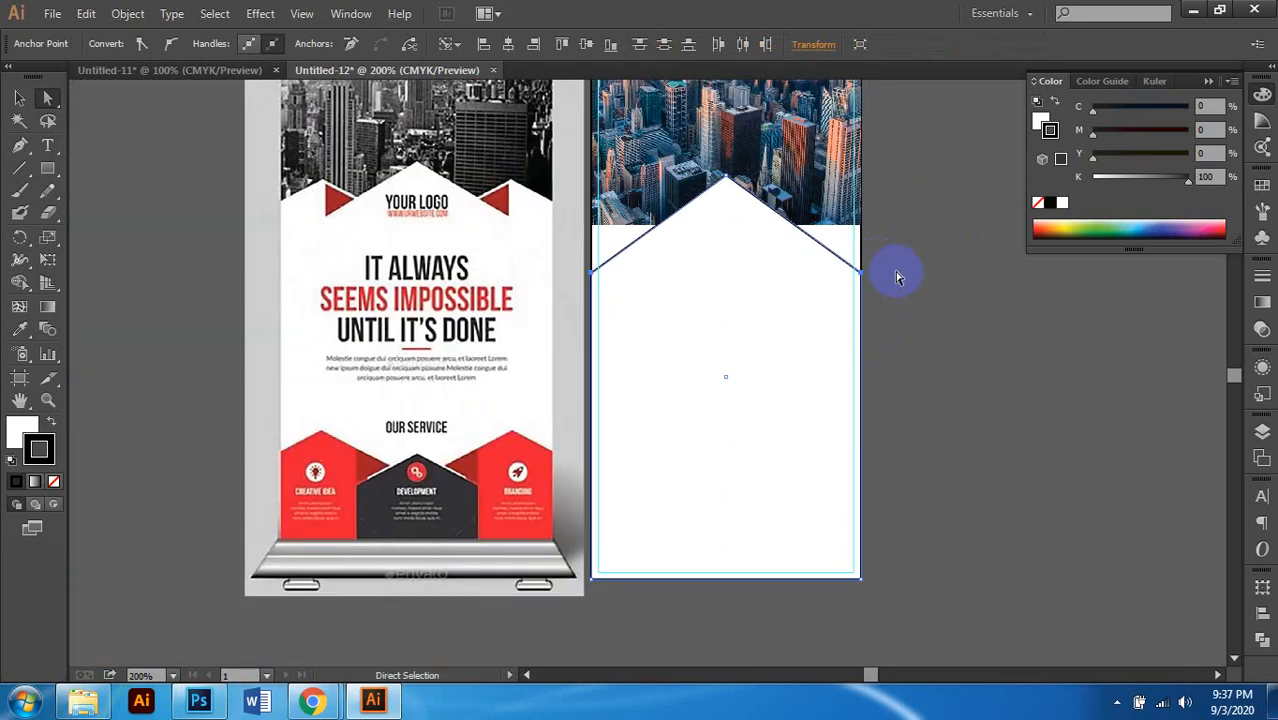
{"action": "scroll", "coordinate": [897, 276], "scroll_direction": "down", "scroll_amount": 1}
{"action": "scroll", "coordinate": [897, 276], "scroll_direction": "right", "scroll_amount": 1}
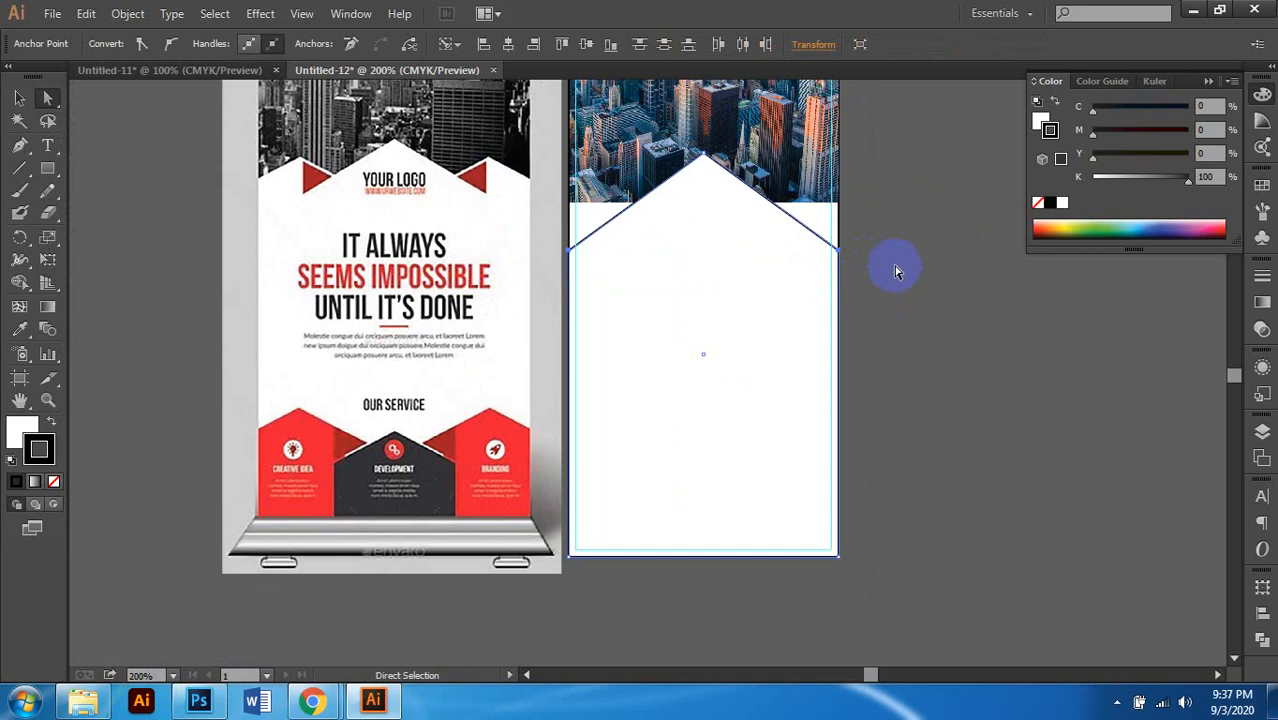
{"action": "scroll", "coordinate": [807, 265], "scroll_direction": "up", "scroll_amount": 1}
{"action": "scroll", "coordinate": [807, 265], "scroll_direction": "up", "scroll_amount": 1}
{"action": "scroll", "coordinate": [871, 257], "scroll_direction": "up", "scroll_amount": 2}
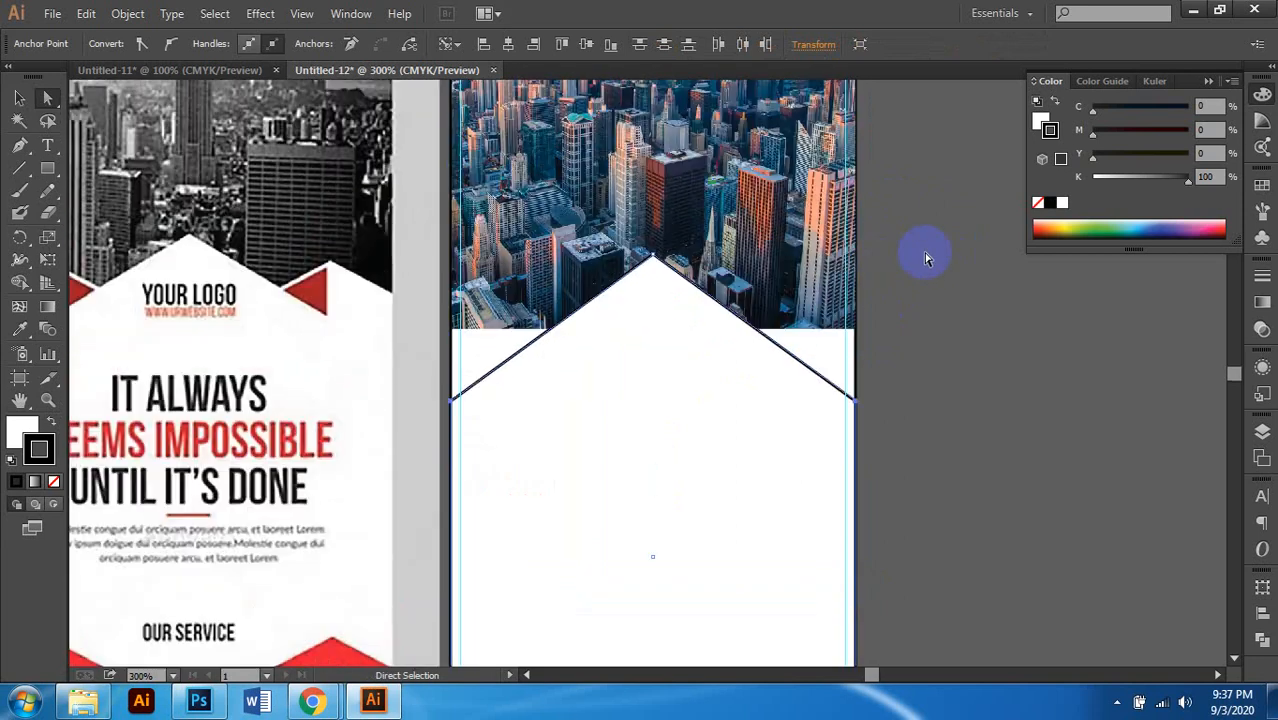
{"action": "key", "text": "Up"}
{"action": "key", "text": "Up"}
{"action": "key", "text": "Up"}
{"action": "key", "text": "Up"}
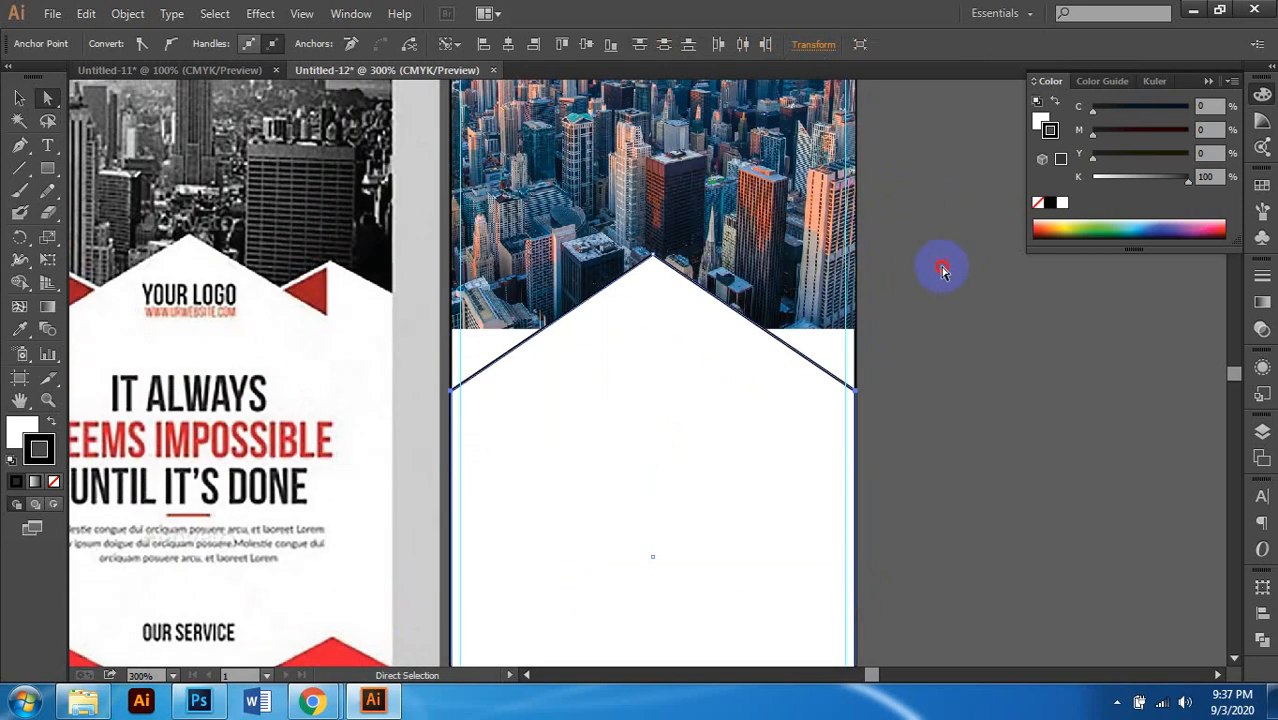
{"action": "left_click", "coordinate": [943, 270]}
{"action": "scroll", "coordinate": [856, 271], "scroll_direction": "down", "scroll_amount": 2}
{"action": "scroll", "coordinate": [770, 277], "scroll_direction": "down", "scroll_amount": 2}
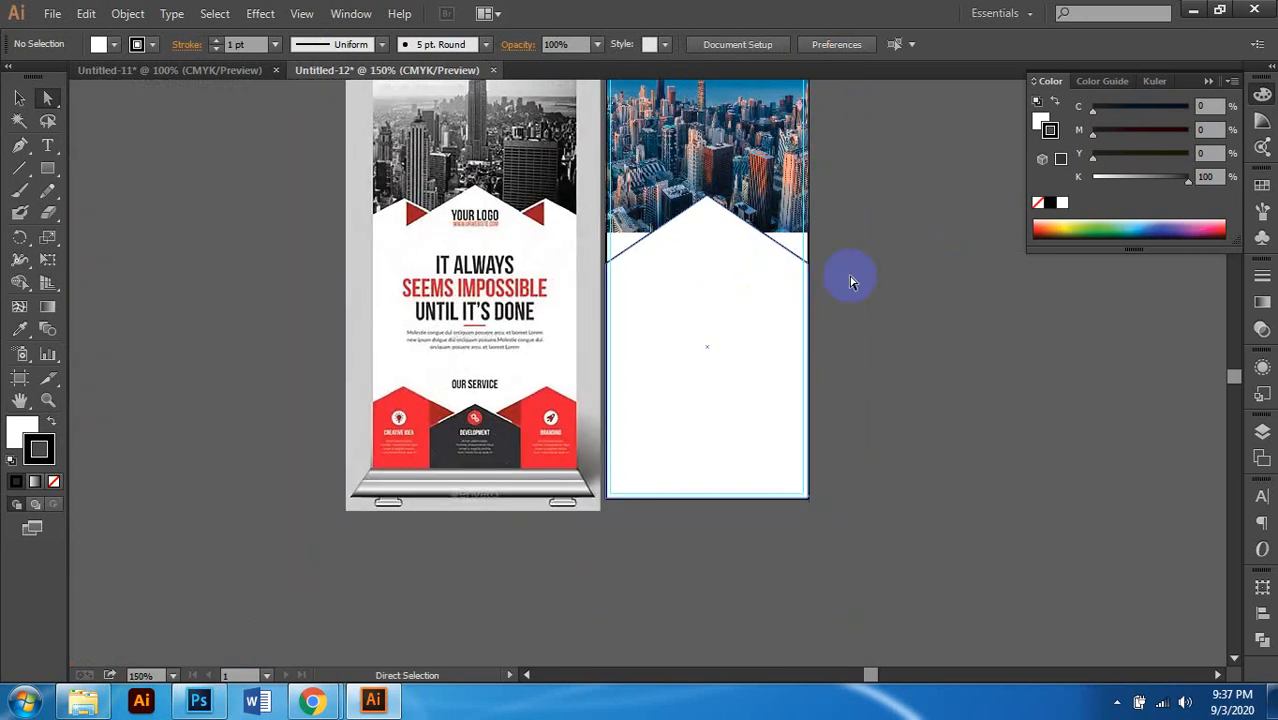
{"action": "left_click", "coordinate": [22, 97]}
{"action": "scroll", "coordinate": [745, 233], "scroll_direction": "up", "scroll_amount": 1}
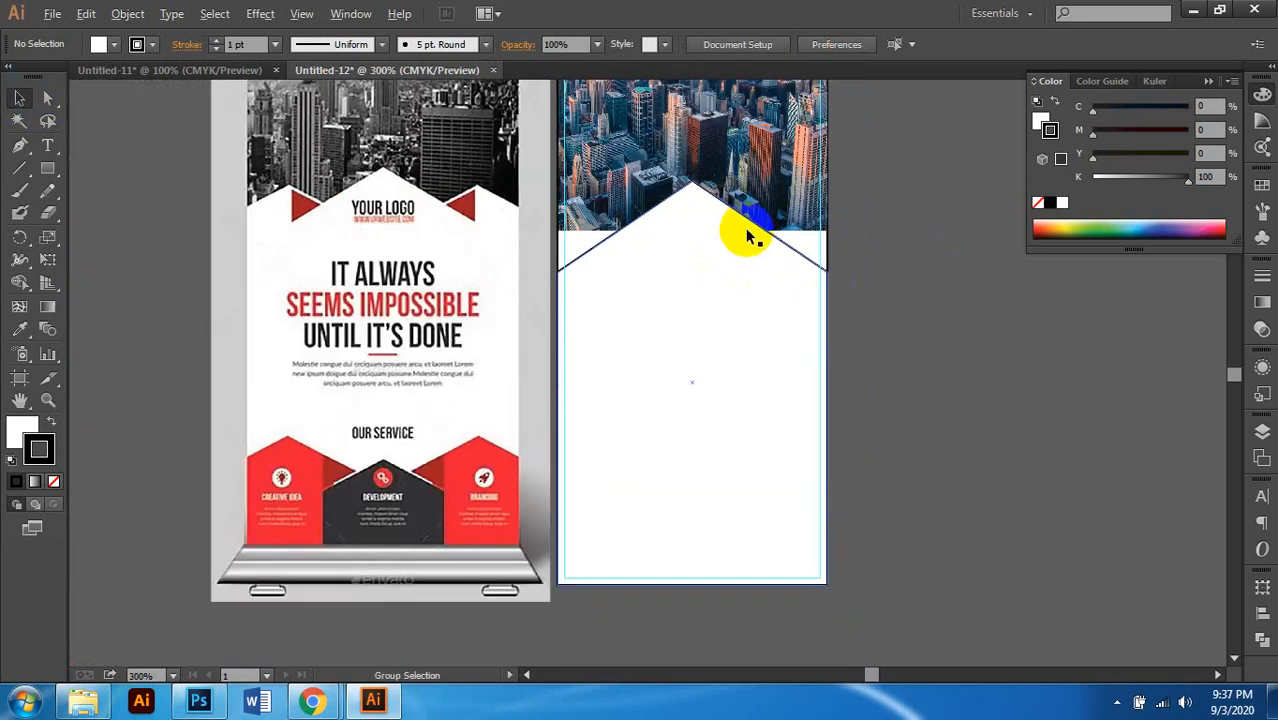
{"action": "scroll", "coordinate": [735, 240], "scroll_direction": "down", "scroll_amount": 1}
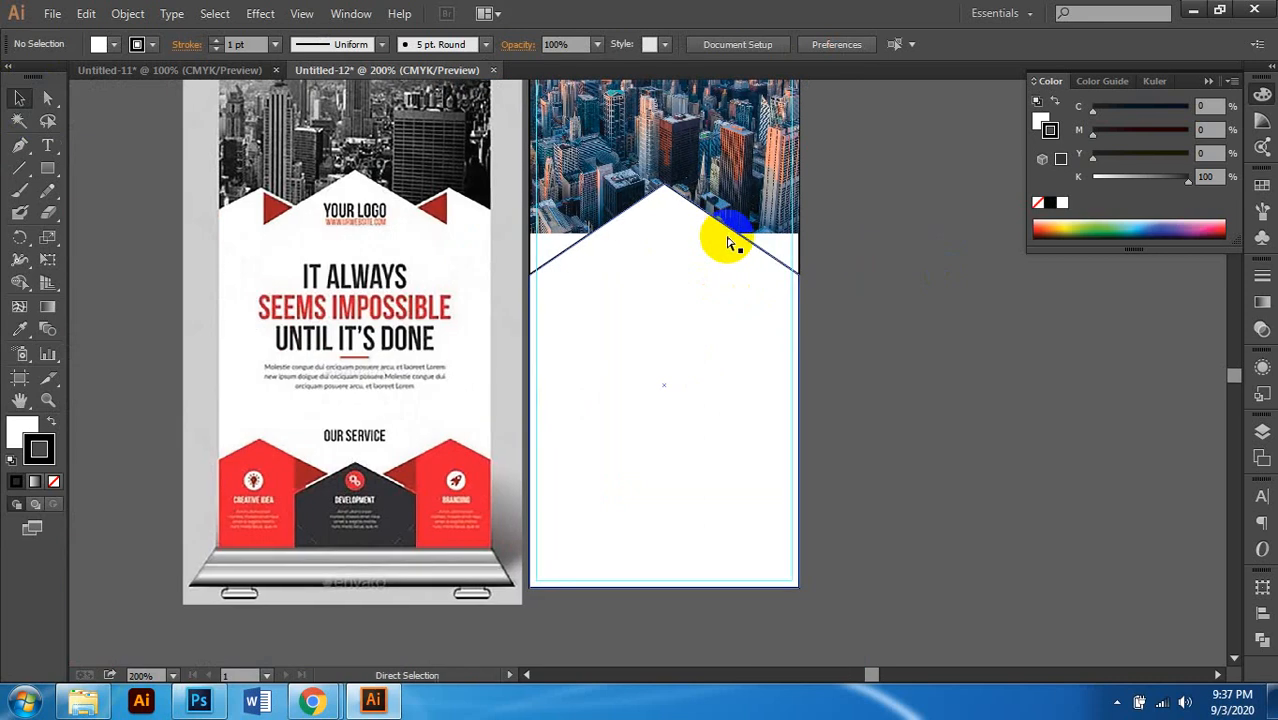
{"action": "scroll", "coordinate": [728, 243], "scroll_direction": "left", "scroll_amount": 1}
{"action": "scroll", "coordinate": [729, 243], "scroll_direction": "left", "scroll_amount": 2}
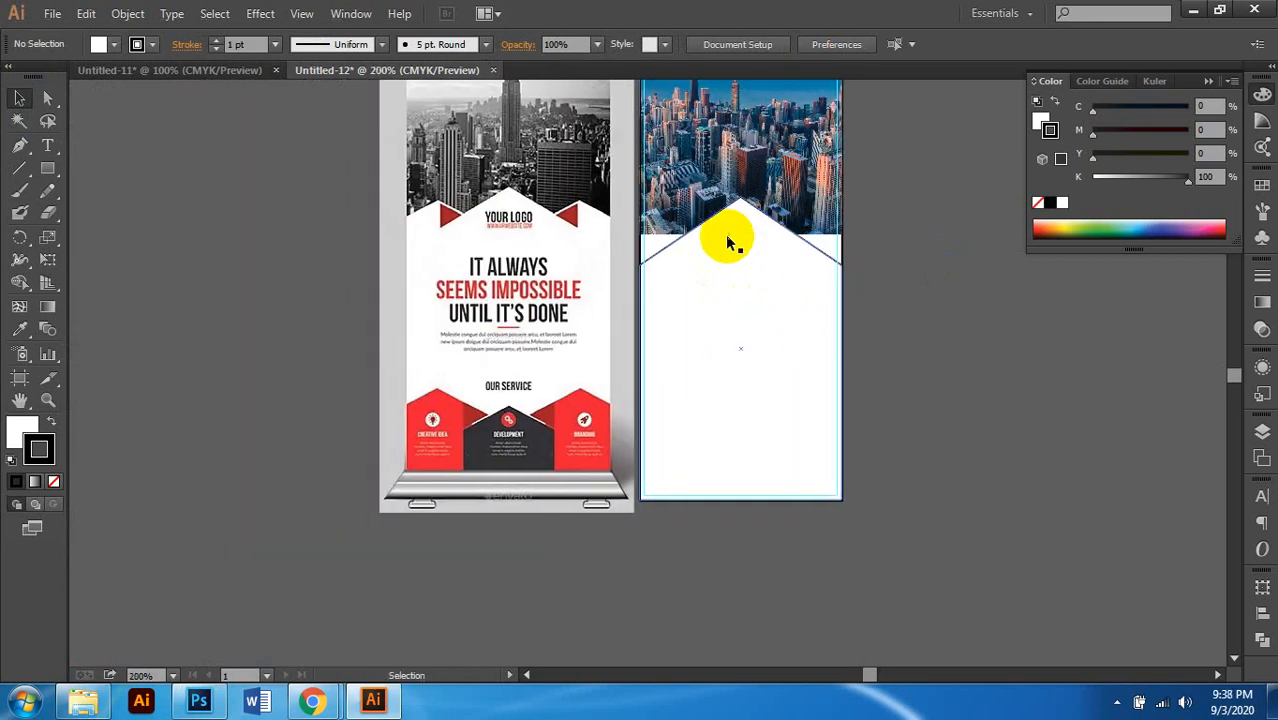
{"action": "scroll", "coordinate": [733, 245], "scroll_direction": "right", "scroll_amount": 2}
{"action": "scroll", "coordinate": [836, 271], "scroll_direction": "up", "scroll_amount": 1}
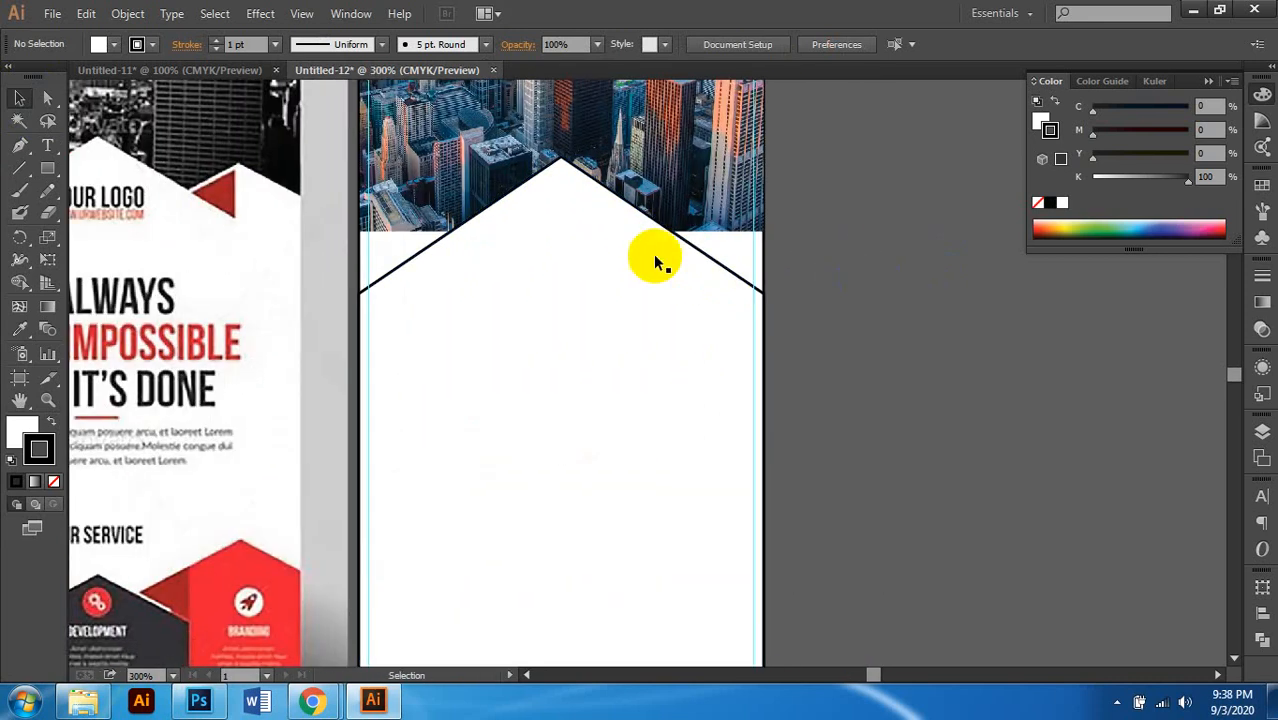
{"action": "left_click", "coordinate": [653, 255]}
{"action": "key", "text": "ctrl+z"}
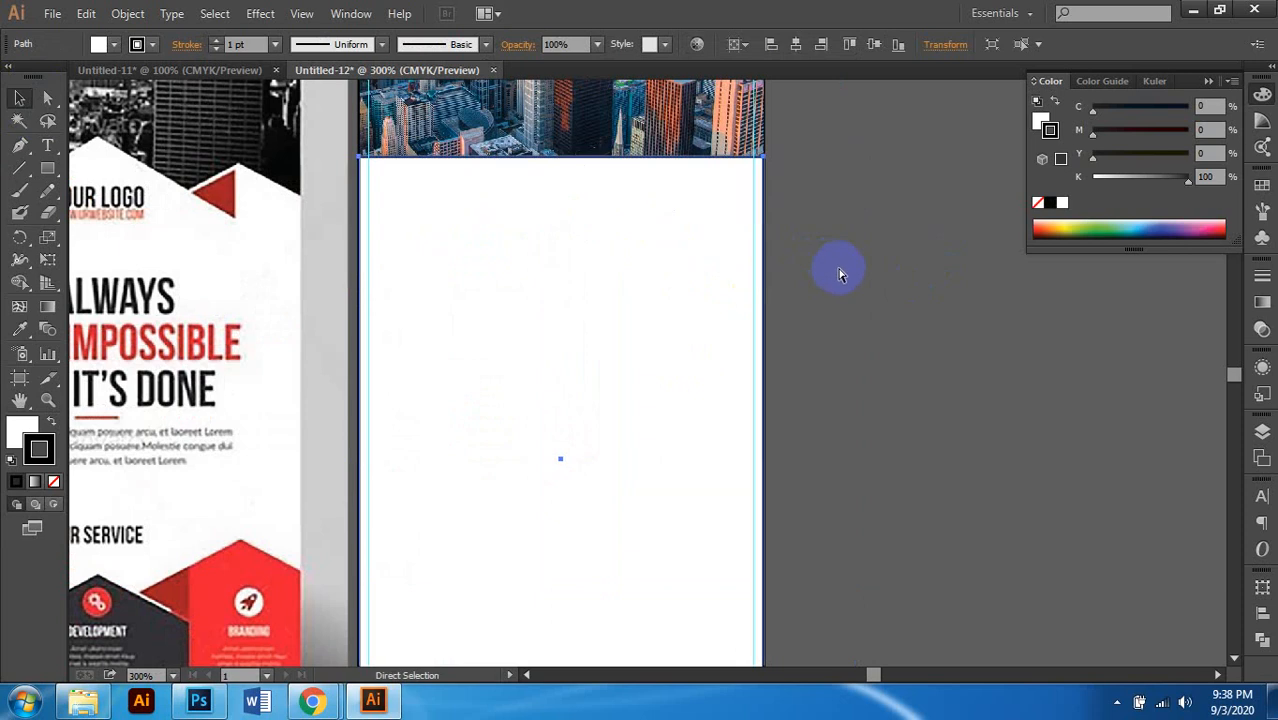
Step: Set the peaked shape's fill to None so only its outline shows
{"action": "left_click", "coordinate": [23, 430]}
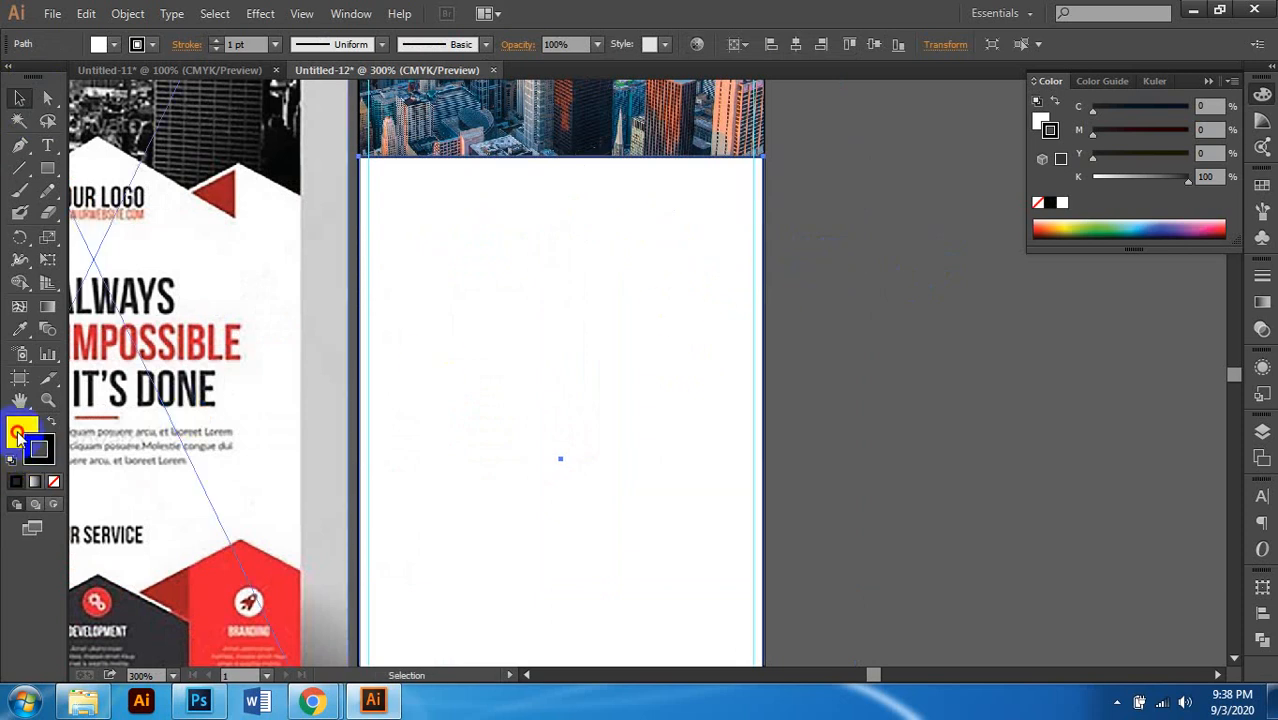
{"action": "left_click", "coordinate": [55, 482]}
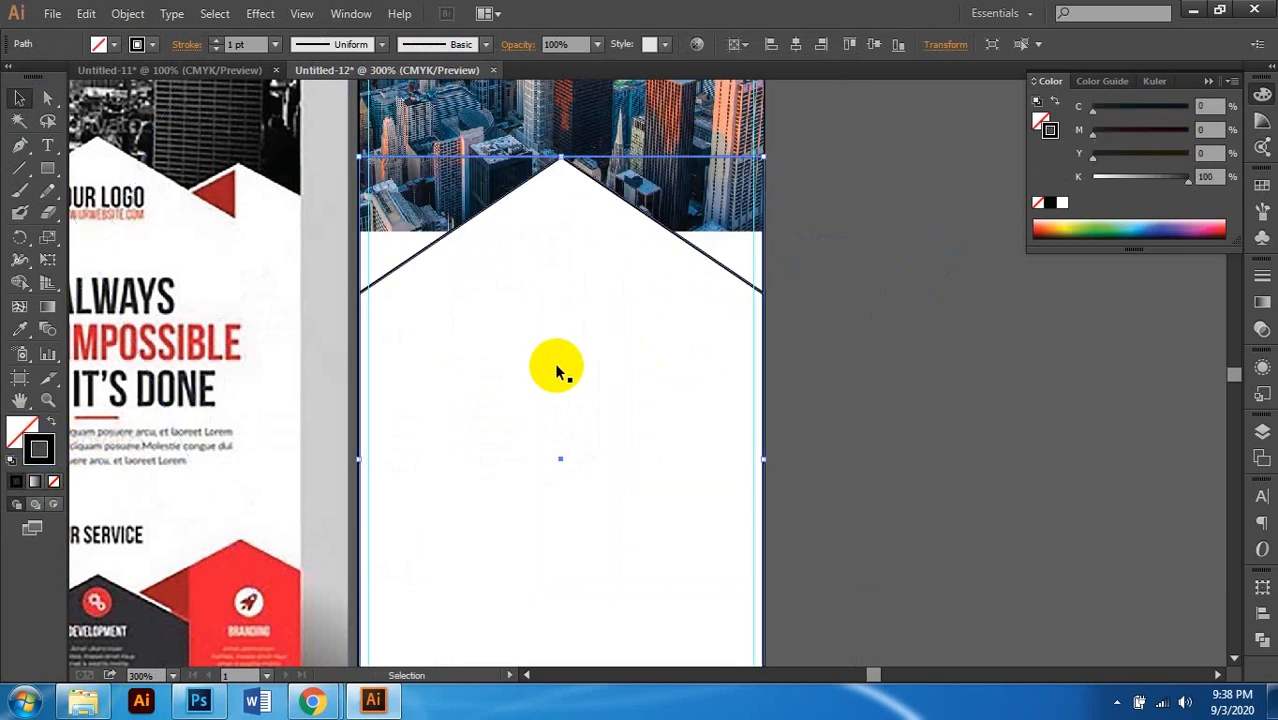
{"action": "scroll", "coordinate": [597, 343], "scroll_direction": "down", "scroll_amount": 2}
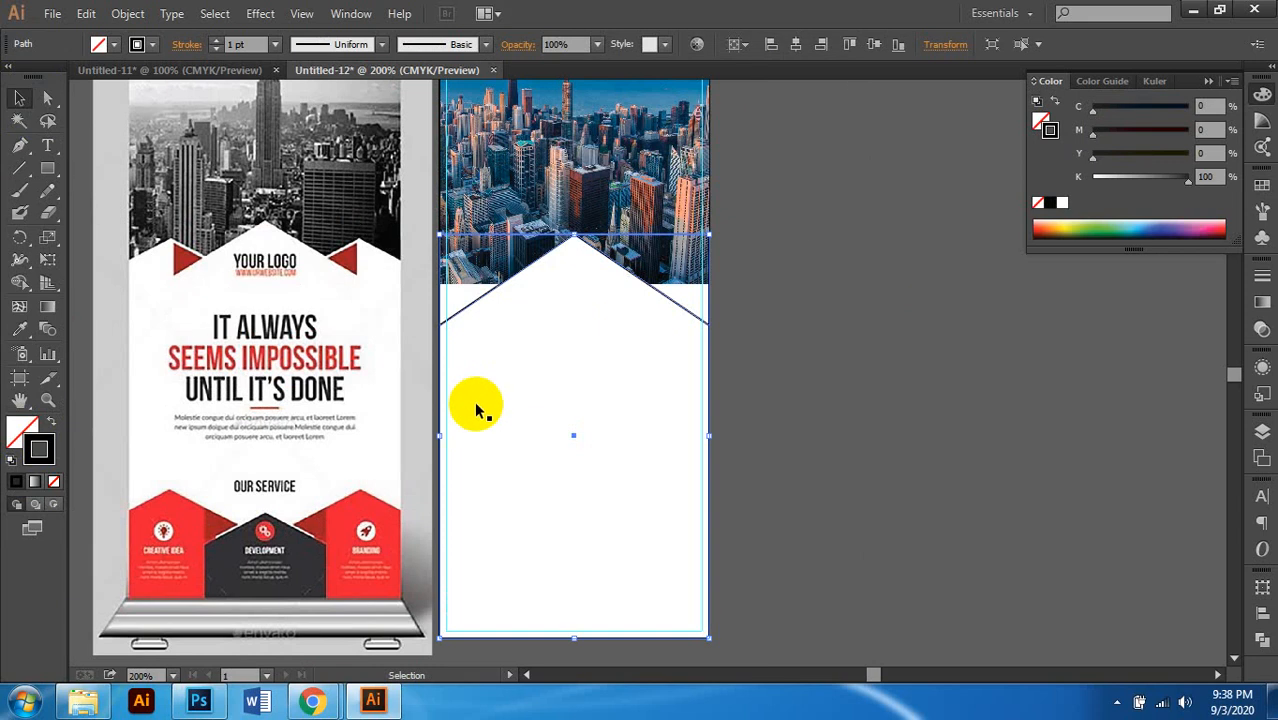
{"action": "scroll", "coordinate": [494, 401], "scroll_direction": "right", "scroll_amount": 1}
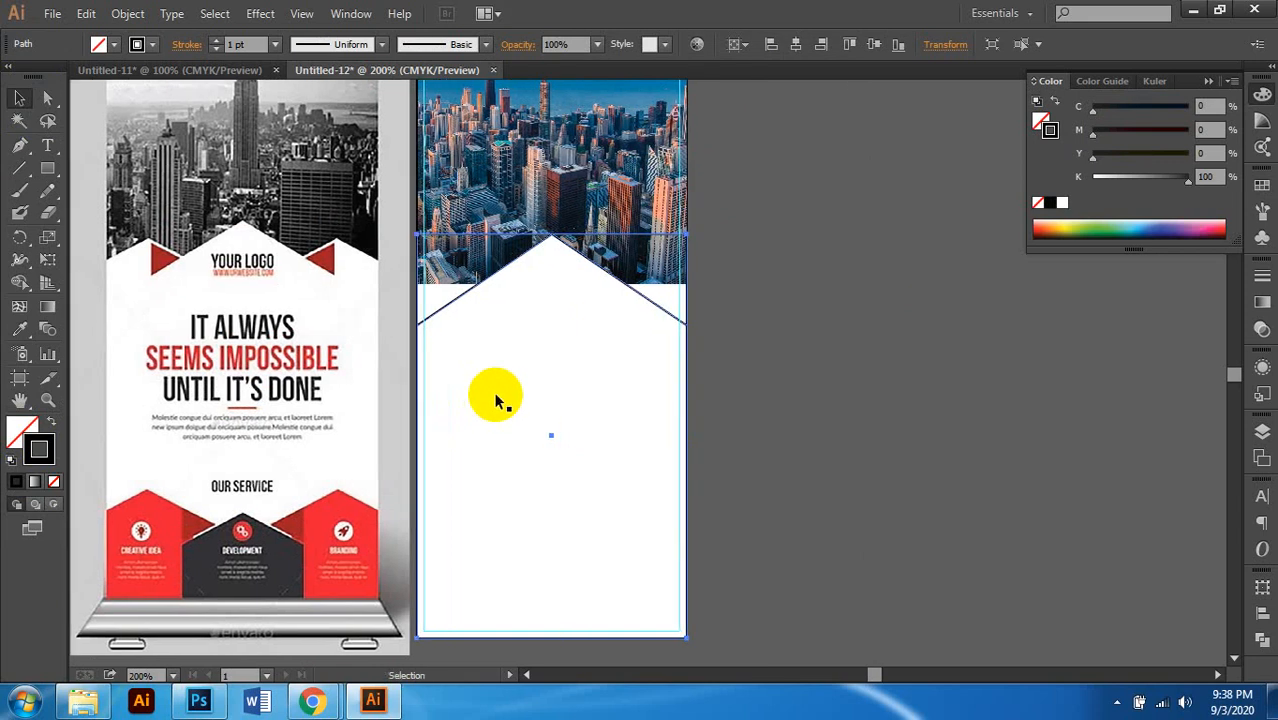
{"action": "scroll", "coordinate": [503, 398], "scroll_direction": "left", "scroll_amount": 1}
{"action": "scroll", "coordinate": [516, 371], "scroll_direction": "up", "scroll_amount": 2}
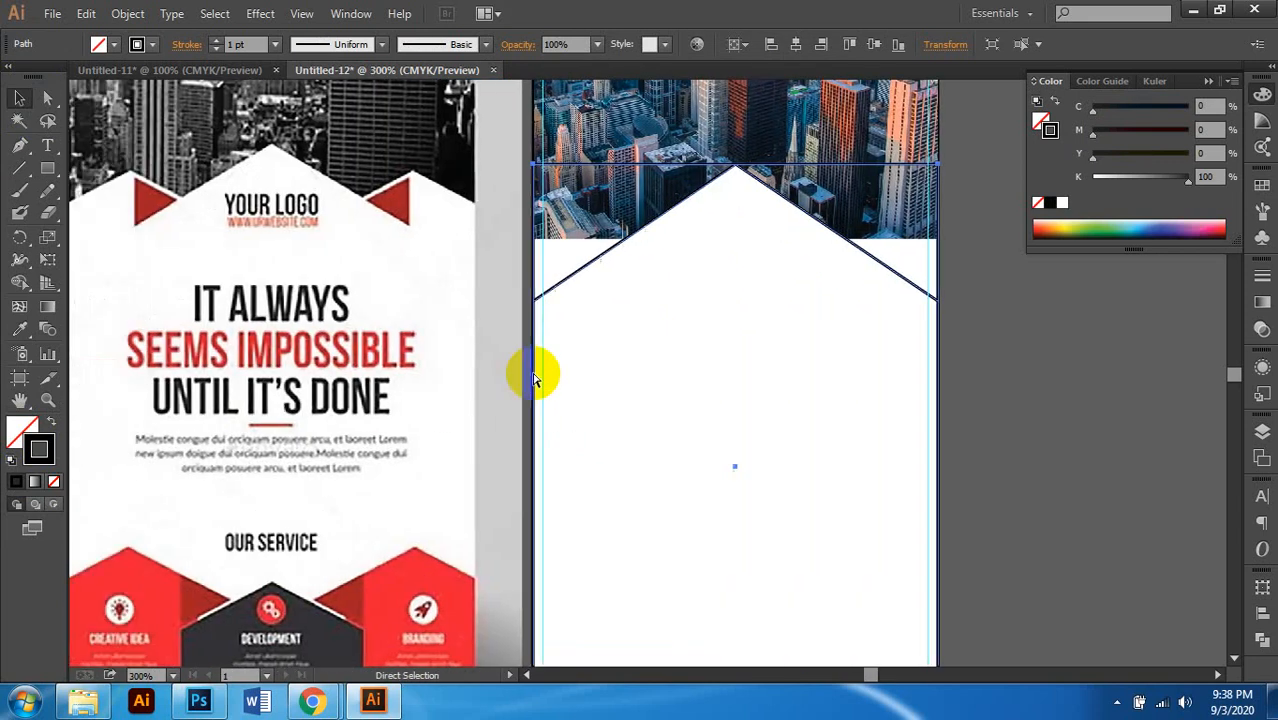
{"action": "scroll", "coordinate": [605, 351], "scroll_direction": "up", "scroll_amount": 2}
{"action": "scroll", "coordinate": [605, 351], "scroll_direction": "left", "scroll_amount": 2}
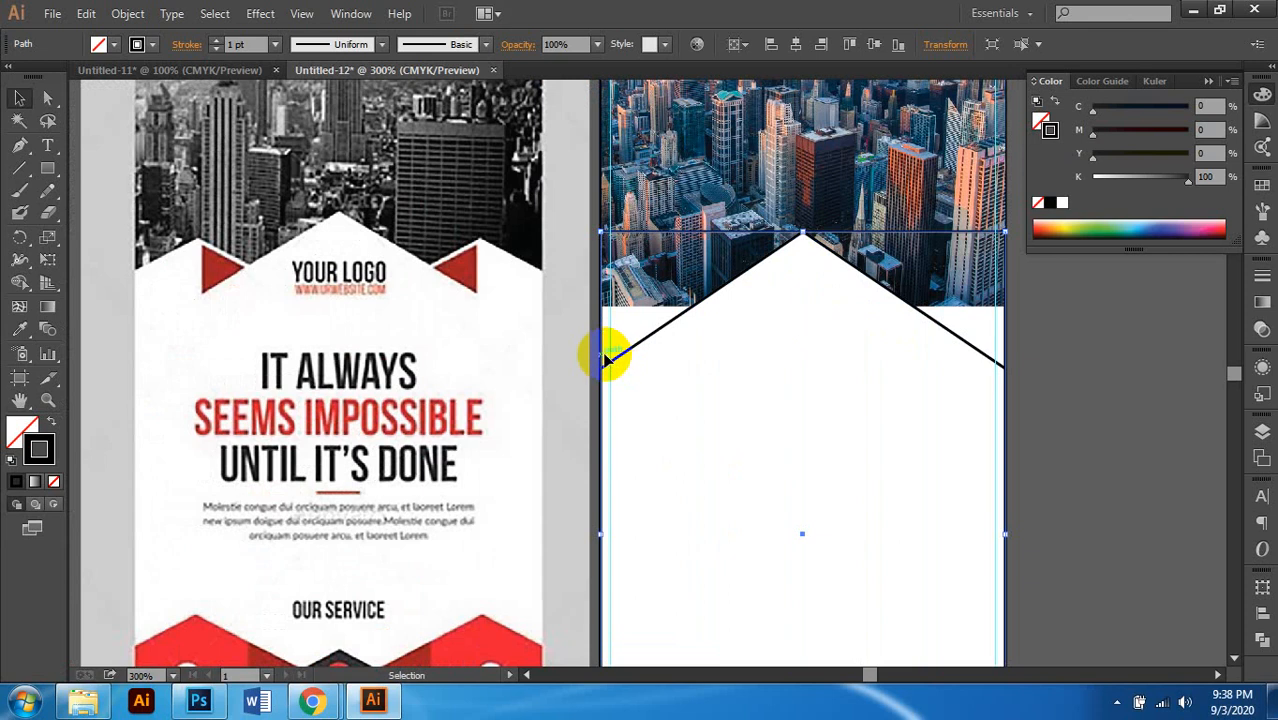
{"action": "scroll", "coordinate": [605, 358], "scroll_direction": "down", "scroll_amount": 1}
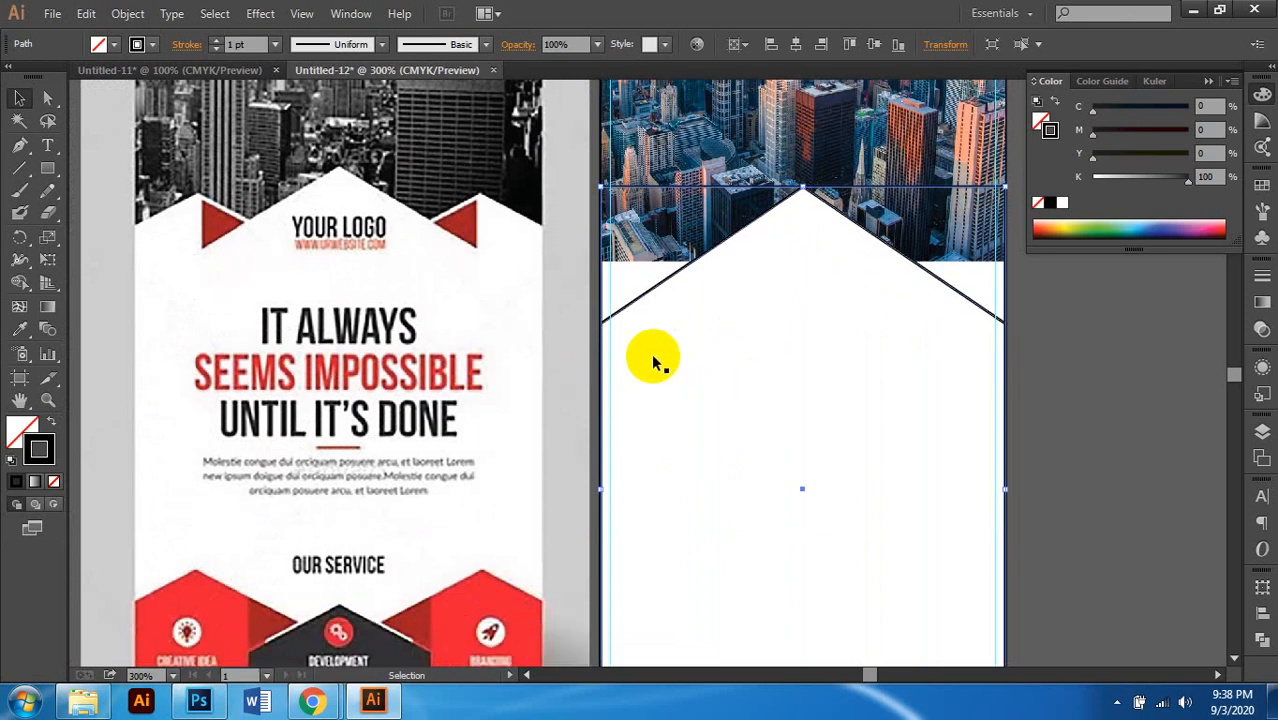
Step: Select the outline rectangle lying over the white panel
{"action": "scroll", "coordinate": [631, 358], "scroll_direction": "down", "scroll_amount": 1}
{"action": "scroll", "coordinate": [663, 347], "scroll_direction": "down", "scroll_amount": 1}
{"action": "scroll", "coordinate": [715, 347], "scroll_direction": "right", "scroll_amount": 1}
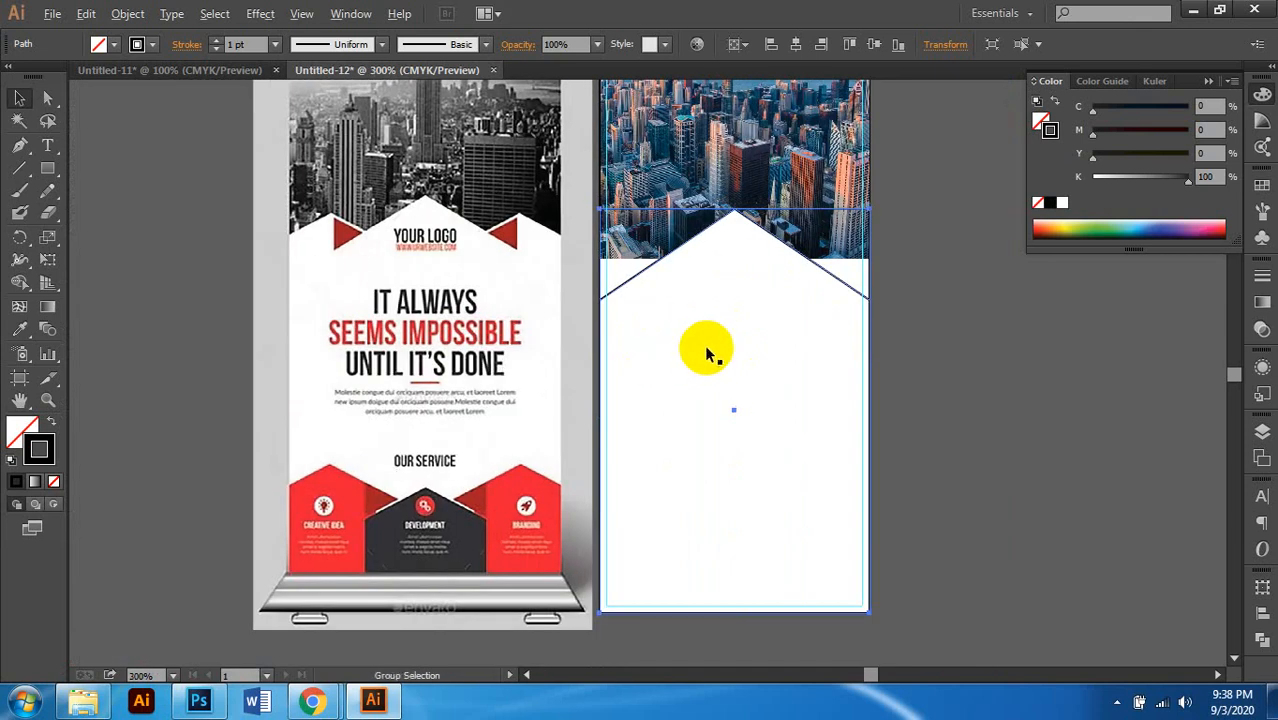
{"action": "scroll", "coordinate": [702, 347], "scroll_direction": "up", "scroll_amount": 1}
{"action": "scroll", "coordinate": [695, 346], "scroll_direction": "right", "scroll_amount": 1}
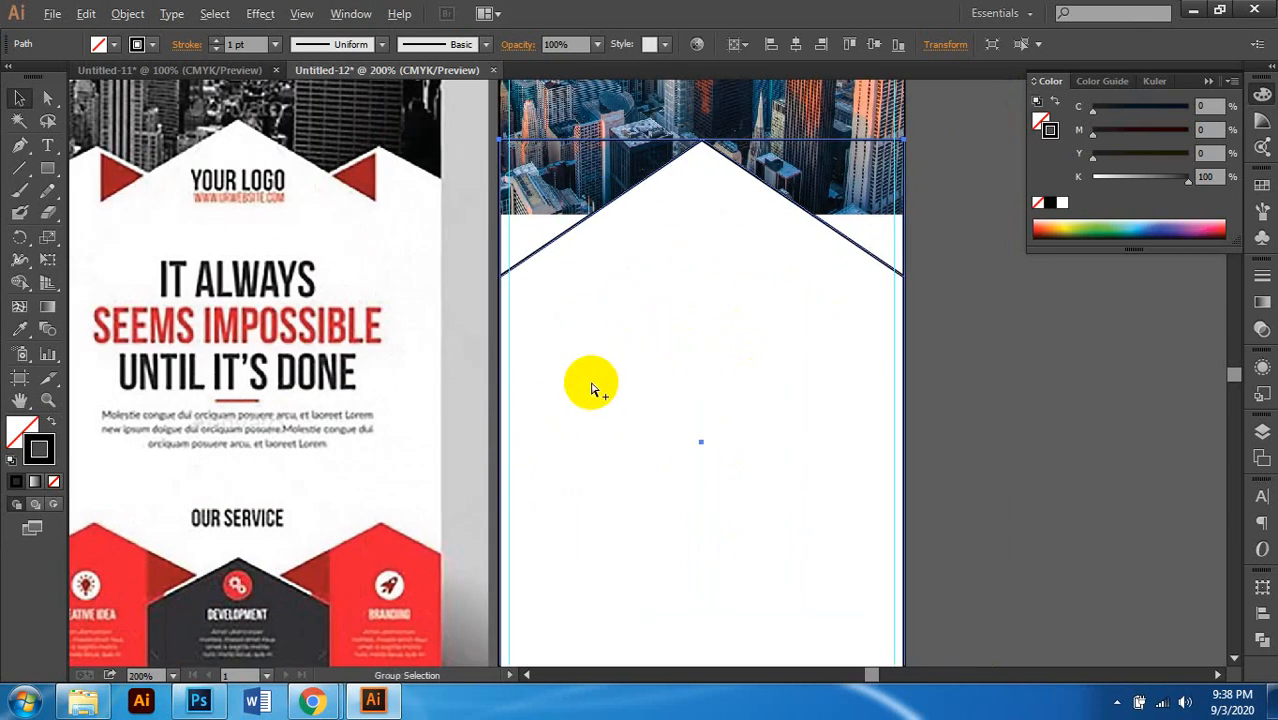
{"action": "scroll", "coordinate": [658, 319], "scroll_direction": "down", "scroll_amount": 1}
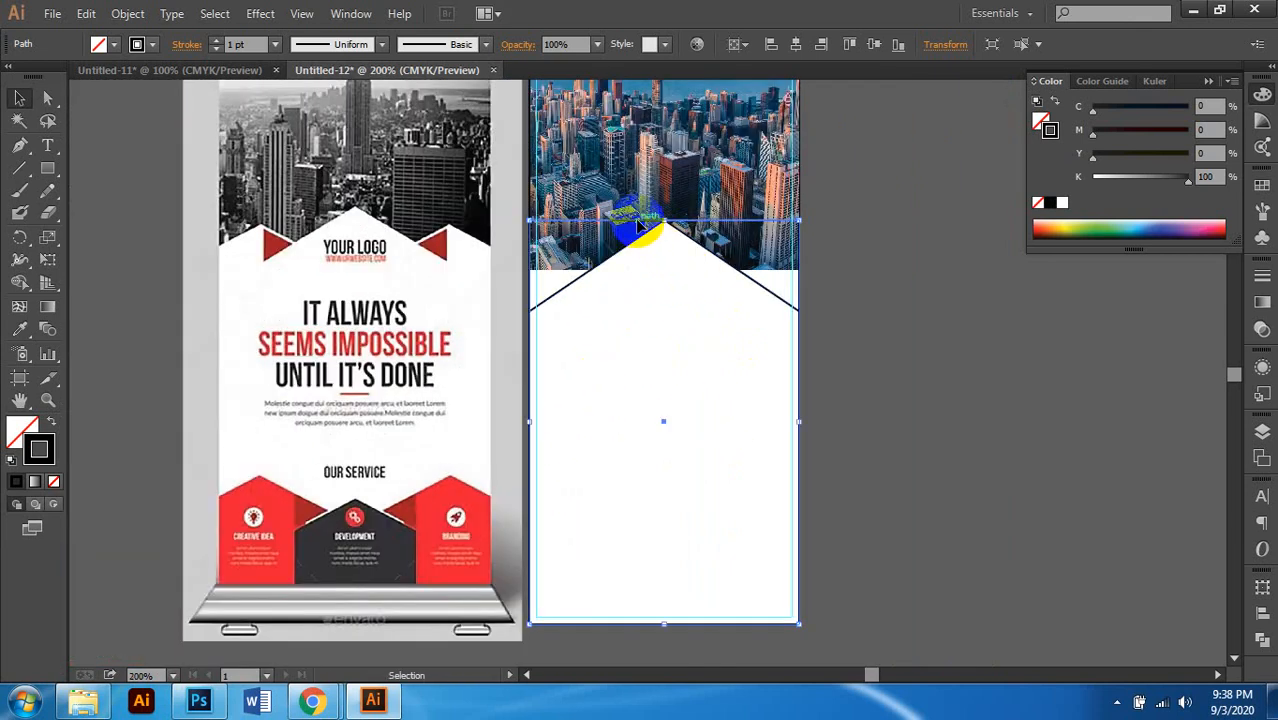
{"action": "scroll", "coordinate": [551, 438], "scroll_direction": "up", "scroll_amount": 1}
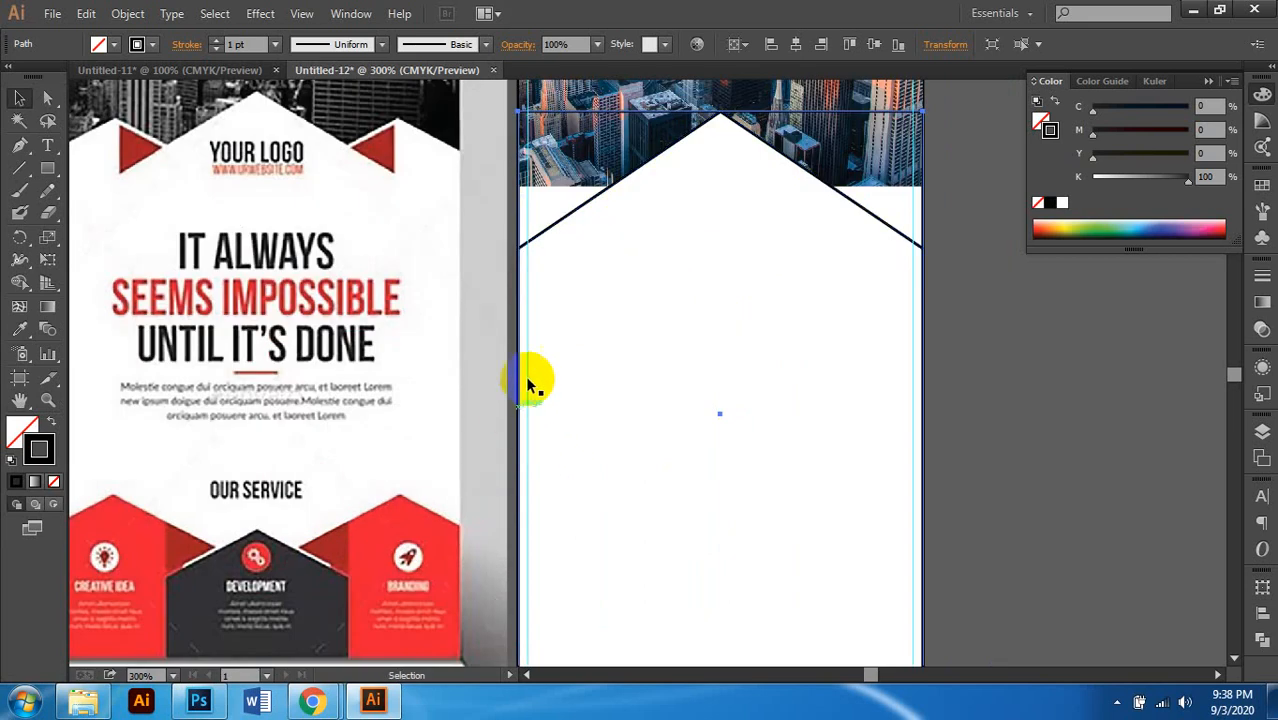
{"action": "left_click", "coordinate": [589, 112]}
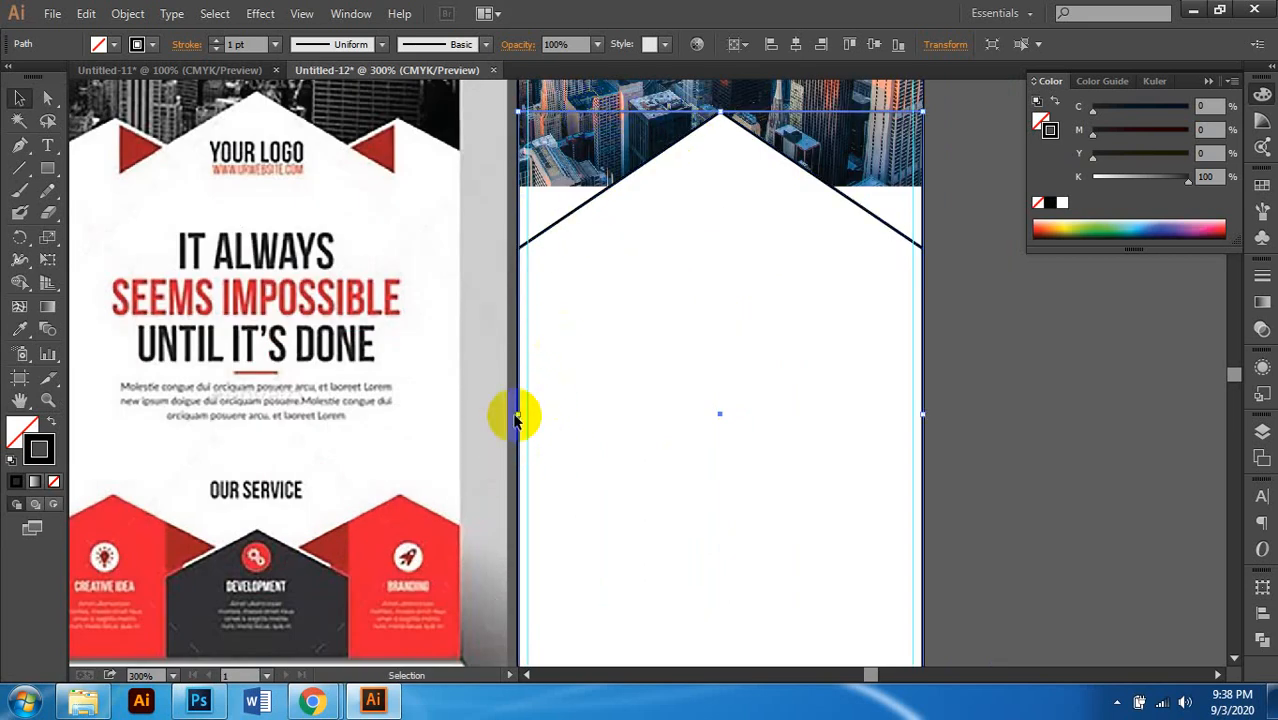
Step: Narrow the outline rectangle to 1 in wide over the panel's right half
{"action": "left_click_drag", "start_coordinate": [517, 413], "coordinate": [724, 433]}
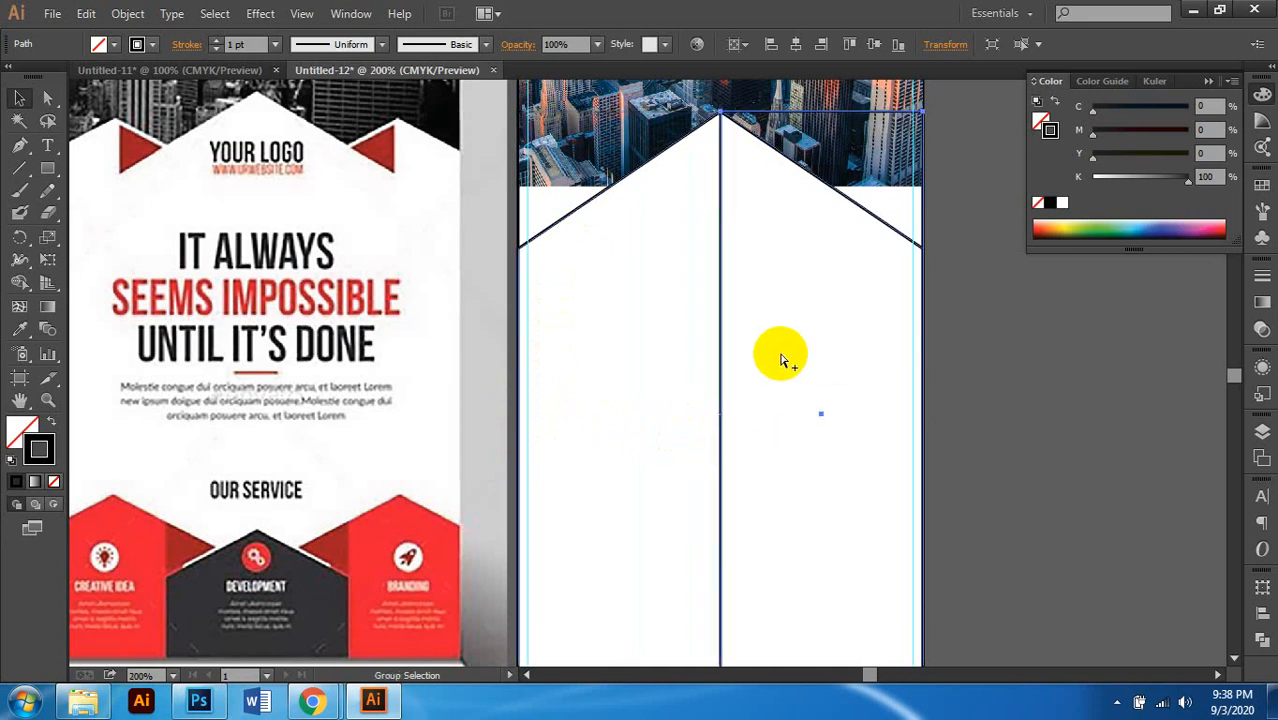
{"action": "scroll", "coordinate": [781, 360], "scroll_direction": "down", "scroll_amount": 1}
{"action": "scroll", "coordinate": [700, 340], "scroll_direction": "up", "scroll_amount": 1}
{"action": "scroll", "coordinate": [473, 253], "scroll_direction": "up", "scroll_amount": 1}
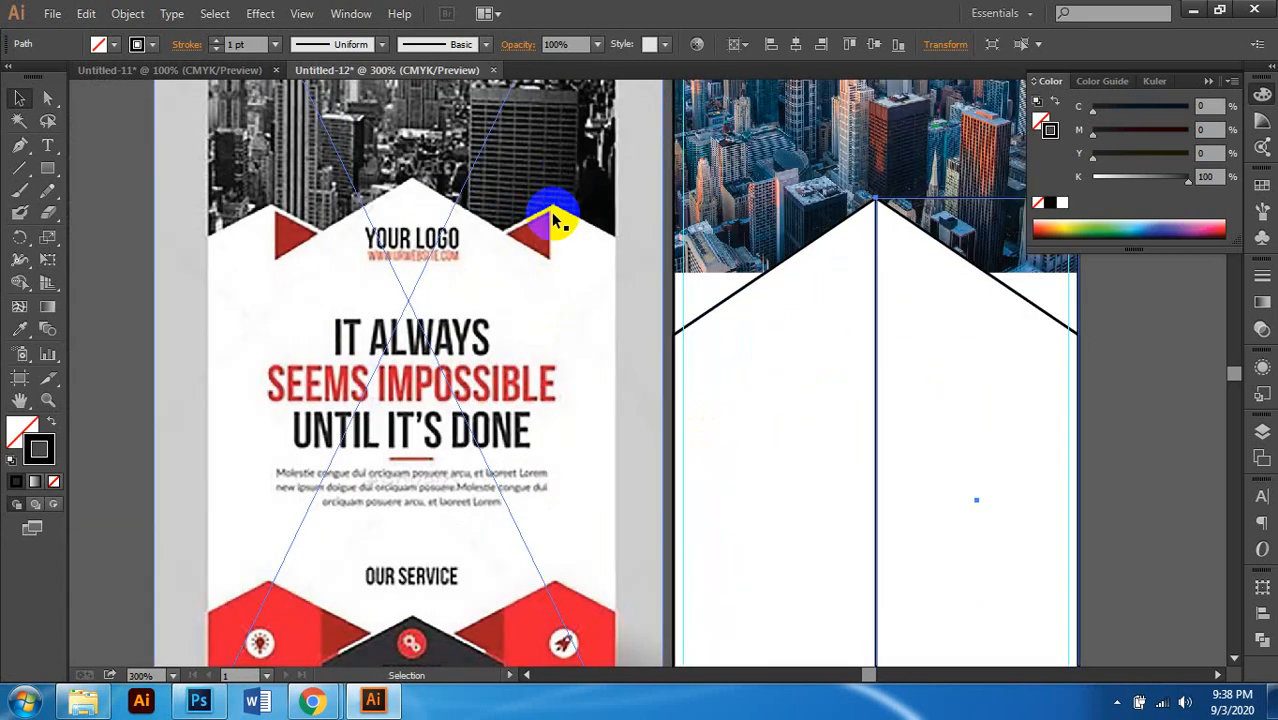
{"action": "scroll", "coordinate": [556, 220], "scroll_direction": "up", "scroll_amount": 2}
{"action": "scroll", "coordinate": [448, 224], "scroll_direction": "down", "scroll_amount": 2}
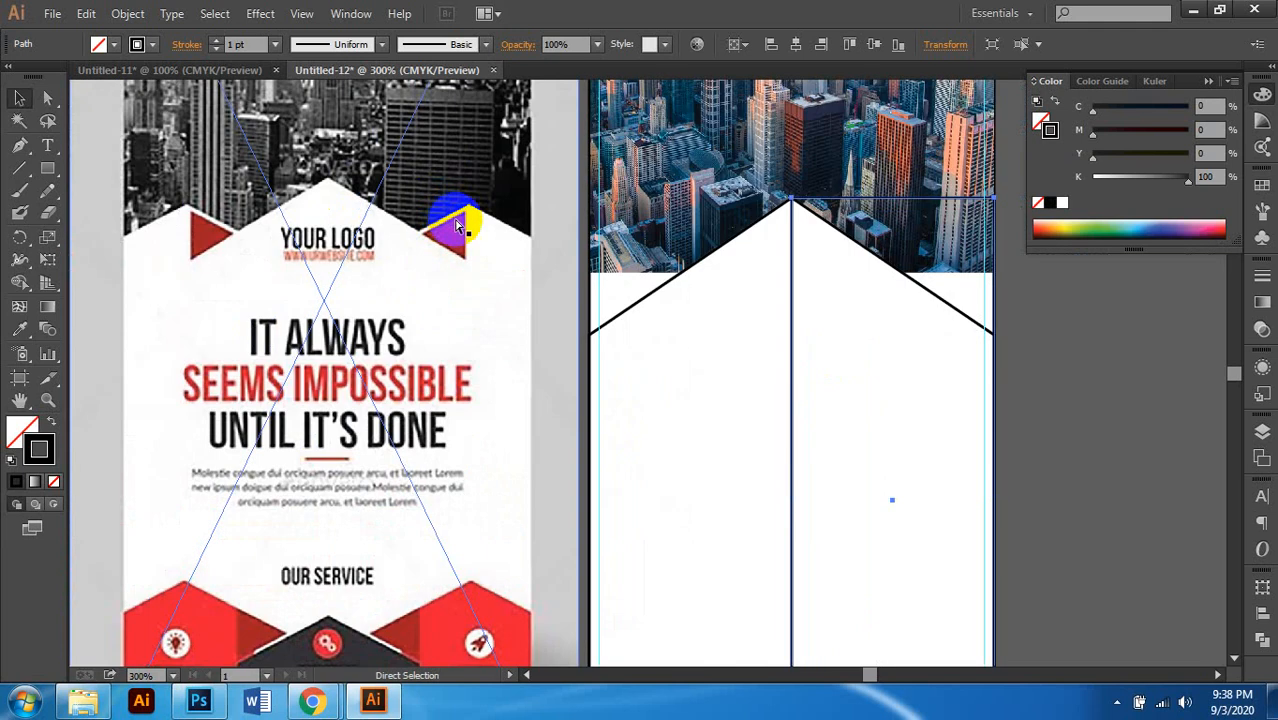
{"action": "scroll", "coordinate": [456, 226], "scroll_direction": "right", "scroll_amount": 2}
{"action": "scroll", "coordinate": [765, 268], "scroll_direction": "up", "scroll_amount": 1}
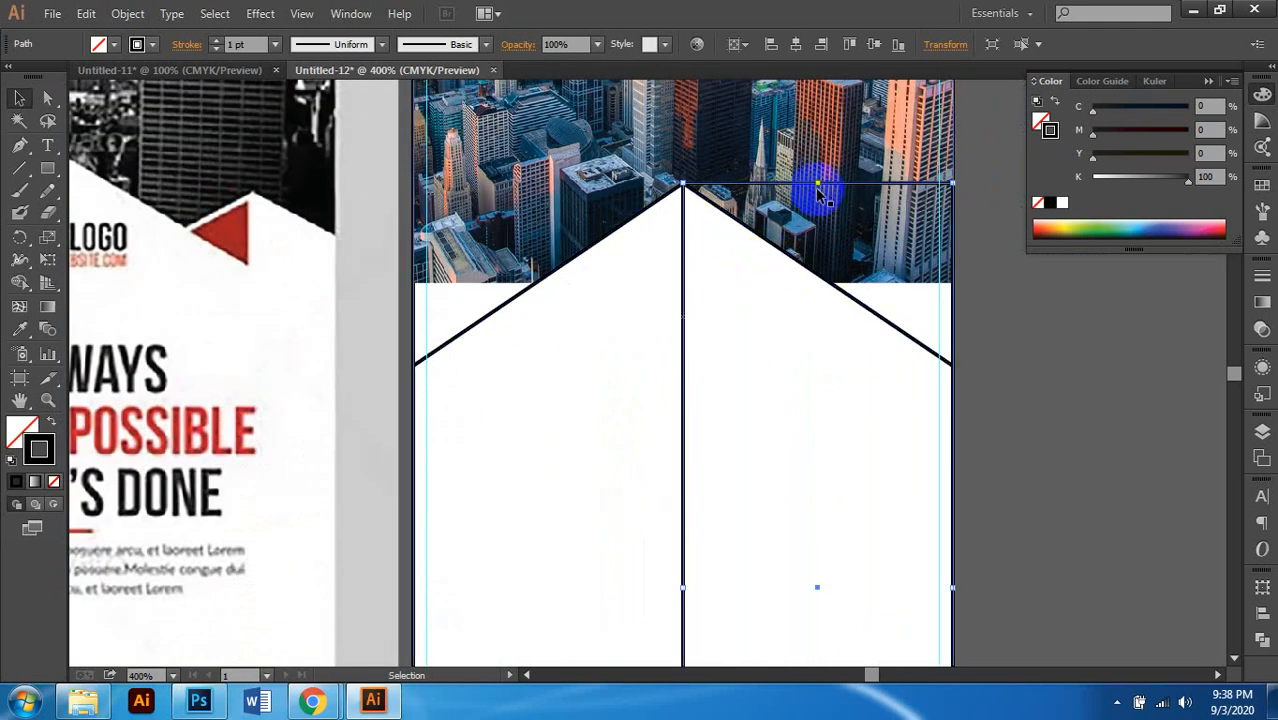
Step: Lower the rectangle's top edge below the chevron's peak
{"action": "left_click_drag", "start_coordinate": [820, 185], "coordinate": [819, 242]}
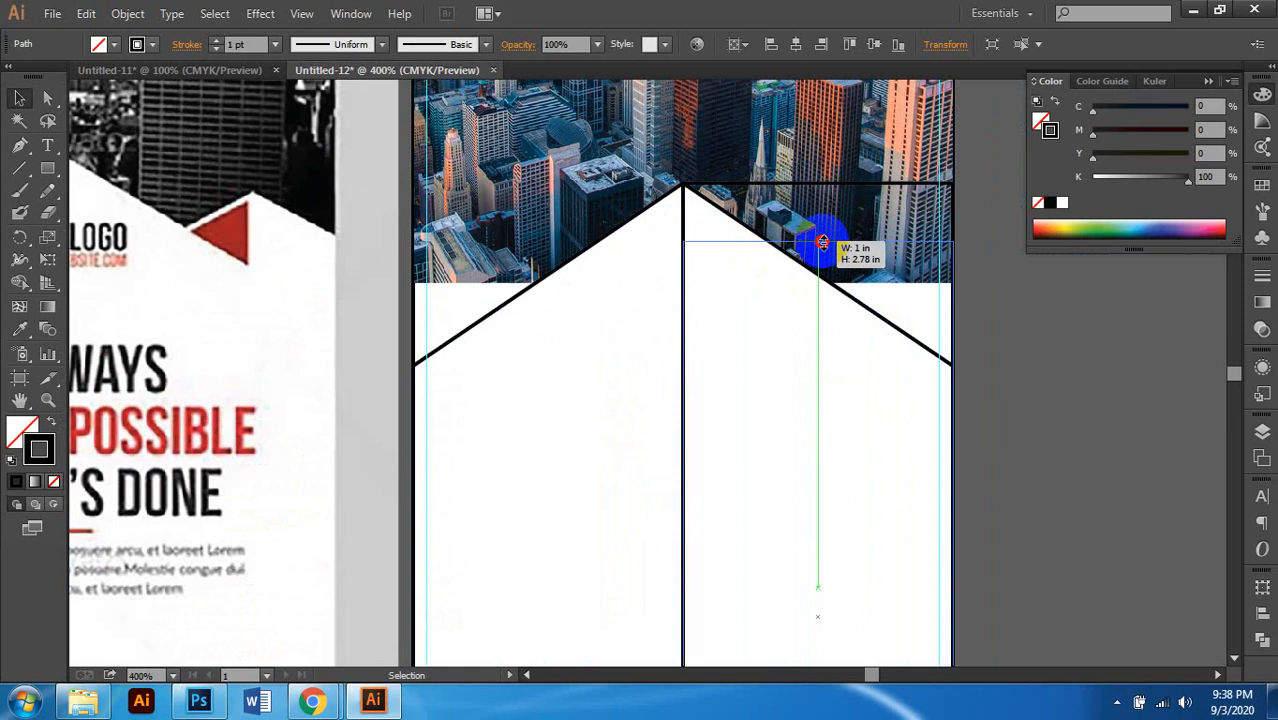
{"action": "scroll", "coordinate": [858, 280], "scroll_direction": "up", "scroll_amount": 1}
{"action": "scroll", "coordinate": [858, 288], "scroll_direction": "up", "scroll_amount": 1}
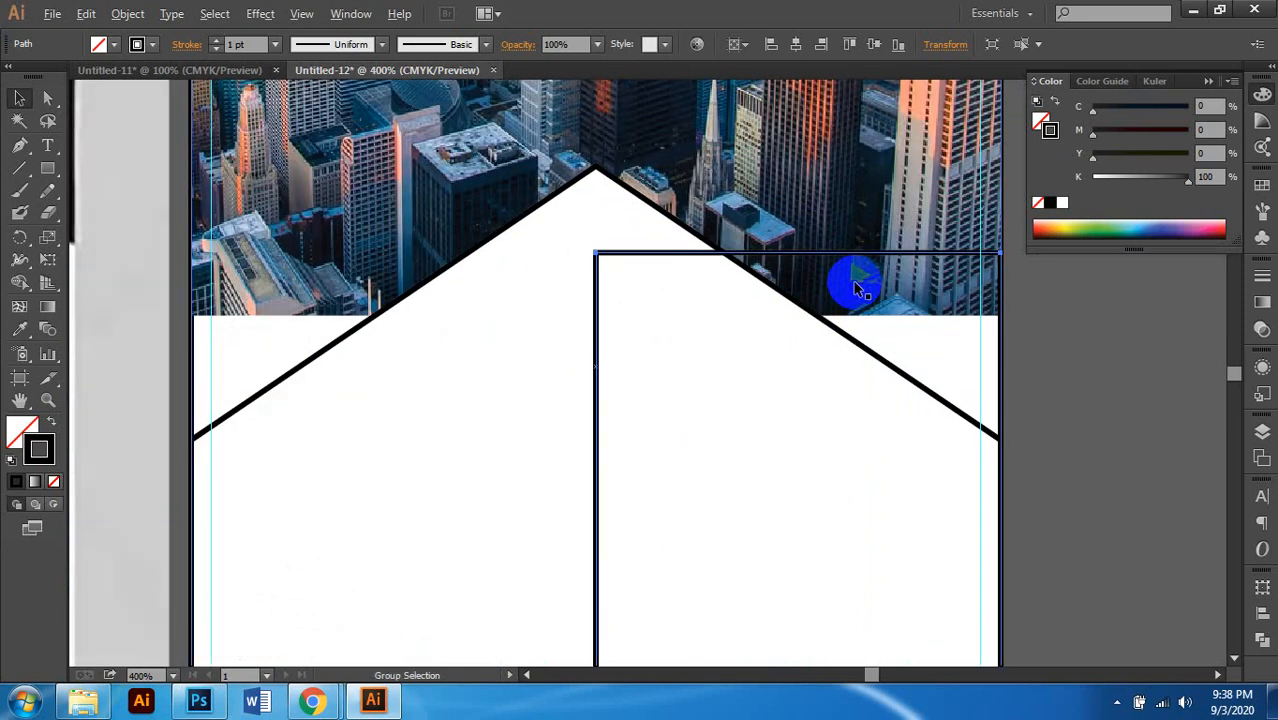
{"action": "scroll", "coordinate": [857, 288], "scroll_direction": "down", "scroll_amount": 1}
{"action": "scroll", "coordinate": [857, 288], "scroll_direction": "left", "scroll_amount": 1}
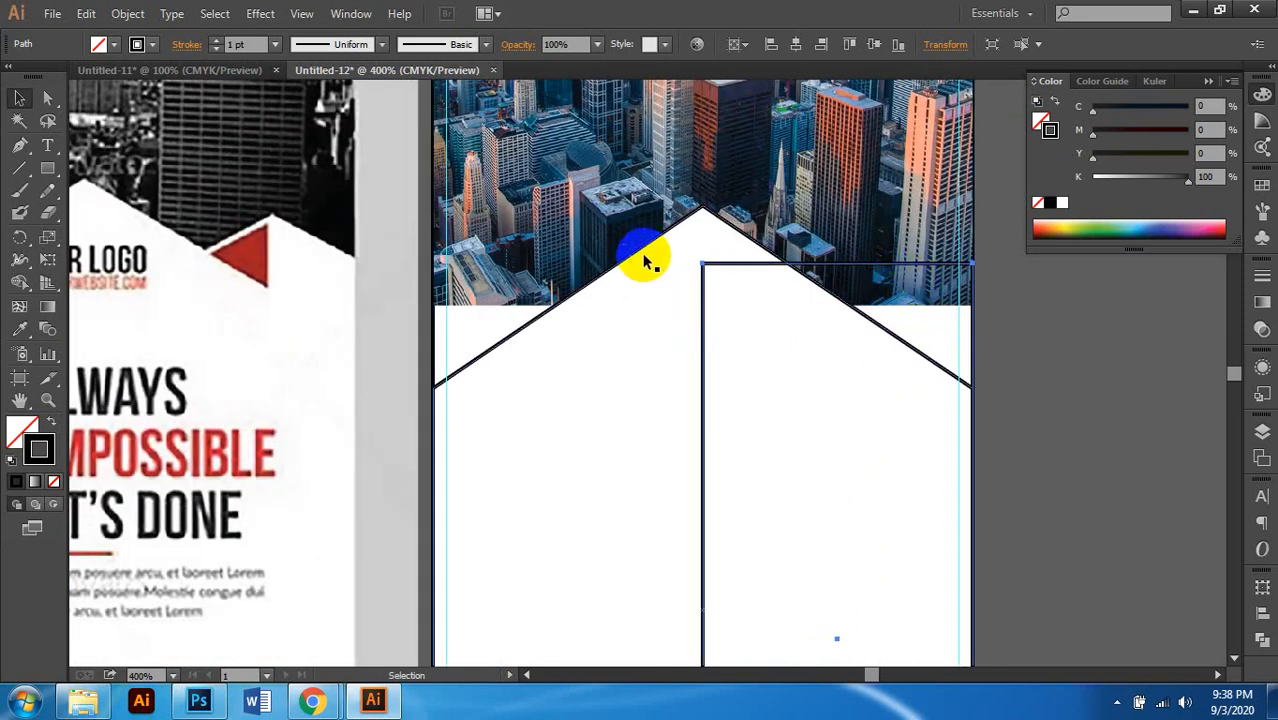
Step: Select the rectangle's top edge with Direct Selection, ready to add an anchor point
{"action": "left_click", "coordinate": [47, 97]}
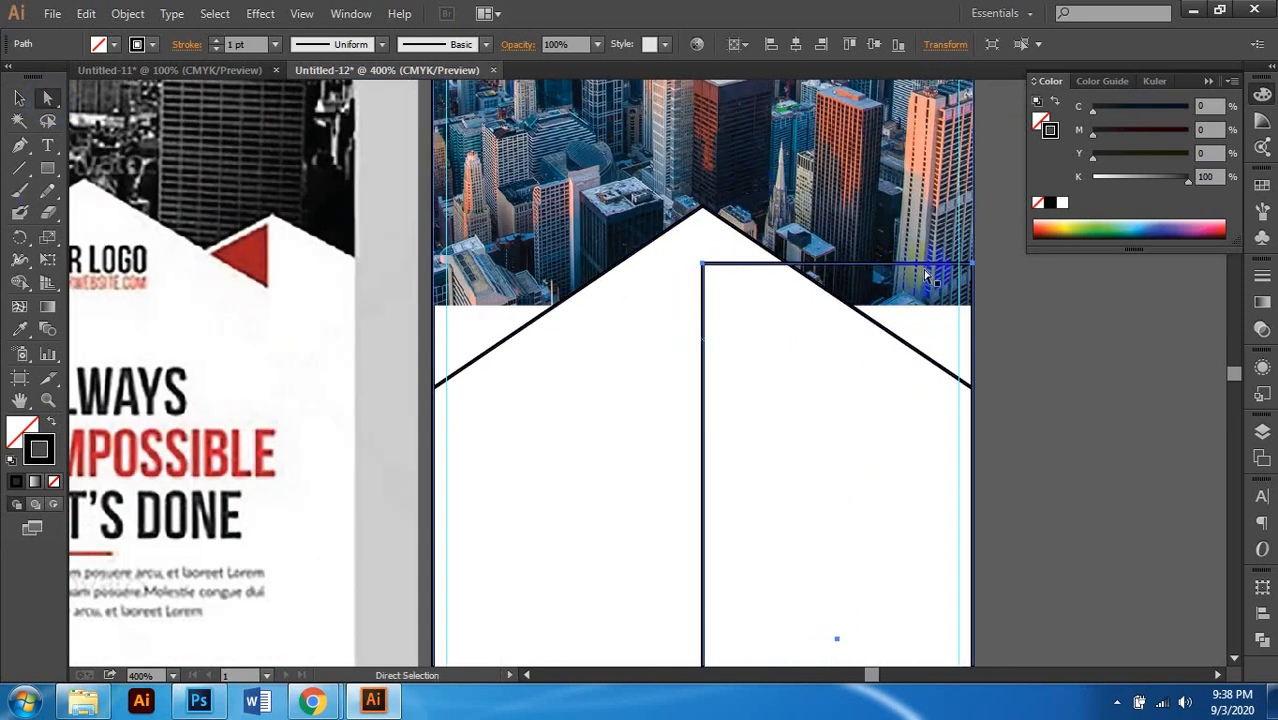
{"action": "left_click", "coordinate": [873, 270]}
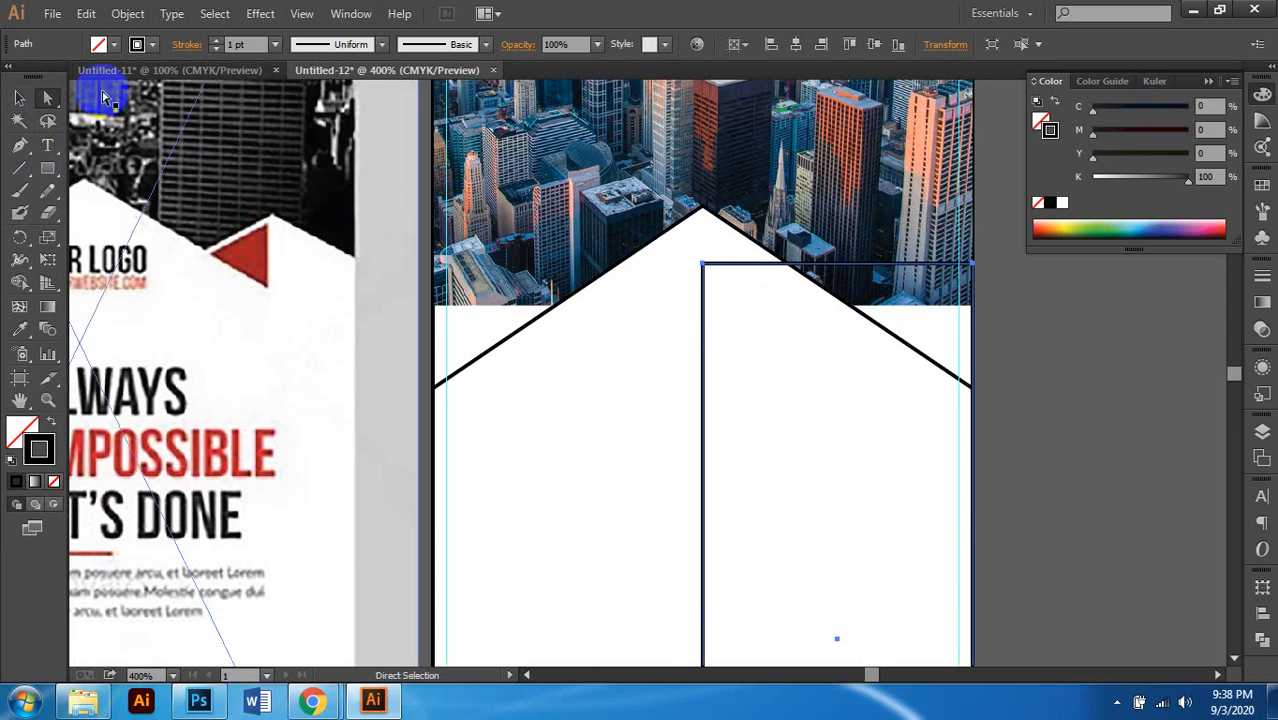
{"action": "left_click", "coordinate": [19, 145]}
{"action": "left_click", "coordinate": [899, 274]}
{"action": "scroll", "coordinate": [905, 276], "scroll_direction": "up", "scroll_amount": 2}
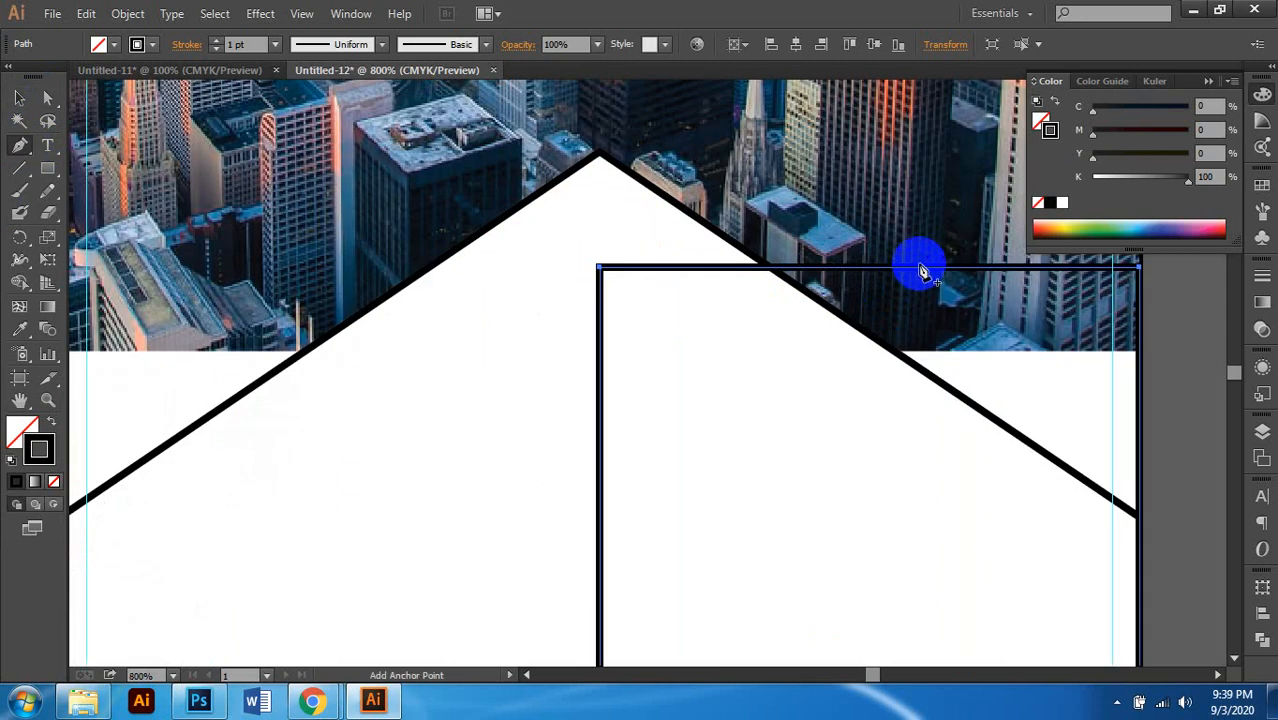
Step: Add a mid-top anchor and nudge both top corners down to form a peak
{"action": "left_click", "coordinate": [919, 272]}
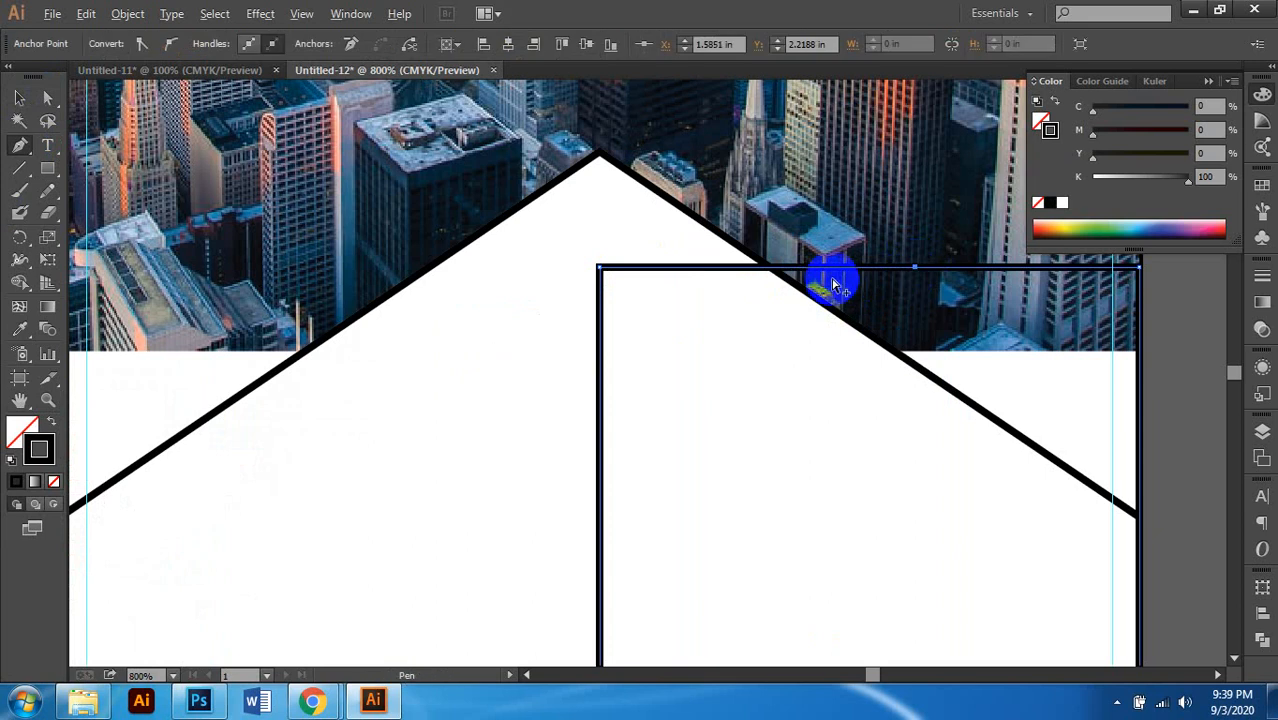
{"action": "scroll", "coordinate": [828, 280], "scroll_direction": "down", "scroll_amount": 2}
{"action": "left_click", "coordinate": [46, 97]}
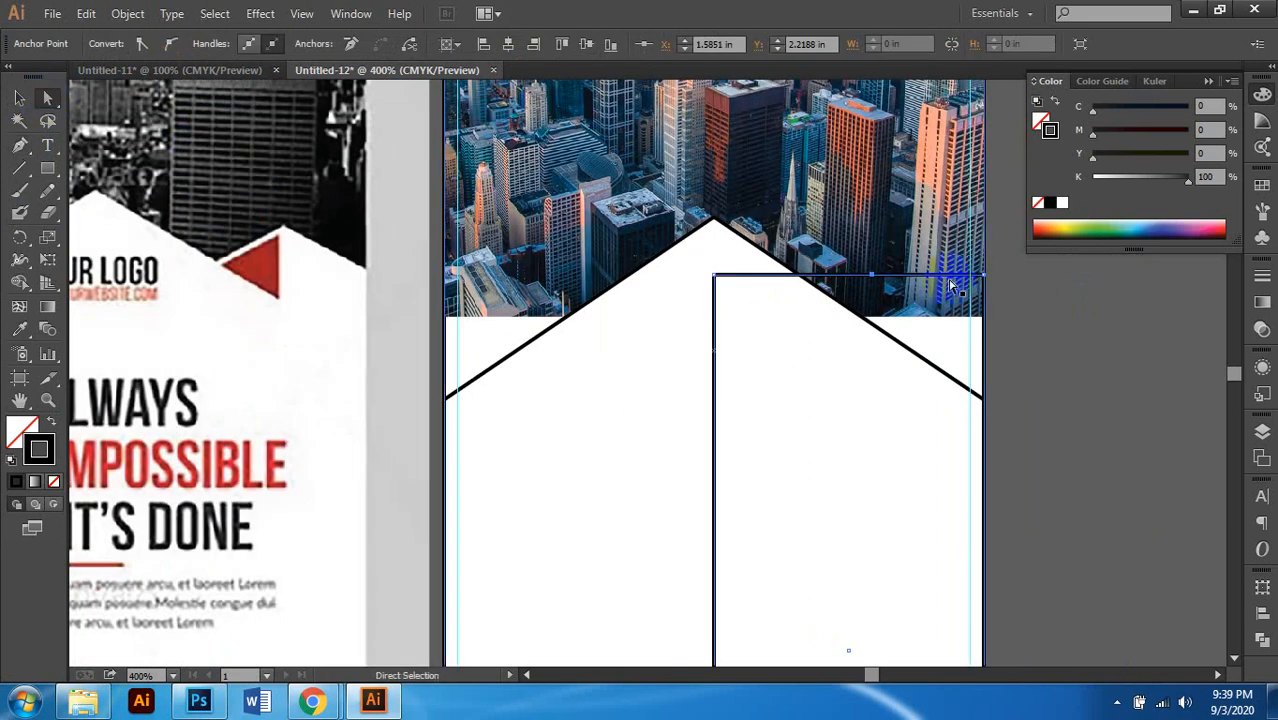
{"action": "left_click", "coordinate": [985, 276]}
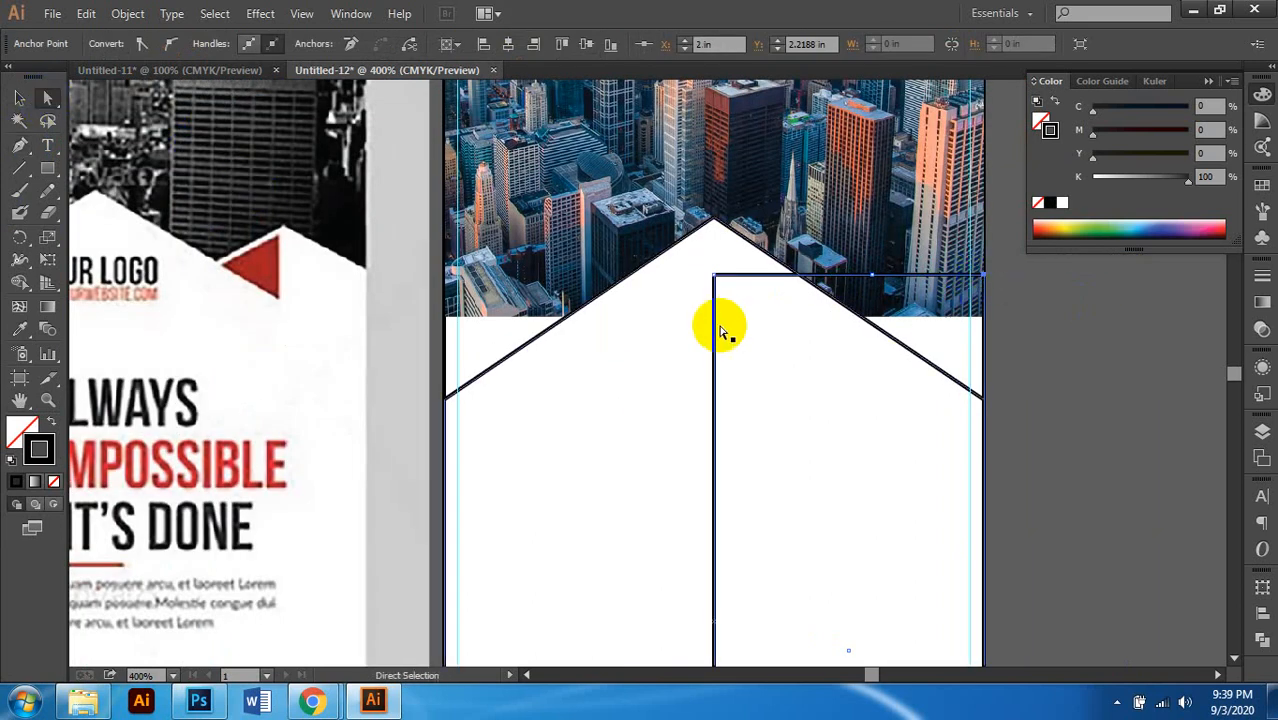
{"action": "left_click", "coordinate": [714, 276], "text": "shift"}
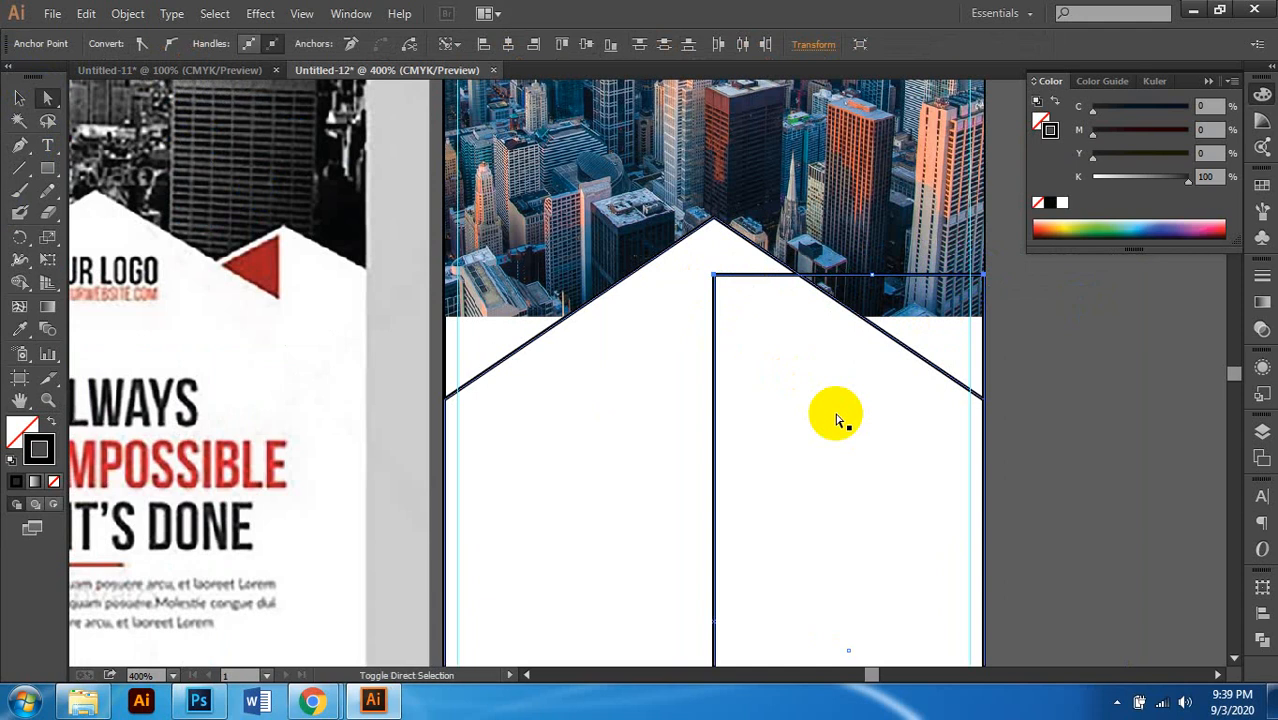
{"action": "key", "text": "Down"}
{"action": "key", "text": "Down"}
{"action": "key", "text": "Down"}
{"action": "key", "text": "Down"}
{"action": "key", "text": "Down"}
{"action": "key", "text": "Down"}
{"action": "key", "text": "Down"}
{"action": "key", "text": "Down"}
{"action": "key", "text": "Down"}
{"action": "key", "text": "Down"}
{"action": "key", "text": "Down"}
{"action": "key", "text": "Down"}
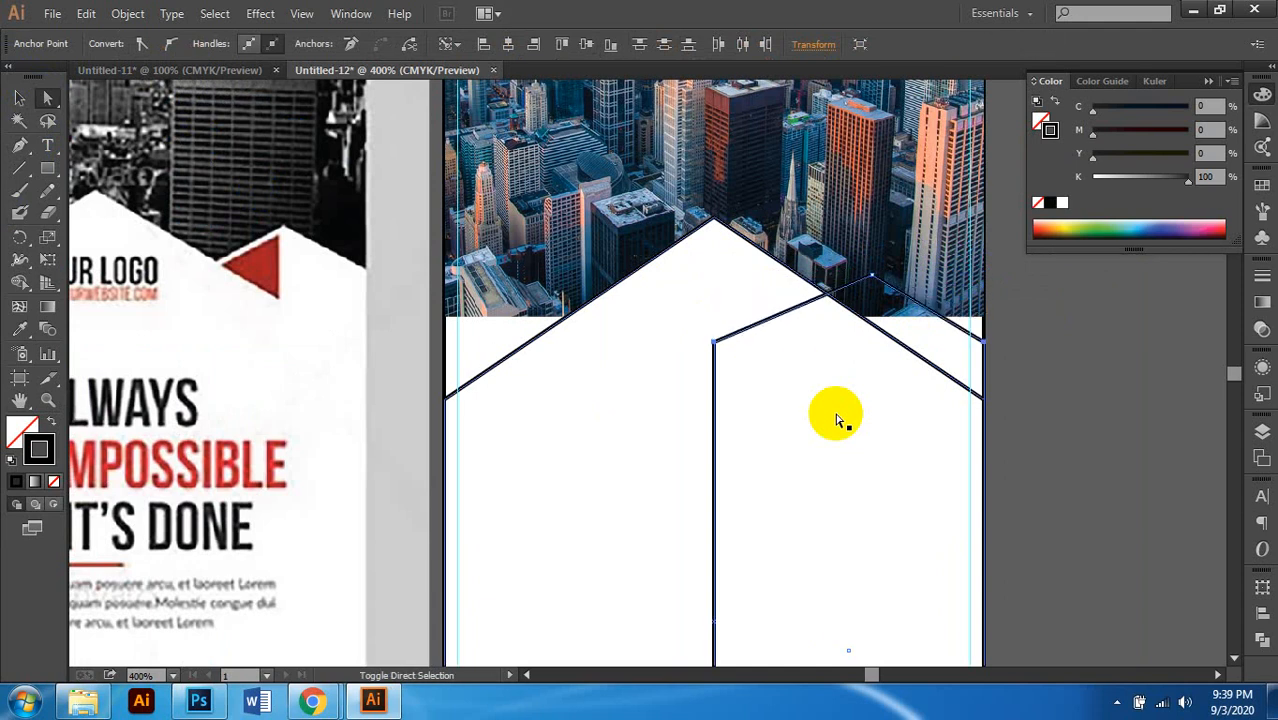
Step: Fine-tune the small shape's top-right corner point position
{"action": "scroll", "coordinate": [816, 387], "scroll_direction": "up", "scroll_amount": 1}
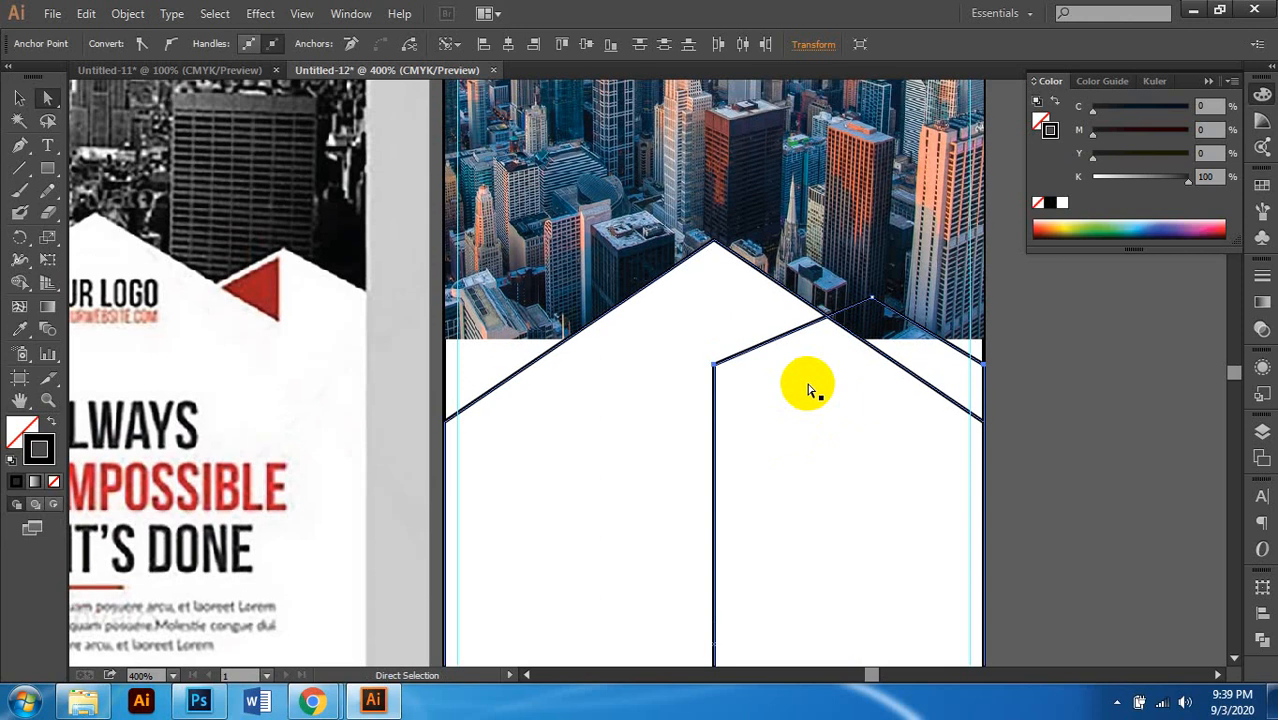
{"action": "scroll", "coordinate": [840, 380], "scroll_direction": "left", "scroll_amount": 2}
{"action": "left_click", "coordinate": [918, 302]}
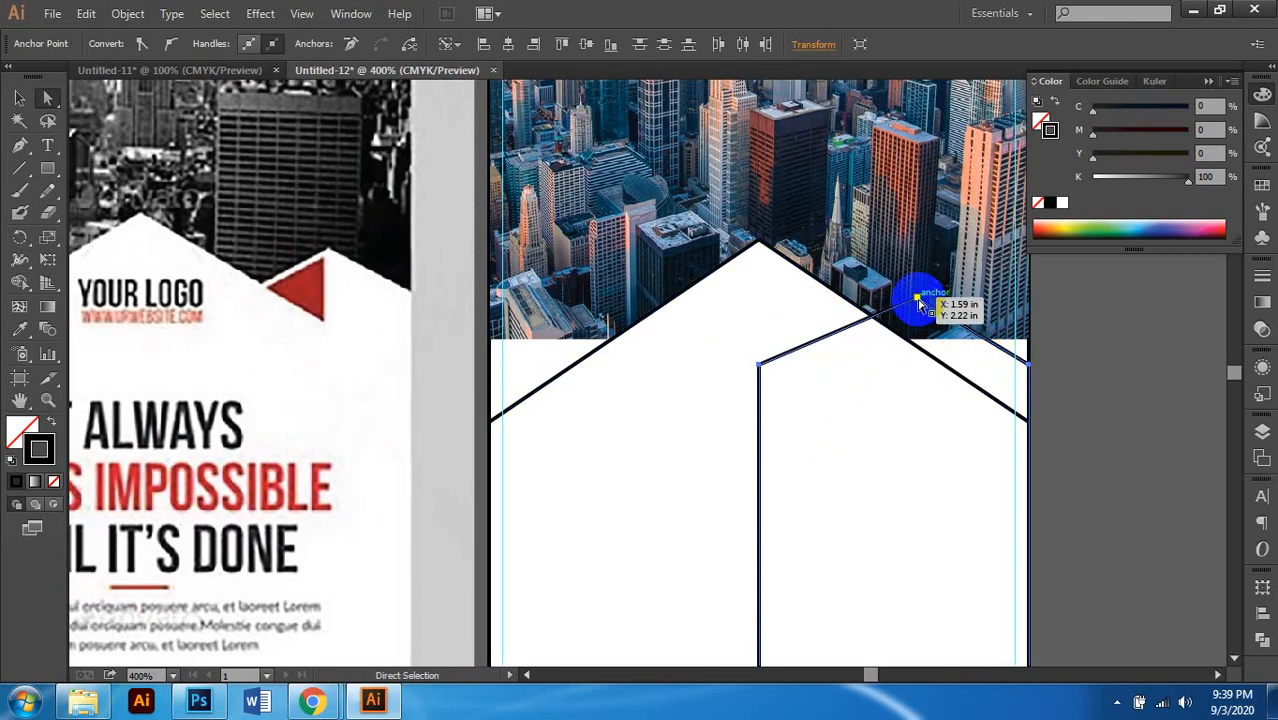
{"action": "left_click_drag", "start_coordinate": [918, 302], "coordinate": [917, 299]}
{"action": "key", "text": "Up"}
{"action": "key", "text": "Up"}
{"action": "key", "text": "Up"}
{"action": "key", "text": "Up"}
{"action": "key", "text": "Up"}
{"action": "key", "text": "Up"}
{"action": "key", "text": "Up"}
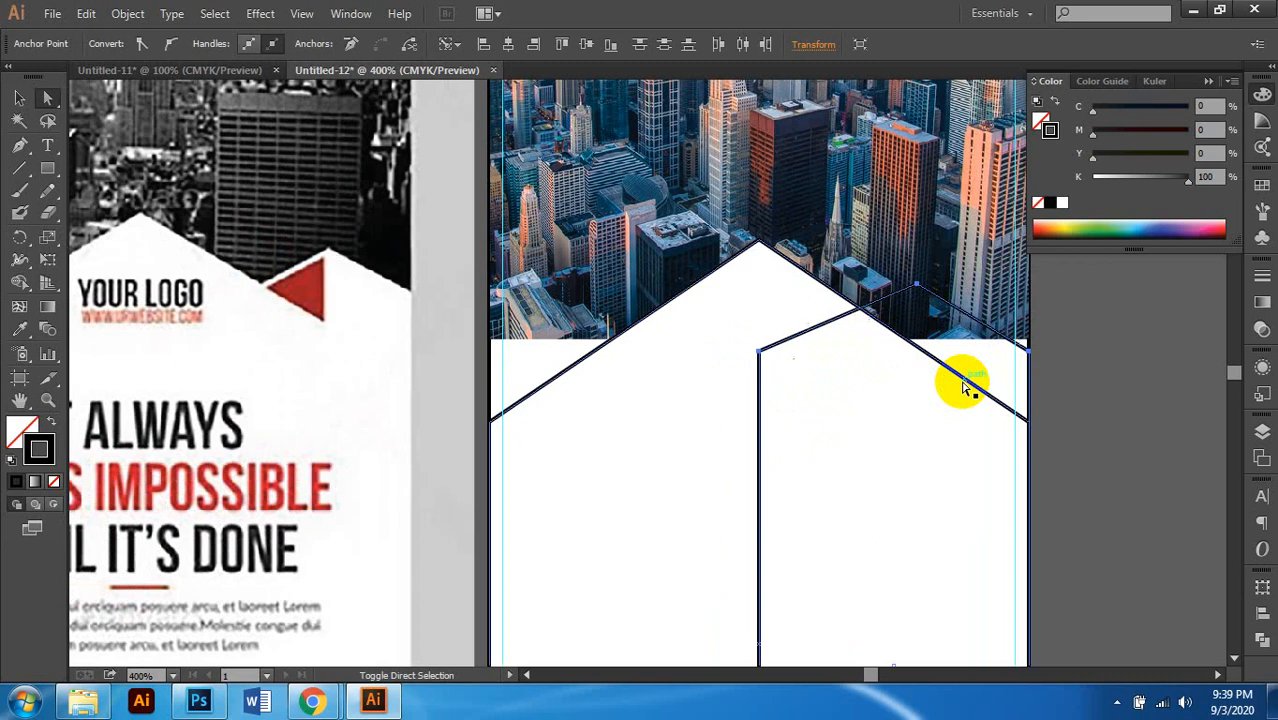
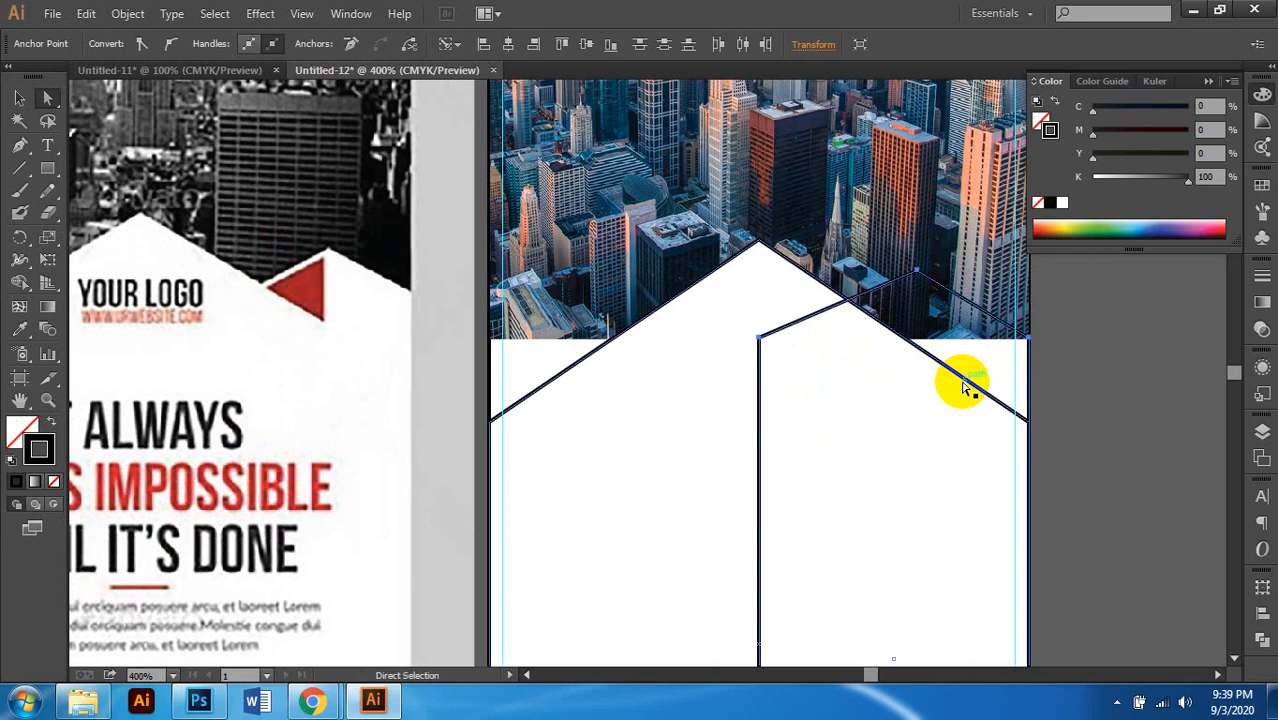
Step: Remove the white fill from the right-hand house outline
{"action": "key", "text": "ctrl+minus"}
{"action": "key", "text": "ctrl+minus"}
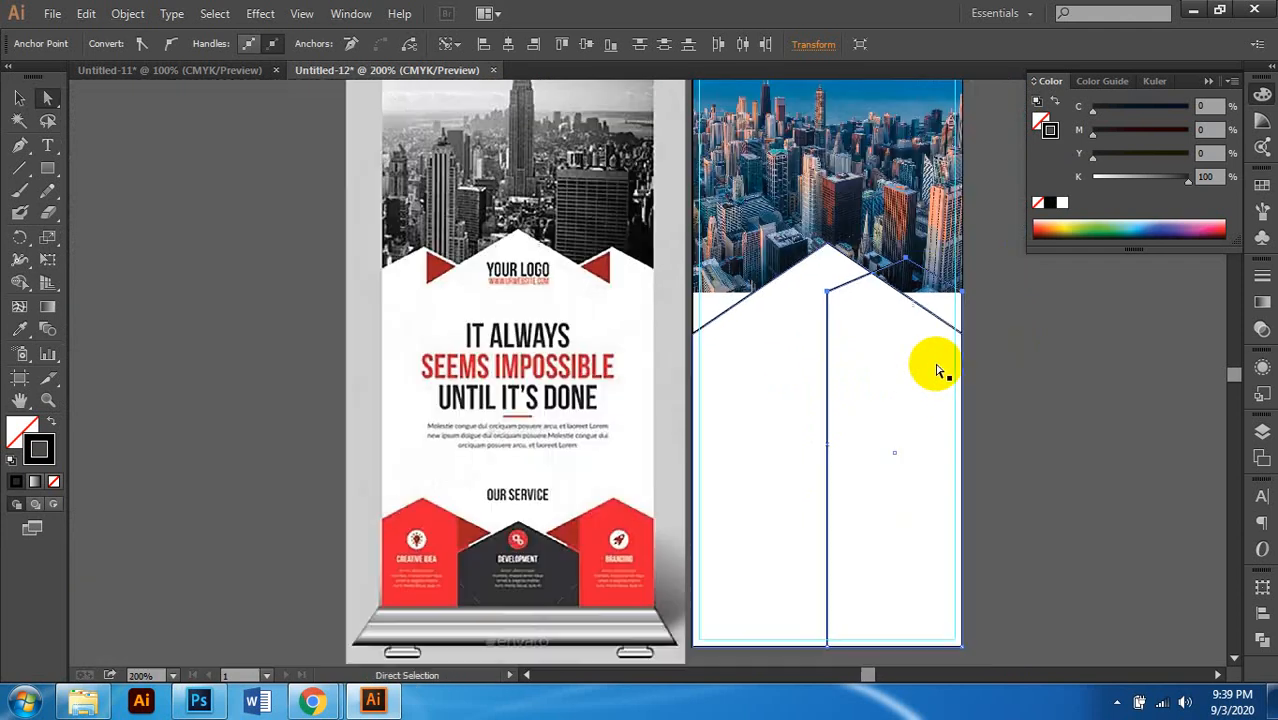
{"action": "key", "text": "ctrl+plus"}
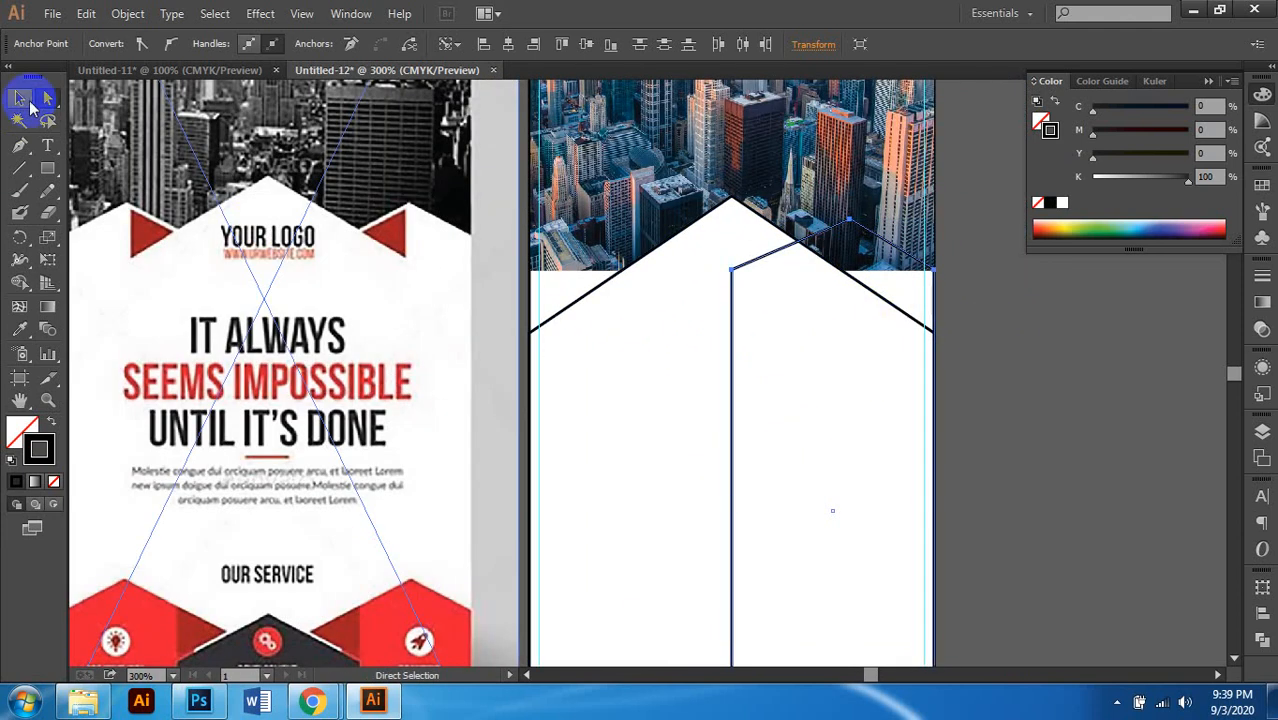
{"action": "left_click", "coordinate": [20, 100]}
{"action": "key", "text": "ctrl+minus"}
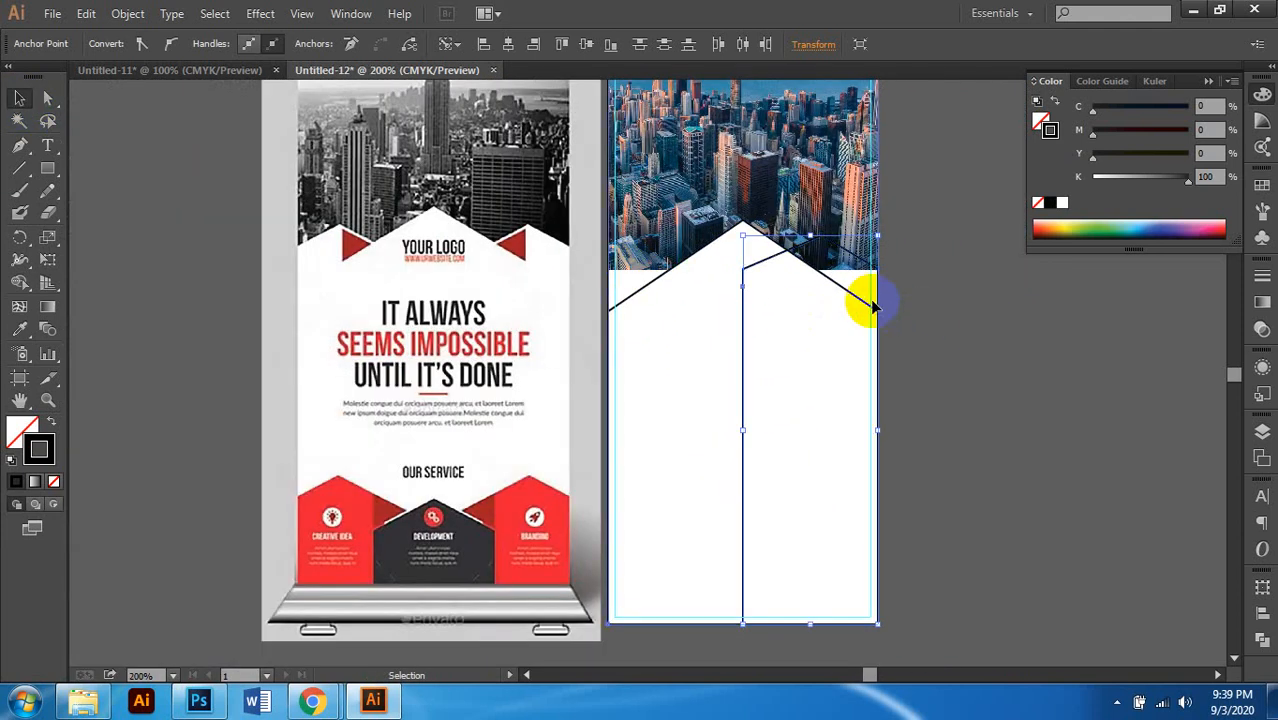
{"action": "left_click", "coordinate": [838, 265]}
{"action": "key", "text": "slash"}
Step: Duplicate the house outline about 1 inch to the left
{"action": "key", "text": "ctrl+plus"}
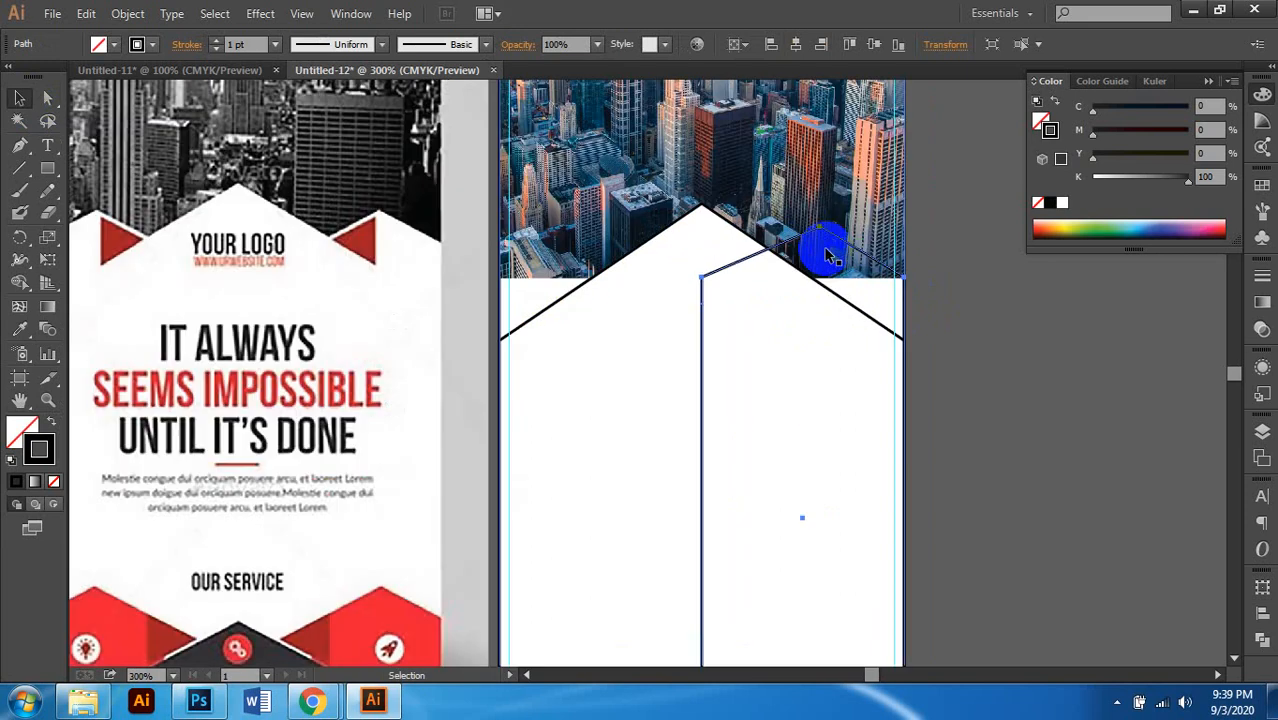
{"action": "key", "text": "ctrl+minus"}
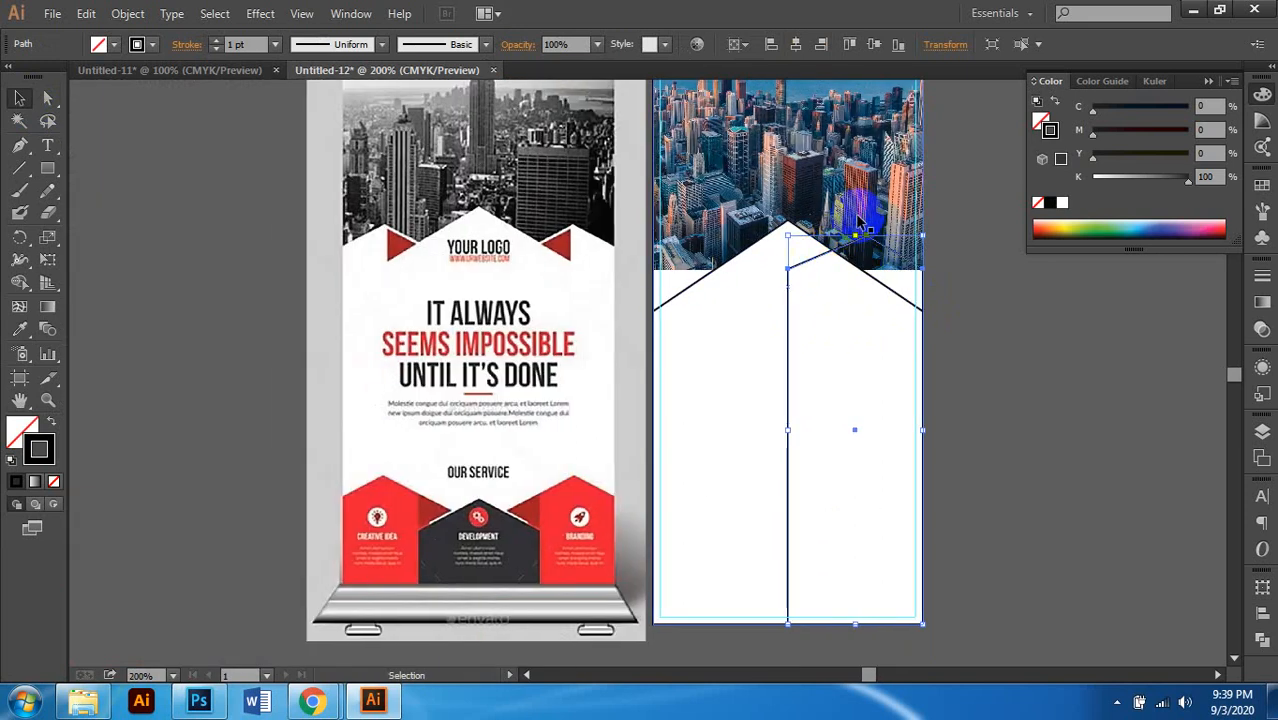
{"action": "key", "text": "ctrl+plus"}
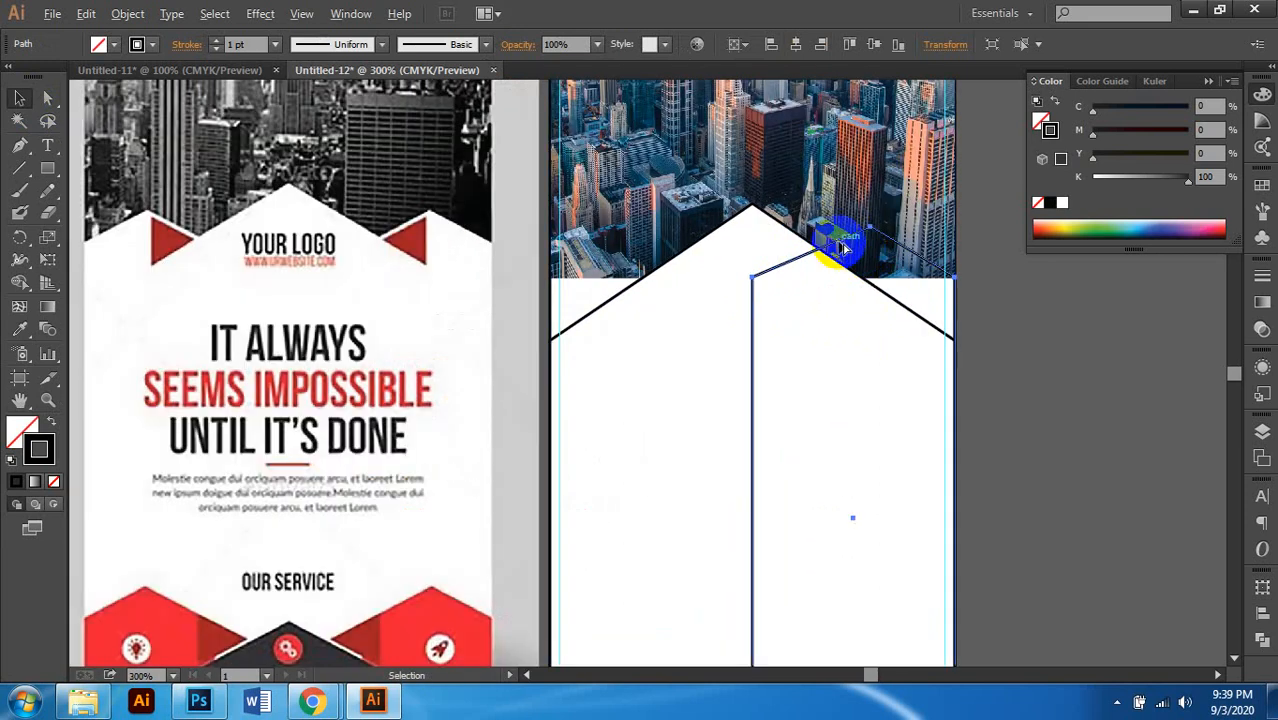
{"action": "left_click", "coordinate": [777, 255]}
{"action": "left_click_drag", "start_coordinate": [777, 255], "coordinate": [640, 284]}
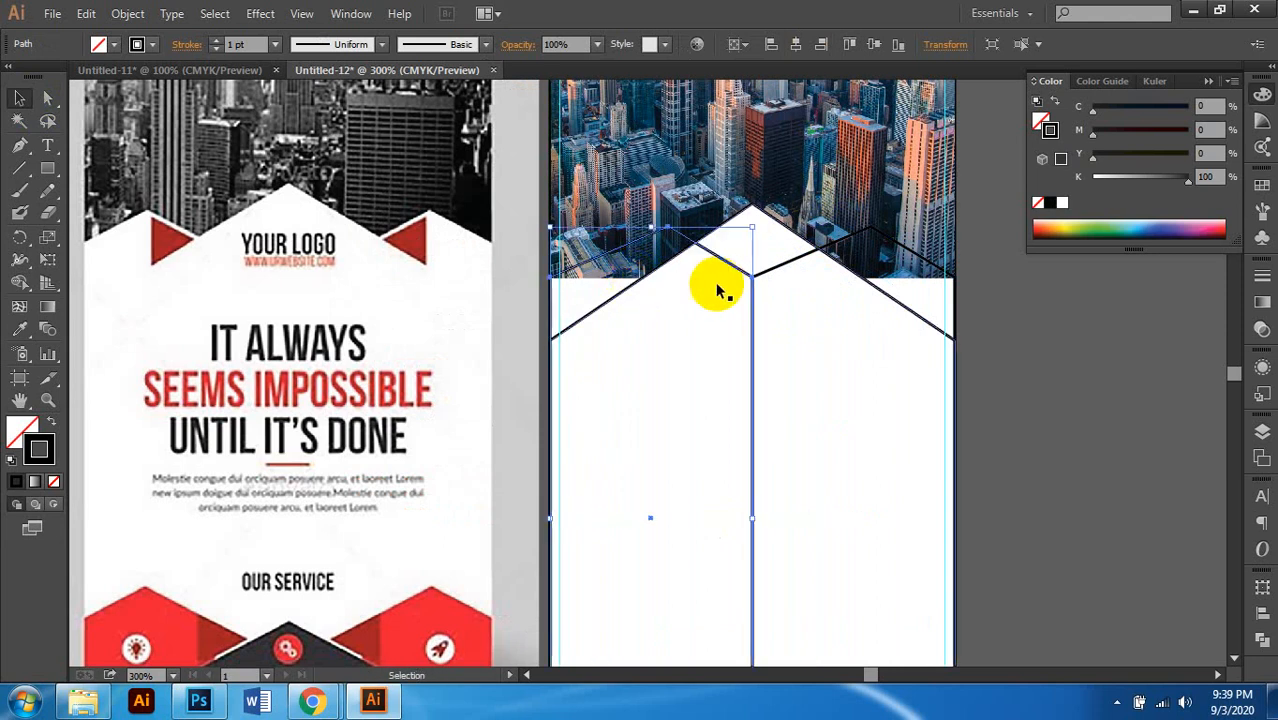
{"action": "scroll", "coordinate": [727, 290], "scroll_direction": "up", "scroll_amount": 1}
{"action": "scroll", "coordinate": [733, 285], "scroll_direction": "right", "scroll_amount": 1}
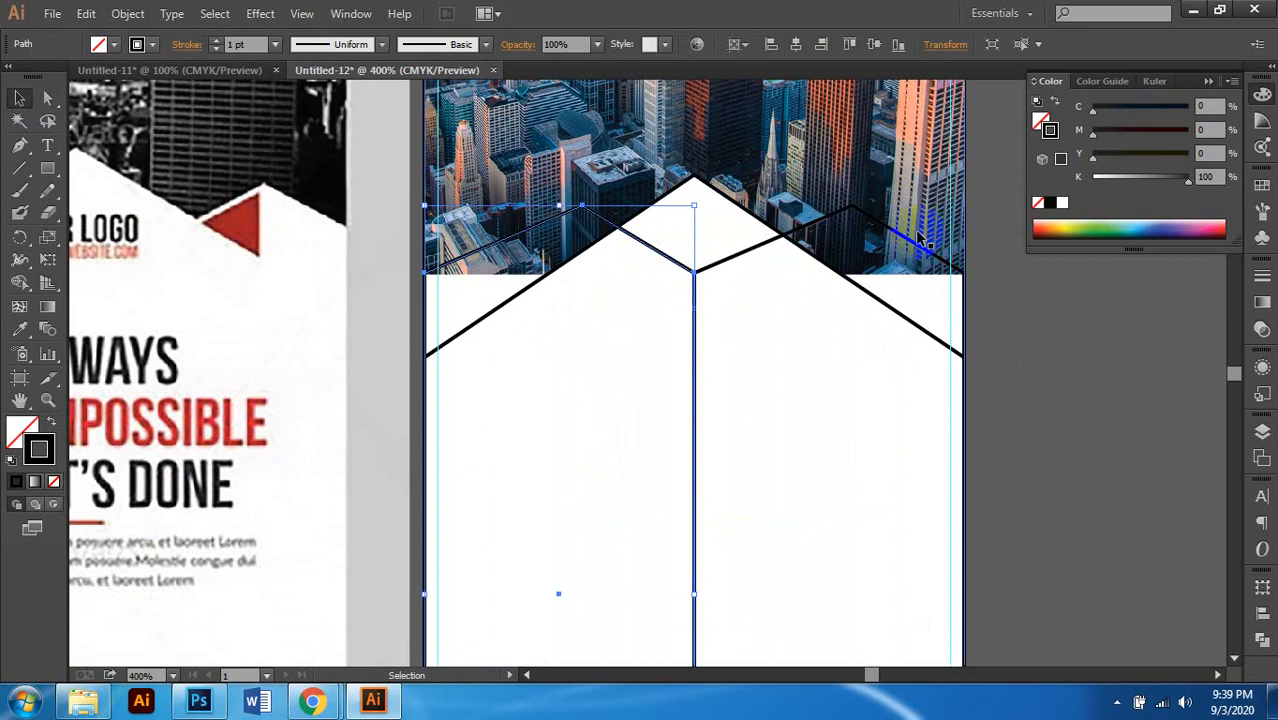
{"action": "scroll", "coordinate": [920, 238], "scroll_direction": "up", "scroll_amount": 1}
Step: Check the selected house paths across the banner, then deselect them
{"action": "left_click", "coordinate": [600, 270]}
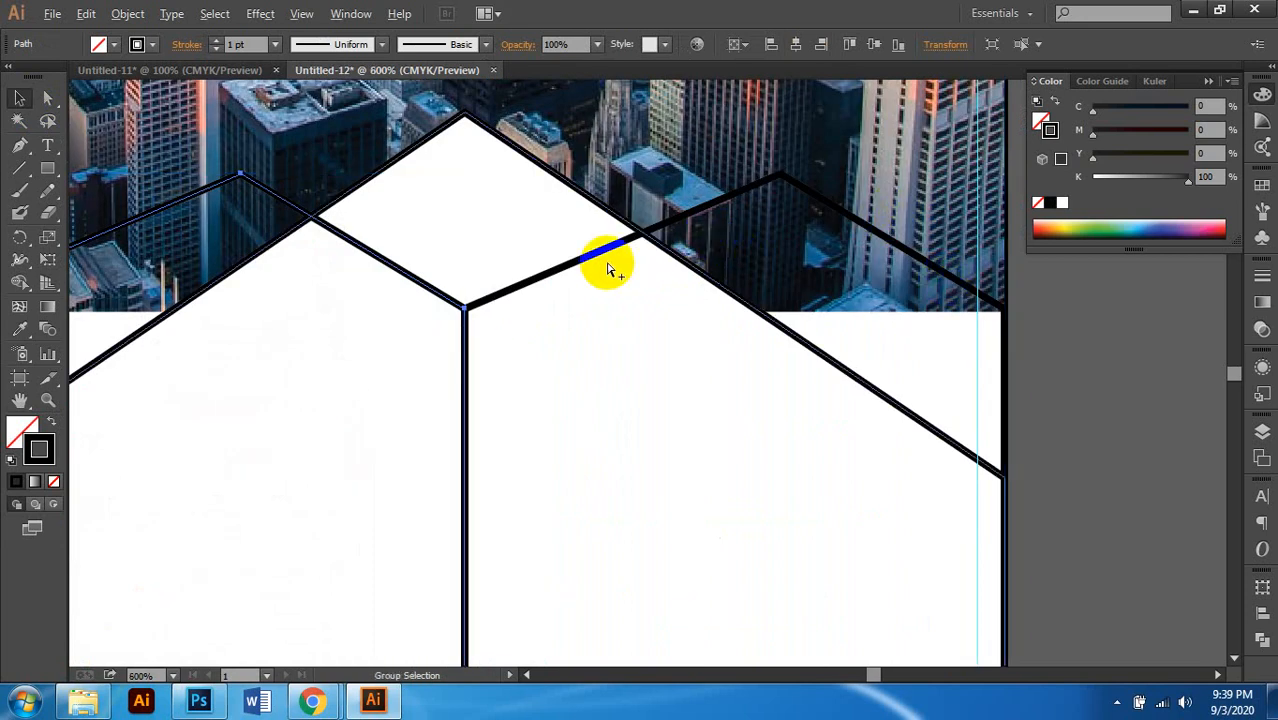
{"action": "scroll", "coordinate": [600, 264], "scroll_direction": "down", "scroll_amount": 1}
{"action": "scroll", "coordinate": [610, 264], "scroll_direction": "left", "scroll_amount": 1}
{"action": "scroll", "coordinate": [628, 268], "scroll_direction": "left", "scroll_amount": 1}
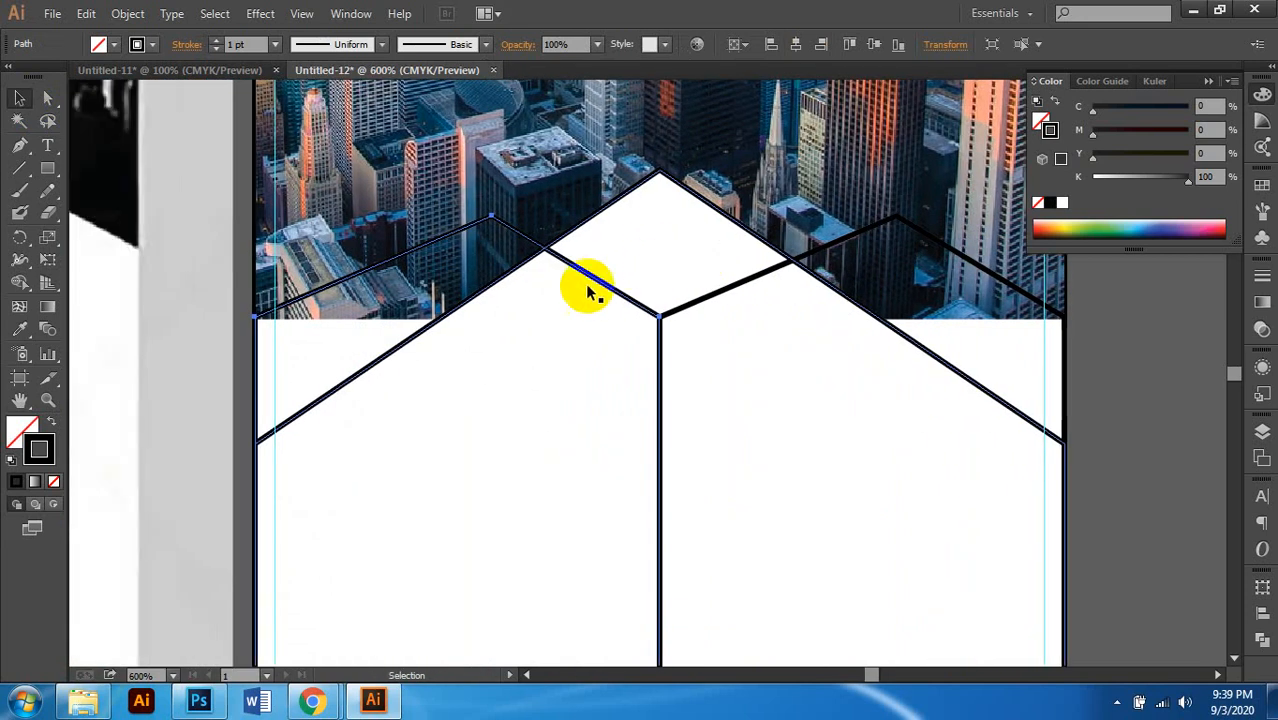
{"action": "scroll", "coordinate": [560, 275], "scroll_direction": "left", "scroll_amount": 1}
{"action": "scroll", "coordinate": [548, 262], "scroll_direction": "left", "scroll_amount": 1}
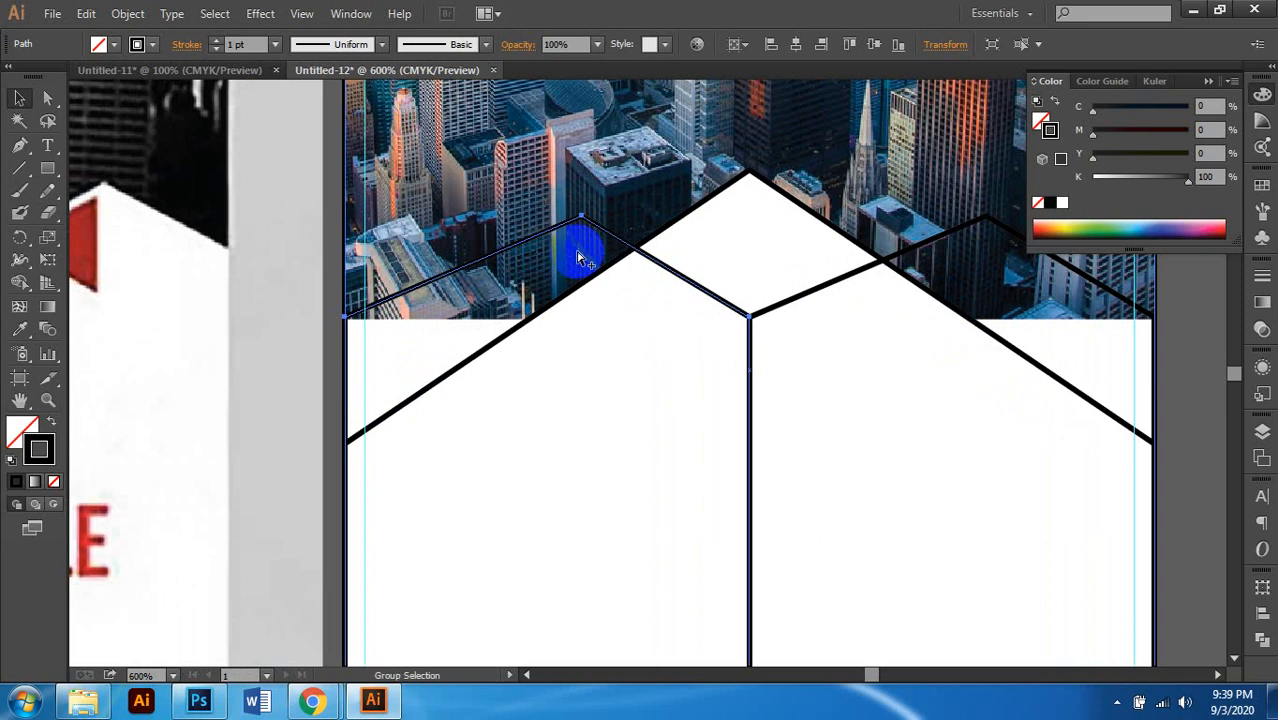
{"action": "scroll", "coordinate": [579, 251], "scroll_direction": "down", "scroll_amount": 1}
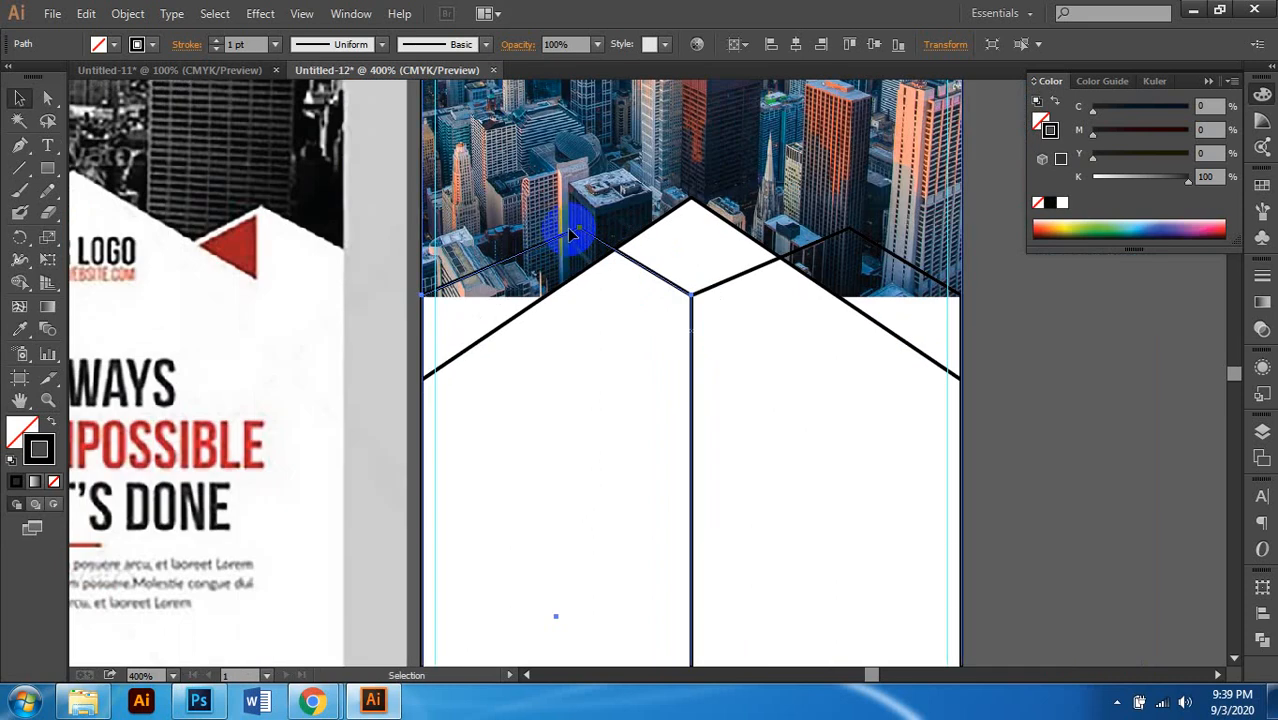
{"action": "left_click", "coordinate": [1092, 328]}
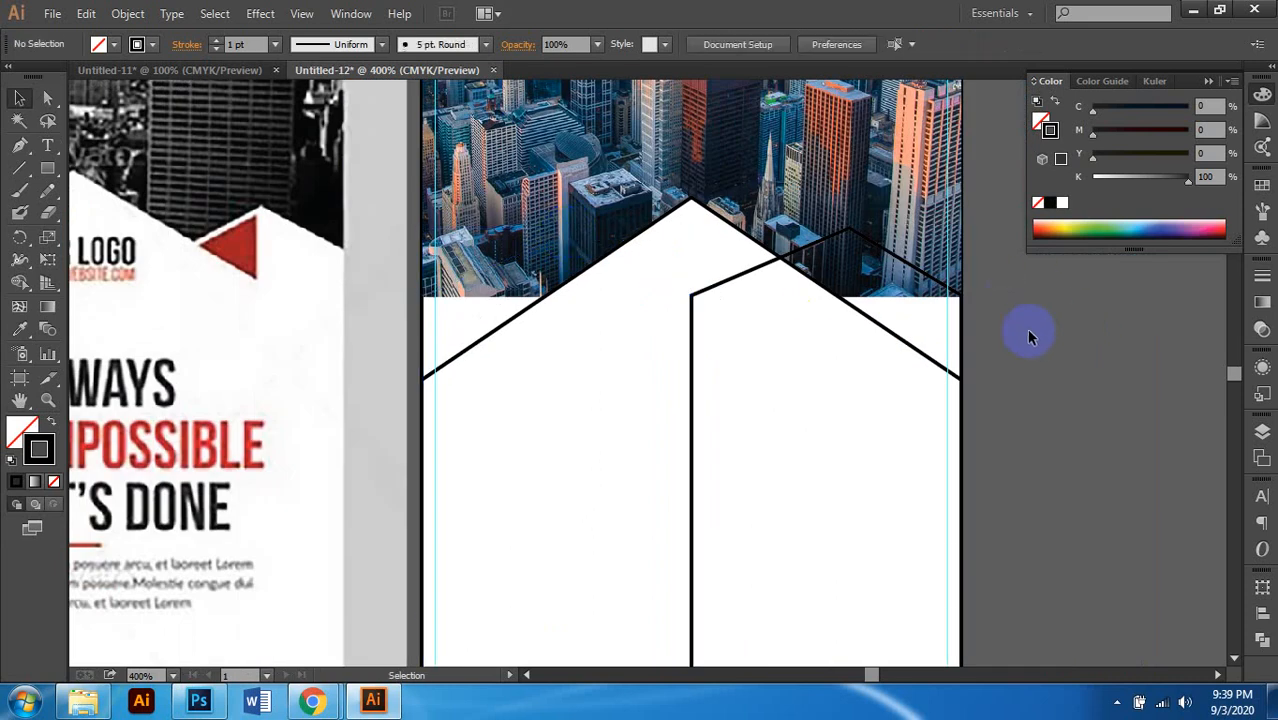
Step: Reflect a copy of the right-hand house outline across the vertical axis
{"action": "right_click", "coordinate": [860, 240]}
{"action": "mouse_move", "coordinate": [936, 489]}
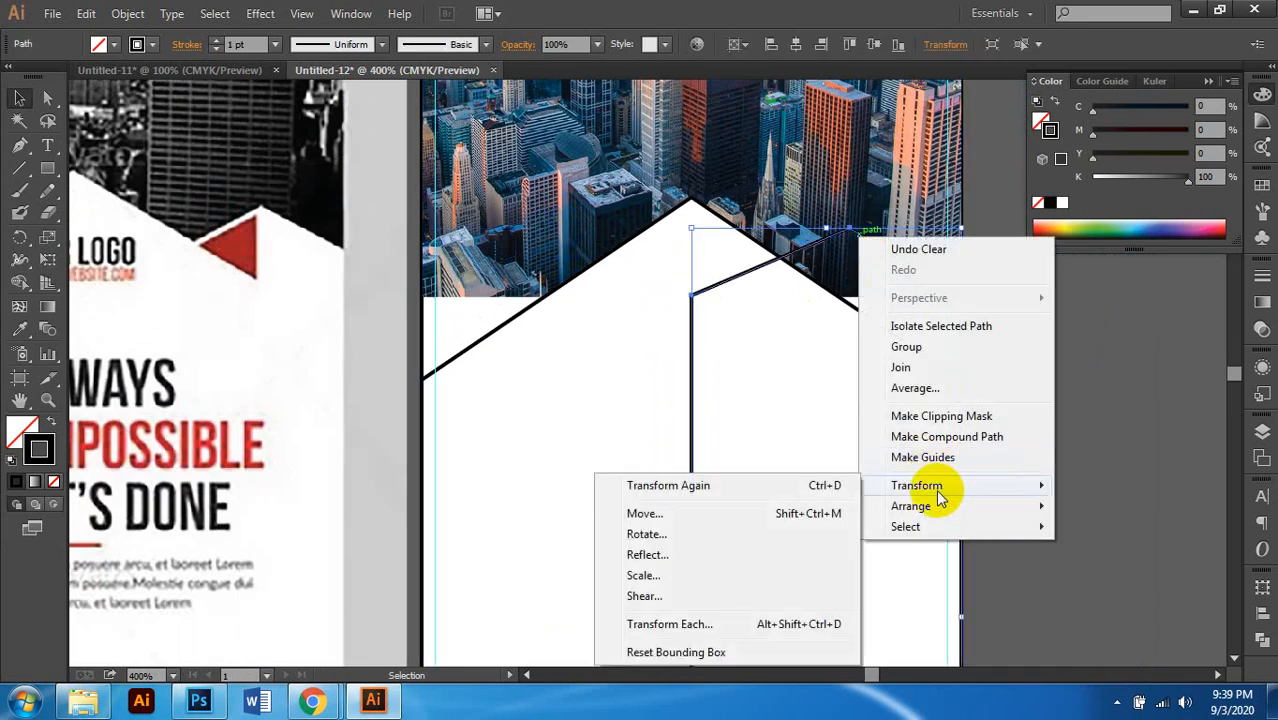
{"action": "left_click", "coordinate": [686, 554]}
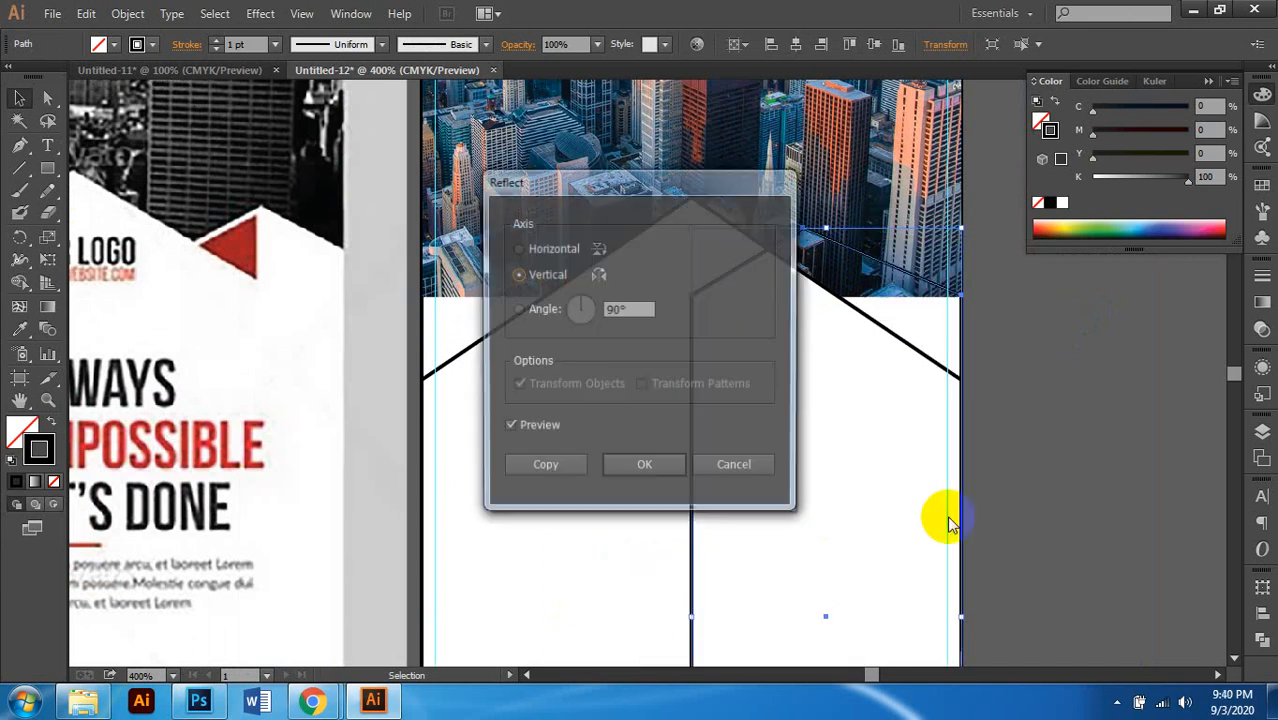
{"action": "left_click_drag", "start_coordinate": [659, 188], "coordinate": [331, 188]}
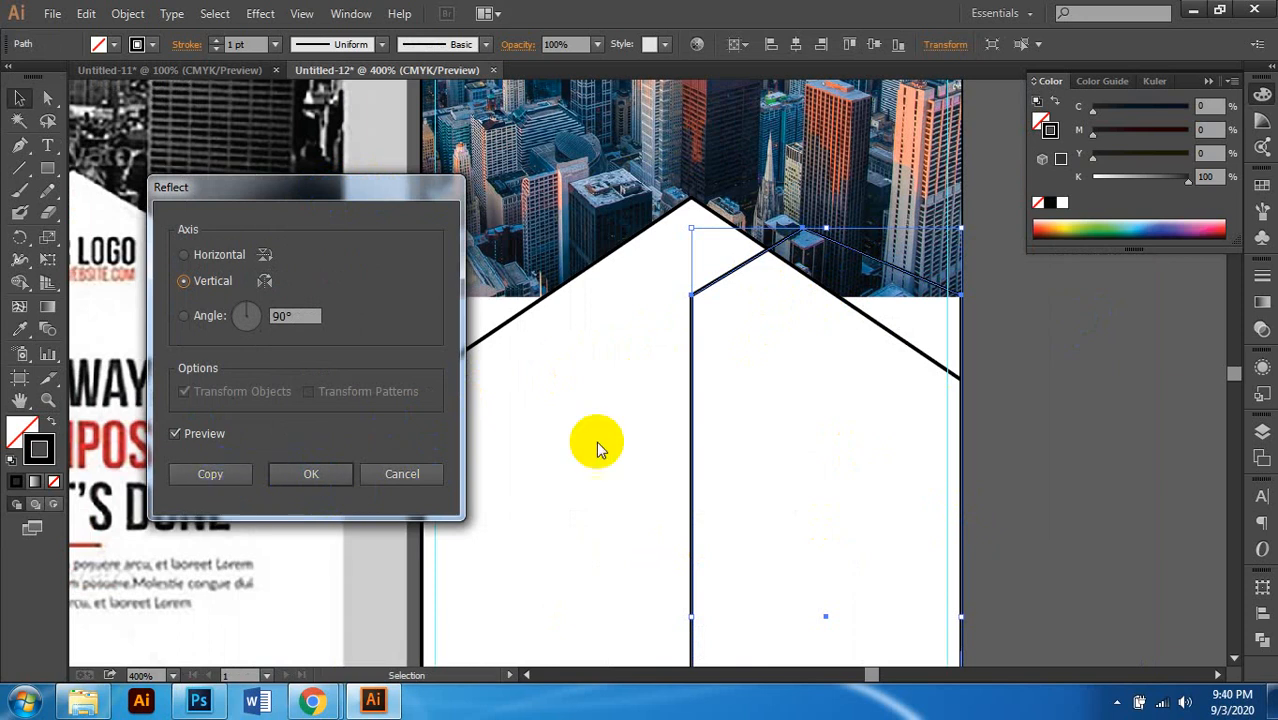
{"action": "left_click", "coordinate": [240, 480]}
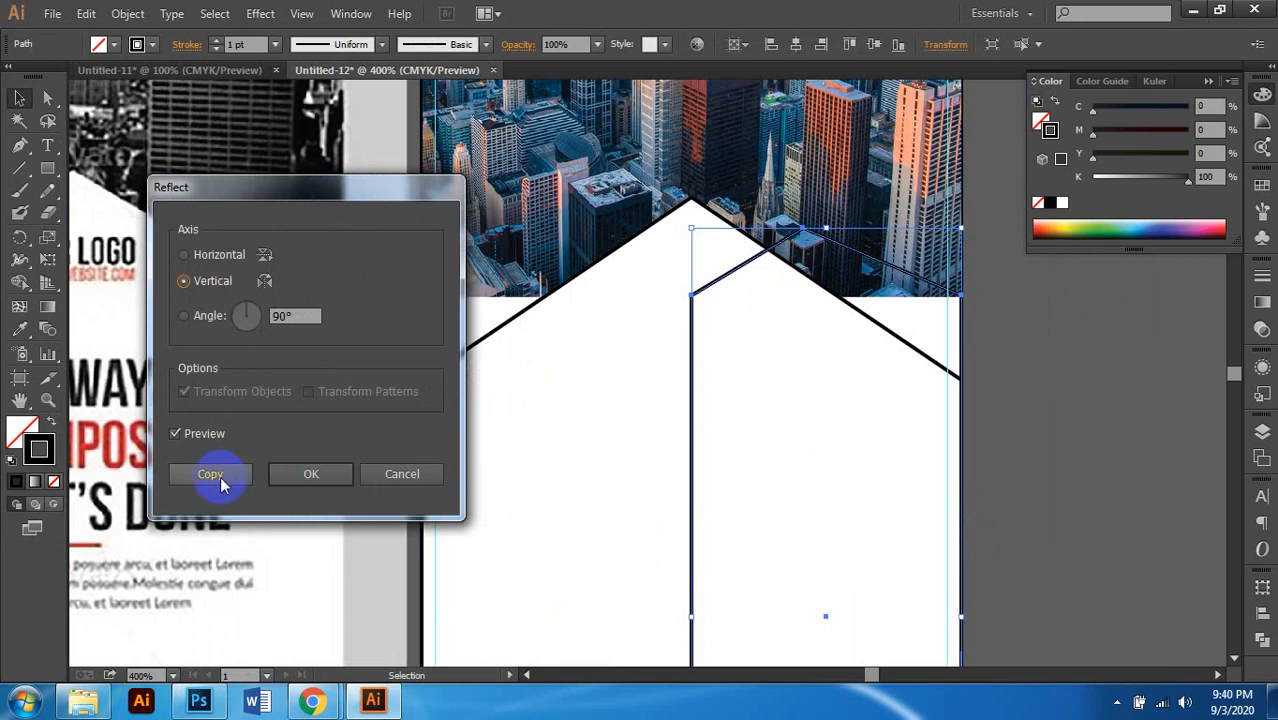
{"action": "scroll", "coordinate": [817, 328], "scroll_direction": "left", "scroll_amount": 2}
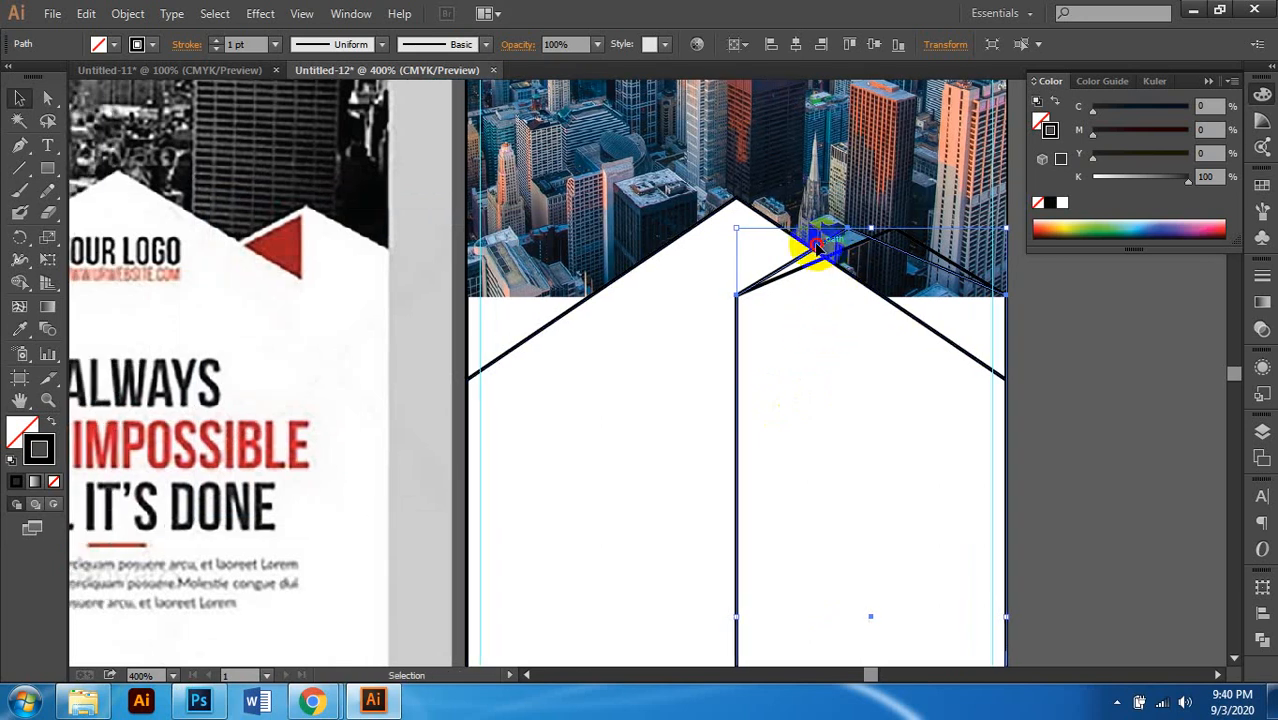
Step: Shift the mirrored outline about 0.95 inch left to pair with the original
{"action": "left_click_drag", "start_coordinate": [816, 242], "coordinate": [566, 290]}
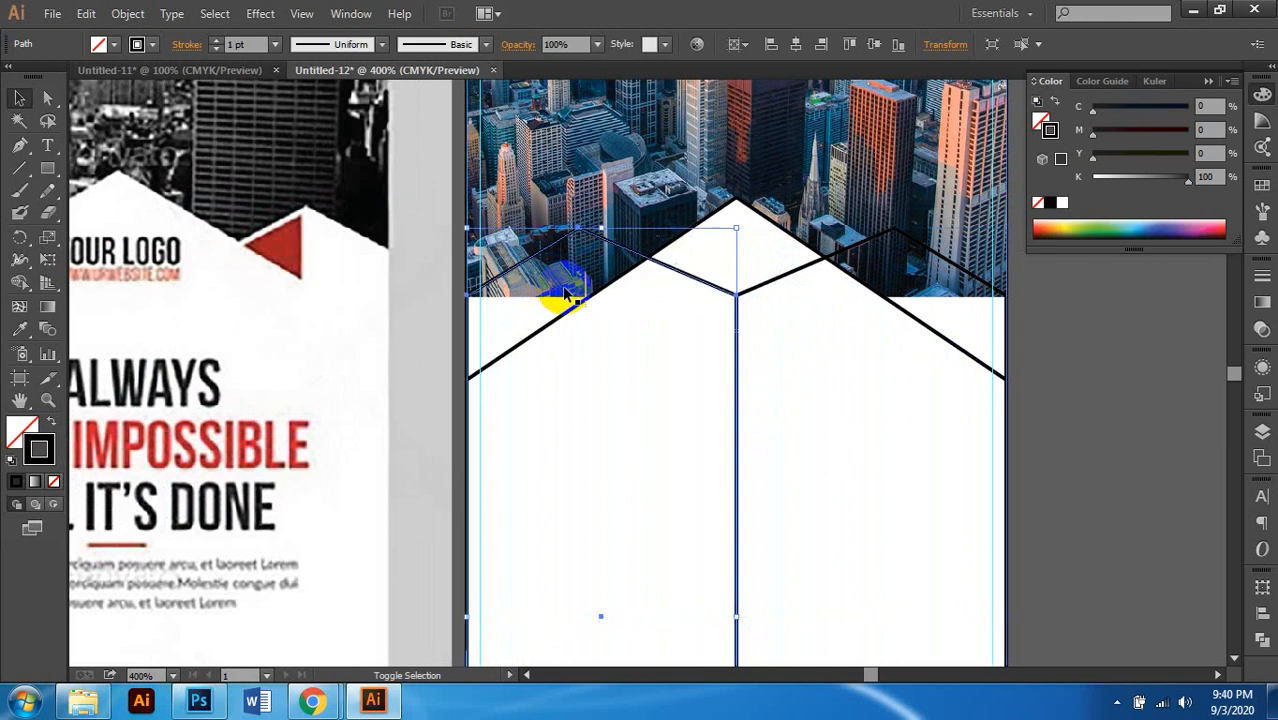
{"action": "scroll", "coordinate": [622, 320], "scroll_direction": "down", "scroll_amount": 1}
{"action": "scroll", "coordinate": [787, 357], "scroll_direction": "down", "scroll_amount": 1}
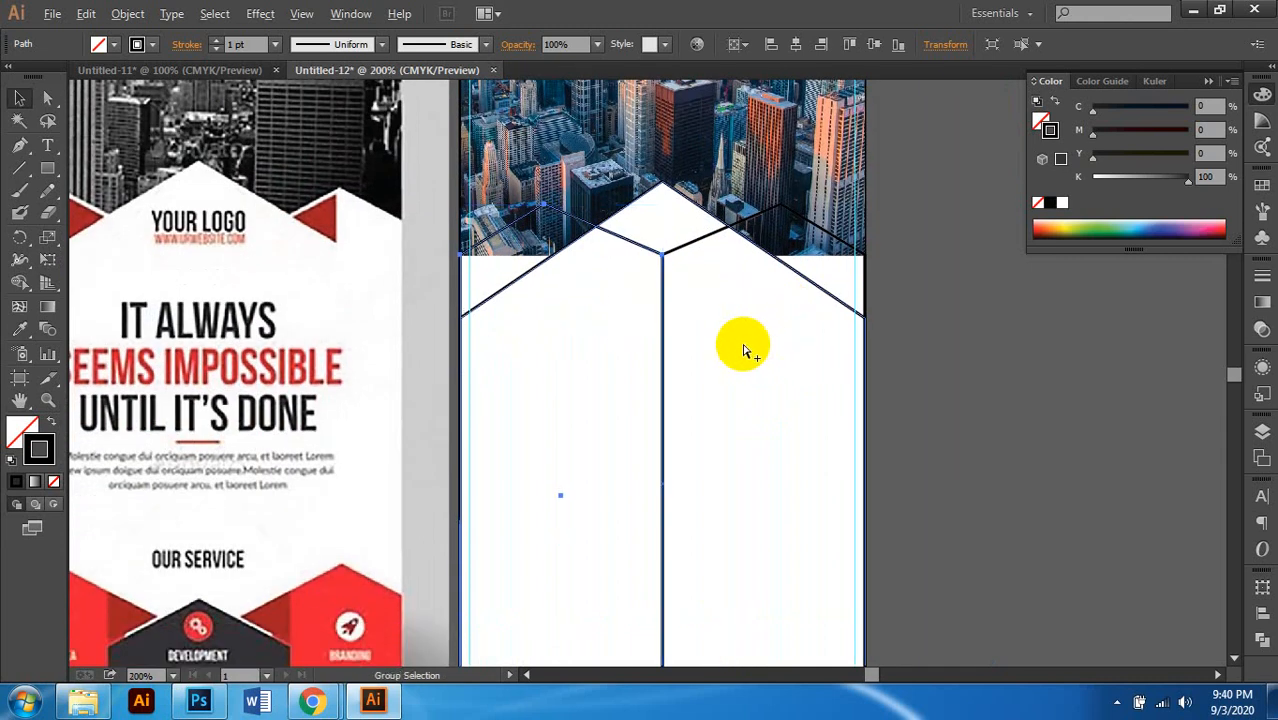
{"action": "scroll", "coordinate": [745, 350], "scroll_direction": "down", "scroll_amount": 1}
{"action": "scroll", "coordinate": [780, 342], "scroll_direction": "left", "scroll_amount": 1}
{"action": "scroll", "coordinate": [827, 334], "scroll_direction": "up", "scroll_amount": 2}
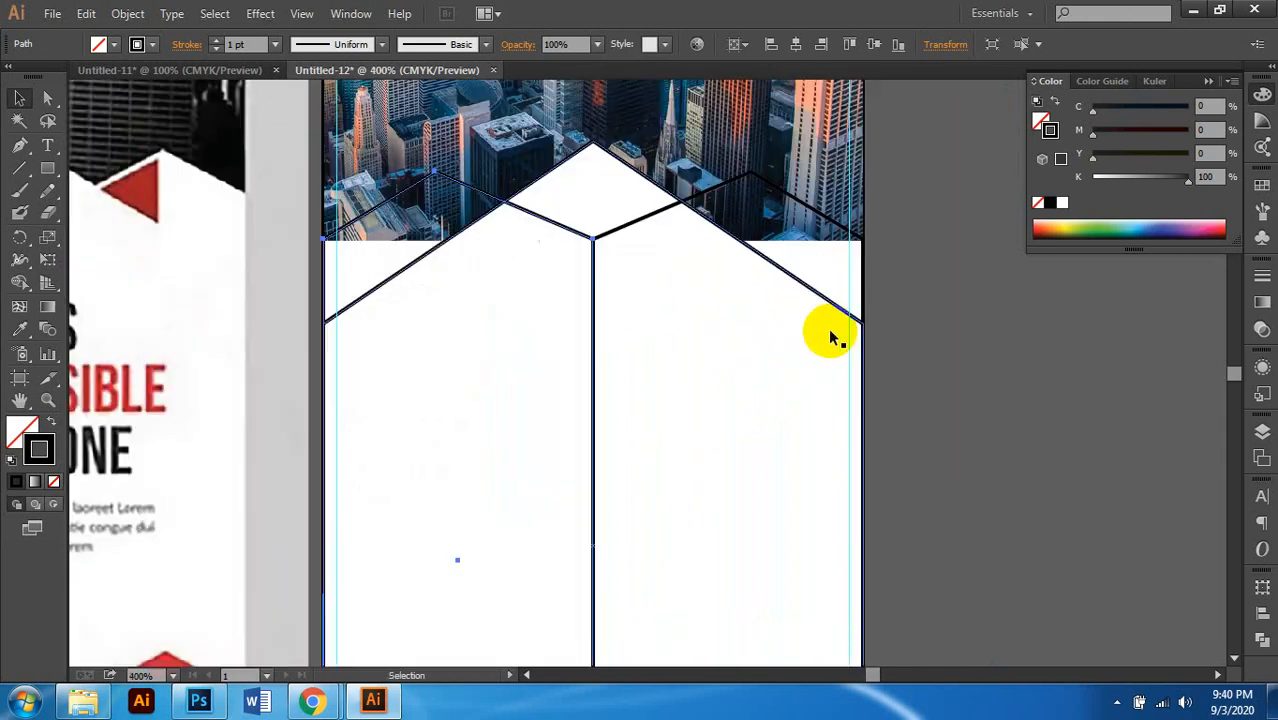
{"action": "scroll", "coordinate": [710, 340], "scroll_direction": "down", "scroll_amount": 1}
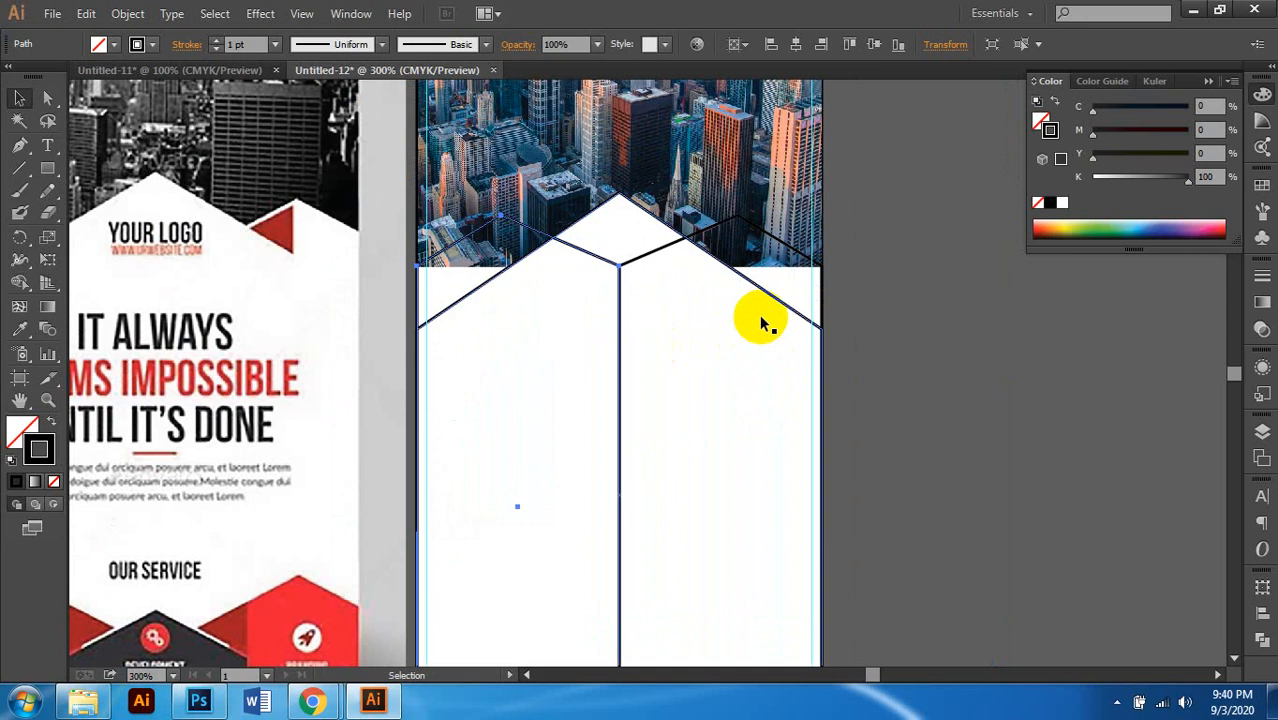
{"action": "scroll", "coordinate": [760, 315], "scroll_direction": "left", "scroll_amount": 1}
Step: Select the white chevron shape above the house outlines
{"action": "left_click", "coordinate": [738, 320]}
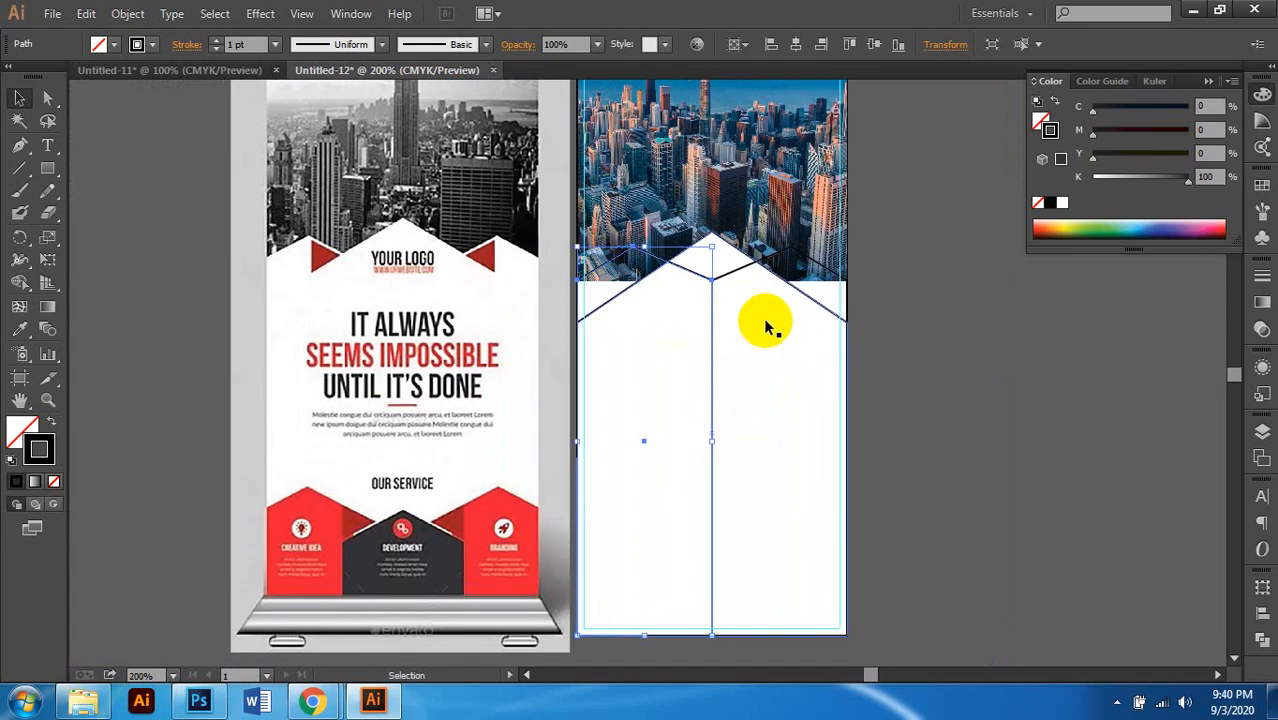
{"action": "left_click", "coordinate": [928, 386]}
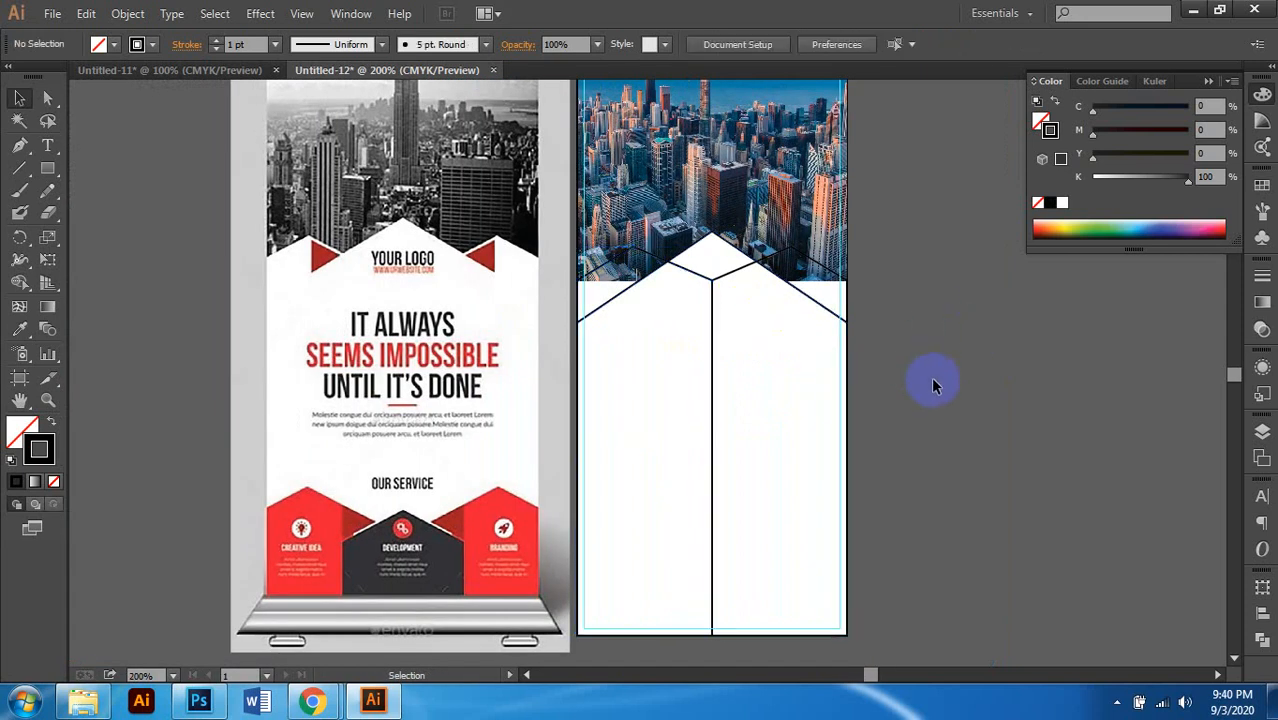
{"action": "scroll", "coordinate": [931, 385], "scroll_direction": "down", "scroll_amount": 1}
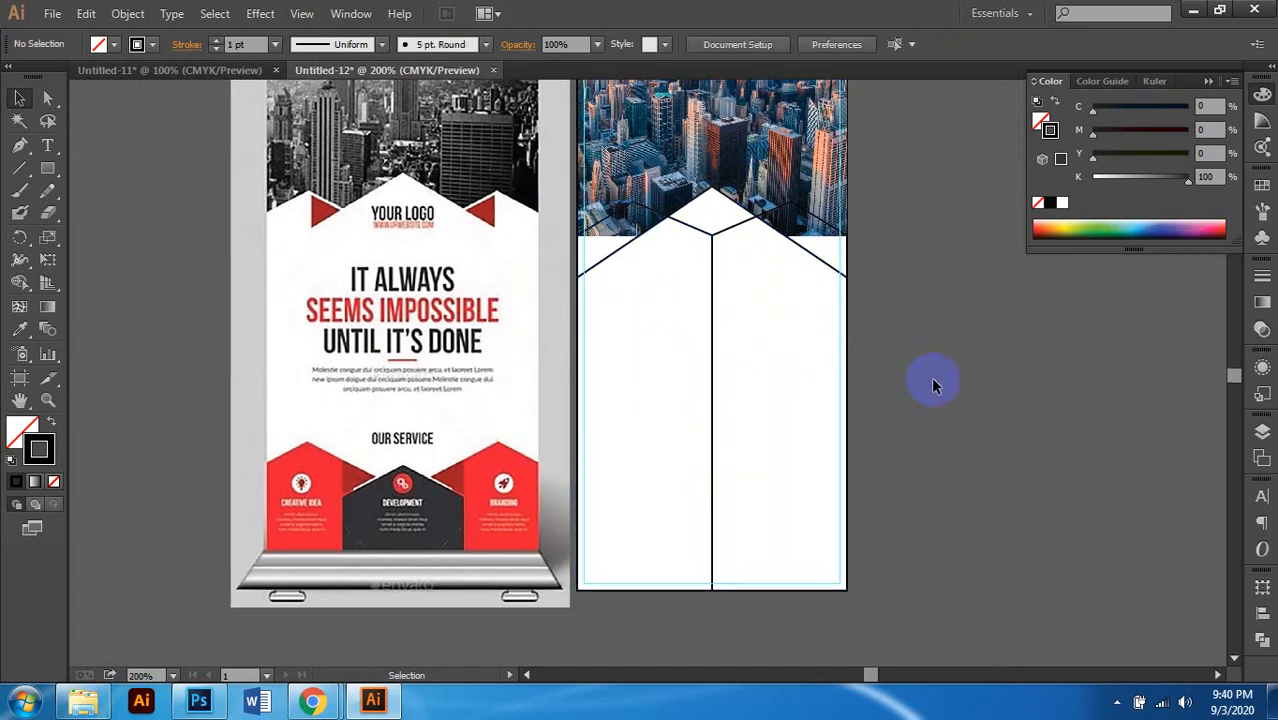
{"action": "left_click", "coordinate": [724, 202]}
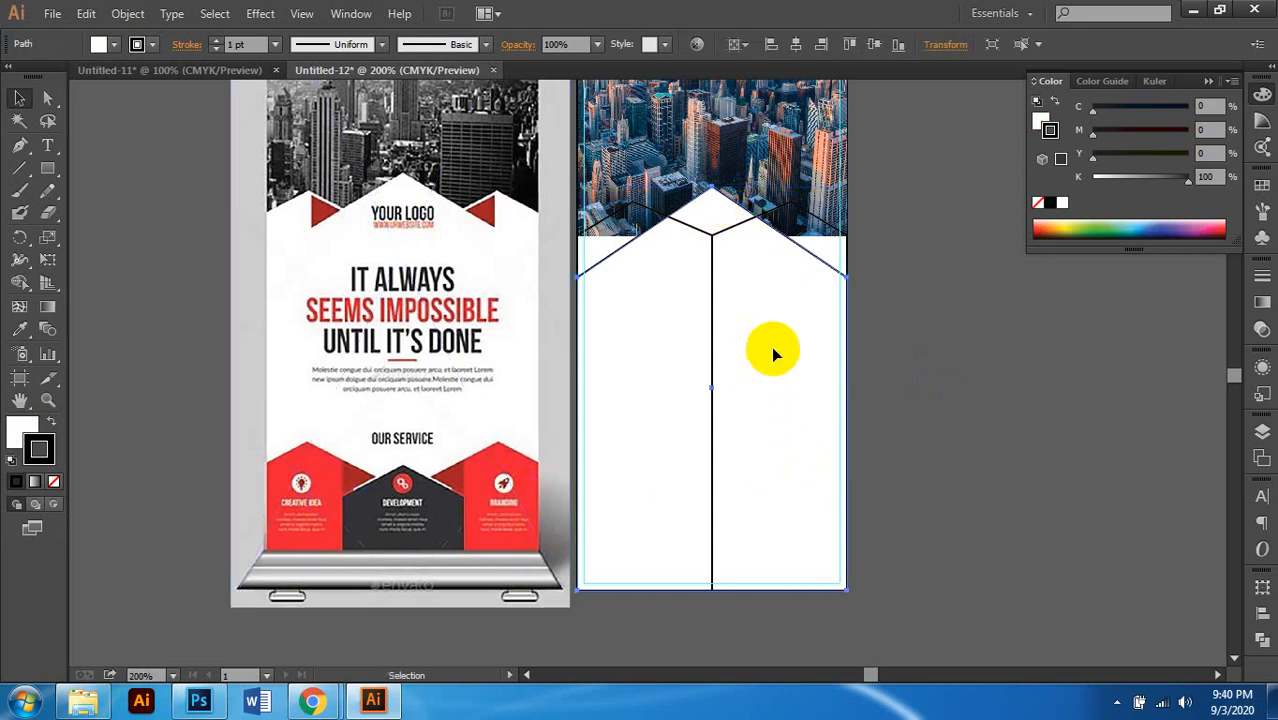
Step: Set the white chevron's fill to None
{"action": "scroll", "coordinate": [740, 270], "scroll_direction": "up", "scroll_amount": 1}
{"action": "scroll", "coordinate": [650, 290], "scroll_direction": "down", "scroll_amount": 2}
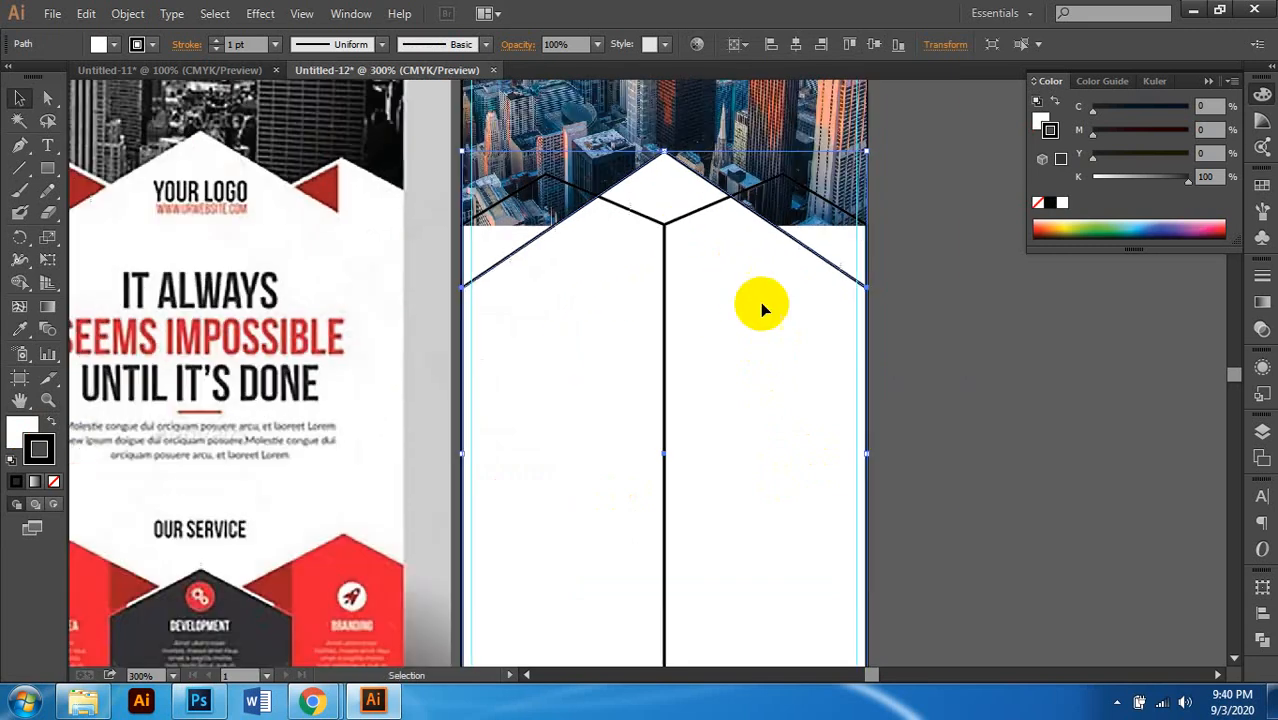
{"action": "left_click", "coordinate": [16, 432]}
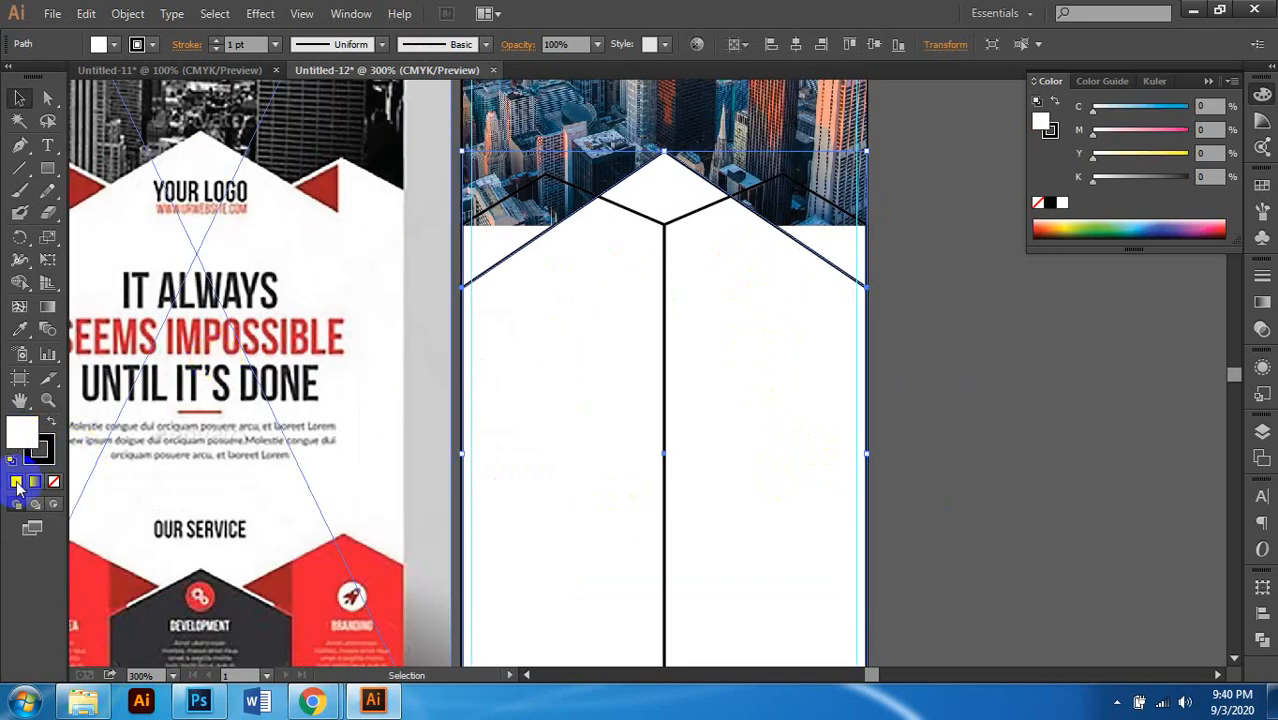
{"action": "left_click", "coordinate": [55, 482]}
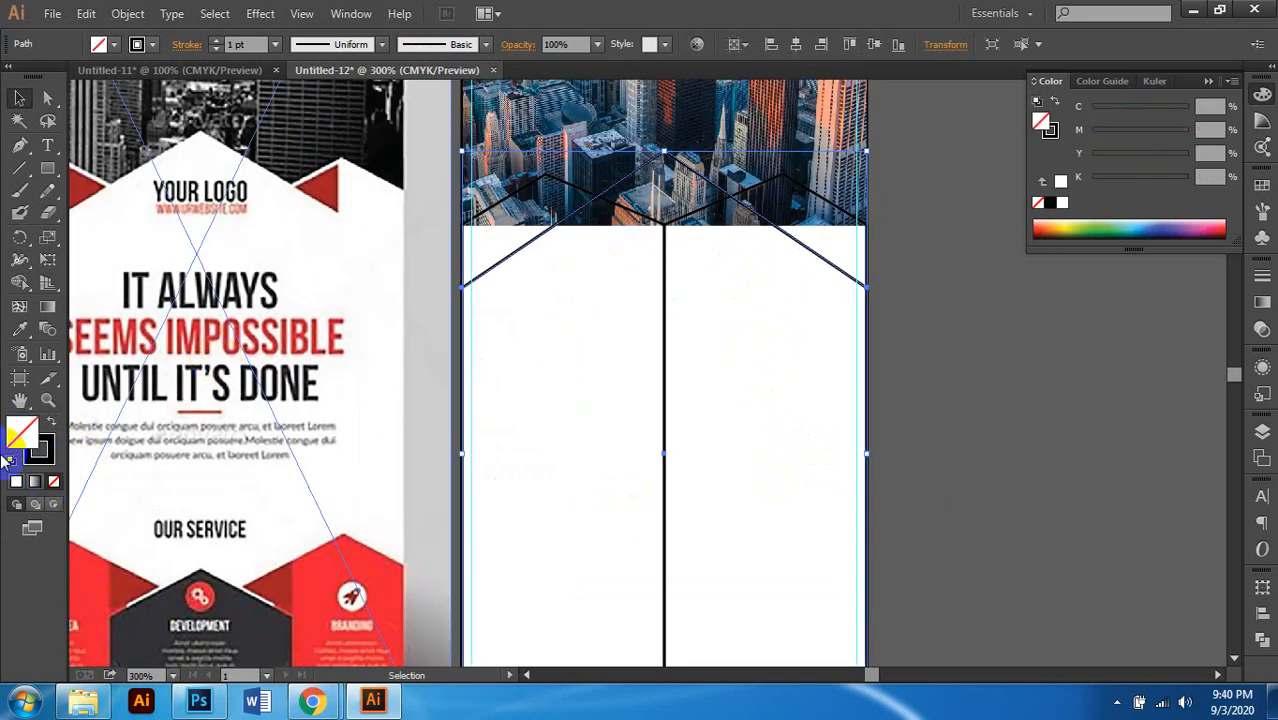
Step: Add the right-half shape to the selection of panel shapes and zigzag lines
{"action": "scroll", "coordinate": [140, 470], "scroll_direction": "left", "scroll_amount": 1}
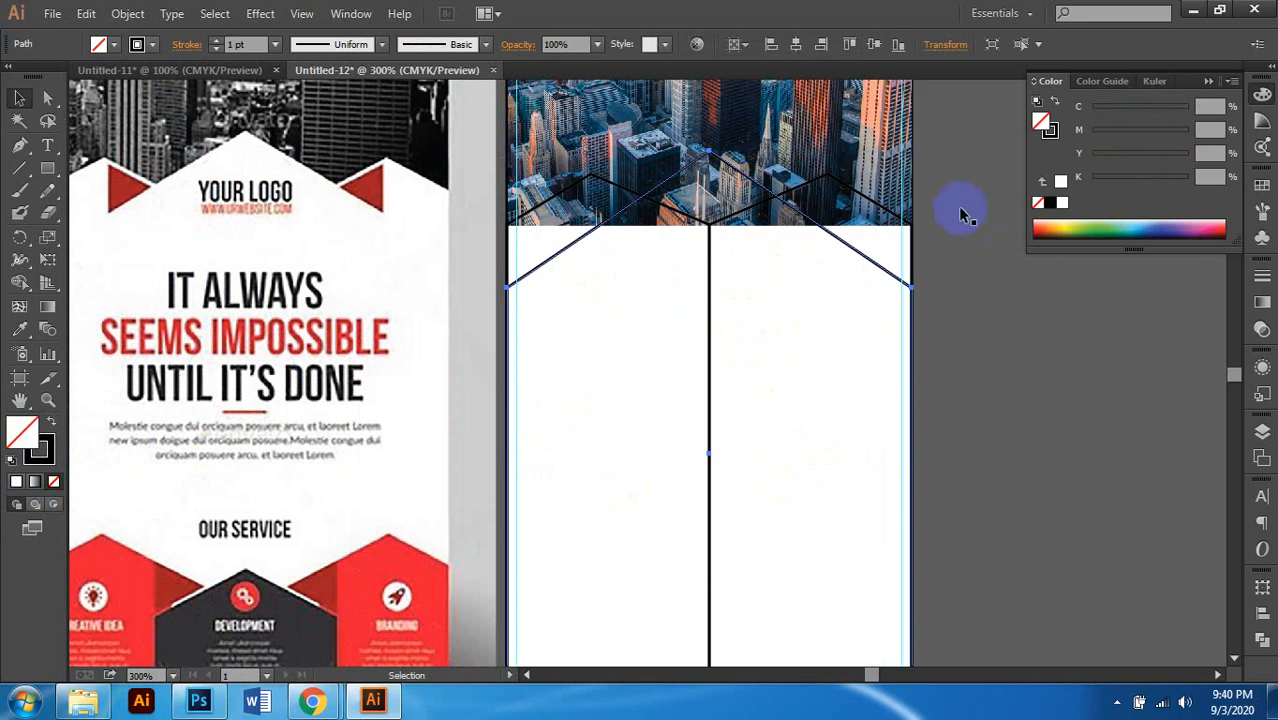
{"action": "left_click", "coordinate": [842, 191], "text": "shift"}
{"action": "left_click", "coordinate": [575, 190], "text": "shift"}
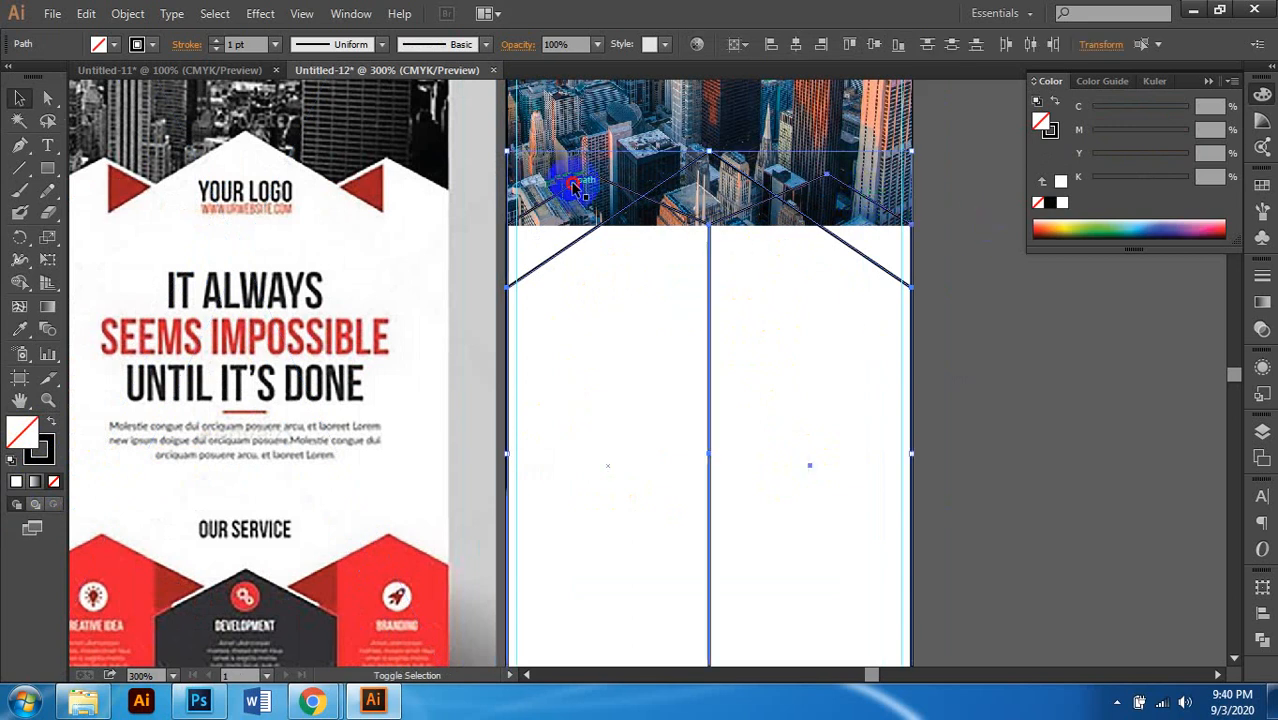
{"action": "scroll", "coordinate": [705, 235], "scroll_direction": "right", "scroll_amount": 1}
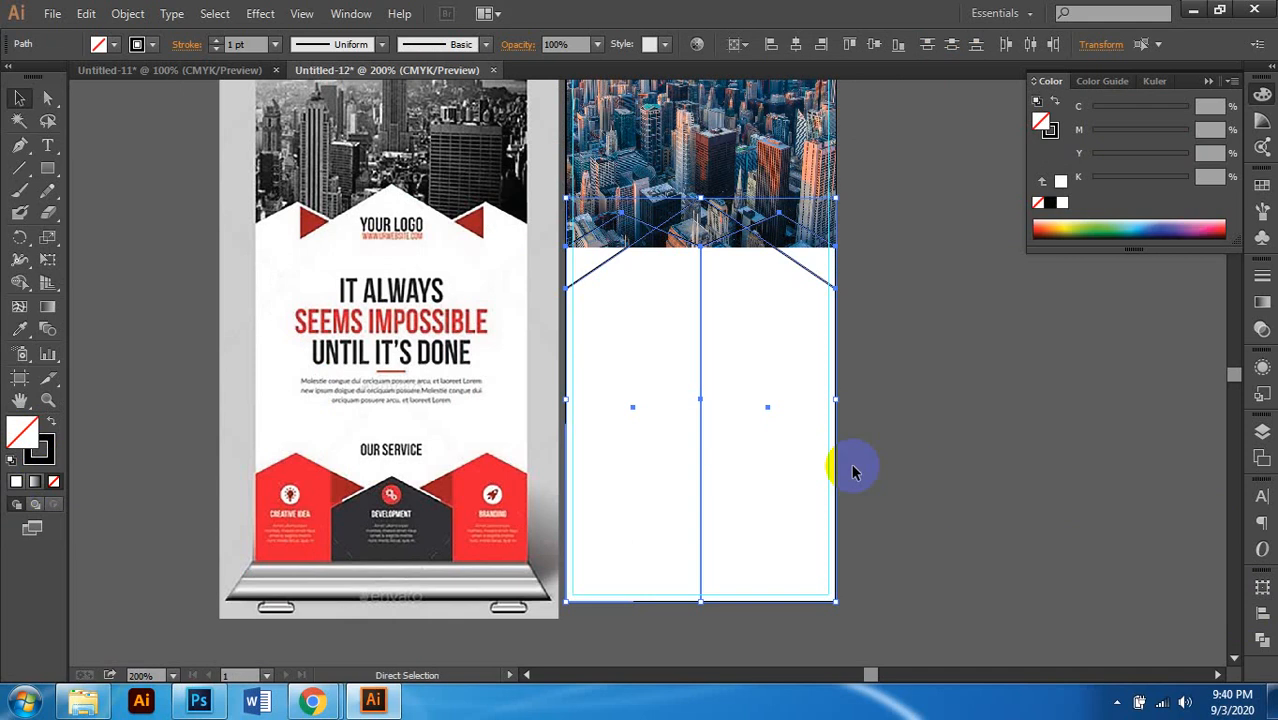
{"action": "scroll", "coordinate": [852, 472], "scroll_direction": "right", "scroll_amount": 1}
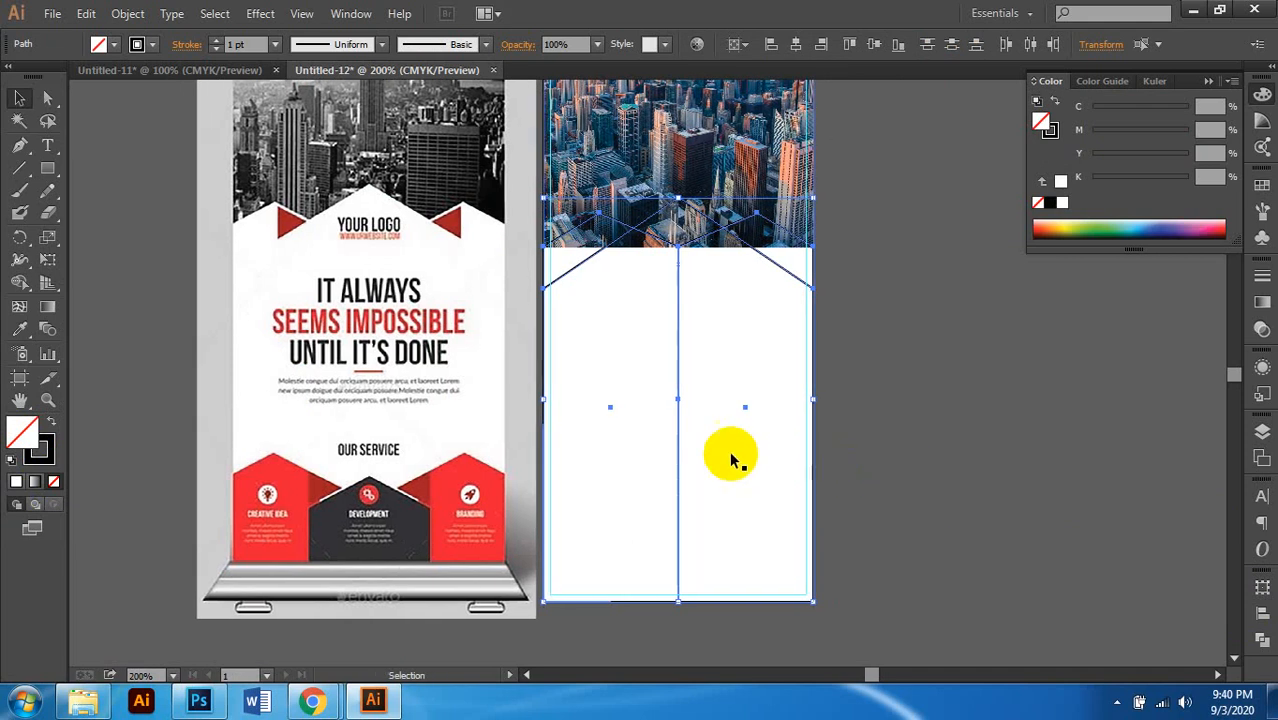
Step: Split the selected shapes with Pathfinder Divide and ungroup the pieces
{"action": "left_click", "coordinate": [1260, 638]}
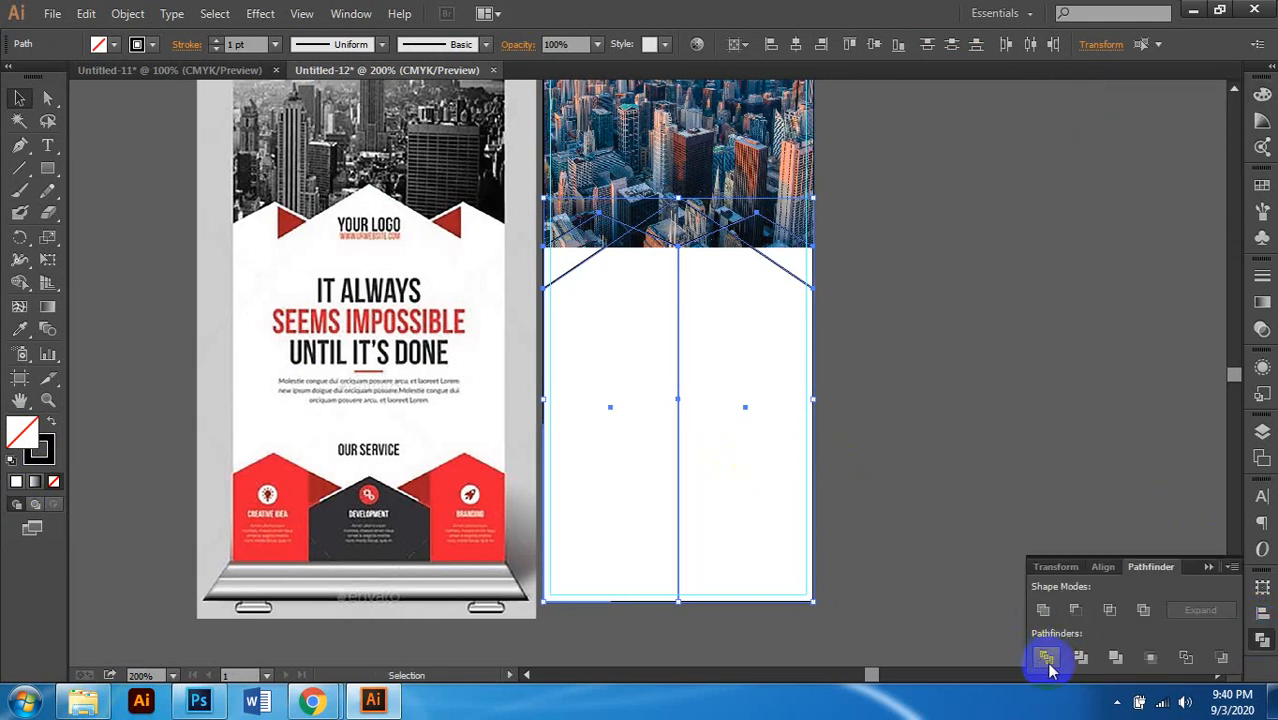
{"action": "left_click", "coordinate": [1046, 657]}
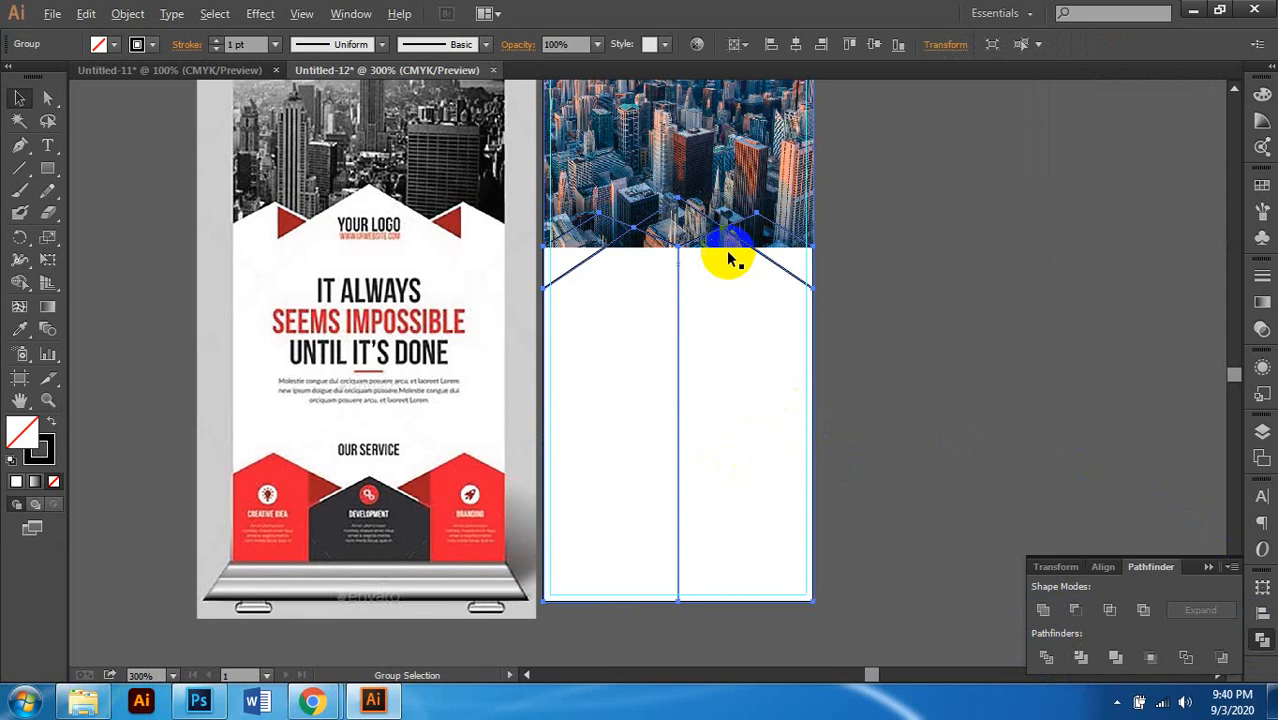
{"action": "scroll", "coordinate": [728, 260], "scroll_direction": "up", "scroll_amount": 1}
{"action": "right_click", "coordinate": [703, 230]}
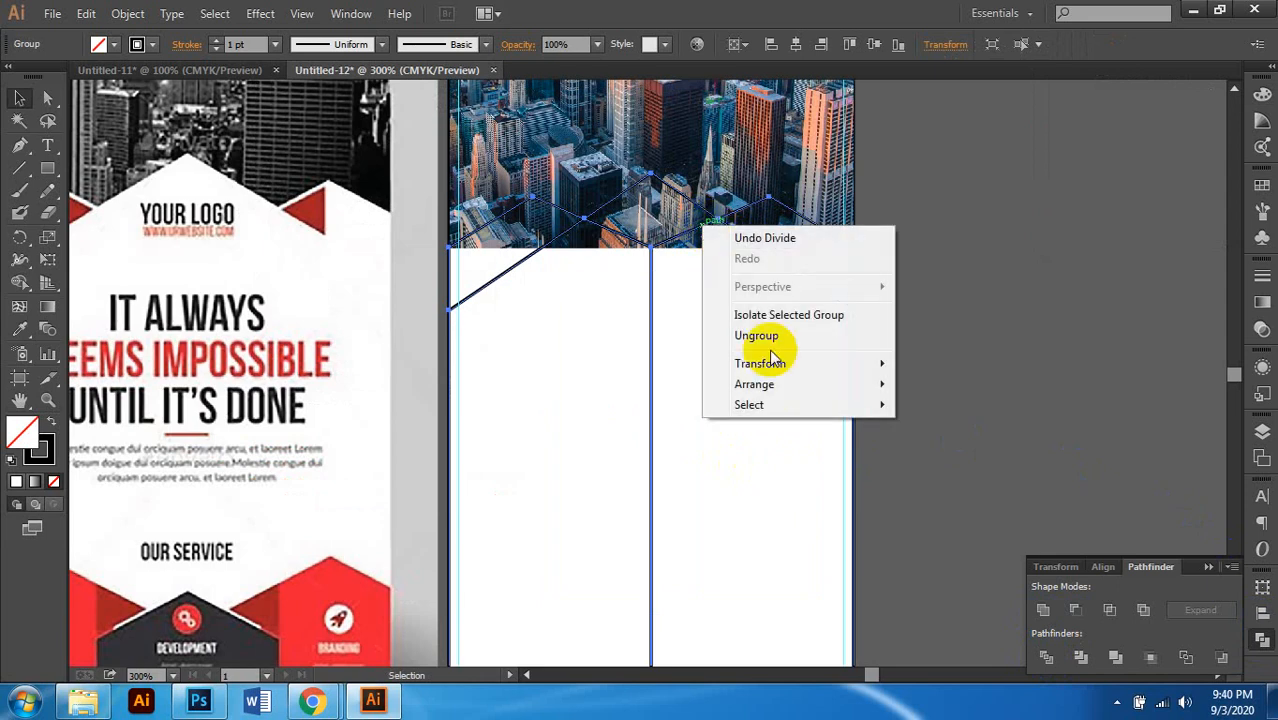
{"action": "left_click", "coordinate": [756, 336]}
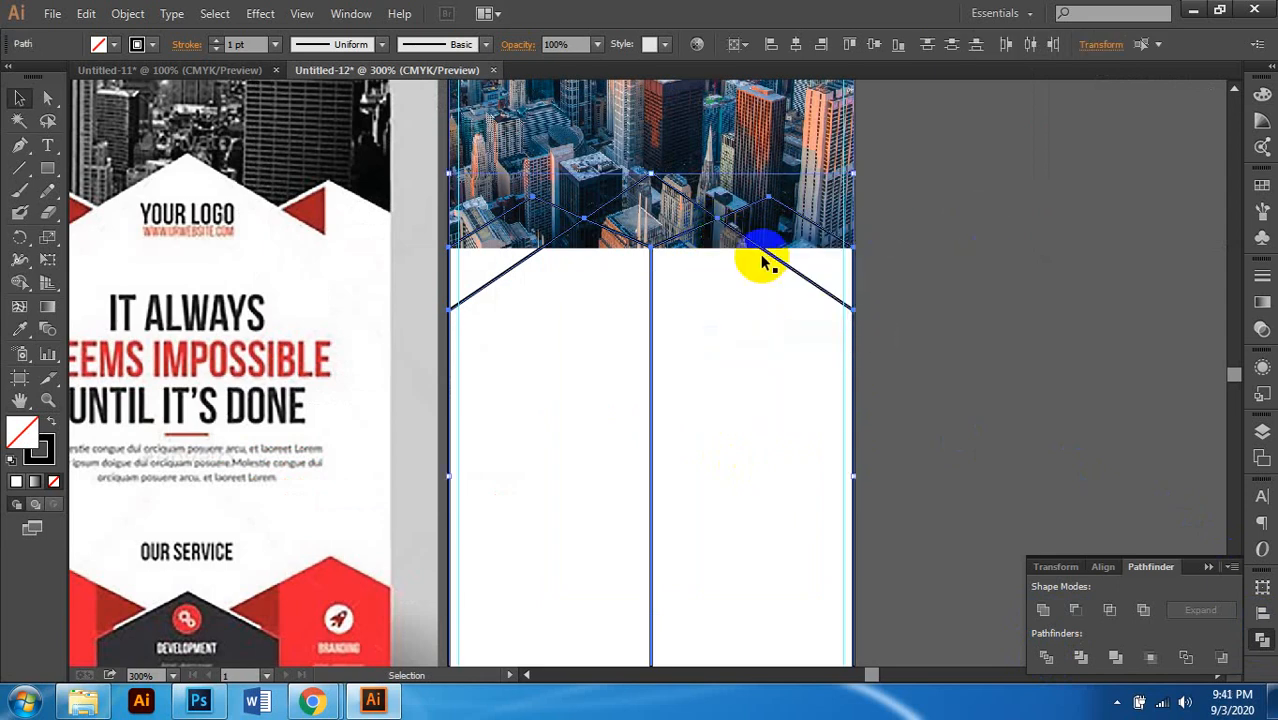
Step: Inspect the separated pieces, deleting and restoring the vertical dividing line
{"action": "left_click", "coordinate": [685, 257]}
{"action": "left_click", "coordinate": [1027, 251]}
{"action": "left_click", "coordinate": [662, 251]}
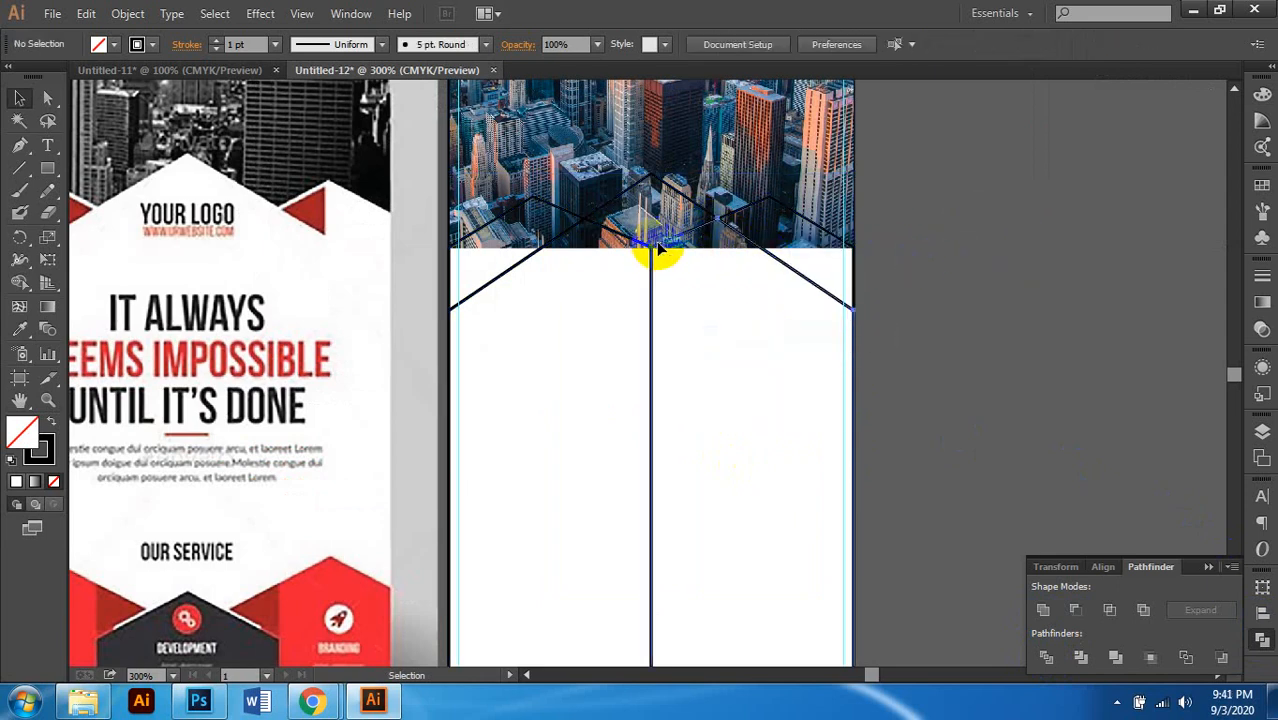
{"action": "left_click", "coordinate": [1030, 295]}
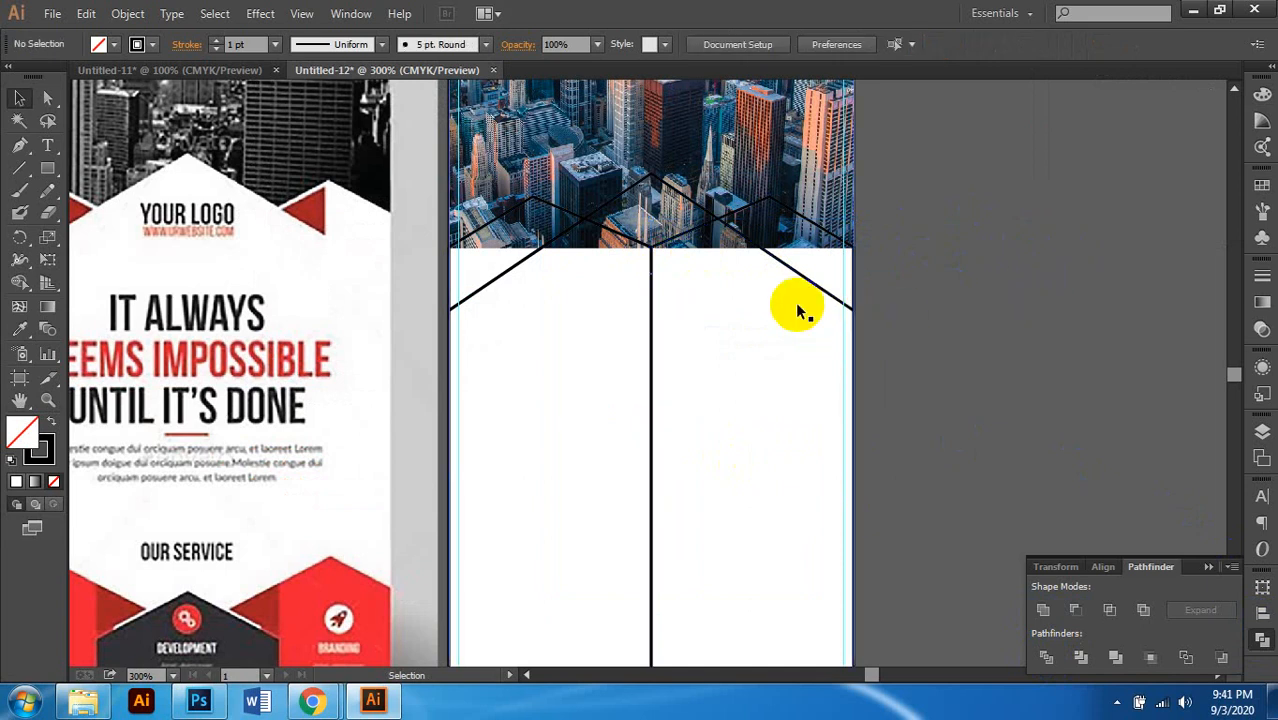
{"action": "left_click", "coordinate": [648, 268]}
{"action": "left_click", "coordinate": [703, 300]}
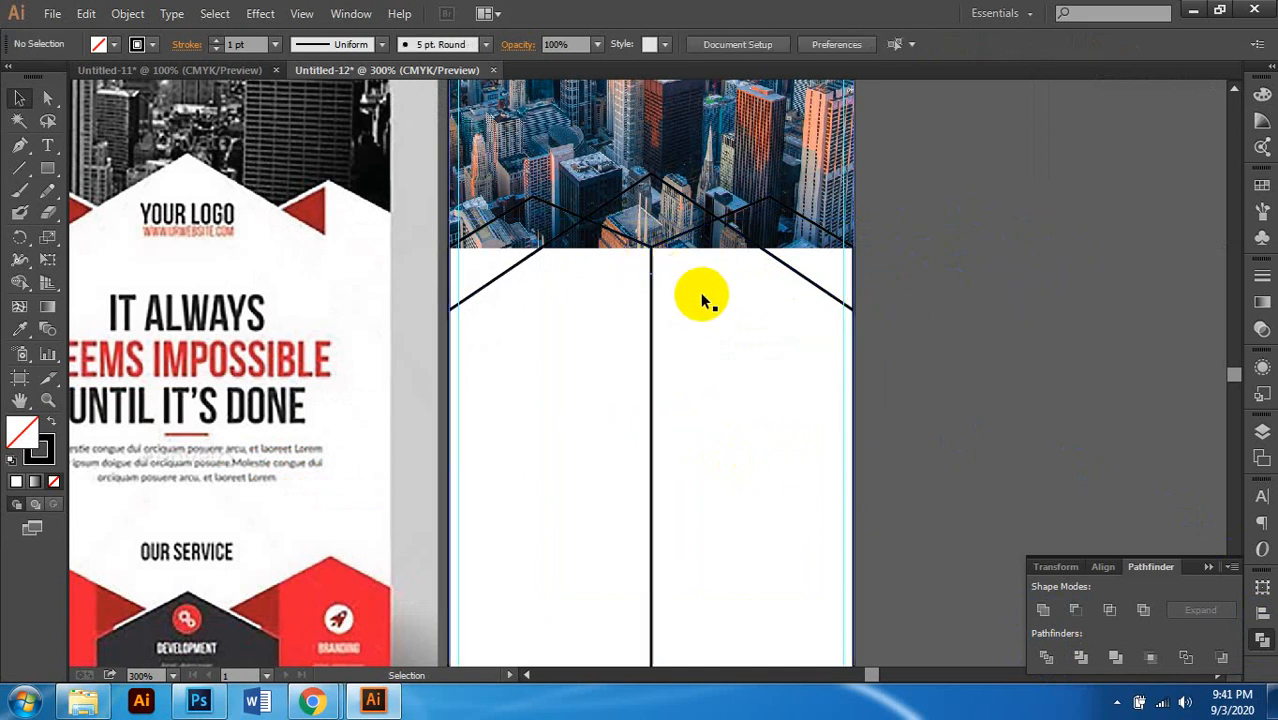
{"action": "left_click", "coordinate": [651, 265]}
{"action": "key", "text": "Delete"}
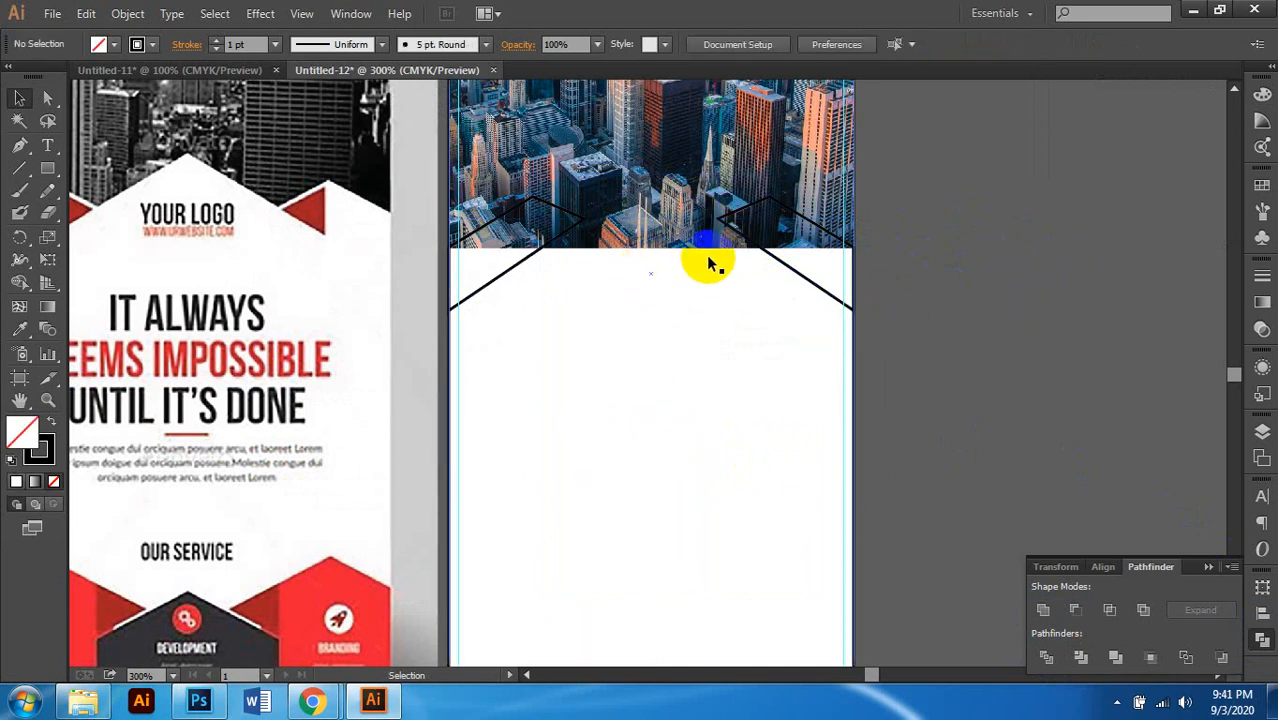
{"action": "key", "text": "ctrl+z"}
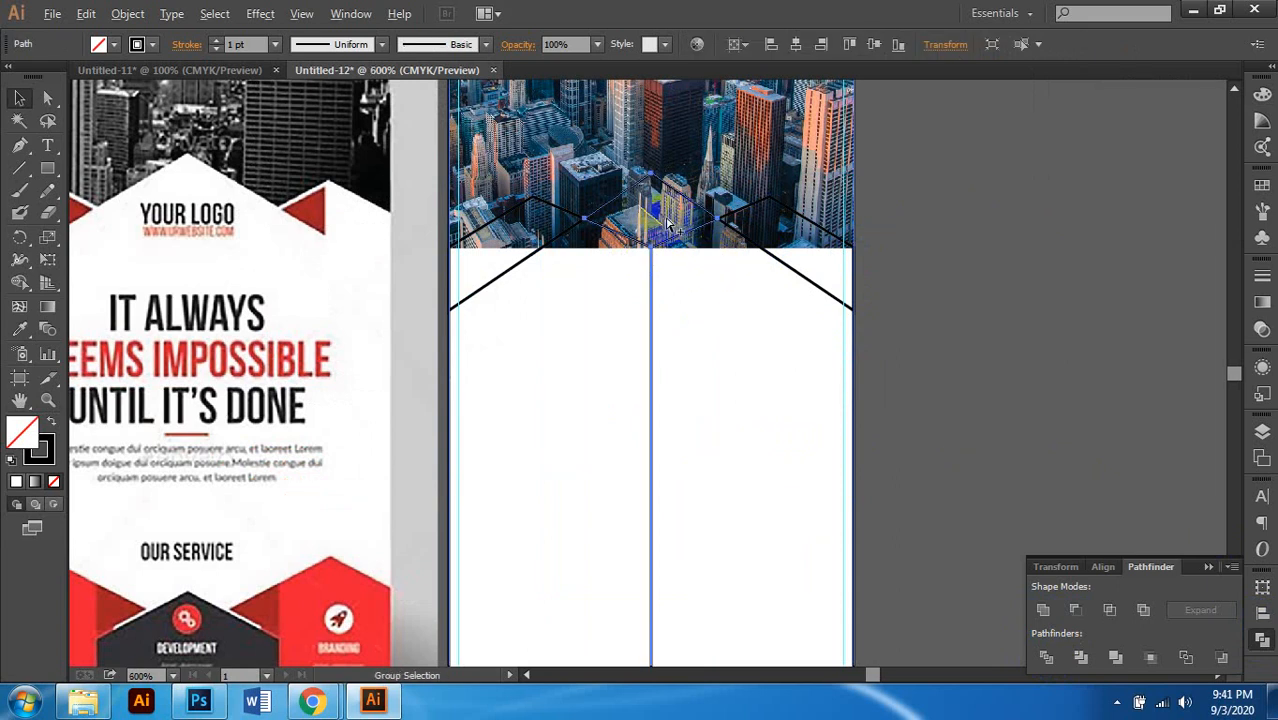
Step: Try deleting the right diagonal line, then restore it
{"action": "key", "text": "ctrl+equal"}
{"action": "left_click", "coordinate": [812, 248]}
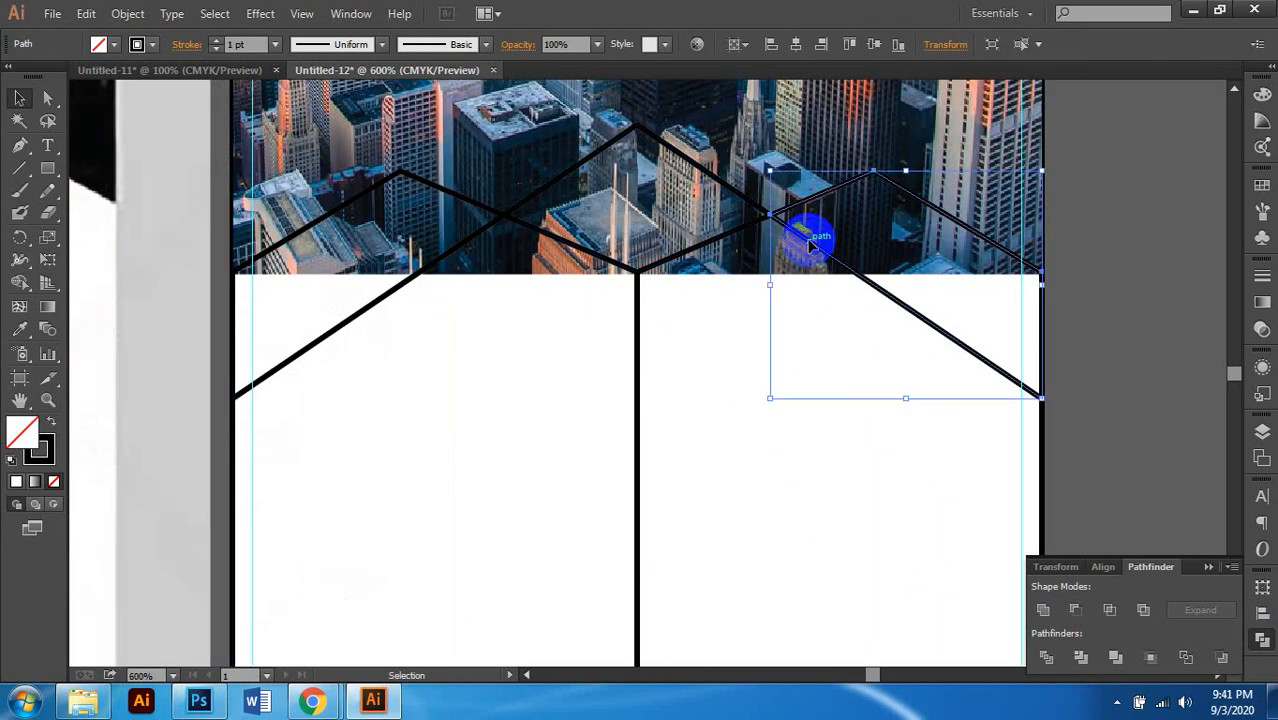
{"action": "scroll", "coordinate": [787, 258], "scroll_direction": "down", "scroll_amount": 1}
{"action": "key", "text": "Delete"}
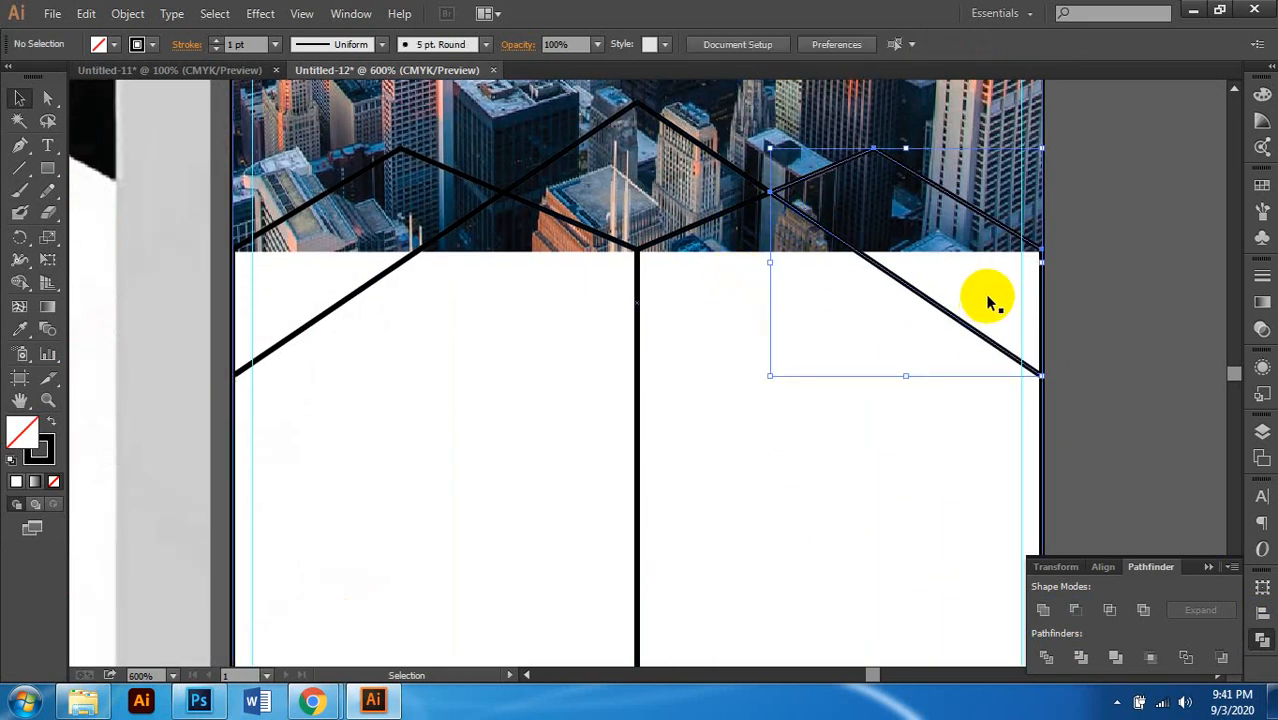
{"action": "key", "text": "ctrl+z"}
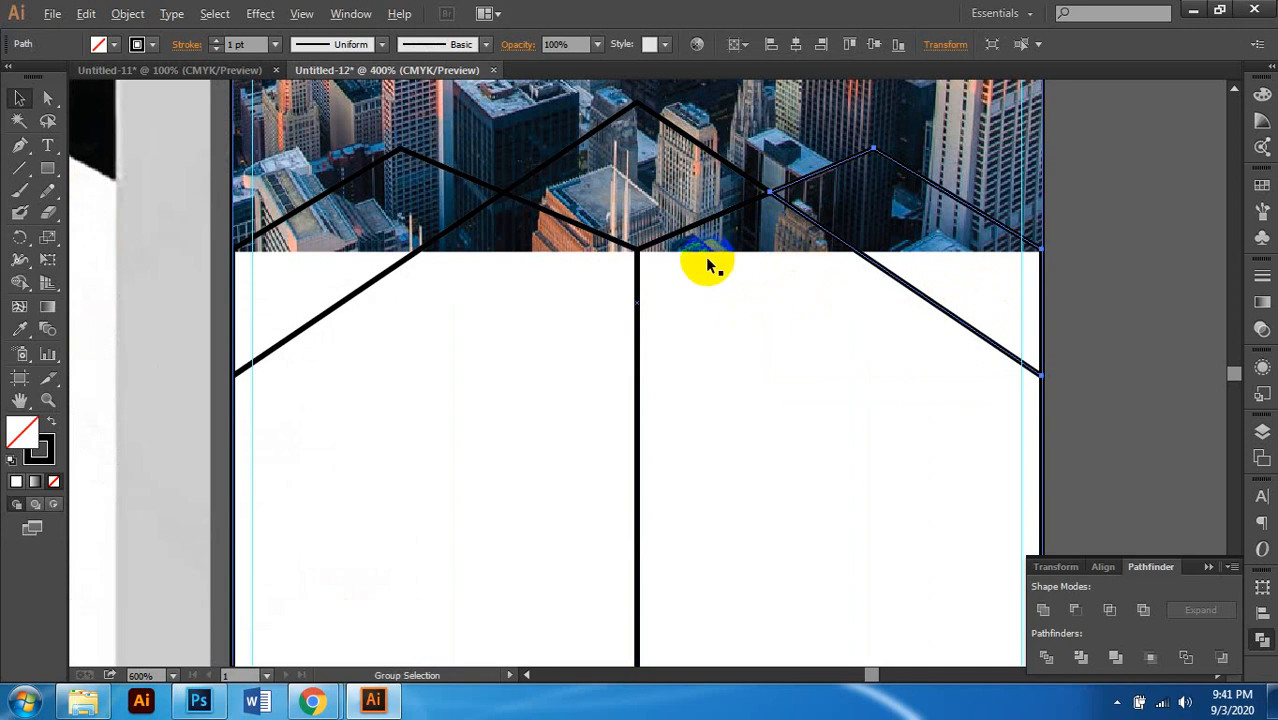
{"action": "scroll", "coordinate": [707, 265], "scroll_direction": "down", "scroll_amount": 2}
{"action": "scroll", "coordinate": [703, 287], "scroll_direction": "left", "scroll_amount": 1}
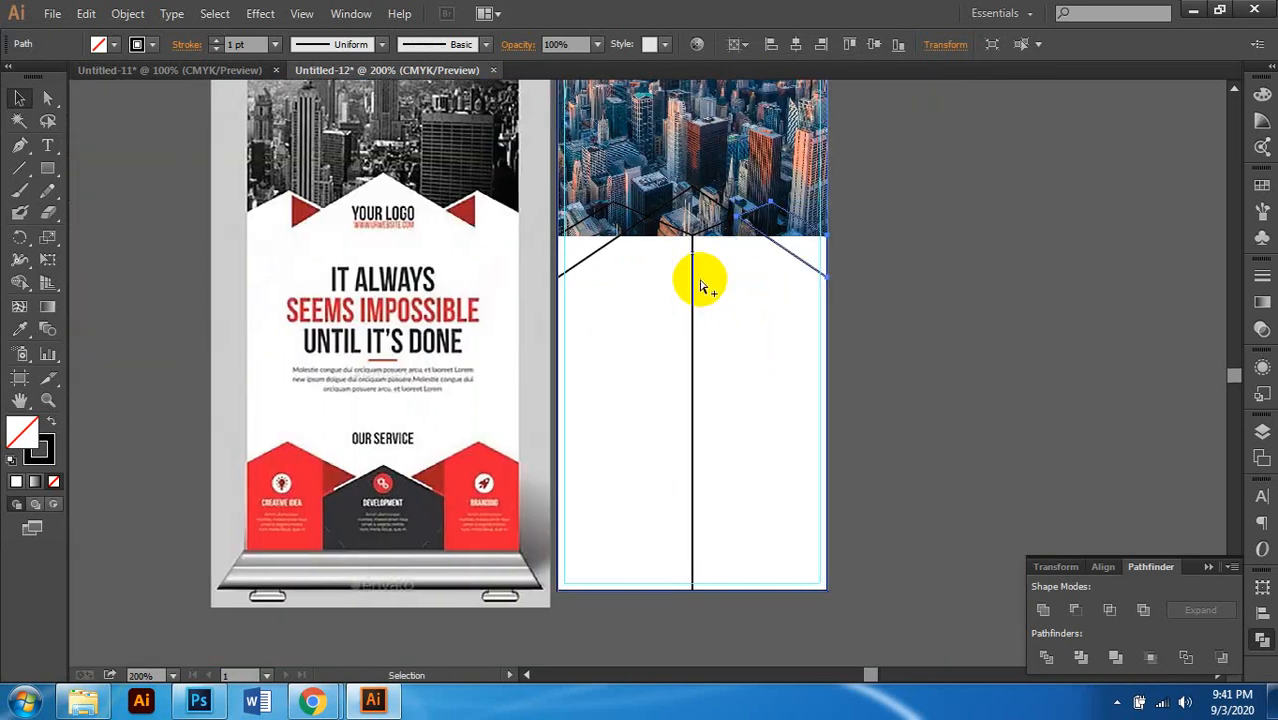
{"action": "scroll", "coordinate": [707, 277], "scroll_direction": "up", "scroll_amount": 1}
Step: Delete the vertical dividing line using Direct Selection
{"action": "left_click", "coordinate": [47, 98]}
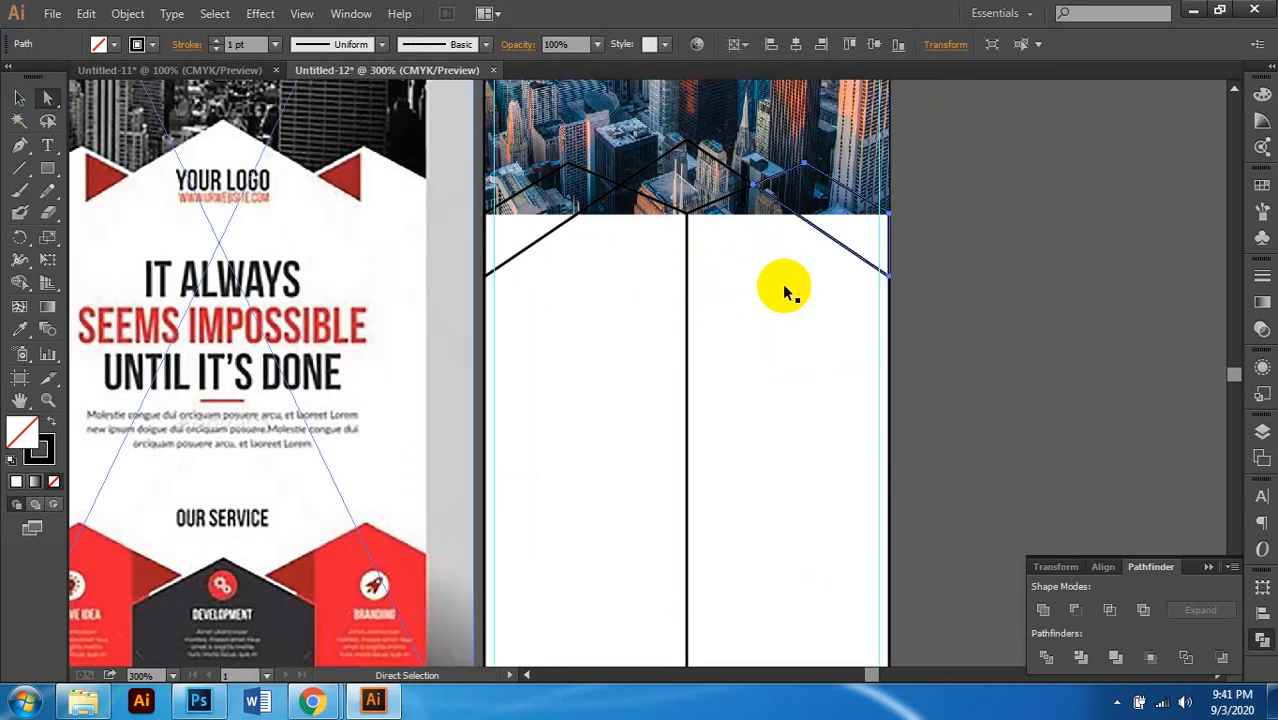
{"action": "scroll", "coordinate": [780, 287], "scroll_direction": "up", "scroll_amount": 2}
{"action": "left_click", "coordinate": [1090, 262]}
{"action": "left_click", "coordinate": [598, 278]}
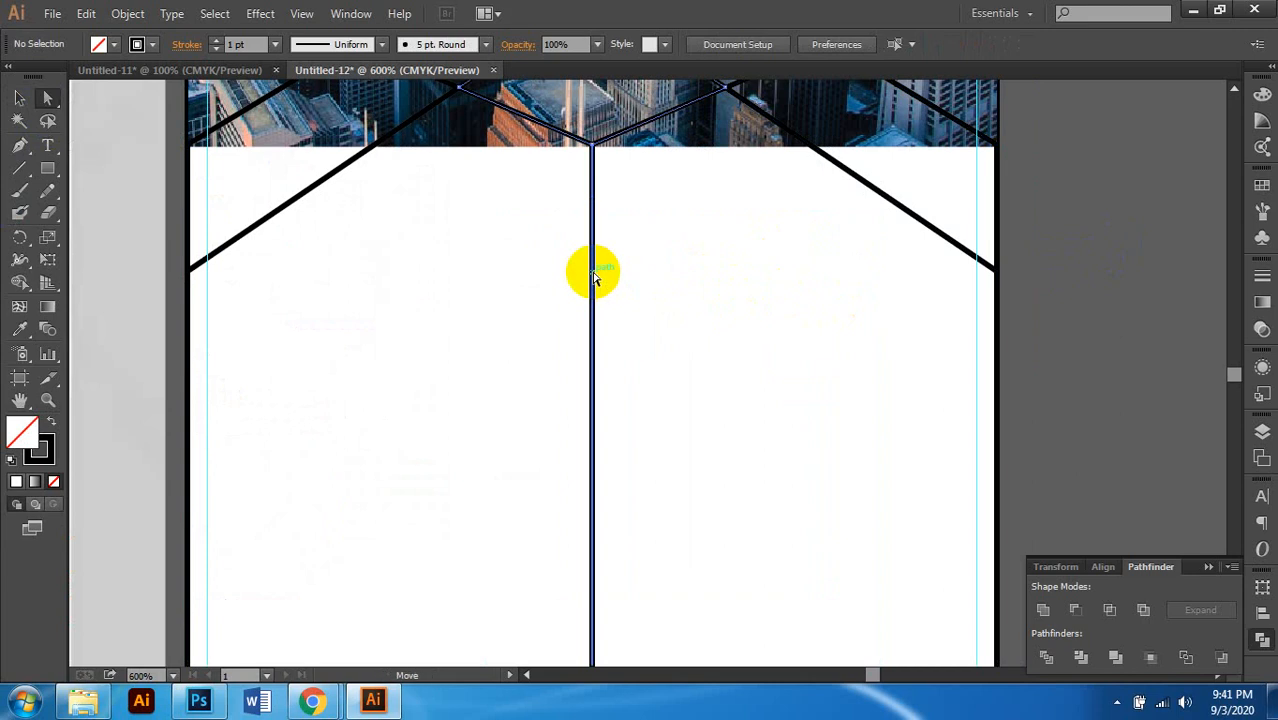
{"action": "scroll", "coordinate": [600, 278], "scroll_direction": "down", "scroll_amount": 1}
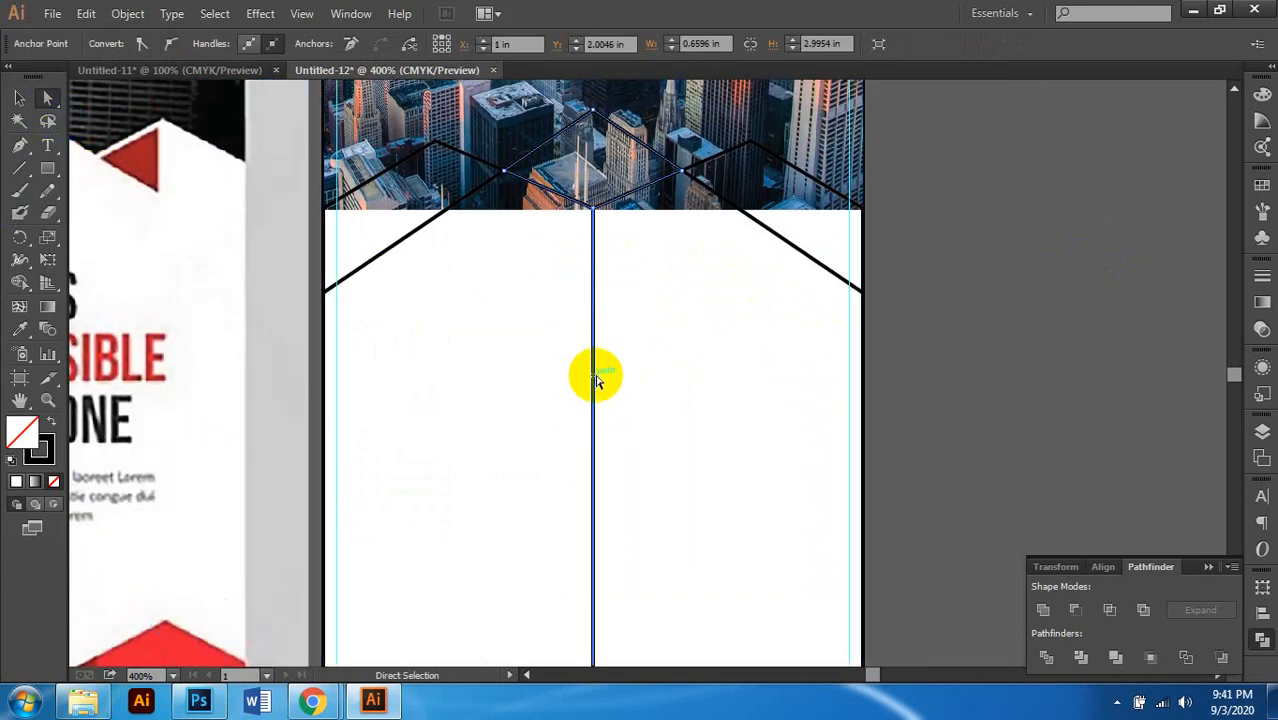
{"action": "left_click", "coordinate": [735, 393]}
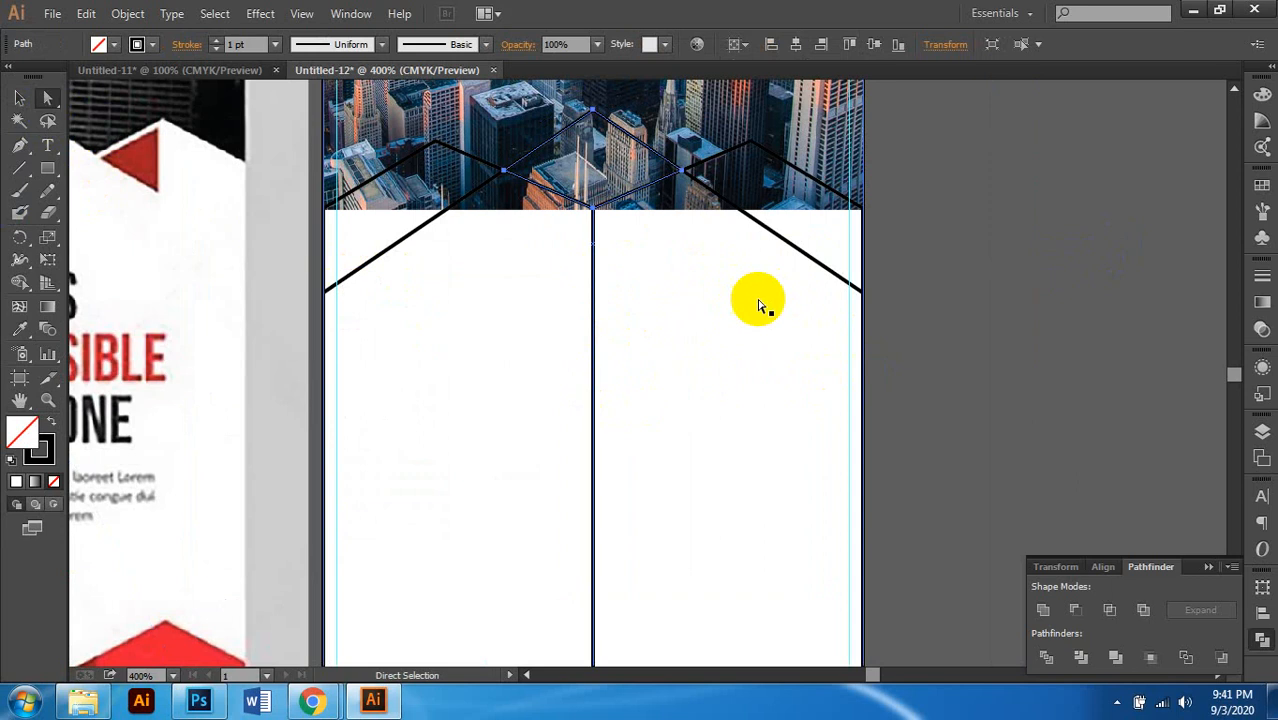
{"action": "left_click", "coordinate": [927, 340]}
{"action": "left_click", "coordinate": [592, 342]}
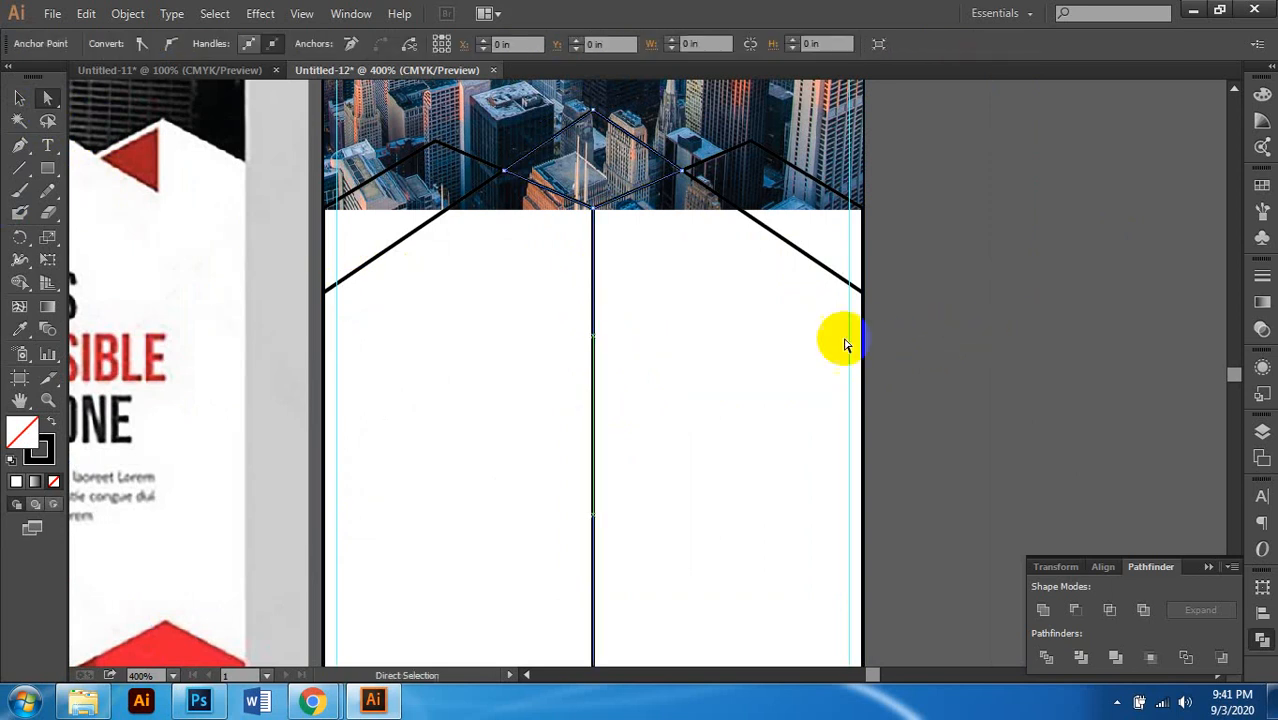
{"action": "key", "text": "Delete"}
Step: Delete the diamond's bottom anchor and the left and right black diagonal segments
{"action": "scroll", "coordinate": [668, 250], "scroll_direction": "up", "scroll_amount": 2}
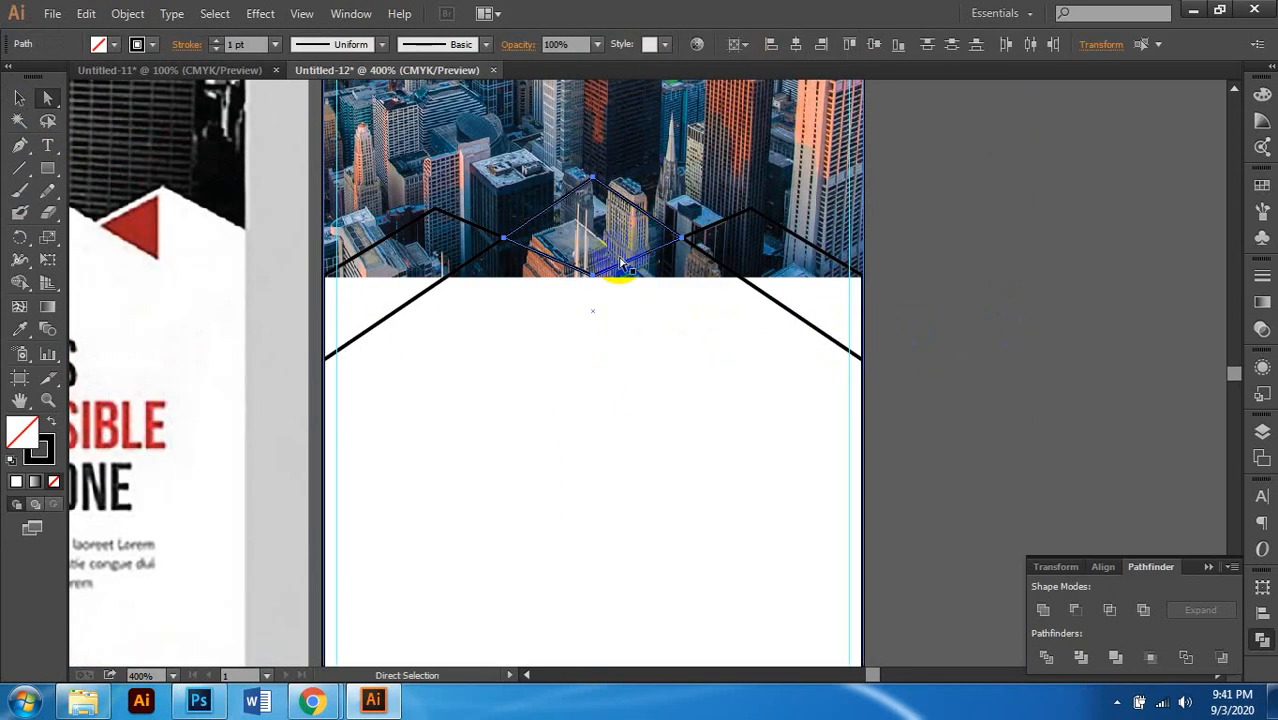
{"action": "left_click", "coordinate": [595, 283]}
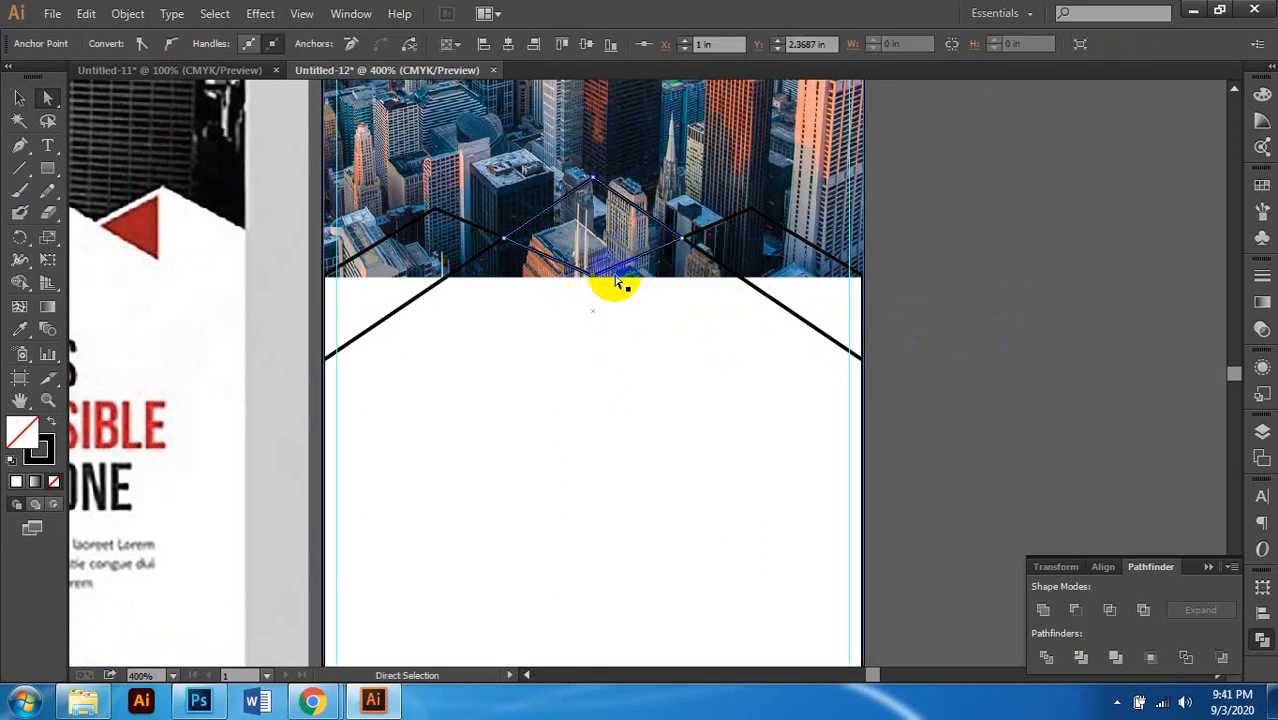
{"action": "left_click", "coordinate": [797, 335]}
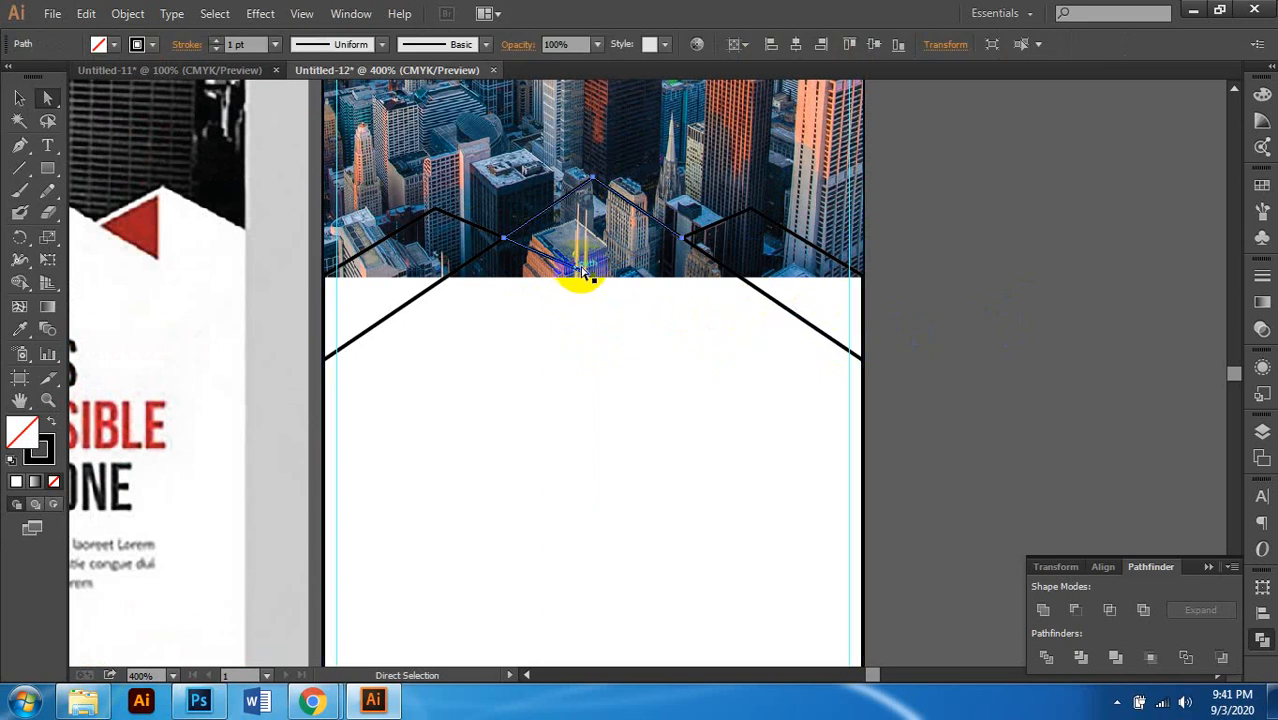
{"action": "left_click", "coordinate": [593, 278]}
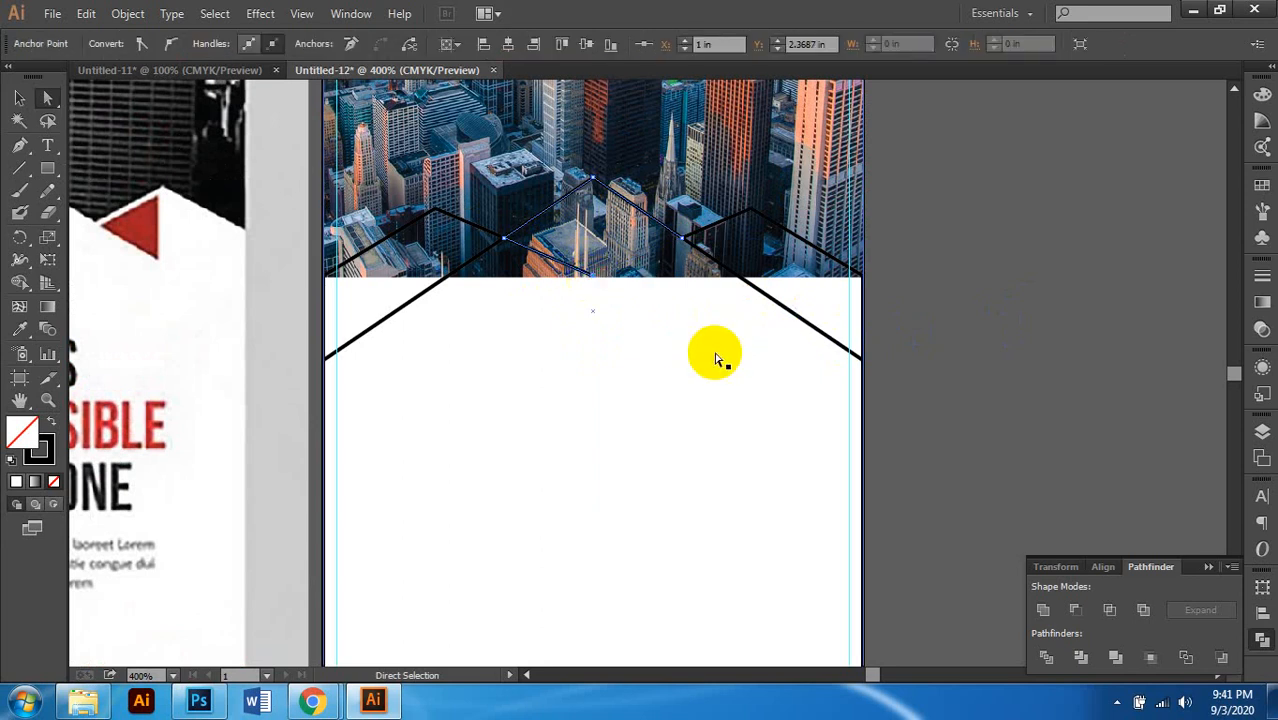
{"action": "key", "text": "Delete"}
{"action": "scroll", "coordinate": [568, 279], "scroll_direction": "left", "scroll_amount": 1}
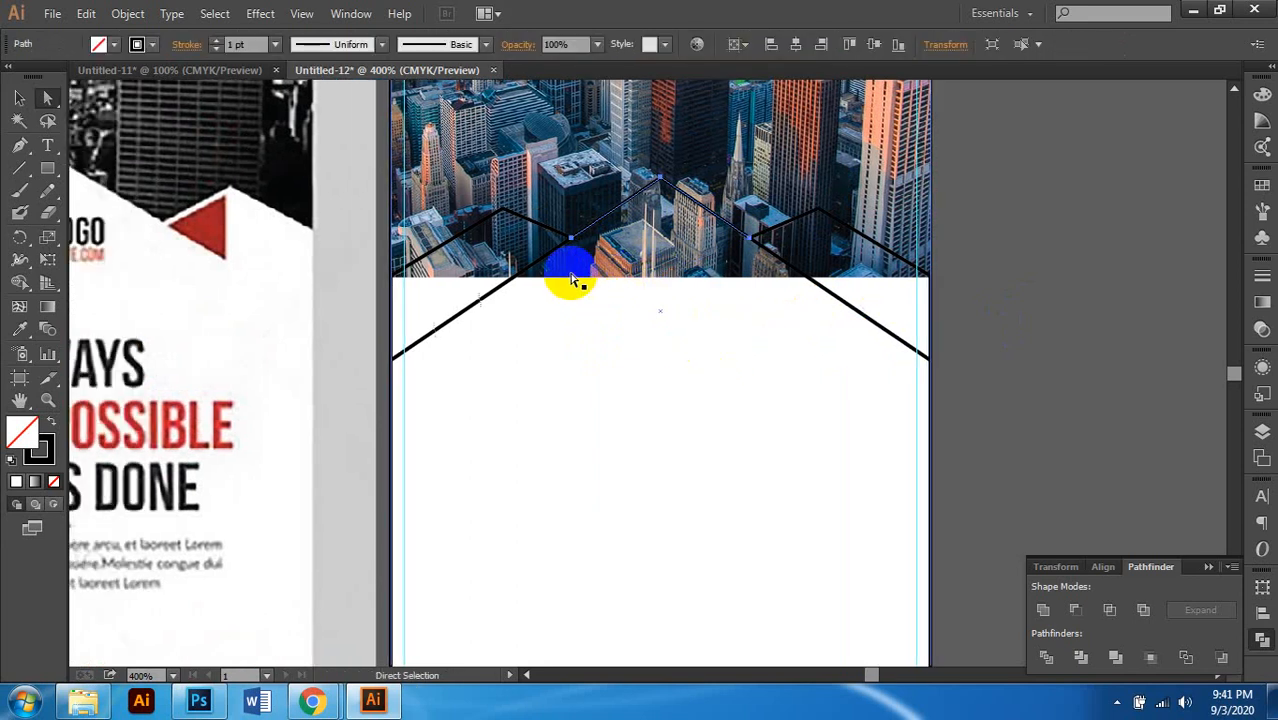
{"action": "left_click", "coordinate": [502, 284]}
{"action": "key", "text": "Delete"}
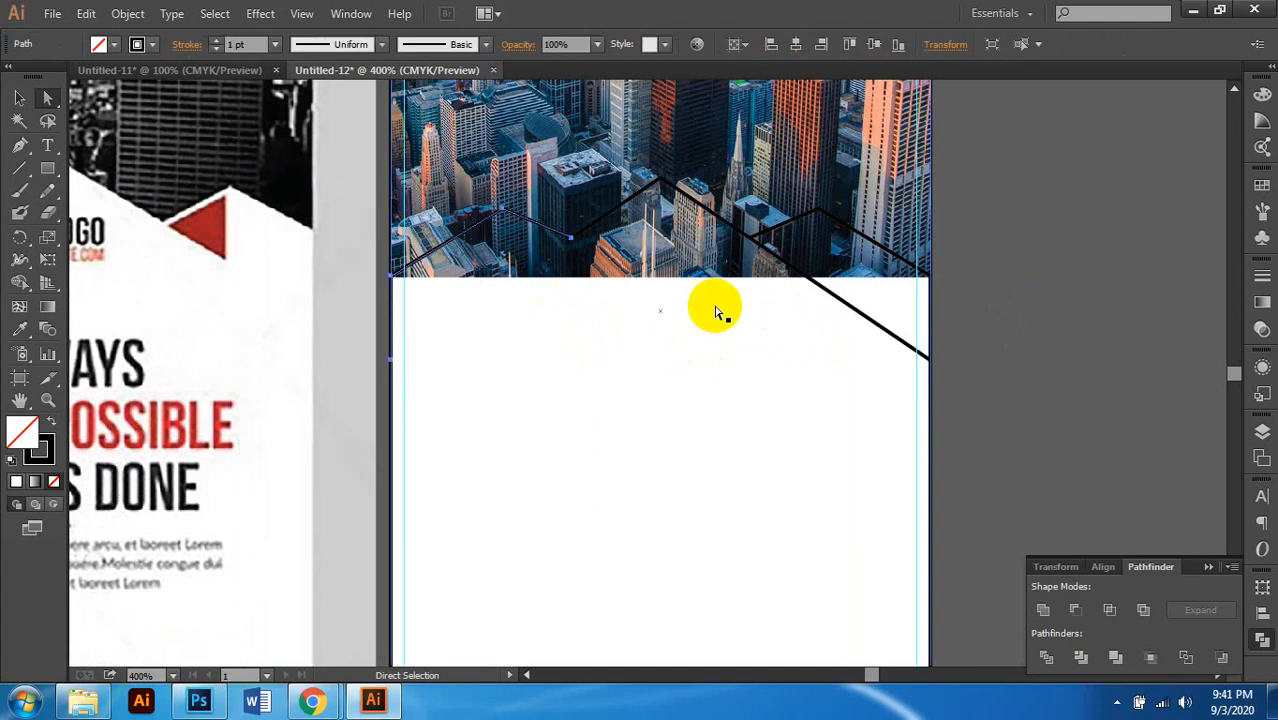
{"action": "left_click", "coordinate": [834, 295]}
{"action": "key", "text": "Delete"}
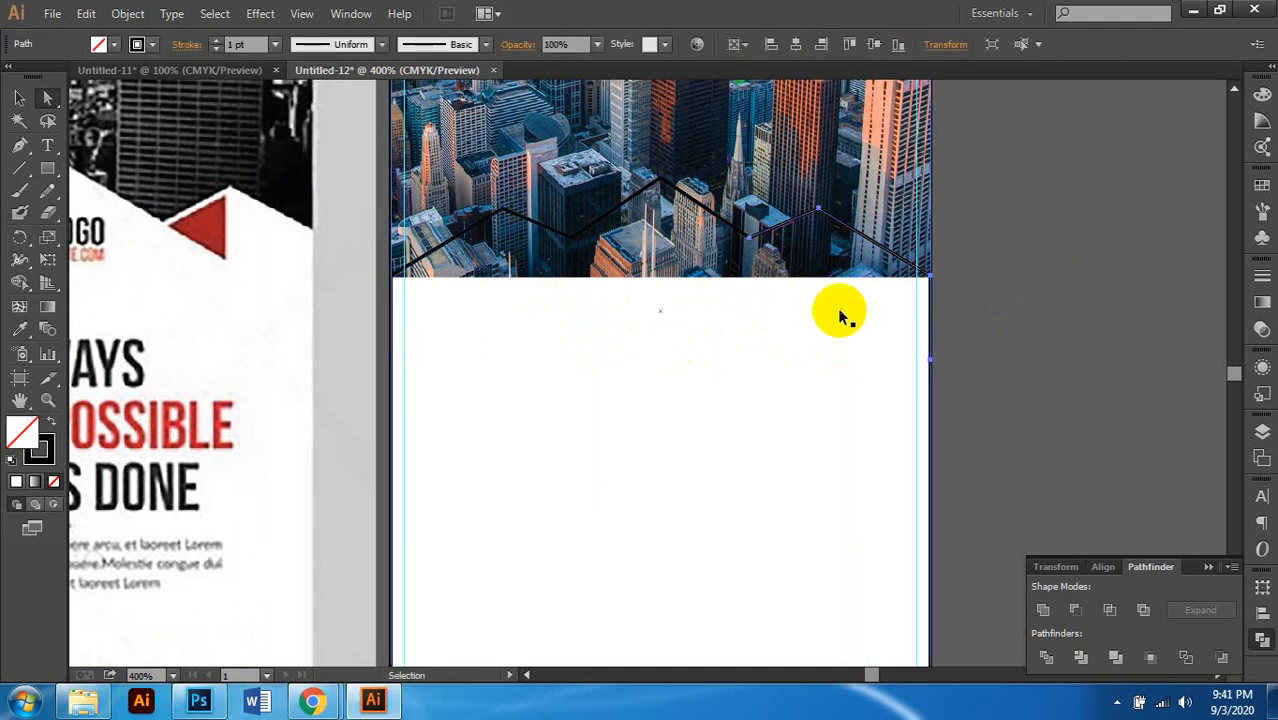
Step: Drag the zigzag path's right-edge anchor into place
{"action": "scroll", "coordinate": [846, 325], "scroll_direction": "down", "scroll_amount": 1}
{"action": "scroll", "coordinate": [842, 320], "scroll_direction": "down", "scroll_amount": 1}
{"action": "scroll", "coordinate": [840, 310], "scroll_direction": "up", "scroll_amount": 1}
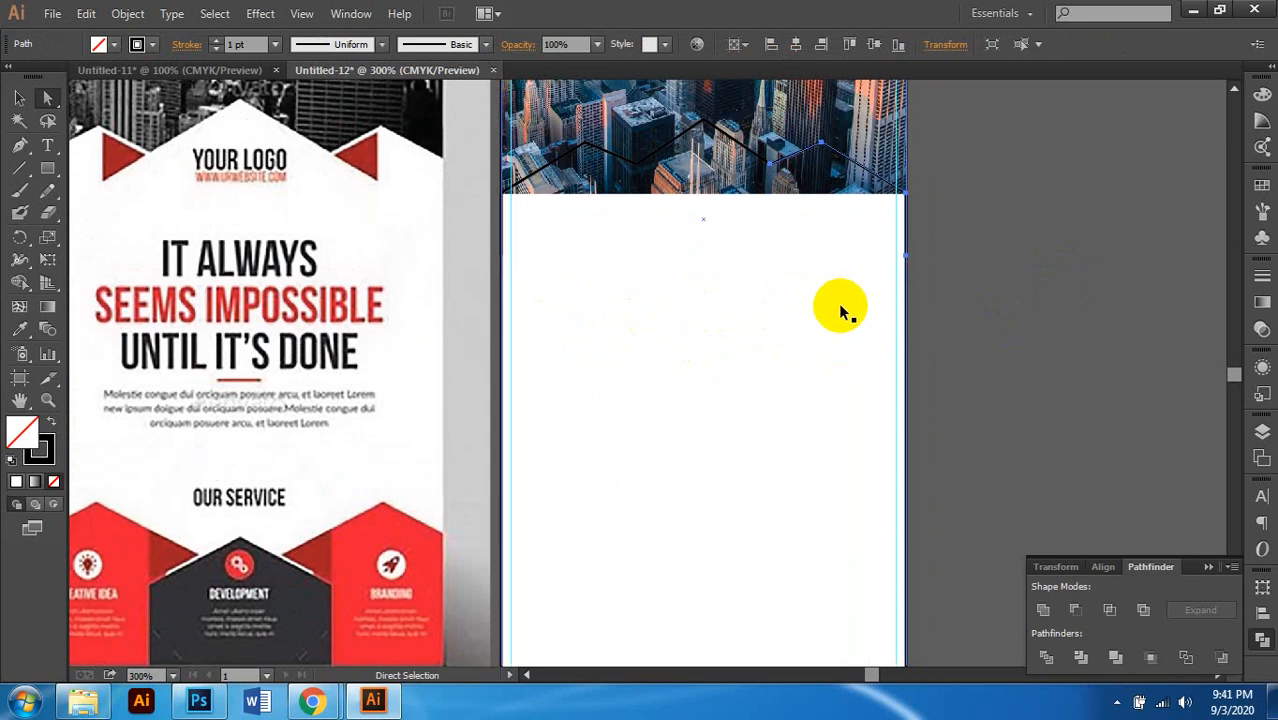
{"action": "scroll", "coordinate": [1093, 265], "scroll_direction": "down", "scroll_amount": 1}
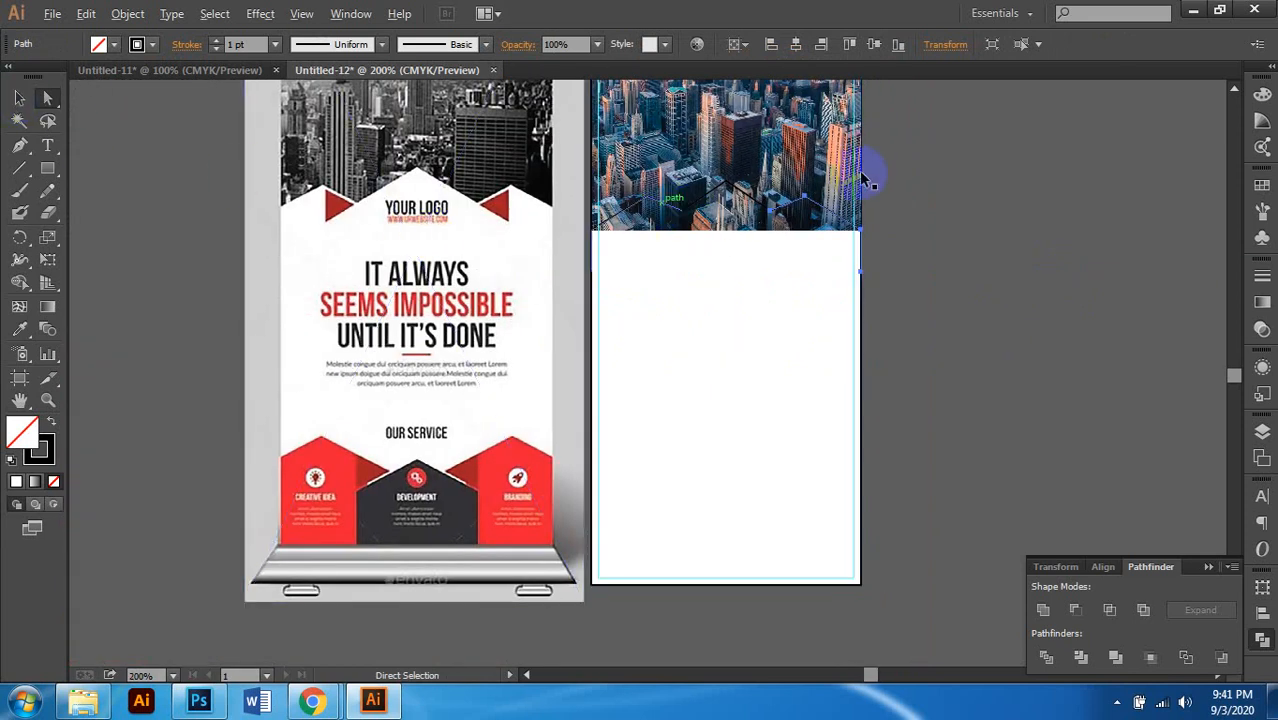
{"action": "scroll", "coordinate": [857, 171], "scroll_direction": "up", "scroll_amount": 3}
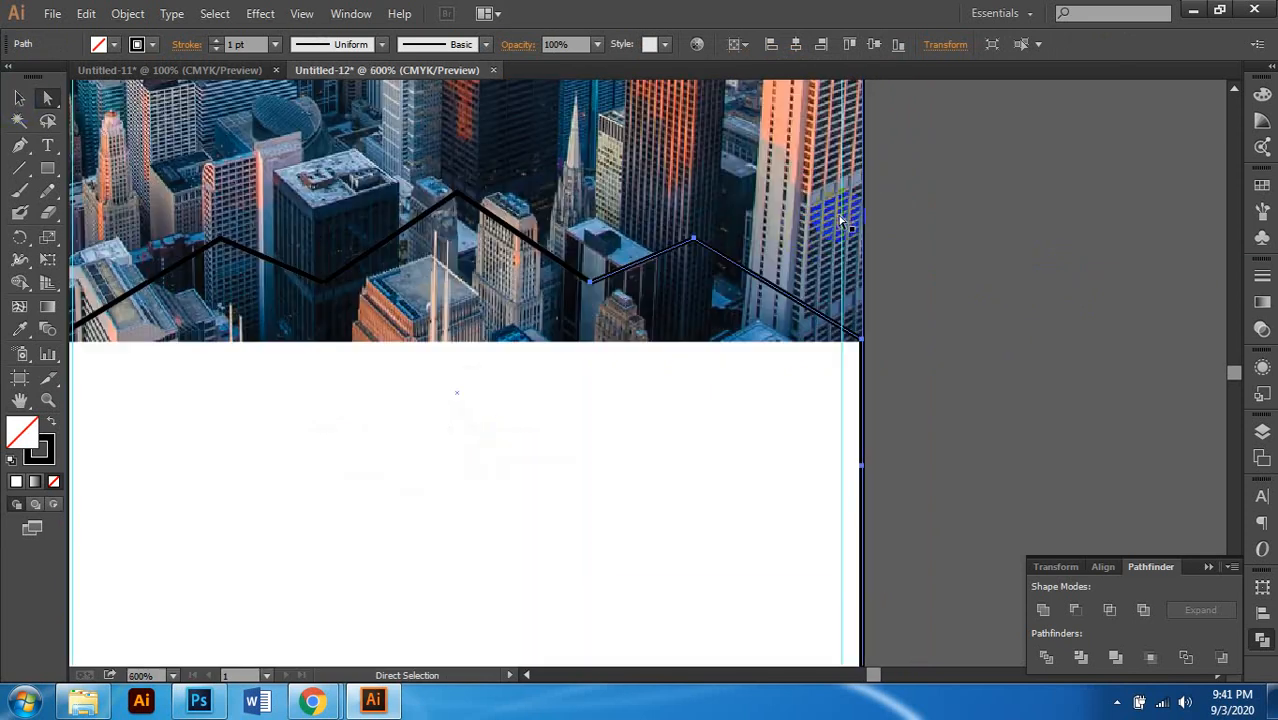
{"action": "left_click", "coordinate": [693, 211]}
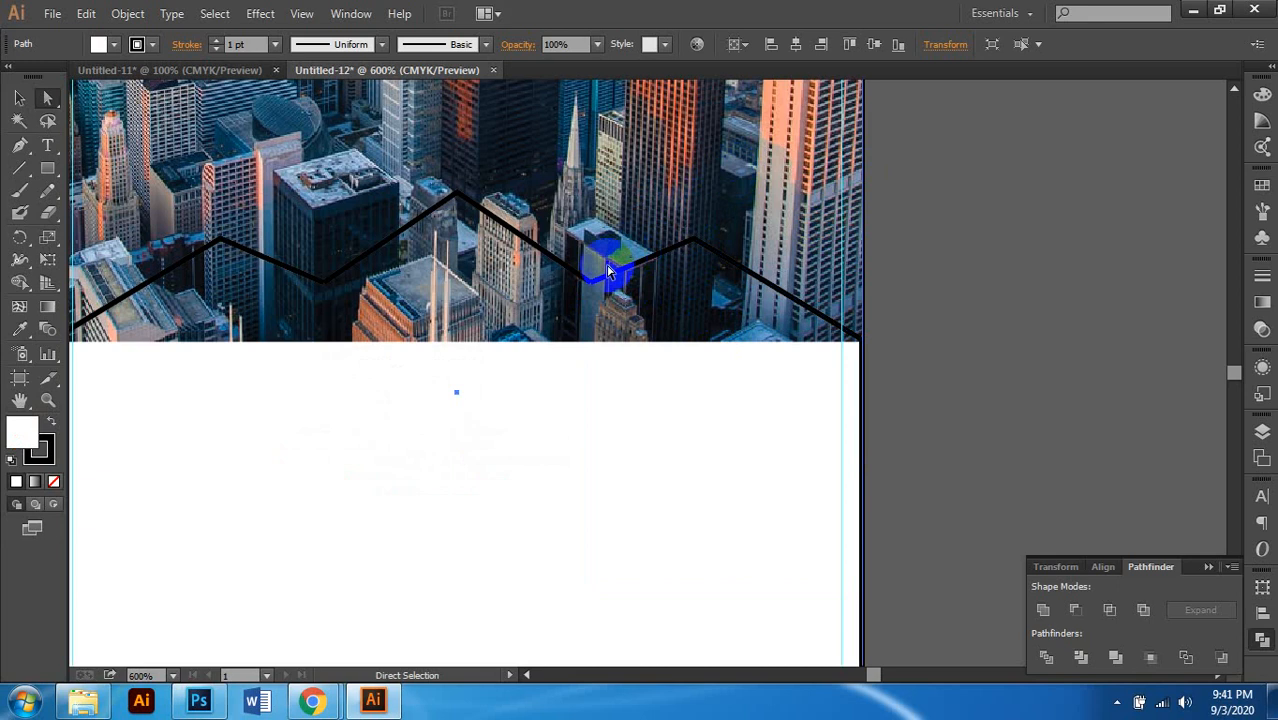
{"action": "left_click_drag", "start_coordinate": [589, 293], "coordinate": [564, 264]}
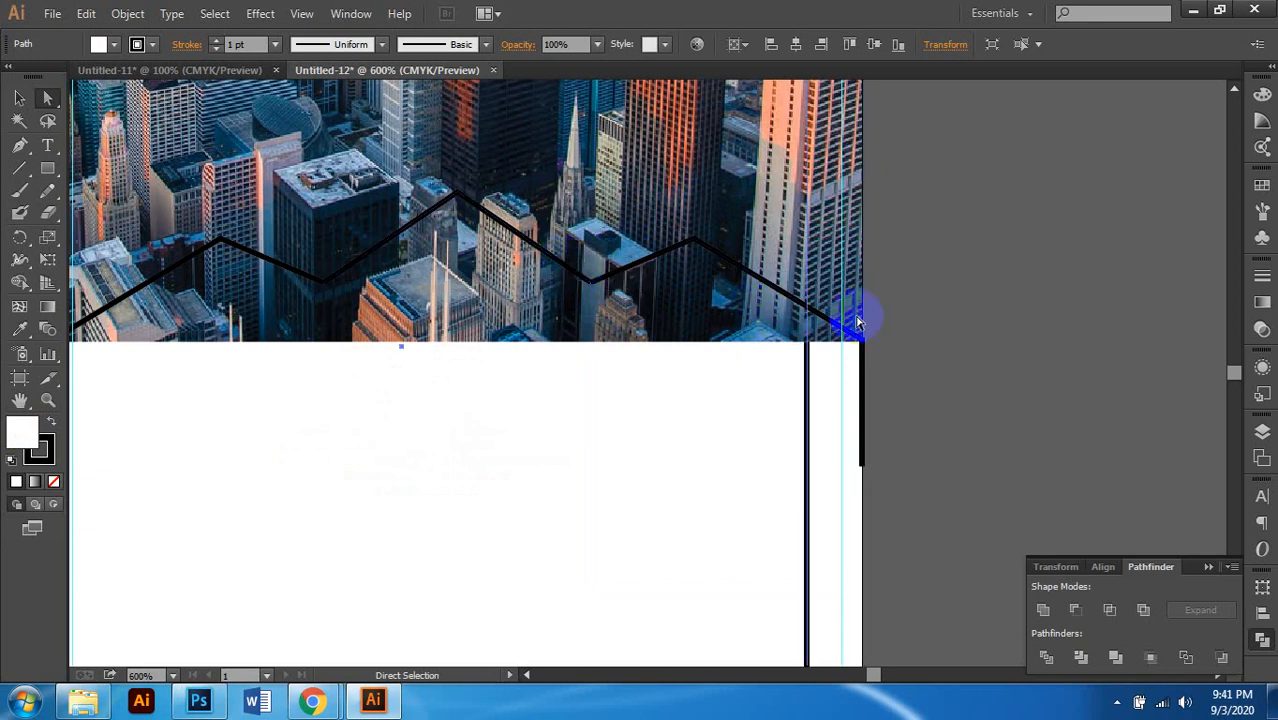
Step: Zoom out to review the banner, then clear the selection
{"action": "scroll", "coordinate": [713, 356], "scroll_direction": "down", "scroll_amount": 2}
{"action": "scroll", "coordinate": [733, 345], "scroll_direction": "down", "scroll_amount": 4}
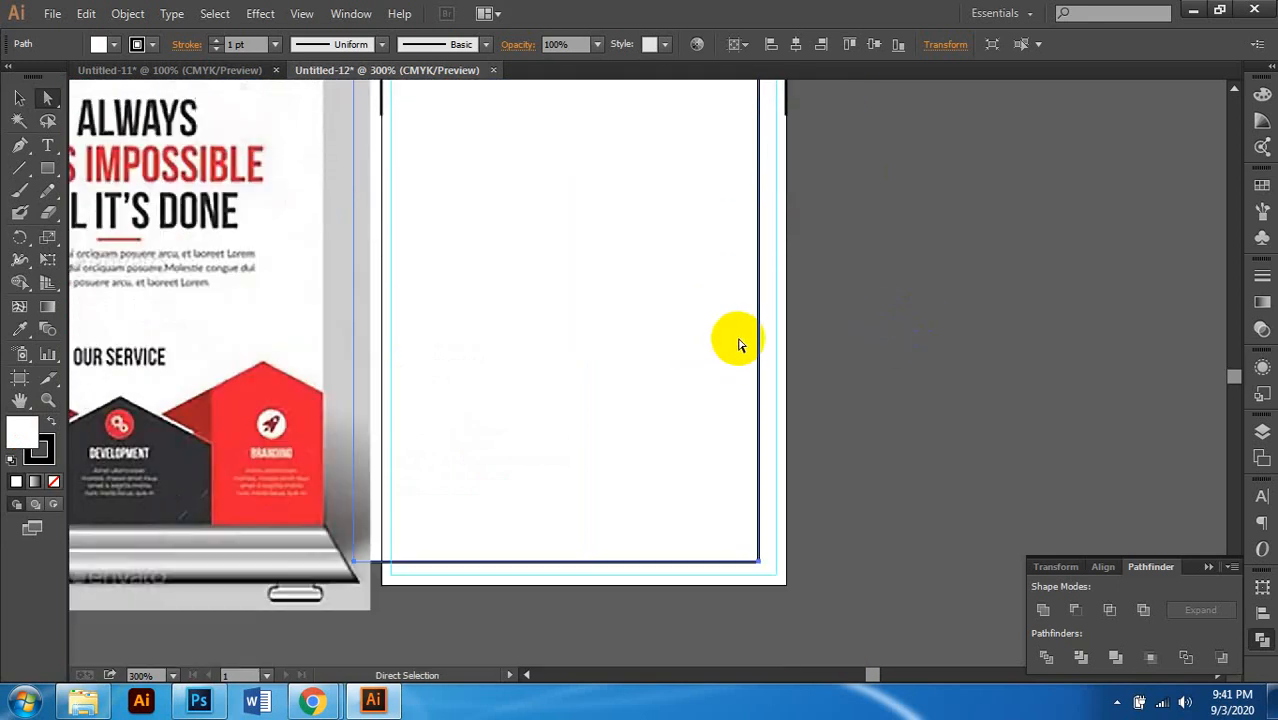
{"action": "scroll", "coordinate": [821, 335], "scroll_direction": "up", "scroll_amount": 1}
{"action": "scroll", "coordinate": [818, 333], "scroll_direction": "up", "scroll_amount": 4}
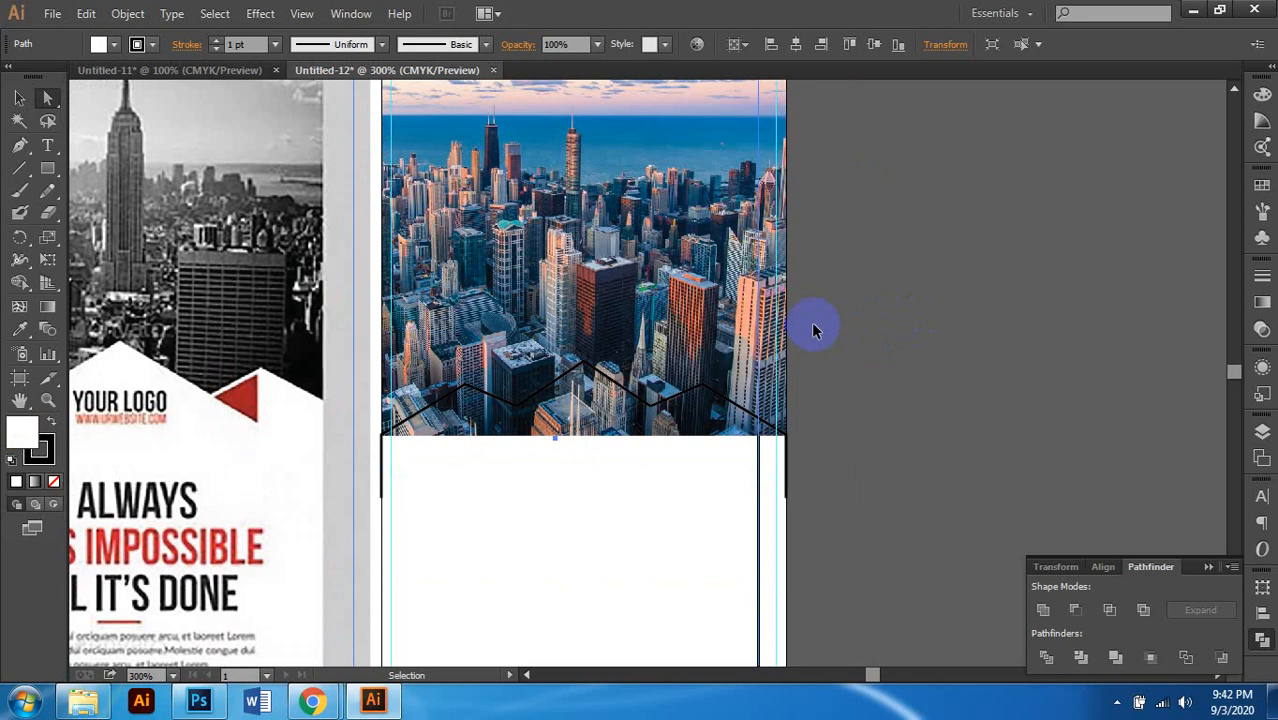
{"action": "left_click", "coordinate": [686, 327]}
{"action": "key", "text": "ctrl+minus"}
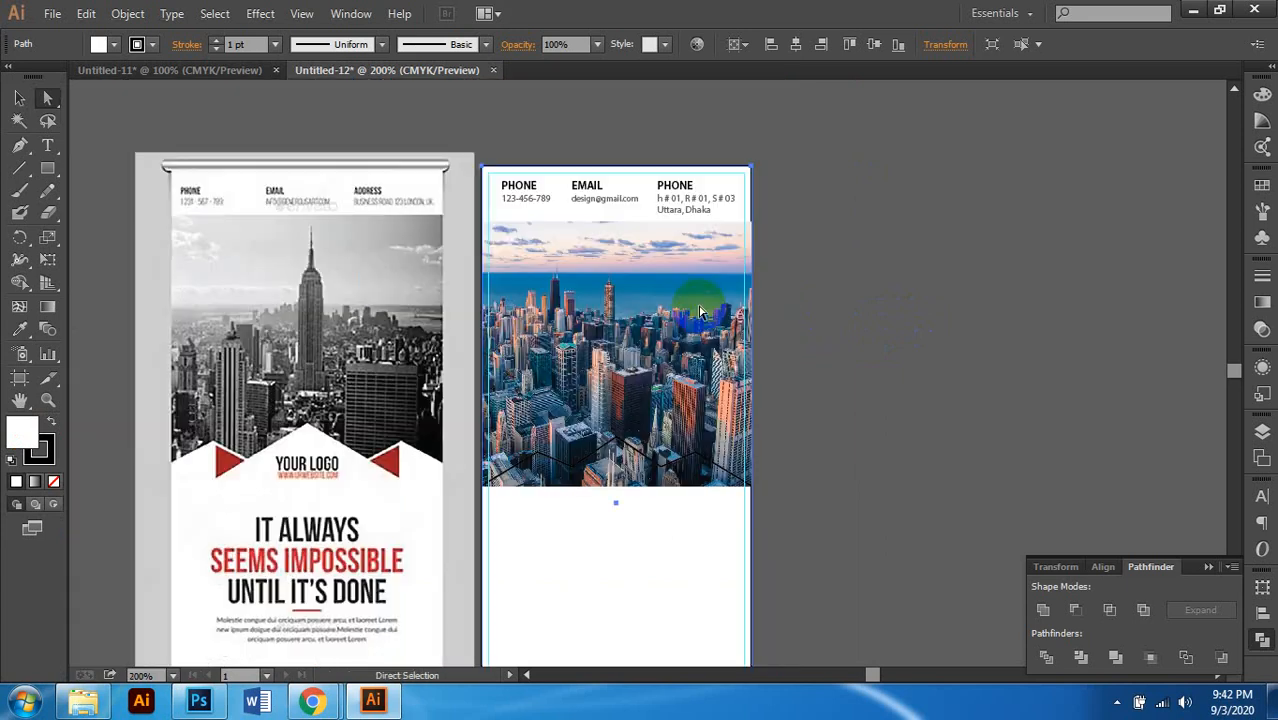
{"action": "key", "text": "ctrl+plus"}
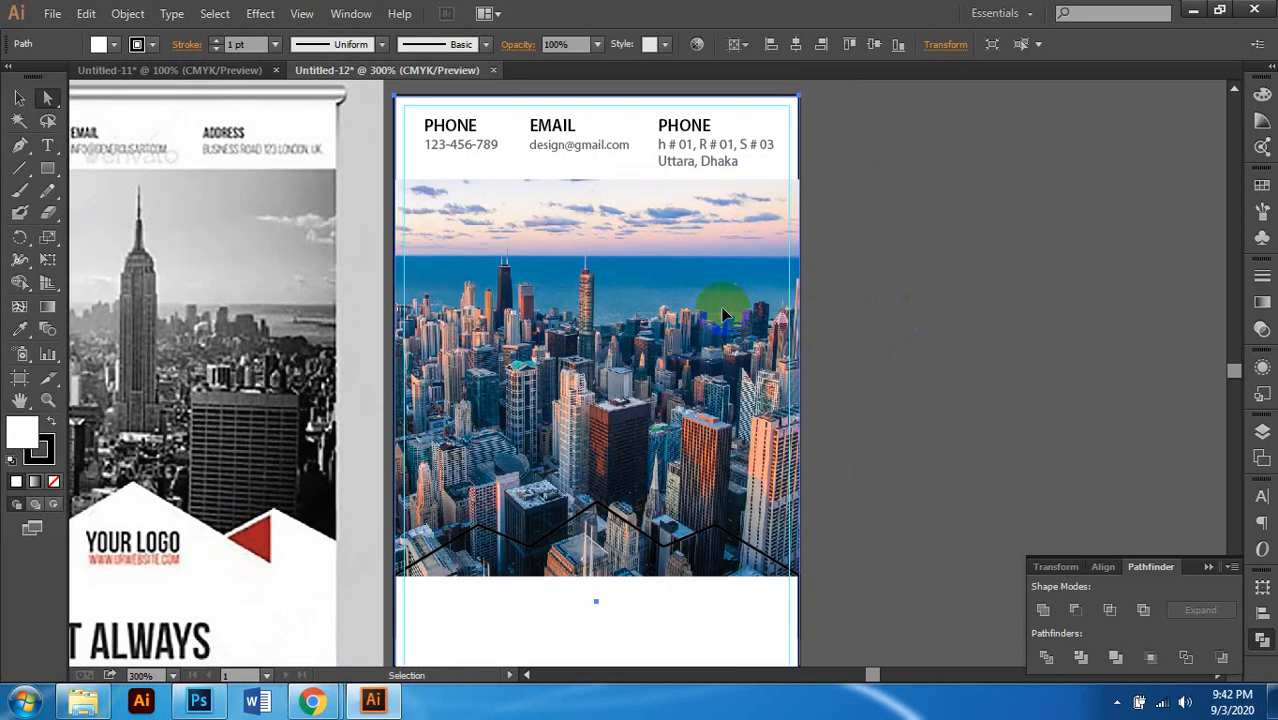
{"action": "left_click", "coordinate": [726, 316]}
{"action": "scroll", "coordinate": [714, 328], "scroll_direction": "down", "scroll_amount": 5}
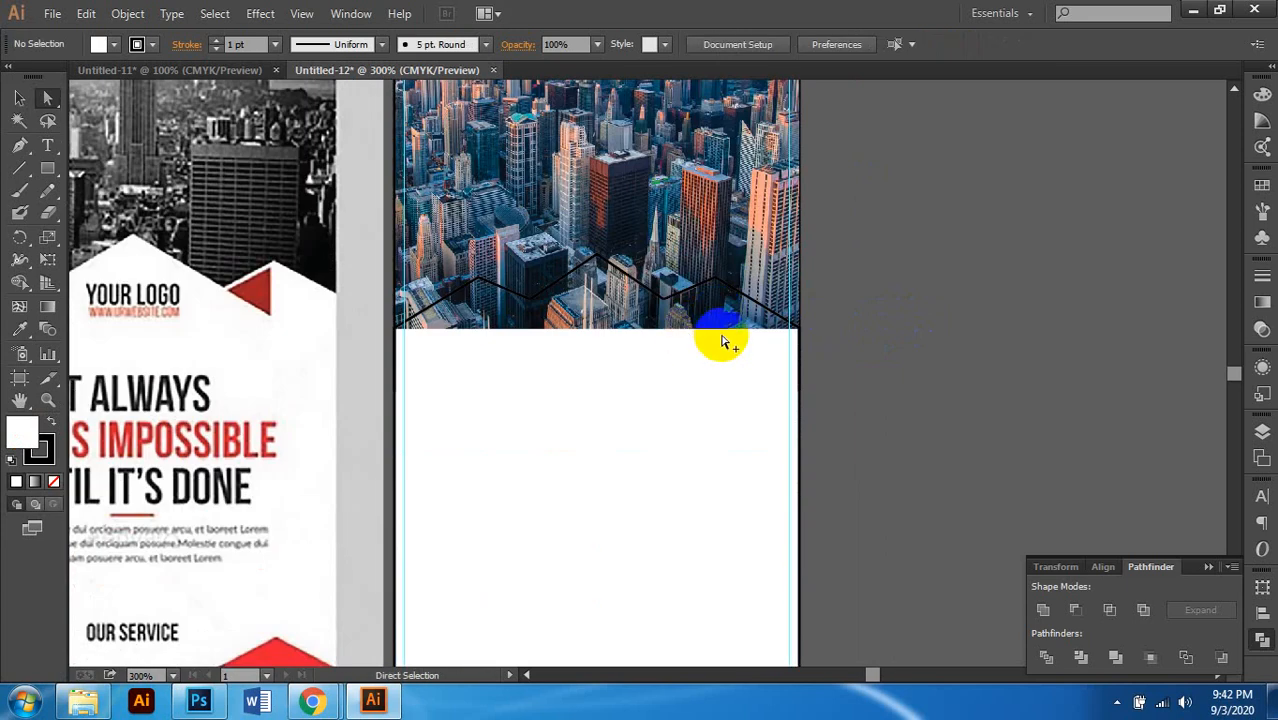
{"action": "scroll", "coordinate": [713, 308], "scroll_direction": "up", "scroll_amount": 3}
Step: Join the overlapping endpoints at the zigzag's right and left dips into single points
{"action": "left_click", "coordinate": [606, 243]}
{"action": "scroll", "coordinate": [610, 246], "scroll_direction": "up", "scroll_amount": 1}
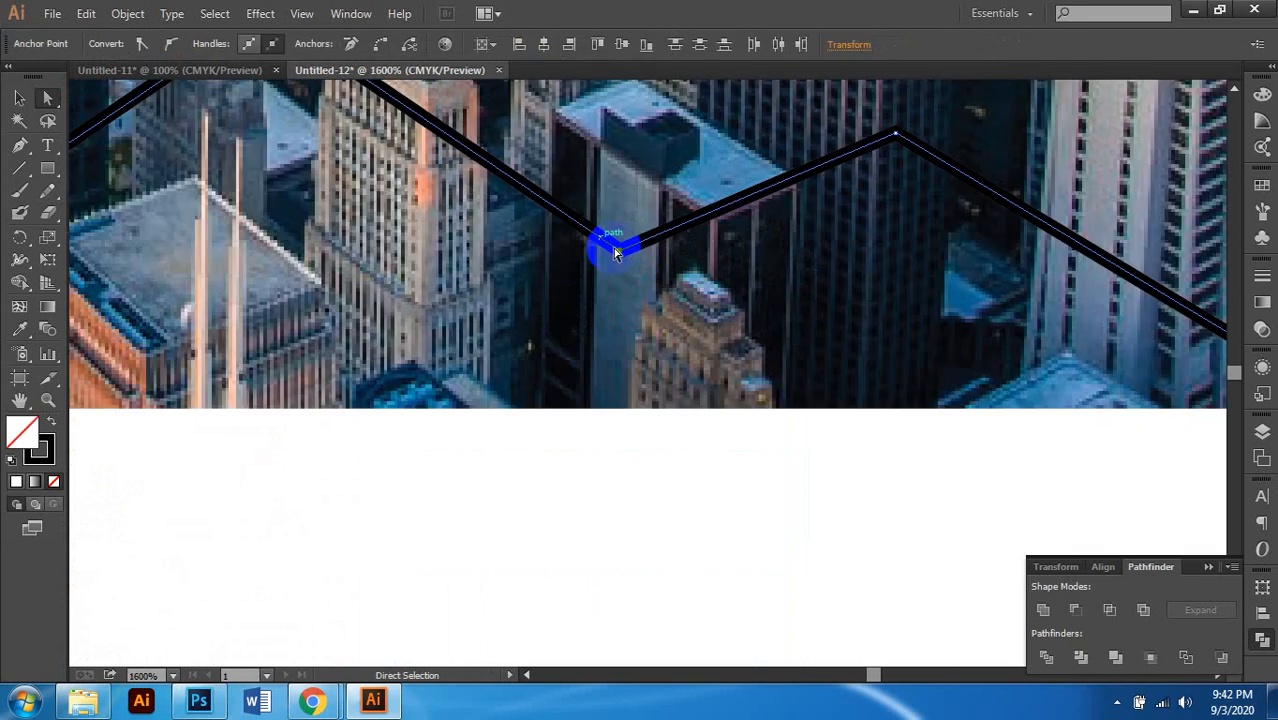
{"action": "right_click", "coordinate": [621, 255]}
{"action": "left_click", "coordinate": [680, 360]}
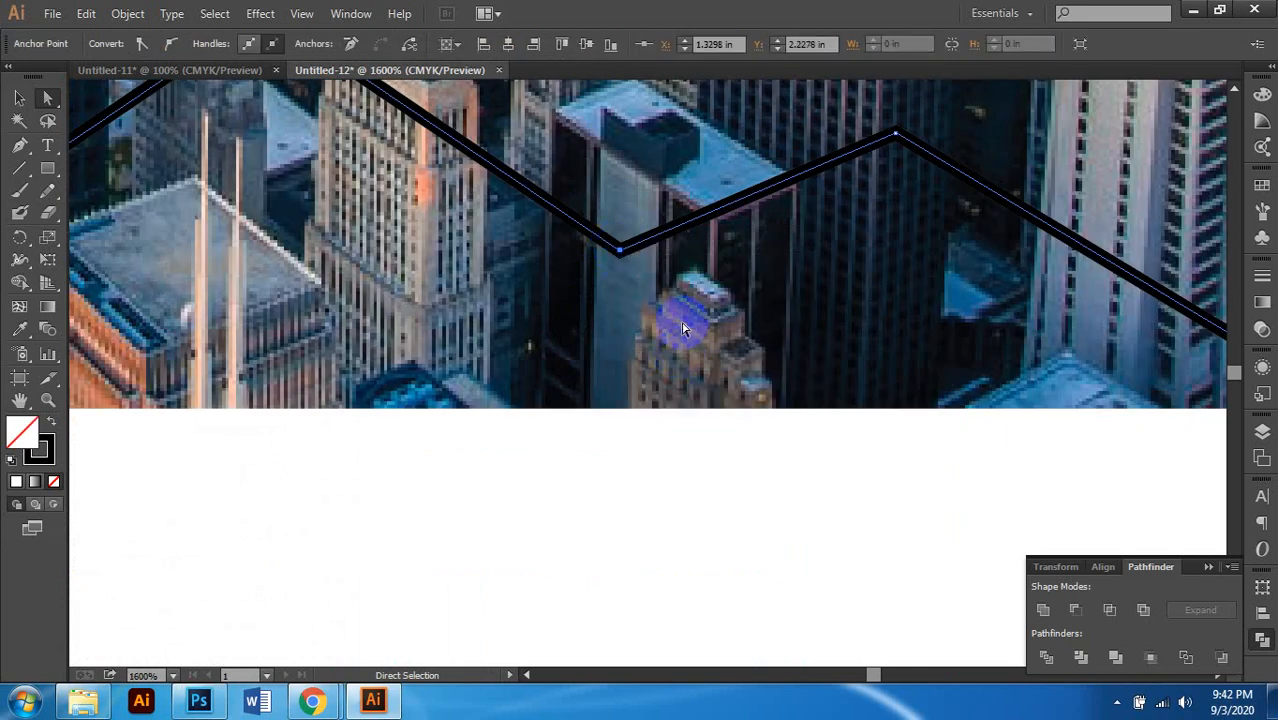
{"action": "scroll", "coordinate": [608, 337], "scroll_direction": "left", "scroll_amount": 3}
{"action": "scroll", "coordinate": [578, 267], "scroll_direction": "up", "scroll_amount": 1}
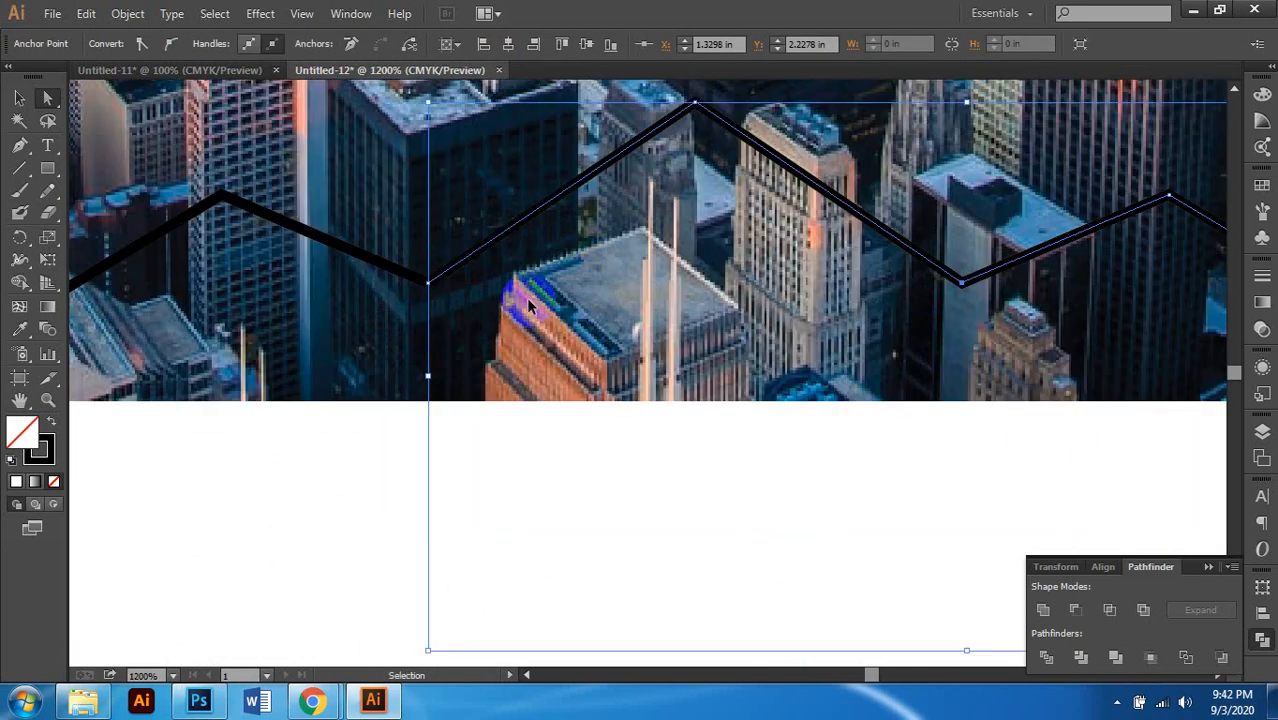
{"action": "scroll", "coordinate": [526, 307], "scroll_direction": "left", "scroll_amount": 1}
{"action": "left_click", "coordinate": [479, 268]}
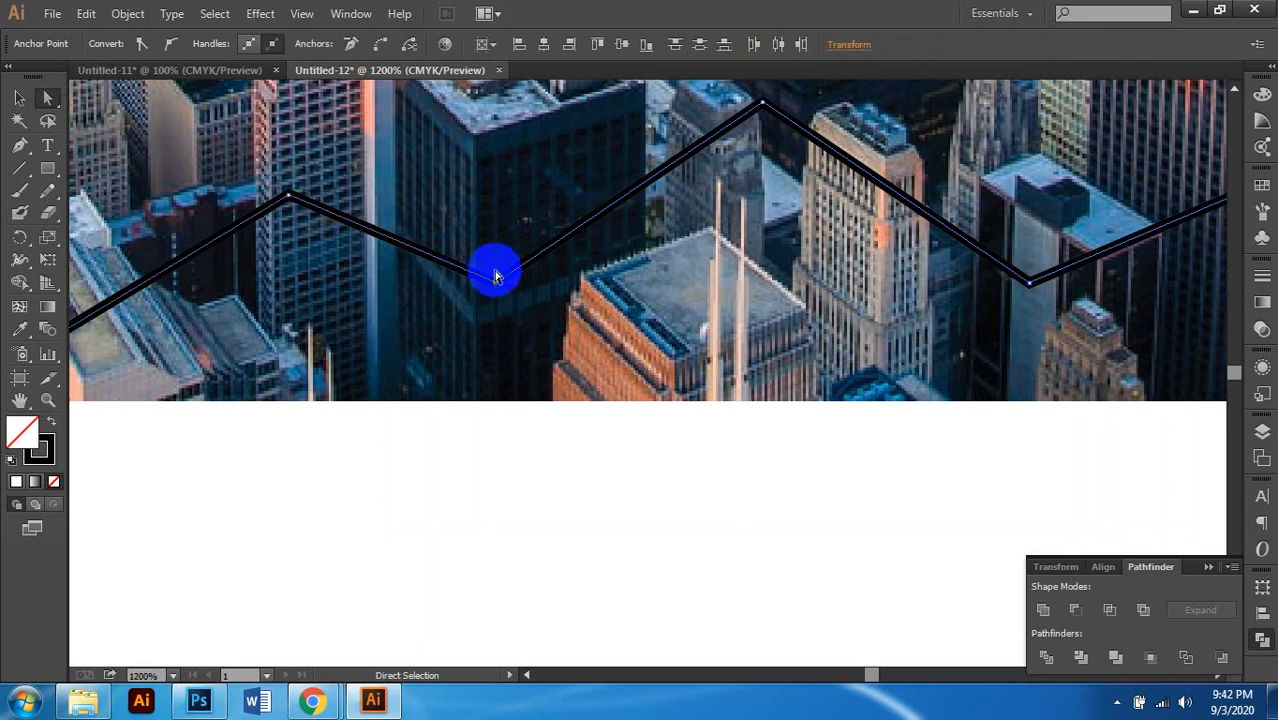
{"action": "right_click", "coordinate": [497, 285]}
{"action": "left_click", "coordinate": [571, 391]}
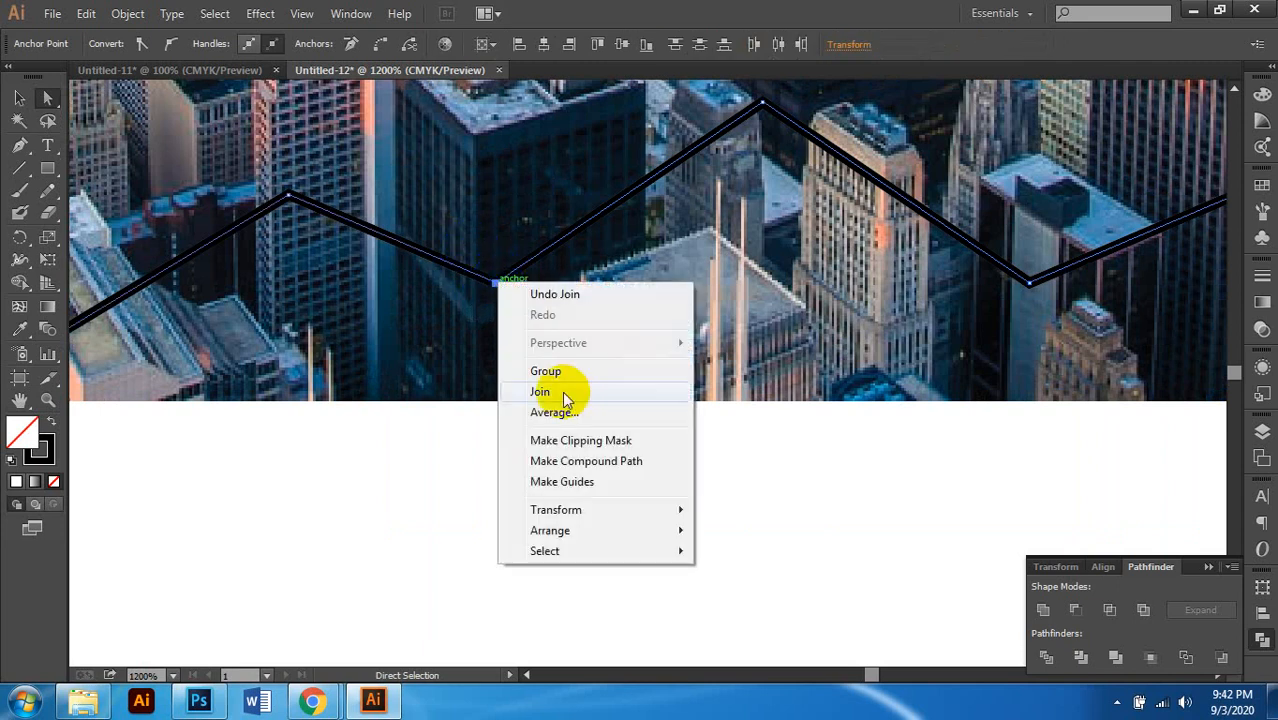
Step: With the Selection tool, select the city photo, then the zigzag path
{"action": "scroll", "coordinate": [531, 320], "scroll_direction": "down", "scroll_amount": 3}
{"action": "scroll", "coordinate": [542, 308], "scroll_direction": "down", "scroll_amount": 2}
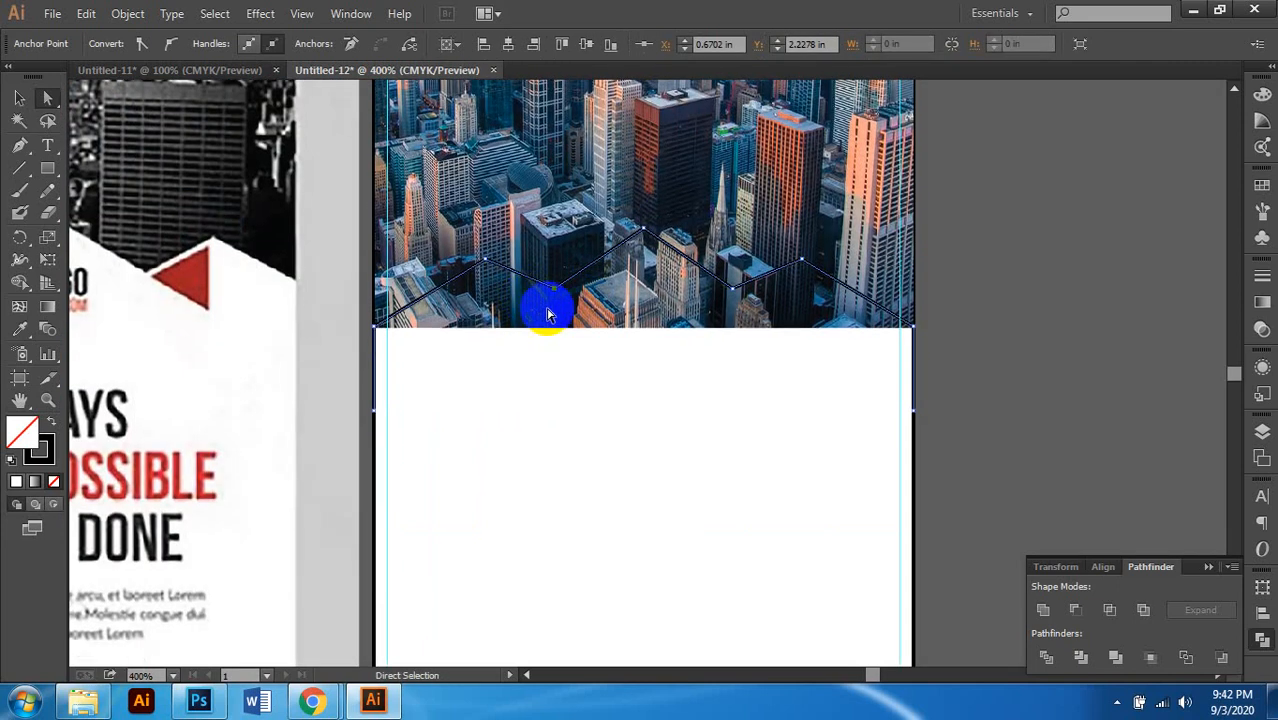
{"action": "scroll", "coordinate": [552, 310], "scroll_direction": "down", "scroll_amount": 1}
{"action": "scroll", "coordinate": [557, 315], "scroll_direction": "down", "scroll_amount": 1}
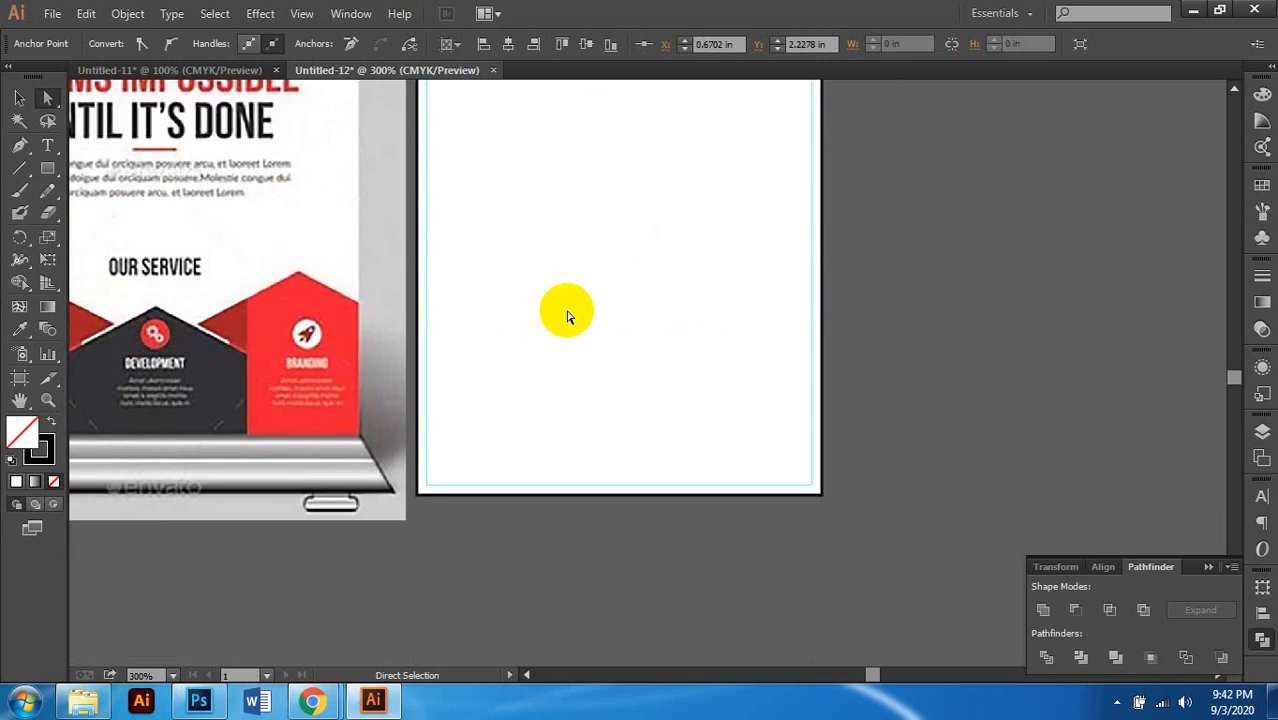
{"action": "left_click", "coordinate": [18, 98]}
{"action": "scroll", "coordinate": [513, 214], "scroll_direction": "up", "scroll_amount": 2}
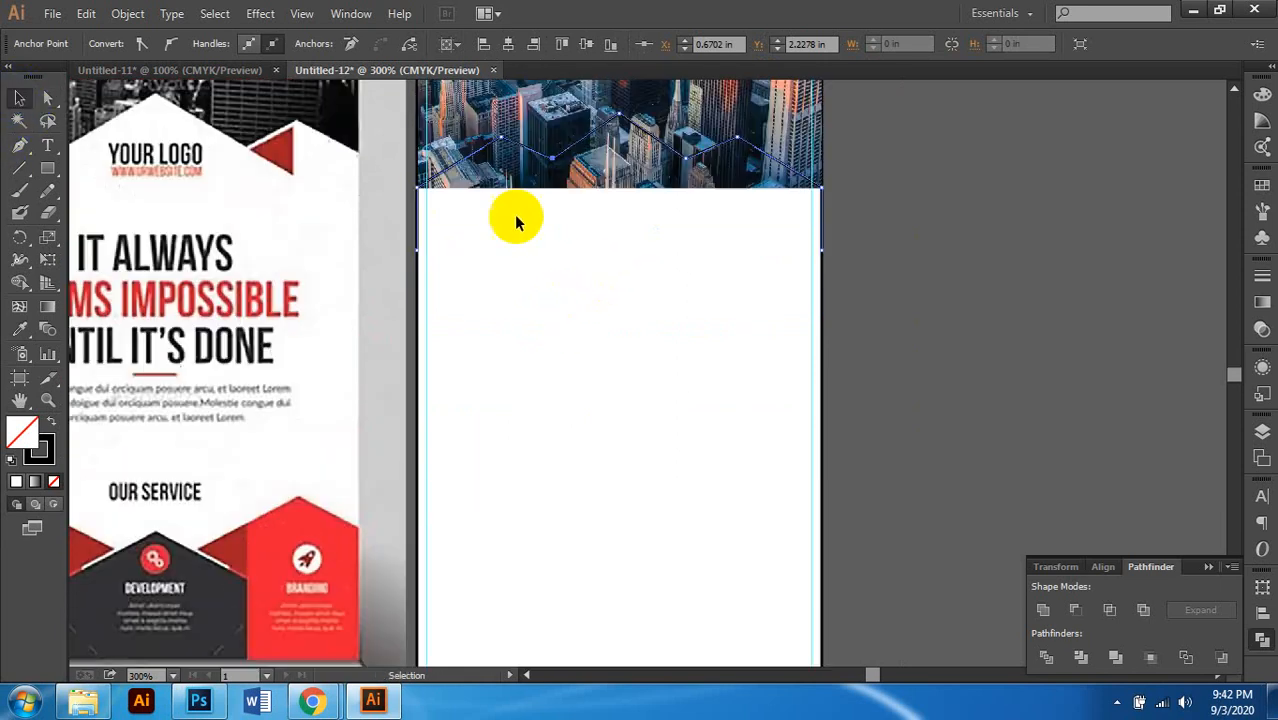
{"action": "left_click", "coordinate": [566, 155]}
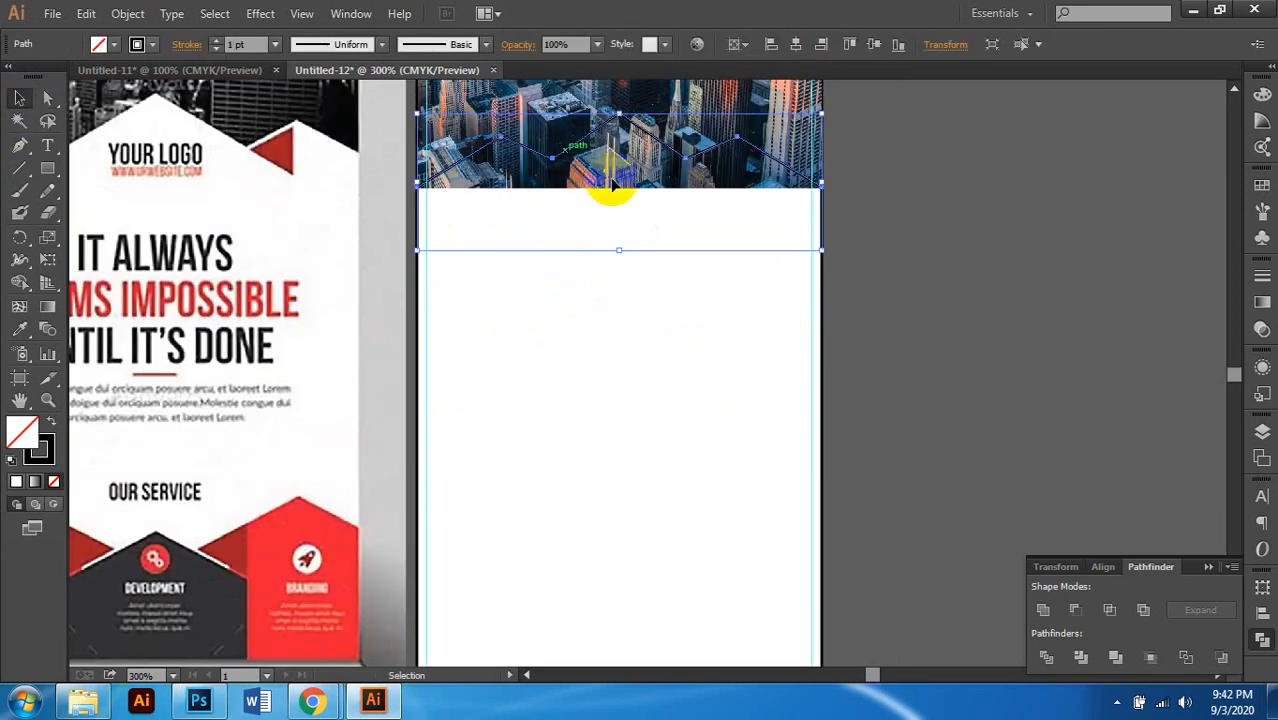
{"action": "left_click", "coordinate": [1076, 208]}
{"action": "left_click", "coordinate": [746, 143]}
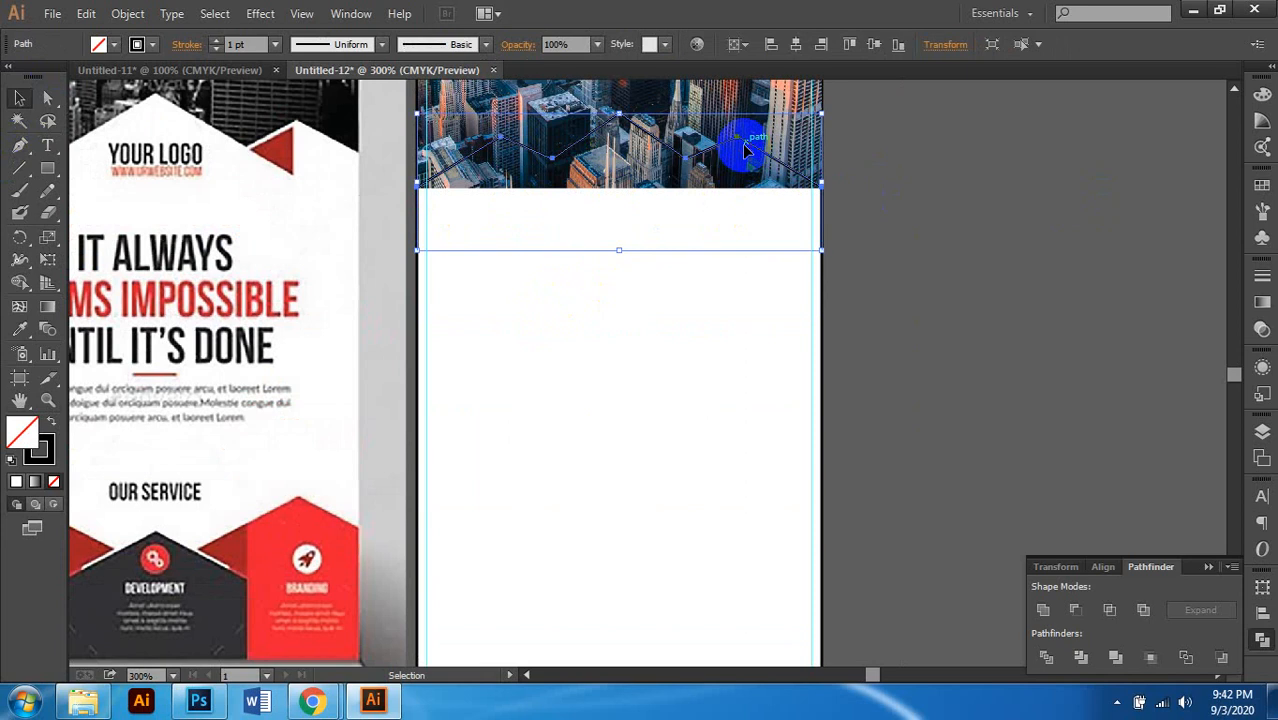
Step: Delete the zigzag's stray anchor and segment at the artboard's left edge
{"action": "scroll", "coordinate": [836, 252], "scroll_direction": "down", "scroll_amount": 1}
{"action": "scroll", "coordinate": [821, 243], "scroll_direction": "up", "scroll_amount": 2}
{"action": "scroll", "coordinate": [821, 245], "scroll_direction": "up", "scroll_amount": 5}
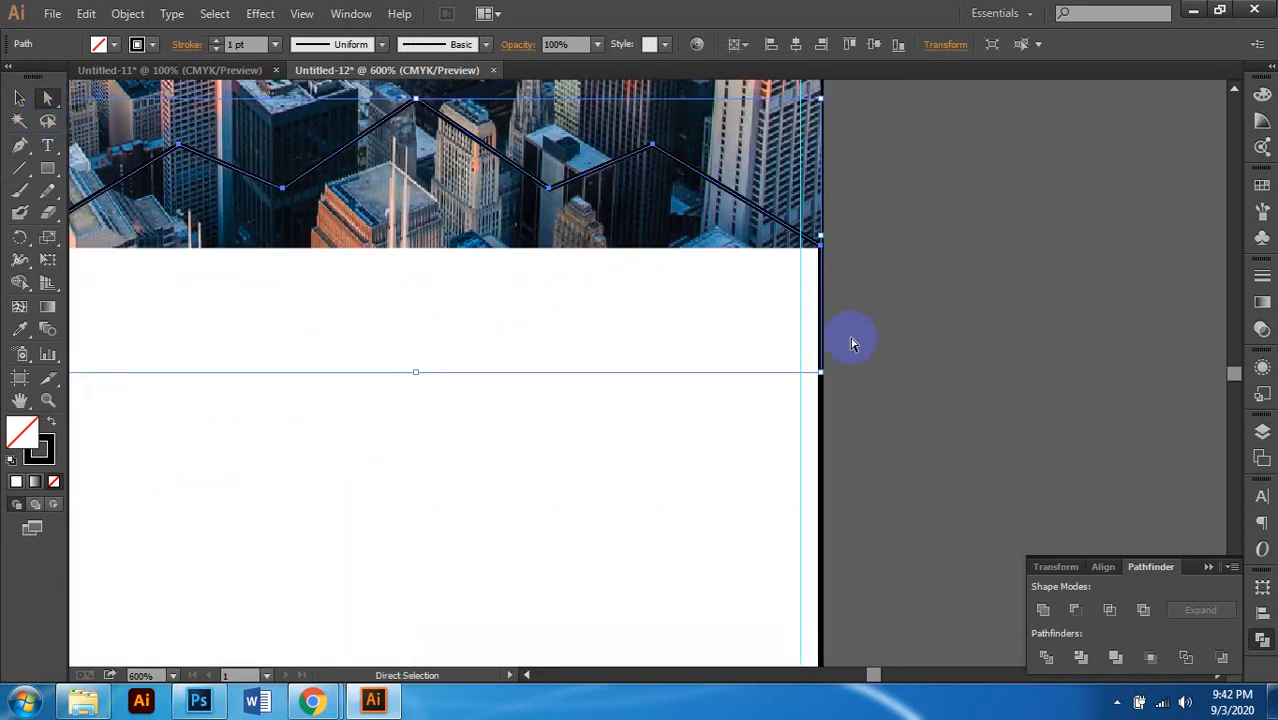
{"action": "scroll", "coordinate": [869, 371], "scroll_direction": "up", "scroll_amount": 2}
{"action": "left_click", "coordinate": [735, 360]}
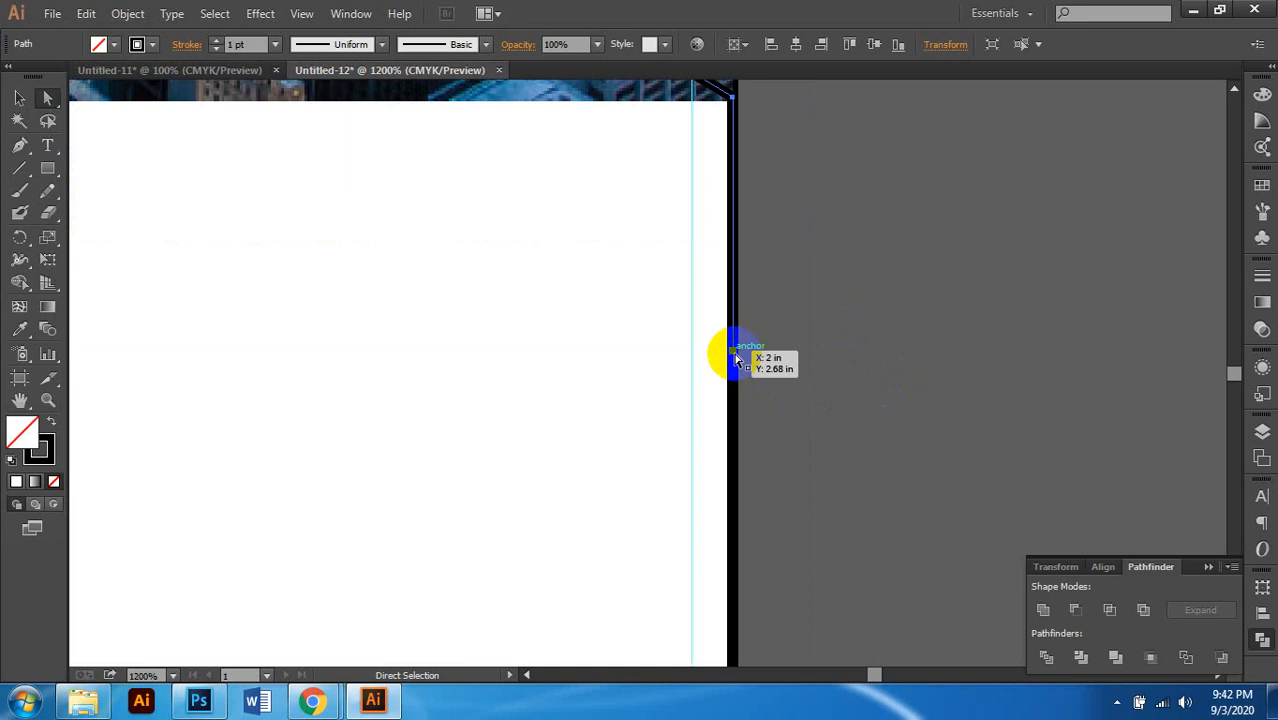
{"action": "scroll", "coordinate": [760, 407], "scroll_direction": "up", "scroll_amount": 2}
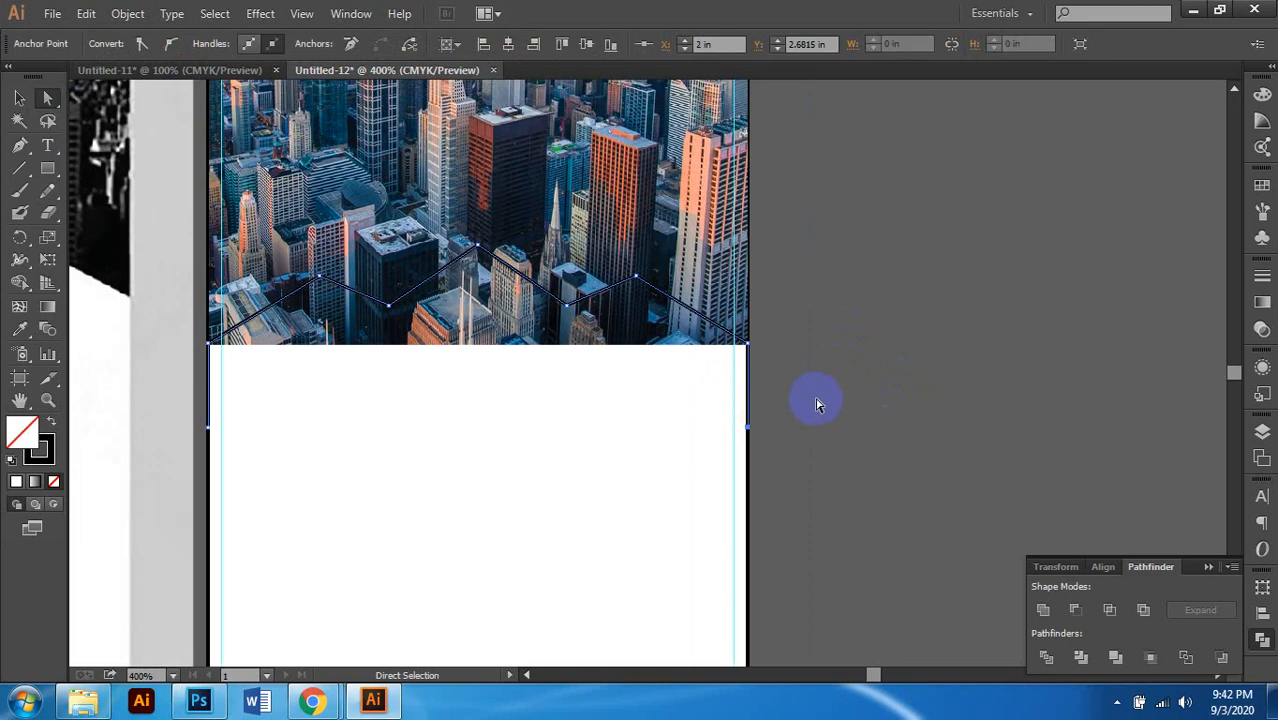
{"action": "left_click", "coordinate": [827, 407]}
{"action": "scroll", "coordinate": [200, 430], "scroll_direction": "left", "scroll_amount": 3}
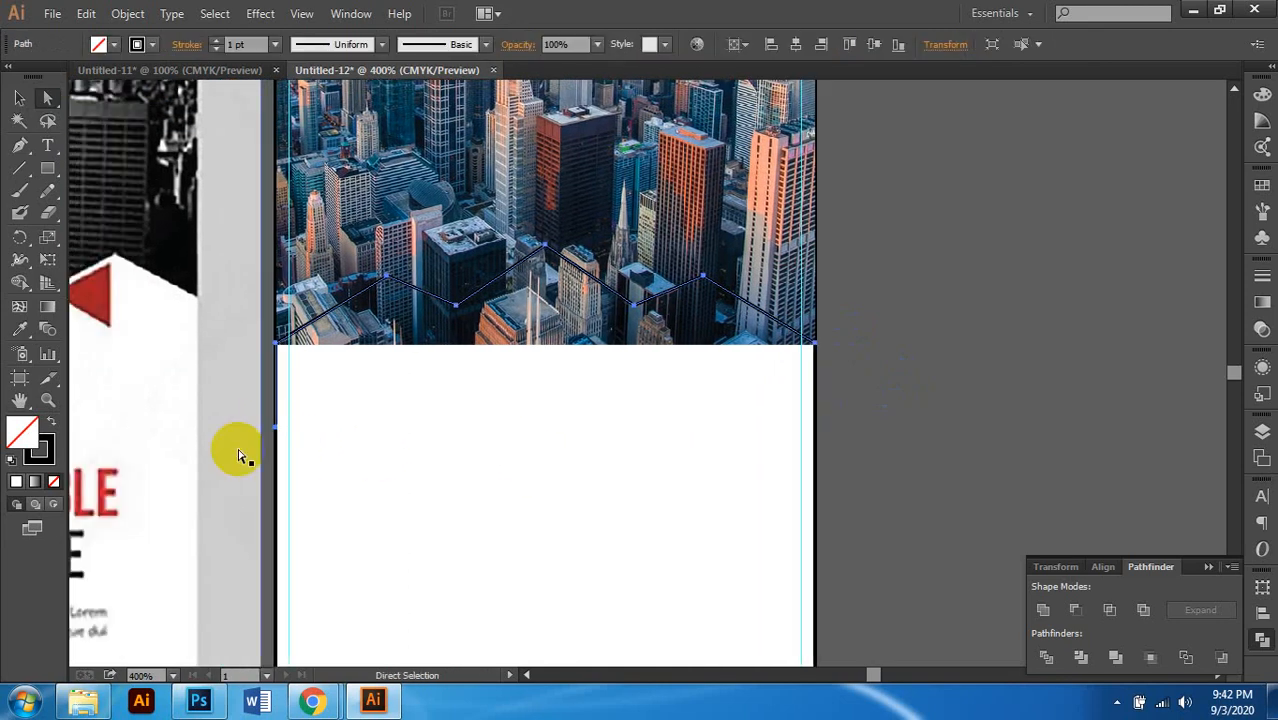
{"action": "left_click", "coordinate": [275, 431]}
{"action": "key", "text": "Delete"}
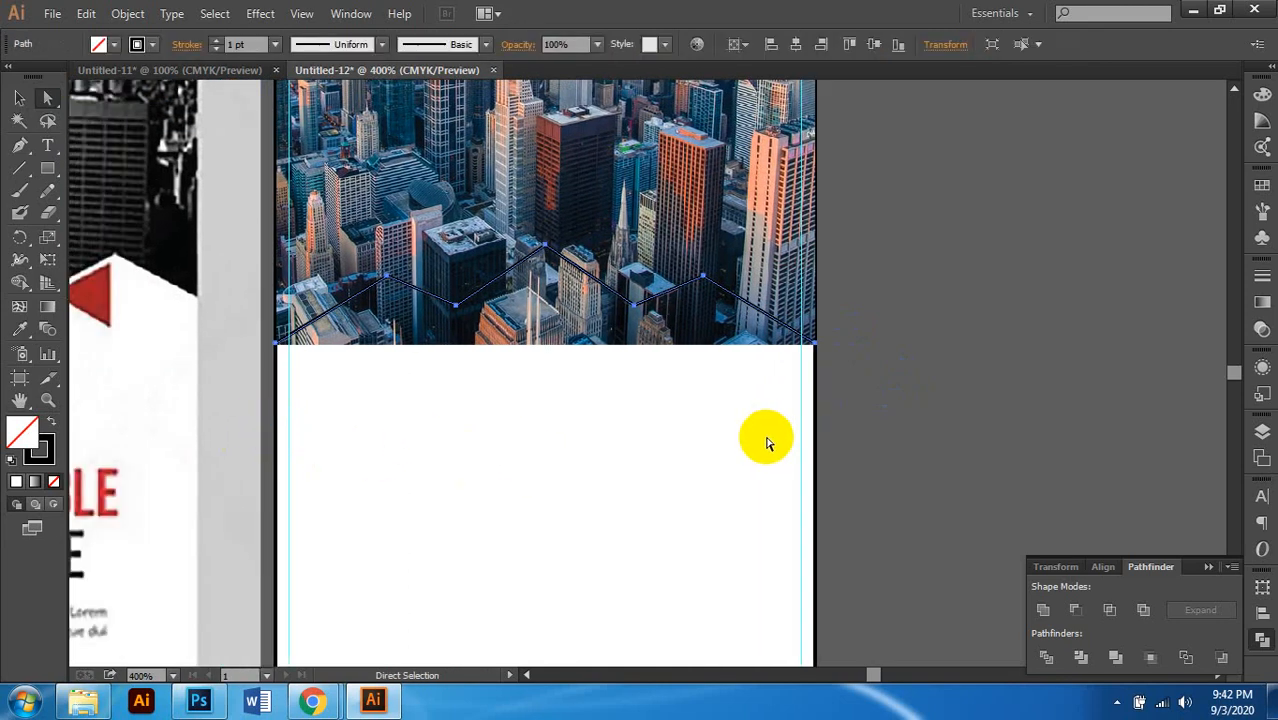
Step: Try joining the zigzag's right end point to the edge line, then dismiss the alert
{"action": "scroll", "coordinate": [827, 355], "scroll_direction": "up", "scroll_amount": 3}
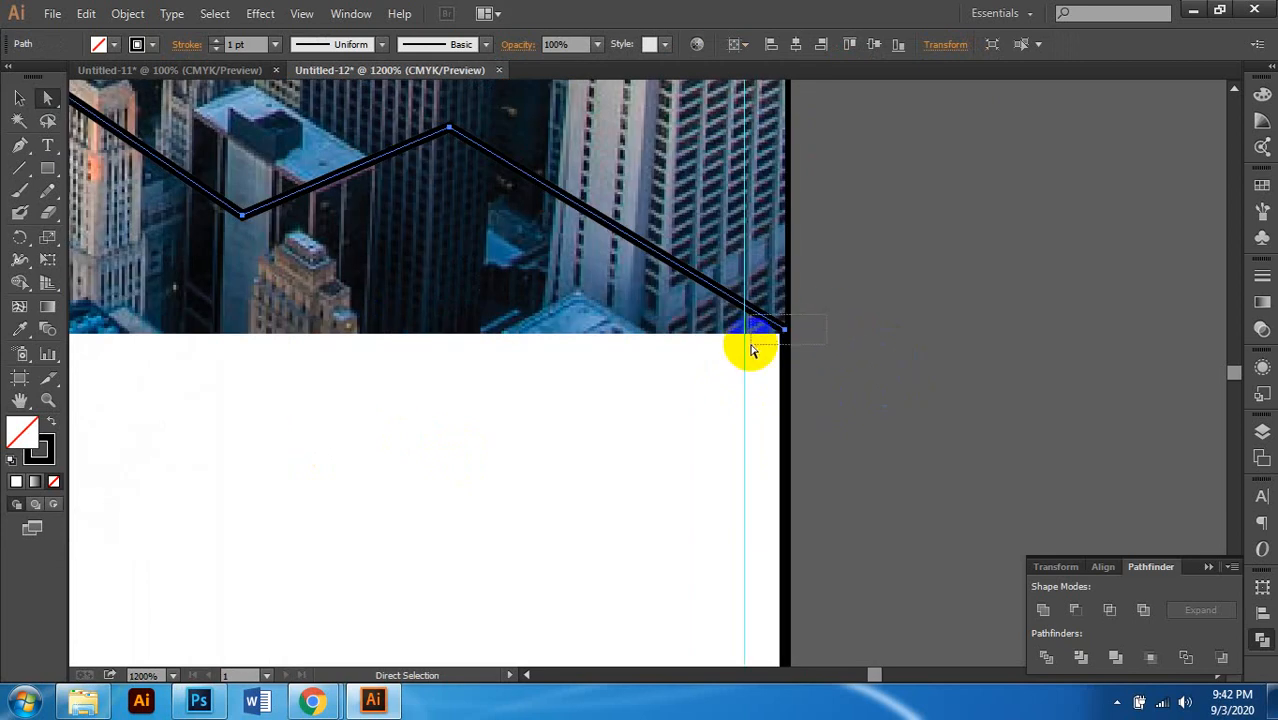
{"action": "left_click", "coordinate": [785, 337]}
{"action": "right_click", "coordinate": [787, 340]}
{"action": "left_click", "coordinate": [828, 460]}
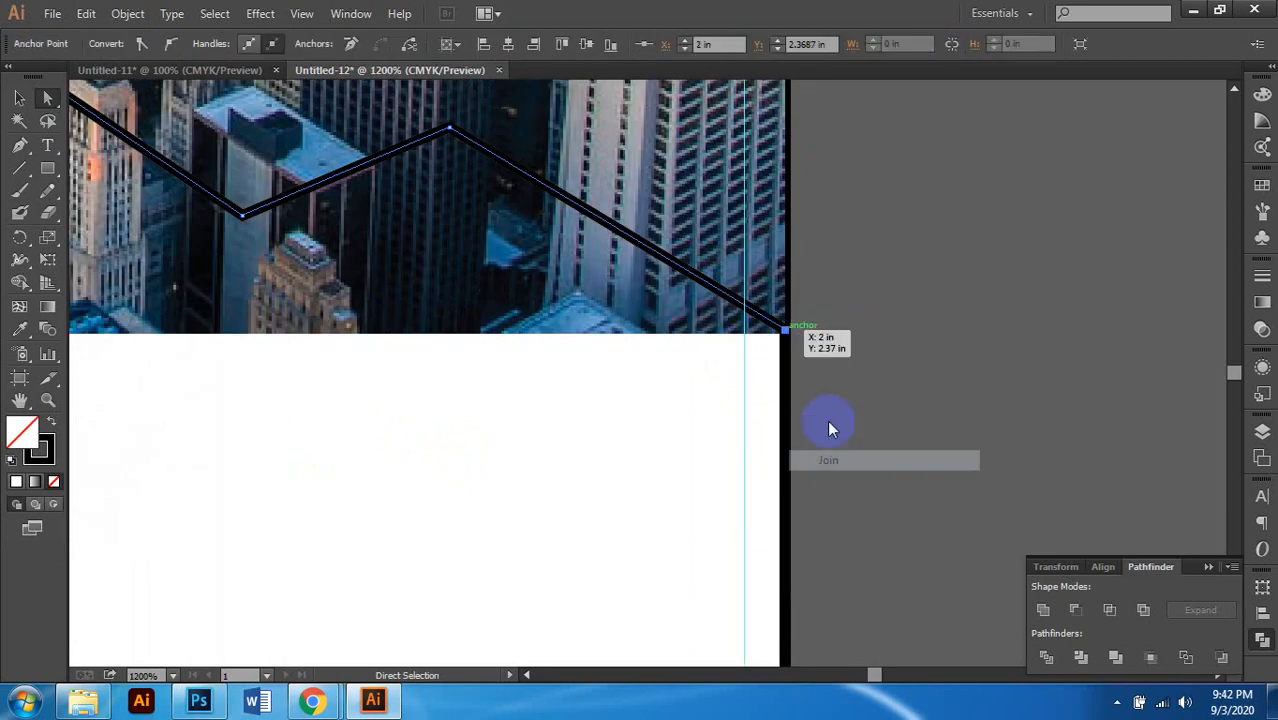
{"action": "left_click", "coordinate": [819, 379]}
{"action": "scroll", "coordinate": [814, 356], "scroll_direction": "up", "scroll_amount": 2}
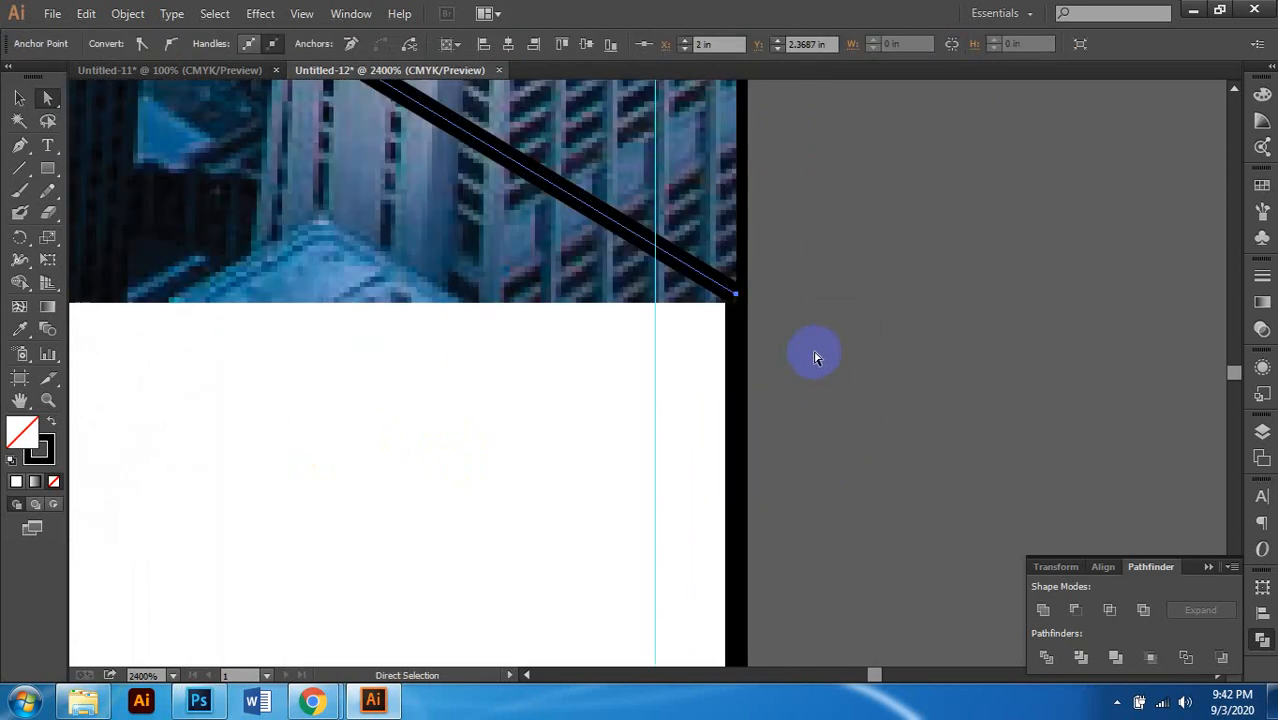
{"action": "left_click", "coordinate": [737, 319]}
Step: Drag the diagonal line's end point down-left to meet the photo's bottom-right corner
{"action": "left_click_drag", "start_coordinate": [736, 294], "coordinate": [505, 330]}
{"action": "left_click", "coordinate": [738, 323]}
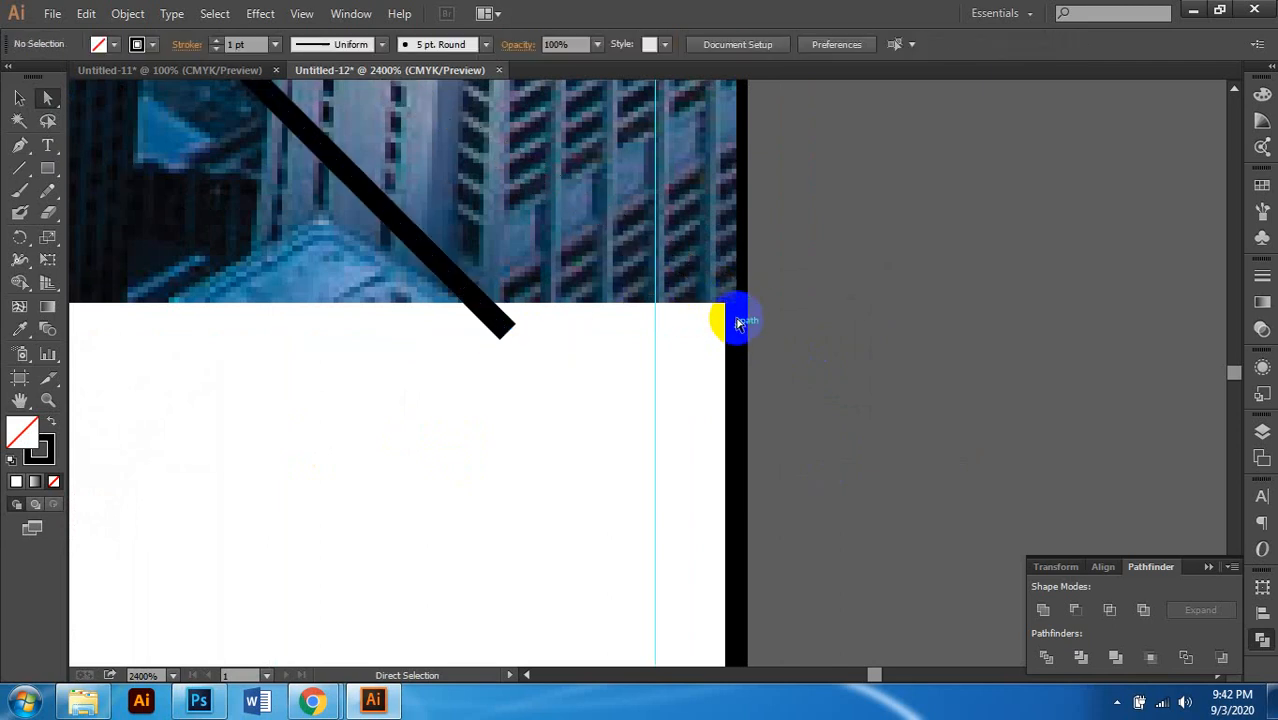
{"action": "scroll", "coordinate": [714, 370], "scroll_direction": "down", "scroll_amount": 5}
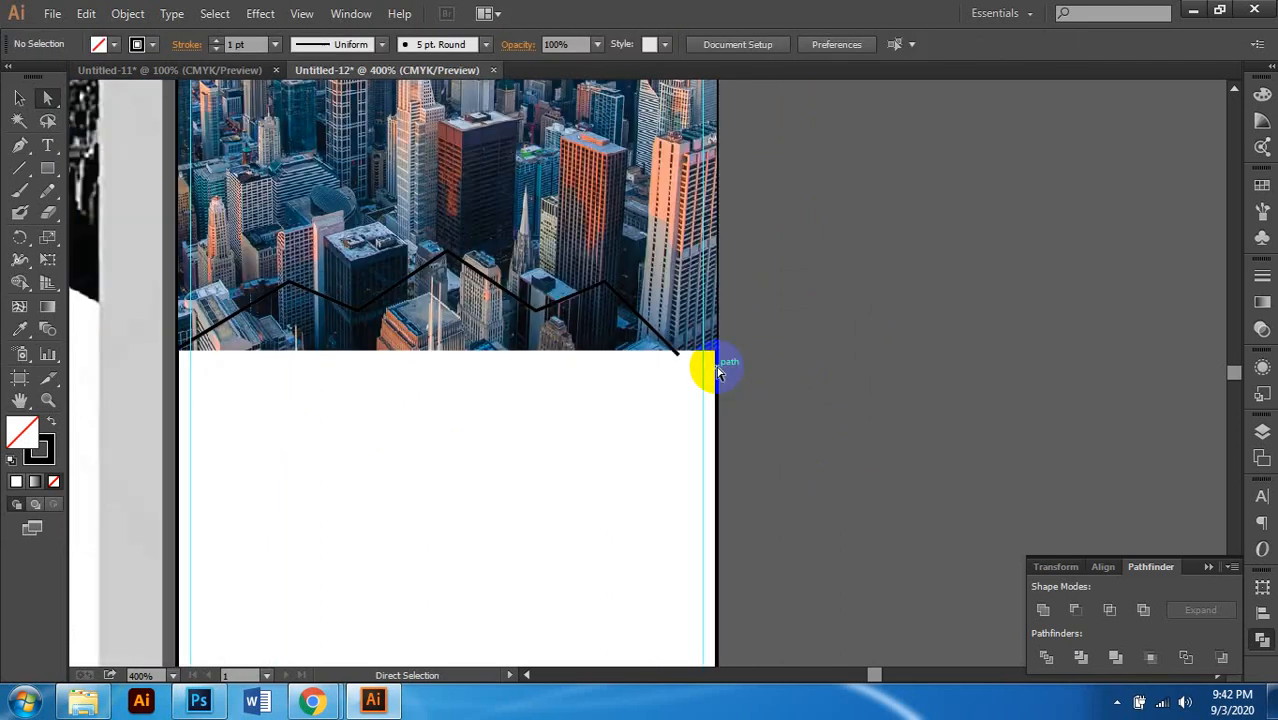
{"action": "left_click", "coordinate": [714, 372]}
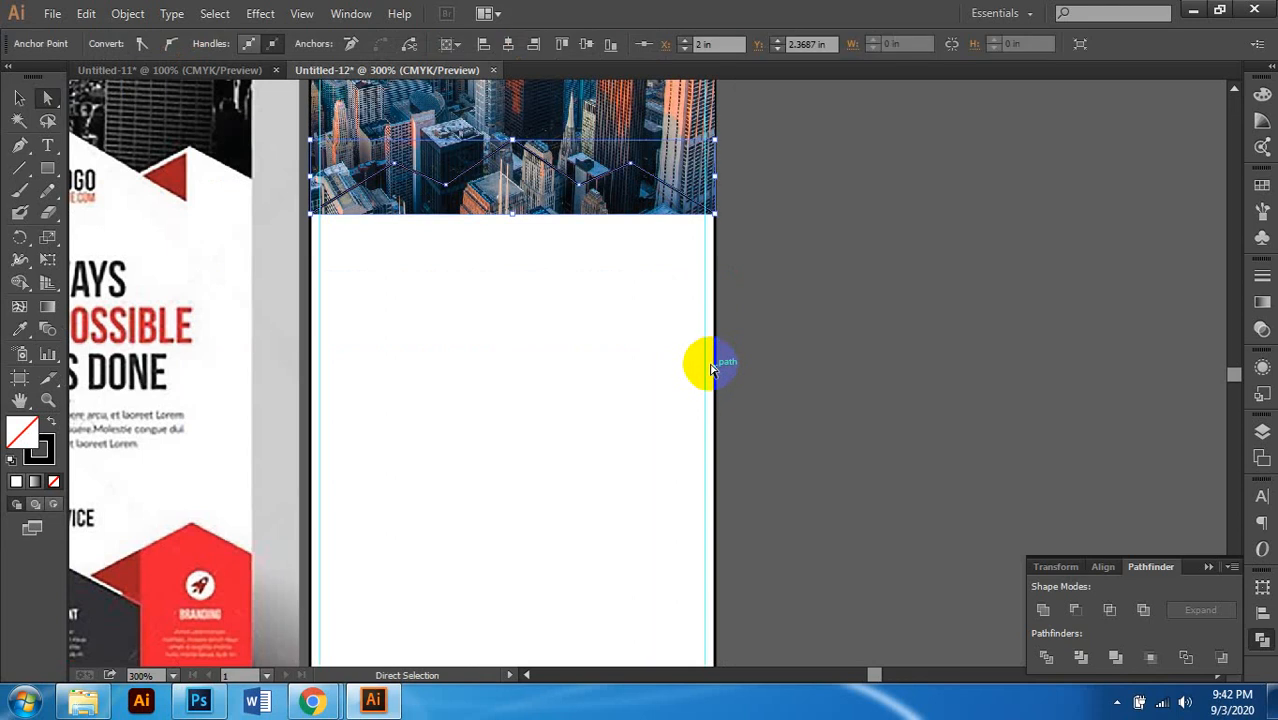
{"action": "scroll", "coordinate": [712, 370], "scroll_direction": "down", "scroll_amount": 1}
{"action": "left_click", "coordinate": [787, 337]}
{"action": "scroll", "coordinate": [685, 228], "scroll_direction": "up", "scroll_amount": 6}
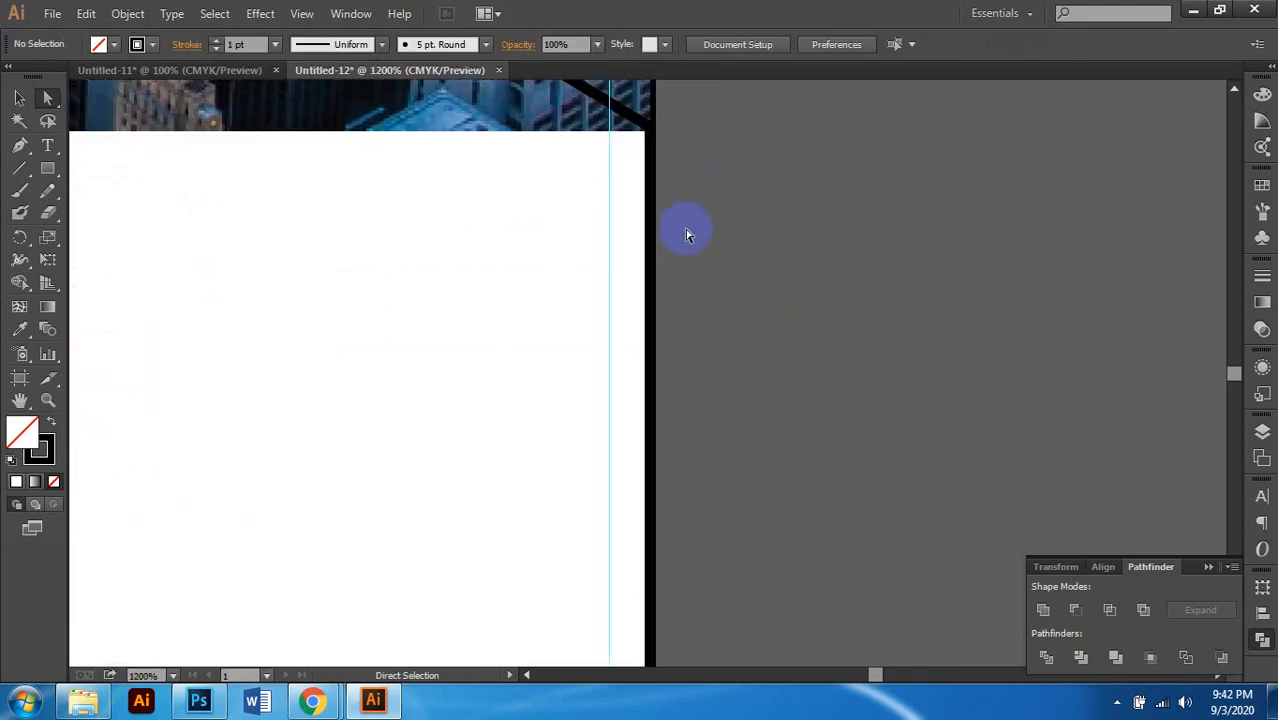
{"action": "scroll", "coordinate": [665, 355], "scroll_direction": "down", "scroll_amount": 6}
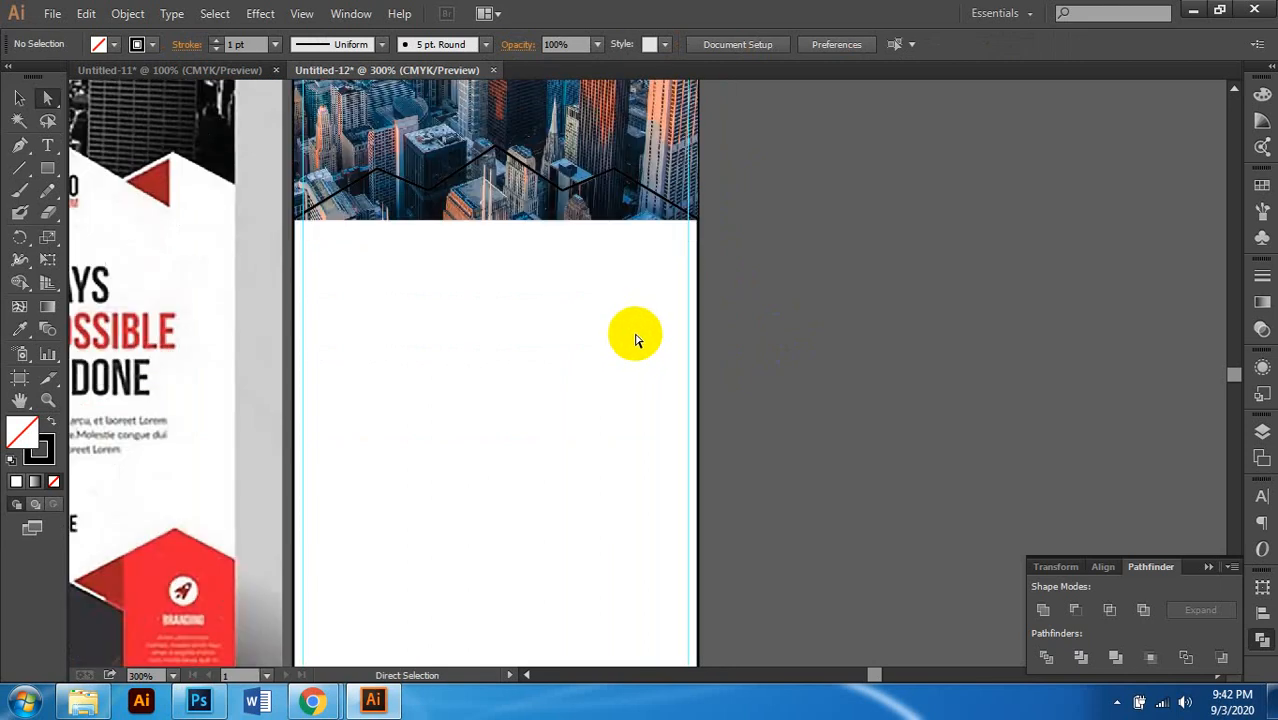
{"action": "scroll", "coordinate": [685, 308], "scroll_direction": "down", "scroll_amount": 3}
{"action": "scroll", "coordinate": [686, 316], "scroll_direction": "up", "scroll_amount": 3}
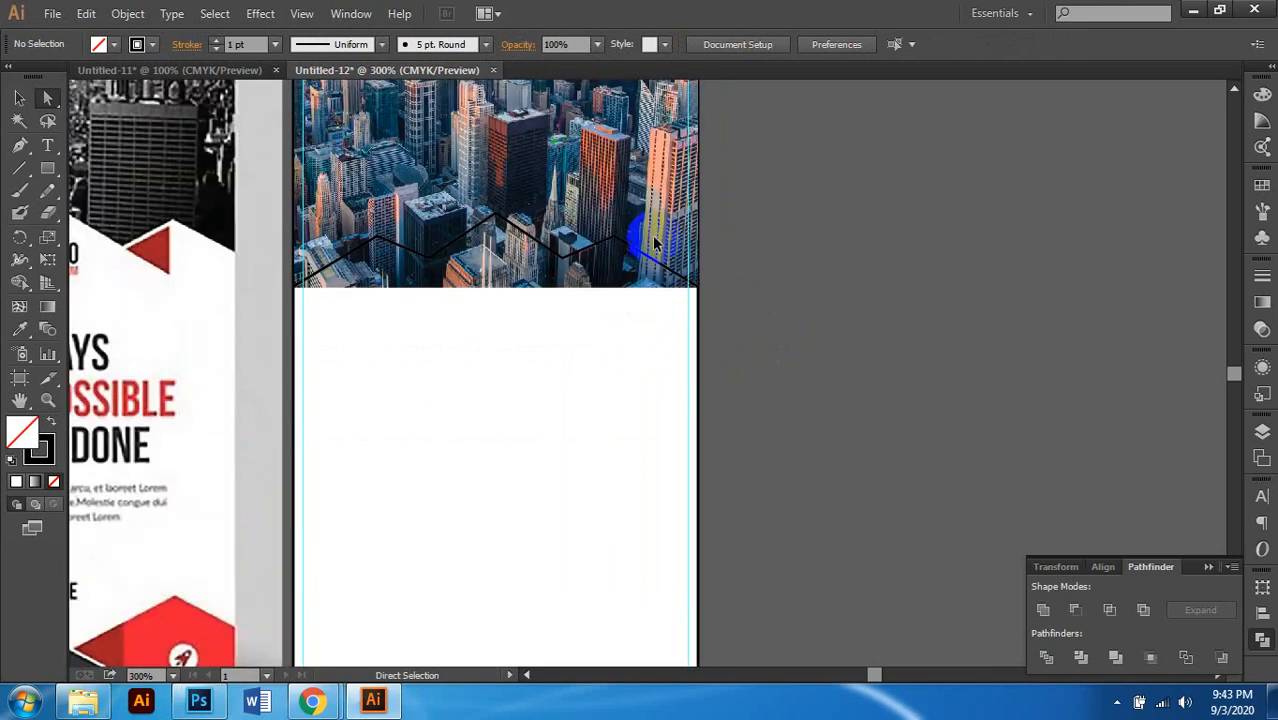
{"action": "scroll", "coordinate": [743, 373], "scroll_direction": "up", "scroll_amount": 2}
{"action": "scroll", "coordinate": [753, 376], "scroll_direction": "up", "scroll_amount": 1}
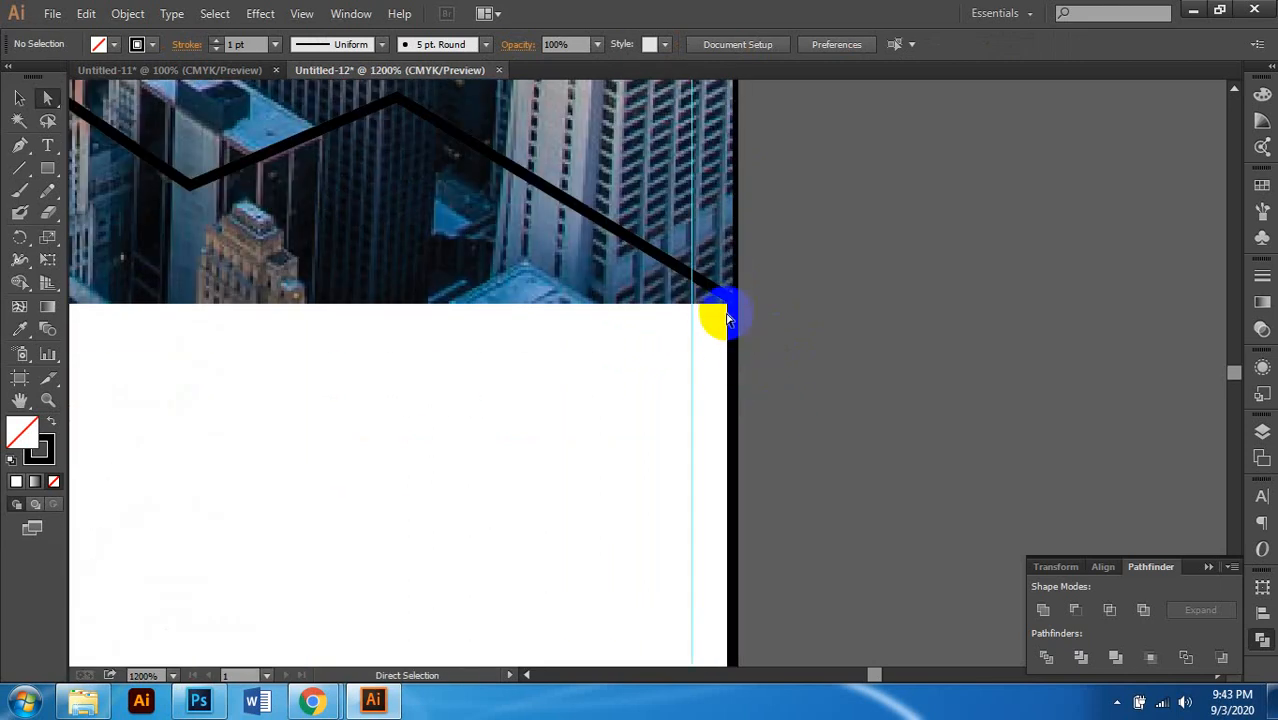
Step: With the Pen tool, extend the zigzag down to the page bottom and close it at its start point
{"action": "scroll", "coordinate": [725, 376], "scroll_direction": "down", "scroll_amount": 2}
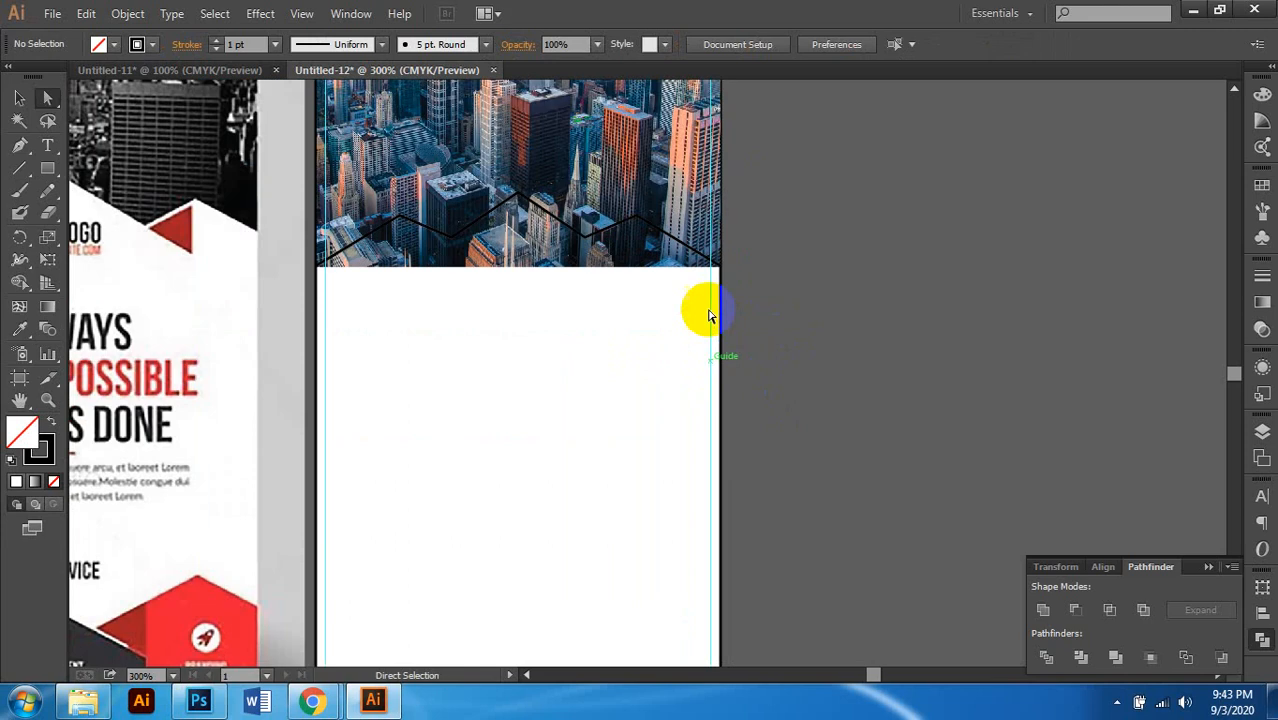
{"action": "left_click", "coordinate": [20, 146]}
{"action": "scroll", "coordinate": [670, 352], "scroll_direction": "down", "scroll_amount": 1}
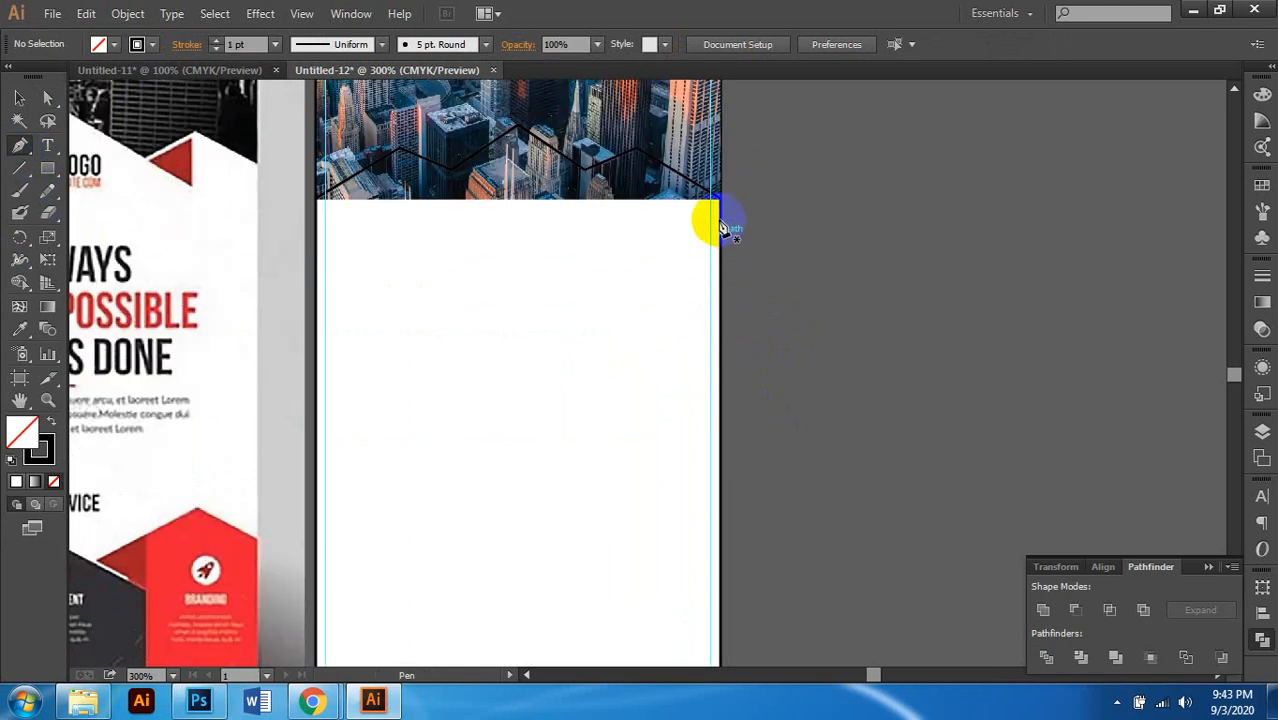
{"action": "scroll", "coordinate": [717, 205], "scroll_direction": "up", "scroll_amount": 3}
{"action": "left_click_drag", "start_coordinate": [724, 198], "coordinate": [720, 313]}
{"action": "scroll", "coordinate": [731, 340], "scroll_direction": "down", "scroll_amount": 5}
{"action": "scroll", "coordinate": [733, 350], "scroll_direction": "down", "scroll_amount": 2}
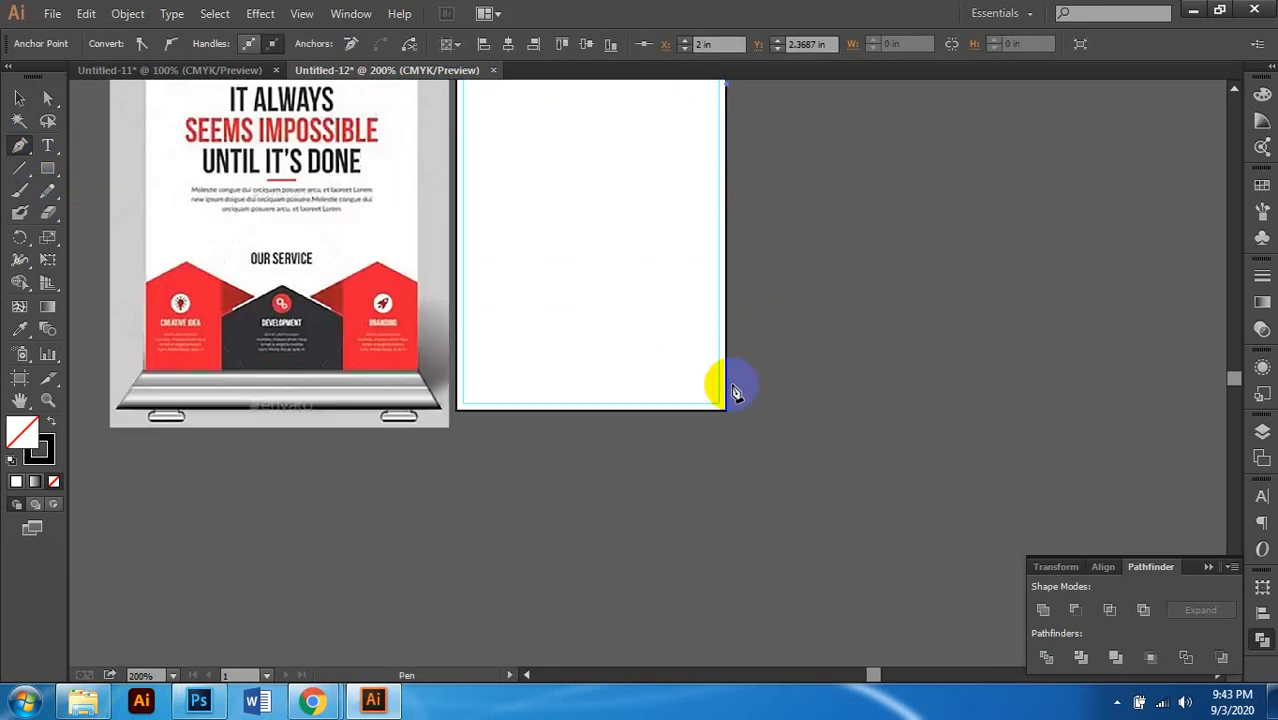
{"action": "scroll", "coordinate": [736, 385], "scroll_direction": "up", "scroll_amount": 5}
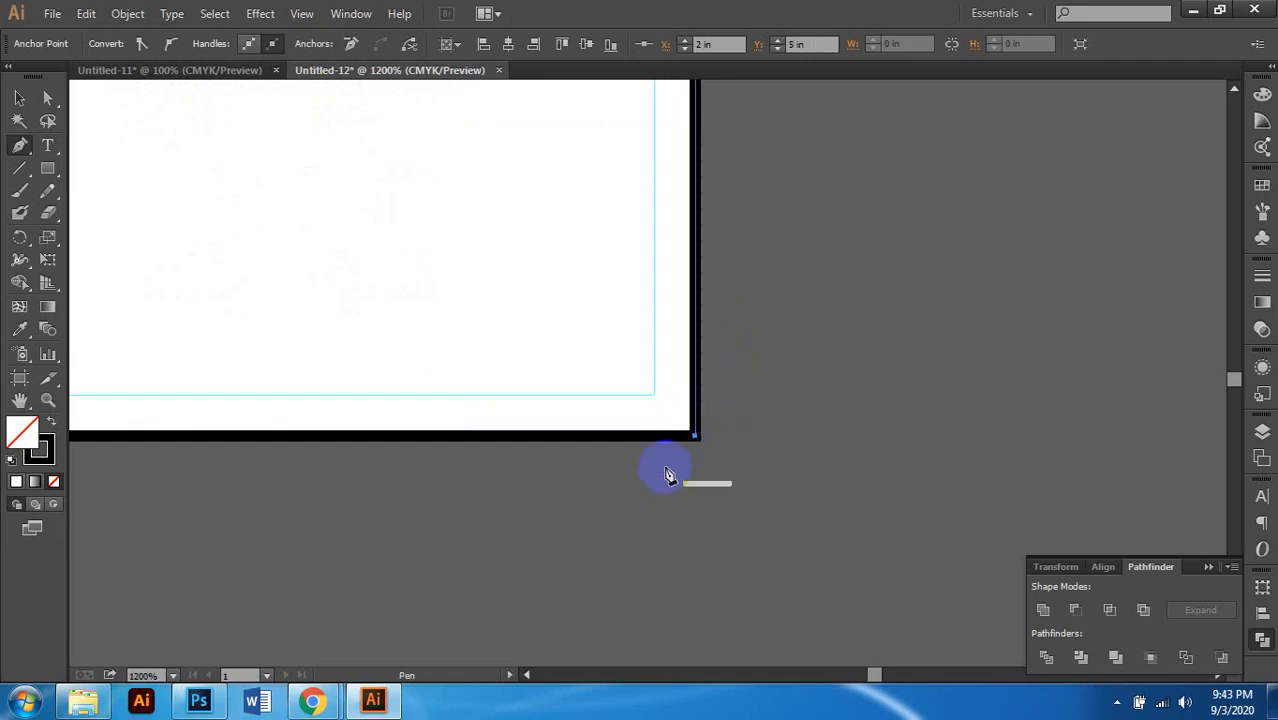
{"action": "scroll", "coordinate": [673, 473], "scroll_direction": "down", "scroll_amount": 3}
{"action": "scroll", "coordinate": [300, 432], "scroll_direction": "up", "scroll_amount": 3}
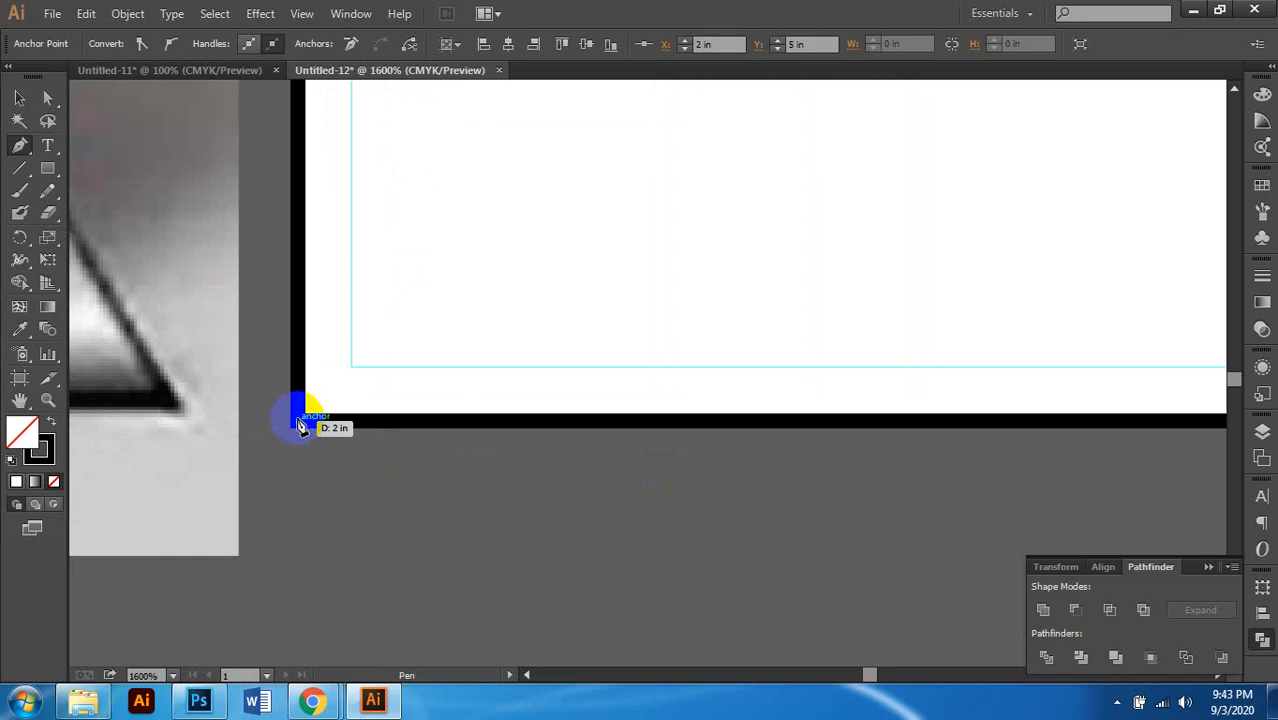
{"action": "scroll", "coordinate": [371, 434], "scroll_direction": "down", "scroll_amount": 4}
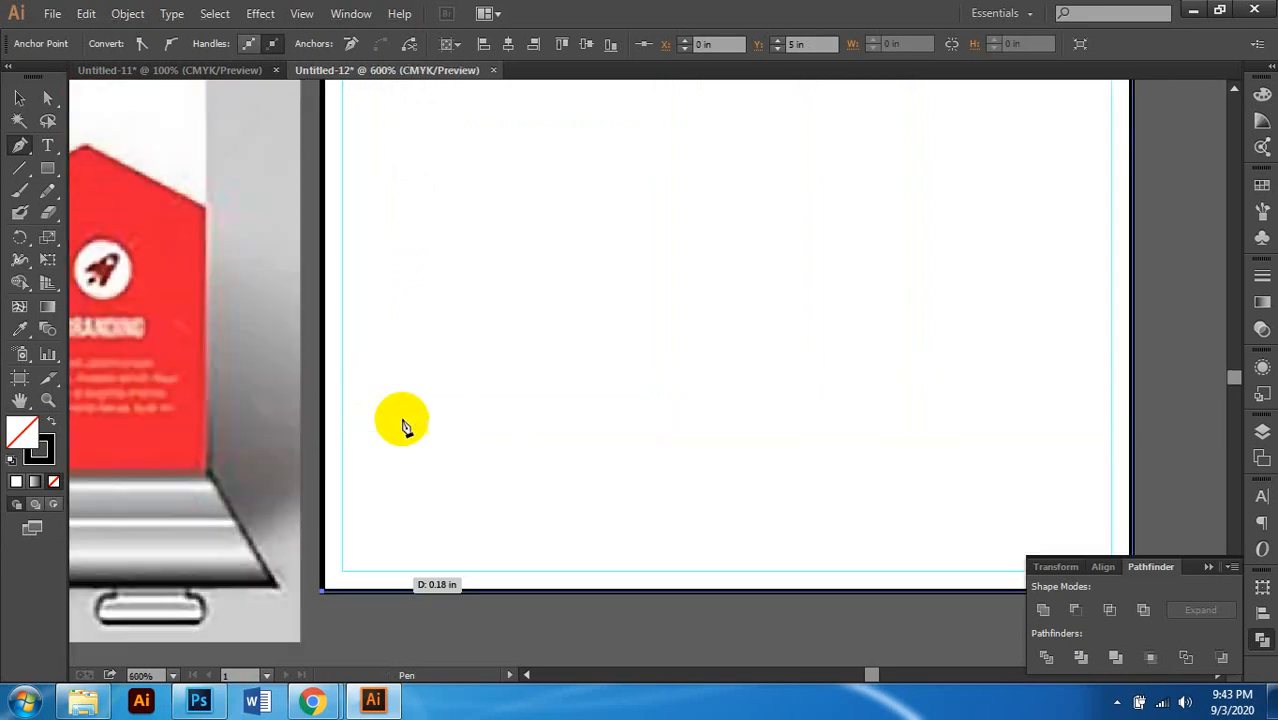
{"action": "scroll", "coordinate": [402, 422], "scroll_direction": "up", "scroll_amount": 1}
{"action": "scroll", "coordinate": [400, 400], "scroll_direction": "down", "scroll_amount": 2}
{"action": "scroll", "coordinate": [365, 414], "scroll_direction": "up", "scroll_amount": 4}
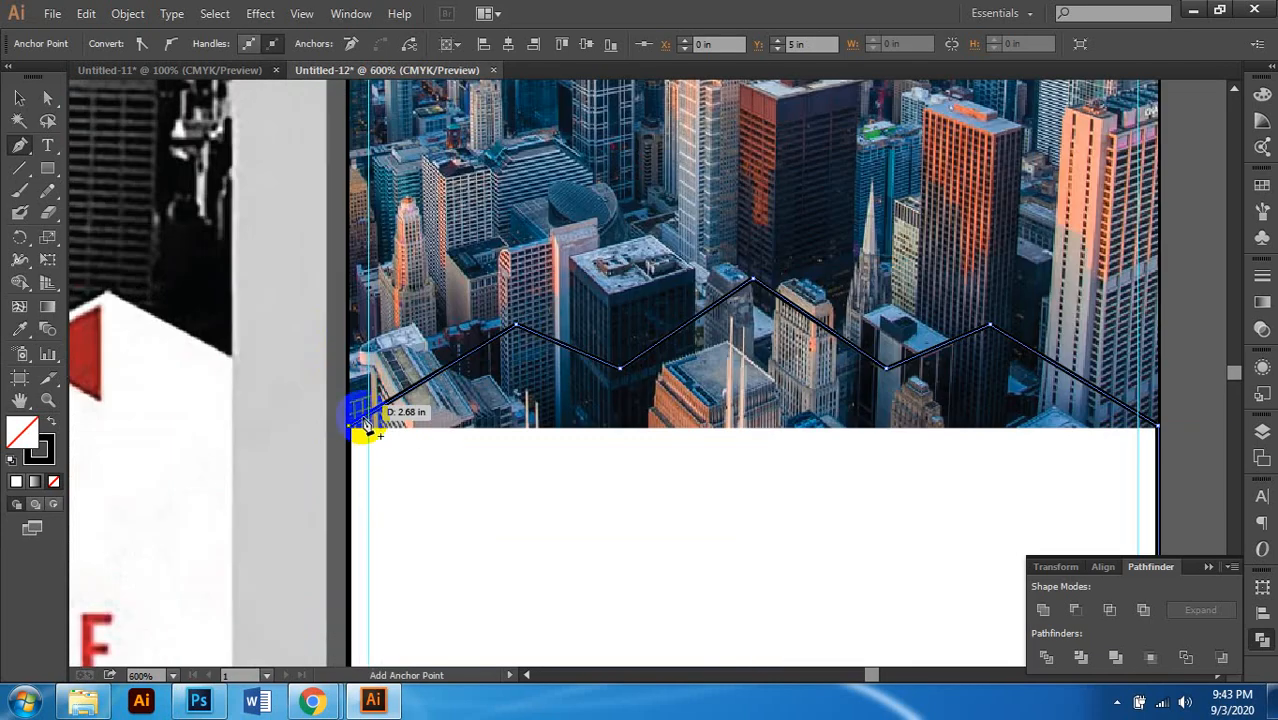
{"action": "left_click", "coordinate": [349, 429]}
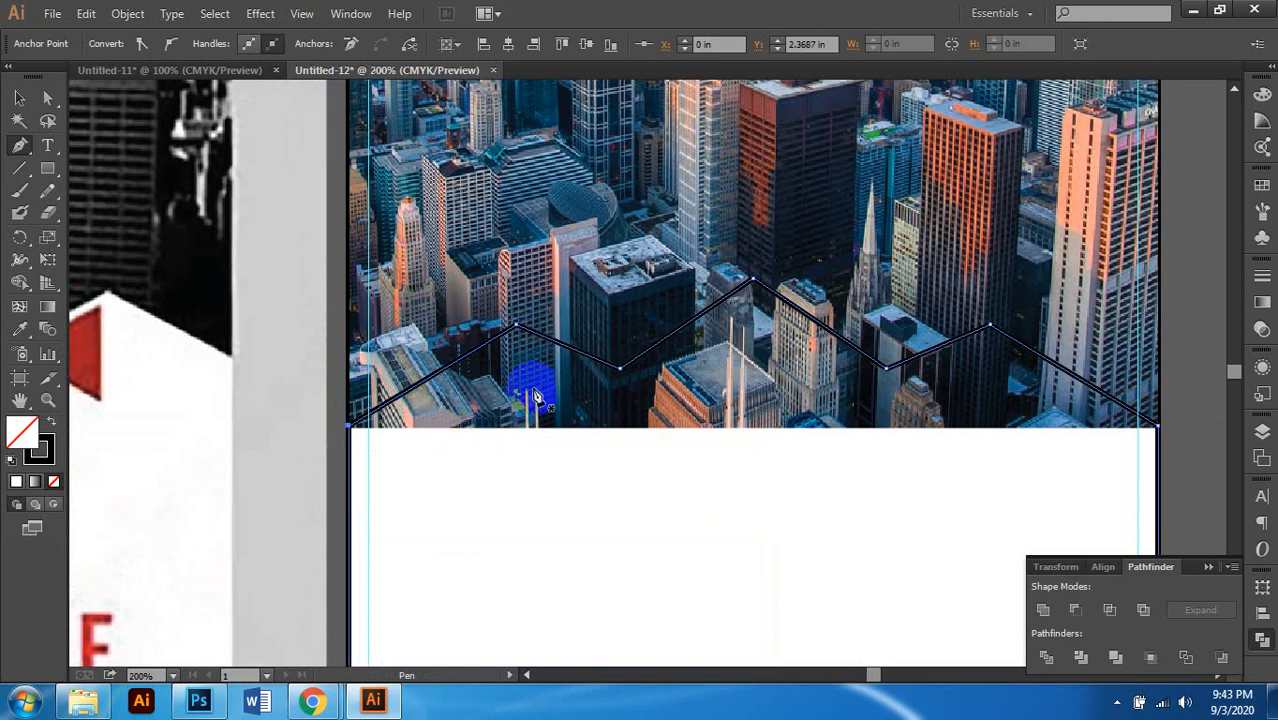
Step: Fill the closed zigzag shape with white
{"action": "scroll", "coordinate": [534, 394], "scroll_direction": "down", "scroll_amount": 5}
{"action": "scroll", "coordinate": [541, 388], "scroll_direction": "down", "scroll_amount": 1}
{"action": "scroll", "coordinate": [548, 383], "scroll_direction": "left", "scroll_amount": 1}
{"action": "scroll", "coordinate": [548, 383], "scroll_direction": "up", "scroll_amount": 2}
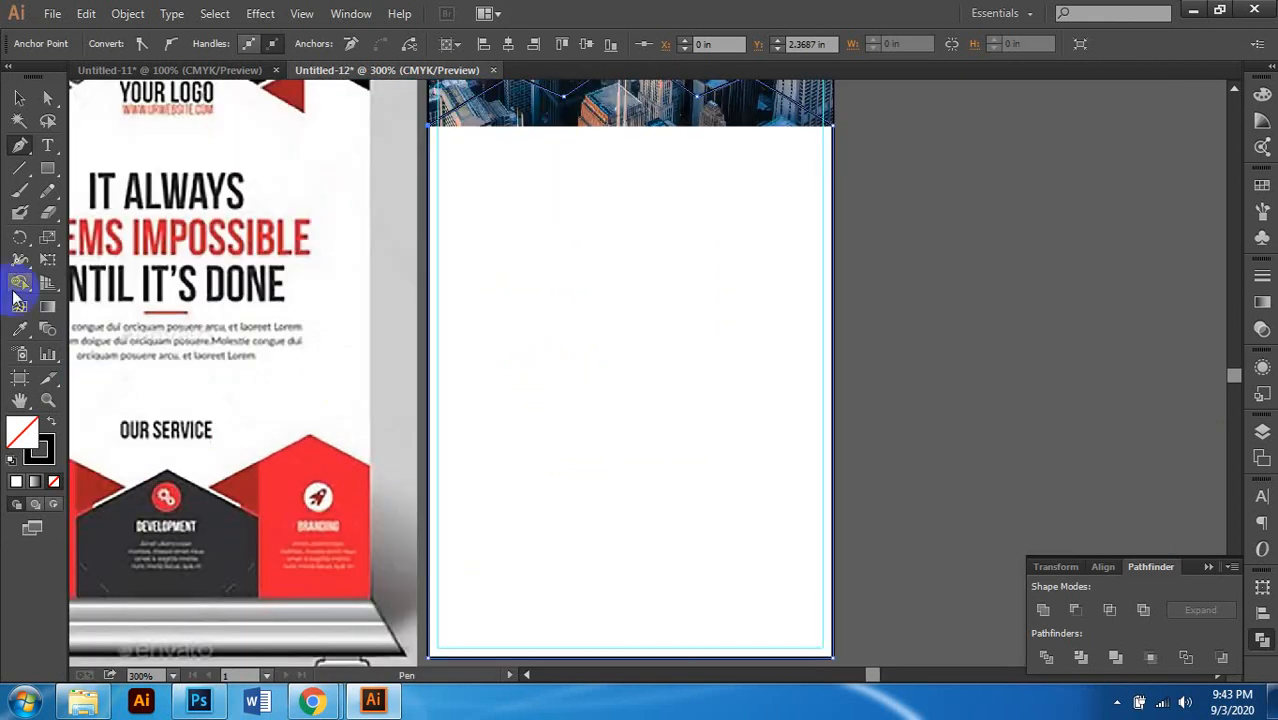
{"action": "left_click", "coordinate": [51, 451]}
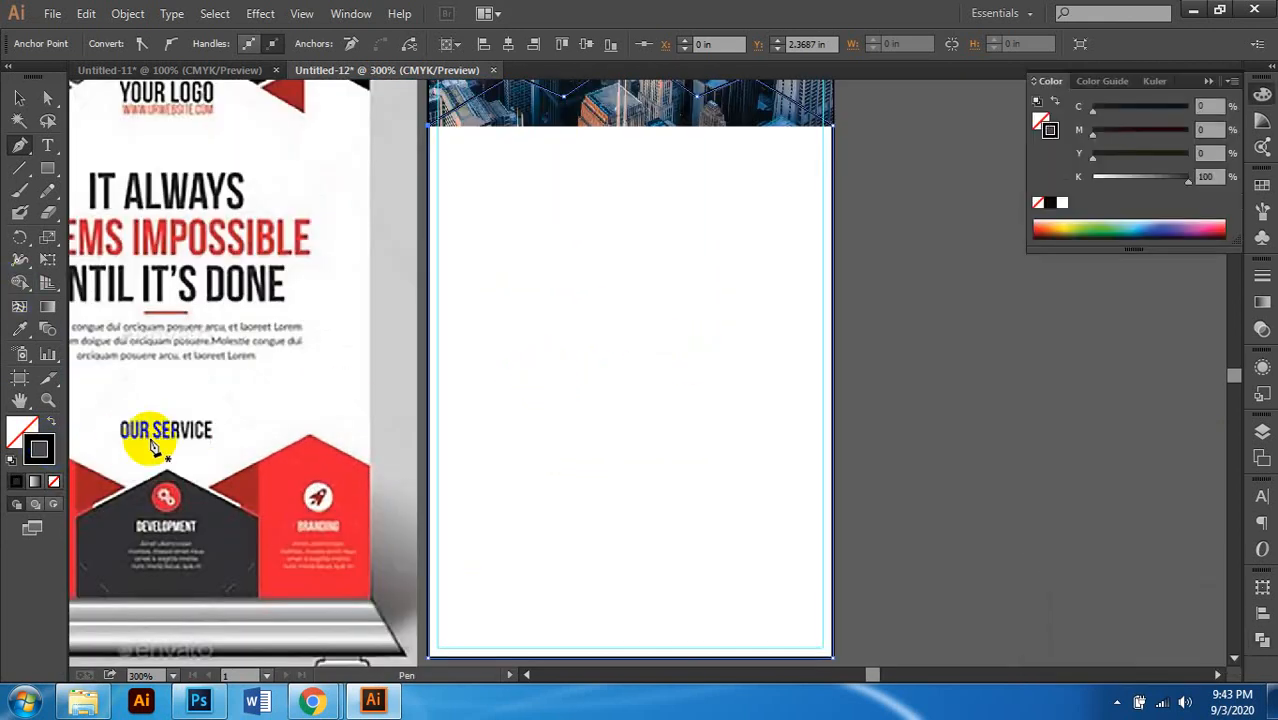
{"action": "left_click", "coordinate": [22, 433]}
{"action": "left_click", "coordinate": [1062, 203]}
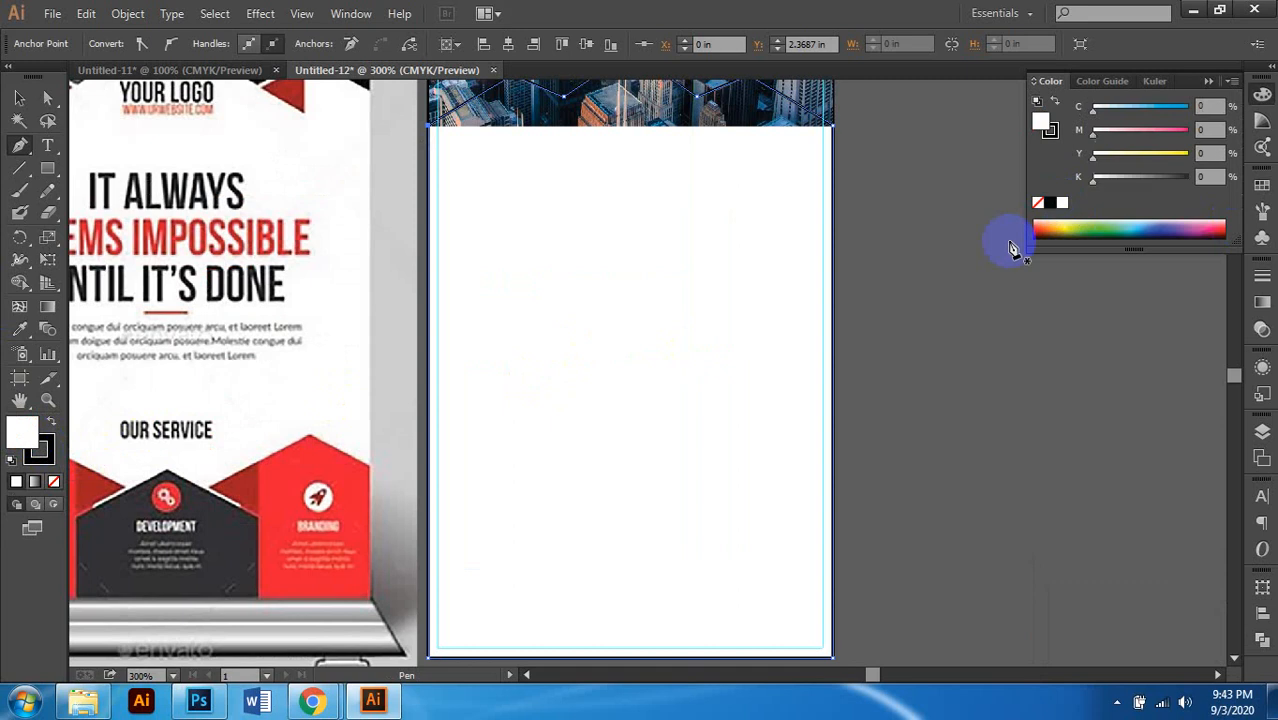
{"action": "scroll", "coordinate": [693, 280], "scroll_direction": "down", "scroll_amount": 1}
{"action": "scroll", "coordinate": [691, 287], "scroll_direction": "up", "scroll_amount": 2}
{"action": "scroll", "coordinate": [691, 287], "scroll_direction": "down", "scroll_amount": 1}
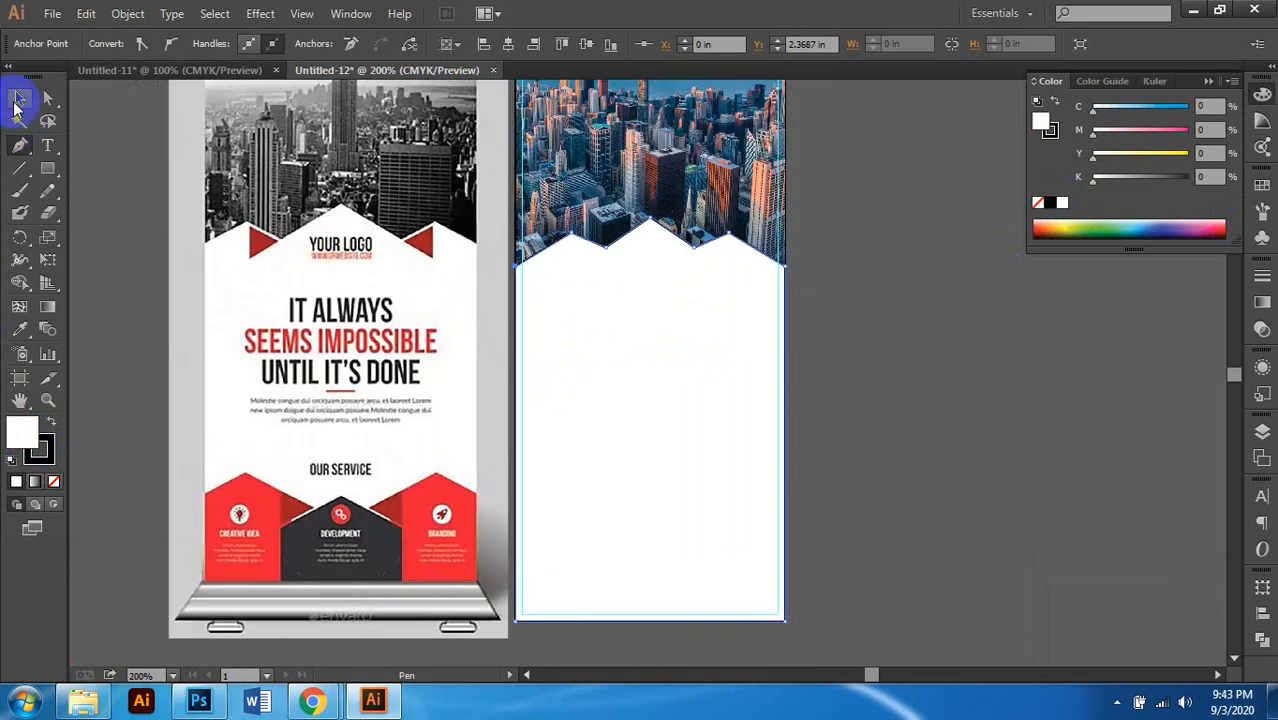
Step: Select four zigzag anchor points with Direct Selection and nudge them down together
{"action": "left_click", "coordinate": [893, 334]}
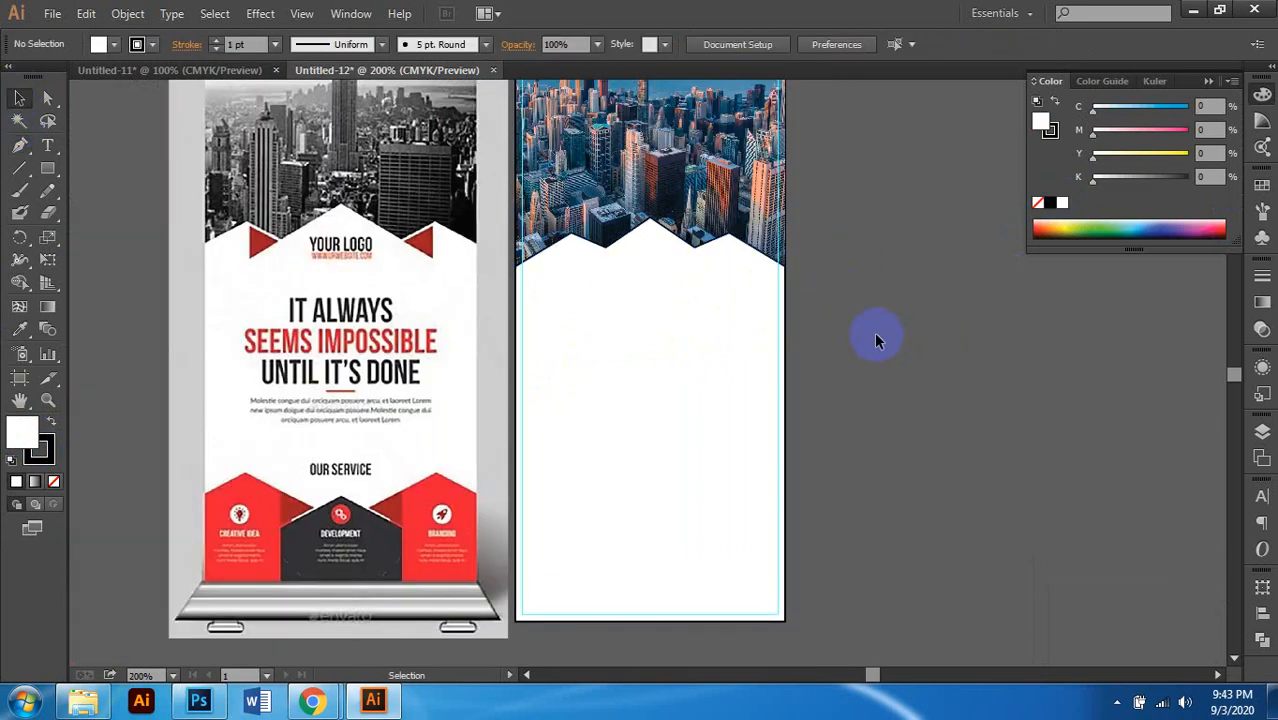
{"action": "scroll", "coordinate": [874, 331], "scroll_direction": "right", "scroll_amount": 1}
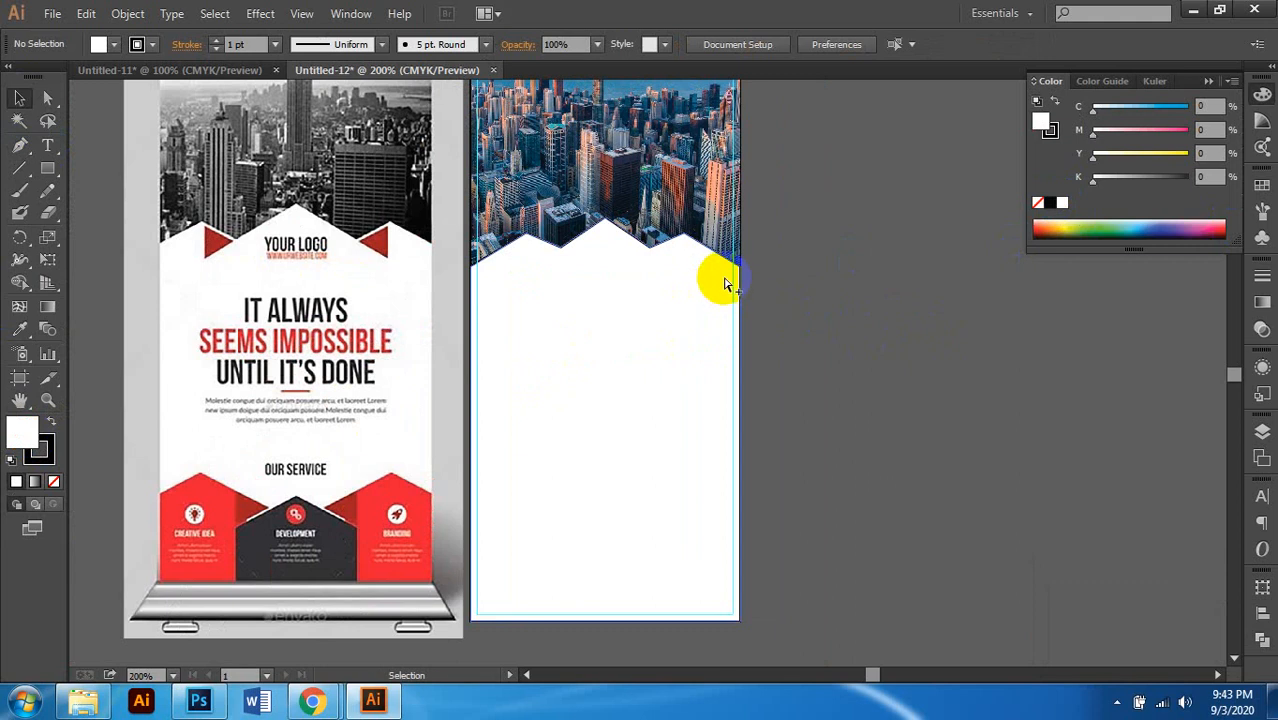
{"action": "scroll", "coordinate": [727, 285], "scroll_direction": "up", "scroll_amount": 1}
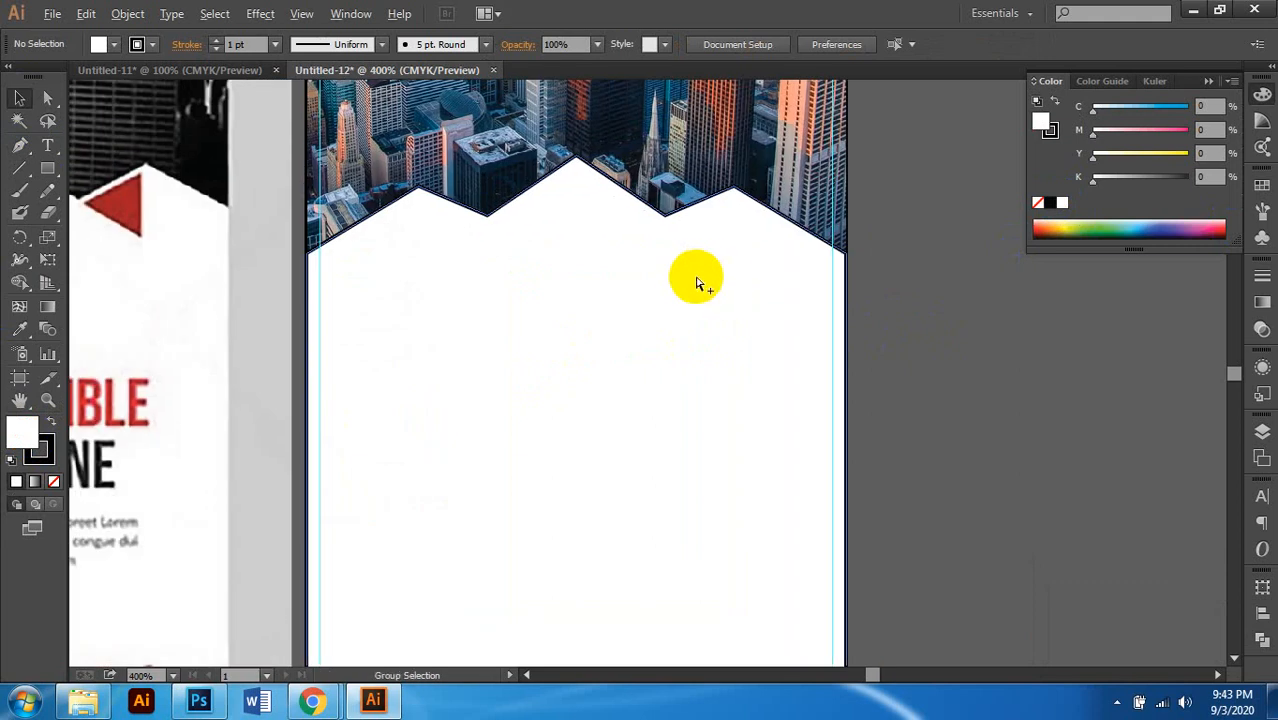
{"action": "scroll", "coordinate": [697, 283], "scroll_direction": "down", "scroll_amount": 1}
{"action": "left_click", "coordinate": [47, 97]}
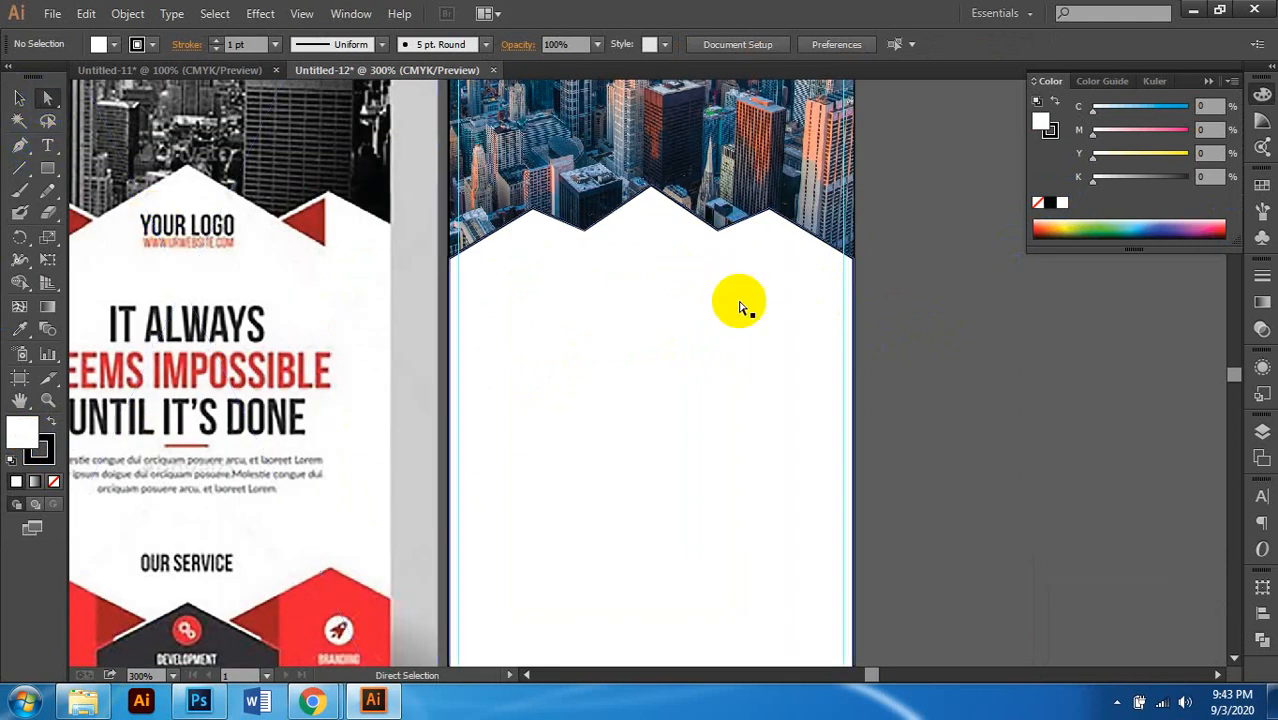
{"action": "scroll", "coordinate": [740, 303], "scroll_direction": "down", "scroll_amount": 1}
{"action": "scroll", "coordinate": [788, 258], "scroll_direction": "up", "scroll_amount": 1}
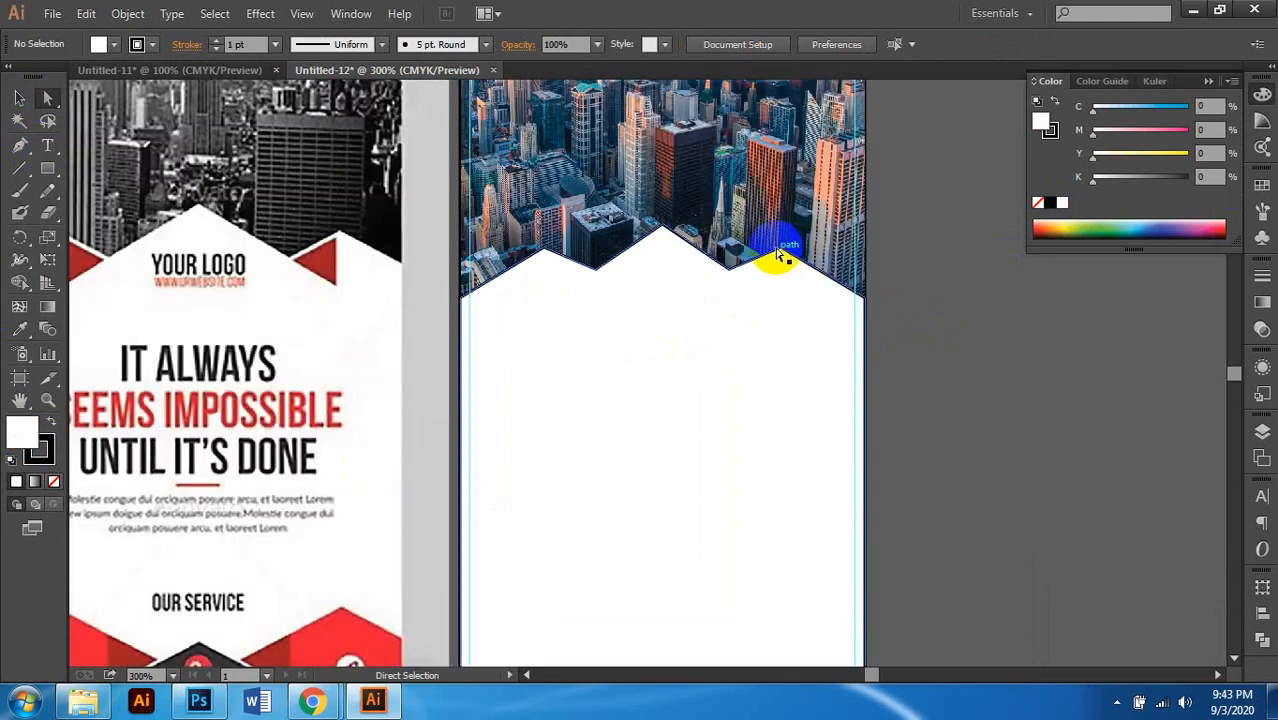
{"action": "left_click", "coordinate": [782, 252]}
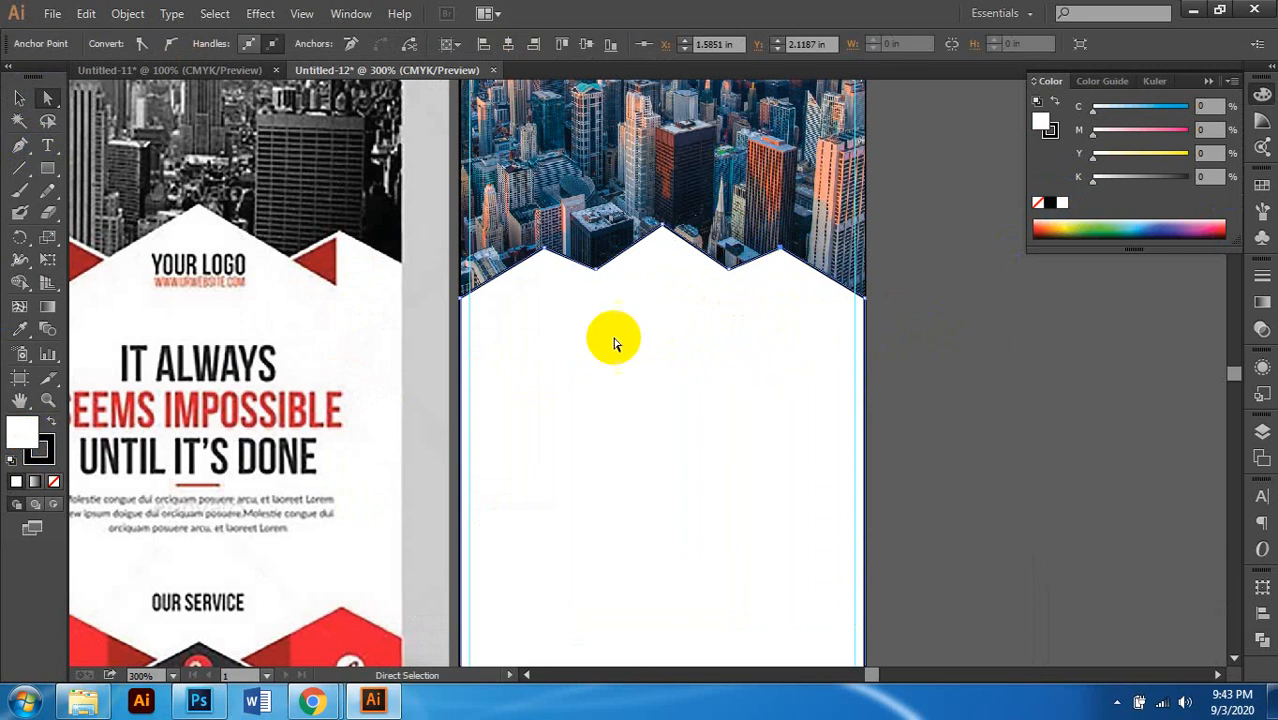
{"action": "left_click_drag", "start_coordinate": [608, 340], "coordinate": [684, 355]}
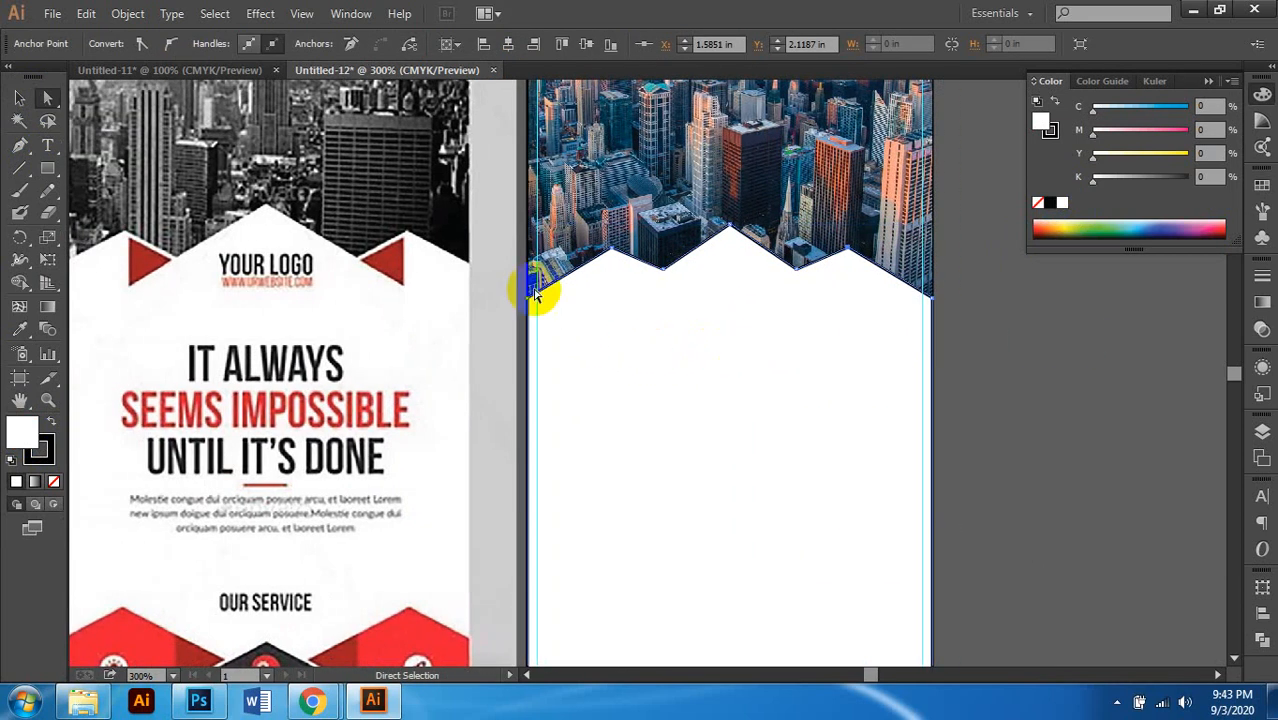
{"action": "left_click", "coordinate": [613, 252], "text": "shift"}
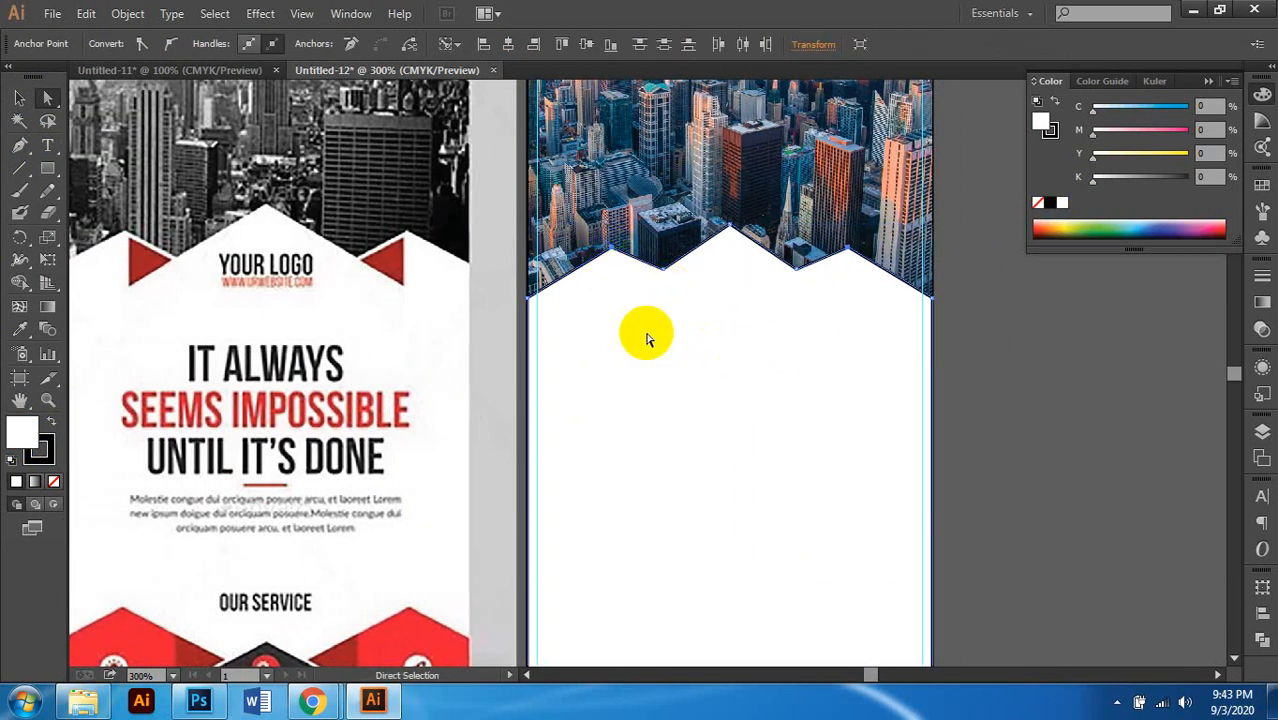
{"action": "left_click", "coordinate": [663, 270], "text": "shift"}
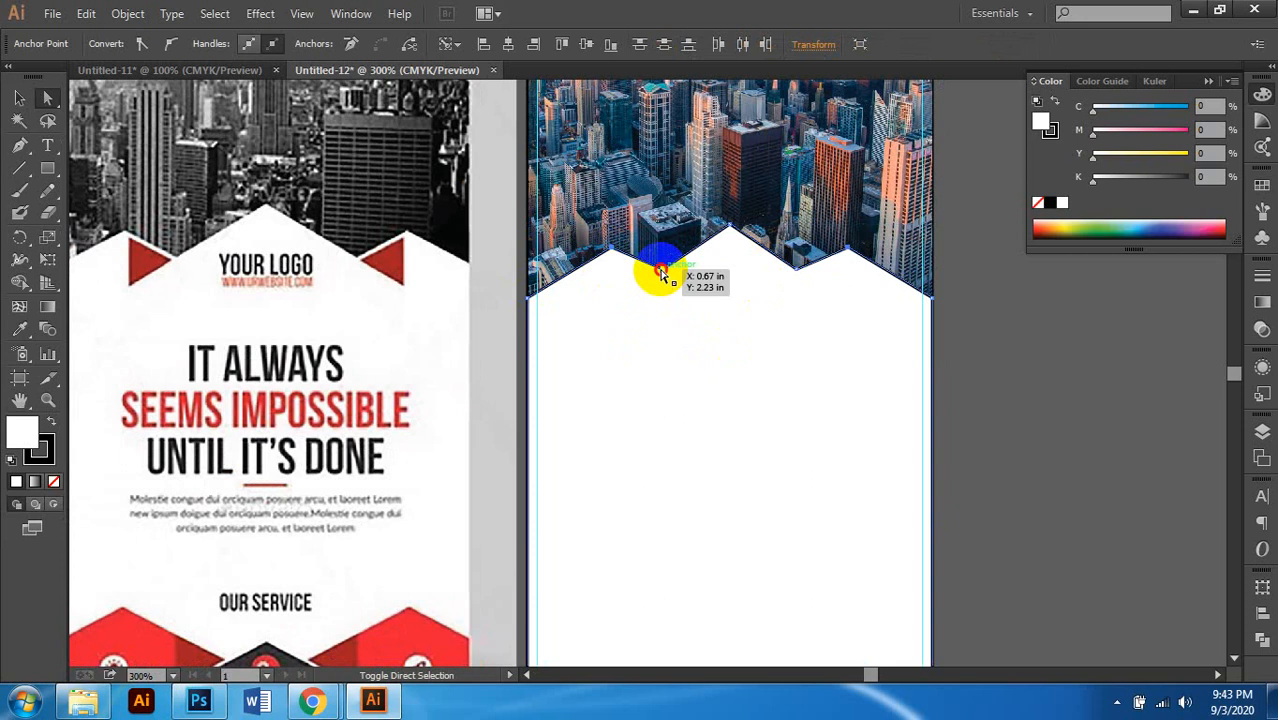
{"action": "left_click", "coordinate": [790, 262], "text": "shift"}
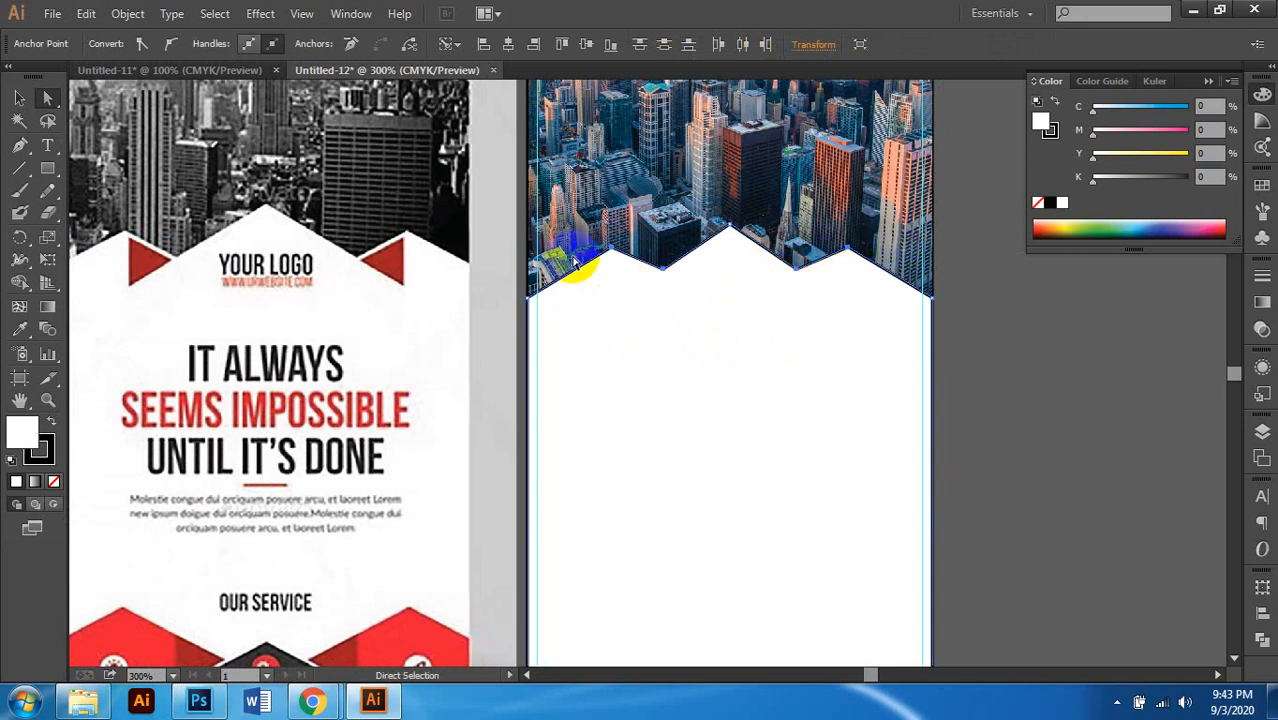
{"action": "key", "text": "Down"}
{"action": "key", "text": "Down"}
{"action": "key", "text": "Down"}
{"action": "key", "text": "Down"}
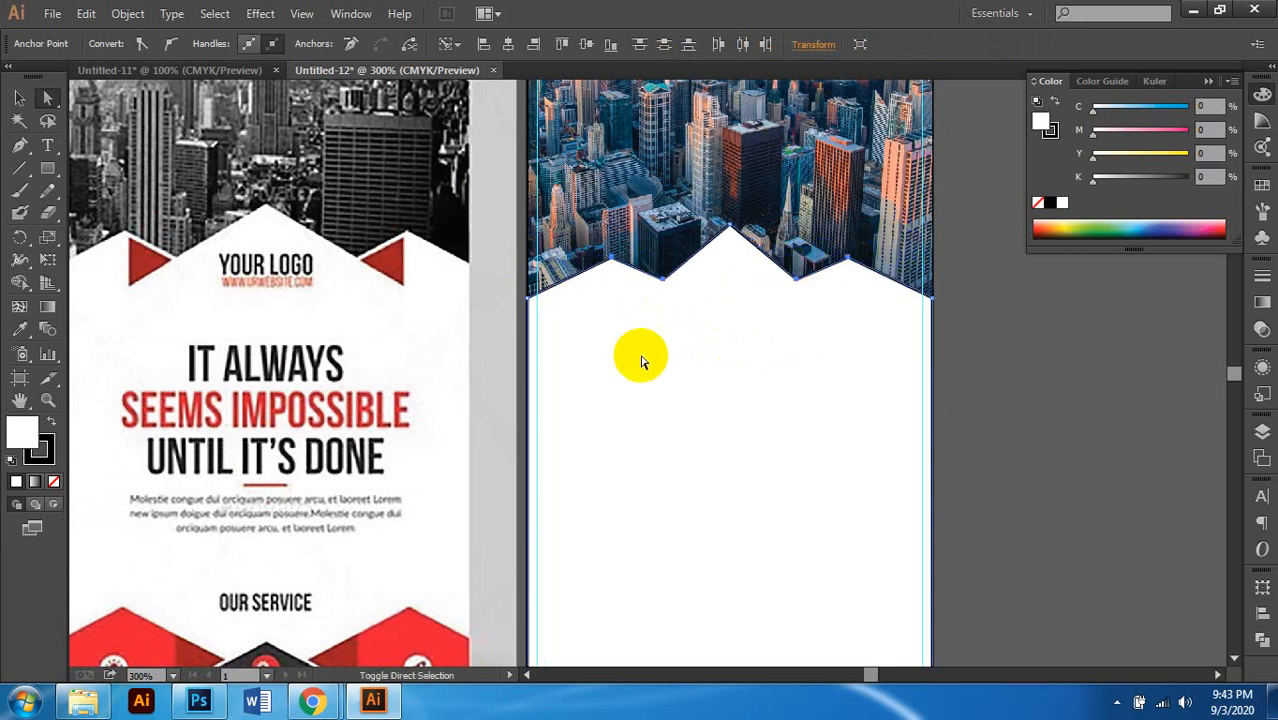
Step: Drag the zigzag's left valley point down-left and select the left and central peaks
{"action": "left_click", "coordinate": [845, 262]}
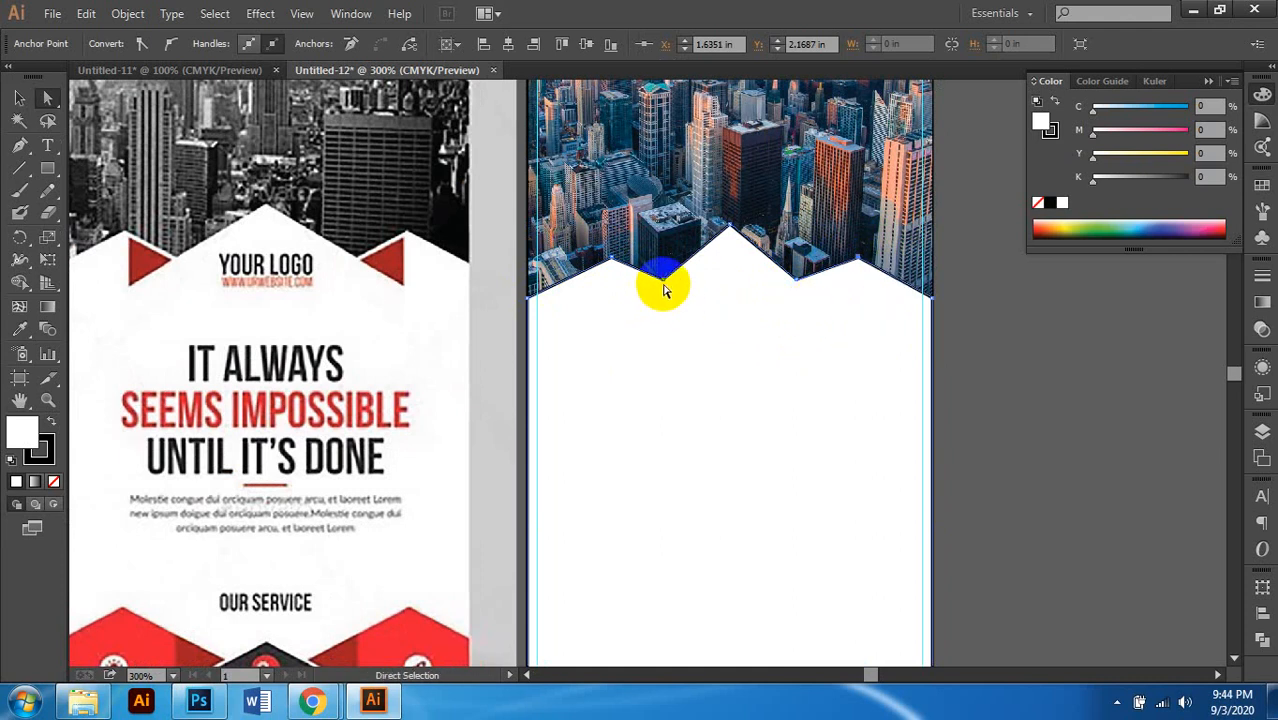
{"action": "left_click_drag", "start_coordinate": [662, 271], "coordinate": [647, 287]}
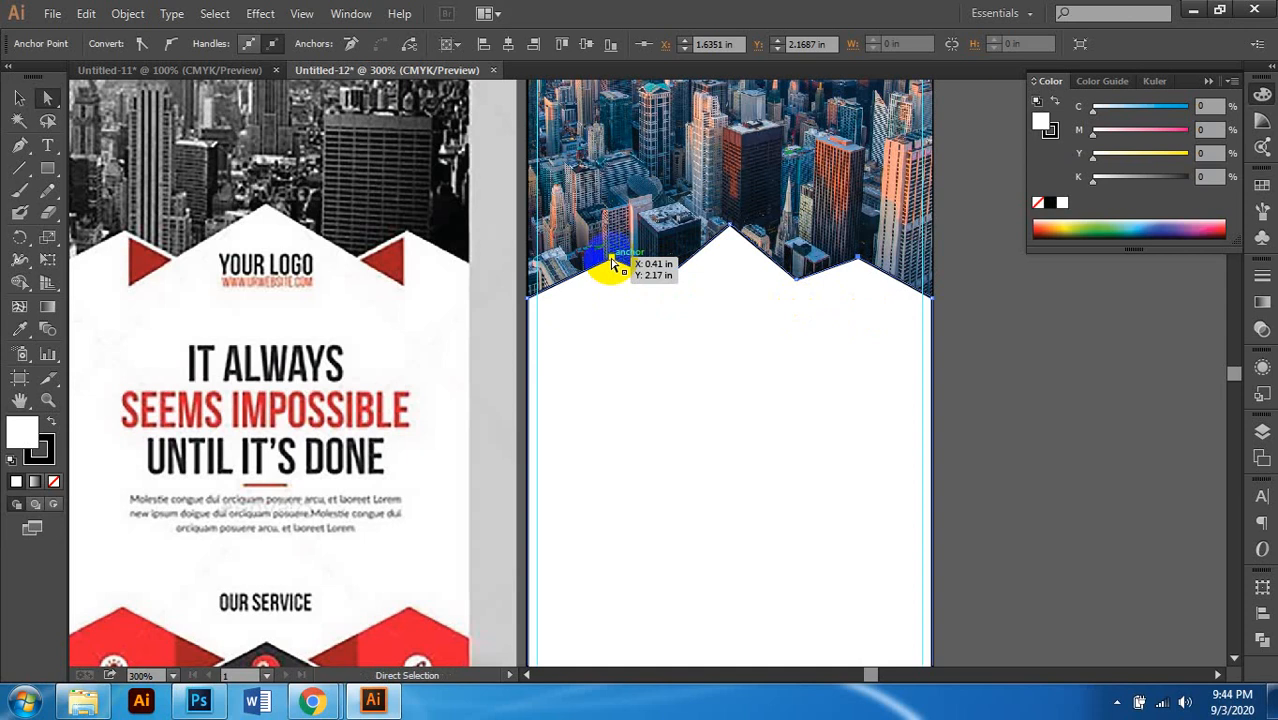
{"action": "left_click", "coordinate": [612, 259]}
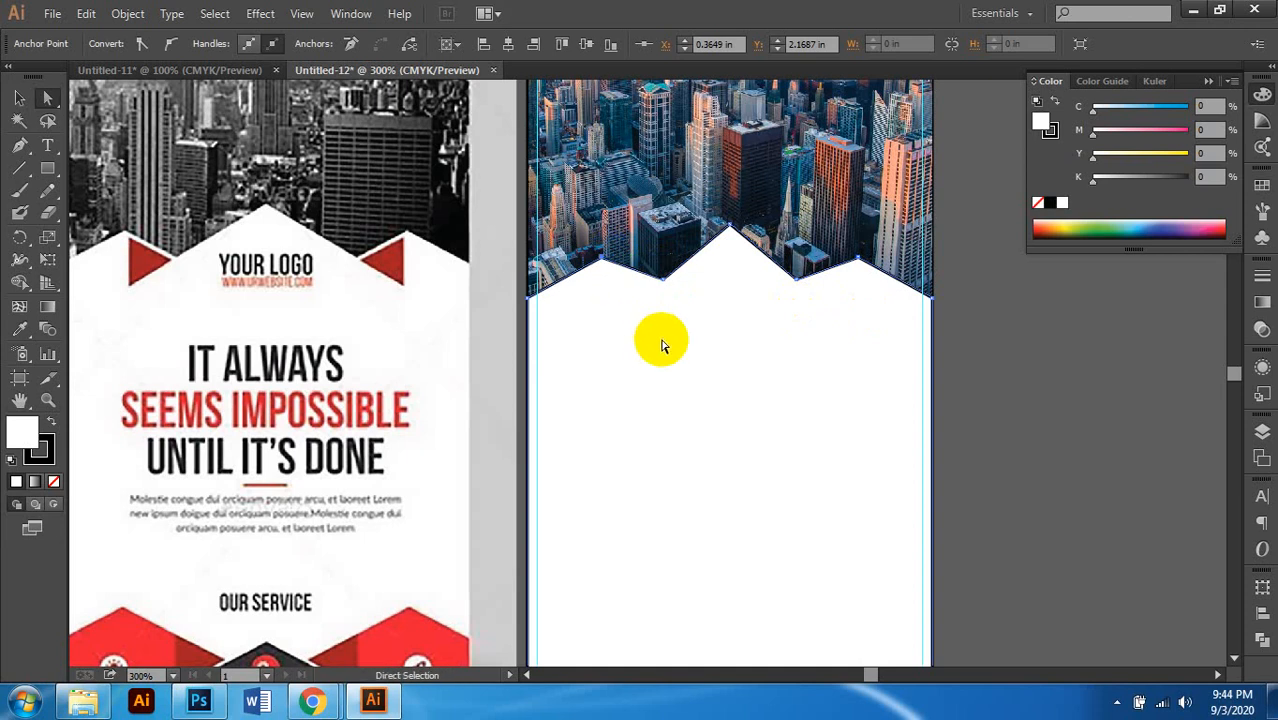
{"action": "scroll", "coordinate": [780, 320], "scroll_direction": "right", "scroll_amount": 1}
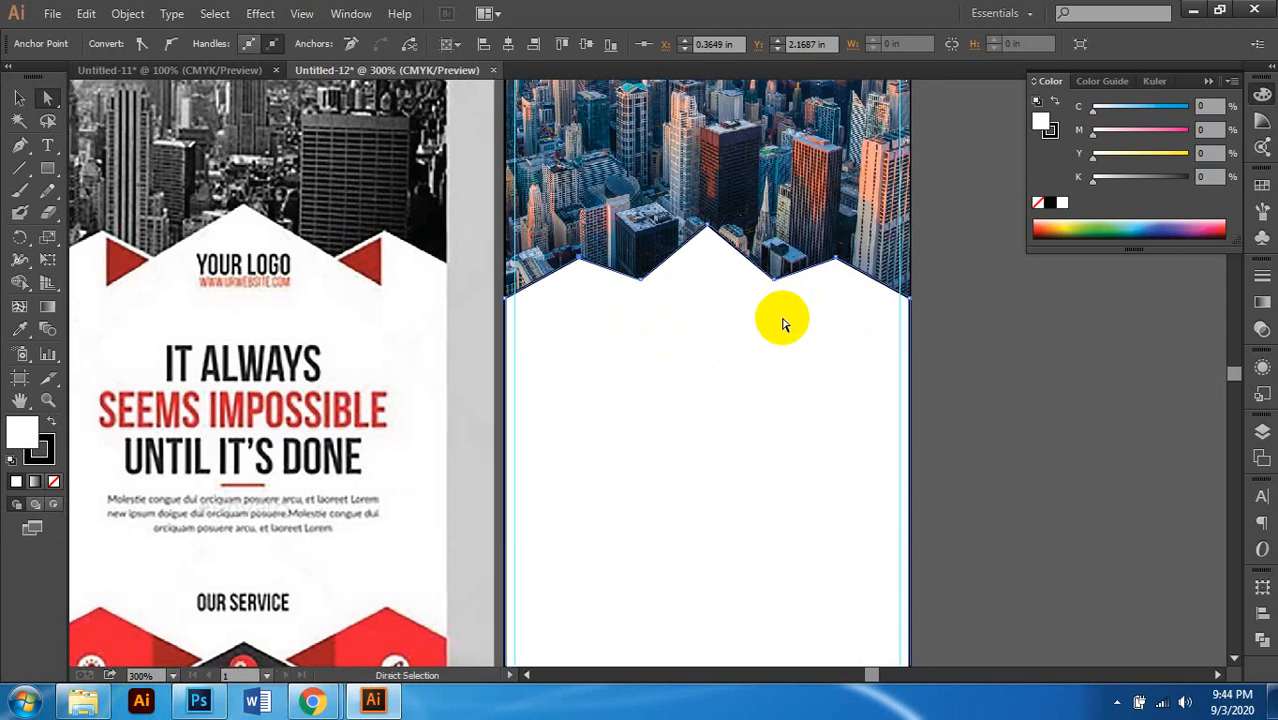
{"action": "scroll", "coordinate": [727, 347], "scroll_direction": "left", "scroll_amount": 2}
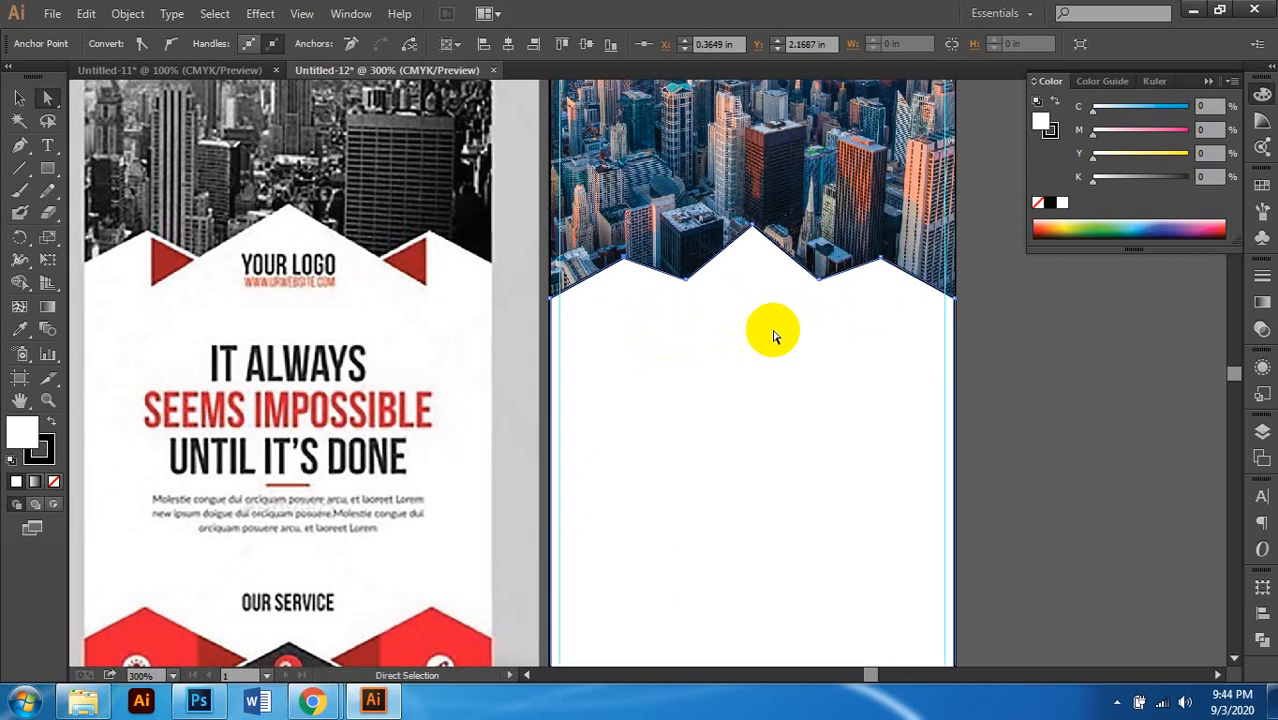
{"action": "left_click", "coordinate": [757, 232]}
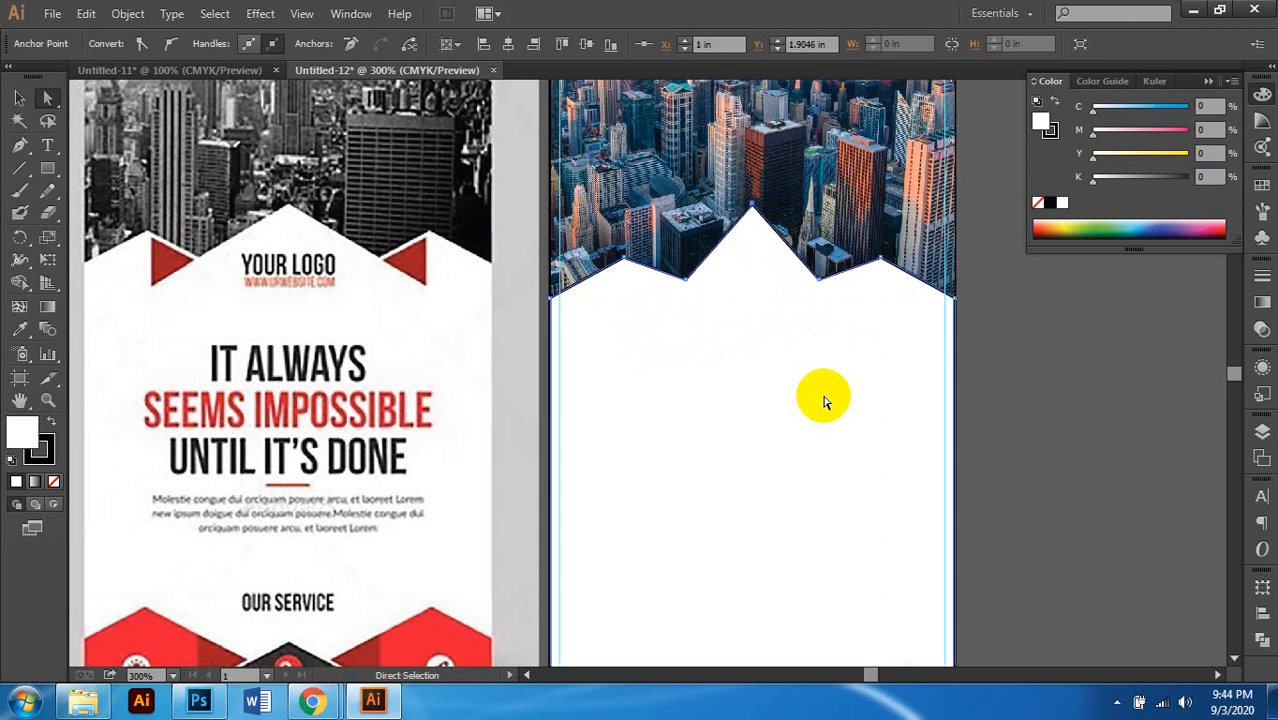
Step: Shift-nudge the right valley and peak rightward, and the left valley and peak leftward
{"action": "left_click", "coordinate": [821, 282]}
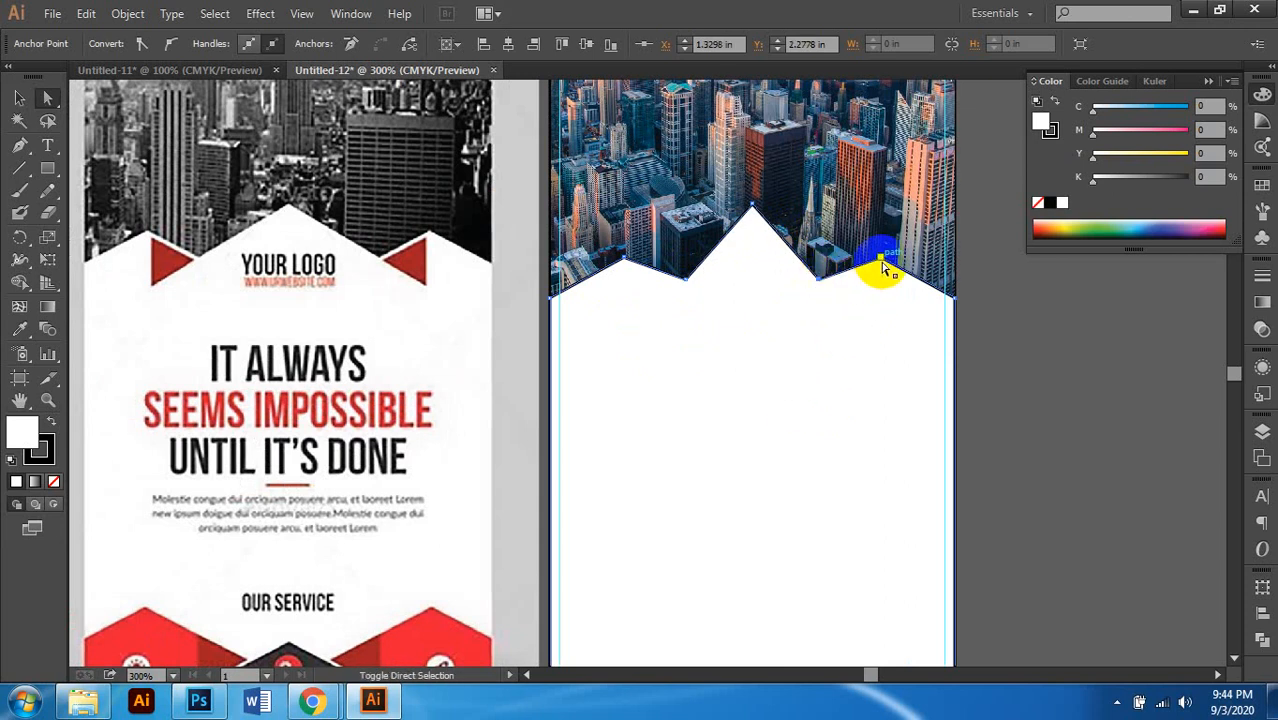
{"action": "left_click", "coordinate": [883, 262], "text": "shift"}
{"action": "key", "text": "shift+Right"}
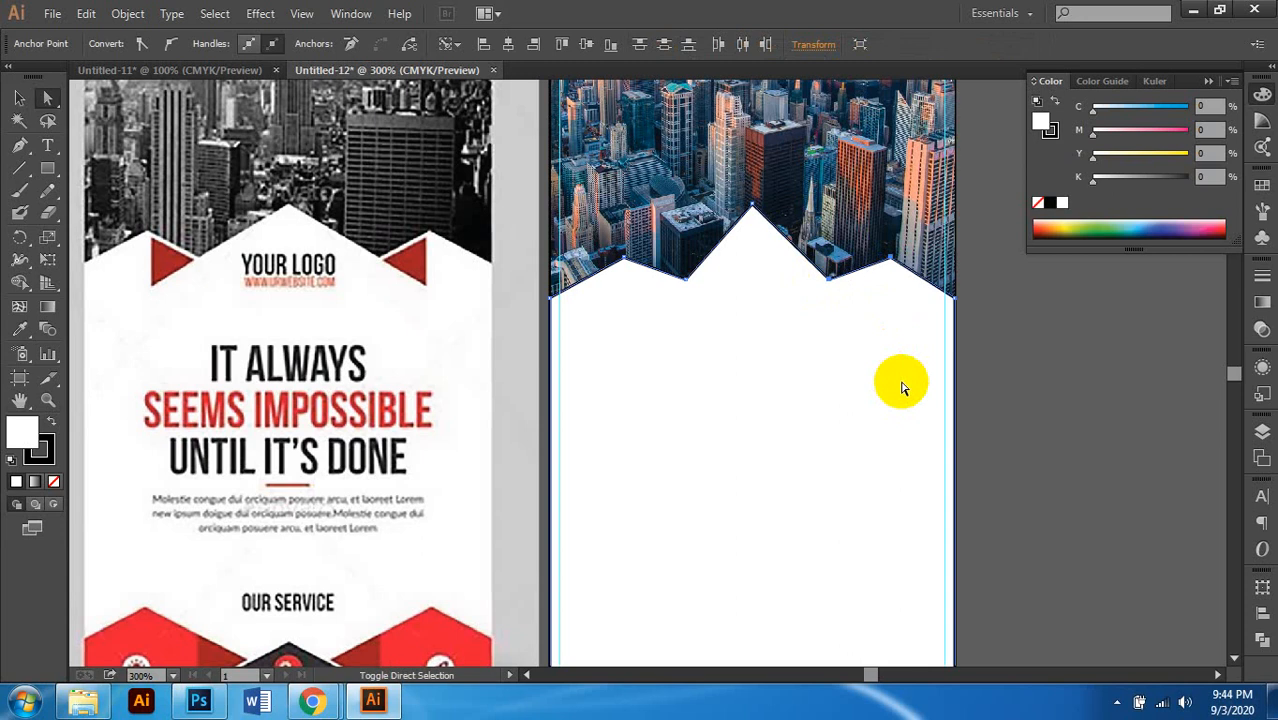
{"action": "left_click", "coordinate": [684, 279]}
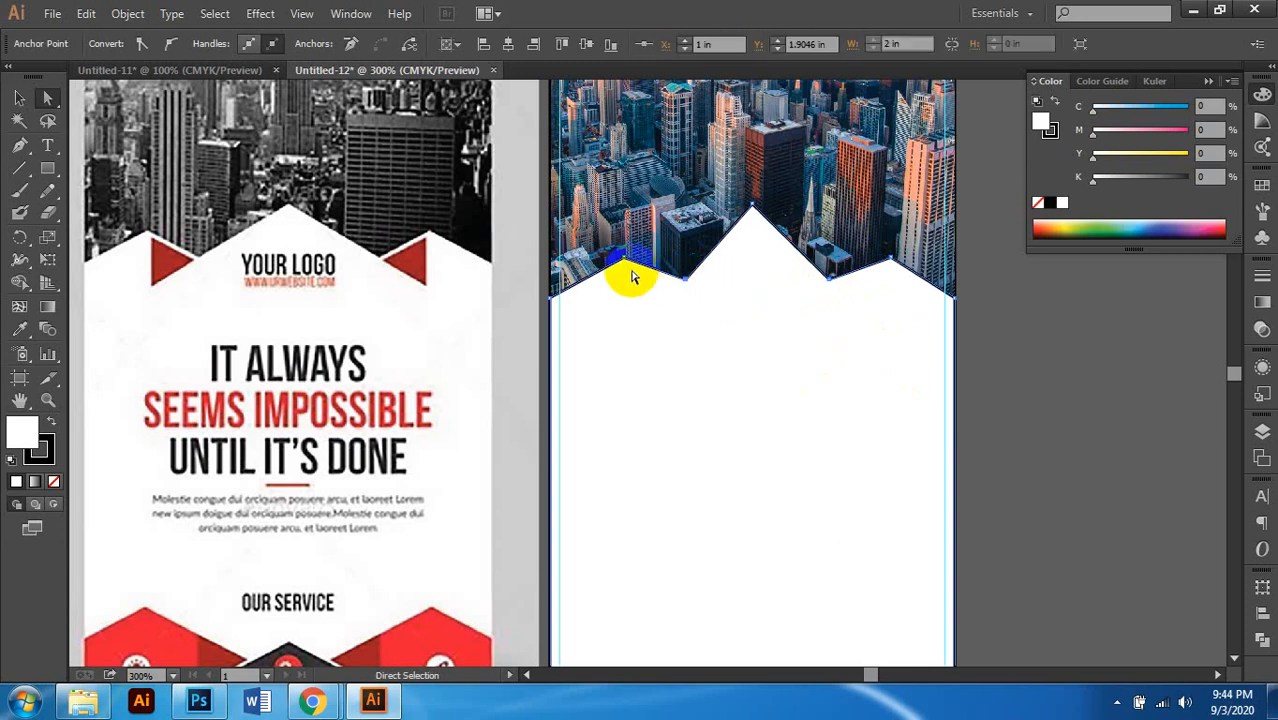
{"action": "left_click", "coordinate": [624, 260], "text": "shift"}
{"action": "key", "text": "shift+Left"}
{"action": "key", "text": "shift+Left"}
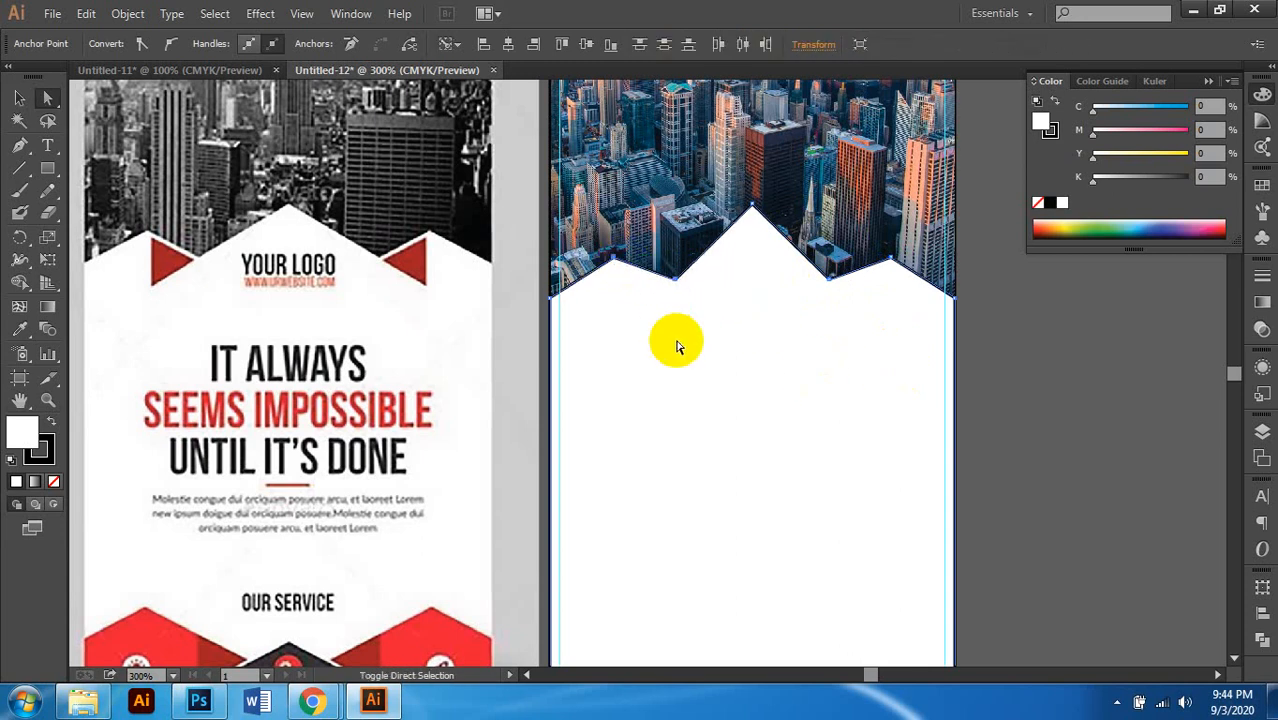
Step: Nudge the right peak and valley one more step right, then deselect
{"action": "left_click", "coordinate": [893, 262]}
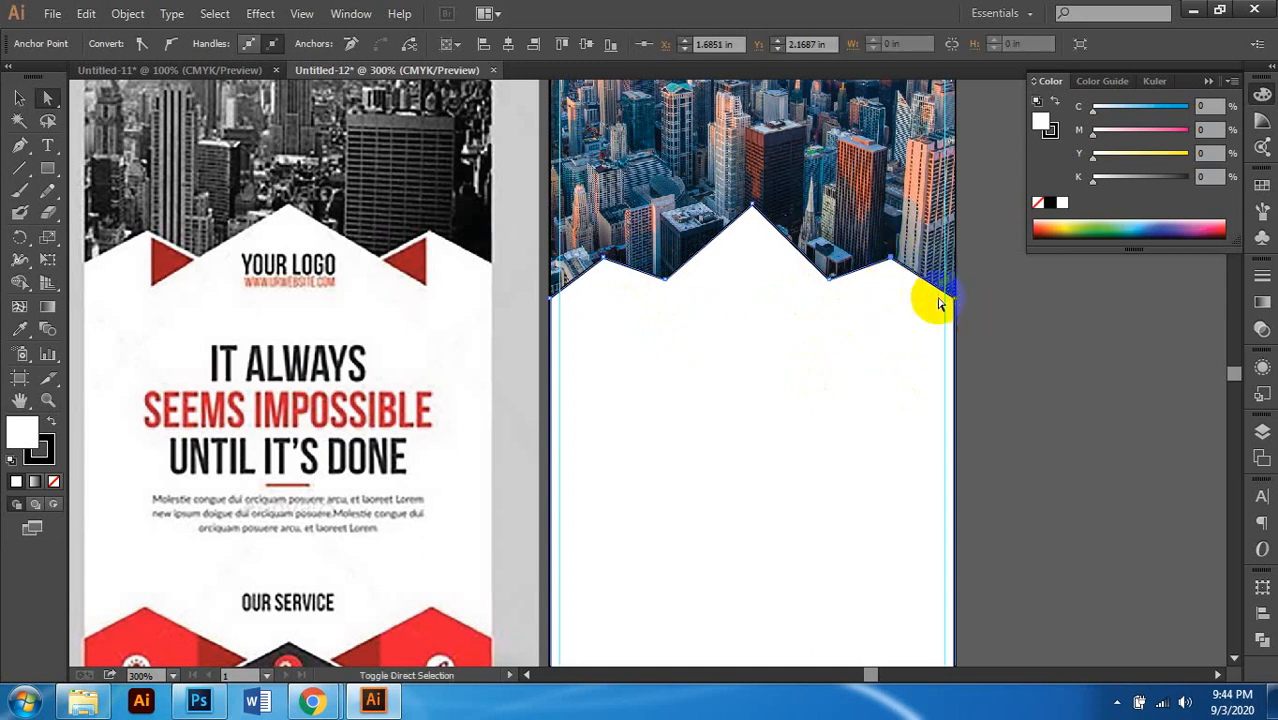
{"action": "left_click", "coordinate": [829, 279], "text": "shift"}
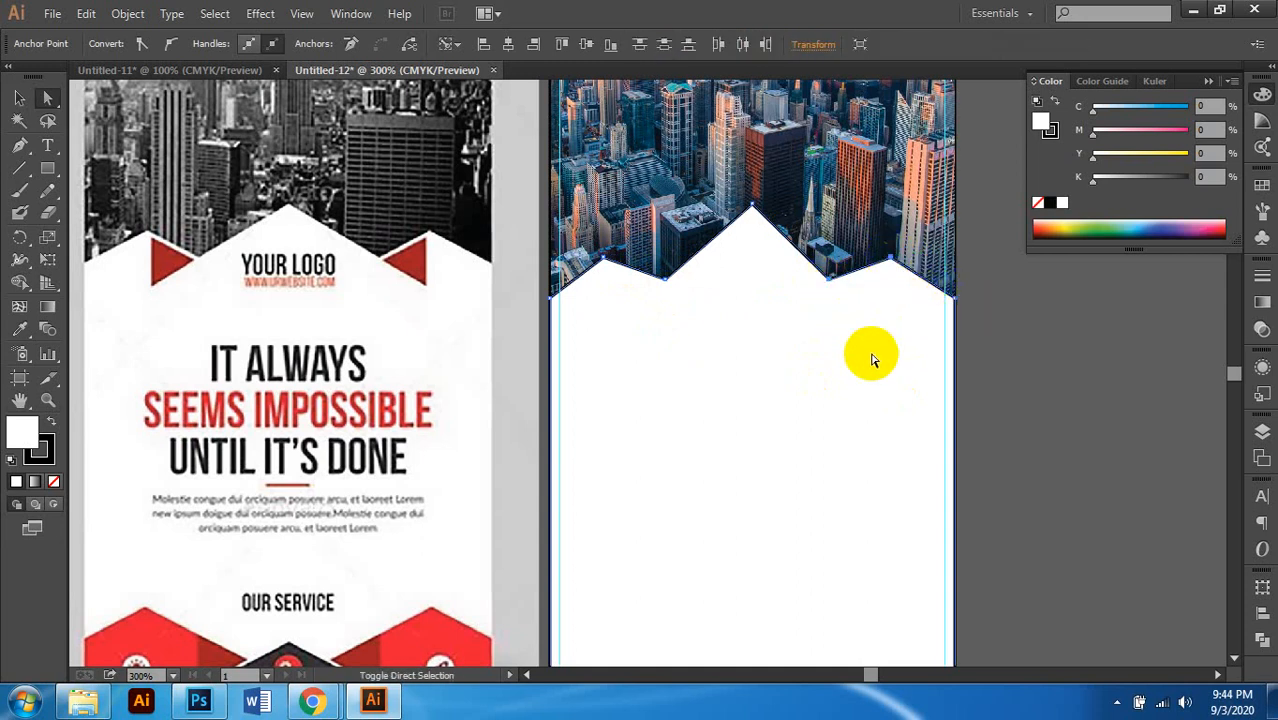
{"action": "key", "text": "Right"}
{"action": "key", "text": "Right"}
{"action": "key", "text": "Right"}
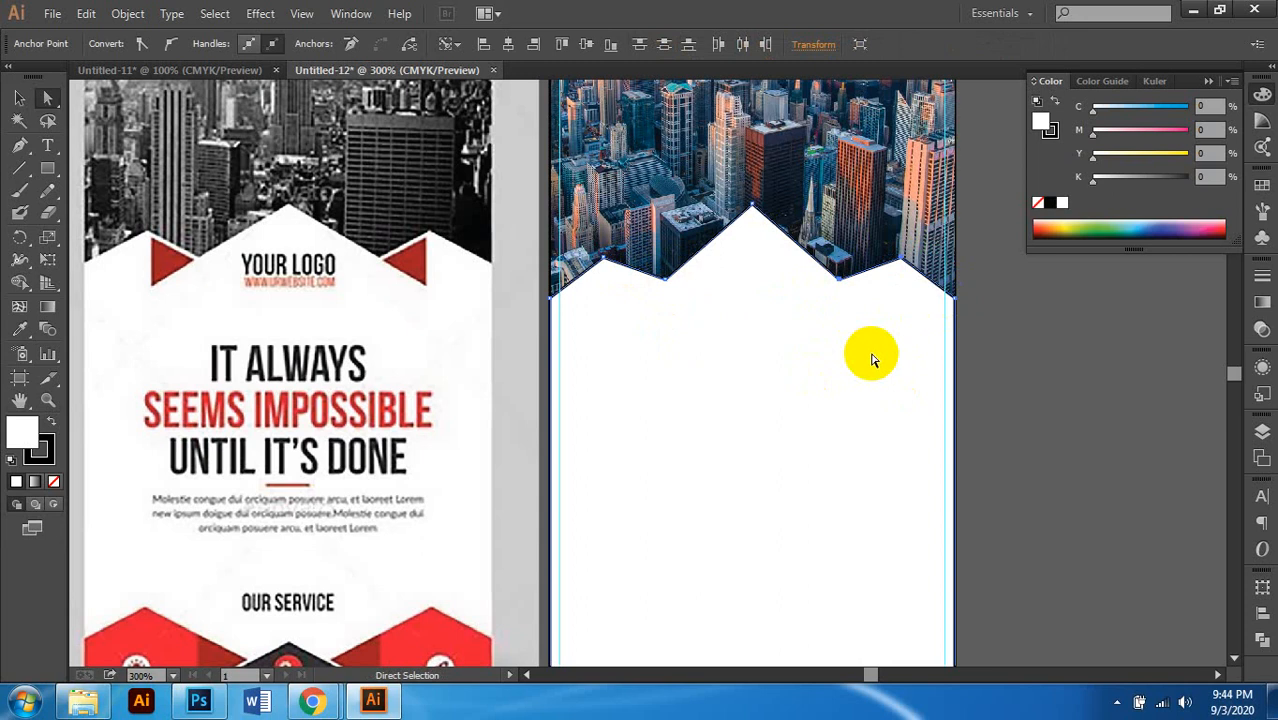
{"action": "left_click", "coordinate": [1045, 340]}
Step: Select both zigzag valley anchors and nudge them down to deepen the notches
{"action": "scroll", "coordinate": [707, 392], "scroll_direction": "down", "scroll_amount": 3}
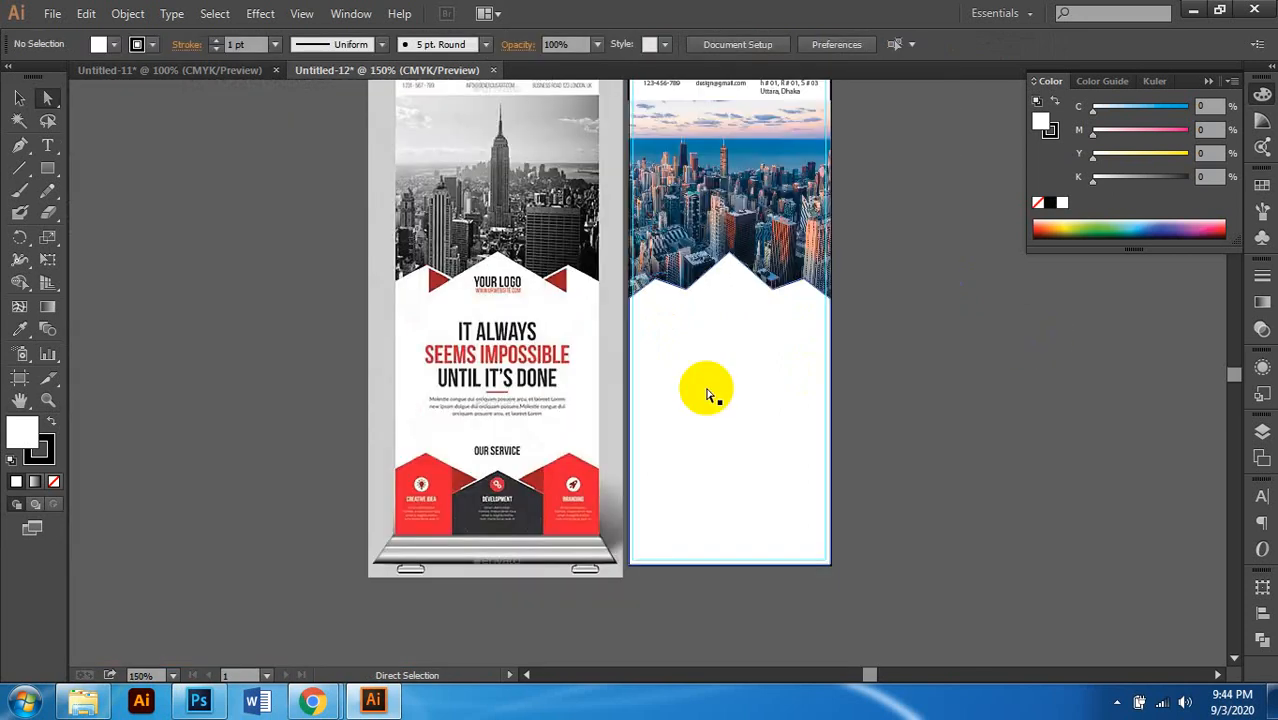
{"action": "scroll", "coordinate": [728, 349], "scroll_direction": "up", "scroll_amount": 2}
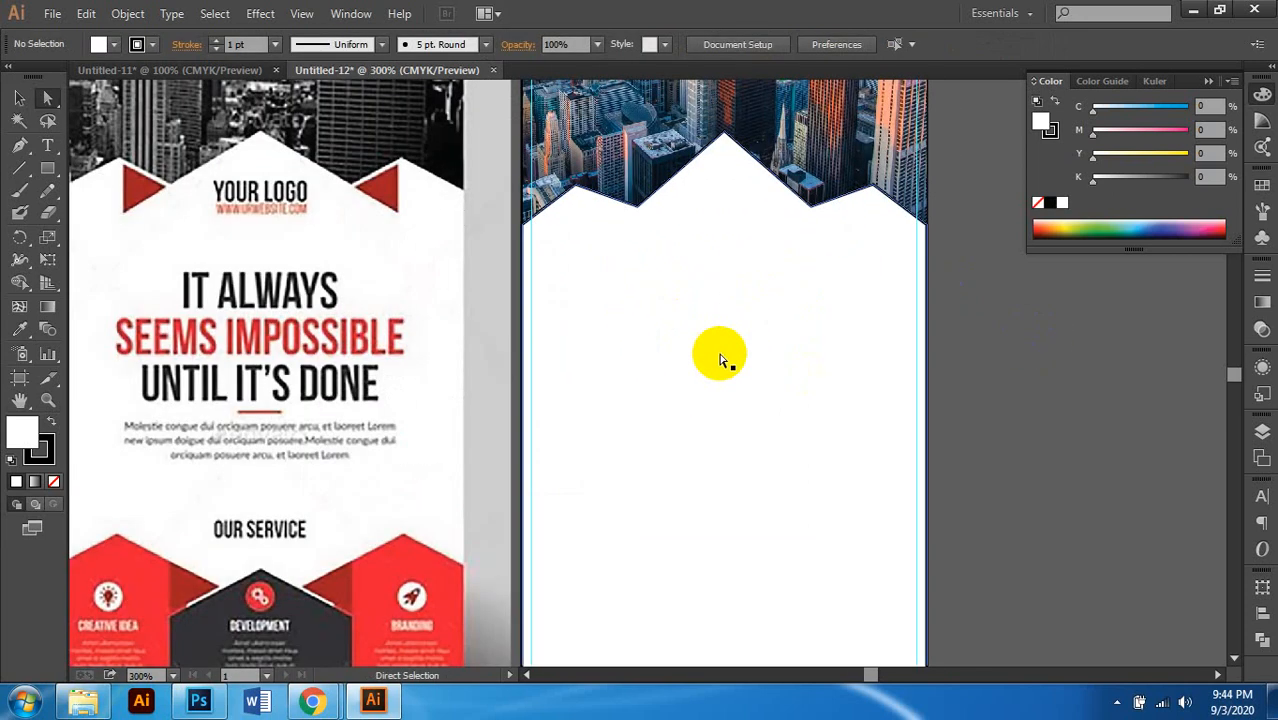
{"action": "scroll", "coordinate": [707, 357], "scroll_direction": "down", "scroll_amount": 1}
{"action": "scroll", "coordinate": [699, 328], "scroll_direction": "up", "scroll_amount": 4}
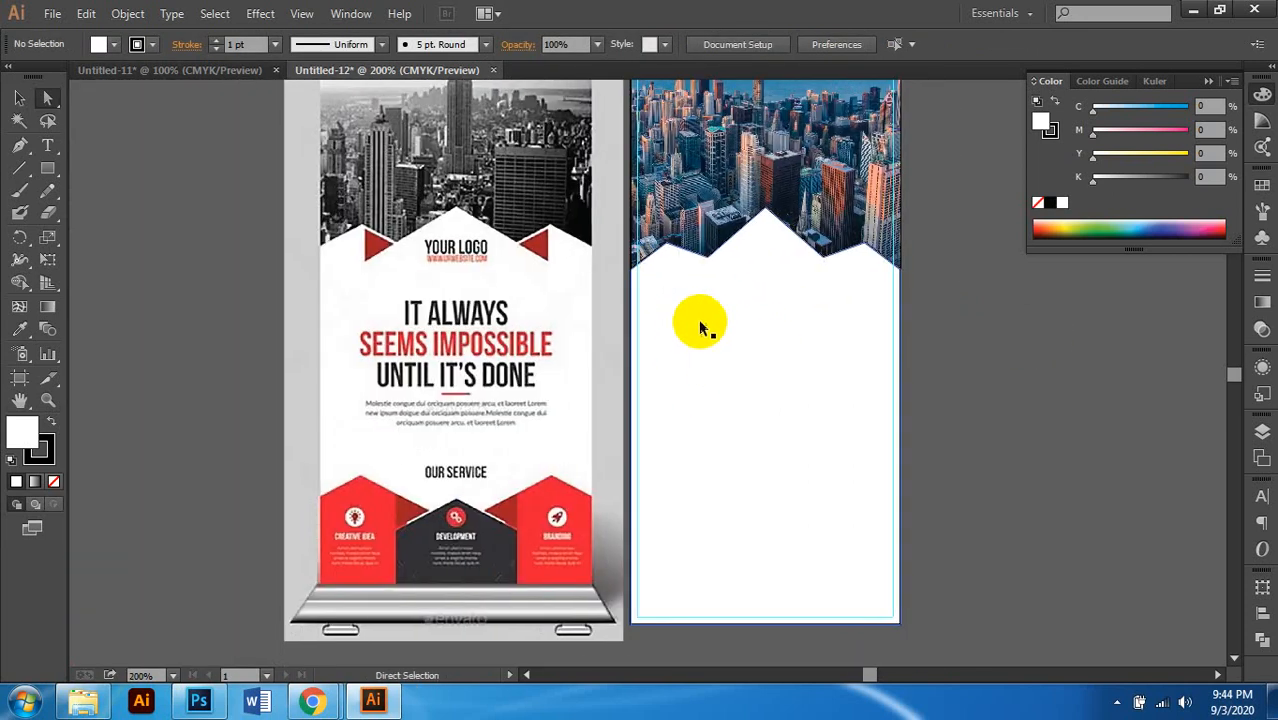
{"action": "scroll", "coordinate": [328, 238], "scroll_direction": "left", "scroll_amount": 3}
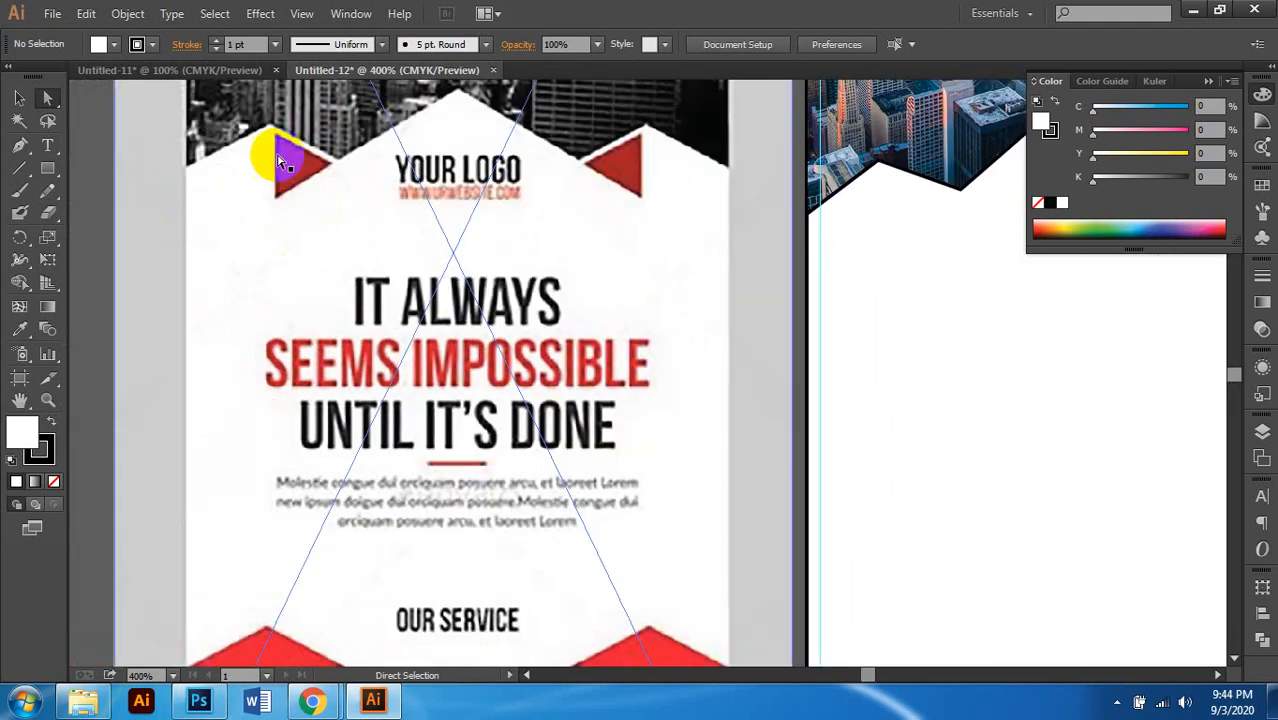
{"action": "scroll", "coordinate": [662, 228], "scroll_direction": "down", "scroll_amount": 1}
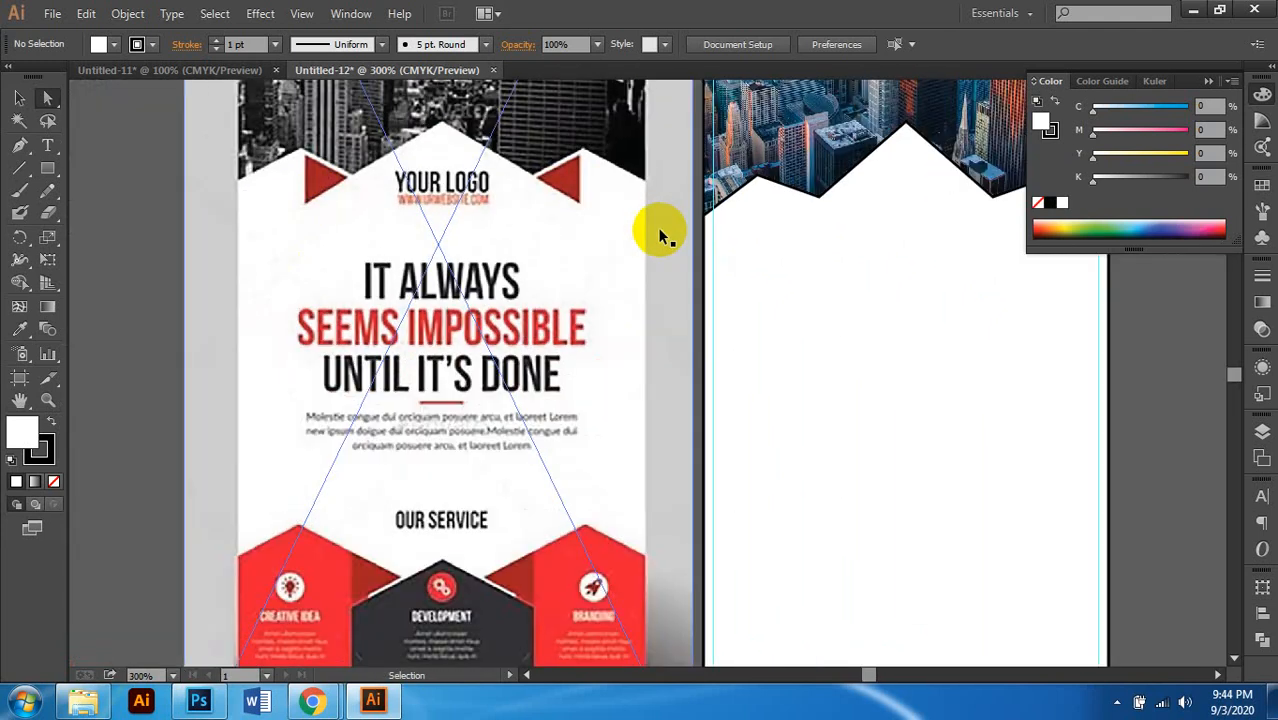
{"action": "scroll", "coordinate": [608, 243], "scroll_direction": "right", "scroll_amount": 3}
{"action": "scroll", "coordinate": [747, 233], "scroll_direction": "up", "scroll_amount": 1}
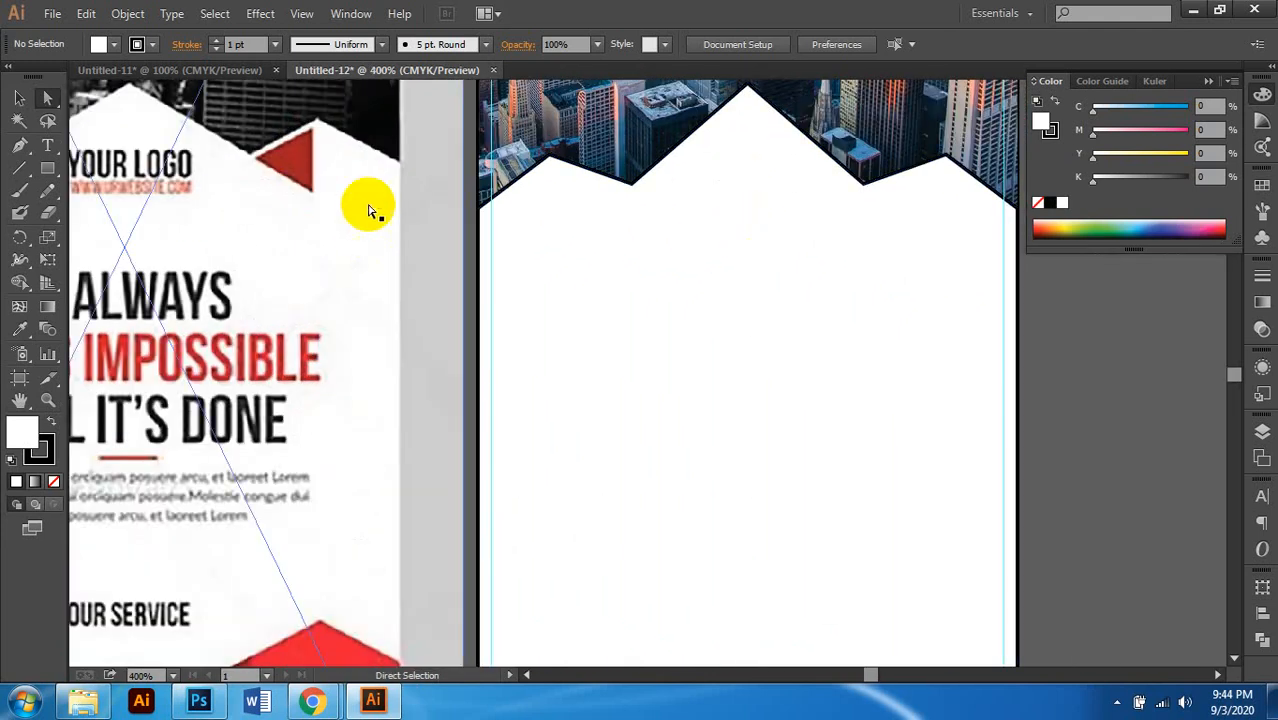
{"action": "left_click", "coordinate": [44, 167]}
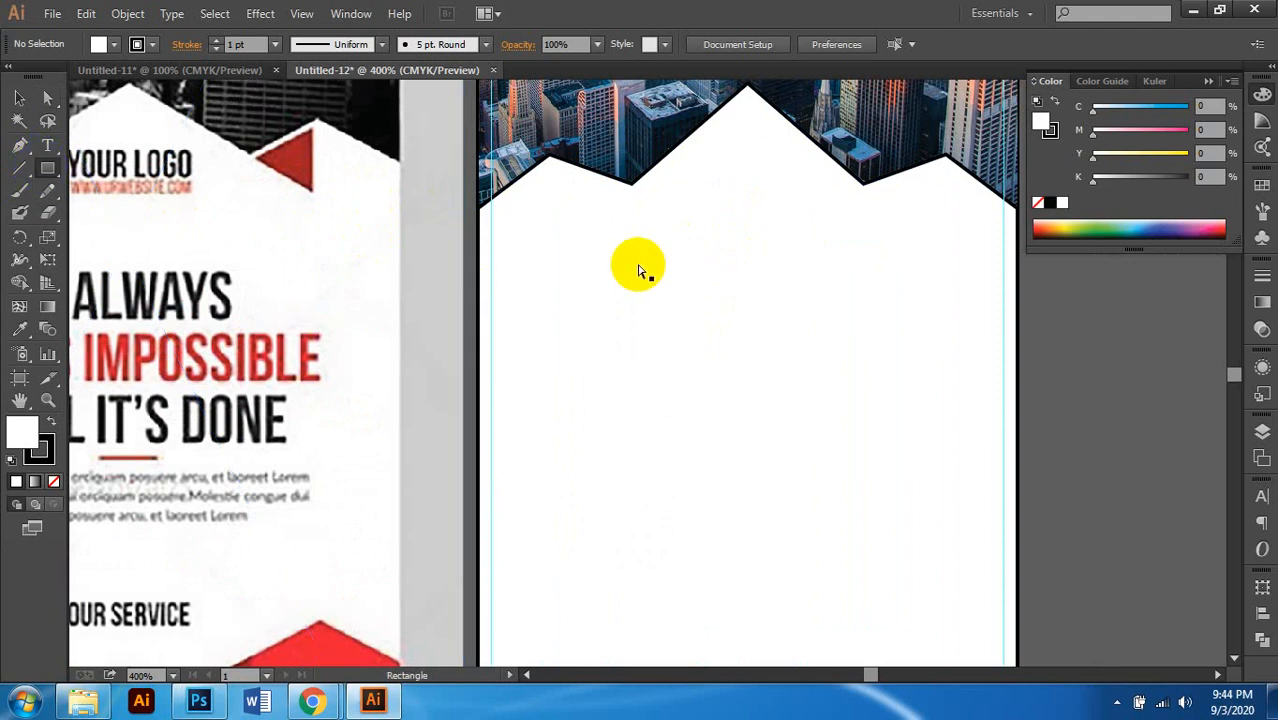
{"action": "scroll", "coordinate": [648, 263], "scroll_direction": "up", "scroll_amount": 1}
{"action": "scroll", "coordinate": [648, 263], "scroll_direction": "left", "scroll_amount": 1}
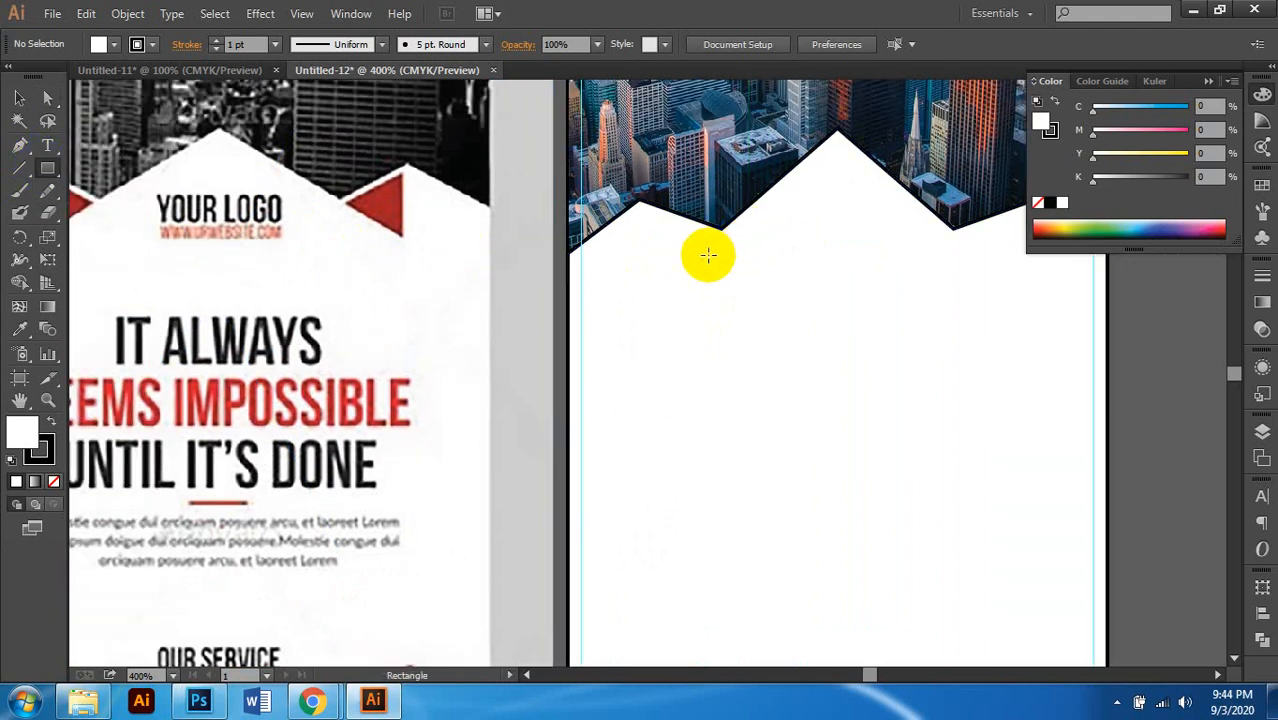
{"action": "scroll", "coordinate": [694, 259], "scroll_direction": "up", "scroll_amount": 1}
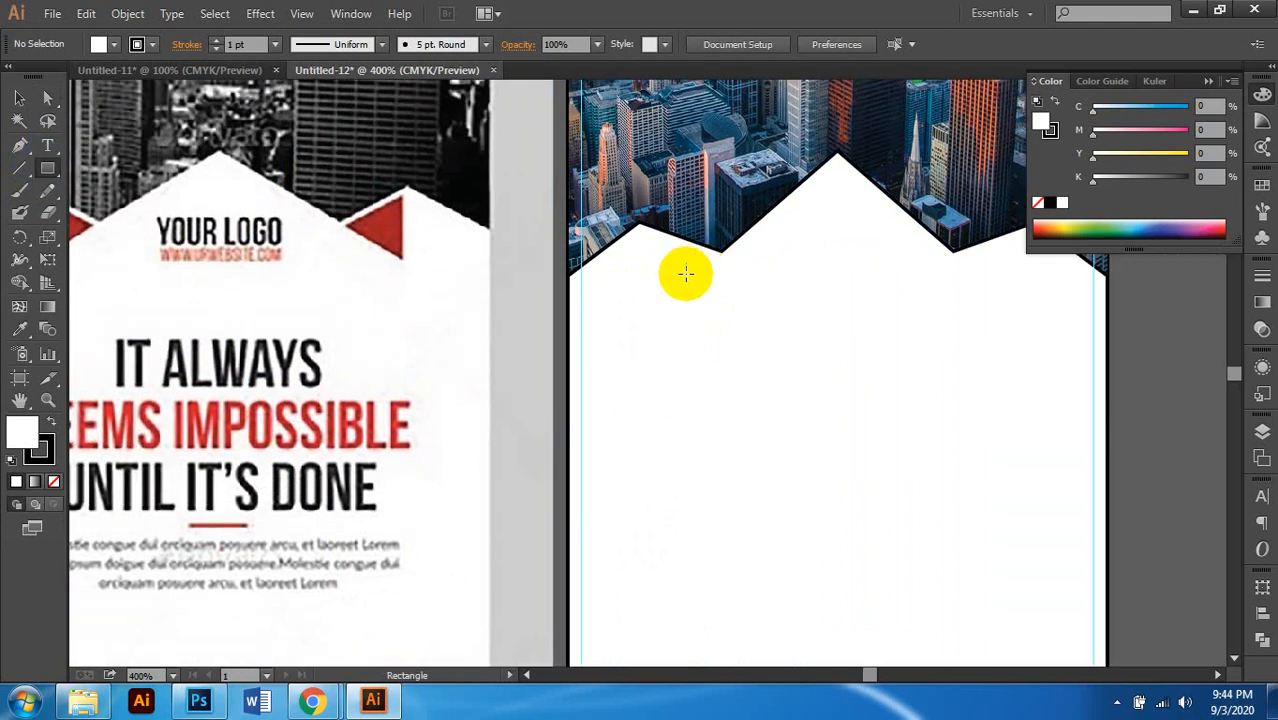
{"action": "left_click", "coordinate": [48, 100]}
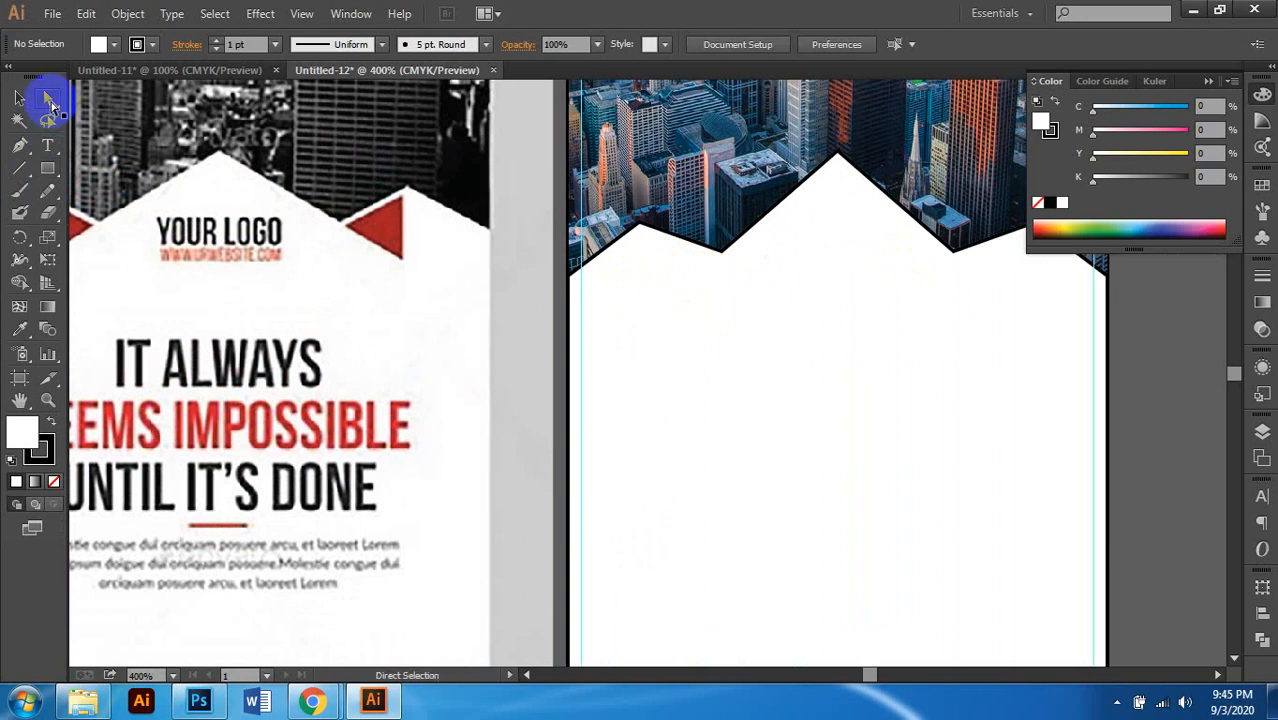
{"action": "left_click", "coordinate": [733, 268]}
{"action": "left_click", "coordinate": [722, 257]}
{"action": "left_click", "coordinate": [719, 254]}
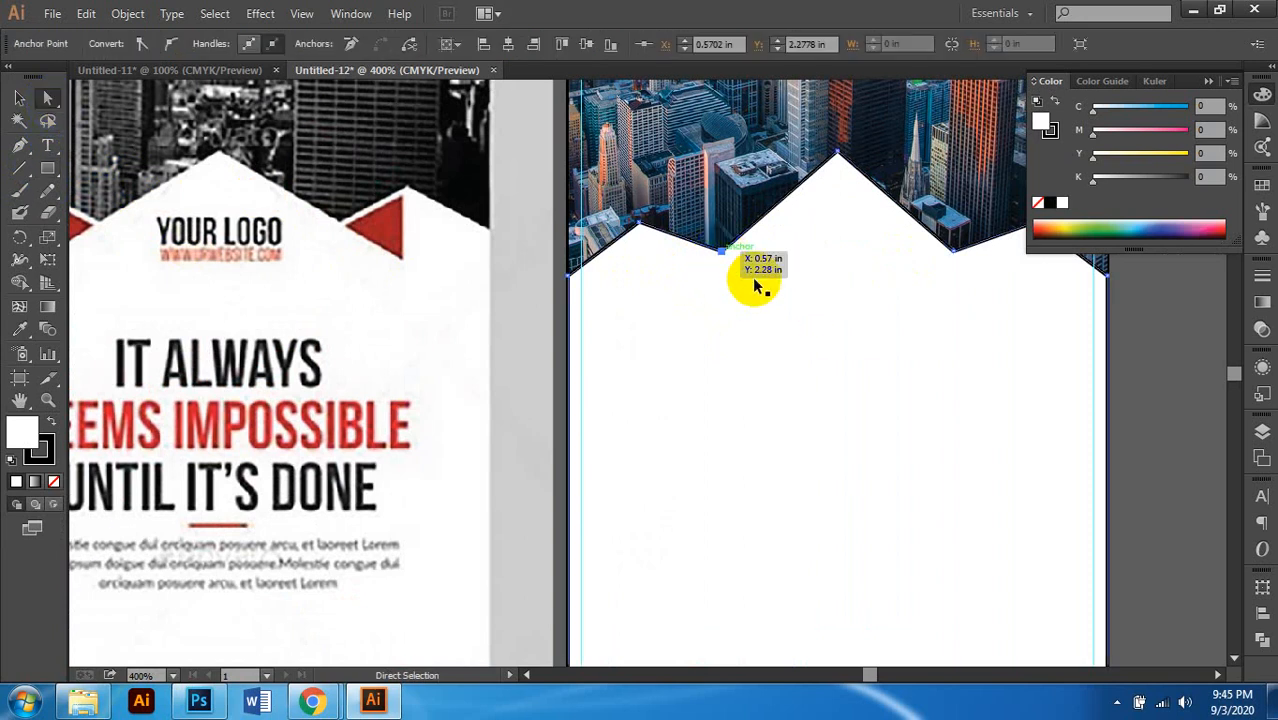
{"action": "scroll", "coordinate": [757, 285], "scroll_direction": "right", "scroll_amount": 2}
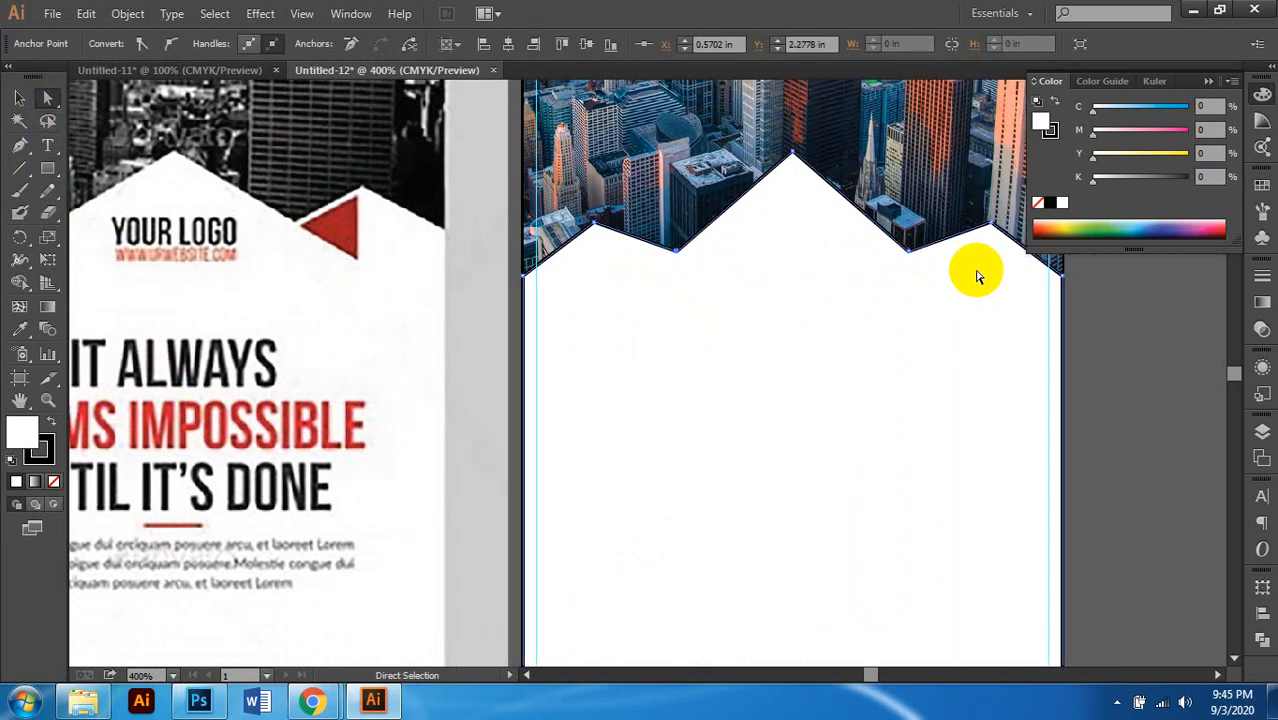
{"action": "left_click", "coordinate": [940, 358]}
{"action": "key", "text": "Down"}
{"action": "key", "text": "Down"}
{"action": "key", "text": "Down"}
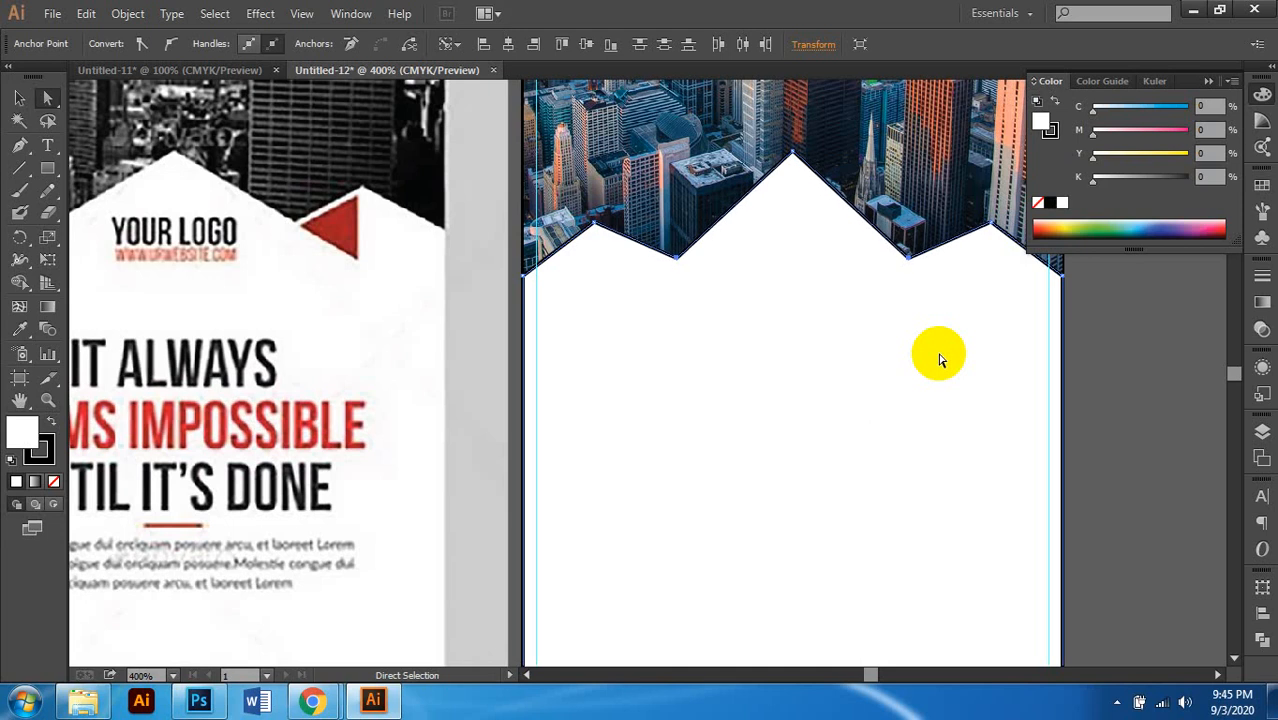
Step: Check the zigzag's left and right end points, then deselect the path
{"action": "scroll", "coordinate": [940, 359], "scroll_direction": "left", "scroll_amount": 1}
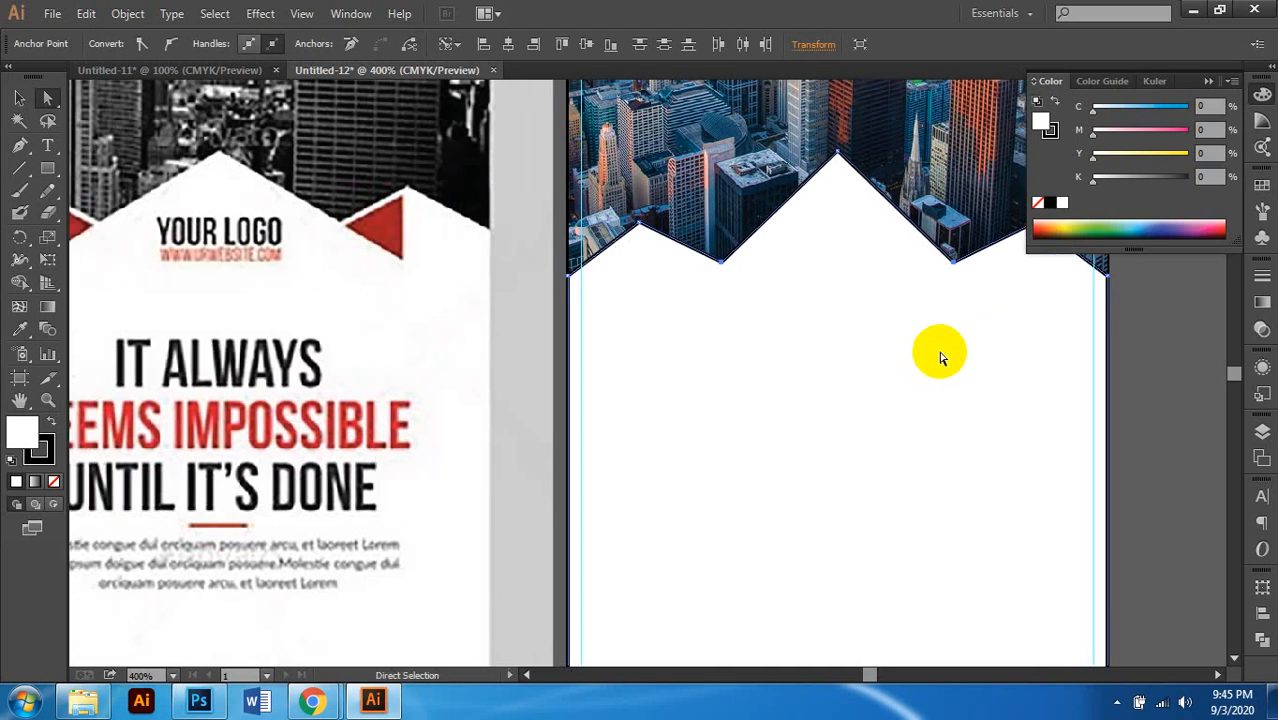
{"action": "scroll", "coordinate": [689, 320], "scroll_direction": "up", "scroll_amount": 1}
{"action": "scroll", "coordinate": [689, 320], "scroll_direction": "left", "scroll_amount": 1}
{"action": "scroll", "coordinate": [689, 320], "scroll_direction": "left", "scroll_amount": 1}
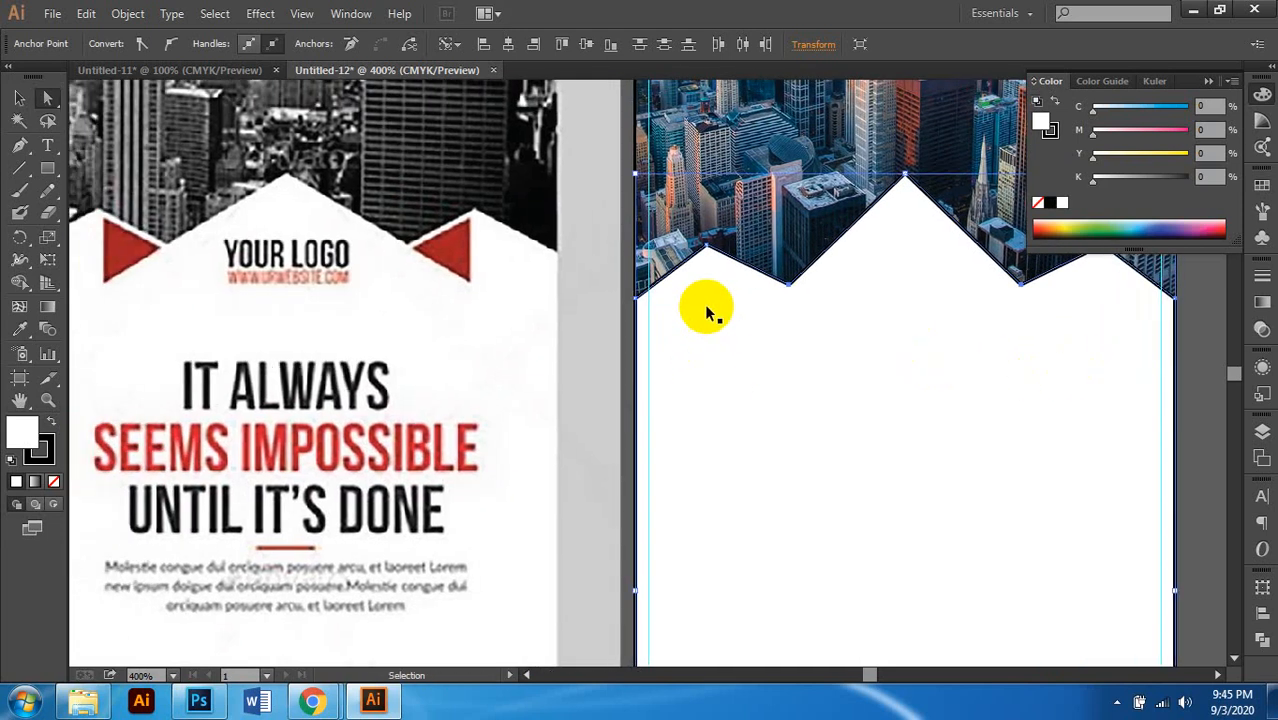
{"action": "scroll", "coordinate": [705, 305], "scroll_direction": "right", "scroll_amount": 2}
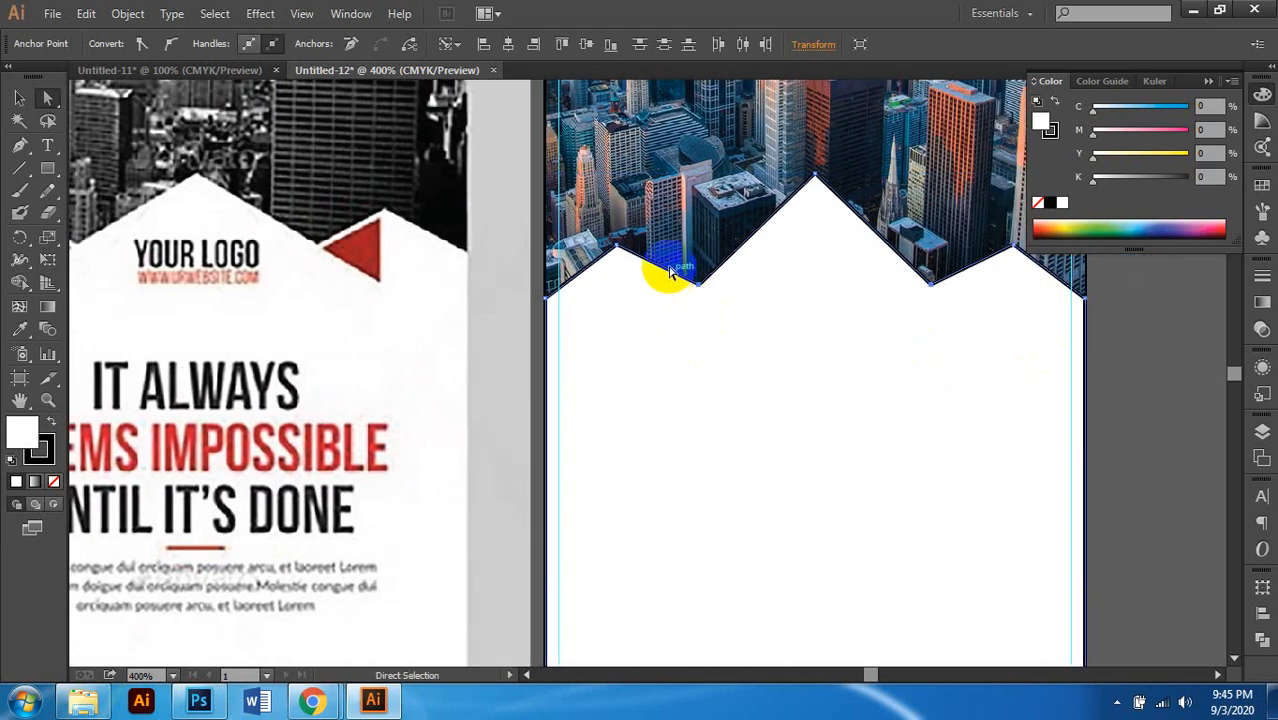
{"action": "left_click", "coordinate": [617, 248]}
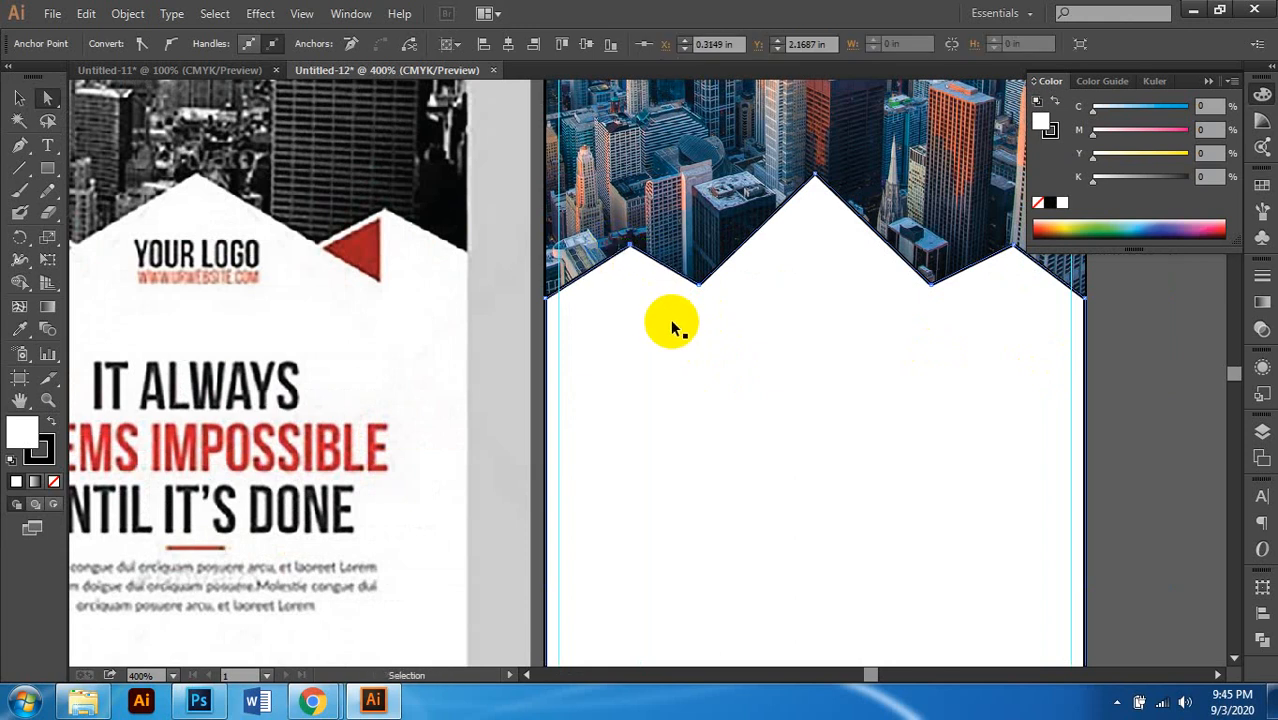
{"action": "scroll", "coordinate": [670, 319], "scroll_direction": "right", "scroll_amount": 3}
{"action": "left_click", "coordinate": [947, 249]}
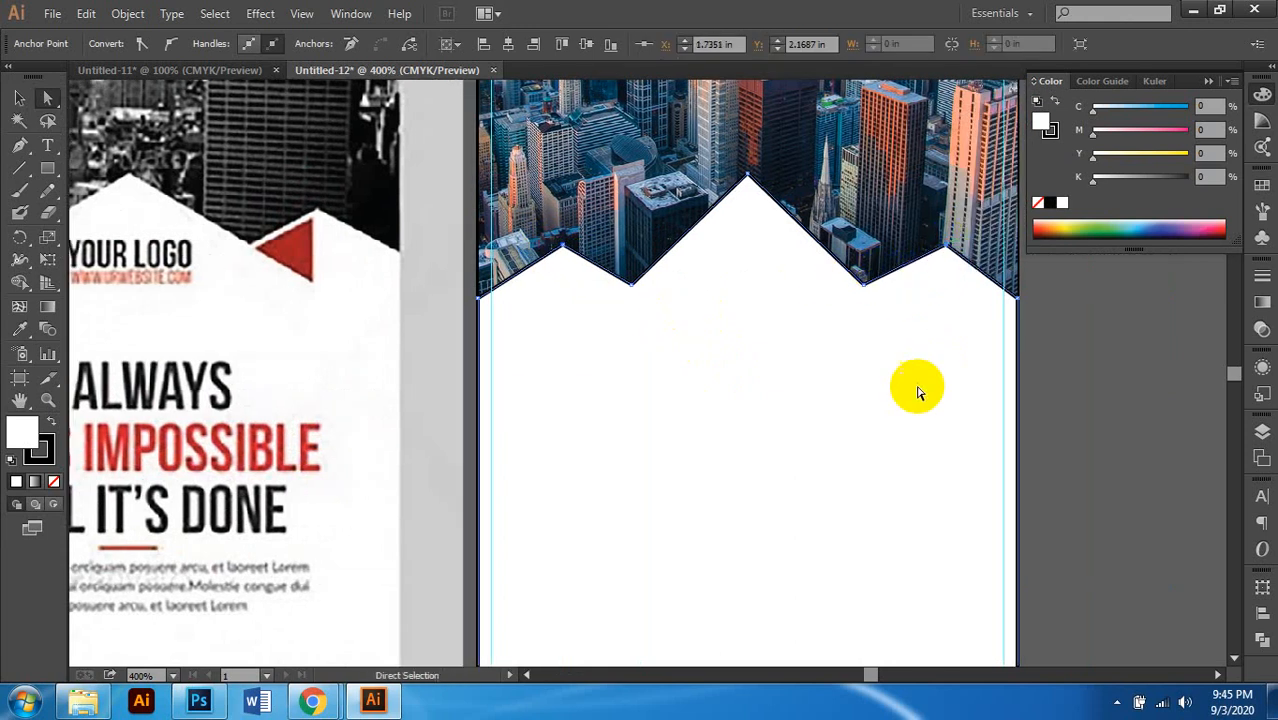
{"action": "scroll", "coordinate": [895, 391], "scroll_direction": "left", "scroll_amount": 1}
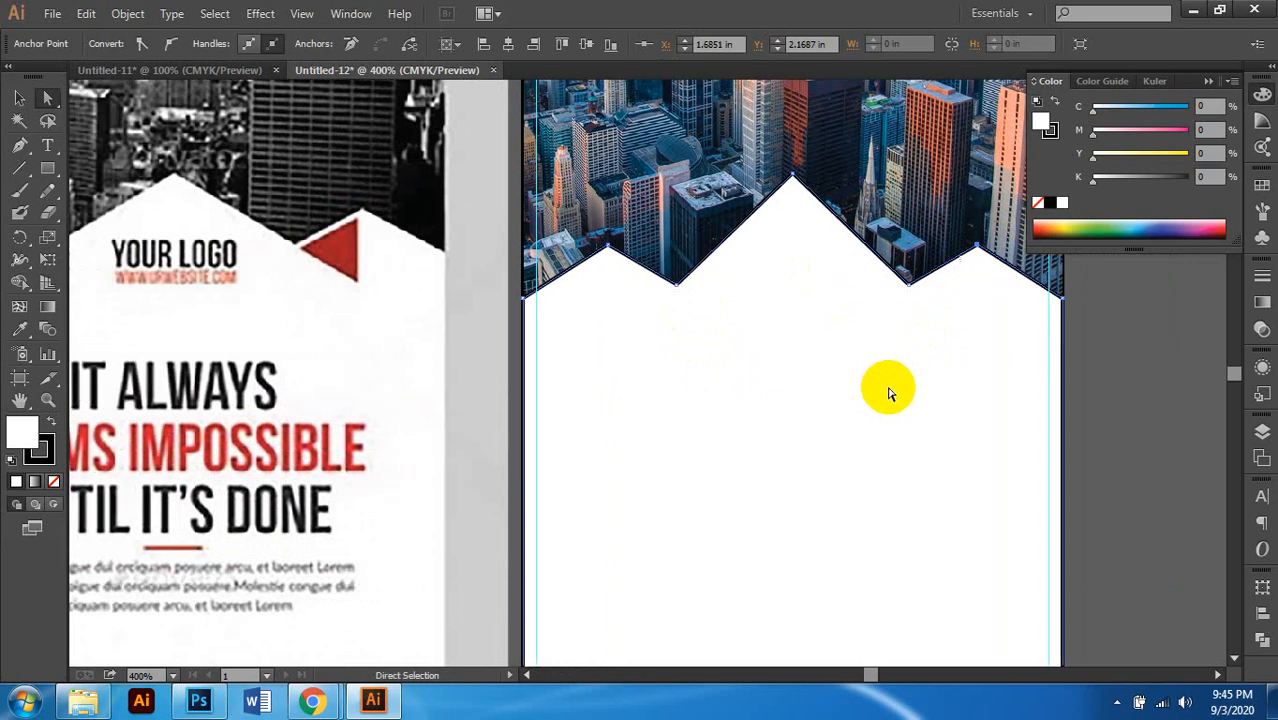
{"action": "left_click", "coordinate": [1172, 362]}
Step: Pick the Rectangle tool for drawing the next shapes
{"action": "scroll", "coordinate": [627, 311], "scroll_direction": "left", "scroll_amount": 1}
{"action": "scroll", "coordinate": [627, 311], "scroll_direction": "up", "scroll_amount": 1}
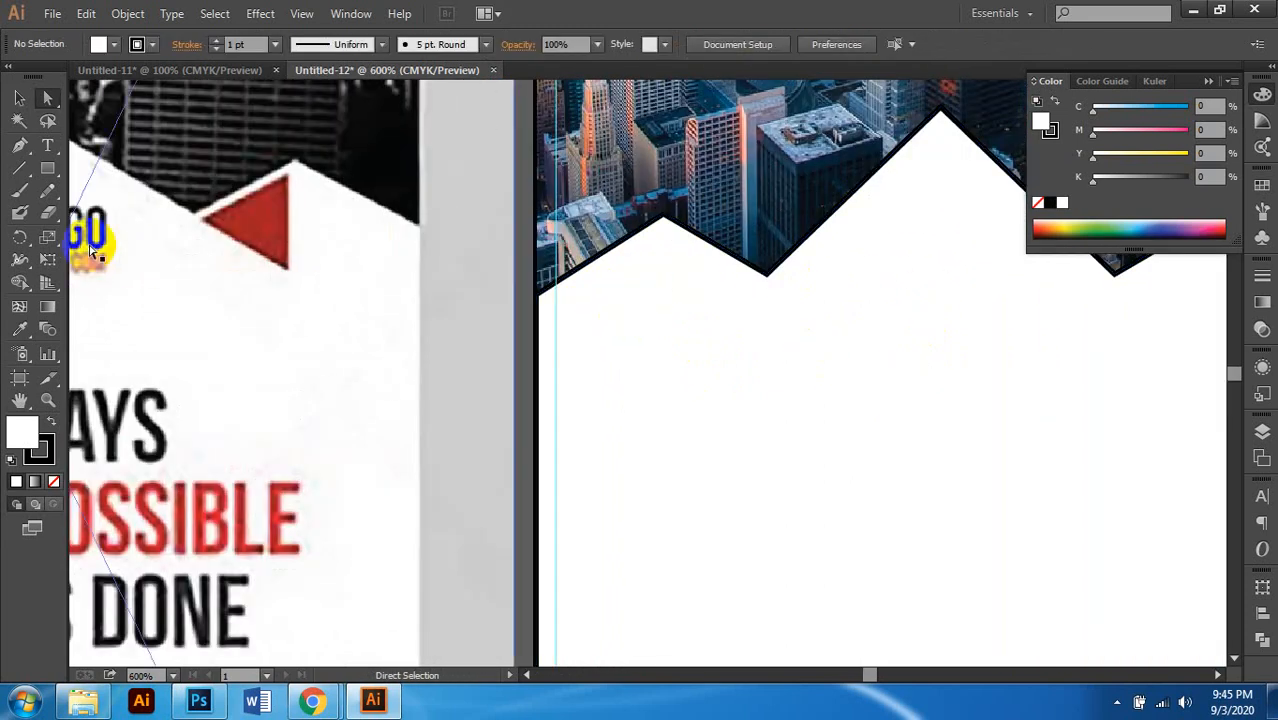
{"action": "left_click", "coordinate": [50, 170]}
{"action": "left_click", "coordinate": [65, 172]}
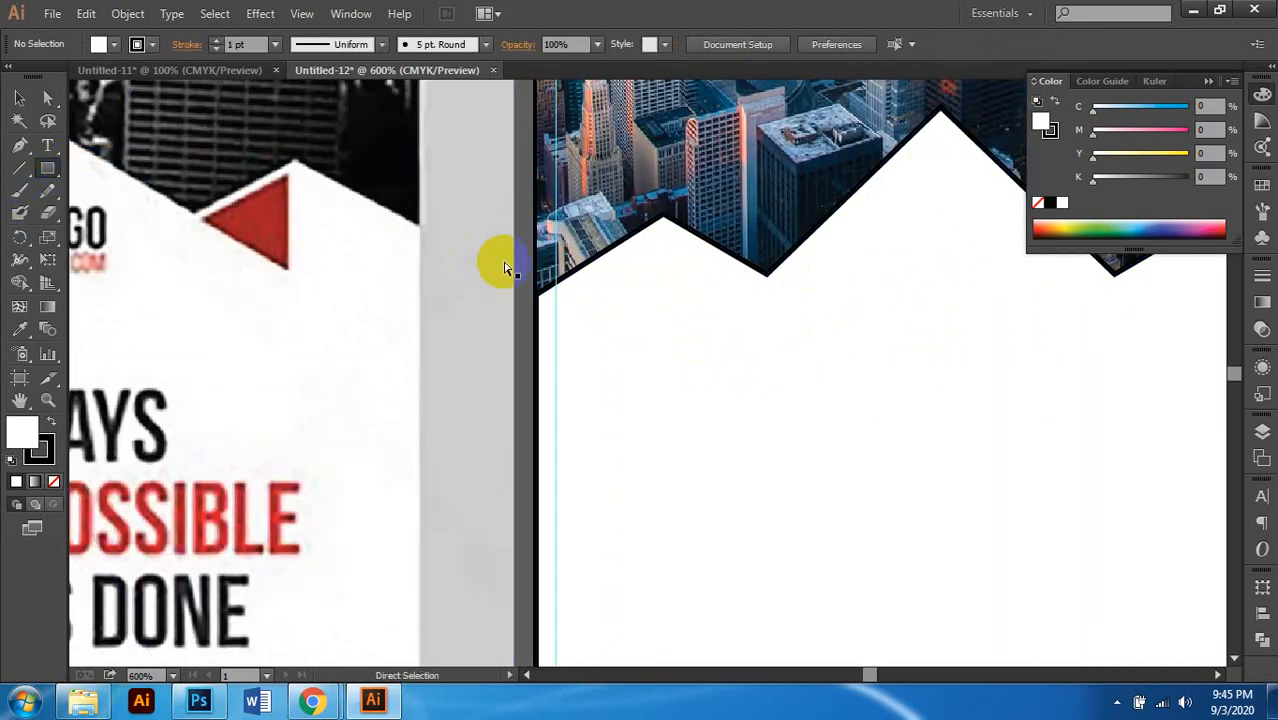
{"action": "scroll", "coordinate": [540, 270], "scroll_direction": "right", "scroll_amount": 2}
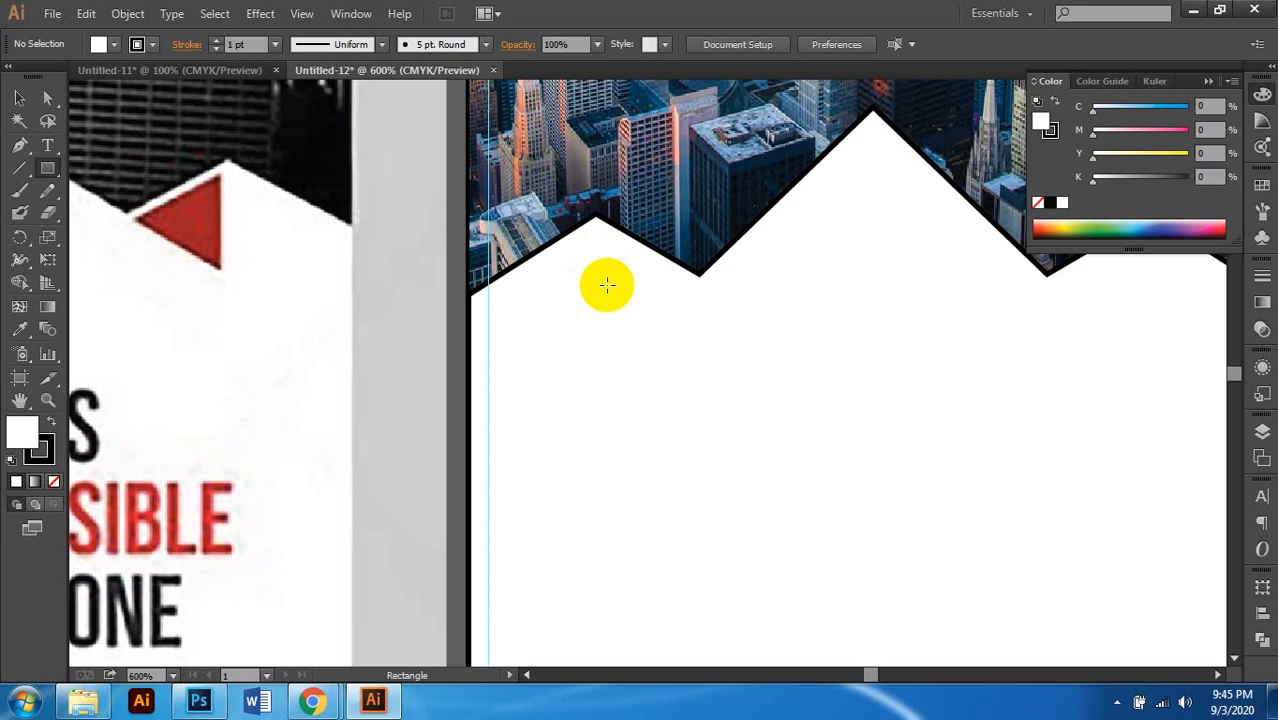
Step: Draw a small 0.24 in square below the zigzag panel's right-hand valley
{"action": "key", "text": "ctrl"}
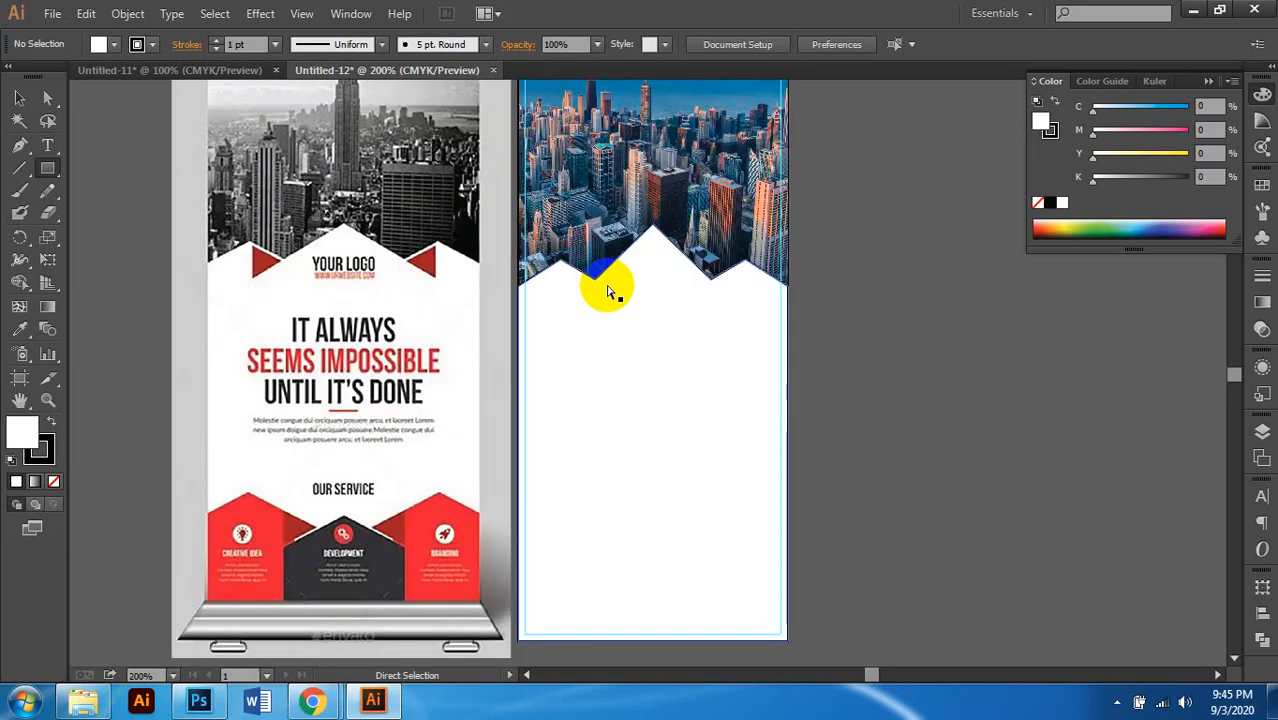
{"action": "scroll", "coordinate": [612, 295], "scroll_direction": "left", "scroll_amount": 1}
{"action": "scroll", "coordinate": [784, 312], "scroll_direction": "up", "scroll_amount": 1}
{"action": "scroll", "coordinate": [790, 308], "scroll_direction": "left", "scroll_amount": 3}
{"action": "scroll", "coordinate": [804, 304], "scroll_direction": "up", "scroll_amount": 1}
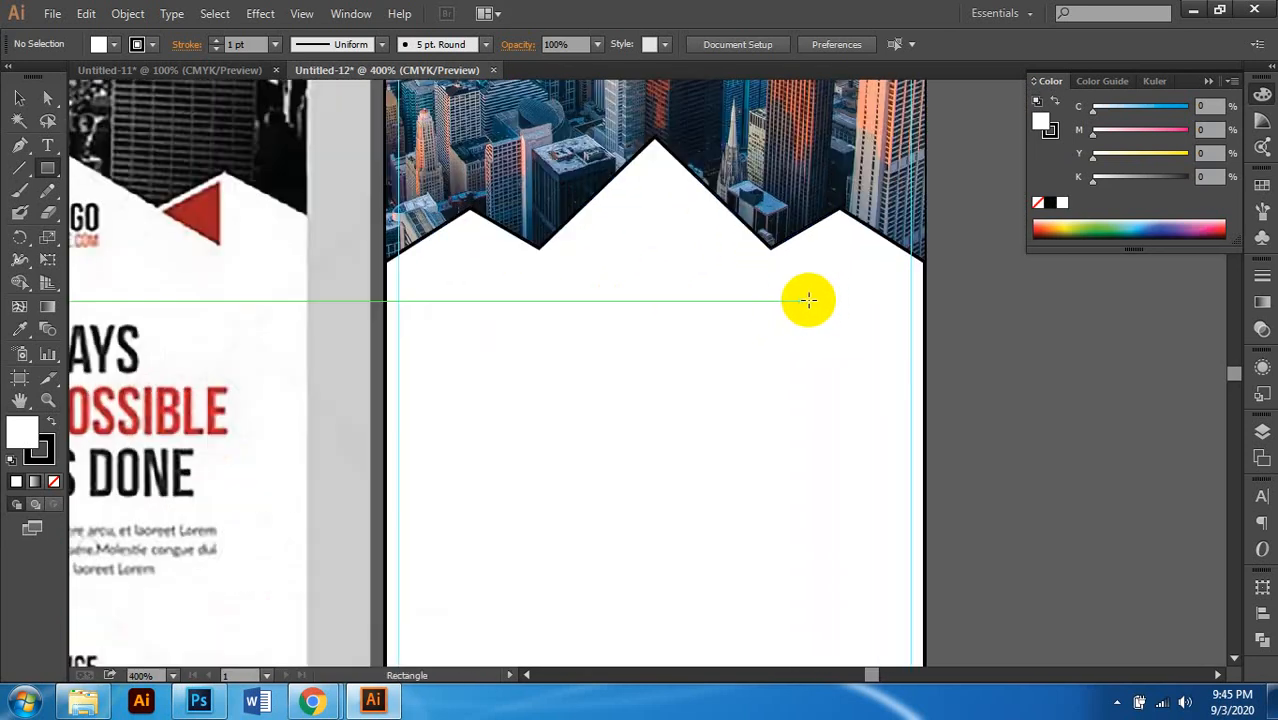
{"action": "scroll", "coordinate": [818, 300], "scroll_direction": "left", "scroll_amount": 2}
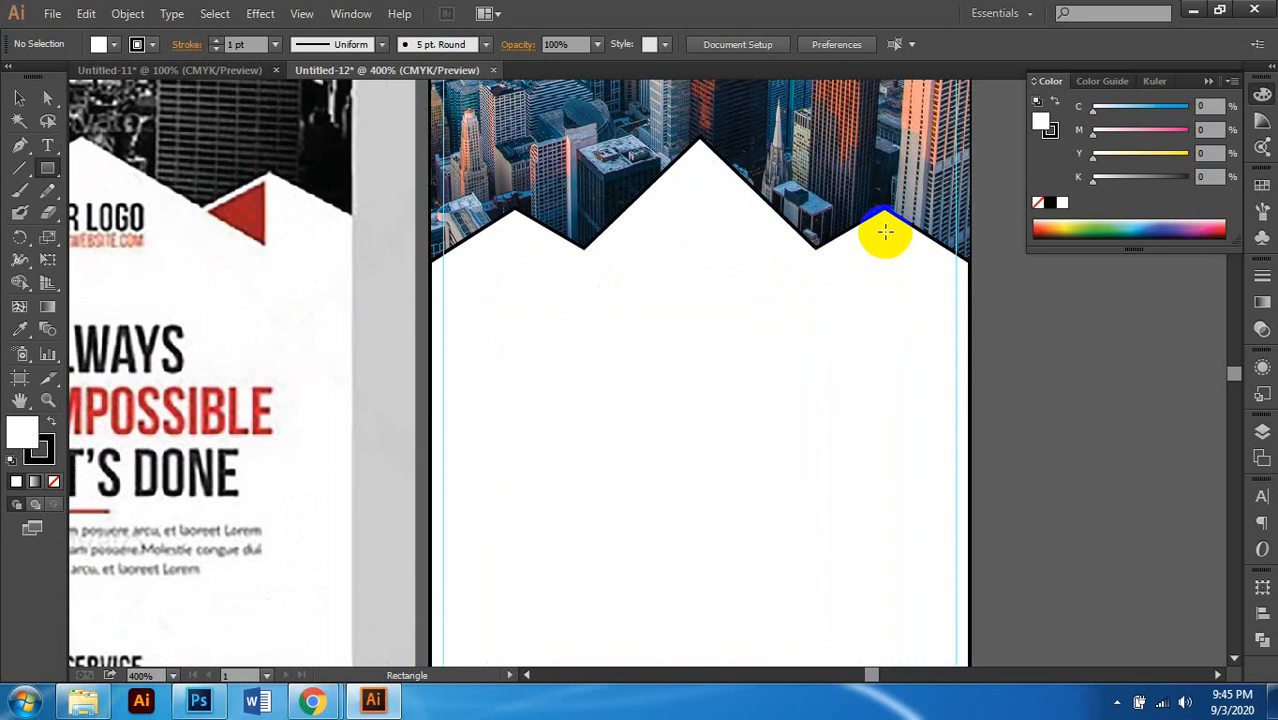
{"action": "left_click_drag", "start_coordinate": [885, 232], "coordinate": [815, 301]}
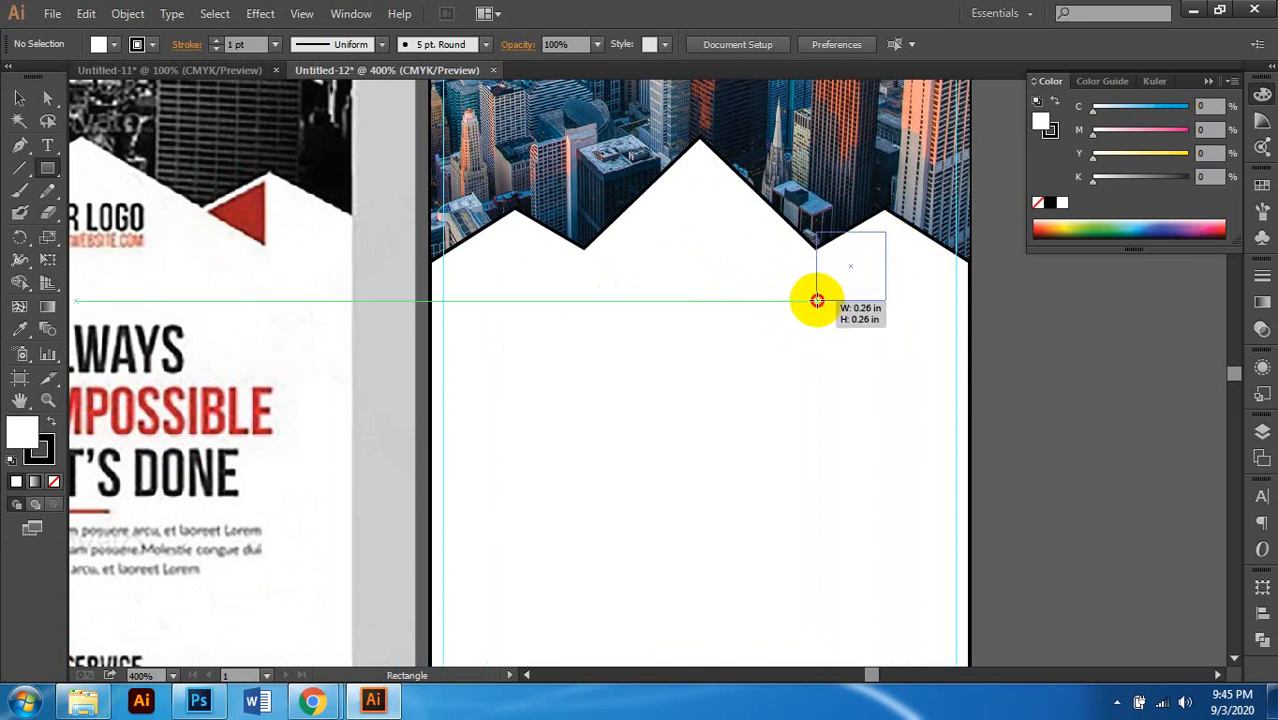
{"action": "left_click_drag", "start_coordinate": [817, 300], "coordinate": [830, 297]}
Step: Switch between the Selection and Direct Selection tools, ending on the Pen tool
{"action": "scroll", "coordinate": [836, 300], "scroll_direction": "right", "scroll_amount": 1}
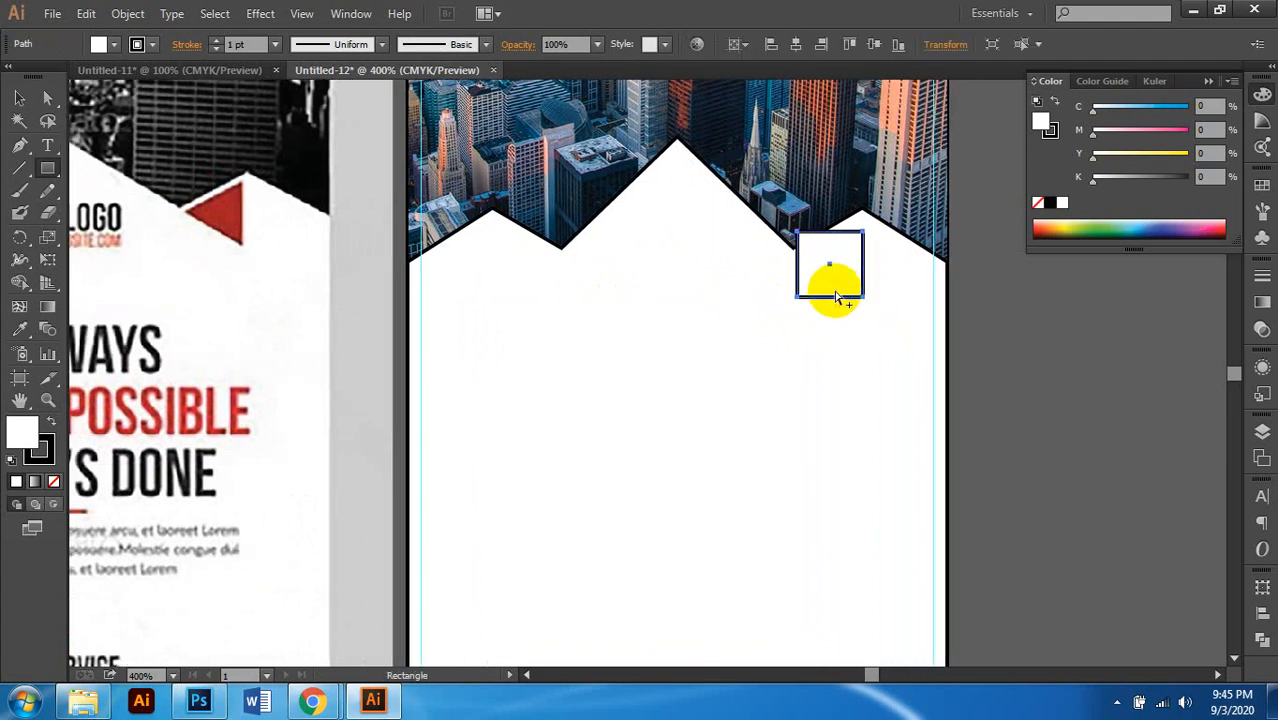
{"action": "scroll", "coordinate": [830, 288], "scroll_direction": "left", "scroll_amount": 2}
{"action": "scroll", "coordinate": [900, 275], "scroll_direction": "up", "scroll_amount": 1}
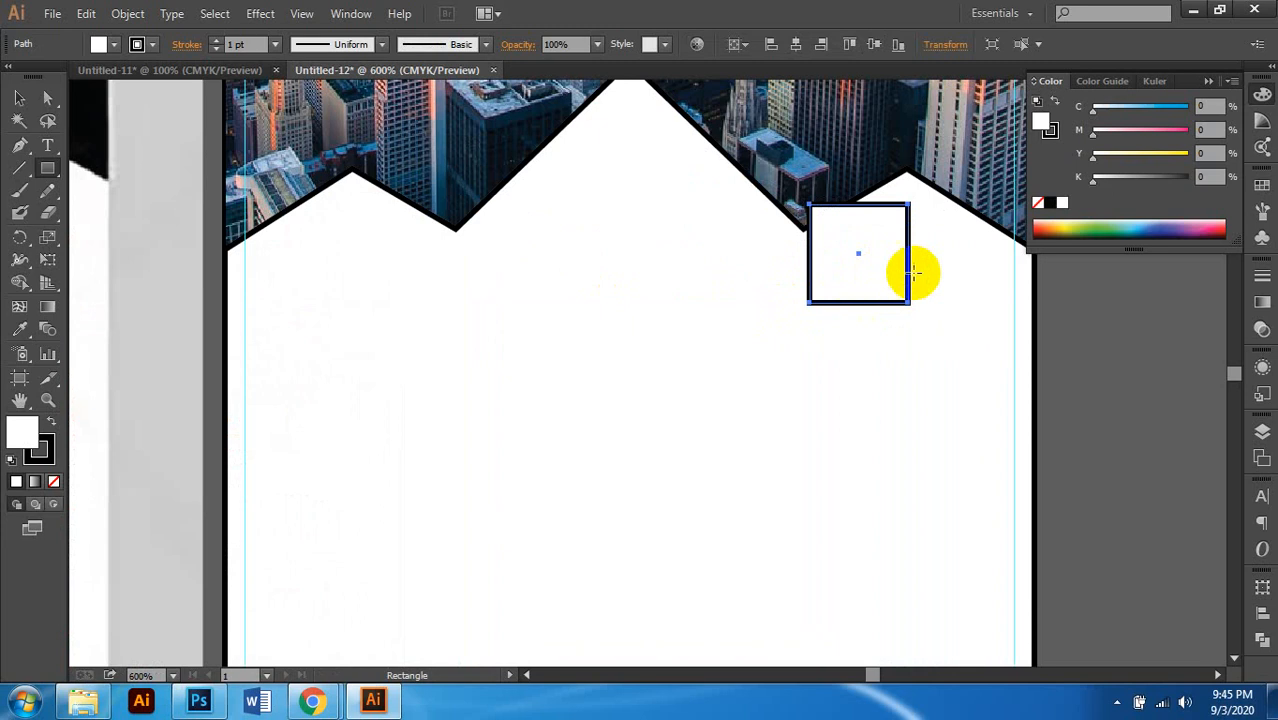
{"action": "left_click", "coordinate": [21, 99]}
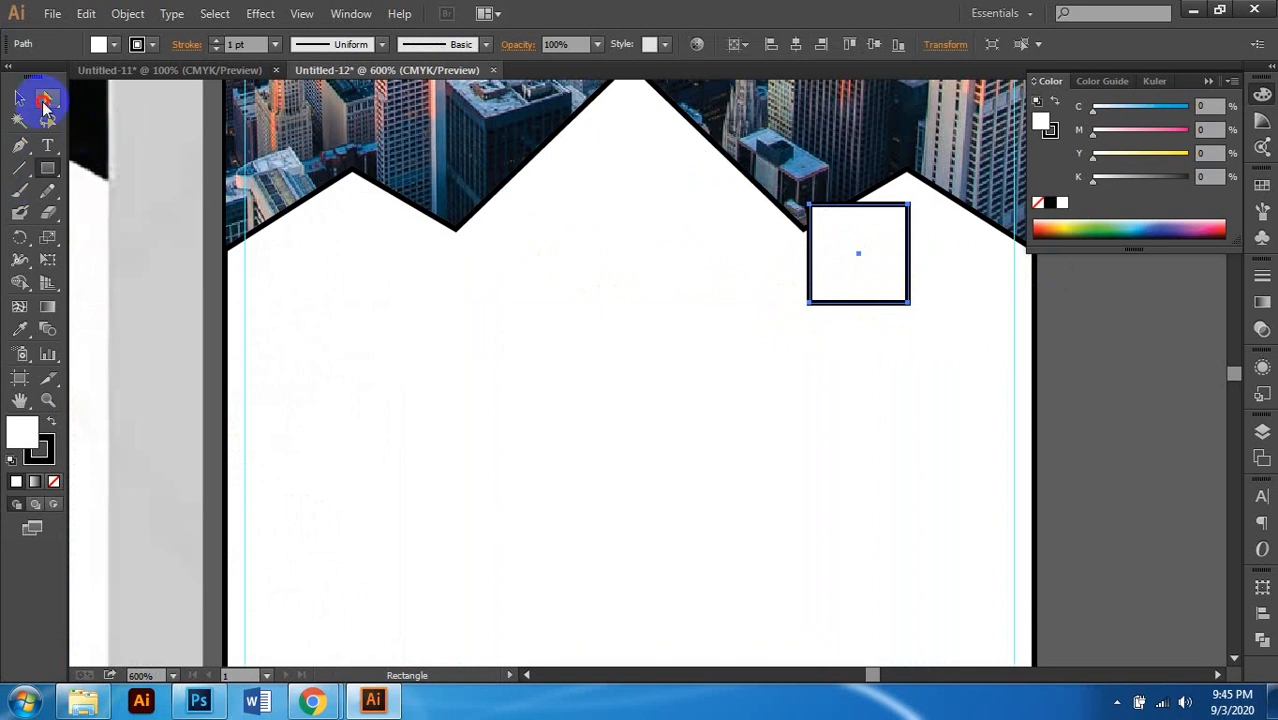
{"action": "left_click", "coordinate": [45, 100]}
{"action": "scroll", "coordinate": [825, 280], "scroll_direction": "up", "scroll_amount": 1}
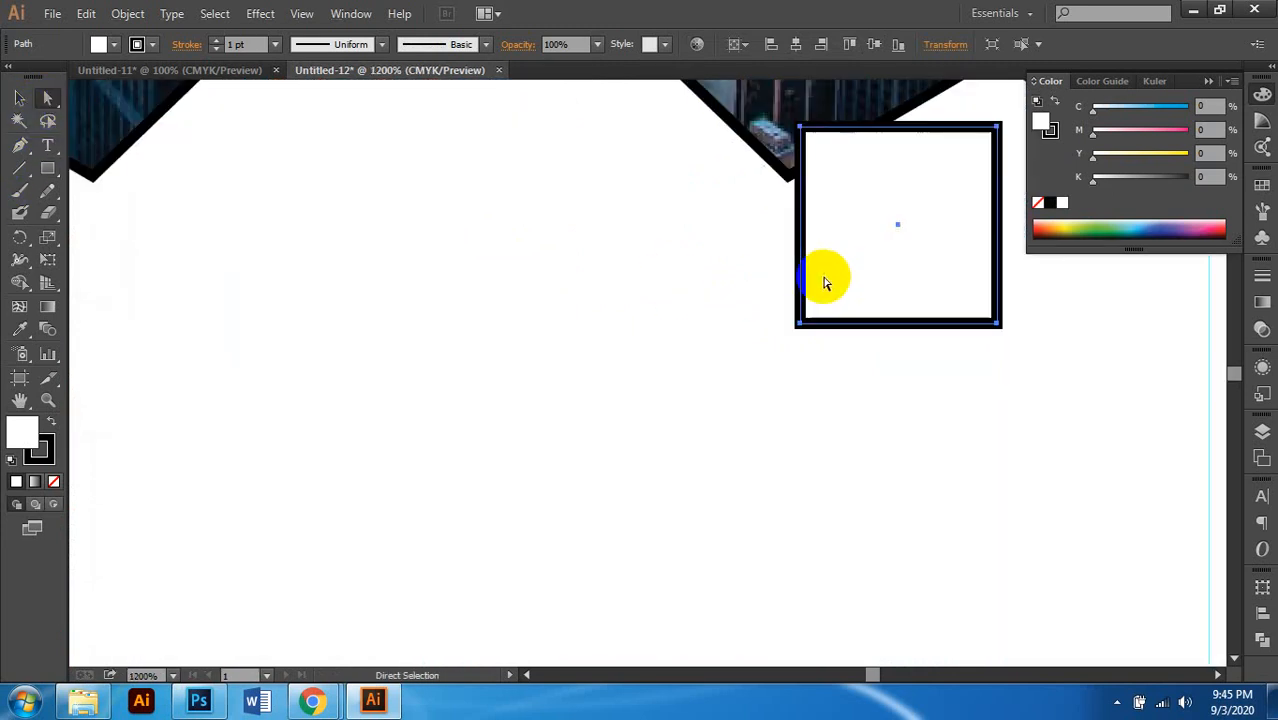
{"action": "scroll", "coordinate": [825, 283], "scroll_direction": "right", "scroll_amount": 2}
{"action": "left_click", "coordinate": [21, 99]}
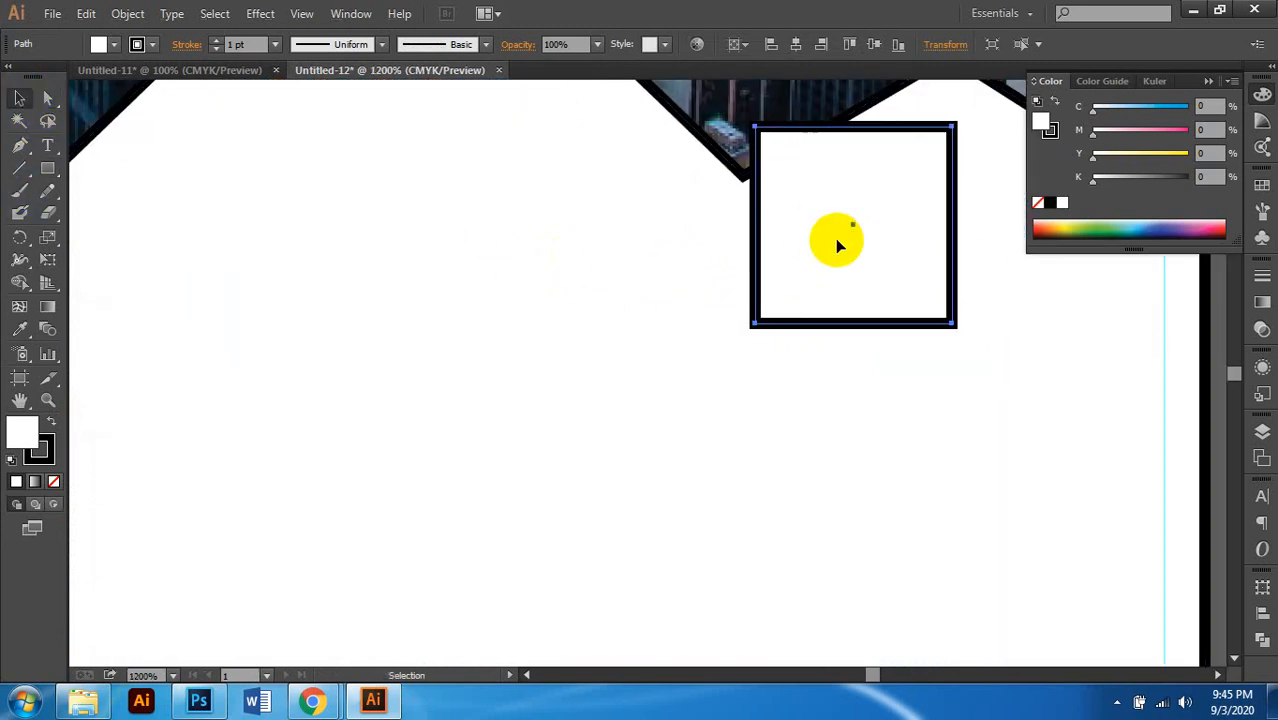
{"action": "left_click", "coordinate": [19, 145]}
Step: Add an anchor on the square's left edge and delete two left corners to form a triangle
{"action": "scroll", "coordinate": [827, 265], "scroll_direction": "up", "scroll_amount": 1}
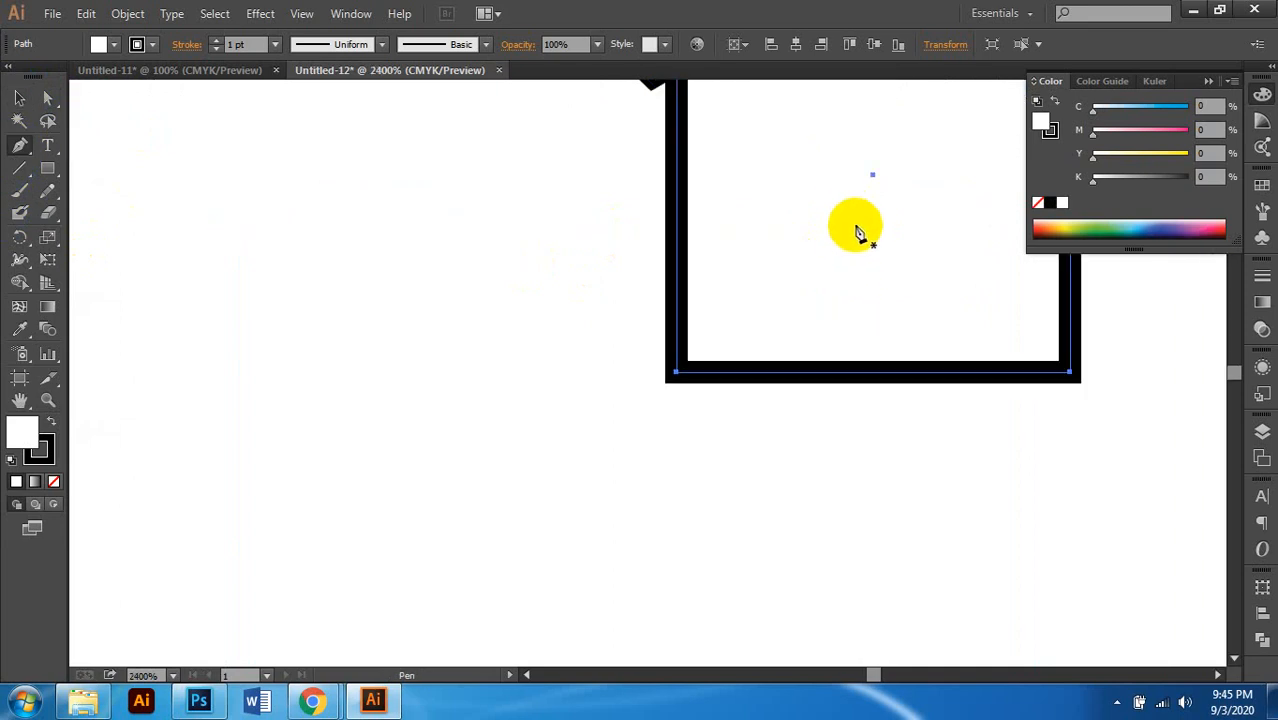
{"action": "left_click", "coordinate": [680, 170]}
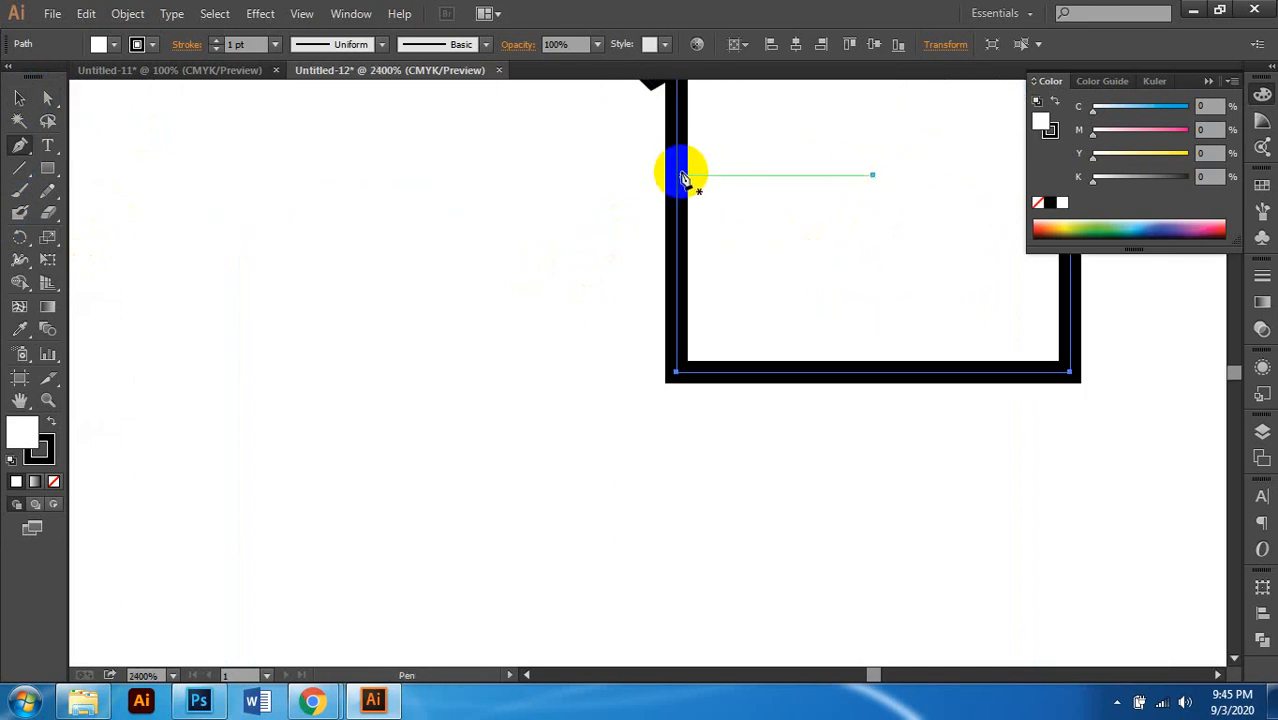
{"action": "left_click", "coordinate": [680, 175]}
{"action": "scroll", "coordinate": [700, 230], "scroll_direction": "down", "scroll_amount": 1}
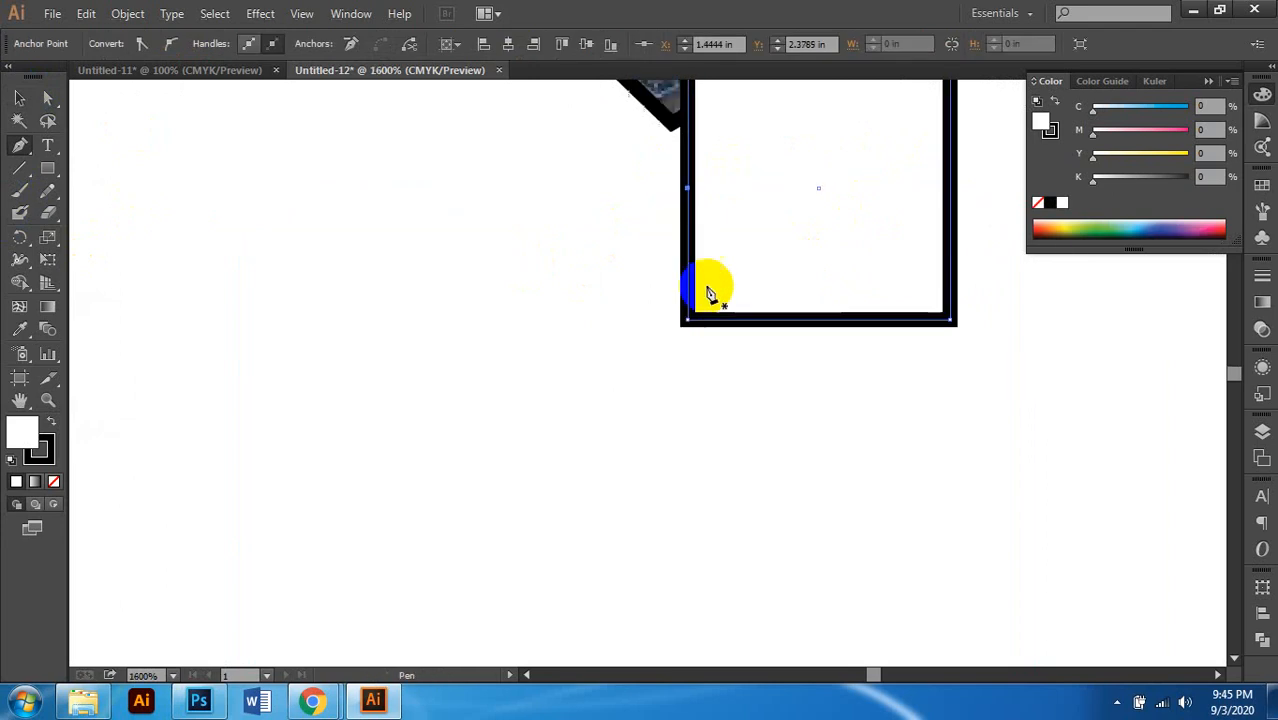
{"action": "left_click", "coordinate": [688, 320]}
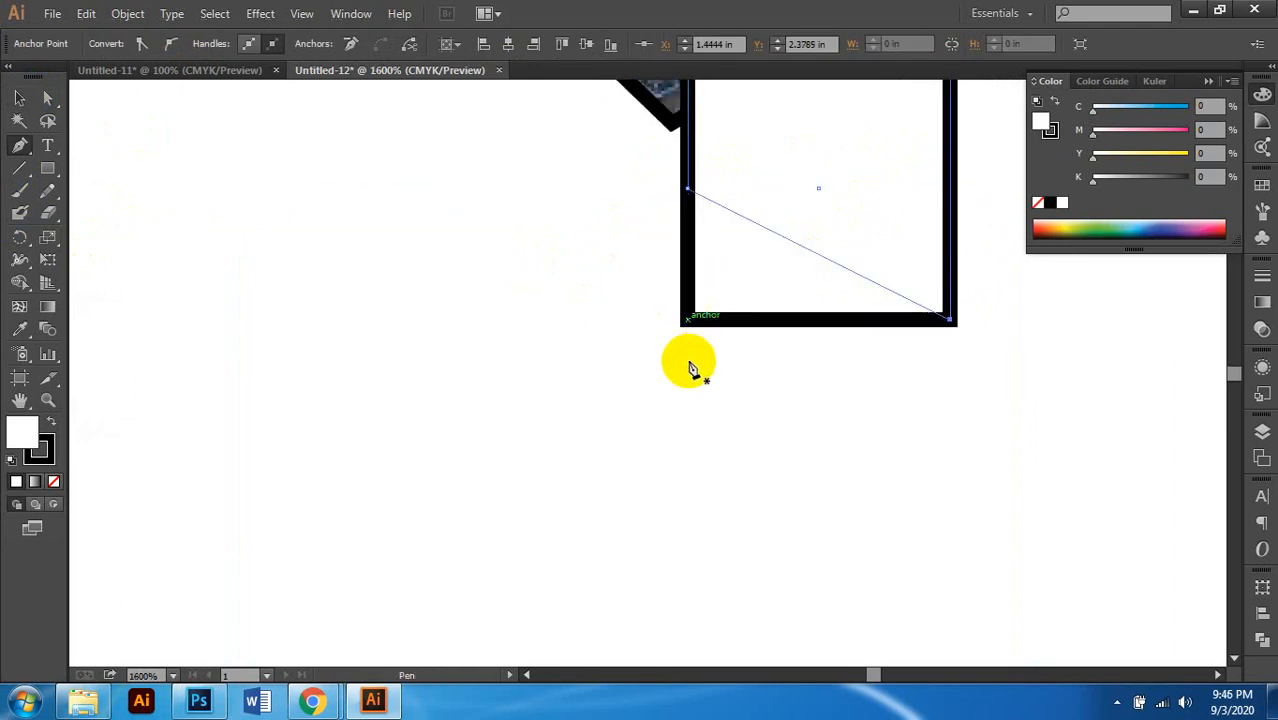
{"action": "scroll", "coordinate": [690, 355], "scroll_direction": "up", "scroll_amount": 2}
{"action": "scroll", "coordinate": [690, 352], "scroll_direction": "down", "scroll_amount": 1}
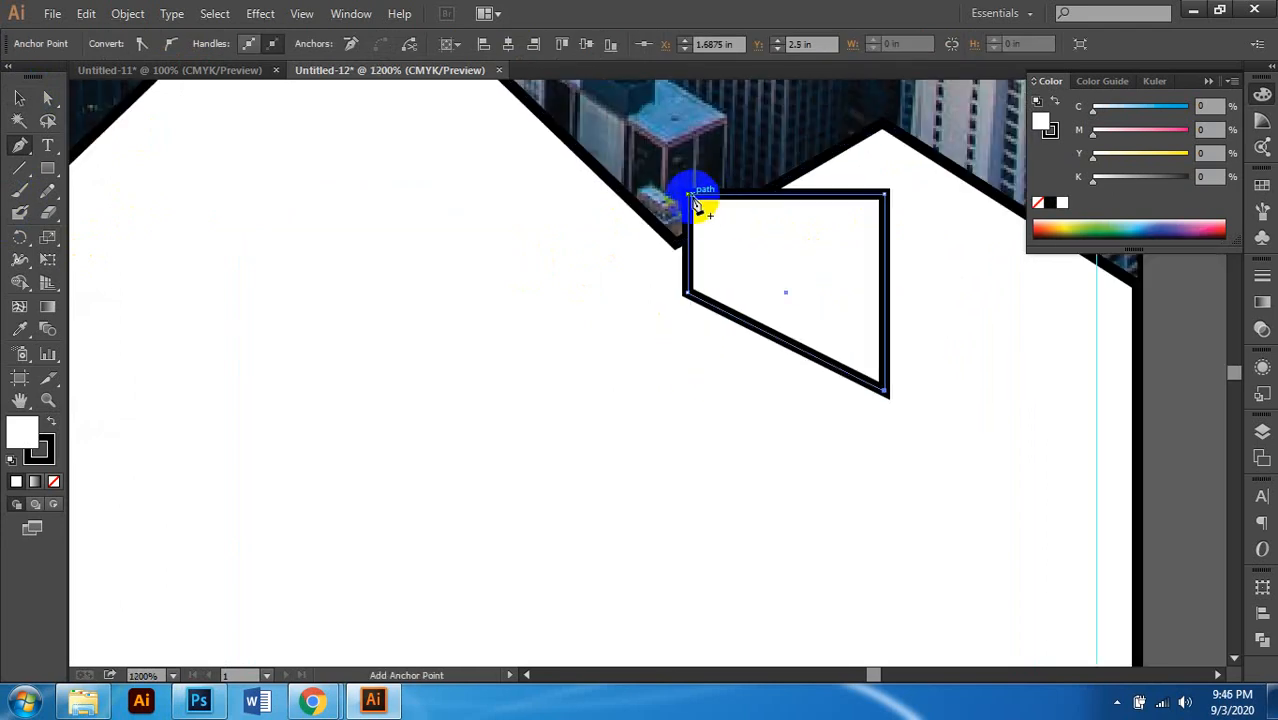
{"action": "left_click", "coordinate": [689, 199]}
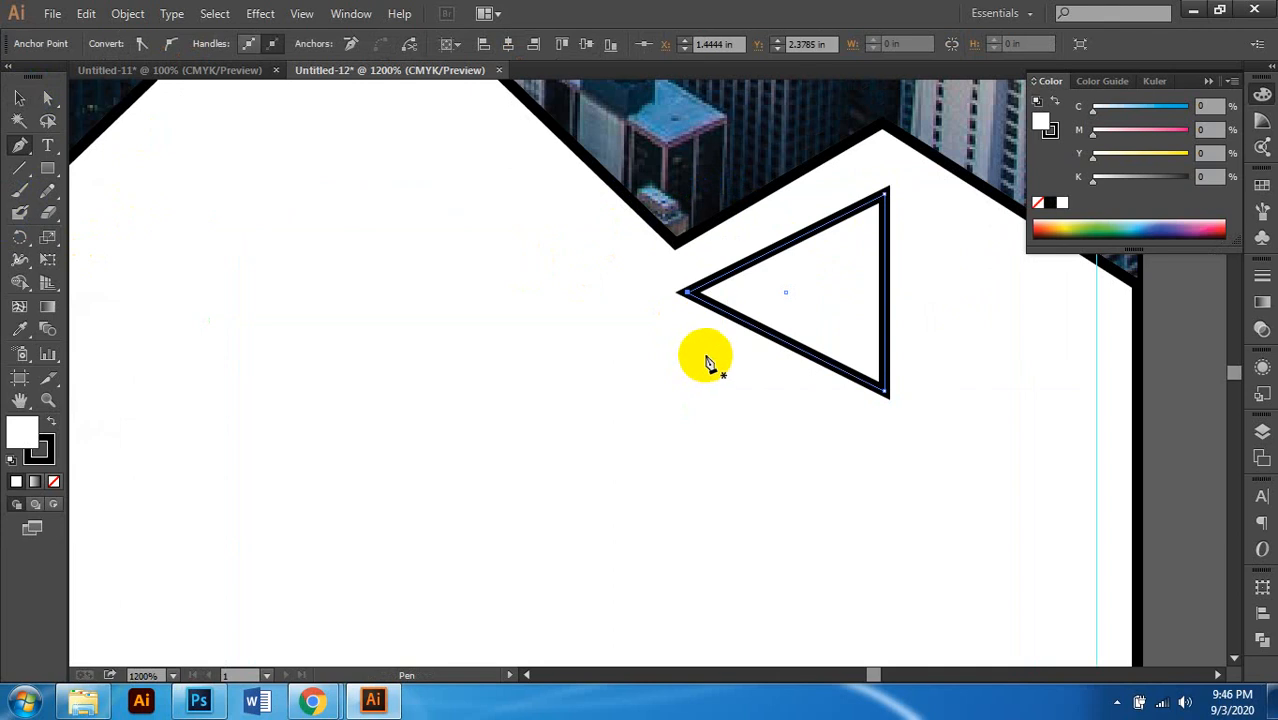
{"action": "scroll", "coordinate": [715, 355], "scroll_direction": "down", "scroll_amount": 3}
{"action": "scroll", "coordinate": [800, 345], "scroll_direction": "up", "scroll_amount": 1}
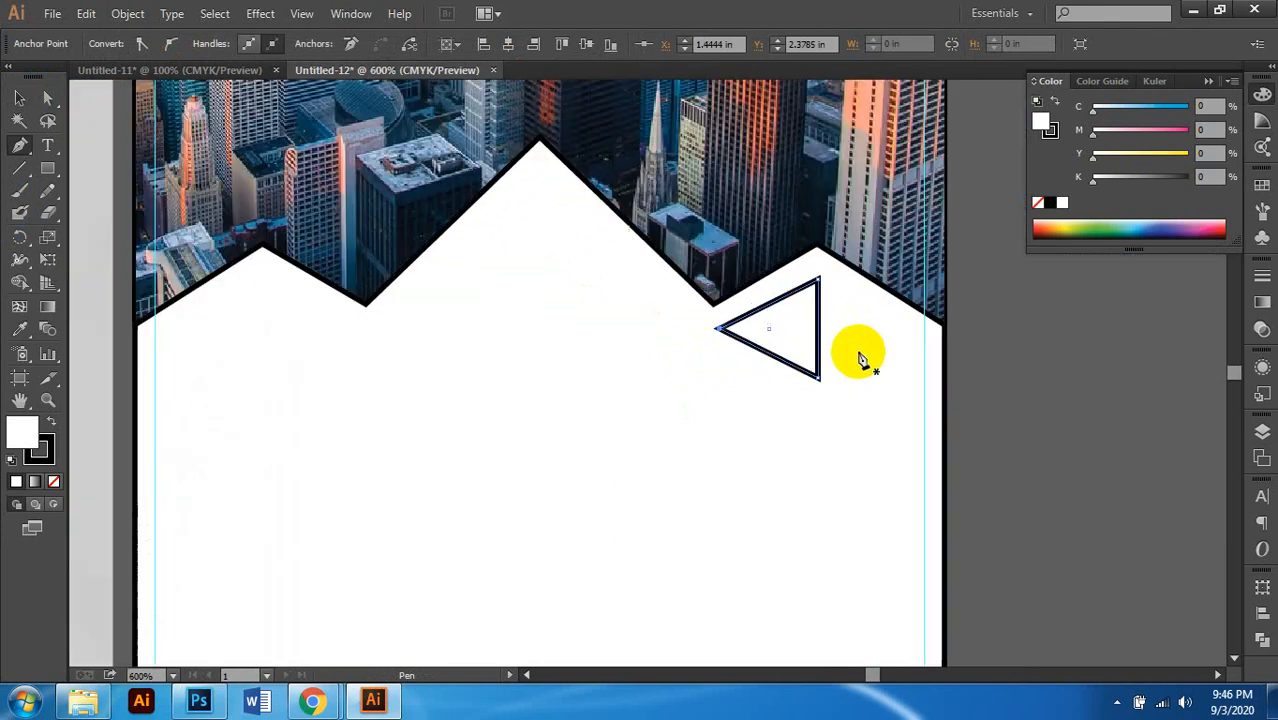
Step: Nudge the triangle up toward the zigzag edge, then raise its top corner point
{"action": "left_click", "coordinate": [19, 99]}
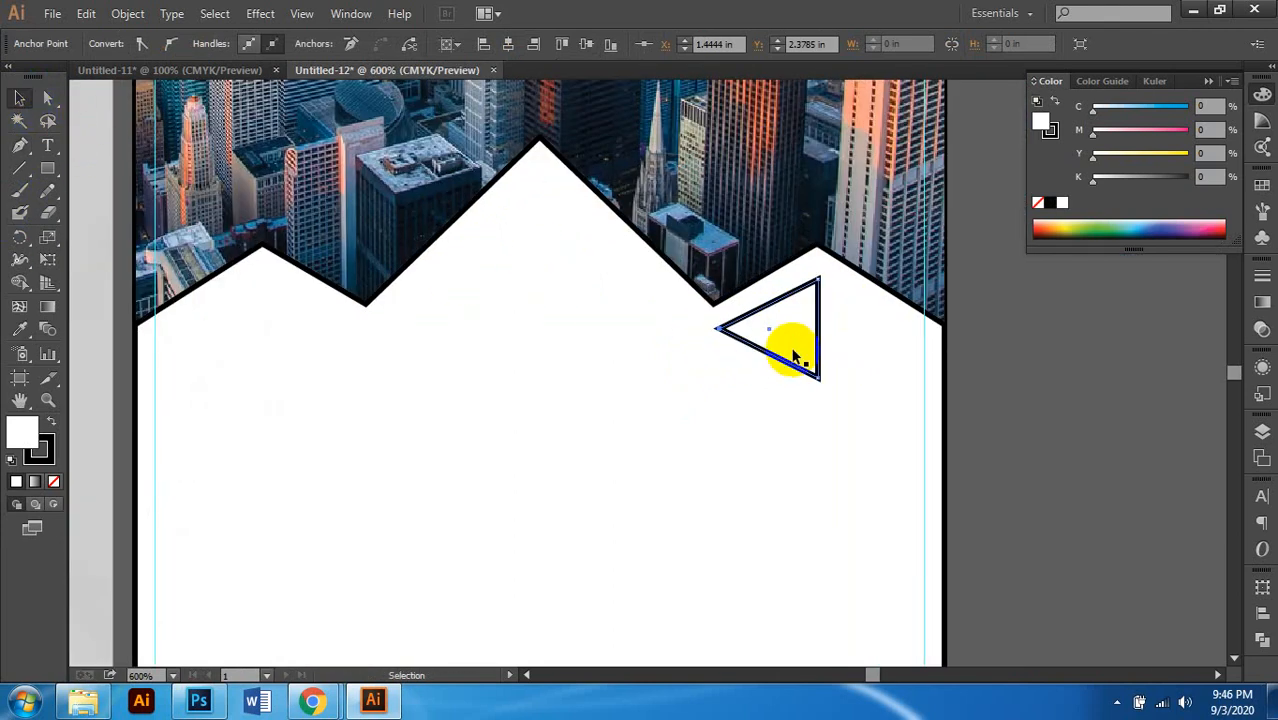
{"action": "scroll", "coordinate": [785, 330], "scroll_direction": "up", "scroll_amount": 2}
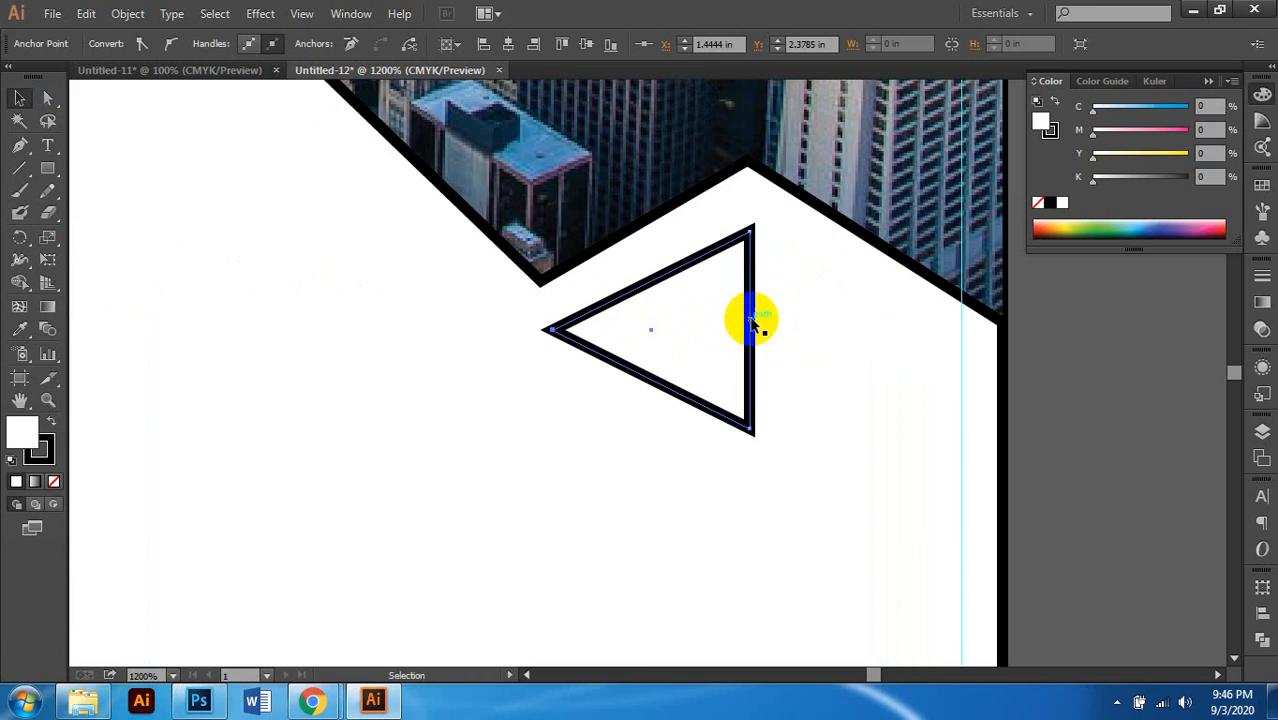
{"action": "left_click", "coordinate": [752, 323]}
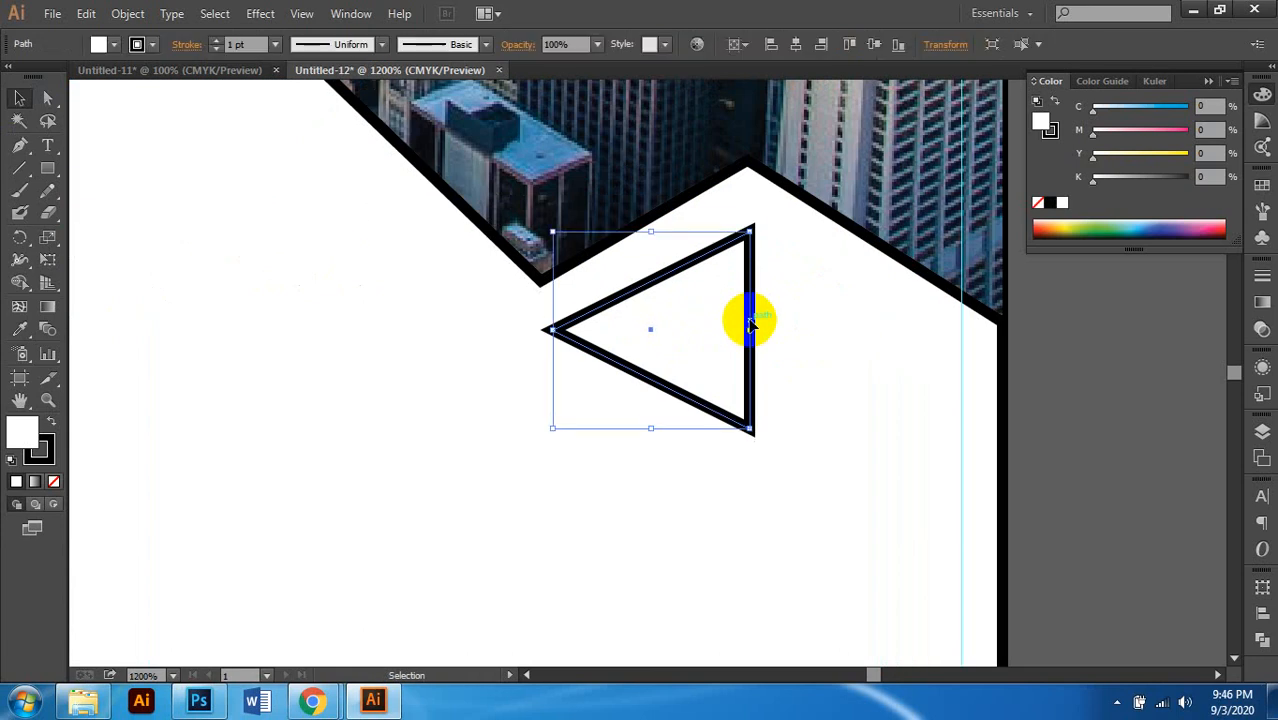
{"action": "key", "text": "Up"}
{"action": "key", "text": "Up"}
{"action": "scroll", "coordinate": [737, 277], "scroll_direction": "up", "scroll_amount": 1}
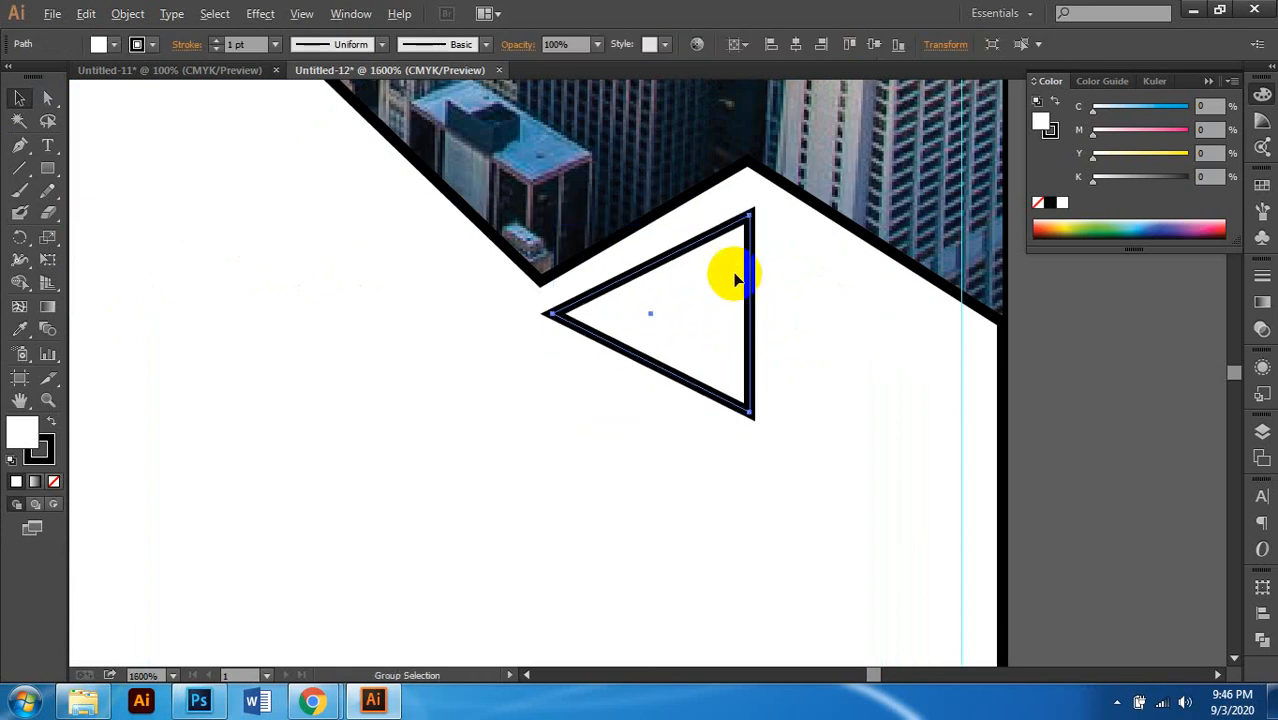
{"action": "left_click", "coordinate": [51, 97]}
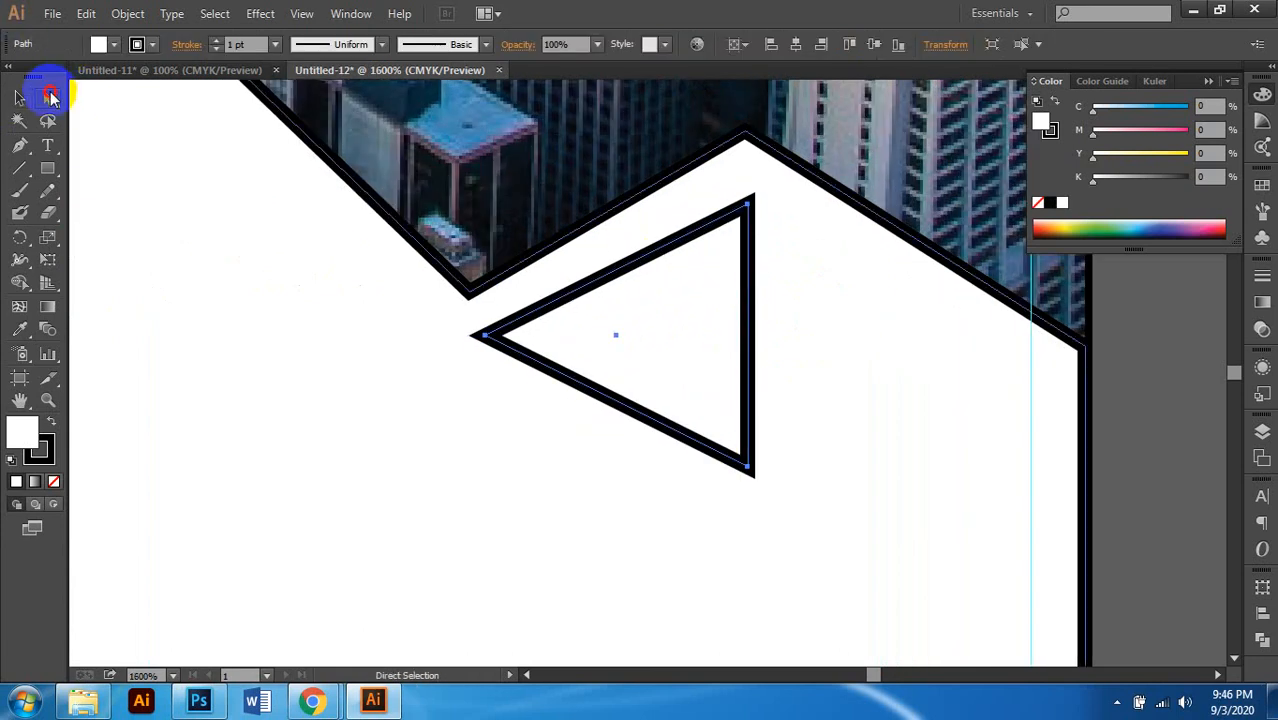
{"action": "left_click", "coordinate": [747, 205]}
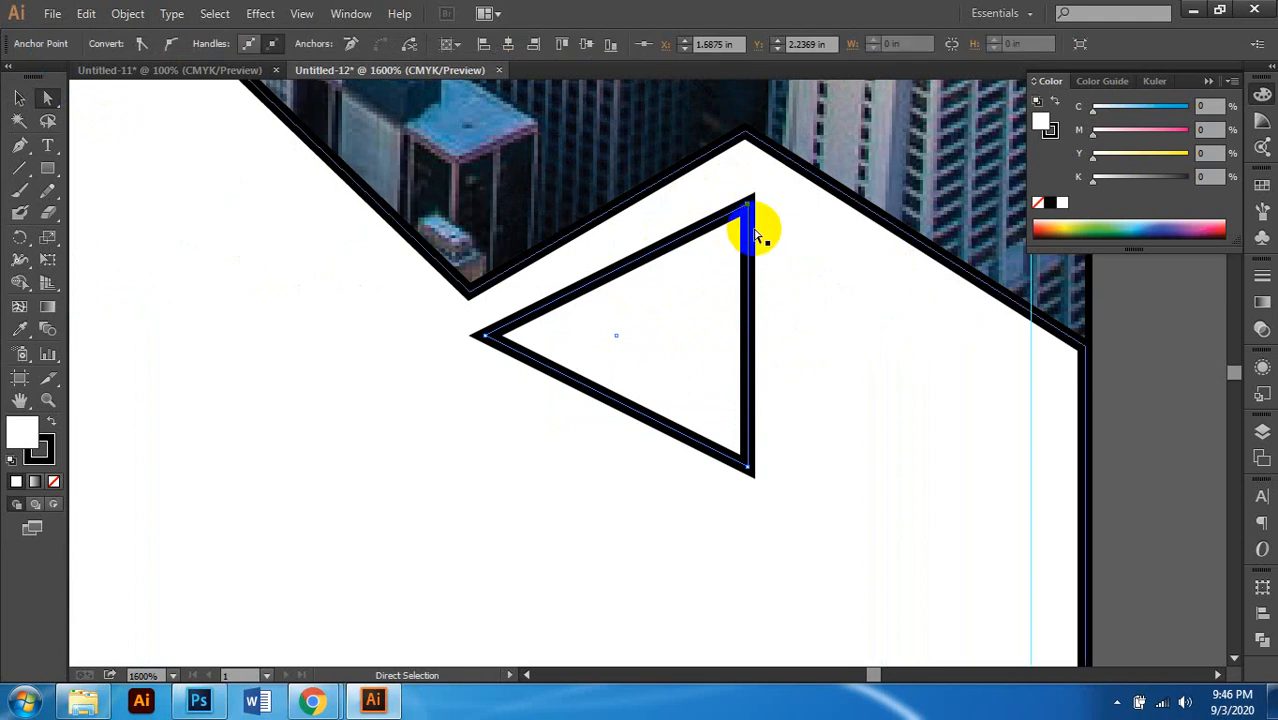
{"action": "key", "text": "Up"}
{"action": "key", "text": "Up"}
{"action": "key", "text": "Up"}
{"action": "key", "text": "Up"}
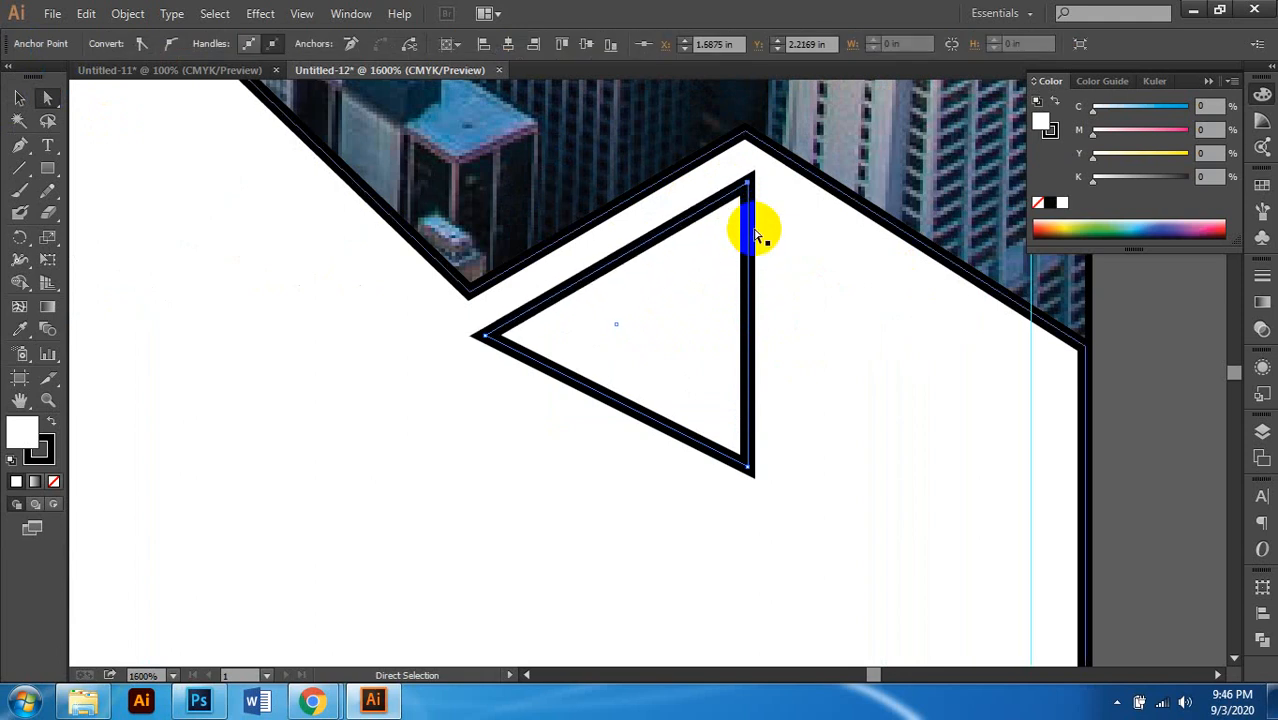
{"action": "scroll", "coordinate": [755, 233], "scroll_direction": "down", "scroll_amount": 2}
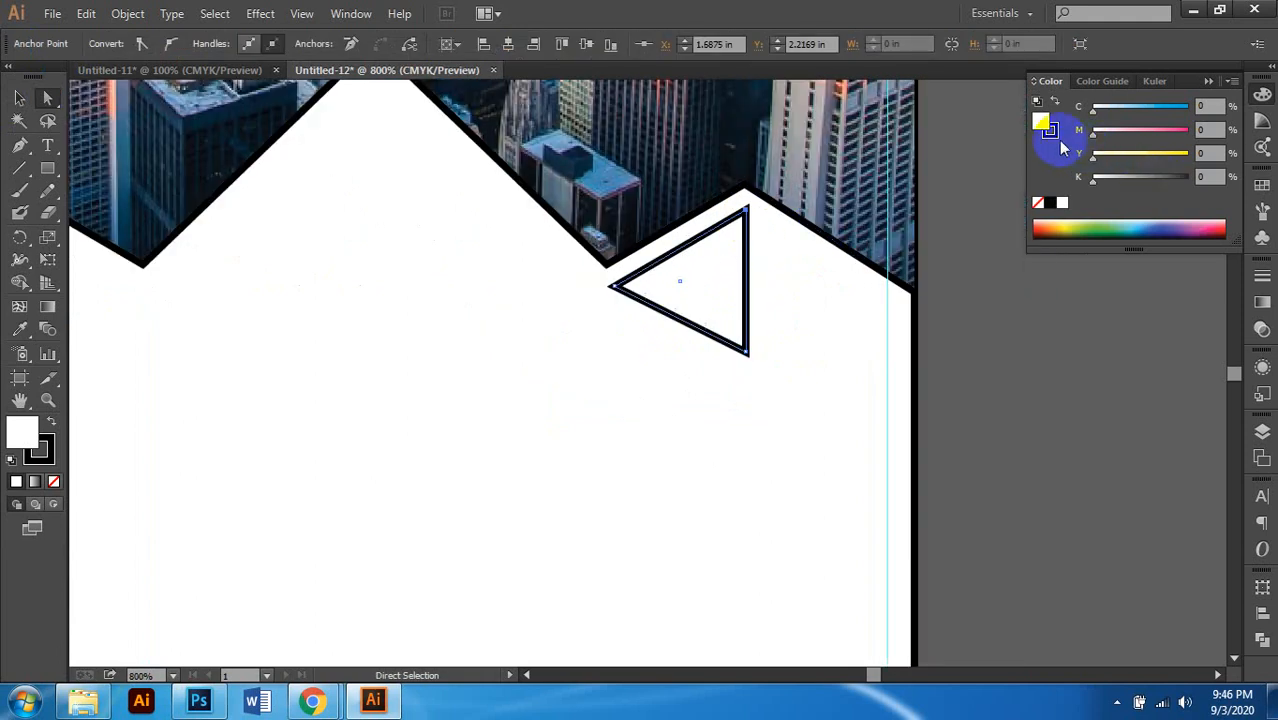
Step: Fill the triangle red with magenta and yellow at 100, and remove its outline
{"action": "left_click", "coordinate": [1186, 154]}
{"action": "left_click", "coordinate": [1186, 131]}
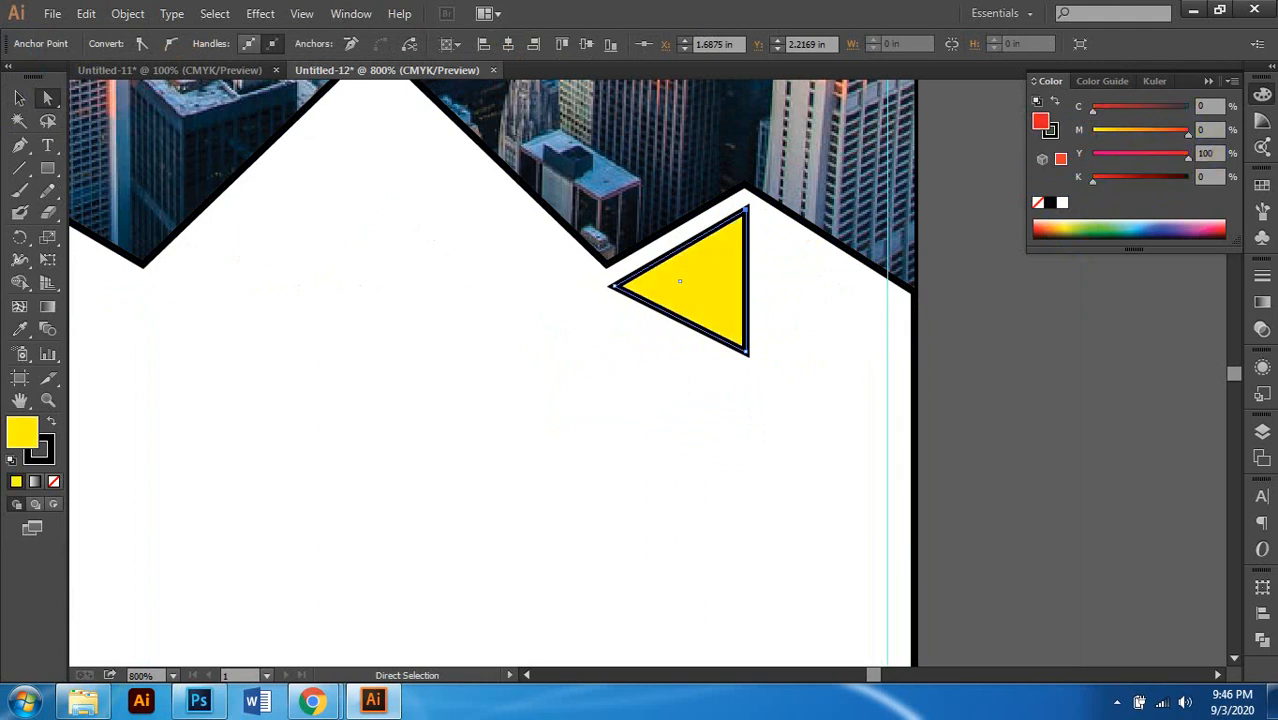
{"action": "scroll", "coordinate": [722, 316], "scroll_direction": "down", "scroll_amount": 2}
{"action": "scroll", "coordinate": [725, 334], "scroll_direction": "left", "scroll_amount": 1}
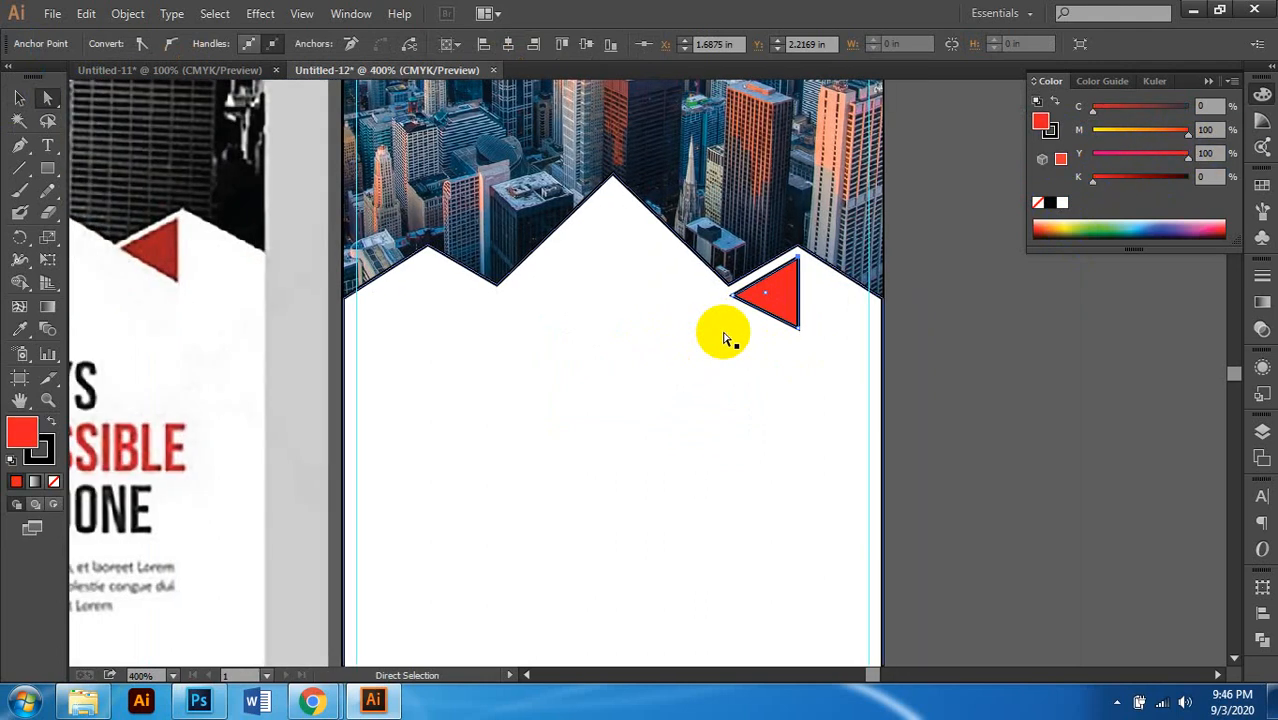
{"action": "left_click", "coordinate": [45, 453]}
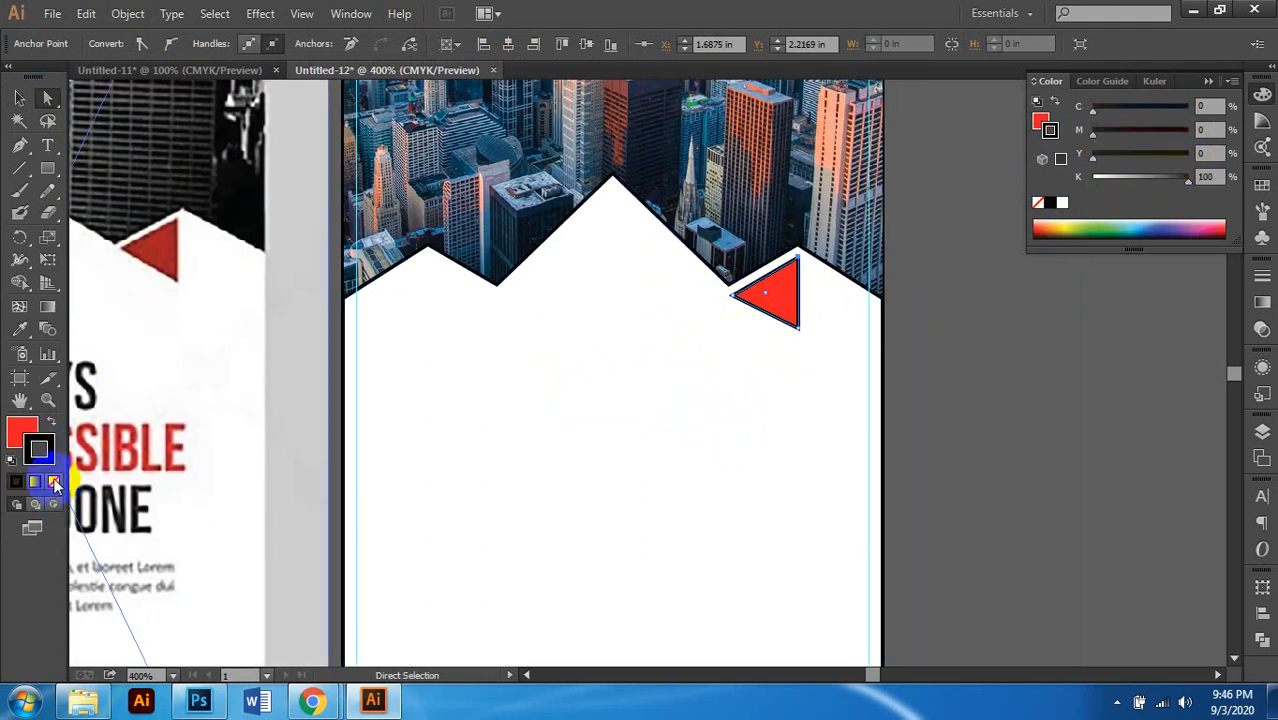
{"action": "left_click", "coordinate": [55, 483]}
{"action": "scroll", "coordinate": [700, 375], "scroll_direction": "down", "scroll_amount": 1}
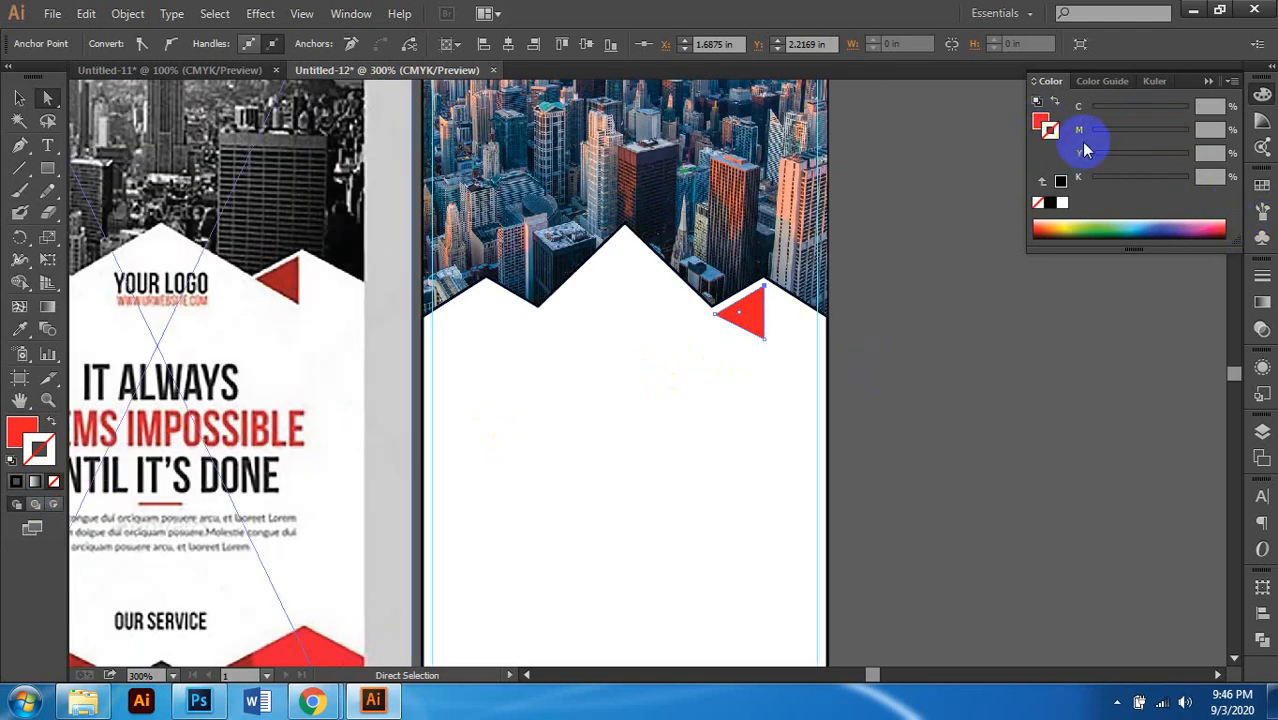
Step: Darken the red fill with 30% black, then reselect the triangle
{"action": "left_click", "coordinate": [1040, 121]}
{"action": "left_click", "coordinate": [1207, 177]}
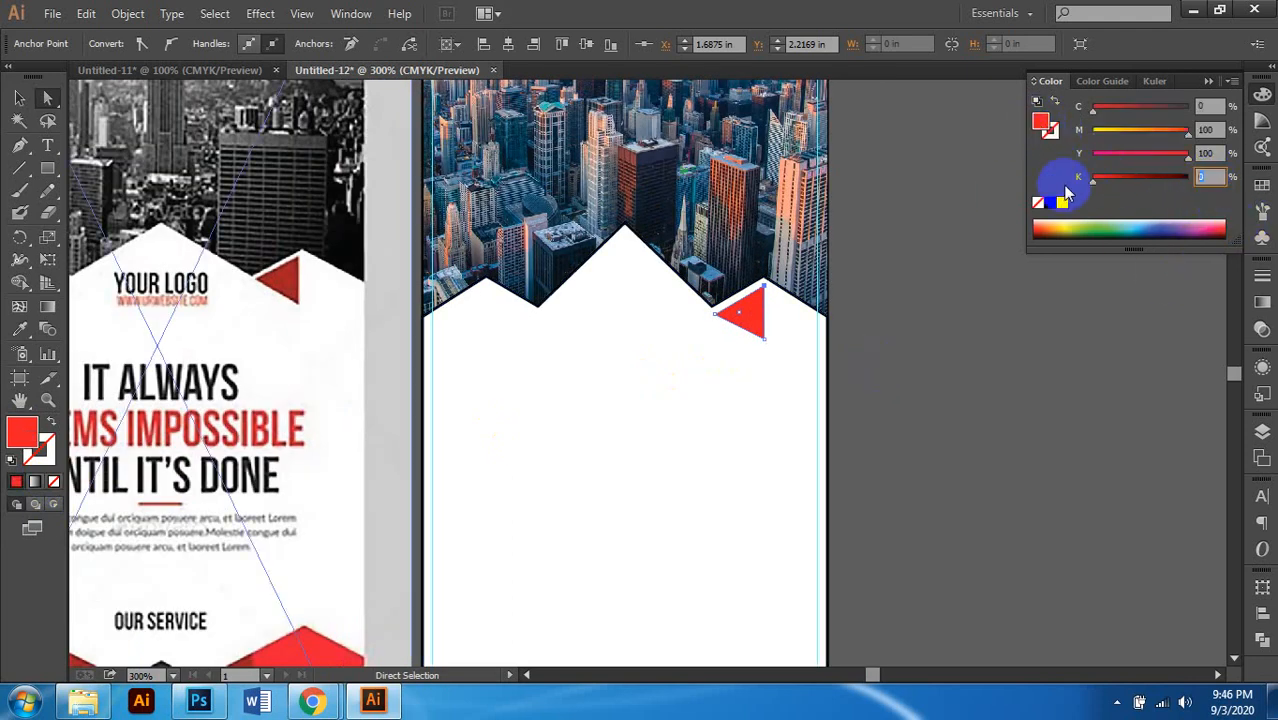
{"action": "key", "text": "Return"}
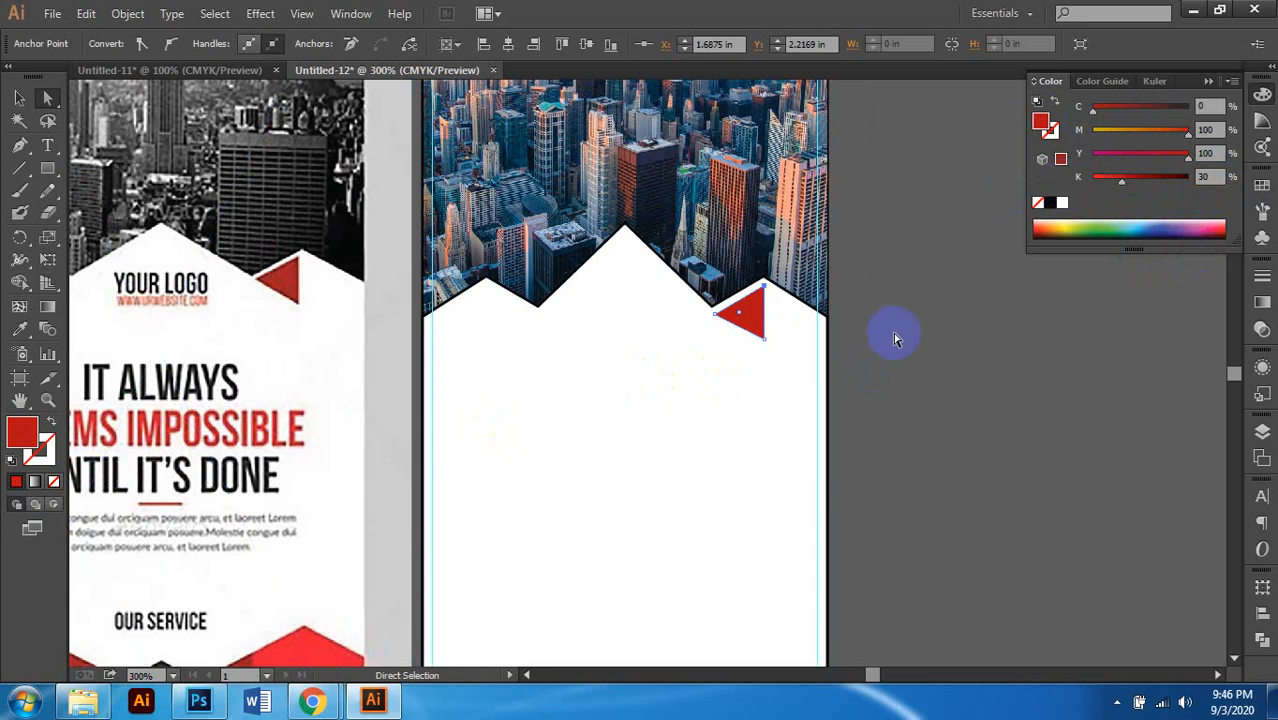
{"action": "left_click", "coordinate": [903, 395]}
{"action": "scroll", "coordinate": [819, 416], "scroll_direction": "left", "scroll_amount": 1}
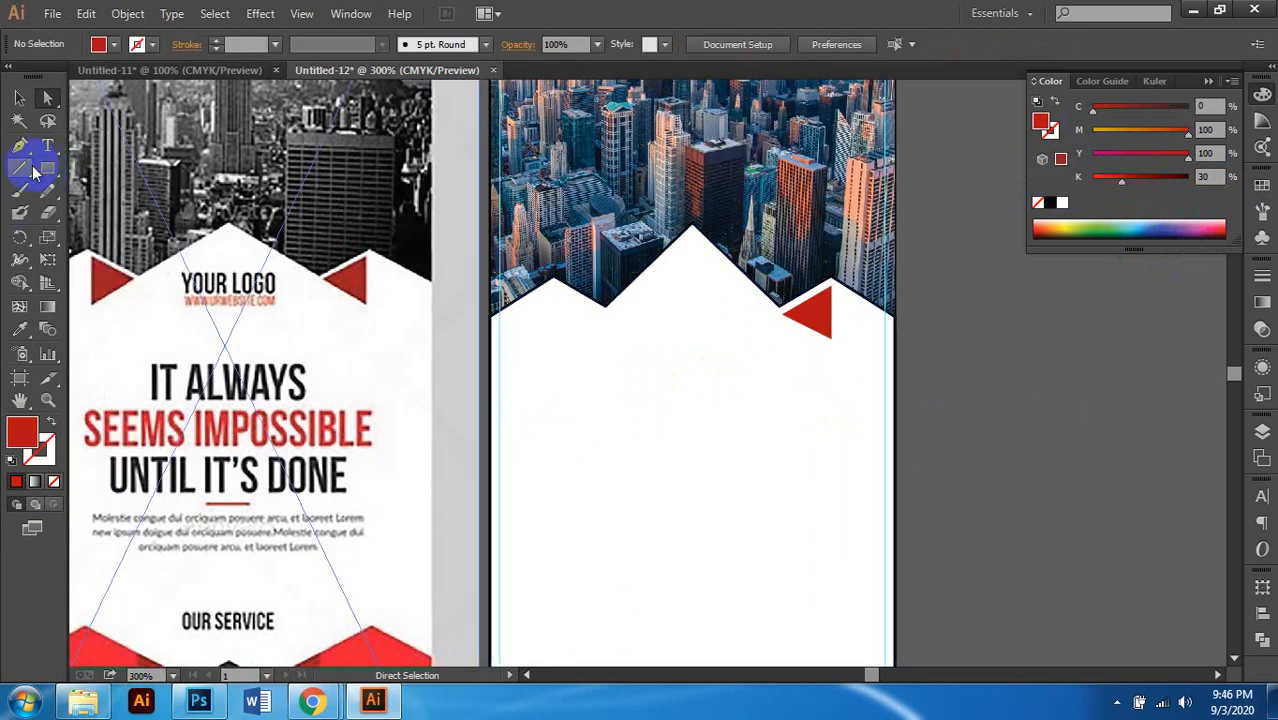
{"action": "left_click", "coordinate": [19, 99]}
{"action": "left_click", "coordinate": [826, 330]}
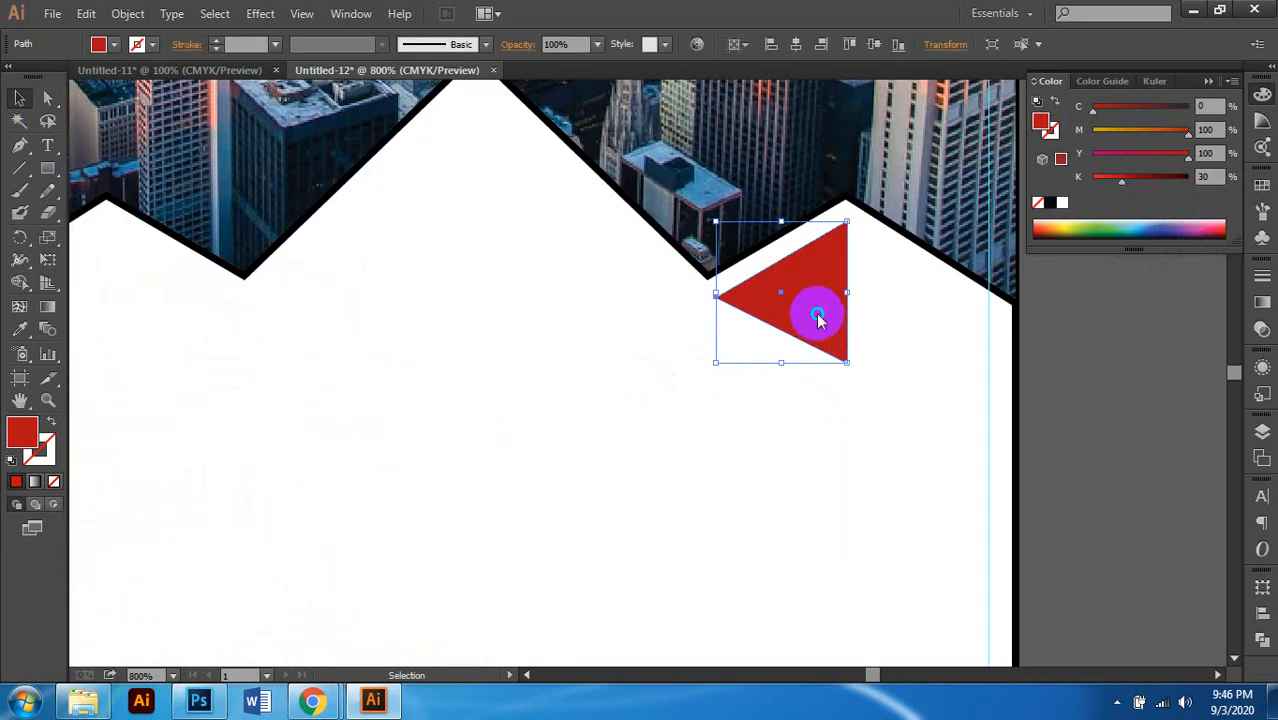
Step: Make a reflected copy of the red triangle across the vertical axis
{"action": "right_click", "coordinate": [819, 317]}
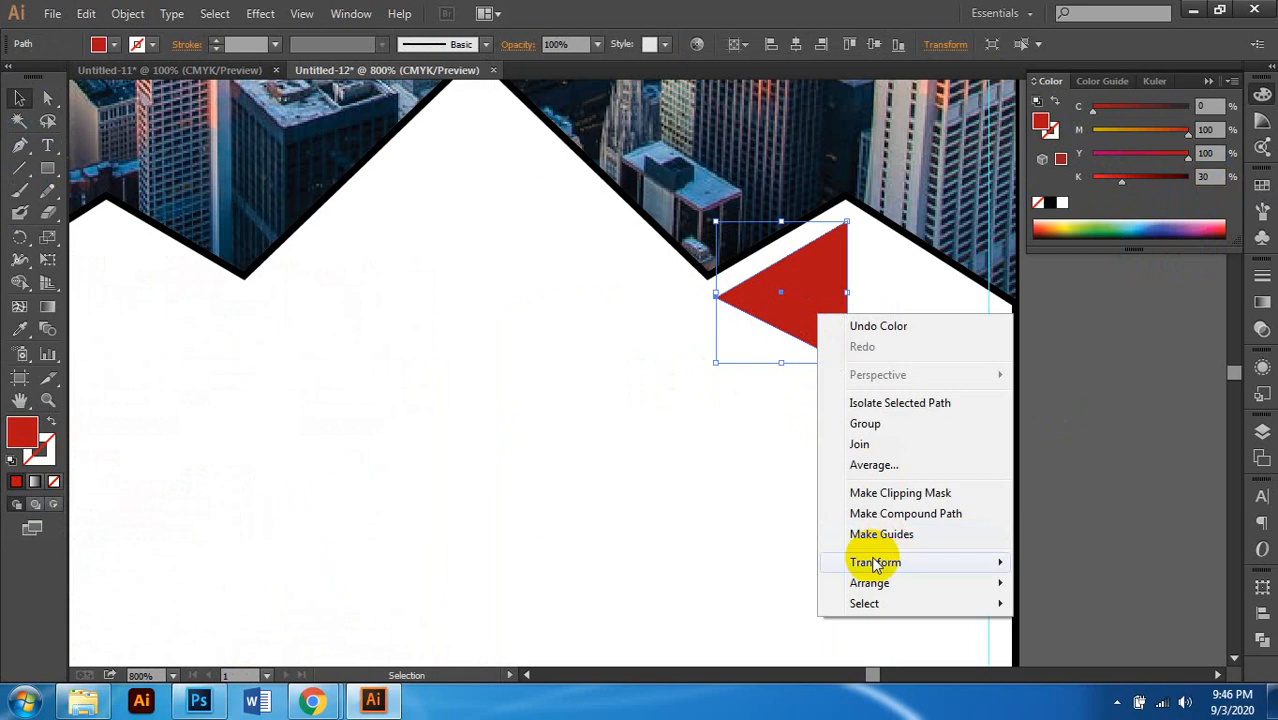
{"action": "mouse_move", "coordinate": [876, 564]}
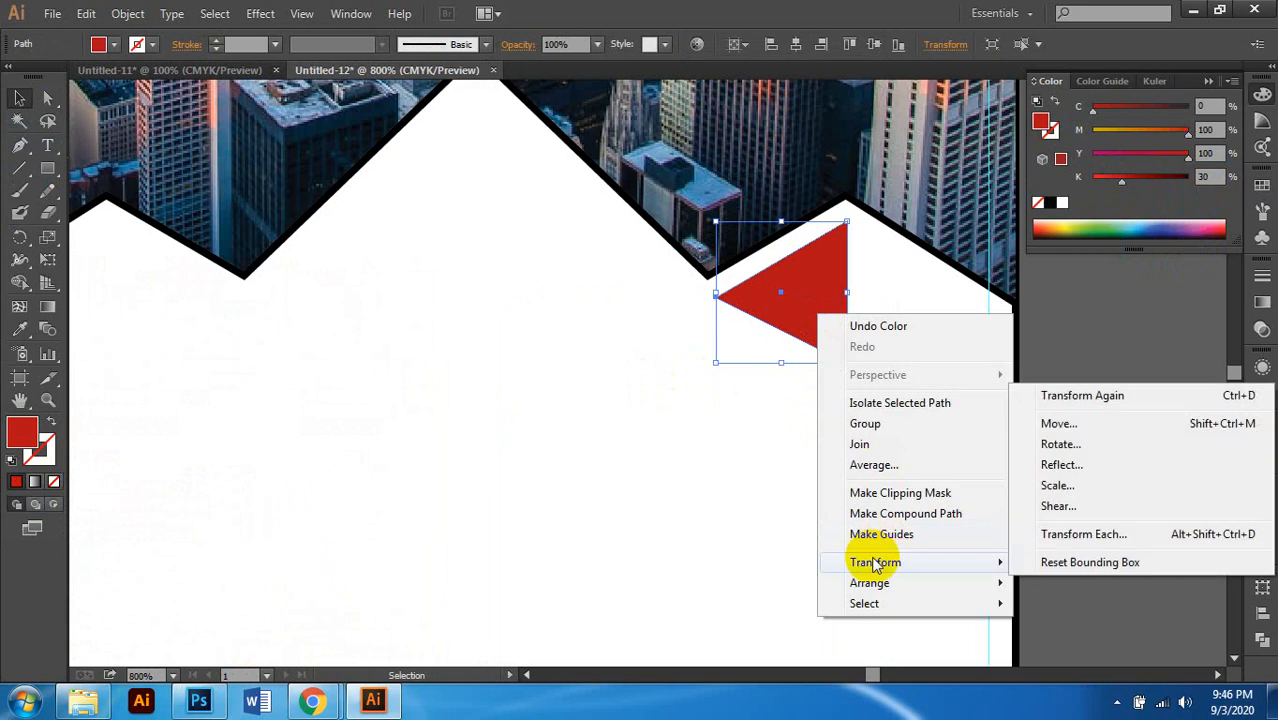
{"action": "left_click", "coordinate": [1062, 465]}
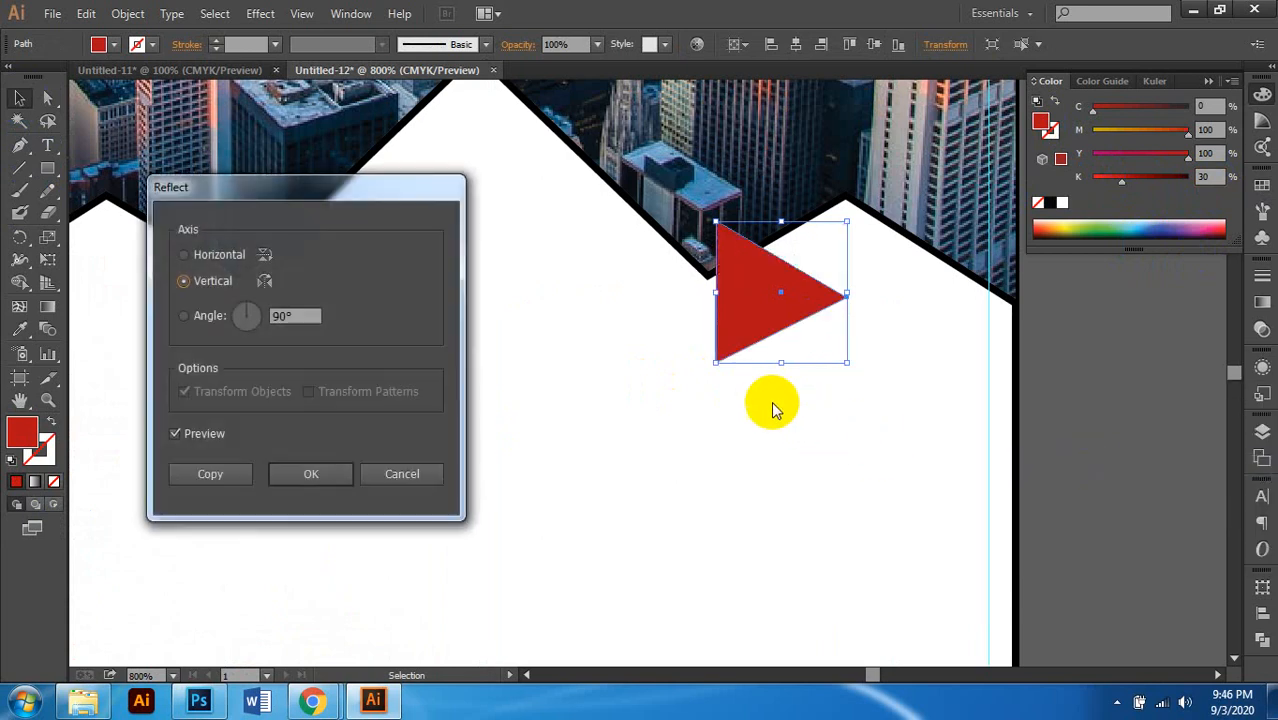
{"action": "left_click", "coordinate": [311, 476]}
{"action": "left_click", "coordinate": [220, 477]}
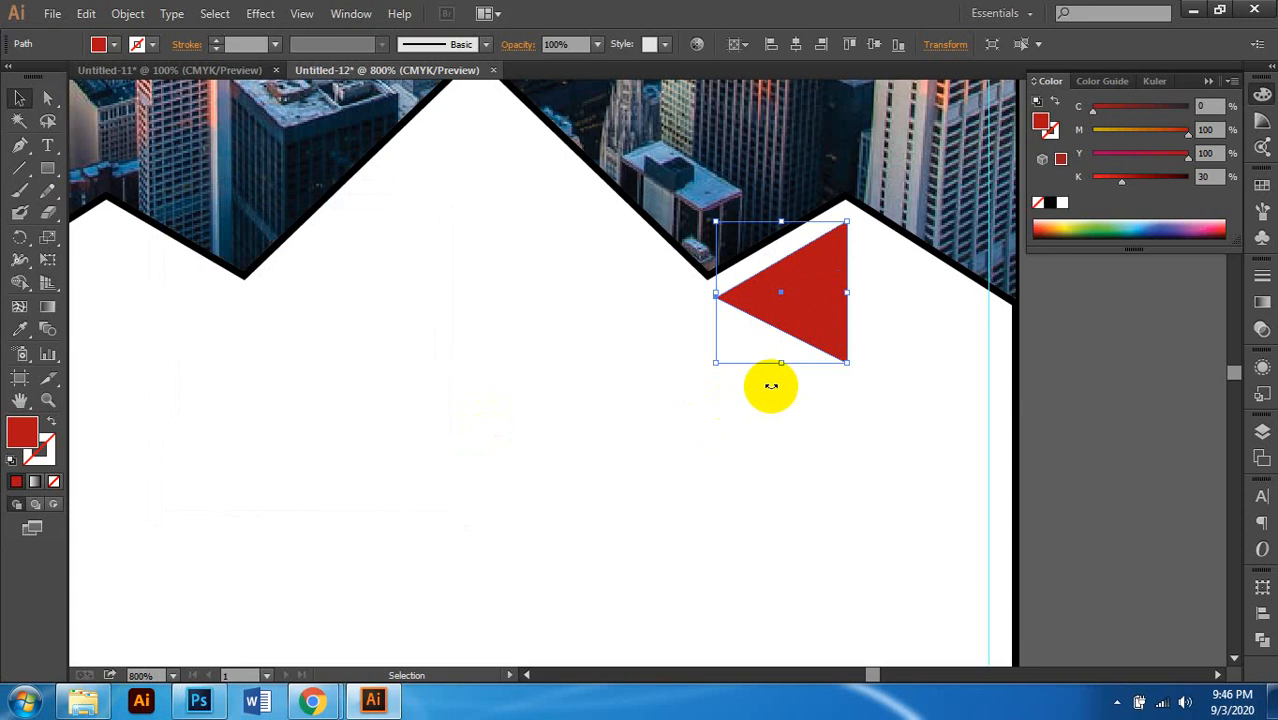
Step: Drag the mirrored triangle into the zigzag panel's left notch and deselect it
{"action": "scroll", "coordinate": [882, 346], "scroll_direction": "left", "scroll_amount": 3}
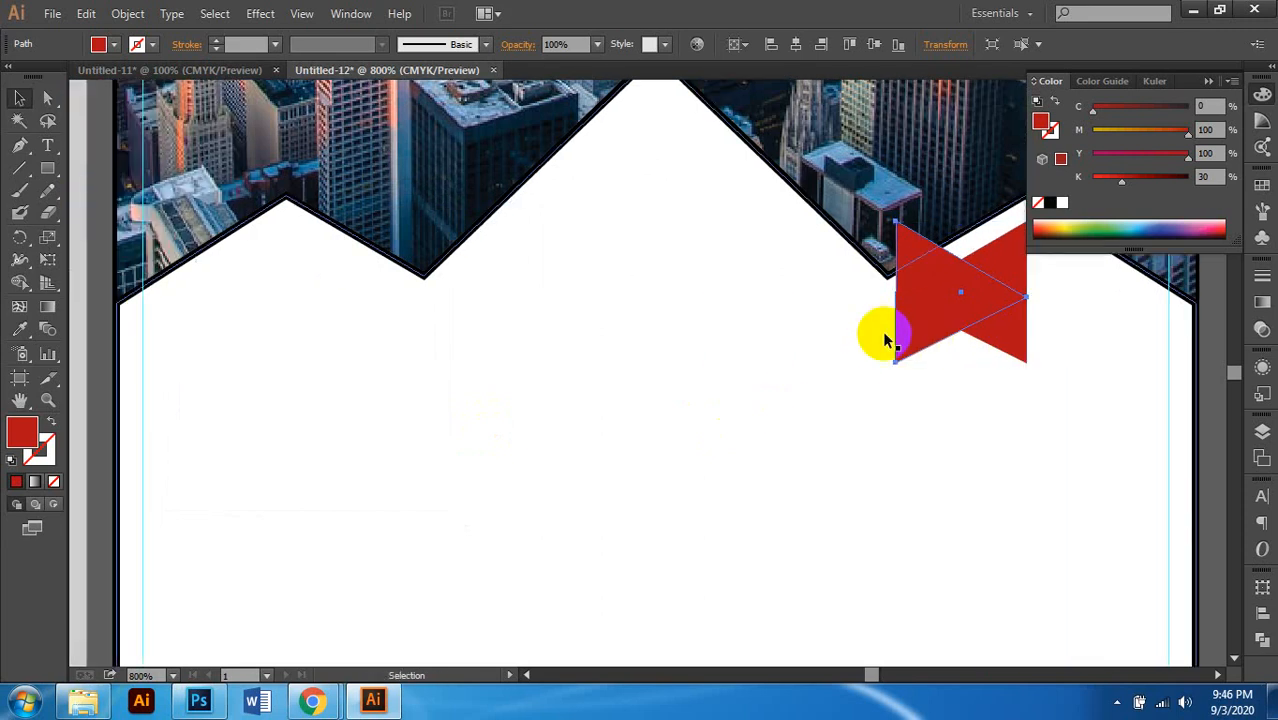
{"action": "scroll", "coordinate": [950, 345], "scroll_direction": "left", "scroll_amount": 1}
{"action": "left_click_drag", "start_coordinate": [957, 341], "coordinate": [345, 389]}
{"action": "scroll", "coordinate": [422, 416], "scroll_direction": "down", "scroll_amount": 1}
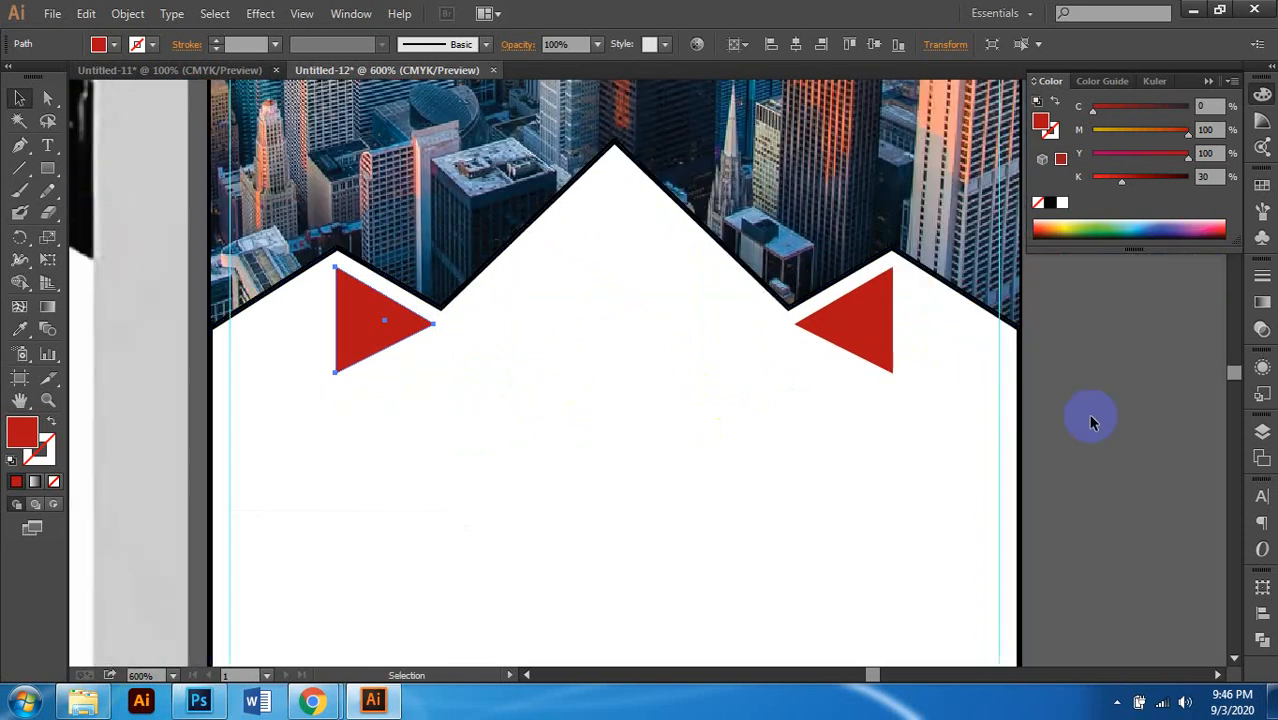
{"action": "left_click", "coordinate": [1085, 377]}
{"action": "scroll", "coordinate": [639, 423], "scroll_direction": "down", "scroll_amount": 3}
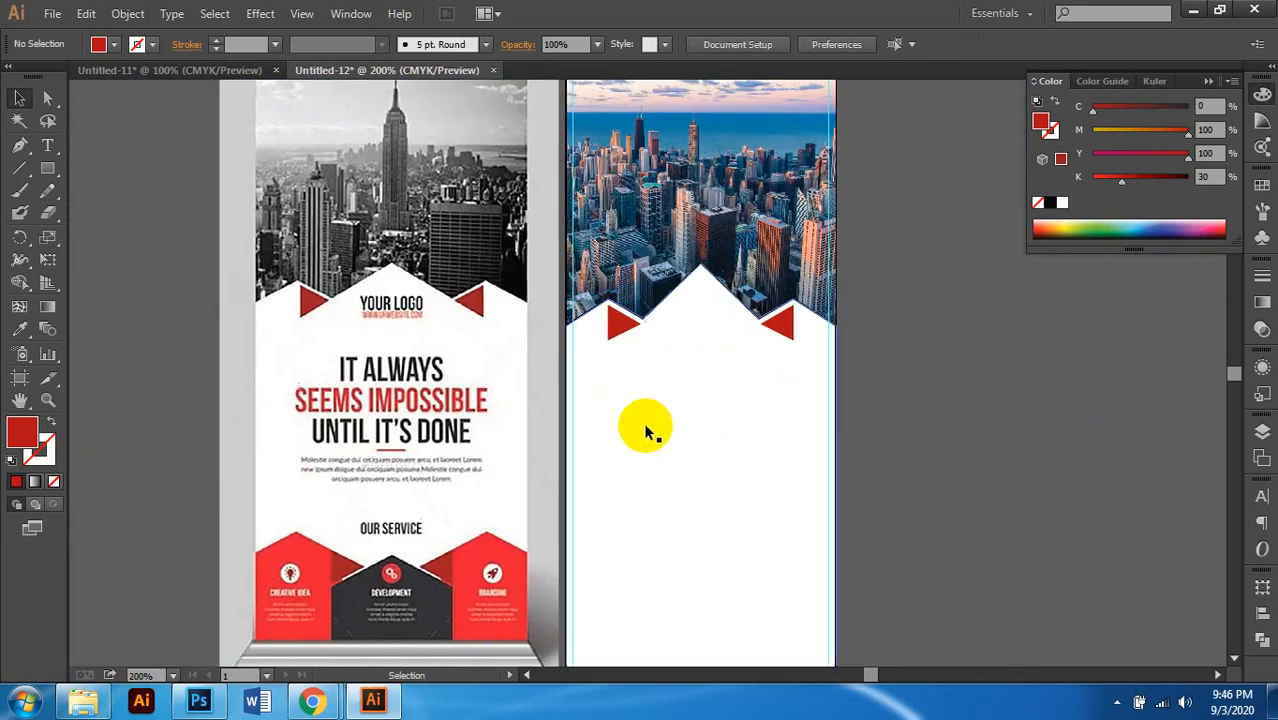
{"action": "scroll", "coordinate": [706, 430], "scroll_direction": "left", "scroll_amount": 1}
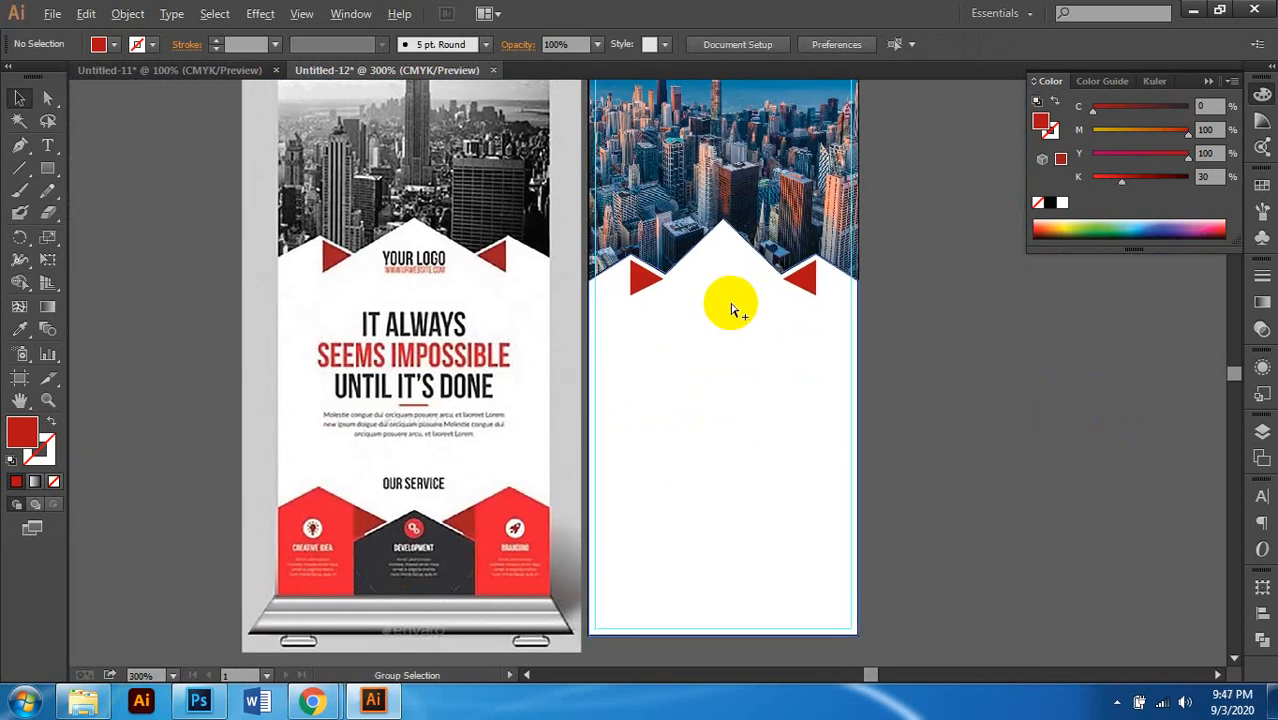
{"action": "scroll", "coordinate": [733, 310], "scroll_direction": "up", "scroll_amount": 1}
{"action": "scroll", "coordinate": [682, 318], "scroll_direction": "up", "scroll_amount": 1}
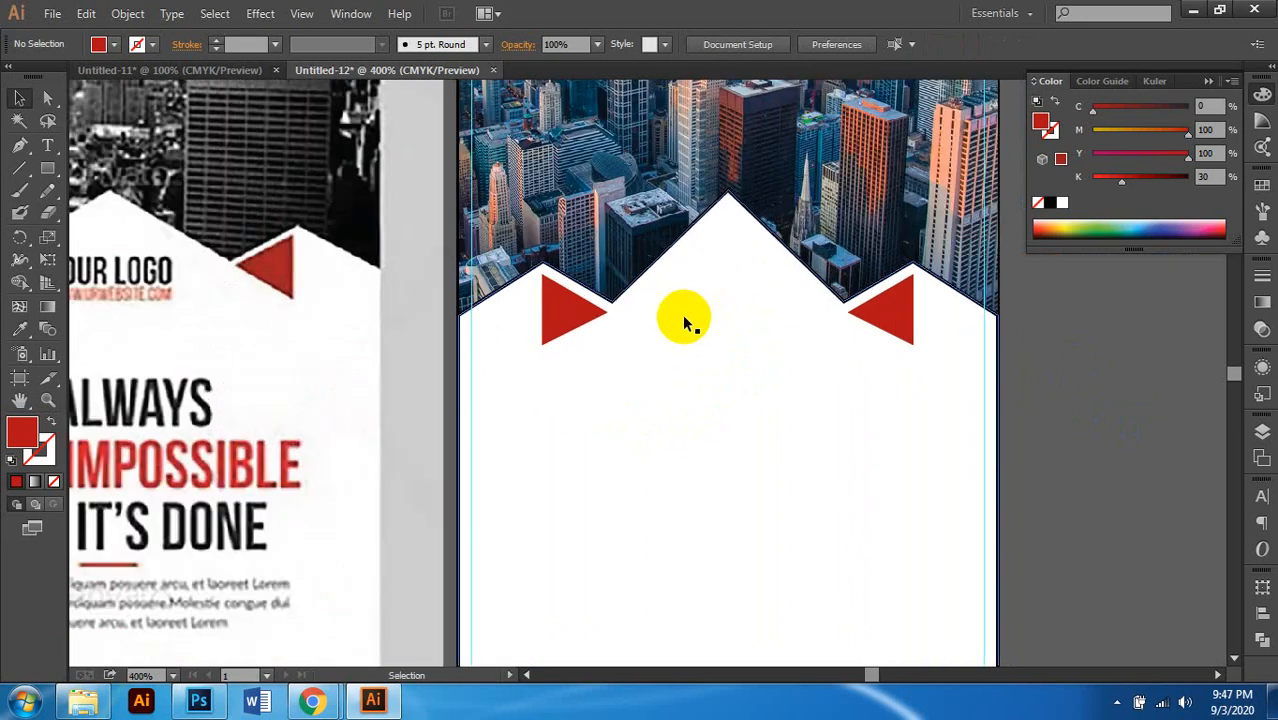
{"action": "scroll", "coordinate": [707, 334], "scroll_direction": "left", "scroll_amount": 1}
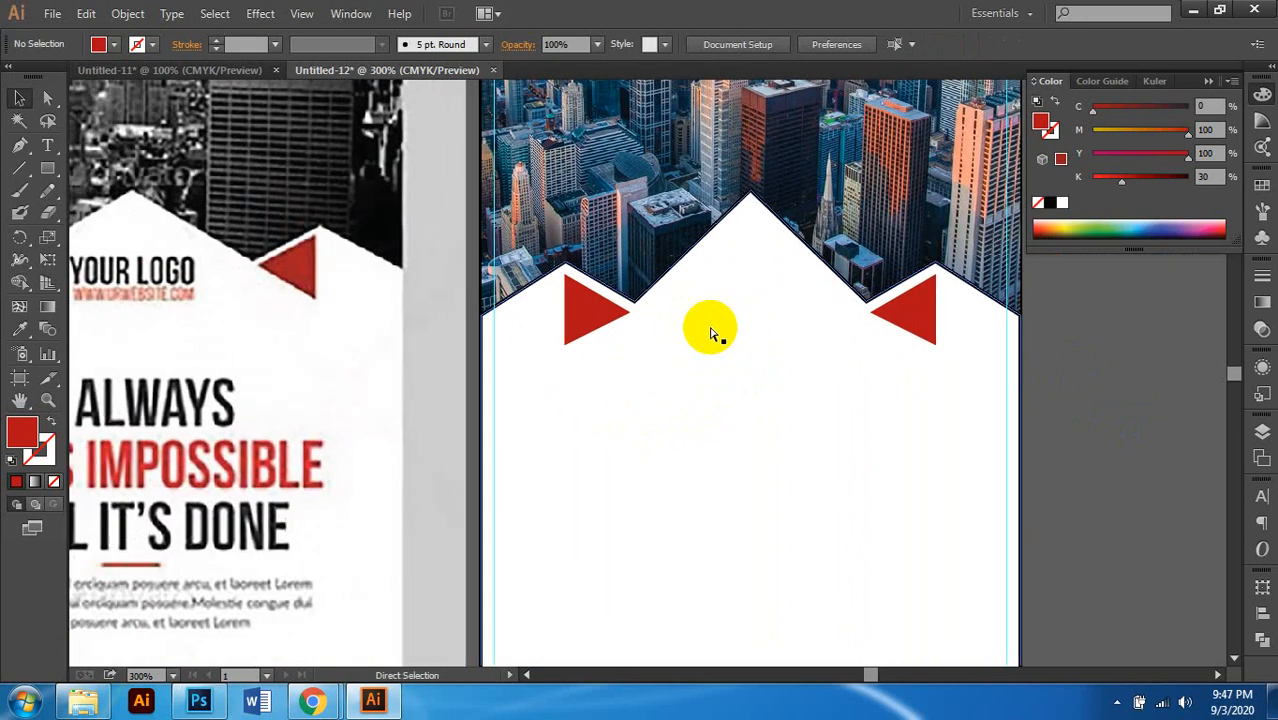
{"action": "scroll", "coordinate": [708, 333], "scroll_direction": "down", "scroll_amount": 1}
{"action": "scroll", "coordinate": [710, 333], "scroll_direction": "down", "scroll_amount": 2}
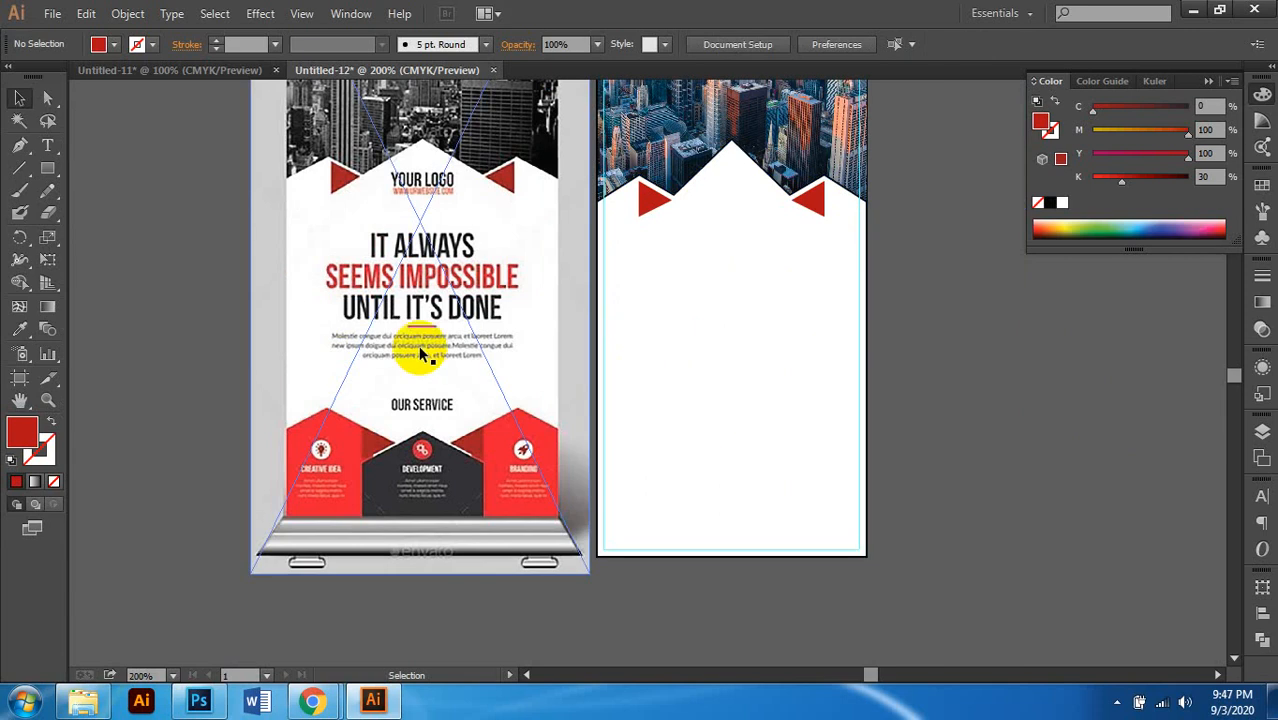
{"action": "scroll", "coordinate": [450, 333], "scroll_direction": "down", "scroll_amount": 1}
{"action": "left_click", "coordinate": [777, 335]}
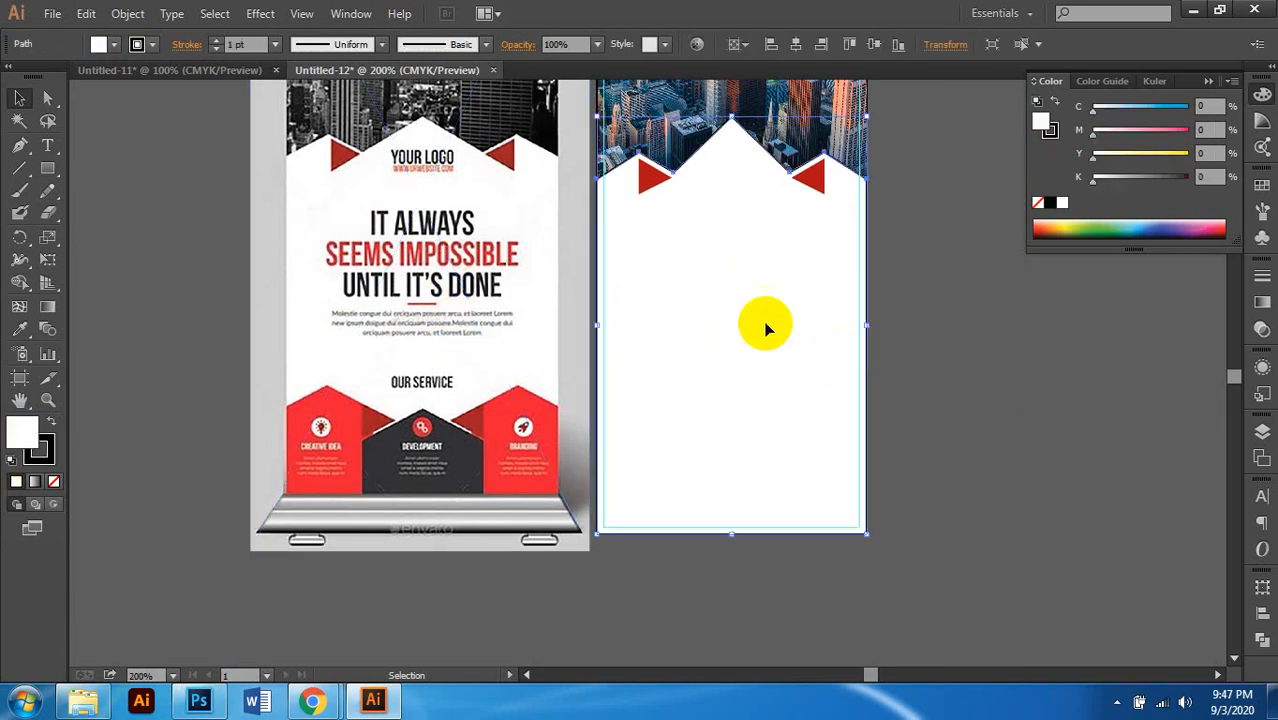
{"action": "left_click", "coordinate": [898, 404]}
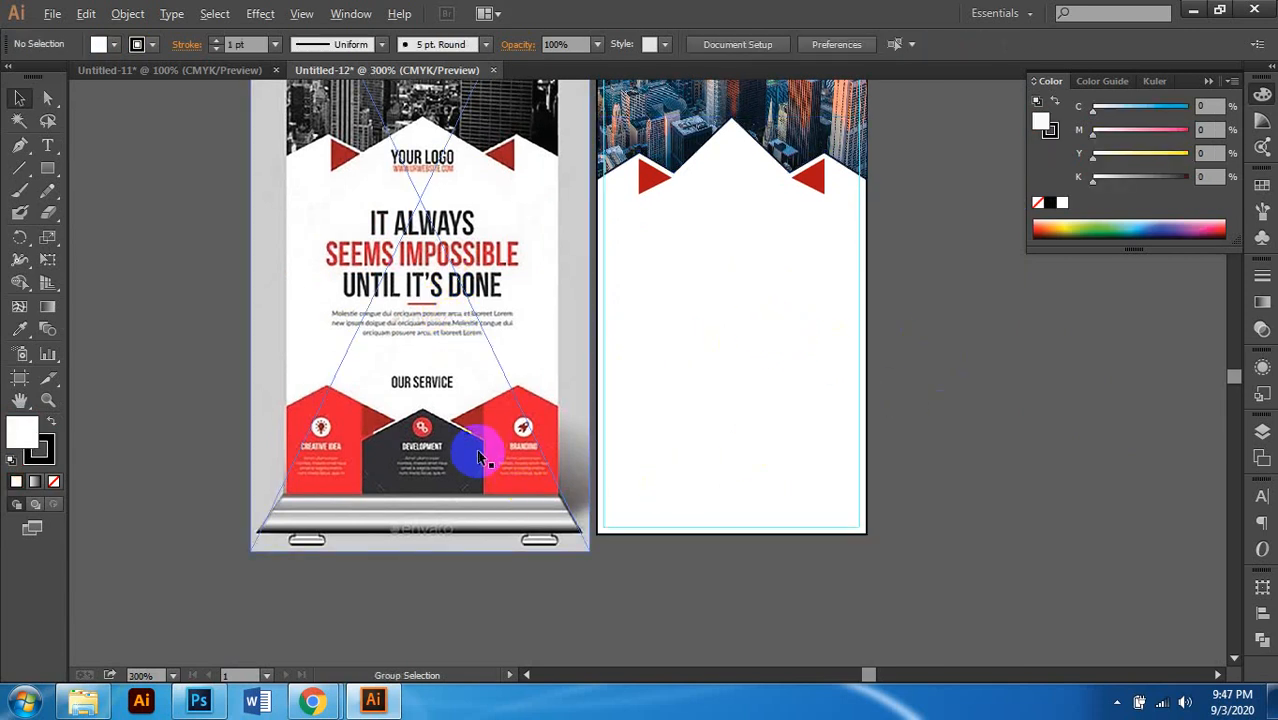
{"action": "scroll", "coordinate": [478, 453], "scroll_direction": "up", "scroll_amount": 1}
{"action": "scroll", "coordinate": [391, 397], "scroll_direction": "down", "scroll_amount": 2}
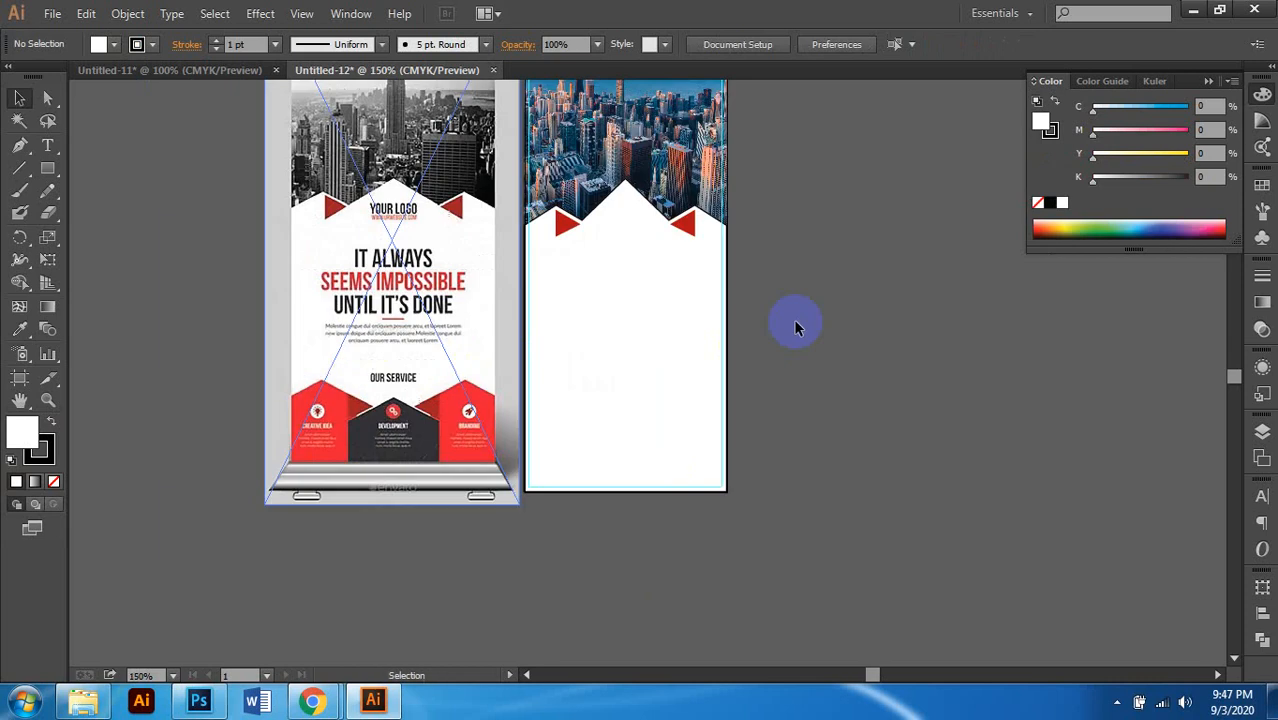
{"action": "left_click", "coordinate": [796, 322]}
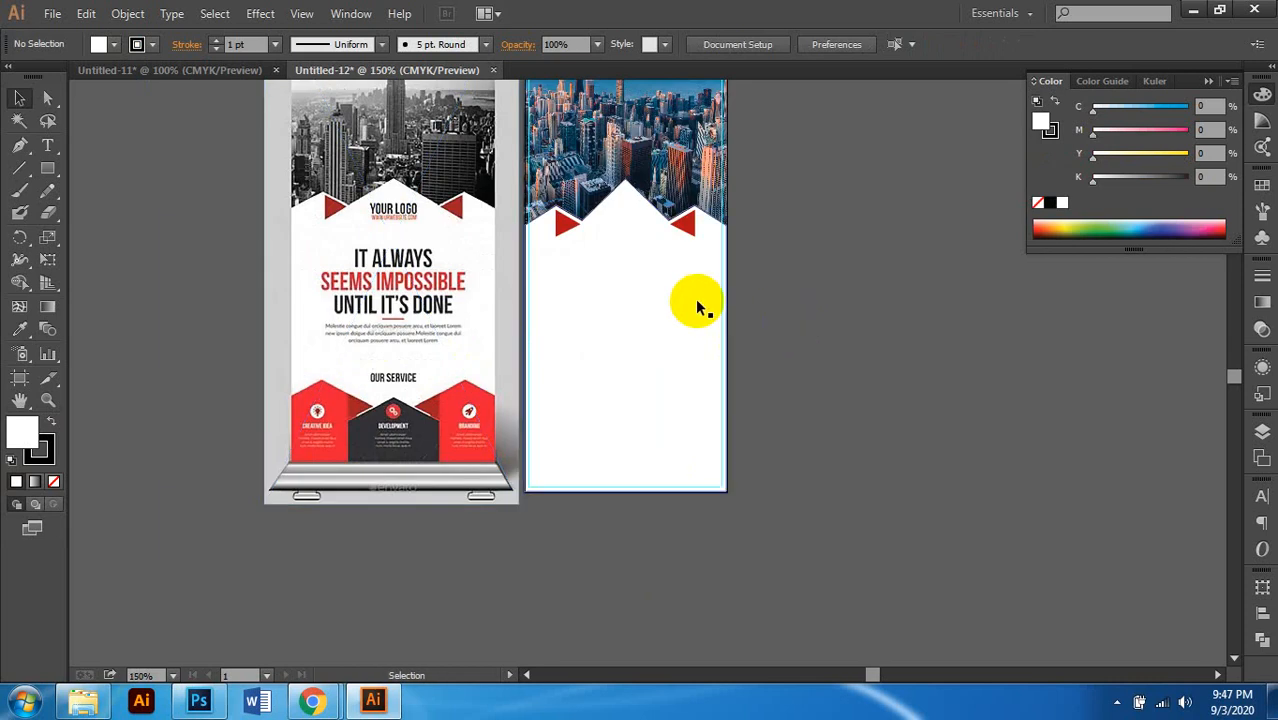
{"action": "left_click", "coordinate": [636, 369]}
{"action": "left_click", "coordinate": [792, 312]}
{"action": "scroll", "coordinate": [657, 342], "scroll_direction": "up", "scroll_amount": 2}
{"action": "scroll", "coordinate": [662, 343], "scroll_direction": "down", "scroll_amount": 1}
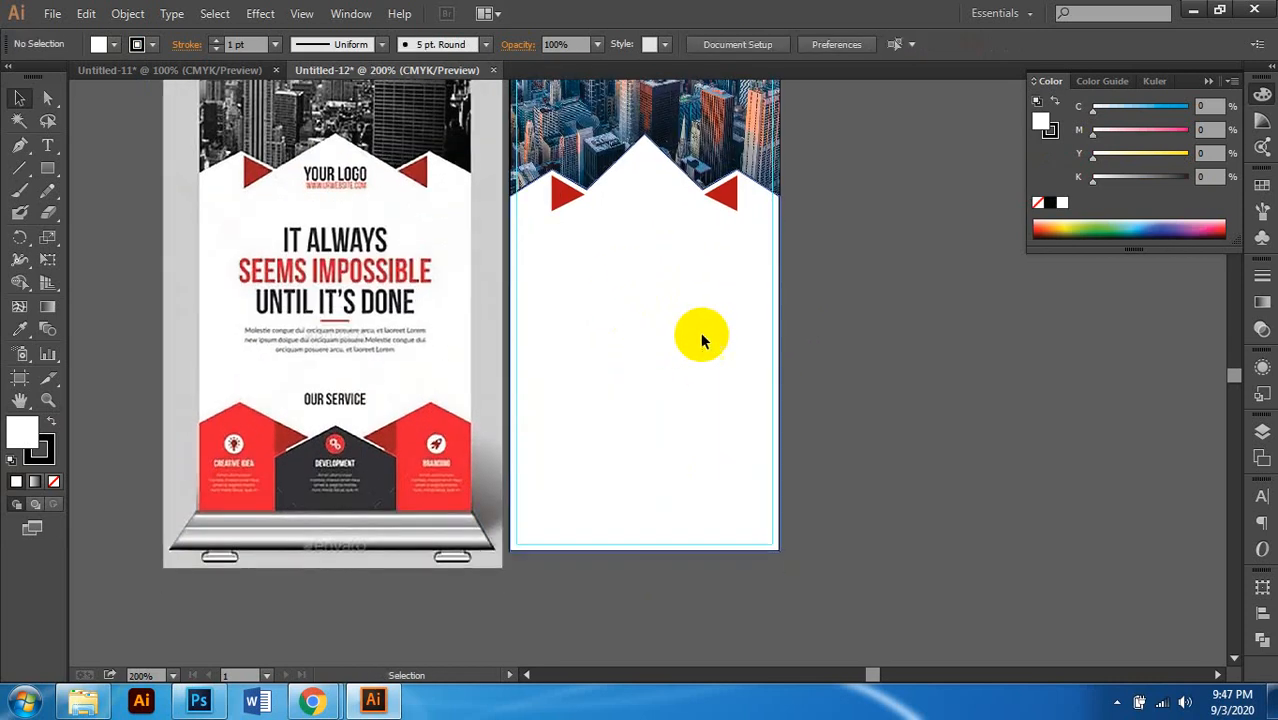
{"action": "left_click", "coordinate": [888, 339], "text": "ctrl"}
Step: Paste a copy of the white panel in front and drag its top edge down to shrink it
{"action": "key", "text": "ctrl+f"}
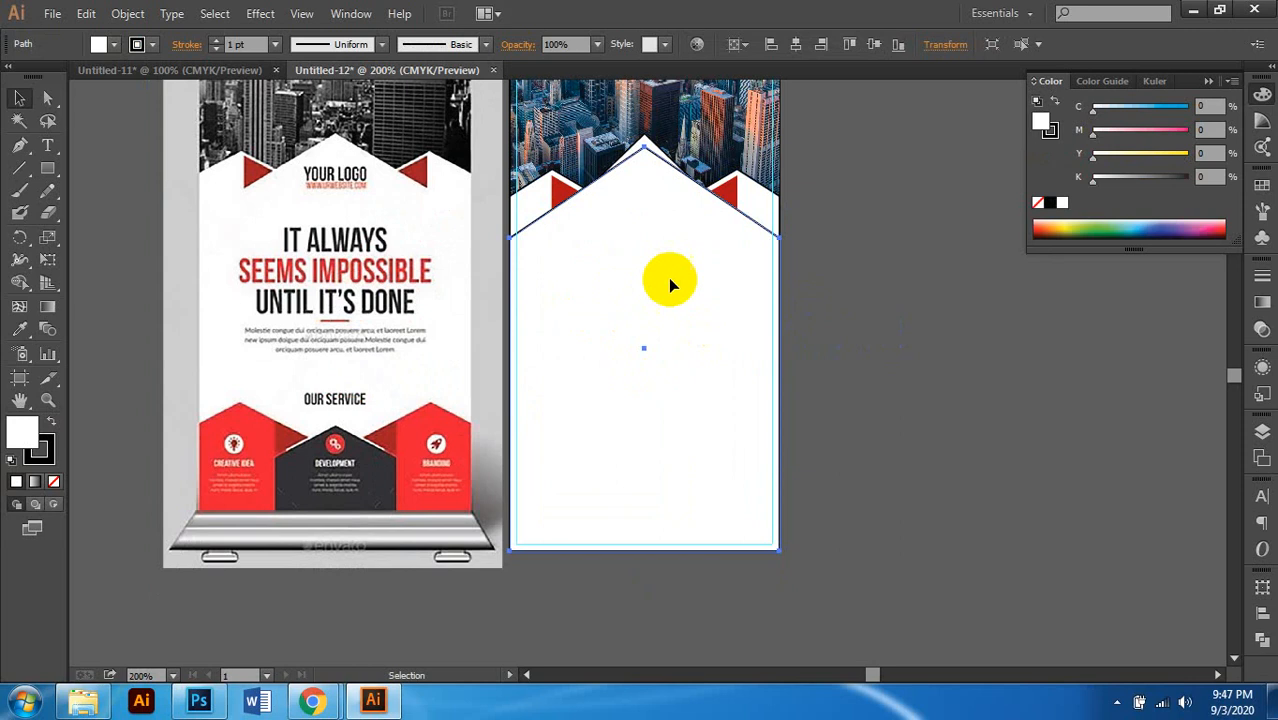
{"action": "scroll", "coordinate": [706, 288], "scroll_direction": "left", "scroll_amount": 1}
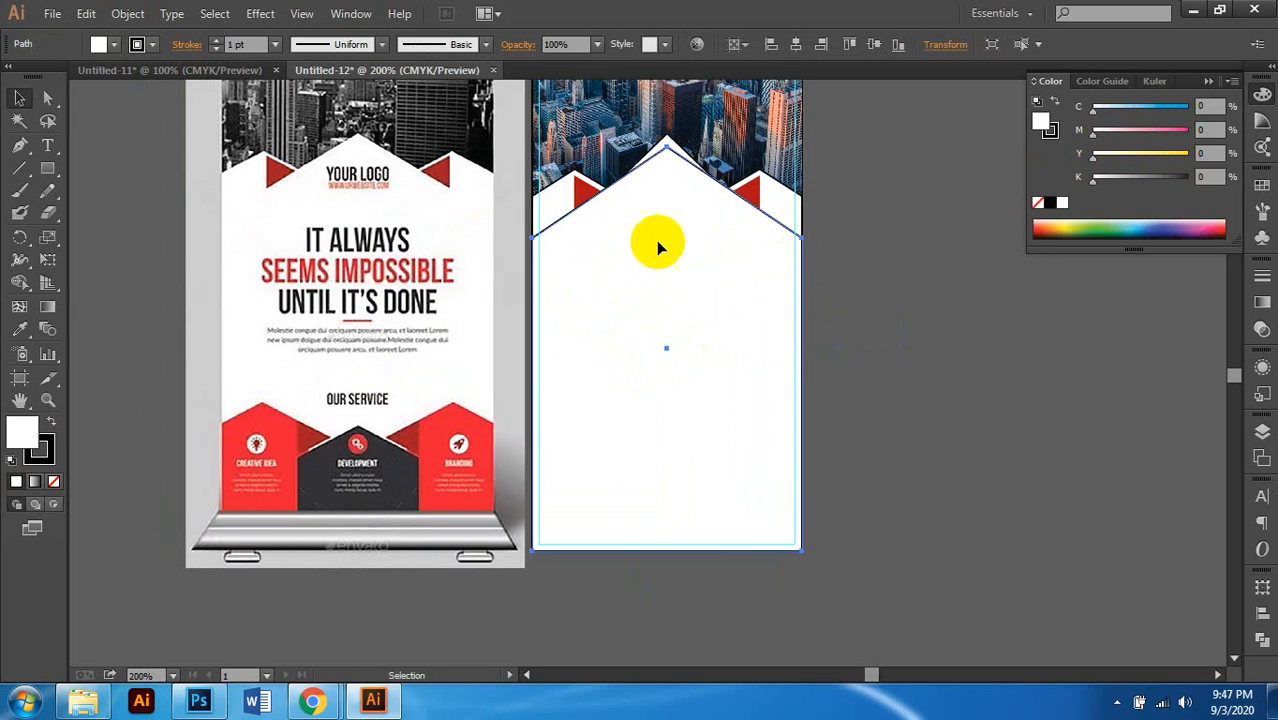
{"action": "left_click", "coordinate": [19, 97]}
{"action": "left_click", "coordinate": [659, 152]}
{"action": "key", "text": "ctrl+shift+b"}
{"action": "left_click_drag", "start_coordinate": [667, 148], "coordinate": [676, 374]}
{"action": "scroll", "coordinate": [650, 354], "scroll_direction": "down", "scroll_amount": 3}
{"action": "scroll", "coordinate": [661, 341], "scroll_direction": "left", "scroll_amount": 1}
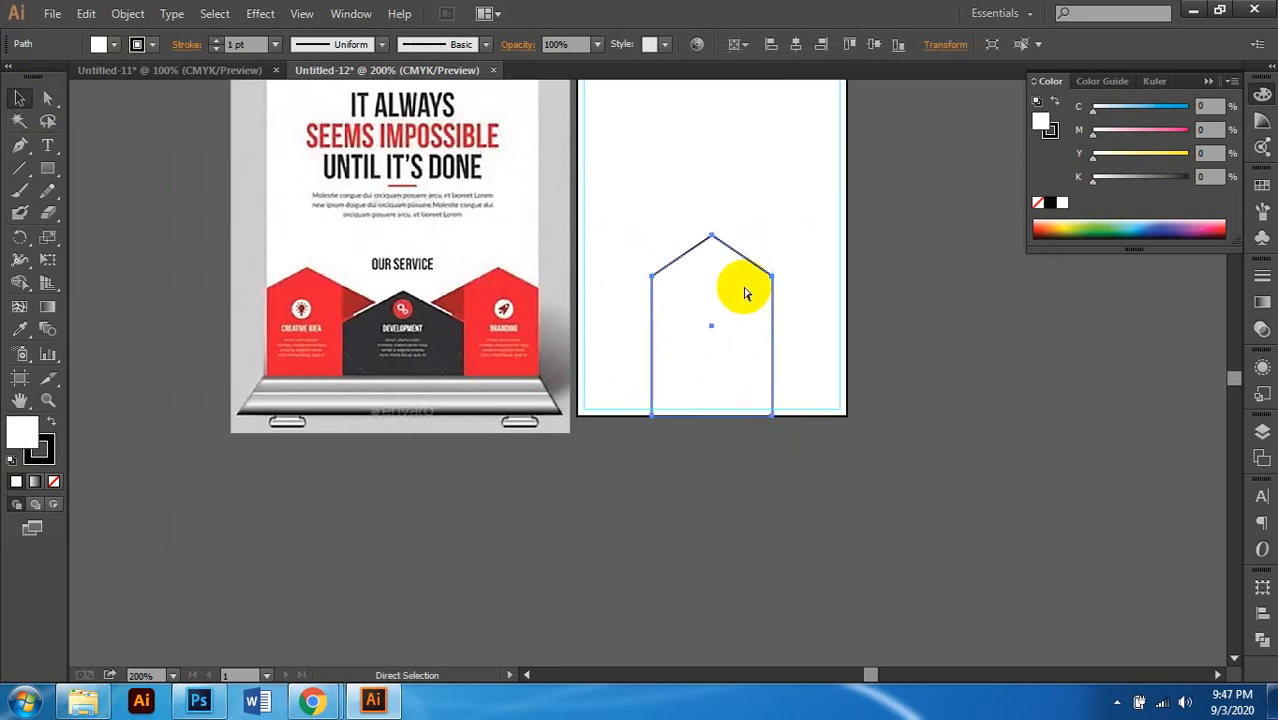
{"action": "key", "text": "ctrl+z"}
{"action": "scroll", "coordinate": [680, 270], "scroll_direction": "up", "scroll_amount": 3}
{"action": "left_click_drag", "start_coordinate": [710, 192], "coordinate": [719, 491]}
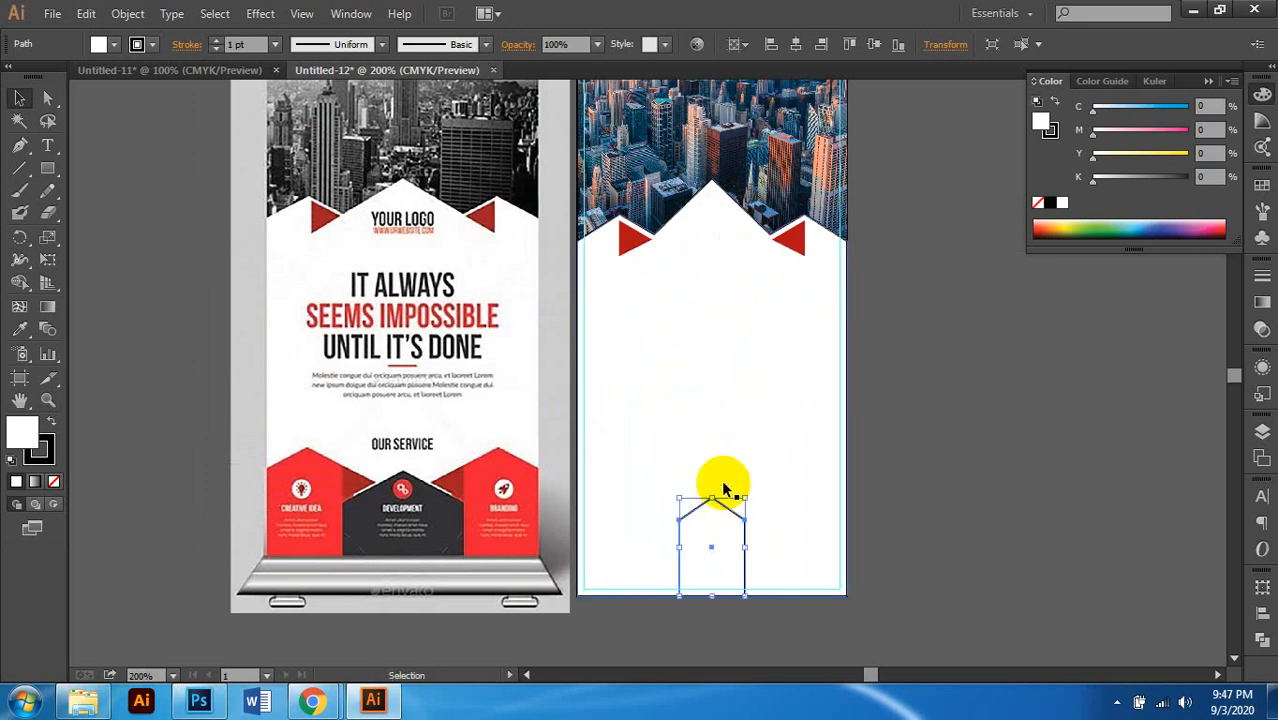
Step: Fine-tune the small house shape's height and select its outline path with Direct Selection
{"action": "scroll", "coordinate": [719, 491], "scroll_direction": "down", "scroll_amount": 3}
{"action": "scroll", "coordinate": [707, 463], "scroll_direction": "left", "scroll_amount": 1}
{"action": "scroll", "coordinate": [707, 460], "scroll_direction": "up", "scroll_amount": 1}
{"action": "scroll", "coordinate": [711, 456], "scroll_direction": "up", "scroll_amount": 1}
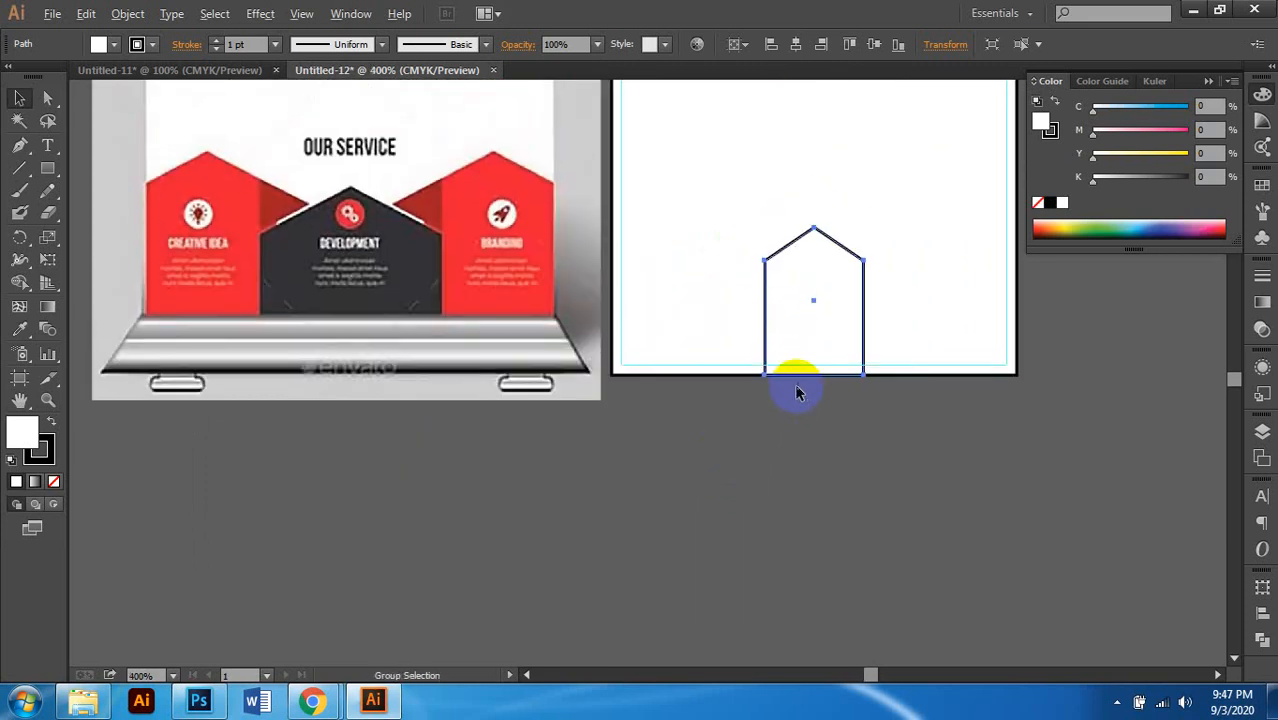
{"action": "scroll", "coordinate": [796, 390], "scroll_direction": "up", "scroll_amount": 1}
{"action": "scroll", "coordinate": [799, 385], "scroll_direction": "up", "scroll_amount": 2}
{"action": "scroll", "coordinate": [860, 330], "scroll_direction": "left", "scroll_amount": 1}
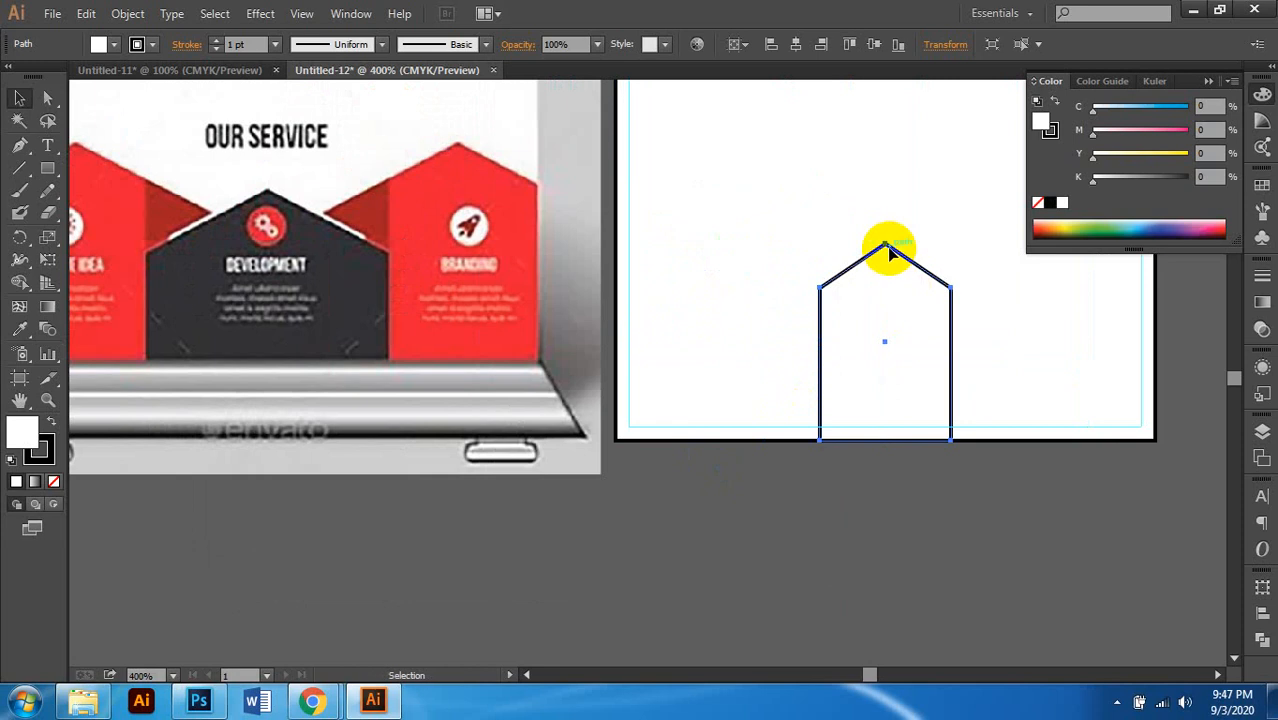
{"action": "mouse_move", "coordinate": [890, 252]}
{"action": "left_mouse_down"}
{"action": "mouse_move", "coordinate": [887, 282]}
{"action": "mouse_move", "coordinate": [887, 248]}
{"action": "left_mouse_up"}
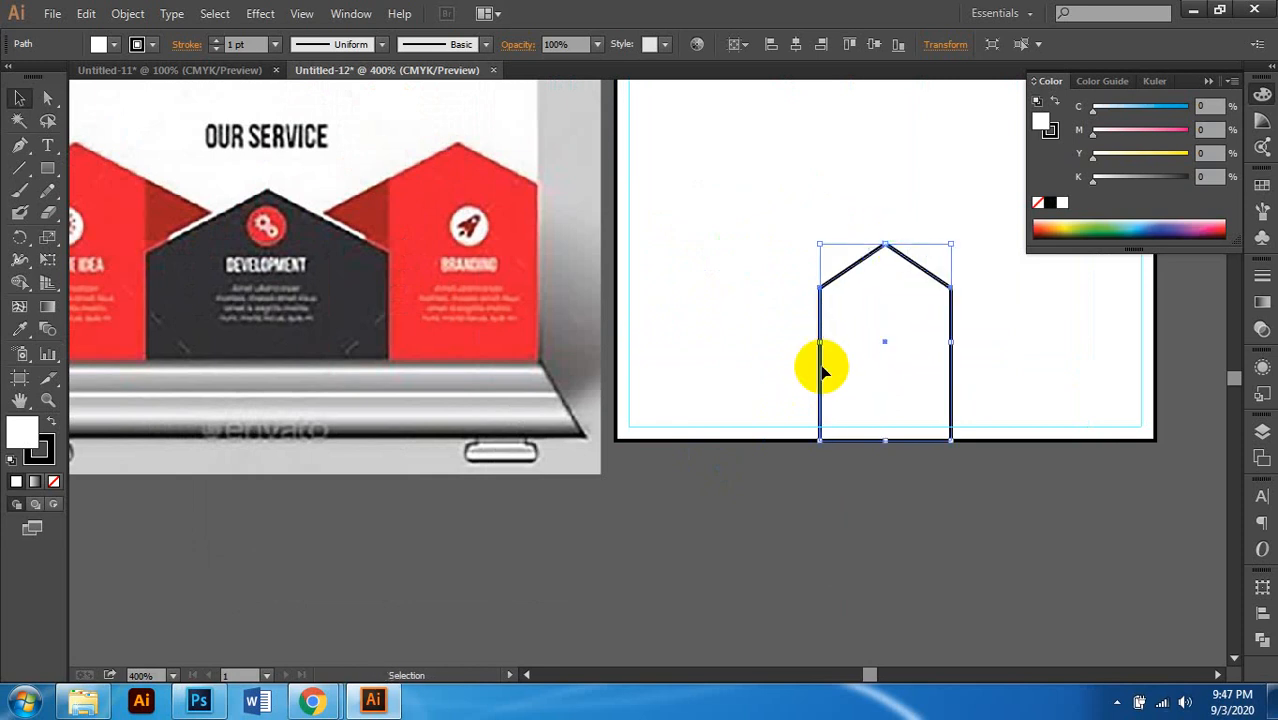
{"action": "scroll", "coordinate": [821, 365], "scroll_direction": "up", "scroll_amount": 1}
{"action": "scroll", "coordinate": [823, 370], "scroll_direction": "down", "scroll_amount": 1}
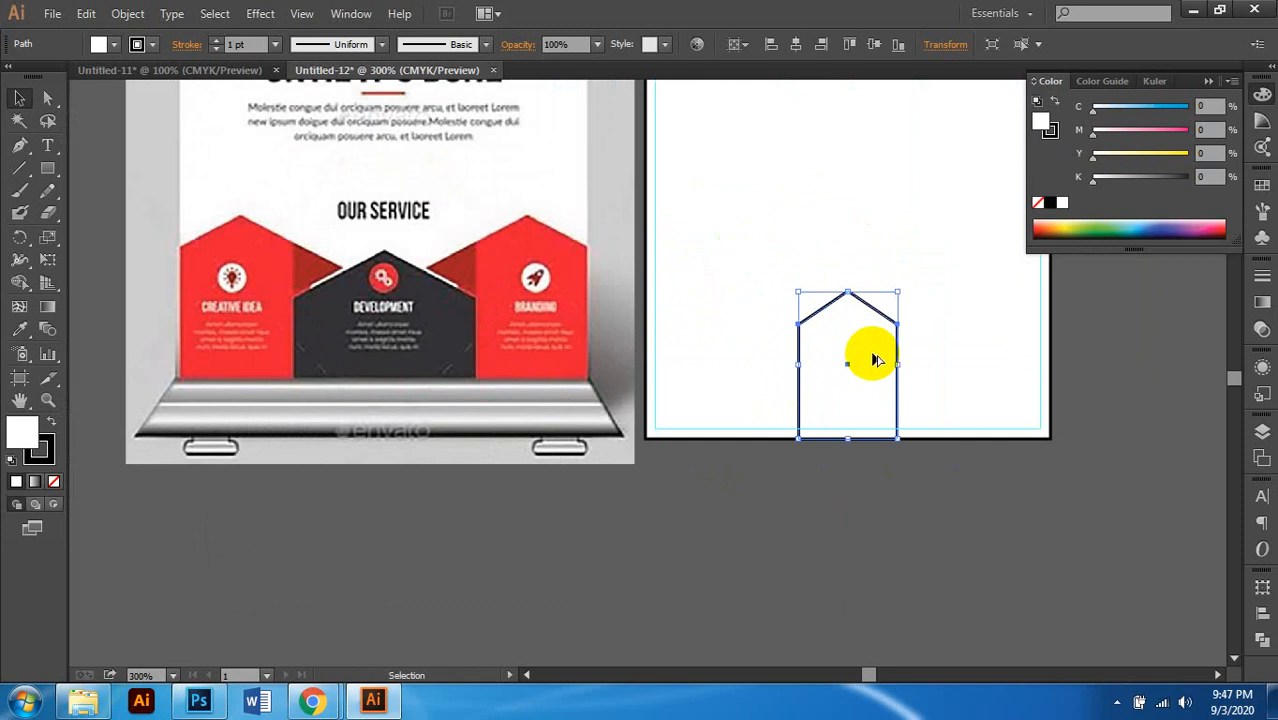
{"action": "scroll", "coordinate": [872, 358], "scroll_direction": "up", "scroll_amount": 1}
{"action": "left_click", "coordinate": [47, 97]}
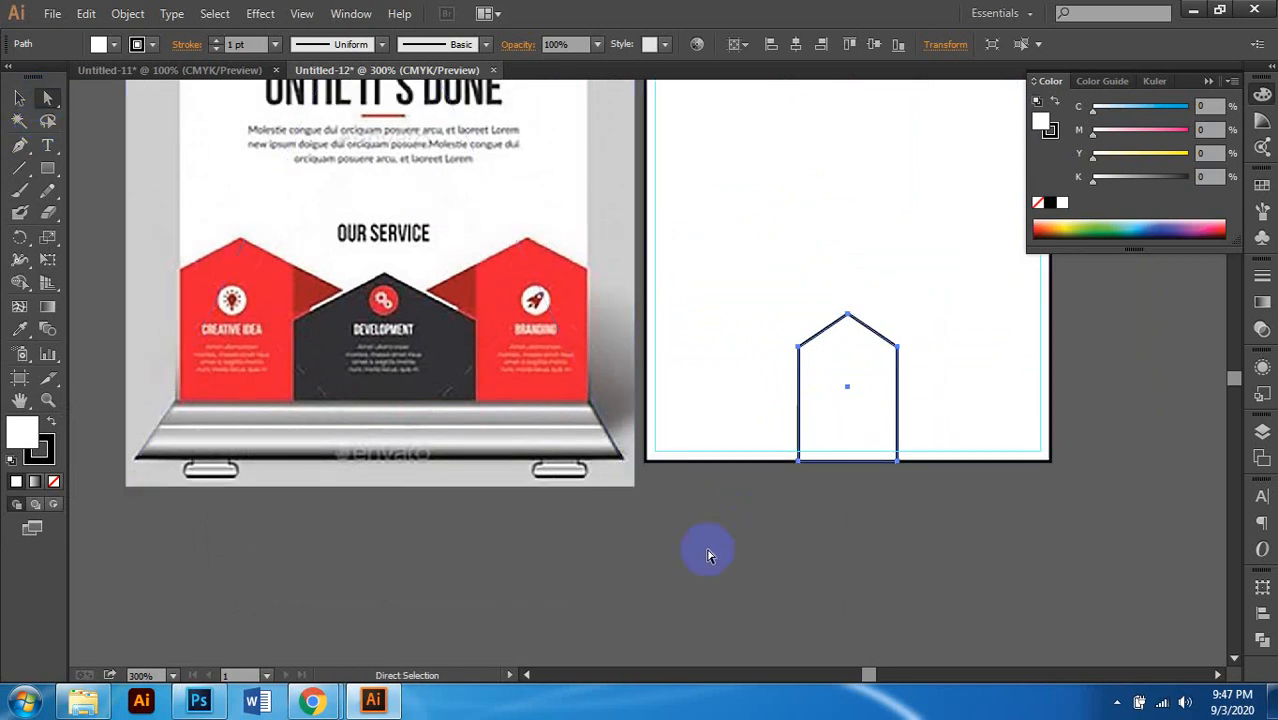
{"action": "left_click", "coordinate": [716, 510]}
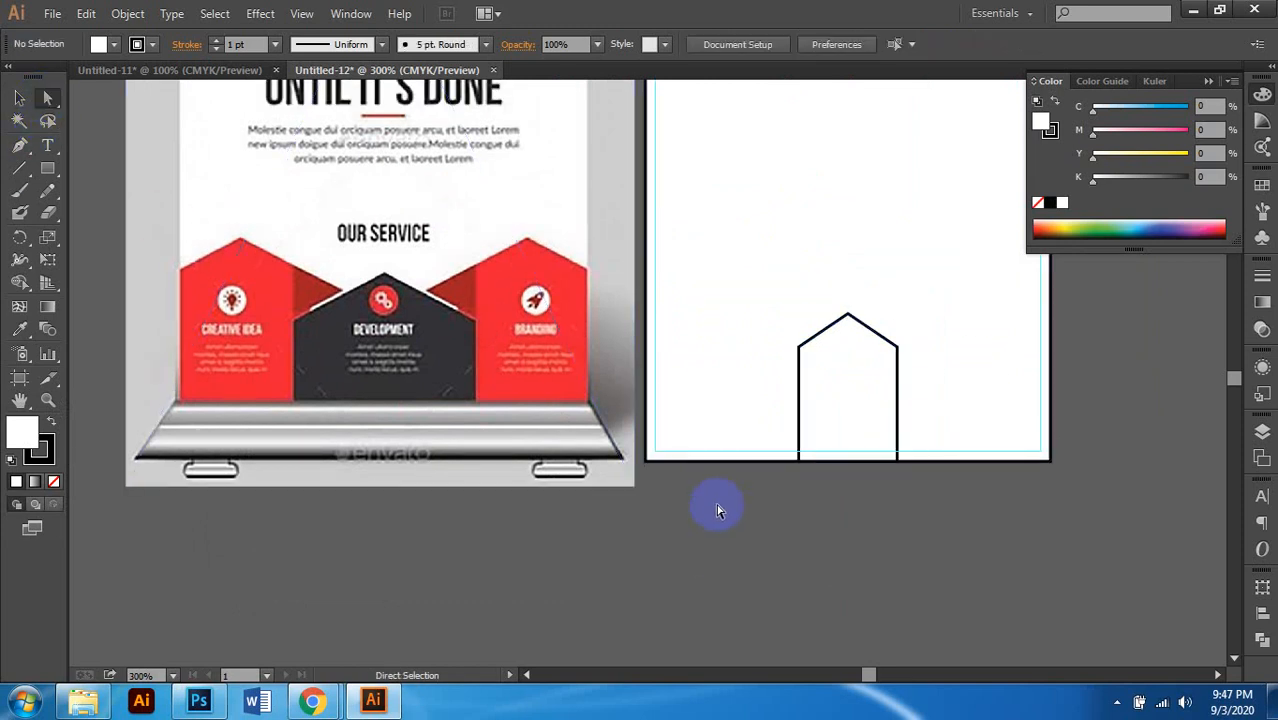
{"action": "left_click", "coordinate": [896, 389]}
{"action": "scroll", "coordinate": [906, 409], "scroll_direction": "up", "scroll_amount": 1}
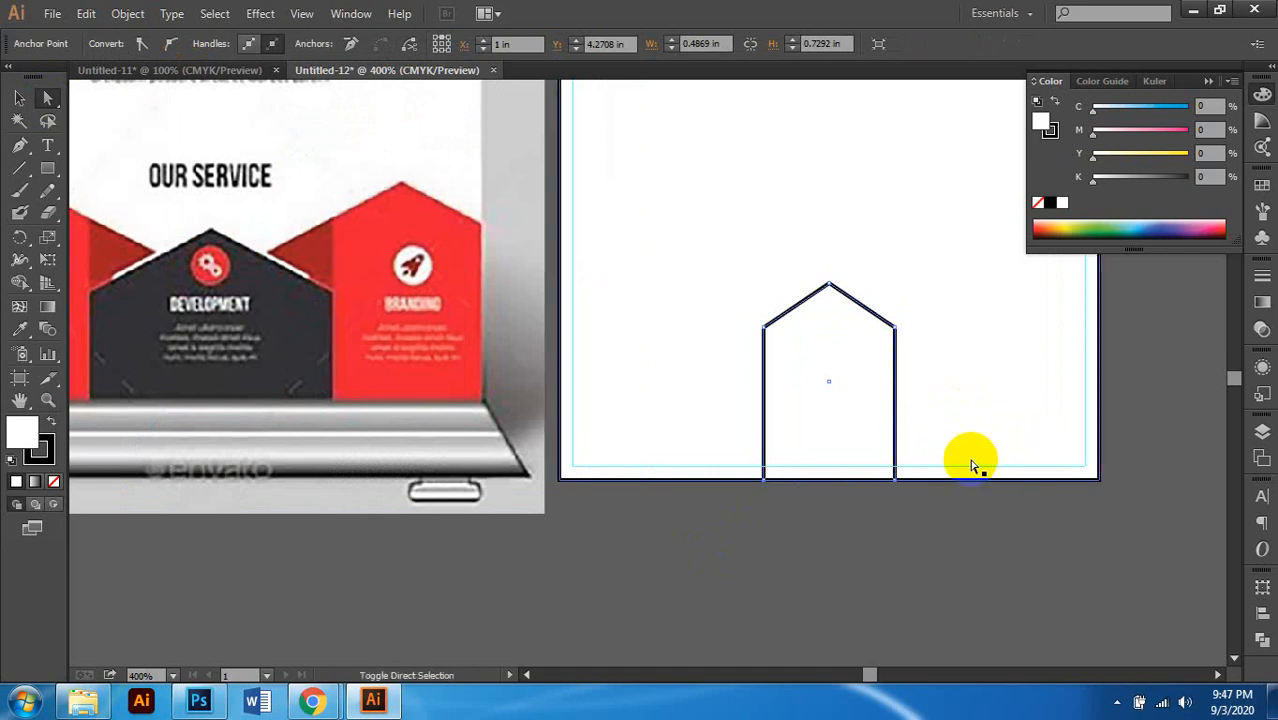
Step: Widen the house shape on both sides, raise its roof peak, then reselect the pentagon
{"action": "key", "text": "Right"}
{"action": "key", "text": "Right"}
{"action": "key", "text": "Right"}
{"action": "key", "text": "Right"}
{"action": "key", "text": "Right"}
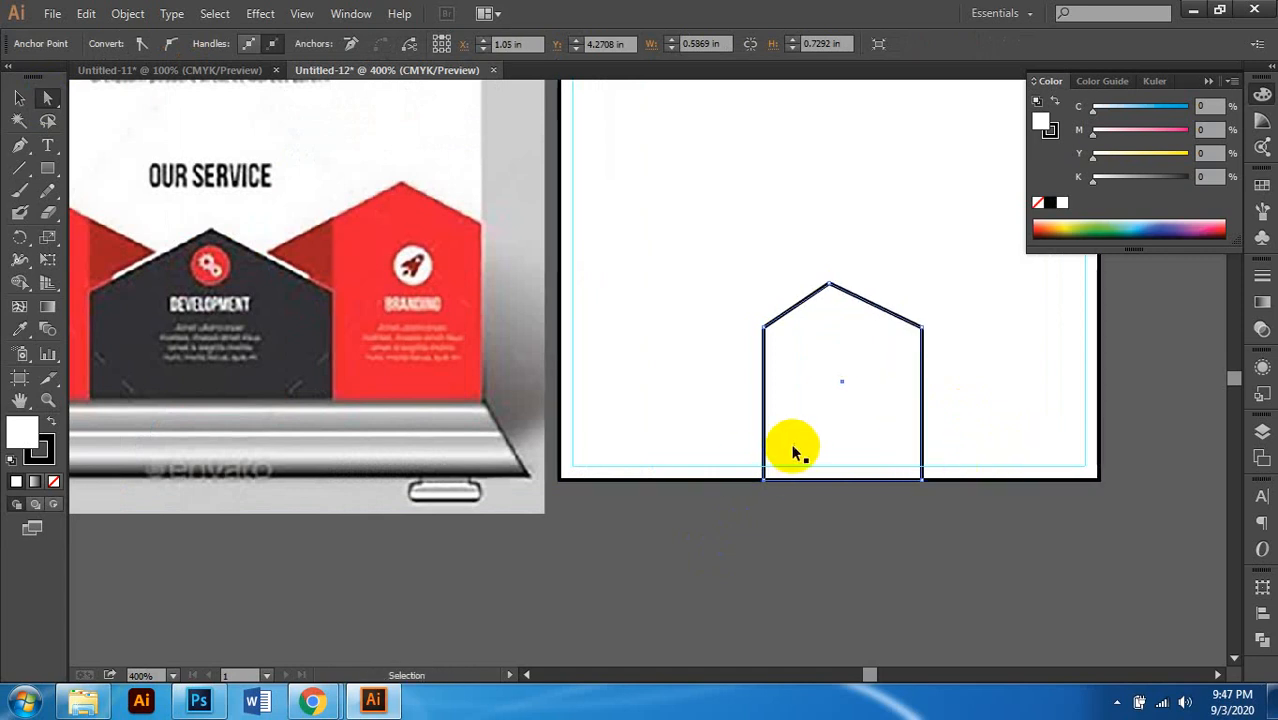
{"action": "scroll", "coordinate": [791, 443], "scroll_direction": "left", "scroll_amount": 1}
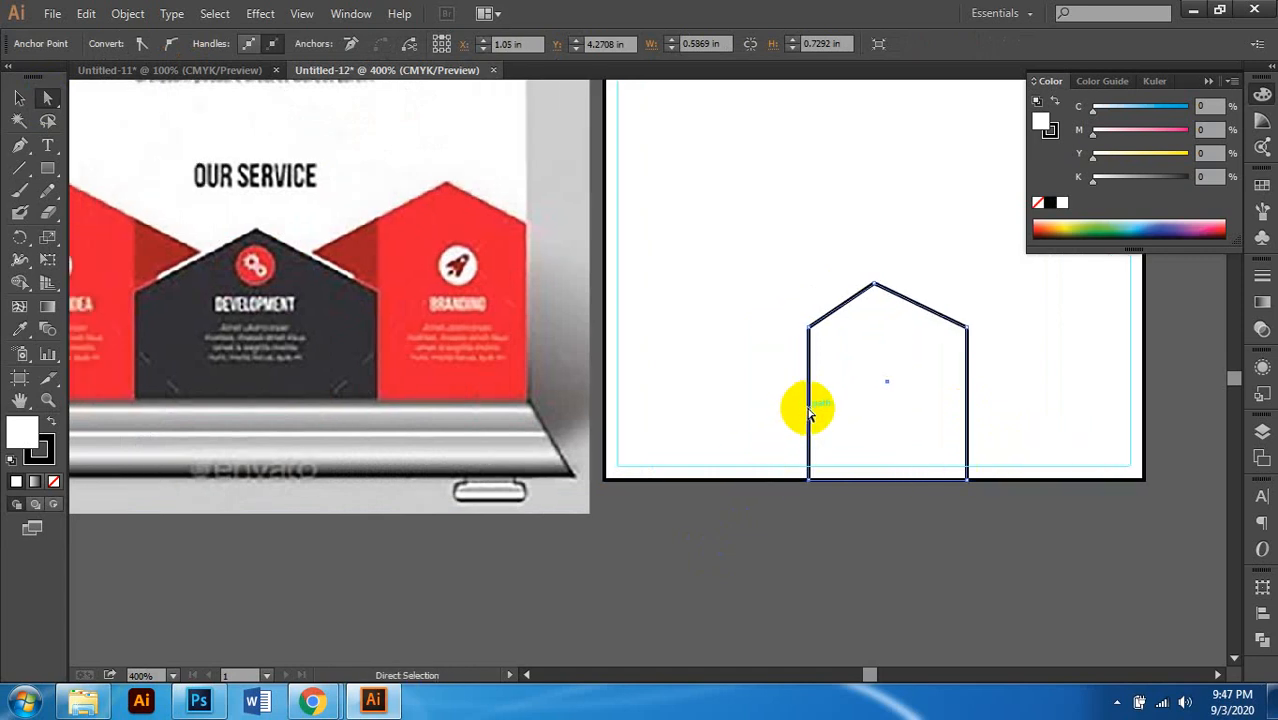
{"action": "key", "text": "Left"}
{"action": "key", "text": "Left"}
{"action": "key", "text": "Left"}
{"action": "key", "text": "Left"}
{"action": "key", "text": "Left"}
{"action": "scroll", "coordinate": [808, 410], "scroll_direction": "right", "scroll_amount": 1}
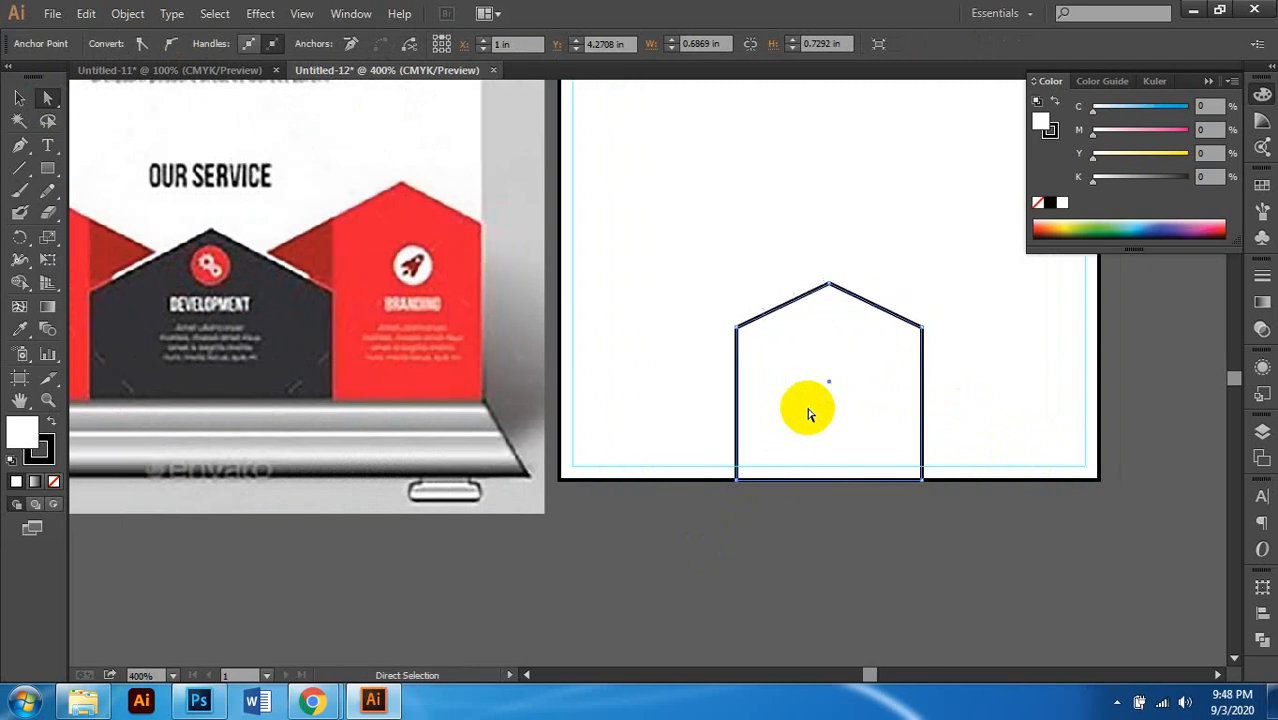
{"action": "left_click_drag", "start_coordinate": [829, 294], "coordinate": [829, 277]}
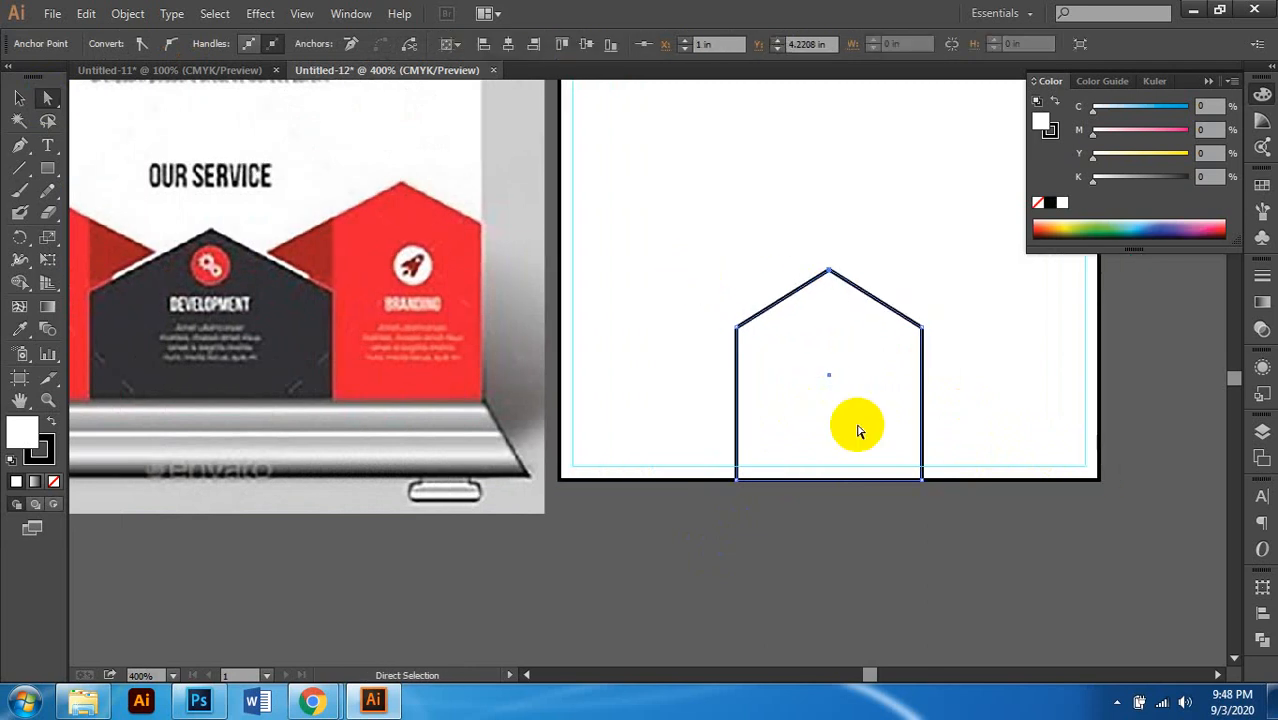
{"action": "scroll", "coordinate": [864, 433], "scroll_direction": "down", "scroll_amount": 1}
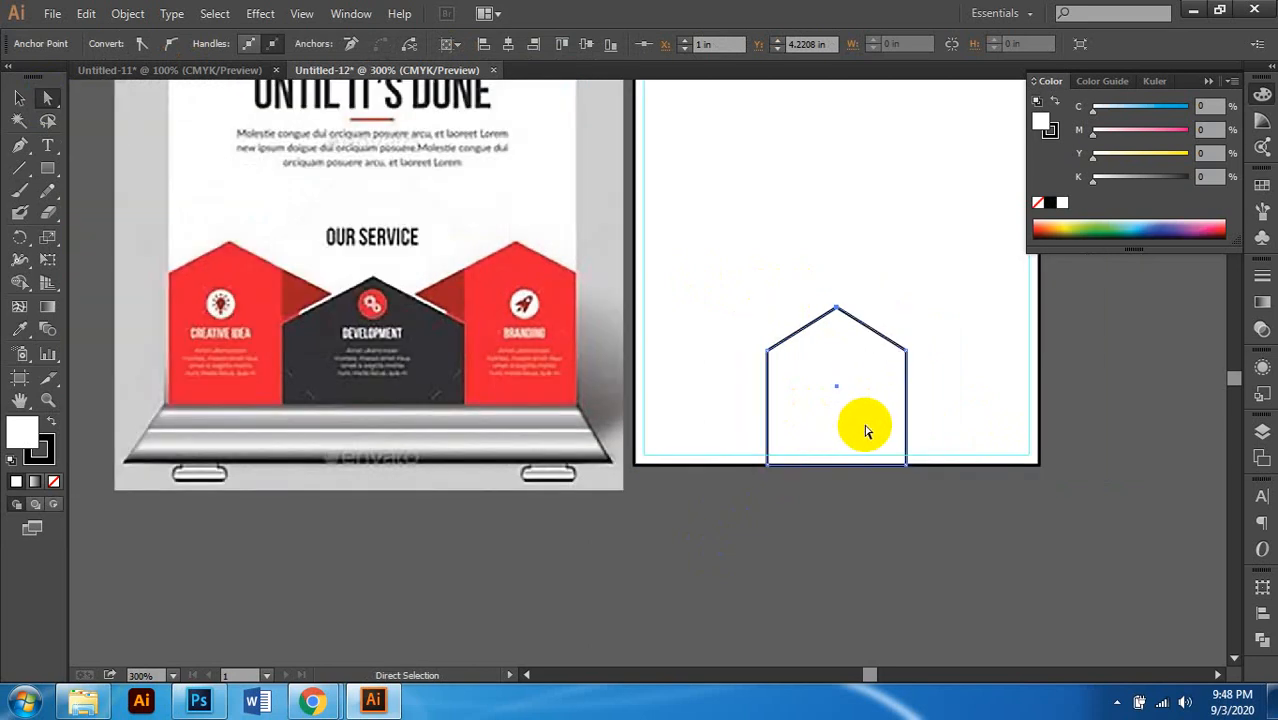
{"action": "left_click", "coordinate": [842, 516]}
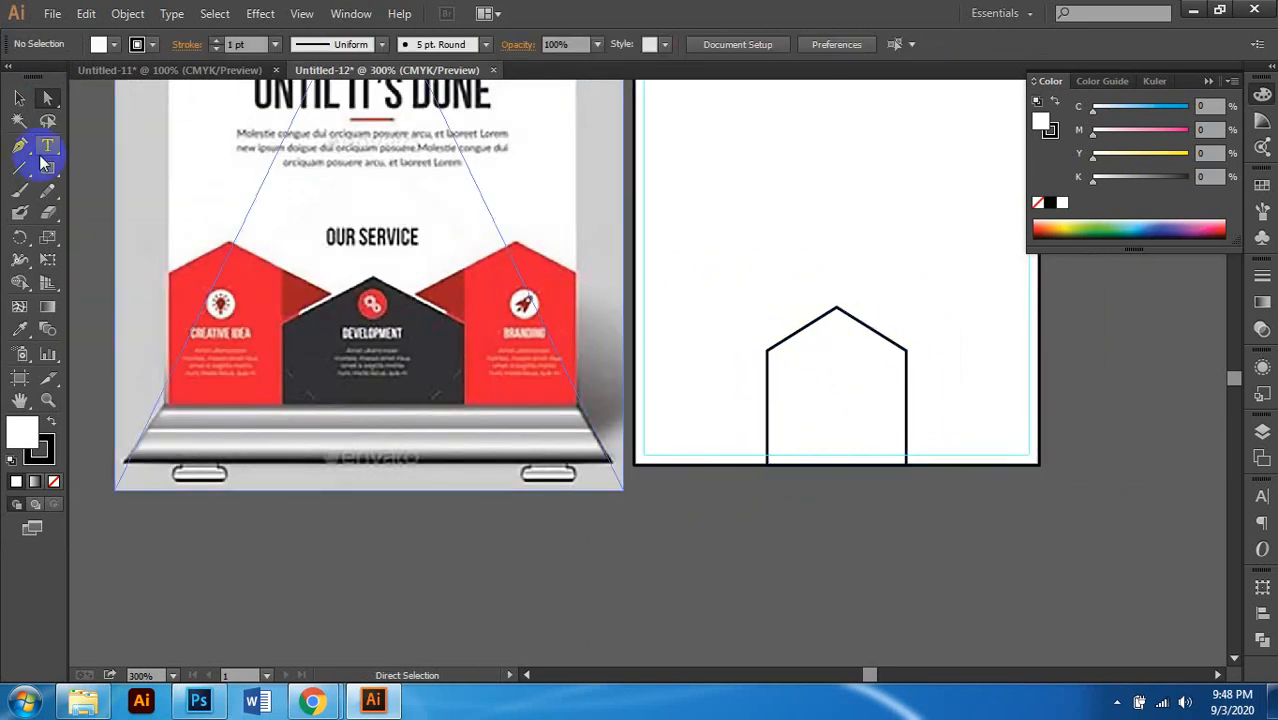
{"action": "left_click", "coordinate": [19, 98]}
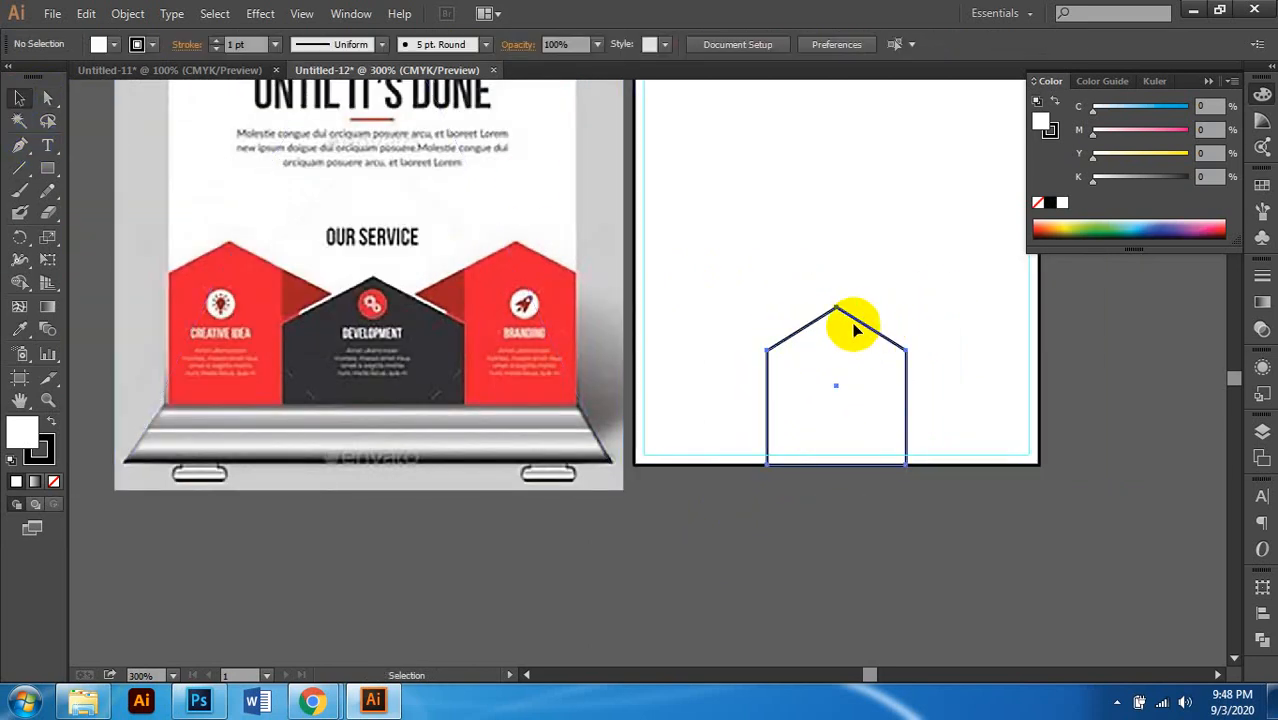
{"action": "left_click", "coordinate": [854, 326]}
Step: Fill the house pentagon with dark grey at 90% black
{"action": "left_click_drag", "start_coordinate": [1170, 160], "coordinate": [1195, 137]}
{"action": "left_click_drag", "start_coordinate": [1187, 180], "coordinate": [816, 190]}
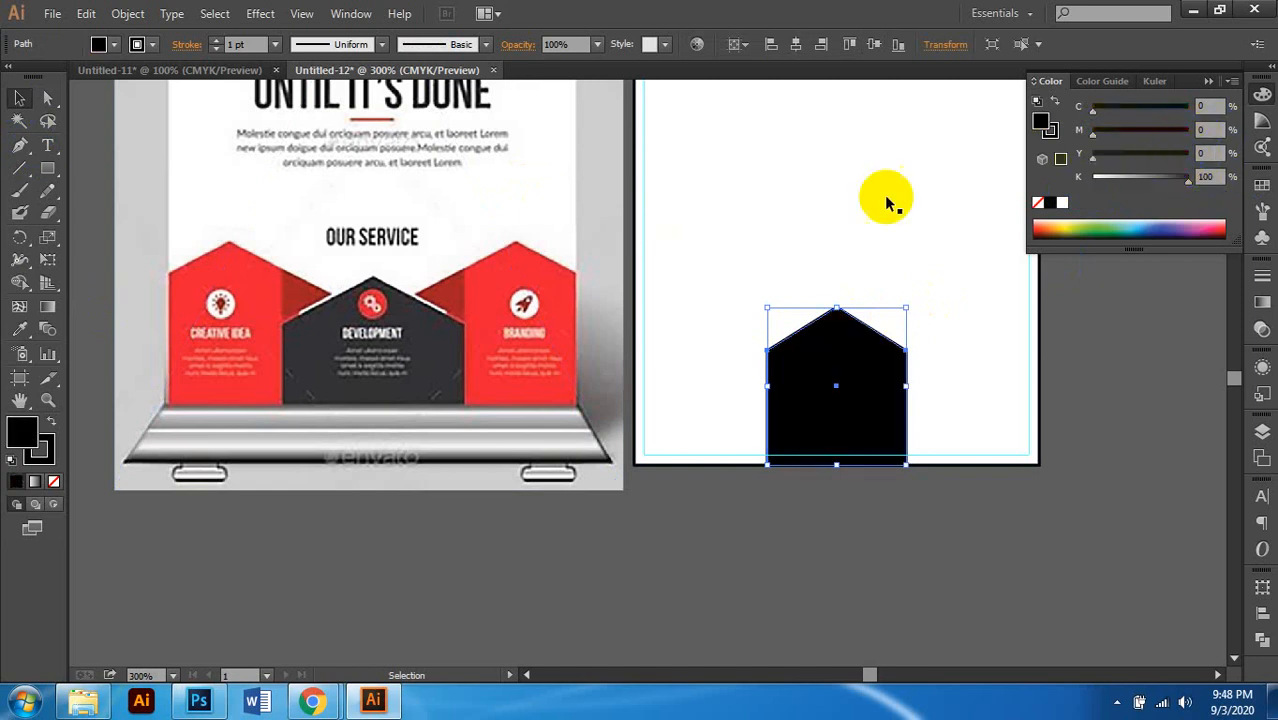
{"action": "left_click", "coordinate": [1205, 177]}
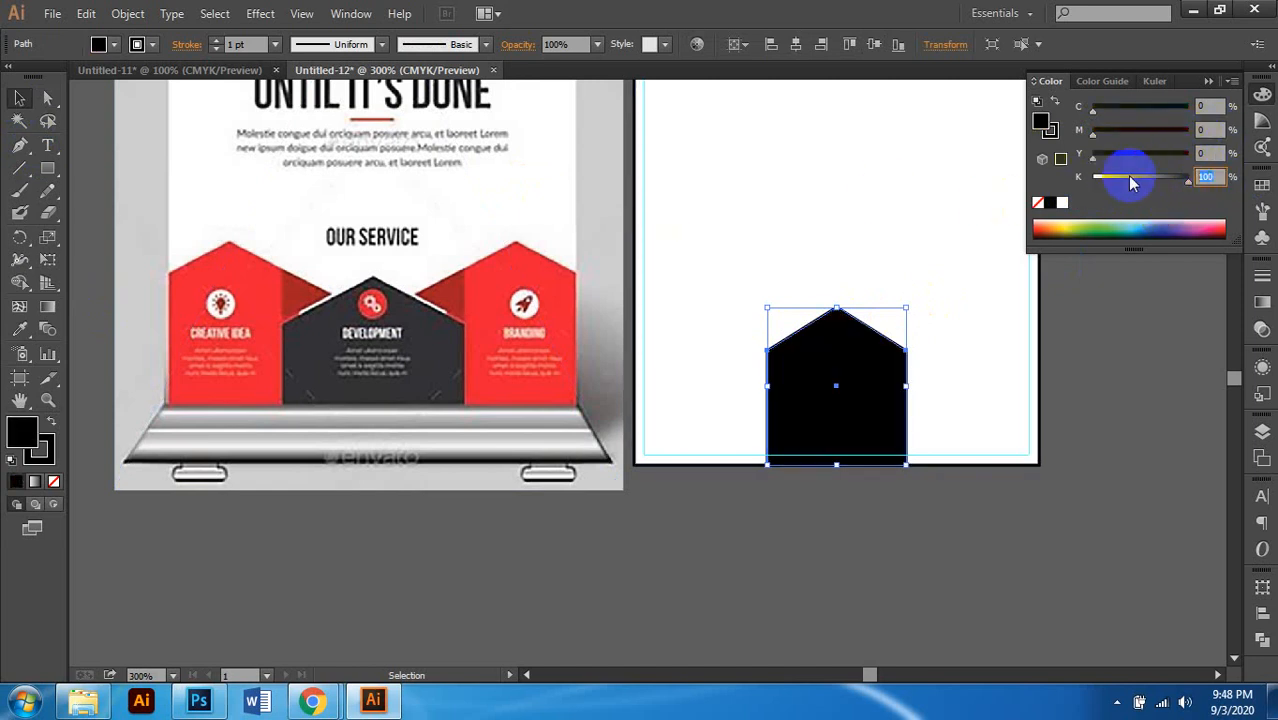
{"action": "type", "text": "90"}
{"action": "key", "text": "Return"}
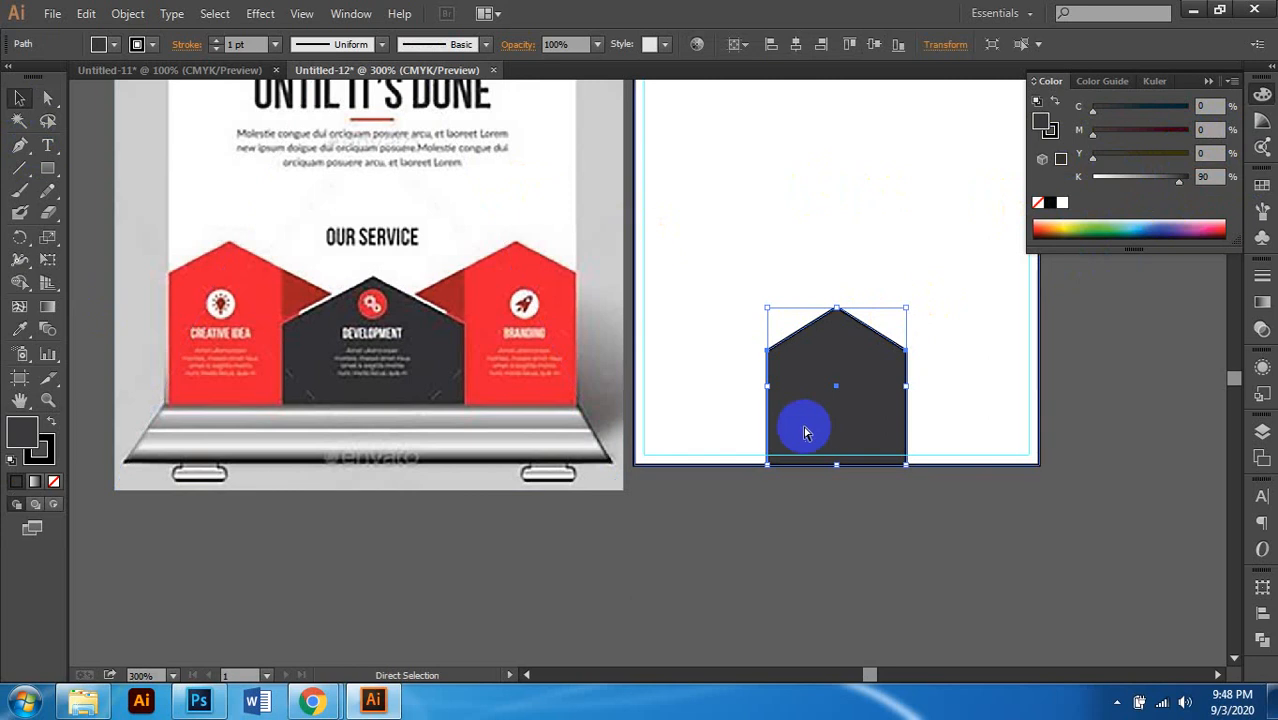
Step: Remove the pentagon's outline; a trial leftward widening is undone
{"action": "scroll", "coordinate": [803, 426], "scroll_direction": "right", "scroll_amount": 1}
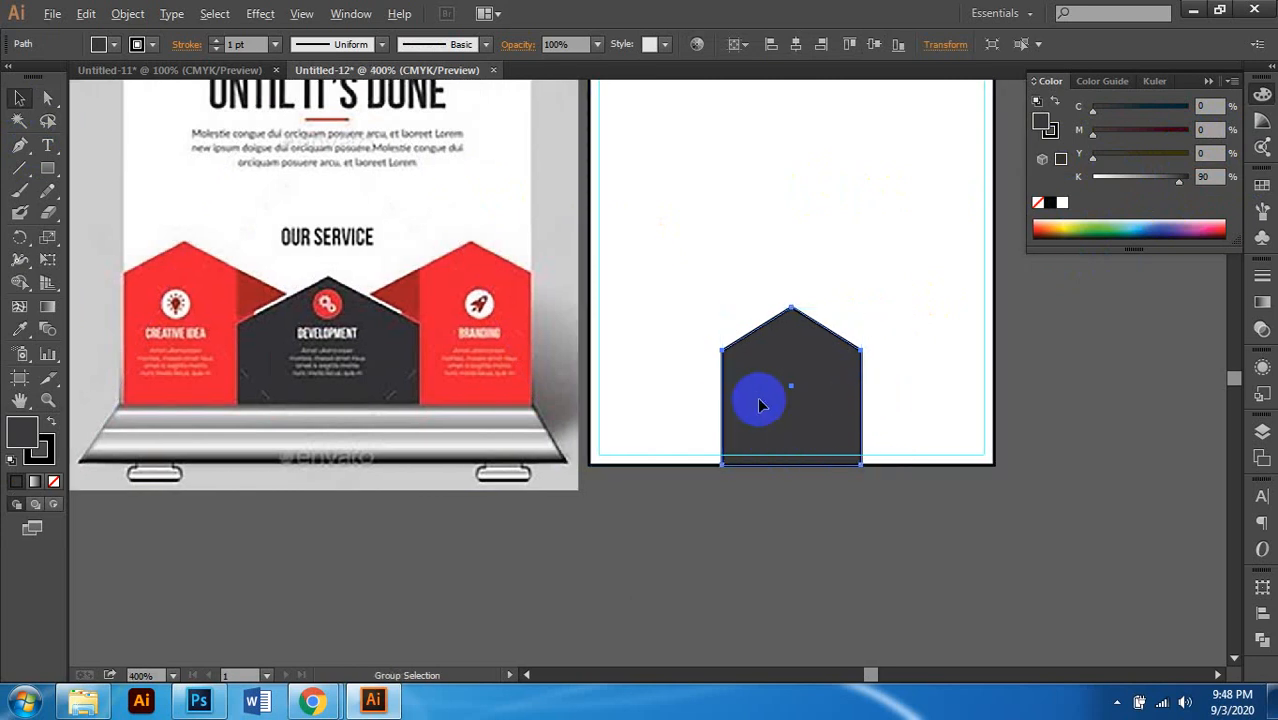
{"action": "scroll", "coordinate": [760, 405], "scroll_direction": "up", "scroll_amount": 1}
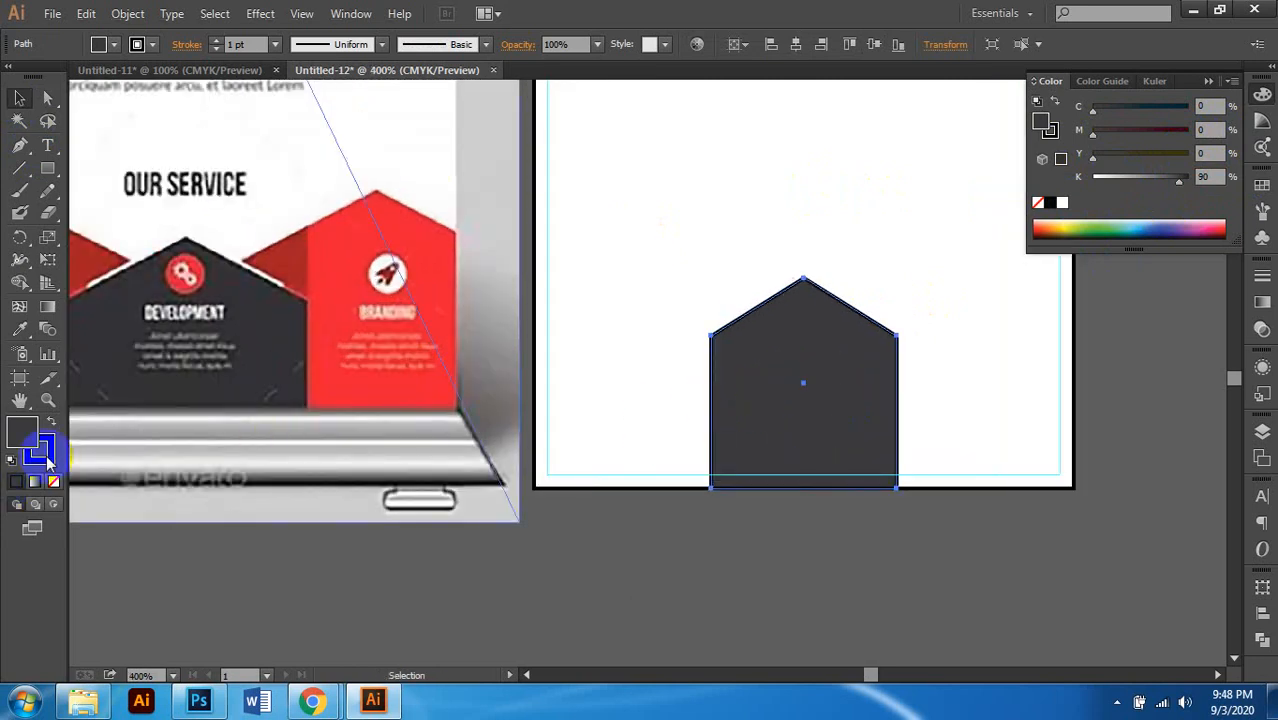
{"action": "left_click", "coordinate": [48, 462]}
{"action": "left_click", "coordinate": [53, 483]}
{"action": "scroll", "coordinate": [739, 433], "scroll_direction": "left", "scroll_amount": 1}
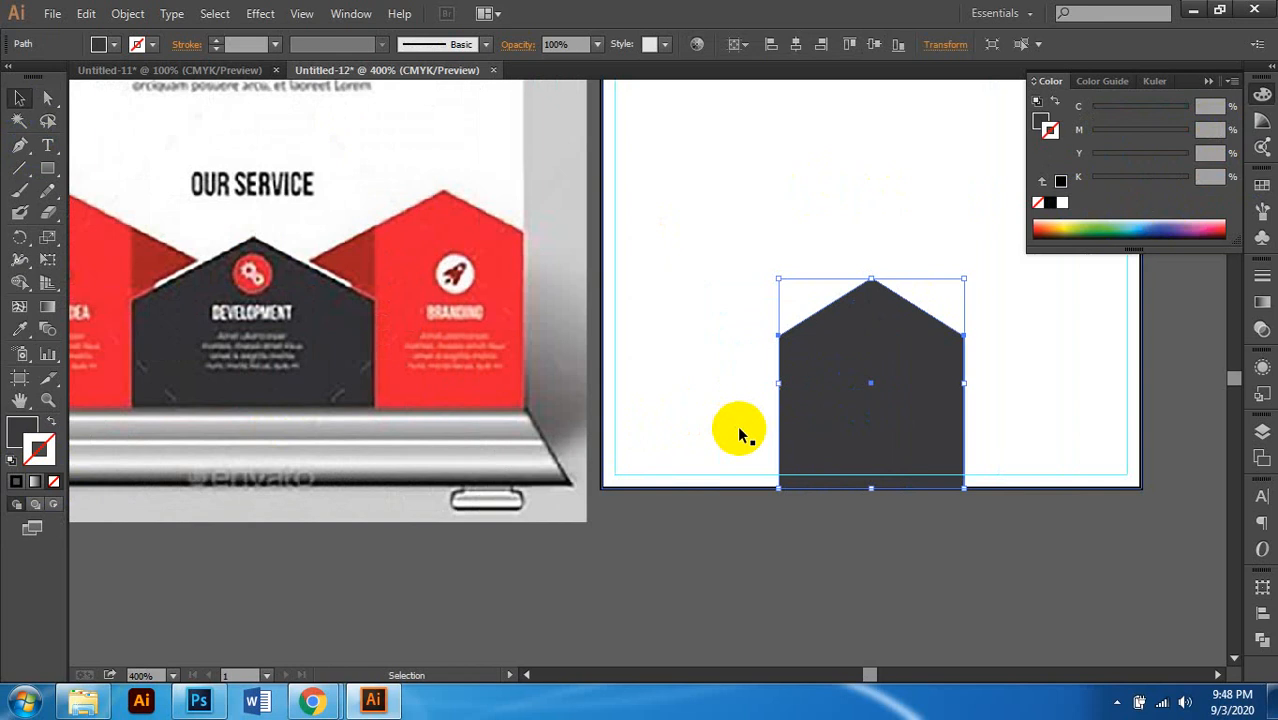
{"action": "left_click_drag", "start_coordinate": [779, 383], "coordinate": [752, 383]}
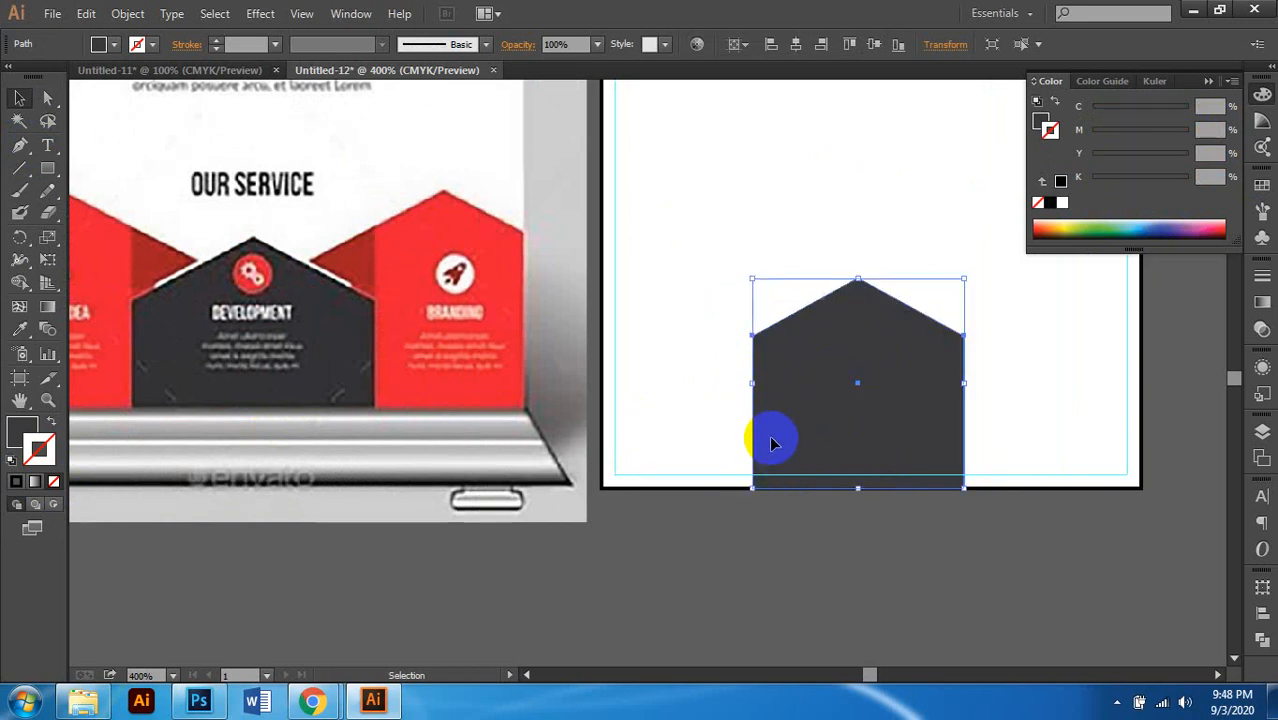
{"action": "key", "text": "ctrl+z"}
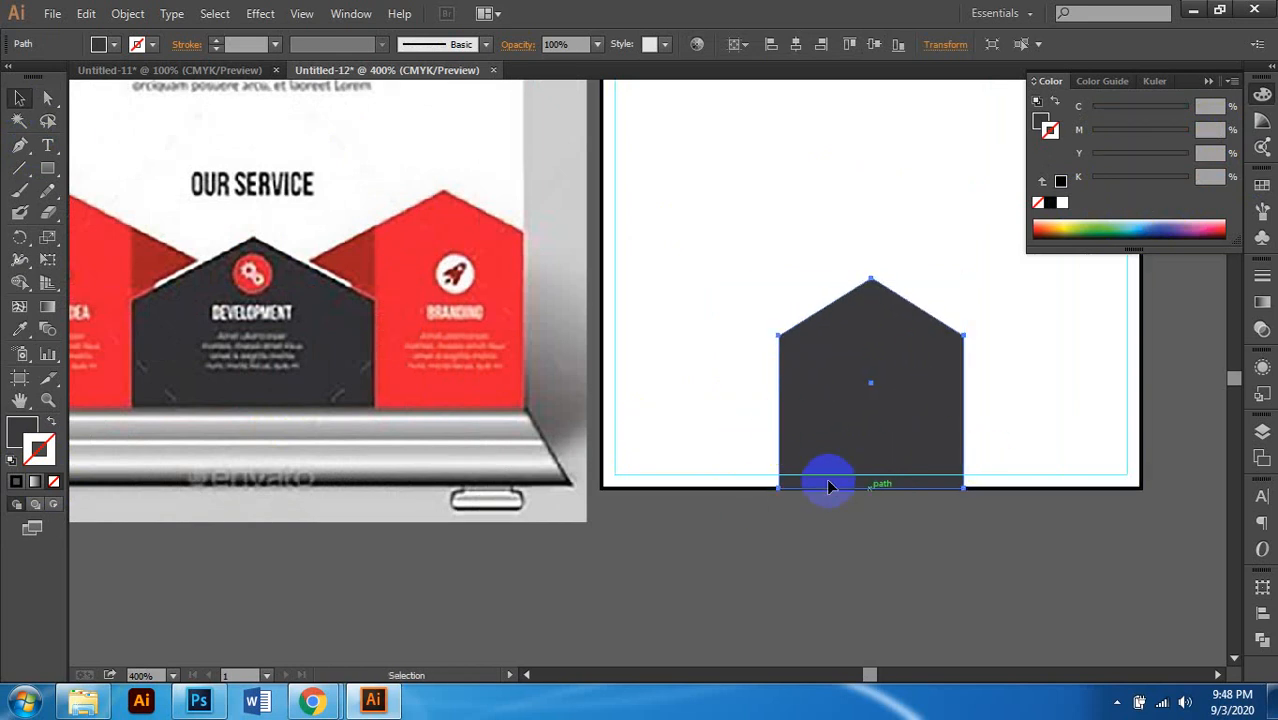
Step: Widen the pentagon leftward to about 0.78 in and center it horizontally on the artboard
{"action": "scroll", "coordinate": [815, 468], "scroll_direction": "right", "scroll_amount": 1}
{"action": "scroll", "coordinate": [845, 399], "scroll_direction": "right", "scroll_amount": 4}
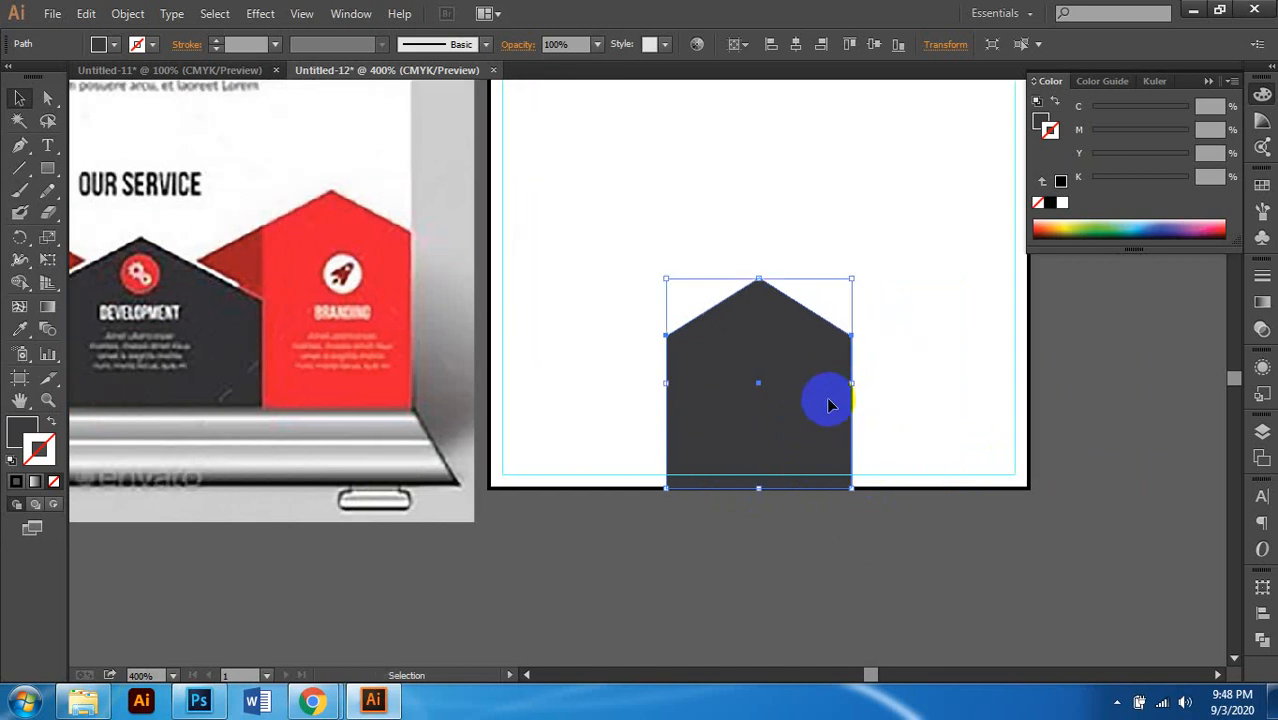
{"action": "left_click_drag", "start_coordinate": [666, 383], "coordinate": [638, 383]}
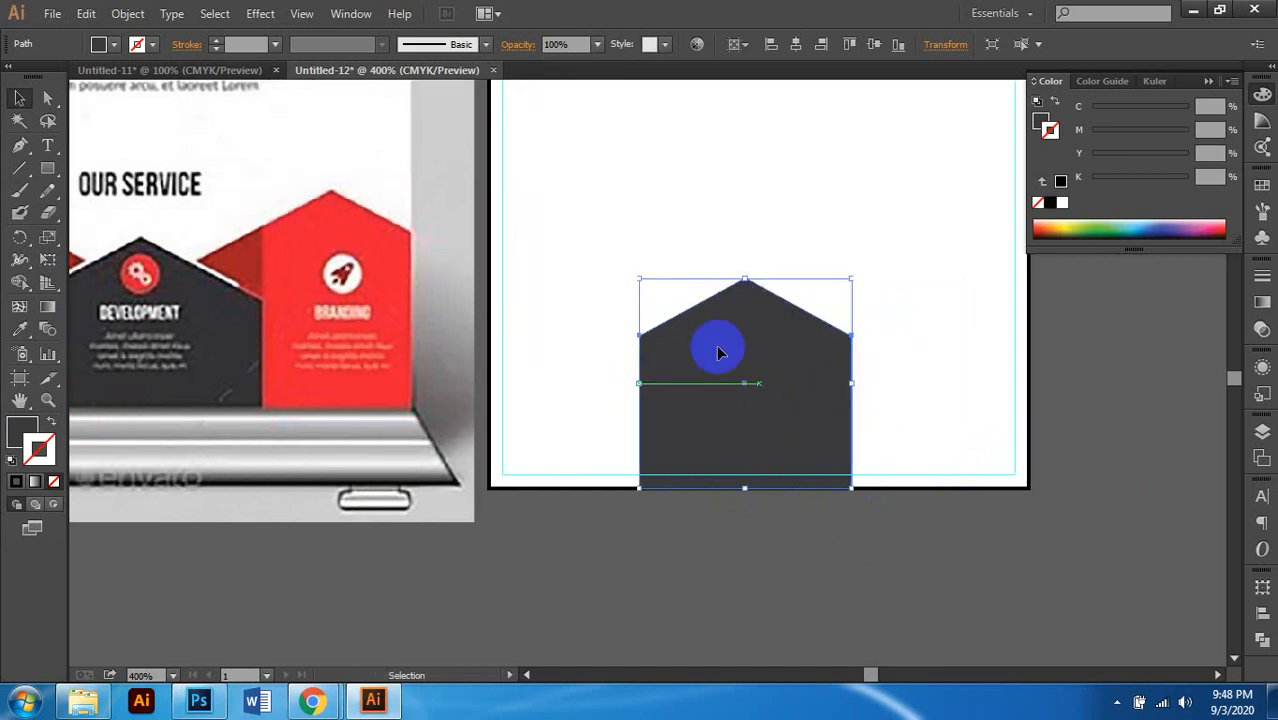
{"action": "left_click", "coordinate": [737, 44]}
{"action": "left_click", "coordinate": [766, 105]}
{"action": "left_click", "coordinate": [789, 44]}
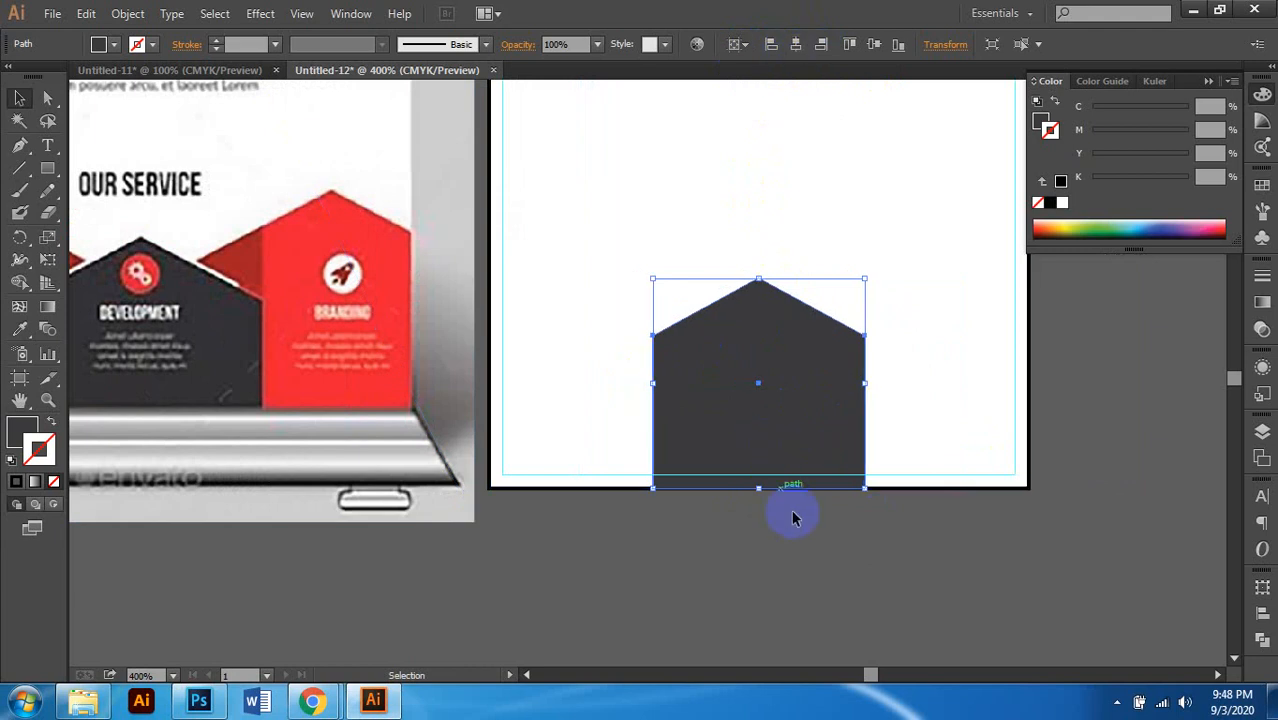
{"action": "left_click", "coordinate": [791, 548]}
Step: Select the pentagon's top three anchor points and nudge them down for a shallower roof
{"action": "scroll", "coordinate": [796, 523], "scroll_direction": "down", "scroll_amount": 1}
{"action": "scroll", "coordinate": [807, 508], "scroll_direction": "left", "scroll_amount": 3}
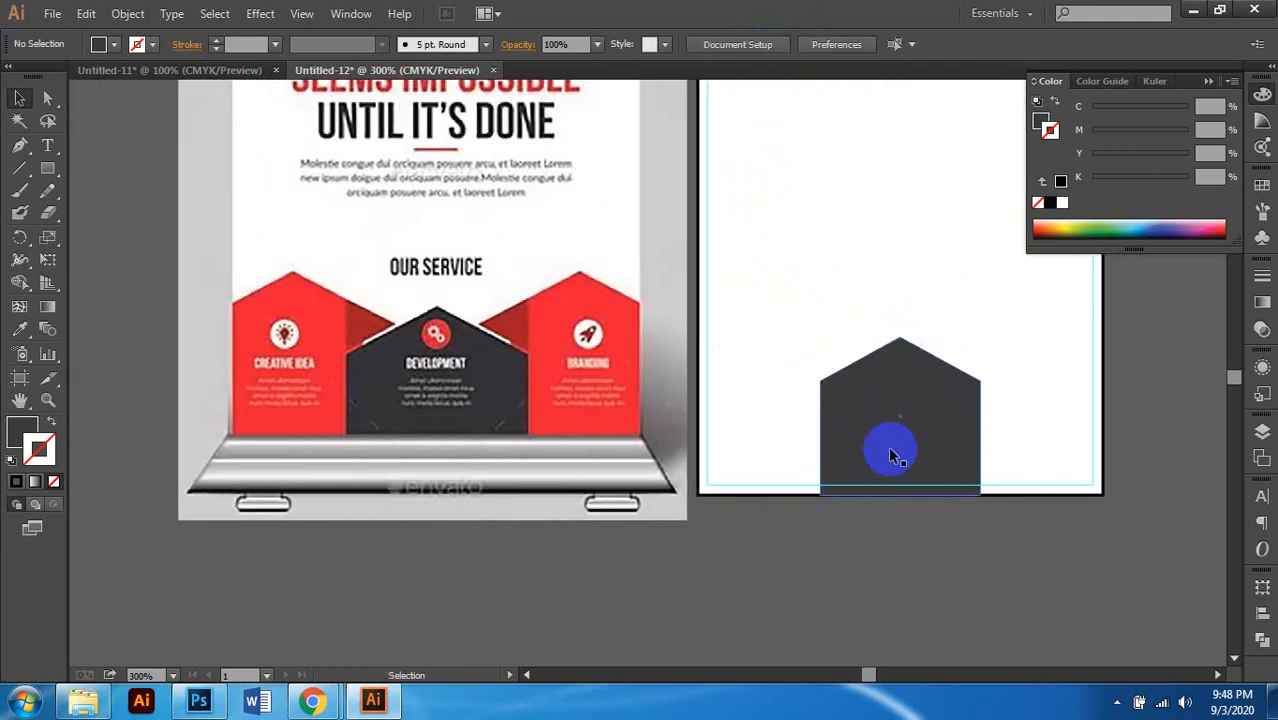
{"action": "scroll", "coordinate": [906, 419], "scroll_direction": "up", "scroll_amount": 1}
{"action": "left_click", "coordinate": [906, 419]}
{"action": "scroll", "coordinate": [585, 380], "scroll_direction": "right", "scroll_amount": 2}
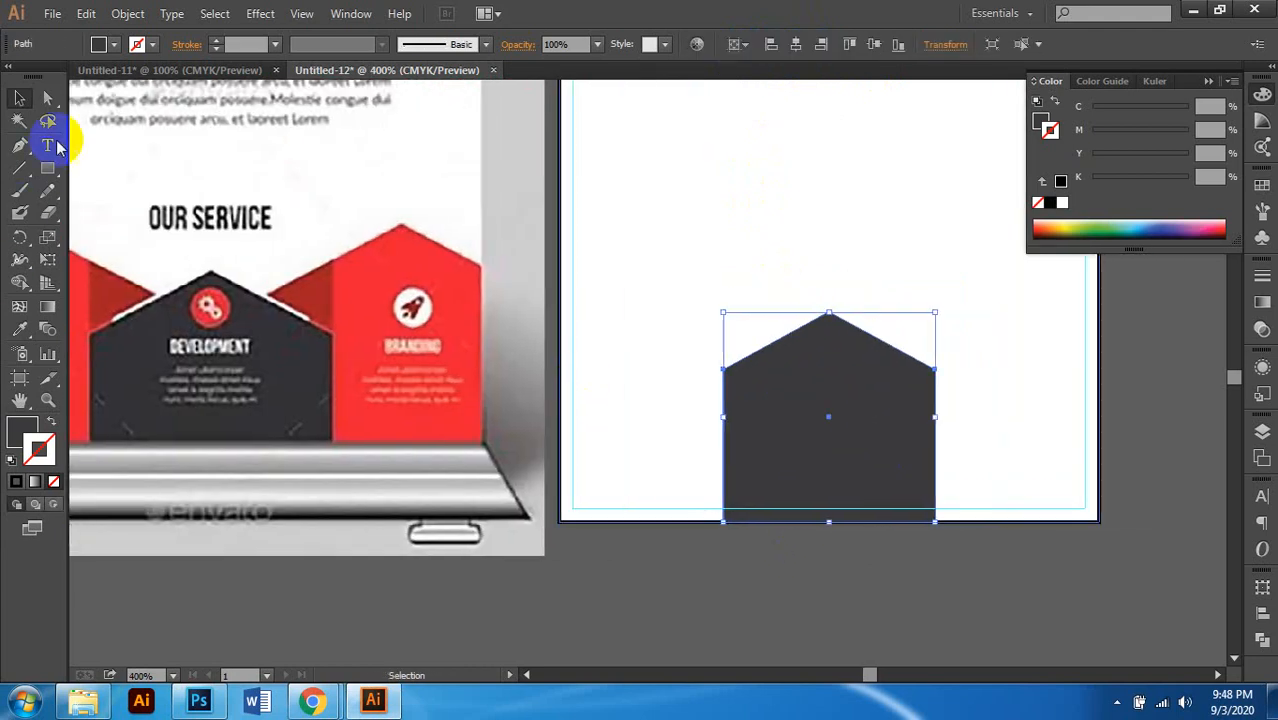
{"action": "left_click", "coordinate": [47, 97]}
{"action": "left_click_drag", "start_coordinate": [653, 284], "coordinate": [936, 395]}
{"action": "key", "text": "ctrl+z"}
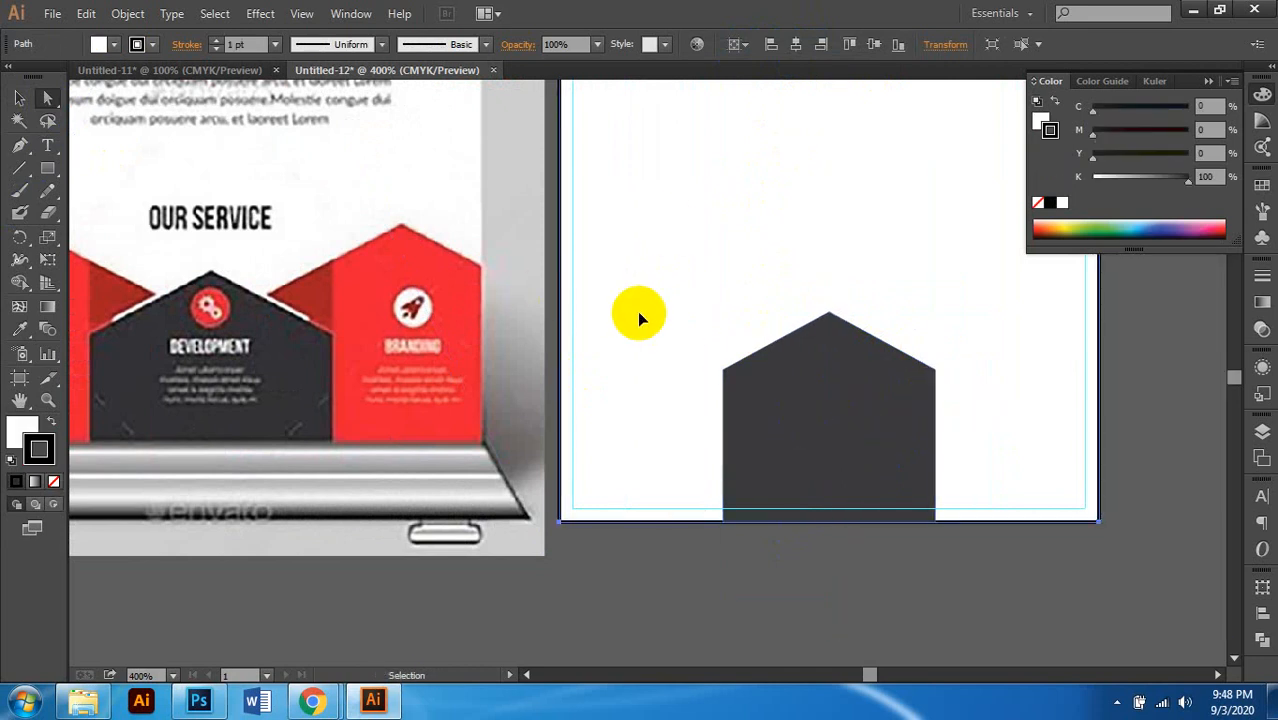
{"action": "key", "text": "ctrl+2"}
{"action": "scroll", "coordinate": [642, 318], "scroll_direction": "up", "scroll_amount": 1}
{"action": "scroll", "coordinate": [714, 337], "scroll_direction": "right", "scroll_amount": 1}
{"action": "left_click", "coordinate": [618, 302]}
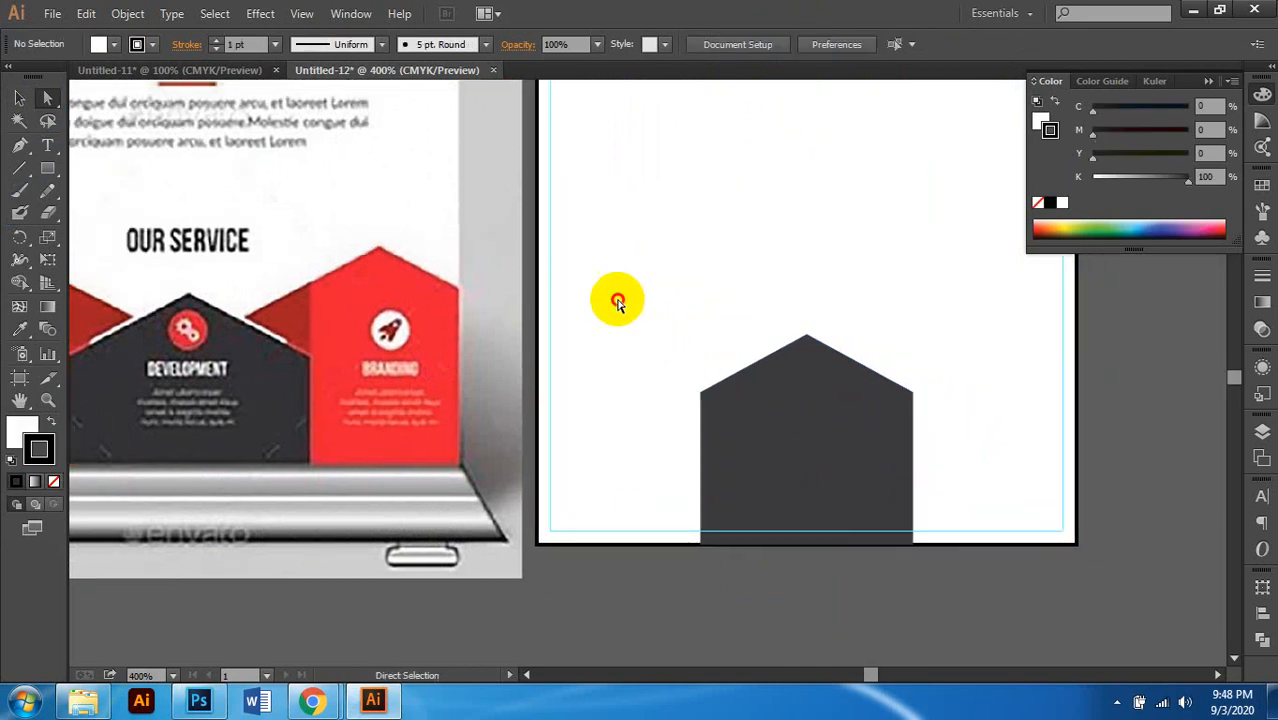
{"action": "left_click_drag", "start_coordinate": [618, 302], "coordinate": [955, 425]}
{"action": "scroll", "coordinate": [948, 428], "scroll_direction": "down", "scroll_amount": 3}
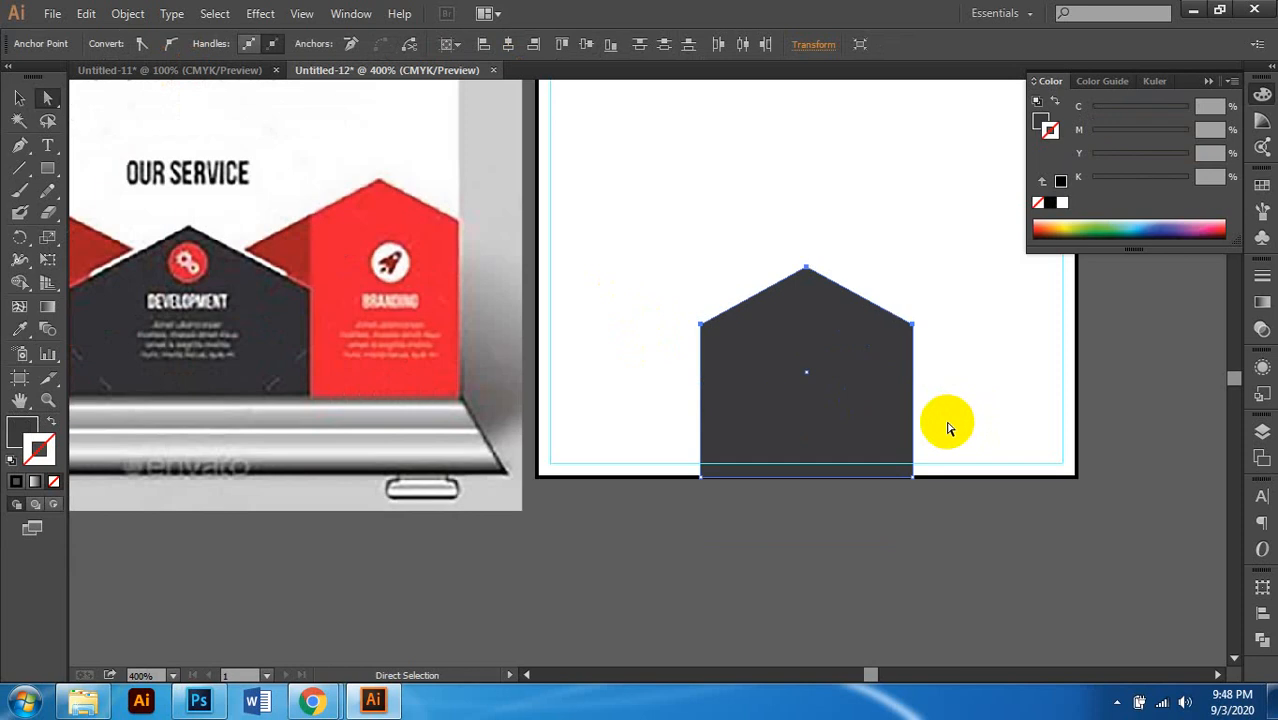
{"action": "left_click_drag", "start_coordinate": [656, 221], "coordinate": [980, 357]}
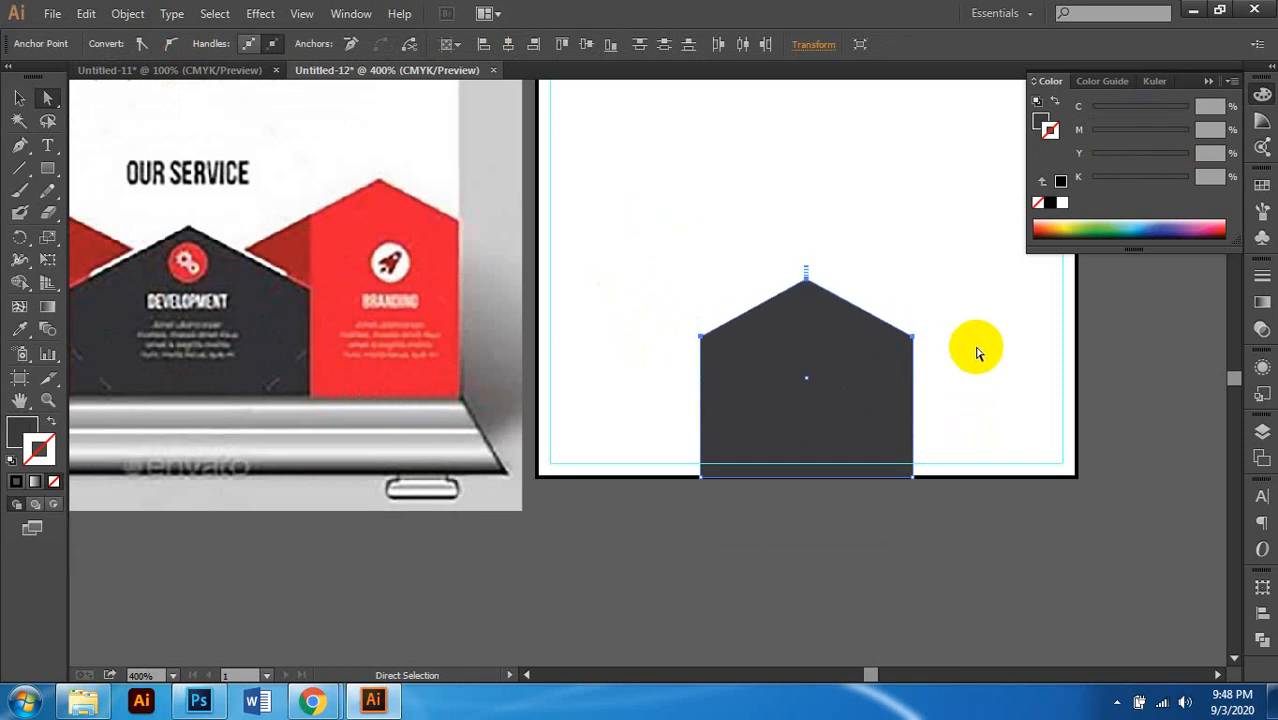
{"action": "key", "text": "Down"}
{"action": "key", "text": "Down"}
{"action": "key", "text": "Down"}
{"action": "key", "text": "Down"}
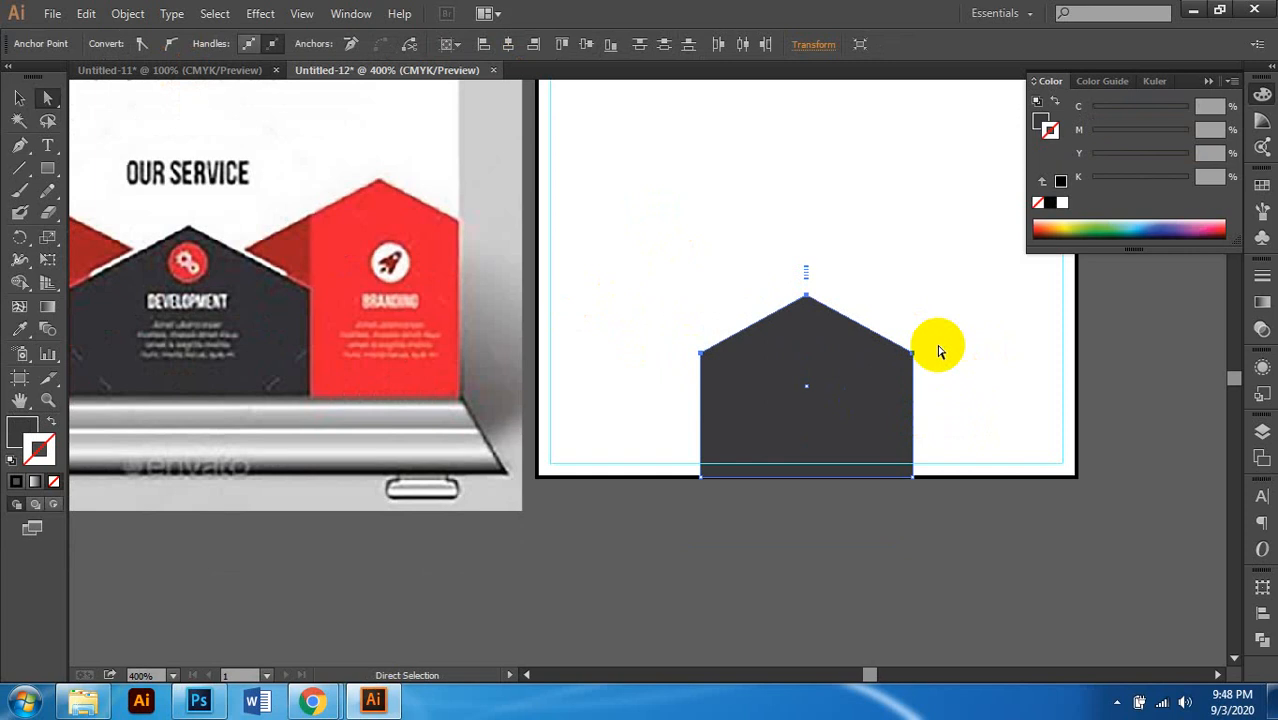
{"action": "scroll", "coordinate": [940, 349], "scroll_direction": "left", "scroll_amount": 3}
{"action": "left_click", "coordinate": [944, 581]}
{"action": "scroll", "coordinate": [792, 513], "scroll_direction": "right", "scroll_amount": 1}
{"action": "scroll", "coordinate": [864, 487], "scroll_direction": "down", "scroll_amount": 4}
{"action": "scroll", "coordinate": [866, 487], "scroll_direction": "down", "scroll_amount": 1}
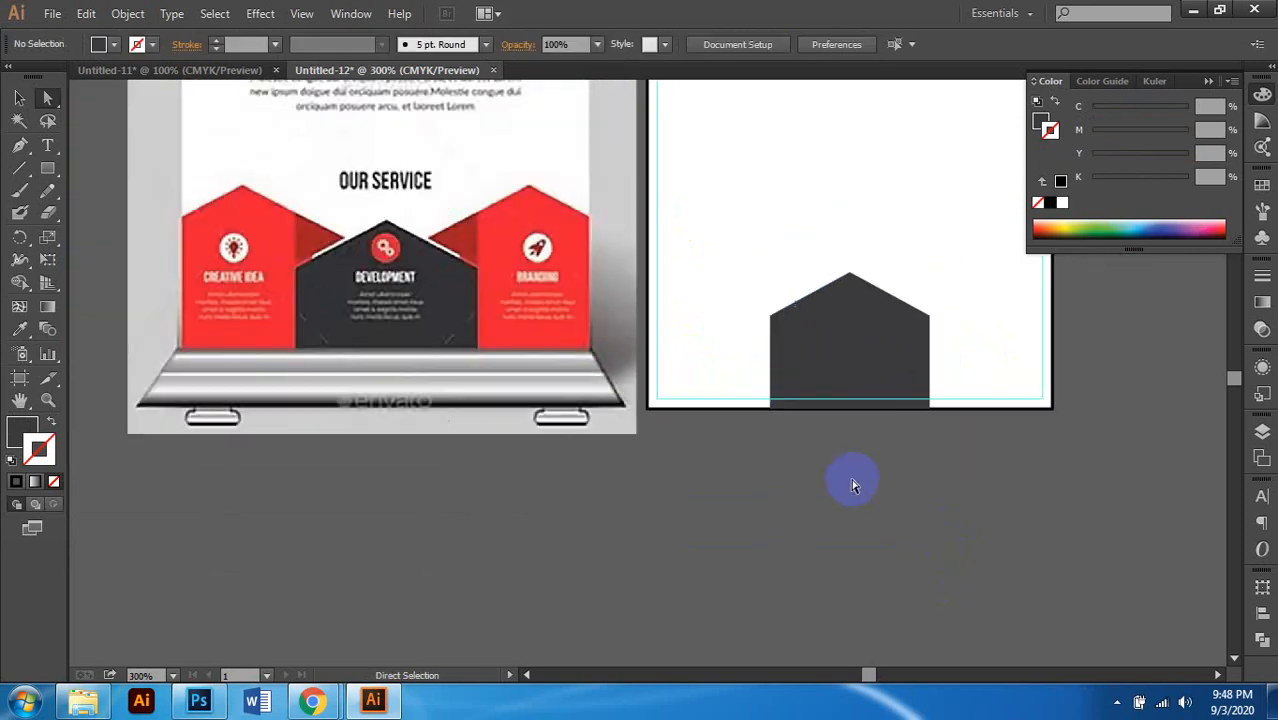
{"action": "scroll", "coordinate": [850, 482], "scroll_direction": "up", "scroll_amount": 1}
{"action": "left_click", "coordinate": [22, 98]}
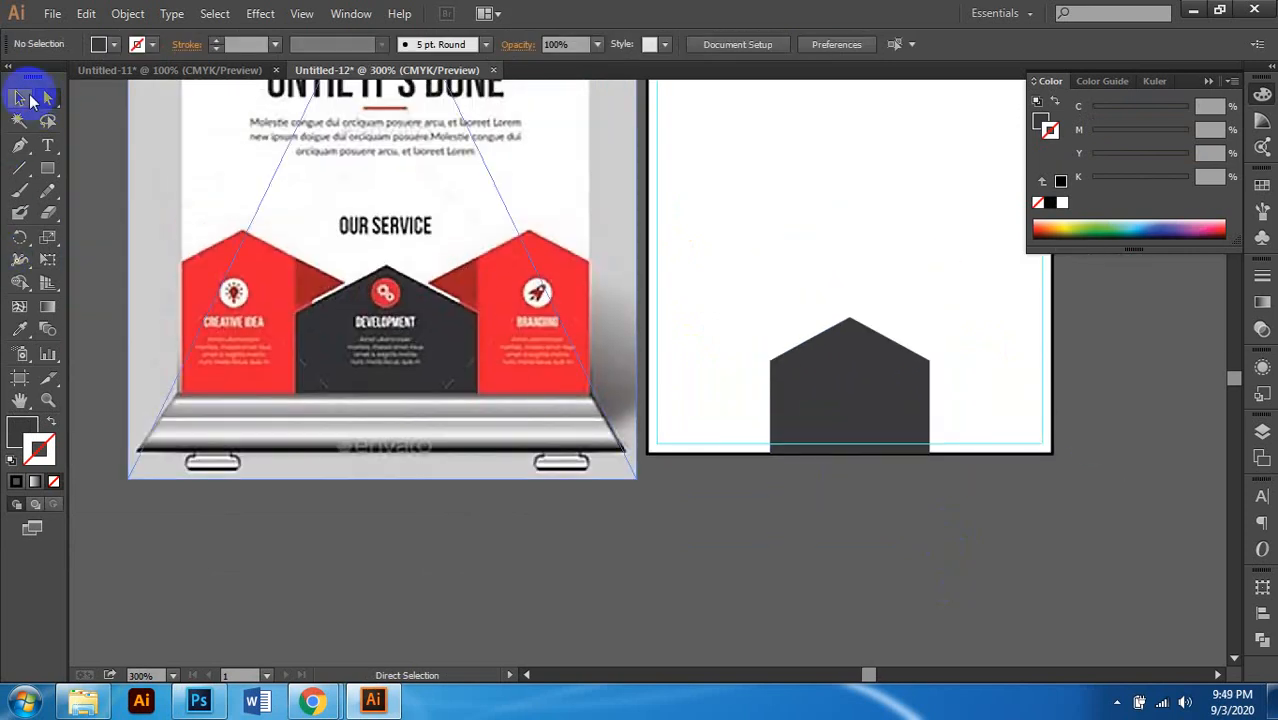
{"action": "scroll", "coordinate": [456, 295], "scroll_direction": "down", "scroll_amount": 2}
{"action": "scroll", "coordinate": [533, 294], "scroll_direction": "up", "scroll_amount": 7}
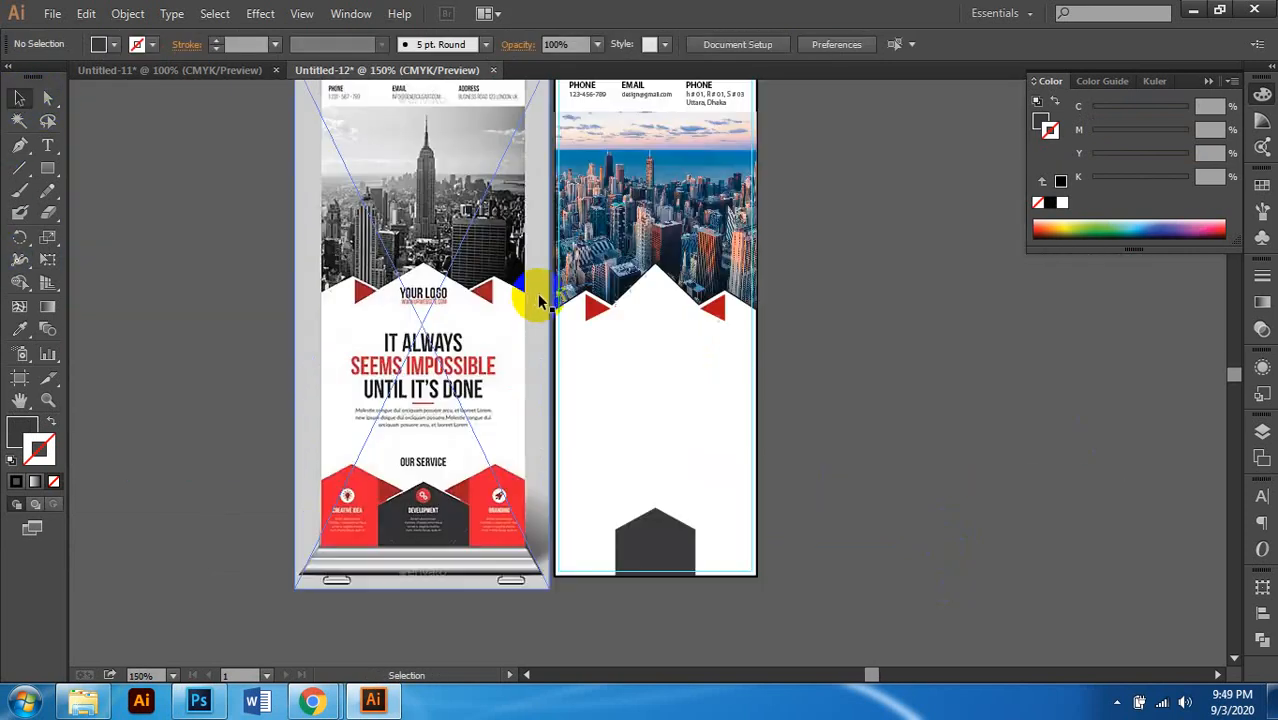
{"action": "scroll", "coordinate": [536, 290], "scroll_direction": "down", "scroll_amount": 3}
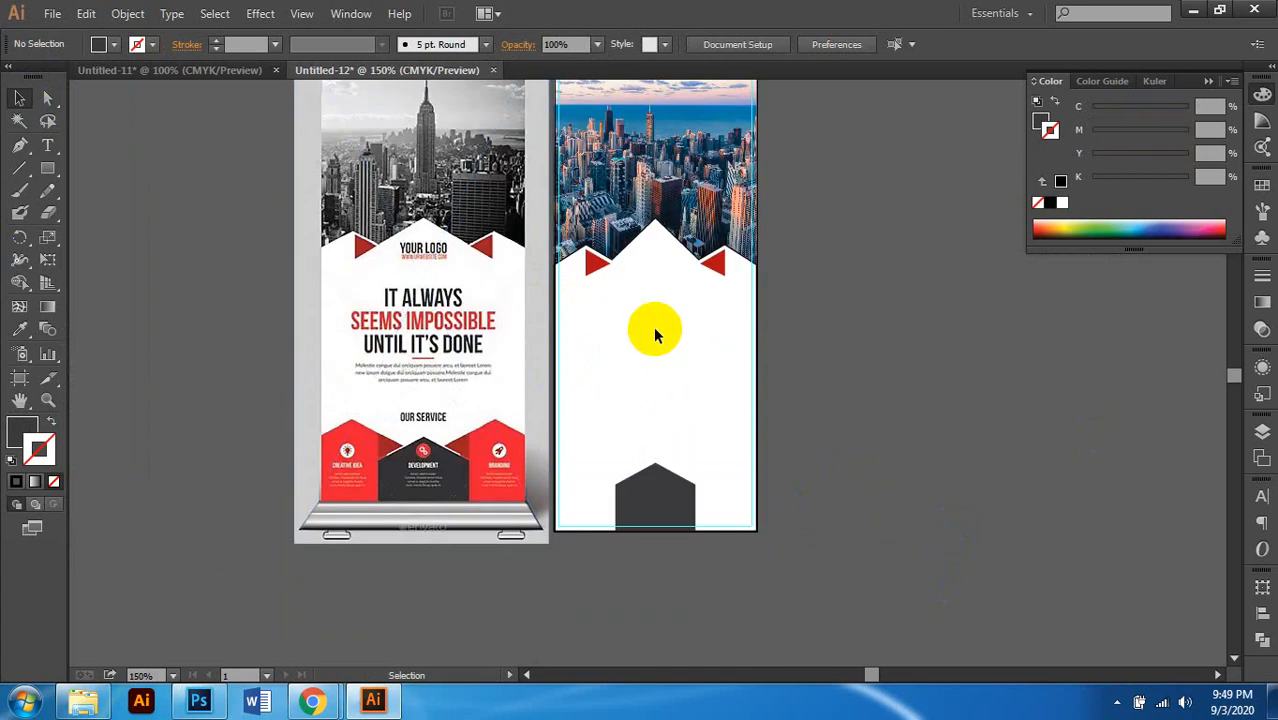
{"action": "scroll", "coordinate": [653, 336], "scroll_direction": "down", "scroll_amount": 1}
{"action": "scroll", "coordinate": [653, 336], "scroll_direction": "up", "scroll_amount": 1}
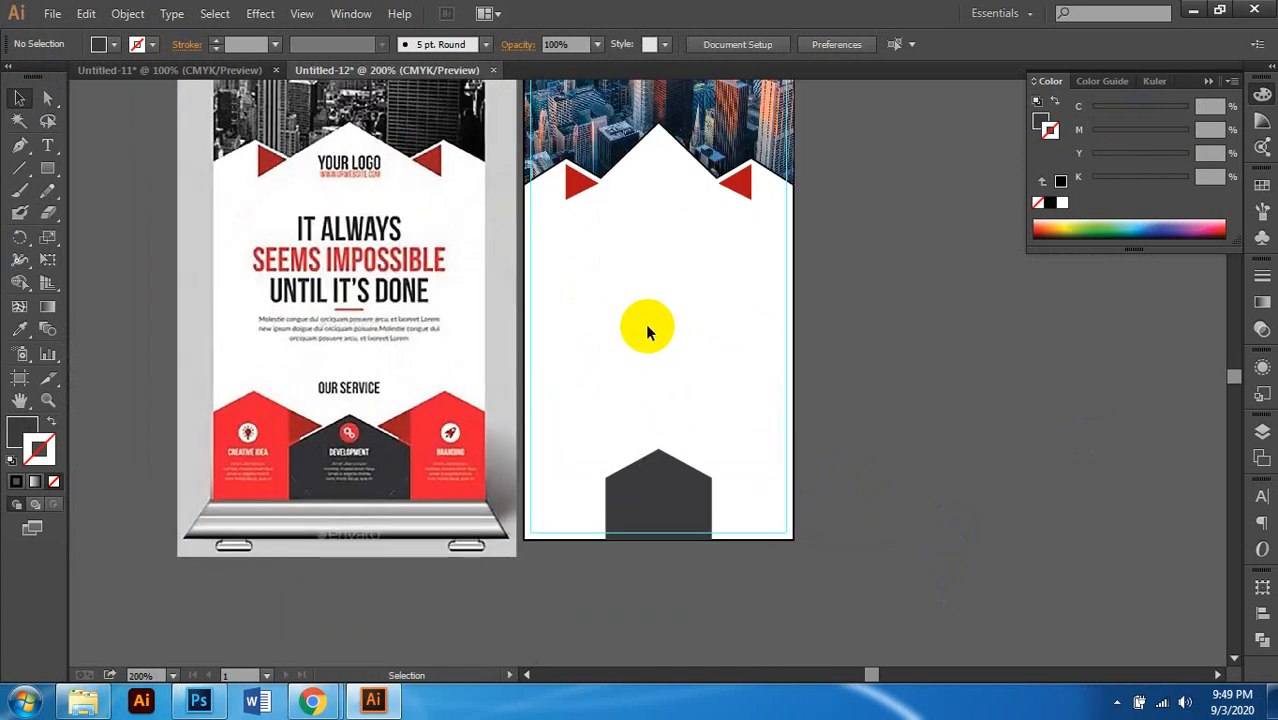
{"action": "scroll", "coordinate": [635, 328], "scroll_direction": "down", "scroll_amount": 1}
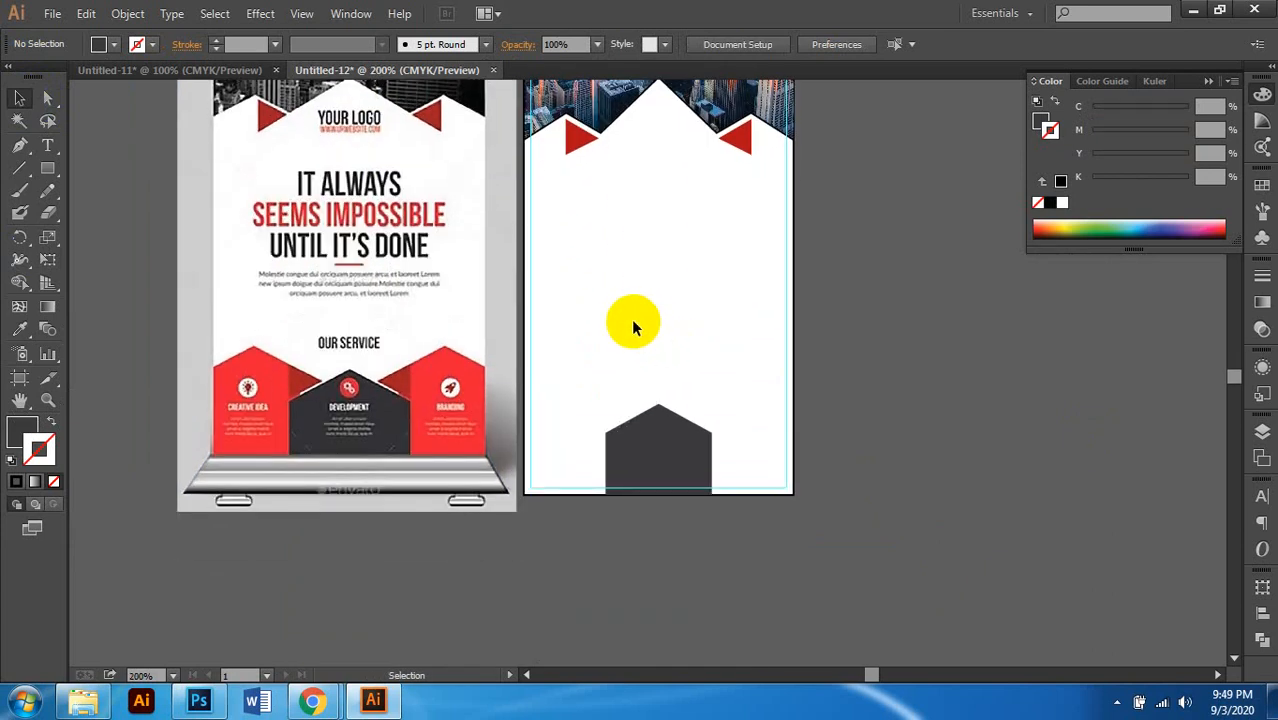
{"action": "scroll", "coordinate": [833, 265], "scroll_direction": "up", "scroll_amount": 1}
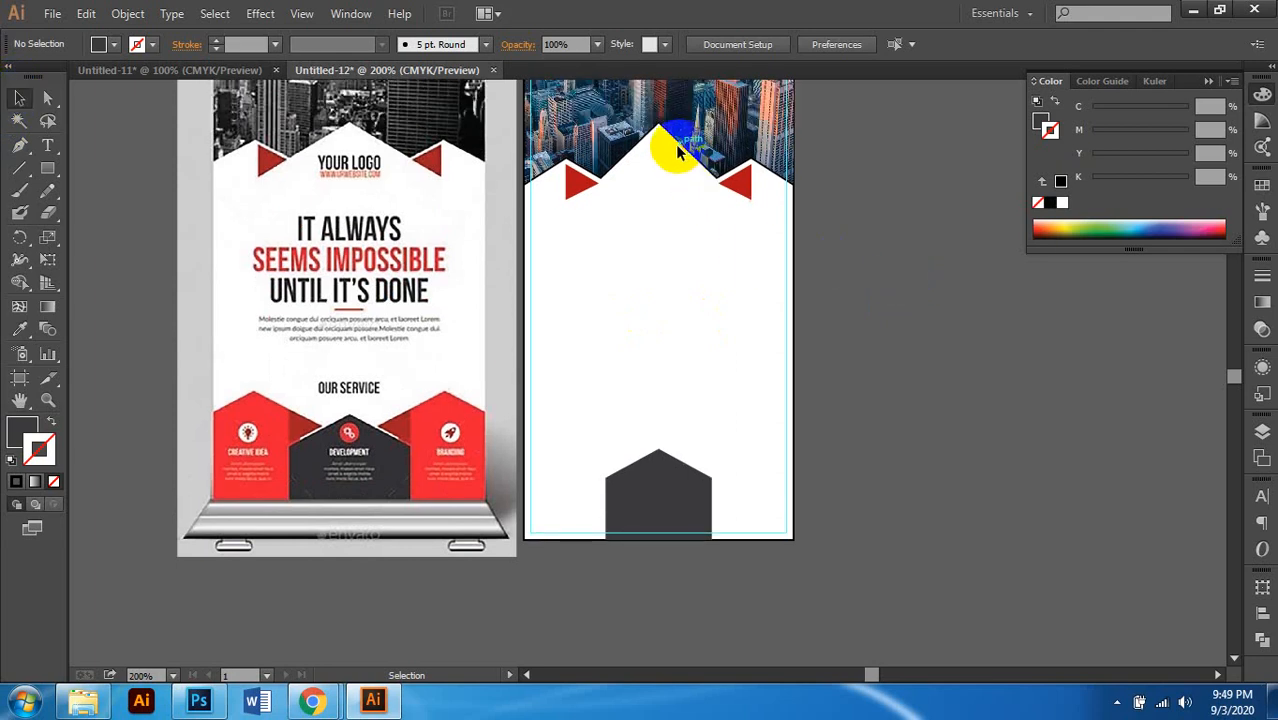
{"action": "scroll", "coordinate": [639, 150], "scroll_direction": "up", "scroll_amount": 3}
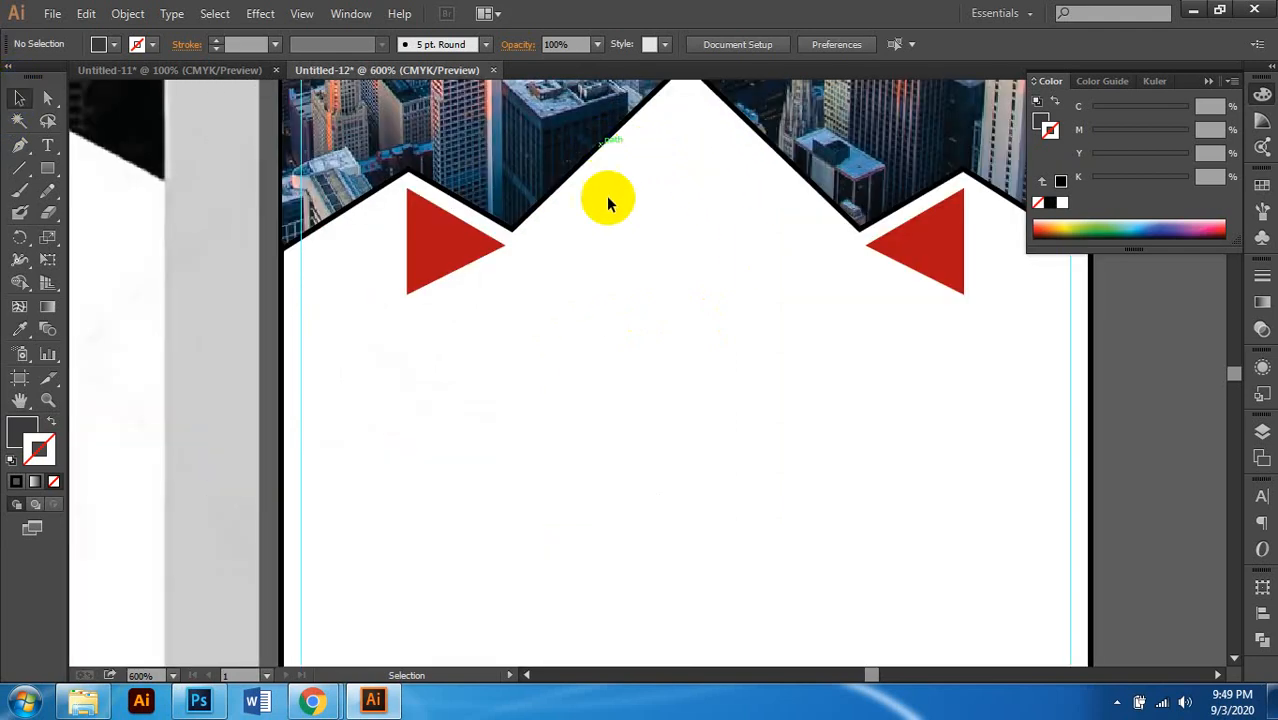
{"action": "scroll", "coordinate": [619, 209], "scroll_direction": "down", "scroll_amount": 3}
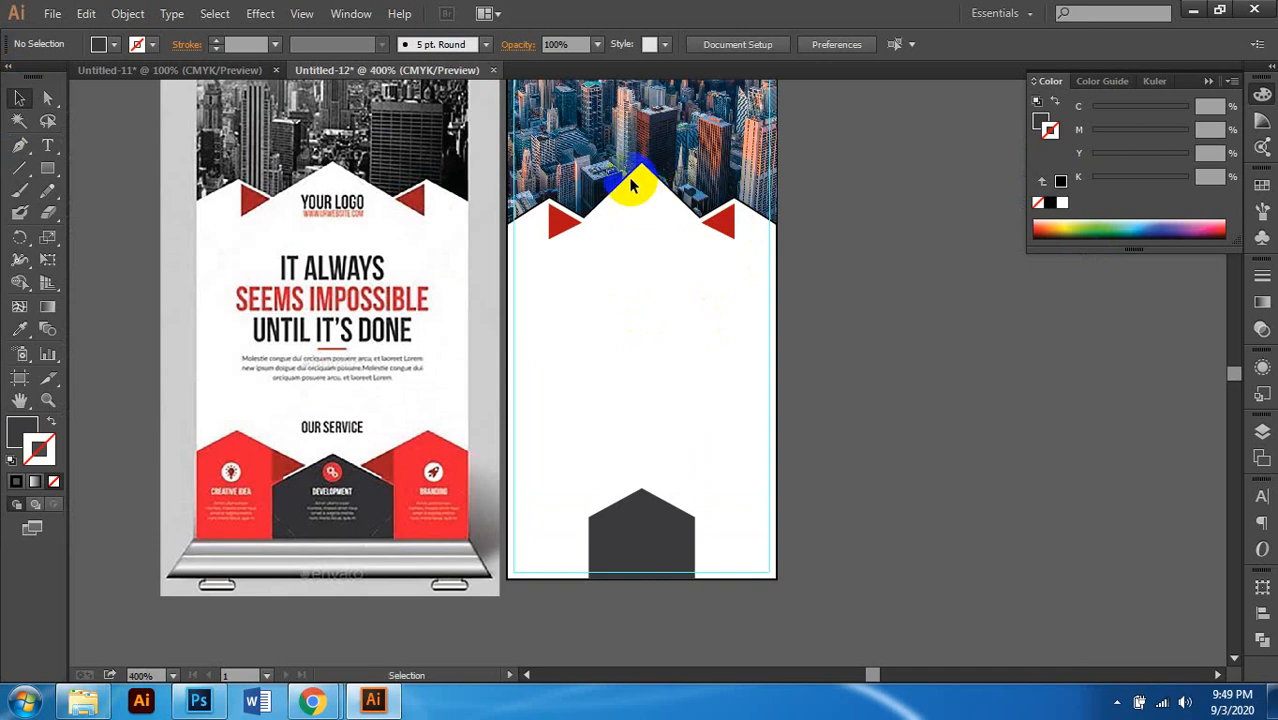
{"action": "scroll", "coordinate": [631, 185], "scroll_direction": "up", "scroll_amount": 2}
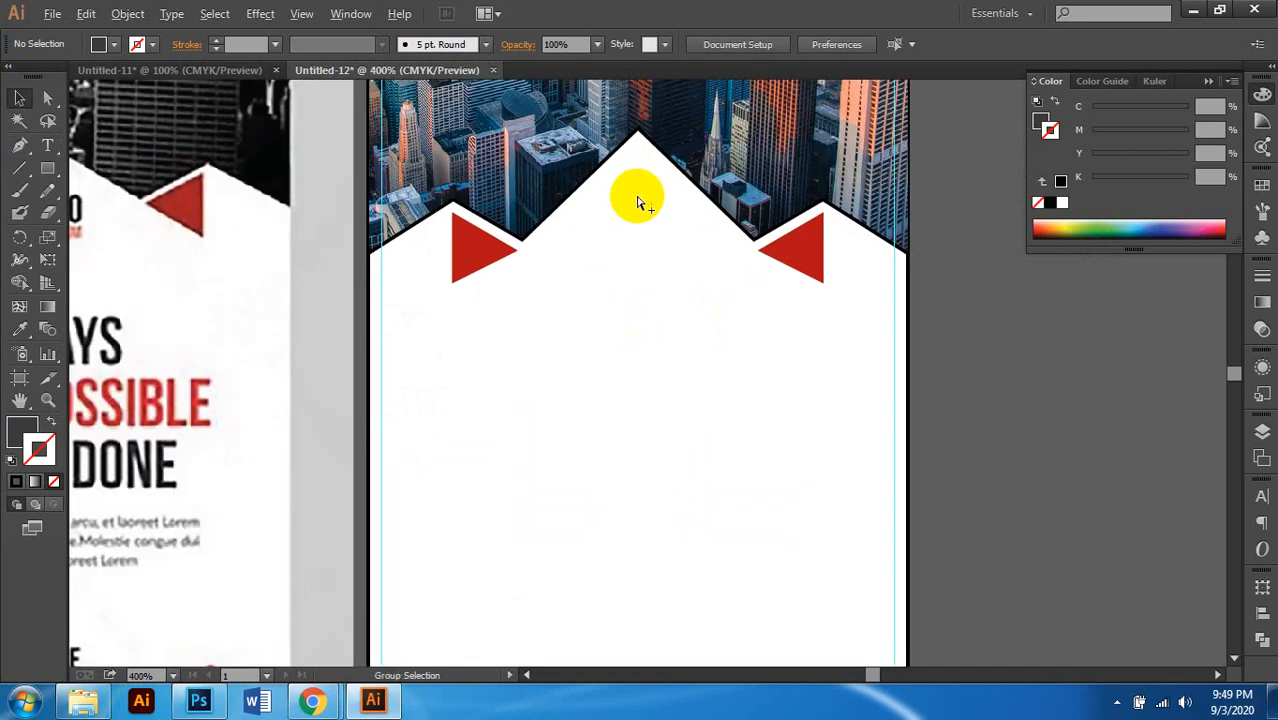
{"action": "left_click", "coordinate": [637, 200]}
{"action": "left_click", "coordinate": [973, 376]}
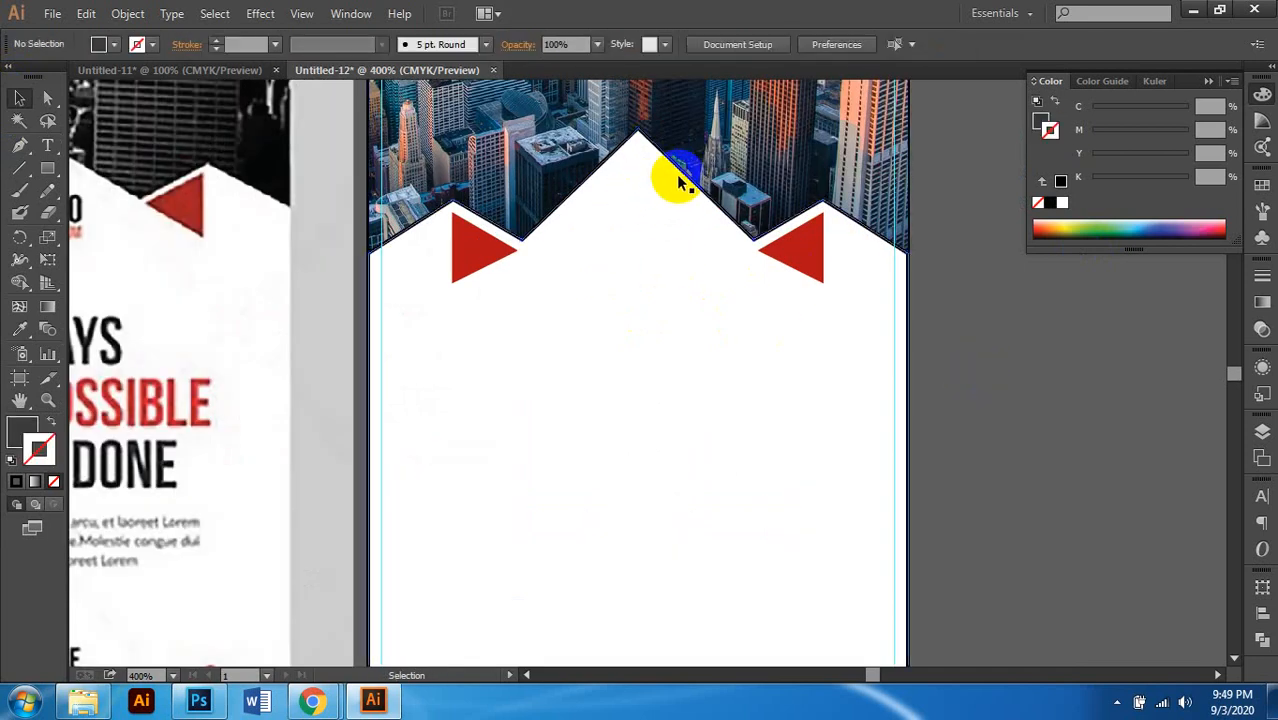
{"action": "left_click", "coordinate": [617, 300]}
{"action": "scroll", "coordinate": [617, 305], "scroll_direction": "down", "scroll_amount": 3}
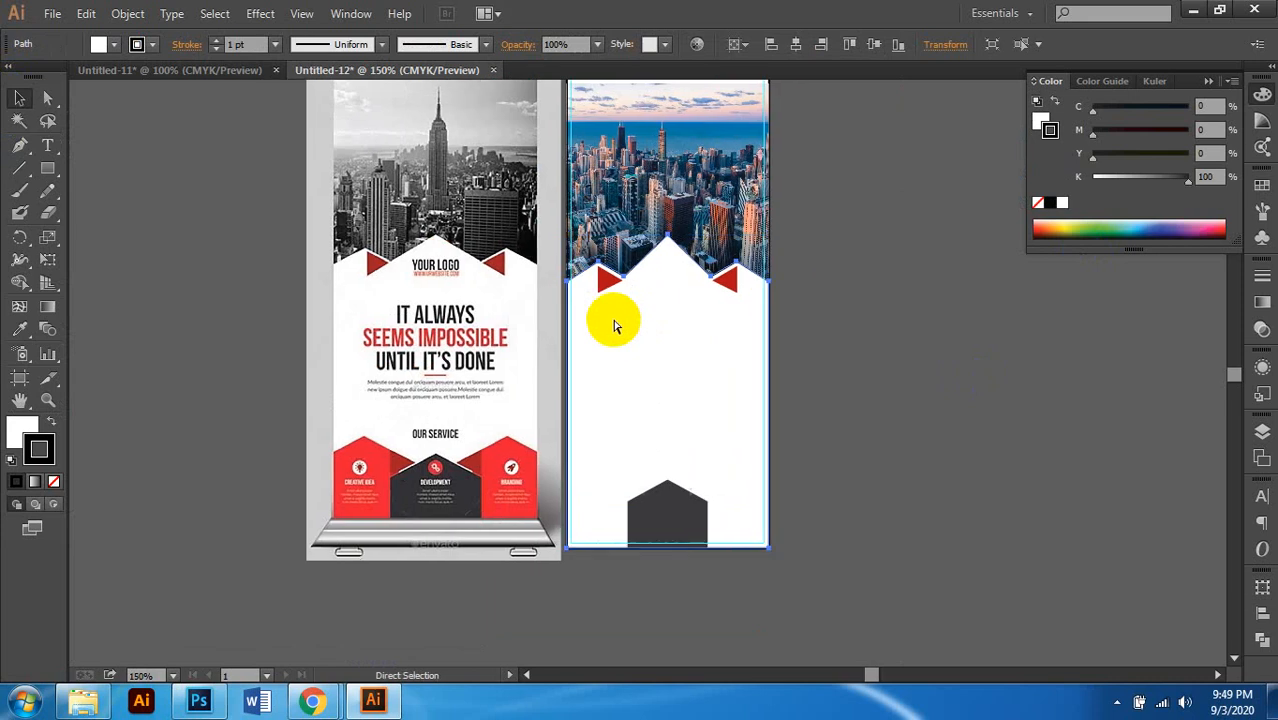
{"action": "scroll", "coordinate": [610, 322], "scroll_direction": "up", "scroll_amount": 2}
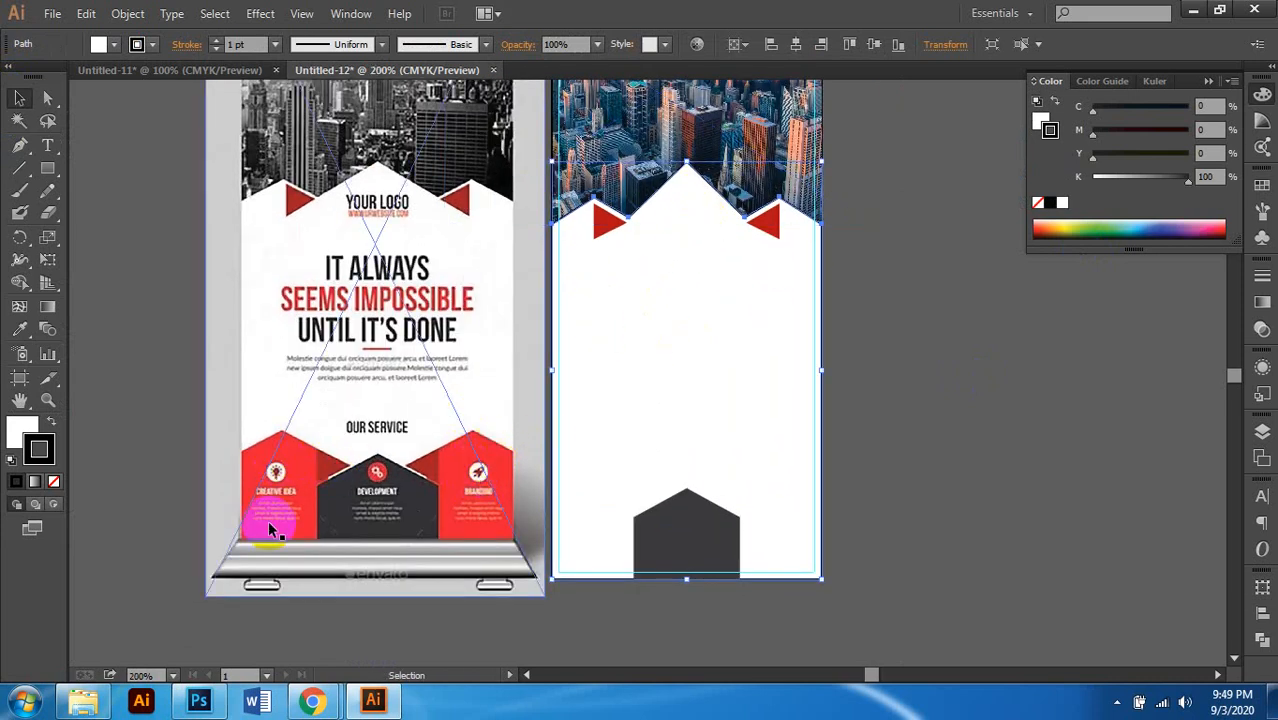
{"action": "scroll", "coordinate": [447, 485], "scroll_direction": "up", "scroll_amount": 2}
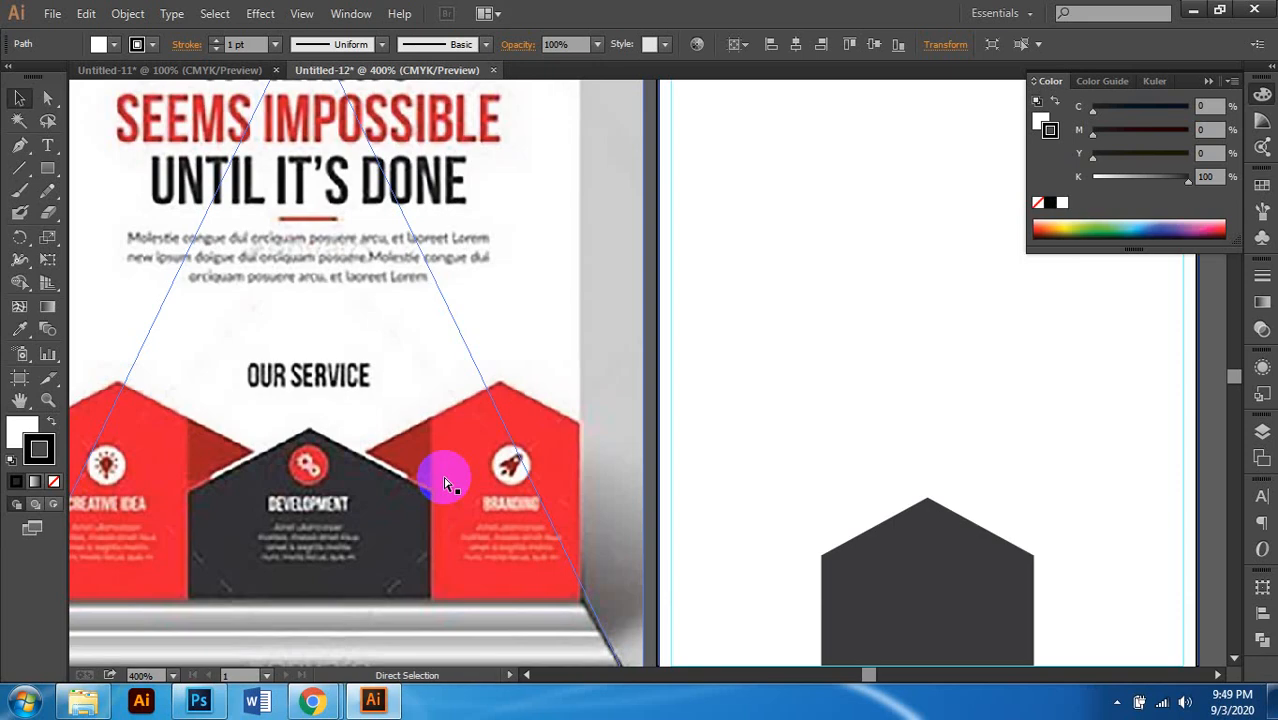
{"action": "scroll", "coordinate": [446, 485], "scroll_direction": "left", "scroll_amount": 2}
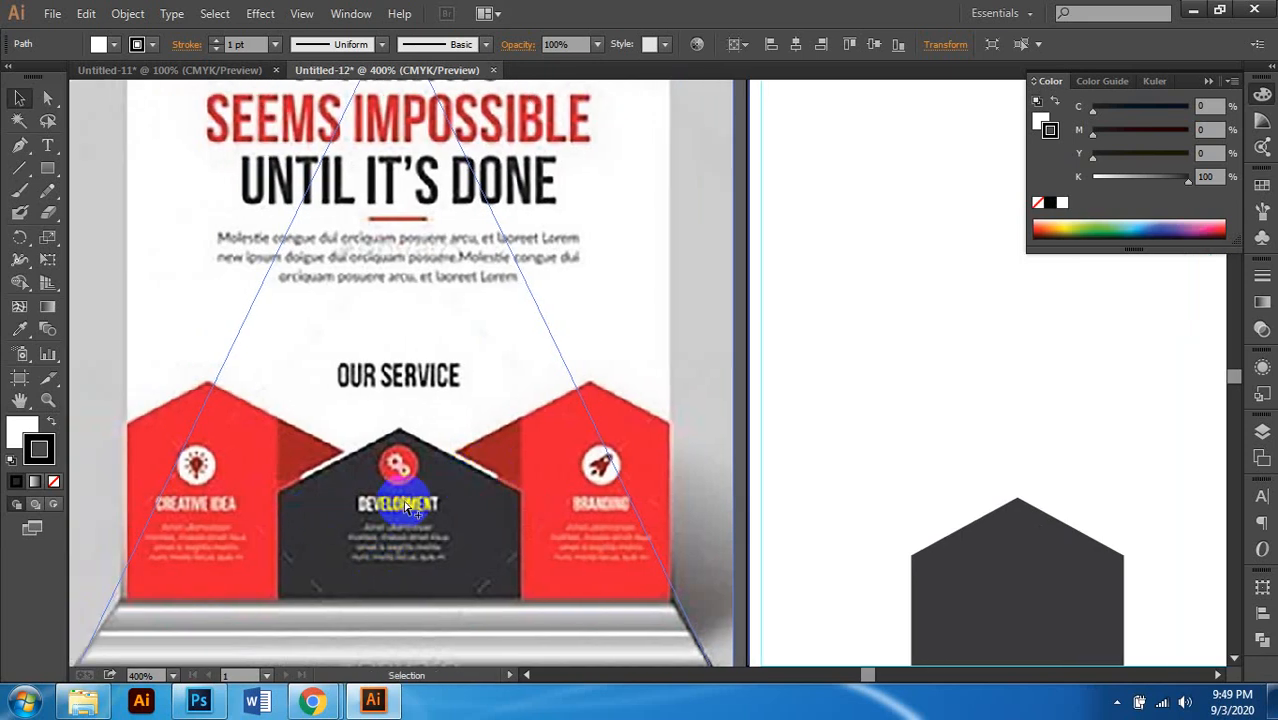
{"action": "scroll", "coordinate": [400, 505], "scroll_direction": "up", "scroll_amount": 2}
{"action": "scroll", "coordinate": [528, 480], "scroll_direction": "down", "scroll_amount": 2}
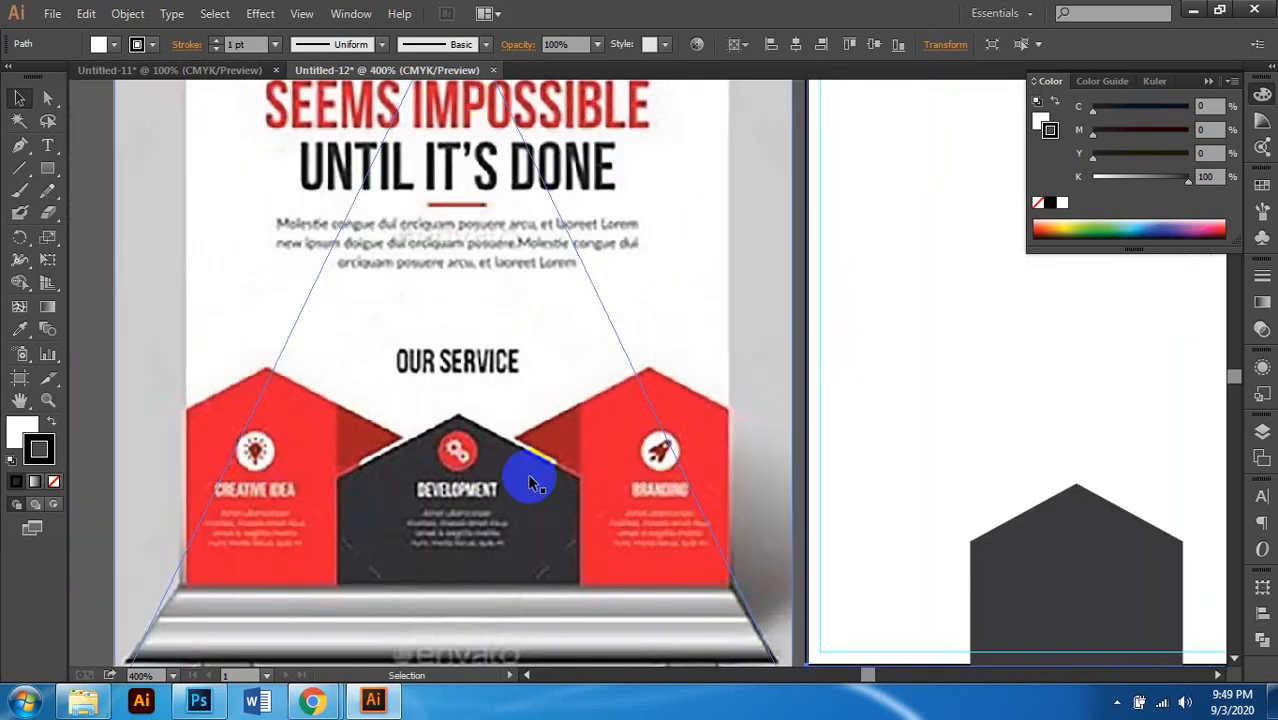
{"action": "scroll", "coordinate": [600, 482], "scroll_direction": "down", "scroll_amount": 1}
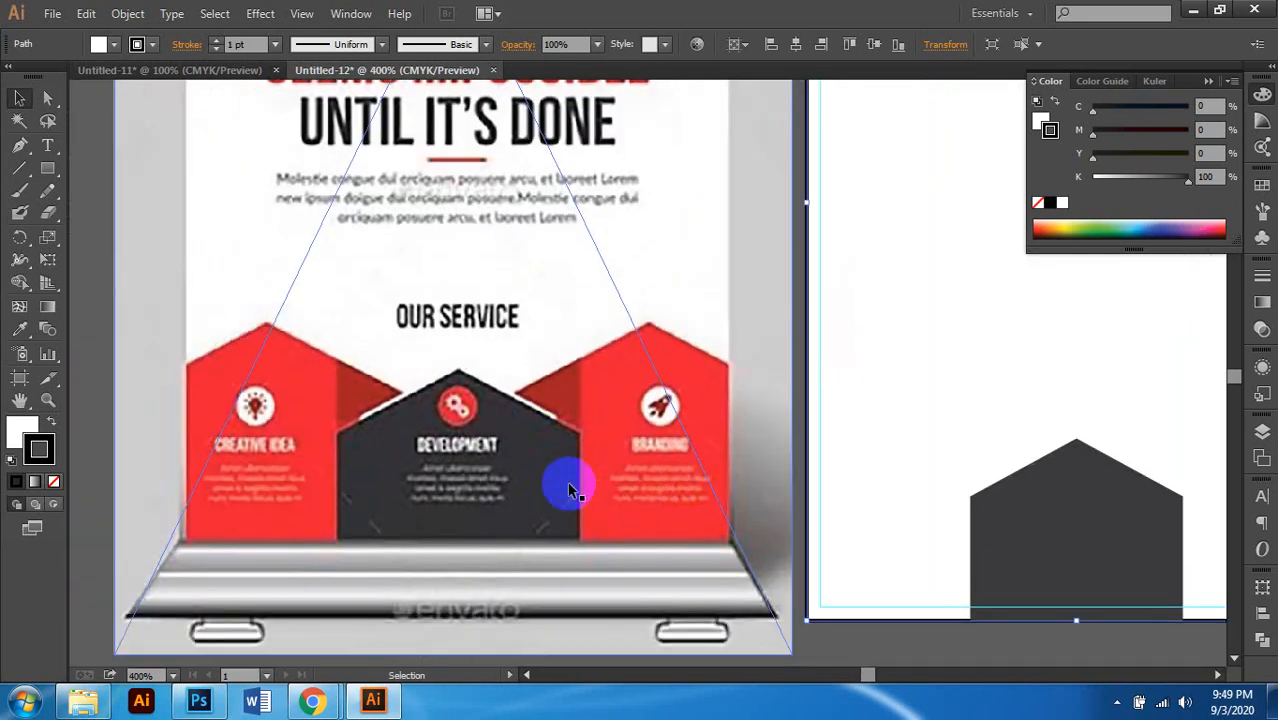
{"action": "scroll", "coordinate": [472, 431], "scroll_direction": "down", "scroll_amount": 2}
{"action": "scroll", "coordinate": [472, 431], "scroll_direction": "down", "scroll_amount": 1}
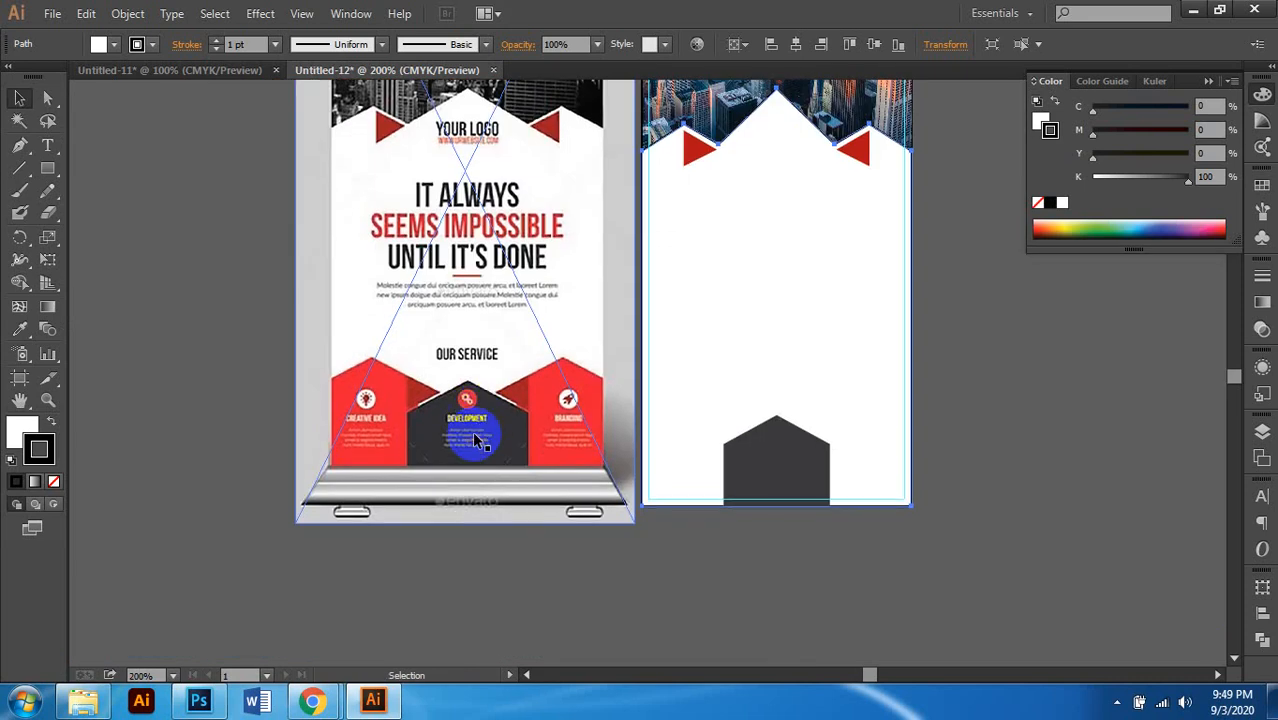
{"action": "scroll", "coordinate": [476, 440], "scroll_direction": "right", "scroll_amount": 1}
{"action": "left_click", "coordinate": [785, 320]}
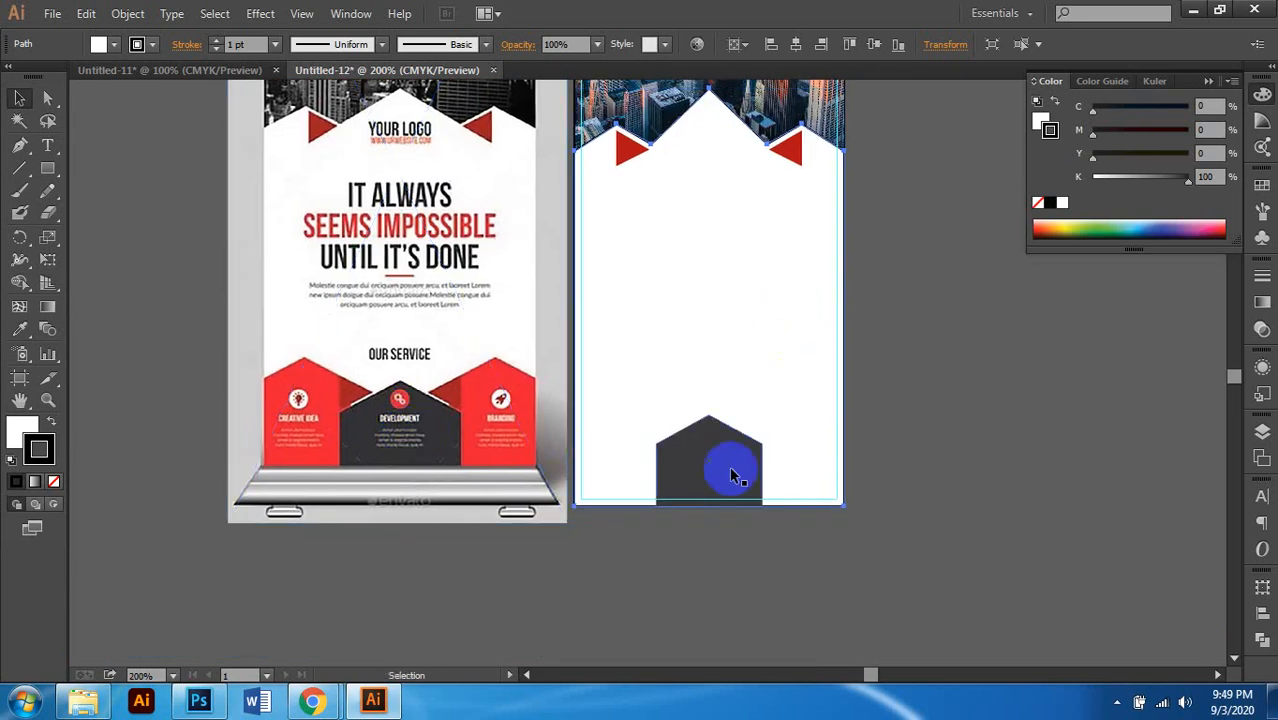
{"action": "scroll", "coordinate": [756, 499], "scroll_direction": "up", "scroll_amount": 1}
{"action": "left_click", "coordinate": [1062, 442]}
{"action": "left_click", "coordinate": [752, 516]}
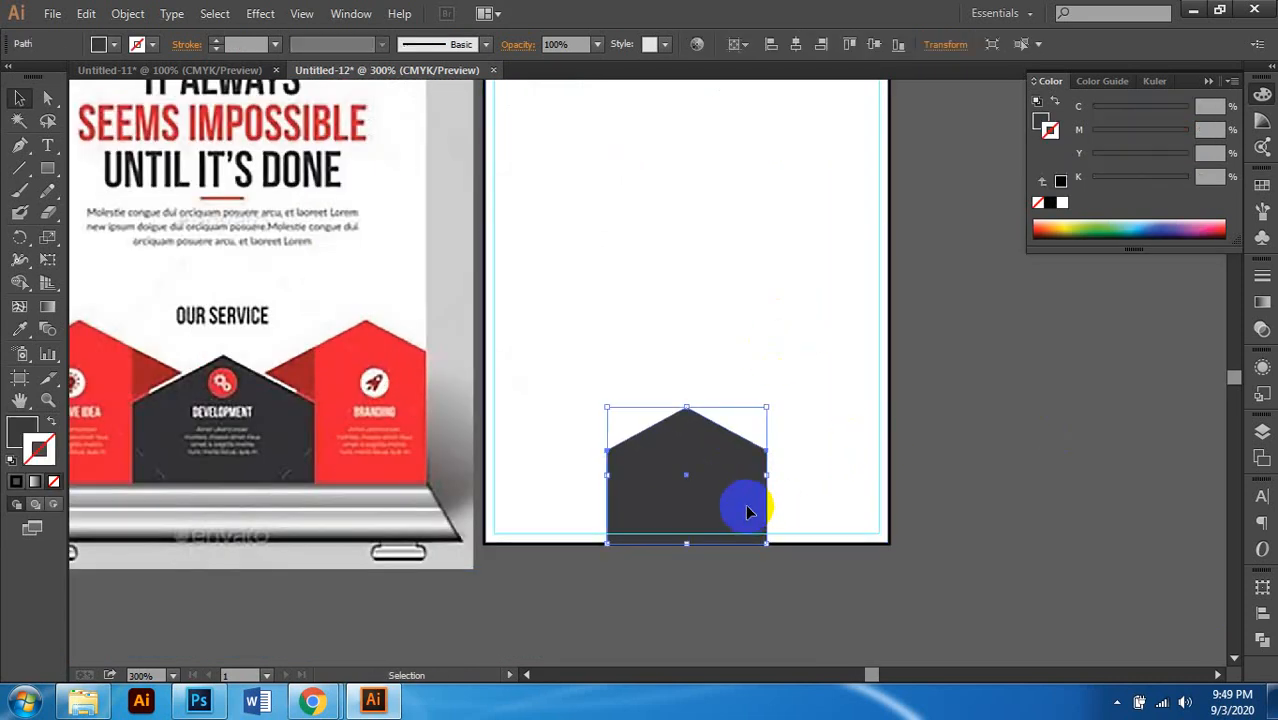
{"action": "scroll", "coordinate": [745, 480], "scroll_direction": "down", "scroll_amount": 1}
{"action": "scroll", "coordinate": [725, 441], "scroll_direction": "right", "scroll_amount": 1}
Step: Alt-drag a duplicate of the dark gray house to the right of the original
{"action": "scroll", "coordinate": [722, 444], "scroll_direction": "up", "scroll_amount": 1}
{"action": "left_click", "coordinate": [658, 415]}
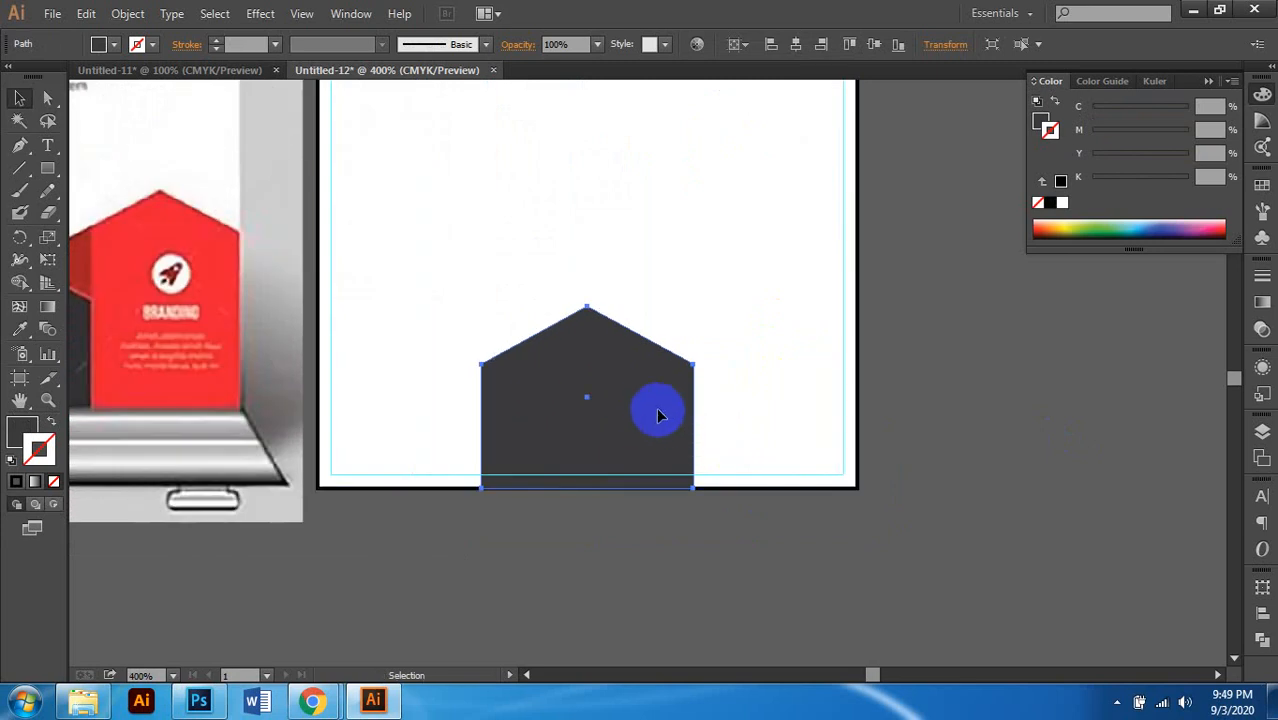
{"action": "scroll", "coordinate": [678, 433], "scroll_direction": "left", "scroll_amount": 1}
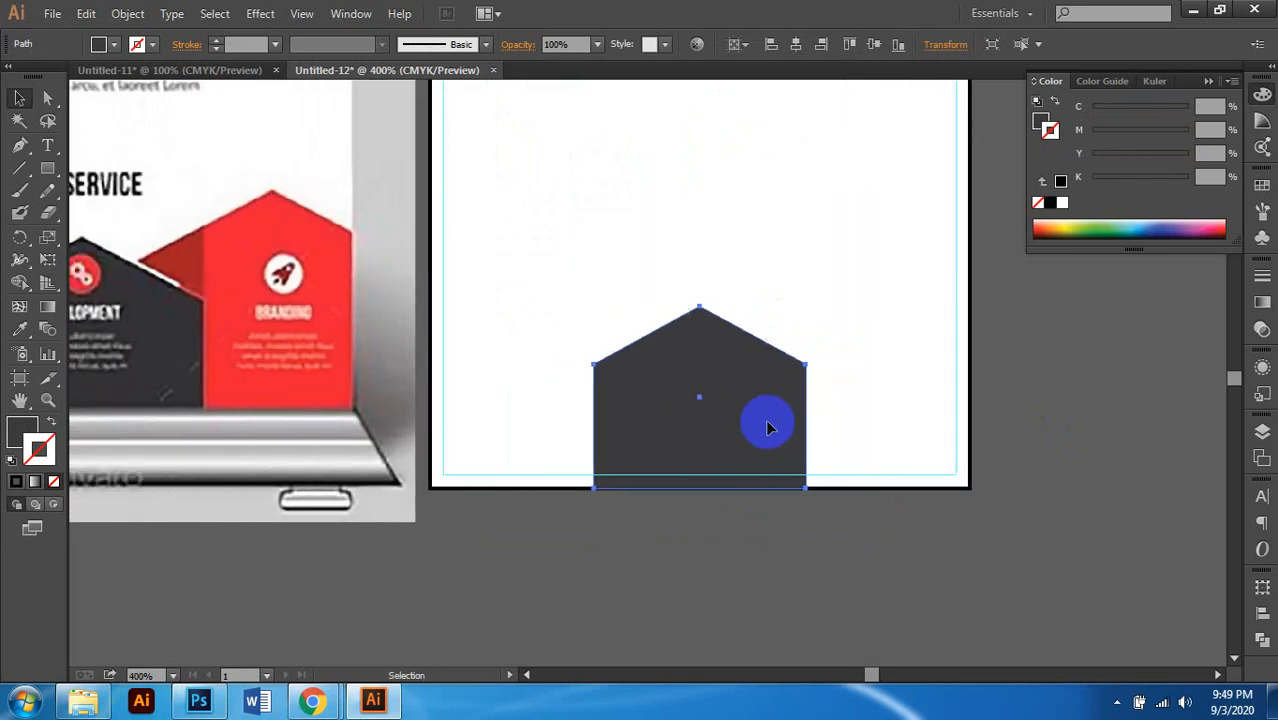
{"action": "left_click_drag", "start_coordinate": [752, 418], "coordinate": [844, 428]}
{"action": "scroll", "coordinate": [844, 428], "scroll_direction": "right", "scroll_amount": 1}
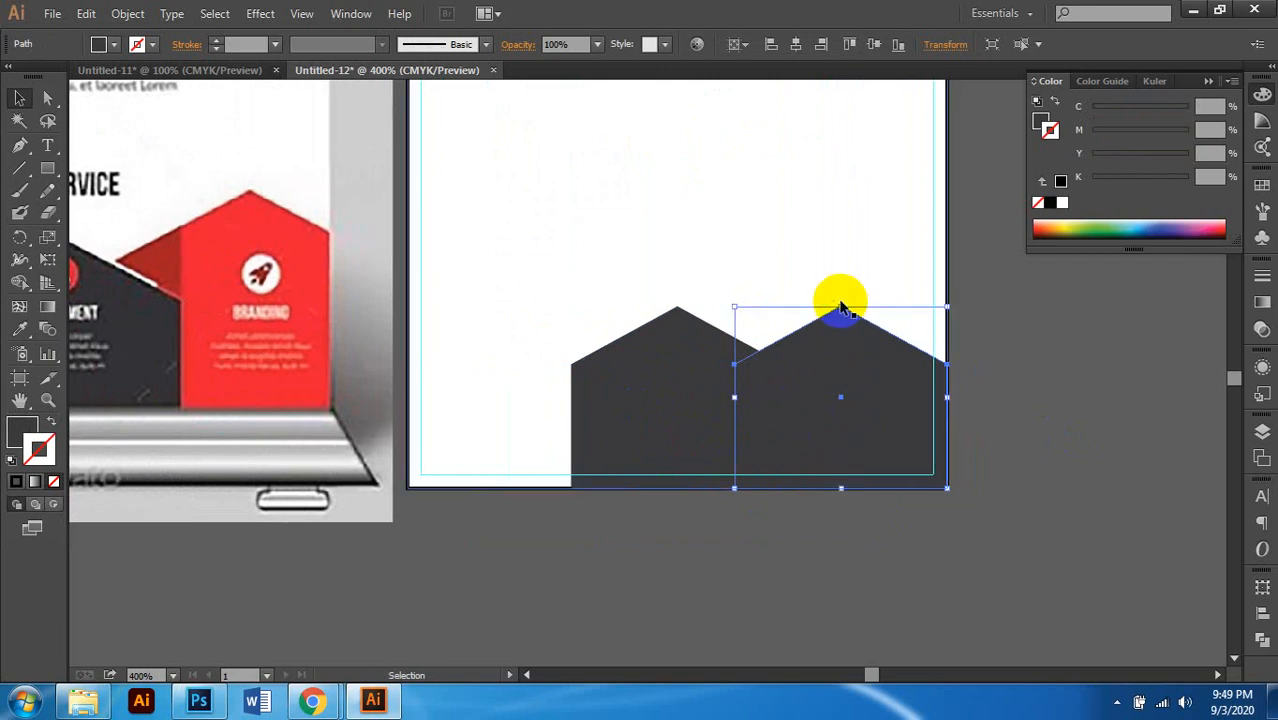
Step: Make the copied house taller by raising its top edge
{"action": "left_click_drag", "start_coordinate": [840, 307], "coordinate": [838, 221]}
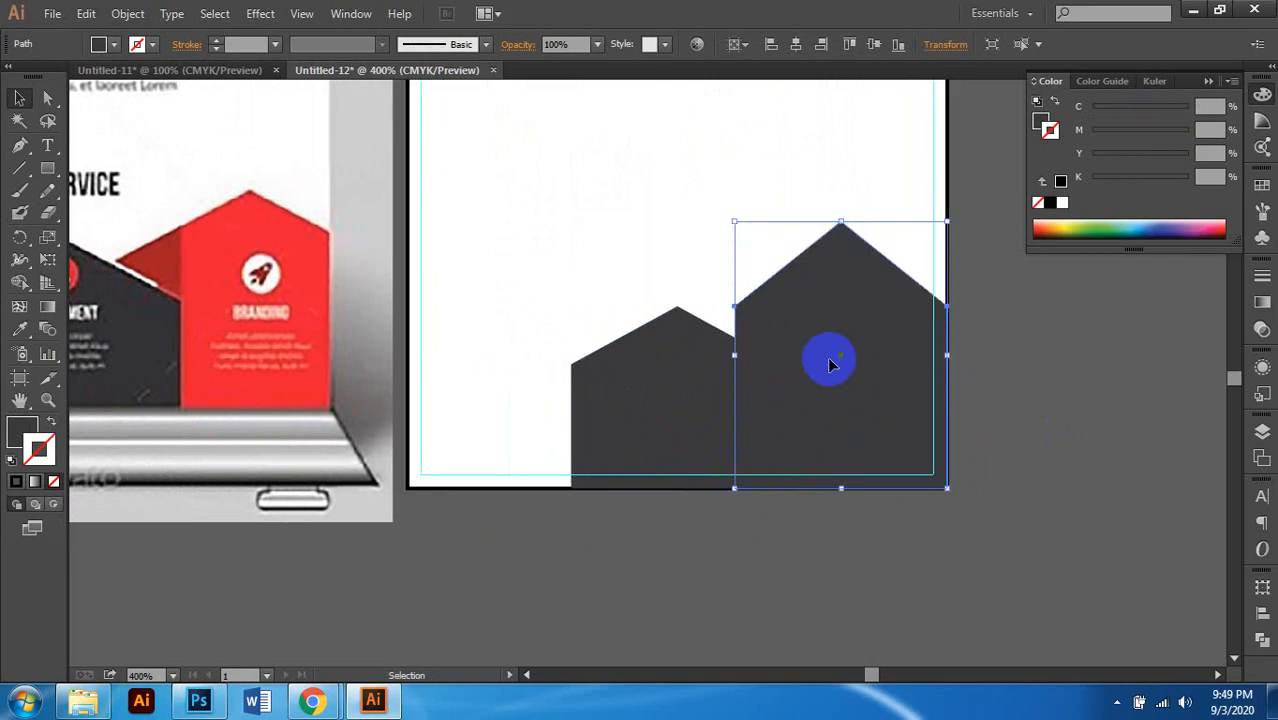
{"action": "scroll", "coordinate": [830, 365], "scroll_direction": "right", "scroll_amount": 2}
{"action": "scroll", "coordinate": [830, 365], "scroll_direction": "left", "scroll_amount": 4}
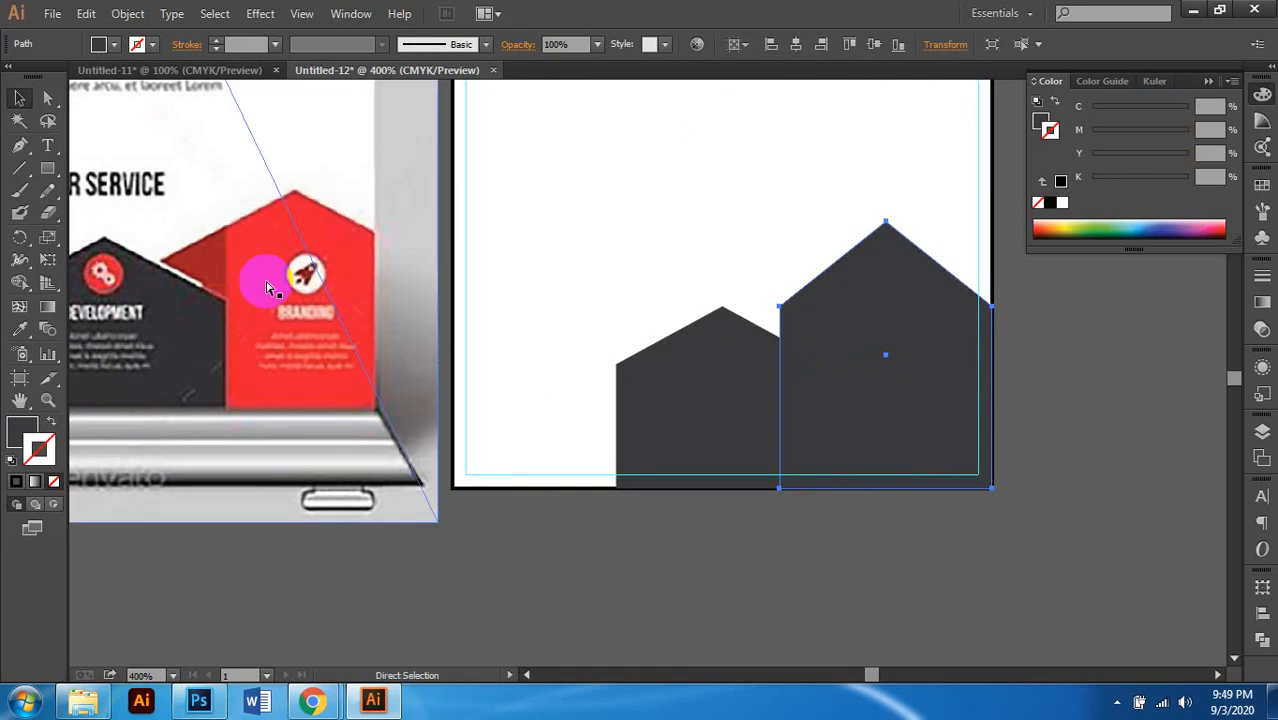
{"action": "scroll", "coordinate": [264, 279], "scroll_direction": "up", "scroll_amount": 2}
{"action": "scroll", "coordinate": [300, 300], "scroll_direction": "left", "scroll_amount": 2}
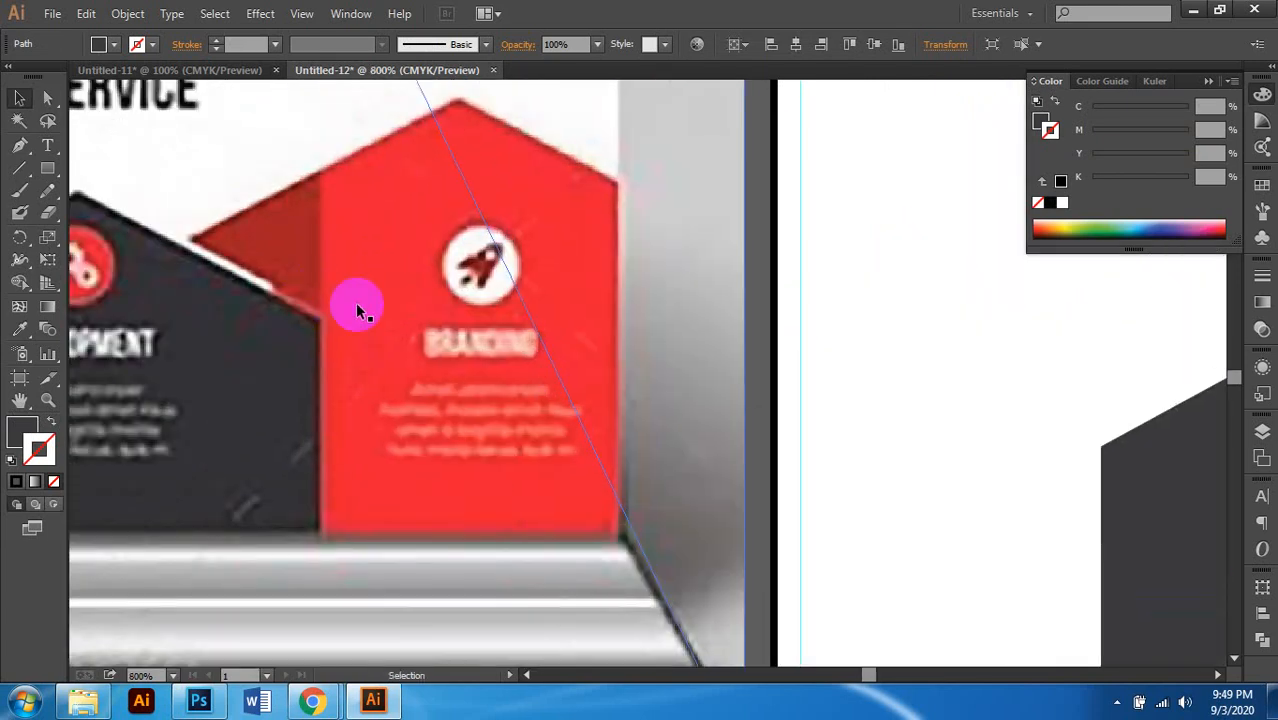
{"action": "scroll", "coordinate": [357, 306], "scroll_direction": "up", "scroll_amount": 1}
{"action": "scroll", "coordinate": [390, 300], "scroll_direction": "down", "scroll_amount": 2}
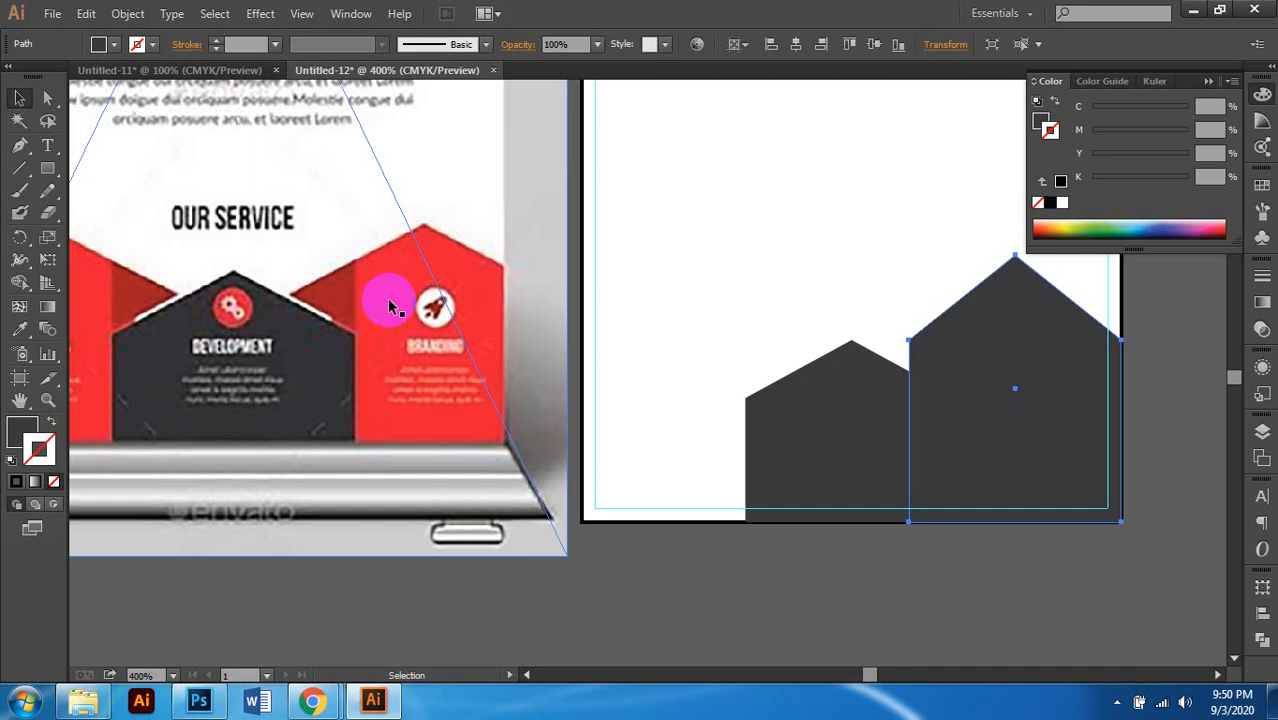
{"action": "scroll", "coordinate": [395, 292], "scroll_direction": "left", "scroll_amount": 2}
{"action": "scroll", "coordinate": [399, 298], "scroll_direction": "up", "scroll_amount": 2}
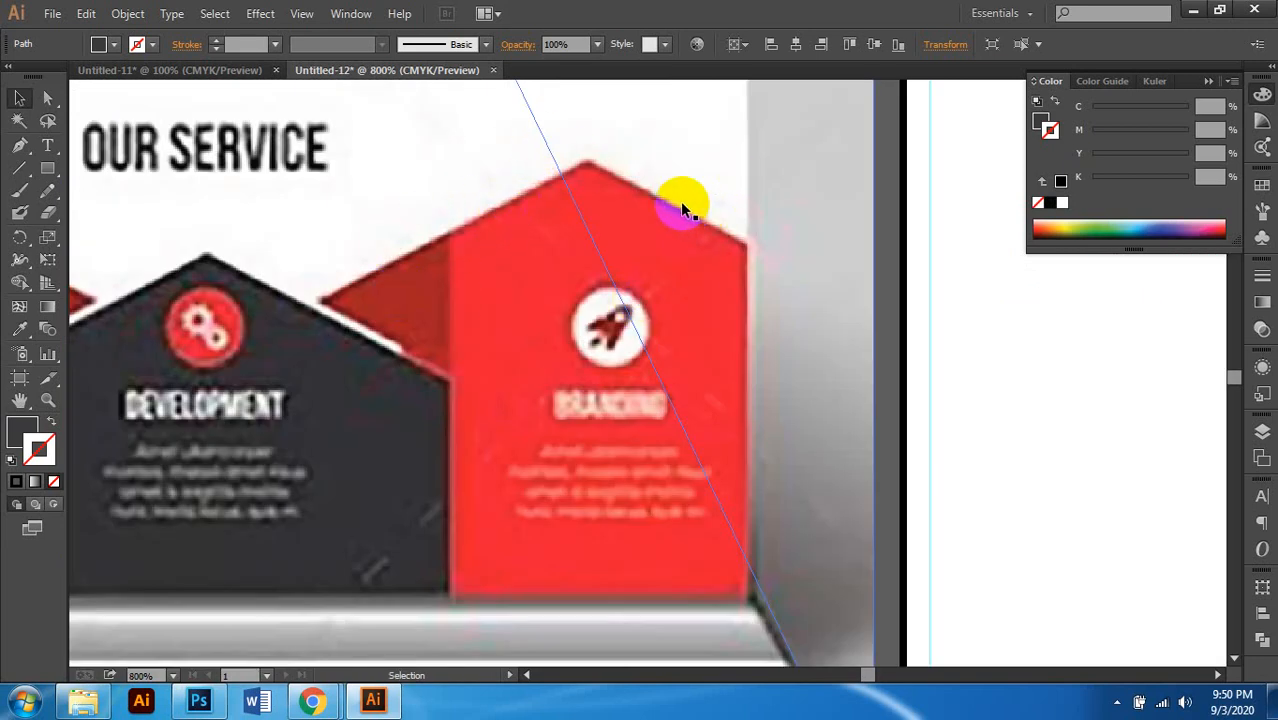
{"action": "scroll", "coordinate": [671, 298], "scroll_direction": "down", "scroll_amount": 3}
{"action": "scroll", "coordinate": [636, 300], "scroll_direction": "right", "scroll_amount": 8}
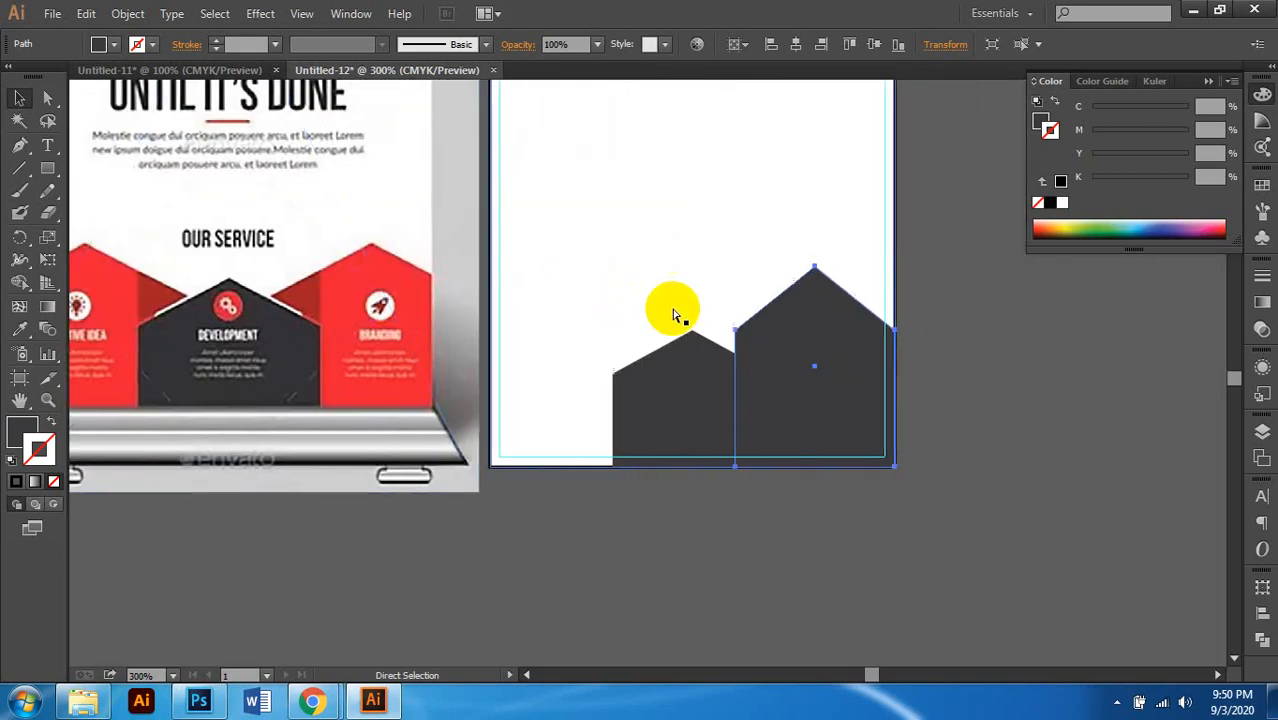
{"action": "scroll", "coordinate": [740, 325], "scroll_direction": "left", "scroll_amount": 1}
{"action": "scroll", "coordinate": [800, 335], "scroll_direction": "left", "scroll_amount": 1}
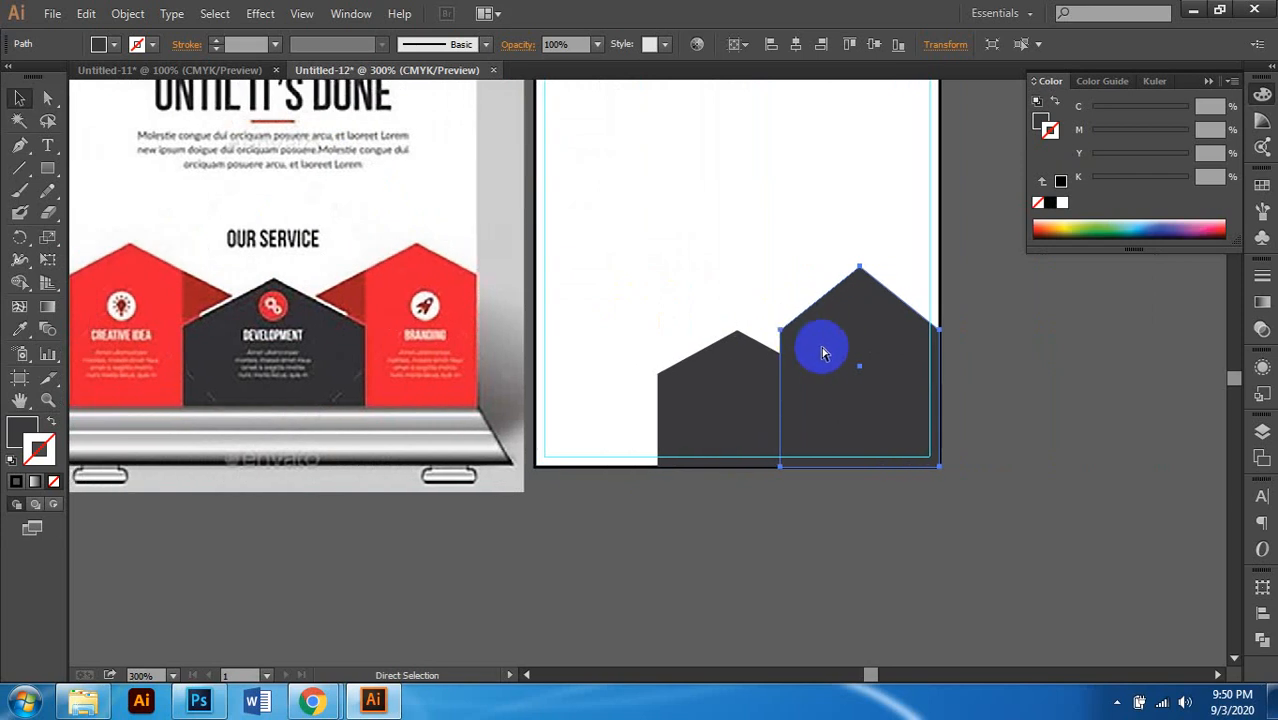
{"action": "scroll", "coordinate": [821, 348], "scroll_direction": "left", "scroll_amount": 1}
{"action": "scroll", "coordinate": [821, 359], "scroll_direction": "right", "scroll_amount": 3}
{"action": "scroll", "coordinate": [787, 376], "scroll_direction": "right", "scroll_amount": 1}
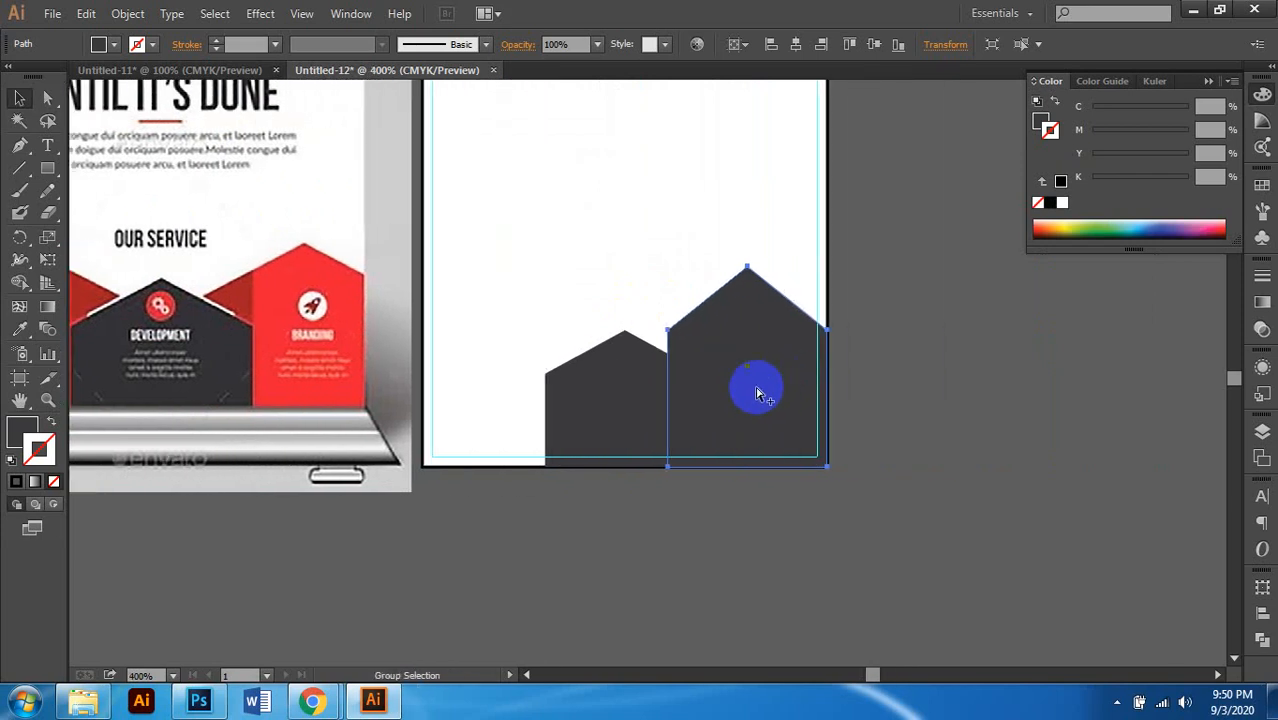
{"action": "scroll", "coordinate": [754, 386], "scroll_direction": "up", "scroll_amount": 1}
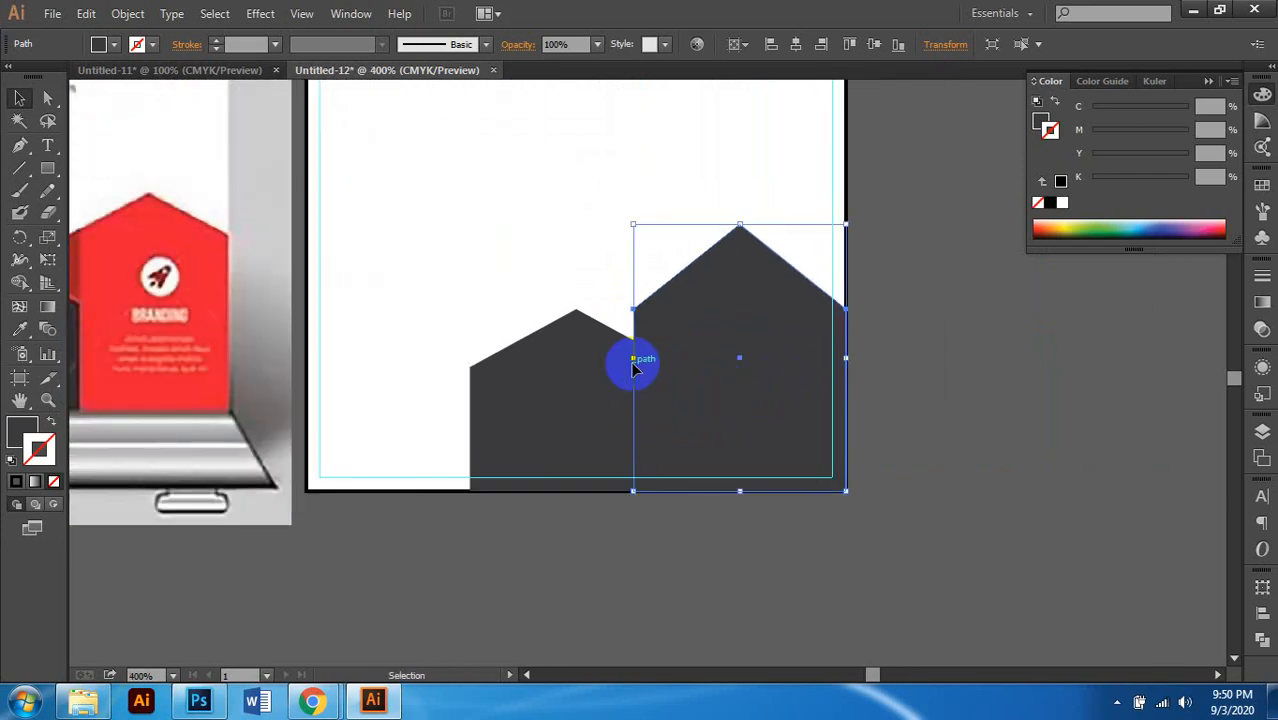
Step: Narrow the copied house by pulling its left side inward
{"action": "left_click_drag", "start_coordinate": [633, 360], "coordinate": [672, 357]}
{"action": "scroll", "coordinate": [790, 360], "scroll_direction": "left", "scroll_amount": 2}
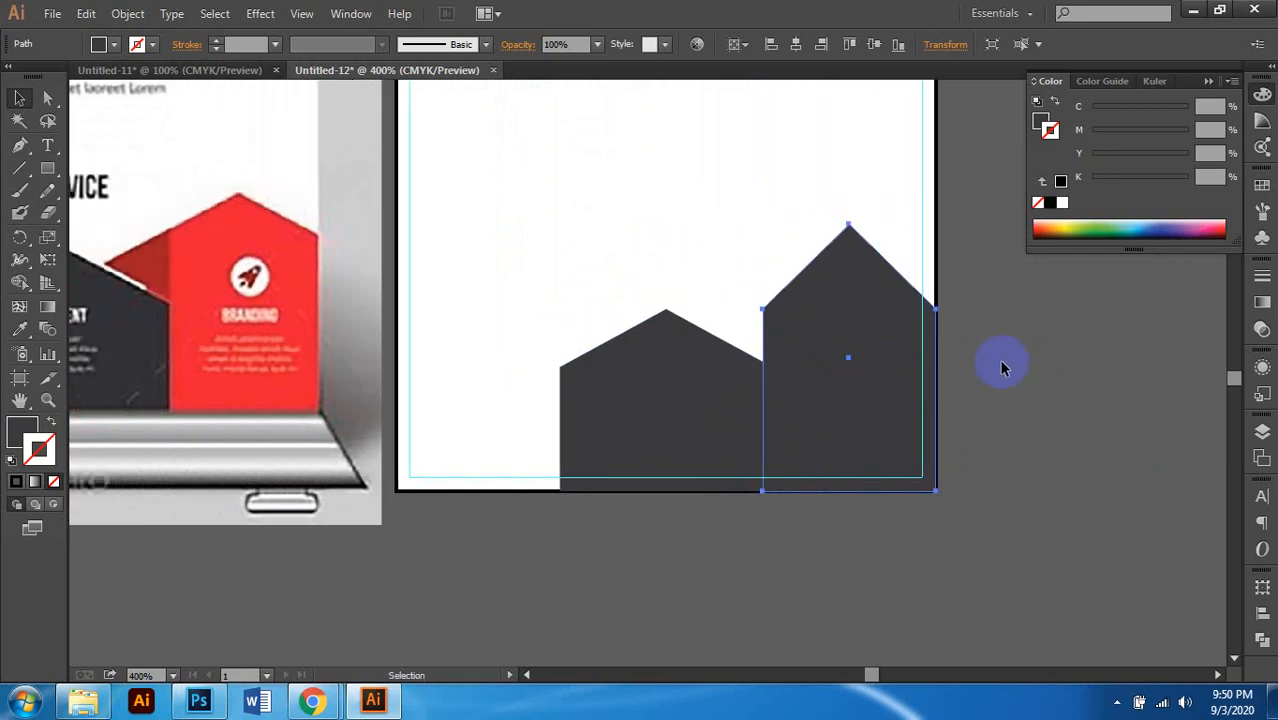
{"action": "scroll", "coordinate": [955, 380], "scroll_direction": "left", "scroll_amount": 2}
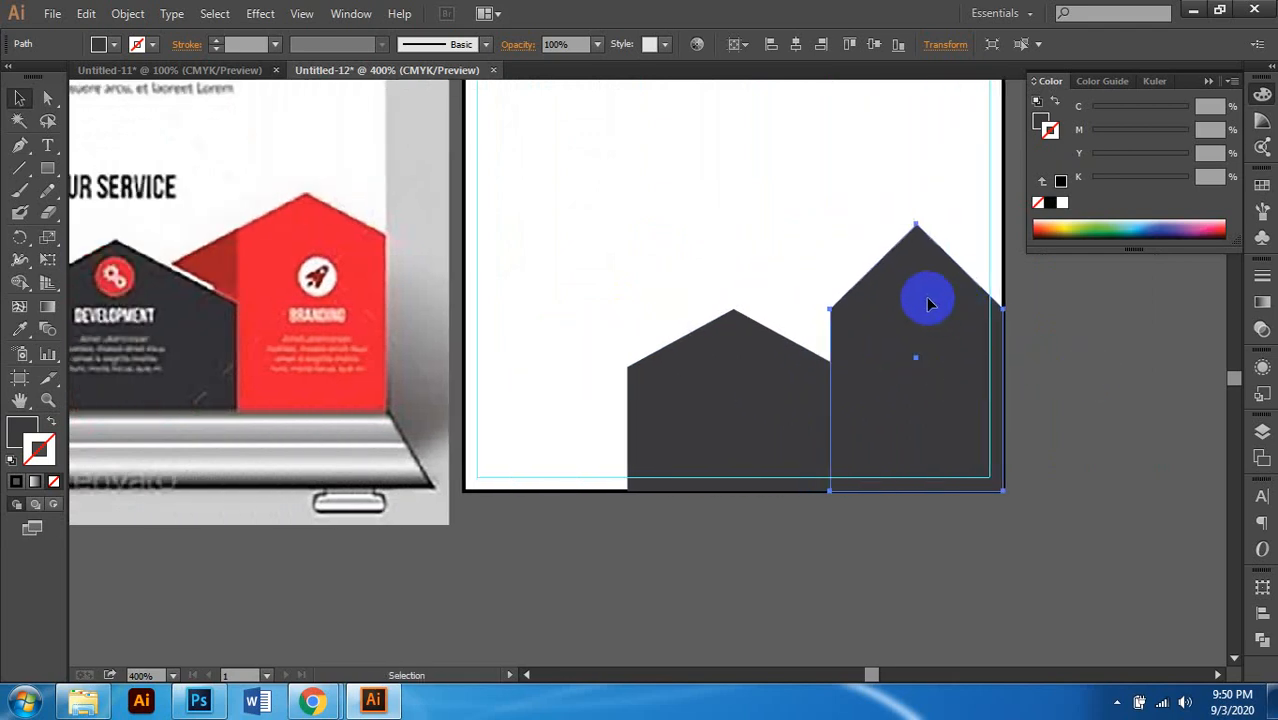
{"action": "scroll", "coordinate": [933, 271], "scroll_direction": "right", "scroll_amount": 2}
{"action": "scroll", "coordinate": [915, 268], "scroll_direction": "up", "scroll_amount": 1}
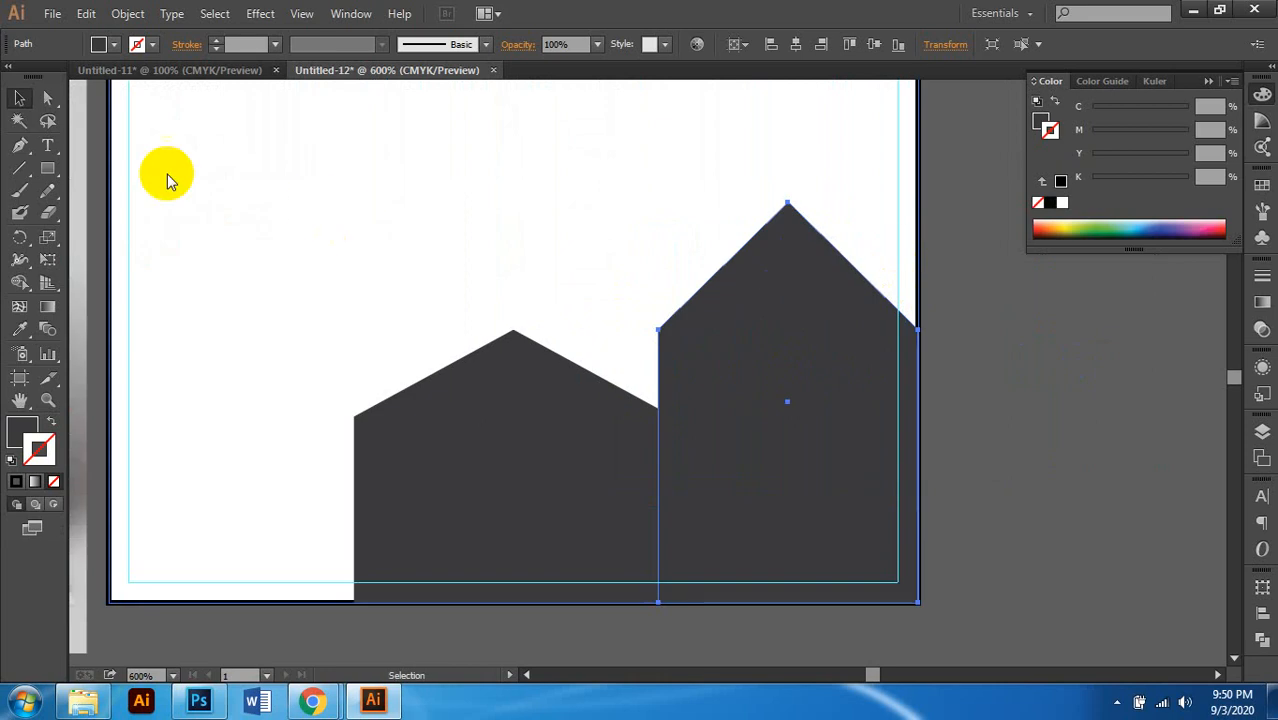
Step: Nudge the taller house's roof peak down slightly, then reselect the whole shape
{"action": "left_click", "coordinate": [47, 100]}
{"action": "left_click", "coordinate": [787, 204]}
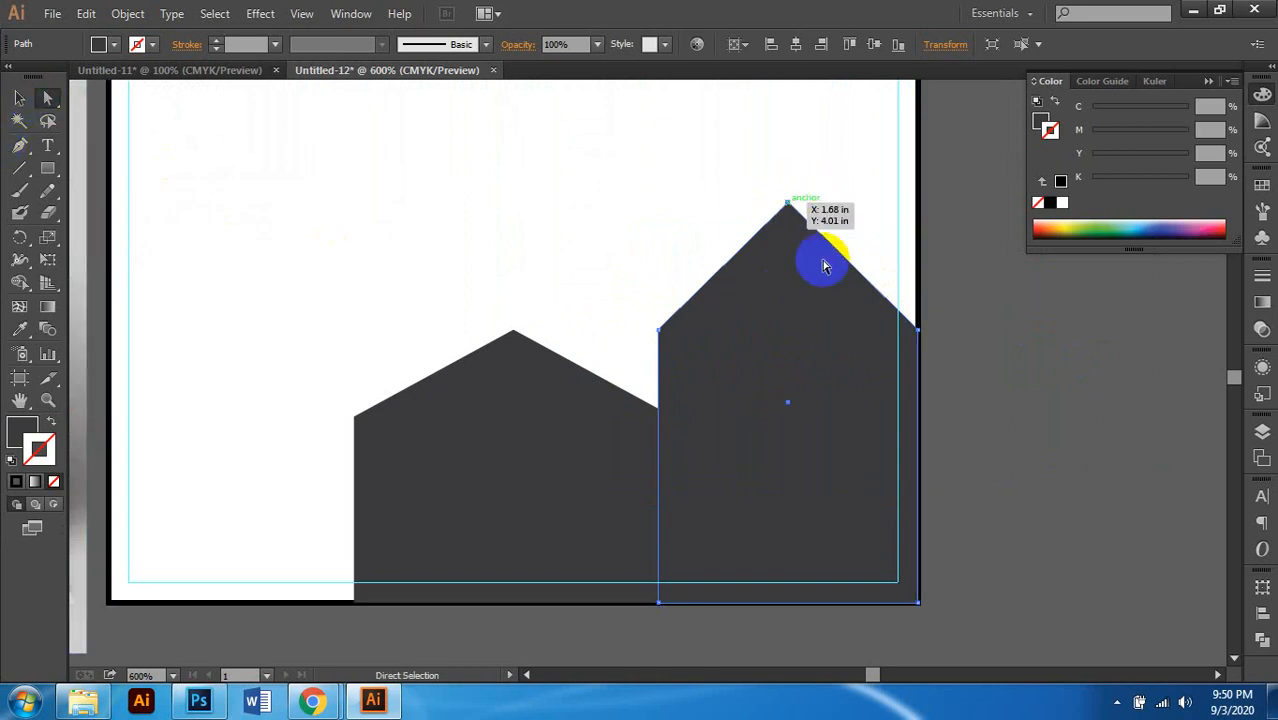
{"action": "key", "text": "Down"}
{"action": "key", "text": "Down"}
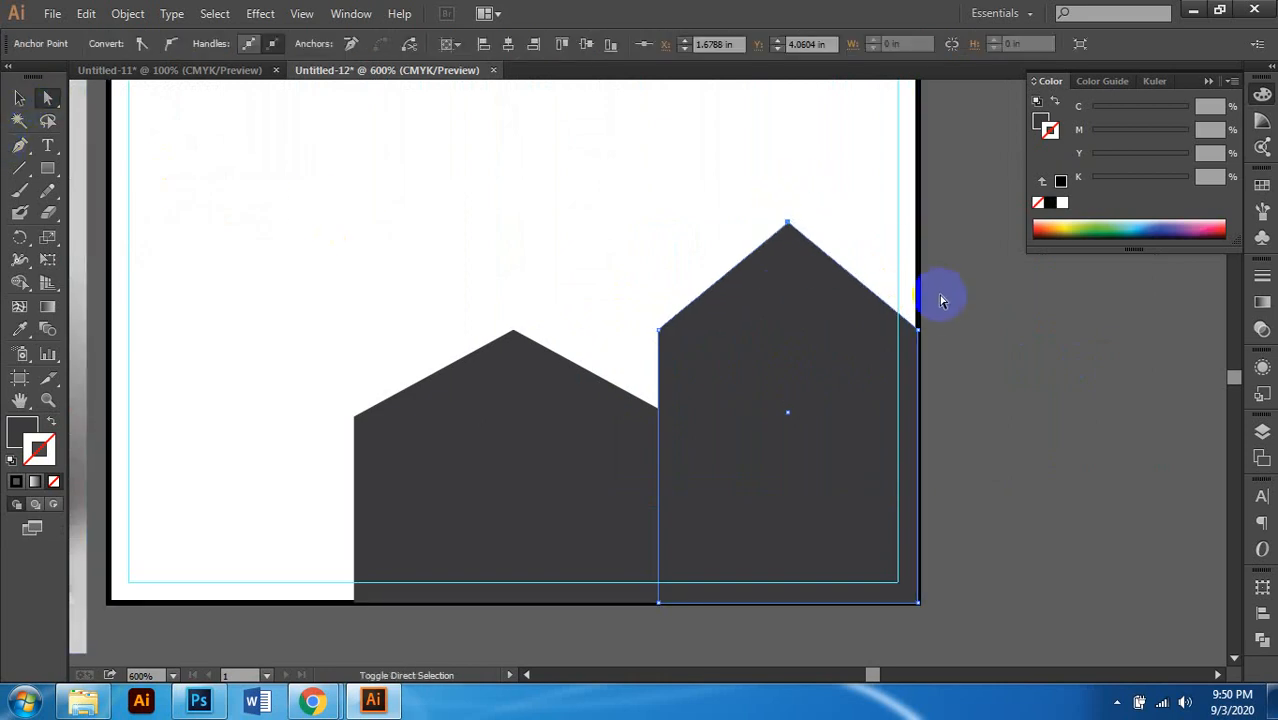
{"action": "scroll", "coordinate": [917, 302], "scroll_direction": "left", "scroll_amount": 1}
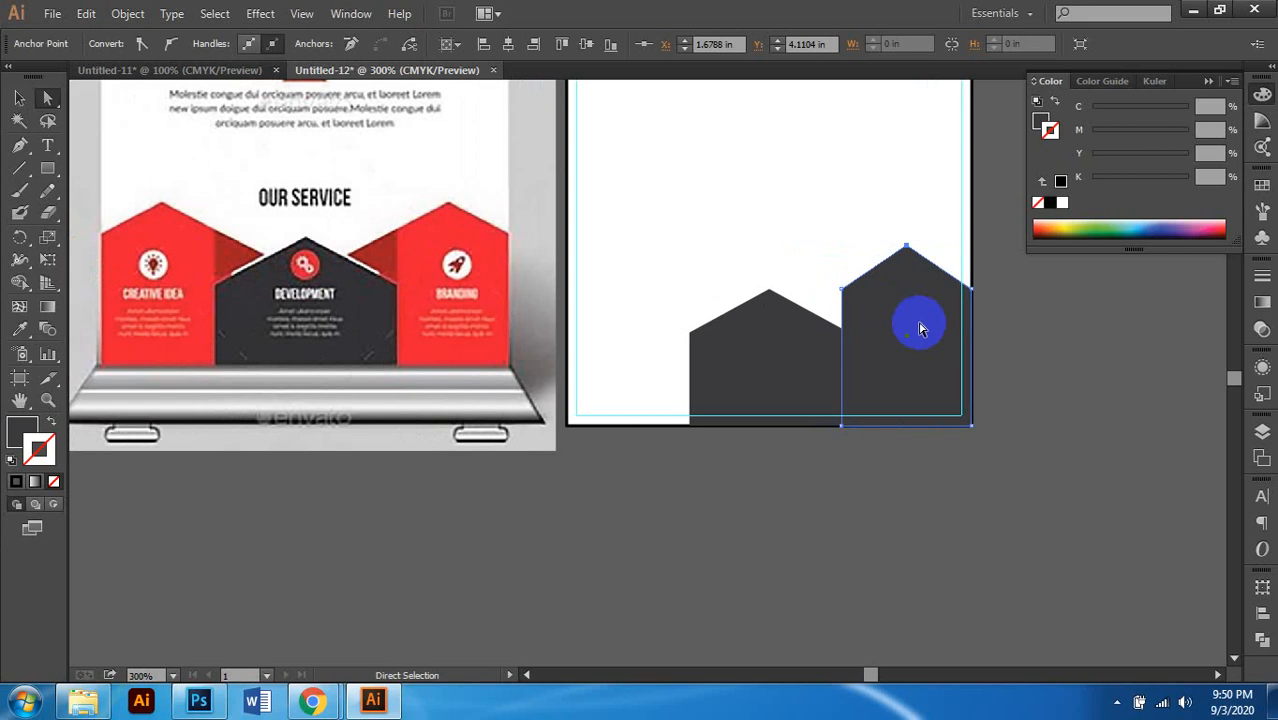
{"action": "left_click", "coordinate": [1058, 338]}
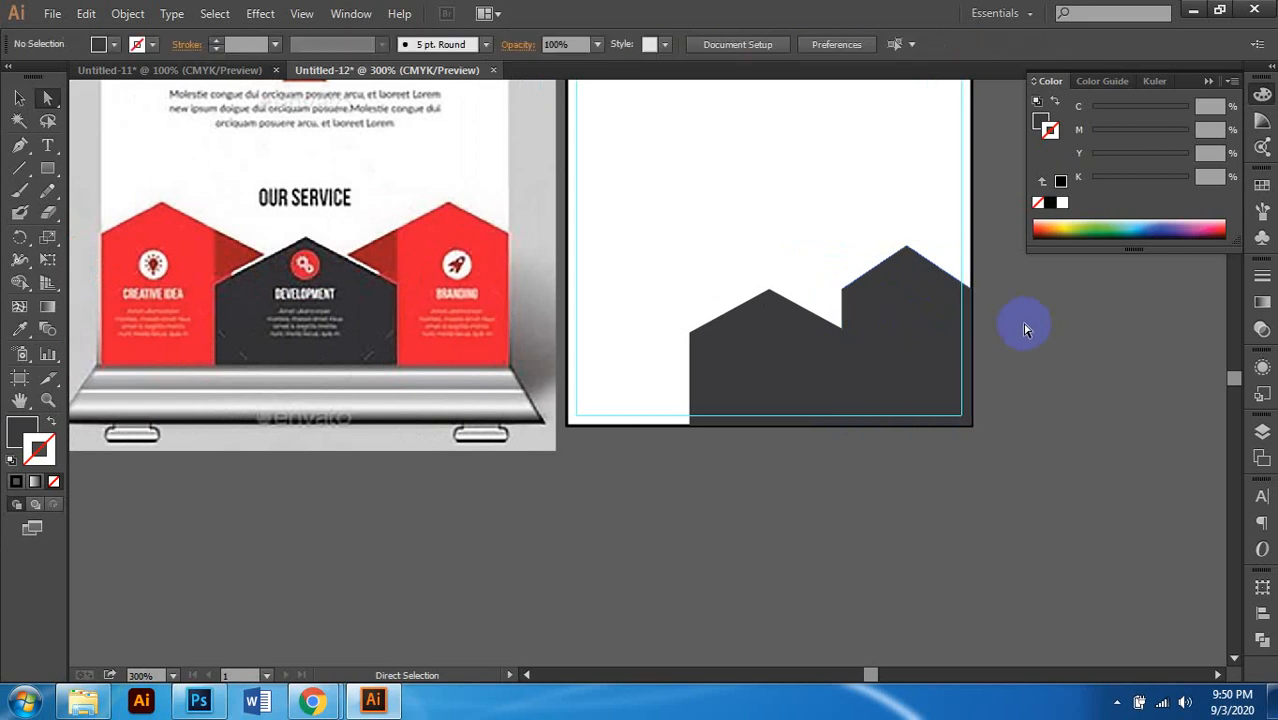
{"action": "left_click", "coordinate": [907, 251]}
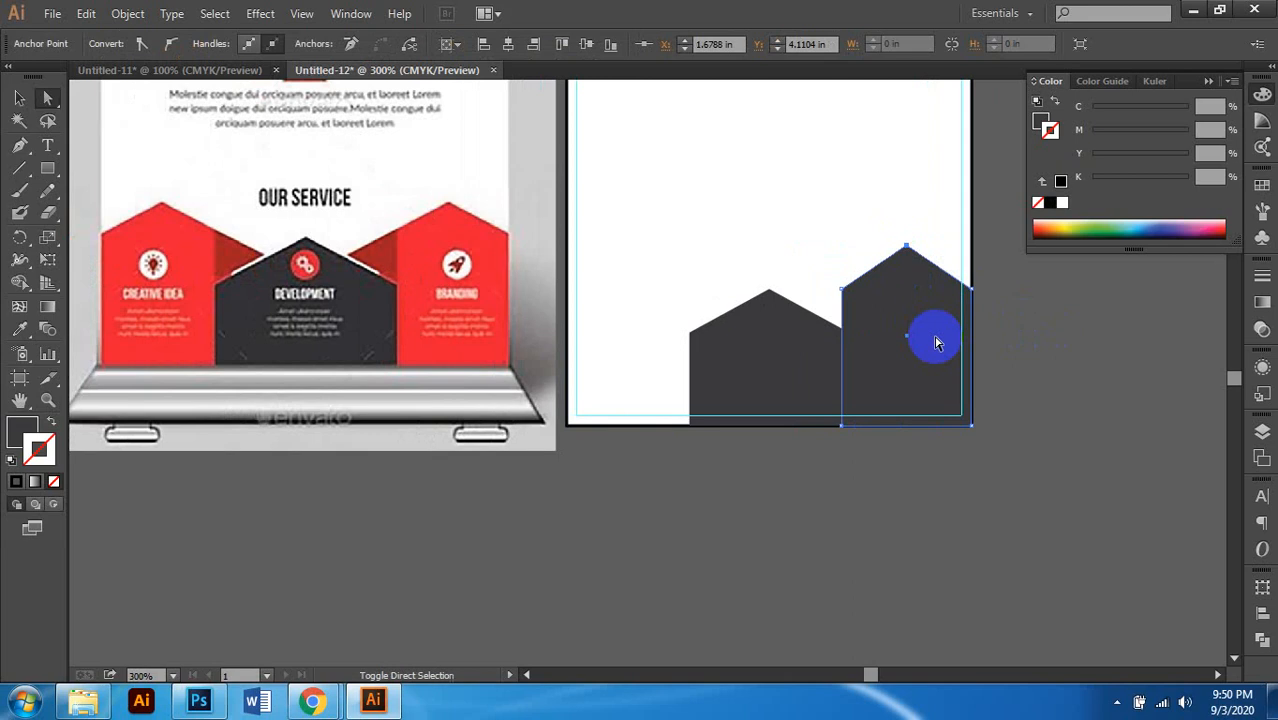
{"action": "left_click", "coordinate": [936, 343], "text": "ctrl"}
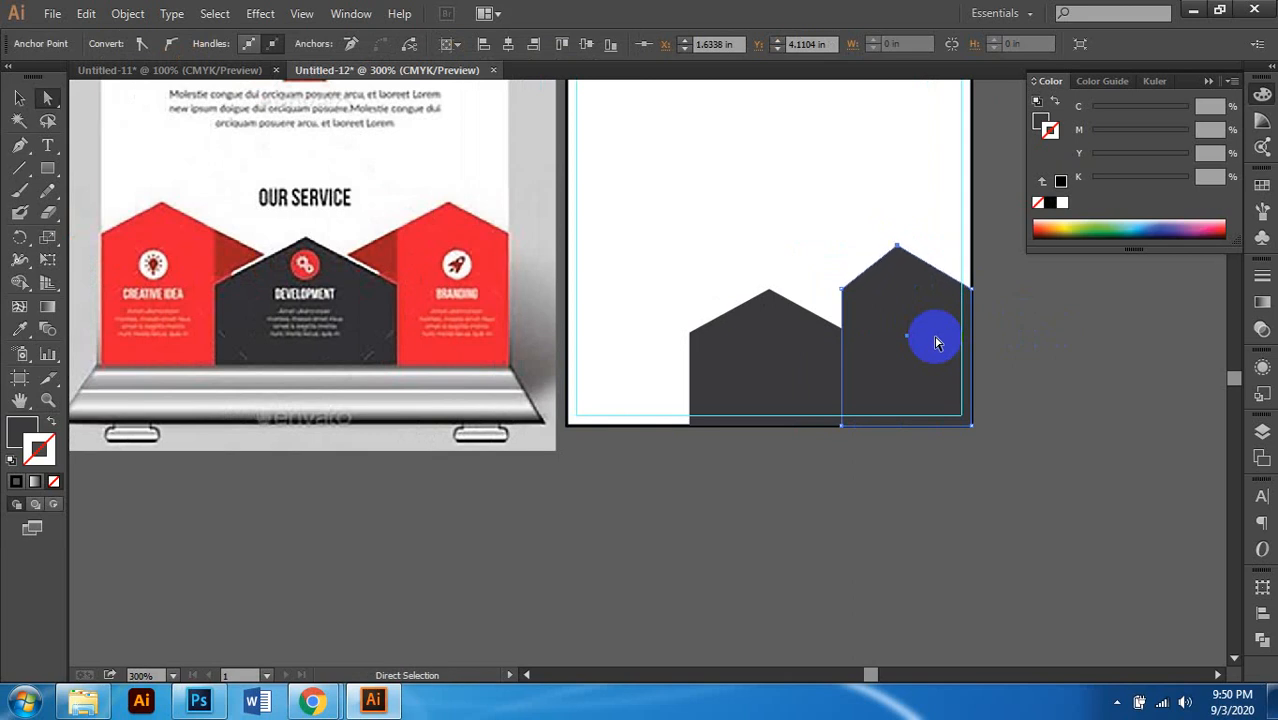
Step: Deselect the anchor point and select the whole right house shape
{"action": "left_click", "coordinate": [1046, 335]}
{"action": "scroll", "coordinate": [948, 348], "scroll_direction": "down", "scroll_amount": 2}
{"action": "scroll", "coordinate": [918, 348], "scroll_direction": "up", "scroll_amount": 2}
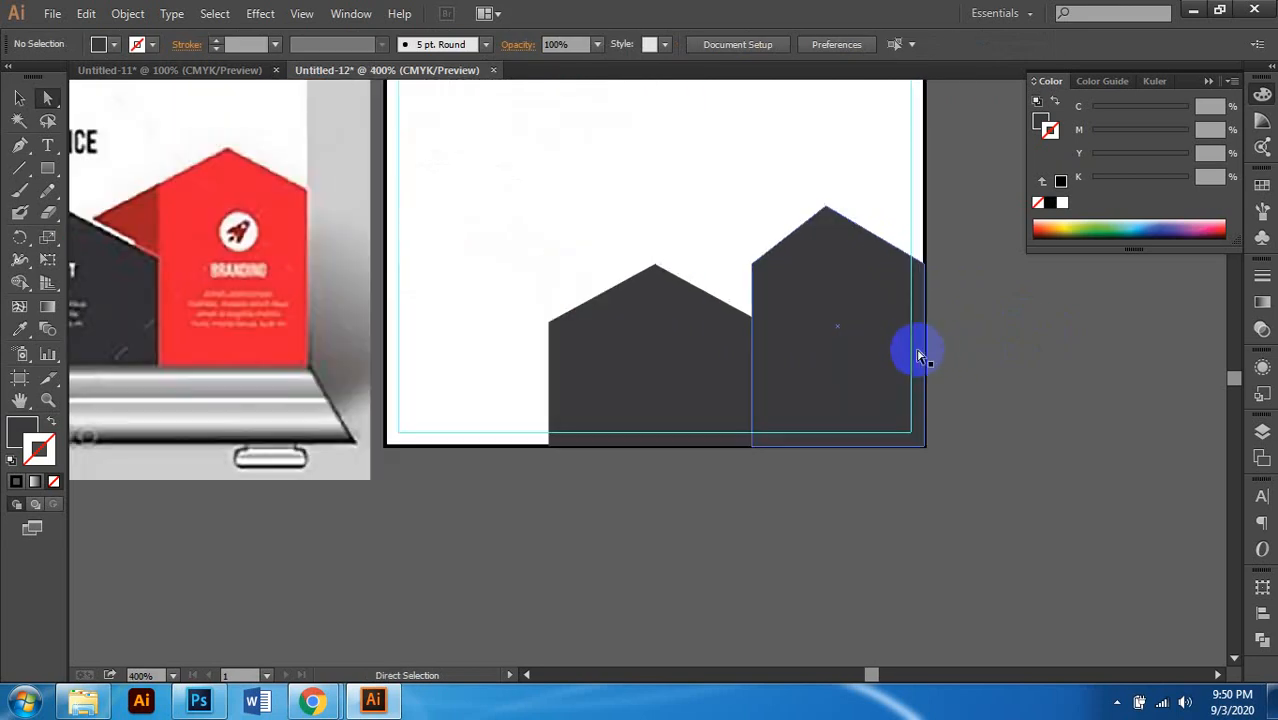
{"action": "left_click", "coordinate": [842, 226]}
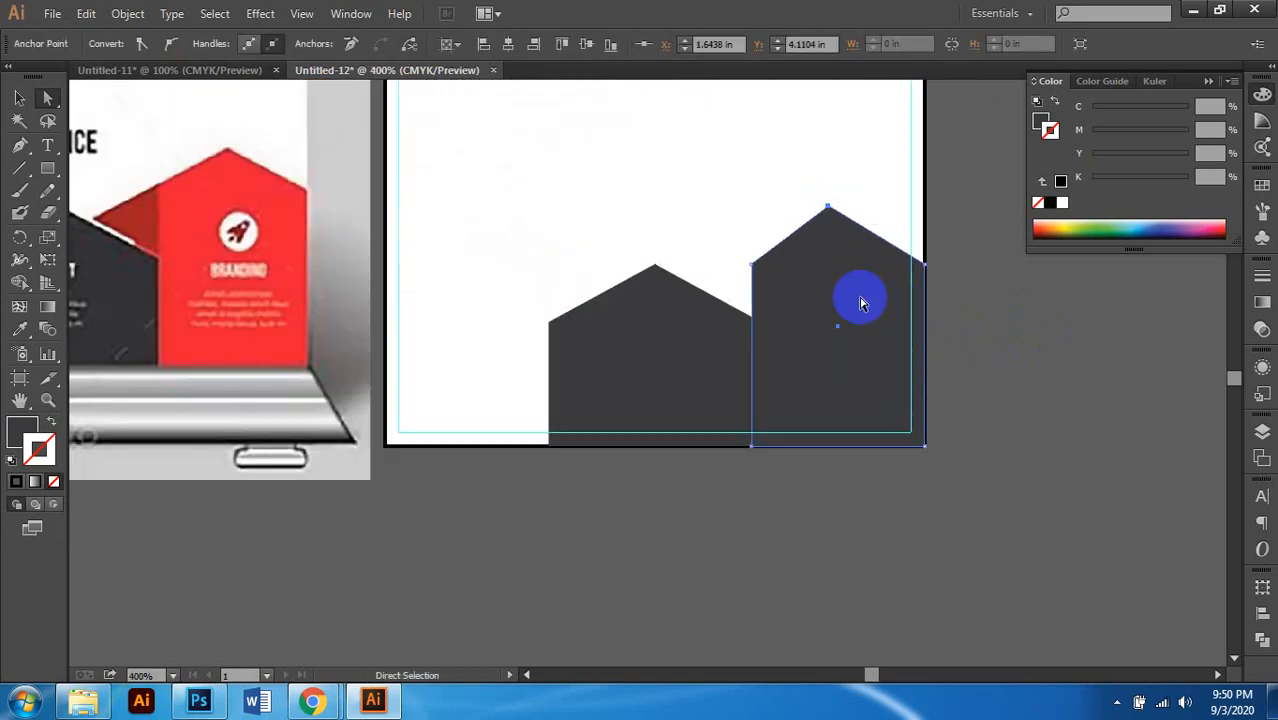
{"action": "left_click", "coordinate": [1045, 325]}
{"action": "left_click", "coordinate": [19, 97]}
{"action": "left_click", "coordinate": [846, 268]}
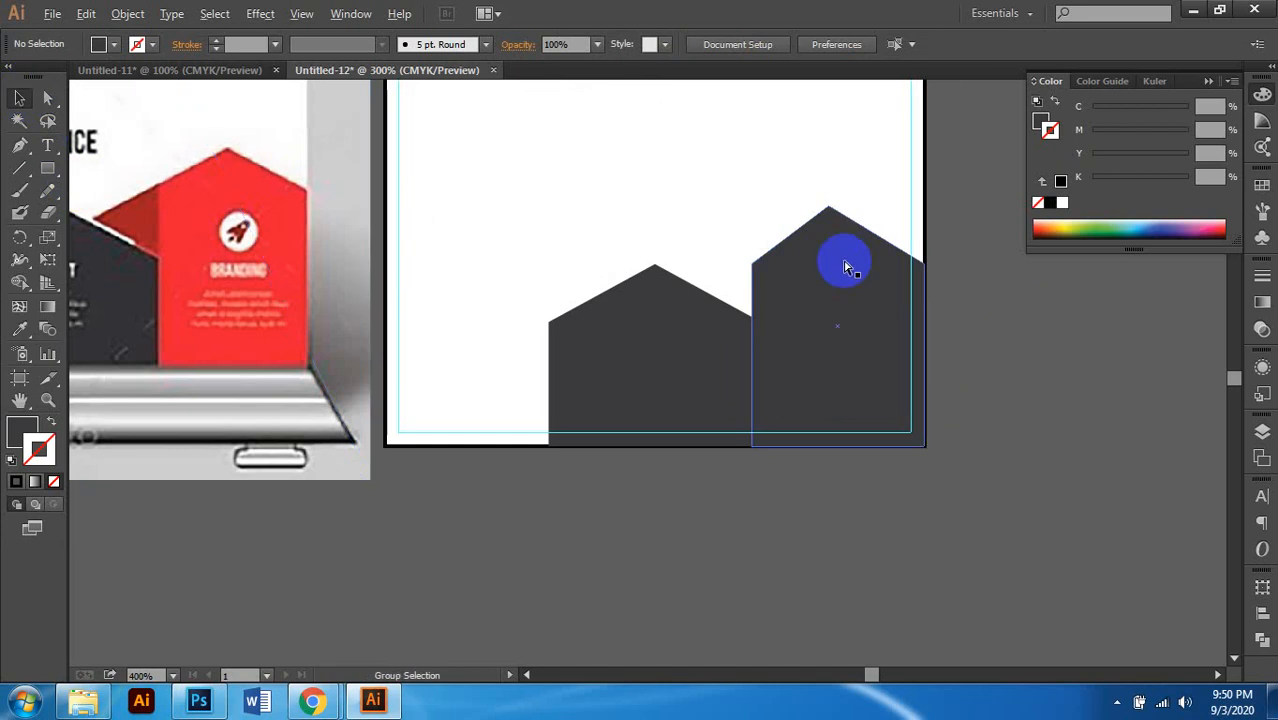
{"action": "scroll", "coordinate": [847, 266], "scroll_direction": "down", "scroll_amount": 1}
{"action": "scroll", "coordinate": [860, 286], "scroll_direction": "left", "scroll_amount": 1}
{"action": "scroll", "coordinate": [872, 296], "scroll_direction": "left", "scroll_amount": 1}
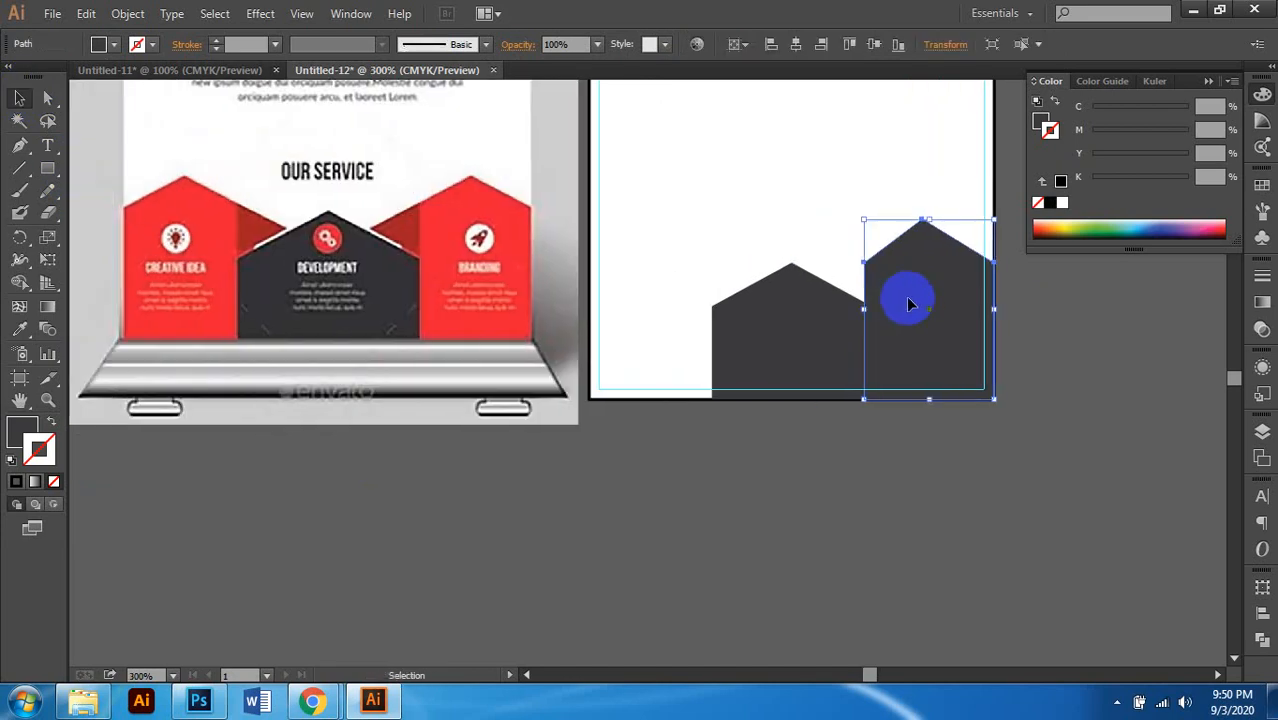
Step: Make a vertically reflected copy of the right house and move it to the artboard's left edge
{"action": "right_click", "coordinate": [911, 295]}
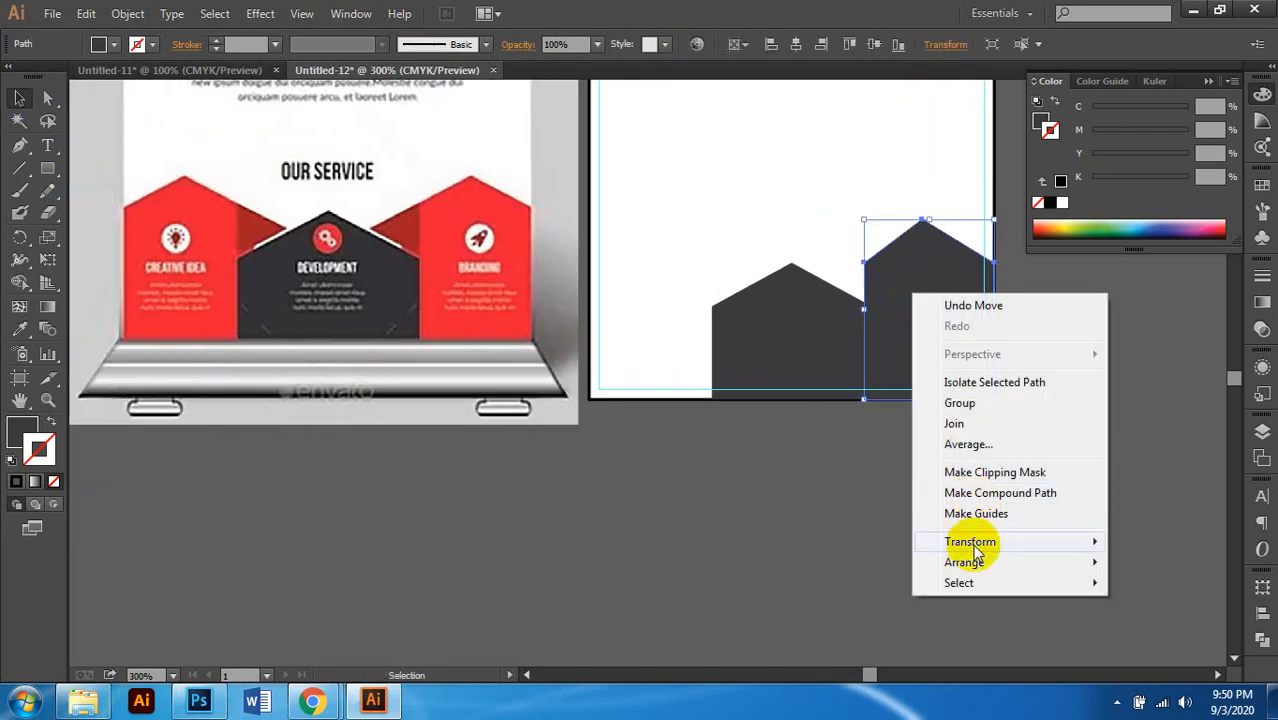
{"action": "mouse_move", "coordinate": [975, 553]}
{"action": "left_click", "coordinate": [722, 450]}
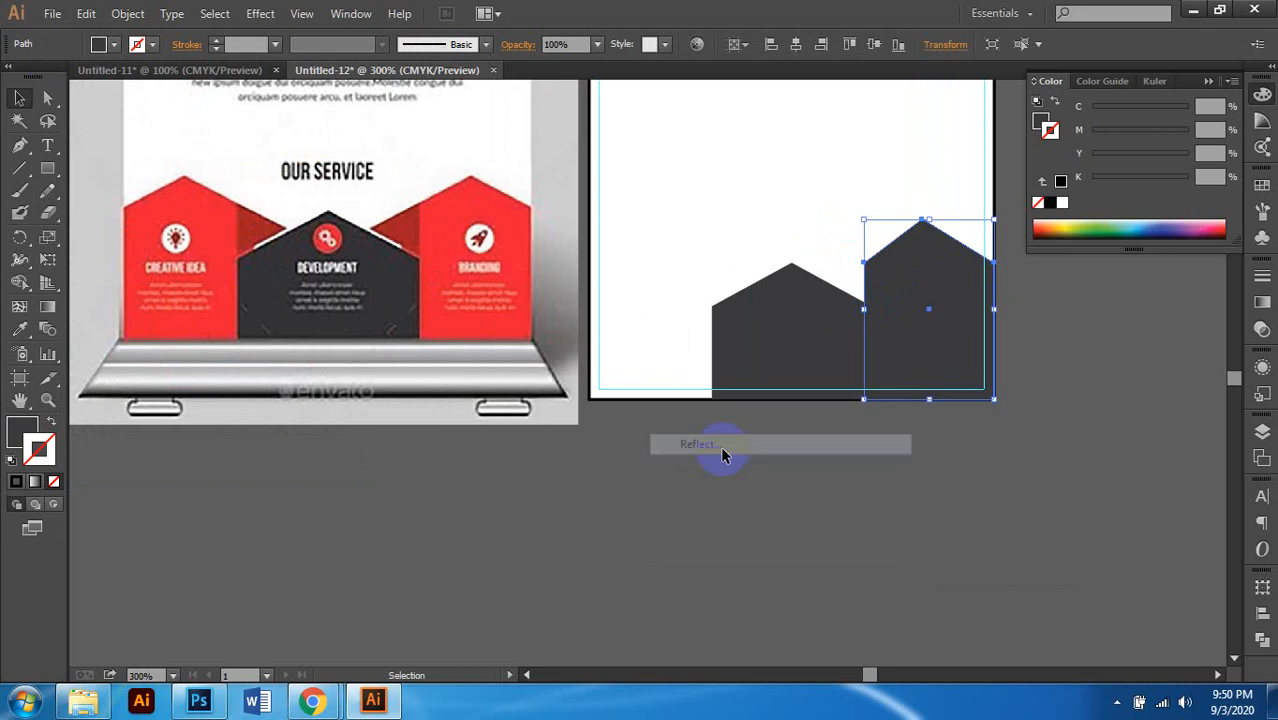
{"action": "left_click", "coordinate": [238, 478]}
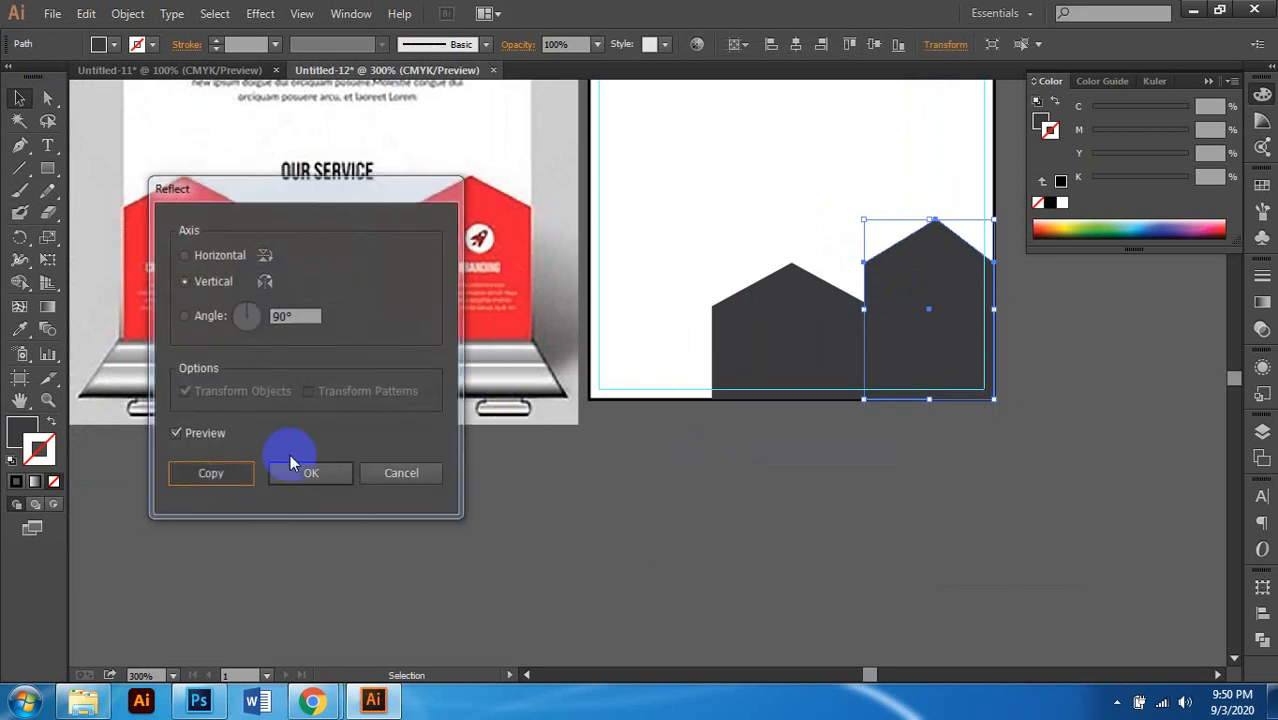
{"action": "scroll", "coordinate": [933, 340], "scroll_direction": "left", "scroll_amount": 1}
{"action": "left_click_drag", "start_coordinate": [1009, 262], "coordinate": [731, 293]}
Step: Fill both outer houses red with C0 M100 Y100 K10
{"action": "scroll", "coordinate": [778, 366], "scroll_direction": "right", "scroll_amount": 3}
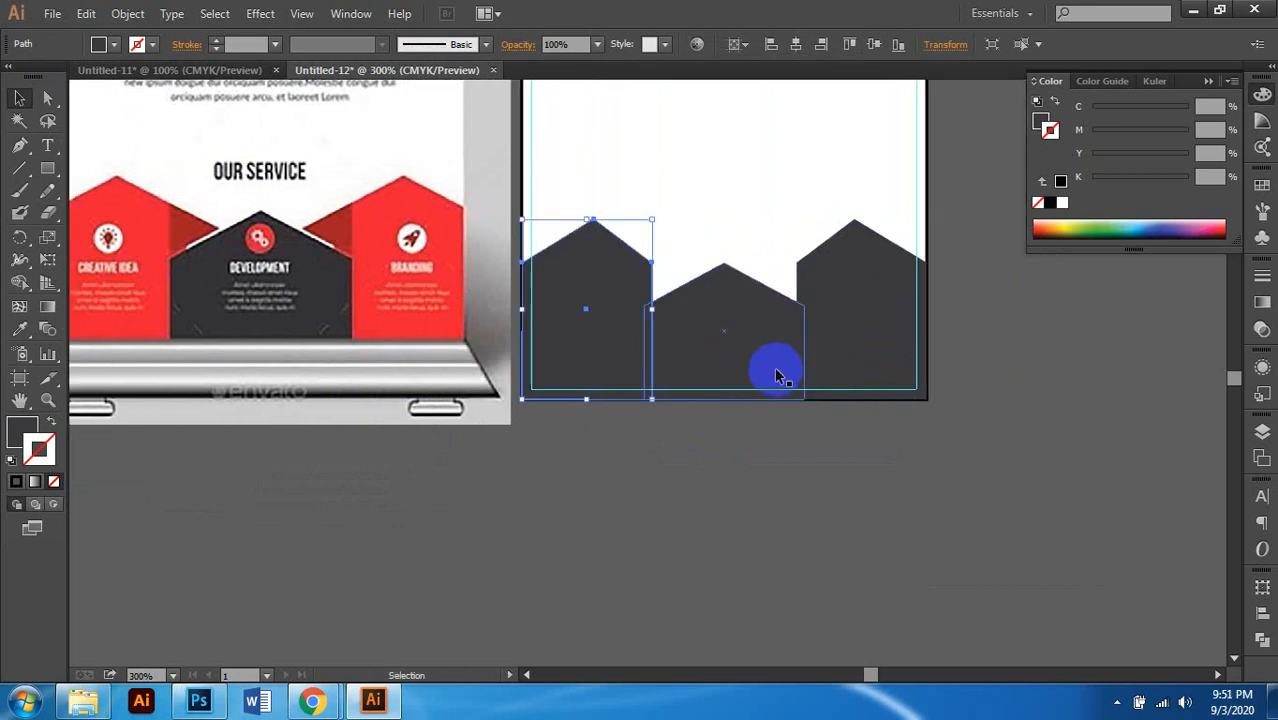
{"action": "scroll", "coordinate": [813, 448], "scroll_direction": "left", "scroll_amount": 3}
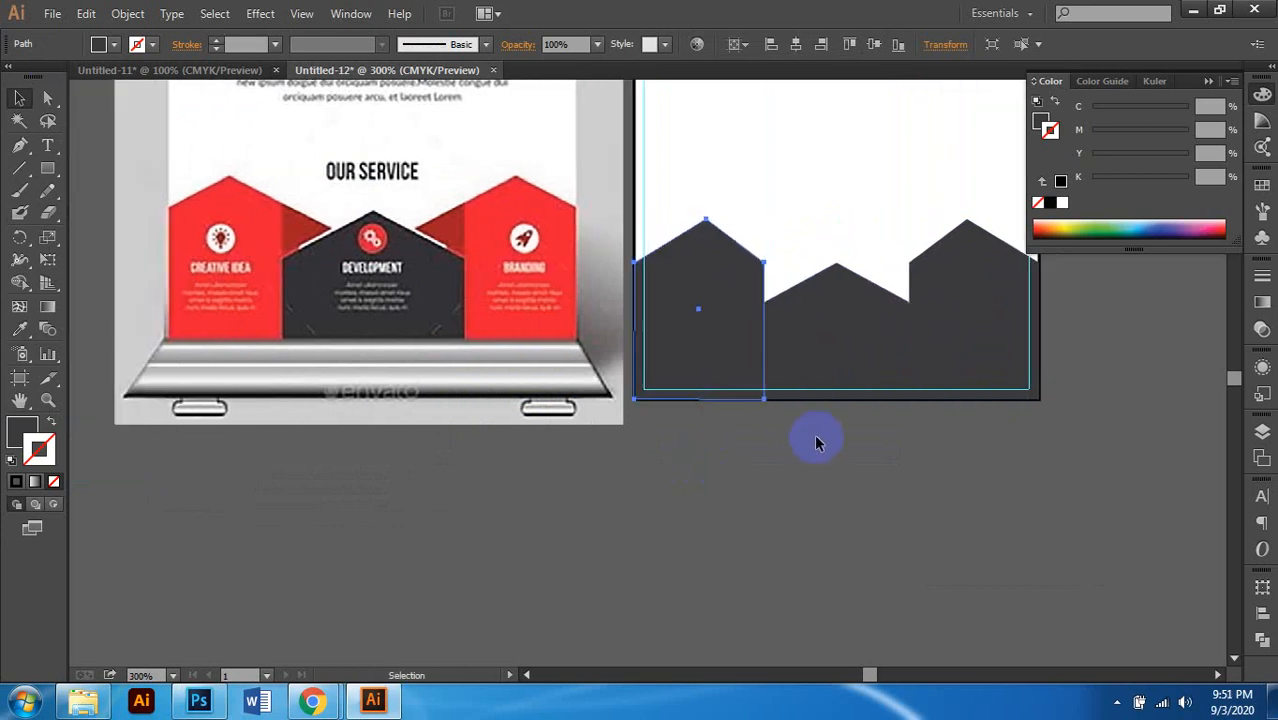
{"action": "left_click", "coordinate": [988, 269], "text": "shift"}
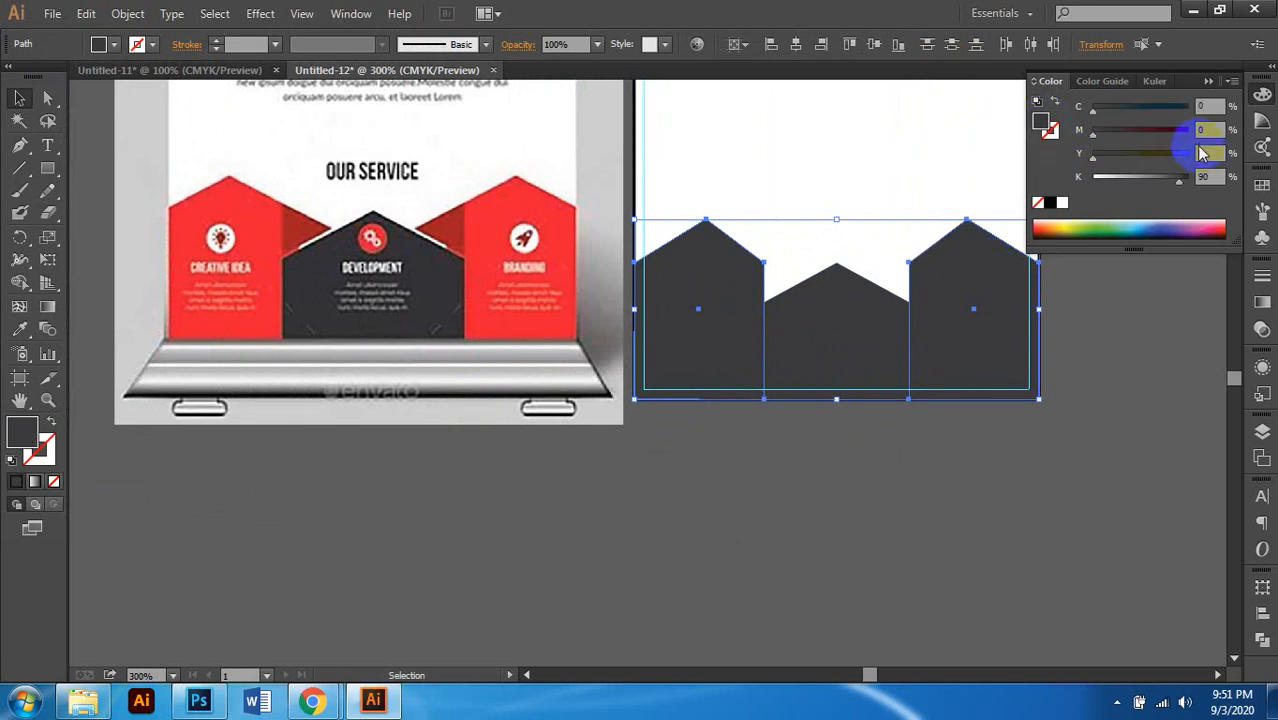
{"action": "left_click_drag", "start_coordinate": [1176, 132], "coordinate": [1112, 179]}
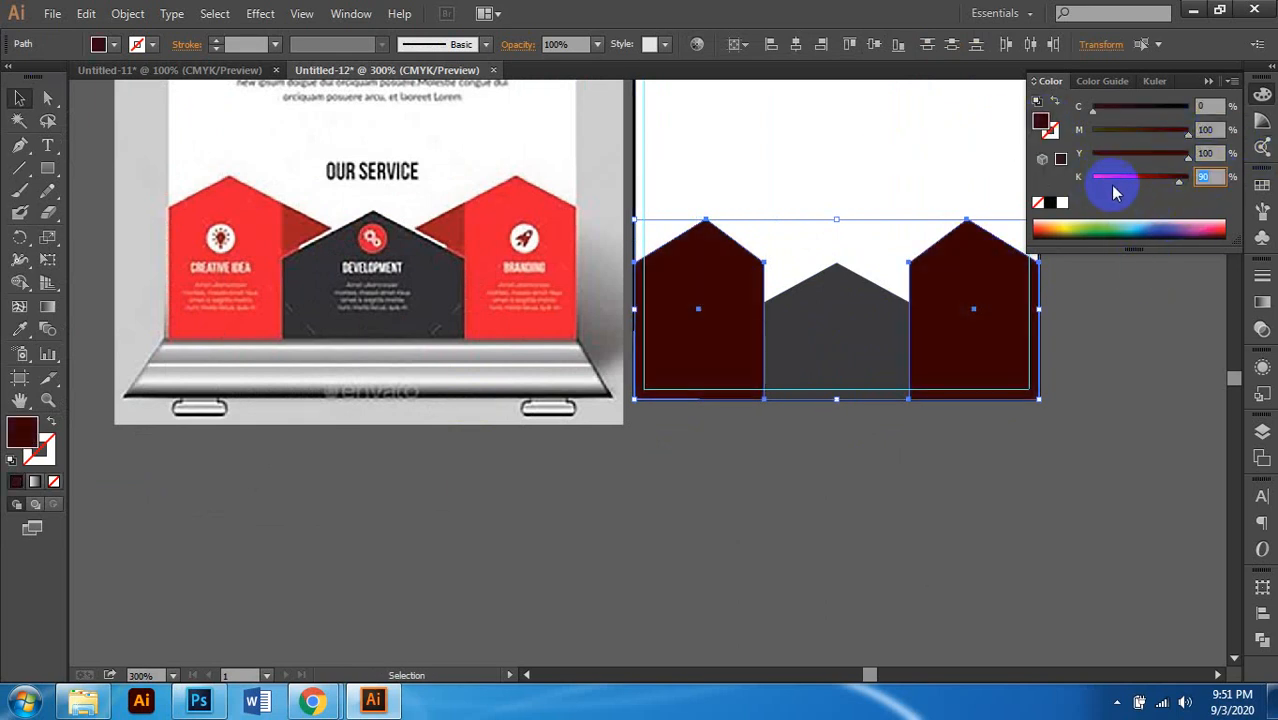
{"action": "left_click", "coordinate": [1107, 179]}
{"action": "left_click", "coordinate": [1213, 178]}
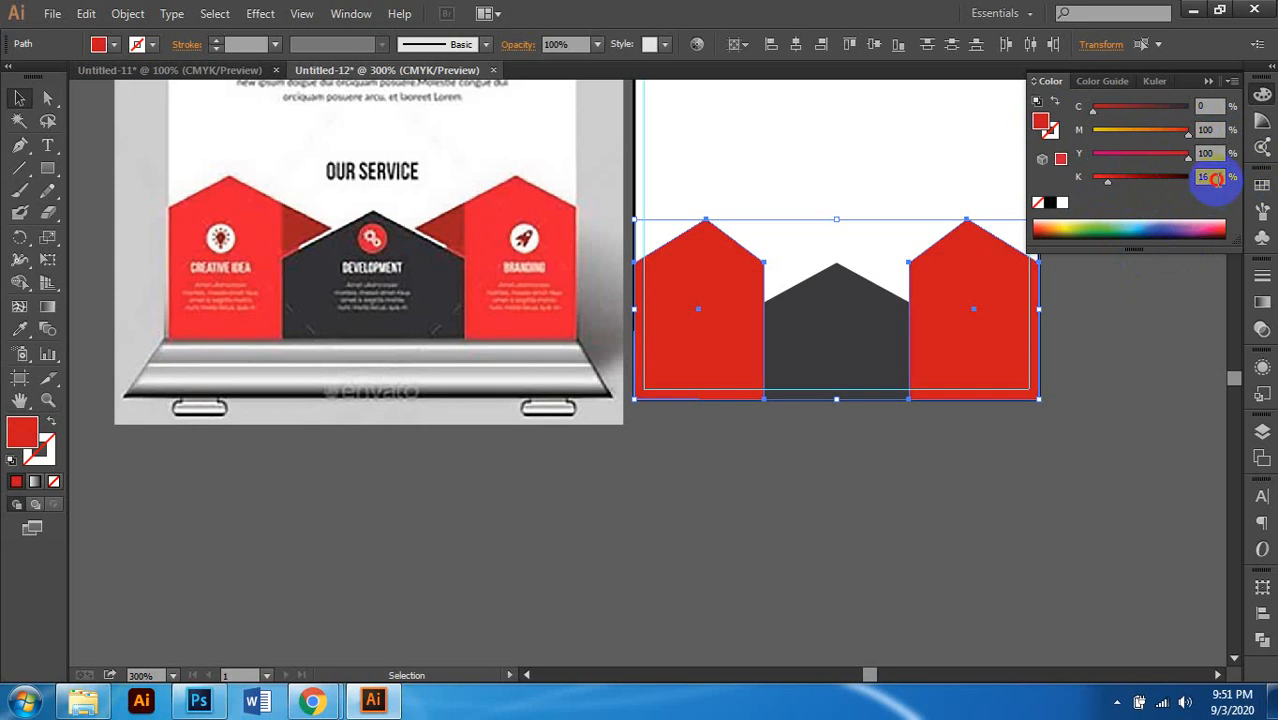
{"action": "left_click_drag", "start_coordinate": [1215, 178], "coordinate": [1130, 187]}
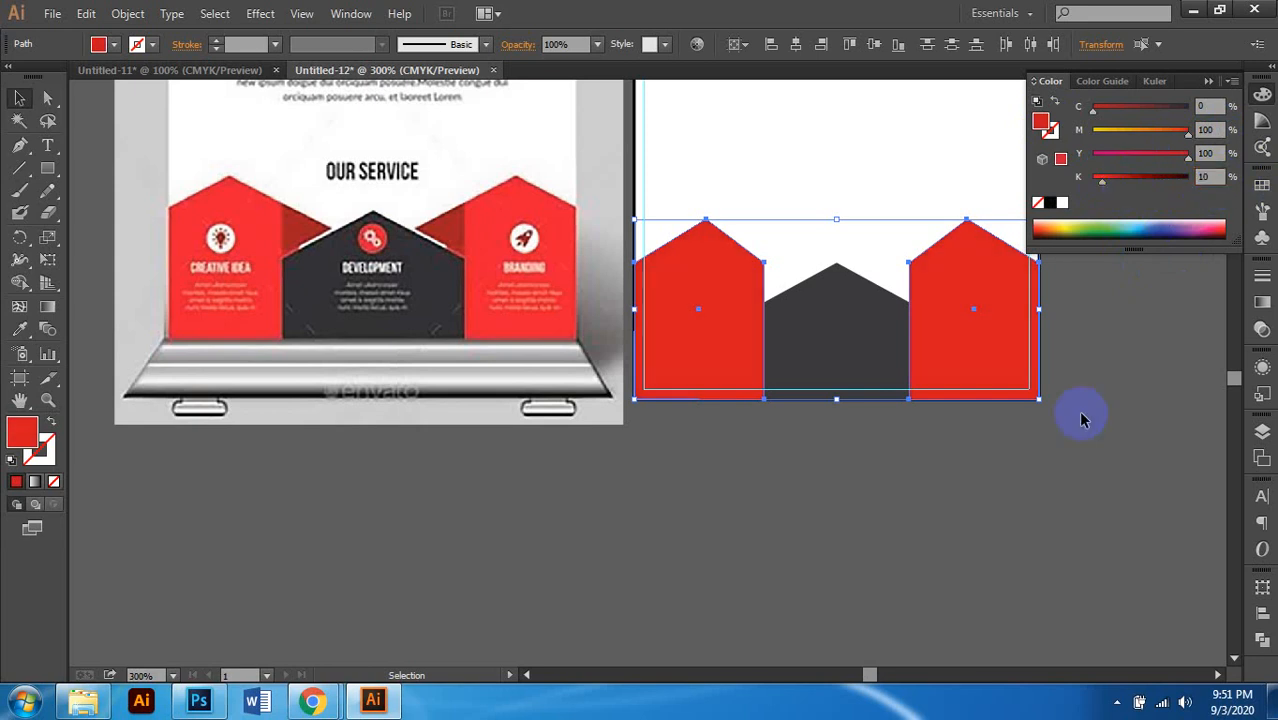
{"action": "scroll", "coordinate": [878, 500], "scroll_direction": "right", "scroll_amount": 1}
Step: Check the three house panels and delete the left red house
{"action": "left_click", "coordinate": [882, 487]}
{"action": "left_click", "coordinate": [810, 360]}
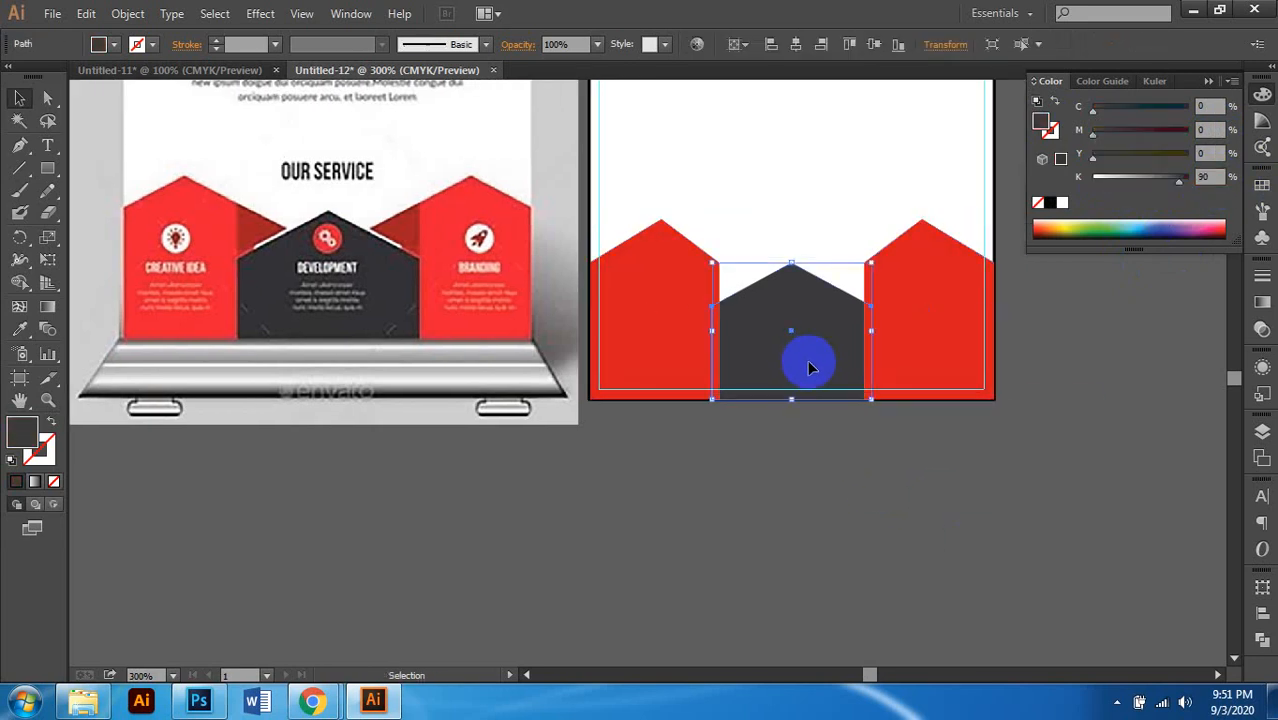
{"action": "scroll", "coordinate": [785, 380], "scroll_direction": "left", "scroll_amount": 1}
{"action": "scroll", "coordinate": [785, 380], "scroll_direction": "left", "scroll_amount": 1}
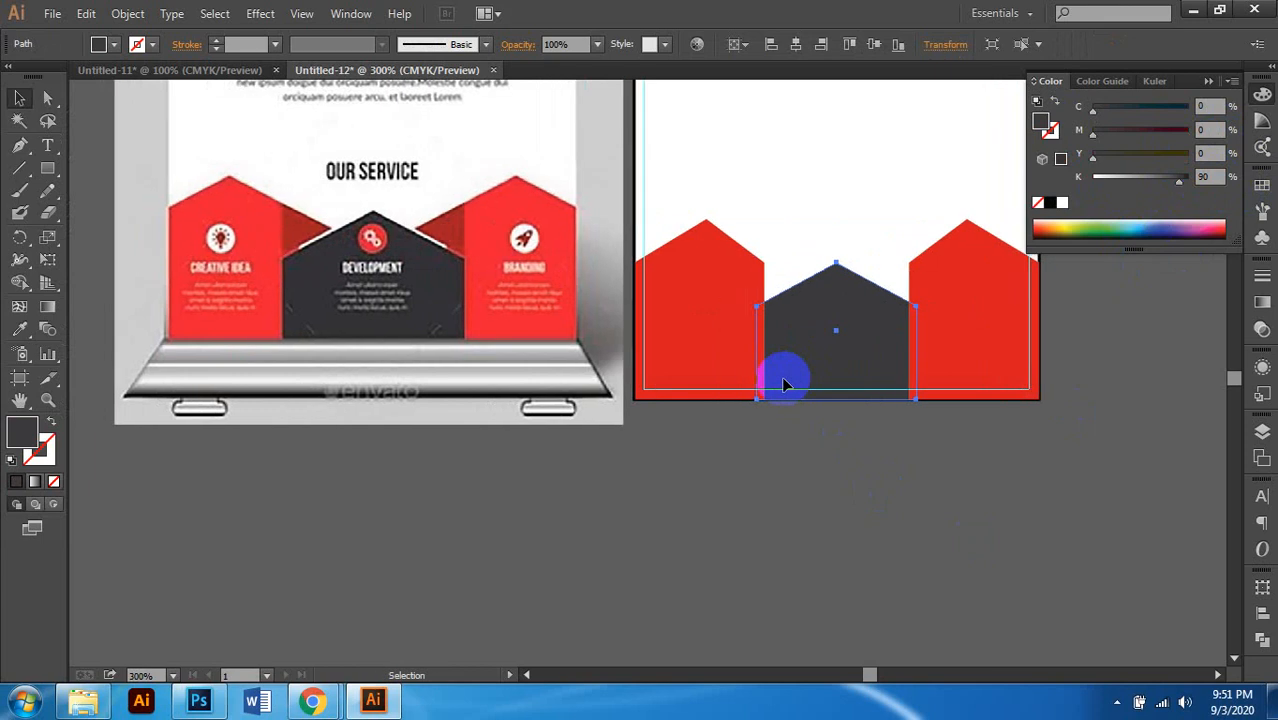
{"action": "scroll", "coordinate": [885, 368], "scroll_direction": "down", "scroll_amount": 1}
{"action": "scroll", "coordinate": [925, 362], "scroll_direction": "right", "scroll_amount": 2}
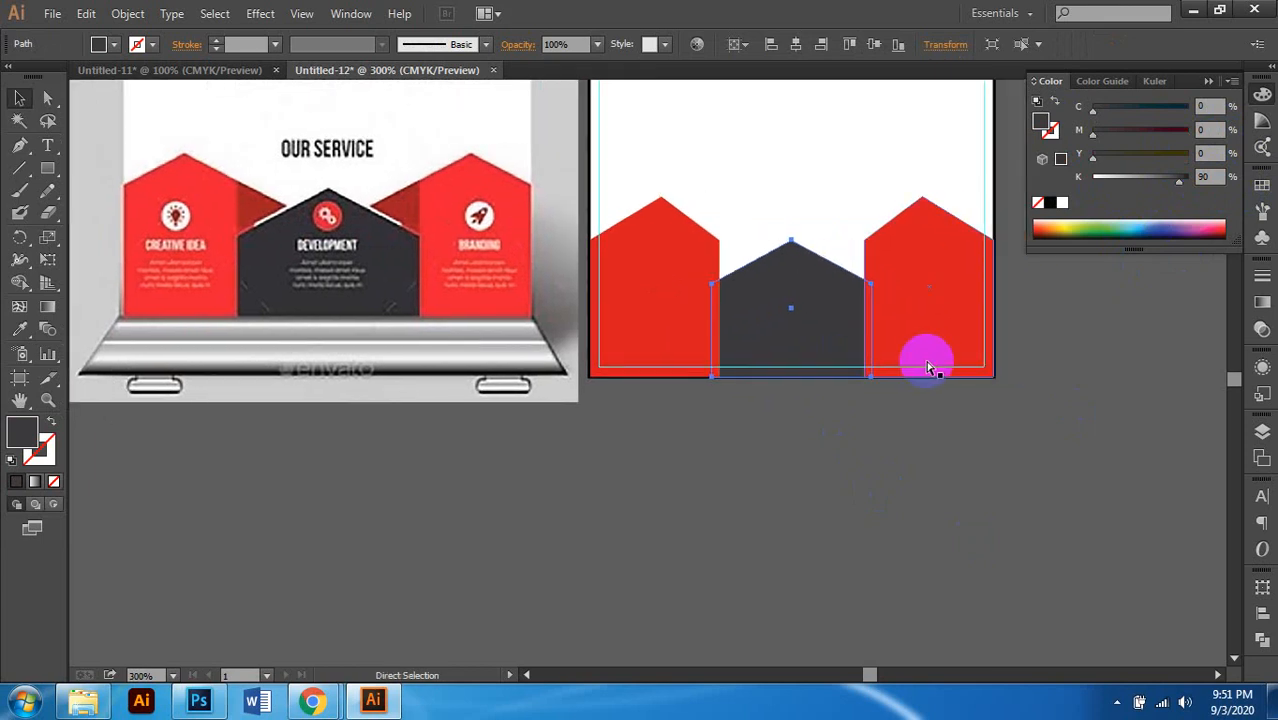
{"action": "left_click", "coordinate": [900, 330]}
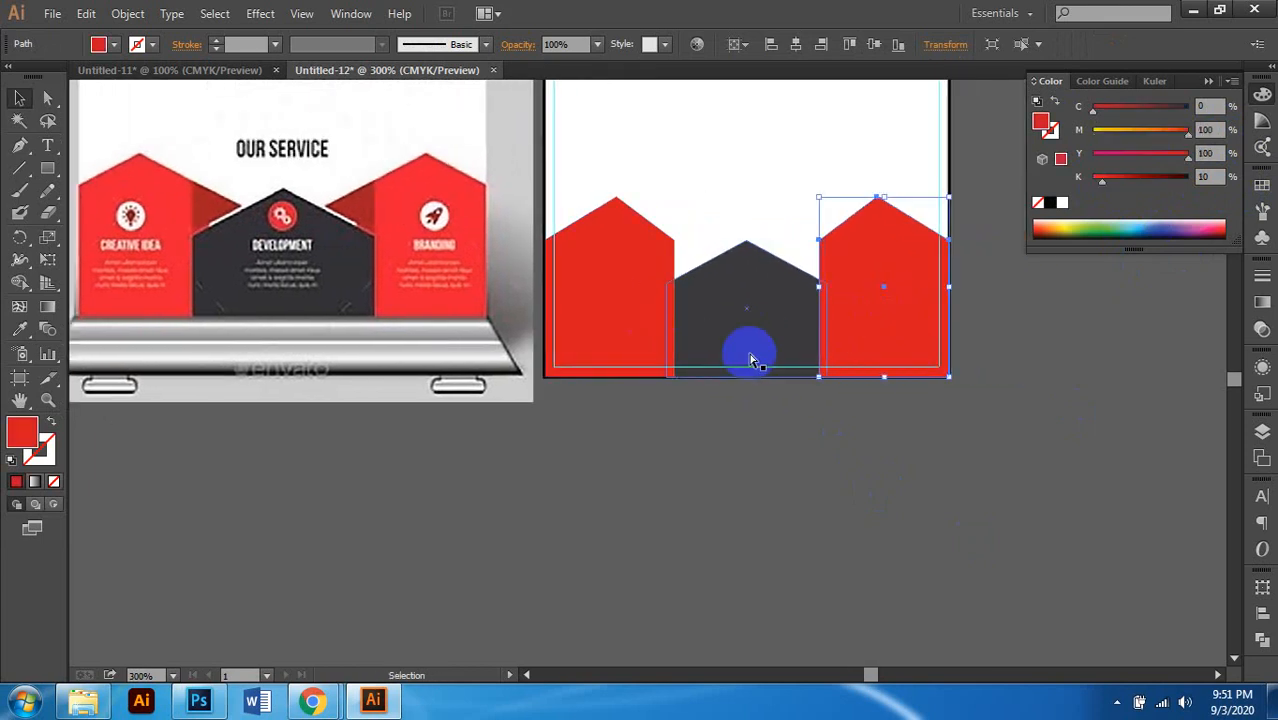
{"action": "scroll", "coordinate": [747, 357], "scroll_direction": "left", "scroll_amount": 3}
{"action": "scroll", "coordinate": [753, 358], "scroll_direction": "right", "scroll_amount": 3}
{"action": "left_click", "coordinate": [755, 358]}
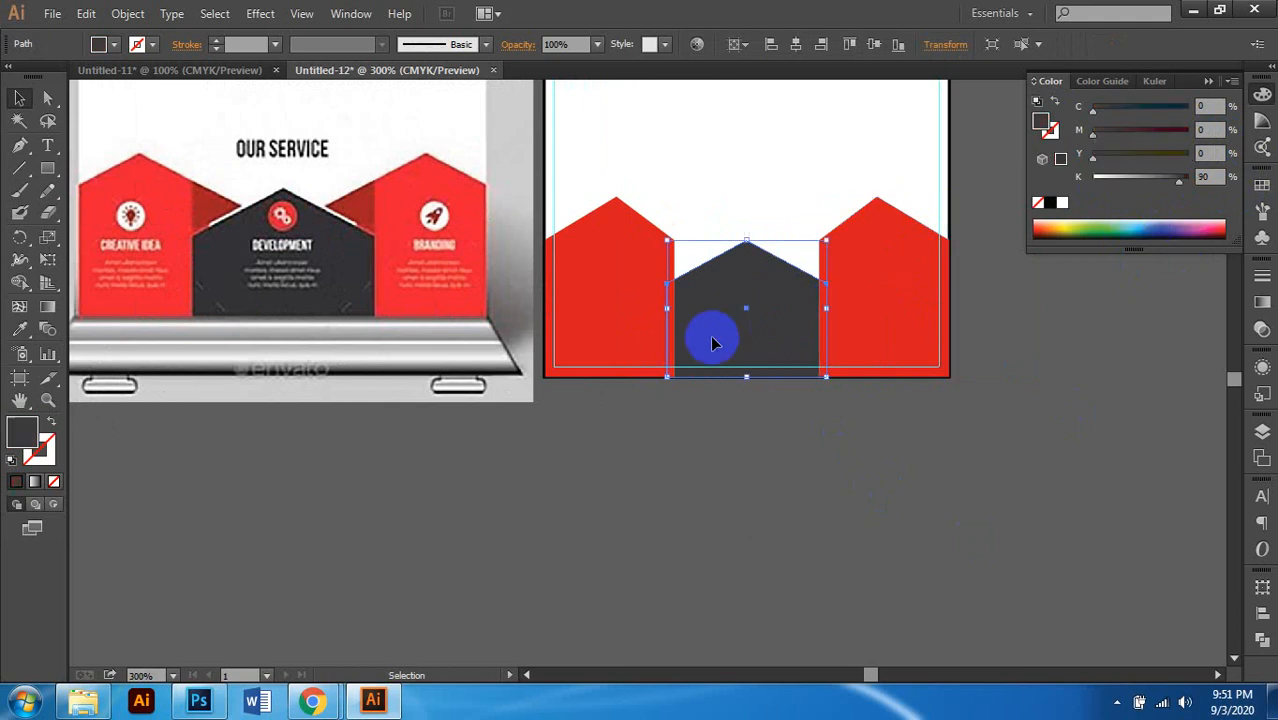
{"action": "scroll", "coordinate": [838, 330], "scroll_direction": "right", "scroll_amount": 2}
{"action": "scroll", "coordinate": [834, 324], "scroll_direction": "up", "scroll_amount": 1}
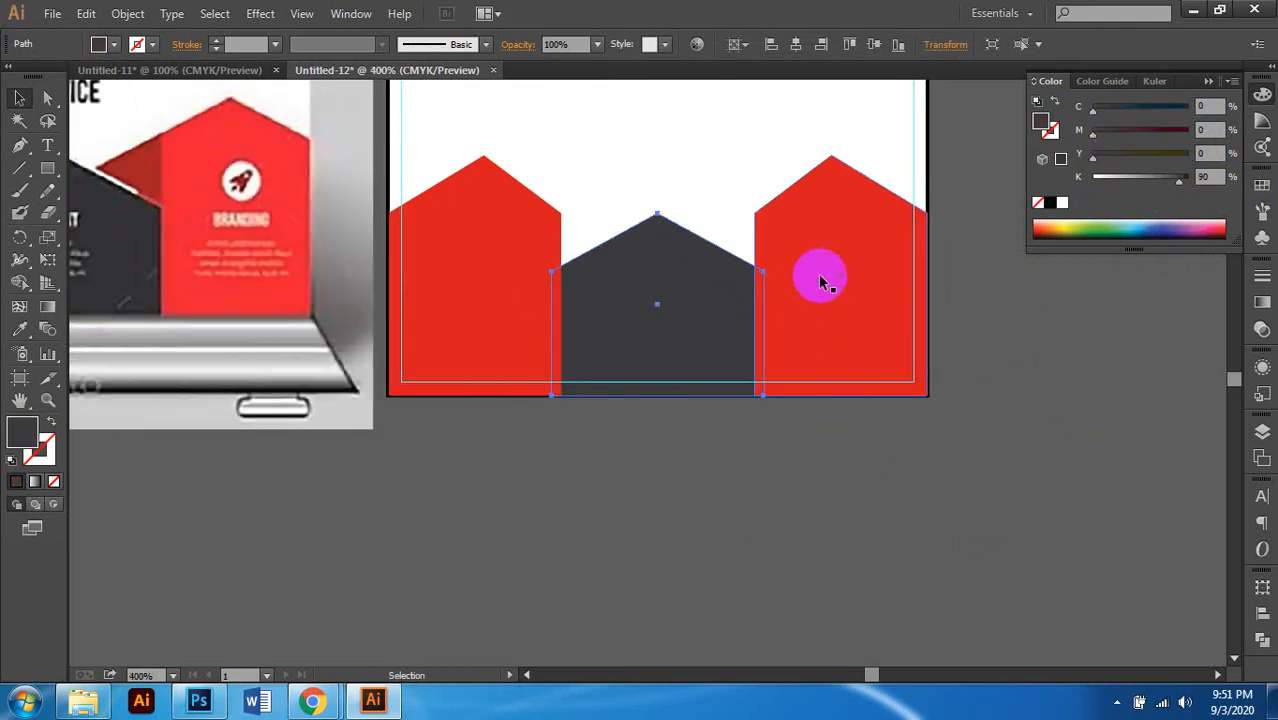
{"action": "left_click", "coordinate": [822, 282]}
{"action": "left_click", "coordinate": [512, 264]}
{"action": "key", "text": "Delete"}
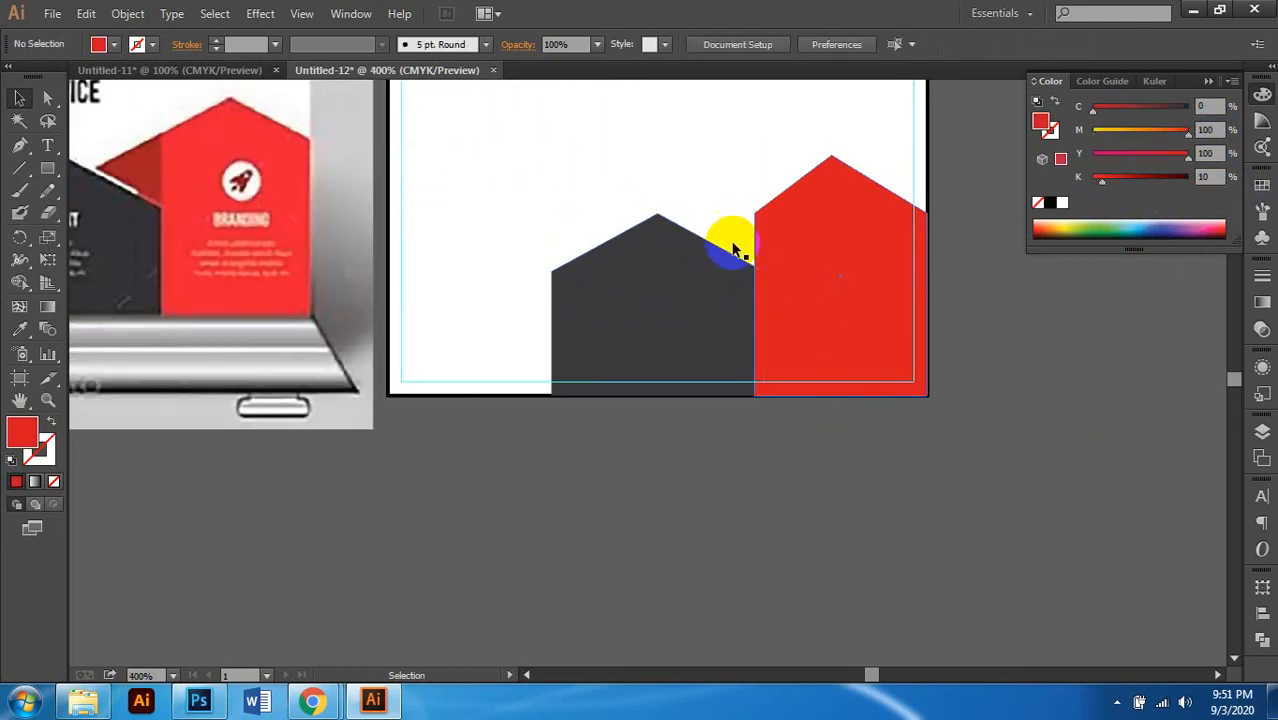
Step: Try resizing the right red house's edge, then undo the change
{"action": "left_click", "coordinate": [818, 345]}
{"action": "scroll", "coordinate": [813, 337], "scroll_direction": "left", "scroll_amount": 3}
{"action": "scroll", "coordinate": [817, 340], "scroll_direction": "up", "scroll_amount": 1}
{"action": "scroll", "coordinate": [808, 330], "scroll_direction": "right", "scroll_amount": 2}
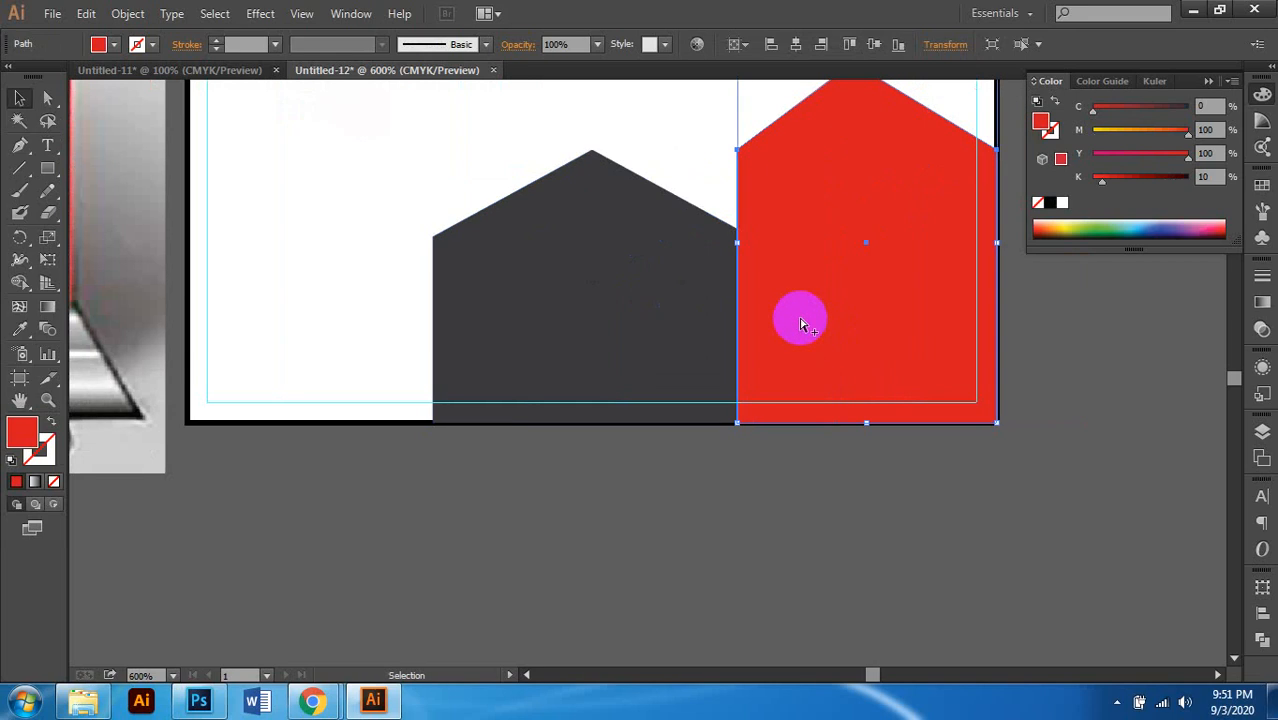
{"action": "scroll", "coordinate": [799, 322], "scroll_direction": "up", "scroll_amount": 1}
{"action": "left_click_drag", "start_coordinate": [721, 211], "coordinate": [736, 216]}
{"action": "scroll", "coordinate": [739, 240], "scroll_direction": "up", "scroll_amount": 2}
{"action": "scroll", "coordinate": [745, 240], "scroll_direction": "up", "scroll_amount": 2}
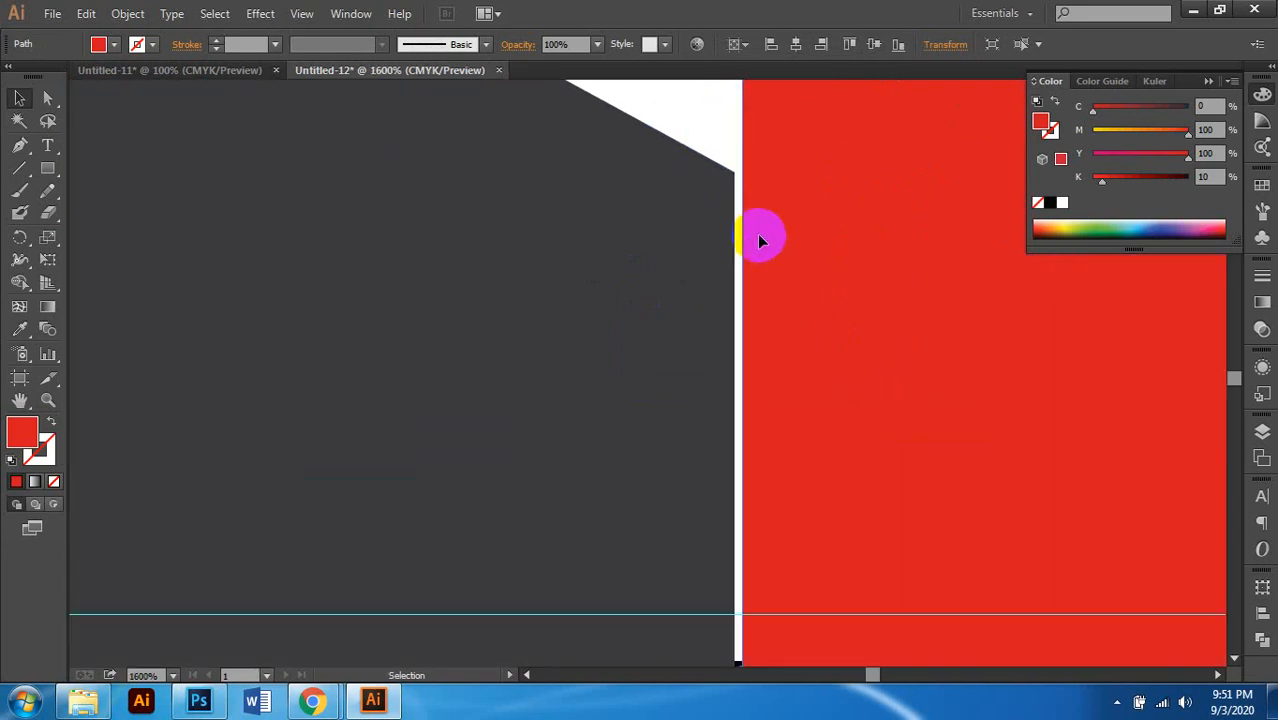
{"action": "key", "text": "ctrl+z"}
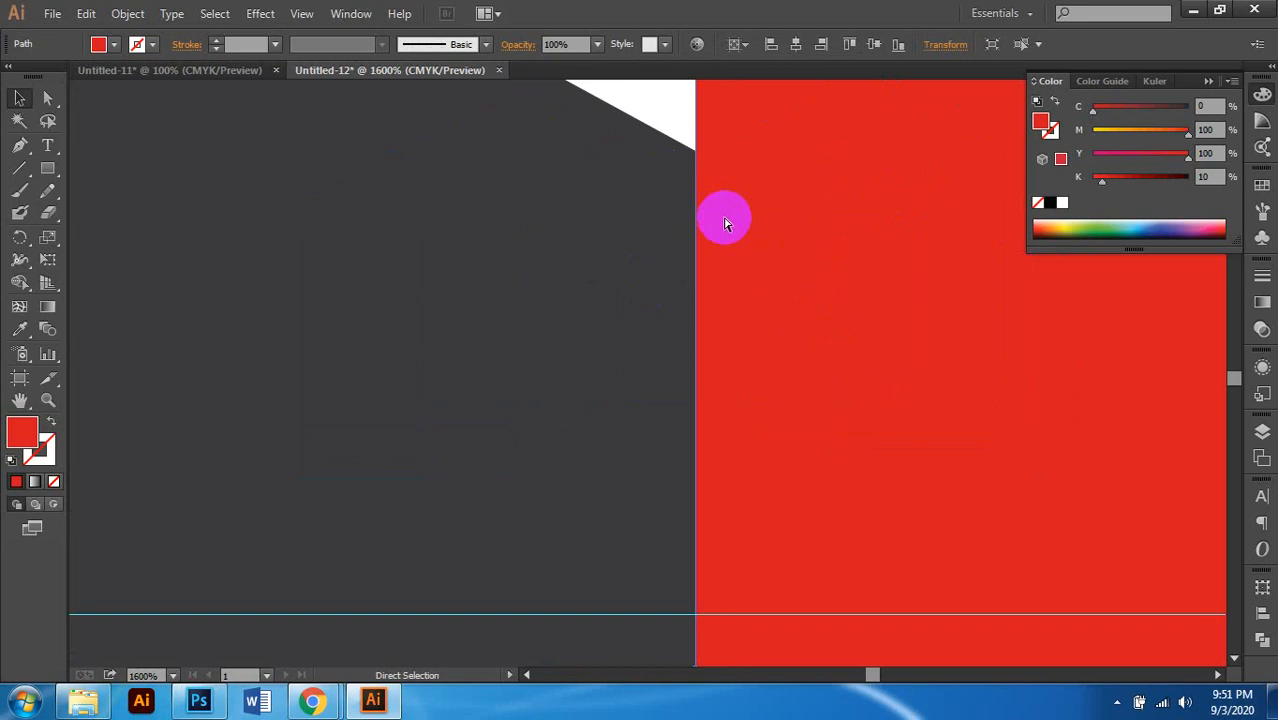
Step: In Outline view, snap the right red house flush against the dark house, then return to Preview
{"action": "key", "text": "ctrl+y"}
{"action": "scroll", "coordinate": [740, 285], "scroll_direction": "down", "scroll_amount": 3}
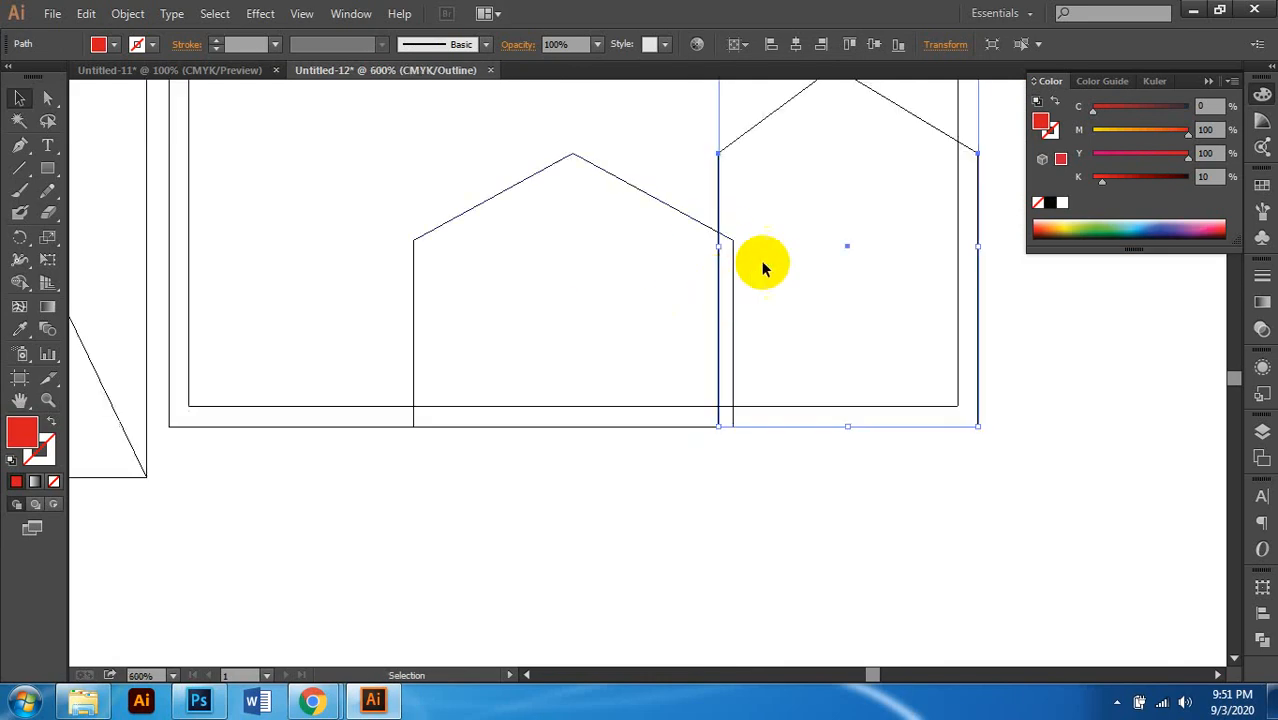
{"action": "left_click", "coordinate": [785, 205]}
{"action": "left_click", "coordinate": [747, 135]}
{"action": "scroll", "coordinate": [731, 236], "scroll_direction": "up", "scroll_amount": 2}
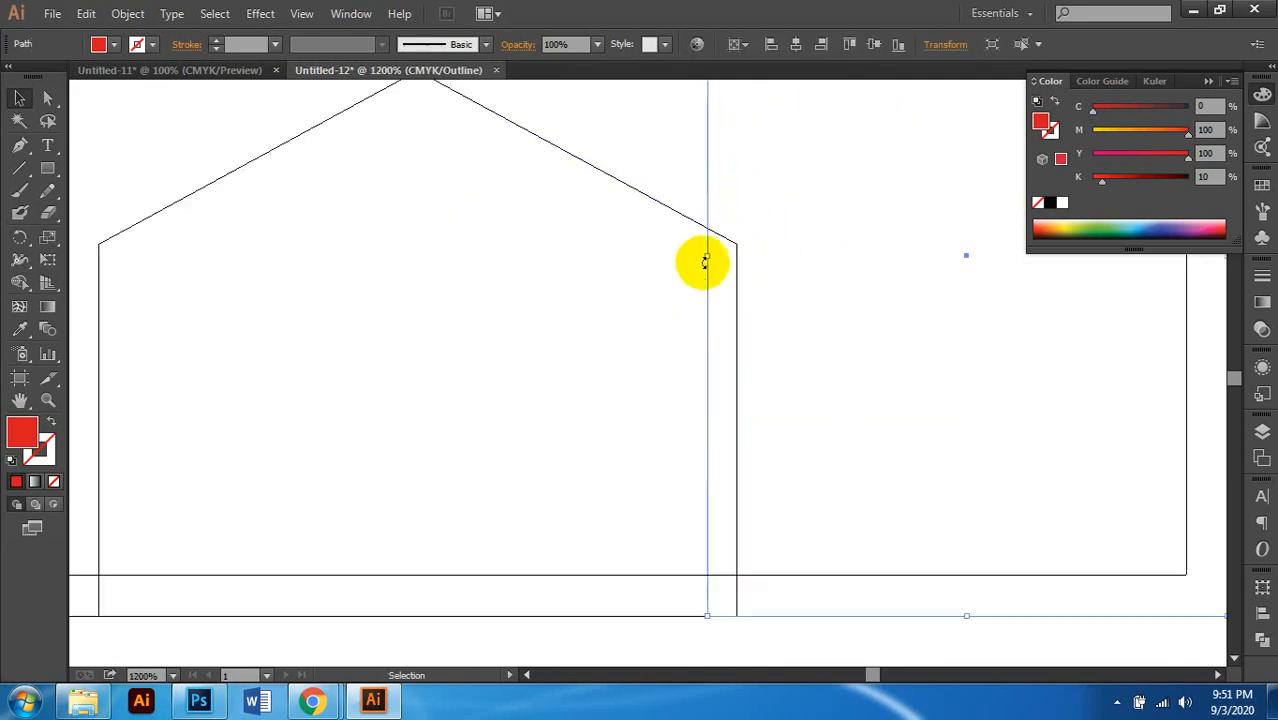
{"action": "left_click_drag", "start_coordinate": [707, 257], "coordinate": [738, 257]}
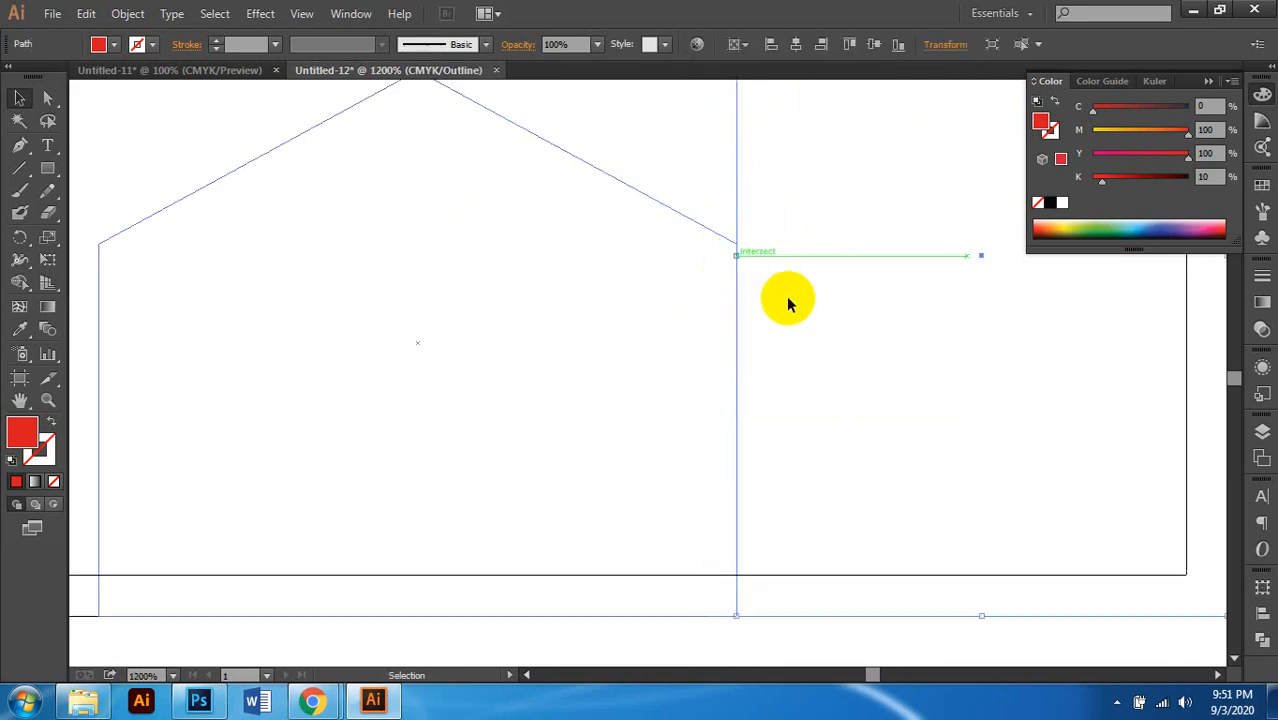
{"action": "scroll", "coordinate": [786, 296], "scroll_direction": "down", "scroll_amount": 3}
{"action": "key", "text": "ctrl+y"}
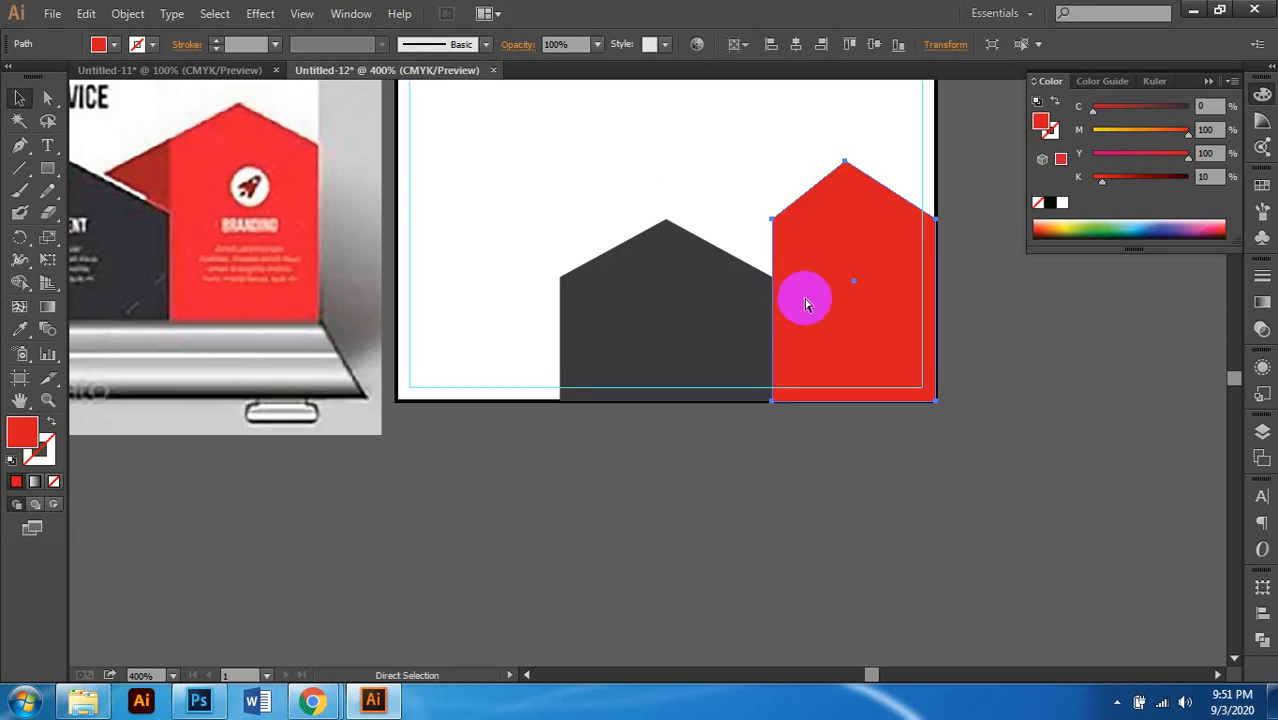
Step: Create a vertically reflected copy of the red pentagon and place it left of the dark pentagon
{"action": "scroll", "coordinate": [808, 302], "scroll_direction": "down", "scroll_amount": 2}
{"action": "left_click", "coordinate": [927, 359]}
{"action": "scroll", "coordinate": [927, 359], "scroll_direction": "up", "scroll_amount": 2}
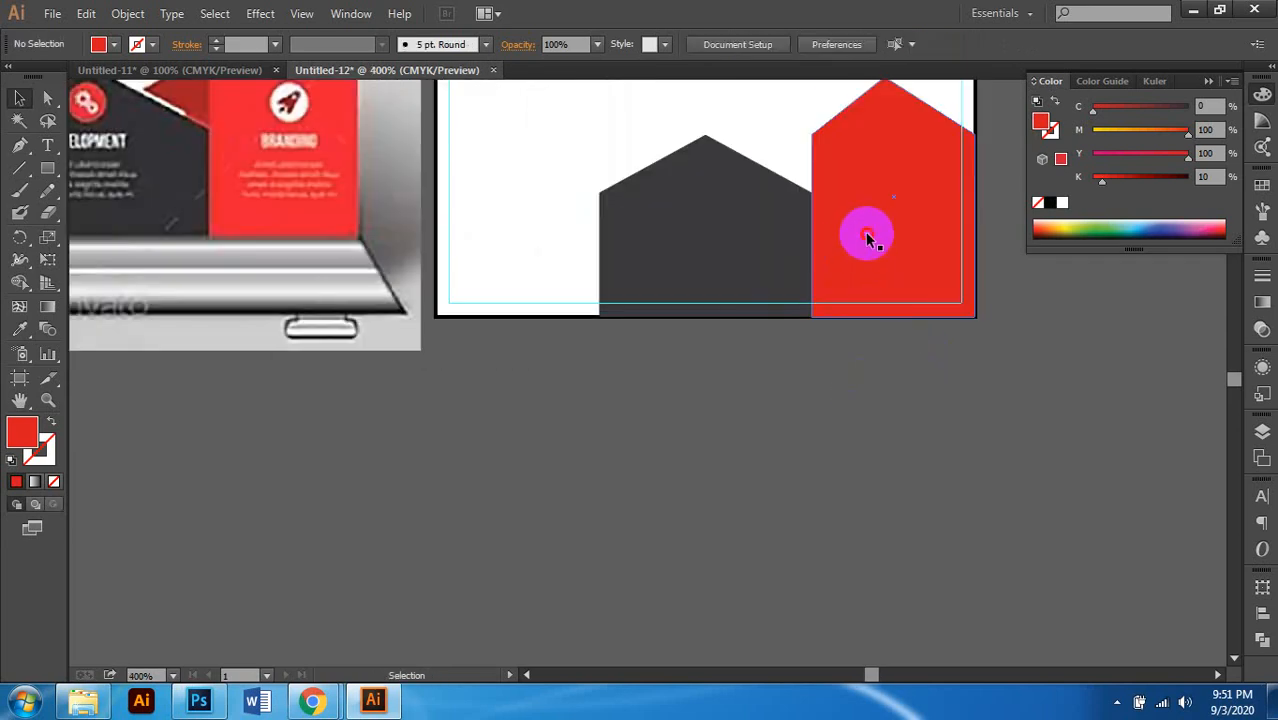
{"action": "left_click", "coordinate": [868, 238]}
{"action": "scroll", "coordinate": [850, 240], "scroll_direction": "down", "scroll_amount": 1}
{"action": "right_click", "coordinate": [853, 216]}
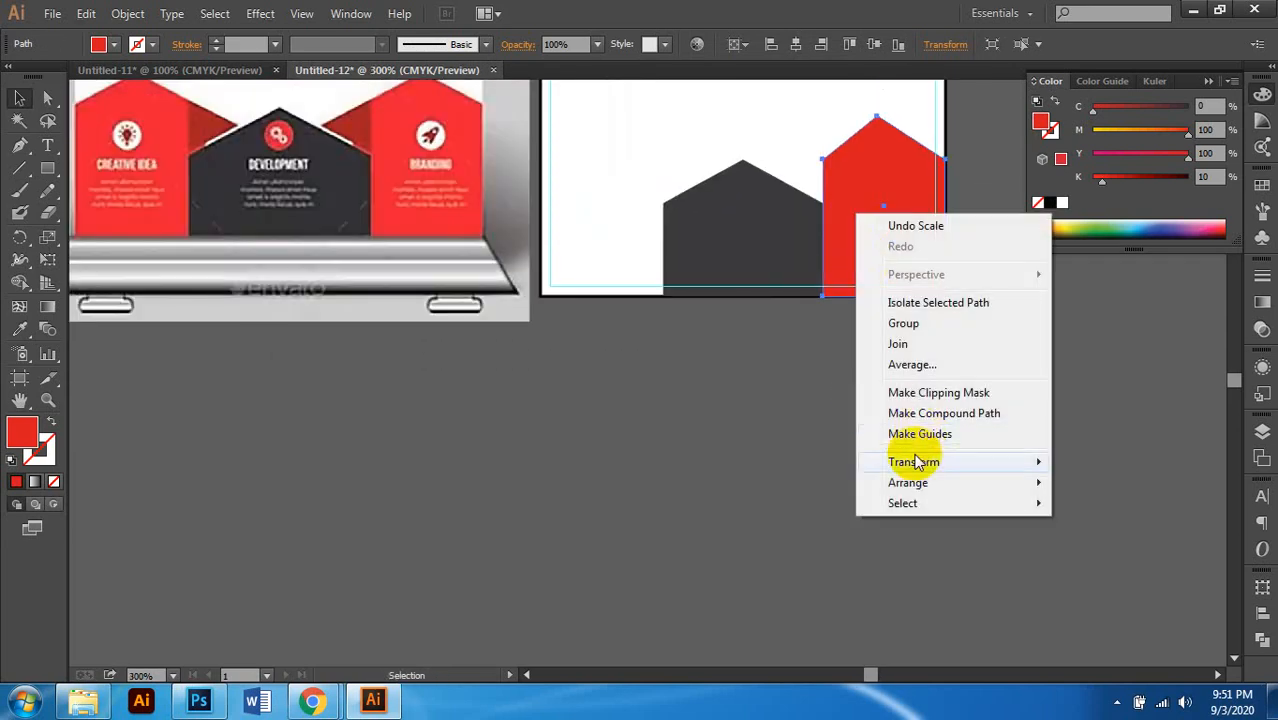
{"action": "mouse_move", "coordinate": [913, 461]}
{"action": "left_click", "coordinate": [643, 532]}
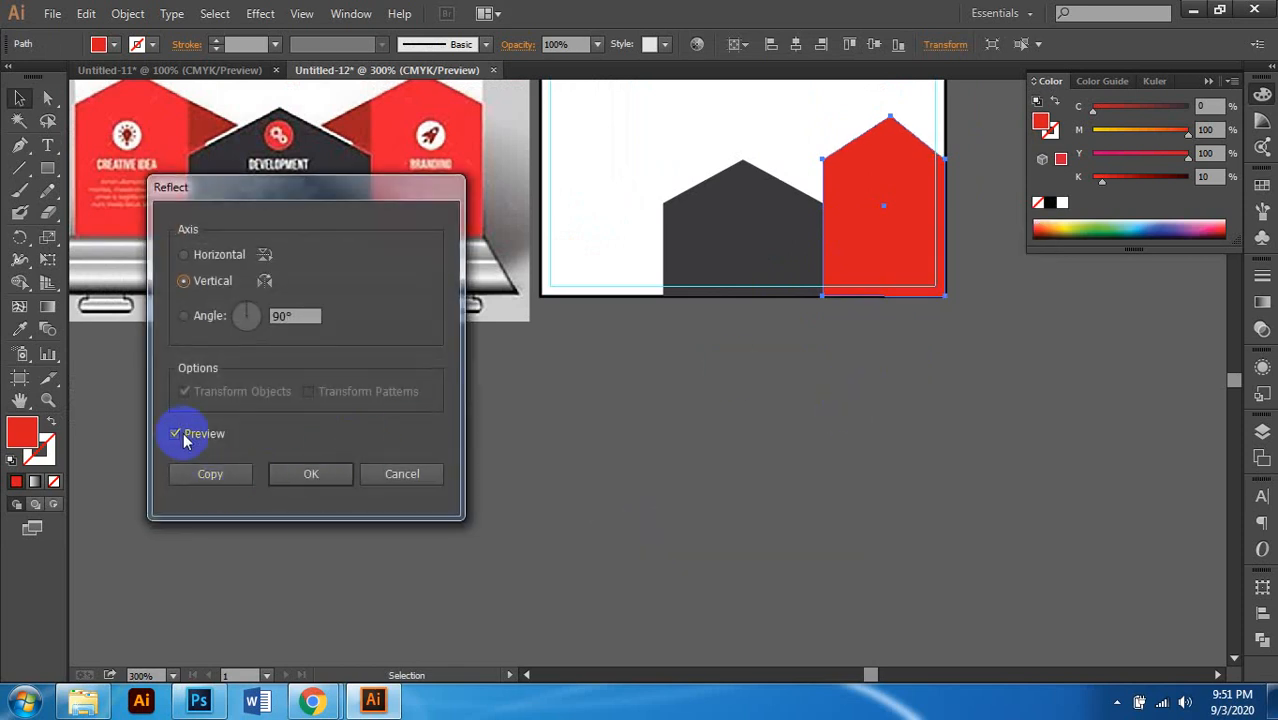
{"action": "left_click", "coordinate": [207, 477]}
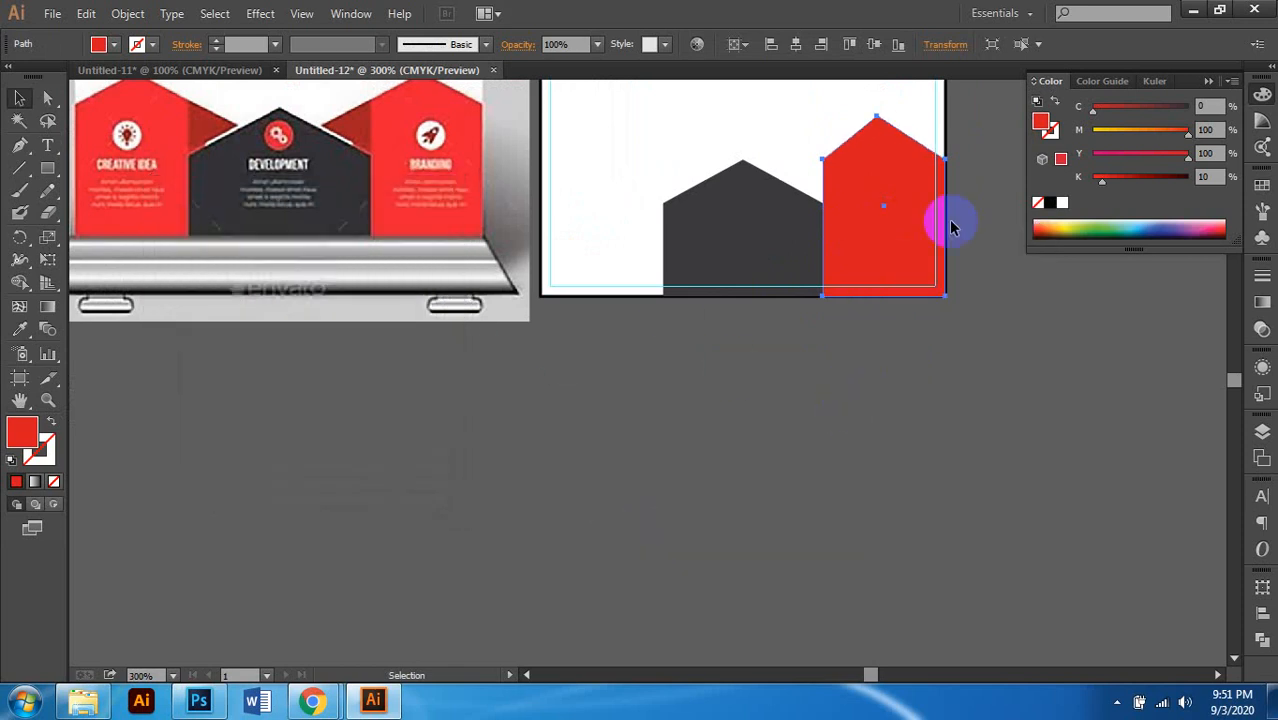
{"action": "left_click_drag", "start_coordinate": [919, 171], "coordinate": [704, 207]}
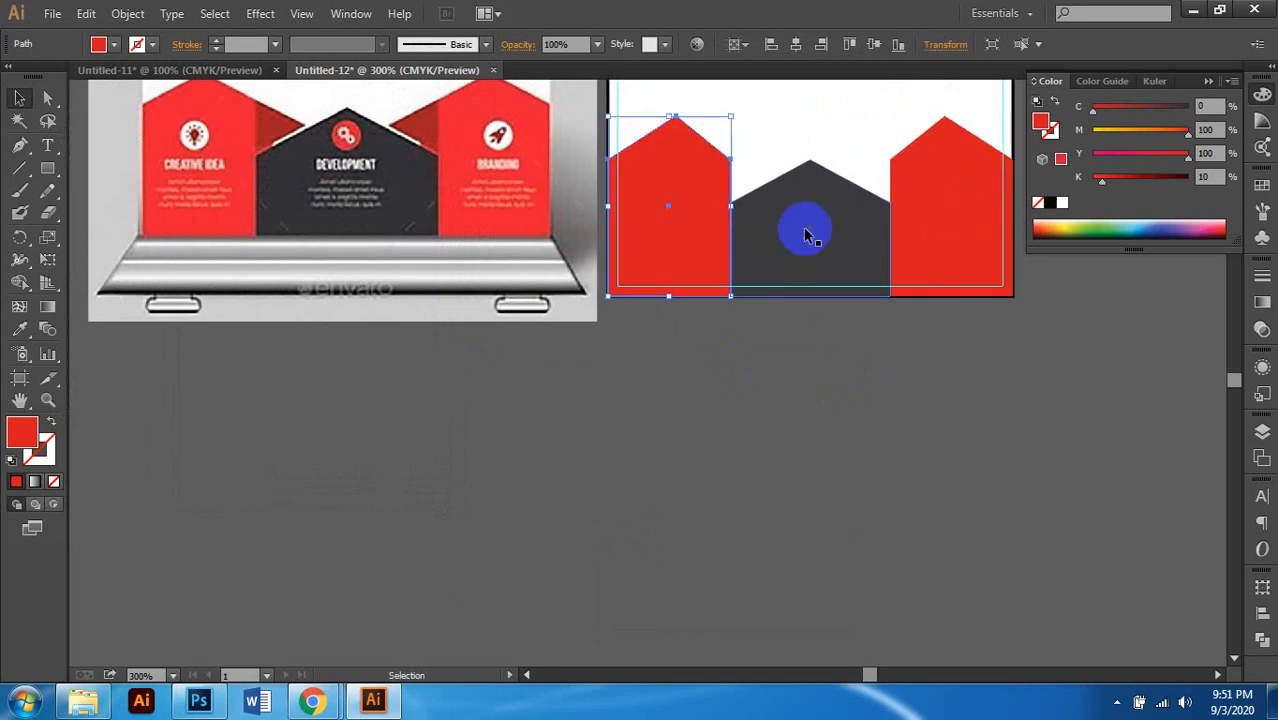
Step: Deselect and inspect the dark centre pentagon between the two red panels
{"action": "scroll", "coordinate": [800, 250], "scroll_direction": "up", "scroll_amount": 1}
{"action": "scroll", "coordinate": [793, 268], "scroll_direction": "down", "scroll_amount": 1}
{"action": "left_click", "coordinate": [886, 402]}
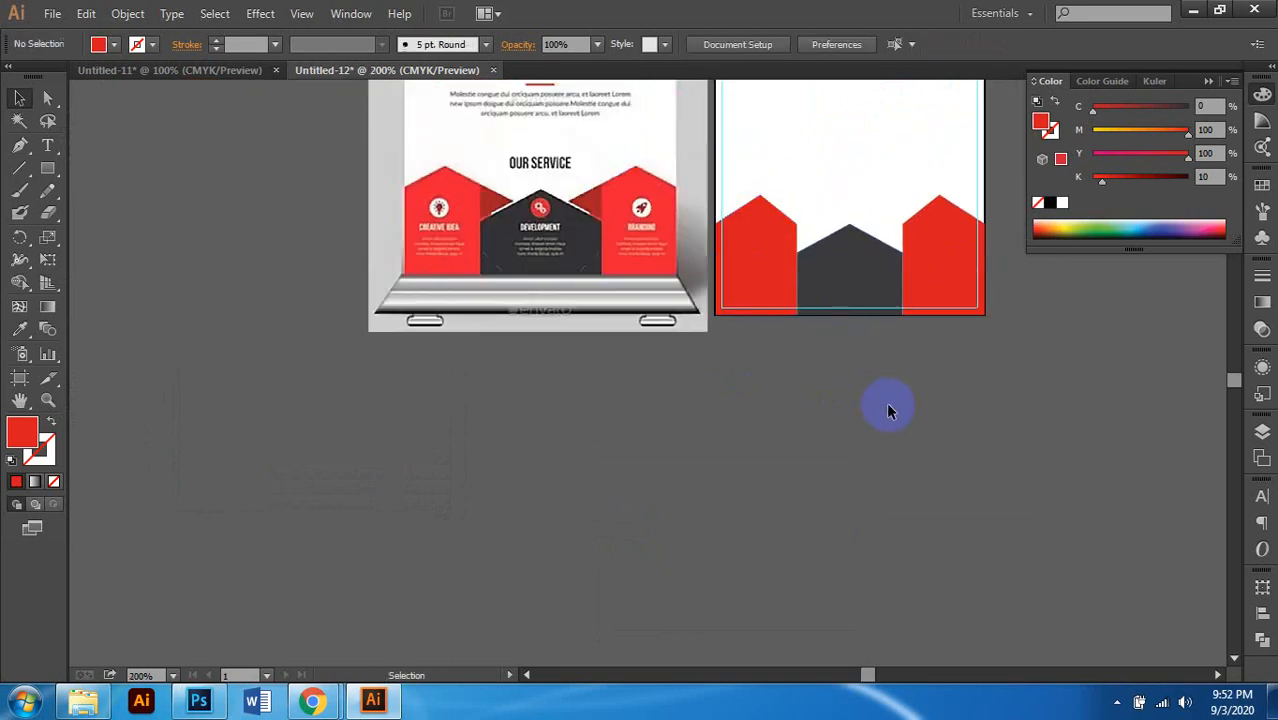
{"action": "scroll", "coordinate": [895, 391], "scroll_direction": "up", "scroll_amount": 1}
{"action": "scroll", "coordinate": [893, 391], "scroll_direction": "up", "scroll_amount": 1}
{"action": "scroll", "coordinate": [837, 394], "scroll_direction": "right", "scroll_amount": 2}
{"action": "scroll", "coordinate": [823, 390], "scroll_direction": "up", "scroll_amount": 1}
{"action": "scroll", "coordinate": [884, 346], "scroll_direction": "left", "scroll_amount": 1}
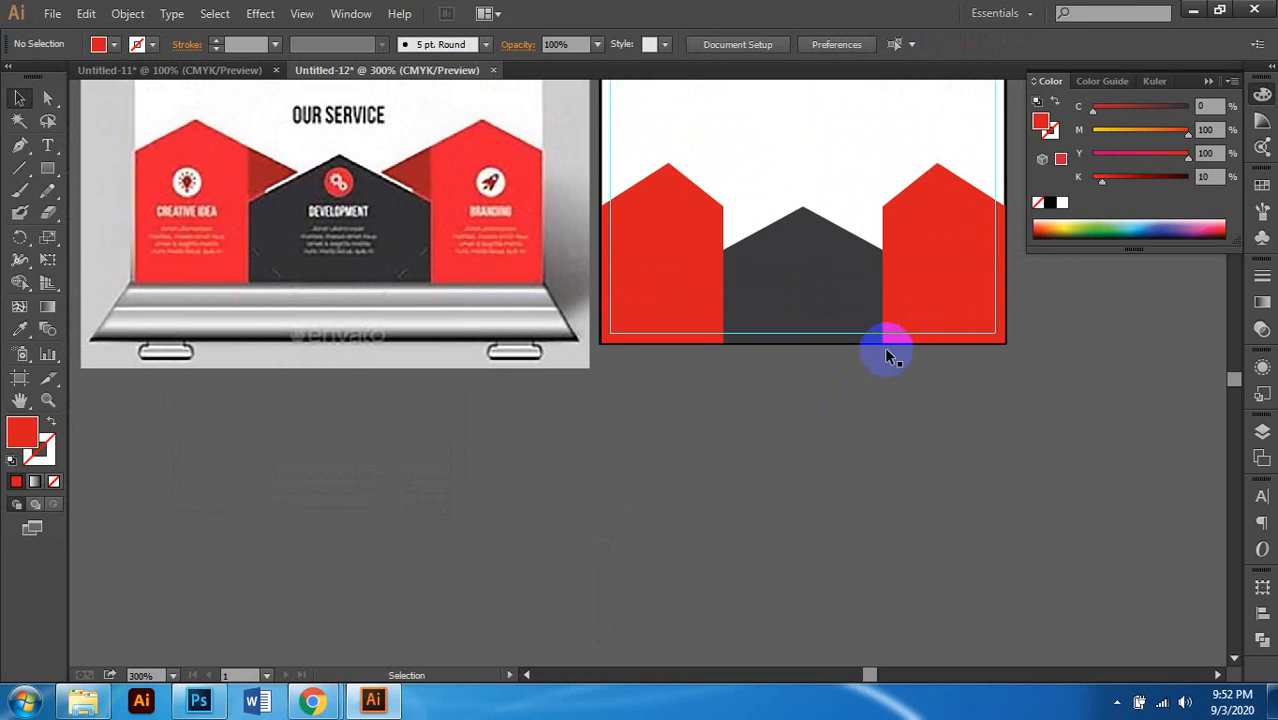
{"action": "left_click", "coordinate": [827, 271]}
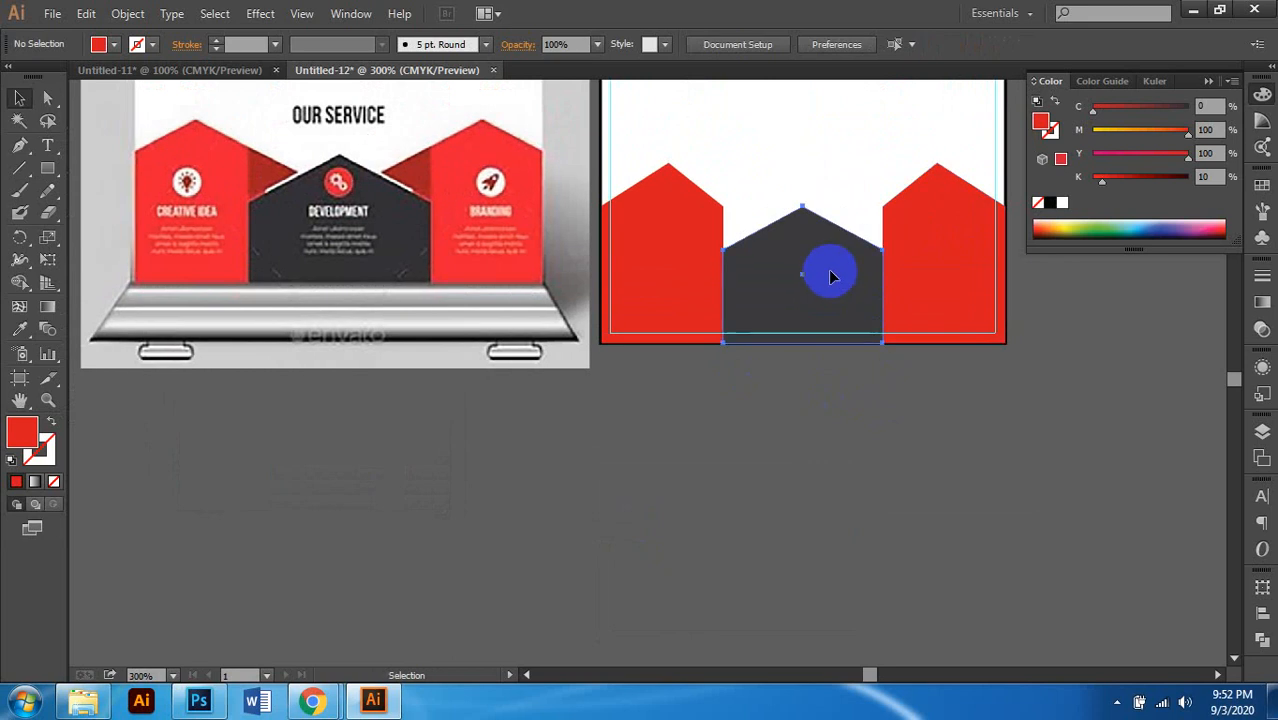
{"action": "left_click", "coordinate": [778, 391]}
{"action": "scroll", "coordinate": [777, 385], "scroll_direction": "up", "scroll_amount": 1}
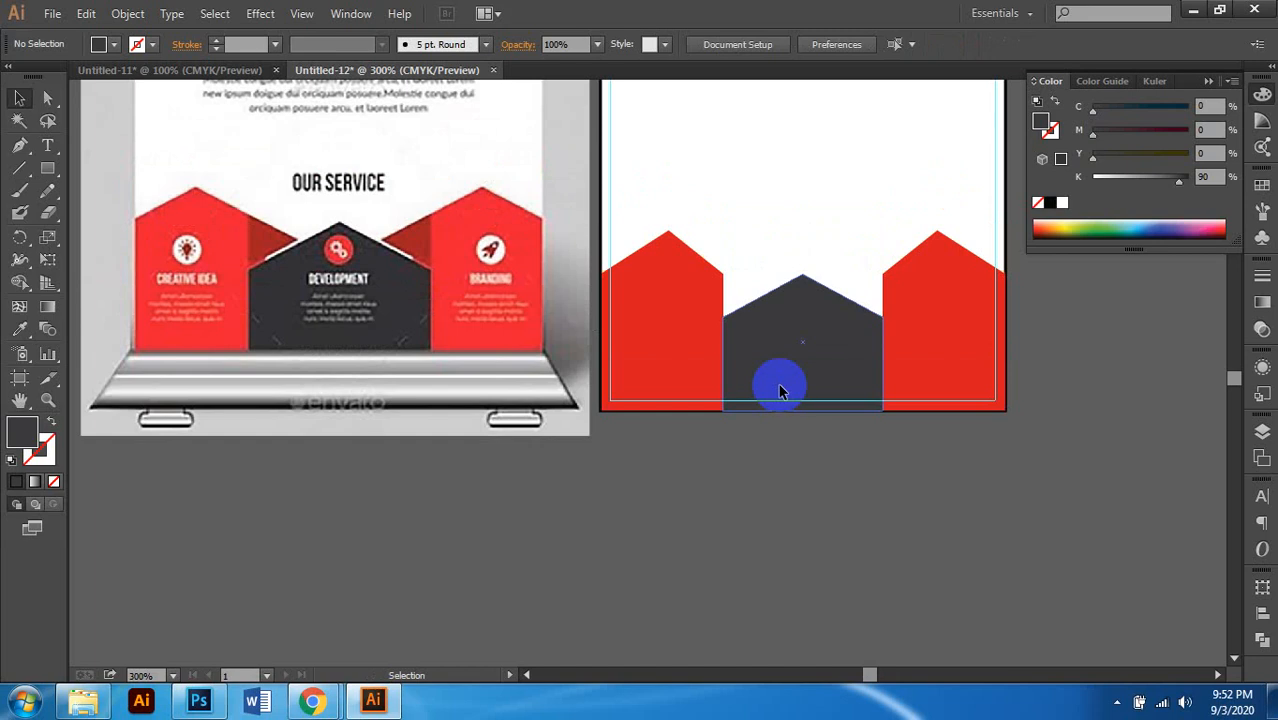
{"action": "scroll", "coordinate": [804, 337], "scroll_direction": "down", "scroll_amount": 1}
{"action": "scroll", "coordinate": [804, 337], "scroll_direction": "up", "scroll_amount": 1}
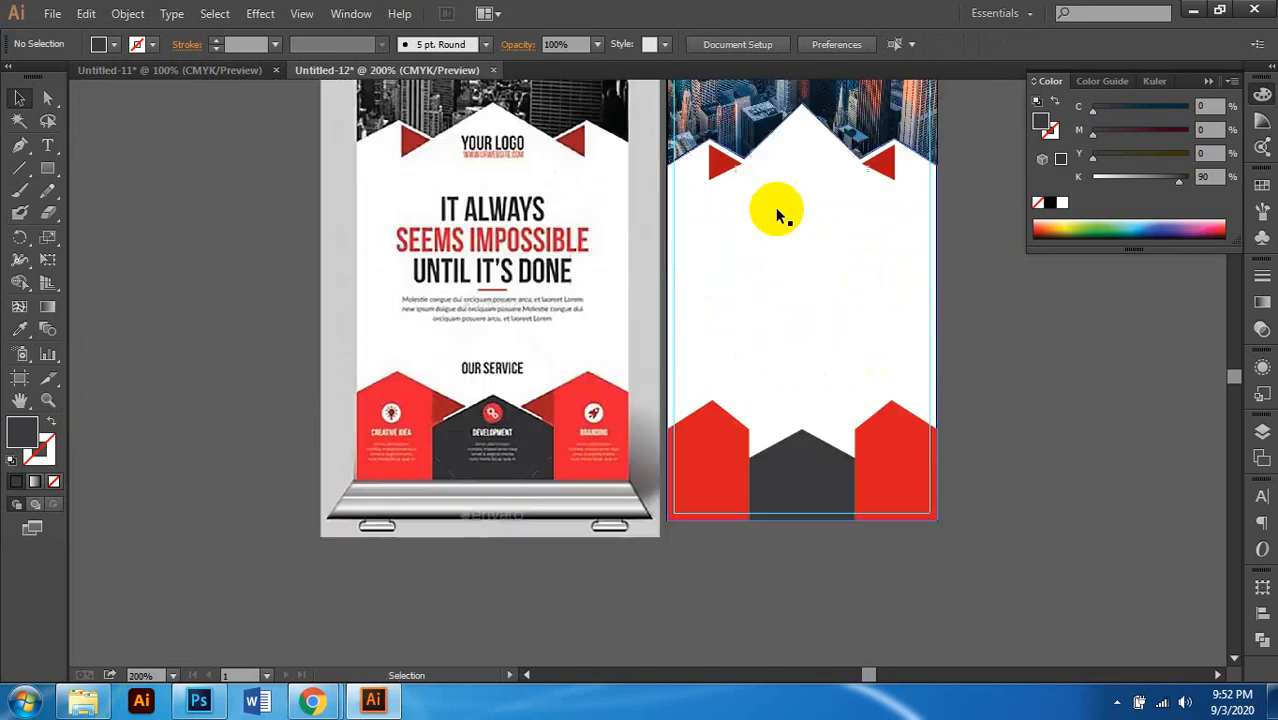
Step: Move the small red triangle beside the dark pentagon, against the left red pentagon
{"action": "left_click_drag", "start_coordinate": [729, 196], "coordinate": [734, 396]}
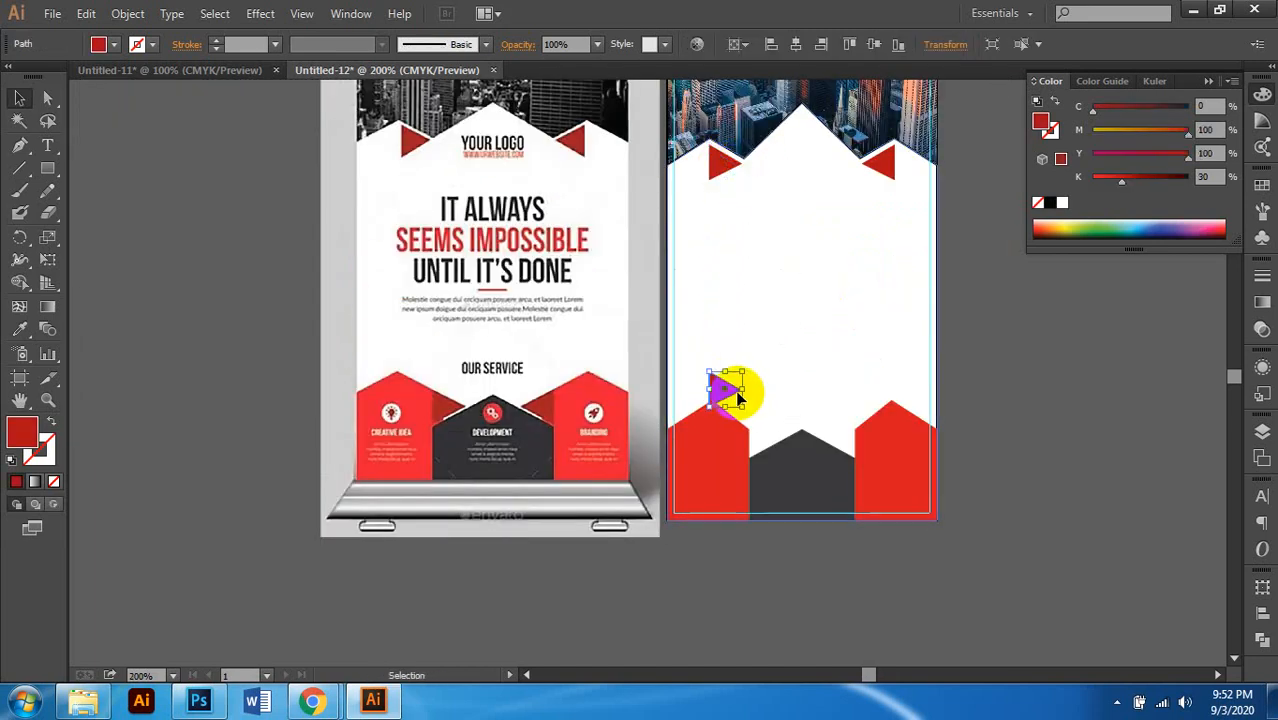
{"action": "scroll", "coordinate": [734, 394], "scroll_direction": "down", "scroll_amount": 4}
{"action": "scroll", "coordinate": [770, 300], "scroll_direction": "left", "scroll_amount": 1}
{"action": "scroll", "coordinate": [770, 300], "scroll_direction": "up", "scroll_amount": 1}
{"action": "scroll", "coordinate": [767, 301], "scroll_direction": "right", "scroll_amount": 1}
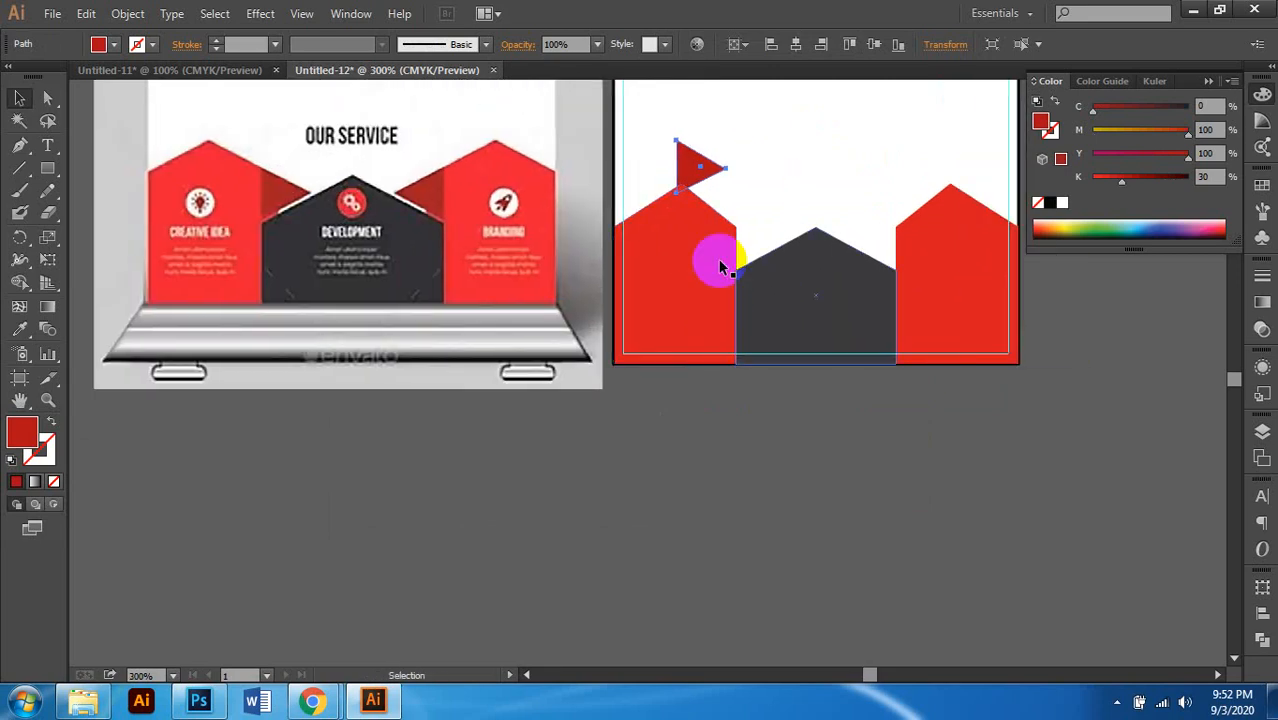
{"action": "left_click", "coordinate": [710, 178]}
{"action": "left_click_drag", "start_coordinate": [703, 175], "coordinate": [770, 238]}
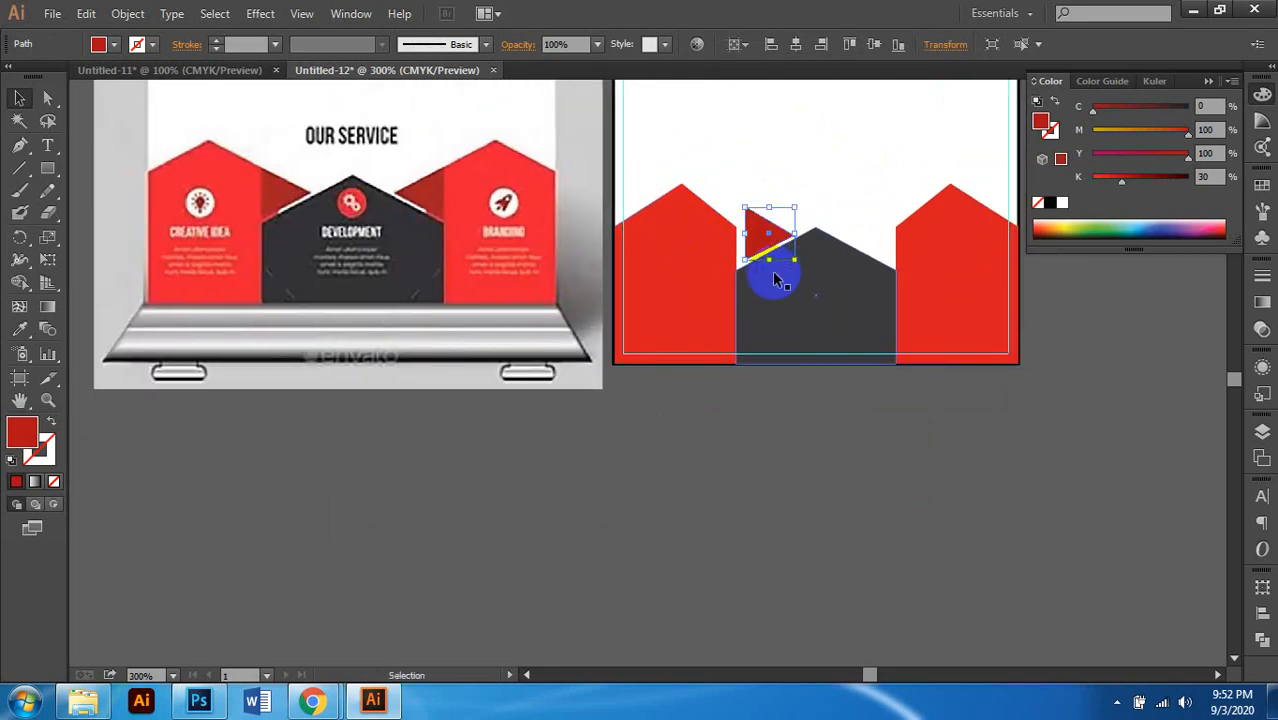
{"action": "scroll", "coordinate": [768, 278], "scroll_direction": "up", "scroll_amount": 1}
{"action": "scroll", "coordinate": [770, 278], "scroll_direction": "left", "scroll_amount": 2}
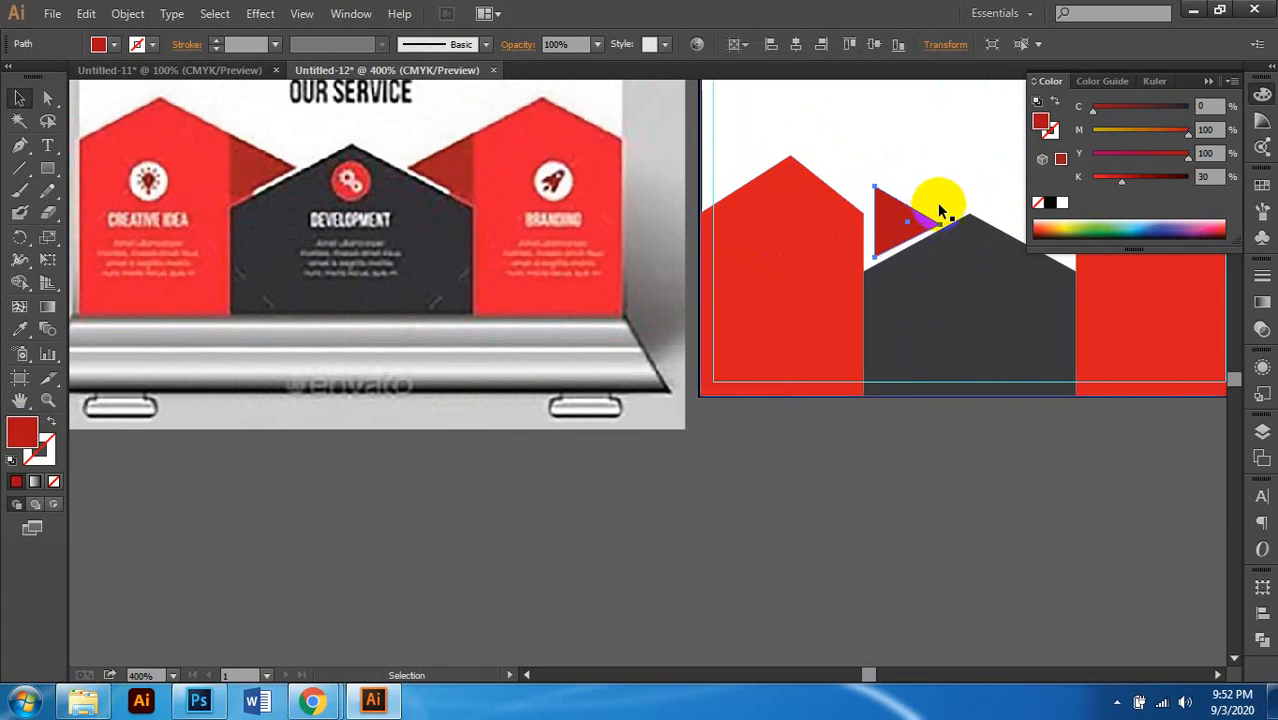
{"action": "scroll", "coordinate": [886, 240], "scroll_direction": "up", "scroll_amount": 2}
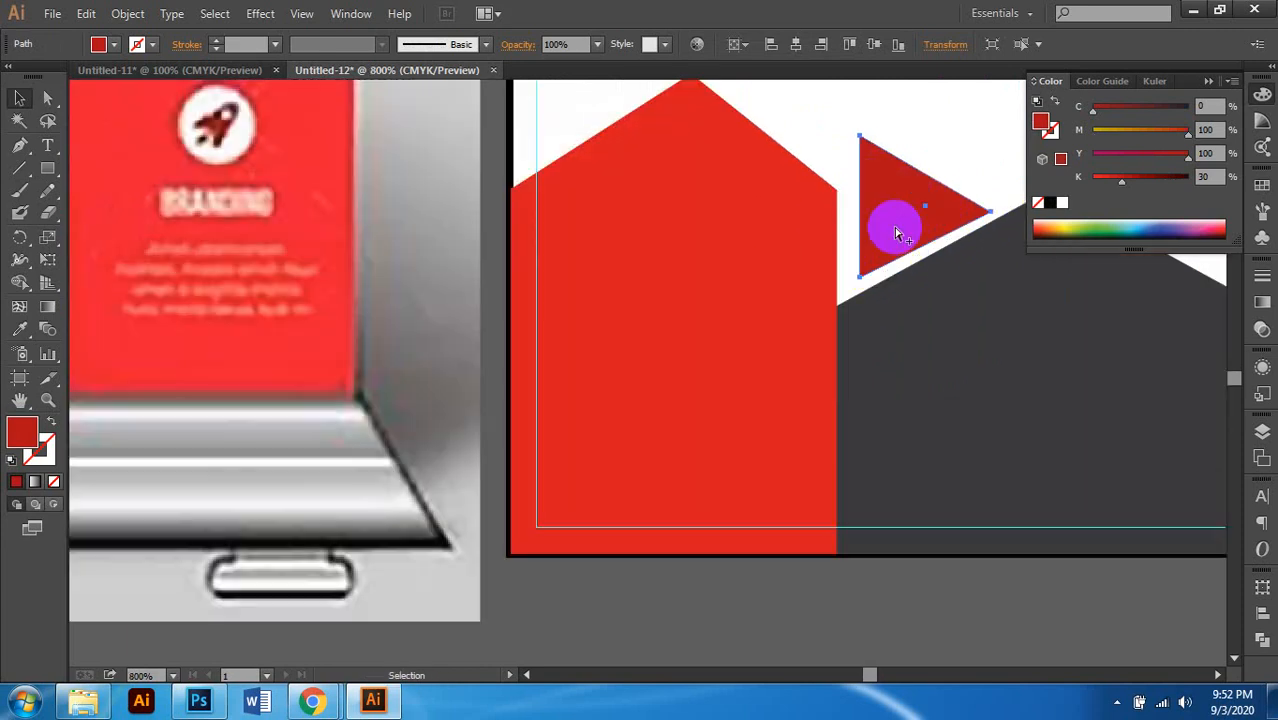
{"action": "scroll", "coordinate": [893, 218], "scroll_direction": "up", "scroll_amount": 1}
{"action": "left_click_drag", "start_coordinate": [893, 217], "coordinate": [865, 262]}
Step: Resize the triangle from its top edge and push it left to close the gap
{"action": "scroll", "coordinate": [834, 280], "scroll_direction": "down", "scroll_amount": 2}
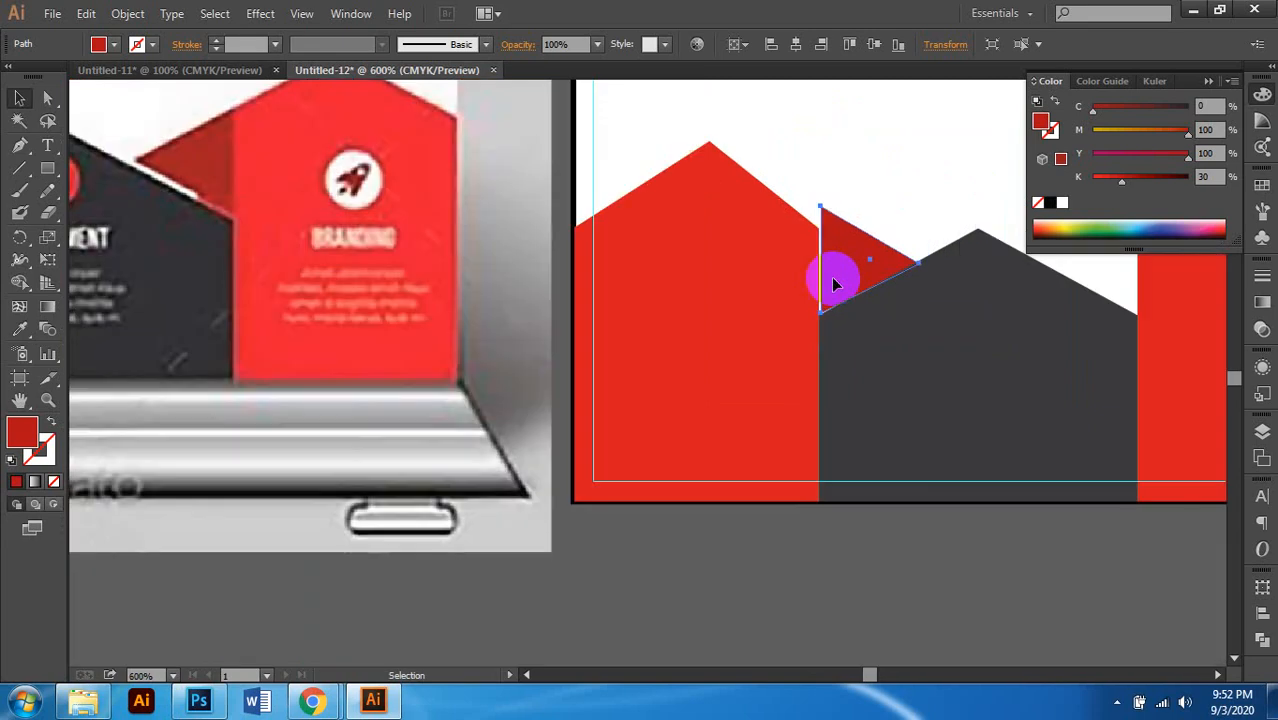
{"action": "scroll", "coordinate": [870, 281], "scroll_direction": "left", "scroll_amount": 2}
{"action": "scroll", "coordinate": [848, 290], "scroll_direction": "down", "scroll_amount": 1}
{"action": "scroll", "coordinate": [900, 290], "scroll_direction": "up", "scroll_amount": 1}
{"action": "left_click", "coordinate": [950, 294]}
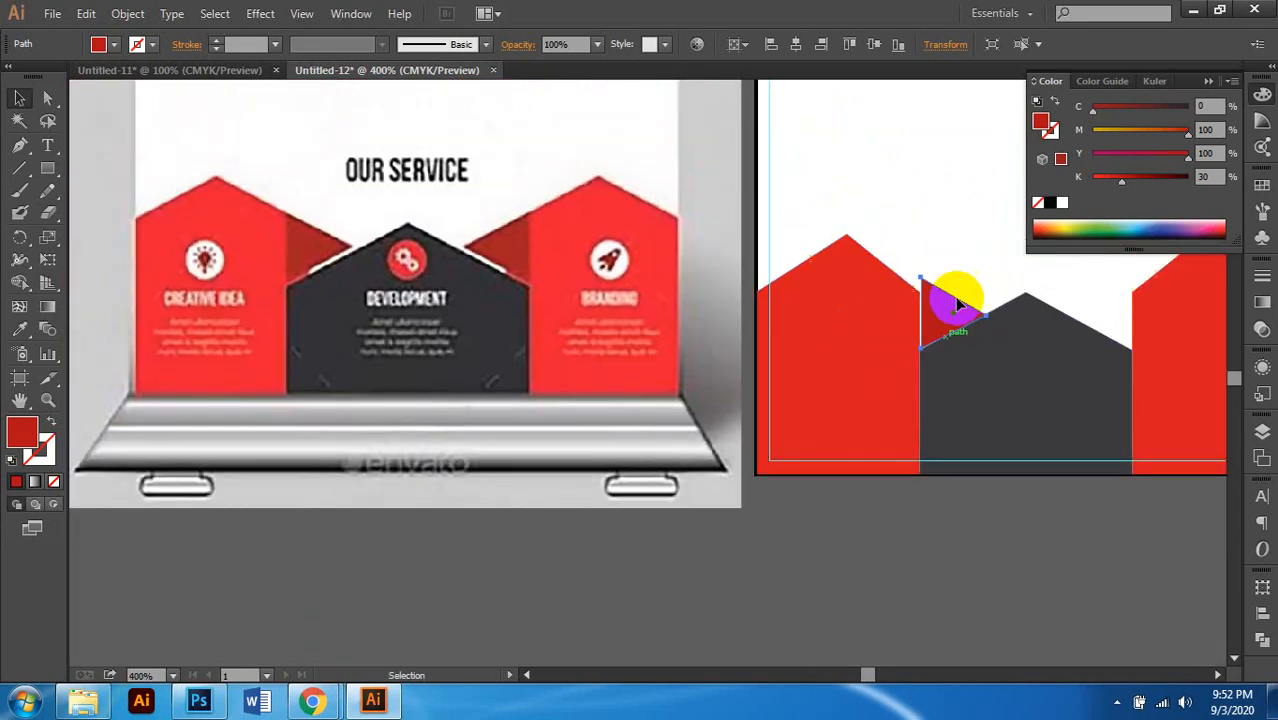
{"action": "scroll", "coordinate": [975, 313], "scroll_direction": "up", "scroll_amount": 2}
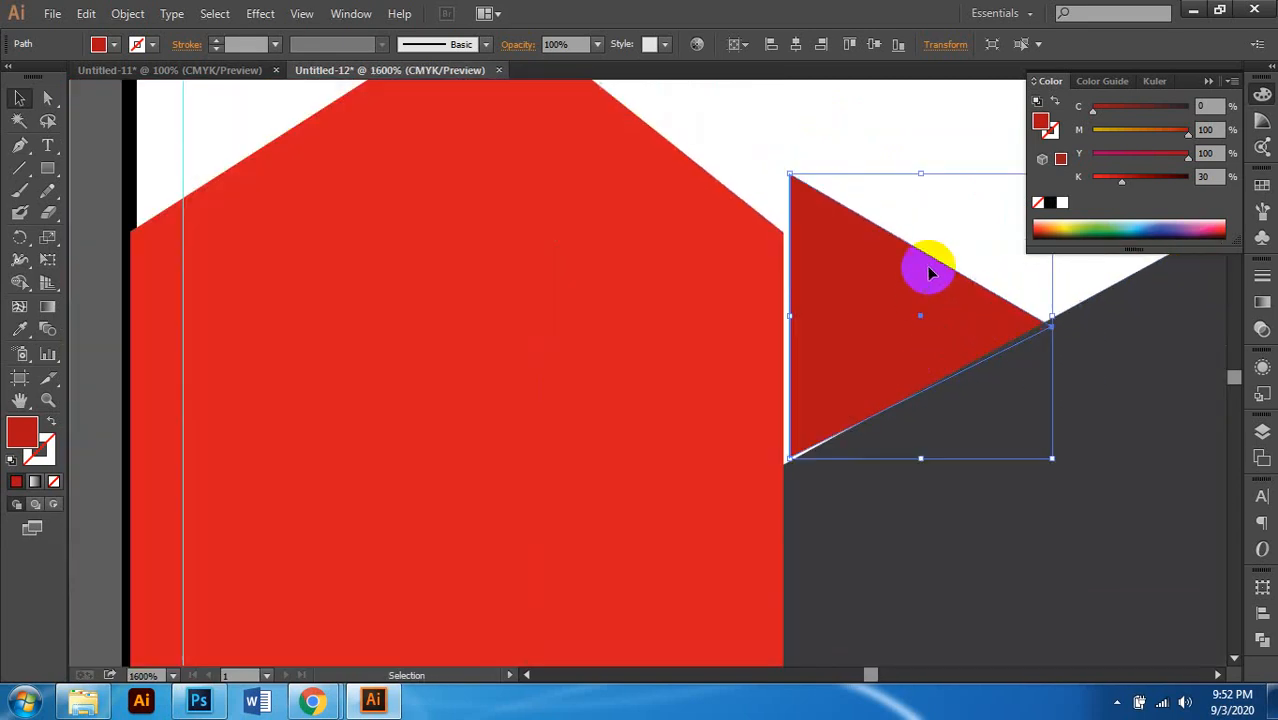
{"action": "left_click_drag", "start_coordinate": [919, 178], "coordinate": [921, 232]}
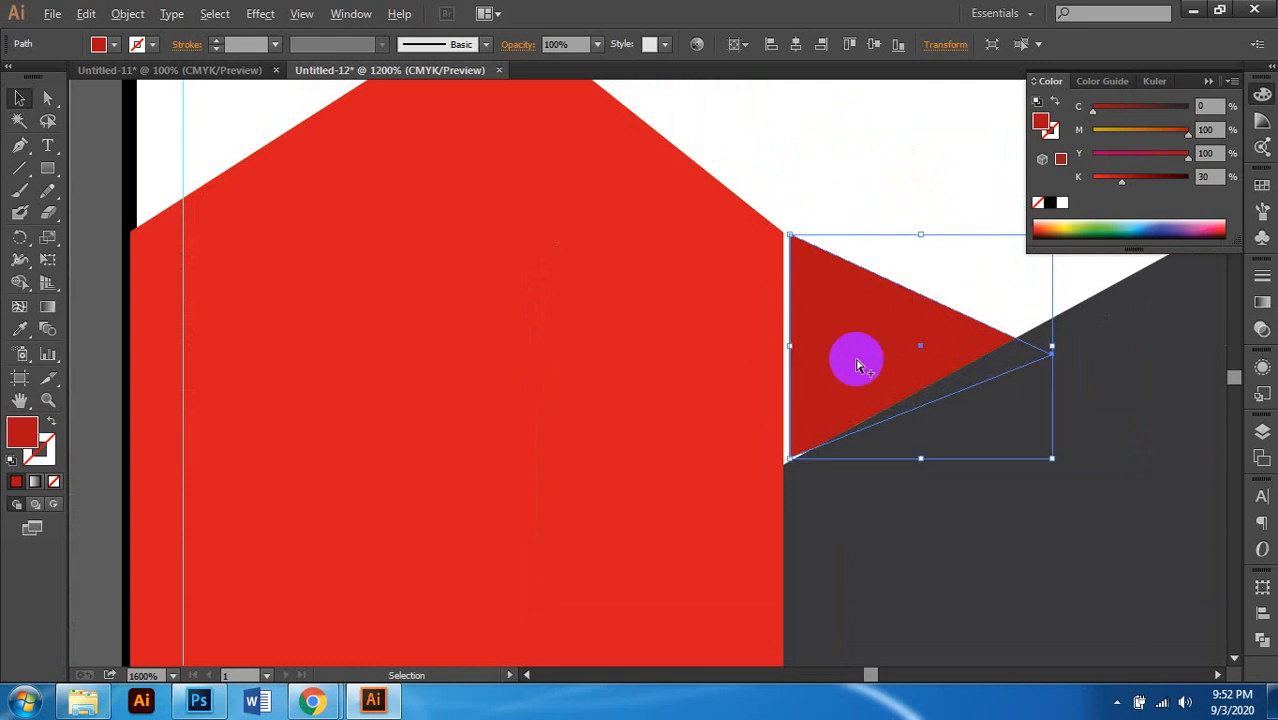
{"action": "scroll", "coordinate": [856, 360], "scroll_direction": "up", "scroll_amount": 1}
{"action": "left_click_drag", "start_coordinate": [905, 358], "coordinate": [893, 360]}
Step: In Outline view, pull the triangle's right tip left to the dark pentagon's edge
{"action": "key", "text": "ctrl+minus"}
{"action": "key", "text": "ctrl+minus"}
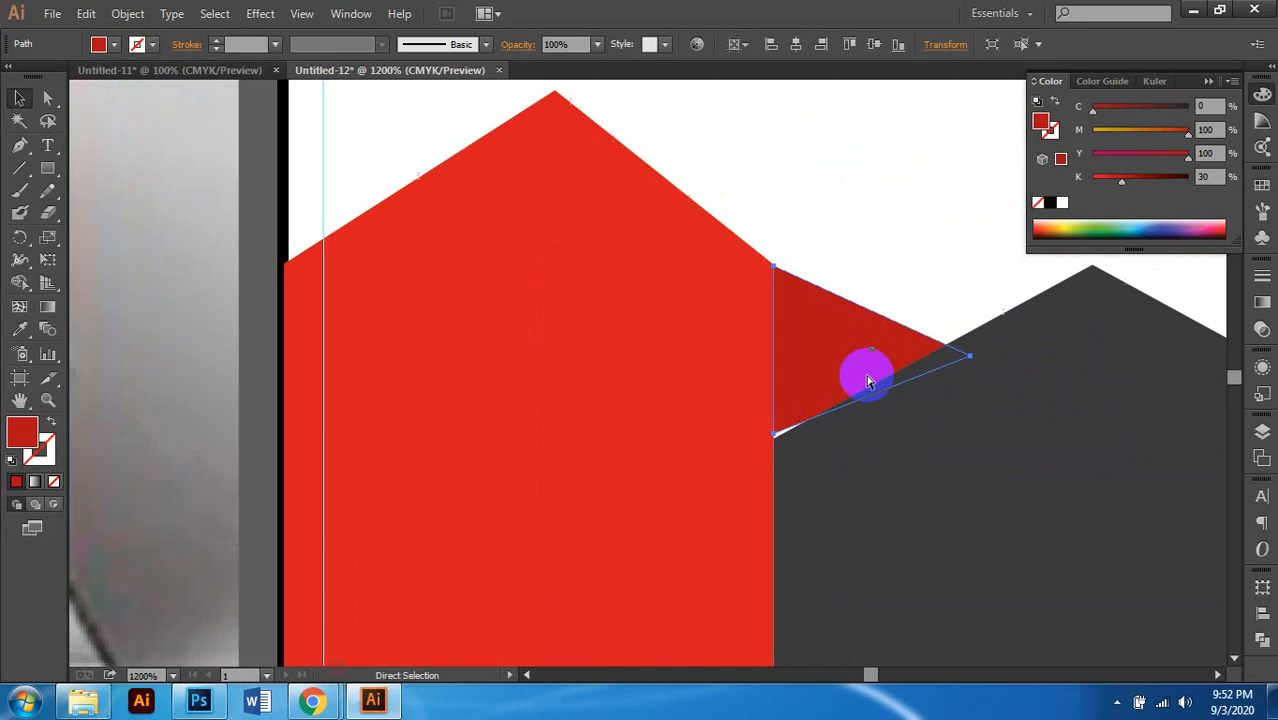
{"action": "scroll", "coordinate": [870, 380], "scroll_direction": "down", "scroll_amount": 1}
{"action": "scroll", "coordinate": [868, 378], "scroll_direction": "left", "scroll_amount": 3}
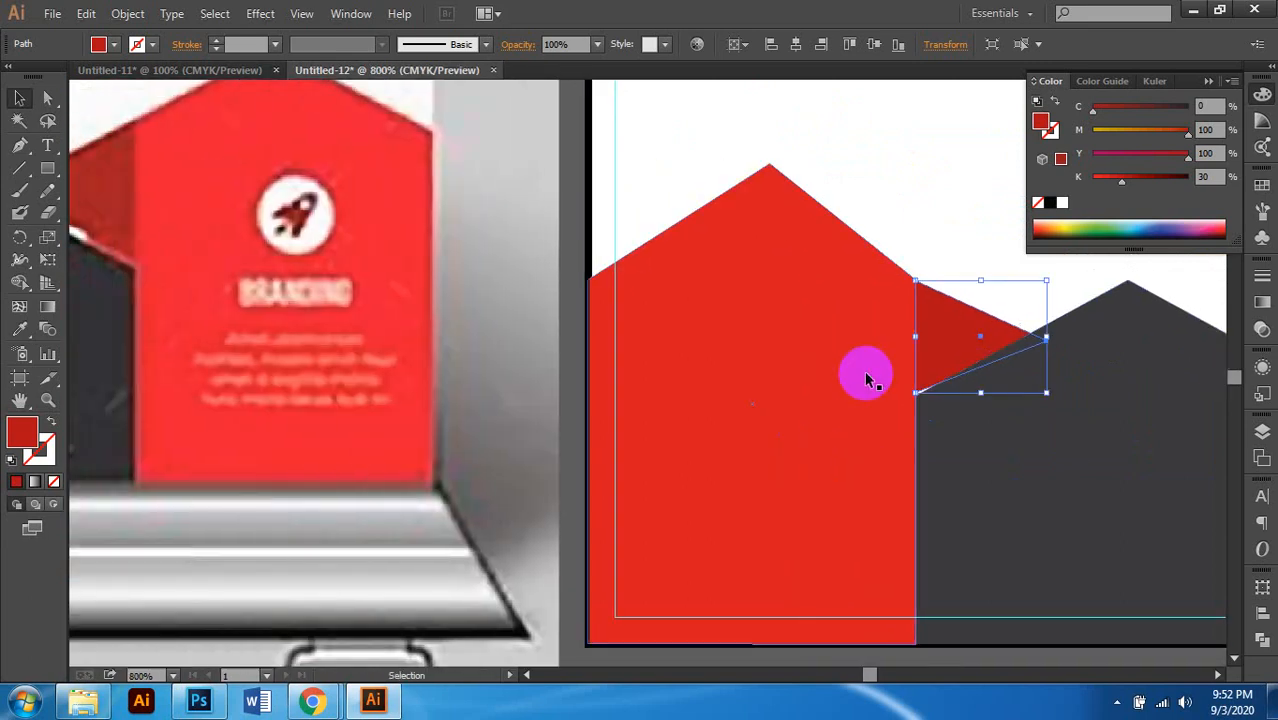
{"action": "scroll", "coordinate": [868, 380], "scroll_direction": "down", "scroll_amount": 1}
{"action": "scroll", "coordinate": [850, 375], "scroll_direction": "down", "scroll_amount": 1}
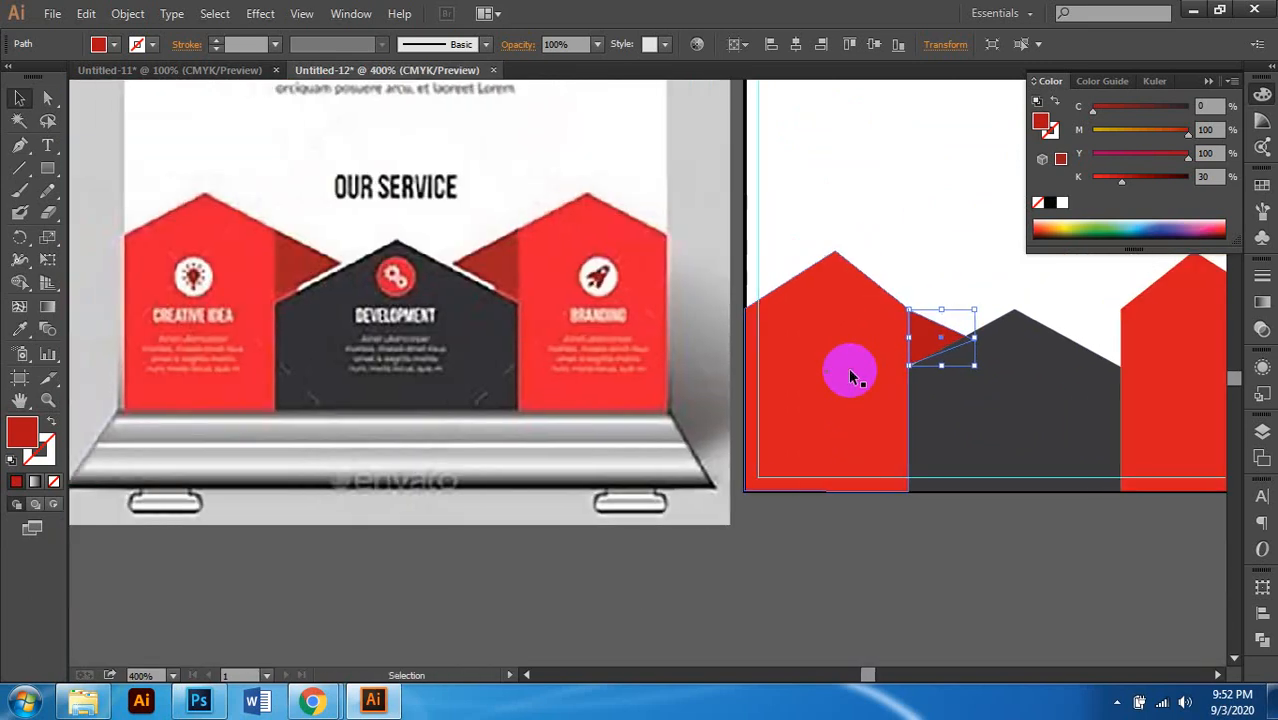
{"action": "scroll", "coordinate": [885, 420], "scroll_direction": "right", "scroll_amount": 2}
{"action": "scroll", "coordinate": [841, 405], "scroll_direction": "up", "scroll_amount": 3}
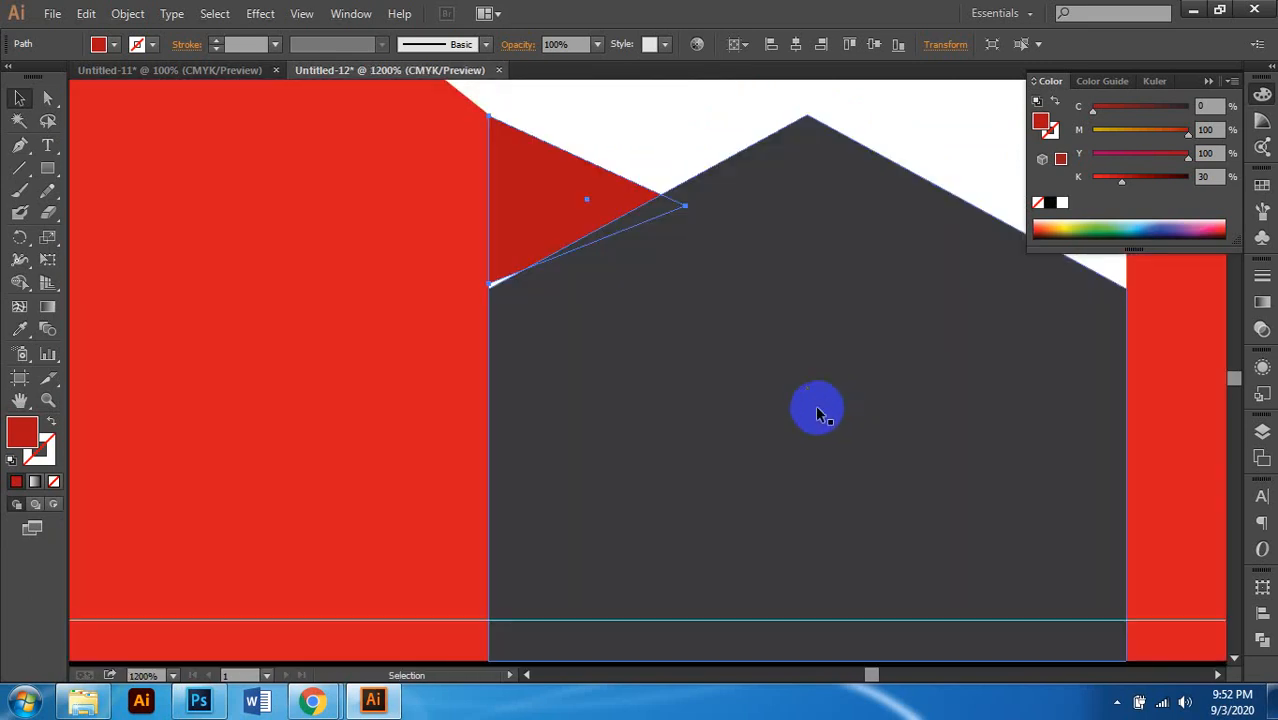
{"action": "scroll", "coordinate": [716, 365], "scroll_direction": "left", "scroll_amount": 2}
{"action": "scroll", "coordinate": [767, 320], "scroll_direction": "down", "scroll_amount": 2}
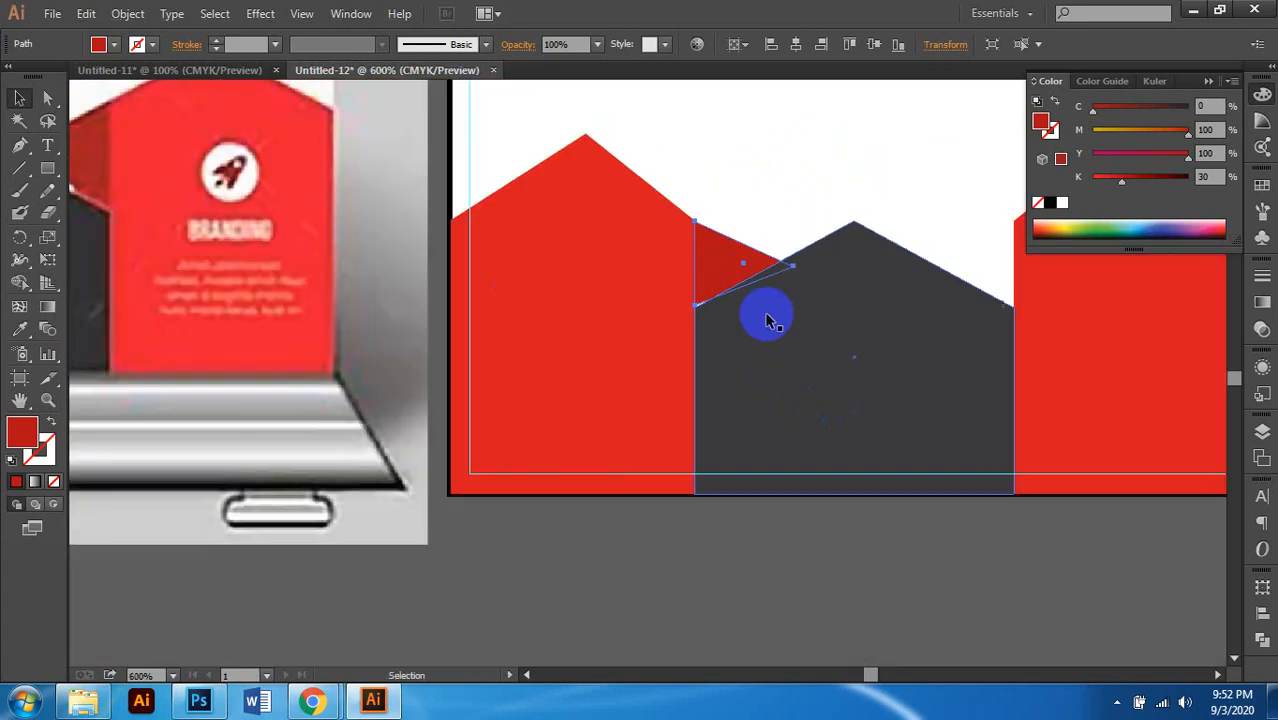
{"action": "scroll", "coordinate": [767, 320], "scroll_direction": "down", "scroll_amount": 1}
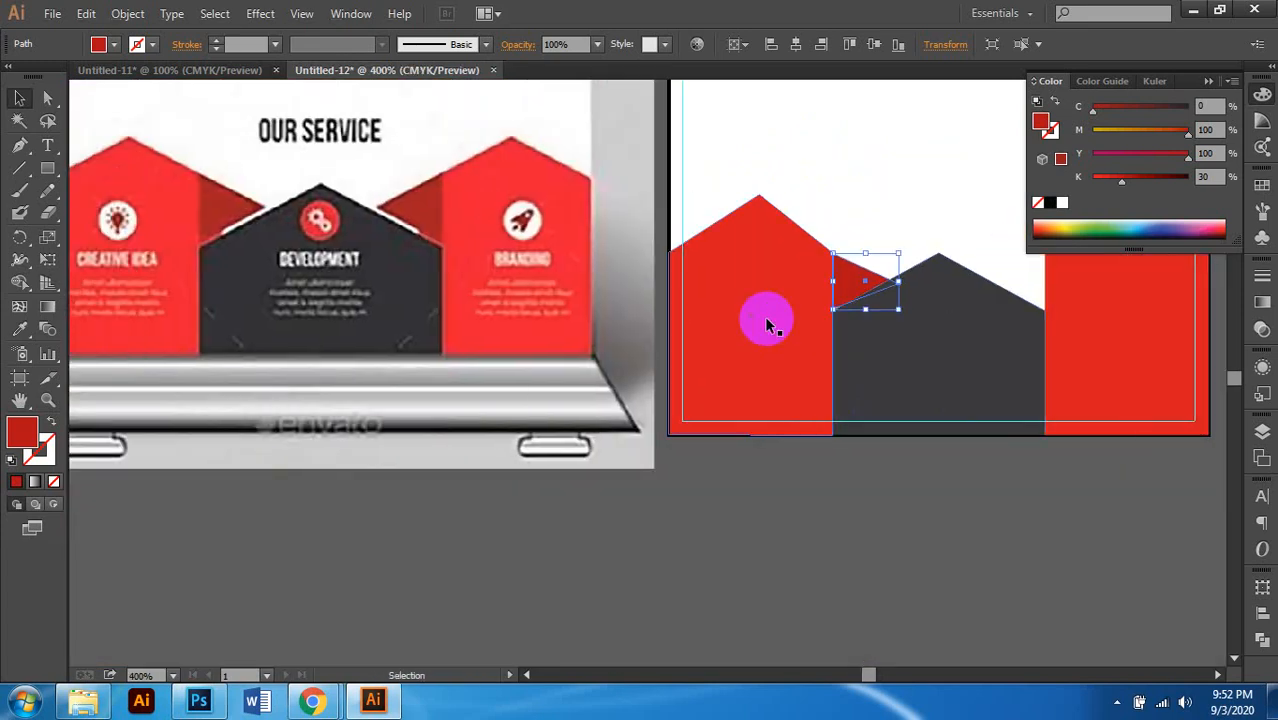
{"action": "scroll", "coordinate": [836, 285], "scroll_direction": "right", "scroll_amount": 1}
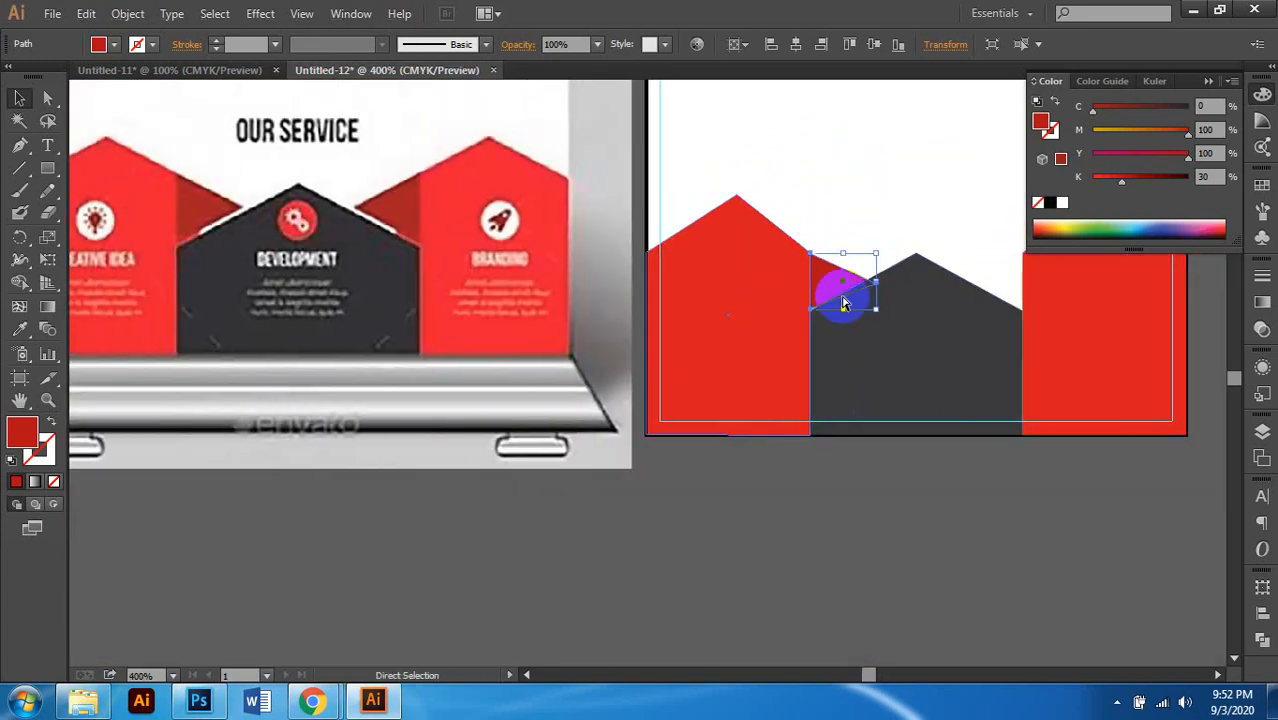
{"action": "scroll", "coordinate": [855, 285], "scroll_direction": "up", "scroll_amount": 1}
{"action": "scroll", "coordinate": [862, 294], "scroll_direction": "up", "scroll_amount": 2}
{"action": "scroll", "coordinate": [840, 305], "scroll_direction": "right", "scroll_amount": 2}
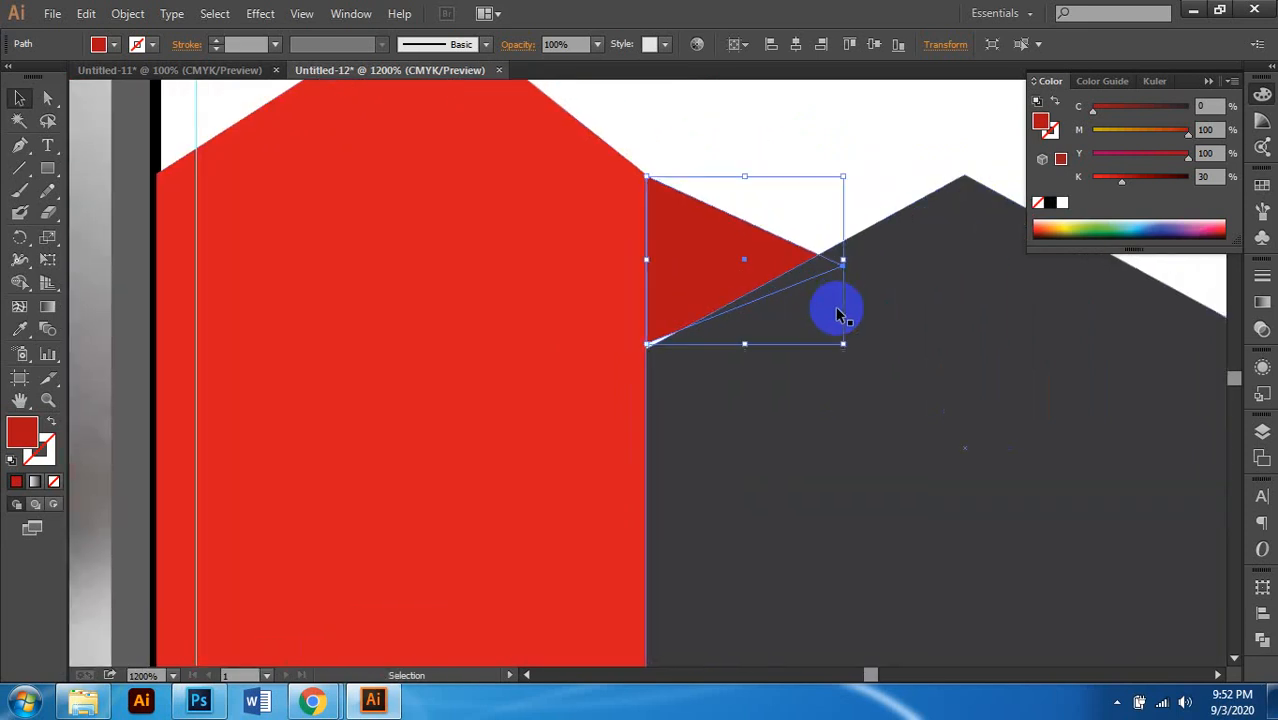
{"action": "scroll", "coordinate": [845, 305], "scroll_direction": "up", "scroll_amount": 2}
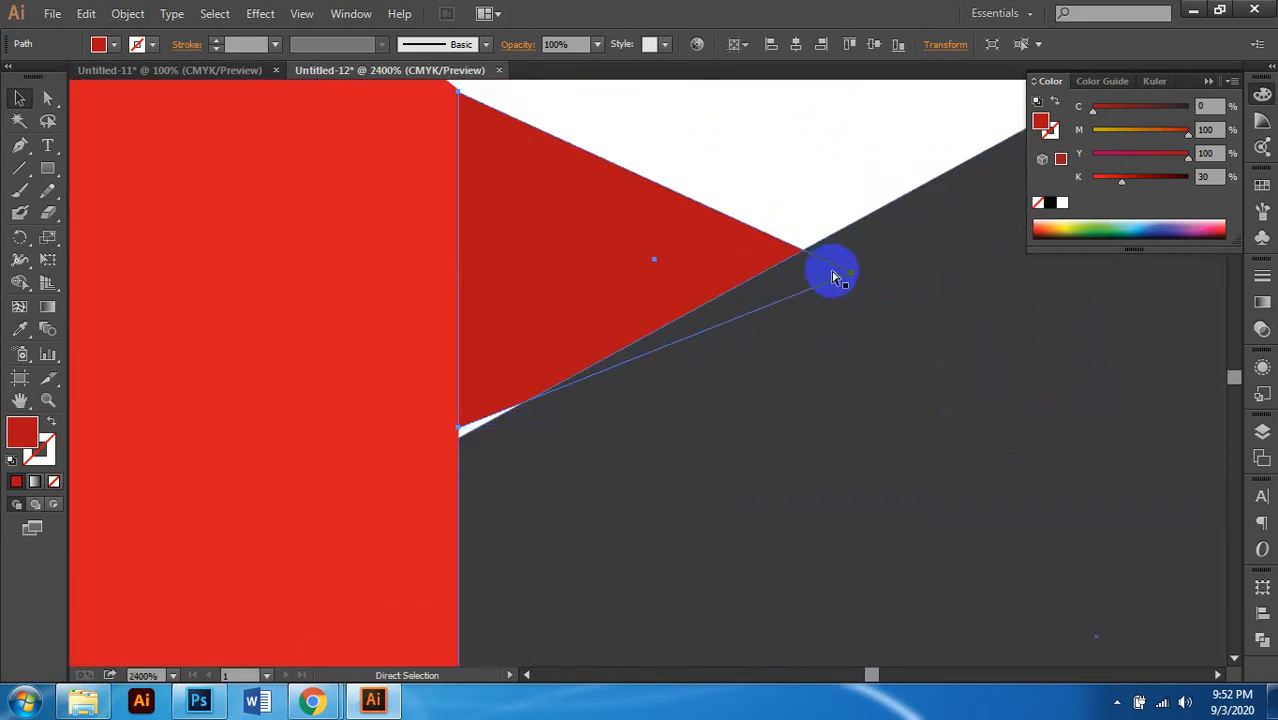
{"action": "key", "text": "ctrl+y"}
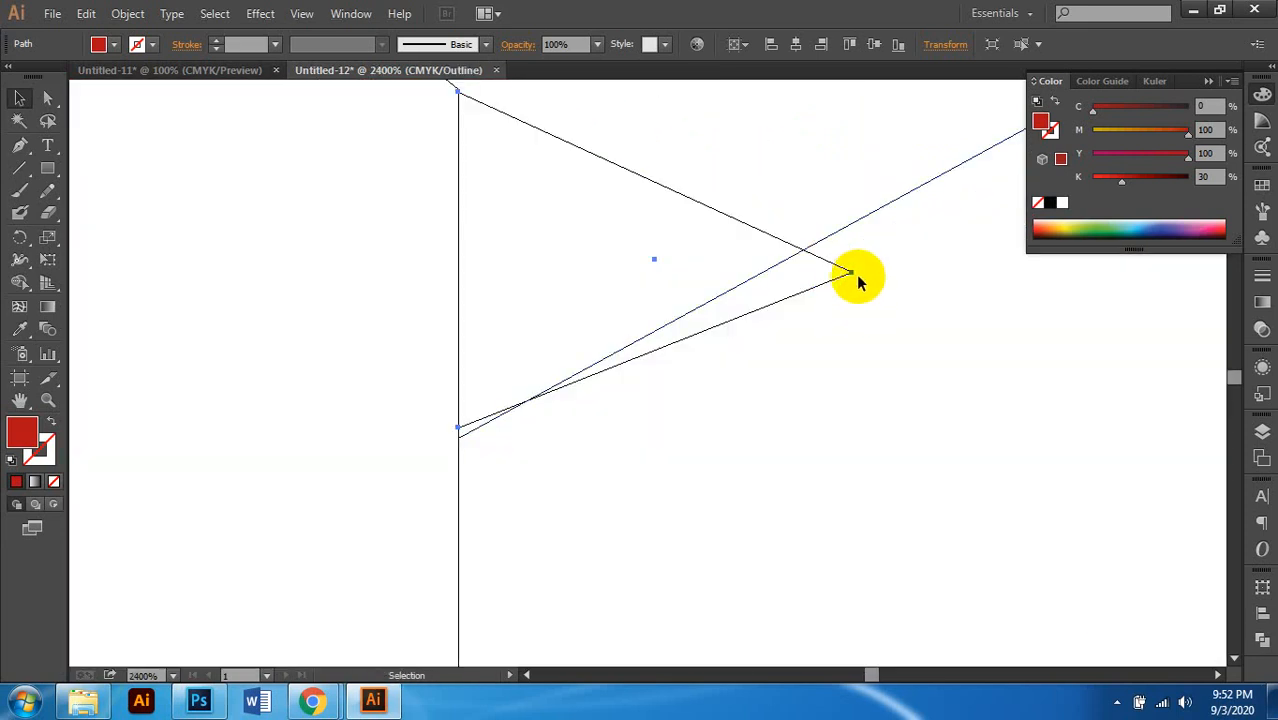
{"action": "left_click", "coordinate": [47, 97]}
{"action": "left_click", "coordinate": [850, 273]}
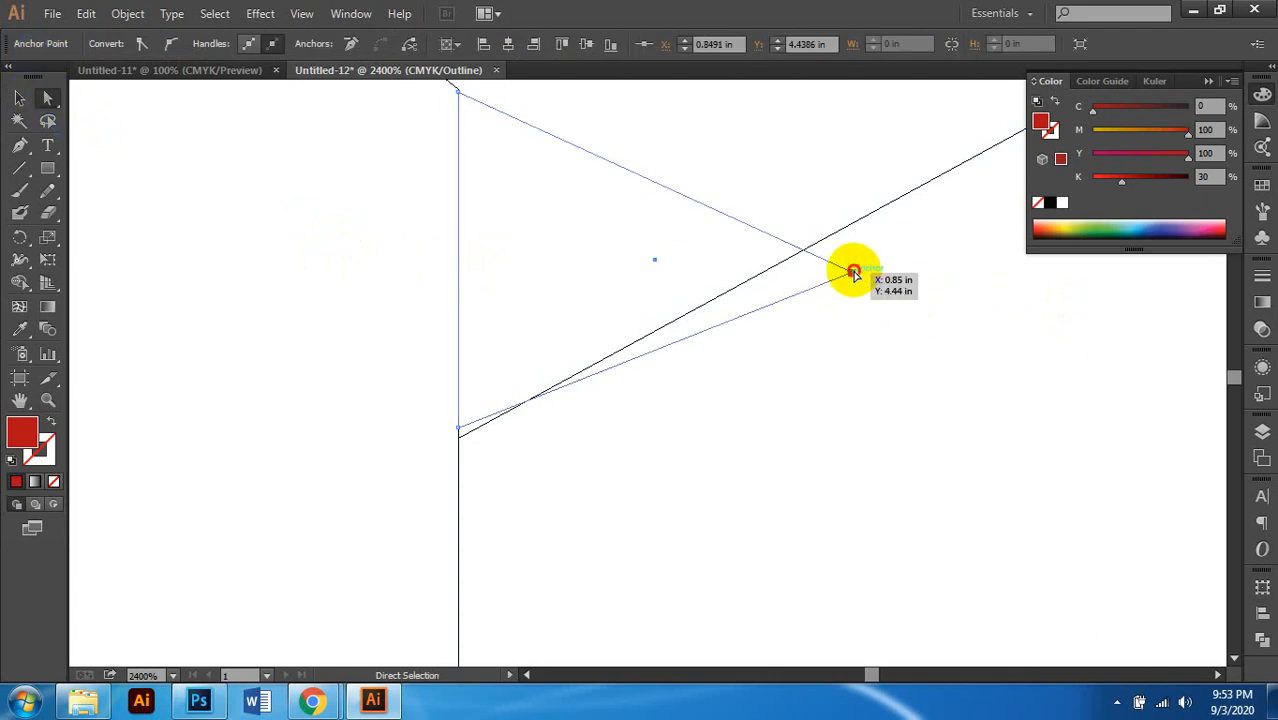
{"action": "left_click_drag", "start_coordinate": [853, 277], "coordinate": [750, 271]}
Step: Place the triangle's corner on the roof edge, then return to Preview and deselect
{"action": "scroll", "coordinate": [787, 314], "scroll_direction": "down", "scroll_amount": 1}
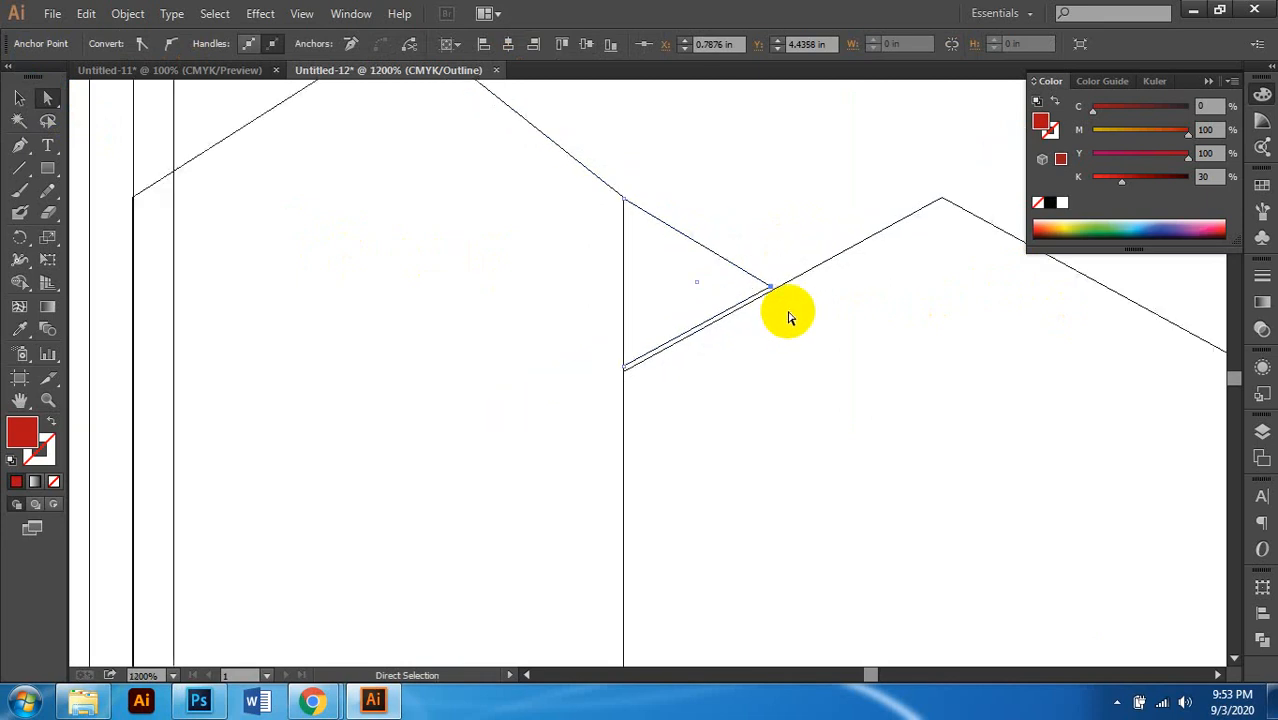
{"action": "scroll", "coordinate": [705, 320], "scroll_direction": "up", "scroll_amount": 3}
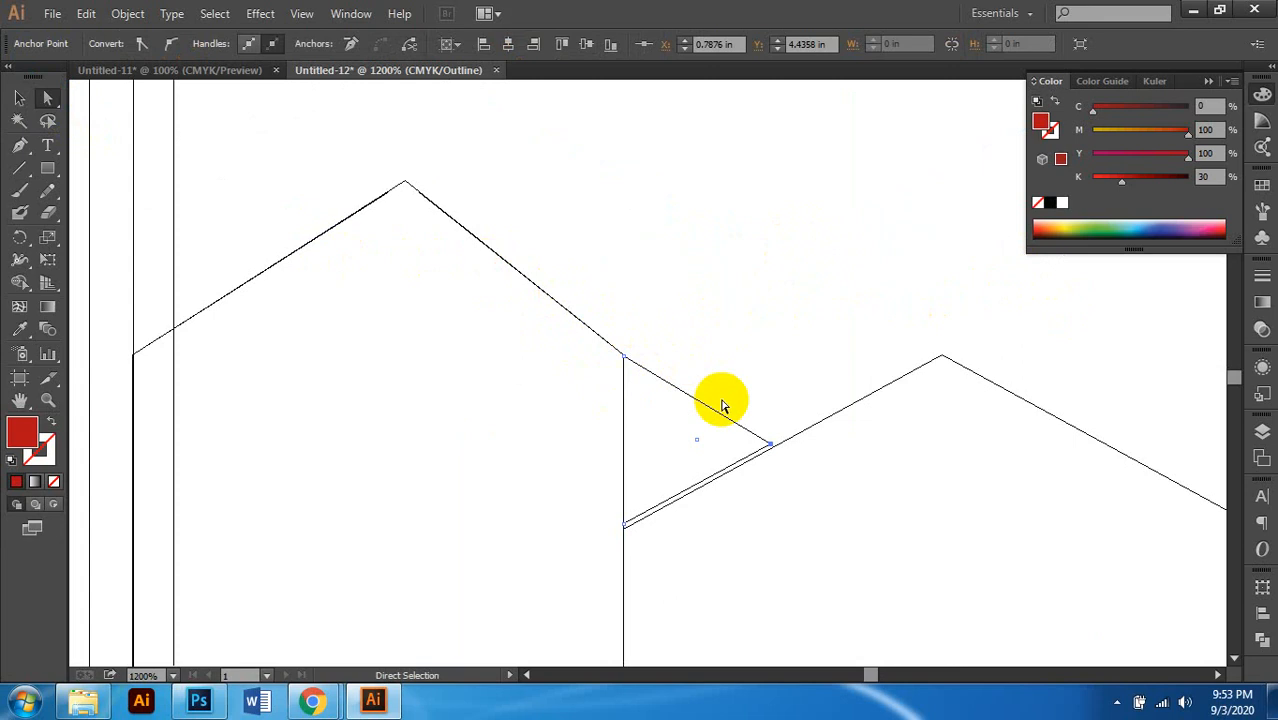
{"action": "scroll", "coordinate": [701, 416], "scroll_direction": "down", "scroll_amount": 2}
{"action": "scroll", "coordinate": [700, 416], "scroll_direction": "up", "scroll_amount": 2}
{"action": "scroll", "coordinate": [779, 377], "scroll_direction": "up", "scroll_amount": 4}
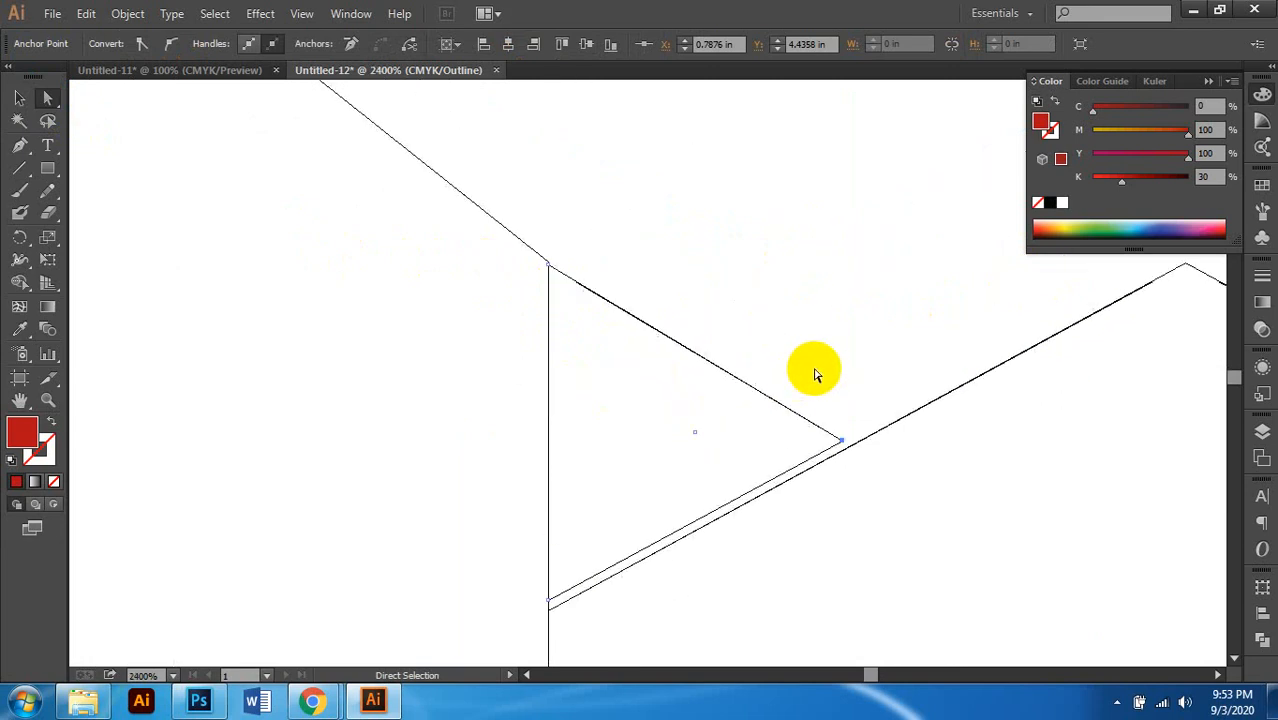
{"action": "scroll", "coordinate": [816, 370], "scroll_direction": "down", "scroll_amount": 1}
{"action": "scroll", "coordinate": [850, 380], "scroll_direction": "left", "scroll_amount": 2}
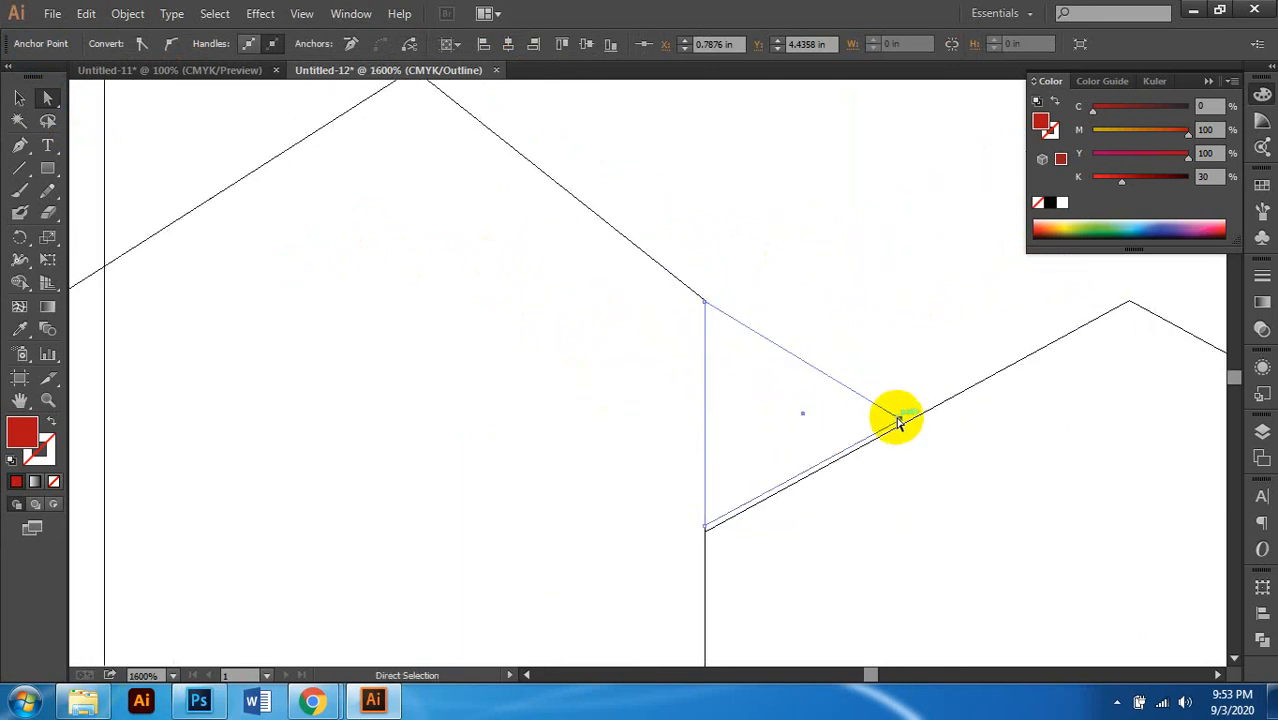
{"action": "left_click_drag", "start_coordinate": [900, 422], "coordinate": [865, 435]}
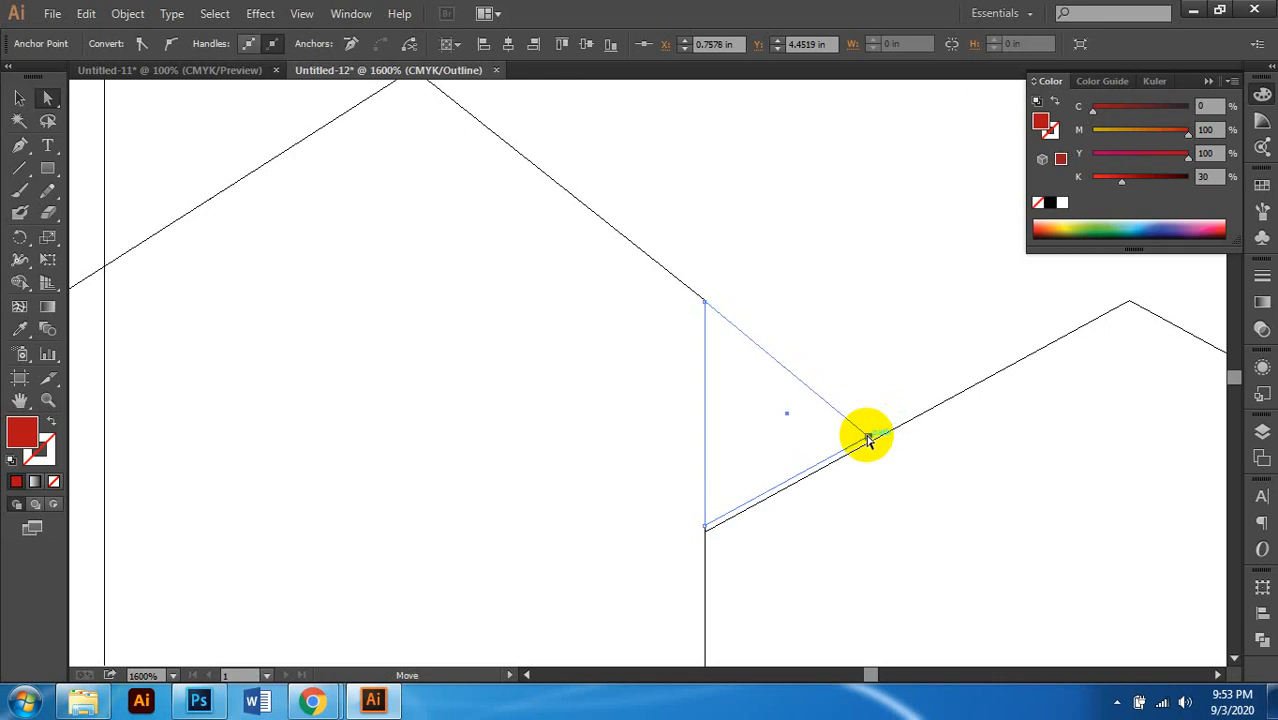
{"action": "scroll", "coordinate": [876, 398], "scroll_direction": "down", "scroll_amount": 2}
{"action": "scroll", "coordinate": [920, 447], "scroll_direction": "right", "scroll_amount": 2}
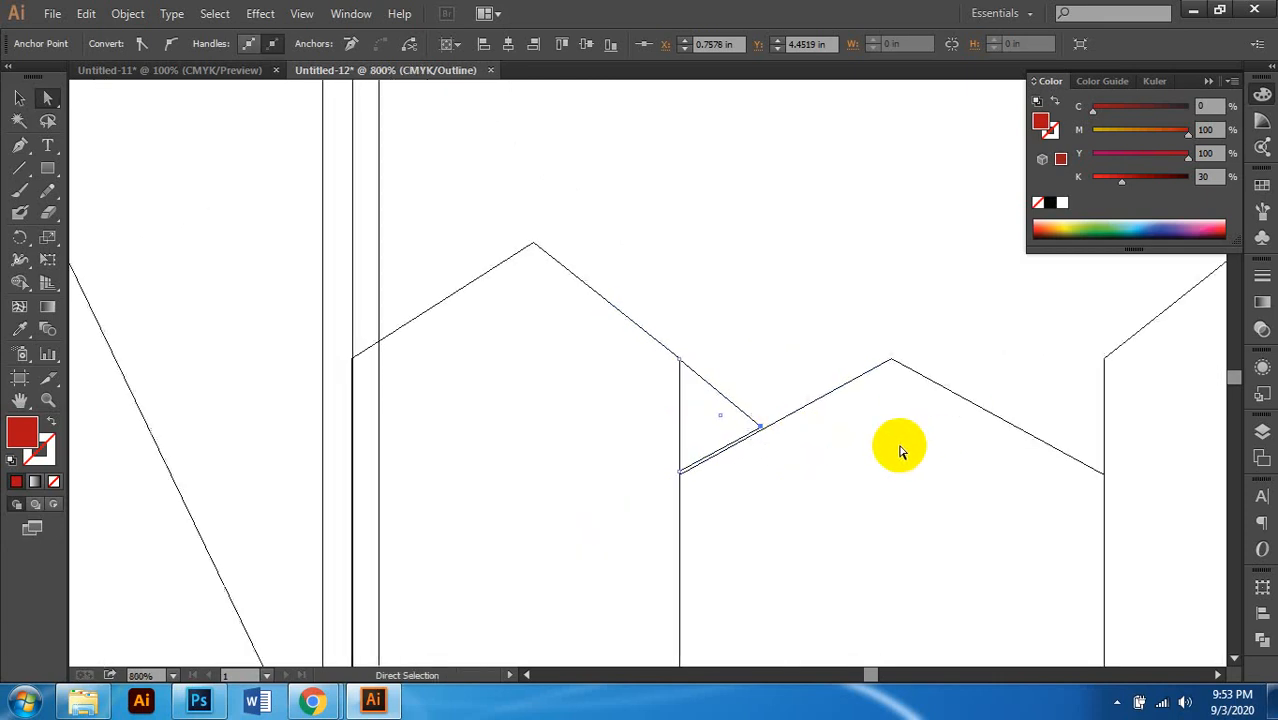
{"action": "key", "text": "ctrl+y"}
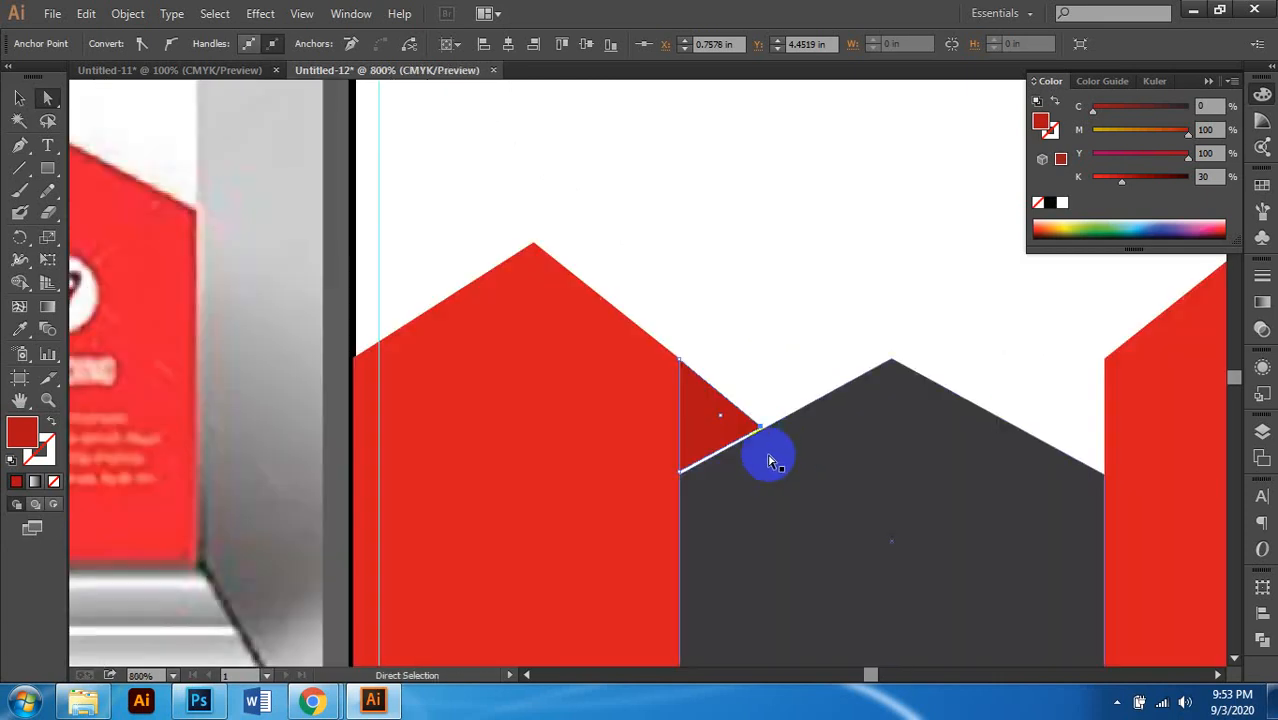
{"action": "key", "text": "ctrl+minus"}
{"action": "scroll", "coordinate": [770, 475], "scroll_direction": "left", "scroll_amount": 1}
{"action": "left_click", "coordinate": [805, 536]}
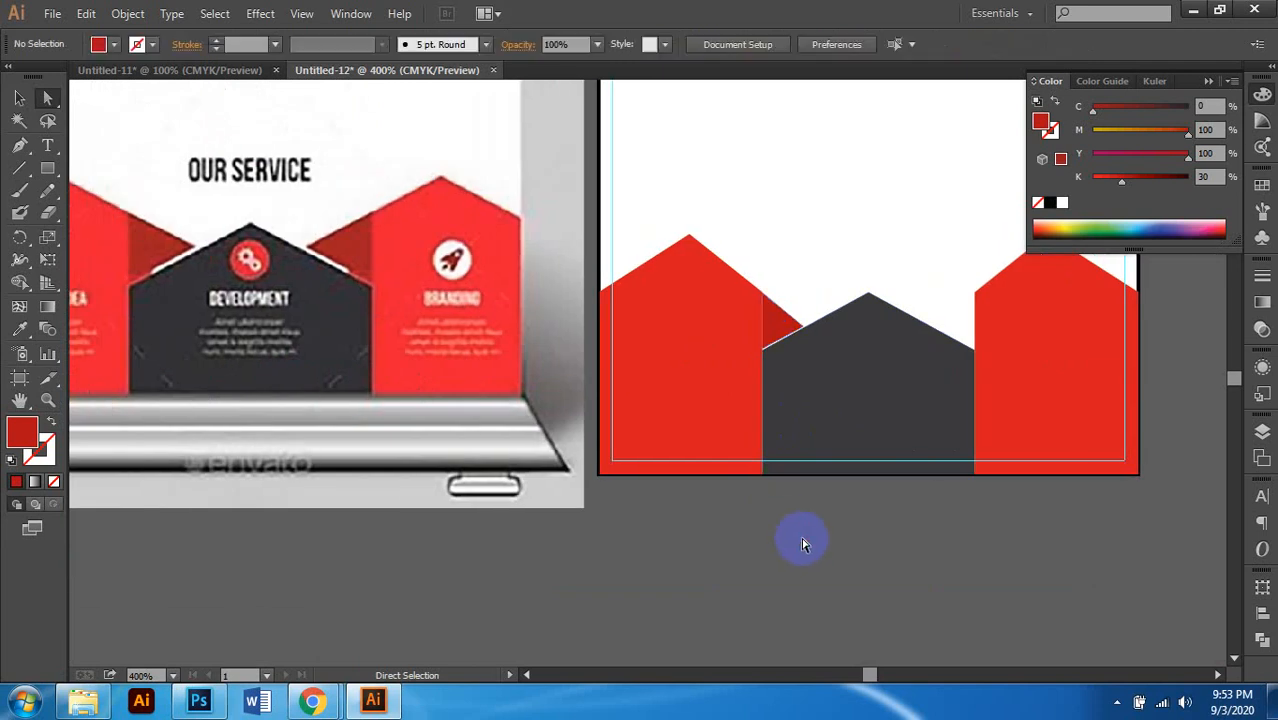
{"action": "scroll", "coordinate": [825, 518], "scroll_direction": "right", "scroll_amount": 2}
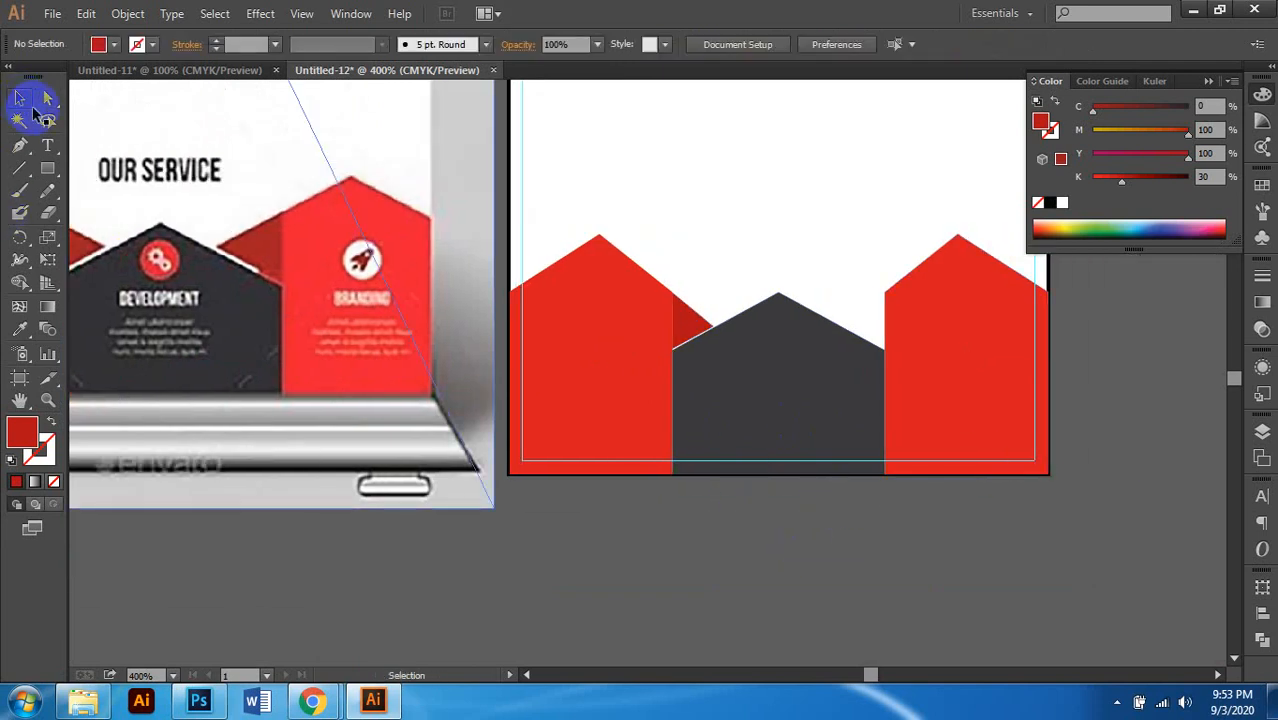
{"action": "scroll", "coordinate": [736, 300], "scroll_direction": "right", "scroll_amount": 1}
Step: Reflect a vertical copy of the dark-red triangle and move it beside the right red house
{"action": "left_click", "coordinate": [600, 325]}
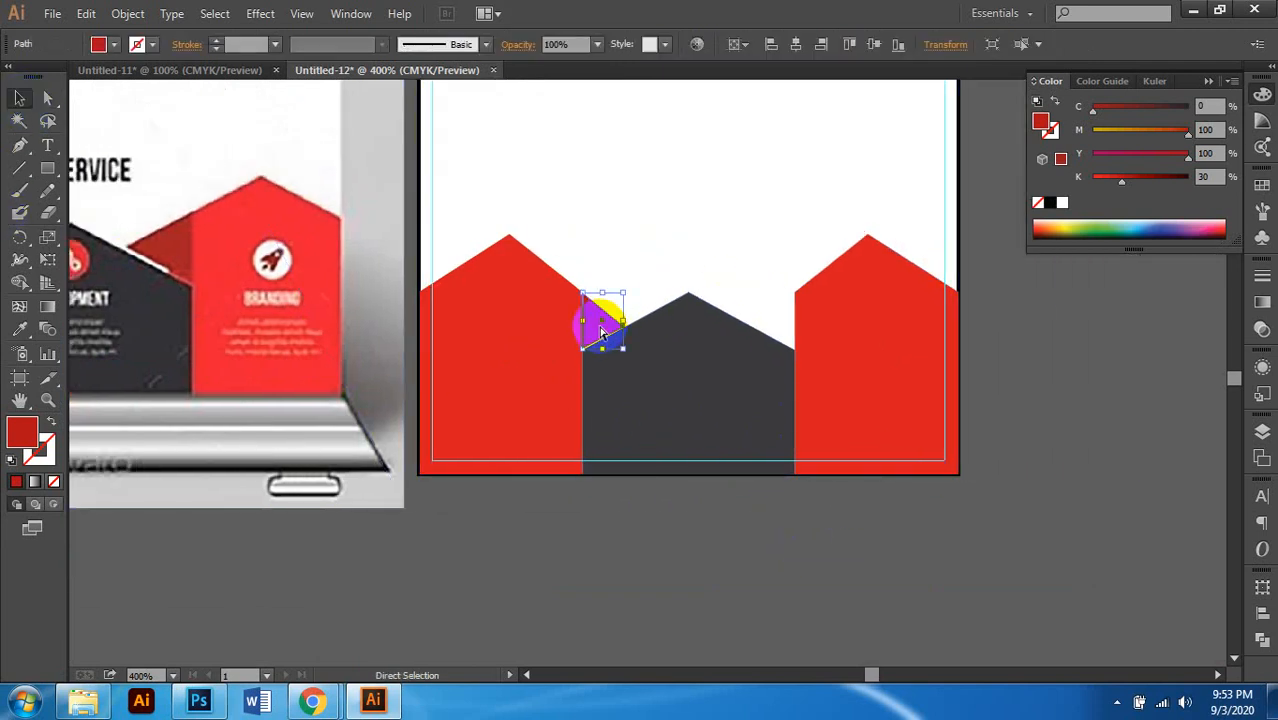
{"action": "scroll", "coordinate": [600, 333], "scroll_direction": "right", "scroll_amount": 1}
{"action": "scroll", "coordinate": [532, 333], "scroll_direction": "up", "scroll_amount": 2}
{"action": "scroll", "coordinate": [532, 328], "scroll_direction": "right", "scroll_amount": 1}
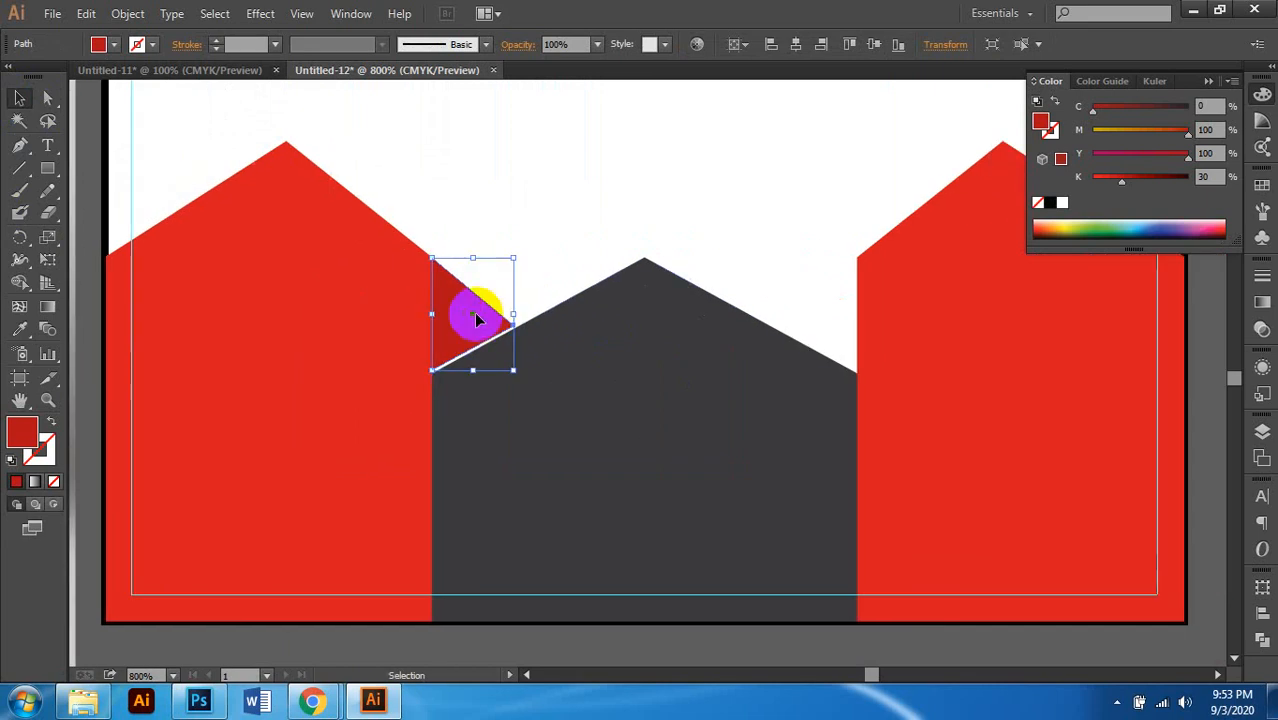
{"action": "right_click", "coordinate": [476, 316]}
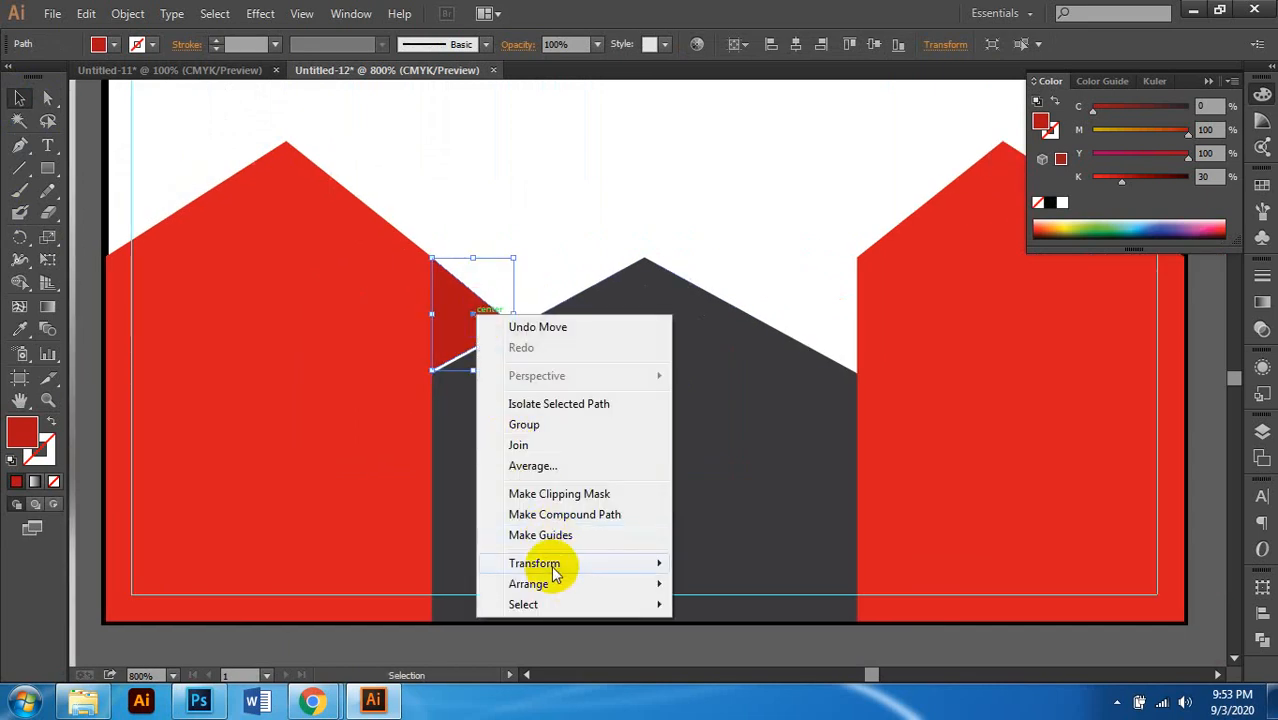
{"action": "mouse_move", "coordinate": [550, 565]}
{"action": "left_click", "coordinate": [740, 468]}
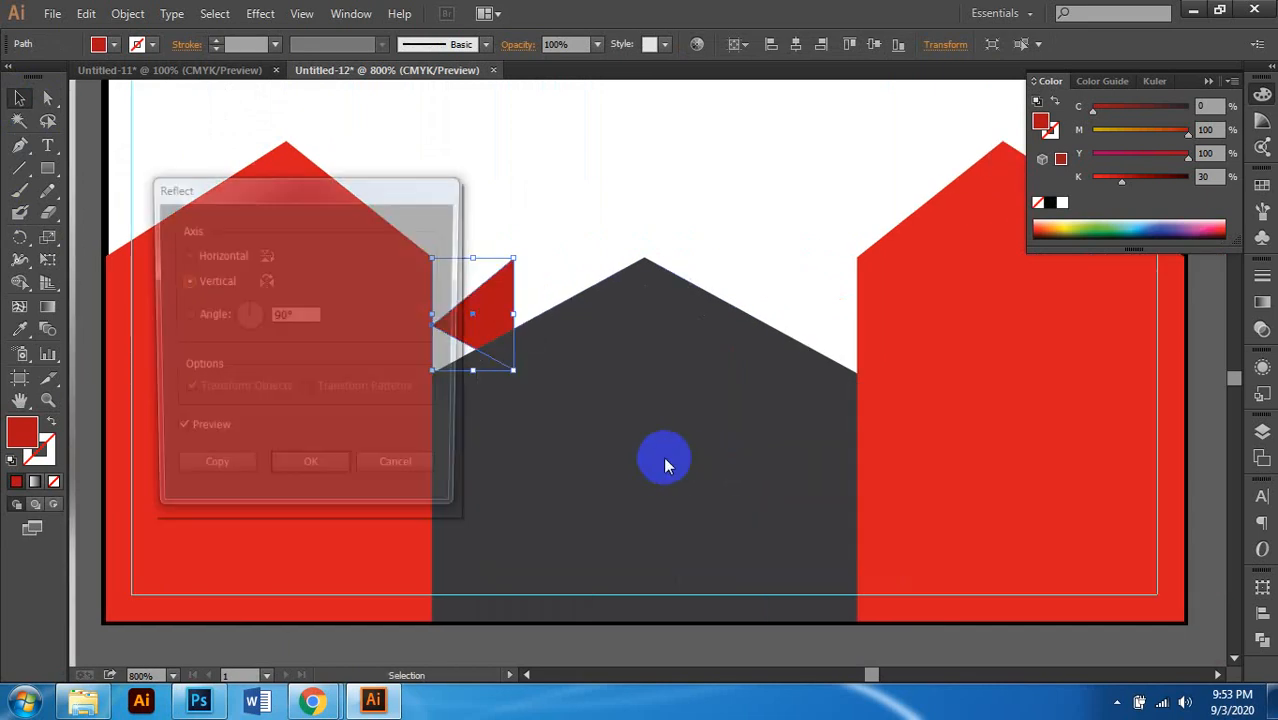
{"action": "left_click", "coordinate": [212, 472]}
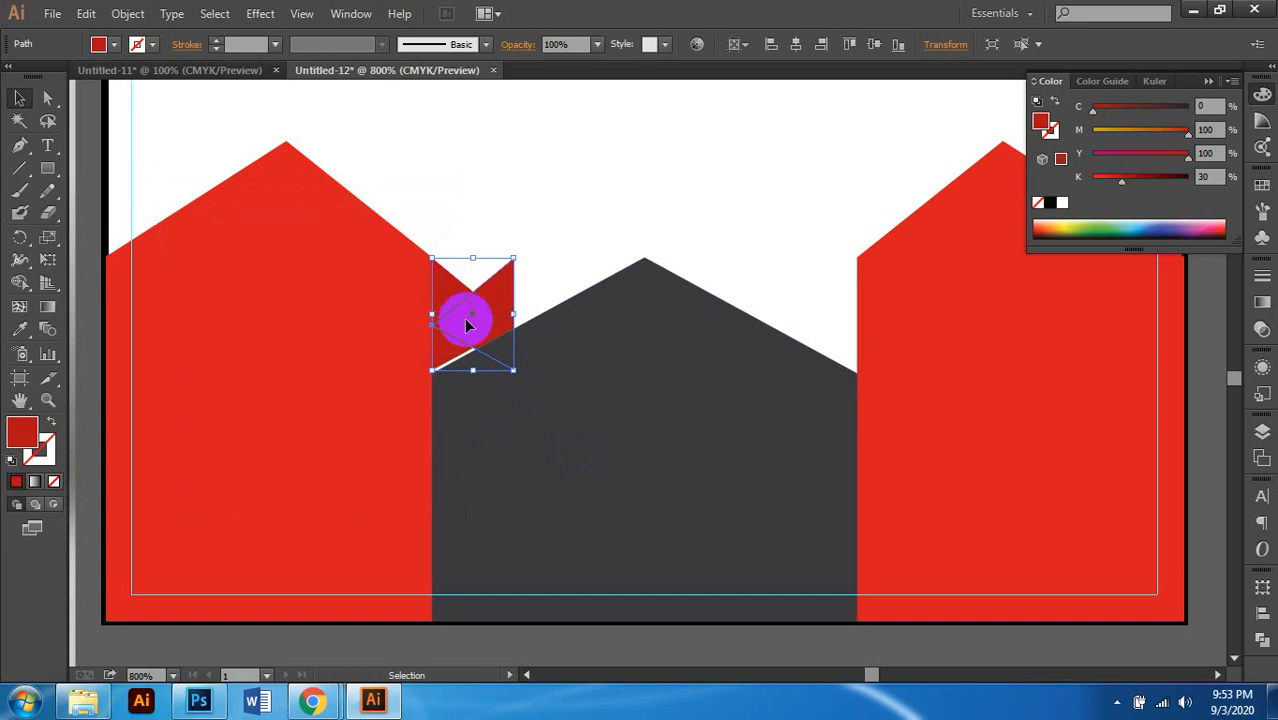
{"action": "left_click_drag", "start_coordinate": [499, 294], "coordinate": [849, 320]}
Step: Deselect the triangle copy and select the dark grey house shape
{"action": "scroll", "coordinate": [1036, 404], "scroll_direction": "right", "scroll_amount": 2}
{"action": "scroll", "coordinate": [726, 376], "scroll_direction": "up", "scroll_amount": 3}
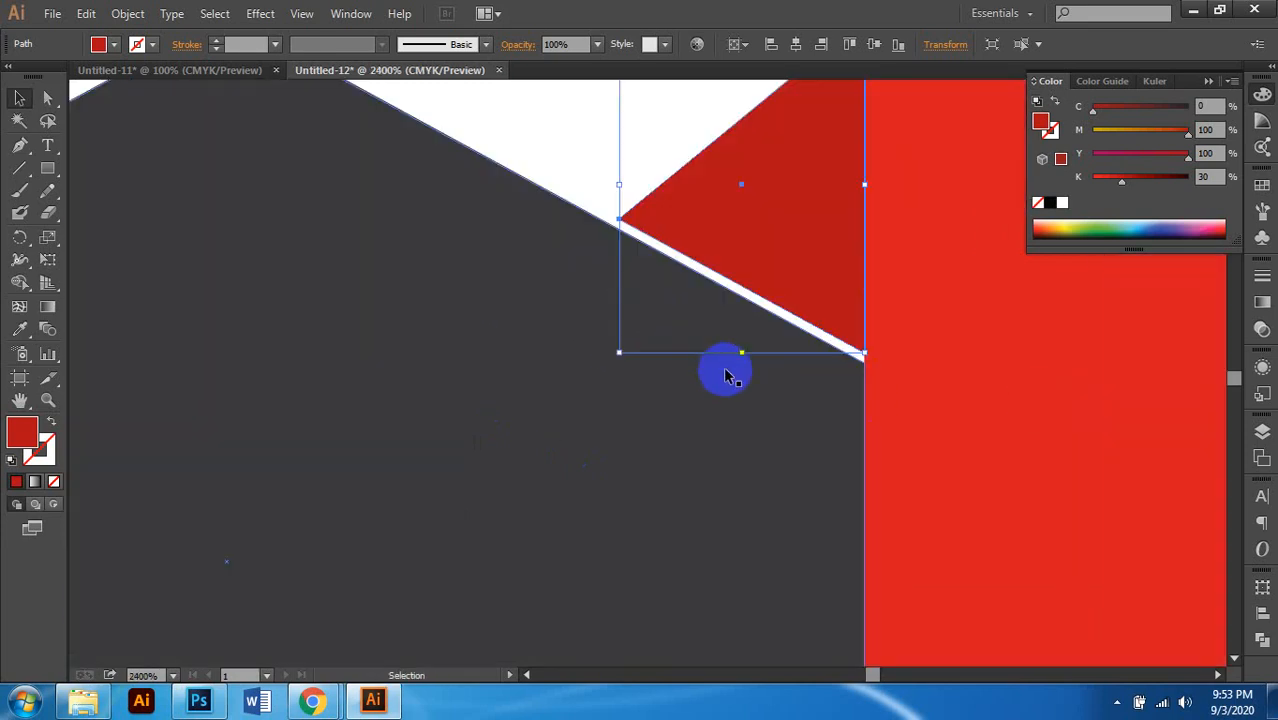
{"action": "scroll", "coordinate": [705, 349], "scroll_direction": "down", "scroll_amount": 4}
{"action": "scroll", "coordinate": [866, 318], "scroll_direction": "down", "scroll_amount": 2}
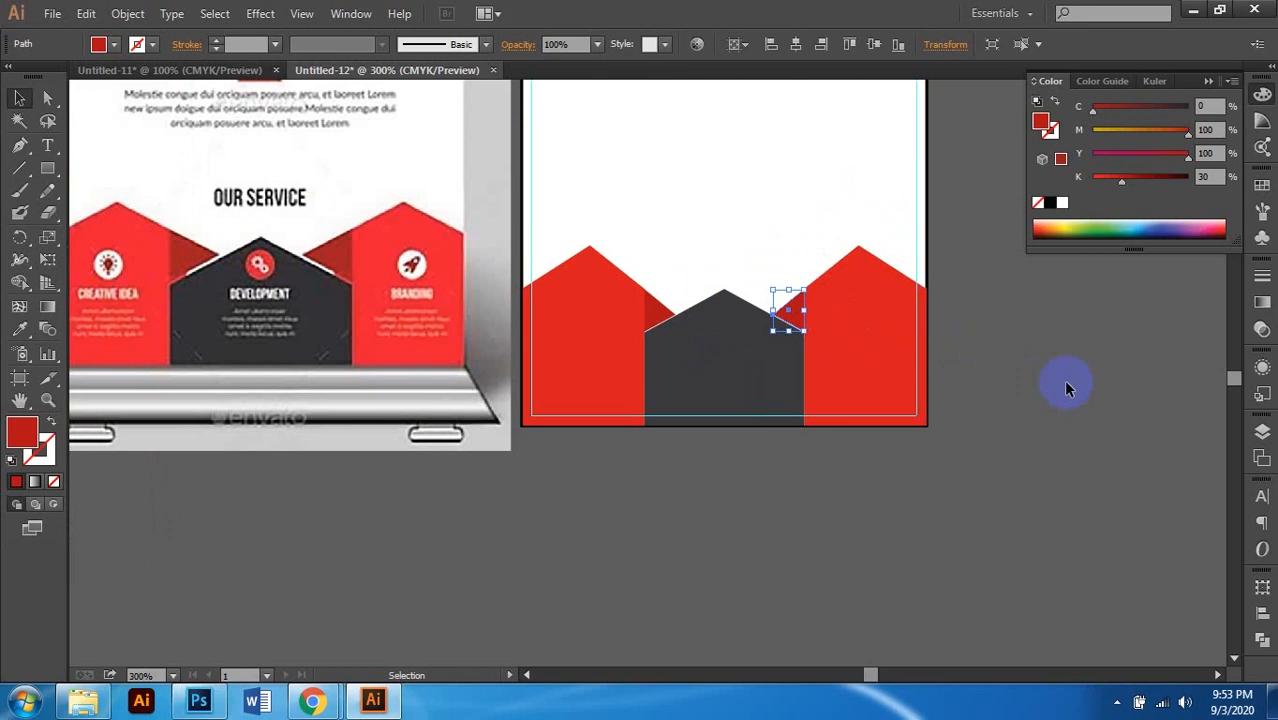
{"action": "left_click", "coordinate": [782, 445]}
{"action": "scroll", "coordinate": [782, 445], "scroll_direction": "down", "scroll_amount": 1}
{"action": "scroll", "coordinate": [801, 436], "scroll_direction": "up", "scroll_amount": 2}
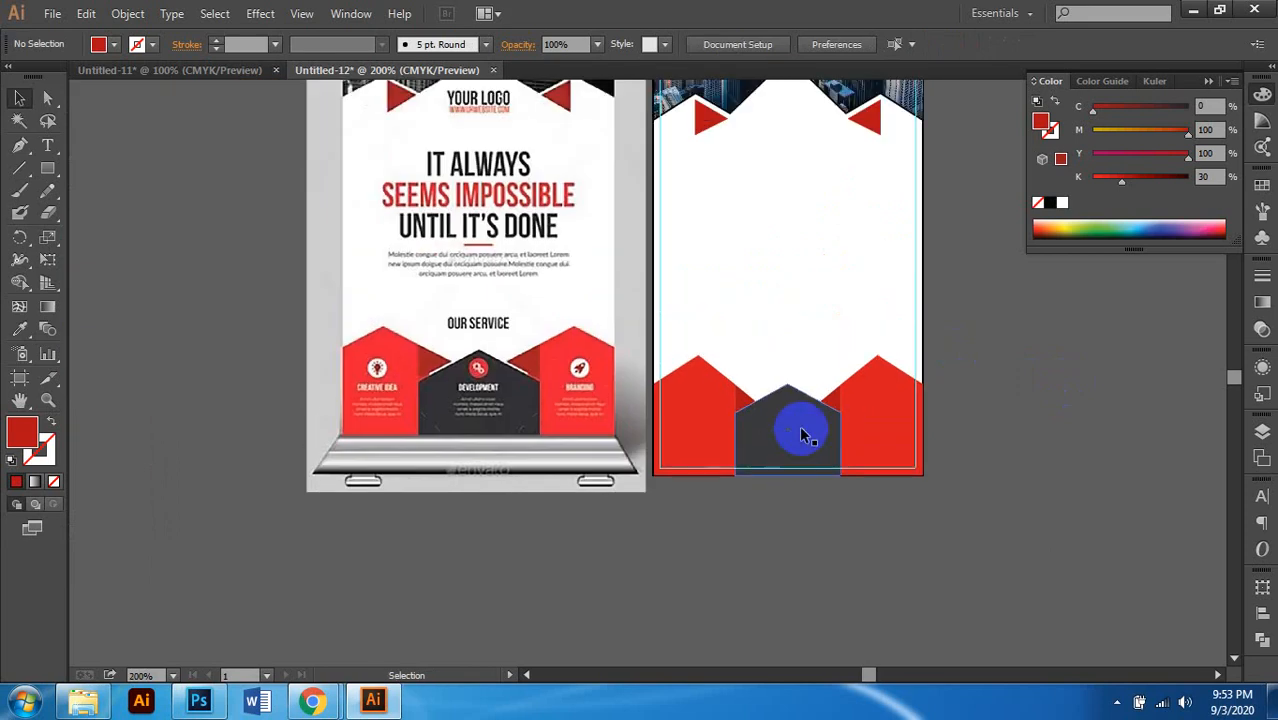
{"action": "left_click", "coordinate": [826, 484]}
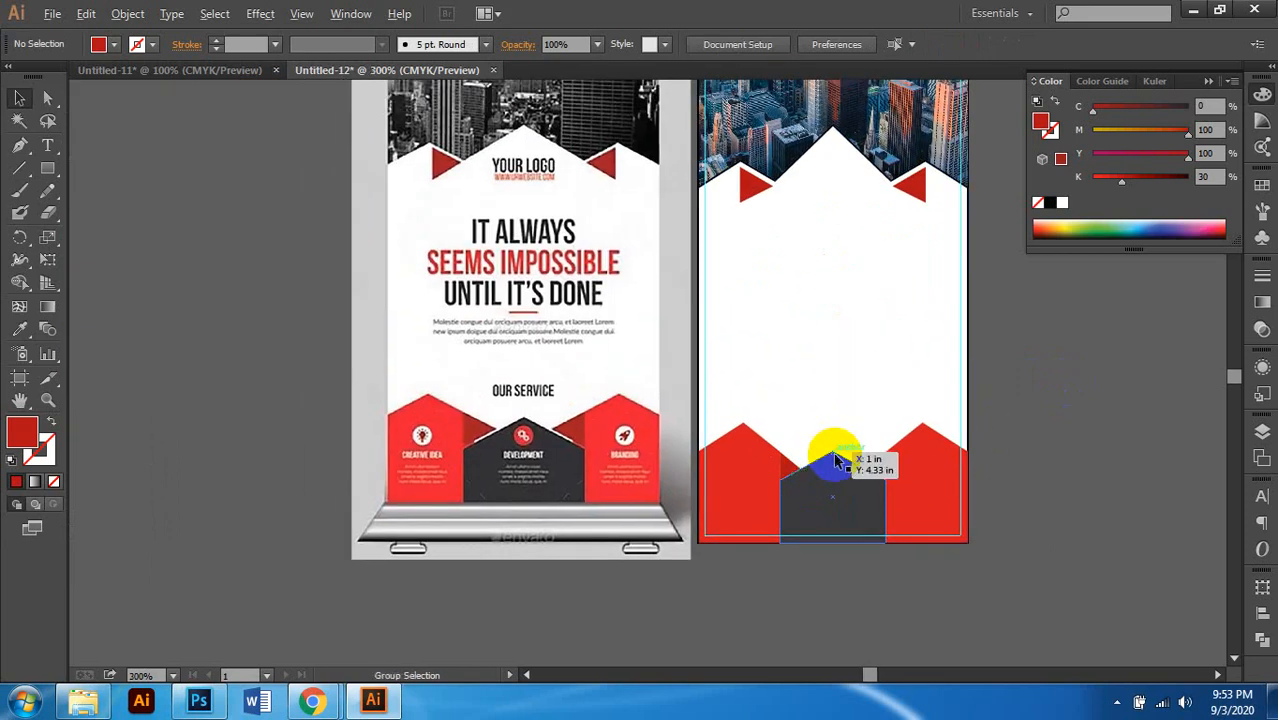
{"action": "scroll", "coordinate": [830, 470], "scroll_direction": "up", "scroll_amount": 1}
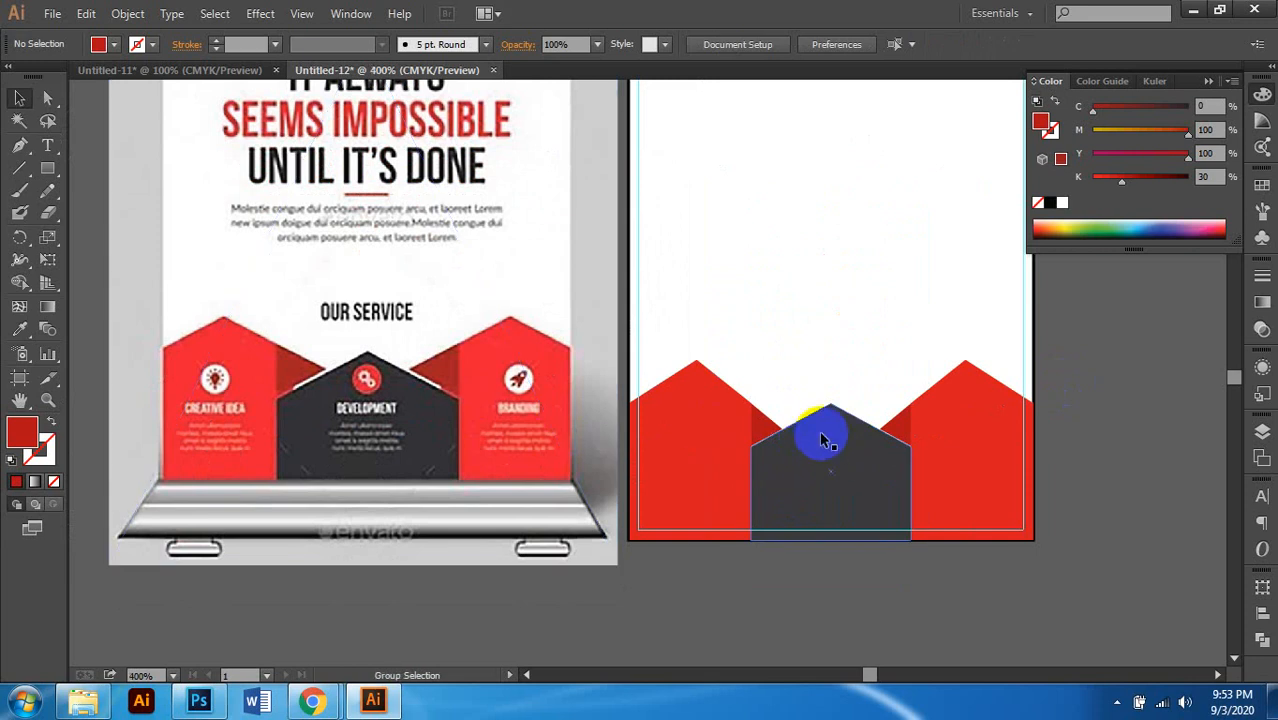
{"action": "scroll", "coordinate": [810, 436], "scroll_direction": "down", "scroll_amount": 1}
{"action": "scroll", "coordinate": [847, 434], "scroll_direction": "up", "scroll_amount": 2}
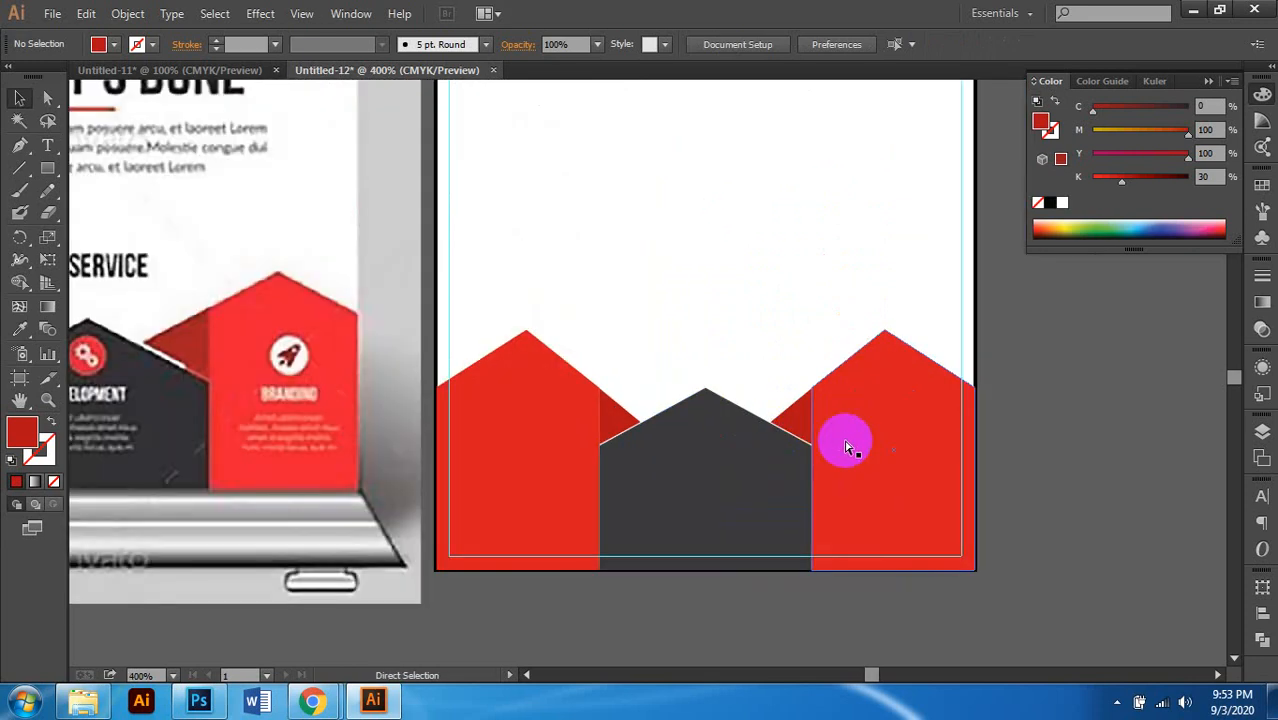
{"action": "scroll", "coordinate": [845, 446], "scroll_direction": "up", "scroll_amount": 1}
Step: Set the dark house shape's fill to 95% black
{"action": "left_click", "coordinate": [833, 436]}
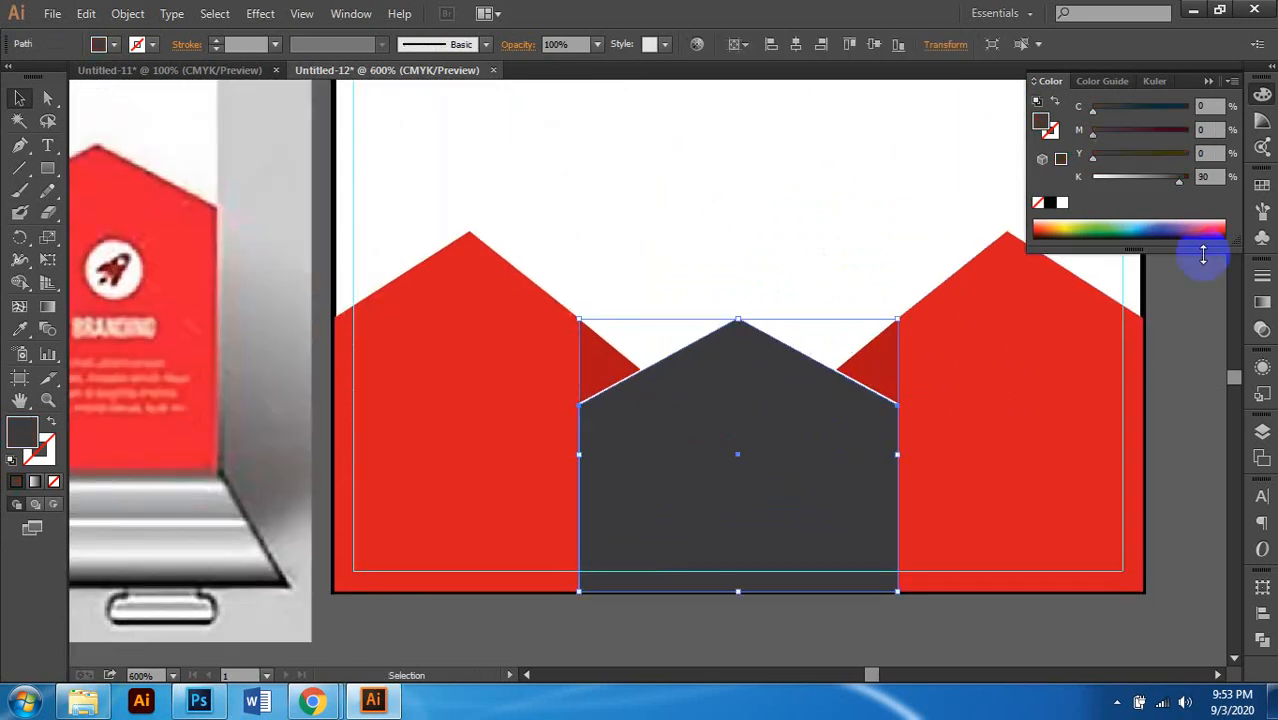
{"action": "double_click", "coordinate": [1213, 177]}
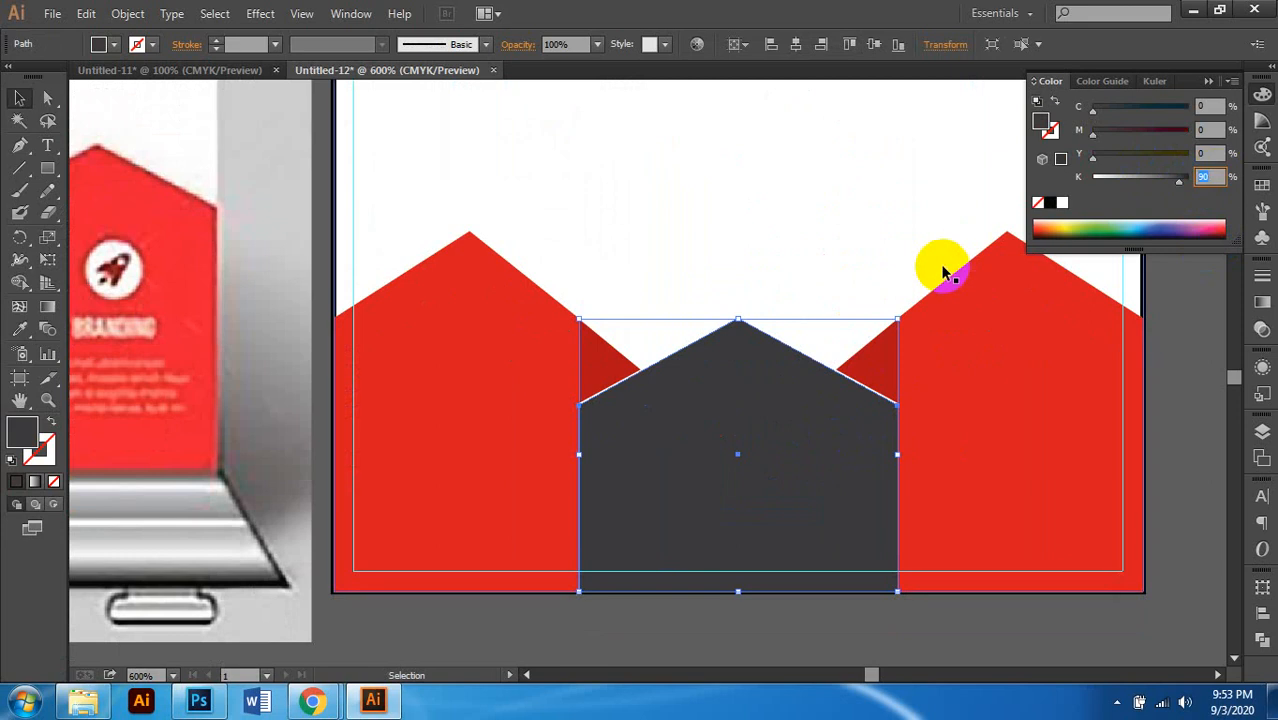
{"action": "key", "text": "Return"}
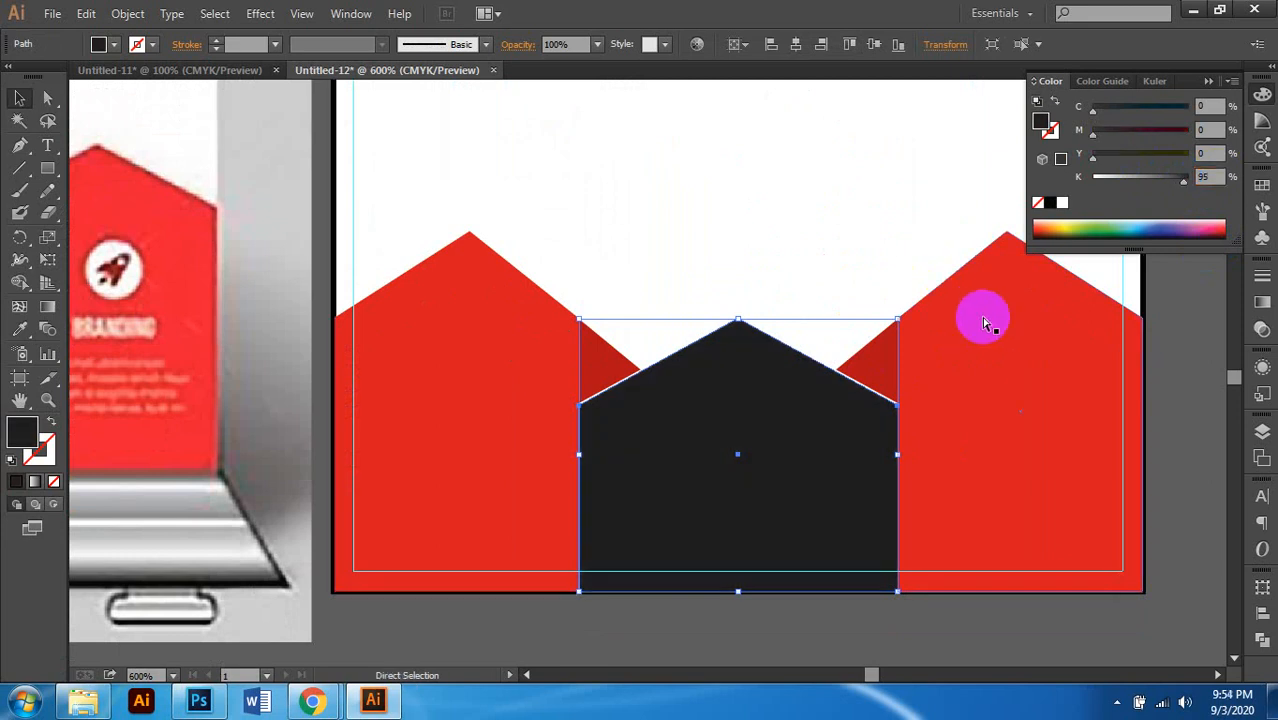
{"action": "scroll", "coordinate": [981, 314], "scroll_direction": "right", "scroll_amount": 1}
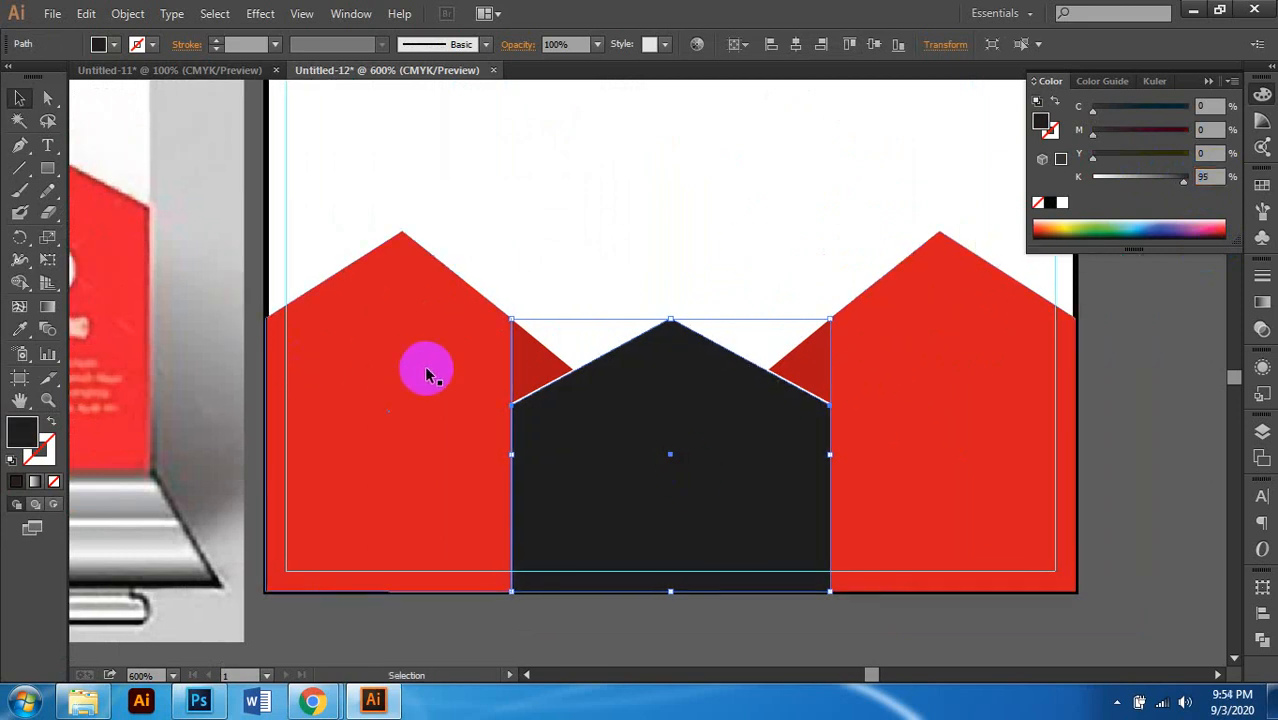
Step: Group the dark house with the left and right red houses
{"action": "left_click", "coordinate": [535, 362], "text": "shift"}
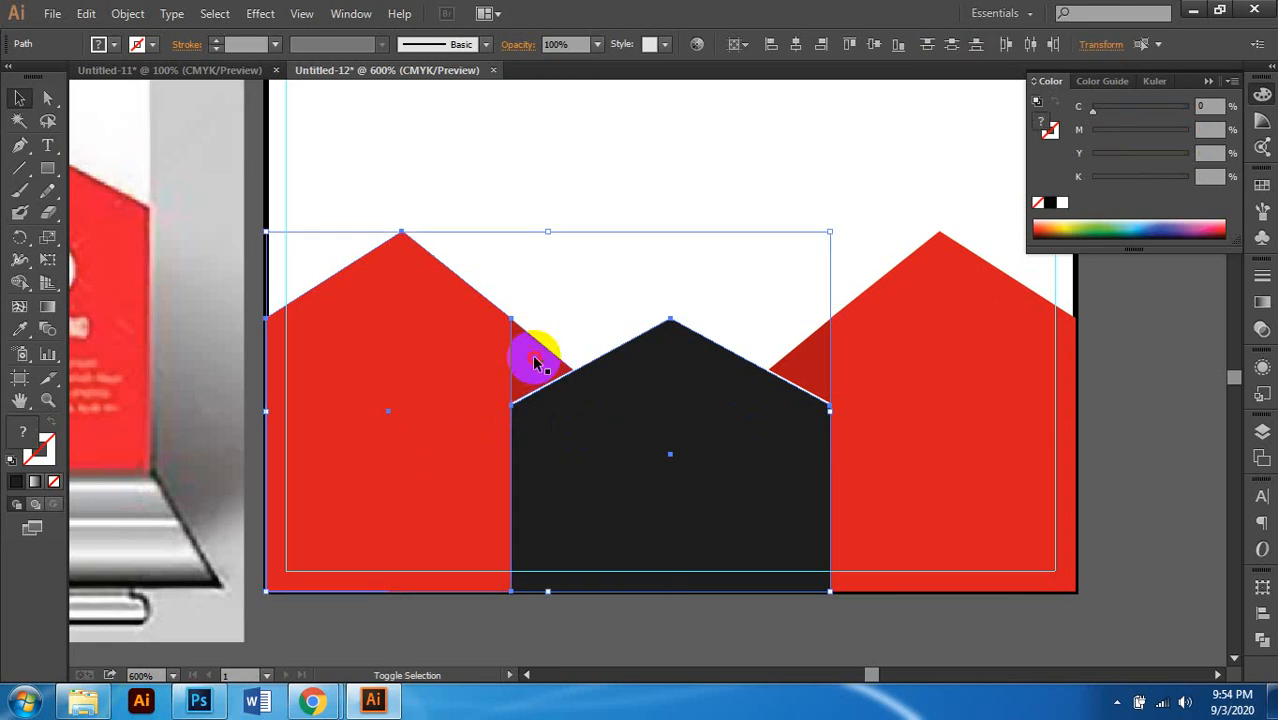
{"action": "left_click", "coordinate": [913, 345], "text": "shift"}
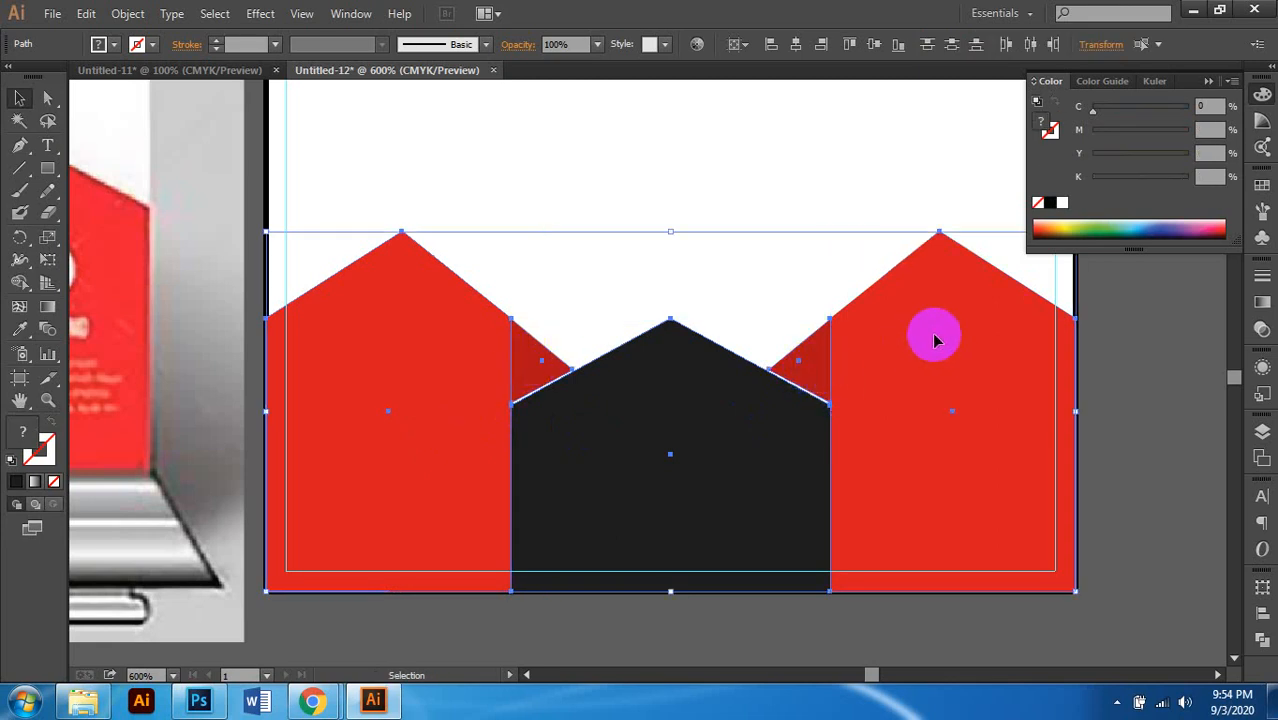
{"action": "right_click", "coordinate": [935, 341]}
{"action": "left_click", "coordinate": [982, 420]}
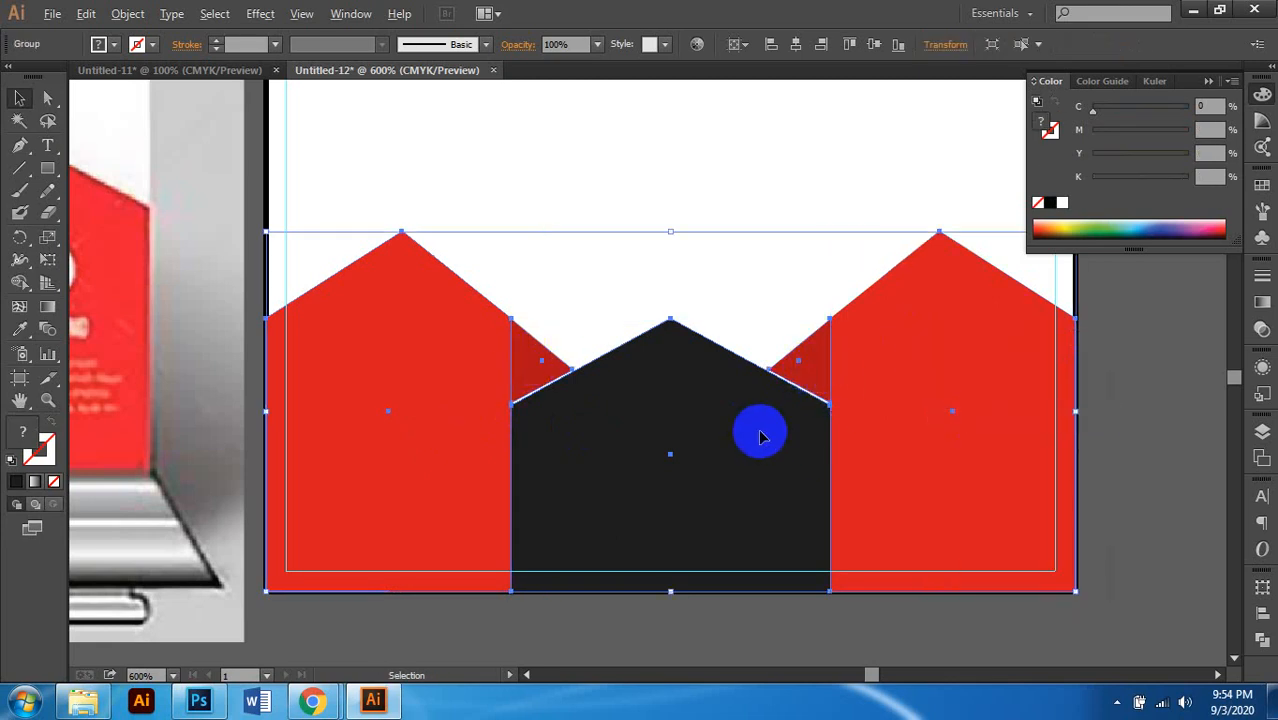
{"action": "scroll", "coordinate": [760, 431], "scroll_direction": "down", "scroll_amount": 2}
{"action": "left_click", "coordinate": [941, 410]}
{"action": "scroll", "coordinate": [845, 437], "scroll_direction": "down", "scroll_amount": 2}
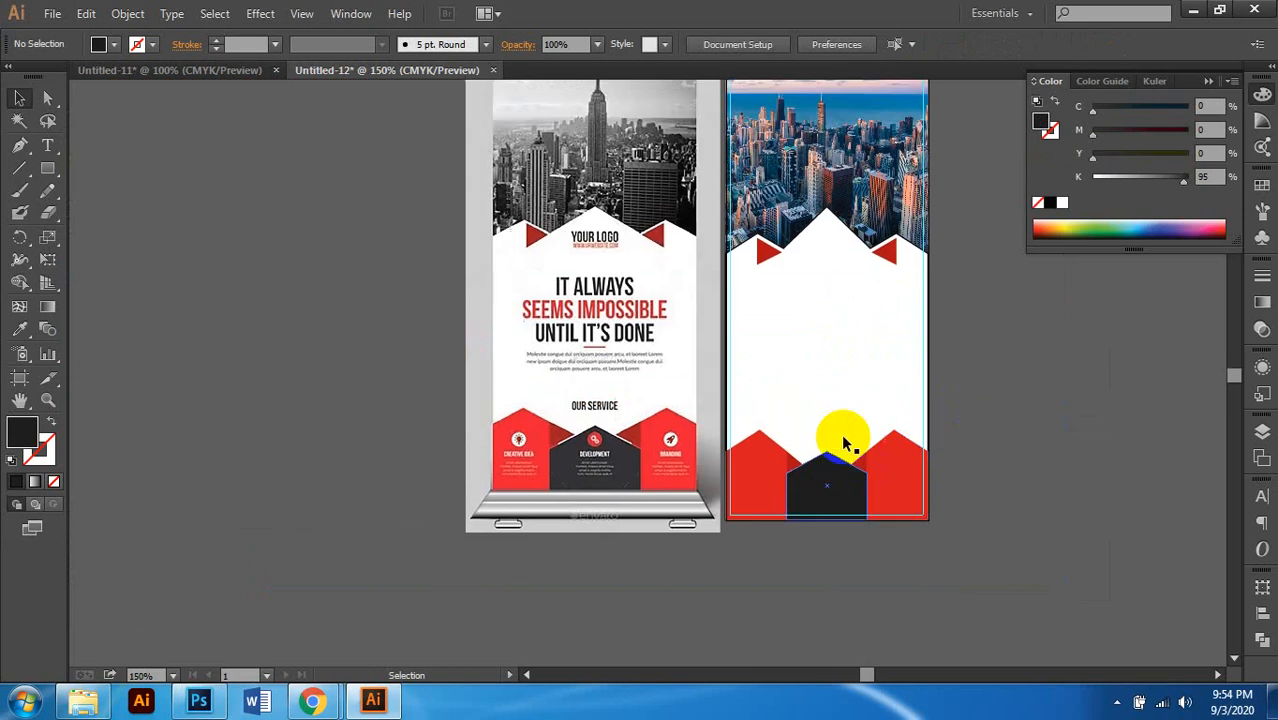
{"action": "scroll", "coordinate": [843, 437], "scroll_direction": "up", "scroll_amount": 2}
{"action": "scroll", "coordinate": [830, 440], "scroll_direction": "down", "scroll_amount": 1}
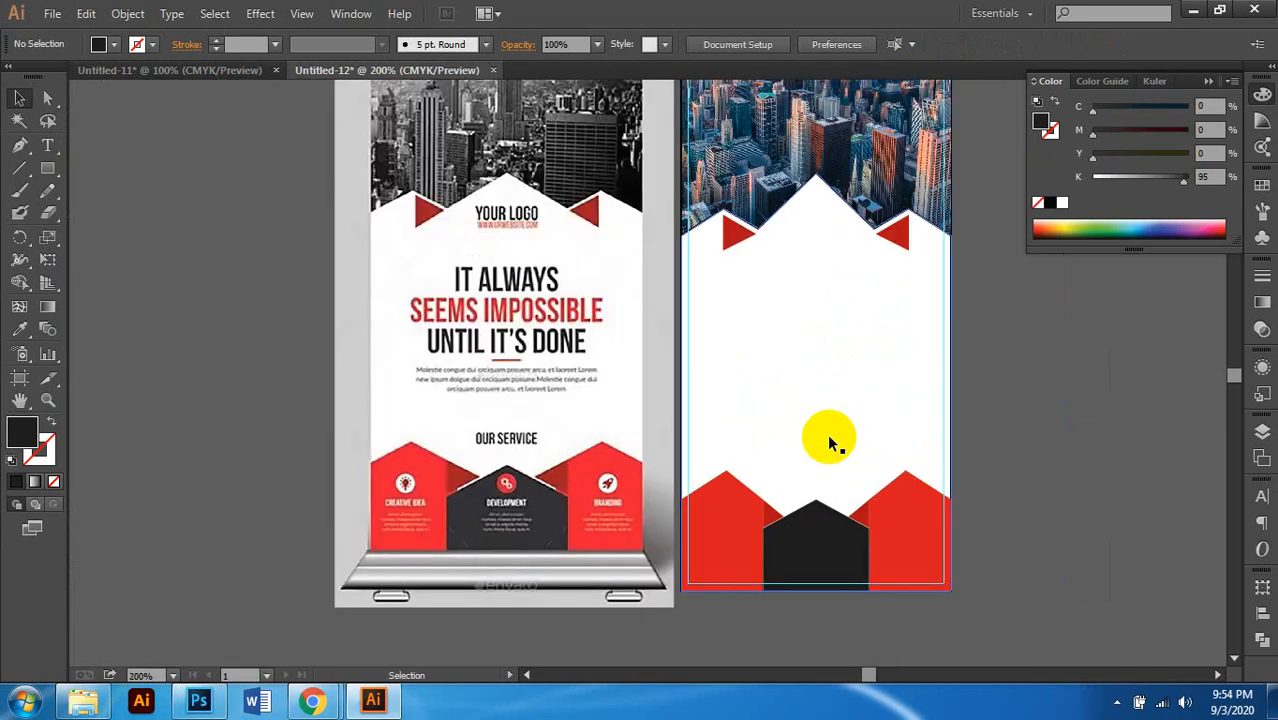
{"action": "scroll", "coordinate": [824, 251], "scroll_direction": "up", "scroll_amount": 2}
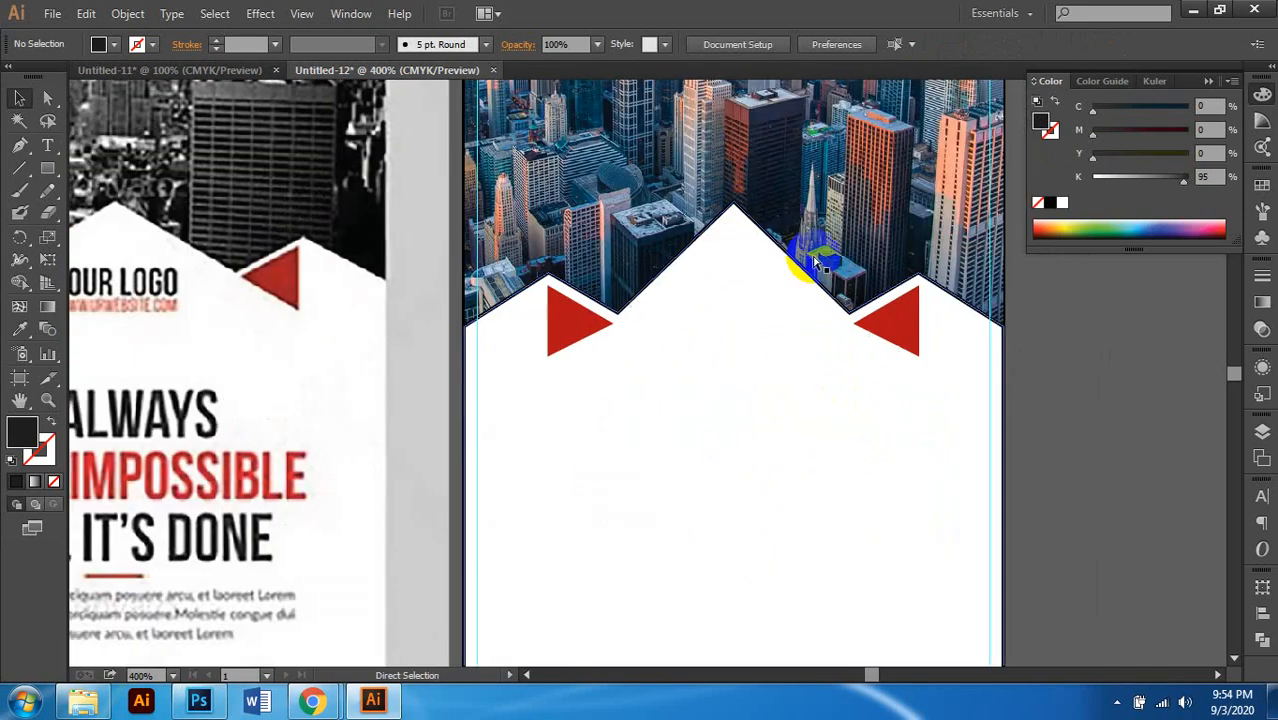
{"action": "scroll", "coordinate": [670, 322], "scroll_direction": "up", "scroll_amount": 1}
Step: Nudge both red triangles slightly upward, then select the white peaked shape
{"action": "key", "text": "v"}
{"action": "left_click", "coordinate": [538, 320]}
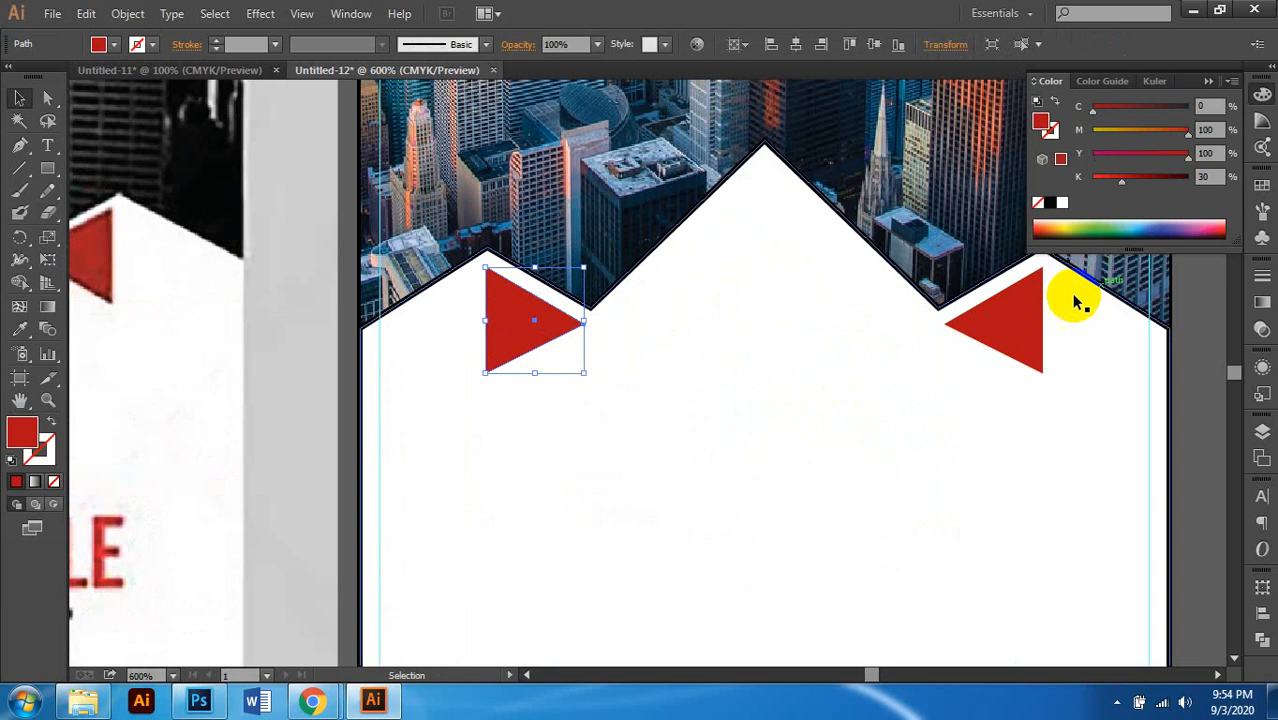
{"action": "left_click", "coordinate": [1013, 316], "text": "shift"}
{"action": "key", "text": "Up"}
{"action": "key", "text": "Up"}
{"action": "key", "text": "Up"}
{"action": "key", "text": "Up"}
{"action": "key", "text": "Up"}
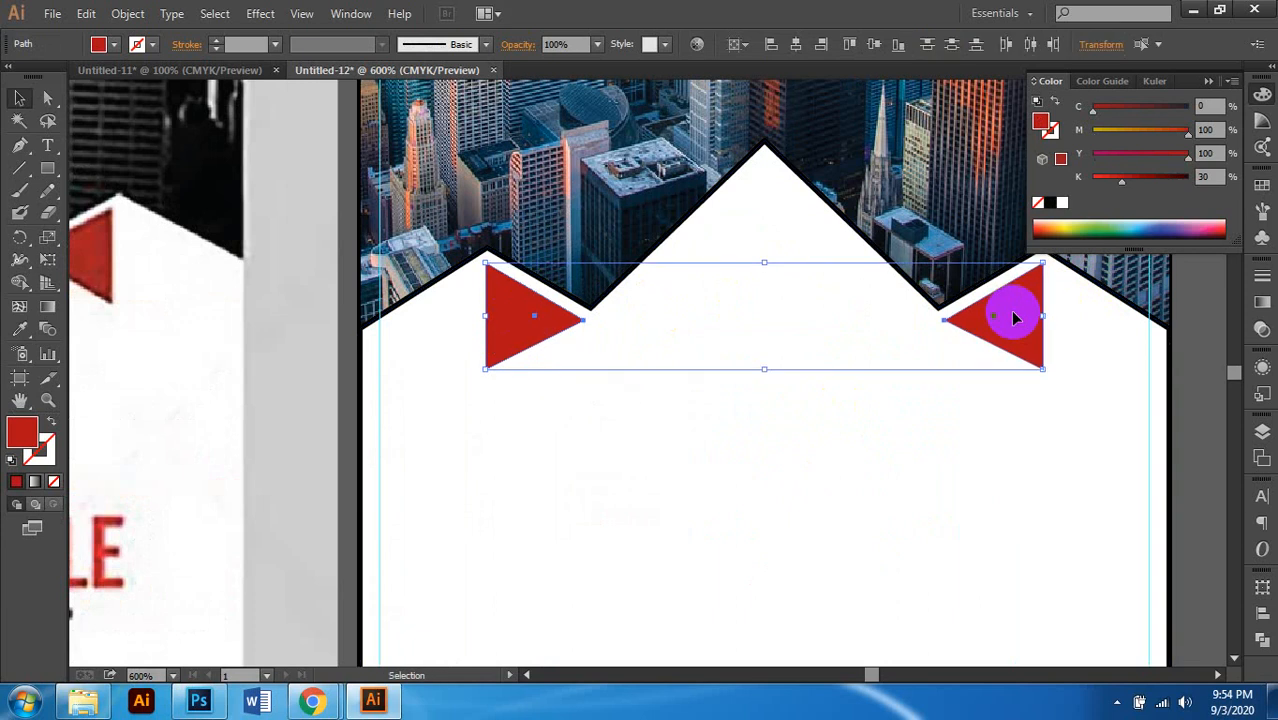
{"action": "key", "text": "Down"}
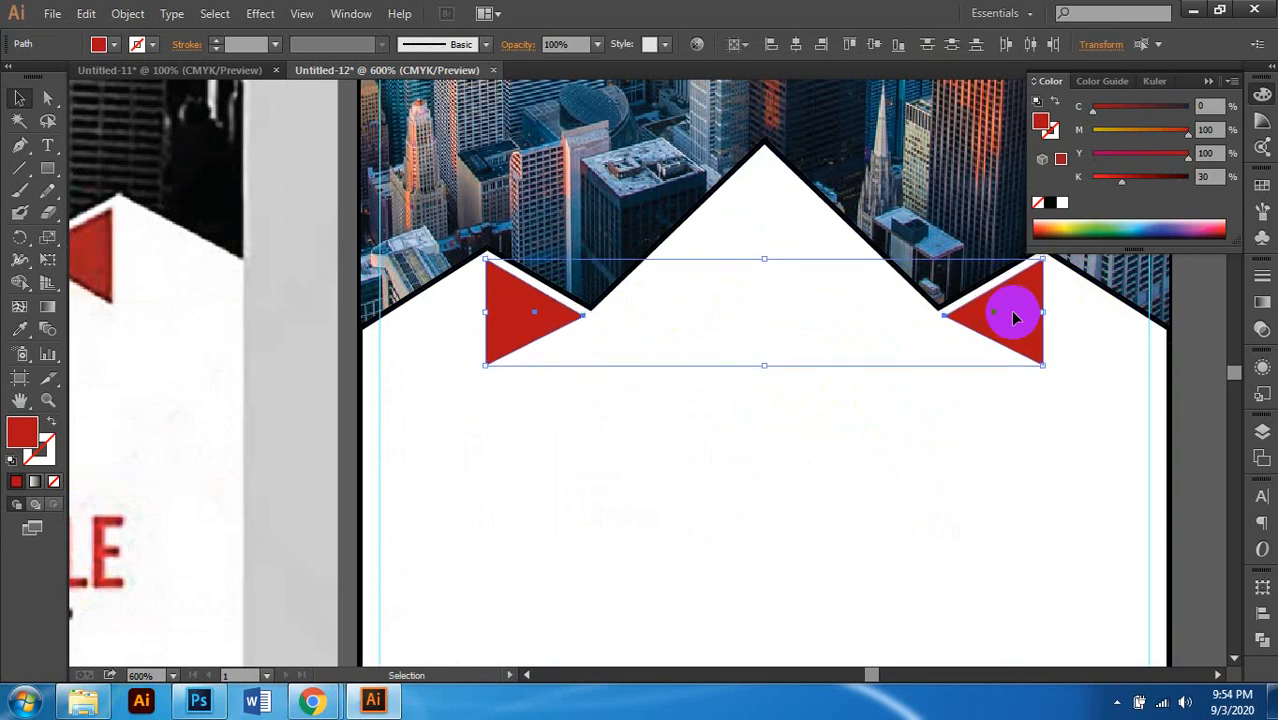
{"action": "left_click", "coordinate": [778, 177]}
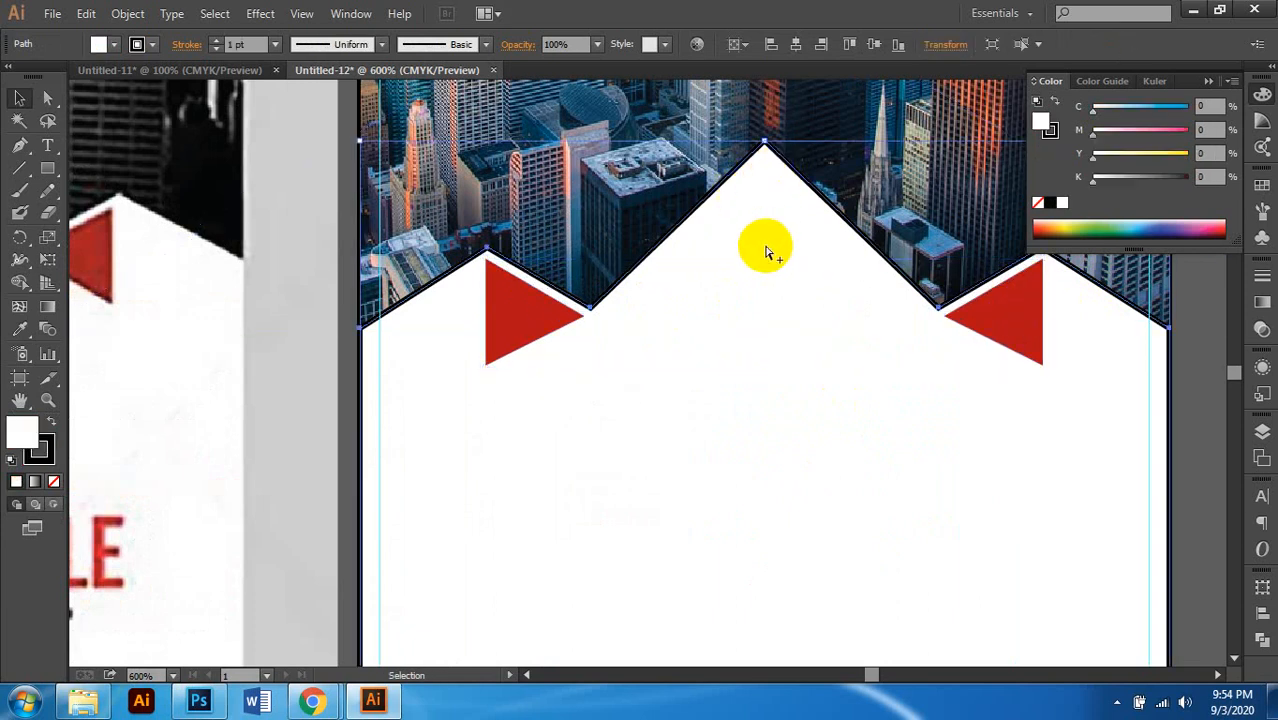
{"action": "key", "text": "ctrl+minus"}
{"action": "key", "text": "ctrl+minus"}
{"action": "key", "text": "ctrl+minus"}
Step: Set the white peaked shape's stroke to None and deselect it
{"action": "scroll", "coordinate": [876, 336], "scroll_direction": "down", "scroll_amount": 2}
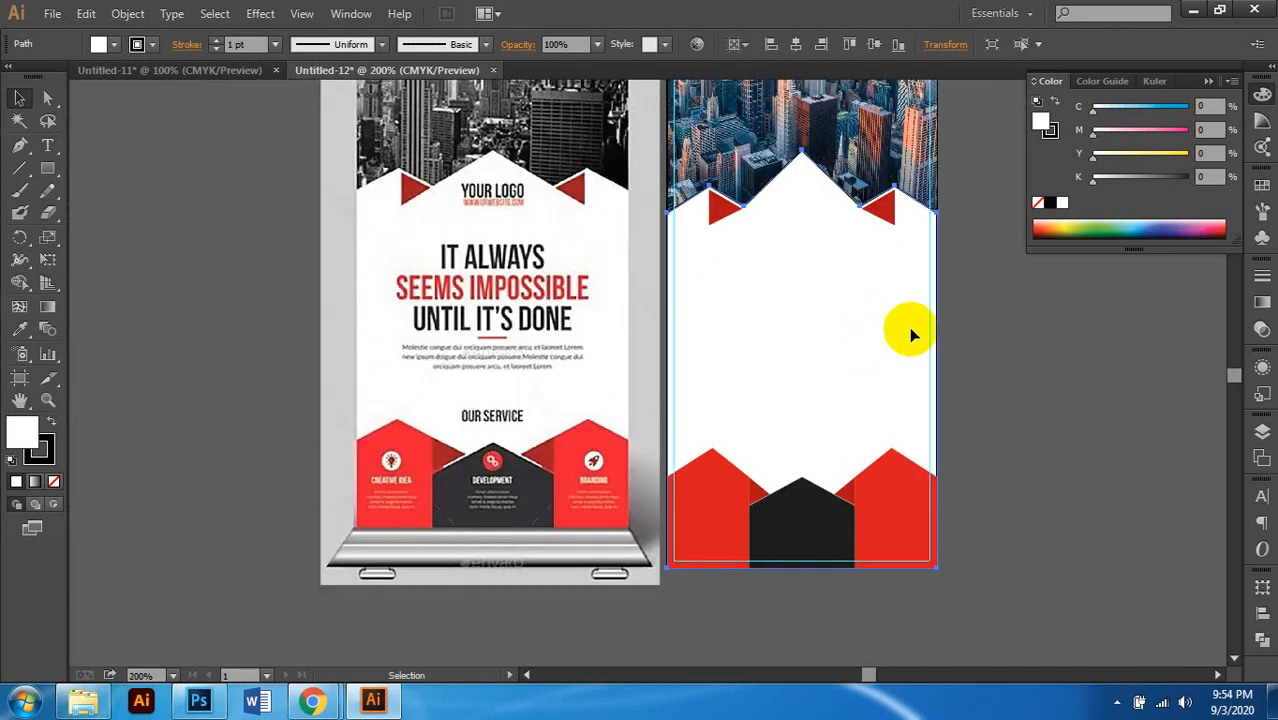
{"action": "scroll", "coordinate": [424, 180], "scroll_direction": "up", "scroll_amount": 4}
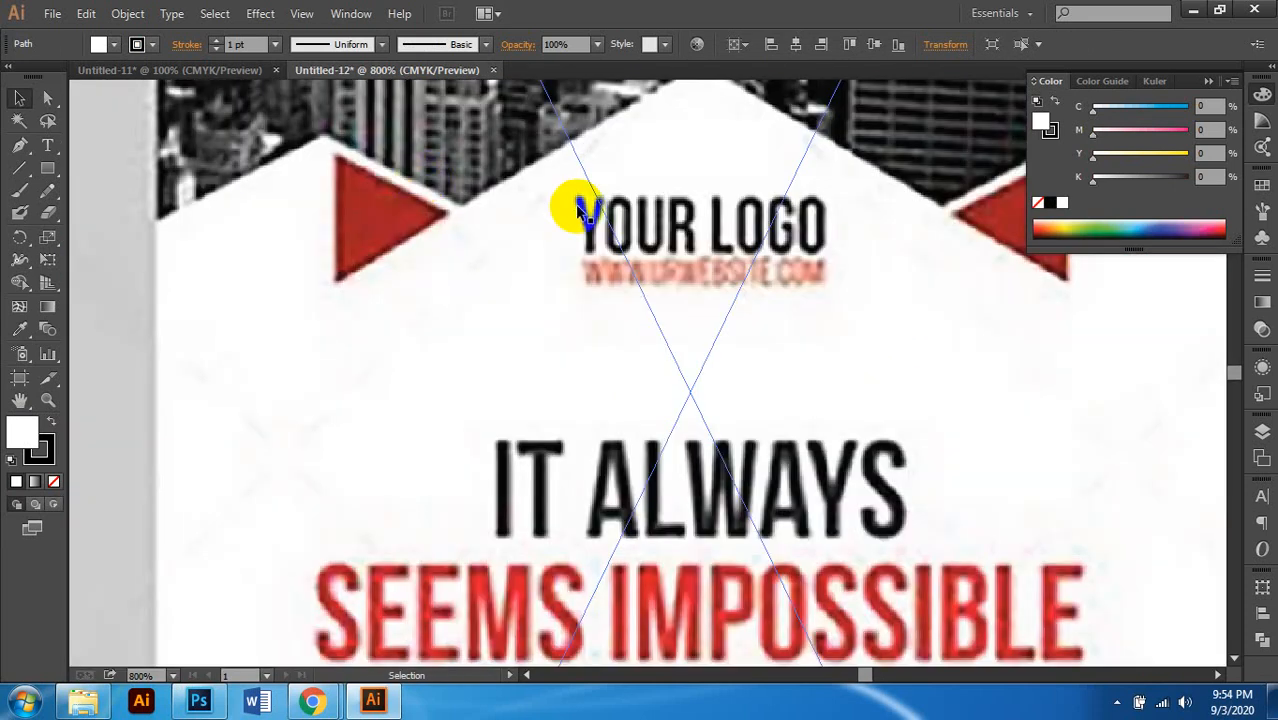
{"action": "scroll", "coordinate": [577, 213], "scroll_direction": "down", "scroll_amount": 2}
{"action": "scroll", "coordinate": [605, 230], "scroll_direction": "right", "scroll_amount": 5}
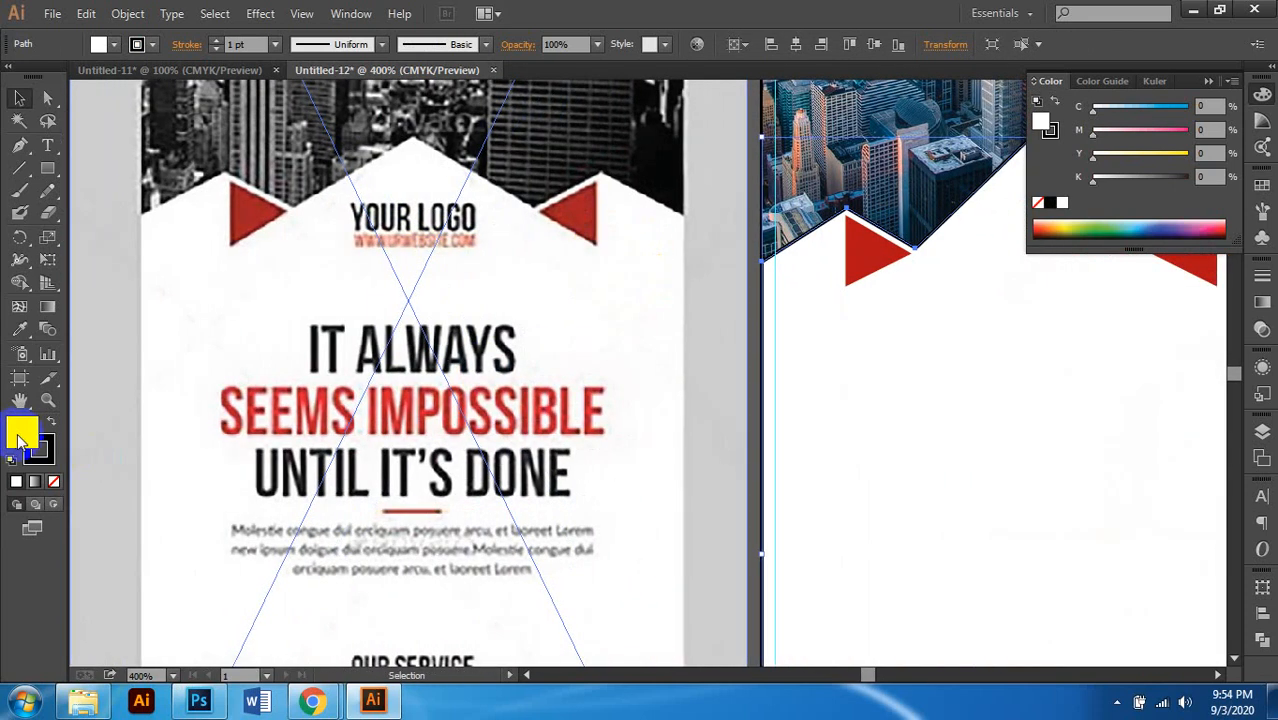
{"action": "left_click", "coordinate": [40, 452]}
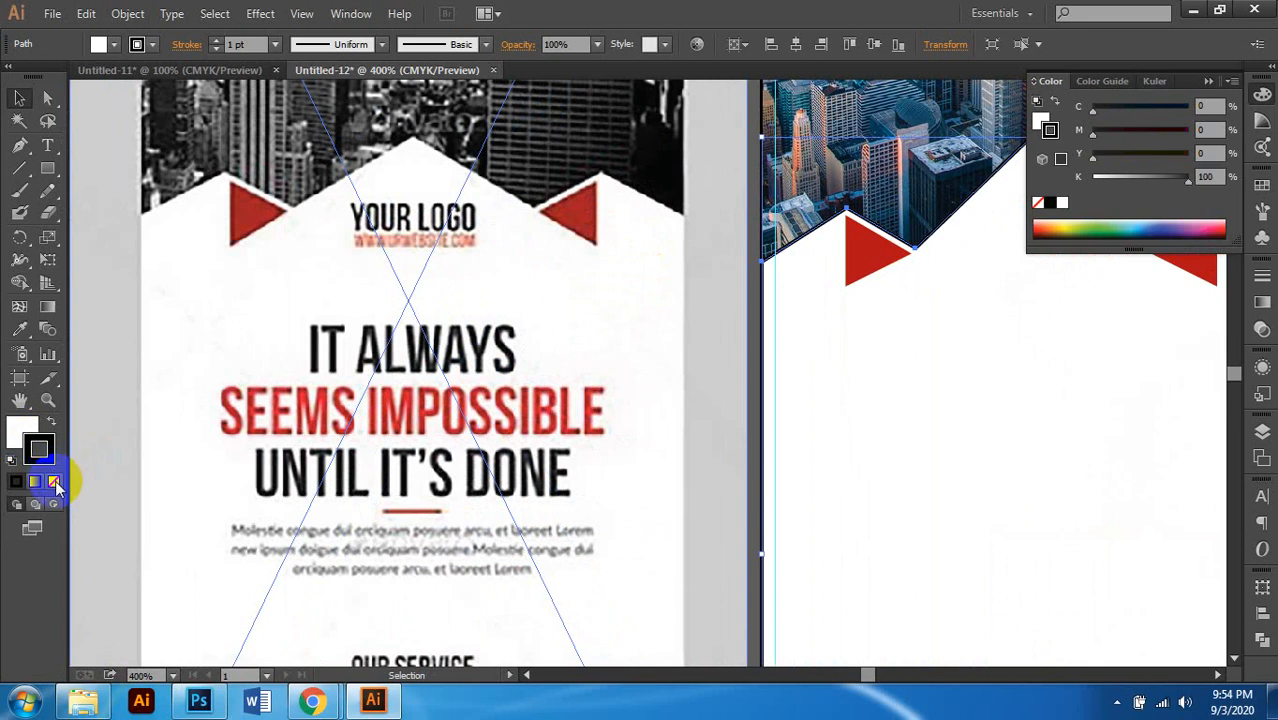
{"action": "left_click", "coordinate": [54, 481]}
{"action": "scroll", "coordinate": [907, 349], "scroll_direction": "down", "scroll_amount": 2}
{"action": "scroll", "coordinate": [1033, 354], "scroll_direction": "right", "scroll_amount": 3}
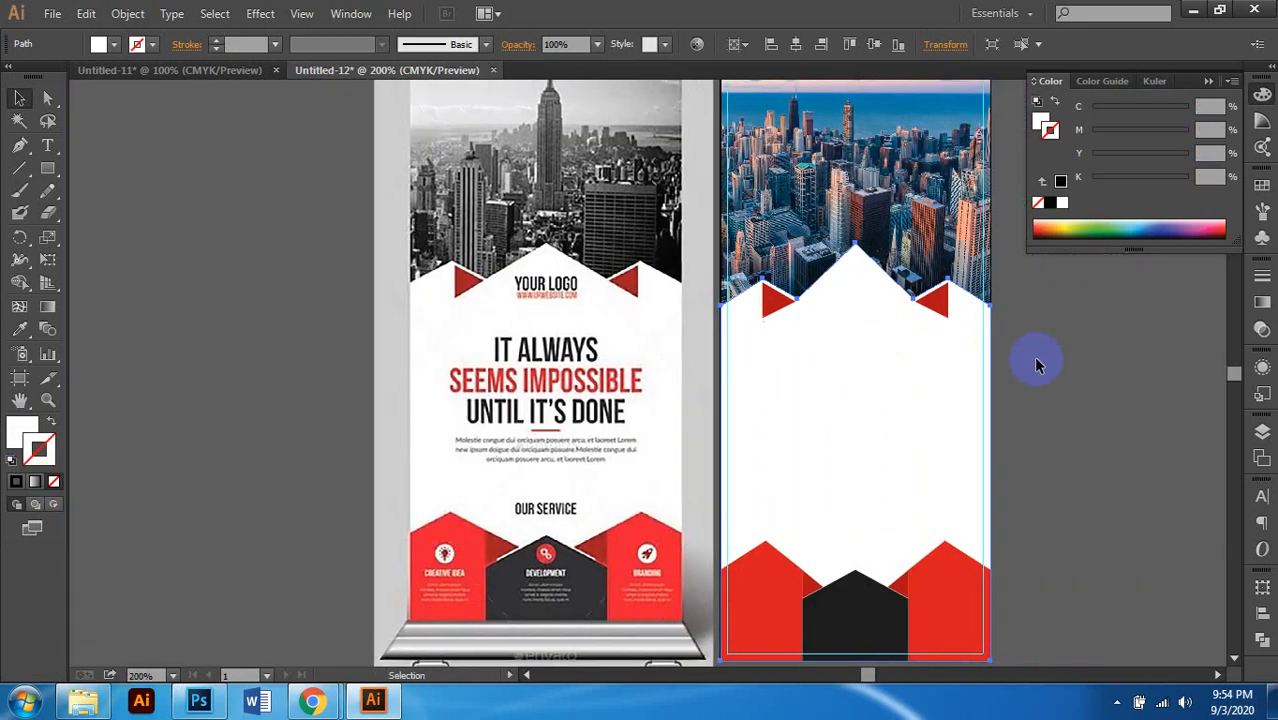
{"action": "left_click", "coordinate": [1013, 360]}
Step: Pick the Type tool to begin adding the logo text under the white peak
{"action": "scroll", "coordinate": [1013, 360], "scroll_direction": "down", "scroll_amount": 2}
{"action": "scroll", "coordinate": [993, 351], "scroll_direction": "right", "scroll_amount": 2}
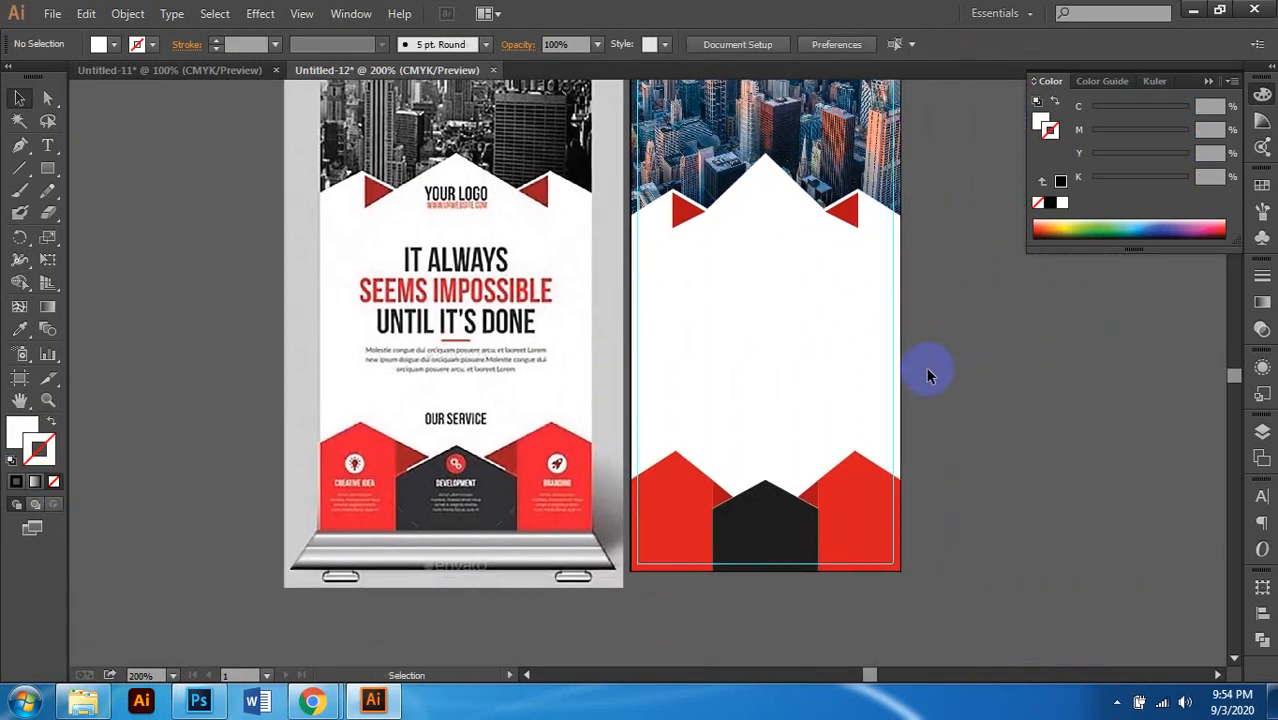
{"action": "scroll", "coordinate": [770, 380], "scroll_direction": "up", "scroll_amount": 1}
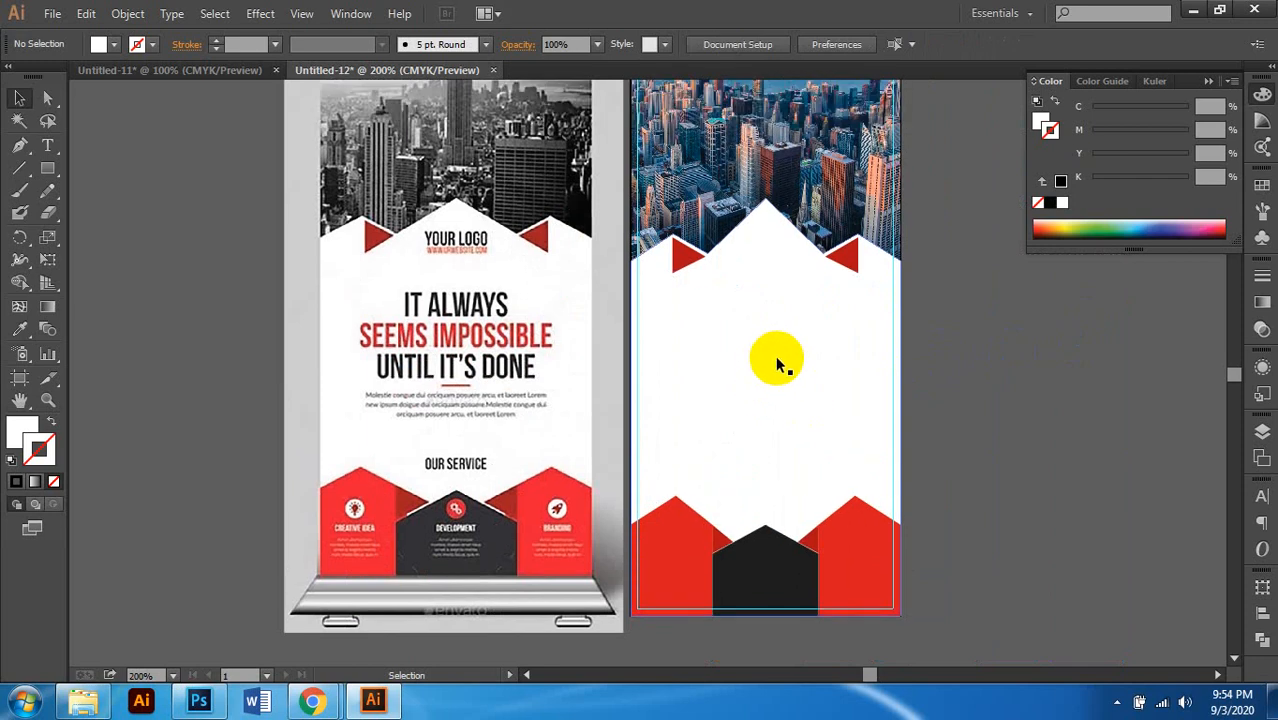
{"action": "scroll", "coordinate": [778, 293], "scroll_direction": "up", "scroll_amount": 1}
{"action": "scroll", "coordinate": [777, 288], "scroll_direction": "up", "scroll_amount": 1}
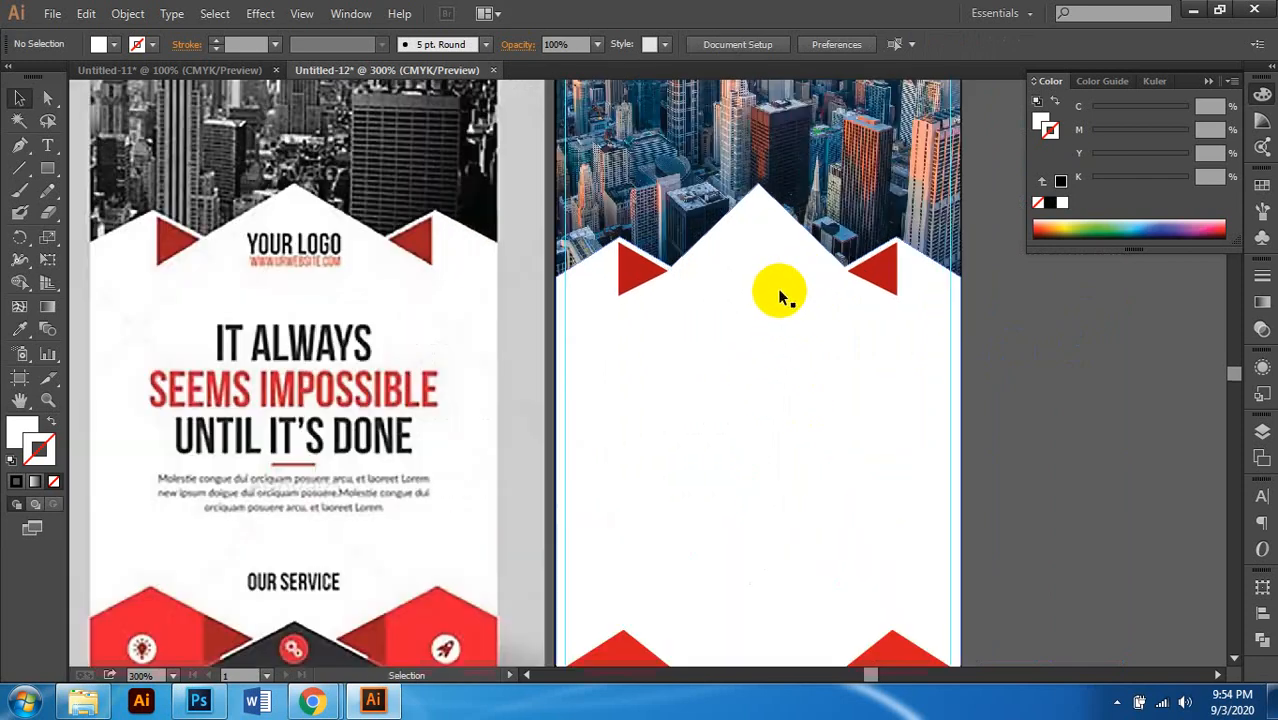
{"action": "scroll", "coordinate": [777, 288], "scroll_direction": "right", "scroll_amount": 1}
{"action": "left_click", "coordinate": [47, 144]}
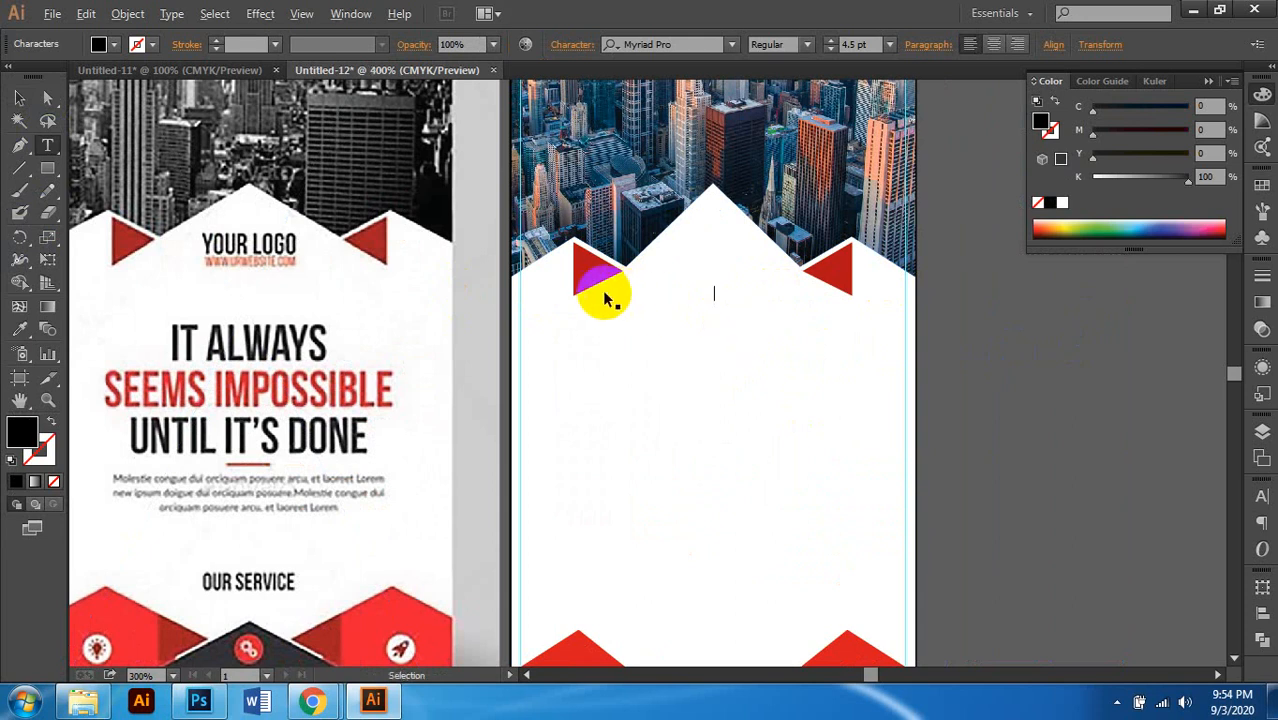
{"action": "scroll", "coordinate": [605, 297], "scroll_direction": "up", "scroll_amount": 2}
{"action": "scroll", "coordinate": [608, 299], "scroll_direction": "left", "scroll_amount": 1}
Step: Set the YOUR LOGO text to 10 pt and centre-align it
{"action": "scroll", "coordinate": [609, 297], "scroll_direction": "down", "scroll_amount": 2}
{"action": "left_click", "coordinate": [853, 45]}
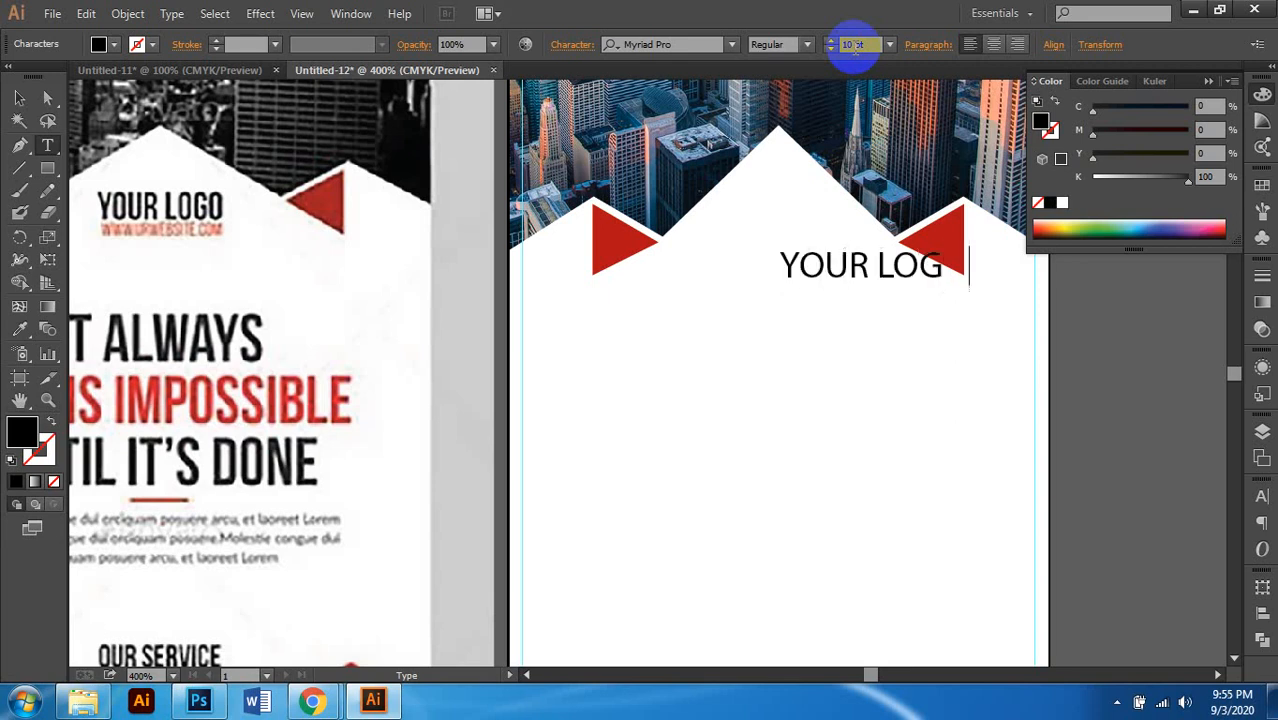
{"action": "left_click", "coordinate": [19, 97]}
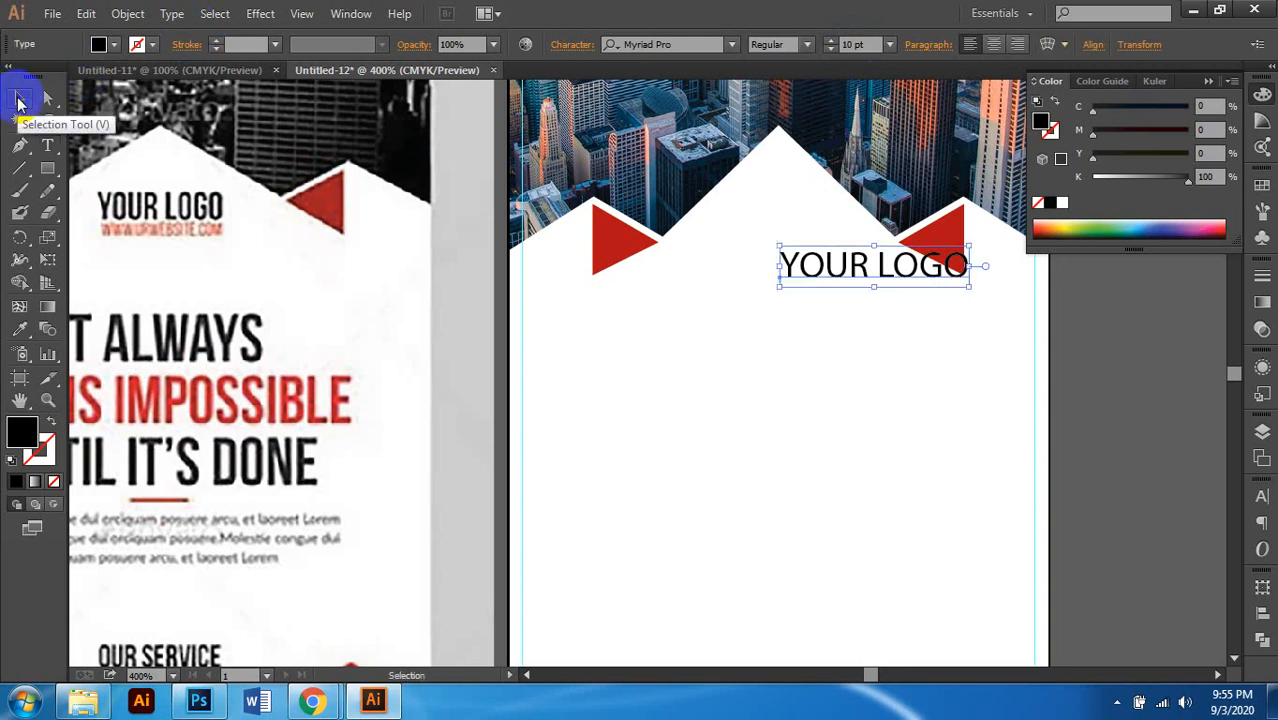
{"action": "left_click", "coordinate": [993, 46]}
{"action": "scroll", "coordinate": [828, 276], "scroll_direction": "right", "scroll_amount": 1}
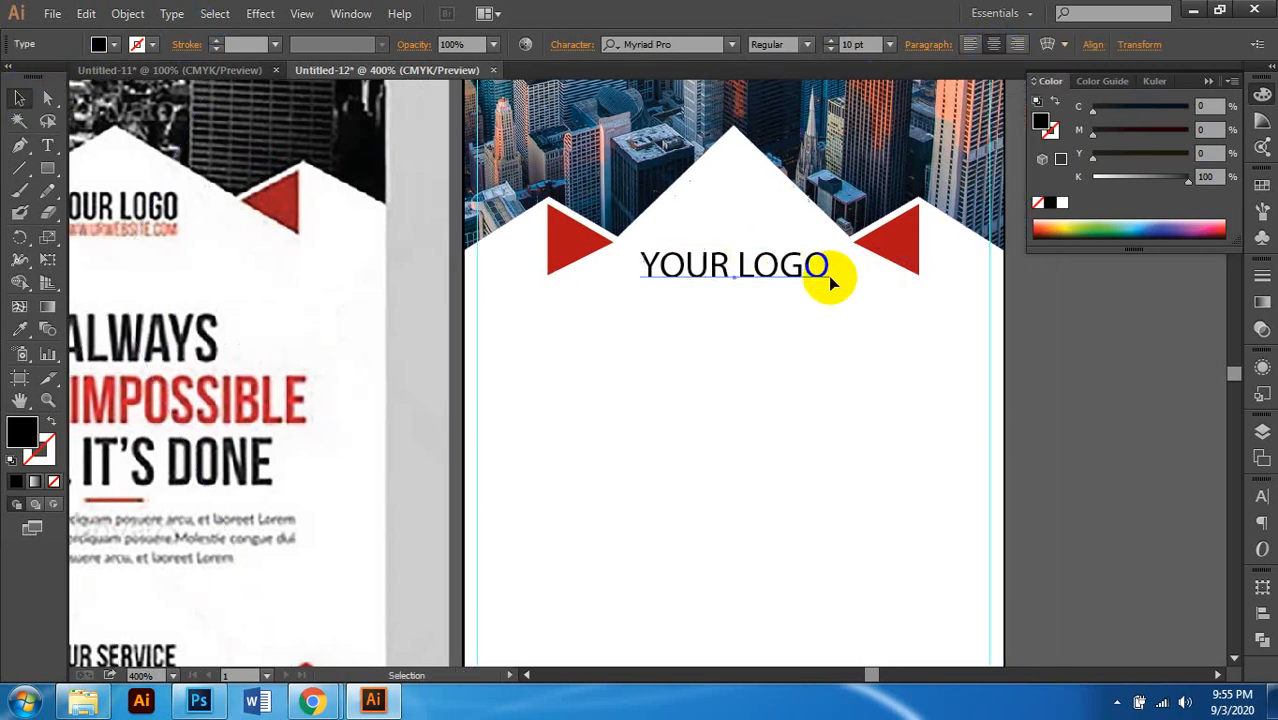
{"action": "scroll", "coordinate": [780, 290], "scroll_direction": "left", "scroll_amount": 1}
{"action": "left_click", "coordinate": [972, 46]}
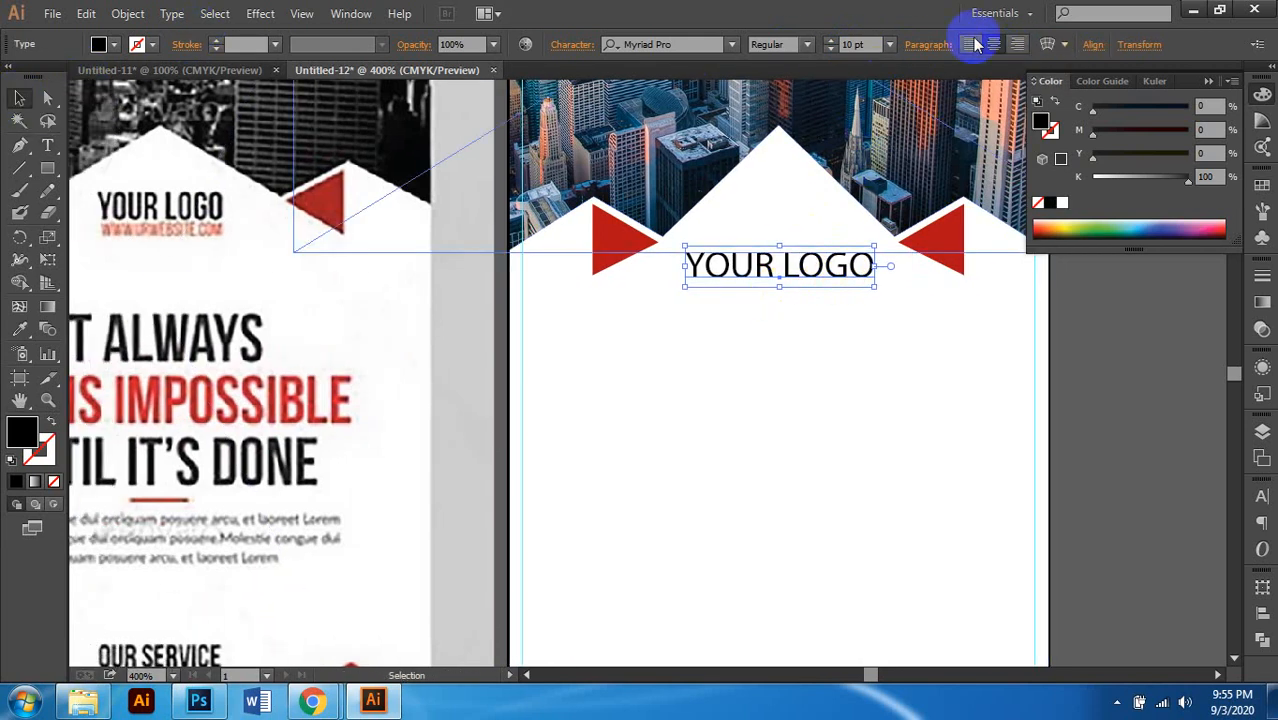
Step: Change the YOUR LOGO font style to Myriad Pro Semibold
{"action": "left_click", "coordinate": [806, 44]}
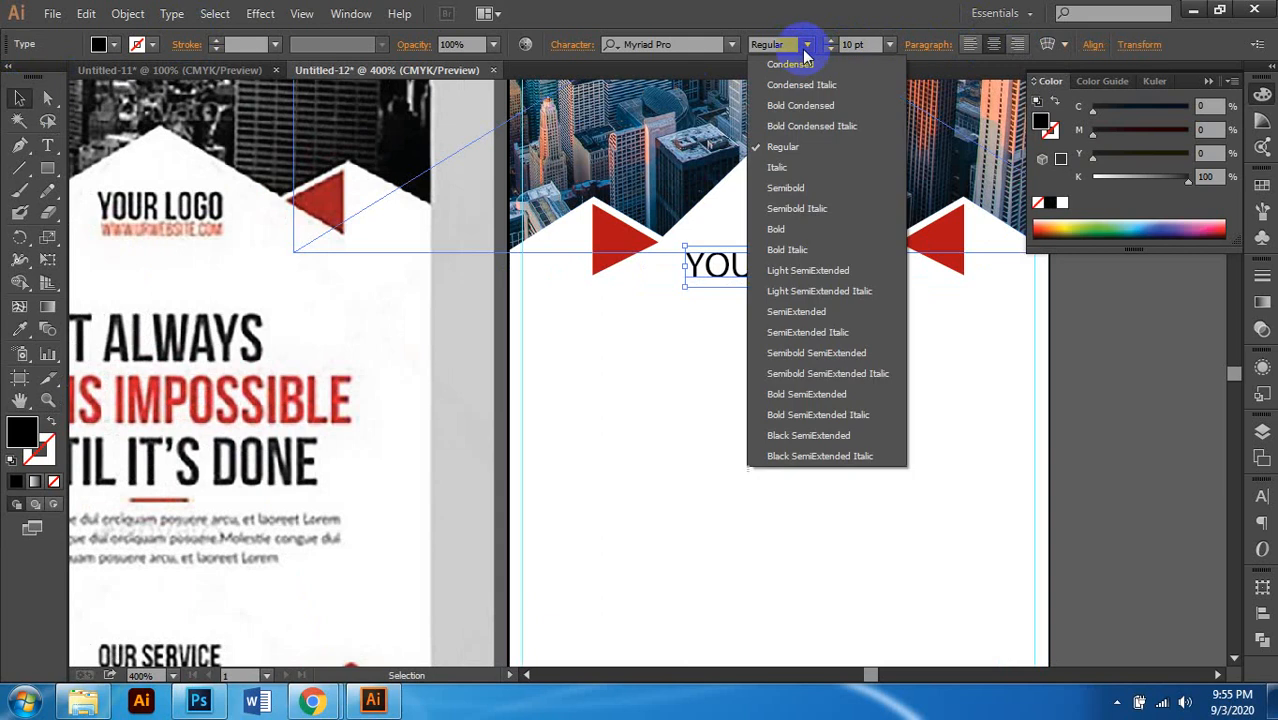
{"action": "left_click", "coordinate": [796, 192]}
{"action": "scroll", "coordinate": [757, 297], "scroll_direction": "right", "scroll_amount": 2}
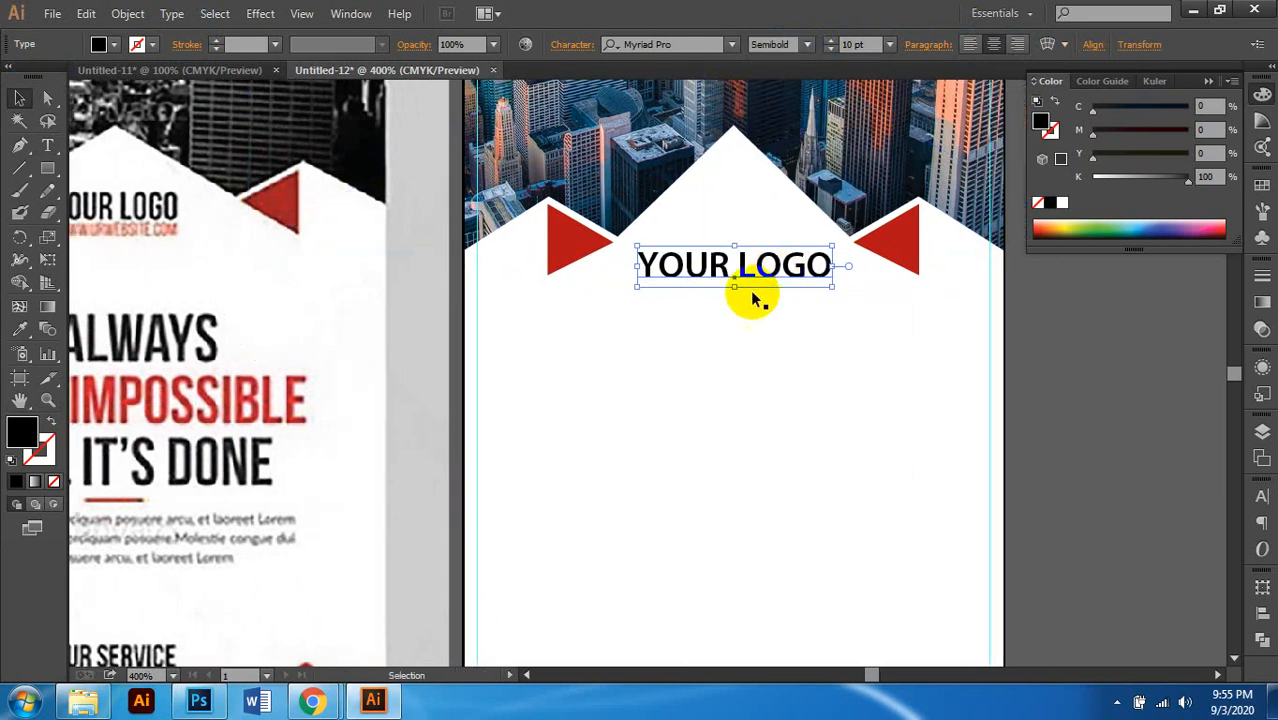
{"action": "scroll", "coordinate": [748, 297], "scroll_direction": "left", "scroll_amount": 1}
{"action": "scroll", "coordinate": [780, 290], "scroll_direction": "left", "scroll_amount": 2}
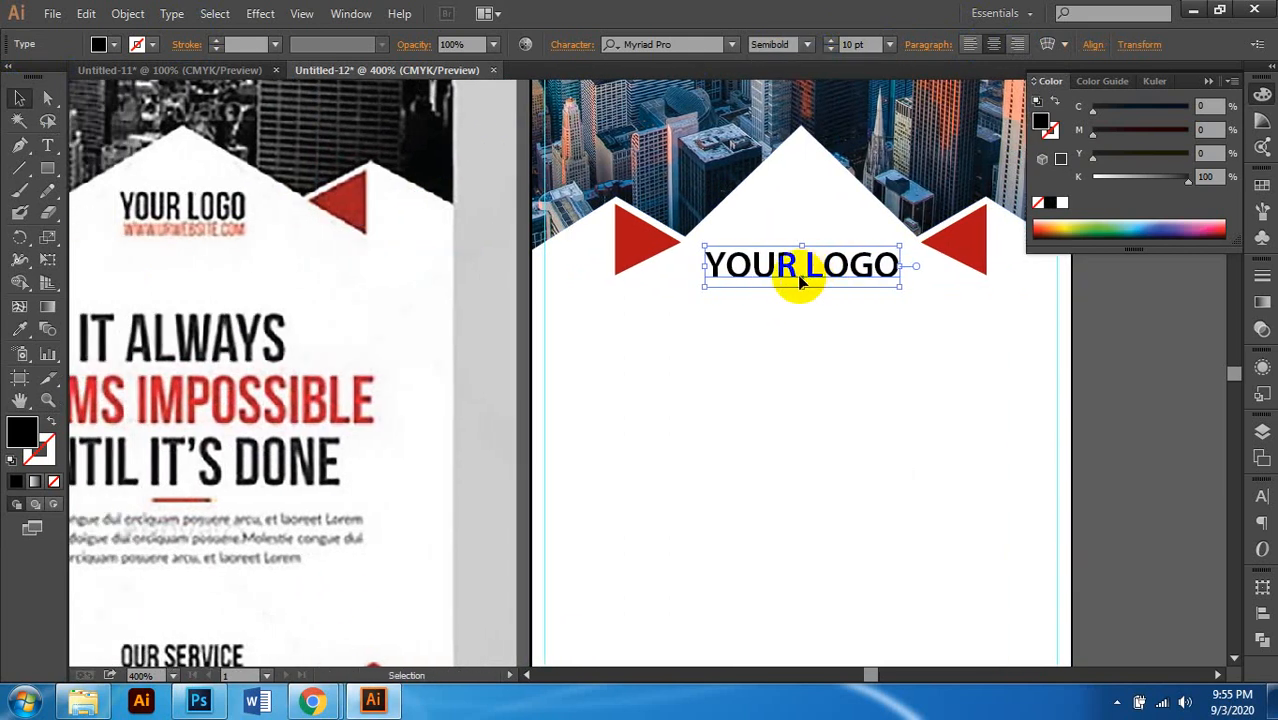
{"action": "left_click", "coordinate": [853, 44]}
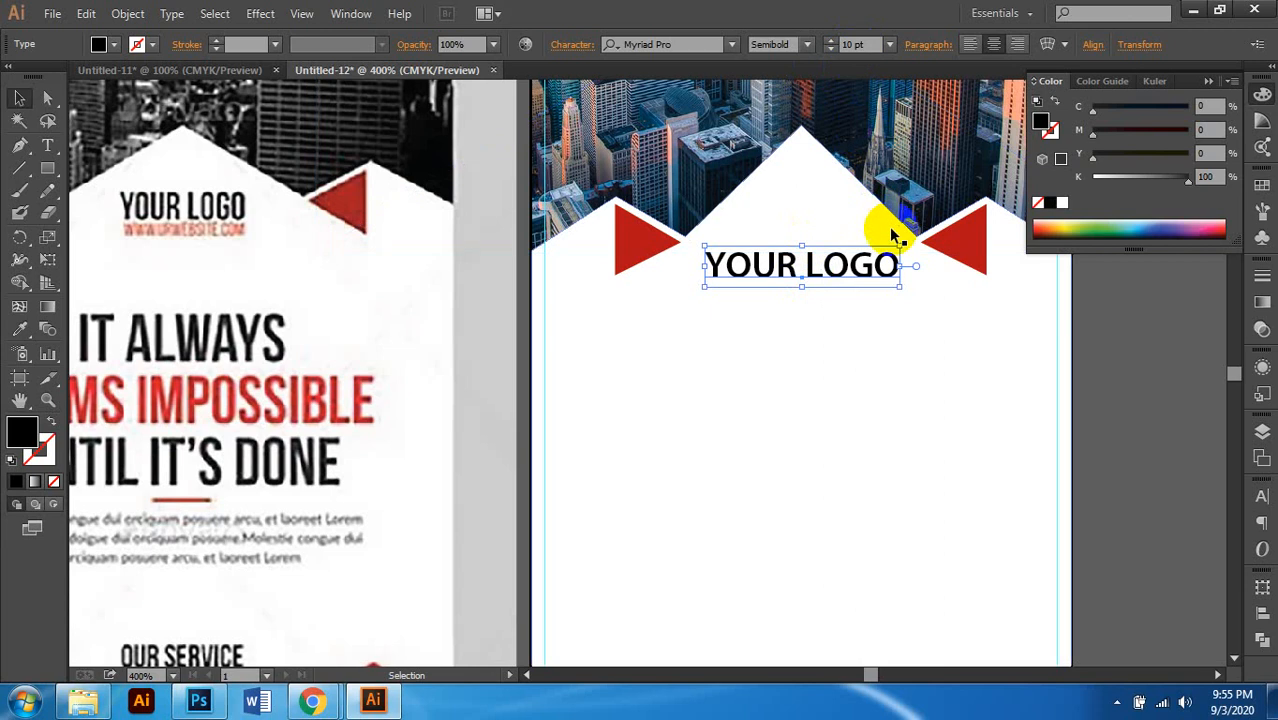
Step: Tighten the YOUR LOGO tracking to -50, then to -60
{"action": "left_click", "coordinate": [580, 45]}
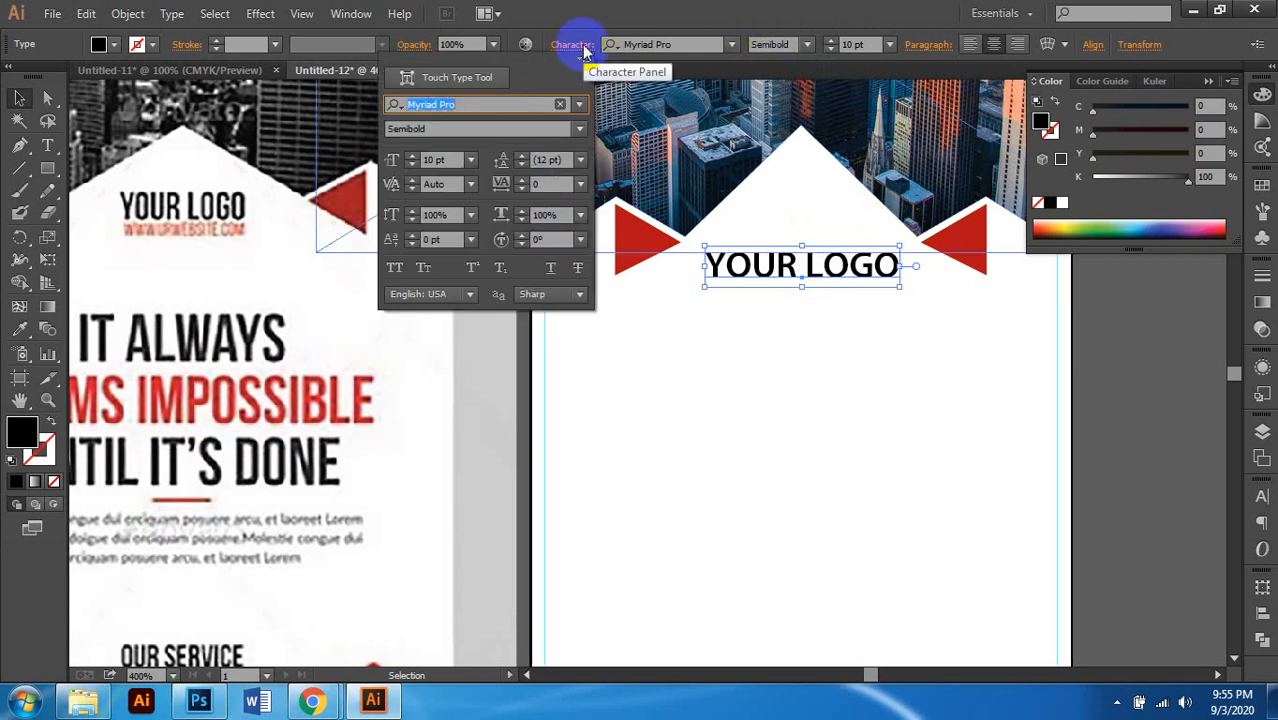
{"action": "left_click", "coordinate": [535, 184]}
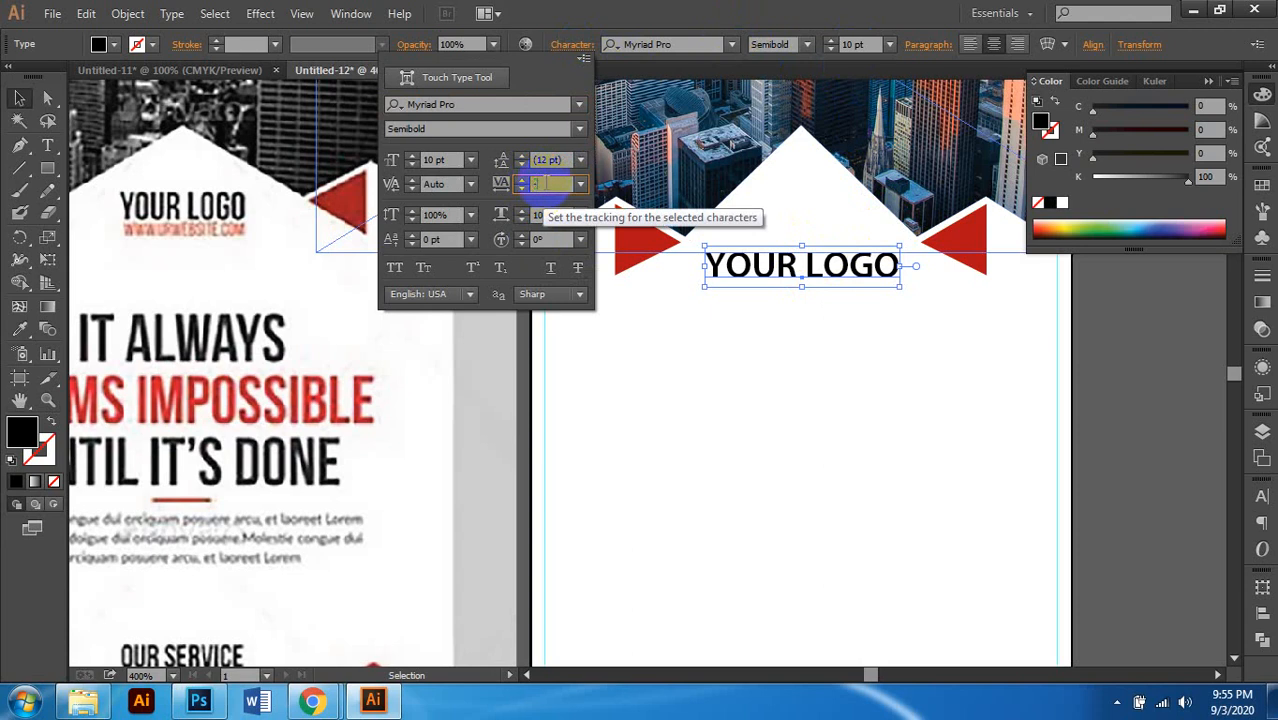
{"action": "key", "text": "Return"}
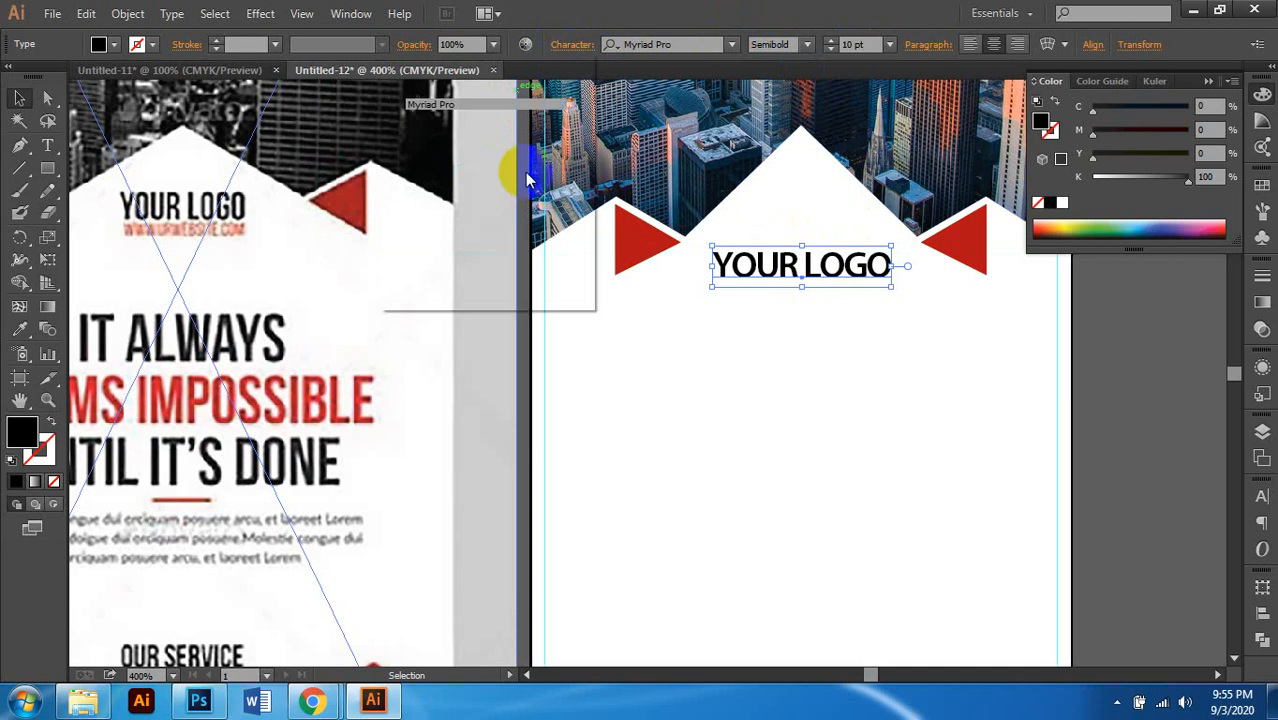
{"action": "left_click", "coordinate": [571, 44]}
{"action": "left_click", "coordinate": [548, 184]}
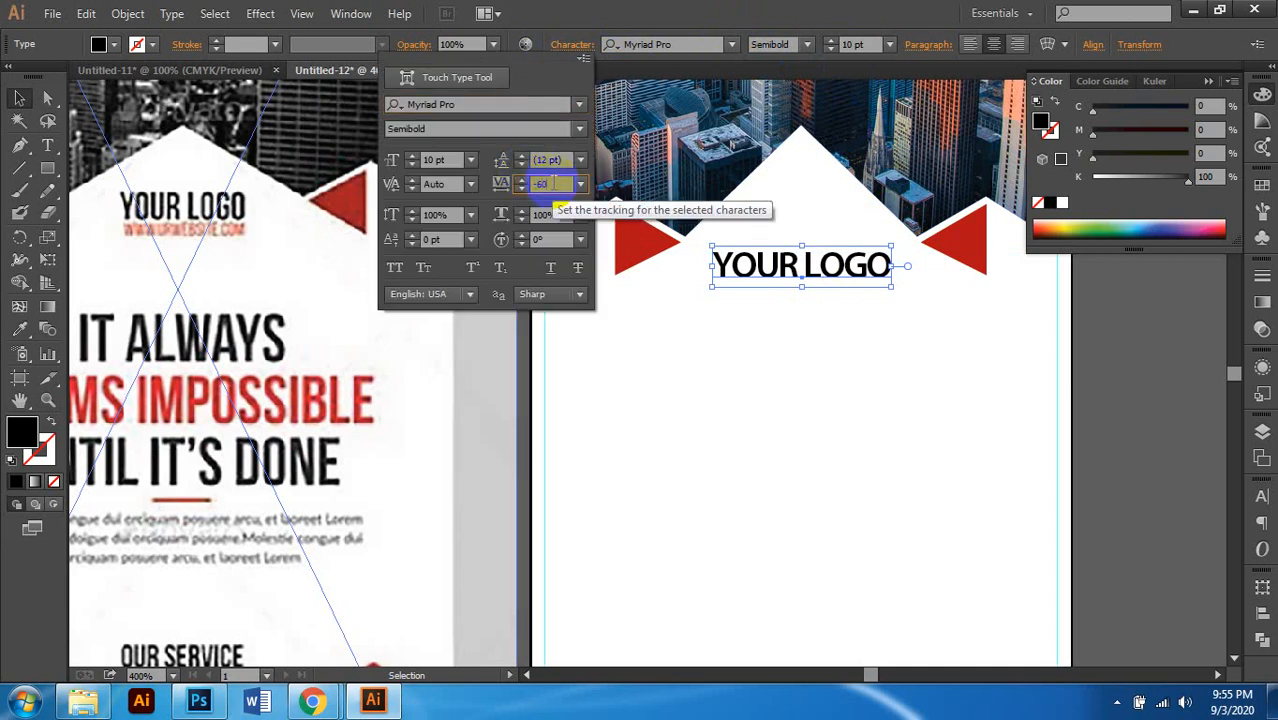
{"action": "key", "text": "Return"}
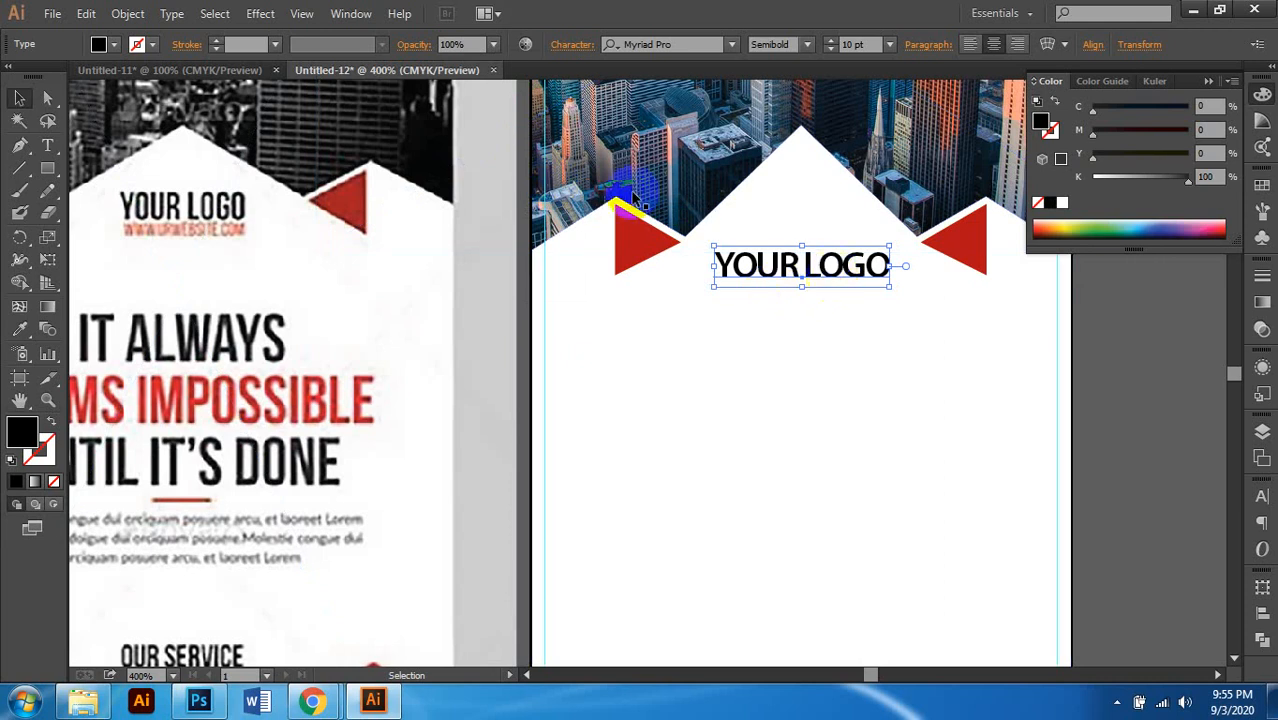
Step: Set the YOUR LOGO vertical scale to 130% in the Character panel
{"action": "left_click", "coordinate": [566, 49]}
{"action": "left_click", "coordinate": [432, 214]}
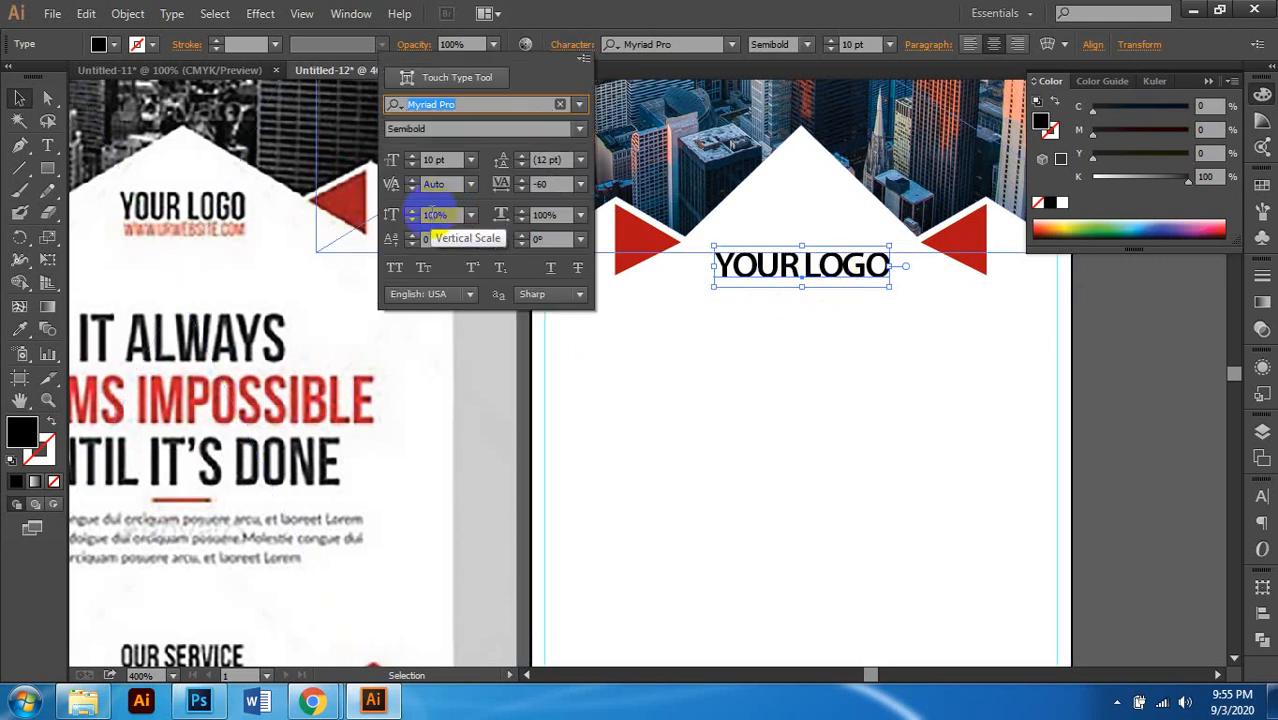
{"action": "left_click", "coordinate": [434, 214]}
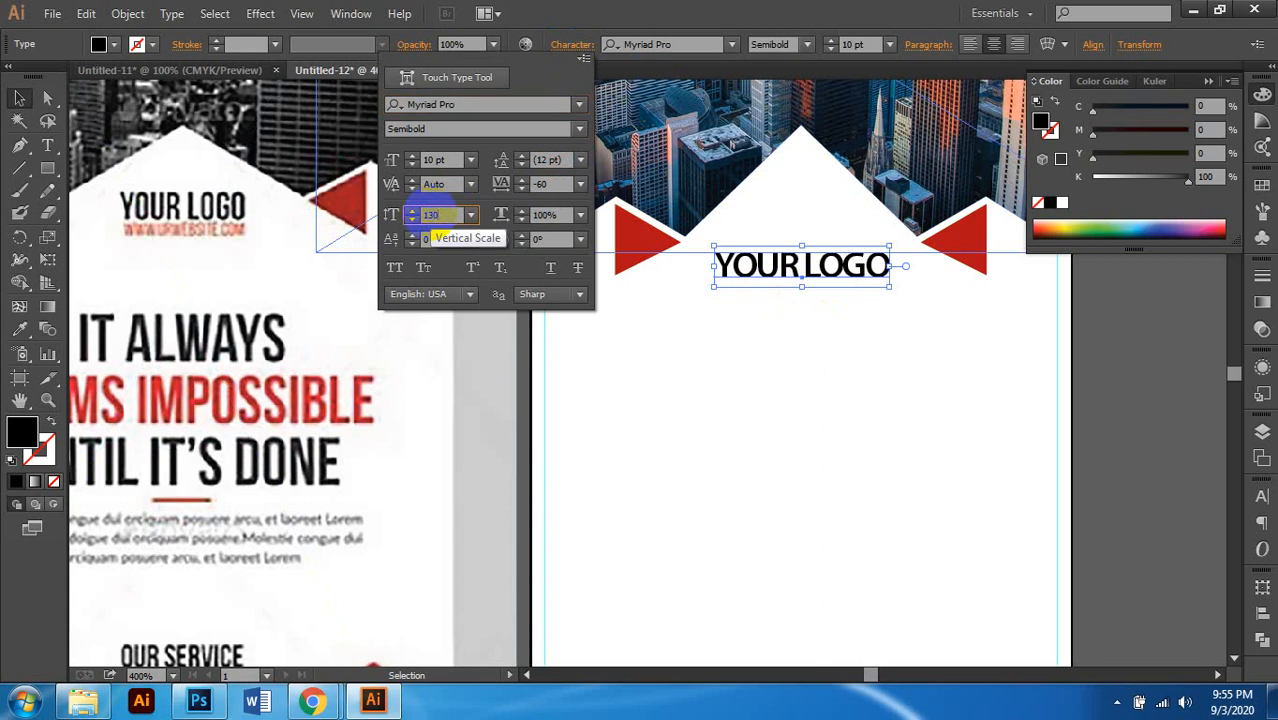
{"action": "key", "text": "Return"}
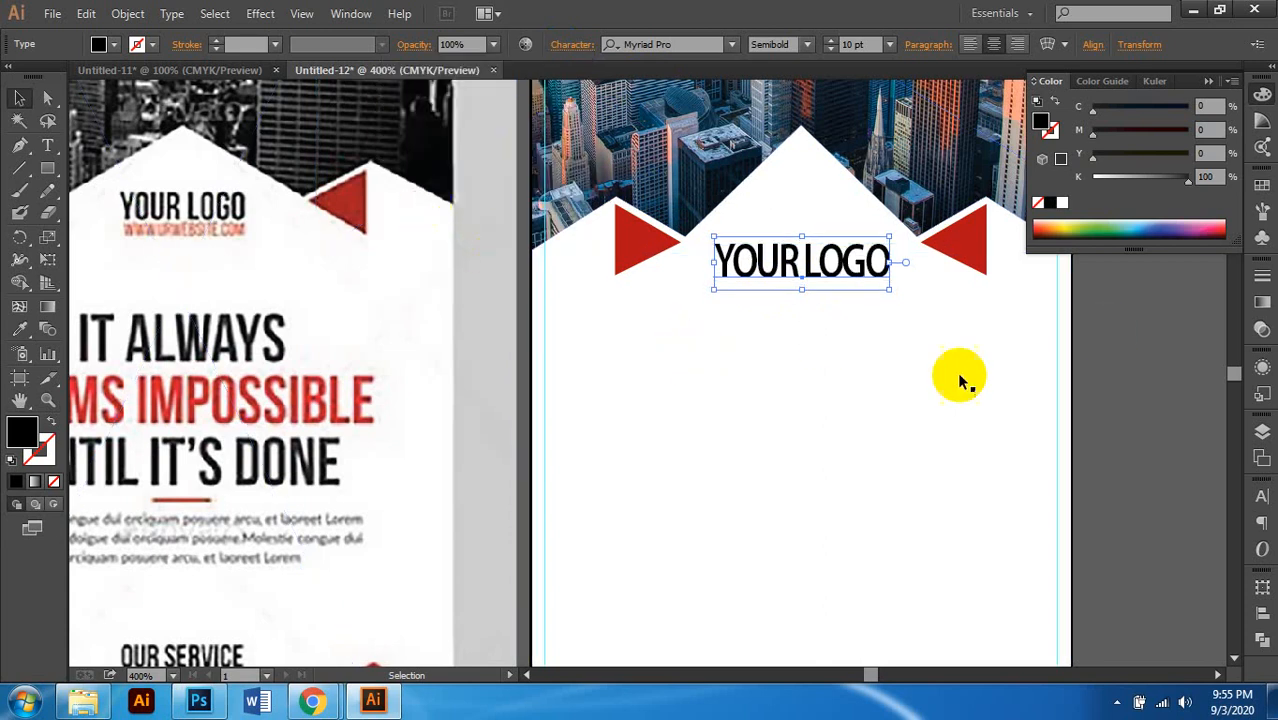
{"action": "left_click", "coordinate": [1141, 323]}
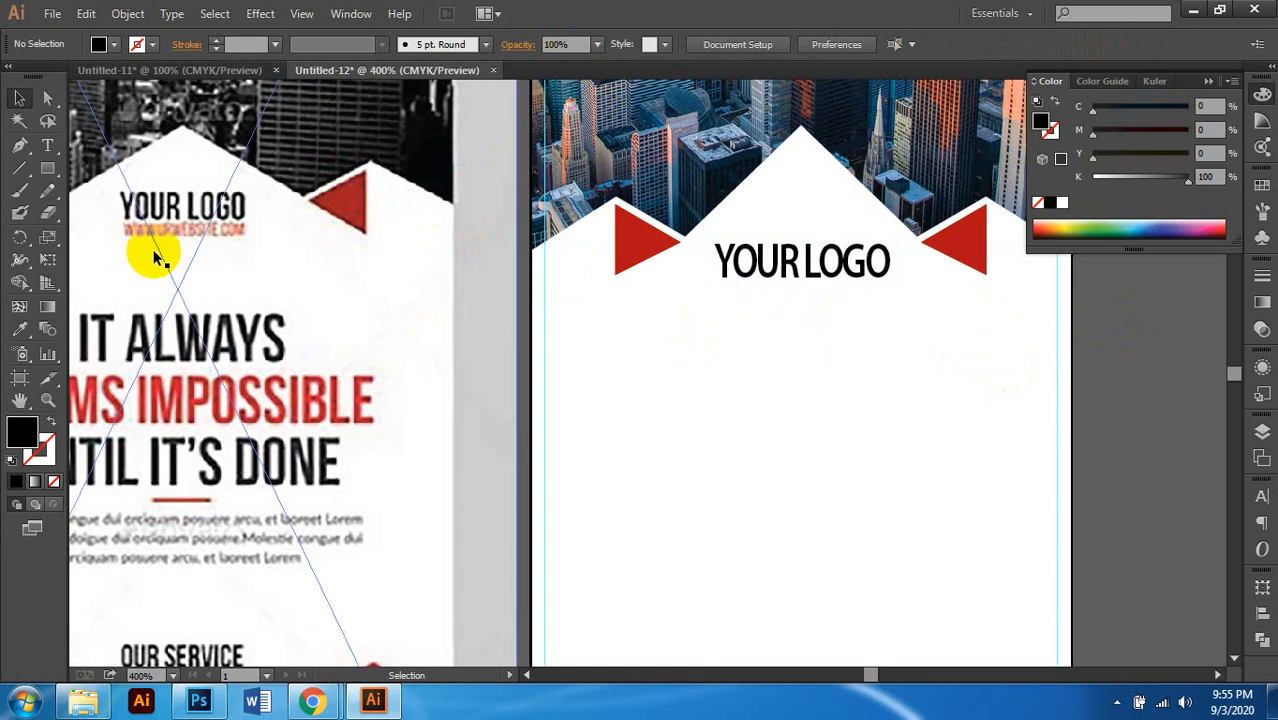
{"action": "left_click", "coordinate": [813, 285]}
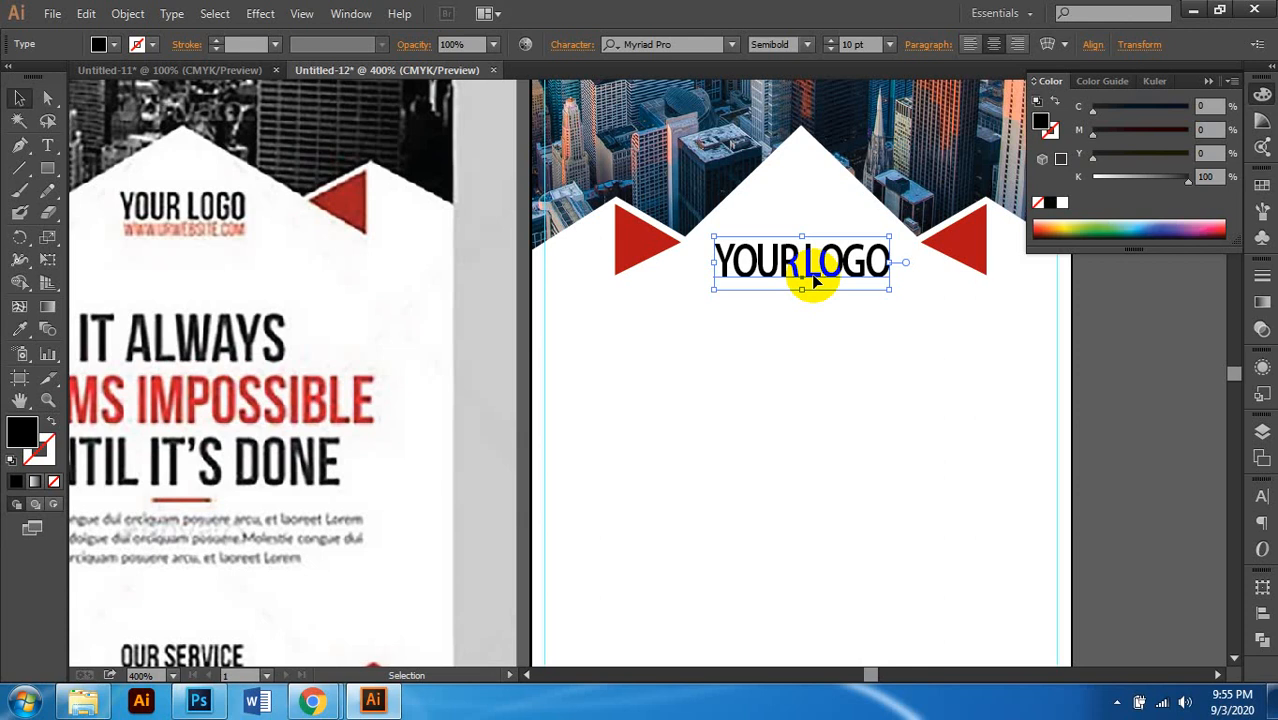
Step: Zoom out and reselect the YOUR LOGO text, ready to copy it
{"action": "scroll", "coordinate": [812, 283], "scroll_direction": "left", "scroll_amount": 3}
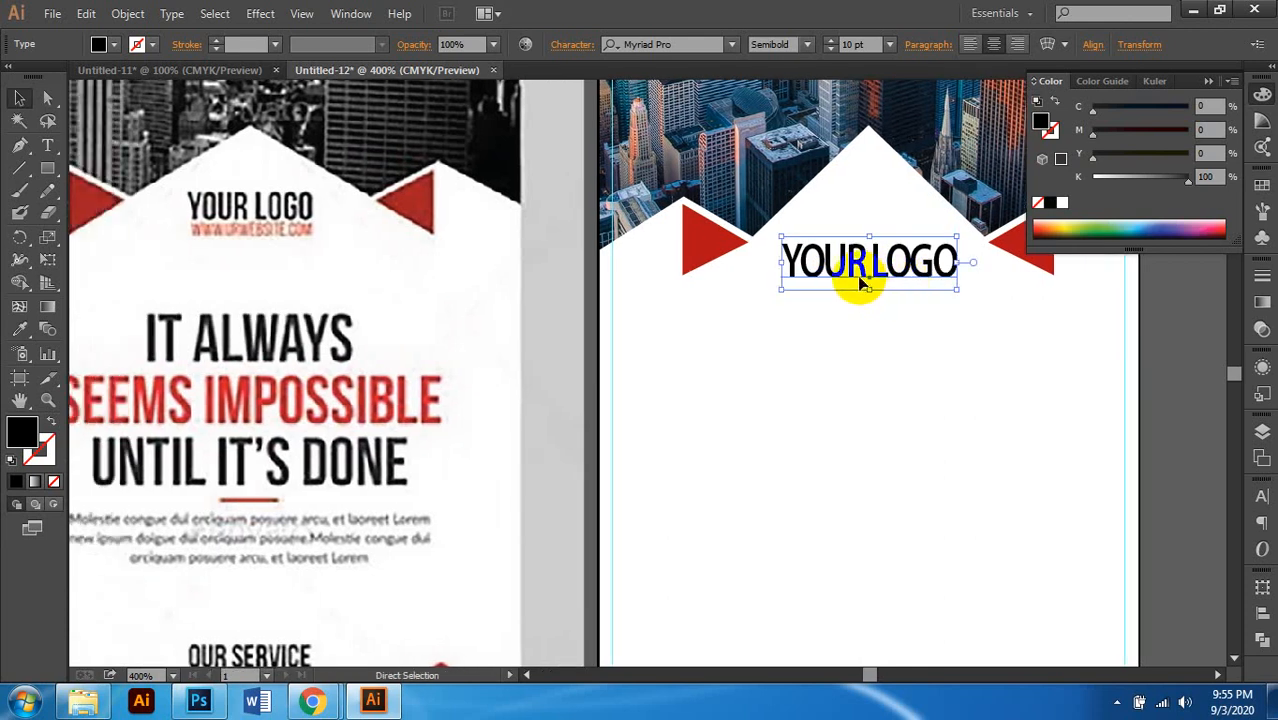
{"action": "scroll", "coordinate": [860, 283], "scroll_direction": "right", "scroll_amount": 2}
{"action": "key", "text": "ctrl+minus"}
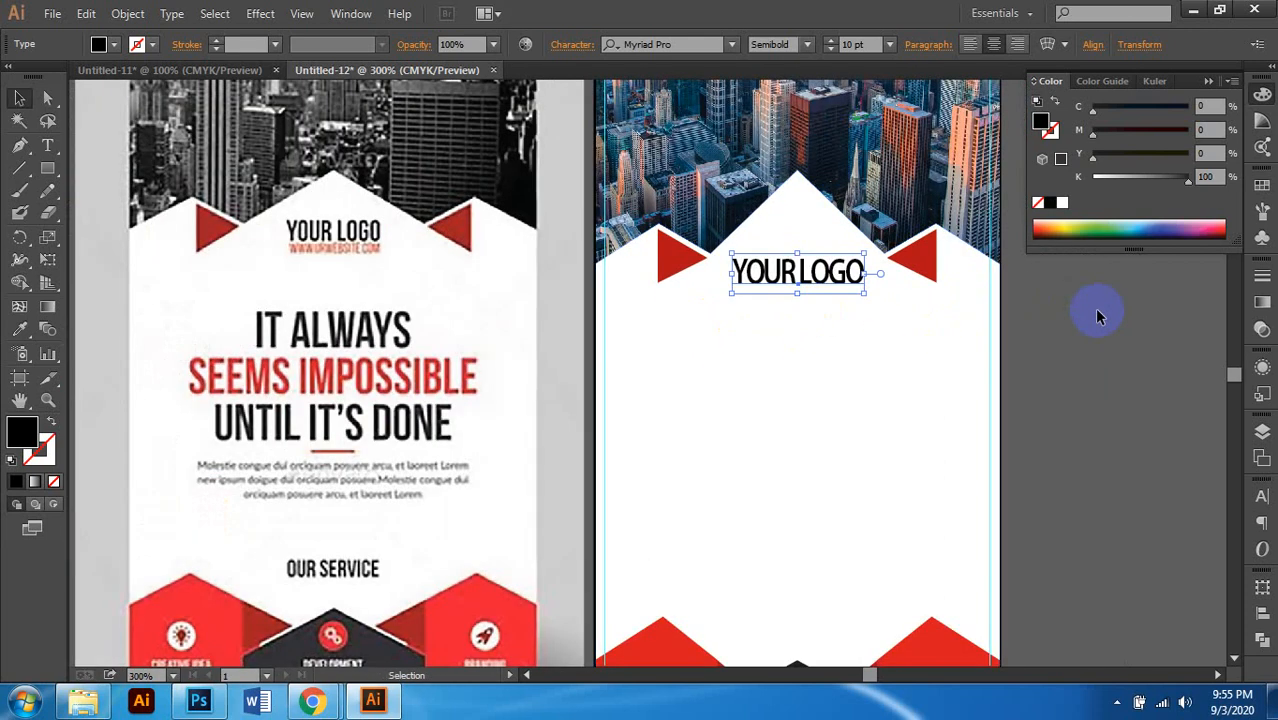
{"action": "left_click", "coordinate": [1098, 312]}
{"action": "scroll", "coordinate": [748, 318], "scroll_direction": "right", "scroll_amount": 2}
{"action": "scroll", "coordinate": [748, 318], "scroll_direction": "up", "scroll_amount": 1}
{"action": "scroll", "coordinate": [748, 318], "scroll_direction": "left", "scroll_amount": 2}
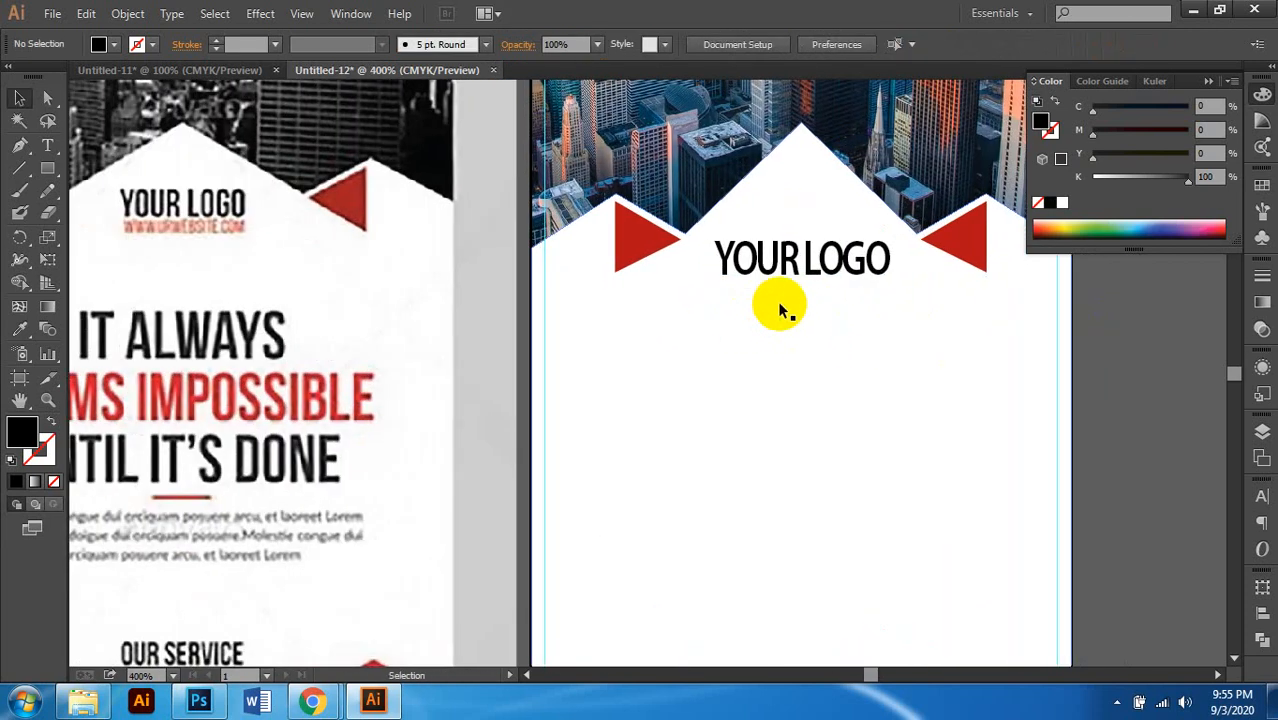
{"action": "left_click", "coordinate": [805, 261]}
{"action": "left_click_drag", "start_coordinate": [805, 261], "coordinate": [818, 329]}
{"action": "scroll", "coordinate": [807, 314], "scroll_direction": "left", "scroll_amount": 1}
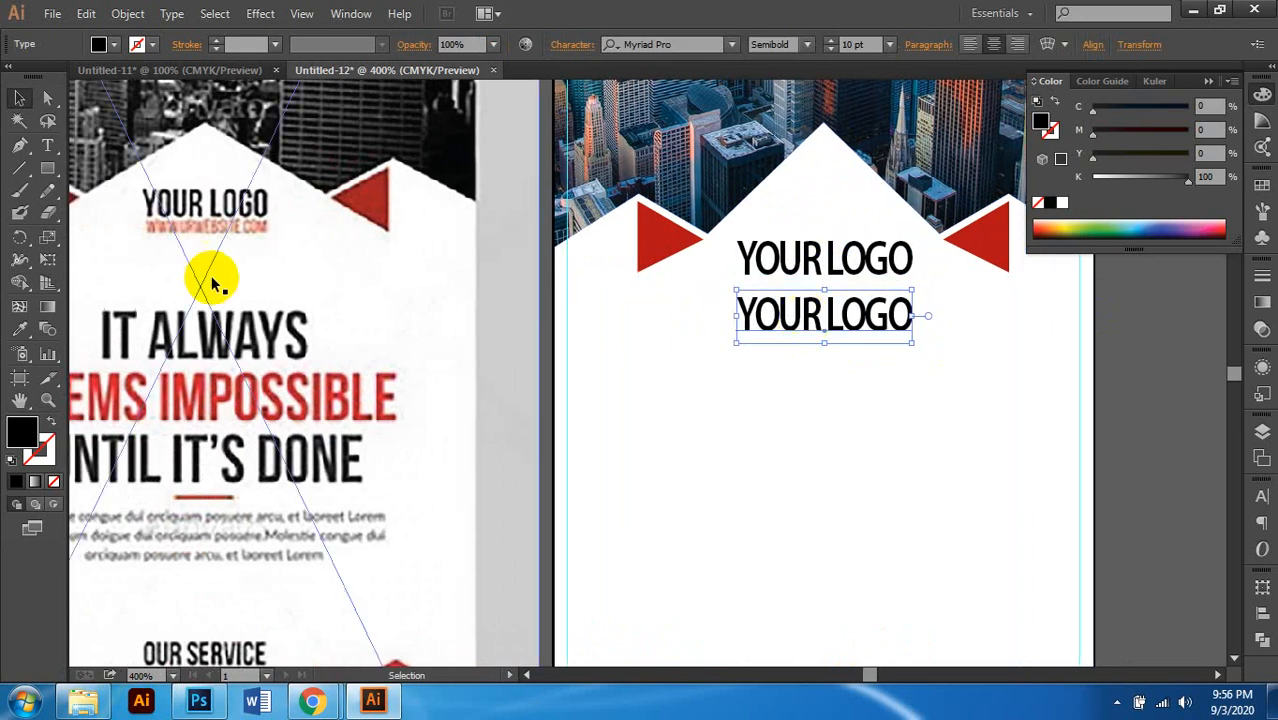
{"action": "double_click", "coordinate": [810, 320]}
{"action": "triple_click", "coordinate": [810, 318]}
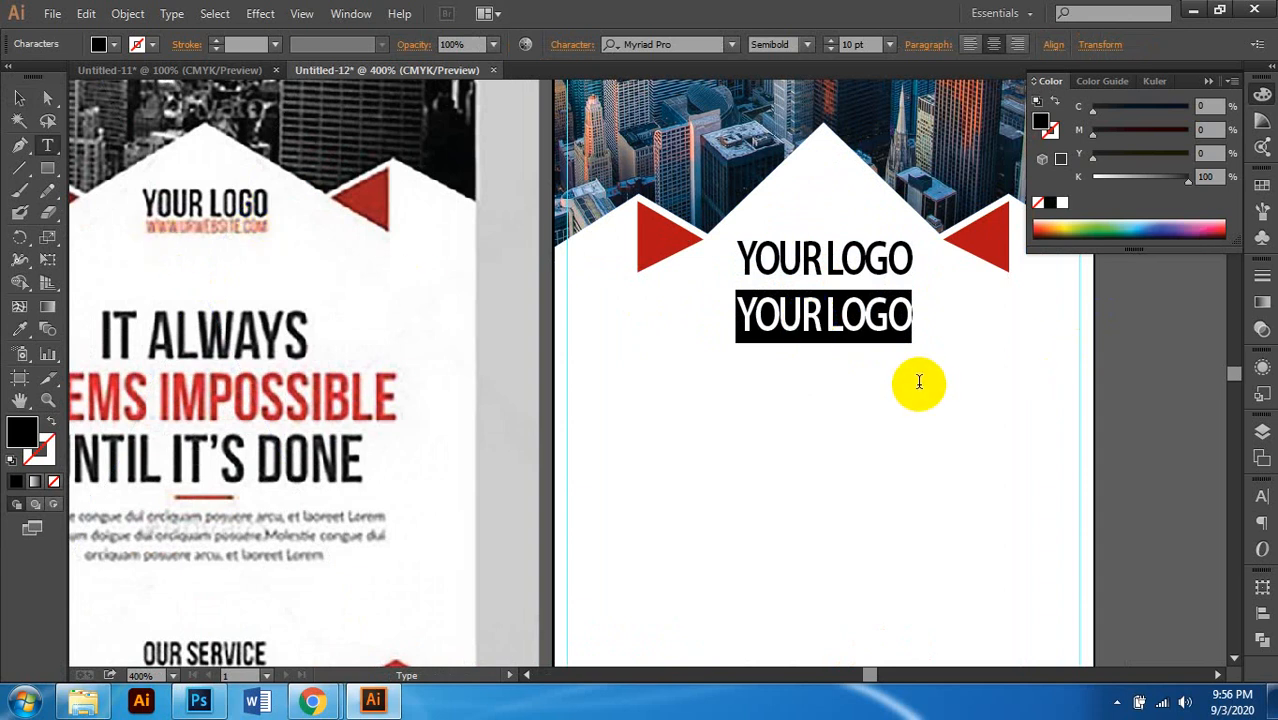
{"action": "type", "text": "WWW."}
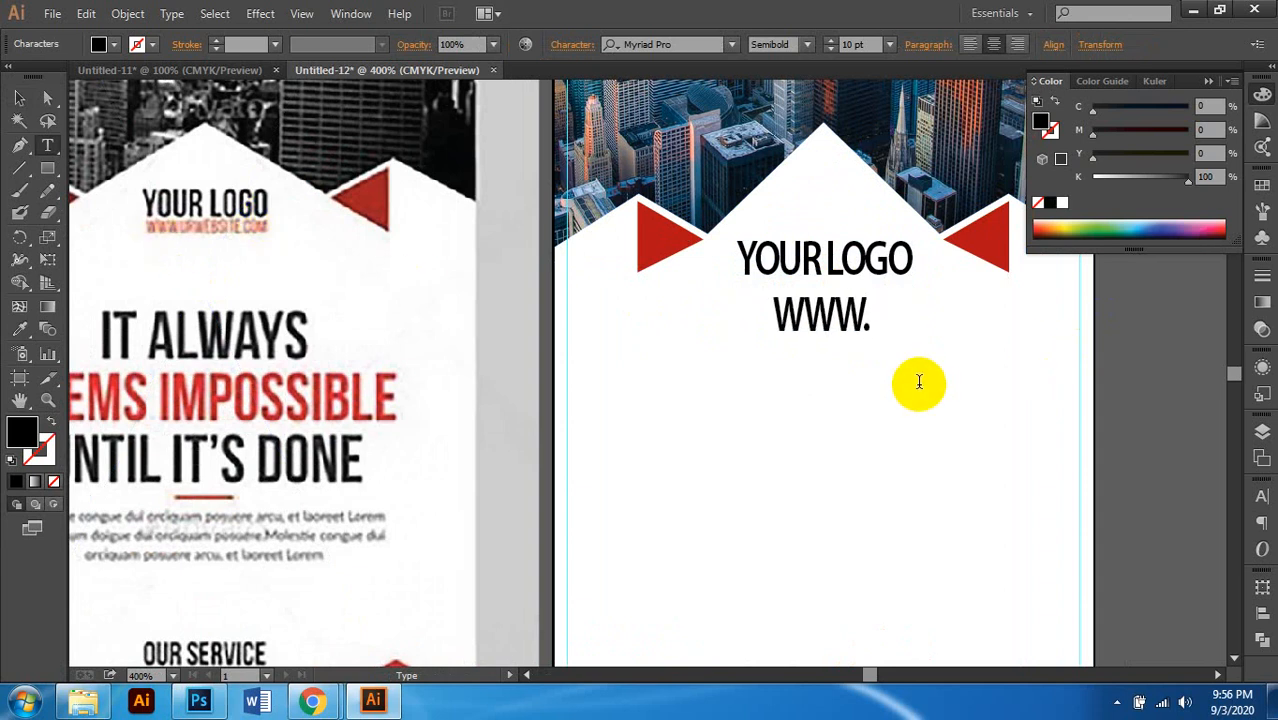
{"action": "key", "text": "BackSpace"}
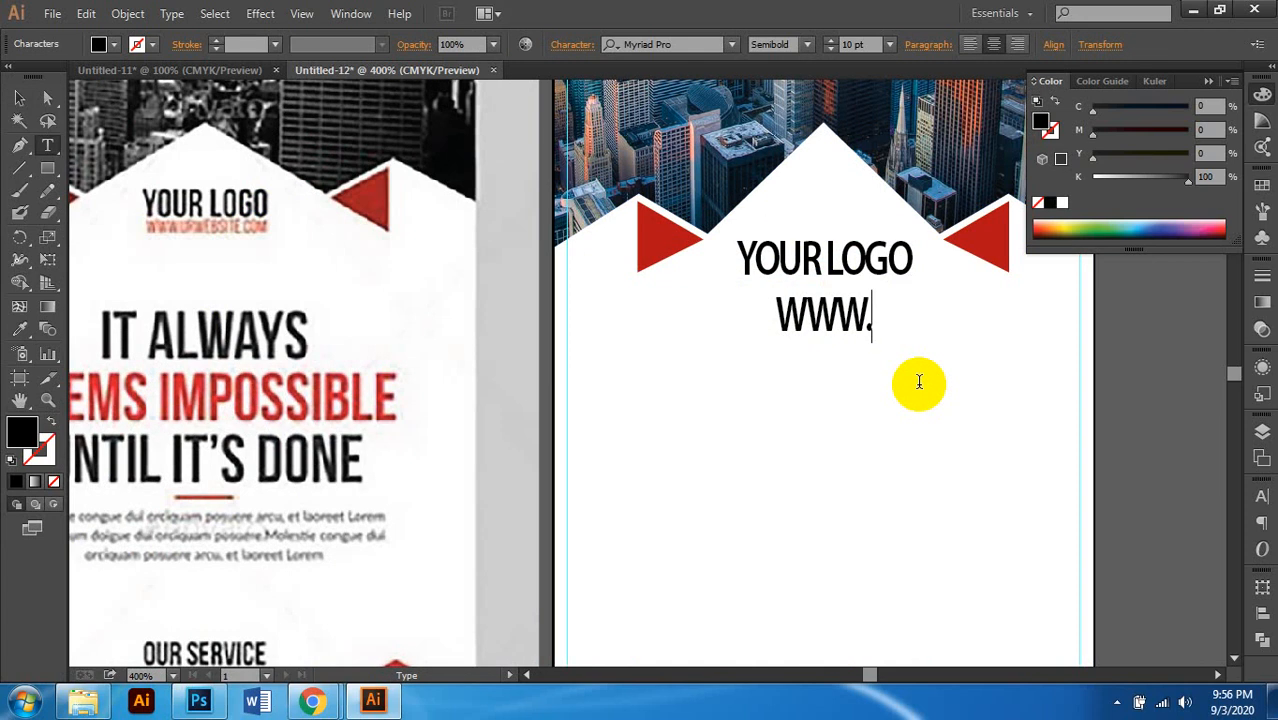
{"action": "type", "text": "X"}
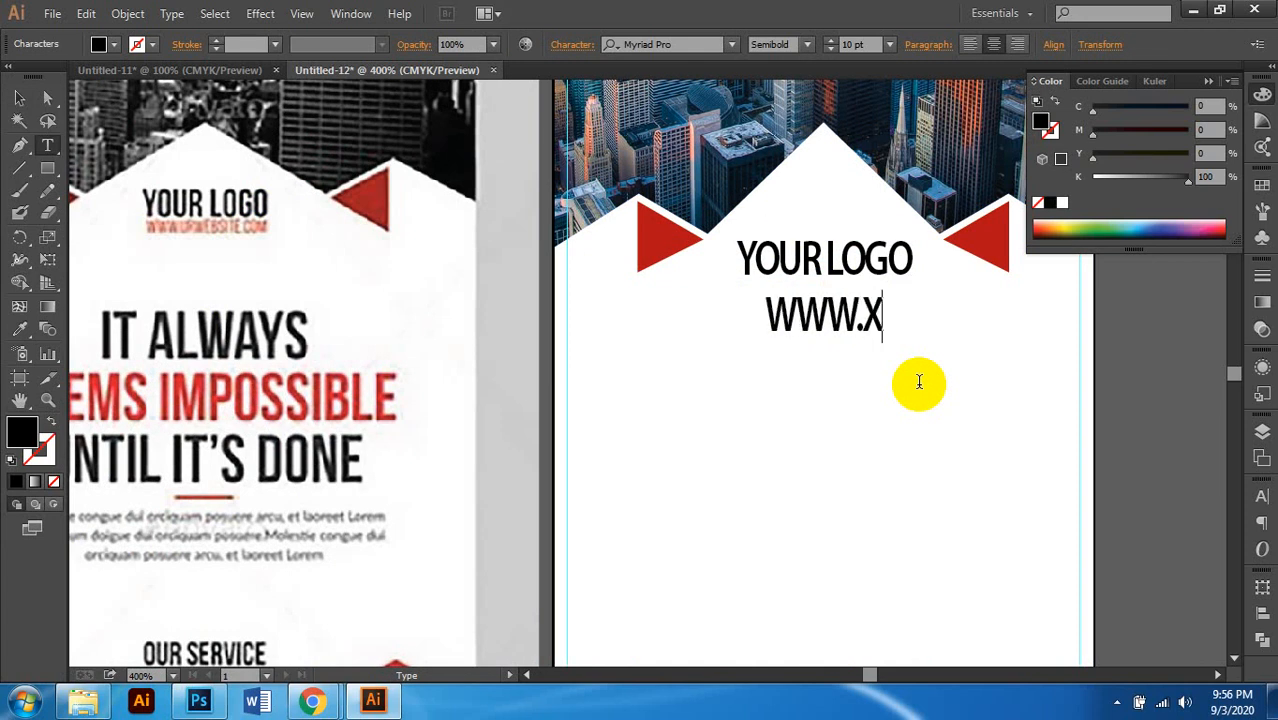
{"action": "type", "text": "BANN"}
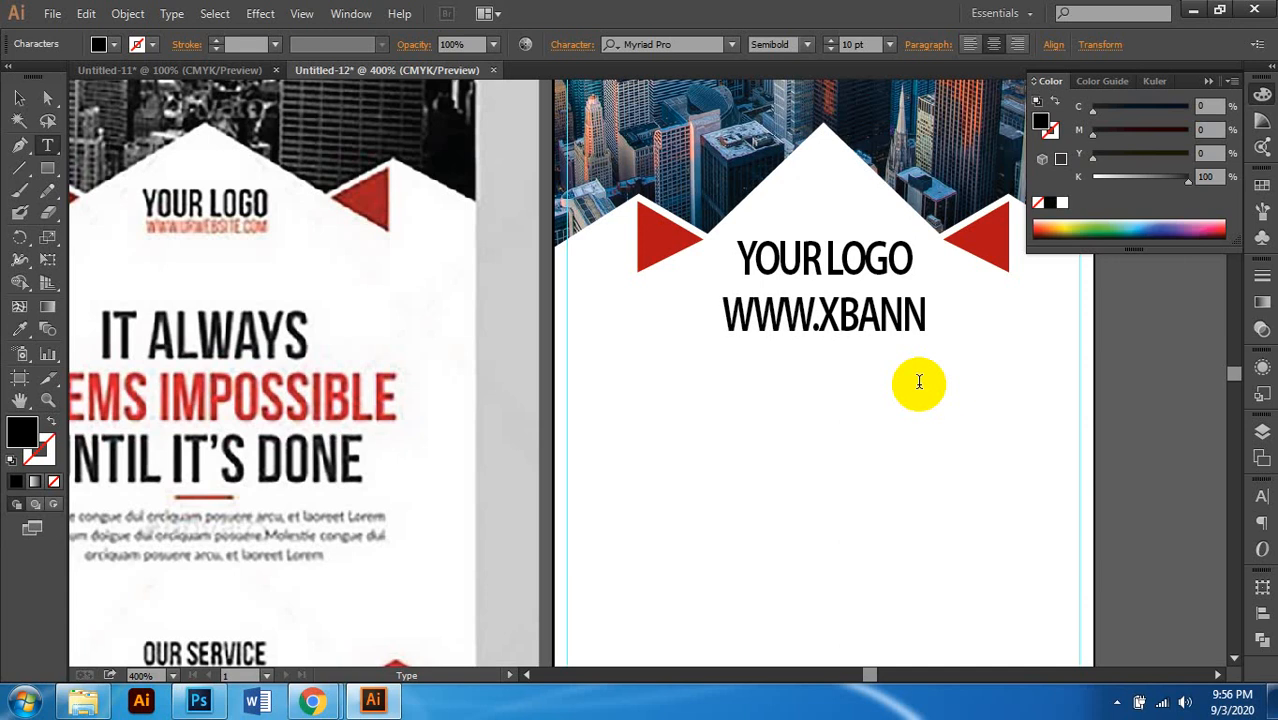
{"action": "type", "text": "ER.COM"}
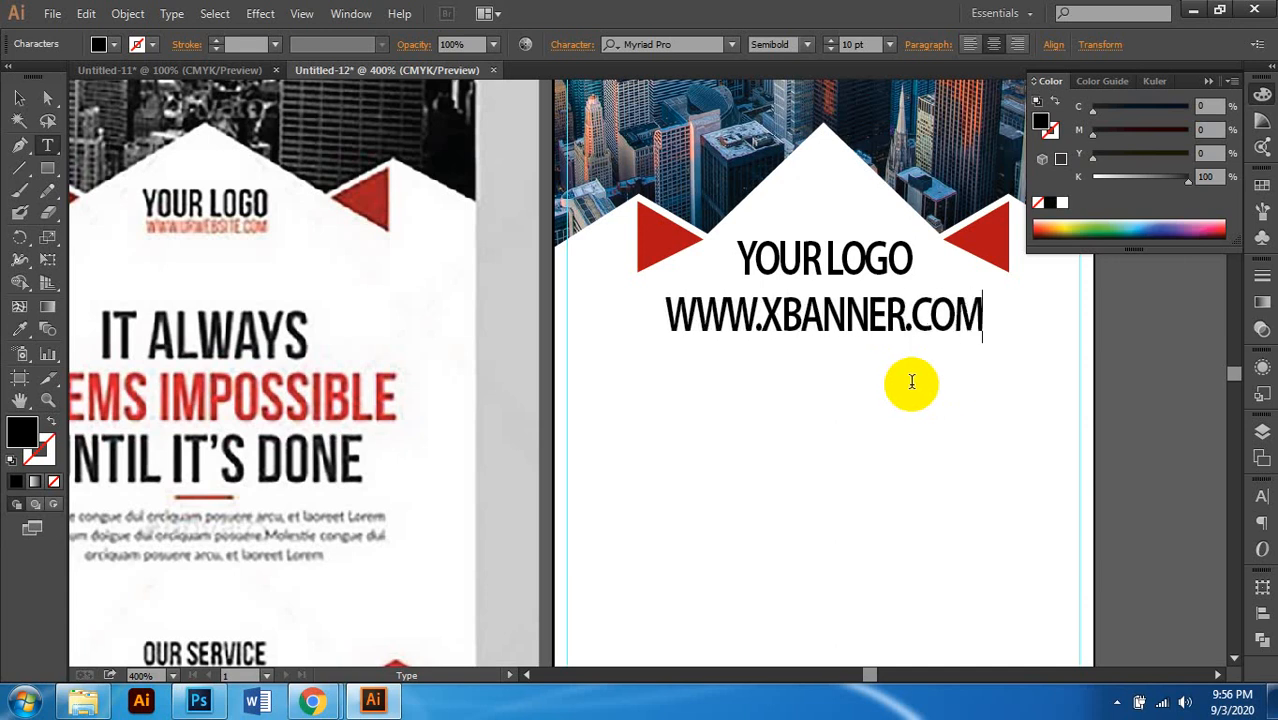
{"action": "left_click", "coordinate": [19, 97]}
Step: Loosen the website line's tracking and adjust its vertical scale in the Character panel
{"action": "left_click", "coordinate": [856, 45]}
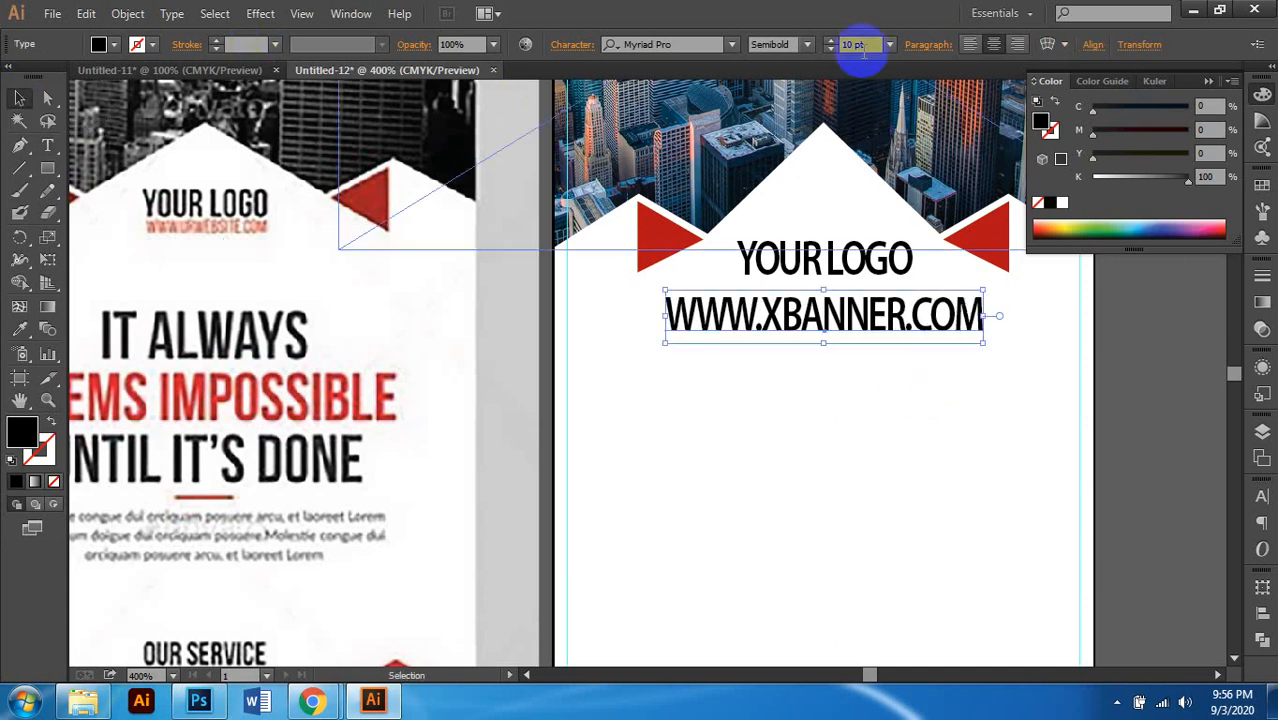
{"action": "left_click", "coordinate": [557, 48]}
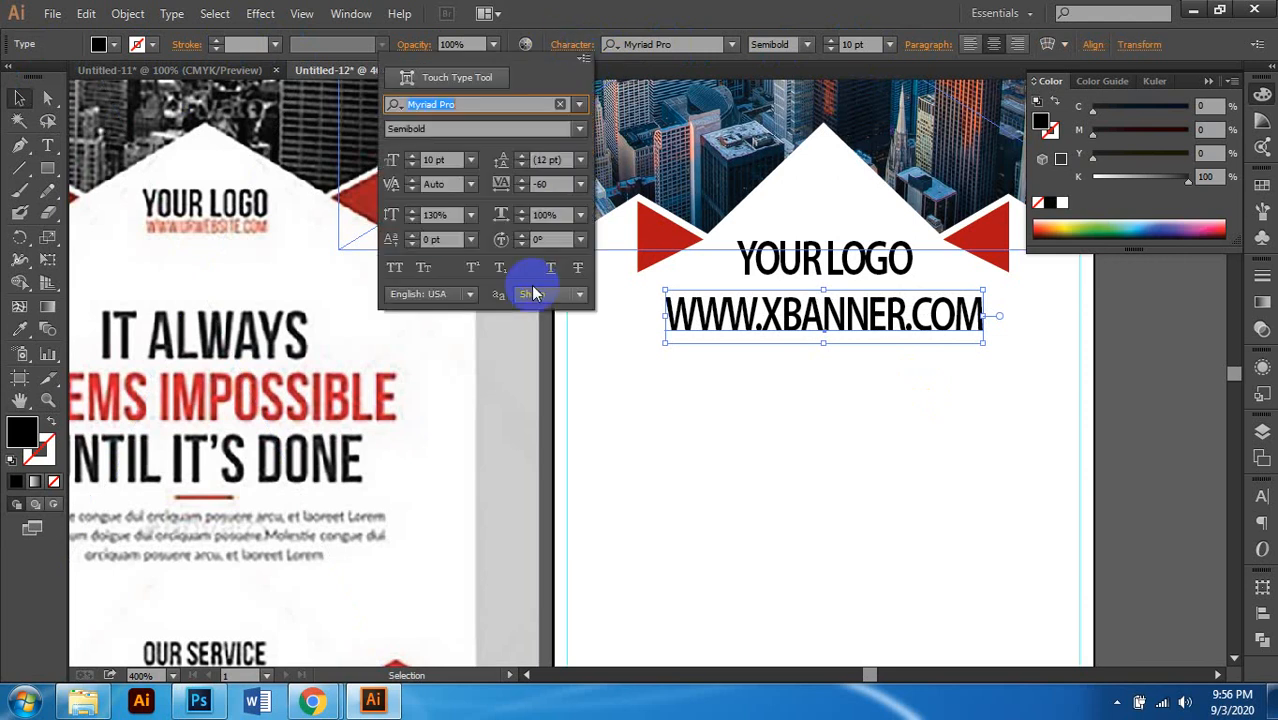
{"action": "left_click", "coordinate": [546, 185]}
{"action": "left_click", "coordinate": [520, 180]}
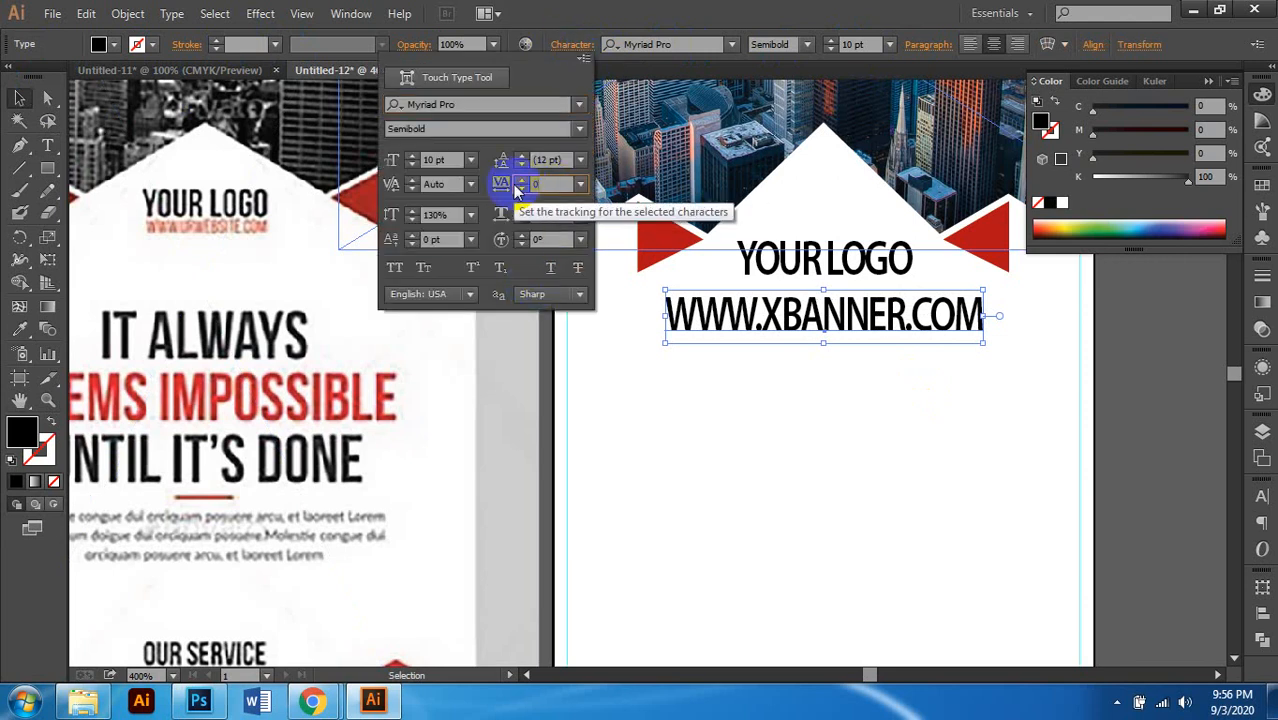
{"action": "left_click", "coordinate": [432, 216]}
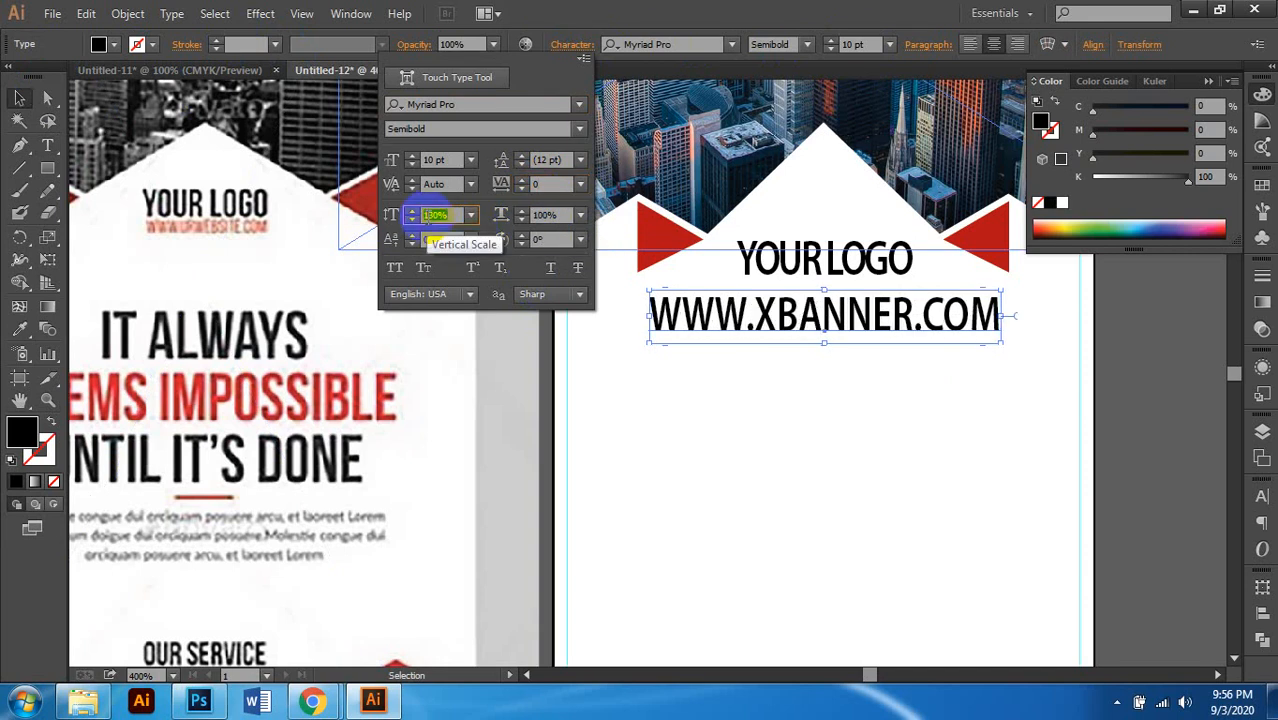
{"action": "key", "text": "Return"}
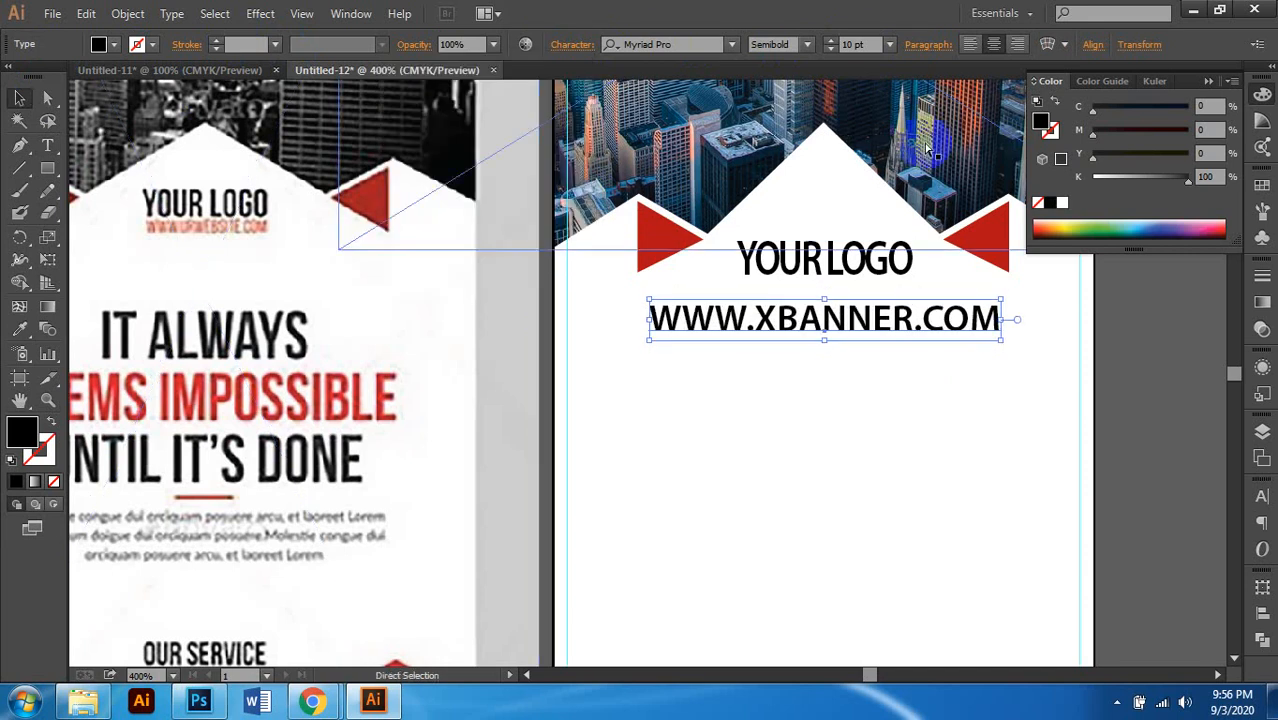
{"action": "scroll", "coordinate": [925, 142], "scroll_direction": "right", "scroll_amount": 1}
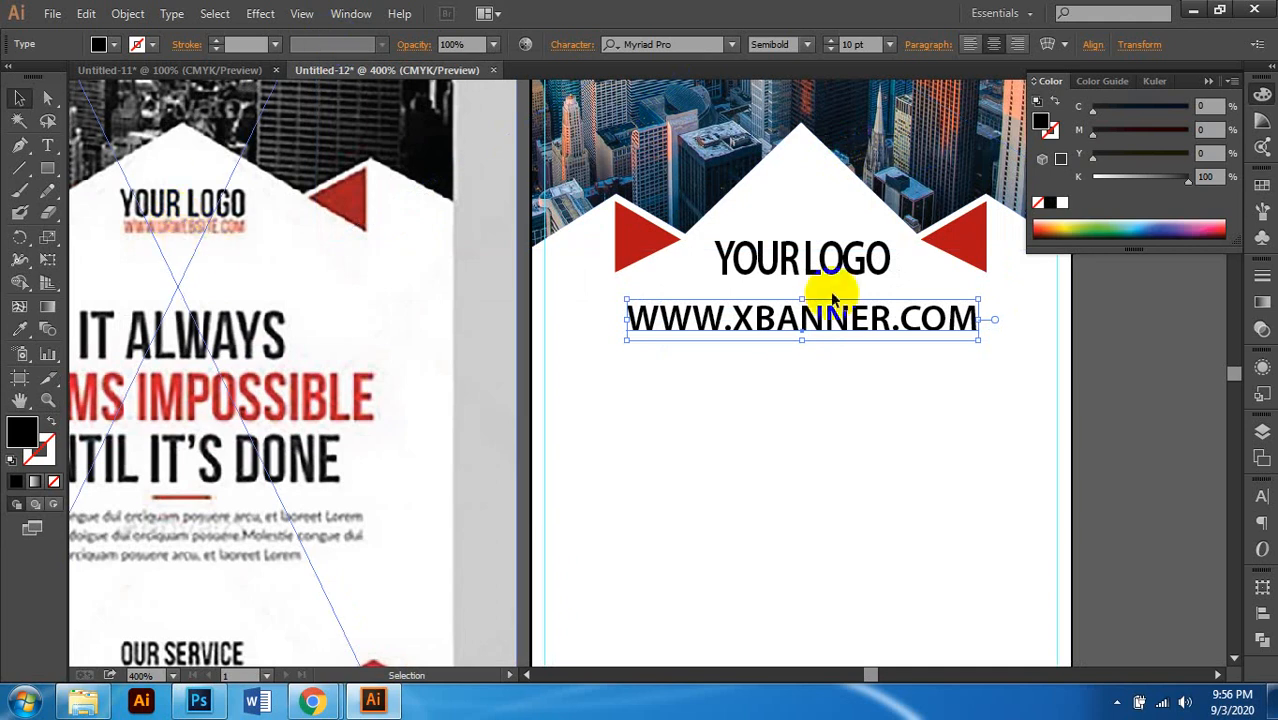
Step: Make the website text lowercase, Myriad Pro Regular, 6 pt
{"action": "left_click", "coordinate": [171, 13]}
{"action": "mouse_move", "coordinate": [240, 264]}
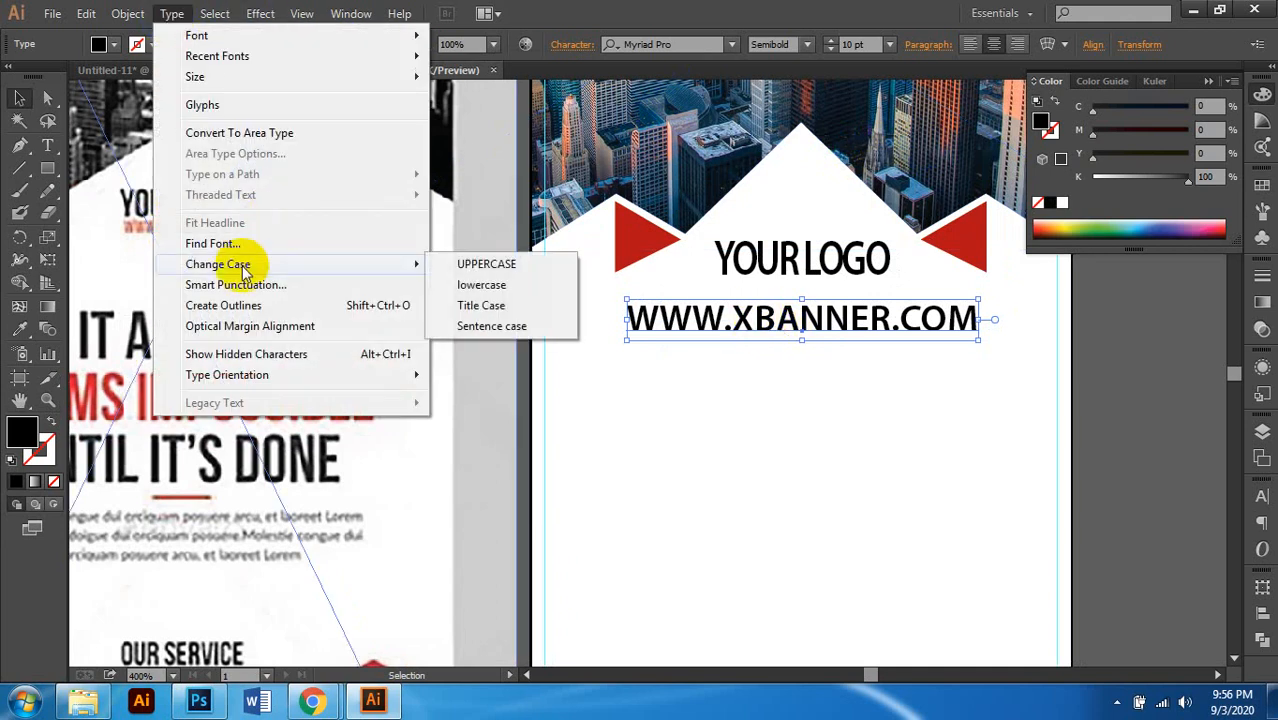
{"action": "left_click", "coordinate": [474, 287]}
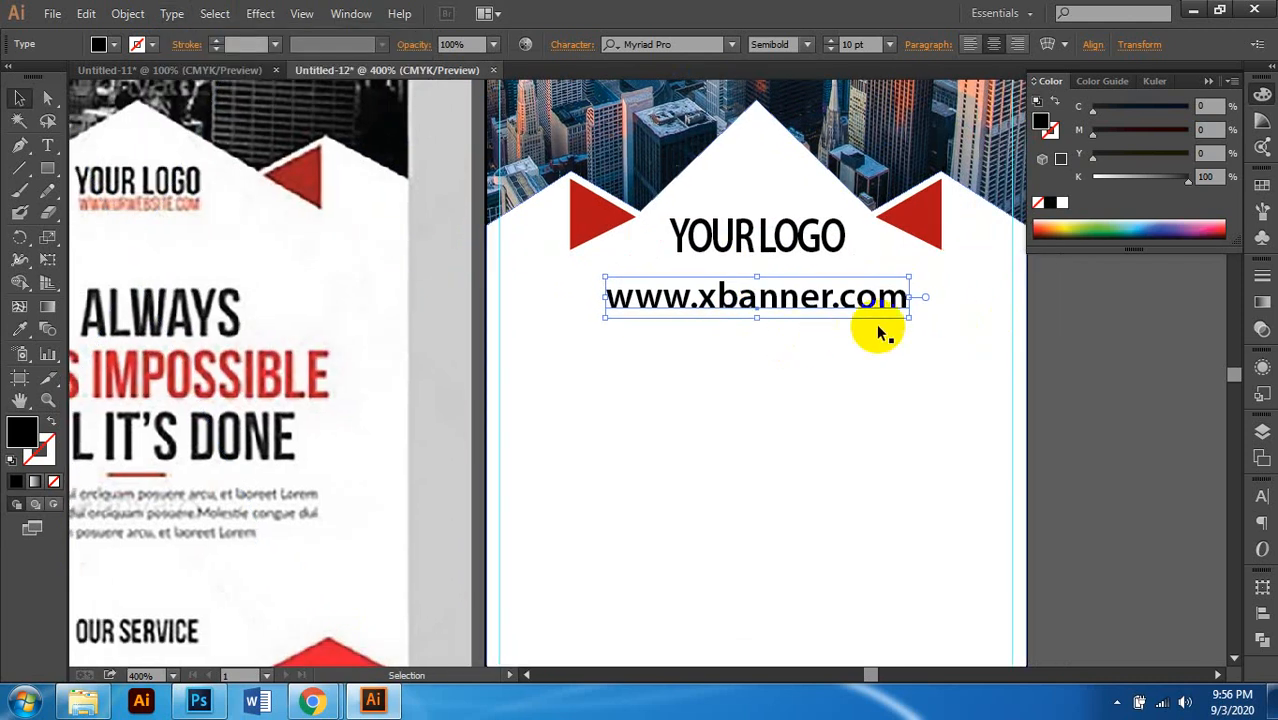
{"action": "scroll", "coordinate": [807, 323], "scroll_direction": "up", "scroll_amount": 2}
{"action": "scroll", "coordinate": [807, 323], "scroll_direction": "right", "scroll_amount": 1}
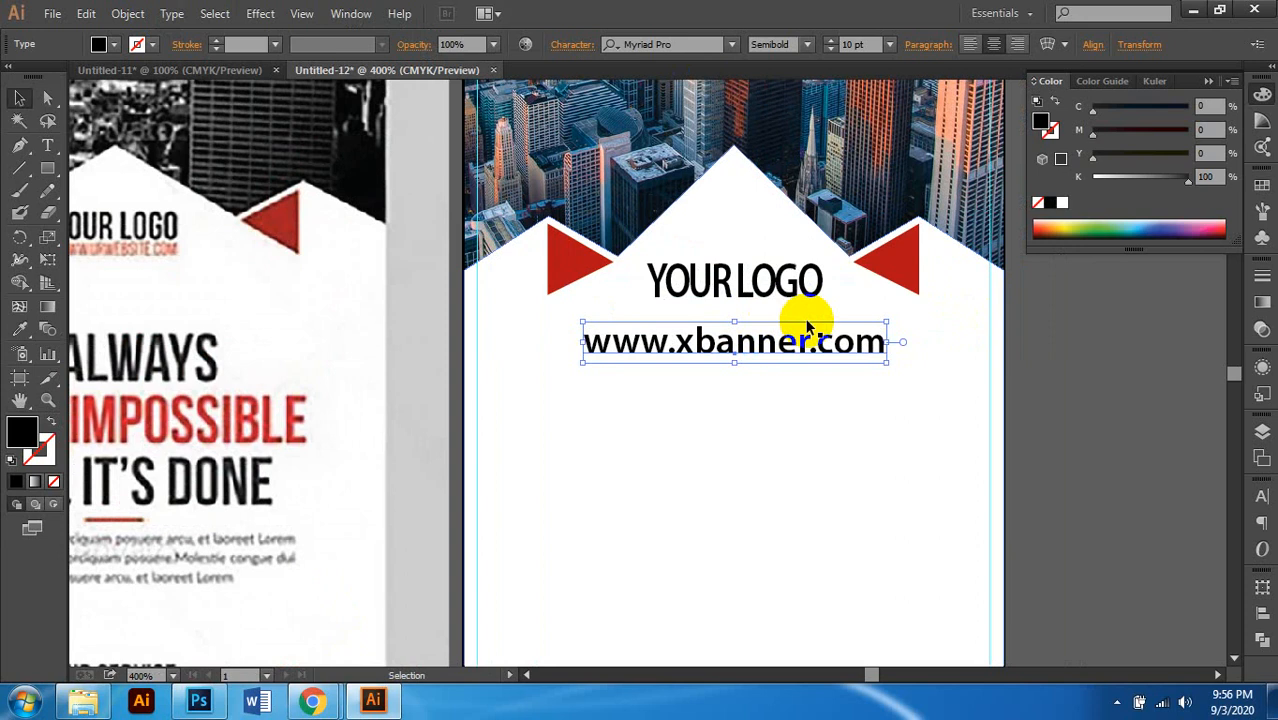
{"action": "left_click", "coordinate": [807, 45]}
{"action": "left_click", "coordinate": [807, 128]}
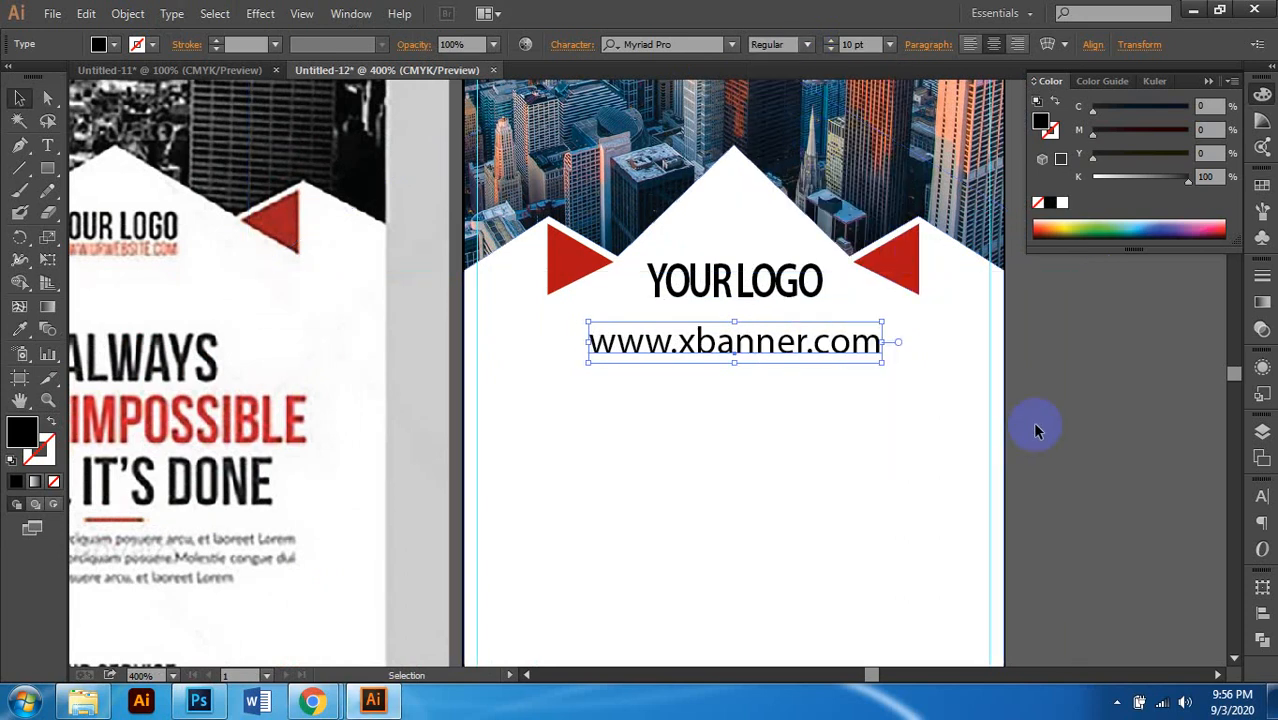
{"action": "scroll", "coordinate": [930, 378], "scroll_direction": "left", "scroll_amount": 3}
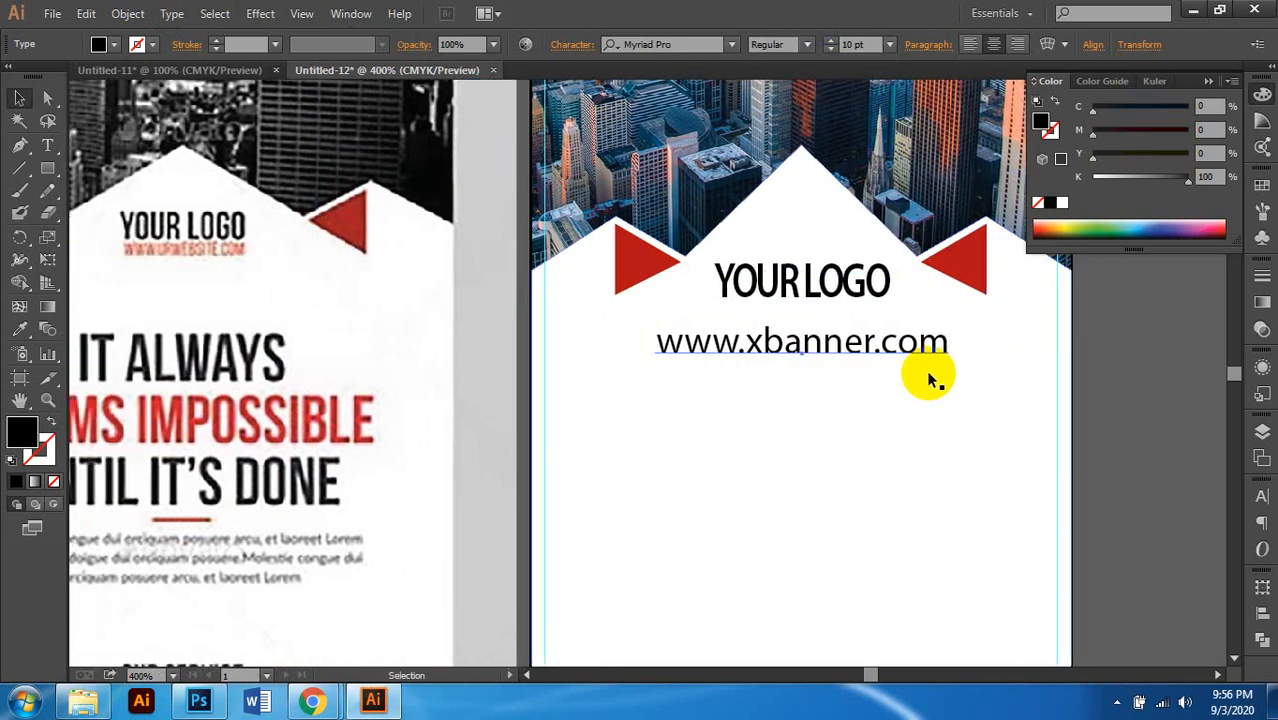
{"action": "left_click", "coordinate": [852, 45]}
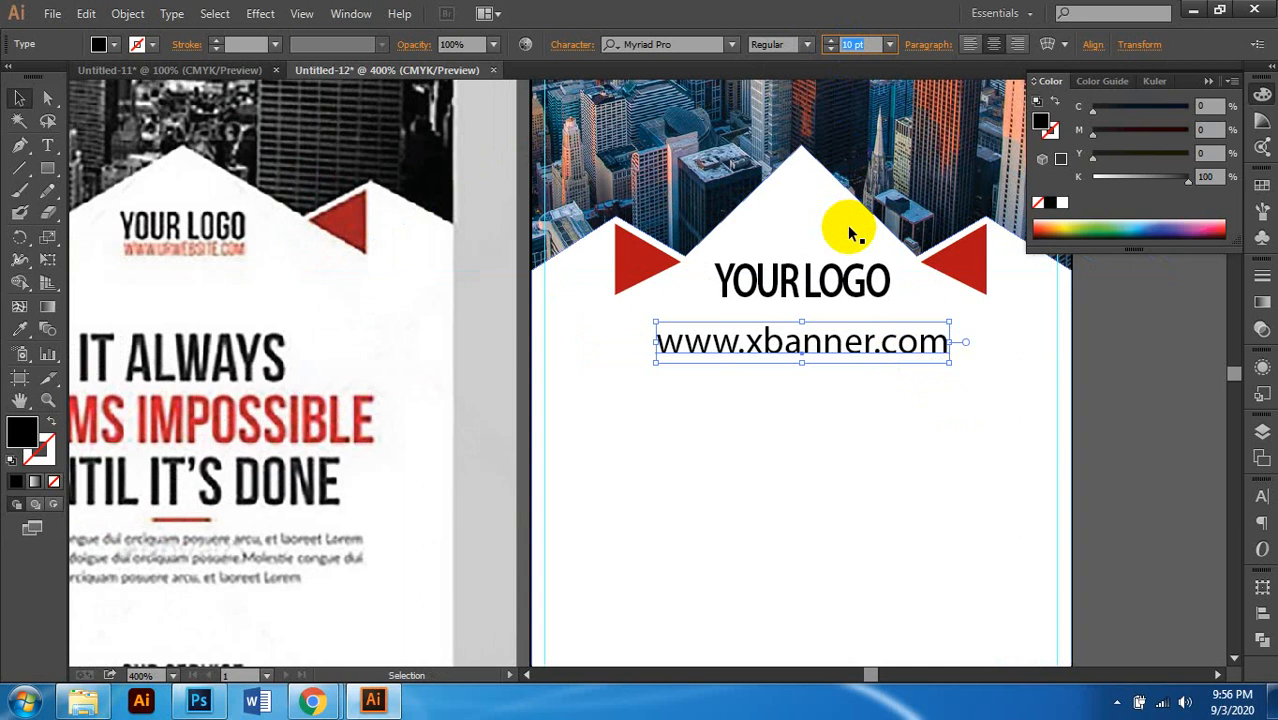
{"action": "type", "text": "6"}
{"action": "key", "text": "Return"}
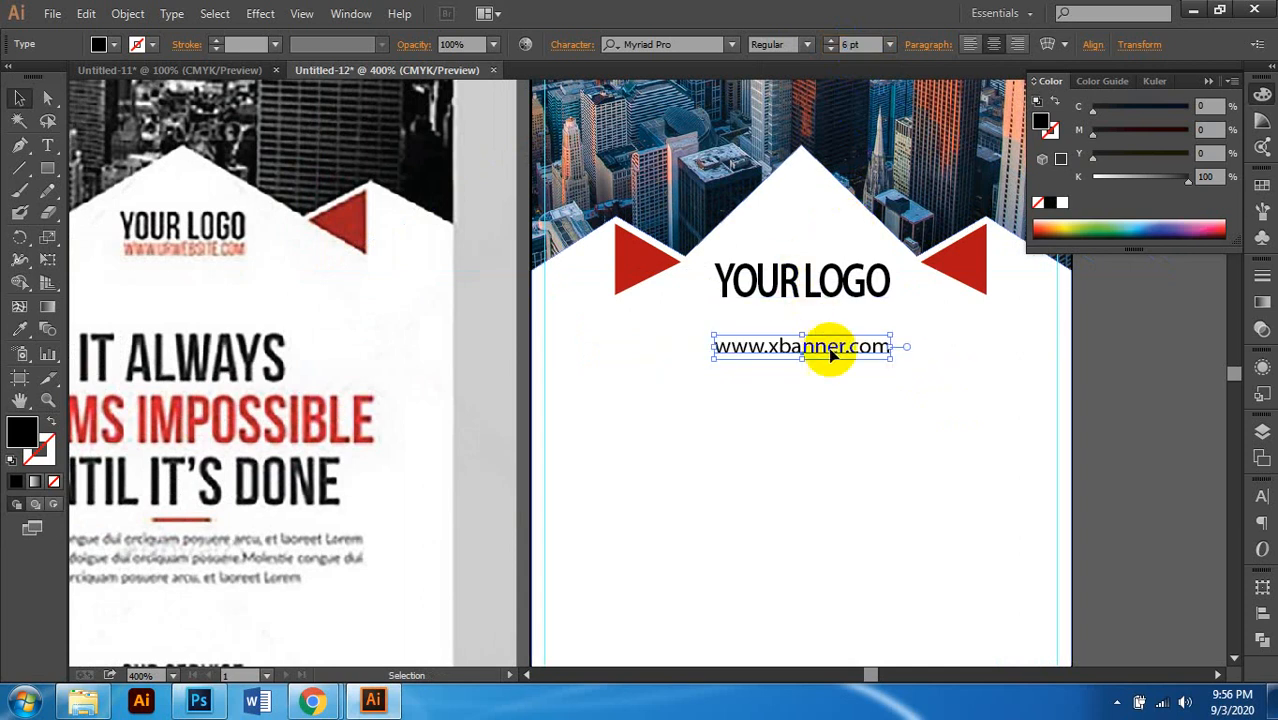
{"action": "scroll", "coordinate": [828, 360], "scroll_direction": "up", "scroll_amount": 2}
{"action": "left_click_drag", "start_coordinate": [831, 331], "coordinate": [830, 271]}
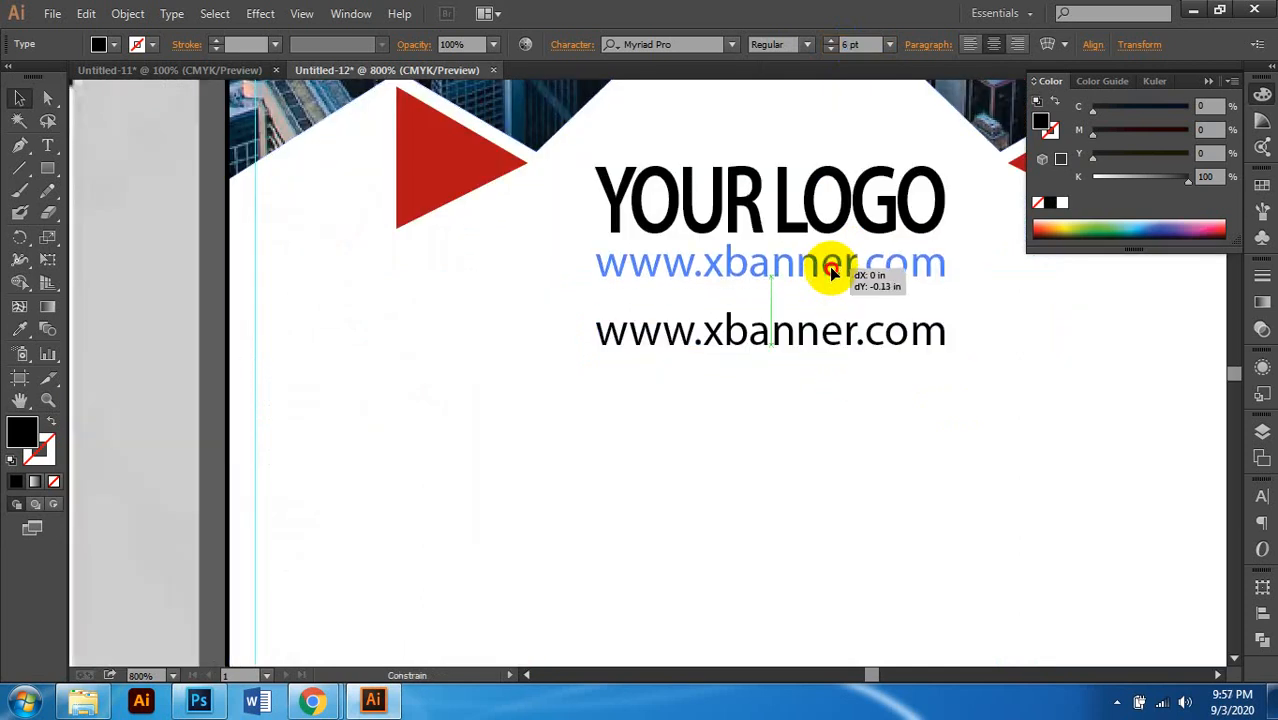
{"action": "scroll", "coordinate": [791, 364], "scroll_direction": "down", "scroll_amount": 2}
{"action": "scroll", "coordinate": [953, 366], "scroll_direction": "up", "scroll_amount": 1}
{"action": "scroll", "coordinate": [953, 366], "scroll_direction": "left", "scroll_amount": 2}
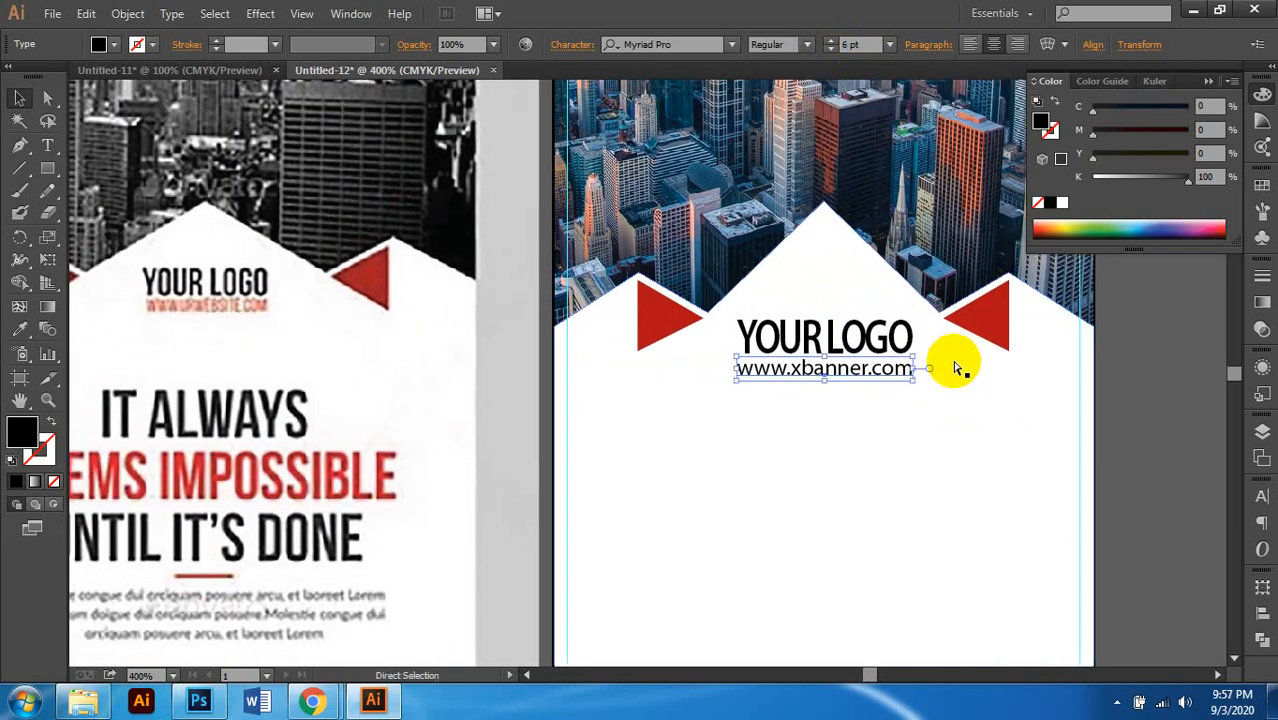
{"action": "left_click", "coordinate": [879, 340], "text": "shift"}
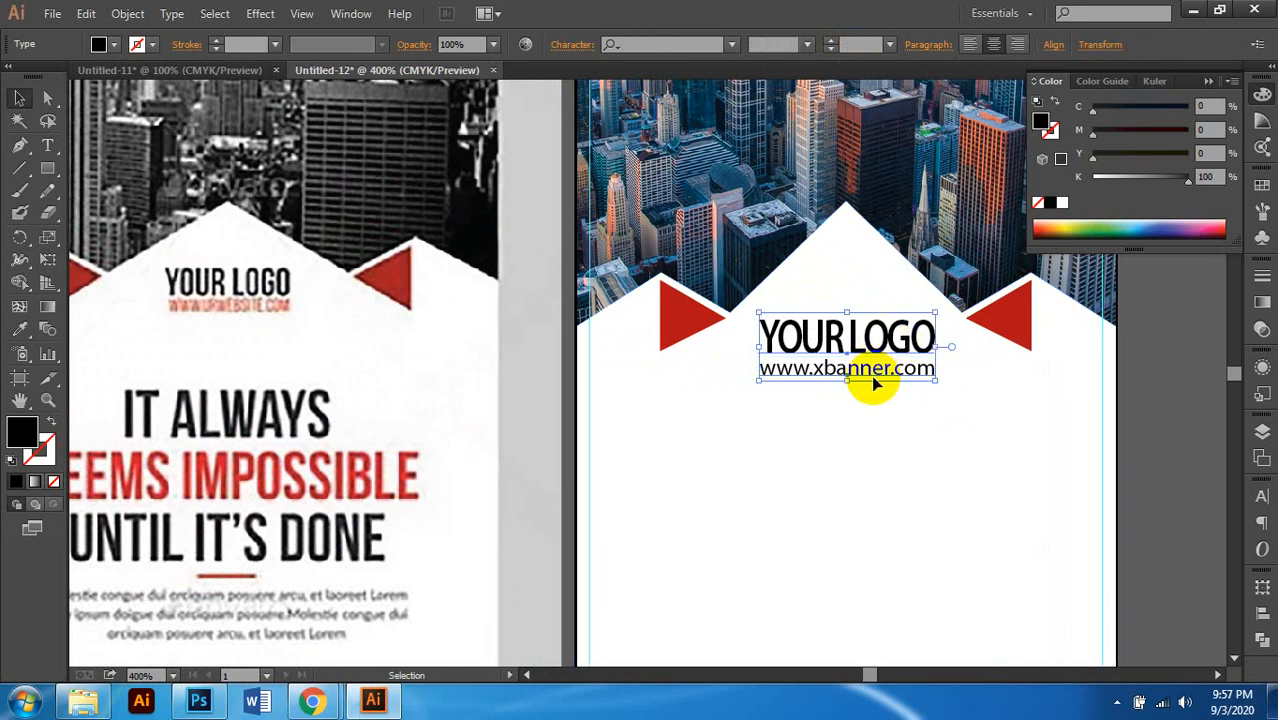
{"action": "scroll", "coordinate": [873, 378], "scroll_direction": "up", "scroll_amount": 1}
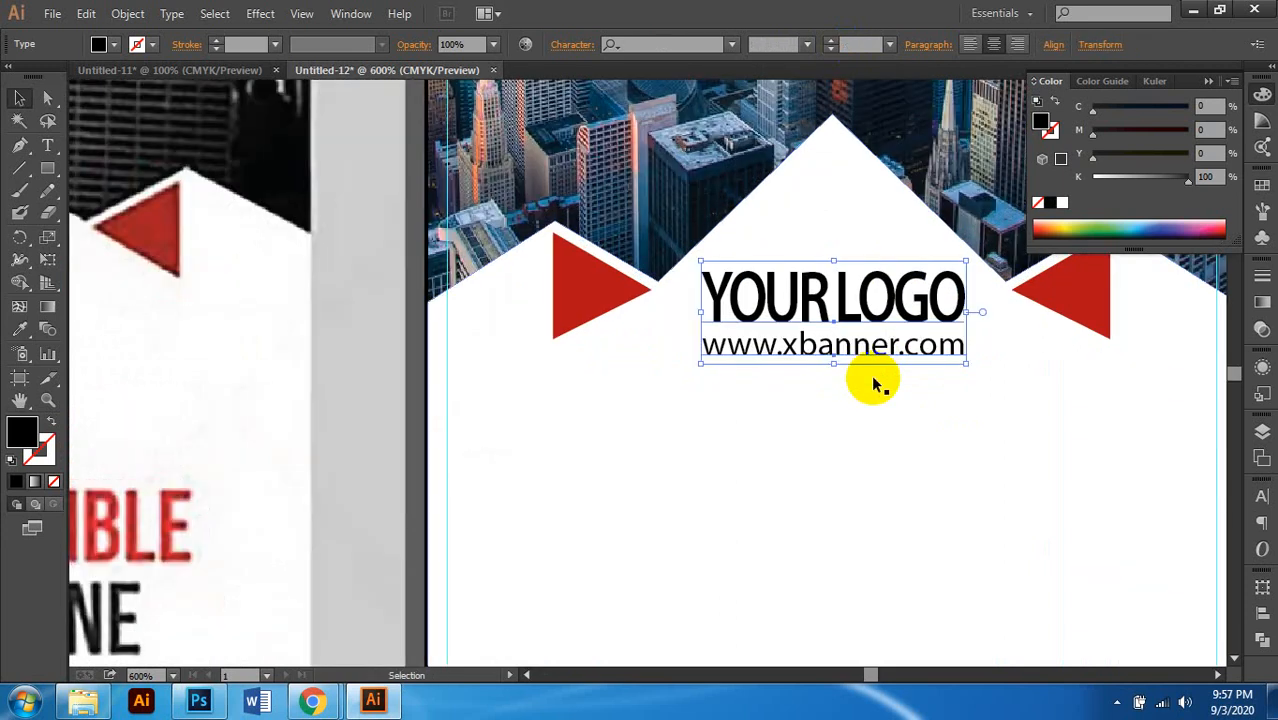
{"action": "key", "text": "ctrl+minus"}
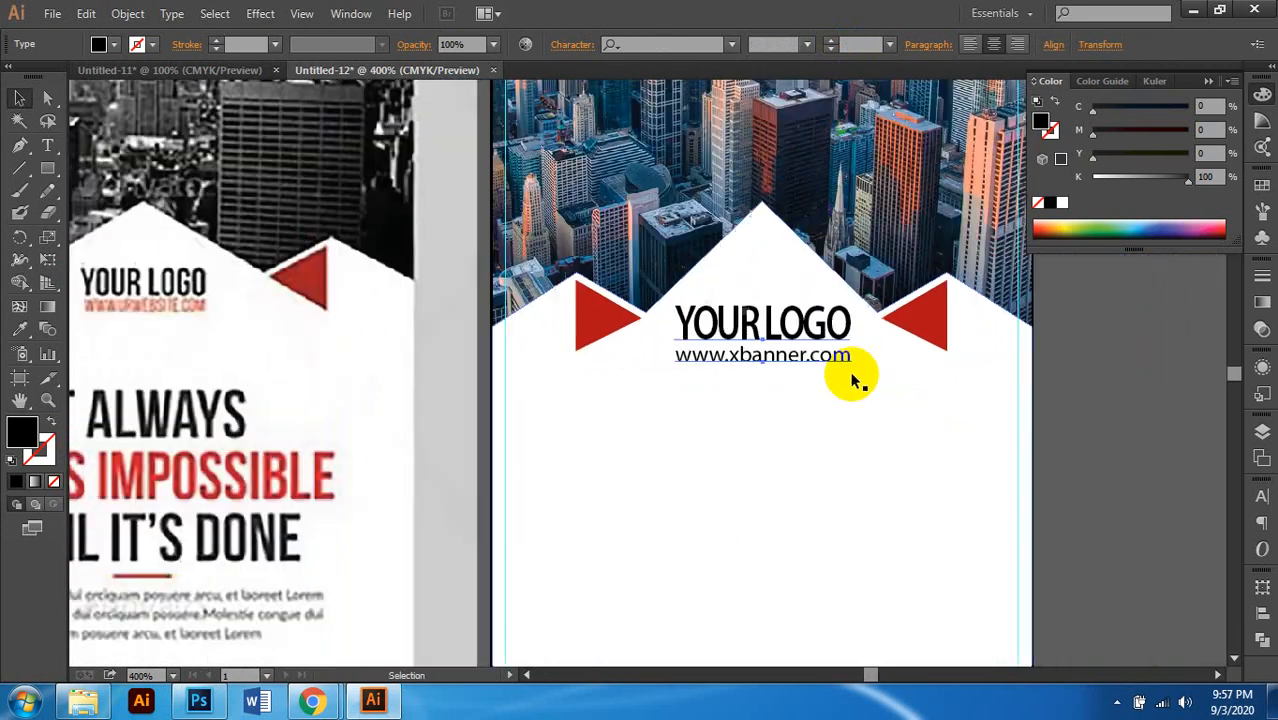
{"action": "left_click", "coordinate": [819, 372]}
{"action": "key", "text": "ctrl+minus"}
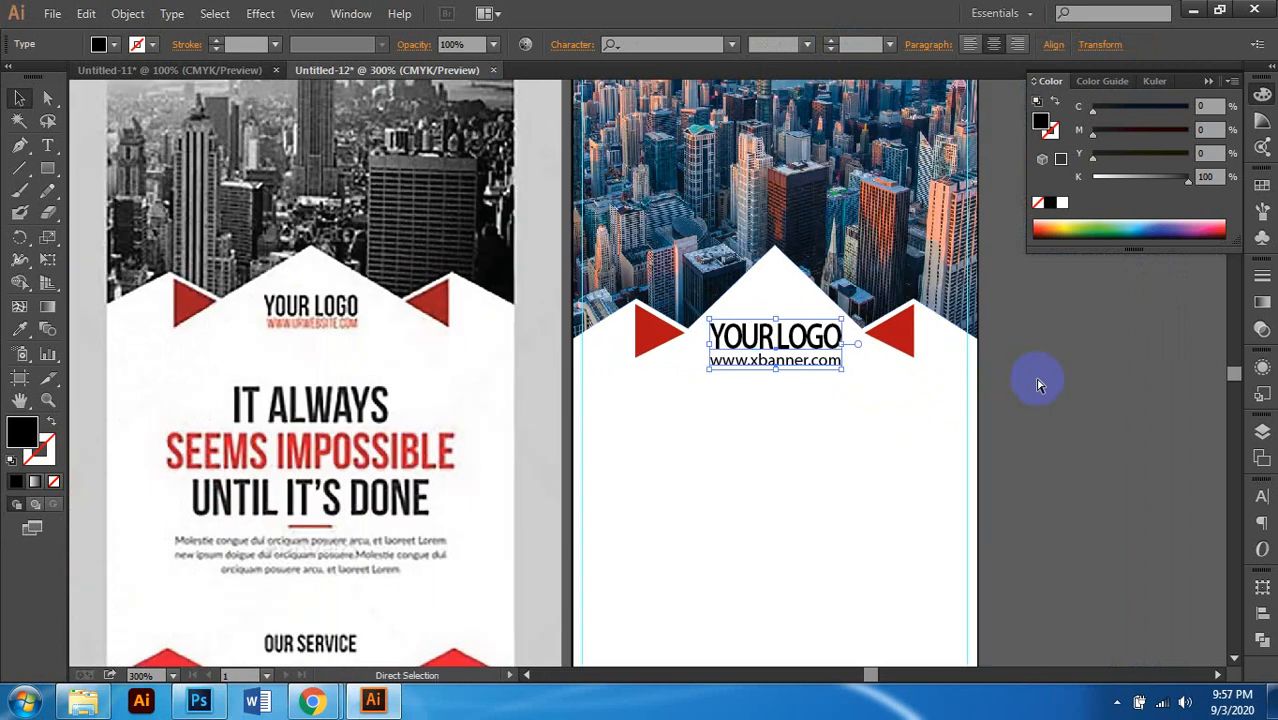
Step: Alt-drag a copy of the YOUR LOGO and URL group below the original
{"action": "left_click", "coordinate": [1037, 383]}
{"action": "scroll", "coordinate": [844, 348], "scroll_direction": "down", "scroll_amount": 1}
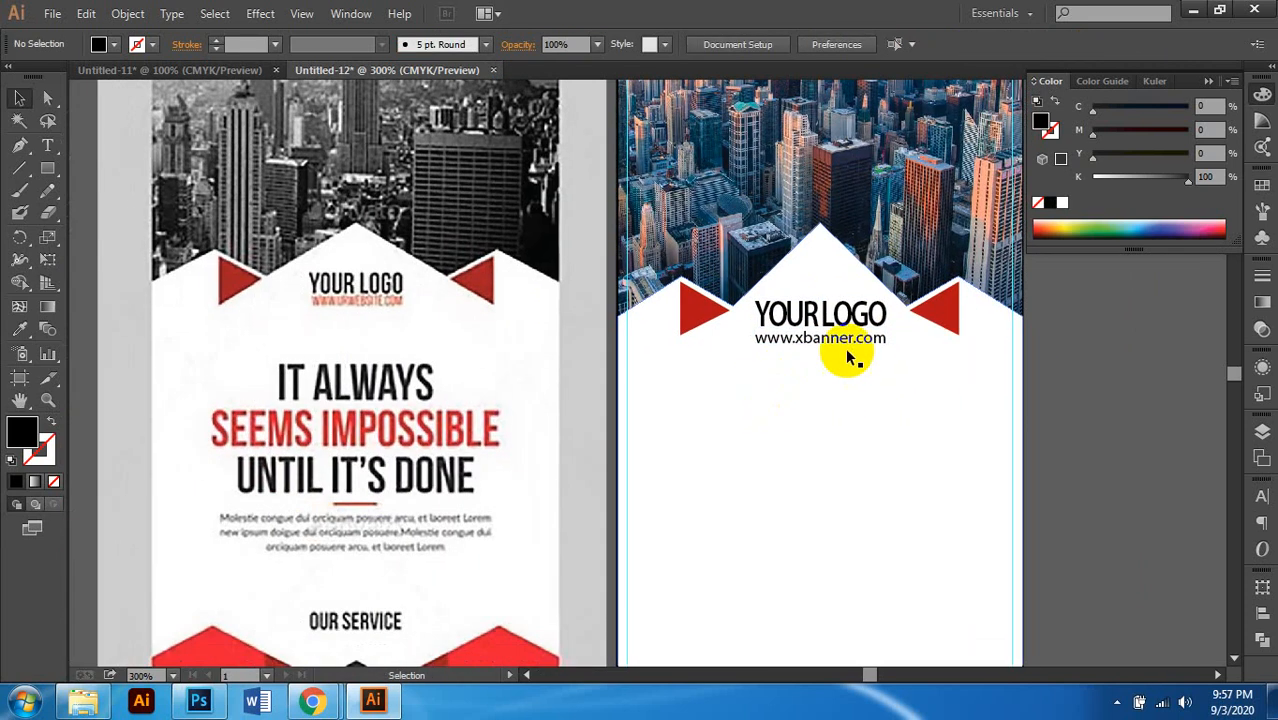
{"action": "scroll", "coordinate": [819, 346], "scroll_direction": "down", "scroll_amount": 1}
{"action": "scroll", "coordinate": [819, 346], "scroll_direction": "right", "scroll_amount": 1}
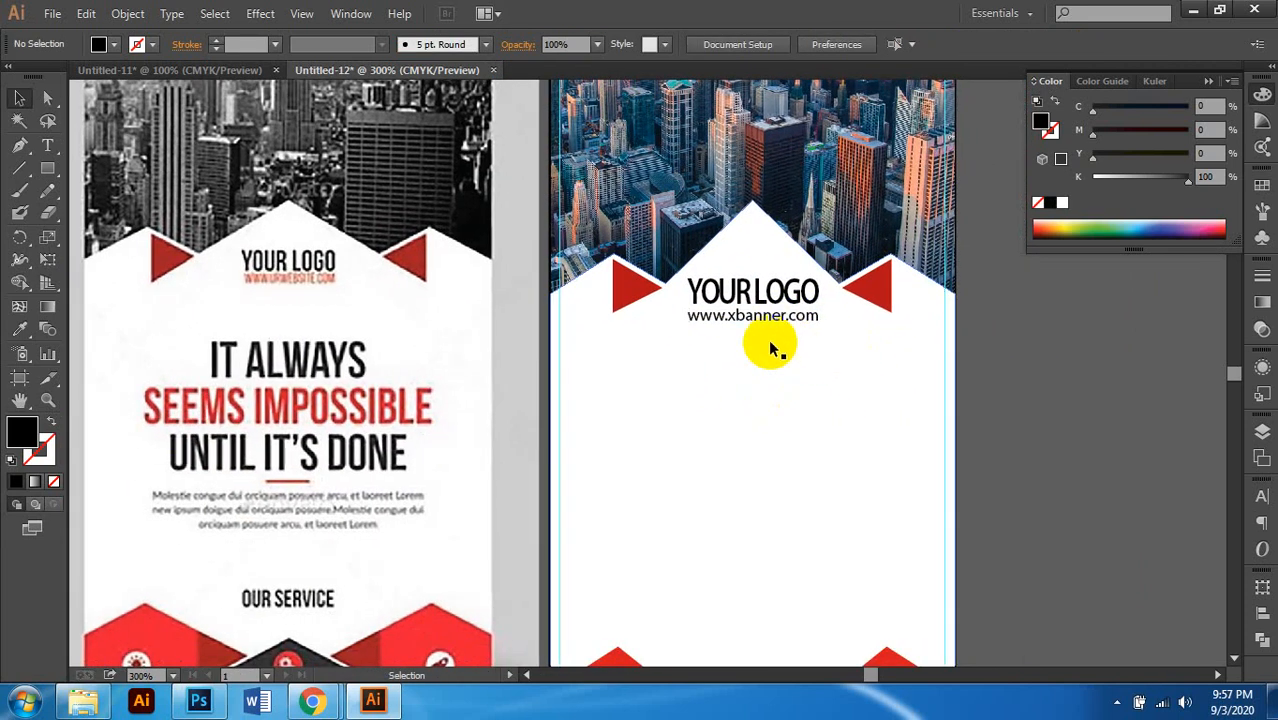
{"action": "left_click", "coordinate": [720, 290]}
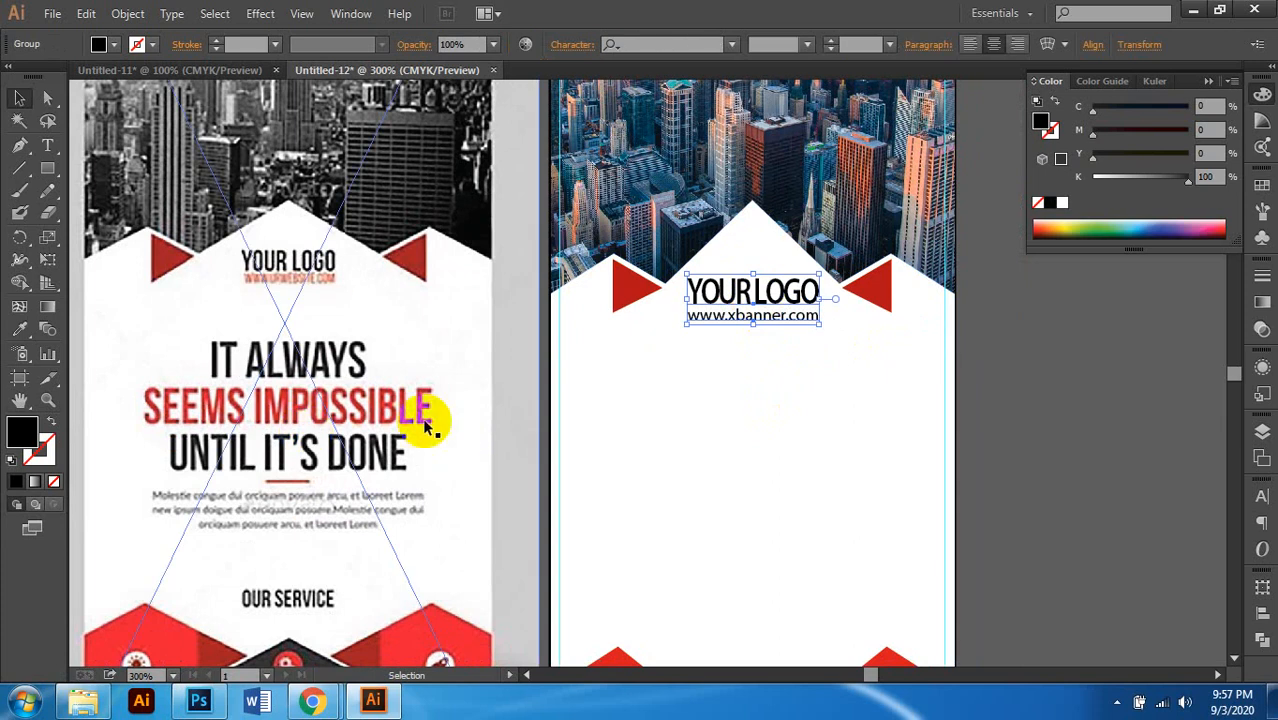
{"action": "scroll", "coordinate": [428, 420], "scroll_direction": "down", "scroll_amount": 3}
{"action": "scroll", "coordinate": [428, 427], "scroll_direction": "up", "scroll_amount": 2}
{"action": "scroll", "coordinate": [794, 410], "scroll_direction": "right", "scroll_amount": 1}
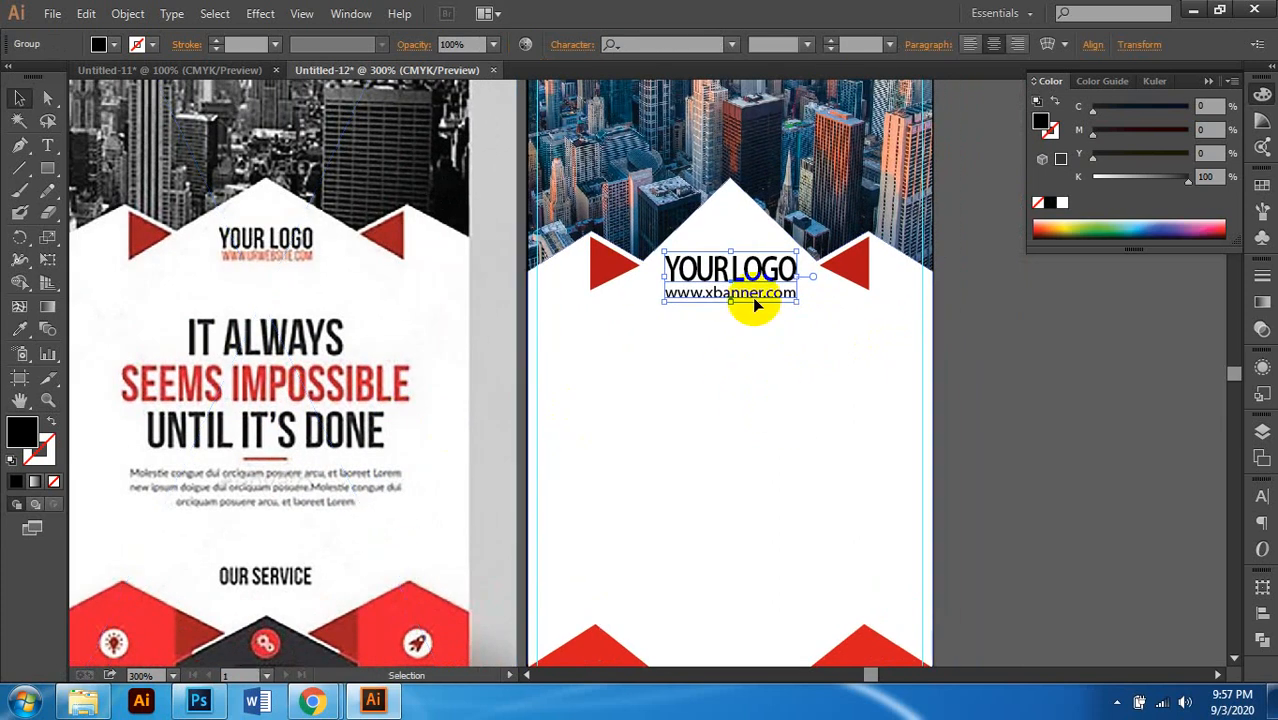
{"action": "left_click_drag", "start_coordinate": [762, 272], "coordinate": [765, 380]}
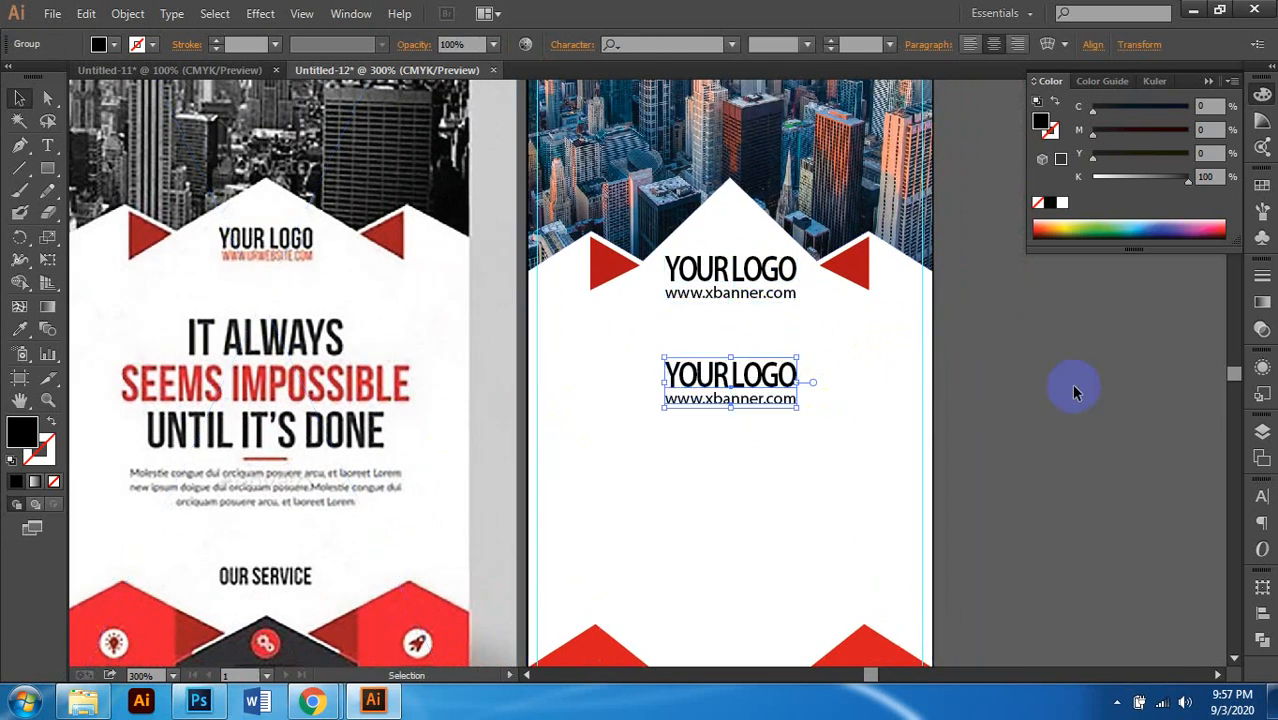
{"action": "left_click", "coordinate": [890, 412]}
{"action": "scroll", "coordinate": [748, 406], "scroll_direction": "down", "scroll_amount": 1}
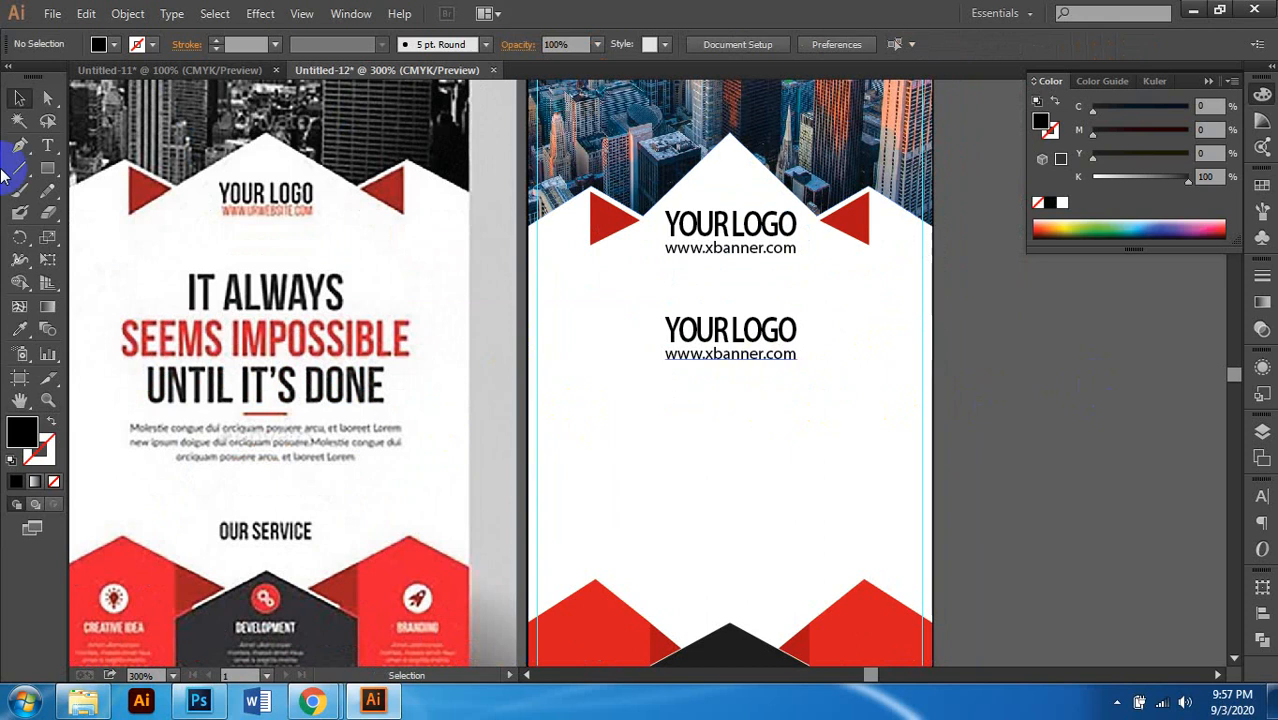
{"action": "right_click", "coordinate": [692, 338]}
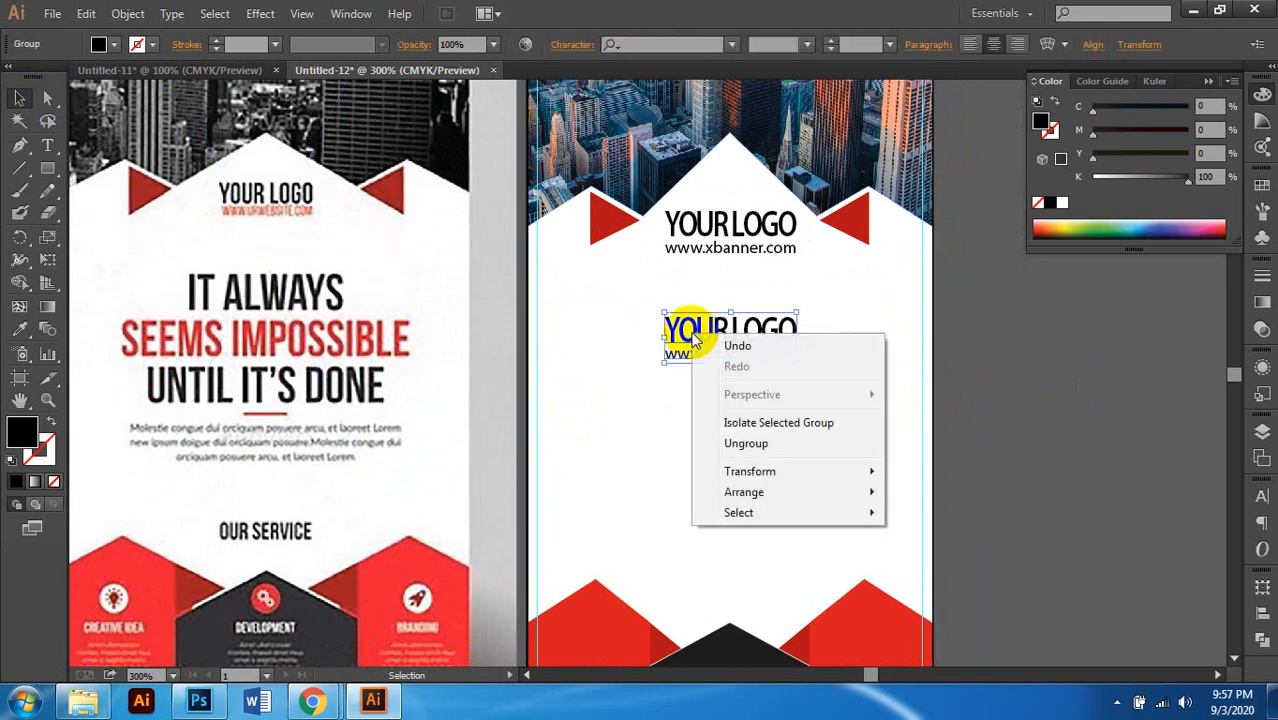
{"action": "left_click", "coordinate": [776, 442]}
{"action": "left_click", "coordinate": [1130, 358]}
{"action": "scroll", "coordinate": [668, 358], "scroll_direction": "up", "scroll_amount": 2}
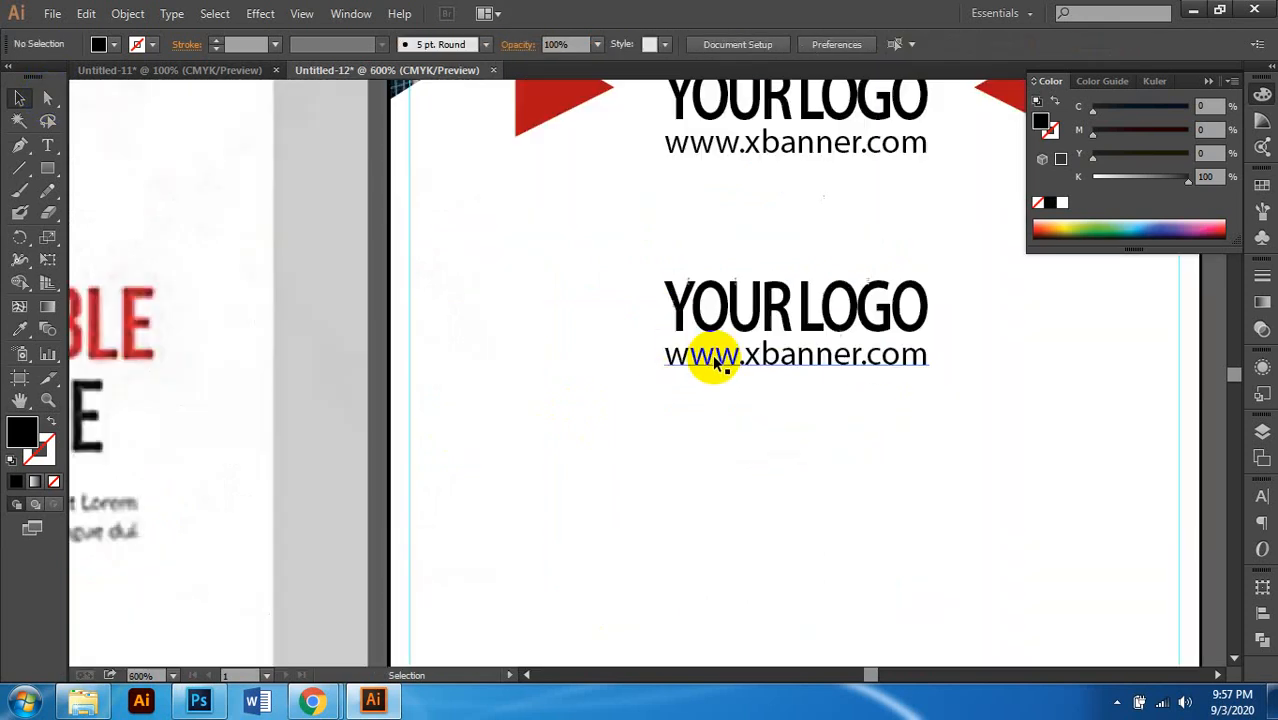
{"action": "left_click", "coordinate": [707, 357]}
{"action": "key", "text": "Delete"}
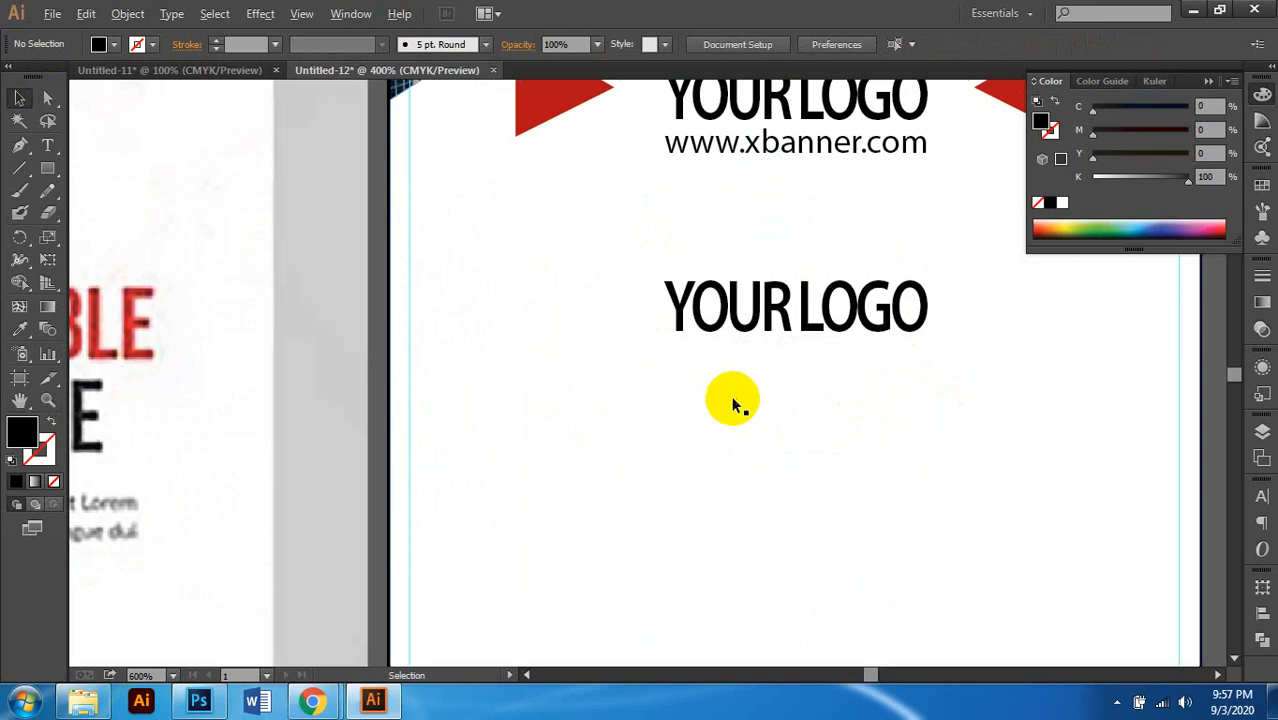
{"action": "scroll", "coordinate": [730, 402], "scroll_direction": "down", "scroll_amount": 1}
Step: Retype the copied YOUR LOGO text as 'IT ALWAYS'
{"action": "left_click", "coordinate": [760, 345]}
{"action": "left_click", "coordinate": [760, 352]}
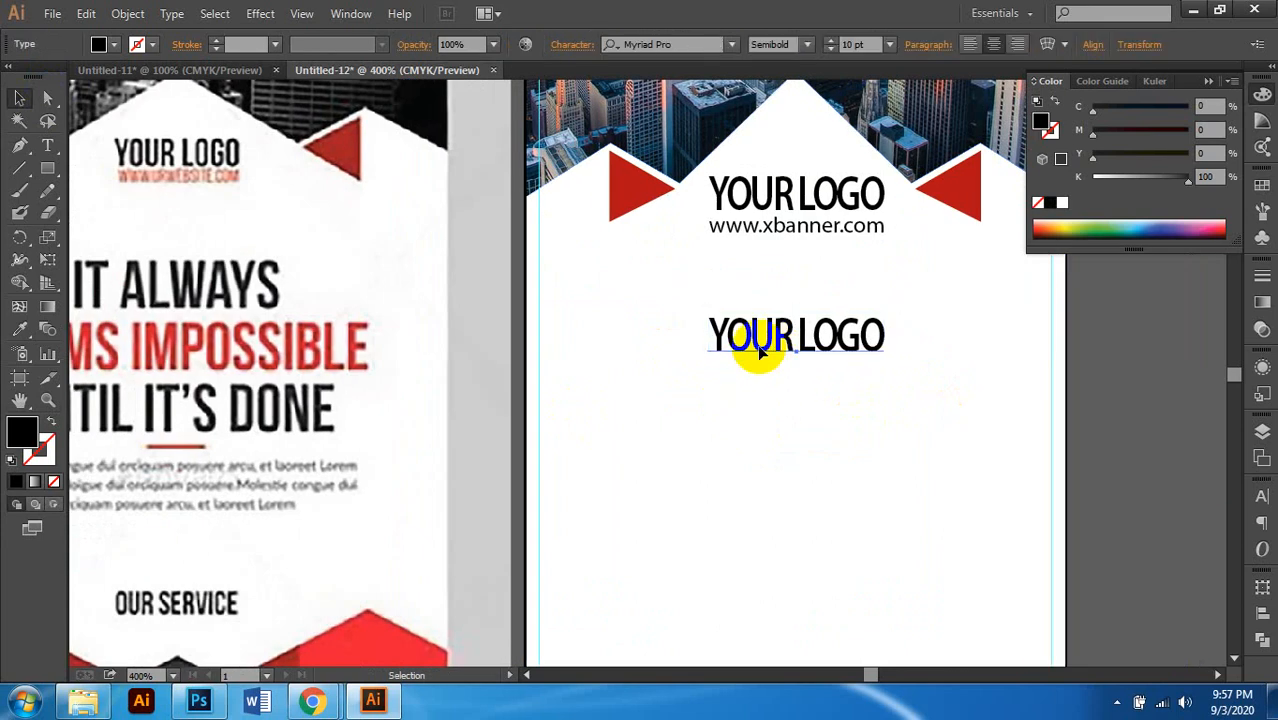
{"action": "scroll", "coordinate": [760, 345], "scroll_direction": "down", "scroll_amount": 1}
{"action": "double_click", "coordinate": [793, 340]}
{"action": "key", "text": "ctrl+a"}
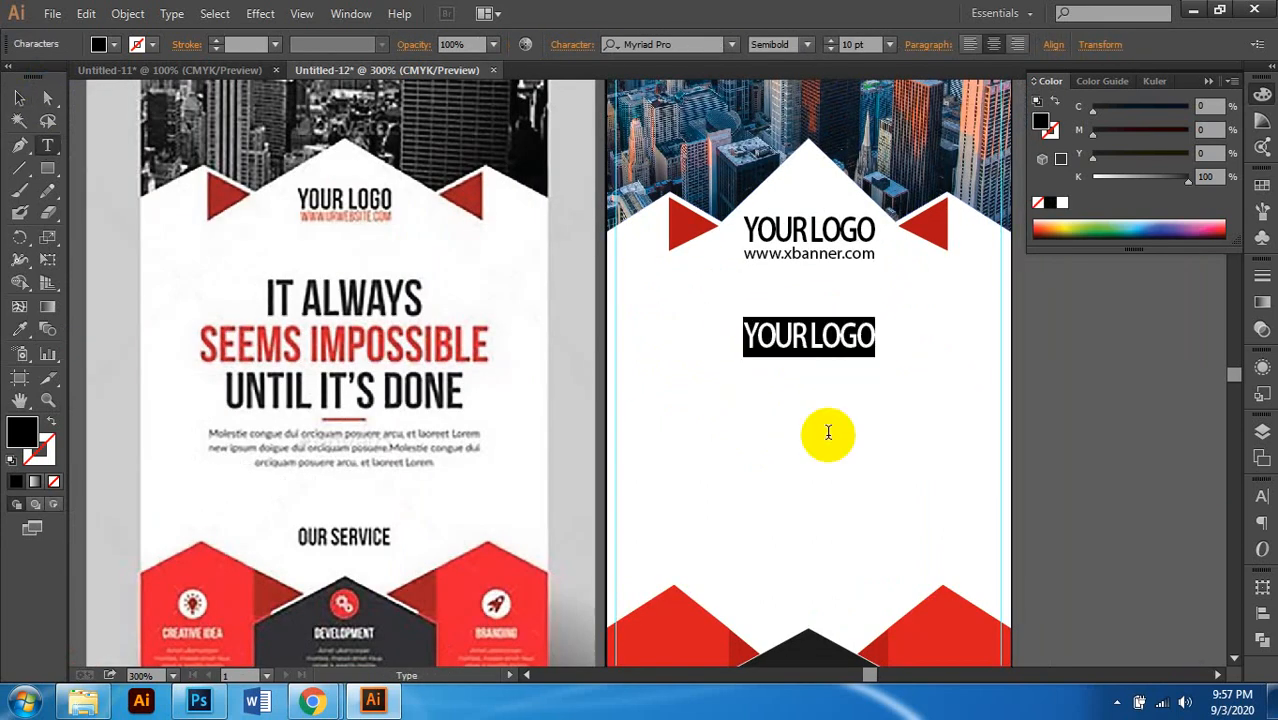
{"action": "key", "text": "BackSpace"}
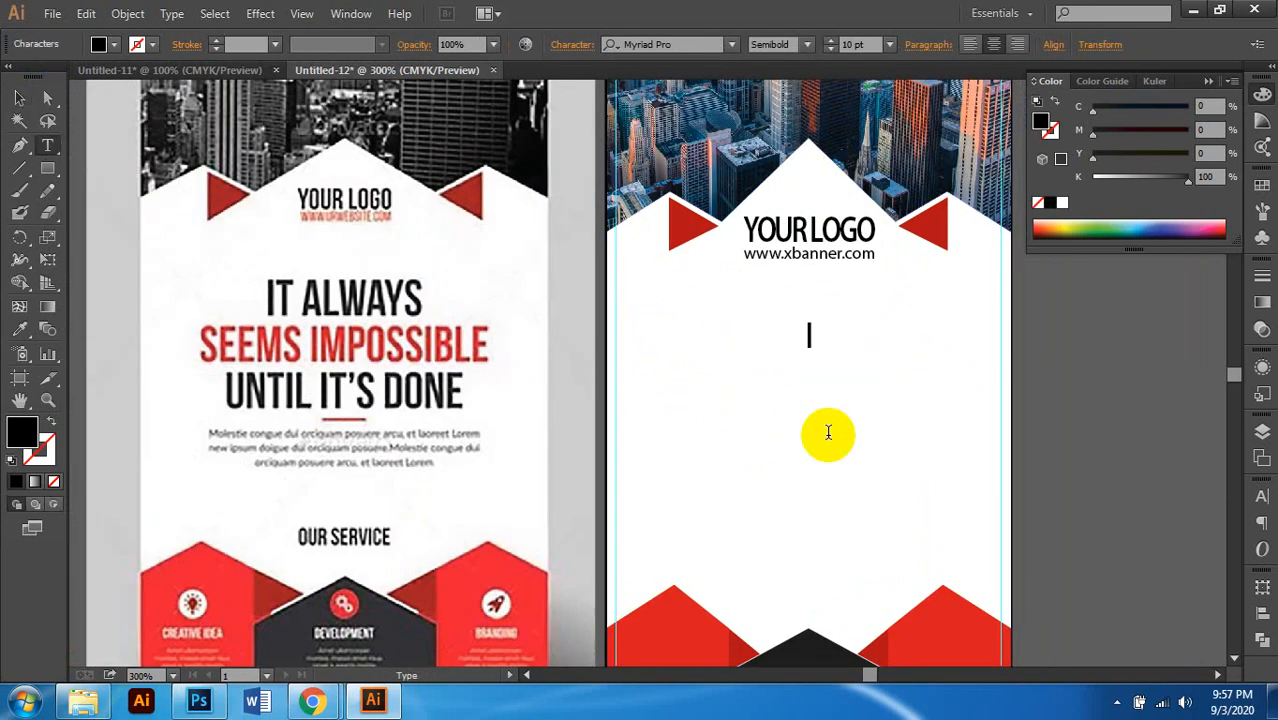
{"action": "type", "text": "IT AL"}
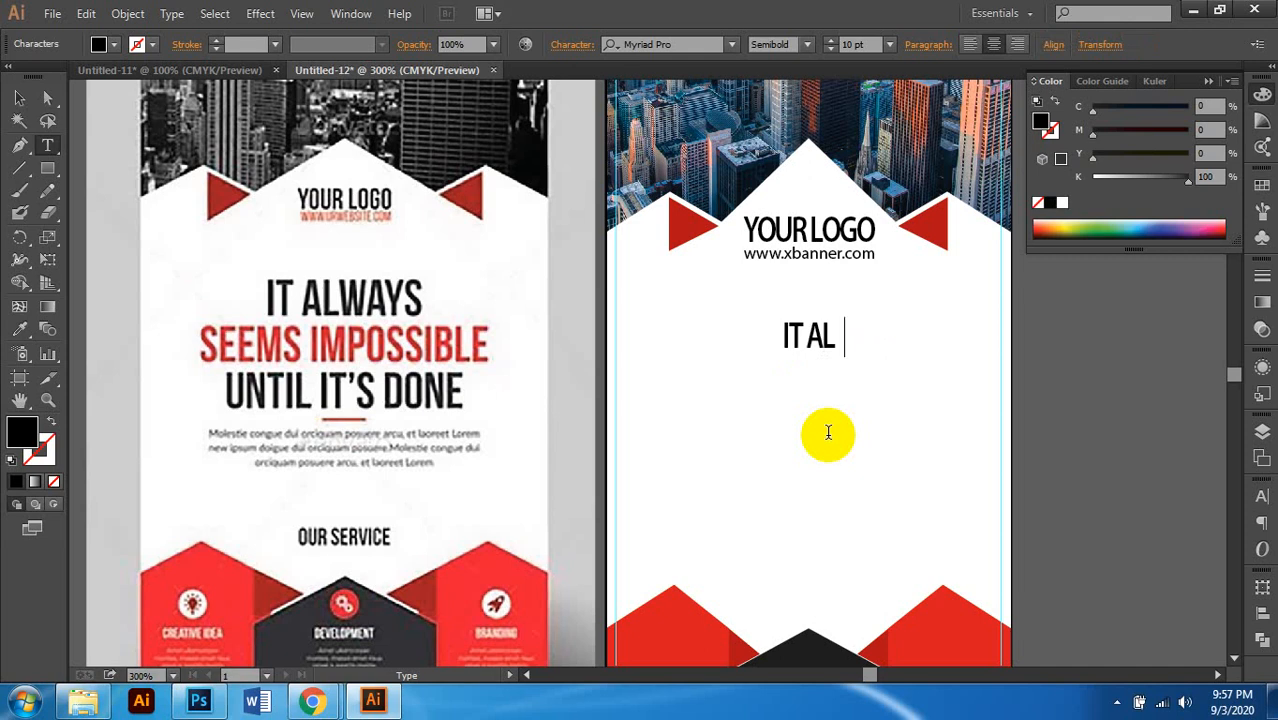
{"action": "type", "text": "WAYS"}
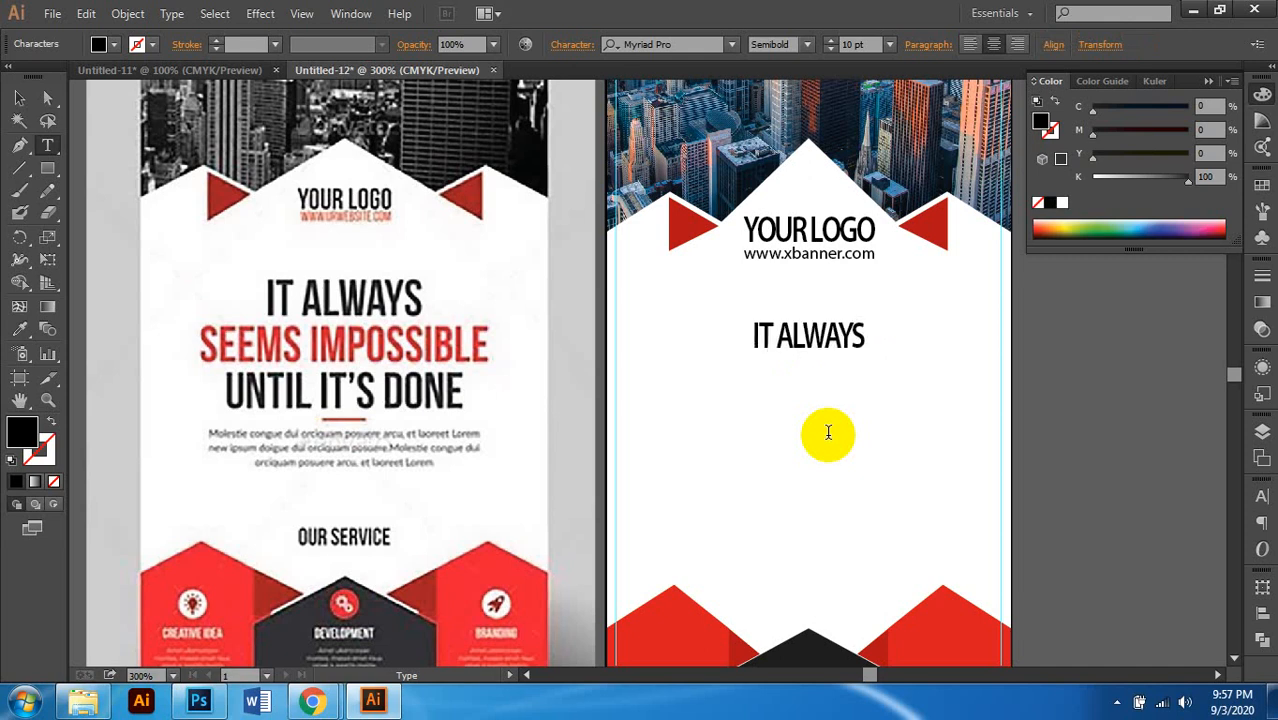
{"action": "left_click", "coordinate": [19, 98]}
Step: Set the IT ALWAYS text to 14 pt, after first trying 12 pt
{"action": "left_click", "coordinate": [849, 45]}
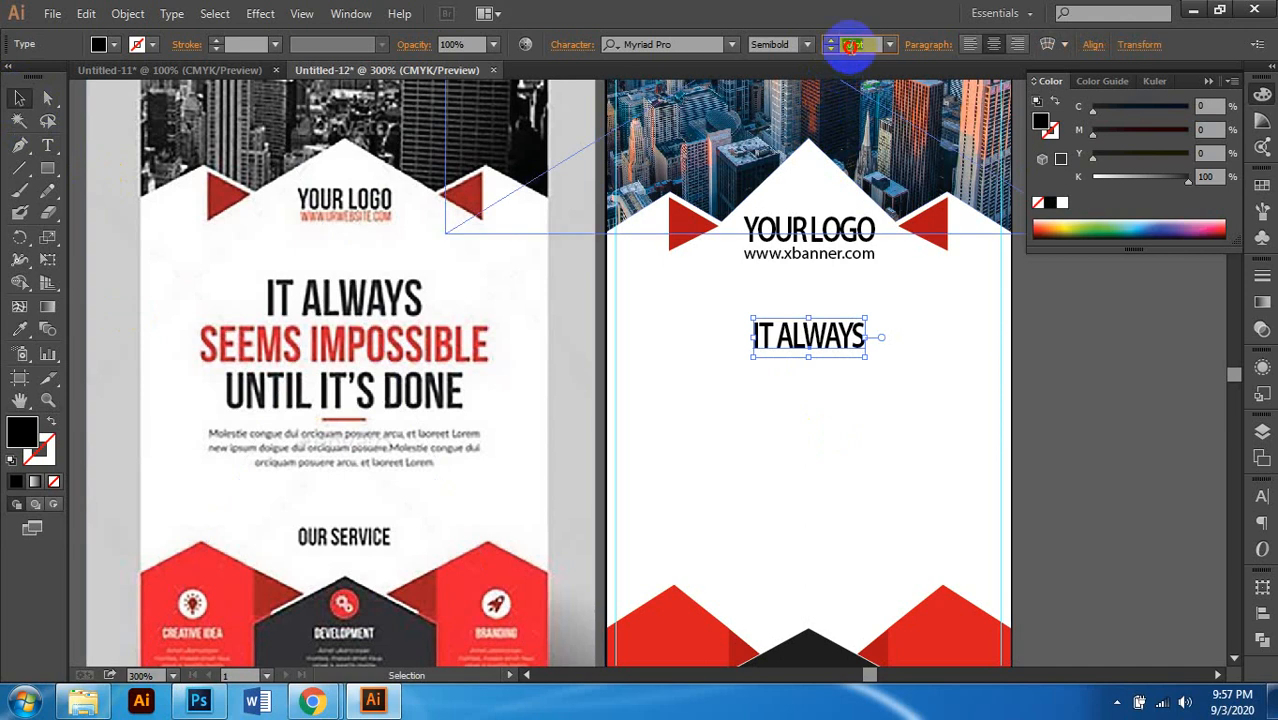
{"action": "type", "text": "12"}
{"action": "key", "text": "Return"}
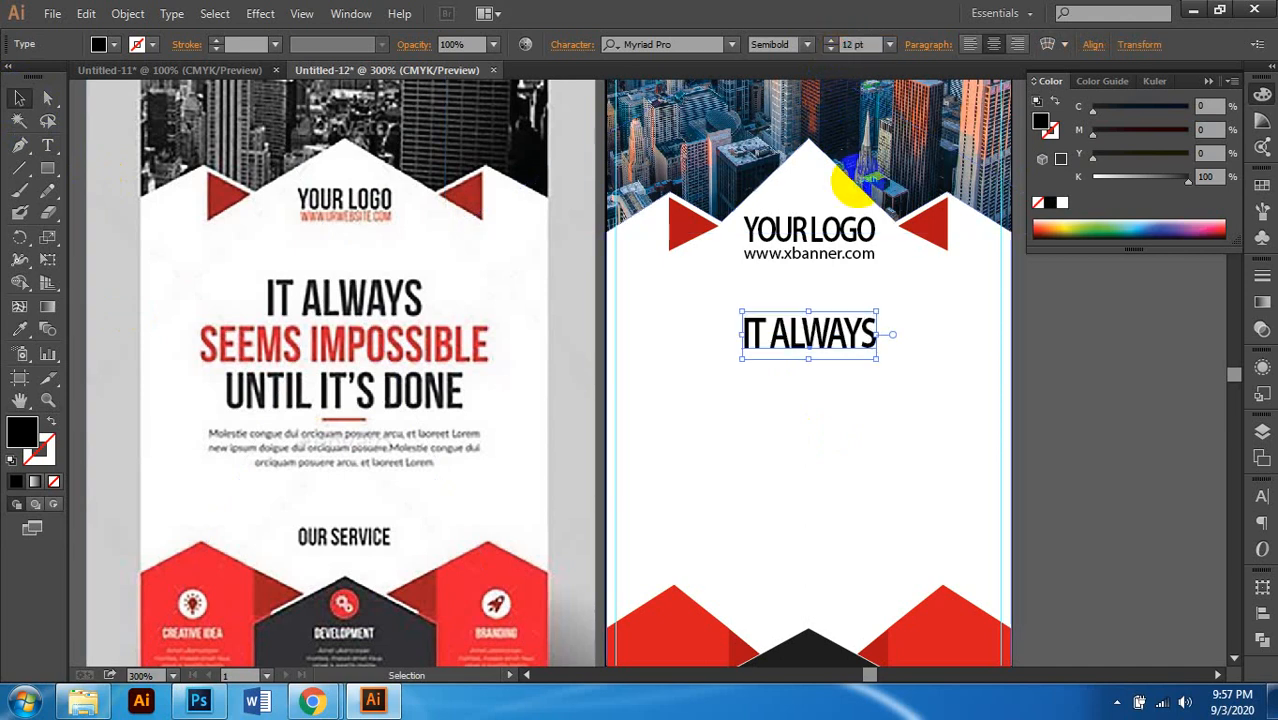
{"action": "left_click", "coordinate": [743, 383]}
{"action": "left_click", "coordinate": [776, 345]}
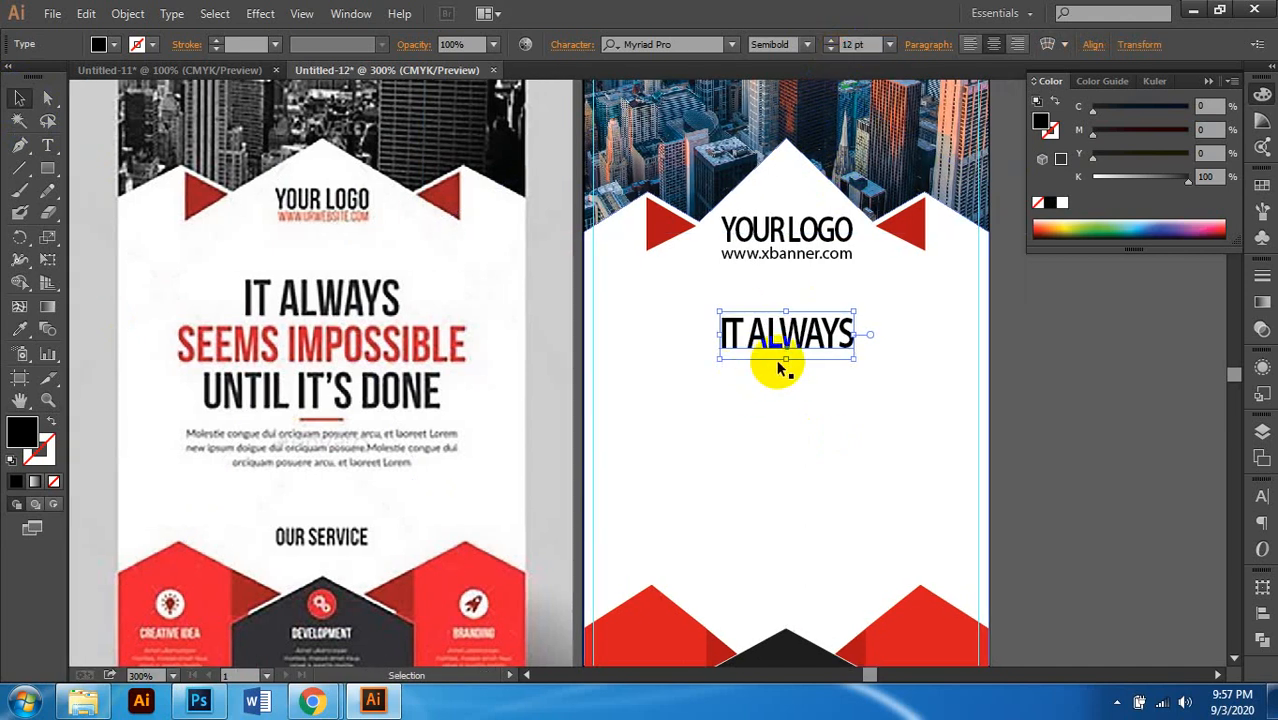
{"action": "left_click", "coordinate": [852, 44]}
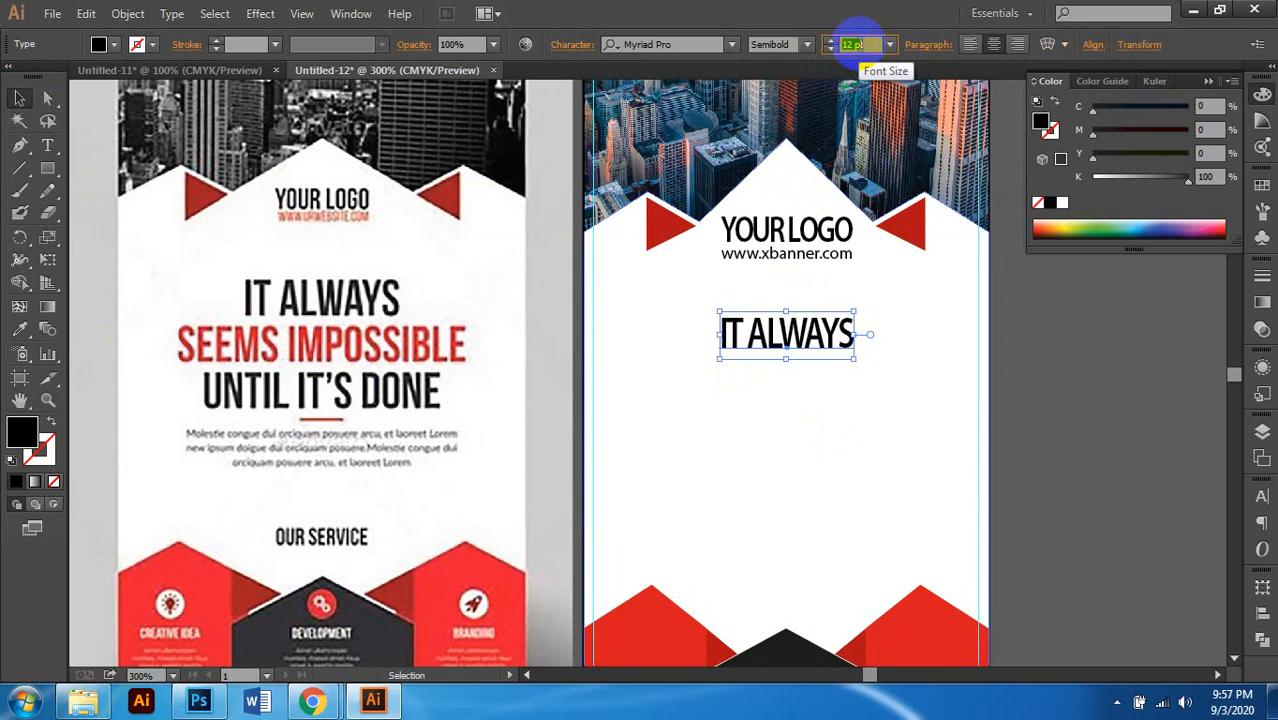
{"action": "type", "text": "14"}
{"action": "key", "text": "Return"}
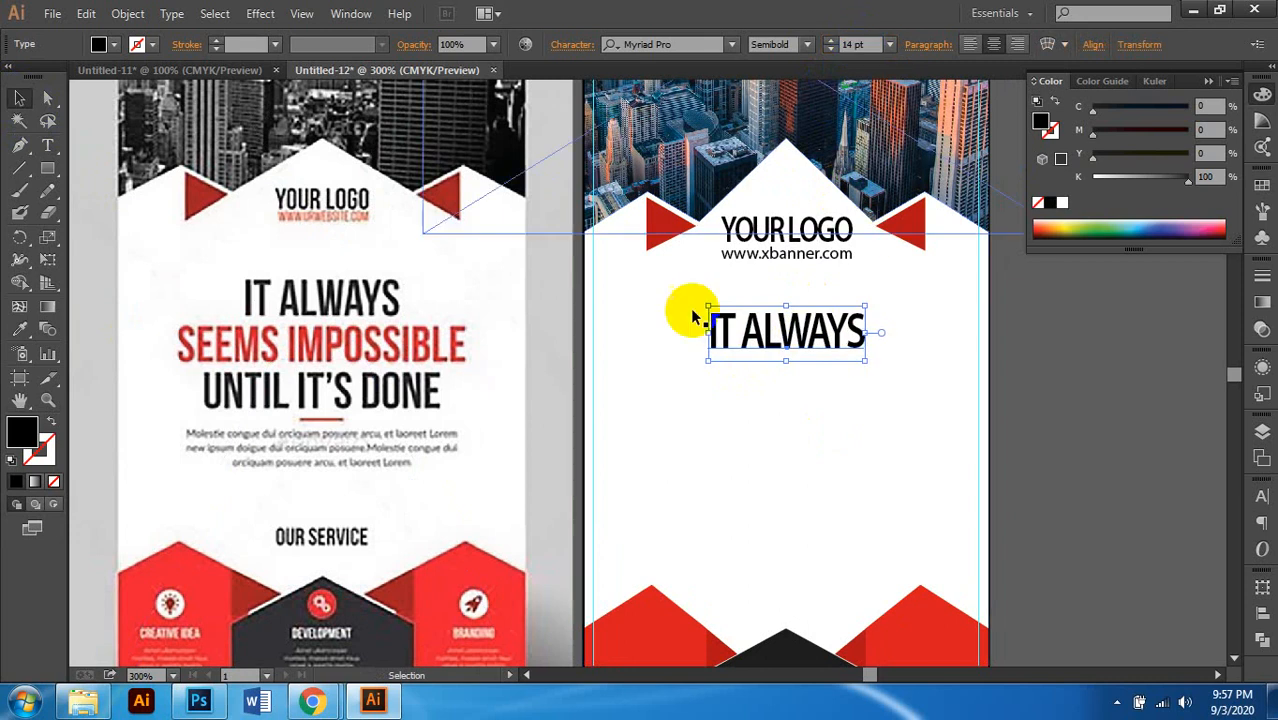
Step: Duplicate the IT ALWAYS line just beneath itself
{"action": "left_click_drag", "start_coordinate": [806, 361], "coordinate": [808, 394]}
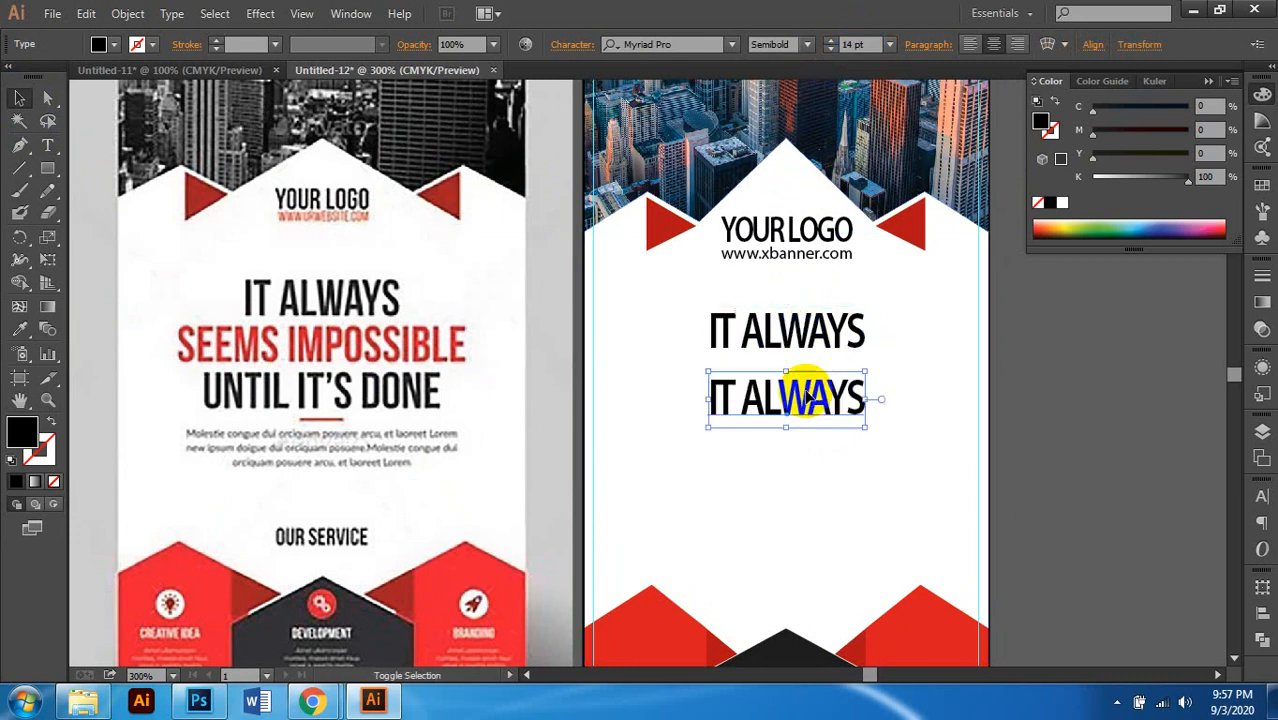
{"action": "scroll", "coordinate": [804, 384], "scroll_direction": "right", "scroll_amount": 1}
{"action": "left_click", "coordinate": [765, 330]}
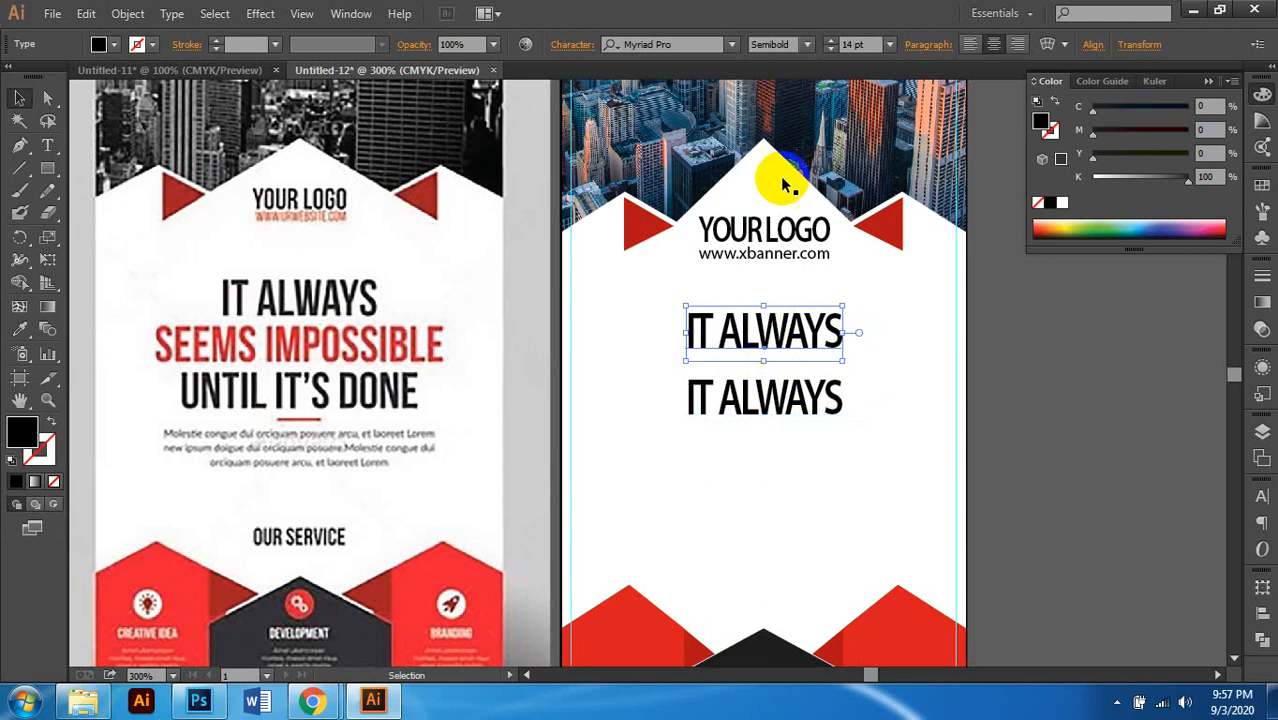
Step: Set the upper IT ALWAYS line's letter spacing to -40
{"action": "left_click", "coordinate": [571, 46]}
{"action": "left_click", "coordinate": [548, 184]}
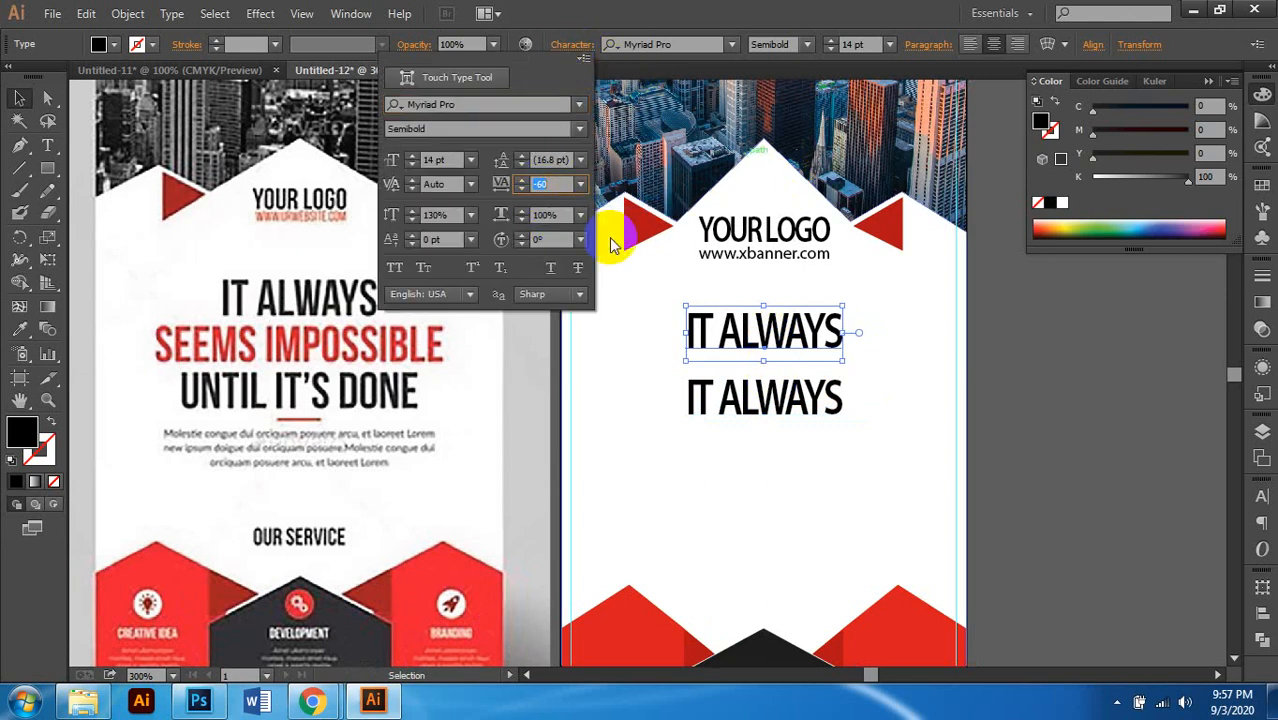
{"action": "type", "text": "-40"}
{"action": "key", "text": "Return"}
Step: Eyedropper styling onto the lower IT ALWAYS line, undo the size change, and reselect it
{"action": "left_click", "coordinate": [770, 400]}
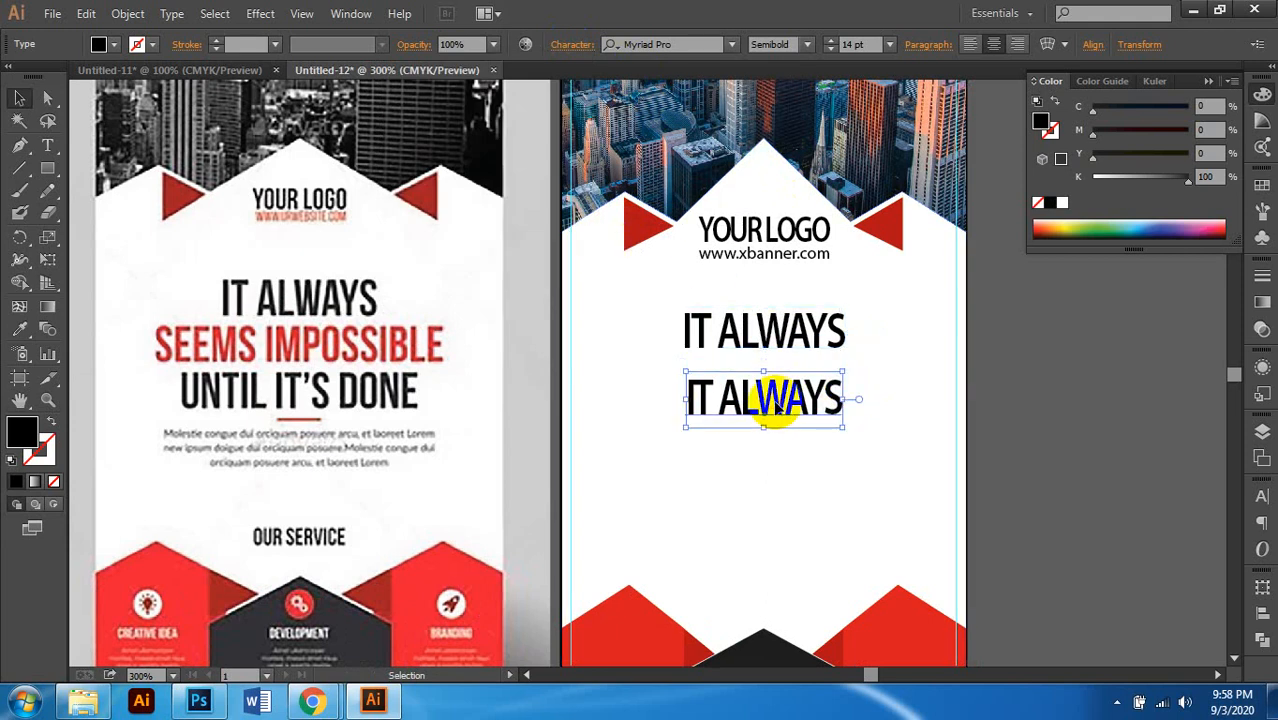
{"action": "left_click", "coordinate": [19, 329]}
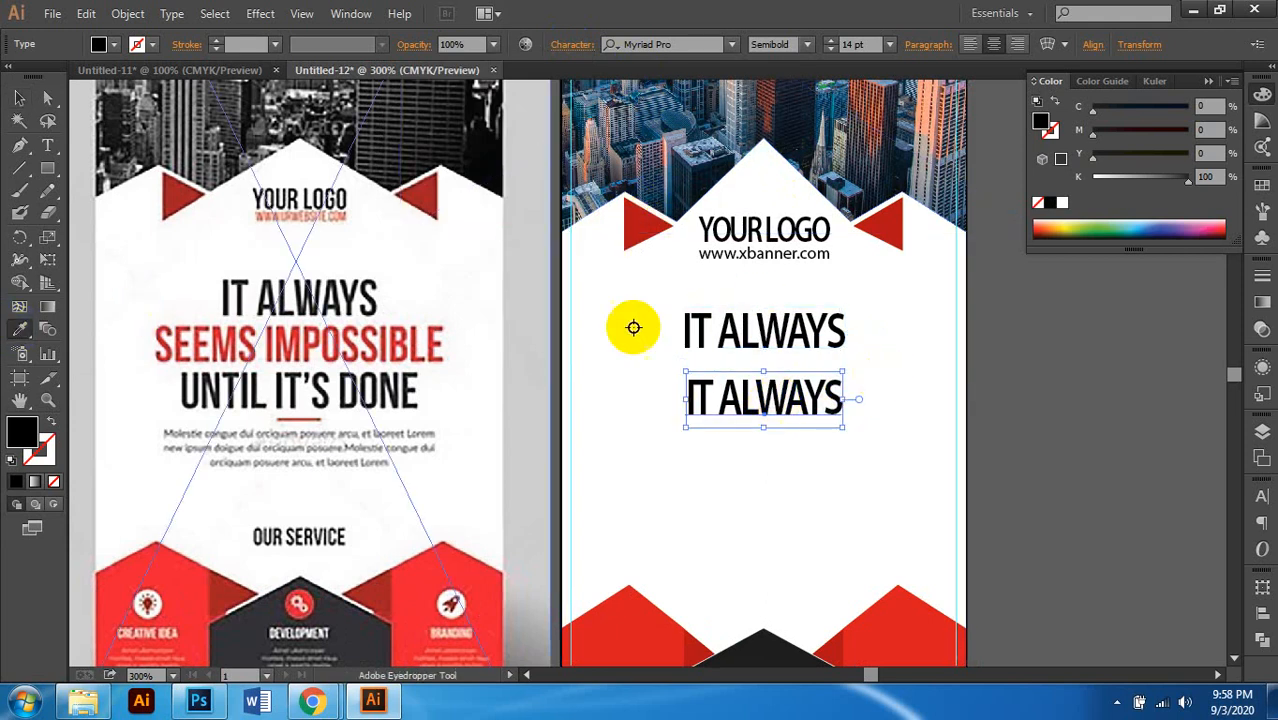
{"action": "left_click", "coordinate": [763, 322]}
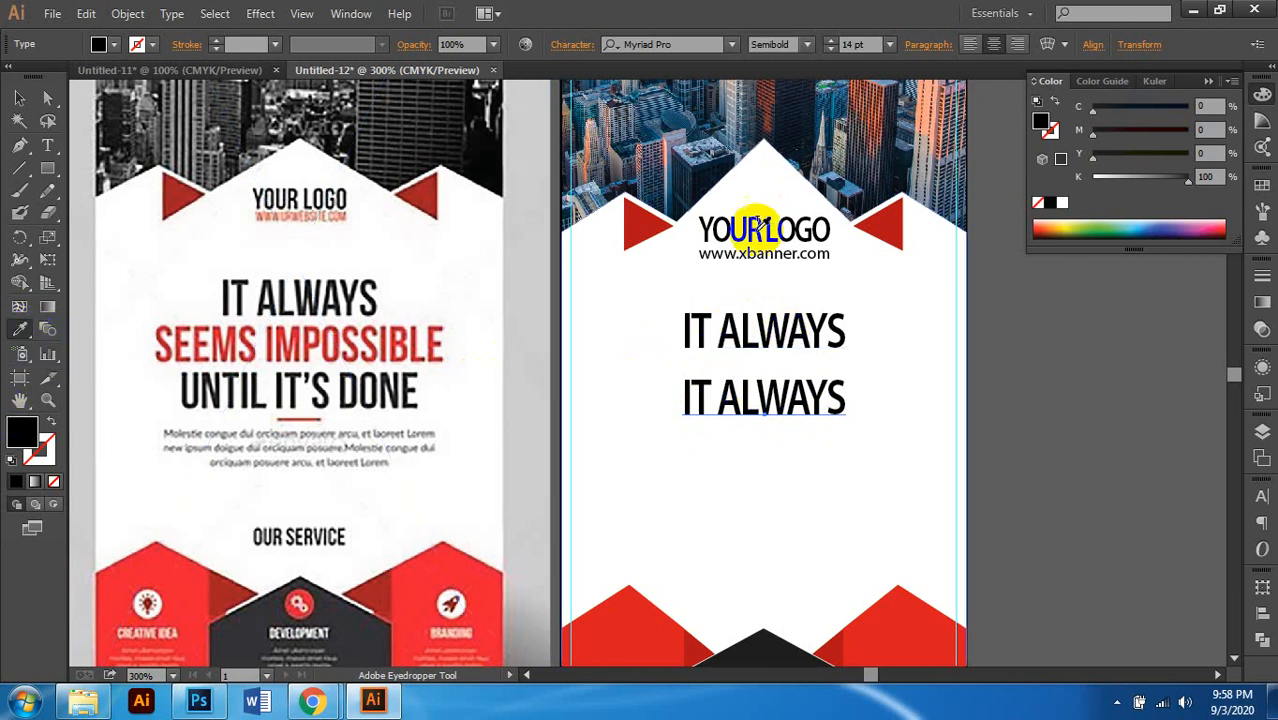
{"action": "left_click", "coordinate": [750, 231]}
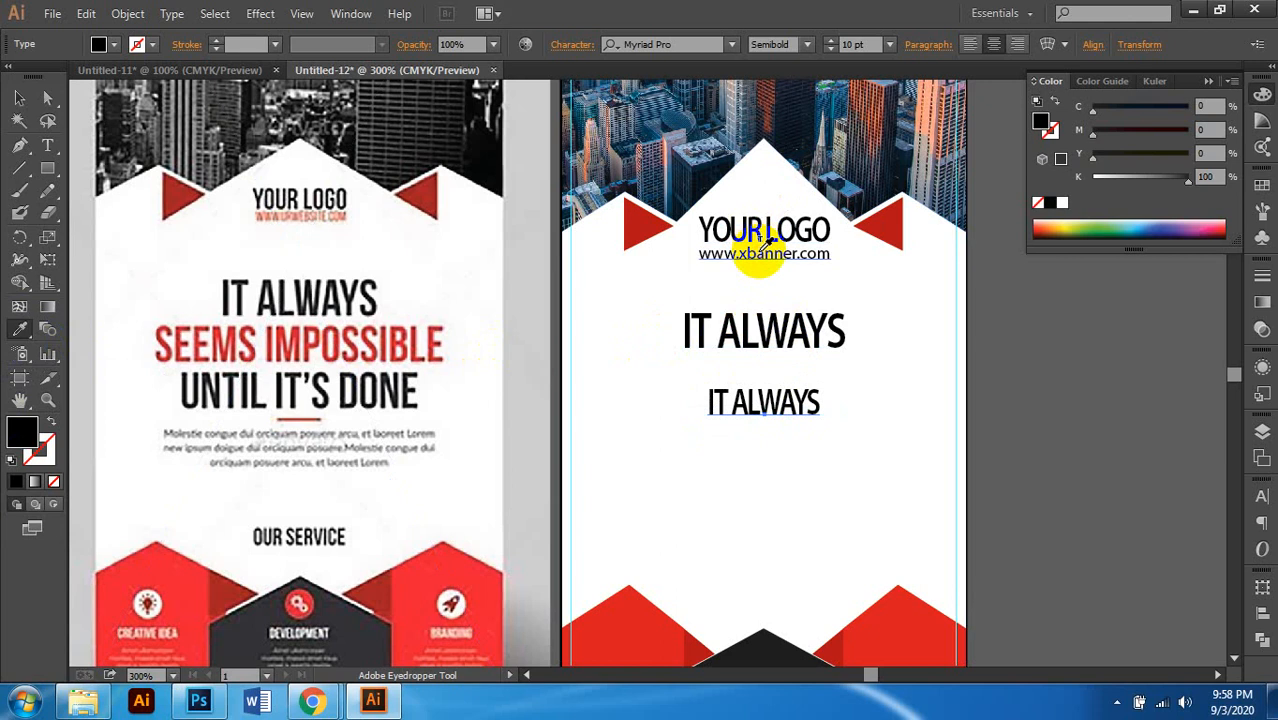
{"action": "left_click", "coordinate": [748, 252]}
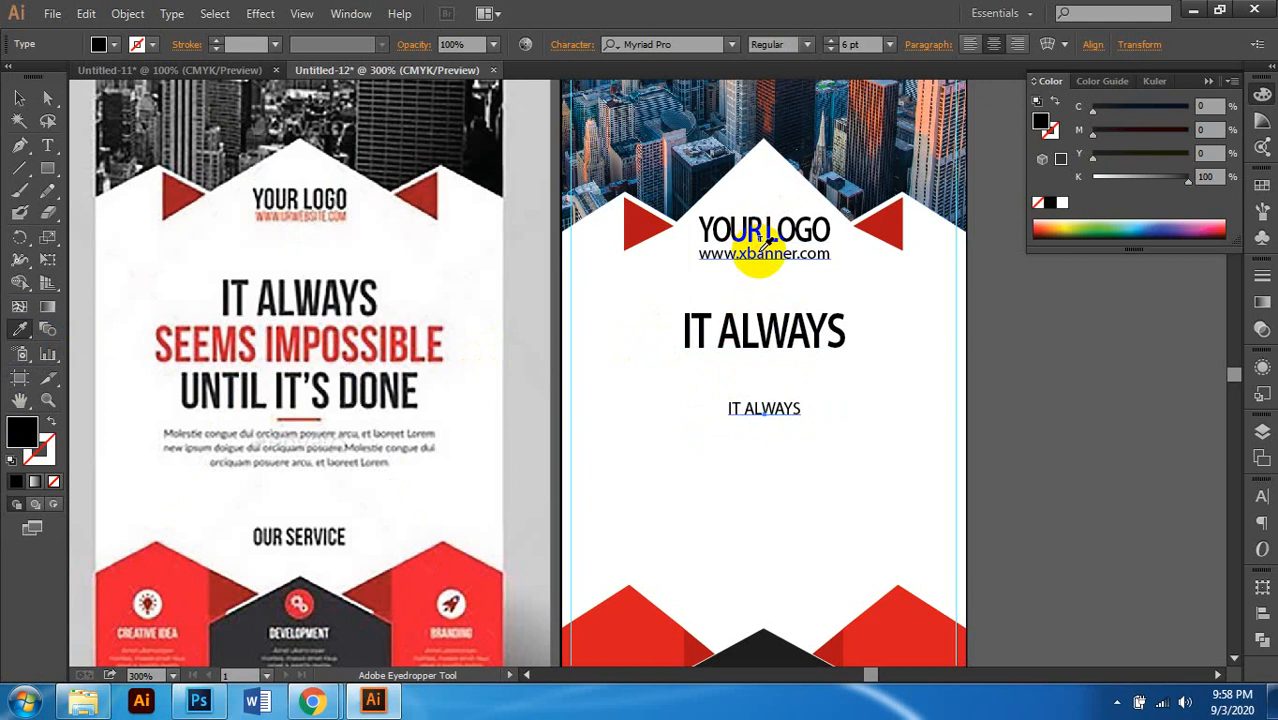
{"action": "key", "text": "ctrl+z"}
{"action": "key", "text": "ctrl+z"}
{"action": "left_click", "coordinate": [892, 403]}
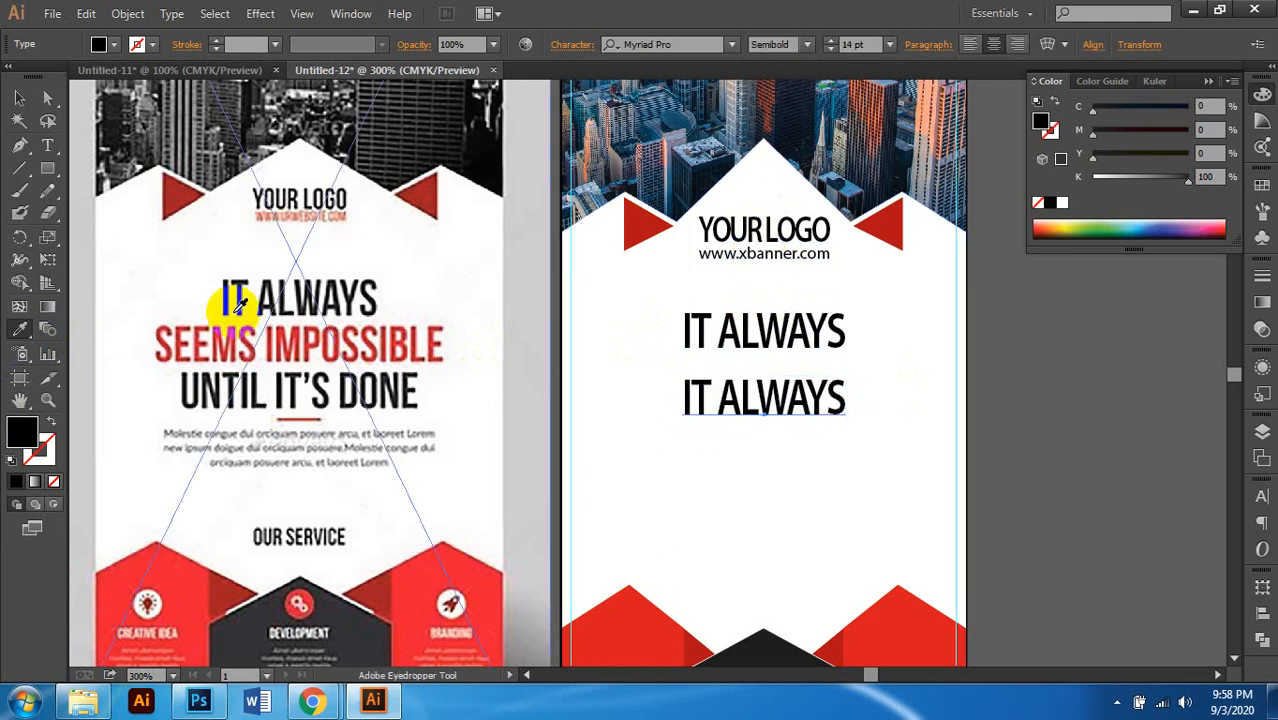
{"action": "left_click", "coordinate": [22, 99]}
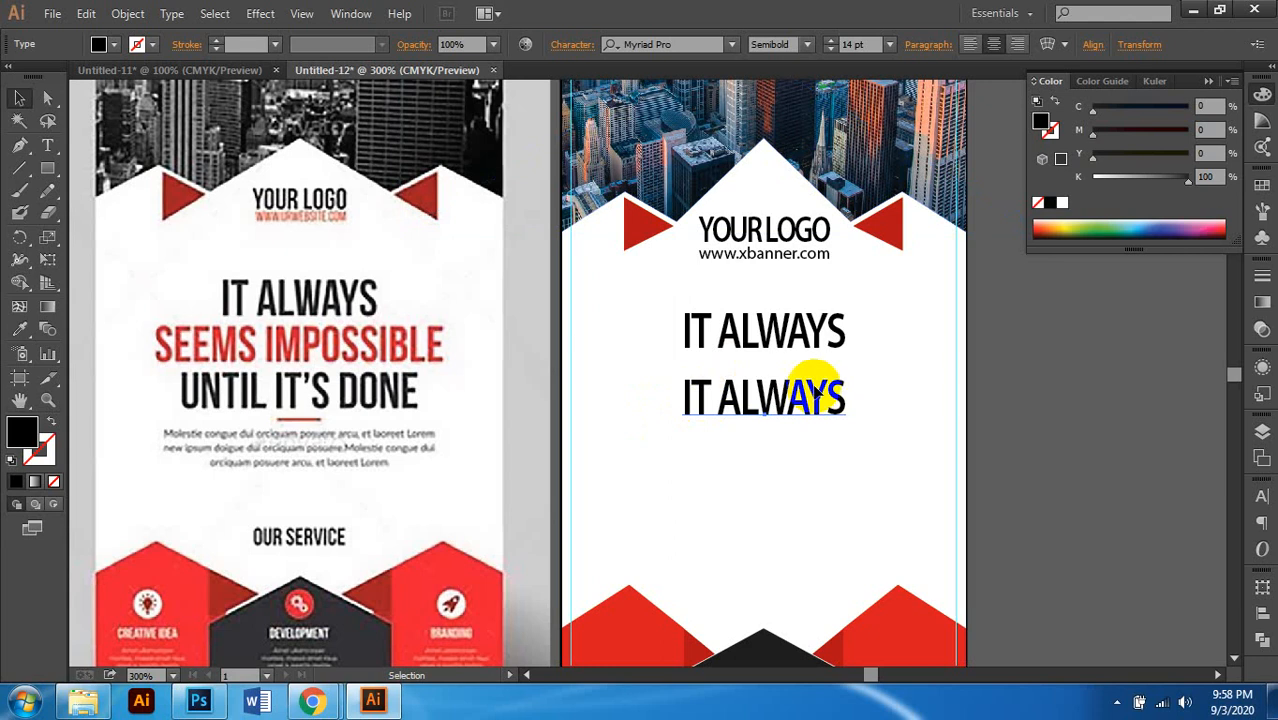
{"action": "left_click", "coordinate": [735, 405]}
Step: Retype the second headline line as 'SEEMS IMPOSSIB LE'
{"action": "double_click", "coordinate": [735, 405]}
{"action": "key", "text": "ctrl+a"}
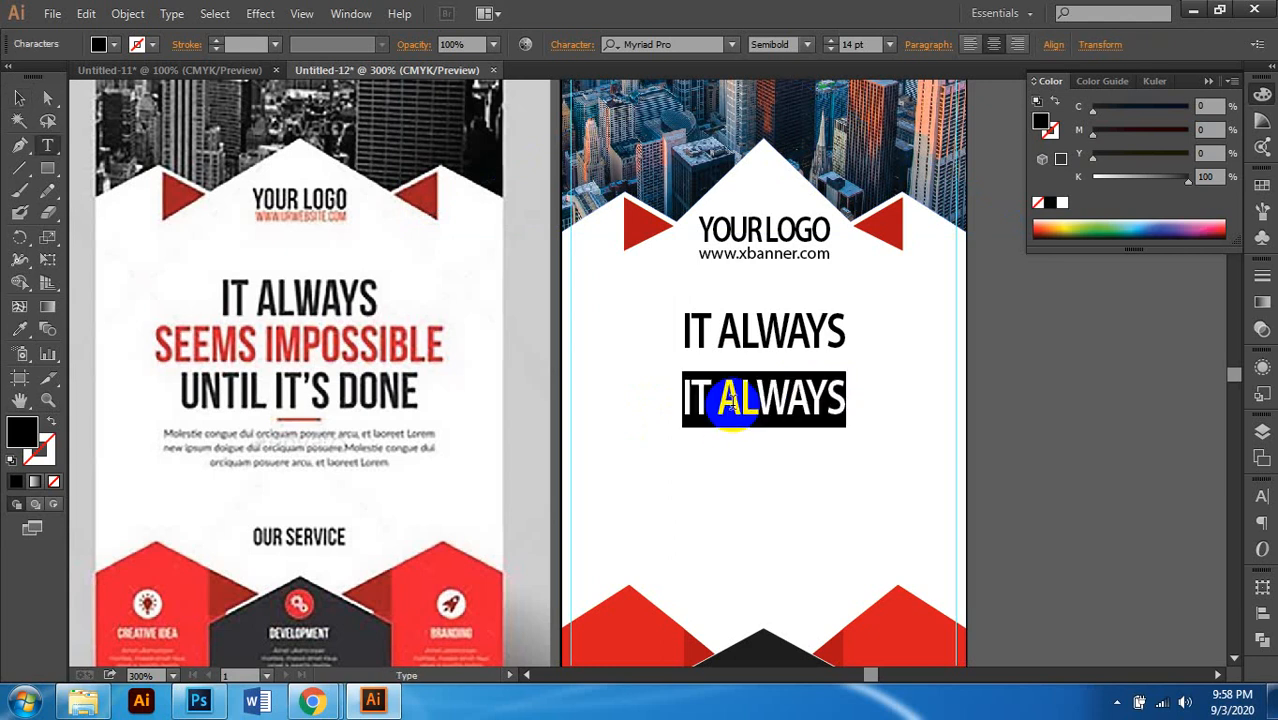
{"action": "type", "text": "seem"}
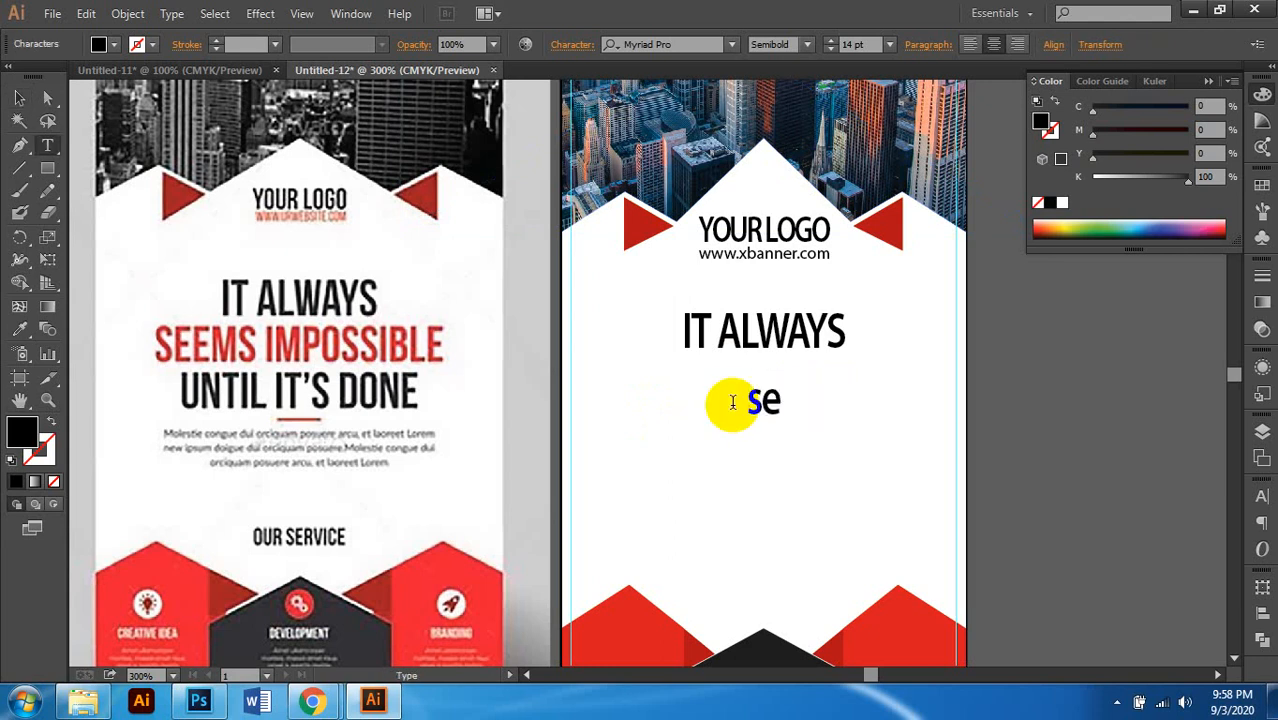
{"action": "key", "text": "BackSpace"}
{"action": "key", "text": "BackSpace"}
{"action": "key", "text": "BackSpace"}
{"action": "type", "text": "SEEMS"}
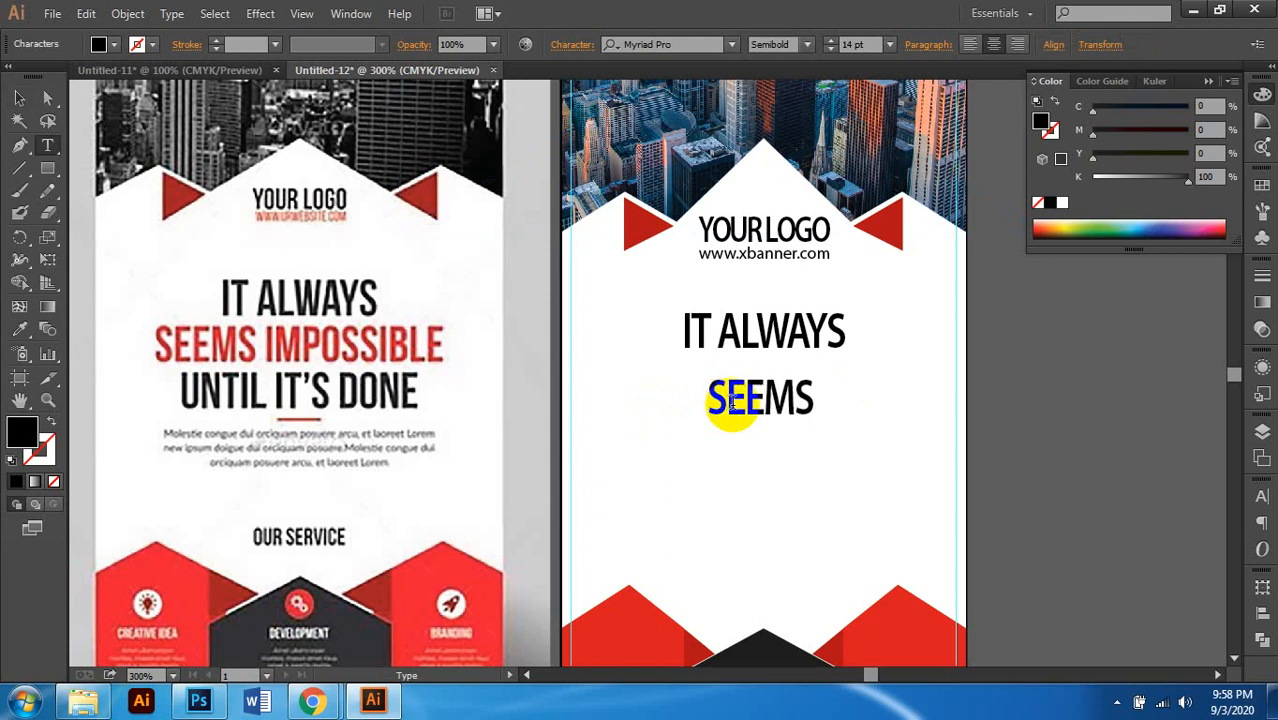
{"action": "type", "text": " IMPO"}
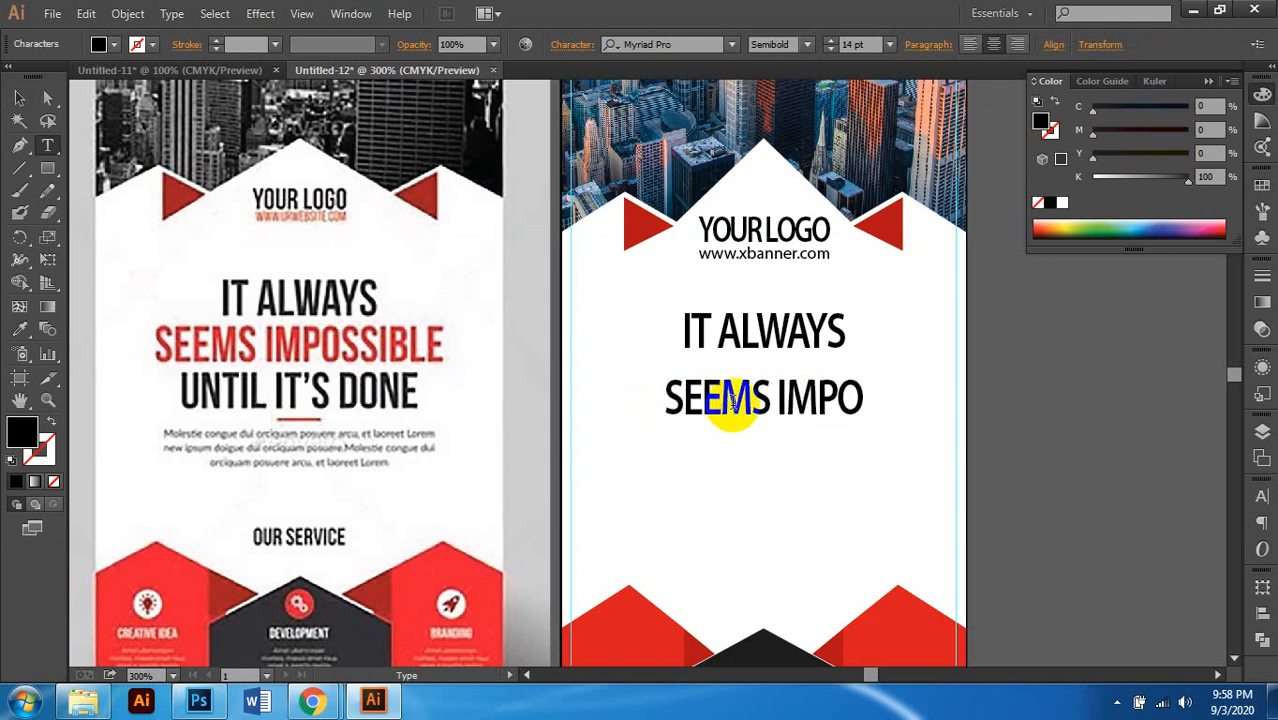
{"action": "type", "text": "SSIB LE"}
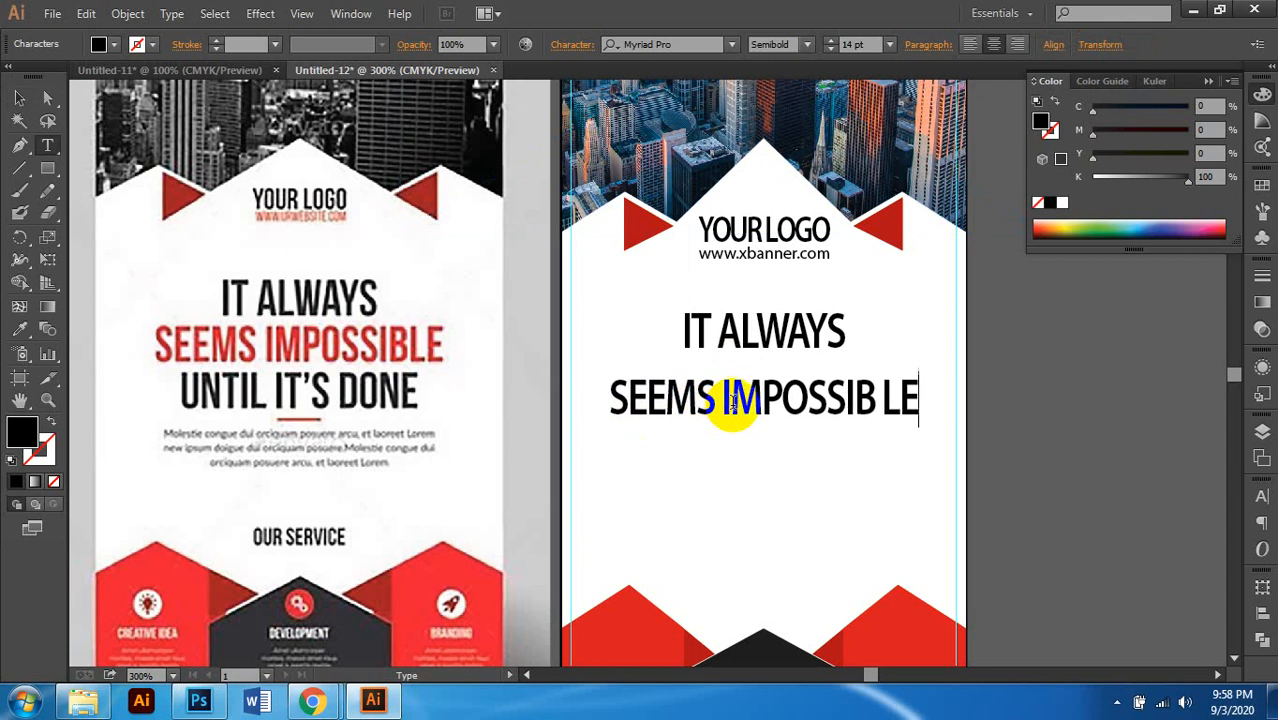
Step: Duplicate that line below and retype the copy as 'UNTIL IT'S DONE'
{"action": "left_click", "coordinate": [19, 97]}
{"action": "left_click_drag", "start_coordinate": [762, 408], "coordinate": [757, 458], "text": "alt"}
{"action": "double_click", "coordinate": [757, 458]}
{"action": "key", "text": "ctrl+a"}
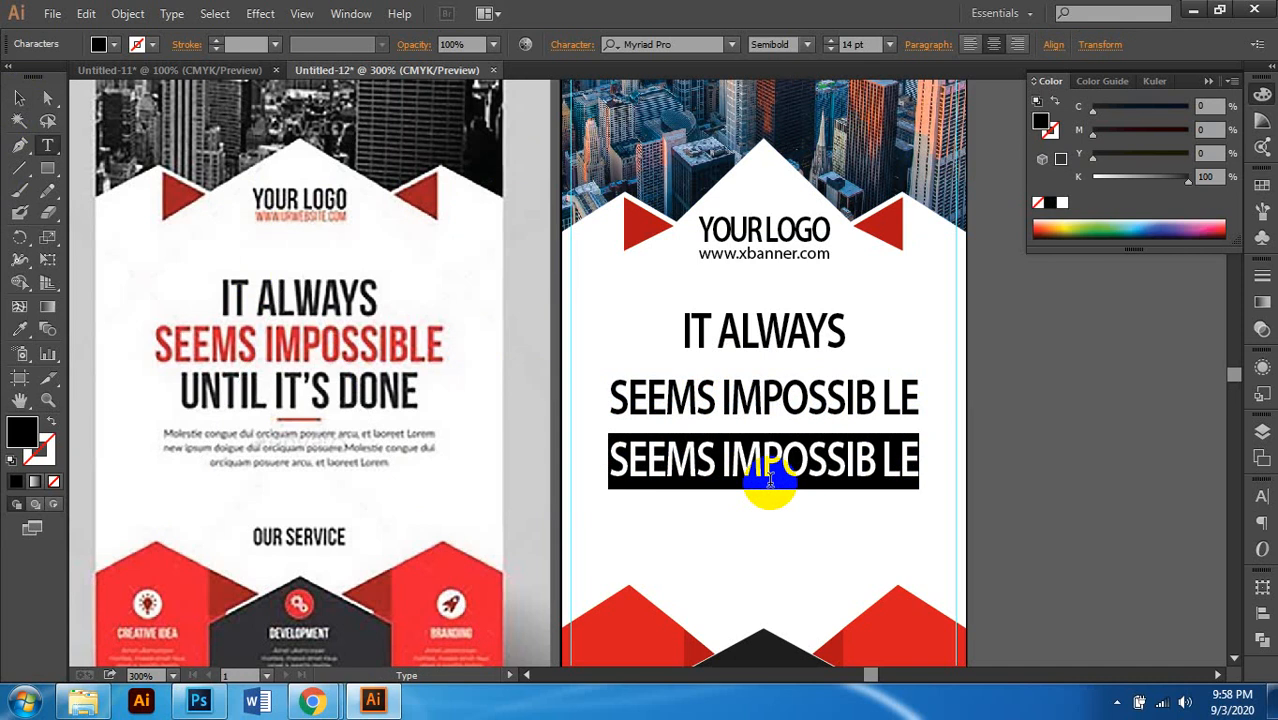
{"action": "type", "text": "U]NI"}
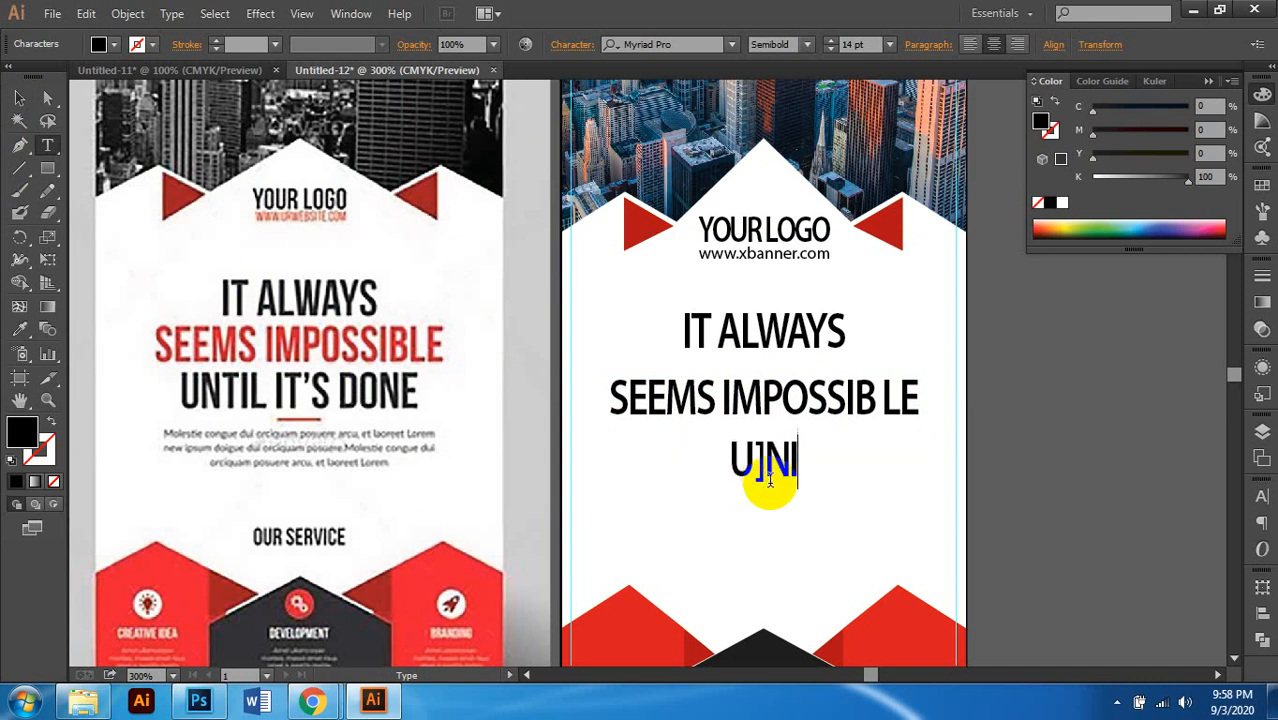
{"action": "key", "text": "BackSpace"}
{"action": "key", "text": "BackSpace"}
{"action": "key", "text": "BackSpace"}
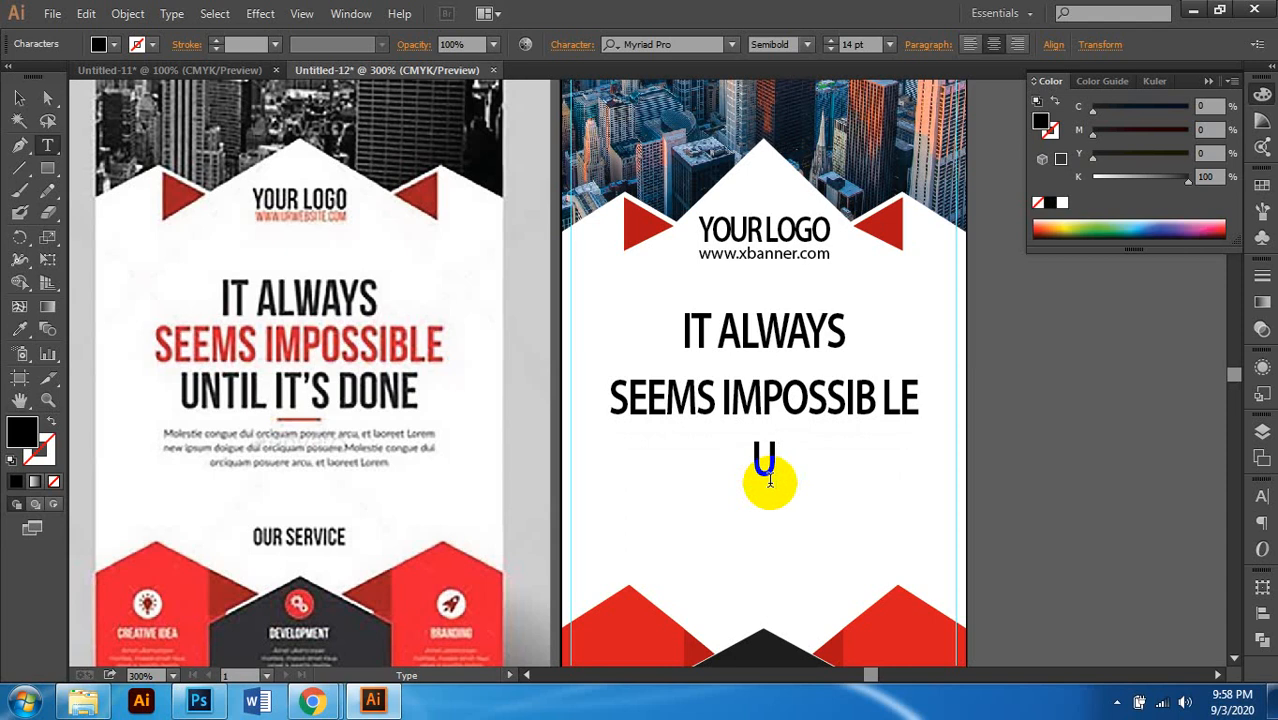
{"action": "type", "text": "NTI"}
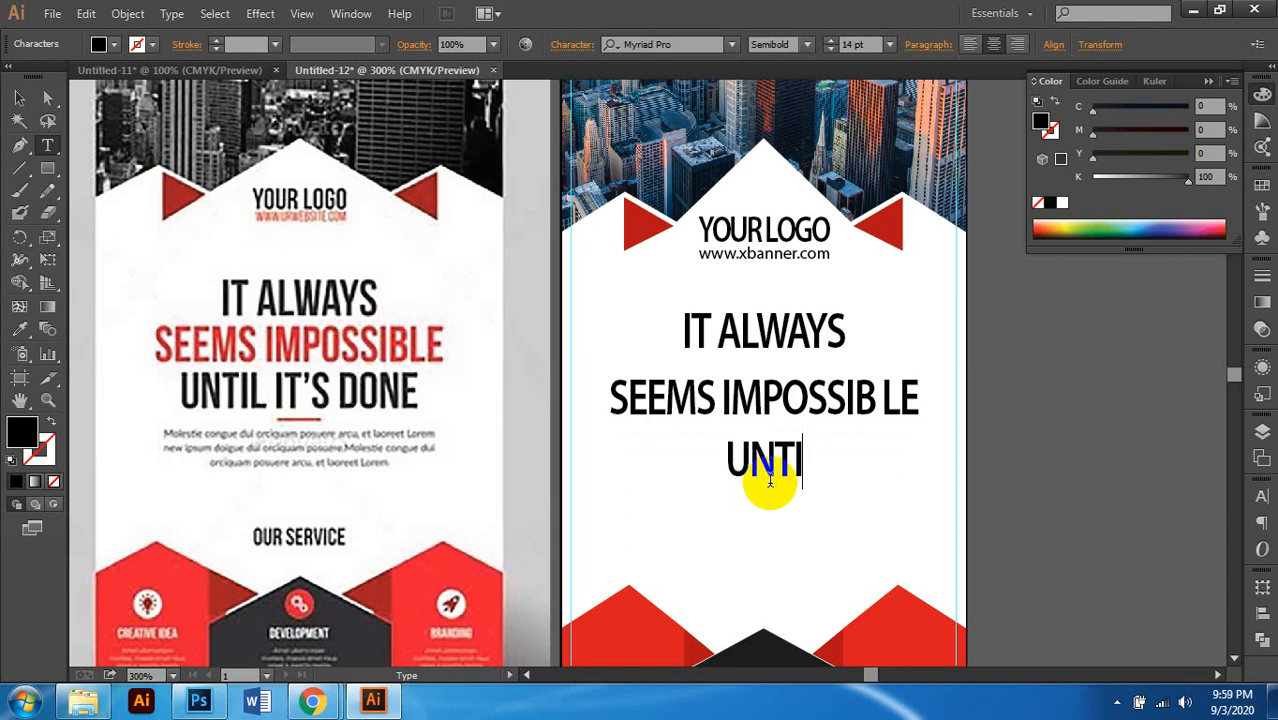
{"action": "type", "text": "L IT"}
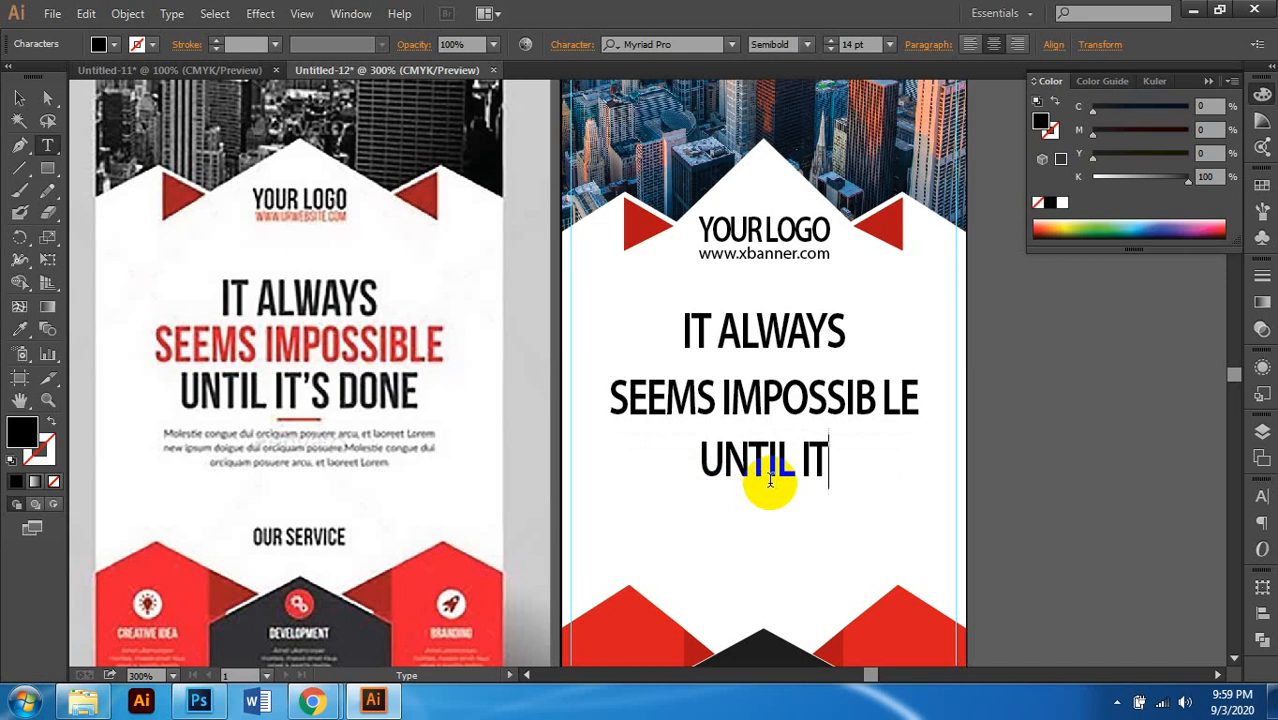
{"action": "type", "text": "'S DONE"}
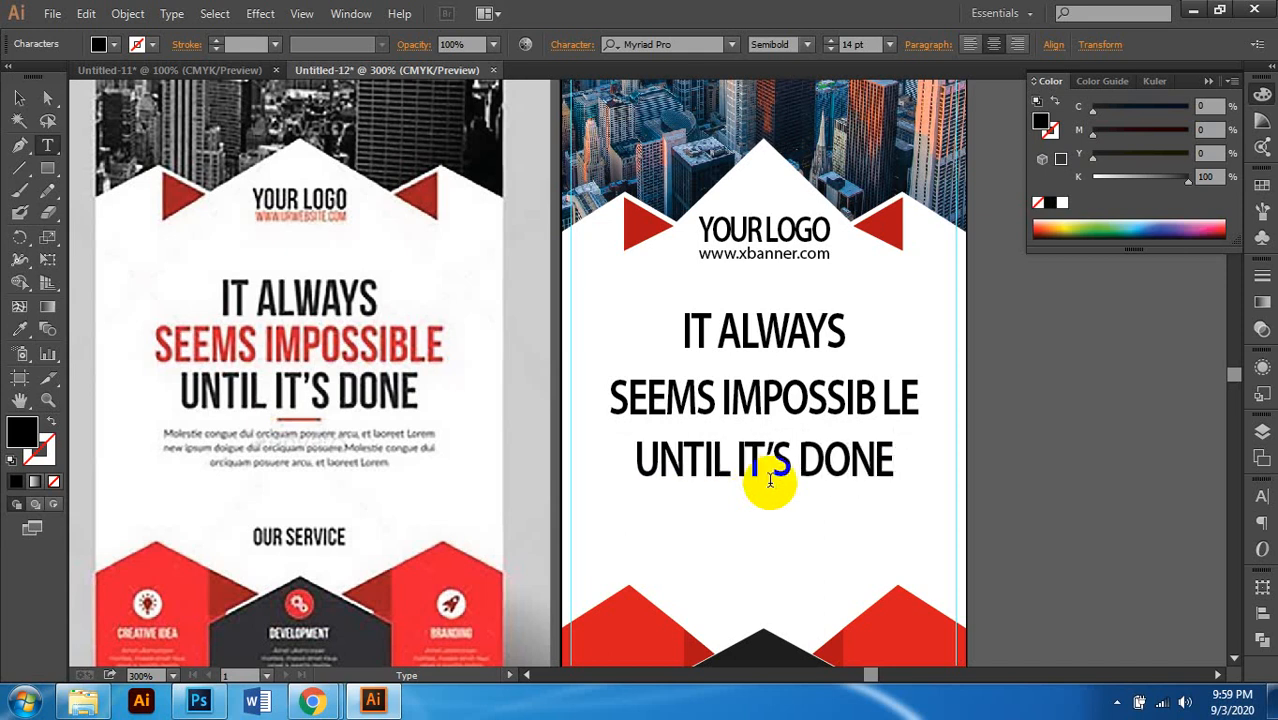
{"action": "scroll", "coordinate": [770, 482], "scroll_direction": "down", "scroll_amount": 3}
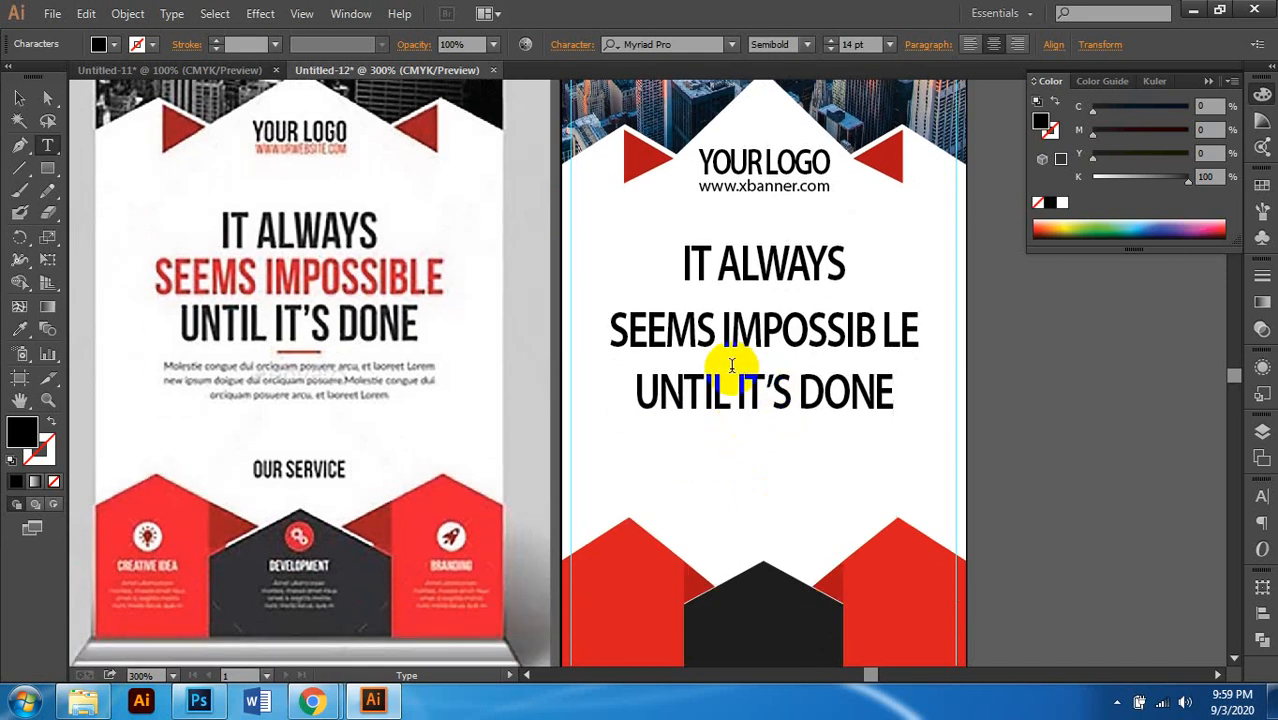
{"action": "scroll", "coordinate": [732, 366], "scroll_direction": "down", "scroll_amount": 2}
Step: Copy the UNTIL IT'S DONE line down and retype it as 'OUR SERVICE'
{"action": "left_click", "coordinate": [19, 97]}
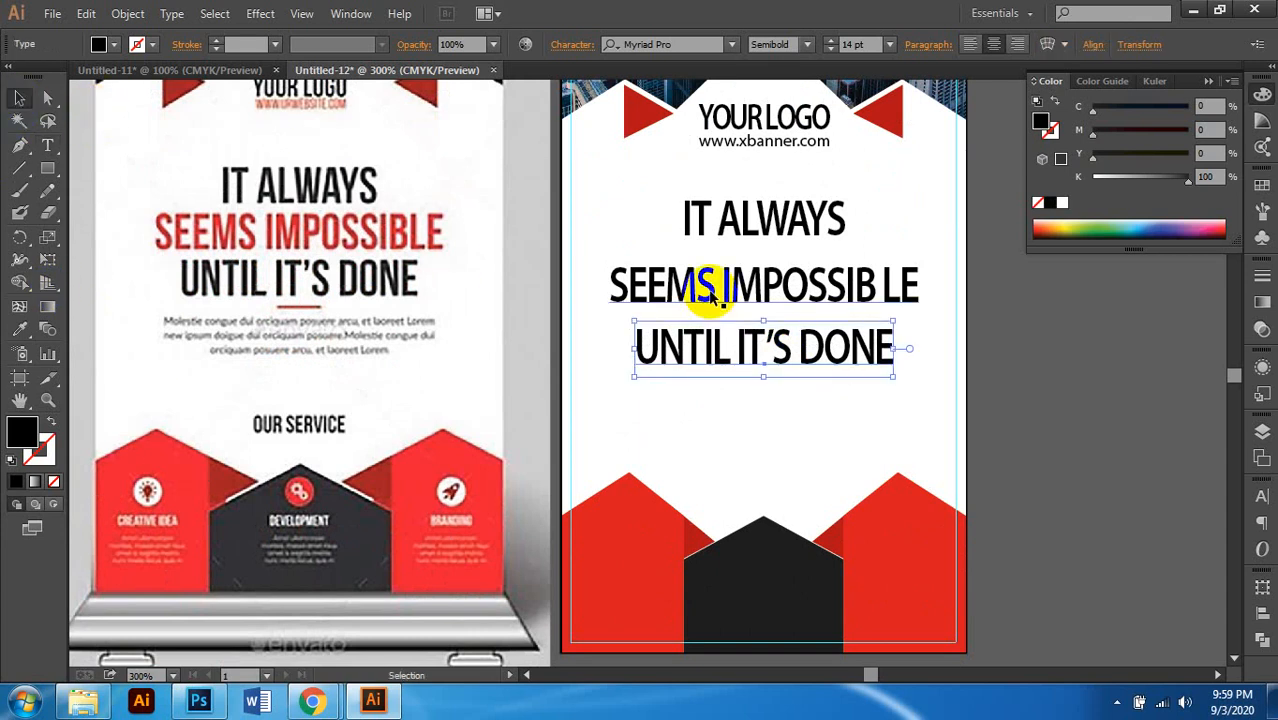
{"action": "left_click_drag", "start_coordinate": [780, 332], "coordinate": [776, 471]}
{"action": "double_click", "coordinate": [772, 474]}
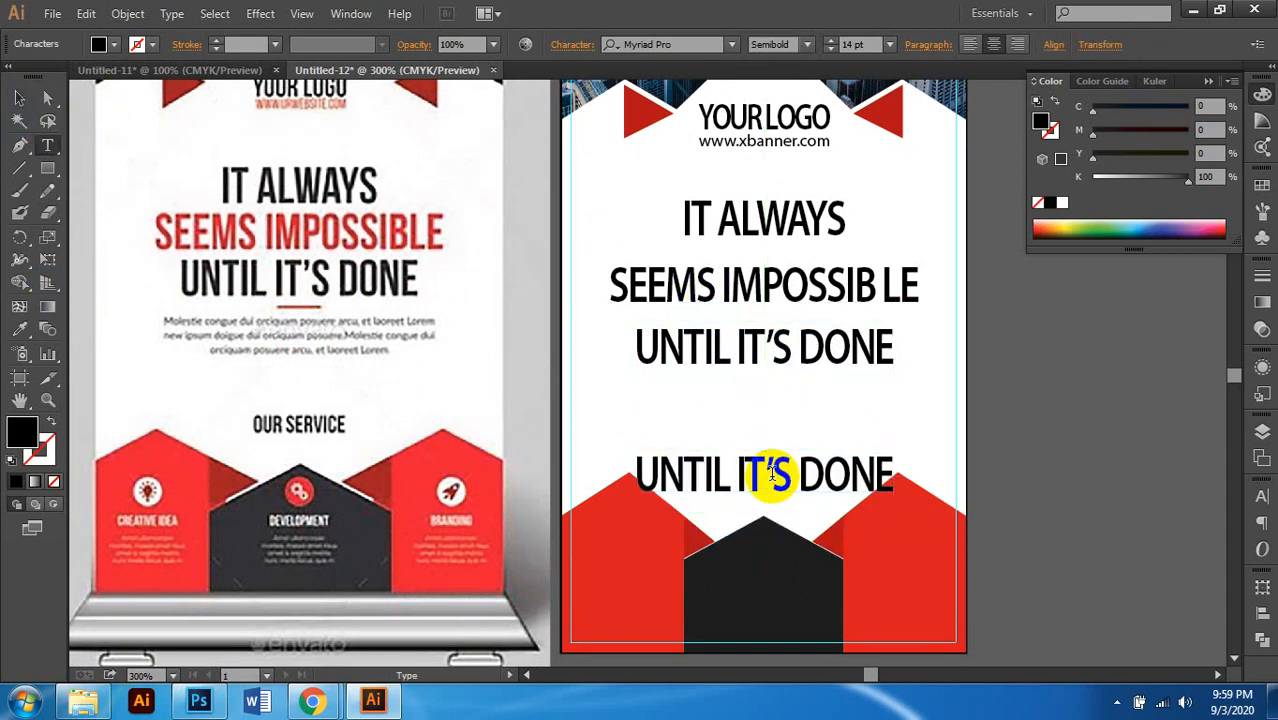
{"action": "triple_click", "coordinate": [772, 474]}
{"action": "type", "text": "O"}
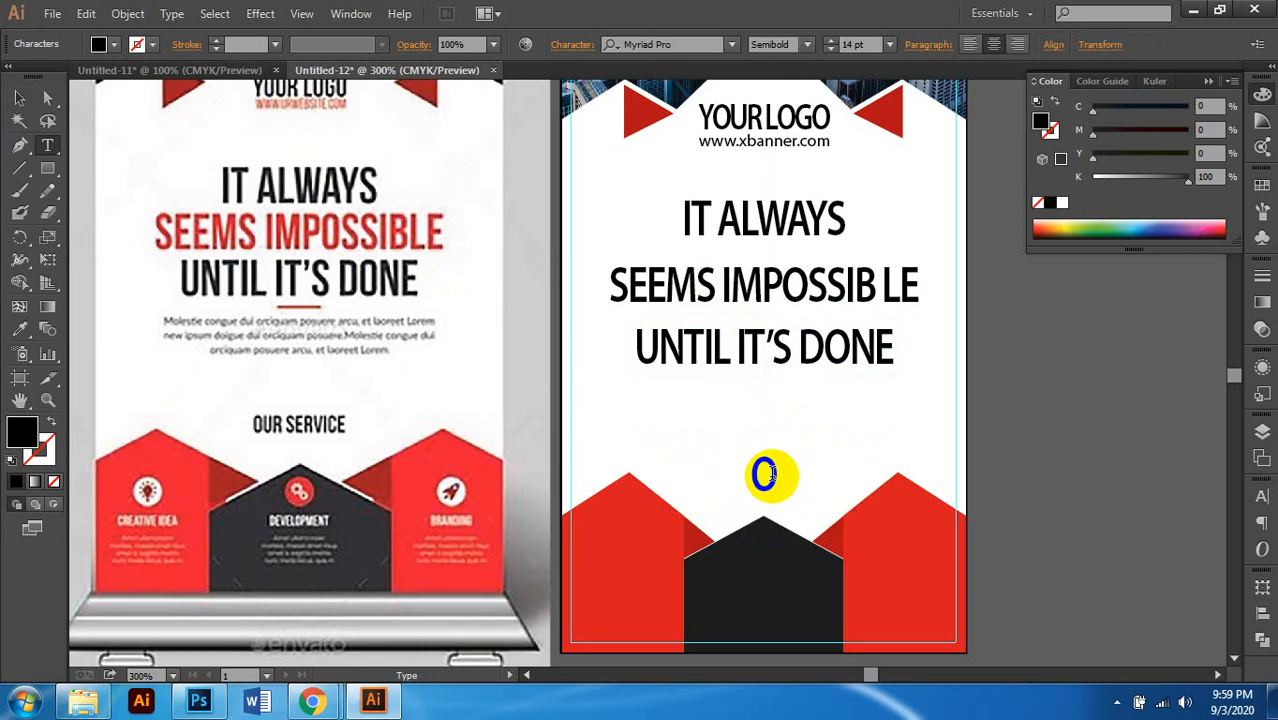
{"action": "type", "text": "UR SE"}
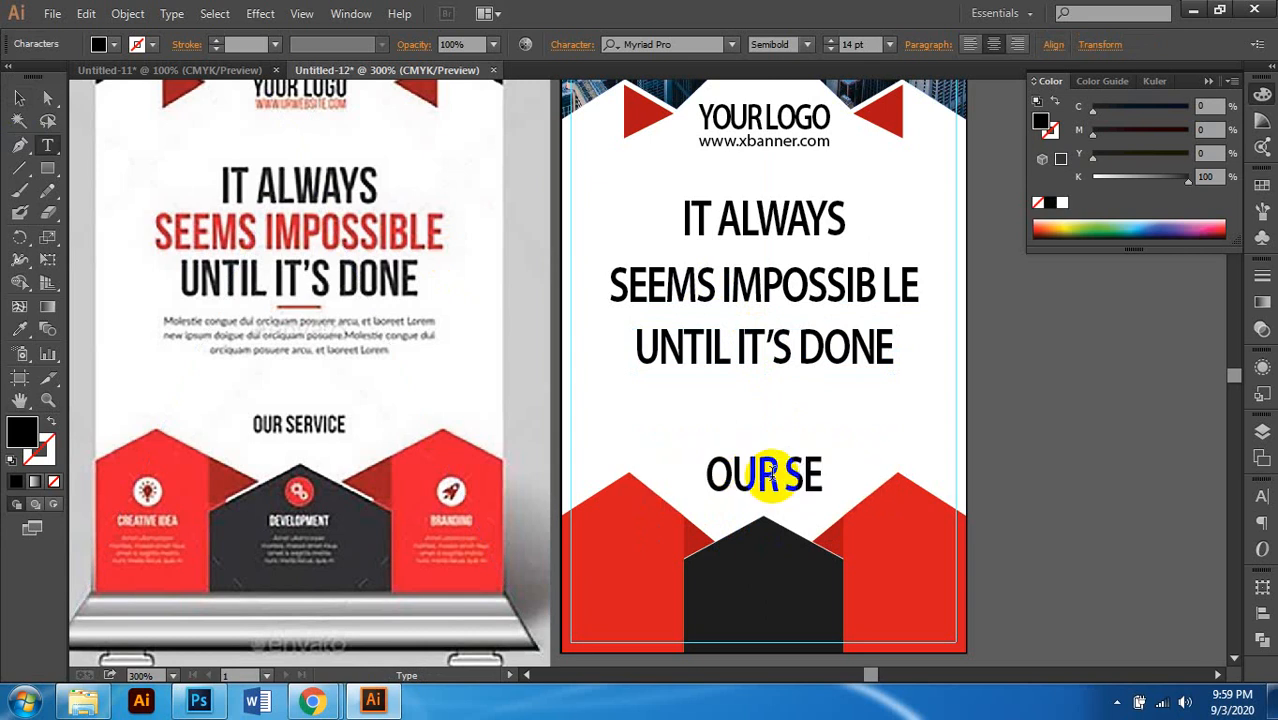
{"action": "type", "text": "RVICE"}
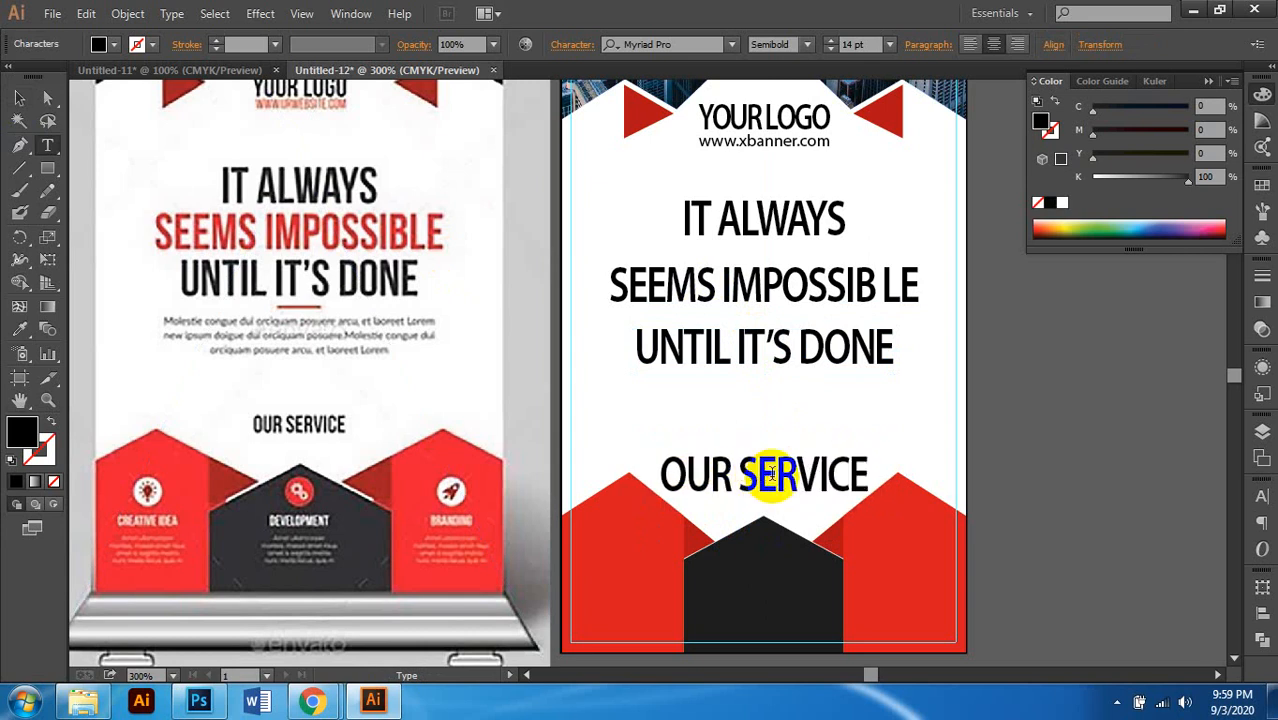
{"action": "left_click", "coordinate": [19, 97]}
{"action": "scroll", "coordinate": [474, 340], "scroll_direction": "up", "scroll_amount": 1}
{"action": "scroll", "coordinate": [700, 330], "scroll_direction": "up", "scroll_amount": 1}
{"action": "scroll", "coordinate": [876, 328], "scroll_direction": "right", "scroll_amount": 1}
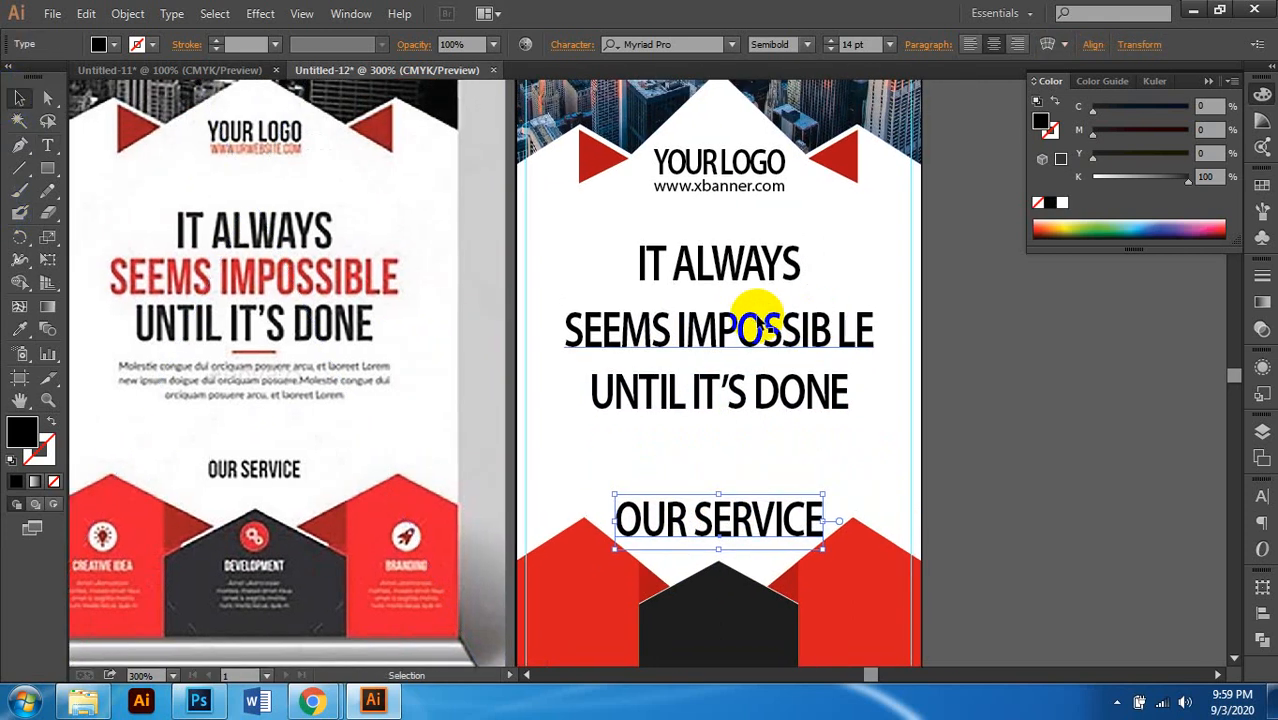
Step: Nudge SEEMS IMPOSSIB LE up and colour it dark red, C0 M100 Y100 K30
{"action": "left_click", "coordinate": [762, 312]}
{"action": "left_click_drag", "start_coordinate": [762, 326], "coordinate": [762, 316]}
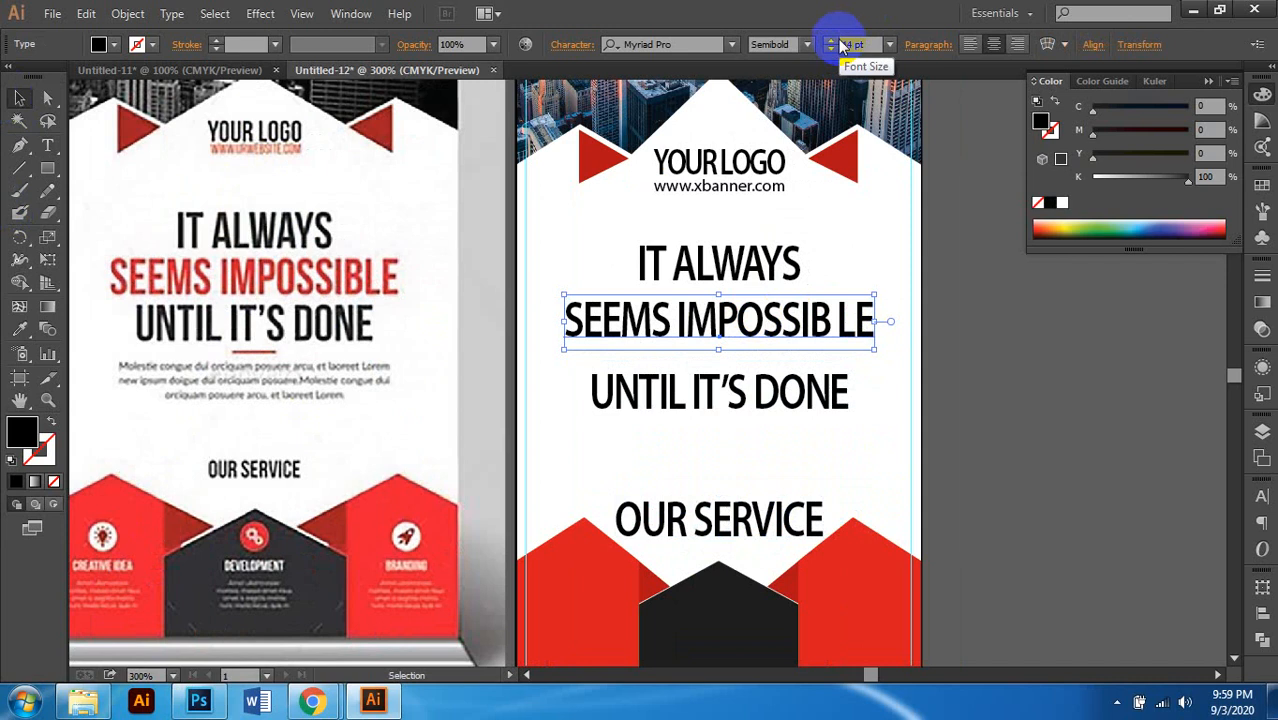
{"action": "left_click_drag", "start_coordinate": [758, 302], "coordinate": [758, 293]}
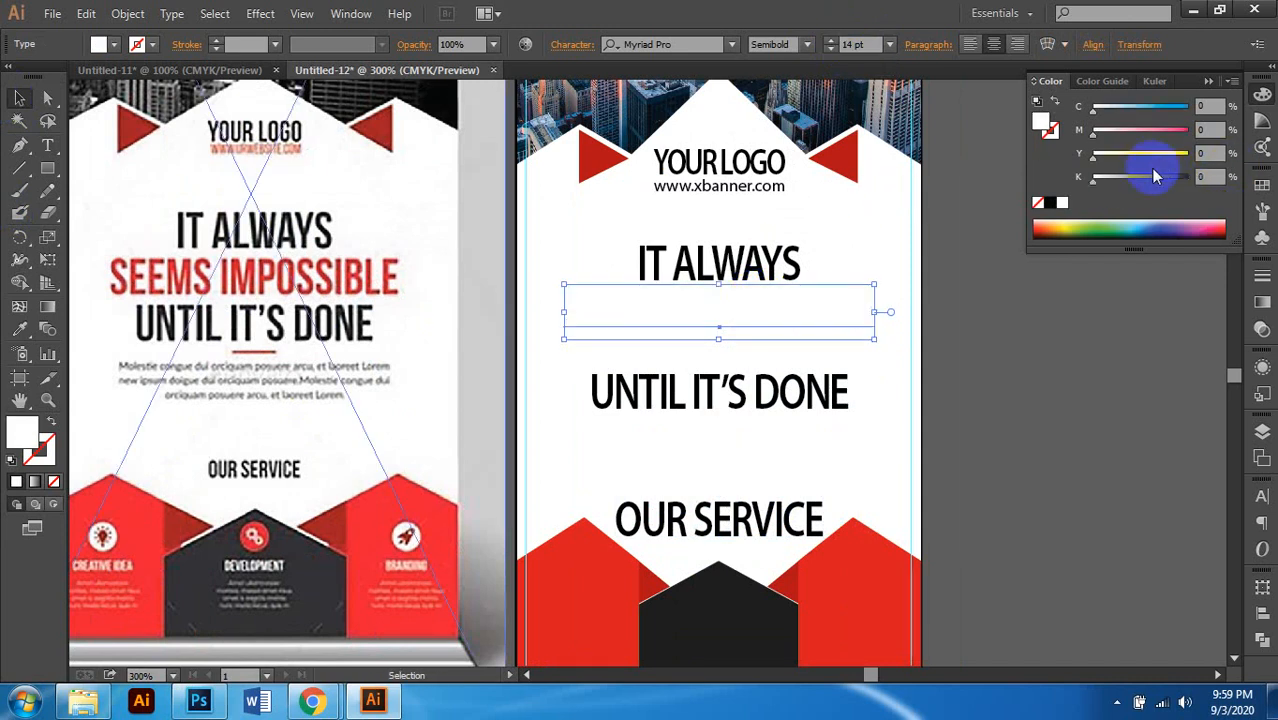
{"action": "left_click_drag", "start_coordinate": [1172, 154], "coordinate": [1060, 165]}
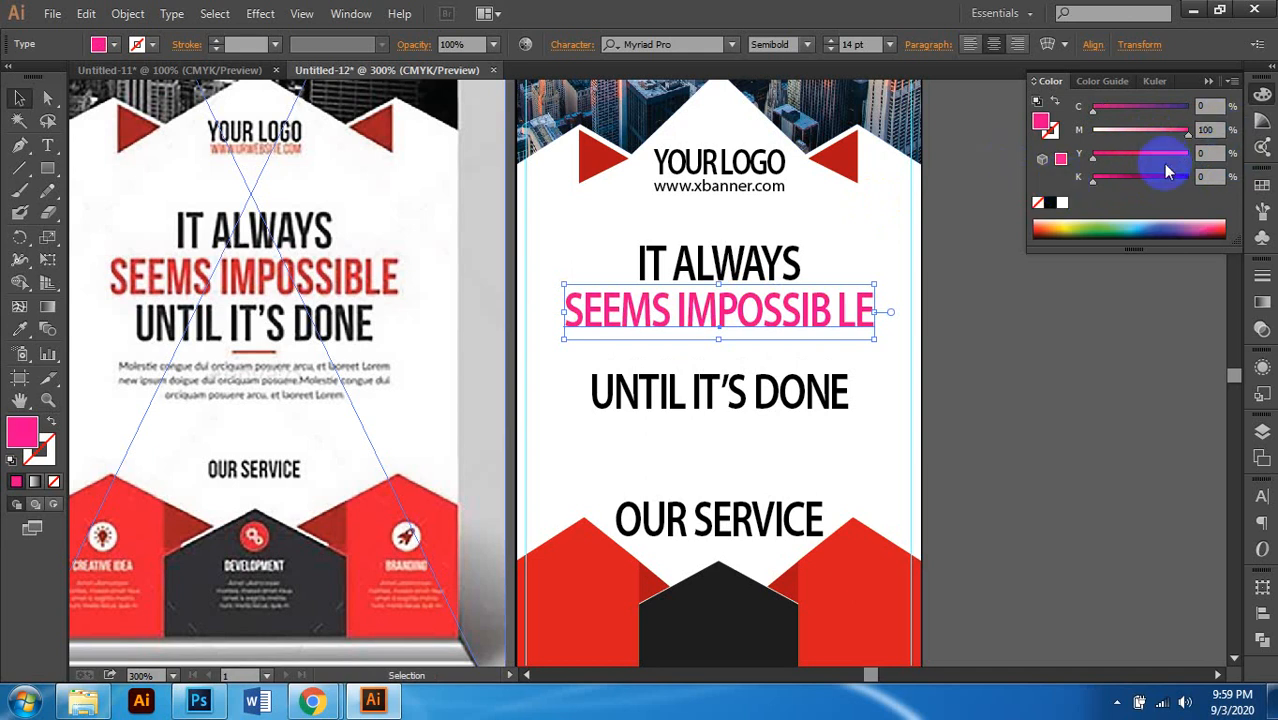
{"action": "left_click_drag", "start_coordinate": [1178, 157], "coordinate": [1190, 132]}
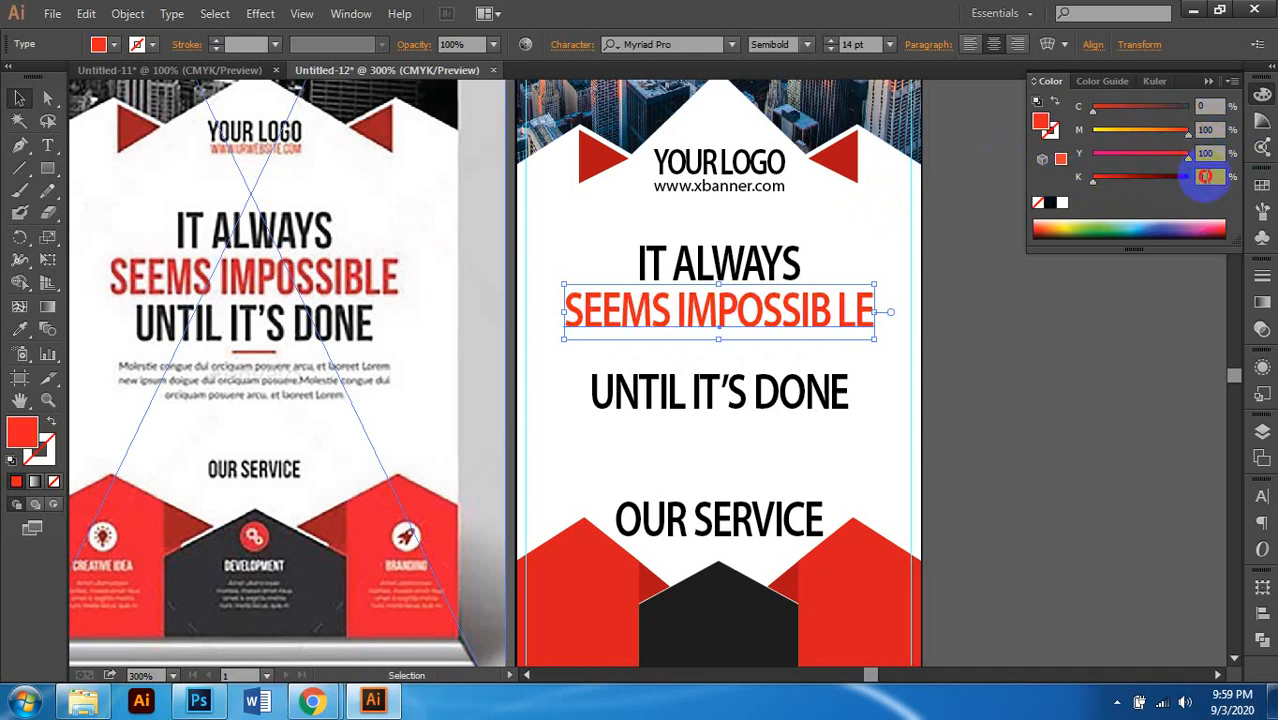
{"action": "left_click", "coordinate": [1205, 177]}
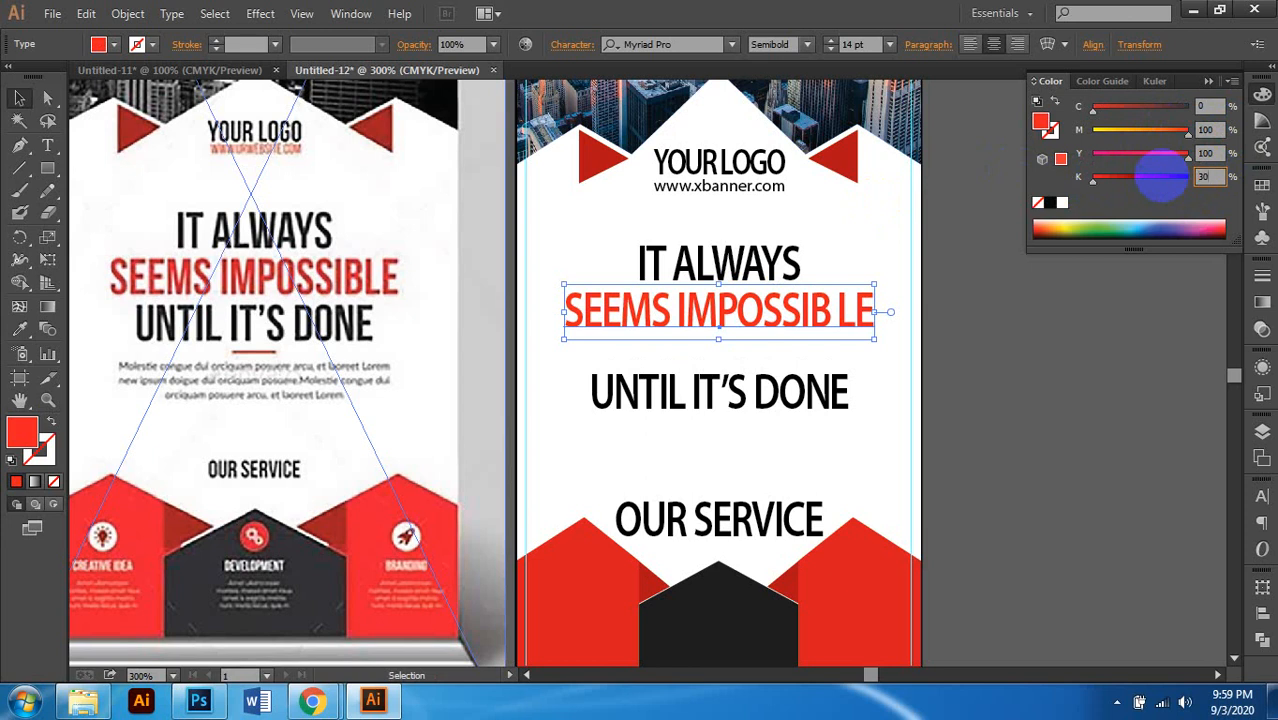
{"action": "left_click", "coordinate": [1163, 180]}
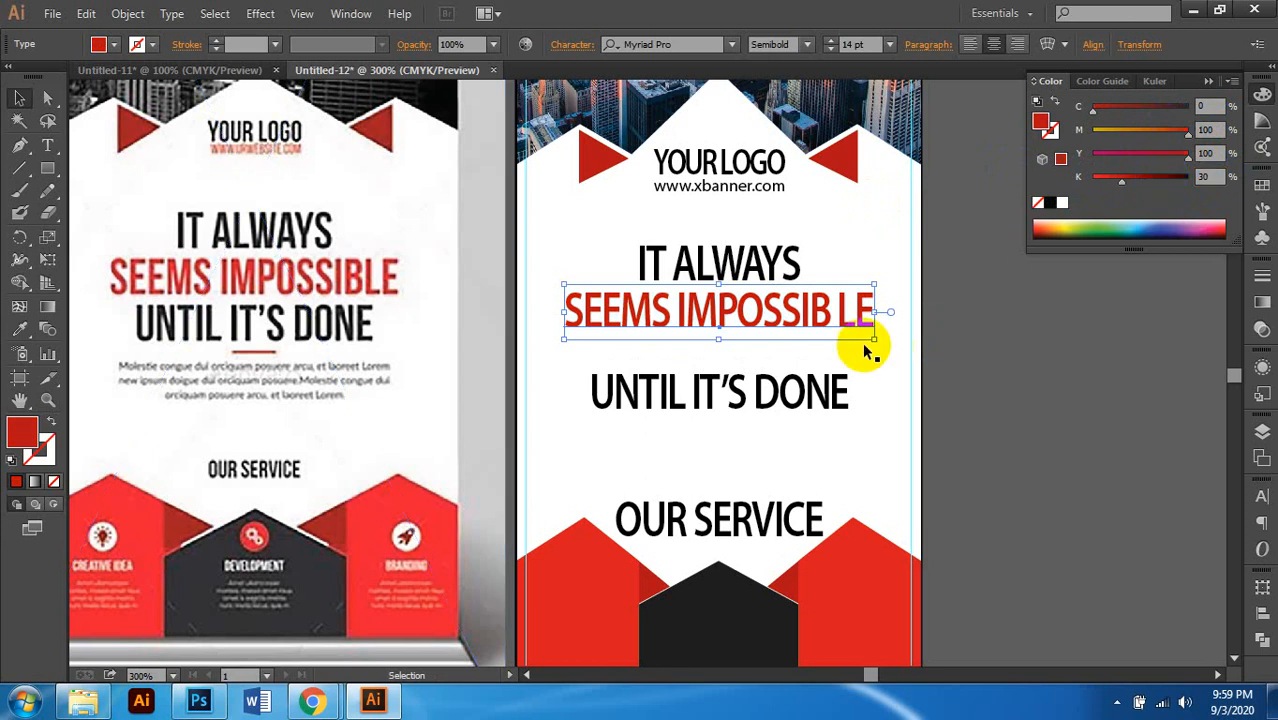
{"action": "scroll", "coordinate": [785, 356], "scroll_direction": "down", "scroll_amount": 1}
{"action": "left_click", "coordinate": [760, 370]}
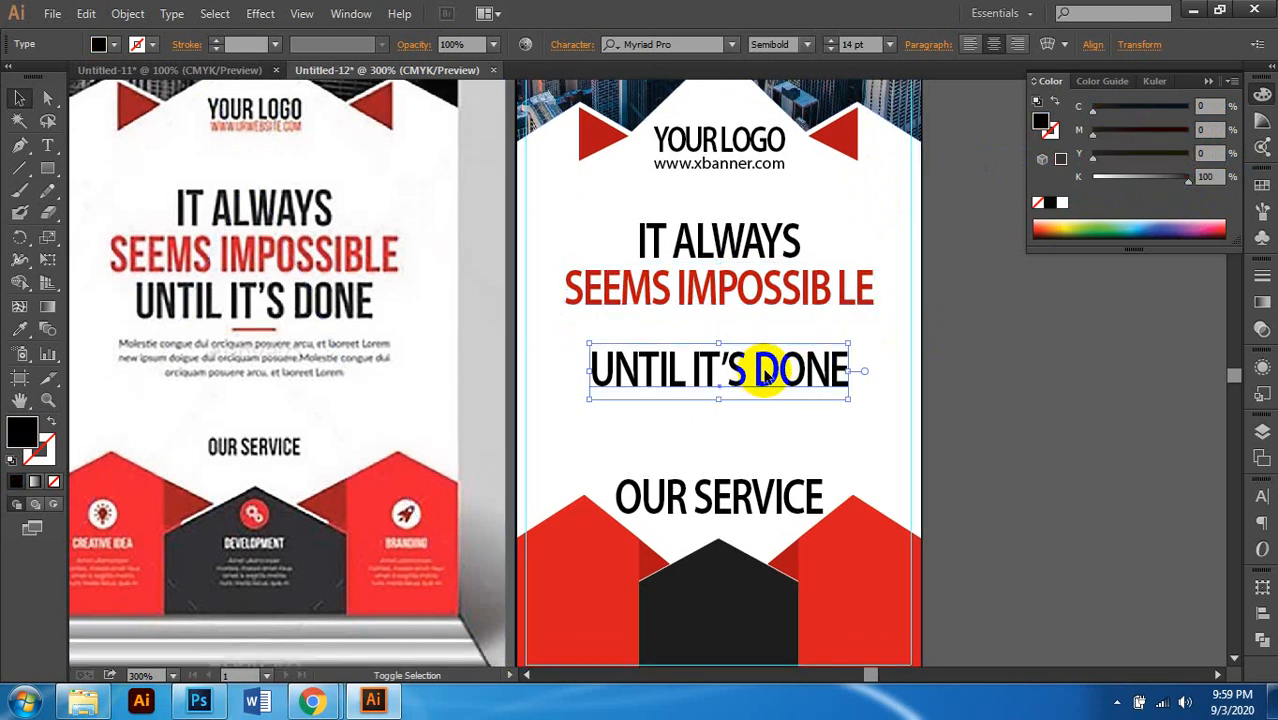
Step: Nudge the UNTIL IT'S DONE line up slightly
{"action": "key", "text": "Up"}
{"action": "key", "text": "Up"}
{"action": "key", "text": "Up"}
{"action": "key", "text": "Up"}
{"action": "key", "text": "Up"}
{"action": "key", "text": "Up"}
{"action": "key", "text": "Up"}
{"action": "key", "text": "Up"}
{"action": "key", "text": "Up"}
{"action": "key", "text": "Up"}
{"action": "scroll", "coordinate": [993, 371], "scroll_direction": "down", "scroll_amount": 1}
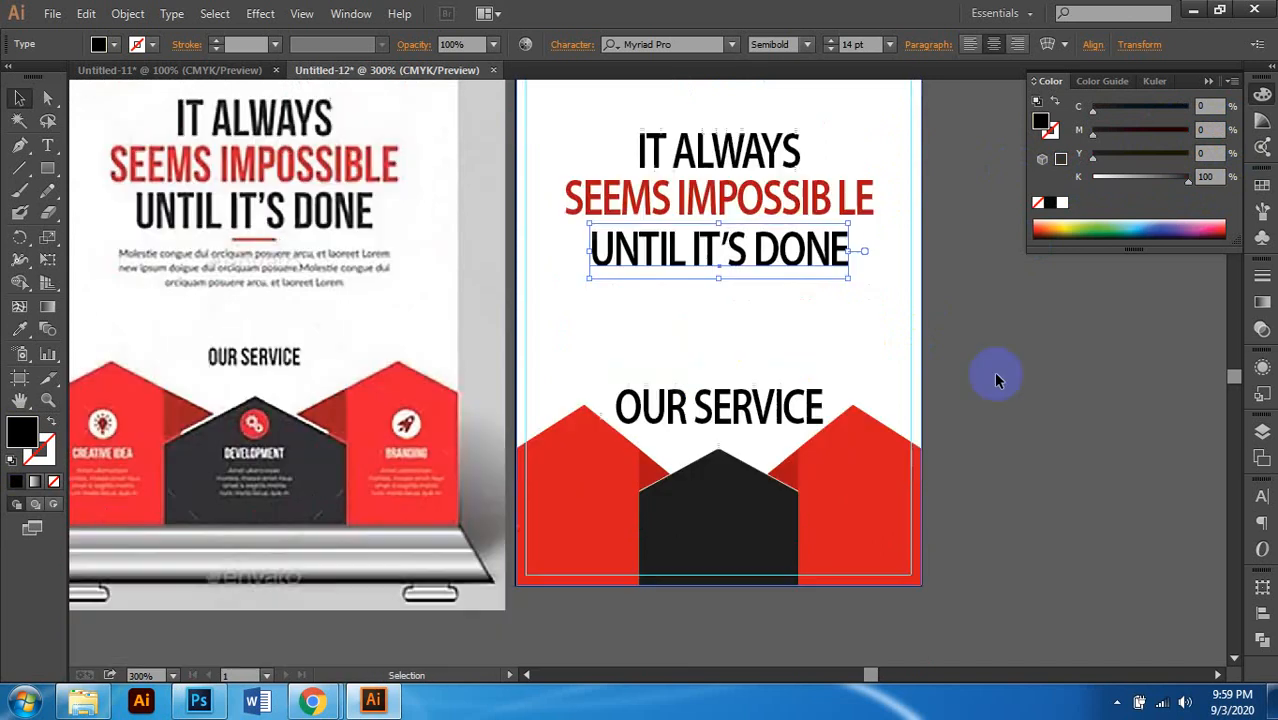
{"action": "left_click", "coordinate": [997, 365]}
{"action": "scroll", "coordinate": [997, 363], "scroll_direction": "up", "scroll_amount": 1}
{"action": "left_click", "coordinate": [775, 321]}
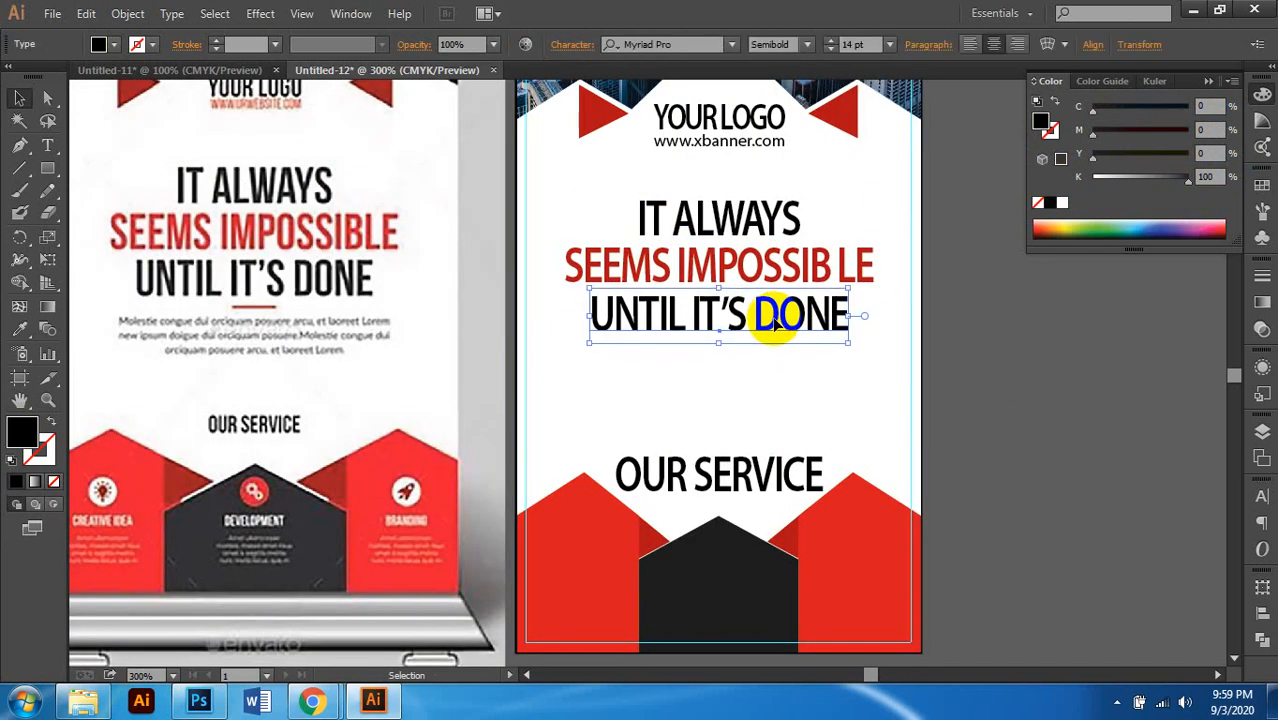
{"action": "left_click", "coordinate": [997, 384]}
Step: Set the OUR SERVICE heading to 6 pt and fine-tune its position
{"action": "scroll", "coordinate": [993, 380], "scroll_direction": "down", "scroll_amount": 1}
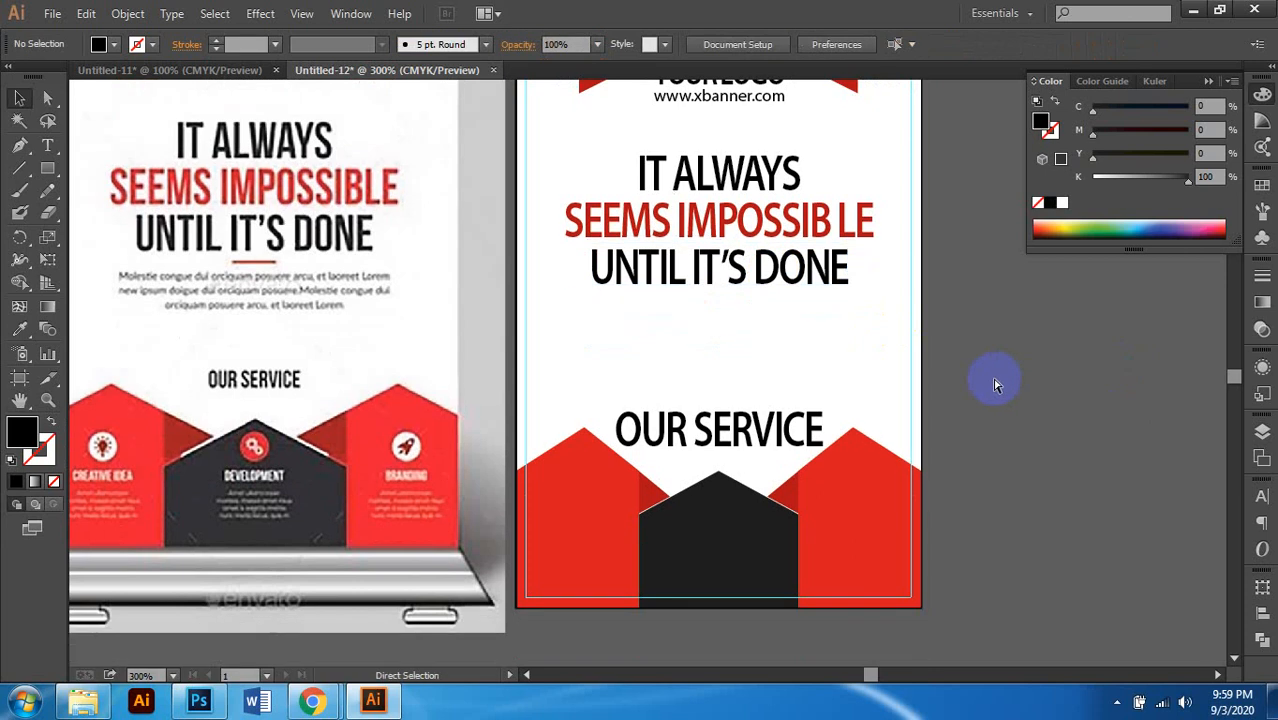
{"action": "scroll", "coordinate": [990, 380], "scroll_direction": "left", "scroll_amount": 1}
{"action": "left_click", "coordinate": [745, 420]}
{"action": "double_click", "coordinate": [745, 420]}
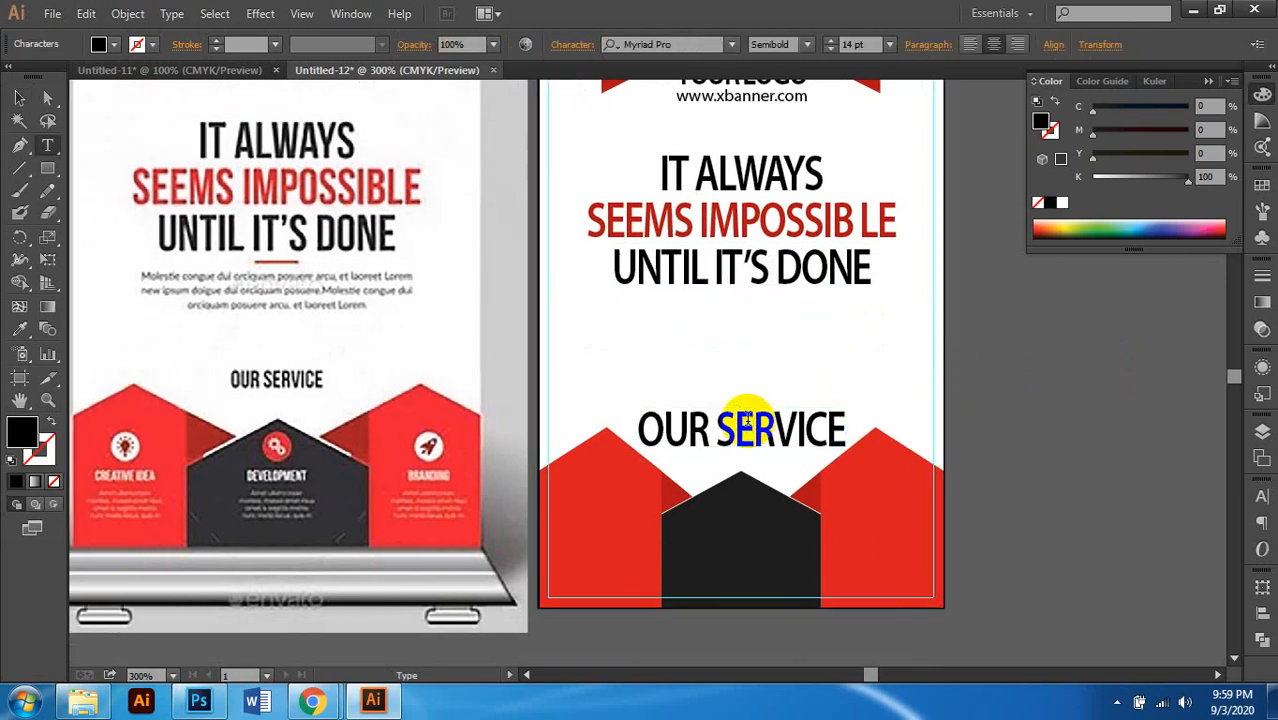
{"action": "left_click", "coordinate": [19, 97]}
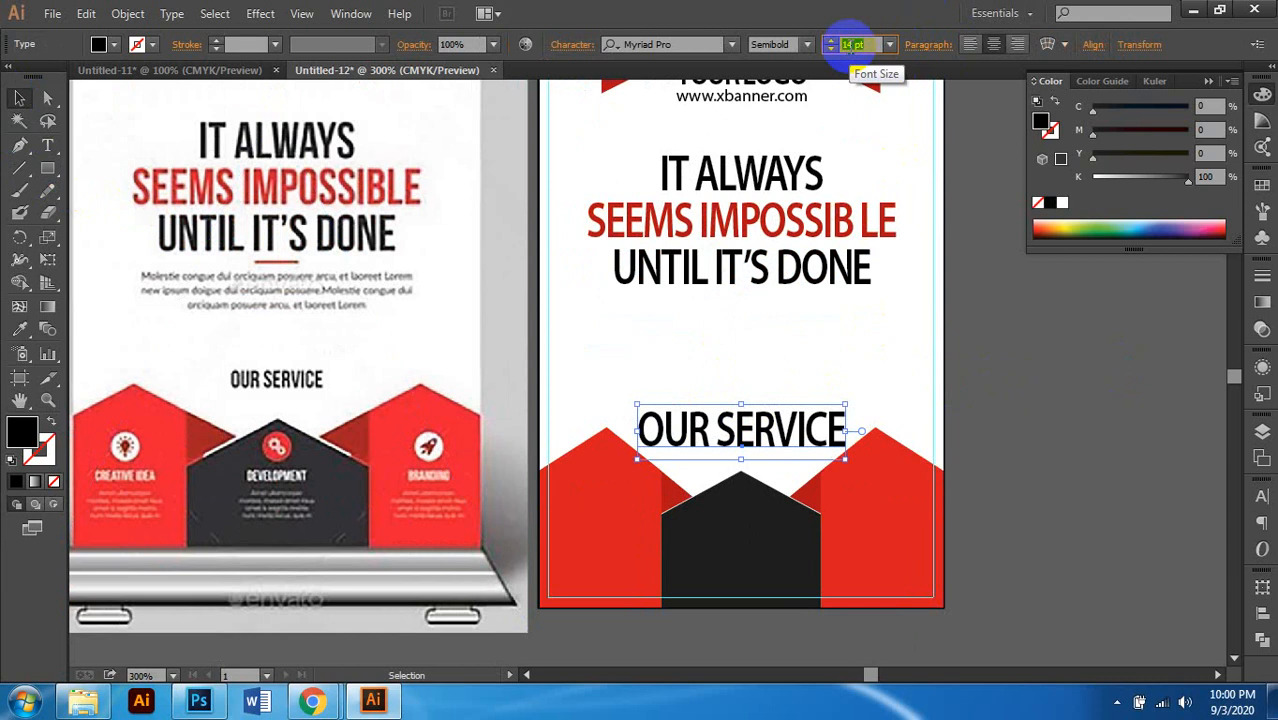
{"action": "type", "text": "6"}
{"action": "key", "text": "Return"}
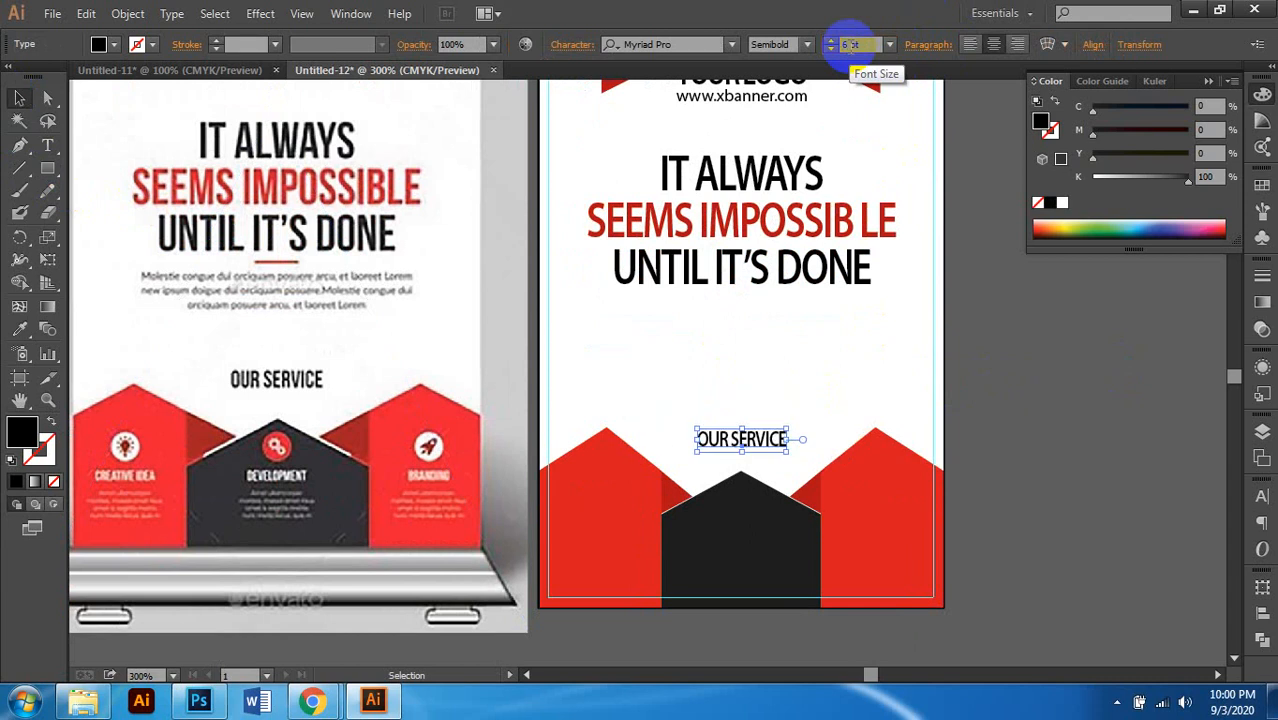
{"action": "key", "text": "Down"}
{"action": "key", "text": "Down"}
{"action": "key", "text": "Down"}
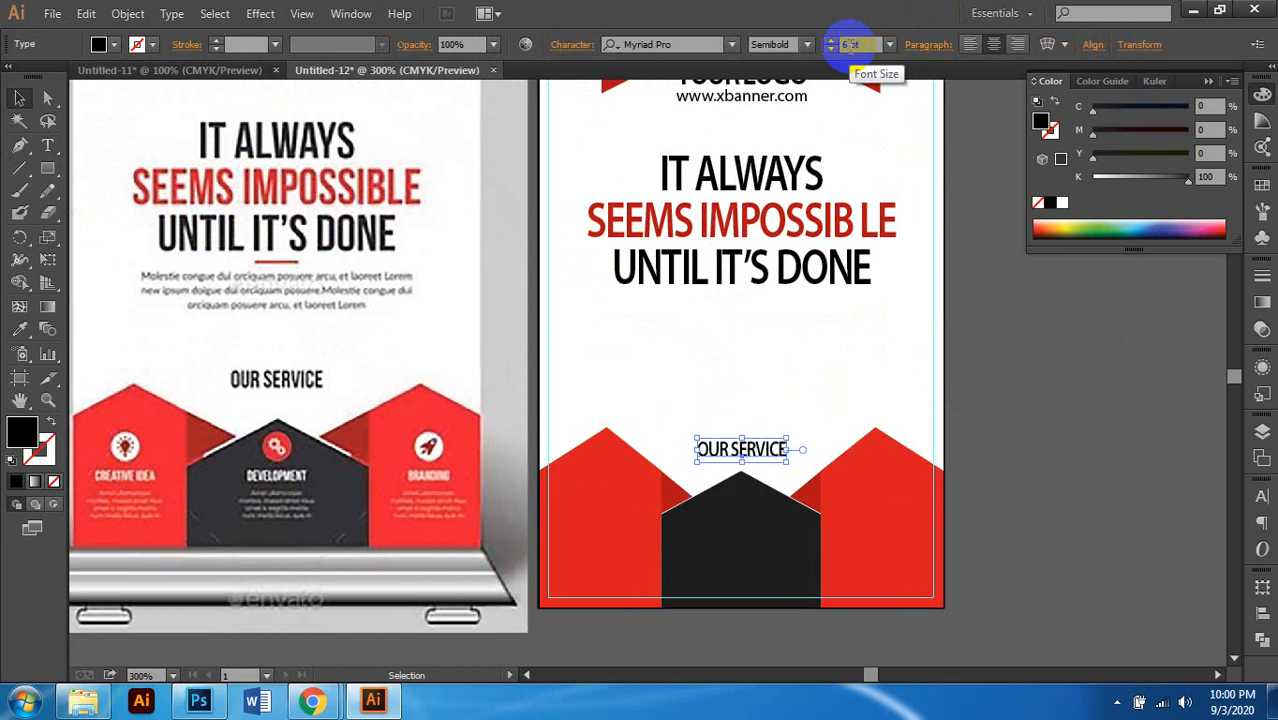
{"action": "key", "text": "Up"}
{"action": "key", "text": "Up"}
{"action": "key", "text": "Up"}
{"action": "key", "text": "Up"}
{"action": "key", "text": "Up"}
{"action": "key", "text": "Up"}
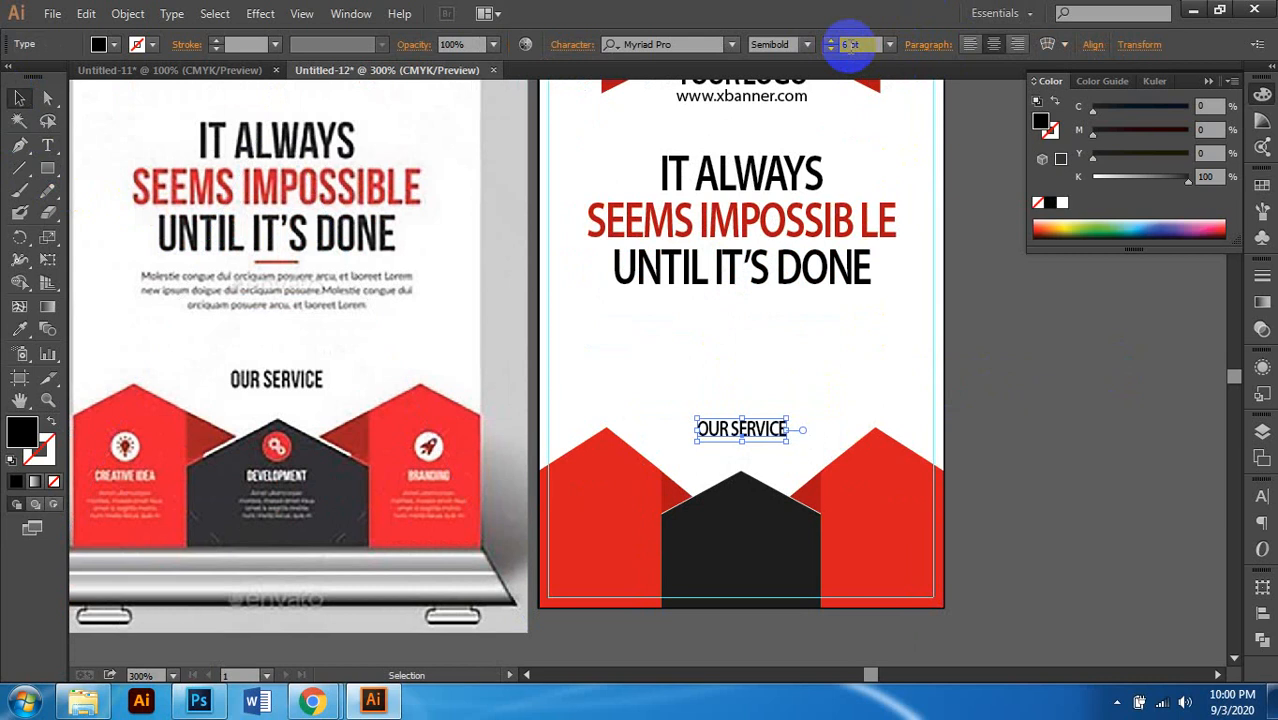
Step: Change the OUR SERVICE heading's font style to Bold
{"action": "left_click", "coordinate": [806, 44]}
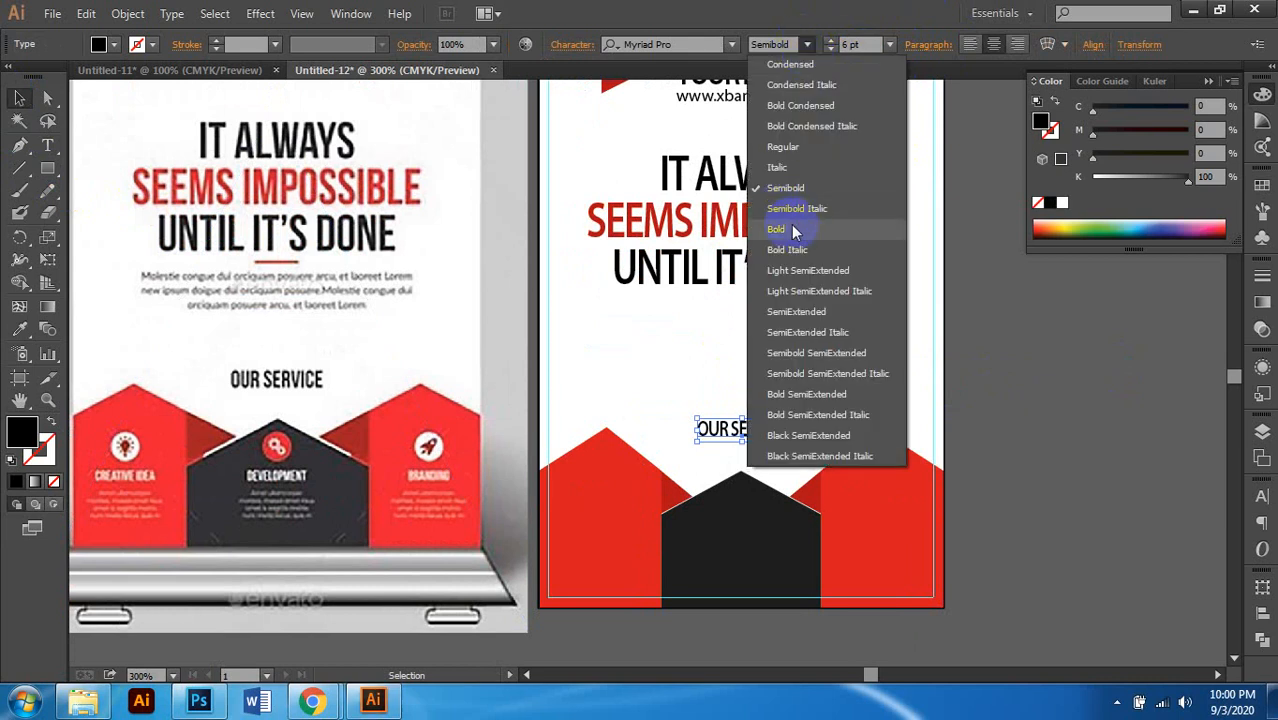
{"action": "left_click", "coordinate": [785, 229]}
{"action": "scroll", "coordinate": [712, 464], "scroll_direction": "up", "scroll_amount": 1}
{"action": "scroll", "coordinate": [710, 463], "scroll_direction": "down", "scroll_amount": 1}
{"action": "left_click", "coordinate": [1084, 394]}
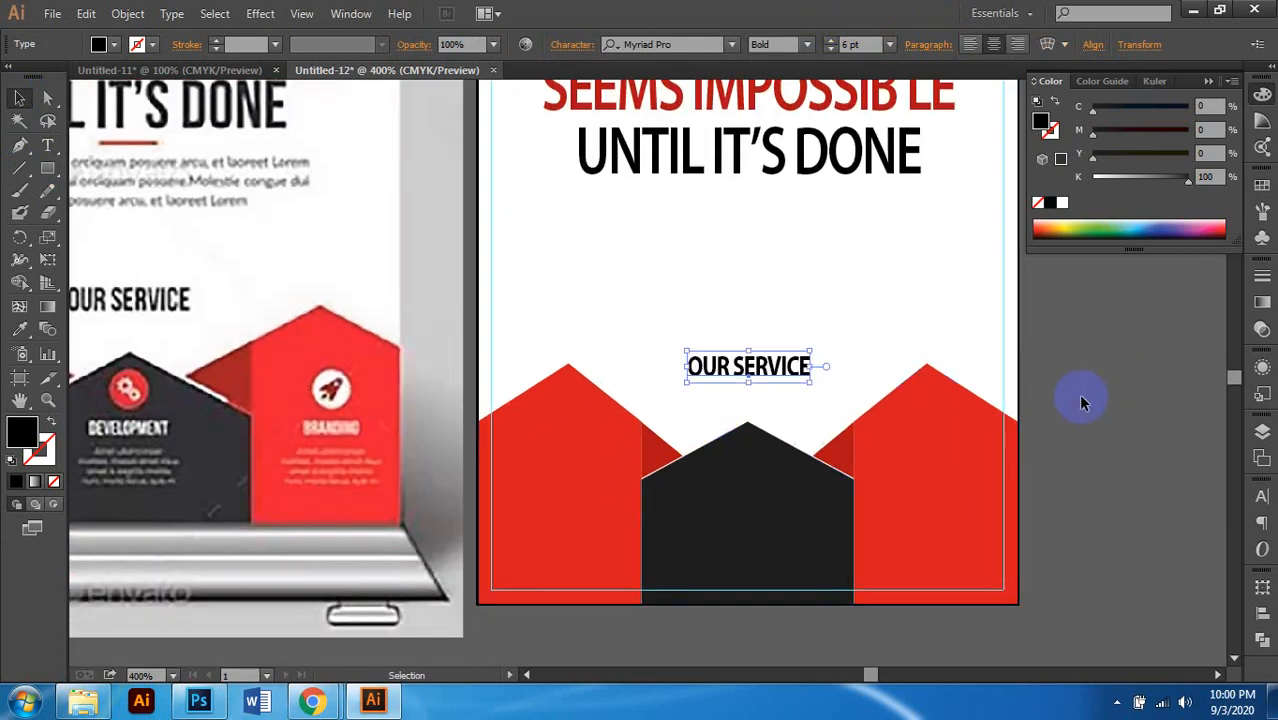
{"action": "scroll", "coordinate": [807, 433], "scroll_direction": "down", "scroll_amount": 1}
{"action": "scroll", "coordinate": [766, 400], "scroll_direction": "up", "scroll_amount": 2}
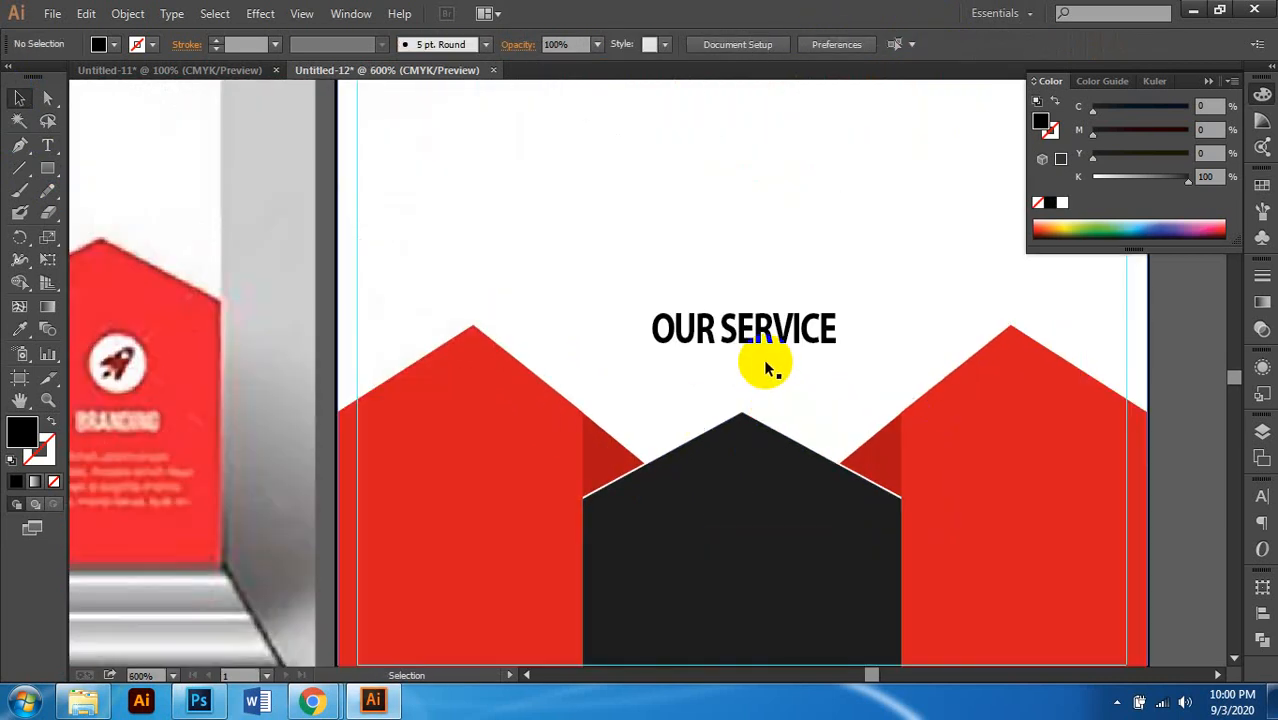
{"action": "scroll", "coordinate": [766, 368], "scroll_direction": "down", "scroll_amount": 2}
Step: Check the OUR SERVICE heading's letter spacing in the character settings
{"action": "left_click", "coordinate": [763, 343]}
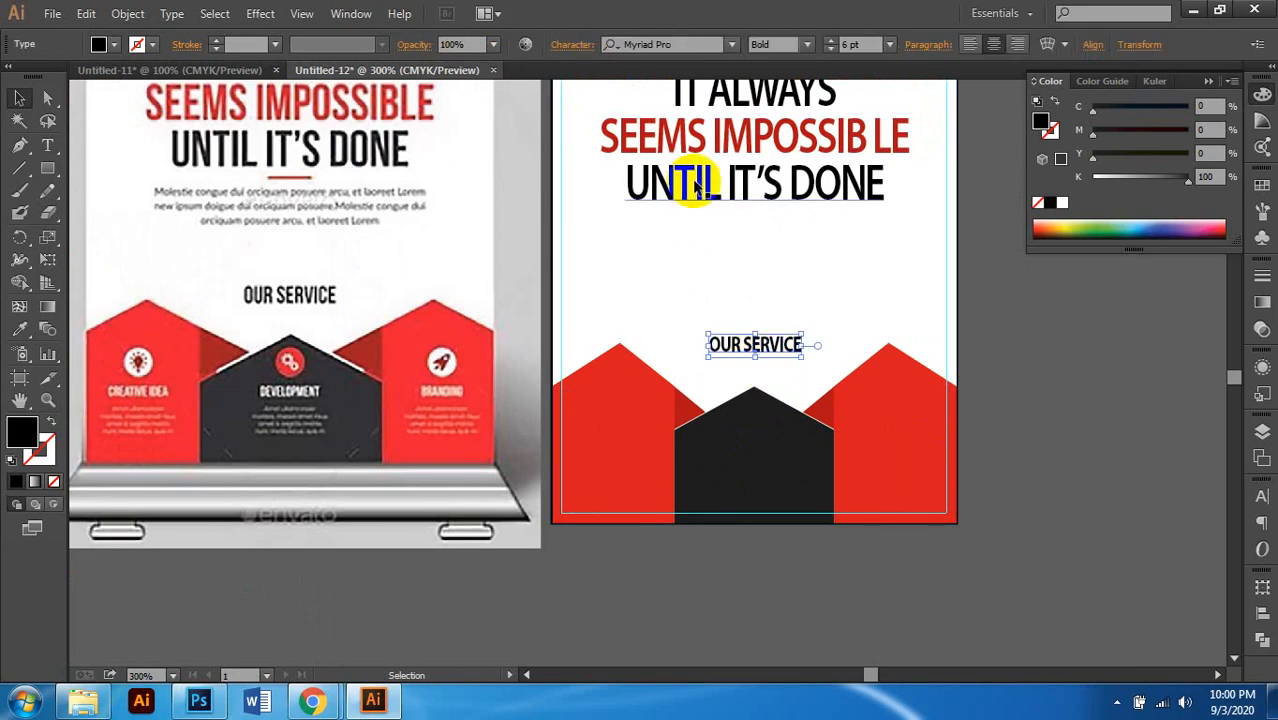
{"action": "left_click", "coordinate": [587, 51]}
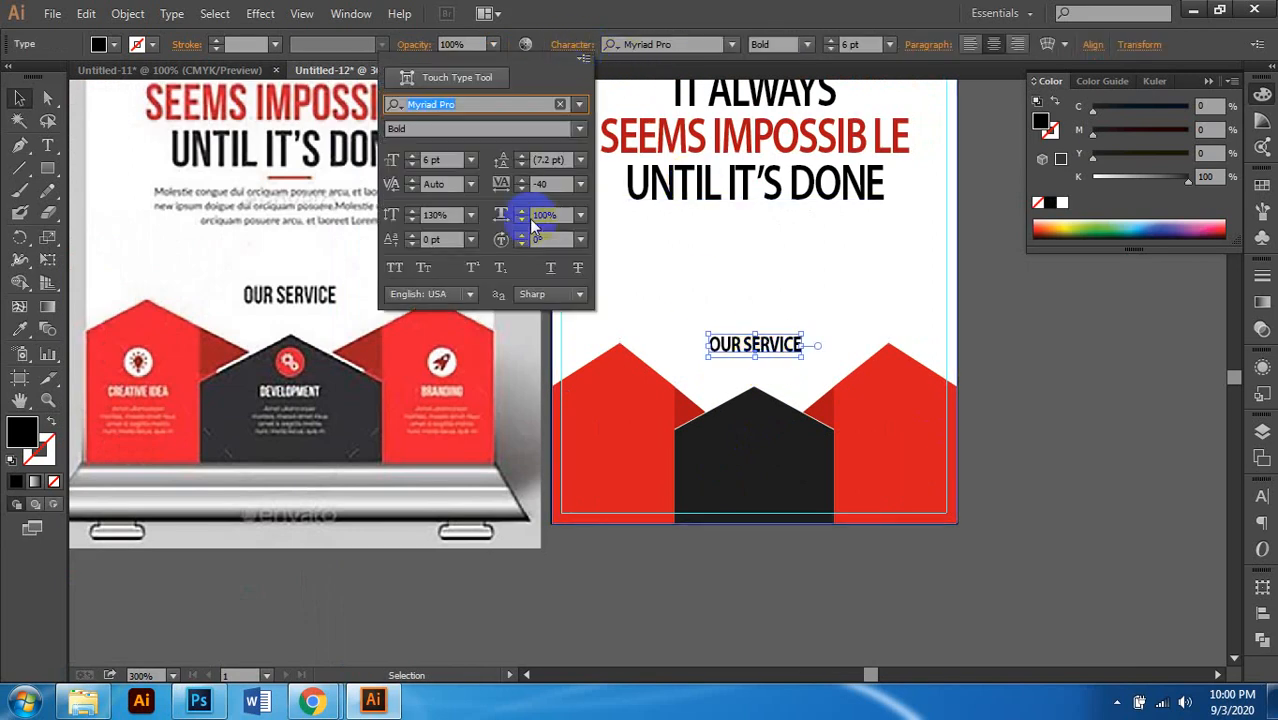
{"action": "left_click", "coordinate": [540, 184]}
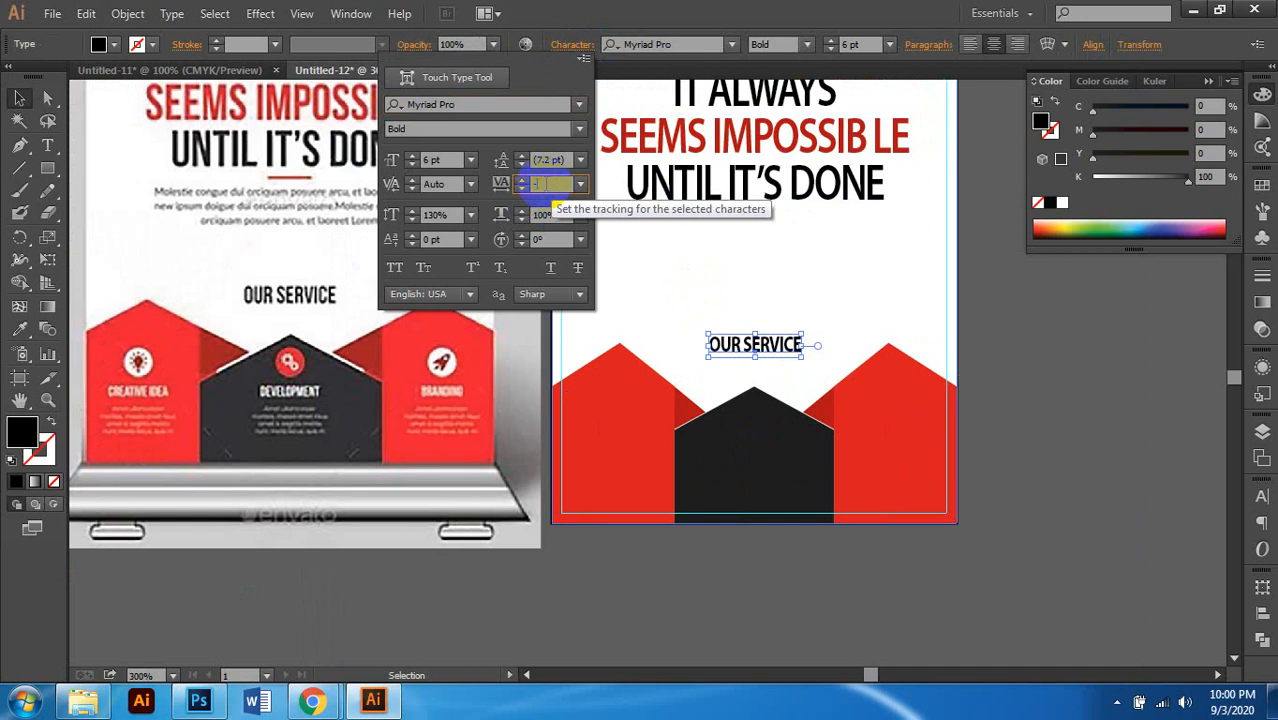
{"action": "left_click", "coordinate": [738, 360]}
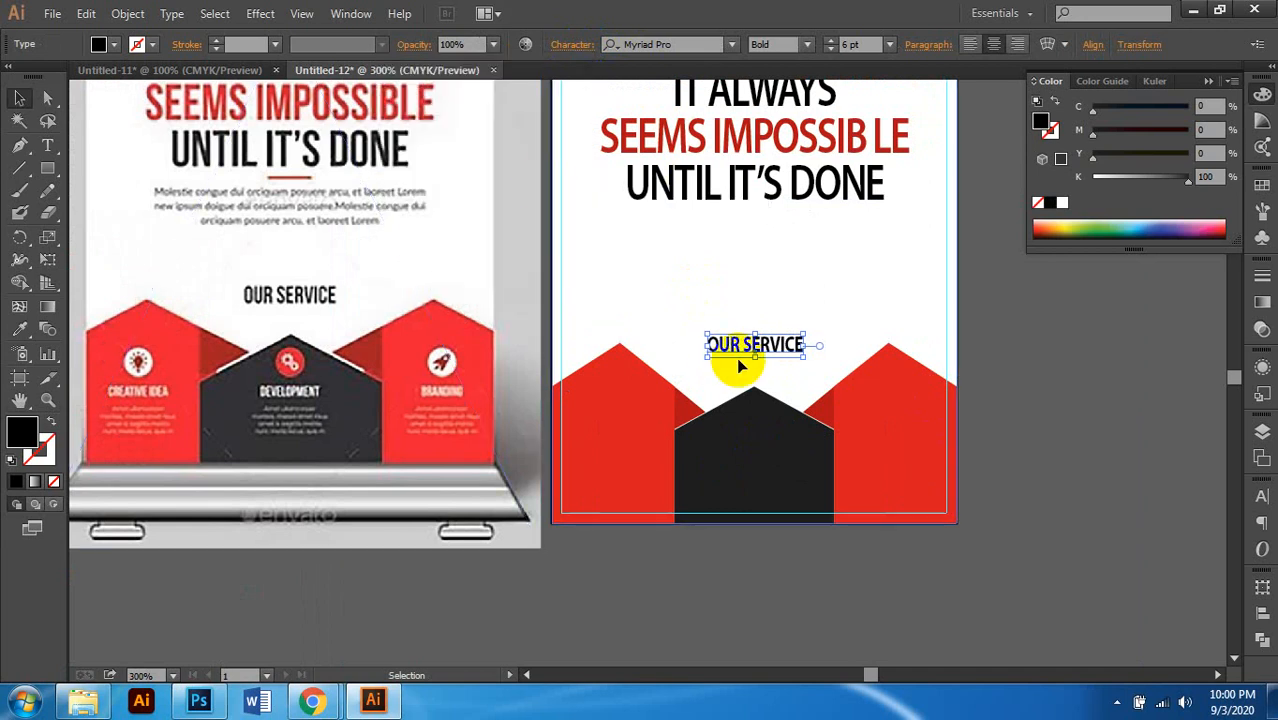
{"action": "scroll", "coordinate": [723, 361], "scroll_direction": "up", "scroll_amount": 2}
{"action": "scroll", "coordinate": [744, 420], "scroll_direction": "down", "scroll_amount": 2}
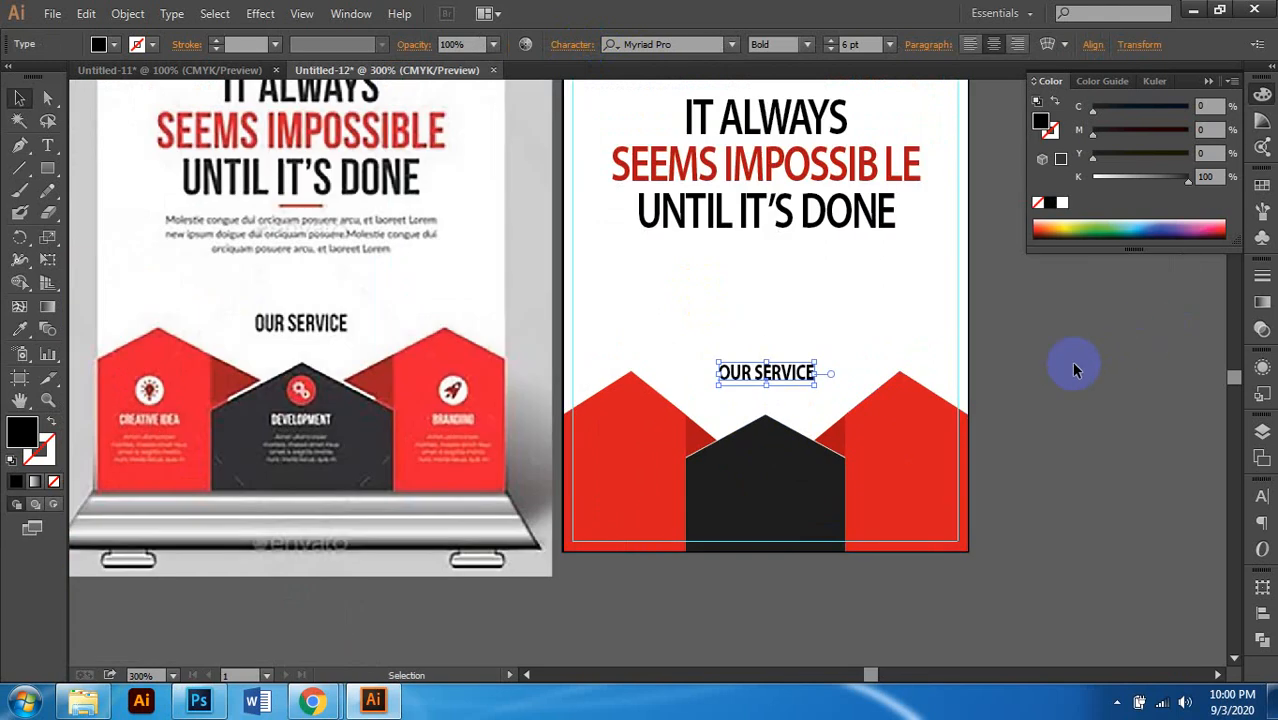
Step: Deselect and pan around the banner to compare the layout
{"action": "left_click", "coordinate": [1072, 362]}
{"action": "scroll", "coordinate": [812, 419], "scroll_direction": "up", "scroll_amount": 1}
{"action": "scroll", "coordinate": [804, 414], "scroll_direction": "down", "scroll_amount": 1}
{"action": "scroll", "coordinate": [746, 412], "scroll_direction": "up", "scroll_amount": 1}
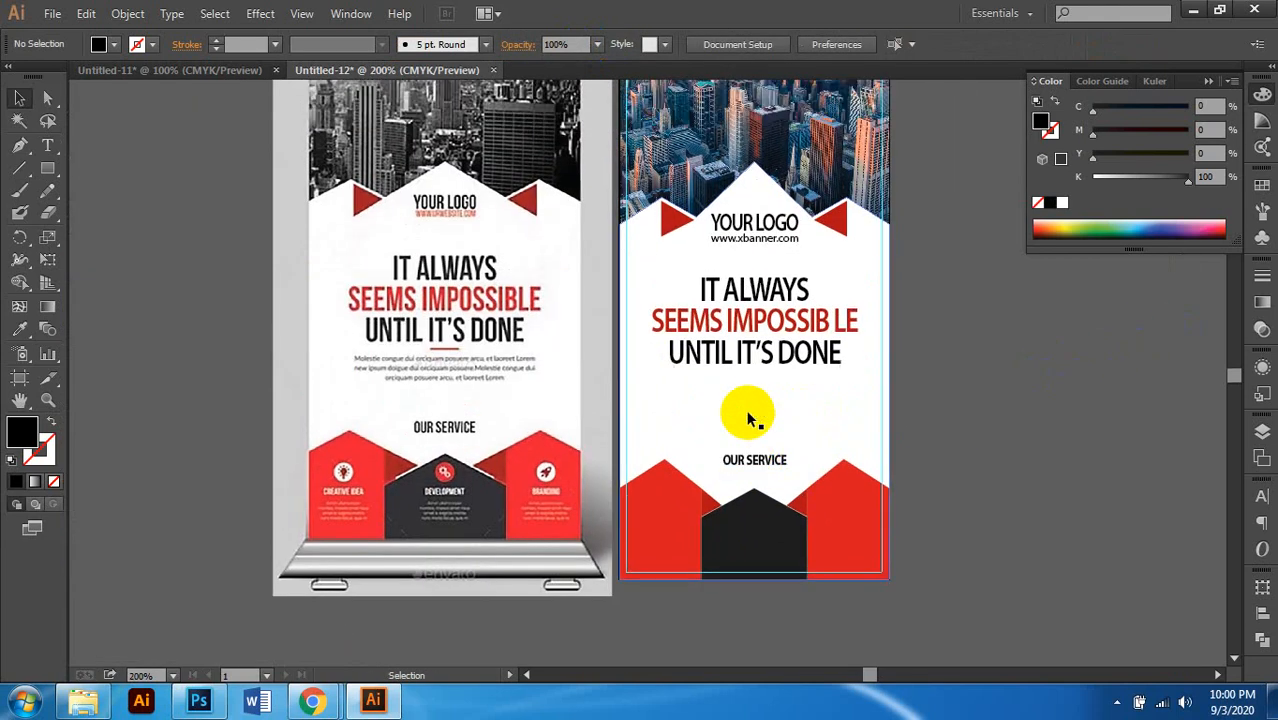
{"action": "scroll", "coordinate": [743, 434], "scroll_direction": "down", "scroll_amount": 2}
{"action": "scroll", "coordinate": [743, 438], "scroll_direction": "left", "scroll_amount": 1}
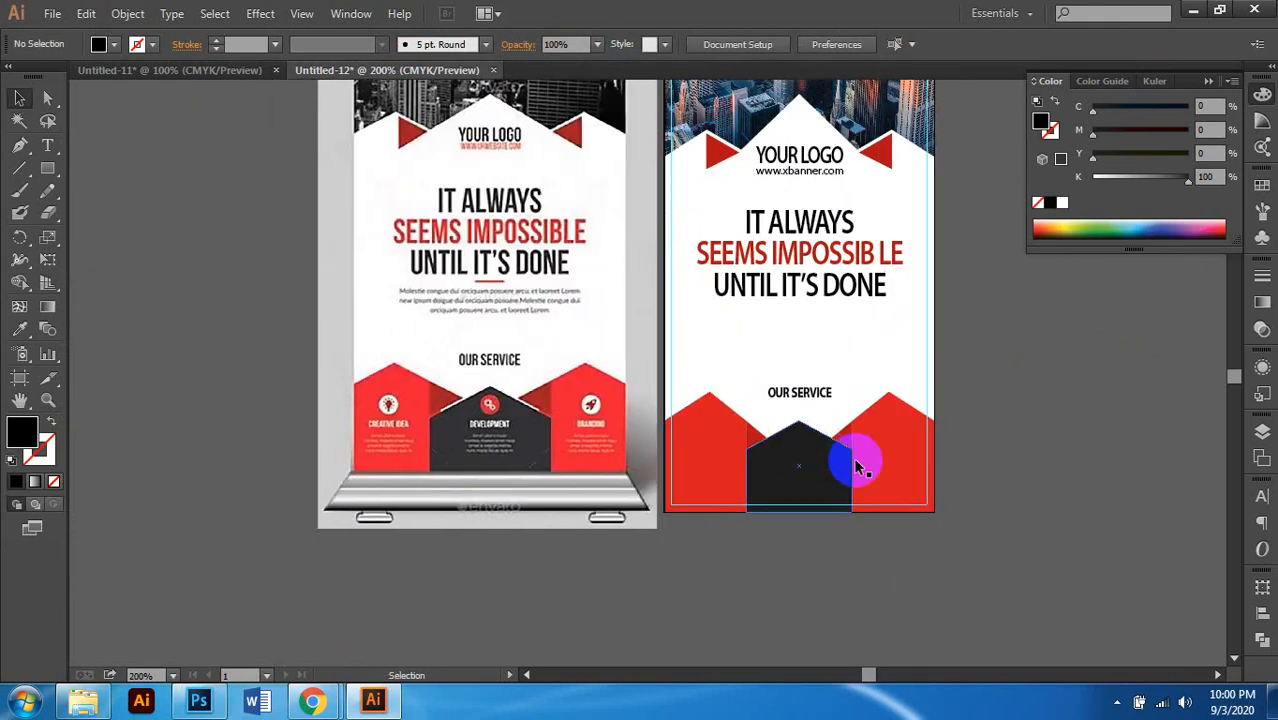
{"action": "scroll", "coordinate": [928, 445], "scroll_direction": "up", "scroll_amount": 2}
{"action": "scroll", "coordinate": [895, 418], "scroll_direction": "right", "scroll_amount": 1}
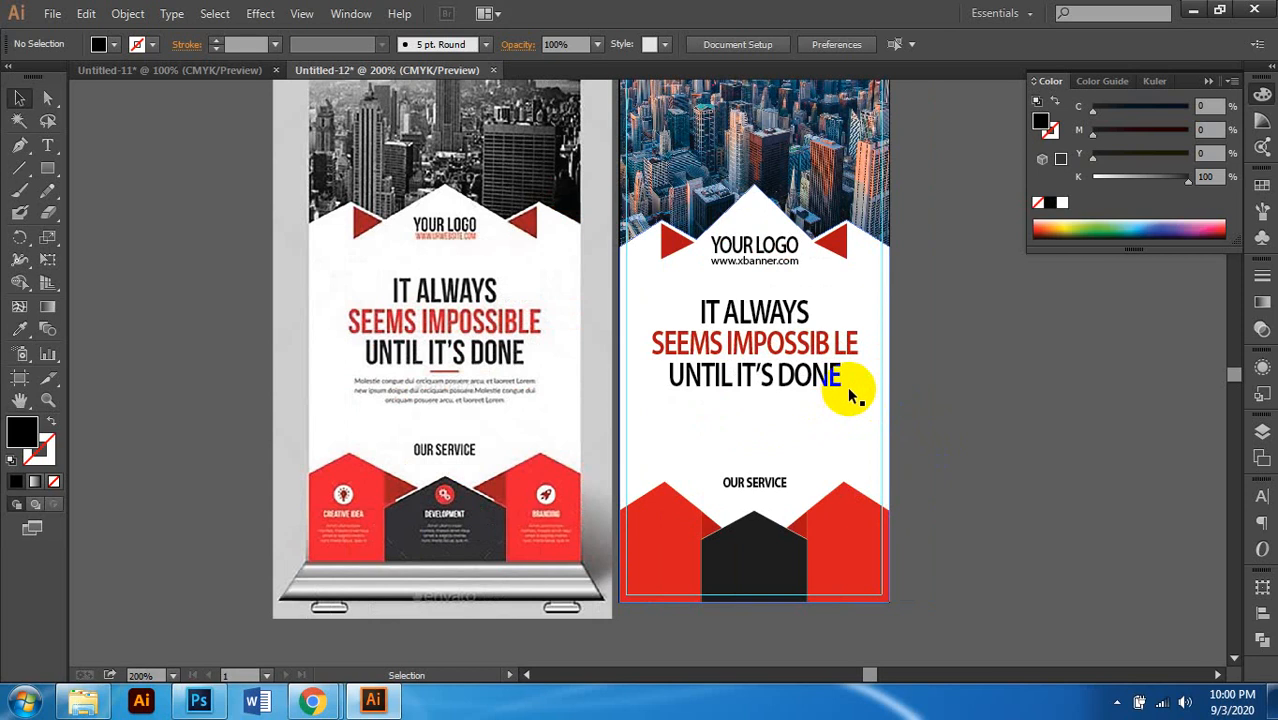
{"action": "scroll", "coordinate": [793, 343], "scroll_direction": "down", "scroll_amount": 1}
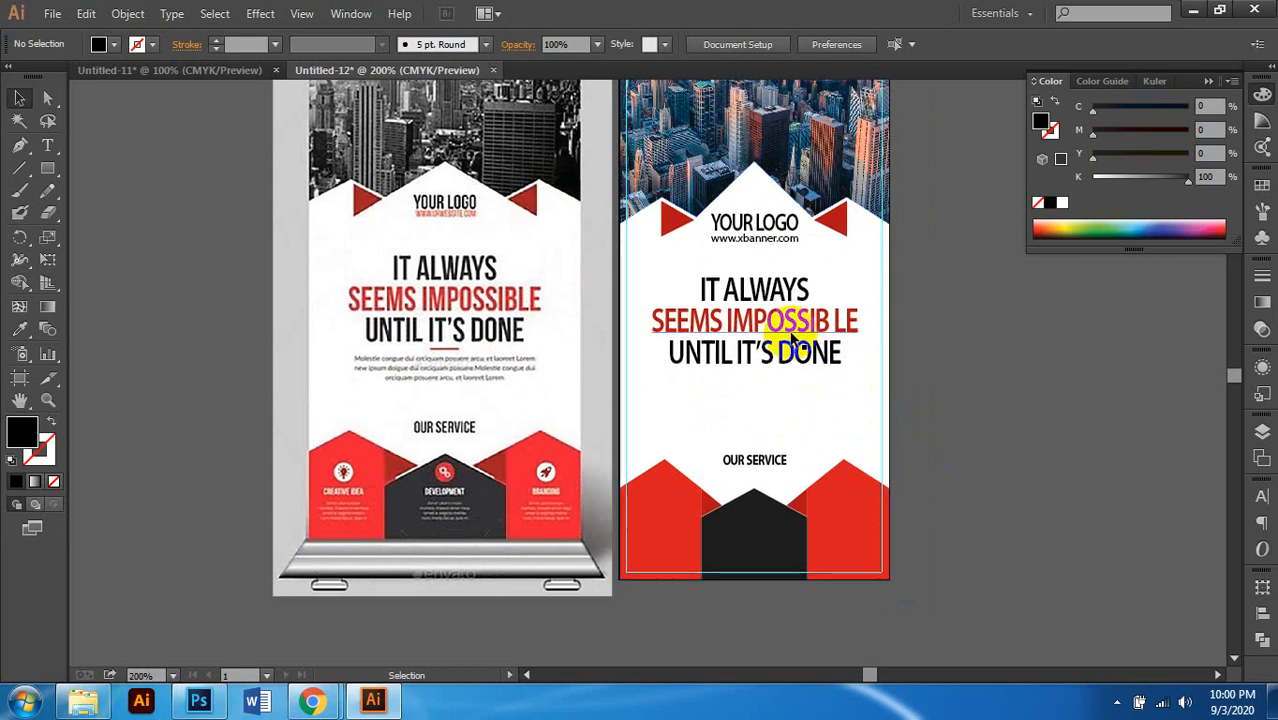
{"action": "scroll", "coordinate": [770, 328], "scroll_direction": "down", "scroll_amount": 1}
{"action": "scroll", "coordinate": [770, 328], "scroll_direction": "right", "scroll_amount": 1}
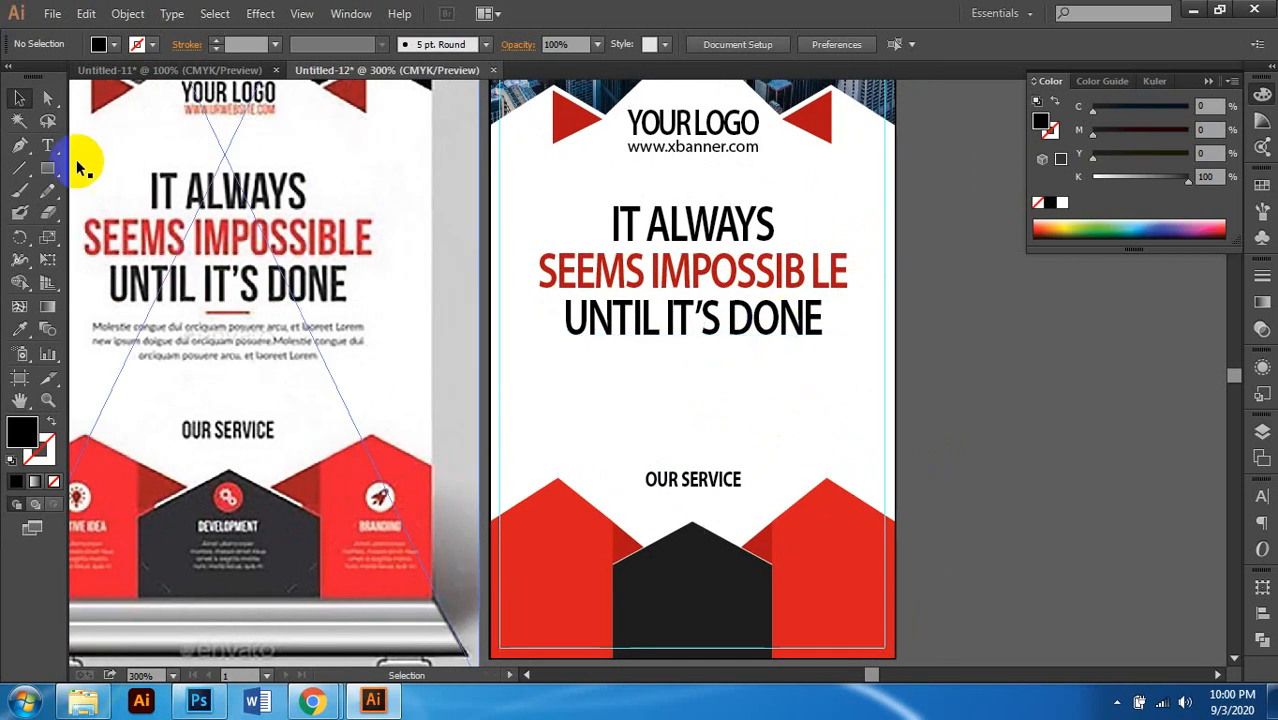
Step: Enter isolation mode on the YOUR LOGO and URL group
{"action": "left_click", "coordinate": [49, 146]}
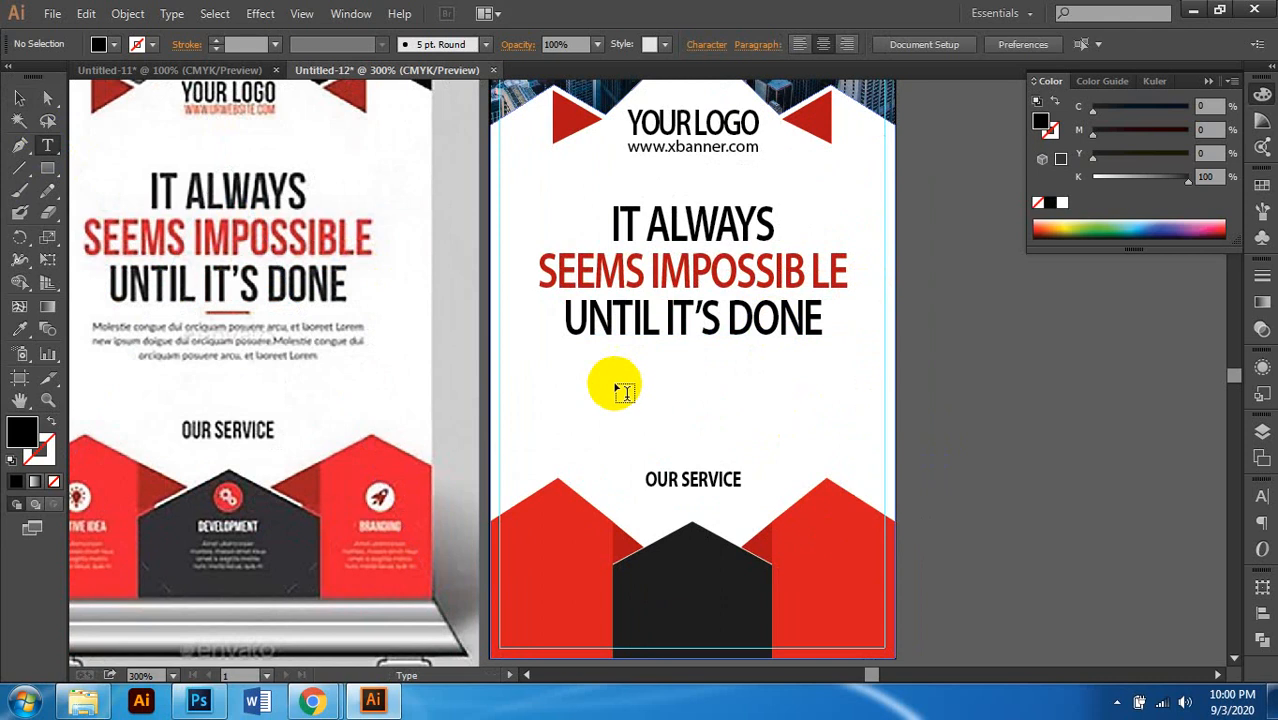
{"action": "left_click", "coordinate": [20, 103]}
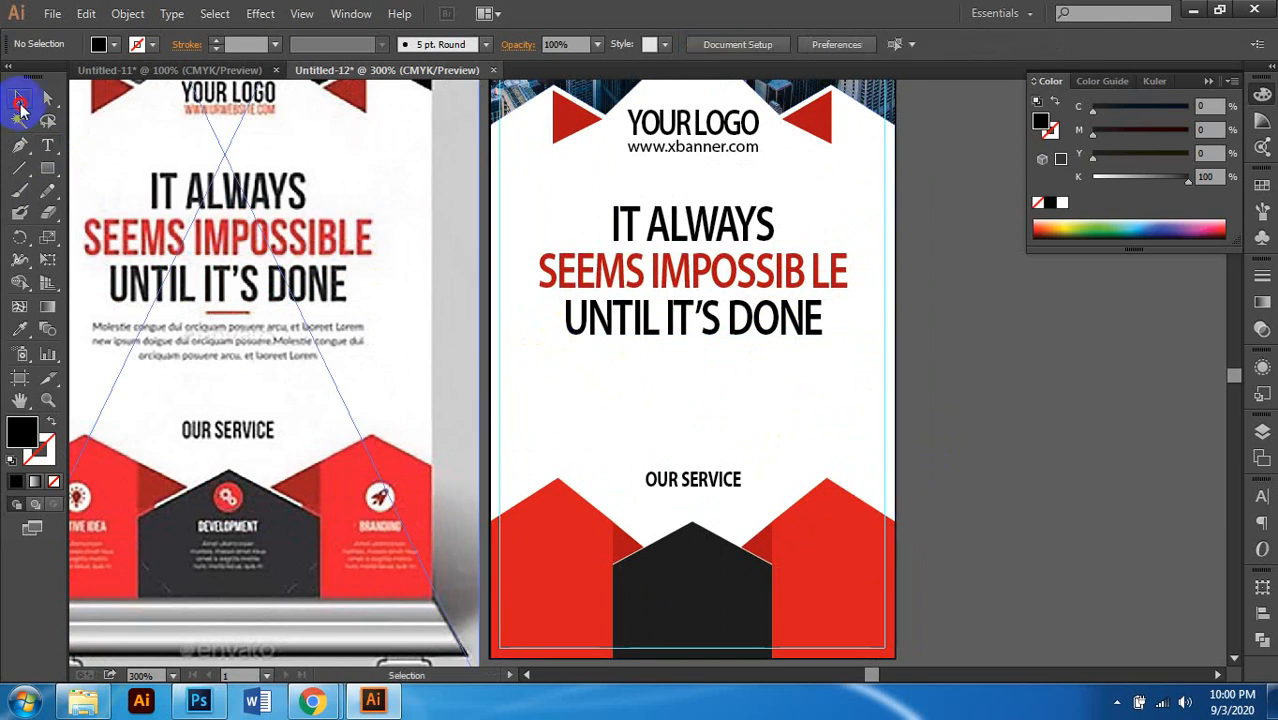
{"action": "left_click", "coordinate": [720, 149]}
{"action": "double_click", "coordinate": [708, 150]}
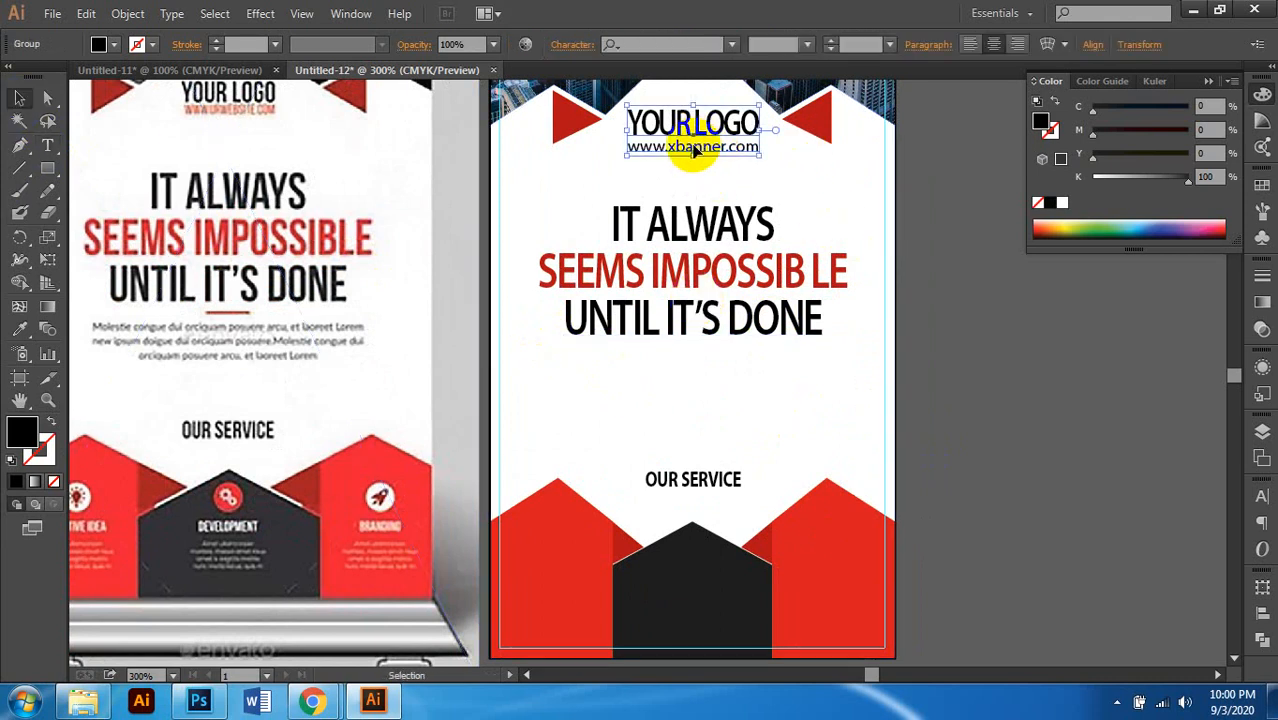
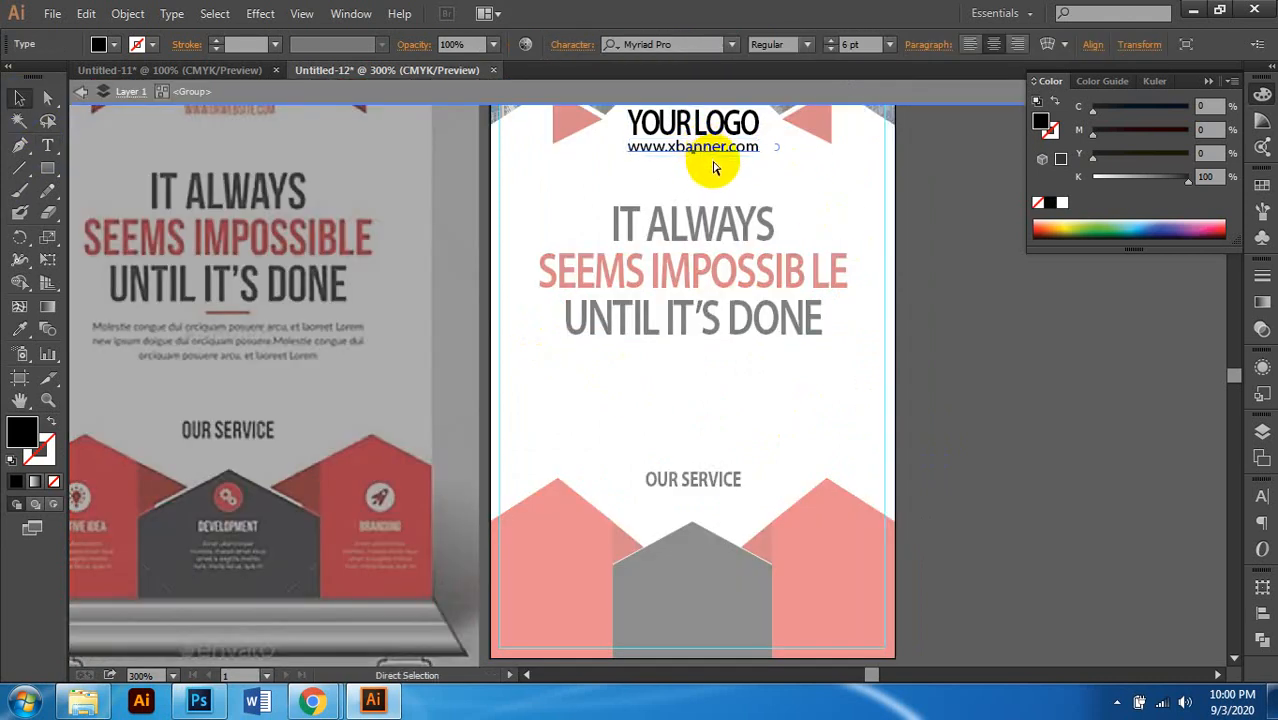
Step: Exit isolation mode so the whole banner shows at full colour again
{"action": "double_click", "coordinate": [900, 210]}
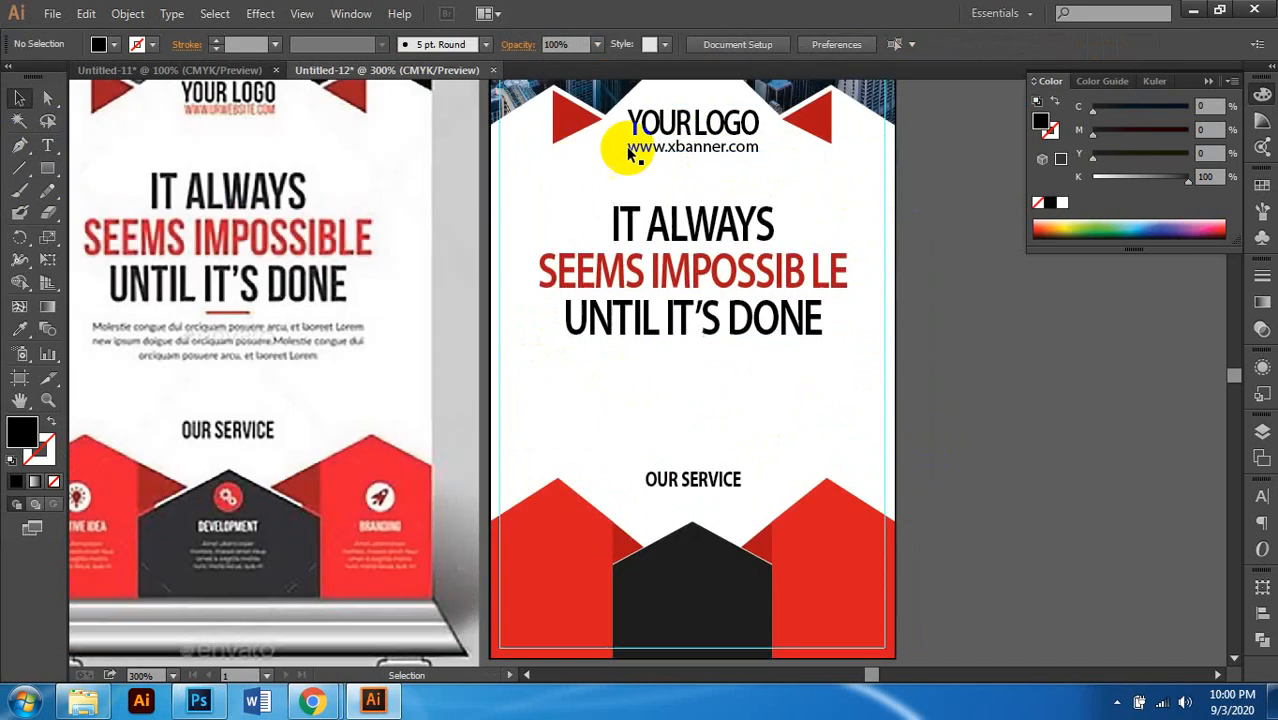
{"action": "scroll", "coordinate": [736, 314], "scroll_direction": "down", "scroll_amount": 1}
{"action": "left_click", "coordinate": [47, 148]}
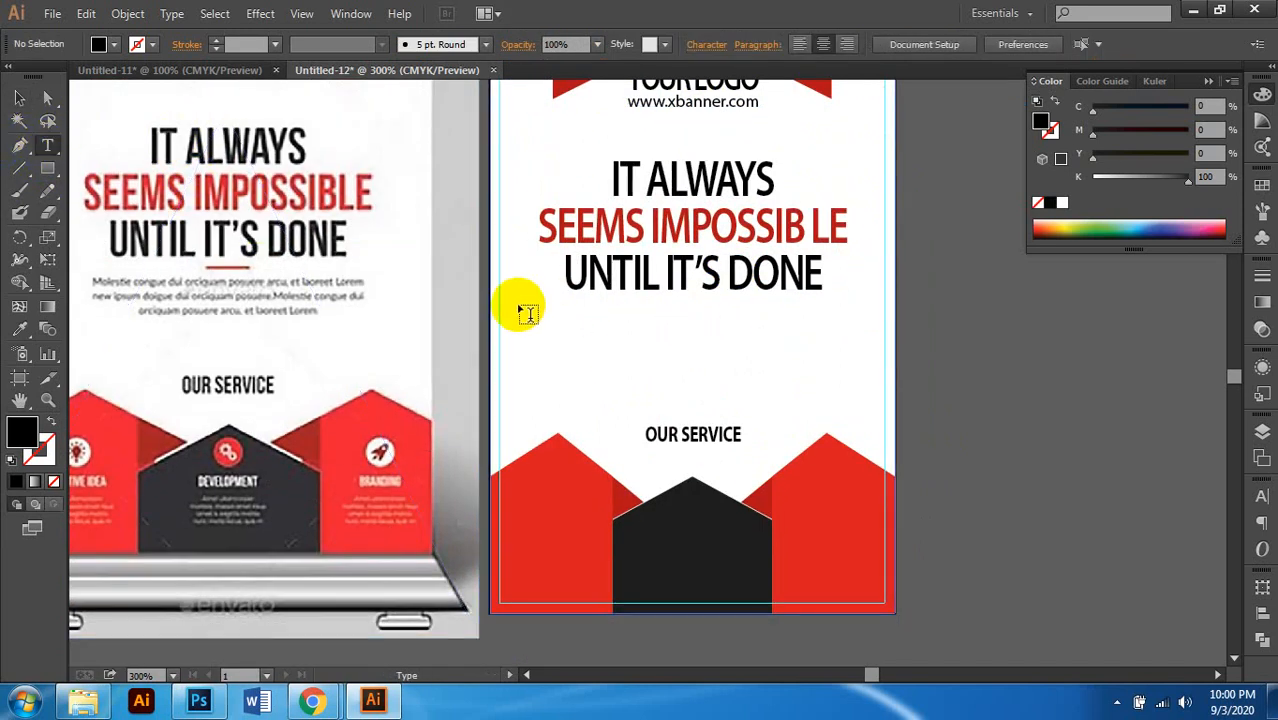
{"action": "left_click_drag", "start_coordinate": [522, 311], "coordinate": [856, 372]}
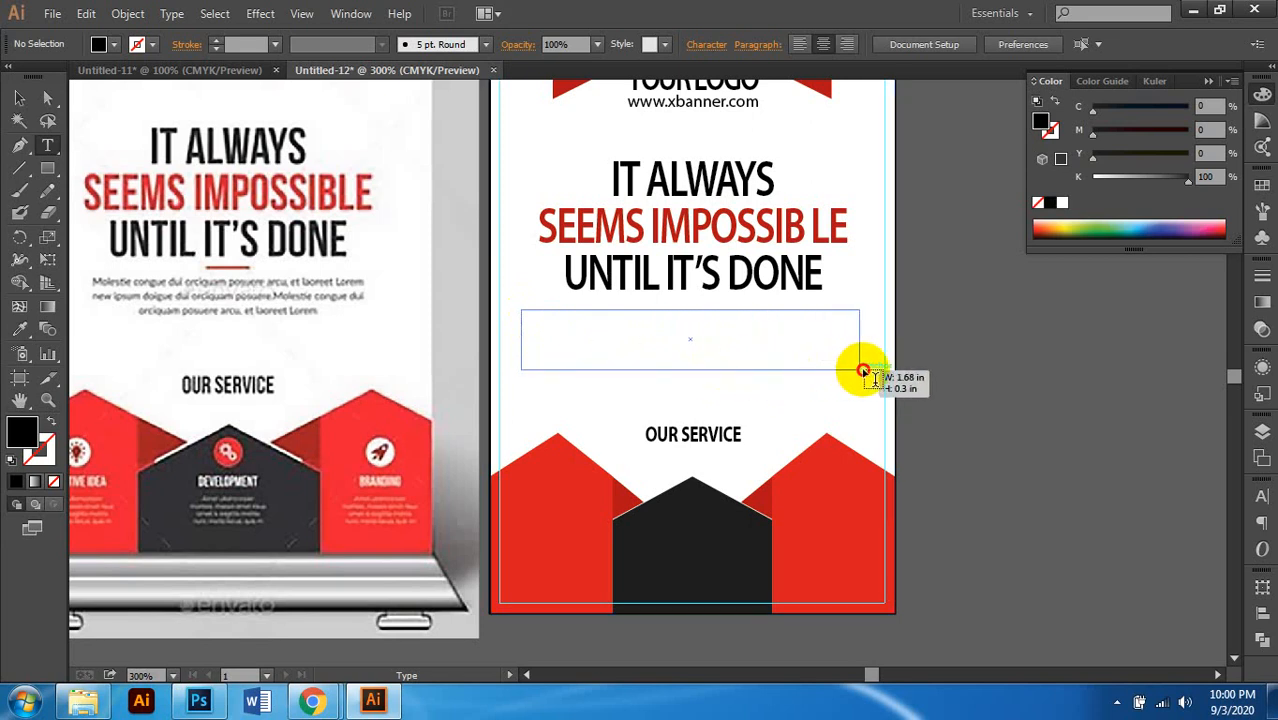
{"action": "left_click_drag", "start_coordinate": [863, 372], "coordinate": [863, 372]}
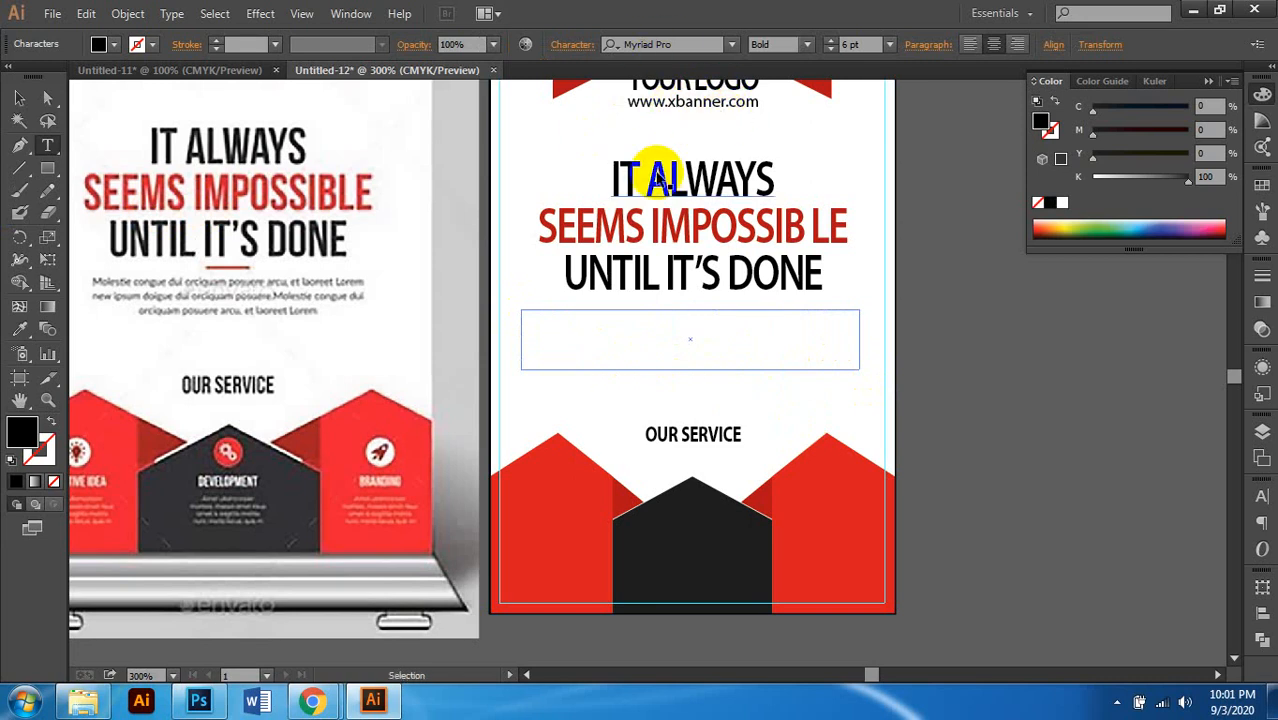
{"action": "type", "text": "www.xbanner.com"}
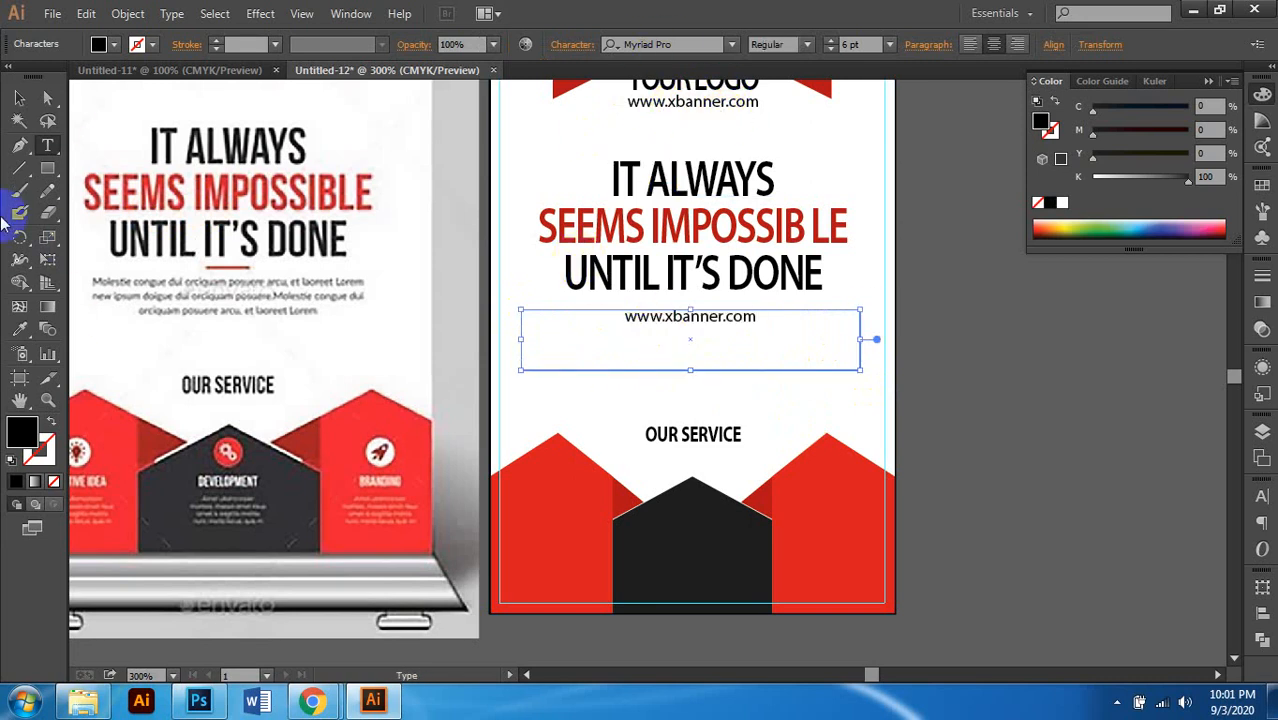
{"action": "left_click", "coordinate": [48, 147]}
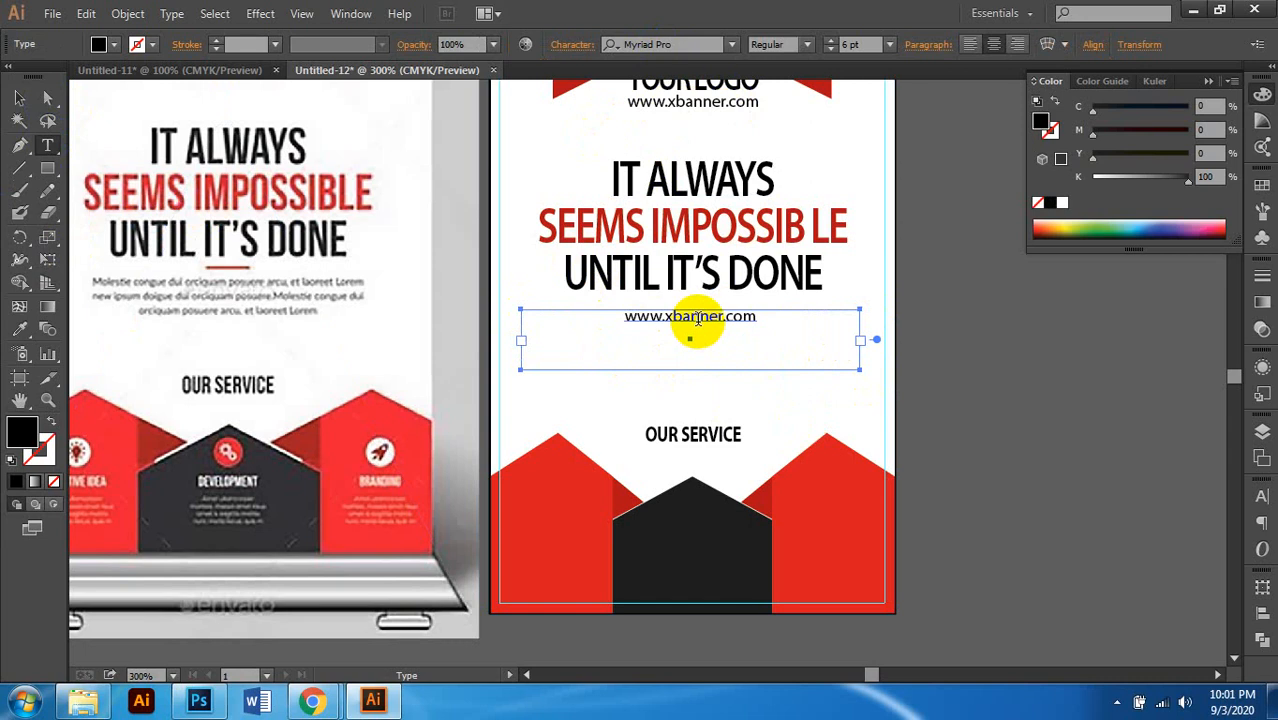
{"action": "scroll", "coordinate": [697, 323], "scroll_direction": "up", "scroll_amount": 1}
{"action": "scroll", "coordinate": [668, 358], "scroll_direction": "down", "scroll_amount": 1}
{"action": "scroll", "coordinate": [665, 358], "scroll_direction": "left", "scroll_amount": 1}
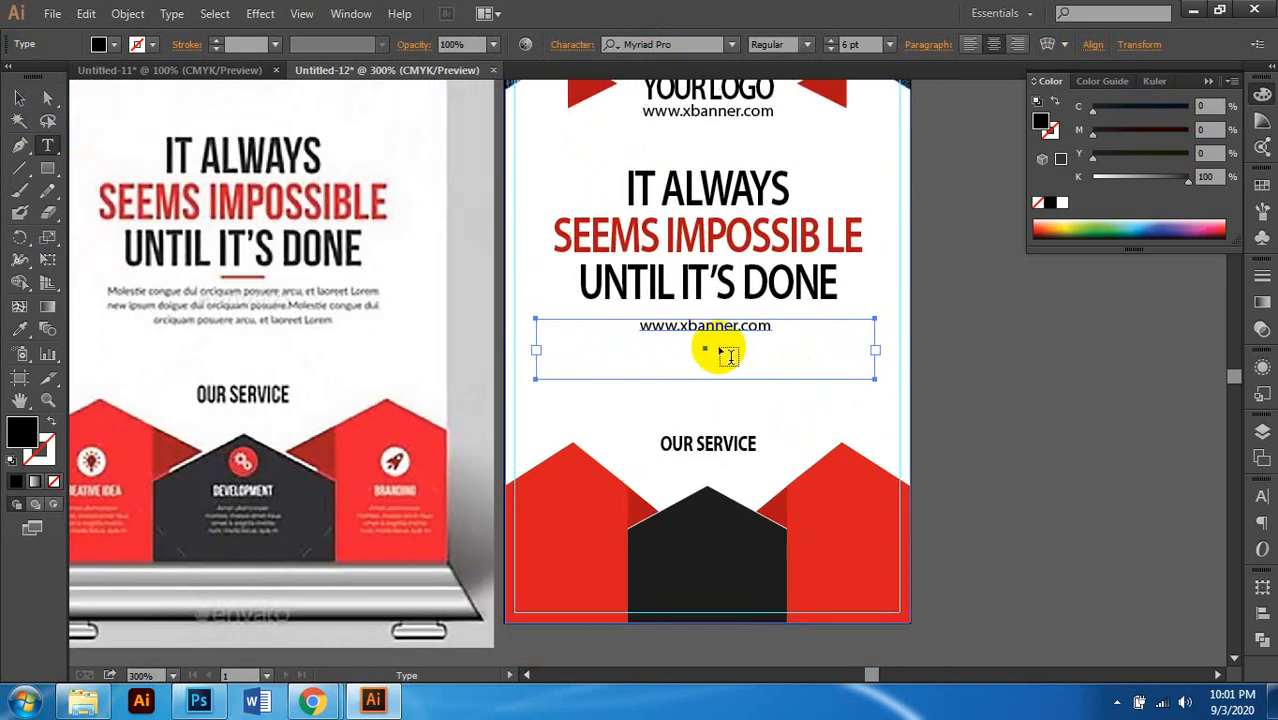
{"action": "double_click", "coordinate": [717, 330]}
{"action": "key", "text": "ctrl+c"}
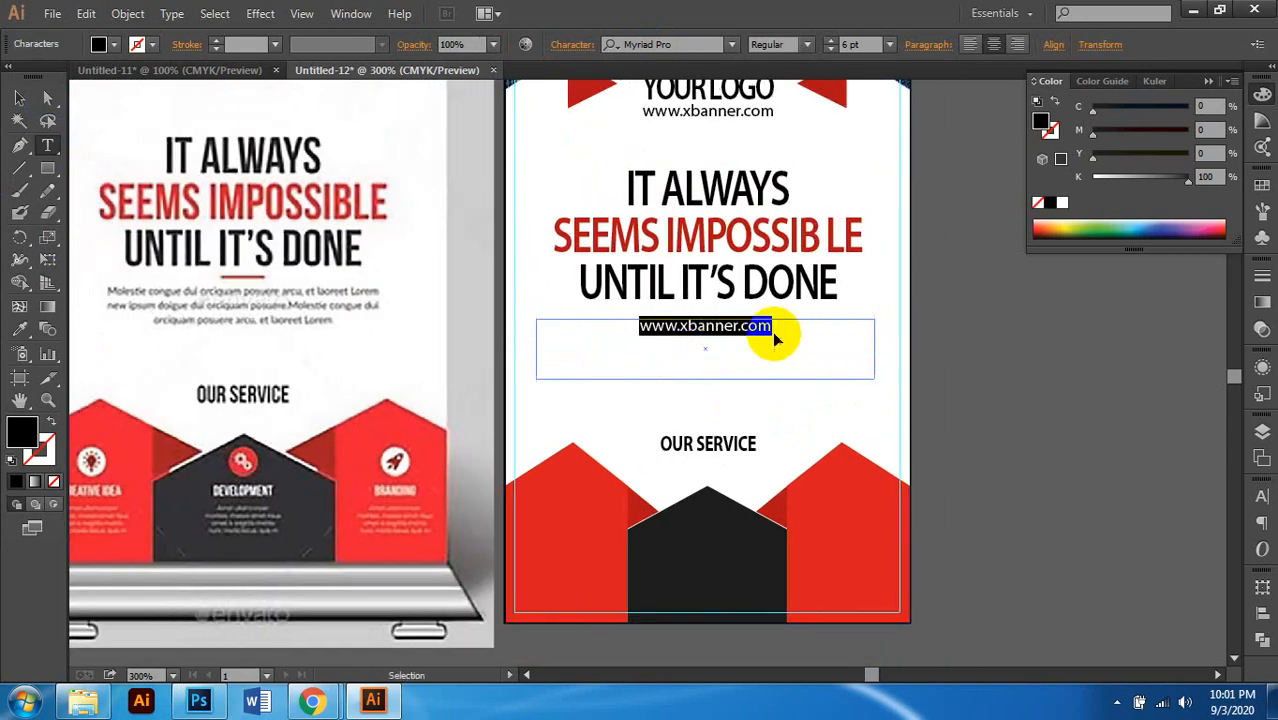
{"action": "left_click", "coordinate": [781, 331]}
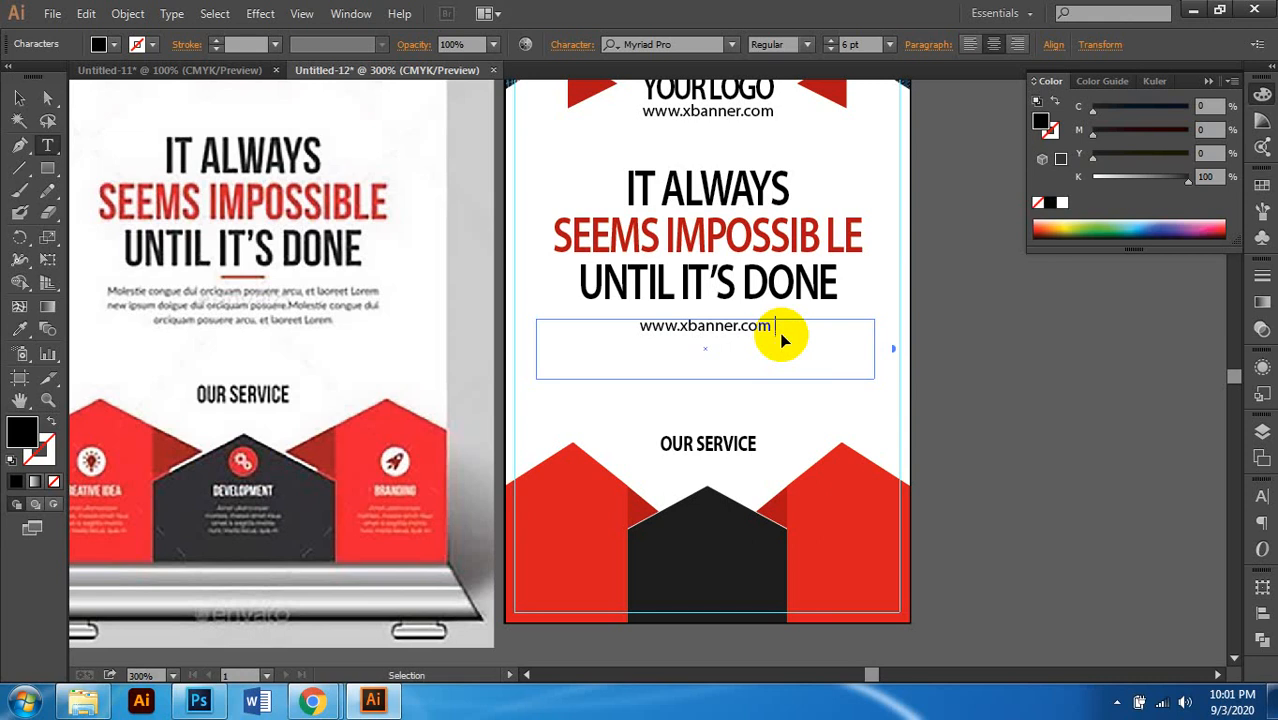
{"action": "key", "text": "ctrl+v"}
{"action": "key", "text": "ctrl+v"}
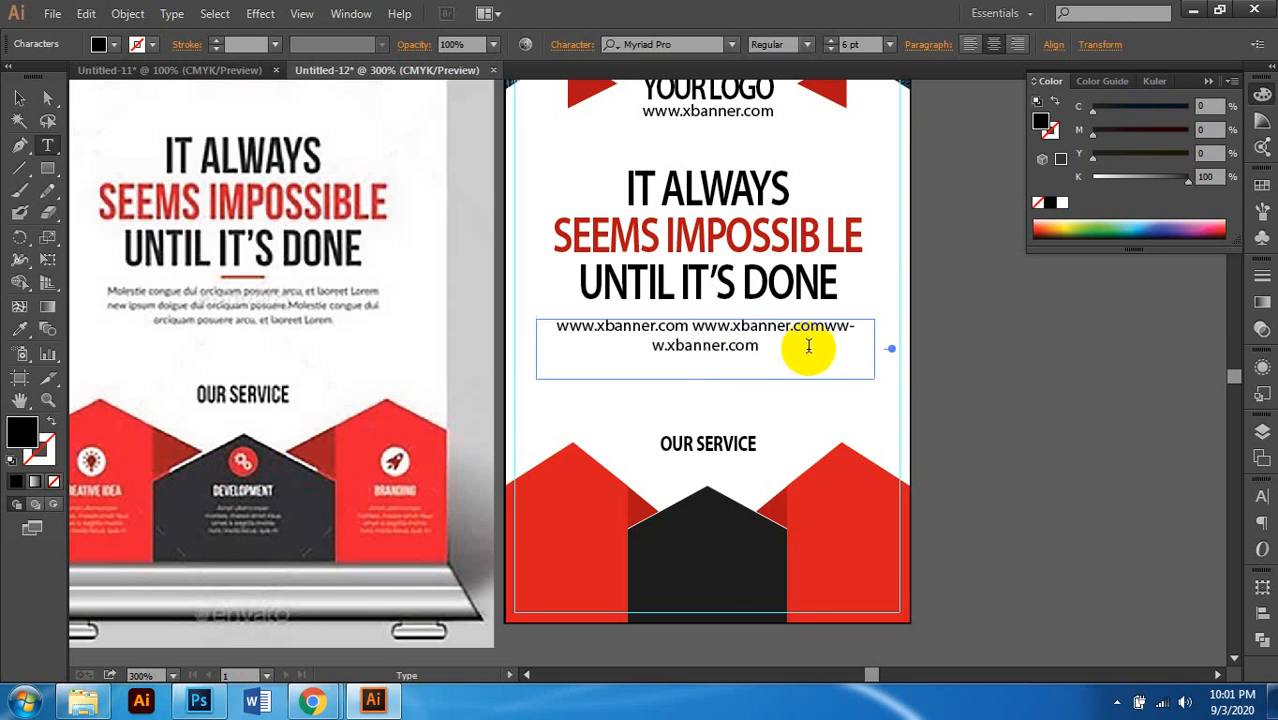
{"action": "key", "text": "ctrl+v"}
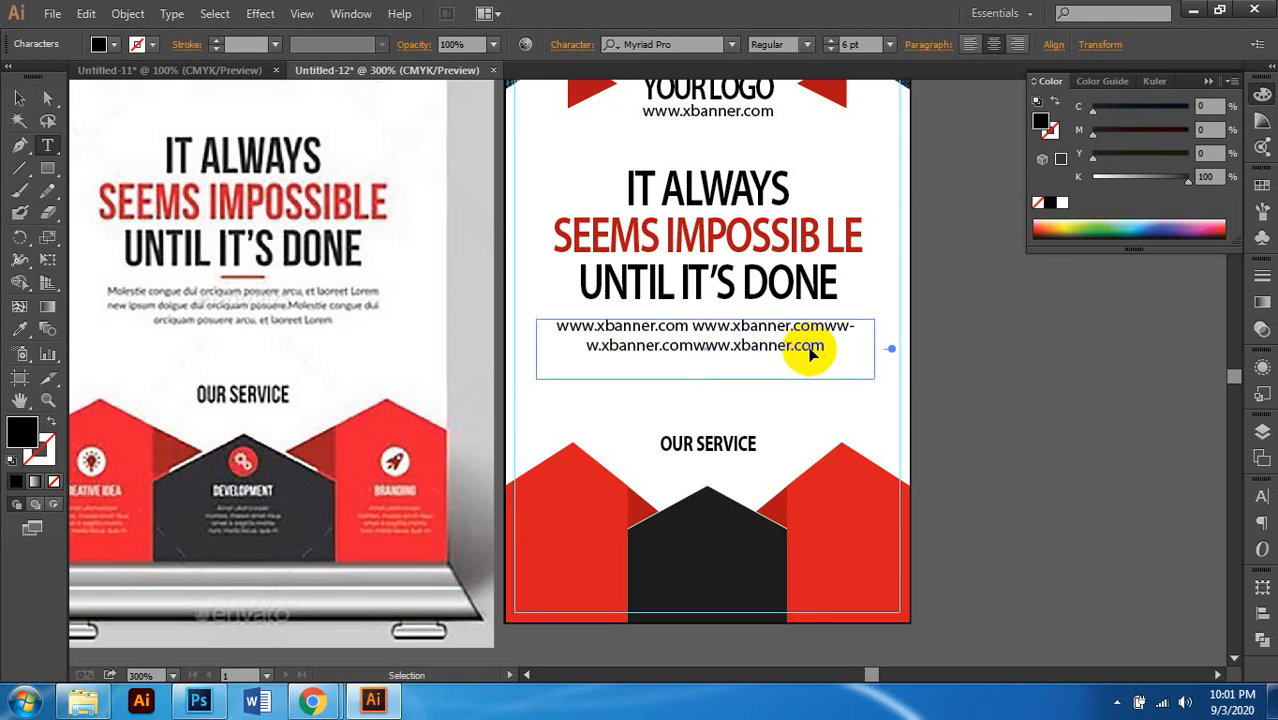
{"action": "key", "text": "ctrl+v"}
{"action": "key", "text": "ctrl+v"}
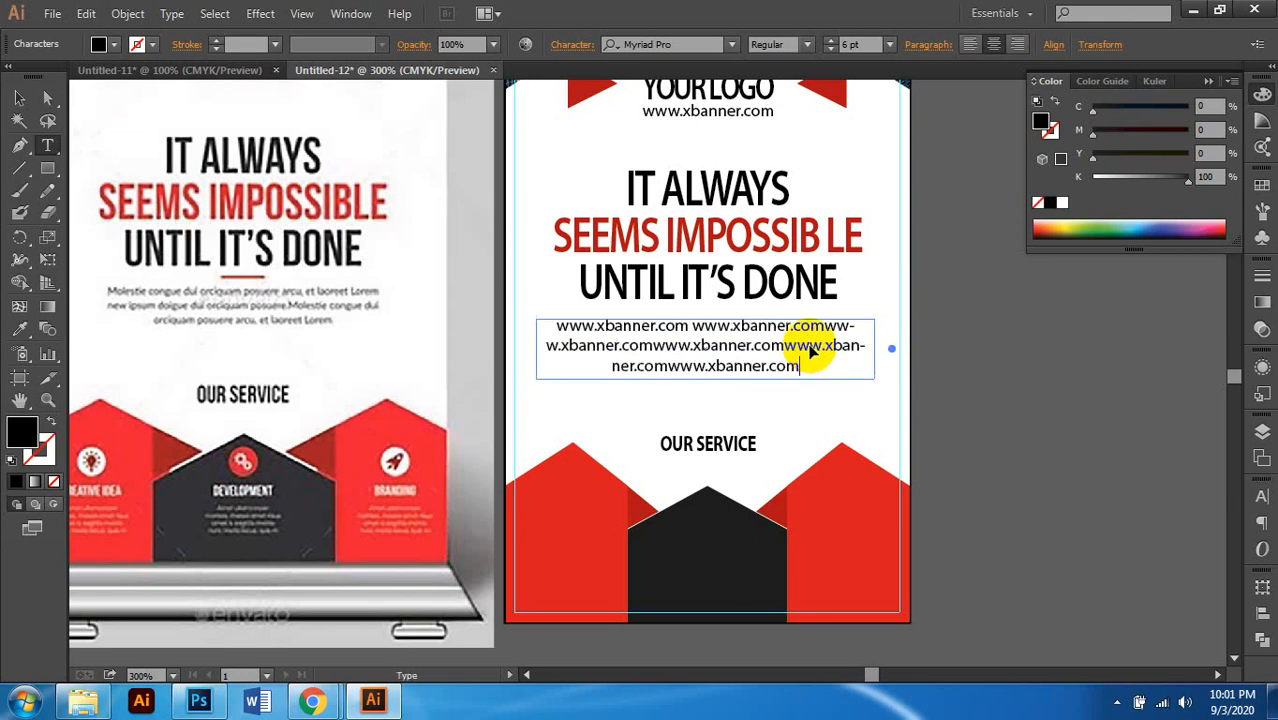
{"action": "key", "text": "ctrl+v"}
{"action": "key", "text": "ctrl+minus"}
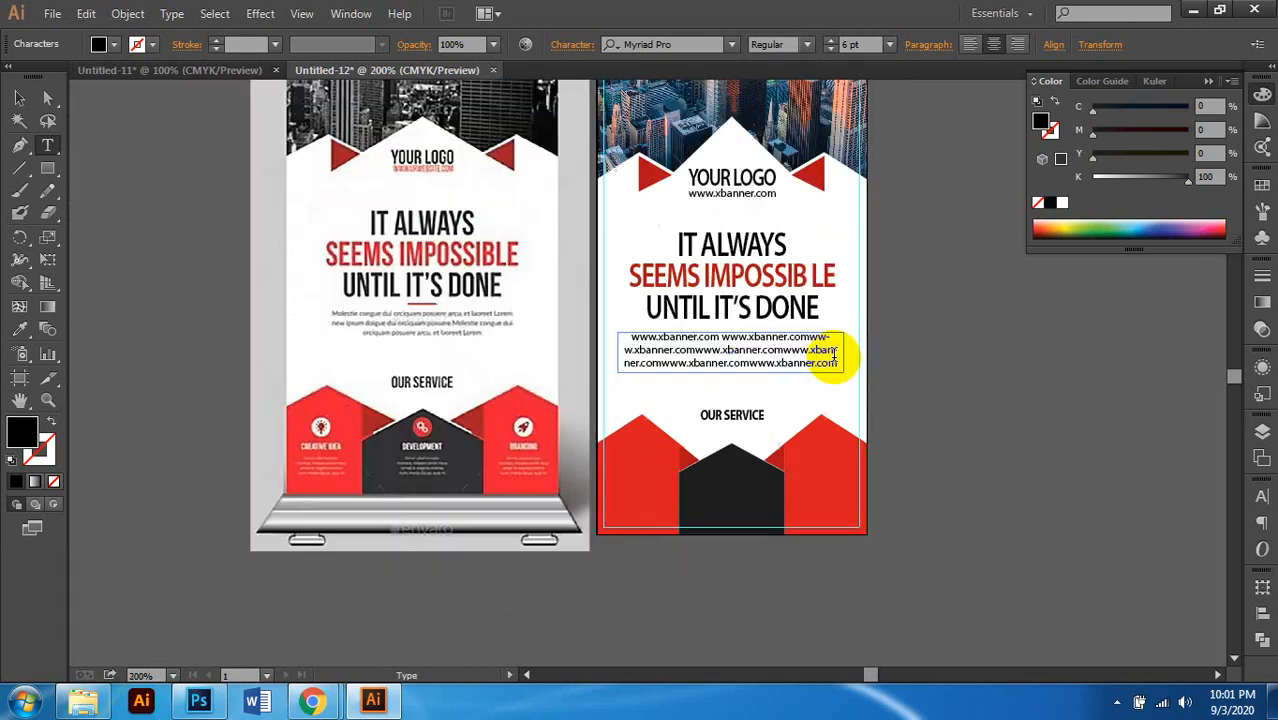
{"action": "left_click", "coordinate": [907, 362]}
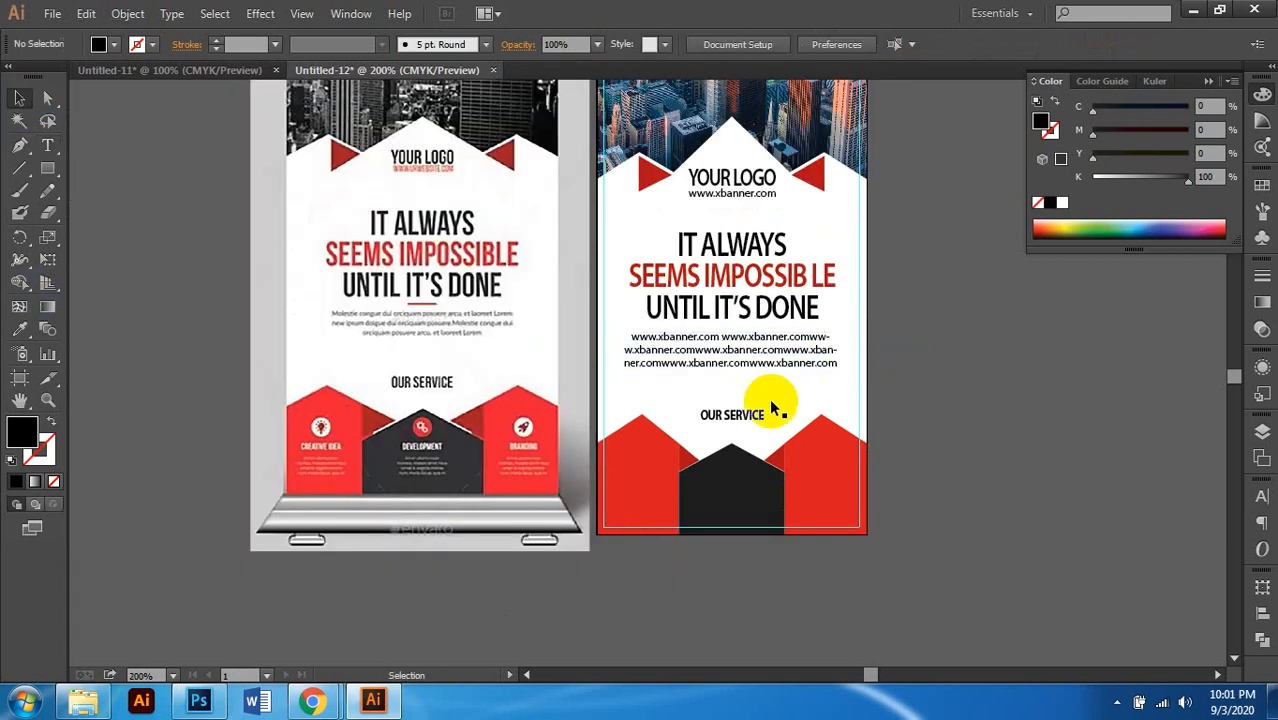
{"action": "scroll", "coordinate": [743, 410], "scroll_direction": "left", "scroll_amount": 1}
{"action": "scroll", "coordinate": [732, 362], "scroll_direction": "down", "scroll_amount": 1}
Step: Colour the URL body text 80% black (K 80)
{"action": "scroll", "coordinate": [732, 356], "scroll_direction": "up", "scroll_amount": 1}
{"action": "left_click", "coordinate": [752, 301]}
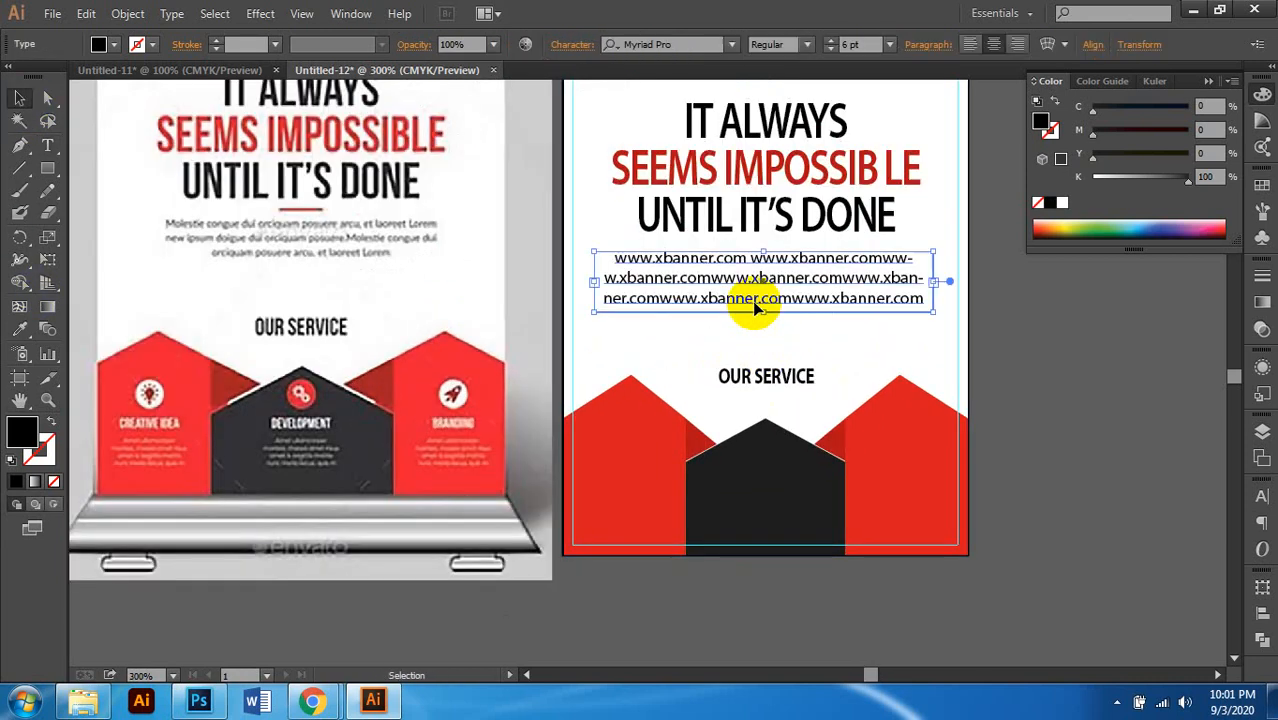
{"action": "left_click", "coordinate": [1207, 177]}
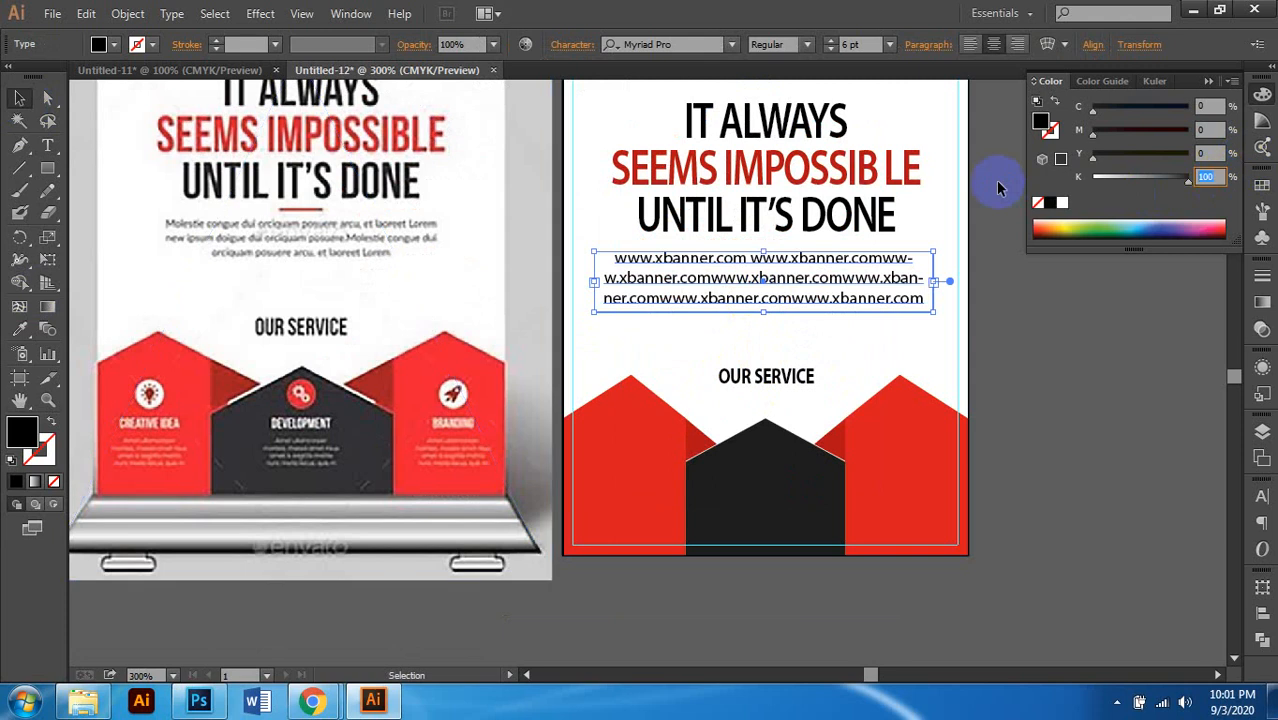
{"action": "type", "text": "90"}
{"action": "key", "text": "Return"}
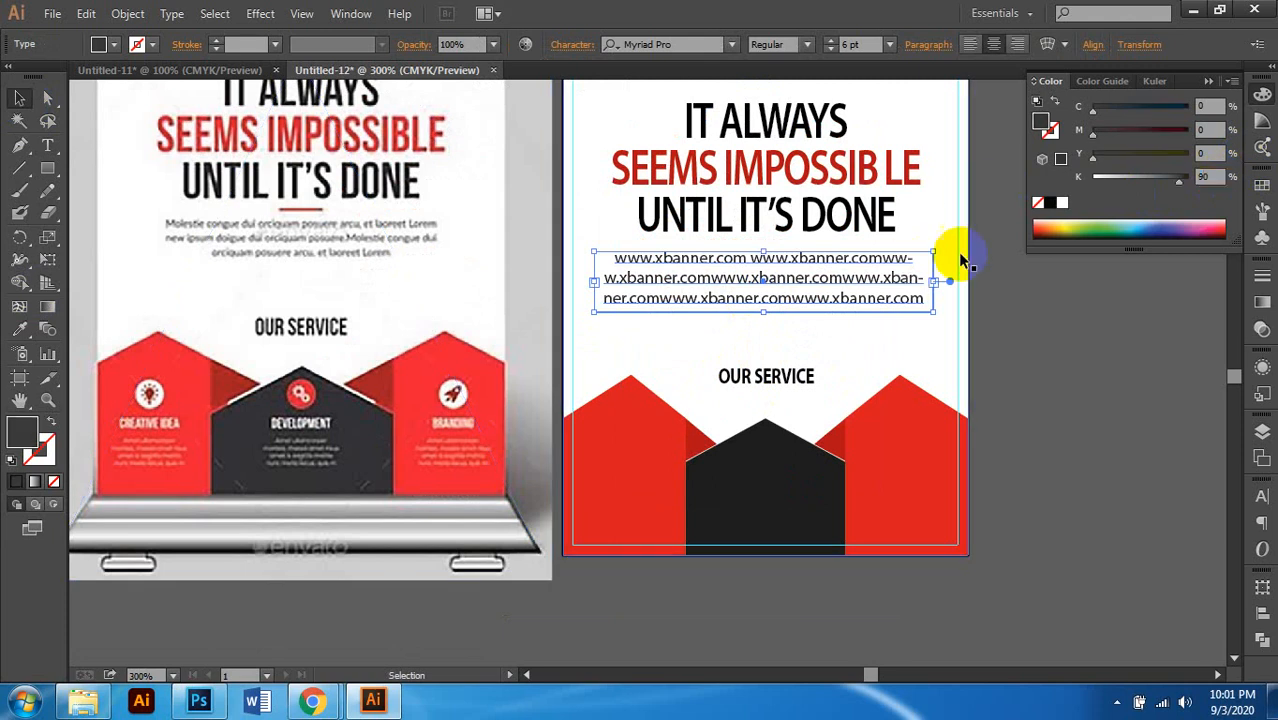
{"action": "left_click", "coordinate": [1093, 191]}
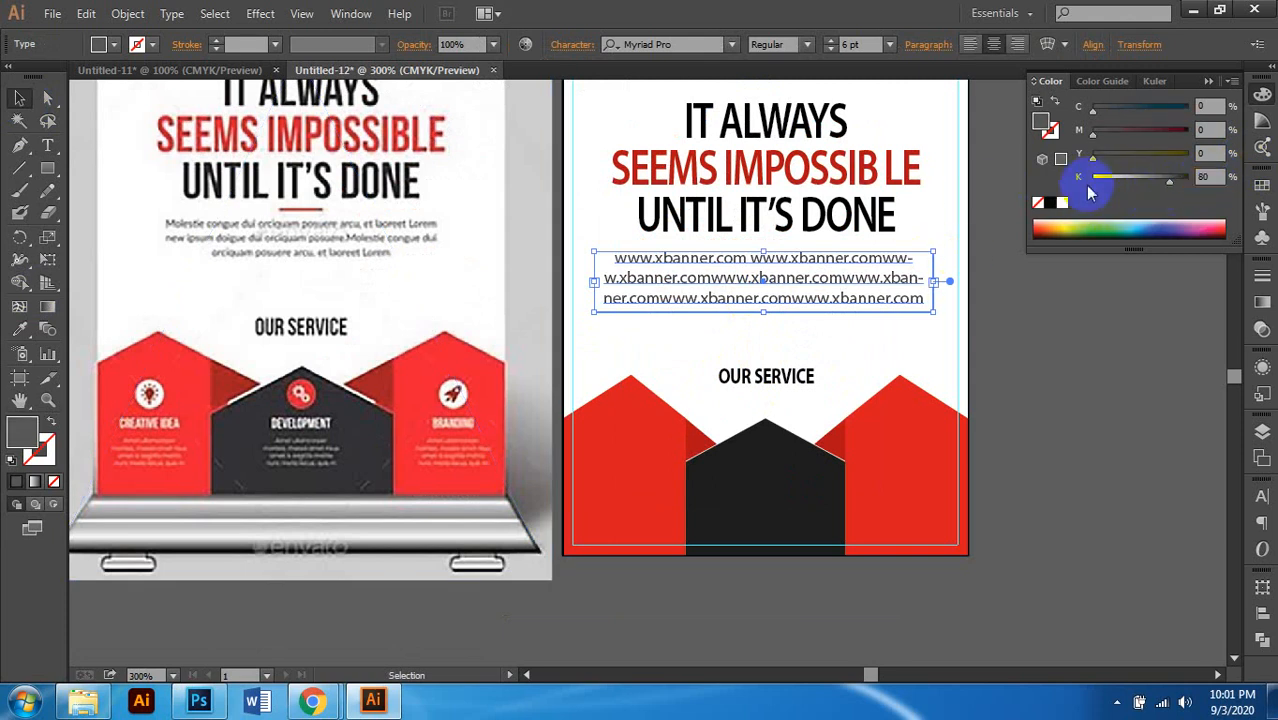
{"action": "left_click", "coordinate": [1038, 420]}
Step: Set the body text's leading to 6 pt
{"action": "left_click", "coordinate": [819, 297]}
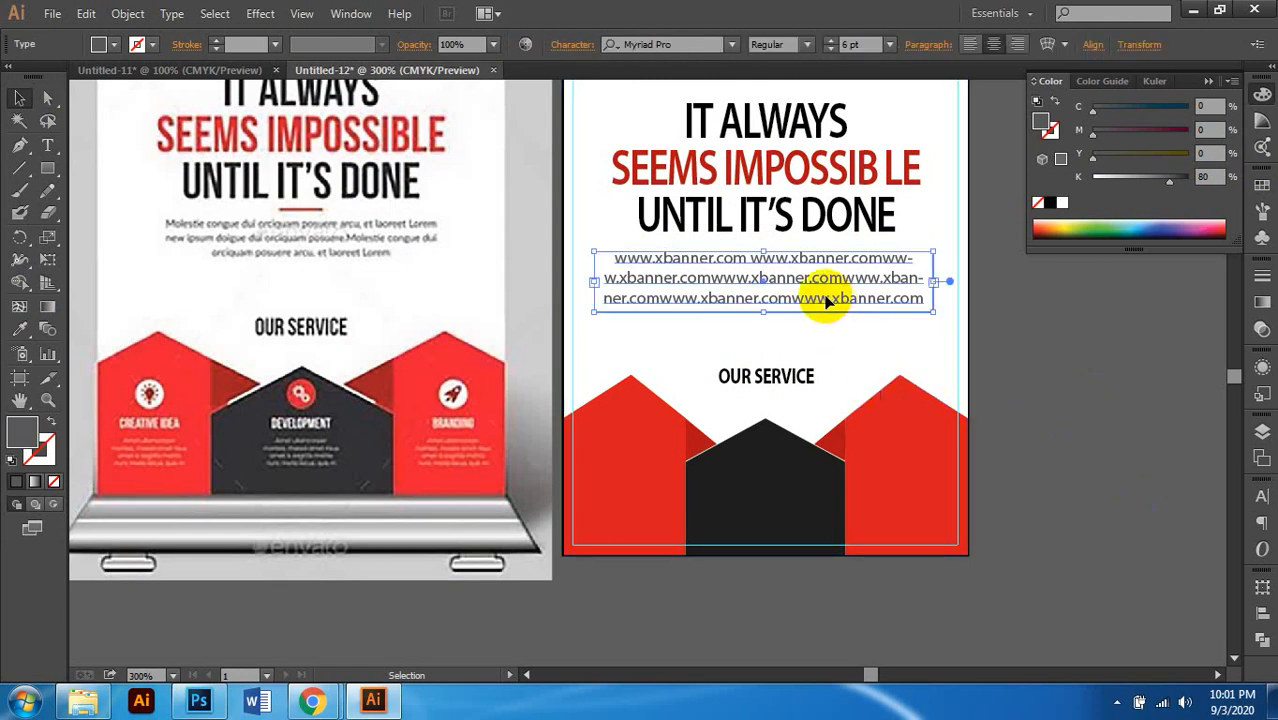
{"action": "left_click", "coordinate": [579, 46]}
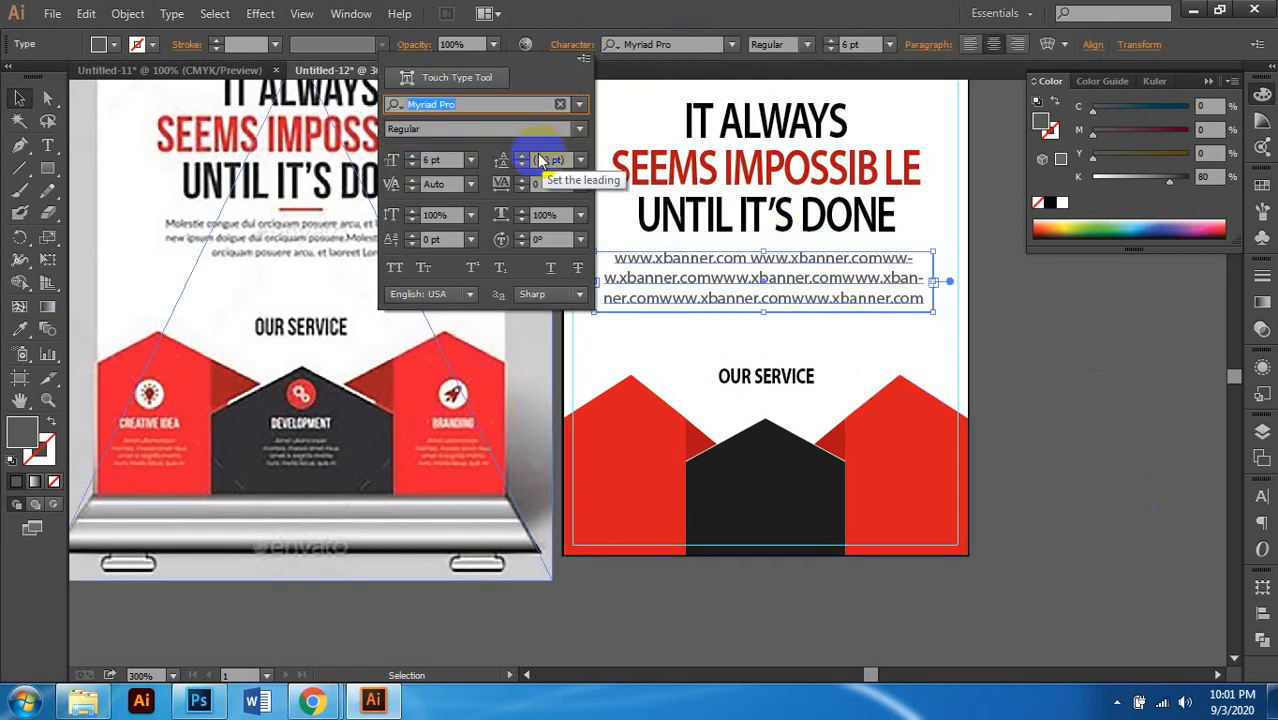
{"action": "left_click", "coordinate": [520, 170]}
{"action": "left_click", "coordinate": [520, 170]}
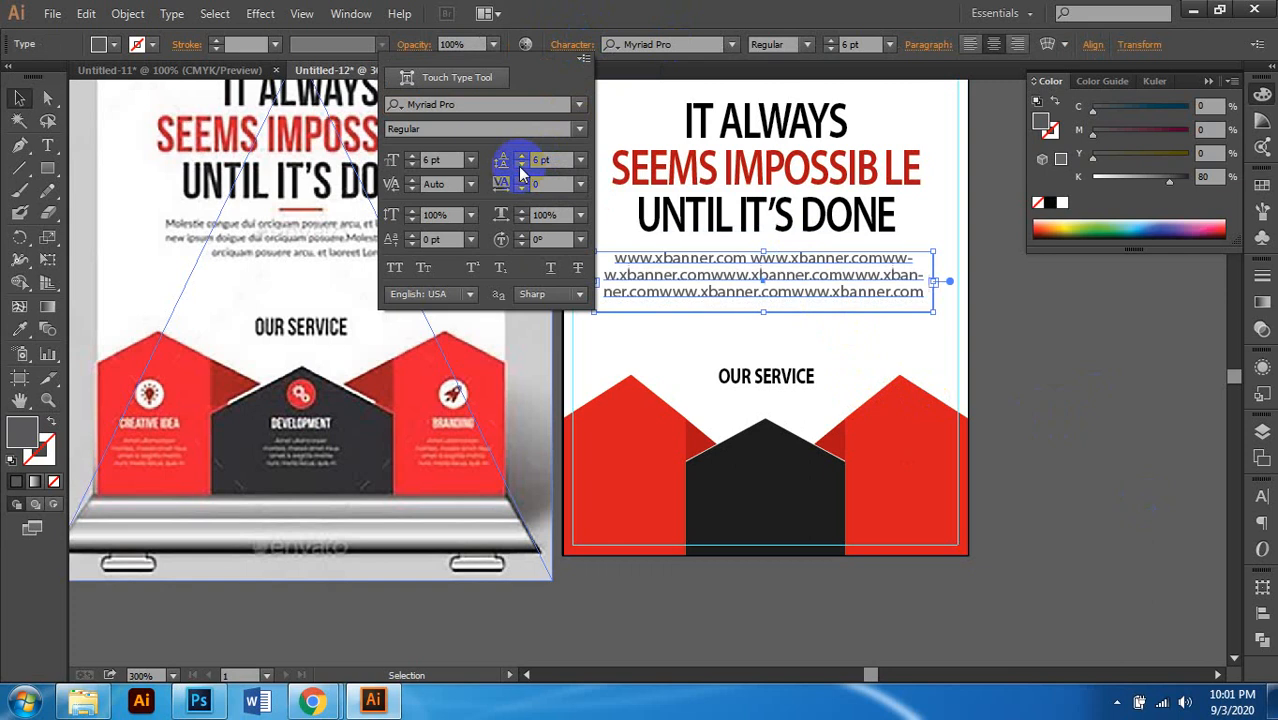
{"action": "left_click", "coordinate": [1050, 348]}
Step: Reduce the body text's font size to 5.5 pt
{"action": "left_click", "coordinate": [979, 322]}
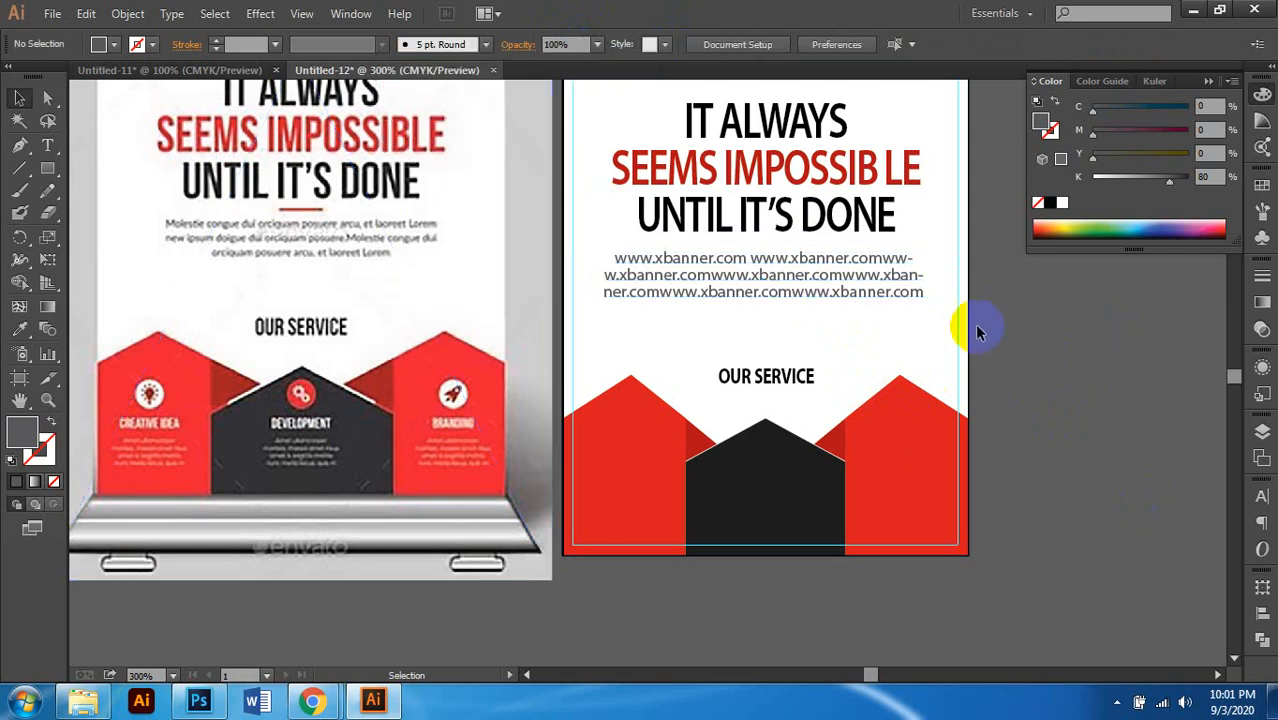
{"action": "scroll", "coordinate": [900, 322], "scroll_direction": "down", "scroll_amount": 1}
{"action": "scroll", "coordinate": [830, 320], "scroll_direction": "right", "scroll_amount": 1}
{"action": "scroll", "coordinate": [818, 292], "scroll_direction": "down", "scroll_amount": 2}
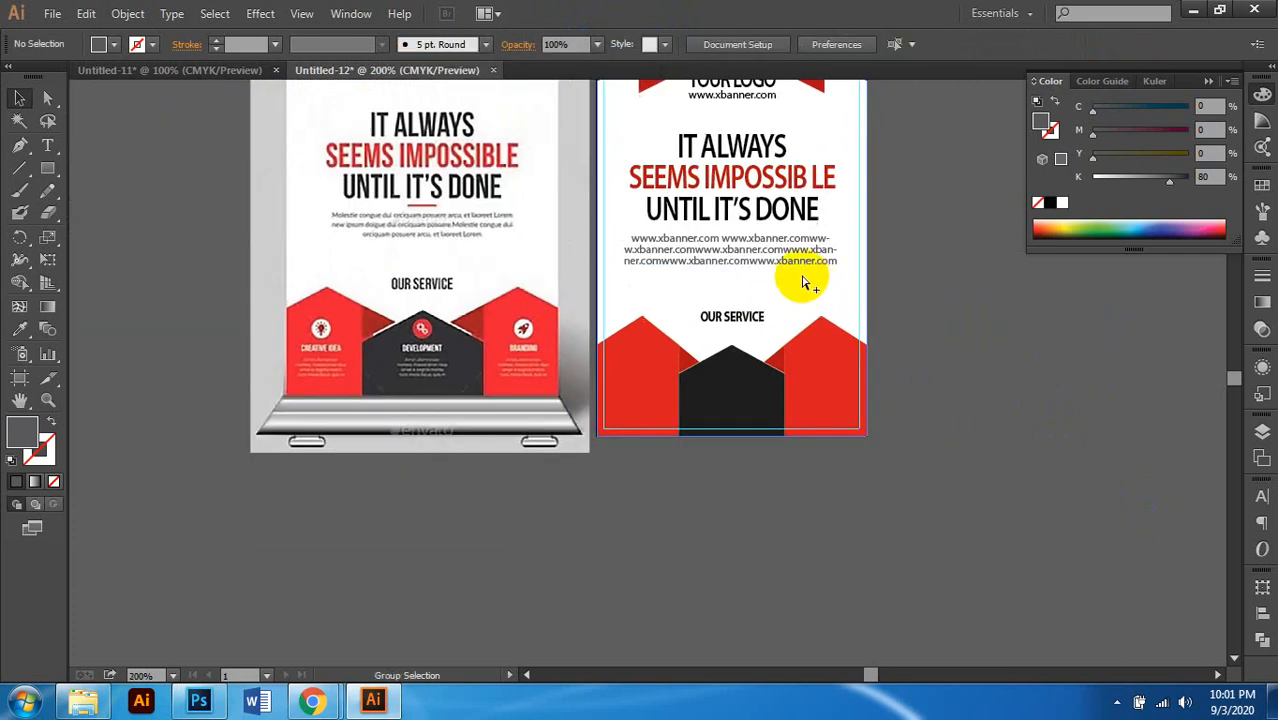
{"action": "scroll", "coordinate": [807, 277], "scroll_direction": "up", "scroll_amount": 3}
{"action": "left_click", "coordinate": [807, 248]}
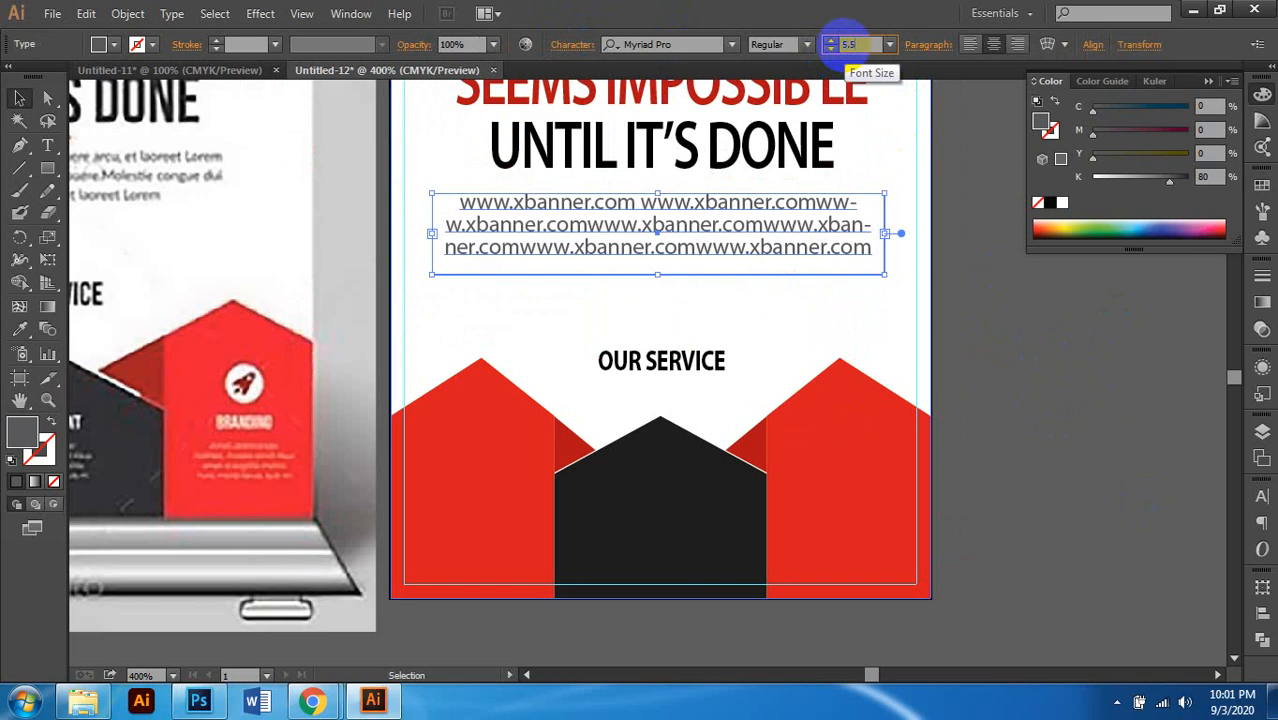
{"action": "left_click", "coordinate": [831, 47]}
{"action": "left_click", "coordinate": [742, 280]}
{"action": "scroll", "coordinate": [757, 287], "scroll_direction": "down", "scroll_amount": 2}
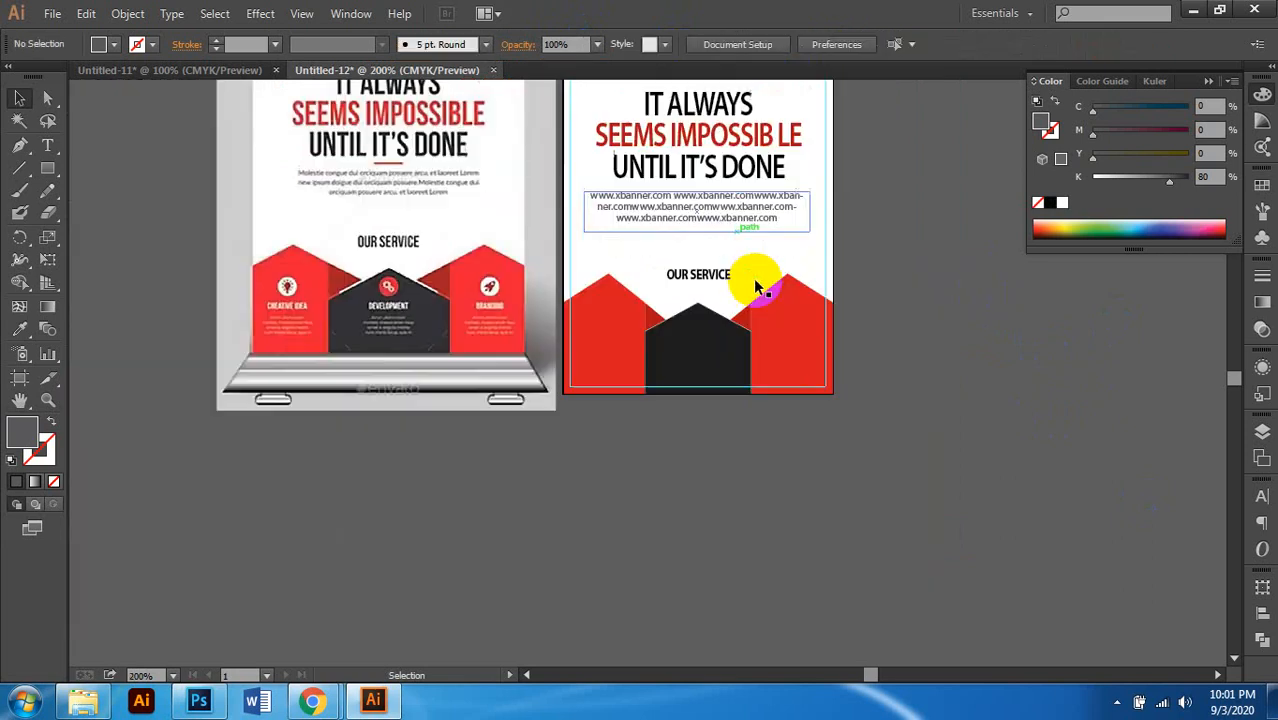
Step: Draw a small circle with the Ellipse tool on the dark middle house panel
{"action": "scroll", "coordinate": [939, 340], "scroll_direction": "left", "scroll_amount": 1}
{"action": "scroll", "coordinate": [736, 365], "scroll_direction": "left", "scroll_amount": 1}
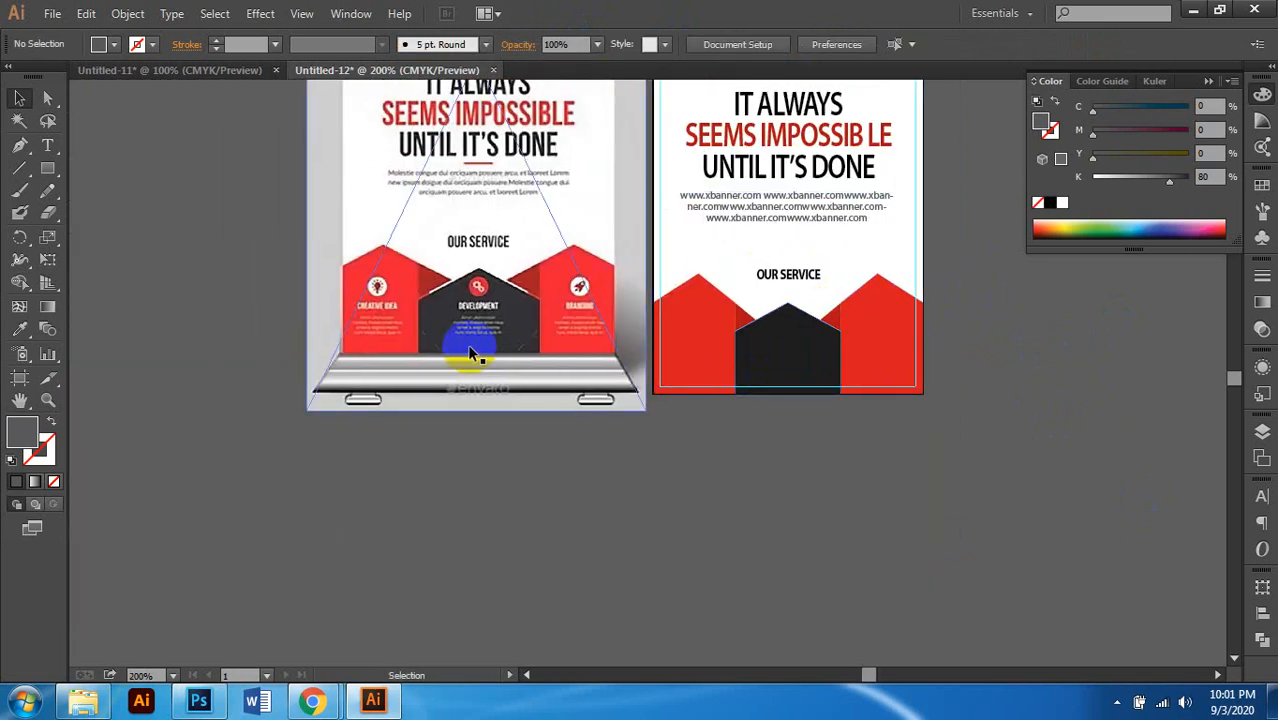
{"action": "scroll", "coordinate": [473, 357], "scroll_direction": "up", "scroll_amount": 1}
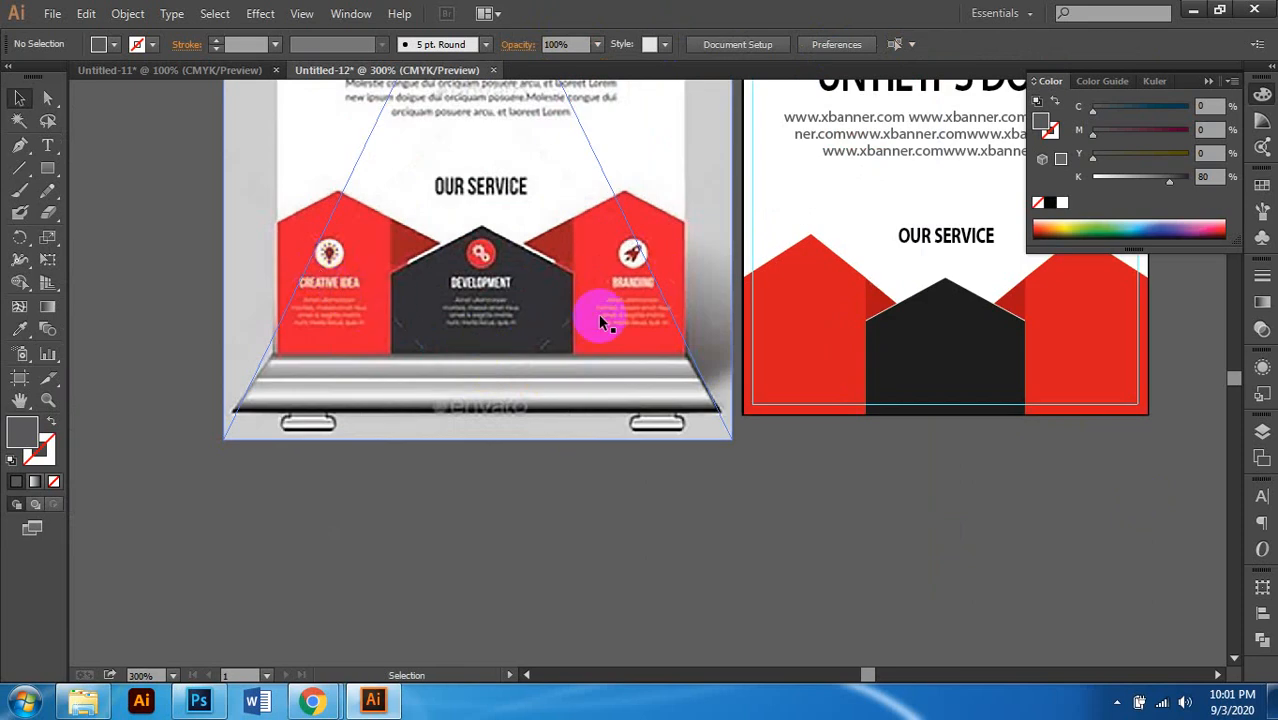
{"action": "scroll", "coordinate": [516, 342], "scroll_direction": "right", "scroll_amount": 1}
{"action": "scroll", "coordinate": [516, 342], "scroll_direction": "down", "scroll_amount": 1}
{"action": "left_click", "coordinate": [770, 332]}
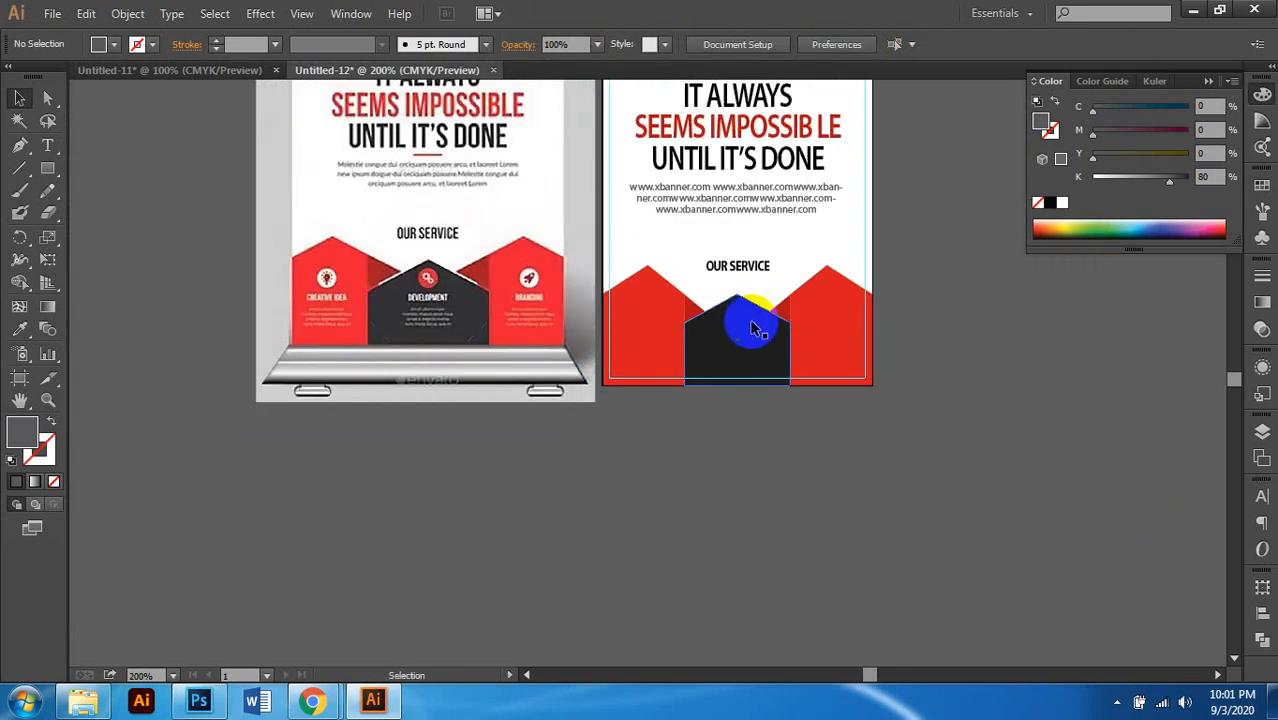
{"action": "scroll", "coordinate": [755, 330], "scroll_direction": "up", "scroll_amount": 2}
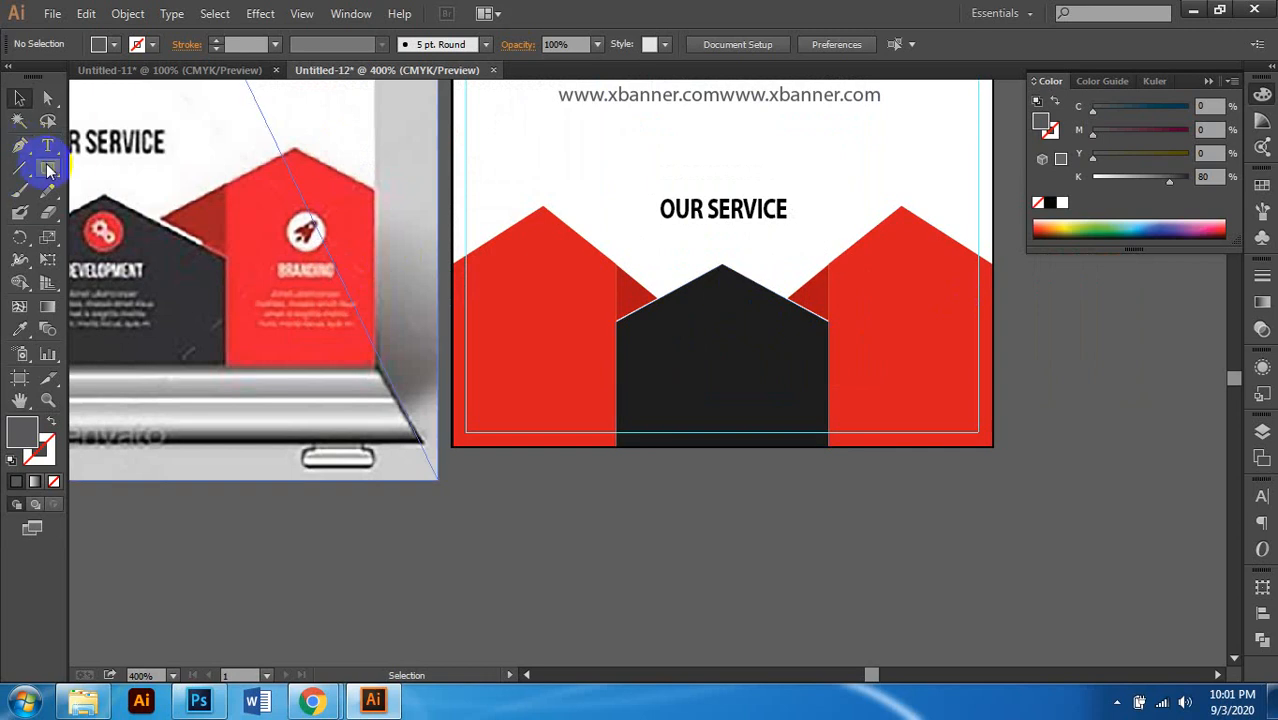
{"action": "left_click_drag", "start_coordinate": [48, 170], "coordinate": [158, 214]}
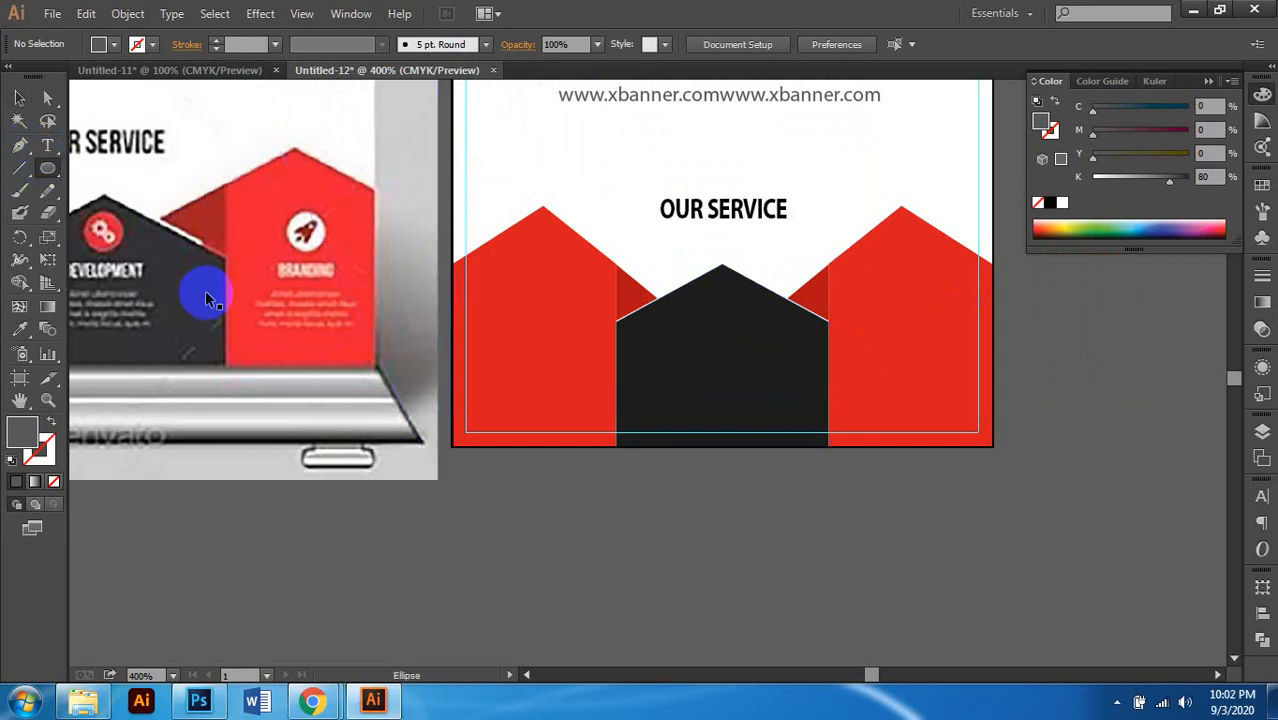
{"action": "scroll", "coordinate": [420, 251], "scroll_direction": "left", "scroll_amount": 5}
{"action": "scroll", "coordinate": [370, 255], "scroll_direction": "down", "scroll_amount": 1}
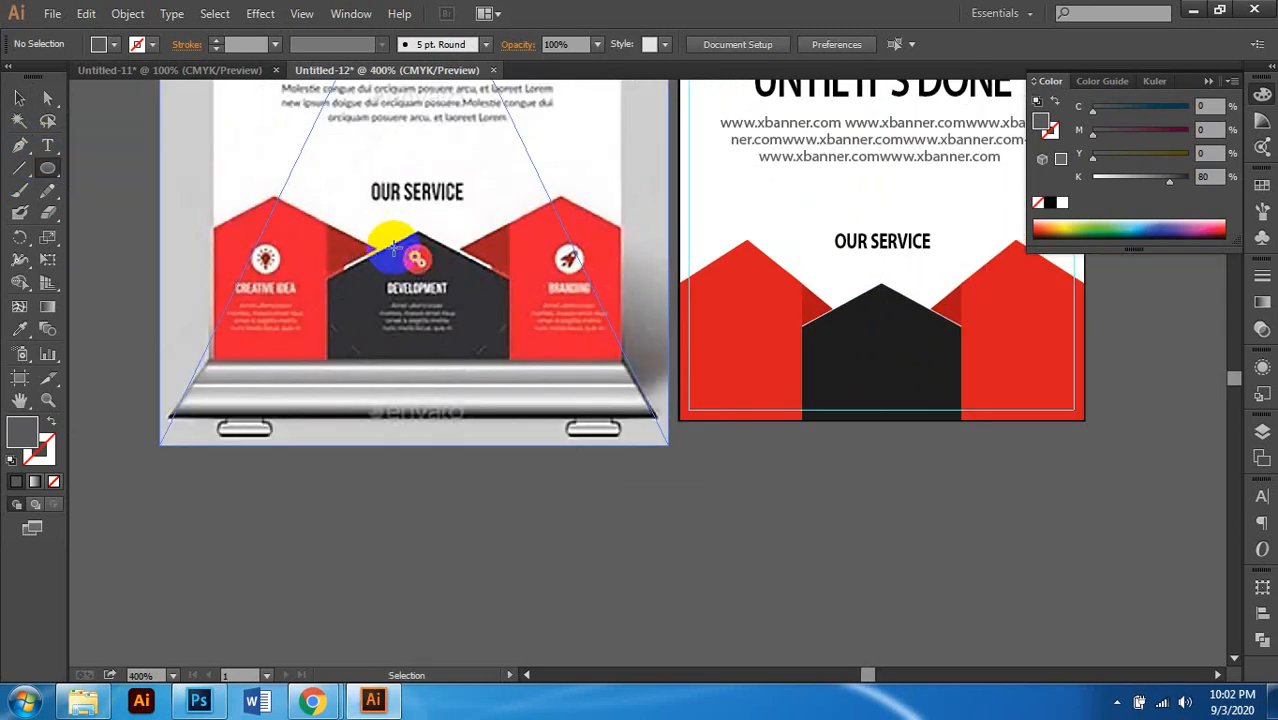
{"action": "scroll", "coordinate": [390, 248], "scroll_direction": "up", "scroll_amount": 1}
{"action": "scroll", "coordinate": [345, 262], "scroll_direction": "left", "scroll_amount": 3}
{"action": "scroll", "coordinate": [592, 285], "scroll_direction": "right", "scroll_amount": 2}
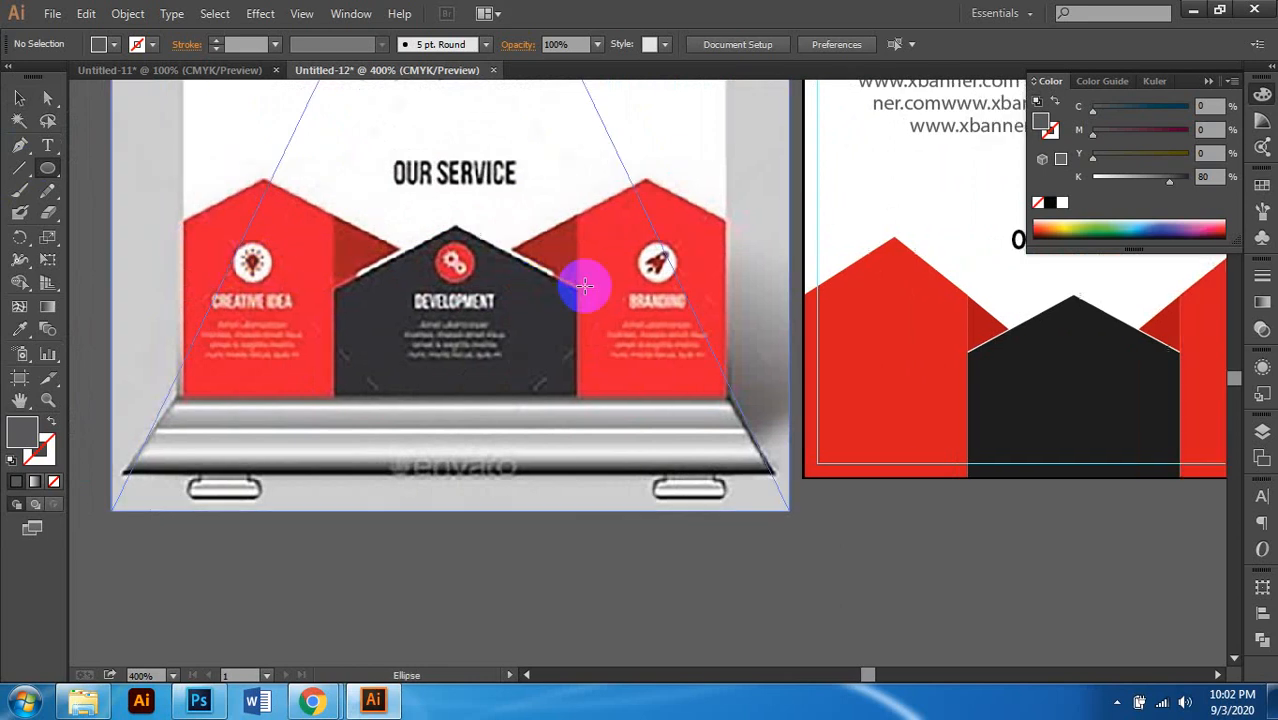
{"action": "scroll", "coordinate": [600, 270], "scroll_direction": "right", "scroll_amount": 1}
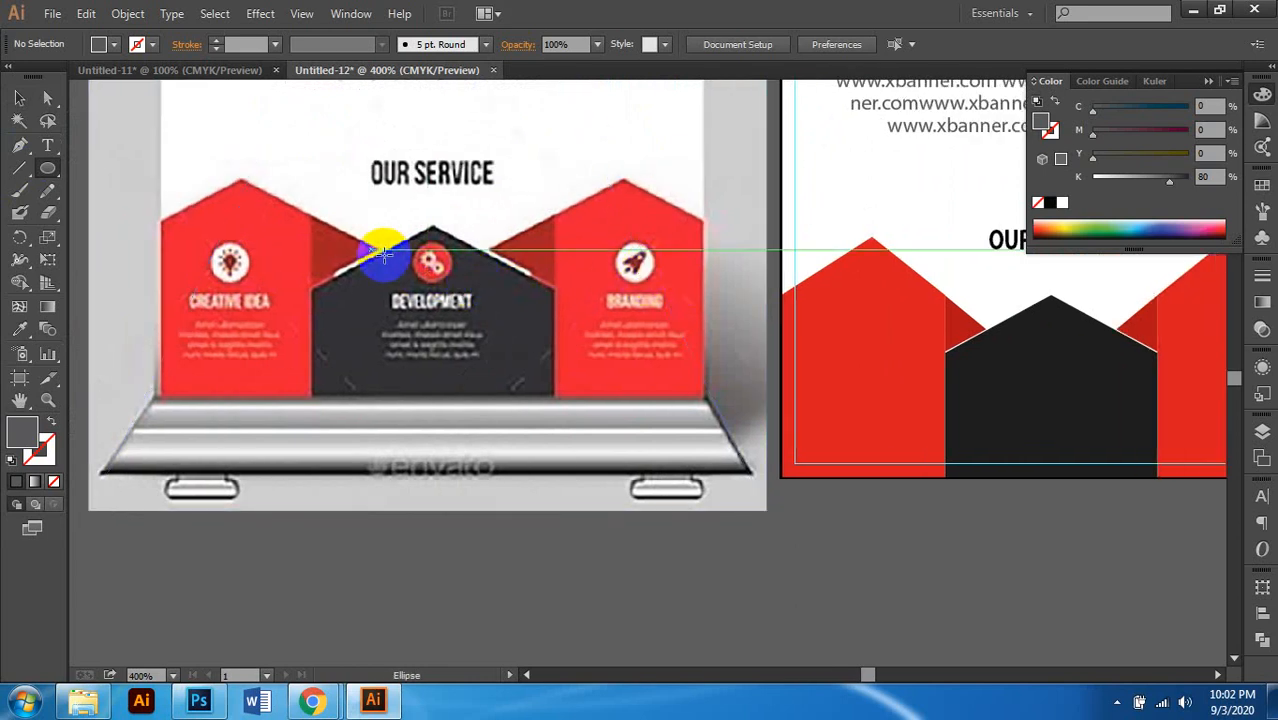
{"action": "scroll", "coordinate": [471, 265], "scroll_direction": "down", "scroll_amount": 1}
{"action": "scroll", "coordinate": [633, 285], "scroll_direction": "right", "scroll_amount": 5}
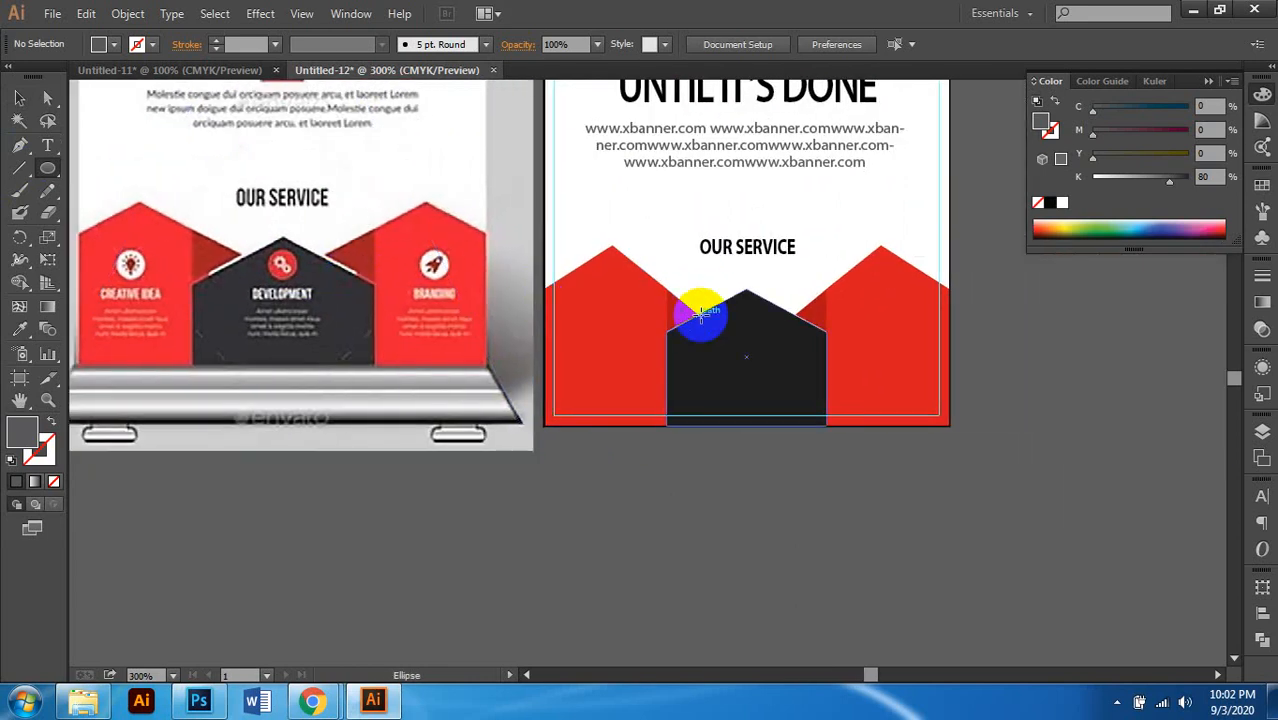
{"action": "scroll", "coordinate": [600, 320], "scroll_direction": "left", "scroll_amount": 6}
{"action": "scroll", "coordinate": [285, 250], "scroll_direction": "up", "scroll_amount": 1}
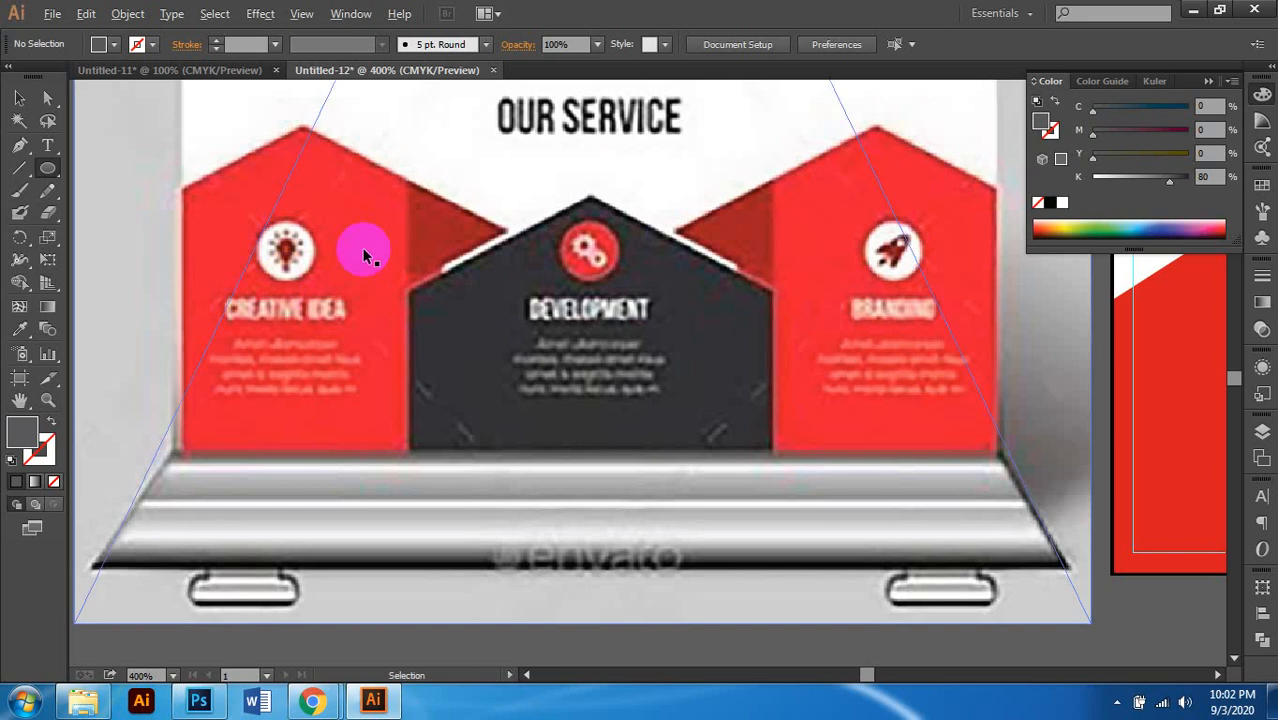
{"action": "scroll", "coordinate": [528, 271], "scroll_direction": "down", "scroll_amount": 1}
{"action": "scroll", "coordinate": [519, 274], "scroll_direction": "right", "scroll_amount": 5}
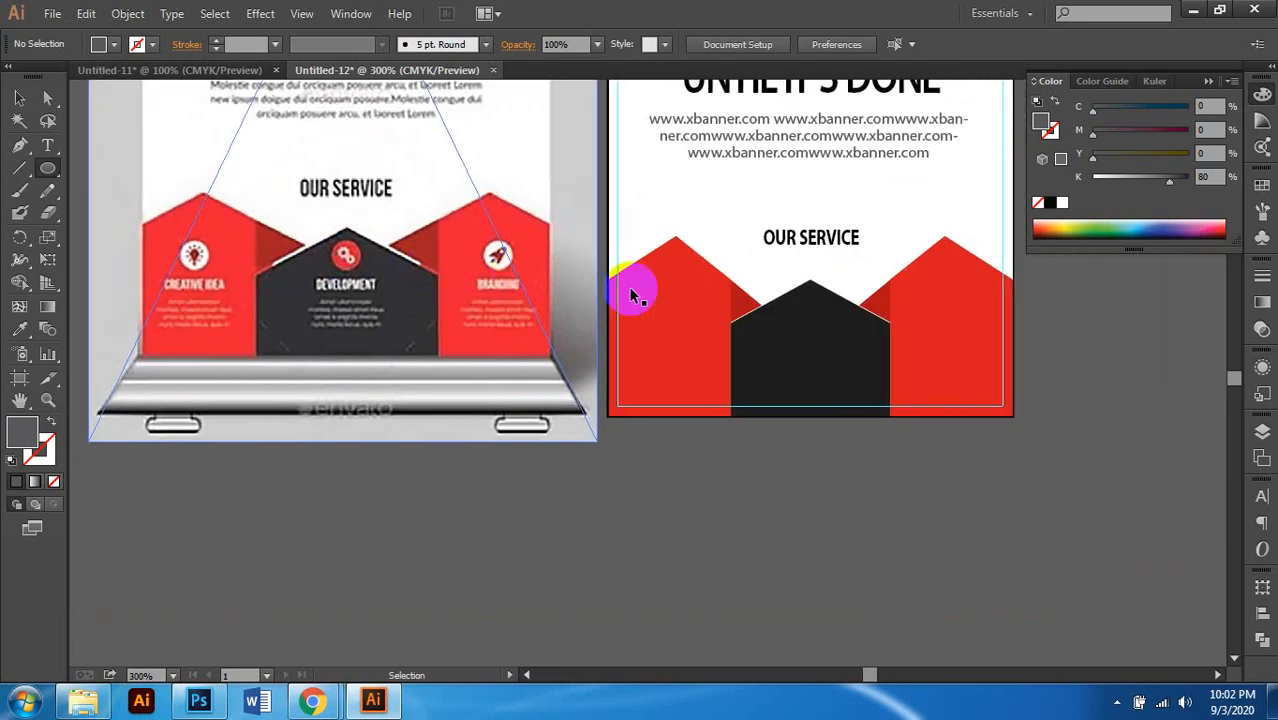
{"action": "scroll", "coordinate": [740, 336], "scroll_direction": "up", "scroll_amount": 2}
{"action": "scroll", "coordinate": [741, 343], "scroll_direction": "down", "scroll_amount": 1}
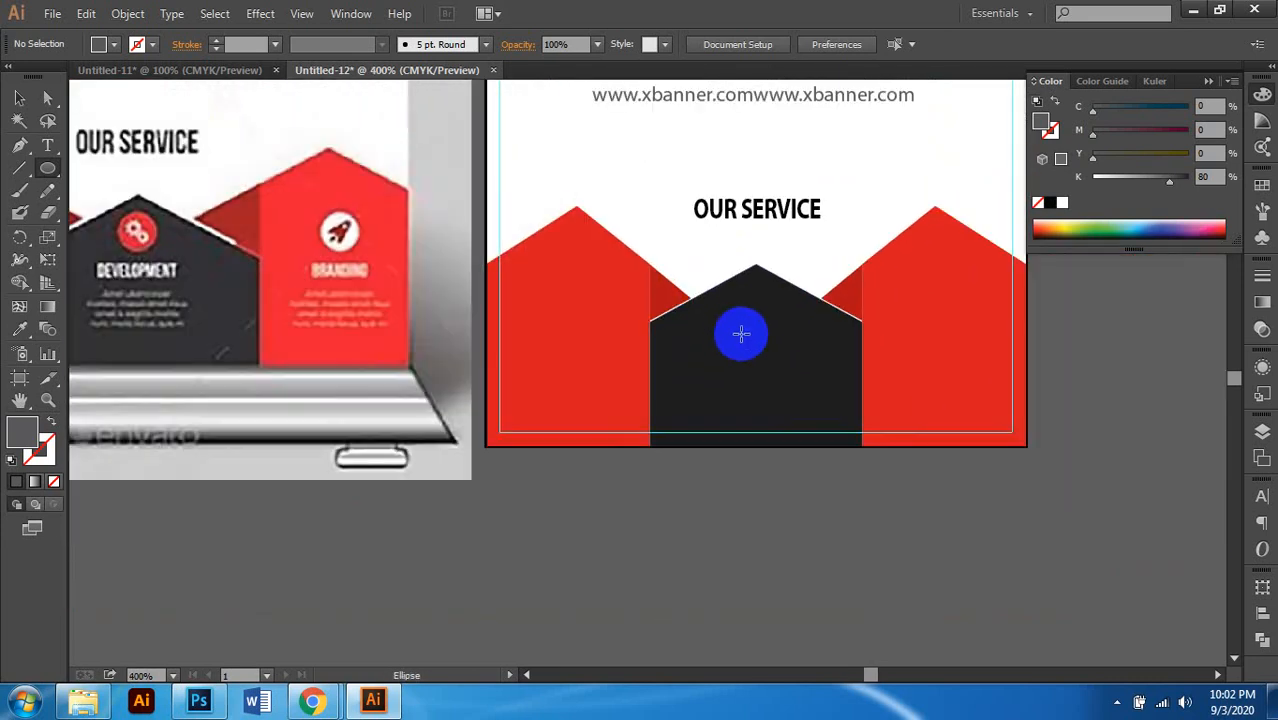
{"action": "scroll", "coordinate": [793, 328], "scroll_direction": "up", "scroll_amount": 2}
{"action": "scroll", "coordinate": [800, 329], "scroll_direction": "left", "scroll_amount": 2}
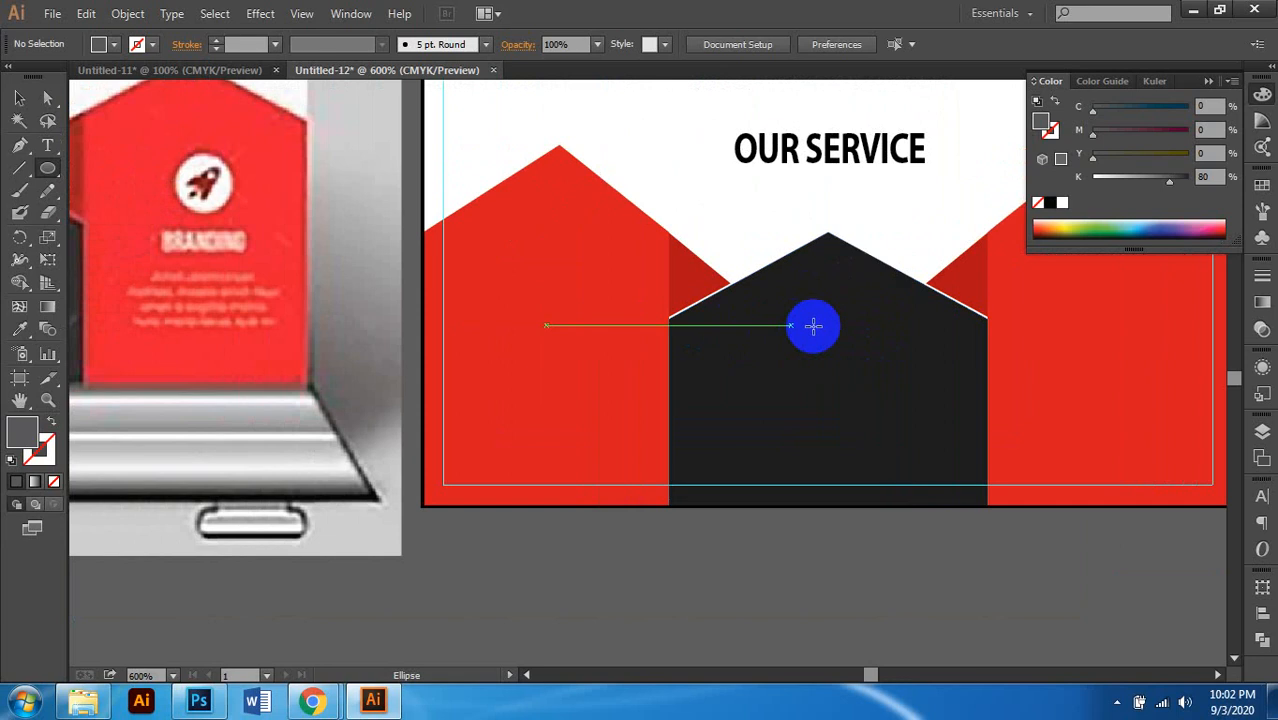
{"action": "left_click_drag", "start_coordinate": [820, 291], "coordinate": [845, 316]}
Step: Fill the circle red (C0 M100 Y100 K0) and nudge it onto the panel's centre
{"action": "left_click", "coordinate": [19, 97]}
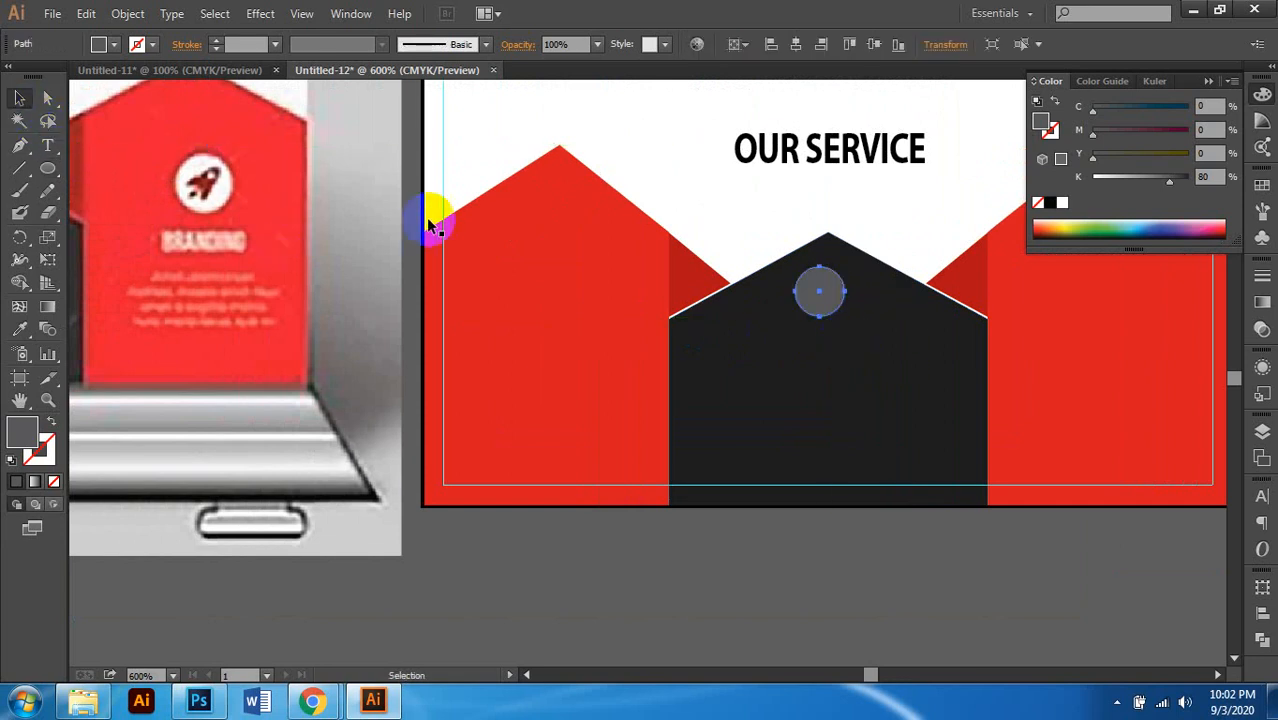
{"action": "key", "text": "ctrl+minus"}
{"action": "key", "text": "ctrl+minus"}
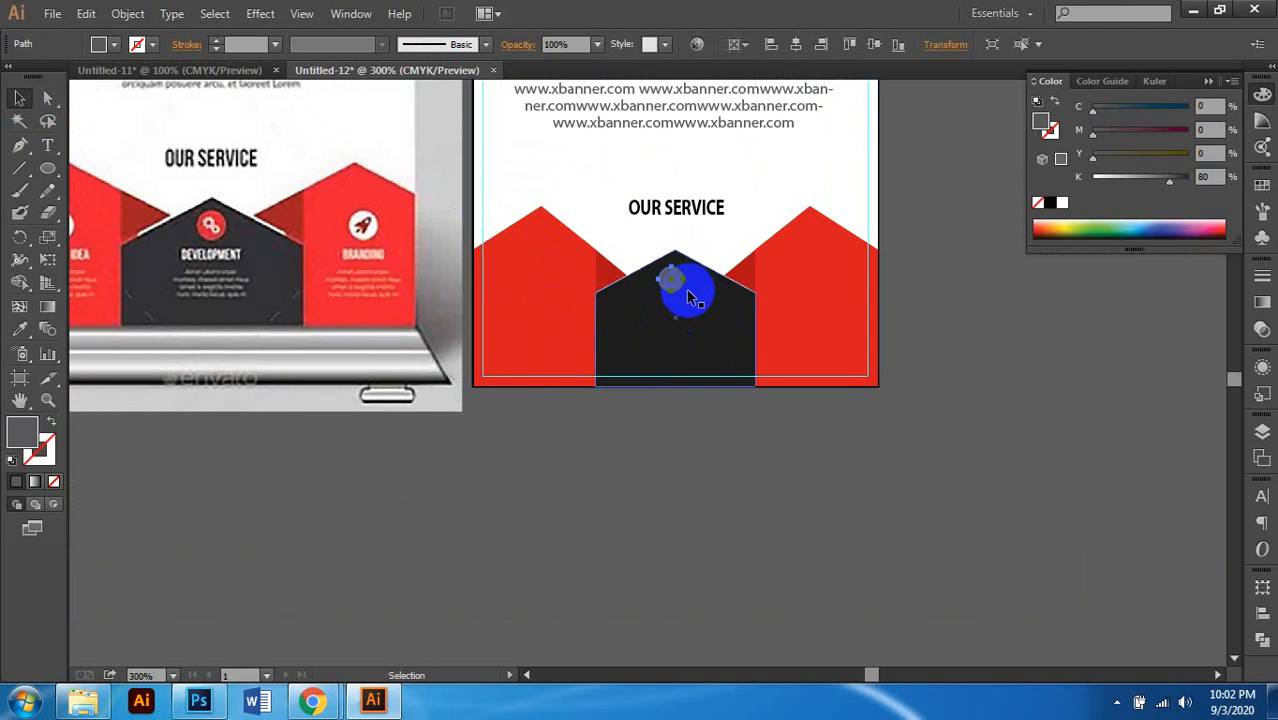
{"action": "left_click_drag", "start_coordinate": [1141, 180], "coordinate": [1041, 177]}
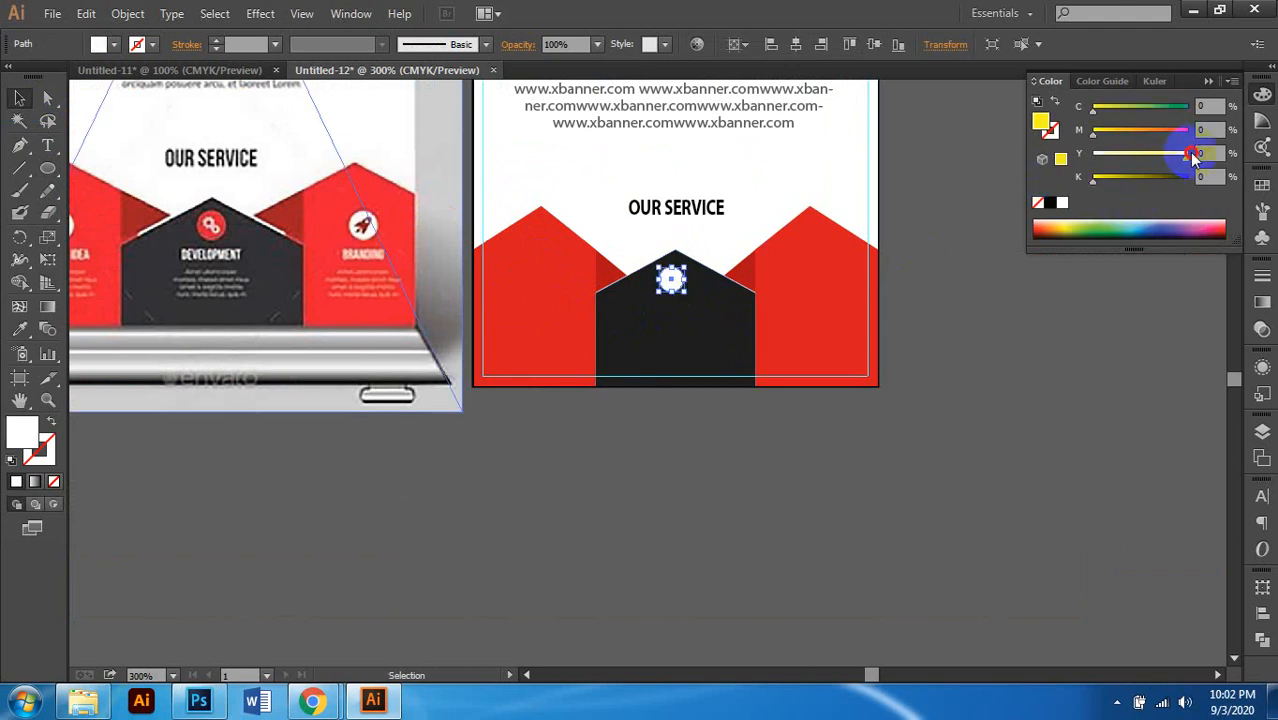
{"action": "left_click_drag", "start_coordinate": [1180, 134], "coordinate": [1195, 132]}
{"action": "key", "text": "ctrl+plus"}
{"action": "key", "text": "ctrl+plus"}
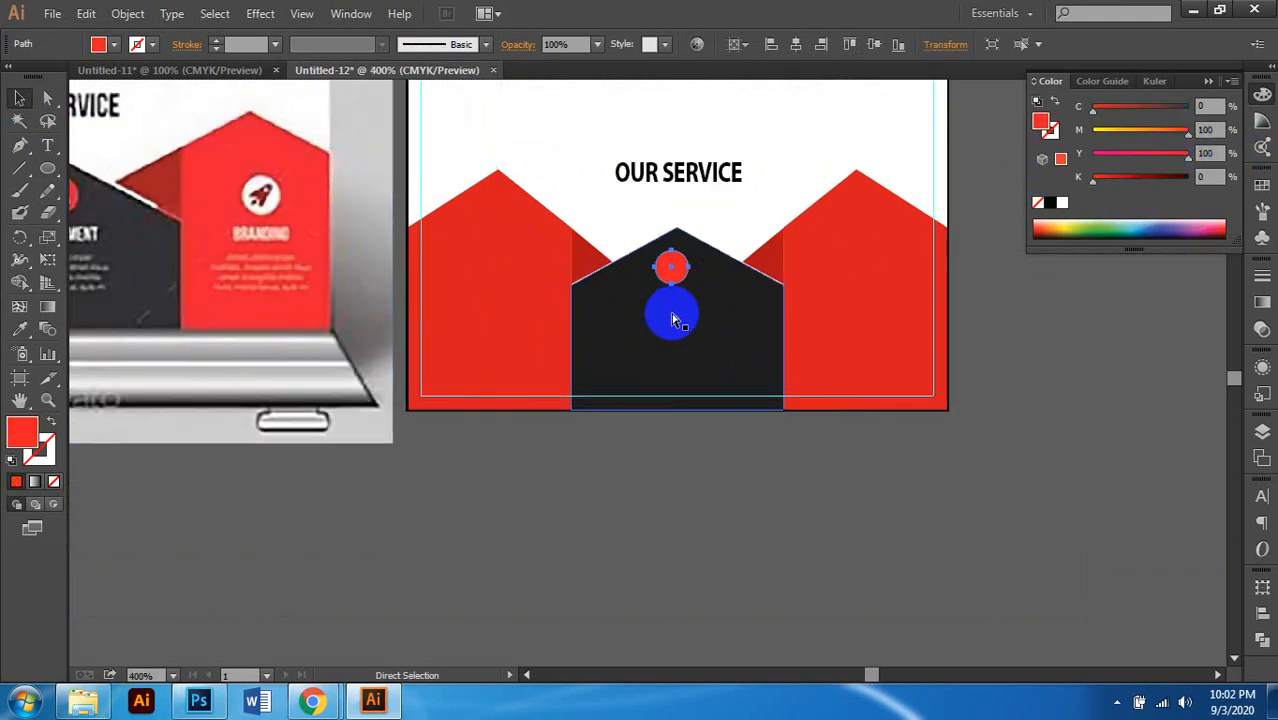
{"action": "left_click_drag", "start_coordinate": [745, 250], "coordinate": [755, 258]}
{"action": "left_click", "coordinate": [731, 472]}
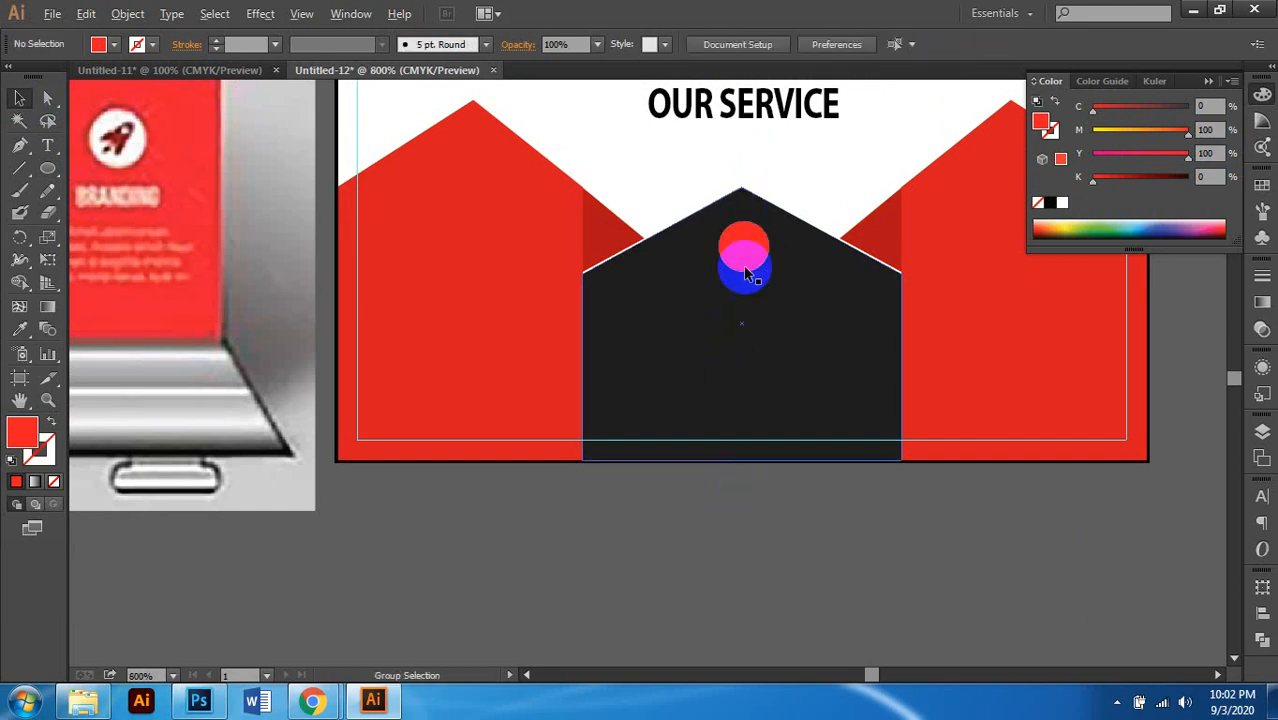
{"action": "scroll", "coordinate": [745, 270], "scroll_direction": "up", "scroll_amount": 2}
{"action": "left_click_drag", "start_coordinate": [50, 168], "coordinate": [157, 256]}
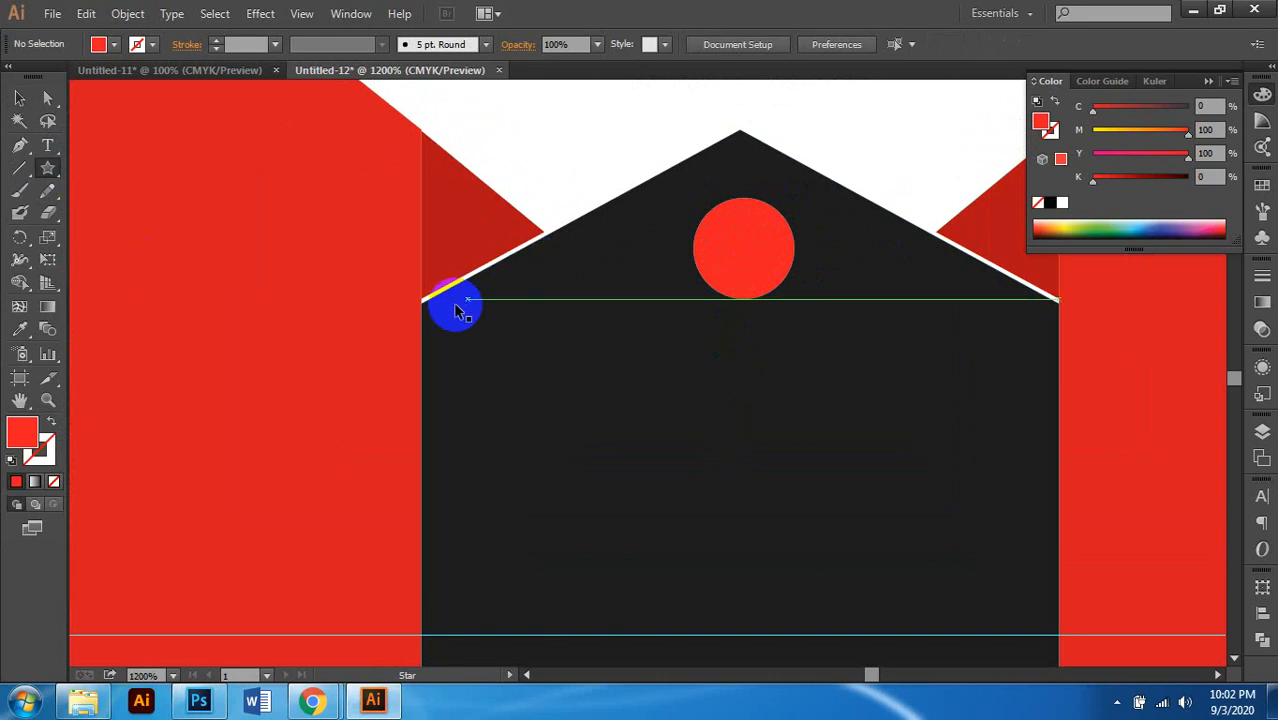
Step: Draw a small star on the red circle and fill it white
{"action": "scroll", "coordinate": [456, 302], "scroll_direction": "down", "scroll_amount": 2}
{"action": "scroll", "coordinate": [455, 308], "scroll_direction": "down", "scroll_amount": 2}
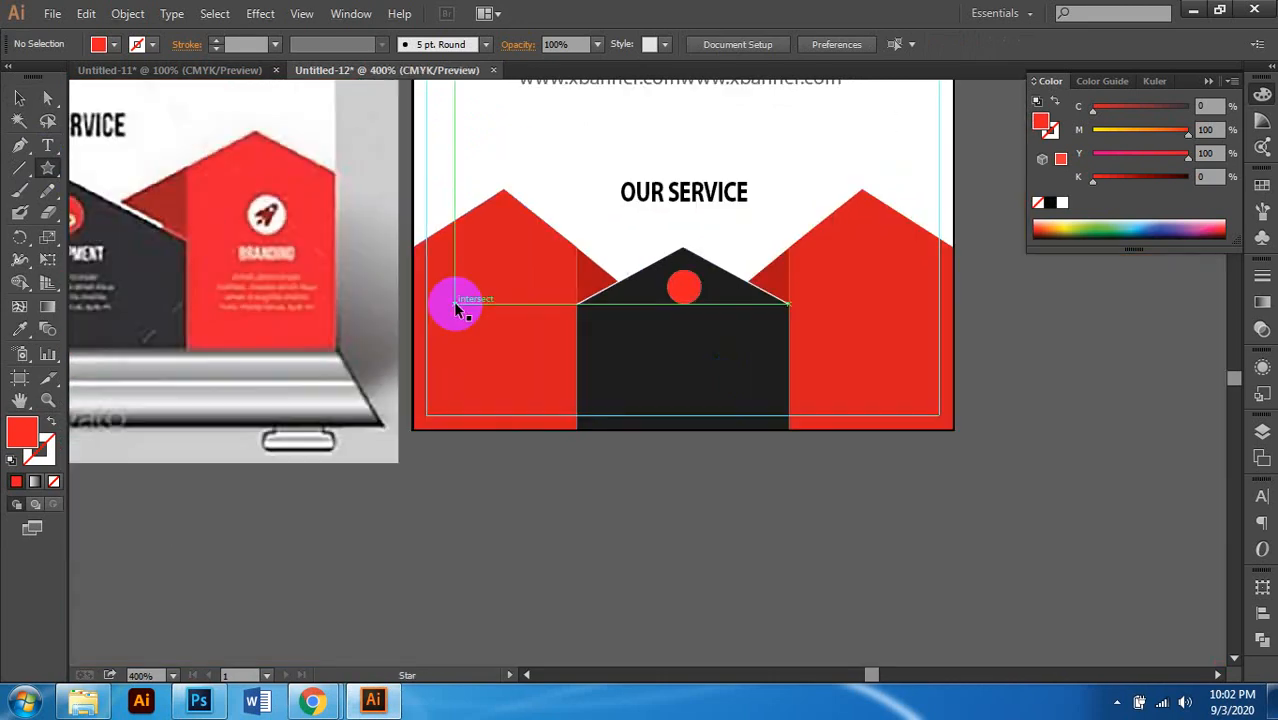
{"action": "scroll", "coordinate": [455, 305], "scroll_direction": "left", "scroll_amount": 3}
{"action": "scroll", "coordinate": [713, 300], "scroll_direction": "right", "scroll_amount": 3}
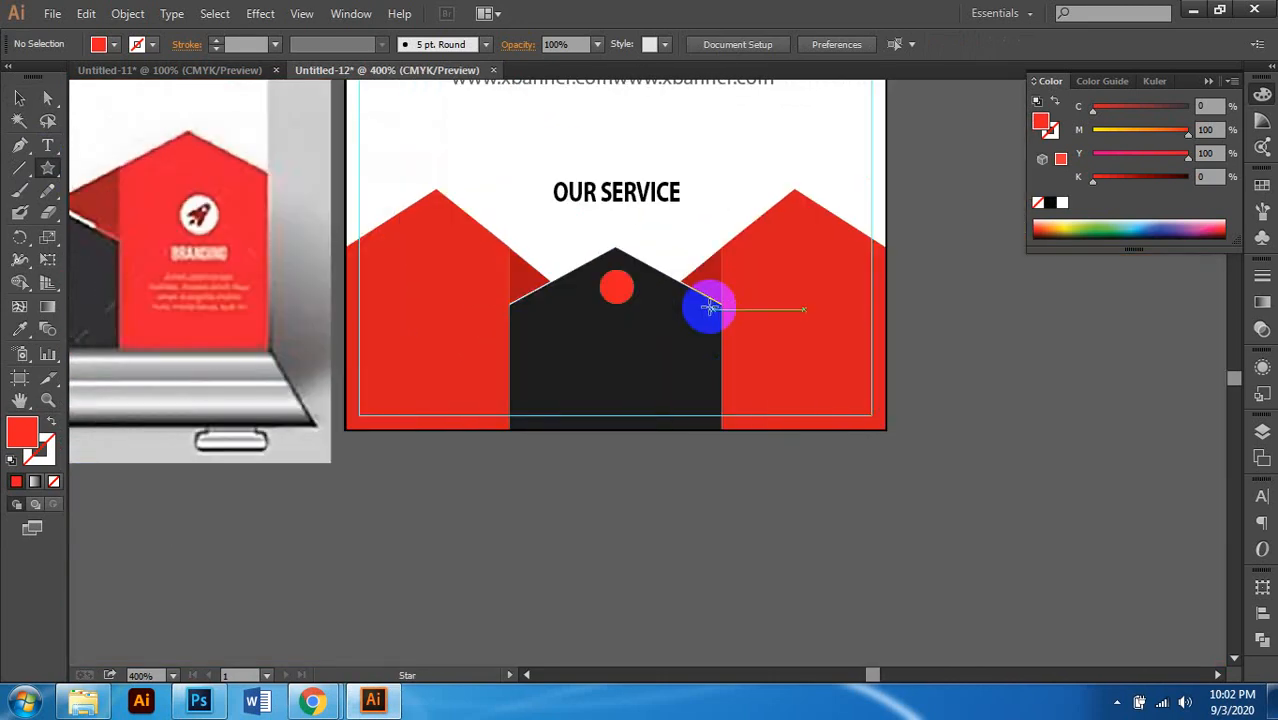
{"action": "scroll", "coordinate": [642, 292], "scroll_direction": "up", "scroll_amount": 3}
{"action": "scroll", "coordinate": [642, 292], "scroll_direction": "up", "scroll_amount": 2}
{"action": "left_click_drag", "start_coordinate": [580, 214], "coordinate": [631, 260]}
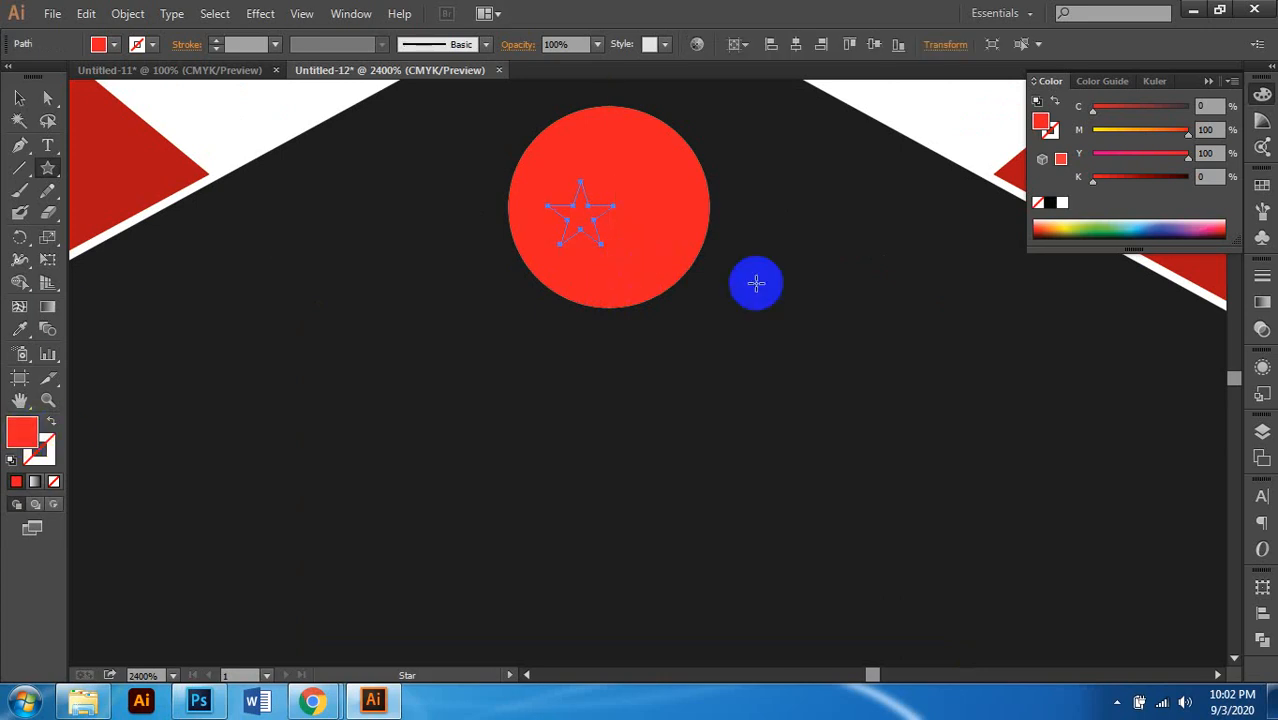
{"action": "left_click", "coordinate": [1062, 204]}
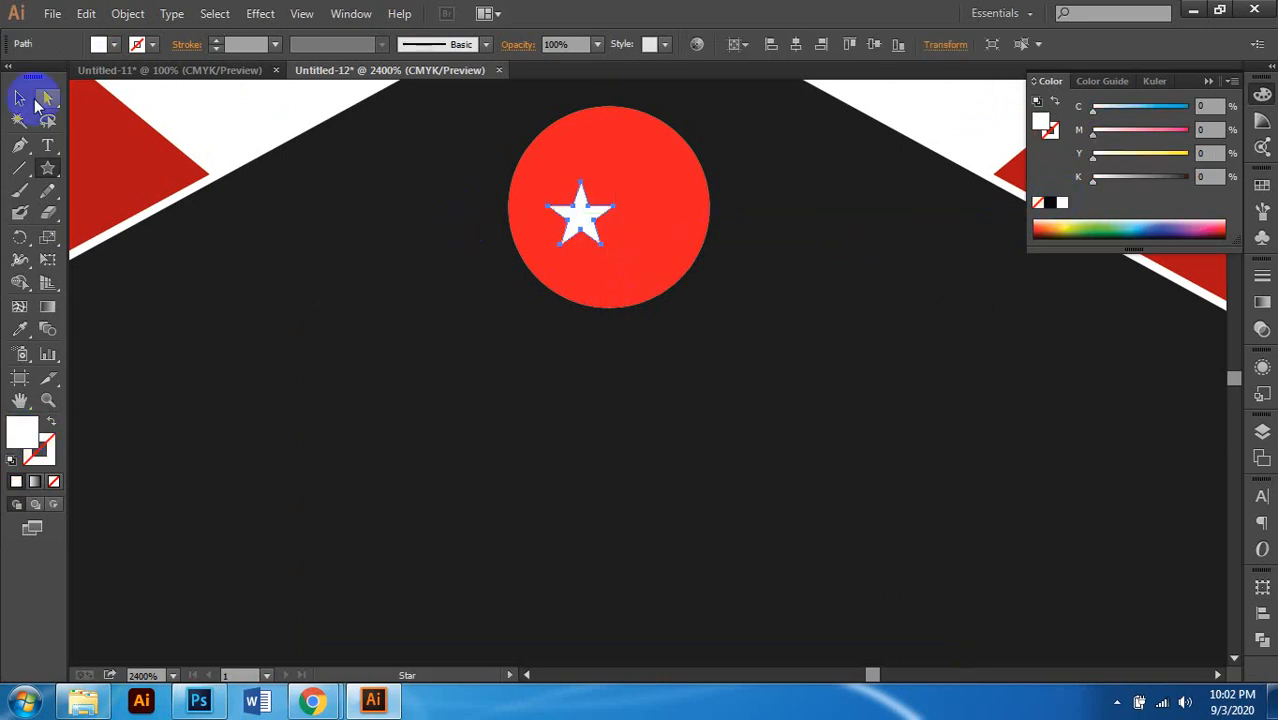
Step: Enlarge and reposition the star, then add a smaller copy to its lower right
{"action": "left_click", "coordinate": [22, 100]}
{"action": "left_click", "coordinate": [622, 246]}
{"action": "scroll", "coordinate": [622, 240], "scroll_direction": "up", "scroll_amount": 1}
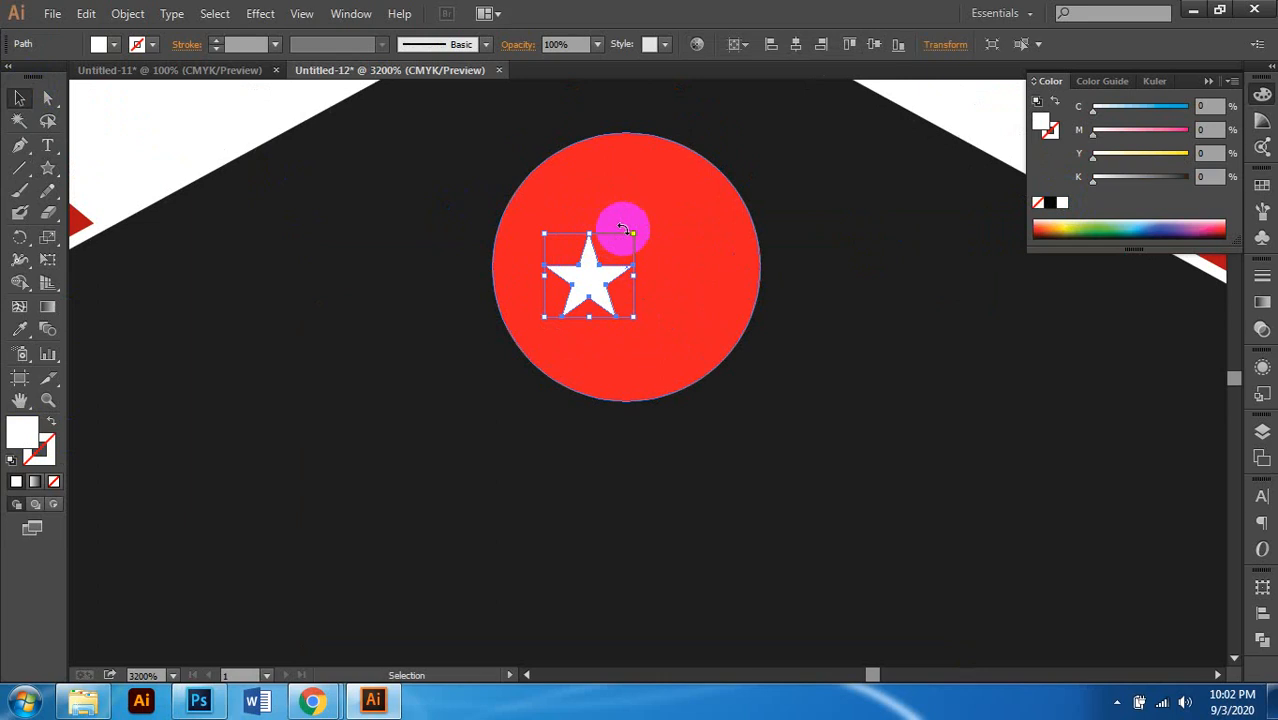
{"action": "mouse_move", "coordinate": [634, 234]}
{"action": "left_mouse_down"}
{"action": "mouse_move", "coordinate": [633, 205]}
{"action": "mouse_move", "coordinate": [653, 200]}
{"action": "mouse_move", "coordinate": [651, 216]}
{"action": "left_mouse_up"}
{"action": "left_click_drag", "start_coordinate": [594, 260], "coordinate": [652, 288]}
{"action": "left_click_drag", "start_coordinate": [700, 236], "coordinate": [678, 259]}
{"action": "left_click_drag", "start_coordinate": [635, 306], "coordinate": [644, 290]}
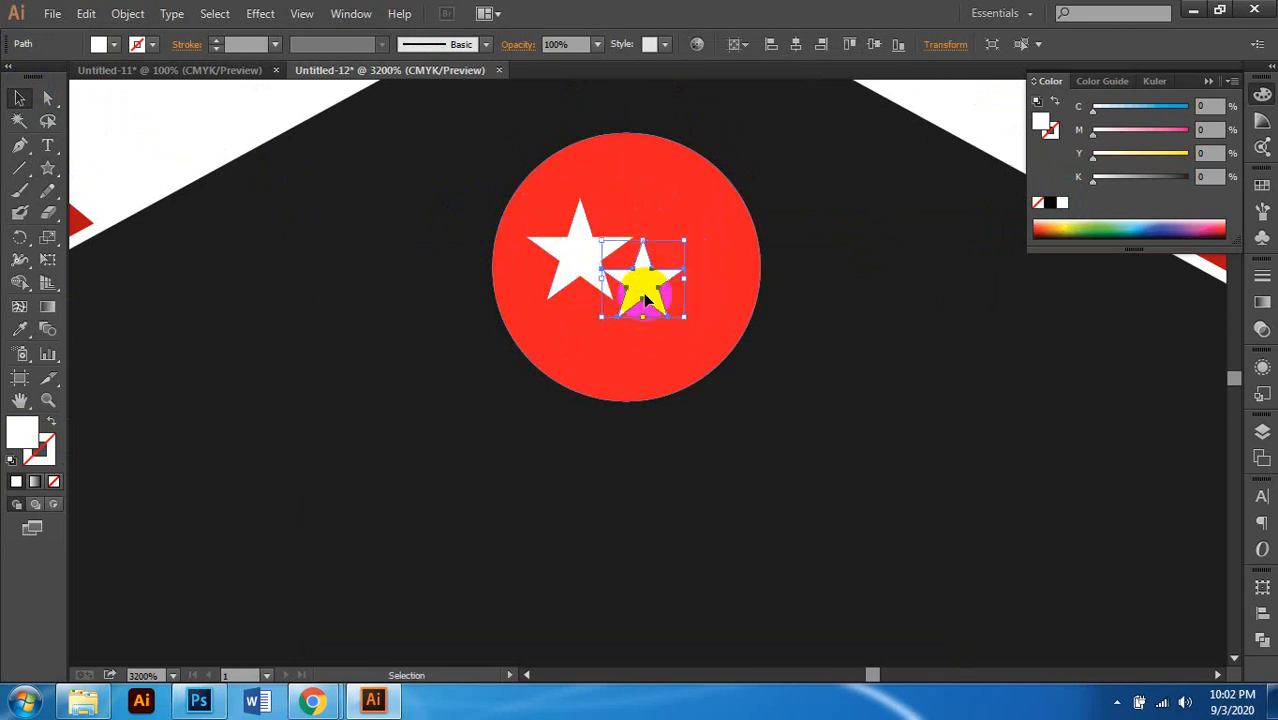
Step: Group the two white stars and scale the group up inside the red circle
{"action": "left_click", "coordinate": [579, 257], "text": "shift"}
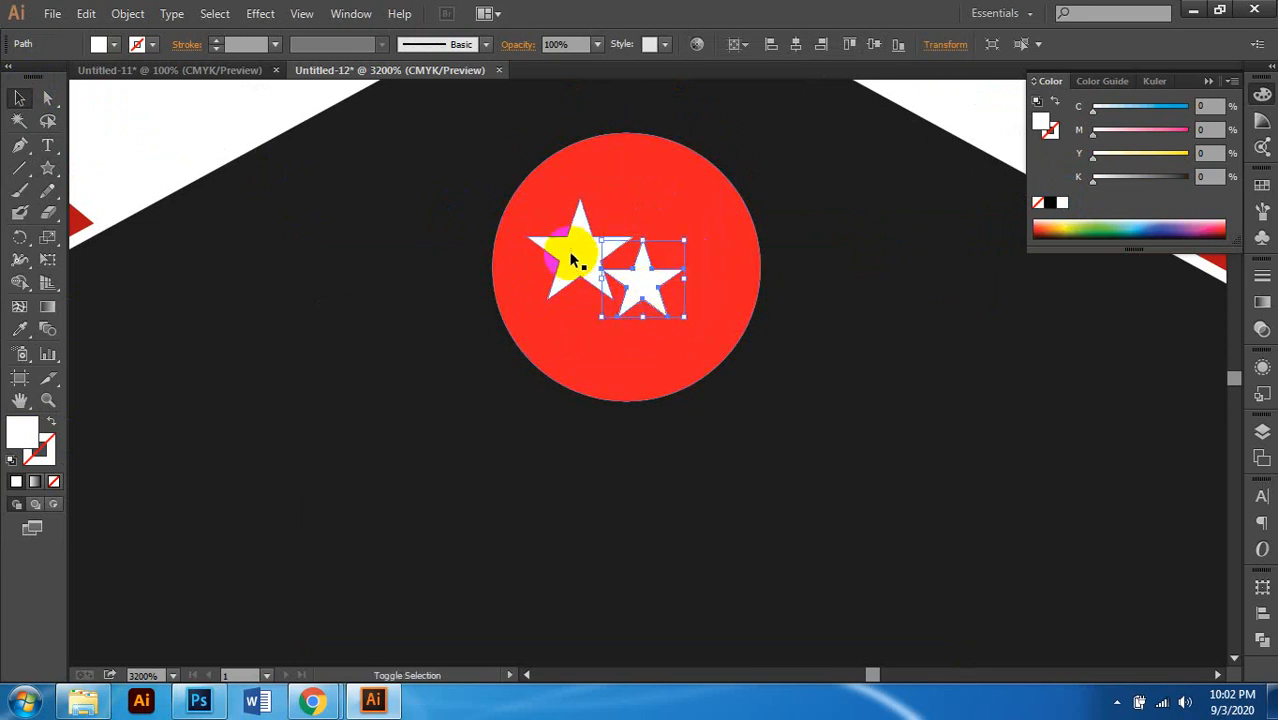
{"action": "key", "text": "ctrl+g"}
{"action": "left_click", "coordinate": [665, 272]}
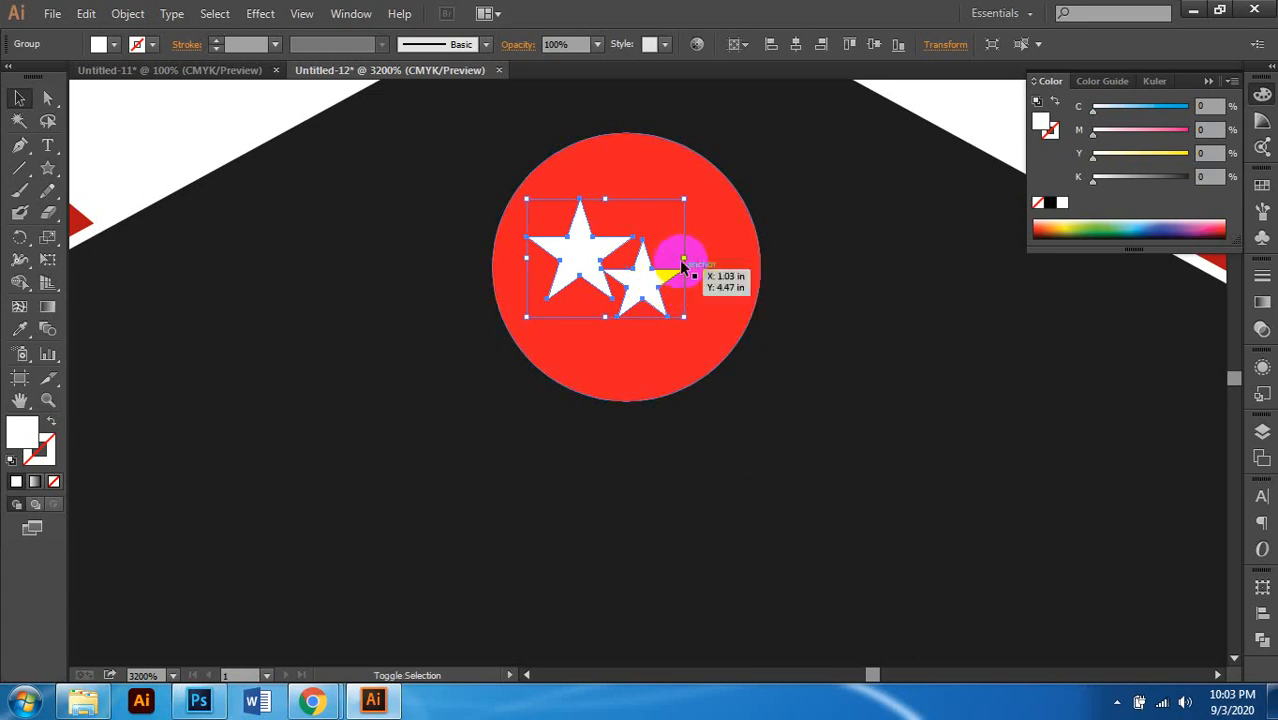
{"action": "left_click_drag", "start_coordinate": [687, 260], "coordinate": [715, 271]}
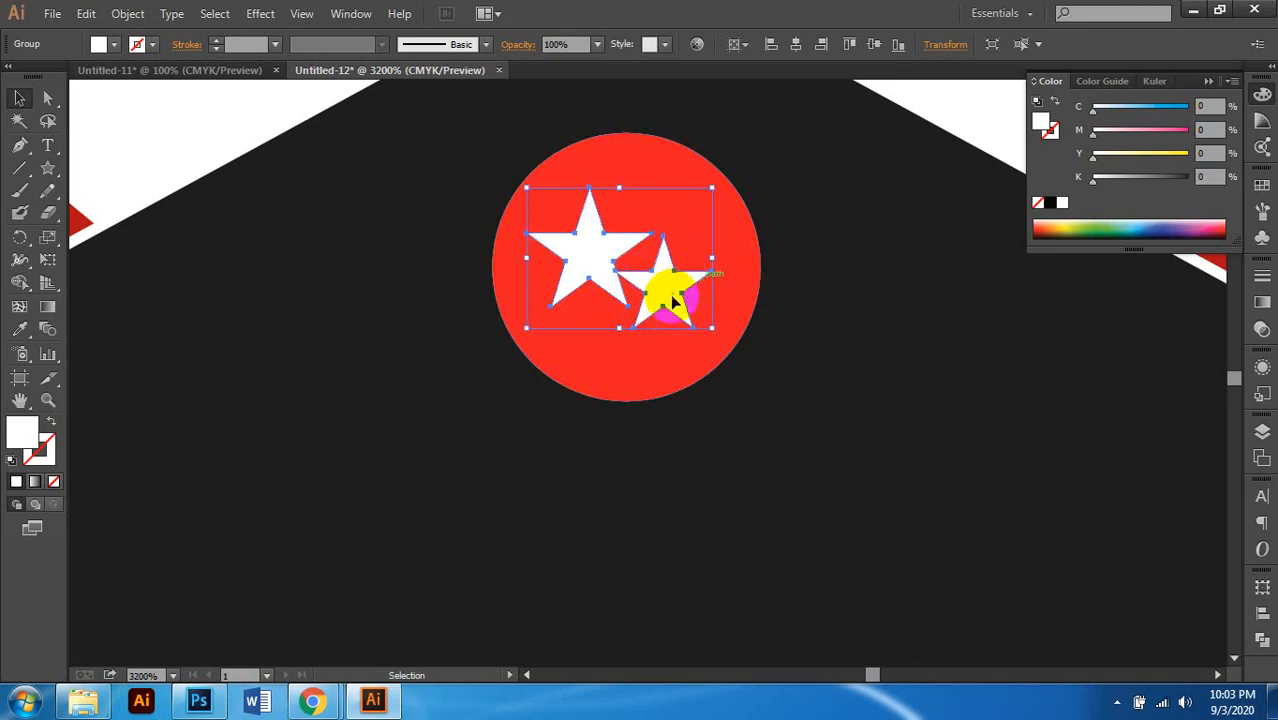
{"action": "scroll", "coordinate": [653, 298], "scroll_direction": "right", "scroll_amount": 1}
{"action": "scroll", "coordinate": [653, 298], "scroll_direction": "down", "scroll_amount": 5}
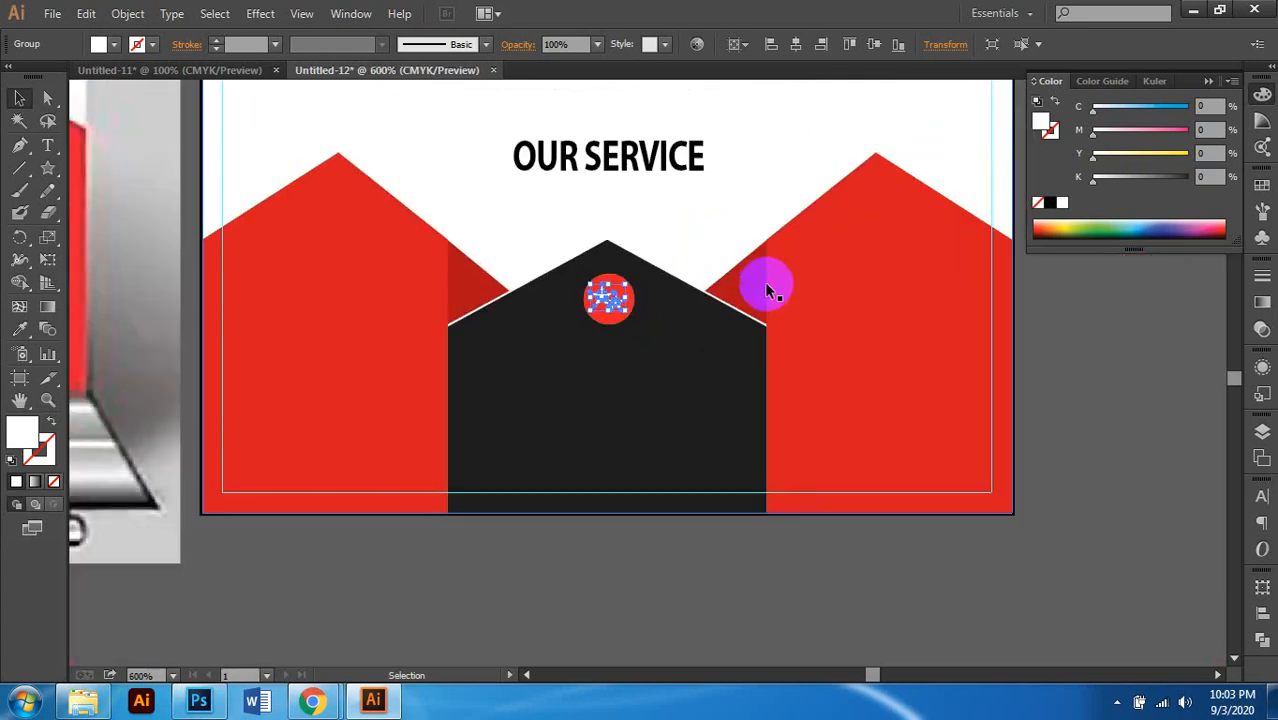
{"action": "left_click", "coordinate": [660, 565]}
{"action": "scroll", "coordinate": [650, 553], "scroll_direction": "left", "scroll_amount": 3}
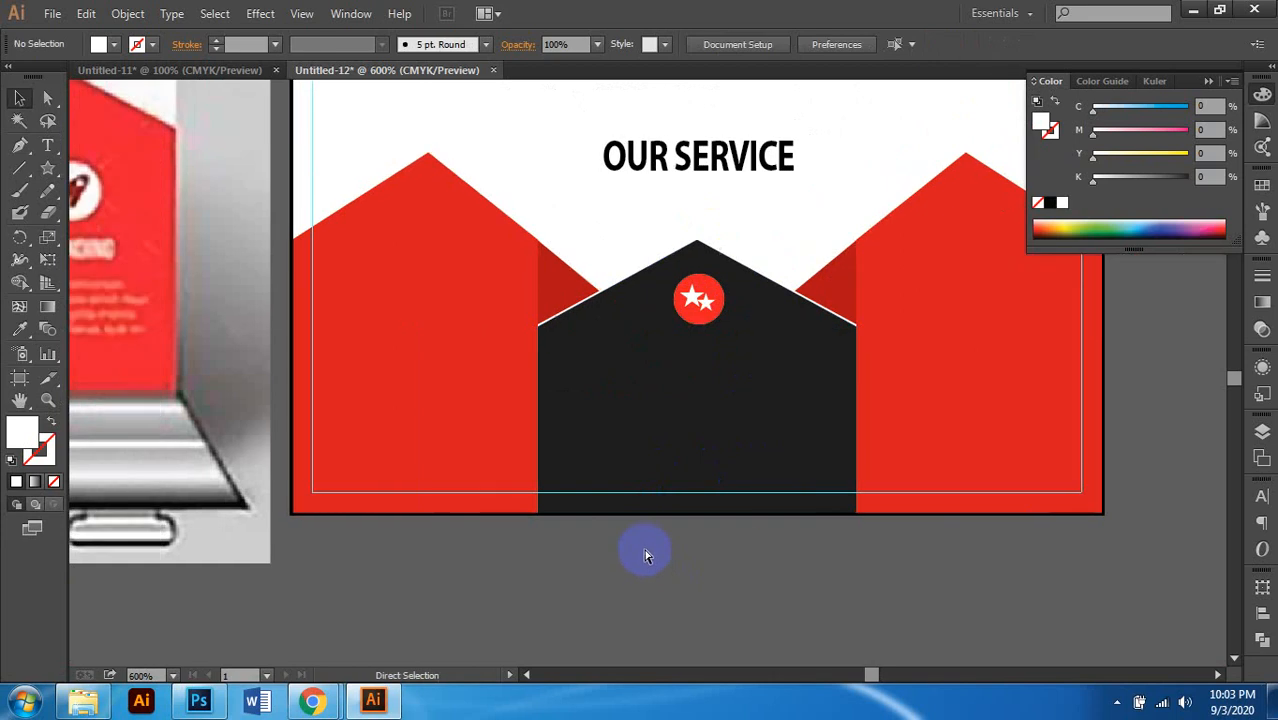
Step: Duplicate the red circle and star emblem onto the left red house panel
{"action": "scroll", "coordinate": [785, 310], "scroll_direction": "up", "scroll_amount": 2}
{"action": "left_click", "coordinate": [770, 262]}
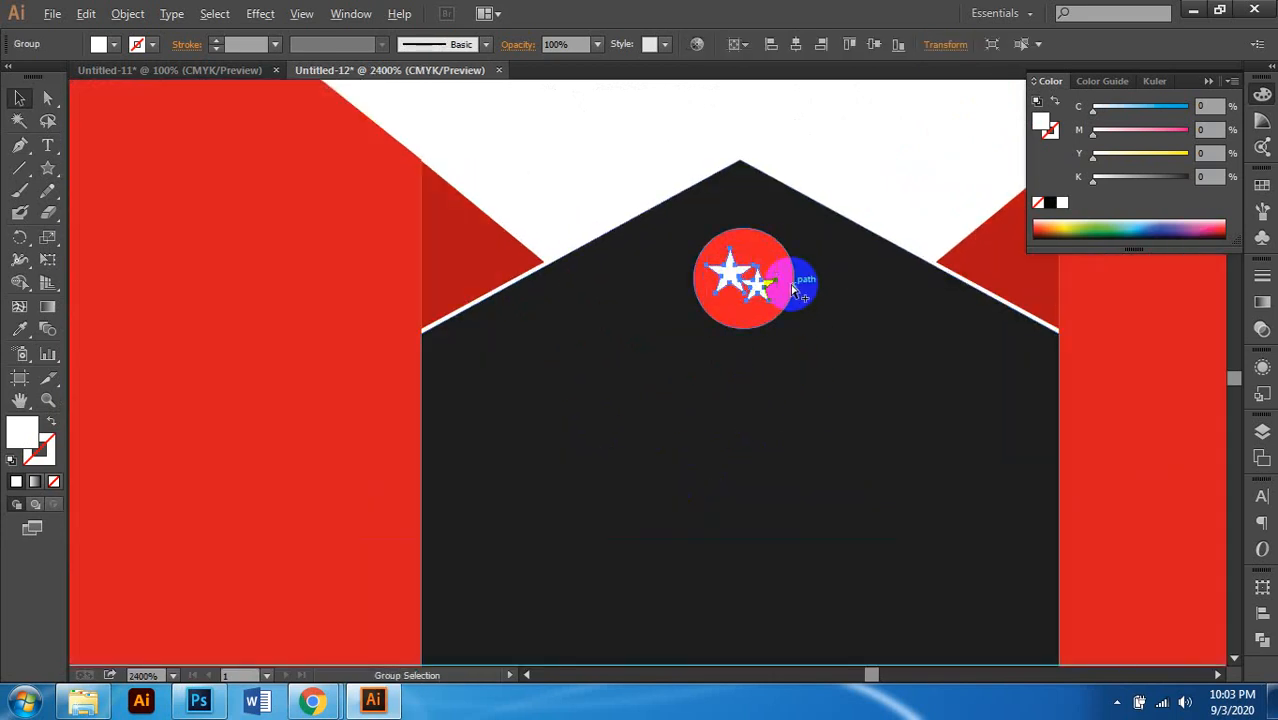
{"action": "scroll", "coordinate": [790, 280], "scroll_direction": "up", "scroll_amount": 1}
{"action": "left_click", "coordinate": [785, 316], "text": "shift"}
{"action": "scroll", "coordinate": [785, 314], "scroll_direction": "down", "scroll_amount": 3}
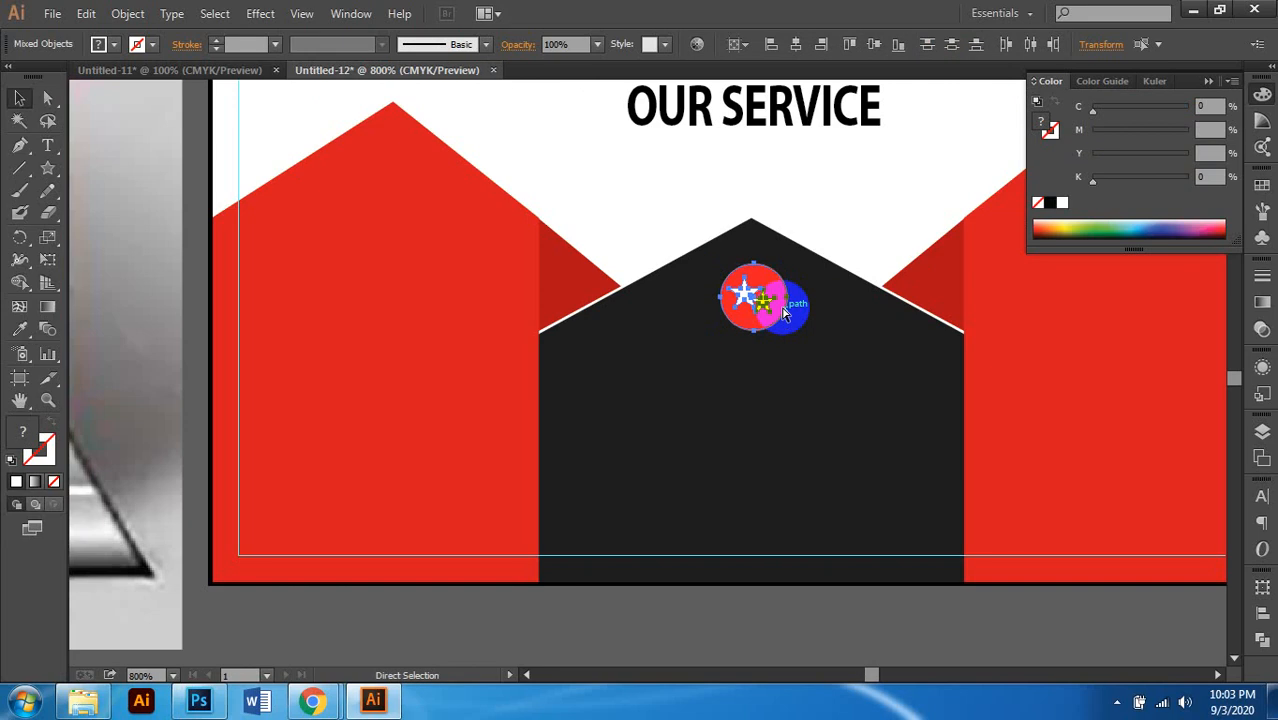
{"action": "scroll", "coordinate": [748, 330], "scroll_direction": "down", "scroll_amount": 2}
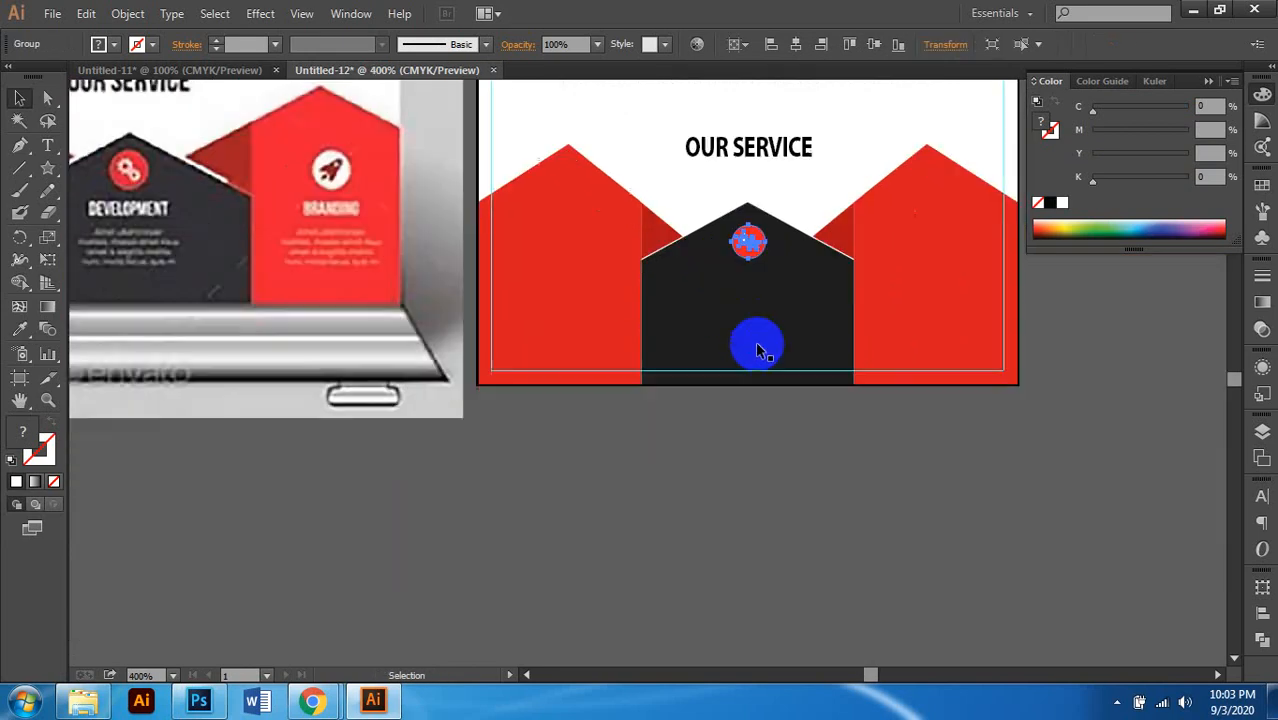
{"action": "left_click", "coordinate": [708, 460]}
{"action": "scroll", "coordinate": [740, 425], "scroll_direction": "down", "scroll_amount": 1}
{"action": "scroll", "coordinate": [777, 402], "scroll_direction": "up", "scroll_amount": 1}
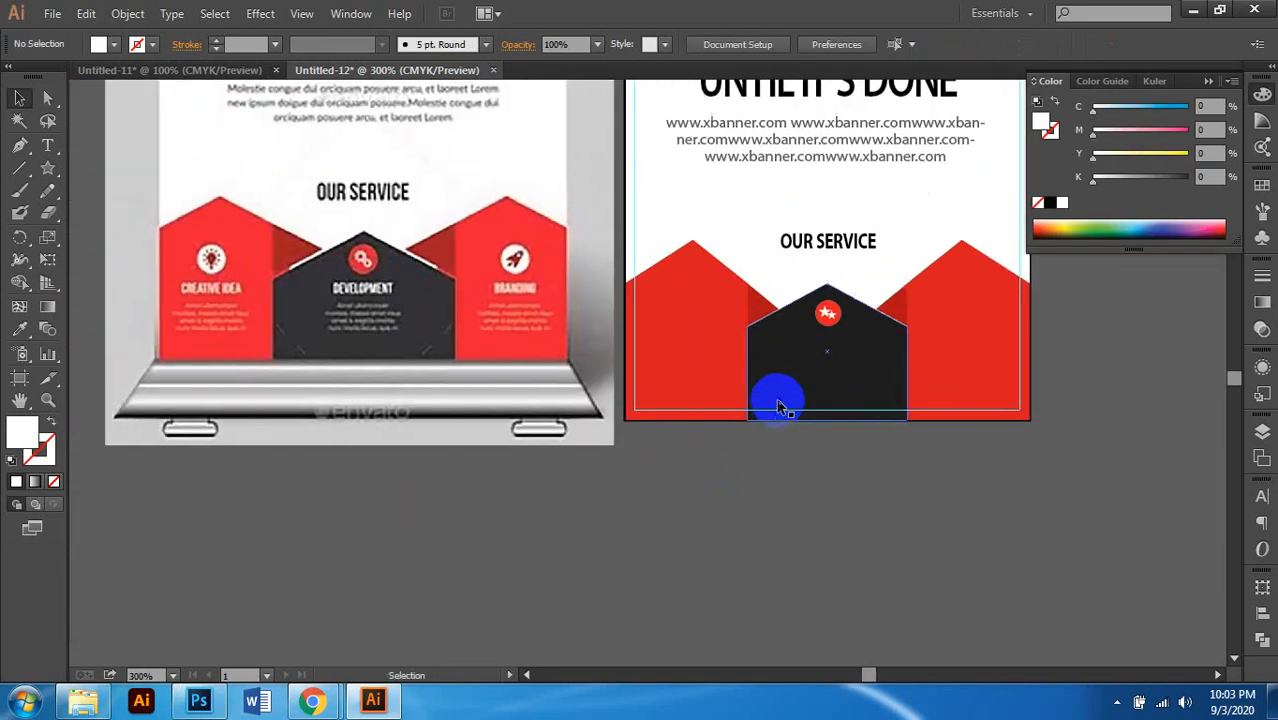
{"action": "scroll", "coordinate": [800, 380], "scroll_direction": "left", "scroll_amount": 2}
{"action": "scroll", "coordinate": [813, 365], "scroll_direction": "up", "scroll_amount": 2}
{"action": "scroll", "coordinate": [813, 365], "scroll_direction": "up", "scroll_amount": 1}
{"action": "left_click_drag", "start_coordinate": [940, 382], "coordinate": [750, 390]}
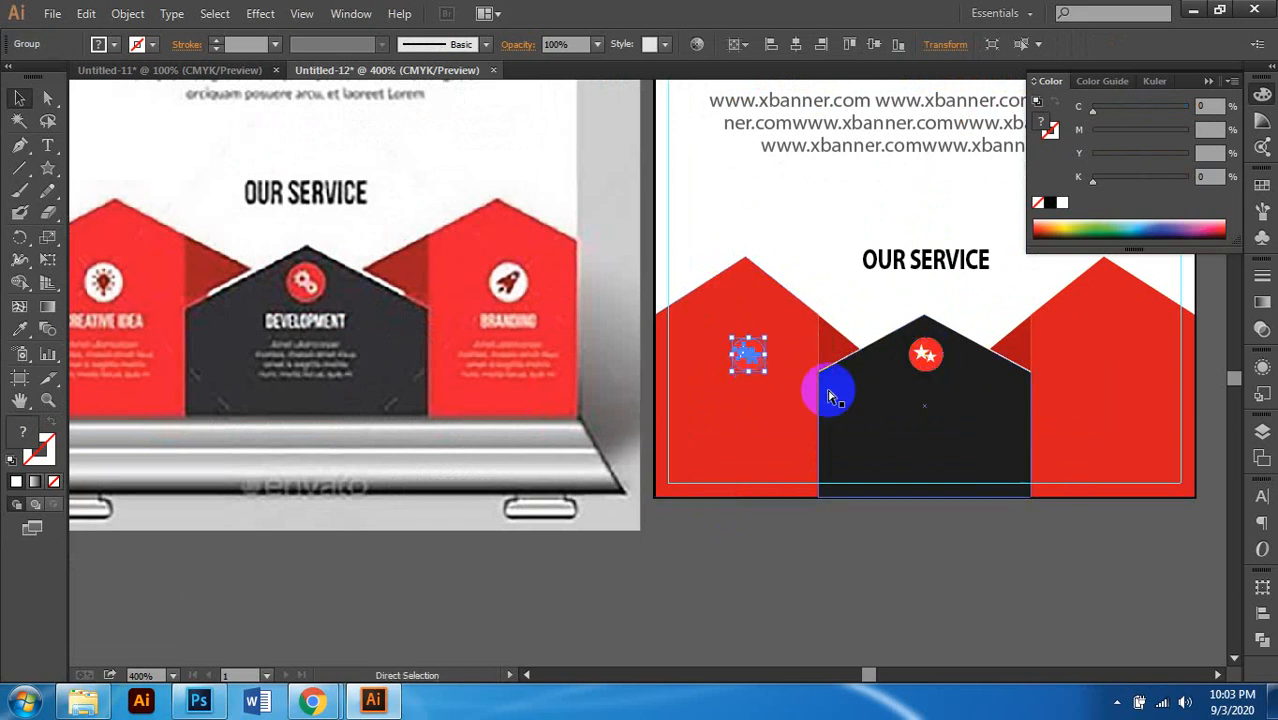
Step: Use Direct Selection to select the circle behind the left panel's stars
{"action": "scroll", "coordinate": [736, 385], "scroll_direction": "right", "scroll_amount": 1}
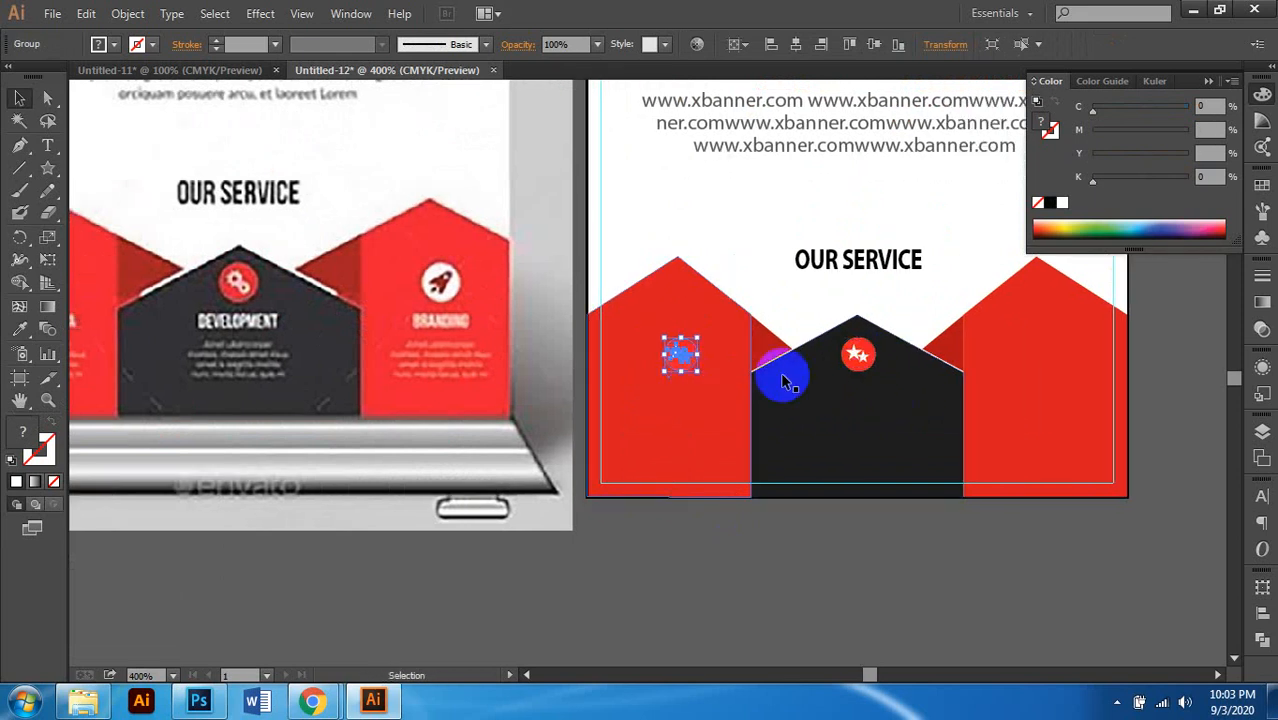
{"action": "scroll", "coordinate": [790, 372], "scroll_direction": "right", "scroll_amount": 1}
{"action": "left_click", "coordinate": [792, 355]}
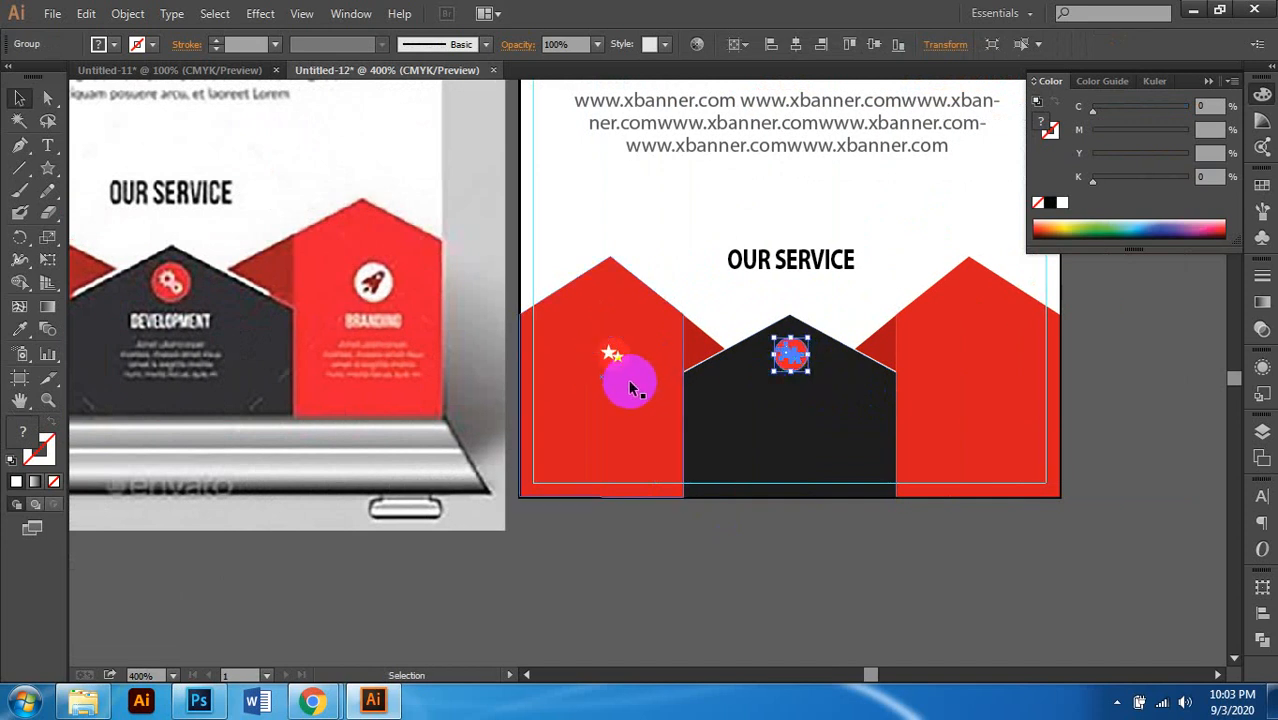
{"action": "scroll", "coordinate": [607, 375], "scroll_direction": "up", "scroll_amount": 1}
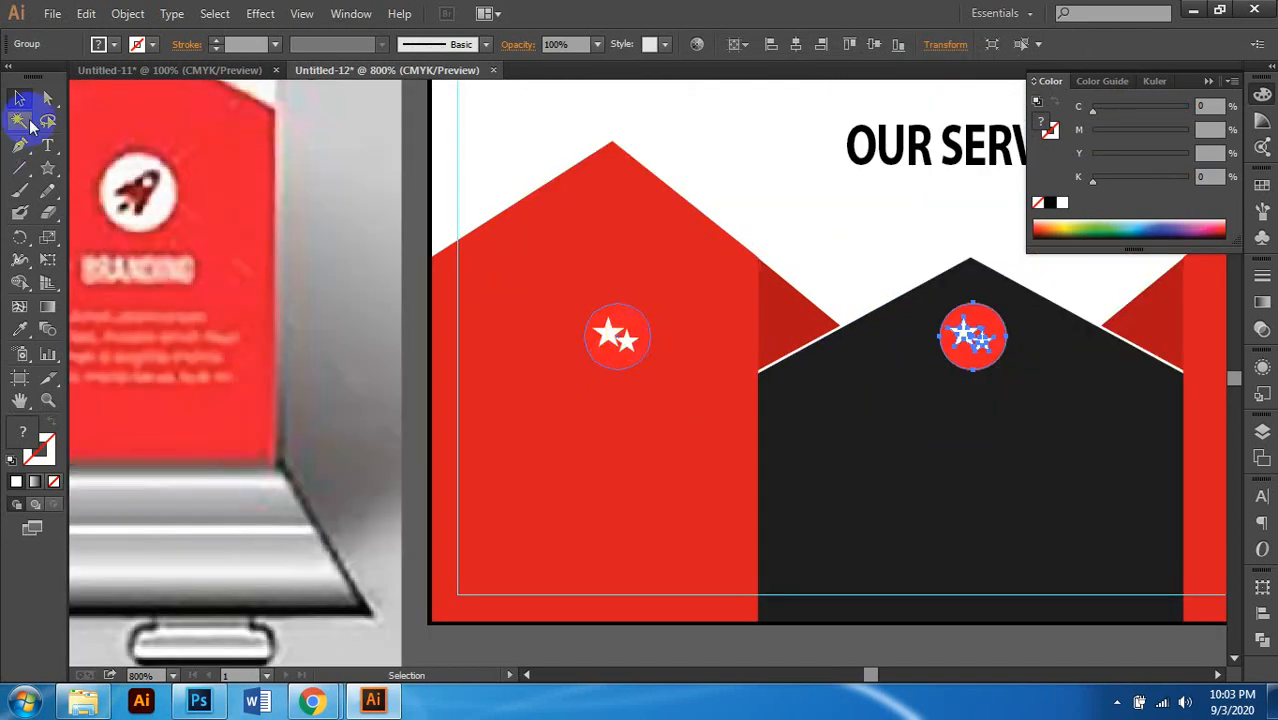
{"action": "left_click", "coordinate": [48, 98]}
{"action": "left_click", "coordinate": [519, 362]}
{"action": "scroll", "coordinate": [522, 362], "scroll_direction": "down", "scroll_amount": 3}
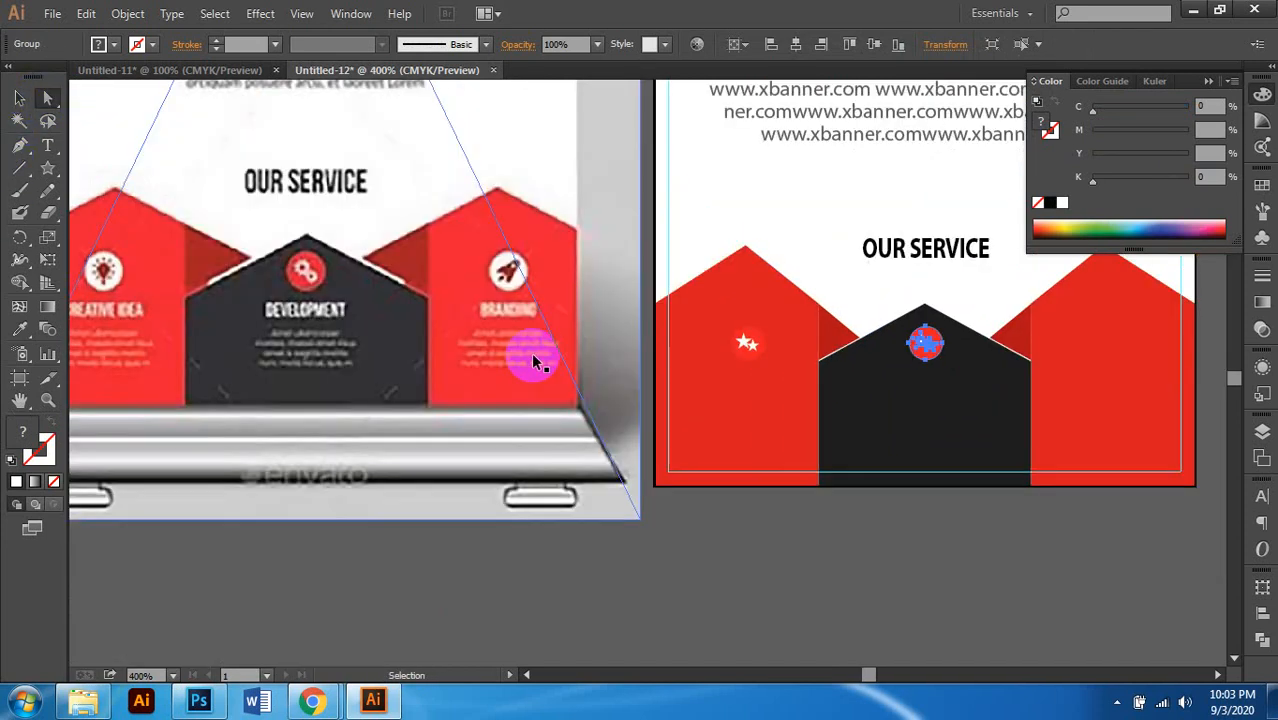
{"action": "scroll", "coordinate": [528, 357], "scroll_direction": "up", "scroll_amount": 1}
{"action": "scroll", "coordinate": [765, 311], "scroll_direction": "up", "scroll_amount": 3}
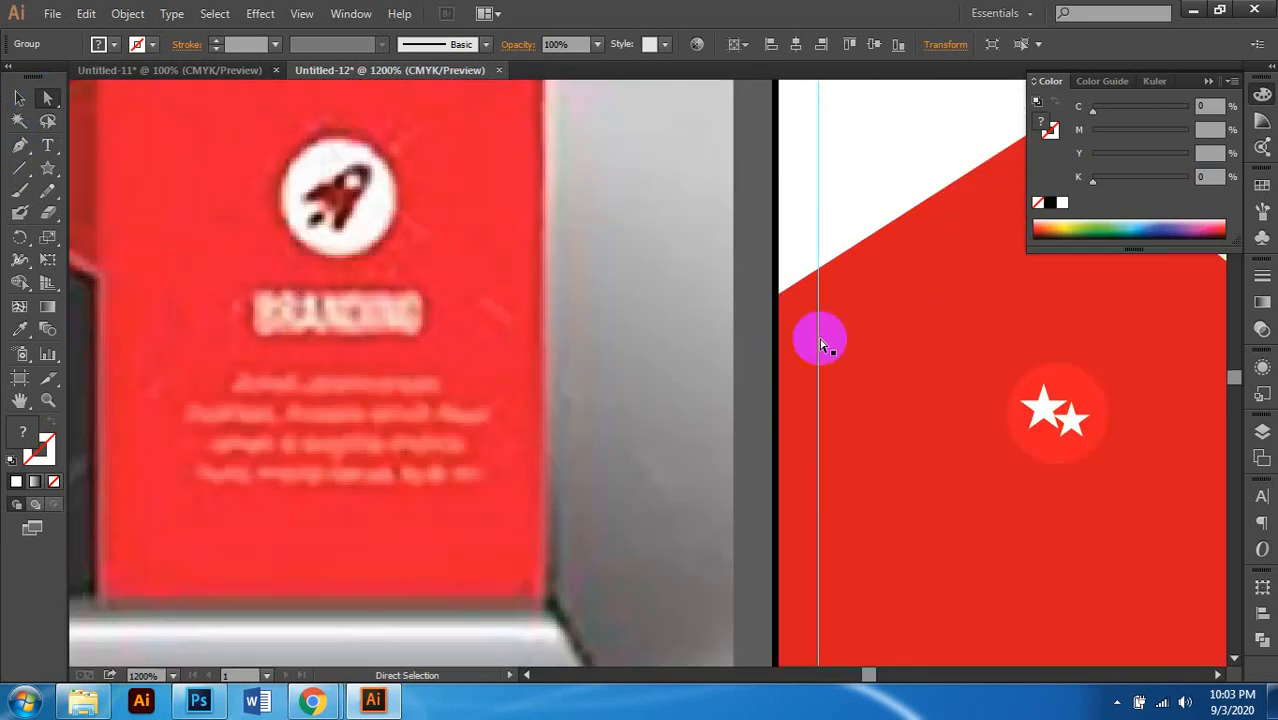
{"action": "scroll", "coordinate": [972, 368], "scroll_direction": "right", "scroll_amount": 2}
{"action": "scroll", "coordinate": [753, 337], "scroll_direction": "down", "scroll_amount": 2}
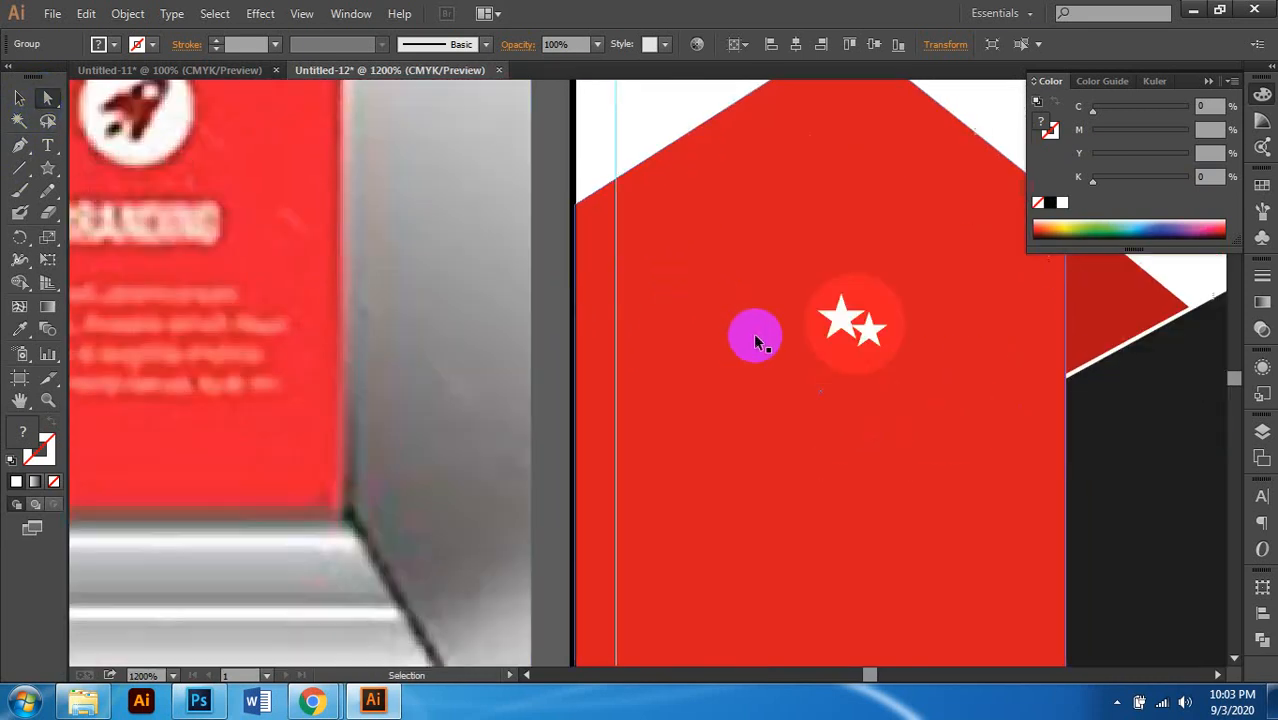
{"action": "scroll", "coordinate": [800, 320], "scroll_direction": "right", "scroll_amount": 1}
{"action": "left_click", "coordinate": [840, 296]}
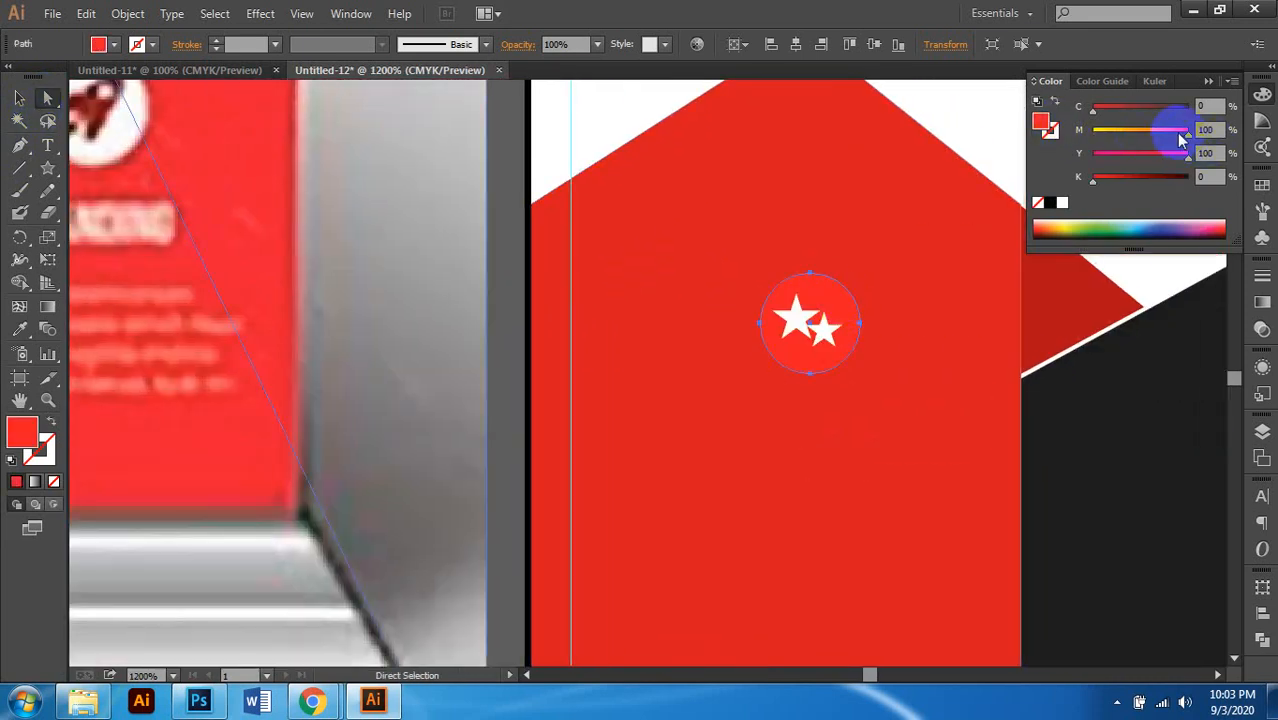
Step: Give the left panel emblem's circle a white fill
{"action": "left_click", "coordinate": [1063, 203]}
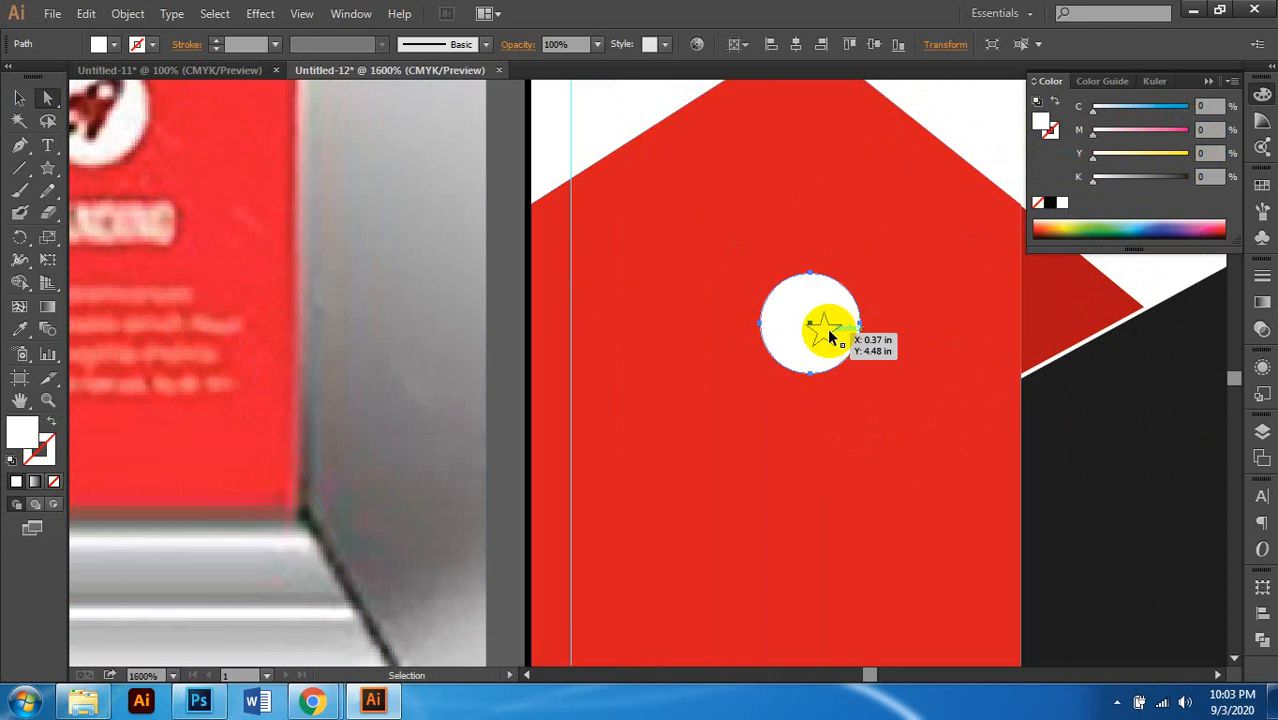
{"action": "scroll", "coordinate": [830, 336], "scroll_direction": "up", "scroll_amount": 1}
{"action": "key", "text": "ctrl+y"}
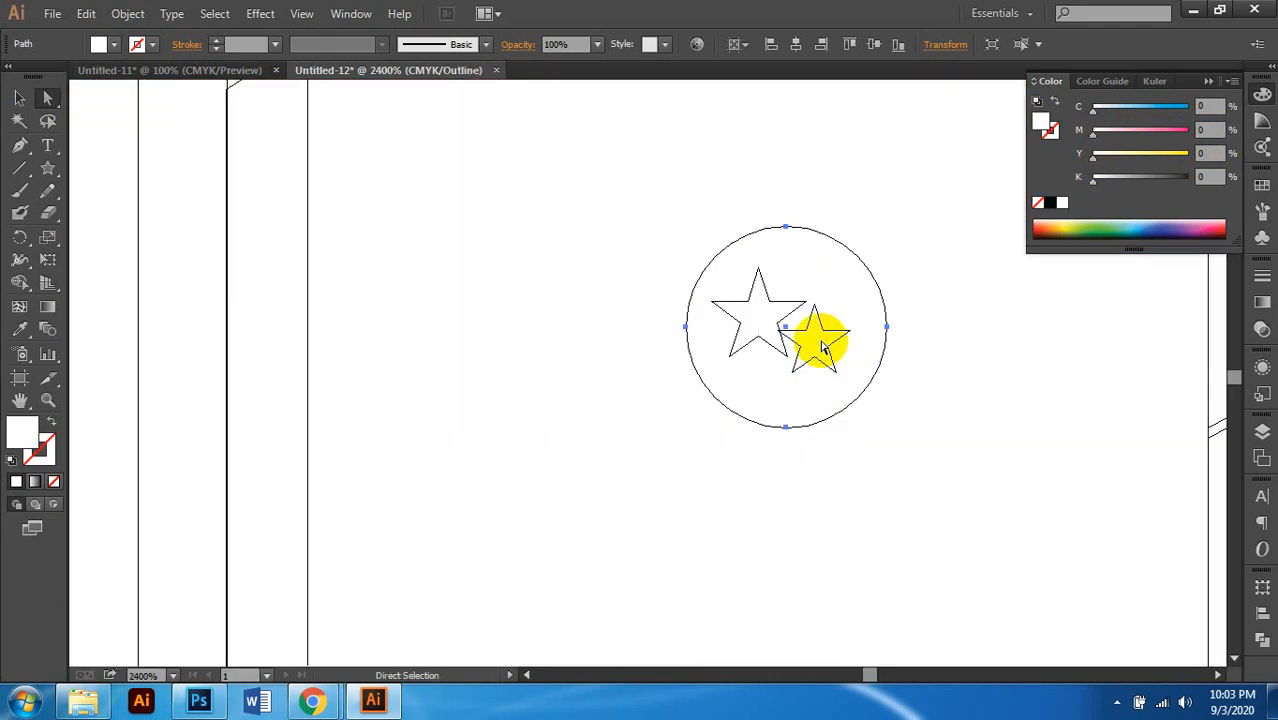
{"action": "left_click", "coordinate": [822, 345]}
{"action": "scroll", "coordinate": [822, 336], "scroll_direction": "up", "scroll_amount": 1}
Step: Fill both emblem stars red (C0 M100 Y100 K0), selecting them in Outline view
{"action": "left_click", "coordinate": [819, 344]}
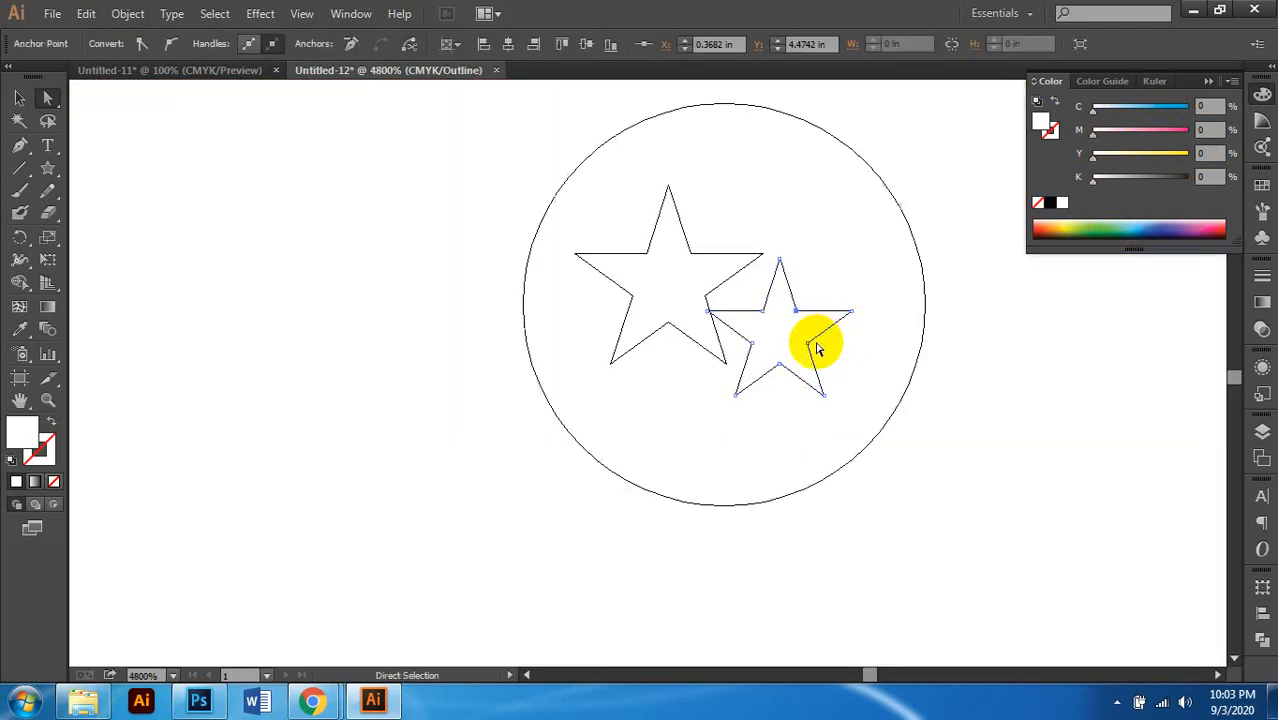
{"action": "left_click", "coordinate": [703, 255], "text": "shift"}
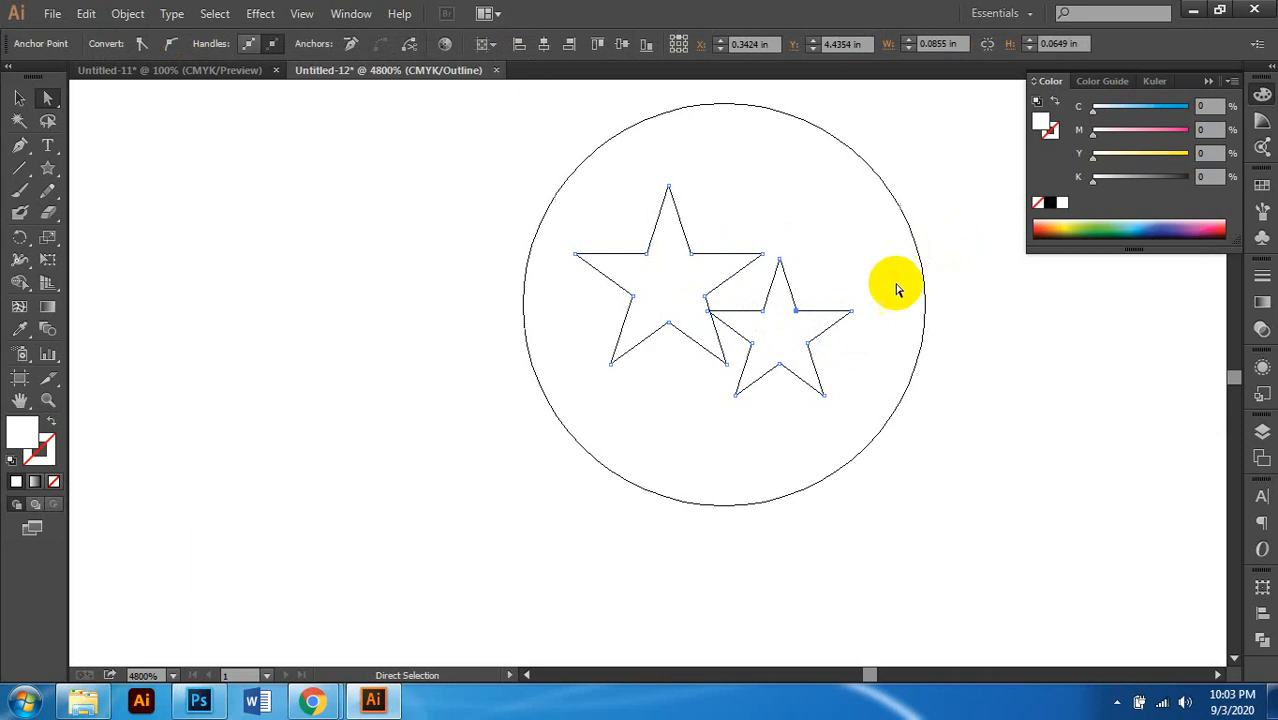
{"action": "key", "text": "ctrl+minus"}
{"action": "scroll", "coordinate": [762, 323], "scroll_direction": "right", "scroll_amount": 1}
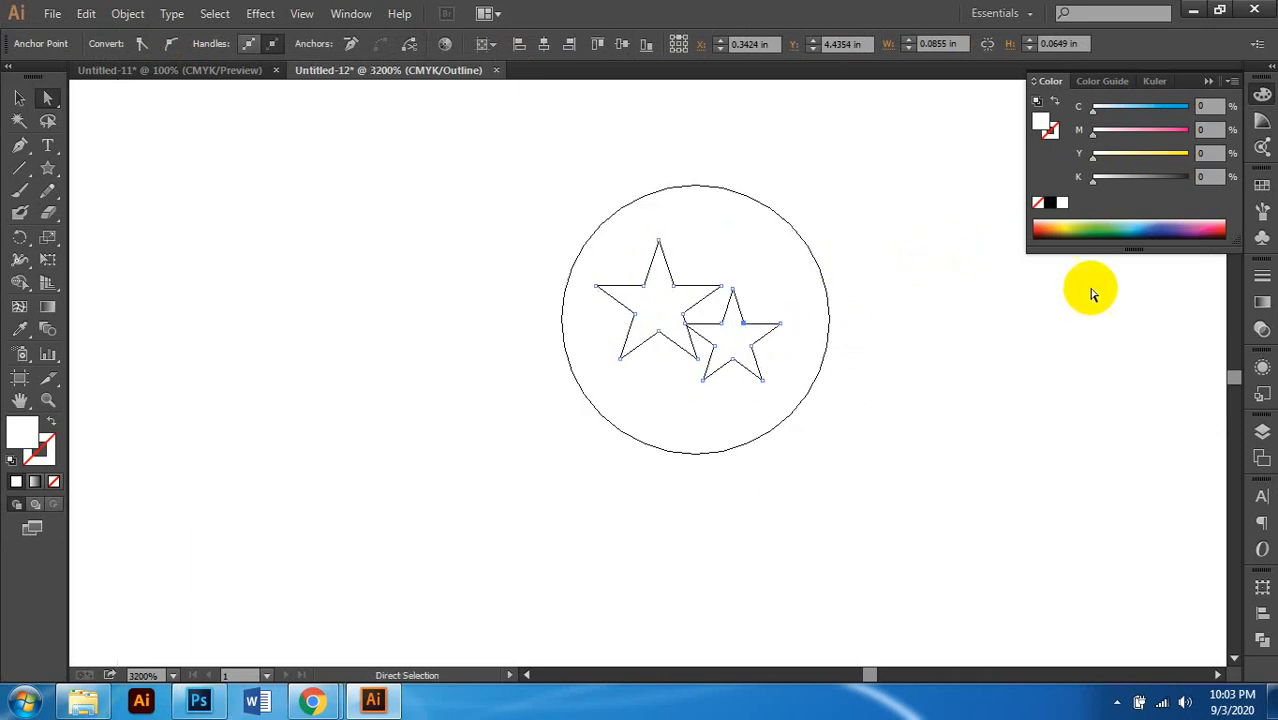
{"action": "left_click", "coordinate": [1187, 156]}
{"action": "left_click", "coordinate": [1188, 132]}
Step: Back in Preview, Alt-drag a copy of the emblem onto the right red panel
{"action": "key", "text": "ctrl+minus"}
{"action": "key", "text": "ctrl+minus"}
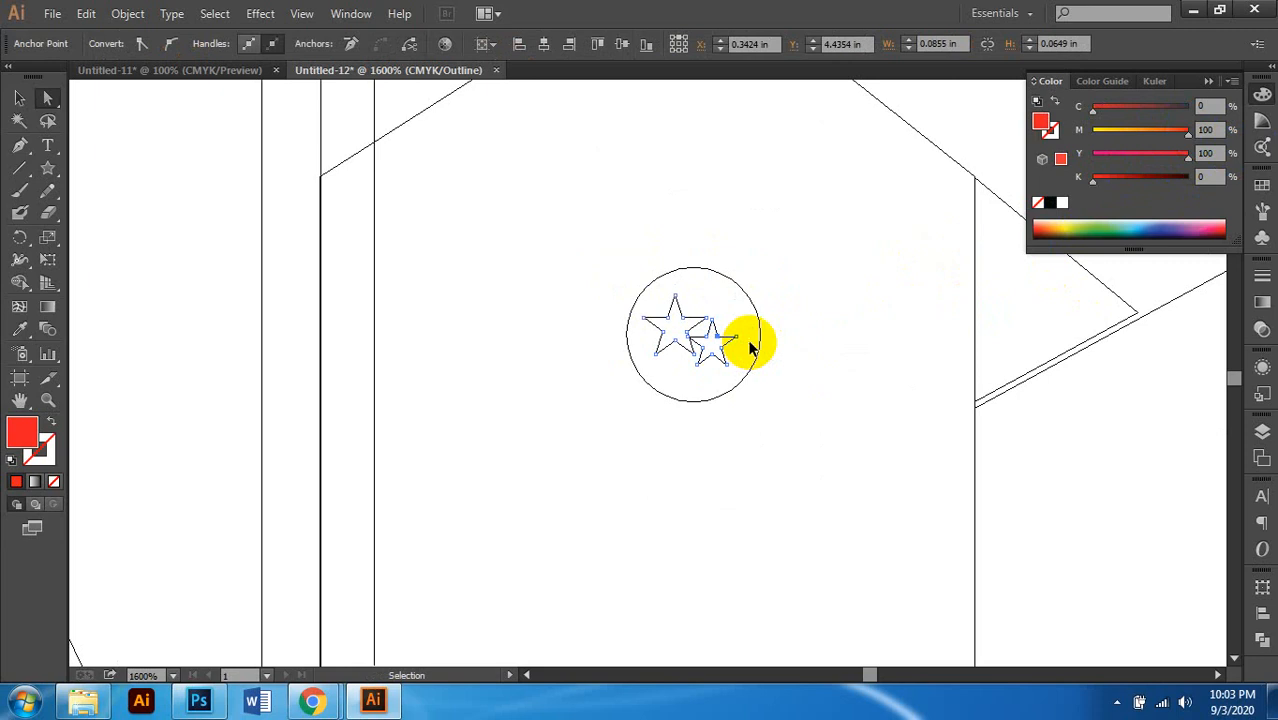
{"action": "key", "text": "ctrl+y"}
{"action": "key", "text": "ctrl+minus"}
{"action": "key", "text": "ctrl+minus"}
{"action": "key", "text": "ctrl+minus"}
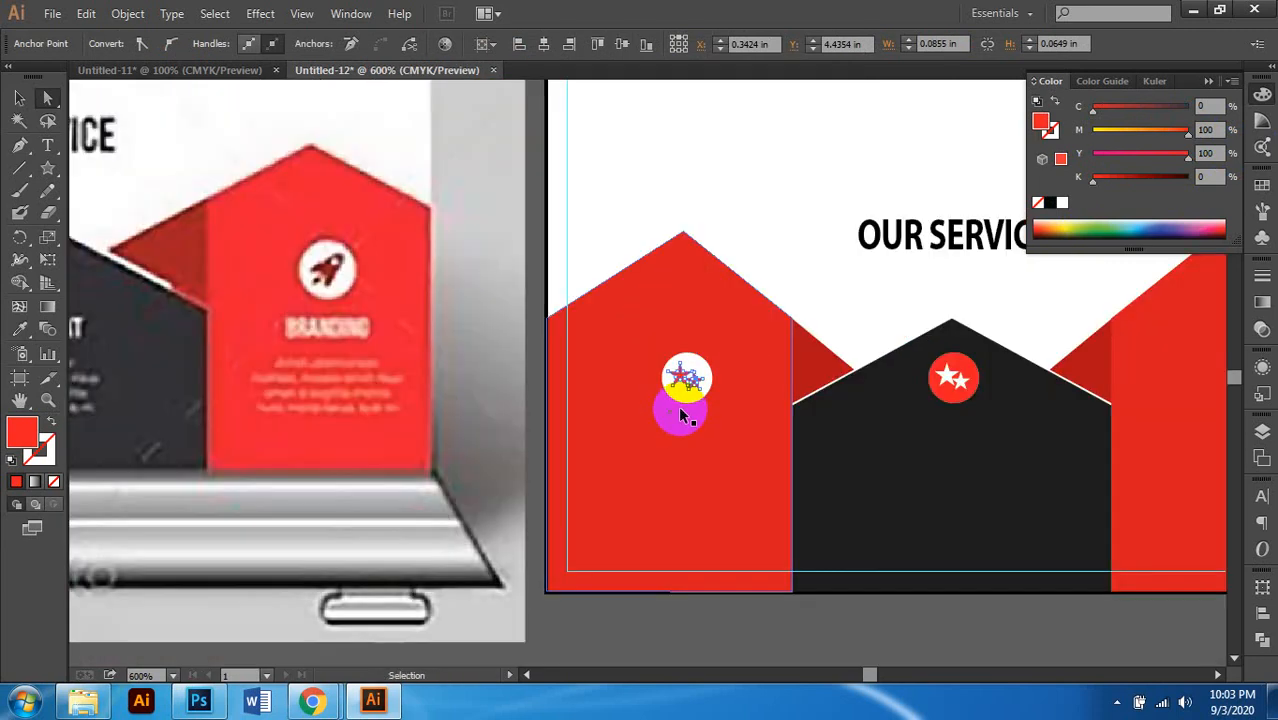
{"action": "scroll", "coordinate": [682, 418], "scroll_direction": "right", "scroll_amount": 2}
{"action": "key", "text": "ctrl+minus"}
{"action": "key", "text": "v"}
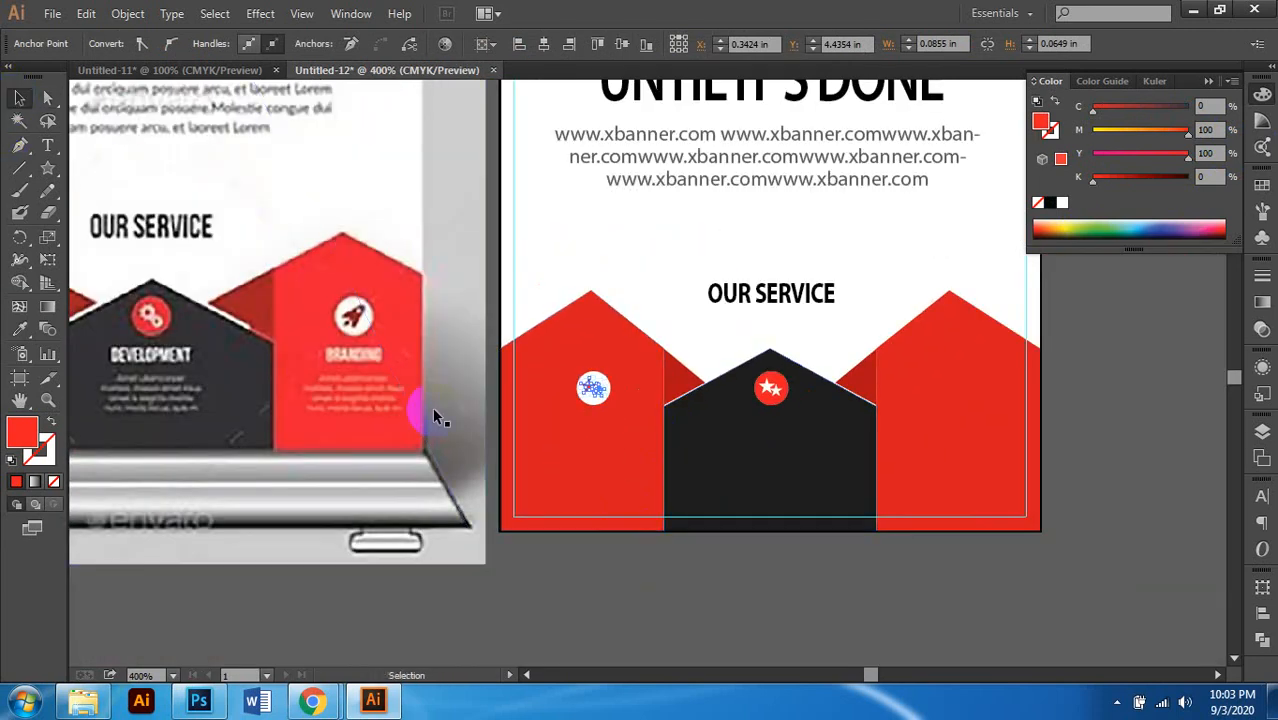
{"action": "left_click", "coordinate": [585, 383]}
{"action": "left_click_drag", "start_coordinate": [593, 385], "coordinate": [961, 412]}
{"action": "left_click", "coordinate": [1081, 415]}
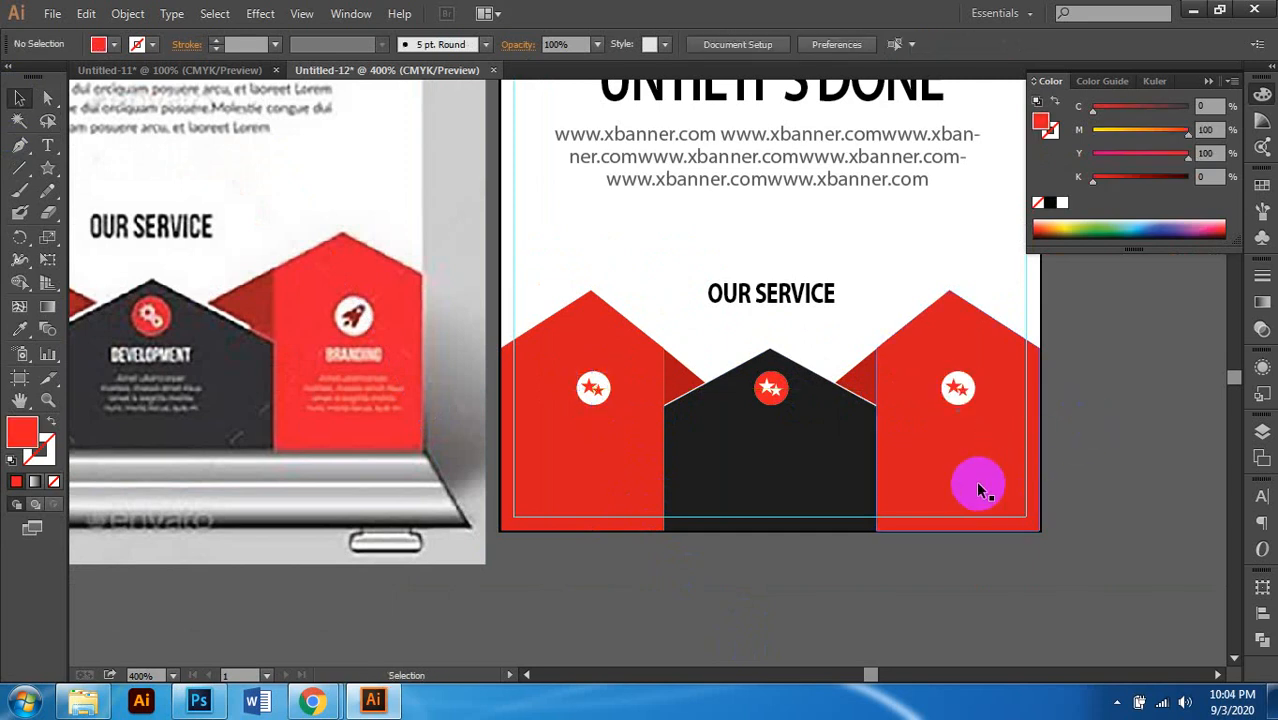
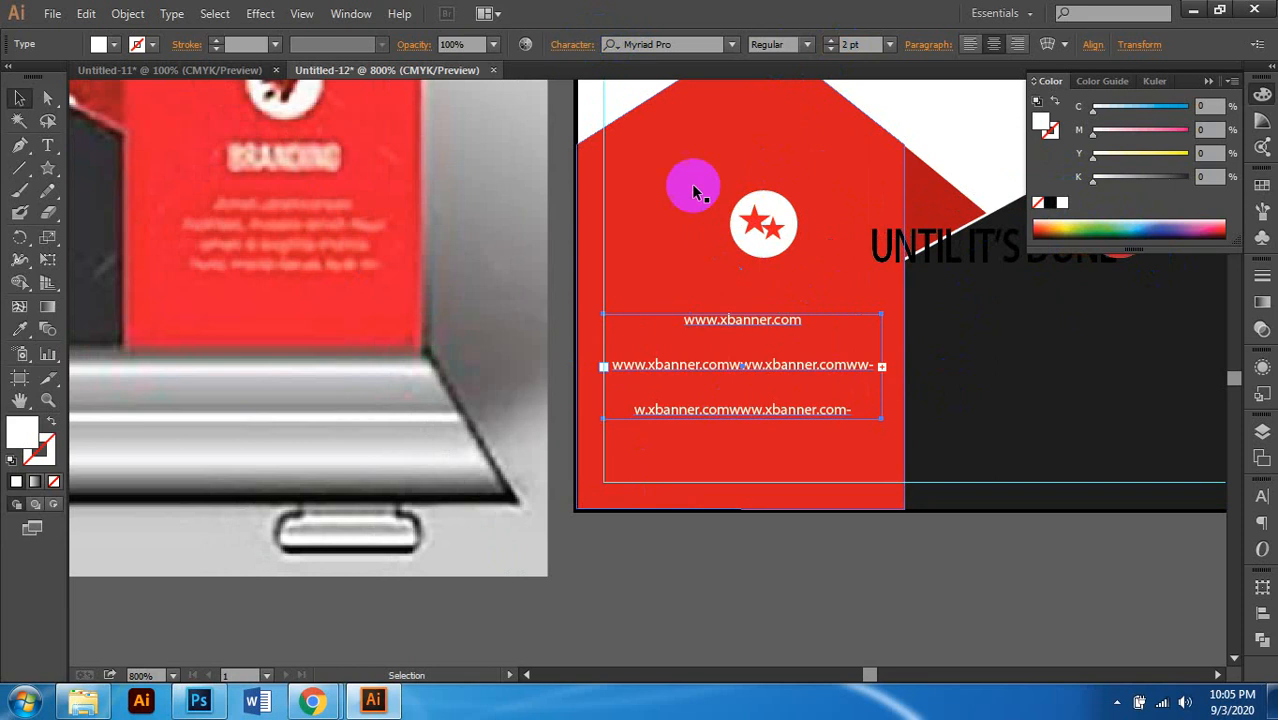
Step: Set the URL text's leading to 2 pt and shrink its text box to fit the lines
{"action": "left_click", "coordinate": [558, 49]}
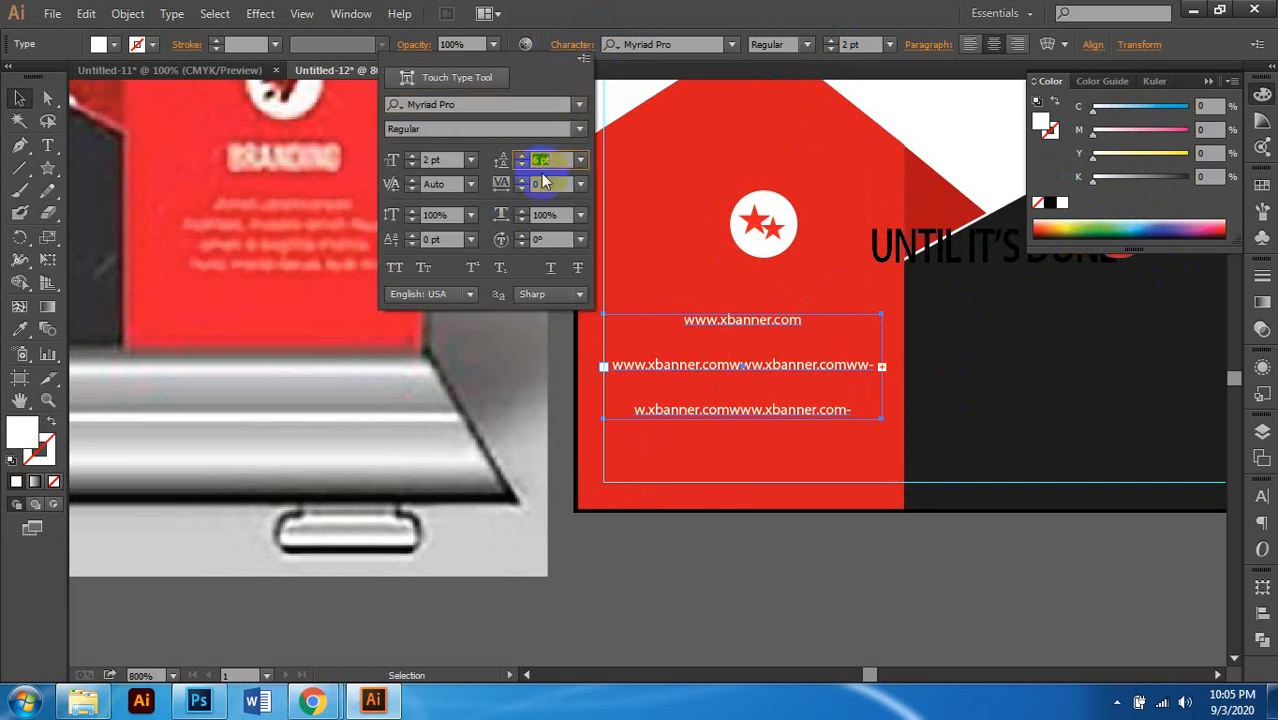
{"action": "type", "text": "2"}
{"action": "key", "text": "Return"}
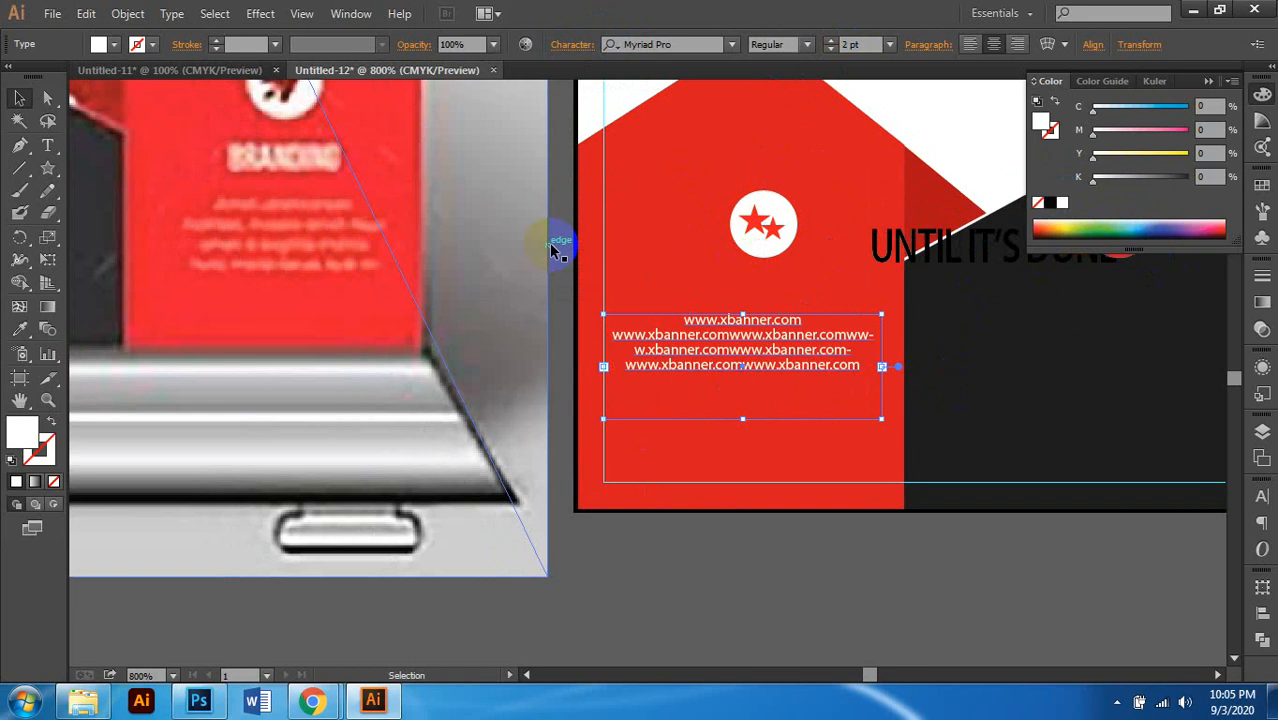
{"action": "scroll", "coordinate": [700, 422], "scroll_direction": "right", "scroll_amount": 1}
{"action": "left_click_drag", "start_coordinate": [676, 419], "coordinate": [677, 370]}
{"action": "scroll", "coordinate": [691, 528], "scroll_direction": "down", "scroll_amount": 2}
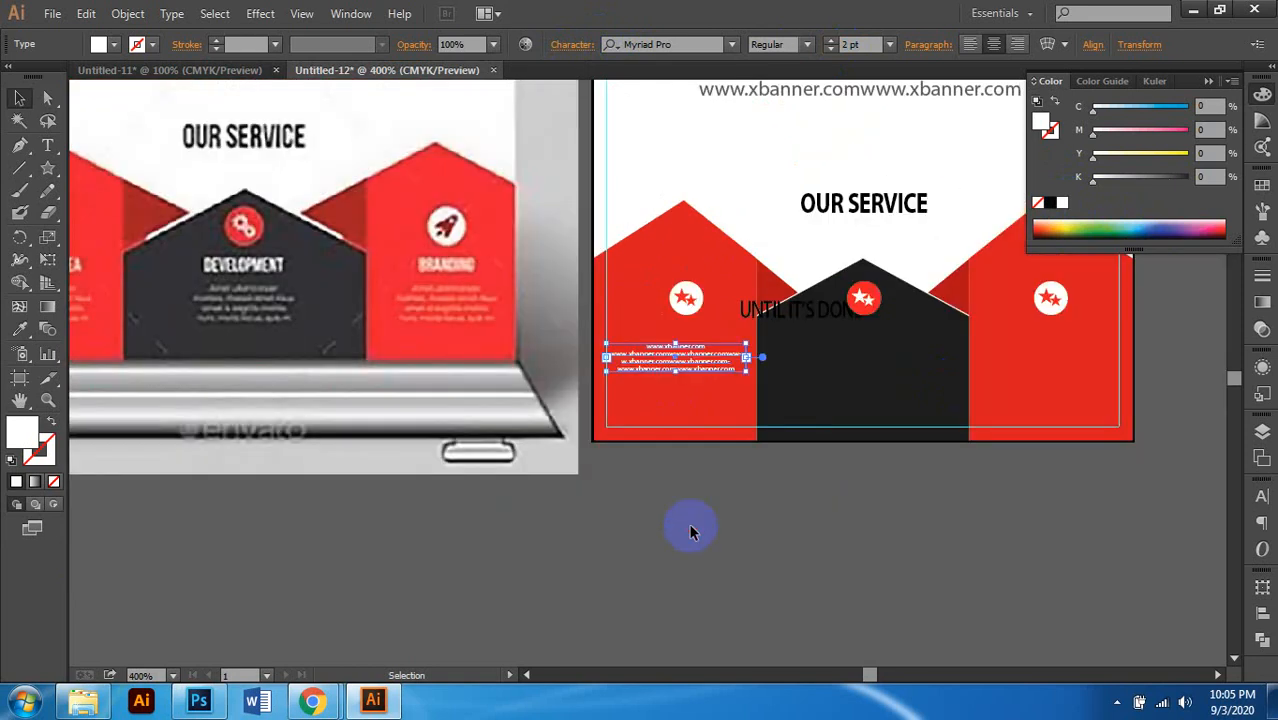
{"action": "left_click", "coordinate": [692, 528]}
Step: Make the UNTIL IT'S DONE headline 4 pt and white, and place it above the URL text
{"action": "scroll", "coordinate": [693, 528], "scroll_direction": "left", "scroll_amount": 2}
{"action": "scroll", "coordinate": [940, 485], "scroll_direction": "left", "scroll_amount": 1}
{"action": "scroll", "coordinate": [920, 475], "scroll_direction": "right", "scroll_amount": 1}
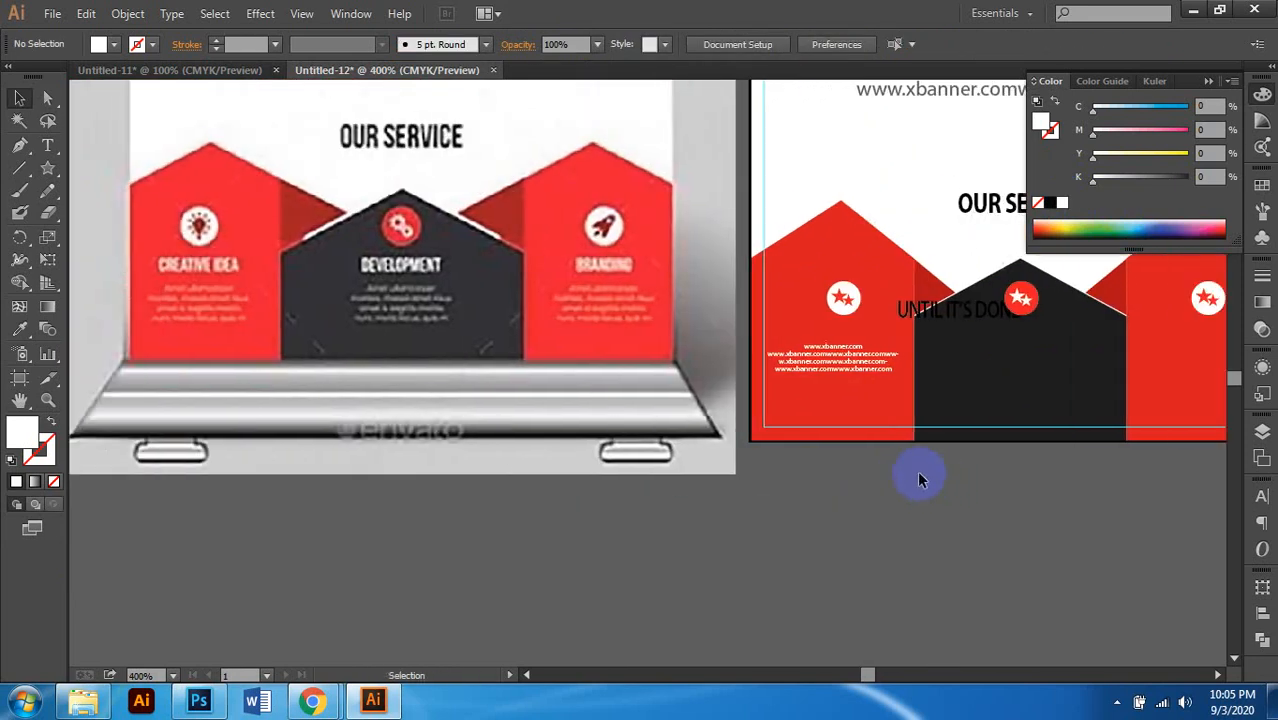
{"action": "left_click", "coordinate": [857, 375]}
{"action": "scroll", "coordinate": [900, 340], "scroll_direction": "right", "scroll_amount": 1}
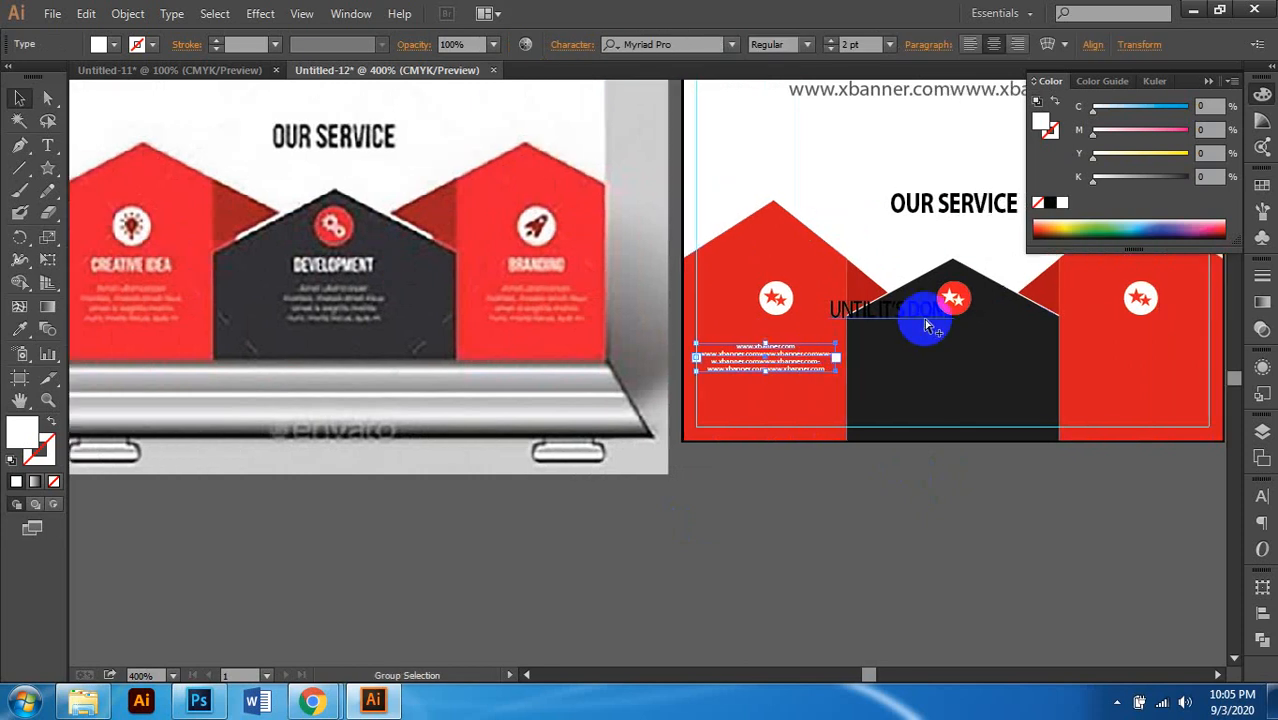
{"action": "scroll", "coordinate": [875, 320], "scroll_direction": "up", "scroll_amount": 2}
{"action": "left_click", "coordinate": [880, 313]}
{"action": "left_click", "coordinate": [852, 47]}
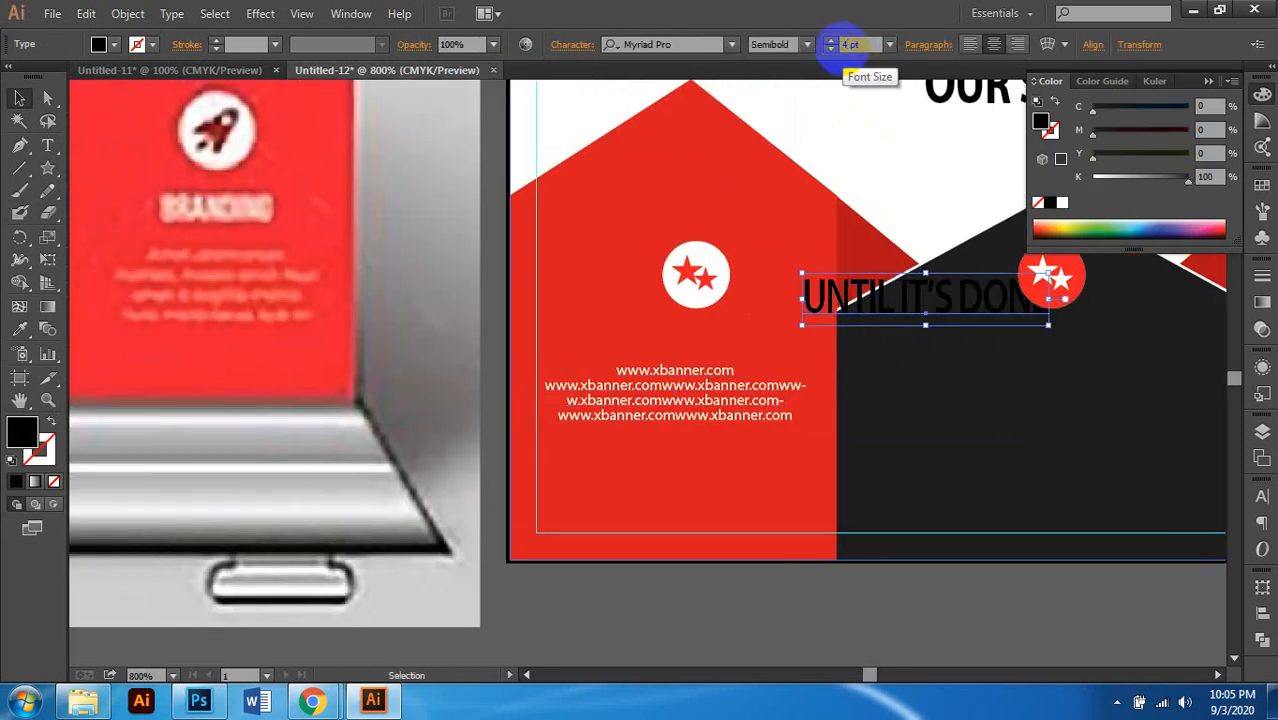
{"action": "key", "text": "Return"}
{"action": "left_click", "coordinate": [1062, 203]}
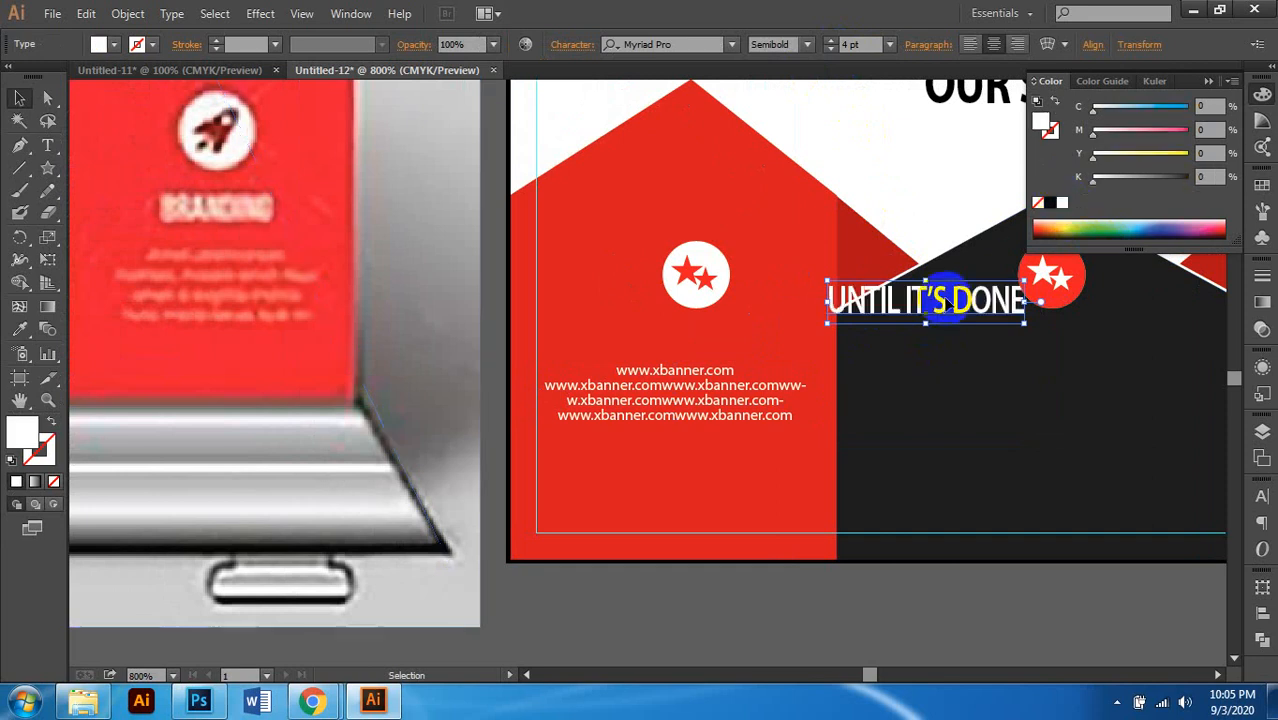
{"action": "left_click_drag", "start_coordinate": [960, 305], "coordinate": [712, 345]}
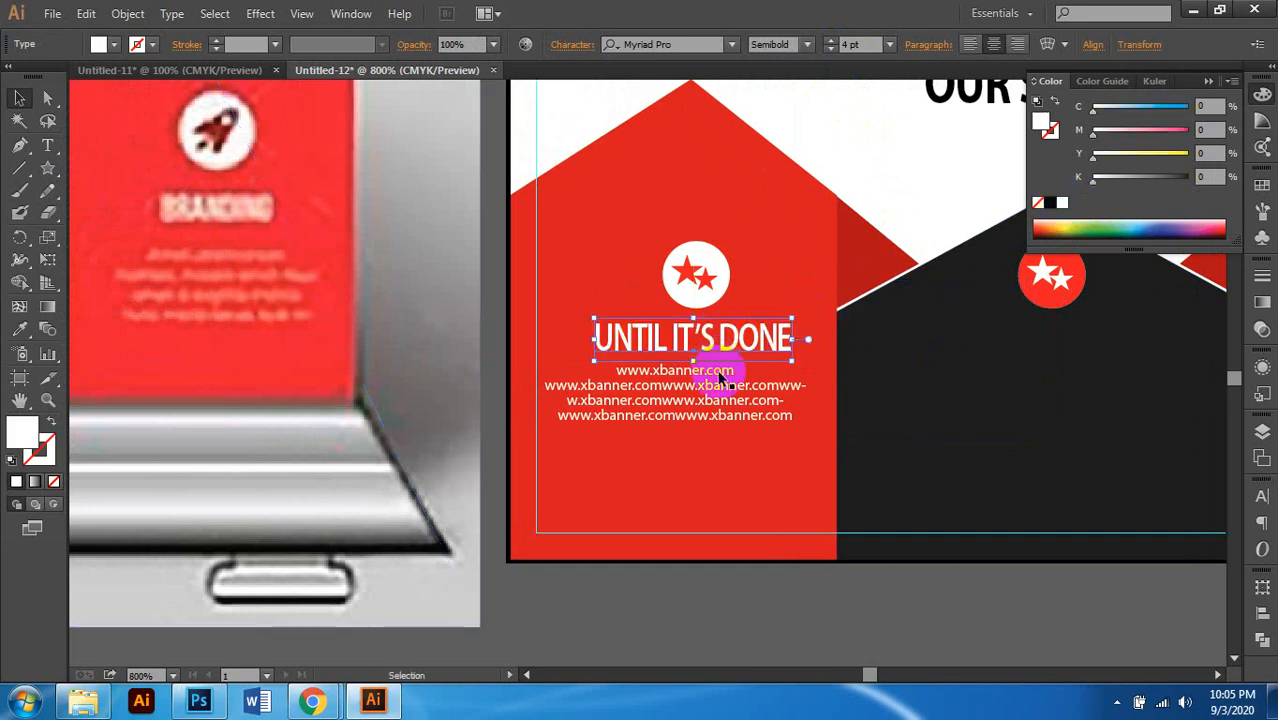
{"action": "scroll", "coordinate": [713, 362], "scroll_direction": "left", "scroll_amount": 1}
{"action": "left_click", "coordinate": [738, 378], "text": "shift"}
{"action": "scroll", "coordinate": [717, 350], "scroll_direction": "right", "scroll_amount": 2}
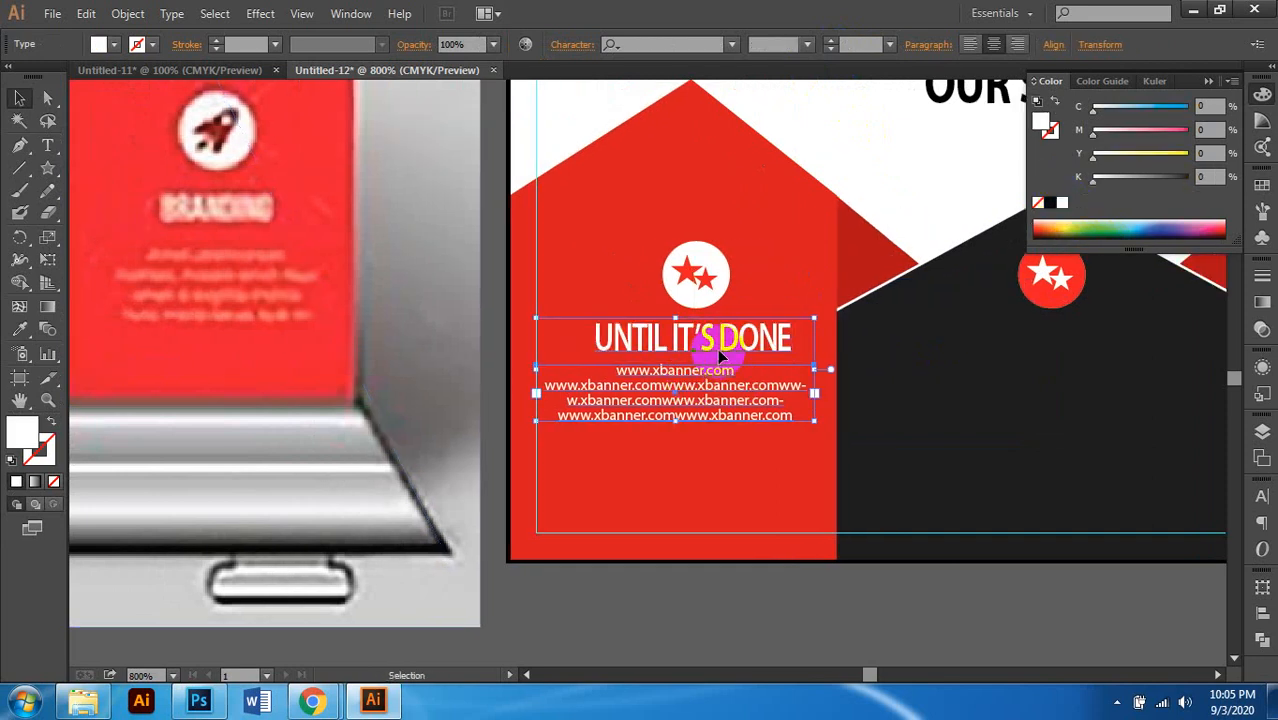
Step: Horizontally centre the headline and URL text on each other, with Align To set to Selection
{"action": "left_click", "coordinate": [1260, 613]}
{"action": "left_click", "coordinate": [1078, 551]}
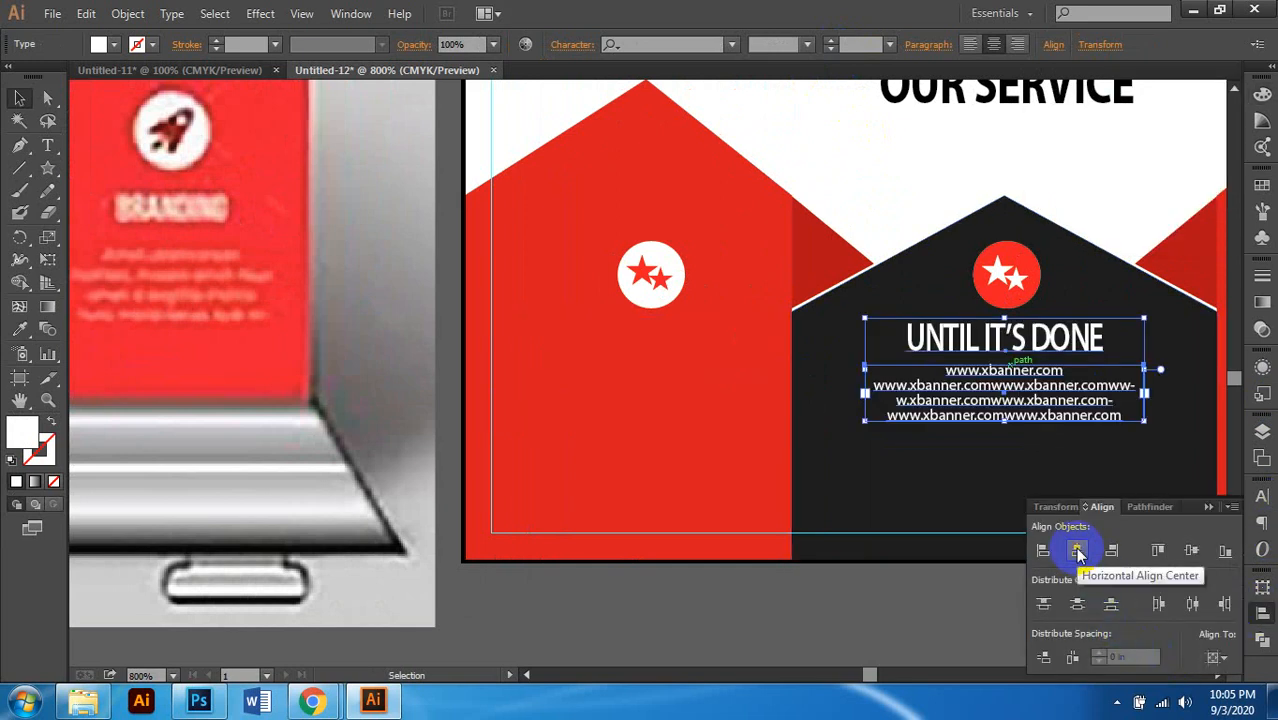
{"action": "key", "text": "ctrl+z"}
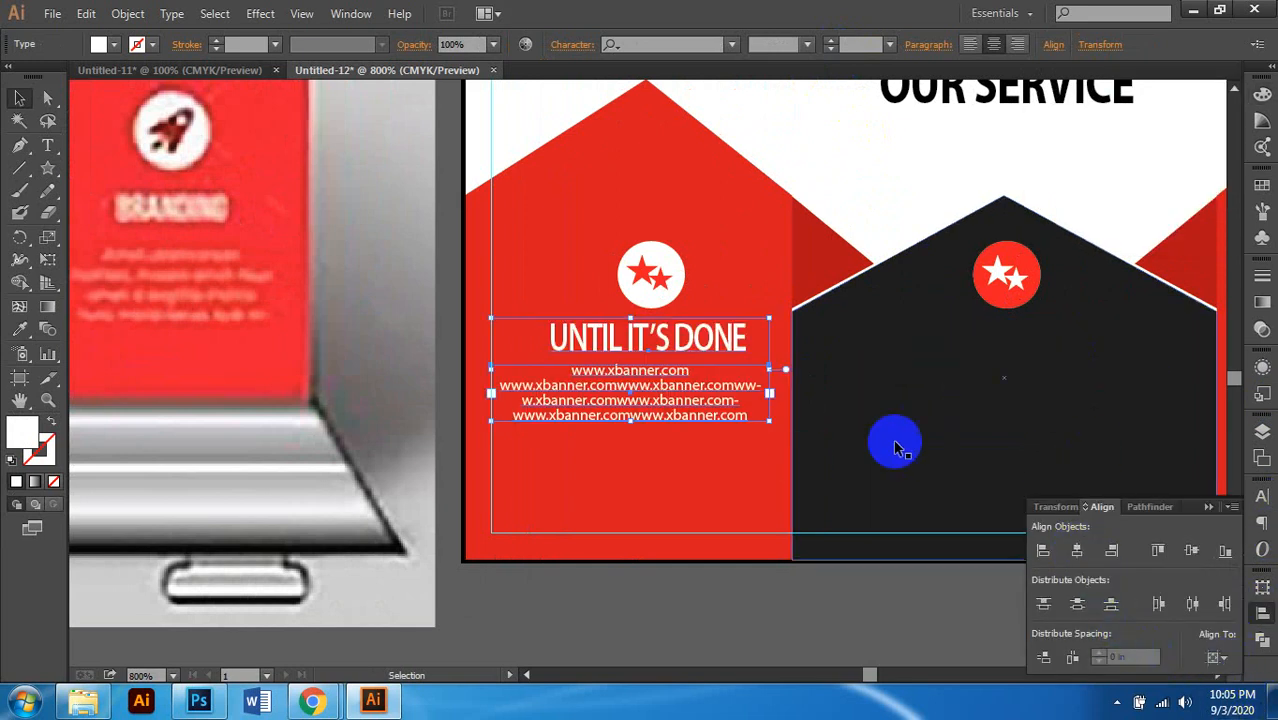
{"action": "scroll", "coordinate": [935, 432], "scroll_direction": "right", "scroll_amount": 1}
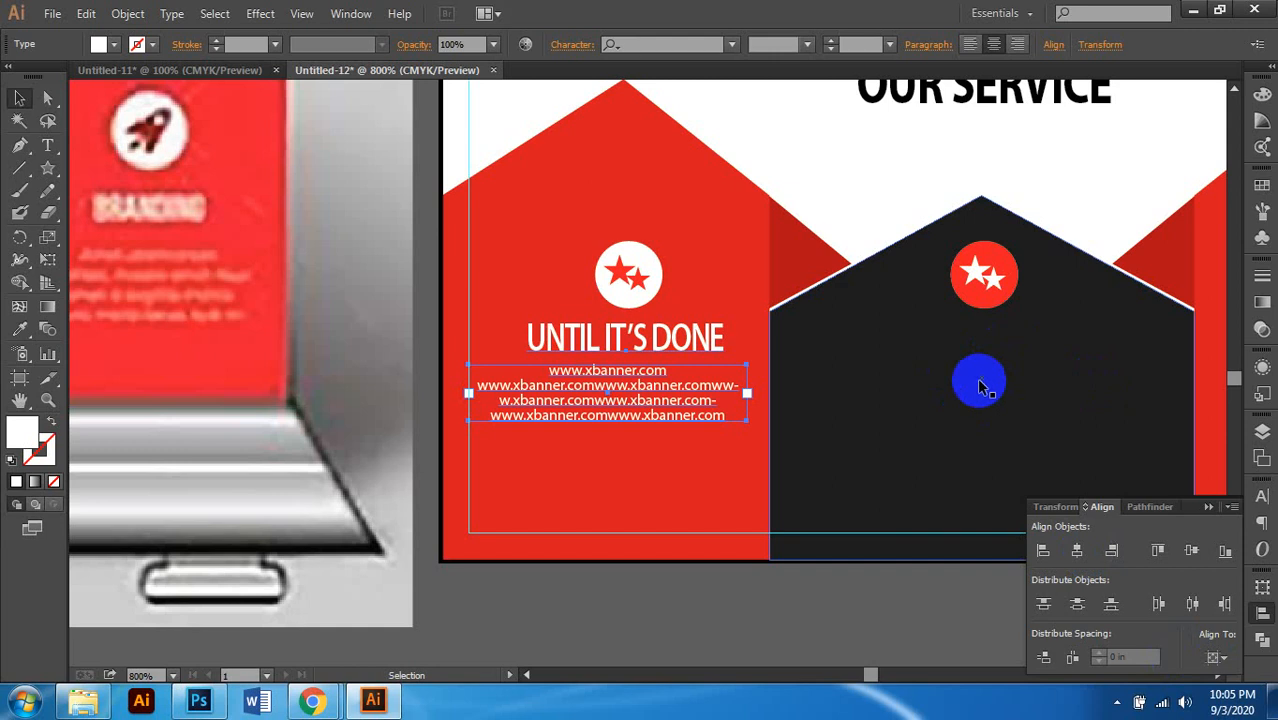
{"action": "left_click", "coordinate": [1218, 657]}
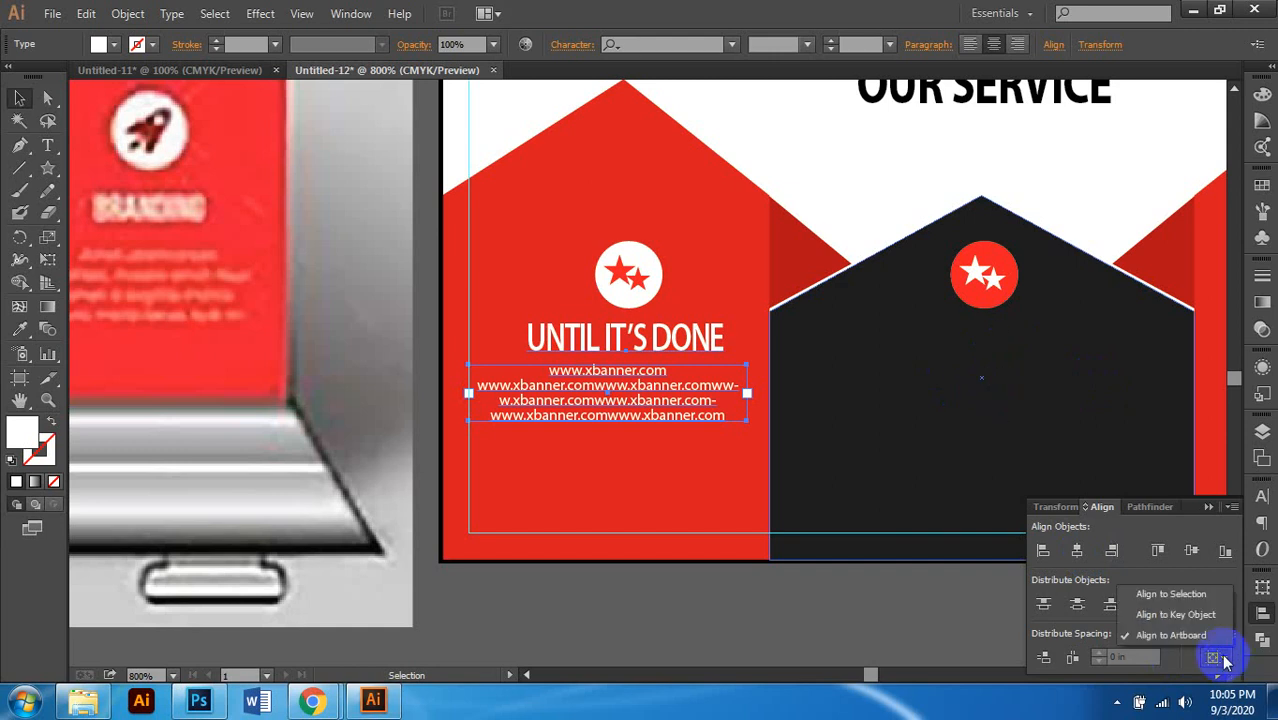
{"action": "left_click", "coordinate": [1171, 594]}
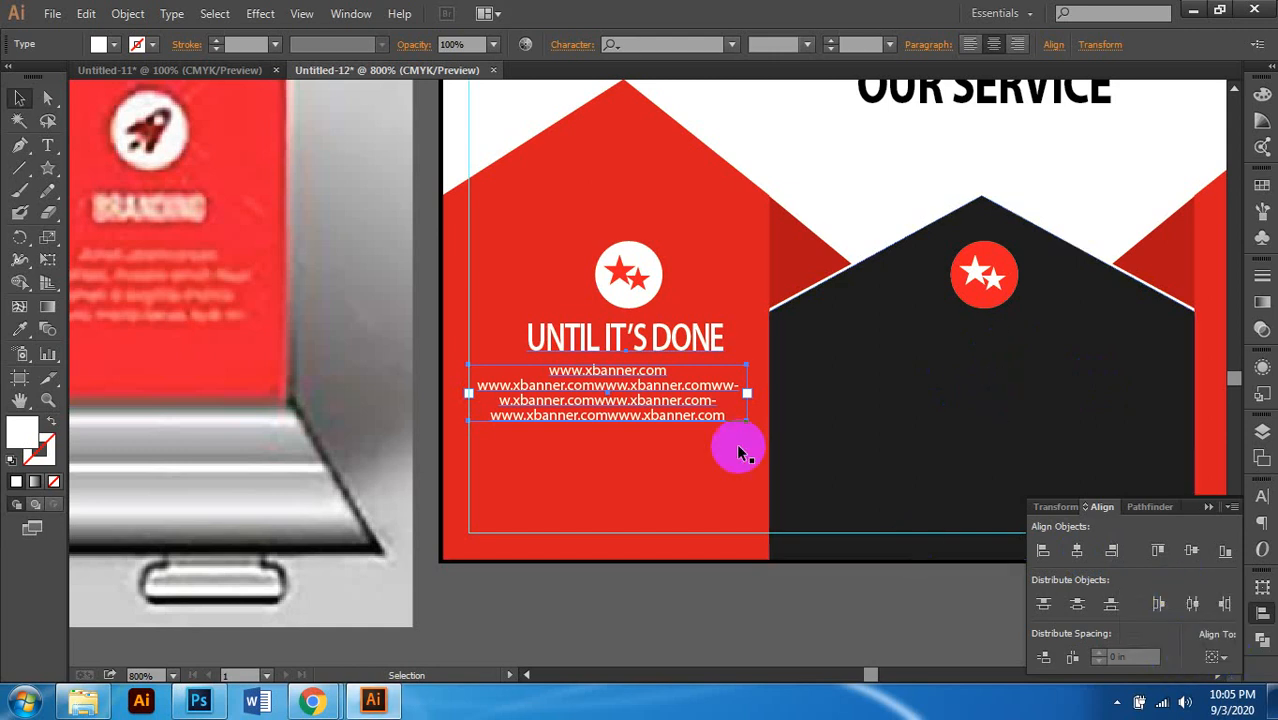
{"action": "left_click", "coordinate": [1077, 551]}
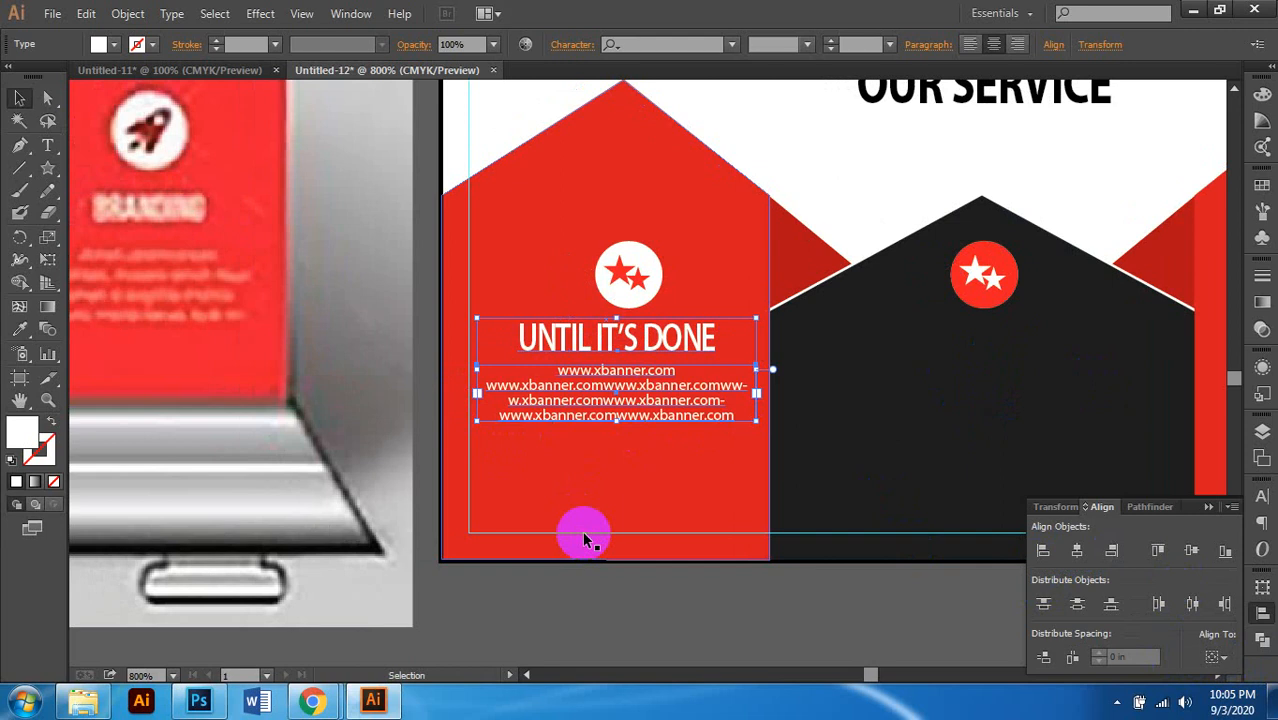
{"action": "scroll", "coordinate": [585, 538], "scroll_direction": "down", "scroll_amount": 2}
{"action": "scroll", "coordinate": [620, 545], "scroll_direction": "left", "scroll_amount": 4}
{"action": "scroll", "coordinate": [650, 550], "scroll_direction": "down", "scroll_amount": 1}
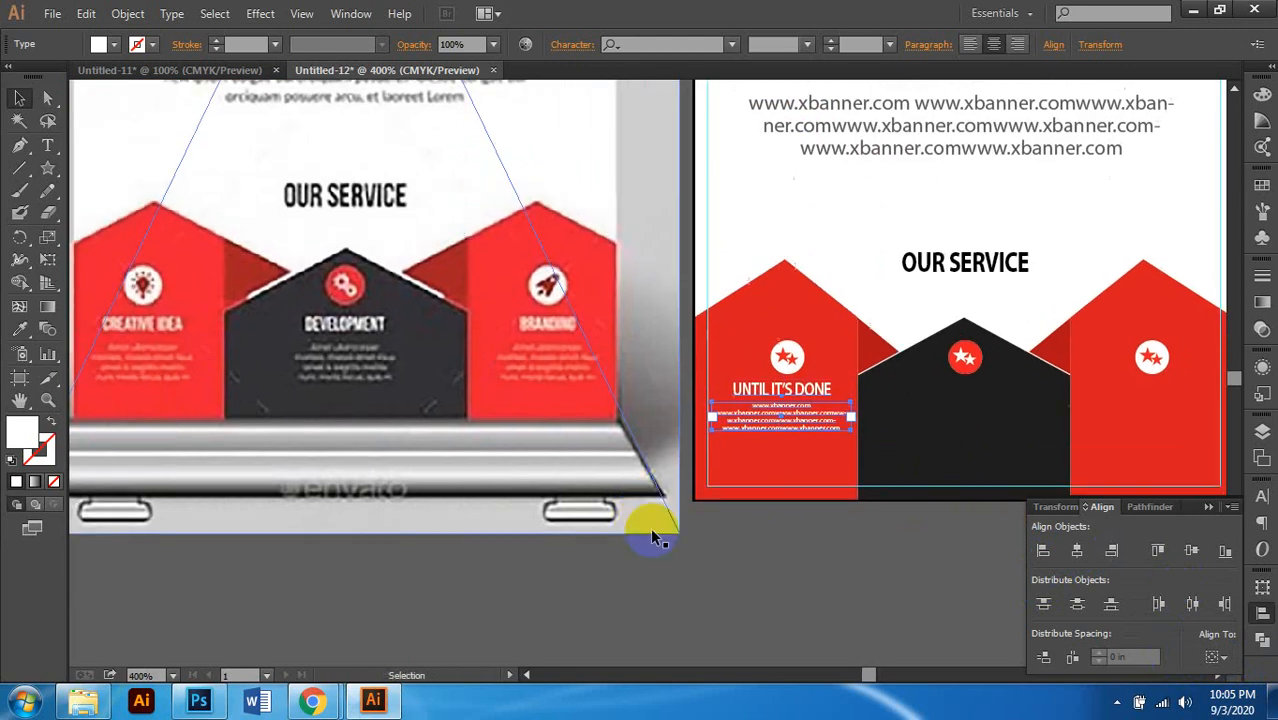
{"action": "scroll", "coordinate": [656, 538], "scroll_direction": "left", "scroll_amount": 1}
Step: Move the headline and URL text pair slightly lower in the red panel
{"action": "left_click", "coordinate": [845, 459]}
{"action": "scroll", "coordinate": [827, 436], "scroll_direction": "left", "scroll_amount": 1}
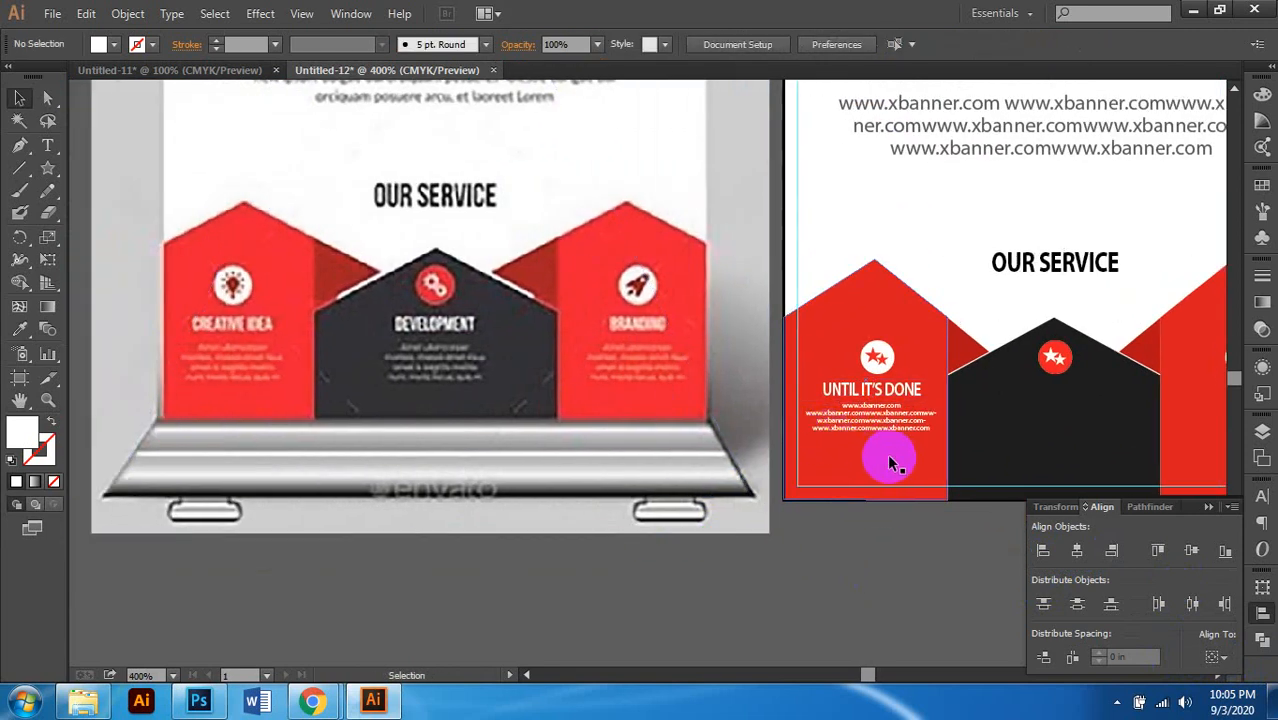
{"action": "left_click", "coordinate": [881, 397]}
{"action": "left_click_drag", "start_coordinate": [878, 407], "coordinate": [875, 421]}
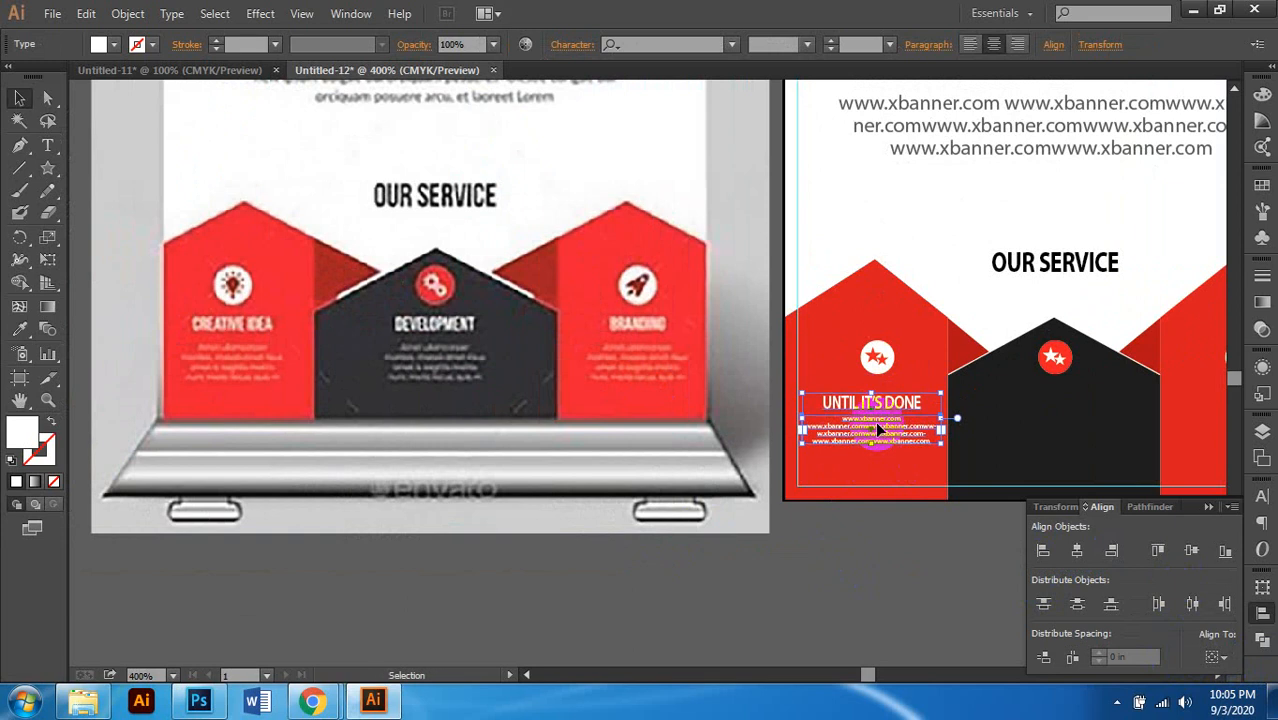
{"action": "key", "text": "Up"}
{"action": "key", "text": "Up"}
{"action": "key", "text": "Up"}
{"action": "left_click", "coordinate": [882, 584]}
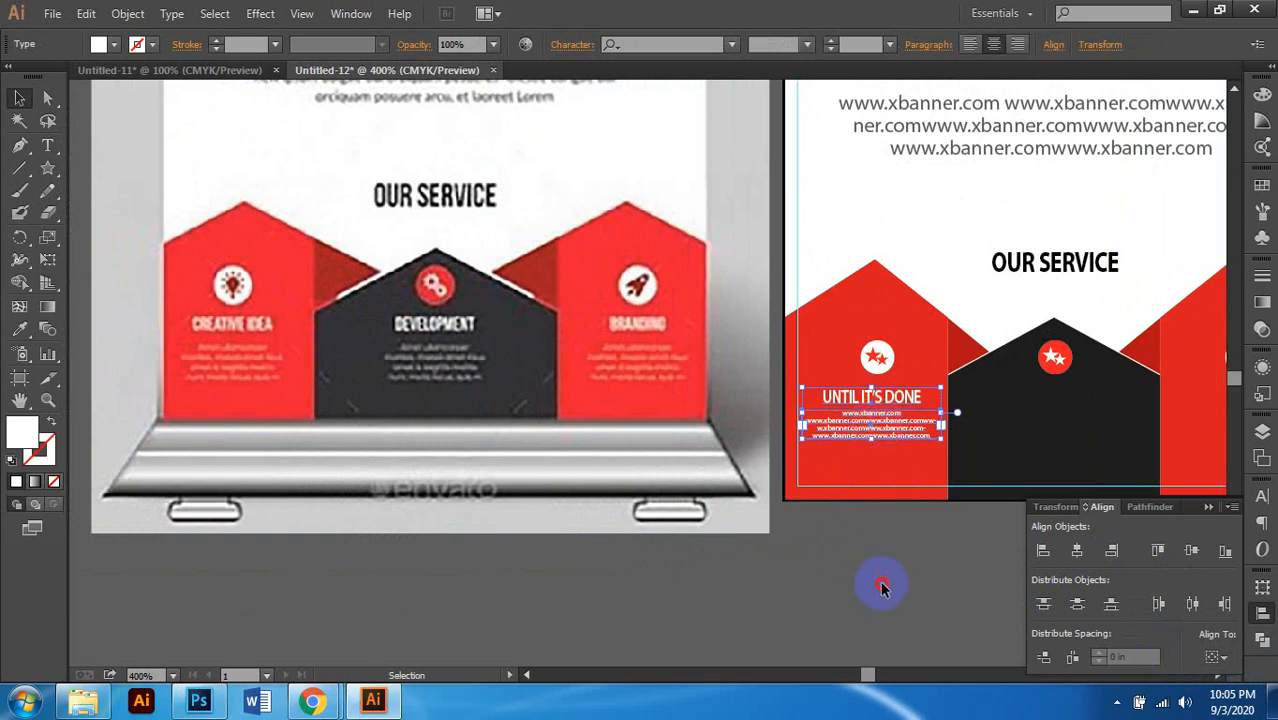
Step: Nudge the URL text down to add space below the headline
{"action": "scroll", "coordinate": [858, 458], "scroll_direction": "up", "scroll_amount": 2}
{"action": "left_click", "coordinate": [880, 410]}
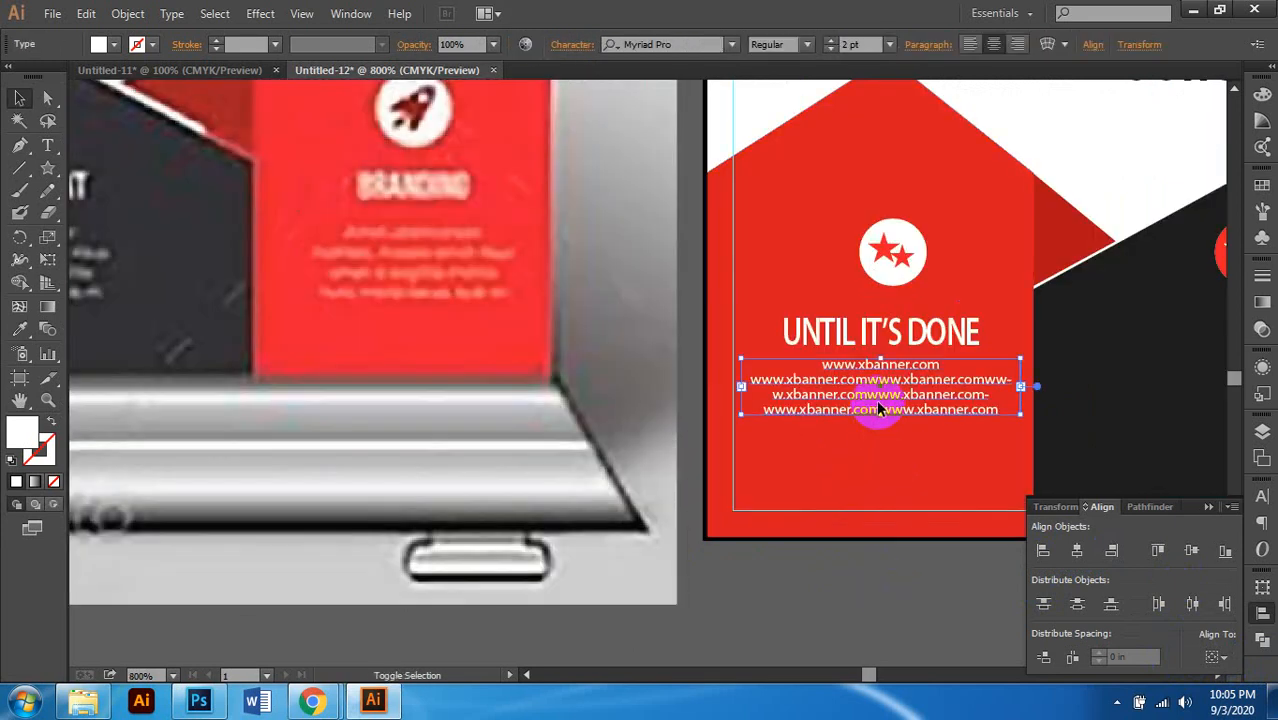
{"action": "key", "text": "shift+Down"}
{"action": "key", "text": "Up"}
{"action": "key", "text": "Up"}
{"action": "key", "text": "Up"}
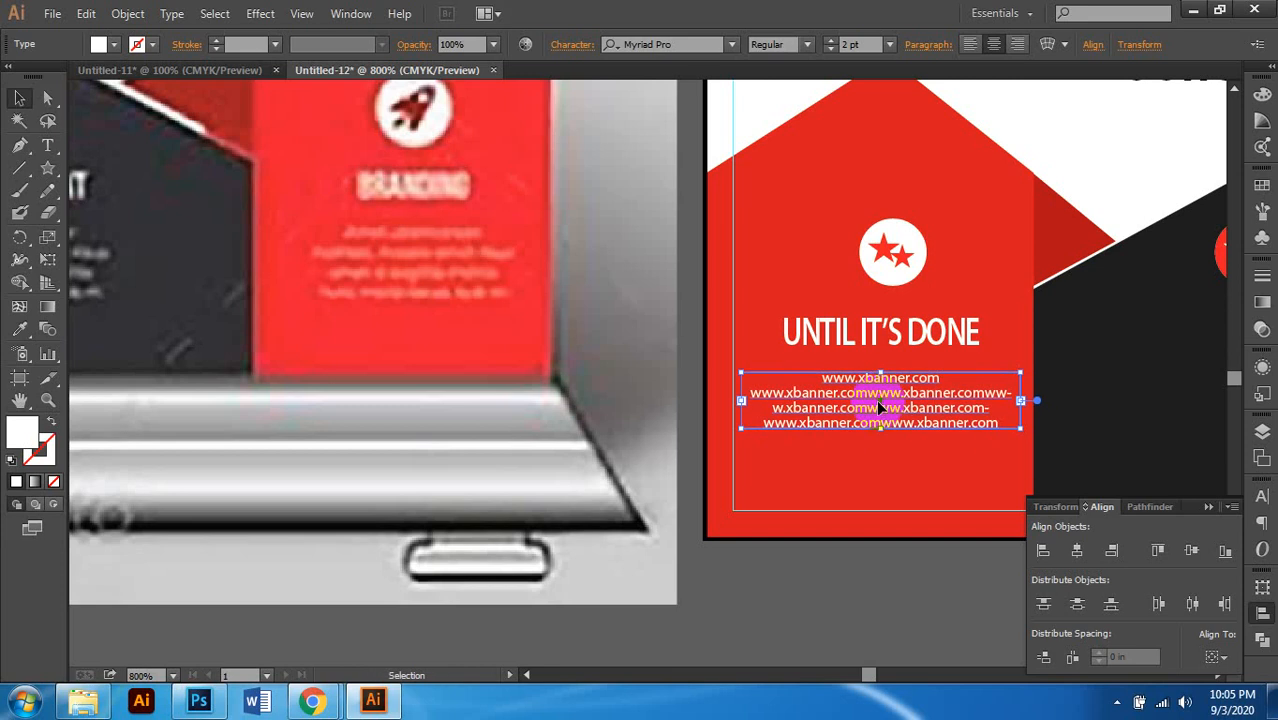
{"action": "scroll", "coordinate": [880, 408], "scroll_direction": "down", "scroll_amount": 2}
{"action": "scroll", "coordinate": [831, 550], "scroll_direction": "down", "scroll_amount": 1}
{"action": "scroll", "coordinate": [831, 550], "scroll_direction": "left", "scroll_amount": 2}
{"action": "left_click", "coordinate": [829, 550]}
{"action": "scroll", "coordinate": [829, 550], "scroll_direction": "right", "scroll_amount": 3}
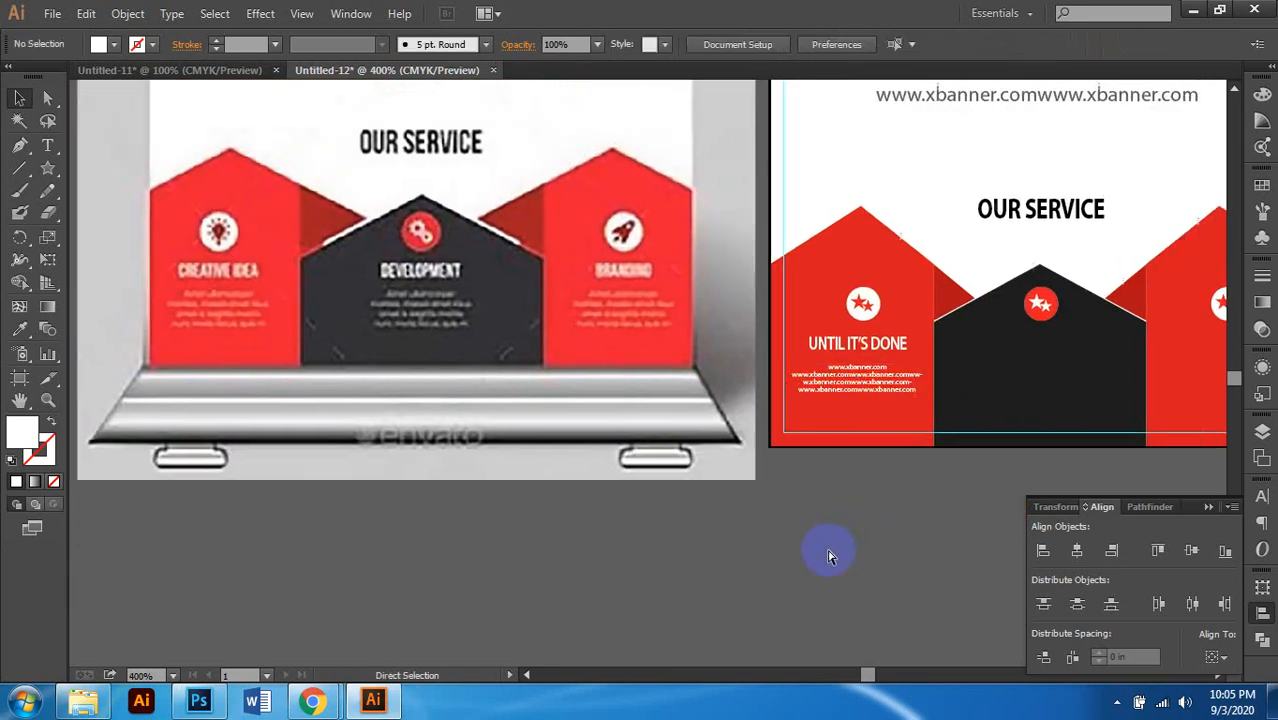
{"action": "scroll", "coordinate": [901, 437], "scroll_direction": "up", "scroll_amount": 2}
{"action": "left_click", "coordinate": [845, 340]}
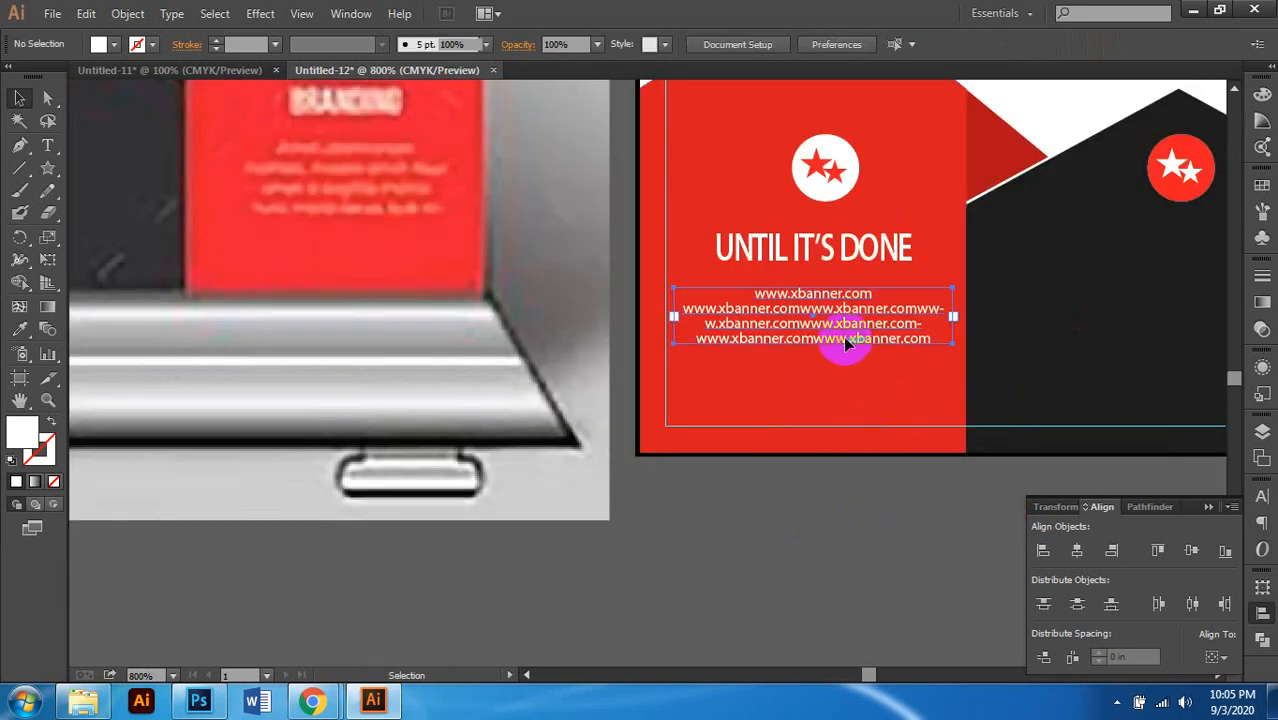
Step: Lighten the website text to 10% black (K 10), after trying 80 and 30
{"action": "left_click", "coordinate": [1261, 96]}
{"action": "left_click_drag", "start_coordinate": [1206, 178], "coordinate": [1119, 179]}
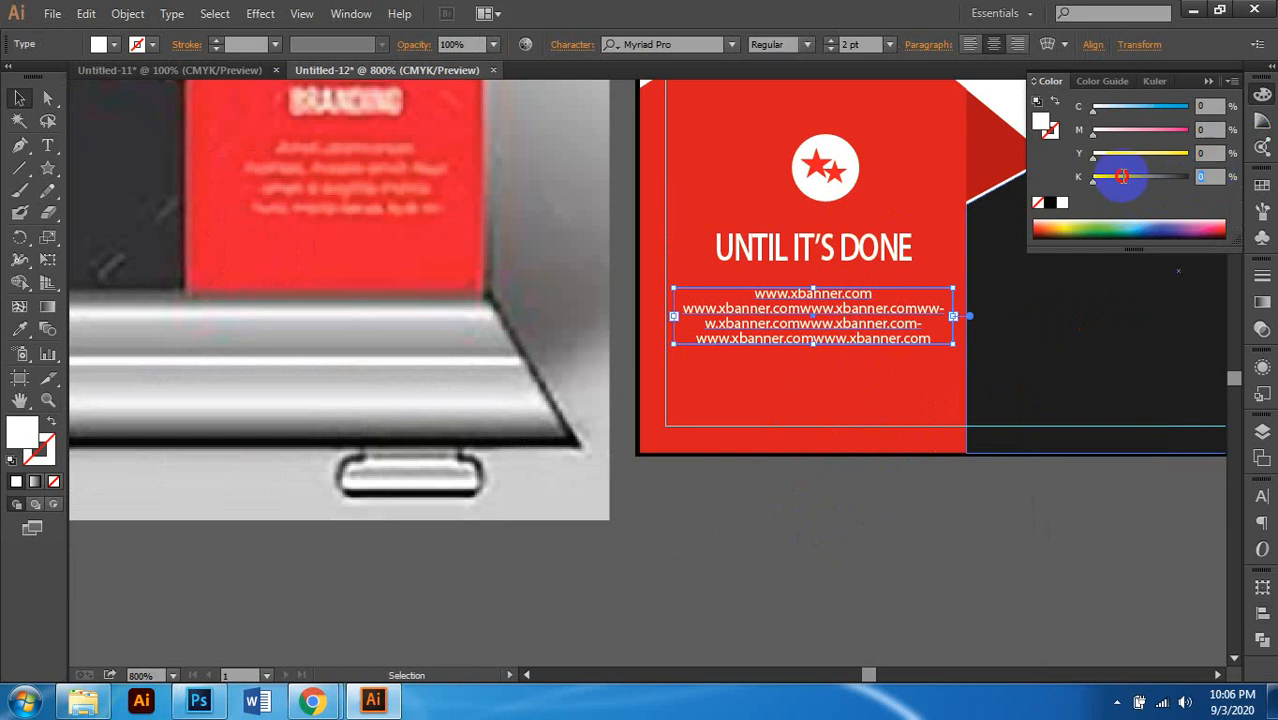
{"action": "type", "text": "80"}
{"action": "key", "text": "Return"}
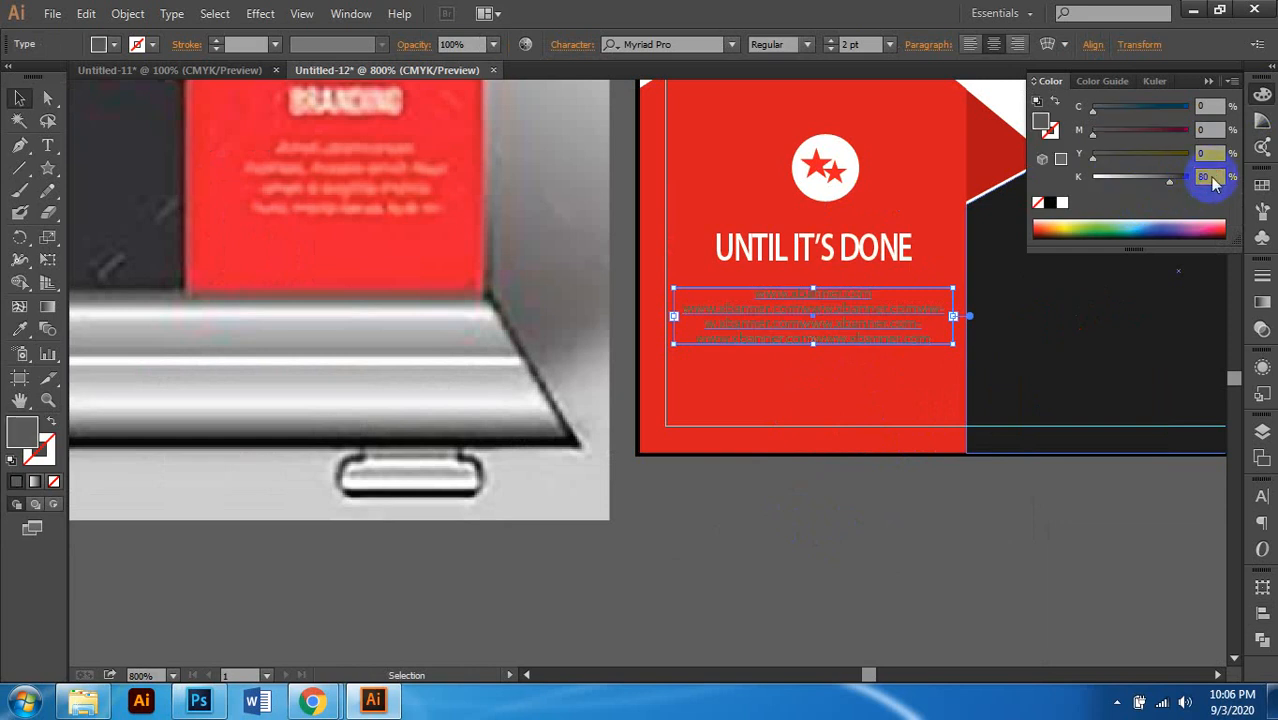
{"action": "type", "text": "30"}
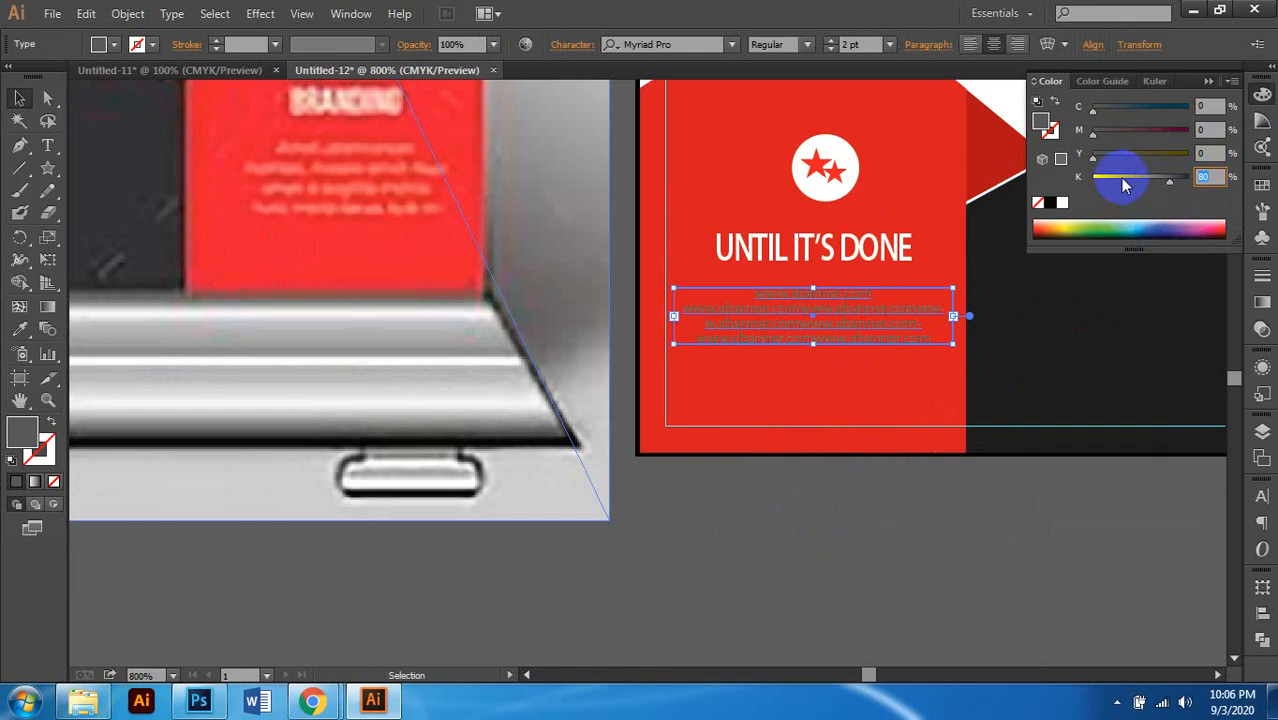
{"action": "key", "text": "Return"}
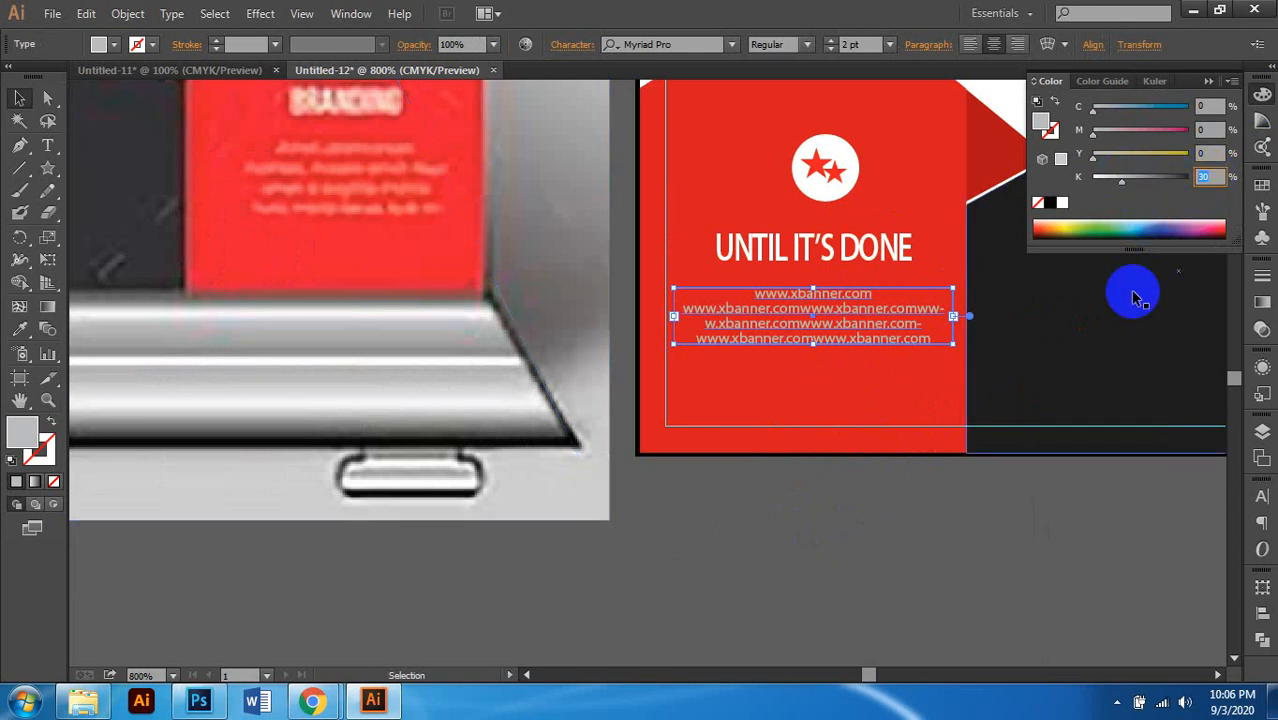
{"action": "type", "text": "10"}
{"action": "key", "text": "Return"}
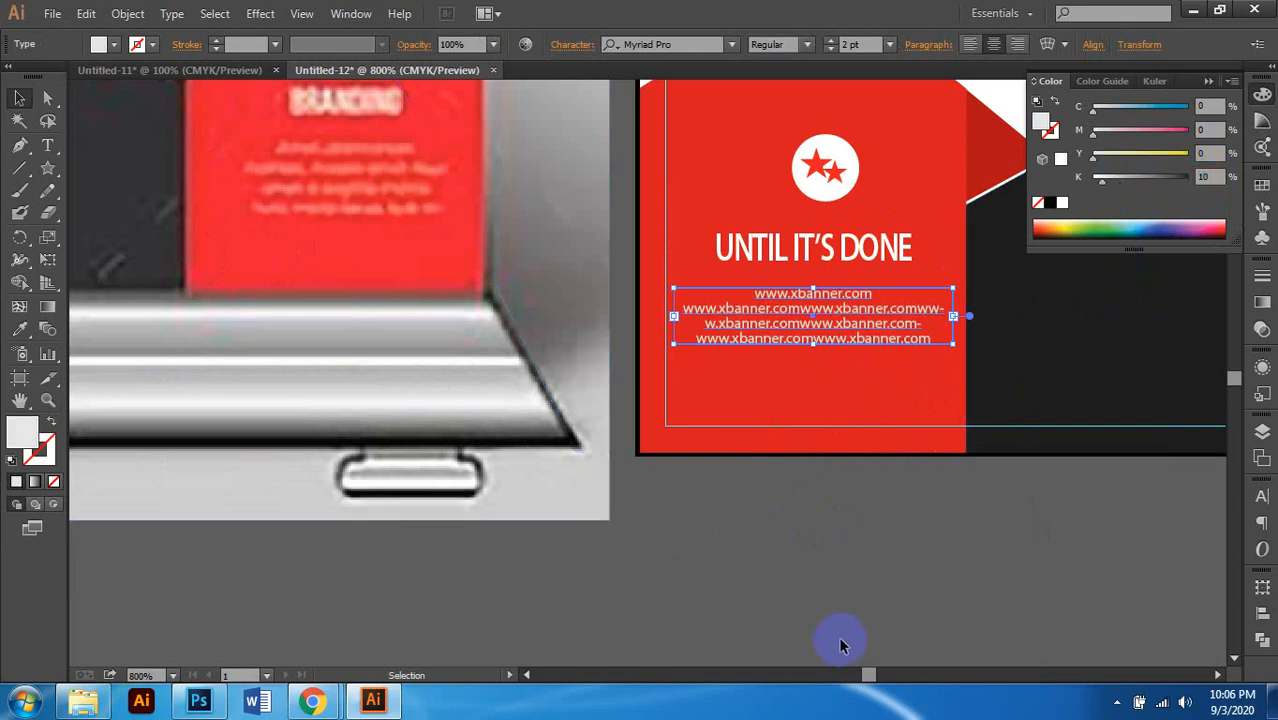
{"action": "left_click", "coordinate": [846, 530]}
Step: Narrow the website text box from both sides so its lines wrap within the left red panel
{"action": "key", "text": "ctrl+minus"}
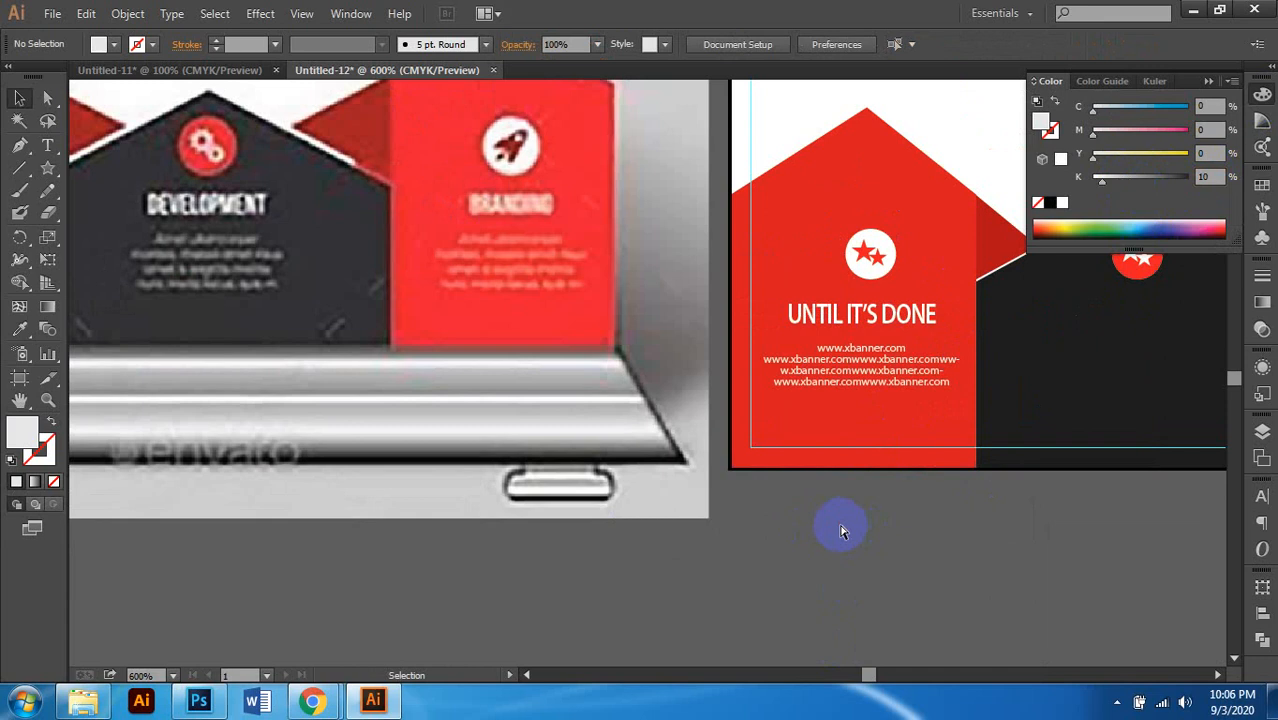
{"action": "key", "text": "ctrl+minus"}
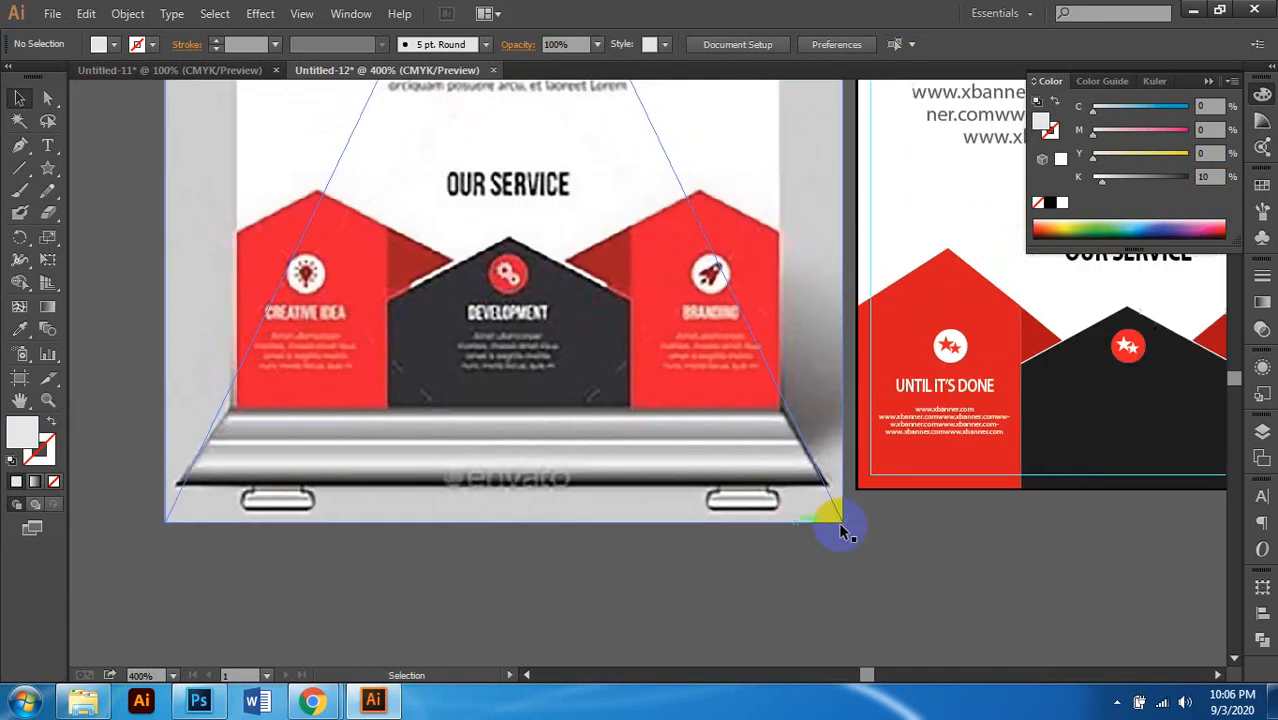
{"action": "scroll", "coordinate": [840, 530], "scroll_direction": "right", "scroll_amount": 3}
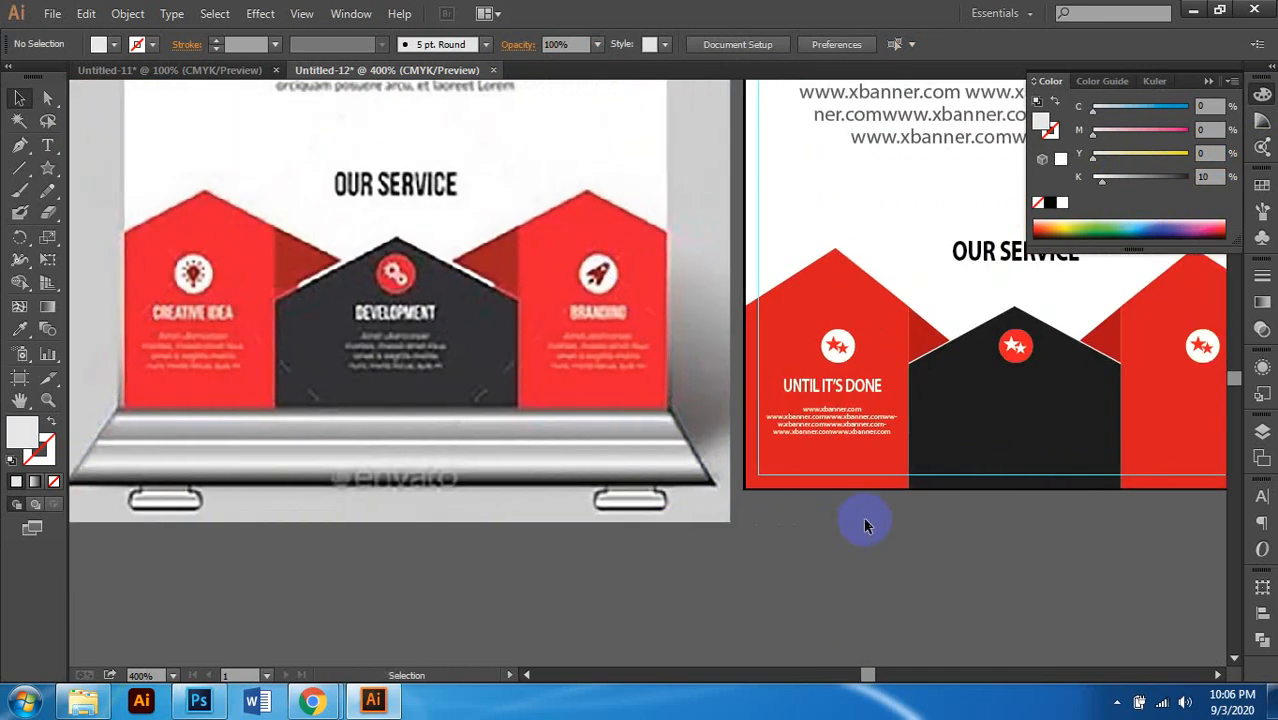
{"action": "left_click", "coordinate": [812, 462]}
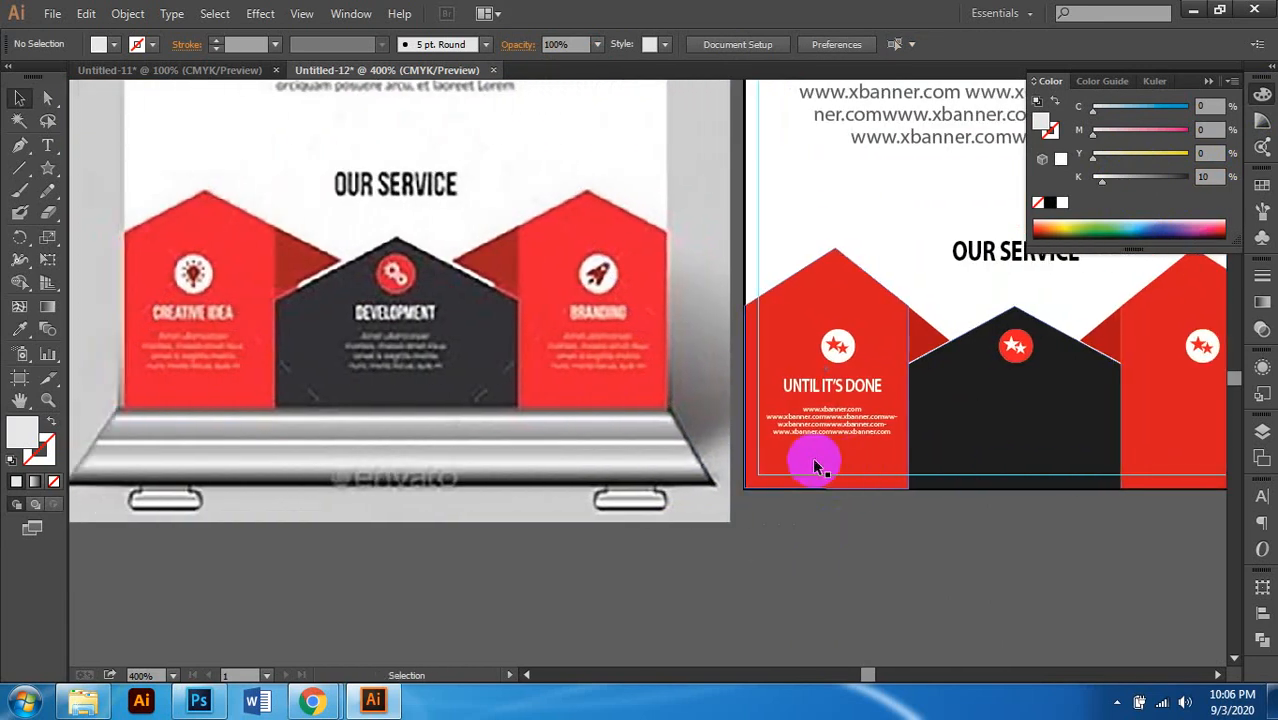
{"action": "left_click", "coordinate": [842, 426]}
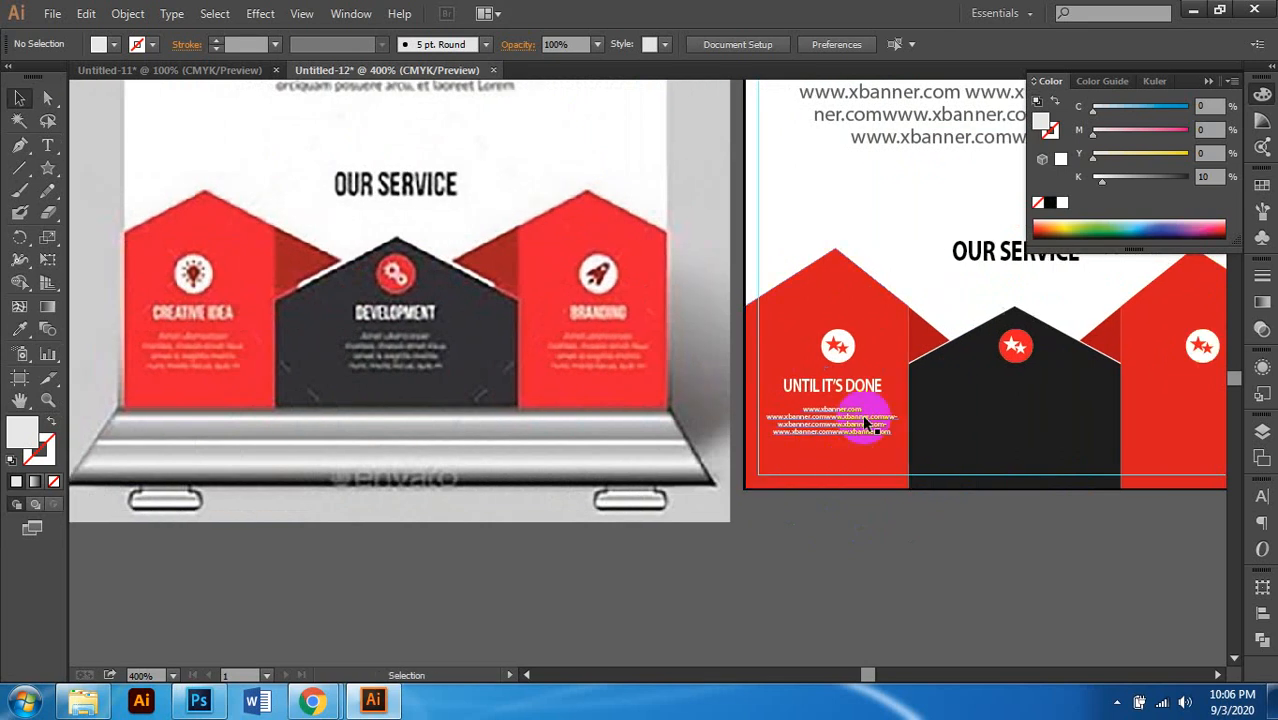
{"action": "scroll", "coordinate": [838, 430], "scroll_direction": "right", "scroll_amount": 1}
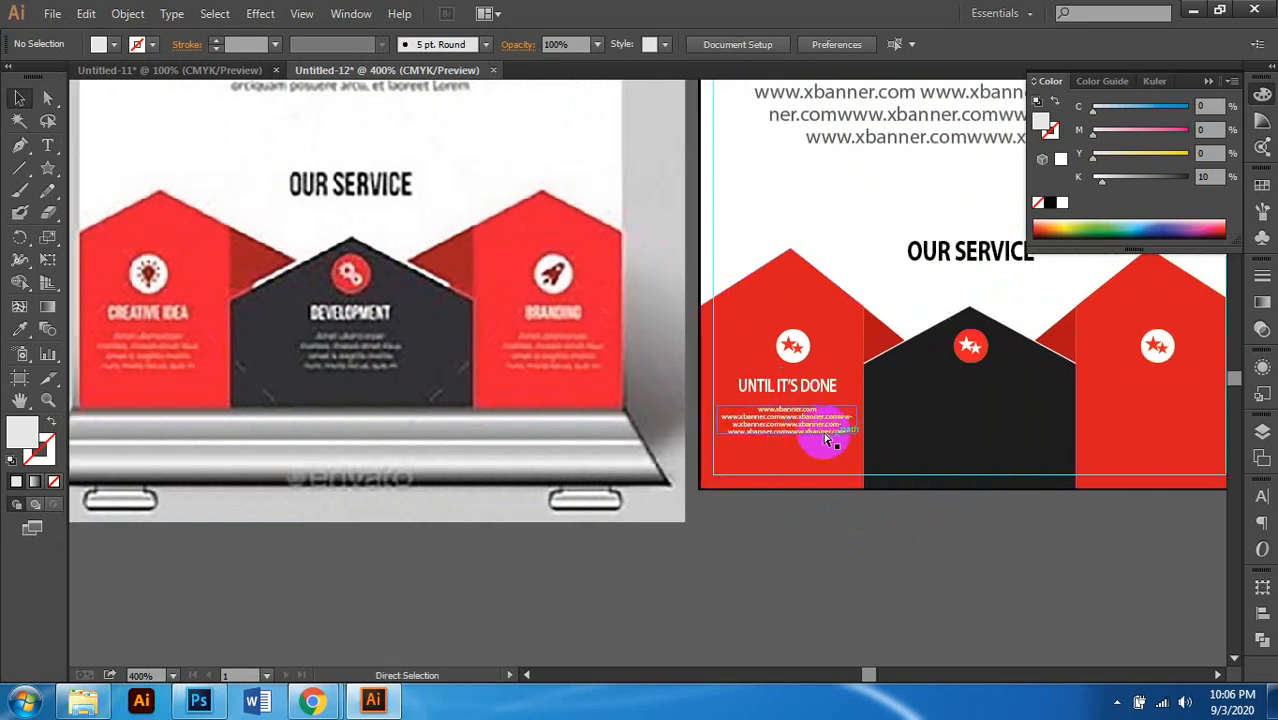
{"action": "scroll", "coordinate": [830, 432], "scroll_direction": "up", "scroll_amount": 3}
{"action": "left_click", "coordinate": [808, 441]}
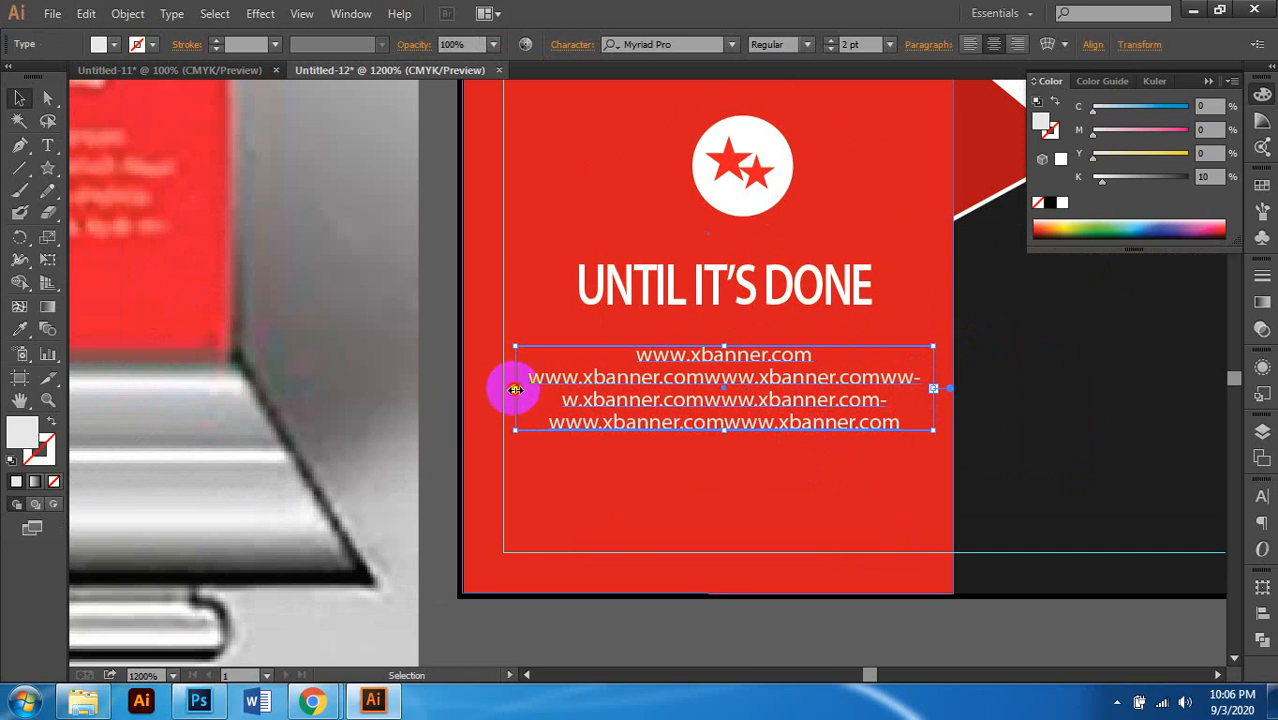
{"action": "left_click_drag", "start_coordinate": [514, 389], "coordinate": [555, 389]}
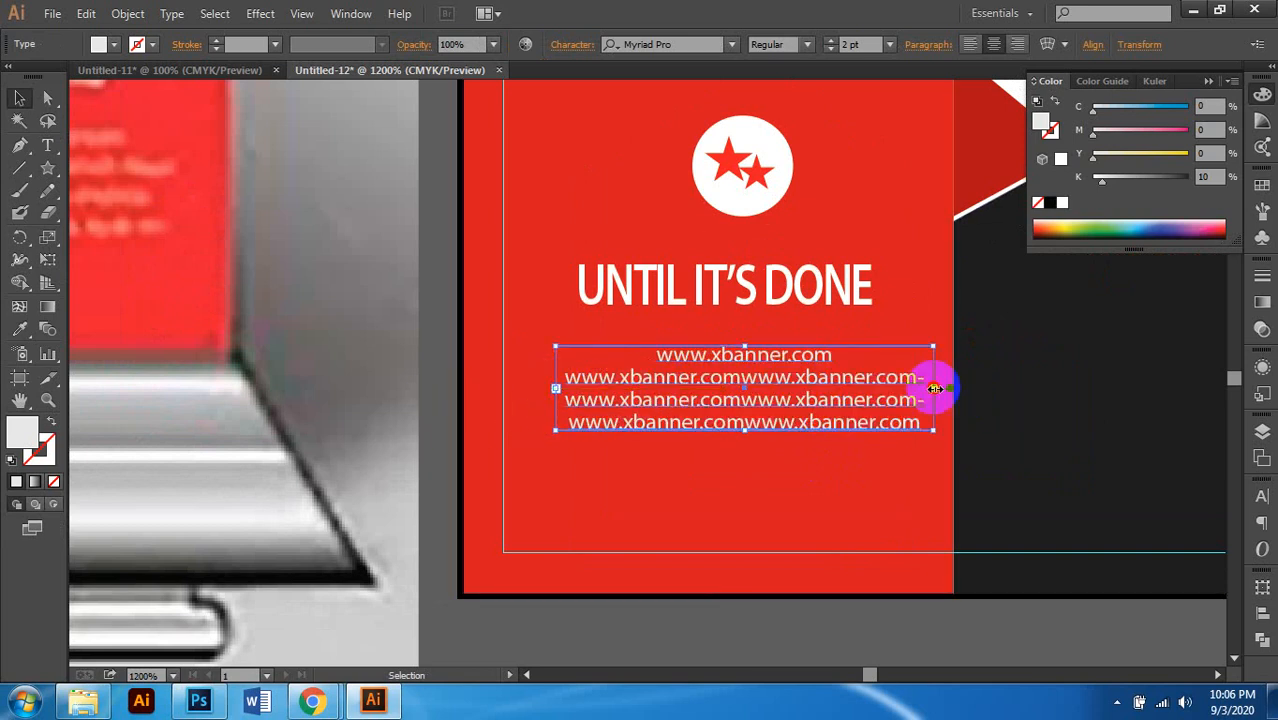
{"action": "left_click_drag", "start_coordinate": [934, 388], "coordinate": [904, 388]}
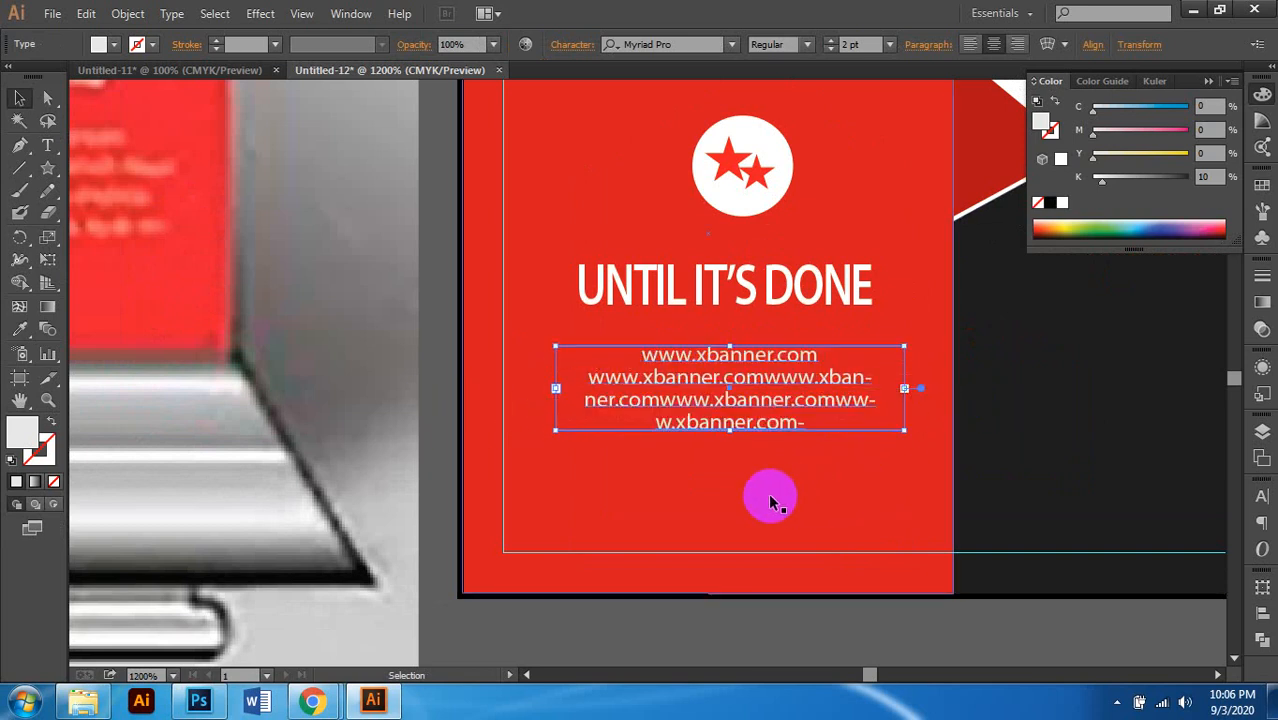
{"action": "left_click", "coordinate": [722, 617]}
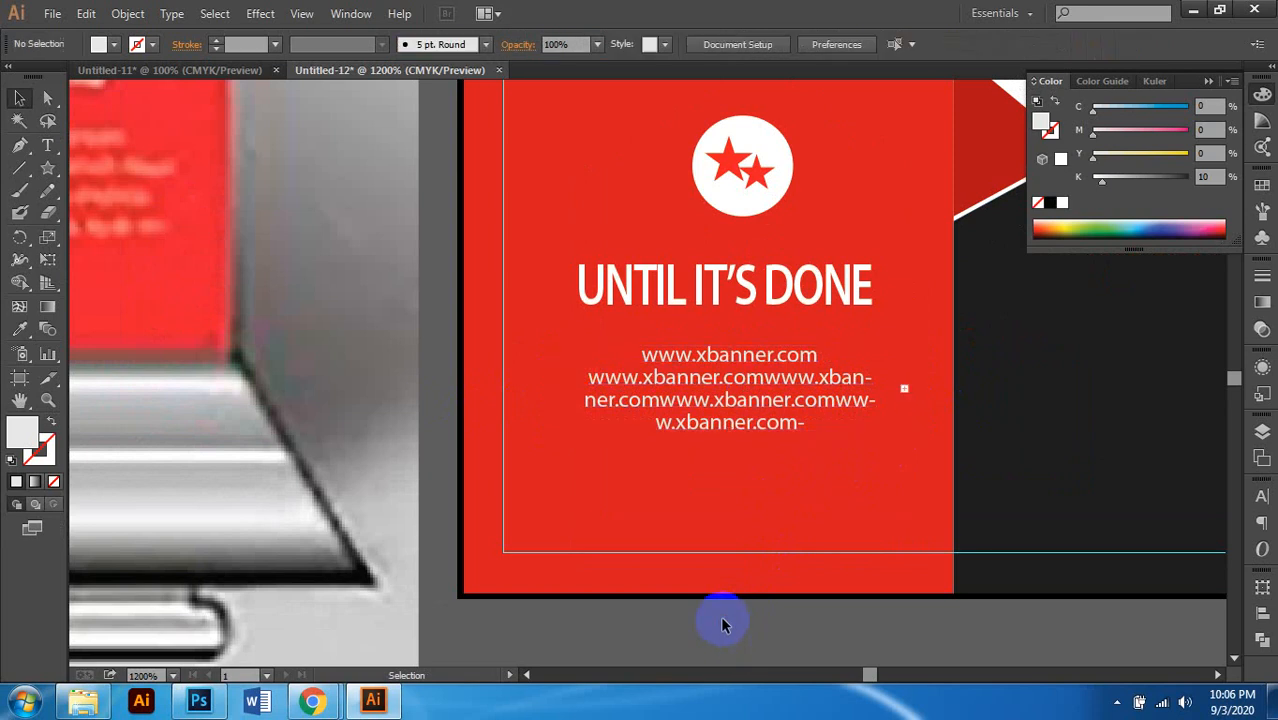
{"action": "scroll", "coordinate": [723, 615], "scroll_direction": "down", "scroll_amount": 1}
{"action": "scroll", "coordinate": [776, 546], "scroll_direction": "down", "scroll_amount": 1}
{"action": "left_click", "coordinate": [783, 404]}
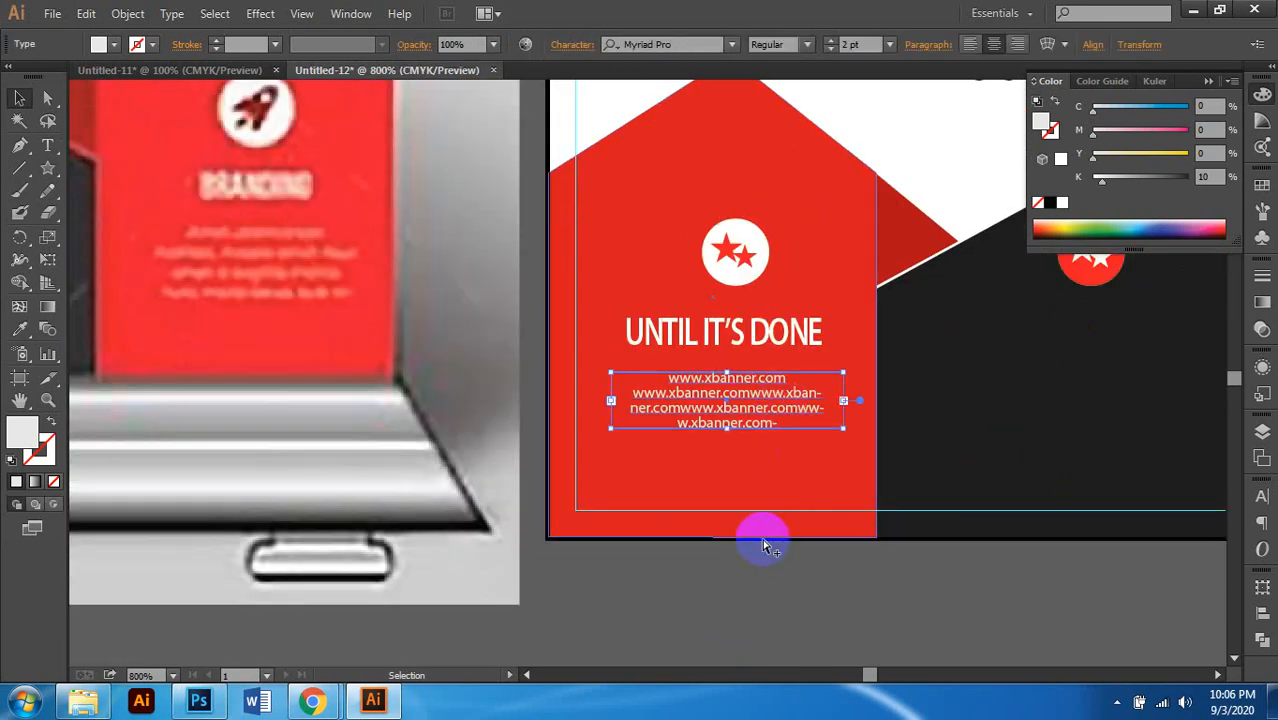
{"action": "scroll", "coordinate": [765, 543], "scroll_direction": "down", "scroll_amount": 1}
{"action": "left_click", "coordinate": [742, 590]}
Step: Alt-drag copies of the headline and website text into the middle dark and right red panels
{"action": "scroll", "coordinate": [743, 592], "scroll_direction": "left", "scroll_amount": 1}
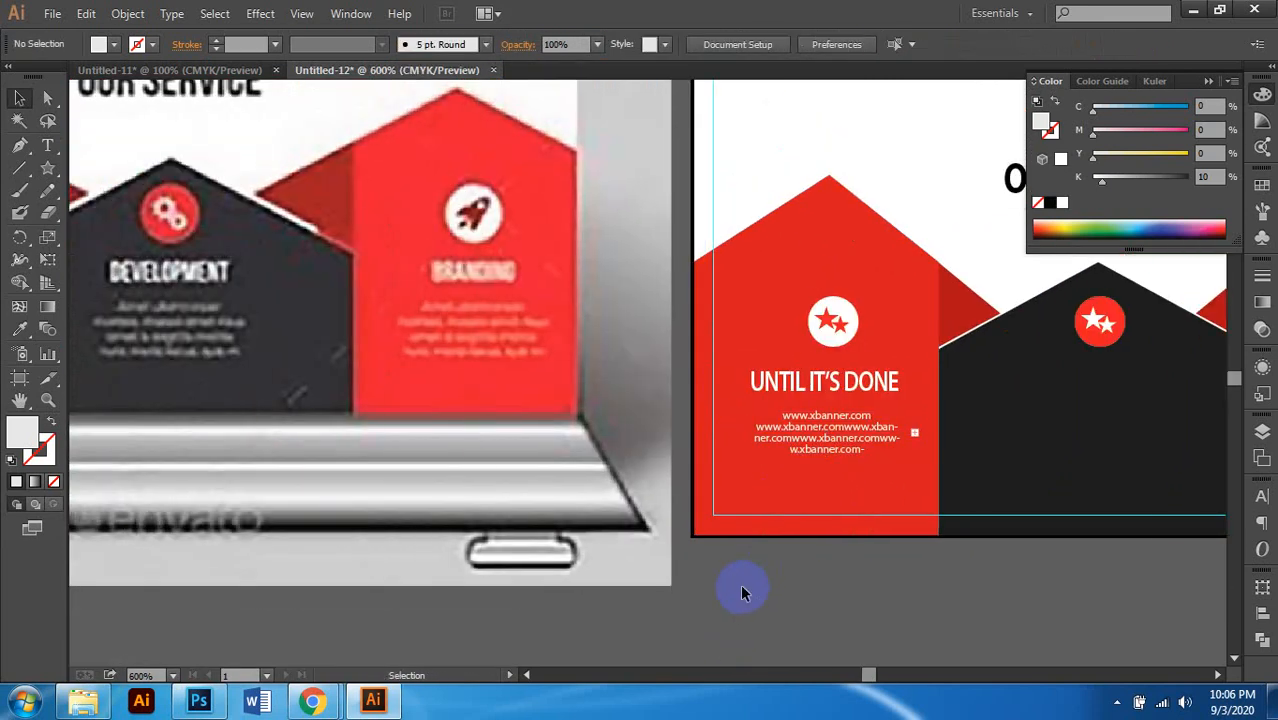
{"action": "scroll", "coordinate": [742, 584], "scroll_direction": "down", "scroll_amount": 1}
{"action": "scroll", "coordinate": [742, 580], "scroll_direction": "down", "scroll_amount": 1}
{"action": "scroll", "coordinate": [753, 573], "scroll_direction": "right", "scroll_amount": 2}
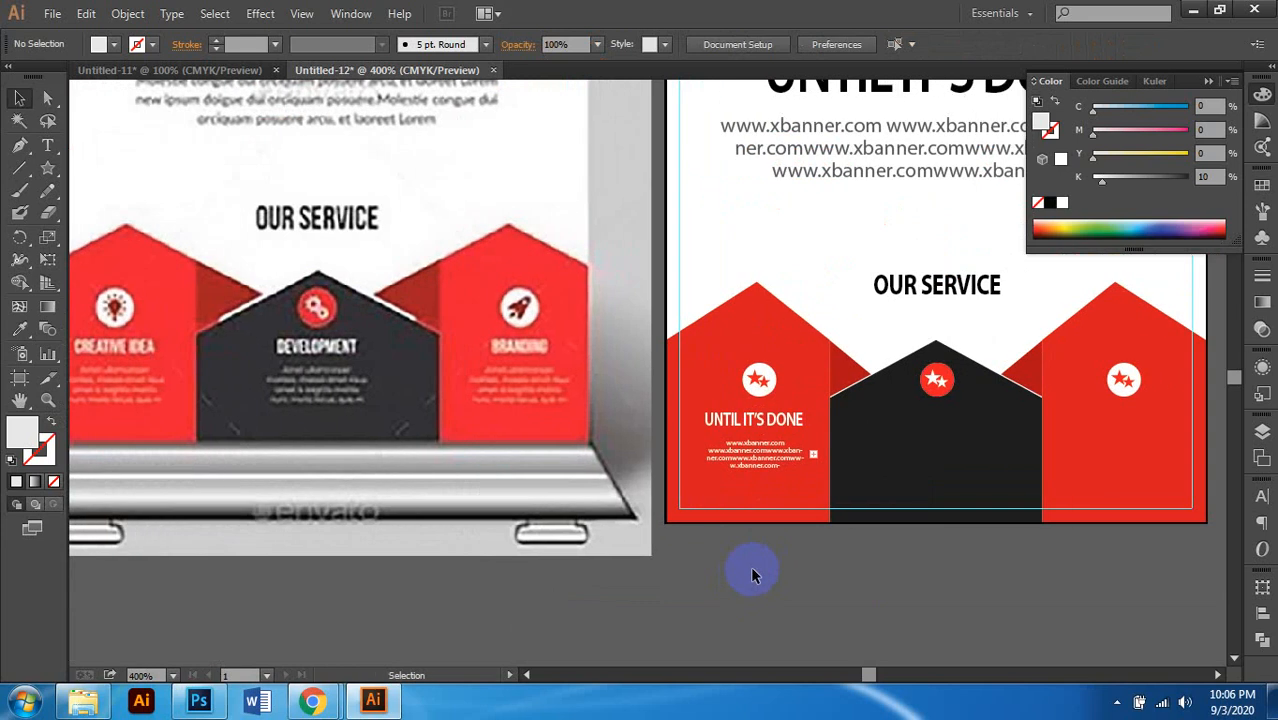
{"action": "scroll", "coordinate": [765, 572], "scroll_direction": "left", "scroll_amount": 4}
{"action": "scroll", "coordinate": [767, 569], "scroll_direction": "down", "scroll_amount": 1}
{"action": "scroll", "coordinate": [765, 565], "scroll_direction": "right", "scroll_amount": 3}
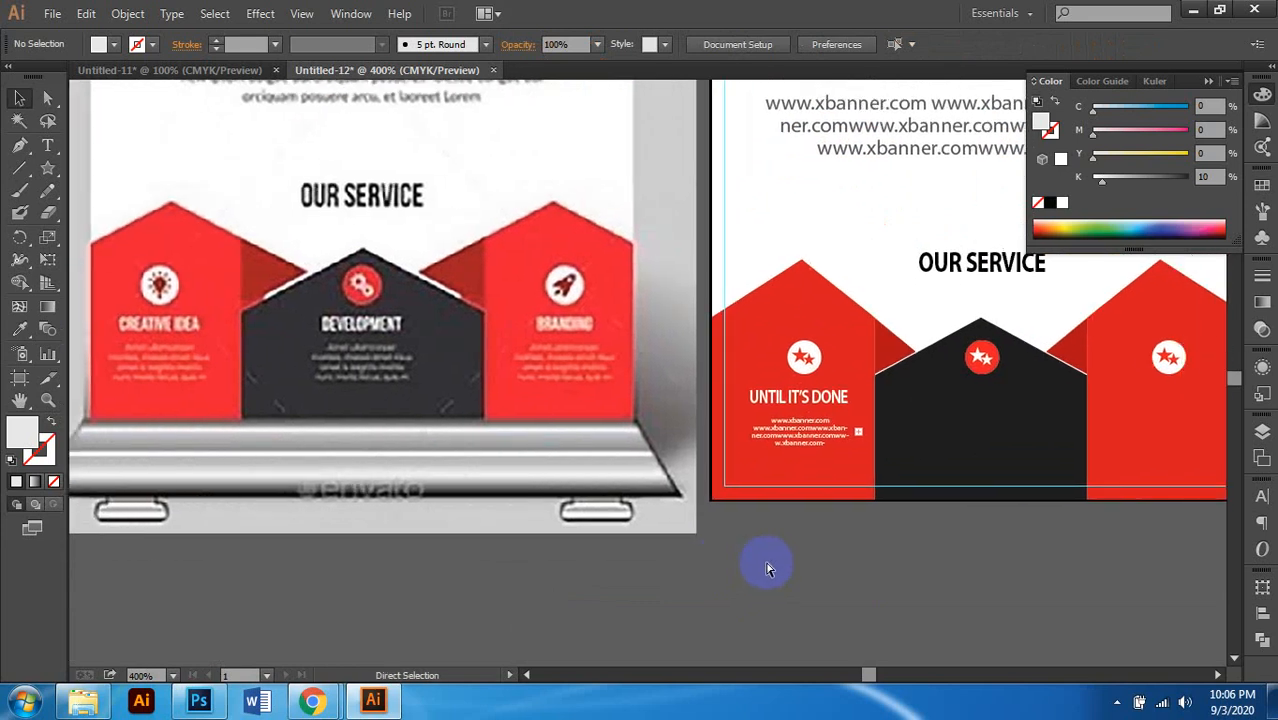
{"action": "scroll", "coordinate": [932, 440], "scroll_direction": "right", "scroll_amount": 3}
{"action": "scroll", "coordinate": [918, 420], "scroll_direction": "up", "scroll_amount": 1}
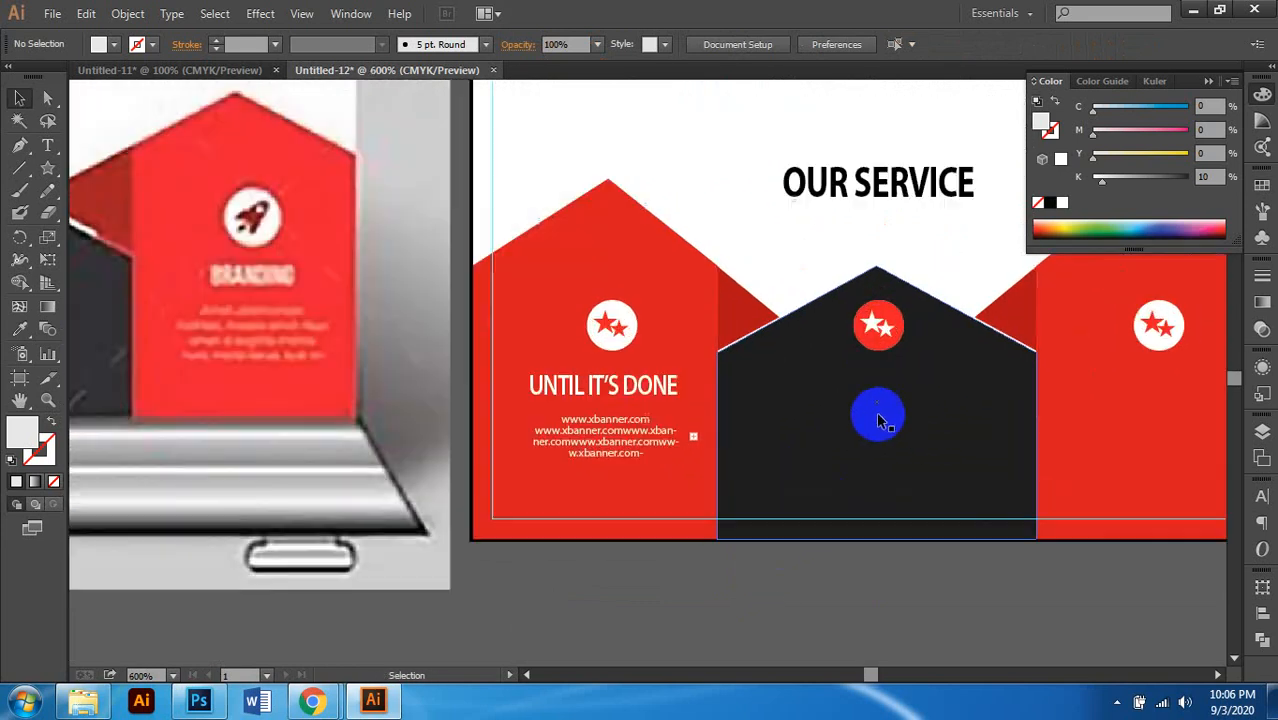
{"action": "scroll", "coordinate": [849, 420], "scroll_direction": "right", "scroll_amount": 3}
{"action": "left_click", "coordinate": [571, 396]}
{"action": "left_click", "coordinate": [558, 445], "text": "shift"}
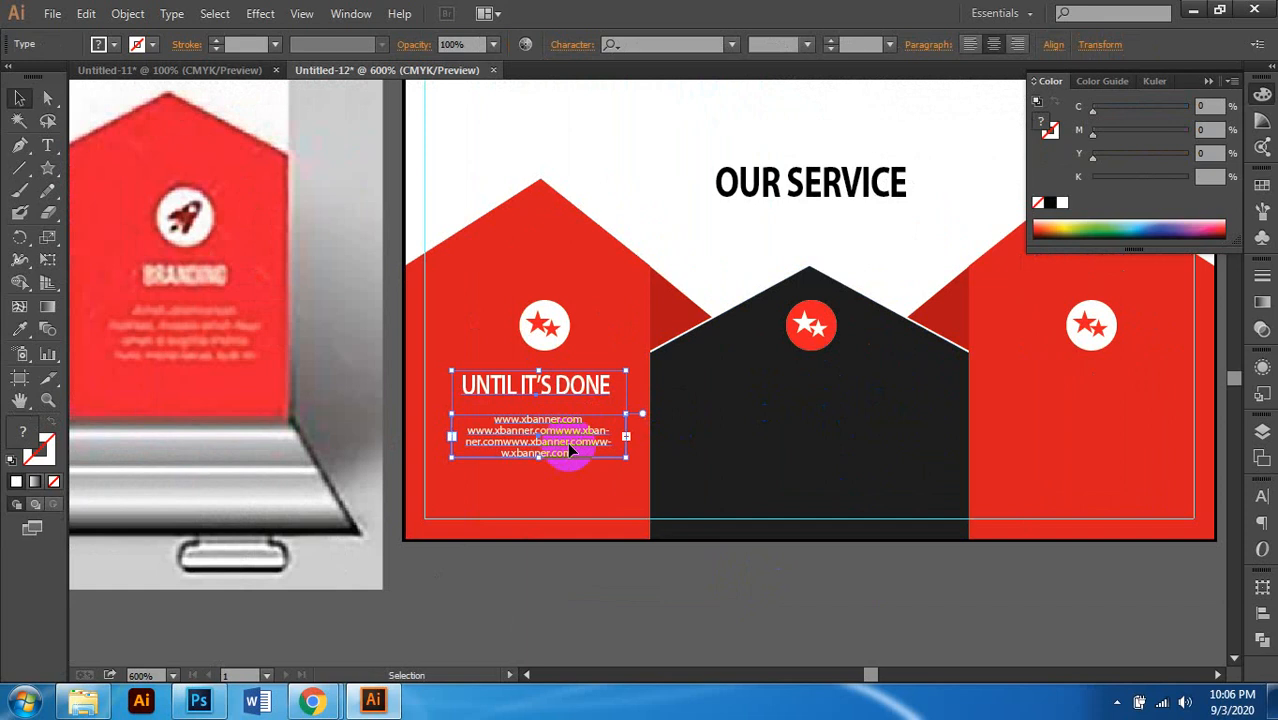
{"action": "scroll", "coordinate": [540, 400], "scroll_direction": "right", "scroll_amount": 3}
{"action": "left_click_drag", "start_coordinate": [548, 382], "coordinate": [795, 406]}
{"action": "scroll", "coordinate": [765, 471], "scroll_direction": "right", "scroll_amount": 3}
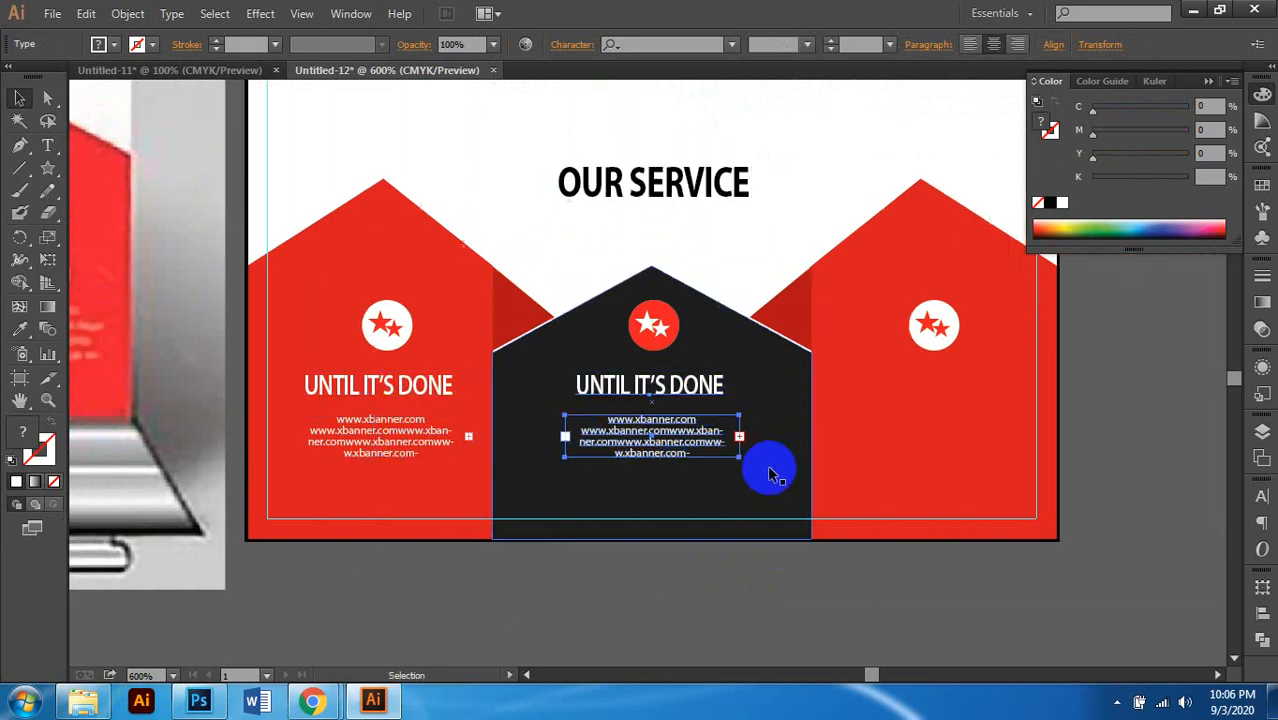
{"action": "left_click_drag", "start_coordinate": [690, 385], "coordinate": [955, 414]}
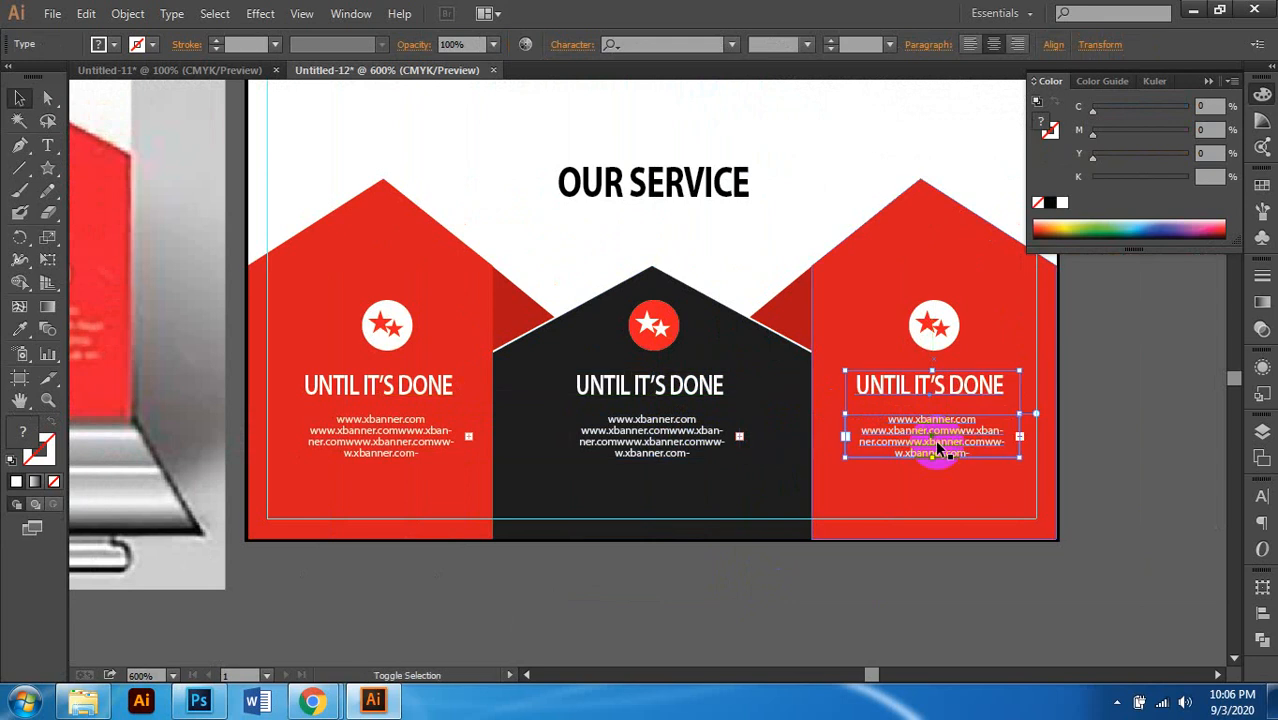
{"action": "left_click", "coordinate": [887, 587]}
{"action": "scroll", "coordinate": [827, 527], "scroll_direction": "down", "scroll_amount": 2}
{"action": "scroll", "coordinate": [827, 527], "scroll_direction": "up", "scroll_amount": 2}
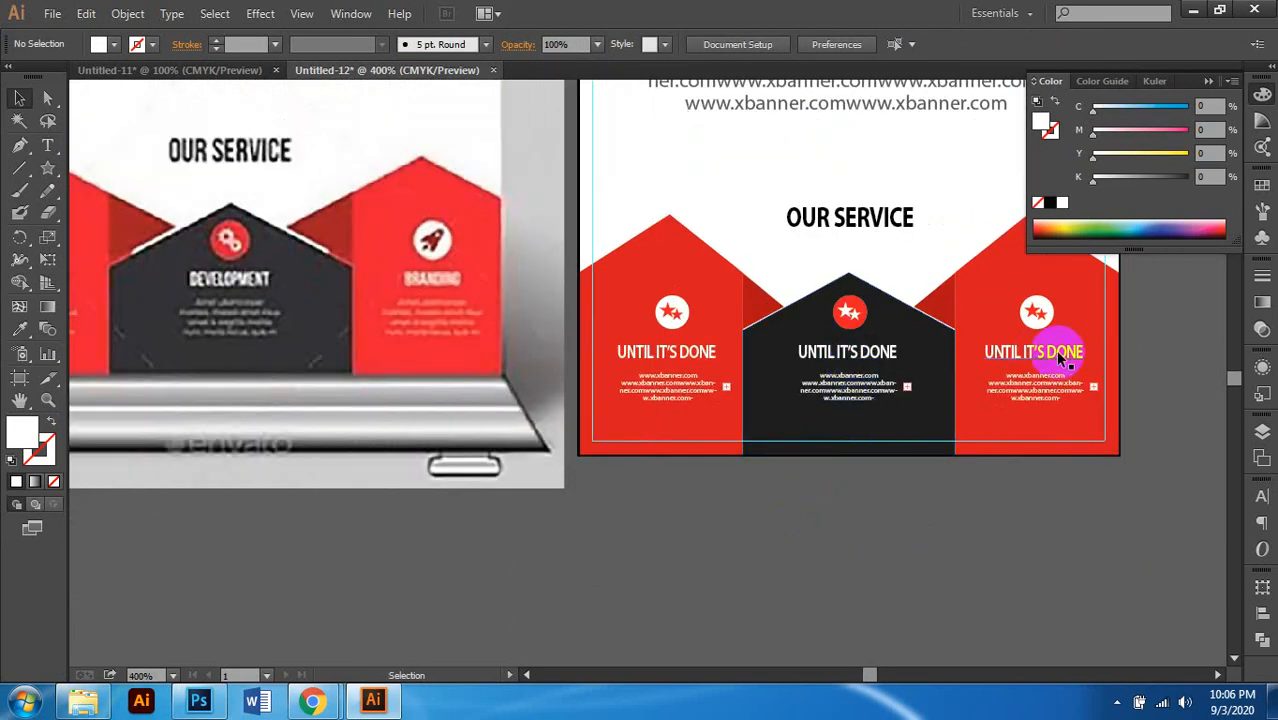
{"action": "scroll", "coordinate": [1043, 368], "scroll_direction": "up", "scroll_amount": 2}
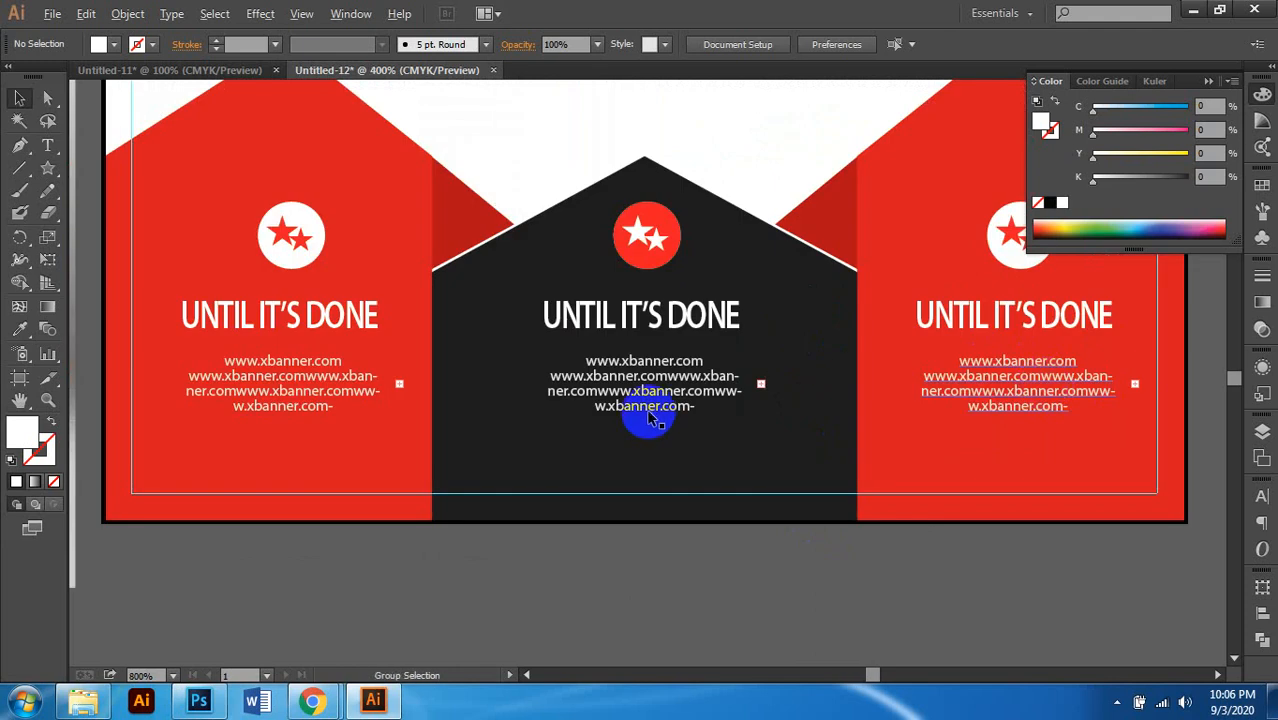
{"action": "scroll", "coordinate": [650, 416], "scroll_direction": "down", "scroll_amount": 4}
{"action": "scroll", "coordinate": [690, 405], "scroll_direction": "up", "scroll_amount": 3}
{"action": "scroll", "coordinate": [746, 392], "scroll_direction": "left", "scroll_amount": 2}
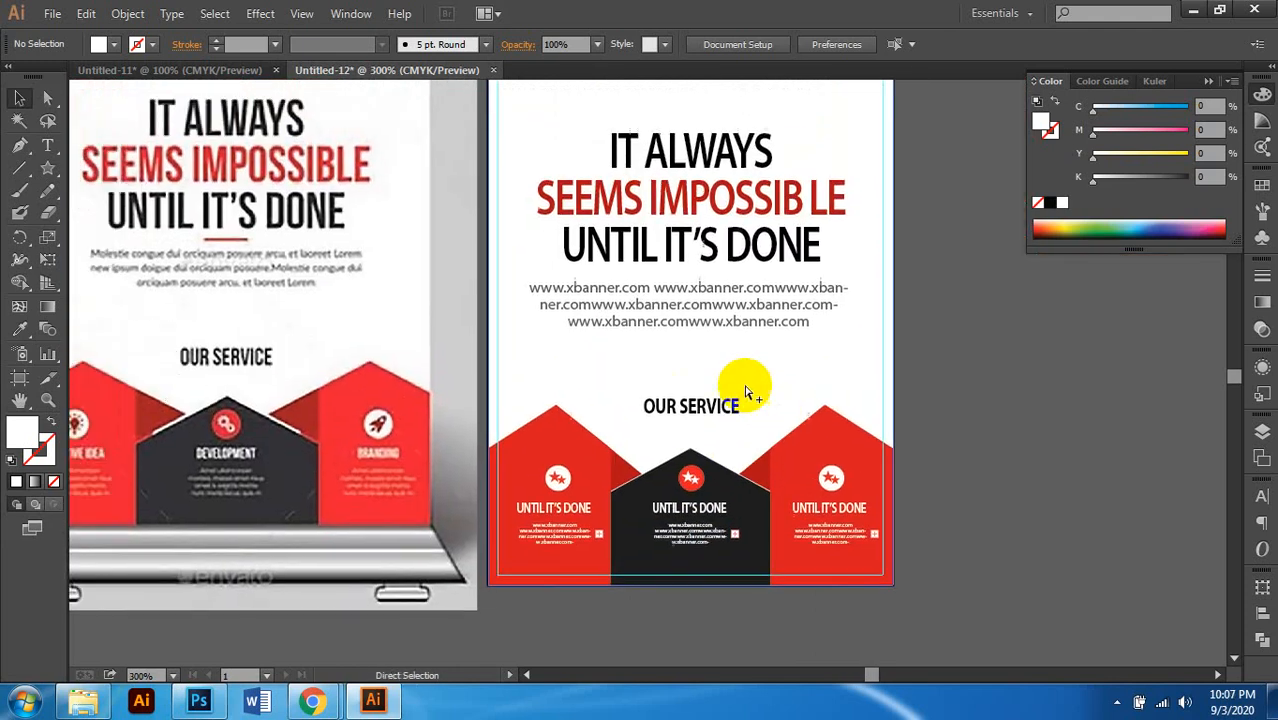
Step: Drag the reference banner mockup further left, clear of the new X-banner
{"action": "scroll", "coordinate": [746, 392], "scroll_direction": "down", "scroll_amount": 2}
{"action": "scroll", "coordinate": [953, 420], "scroll_direction": "up", "scroll_amount": 1}
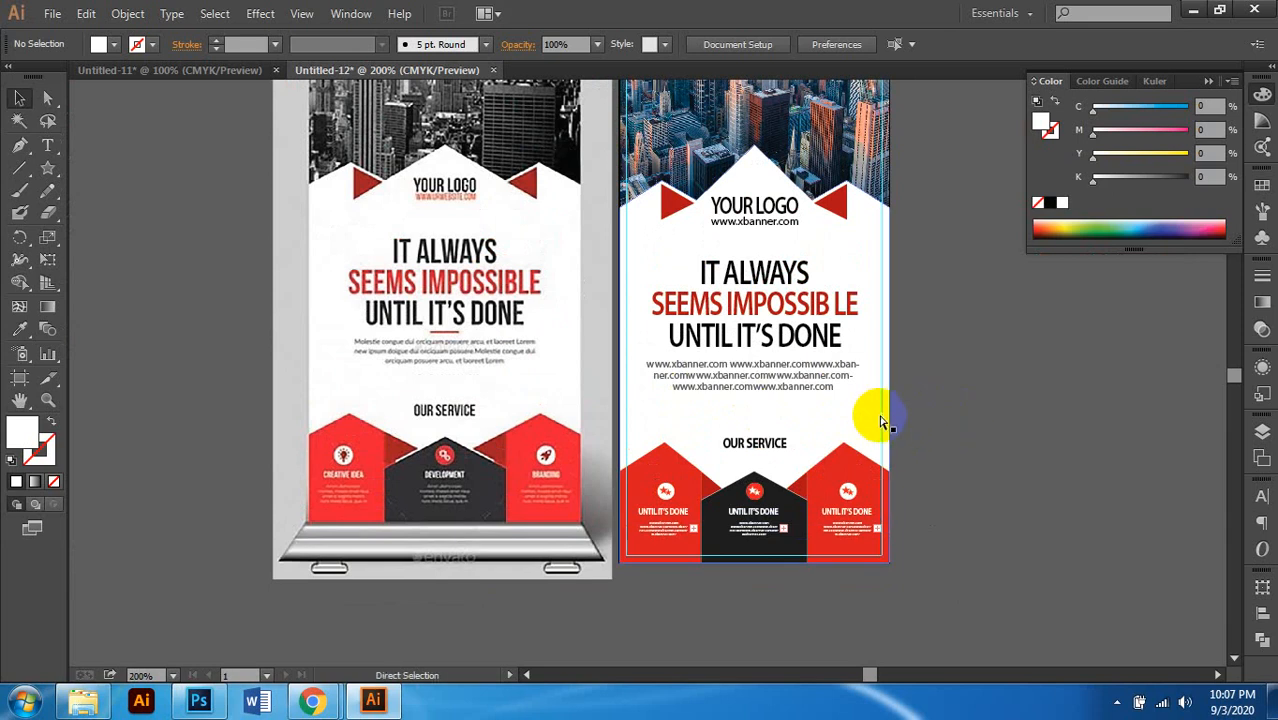
{"action": "scroll", "coordinate": [850, 421], "scroll_direction": "right", "scroll_amount": 2}
{"action": "scroll", "coordinate": [836, 414], "scroll_direction": "up", "scroll_amount": 9}
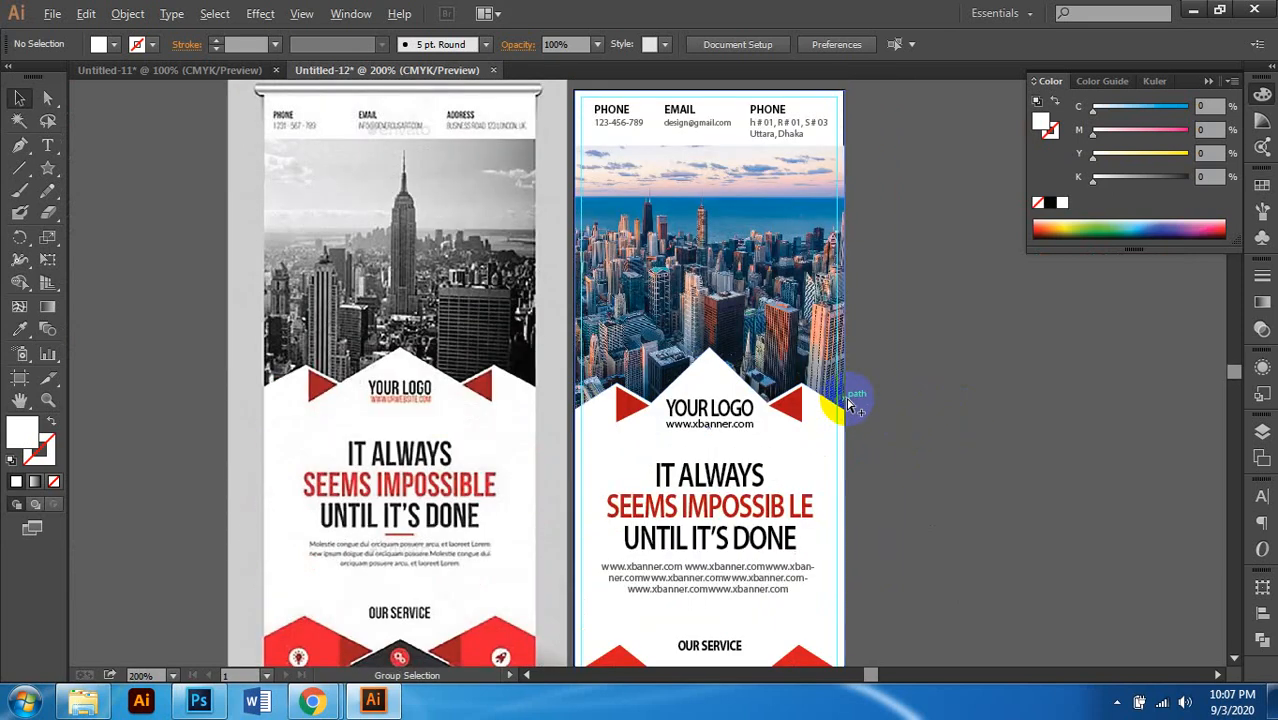
{"action": "scroll", "coordinate": [850, 404], "scroll_direction": "down", "scroll_amount": 1}
{"action": "scroll", "coordinate": [850, 404], "scroll_direction": "down", "scroll_amount": 2}
{"action": "scroll", "coordinate": [852, 404], "scroll_direction": "right", "scroll_amount": 2}
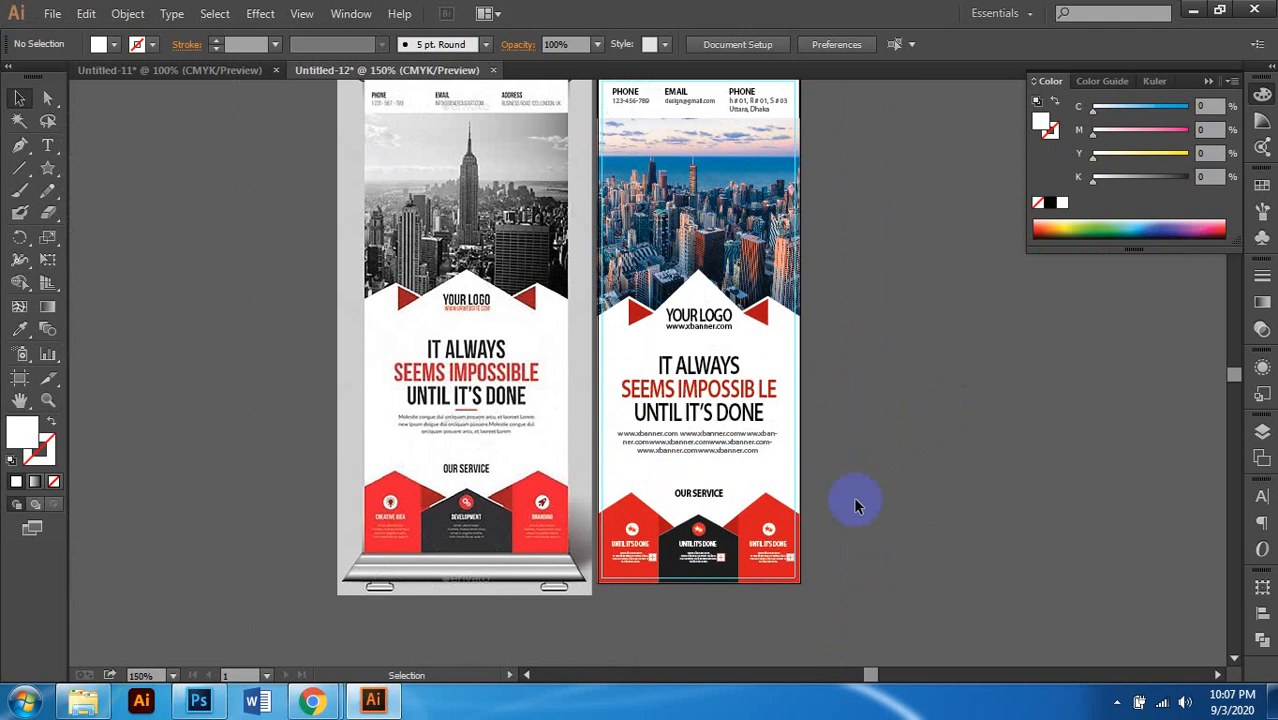
{"action": "scroll", "coordinate": [703, 615], "scroll_direction": "up", "scroll_amount": 2}
{"action": "scroll", "coordinate": [771, 578], "scroll_direction": "left", "scroll_amount": 2}
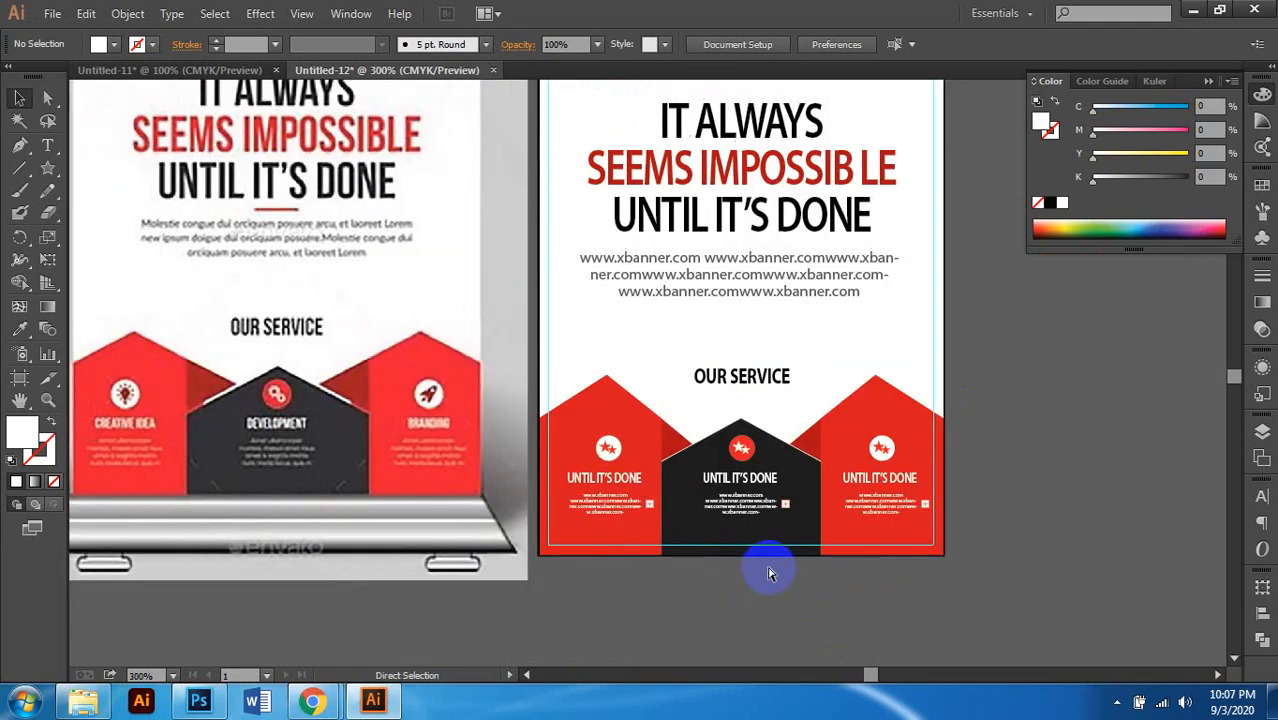
{"action": "scroll", "coordinate": [770, 560], "scroll_direction": "down", "scroll_amount": 2}
{"action": "scroll", "coordinate": [775, 633], "scroll_direction": "right", "scroll_amount": 2}
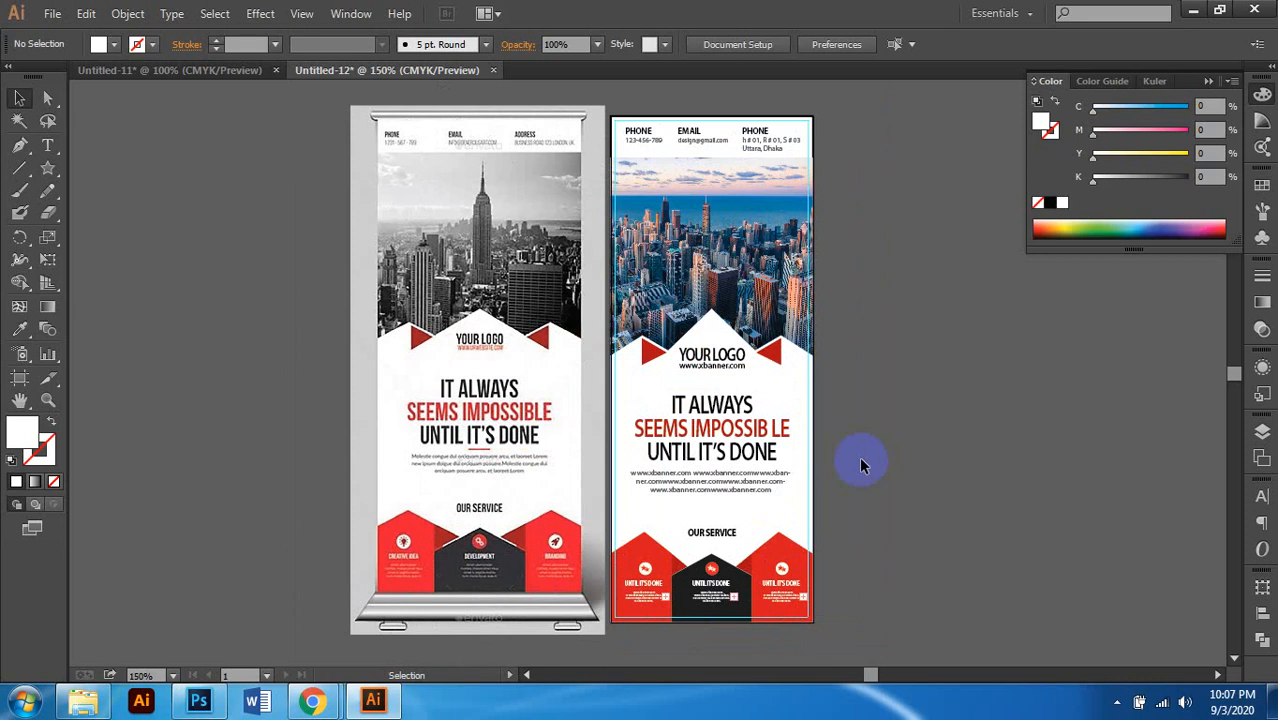
{"action": "left_click", "coordinate": [566, 366]}
{"action": "left_click_drag", "start_coordinate": [541, 356], "coordinate": [386, 364]}
{"action": "scroll", "coordinate": [806, 347], "scroll_direction": "right", "scroll_amount": 1}
{"action": "left_click", "coordinate": [808, 340]}
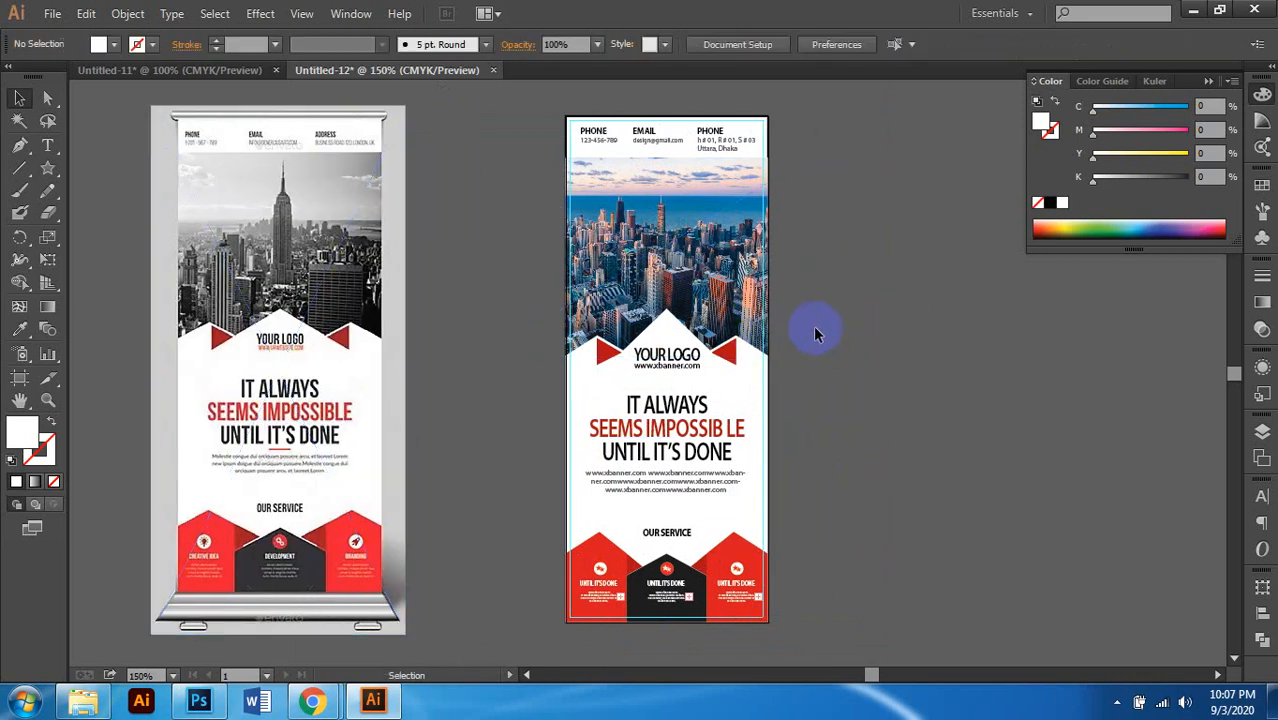
Step: Marquee-select all objects of the new X-banner
{"action": "scroll", "coordinate": [811, 324], "scroll_direction": "right", "scroll_amount": 1}
{"action": "scroll", "coordinate": [606, 279], "scroll_direction": "down", "scroll_amount": 1}
{"action": "left_click_drag", "start_coordinate": [508, 130], "coordinate": [751, 543]}
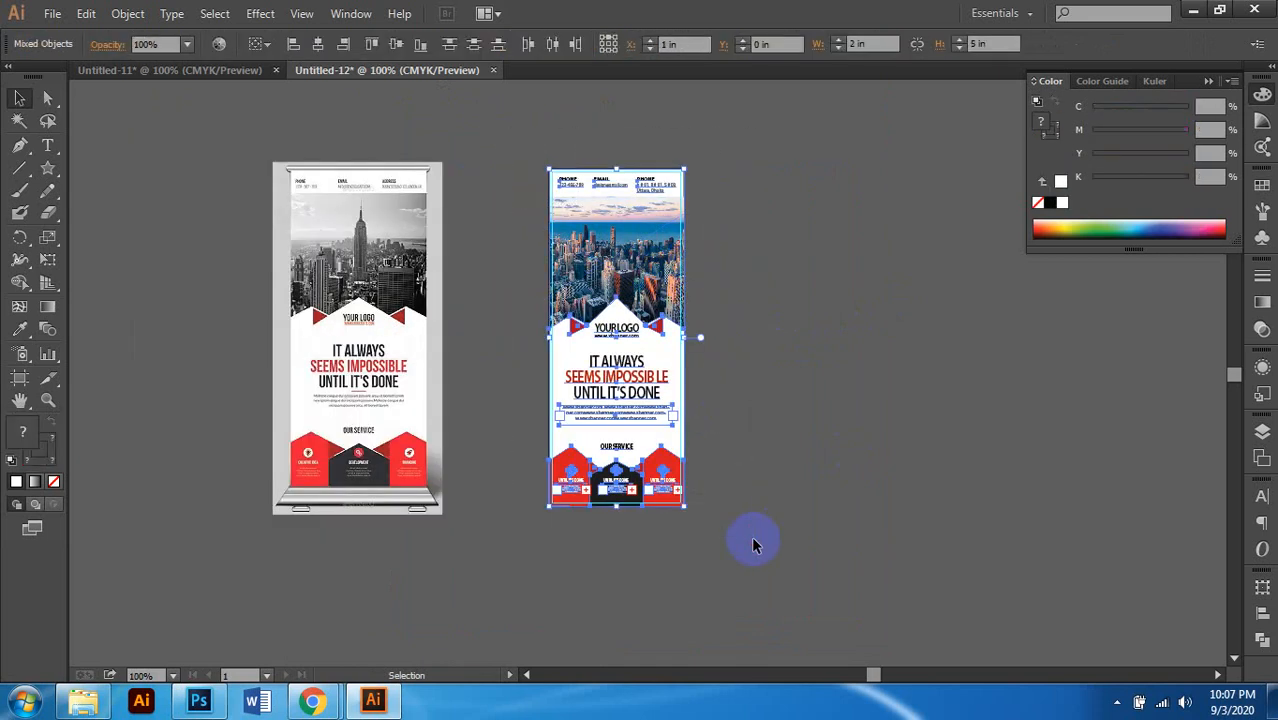
Step: Group all the banner parts into one group and keep the whole group selected
{"action": "right_click", "coordinate": [629, 203]}
{"action": "left_click", "coordinate": [770, 291]}
{"action": "left_click", "coordinate": [770, 290]}
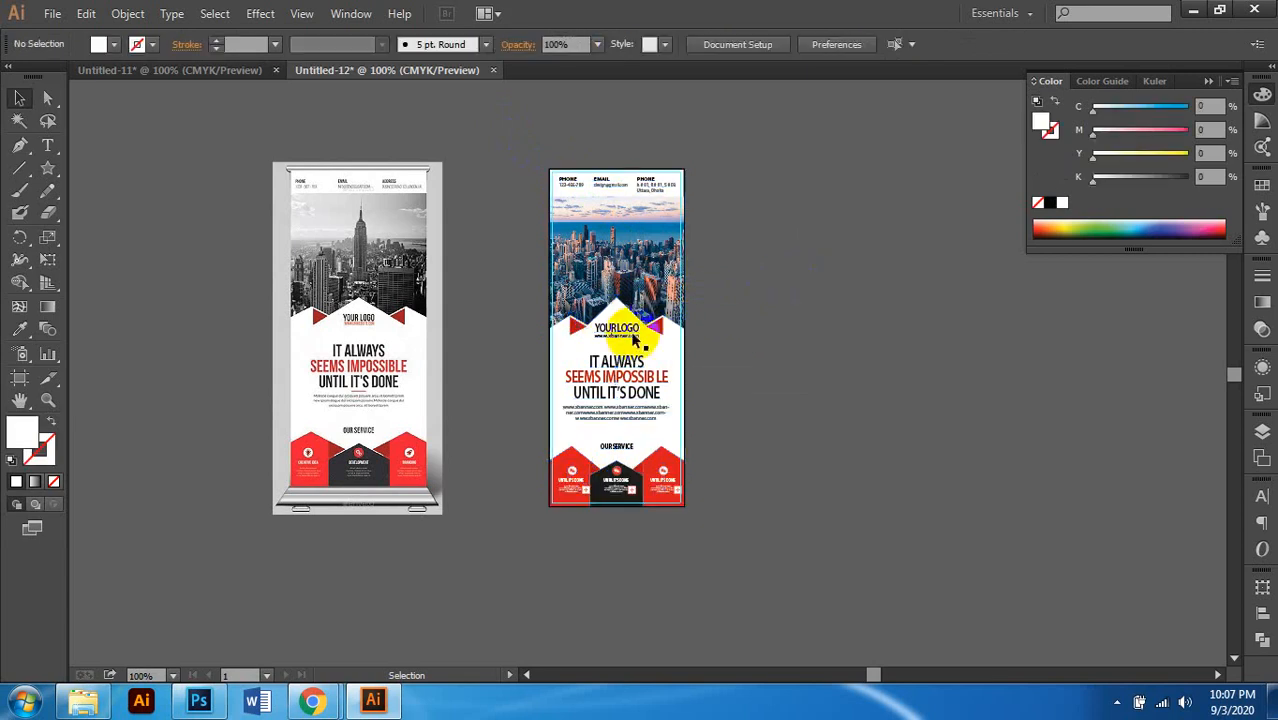
{"action": "left_click", "coordinate": [609, 308]}
{"action": "scroll", "coordinate": [609, 308], "scroll_direction": "right", "scroll_amount": 1}
{"action": "scroll", "coordinate": [609, 308], "scroll_direction": "up", "scroll_amount": 1}
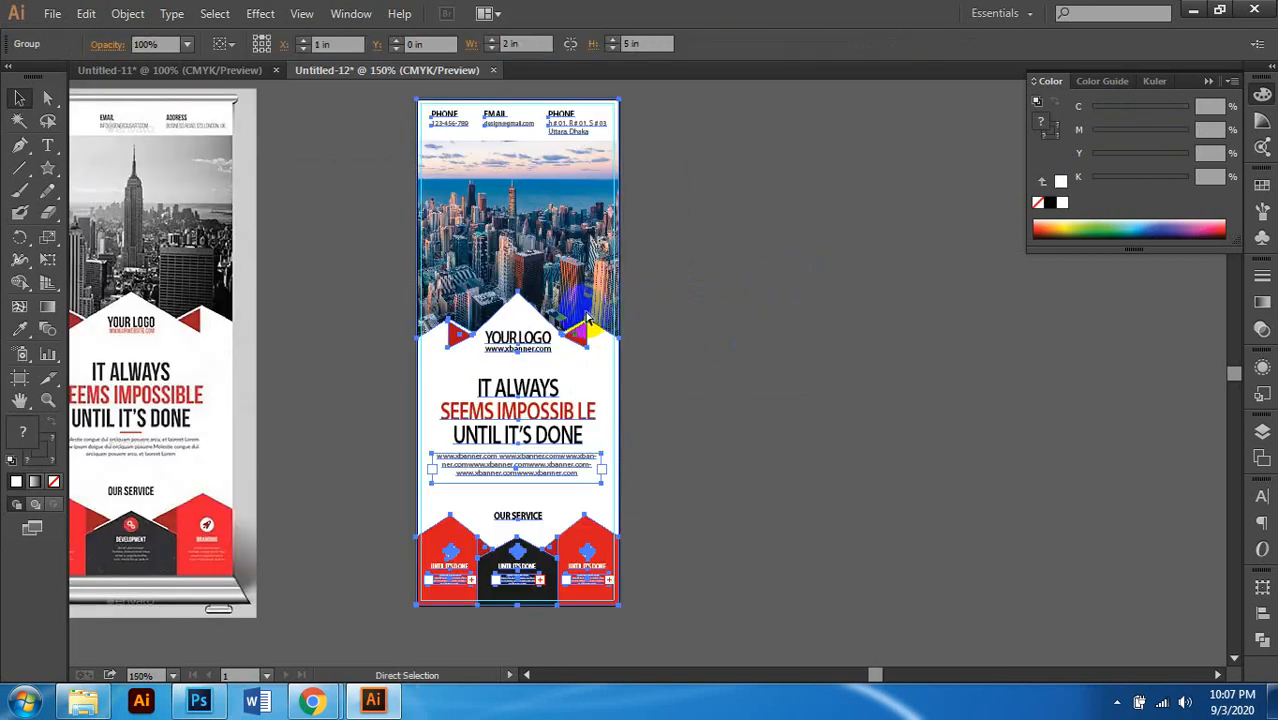
{"action": "scroll", "coordinate": [587, 318], "scroll_direction": "left", "scroll_amount": 1}
{"action": "left_click", "coordinate": [752, 299]}
{"action": "left_click", "coordinate": [529, 345]}
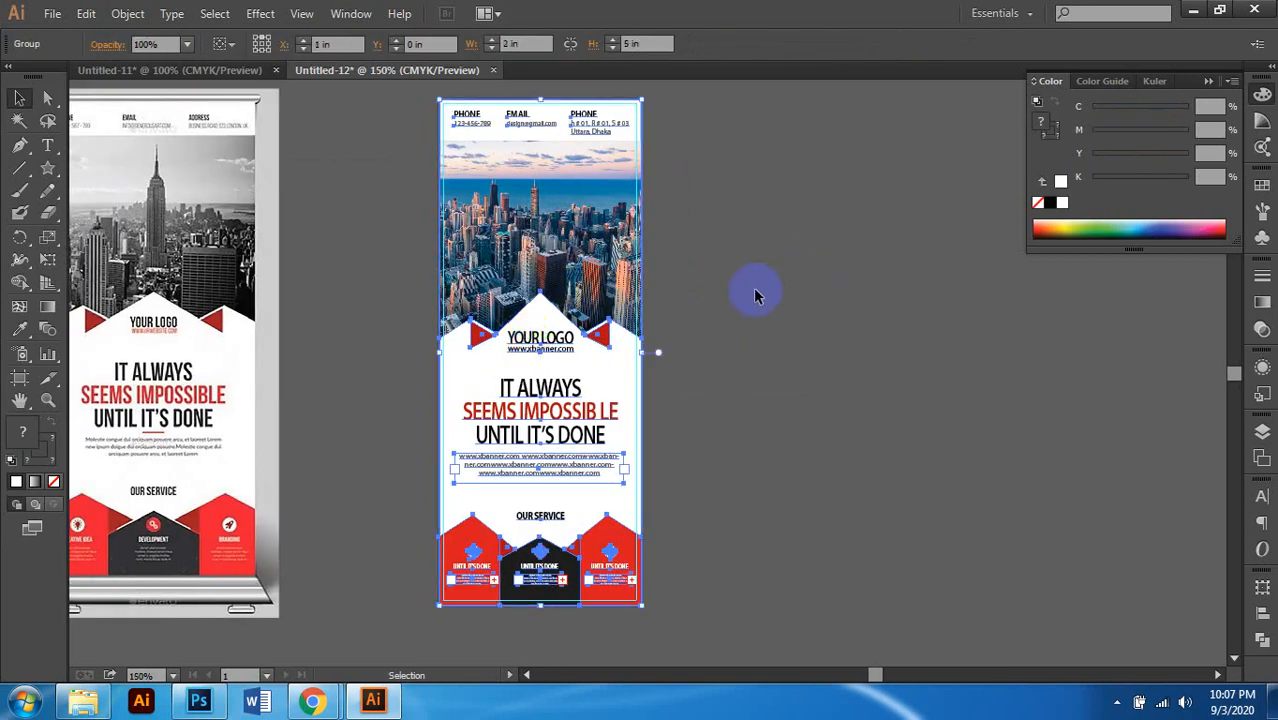
Step: In Transform, link width and height and multiply the width by 12 to scale the banner to 24 × 60 in
{"action": "left_click", "coordinate": [1260, 587]}
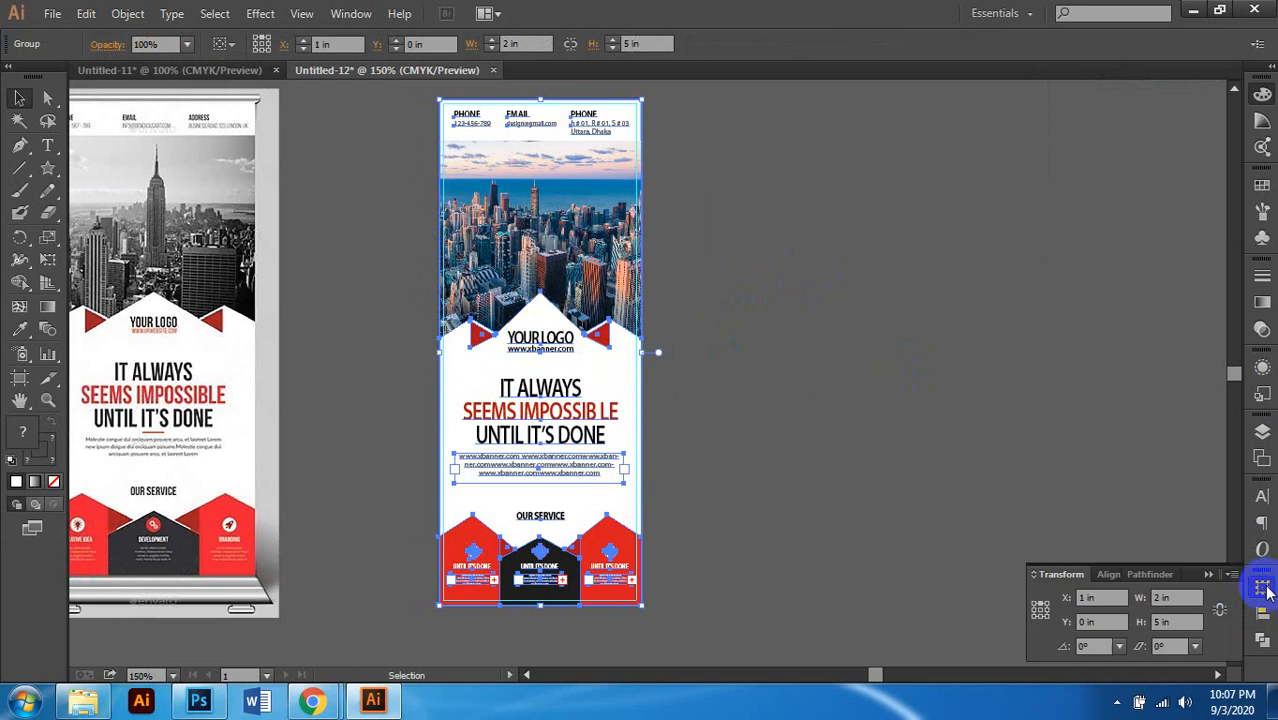
{"action": "left_click", "coordinate": [1043, 611]}
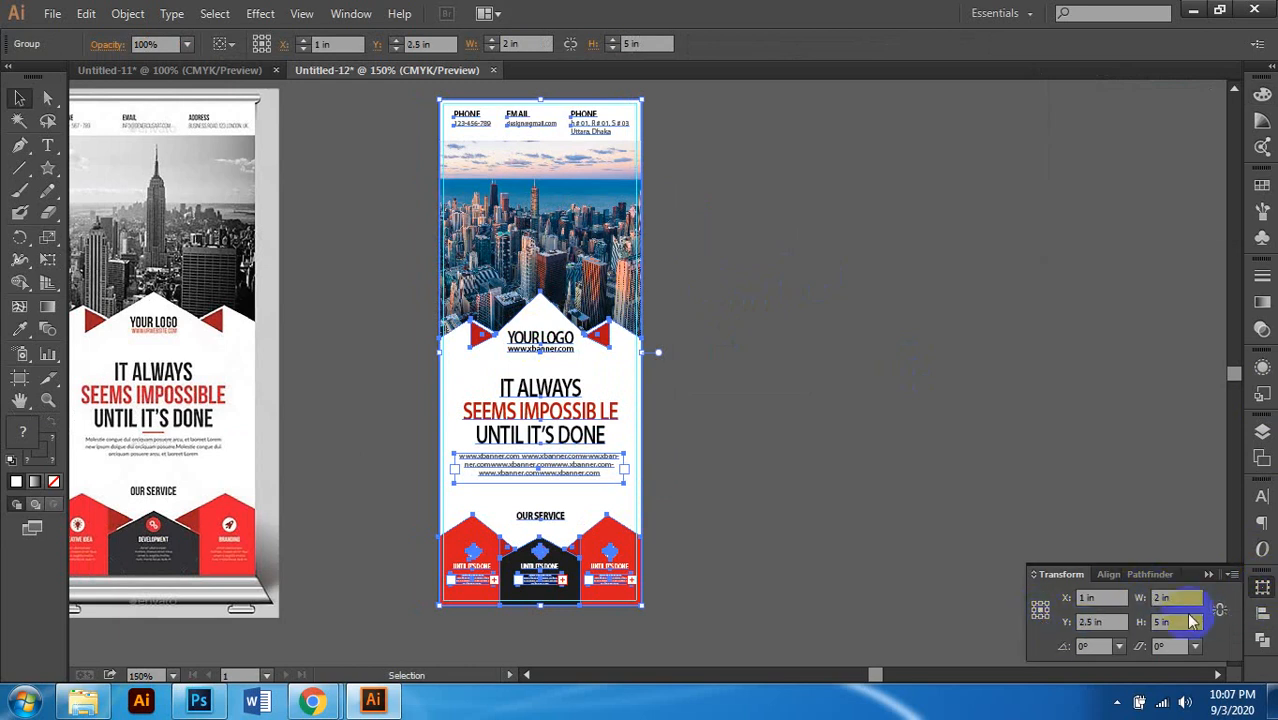
{"action": "left_click", "coordinate": [1180, 598]}
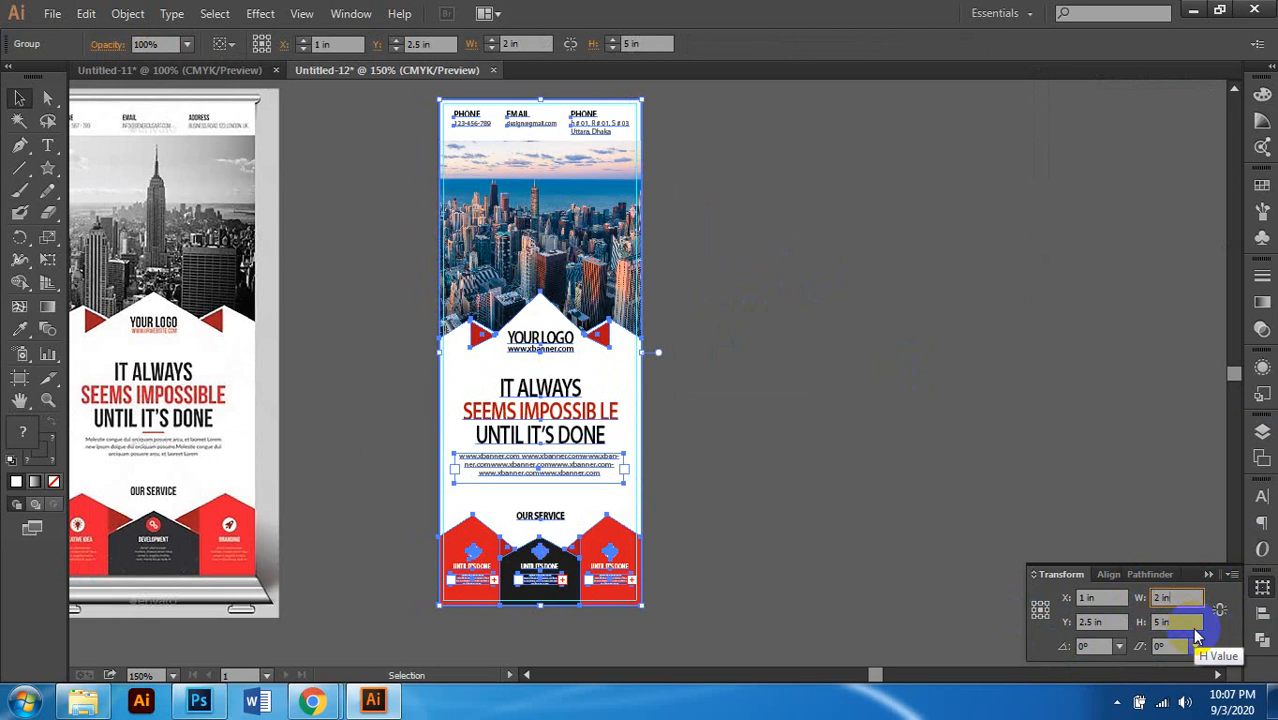
{"action": "left_click", "coordinate": [1219, 610]}
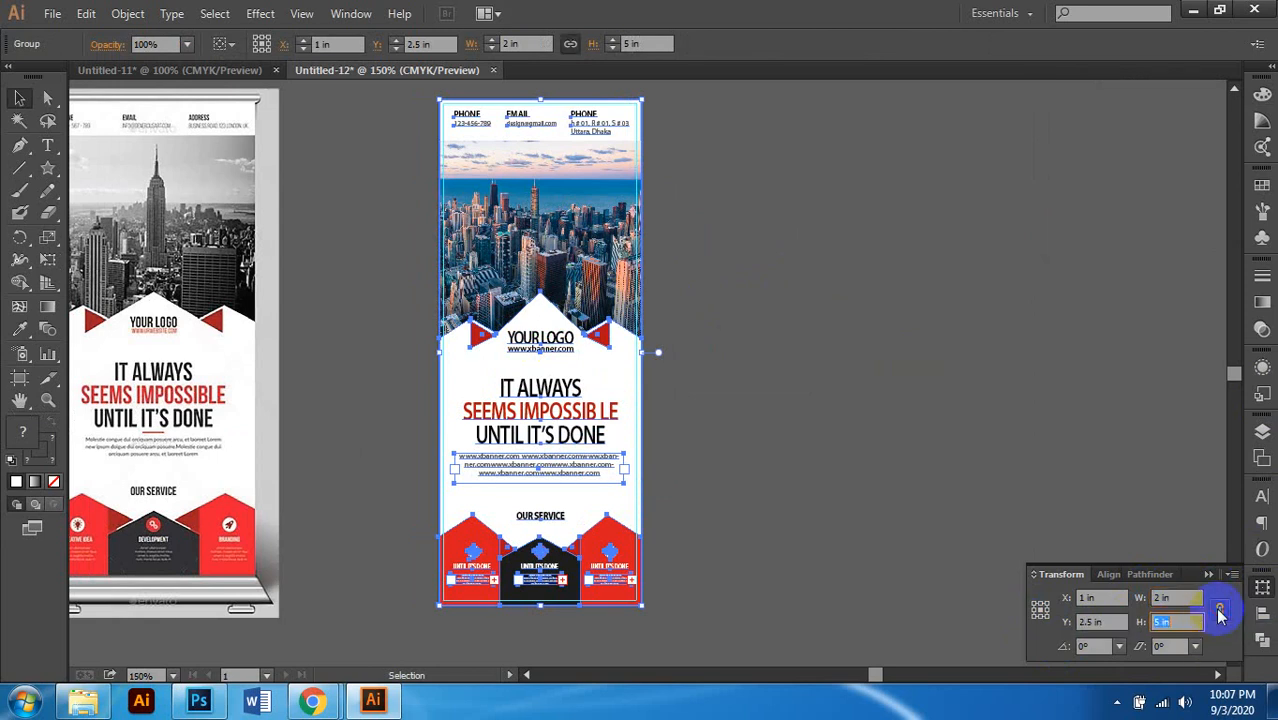
{"action": "left_click", "coordinate": [1162, 622]}
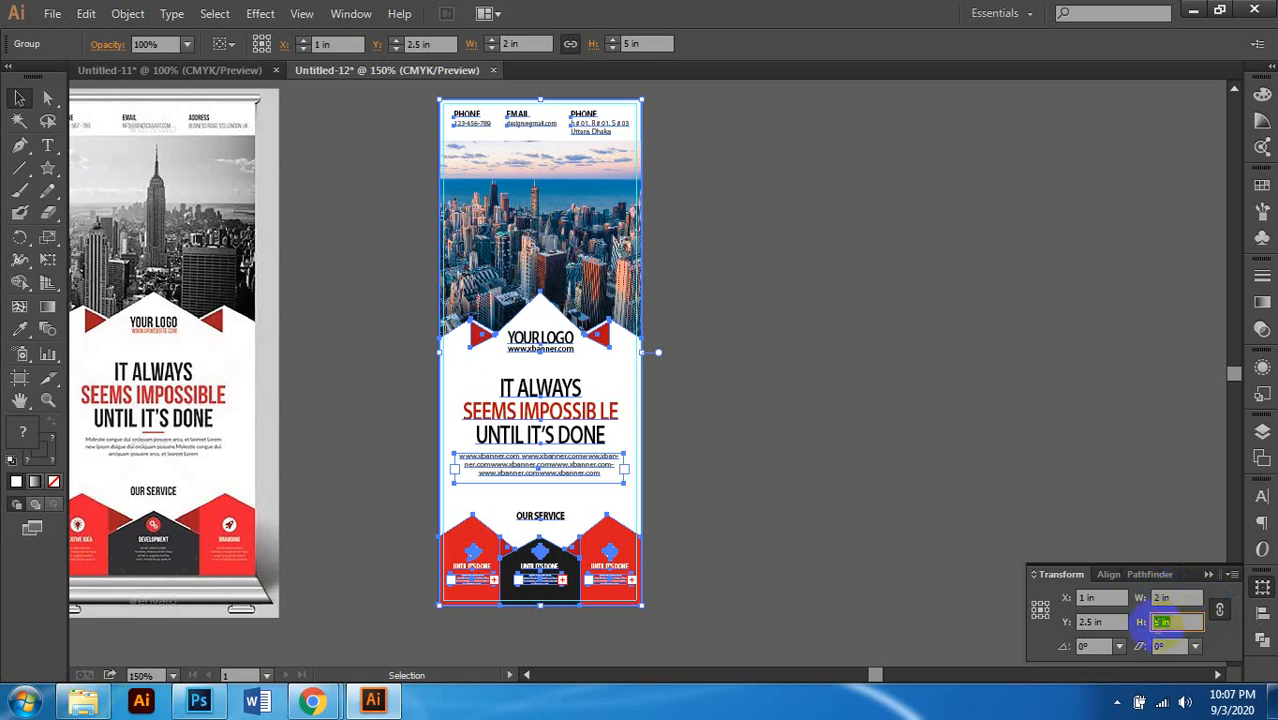
{"action": "left_click", "coordinate": [1180, 597]}
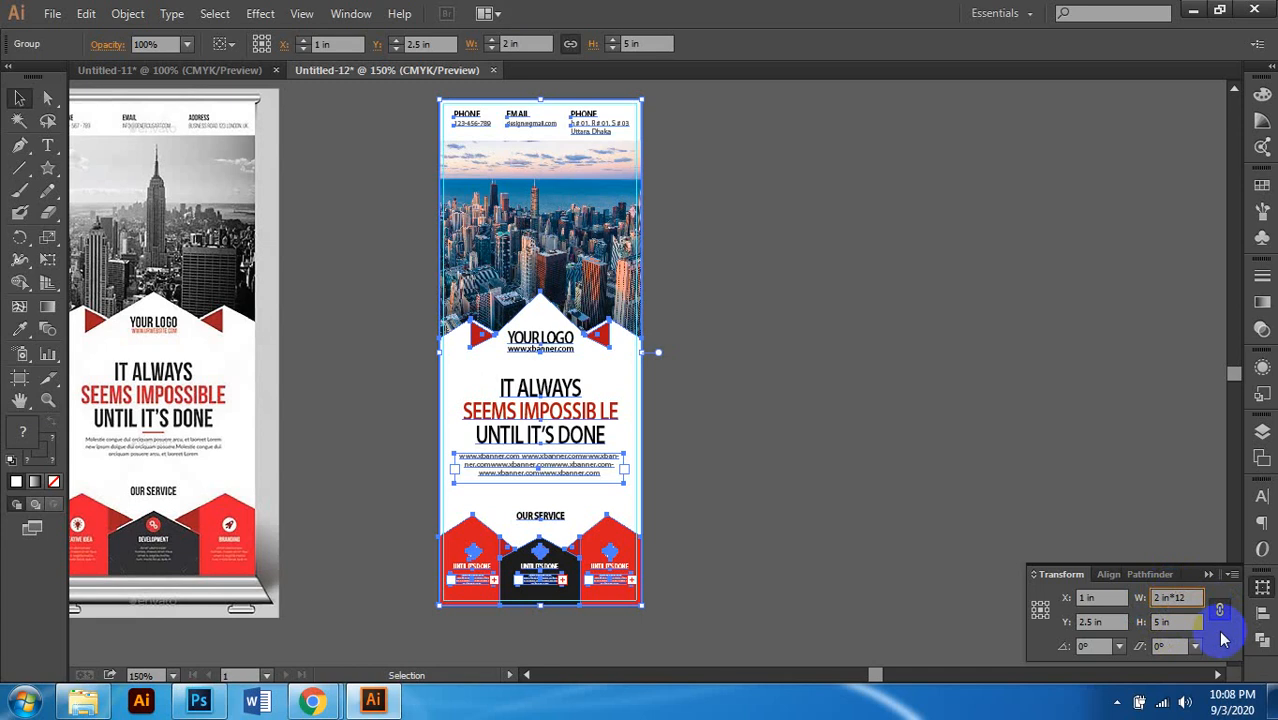
{"action": "type", "text": "*12"}
{"action": "key", "text": "Return"}
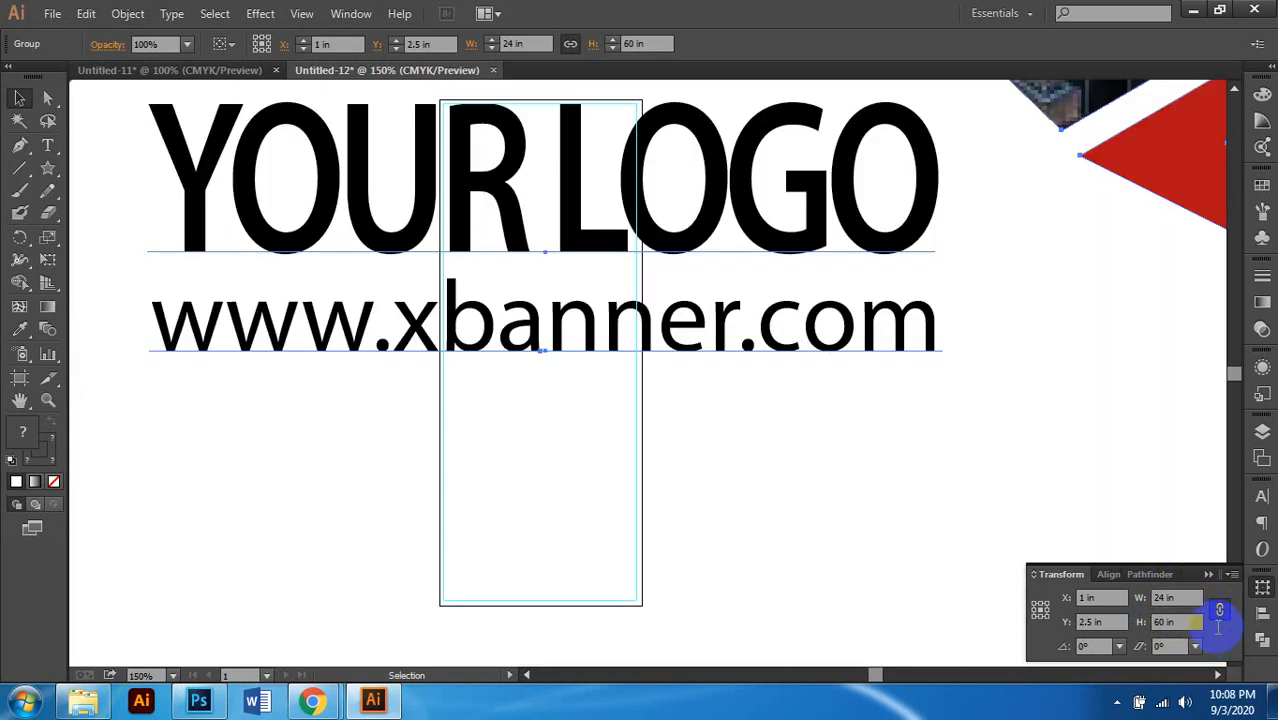
Step: Reselect the scaled banner group to confirm it measures 24 × 60 in
{"action": "scroll", "coordinate": [850, 499], "scroll_direction": "down", "scroll_amount": 5}
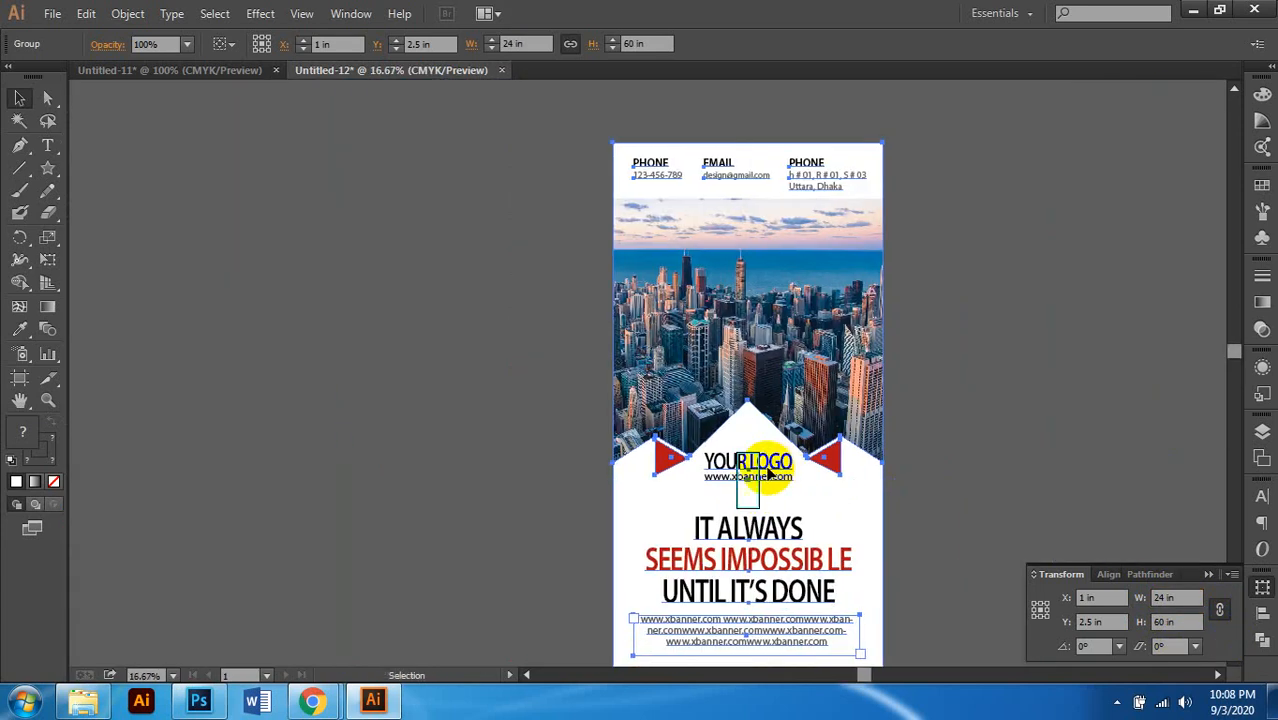
{"action": "scroll", "coordinate": [768, 470], "scroll_direction": "right", "scroll_amount": 1}
{"action": "scroll", "coordinate": [750, 444], "scroll_direction": "down", "scroll_amount": 1}
{"action": "scroll", "coordinate": [750, 442], "scroll_direction": "right", "scroll_amount": 1}
{"action": "left_click", "coordinate": [849, 386]}
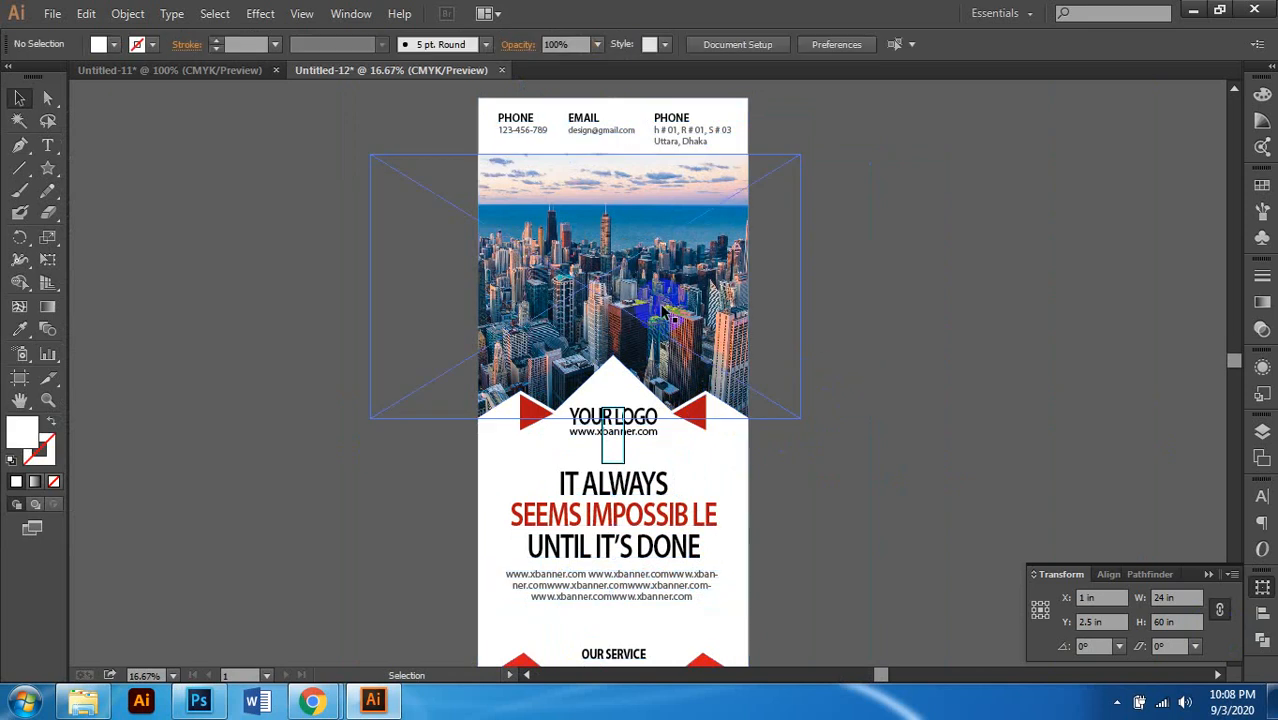
{"action": "left_click", "coordinate": [664, 313]}
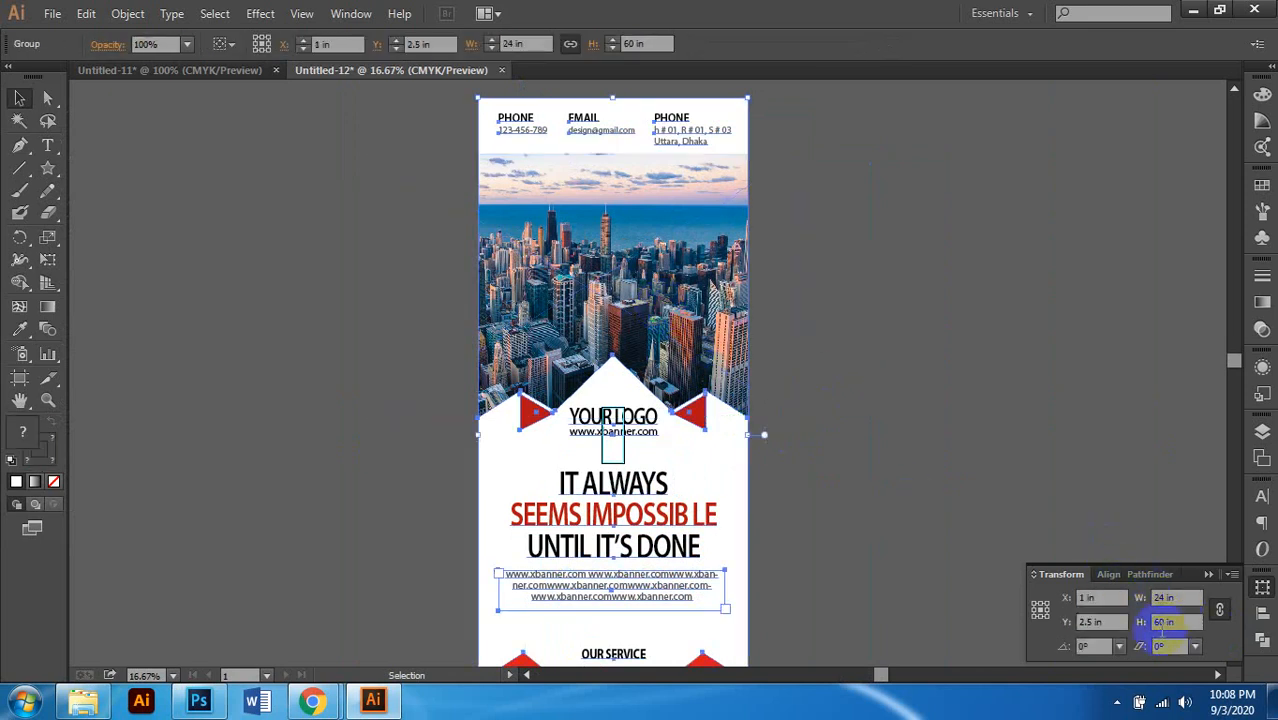
{"action": "scroll", "coordinate": [928, 310], "scroll_direction": "down", "scroll_amount": 1}
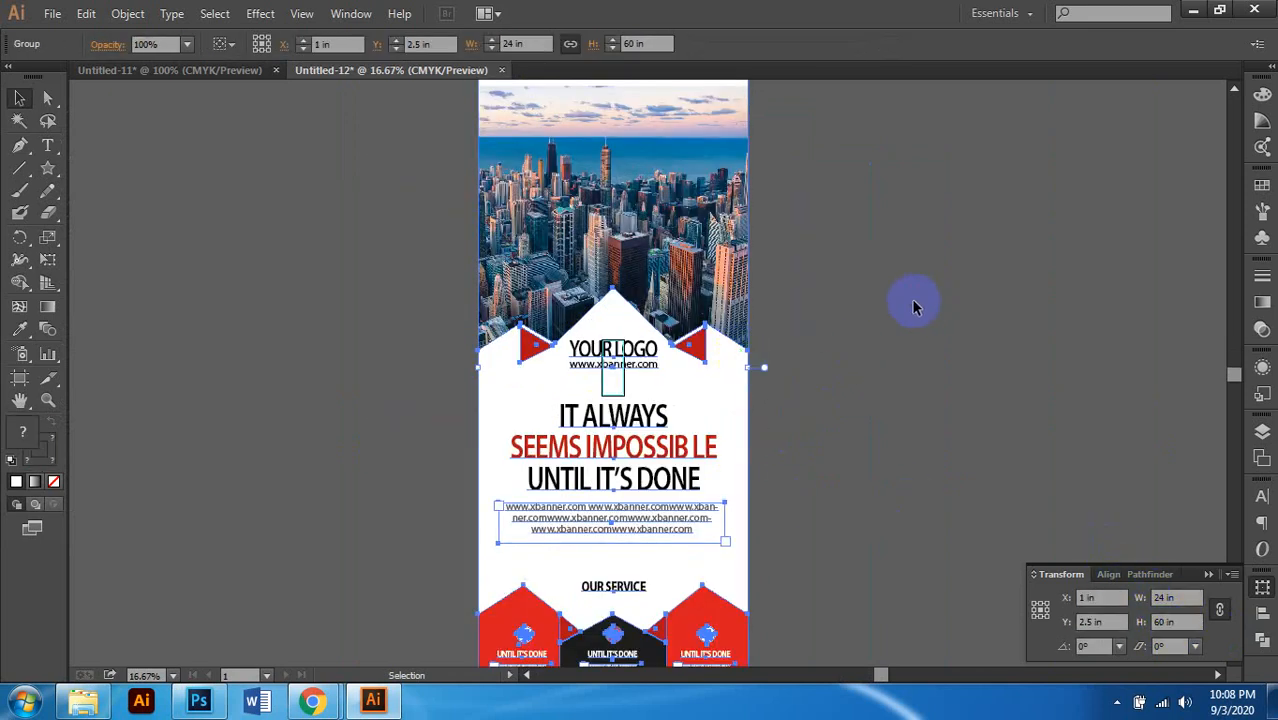
{"action": "left_click", "coordinate": [914, 307]}
{"action": "scroll", "coordinate": [702, 365], "scroll_direction": "down", "scroll_amount": 2}
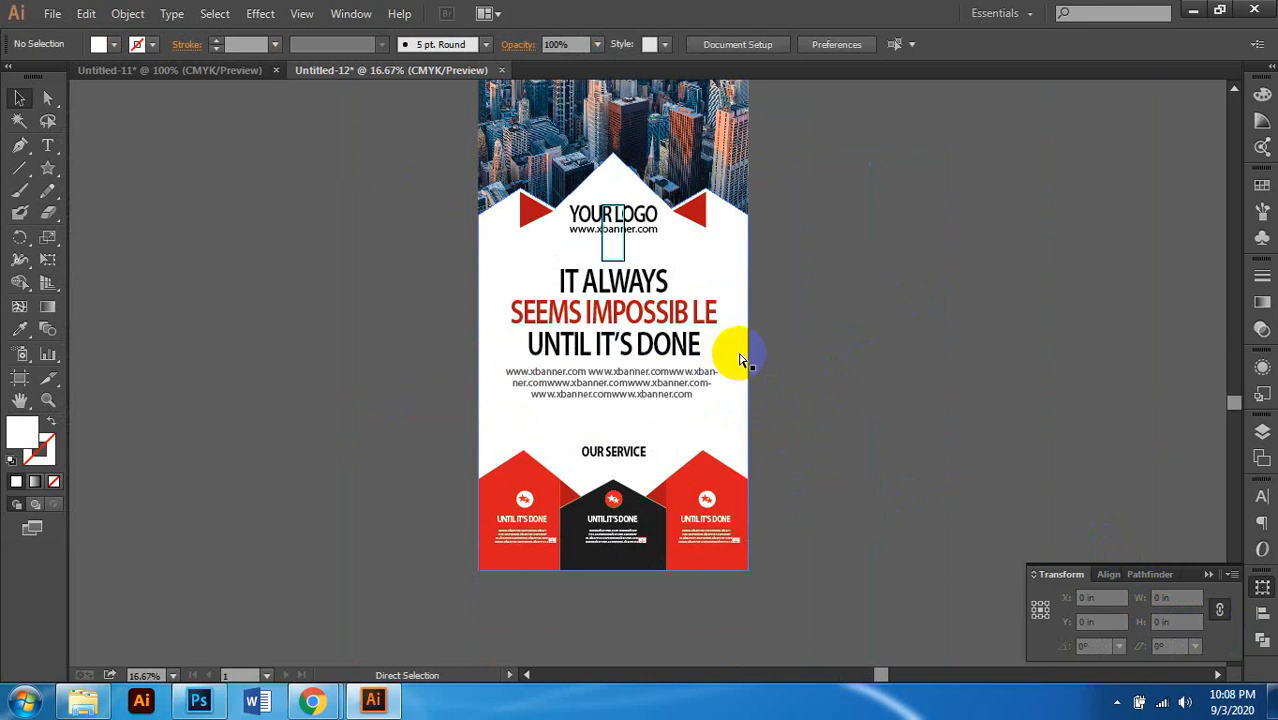
{"action": "left_click", "coordinate": [740, 360]}
{"action": "left_click", "coordinate": [778, 328]}
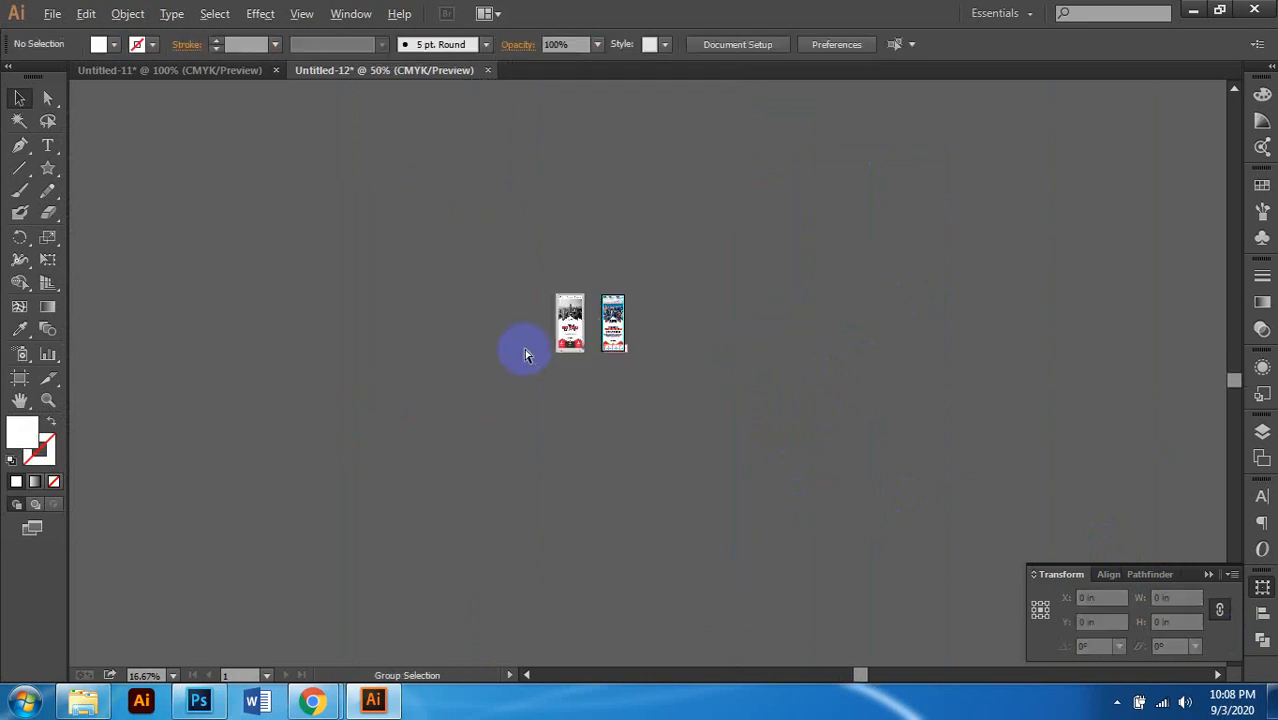
Step: Scroll around the canvas to review the finished, resized X-banner
{"action": "scroll", "coordinate": [525, 350], "scroll_direction": "up", "scroll_amount": 3}
{"action": "scroll", "coordinate": [705, 304], "scroll_direction": "right", "scroll_amount": 1}
{"action": "scroll", "coordinate": [699, 294], "scroll_direction": "up", "scroll_amount": 2}
{"action": "scroll", "coordinate": [684, 299], "scroll_direction": "up", "scroll_amount": 1}
{"action": "scroll", "coordinate": [684, 305], "scroll_direction": "up", "scroll_amount": 1}
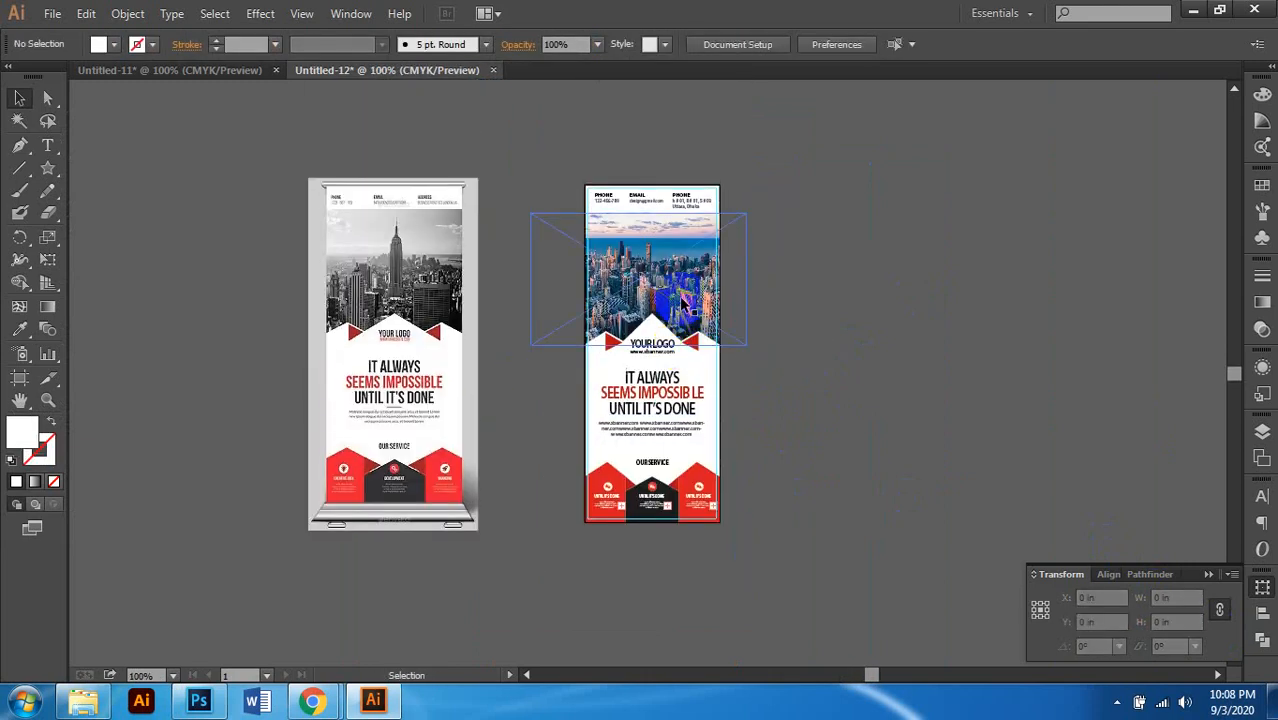
{"action": "scroll", "coordinate": [680, 300], "scroll_direction": "up", "scroll_amount": 2}
{"action": "scroll", "coordinate": [662, 370], "scroll_direction": "down", "scroll_amount": 2}
{"action": "scroll", "coordinate": [646, 428], "scroll_direction": "down", "scroll_amount": 2}
{"action": "scroll", "coordinate": [643, 412], "scroll_direction": "down", "scroll_amount": 1}
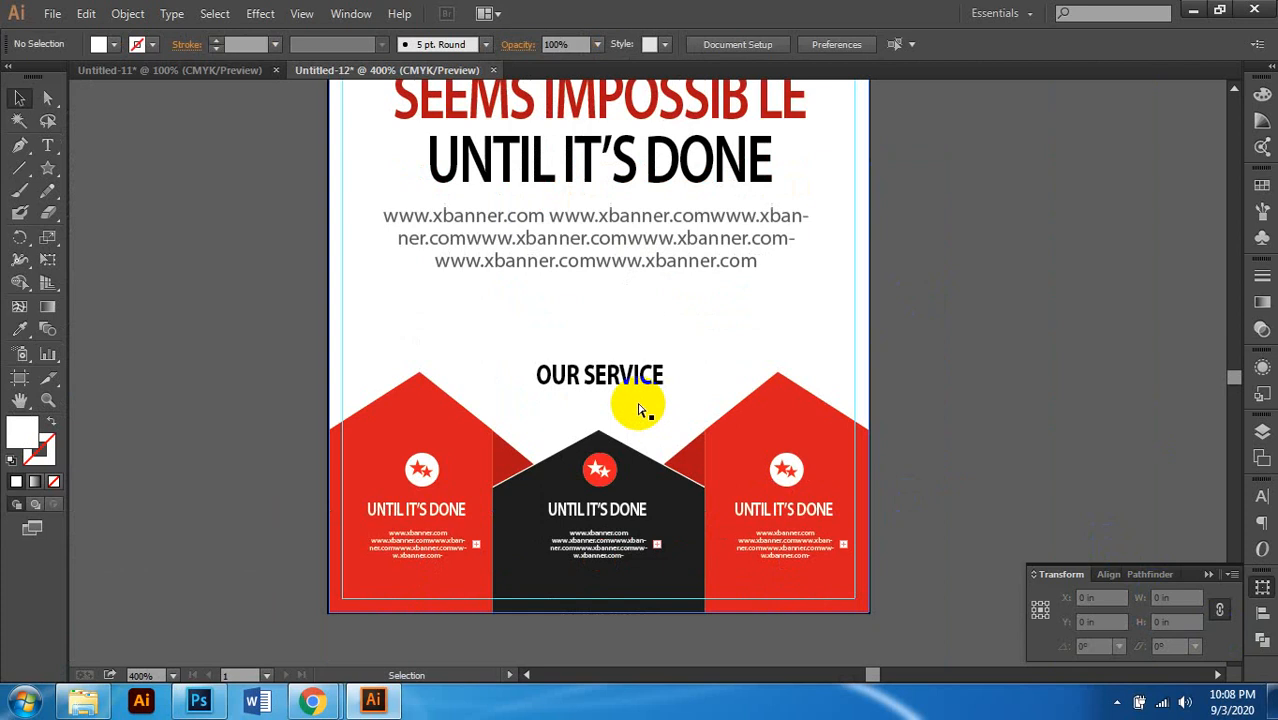
{"action": "scroll", "coordinate": [638, 406], "scroll_direction": "right", "scroll_amount": 1}
{"action": "scroll", "coordinate": [605, 391], "scroll_direction": "down", "scroll_amount": 2}
{"action": "scroll", "coordinate": [616, 395], "scroll_direction": "down", "scroll_amount": 1}
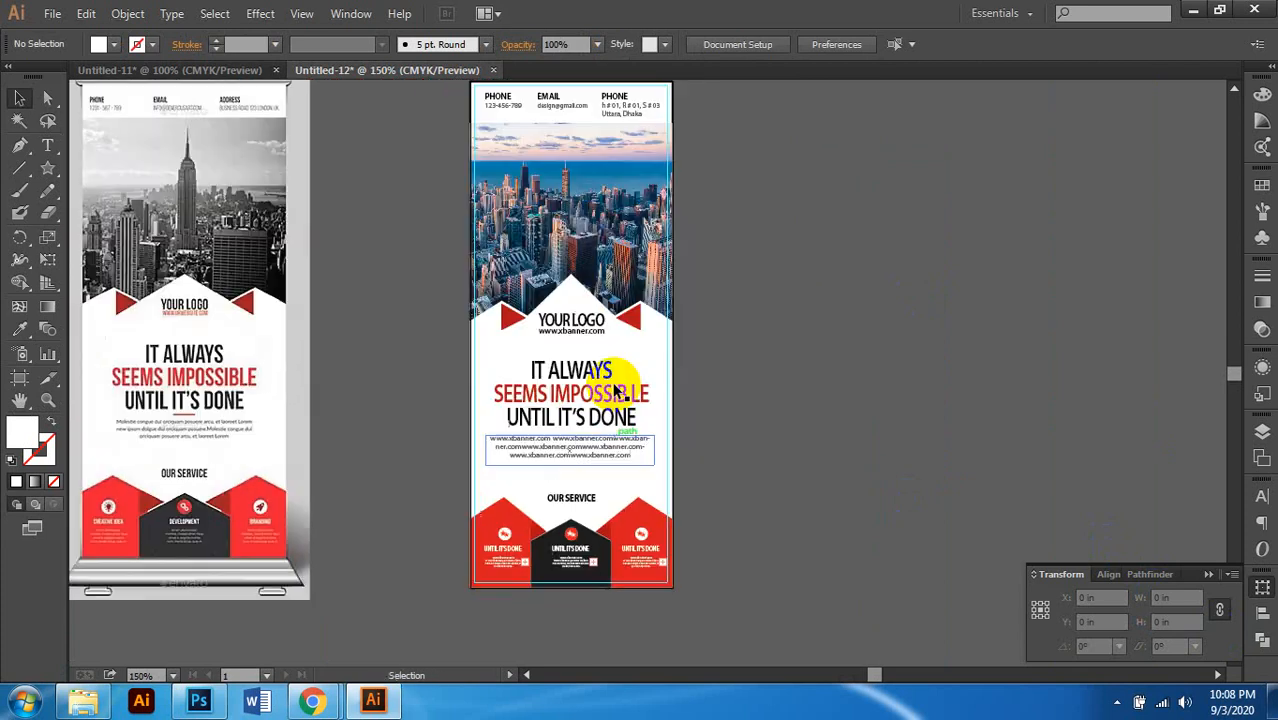
{"action": "scroll", "coordinate": [660, 375], "scroll_direction": "up", "scroll_amount": 2}
{"action": "scroll", "coordinate": [742, 362], "scroll_direction": "right", "scroll_amount": 1}
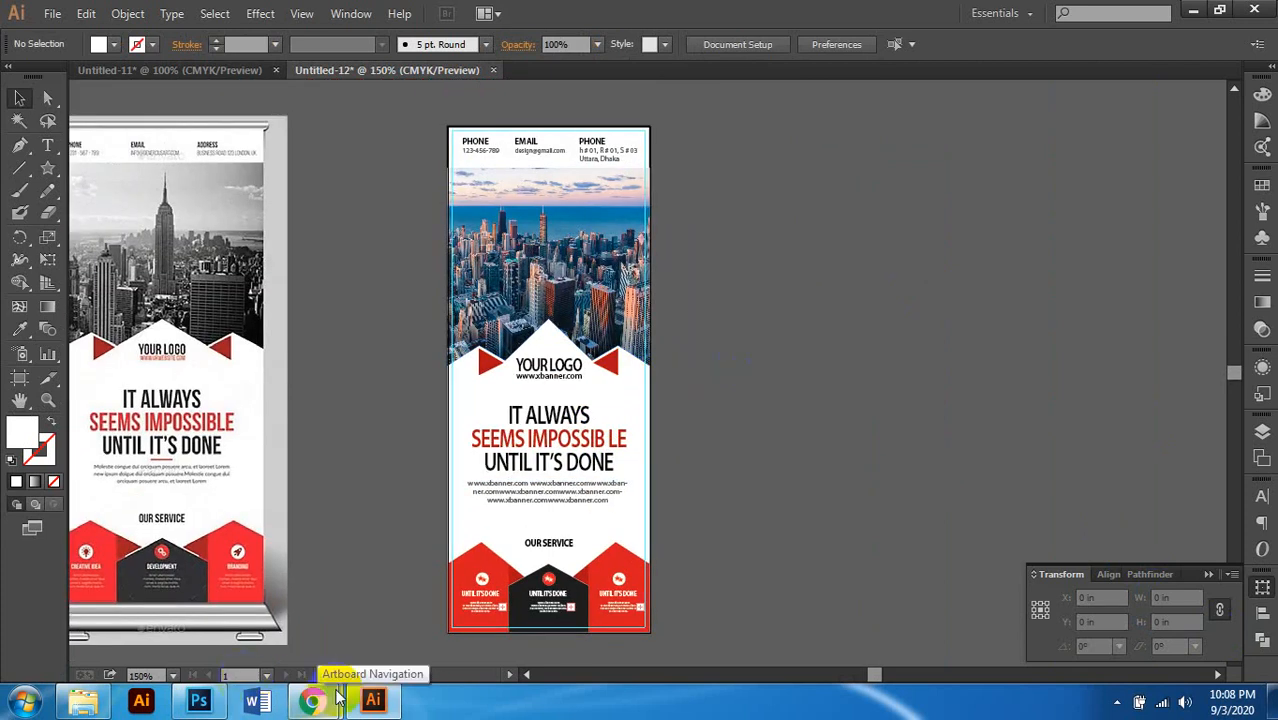
{"action": "mouse_move", "coordinate": [314, 694]}
{"action": "left_click", "coordinate": [229, 618]}
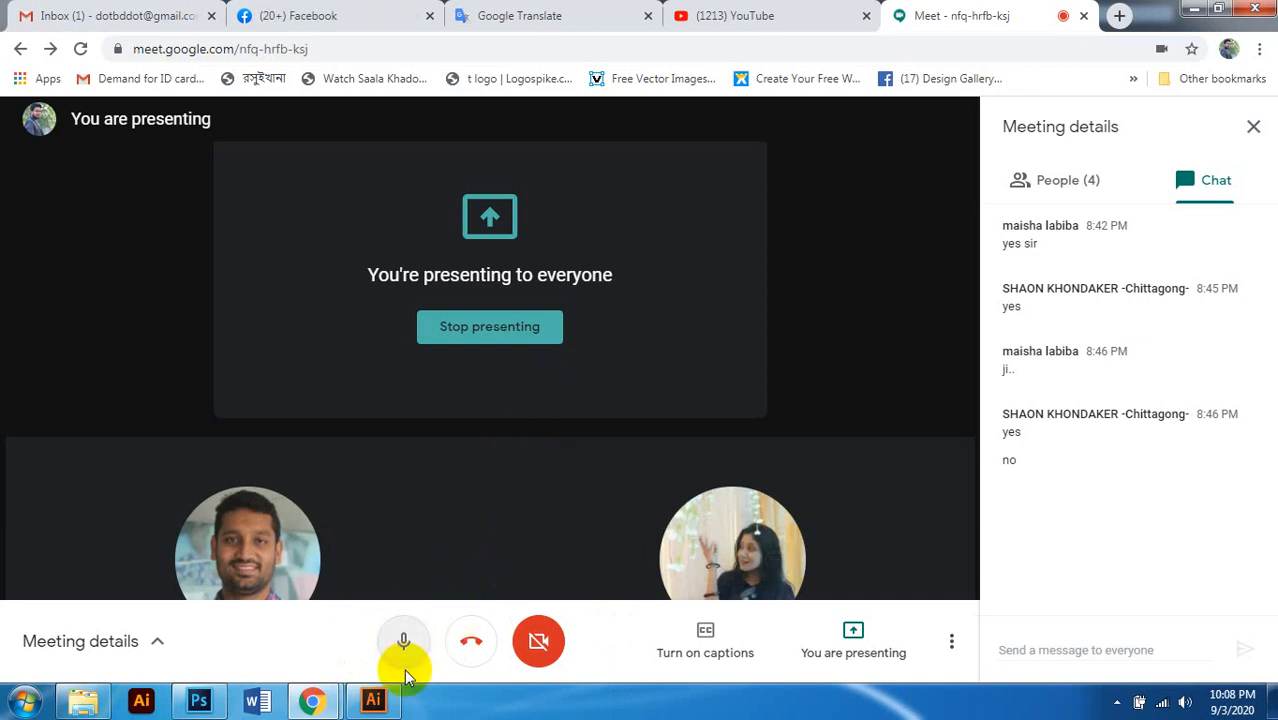
{"action": "left_click", "coordinate": [329, 699]}
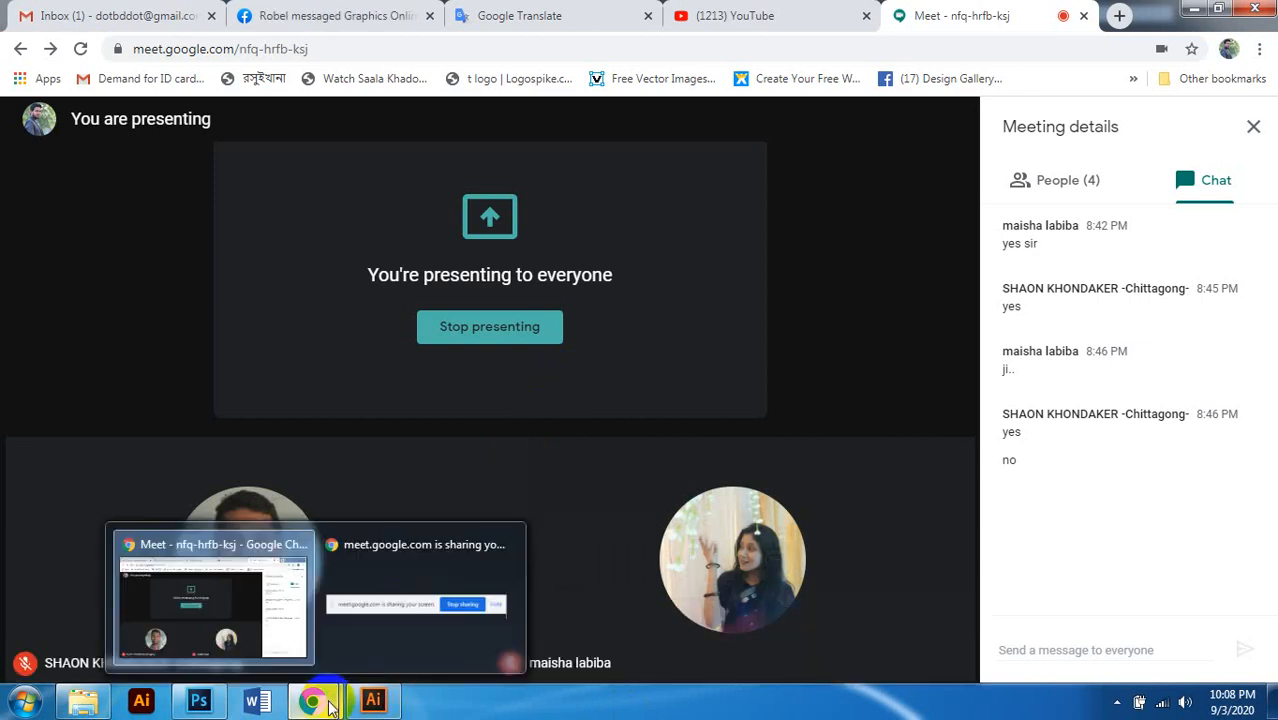
{"action": "left_click", "coordinate": [1193, 9]}
{"action": "left_click", "coordinate": [1116, 702]}
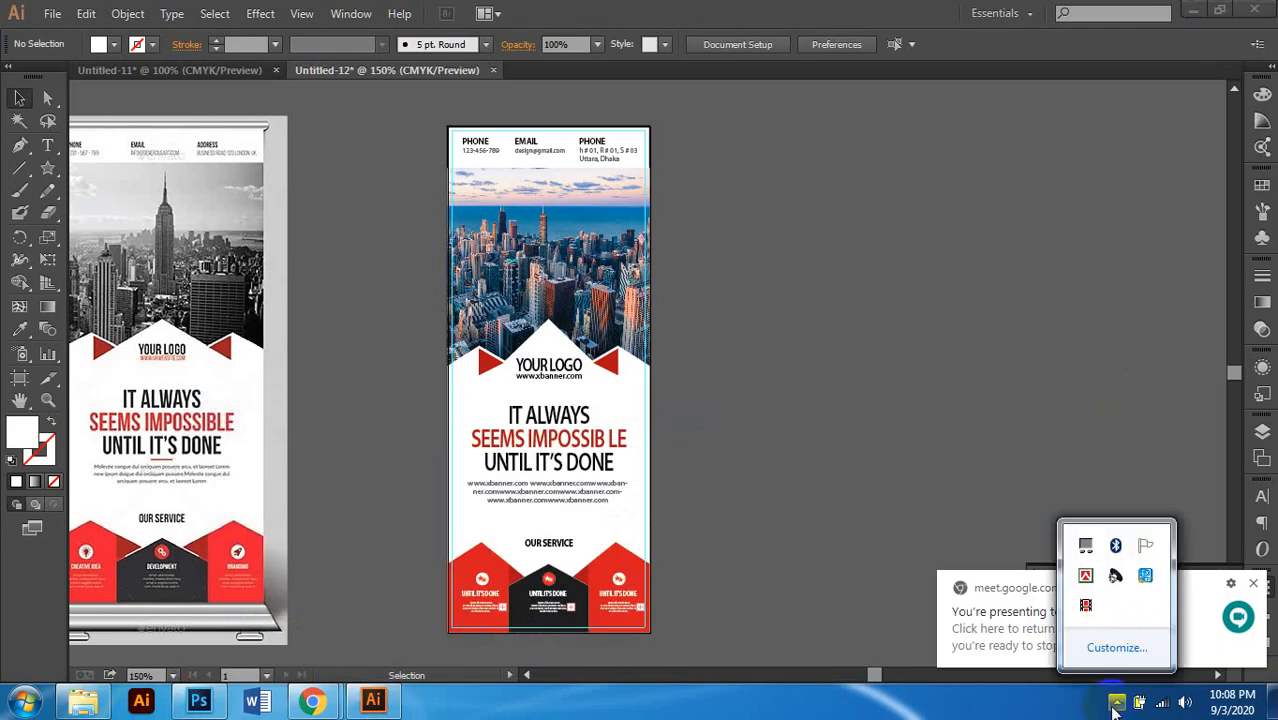